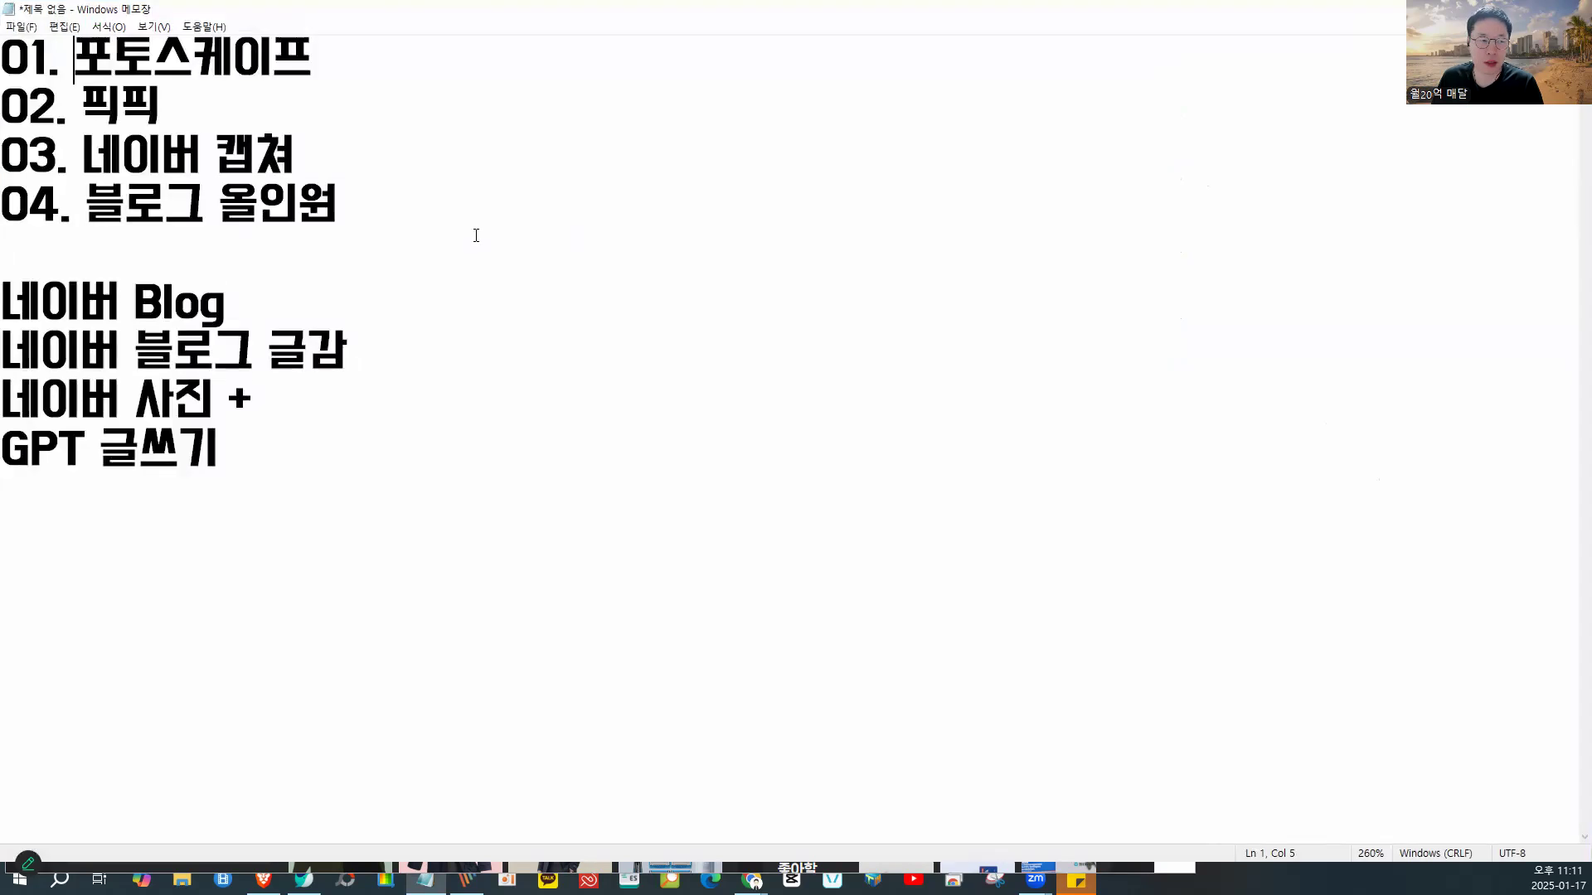
- Zoom in and highlight the 포토스케이프, 픽픽 and 네이버 캡쳐 list items
ctrl+scroll(381, 237, up, 11)
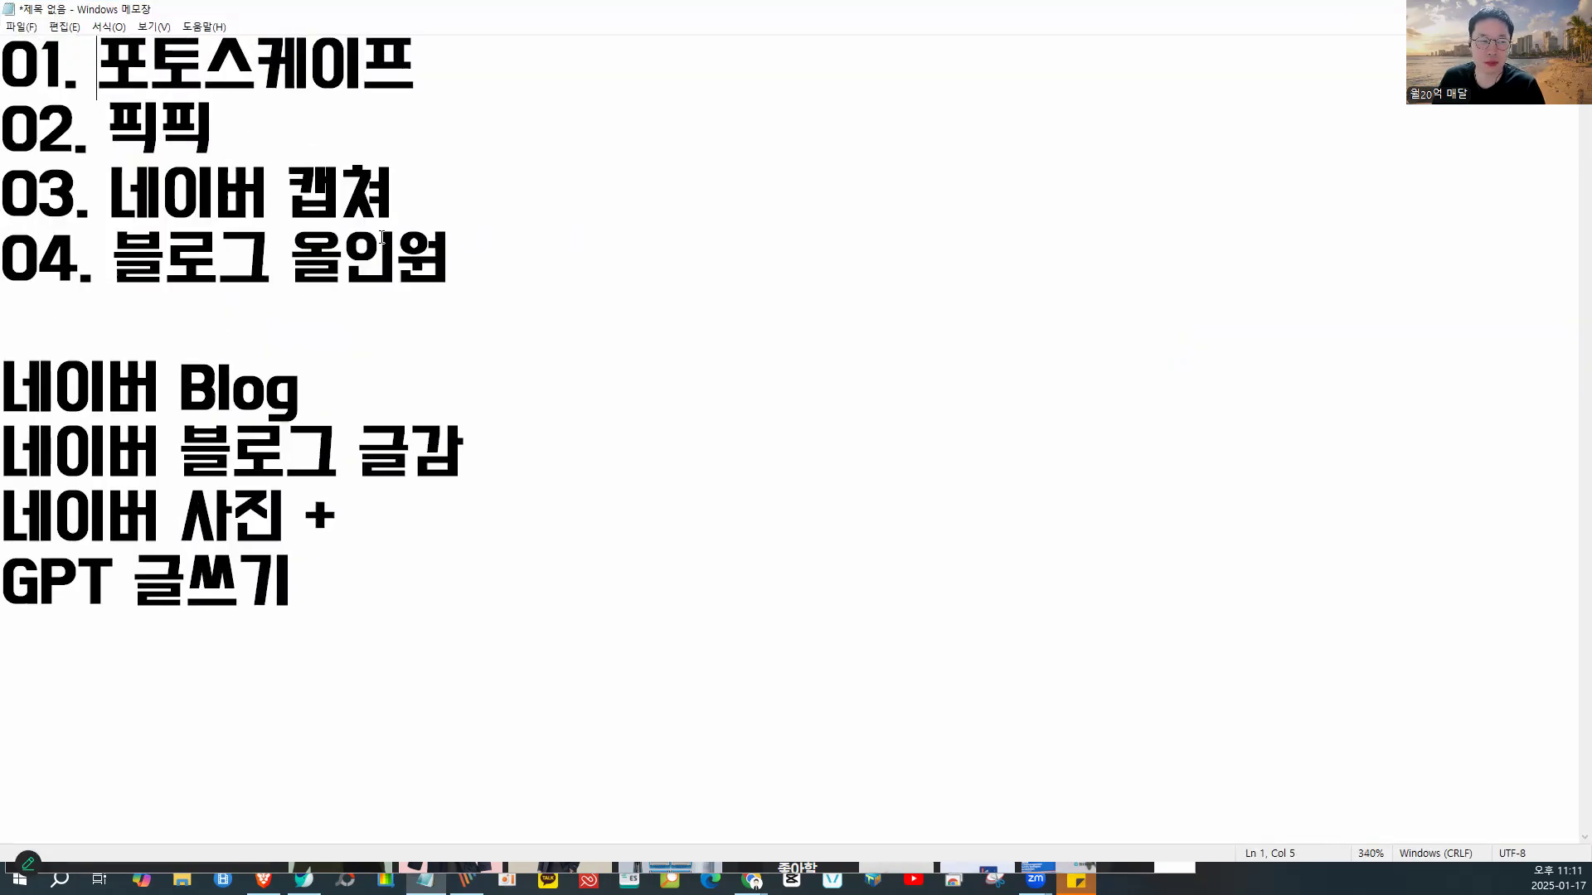
drag(124, 72, 452, 71)
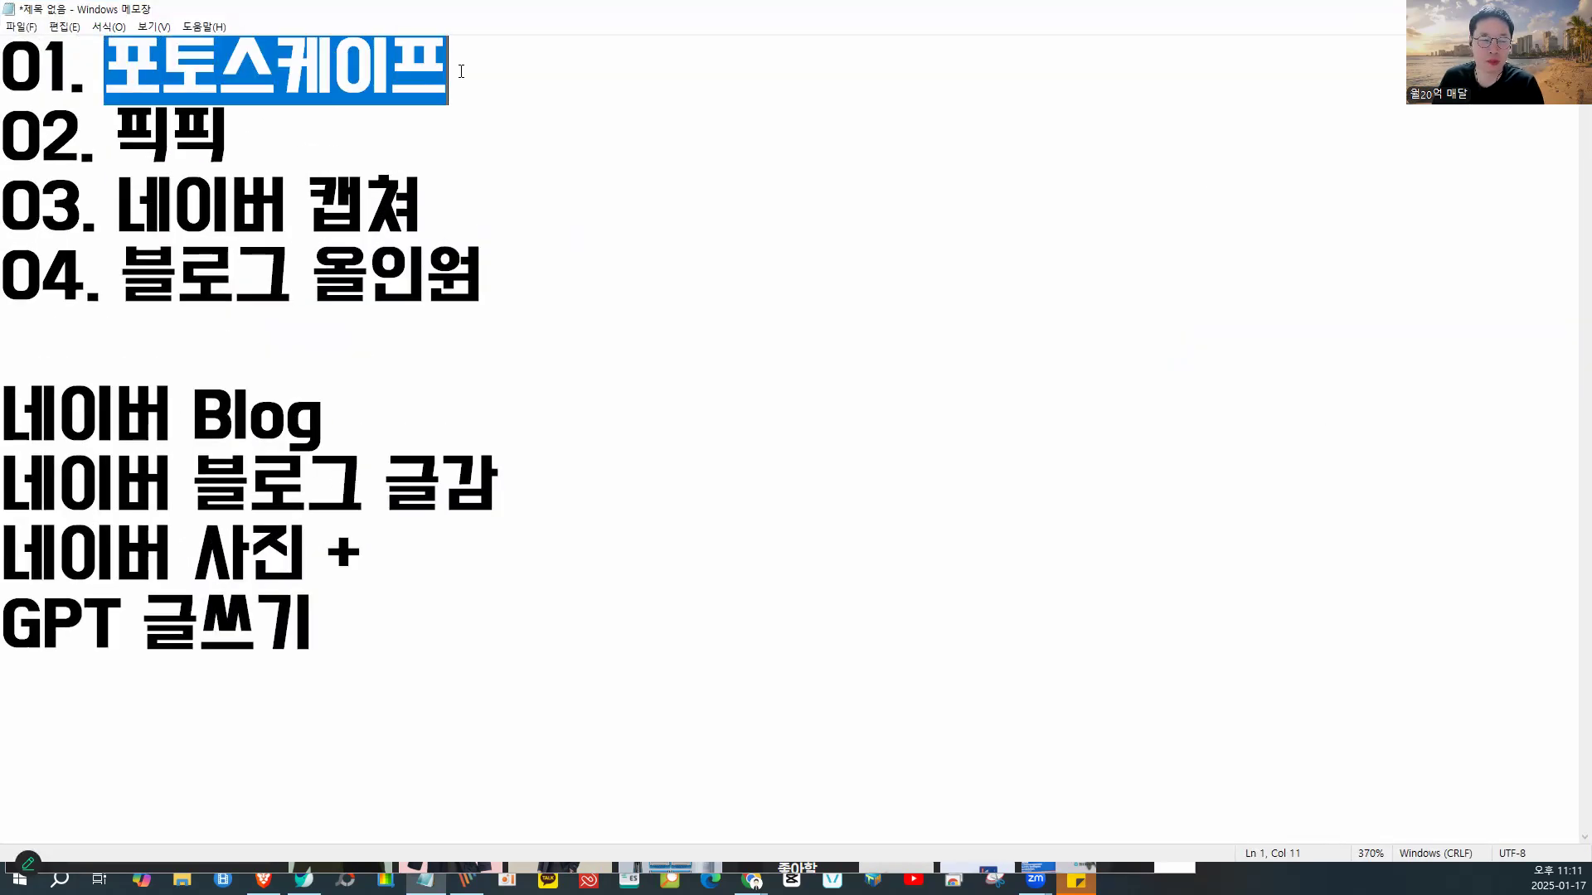
drag(116, 133, 230, 136)
drag(176, 209, 462, 206)
- Insert a new line '04. 미리캔버스' above the 블로그 올인원 item
click(511, 297)
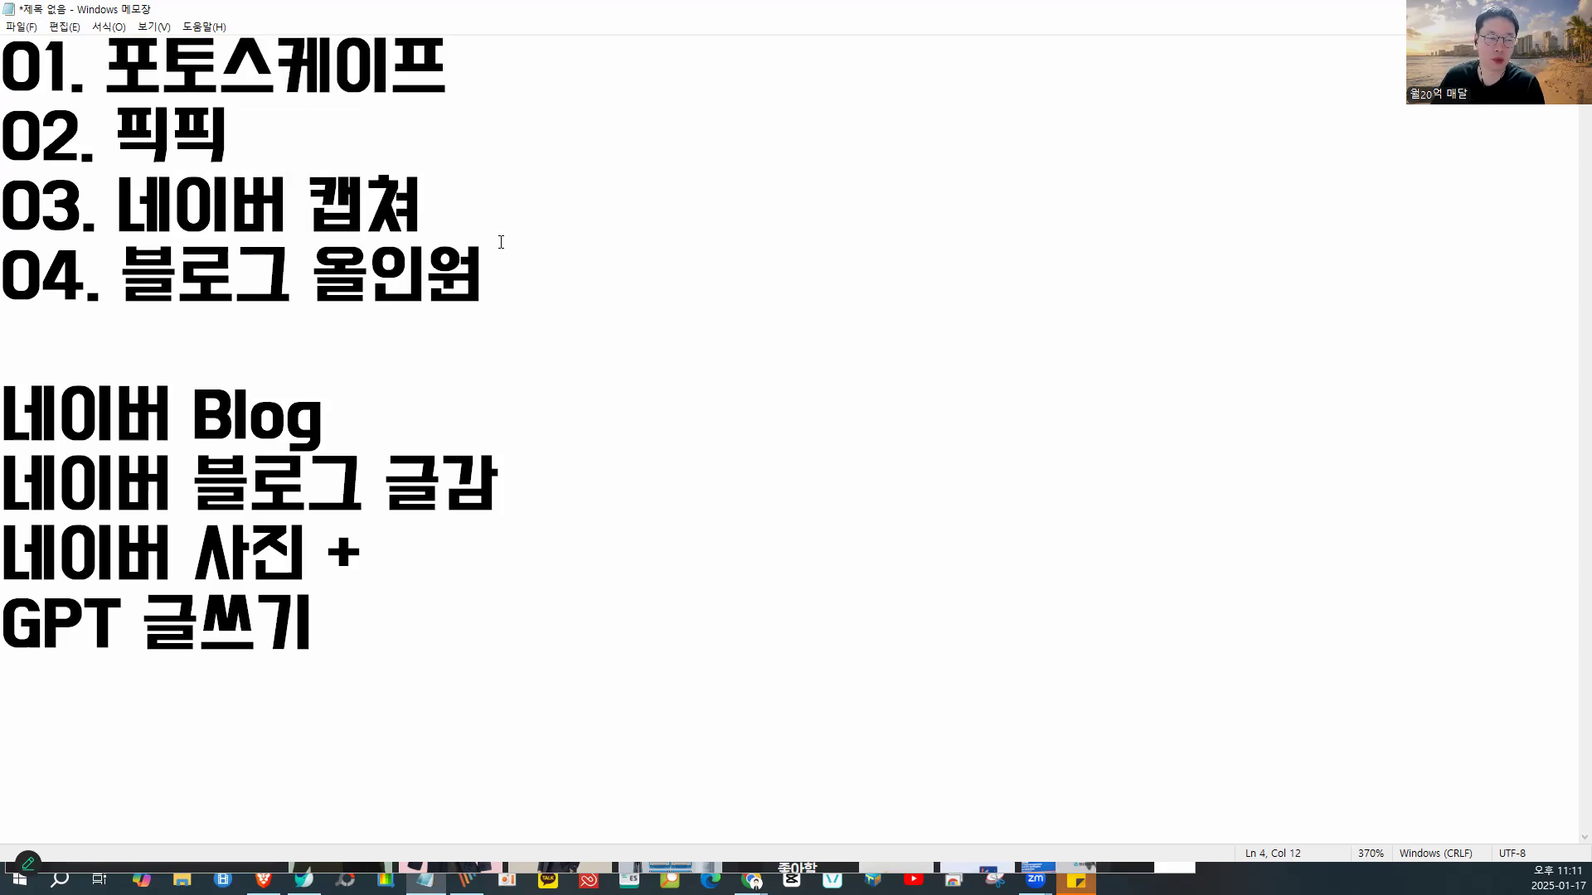
key(Home)
key(Return)
key(Up)
text(04. ㅁ;)
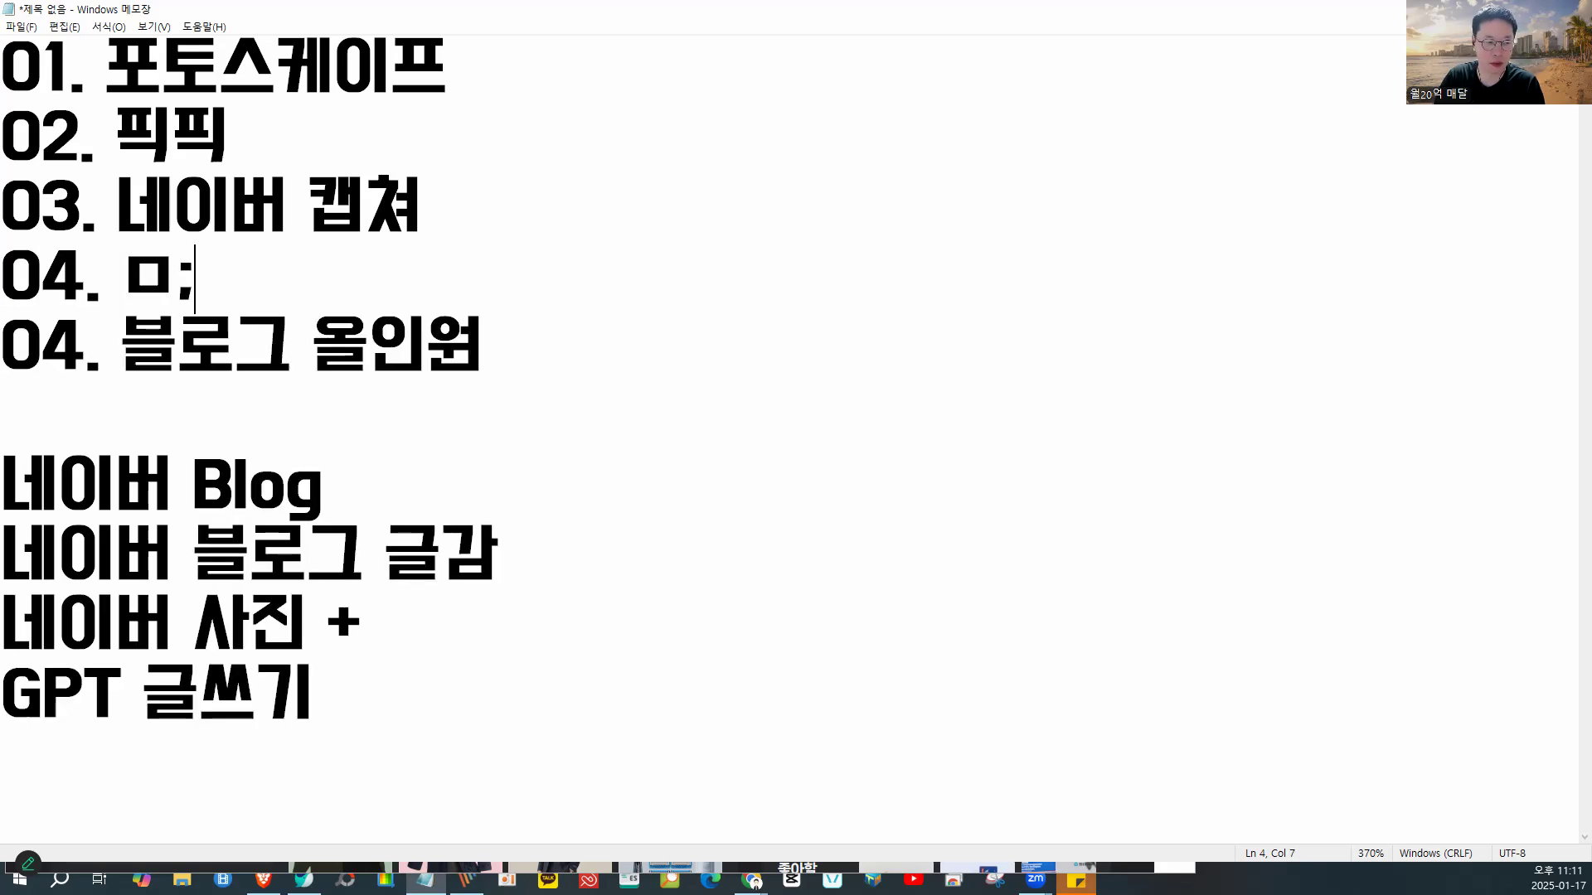
key(BackSpace)
key(BackSpace)
text(미리캐ㅅ)
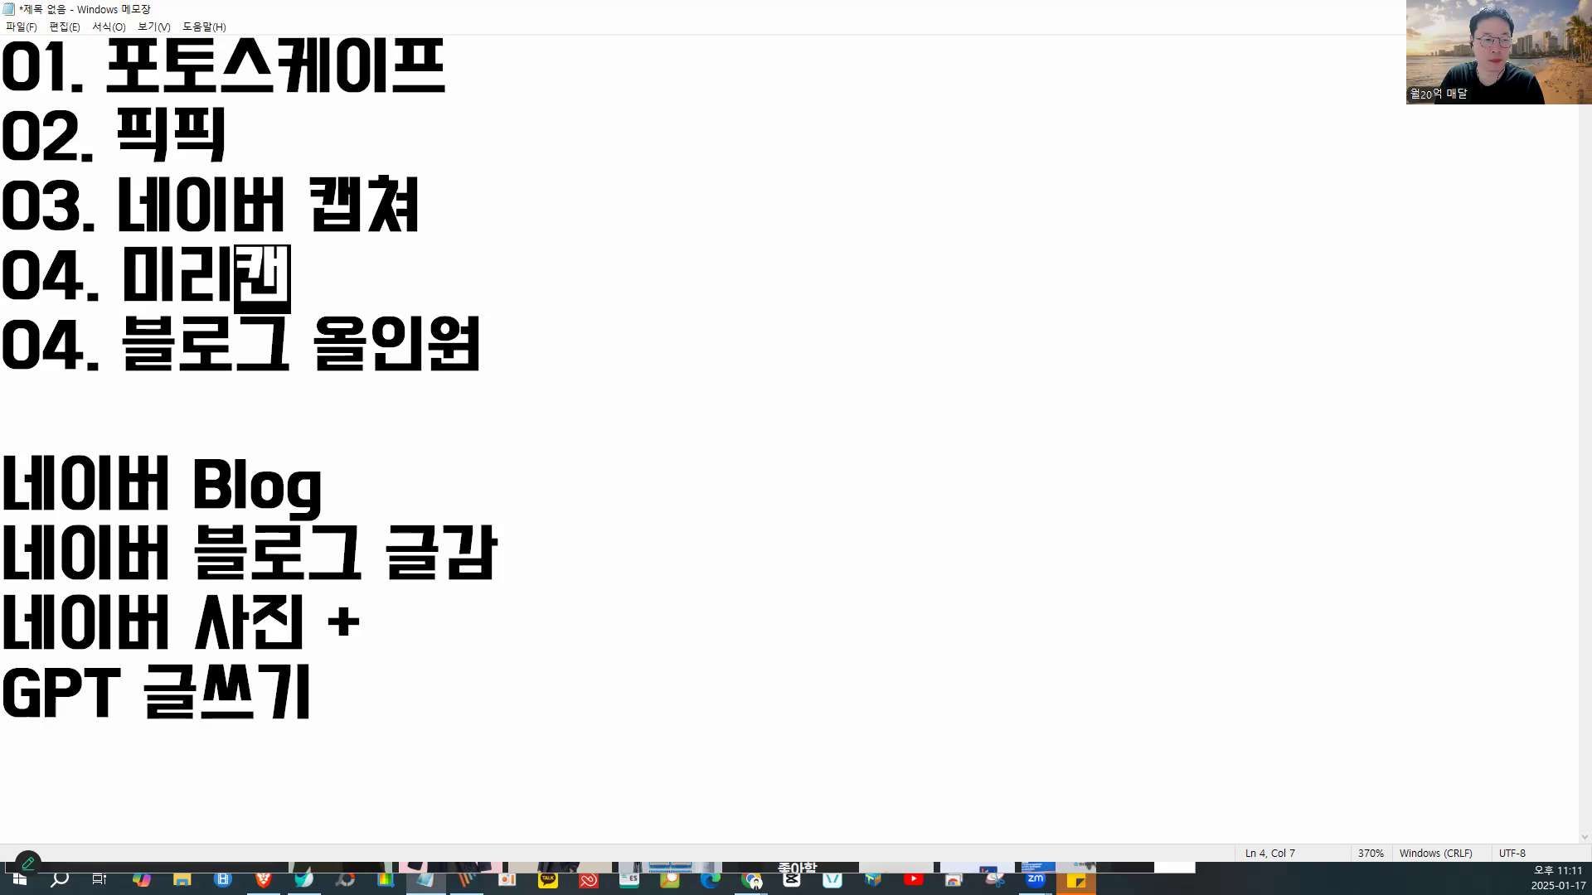
key(BackSpace)
text(ㄴ버스)
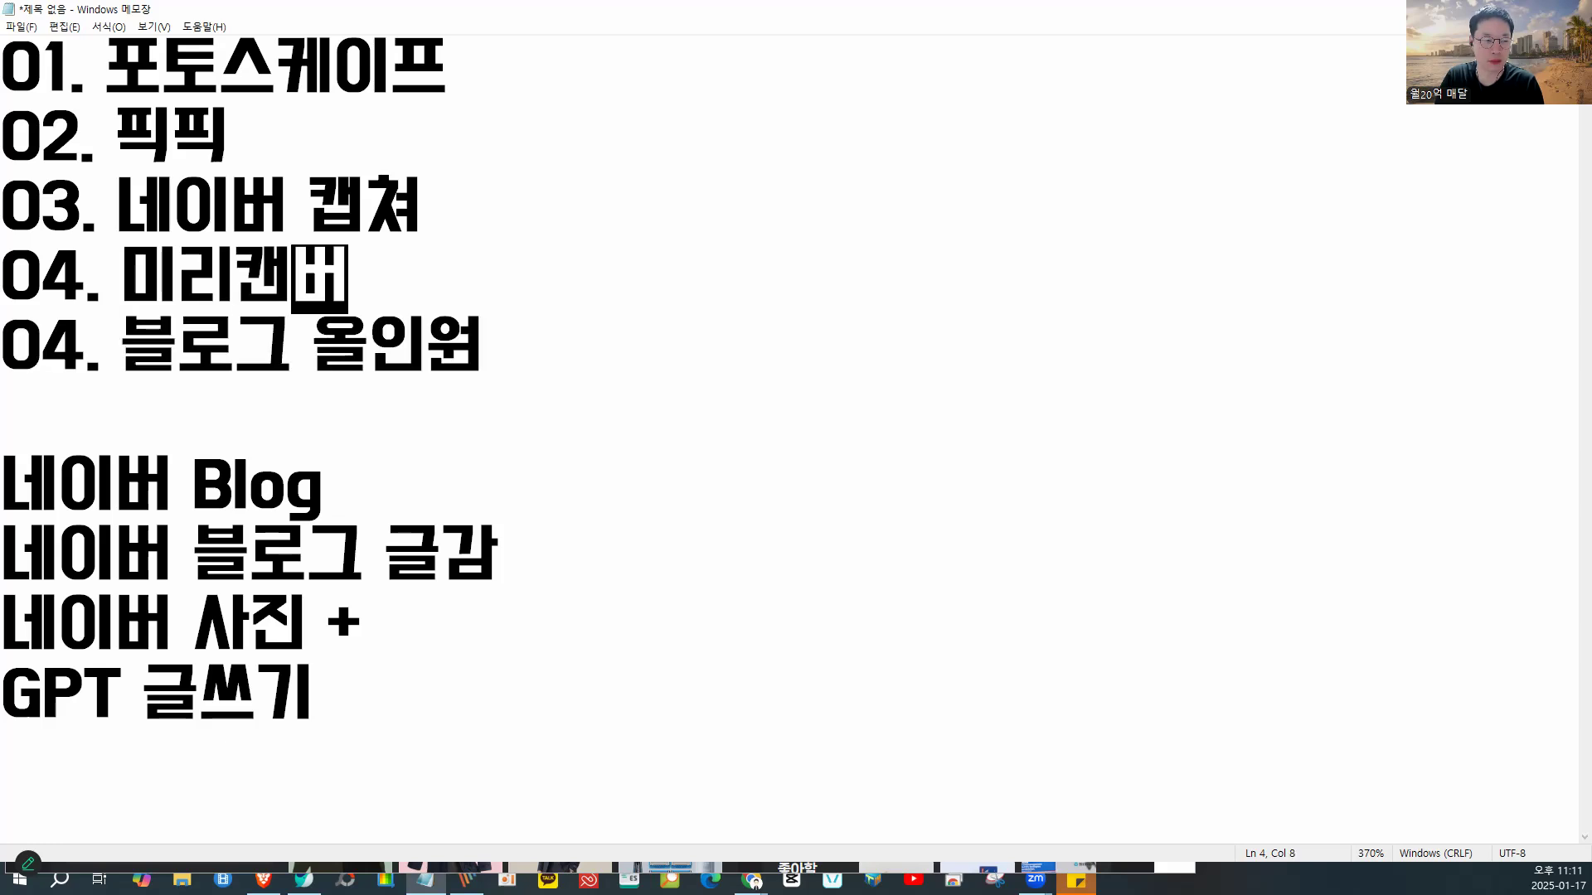
- Renumber 블로그 올인원 to 05, then place the cursor after 포토스케이프
key(Down)
key(Left)
key(Left)
key(Left)
key(Left)
key(Left)
key(Left)
key(Left)
key(Left)
key(Left)
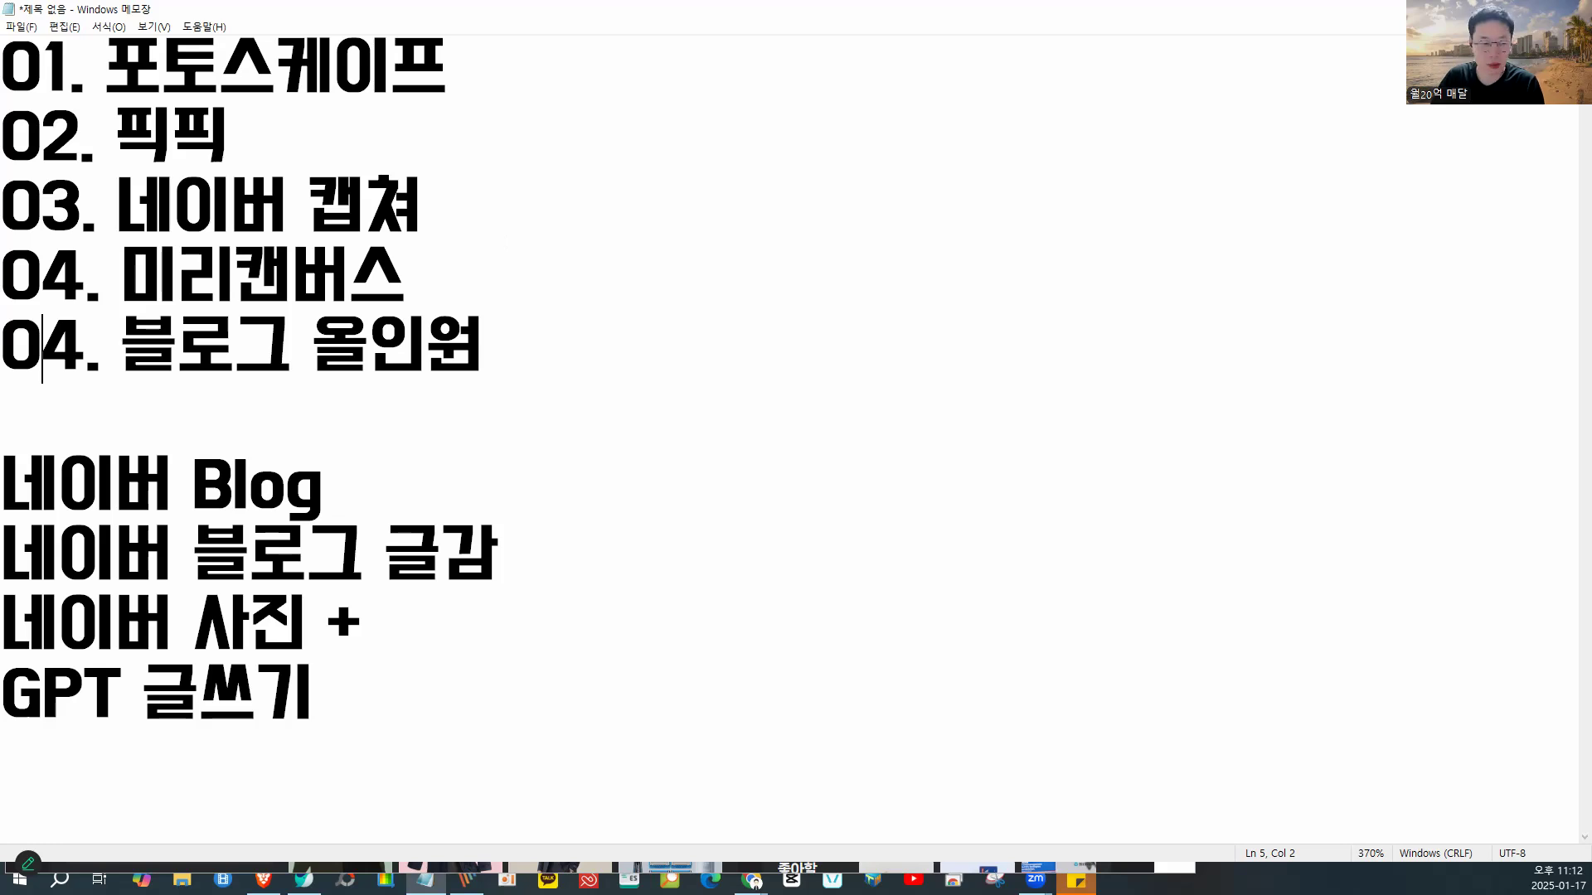
key(Delete)
text(5)
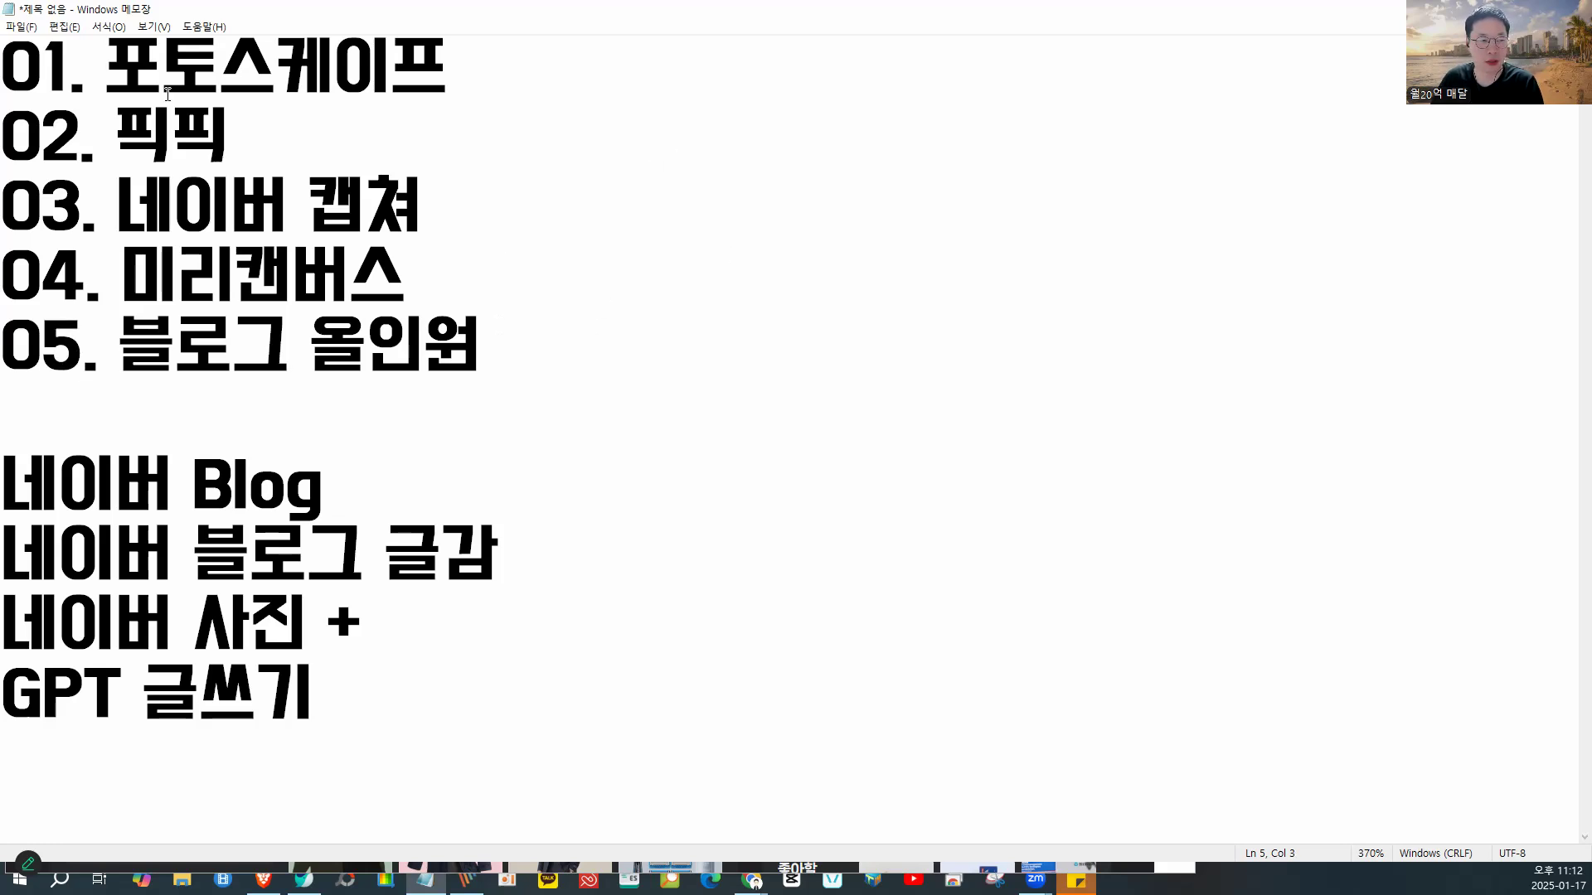
drag(191, 118, 90, 60)
click(533, 71)
- Append ': 이유 > 블로그 글 + 이미지' to item 01 and surround it with blank lines
text(: ㅇ)
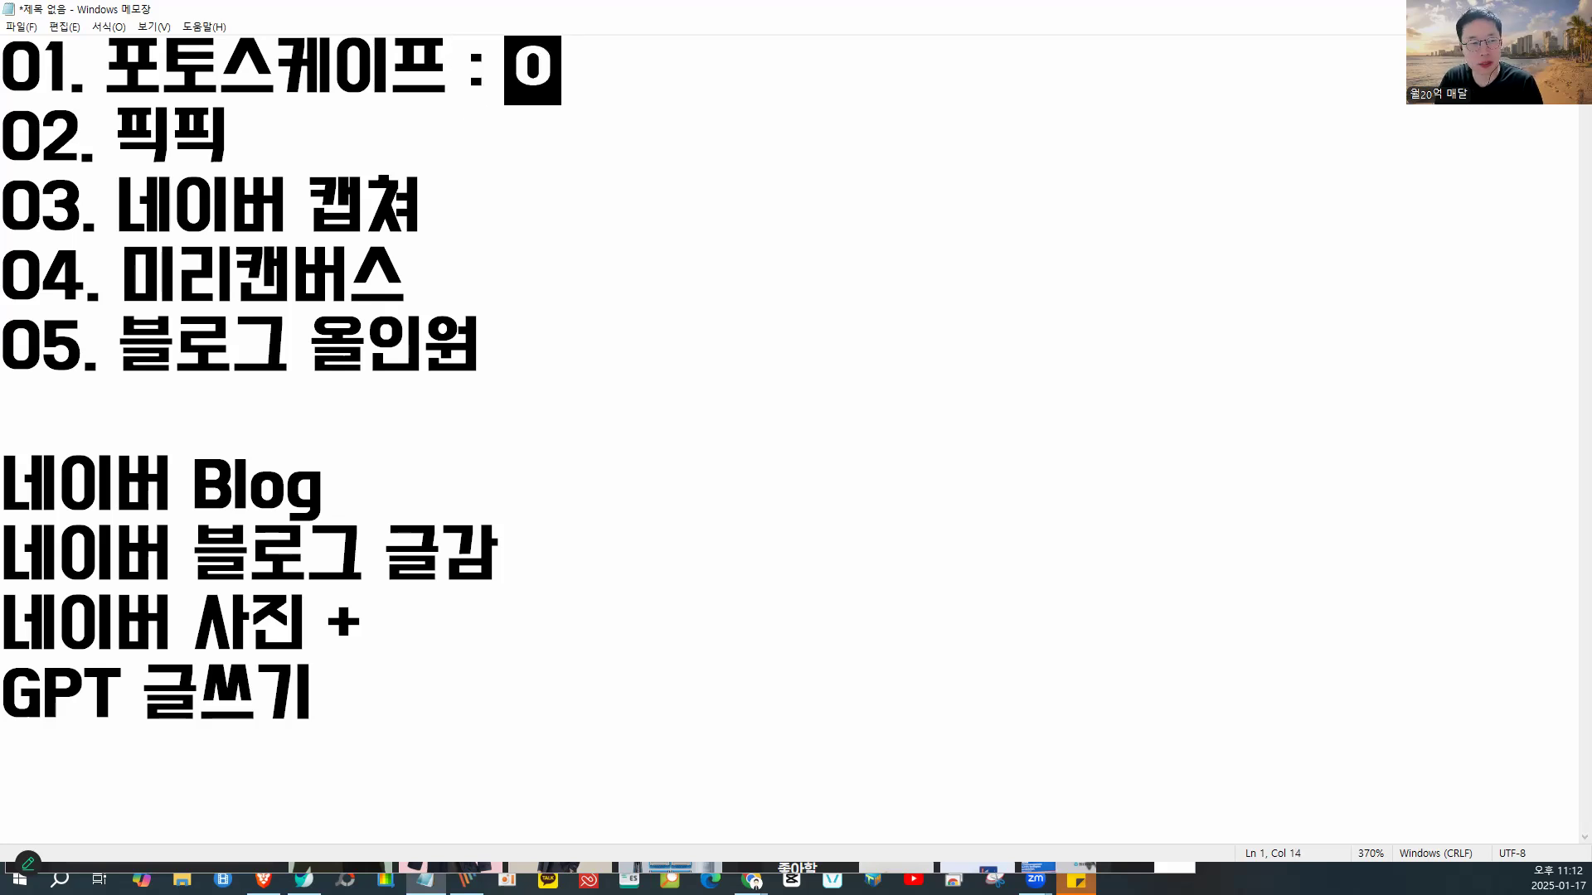
text(이유 >)
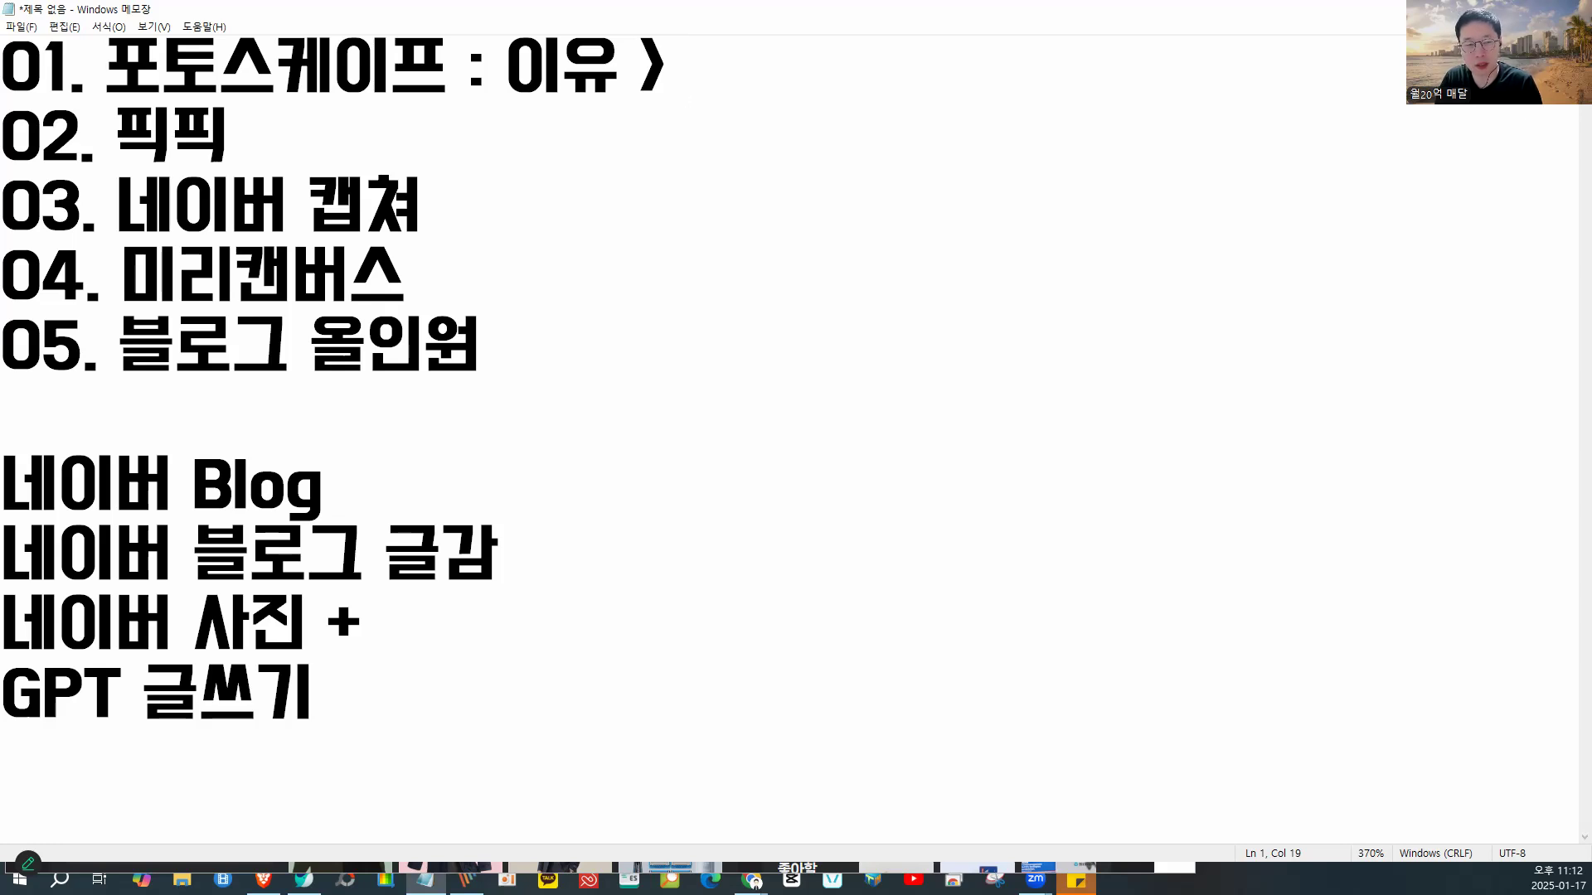
text( 블로그)
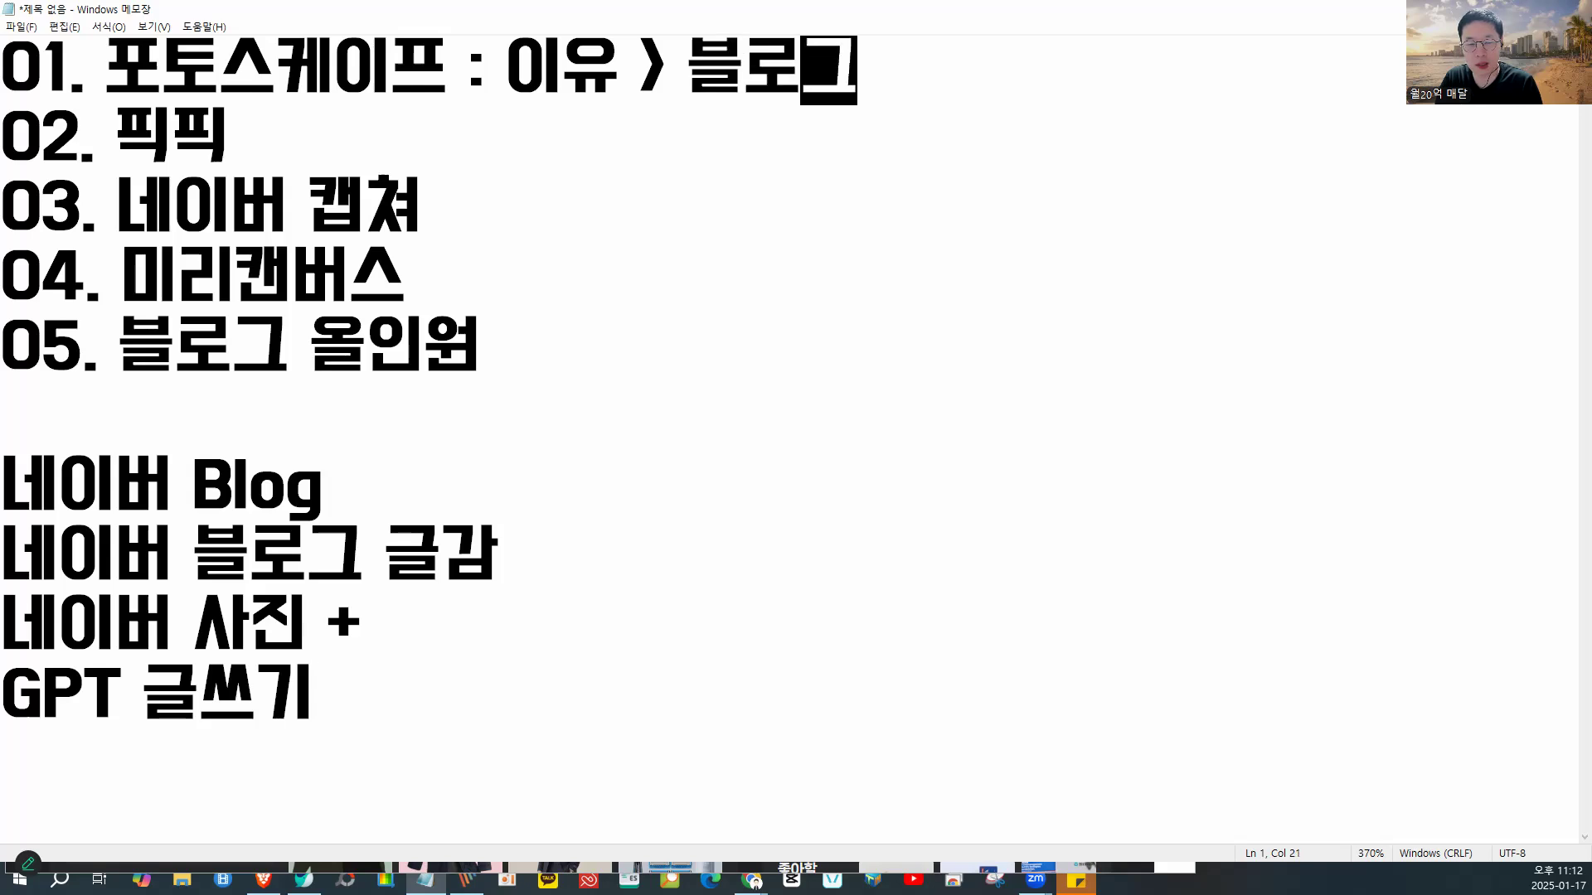
text( 글쓴)
key(BackSpace)
text(+ 0;ㅁ;ㅈ)
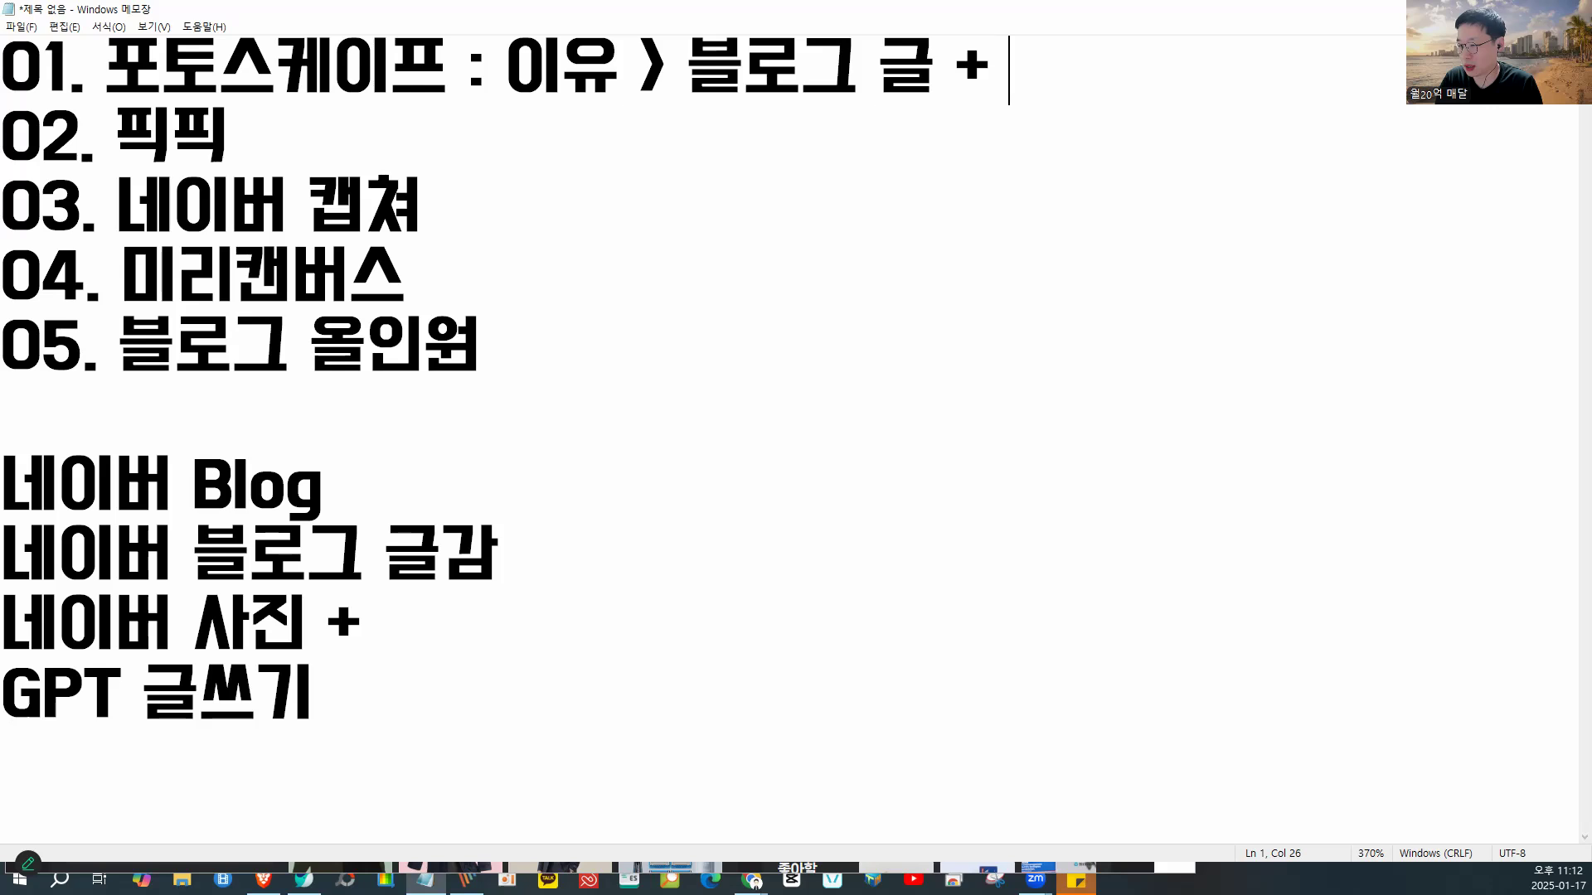
key(BackSpace)
key(BackSpace)
key(BackSpace)
key(BackSpace)
key(BackSpace)
text(이미지)
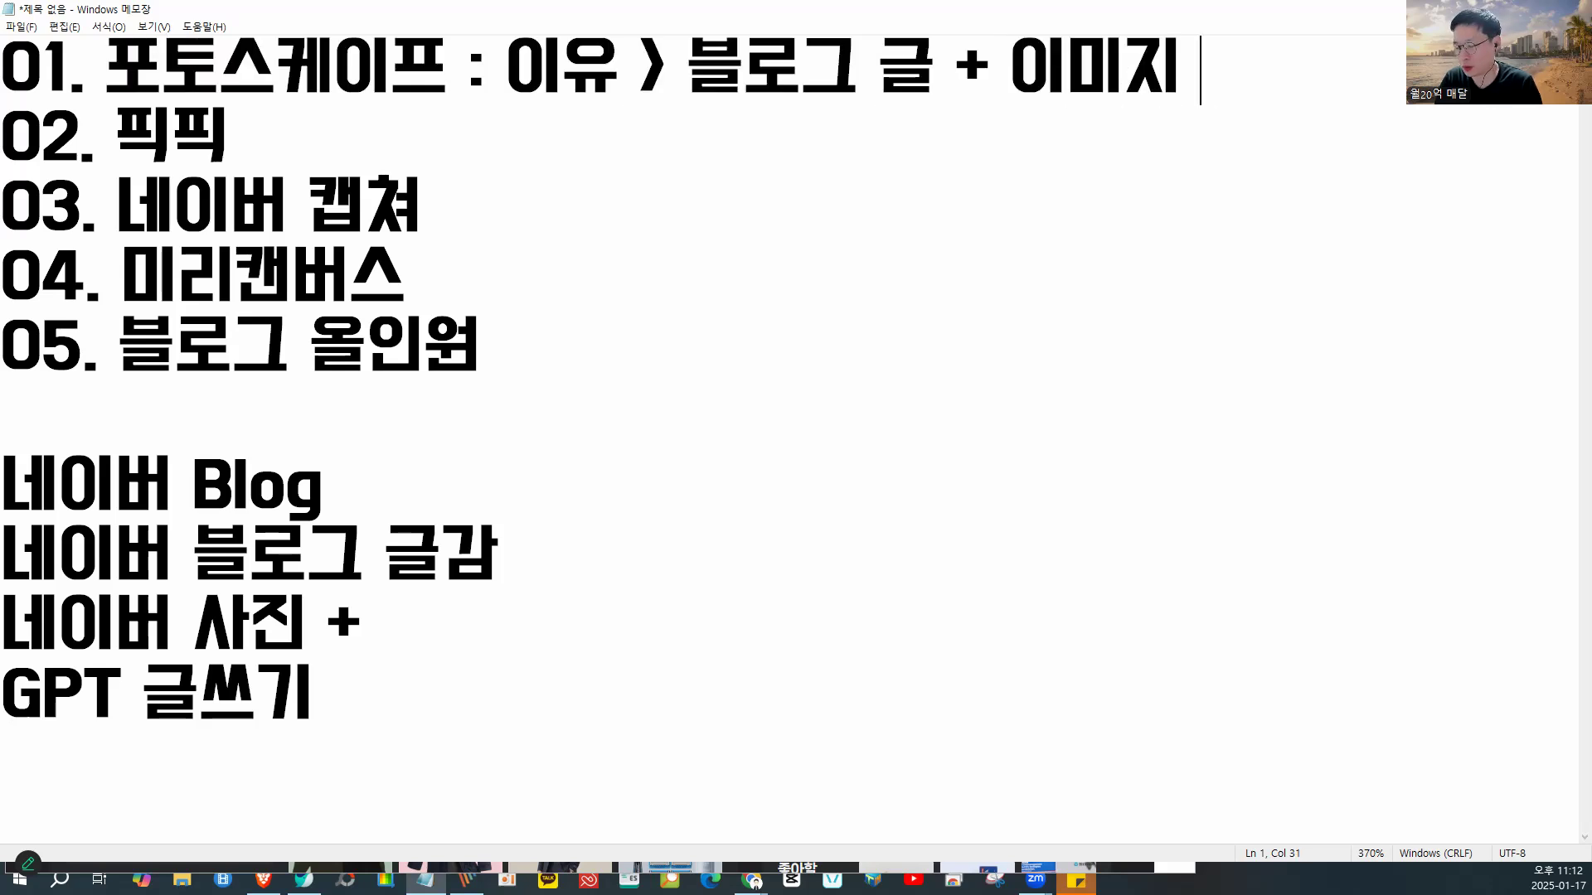
key(Return)
key(Up)
key(Return)
key(Down)
key(Left)
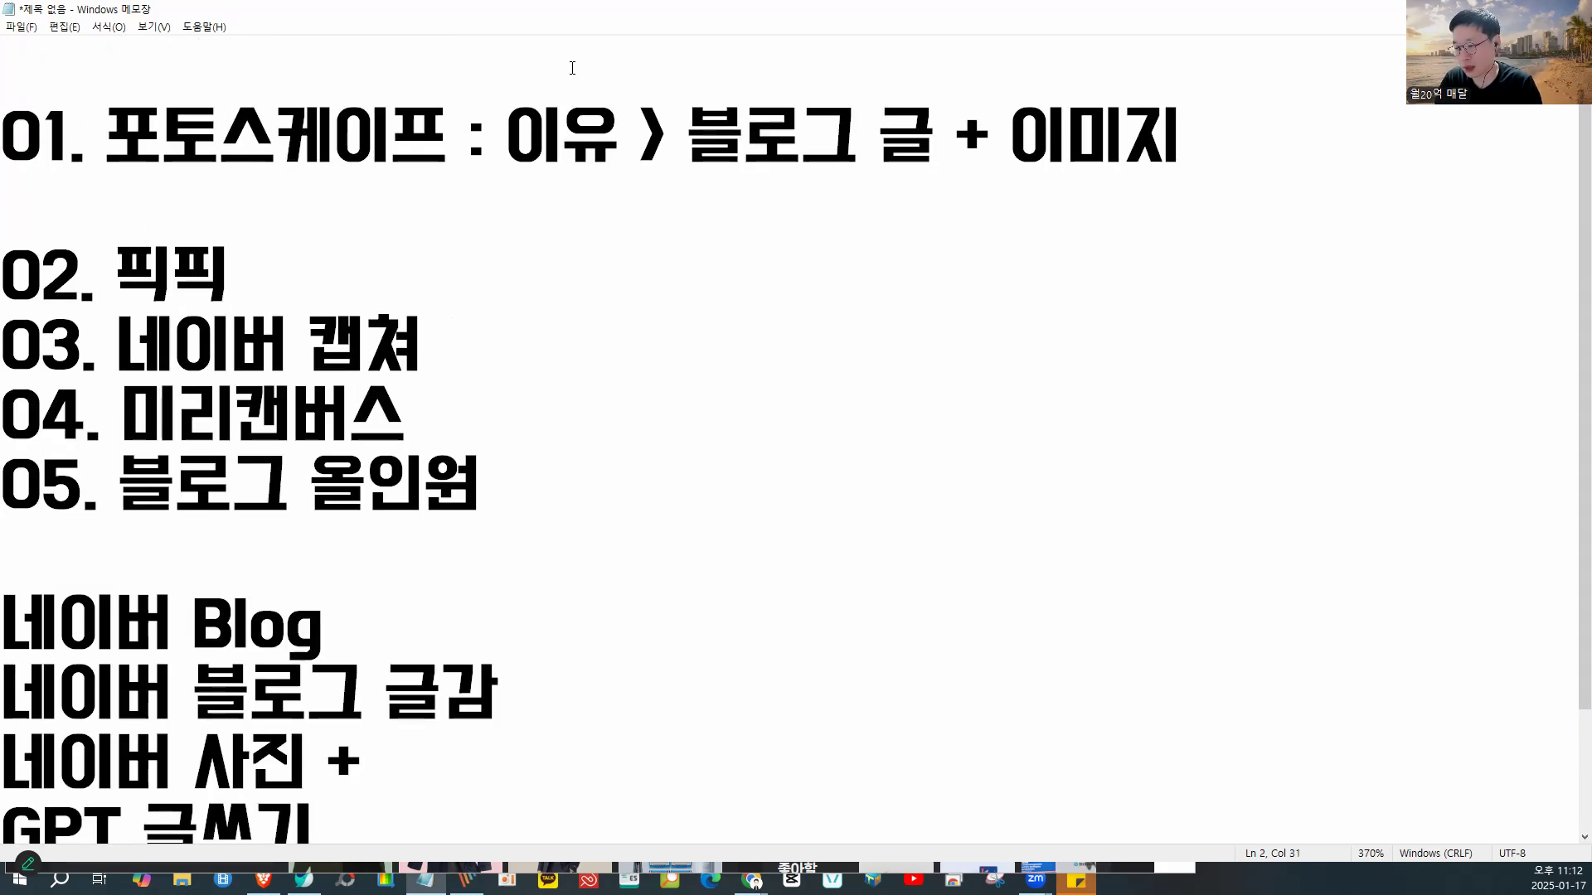
- Continue with '(반복적으로 사용하는 경우!!) 홍보글을 쓸 때 입니다.' and start a new line
text(()
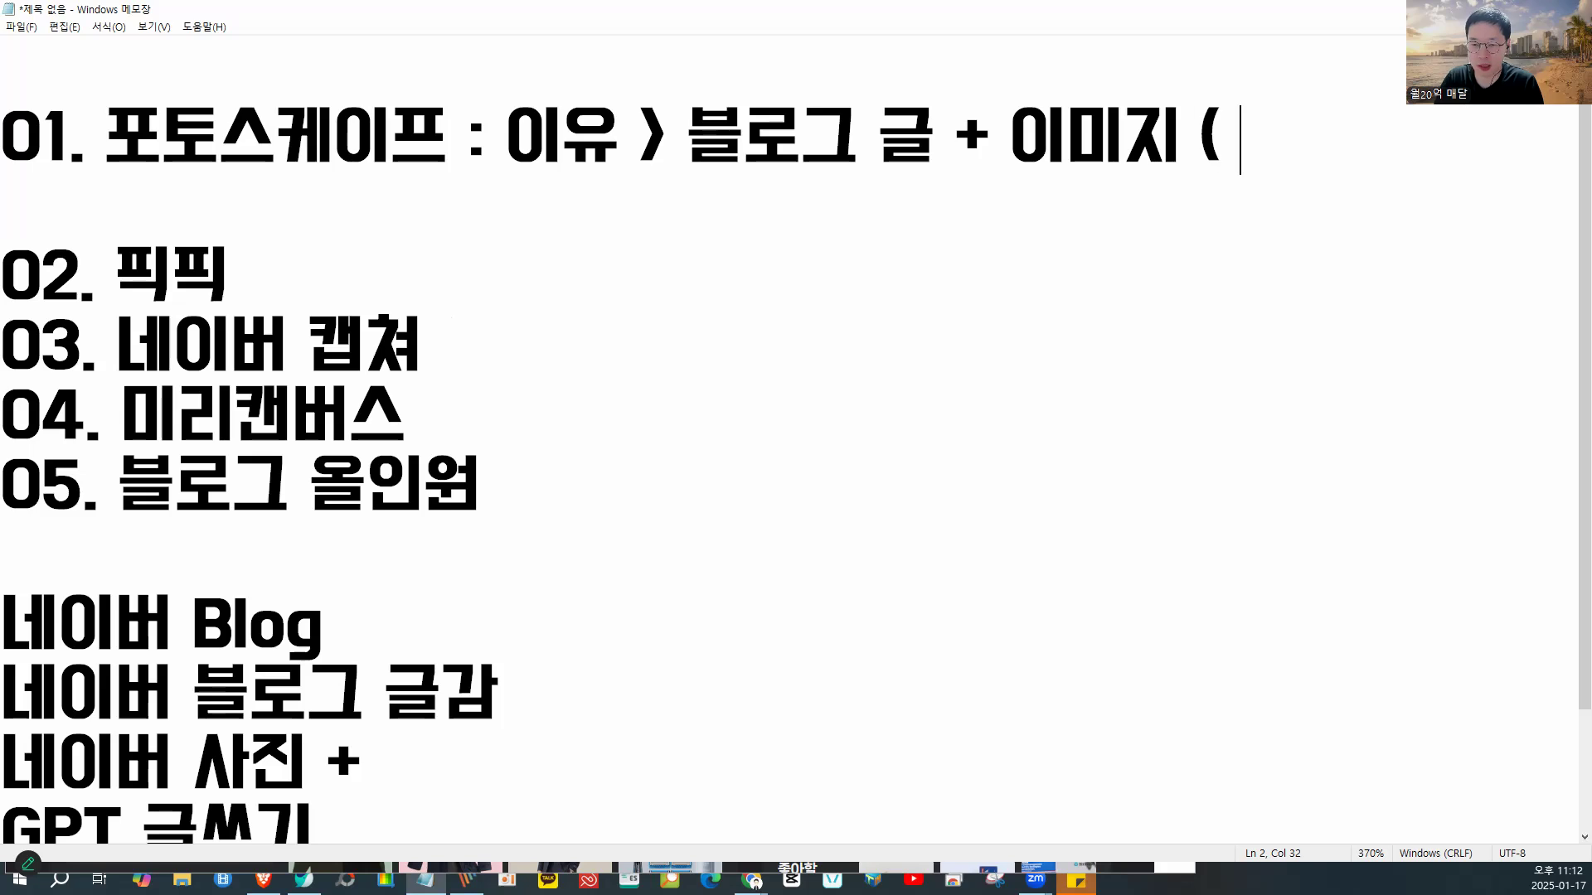
text( 반보ㄱ적으로 사용ㅎ)
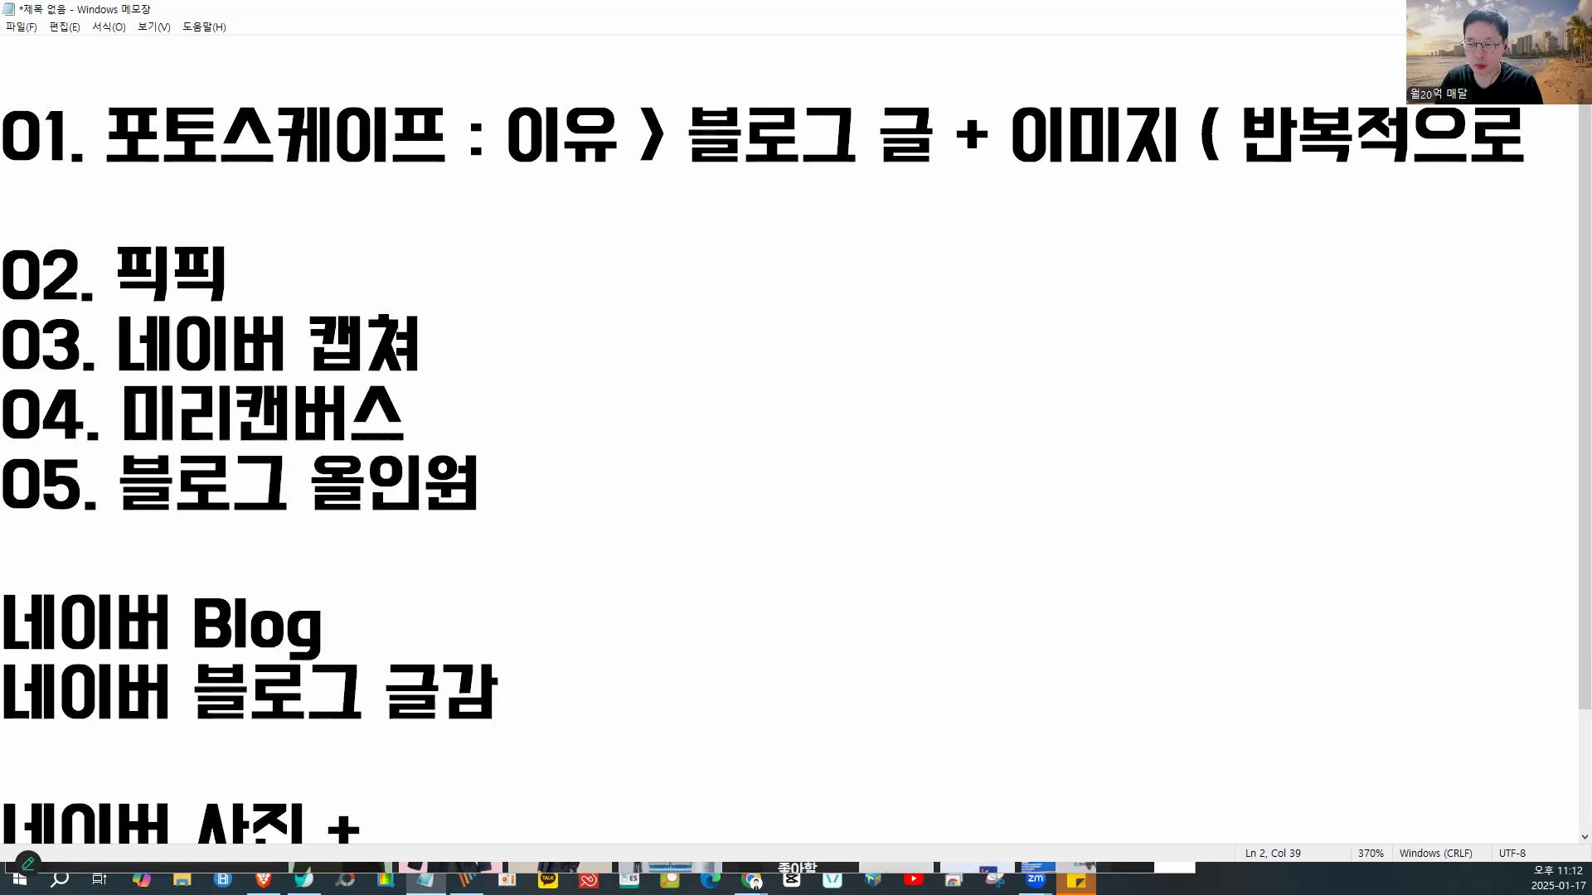
text(ㅏ는 경우!!)
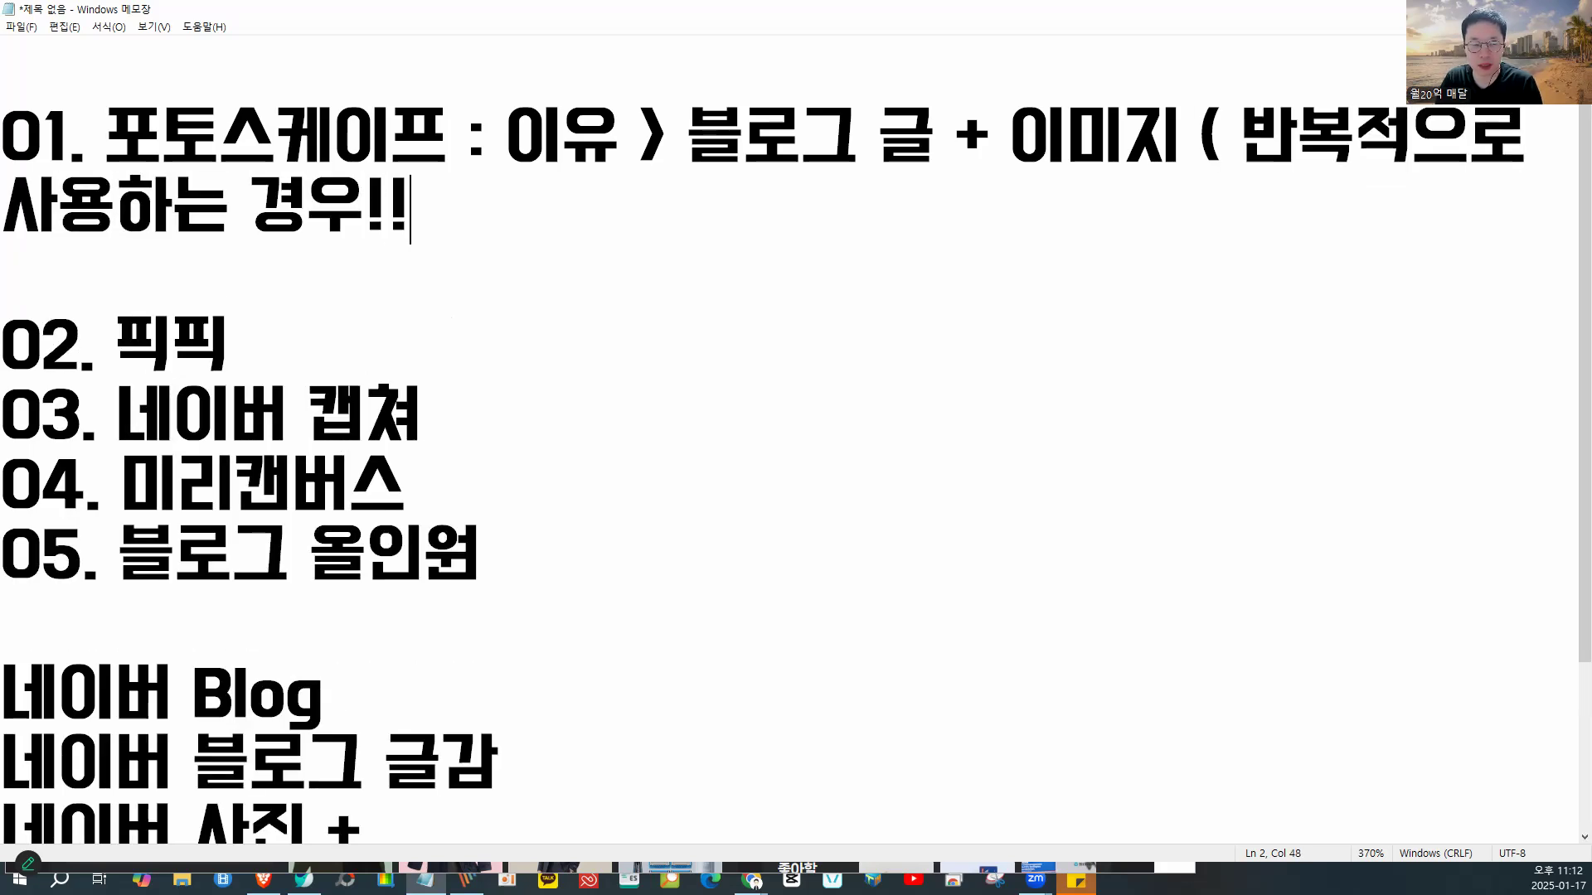
text())
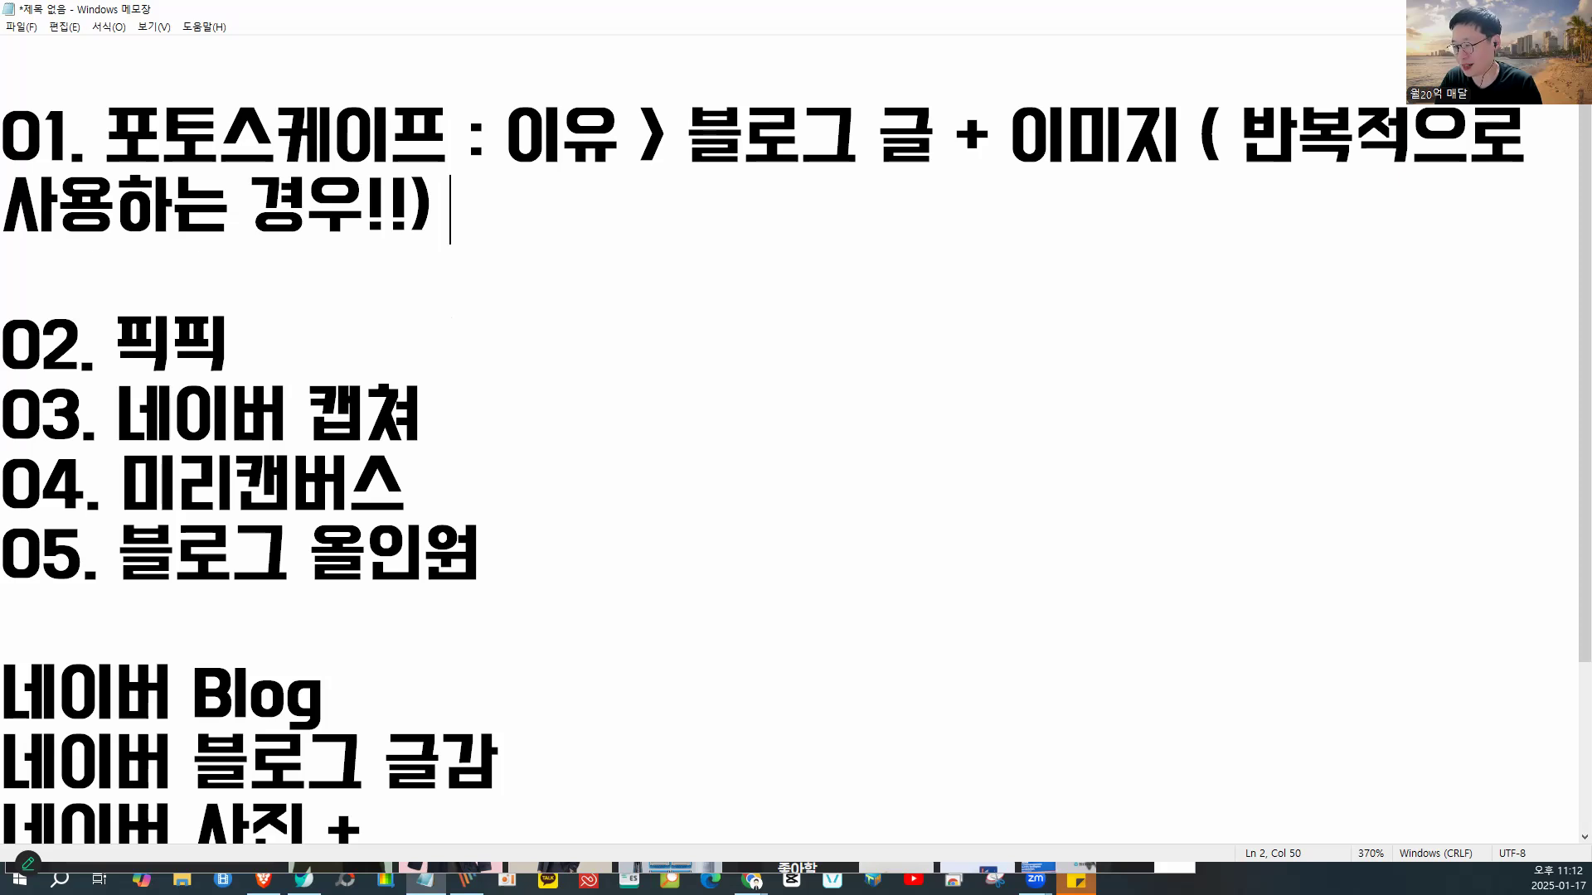
text(홍보글을 쓸 때 입니다.)
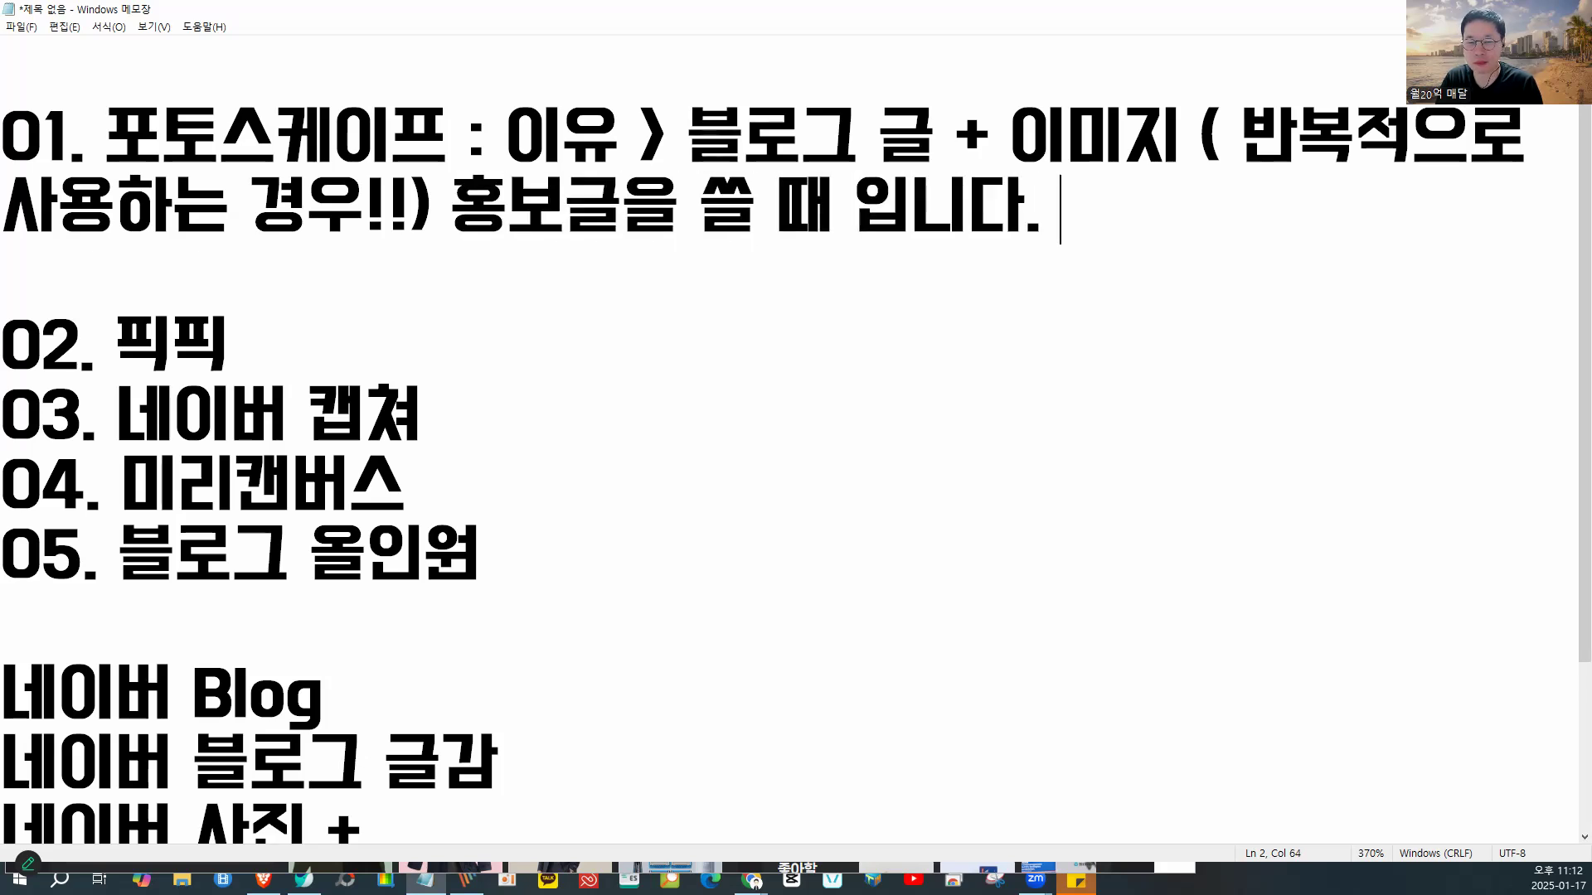
key(Return)
key(Return)
- Write the 업체 note: reused photos were once fine, now AI or 2–3 overlapped photos are needed
text(업체 :)
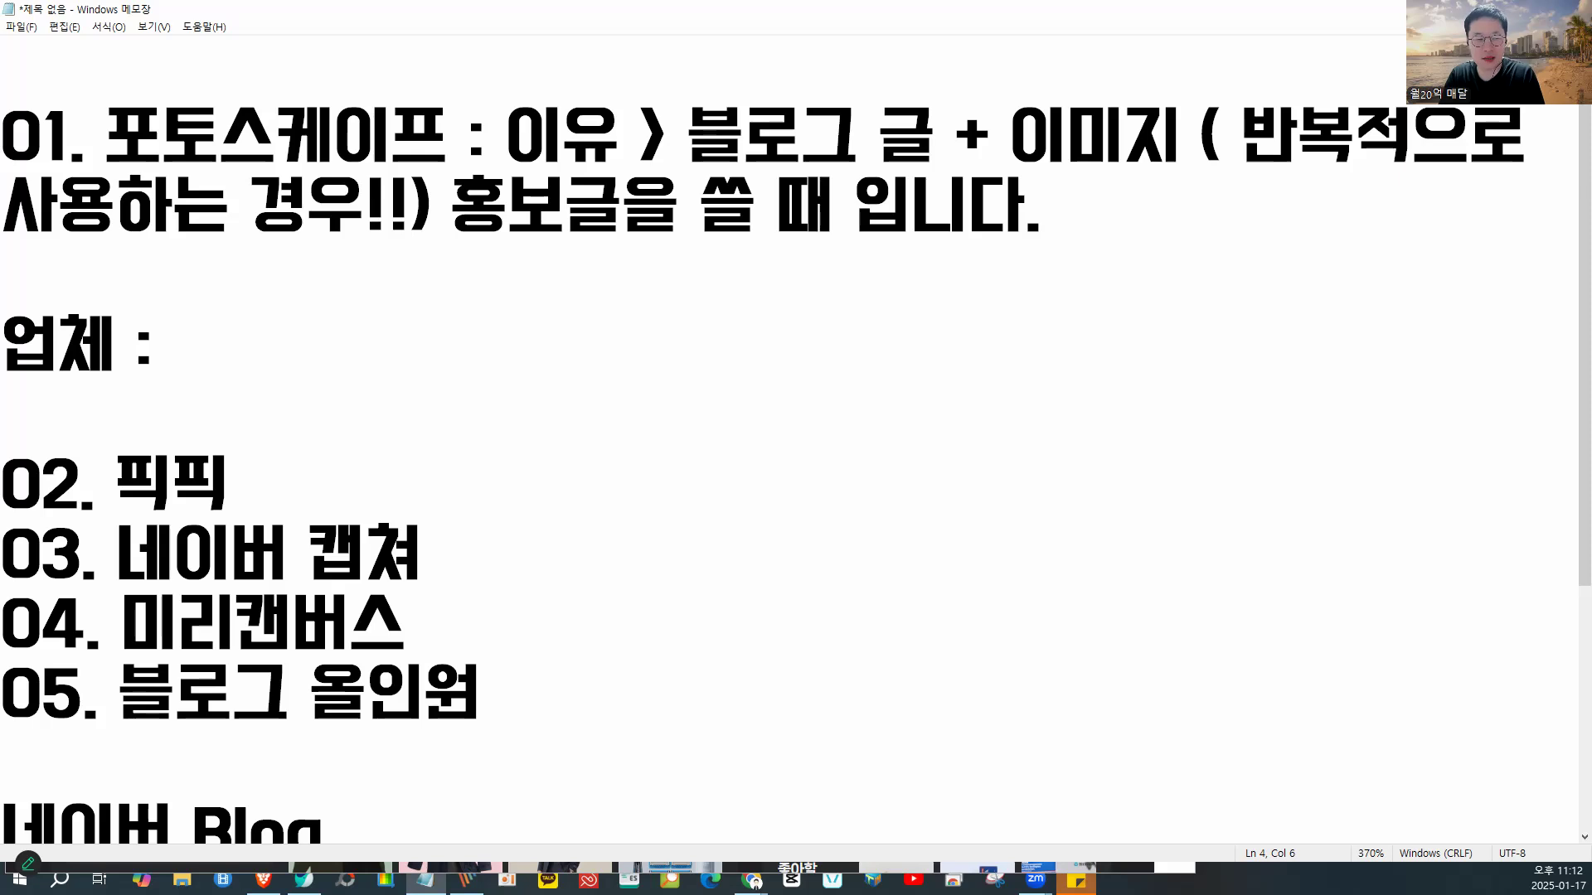
text( 사진 )
text(계속 찍어준)
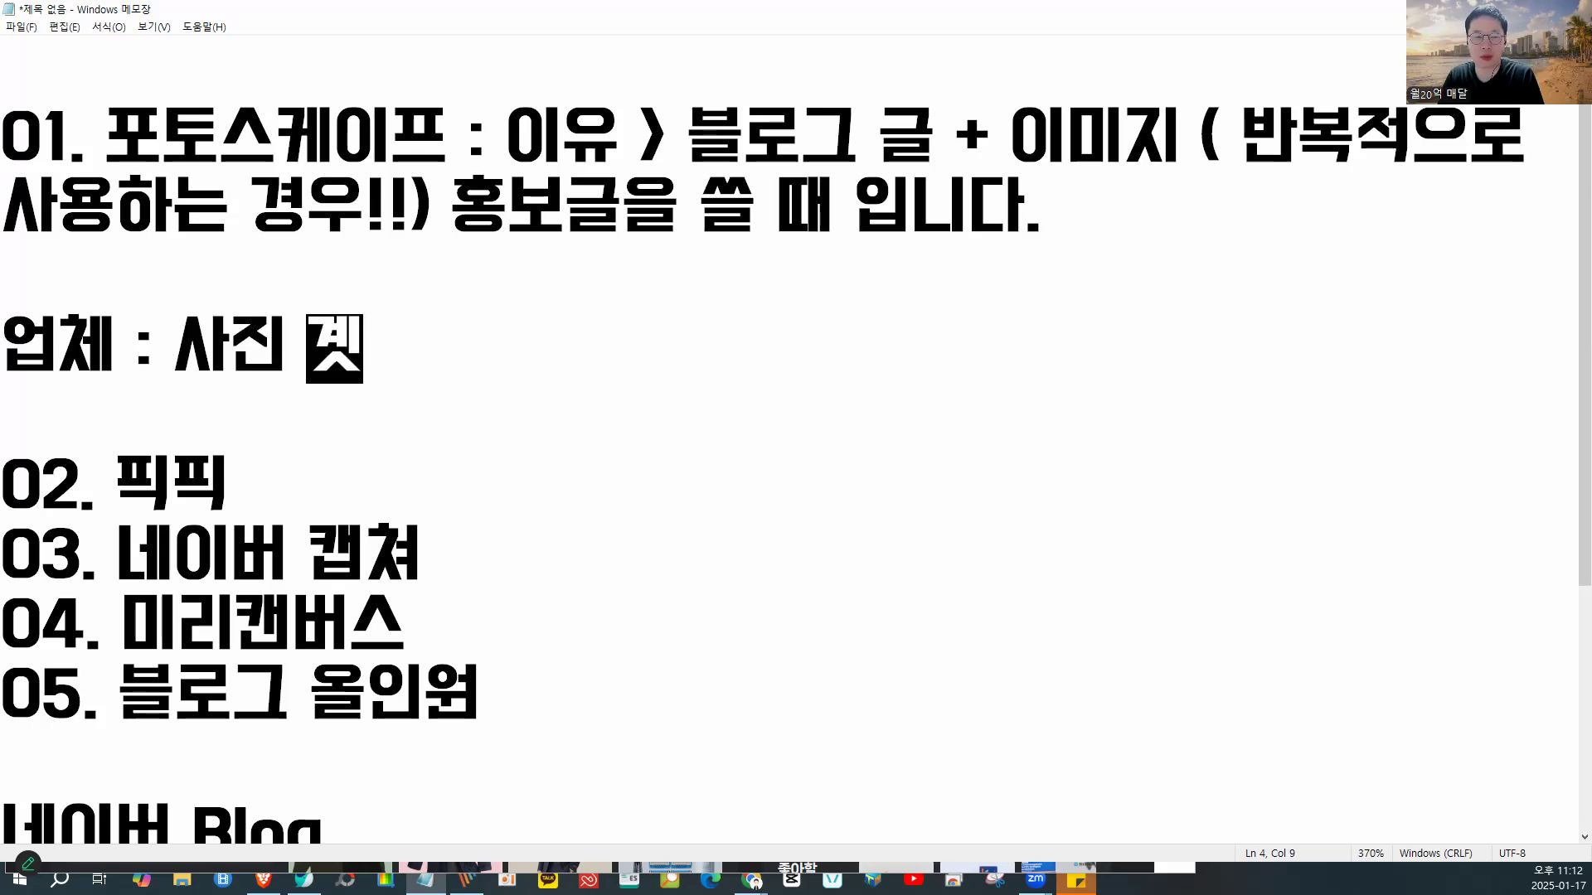
key(BackSpace)
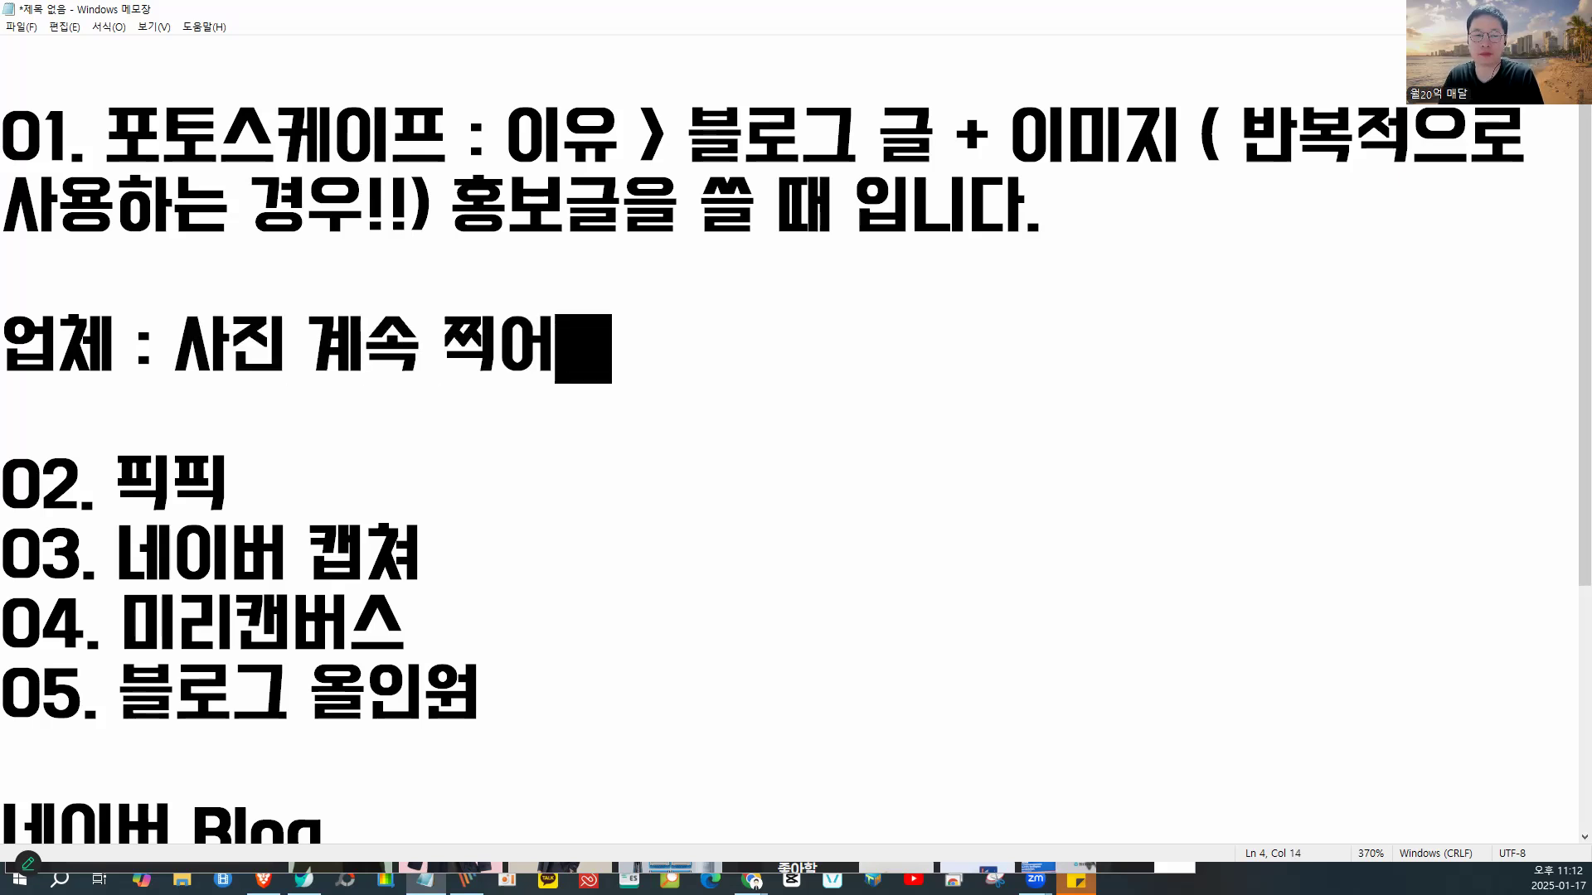
text(지ㄴ)
key(BackSpace)
key(BackSpace)
key(BackSpace)
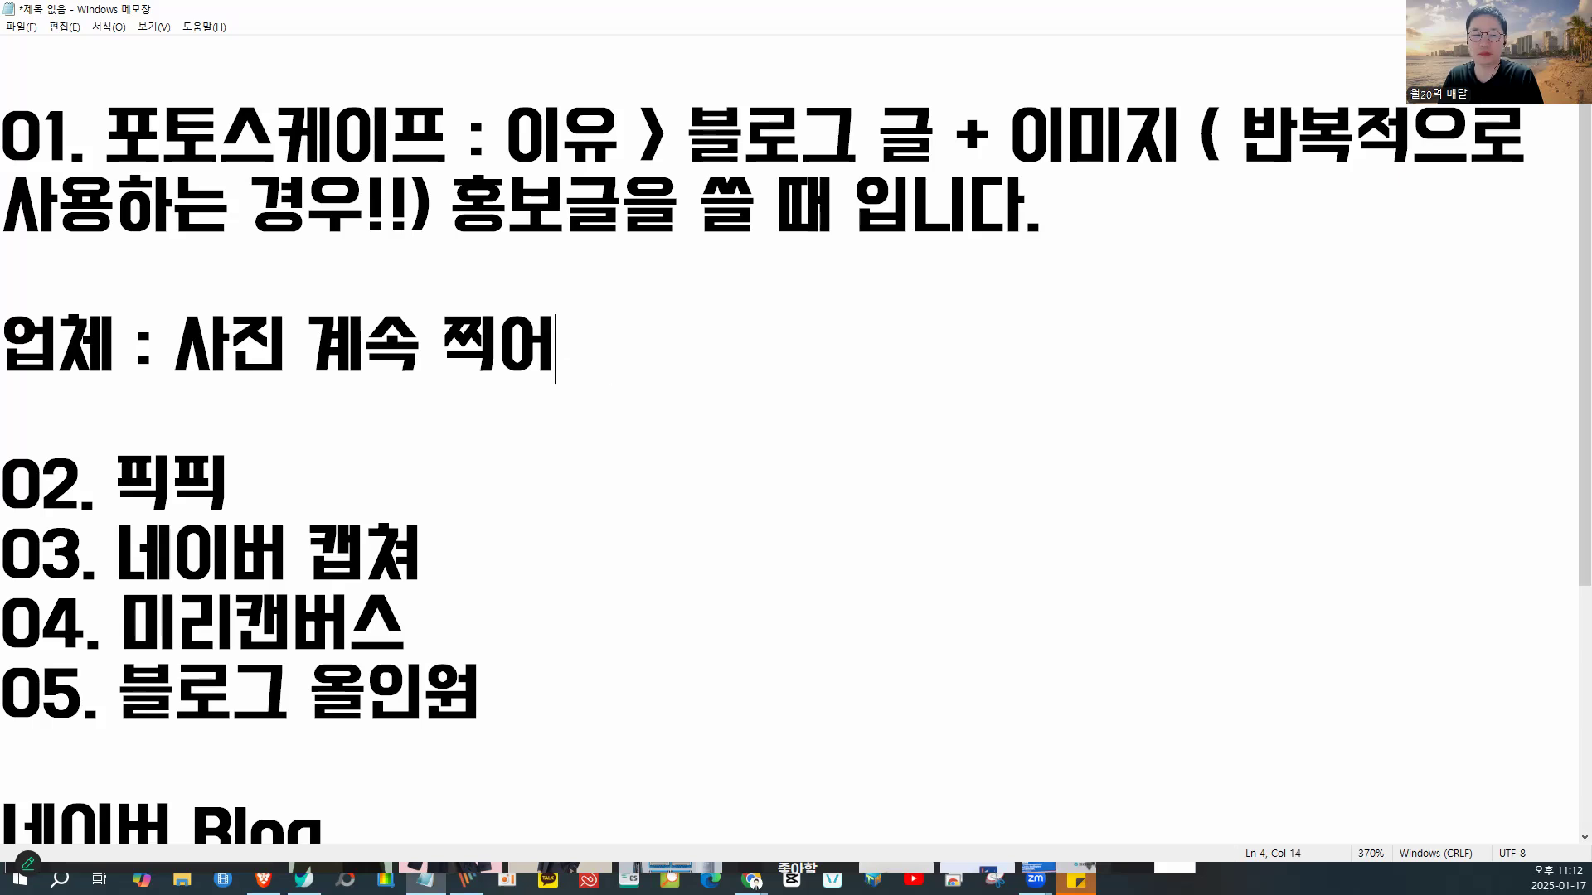
text(지주 이)
key(BackSpace)
key(BackSpace)
key(BackSpace)
key(BackSpace)
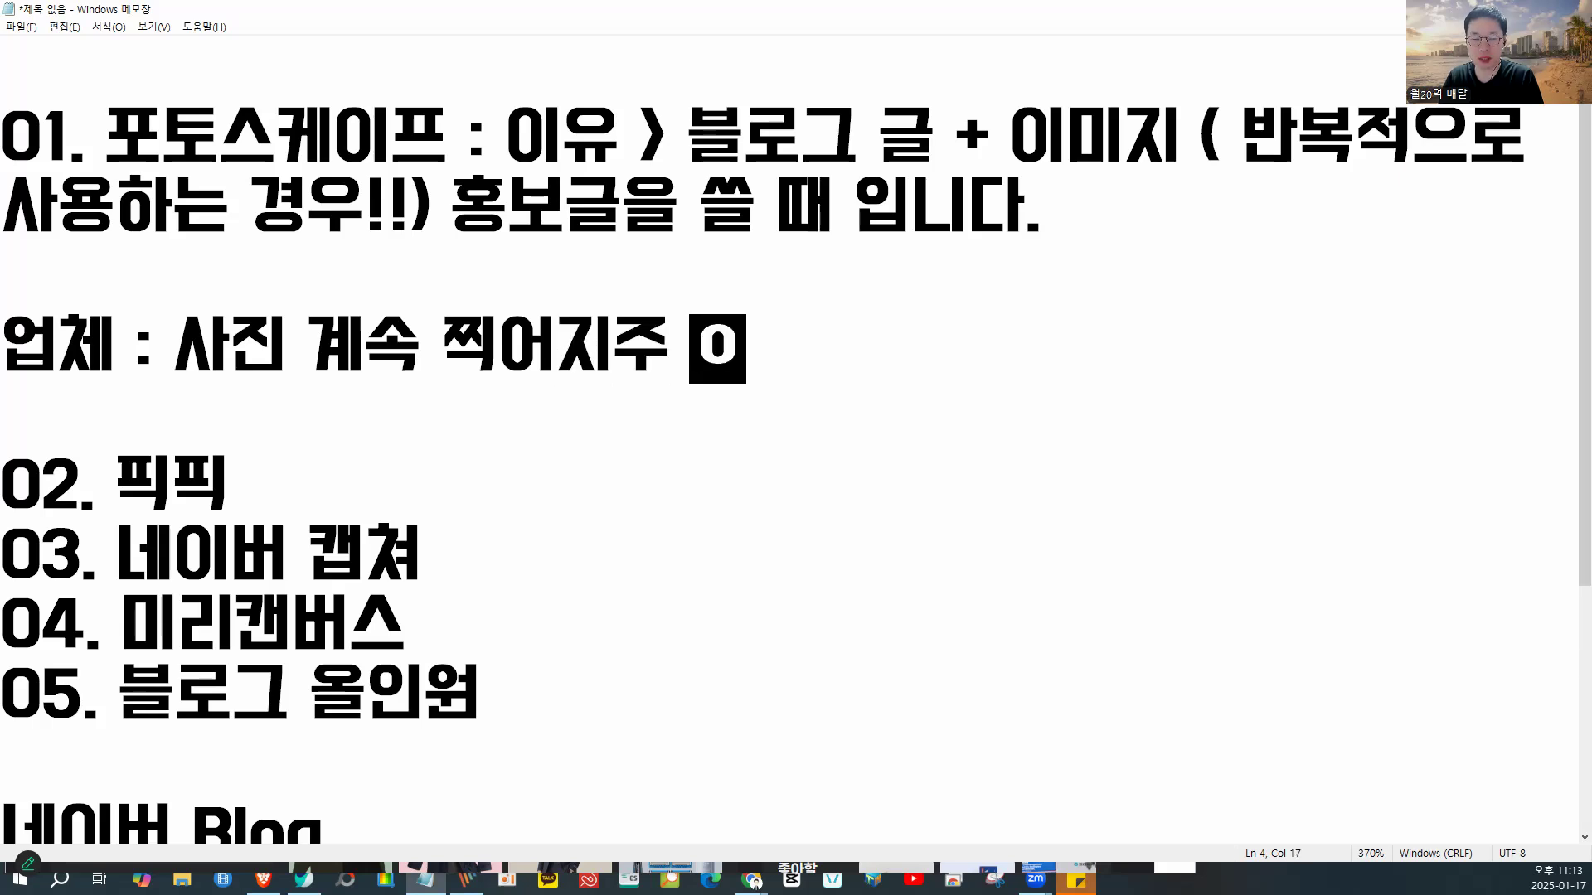
key(BackSpace)
text(+)
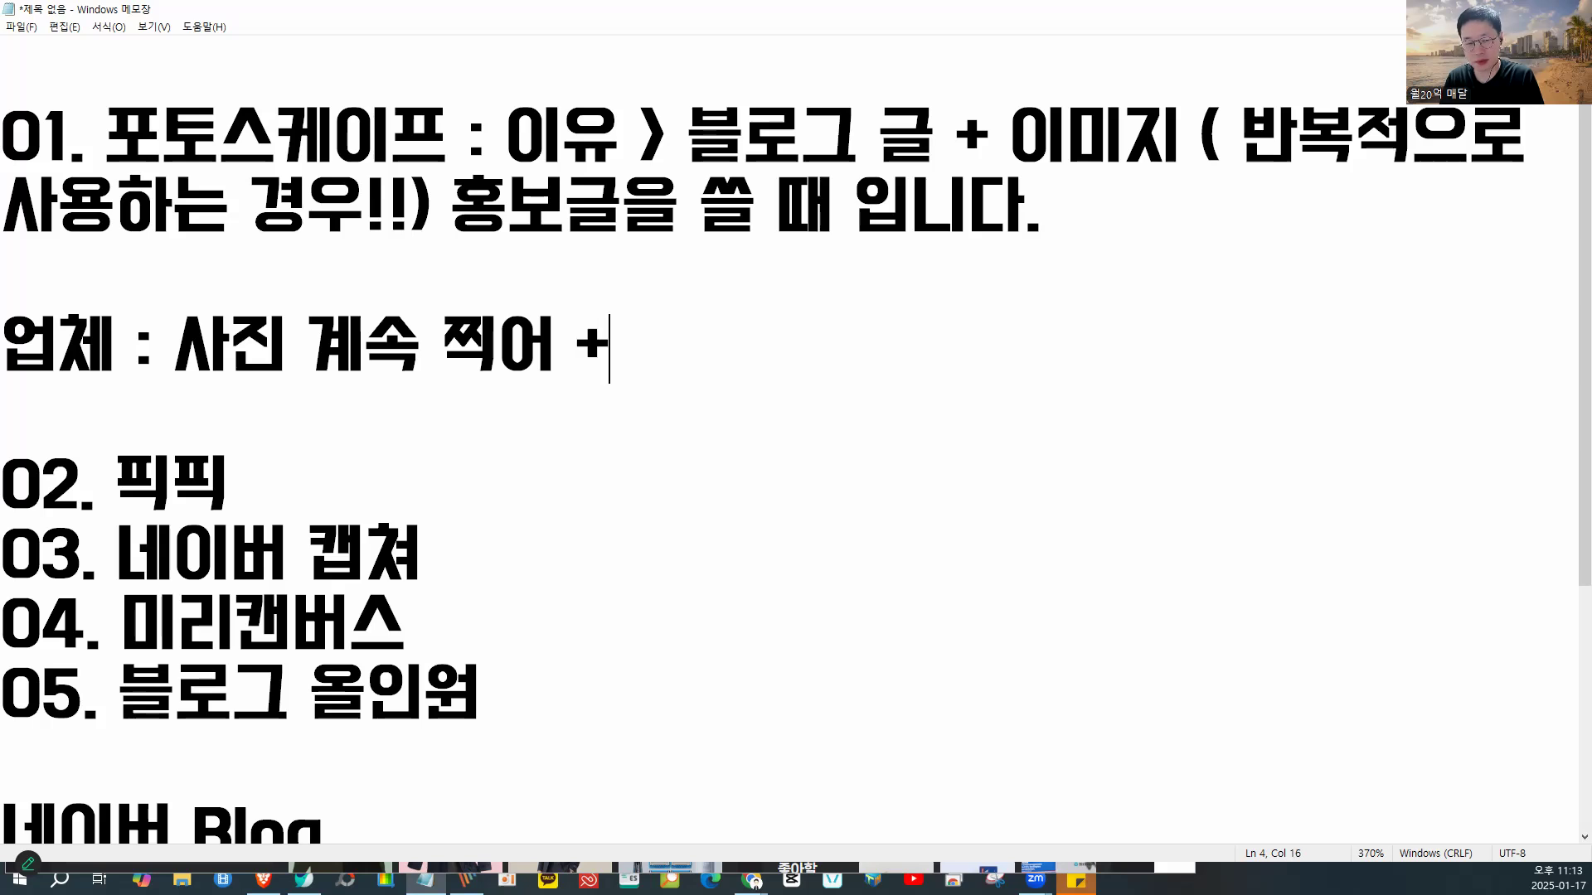
text( 1번쓴 사)
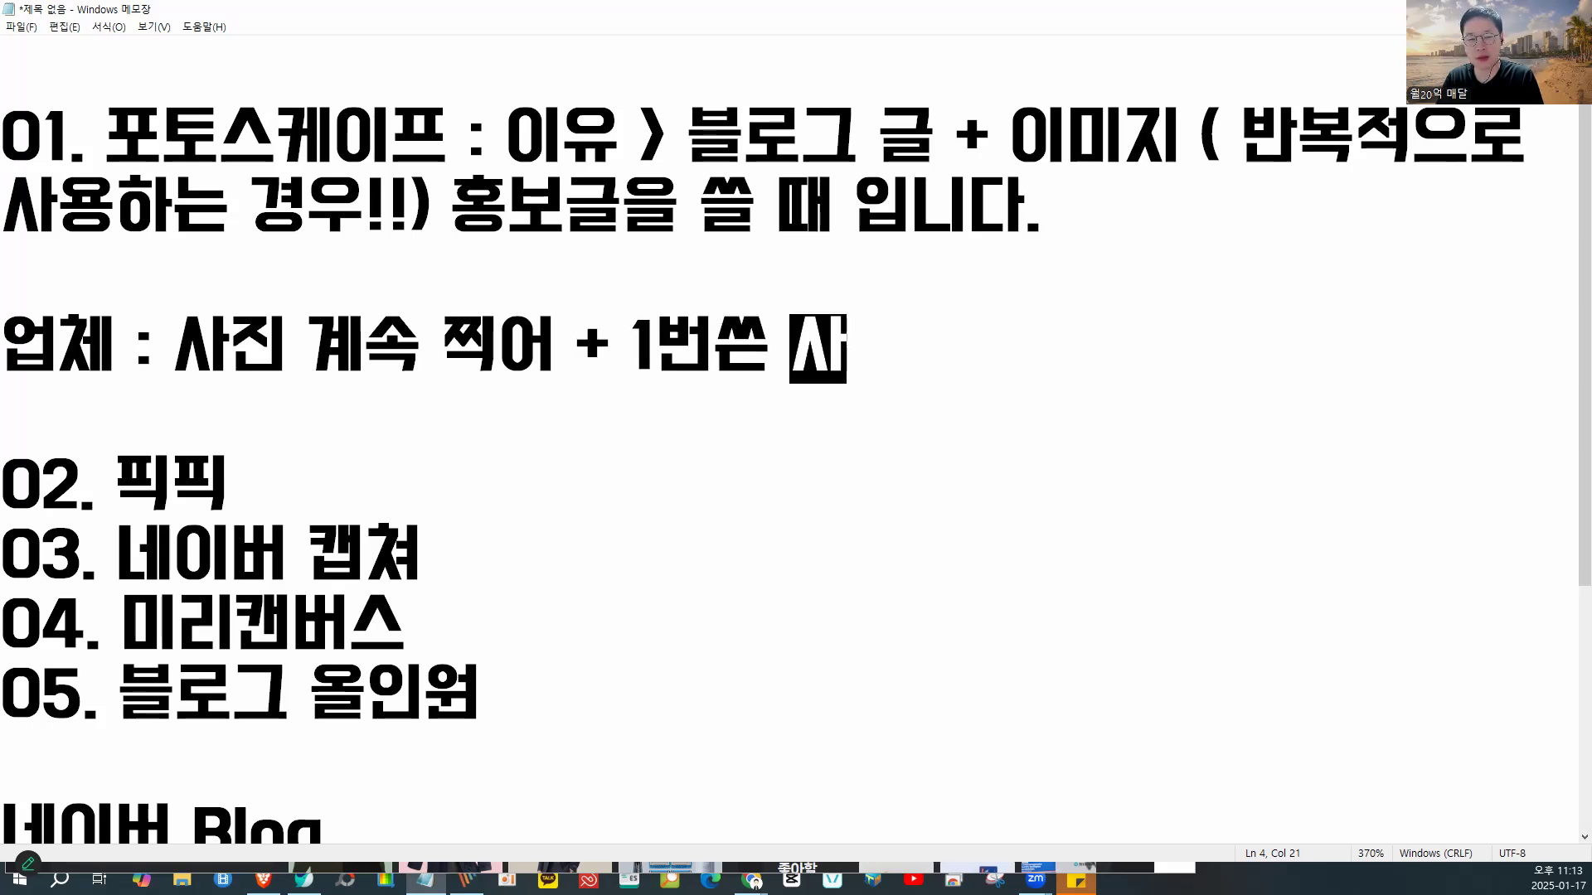
text(진을 다시 사용해도)
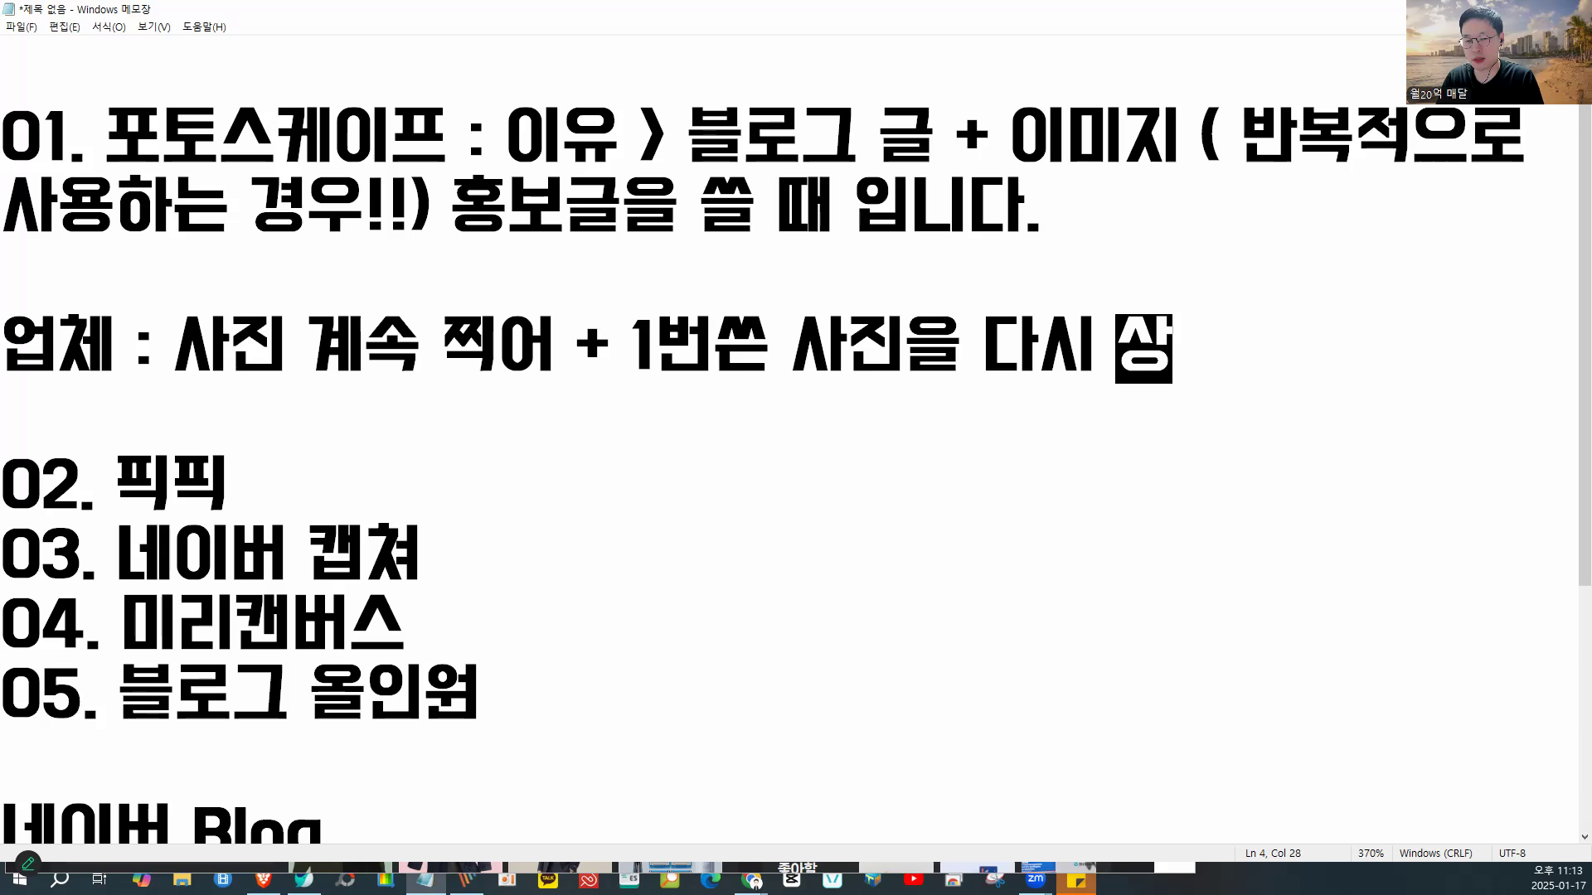
text( 괜창ㅎ아)
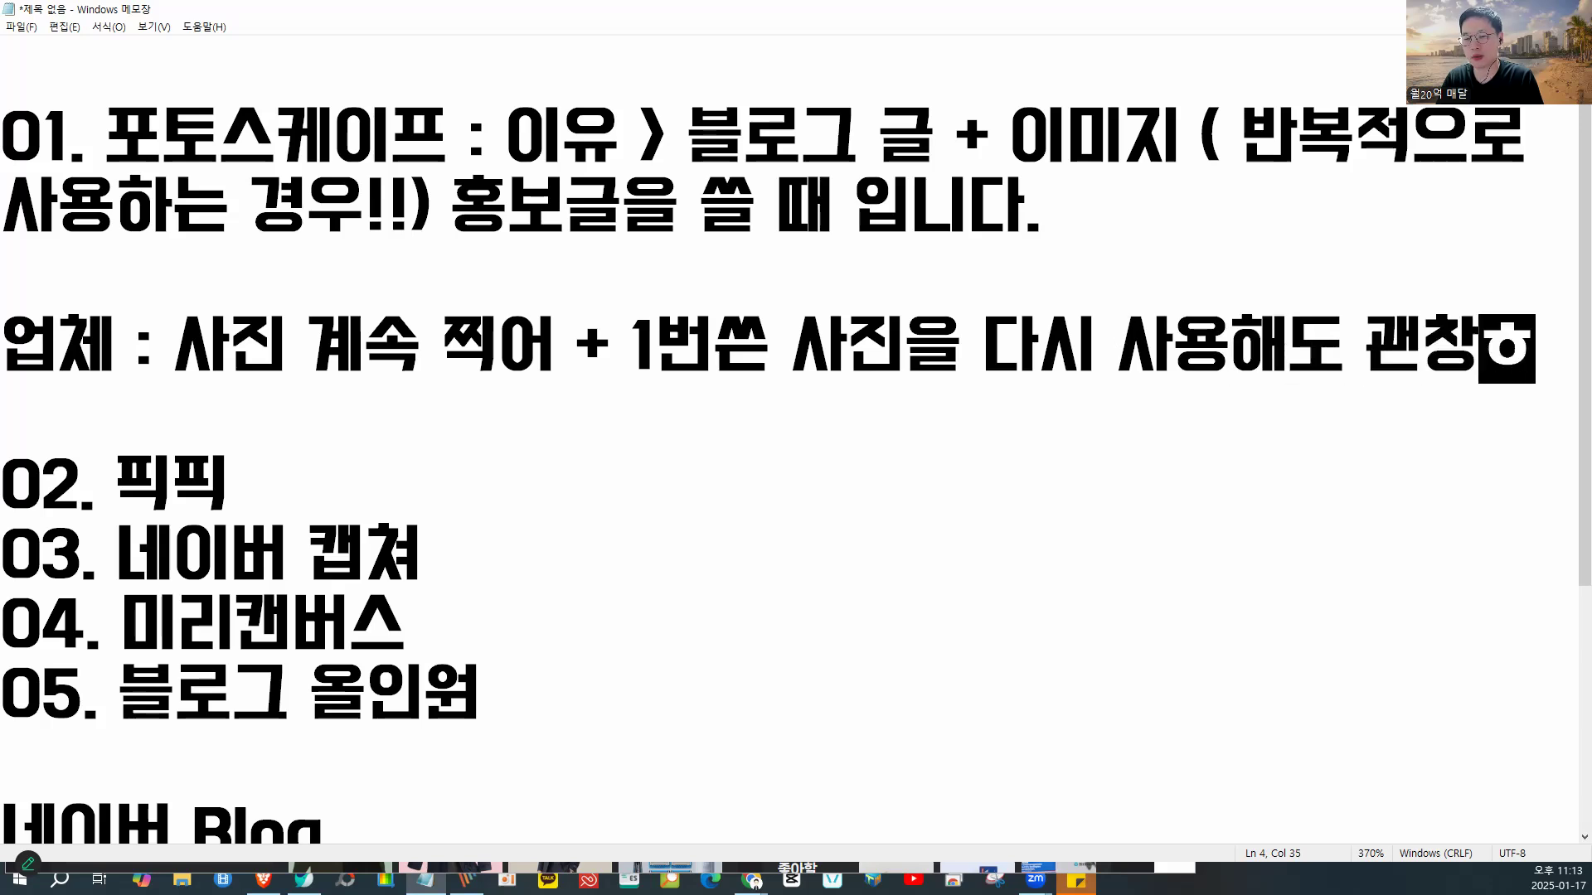
key(BackSpace)
key(BackSpace)
key(BackSpace)
text(찮았는데 ㅇ)
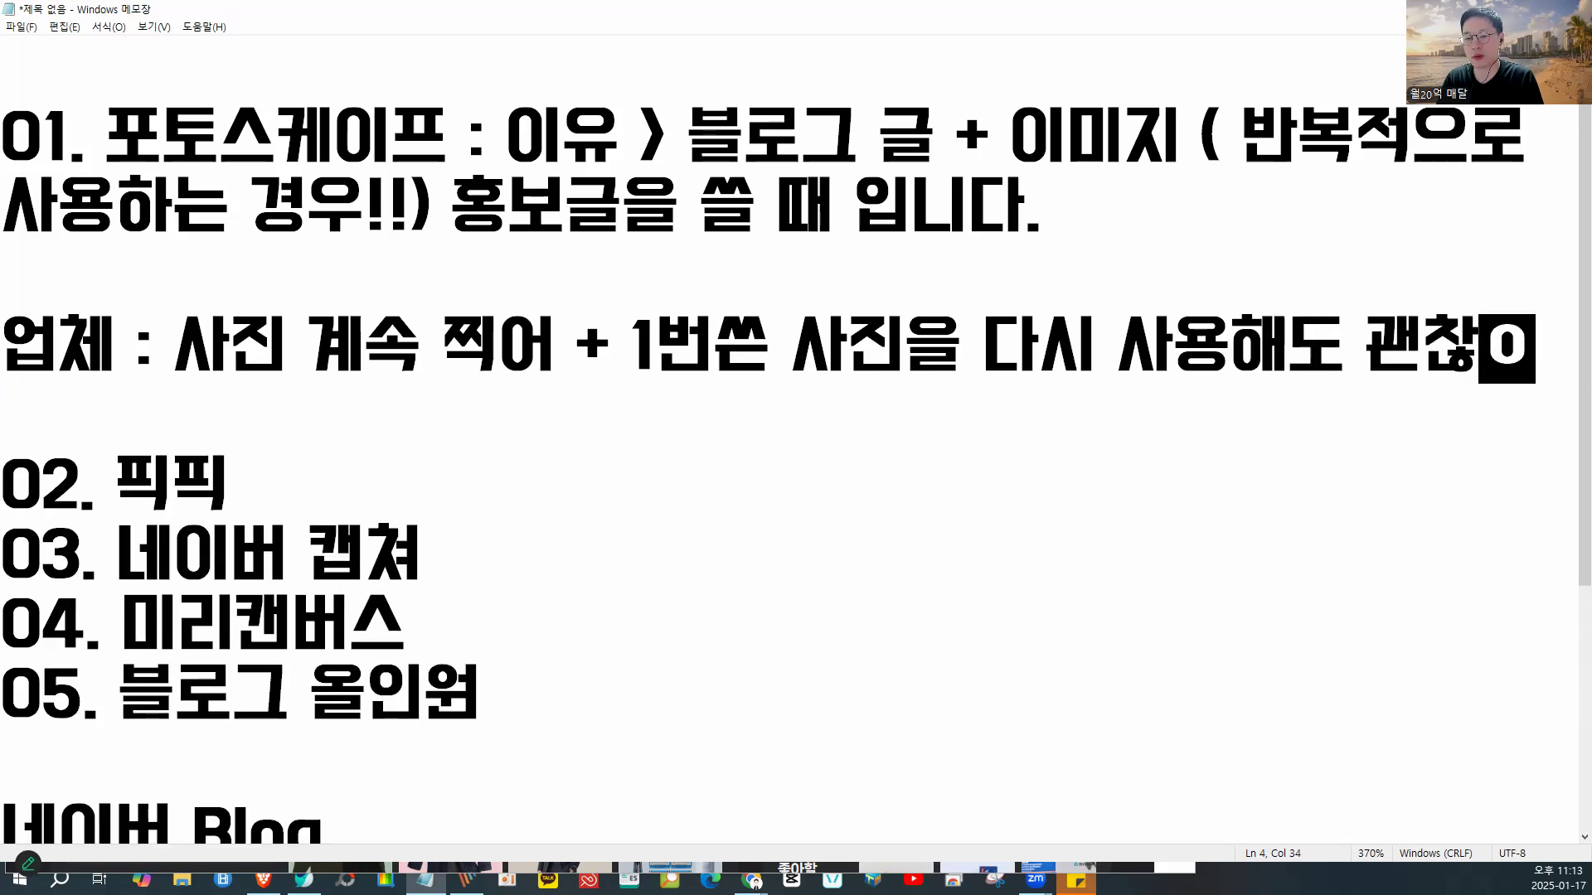
text(ㅣ제는 AI)
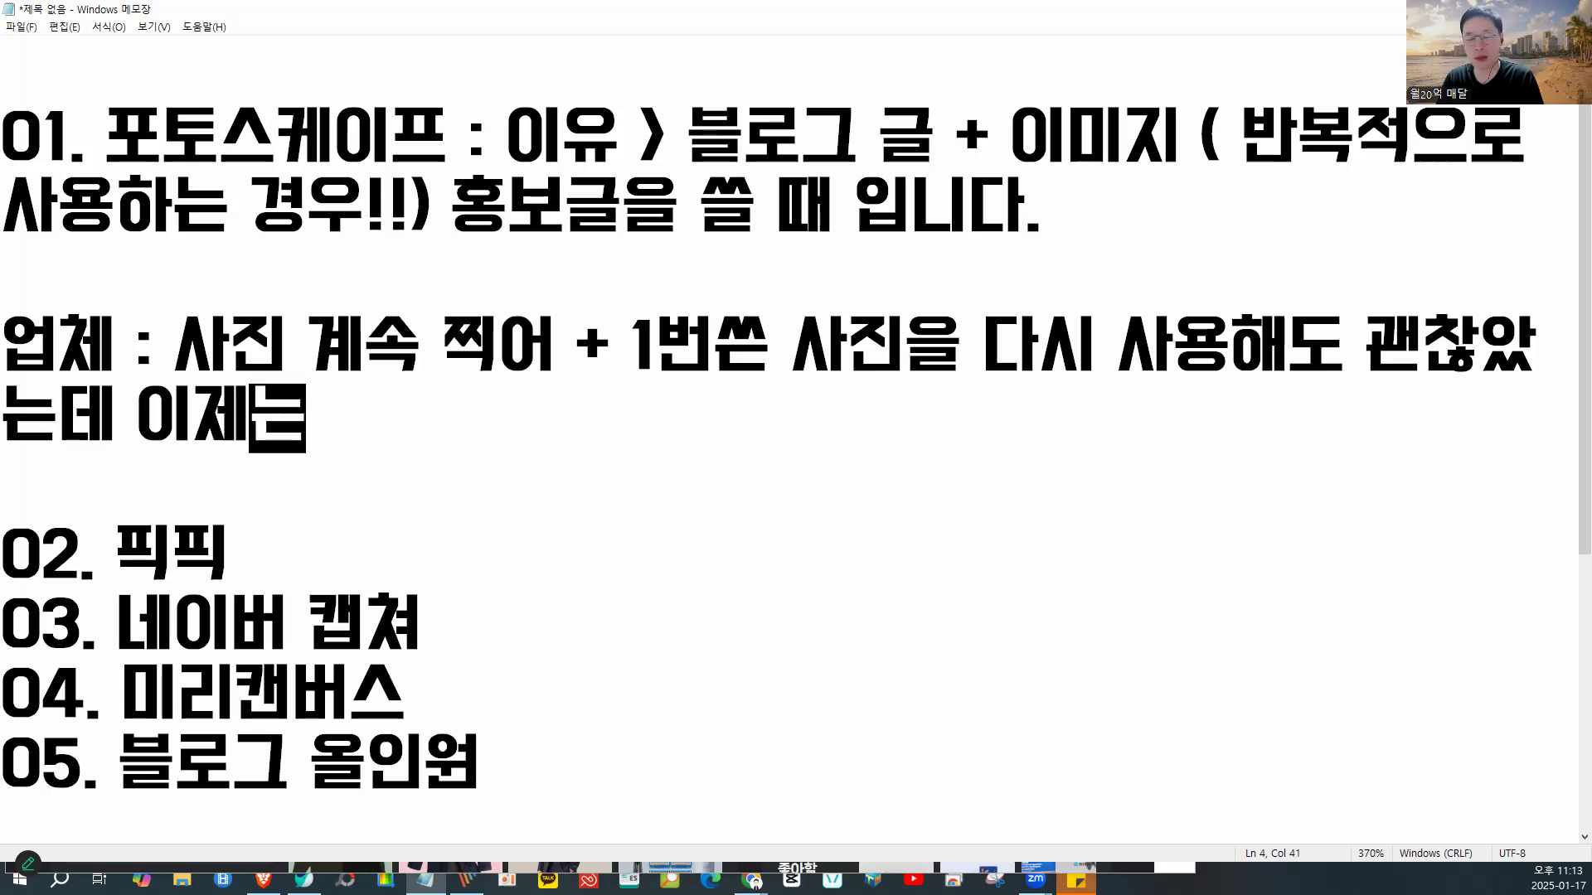
text( 아)
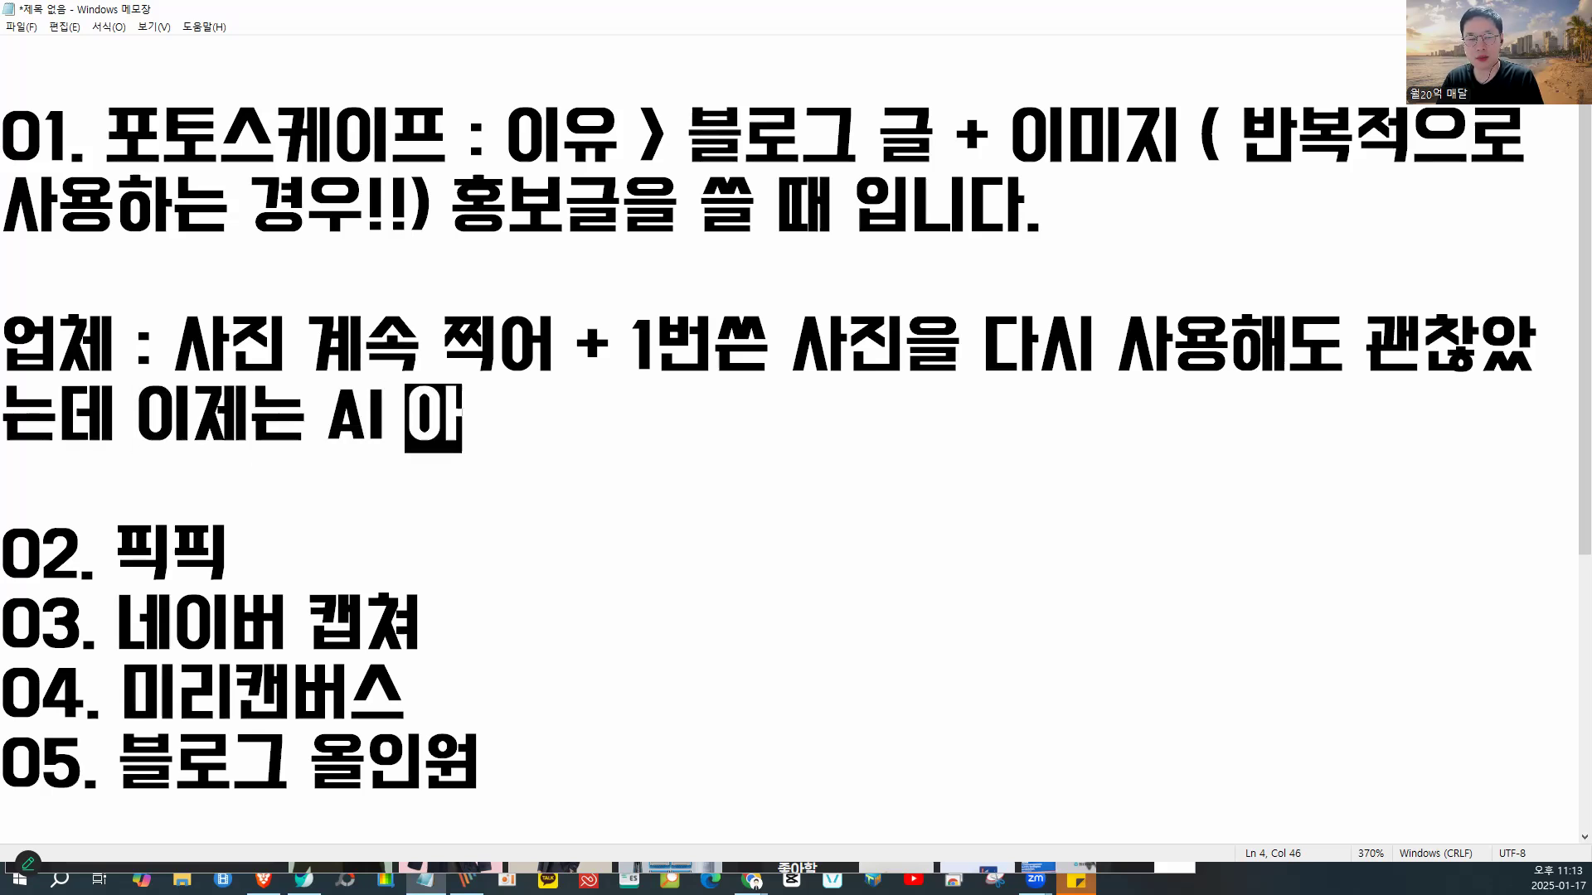
text(니면 + 사진 2)
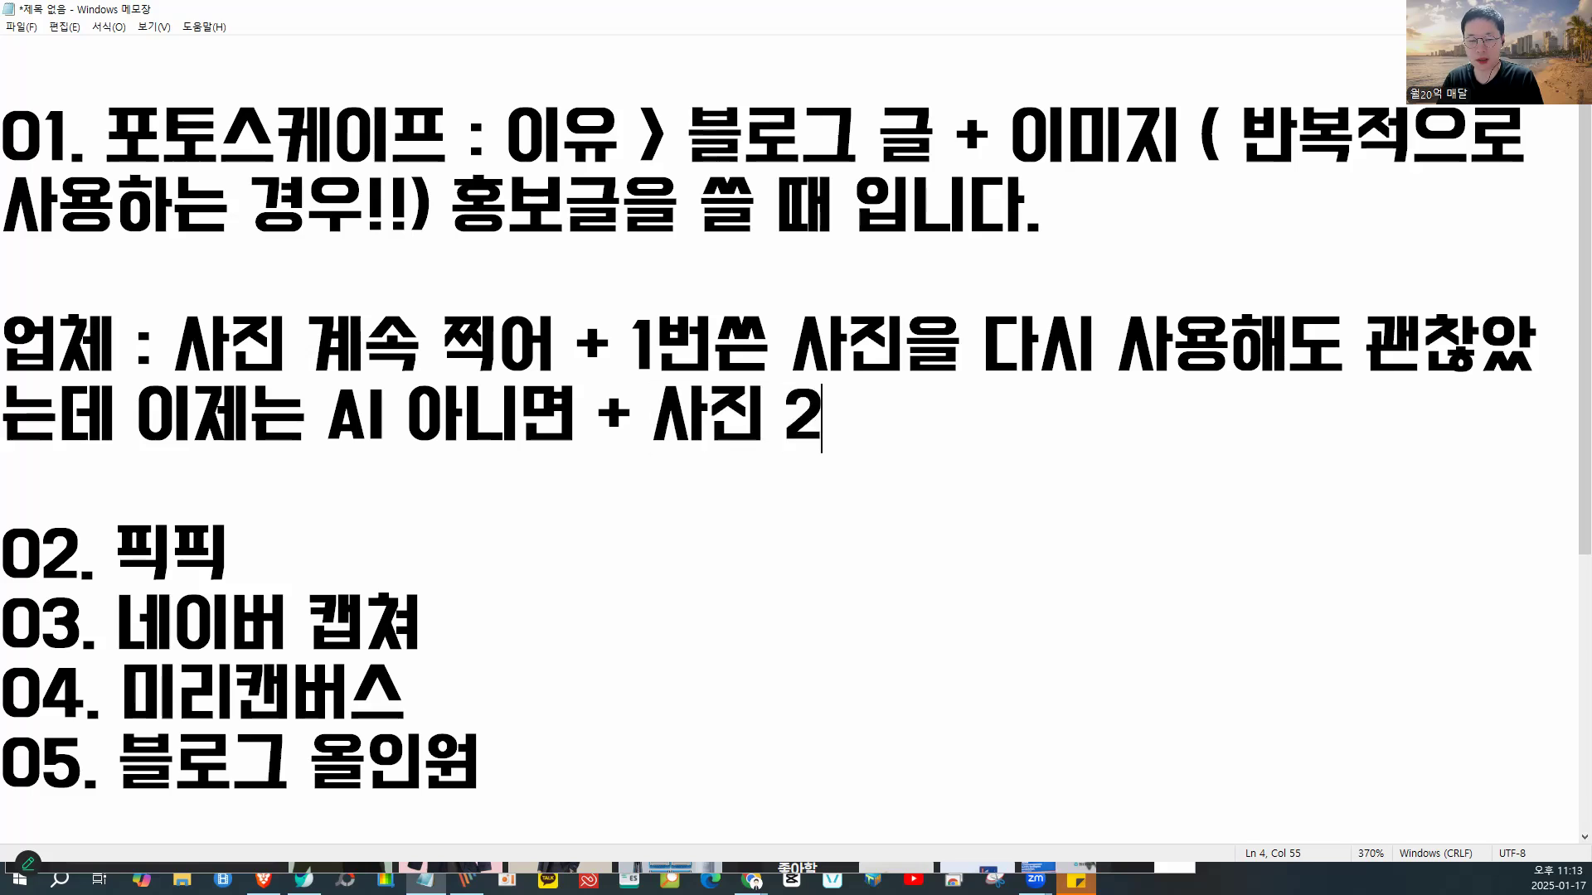
text(장 or 3w)
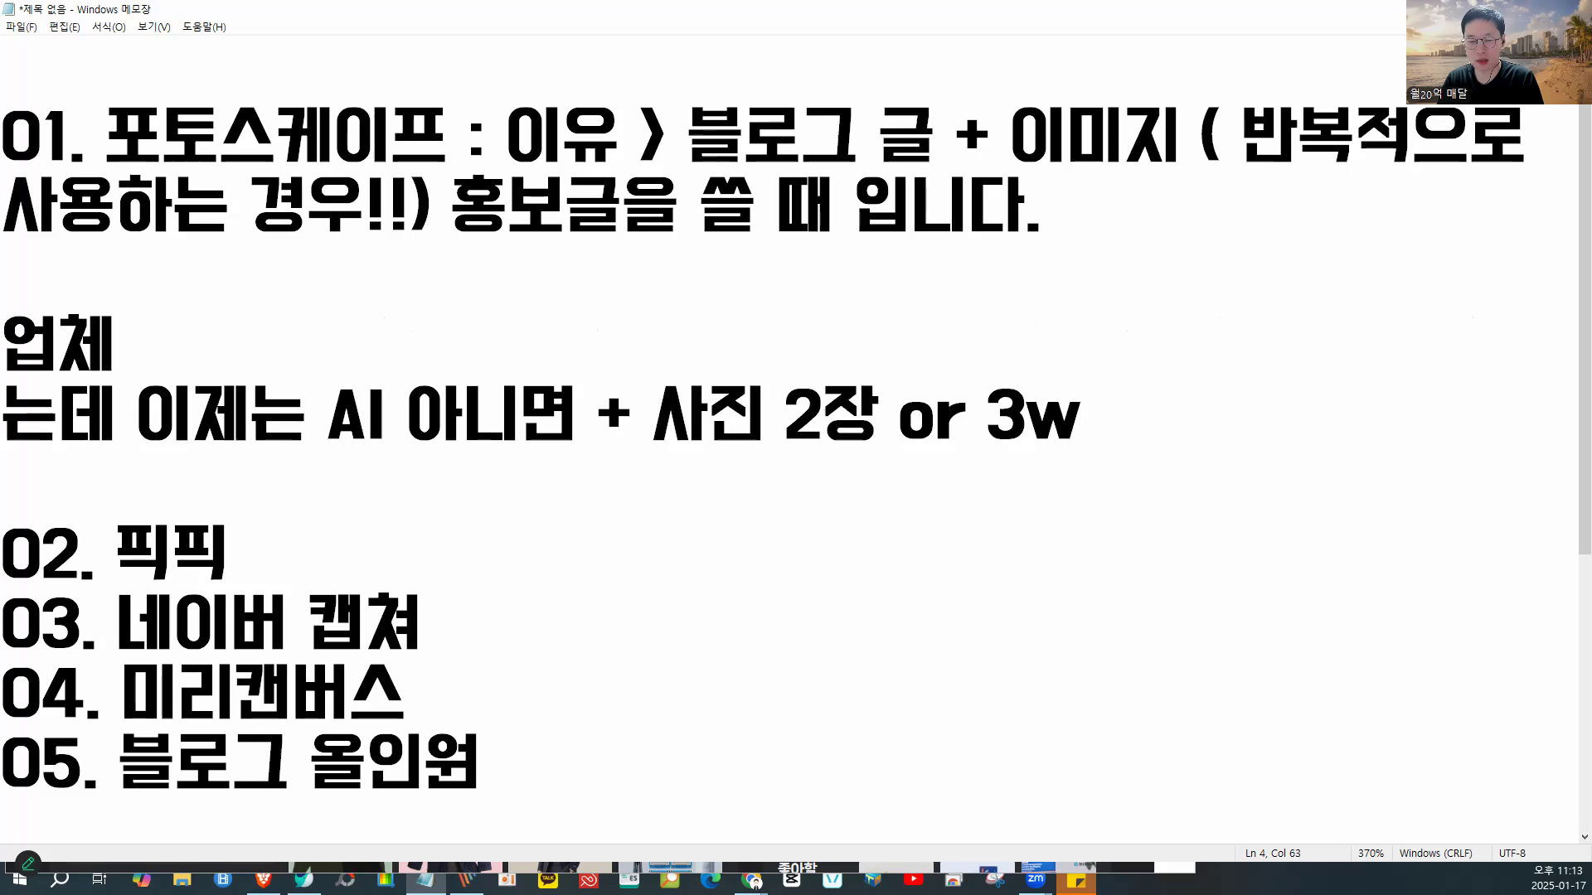
key(BackSpace)
text(장)
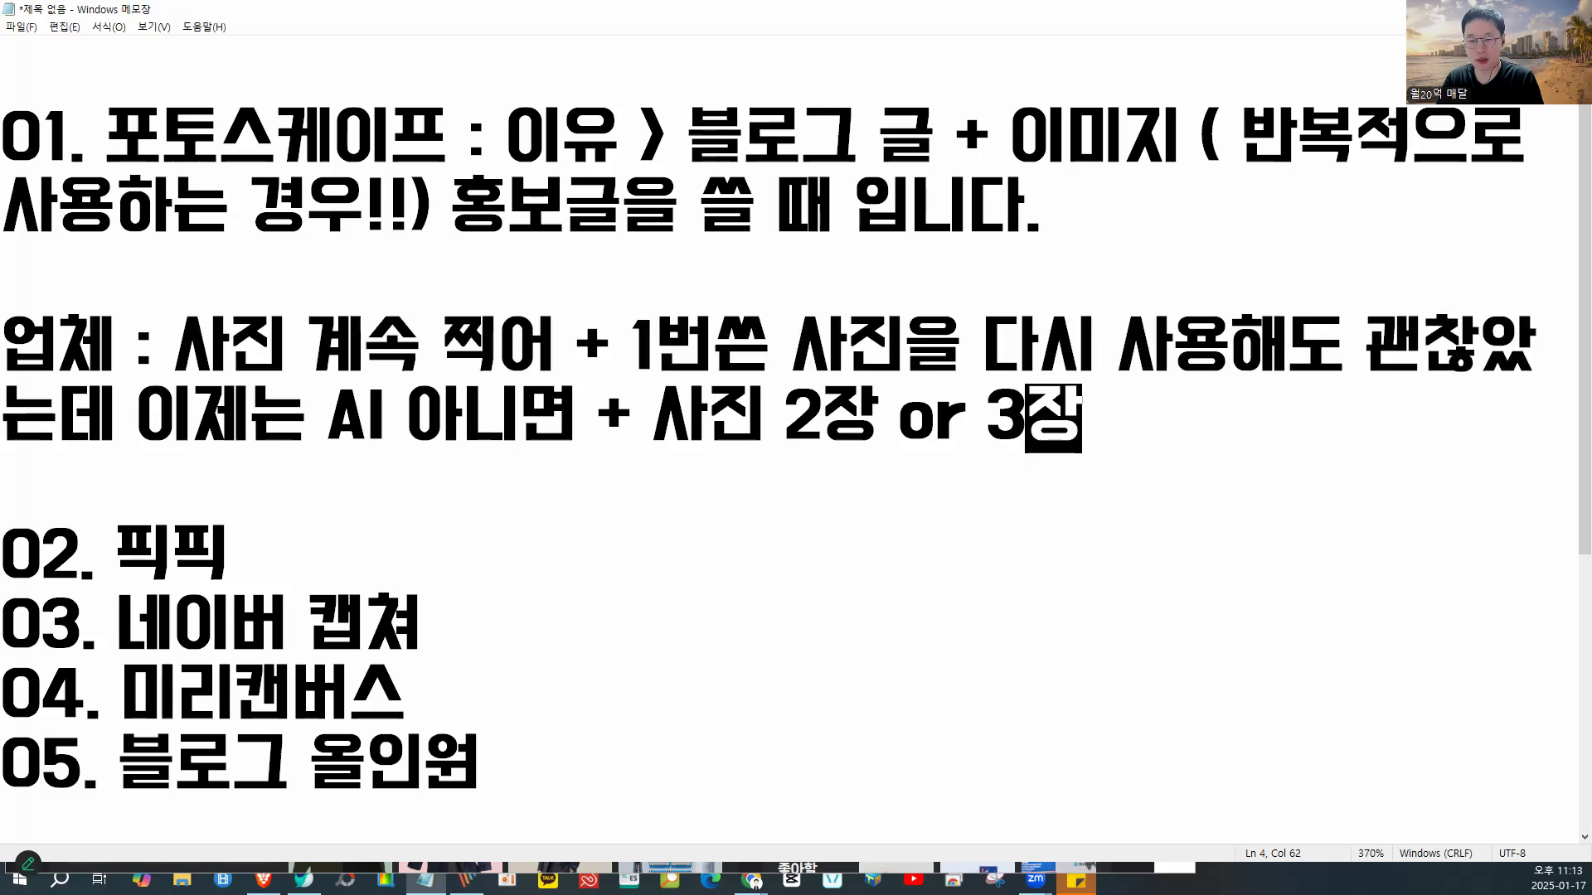
text( 겹쳐서 사용해야)
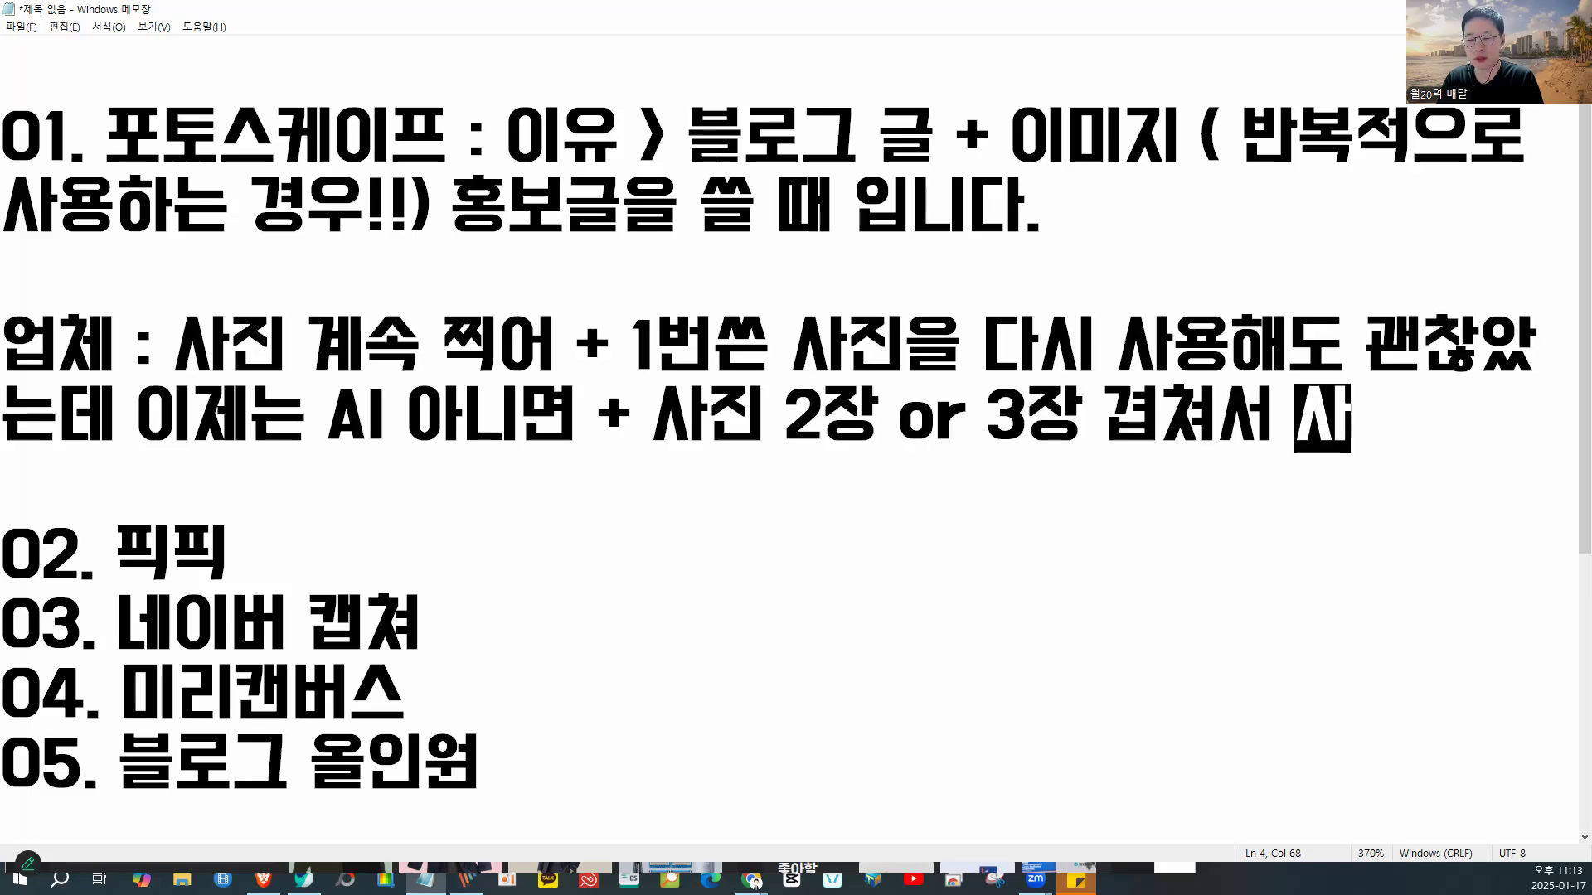
- Add the line '유사 이미지가 안걸립니다.' and remove the blank line above it
key(Return)
key(Return)
text(유사 임미지가 안)
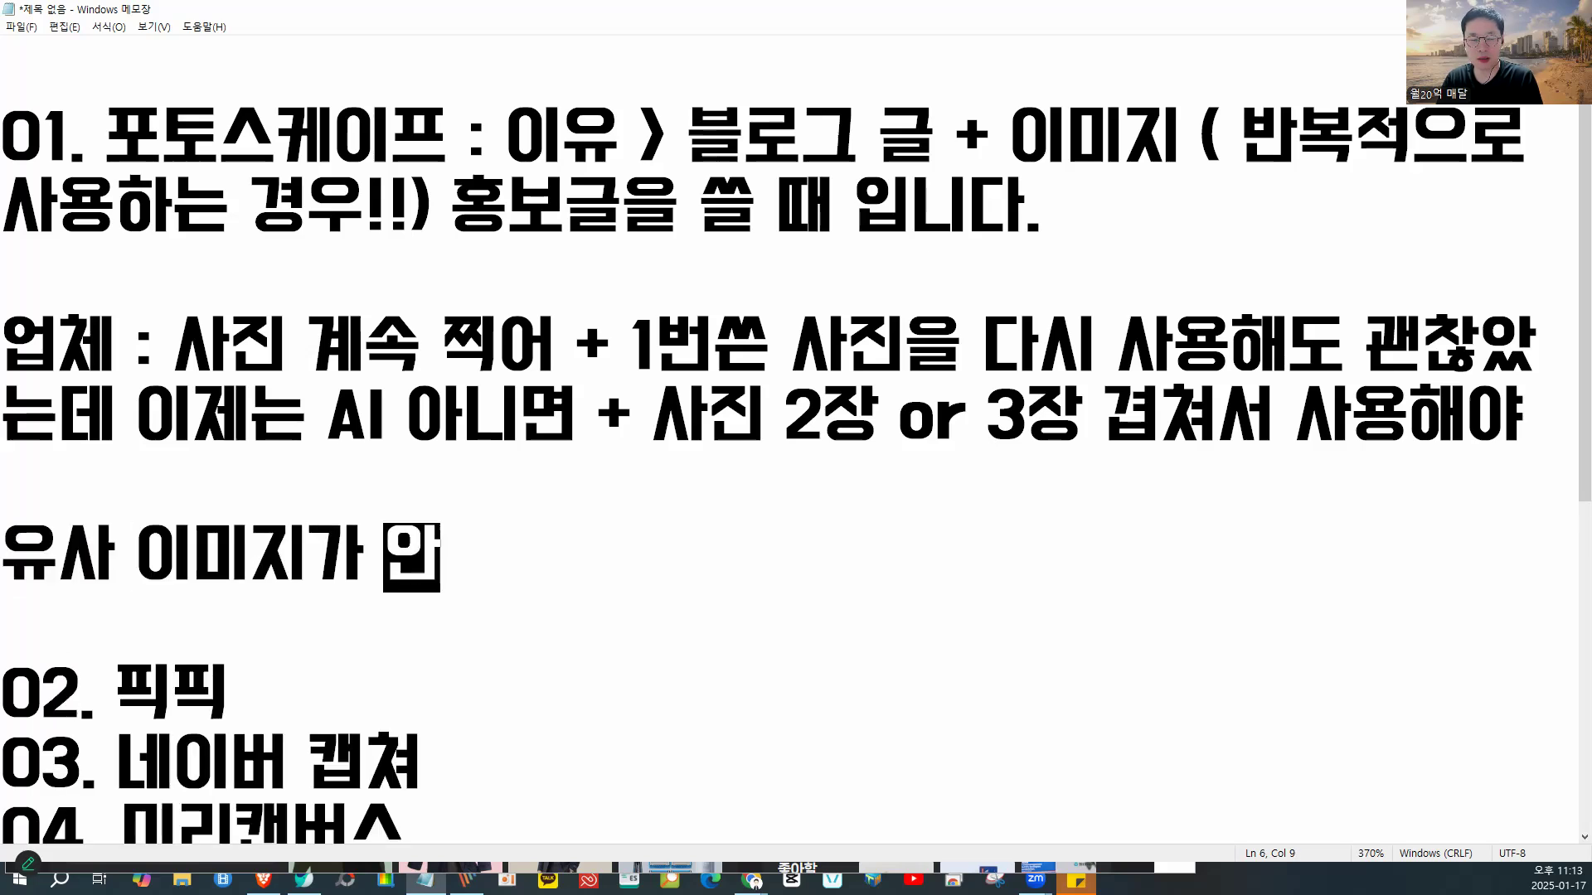
text(걸립ㄴ니다.)
key(Up)
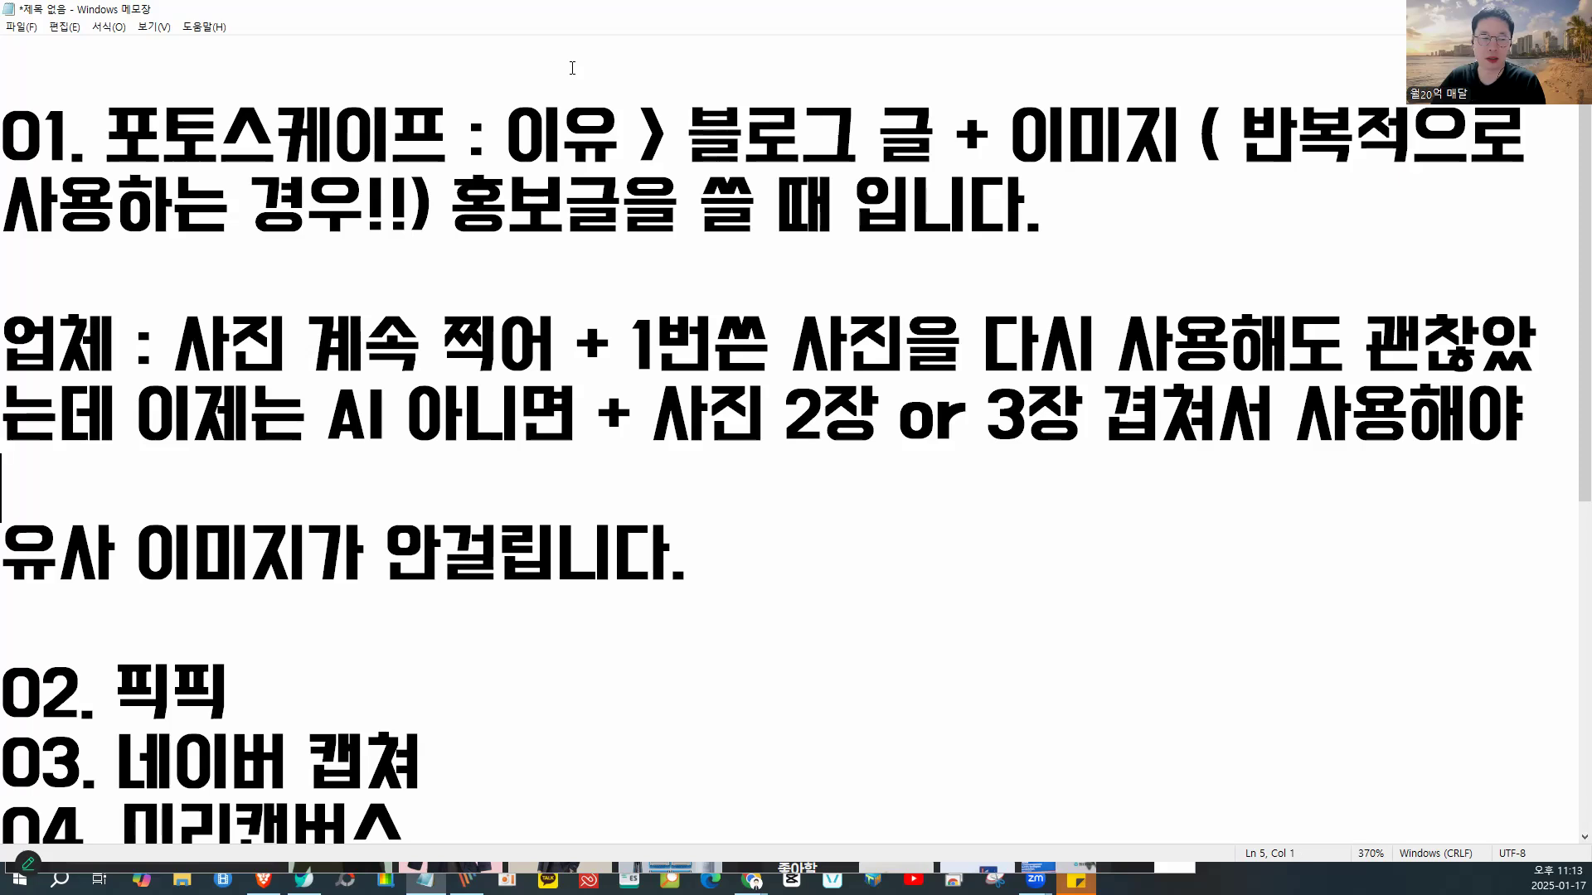
key(Delete)
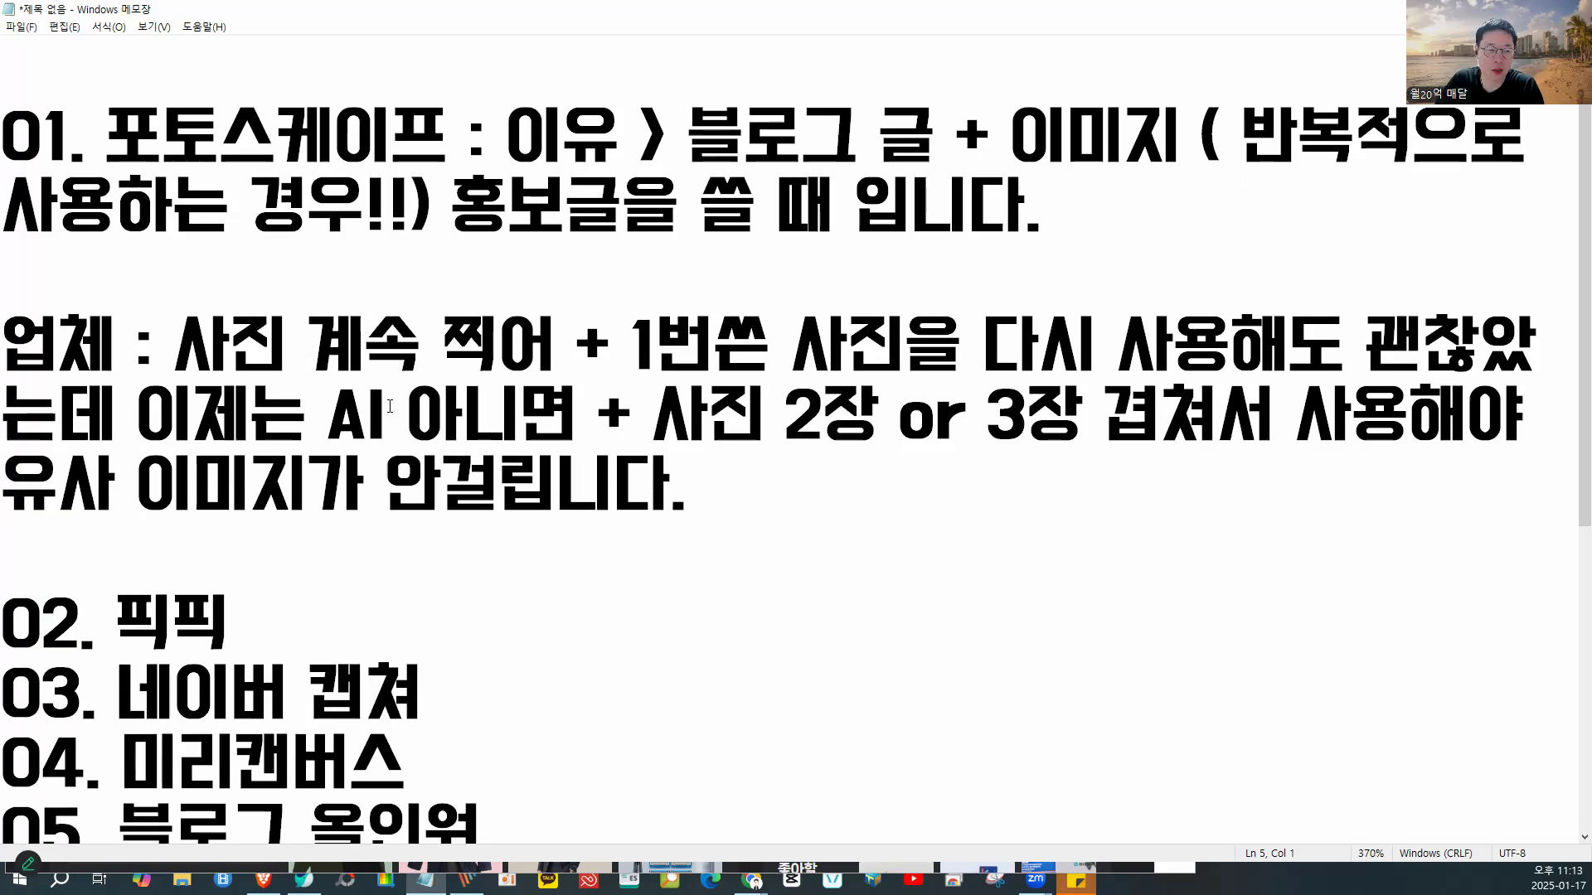
drag(18, 480, 296, 479)
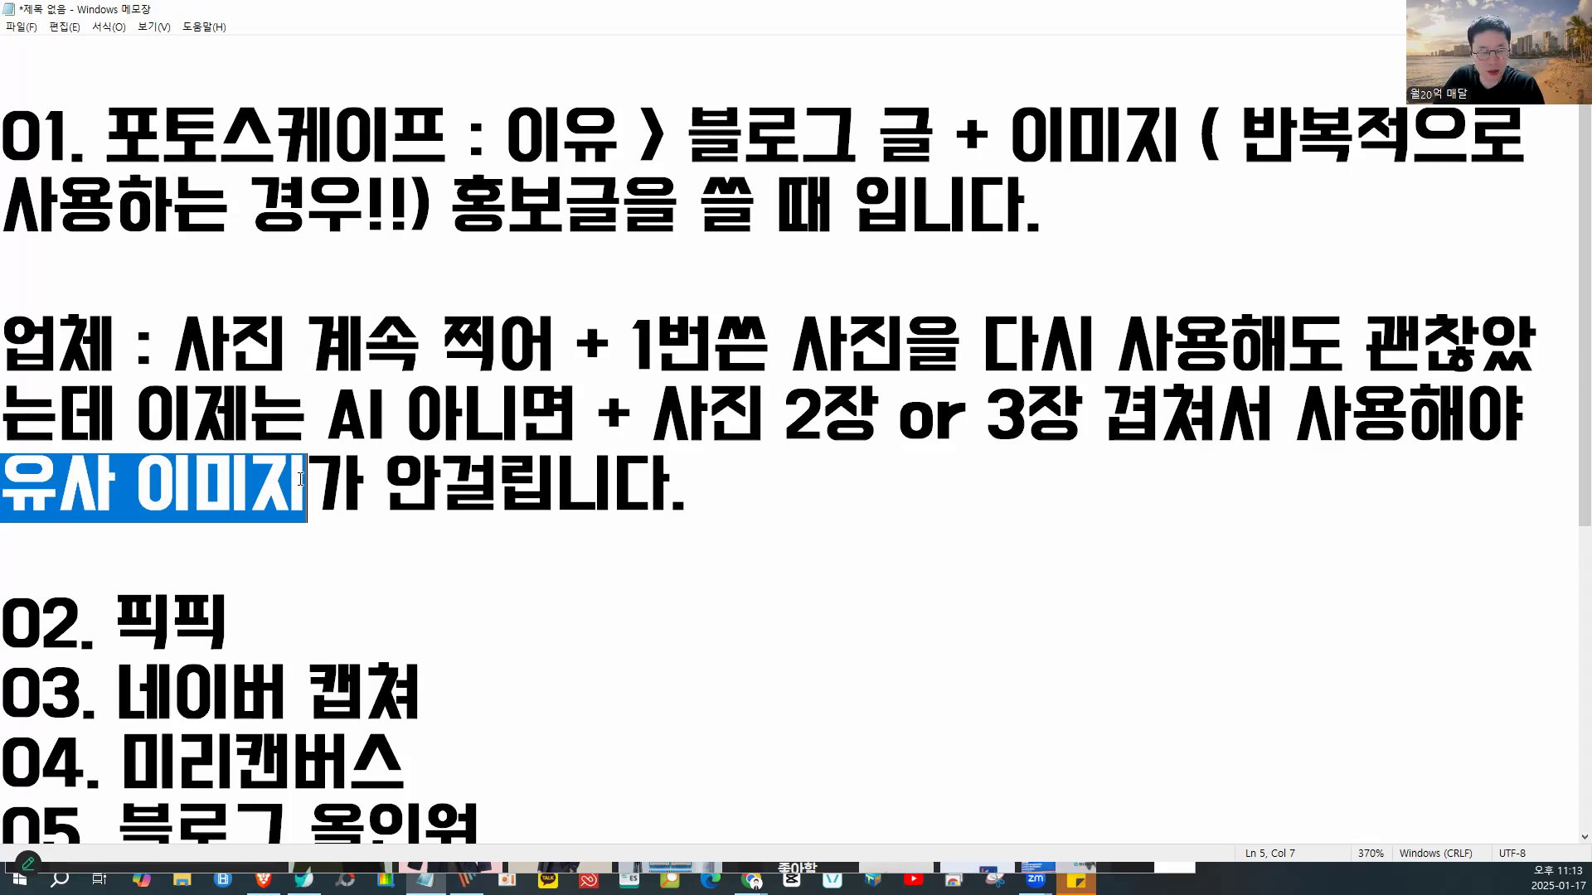
drag(318, 484, 684, 498)
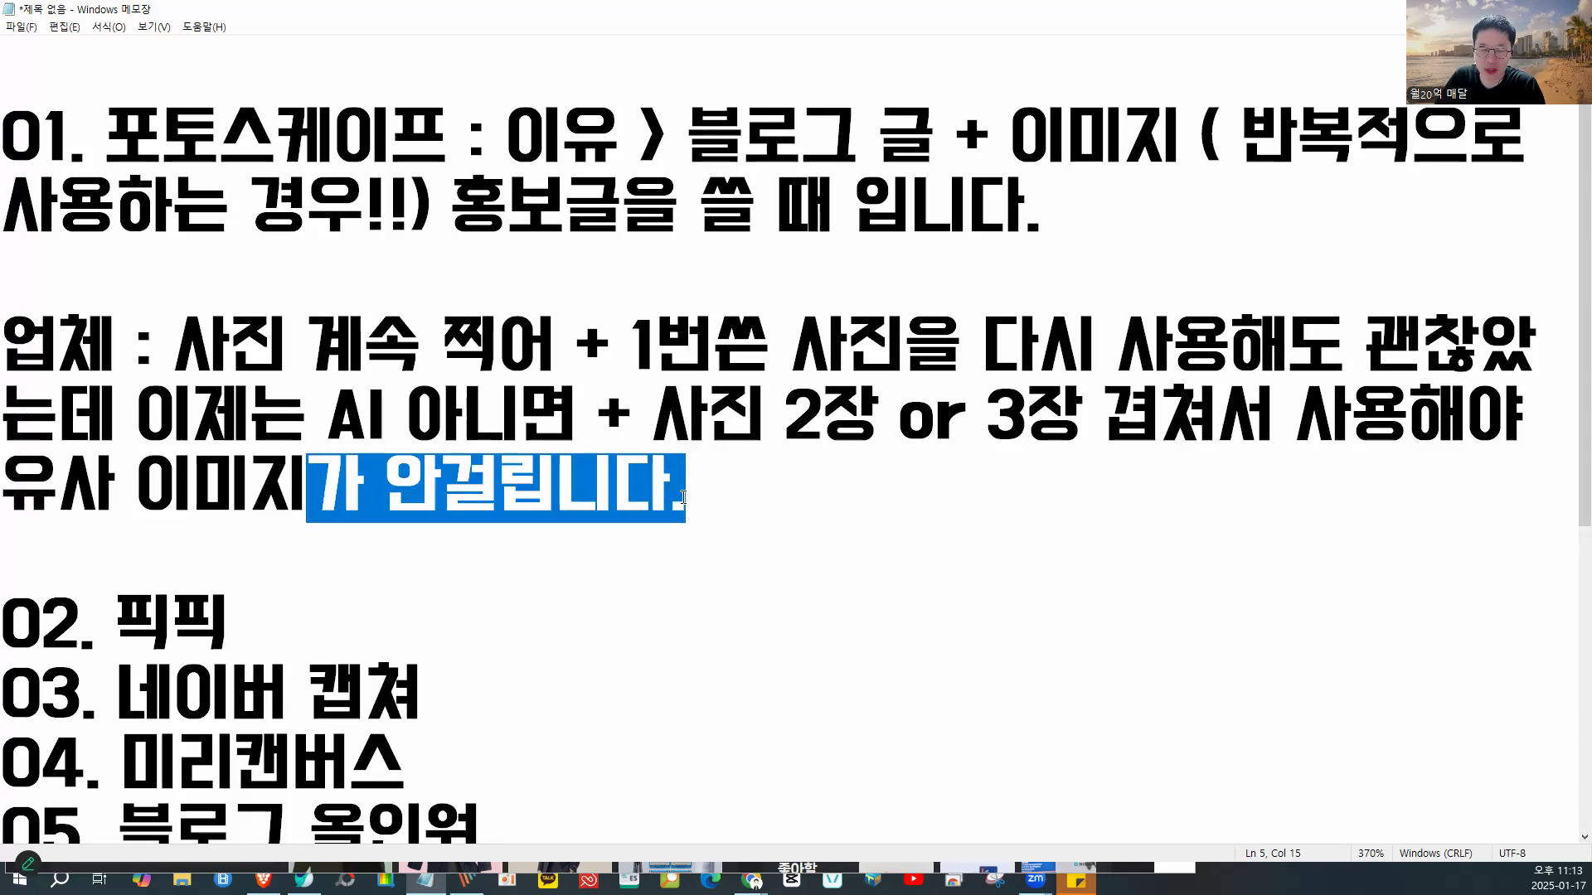
click(683, 498)
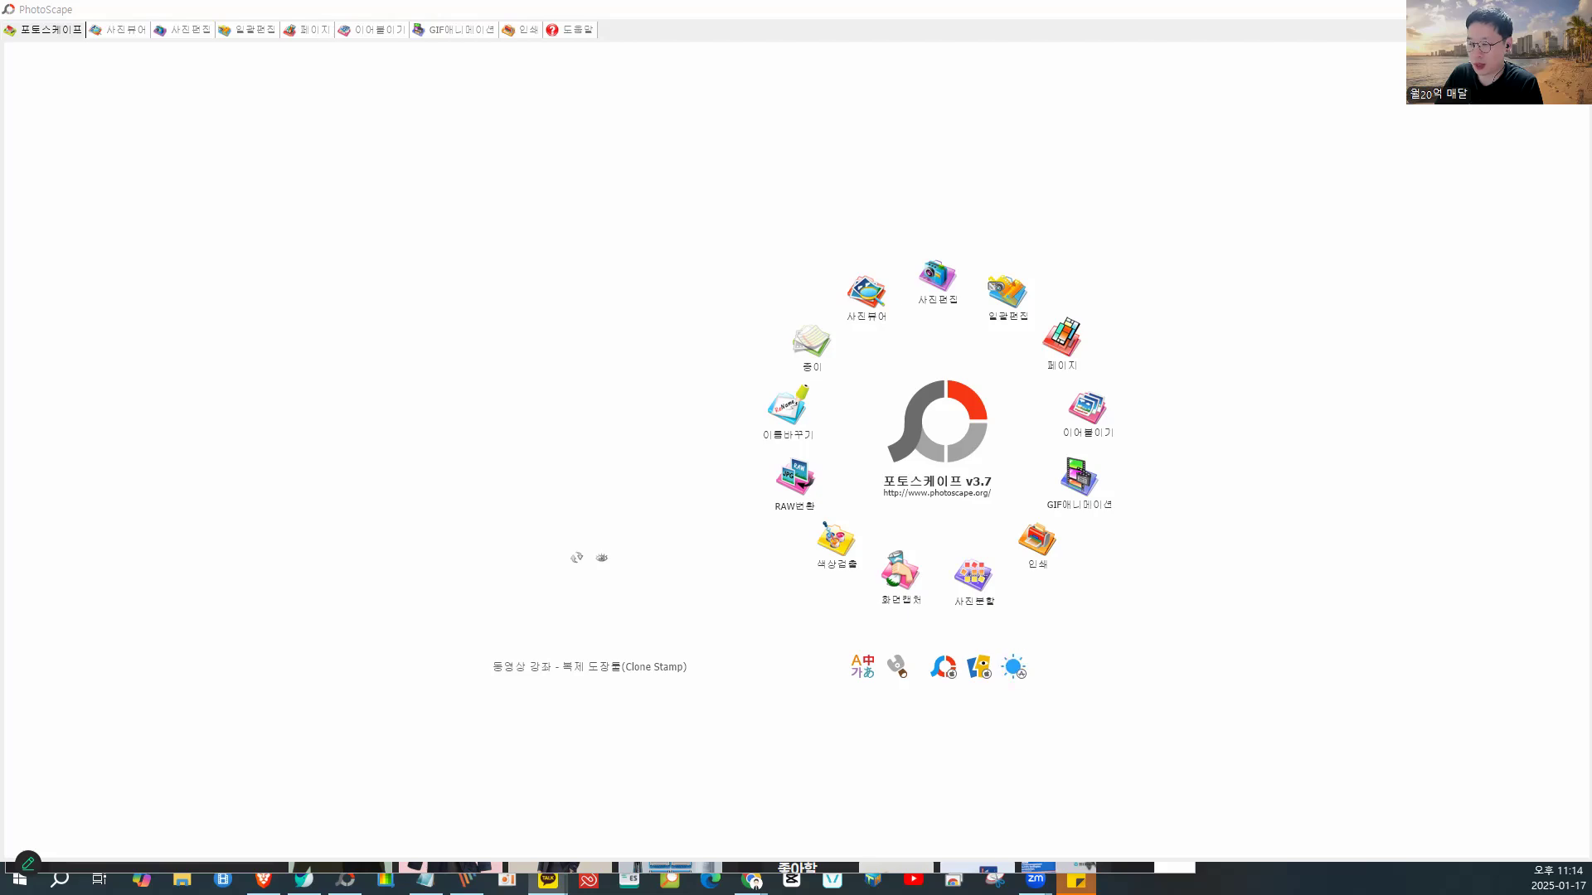
- Bring the KakaoTalk group chat window in from the right edge over PhotoScape
drag(1591, 30, 1304, 15)
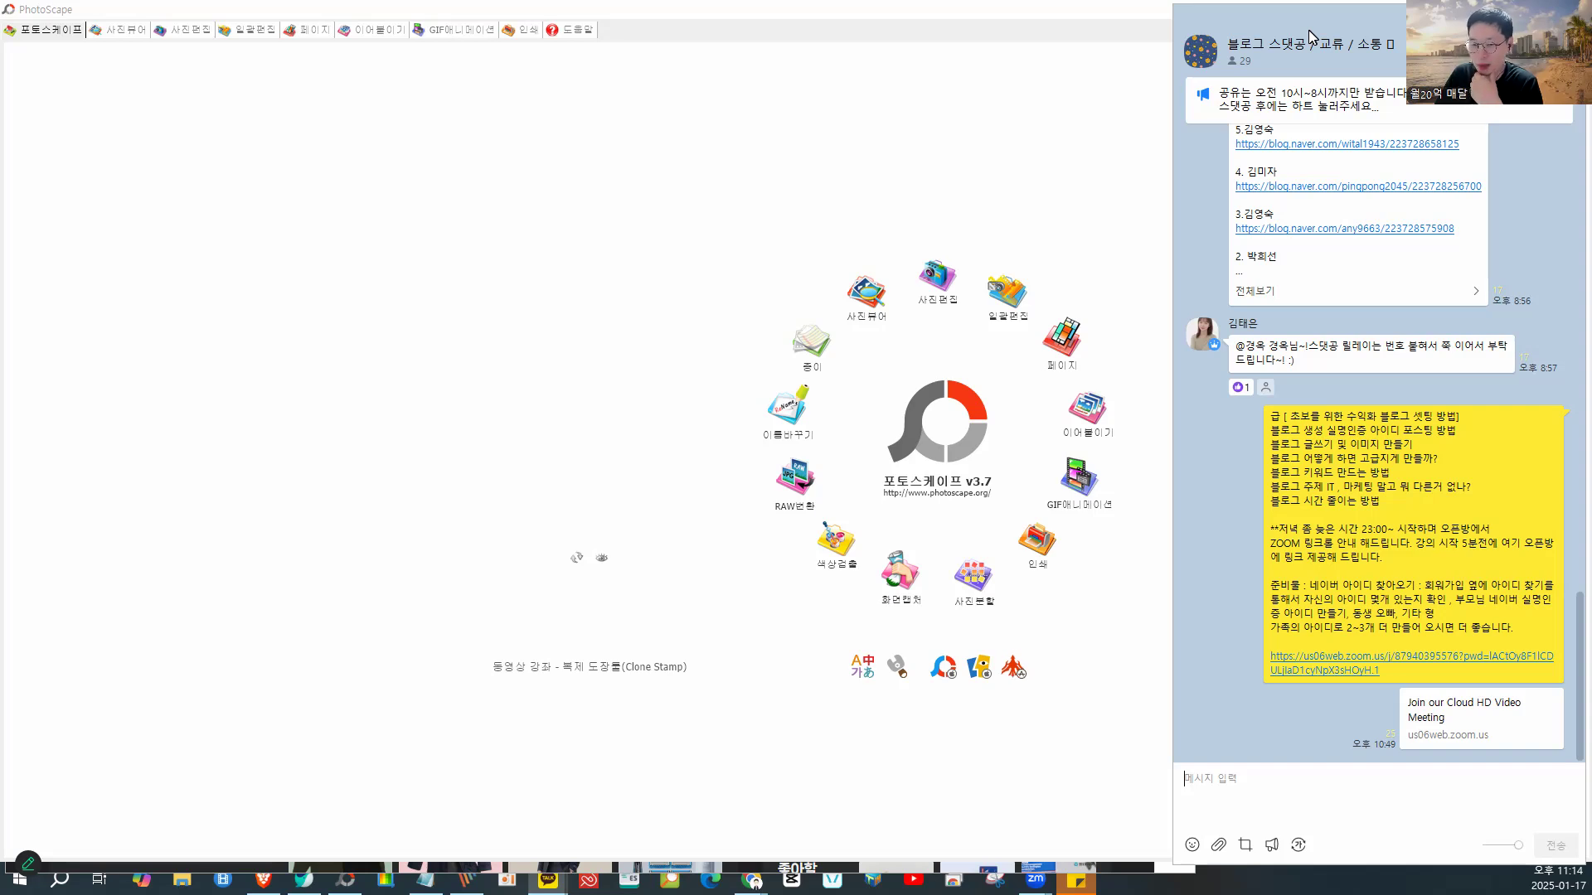
- Copy one member's Naver blog link from the full 스댓공 릴레이 message, then close the chat
scroll(1181, 481, up, 3)
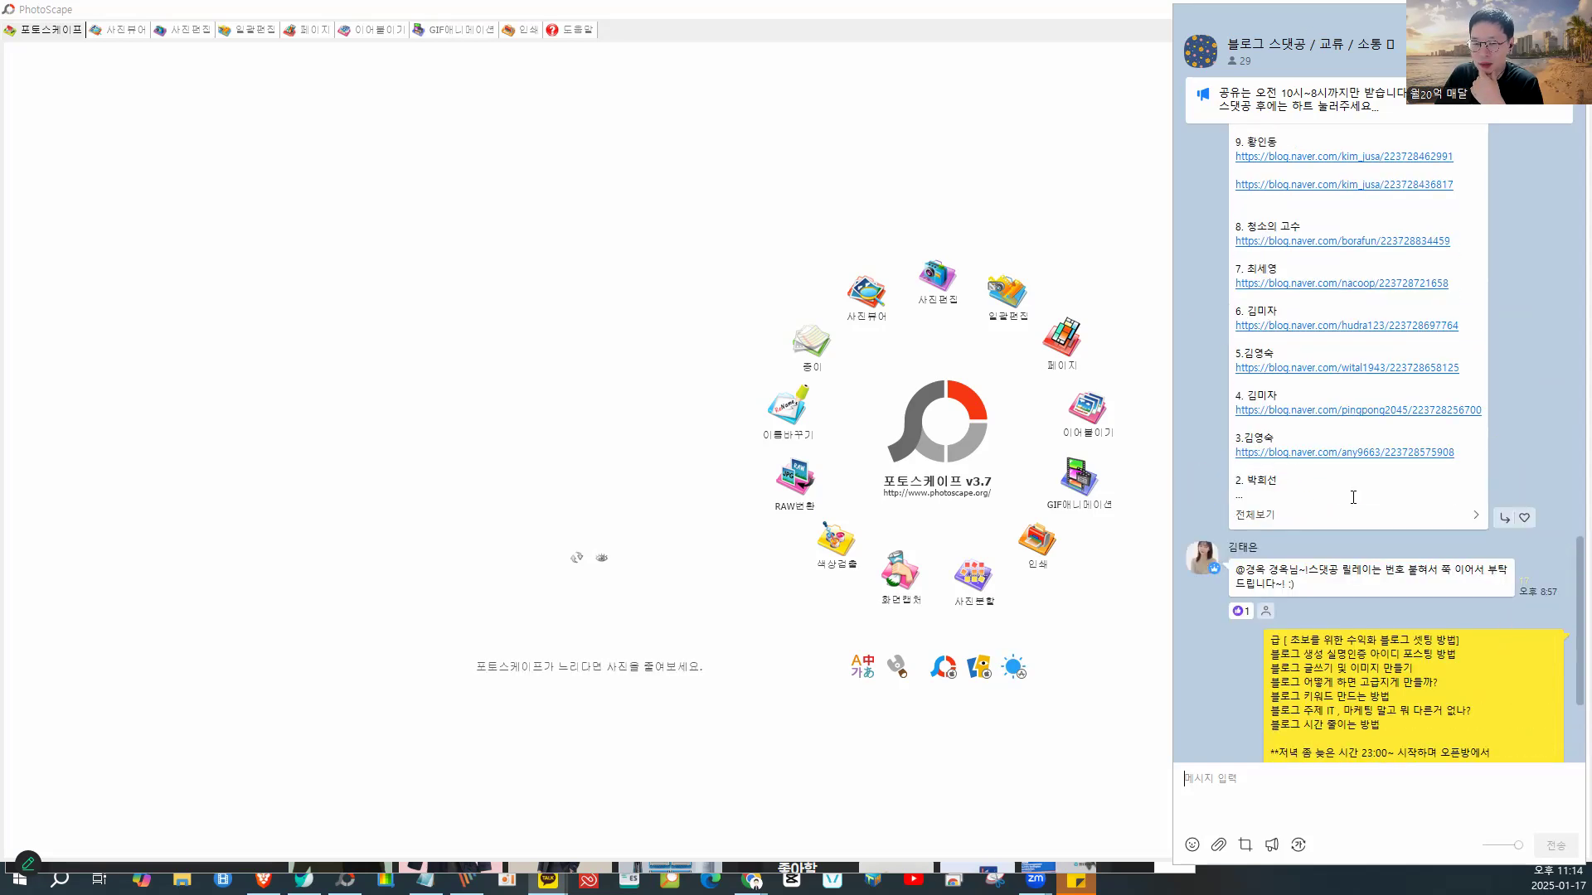
click(1343, 524)
scroll(1069, 404, down, 3)
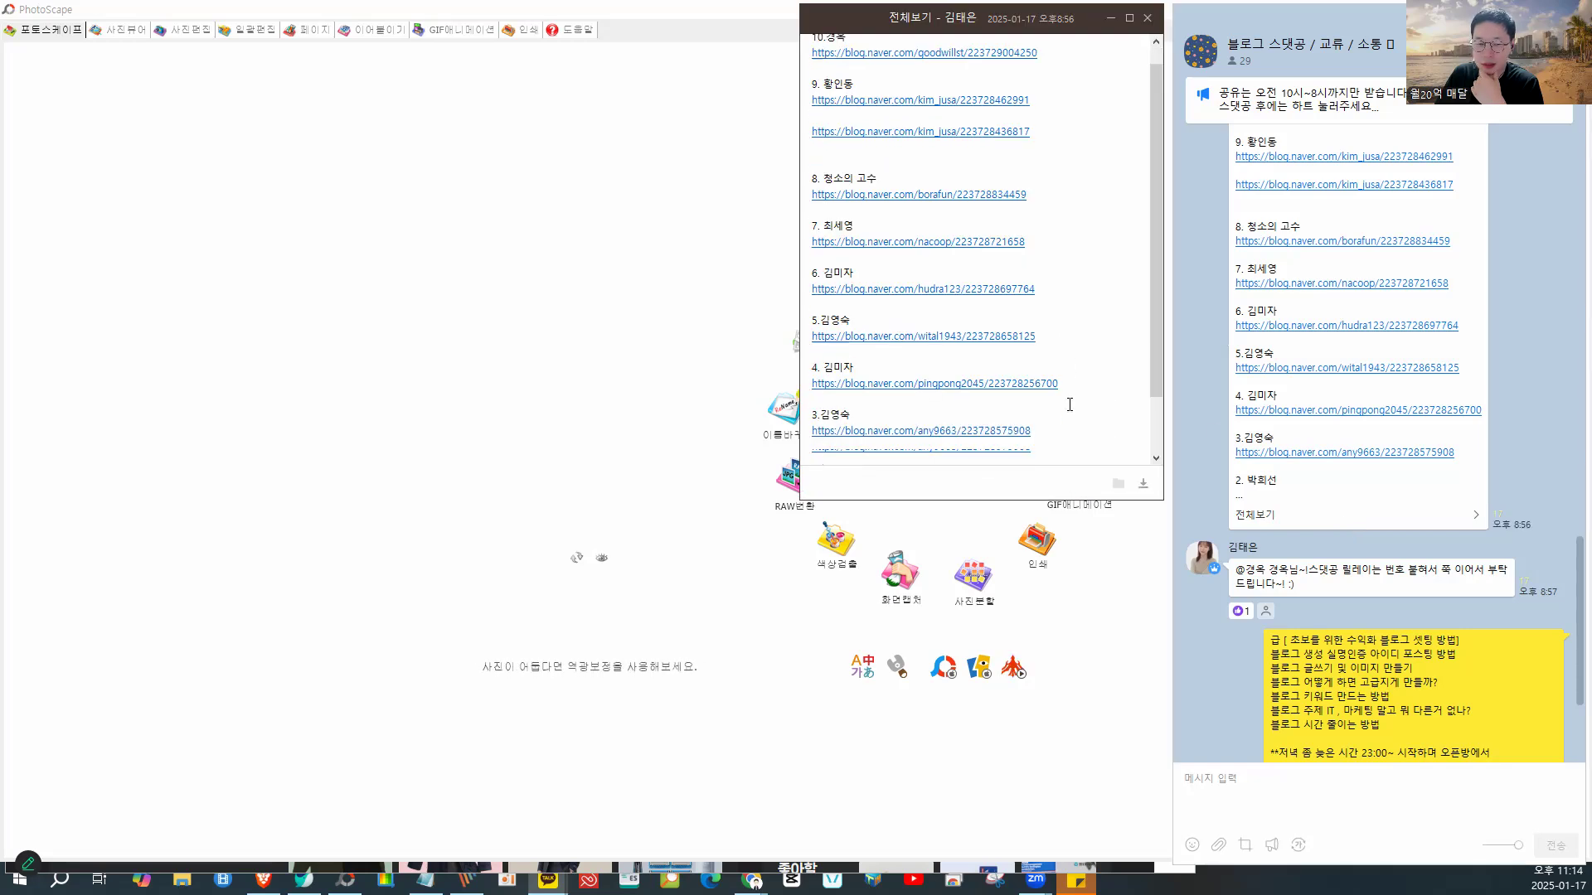
scroll(1070, 405, up, 2)
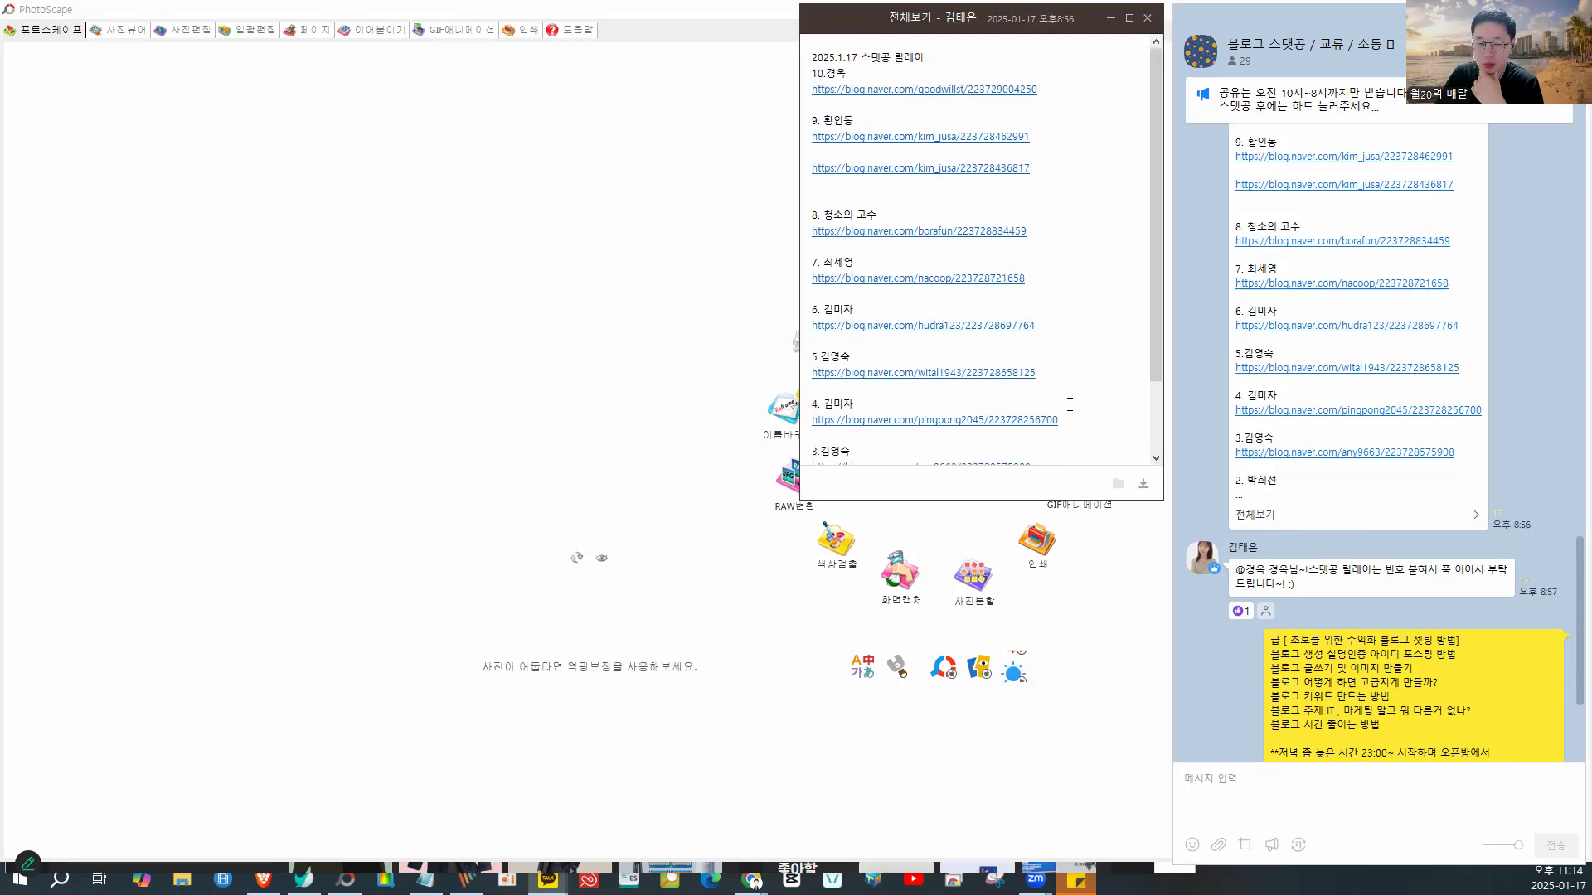
drag(1048, 229, 805, 233)
right_click(880, 250)
click(894, 272)
click(1111, 20)
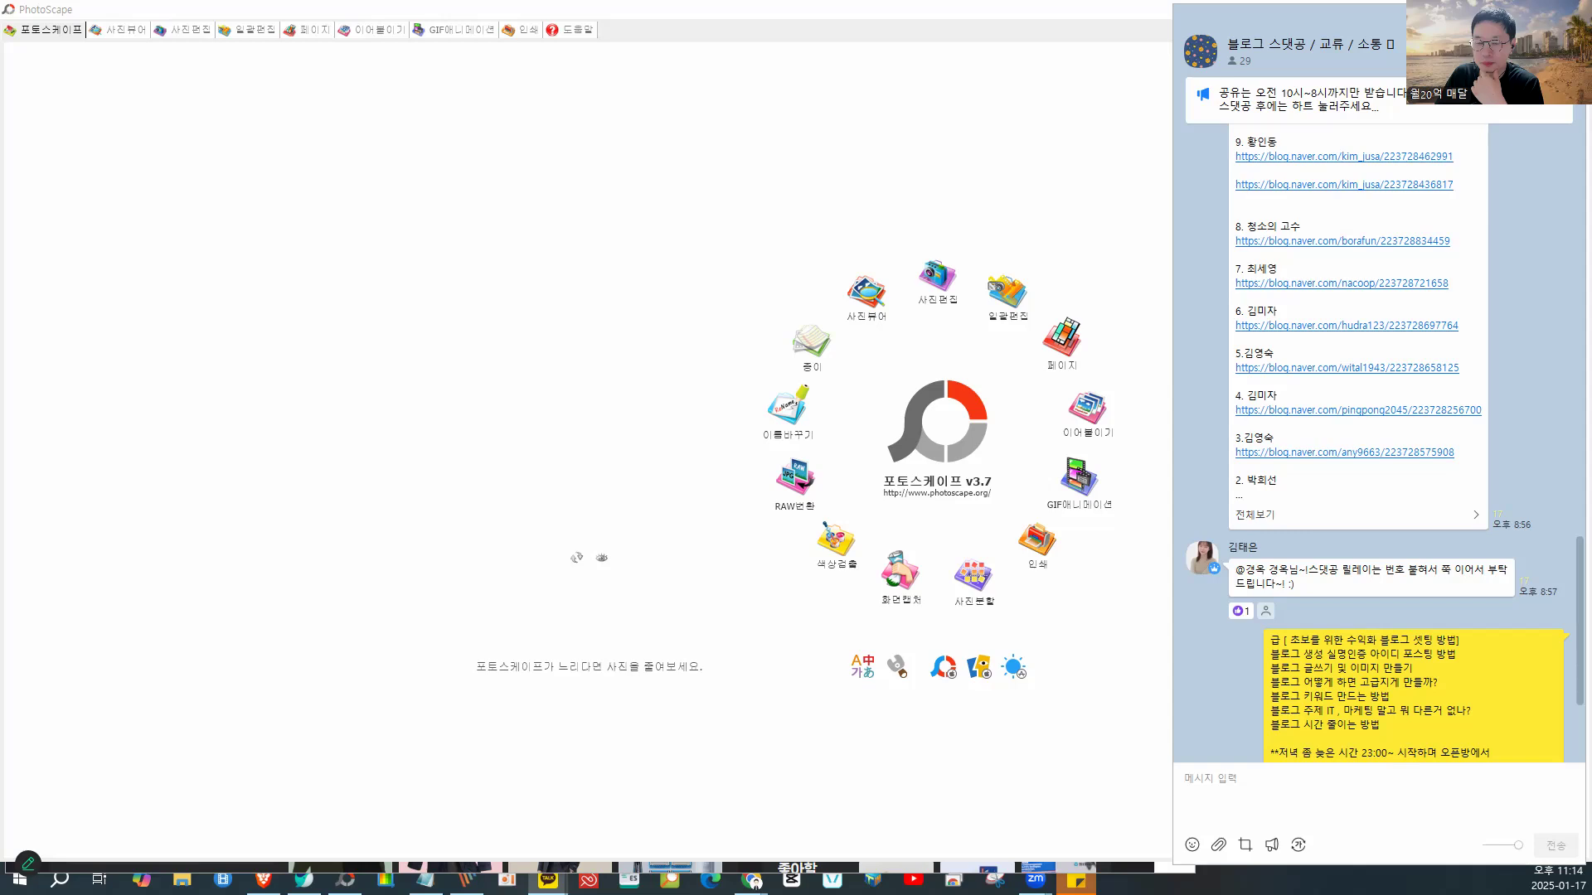
key(Escape)
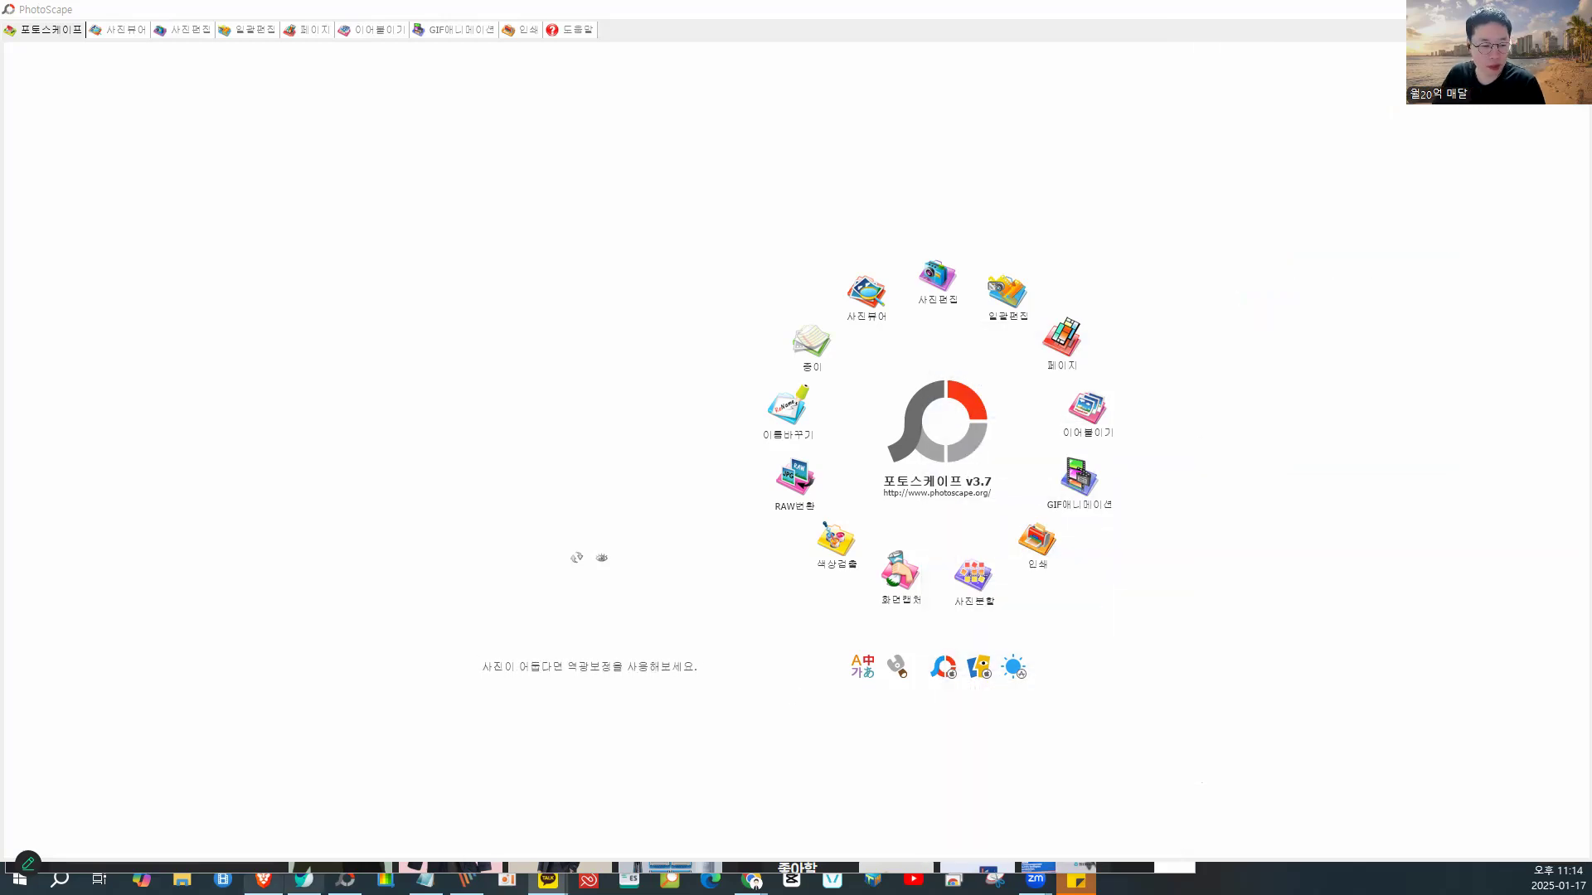
- Paste the copied blog link into a new Whale tab and load the post maximized
click(304, 879)
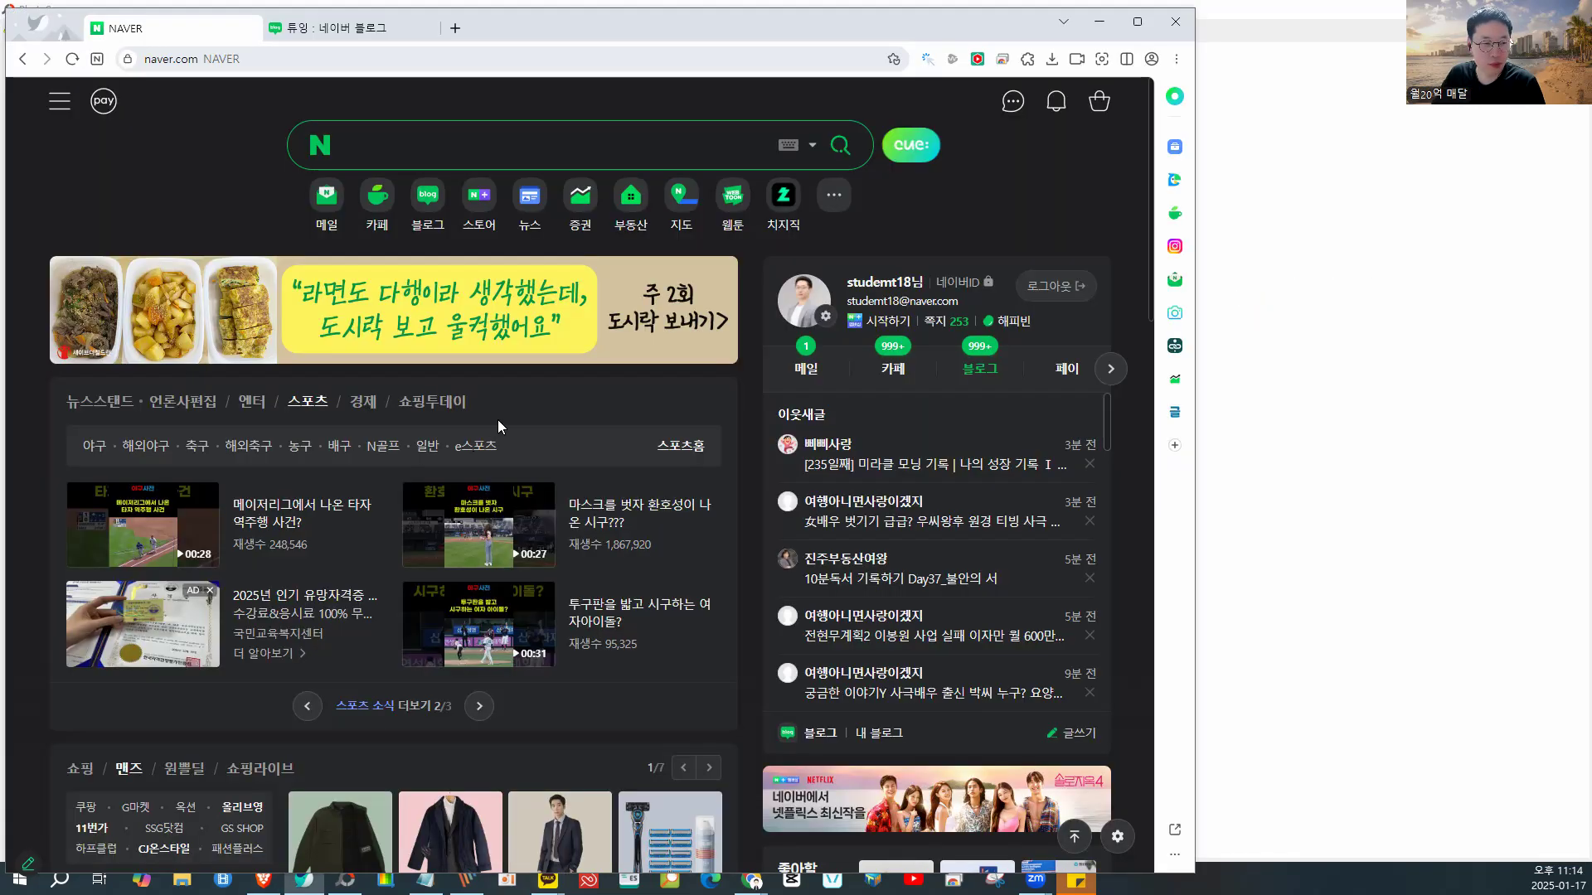
click(455, 27)
key(ctrl+v)
key(Return)
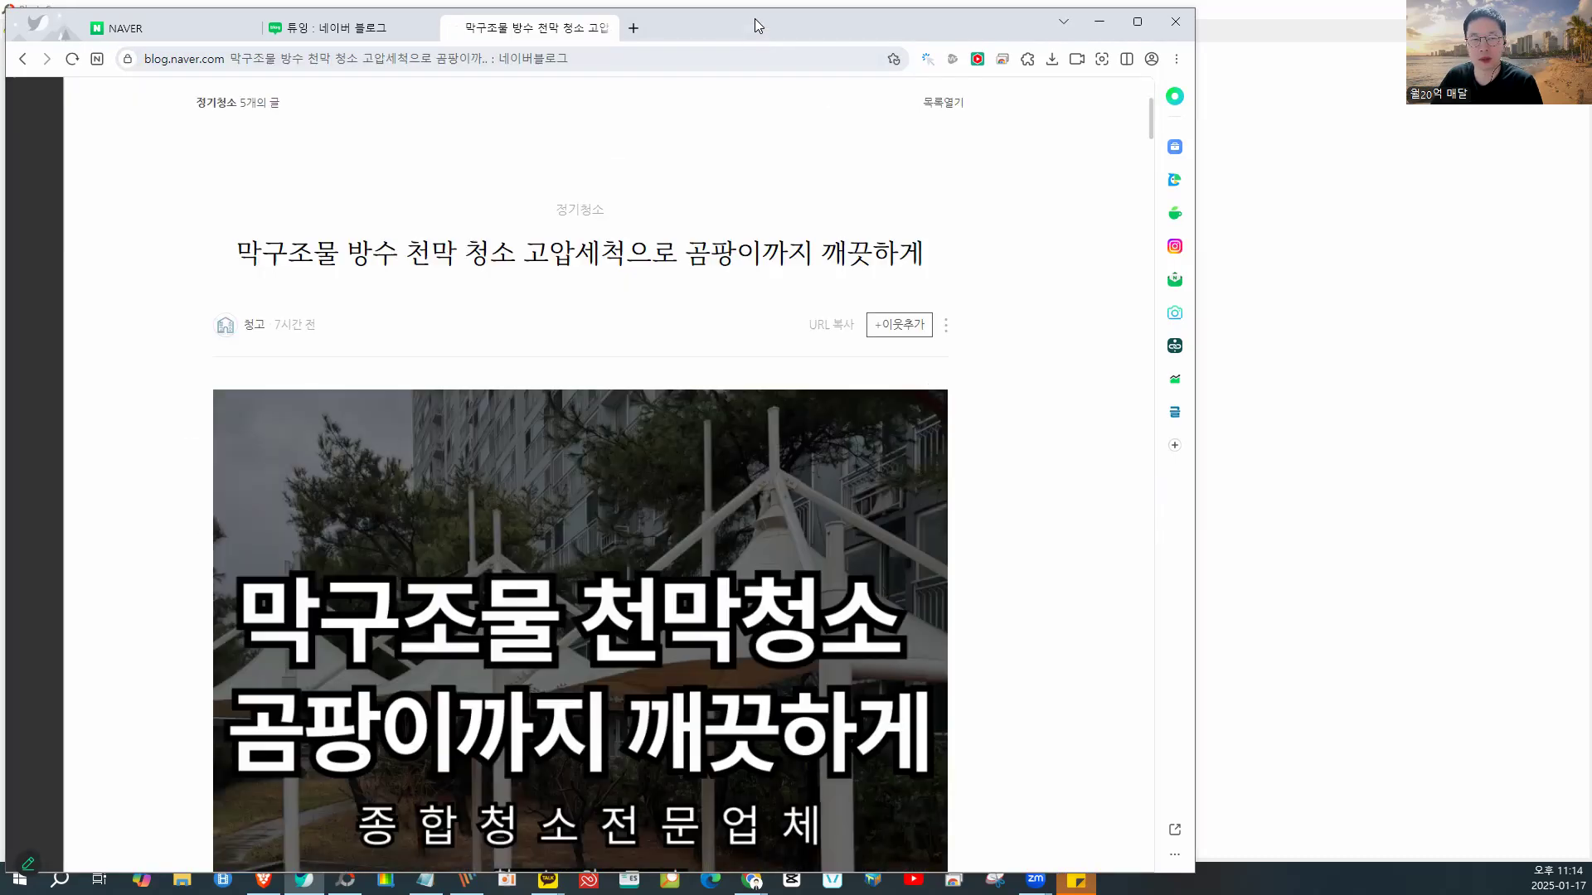
double_click(754, 18)
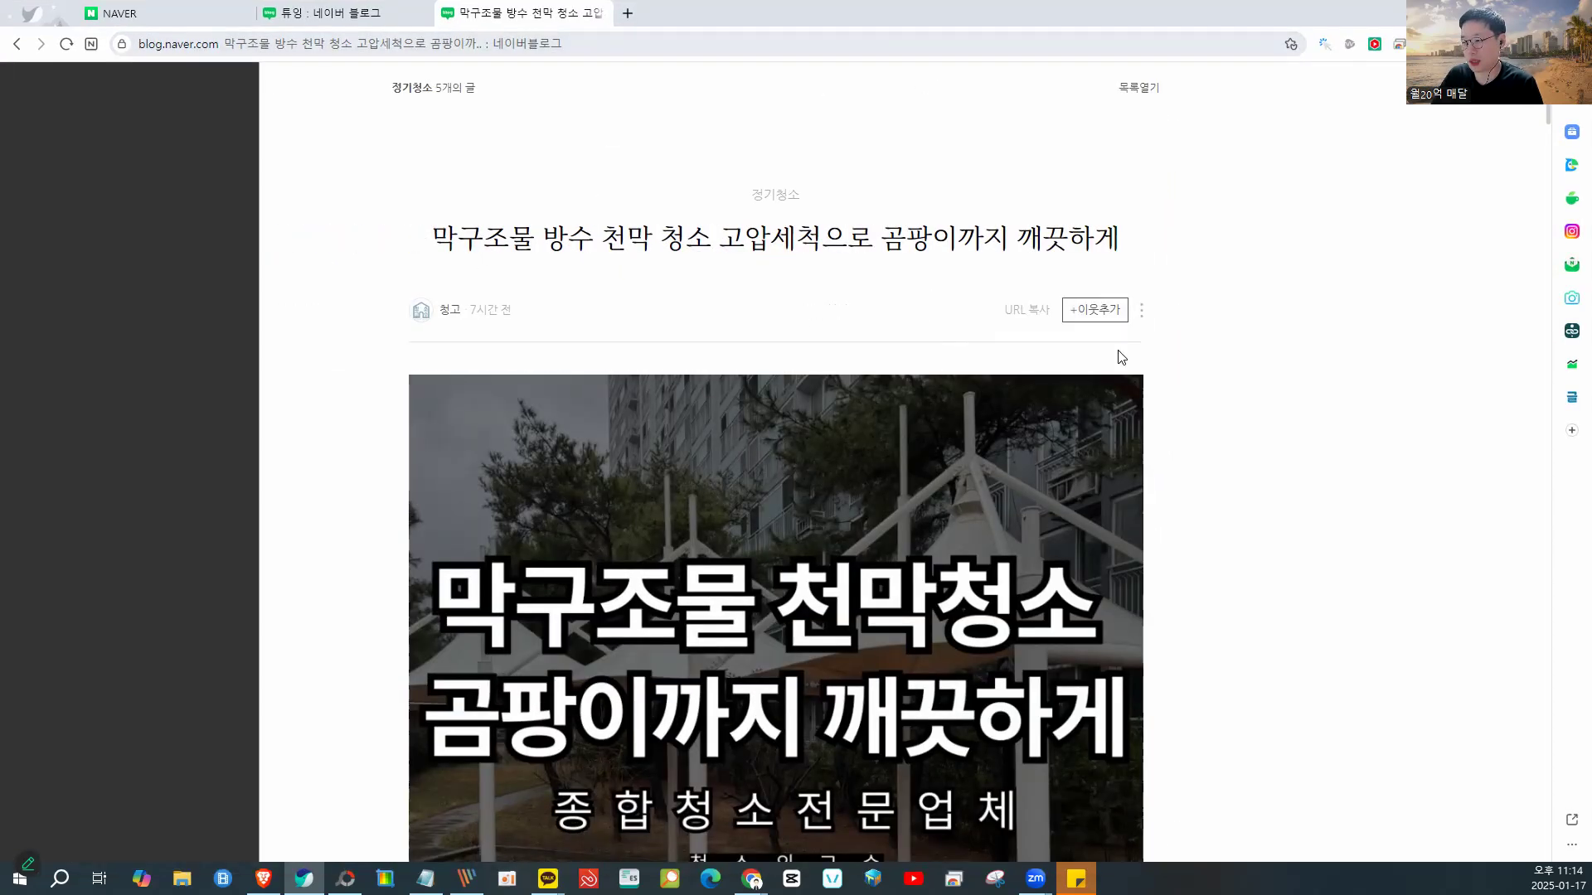
- Mark the post title, then the headline text and house logo on the cover image
mouse_move(522, 195)
mouse_down()
mouse_move(418, 271)
mouse_move(771, 282)
mouse_move(827, 266)
mouse_move(836, 221)
mouse_move(474, 177)
mouse_move(1039, 181)
mouse_move(1138, 211)
mouse_move(1067, 270)
mouse_move(830, 244)
mouse_up()
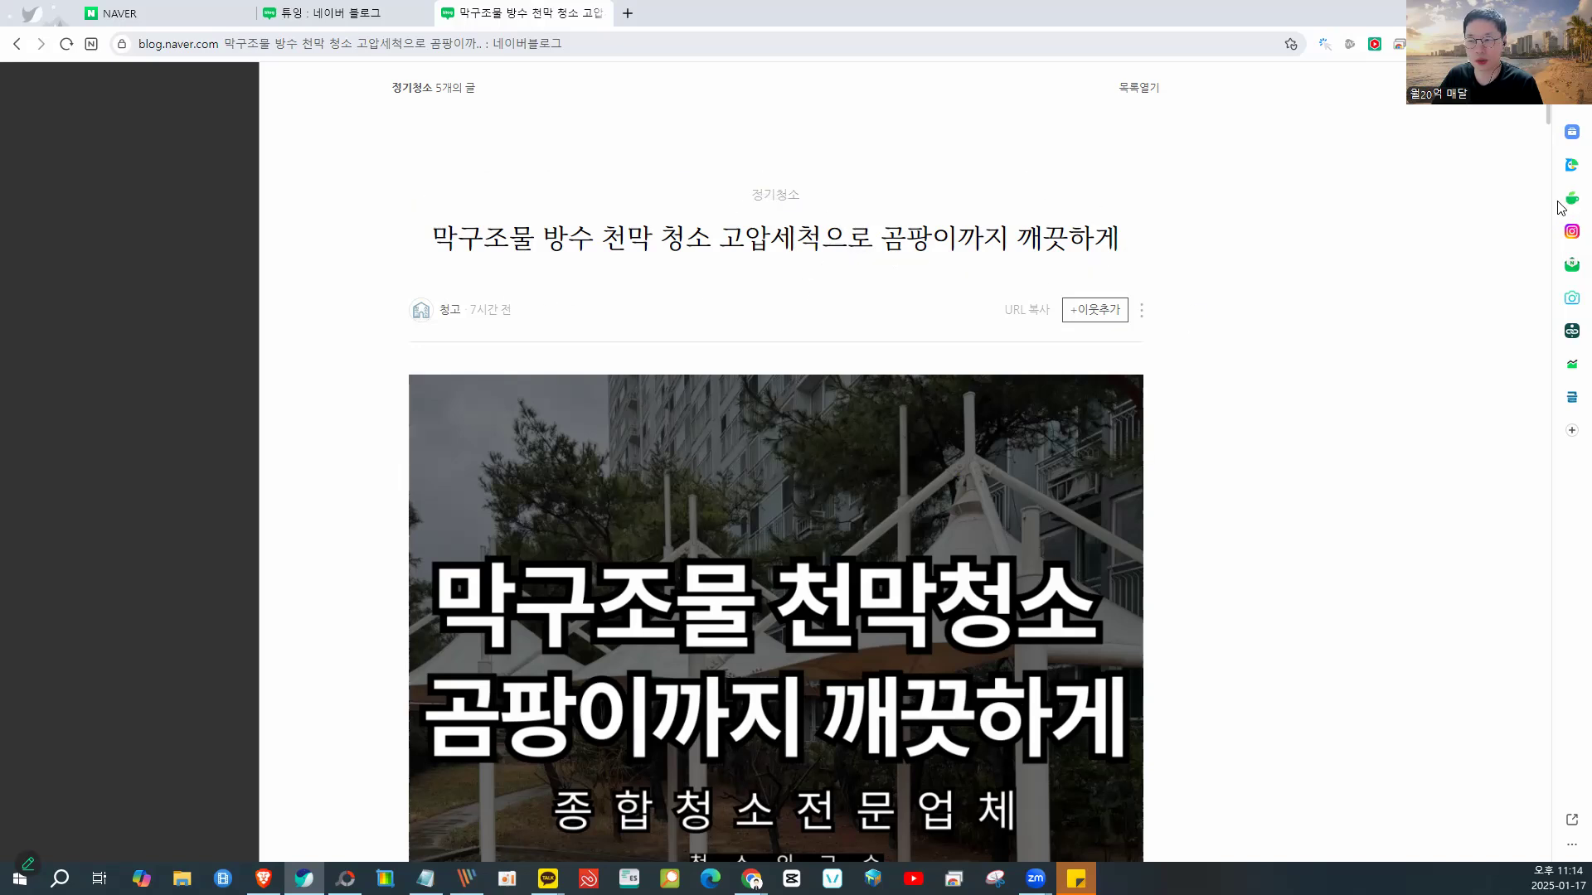
scroll(1179, 374, down, 3)
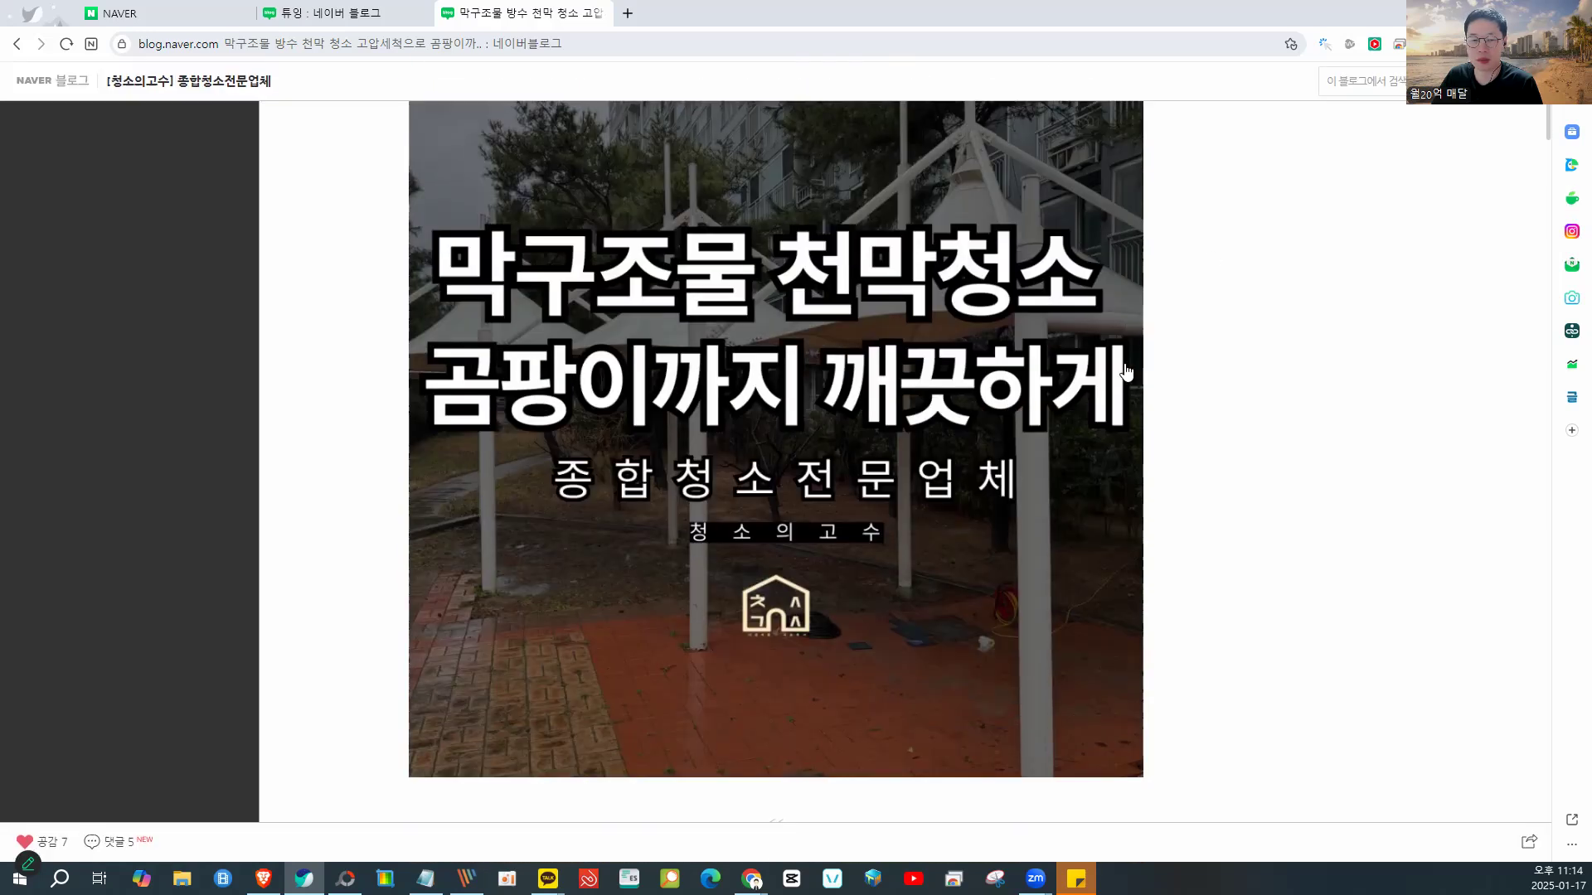
mouse_move(1094, 166)
mouse_down()
mouse_move(1034, 264)
mouse_move(1130, 162)
mouse_up()
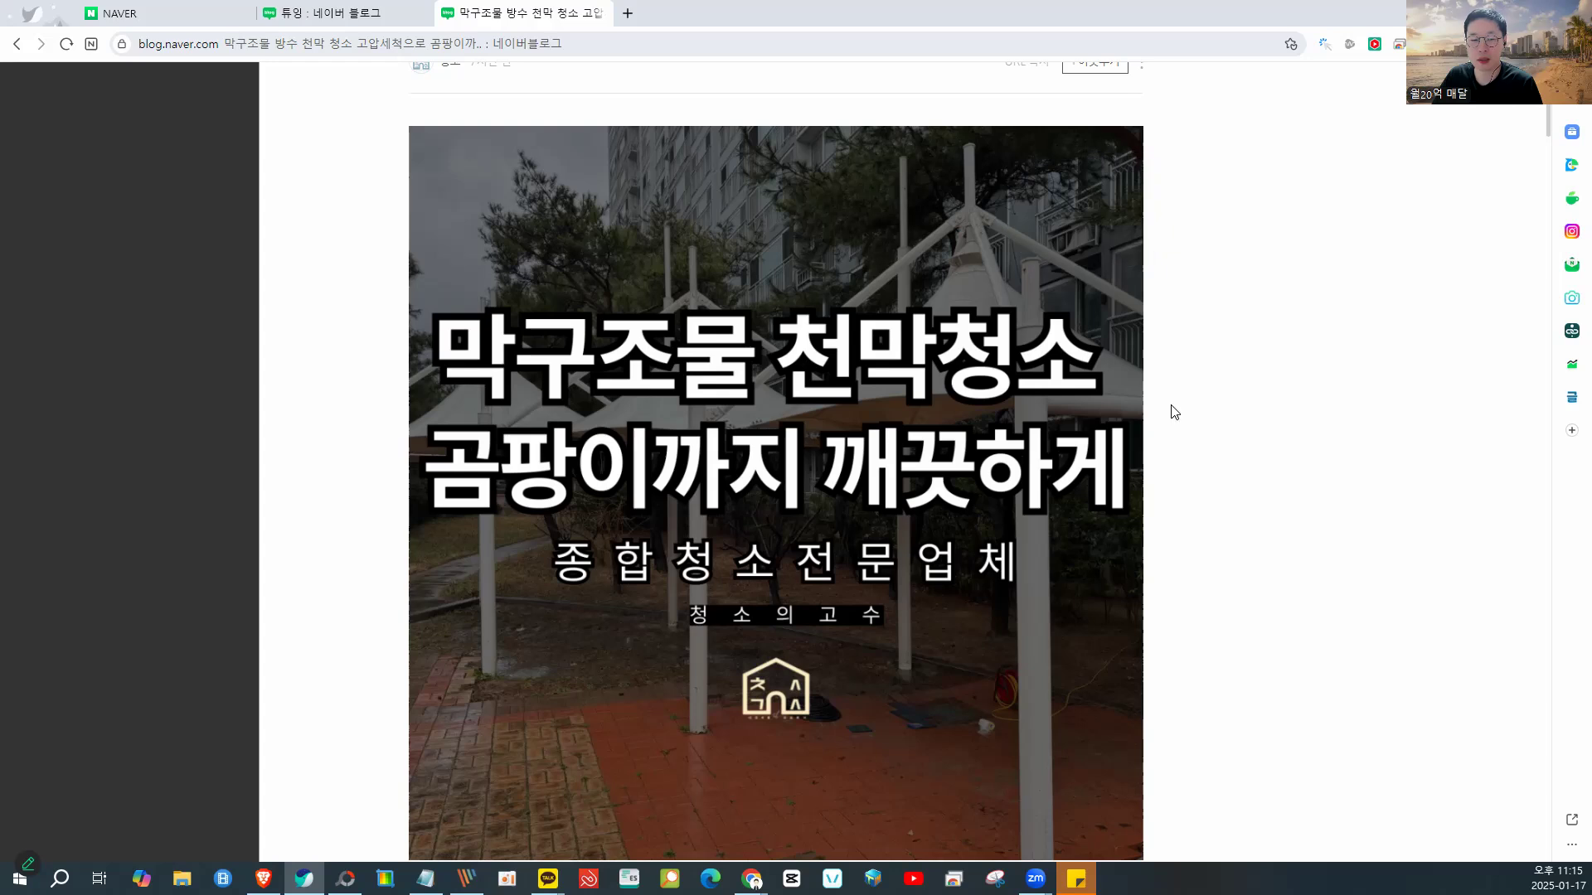
scroll(1173, 412, down, 1)
mouse_move(1155, 533)
mouse_down()
mouse_move(1001, 584)
mouse_move(1016, 693)
mouse_move(1155, 718)
mouse_move(1177, 572)
mouse_move(1130, 517)
mouse_up()
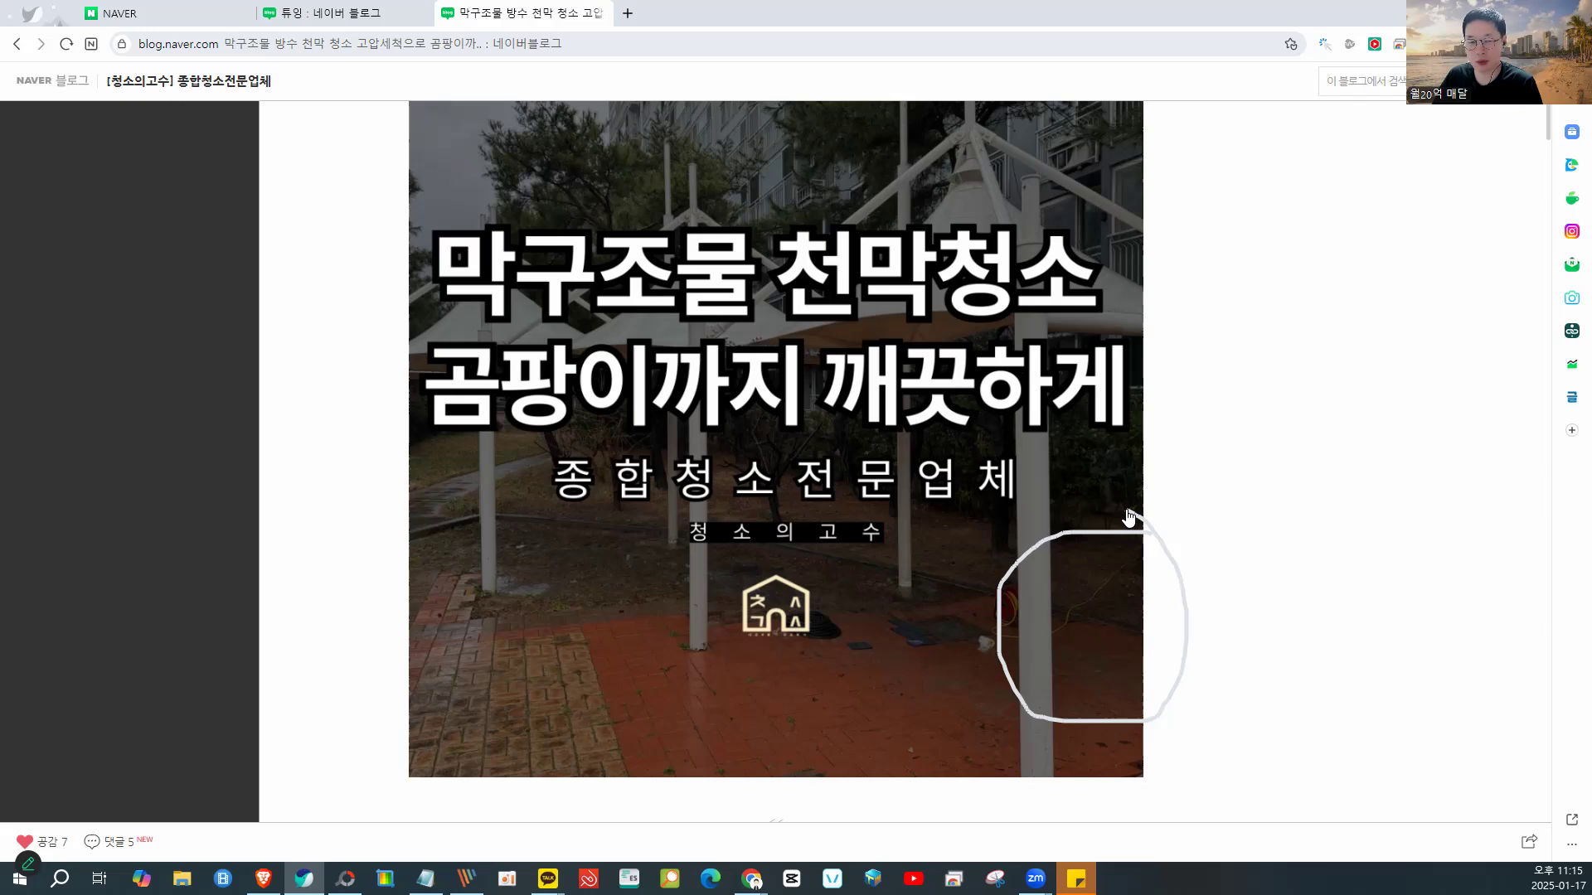
drag(756, 199, 1094, 270)
mouse_move(1159, 544)
mouse_down()
mouse_move(1027, 587)
mouse_move(1120, 675)
mouse_move(1165, 539)
mouse_up()
mouse_move(746, 554)
mouse_down()
mouse_move(836, 657)
mouse_move(801, 556)
mouse_move(758, 562)
mouse_up()
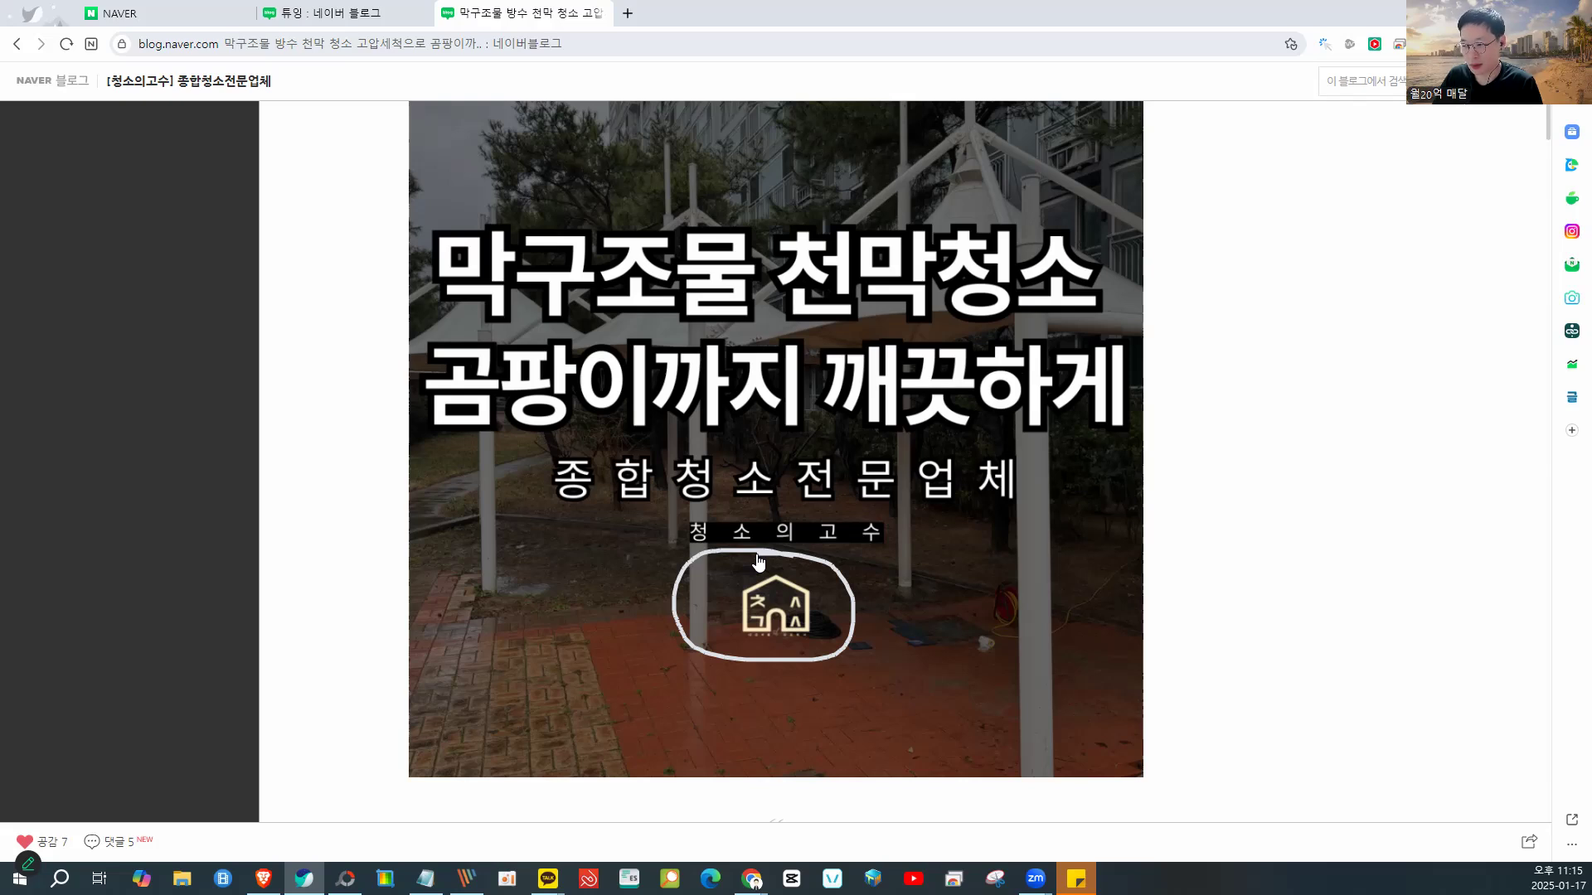
scroll(758, 556, down, 10)
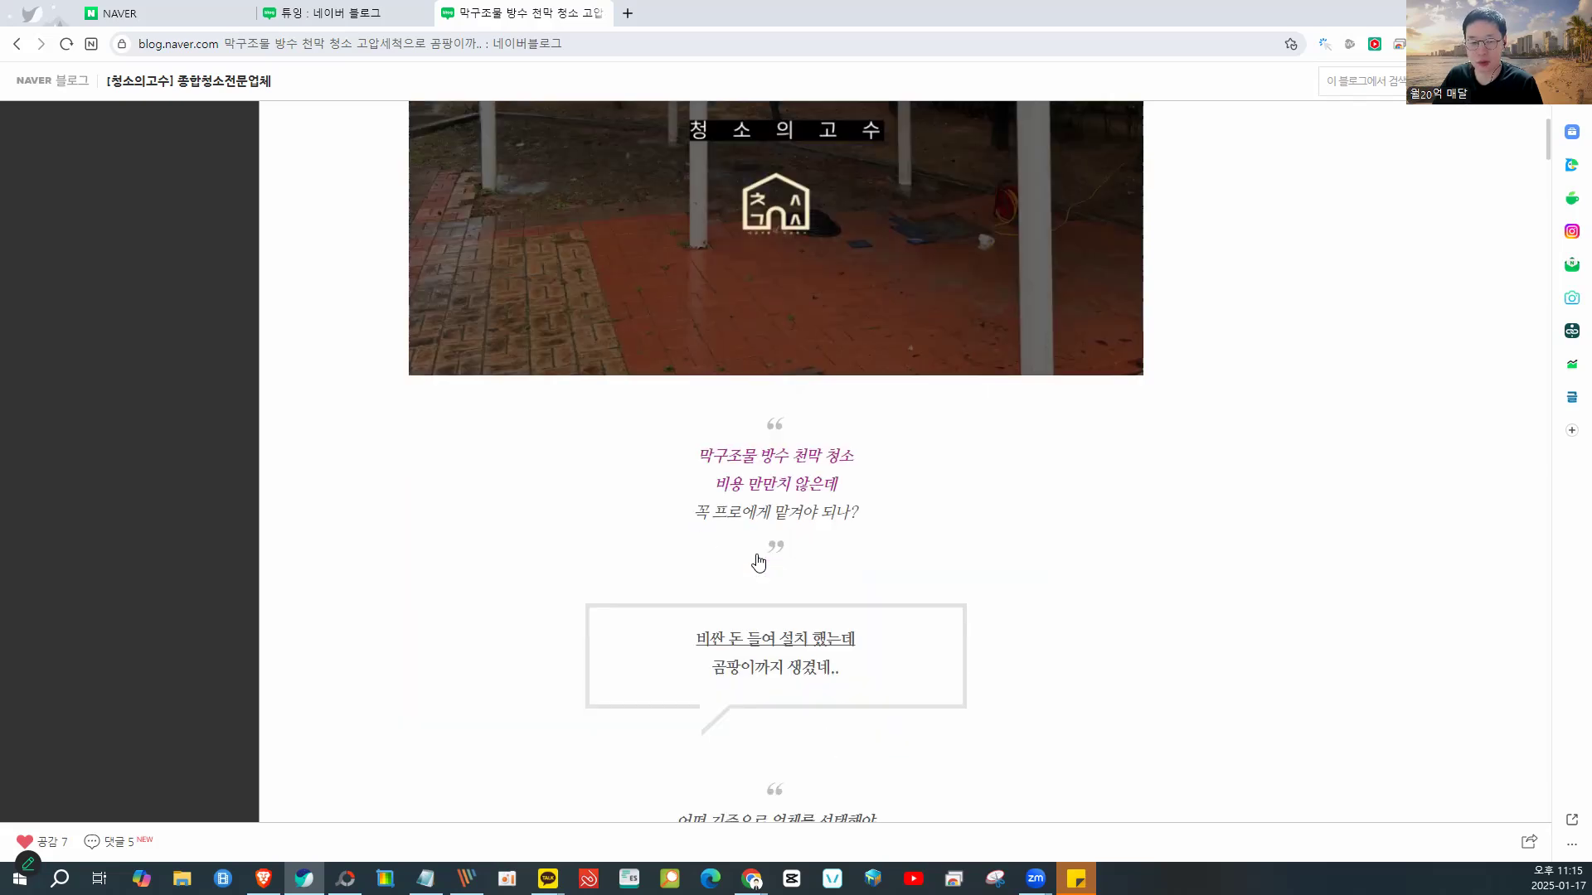
scroll(758, 555, down, 10)
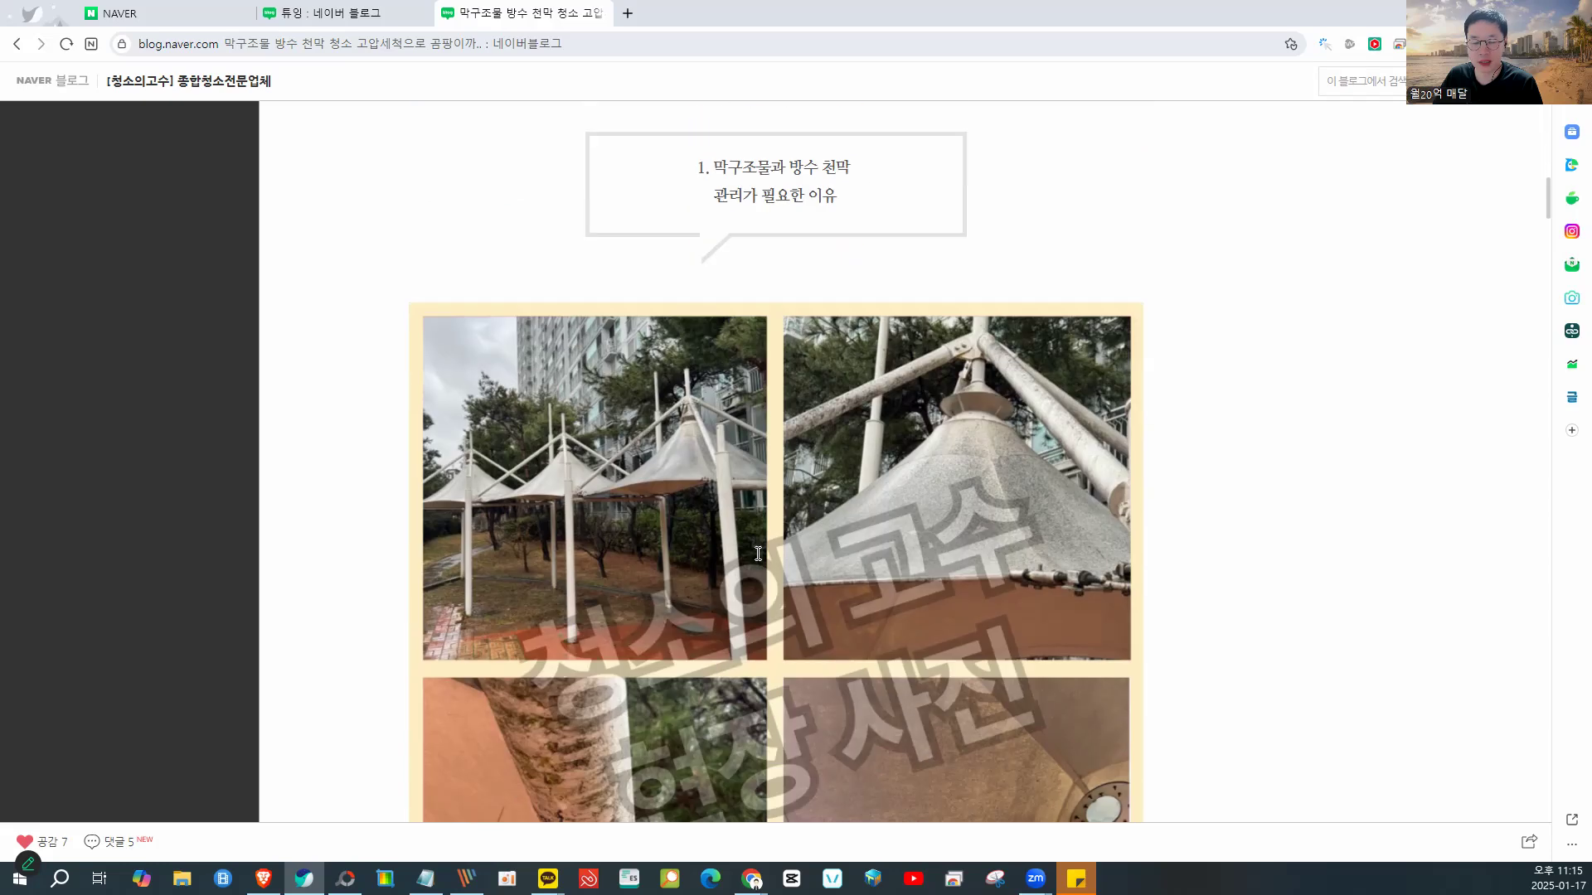
ctrl+scroll(758, 562, down, 1)
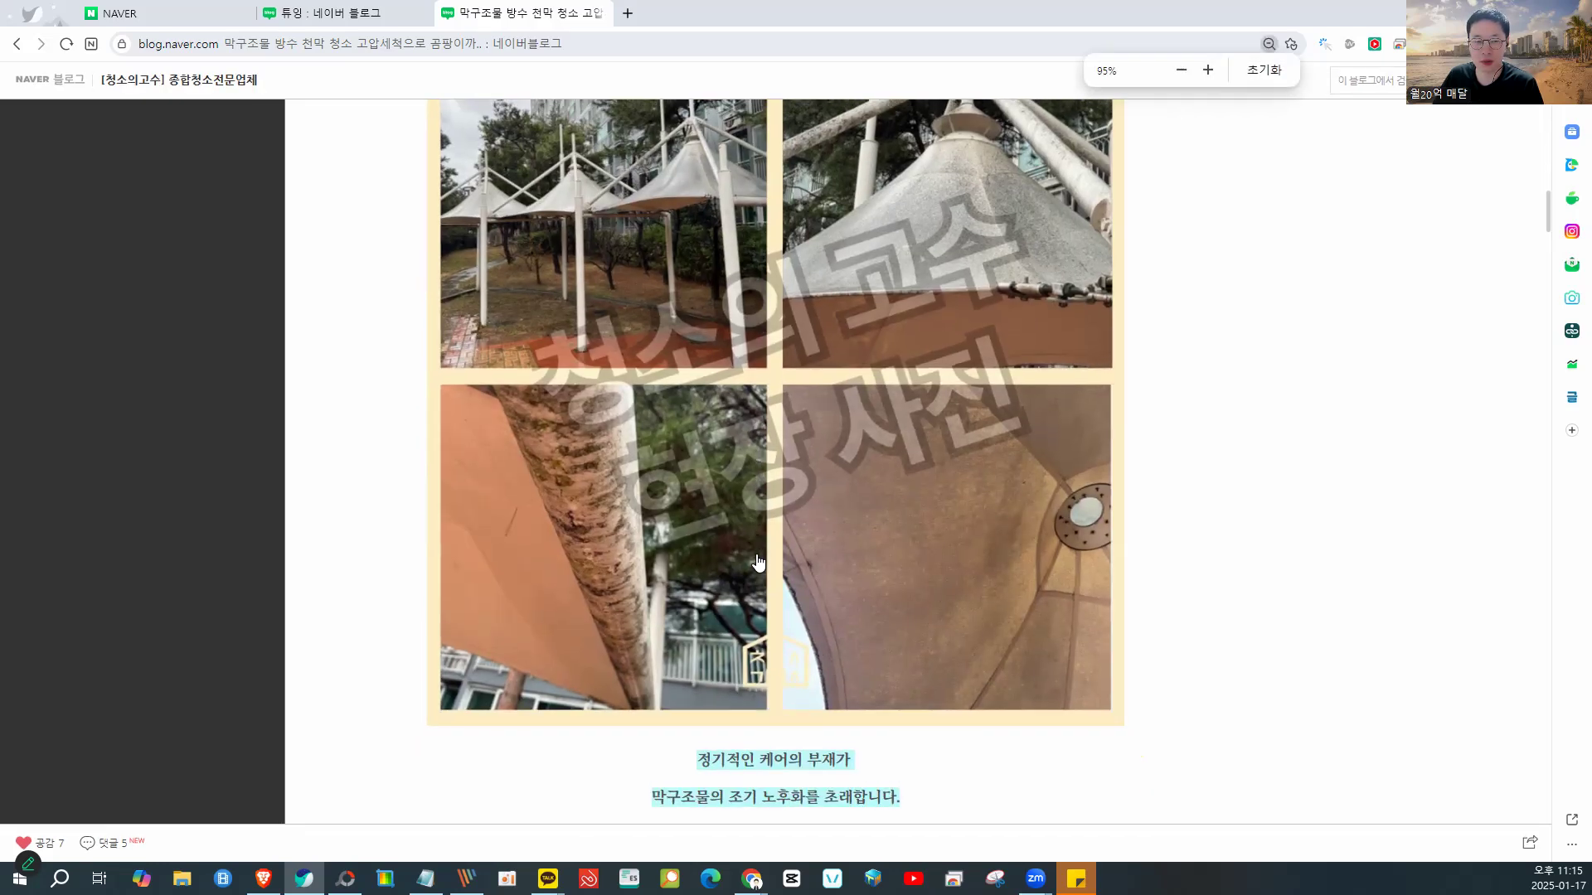
scroll(758, 563, up, 3)
scroll(758, 562, down, 1)
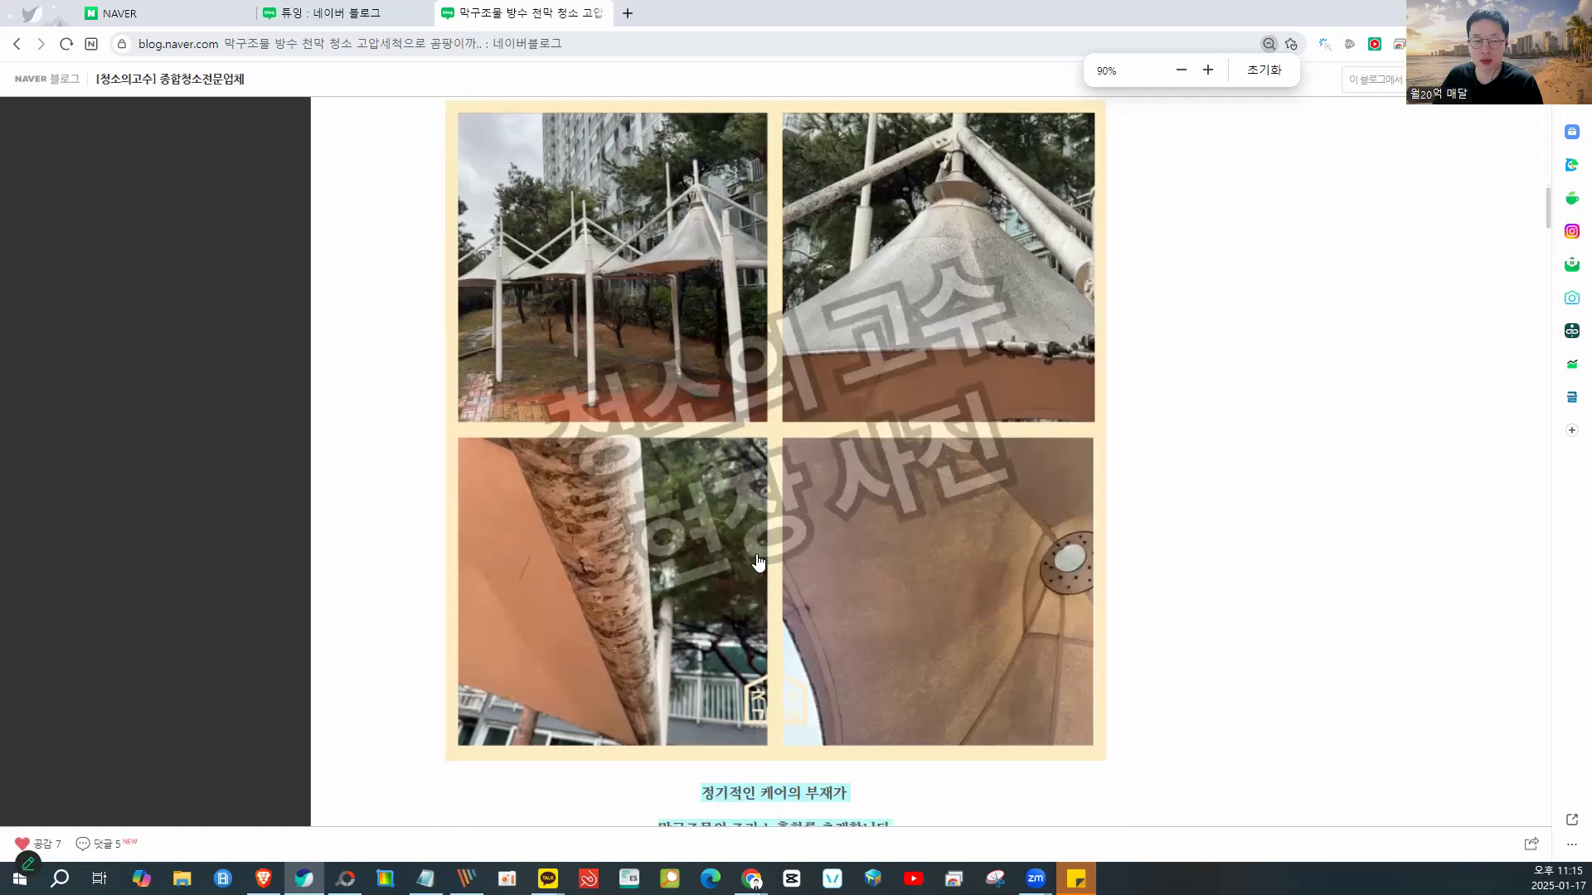
scroll(1202, 437, up, 1)
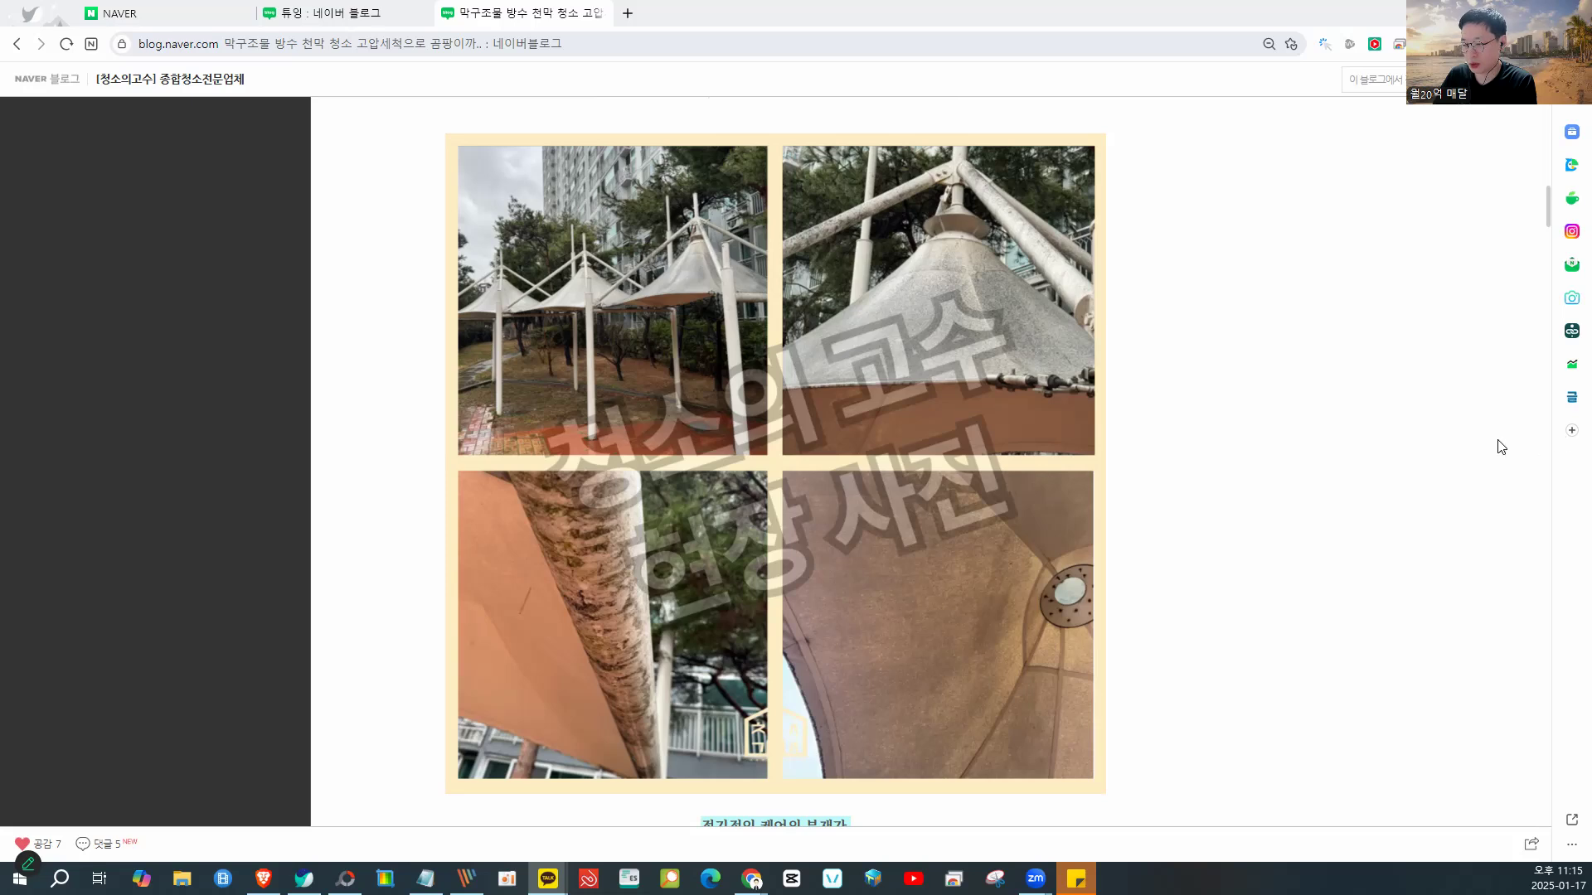
drag(880, 275, 1000, 362)
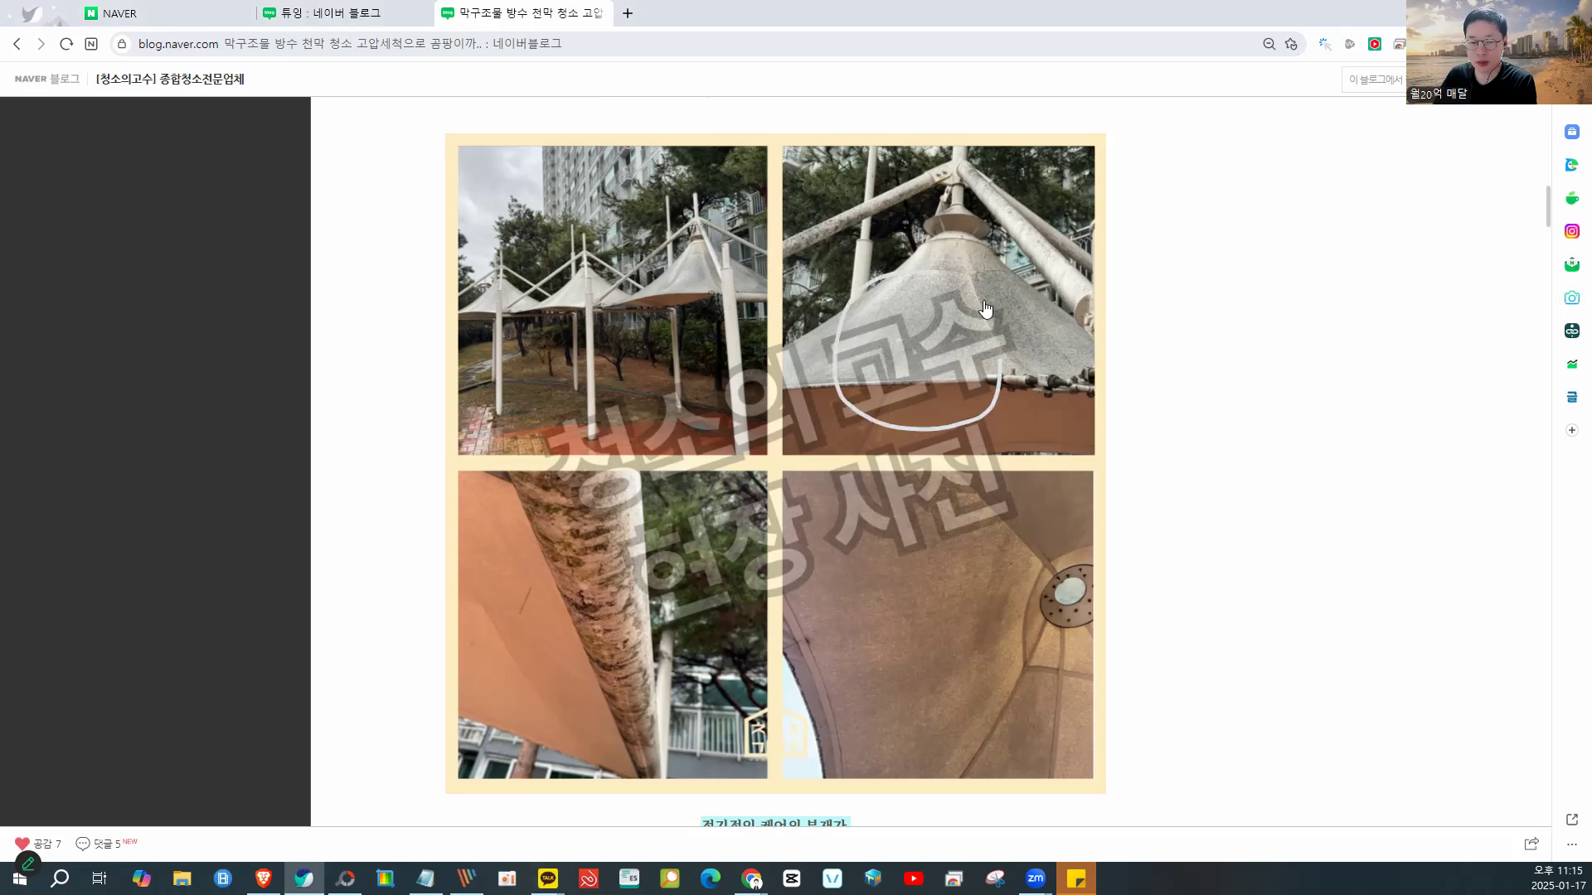
mouse_move(904, 237)
mouse_down()
mouse_move(854, 331)
mouse_move(608, 352)
mouse_move(528, 386)
mouse_up()
mouse_move(533, 493)
mouse_down()
mouse_move(708, 540)
mouse_move(600, 534)
mouse_move(775, 669)
mouse_move(903, 489)
mouse_move(829, 646)
mouse_move(954, 547)
mouse_up()
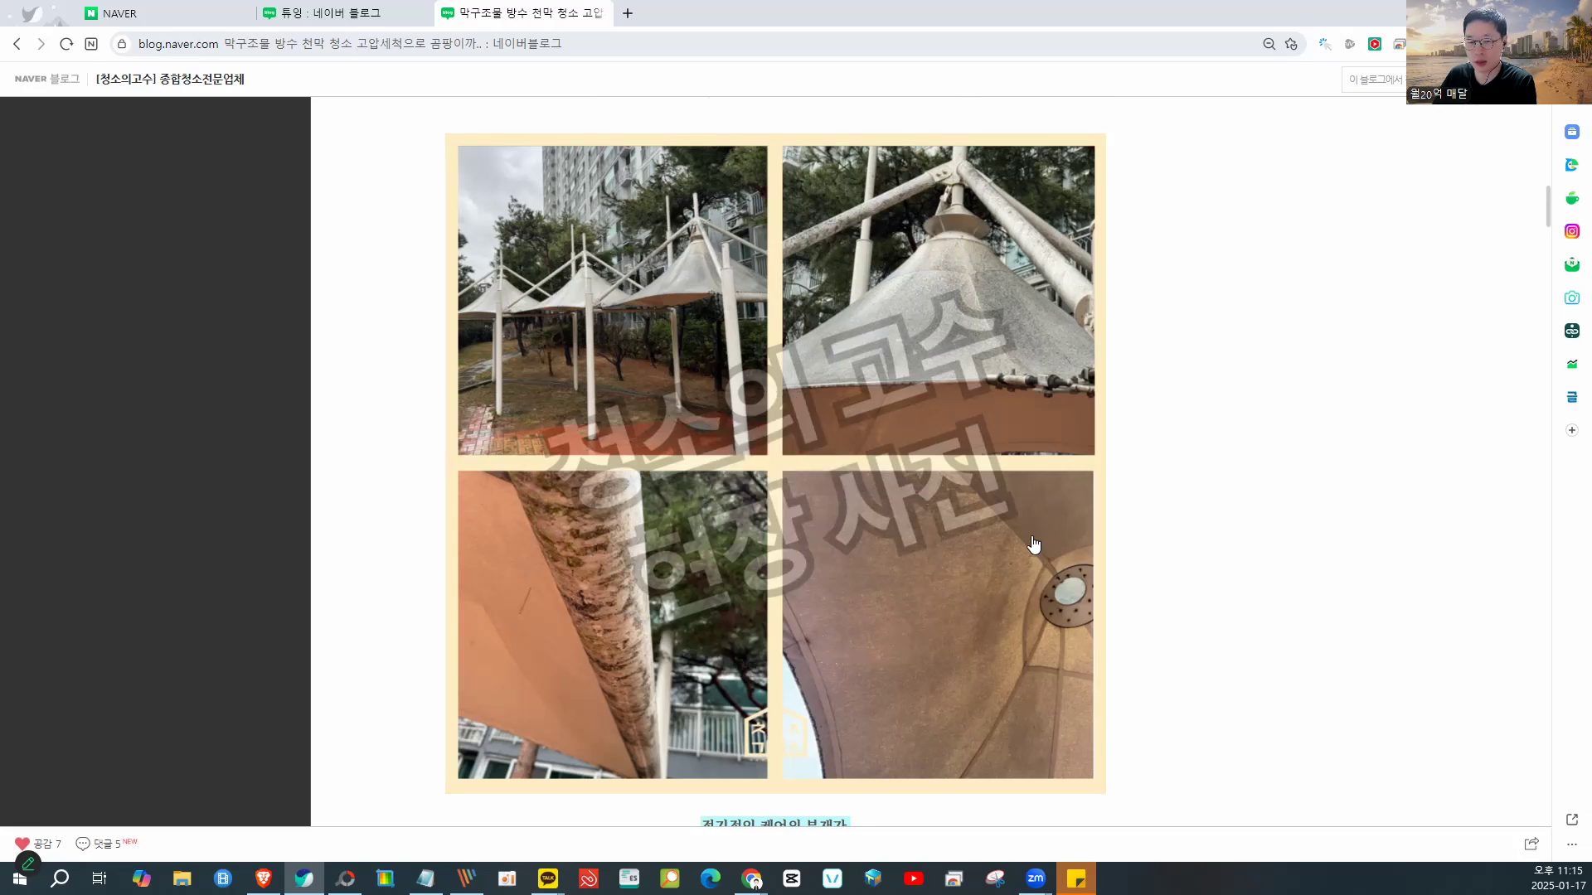
scroll(1158, 470, down, 10)
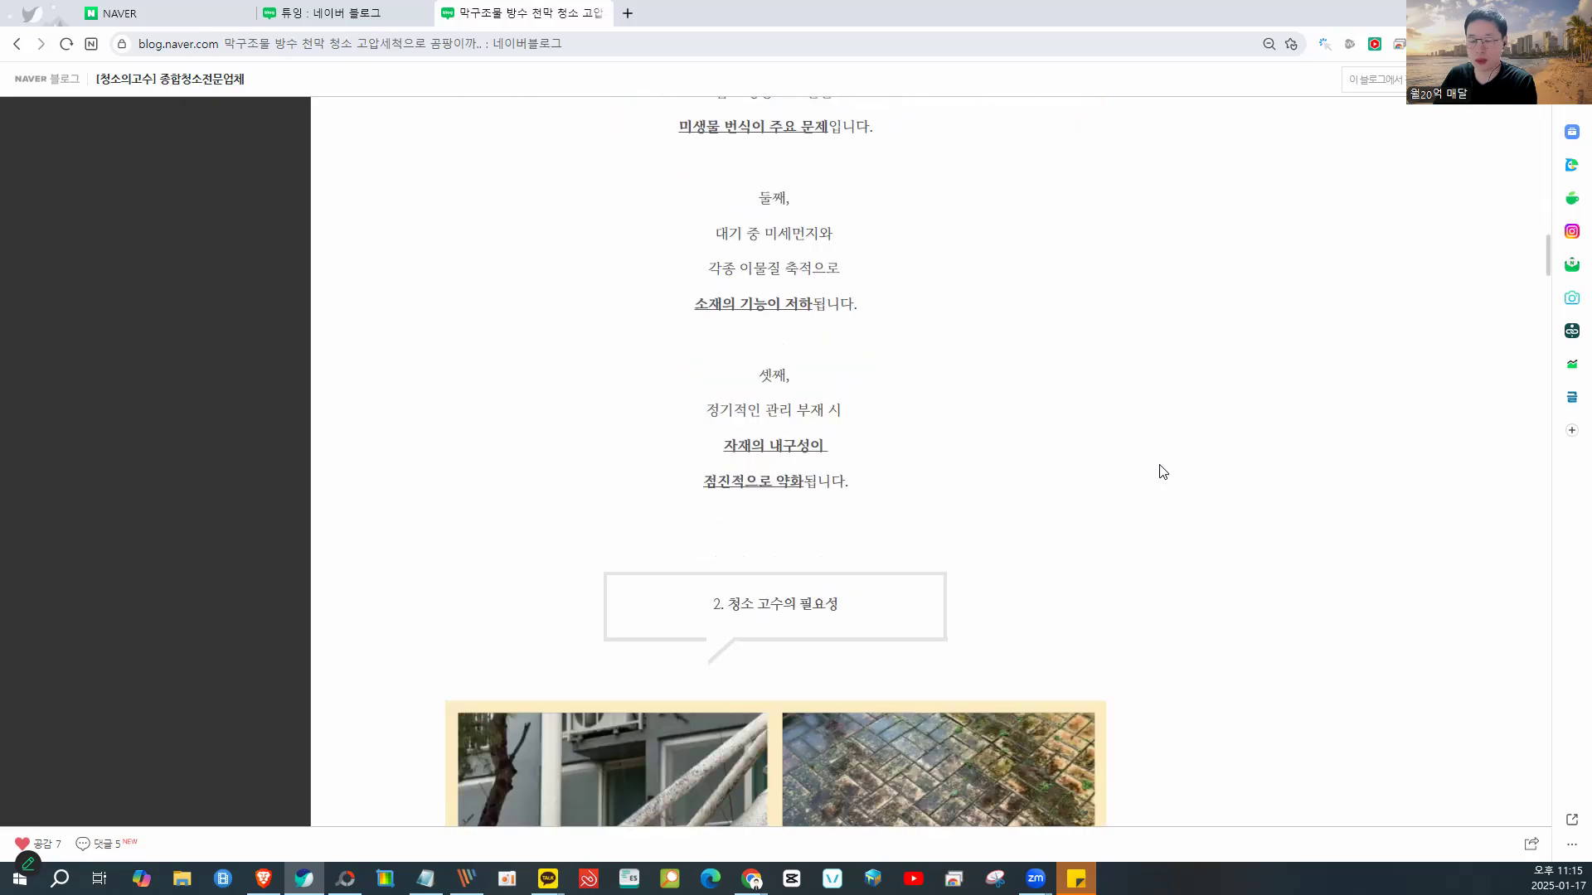
scroll(1162, 471, down, 5)
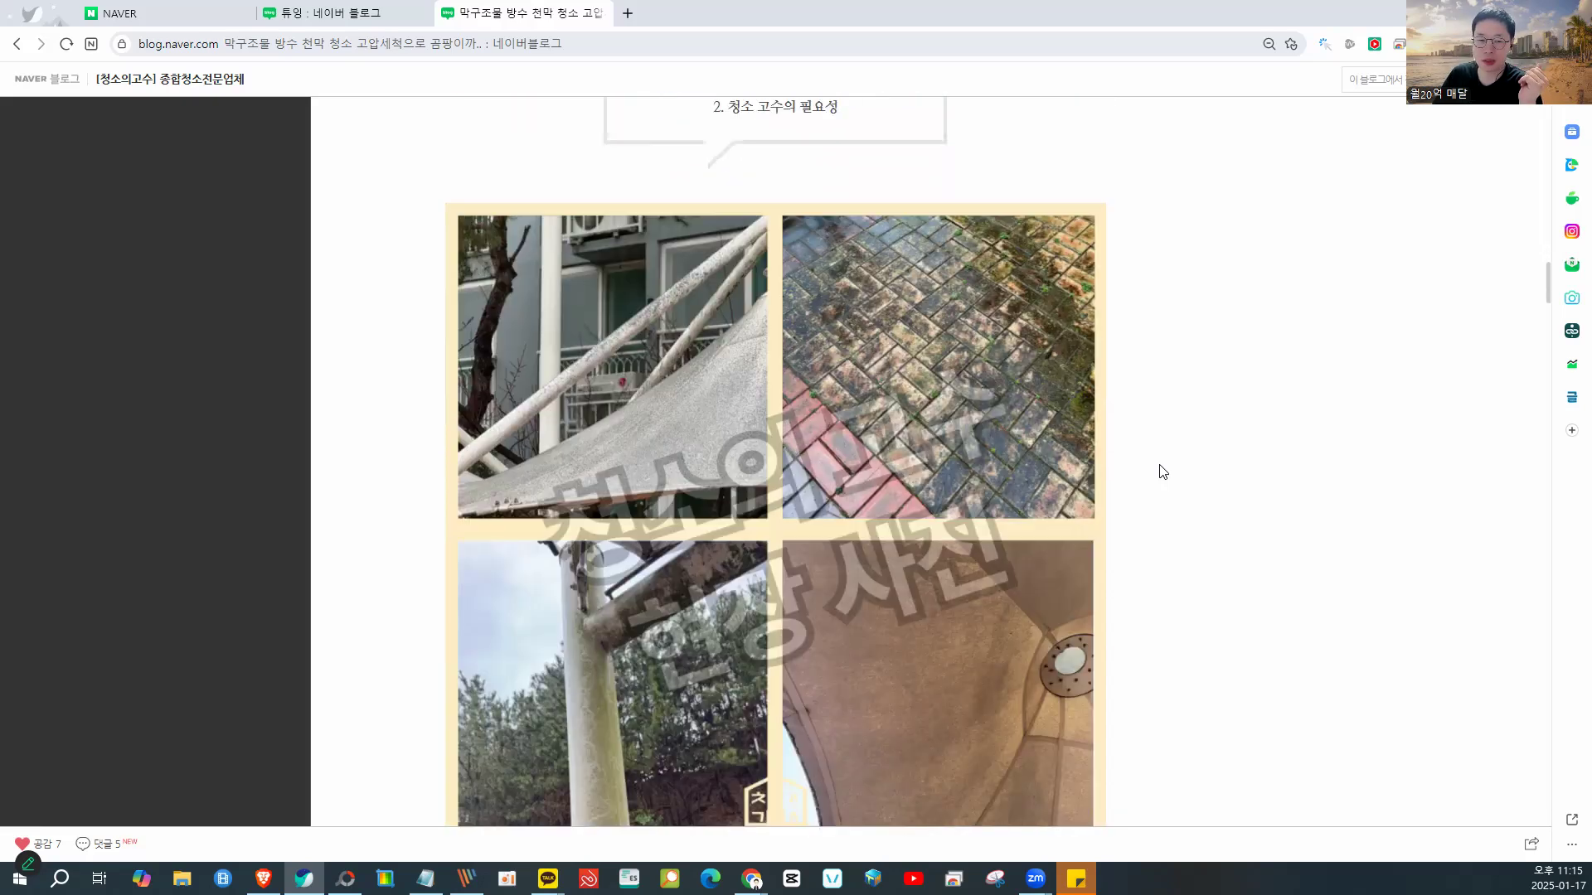
scroll(1161, 472, down, 10)
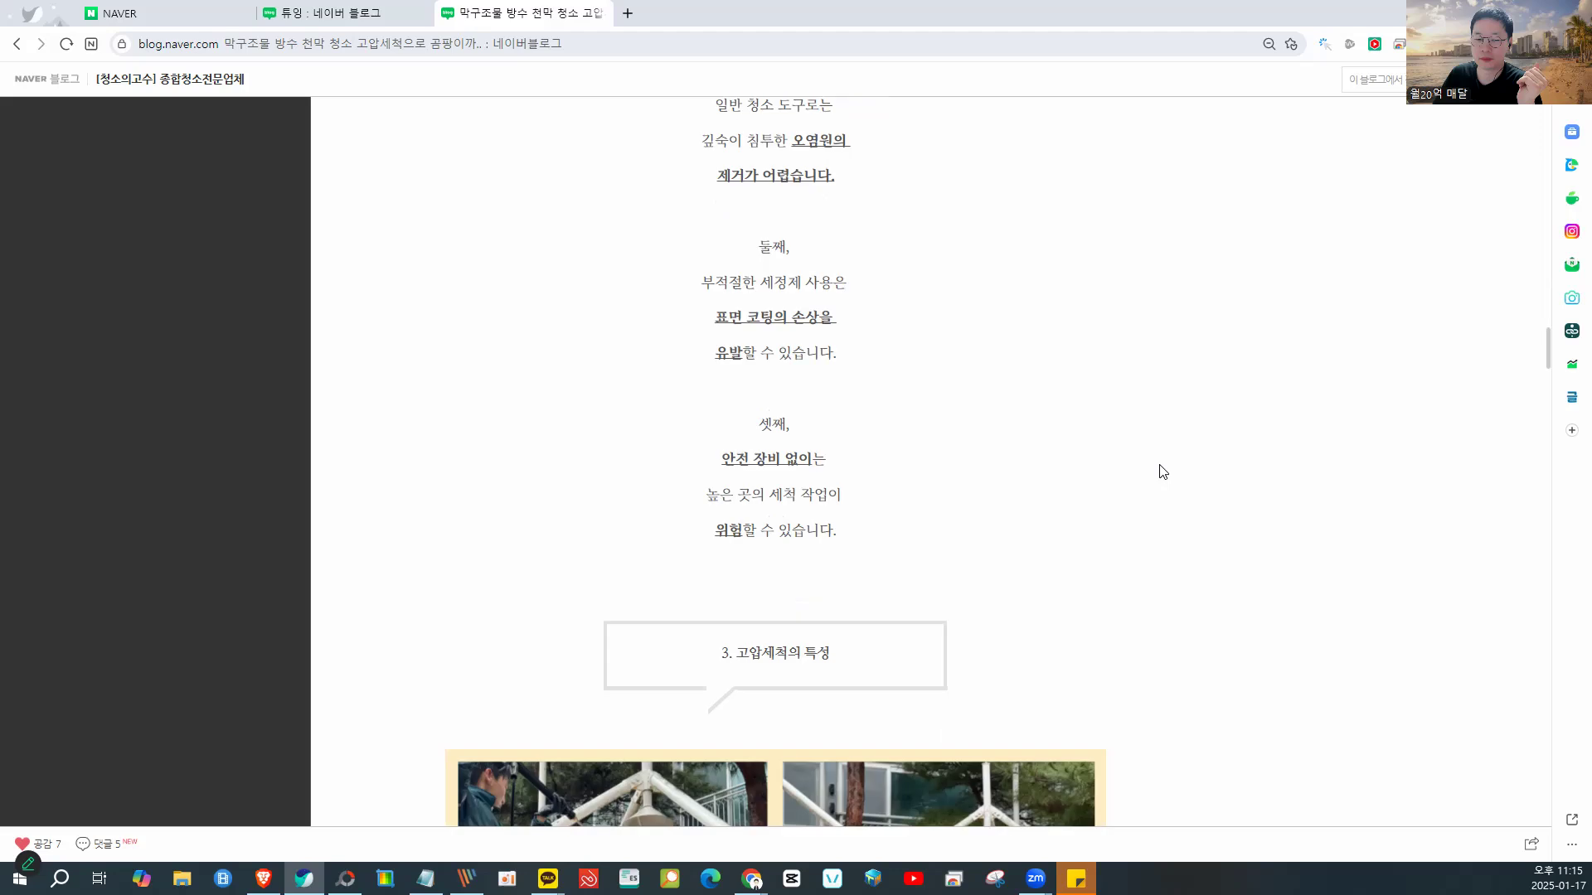
scroll(1162, 472, down, 8)
scroll(1162, 471, up, 2)
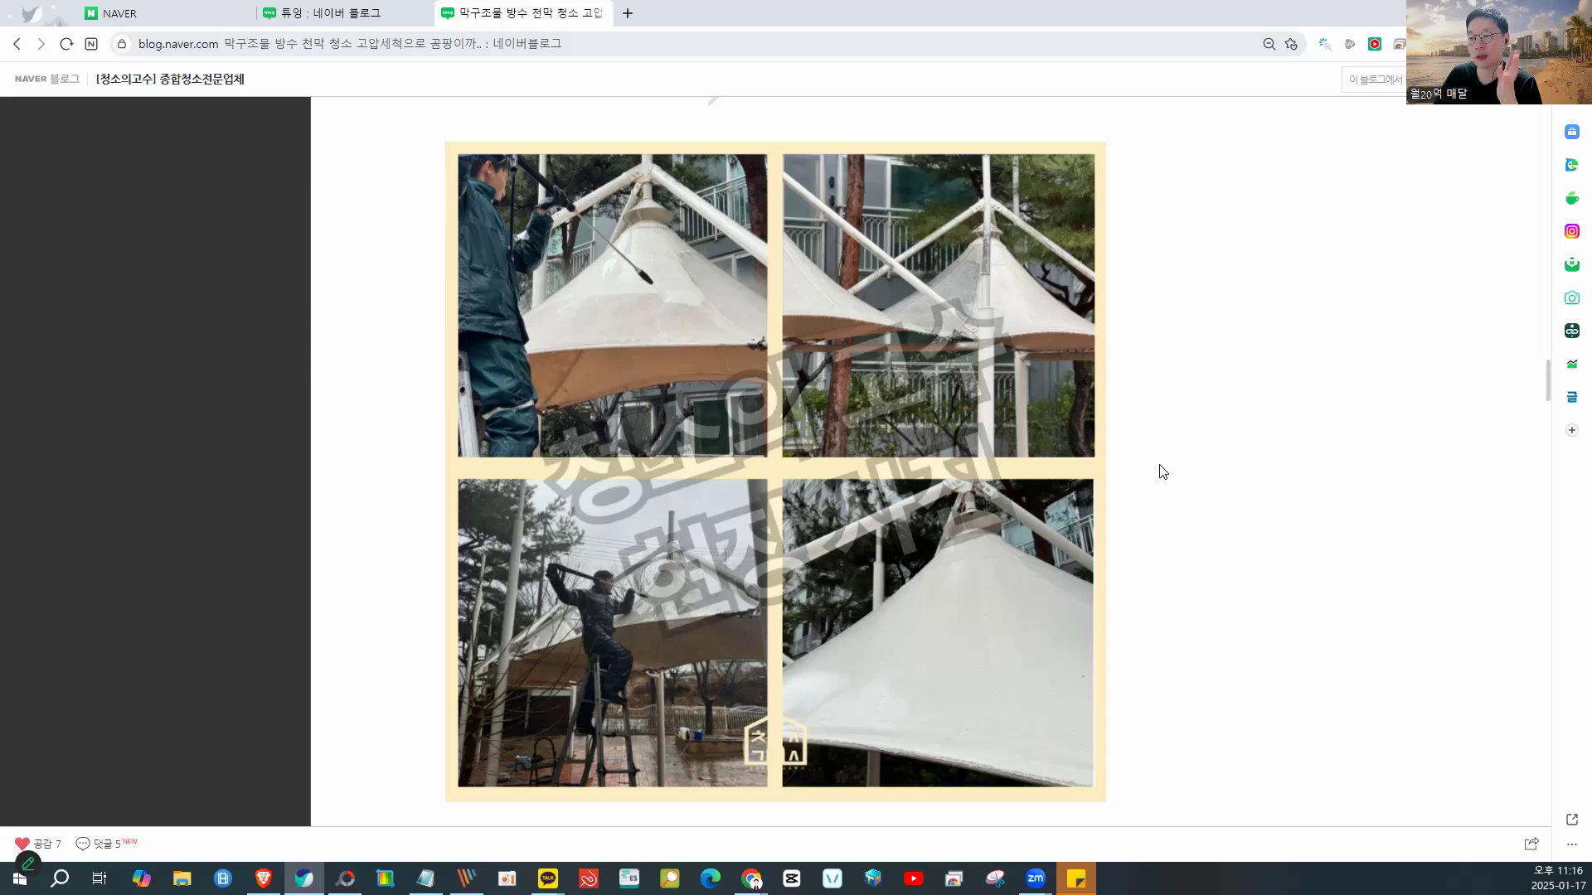
scroll(1162, 471, down, 4)
scroll(1159, 470, down, 13)
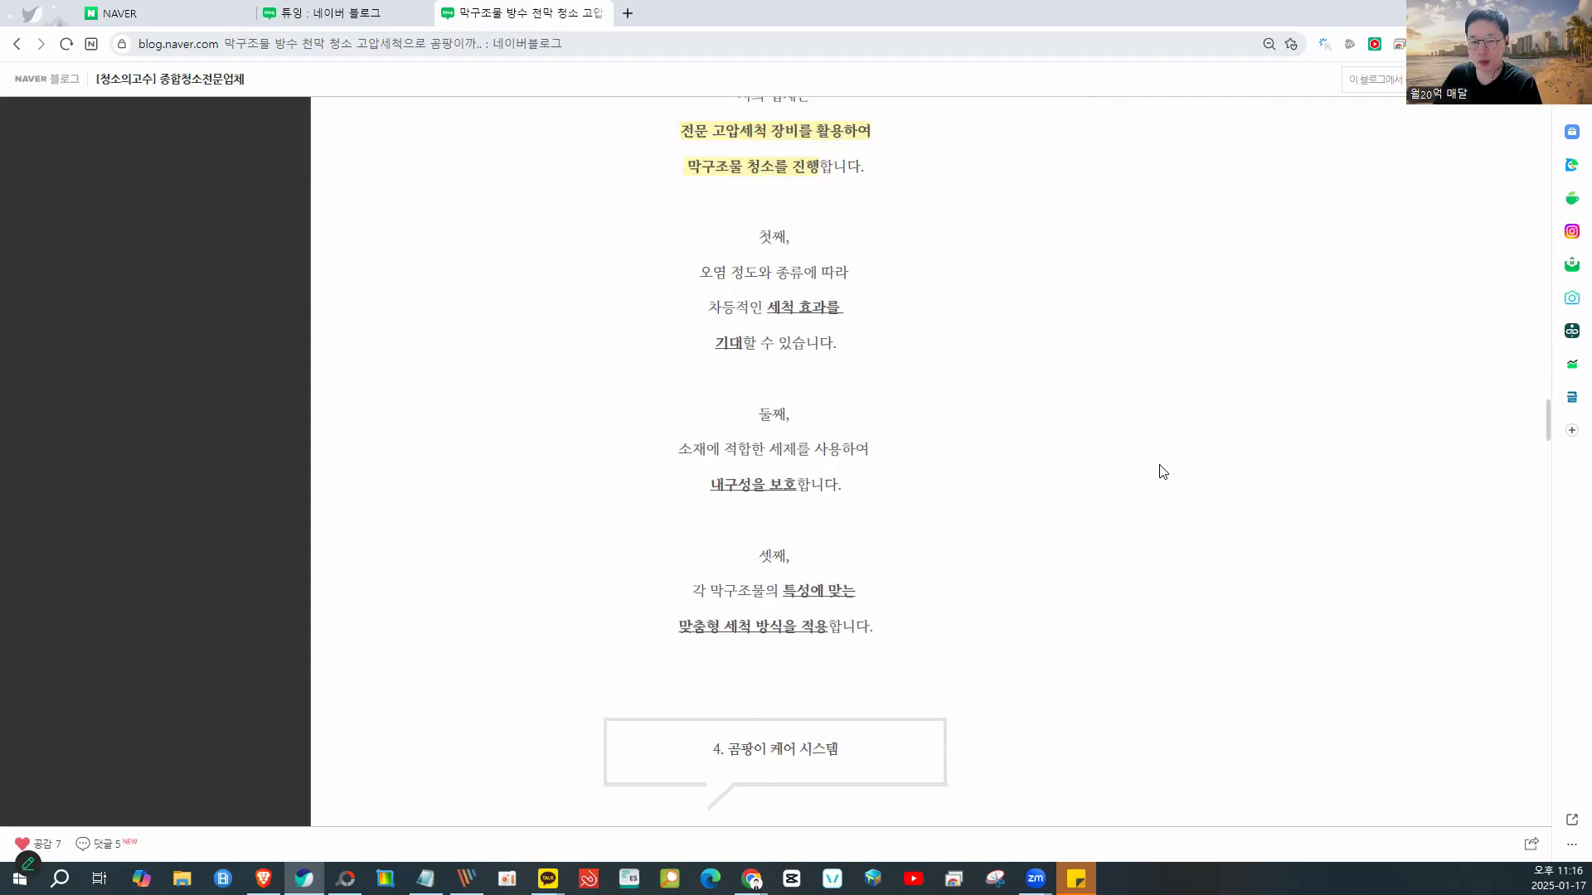
mouse_move(786, 224)
mouse_down()
mouse_move(1024, 438)
mouse_move(427, 356)
mouse_move(699, 398)
mouse_move(491, 183)
mouse_move(408, 650)
mouse_move(757, 667)
mouse_move(508, 597)
mouse_move(1089, 732)
mouse_up()
mouse_move(1090, 603)
mouse_down()
mouse_move(795, 711)
mouse_move(911, 744)
mouse_move(1036, 719)
mouse_up()
scroll(1178, 614, down, 2)
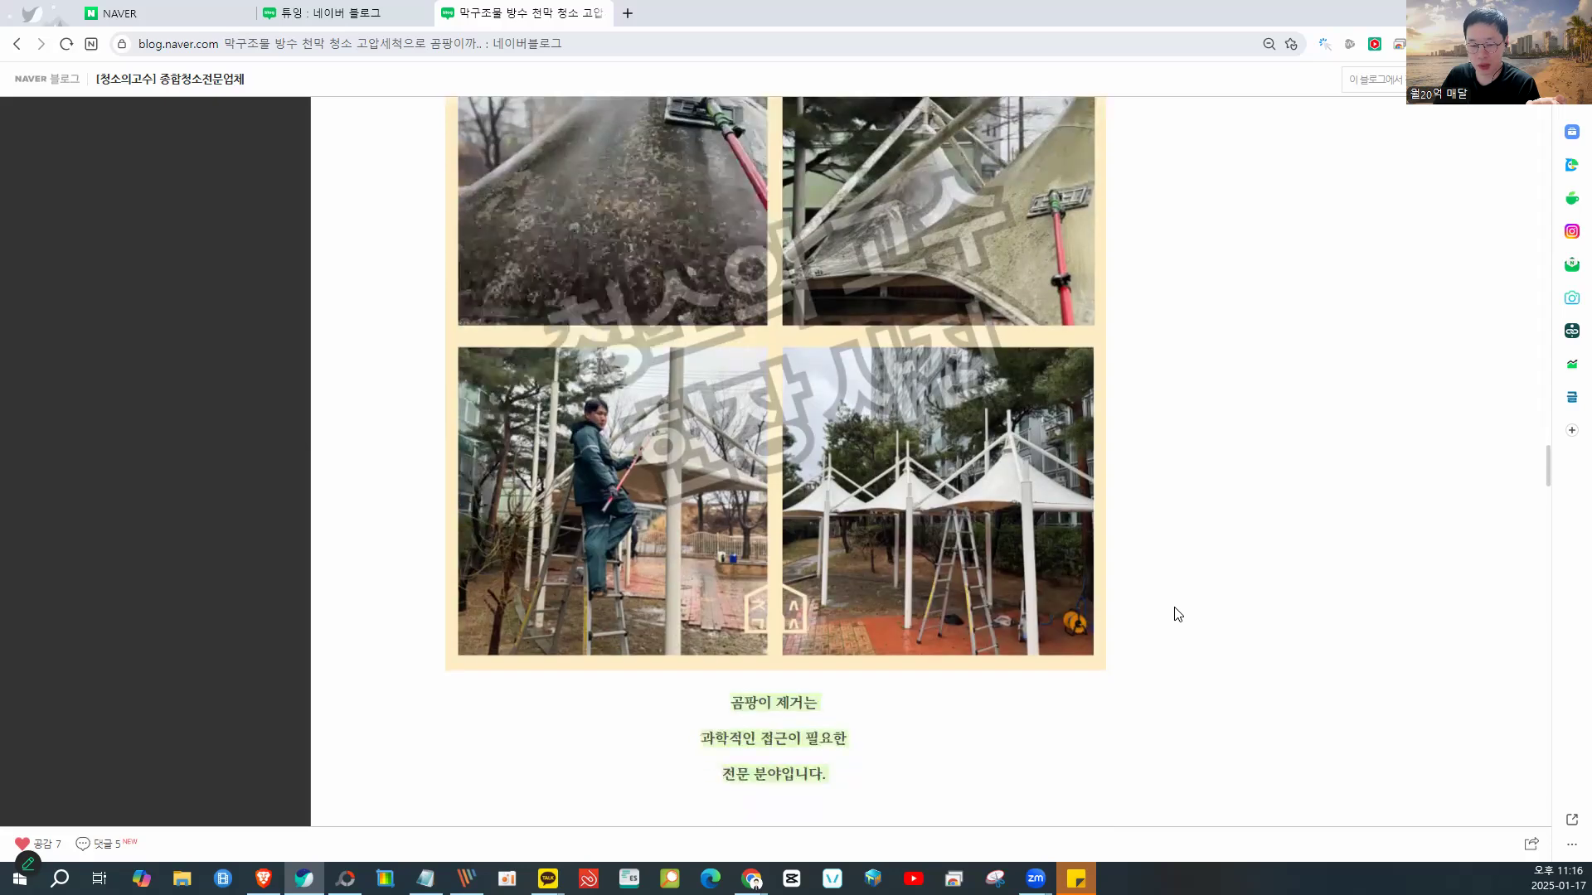
mouse_move(894, 196)
mouse_down()
mouse_move(752, 465)
mouse_move(826, 209)
mouse_up()
scroll(1149, 366, down, 10)
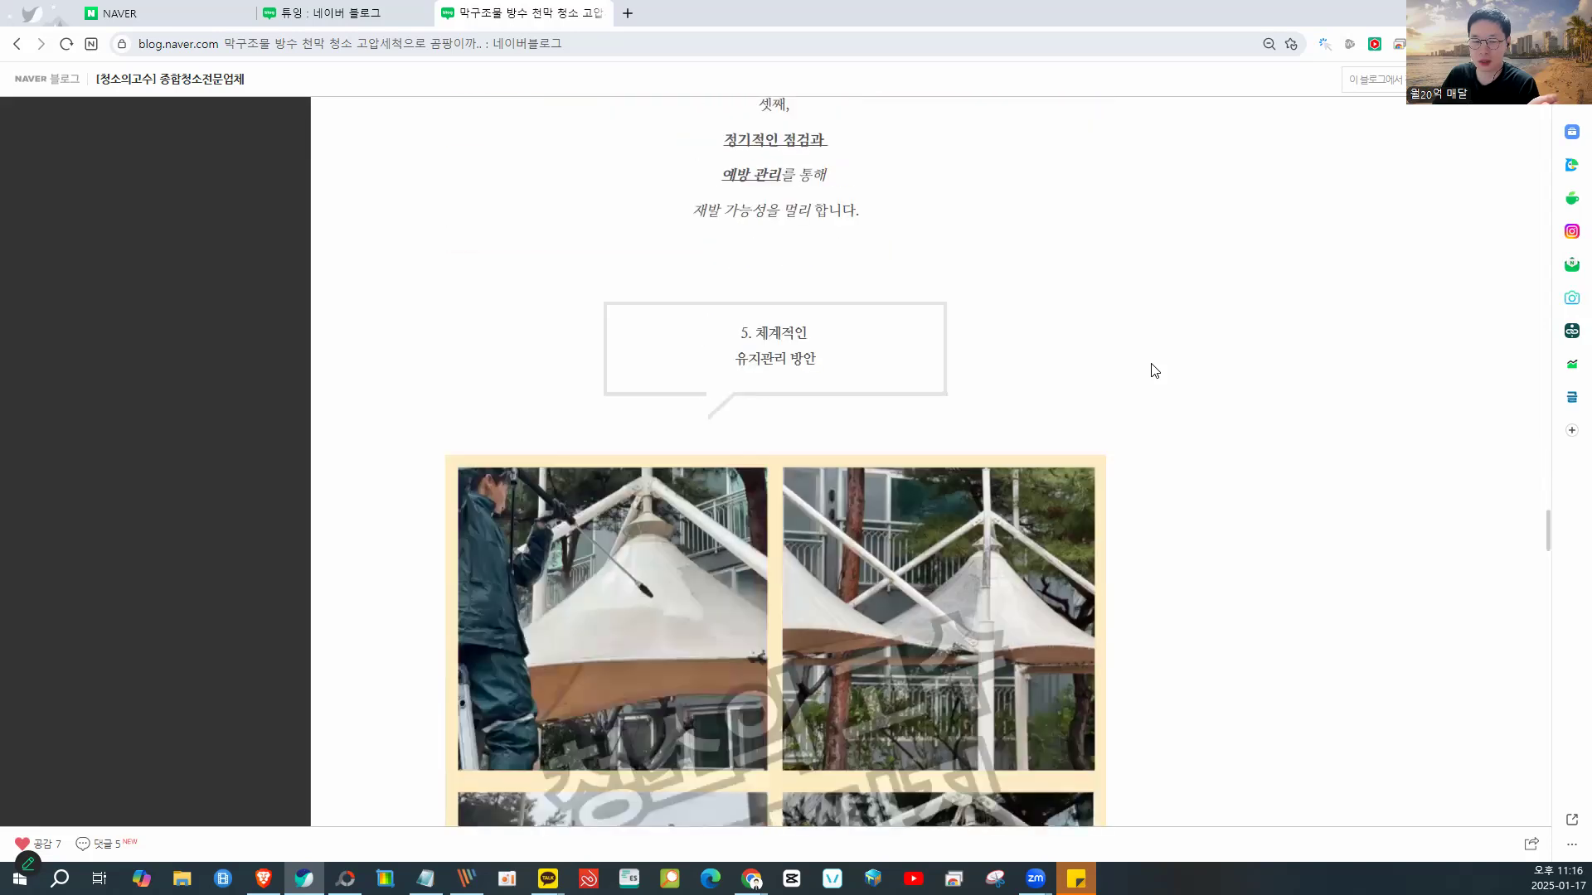
scroll(1150, 367, down, 15)
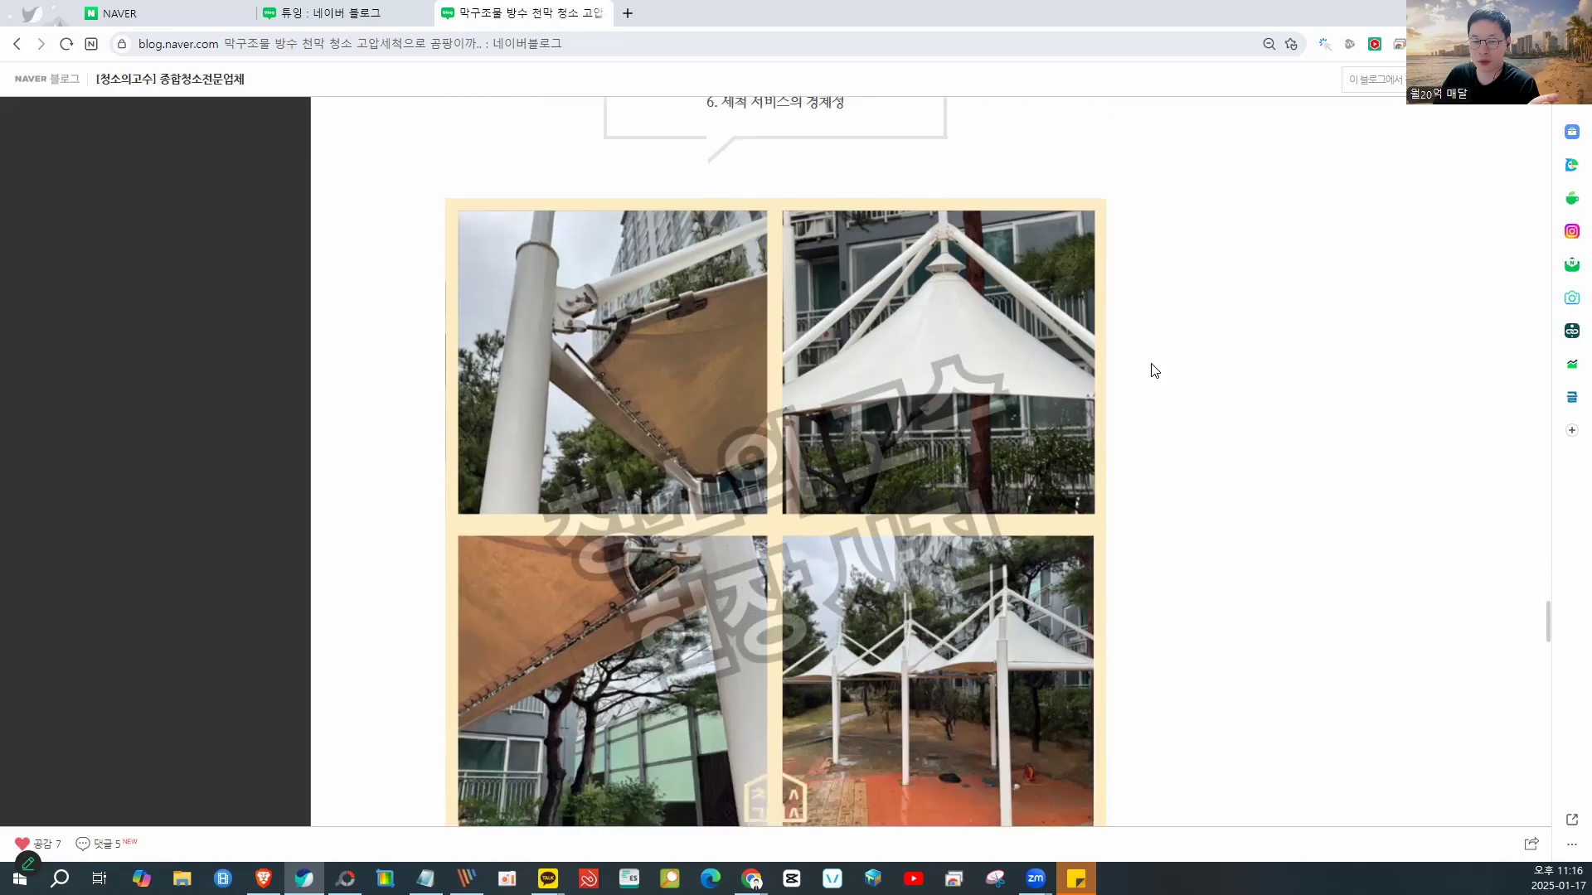
scroll(1154, 370, down, 15)
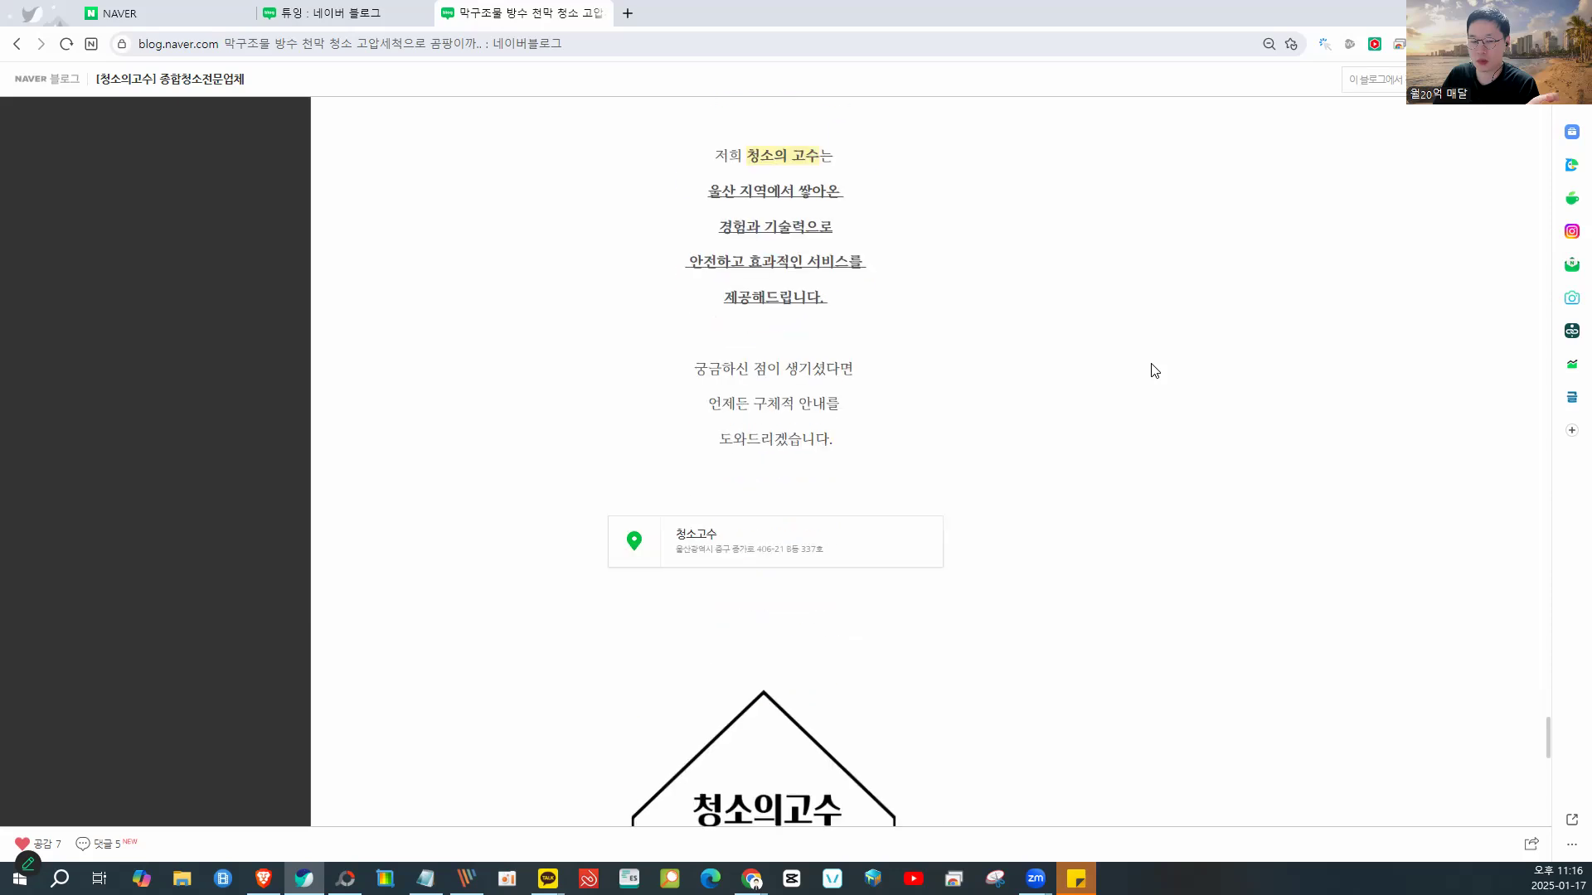
scroll(1155, 370, down, 10)
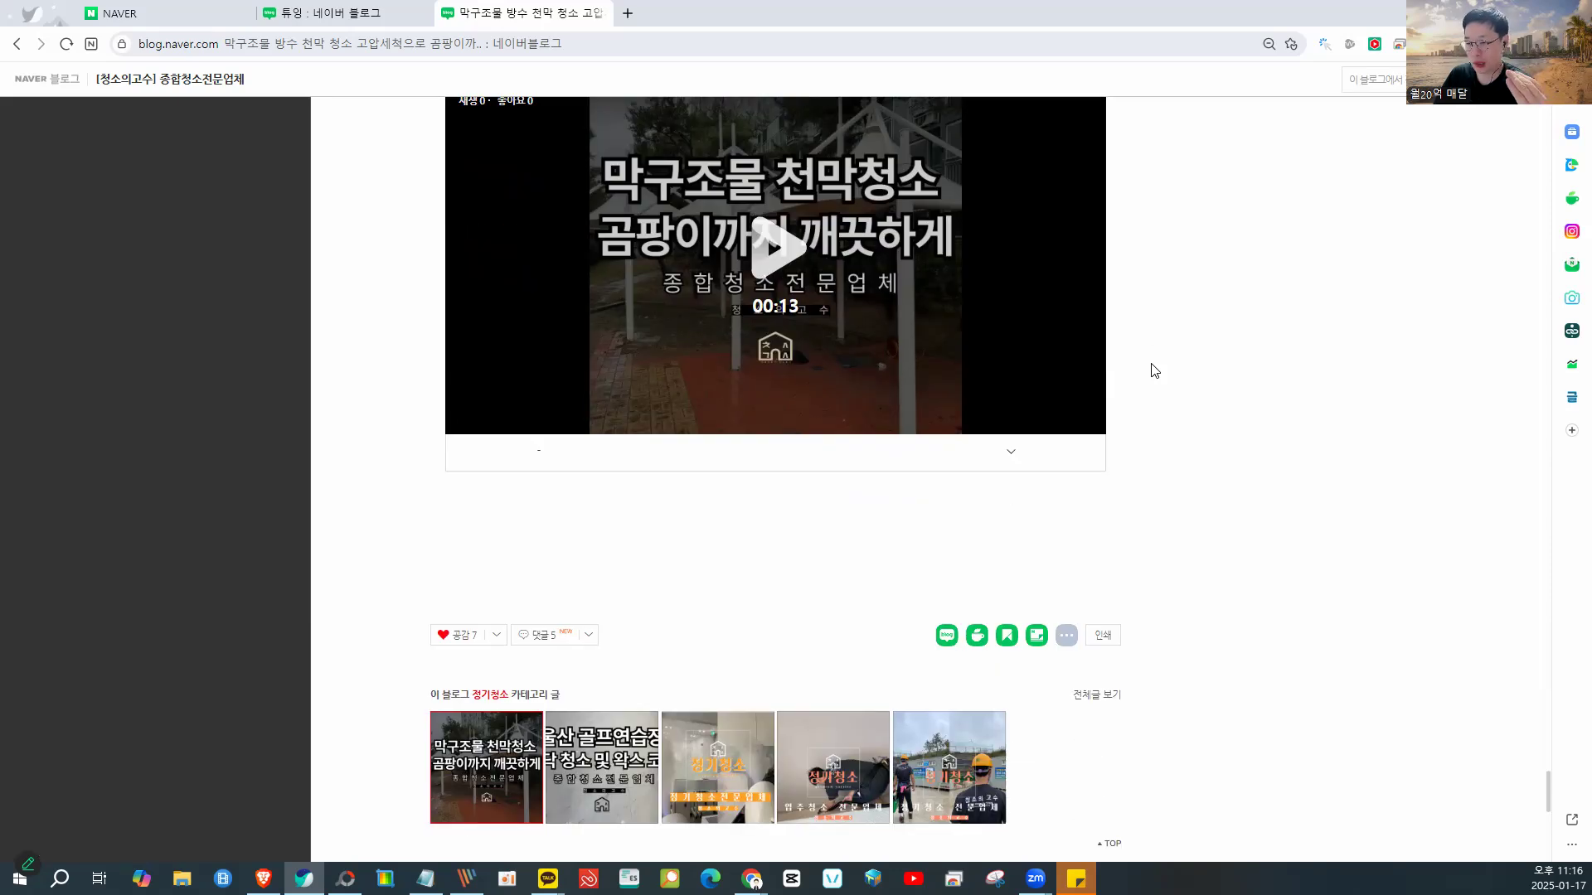
scroll(1153, 369, down, 4)
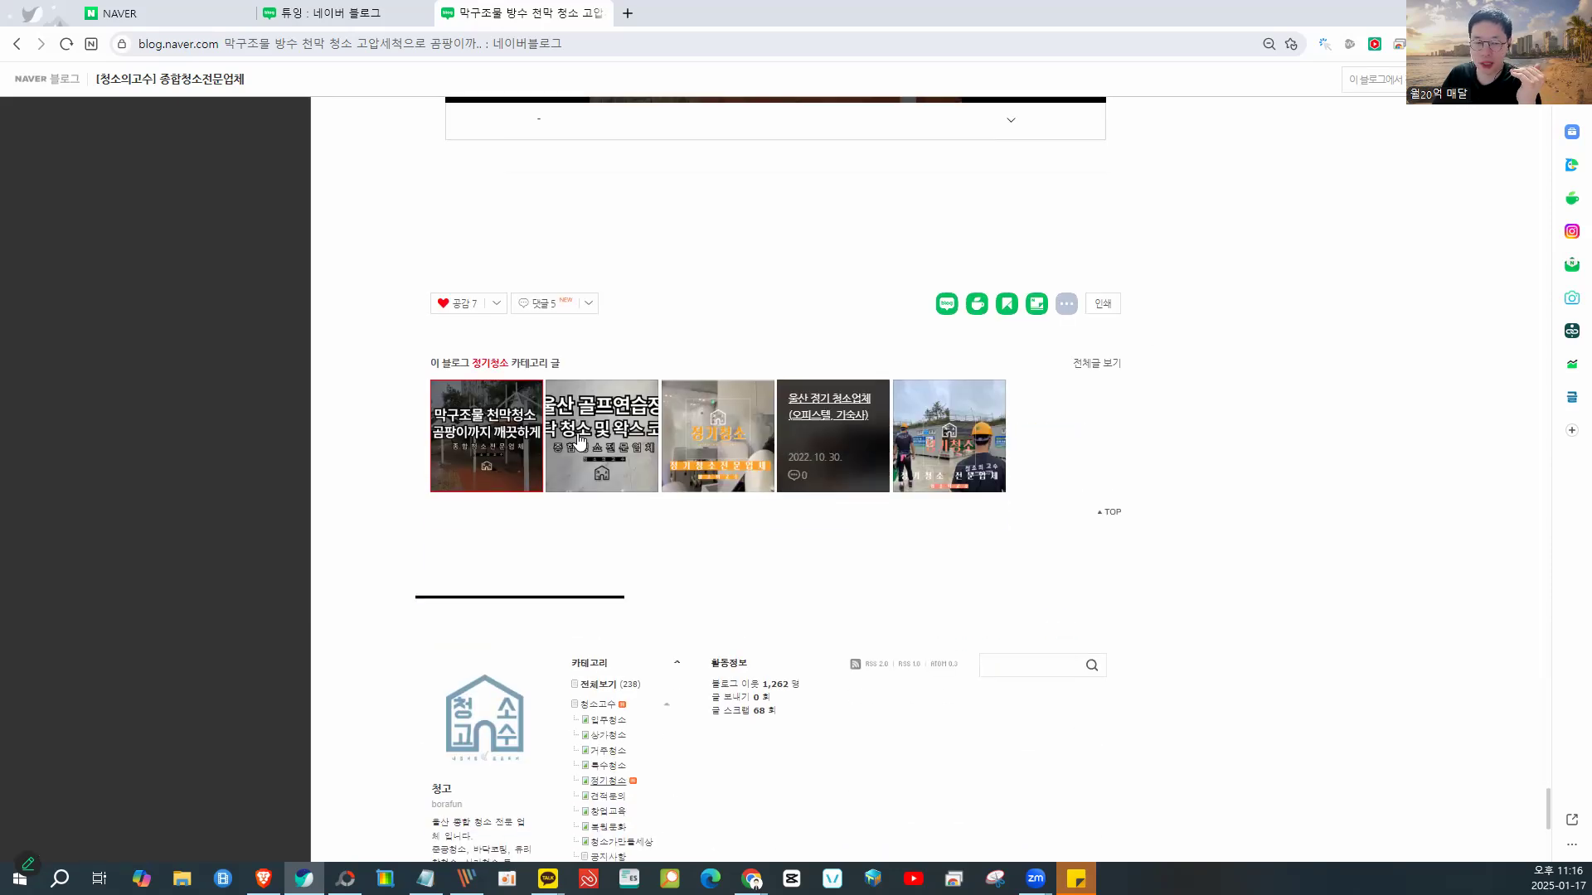
- Open the golf practice range cleaning post and circle its BEFORE floor photo
click(578, 438)
scroll(1144, 426, down, 10)
scroll(1155, 429, down, 4)
scroll(1147, 426, up, 4)
drag(978, 405, 1057, 272)
scroll(1116, 495, down, 2)
mouse_move(1101, 359)
mouse_down()
mouse_move(1004, 416)
mouse_move(1147, 394)
mouse_up()
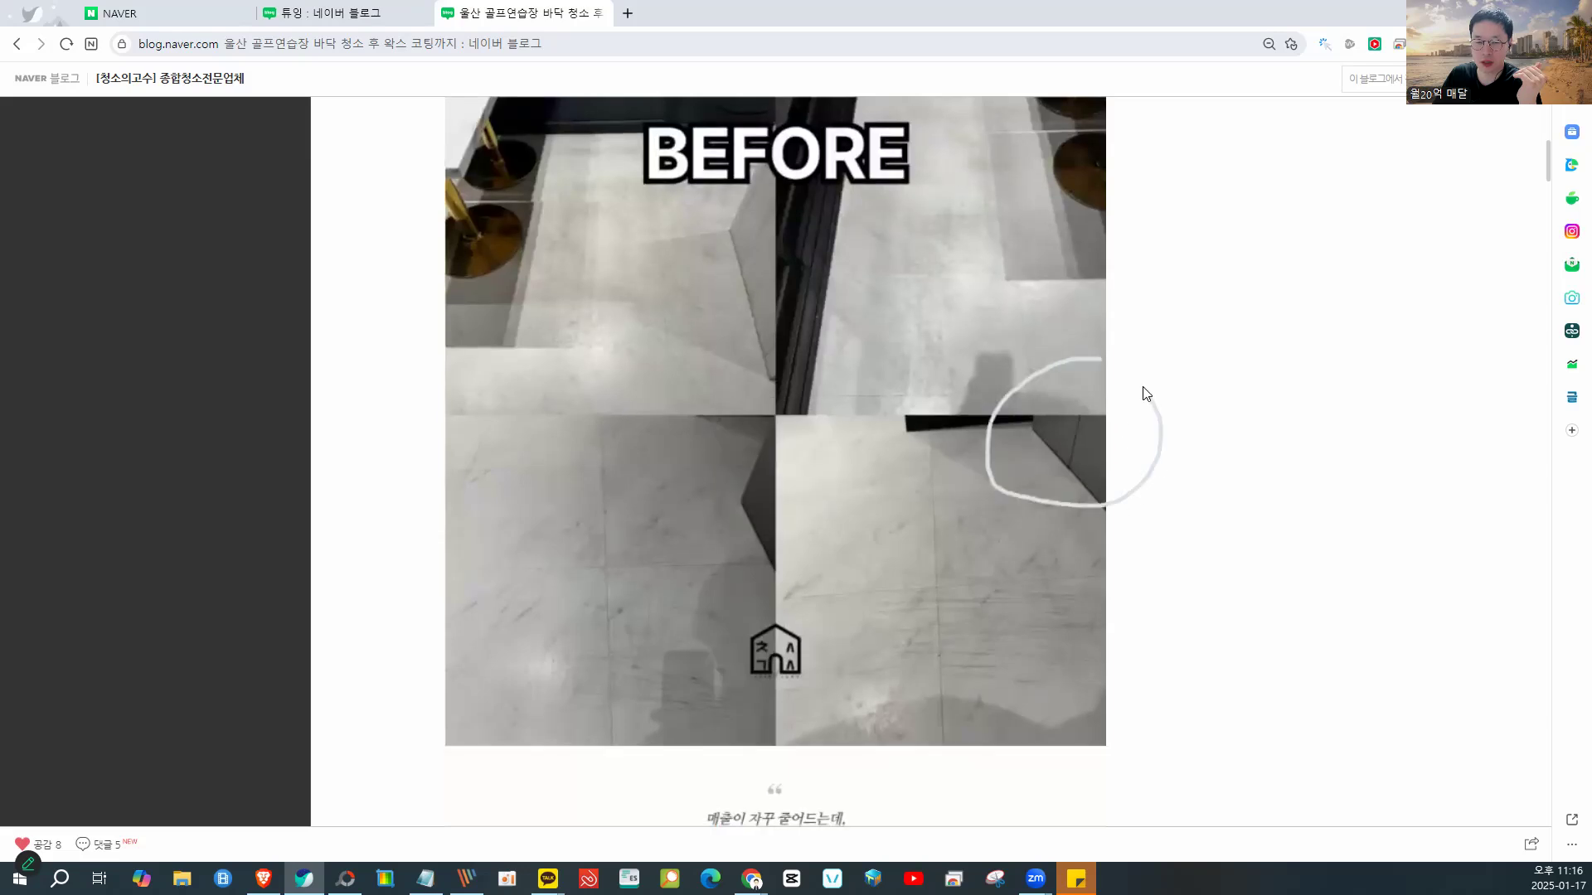
mouse_move(612, 240)
mouse_down()
mouse_move(605, 338)
mouse_move(898, 284)
mouse_move(1087, 351)
mouse_move(658, 501)
mouse_move(647, 580)
mouse_move(941, 611)
mouse_move(1091, 669)
mouse_move(949, 700)
mouse_move(1155, 605)
mouse_up()
- Scroll through the BEFORE and ING photo grids, then go back to the previous page
scroll(1155, 604, down, 10)
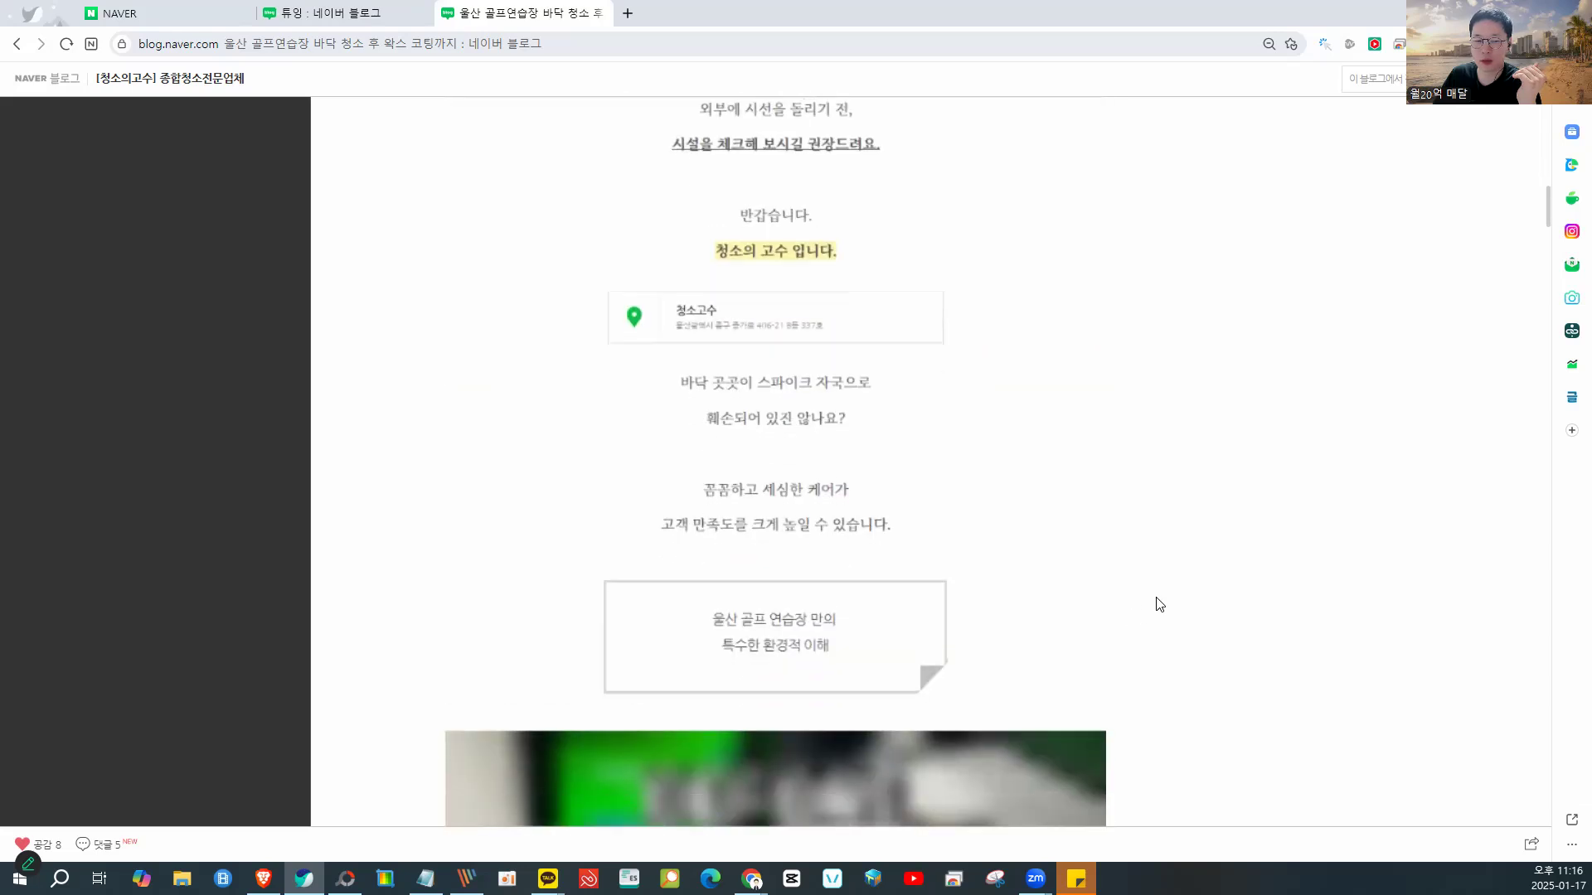
scroll(1155, 604, down, 8)
scroll(1154, 605, up, 2)
mouse_move(792, 200)
mouse_down()
mouse_move(631, 304)
mouse_move(837, 202)
mouse_move(900, 286)
mouse_move(569, 352)
mouse_move(725, 420)
mouse_move(727, 400)
mouse_move(753, 470)
mouse_move(695, 598)
mouse_move(953, 581)
mouse_up()
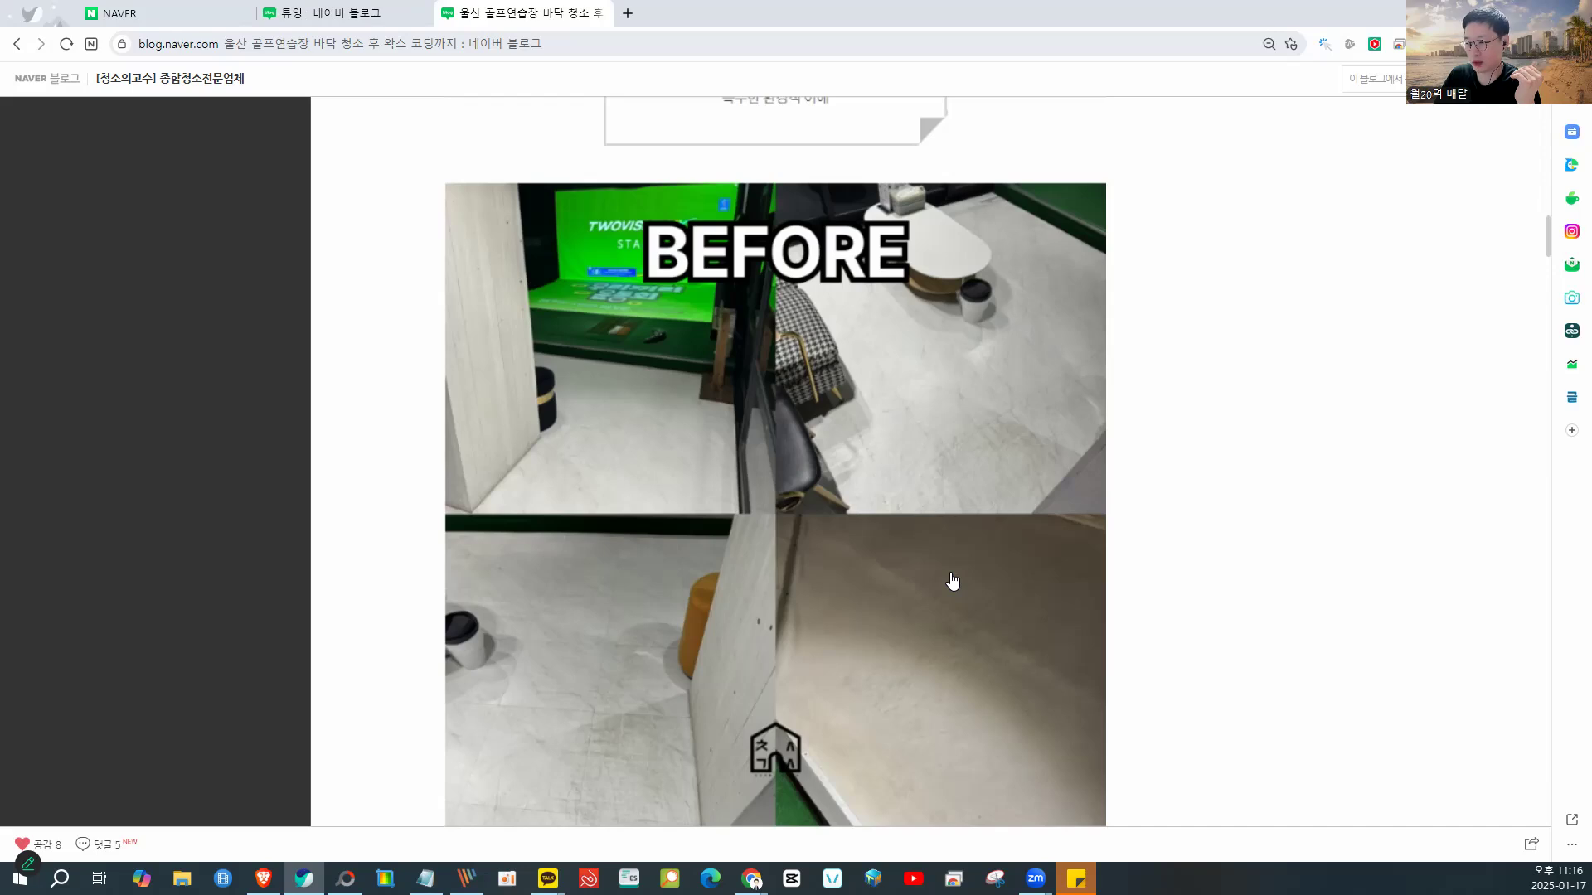
scroll(952, 581, down, 15)
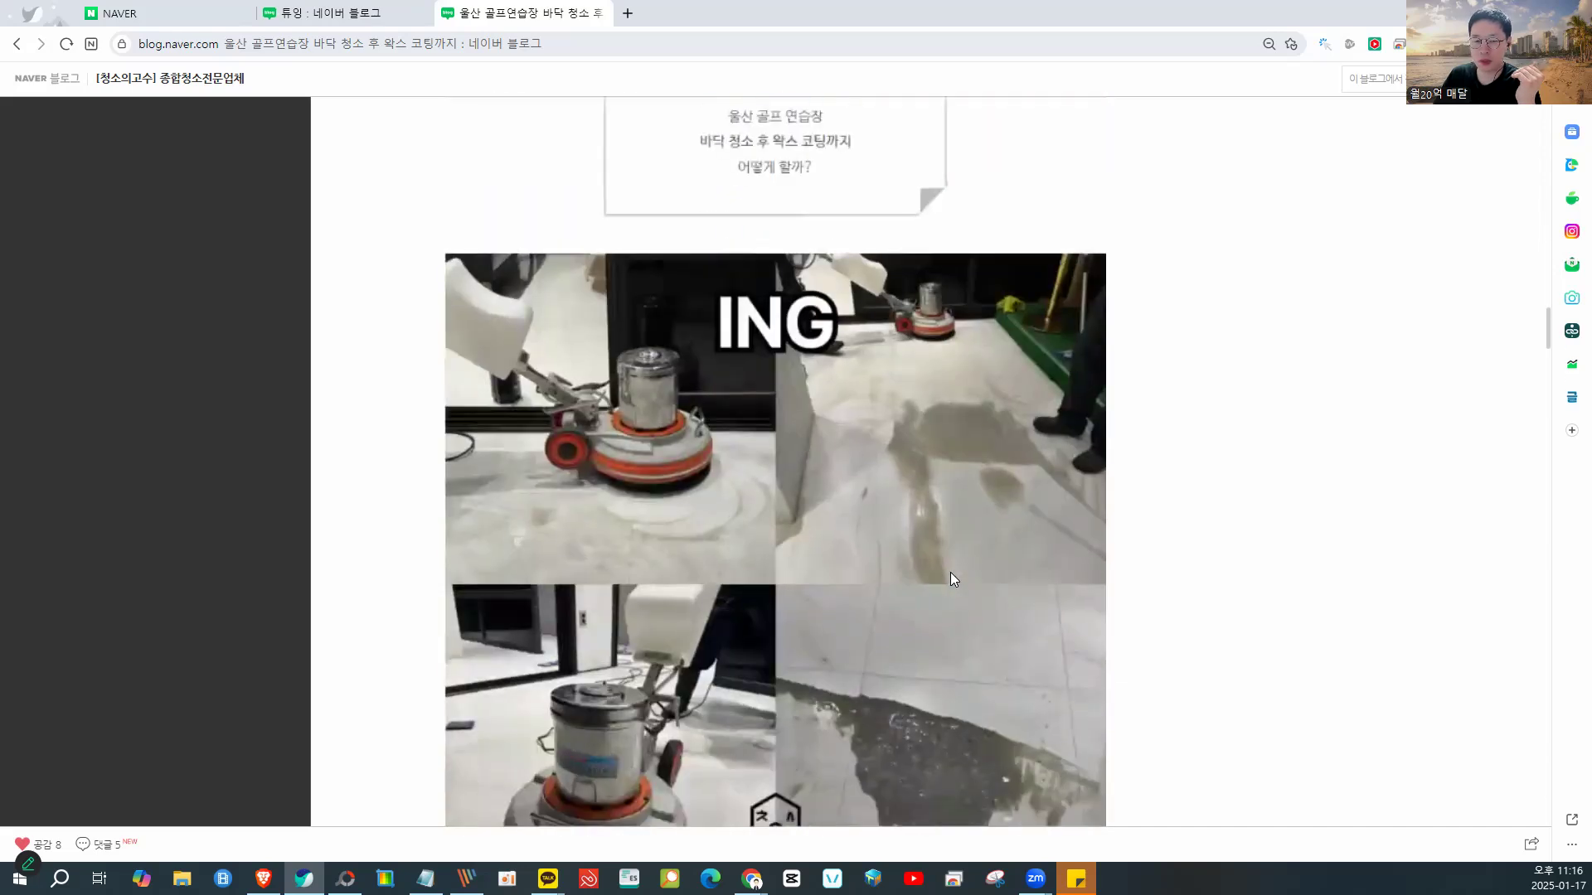
scroll(952, 579, down, 20)
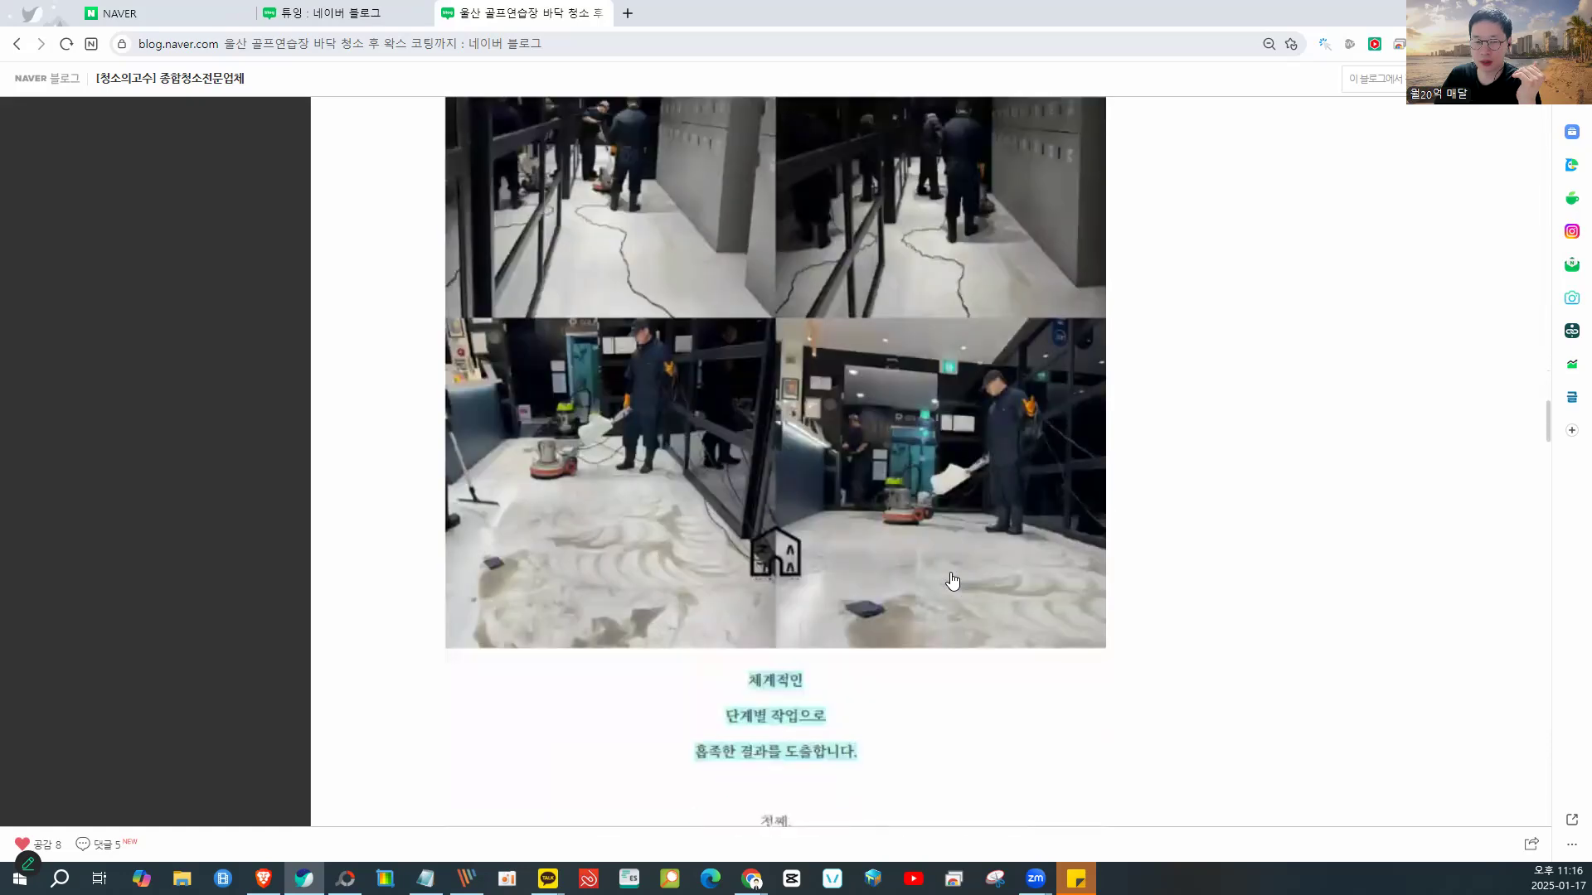
scroll(952, 580, down, 2)
scroll(952, 585, up, 3)
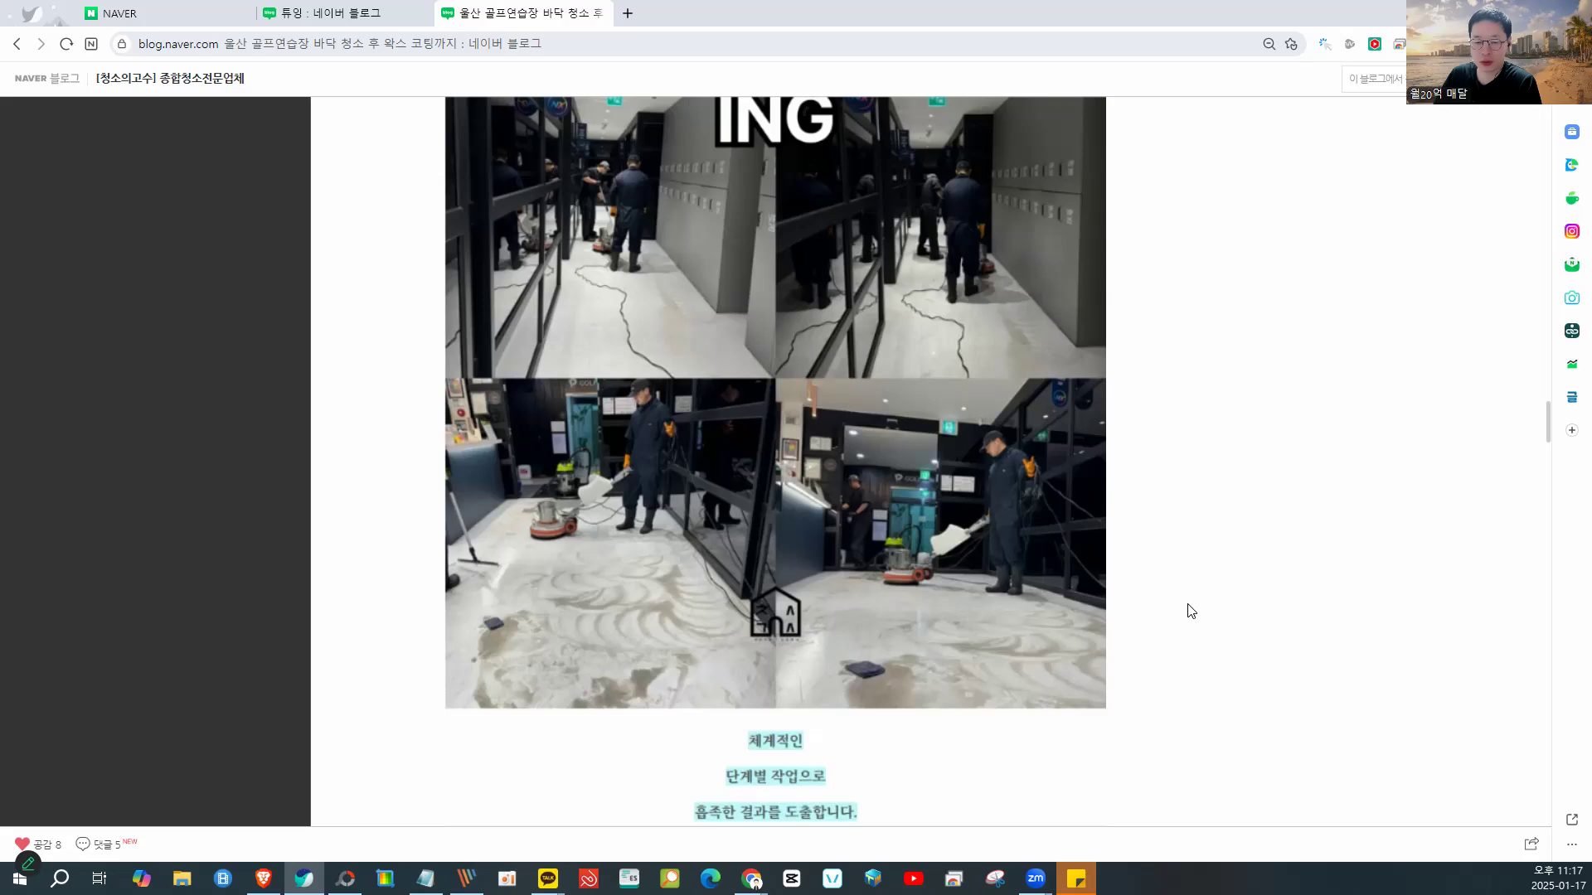
key(alt+Left)
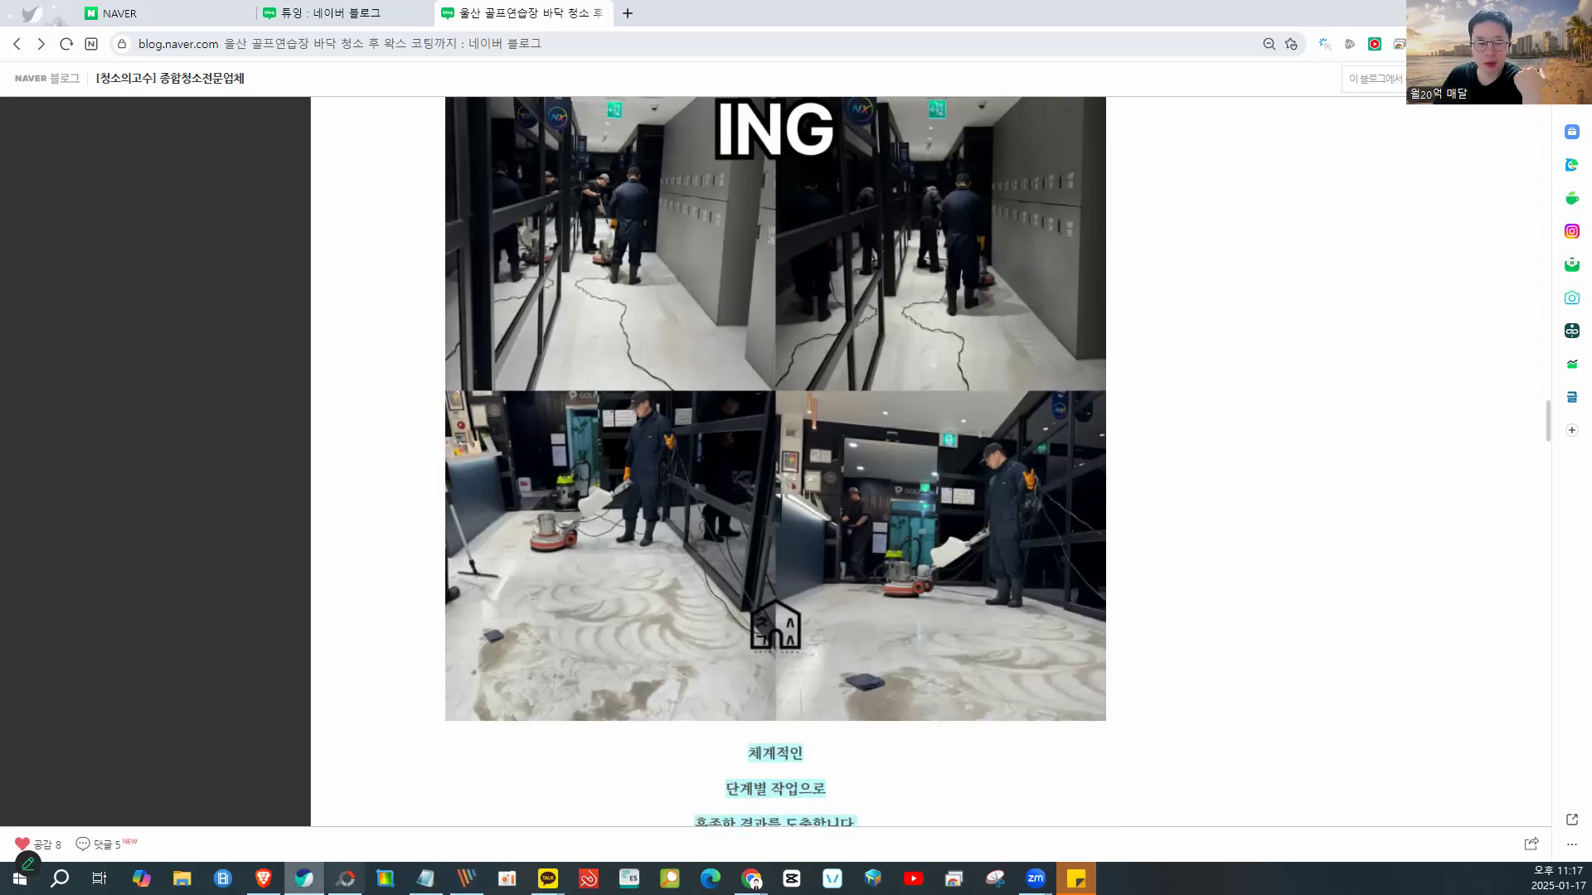
- In PhotoScape's 이어붙이기 tool, stack a portrait photo above the banana photo (1024 x 2052)
click(346, 878)
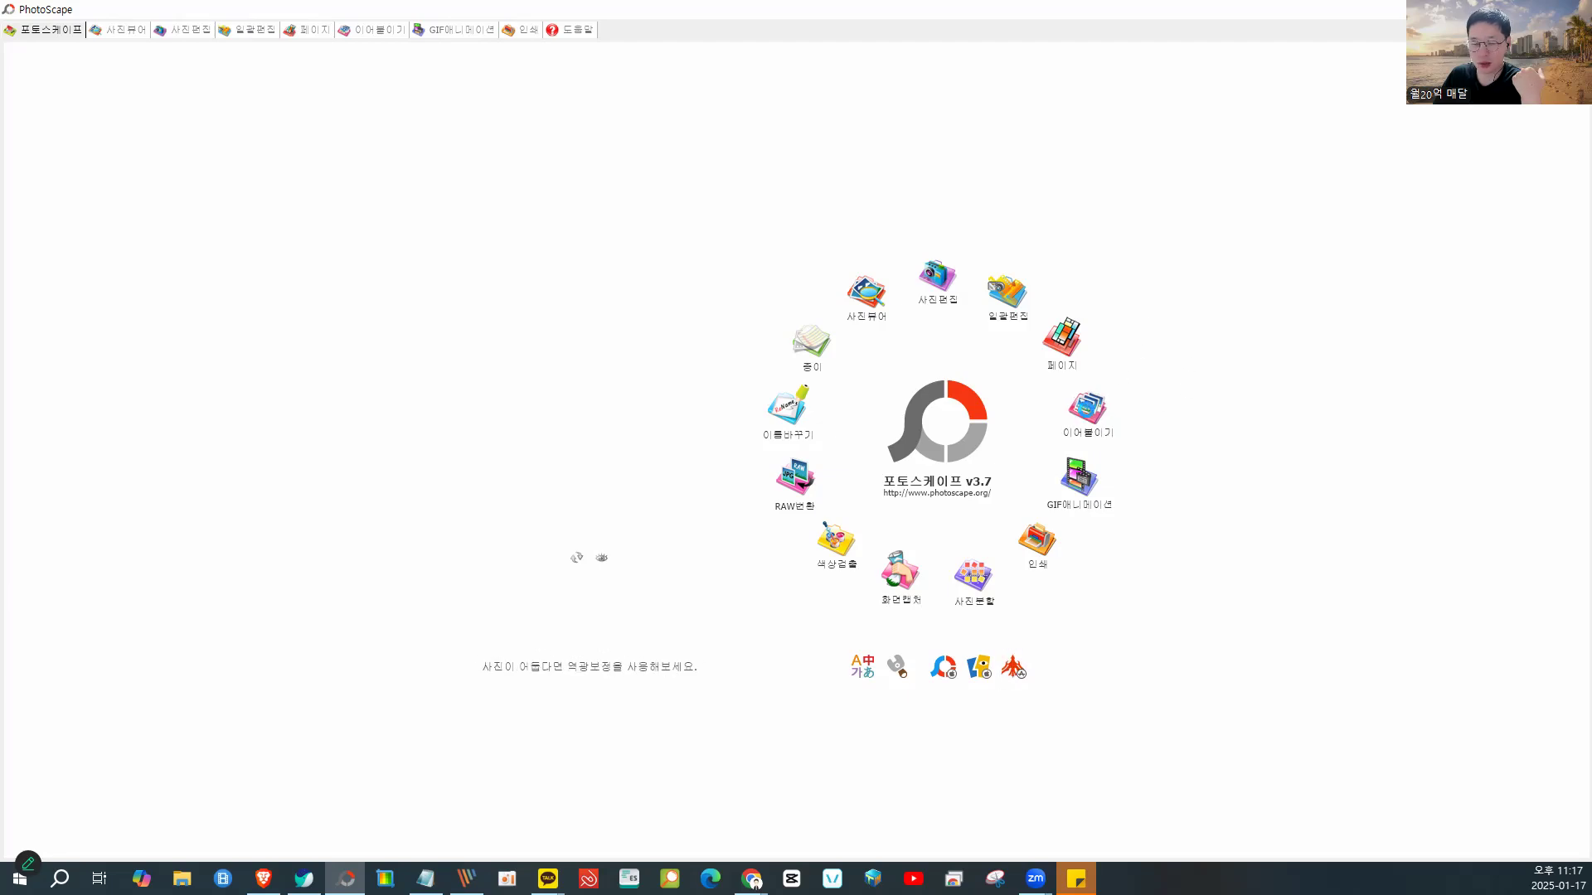
click(1088, 407)
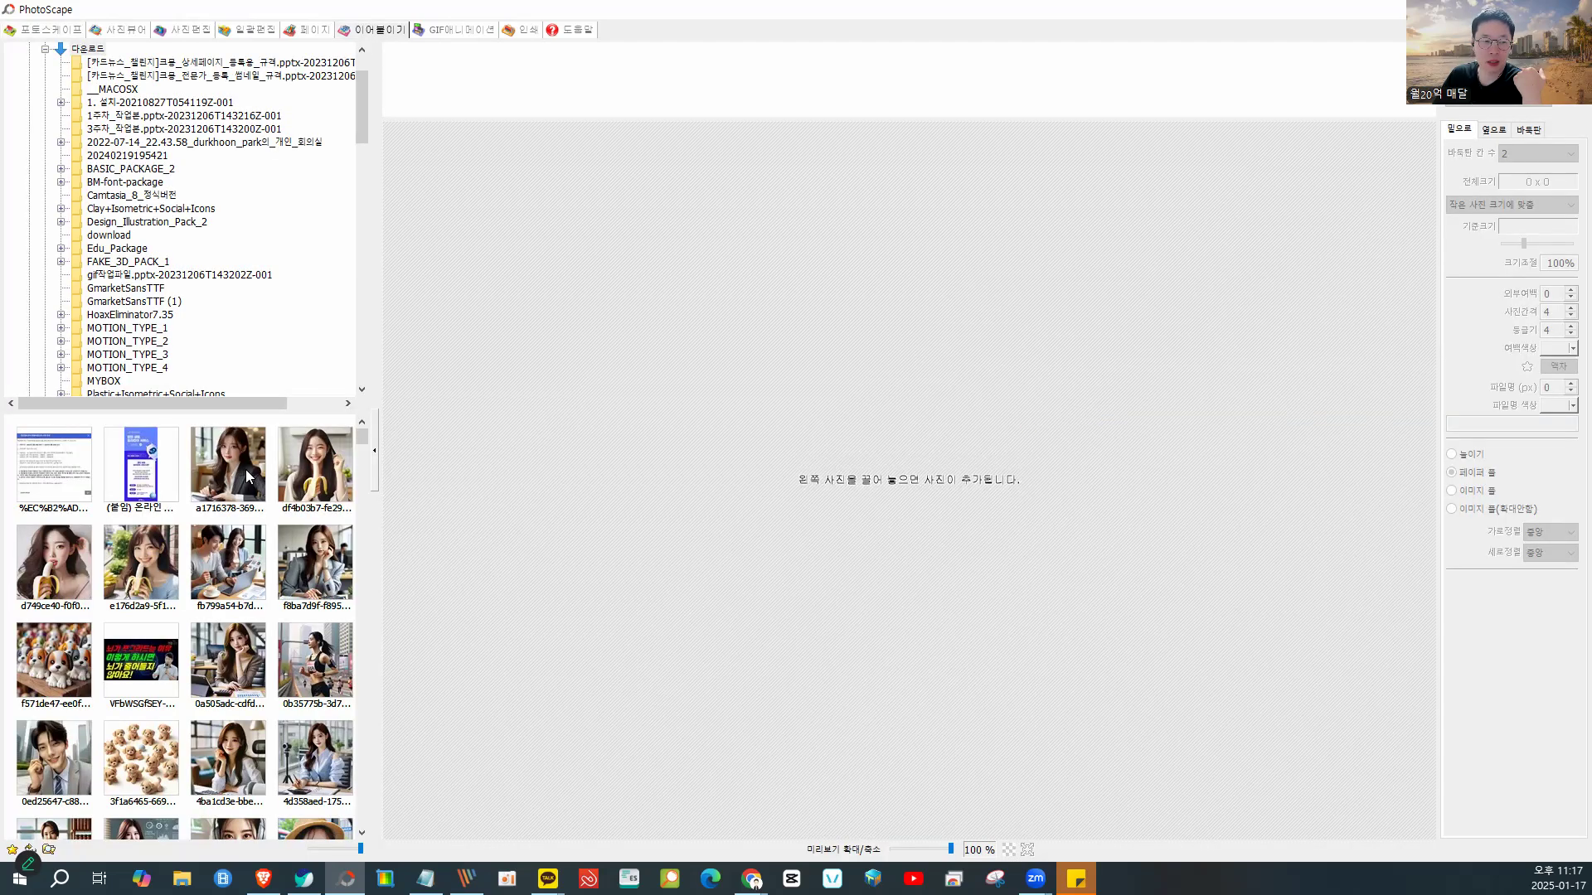
drag(249, 471, 657, 188)
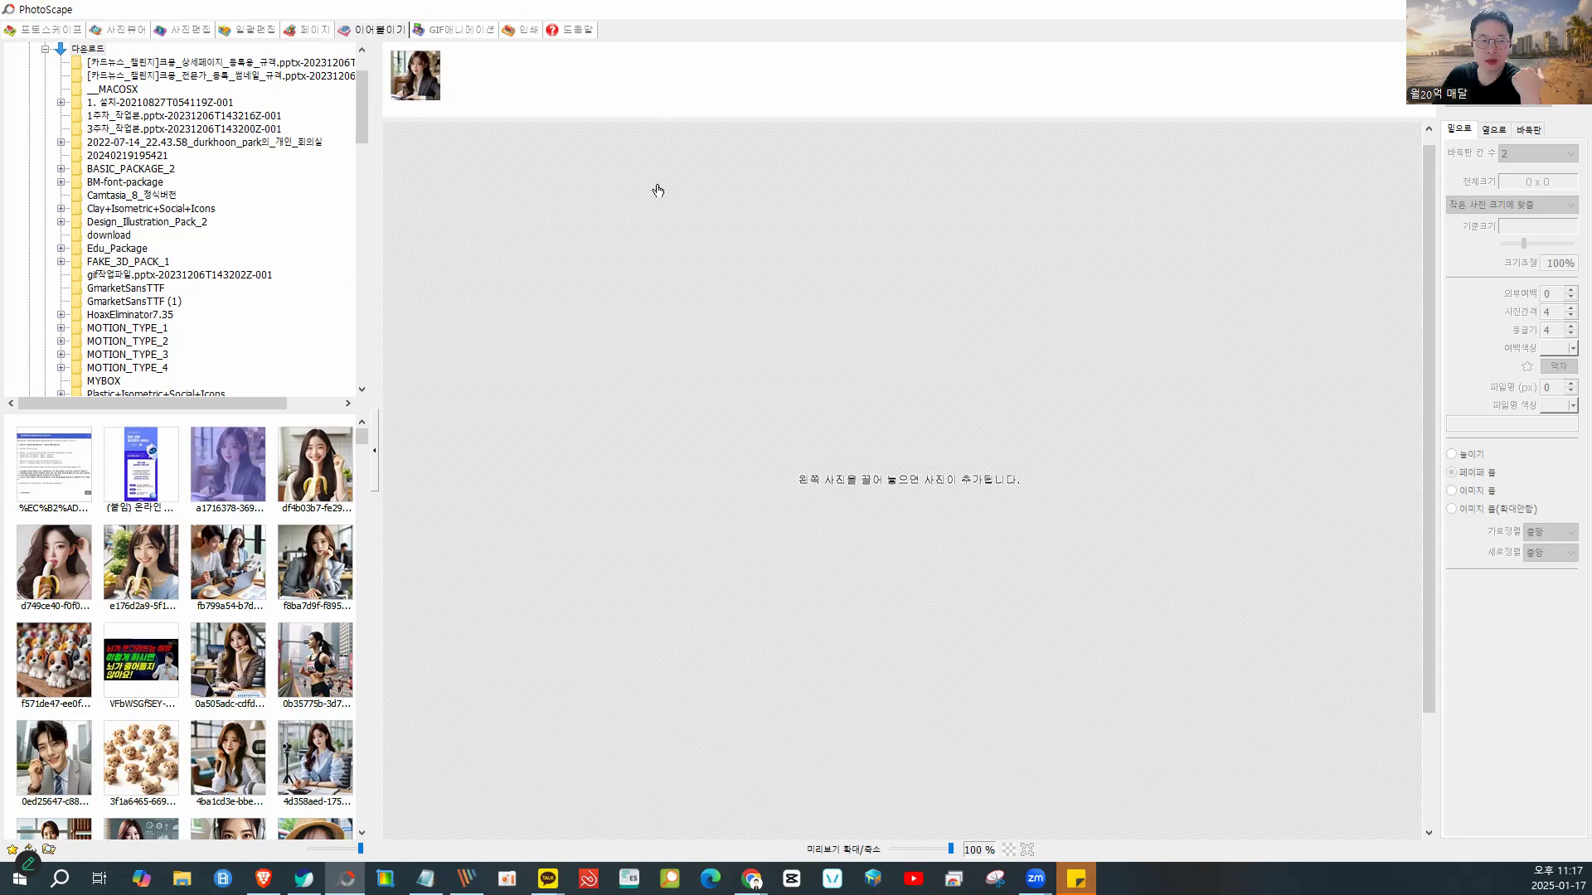
drag(298, 428, 561, 73)
scroll(1048, 321, down, 10)
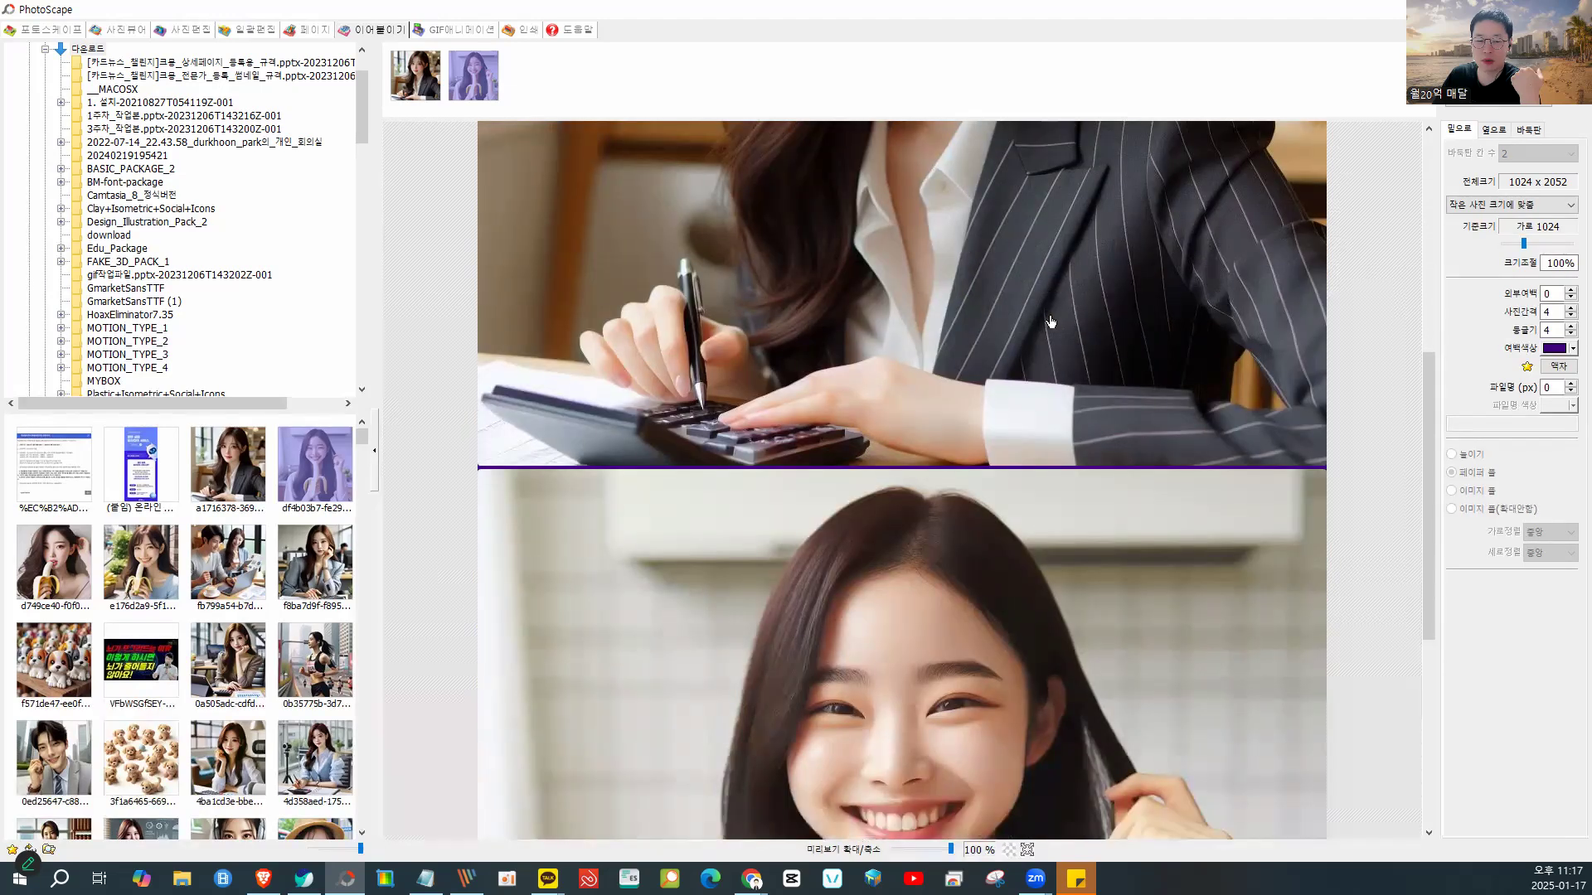
scroll(1049, 321, down, 6)
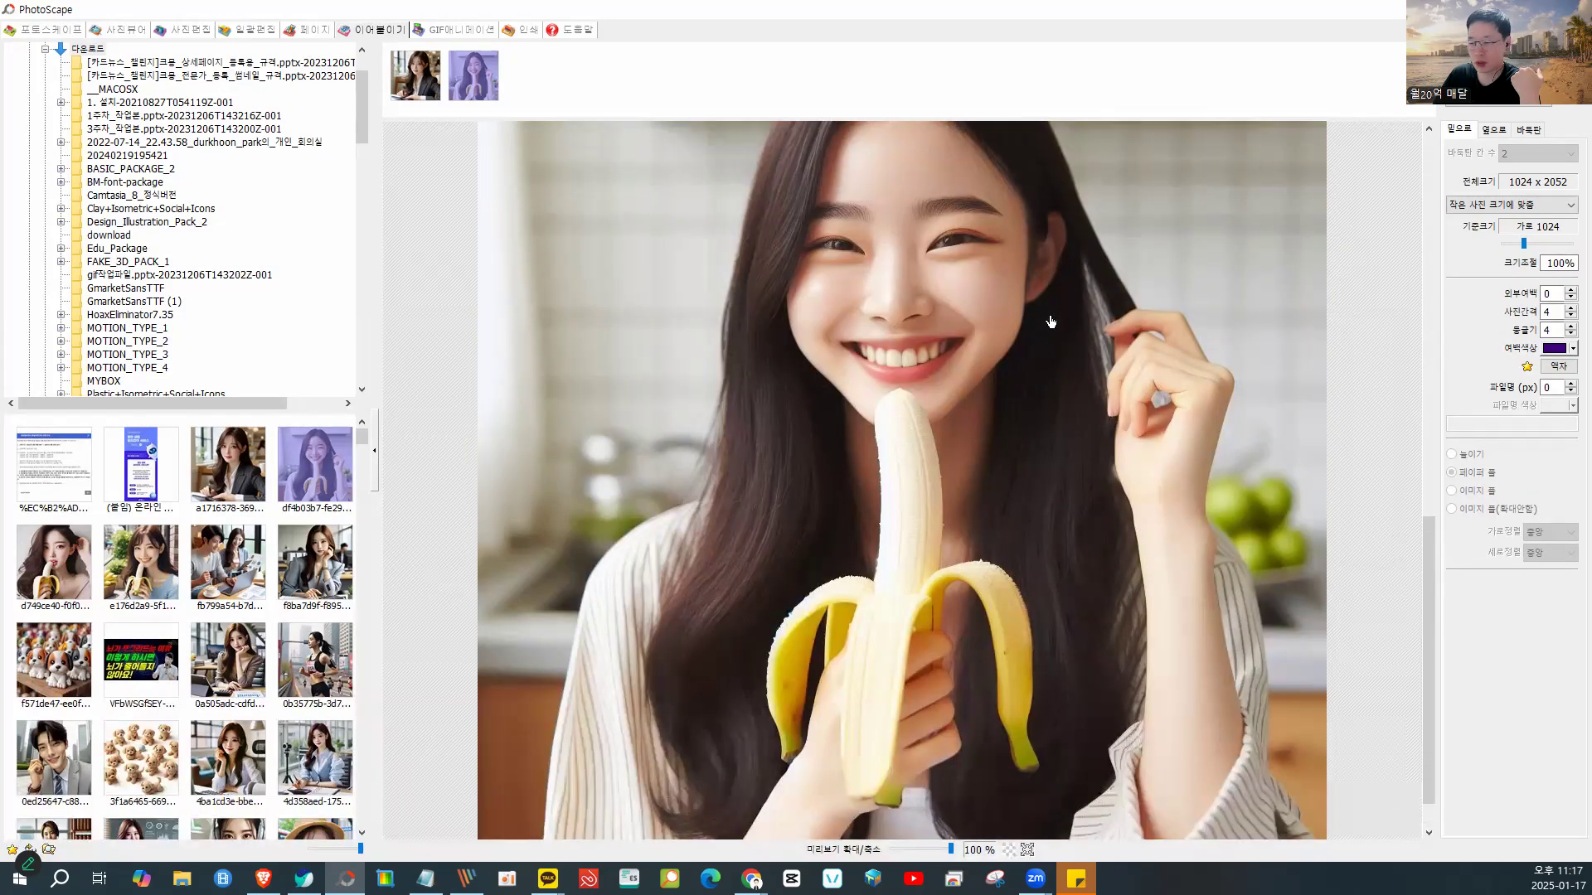
scroll(1049, 321, up, 8)
scroll(1050, 322, up, 10)
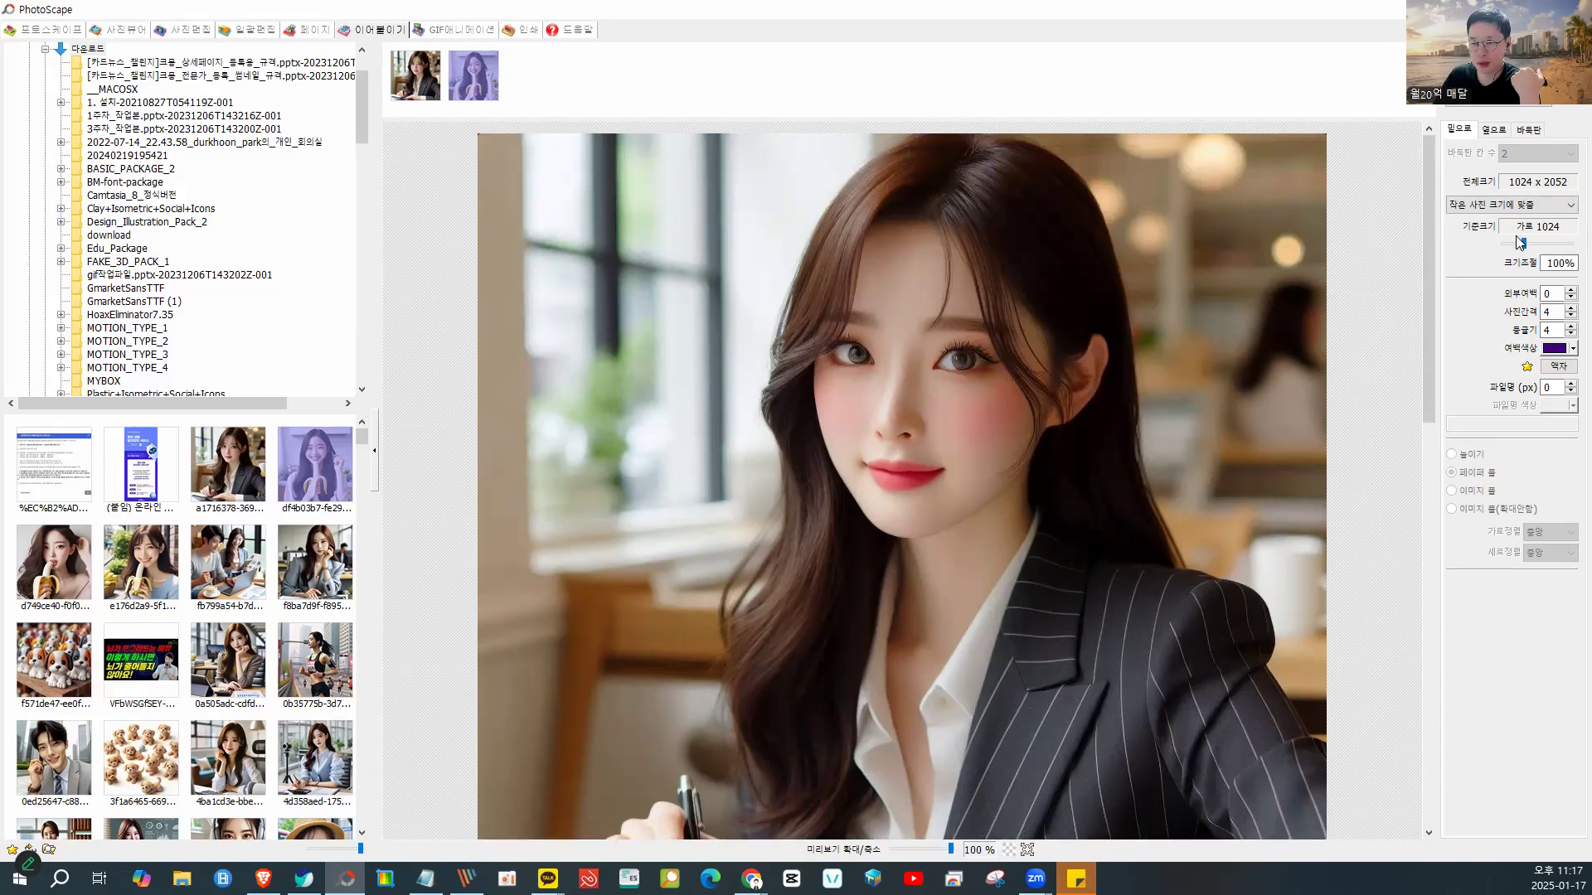
- Shrink the combined output size slightly and reduce the combine to one photo
drag(1524, 243, 1517, 243)
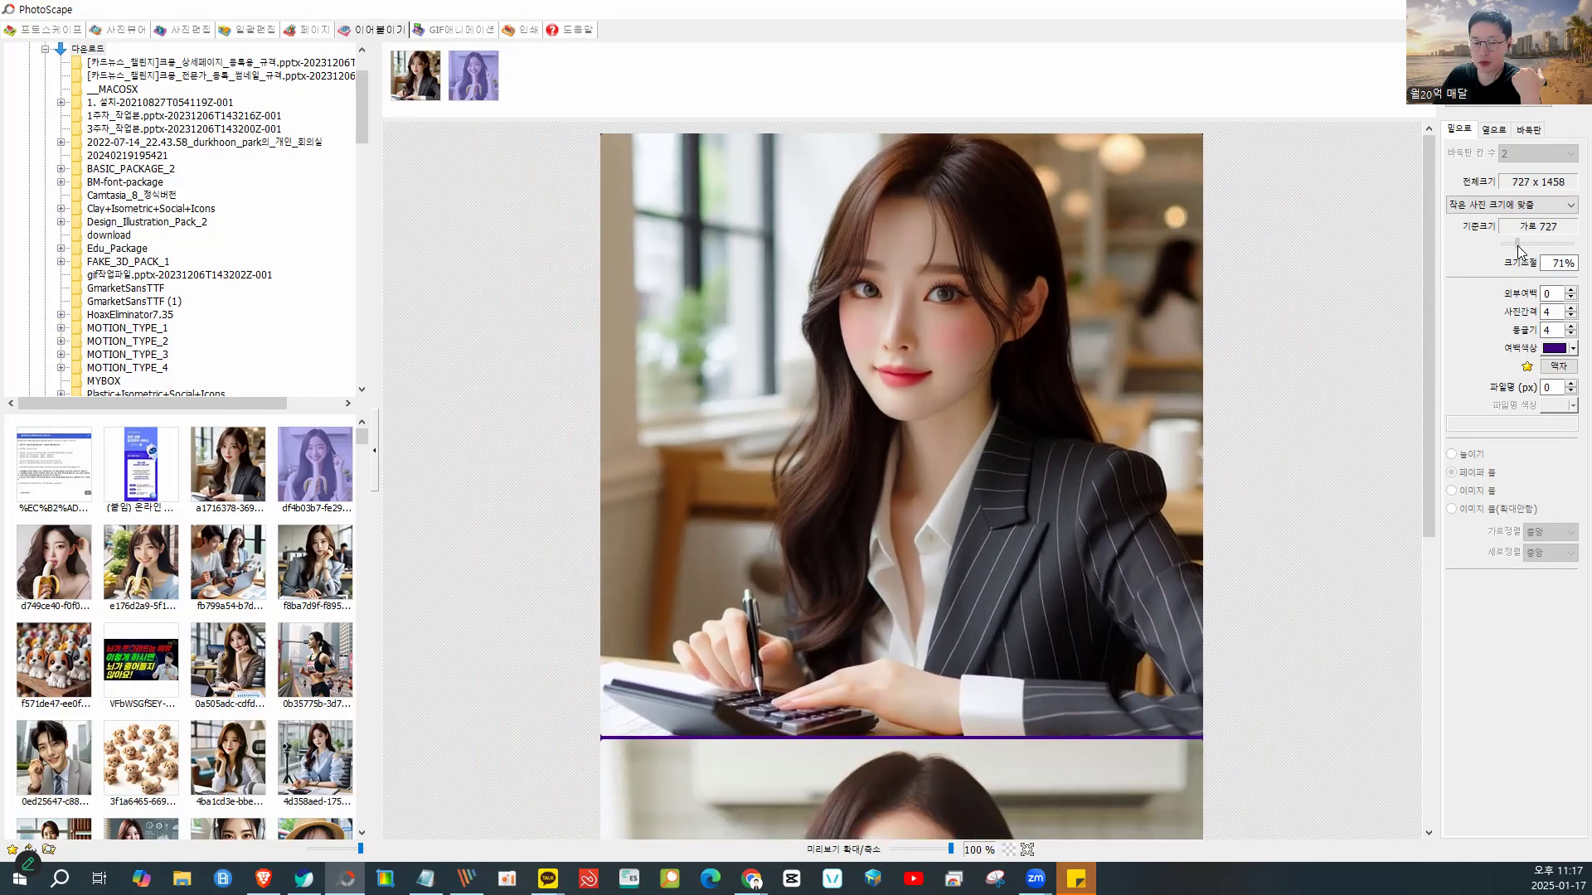
click(415, 79)
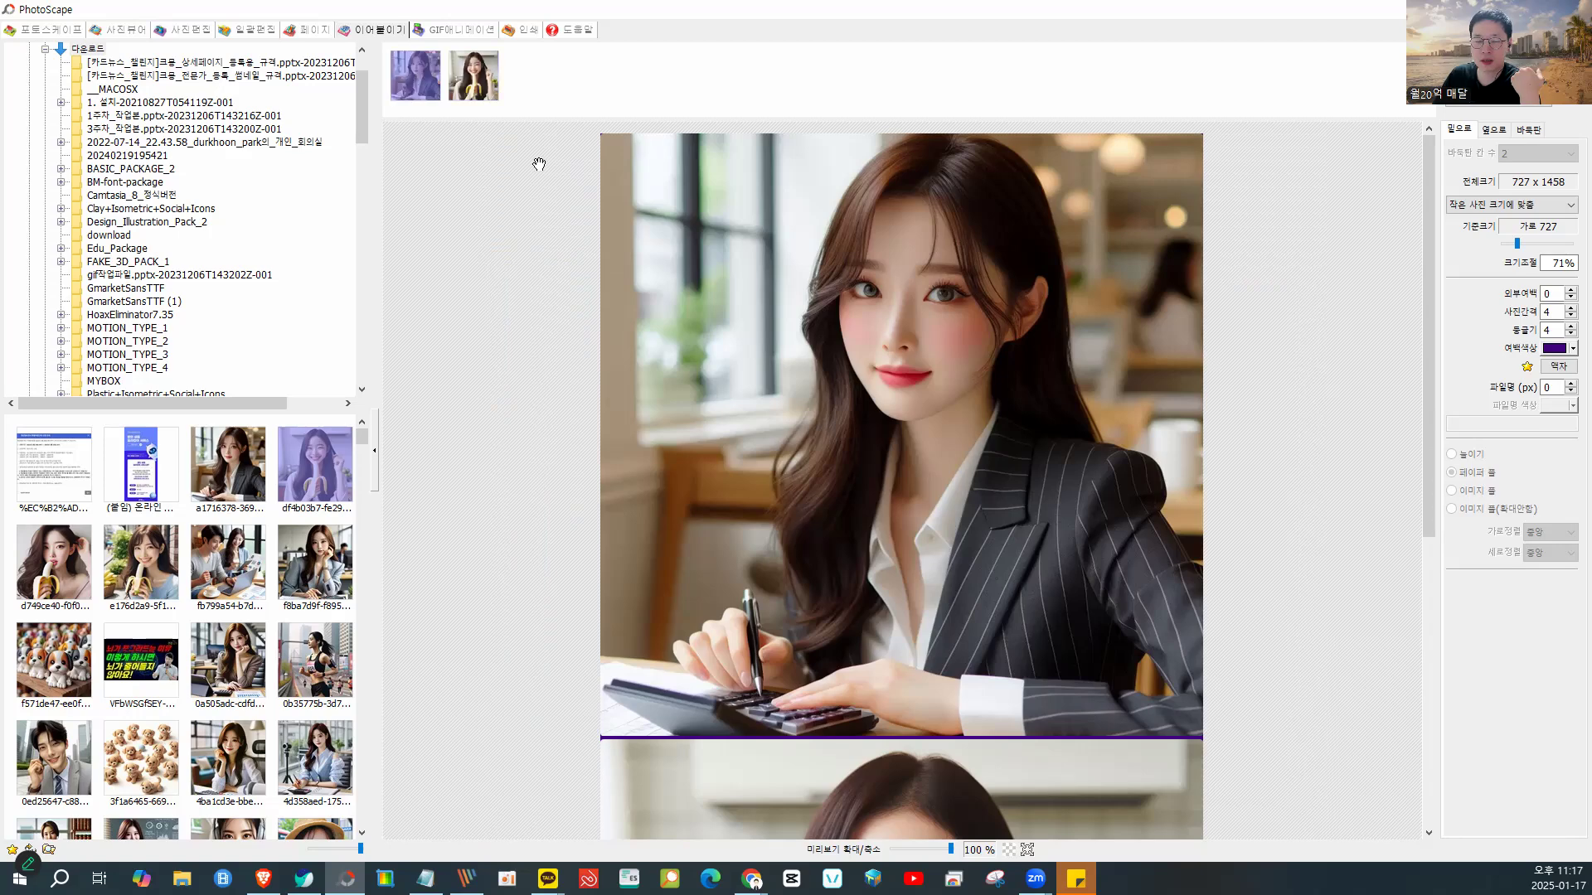
scroll(854, 331, down, 5)
scroll(852, 334, up, 4)
click(470, 78)
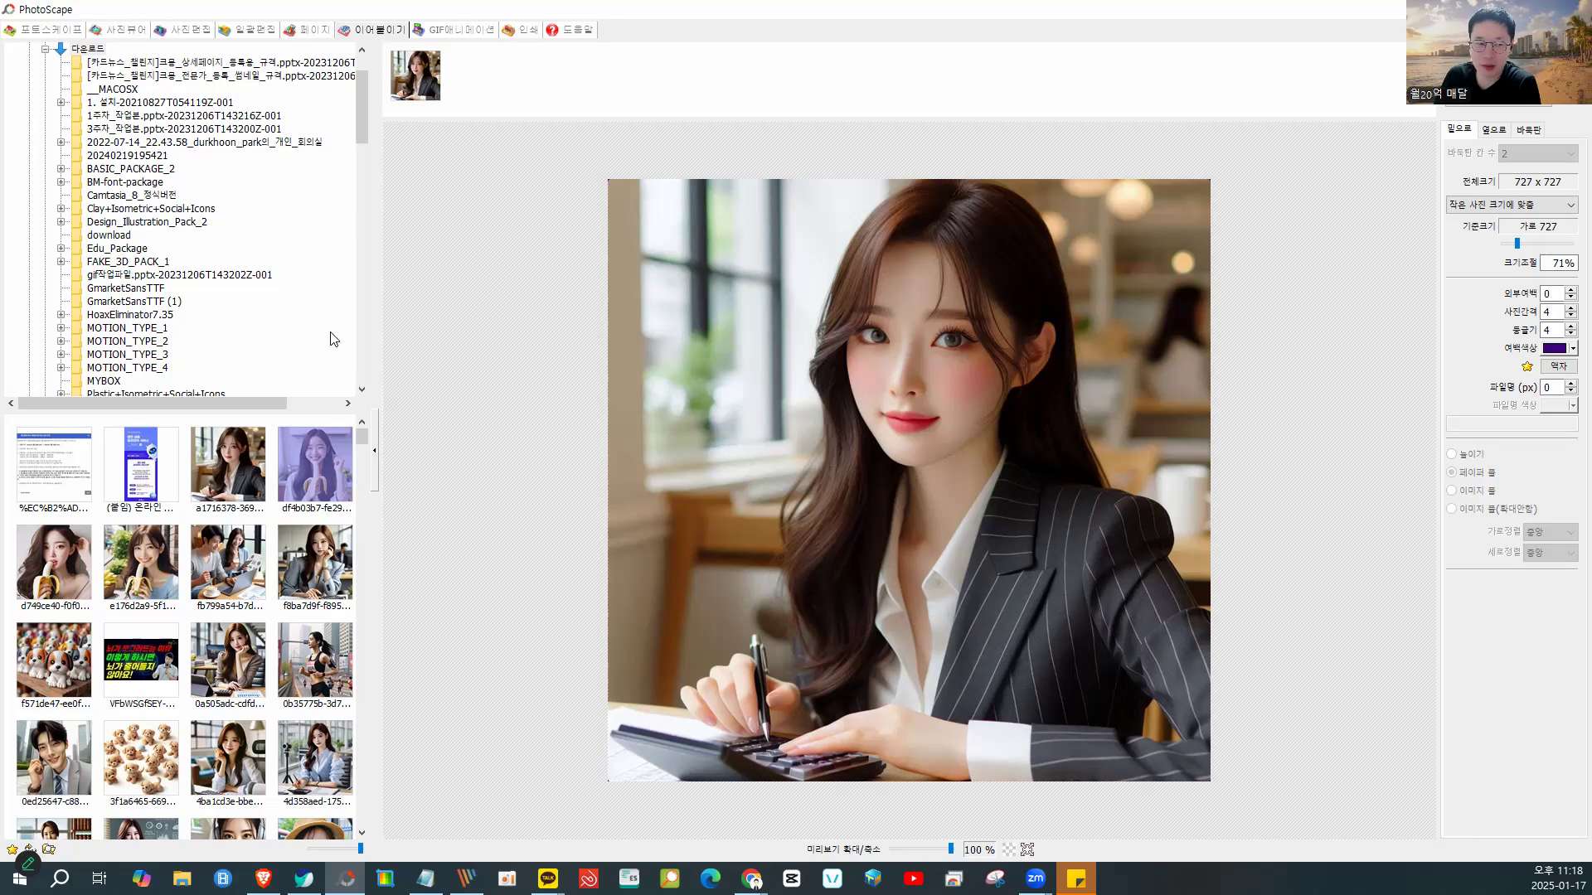
- Add the banana photo below the calculator portrait, giving a 727 x 1458 stack
click(417, 85)
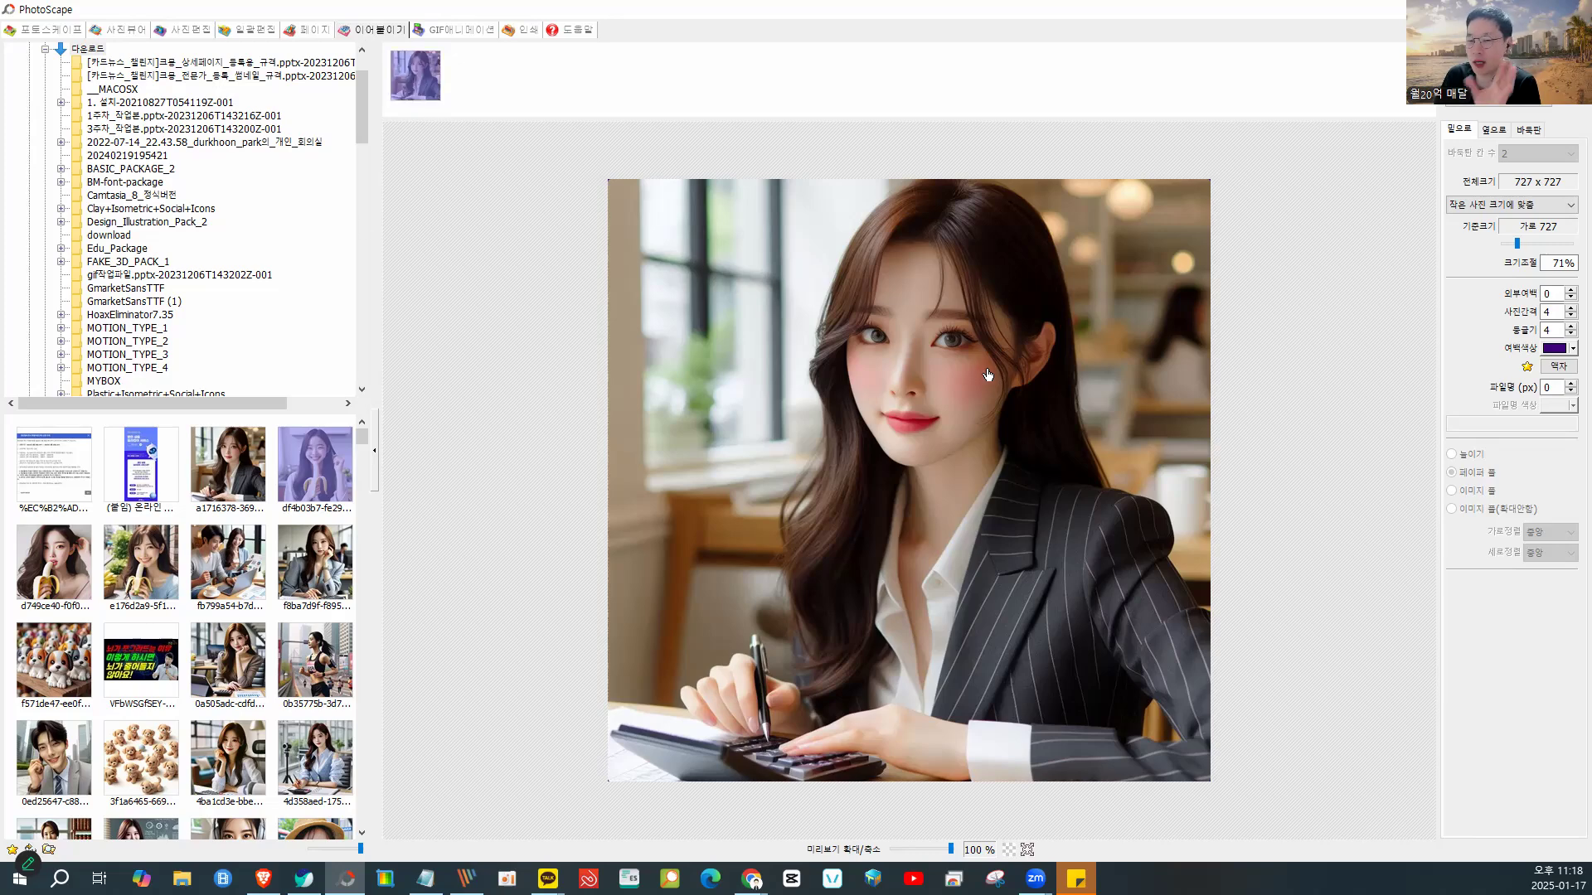
scroll(988, 375, down, 1)
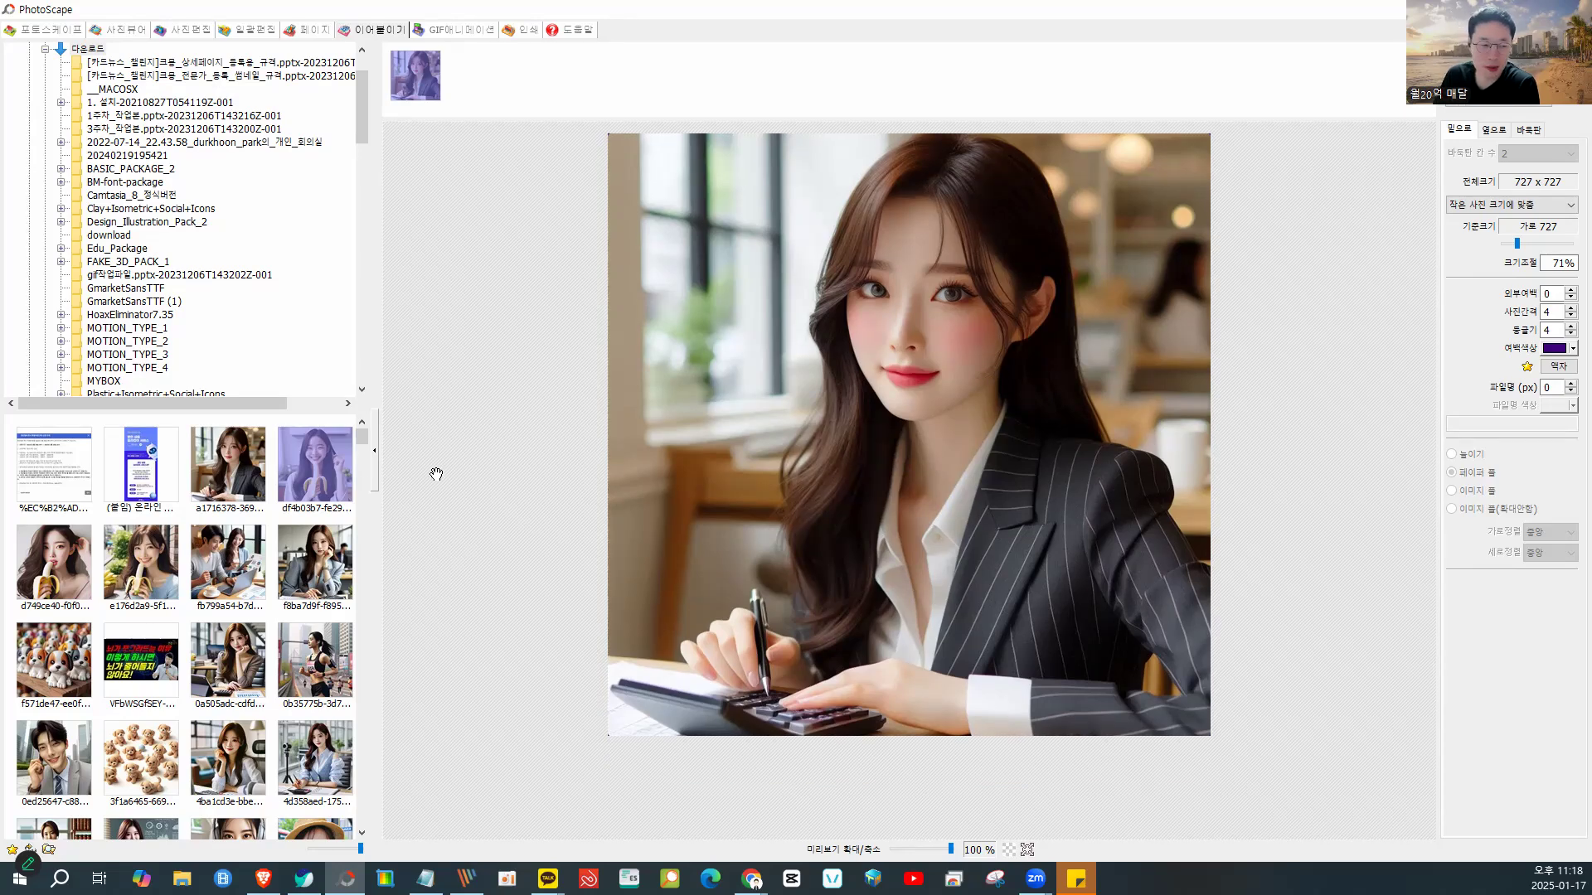
drag(324, 477, 497, 96)
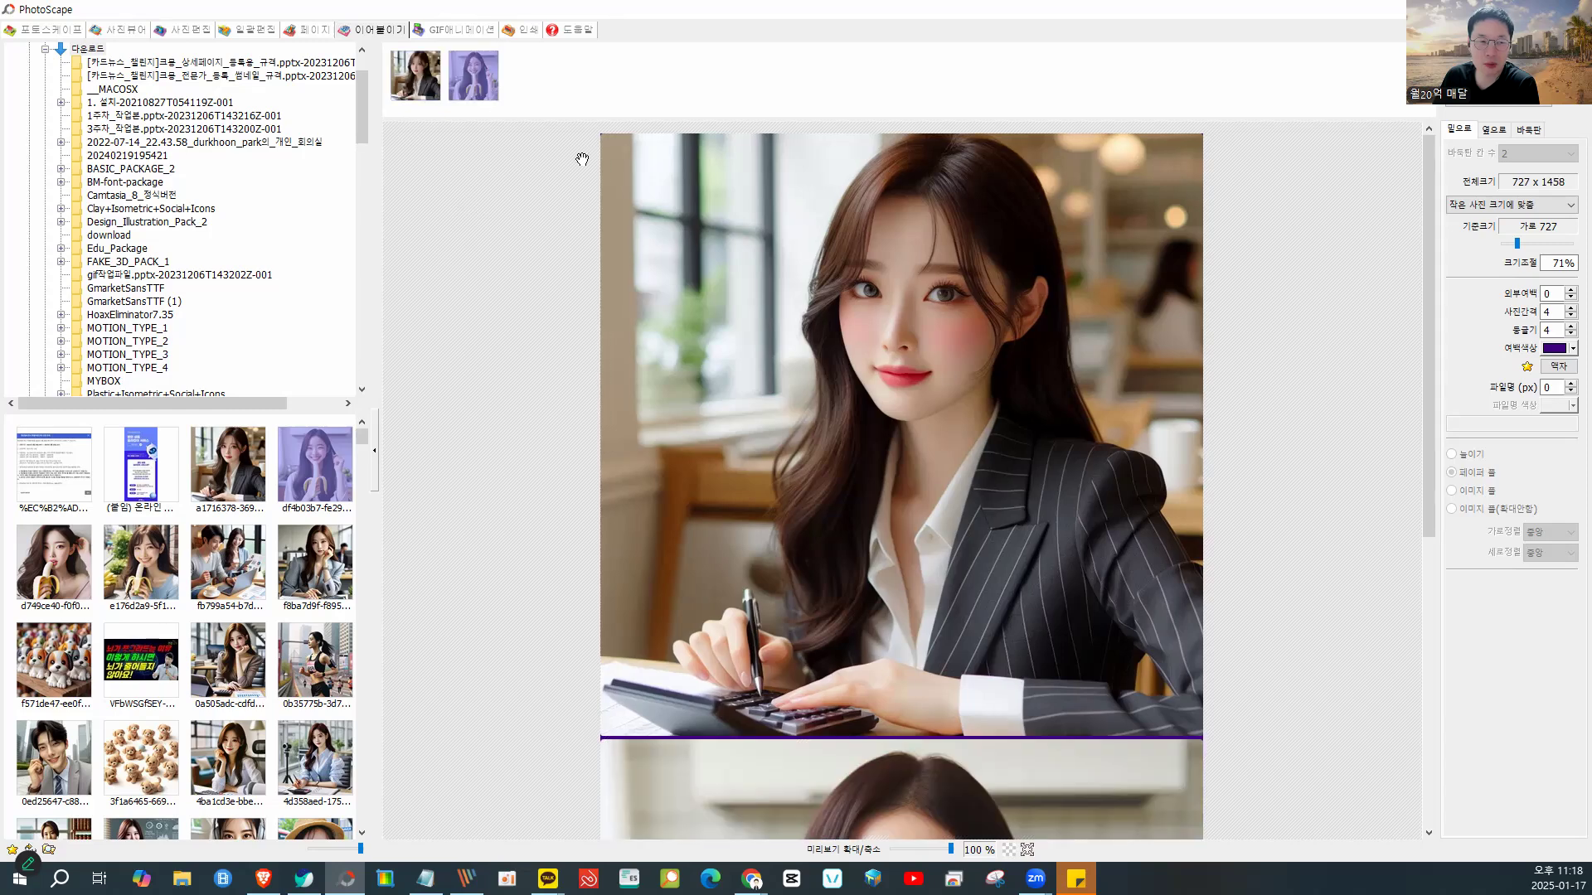
scroll(1022, 421, down, 10)
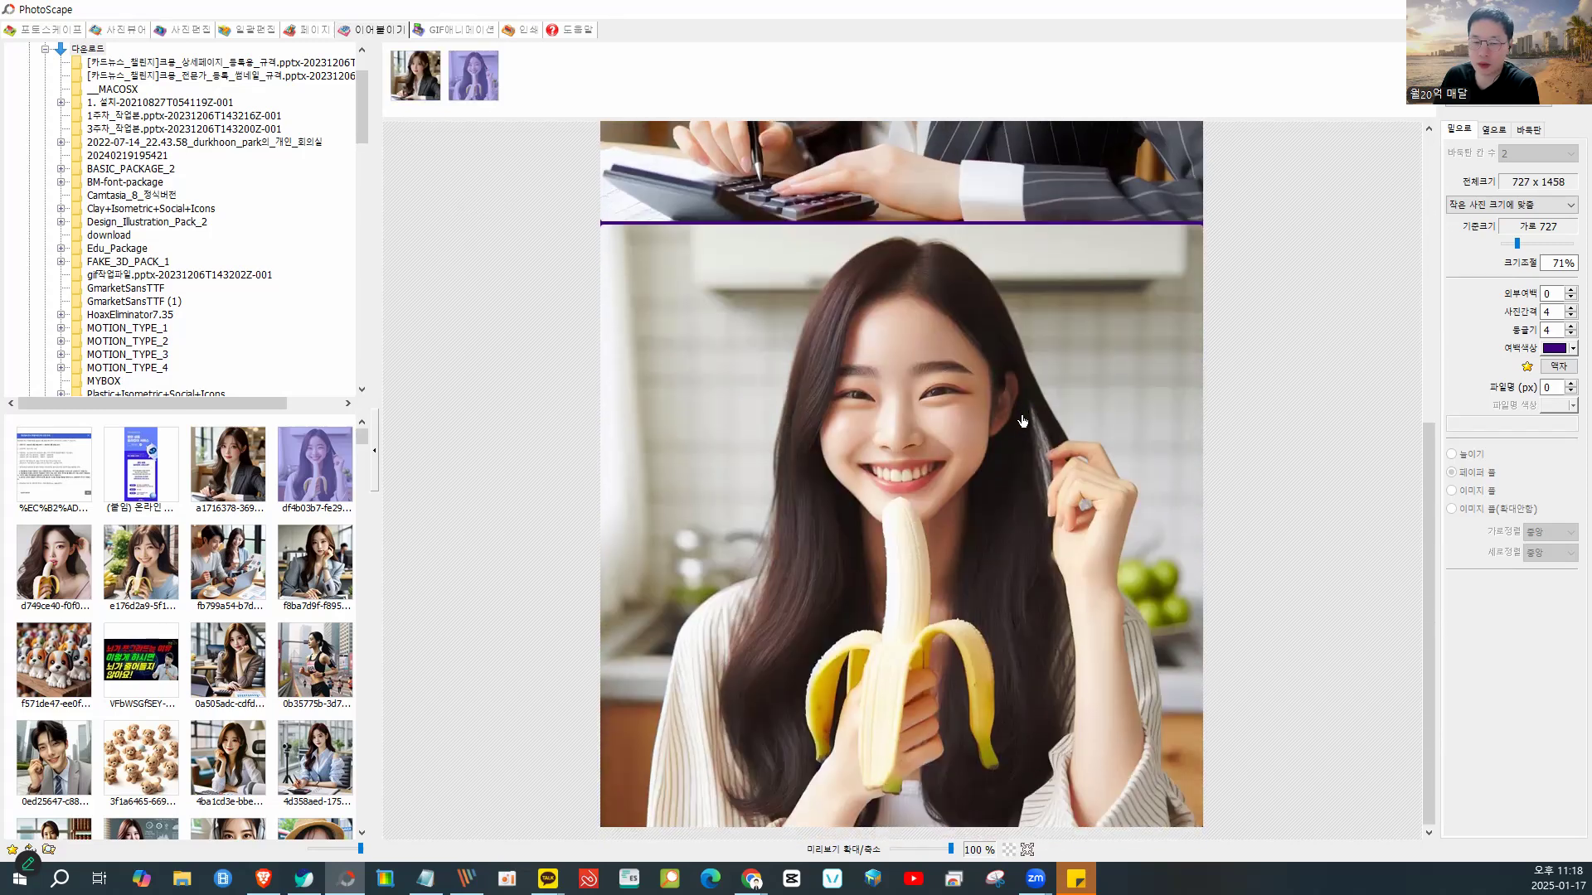
scroll(1023, 421, up, 3)
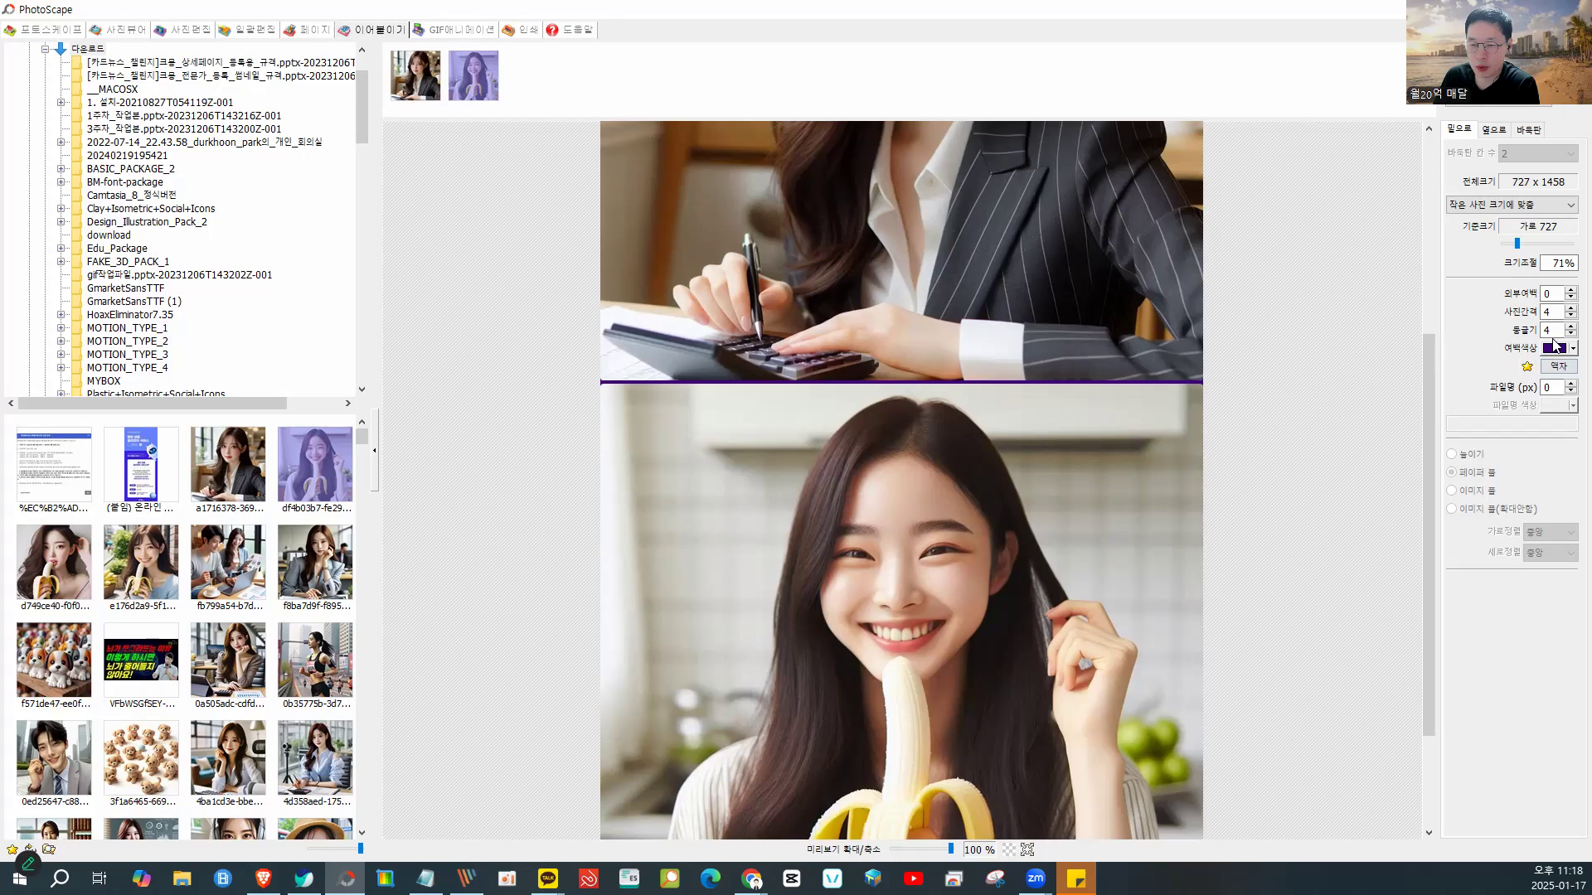
- Set the 사진간격 spacing between the two photos to 24
click(1570, 317)
click(1569, 318)
click(1570, 318)
click(1569, 317)
click(1570, 318)
click(1570, 318)
click(1570, 318)
click(1570, 318)
click(1569, 317)
click(1570, 317)
click(1570, 317)
click(1570, 317)
click(1569, 318)
click(1570, 317)
click(1570, 317)
click(1569, 308)
click(1570, 308)
click(1569, 308)
click(1569, 307)
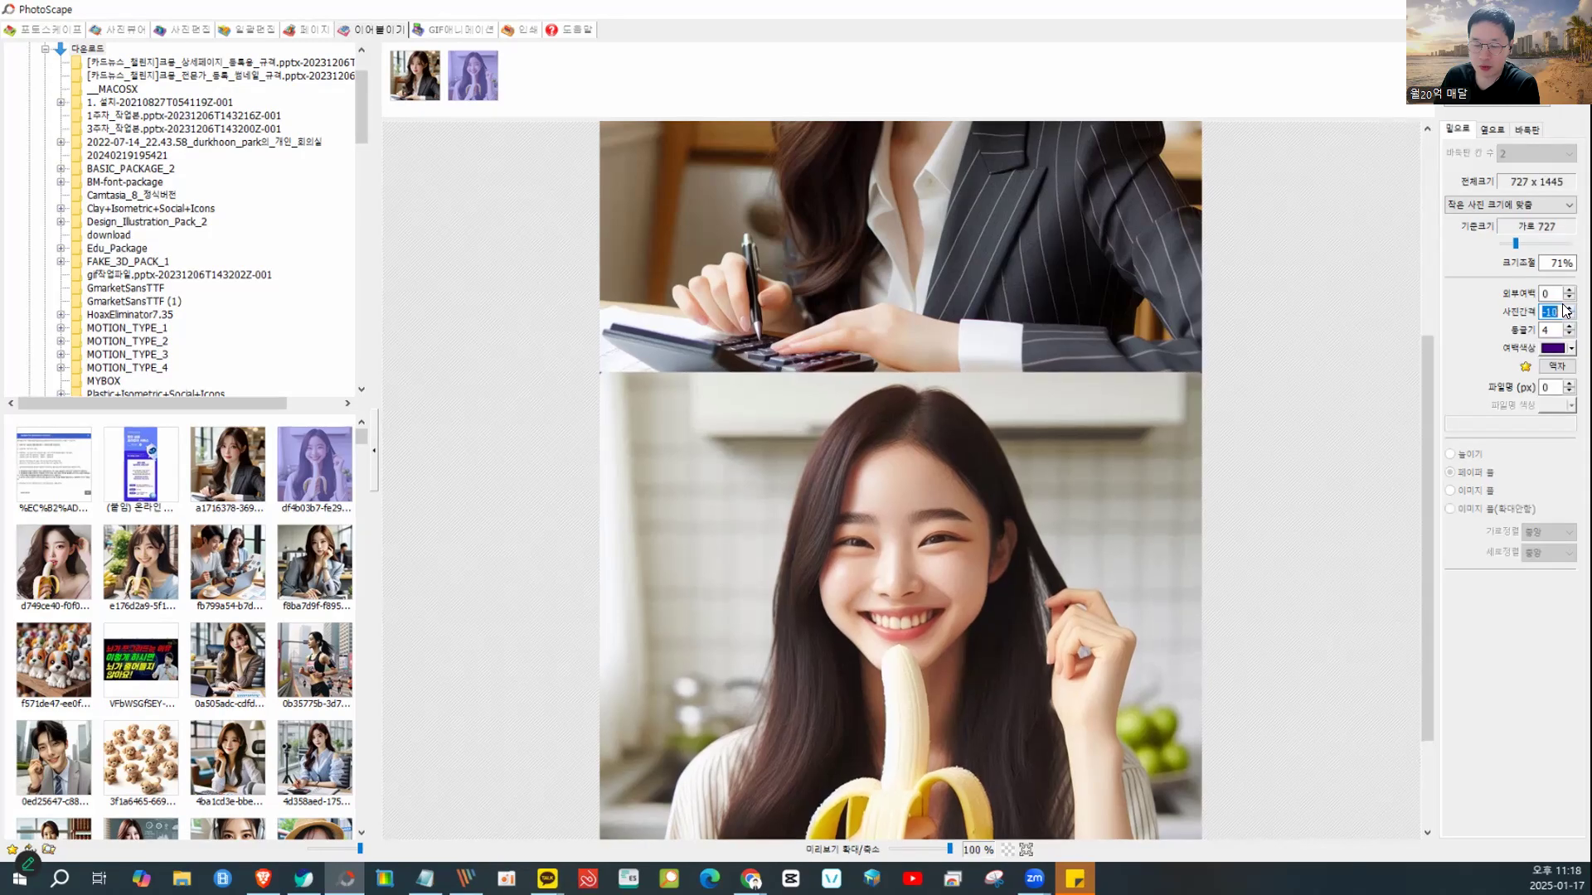
click(1569, 308)
click(1569, 307)
click(1569, 308)
click(1569, 307)
click(1570, 307)
click(1569, 308)
click(1570, 308)
click(1569, 307)
click(1570, 308)
click(1569, 308)
click(1569, 308)
click(1569, 307)
click(1568, 308)
click(1568, 307)
click(1568, 307)
click(1568, 307)
click(1567, 308)
click(1568, 308)
click(1567, 307)
click(1568, 307)
click(1568, 308)
click(1568, 308)
click(1568, 307)
click(1568, 307)
click(1567, 307)
click(1568, 308)
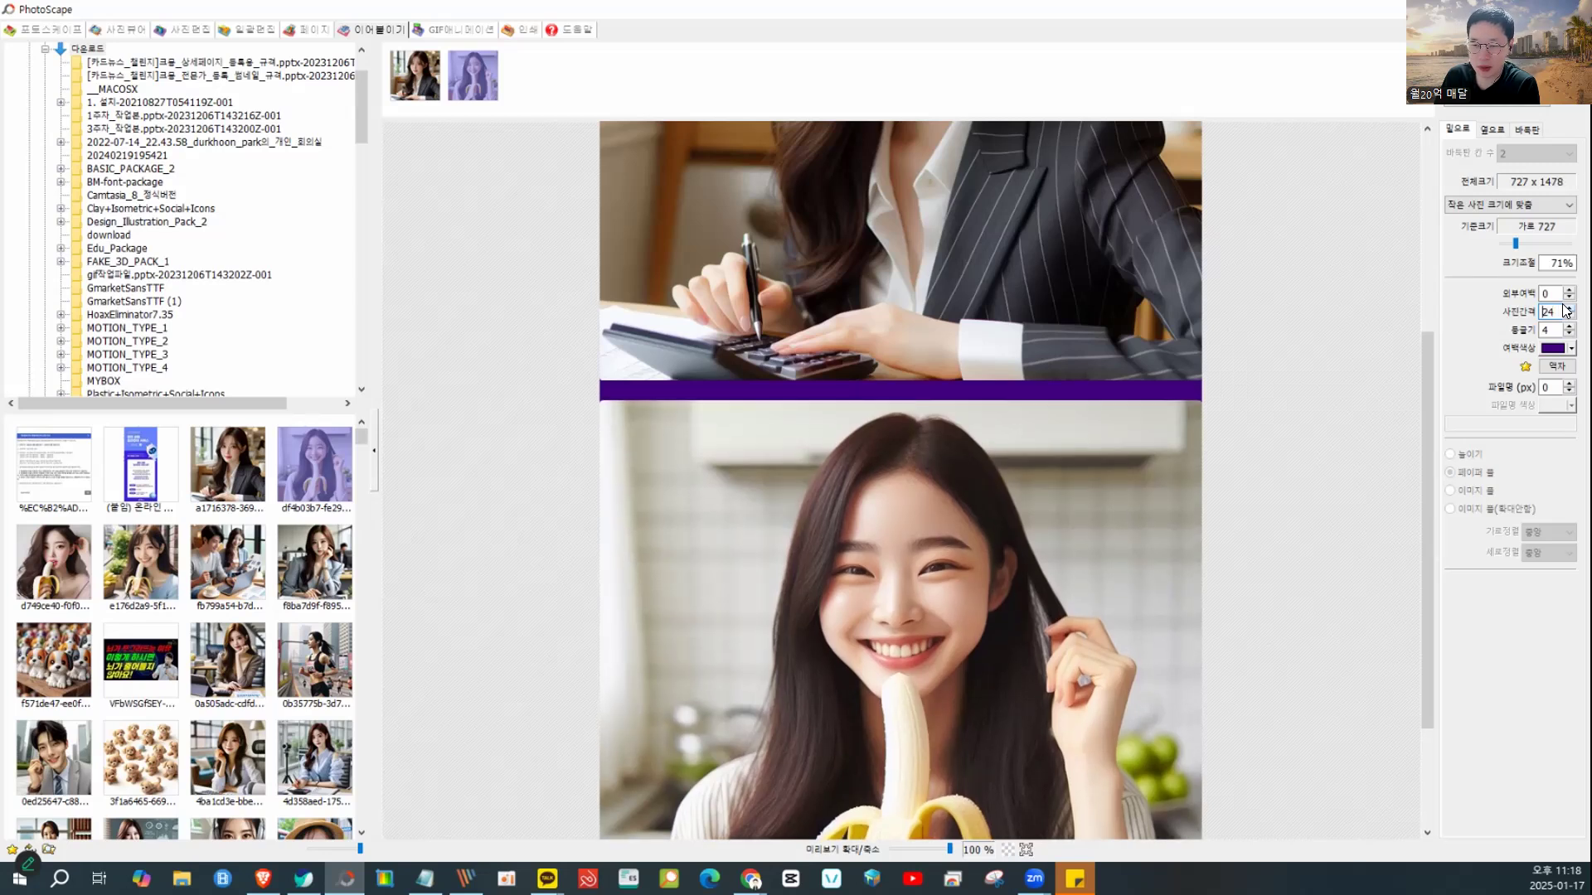
- Make the 여백색상 gap colour light pink, then return to the Naver blog in the browser
click(1566, 352)
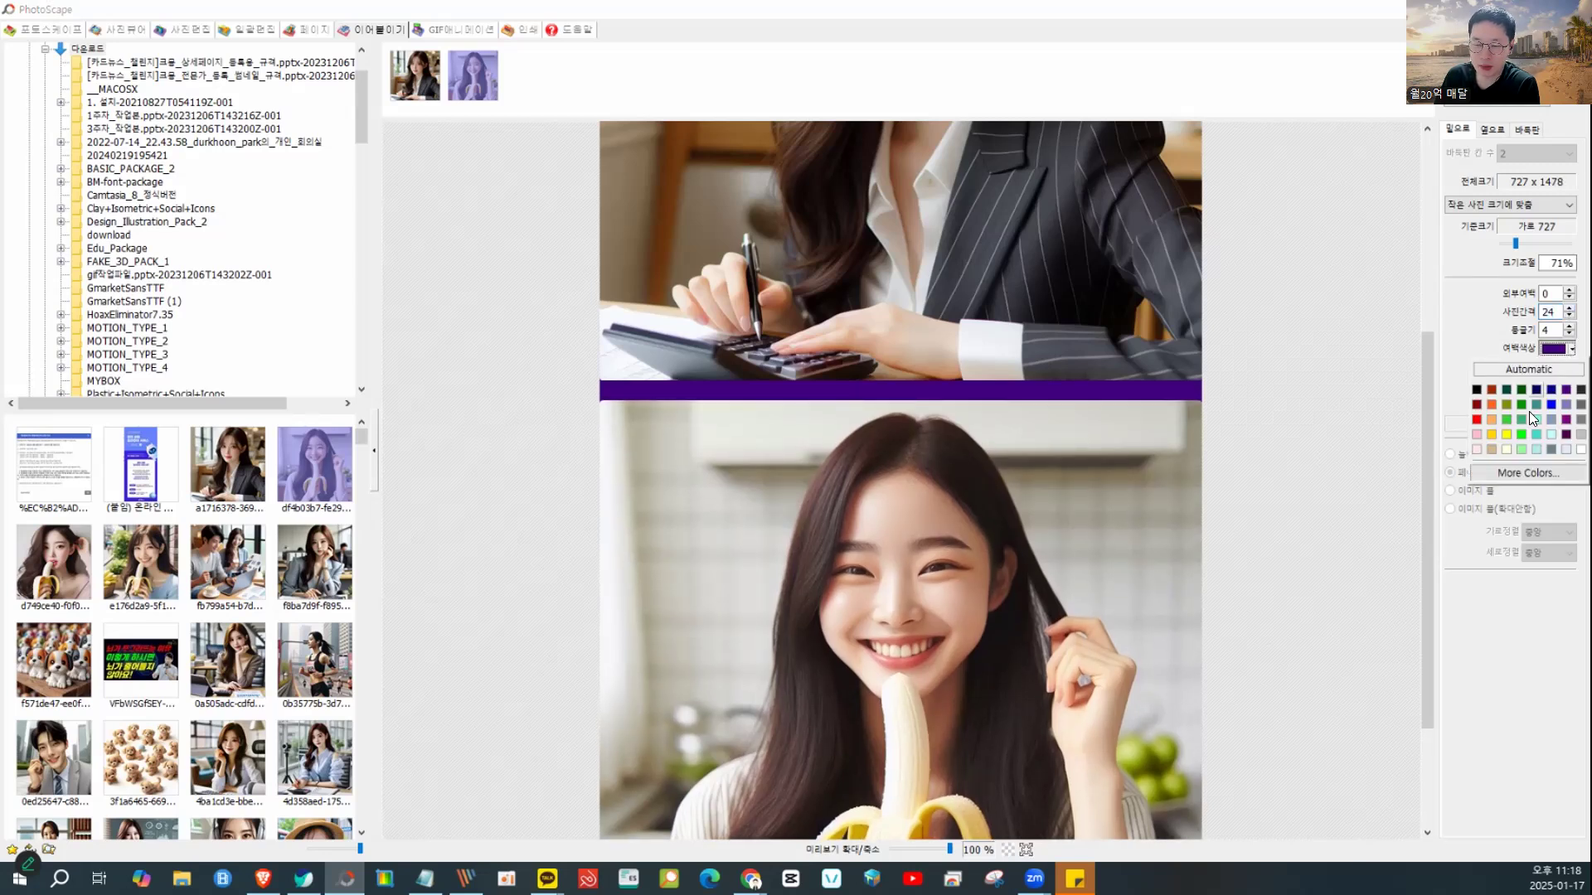
click(1479, 436)
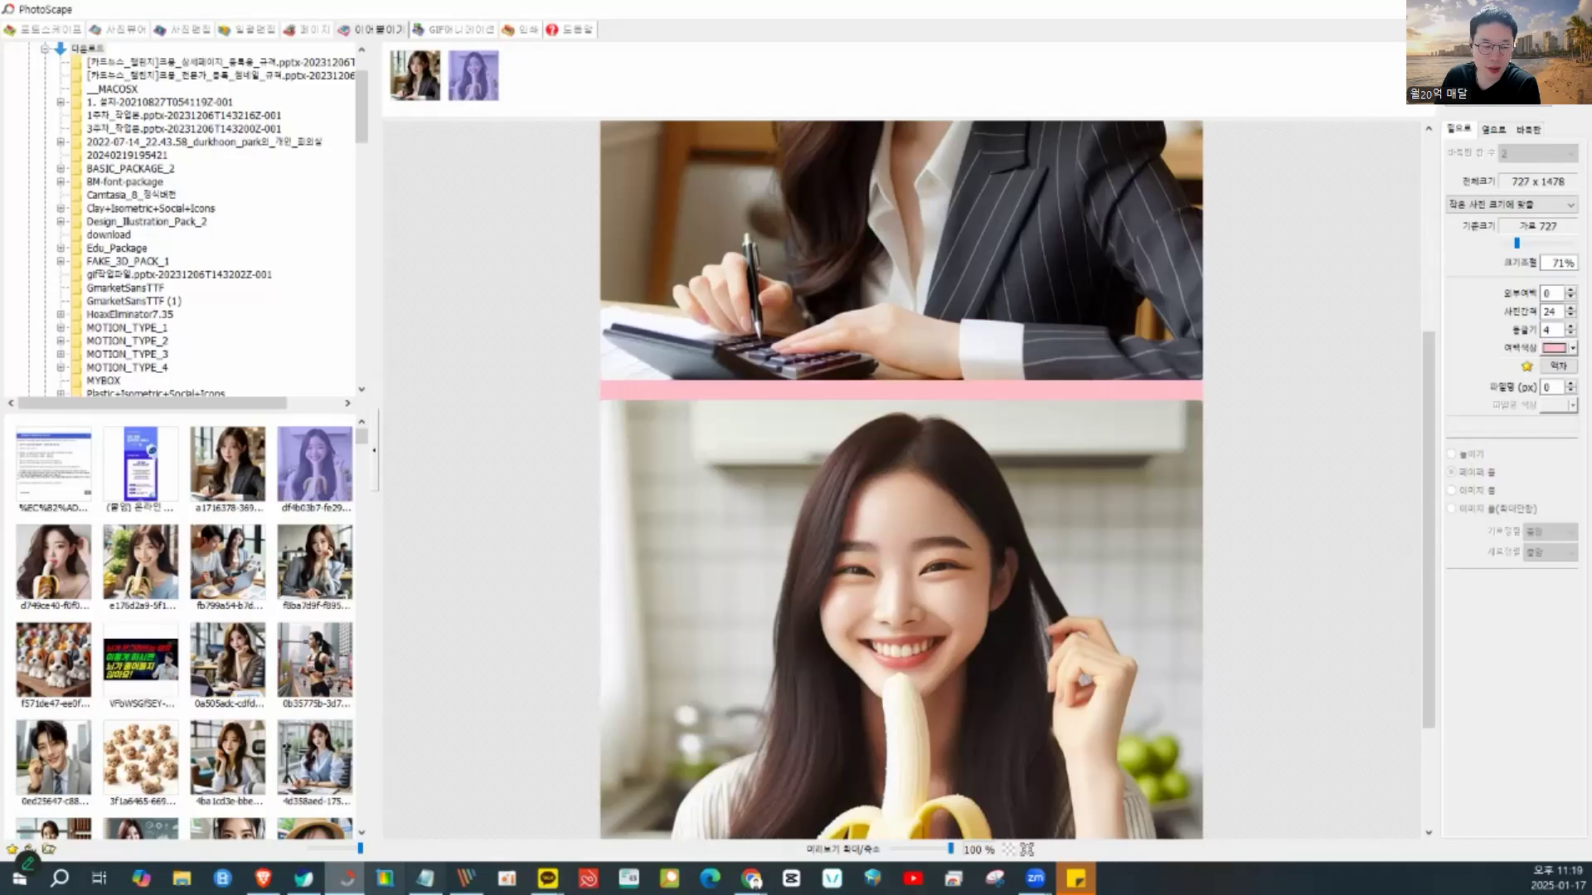
click(304, 878)
- Go back to the tent-cleaning blog post and scroll to its section 6 photo collage
scroll(845, 621, up, 5)
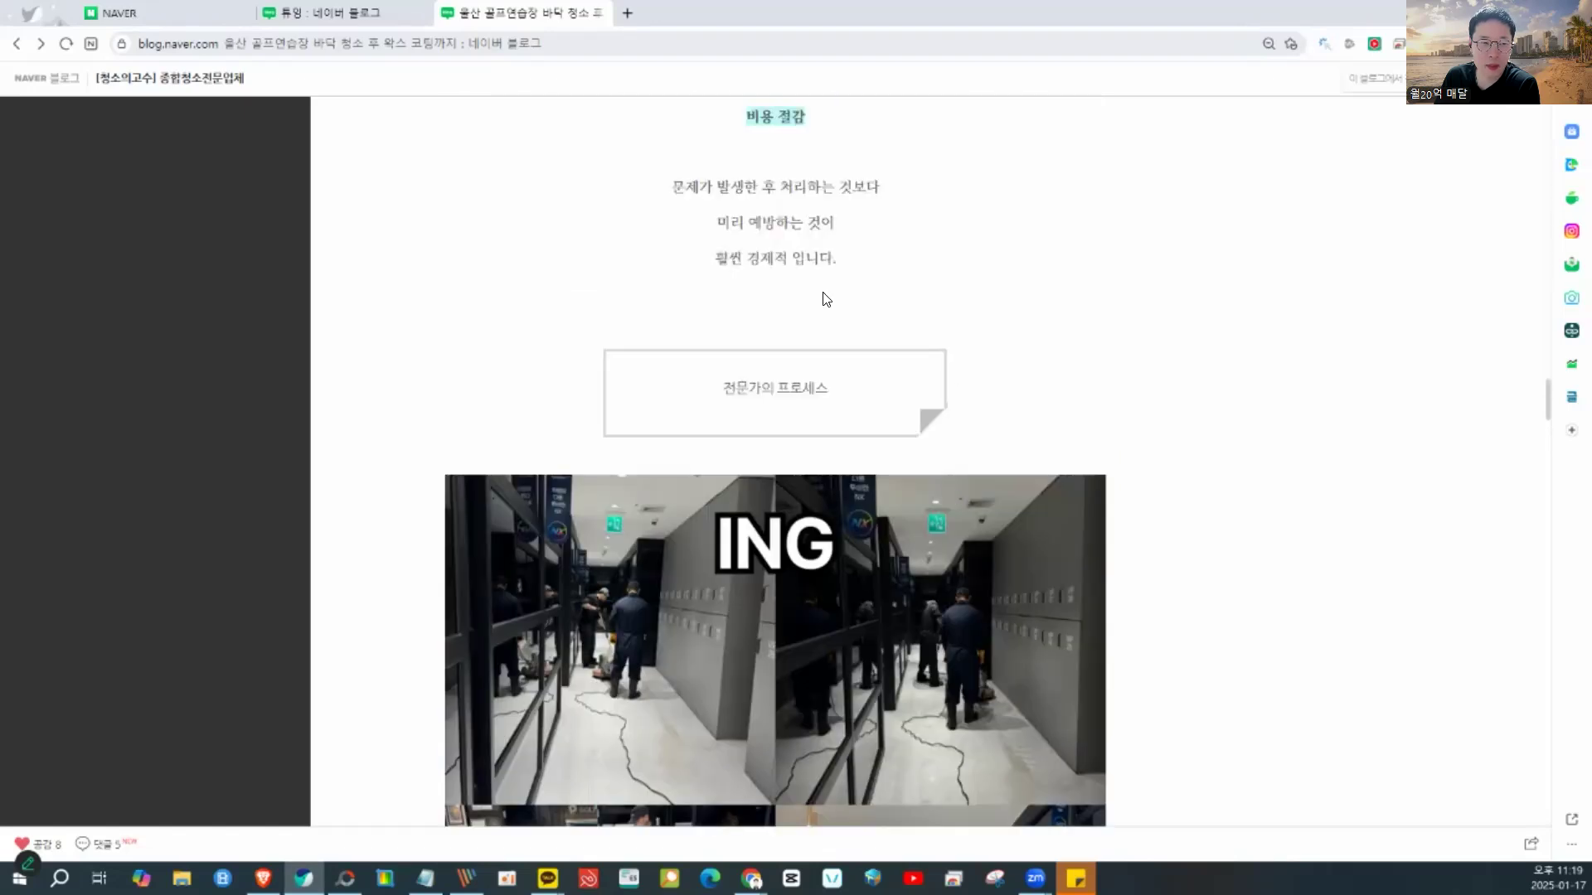
key(alt+Left)
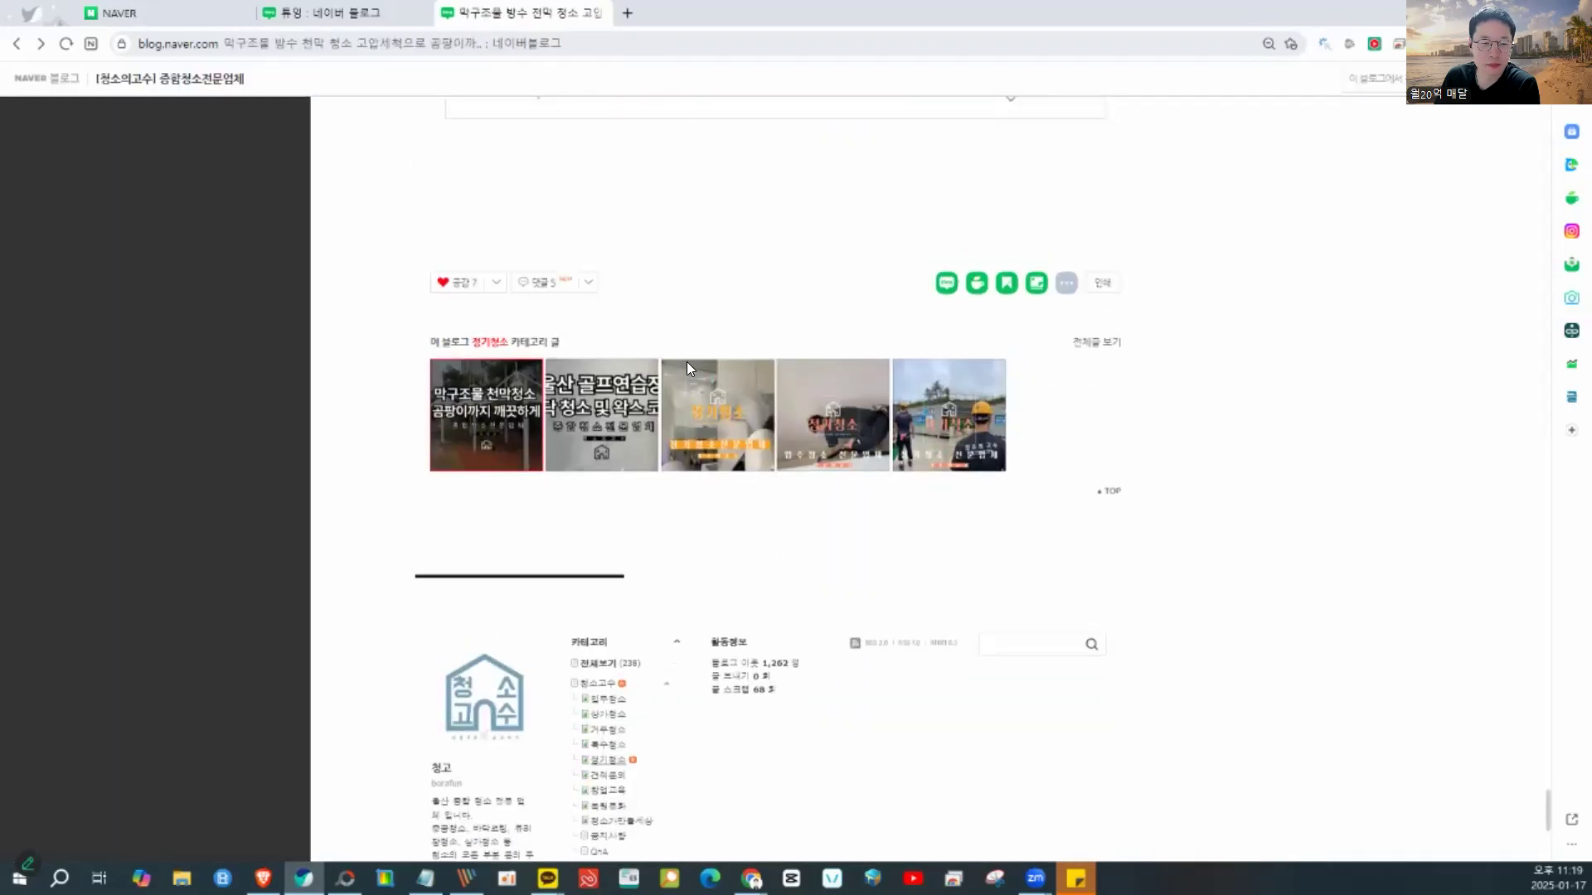
scroll(744, 402, up, 20)
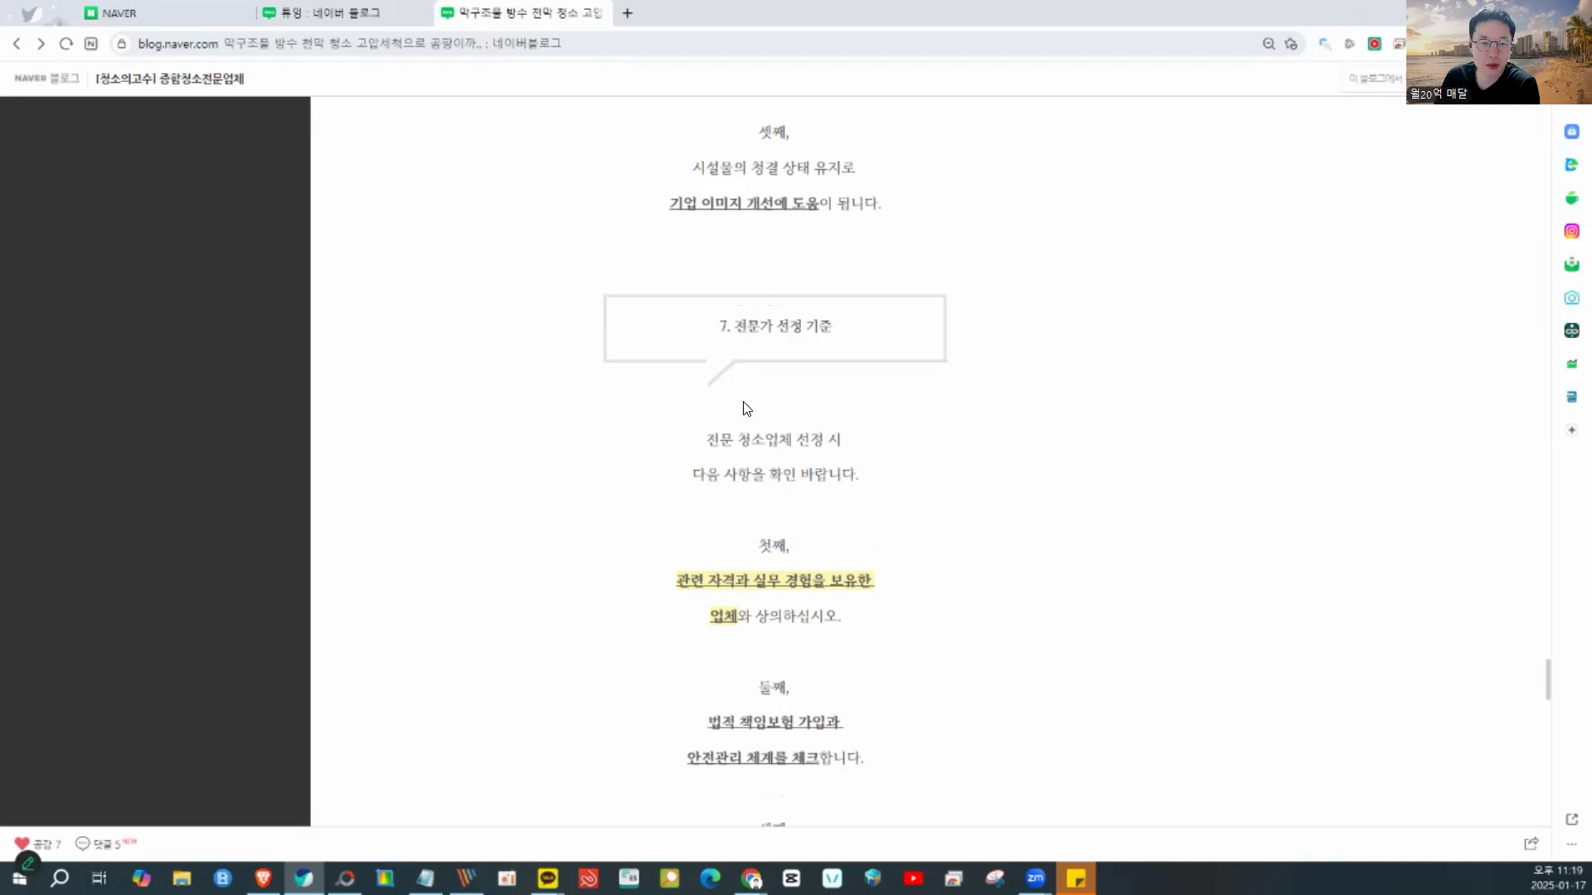
scroll(745, 400, up, 1)
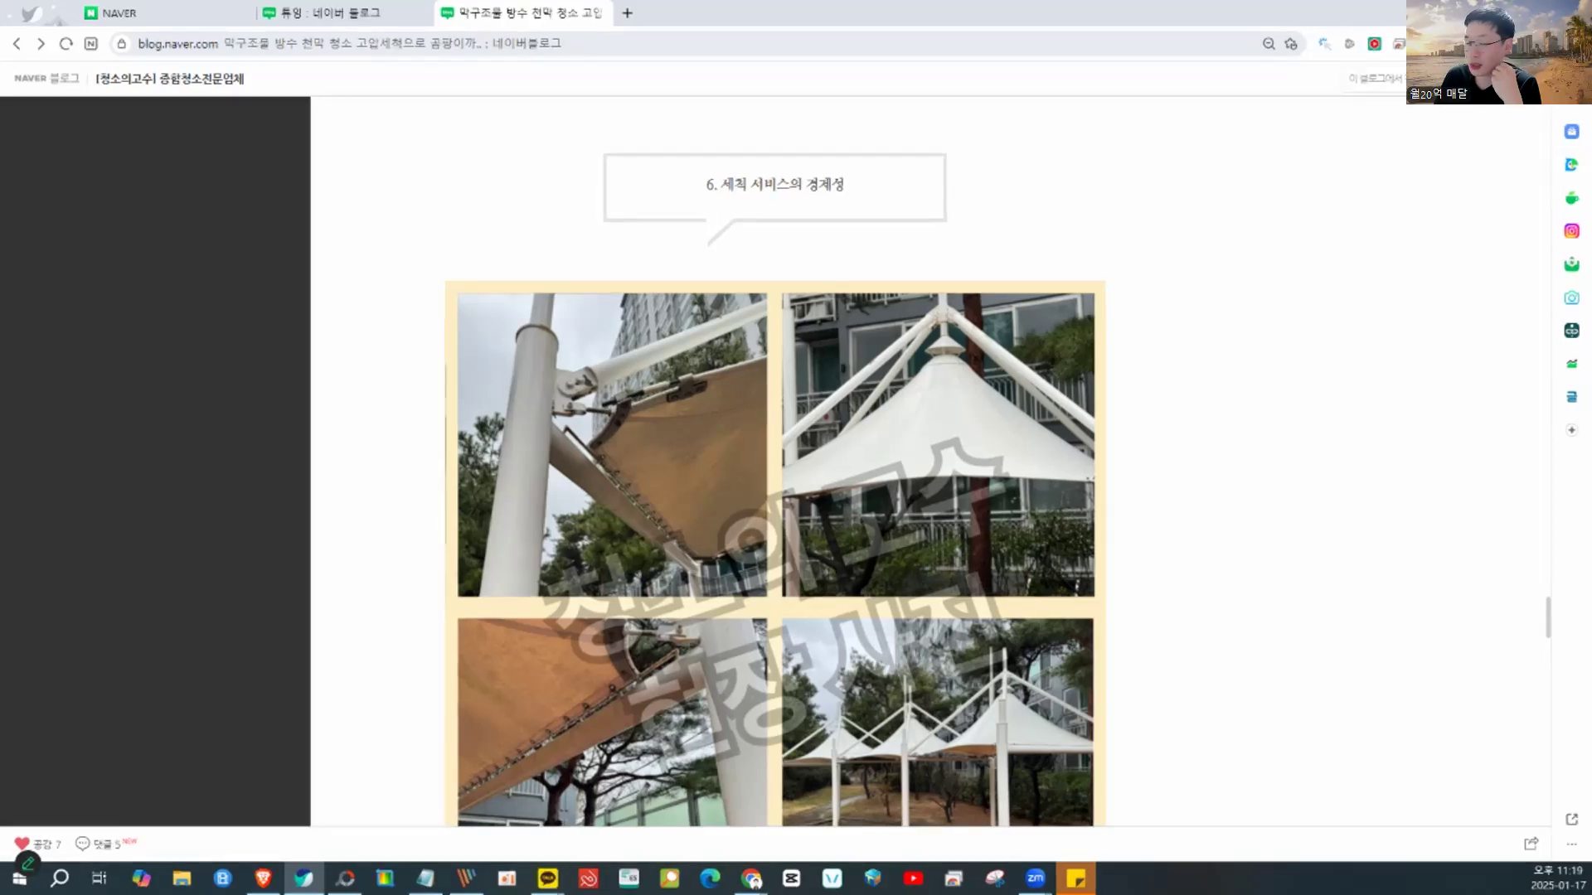
- Restore the browser to a smaller window, move it aside, and bring PhotoScape forward
double_click(775, 17)
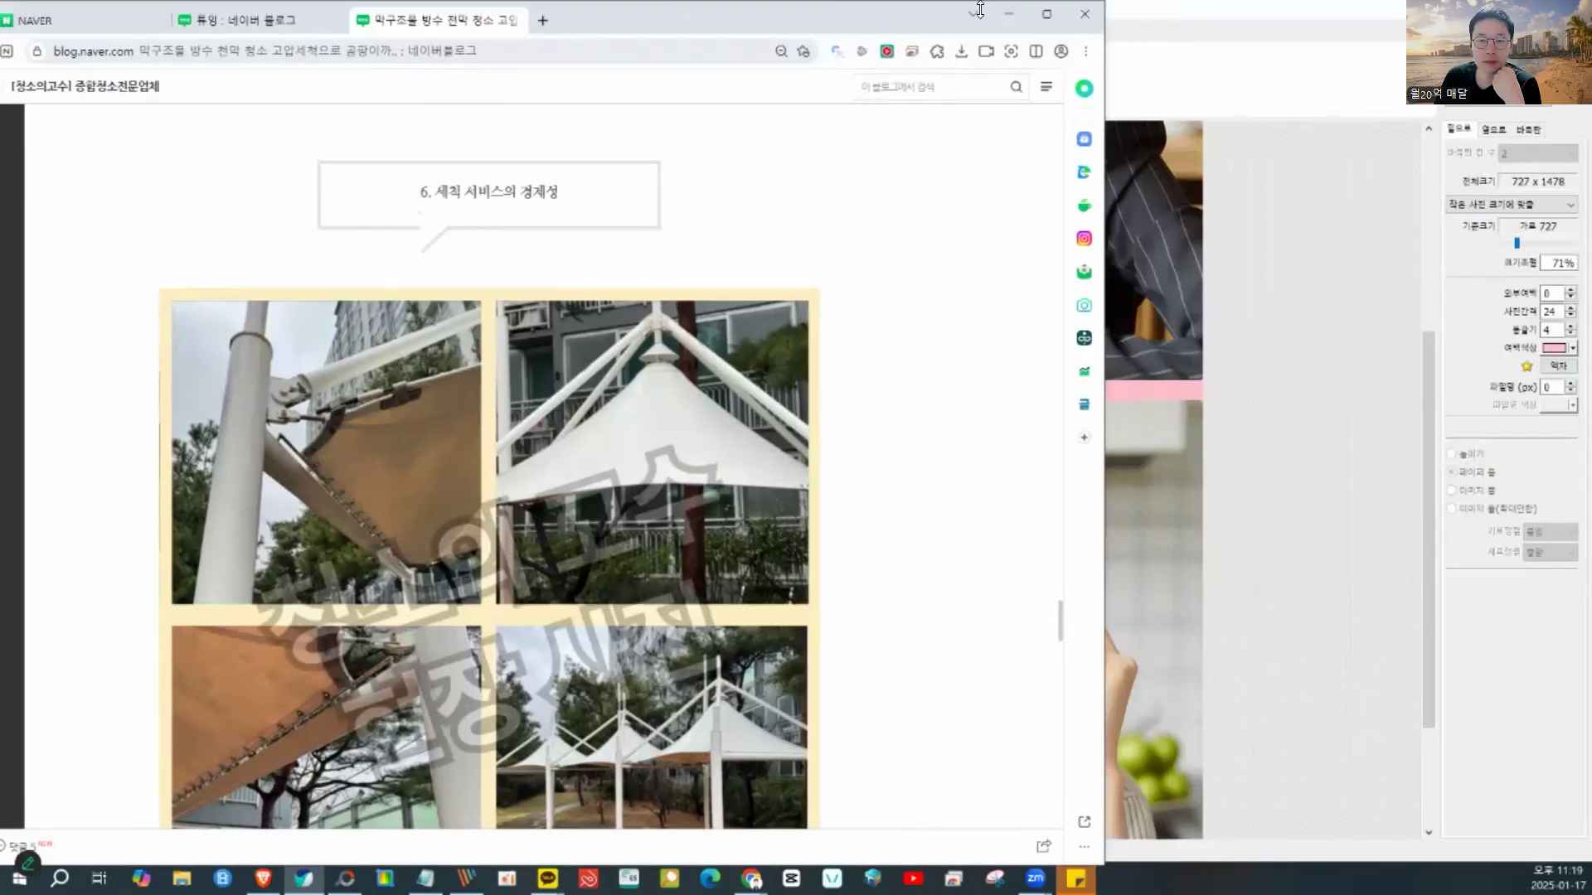
drag(887, 20, 661, 25)
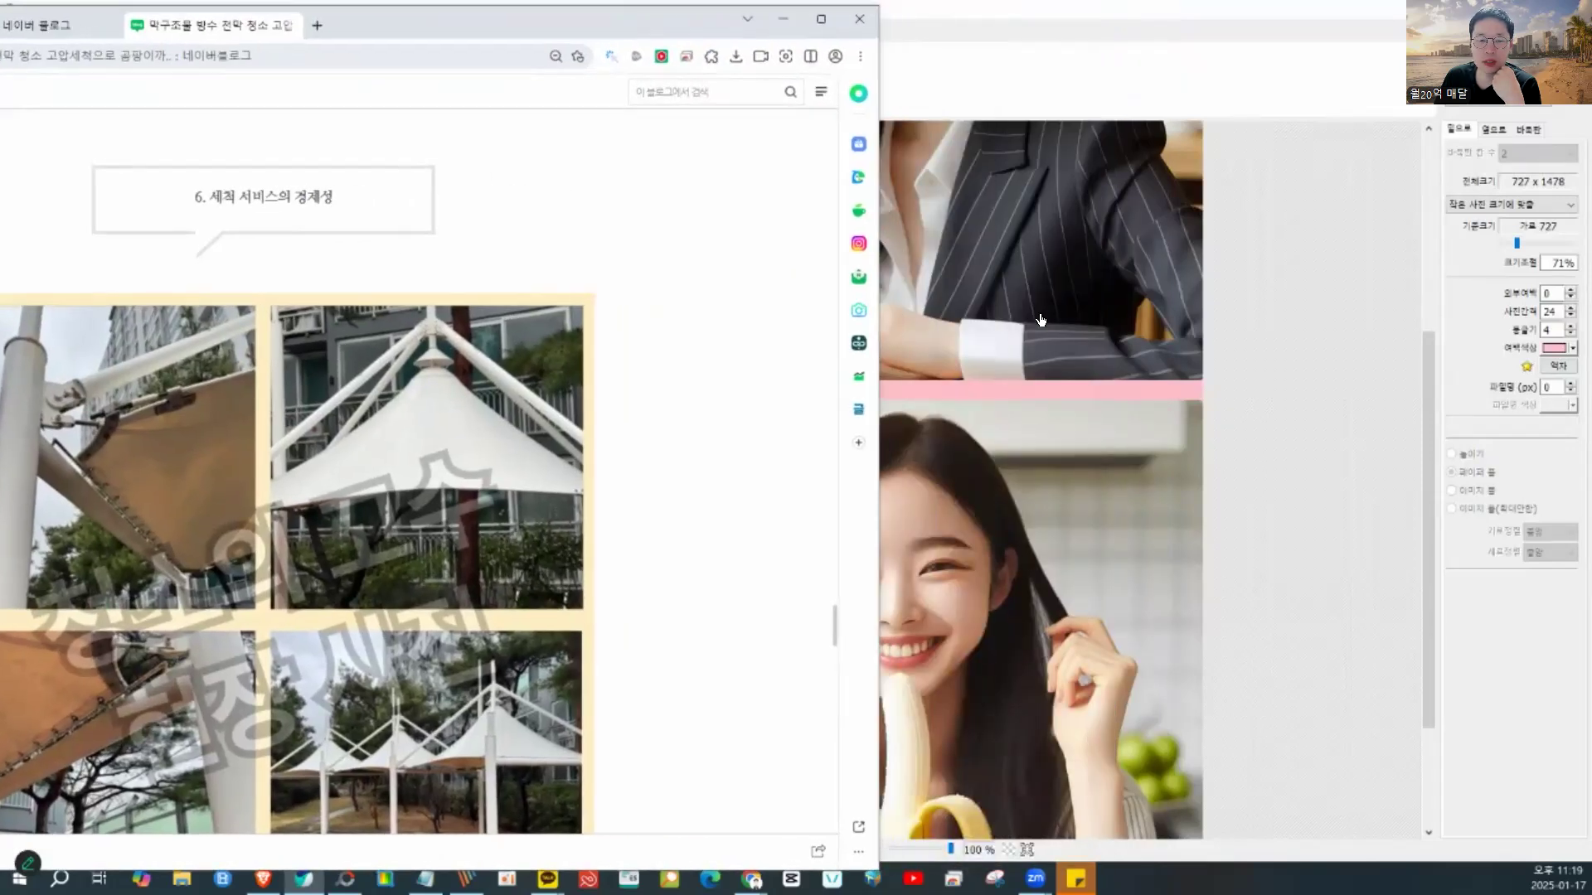
click(1073, 385)
- Try gold yellow for the photo gap, then resize and maximize the PhotoScape window
click(1566, 349)
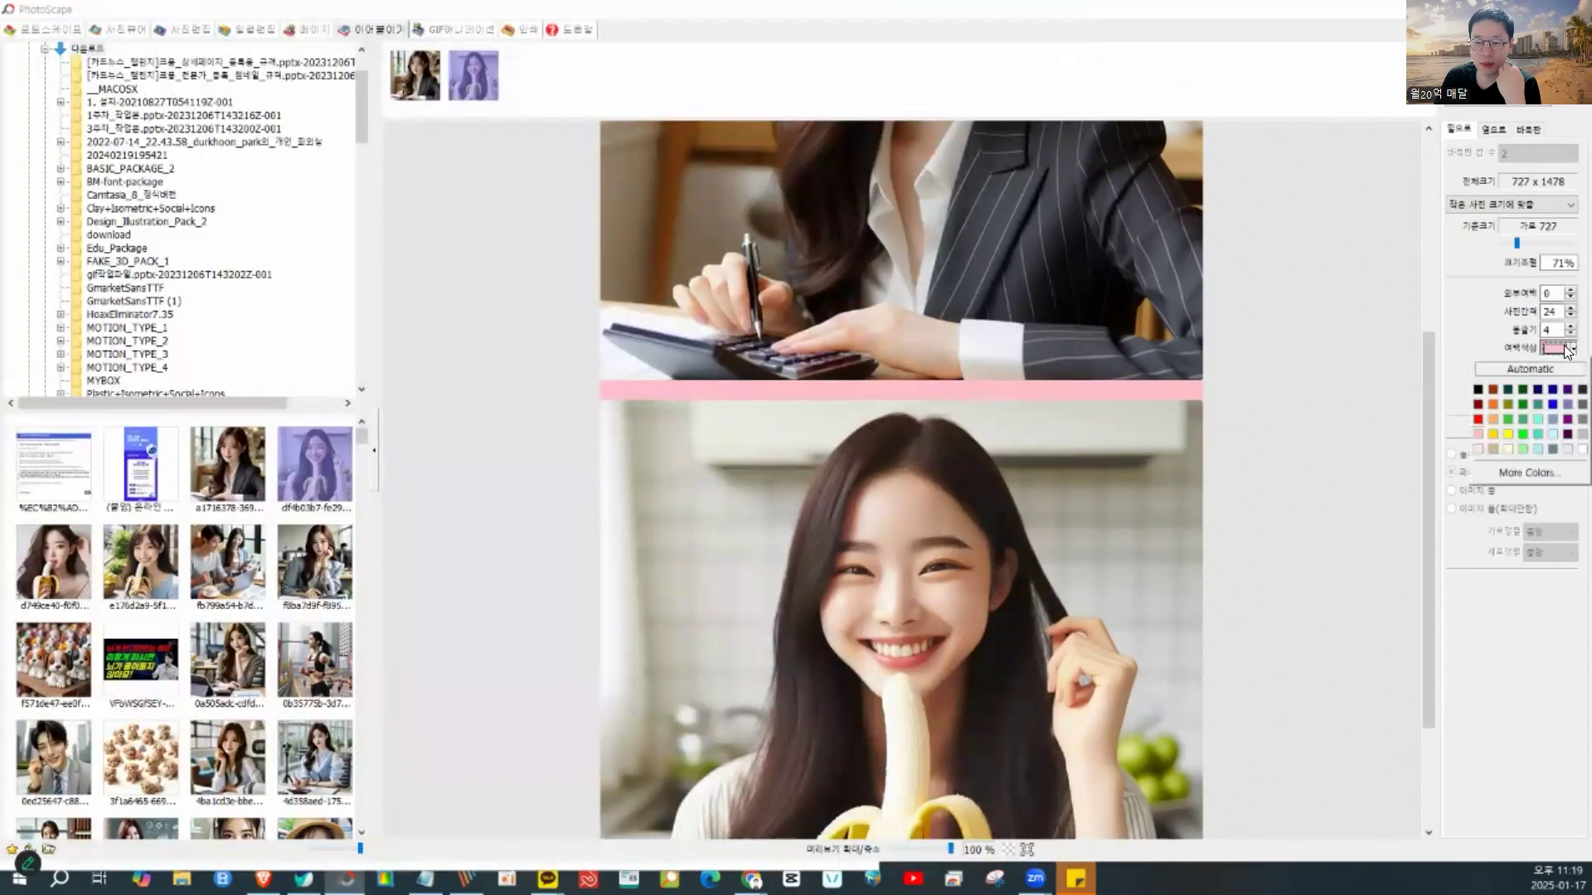
click(1492, 432)
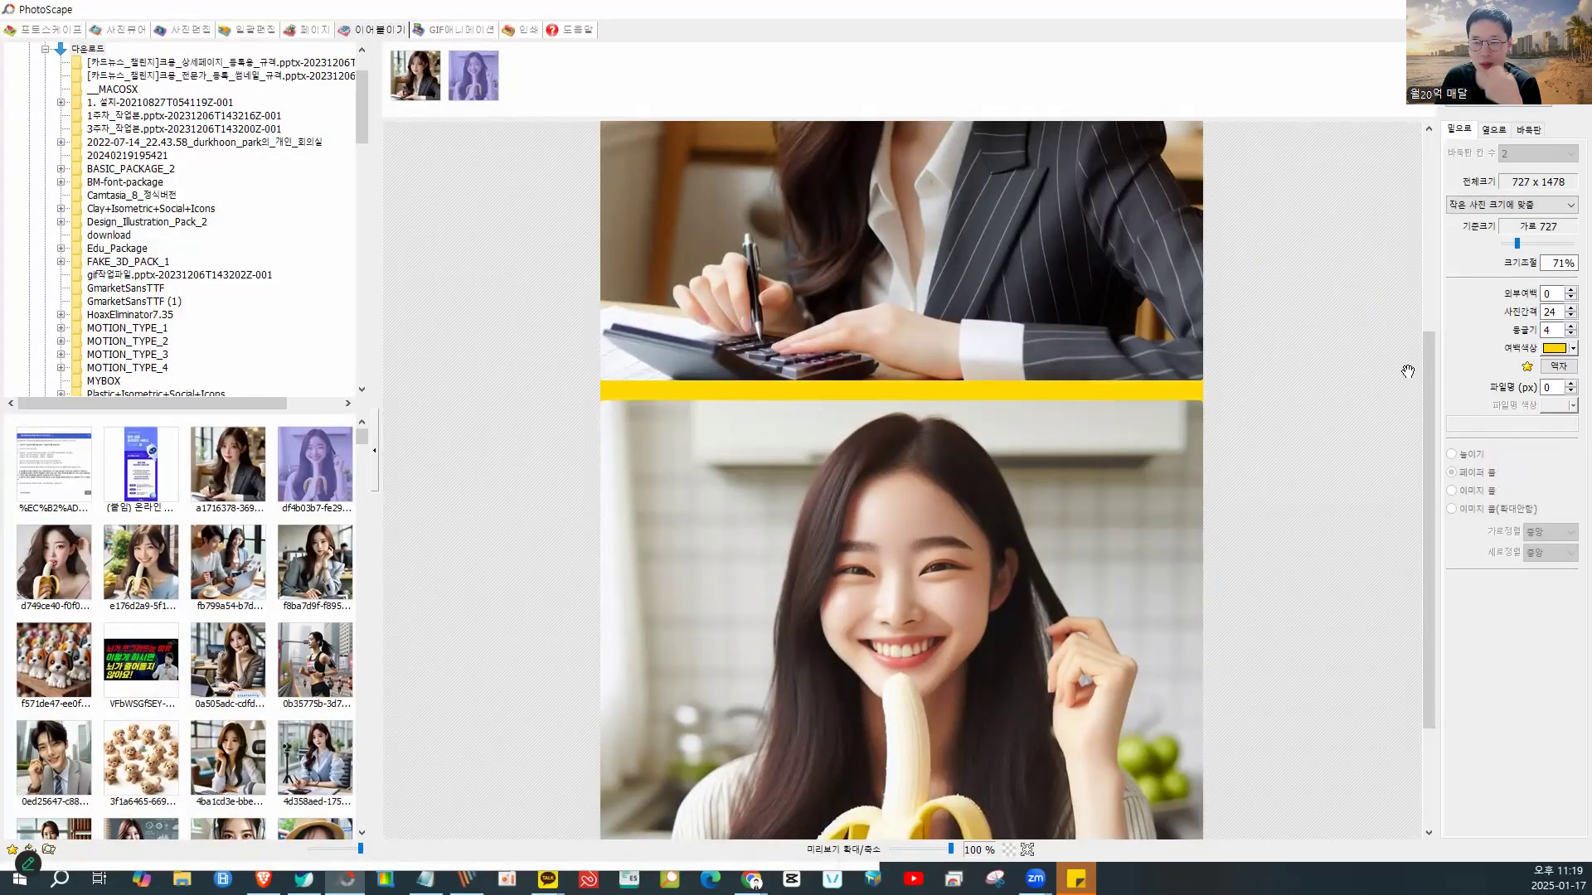
drag(789, 21, 1055, 25)
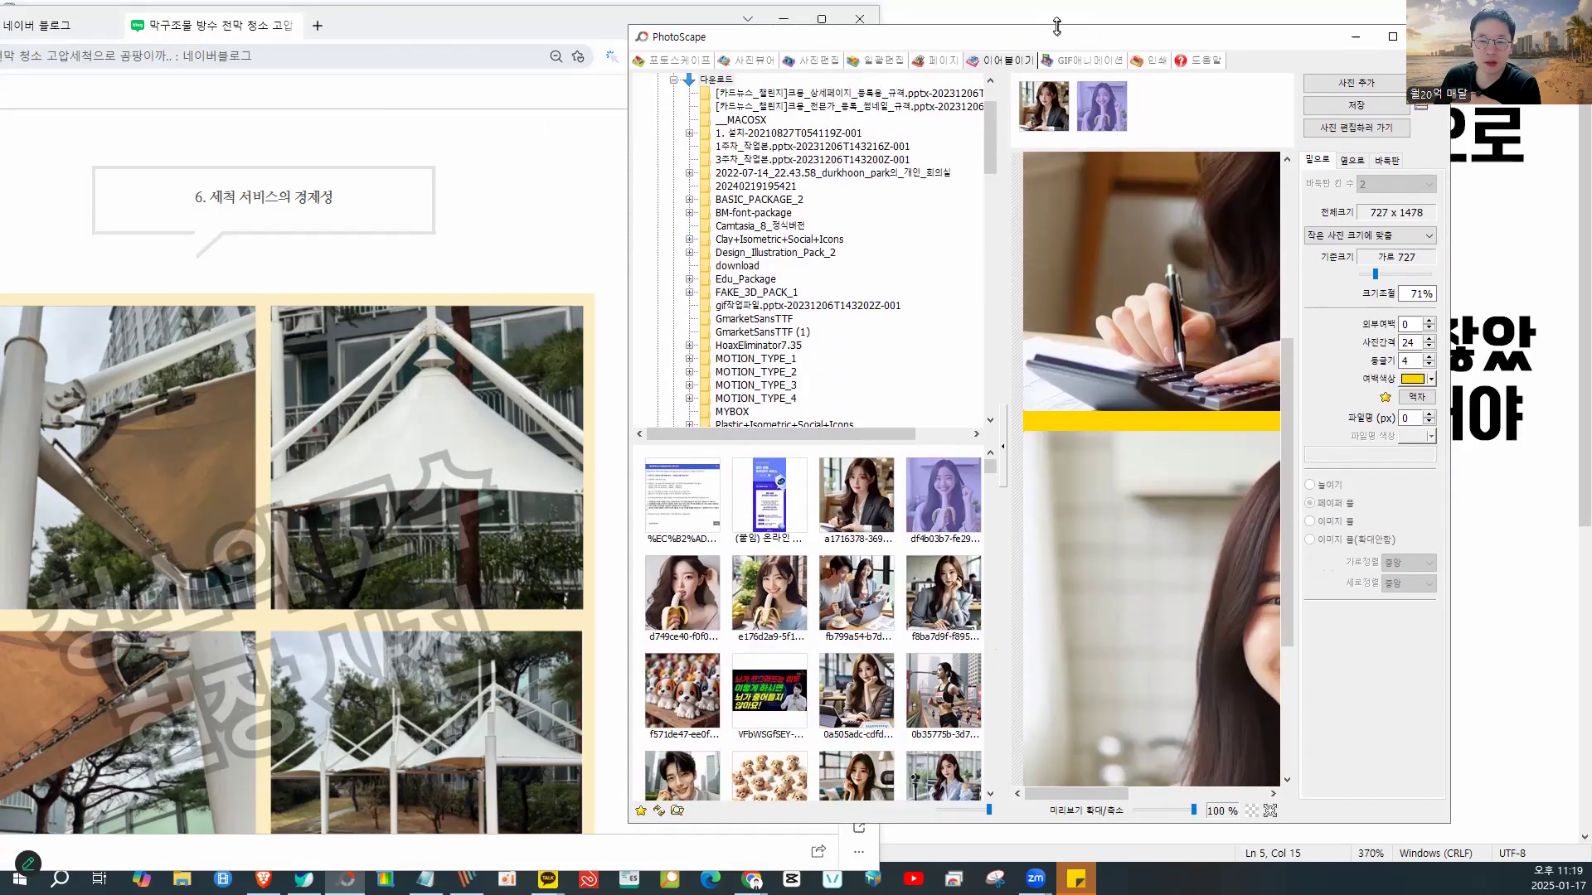
drag(1444, 305, 1591, 305)
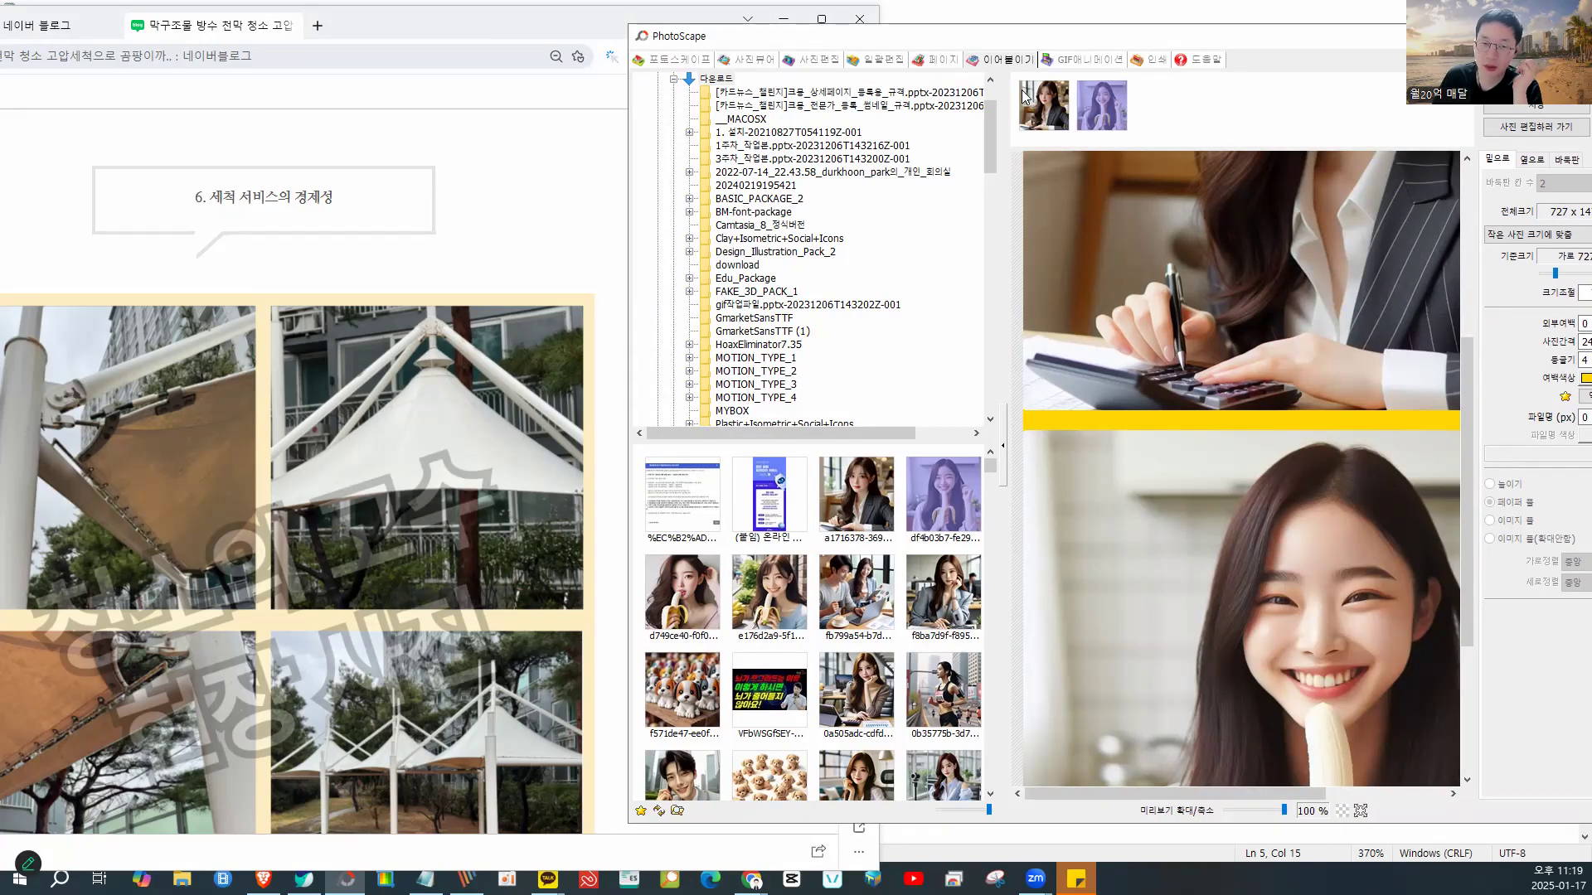
drag(1023, 38, 801, 33)
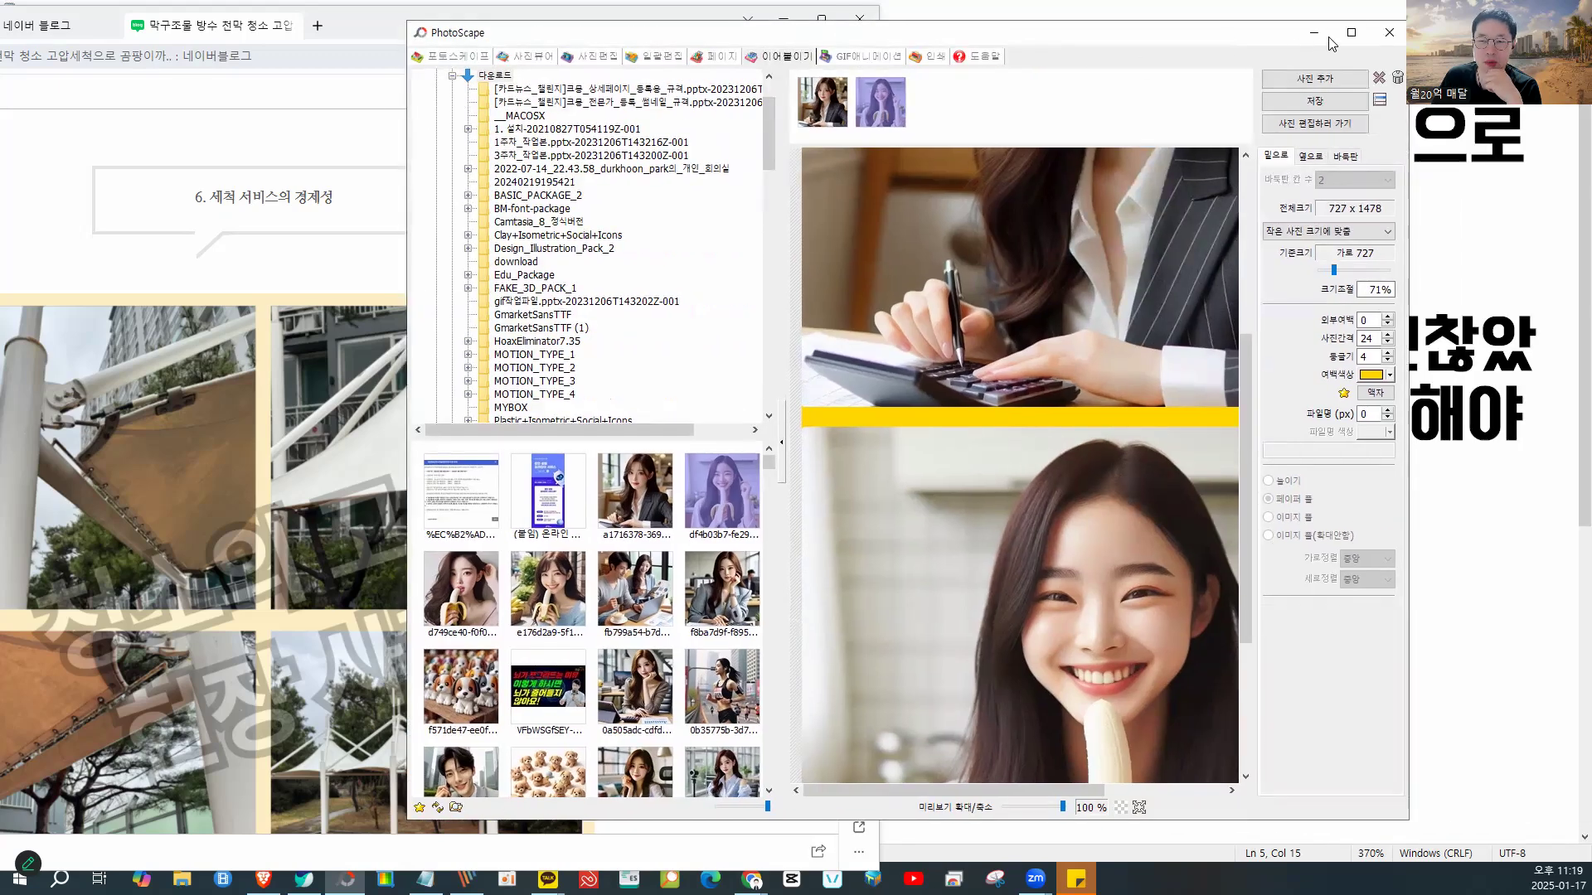
click(1353, 29)
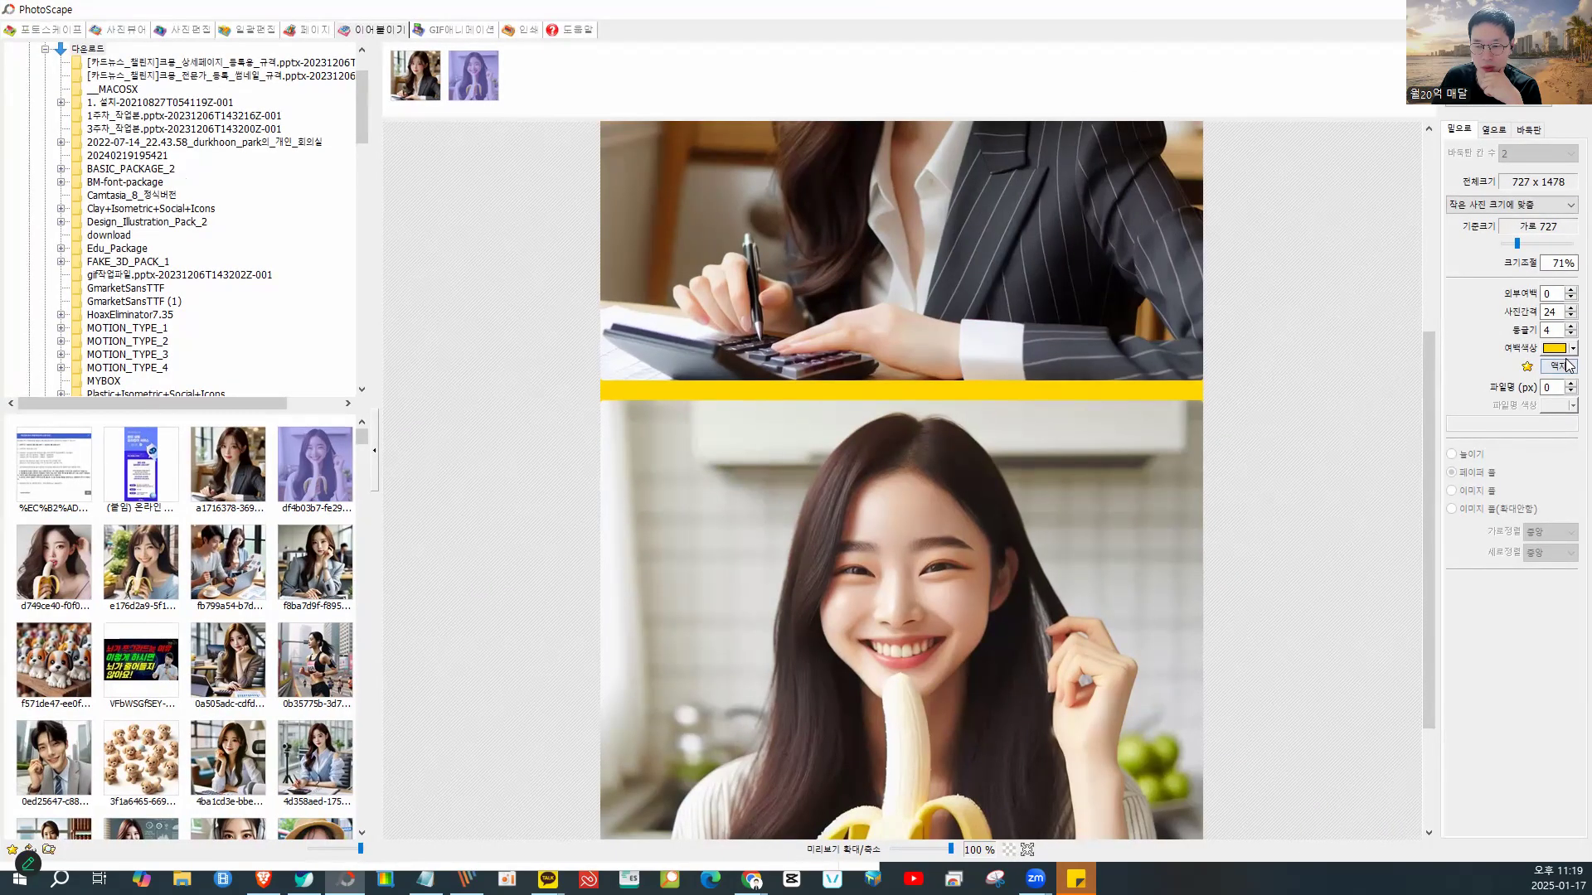
- Mix a pale cream yellow (241, 234, 184) as a custom colour and apply it to the gap
click(1570, 349)
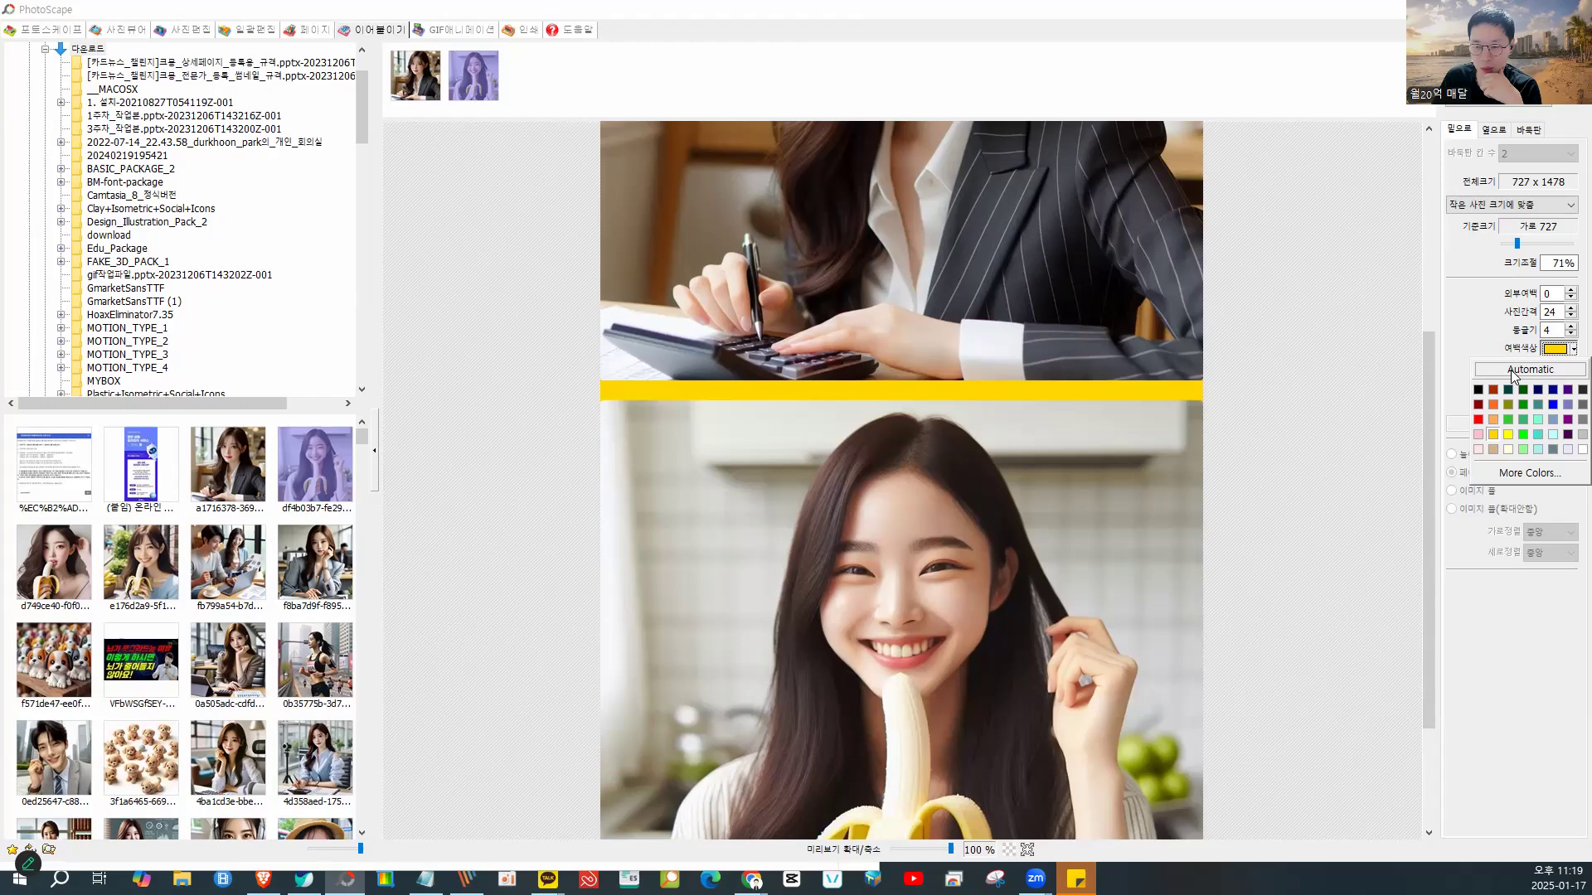
click(1526, 474)
drag(1433, 392, 1400, 311)
click(1401, 354)
click(1567, 404)
drag(1570, 393, 1570, 332)
click(1426, 560)
click(1175, 481)
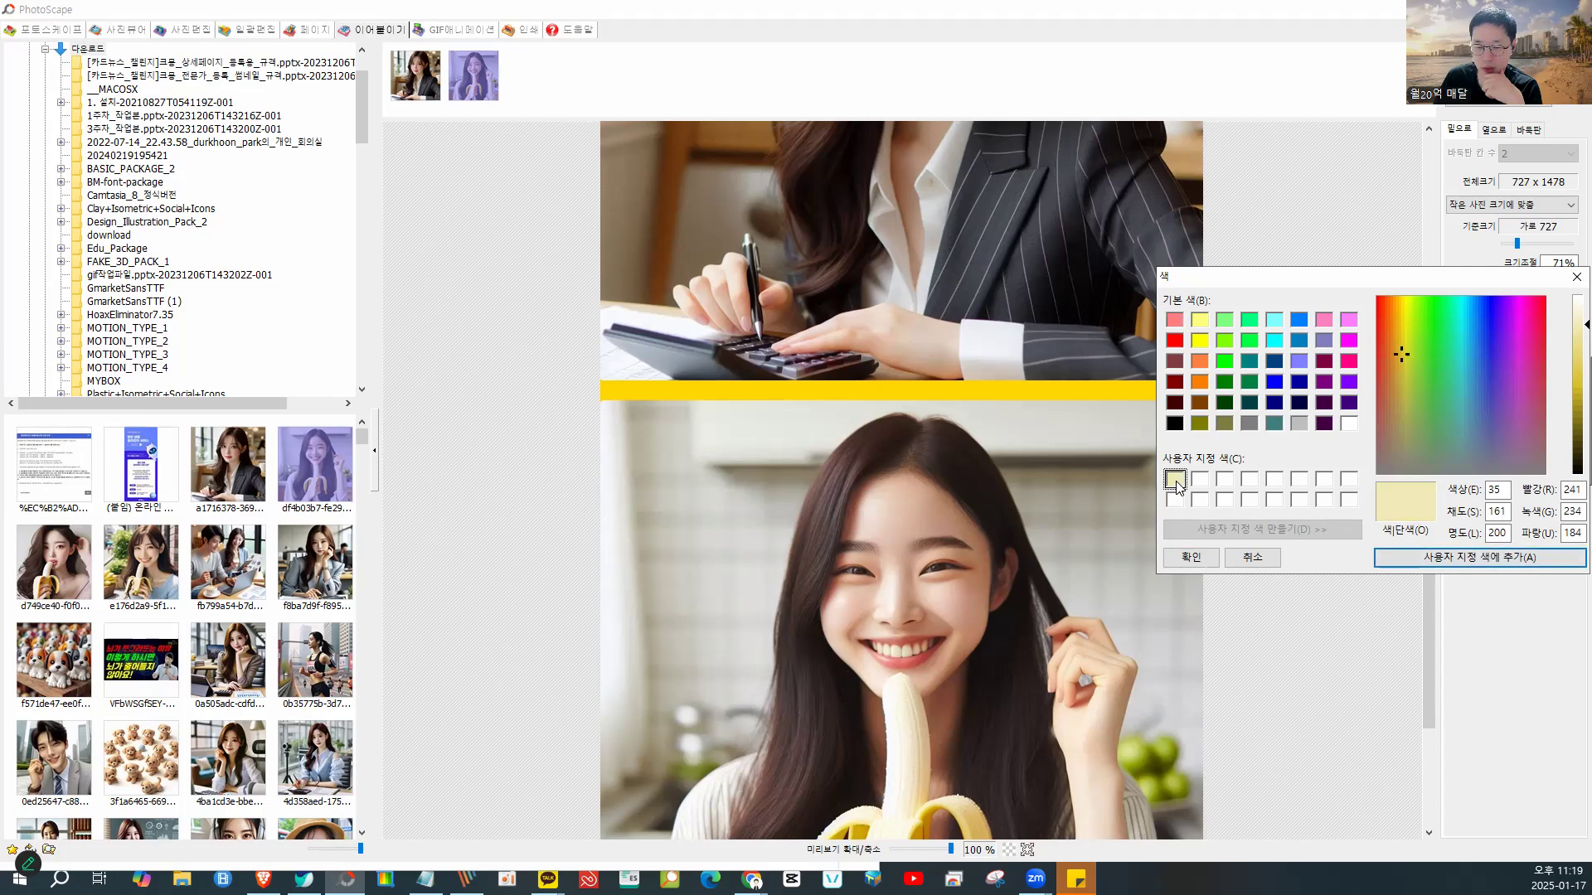
click(1191, 556)
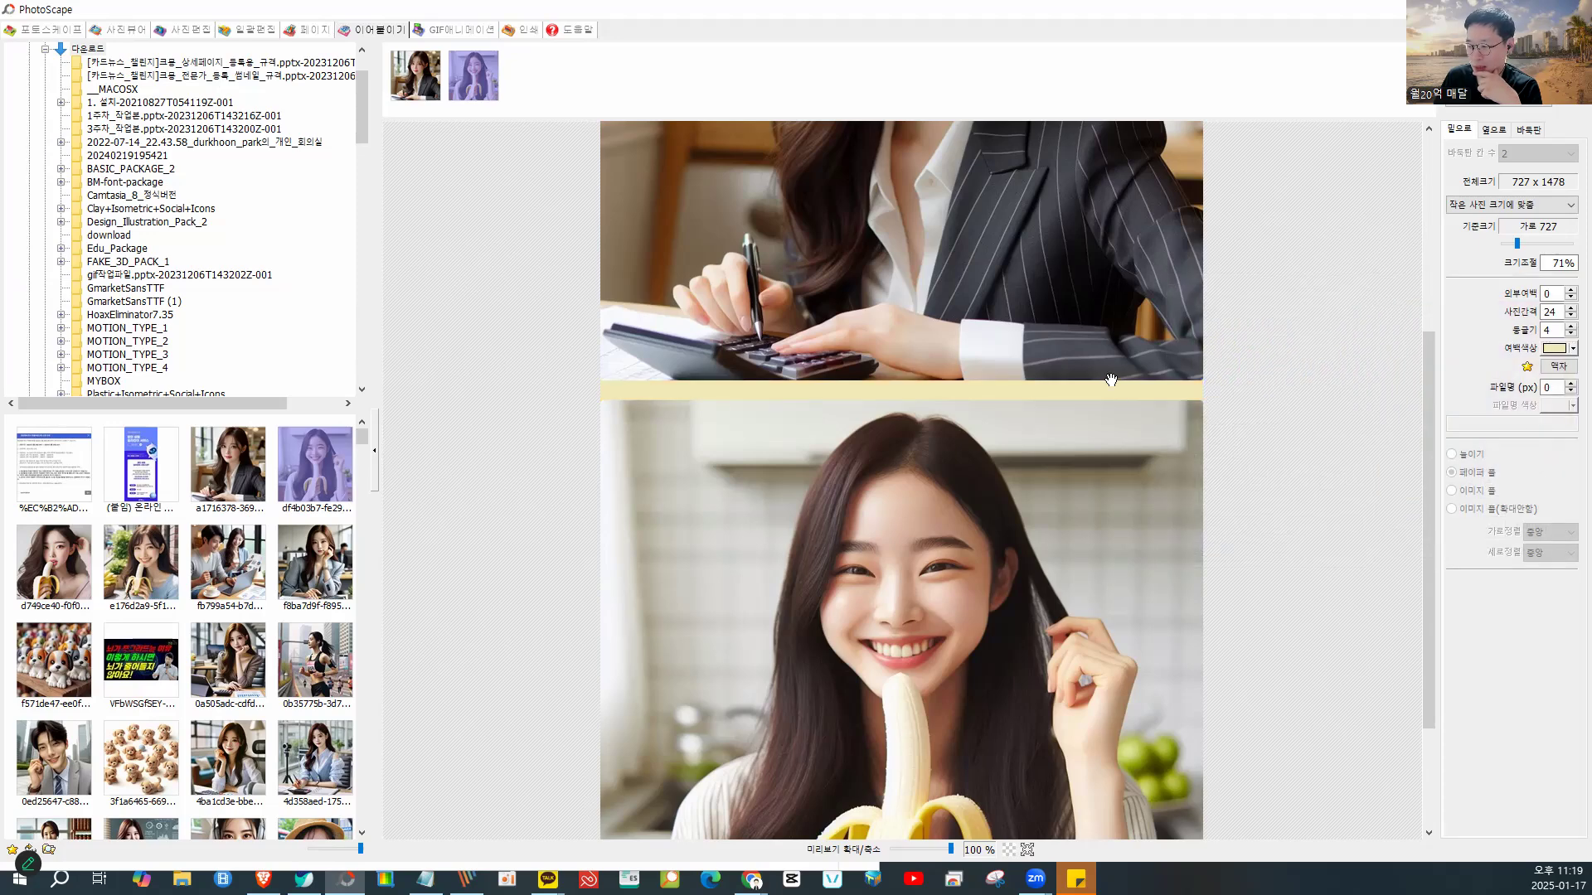
- Lower the photo spacing (사진간격) to 6
scroll(1111, 380, up, 3)
scroll(1107, 373, up, 1)
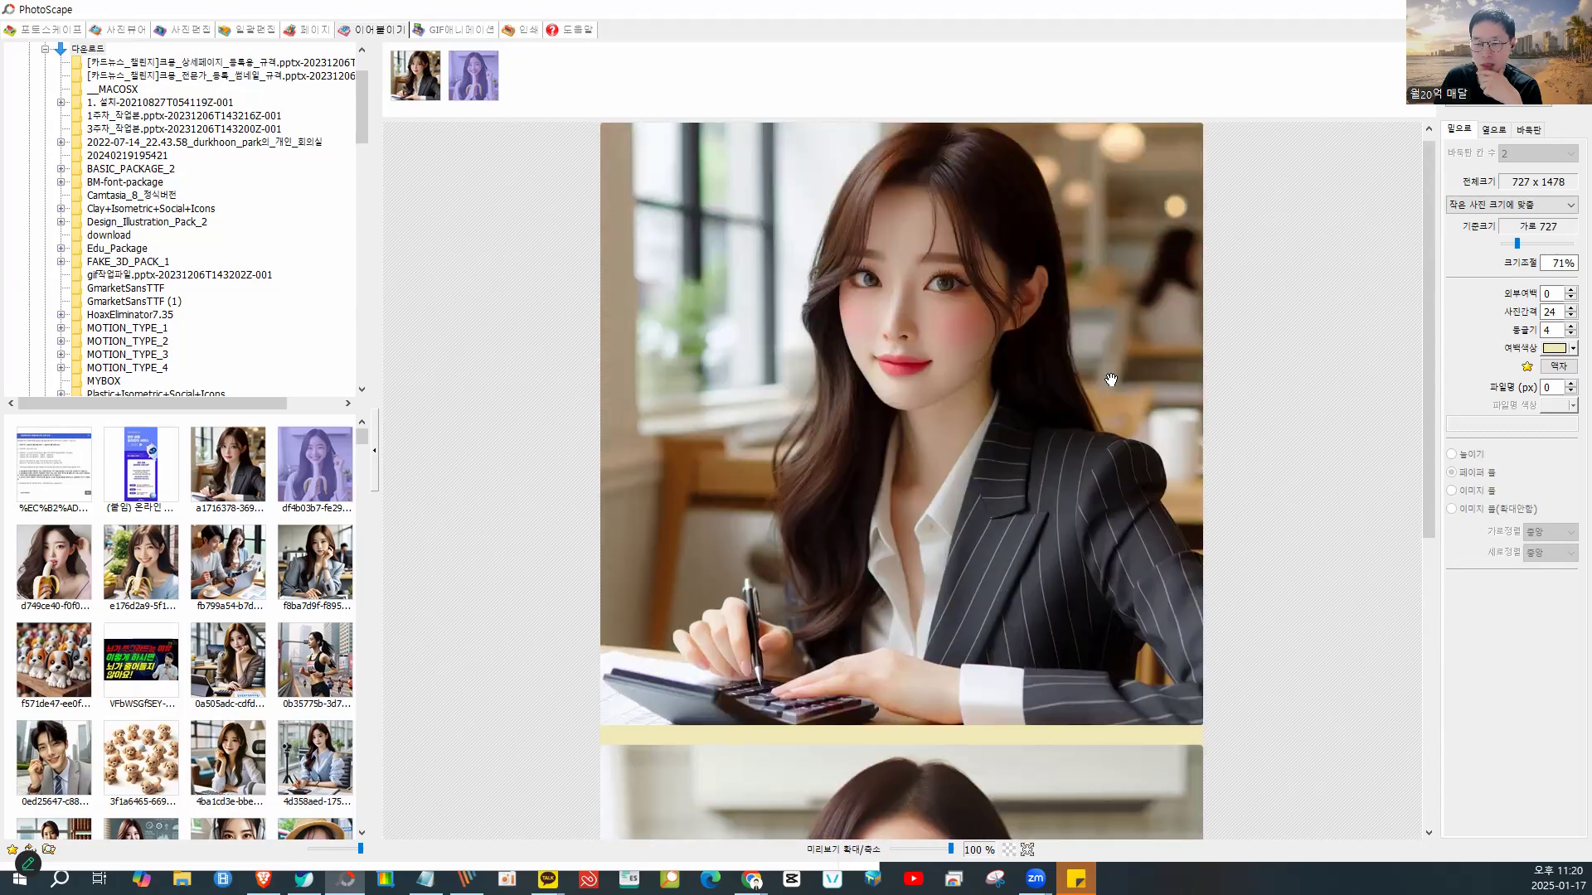
scroll(1365, 369, down, 3)
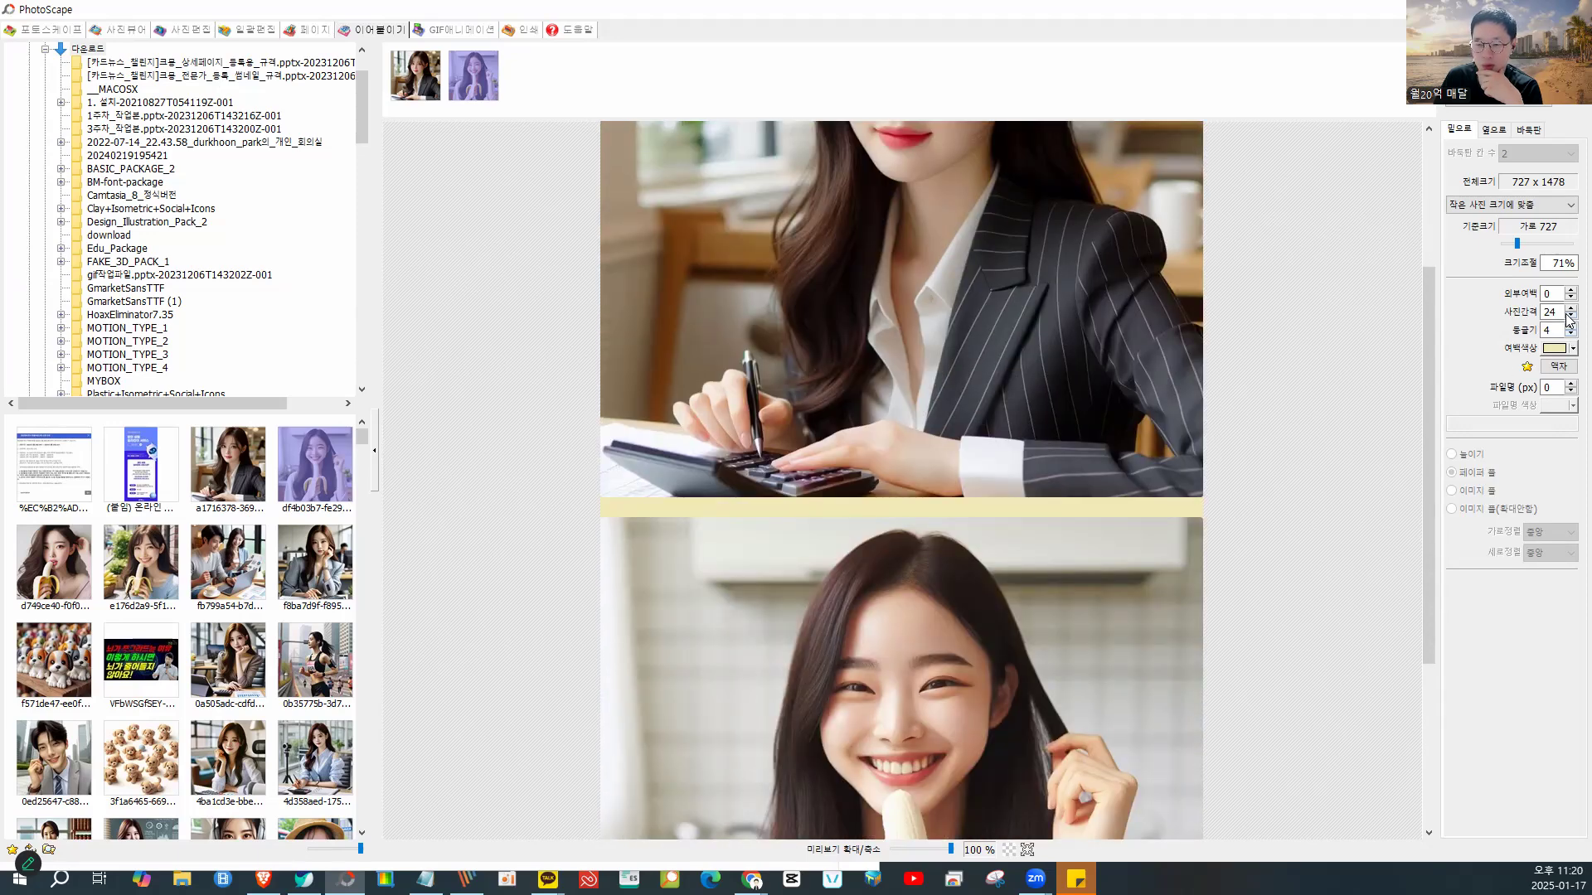
click(1570, 316)
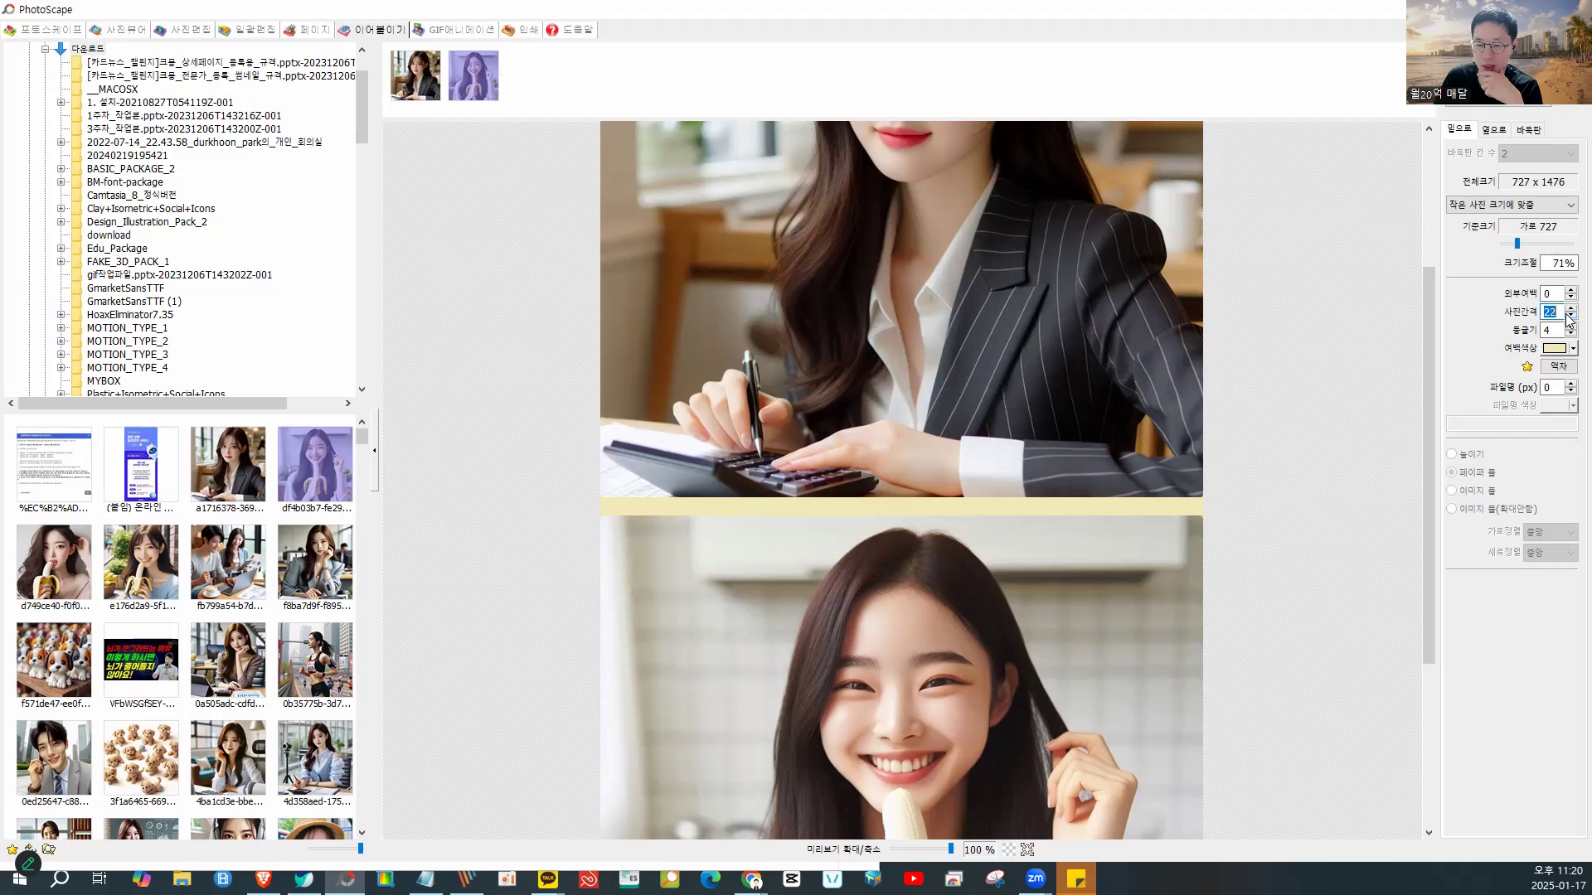
click(1570, 316)
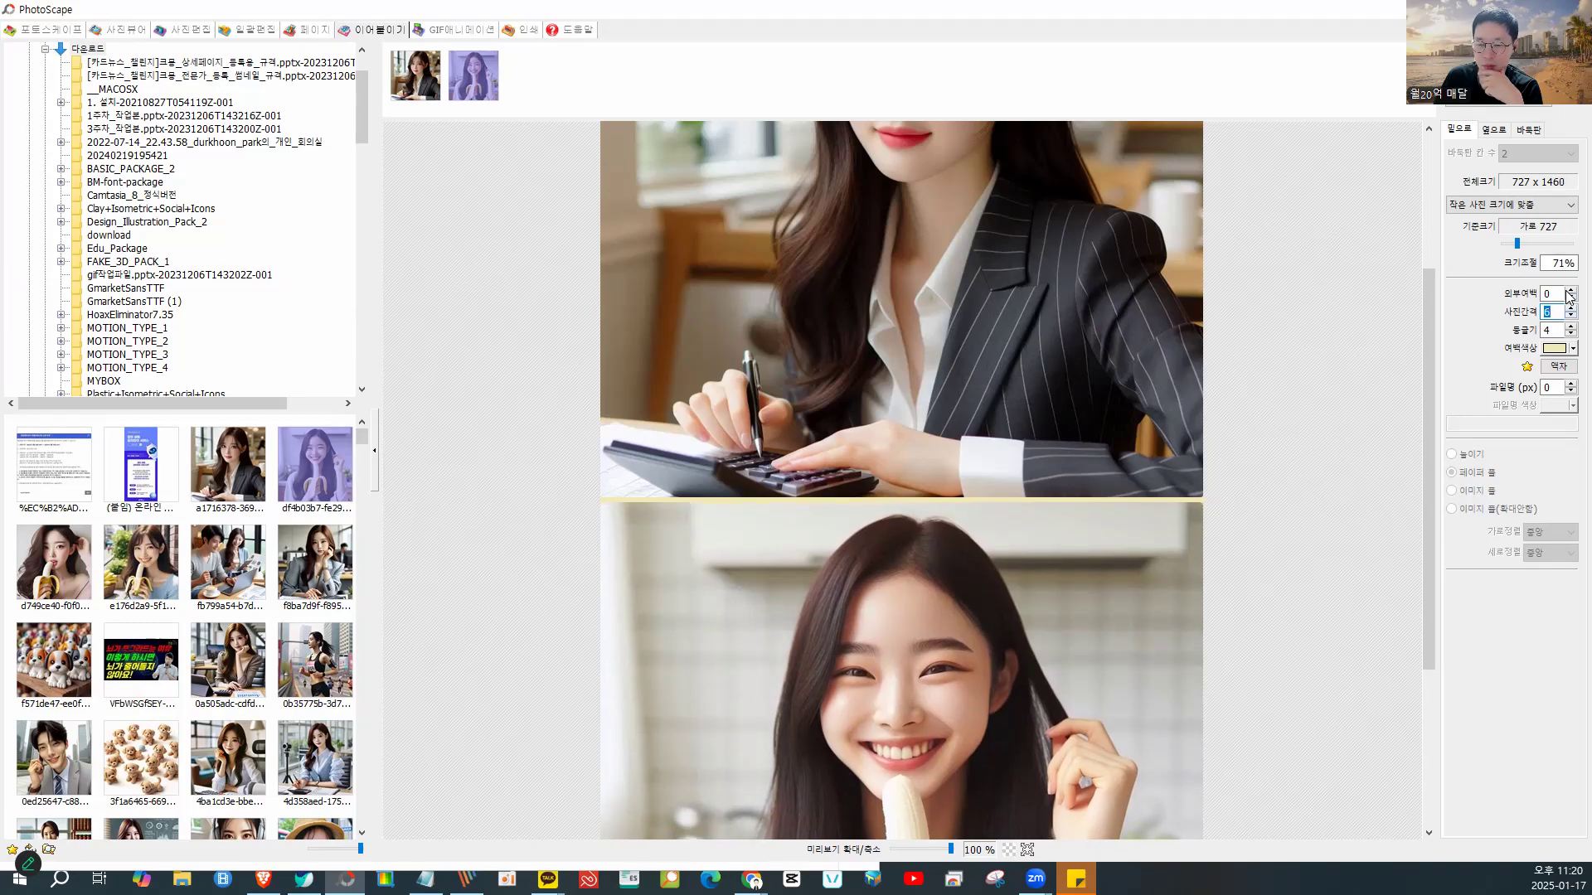
- Add a pale yellow outer margin (외부여백) around the photos, enlarging the image to 755 x 1488
click(1569, 290)
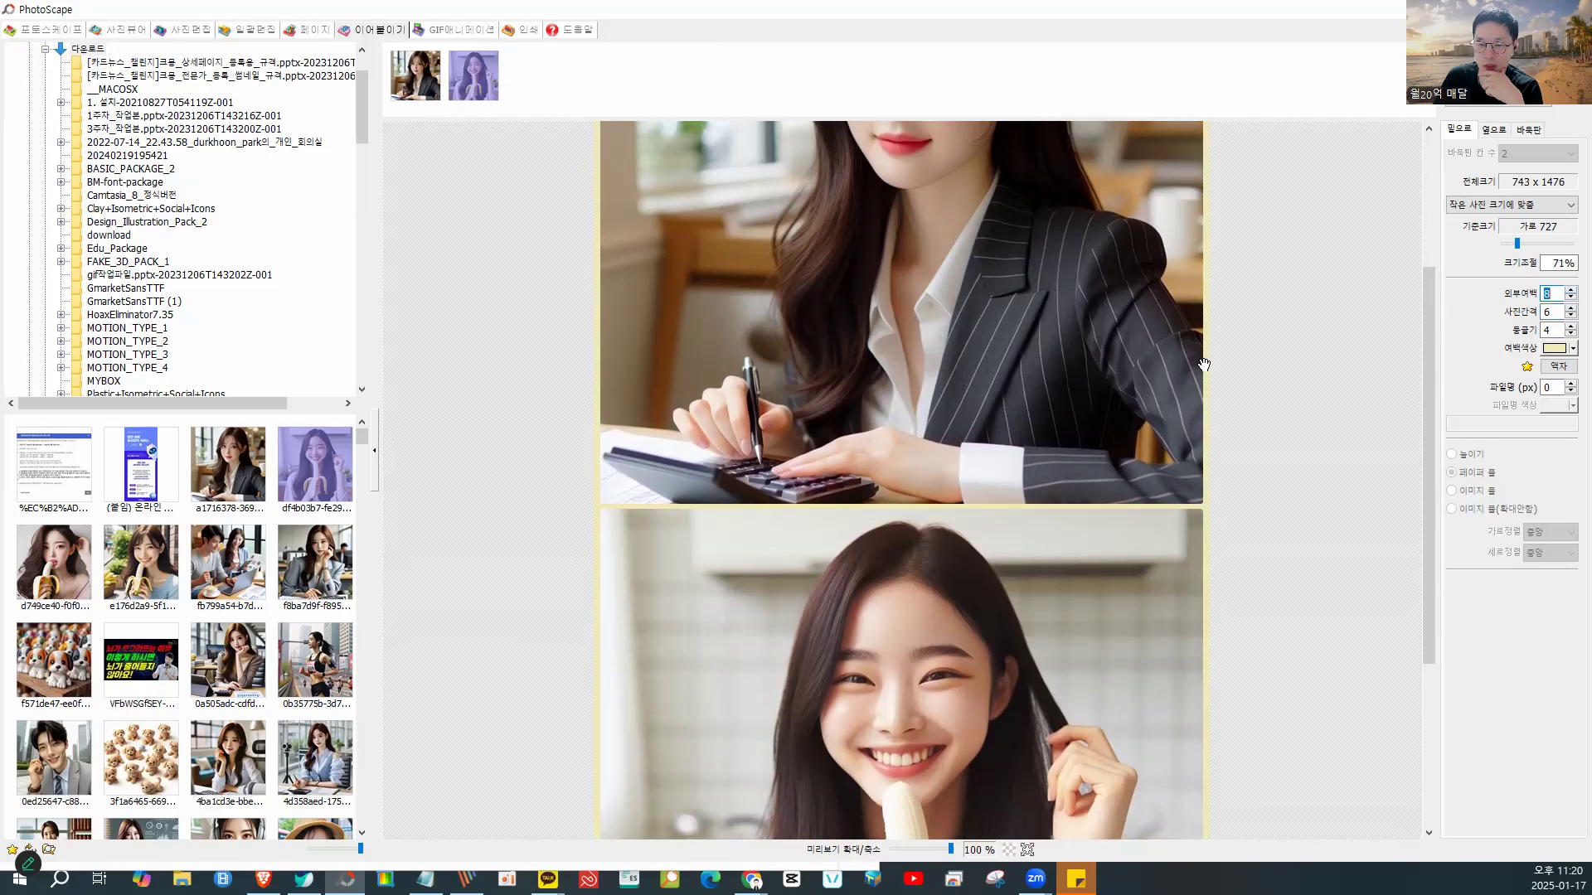
scroll(1204, 365, up, 3)
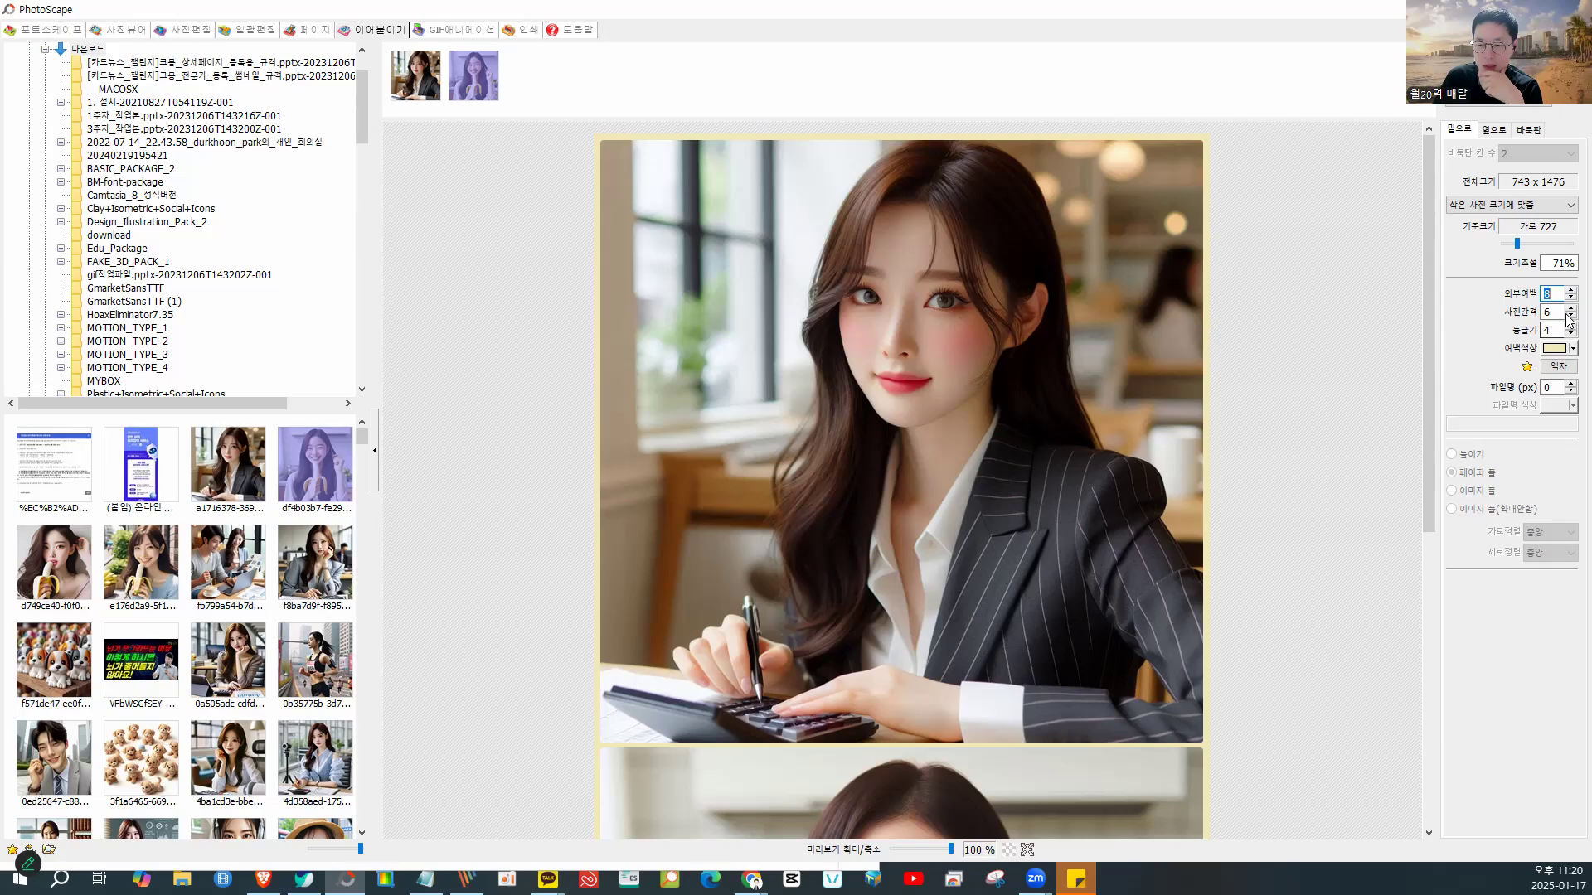
click(1567, 299)
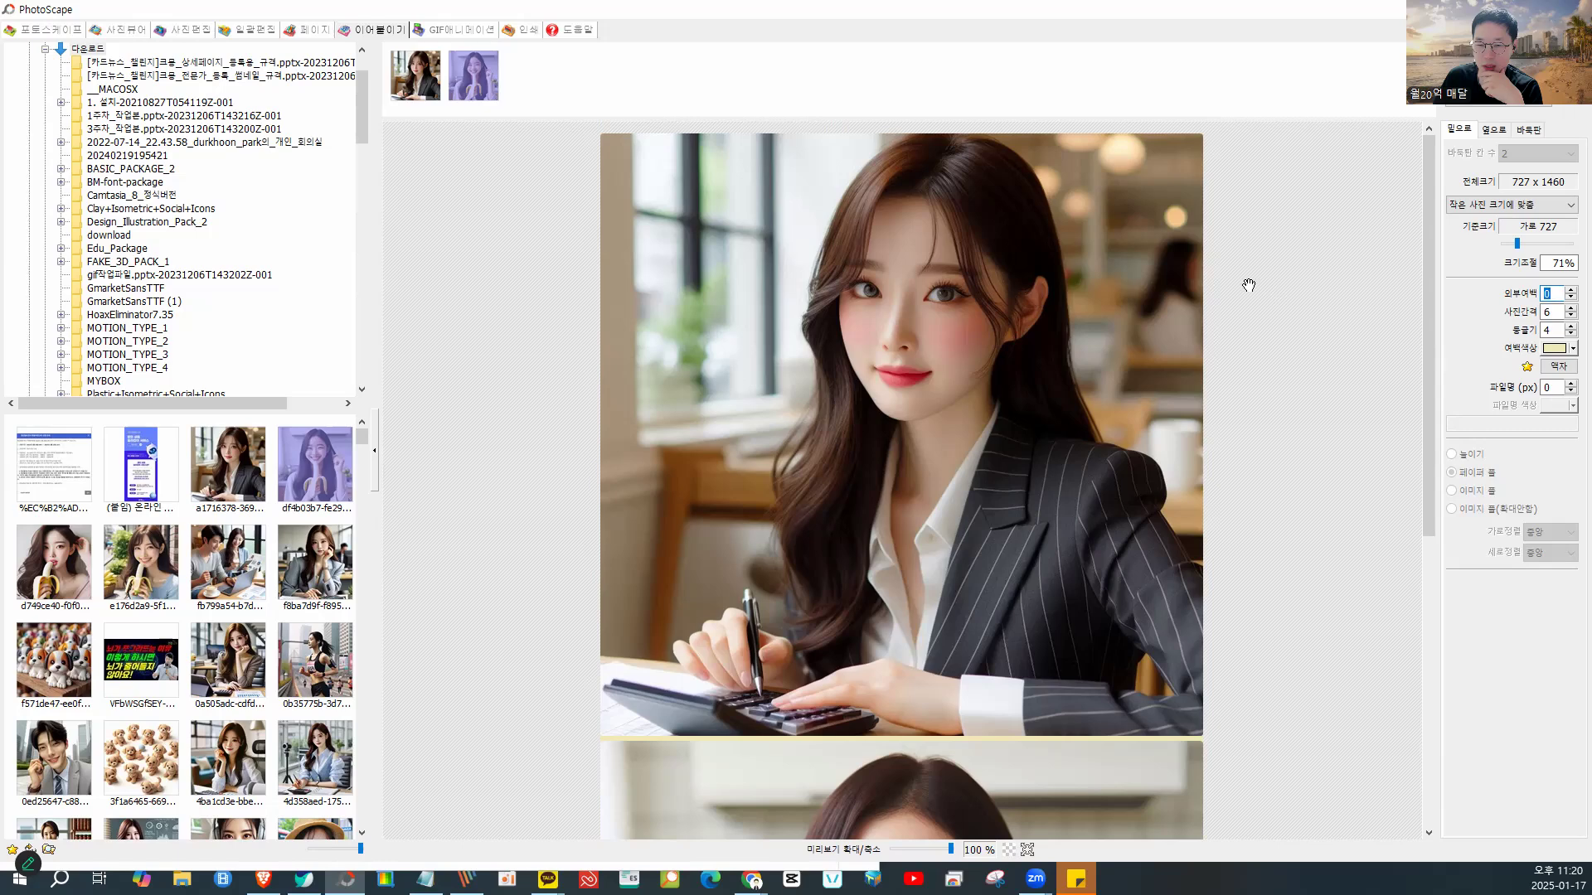
click(1569, 290)
click(1569, 291)
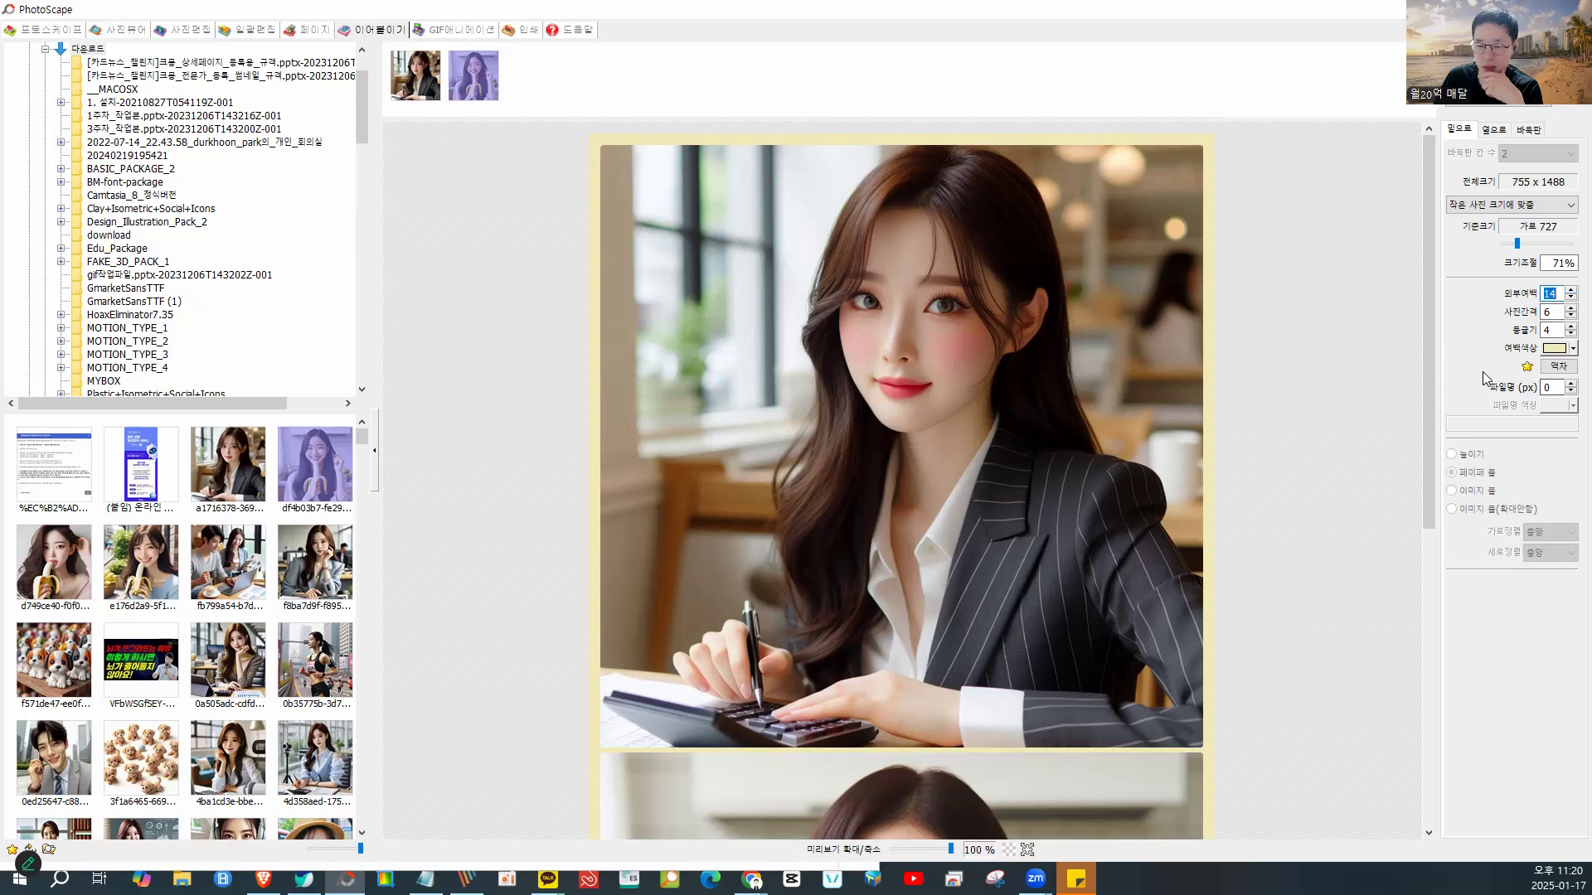
scroll(1115, 445, down, 2)
scroll(1115, 445, down, 5)
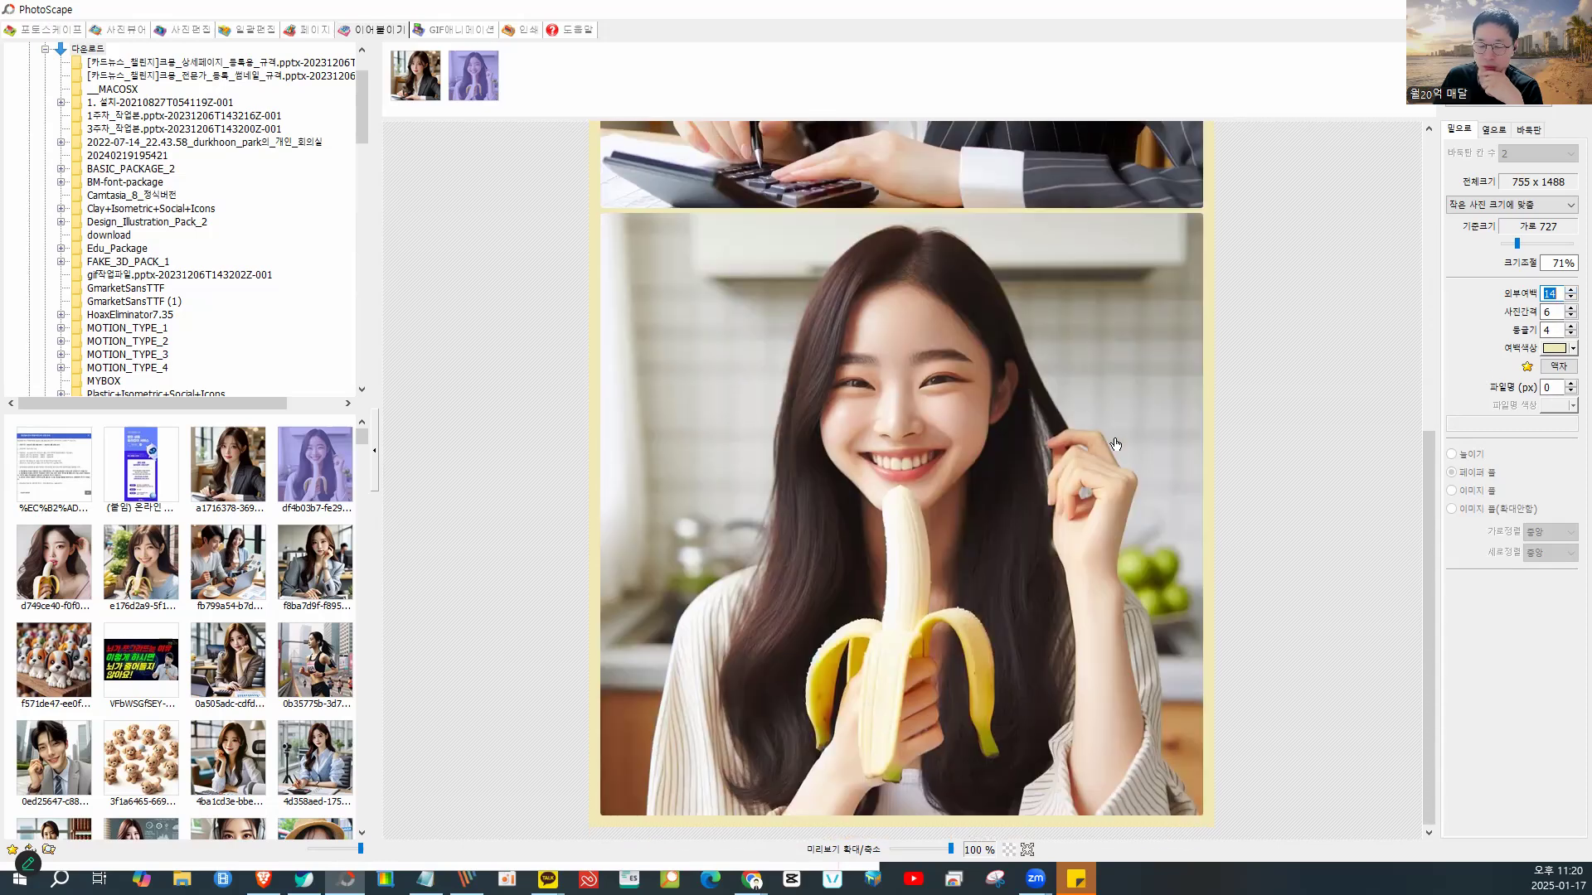
scroll(1115, 446, up, 2)
scroll(1115, 445, up, 5)
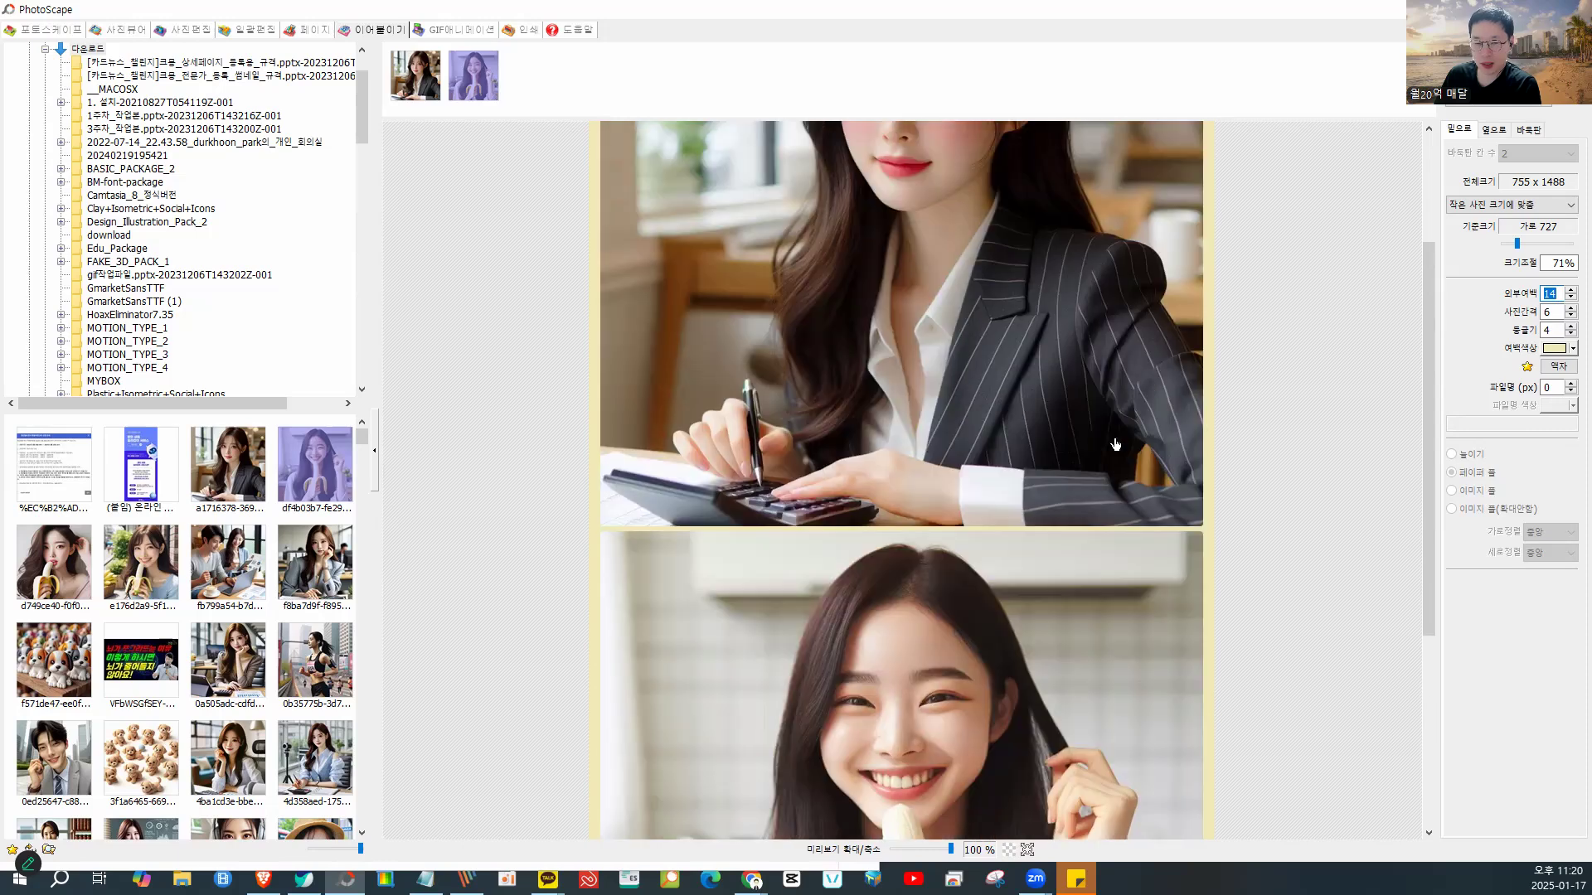
scroll(1115, 445, down, 4)
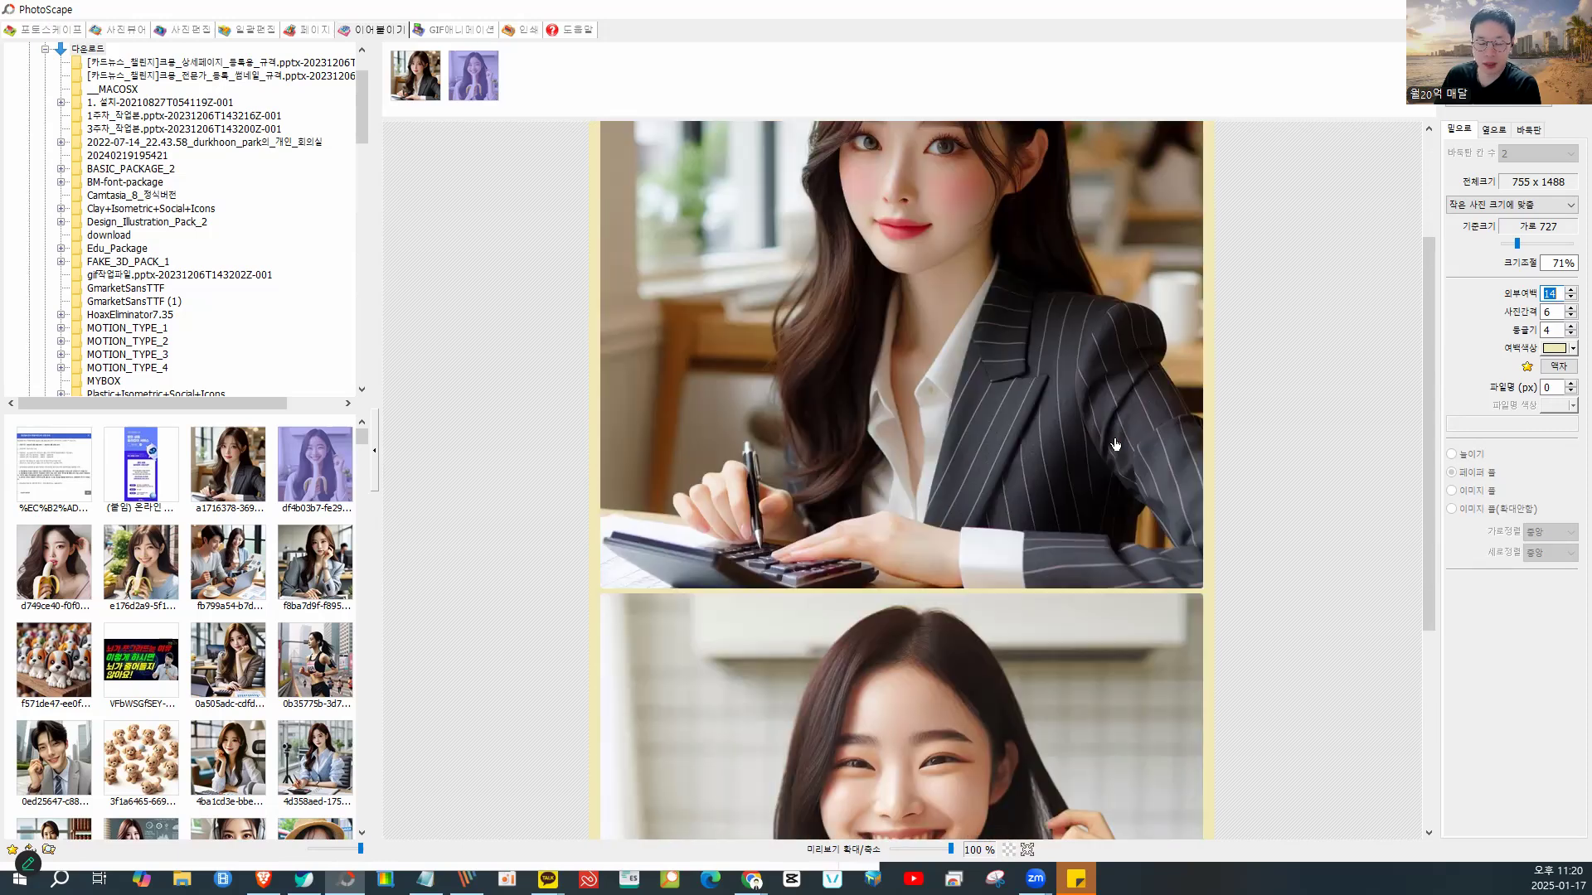
scroll(1115, 445, up, 3)
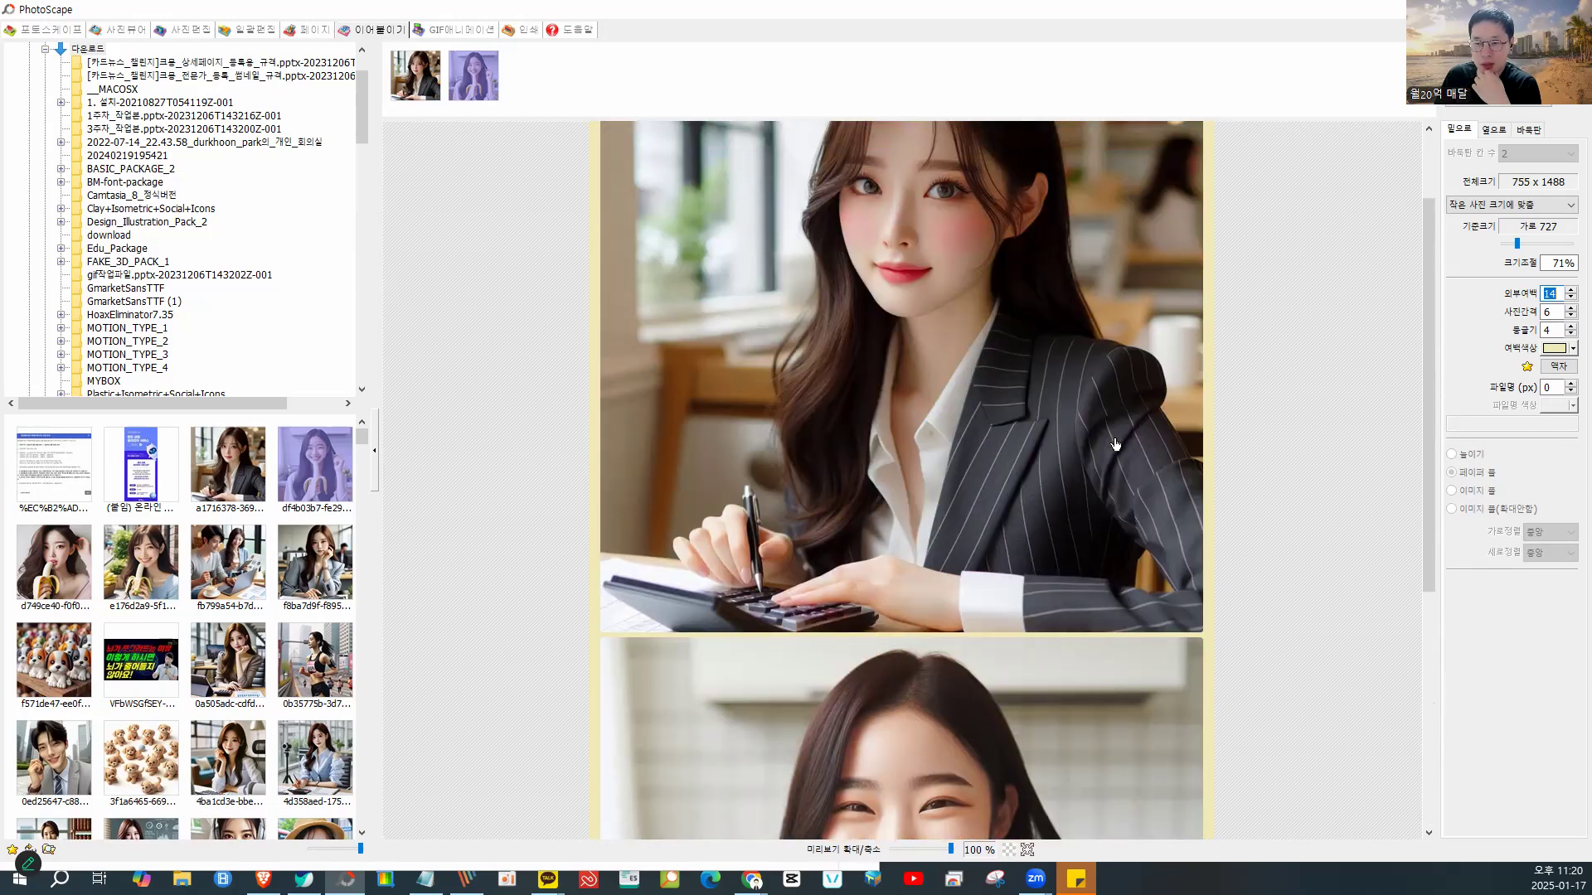
- Preview the photos side by side, then return to the vertical stack
click(1497, 130)
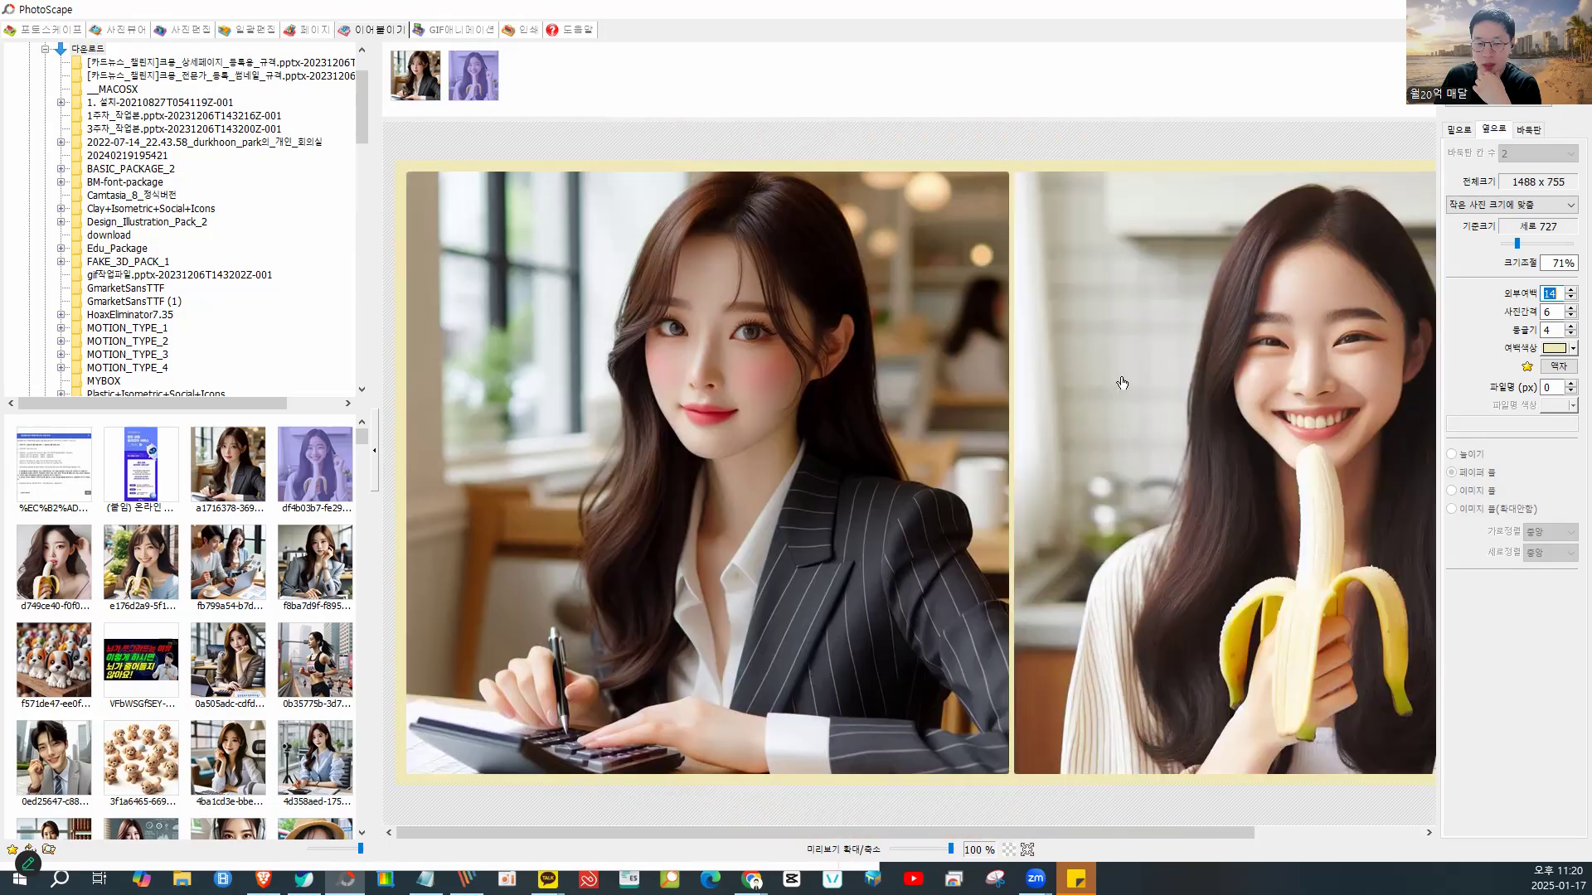
scroll(1117, 386, right, 2)
scroll(1117, 386, left, 3)
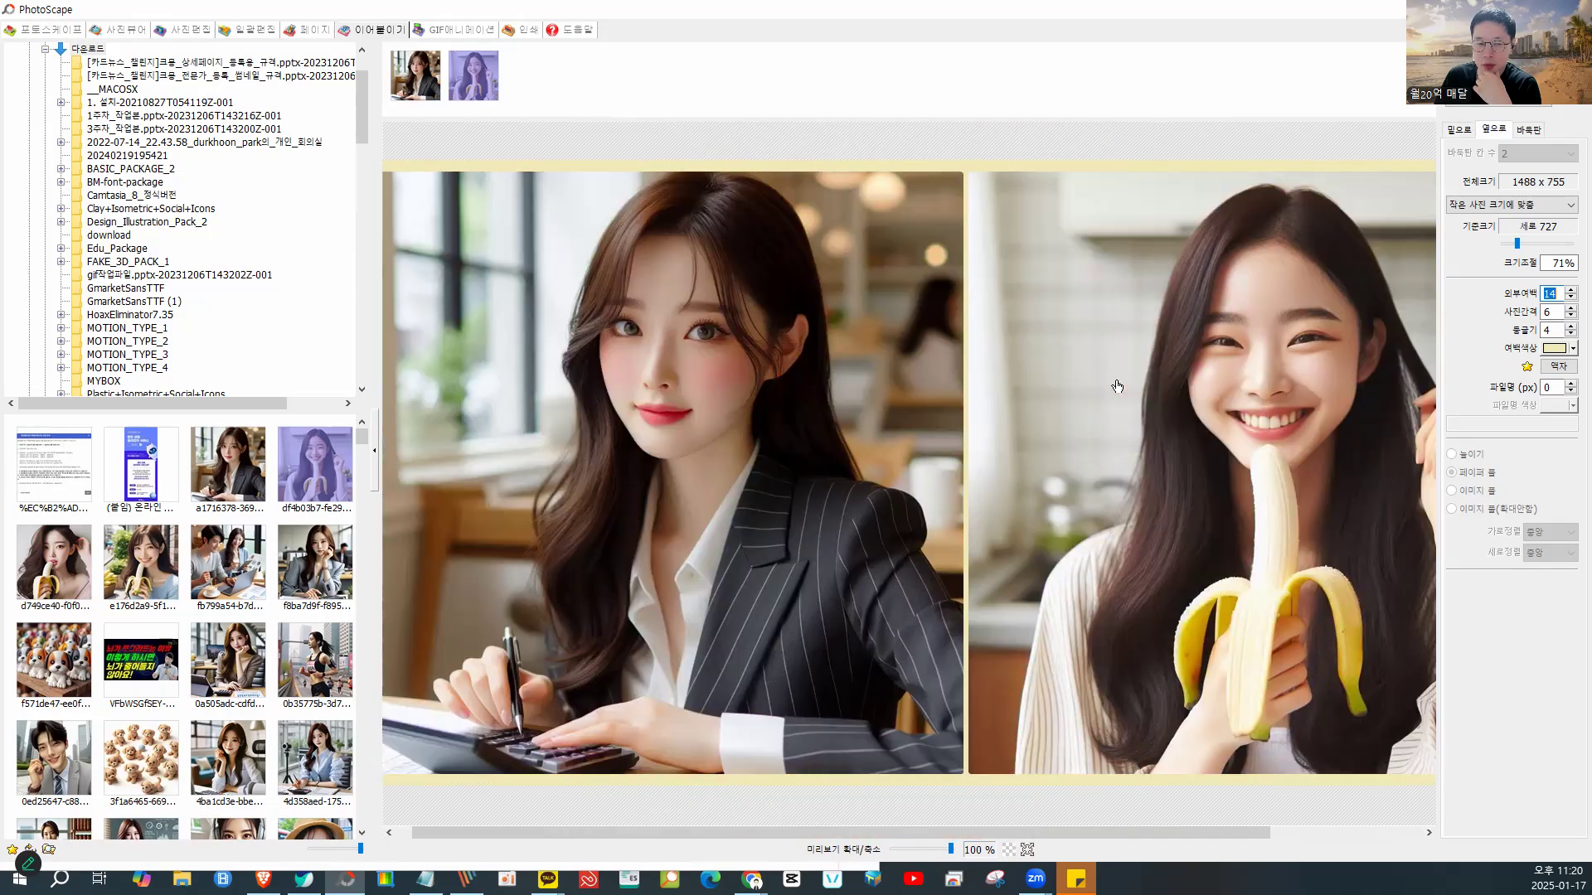
click(1460, 130)
scroll(1165, 305, down, 5)
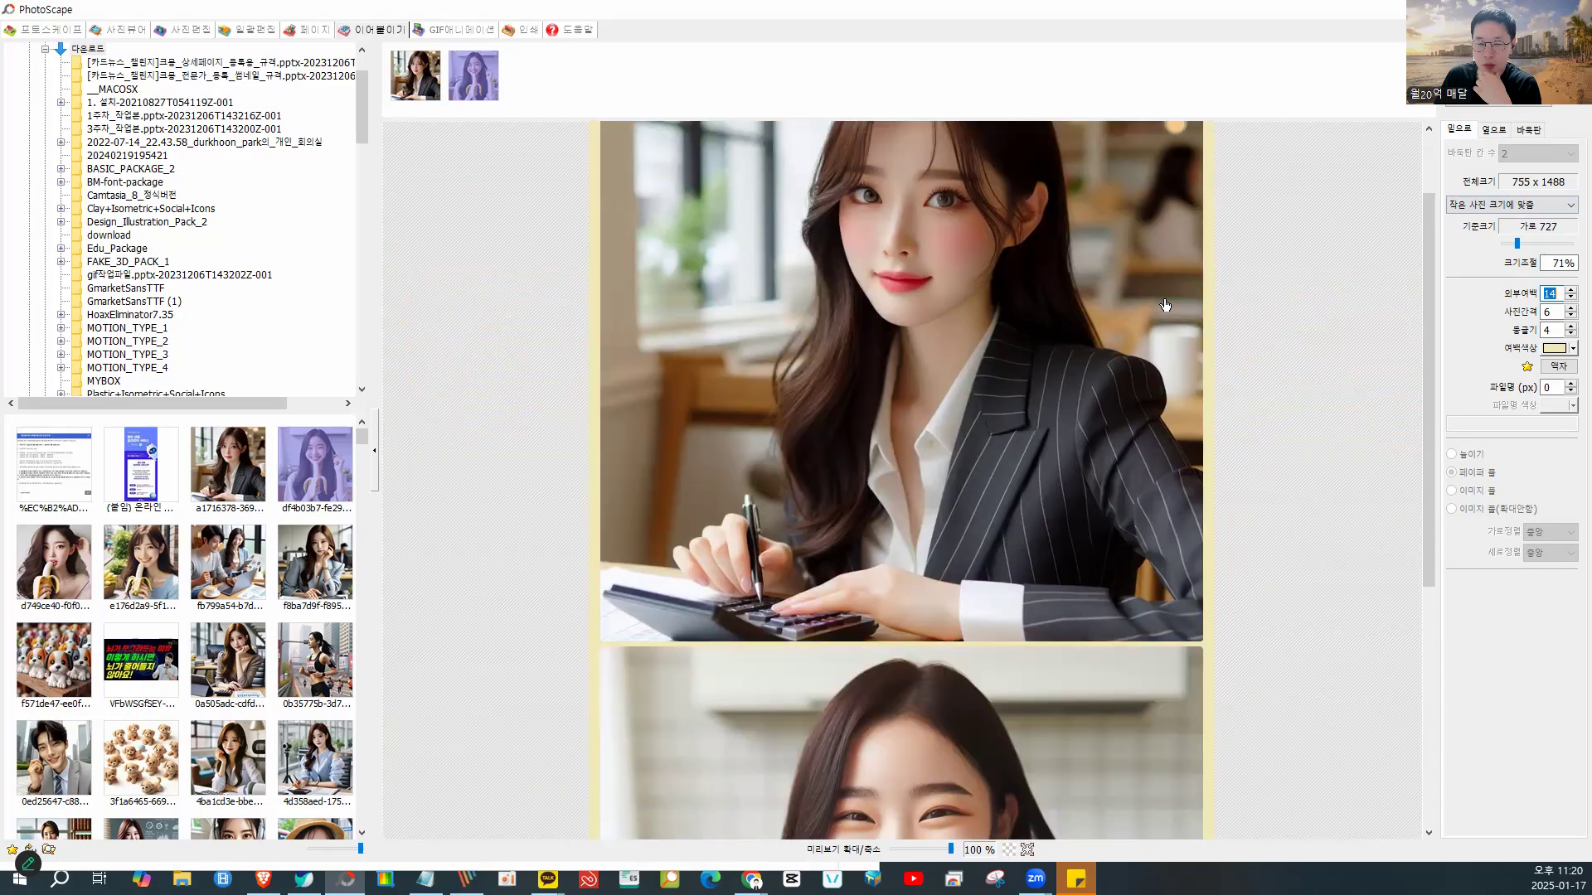
- Switch the combine layout to the 바둑판 grid
click(1494, 130)
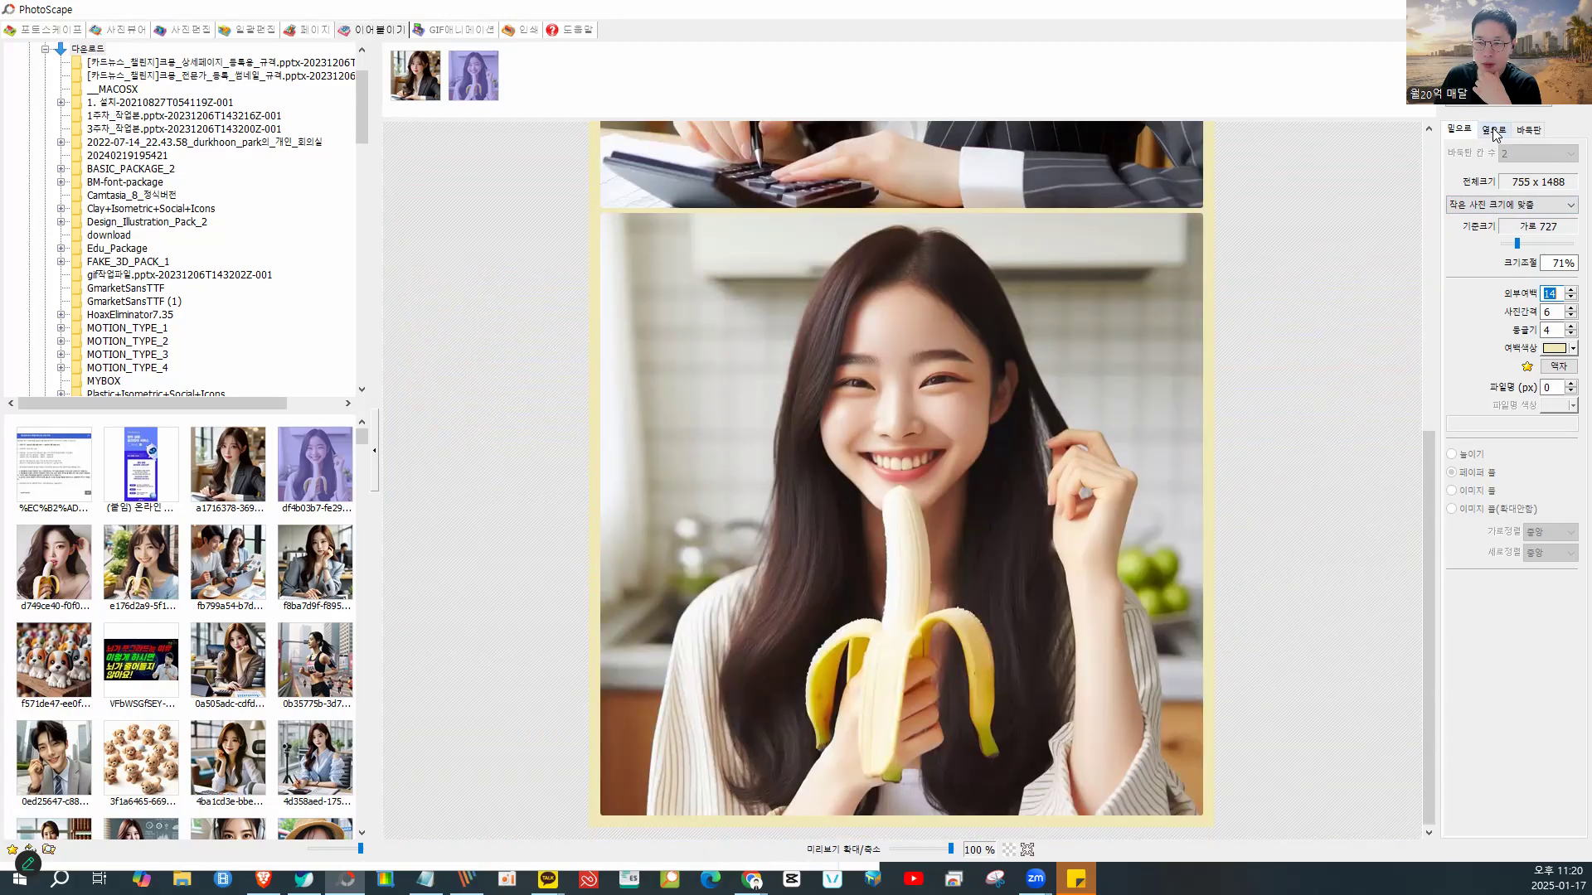
scroll(1246, 349, right, 2)
scroll(1246, 349, right, 2)
scroll(1246, 349, left, 4)
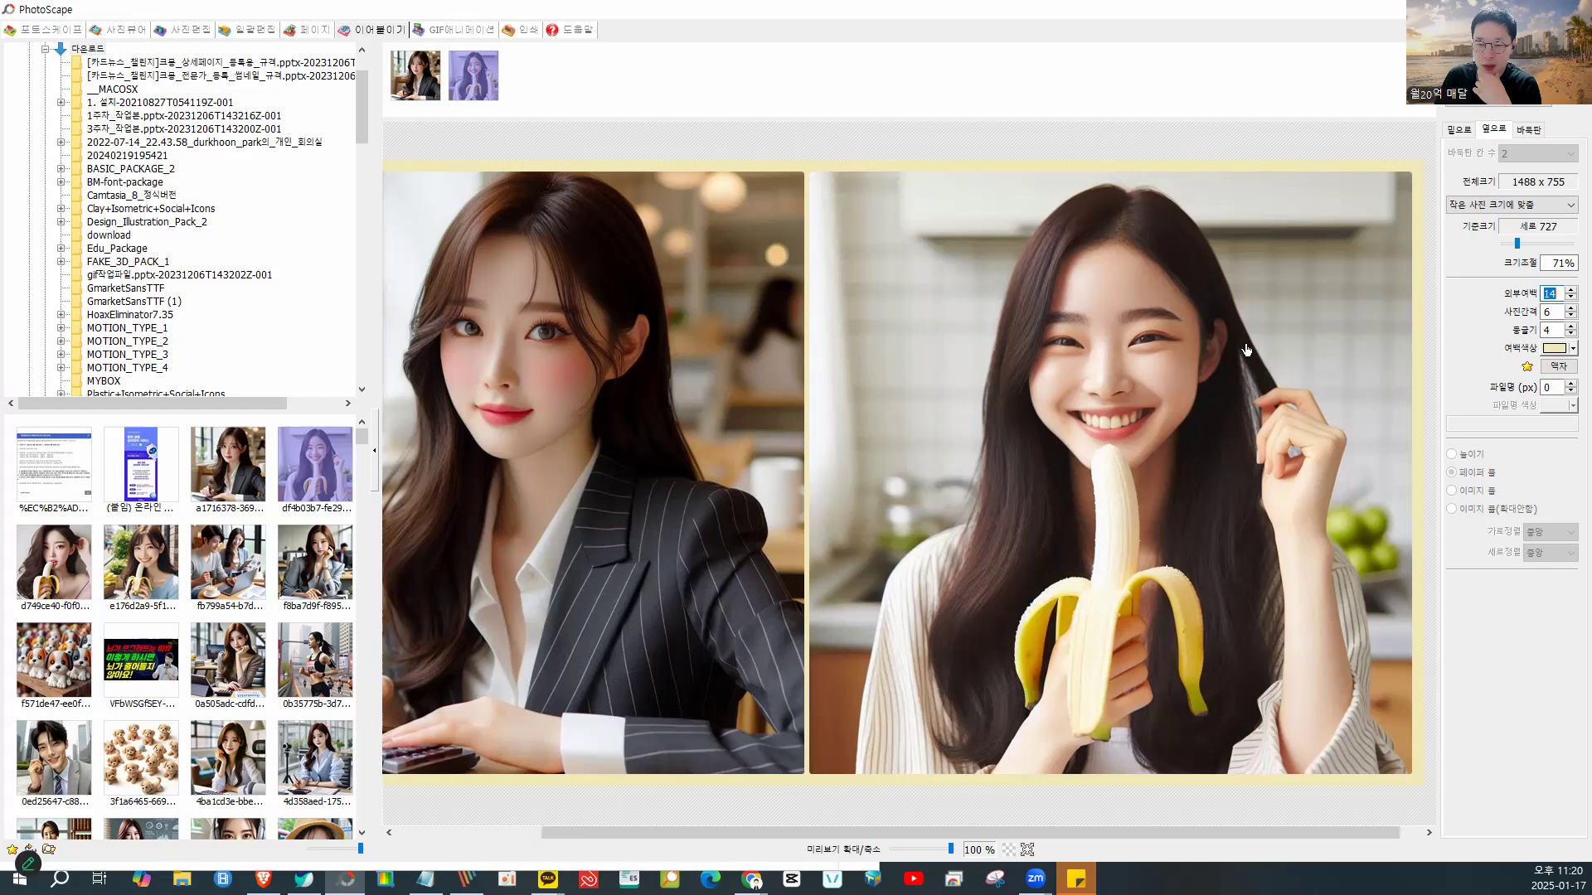
click(1529, 130)
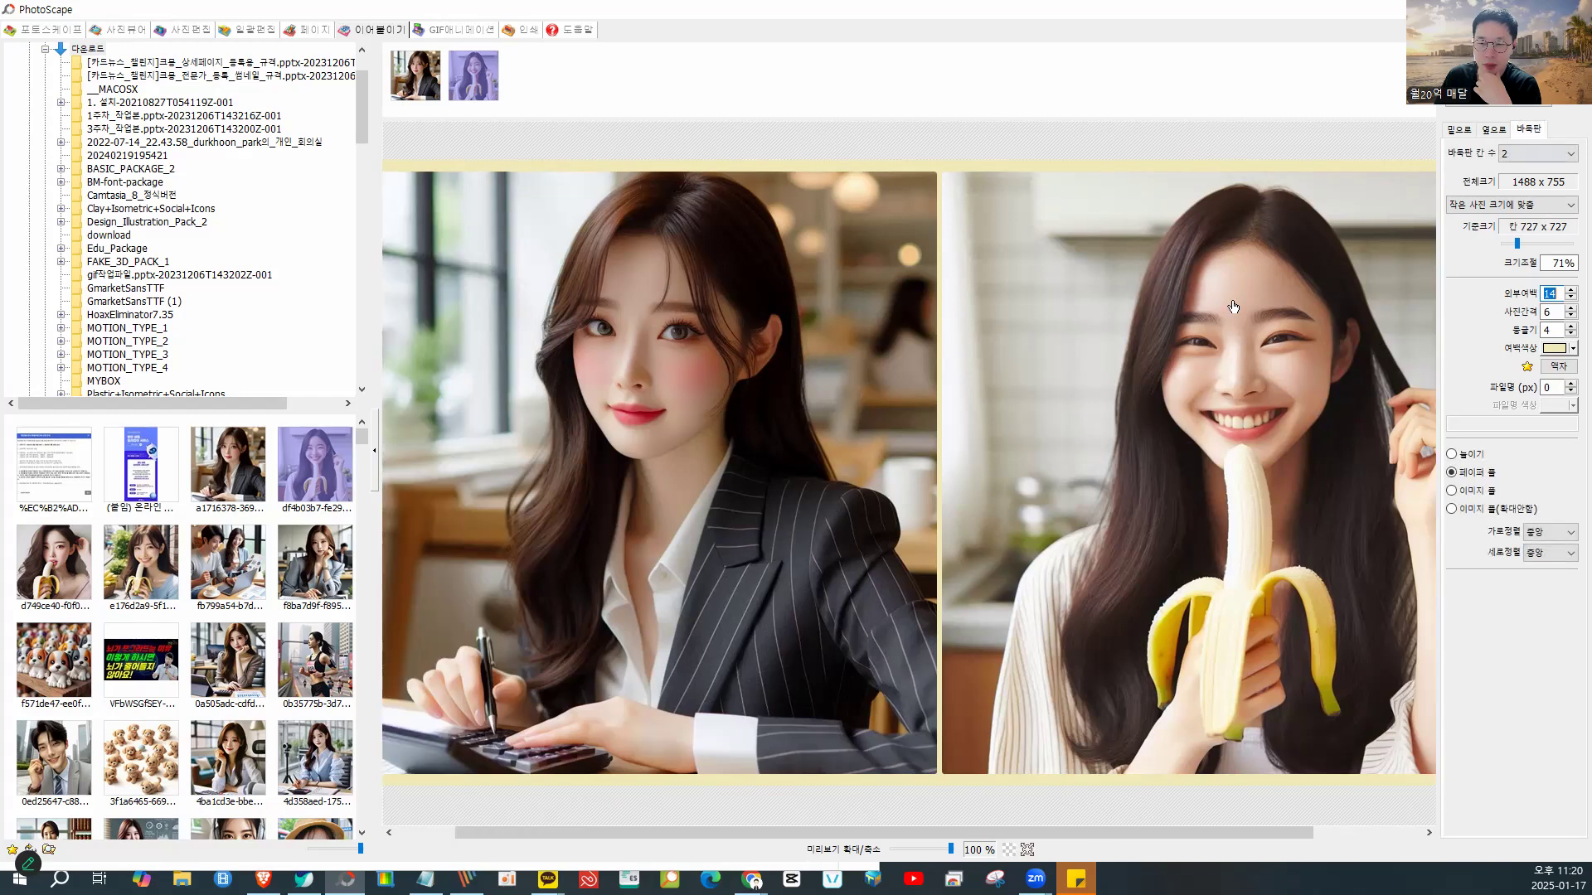
scroll(1204, 327, down, 1)
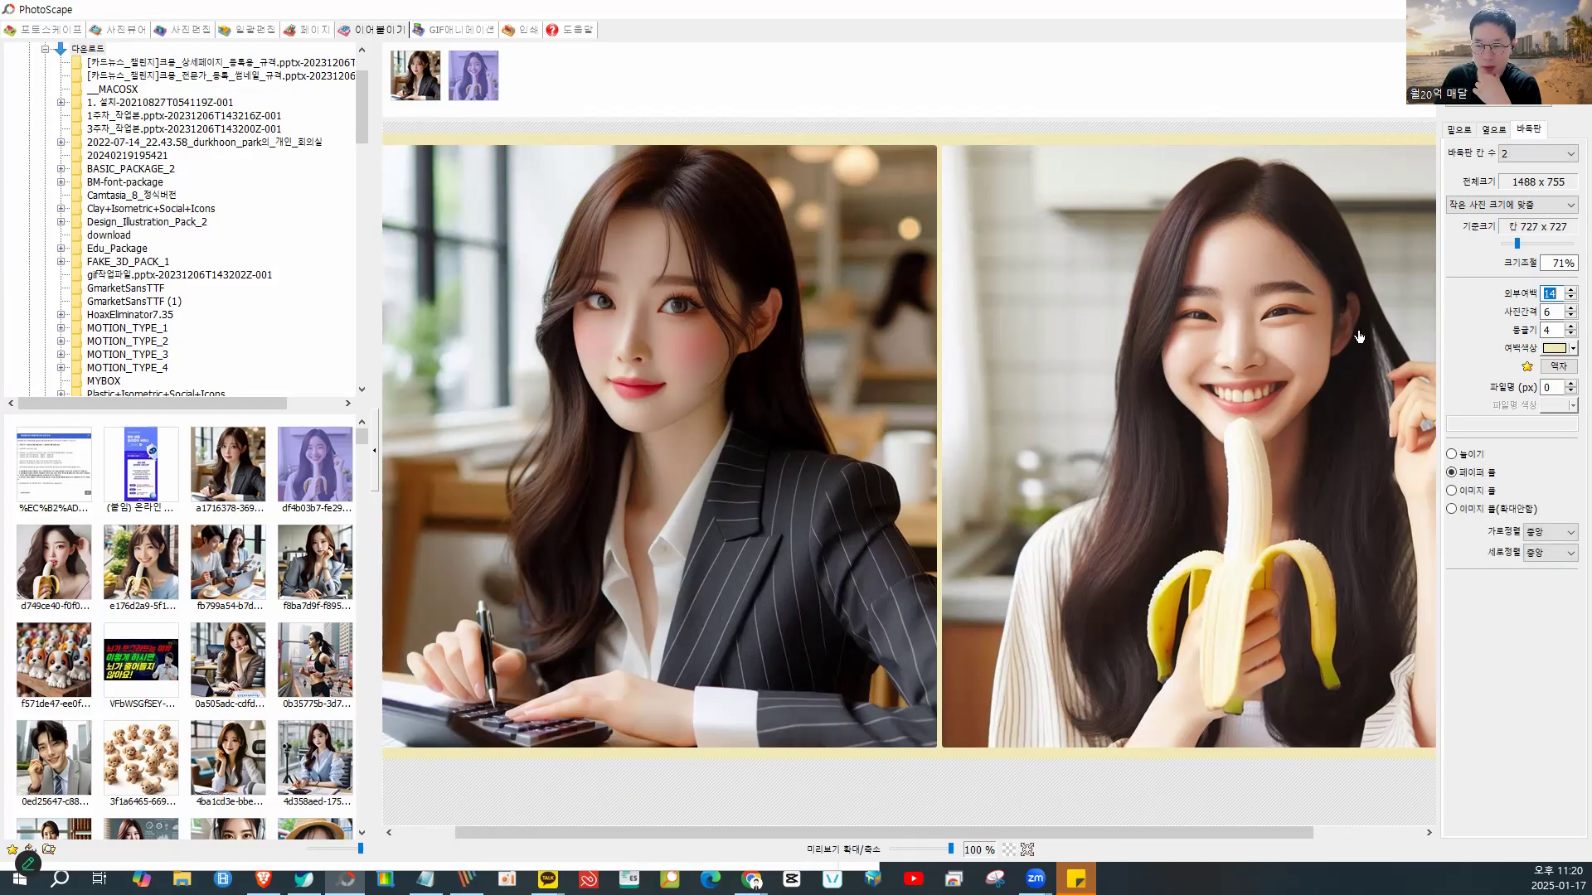
- Add two more photos, making a 1488 x 1488 four-photo grid
drag(66, 548, 552, 123)
drag(155, 527, 613, 93)
scroll(1073, 482, down, 5)
scroll(1074, 483, down, 3)
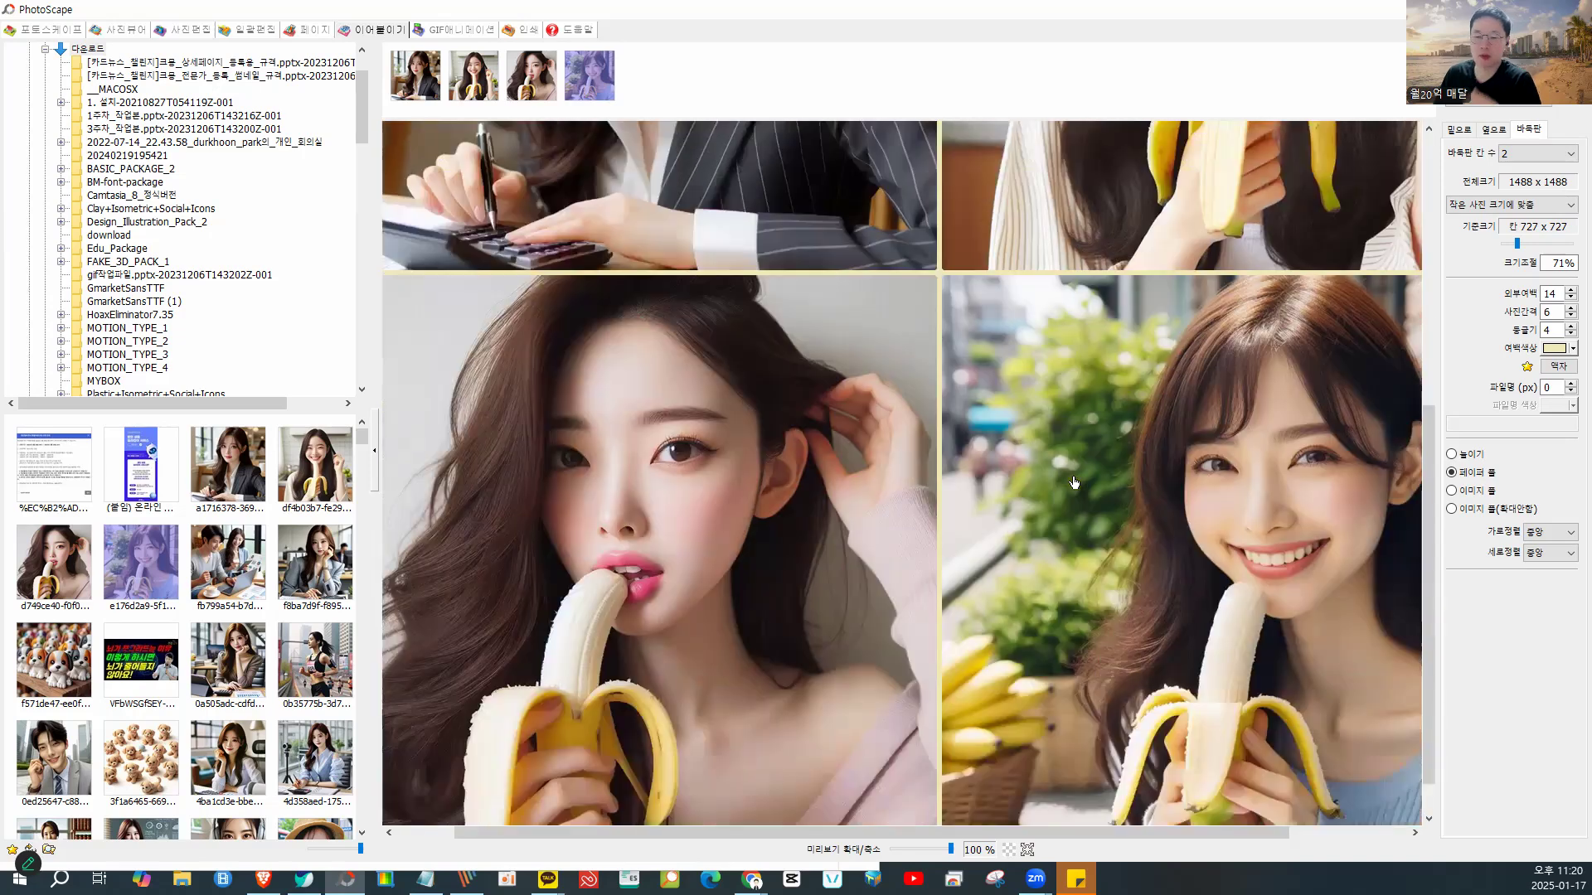
- Scale the grid with the 크기조절 slider to 31%, rendering 668 x 668
click(1513, 247)
click(1514, 245)
drag(1514, 249, 1507, 249)
drag(779, 15, 1077, 58)
click(470, 284)
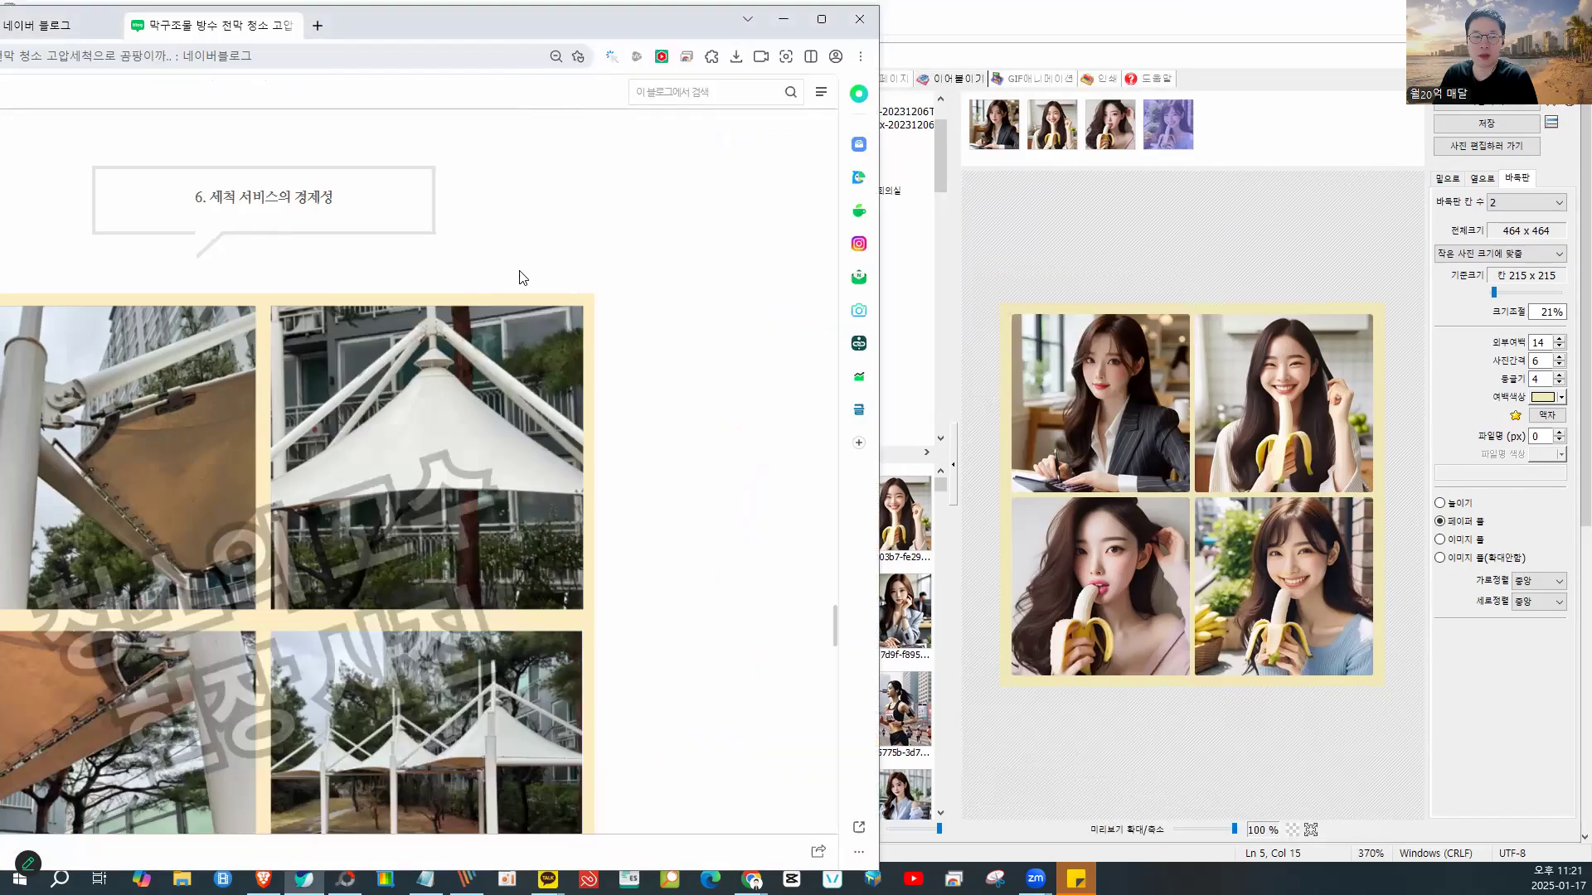
click(1094, 279)
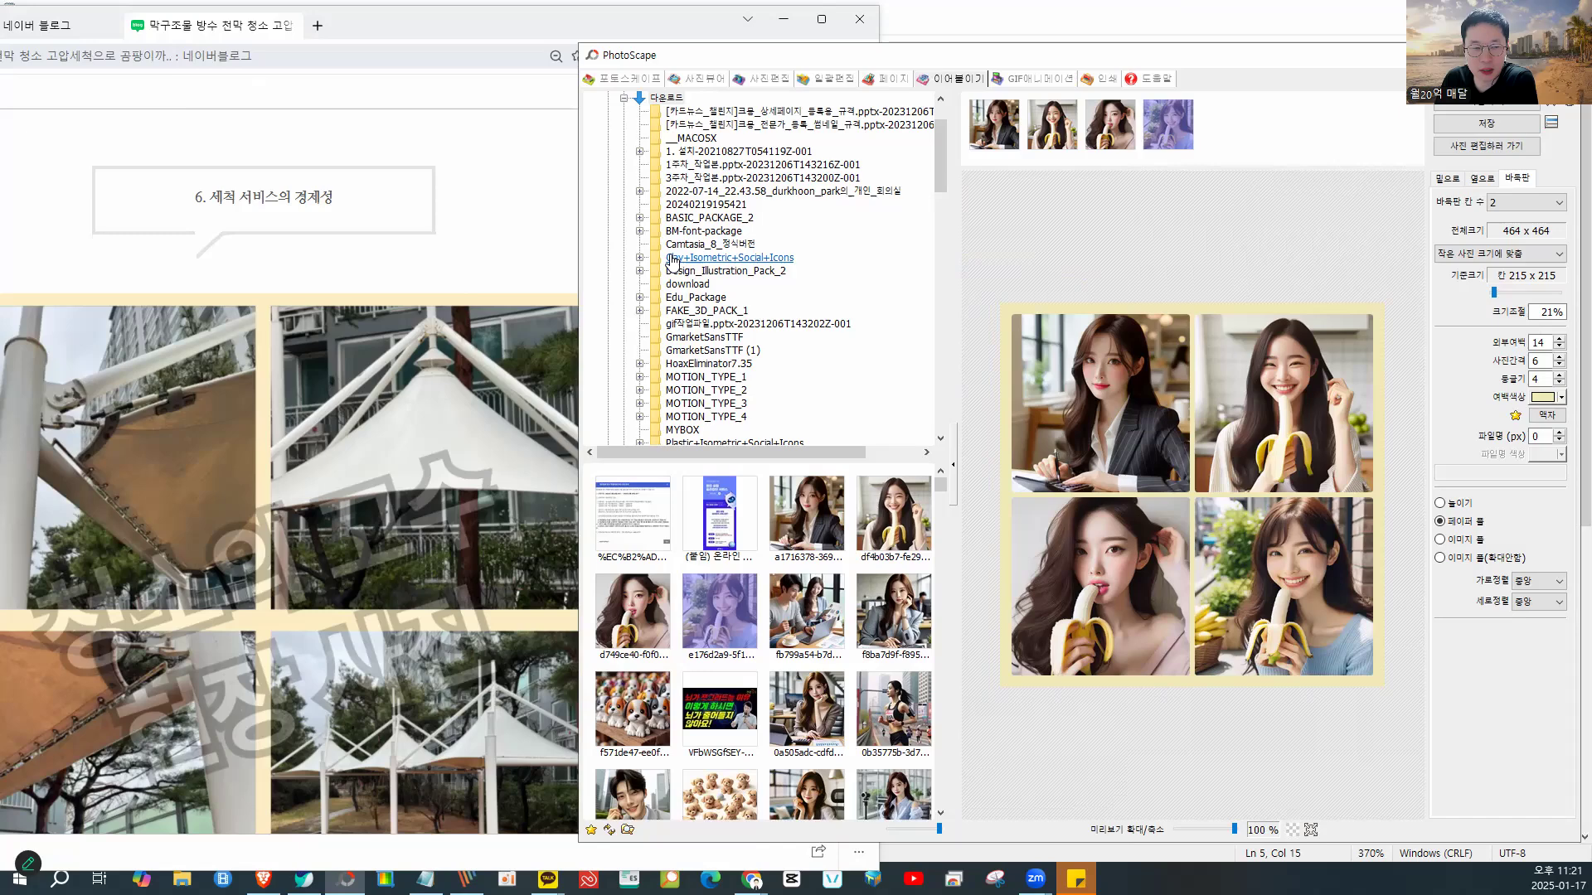
drag(573, 232, 527, 232)
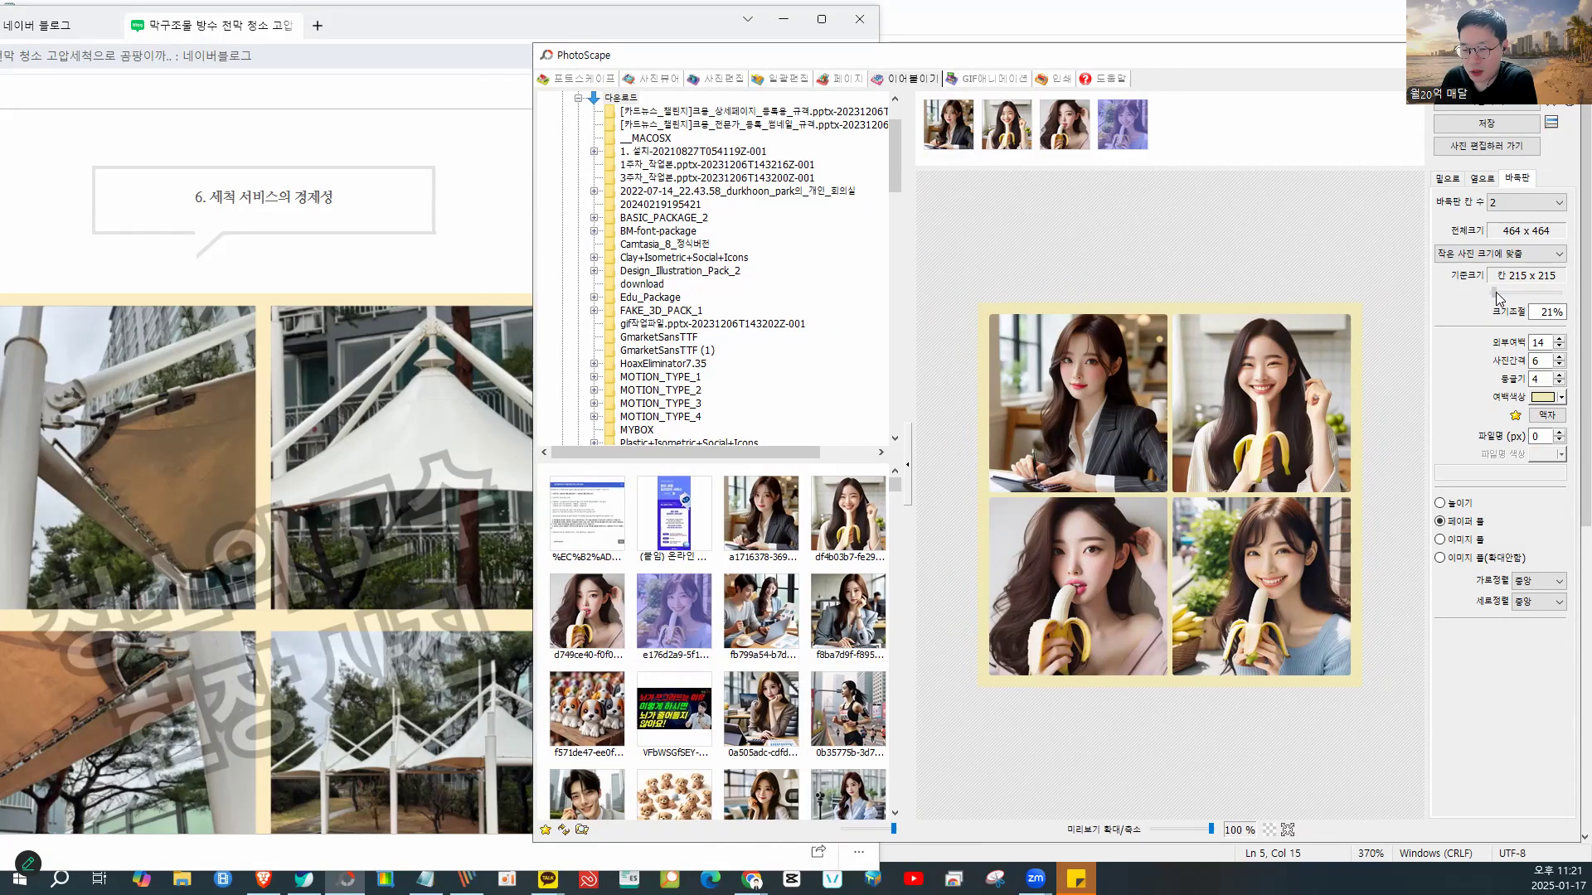
drag(1497, 298, 1502, 301)
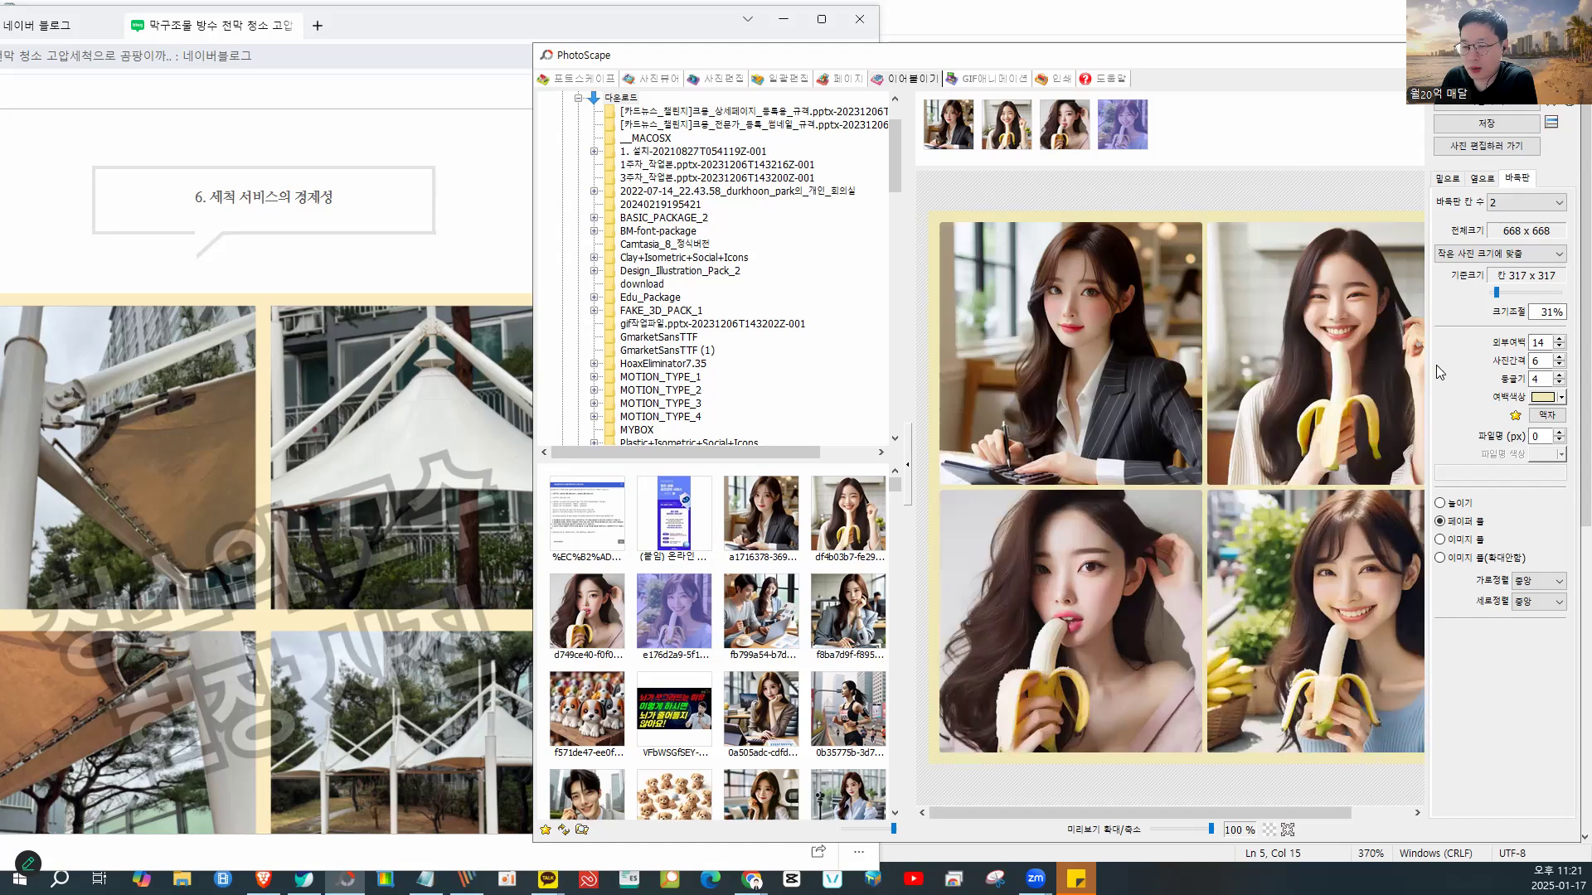
- Move the third photo to the first position in the grid
drag(1000, 141, 1150, 142)
click(1068, 133)
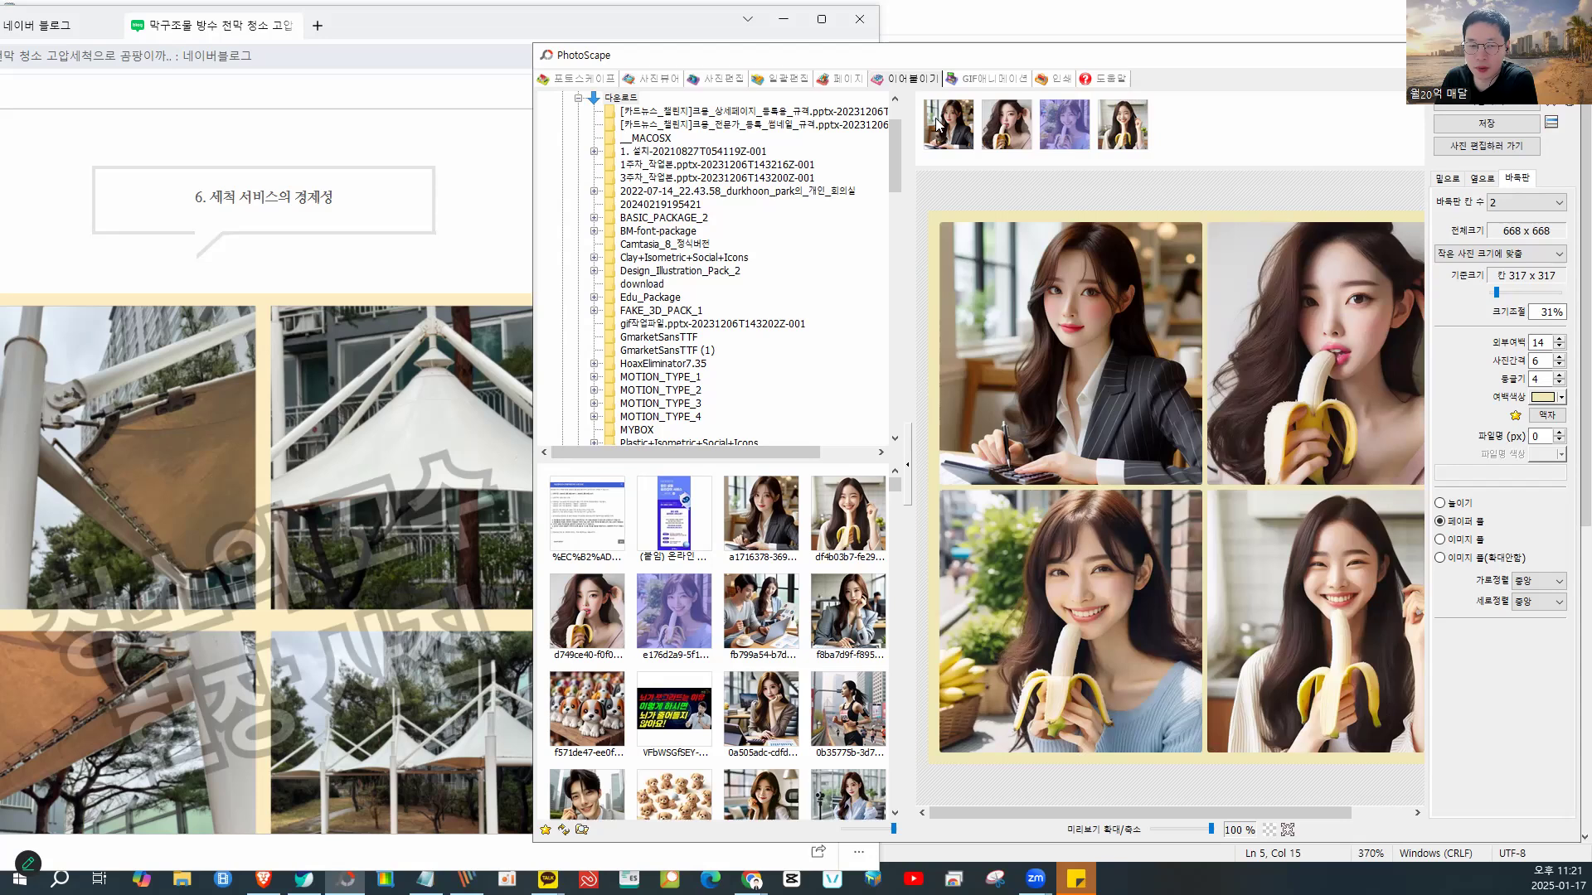
drag(927, 129, 925, 130)
click(1562, 398)
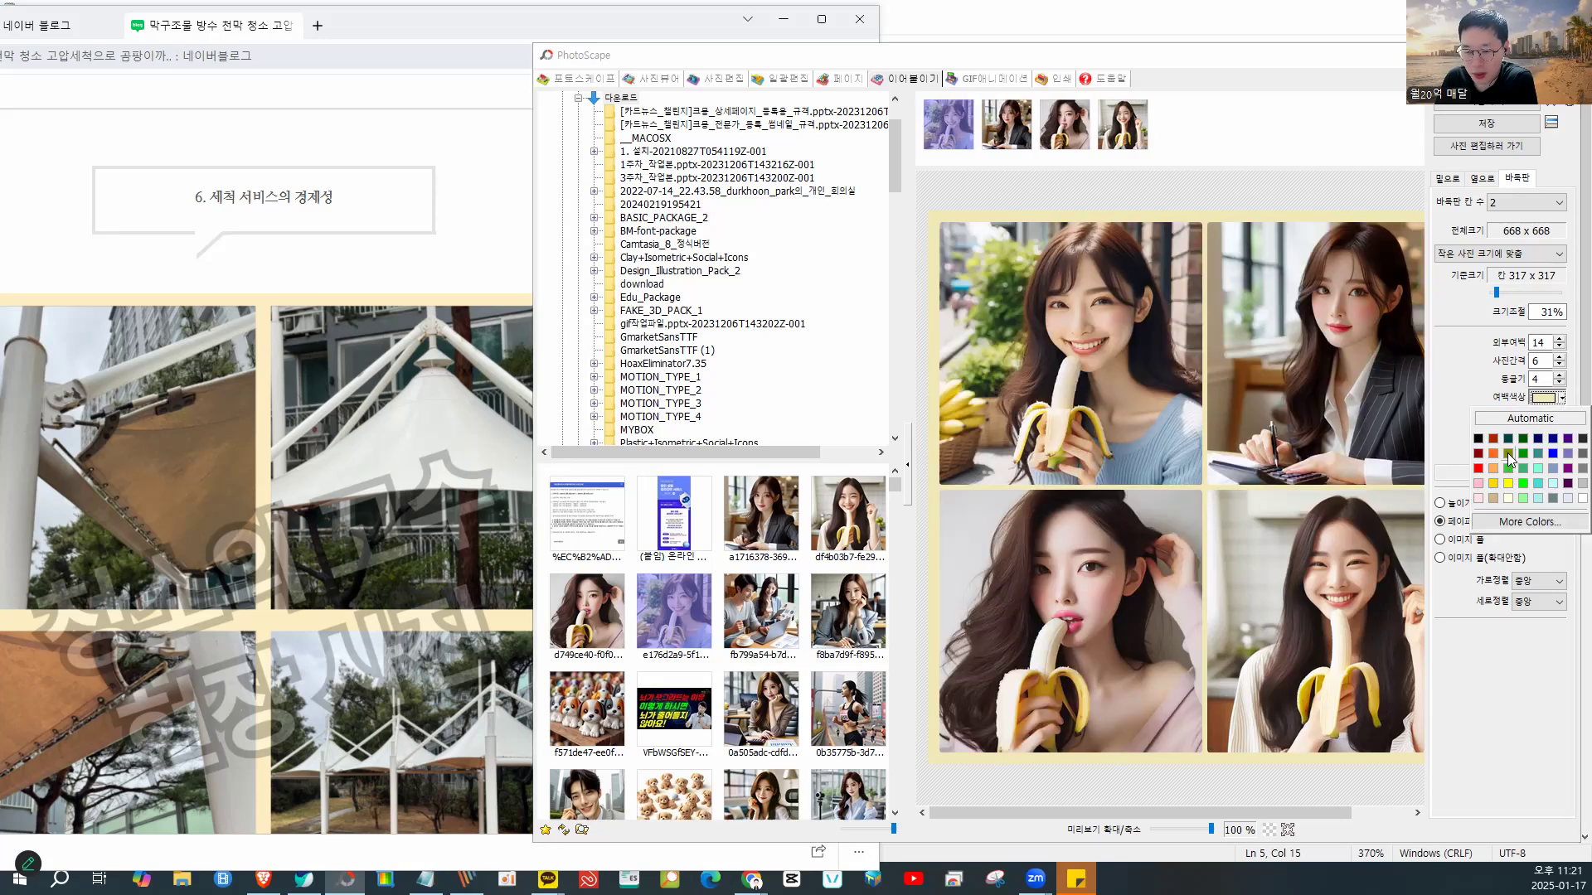
- Replace the olive border with a custom light lavender (159, 159, 253) for frame and gaps
click(1507, 453)
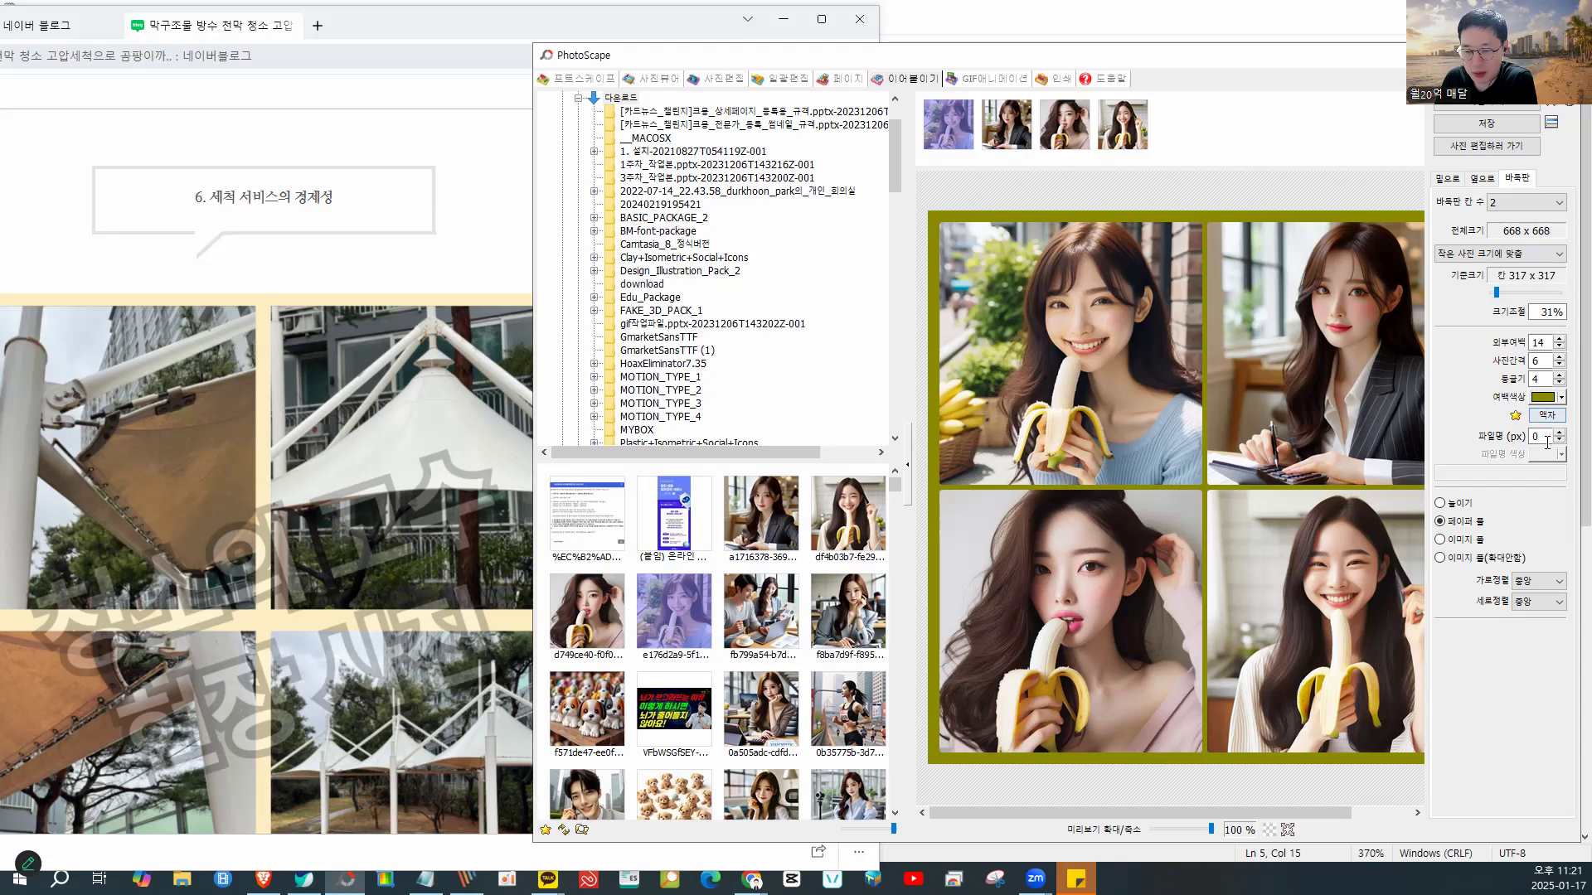
click(1561, 398)
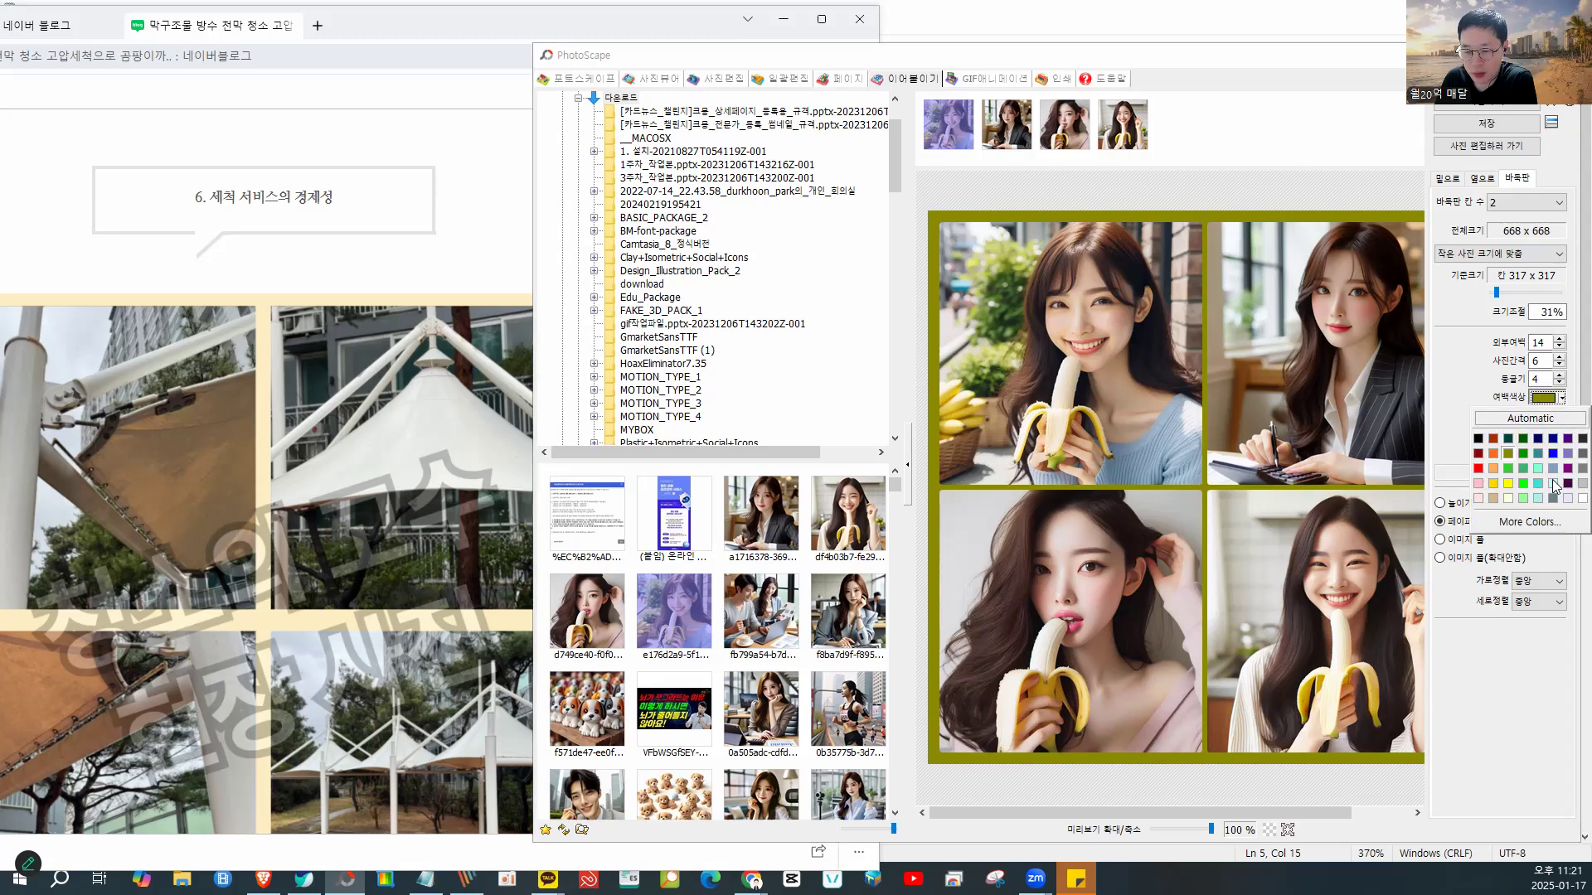
click(1547, 531)
click(1425, 465)
drag(1484, 484, 1489, 354)
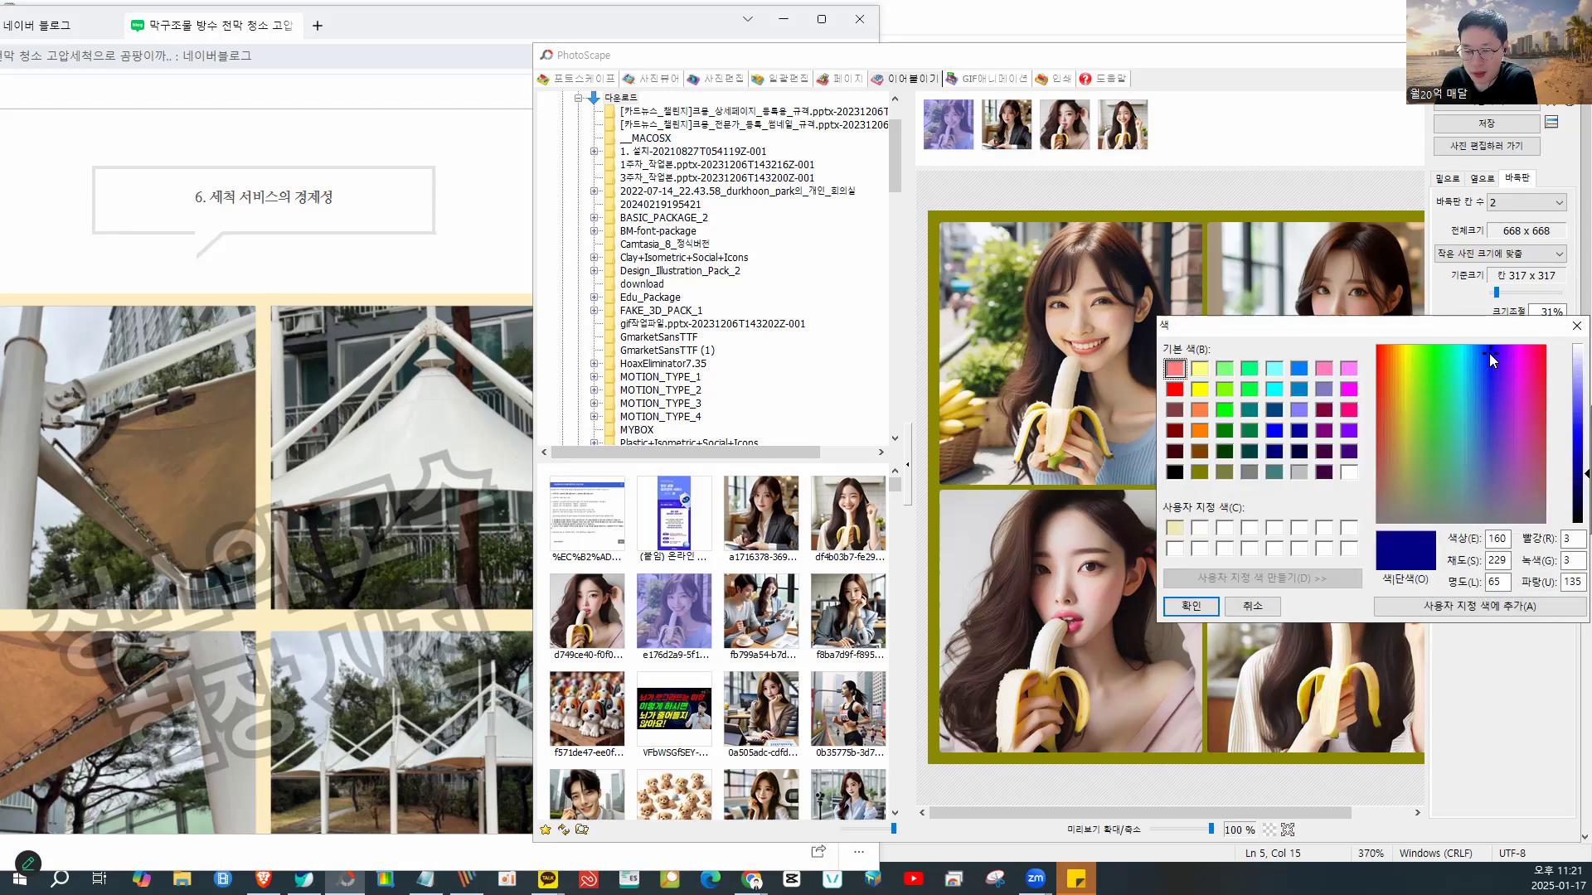
drag(1567, 386, 1566, 402)
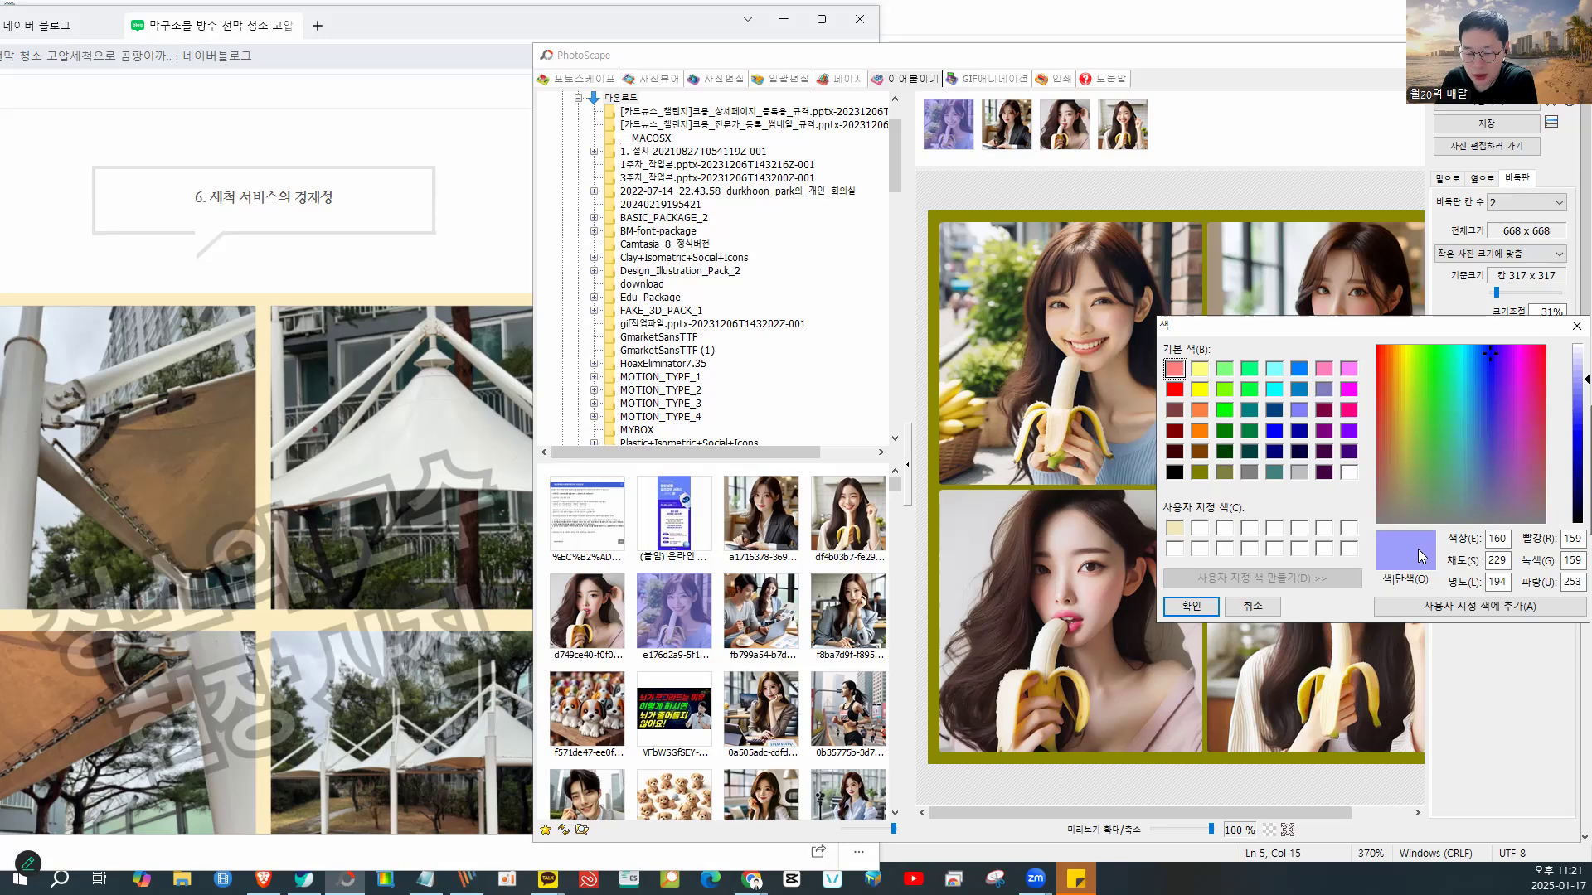
click(1466, 612)
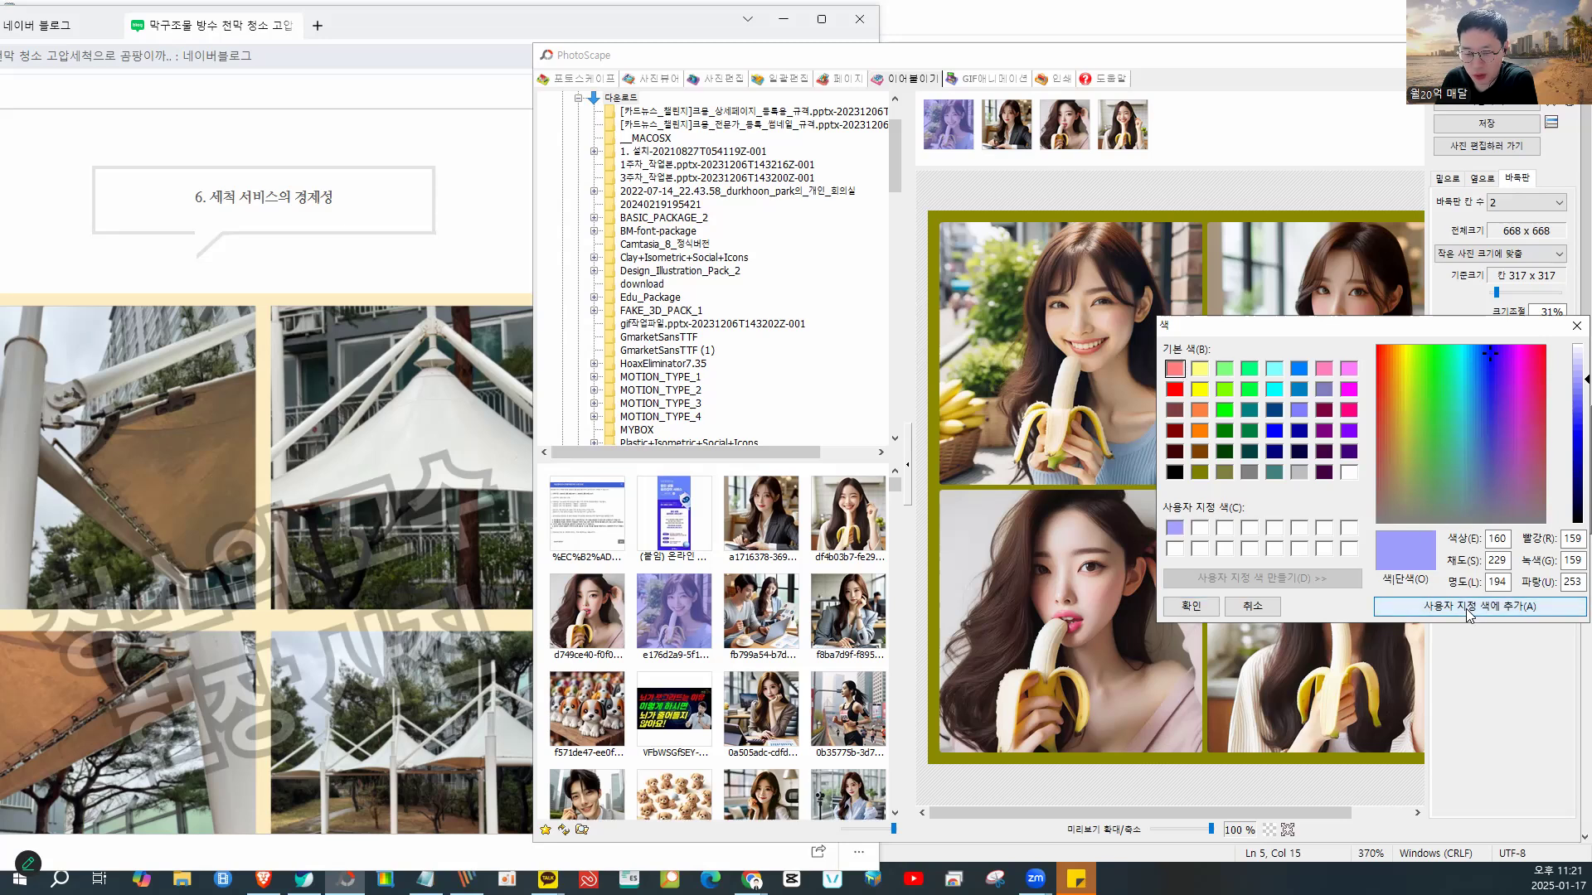
click(1174, 531)
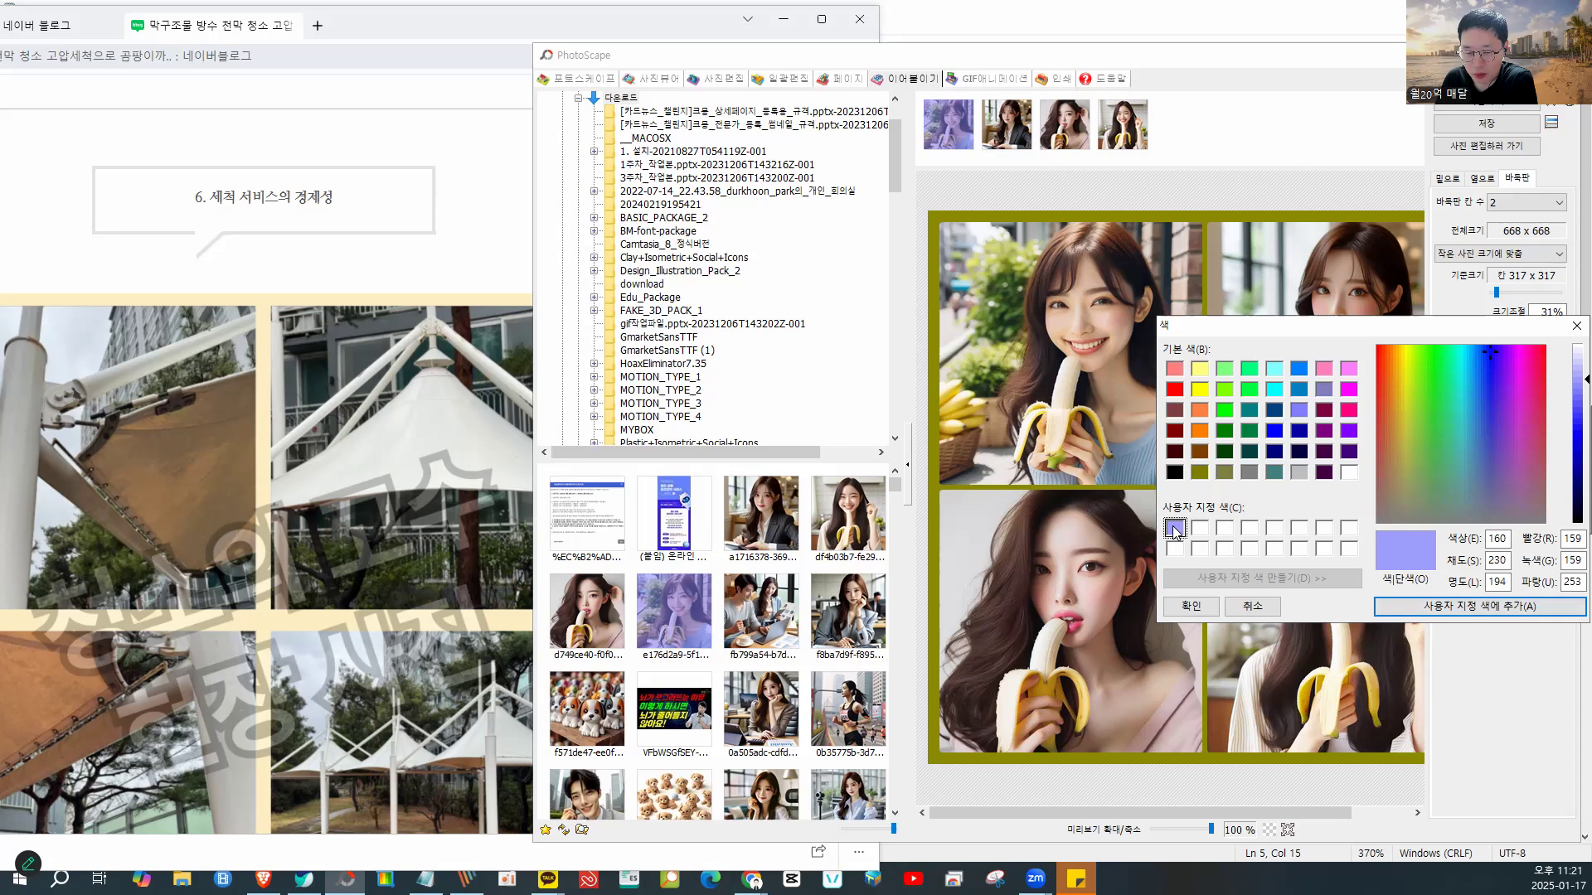
click(1188, 607)
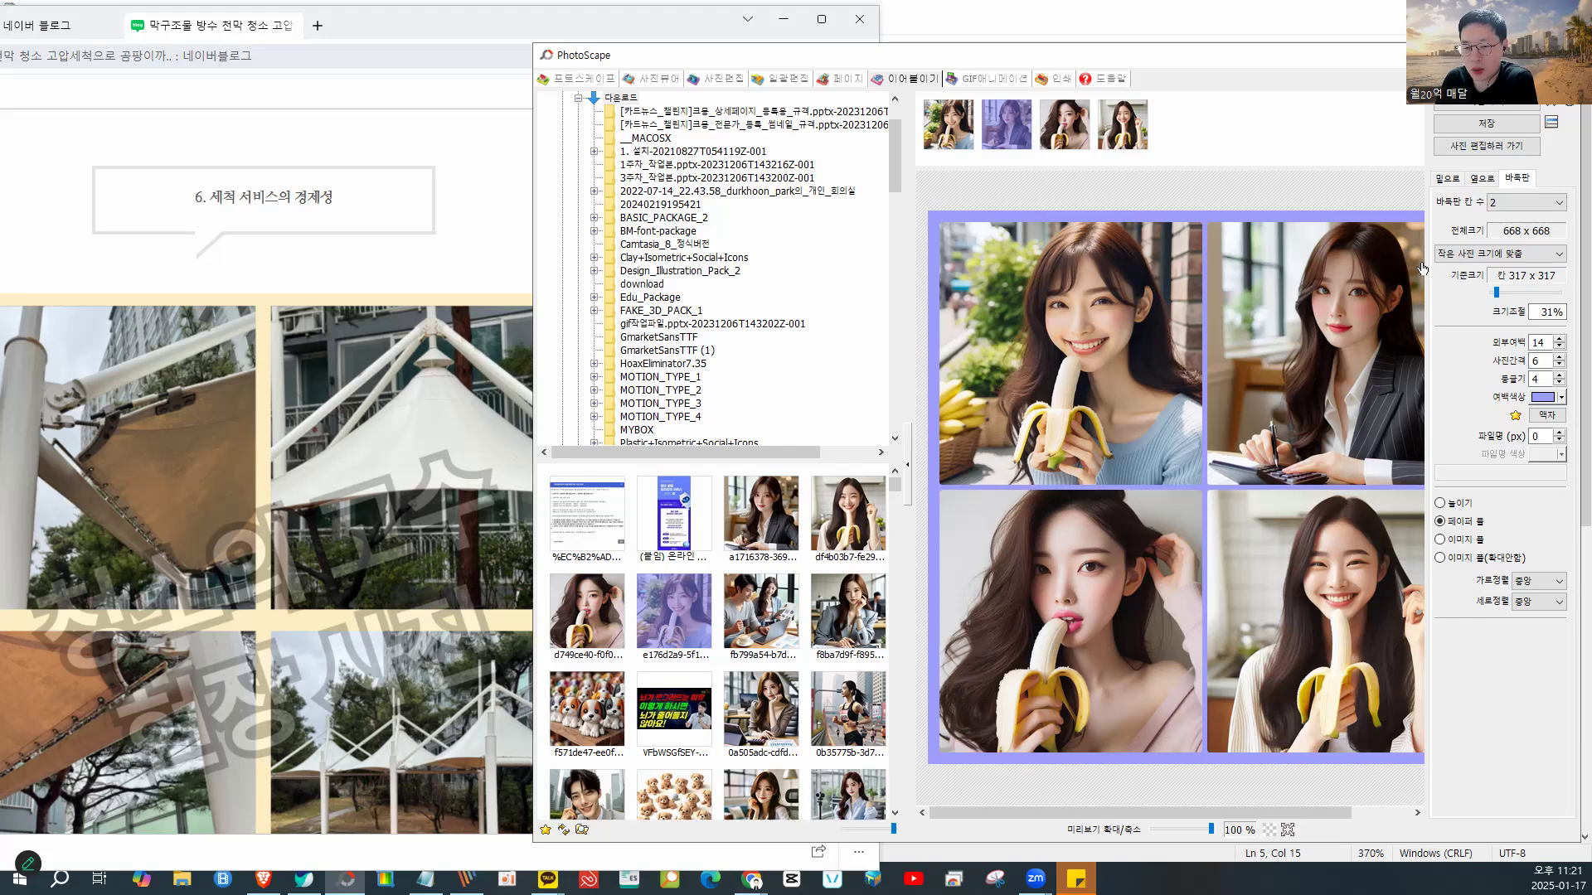
- Reorder the collage so the laptop photo sits in the last slot
drag(1055, 135, 1196, 166)
drag(1008, 132, 1189, 137)
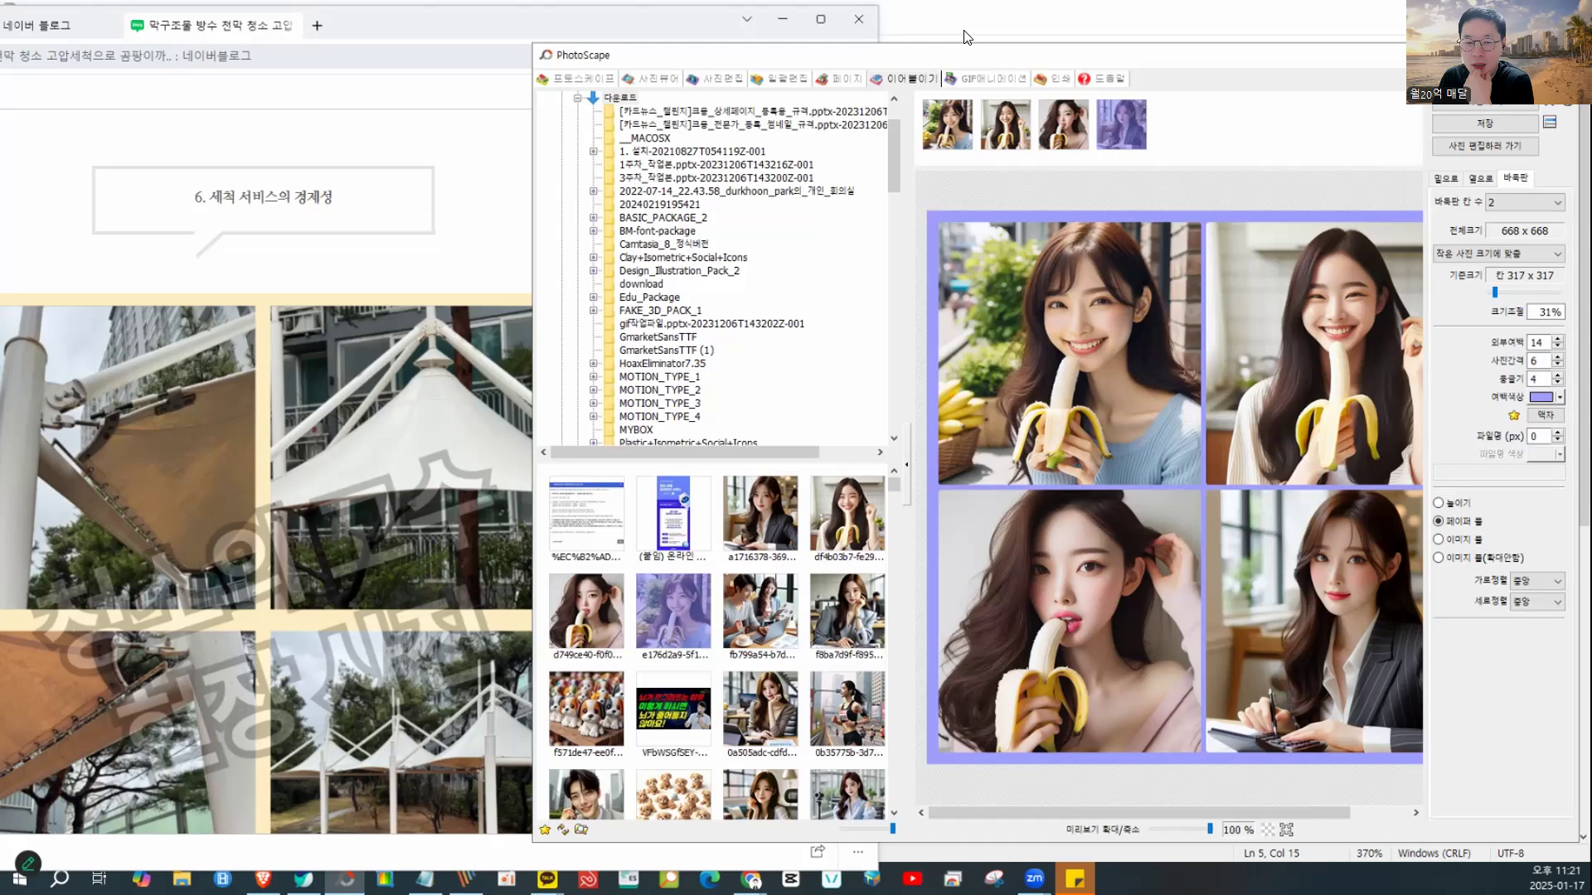
drag(950, 30, 1003, 34)
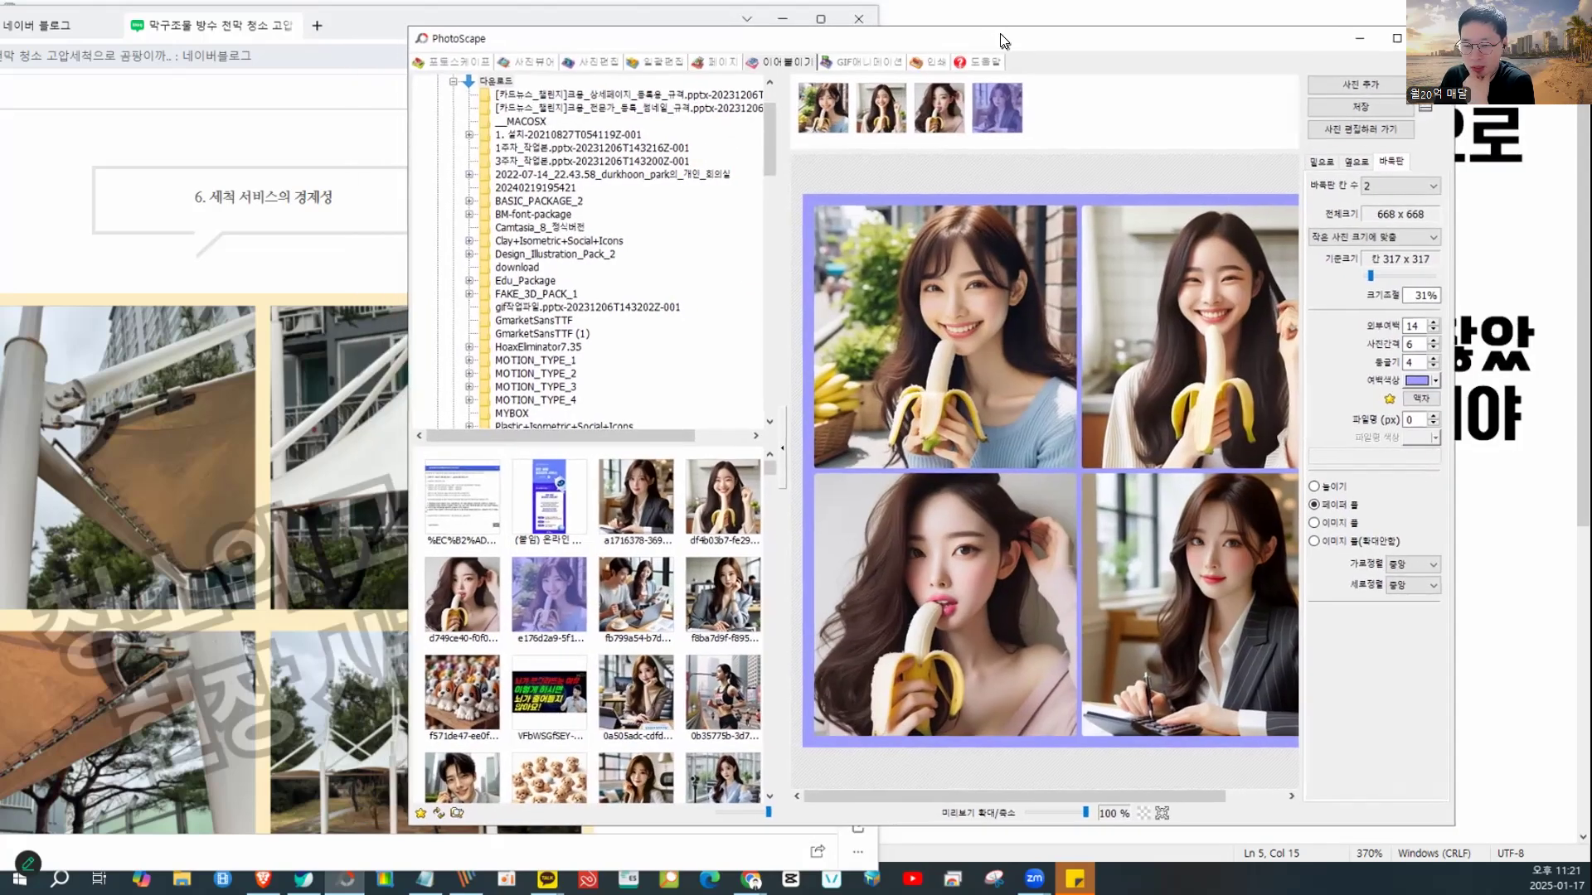
- Set photo spacing and outer margin to 3 with no rounding, giving 643 x 643, and maximize
click(1434, 343)
click(1435, 343)
click(1435, 343)
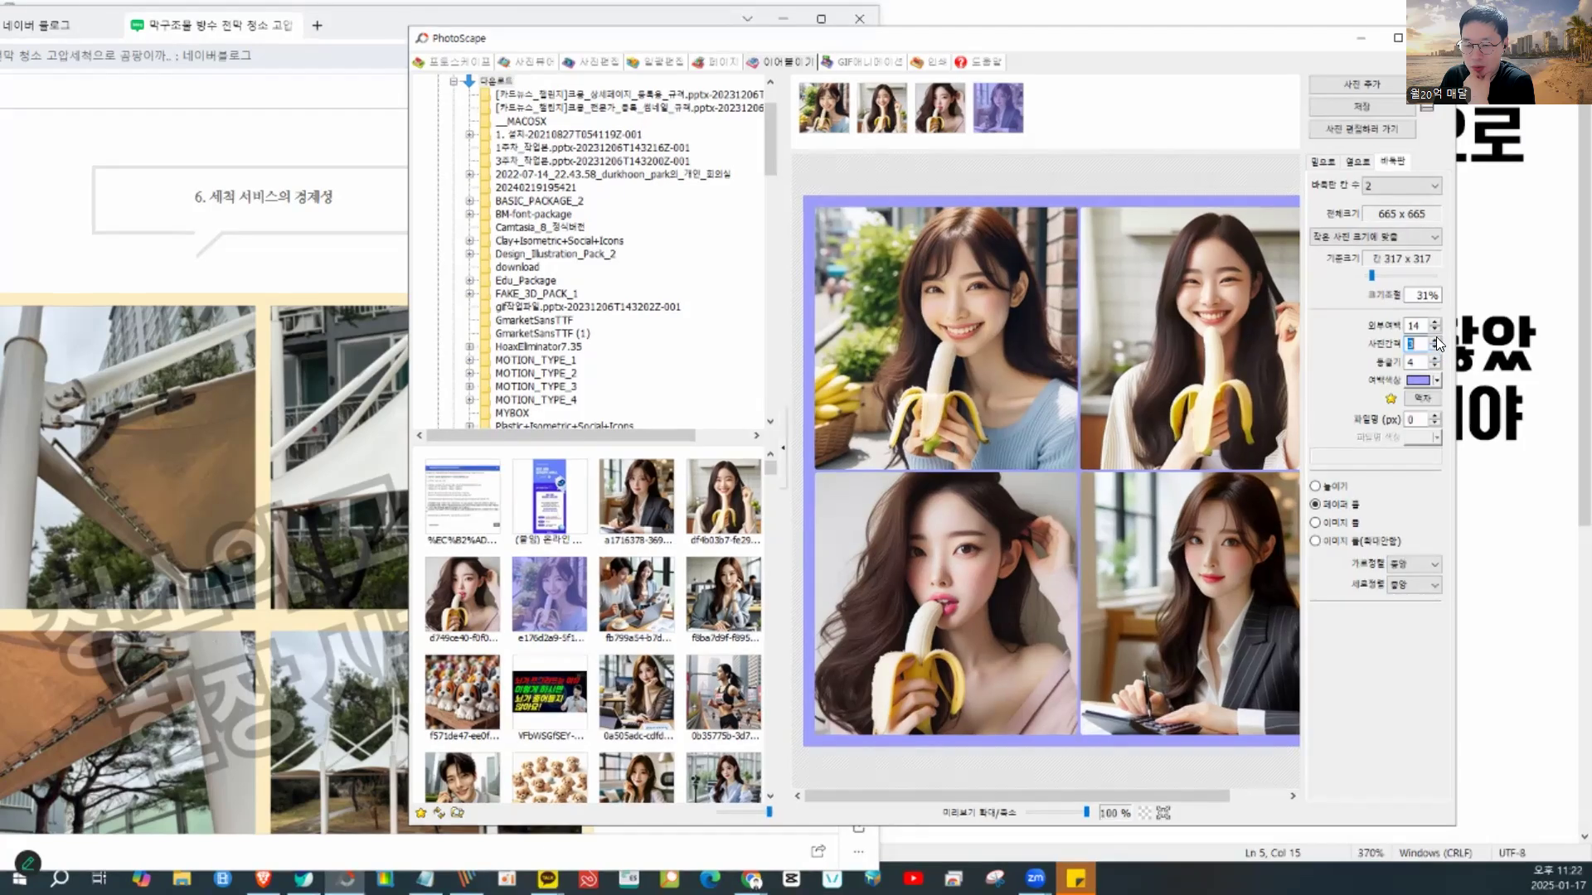
click(1436, 328)
click(1436, 328)
click(1436, 329)
click(1436, 328)
click(1436, 328)
click(1436, 328)
click(1436, 329)
click(1436, 328)
click(1436, 329)
click(1436, 329)
click(1436, 328)
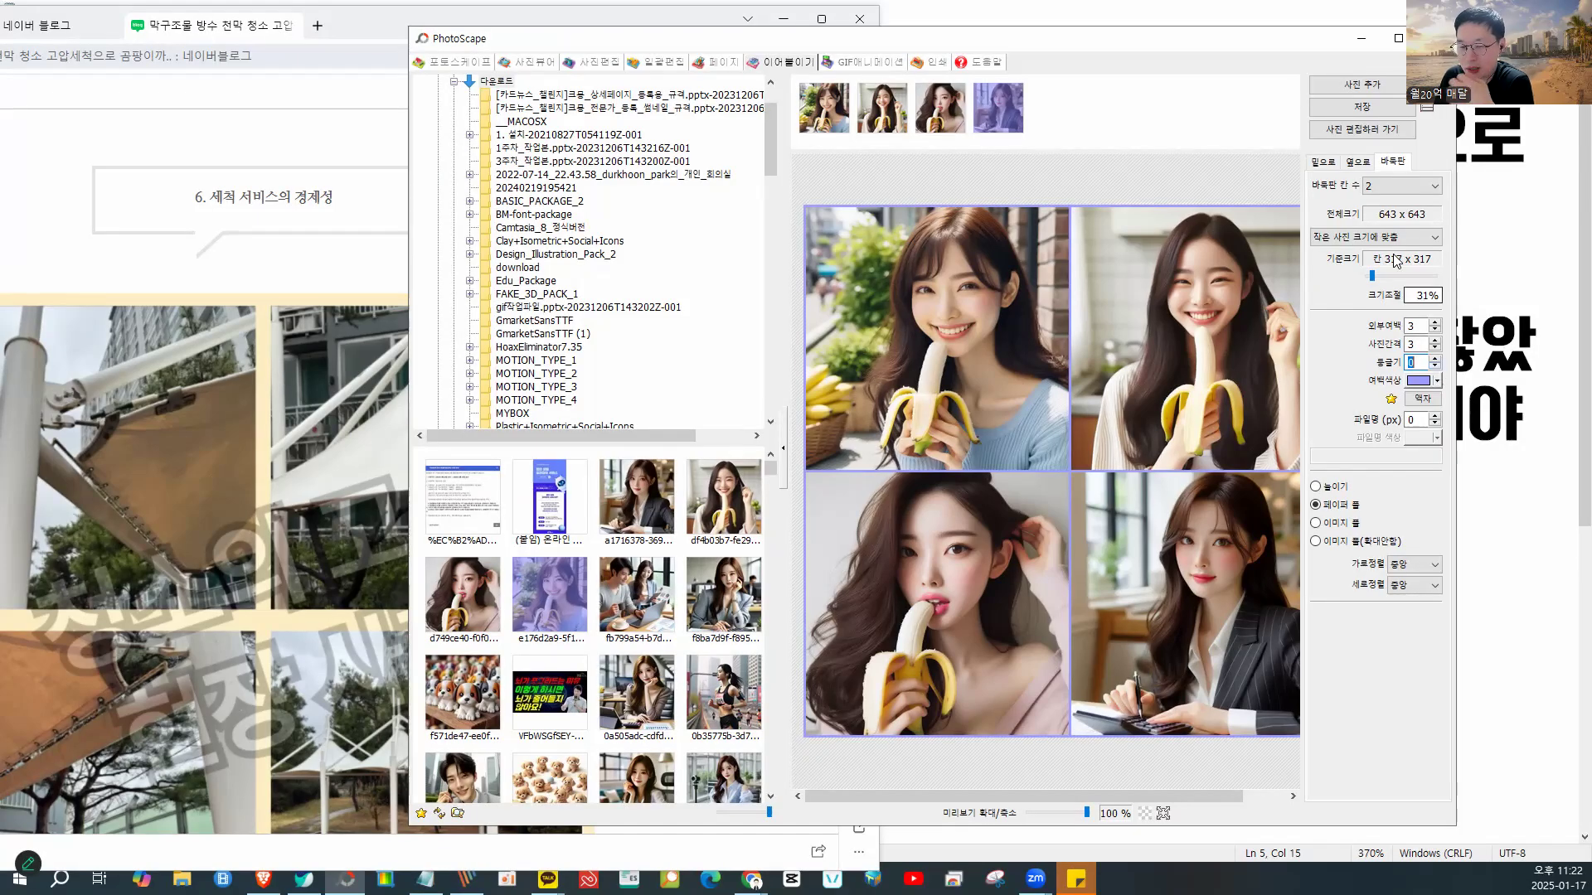
double_click(1247, 47)
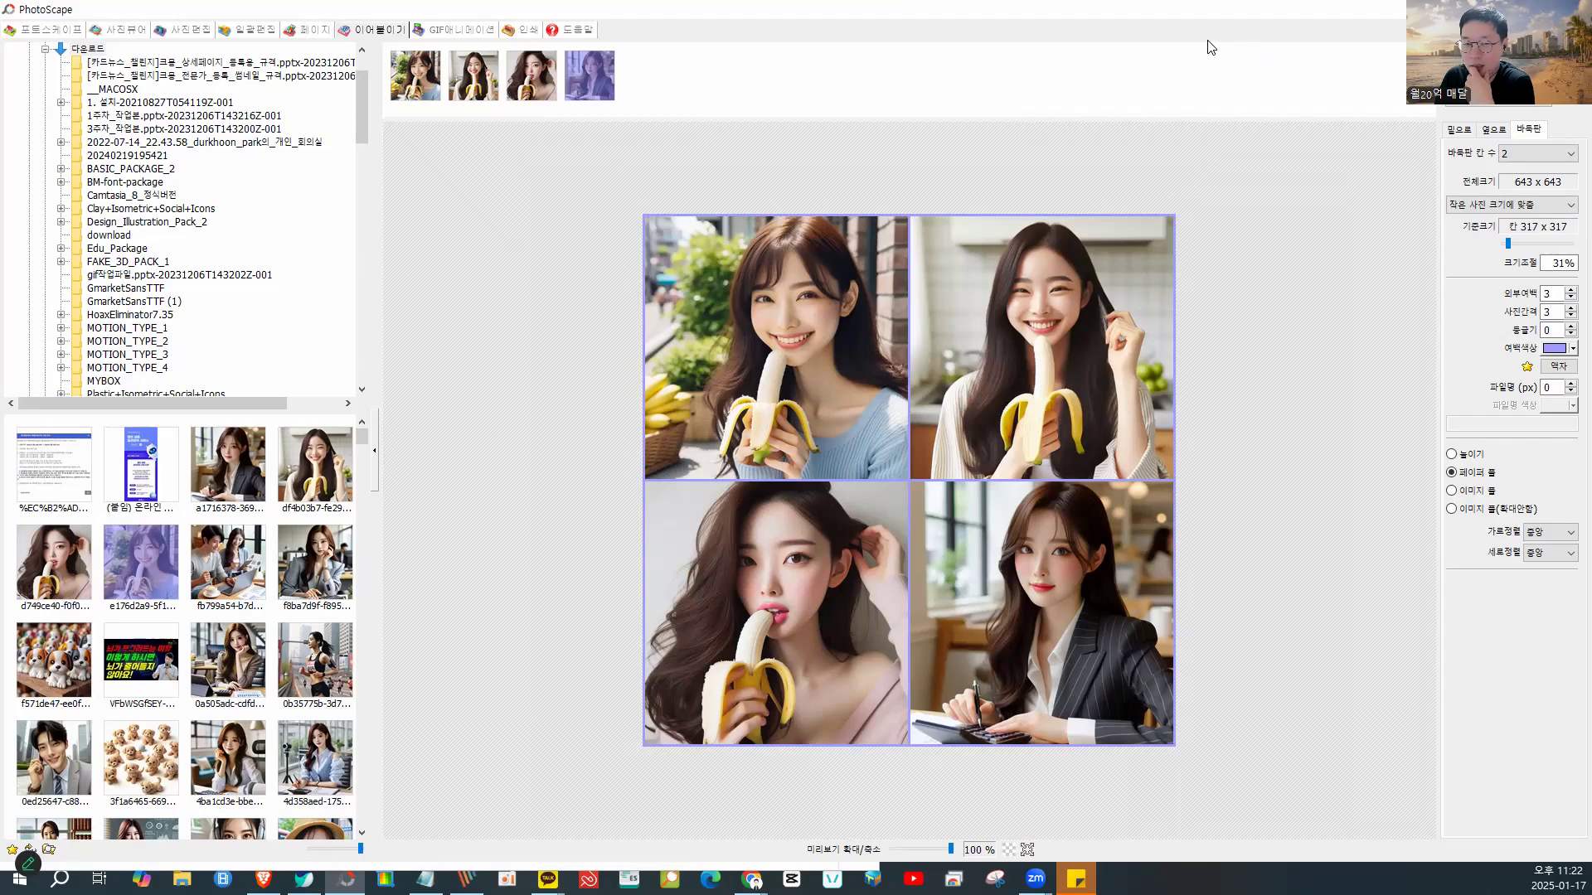
- Place the canopy-cleaning post at its 00:13 video beside PhotoScape and bring up the group chat
double_click(1080, 21)
click(651, 12)
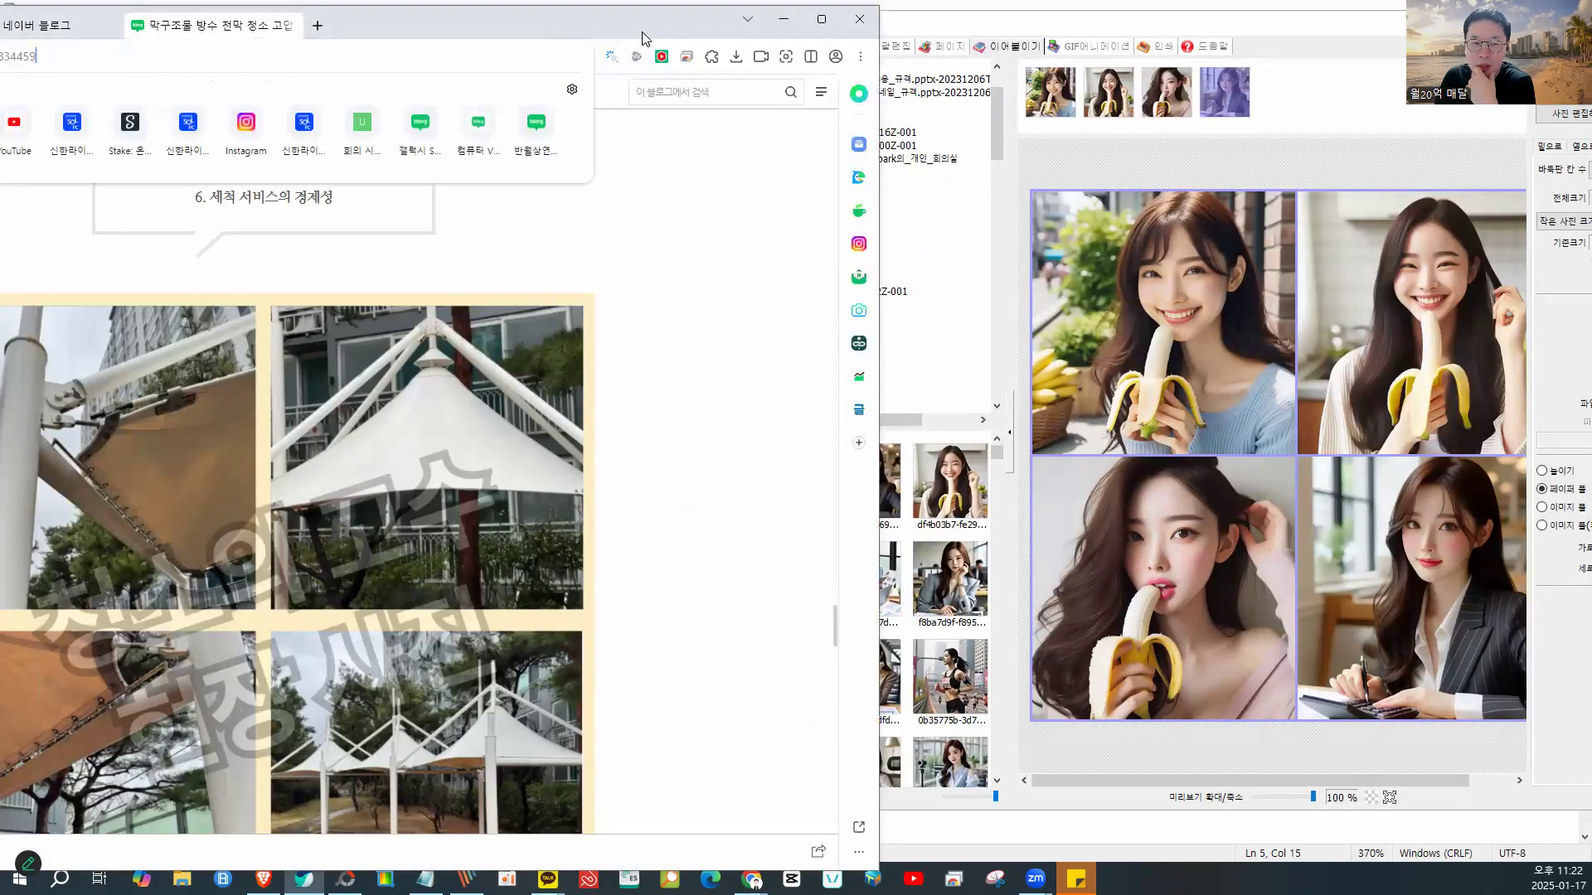
drag(579, 27, 961, 74)
scroll(1009, 300, down, 16)
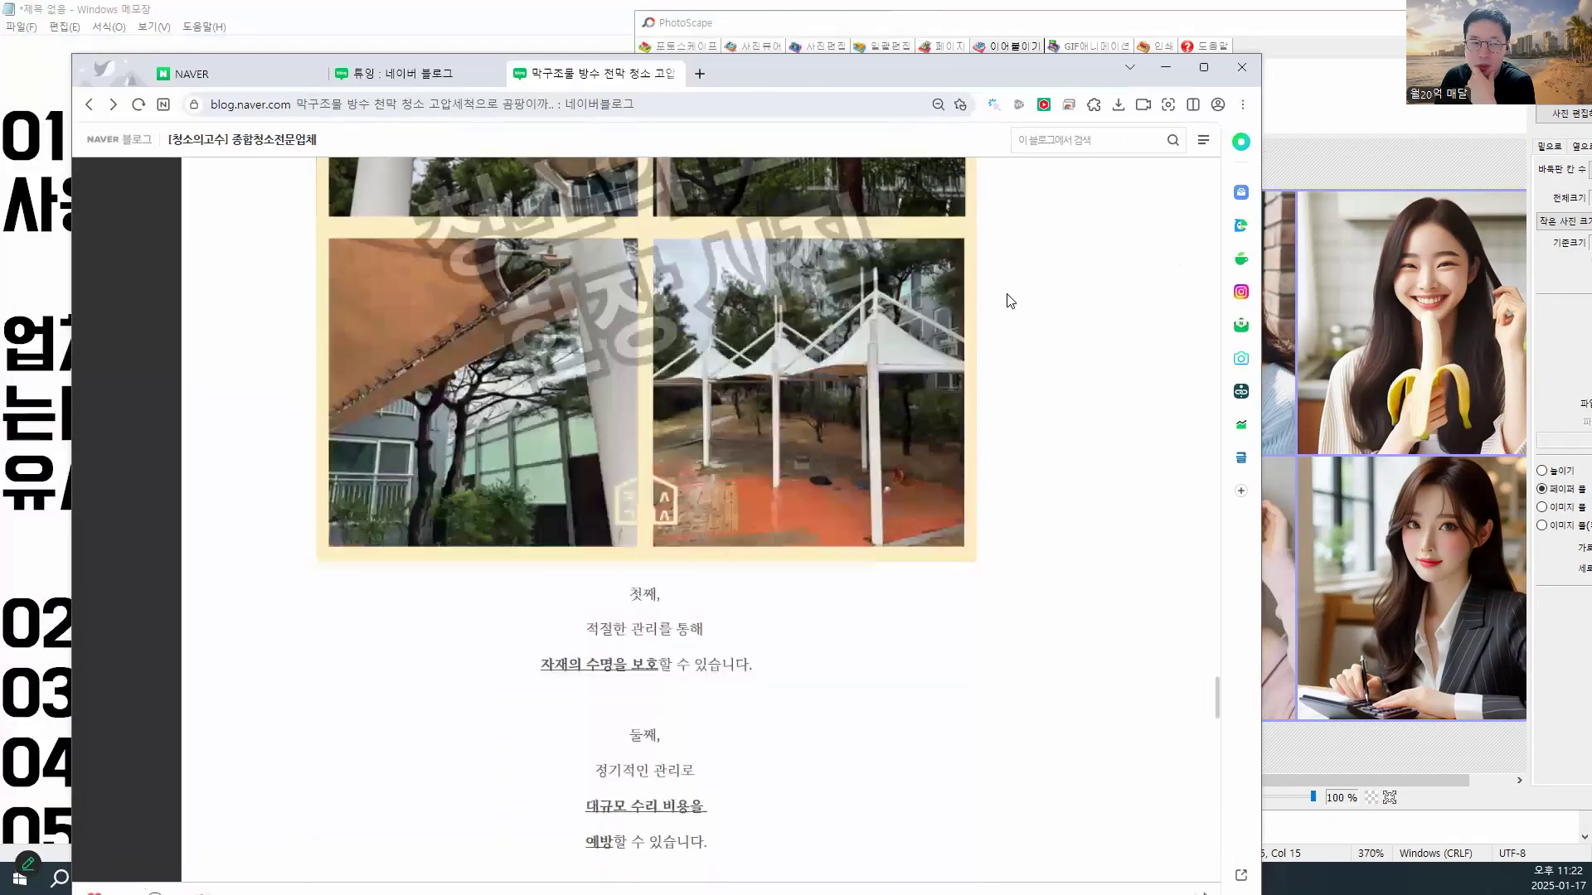
scroll(1009, 301, down, 20)
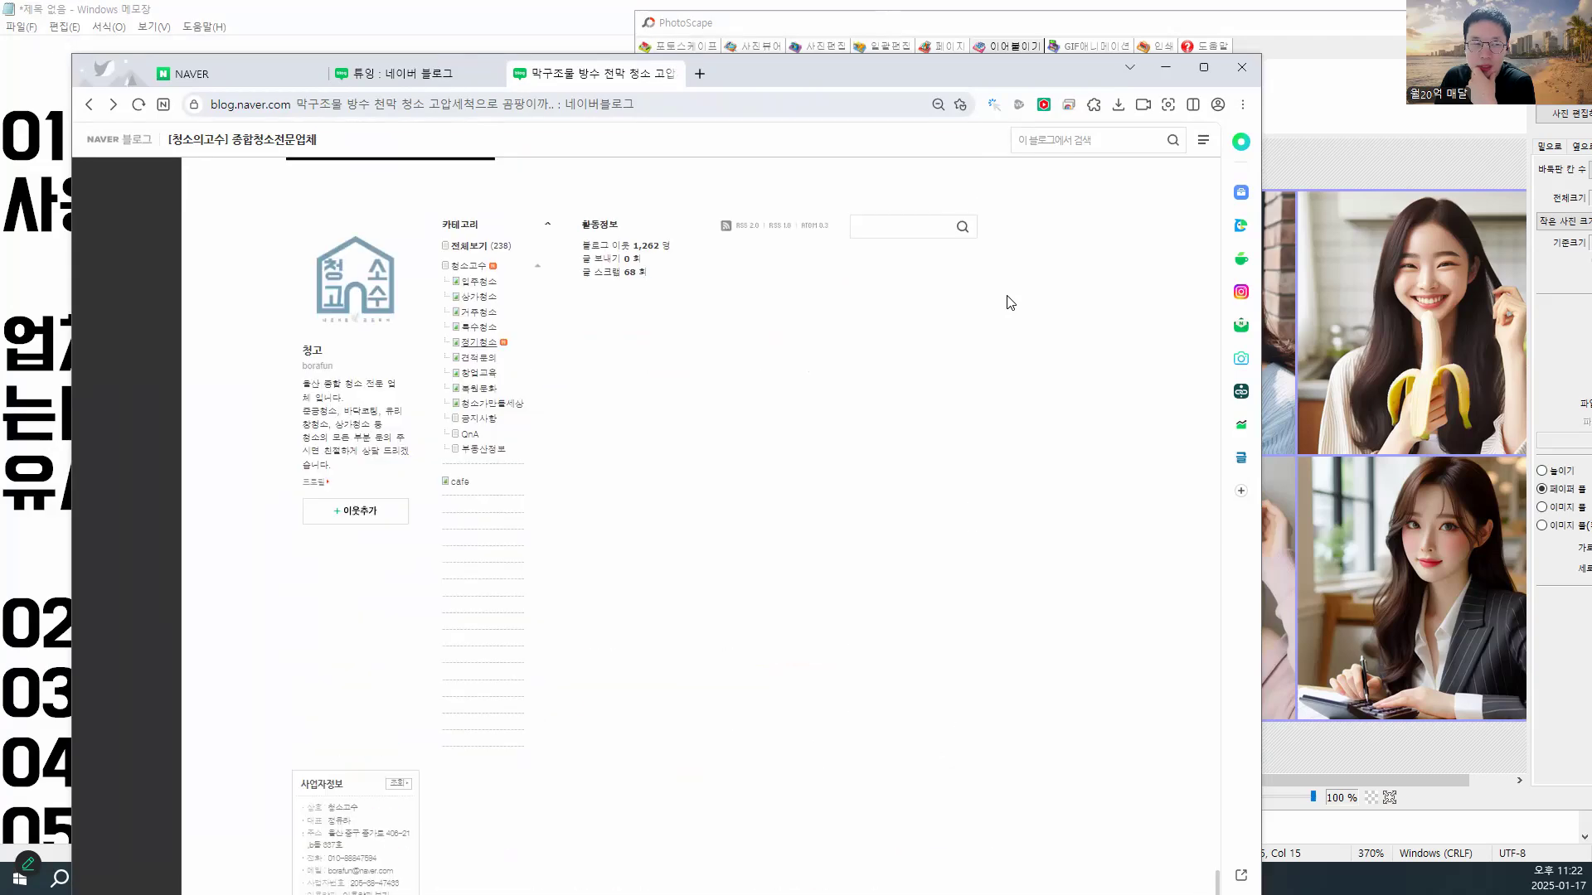
scroll(1009, 301, up, 8)
drag(834, 83, 742, 22)
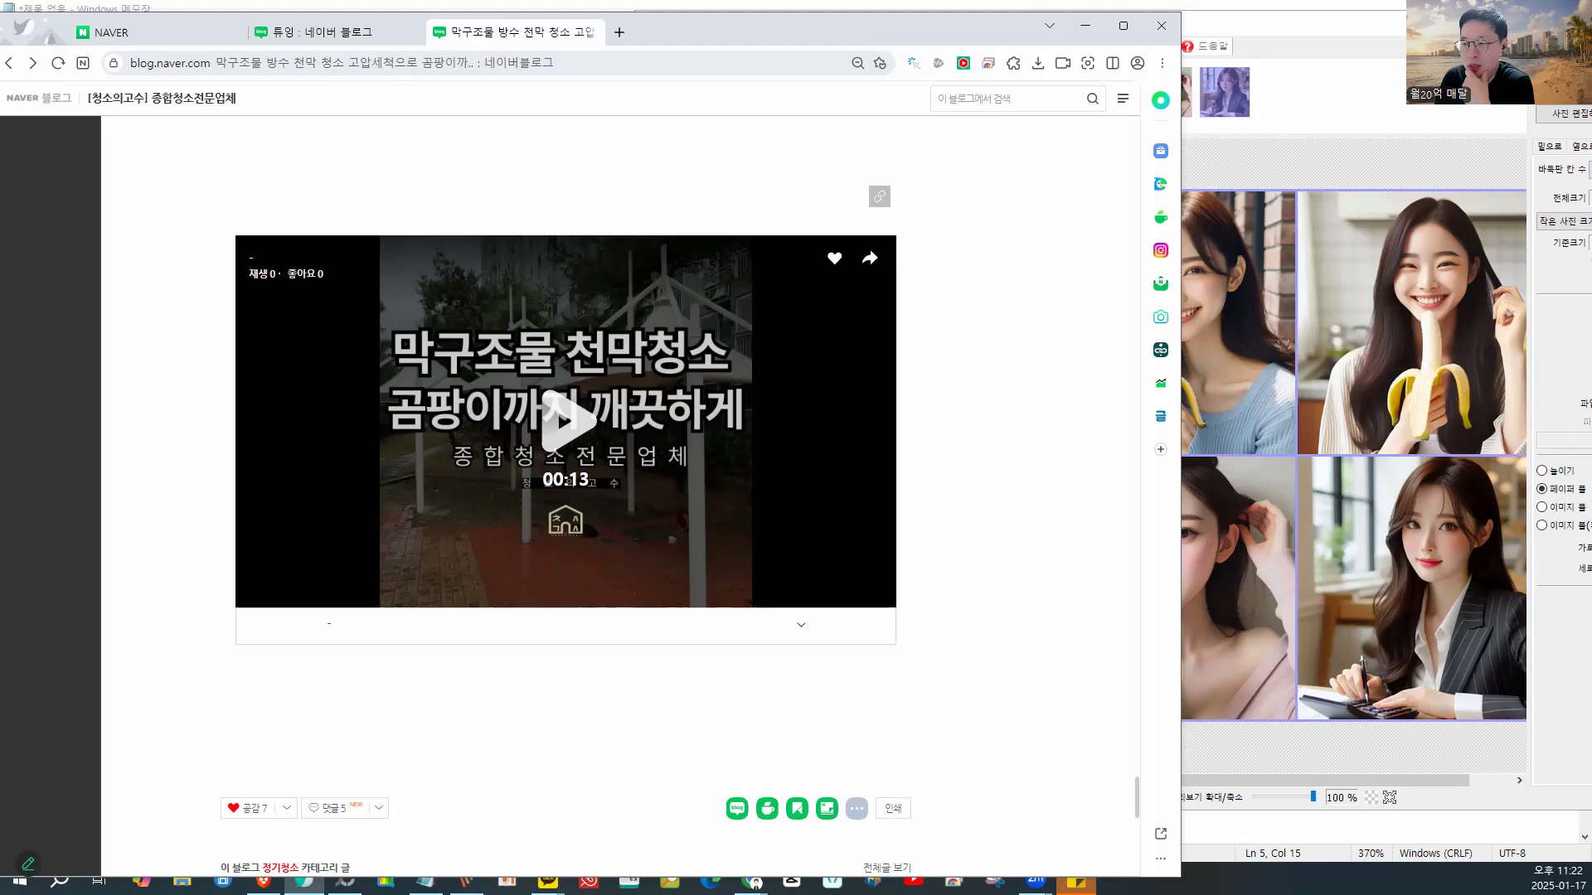
drag(995, 48, 989, 36)
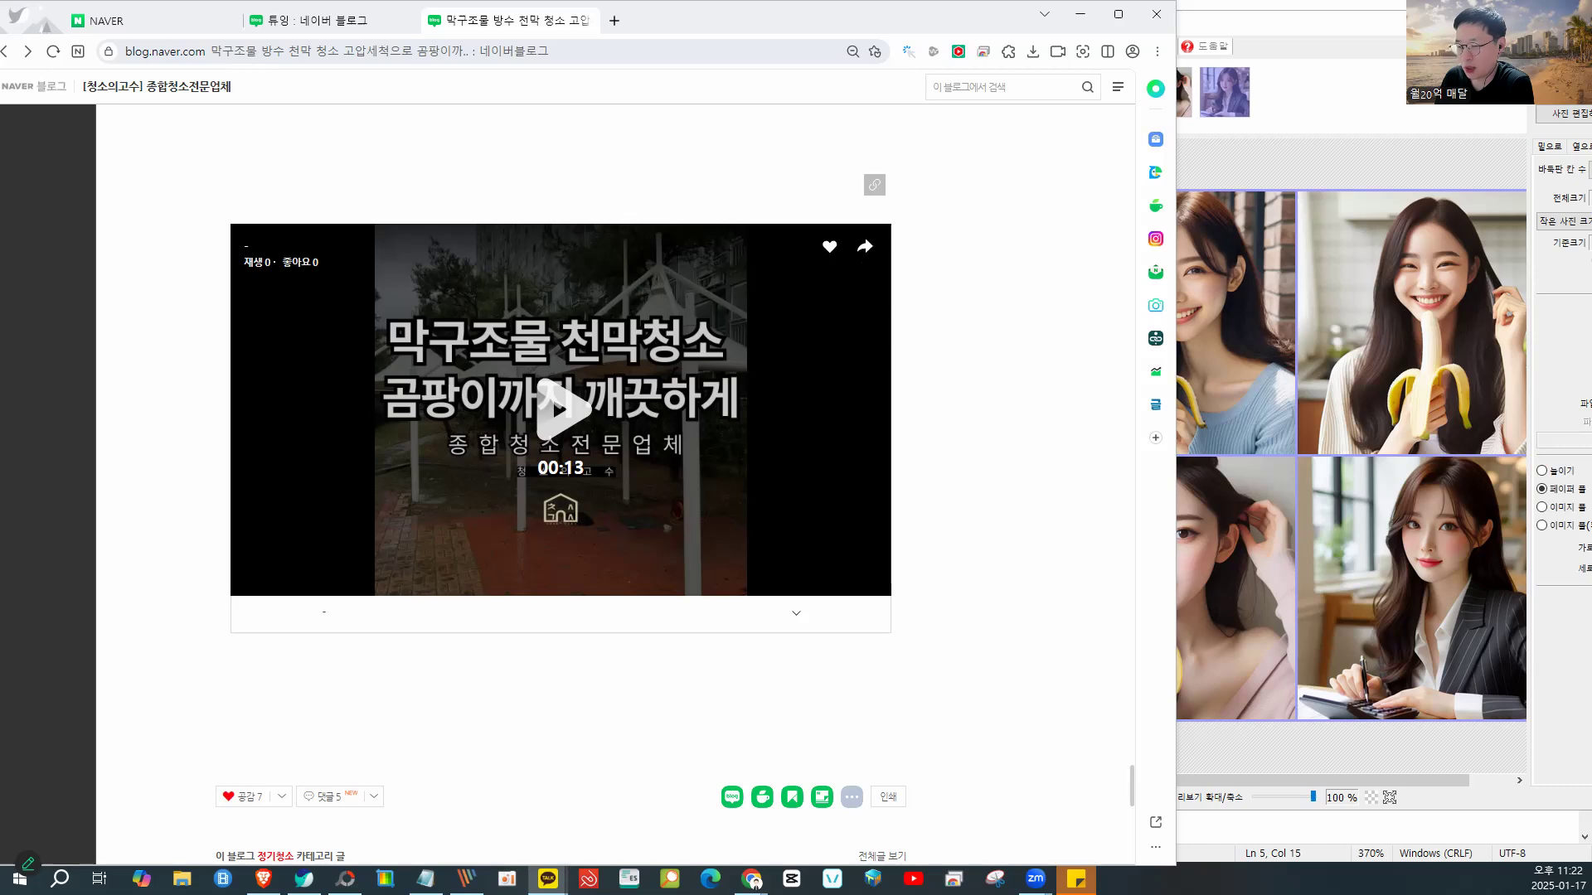
click(547, 879)
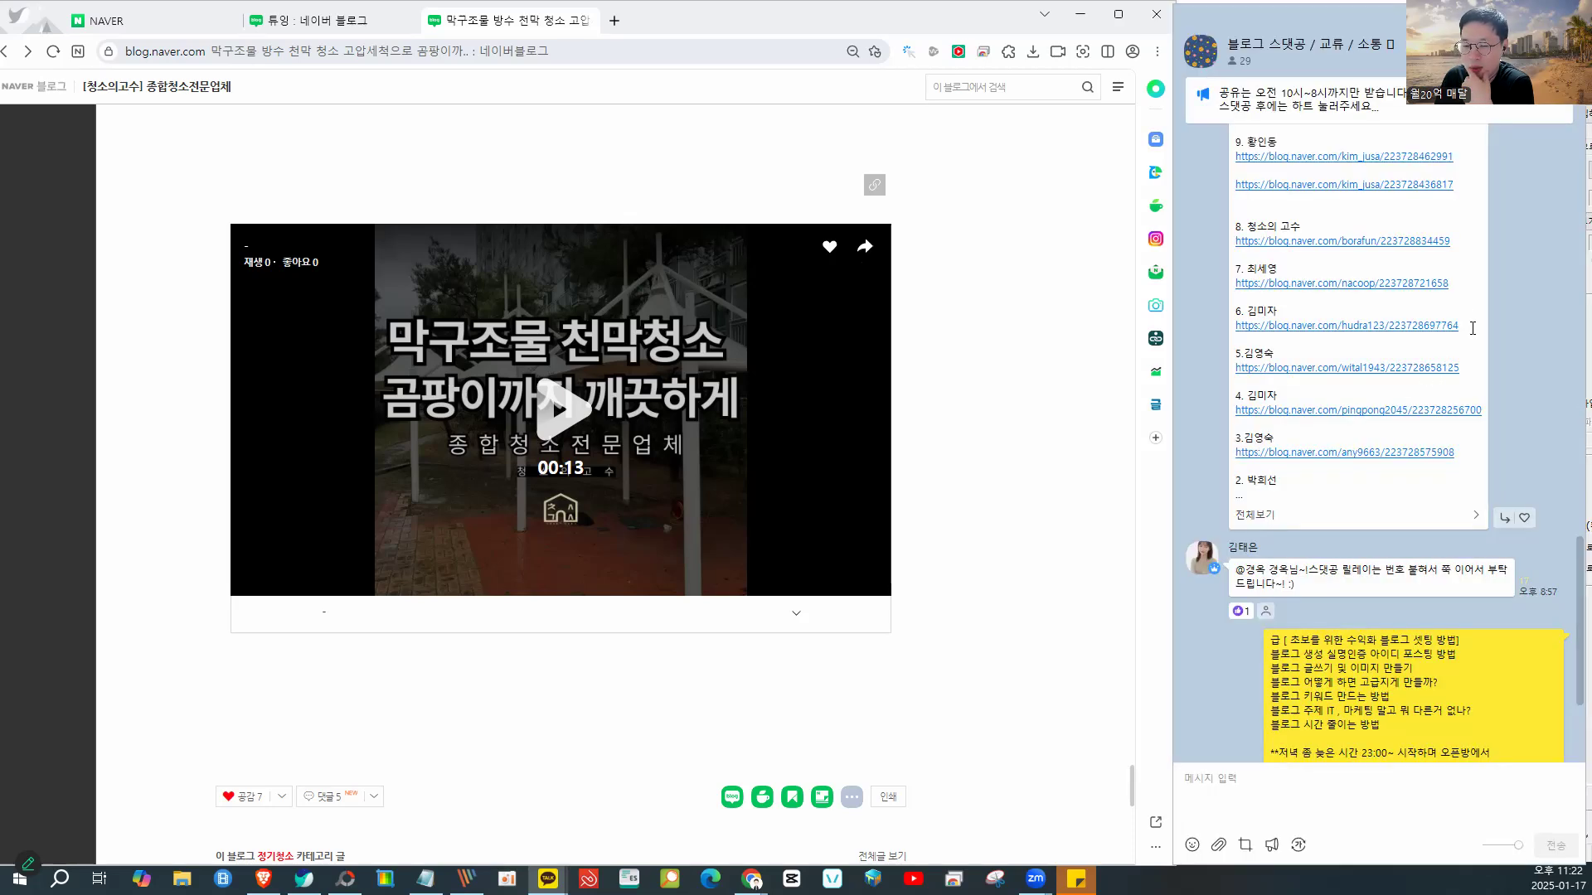
- Copy the next shared blog link from the chat and load it in the browser
drag(1449, 282, 1235, 284)
key(ctrl+c)
right_click(1248, 282)
click(1269, 298)
click(560, 52)
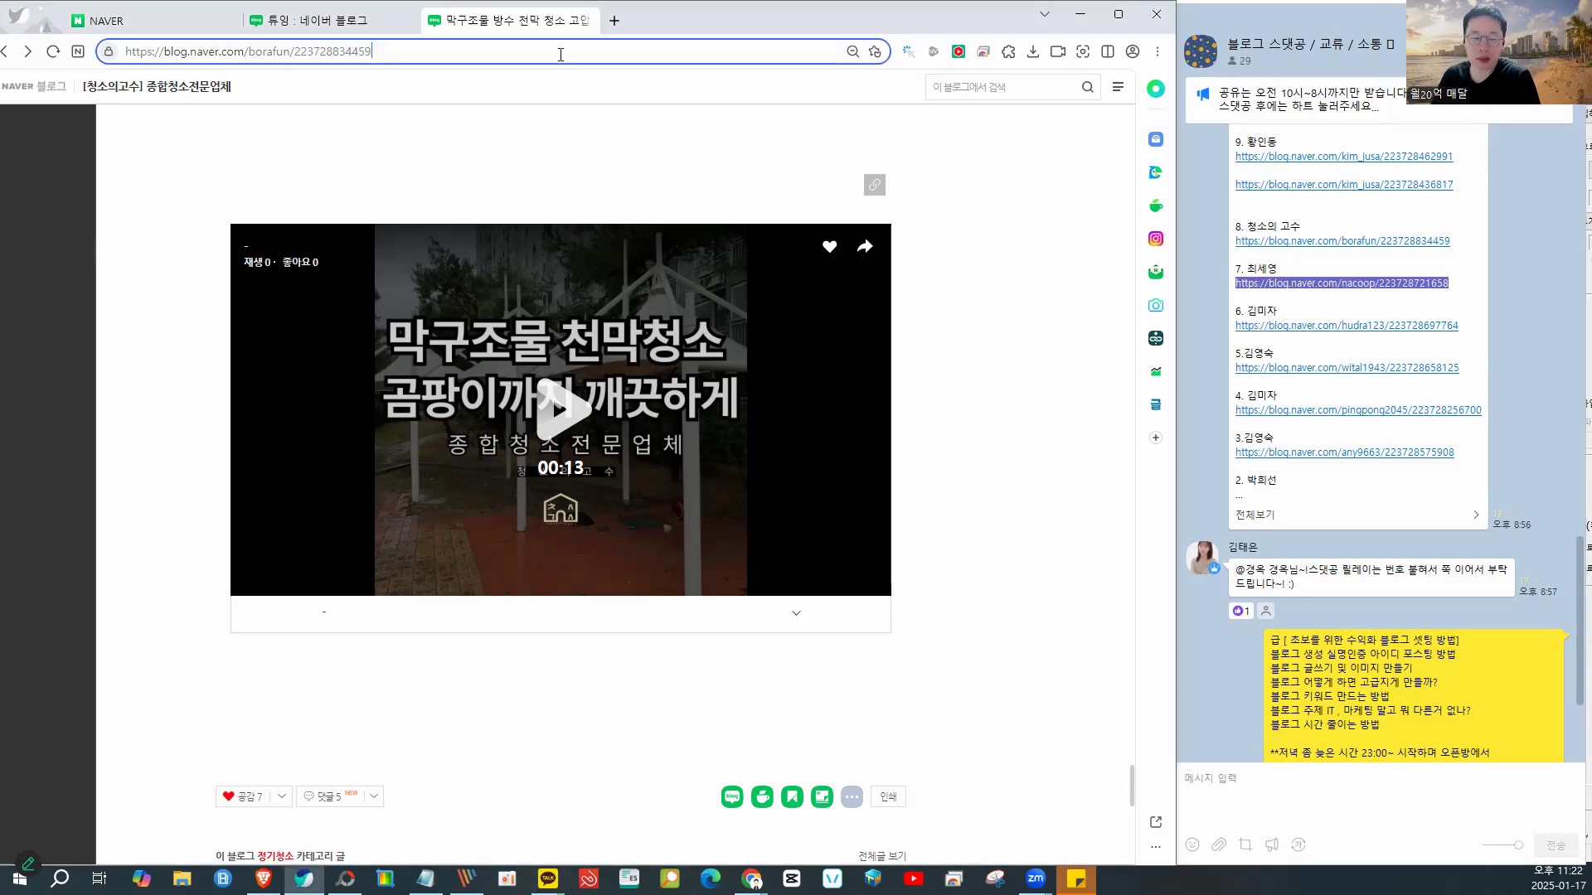
key(ctrl+a)
key(ctrl+v)
key(Return)
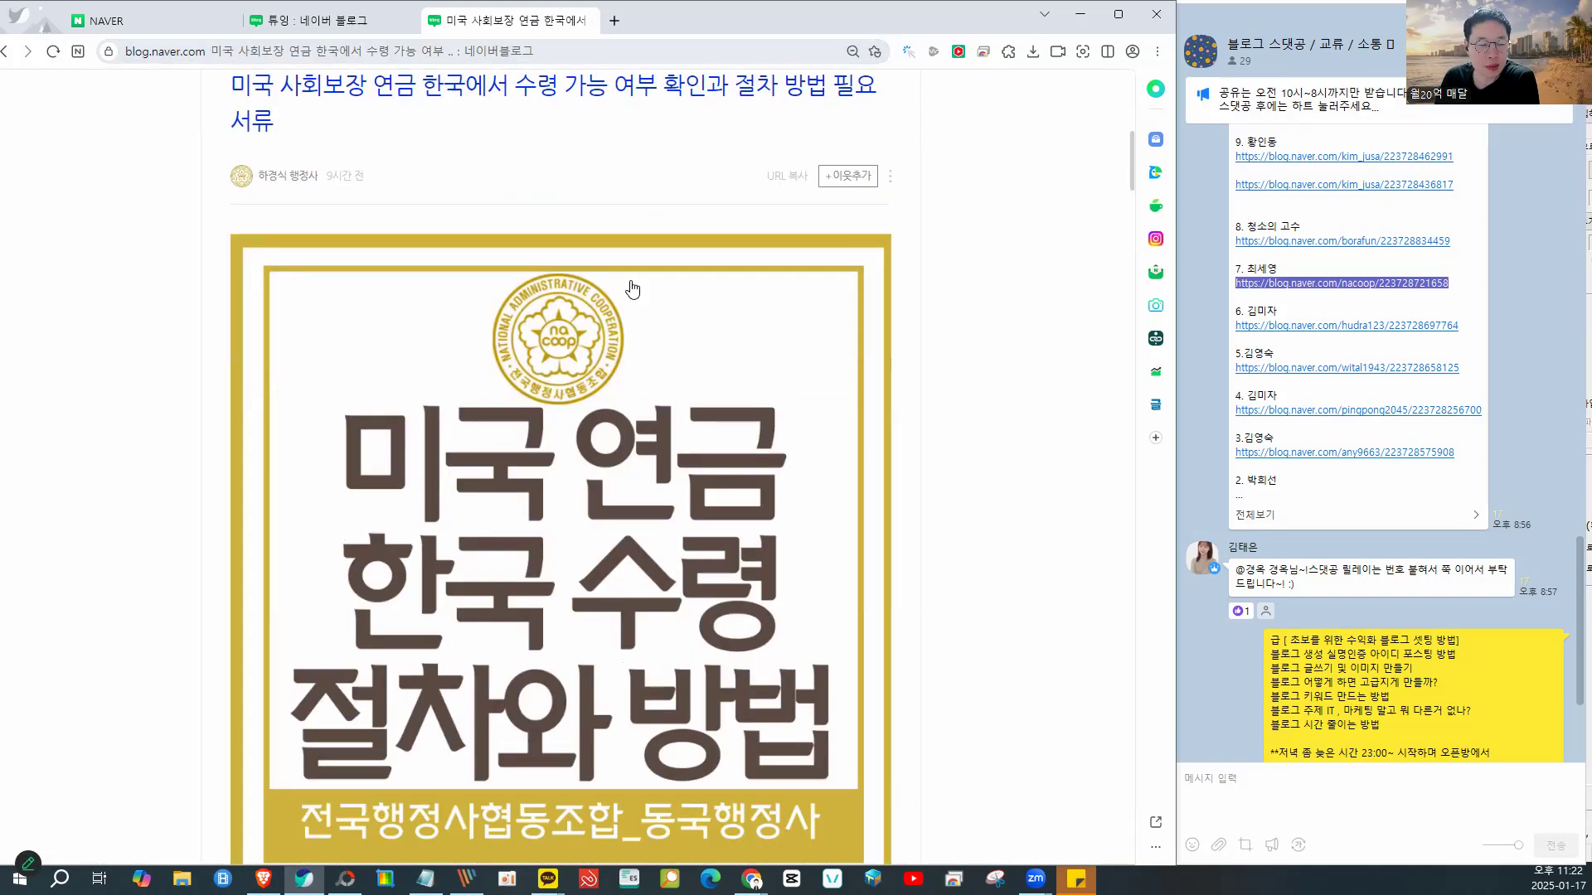
- Read through the US Social Security pension post, then close its tab
scroll(632, 288, down, 12)
scroll(884, 220, up, 1)
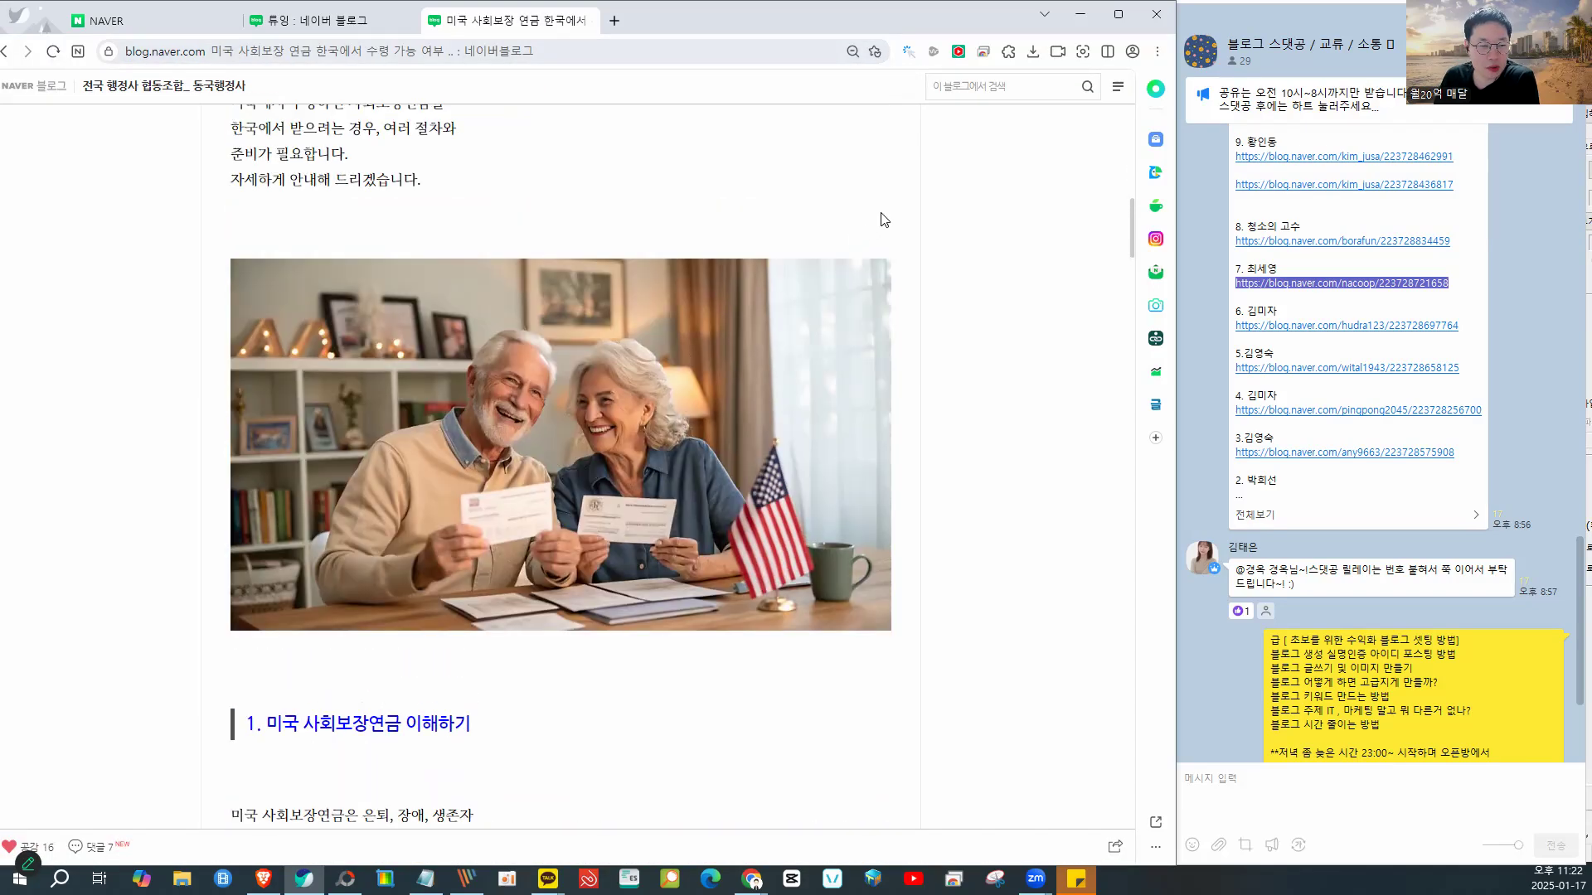
scroll(643, 305, down, 15)
scroll(647, 303, down, 15)
scroll(646, 305, down, 15)
scroll(645, 298, down, 20)
scroll(645, 300, up, 8)
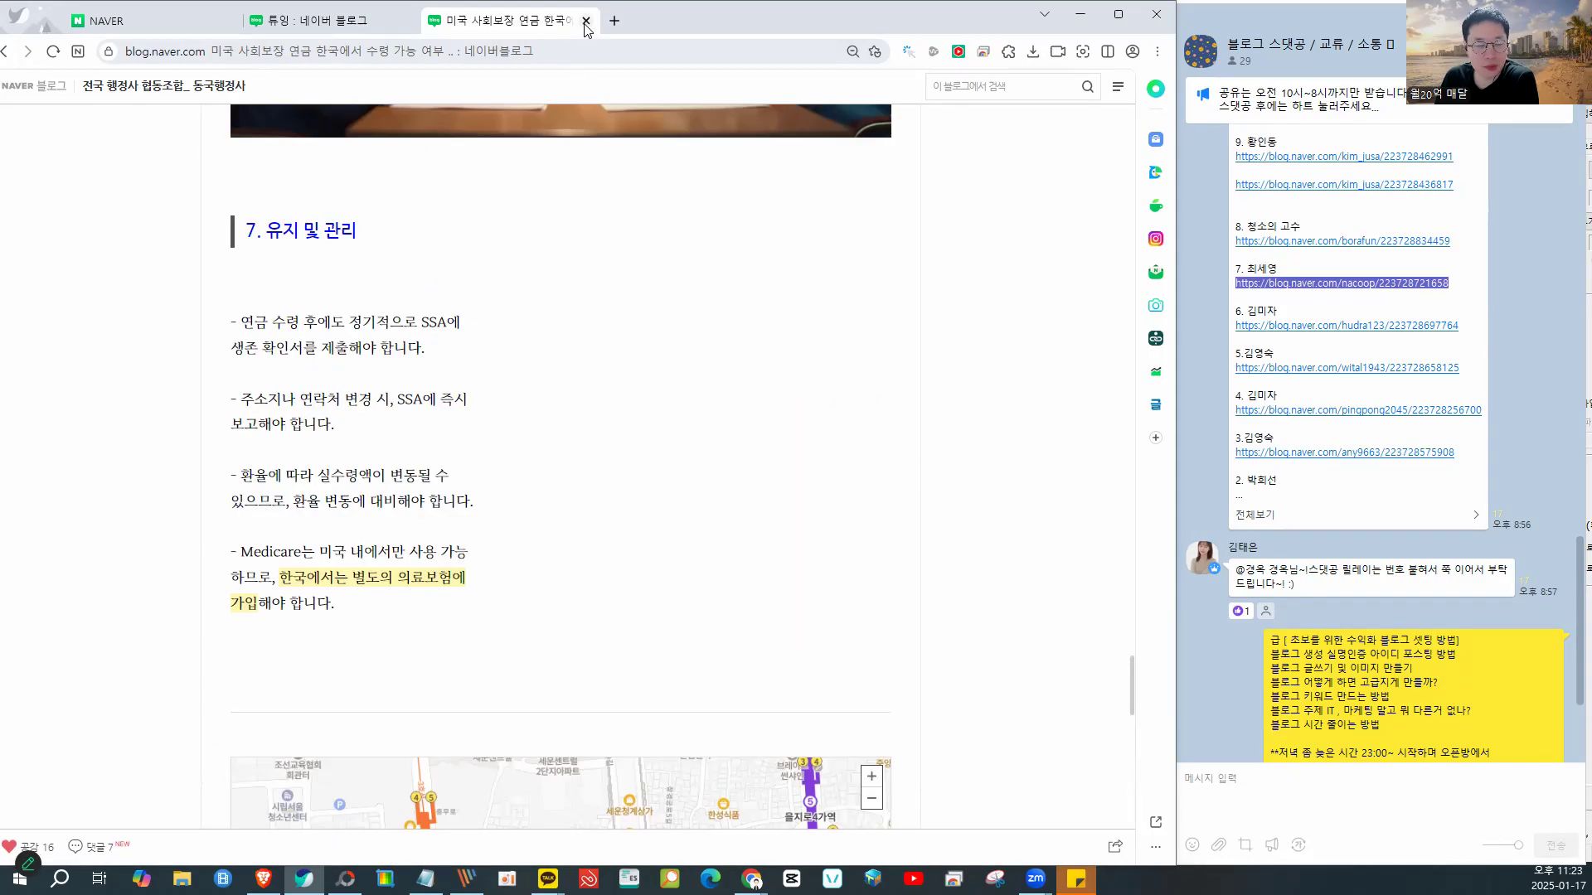
click(585, 22)
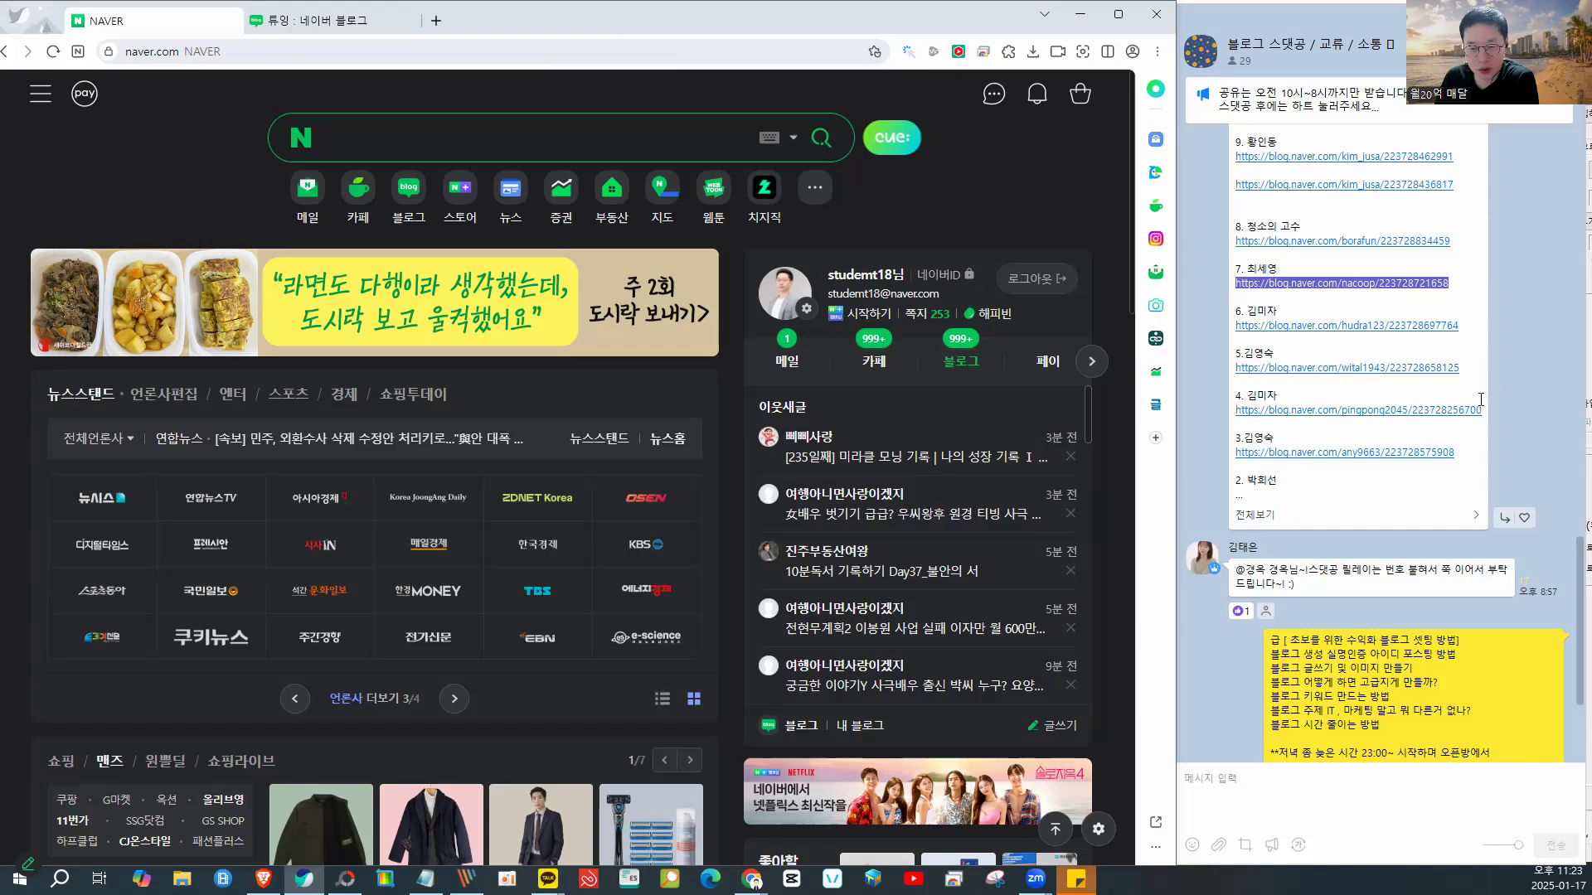
- Copy the following chat link and open it in a new browser tab
right_click(1281, 370)
key(ctrl+c)
click(1299, 384)
click(435, 21)
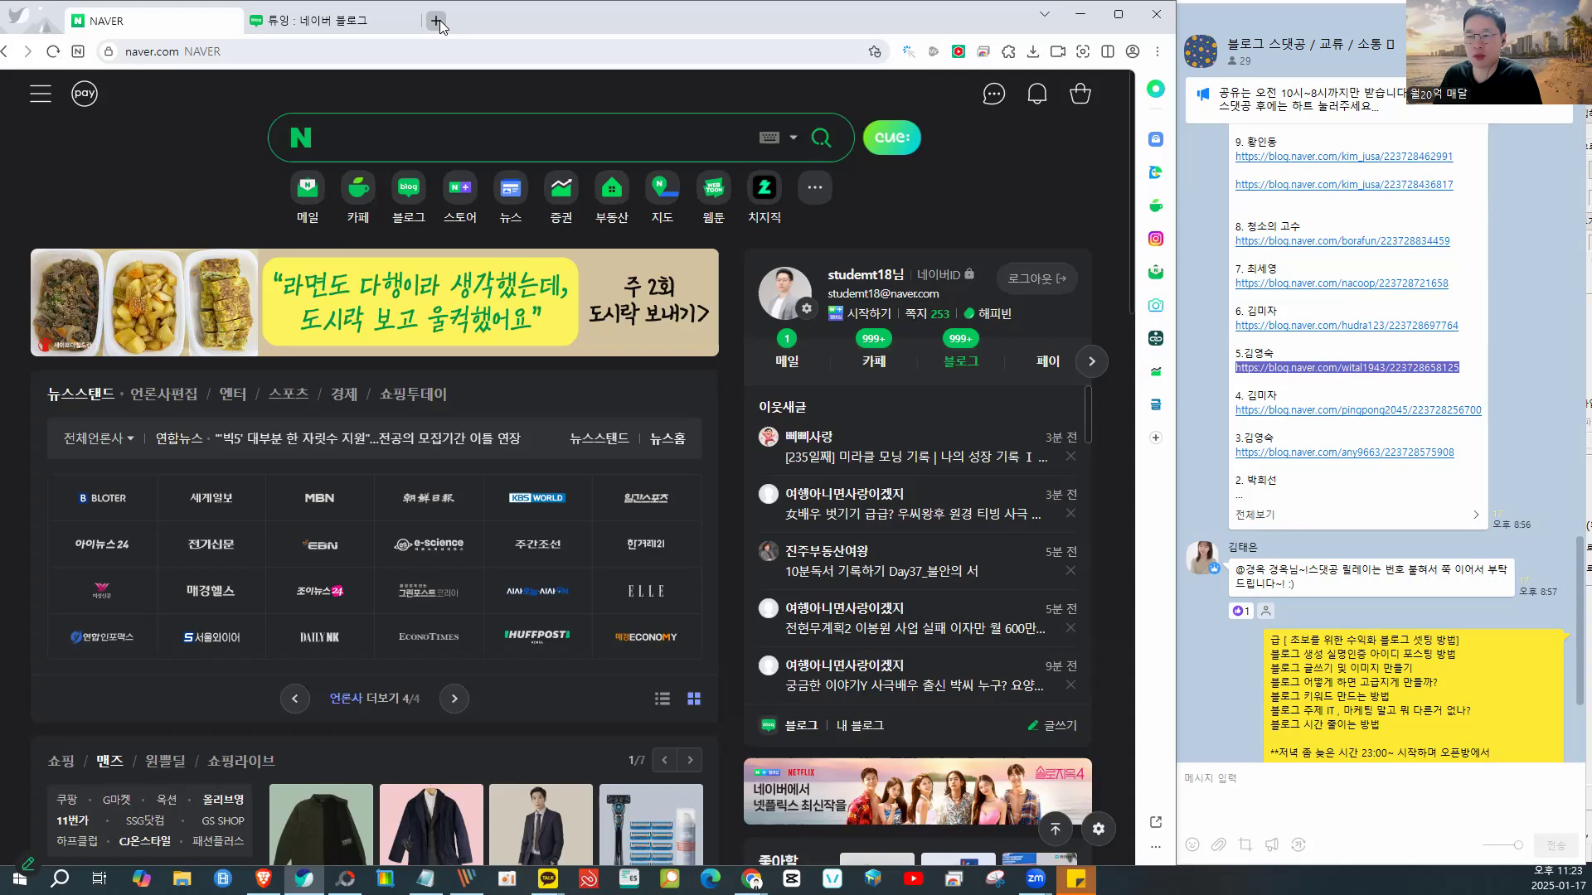
key(ctrl+v)
key(Return)
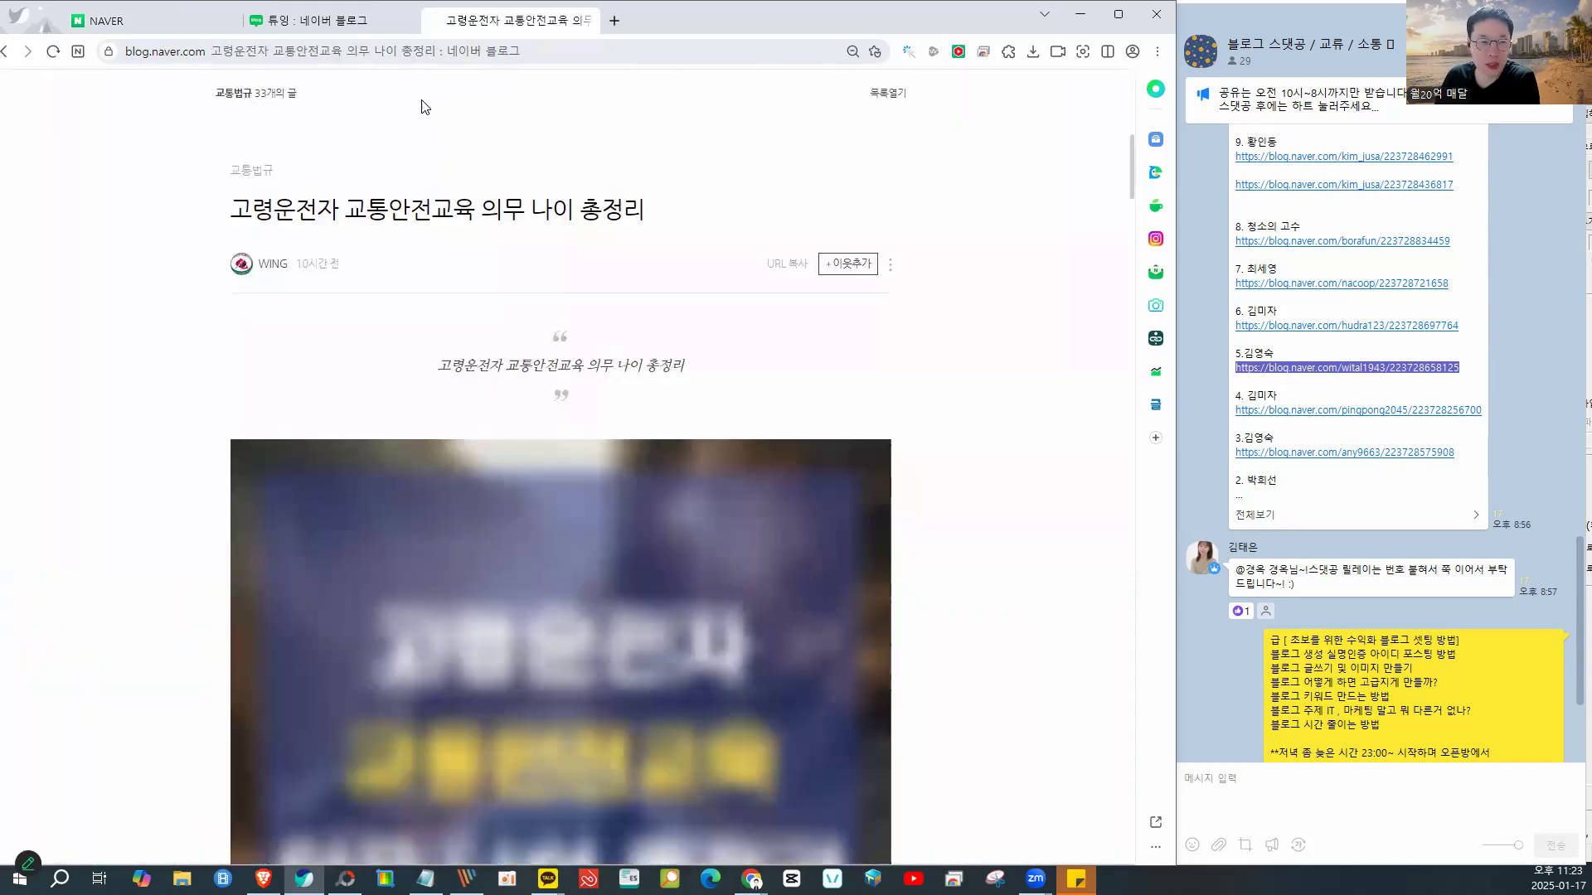
- Scroll through the newly opened blog post
scroll(775, 347, down, 4)
scroll(775, 347, up, 3)
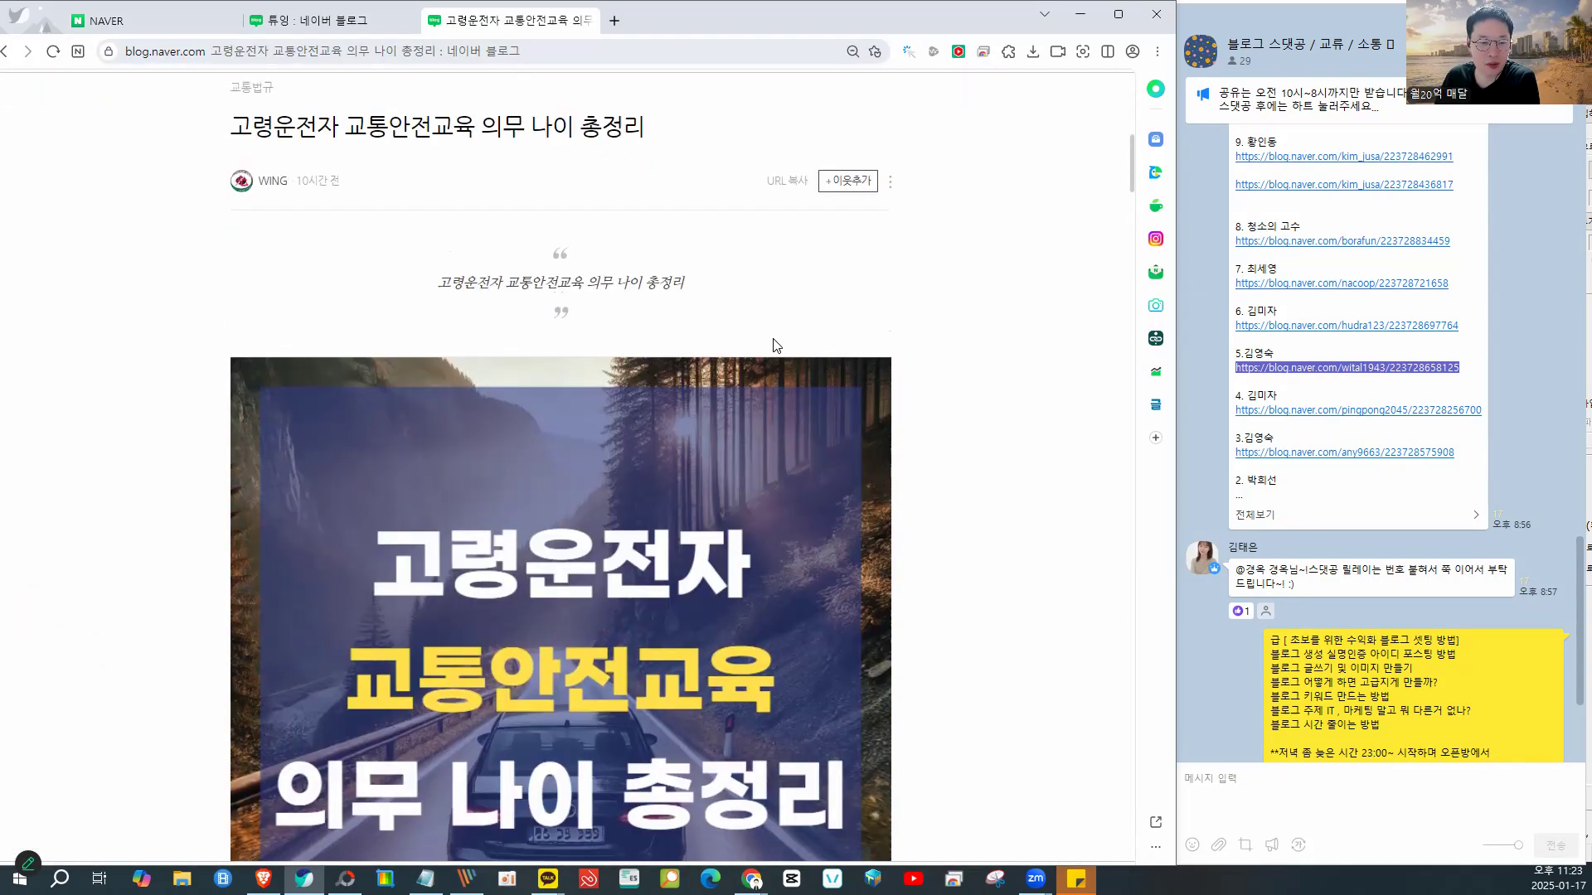
scroll(828, 391, down, 3)
scroll(917, 249, up, 1)
scroll(910, 230, up, 1)
mouse_move(896, 217)
mouse_down()
mouse_move(879, 179)
mouse_move(603, 274)
mouse_move(531, 412)
mouse_move(744, 378)
mouse_move(675, 342)
mouse_move(787, 217)
mouse_move(794, 347)
mouse_move(819, 230)
mouse_up()
scroll(875, 453, down, 9)
scroll(875, 453, down, 3)
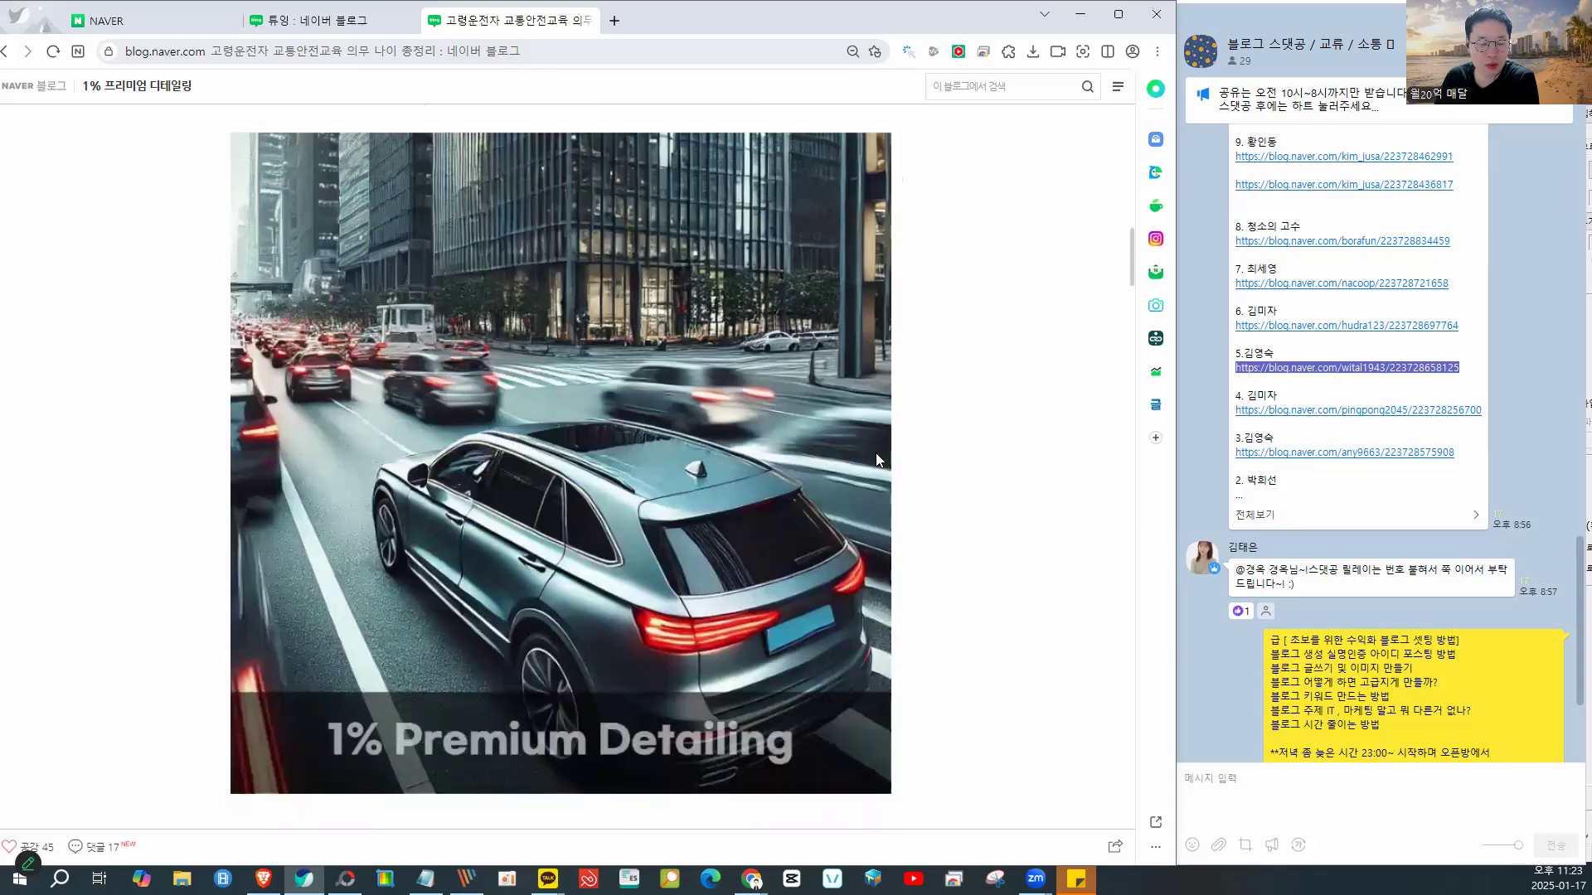
scroll(846, 547, down, 1)
scroll(846, 546, down, 20)
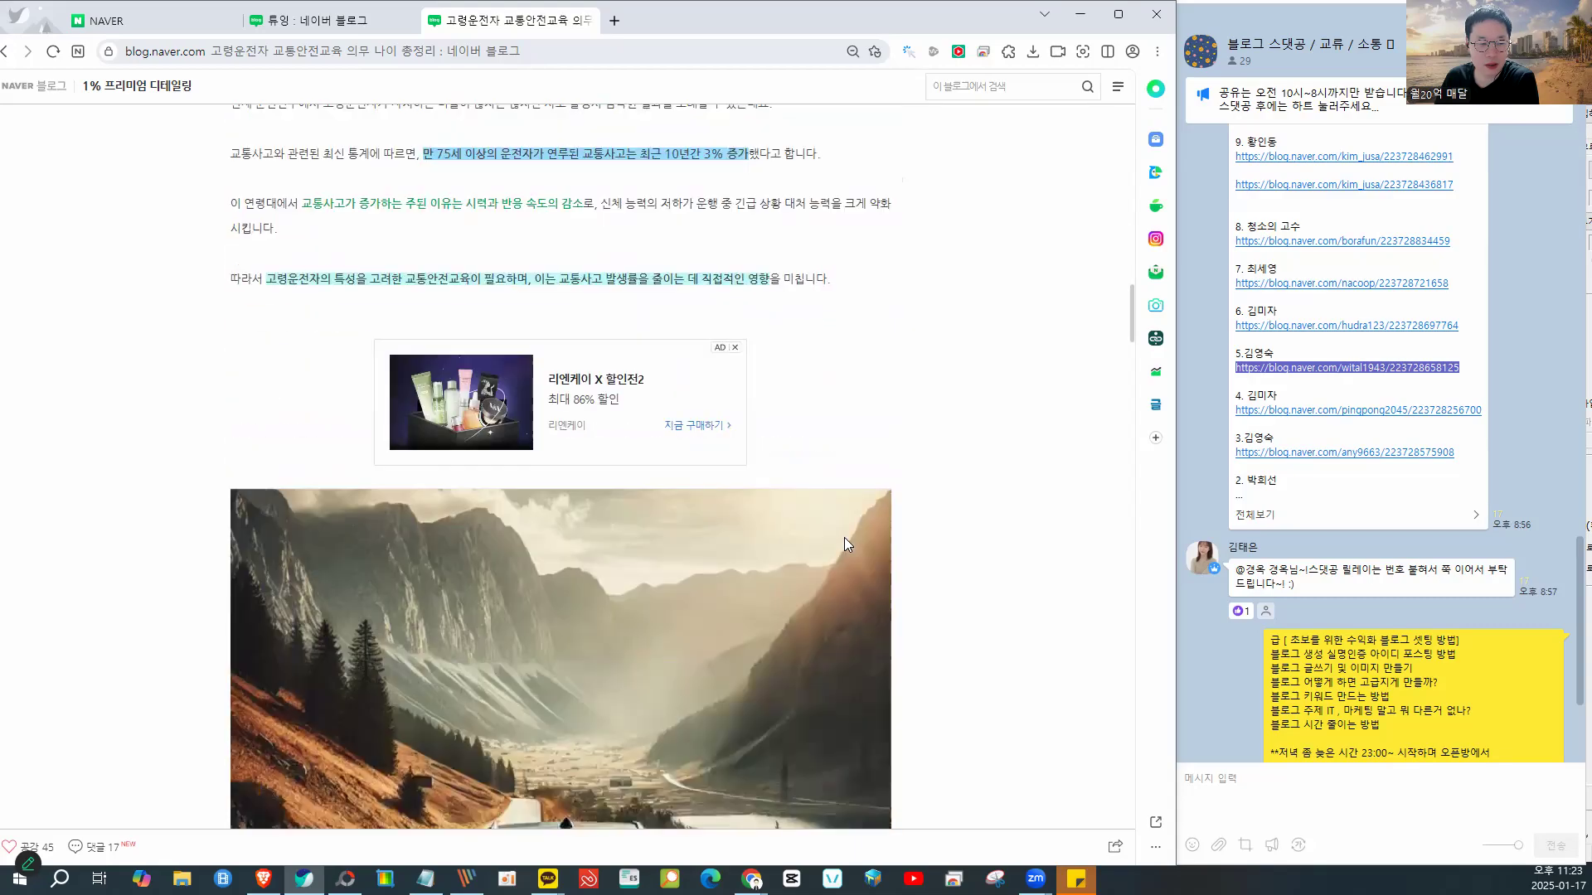
scroll(845, 543, down, 20)
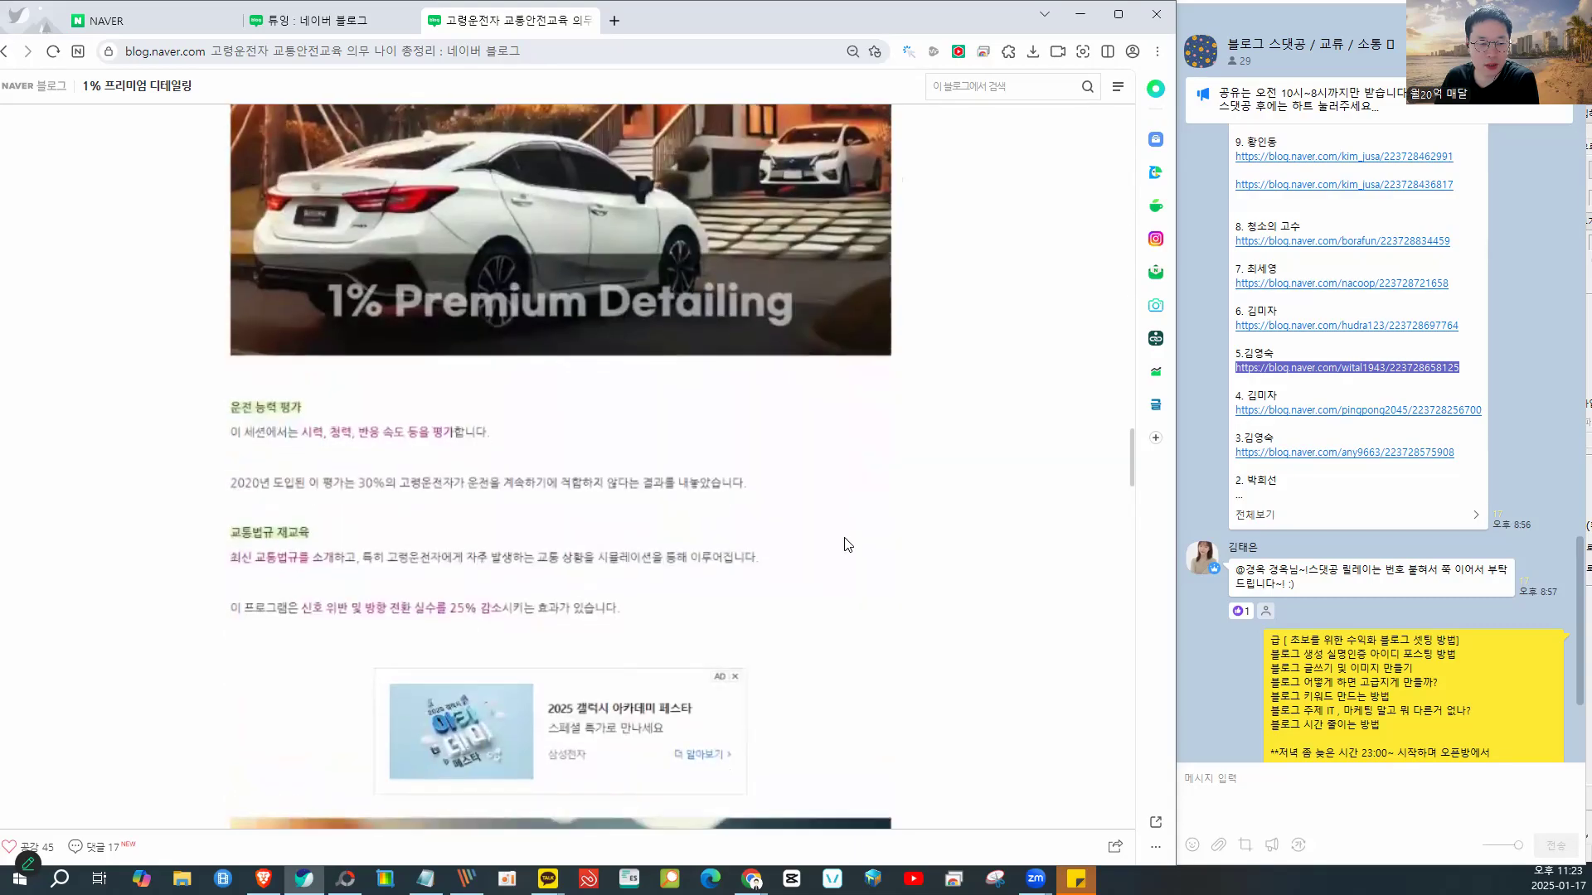
scroll(846, 545, down, 10)
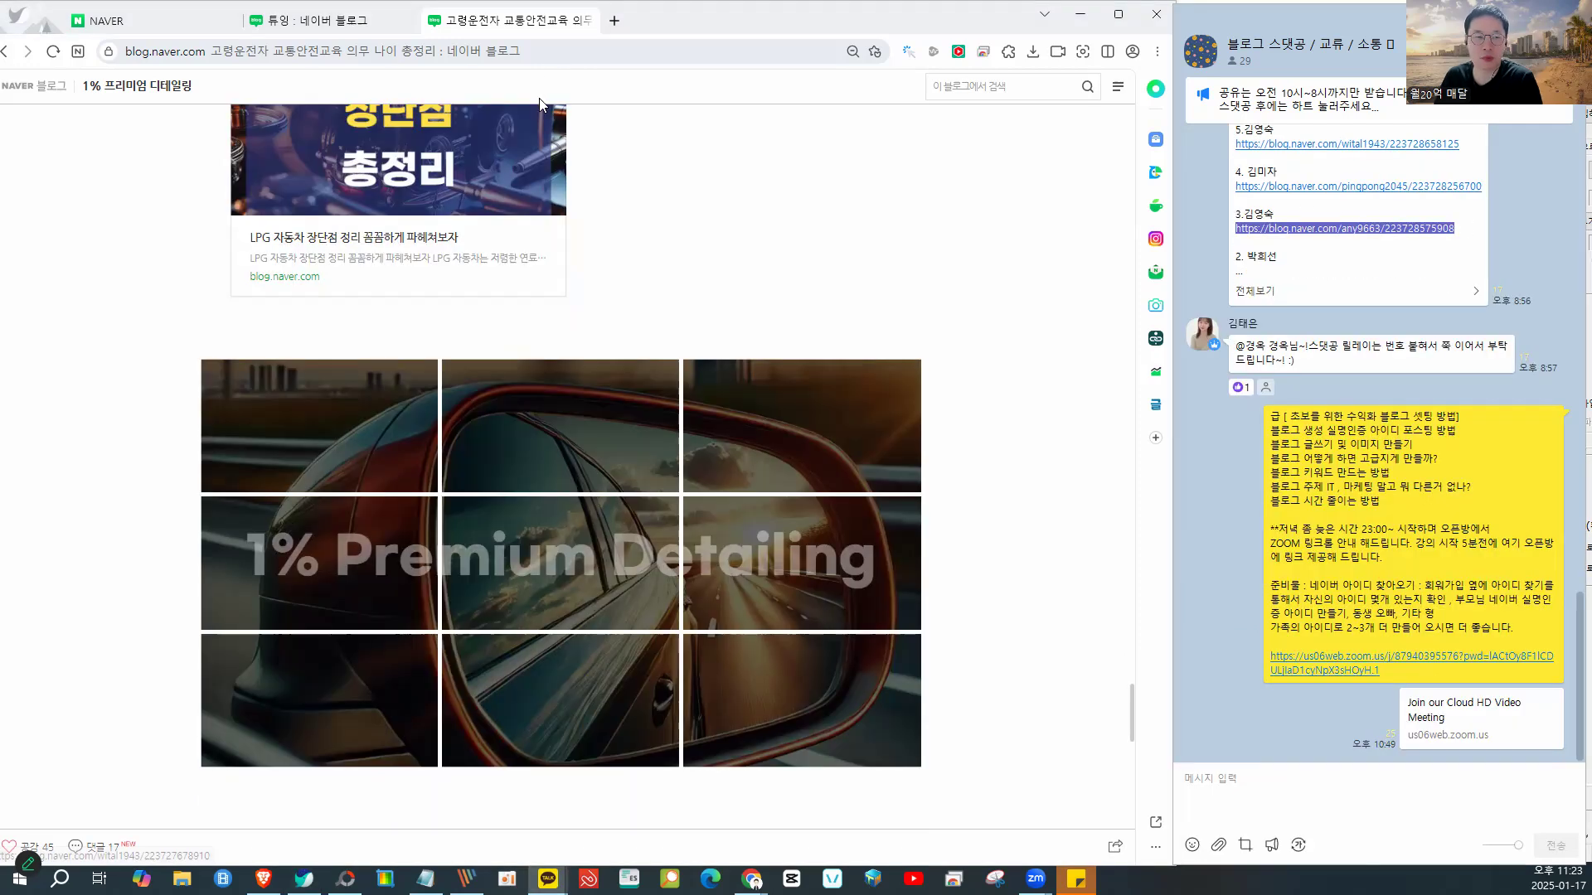
- Load the sink-replacement post, view its BEFORE/AFTER photos, and bring PhotoScape back in front
click(508, 55)
key(ctrl+v)
key(Return)
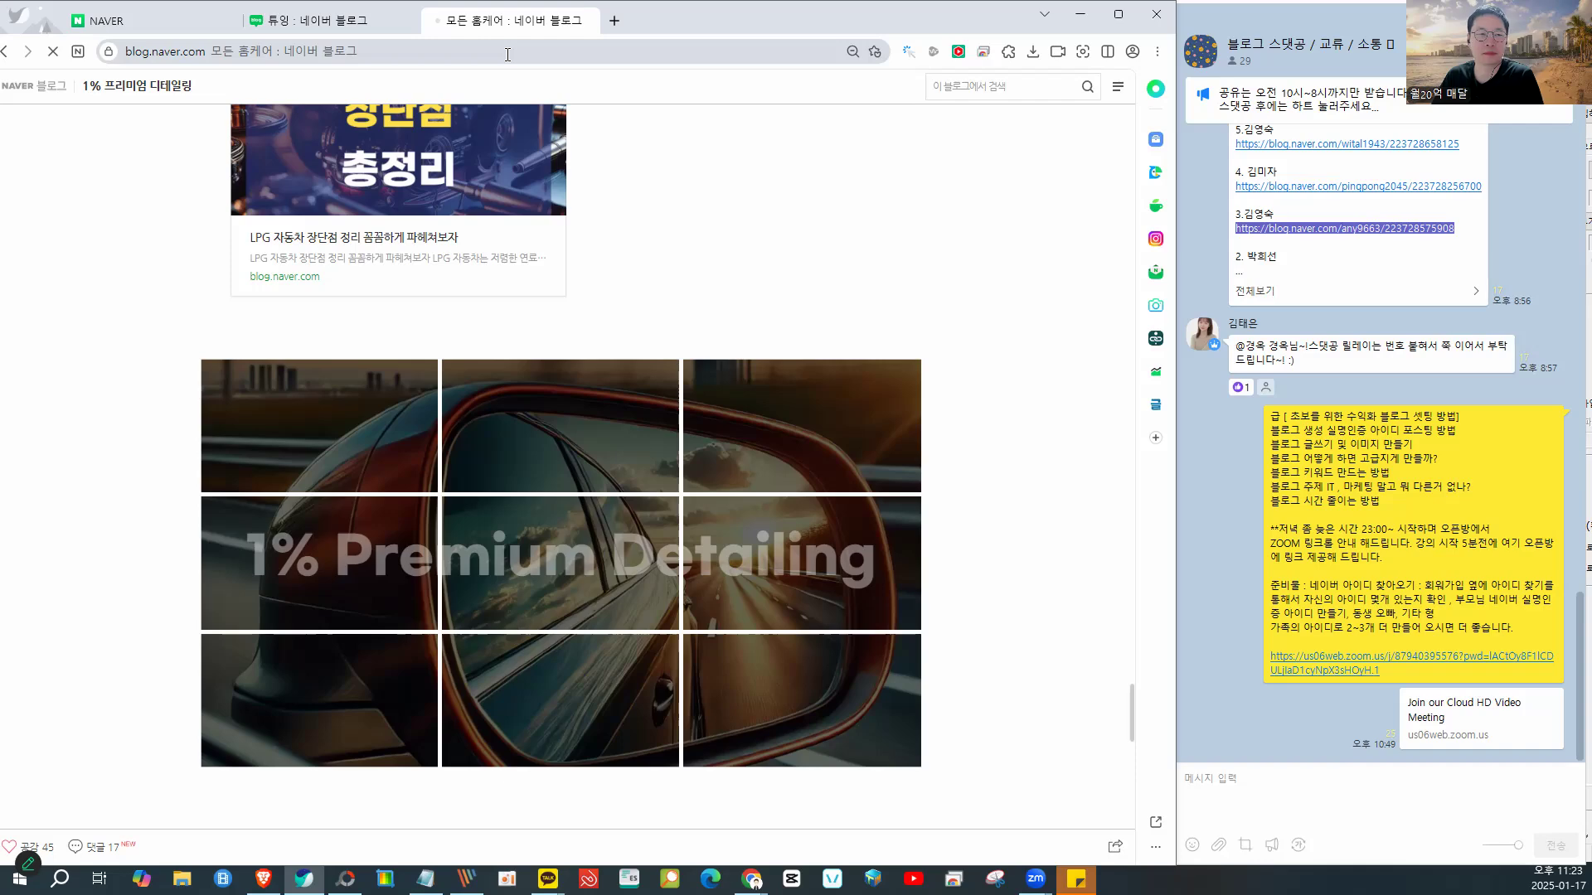
scroll(703, 321, down, 15)
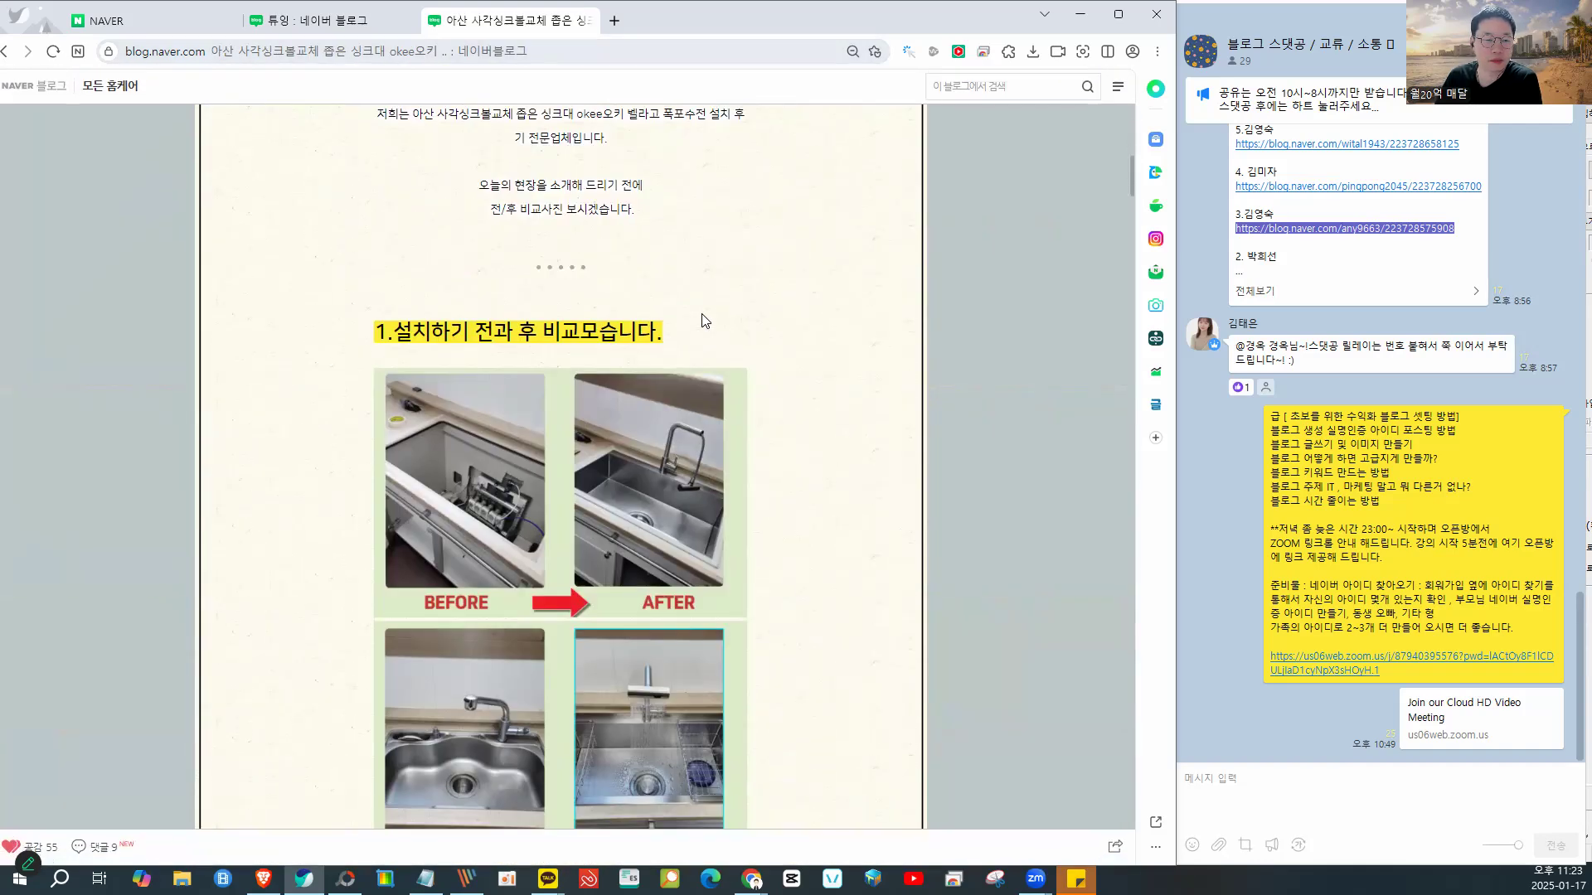
scroll(839, 388, up, 2)
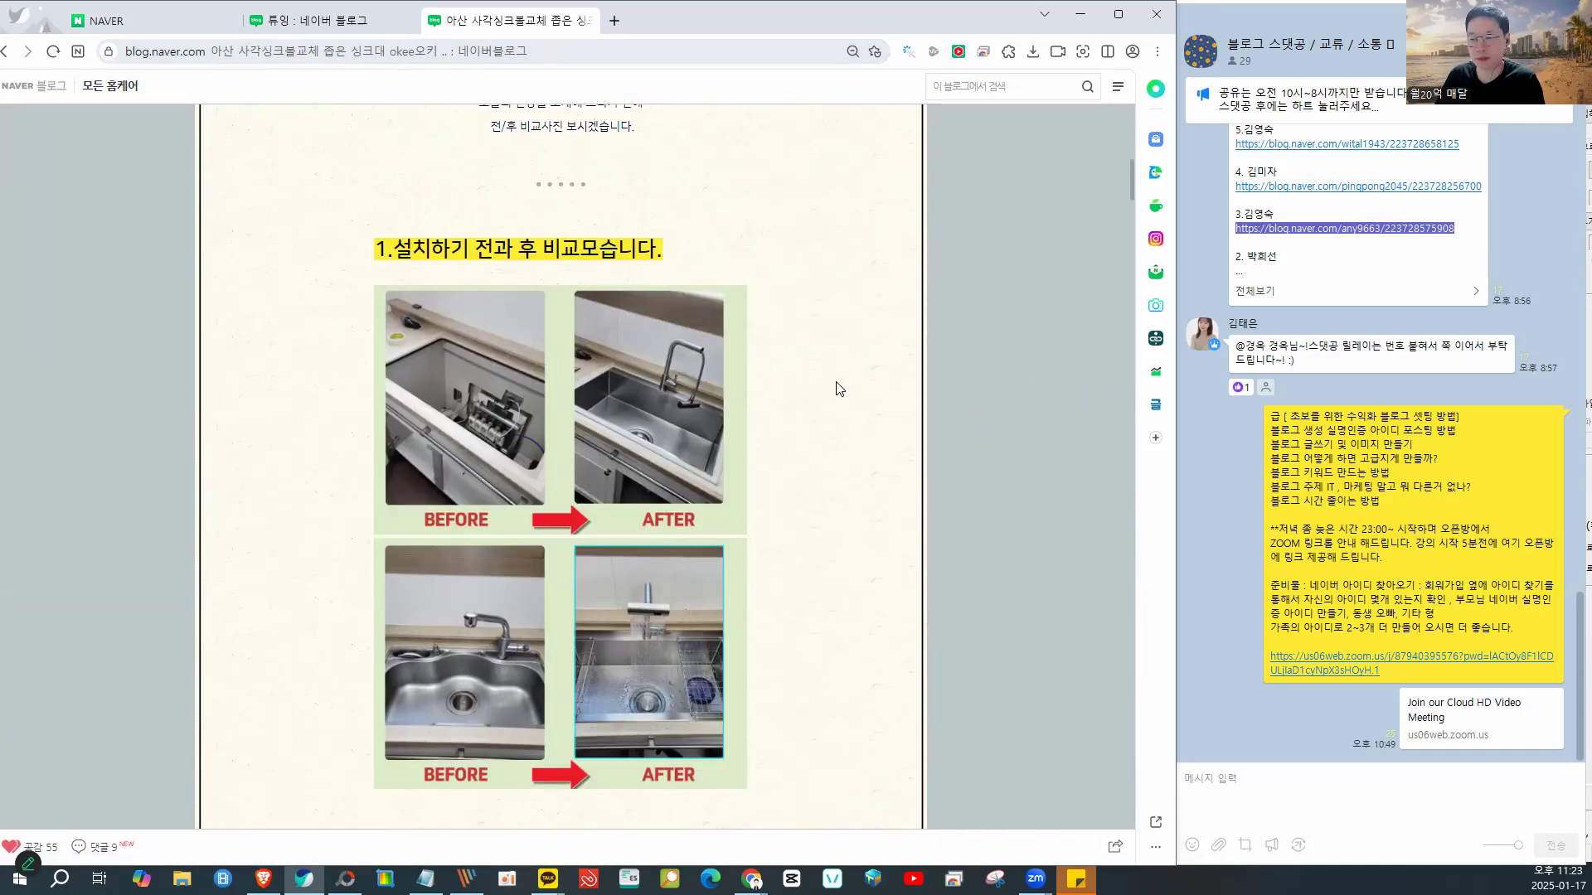
scroll(839, 389, up, 1)
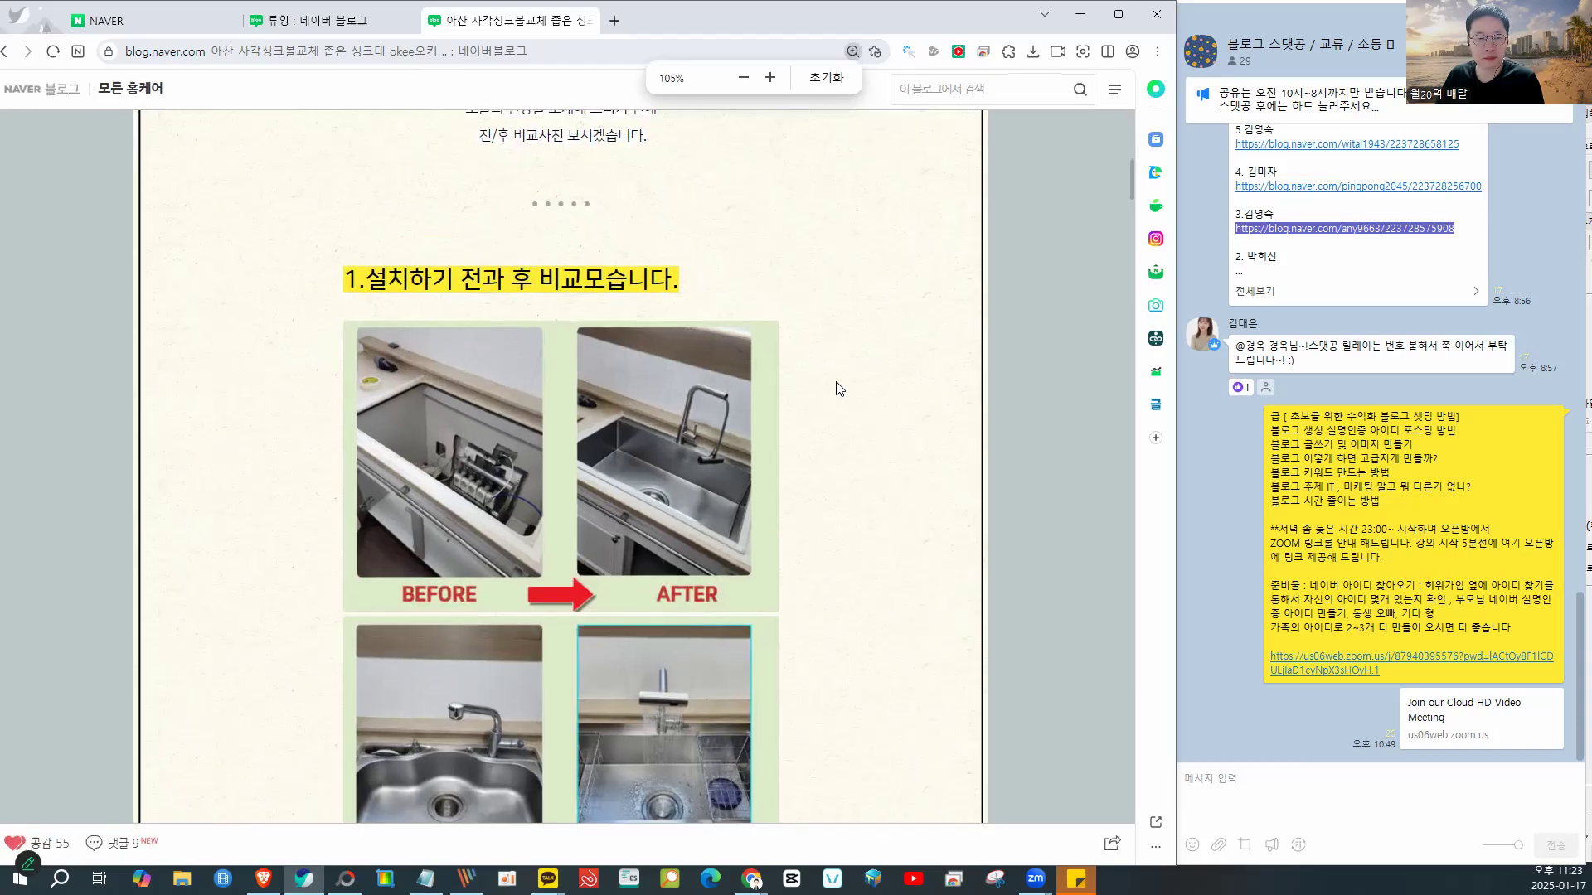
scroll(839, 385, down, 2)
mouse_move(572, 315)
mouse_down()
mouse_move(396, 461)
mouse_move(551, 420)
mouse_move(704, 521)
mouse_move(326, 616)
mouse_move(754, 778)
mouse_move(645, 670)
mouse_up()
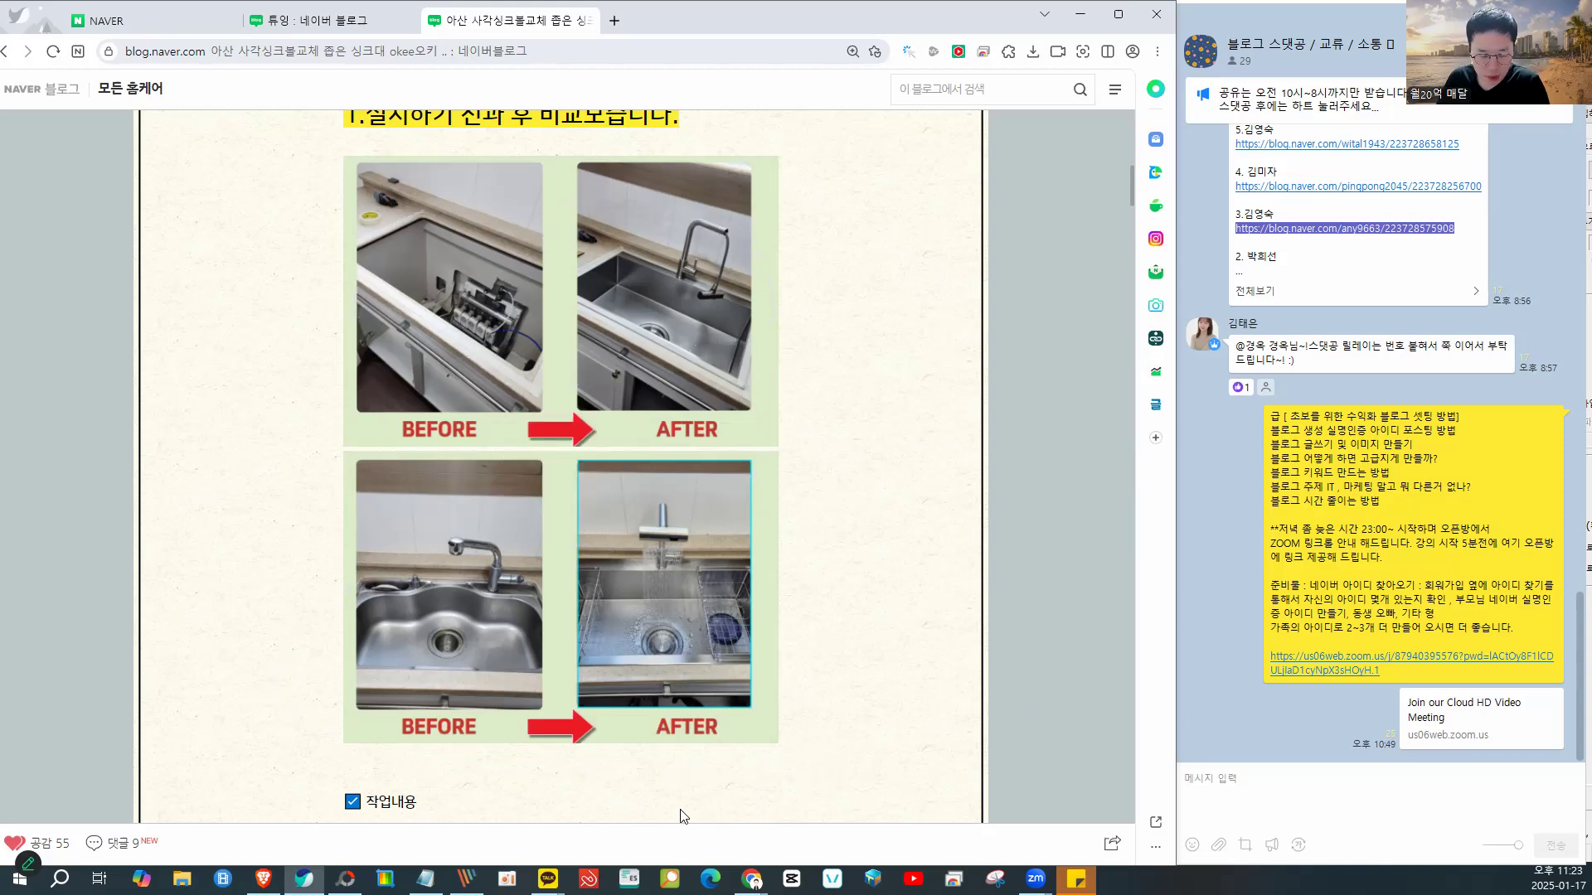
click(346, 879)
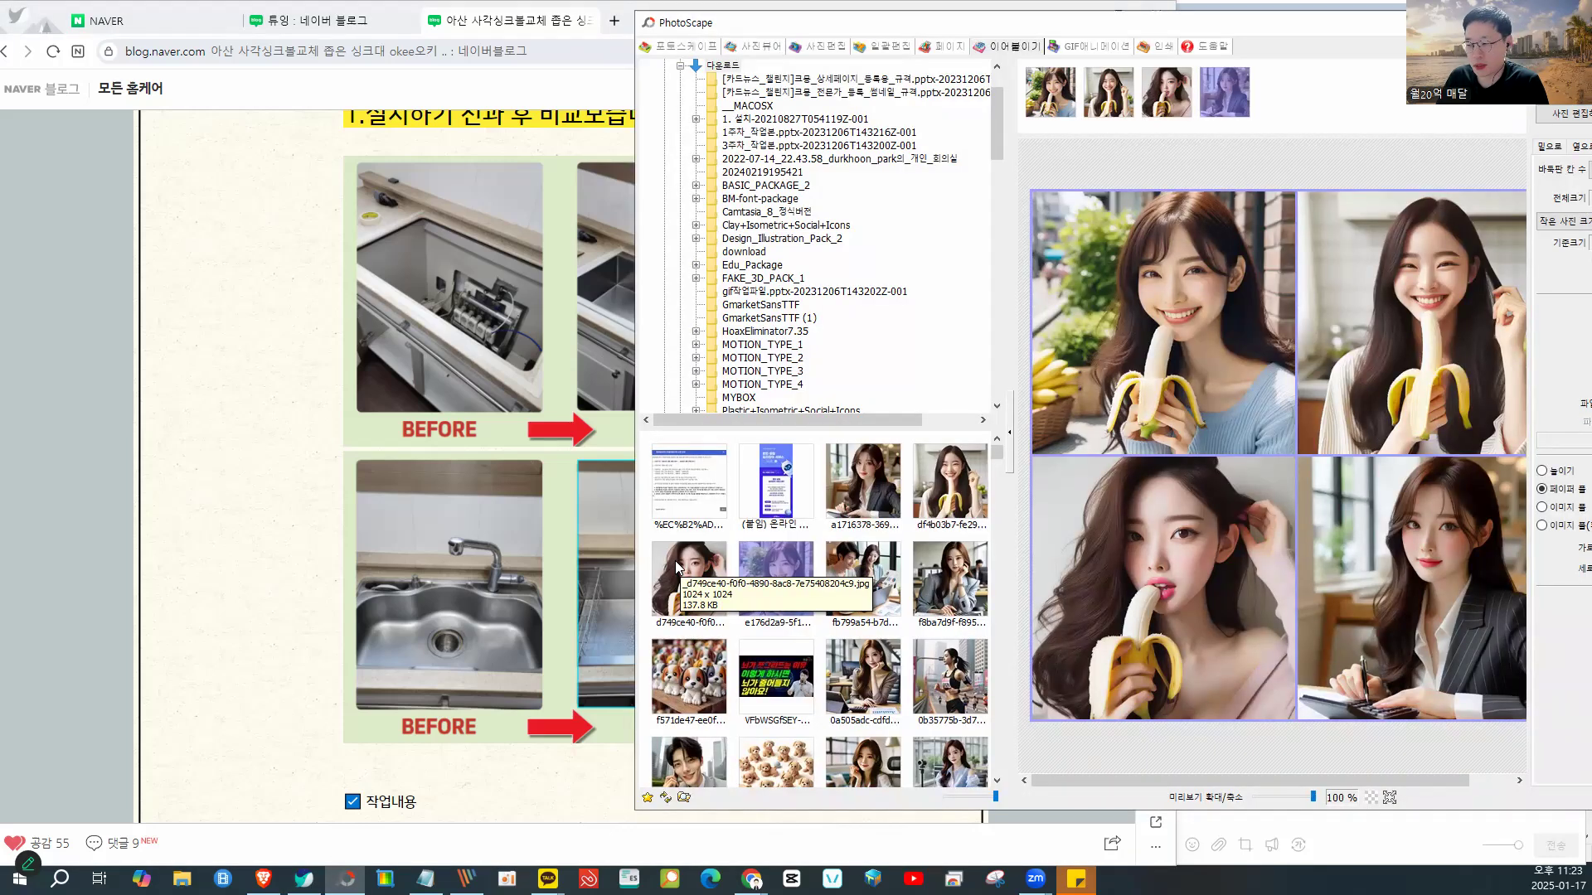
- Remove all four banana portraits from the 2×2 collage
click(232, 247)
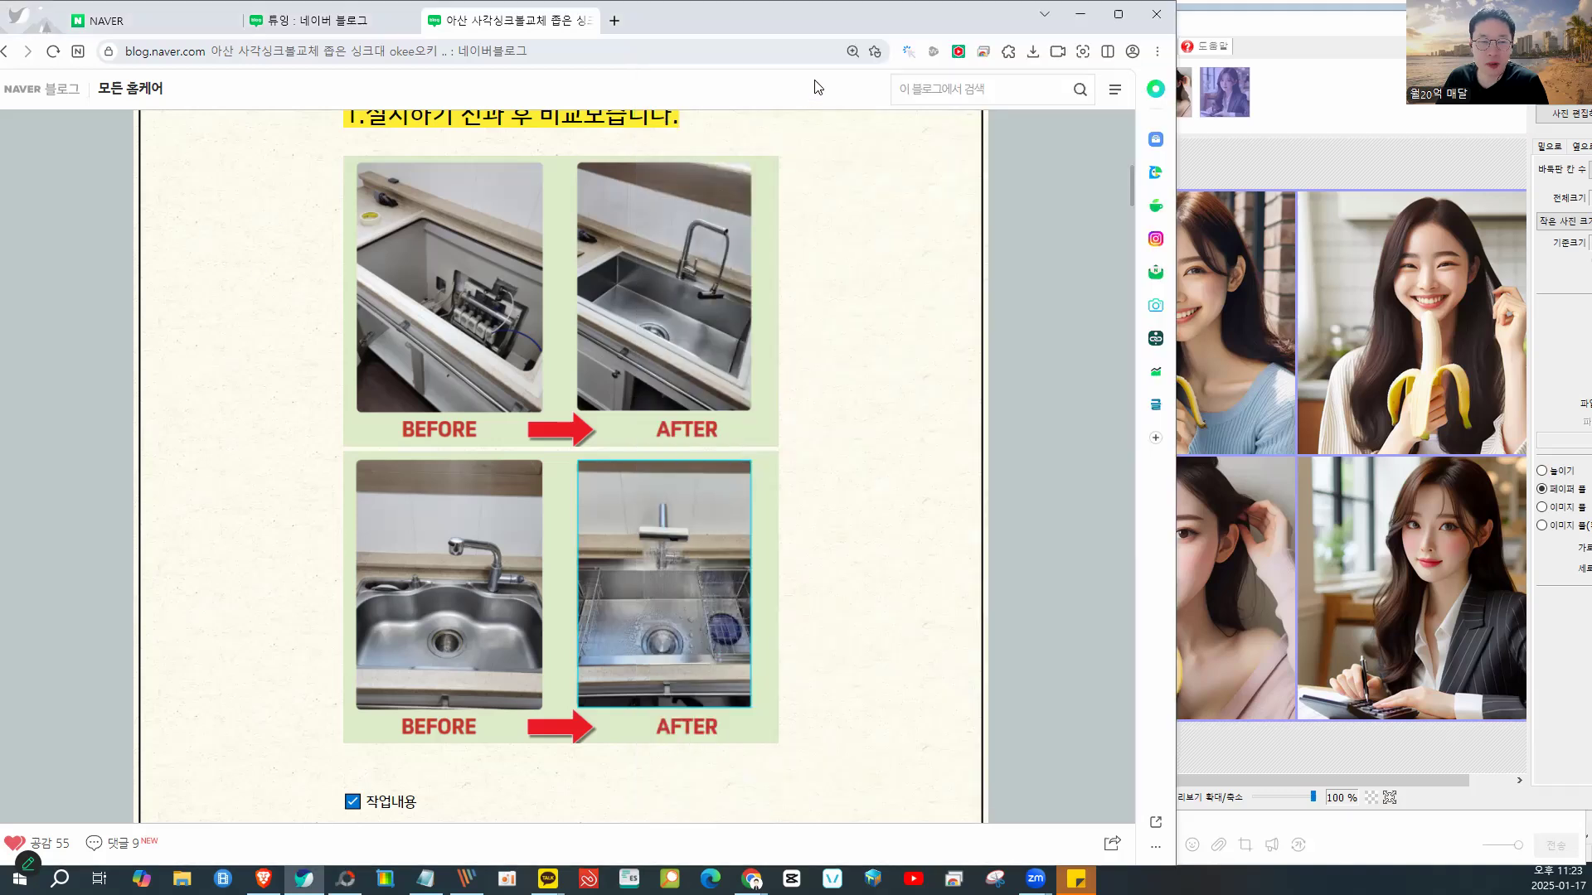
drag(763, 23, 497, 43)
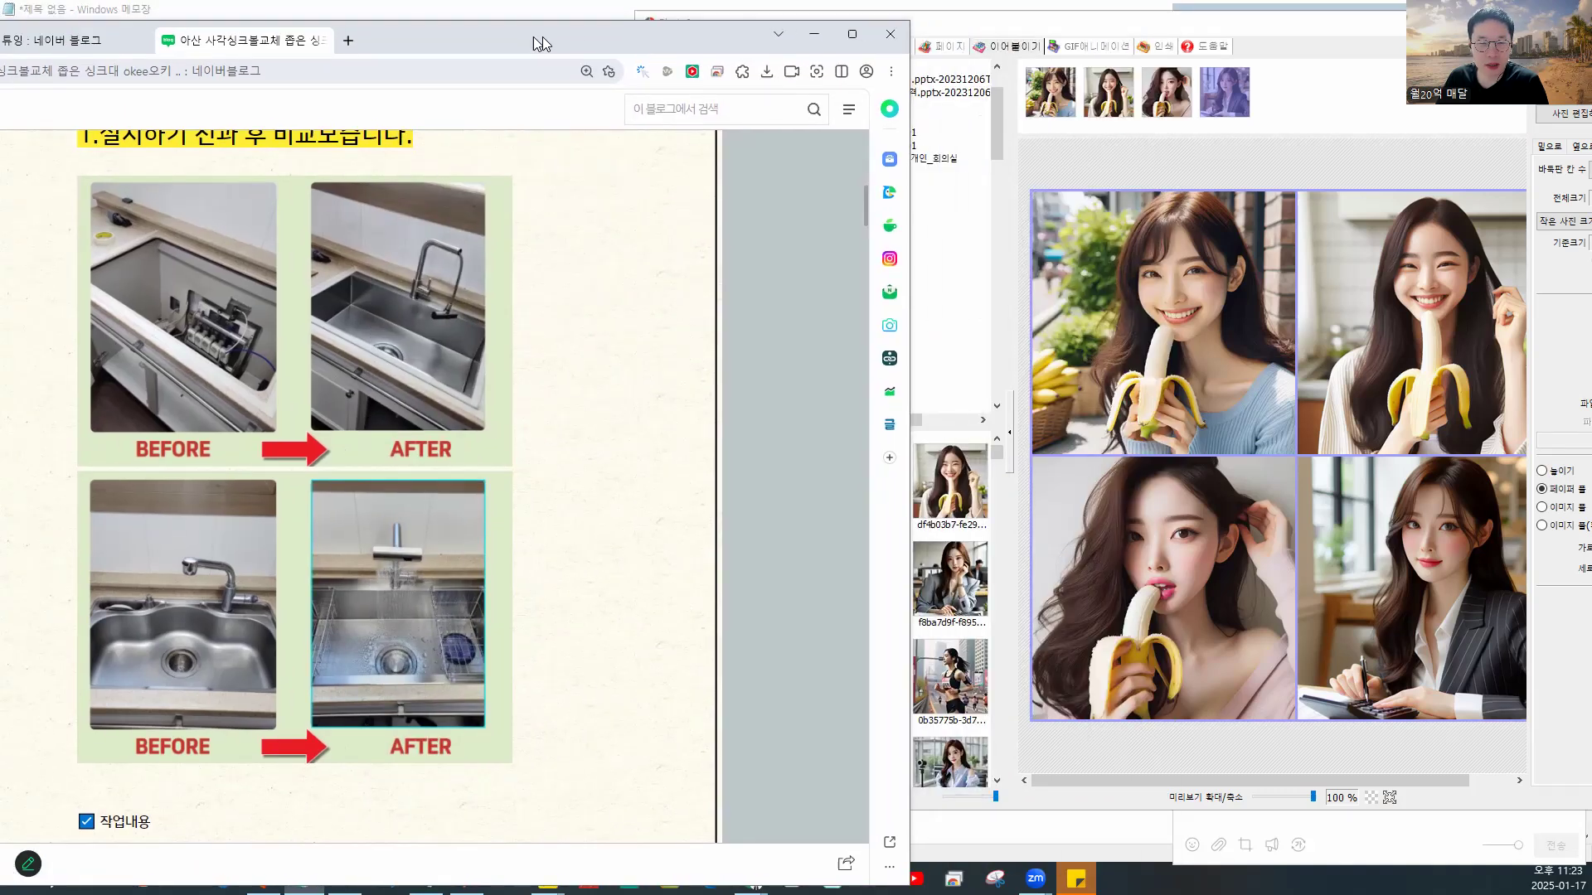
click(943, 35)
drag(943, 35, 858, 35)
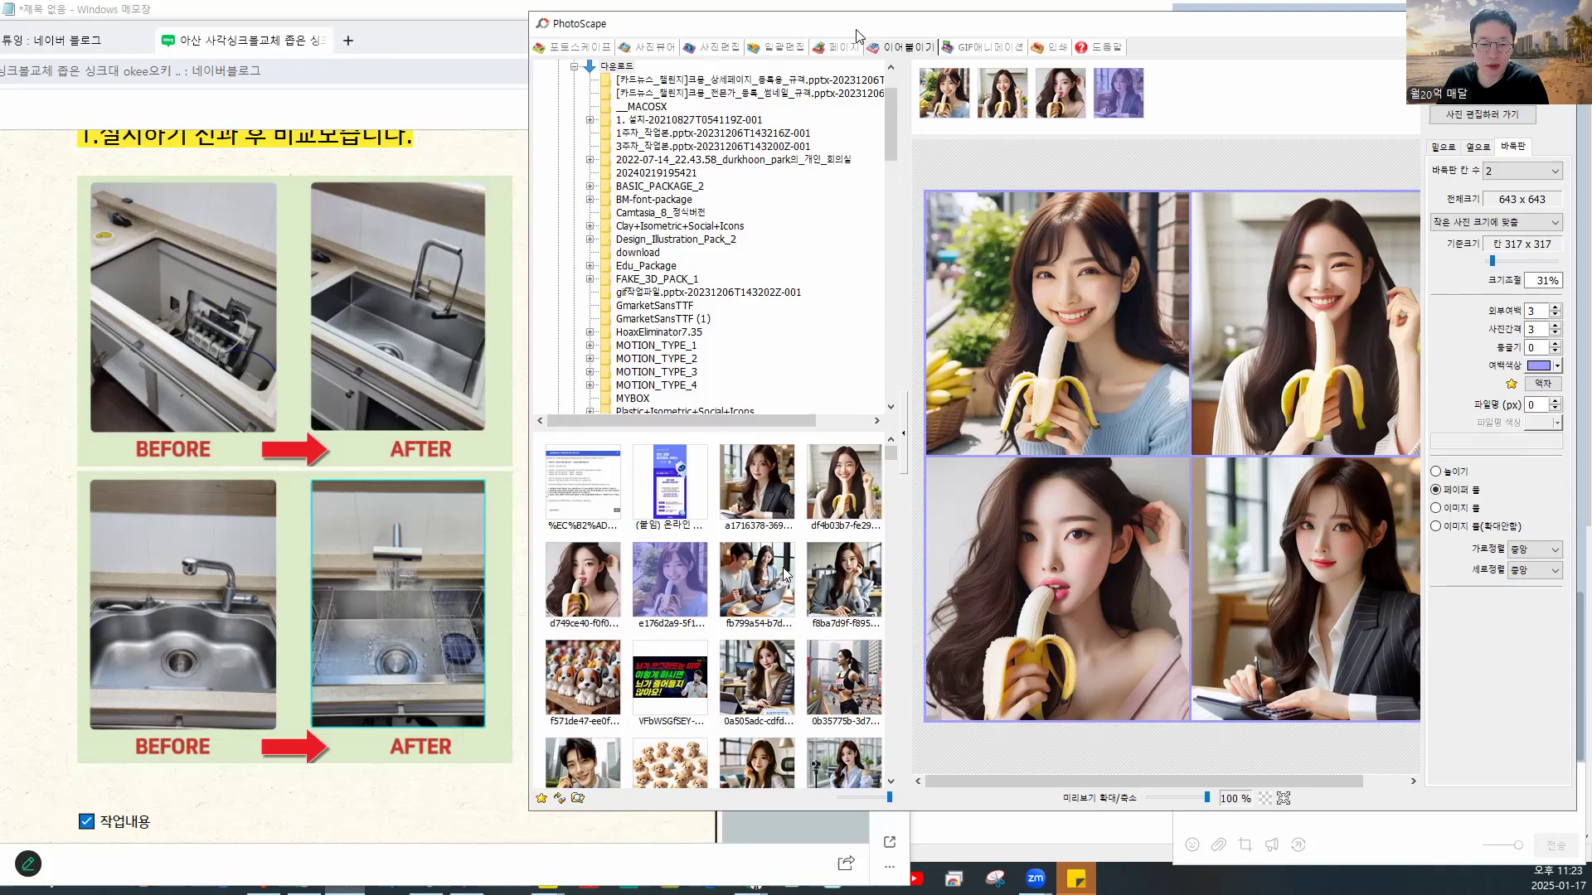
scroll(786, 575, down, 5)
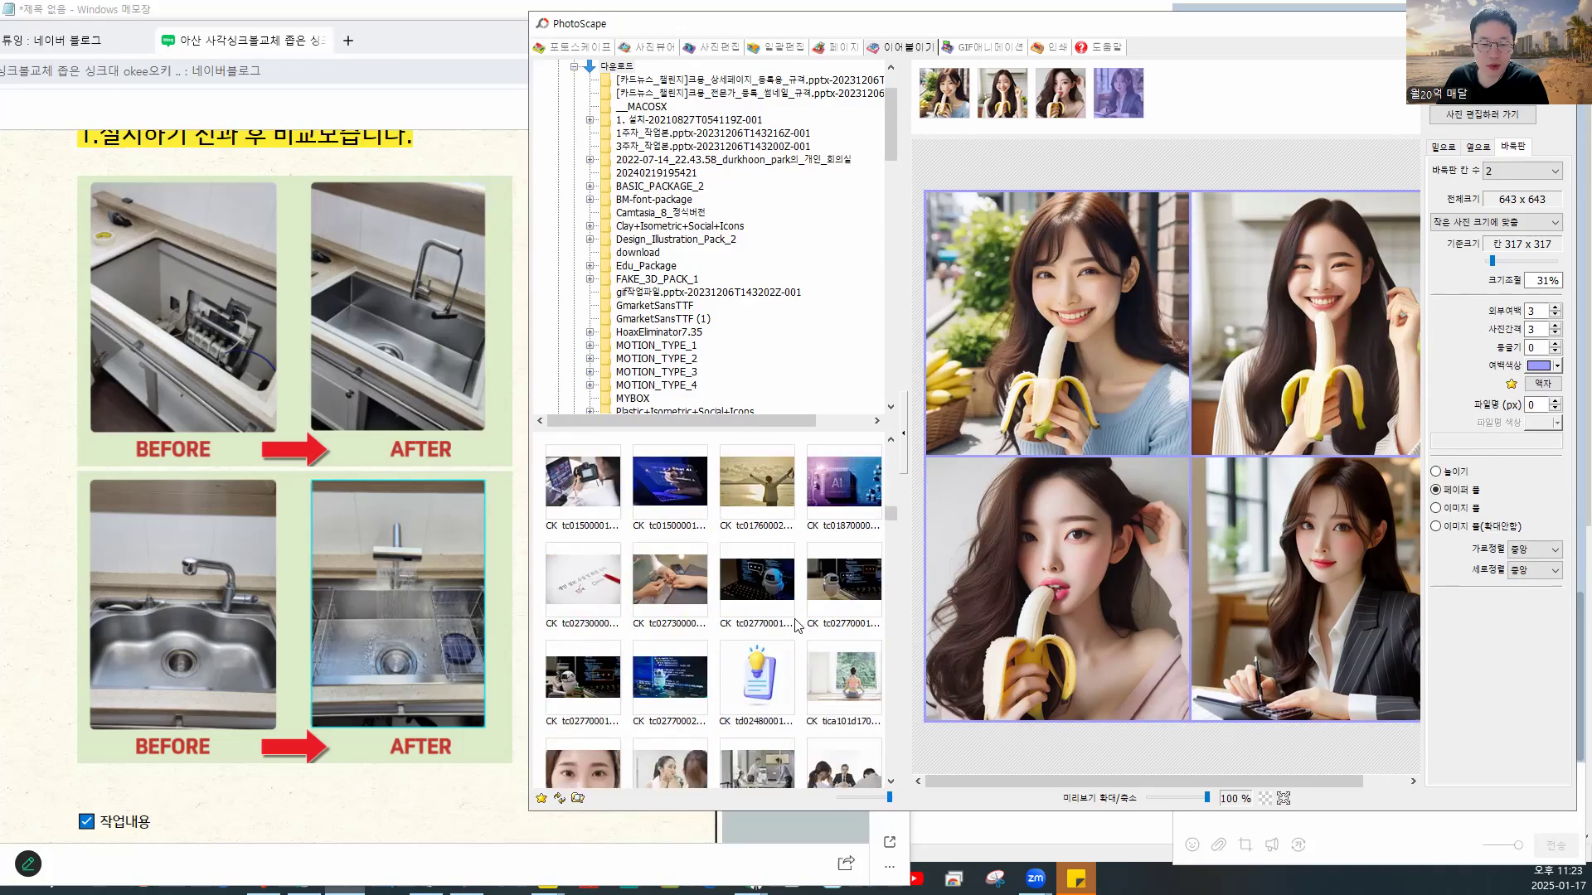
scroll(796, 626, up, 1)
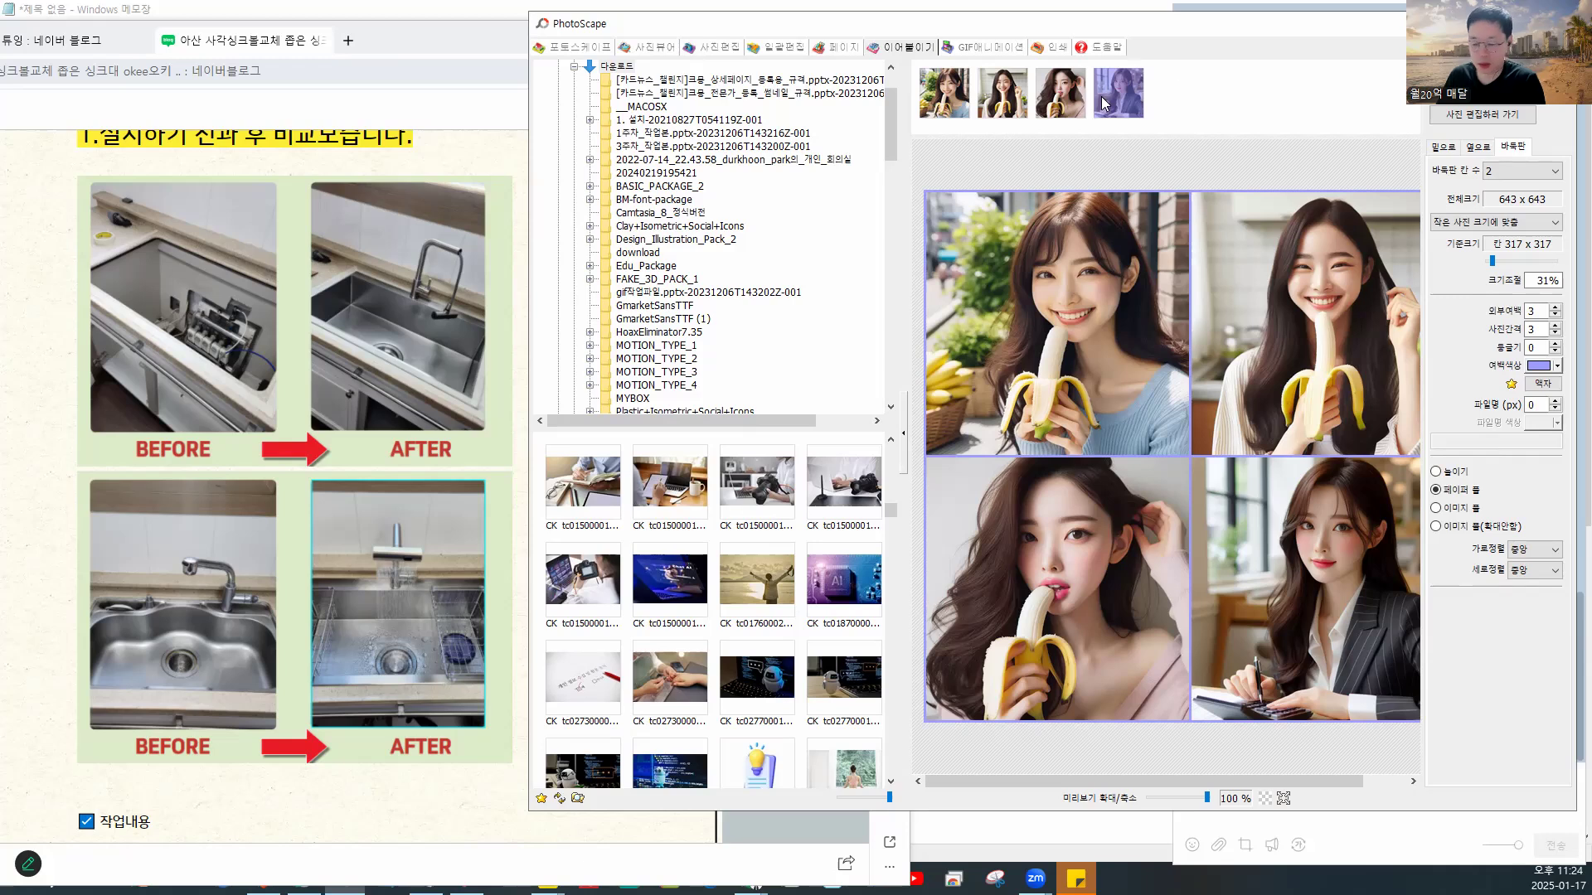
double_click(1063, 101)
double_click(988, 106)
double_click(987, 107)
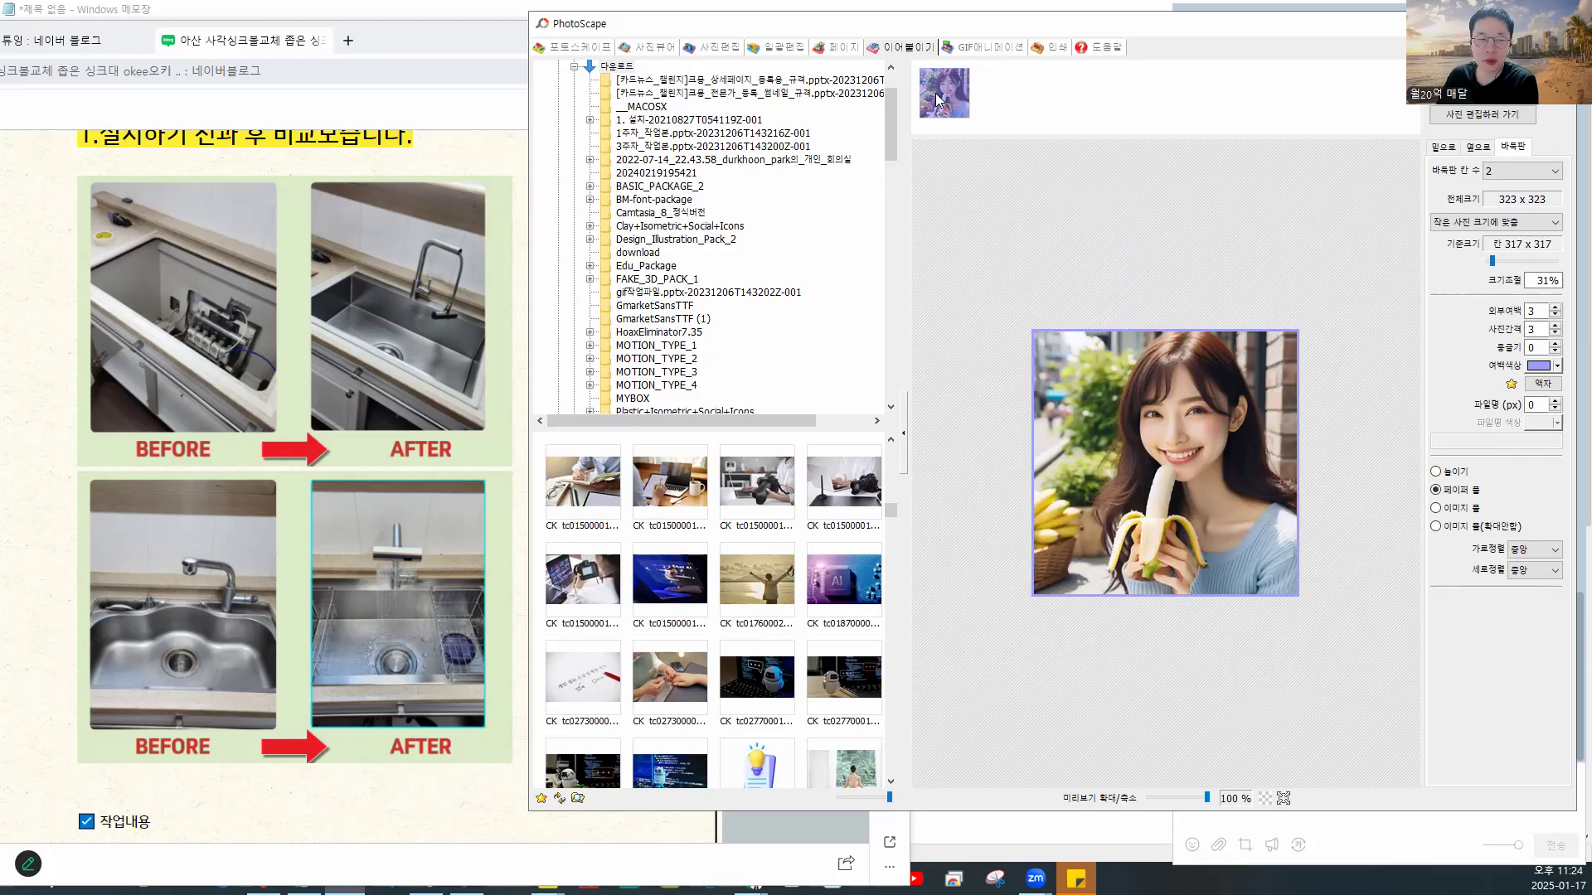
double_click(943, 92)
- Add the laptop desk, laptop-and-camera, sunset and hands photos, resized to 10%
drag(827, 492, 1021, 92)
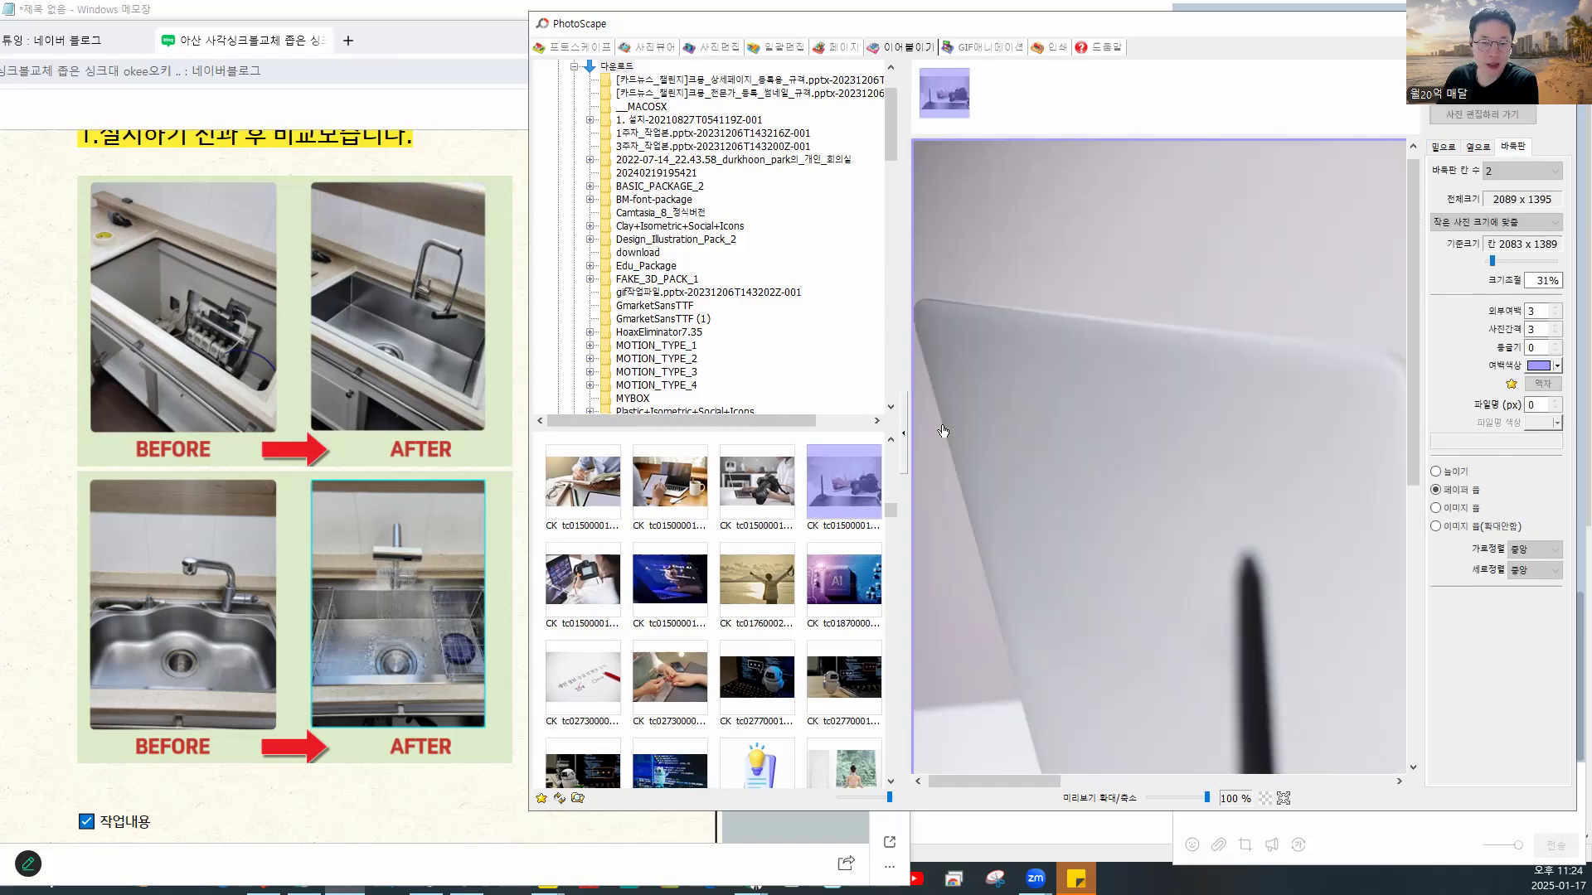
drag(761, 485, 1053, 92)
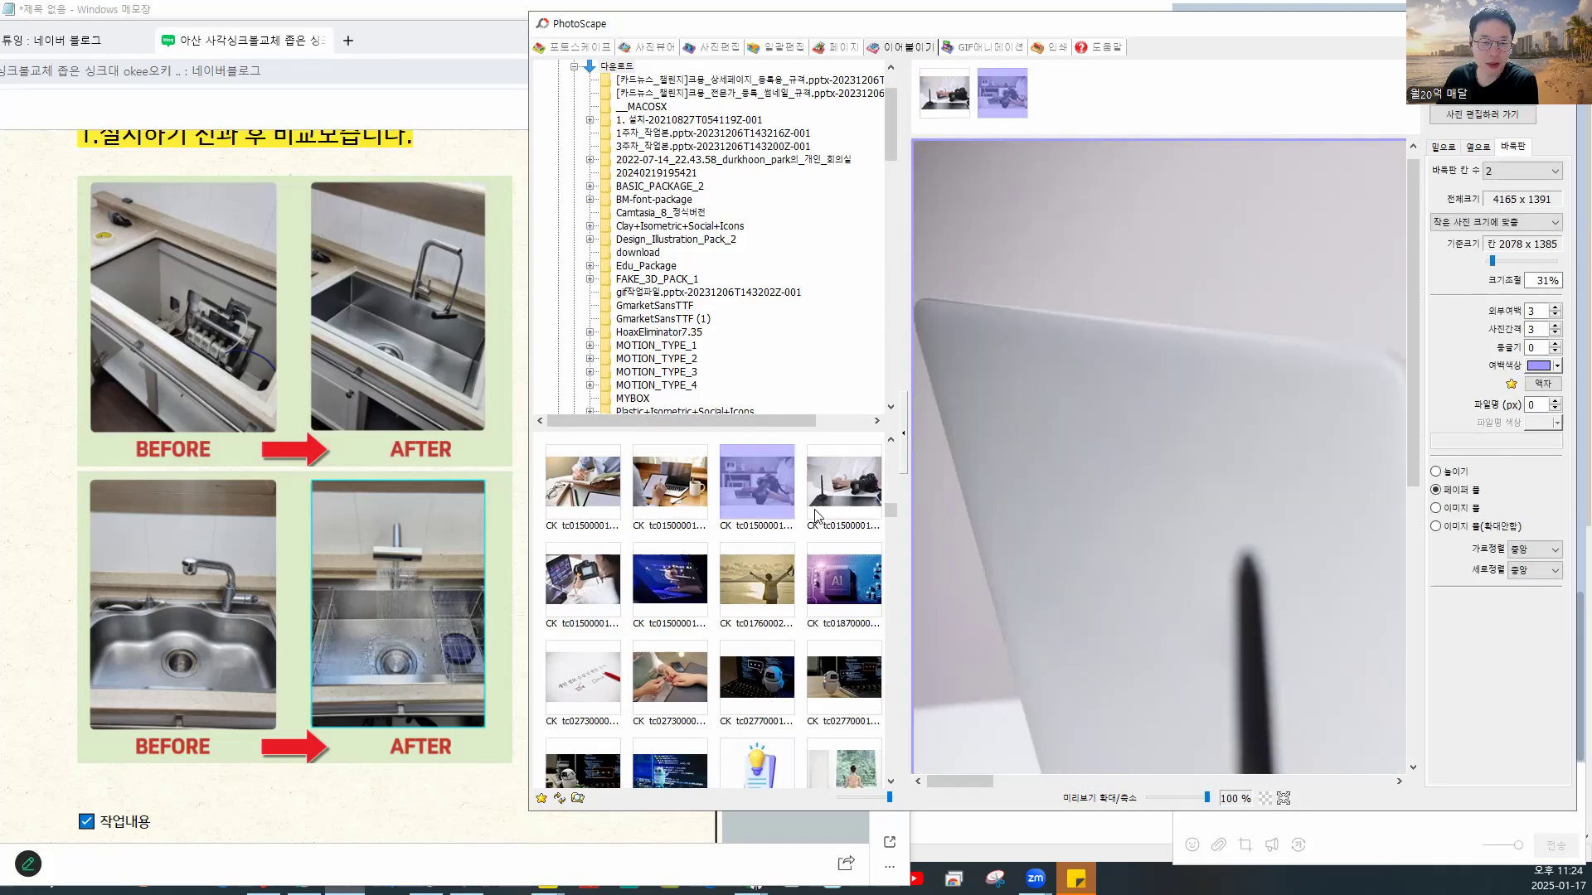
drag(775, 578, 1072, 135)
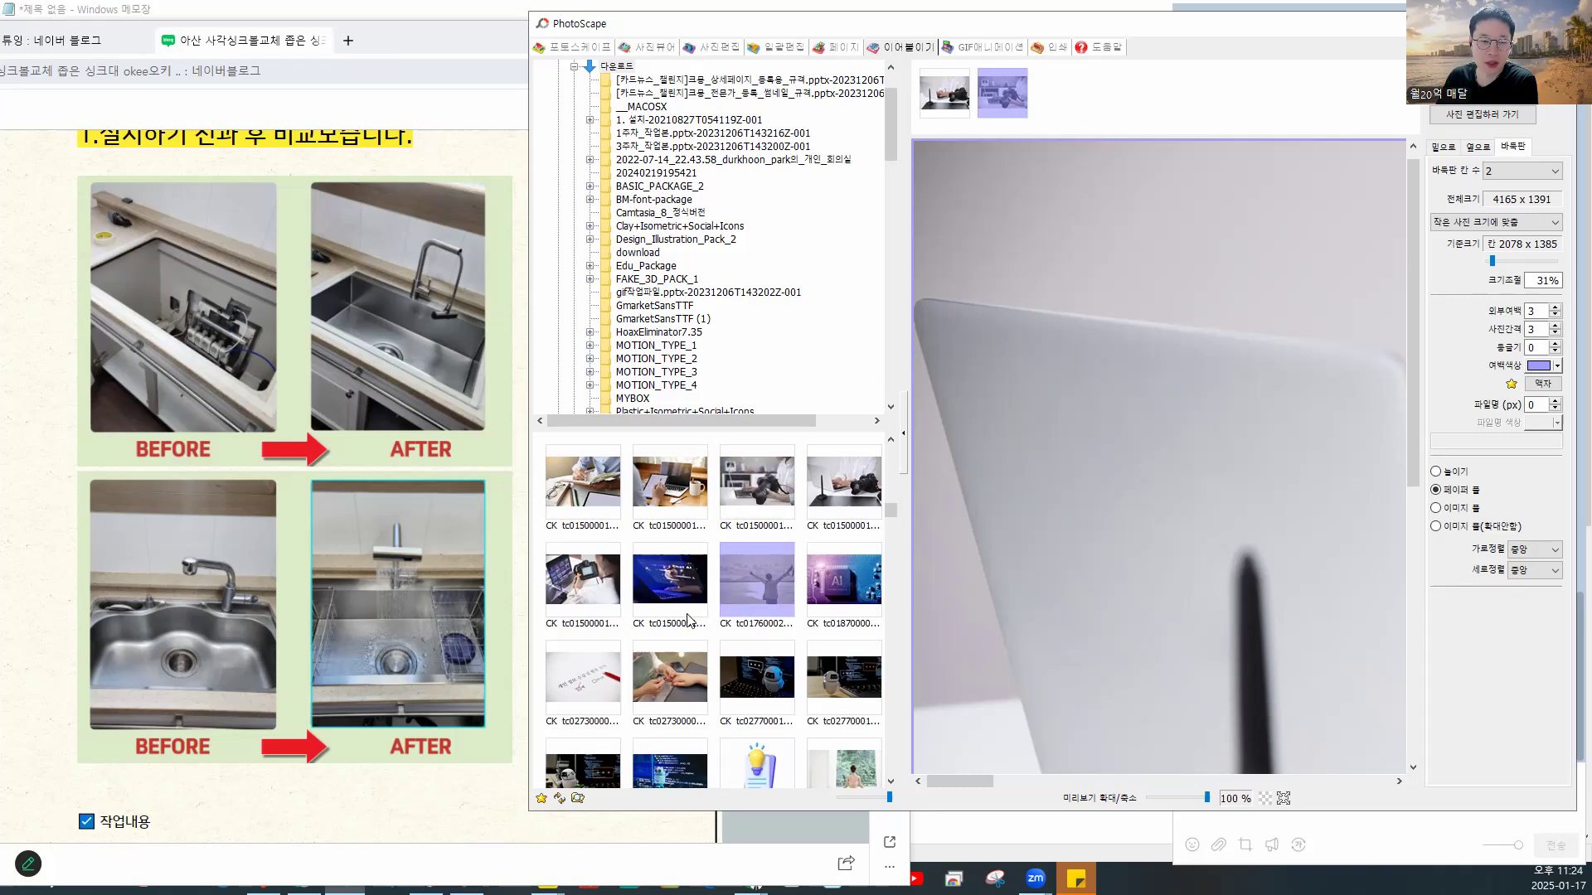
drag(670, 677, 1131, 101)
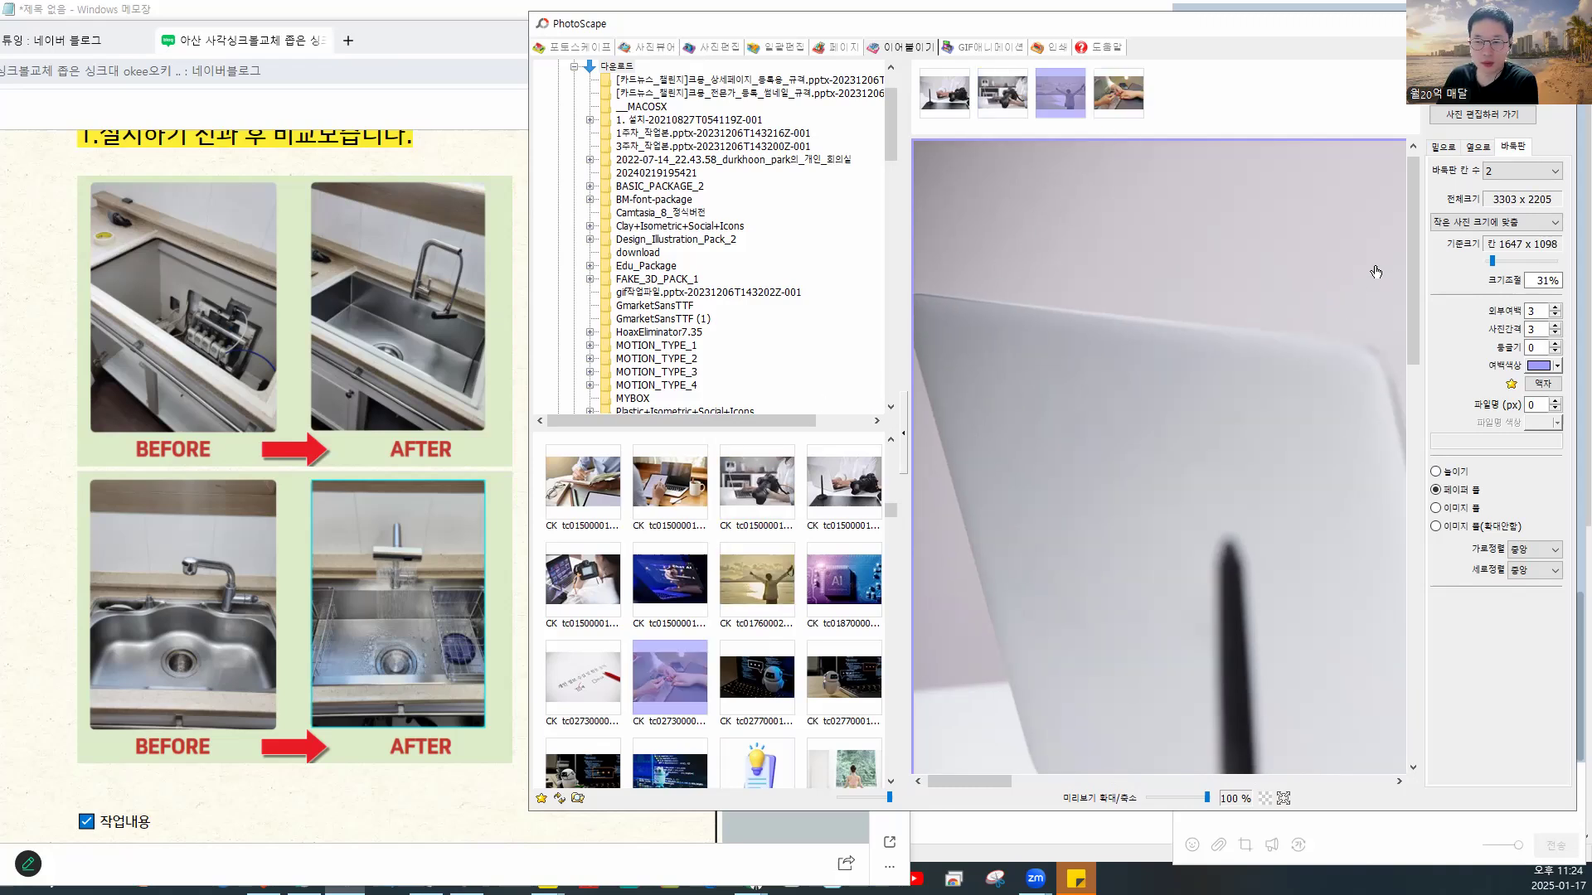
drag(1491, 262, 1487, 262)
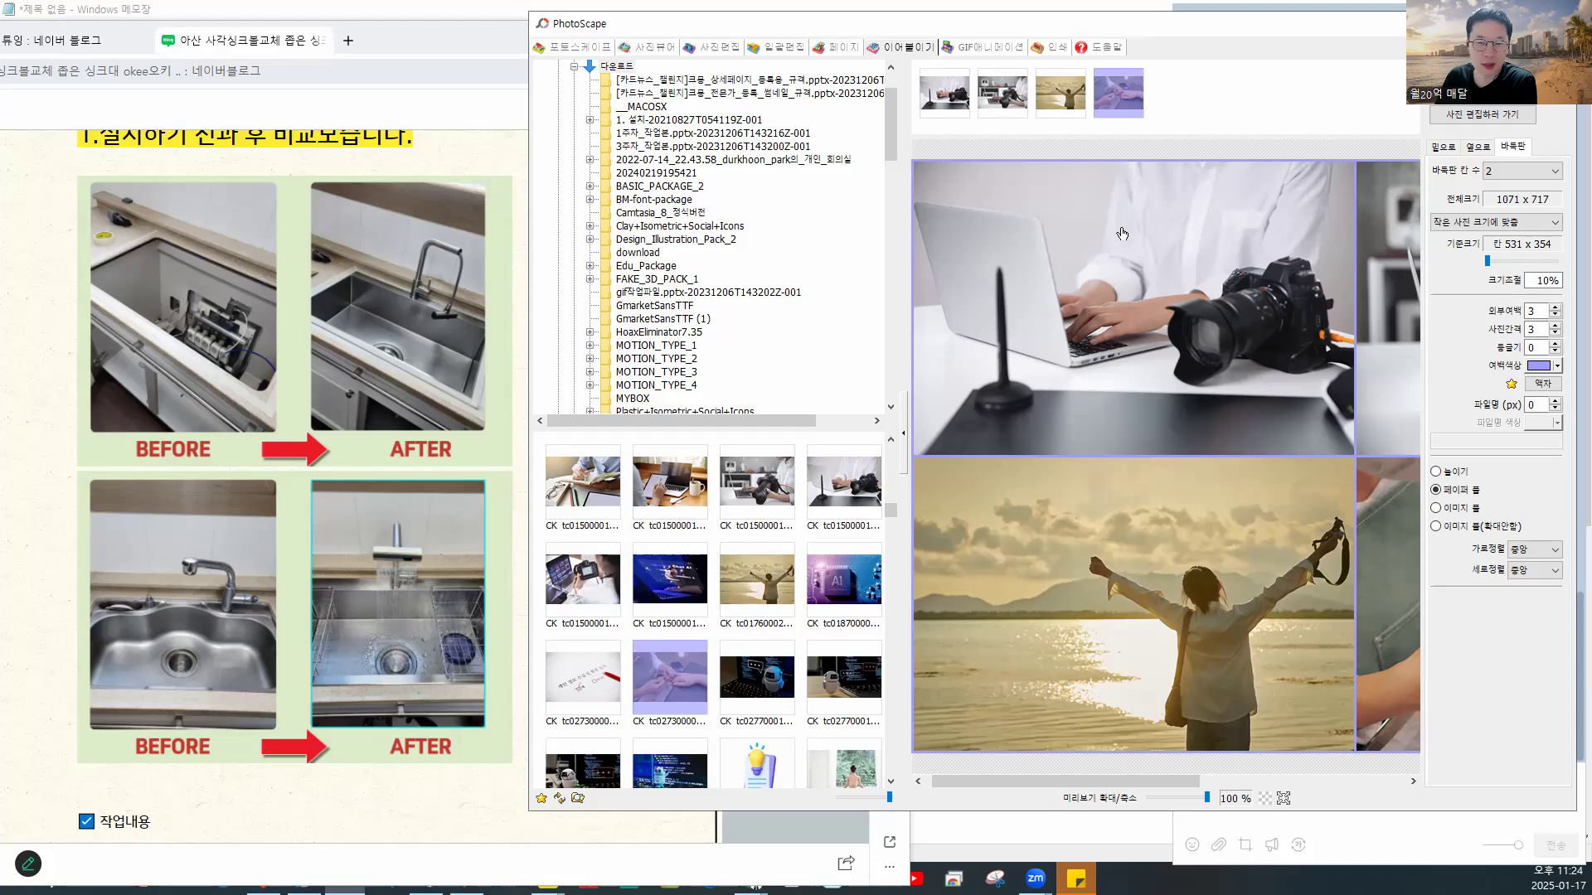
drag(1188, 31, 1028, 31)
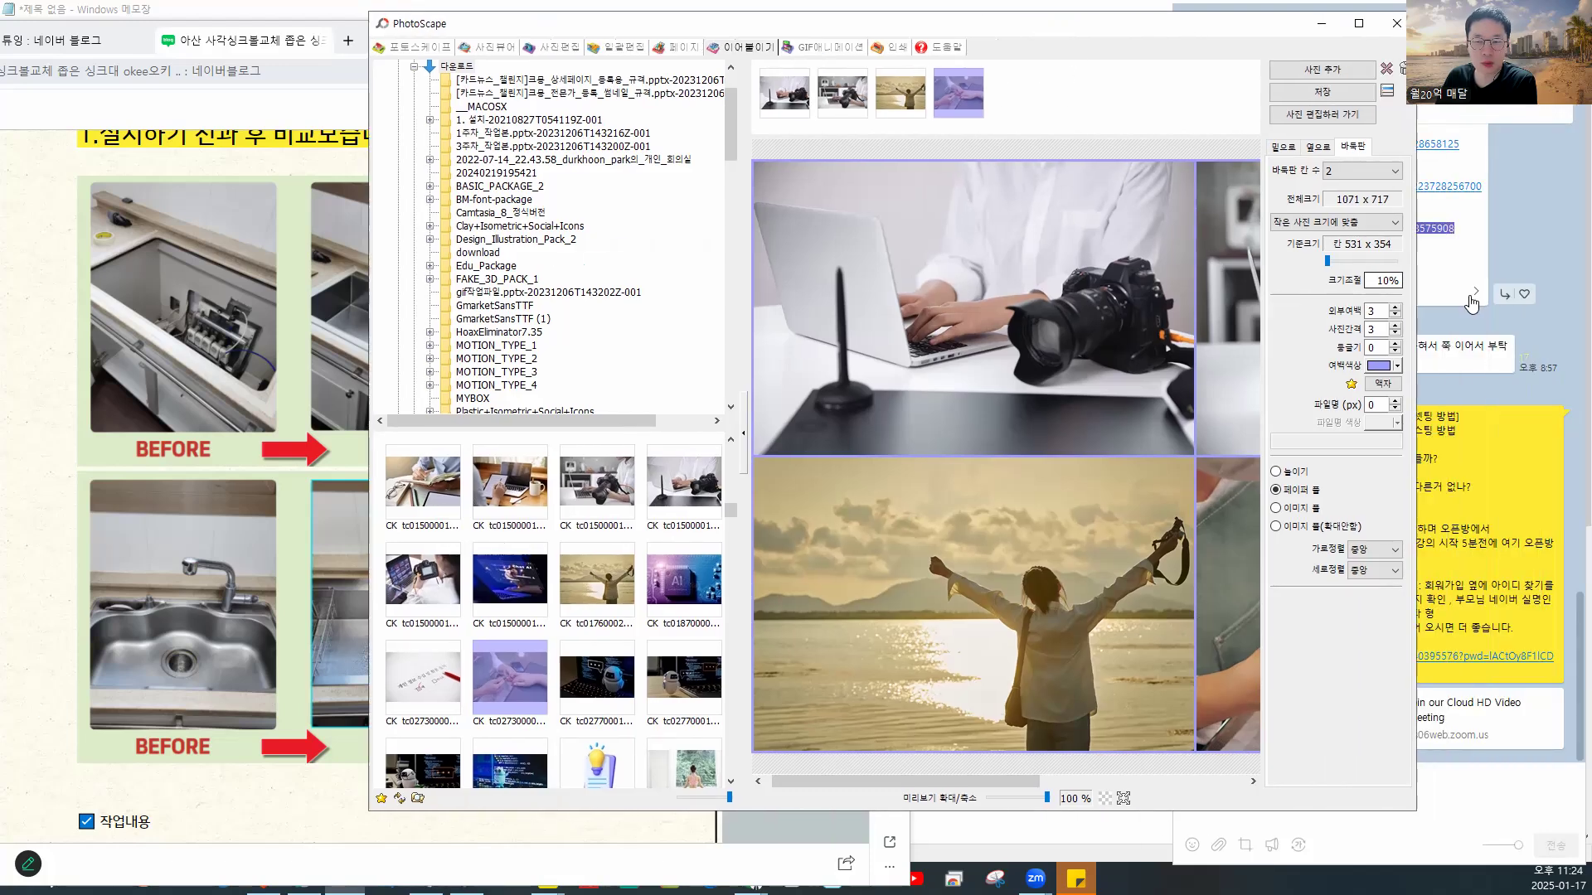
drag(1417, 276, 1571, 306)
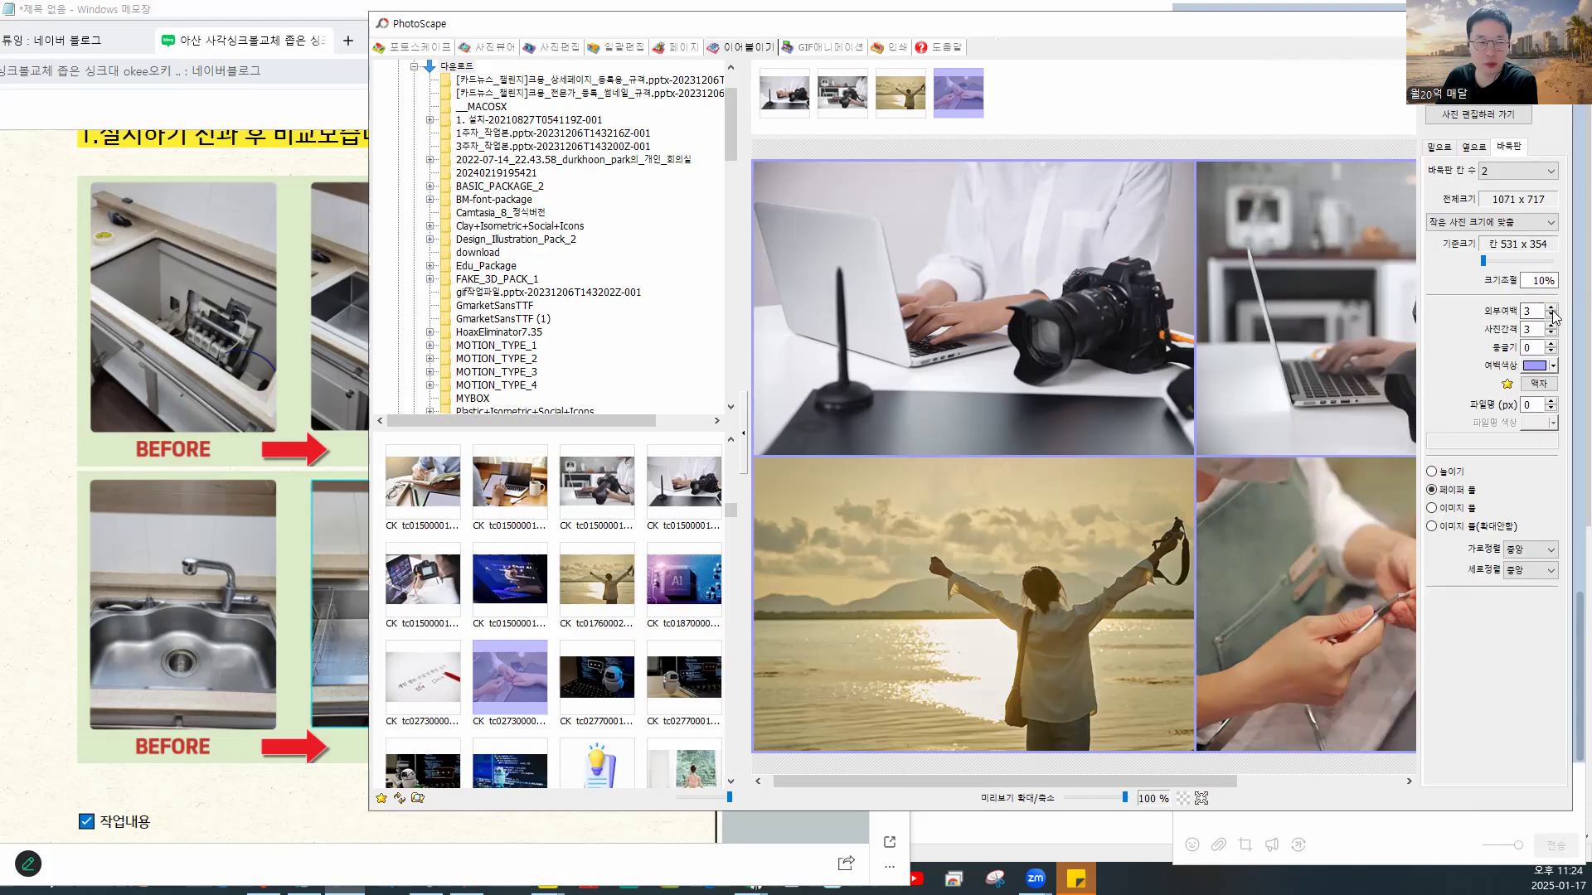
- Raise the outer margin (외부여백) around the collage to 23
click(1550, 308)
click(1550, 308)
click(1550, 307)
click(1551, 308)
click(1551, 307)
click(1550, 308)
click(1551, 308)
click(1550, 308)
click(1550, 307)
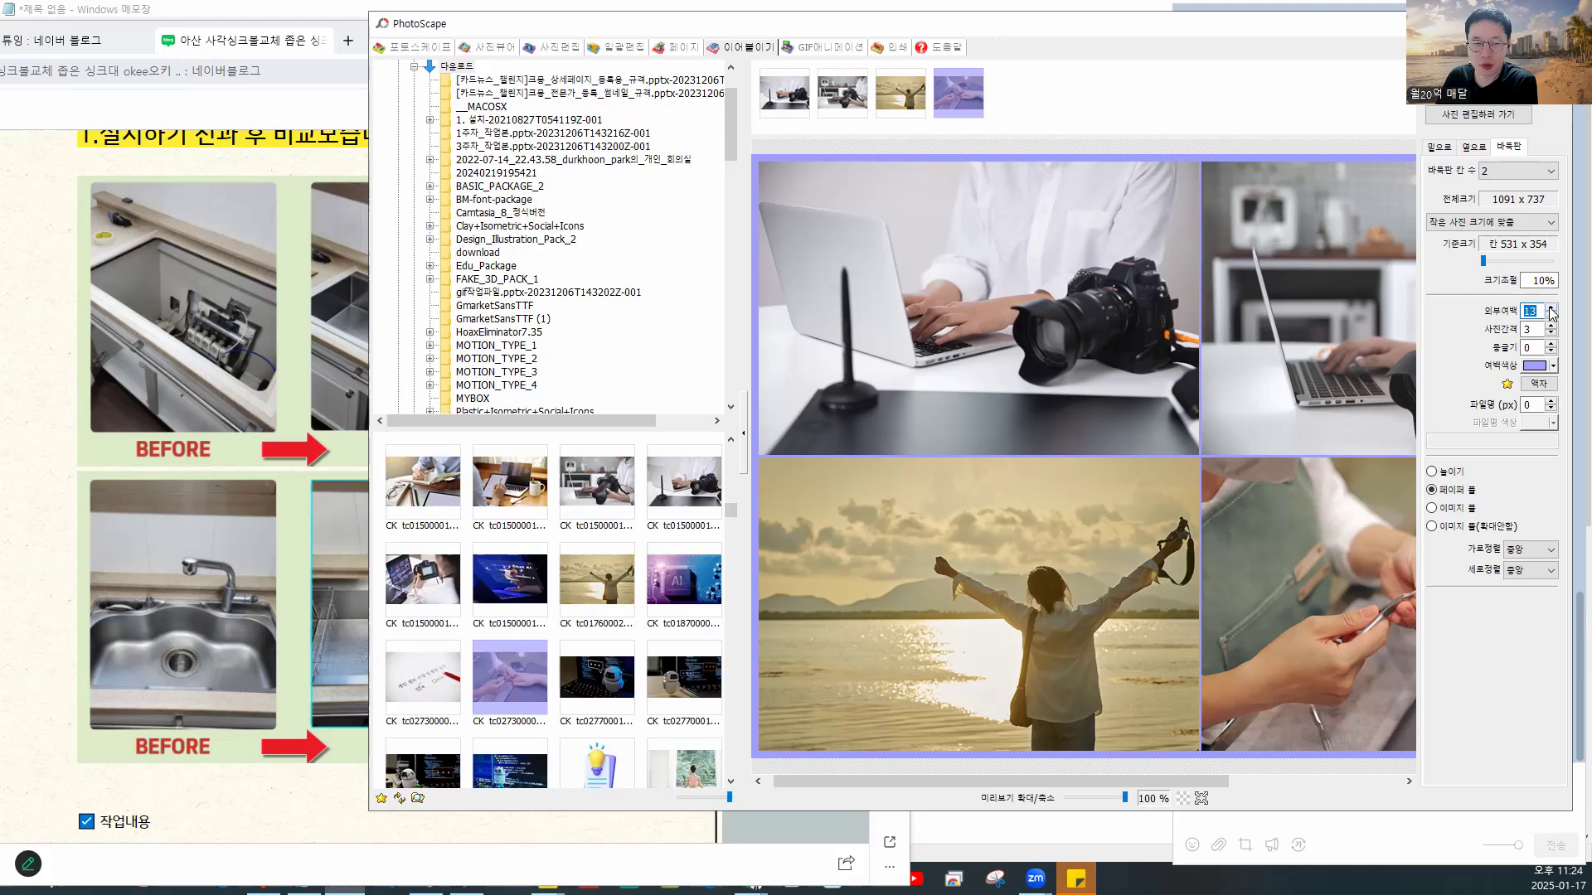
click(1551, 307)
click(1550, 308)
click(1551, 308)
click(1551, 308)
click(1550, 308)
click(1550, 307)
click(1550, 307)
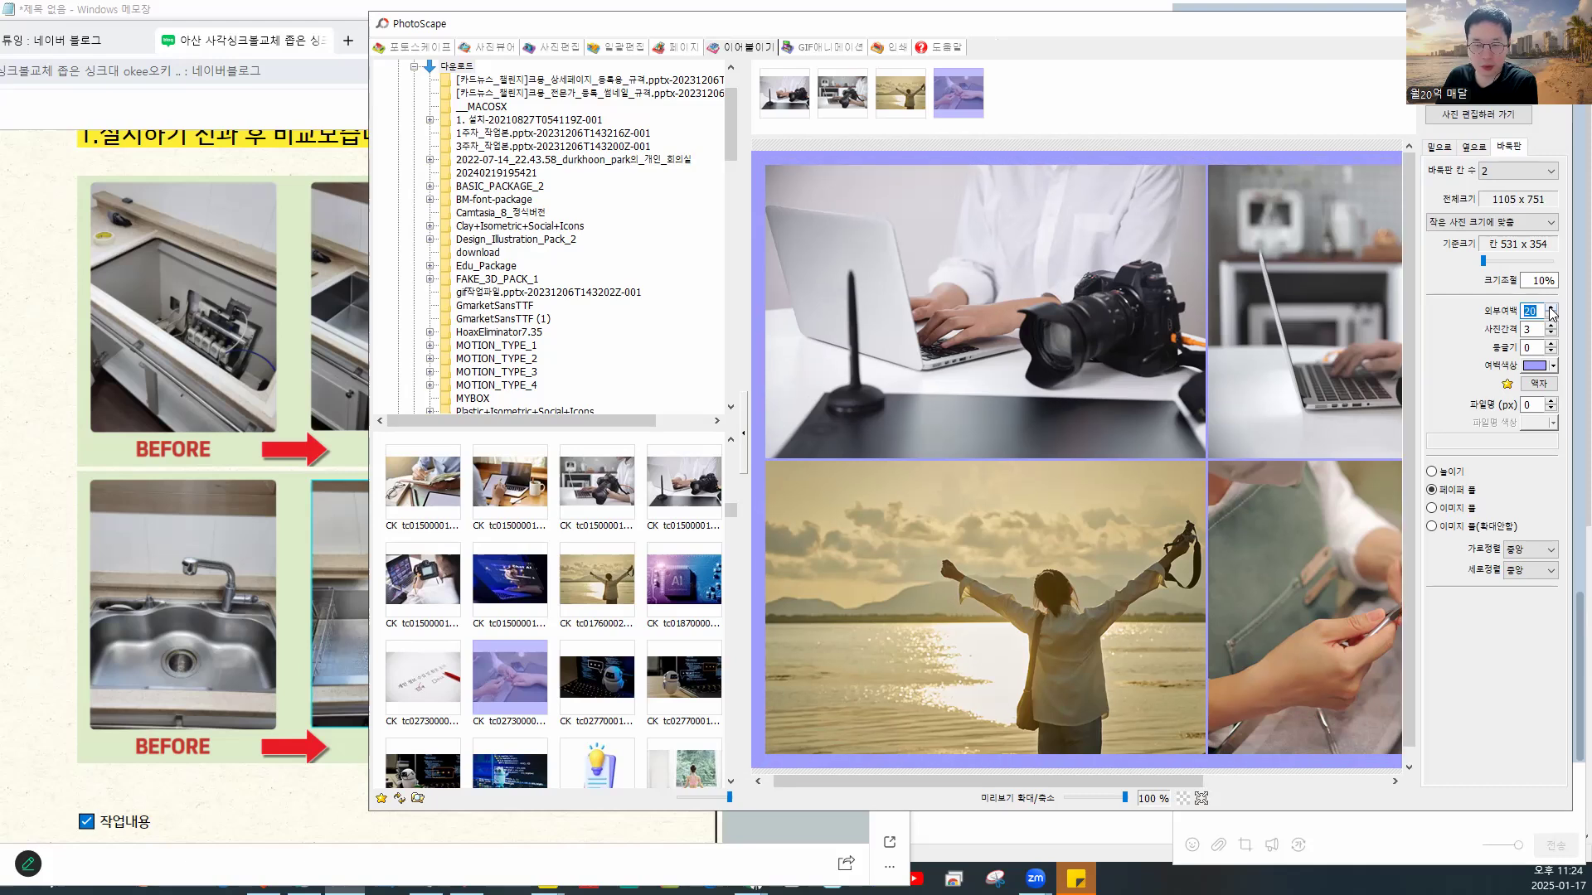
click(1550, 307)
click(1551, 307)
click(1550, 308)
- Widen the spacing between photos (사진간격) to 60
click(1550, 327)
click(1550, 327)
click(1550, 327)
click(1550, 326)
double_click(1550, 327)
click(1550, 326)
click(1551, 327)
click(1551, 327)
click(1550, 327)
click(1550, 326)
click(1550, 327)
click(1550, 326)
click(1550, 326)
click(1551, 327)
click(1551, 326)
click(1550, 326)
click(1550, 327)
click(1550, 327)
click(1550, 327)
click(1551, 327)
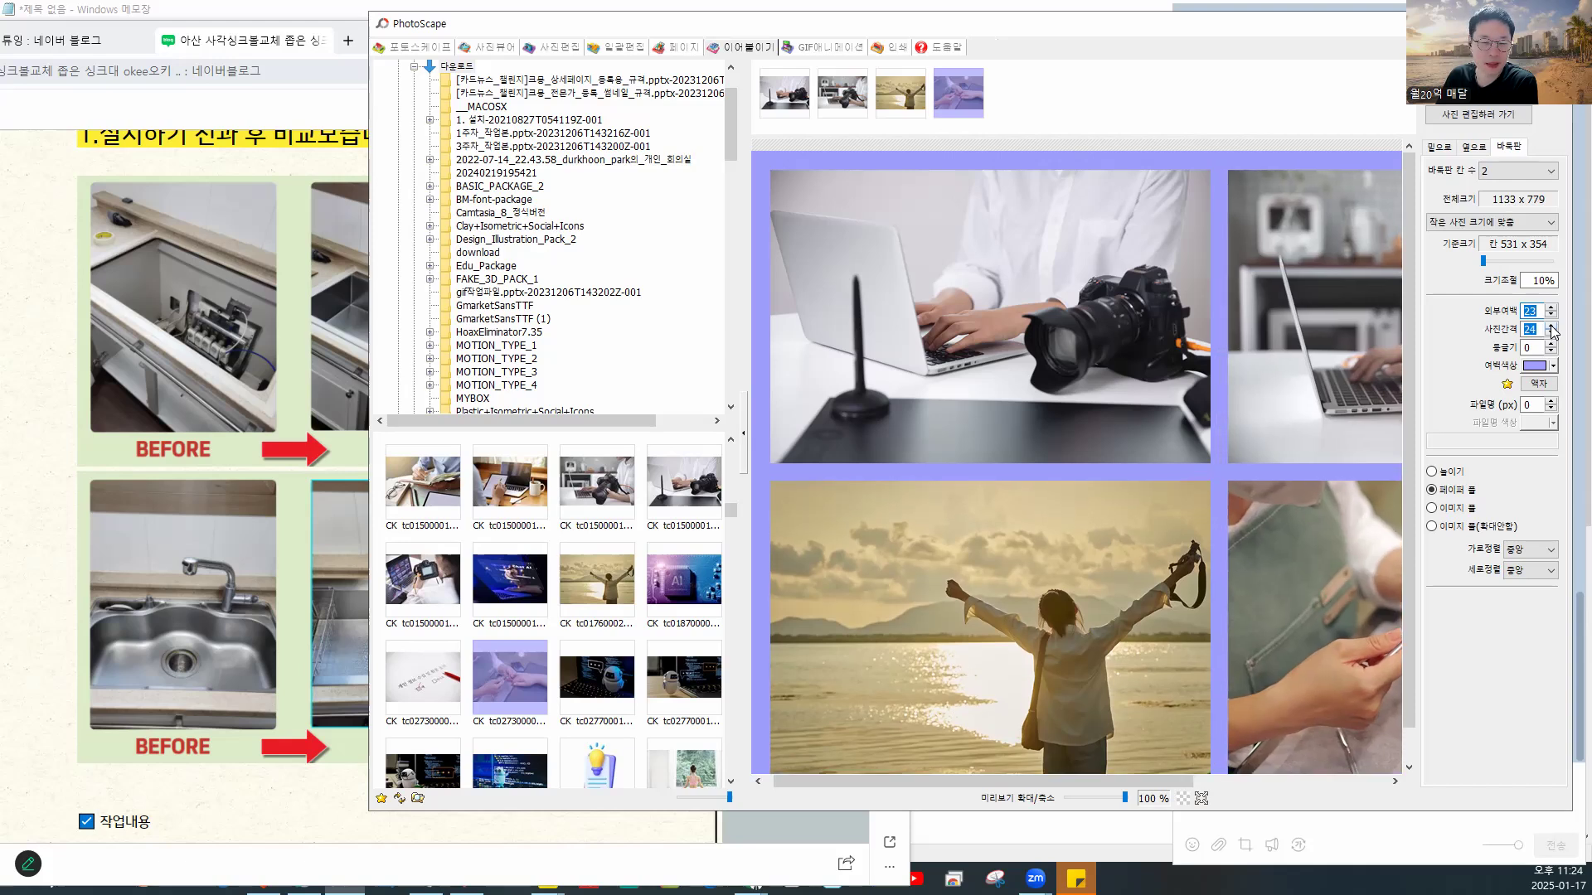
click(1551, 327)
click(1551, 327)
click(1551, 326)
click(1550, 326)
click(1551, 327)
click(1551, 326)
click(1551, 326)
click(1550, 327)
click(1551, 327)
click(1551, 327)
click(1551, 327)
click(1551, 326)
click(1550, 327)
click(1550, 327)
click(1550, 326)
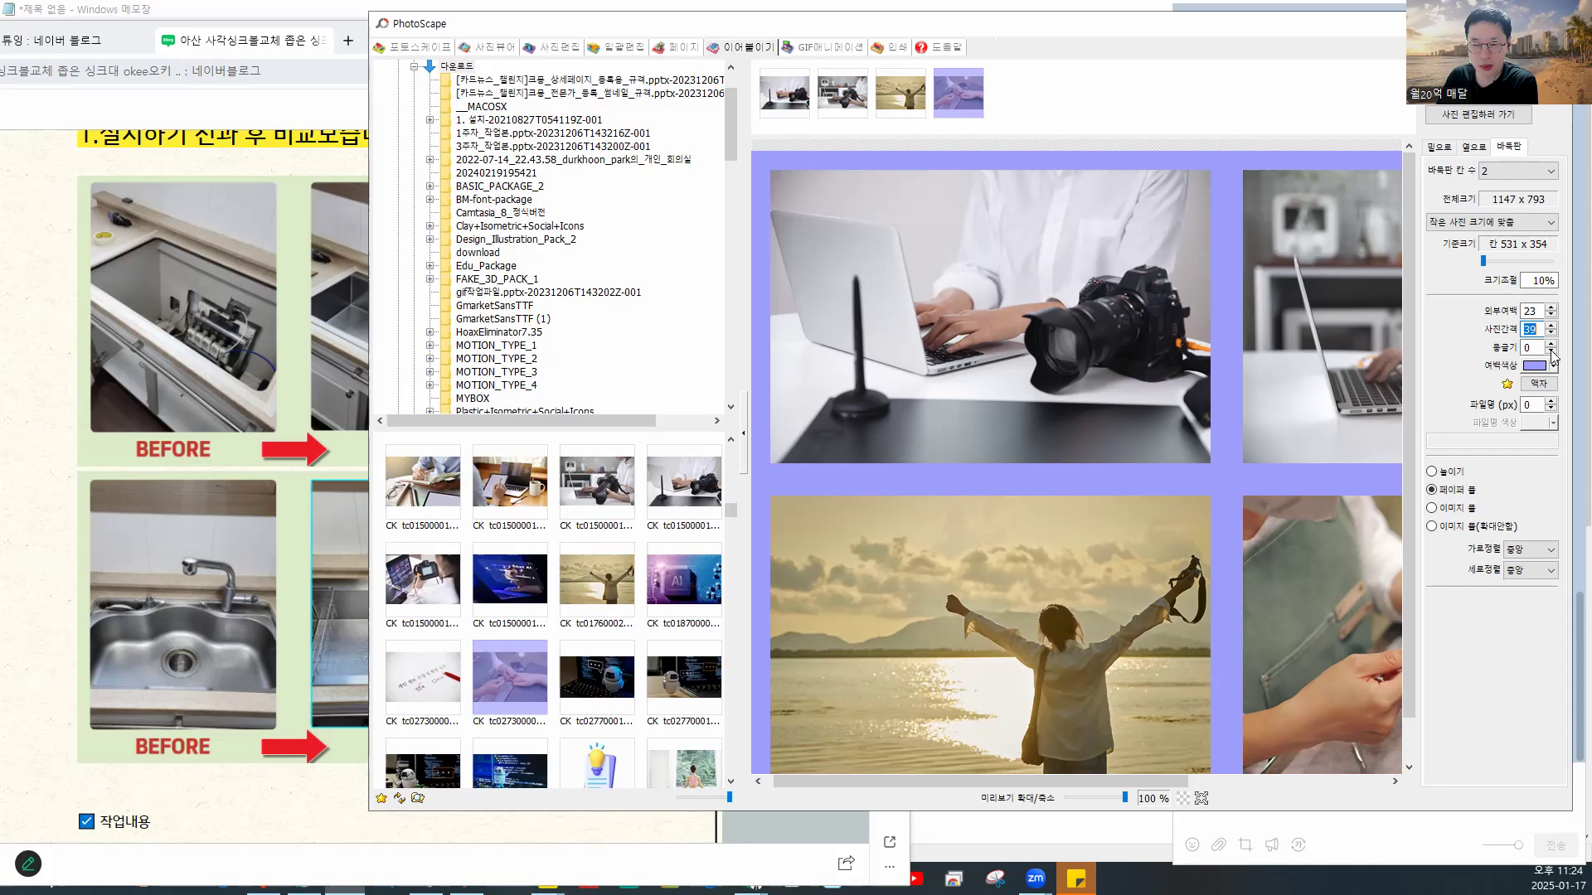
click(1550, 326)
click(1551, 326)
click(1551, 327)
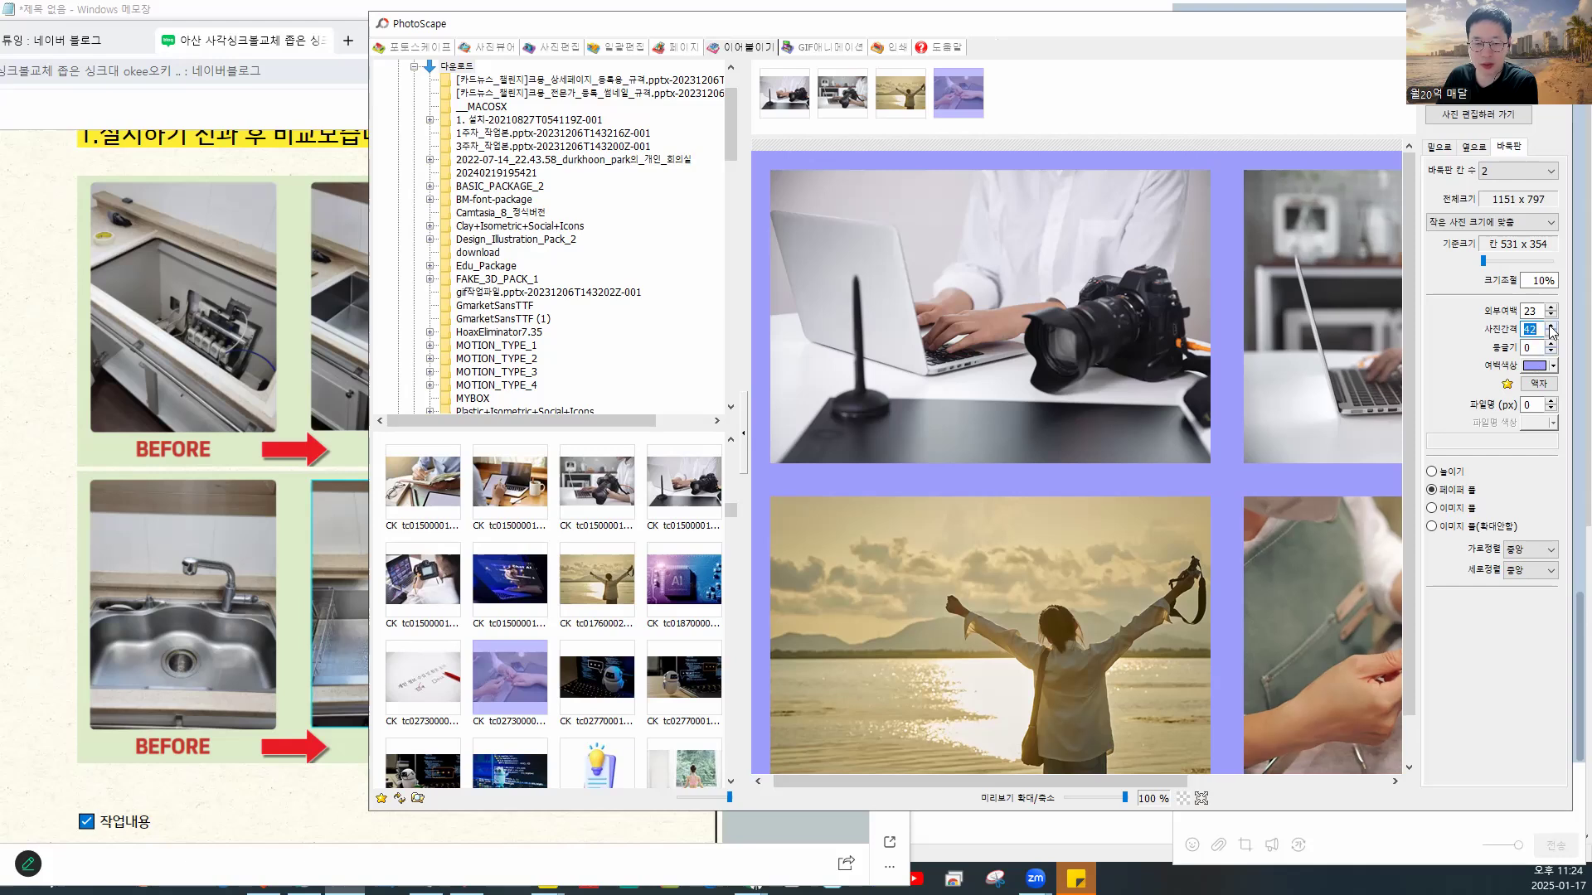
click(1550, 326)
click(1550, 327)
click(1551, 327)
click(1550, 327)
click(1550, 326)
click(1551, 327)
click(1550, 326)
click(1551, 326)
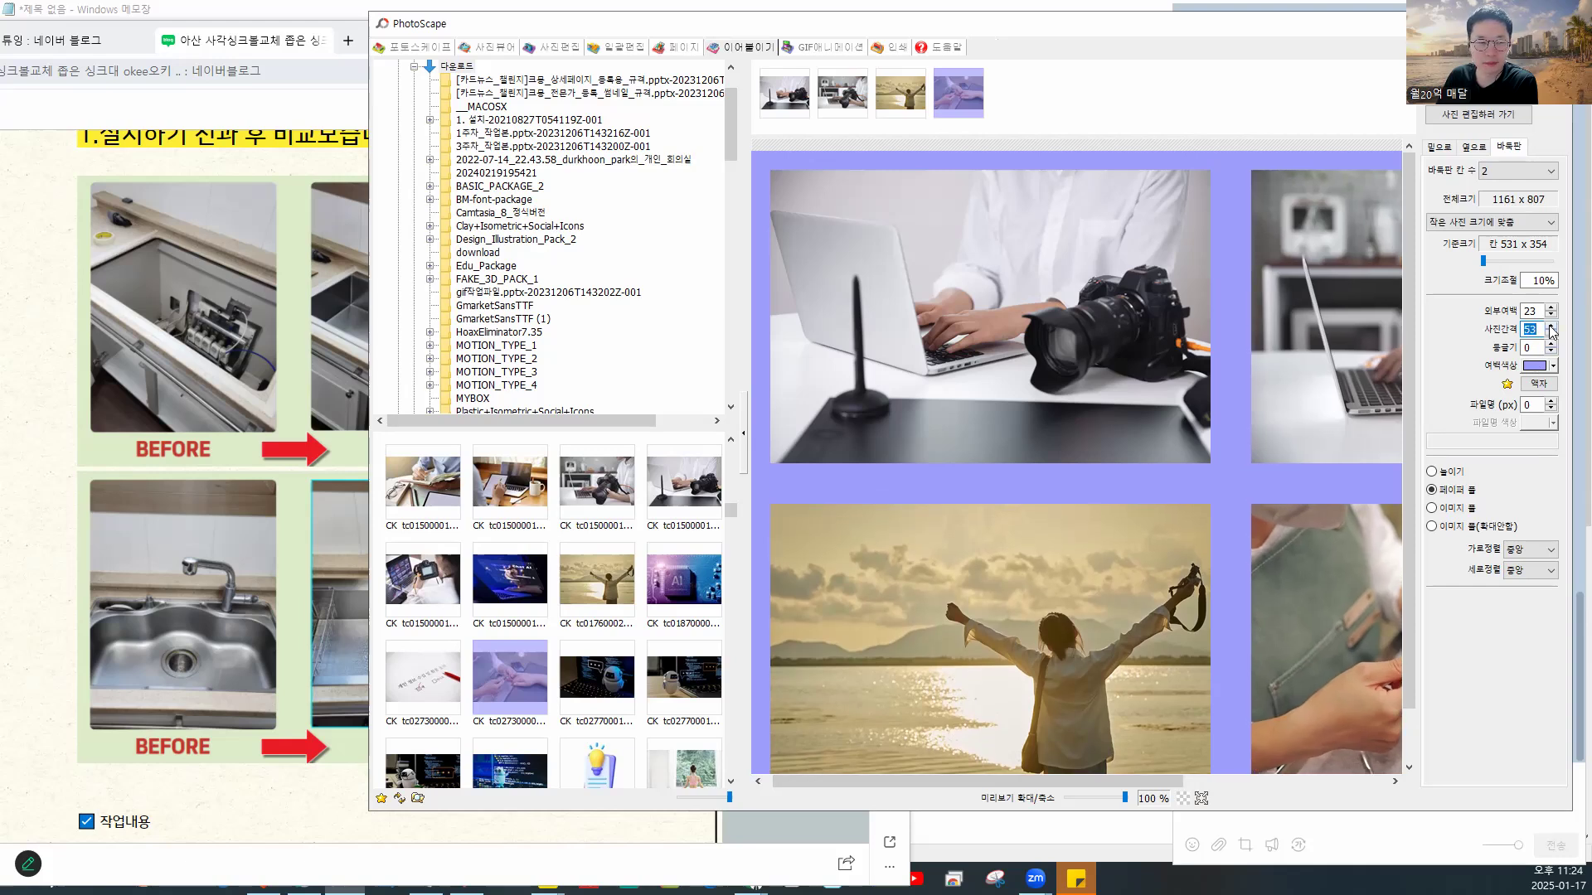
click(1550, 327)
click(1551, 327)
click(1551, 326)
click(1550, 327)
click(1551, 327)
click(1550, 326)
click(1551, 326)
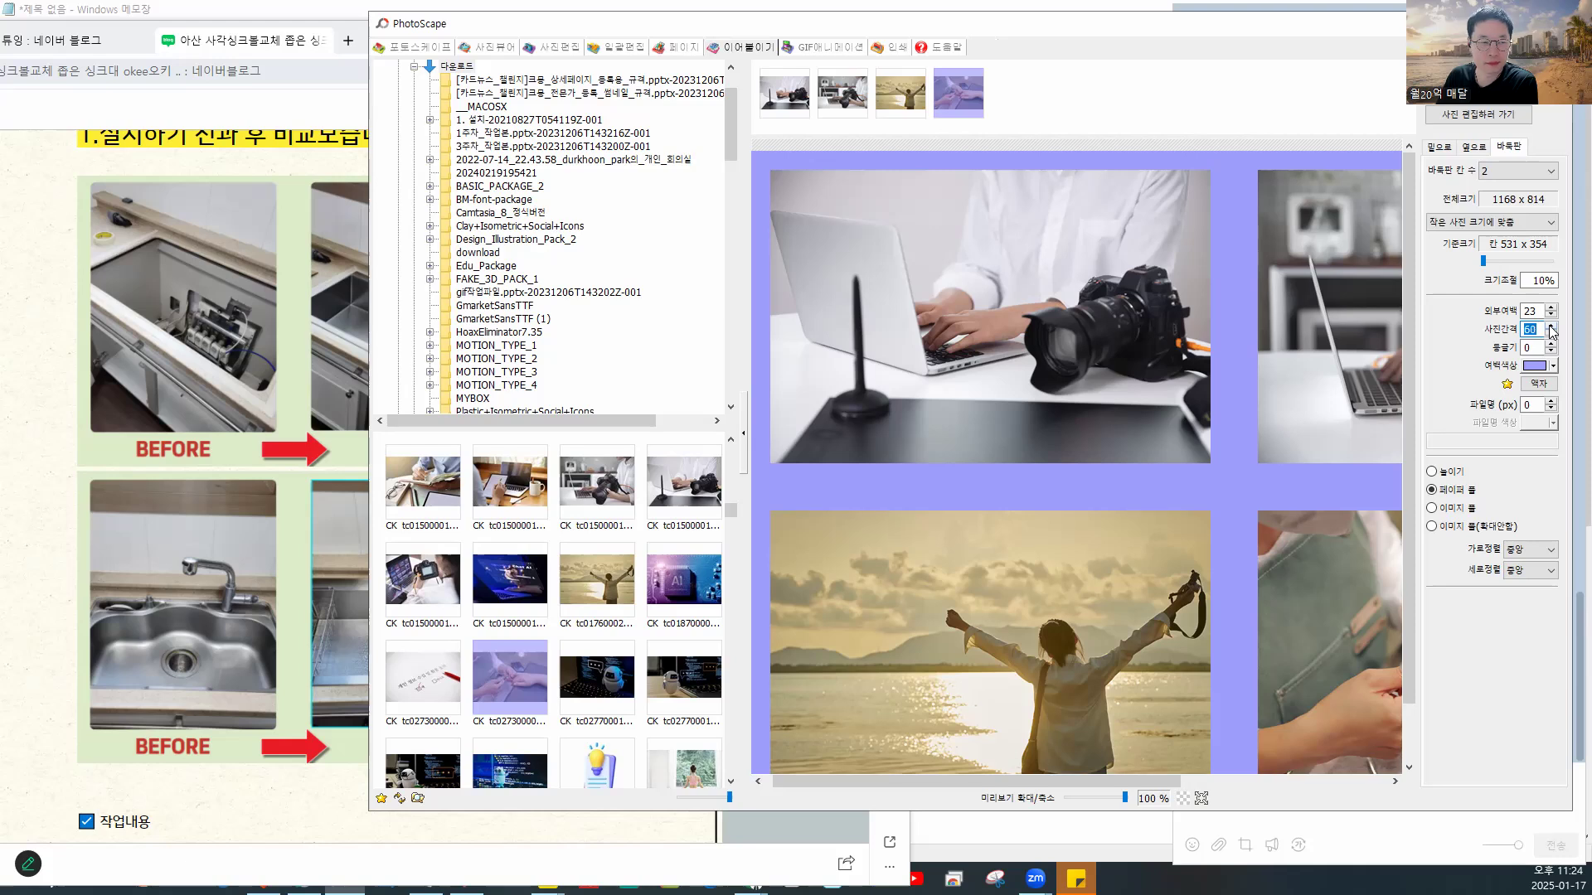
- Select the first collage photo and scroll to check the layout
click(1058, 362)
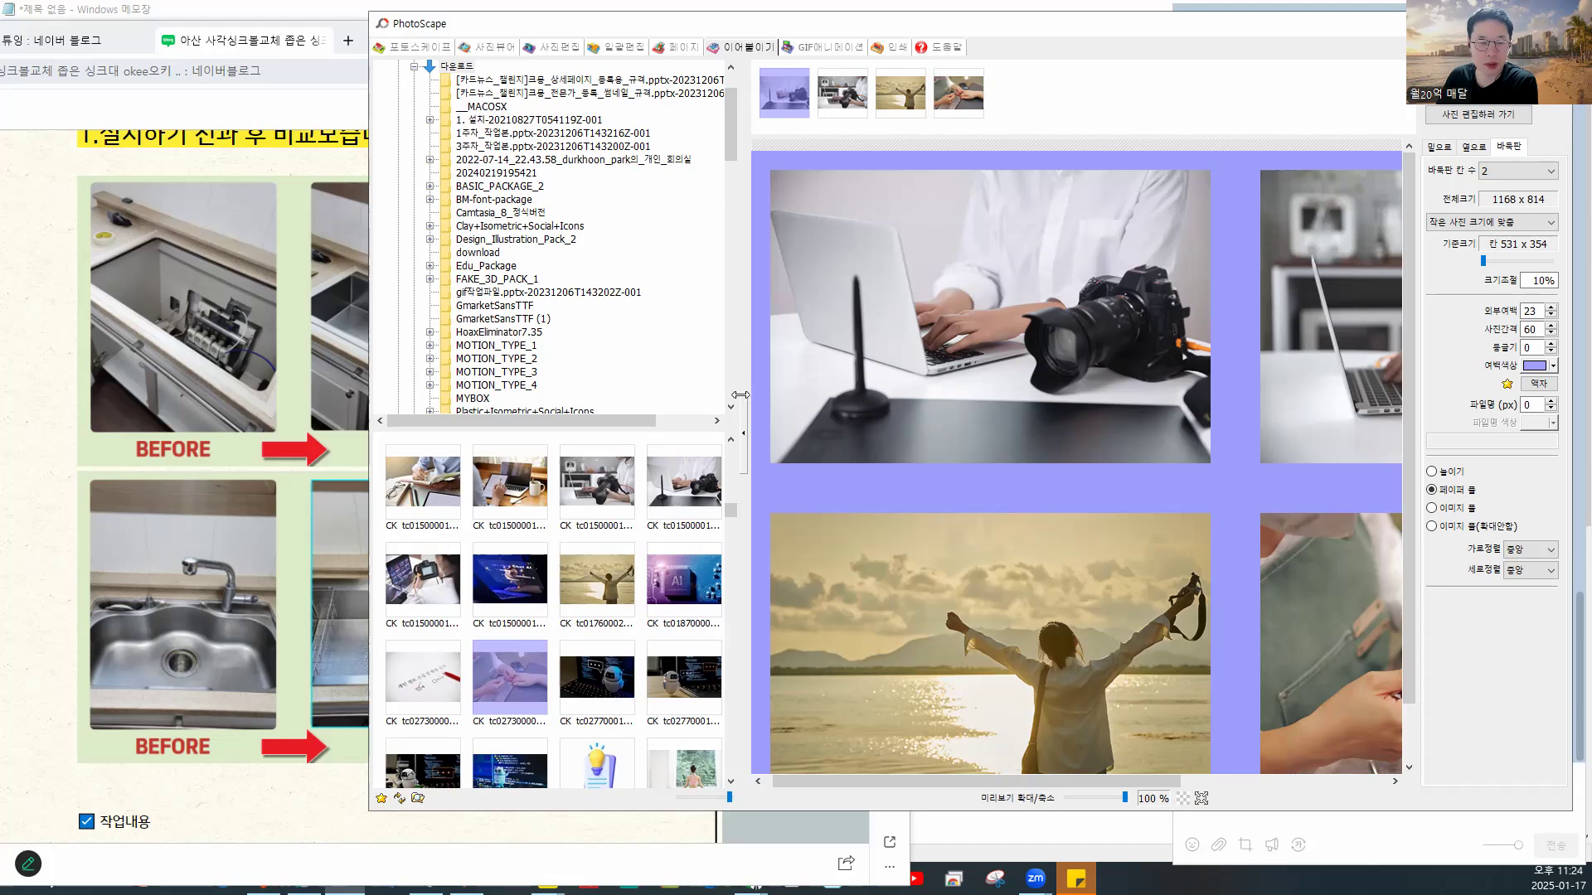
scroll(1013, 500, down, 1)
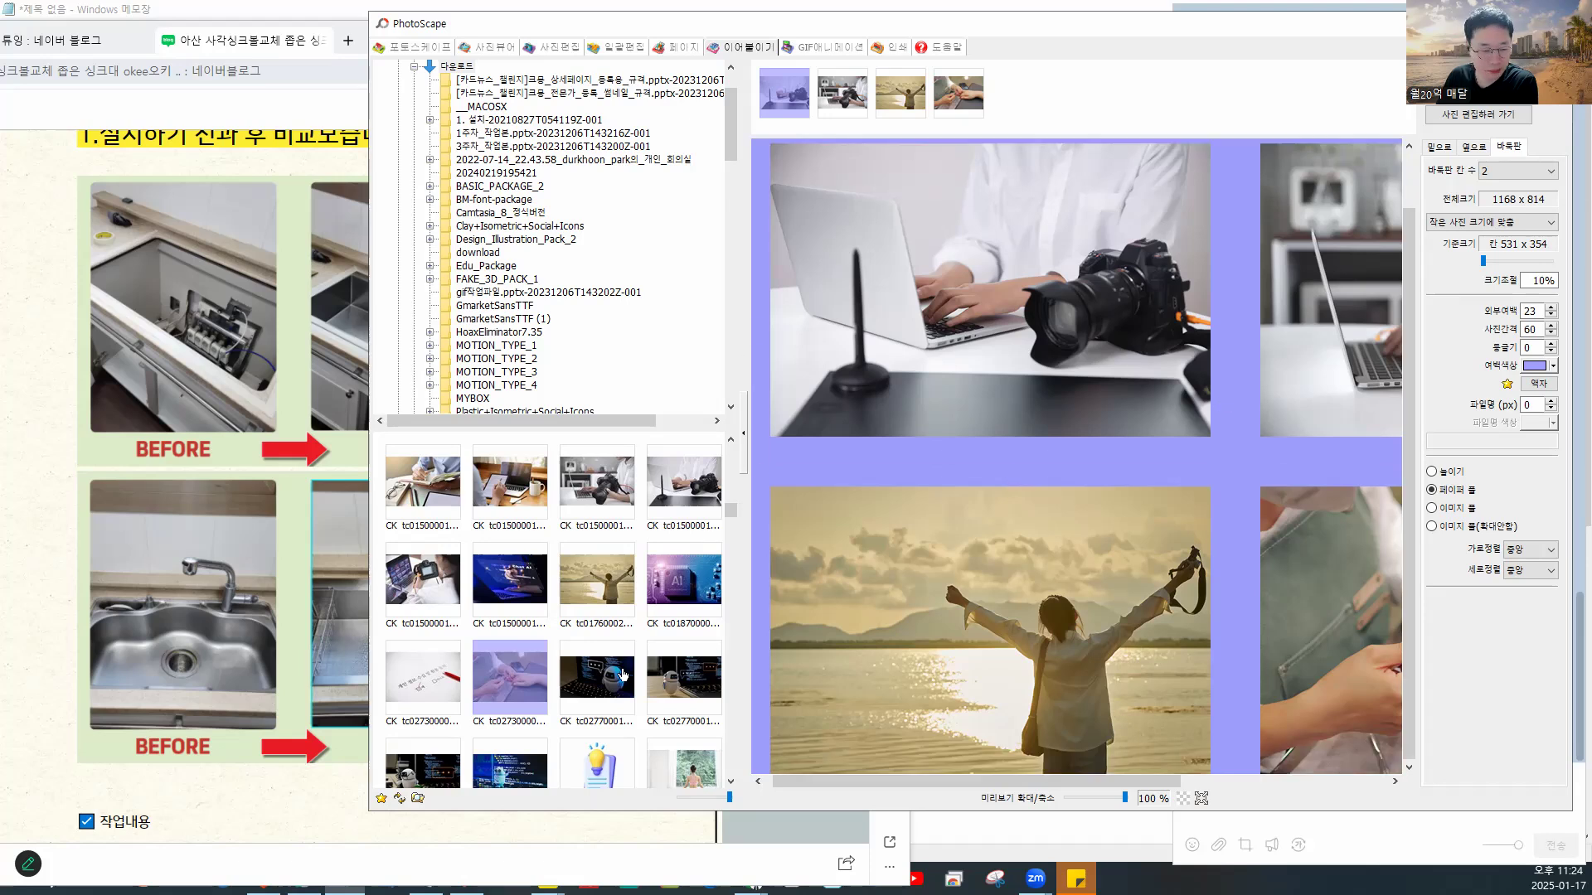
scroll(668, 553, down, 1)
scroll(667, 554, up, 5)
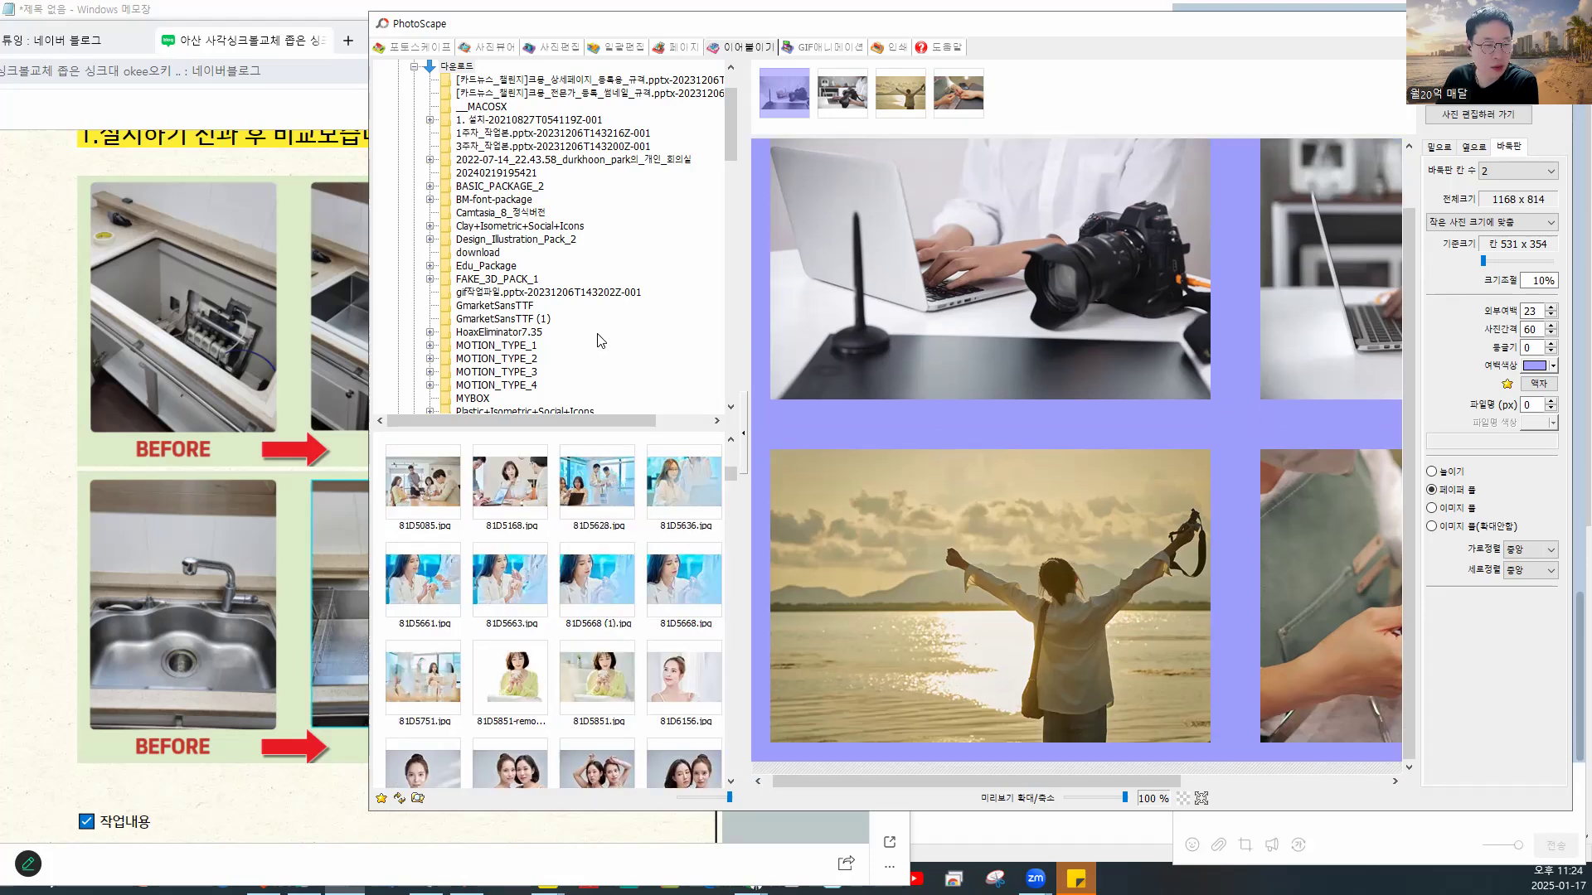
scroll(630, 327, up, 2)
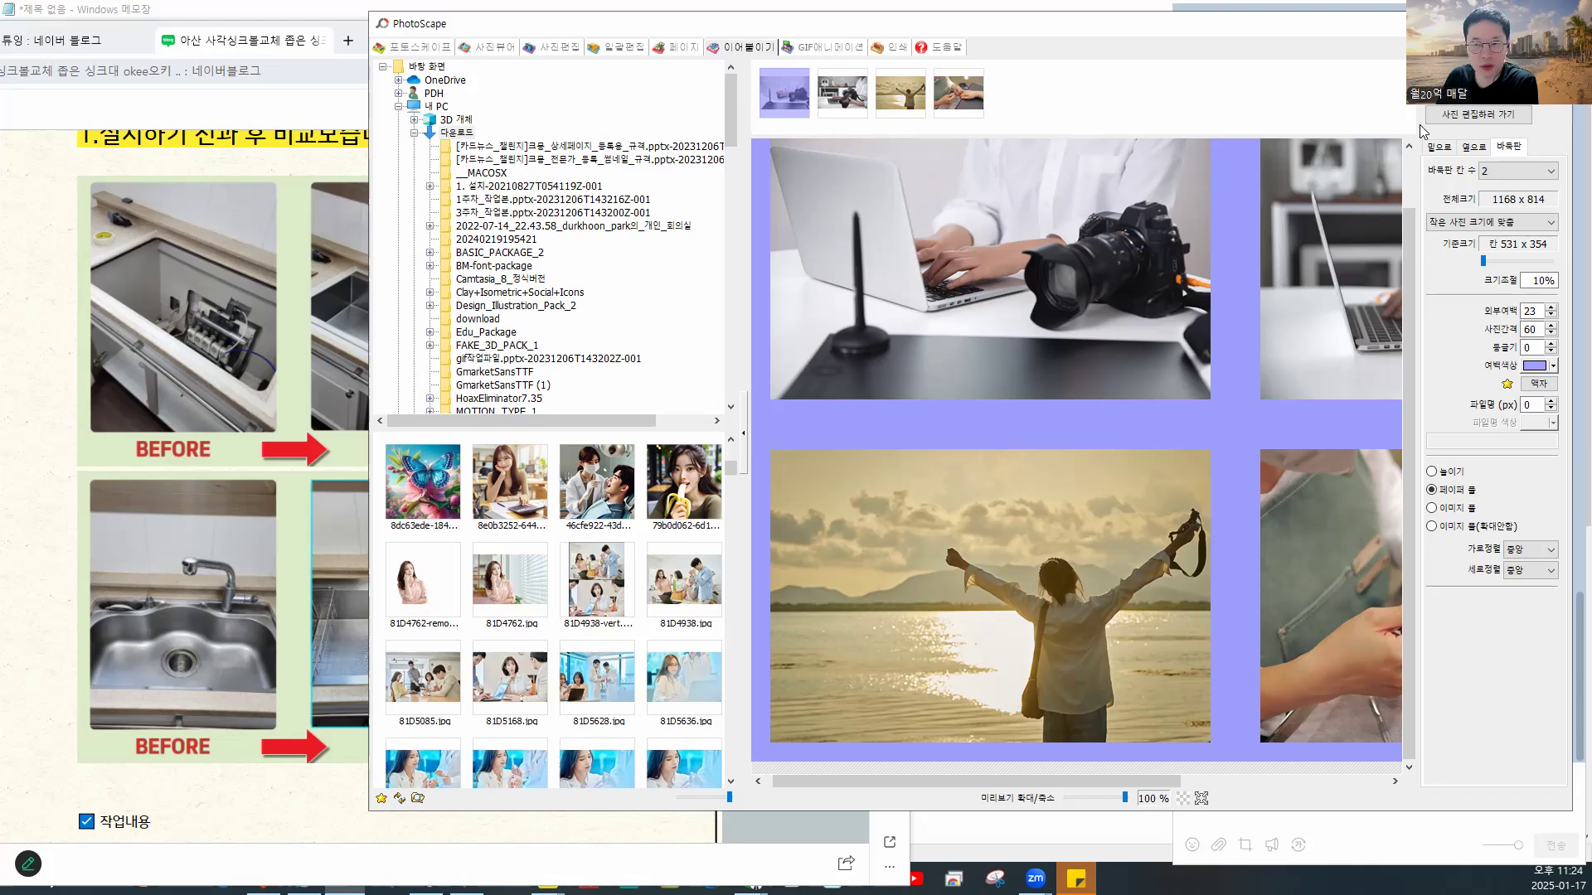
- Keep the 2×2 grid, open the collage in the Editor and show the 개체 Object tools
click(1475, 149)
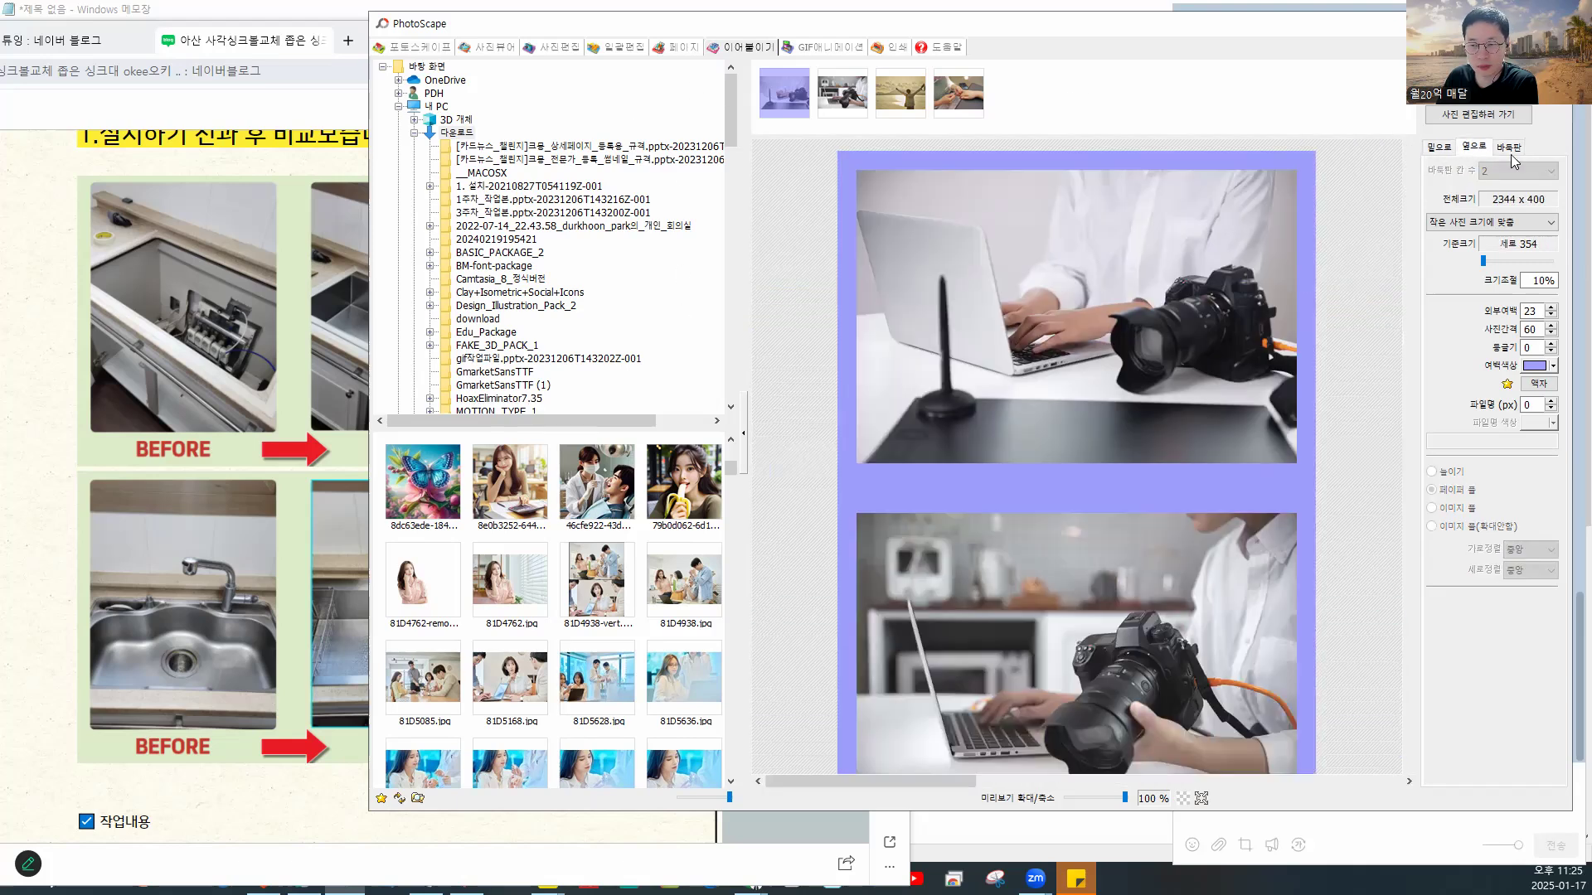
click(1511, 149)
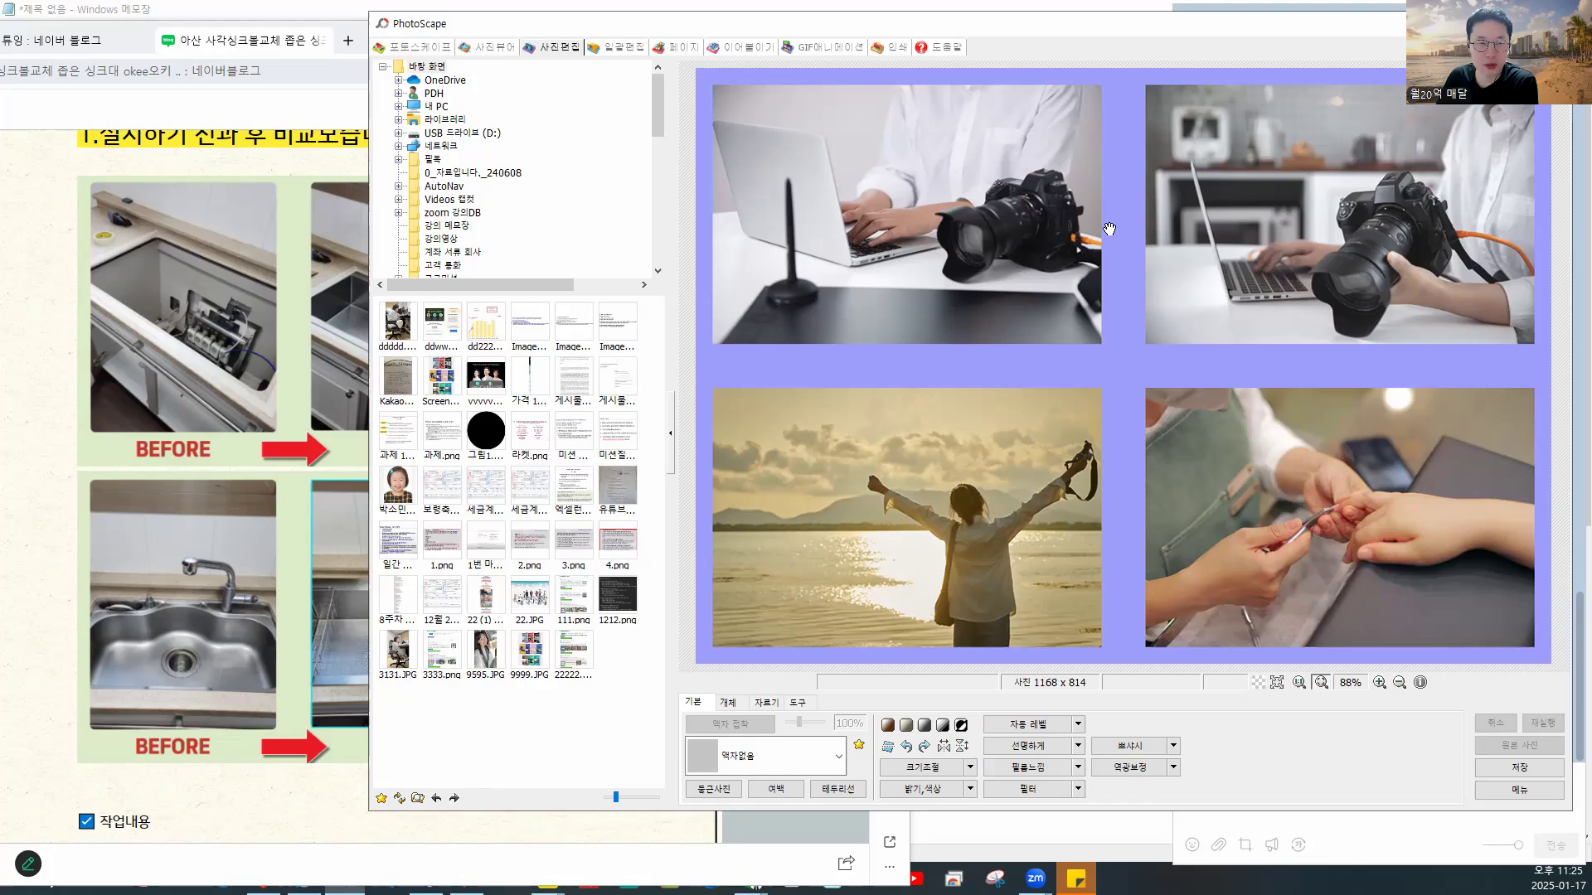
click(744, 52)
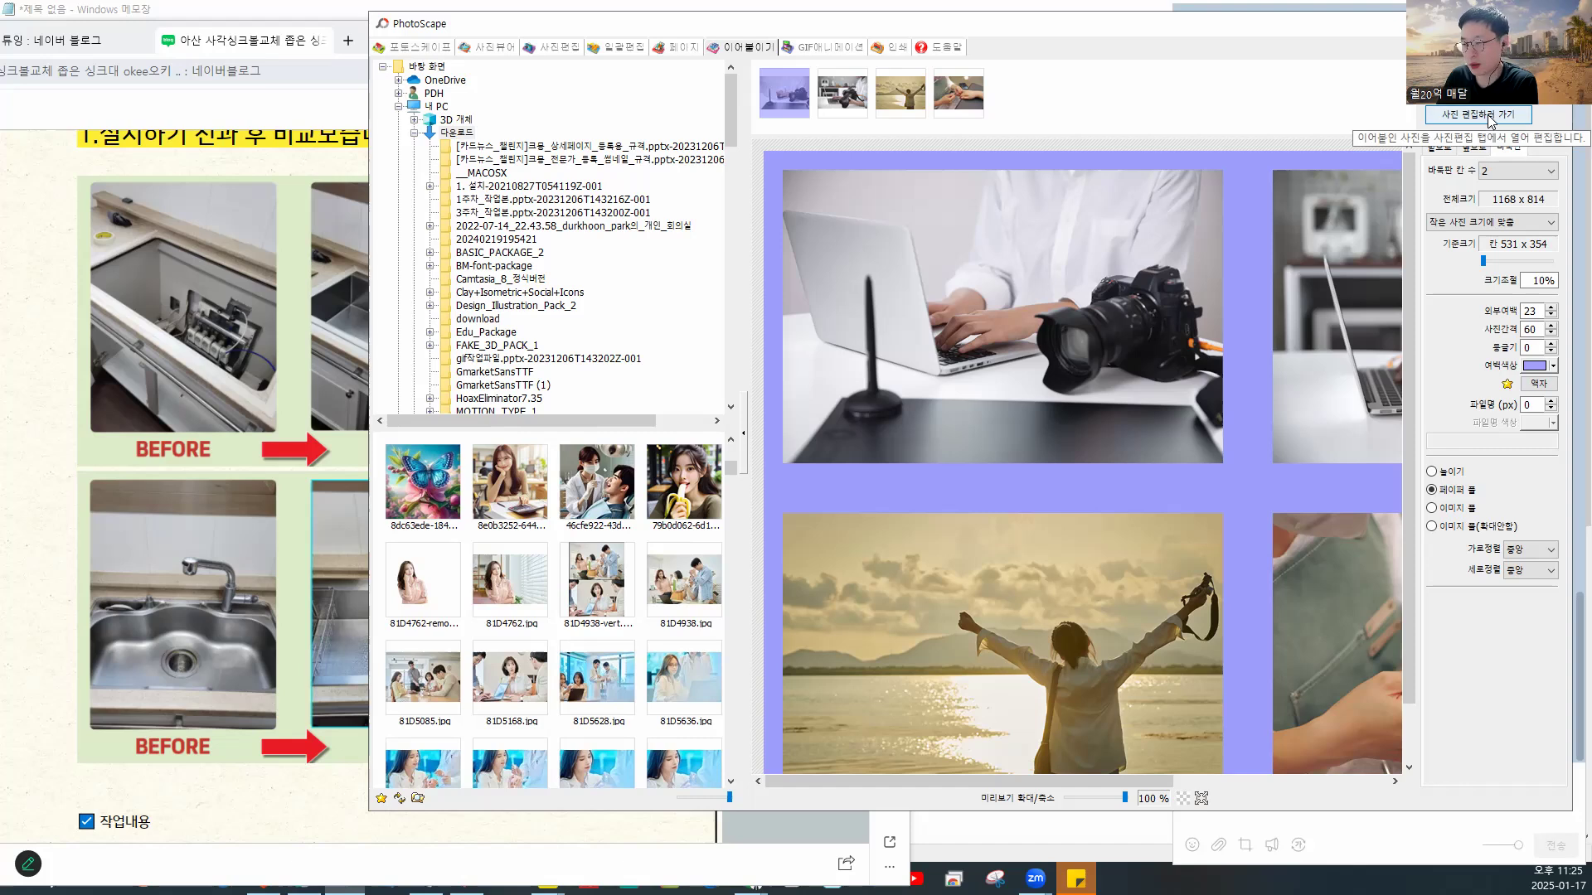
click(1469, 116)
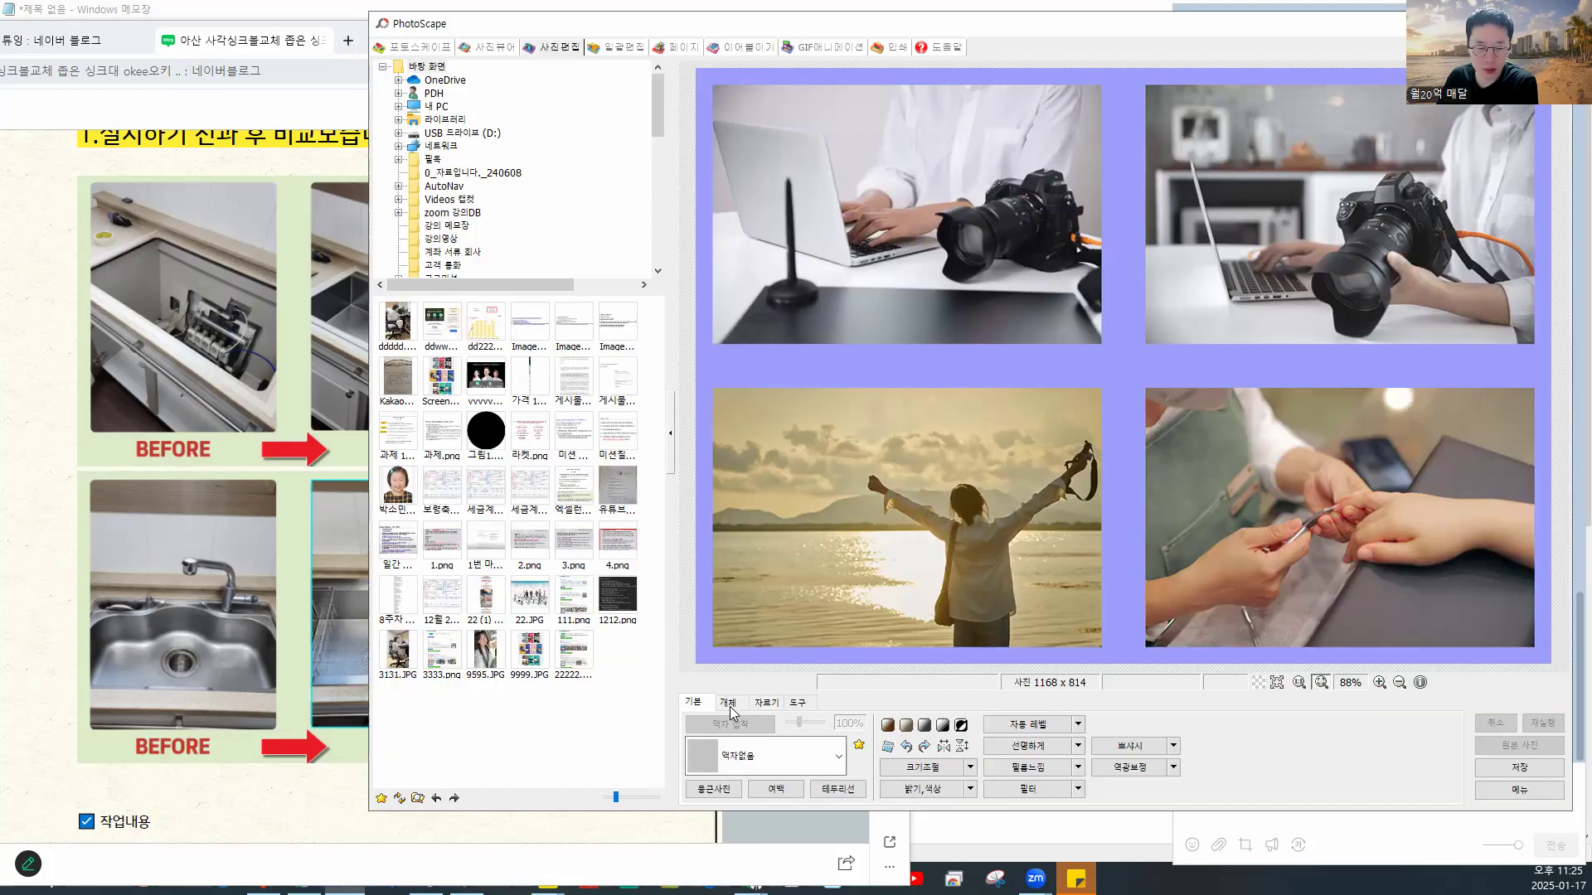
click(730, 706)
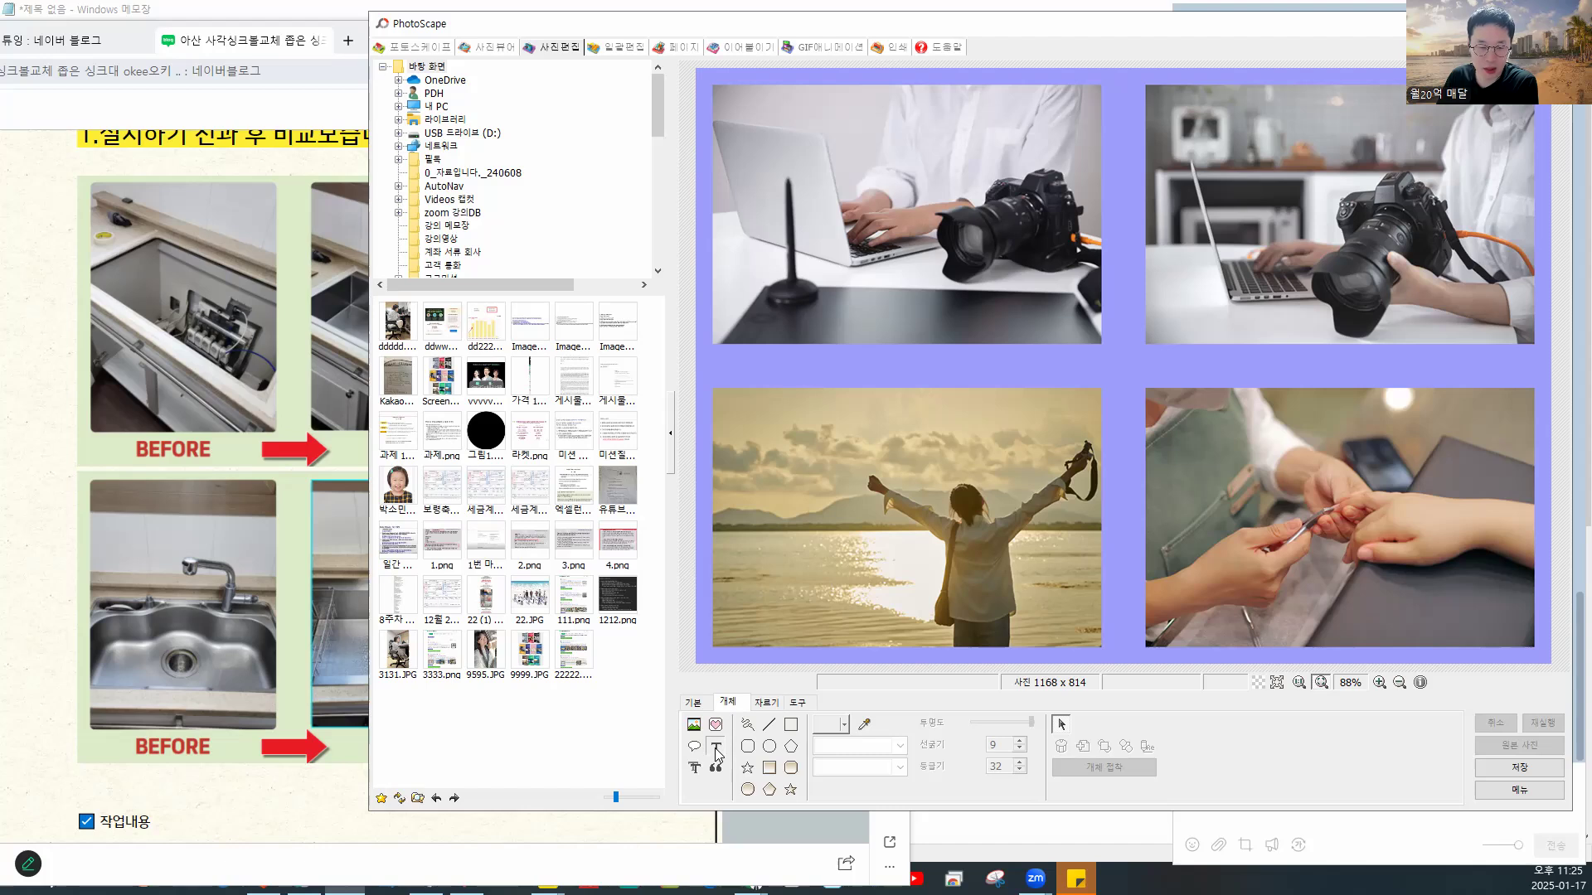
- Add a yellow outlined 'BEFOR' text label and fit it onto the top-left photo
click(716, 748)
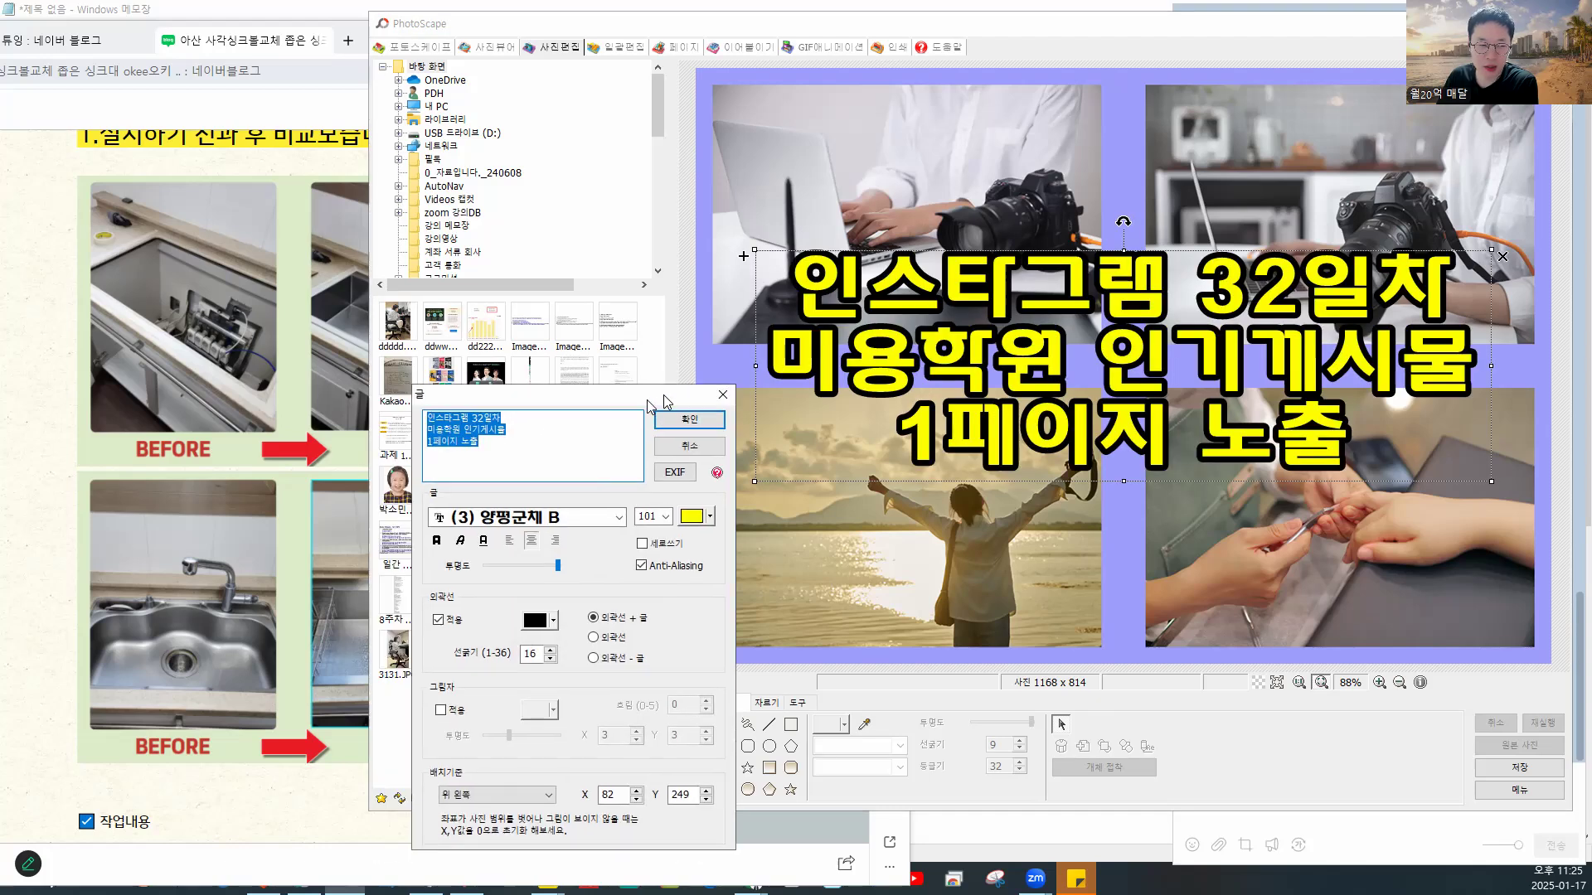
drag(664, 398, 751, 393)
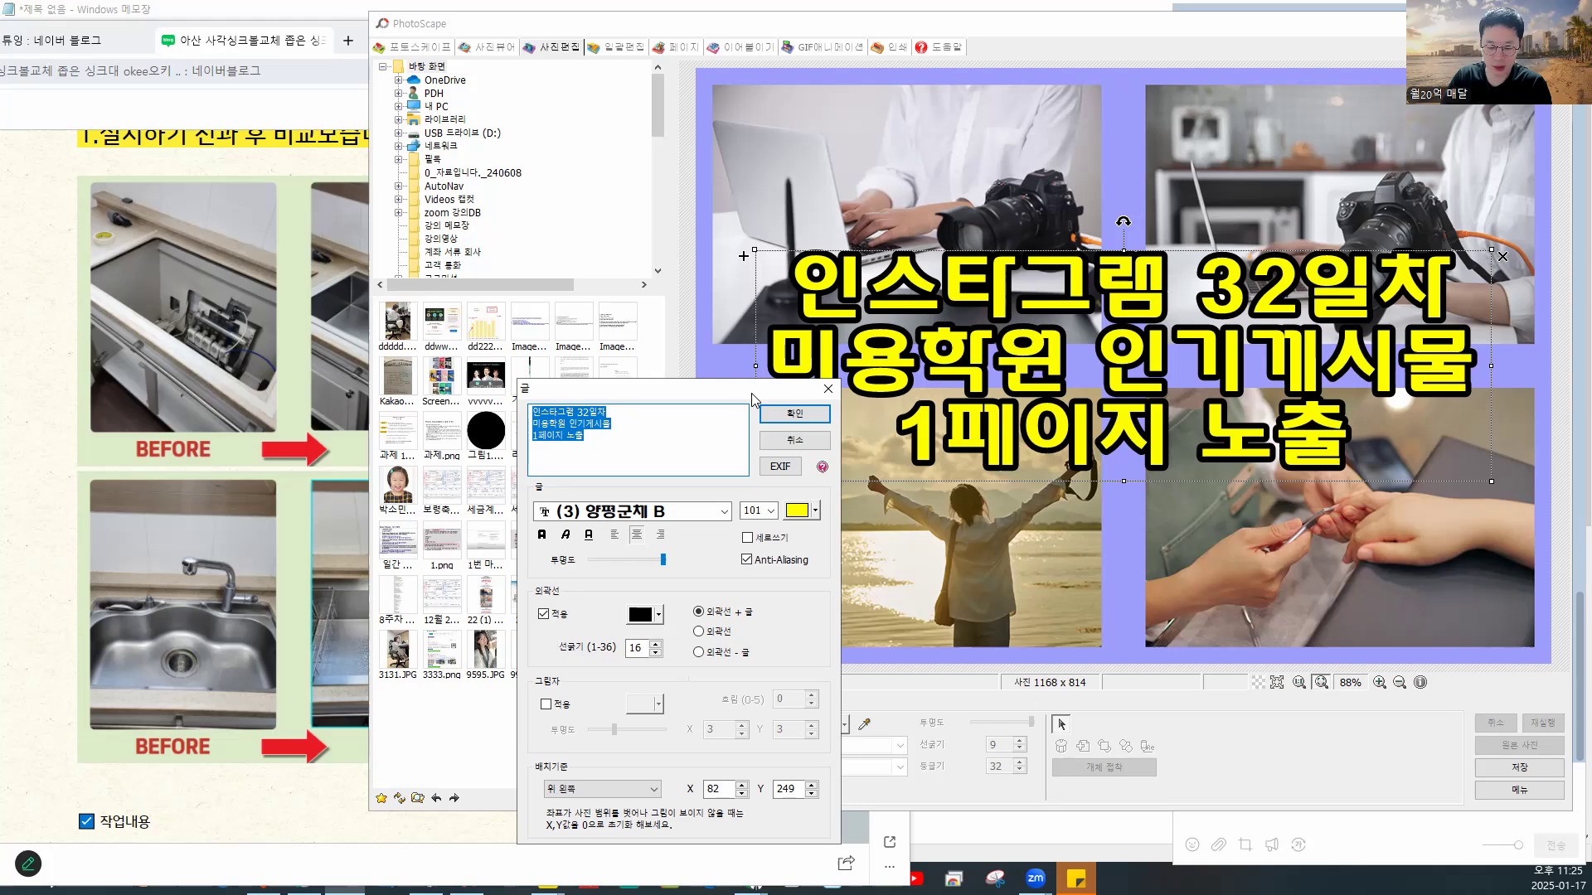
text(ㅠ)
key(BackSpace)
text(B)
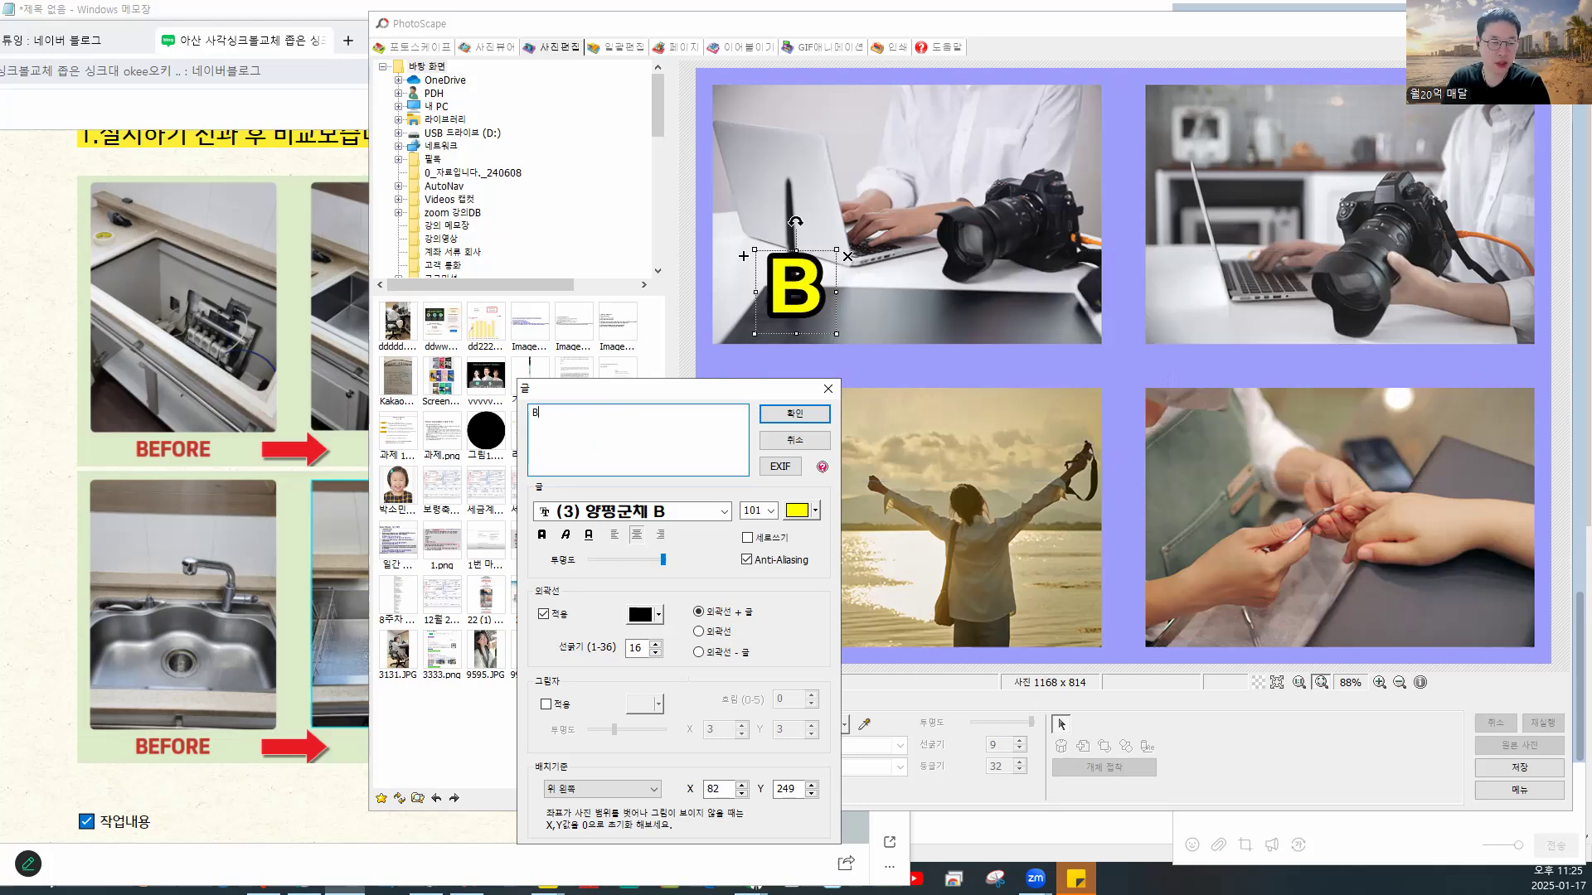
text(EF)
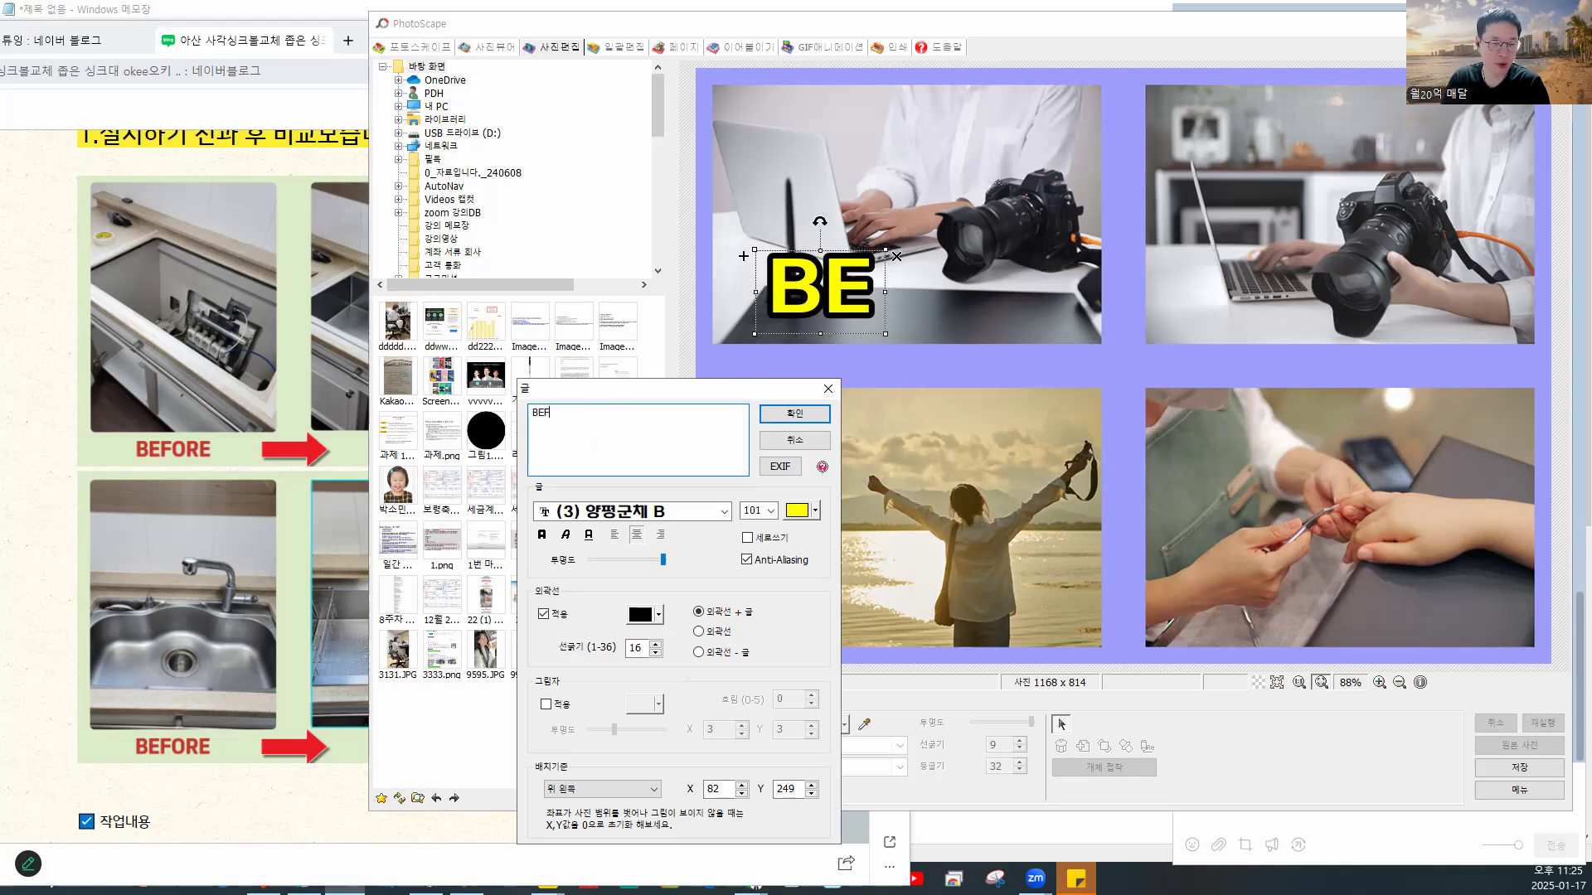
text(OR)
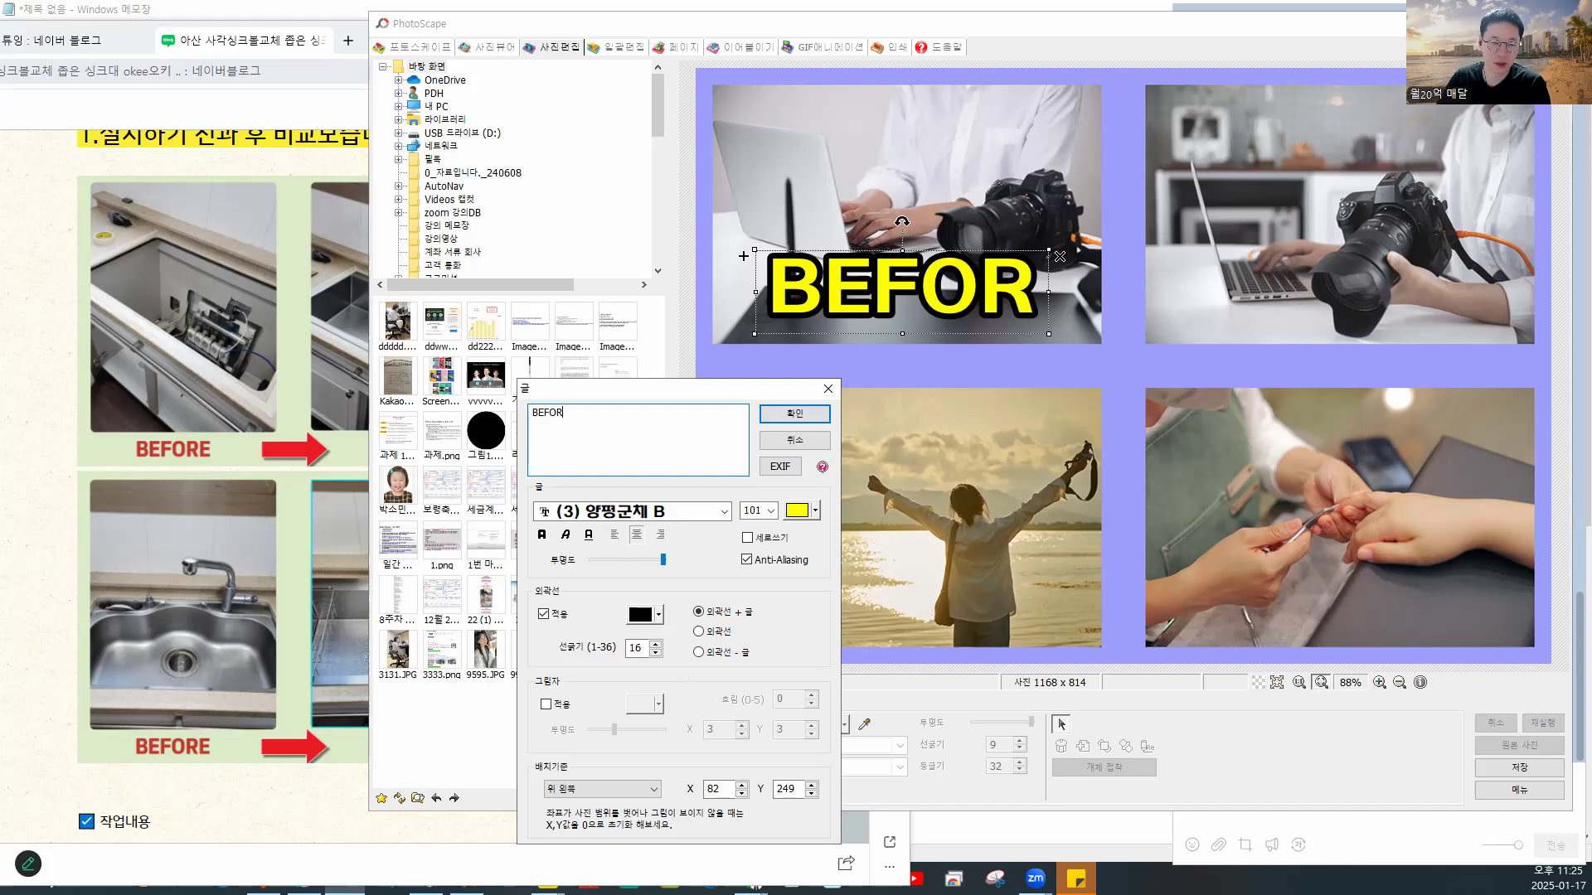
click(829, 416)
drag(948, 308, 970, 378)
drag(1062, 332, 953, 367)
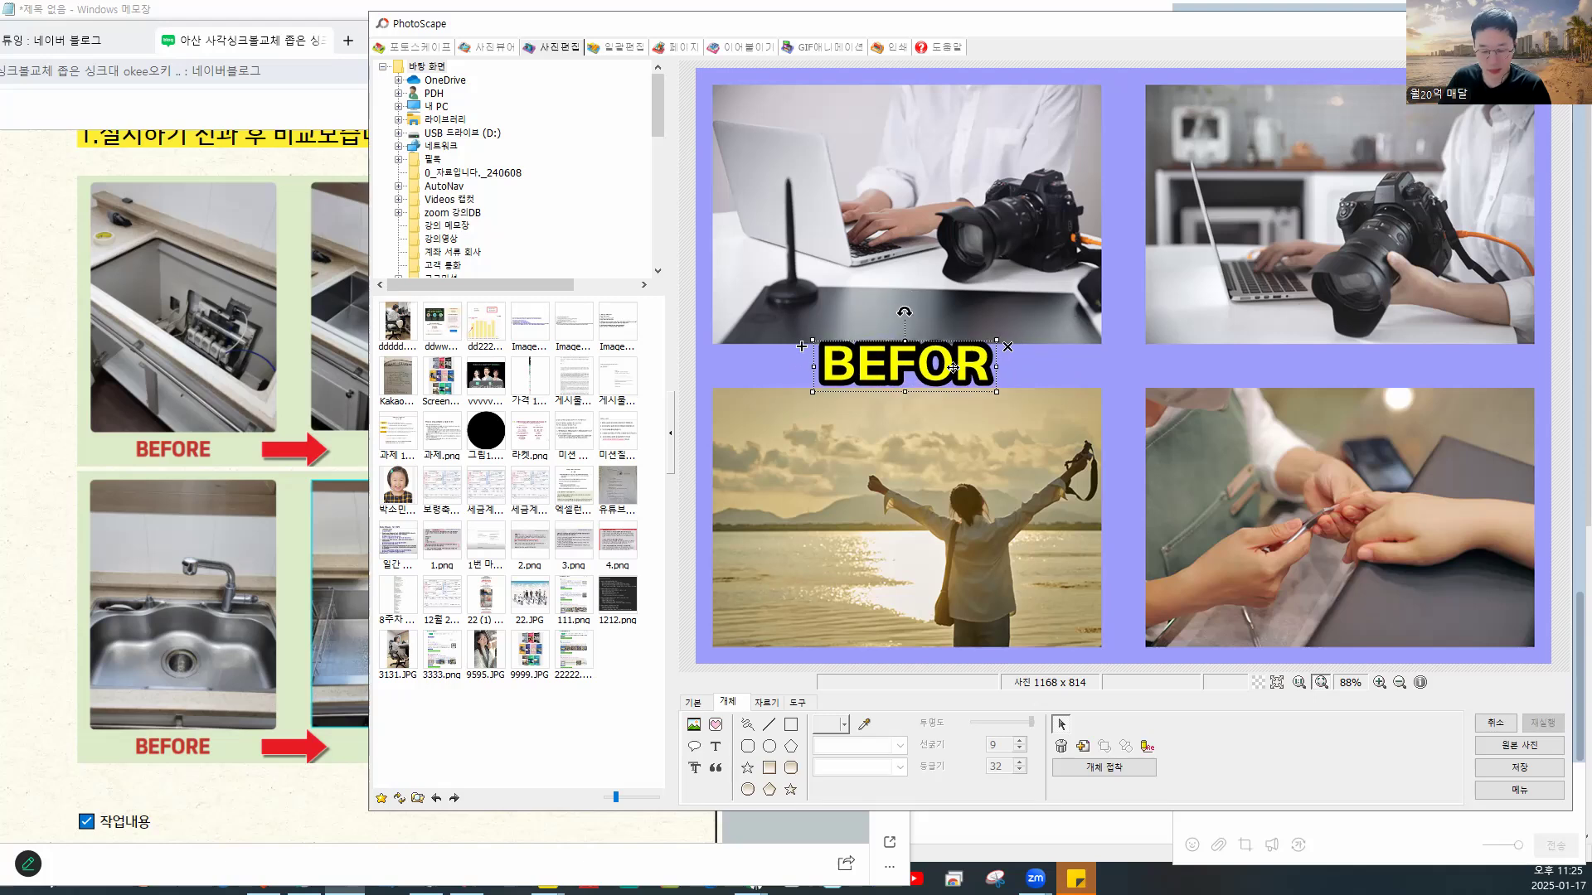
key(ctrl+v)
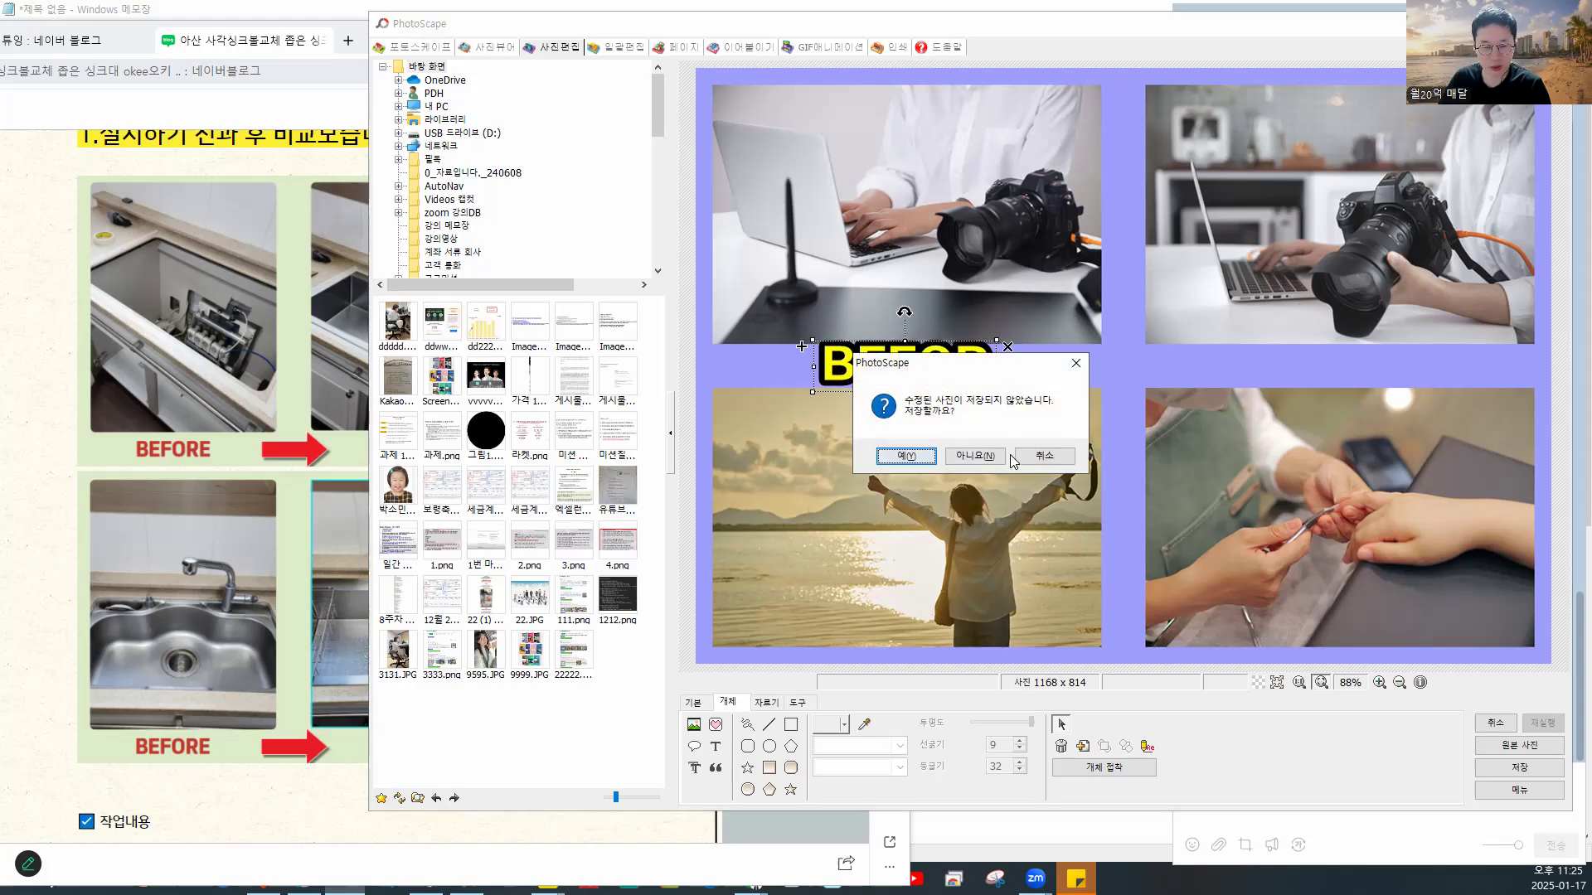
click(1044, 456)
drag(931, 371, 939, 368)
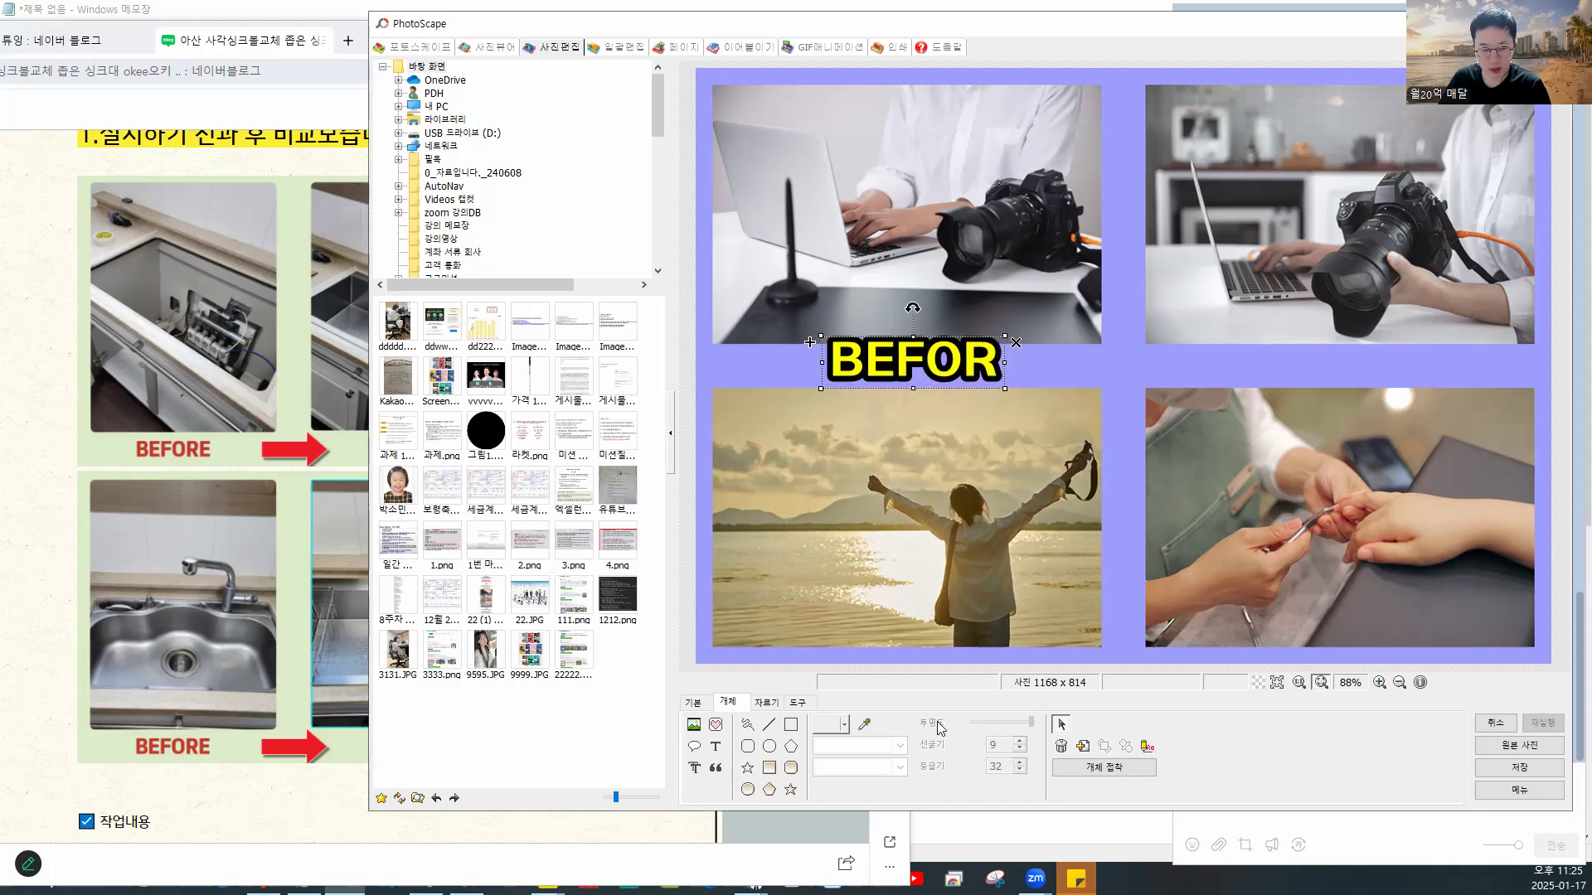
- Add a second 'BEFOR' label, shrunk onto the bottom-left photo
click(718, 748)
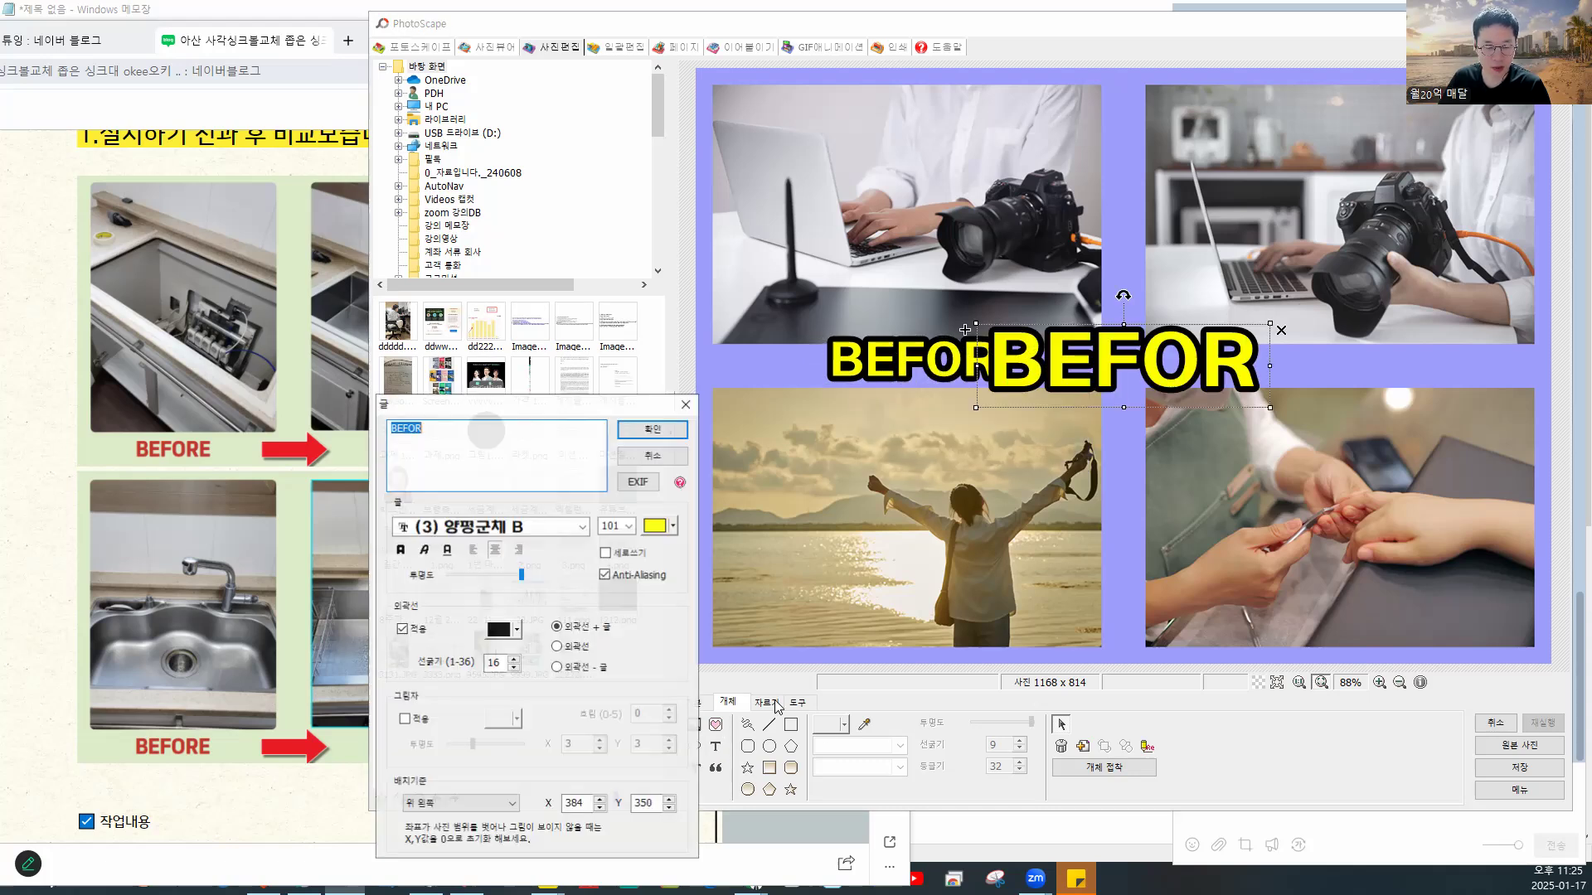
click(645, 438)
drag(1165, 372, 972, 615)
drag(1074, 567, 1012, 596)
click(1276, 441)
- Add an 'AFTER' text label and place it on the top-right photo
click(718, 748)
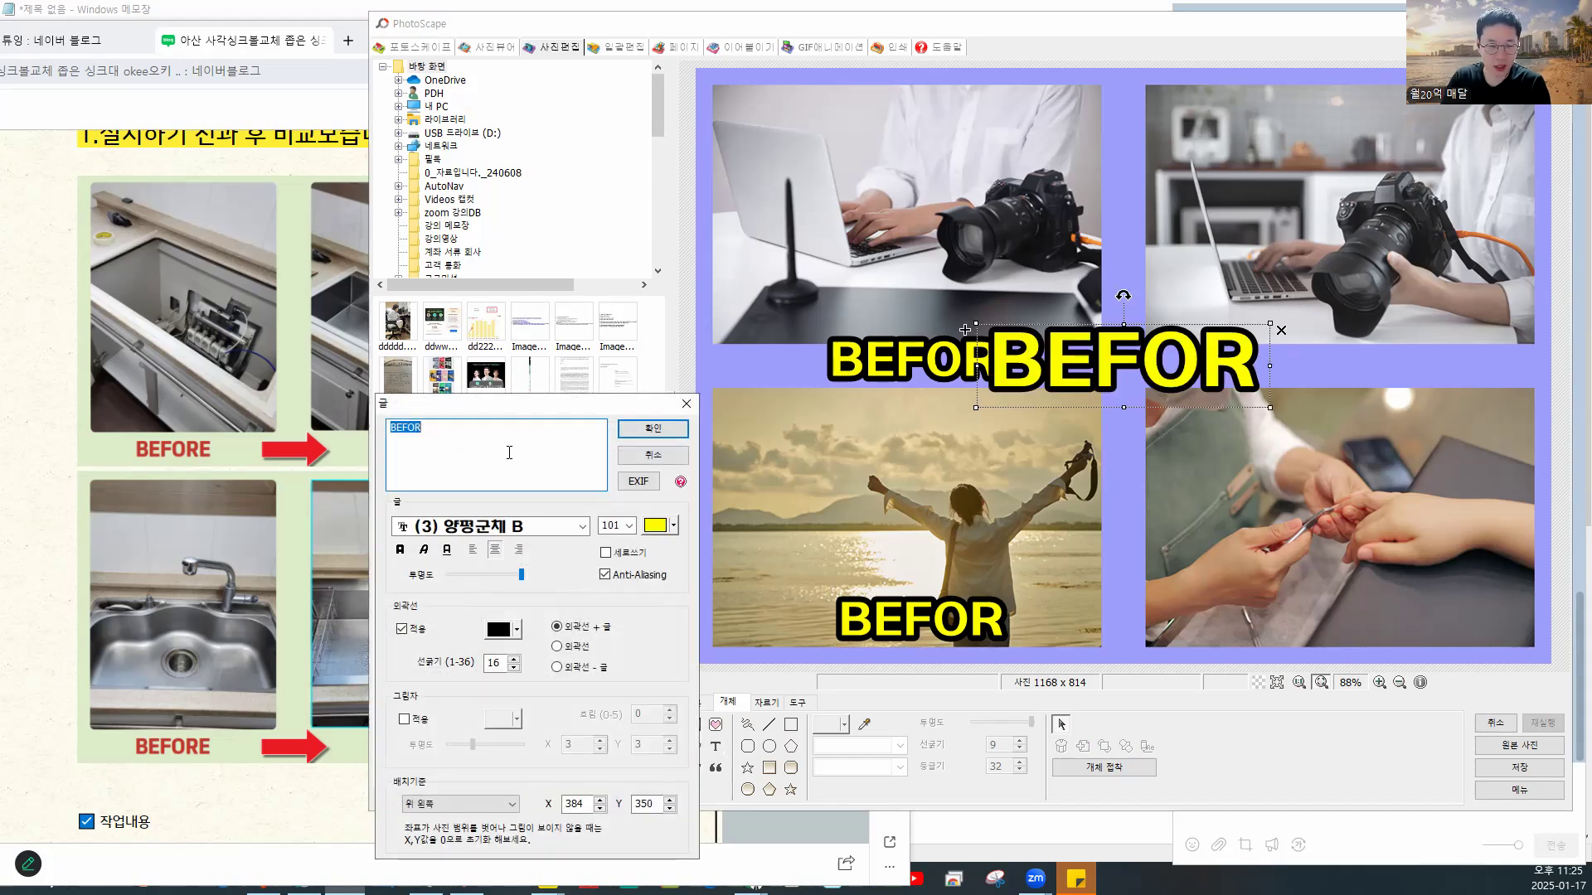
text(근)
key(BackSpace)
text(AF)
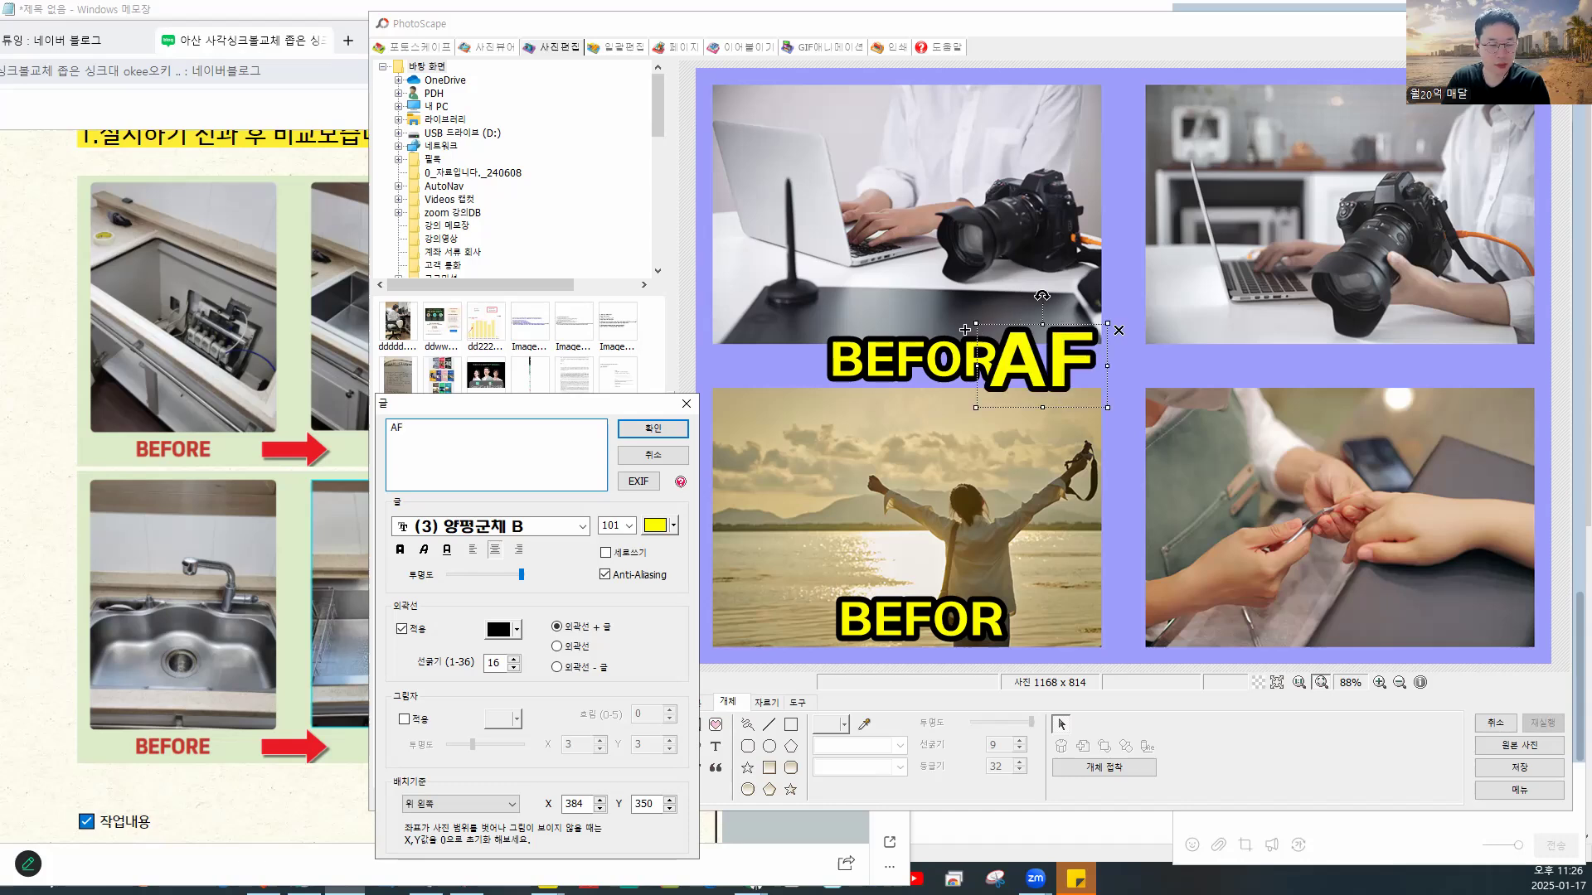
text(TER)
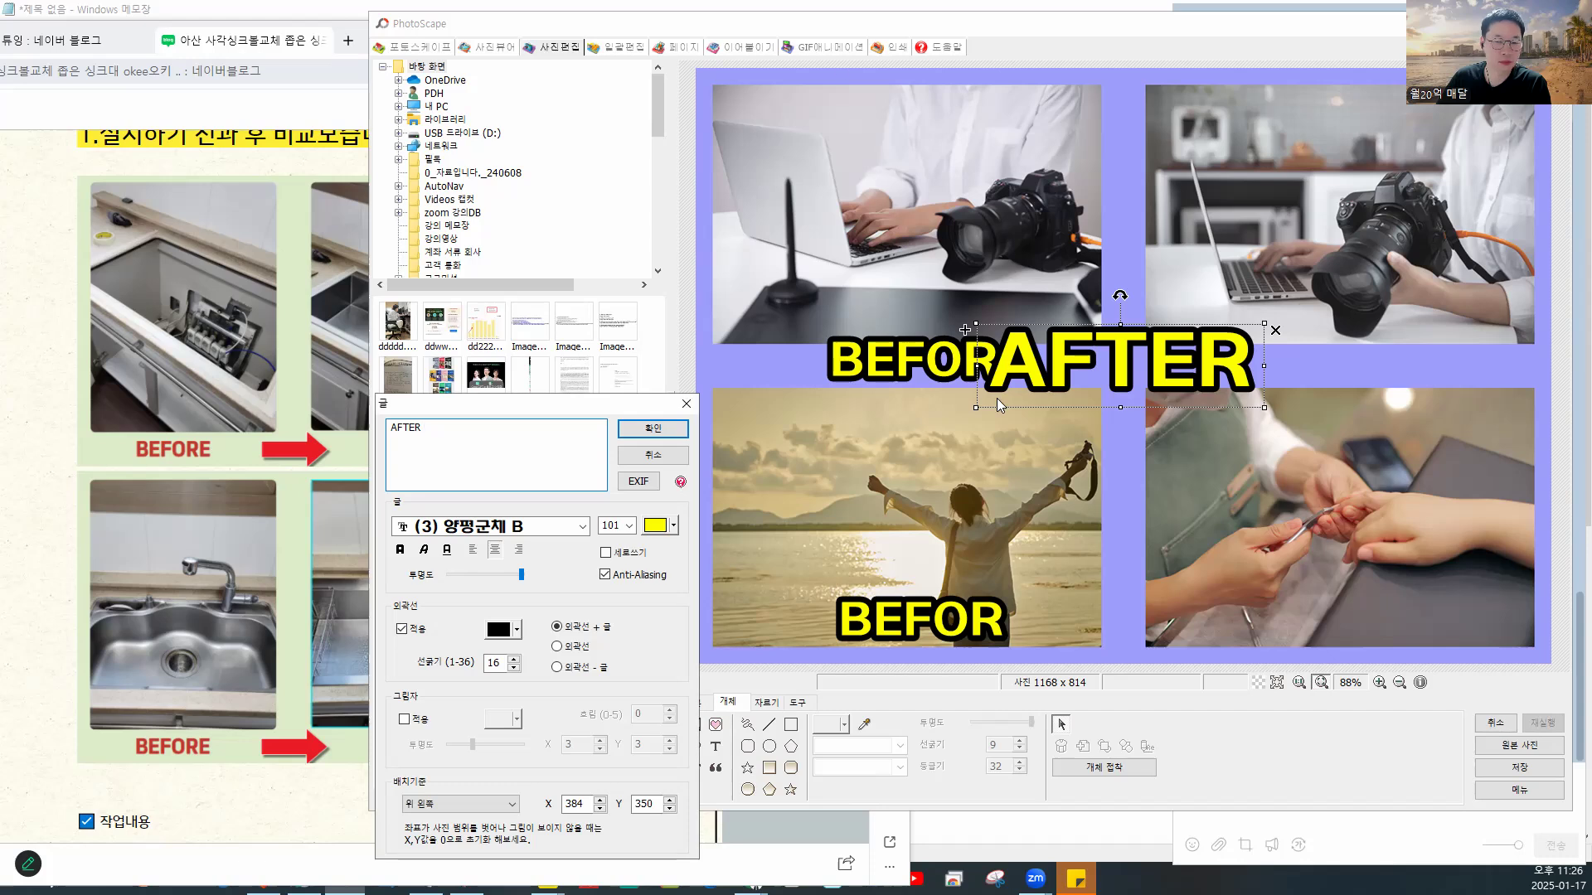
click(667, 431)
drag(763, 28, 689, 51)
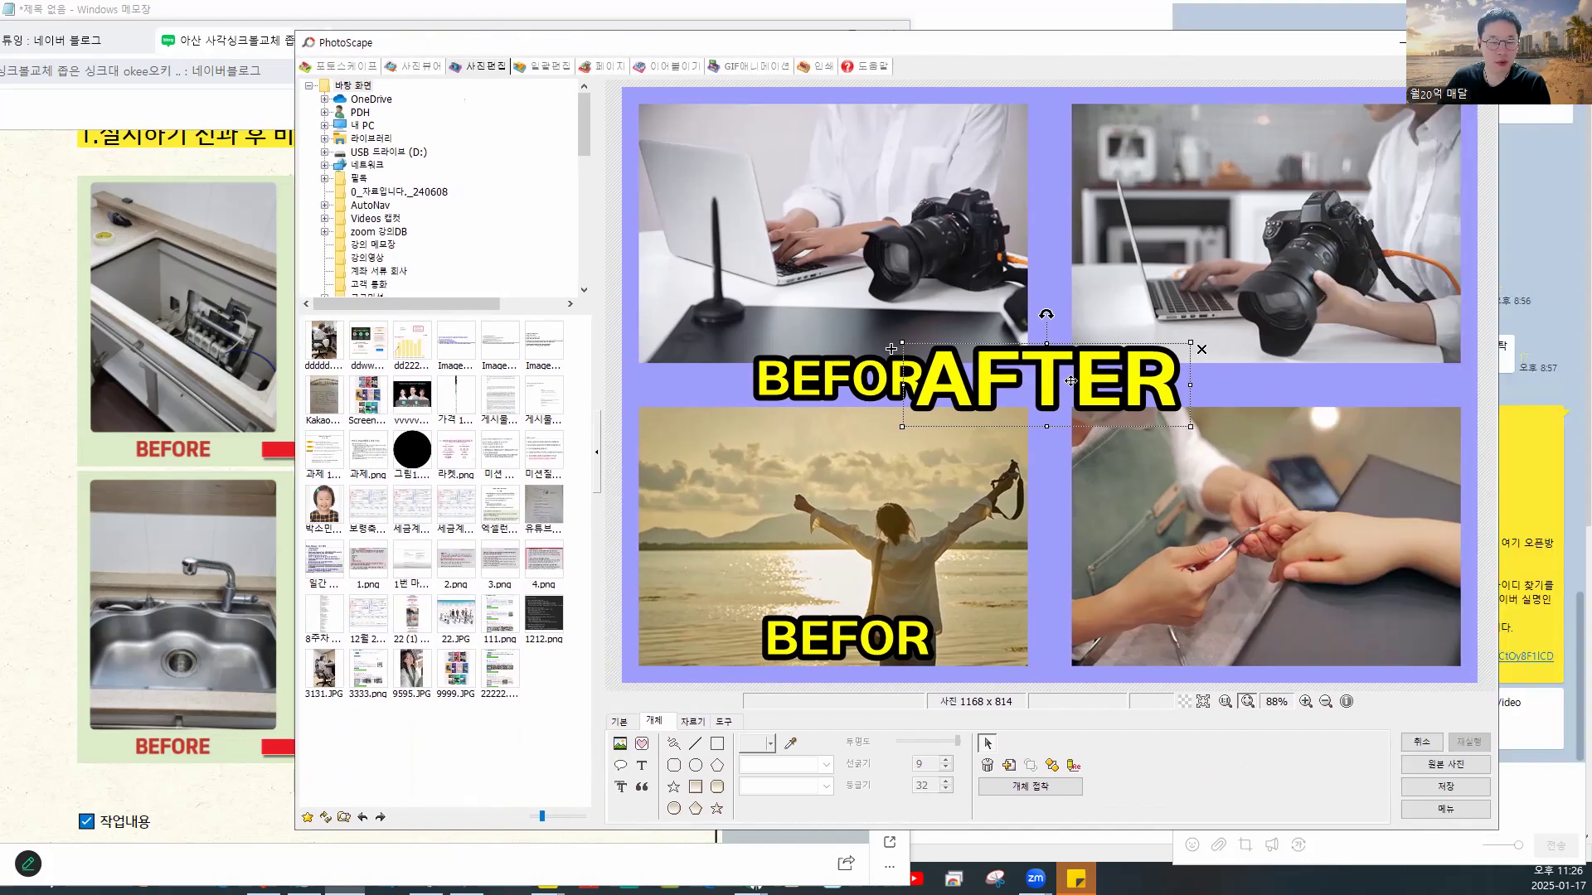
drag(1072, 381, 1212, 379)
drag(1364, 342, 1286, 387)
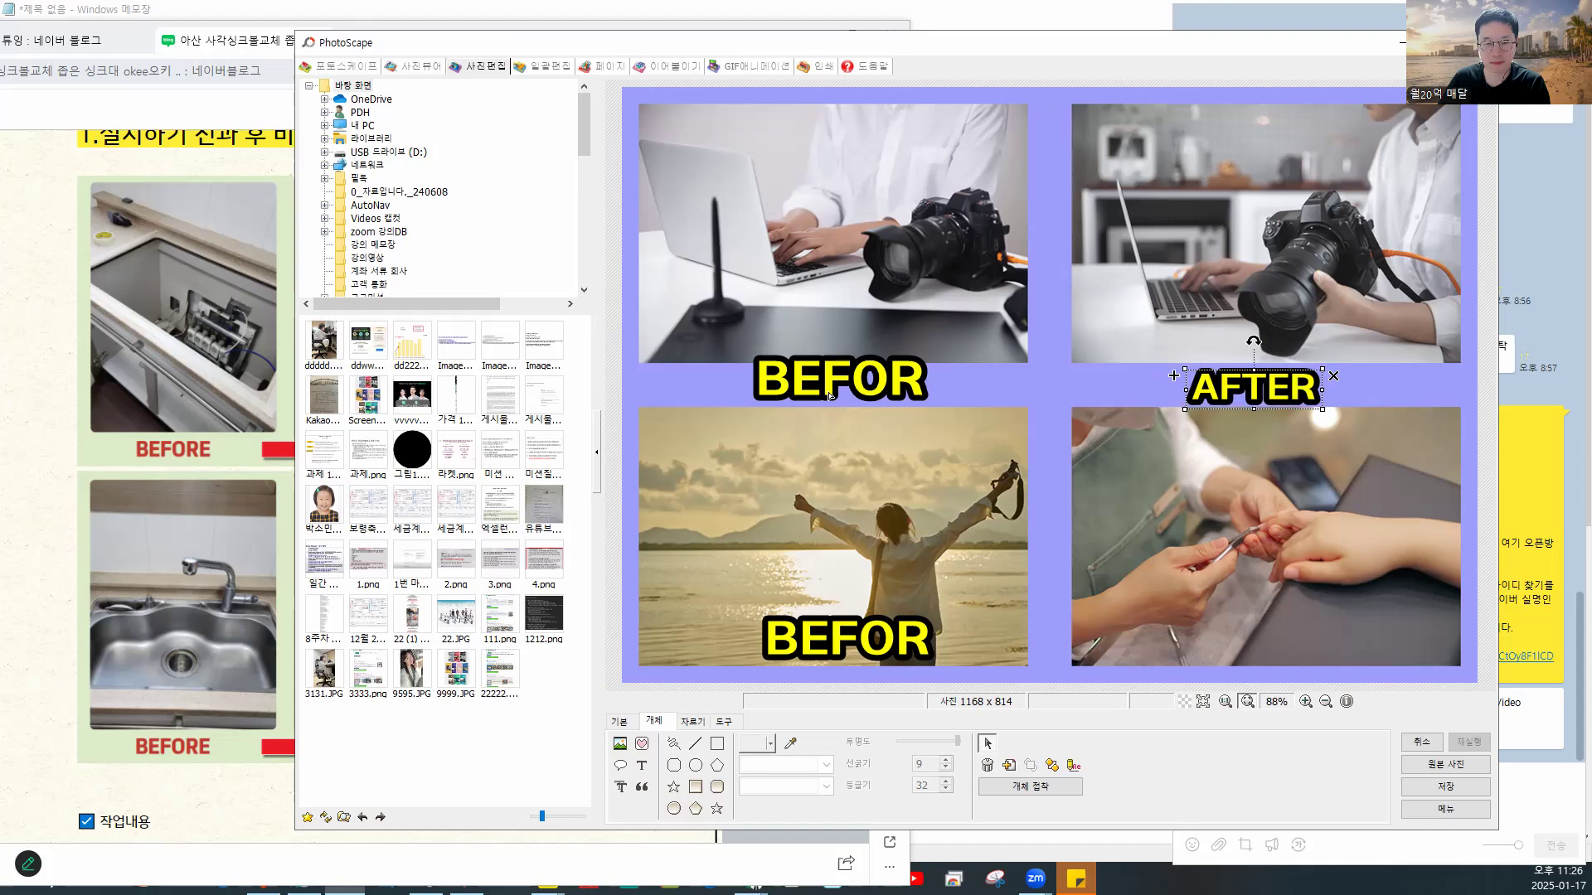
- Shrink the upper BEFOR label and add a second 'AFTER' label on the bottom-right photo
click(931, 358)
drag(929, 355, 886, 368)
click(879, 640)
click(642, 765)
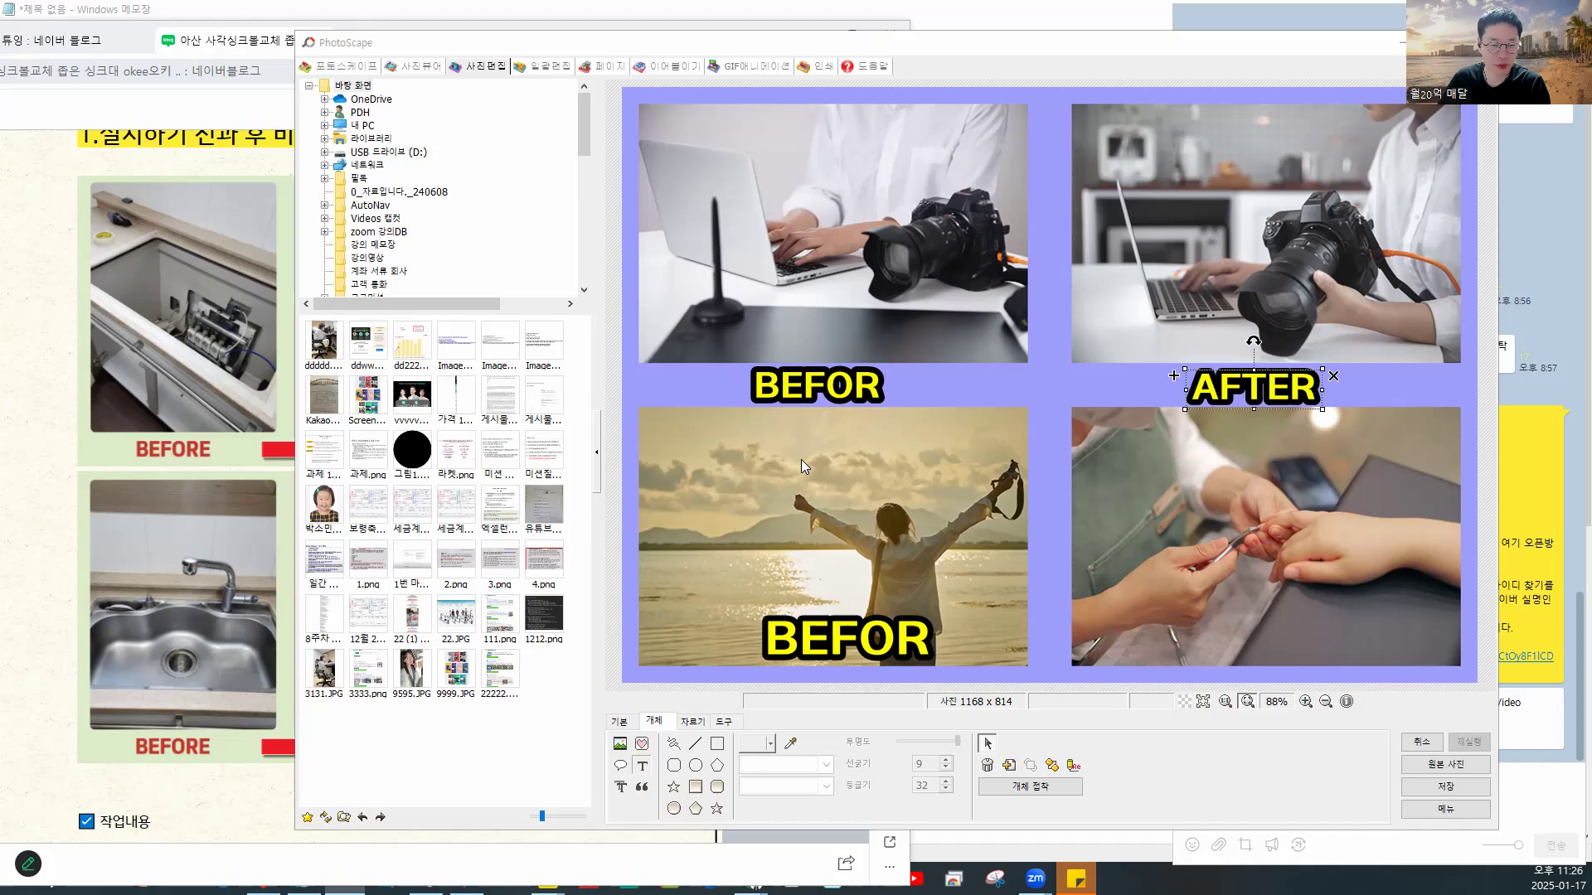
click(580, 428)
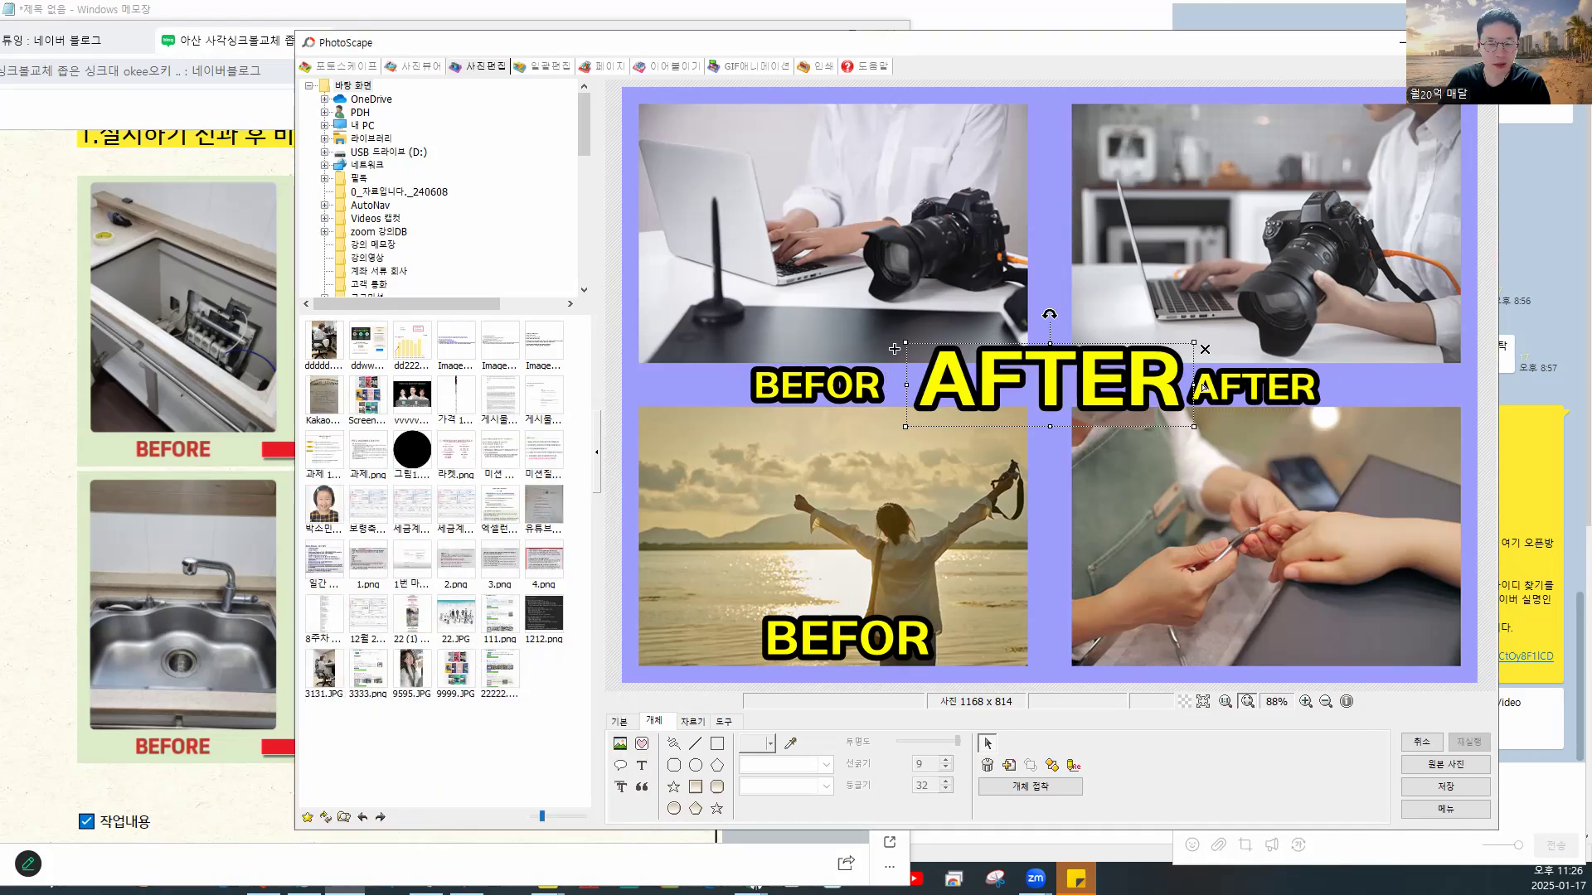
drag(1180, 358, 1298, 659)
click(1047, 604)
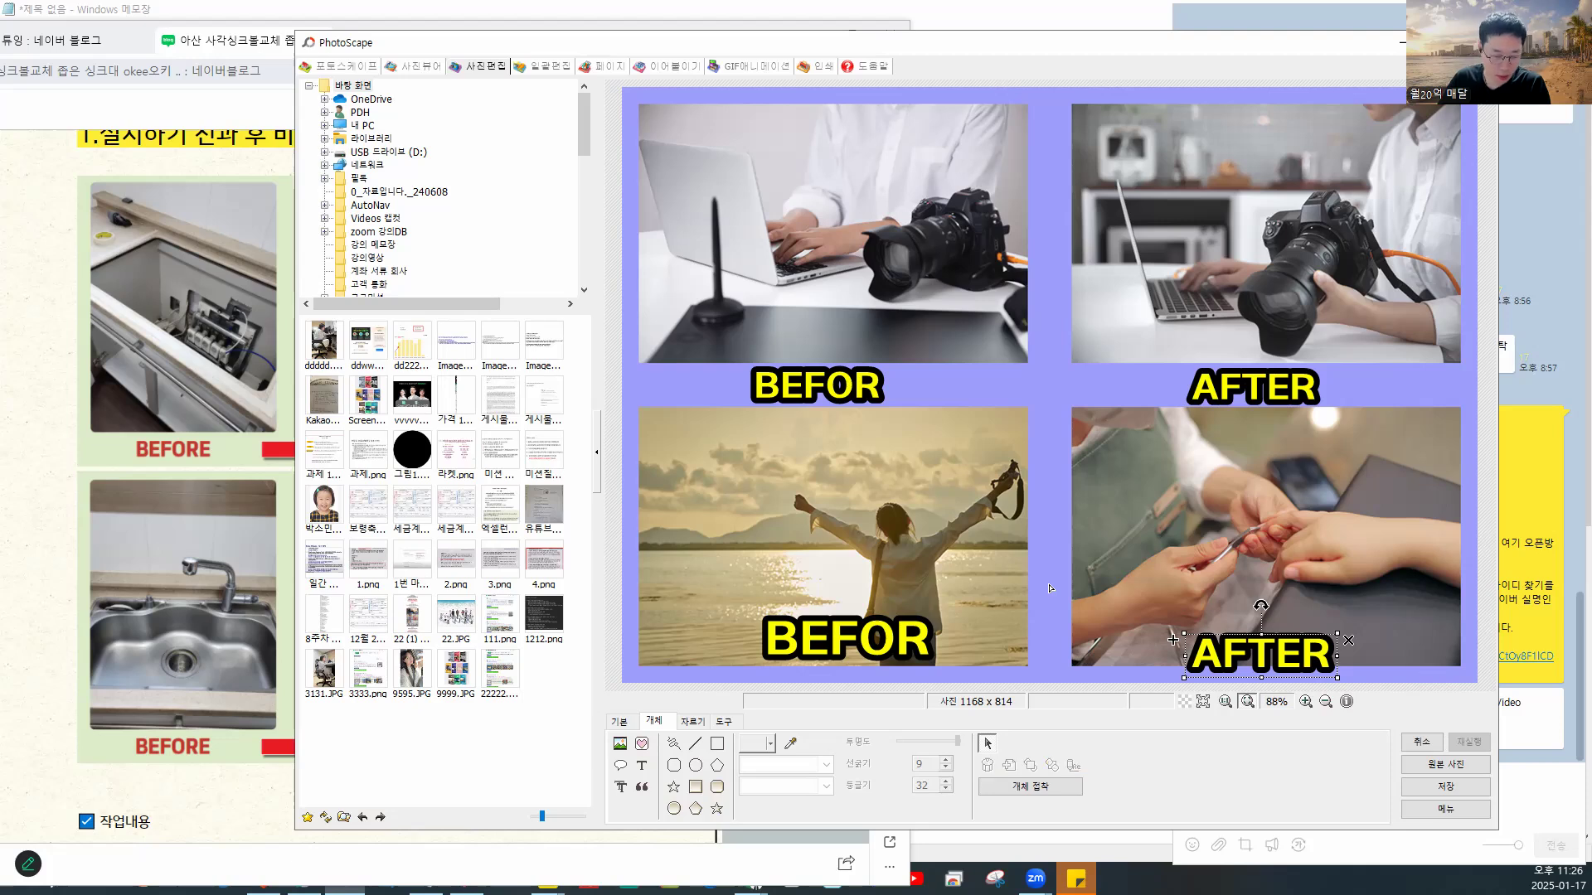
click(716, 728)
- Select the top-left BEFOR label, dismissing the save prompt without saving
click(686, 726)
click(657, 723)
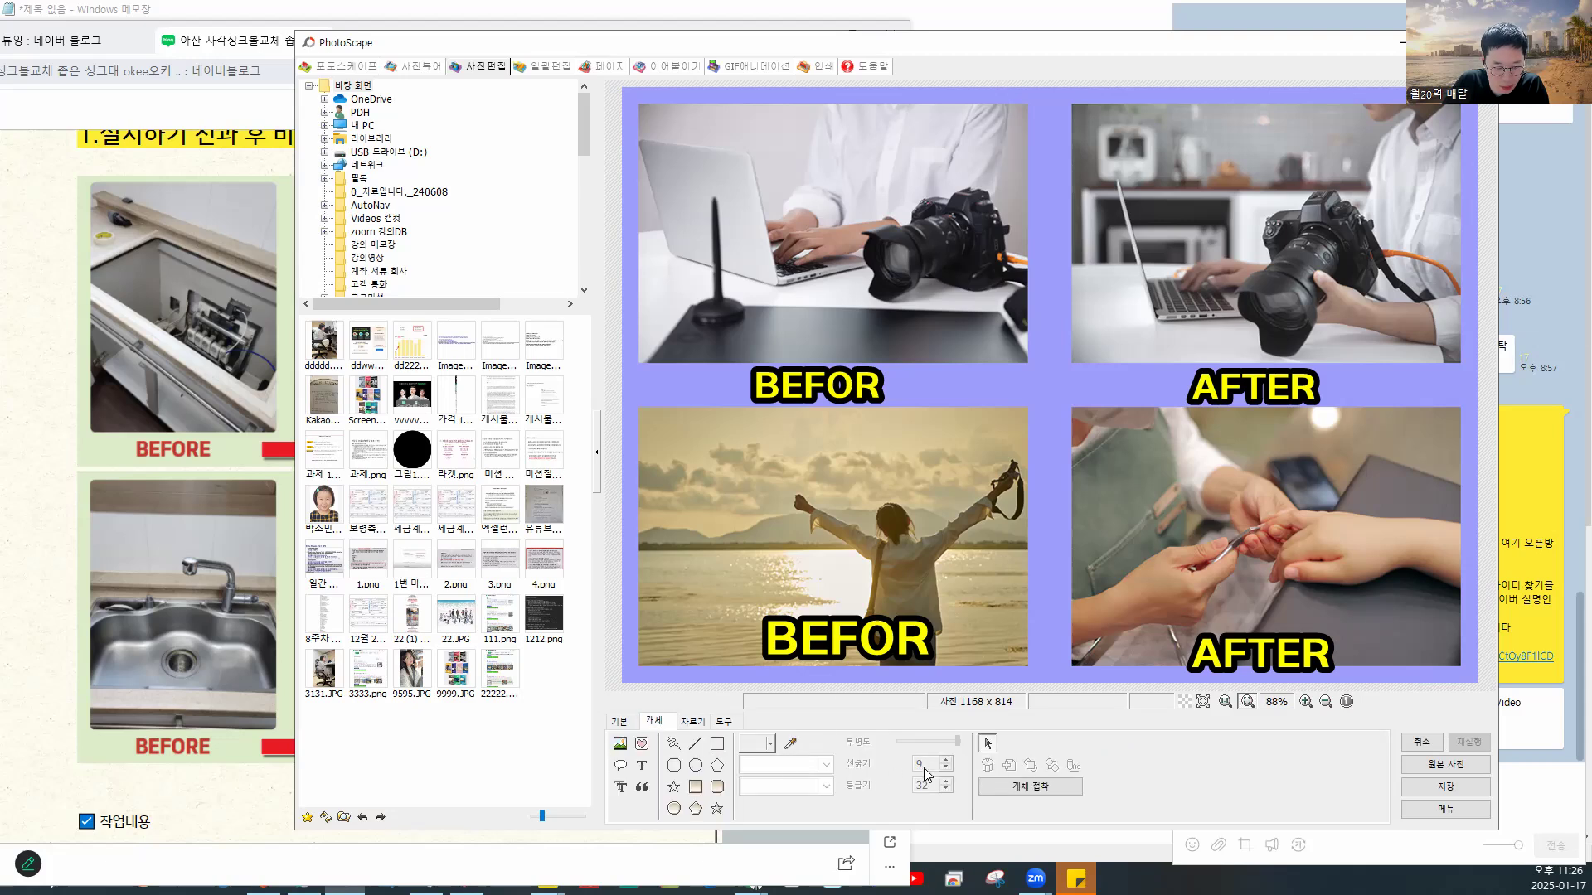
click(622, 725)
click(655, 728)
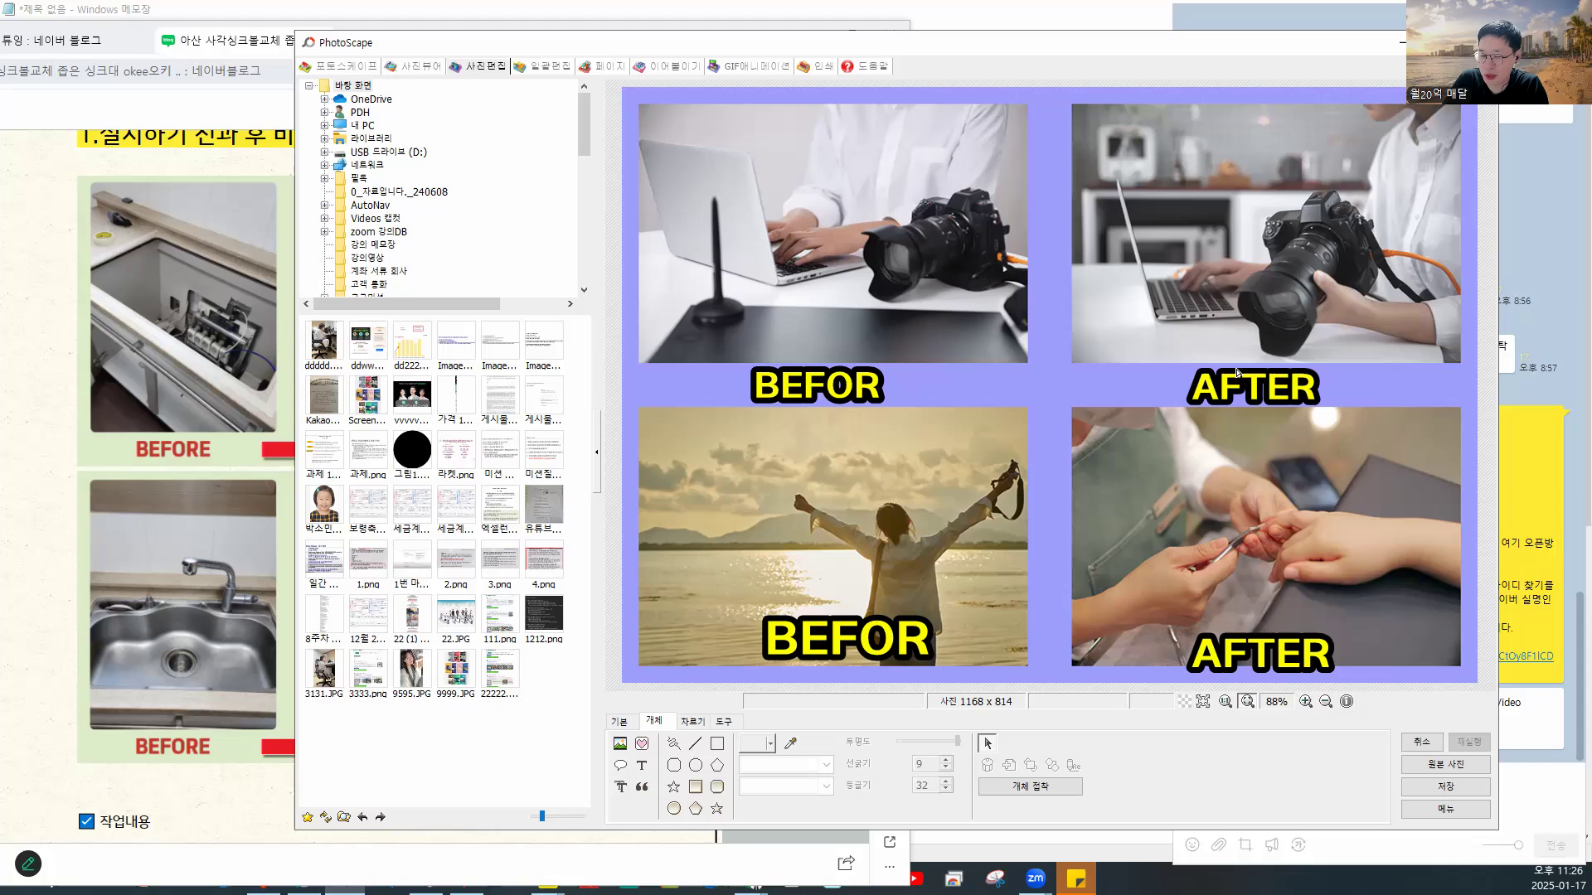
click(884, 398)
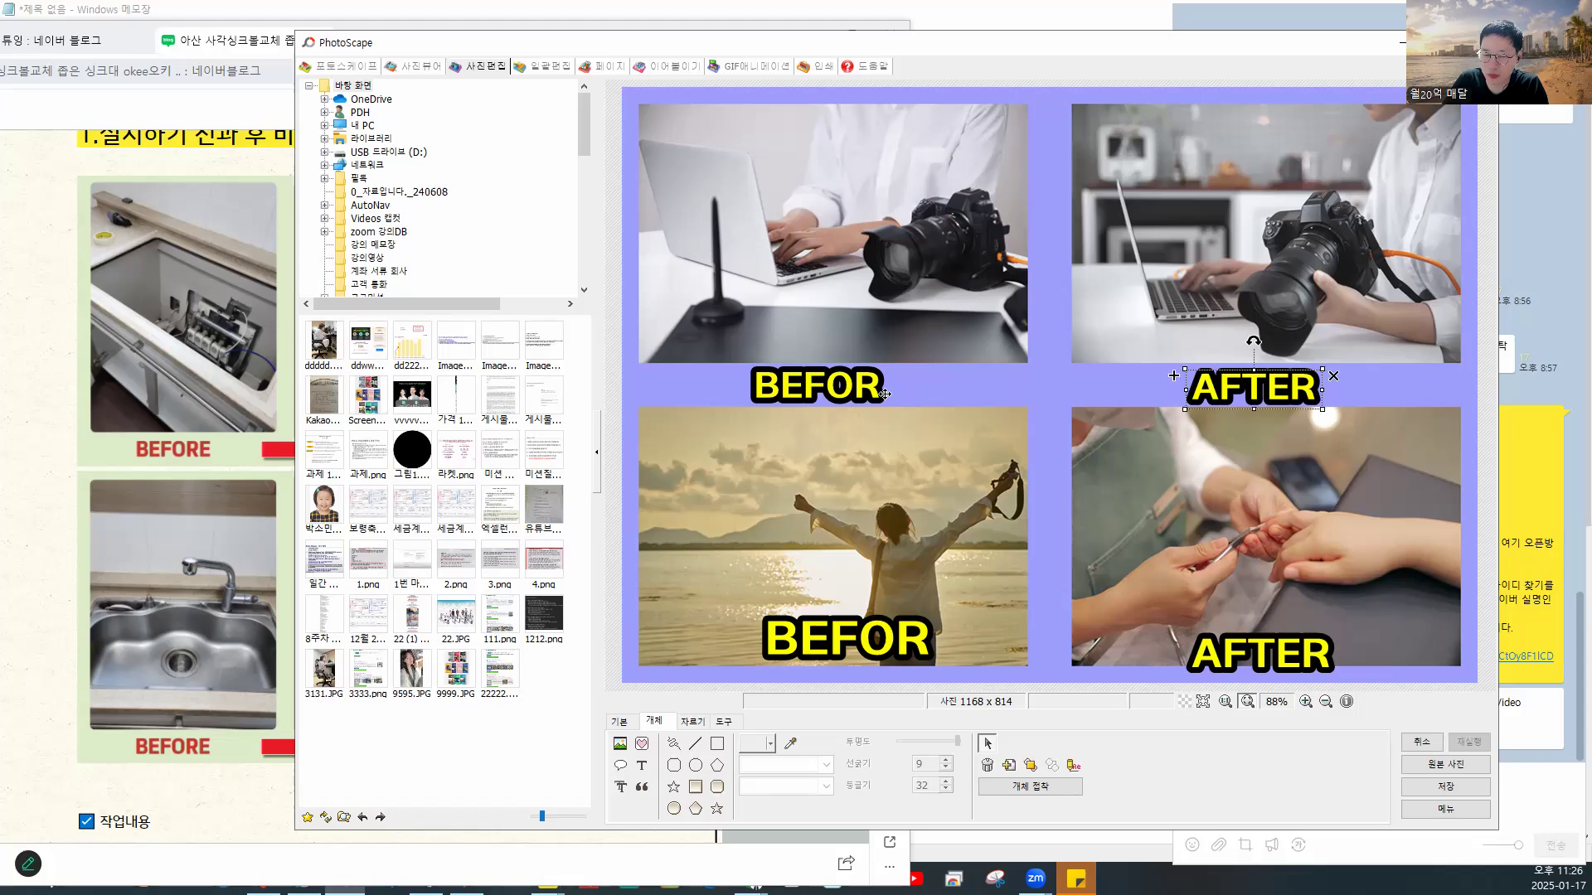
click(848, 388)
click(850, 390)
key(Escape)
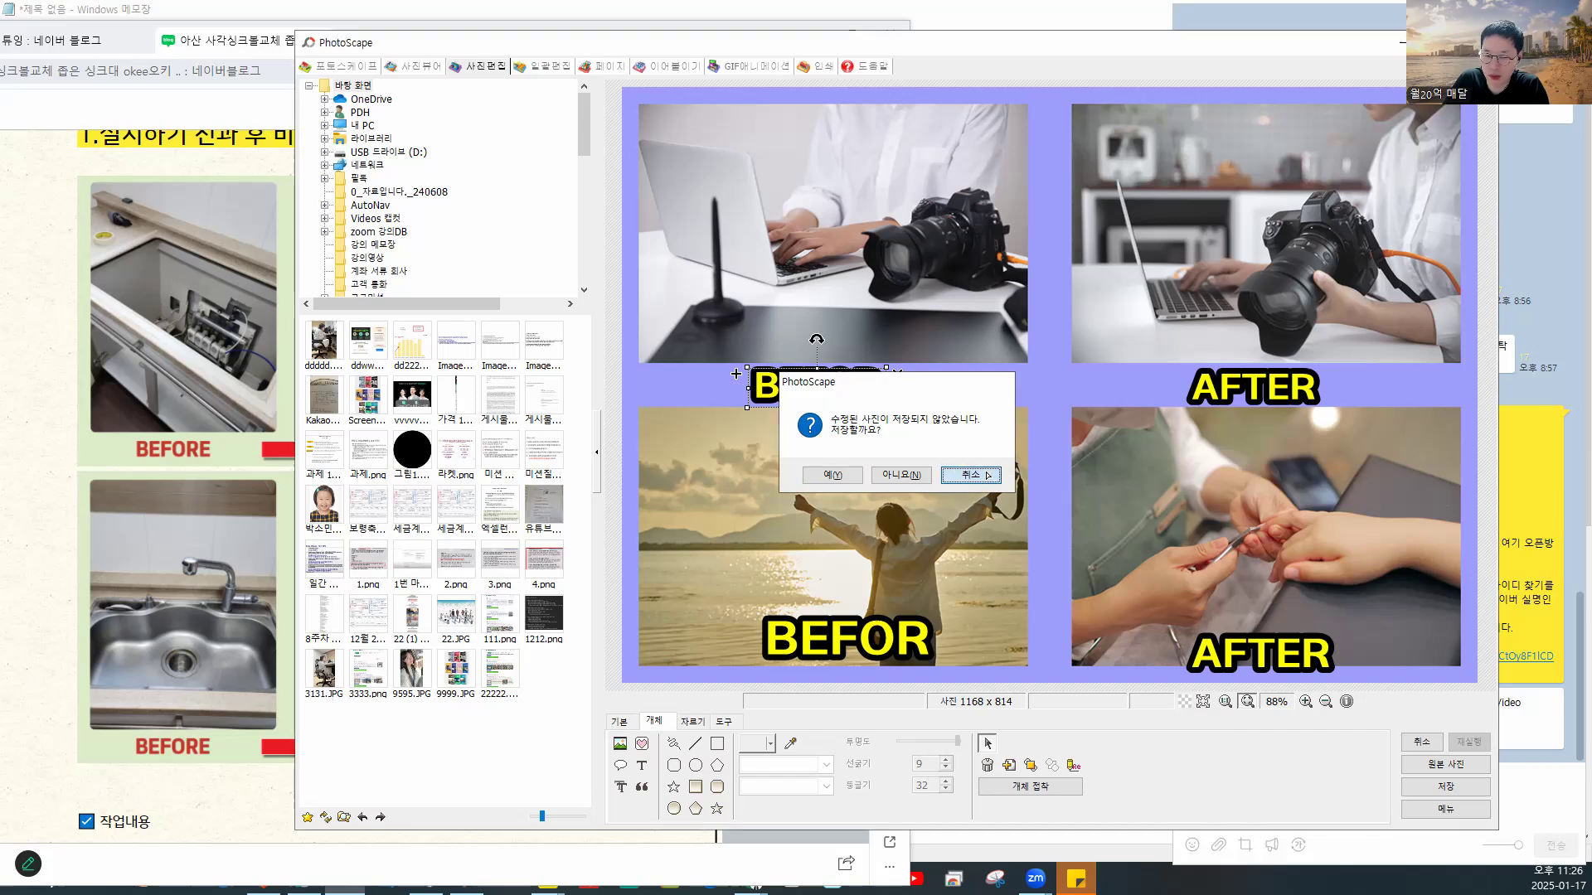
click(969, 480)
click(839, 387)
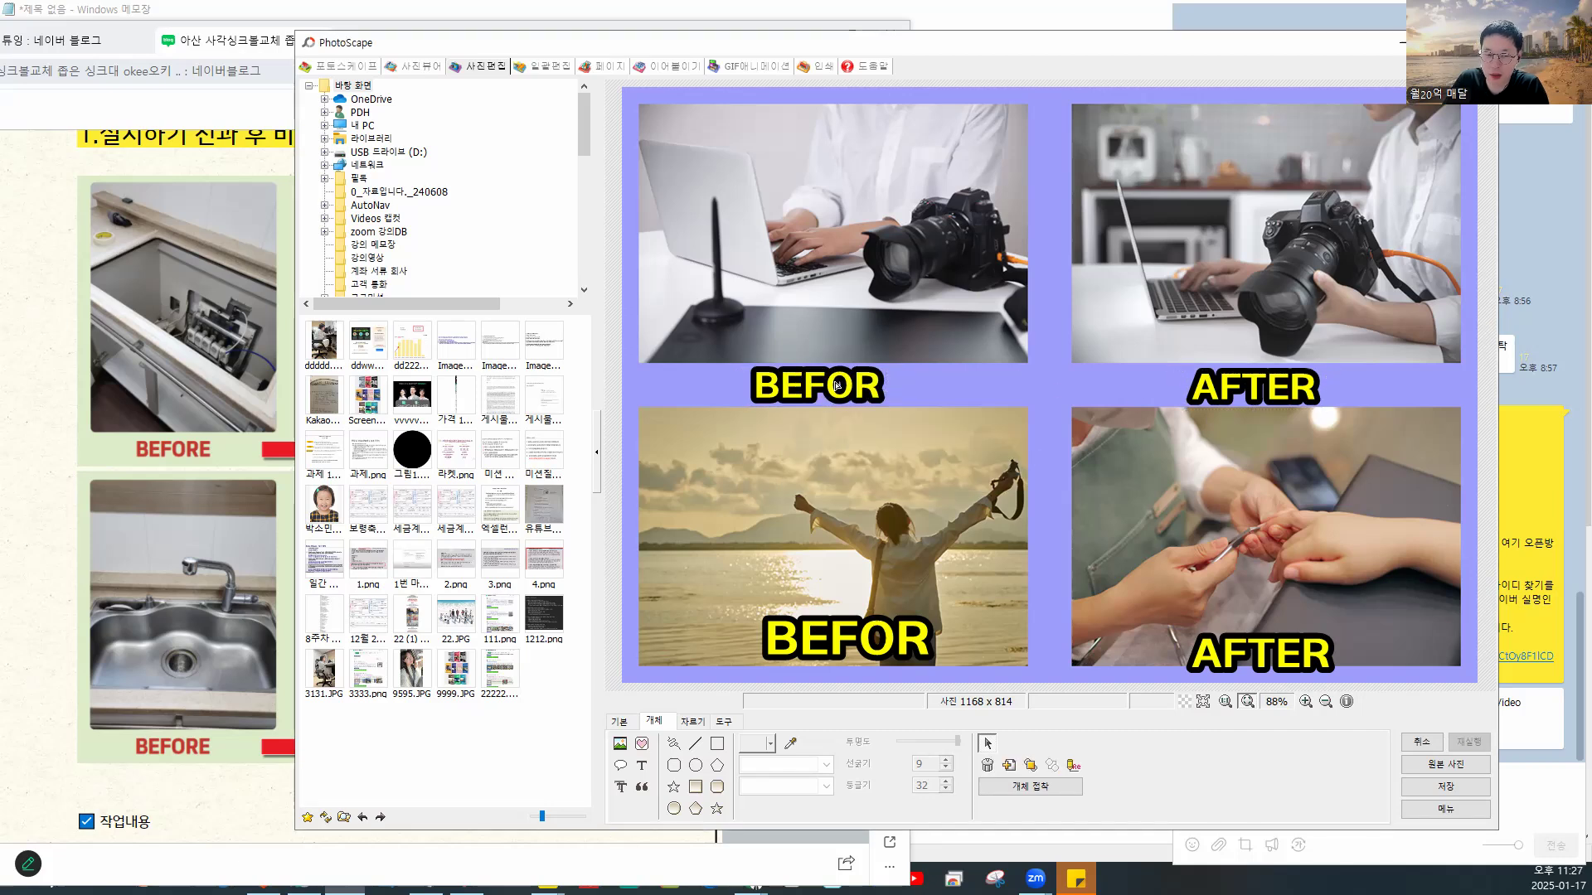
- Delete the extra large AFTER label, leaving the four labels unchanged
click(643, 766)
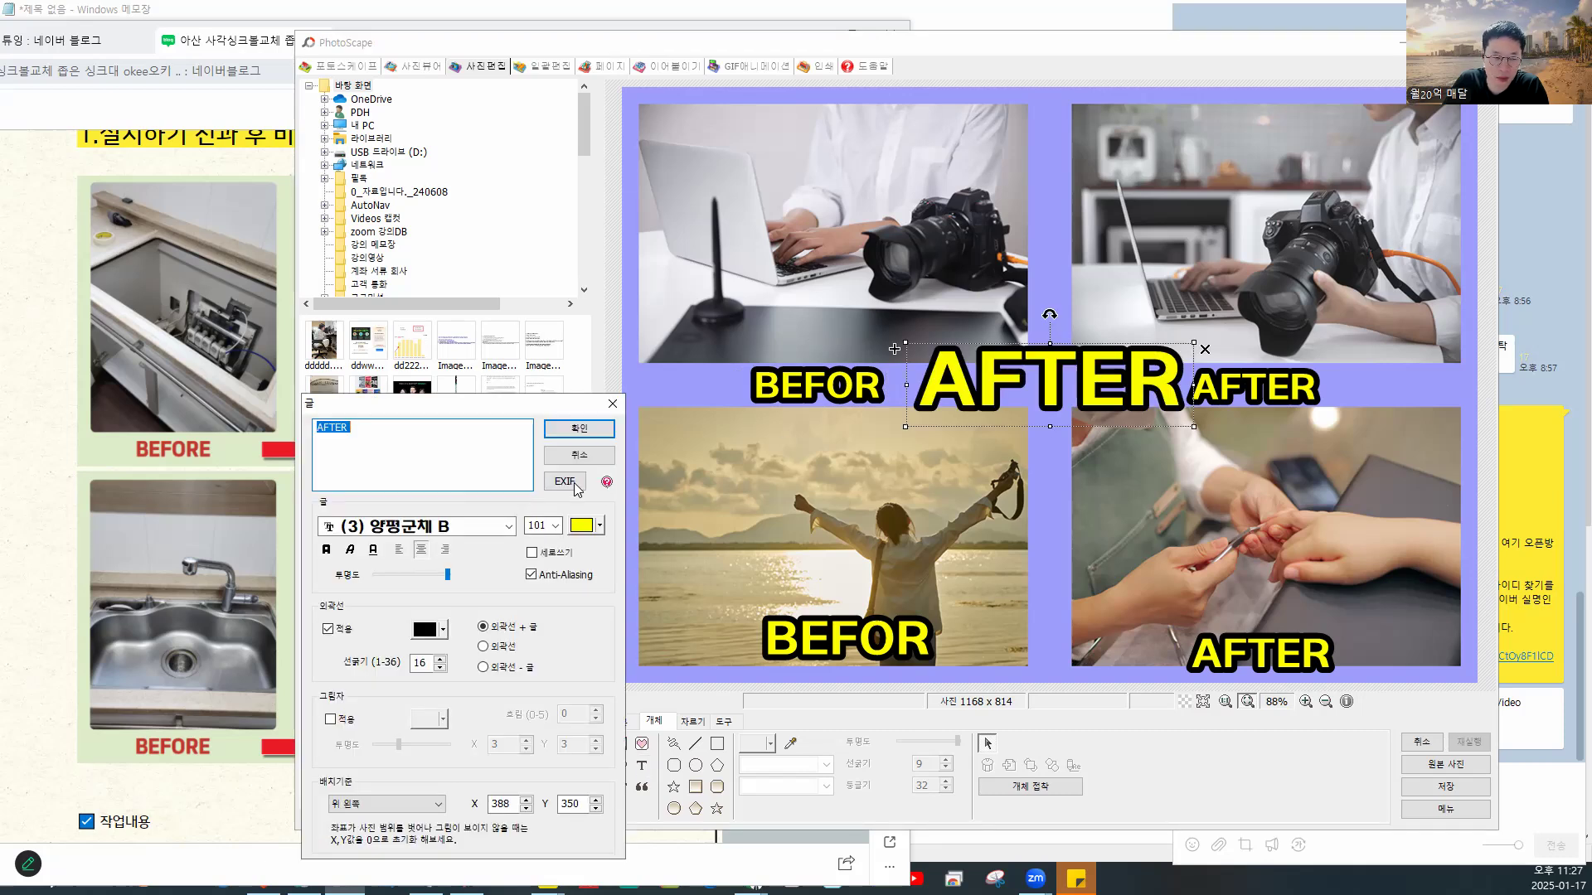
click(508, 529)
click(508, 529)
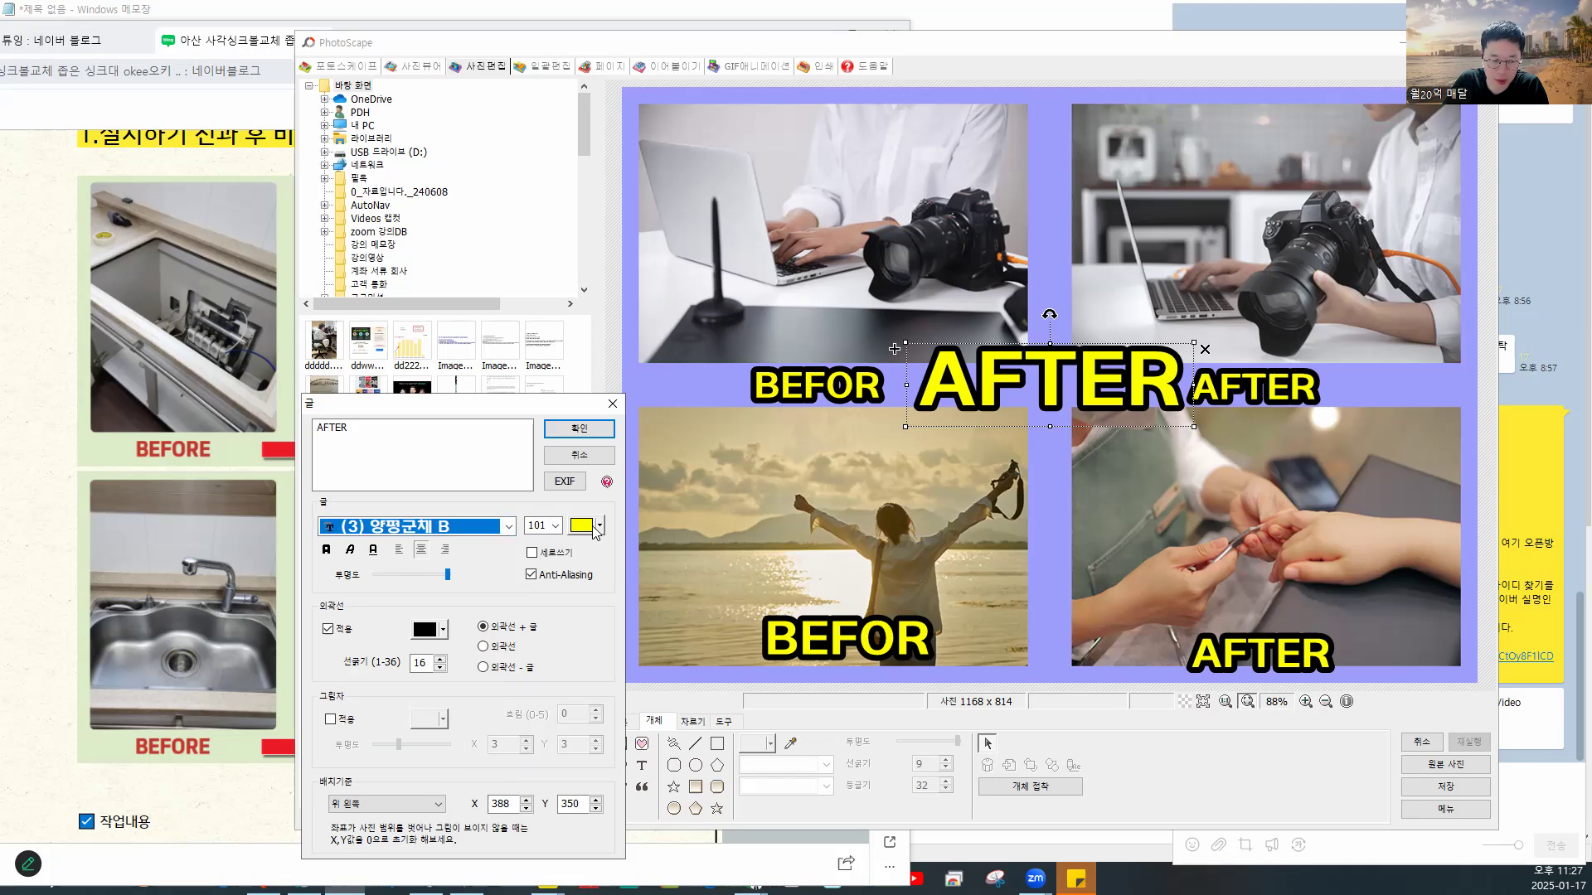
click(579, 428)
drag(1071, 383, 918, 468)
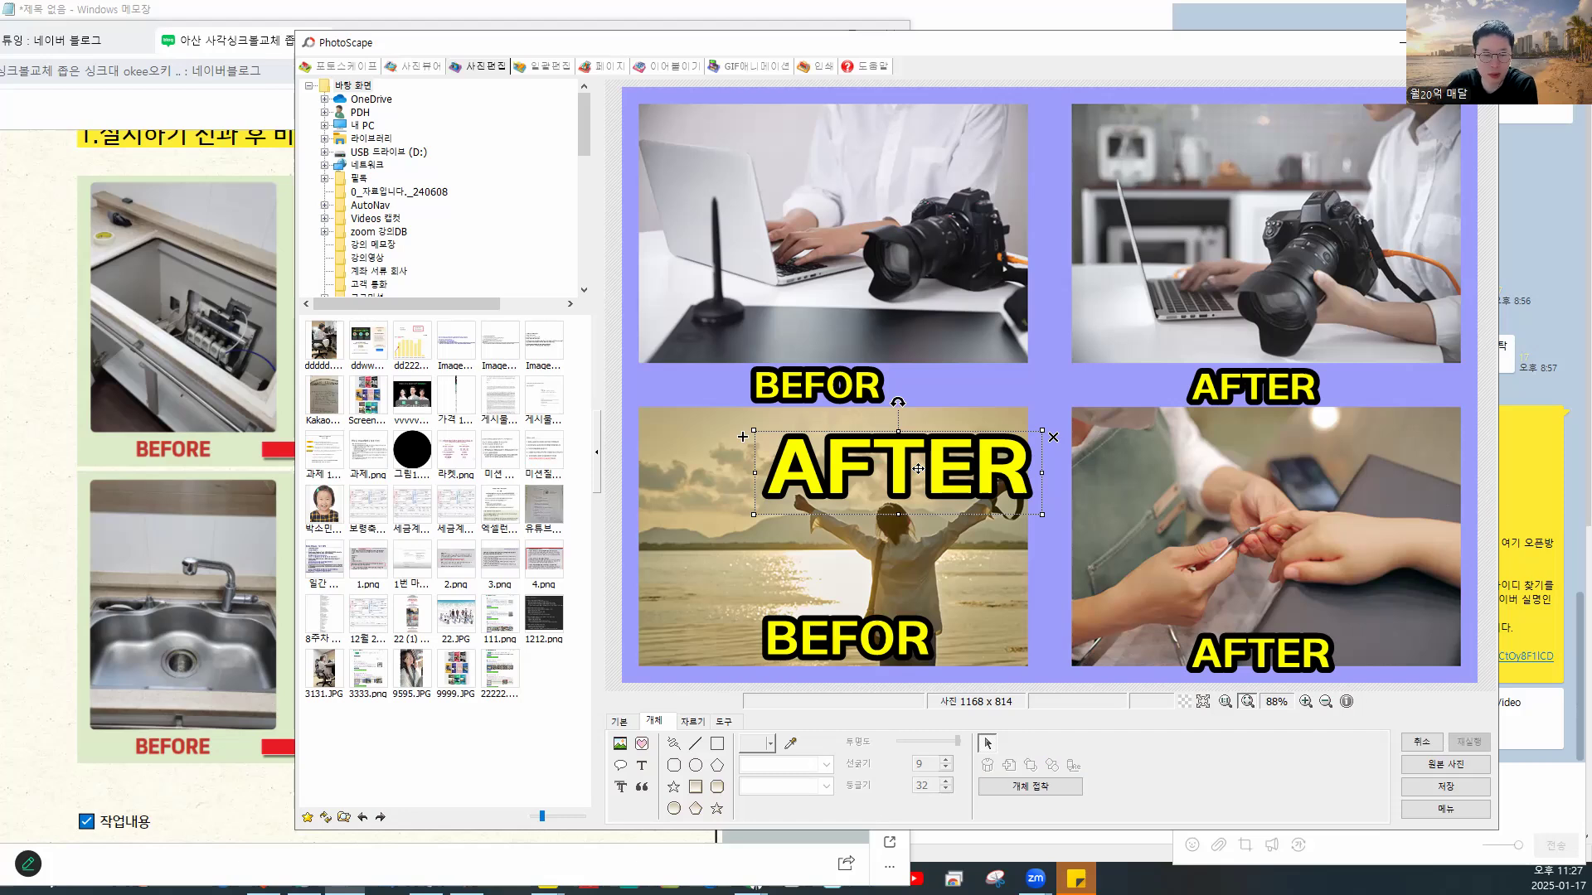
key(Delete)
click(813, 393)
click(1250, 389)
click(1080, 641)
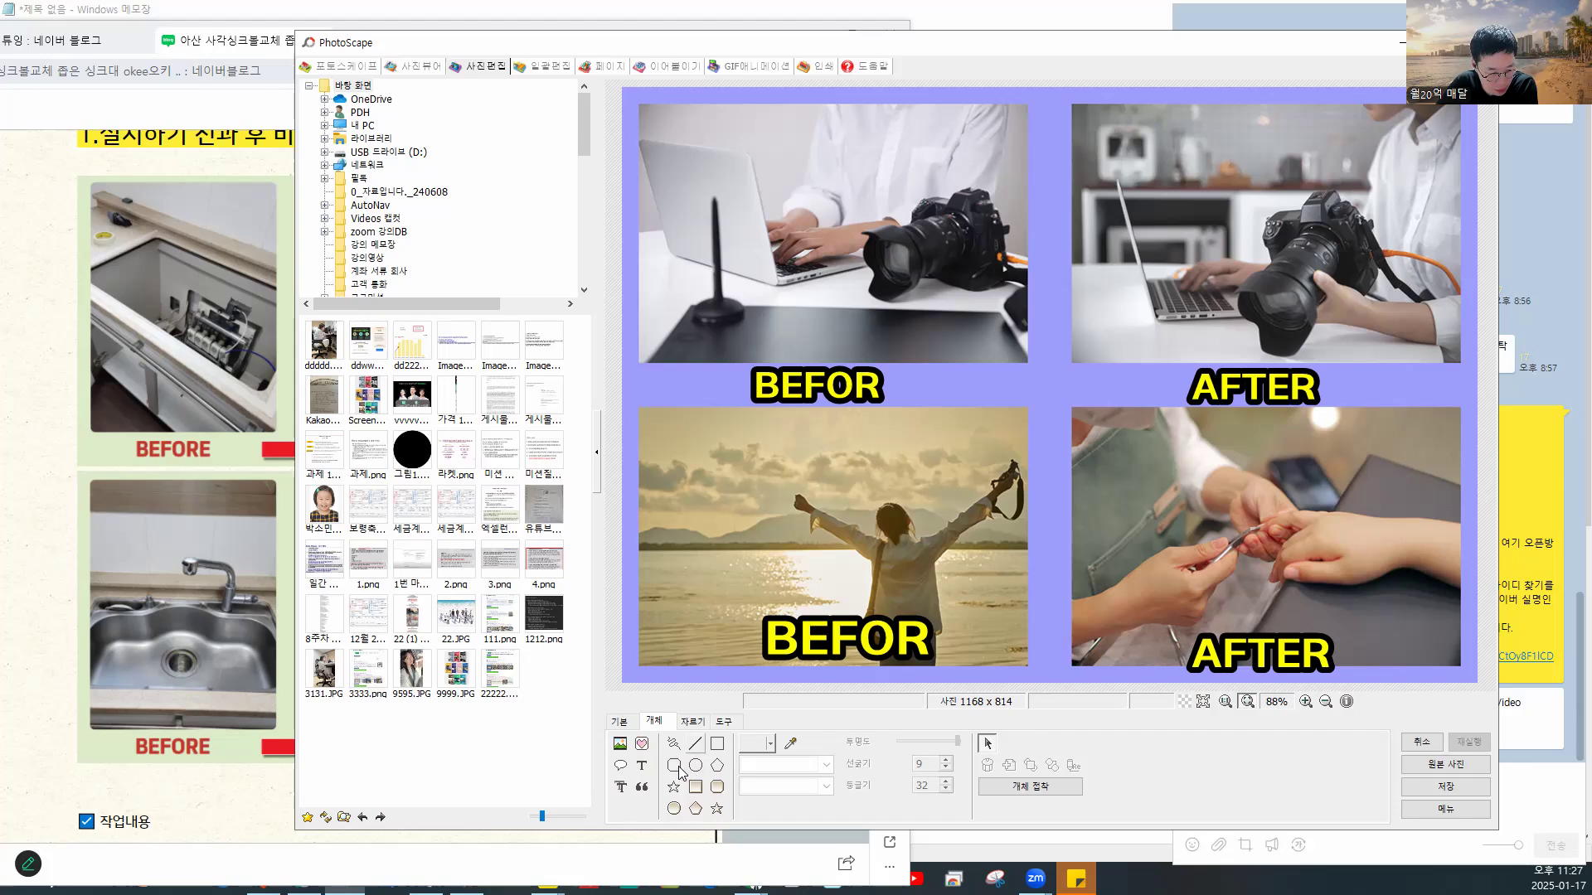
- Switch the bottom panel back to the 기본 basic editing tools
click(709, 727)
click(729, 723)
click(696, 722)
click(656, 722)
click(623, 721)
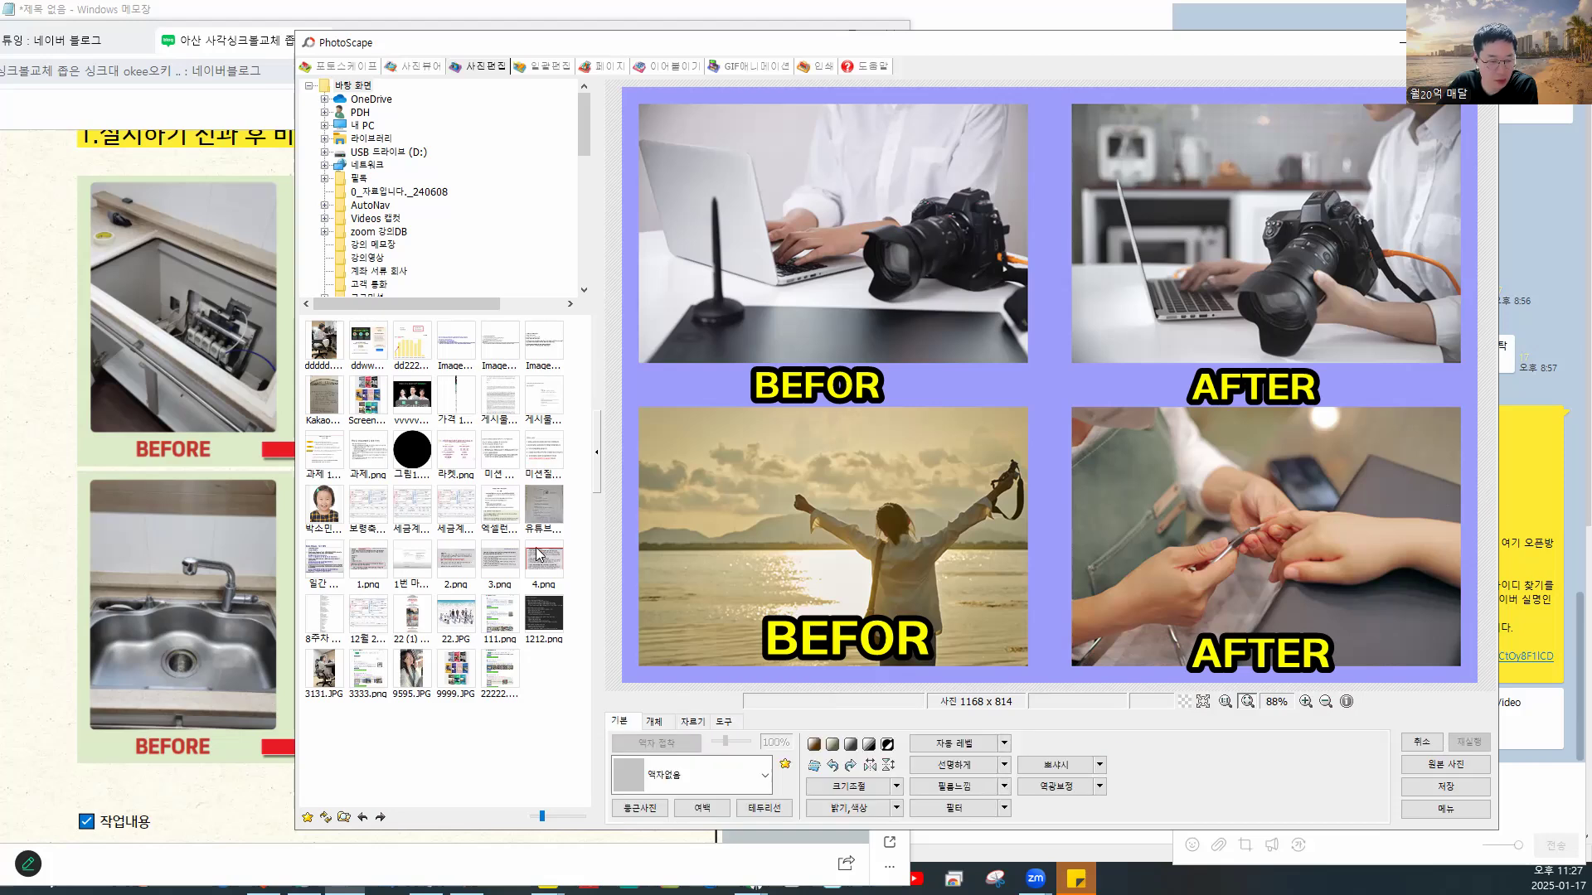
click(132, 331)
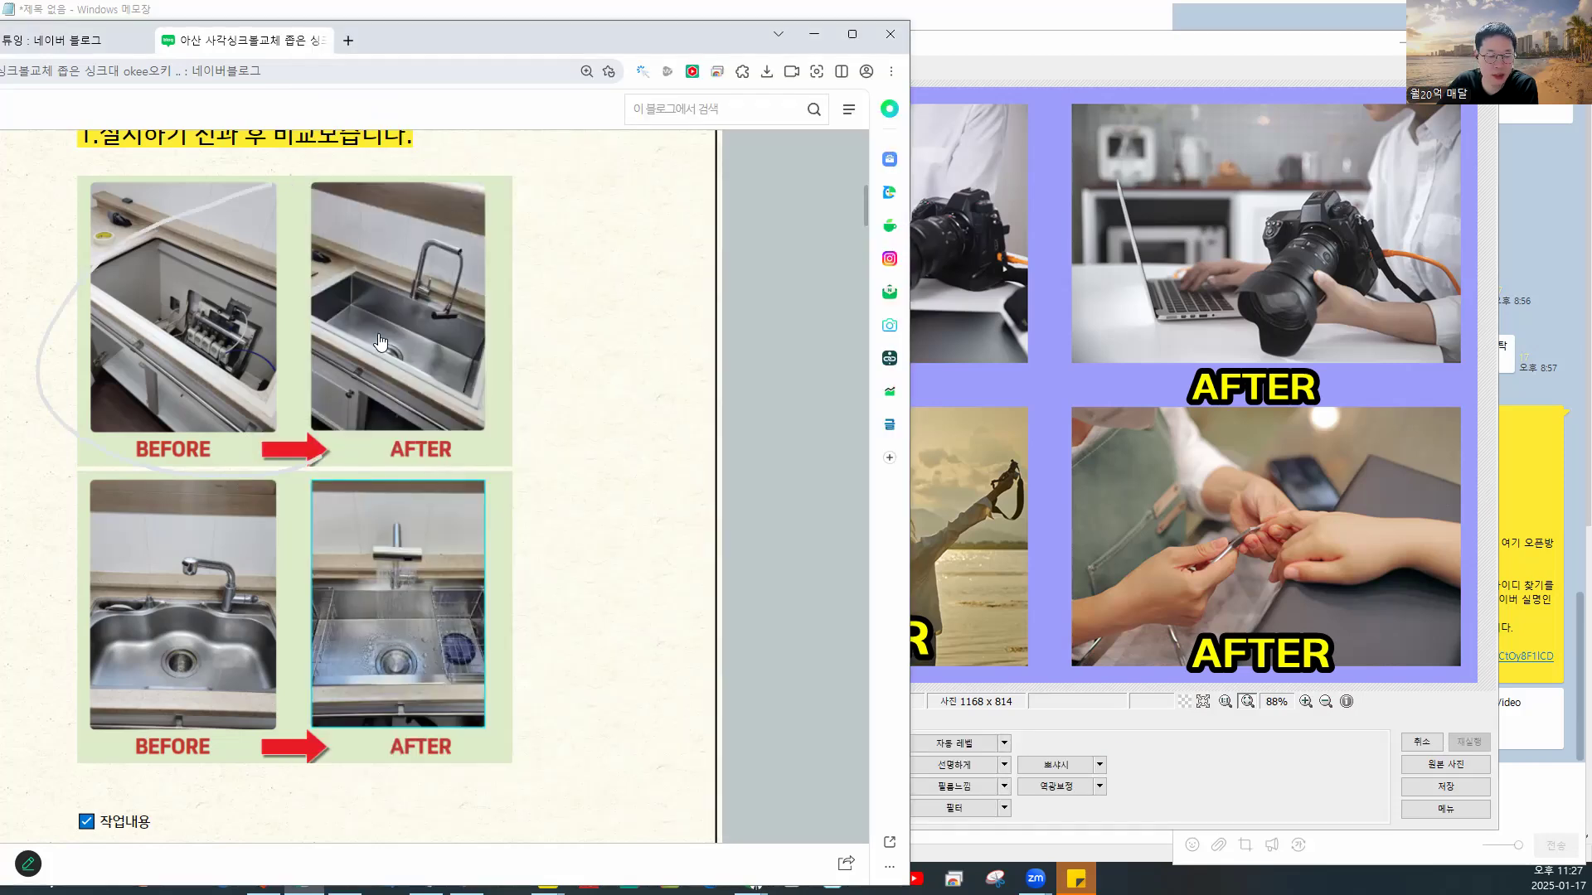
drag(1061, 51, 972, 37)
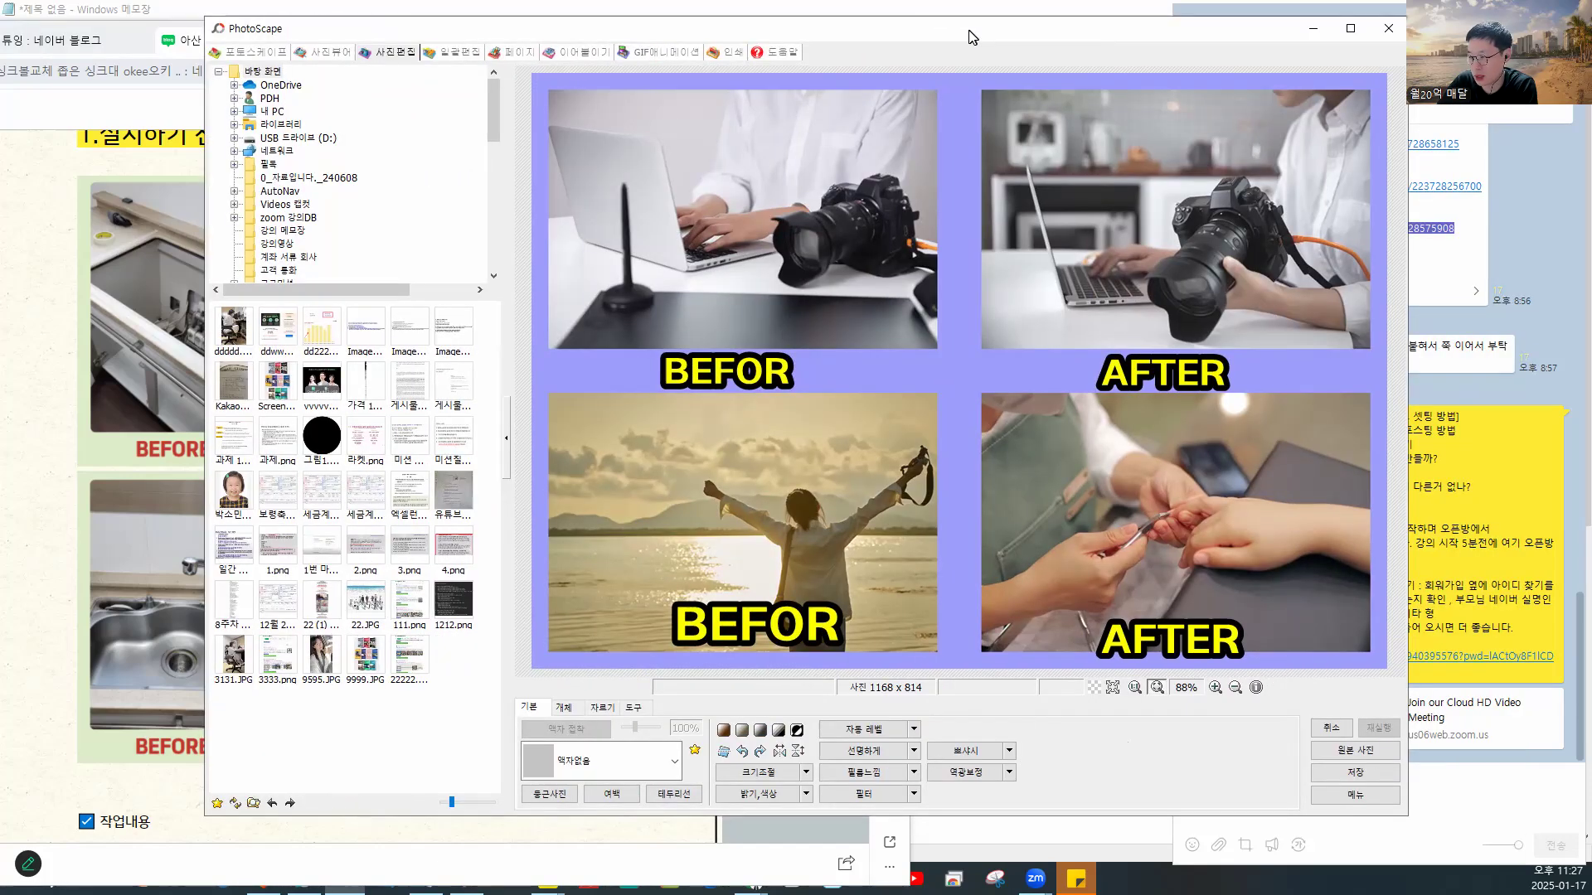
drag(971, 37, 1160, 1)
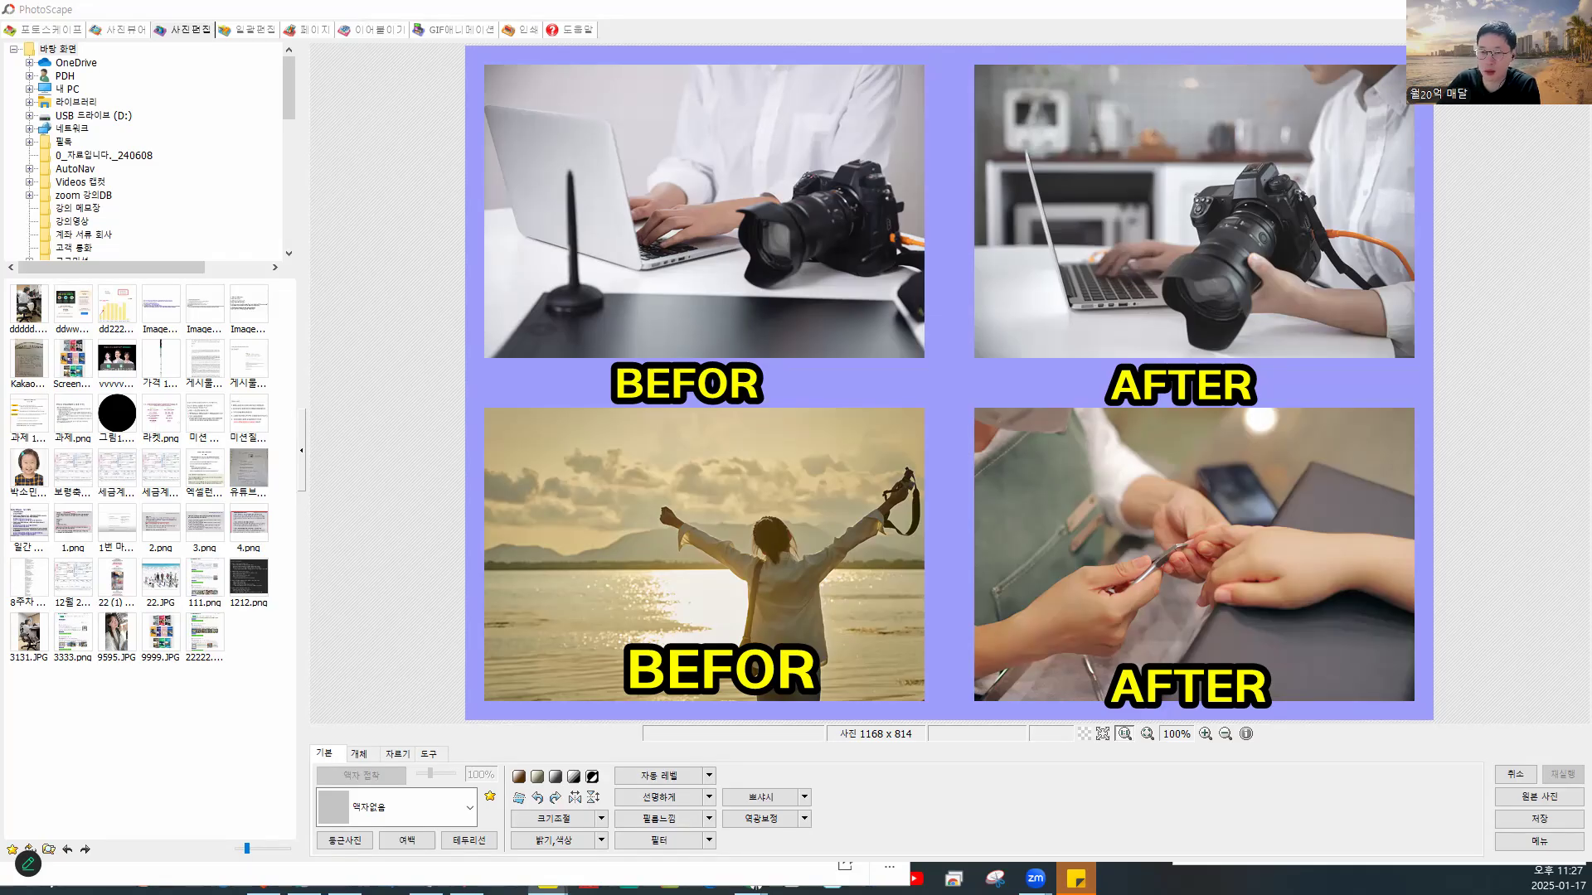
drag(1360, 14, 1332, 53)
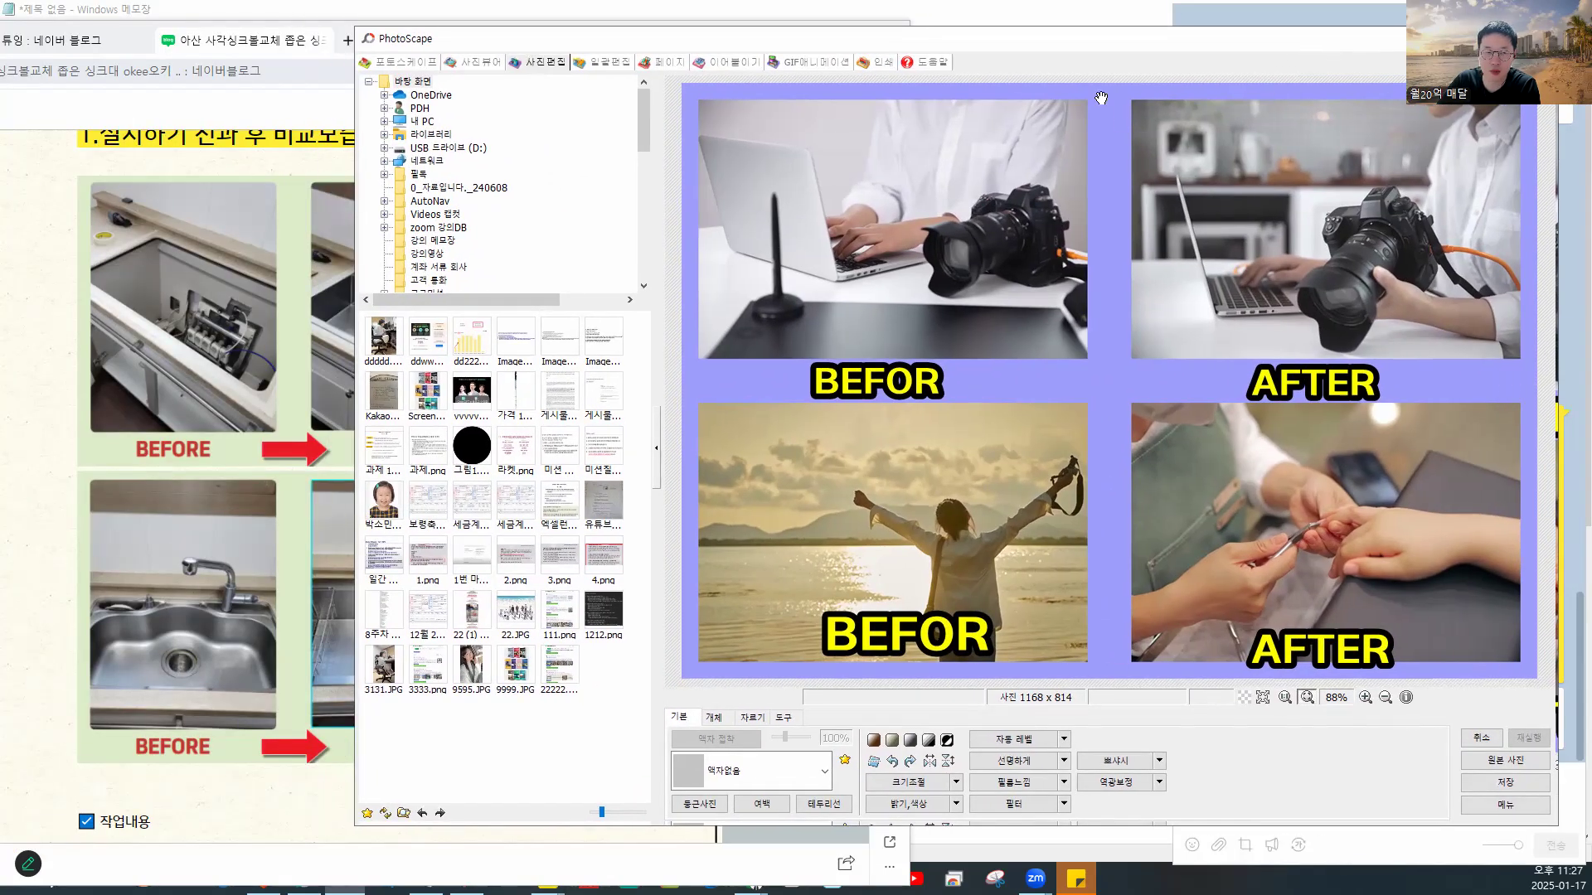
click(280, 105)
drag(416, 43, 675, 41)
- Scroll to the end of the sink post and play the 00:03 before/after video
scroll(966, 497, down, 20)
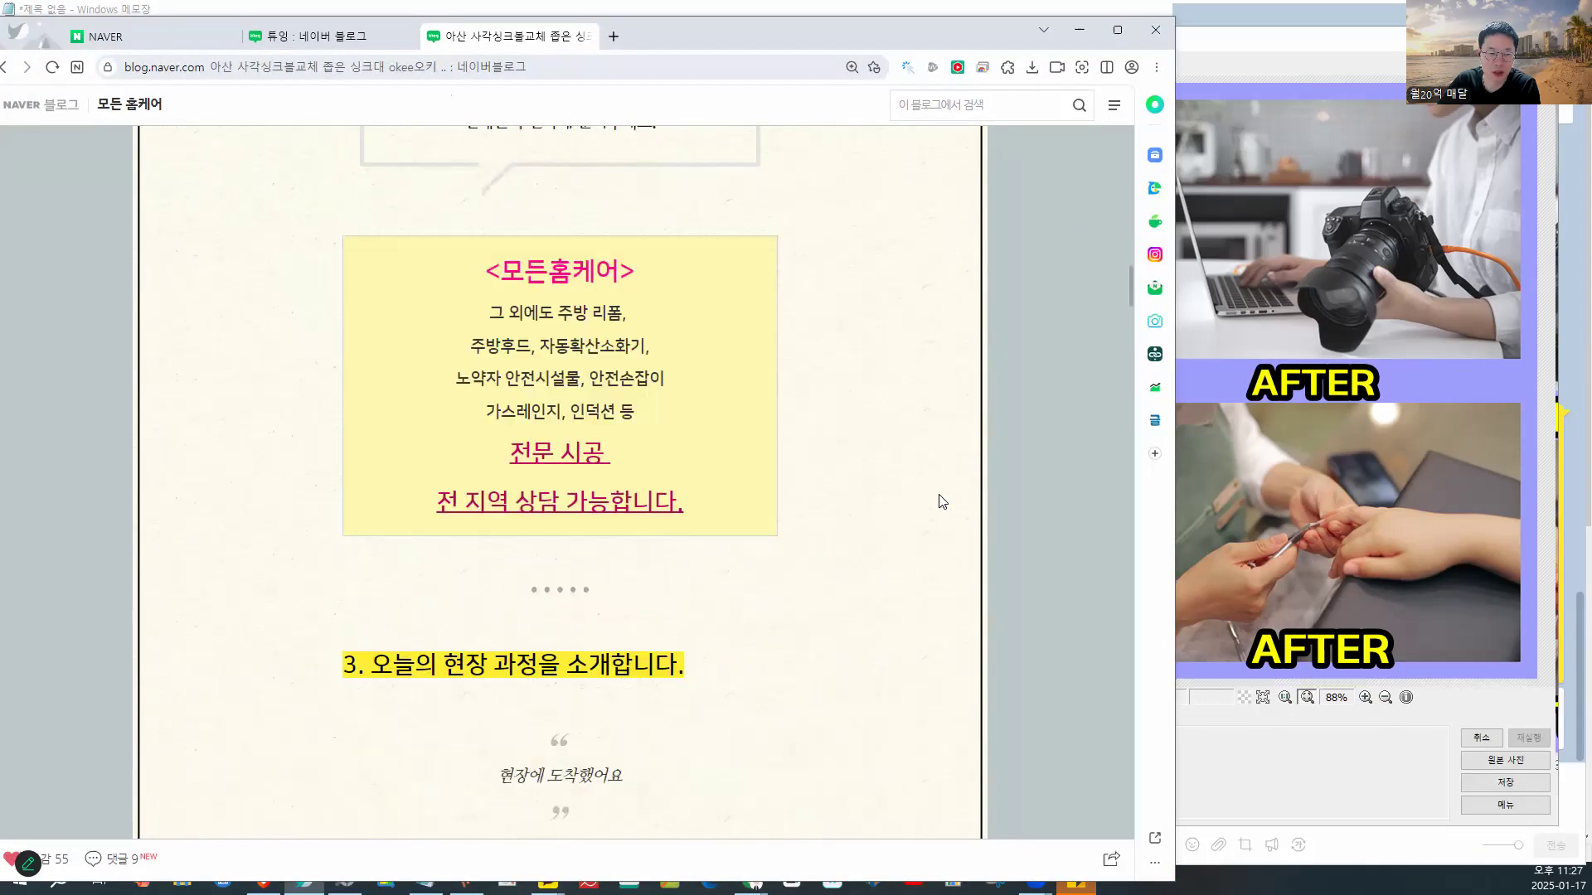
scroll(943, 502, down, 20)
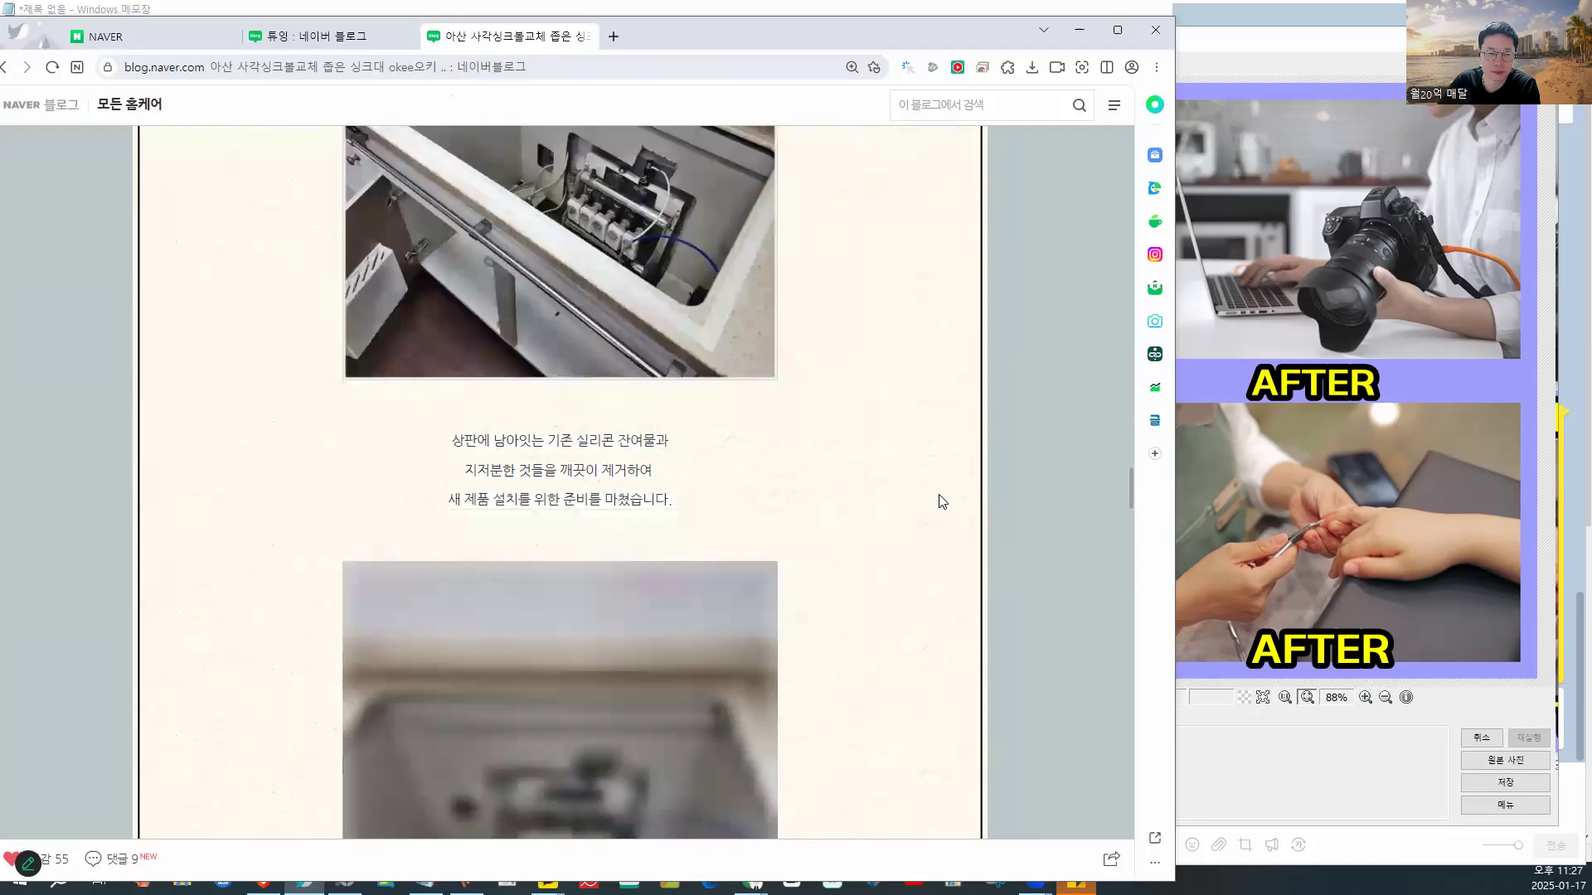
scroll(942, 501, down, 20)
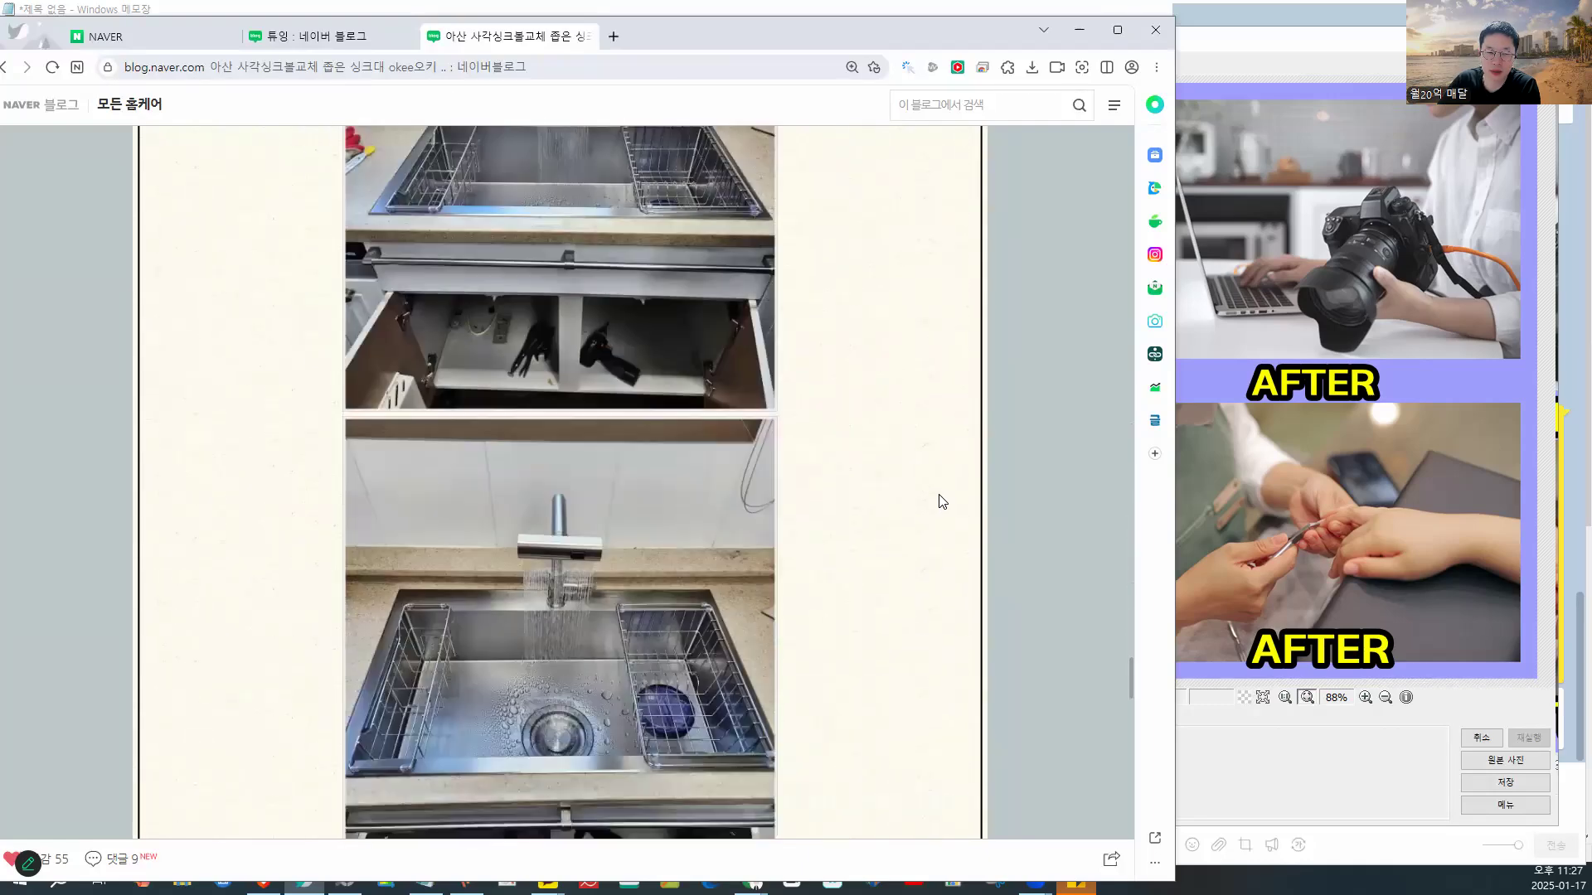
scroll(943, 502, down, 20)
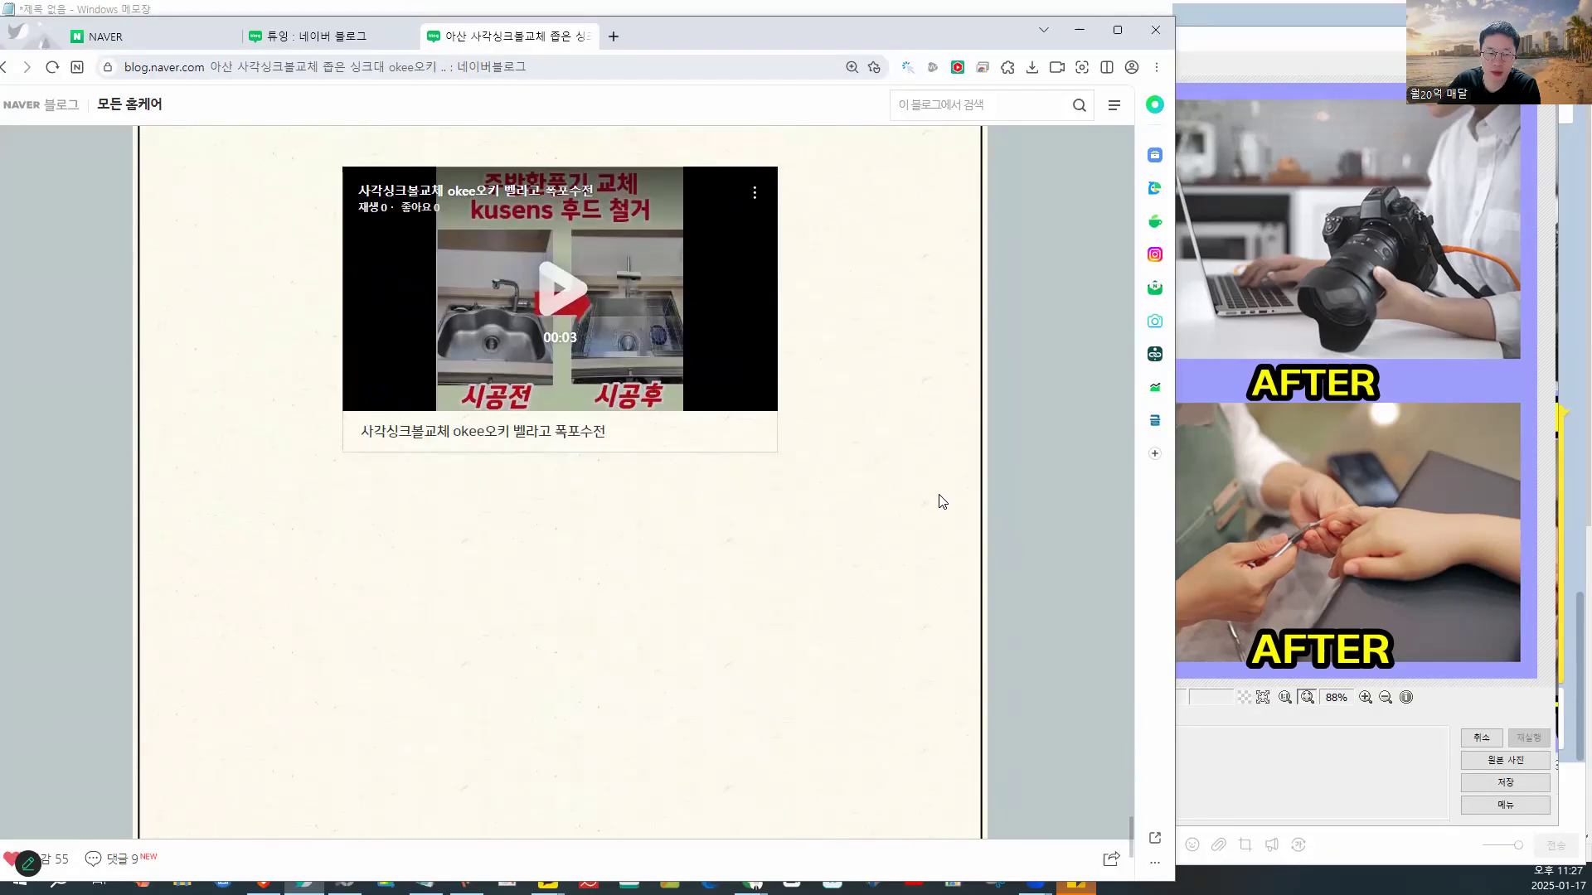
scroll(569, 362, up, 2)
click(556, 415)
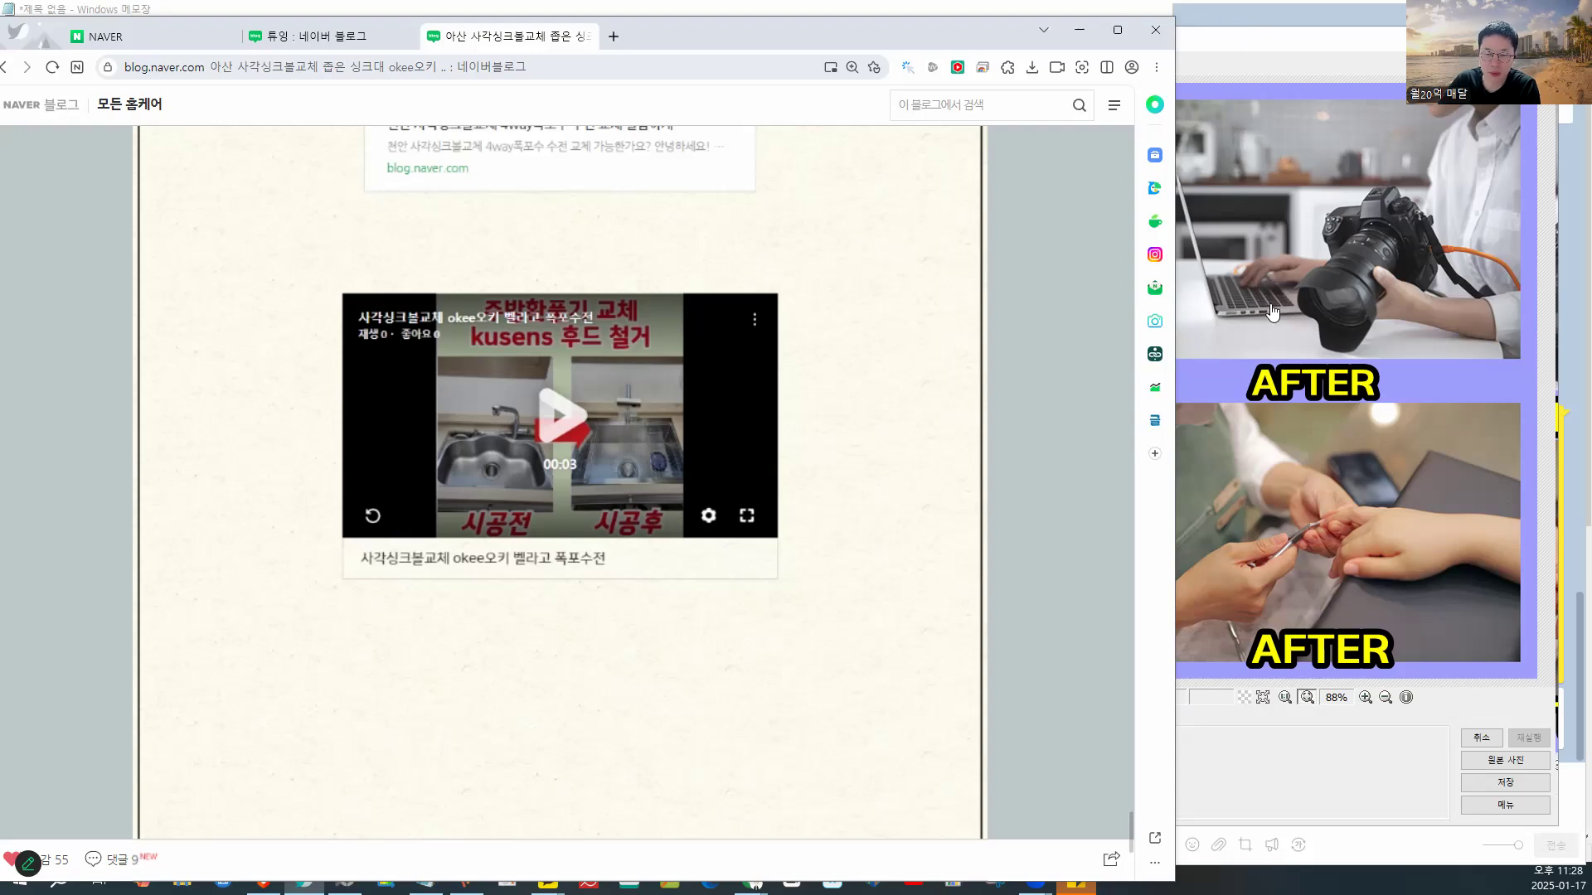
- Scroll up to the 25.1.14 relay message and open its full text (전체보기)
scroll(1272, 380, up, 4)
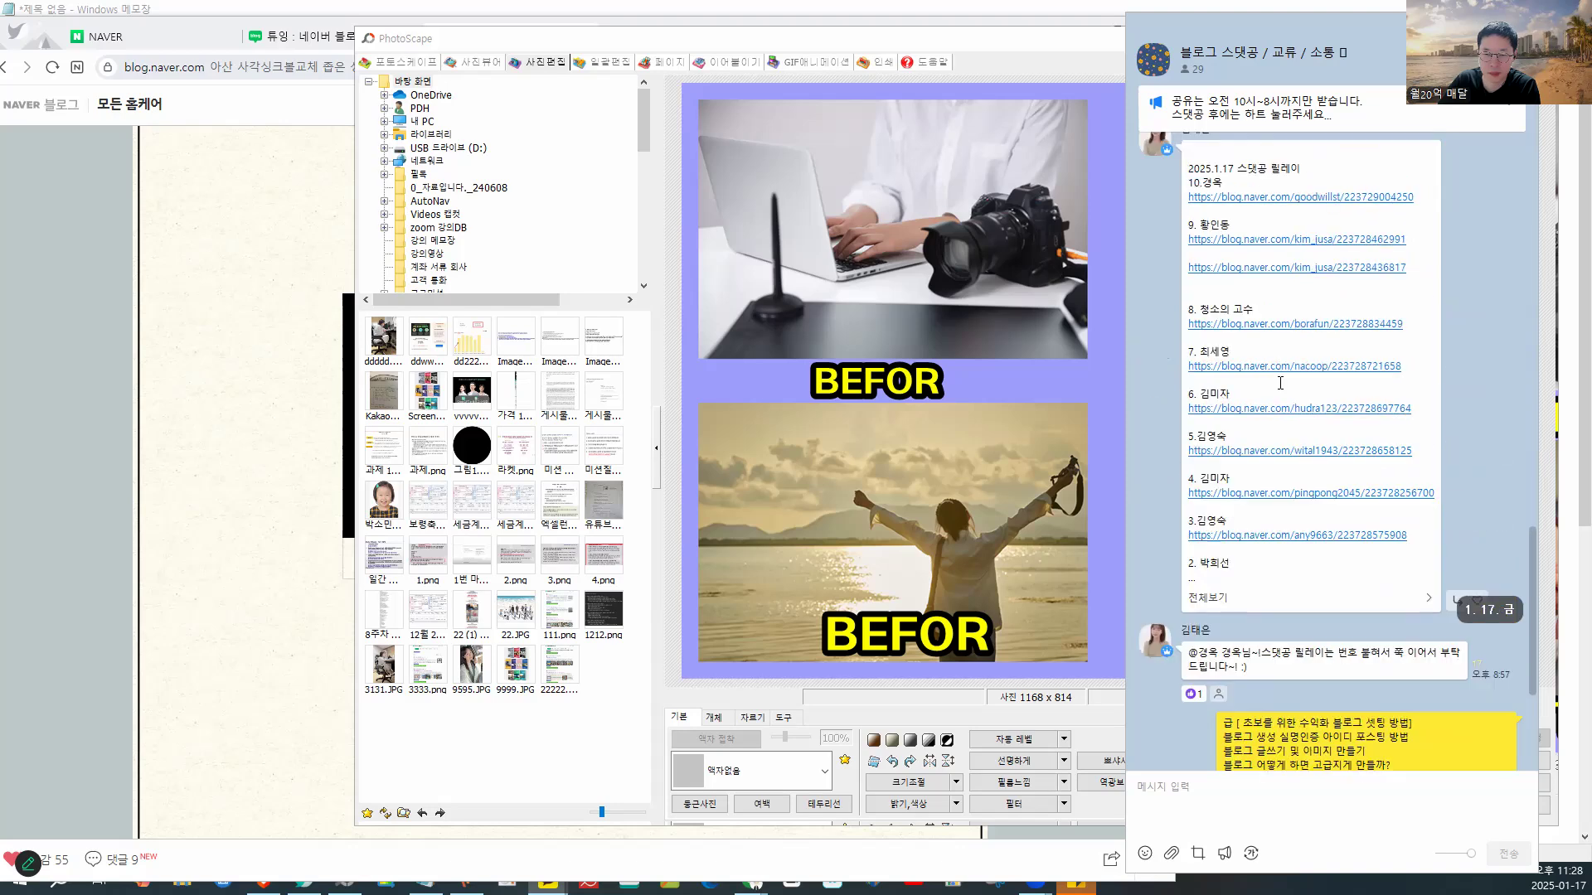
scroll(1280, 383, down, 3)
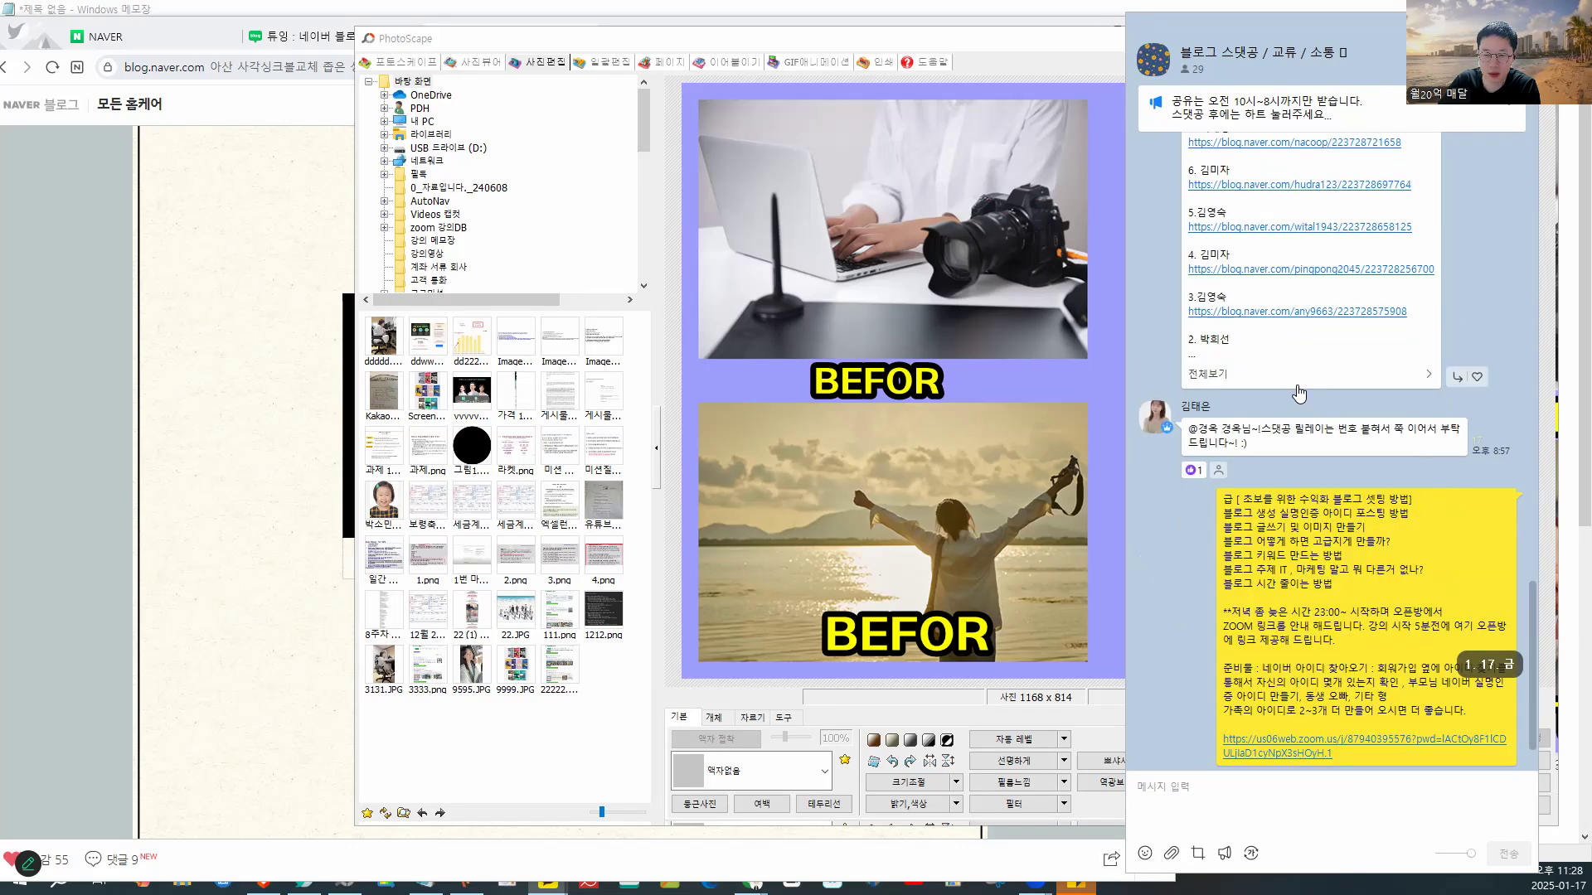
scroll(1348, 389, up, 10)
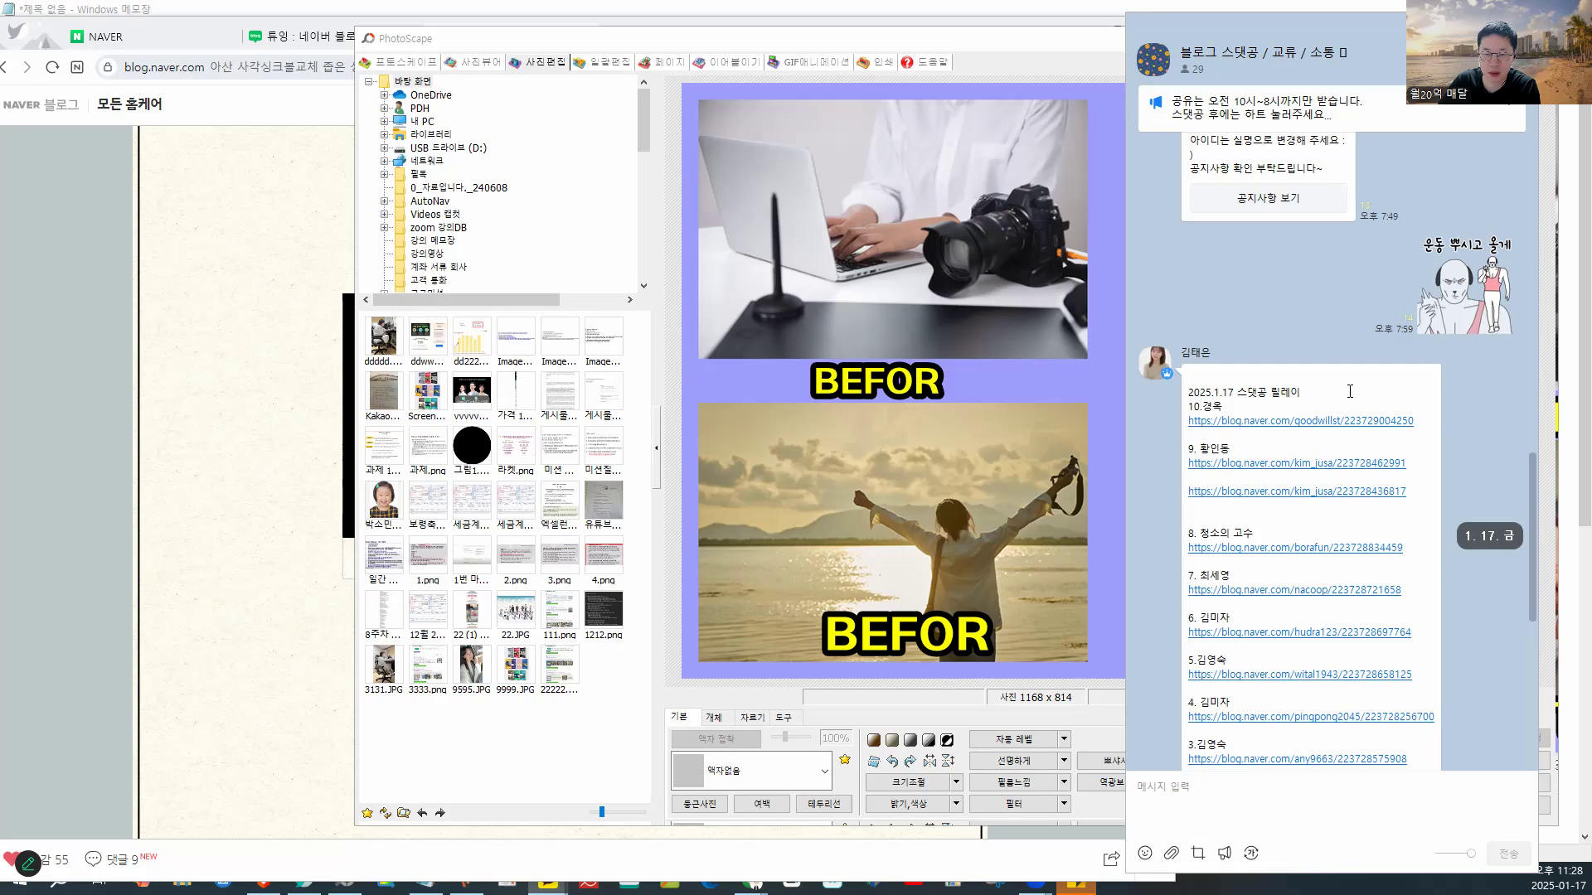
scroll(1349, 397, up, 3)
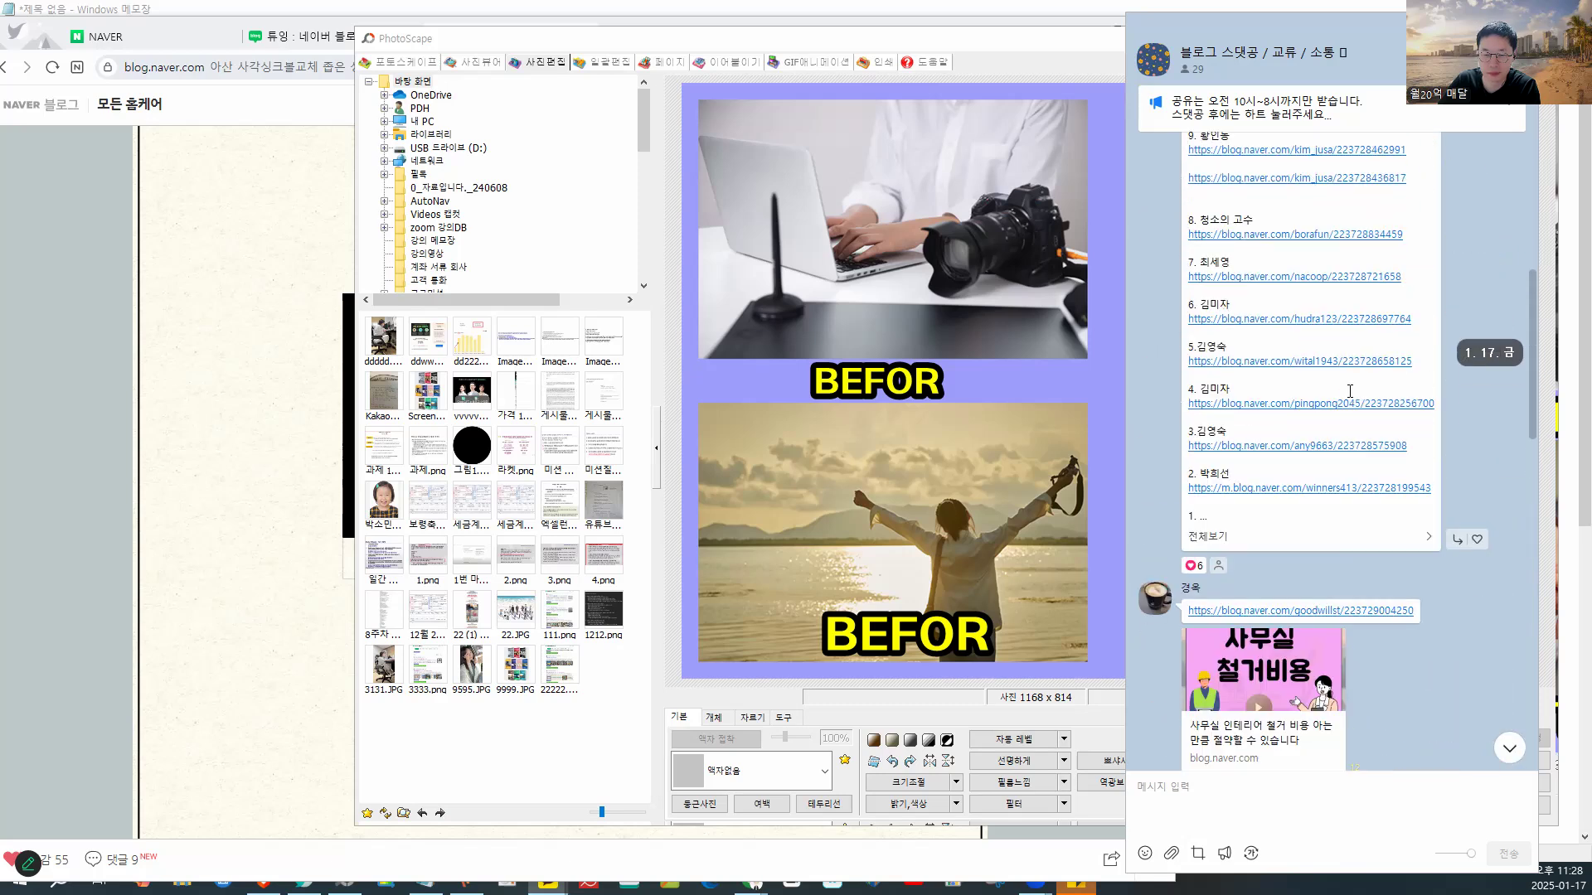
scroll(1378, 475, up, 4)
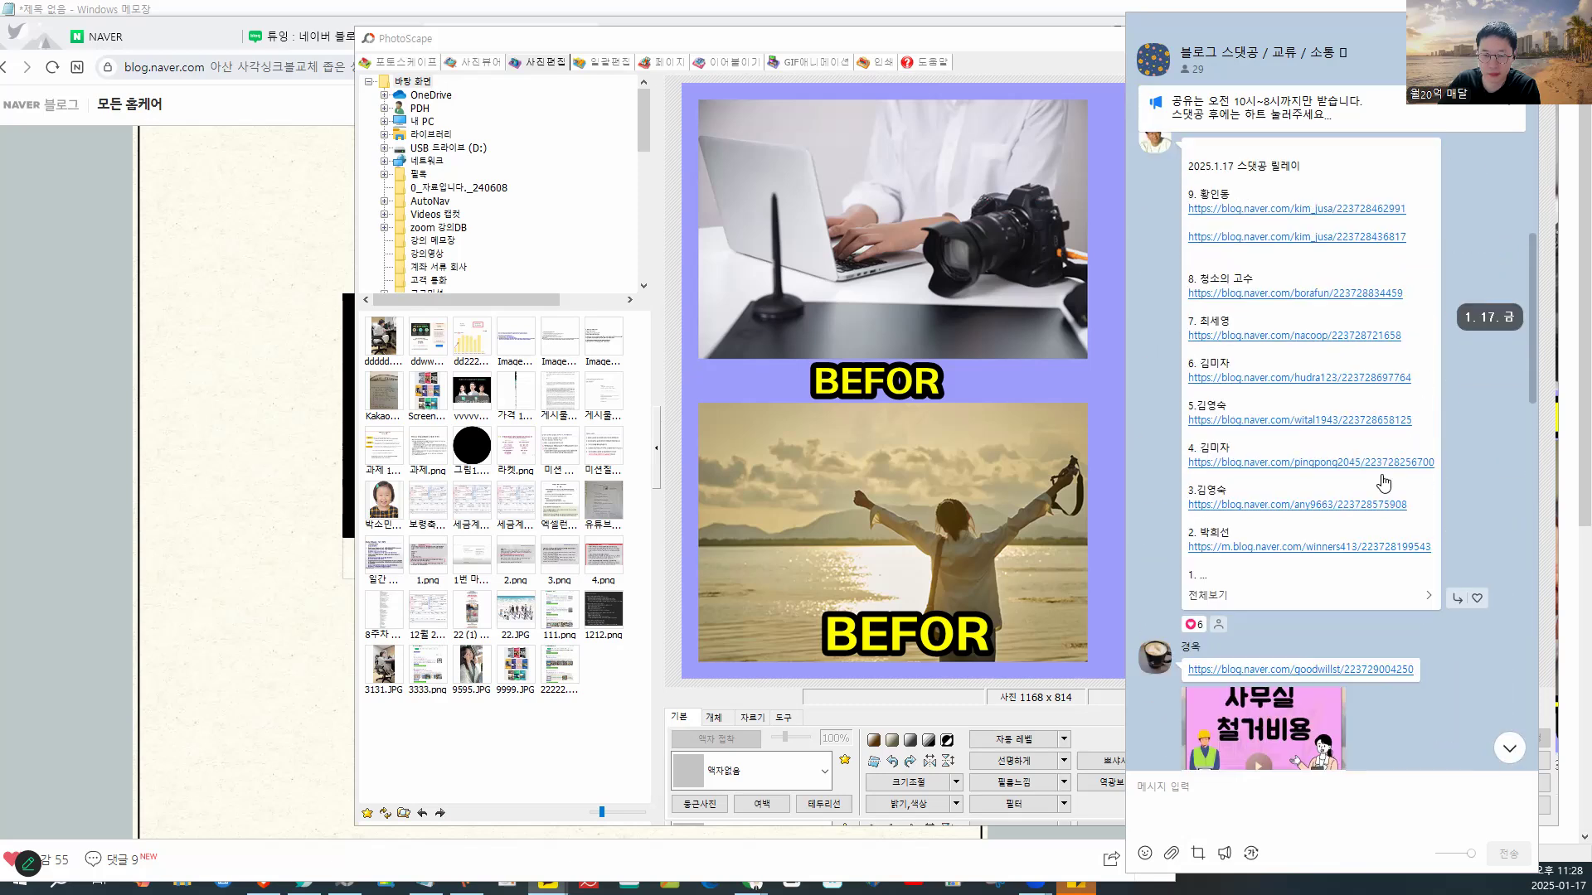
scroll(1382, 475, up, 6)
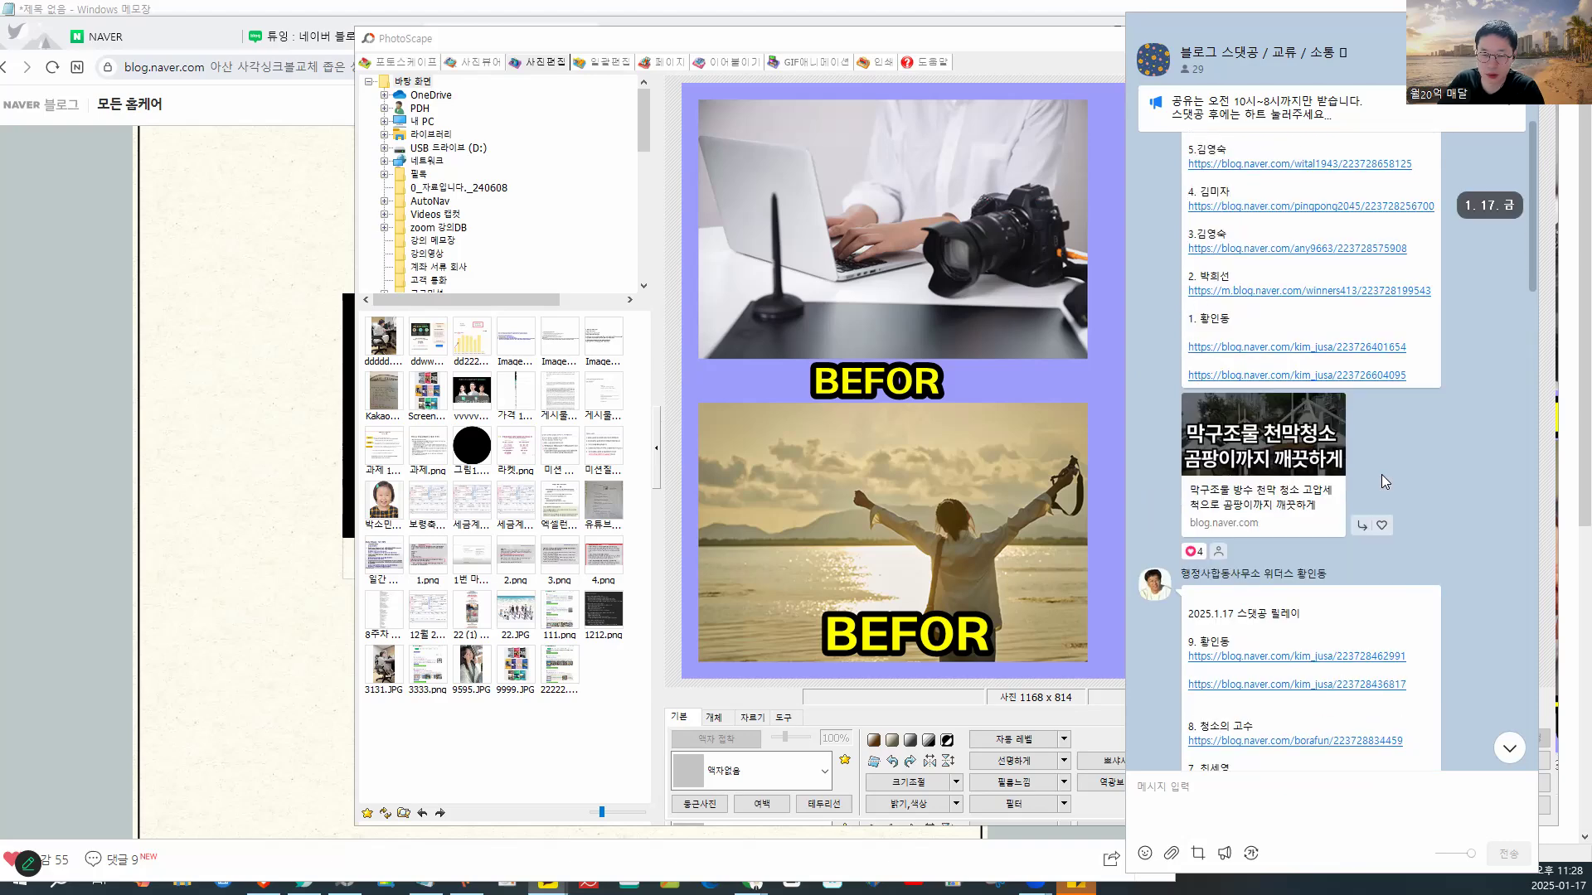
scroll(1342, 449, up, 8)
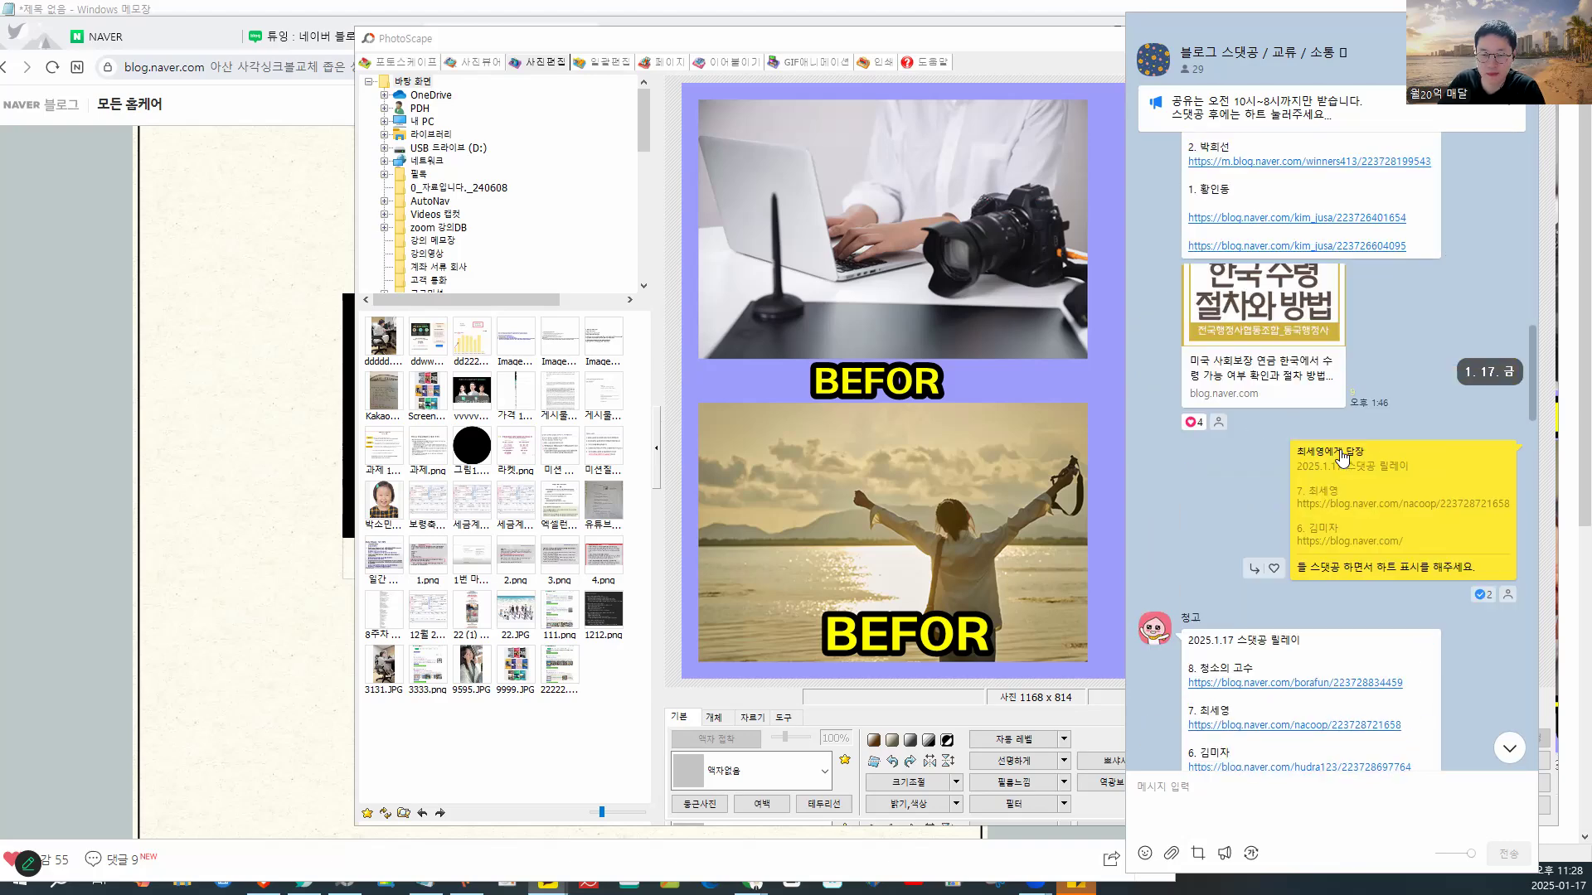
scroll(1341, 457, up, 10)
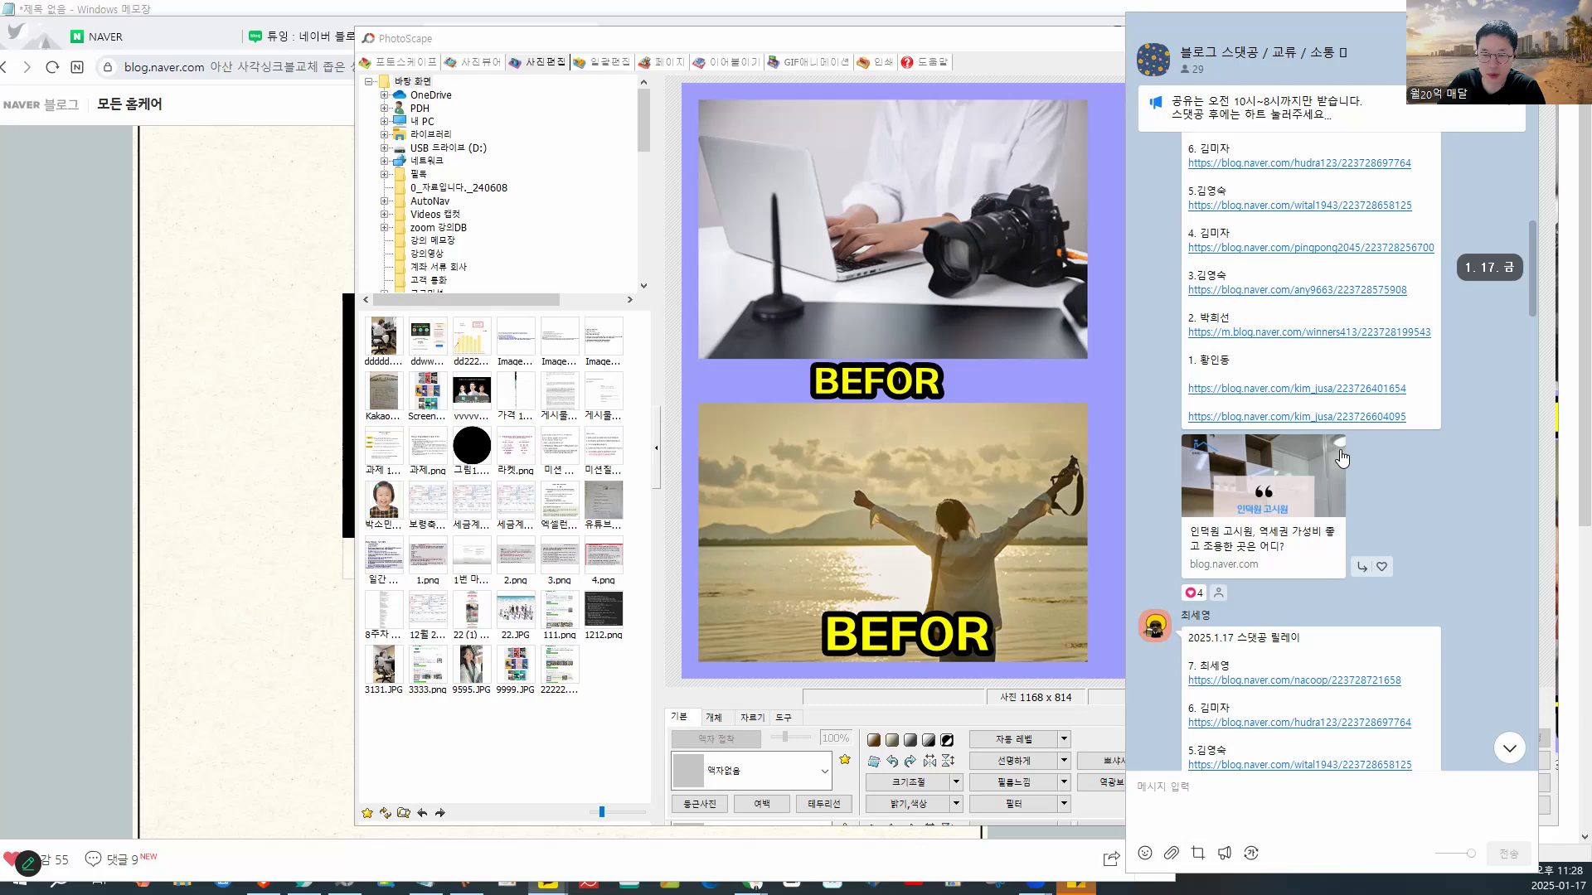
scroll(1341, 448, up, 10)
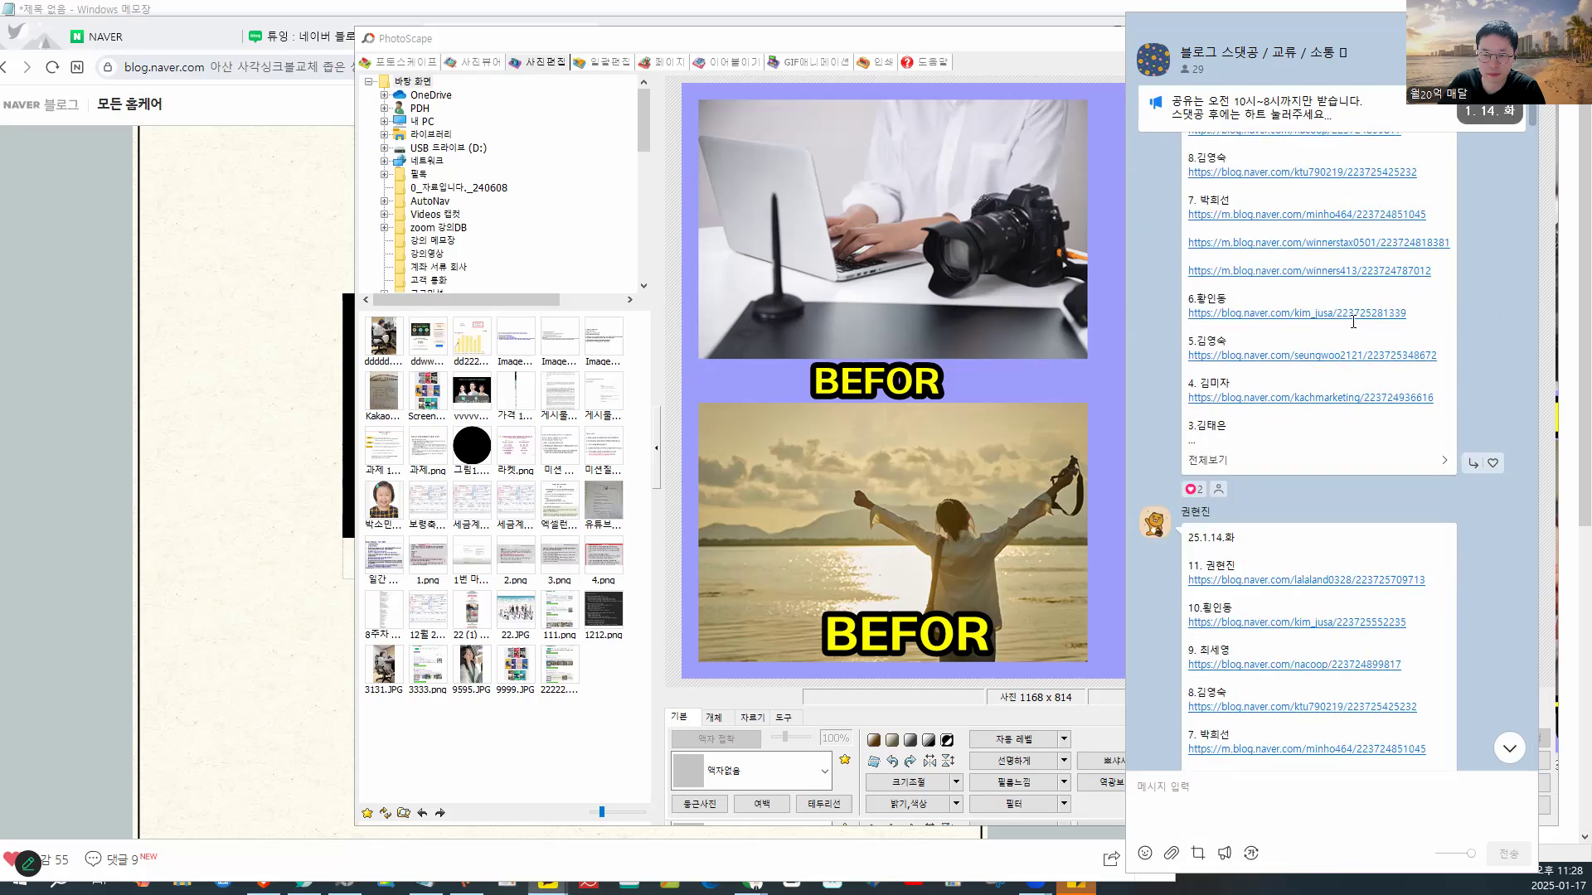
scroll(1281, 318, down, 3)
click(1281, 318)
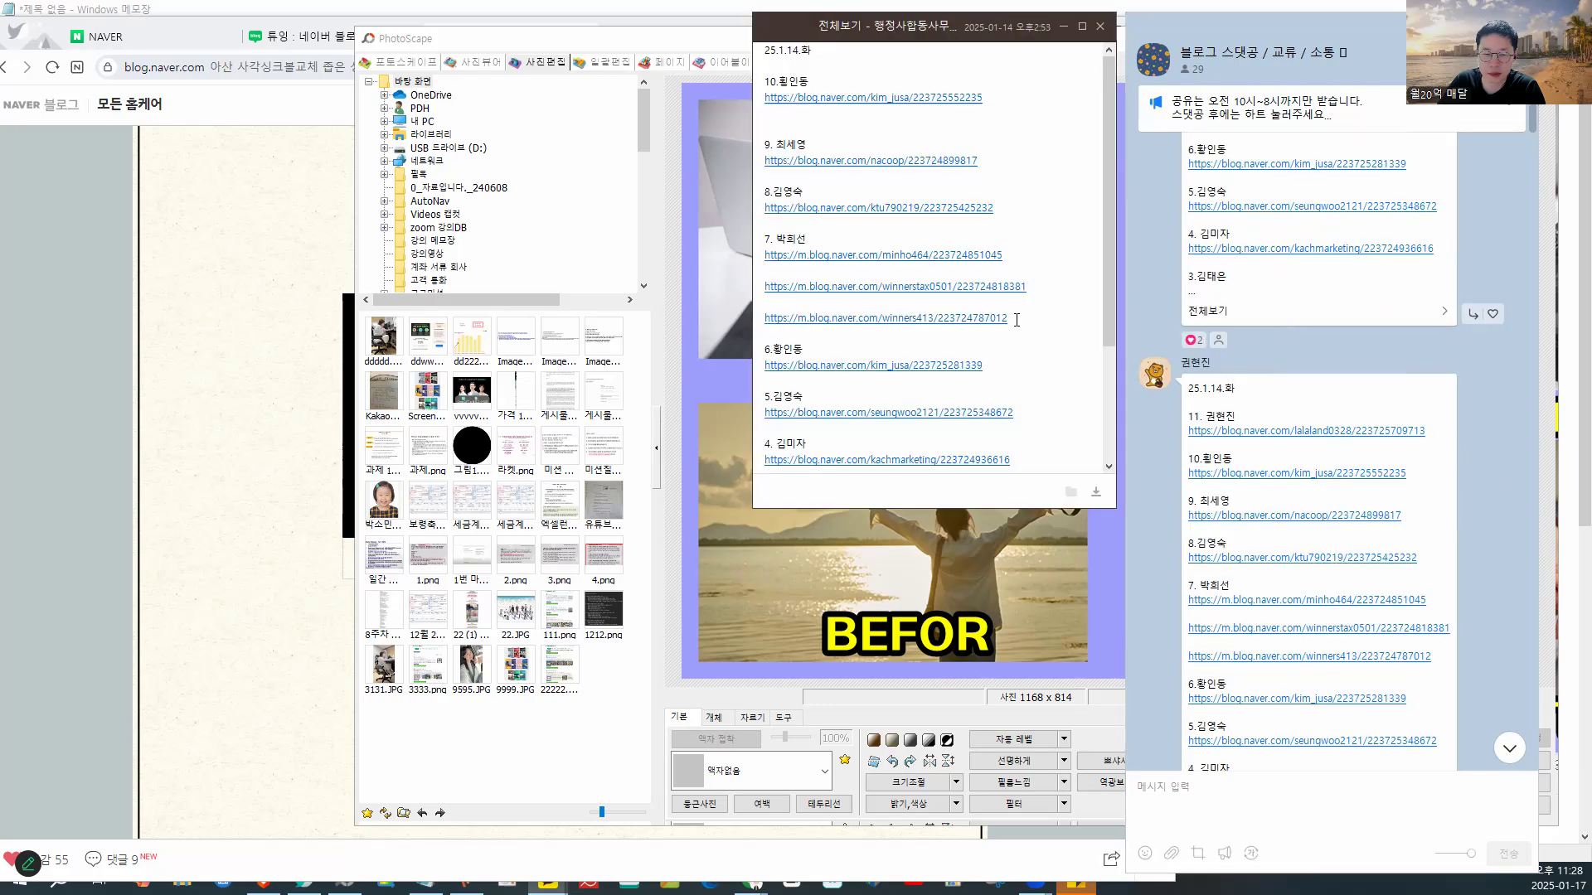
- Select the entry 3 blog URL and copy it with 복사
scroll(1028, 357, down, 6)
drag(1028, 360, 761, 358)
right_click(794, 369)
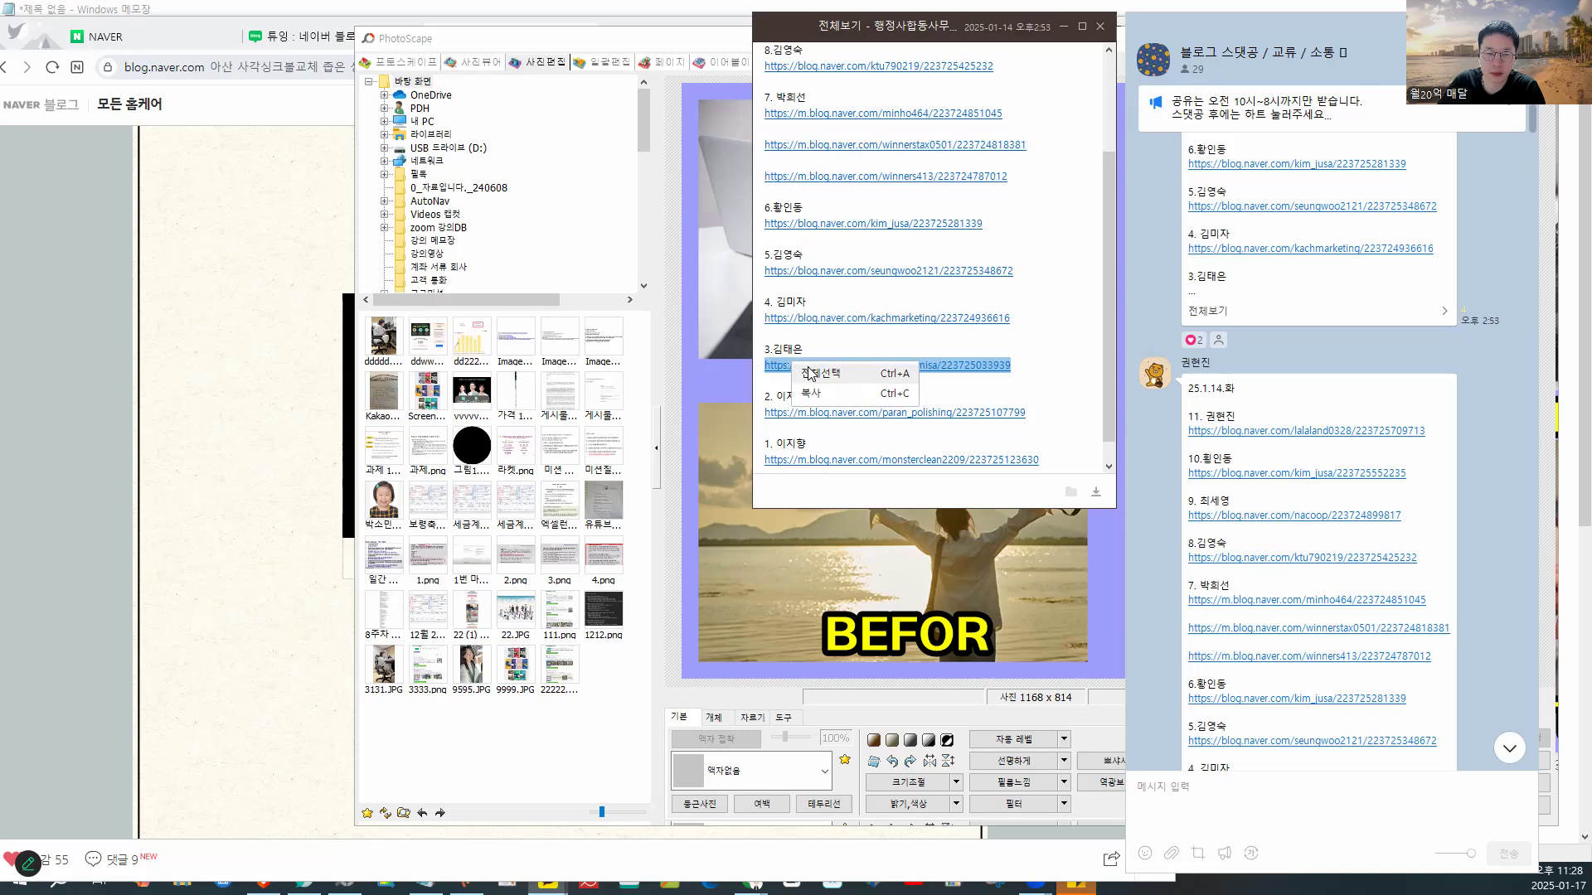
click(823, 395)
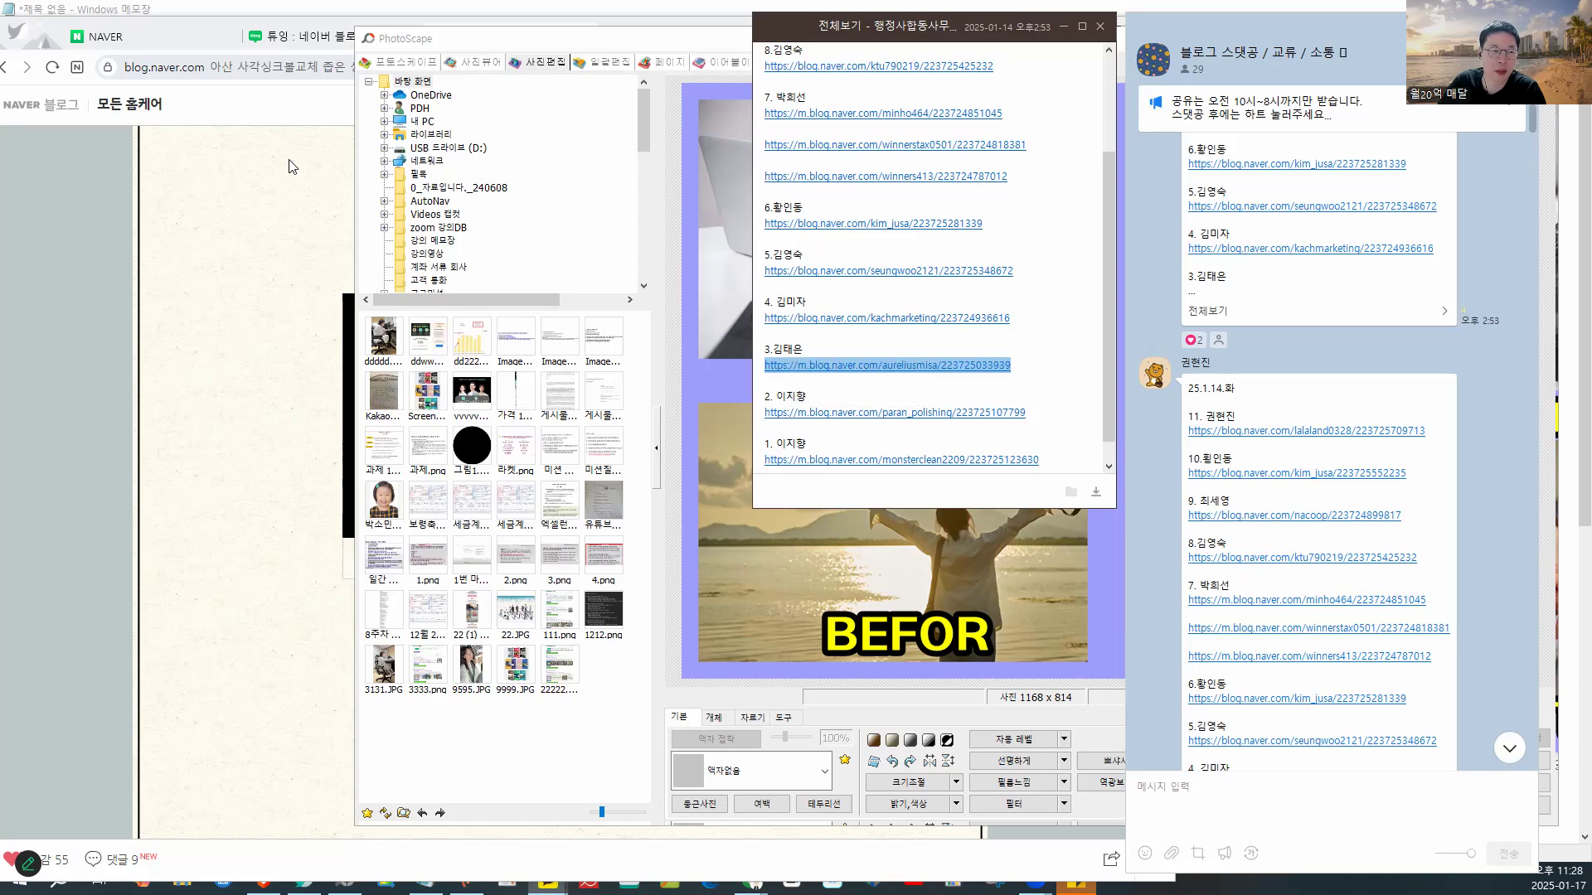
click(286, 166)
- Paste the copied link into the address bar and scroll through the loaded coughing-blood post
click(530, 67)
key(ctrl+v)
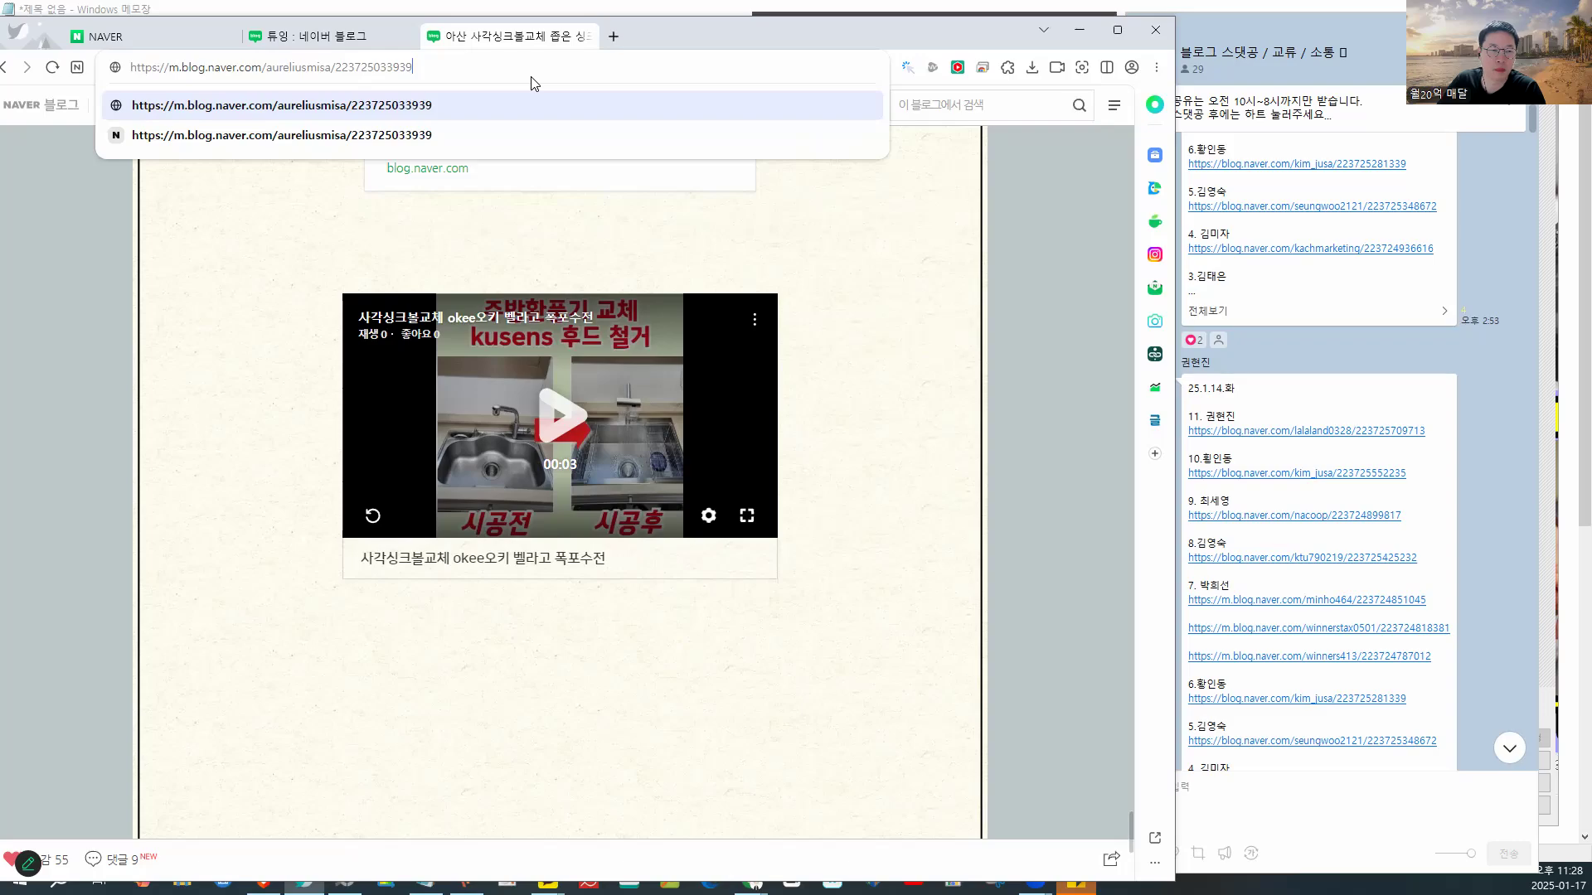
key(Return)
scroll(727, 316, down, 15)
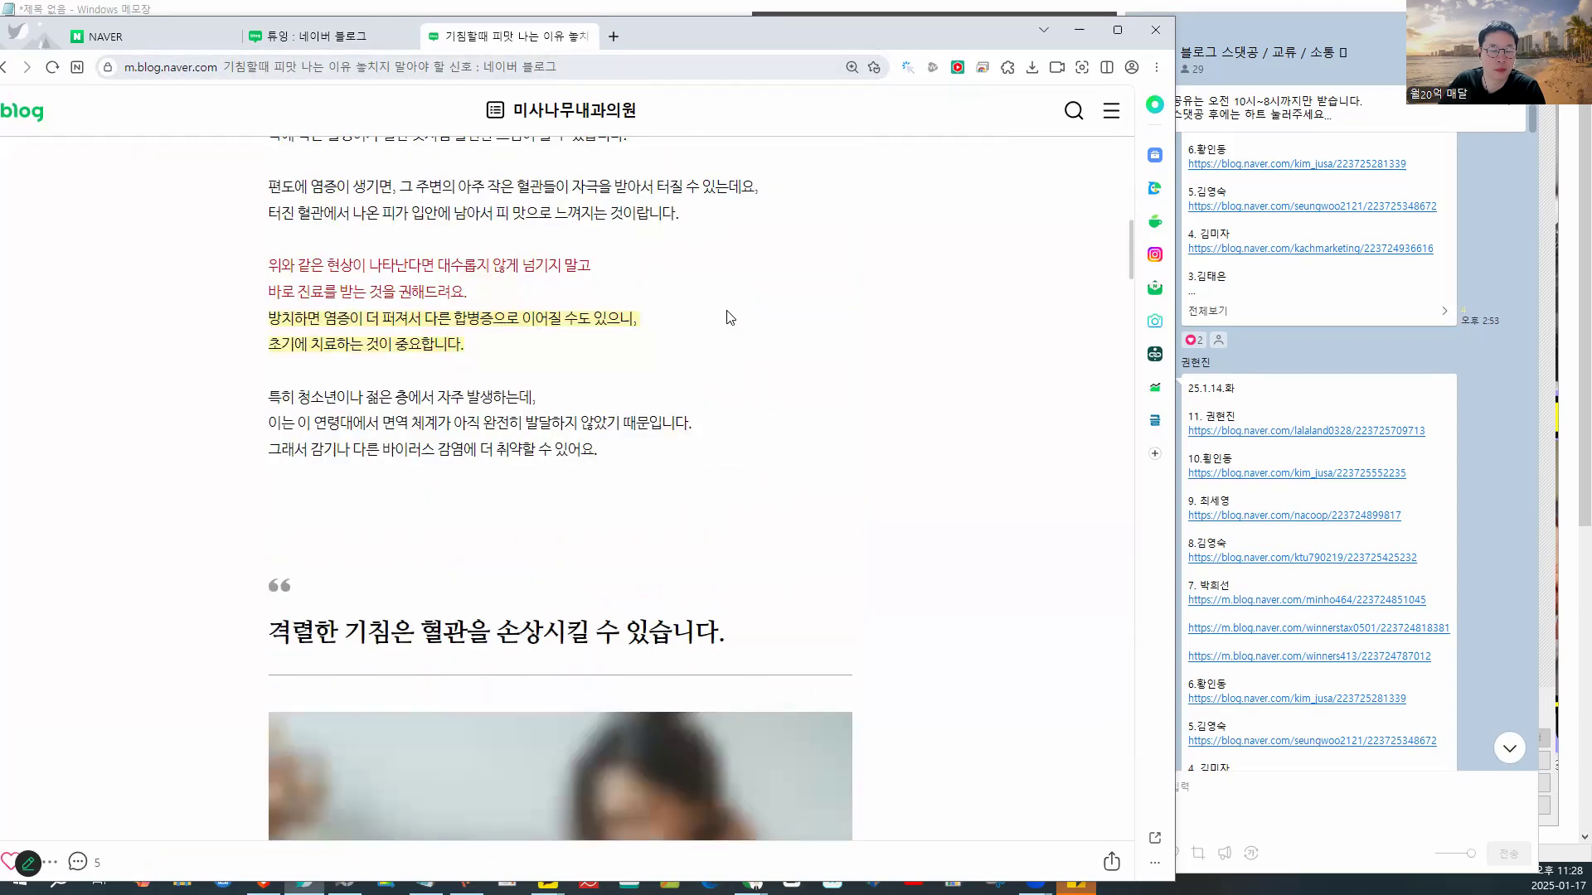
scroll(728, 316, down, 15)
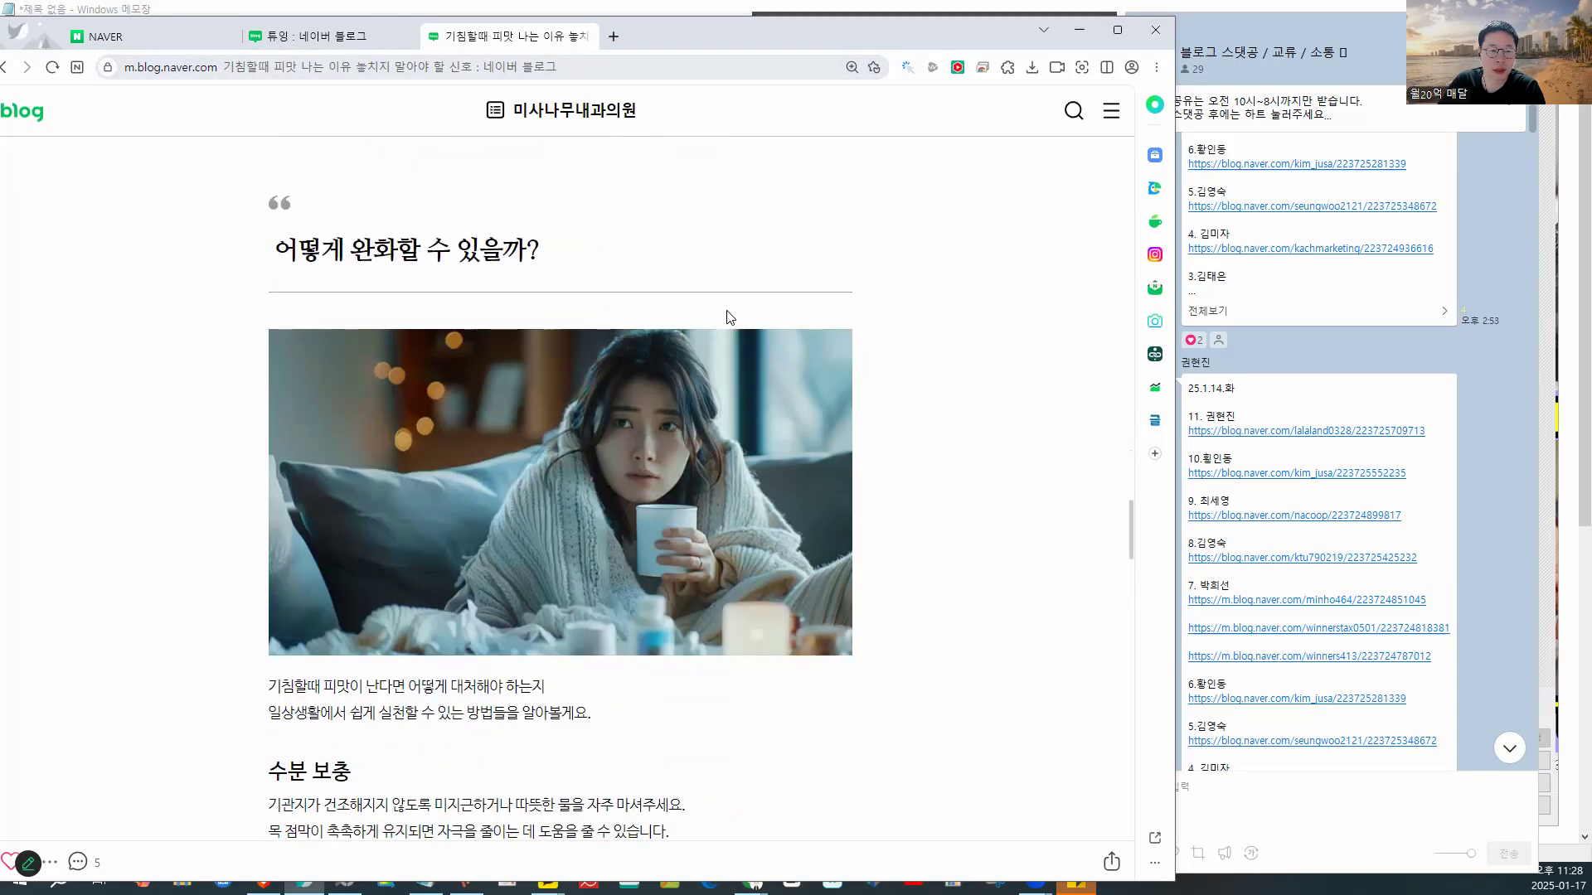
scroll(728, 317, down, 15)
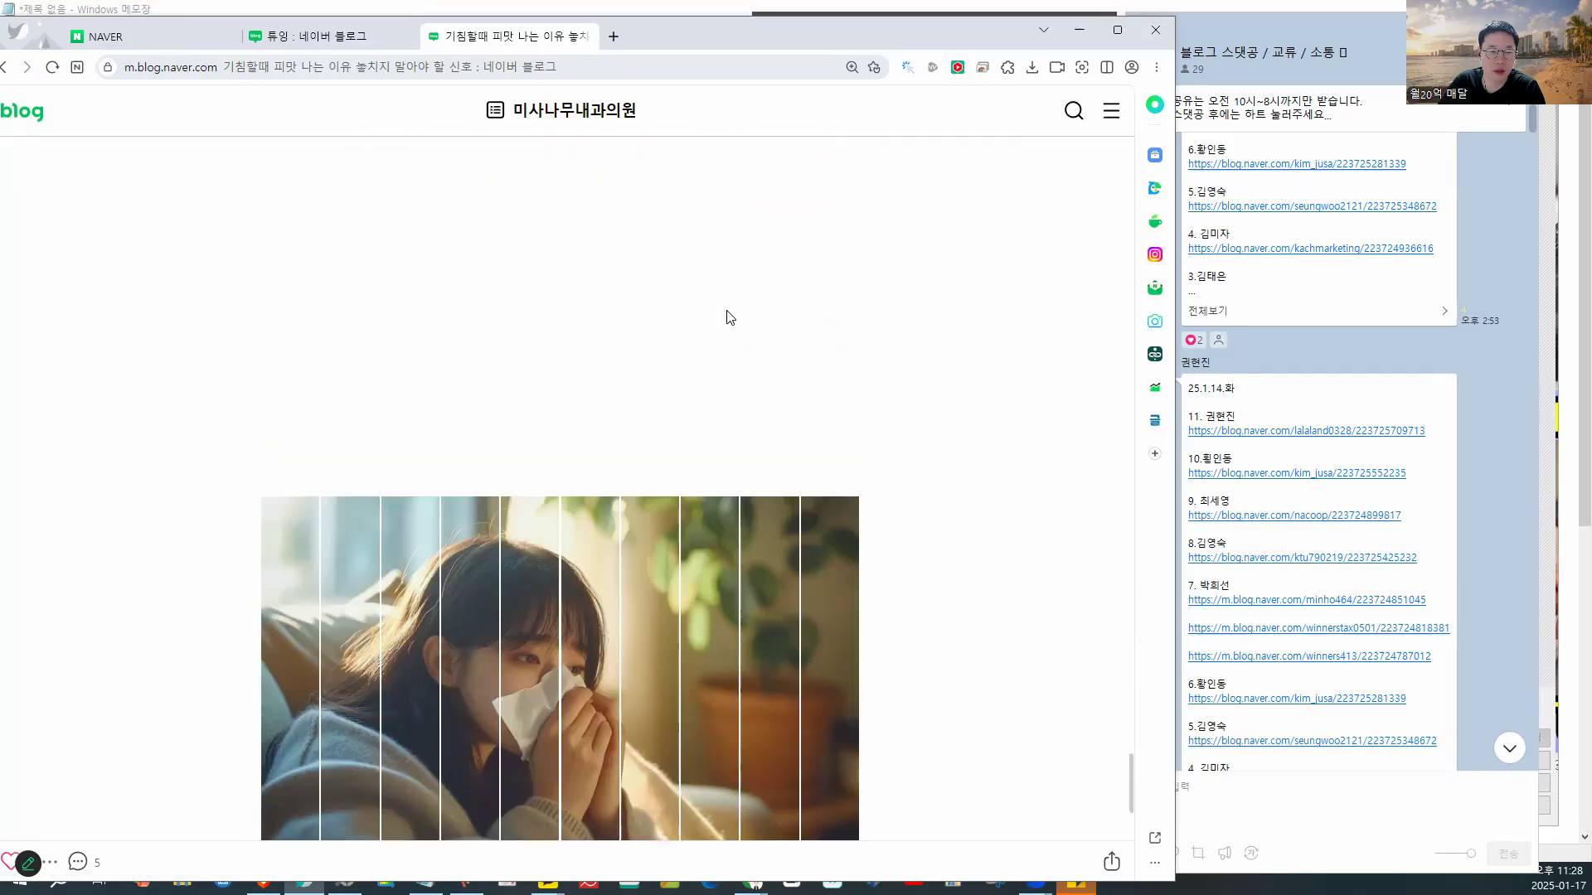
scroll(726, 317, up, 2)
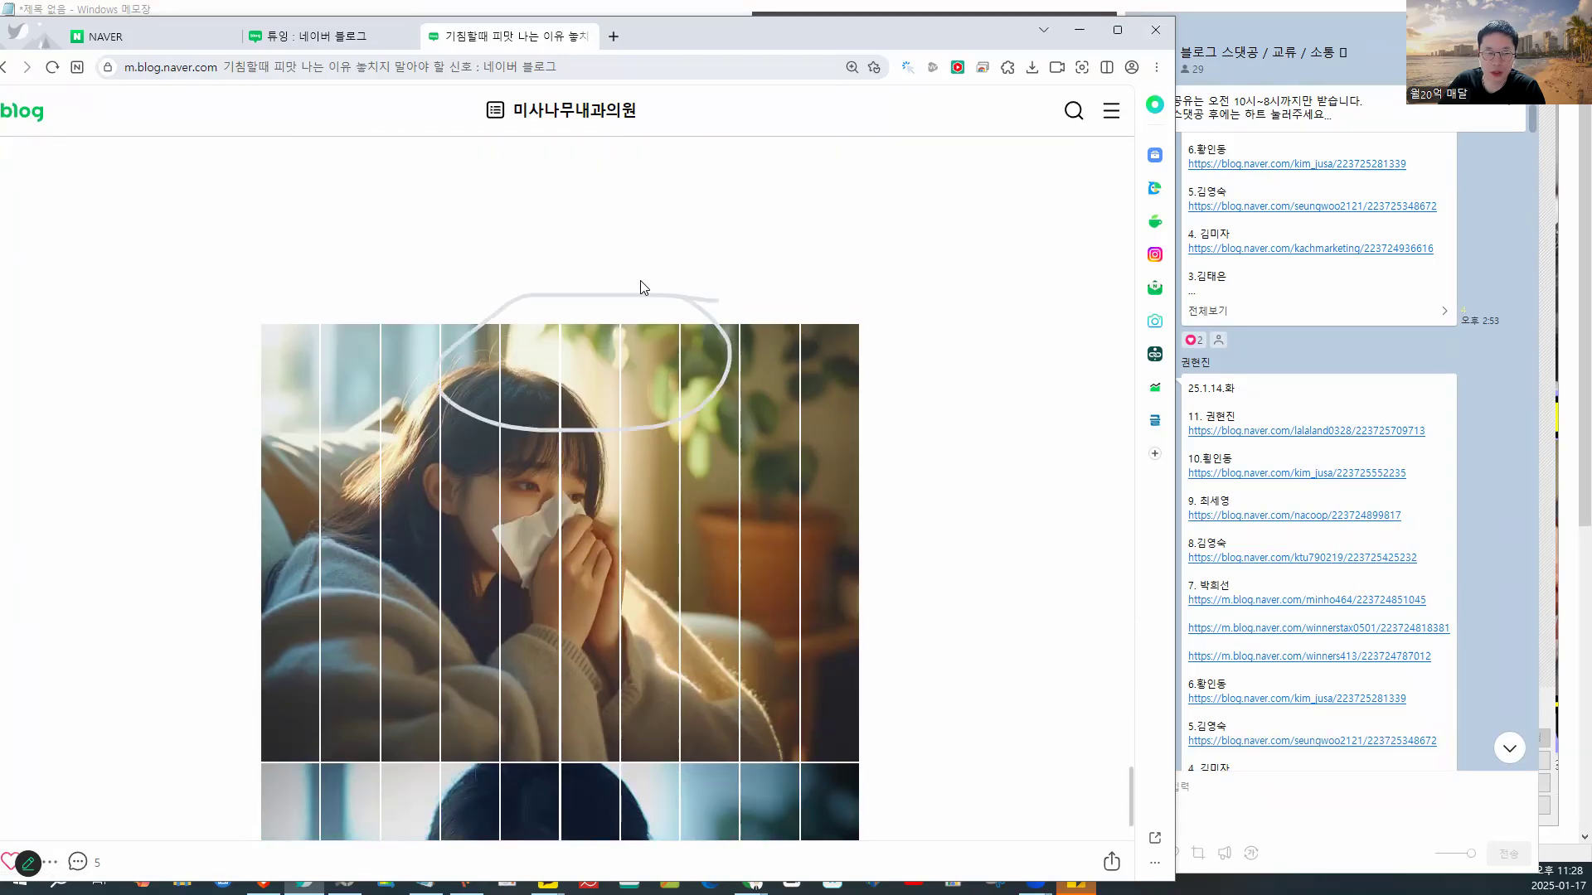
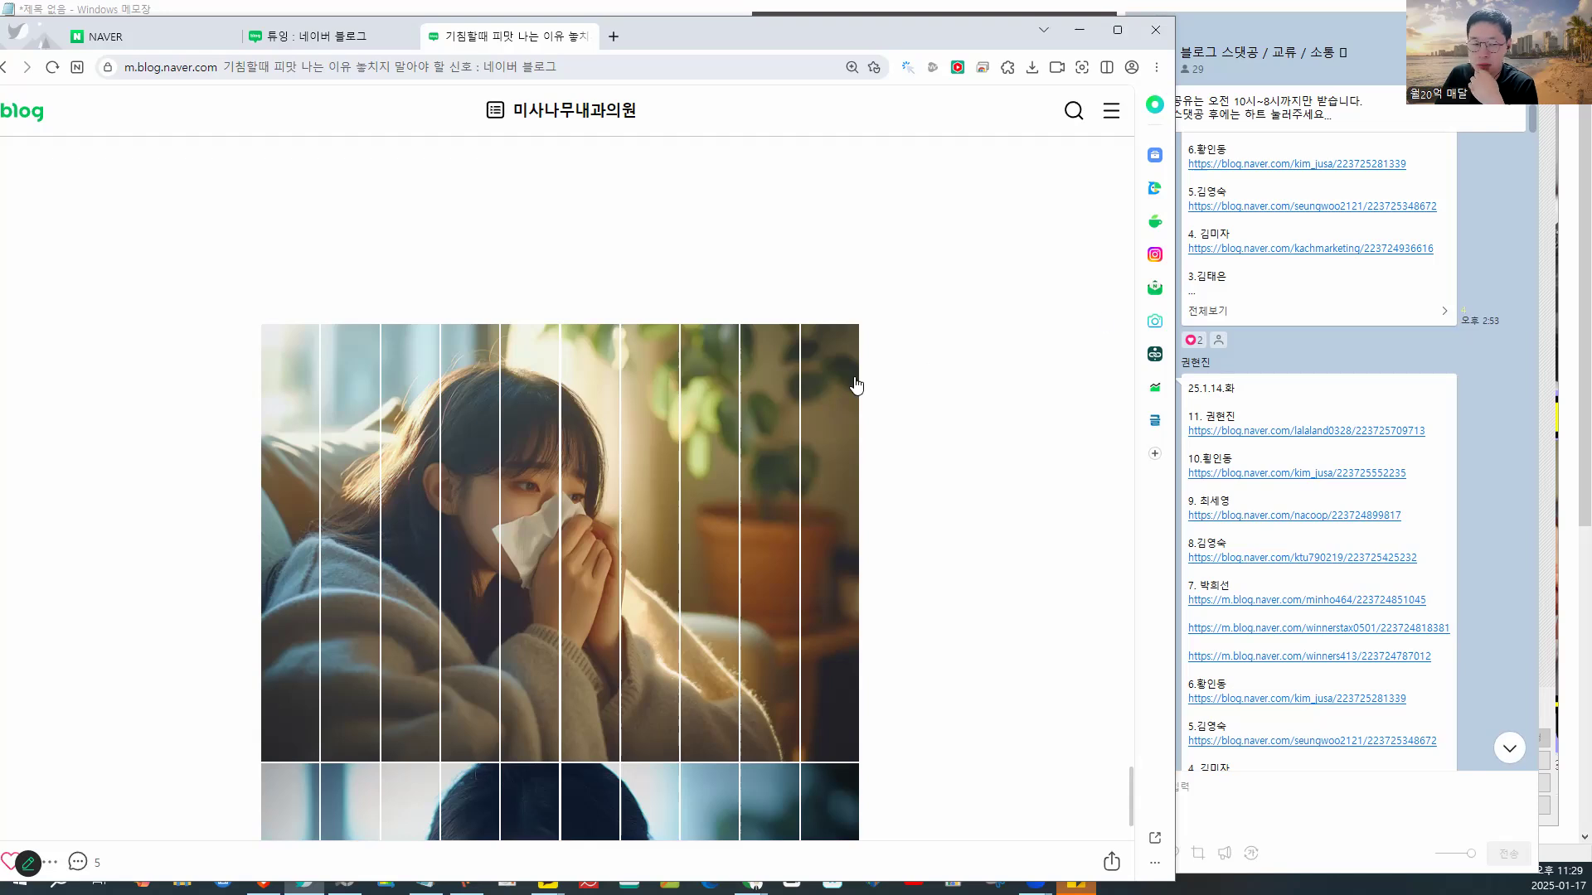
- Point out the sliced photo in the coughing-blood post and view the striped photo full-screen
scroll(864, 404, down, 1)
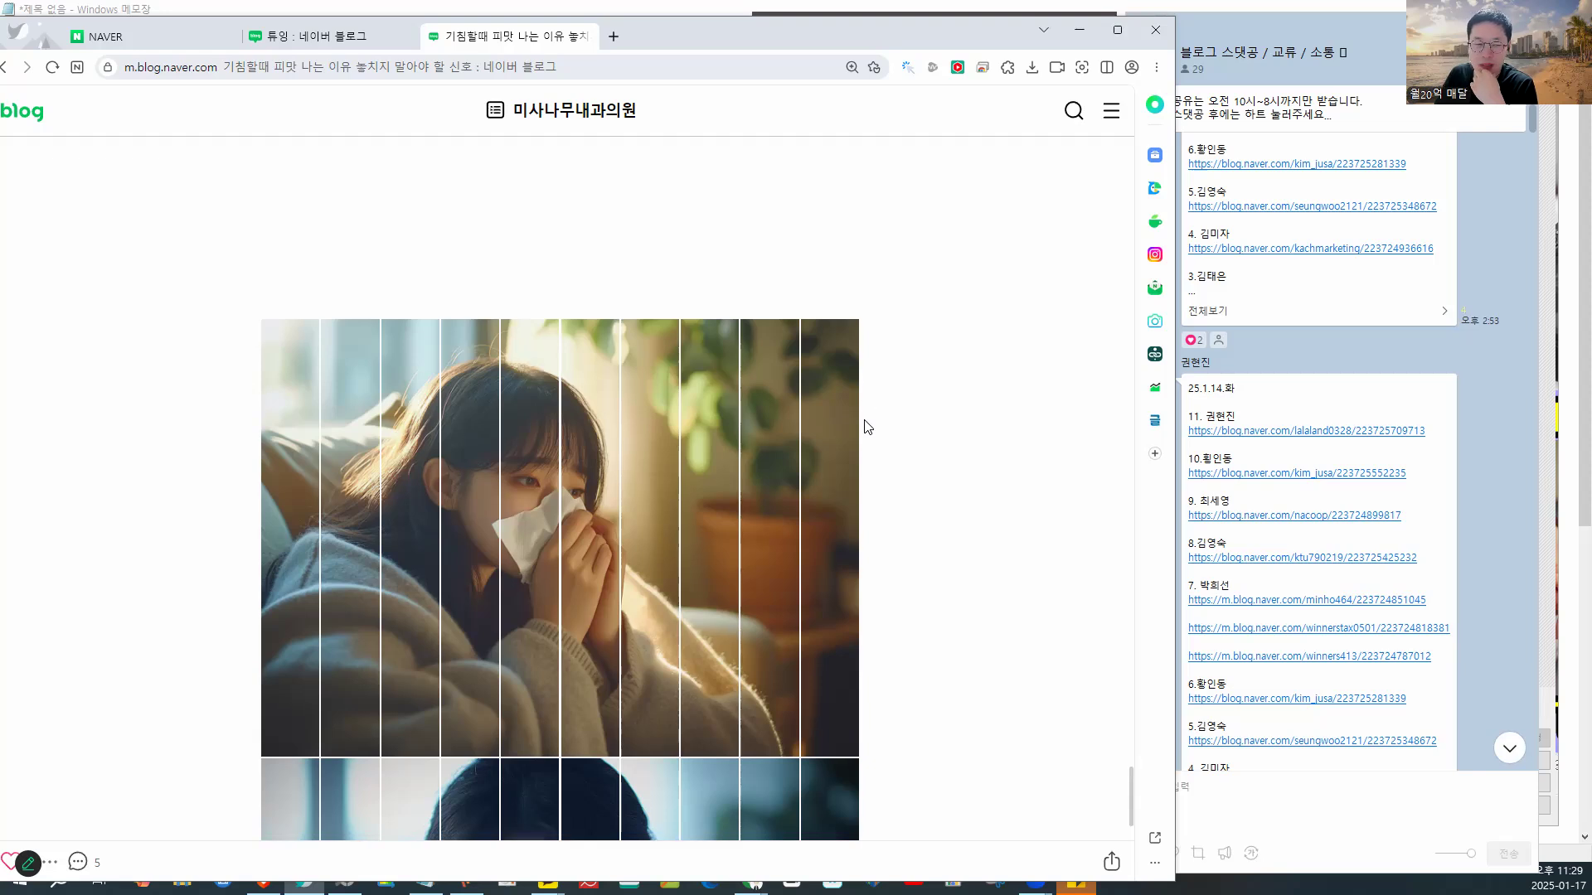
mouse_move(865, 294)
mouse_down()
mouse_move(526, 314)
mouse_move(520, 478)
mouse_move(878, 457)
mouse_move(821, 310)
mouse_up()
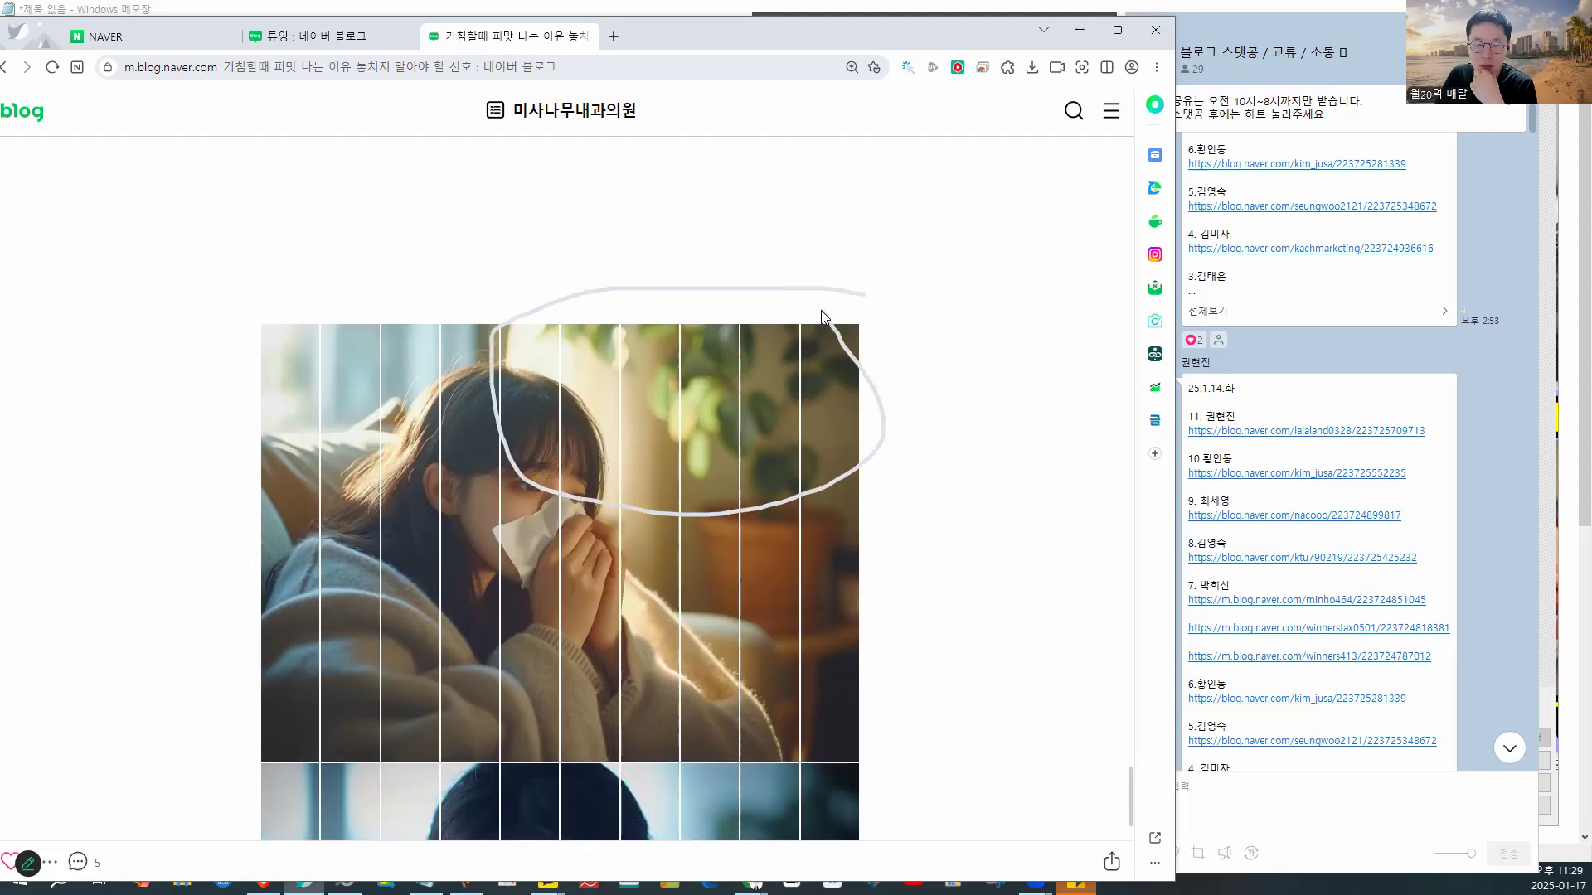
click(848, 366)
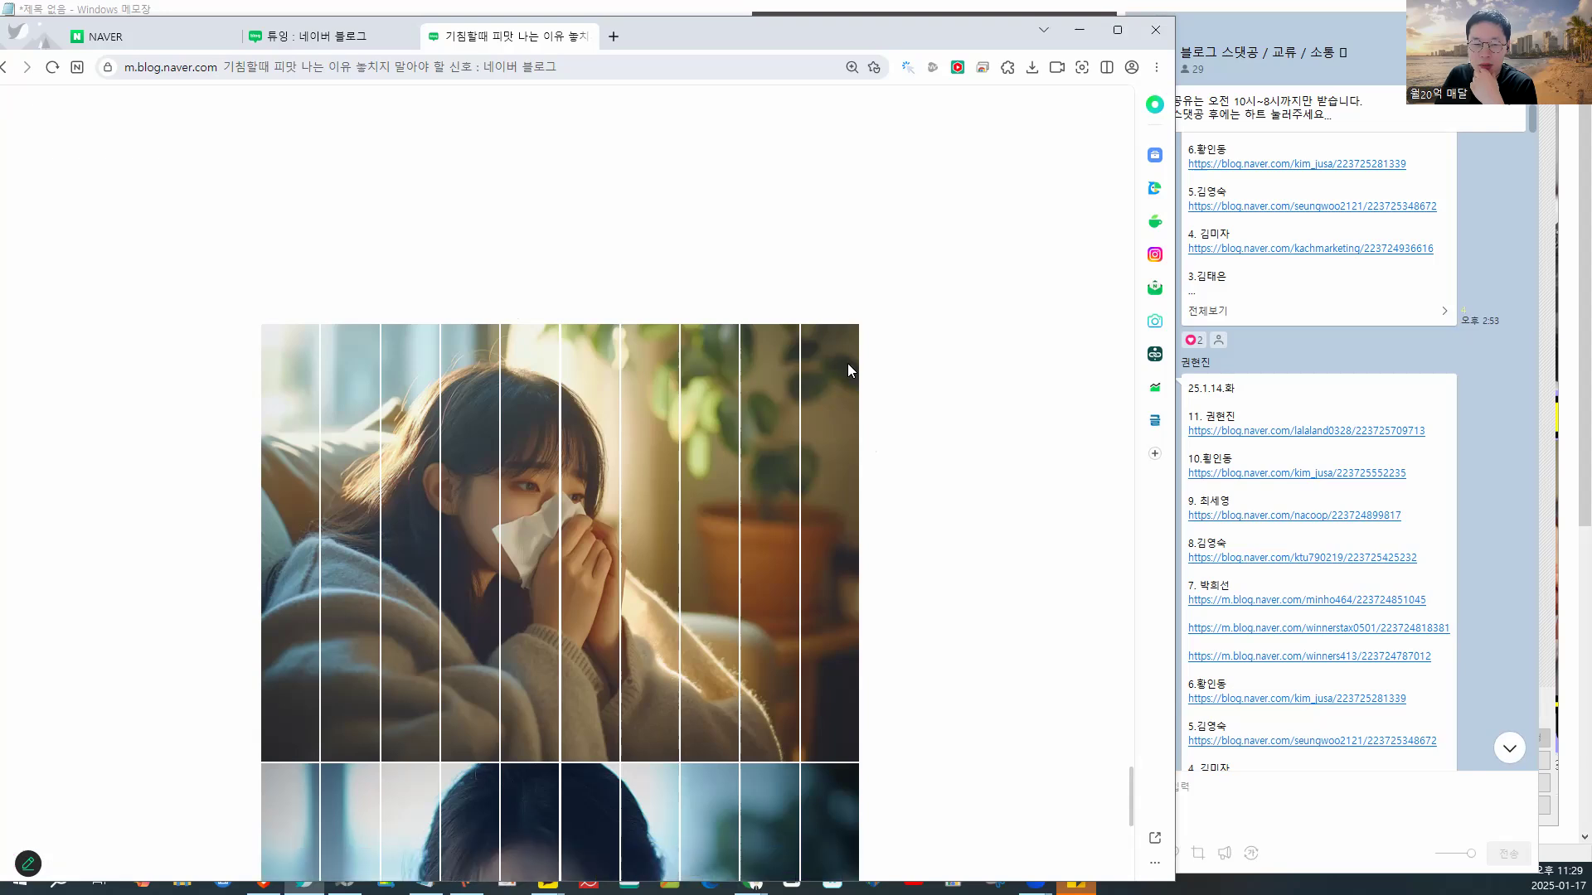
click(465, 502)
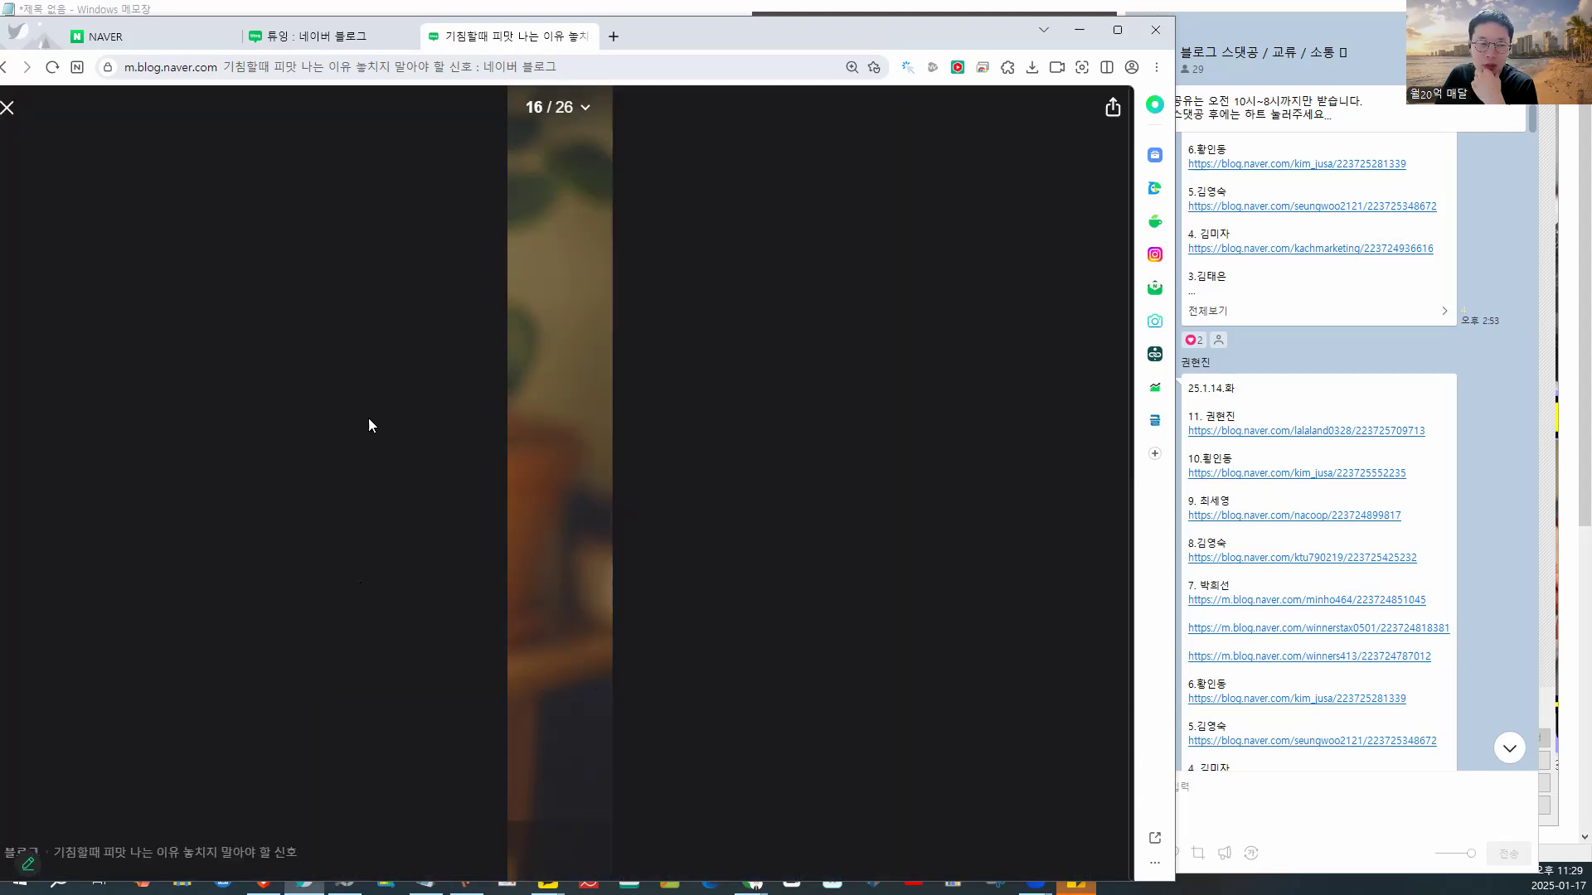
click(7, 112)
scroll(432, 393, down, 7)
scroll(432, 393, up, 4)
scroll(309, 355, up, 2)
mouse_move(289, 198)
mouse_down()
mouse_move(296, 266)
mouse_move(341, 203)
mouse_move(349, 254)
mouse_move(395, 195)
mouse_move(427, 261)
mouse_move(456, 206)
mouse_move(466, 254)
mouse_move(513, 212)
mouse_move(591, 236)
mouse_move(627, 185)
mouse_move(654, 250)
mouse_move(693, 205)
mouse_move(721, 249)
mouse_move(805, 207)
mouse_move(833, 259)
mouse_up()
scroll(863, 497, down, 3)
- Circle the woman's face in the second striped image, then scroll back up the post
mouse_move(857, 524)
mouse_down()
mouse_move(743, 453)
mouse_move(329, 651)
mouse_move(782, 646)
mouse_move(760, 487)
mouse_up()
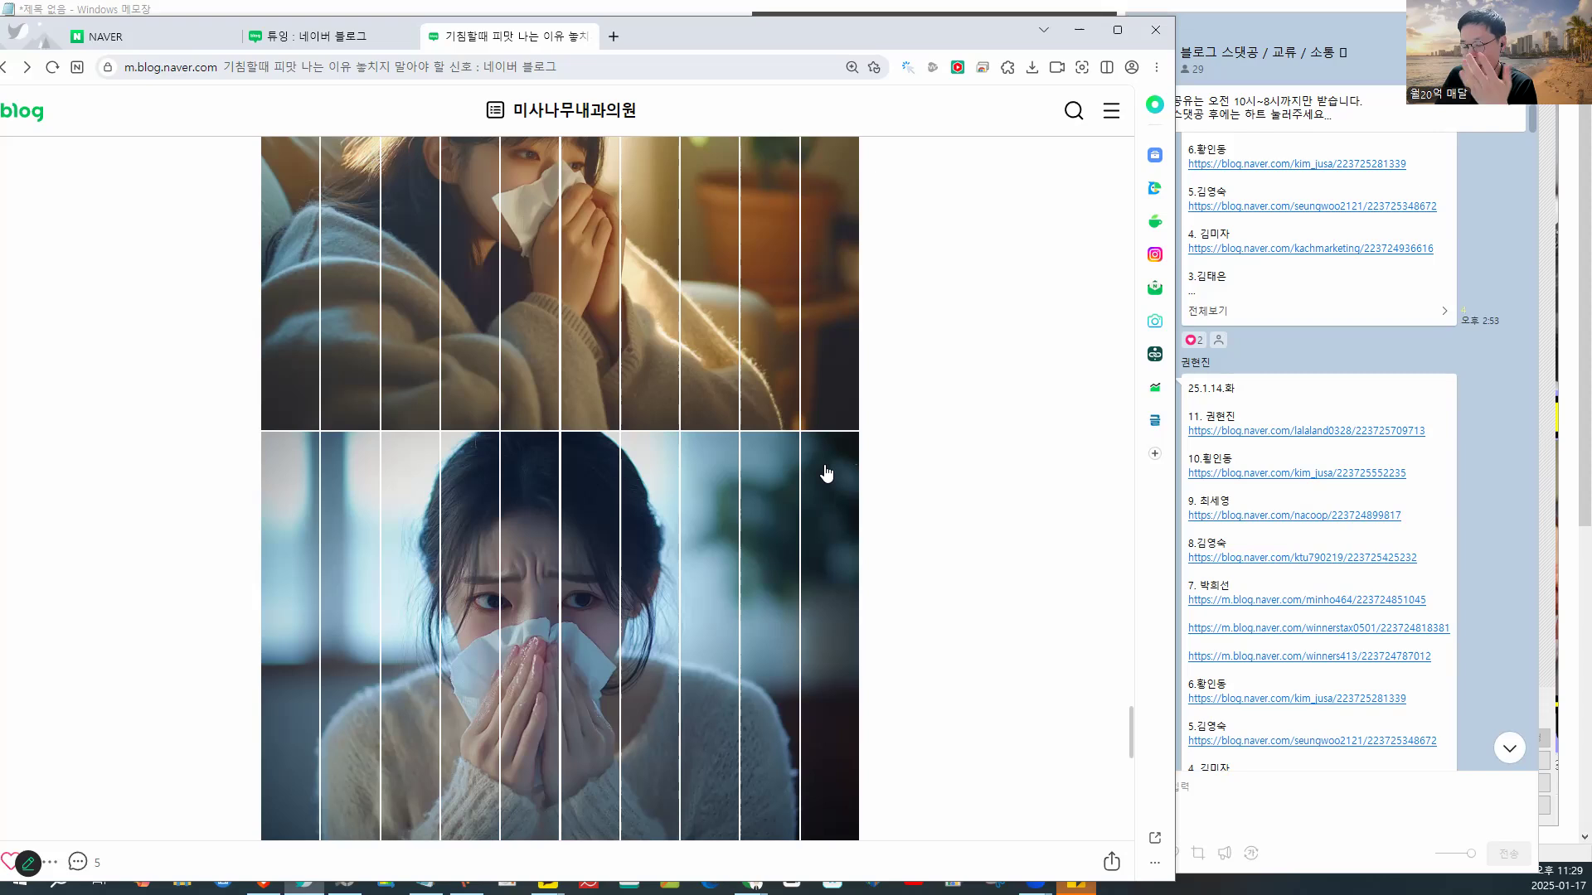
scroll(827, 473, down, 9)
scroll(827, 474, up, 20)
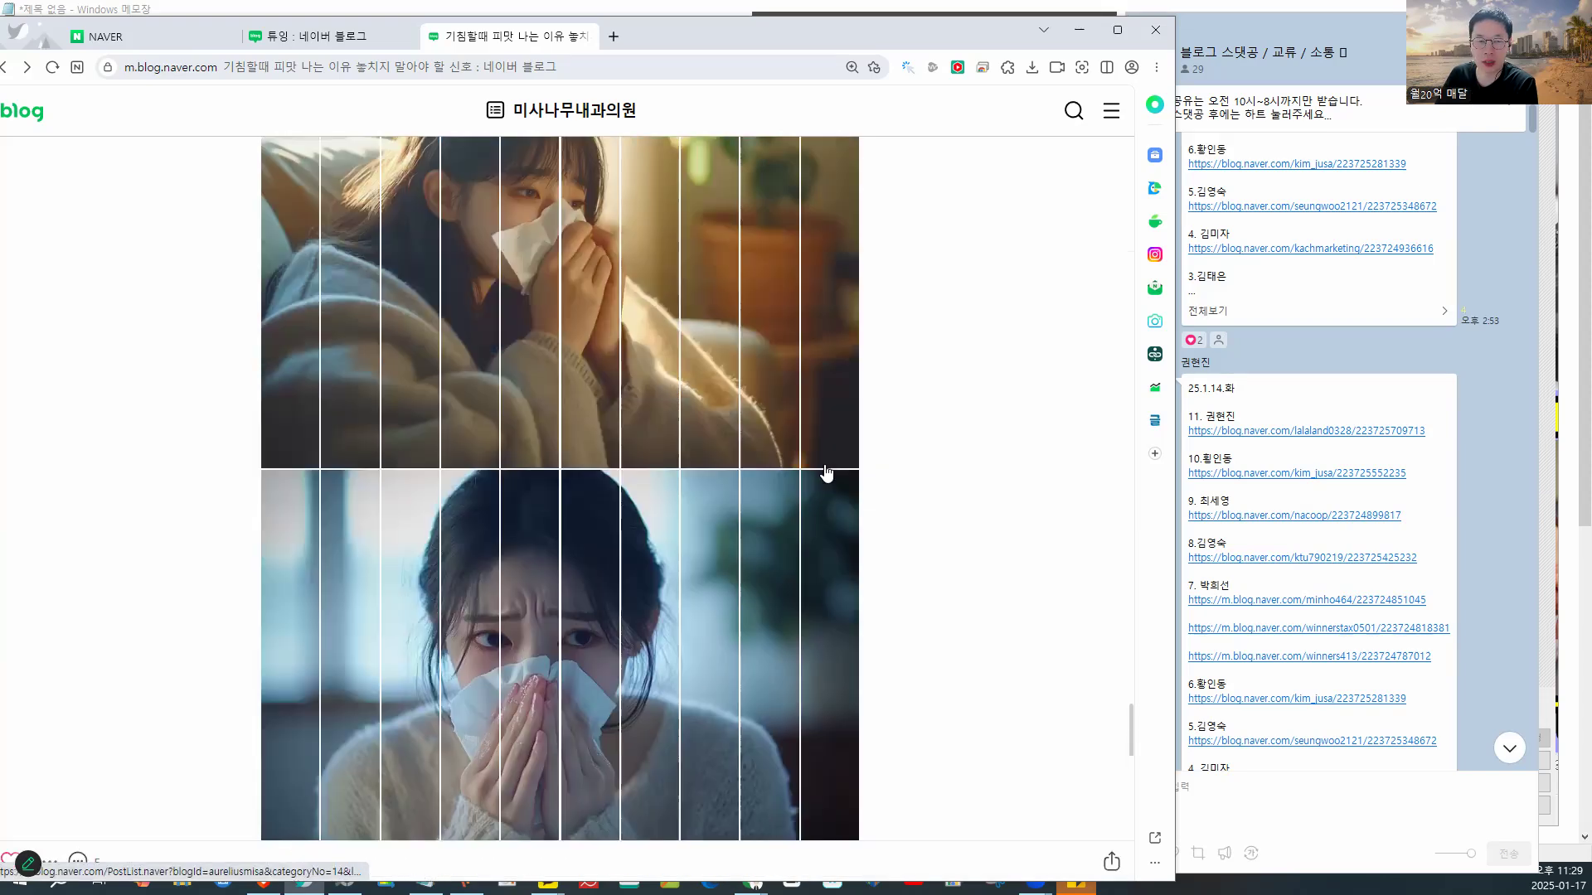
mouse_move(753, 386)
mouse_down()
mouse_move(382, 464)
mouse_move(747, 365)
mouse_up()
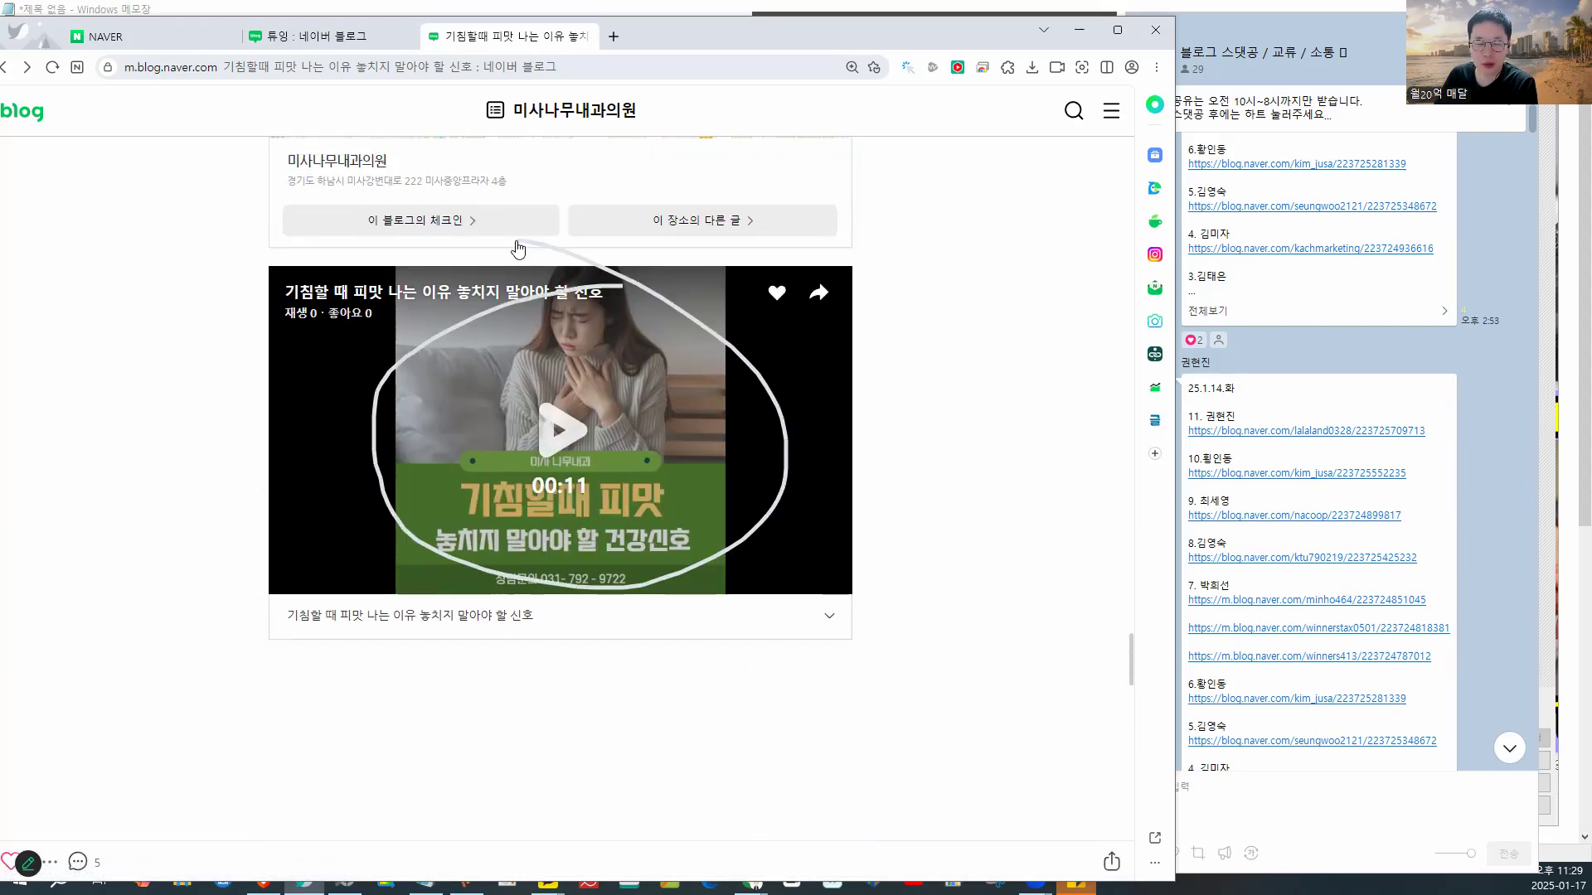
scroll(522, 383, up, 8)
scroll(514, 389, up, 20)
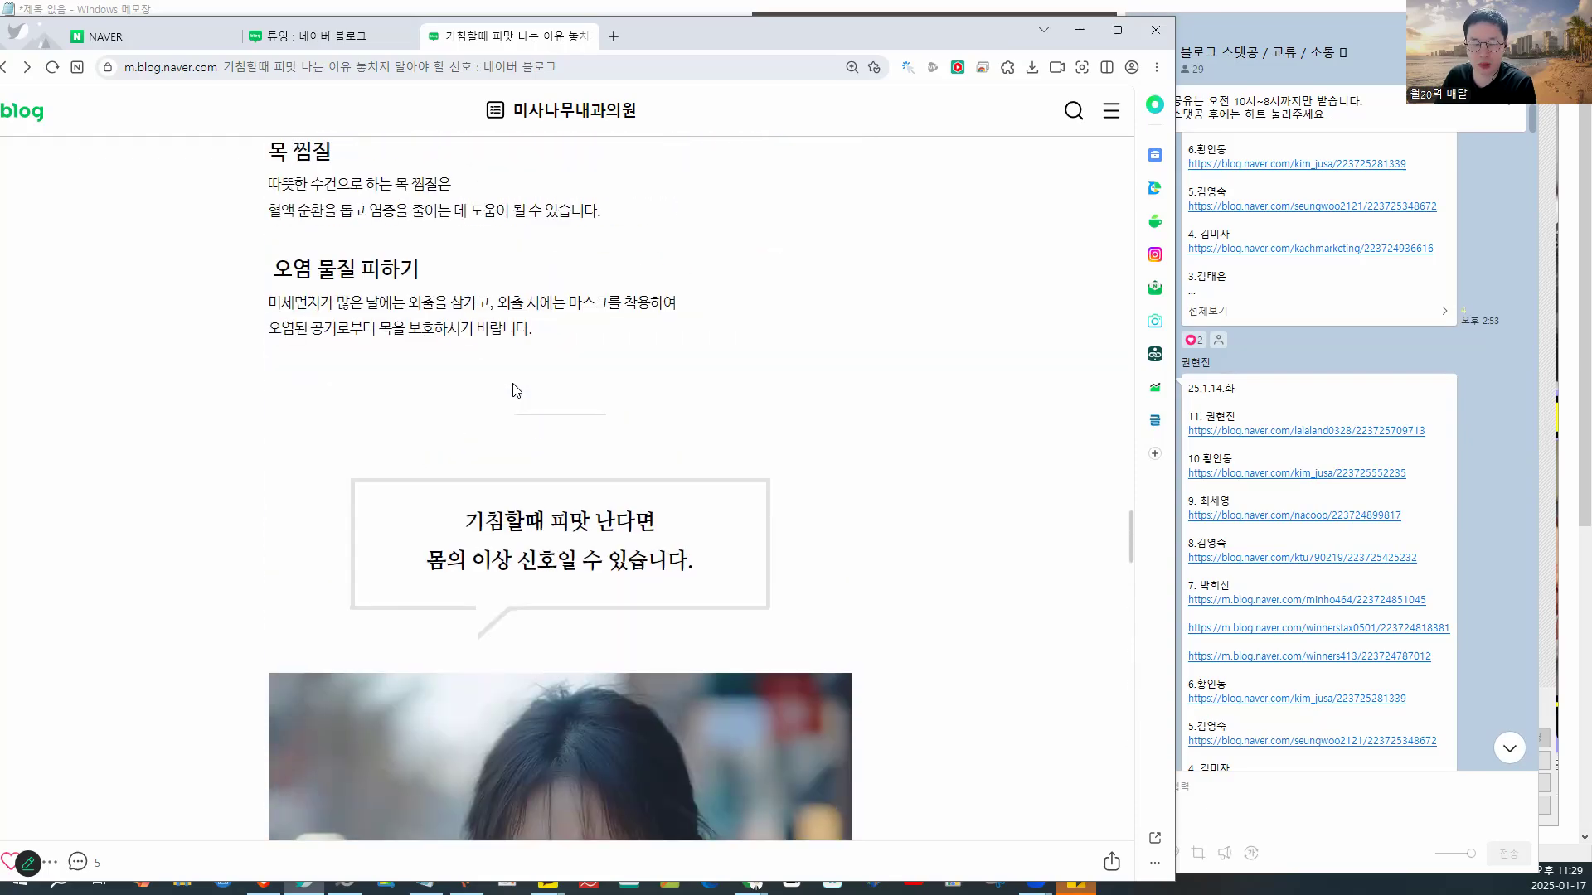
scroll(514, 388, up, 20)
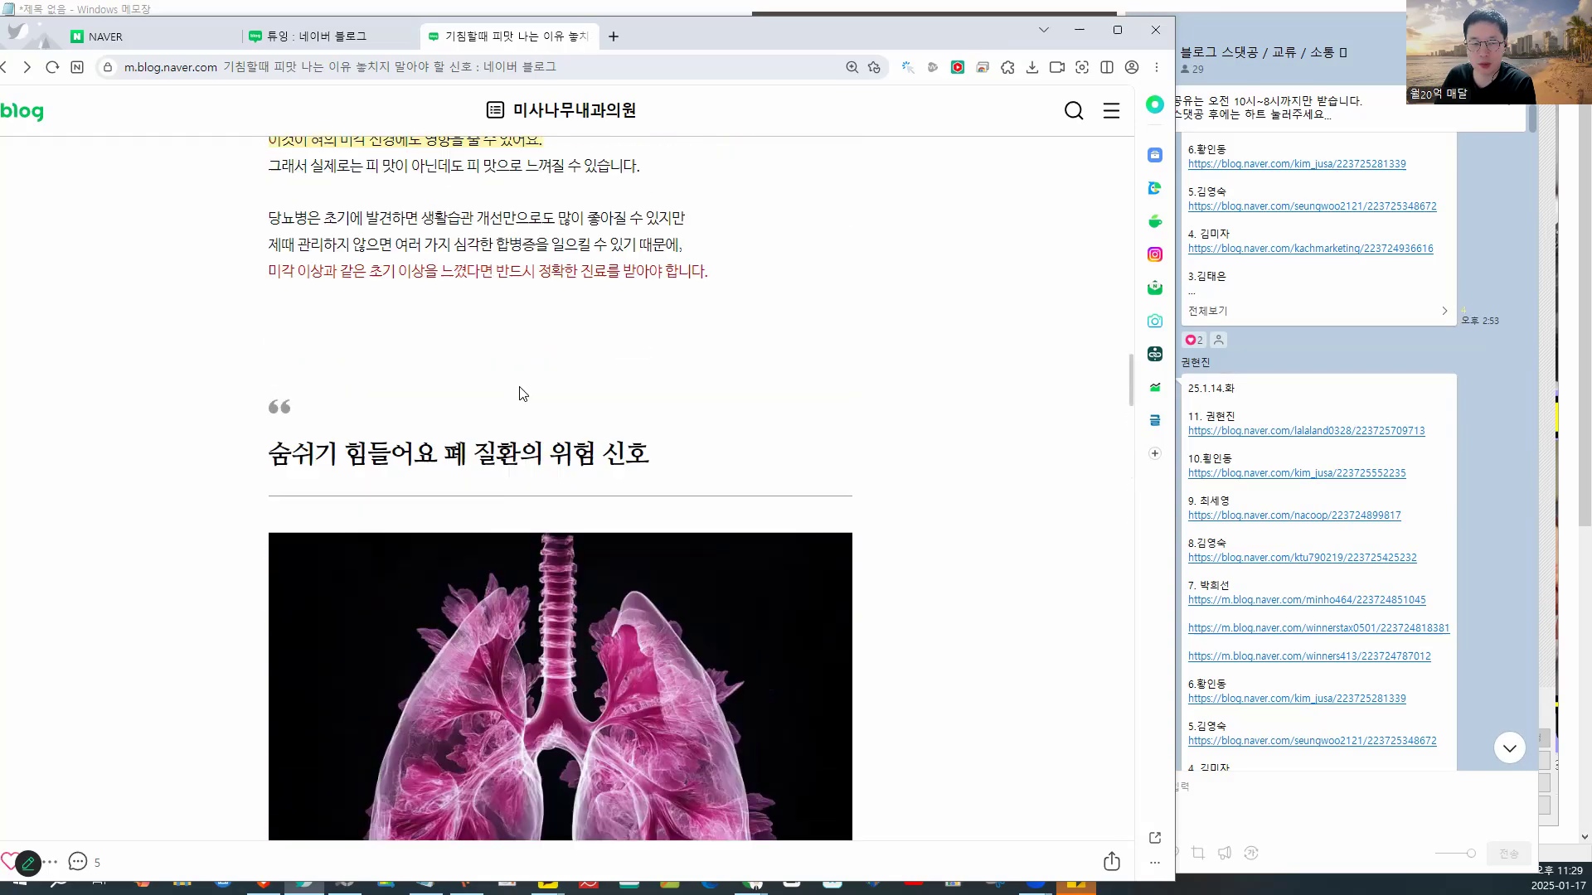
scroll(671, 394, up, 2)
mouse_move(871, 348)
mouse_down()
mouse_move(579, 464)
mouse_move(971, 642)
mouse_move(939, 409)
mouse_move(867, 379)
mouse_up()
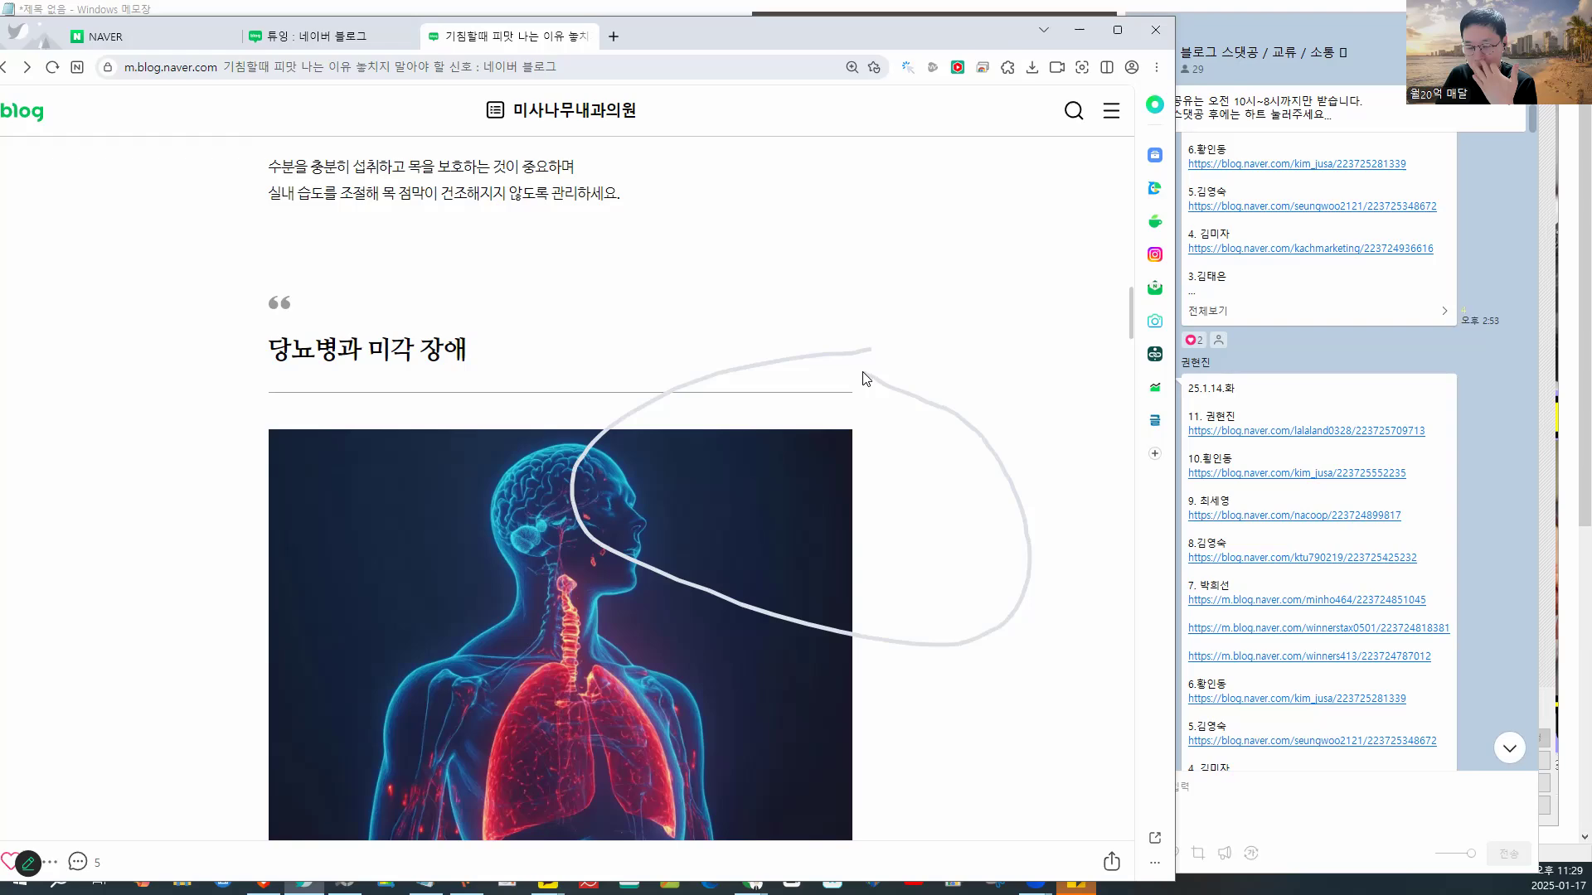
scroll(866, 379, up, 9)
scroll(866, 379, down, 4)
scroll(867, 379, up, 12)
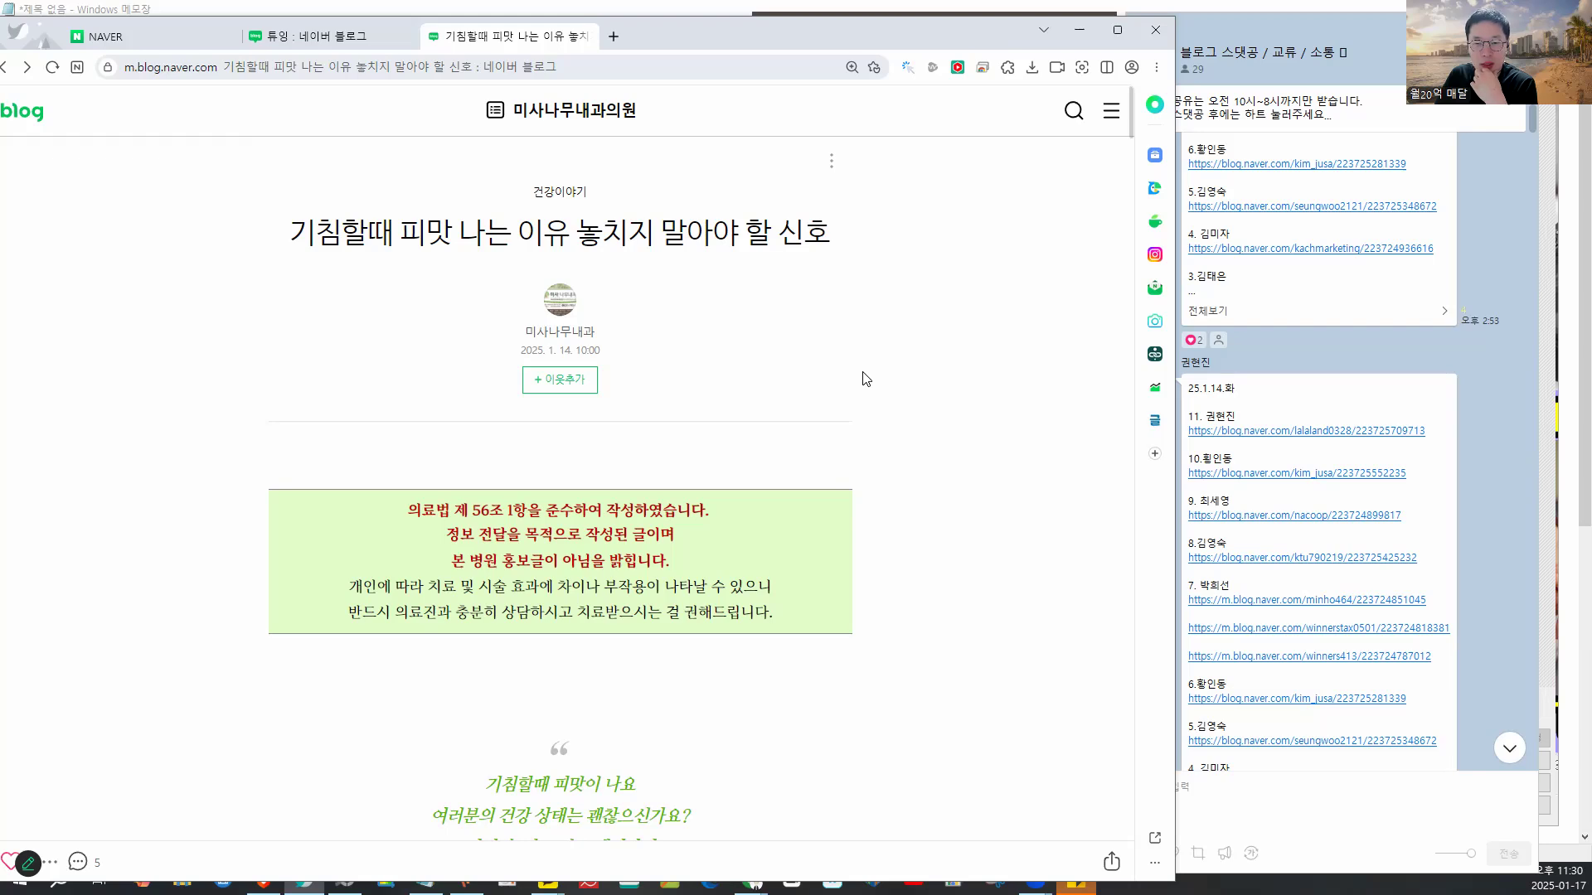
- Copy the top blog link from the KakaoTalk group chat's link list
click(1378, 519)
scroll(1376, 514, down, 10)
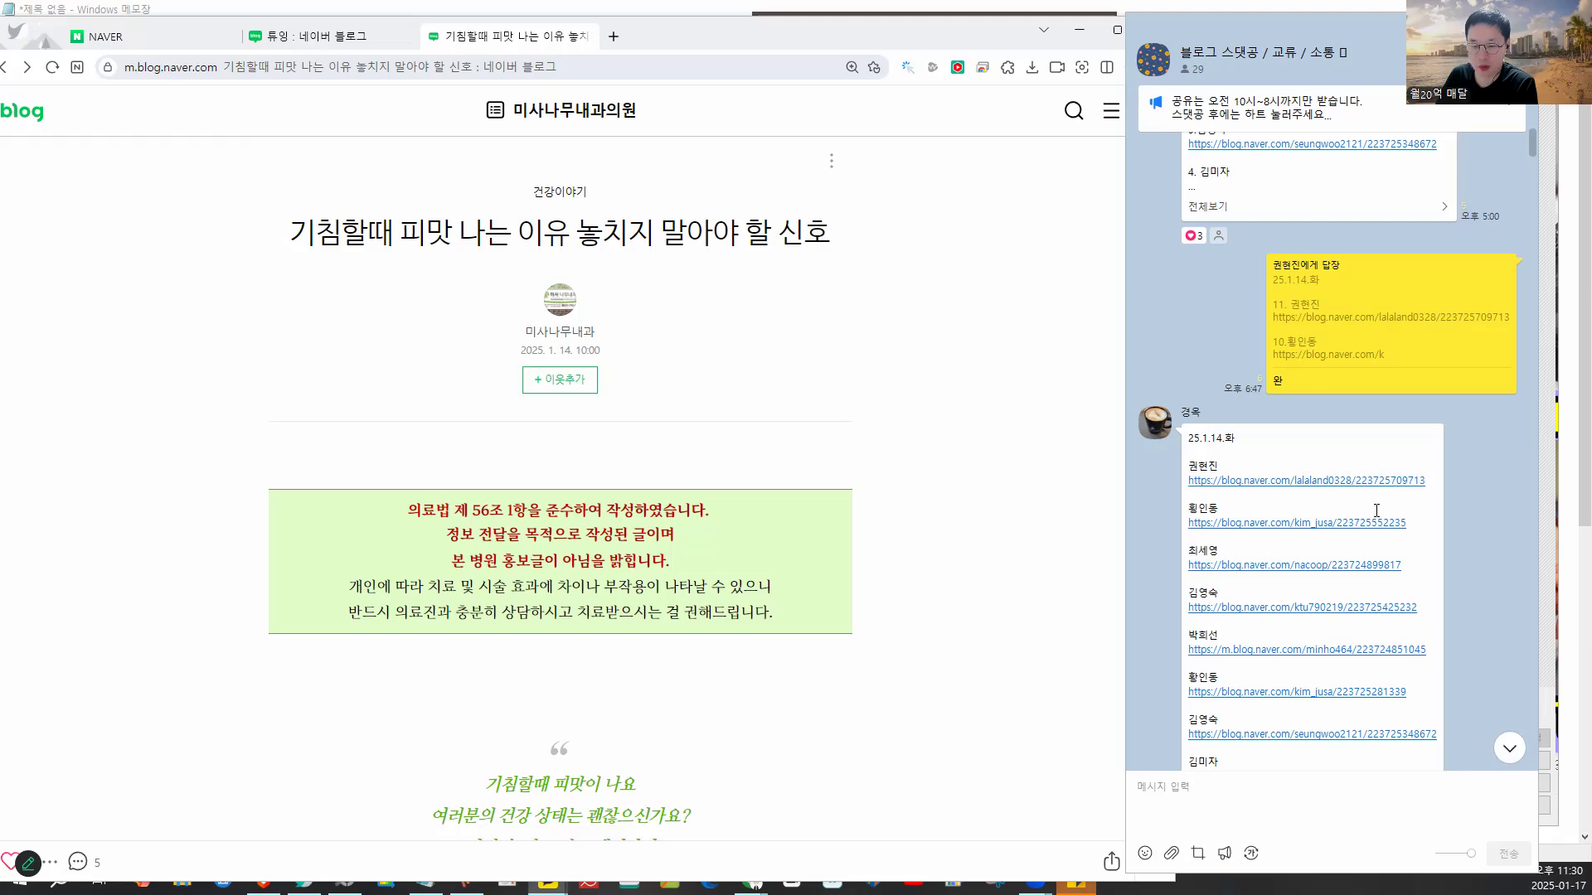
scroll(1377, 509, up, 10)
scroll(1377, 510, up, 5)
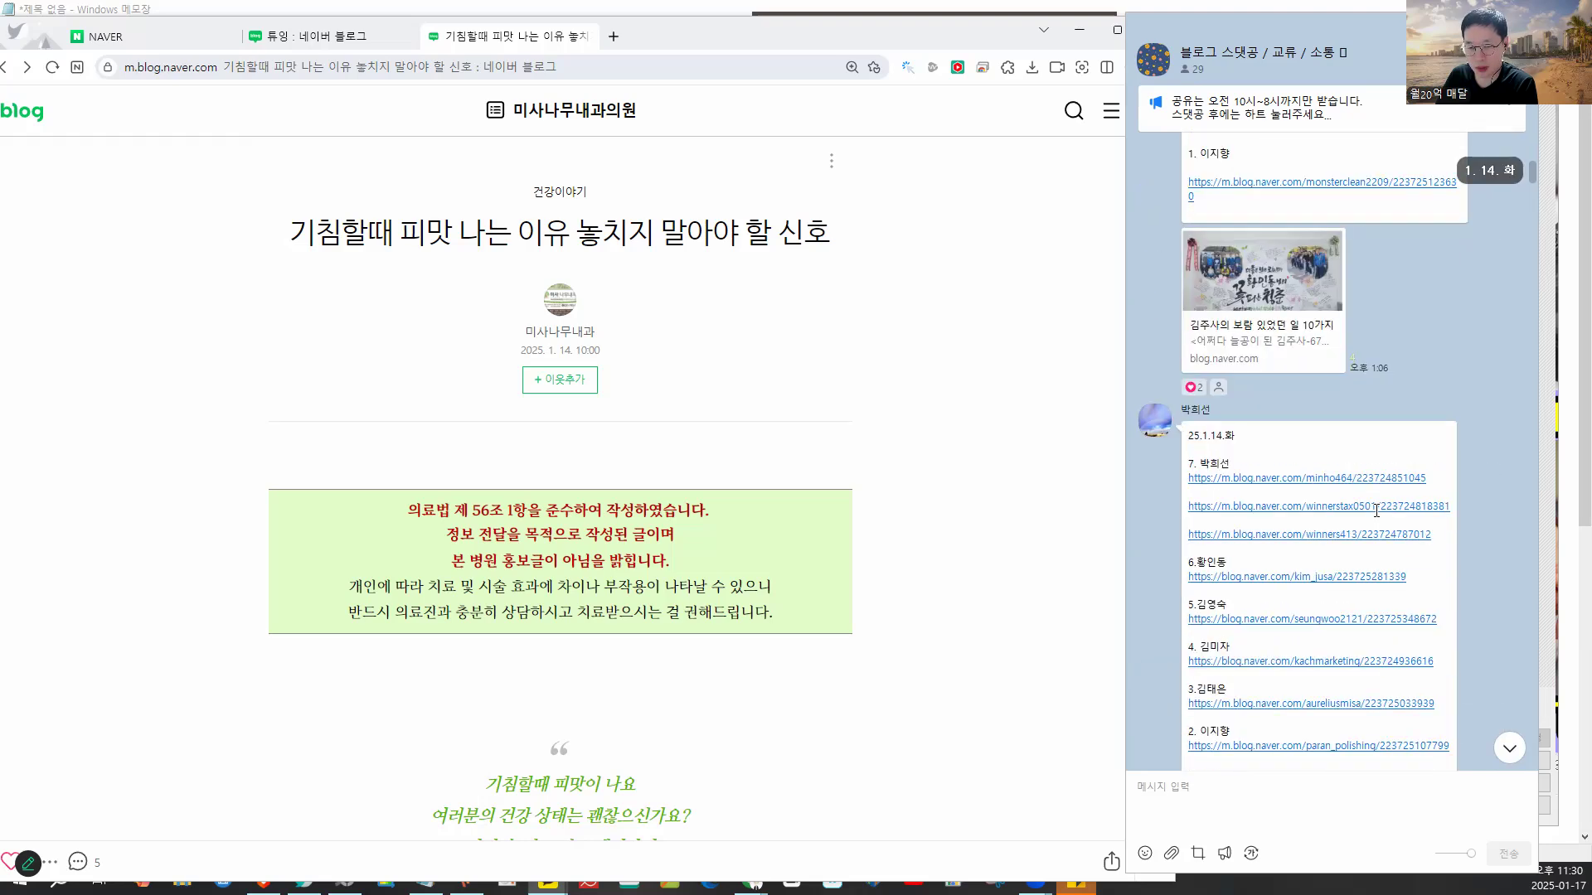
scroll(1409, 431, down, 3)
drag(1437, 401, 1188, 404)
key(ctrl+c)
right_click(1208, 404)
click(1232, 418)
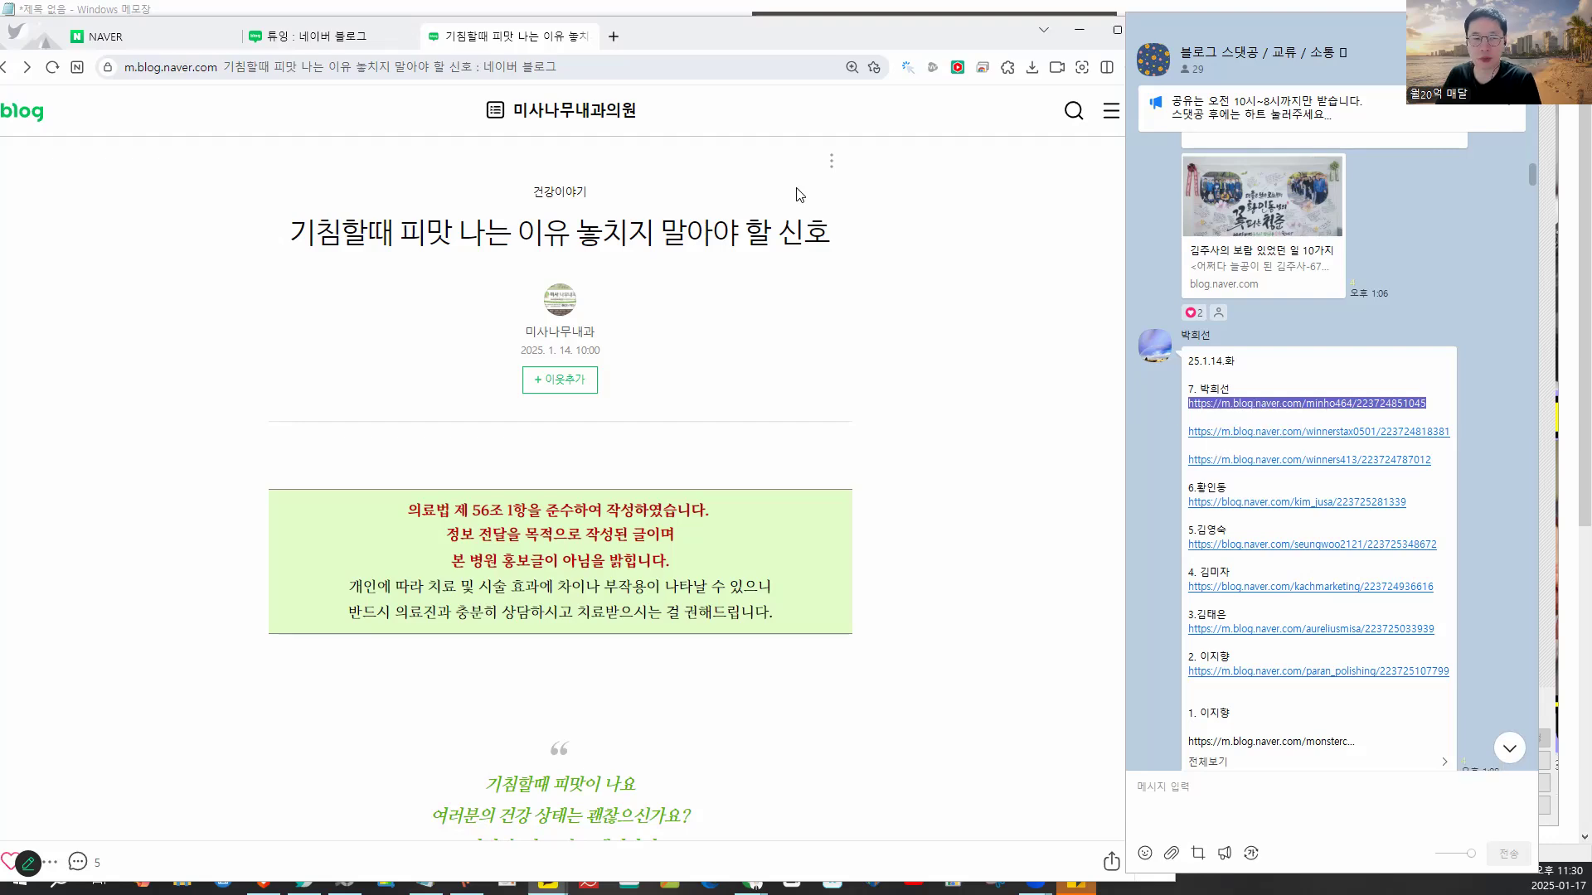
- Load the copied link in a new tab, showing the 해외근무수당 blog post
click(622, 36)
key(ctrl+v)
key(Return)
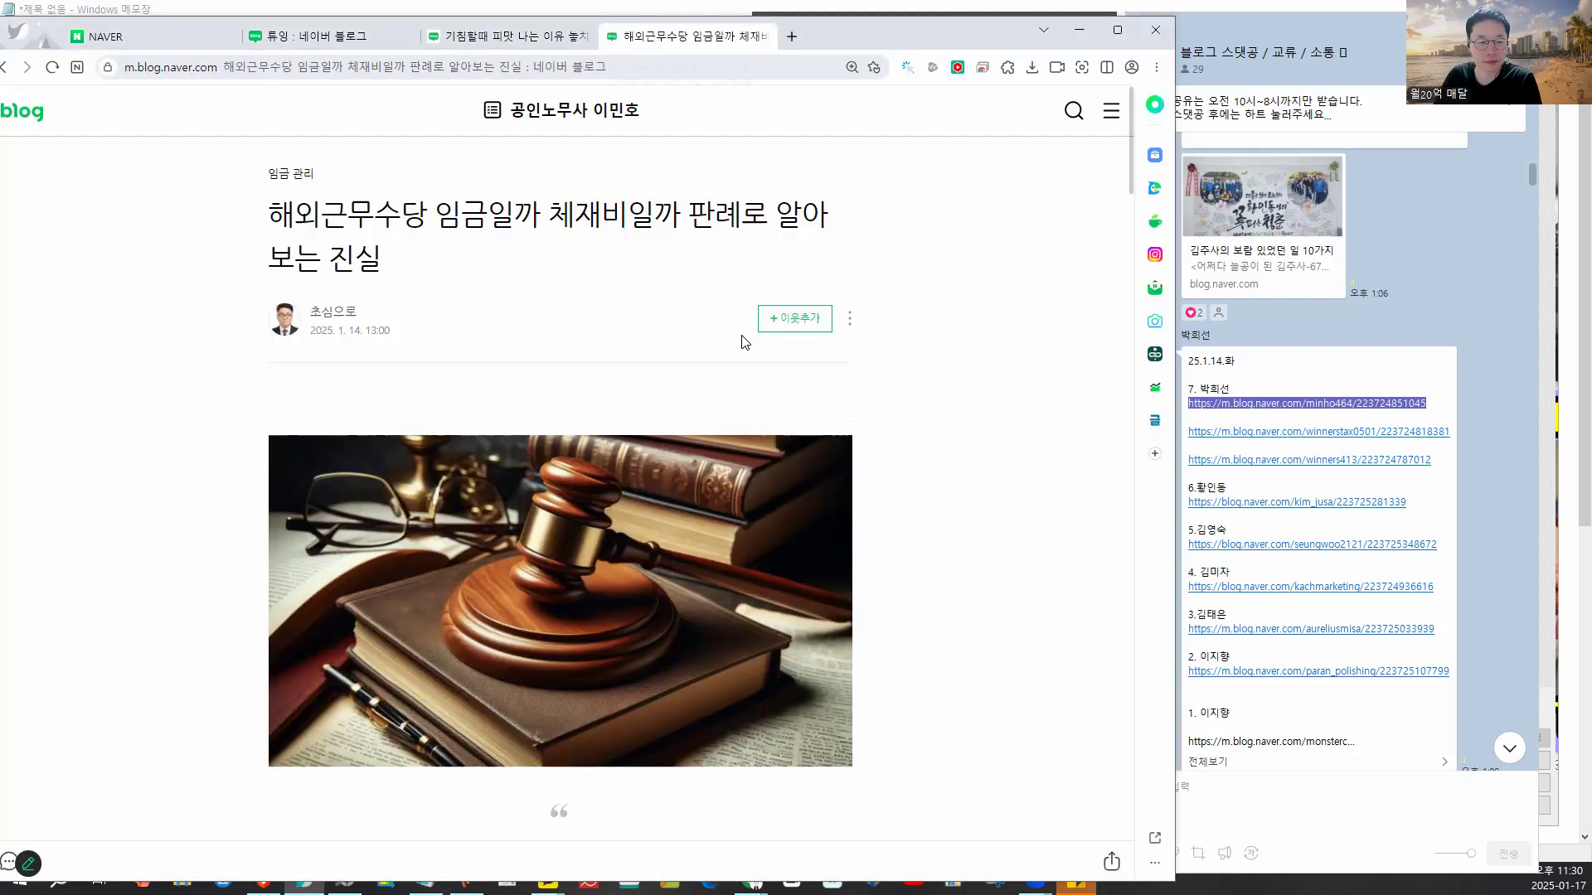
- Scroll past the ad cards in the 해외근무수당 post and play its embedded video clip
scroll(744, 347, down, 20)
scroll(744, 347, down, 15)
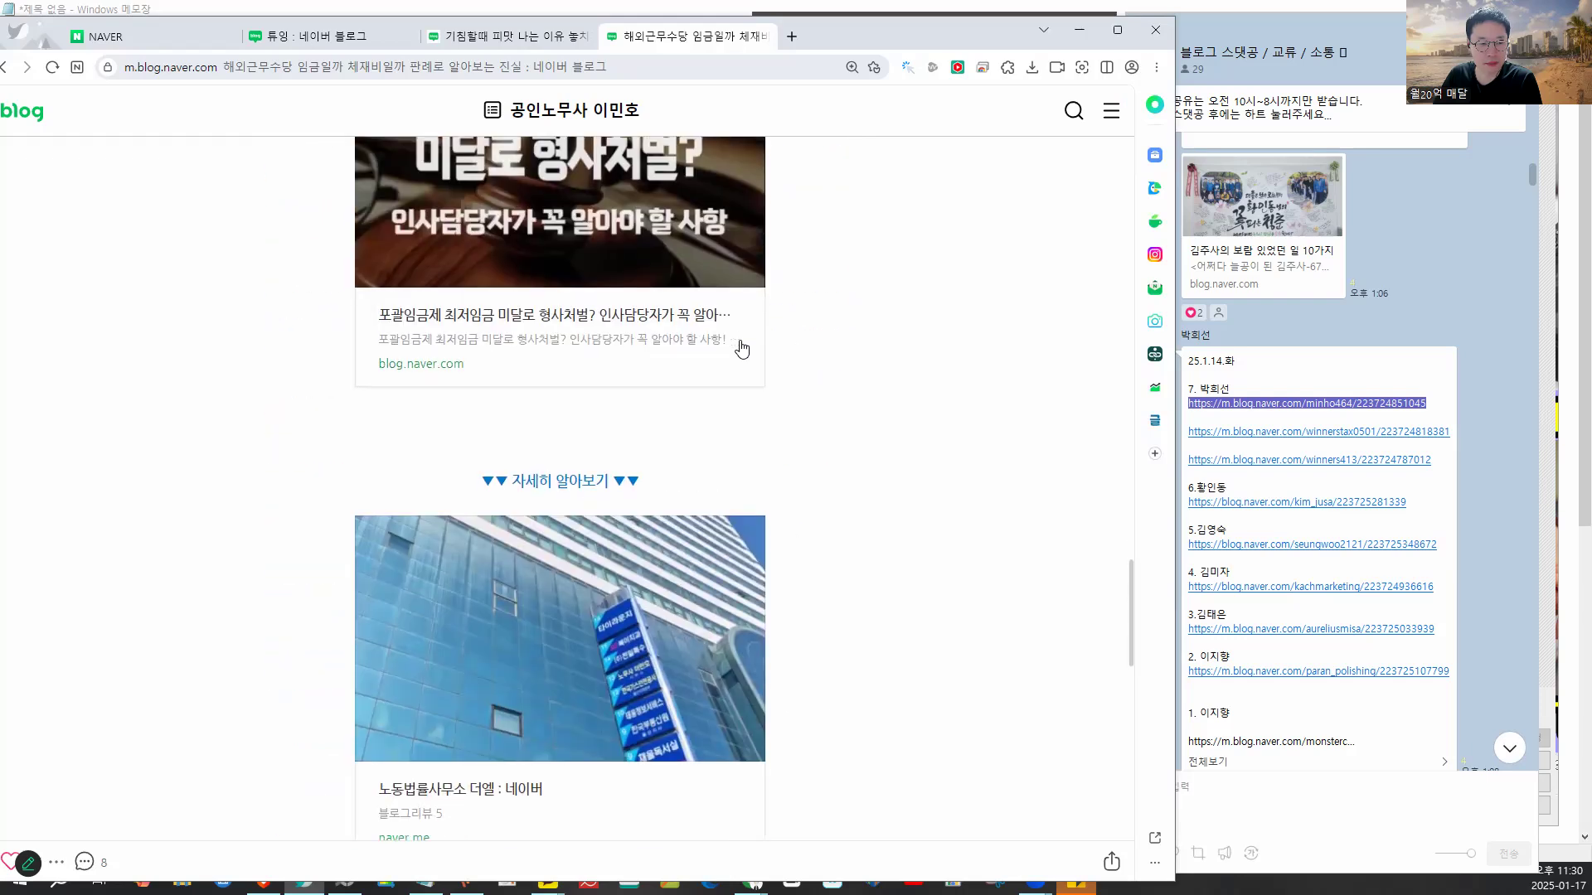
mouse_move(817, 247)
mouse_down()
mouse_move(436, 316)
mouse_move(871, 426)
mouse_move(711, 225)
mouse_up()
scroll(674, 311, up, 4)
mouse_move(617, 247)
mouse_down()
mouse_move(430, 356)
mouse_move(544, 306)
mouse_up()
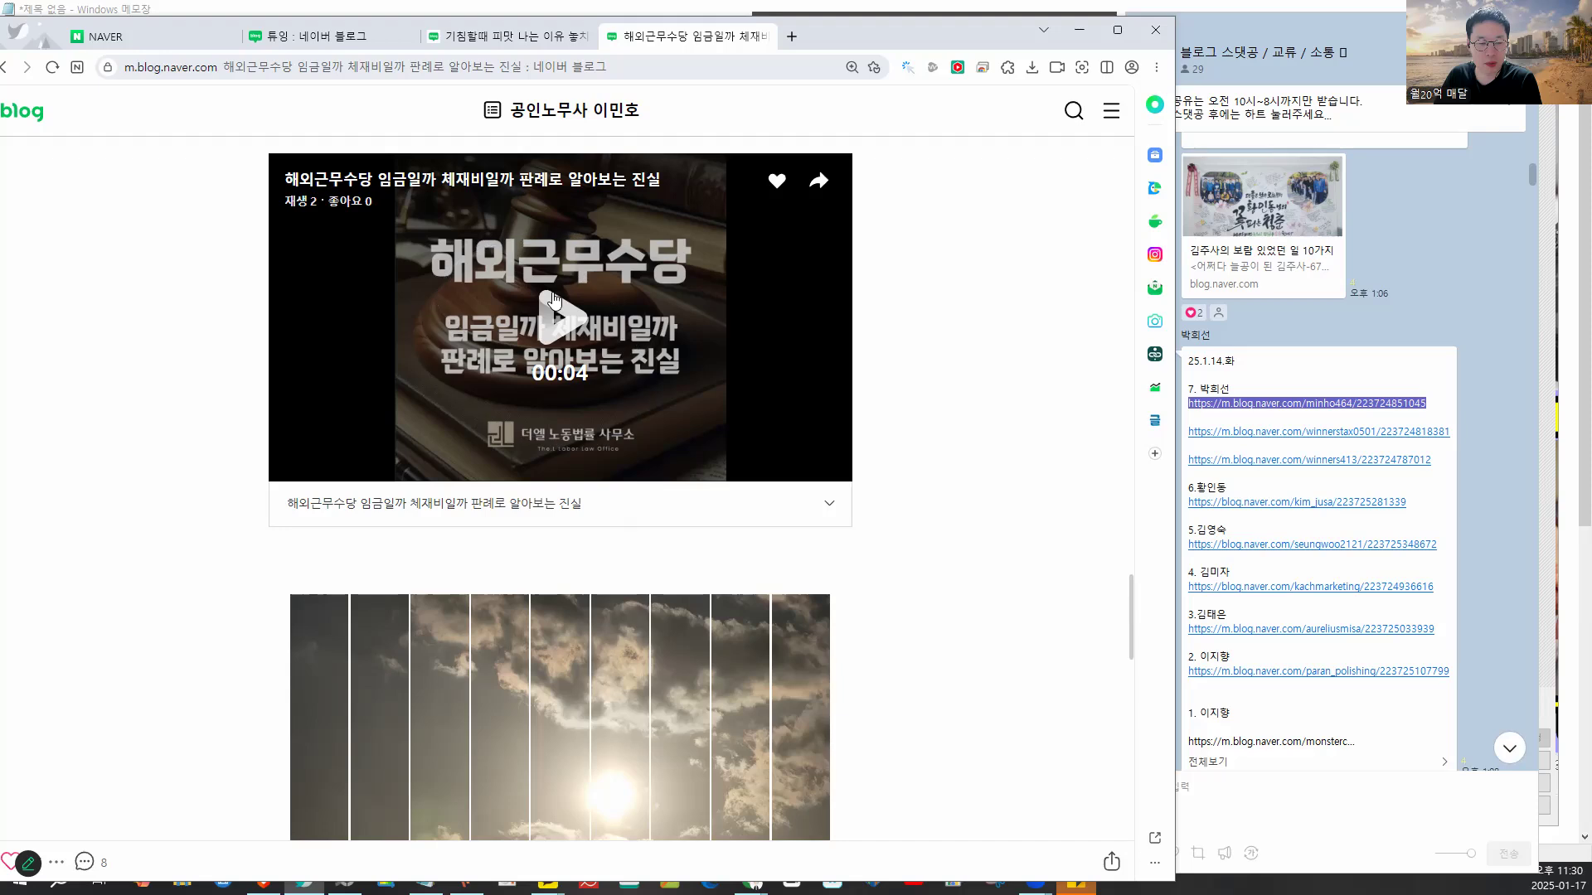
click(544, 307)
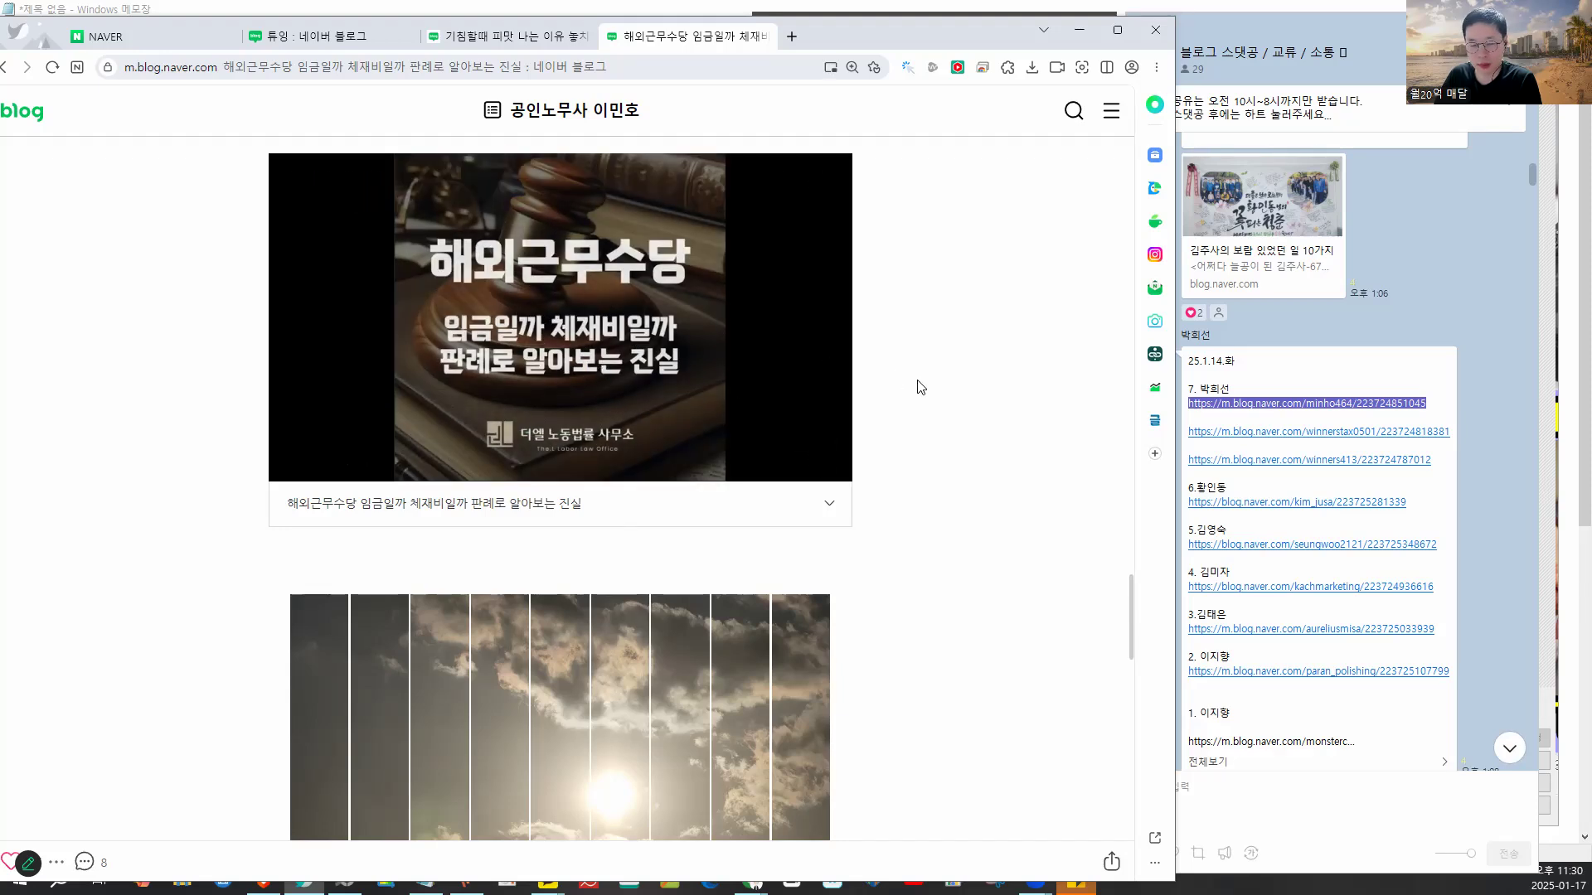
scroll(919, 382, down, 3)
mouse_move(836, 321)
mouse_down()
mouse_move(630, 368)
mouse_move(665, 490)
mouse_move(891, 412)
mouse_move(858, 319)
mouse_up()
- Show the Notepad tool list, maximize the blog browser window, then switch to PhotoScape
click(948, 6)
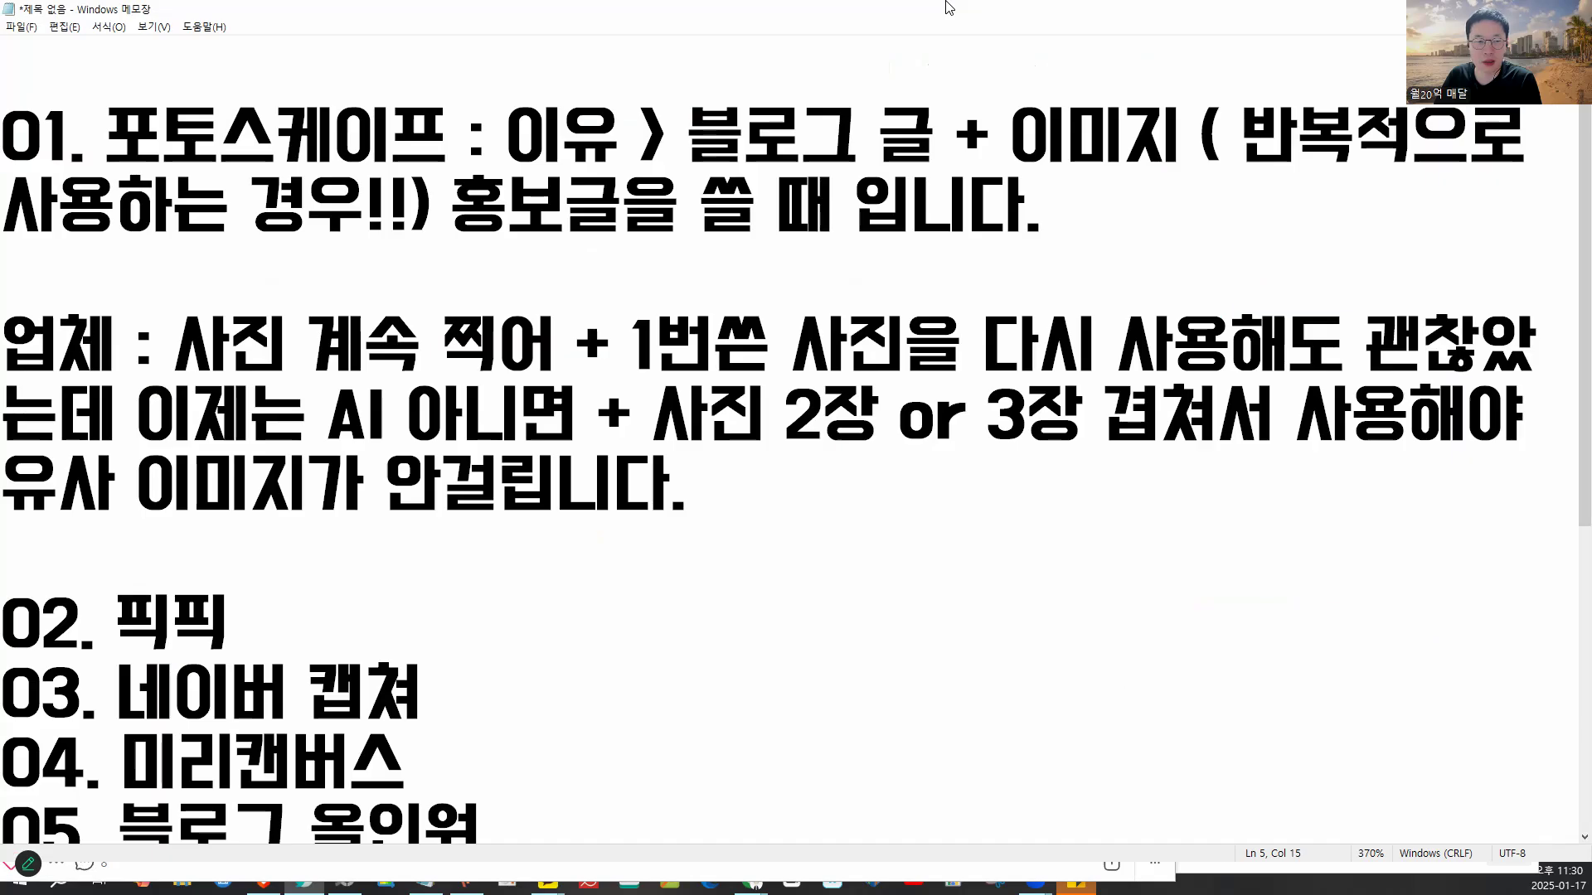
key(alt+Tab)
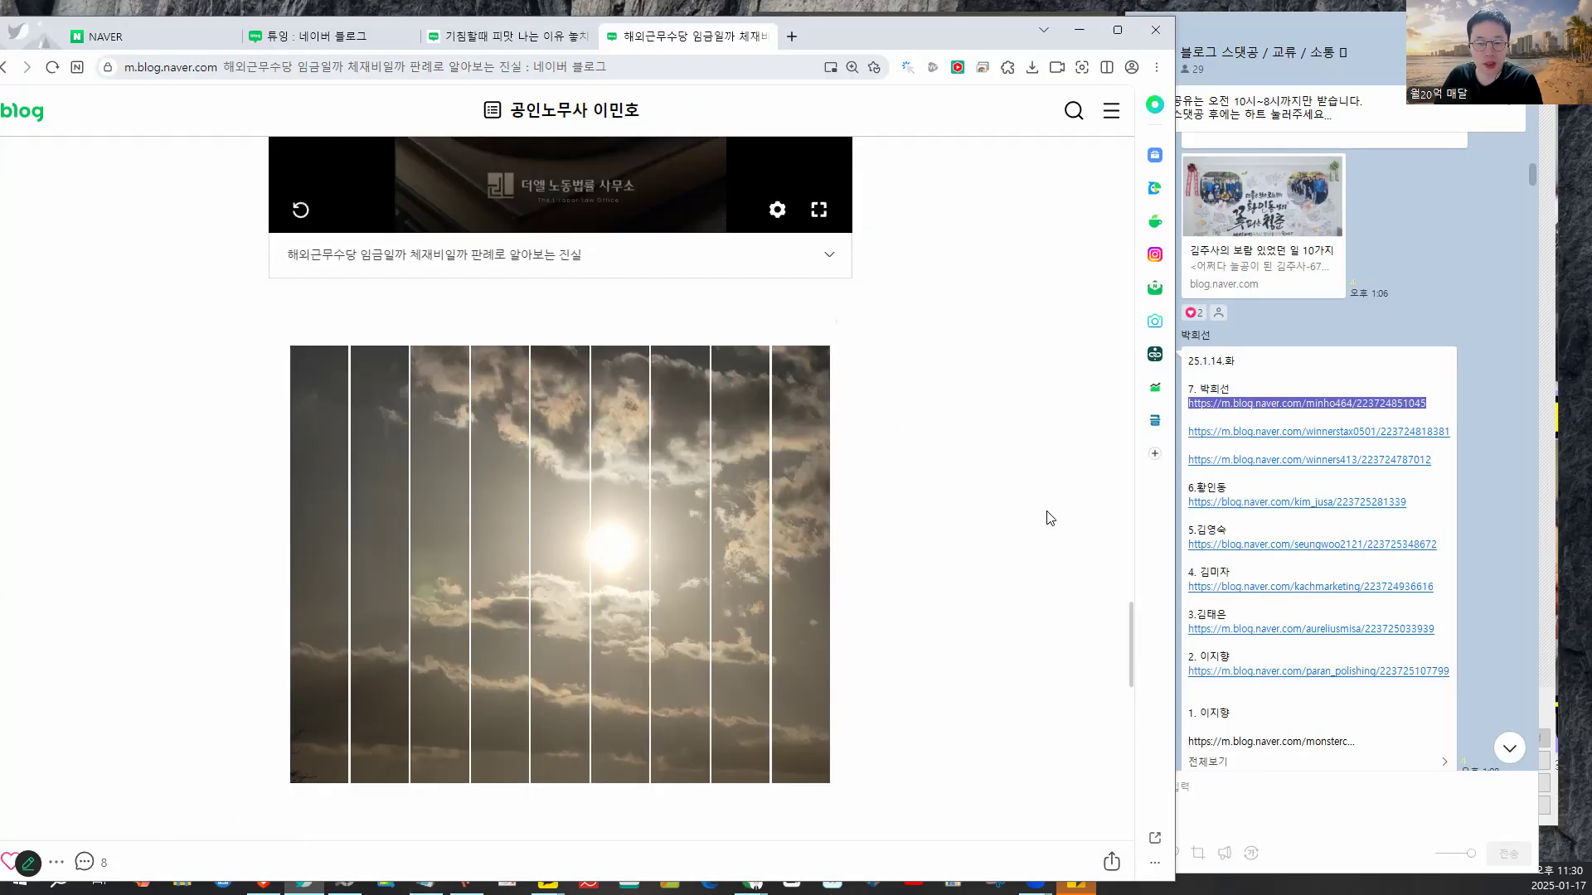
double_click(848, 21)
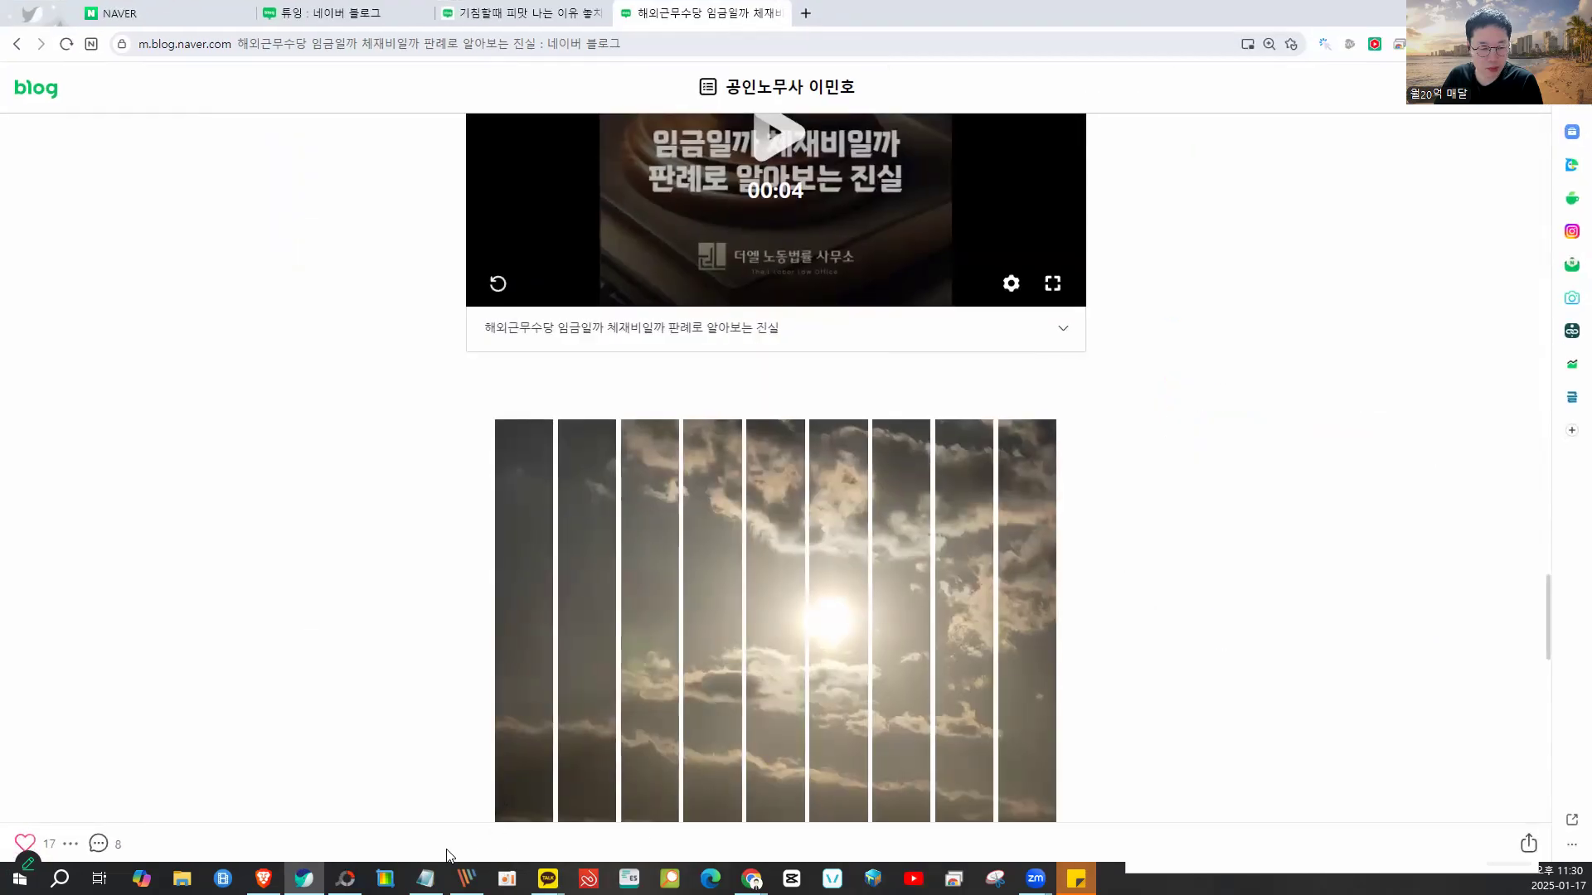
click(346, 878)
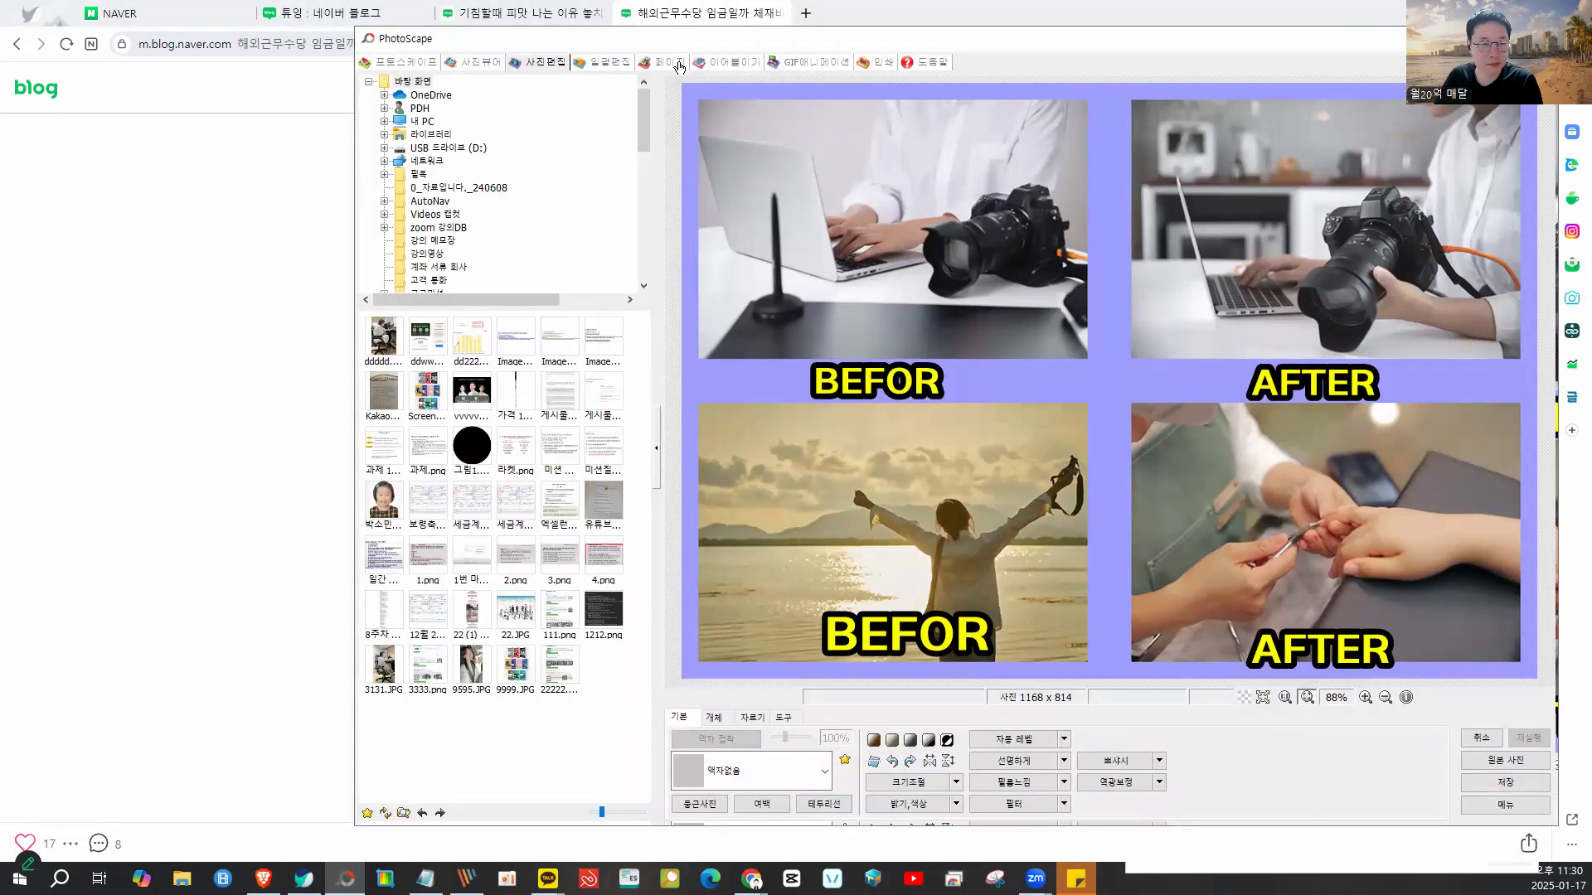
- From the maximized PhotoScape home launcher, open the 사진분할 (Photo Split) tool
click(406, 63)
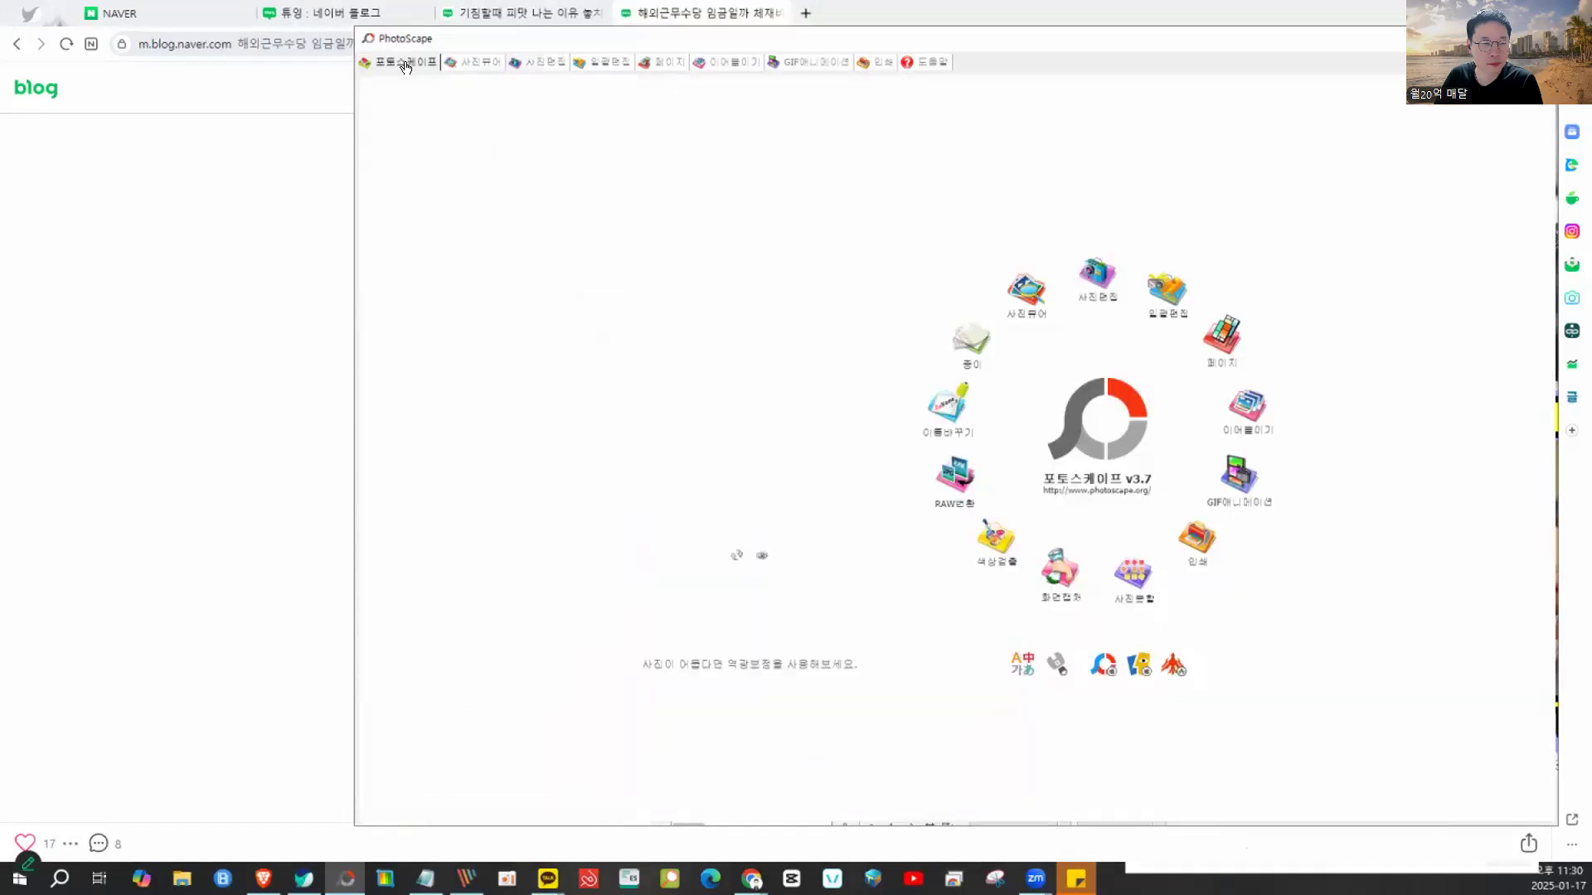
double_click(681, 44)
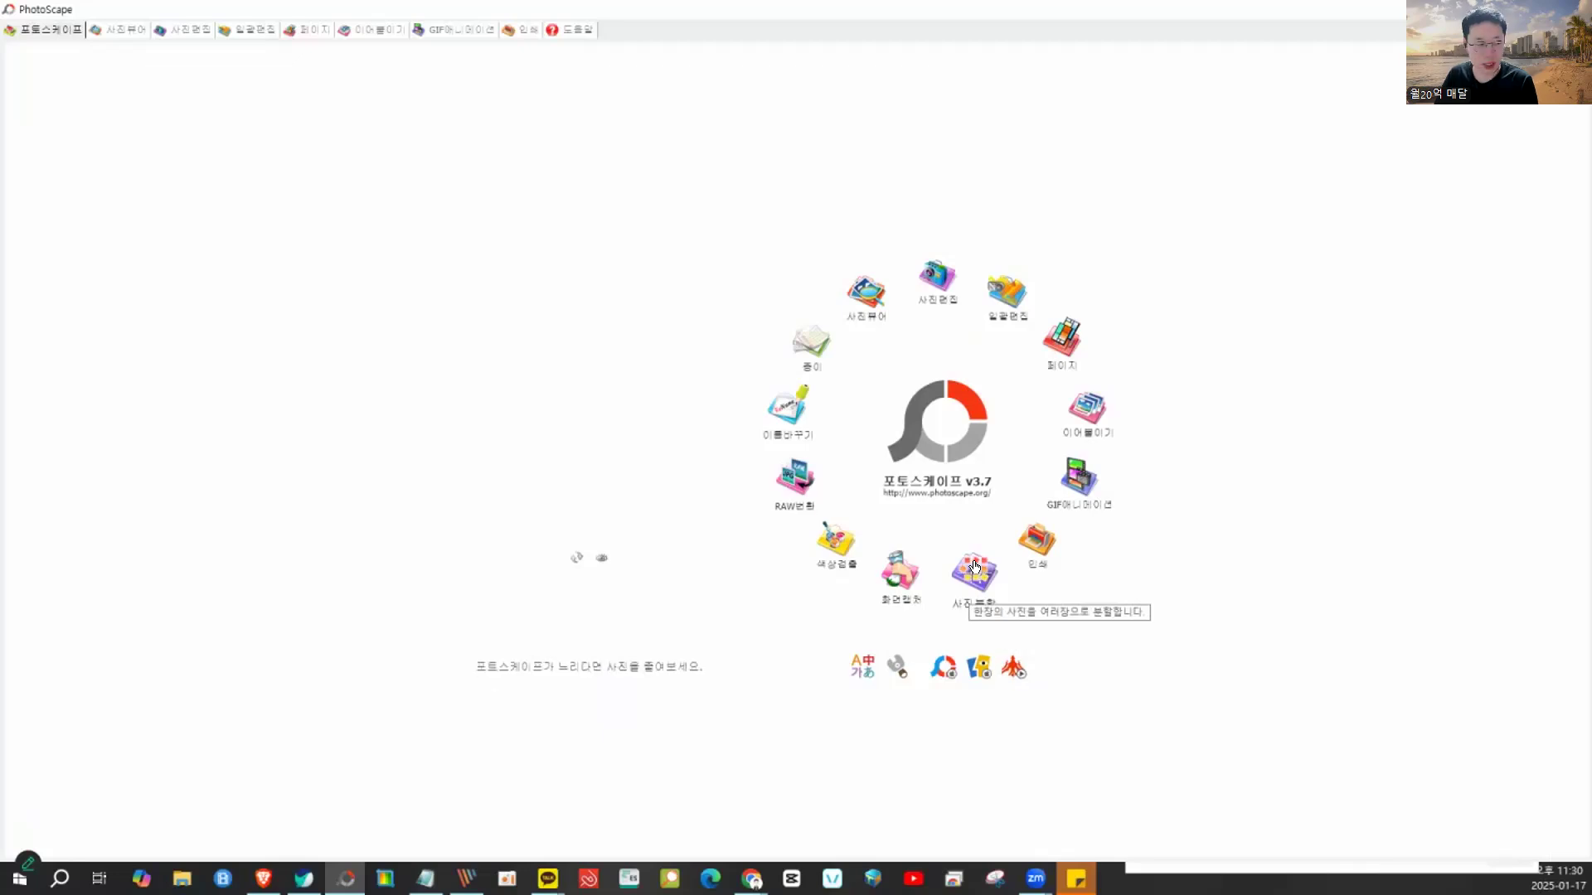
click(974, 567)
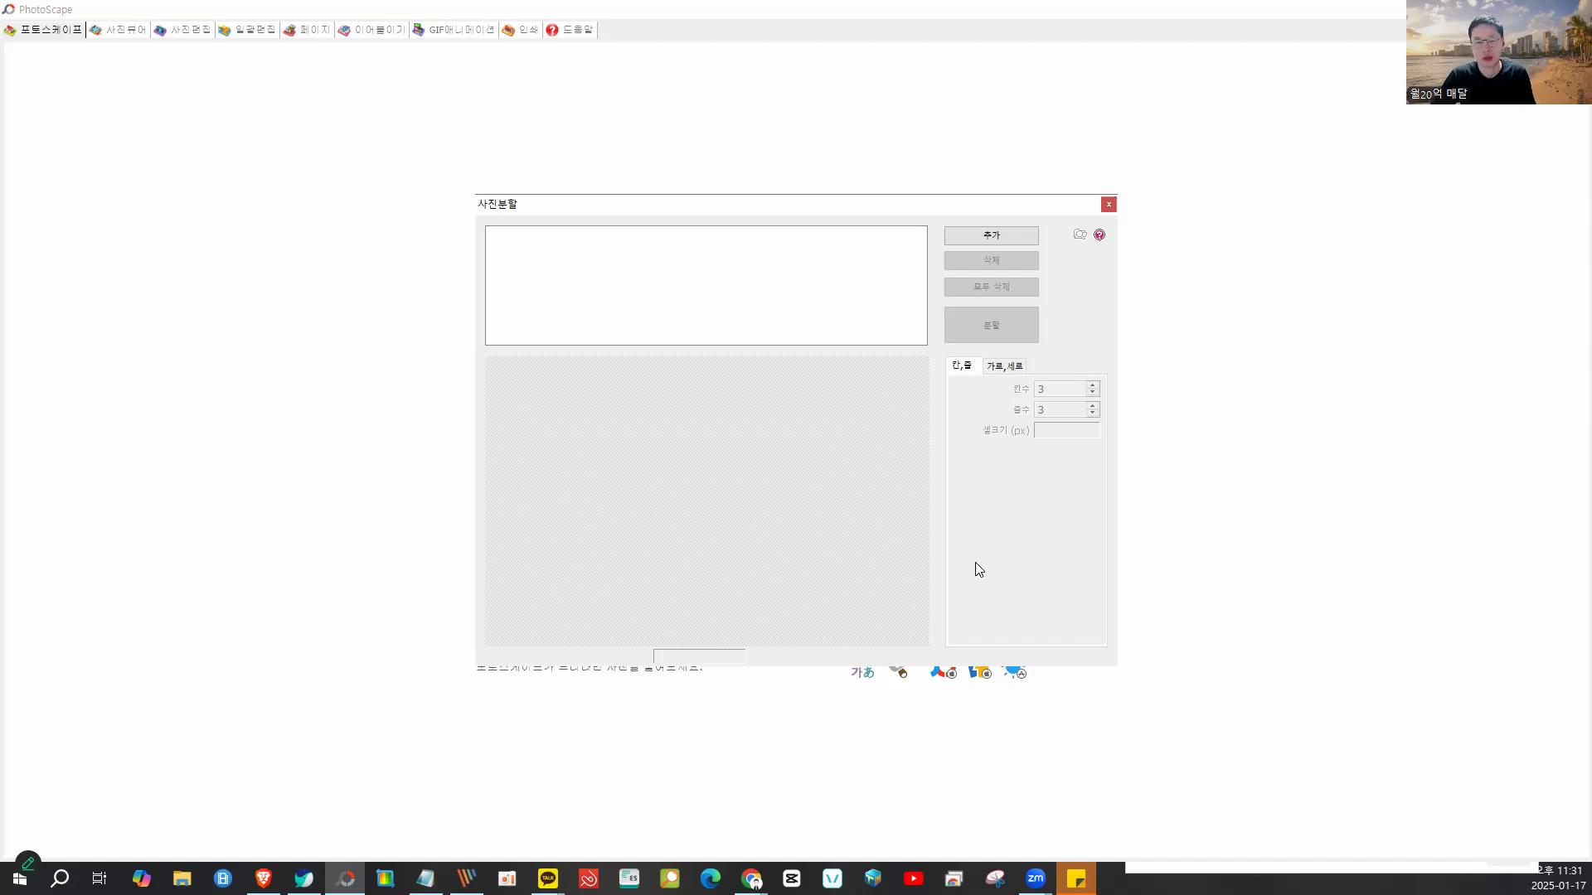
- Load the woman's portrait photo and set the split to 1 row by 6 columns
click(1002, 242)
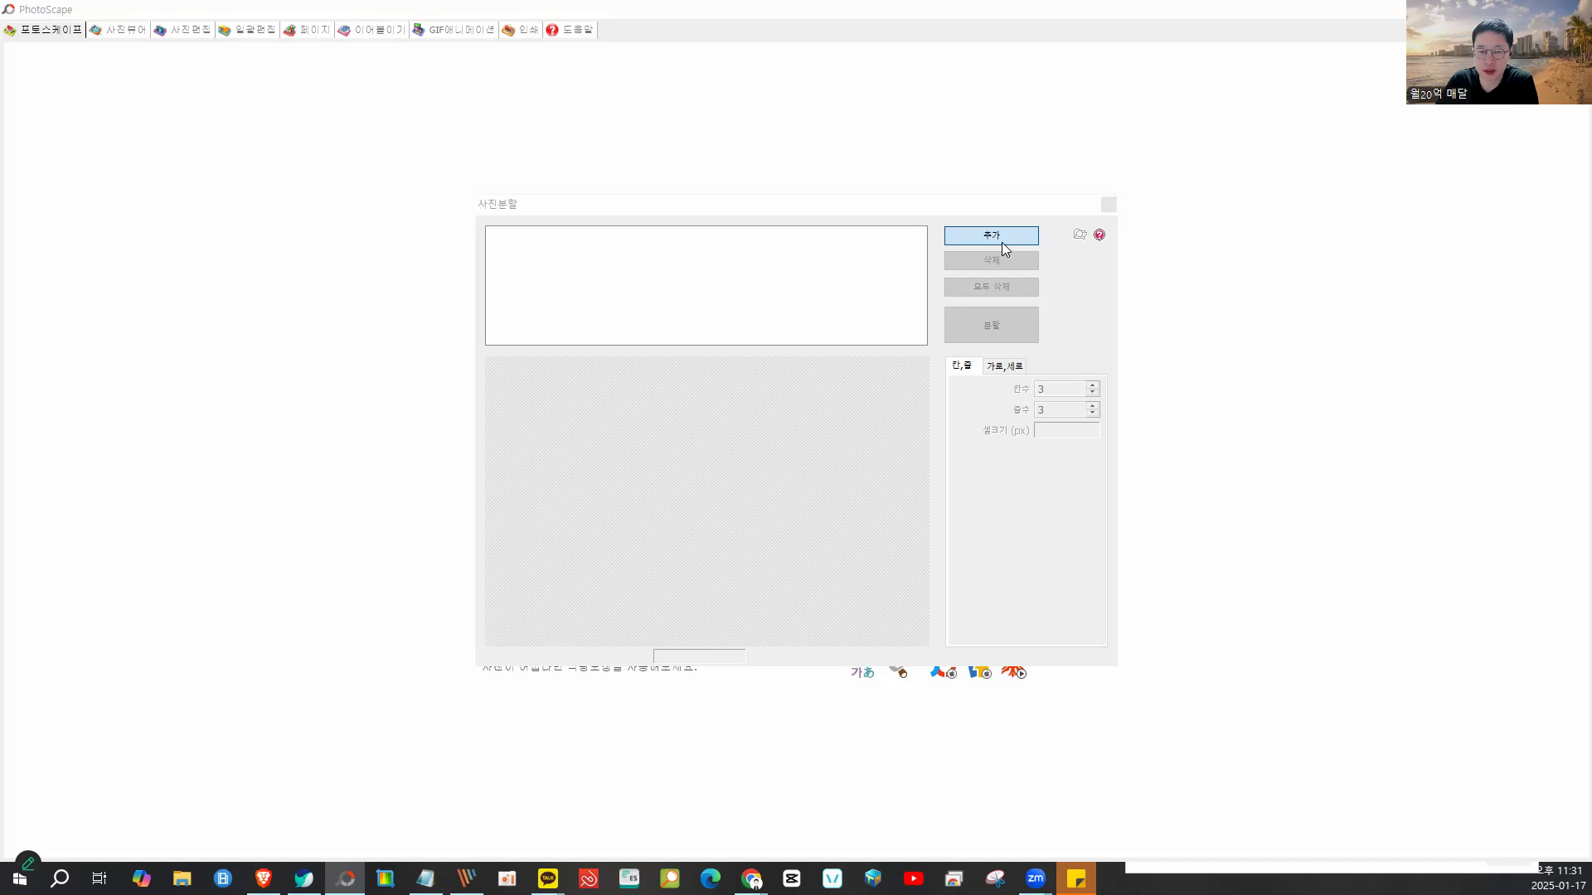
scroll(906, 382, down, 5)
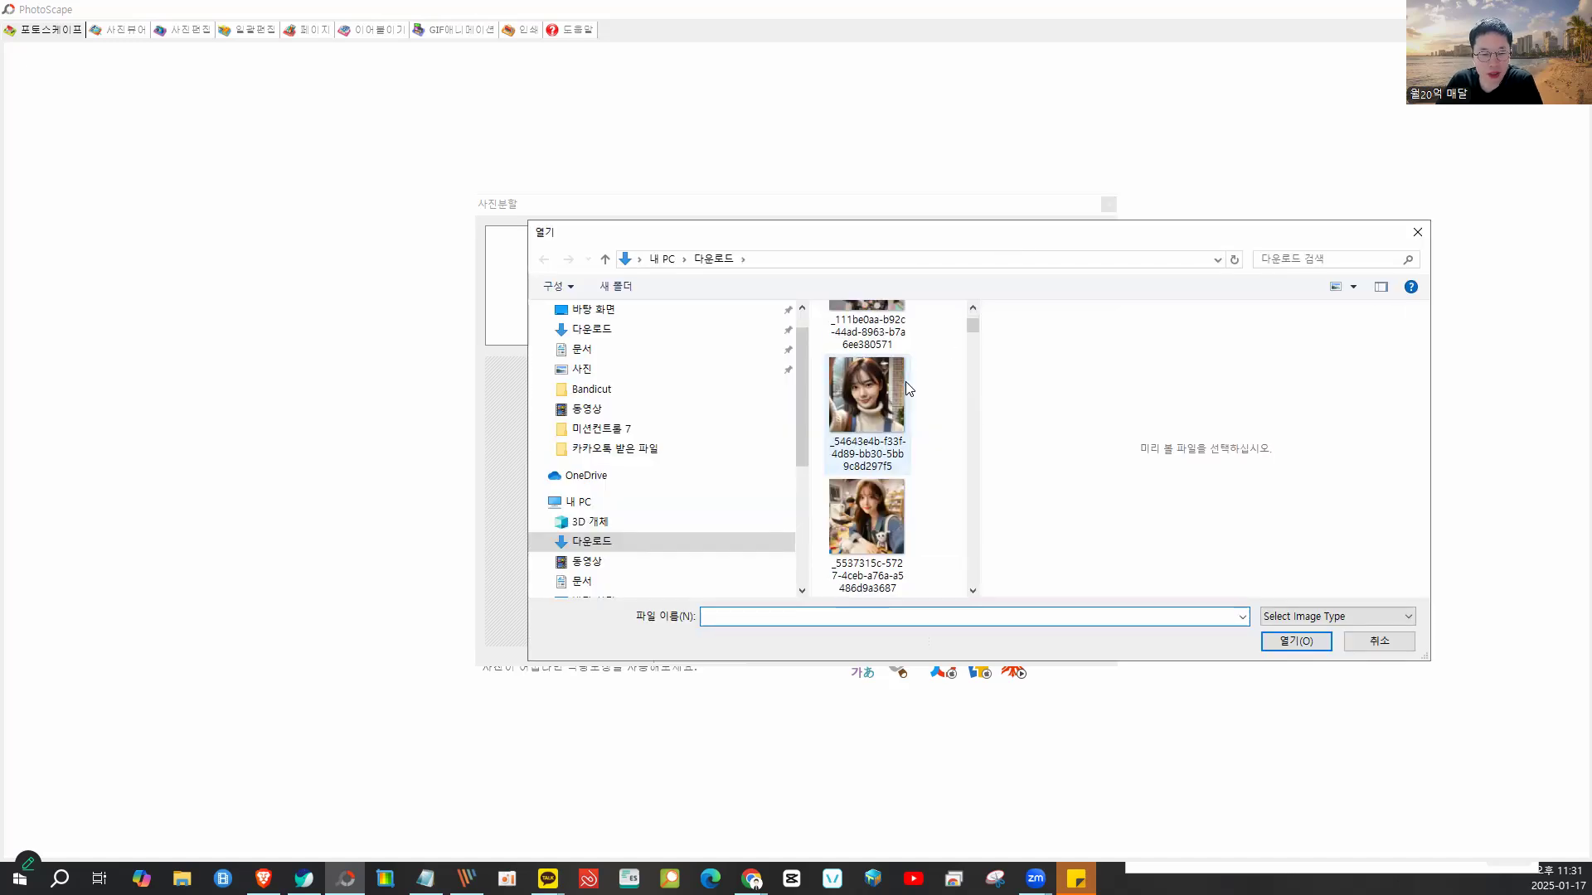
click(888, 395)
double_click(889, 395)
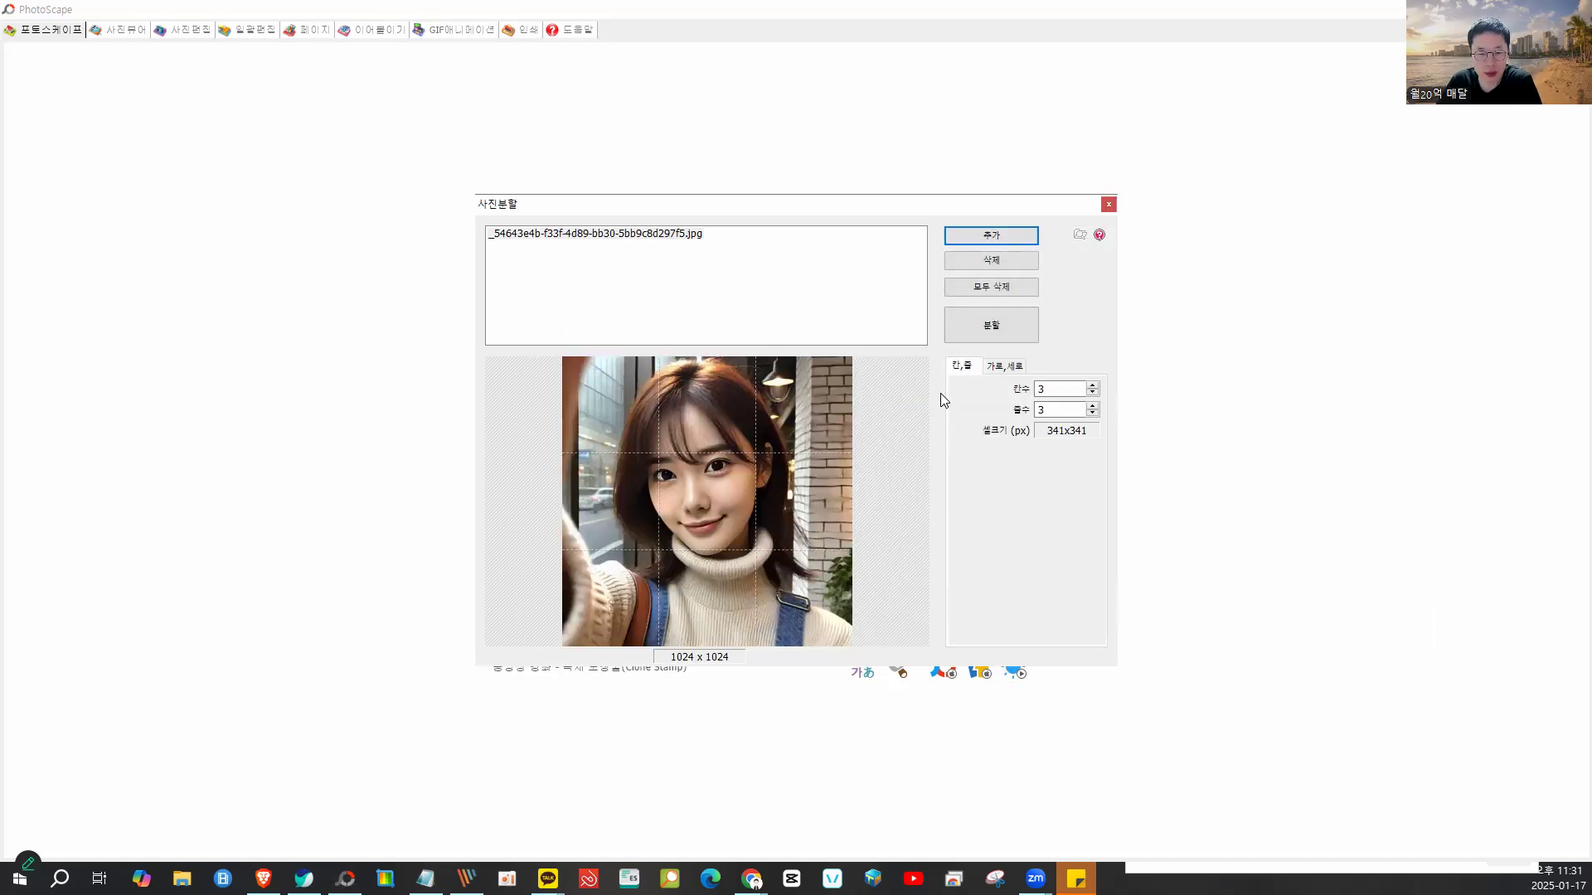
click(1093, 413)
click(1092, 413)
click(1093, 386)
click(1093, 385)
click(1094, 386)
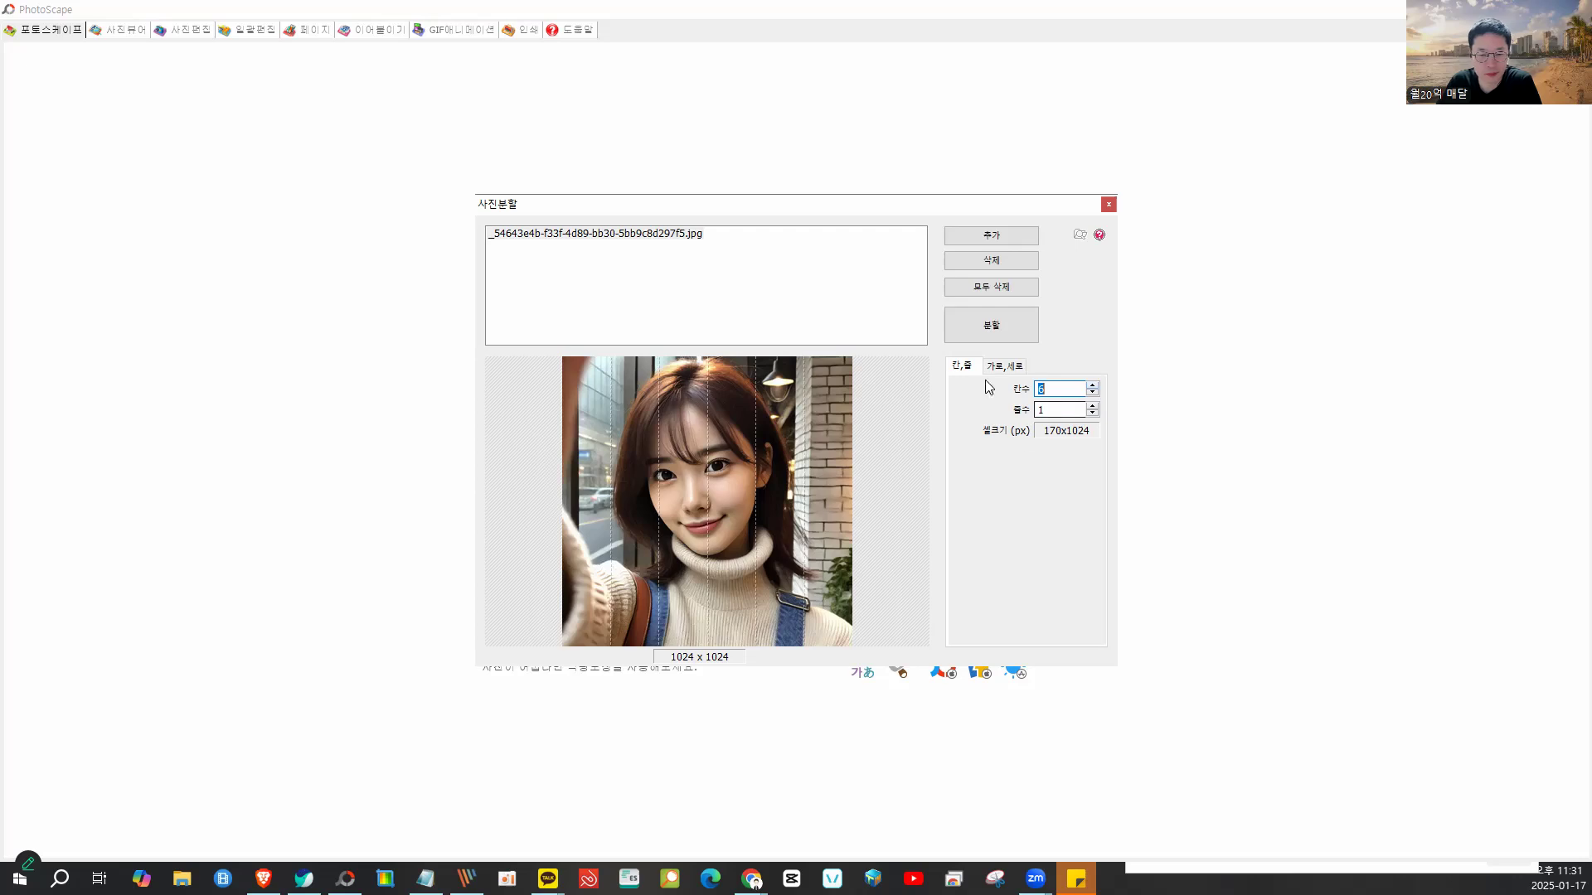
- Run the split in the original image format and dismiss the completion message
click(978, 332)
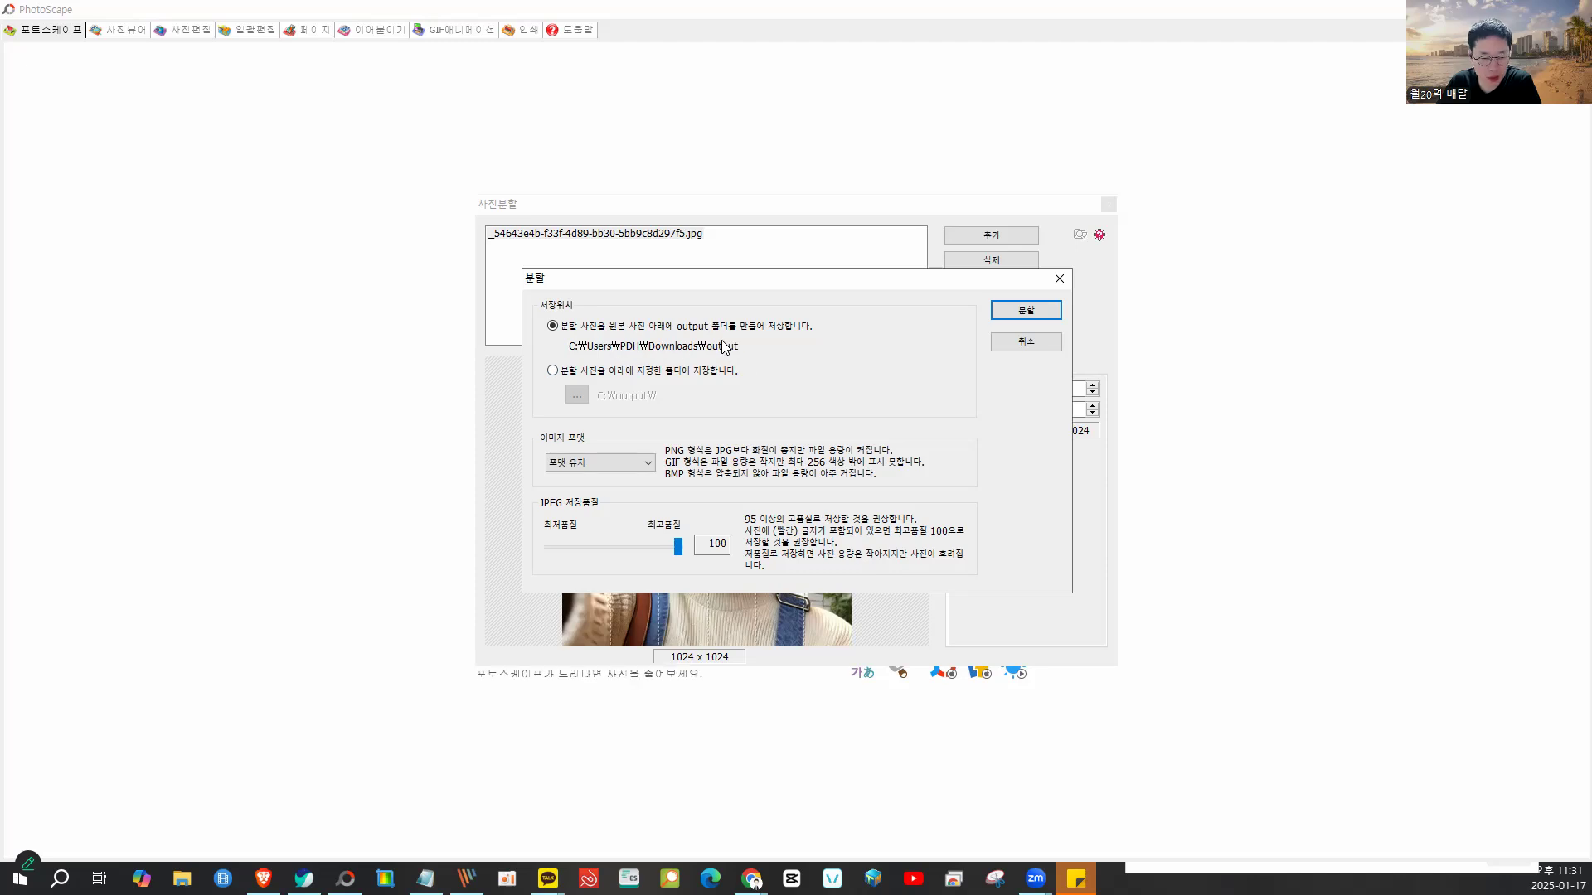
click(625, 461)
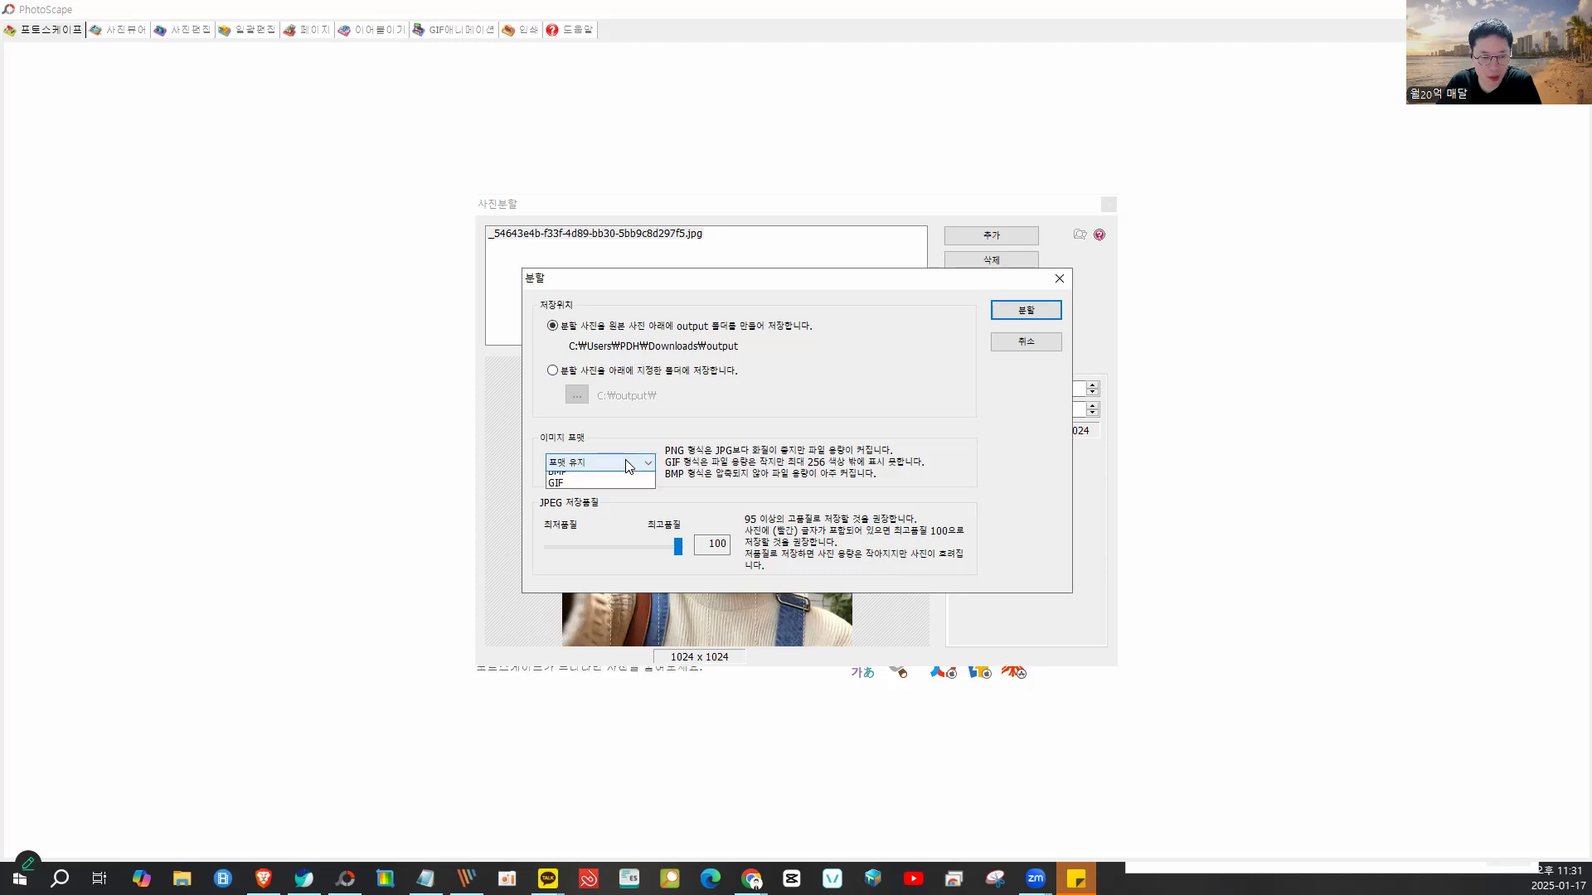
click(626, 461)
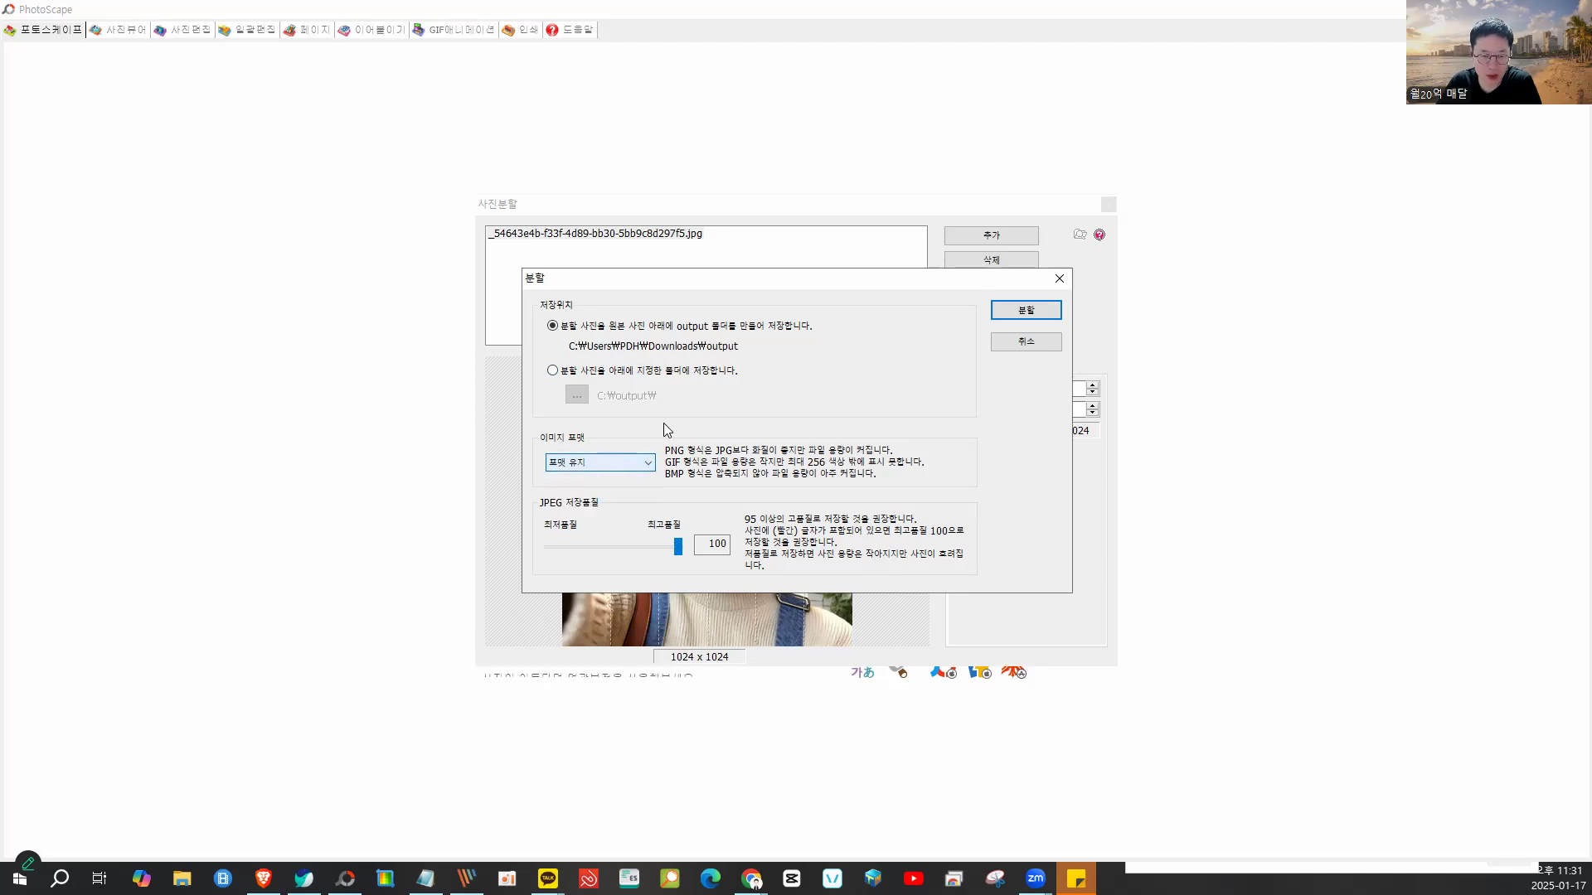
click(1028, 310)
click(836, 474)
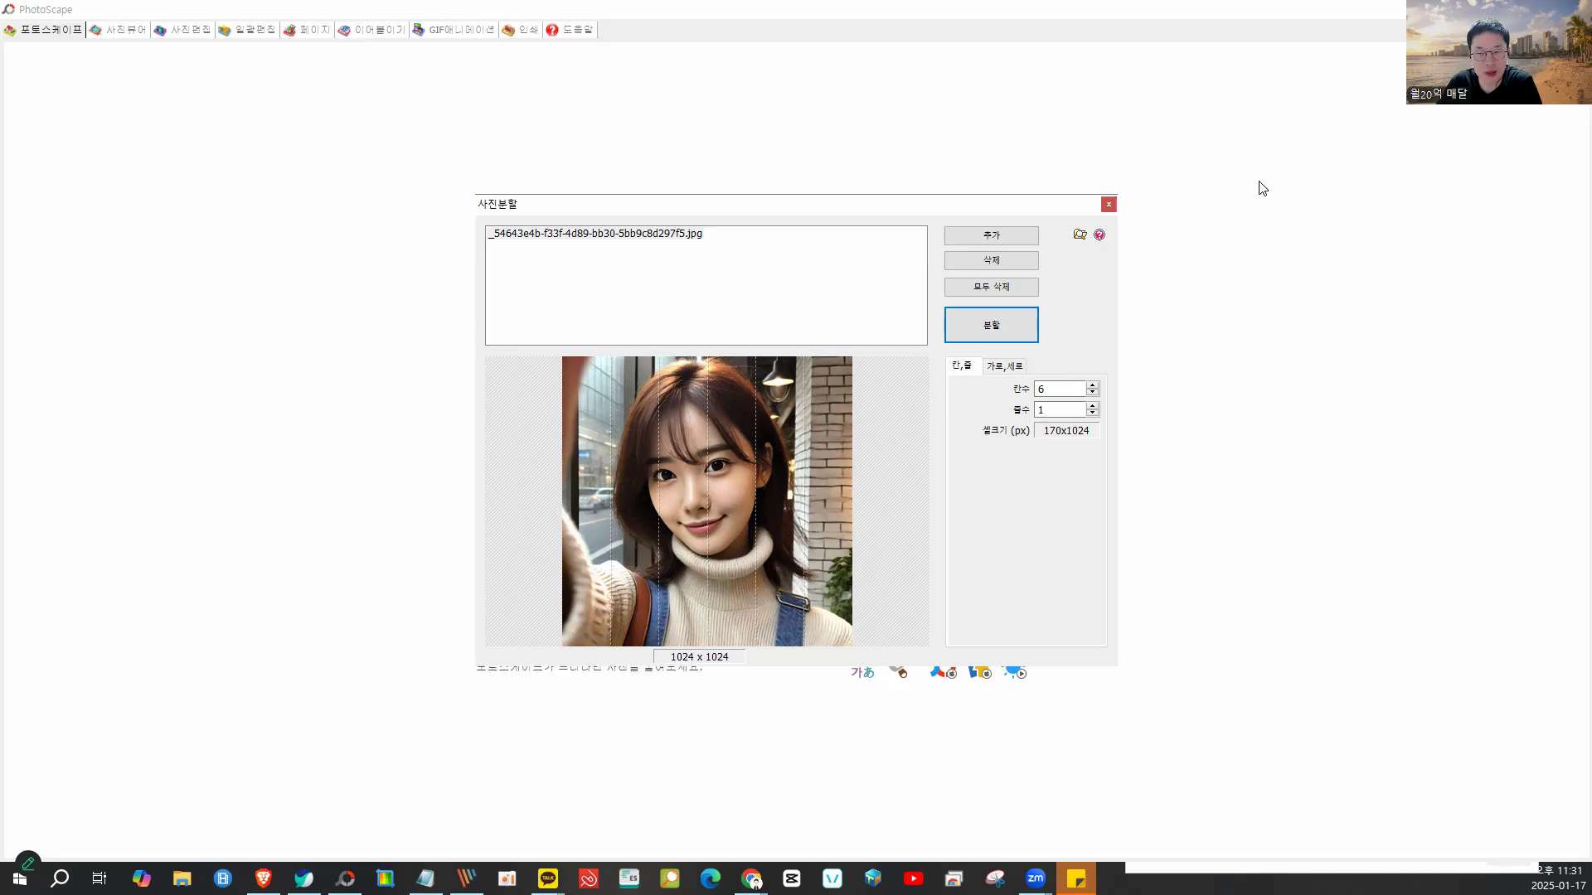
click(1496, 9)
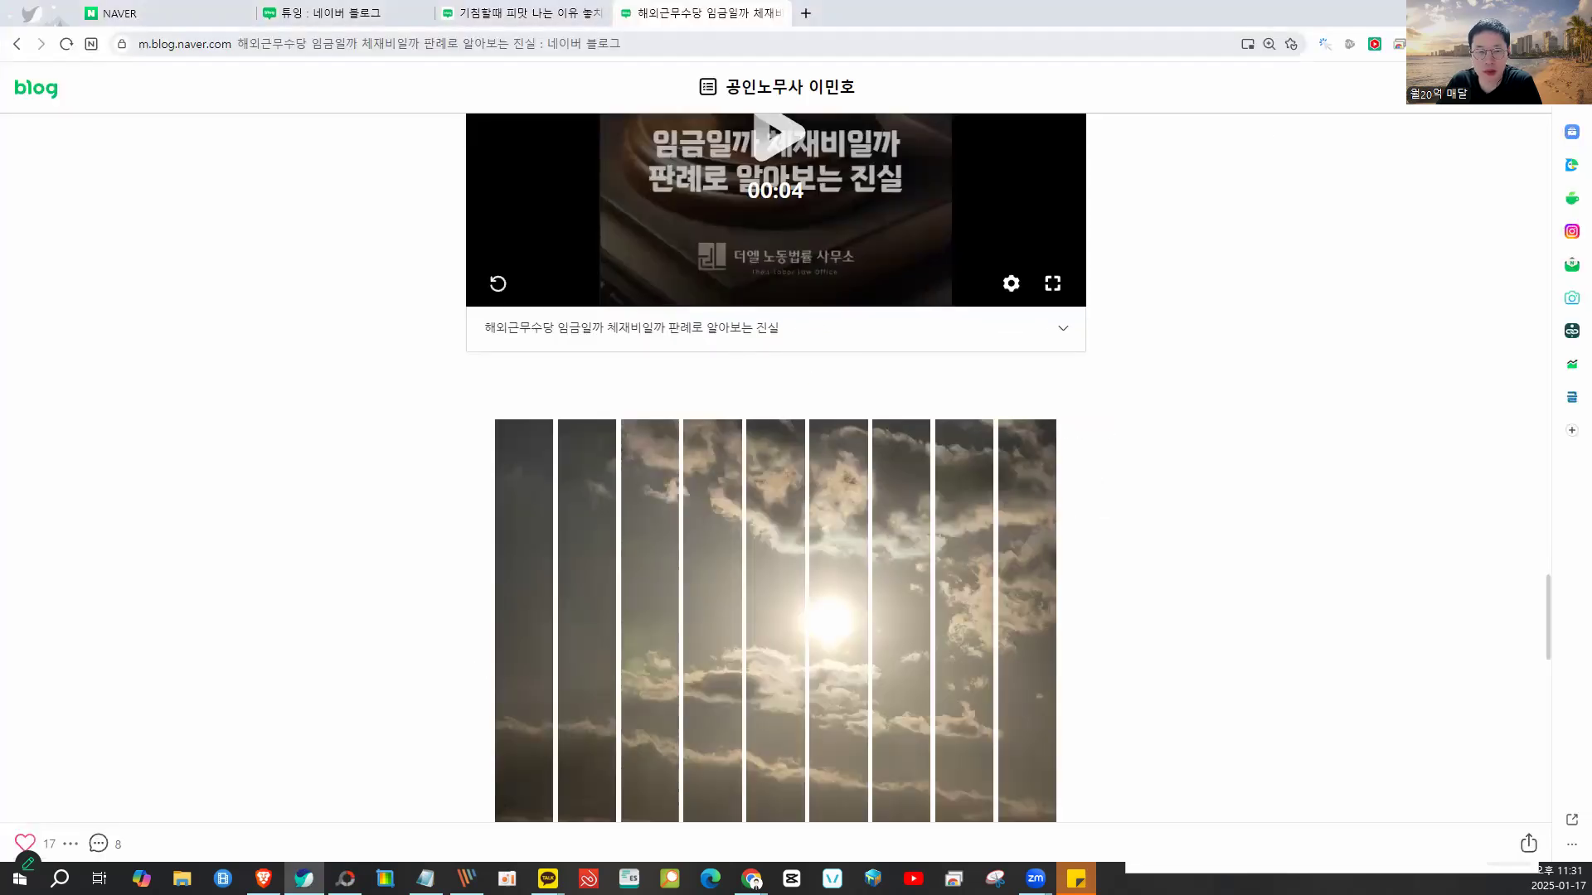
- Point out the striped cloud image, then start a new post from the 튜잉 blog
mouse_move(696, 376)
mouse_down()
mouse_move(585, 367)
mouse_move(426, 427)
mouse_move(658, 556)
mouse_move(856, 350)
mouse_move(440, 376)
mouse_up()
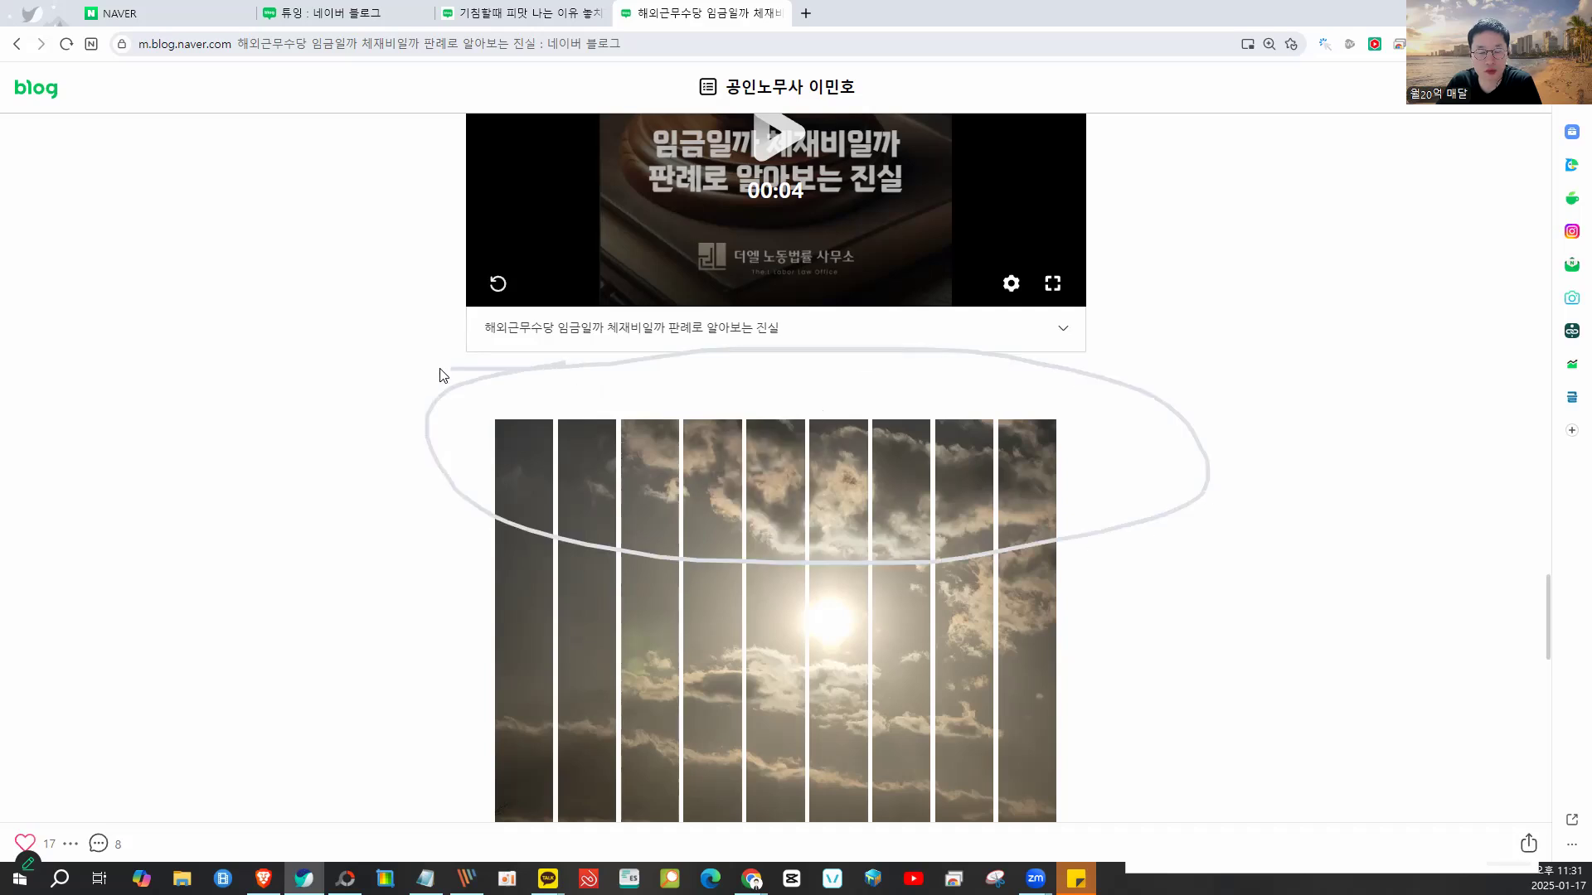
click(338, 23)
scroll(801, 377, down, 3)
scroll(515, 531, down, 2)
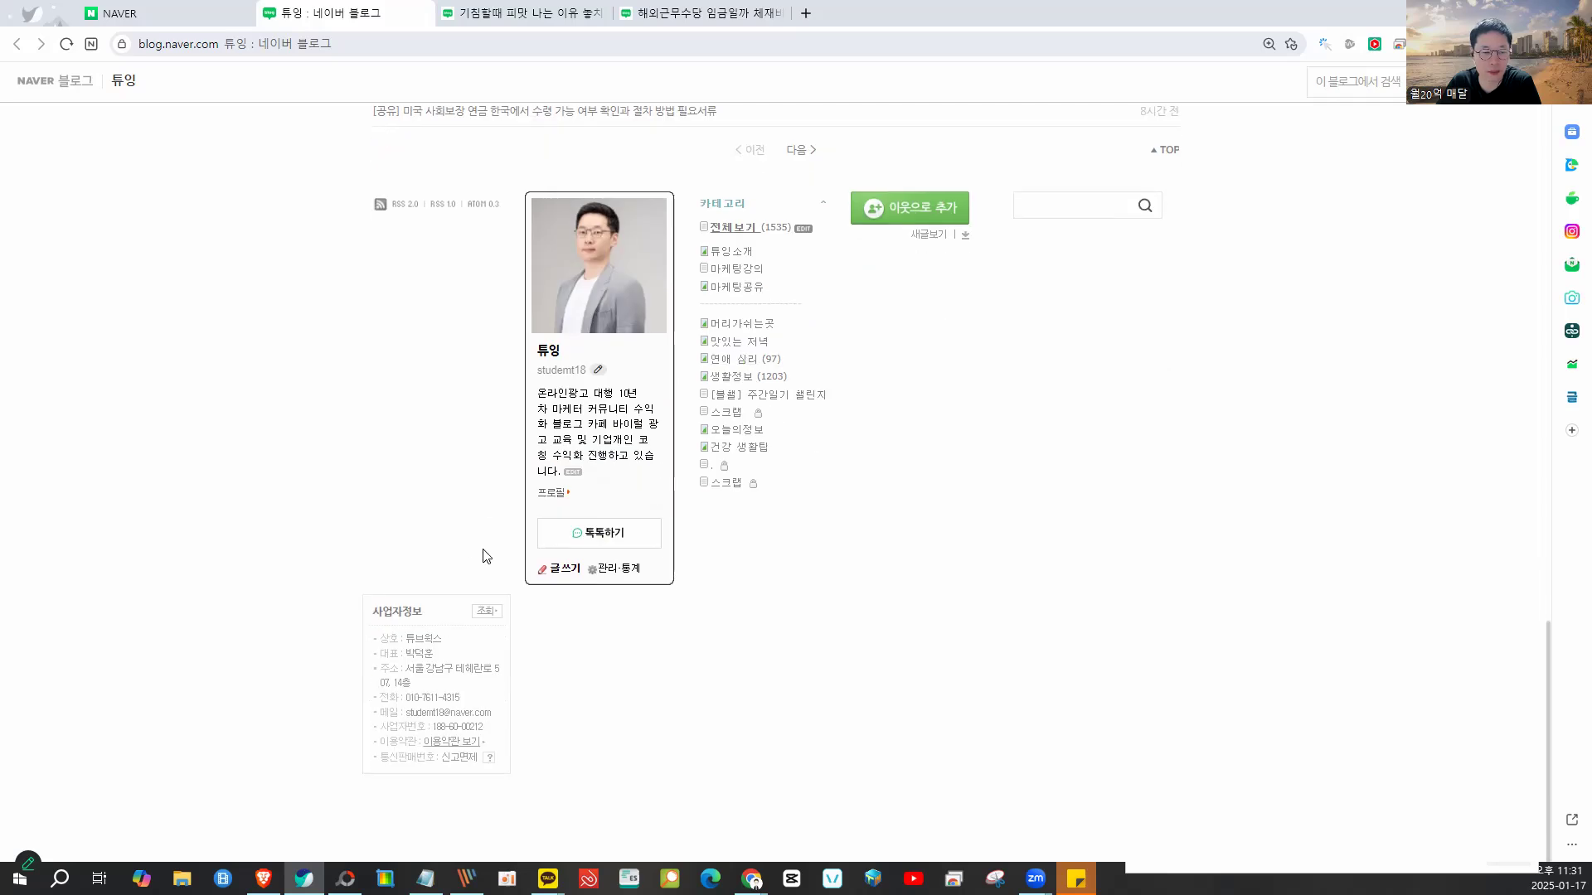
click(564, 571)
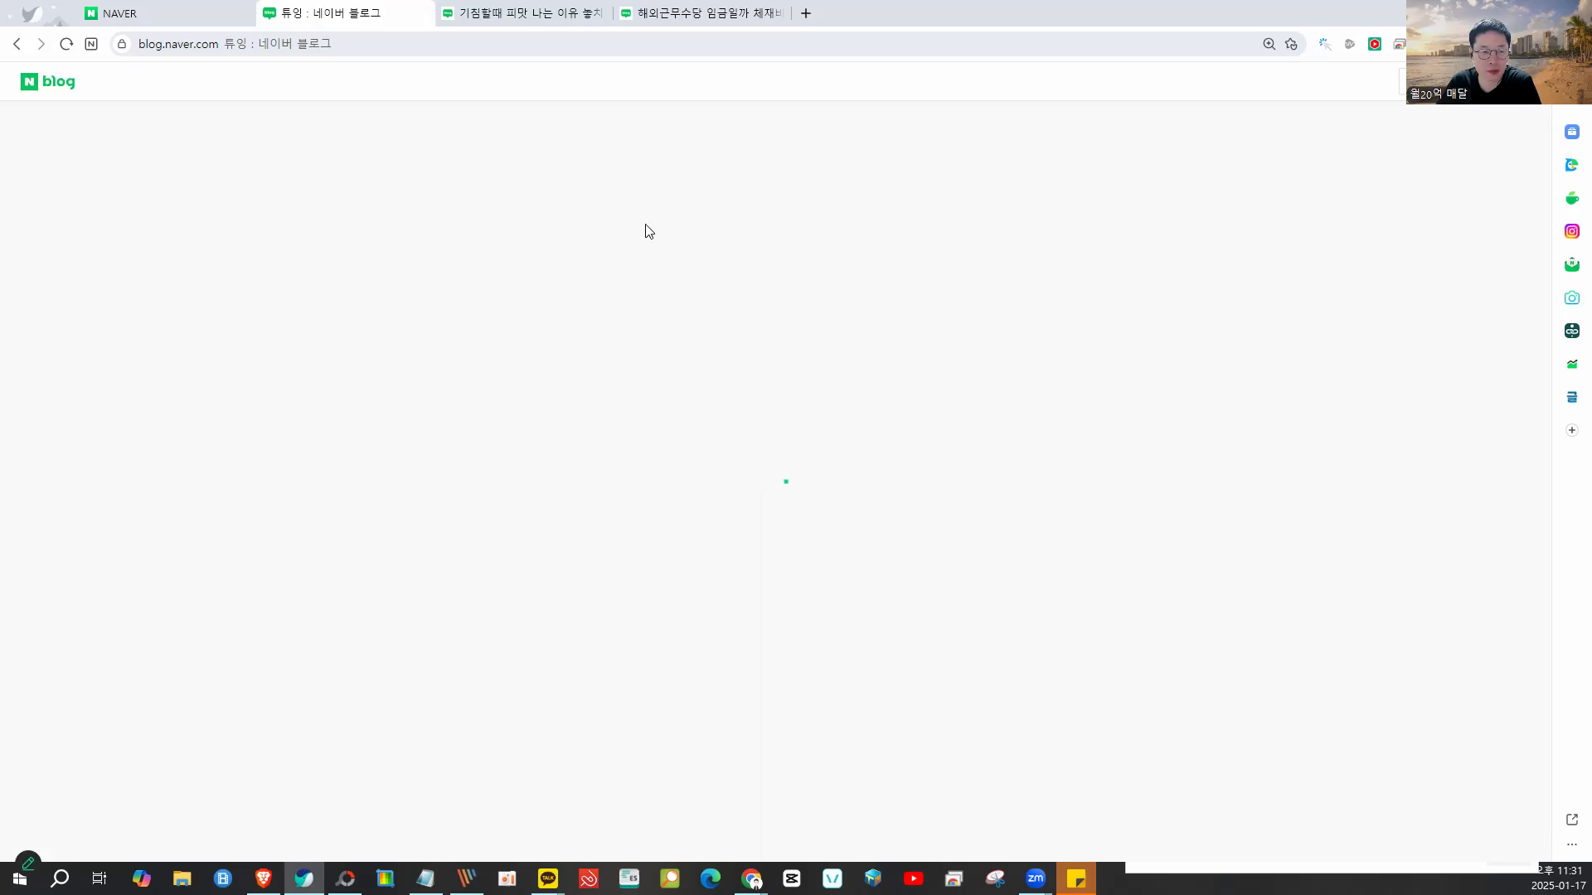
- Title the post '온라인 마케팅 강의 안내' and type three placeholder body lines
click(522, 290)
text(dhsfk)
key(BackSpace)
key(BackSpace)
key(BackSpace)
key(BackSpace)
key(BackSpace)
text(온라인 마켙)
text(팅 강의 안내)
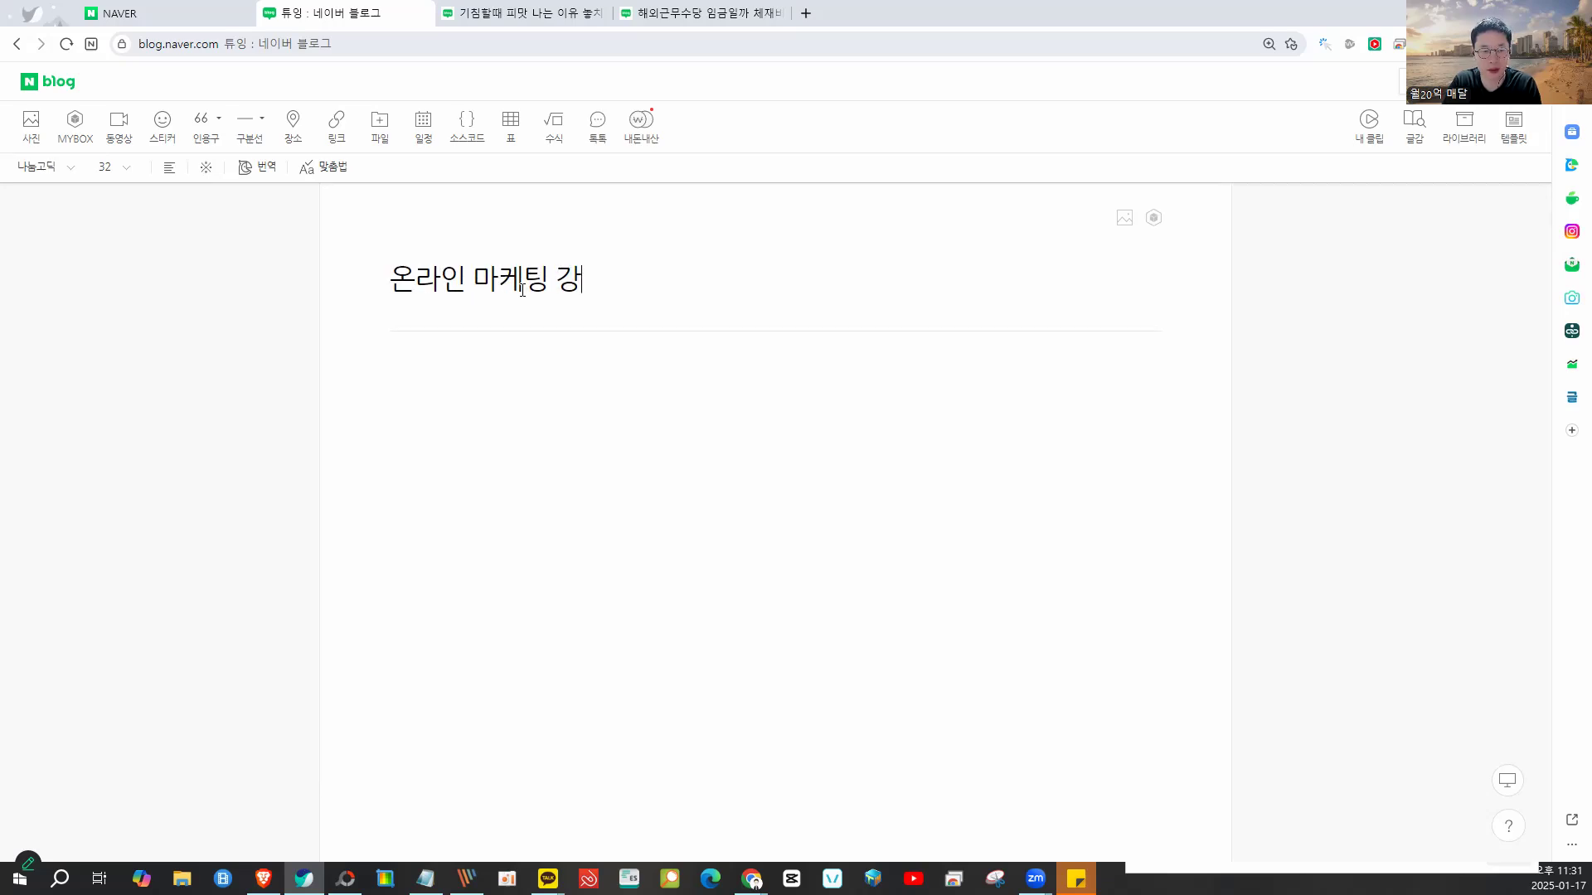
key(Return)
text(ㅁ 이ㄹ)
text(ㄴㅇㄹ)
key(Return)
key(Return)
text(ㅁㄴㅇㄹ)
key(Return)
text(ㅁㄴ)
key(Return)
text(ㅇㄹ ㅇㄴㅁㄹ)
key(Return)
key(Return)
key(Return)
key(Return)
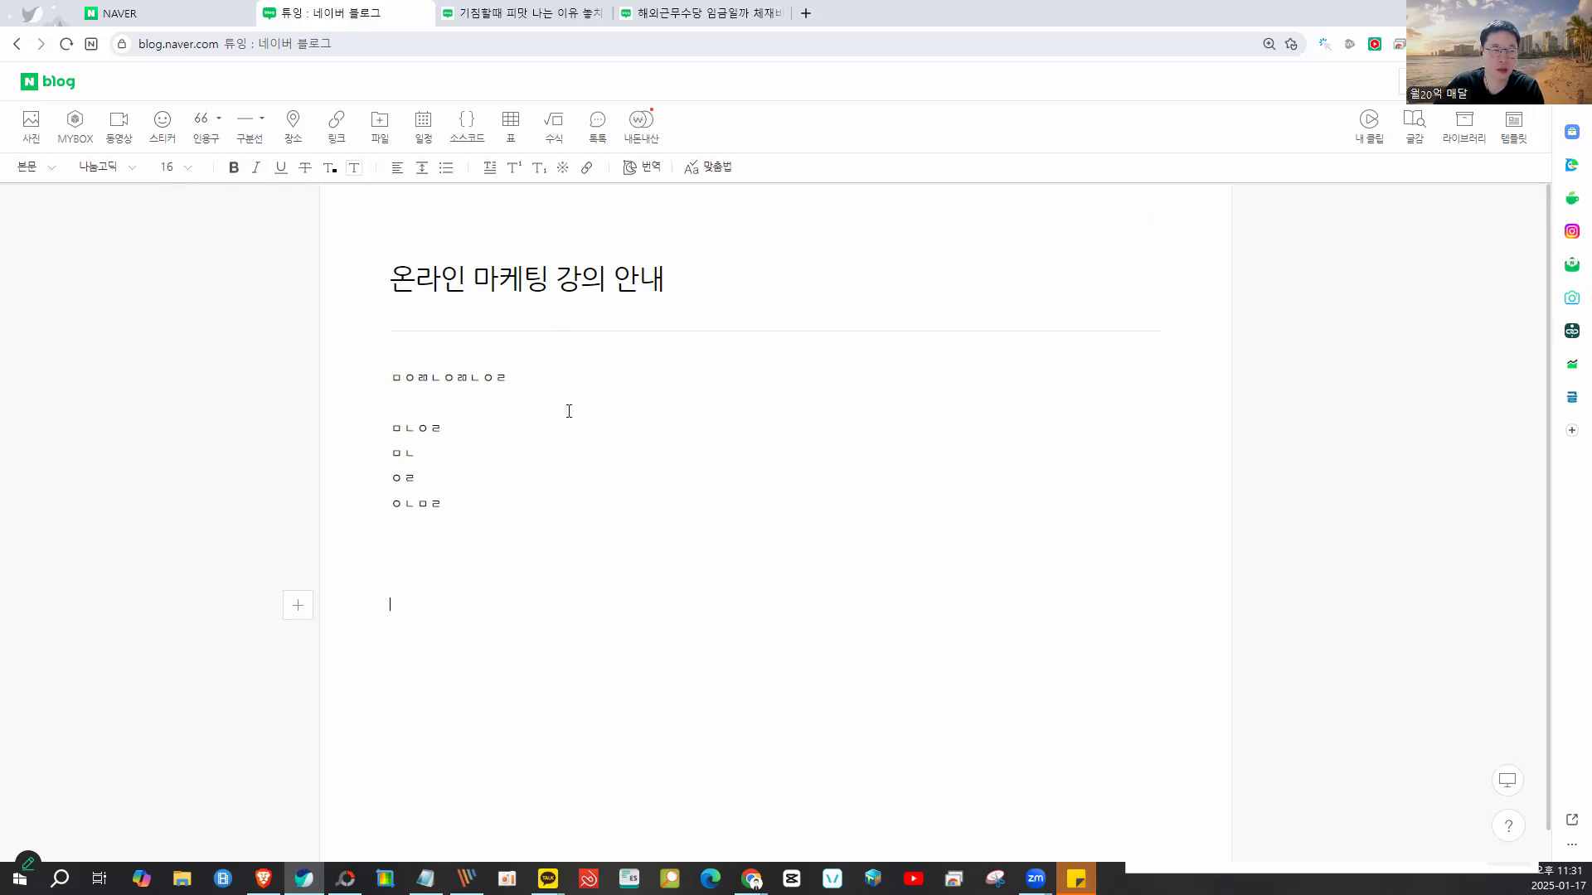
- Open the photo picker, go into the output folder and attach all six strip images
click(30, 123)
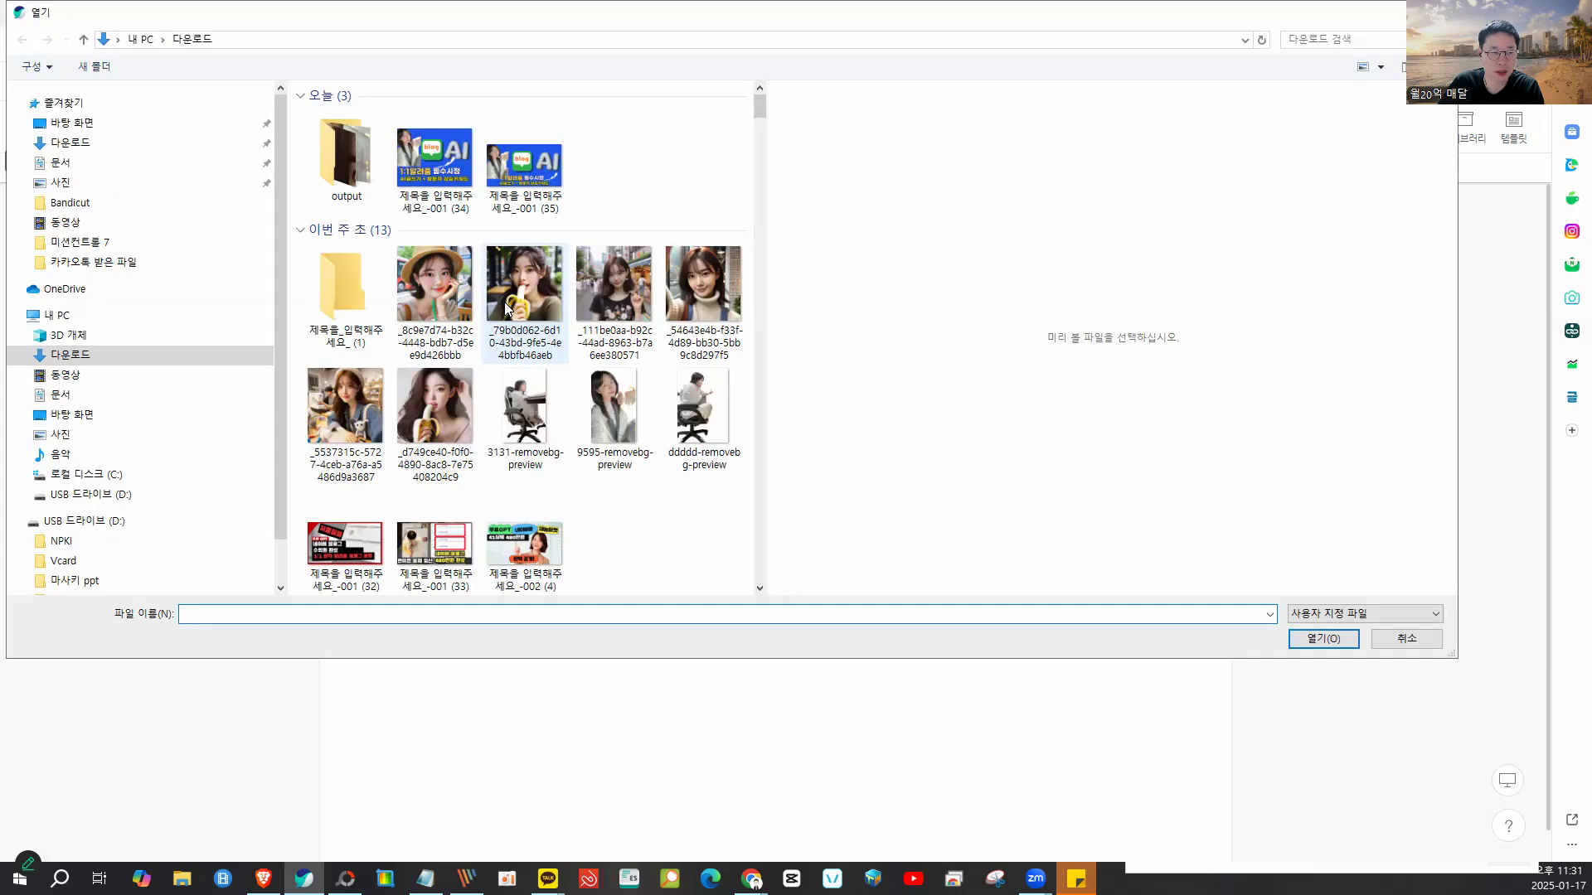
click(341, 151)
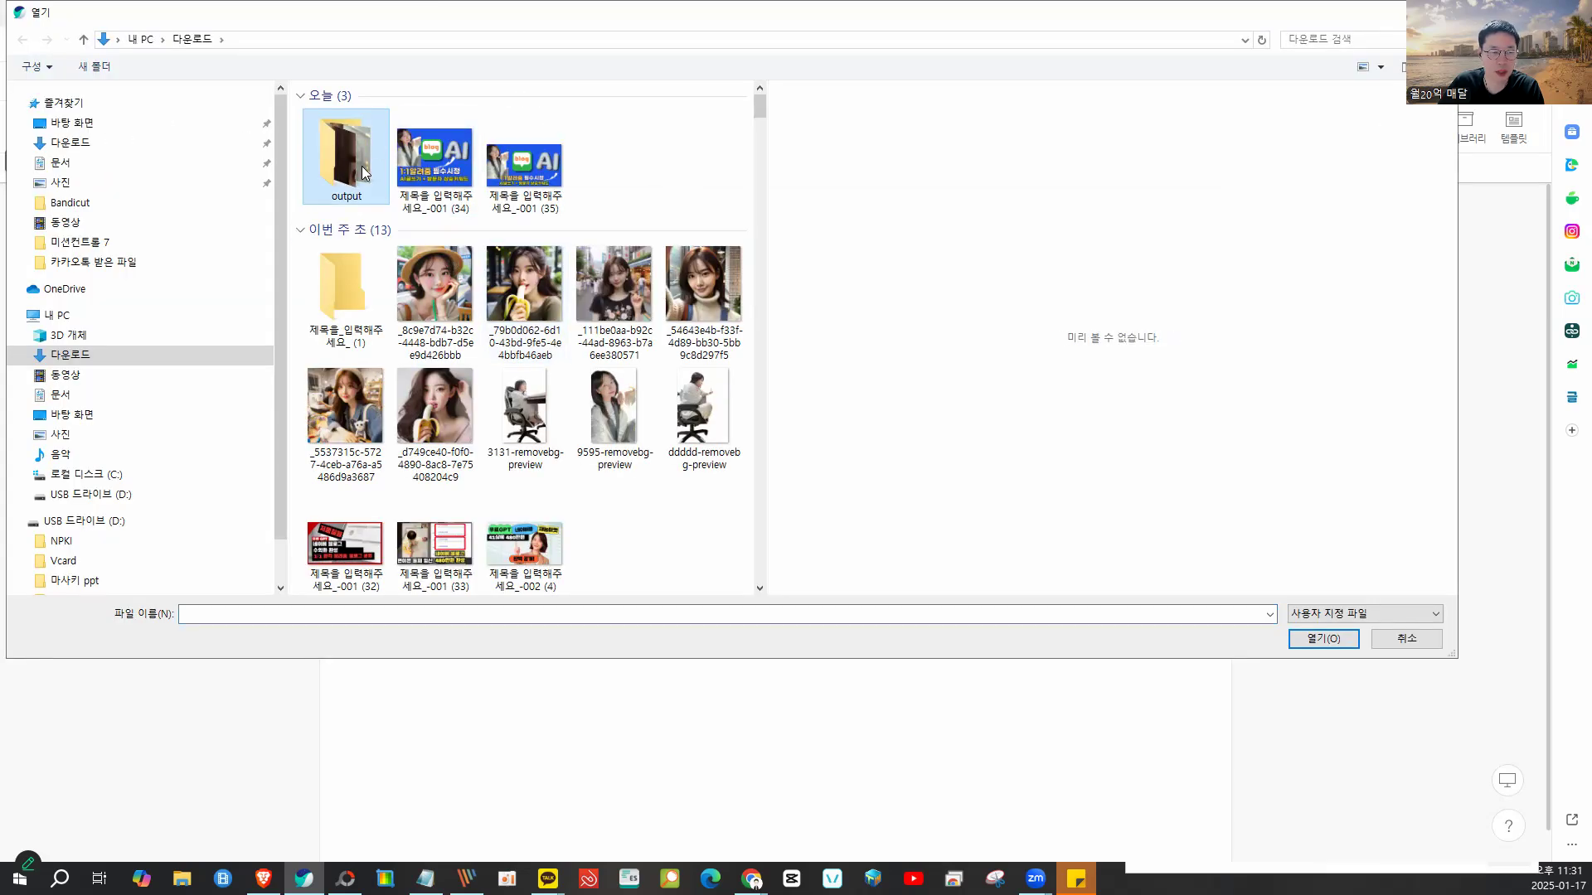
click(431, 174)
click(331, 154)
double_click(331, 154)
drag(707, 319, 333, 131)
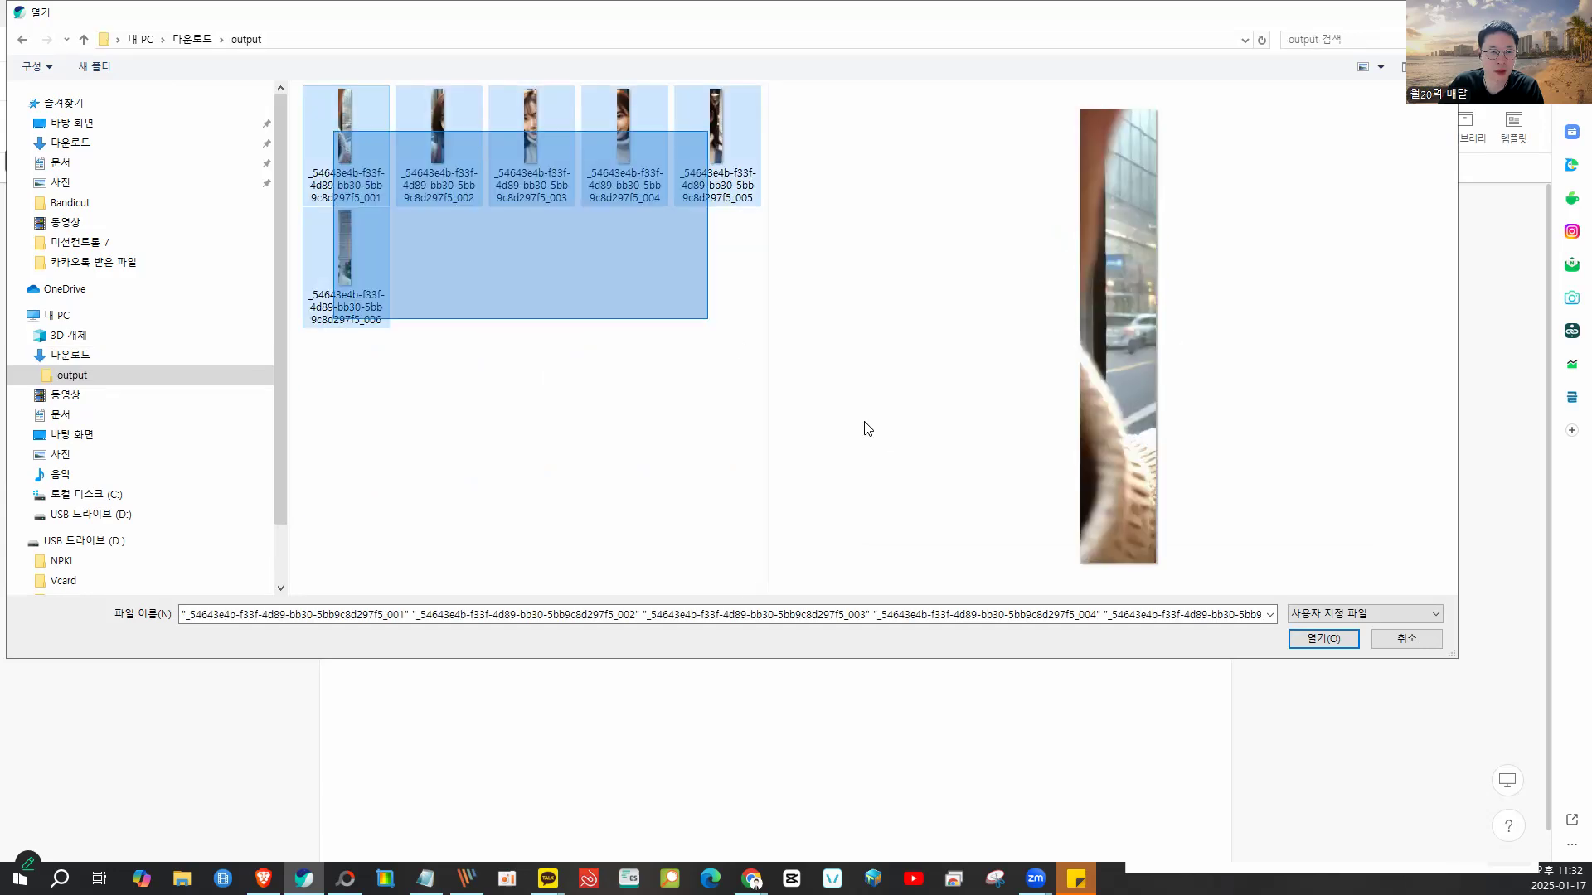
click(1322, 639)
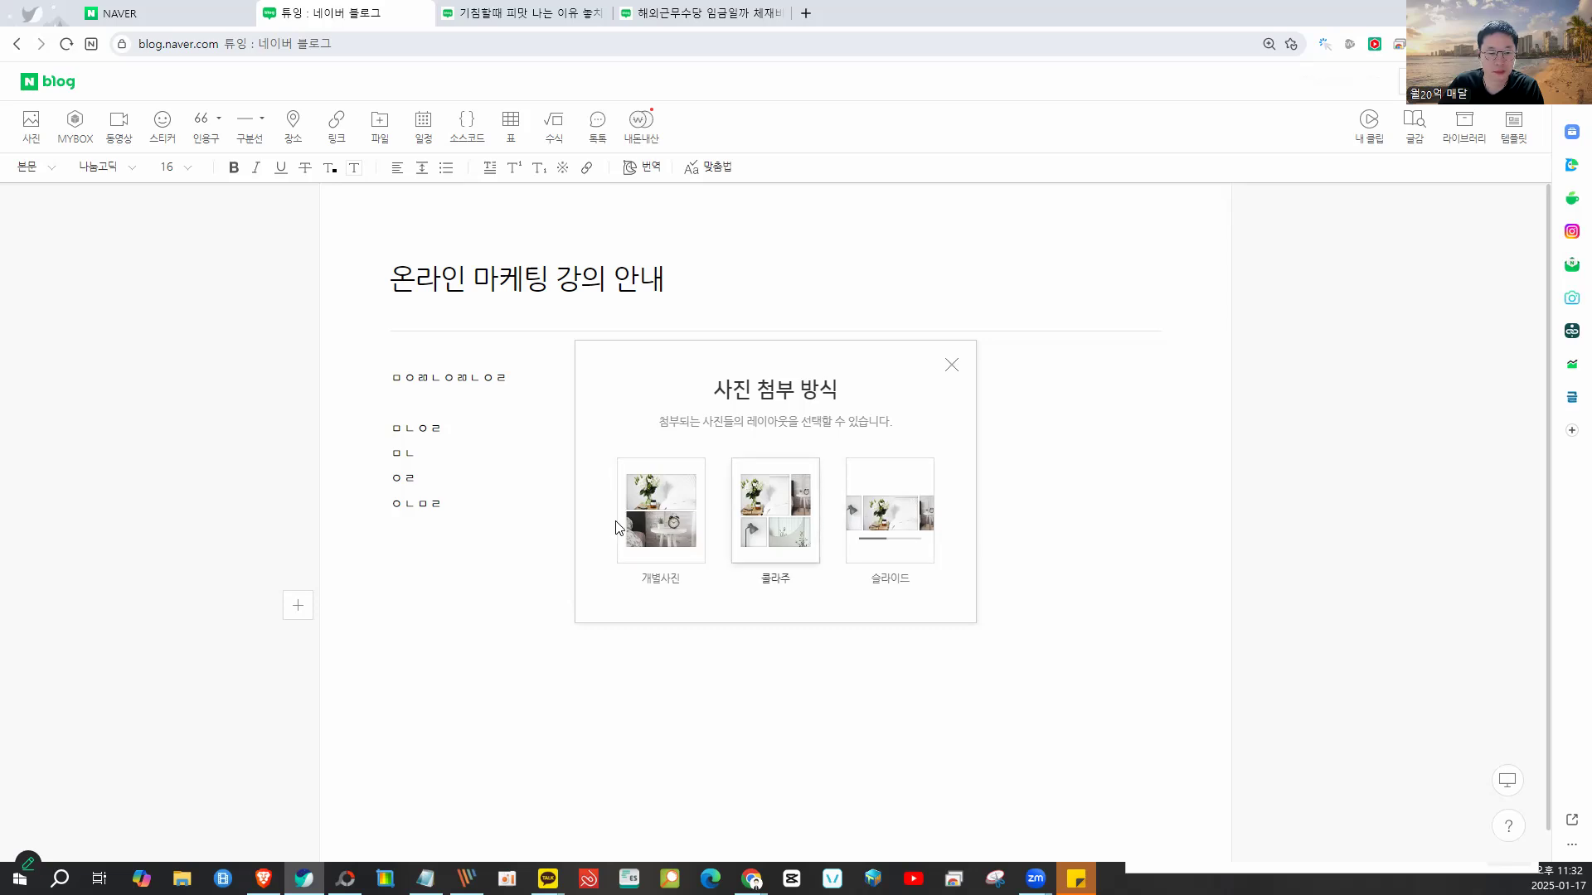
- Choose the attachment layout that places the six portrait strips side by side
click(865, 516)
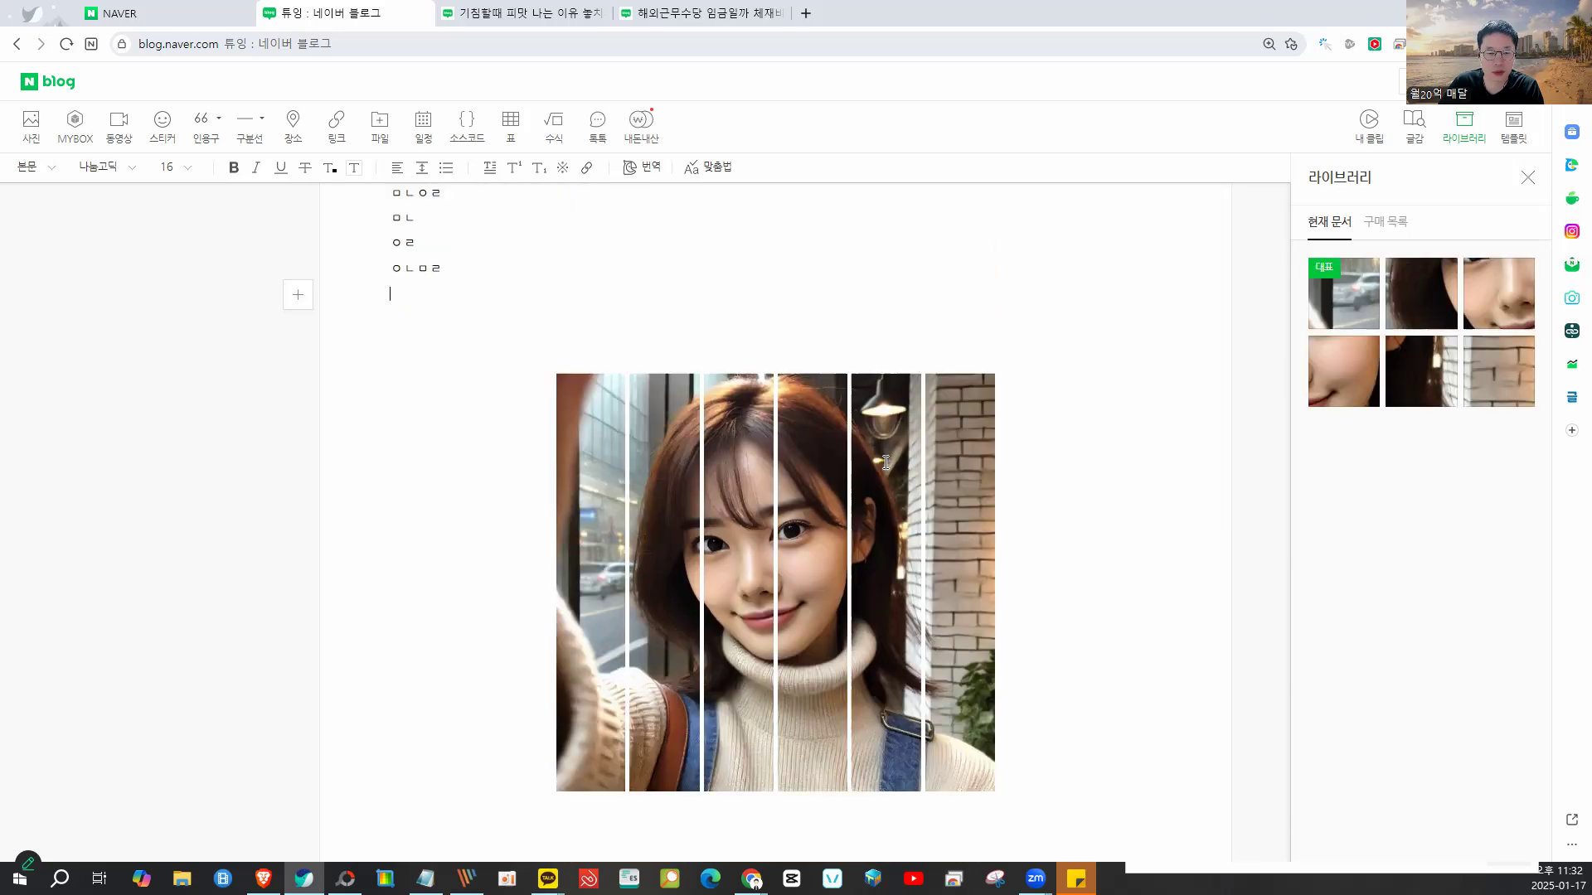
scroll(885, 462, down, 1)
mouse_move(824, 259)
mouse_down()
mouse_move(469, 359)
mouse_move(1020, 348)
mouse_move(809, 292)
mouse_up()
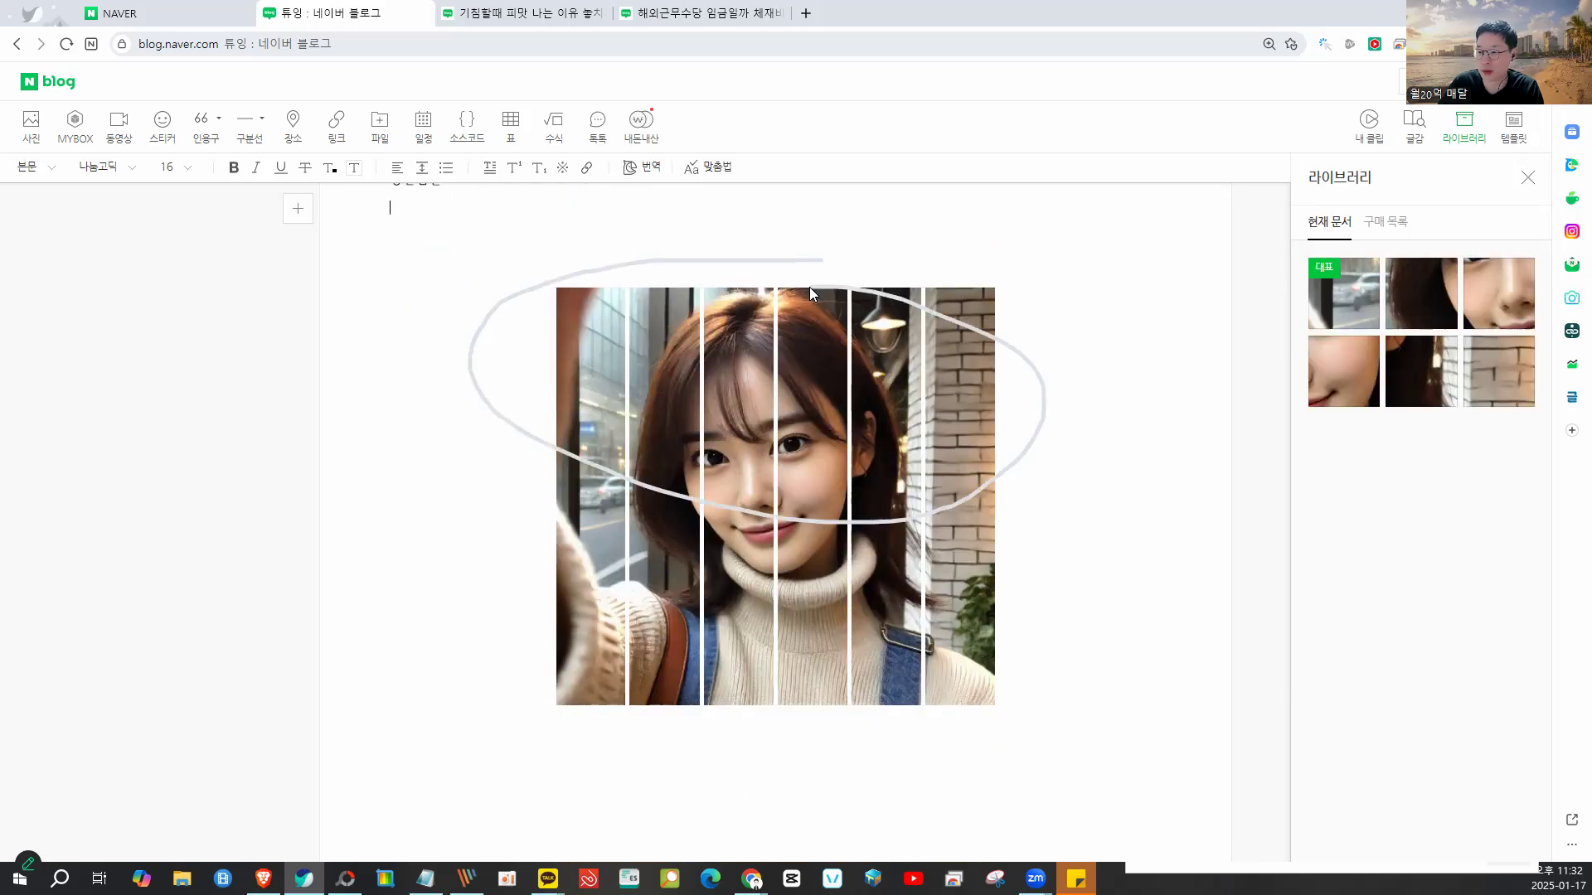
scroll(767, 335, up, 1)
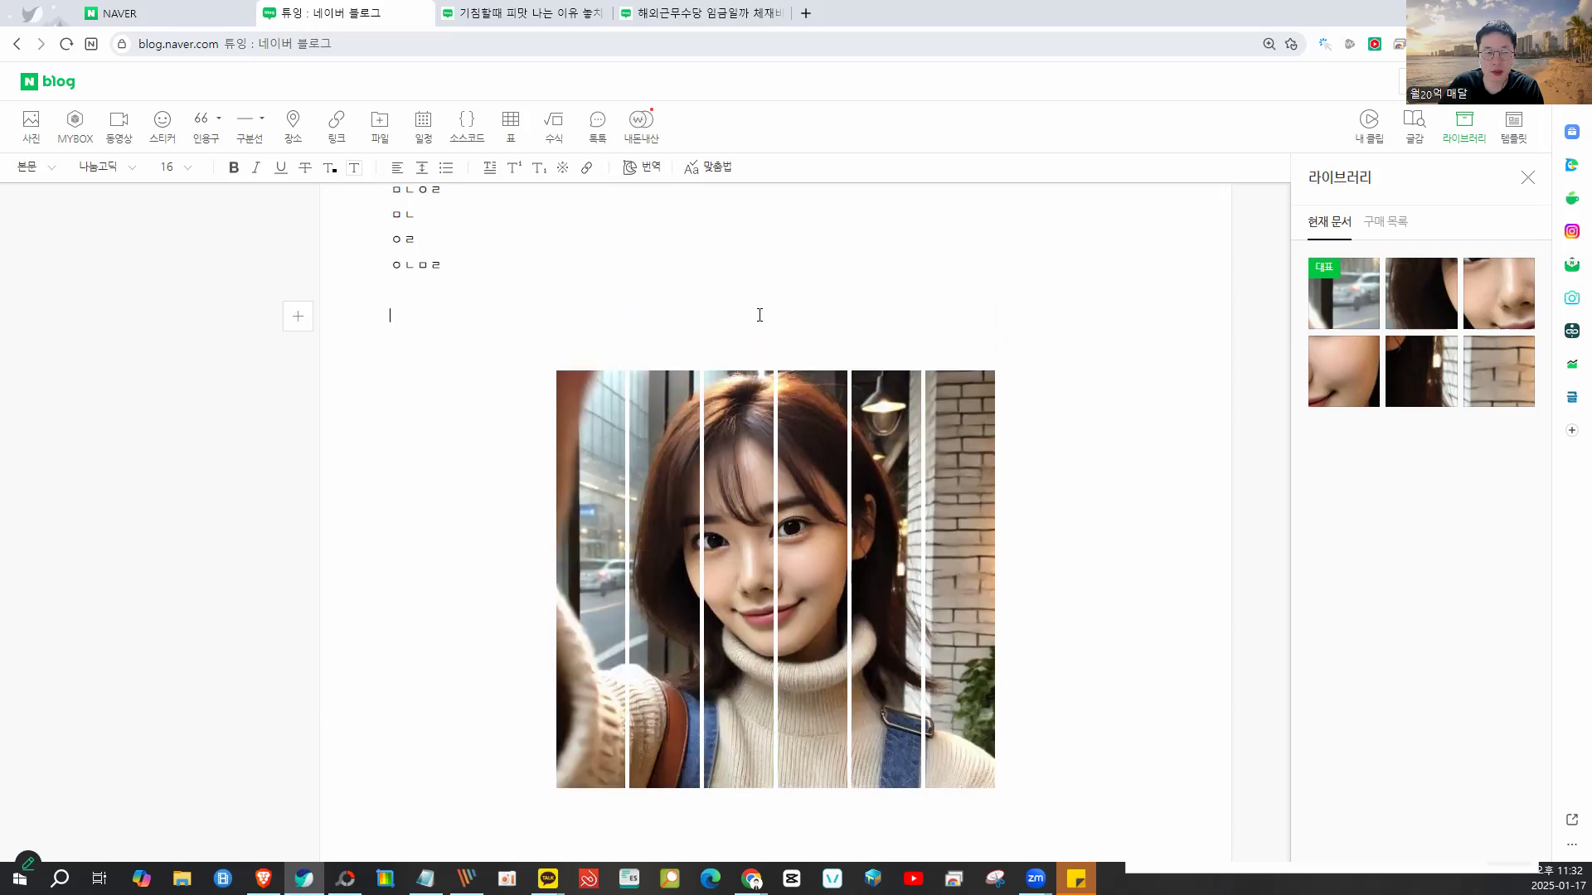
scroll(760, 315, up, 3)
scroll(757, 320, down, 3)
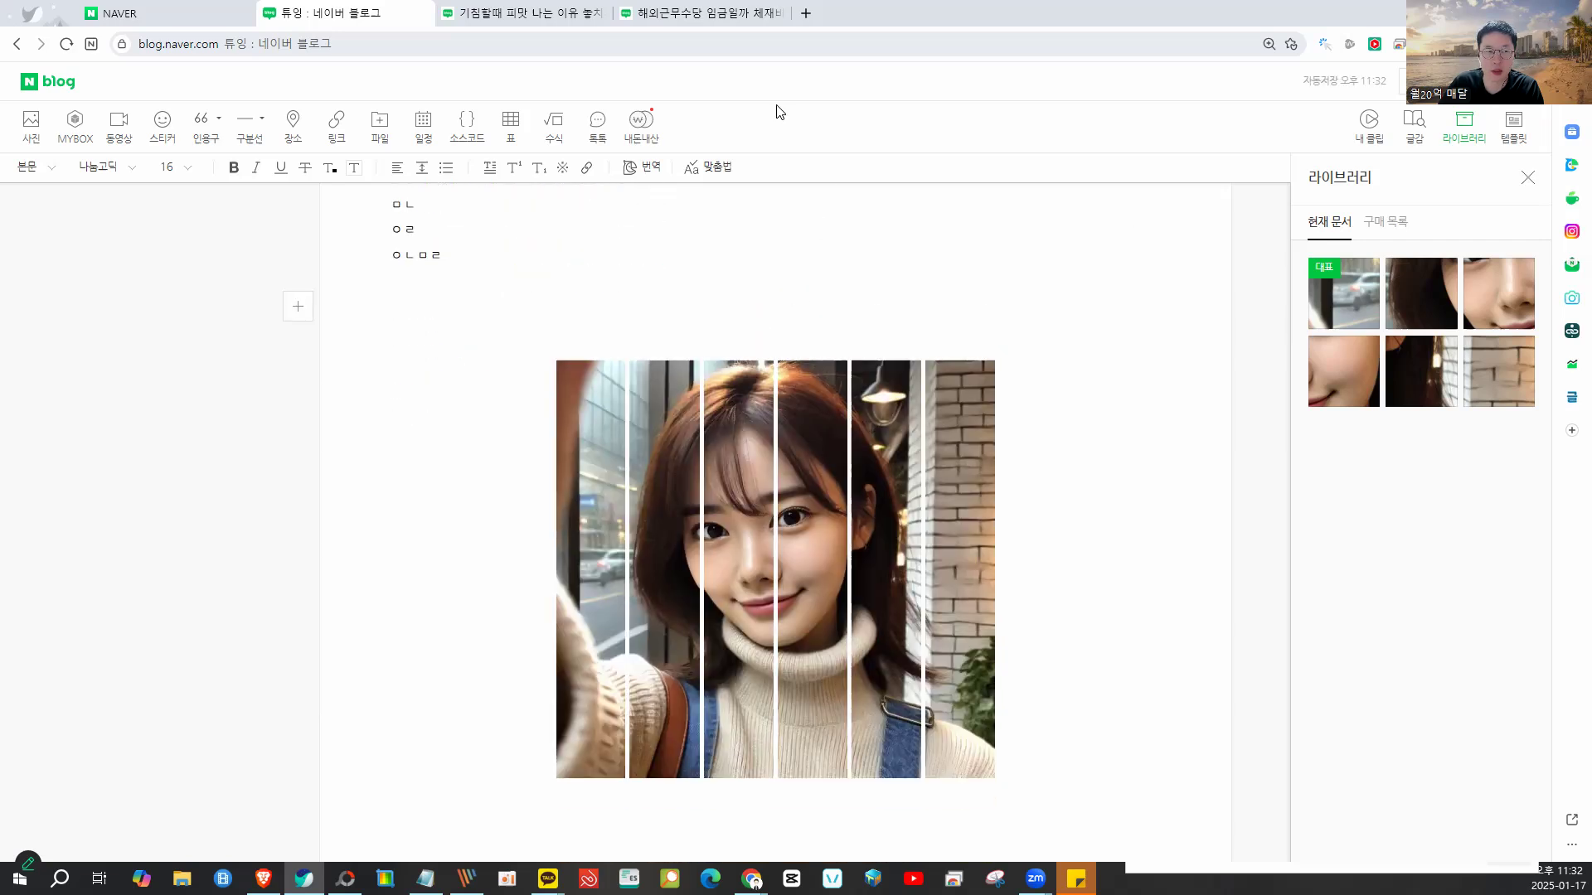
- Switch to the overseas-allowance post and highlight its striped cloud photo
click(750, 20)
scroll(990, 457, down, 4)
scroll(1009, 461, up, 2)
mouse_move(1038, 224)
mouse_down()
mouse_move(601, 365)
mouse_move(939, 206)
mouse_up()
mouse_move(485, 209)
mouse_down()
mouse_move(506, 260)
mouse_move(566, 280)
mouse_move(682, 223)
mouse_move(772, 229)
mouse_move(847, 270)
mouse_move(976, 298)
mouse_move(1023, 235)
mouse_move(1099, 252)
mouse_up()
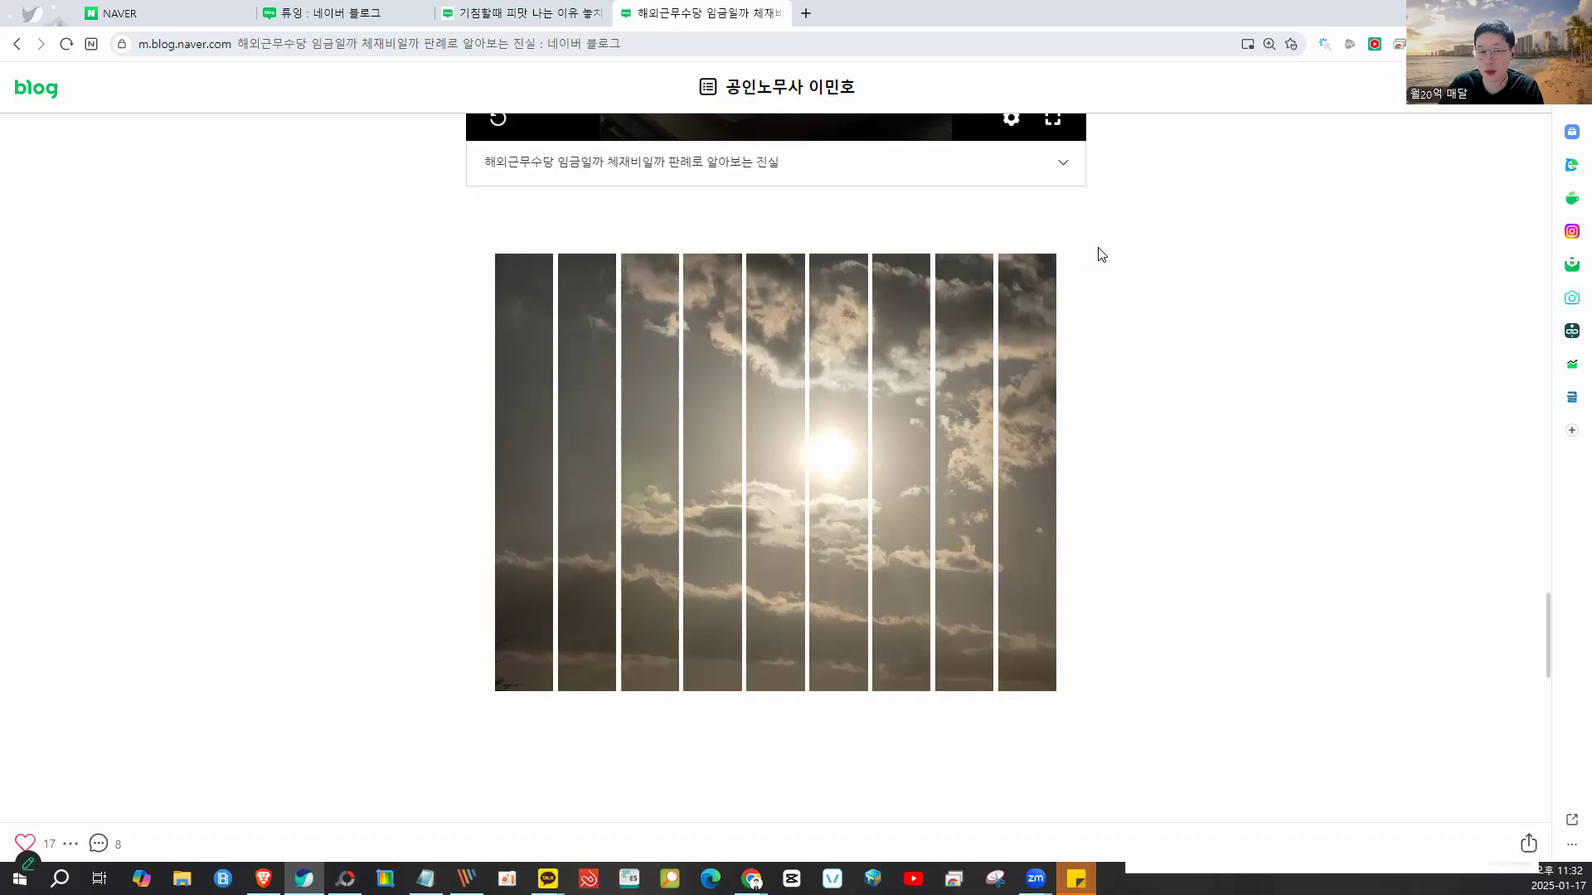
- Open the 기침할때 피맛 post and circle its sneezing-woman photo cut into ten strips
click(498, 23)
scroll(545, 354, down, 20)
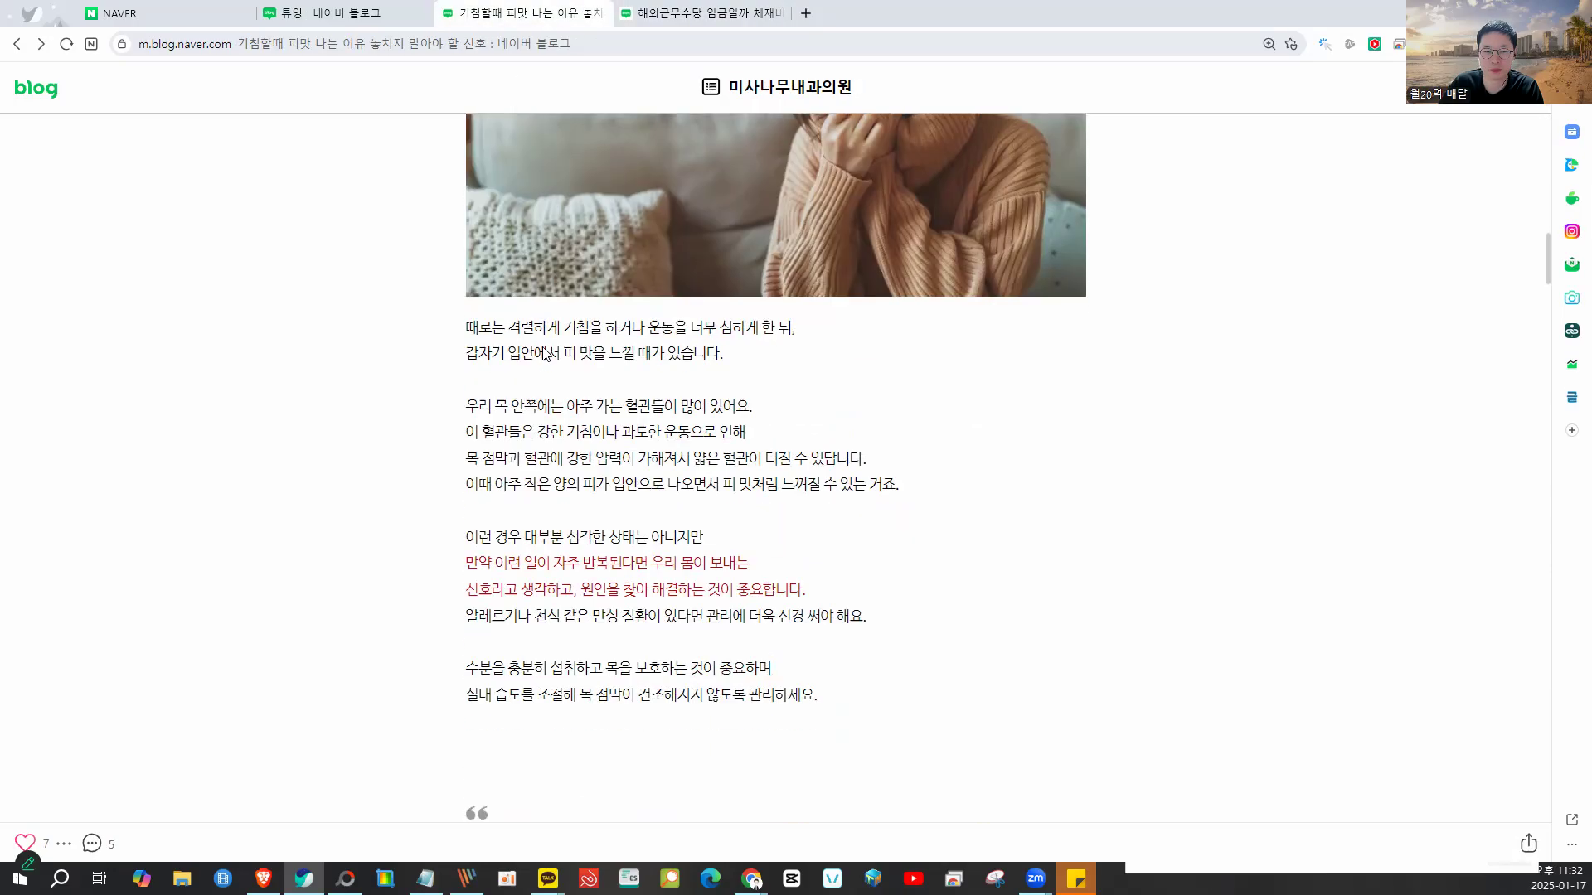
scroll(545, 356, down, 20)
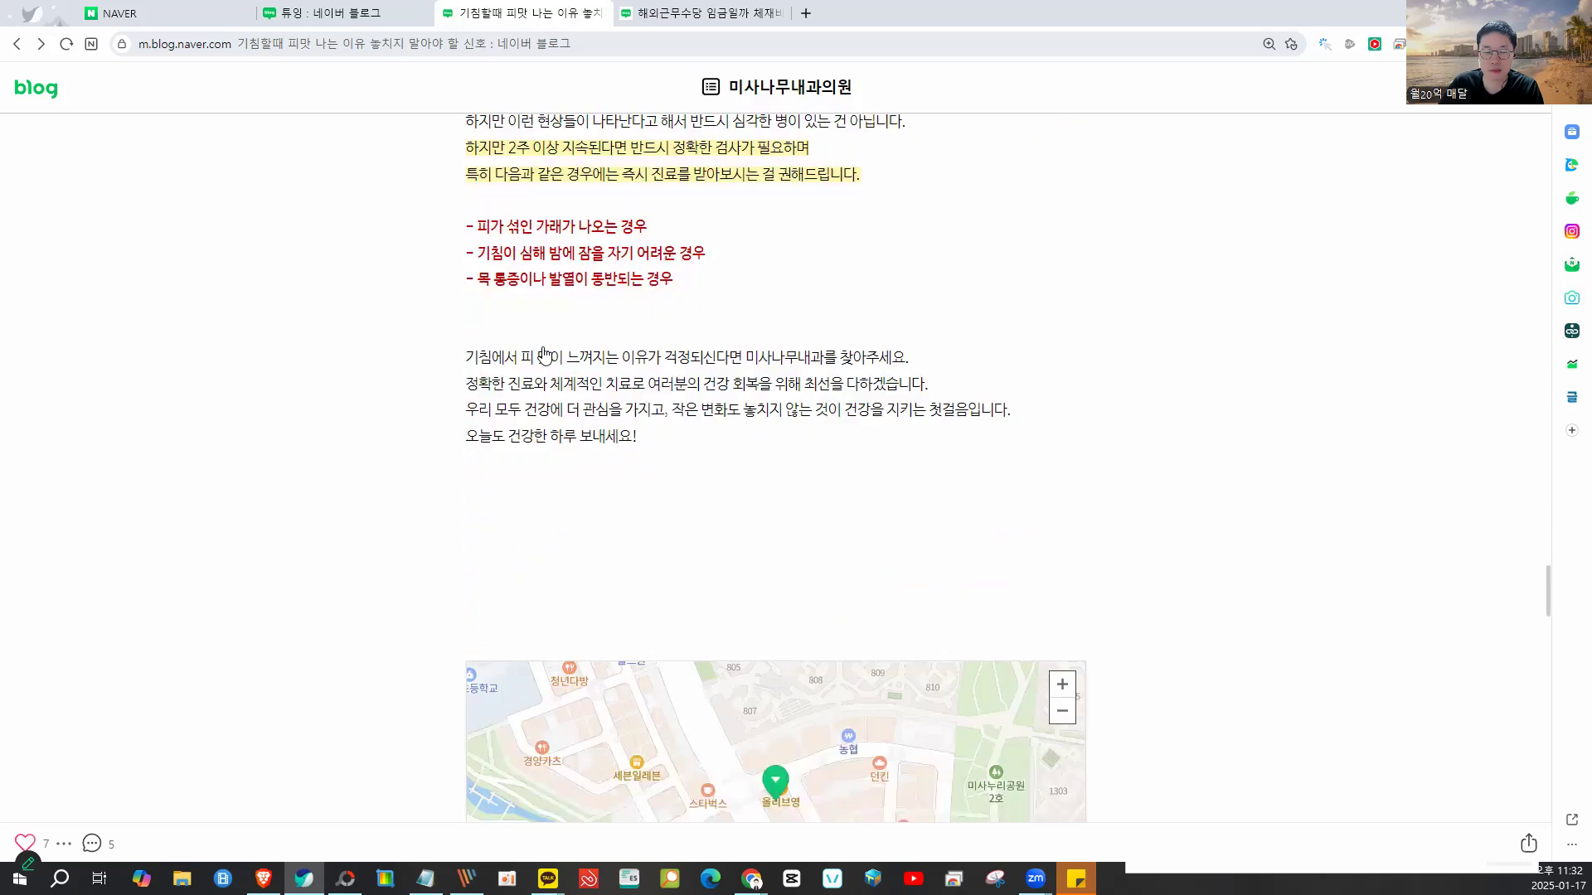
scroll(545, 356, down, 2)
mouse_move(536, 336)
mouse_down()
mouse_move(831, 401)
mouse_move(1012, 373)
mouse_move(1106, 316)
mouse_up()
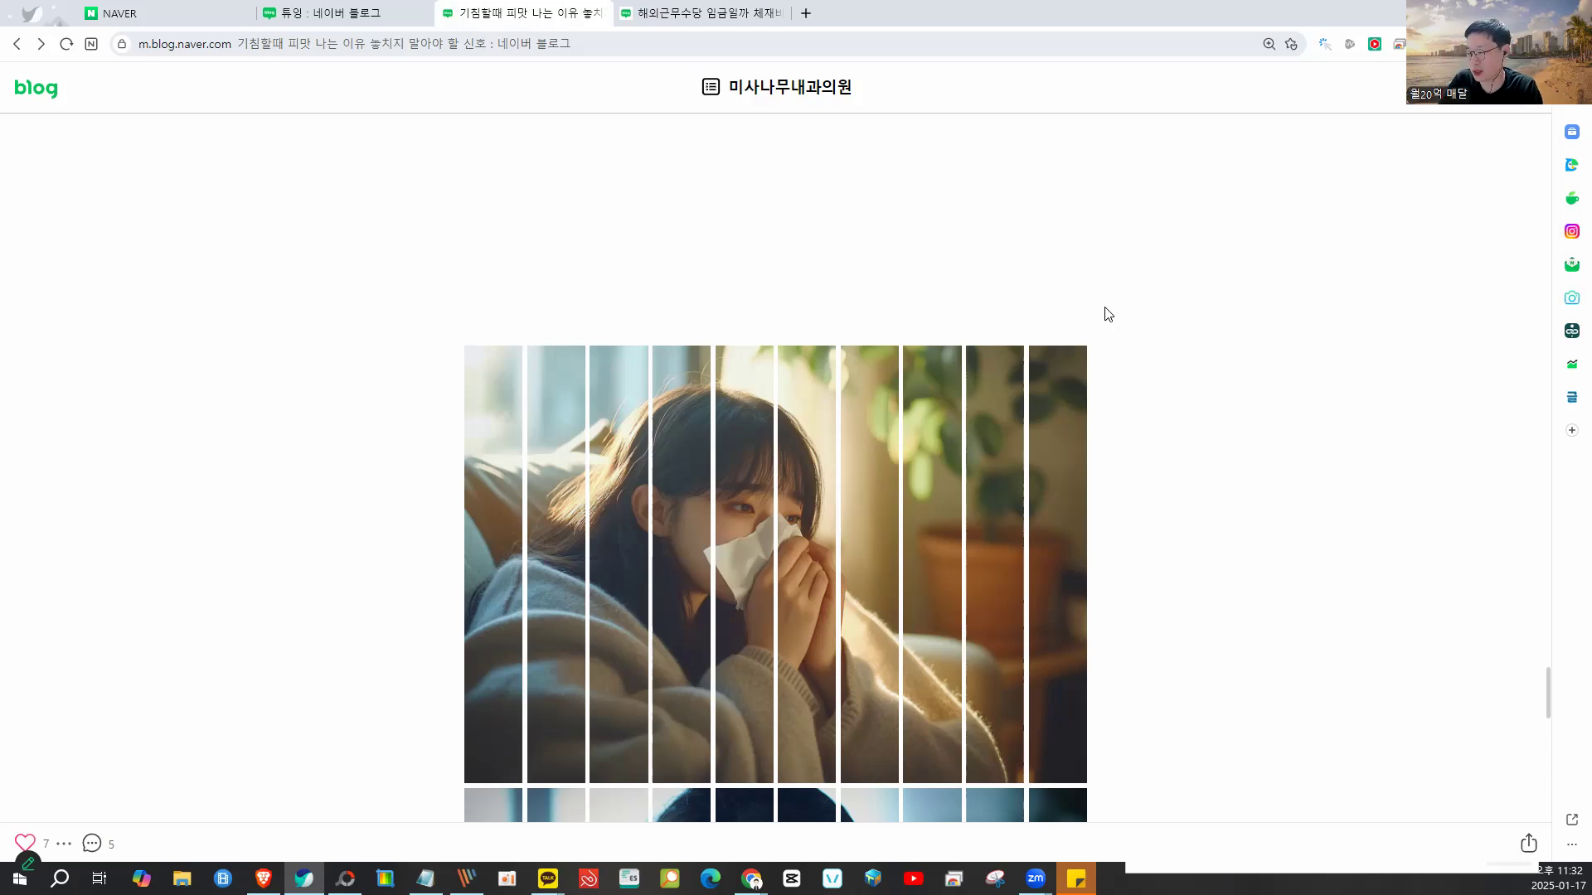
scroll(1107, 313, down, 7)
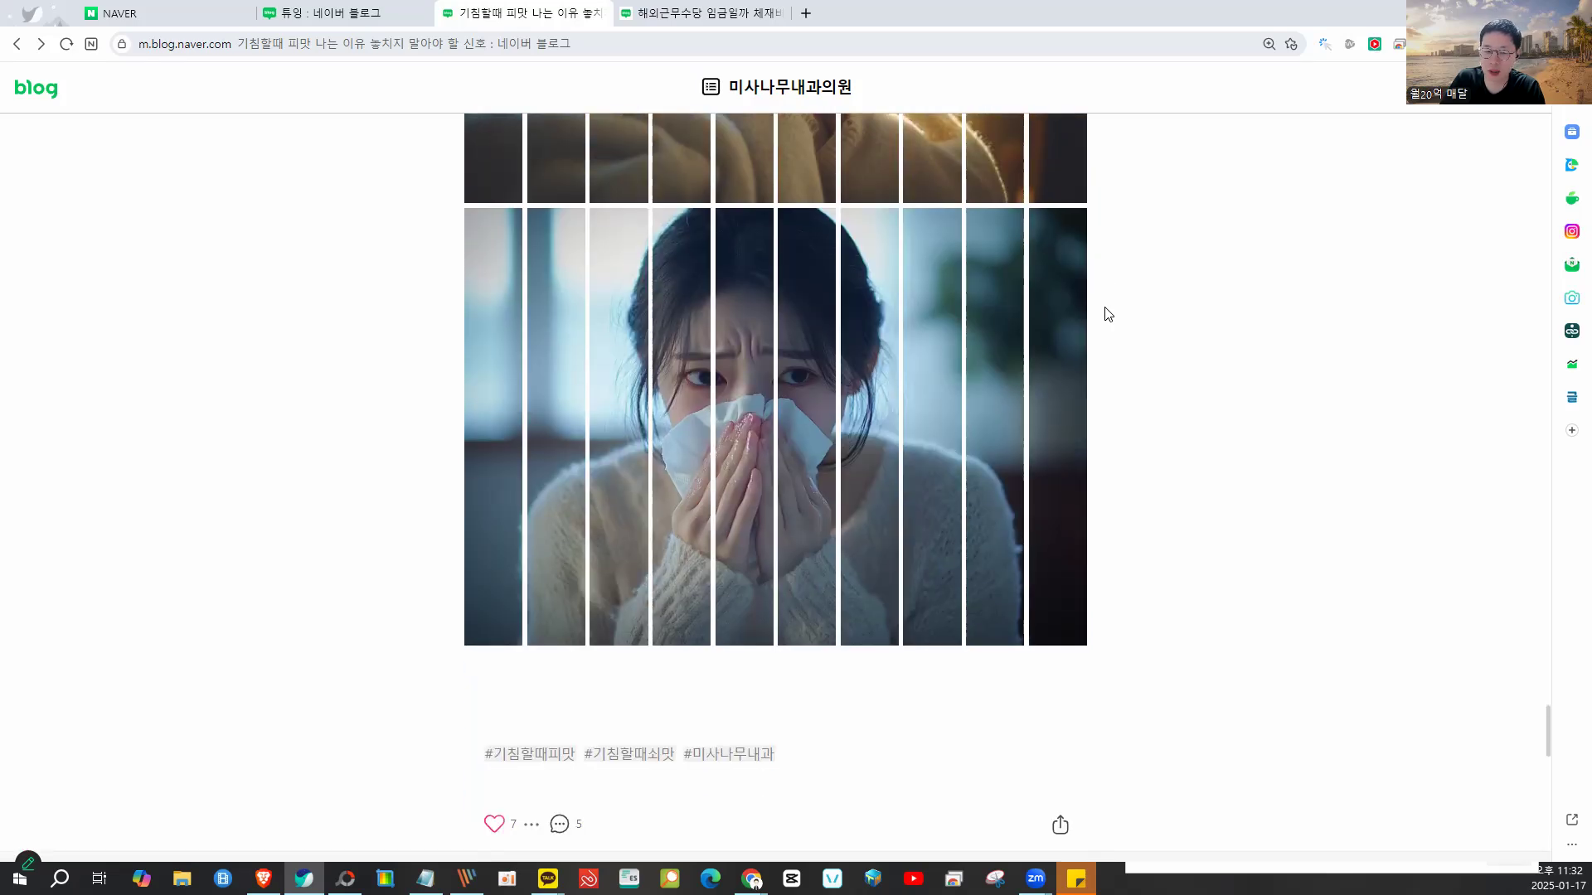
scroll(1107, 314, up, 2)
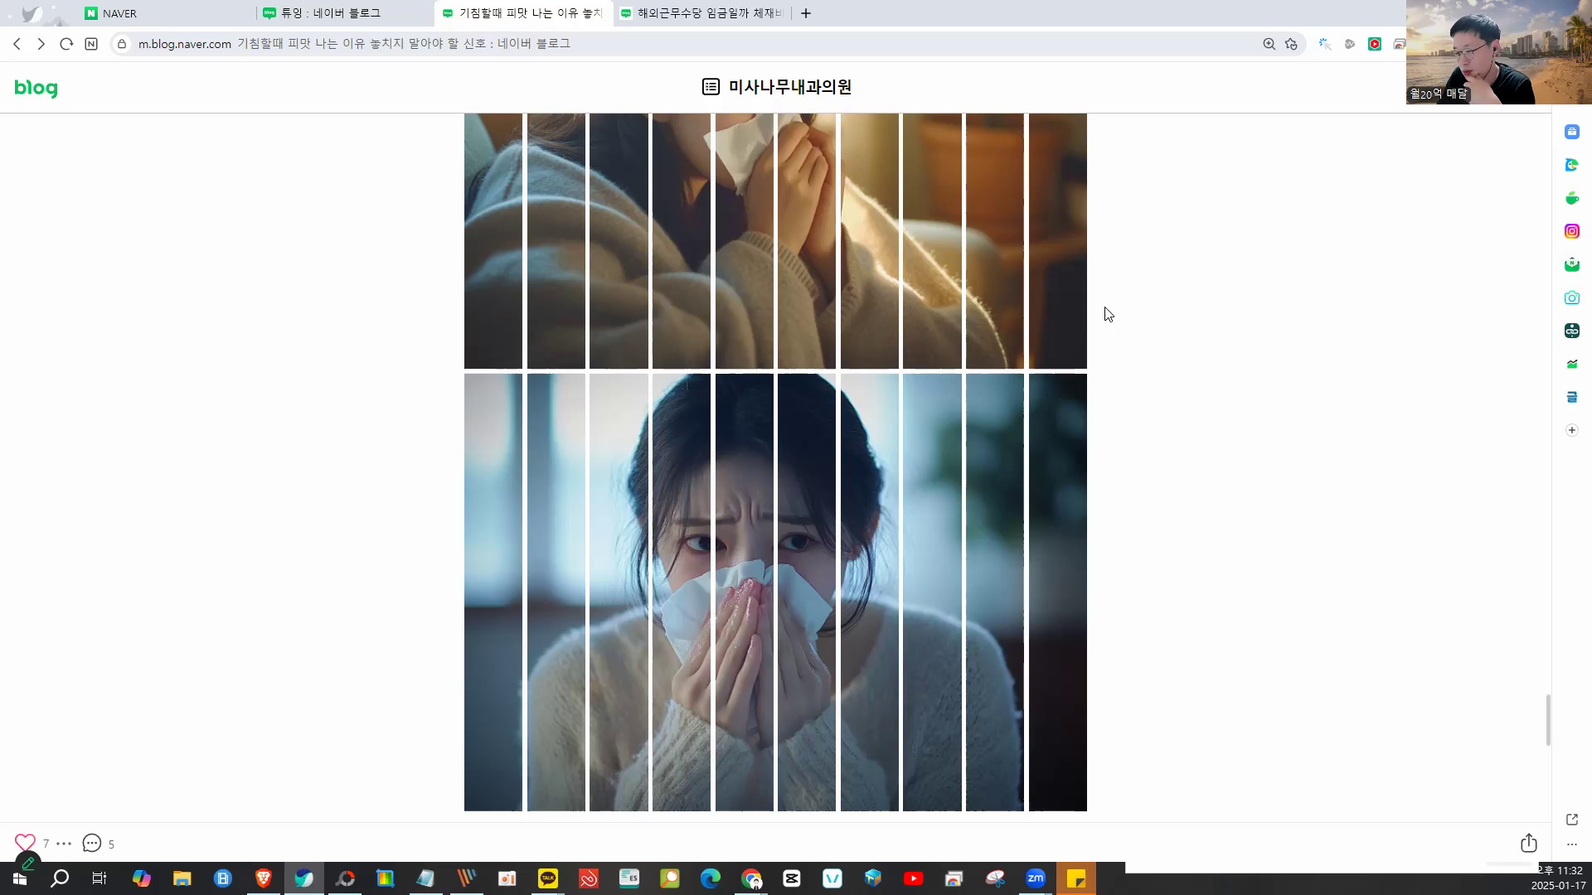
scroll(1093, 381, up, 3)
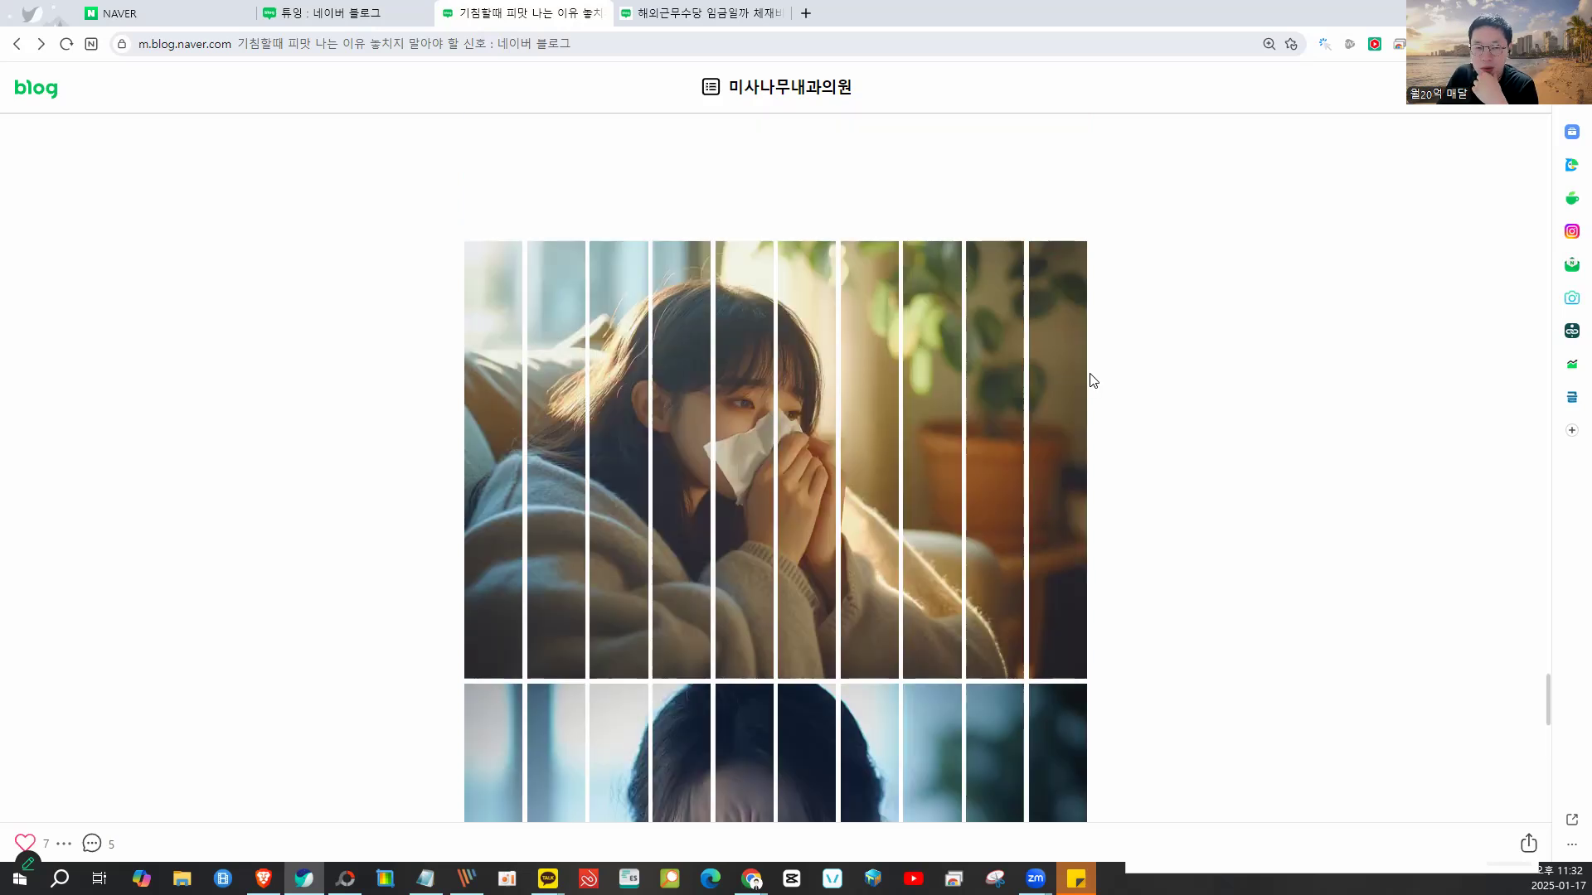
mouse_move(771, 239)
mouse_down()
mouse_move(669, 555)
mouse_move(967, 309)
mouse_move(718, 243)
mouse_move(1006, 402)
mouse_move(1154, 384)
mouse_up()
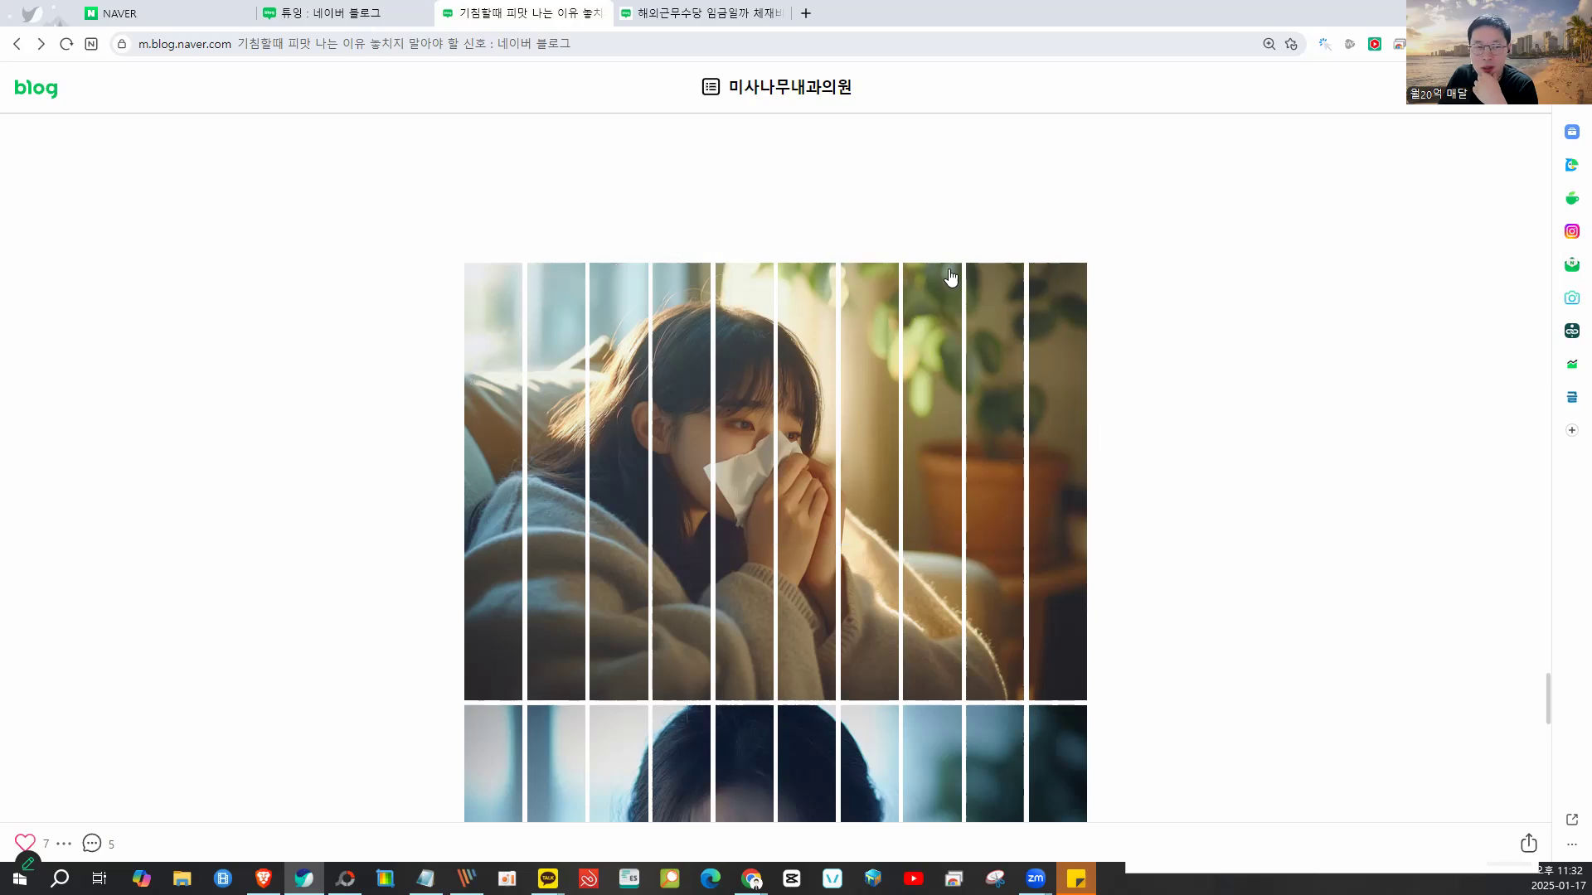
- Save the BEFOR/AFTER collage with Save As as the JPEG file cats.jpg
click(346, 879)
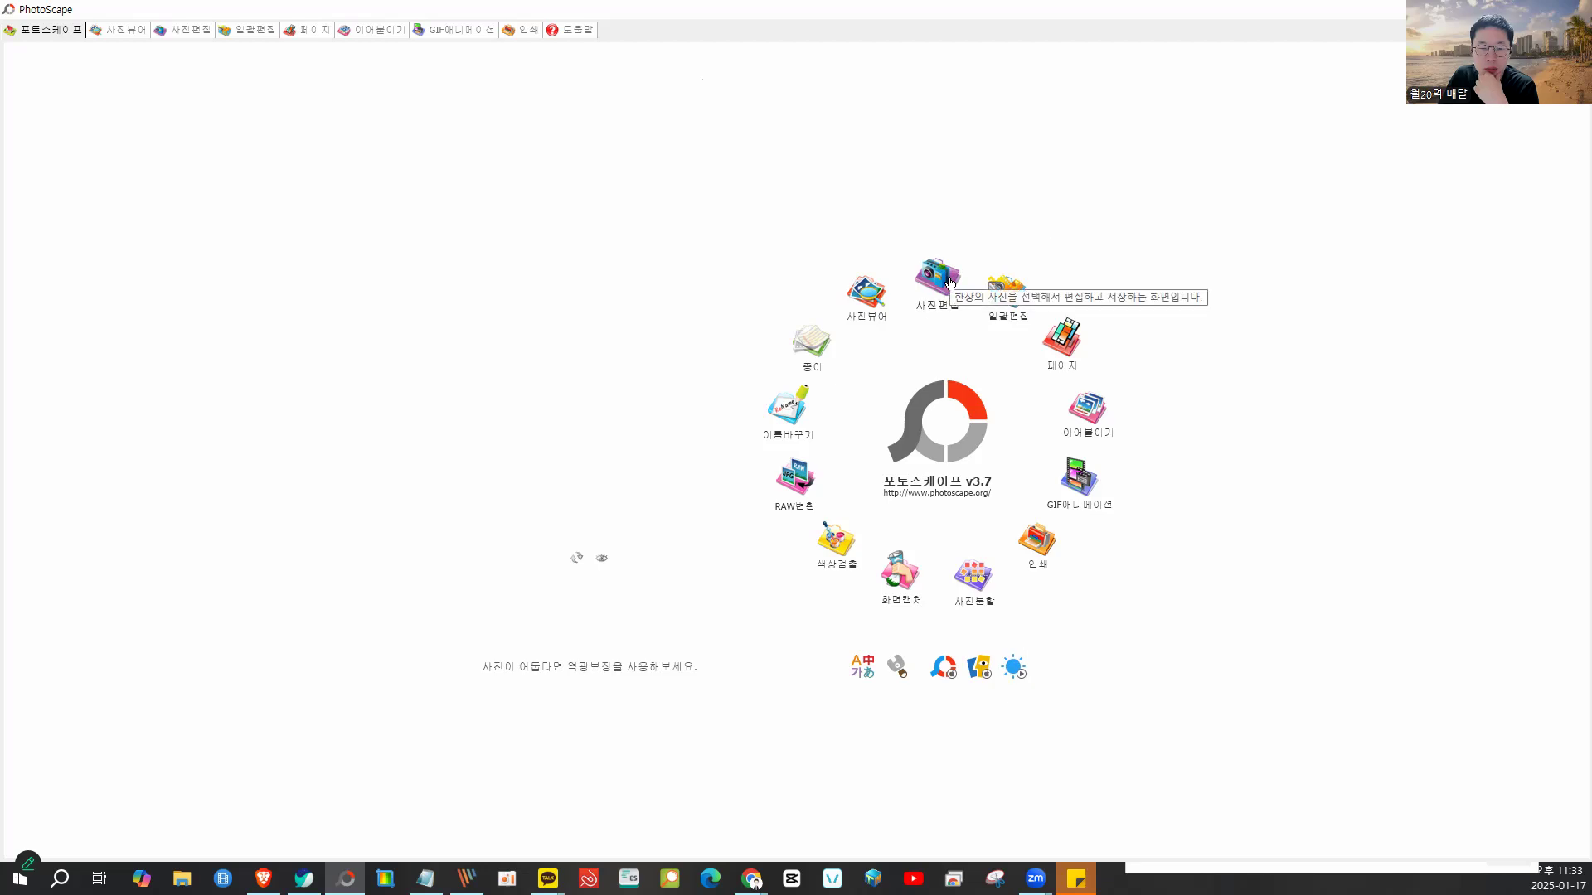
click(949, 275)
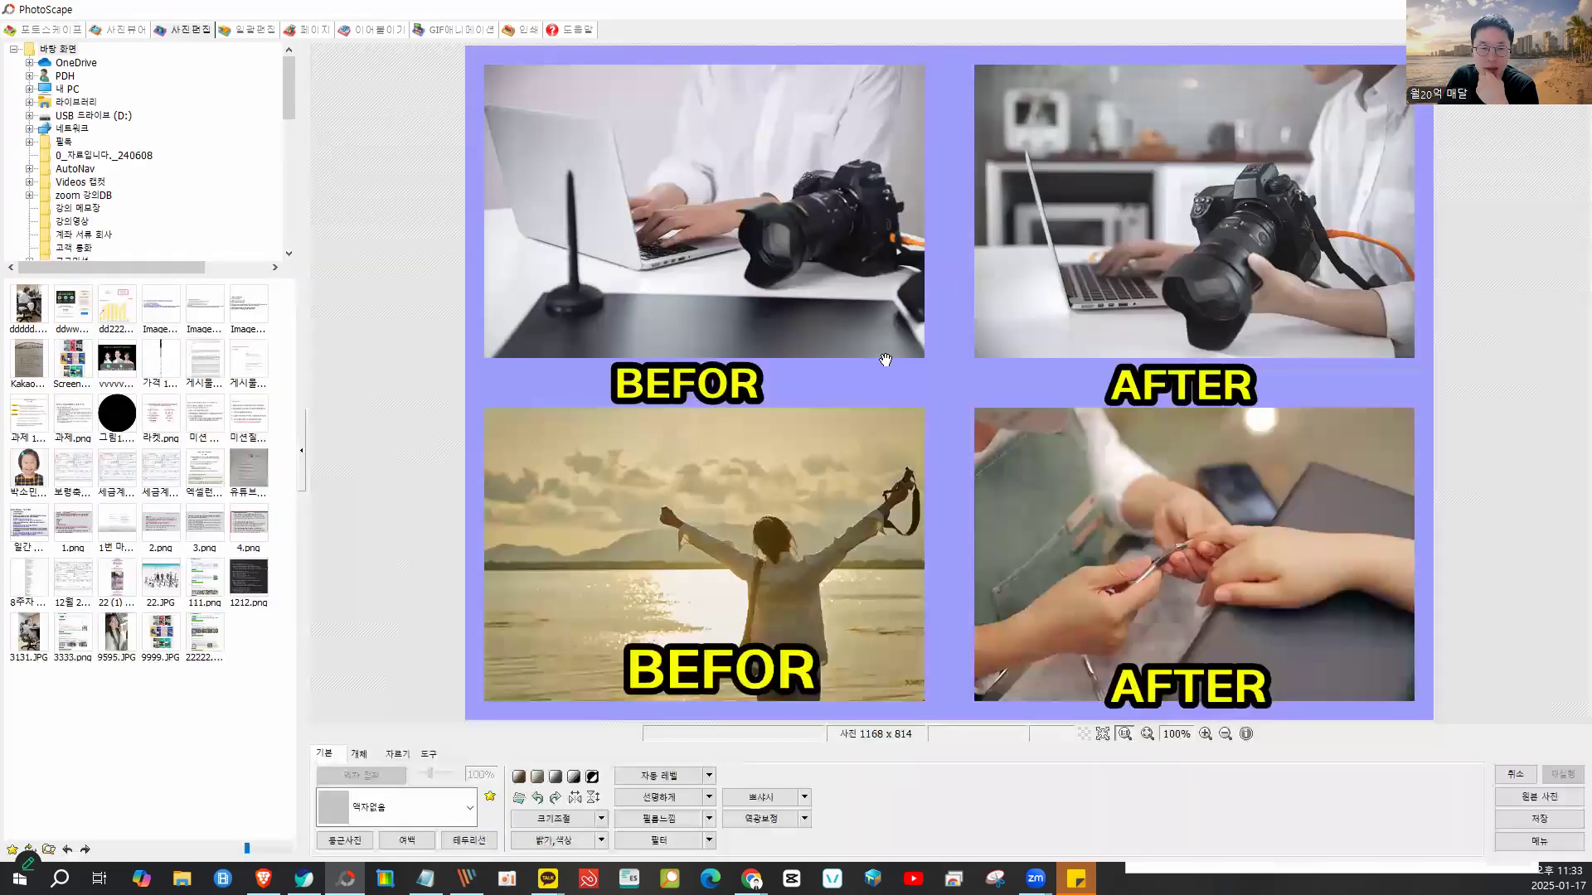
click(1519, 821)
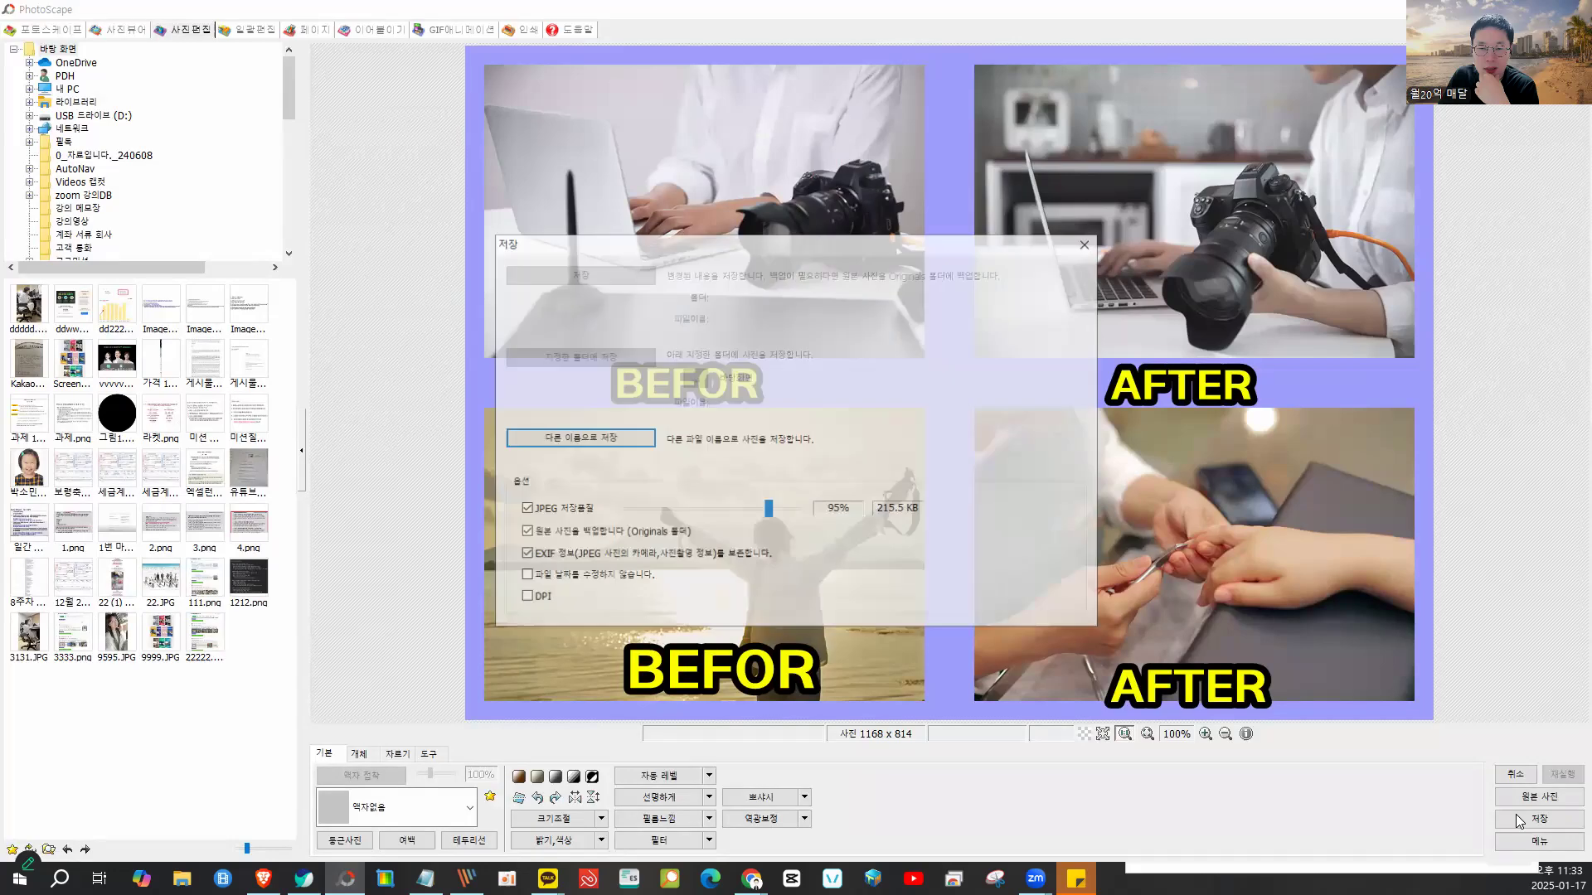
click(566, 438)
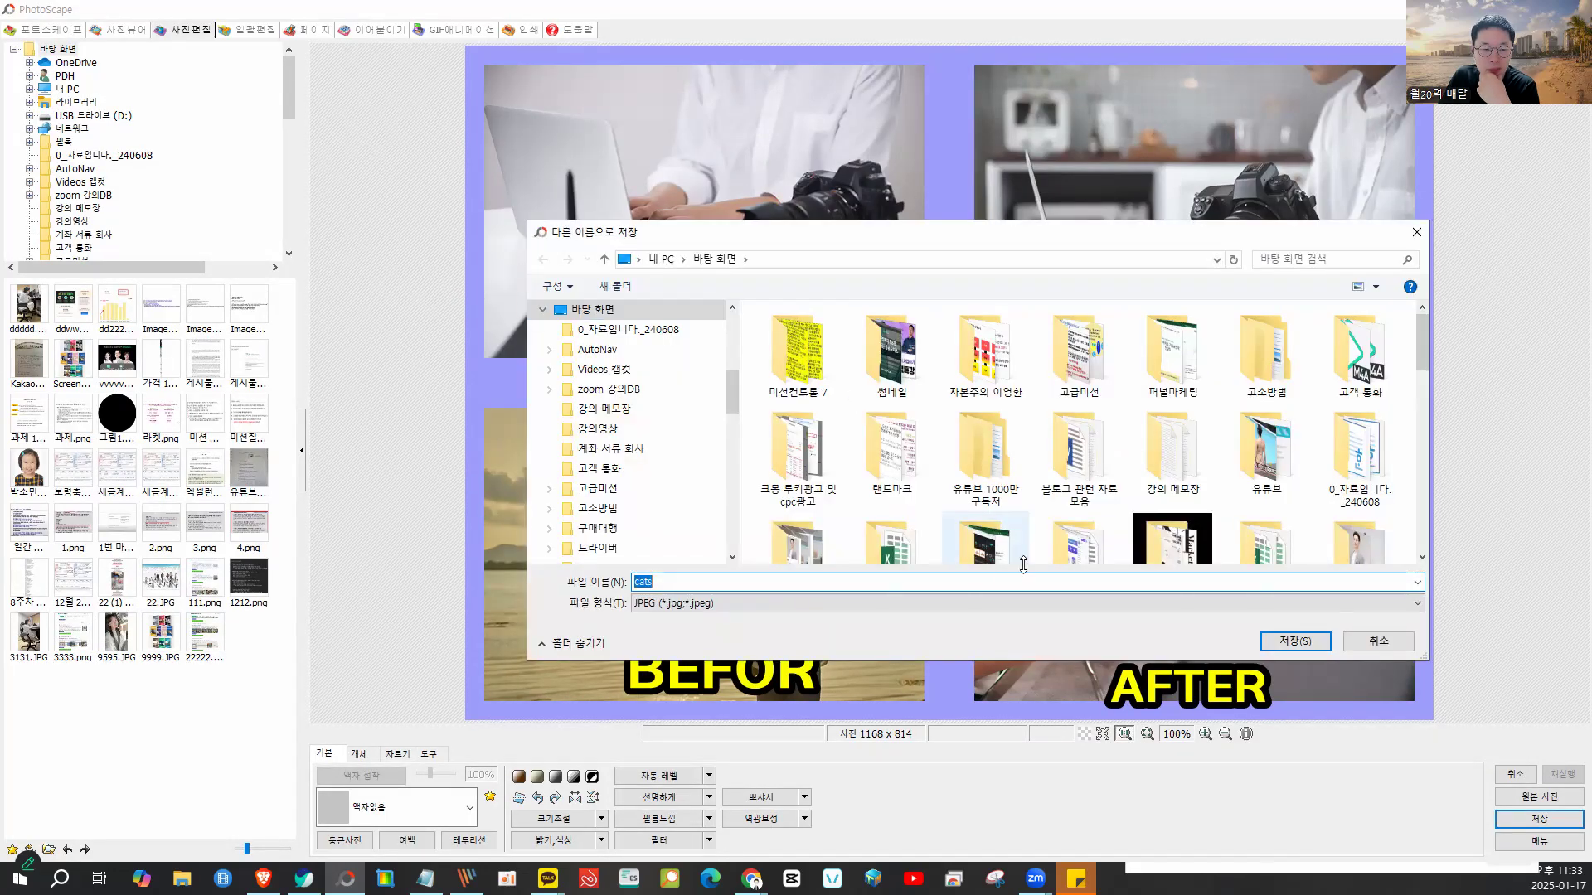
click(1324, 651)
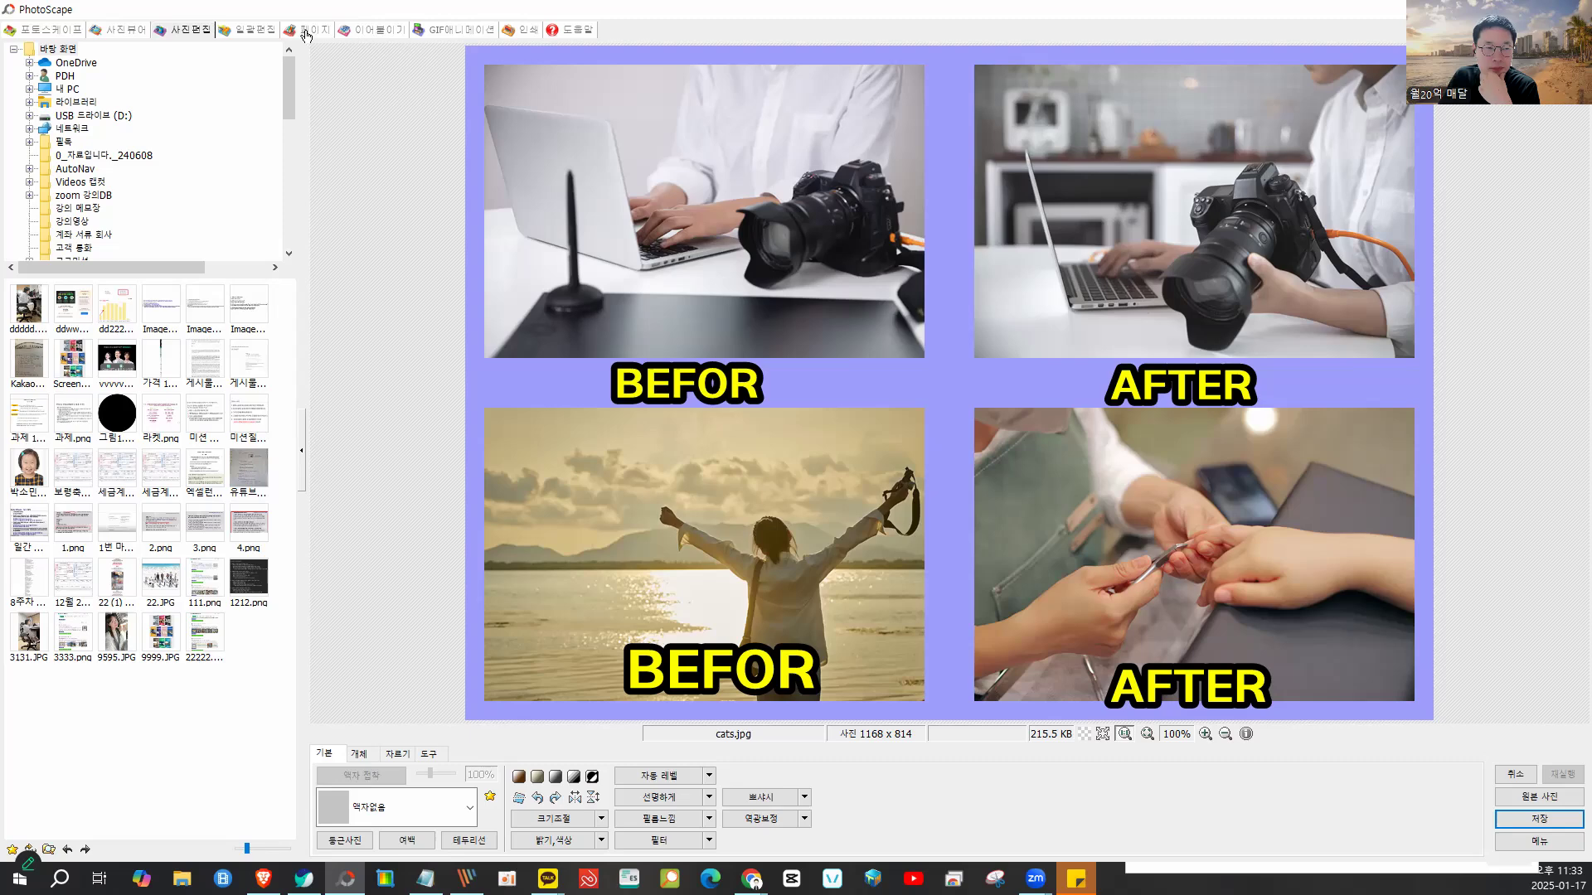
click(248, 33)
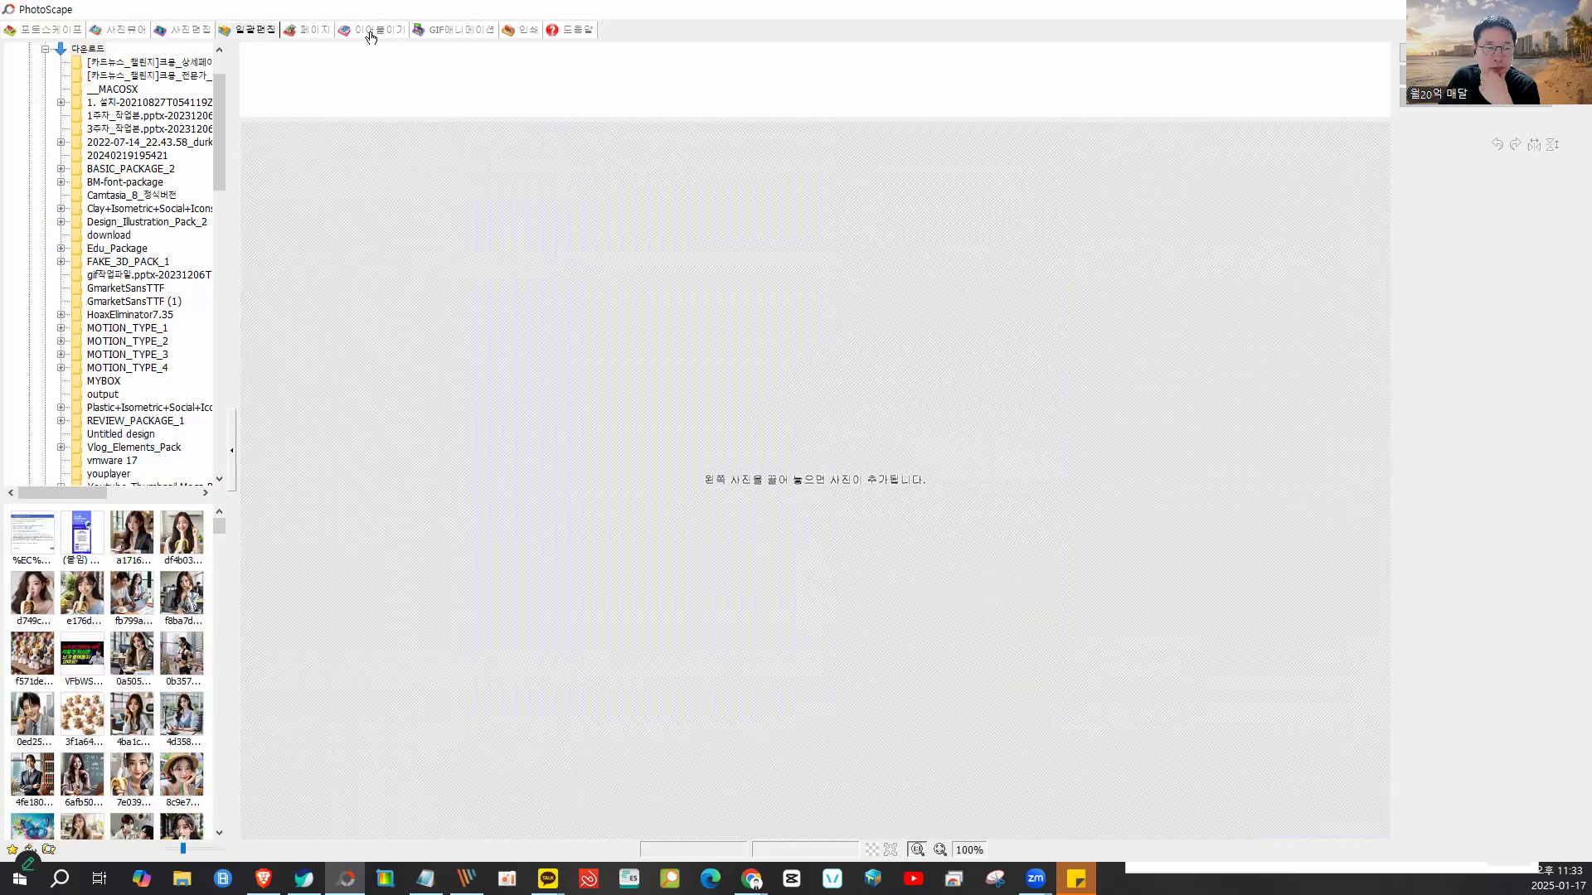
- Go back to the PhotoScape home screen and open the 사진분할 photo-split tool
click(370, 34)
click(481, 33)
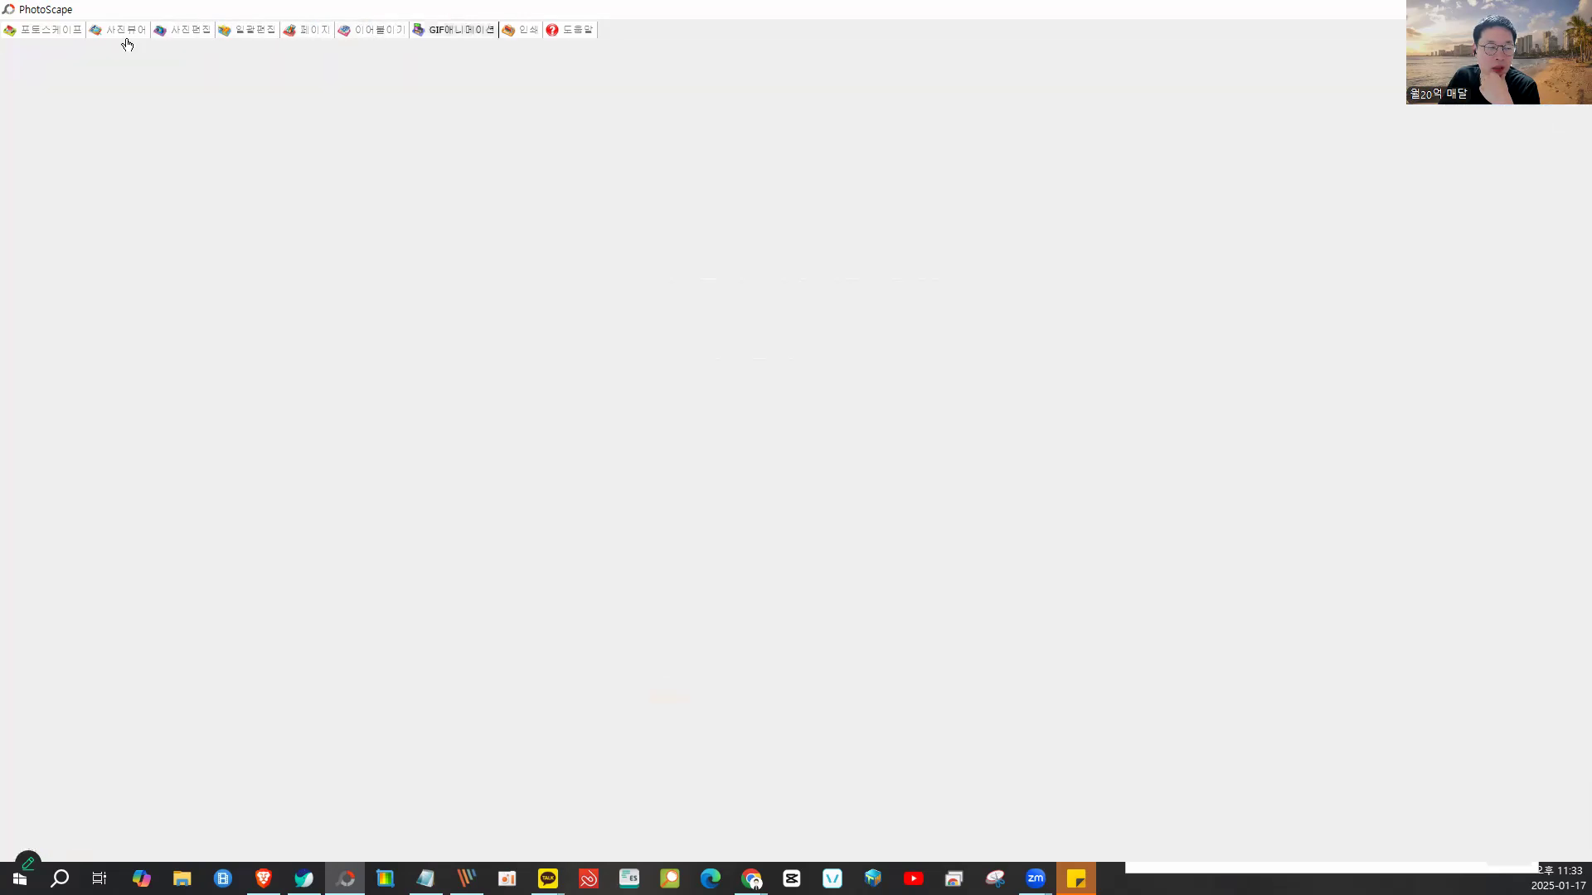
click(43, 33)
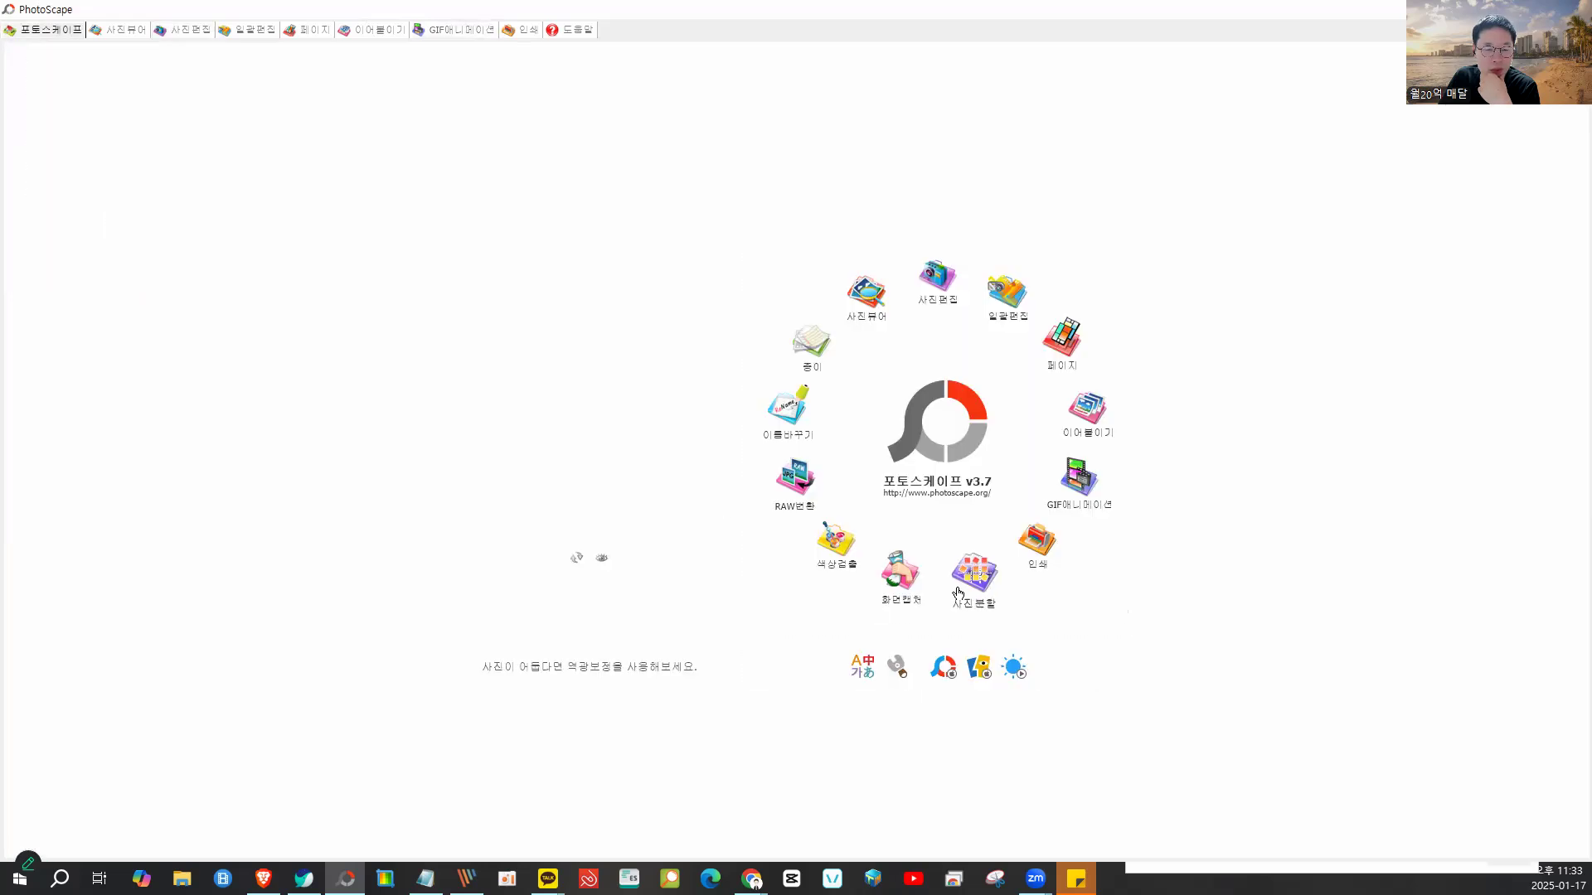
click(967, 588)
click(1000, 328)
click(1015, 343)
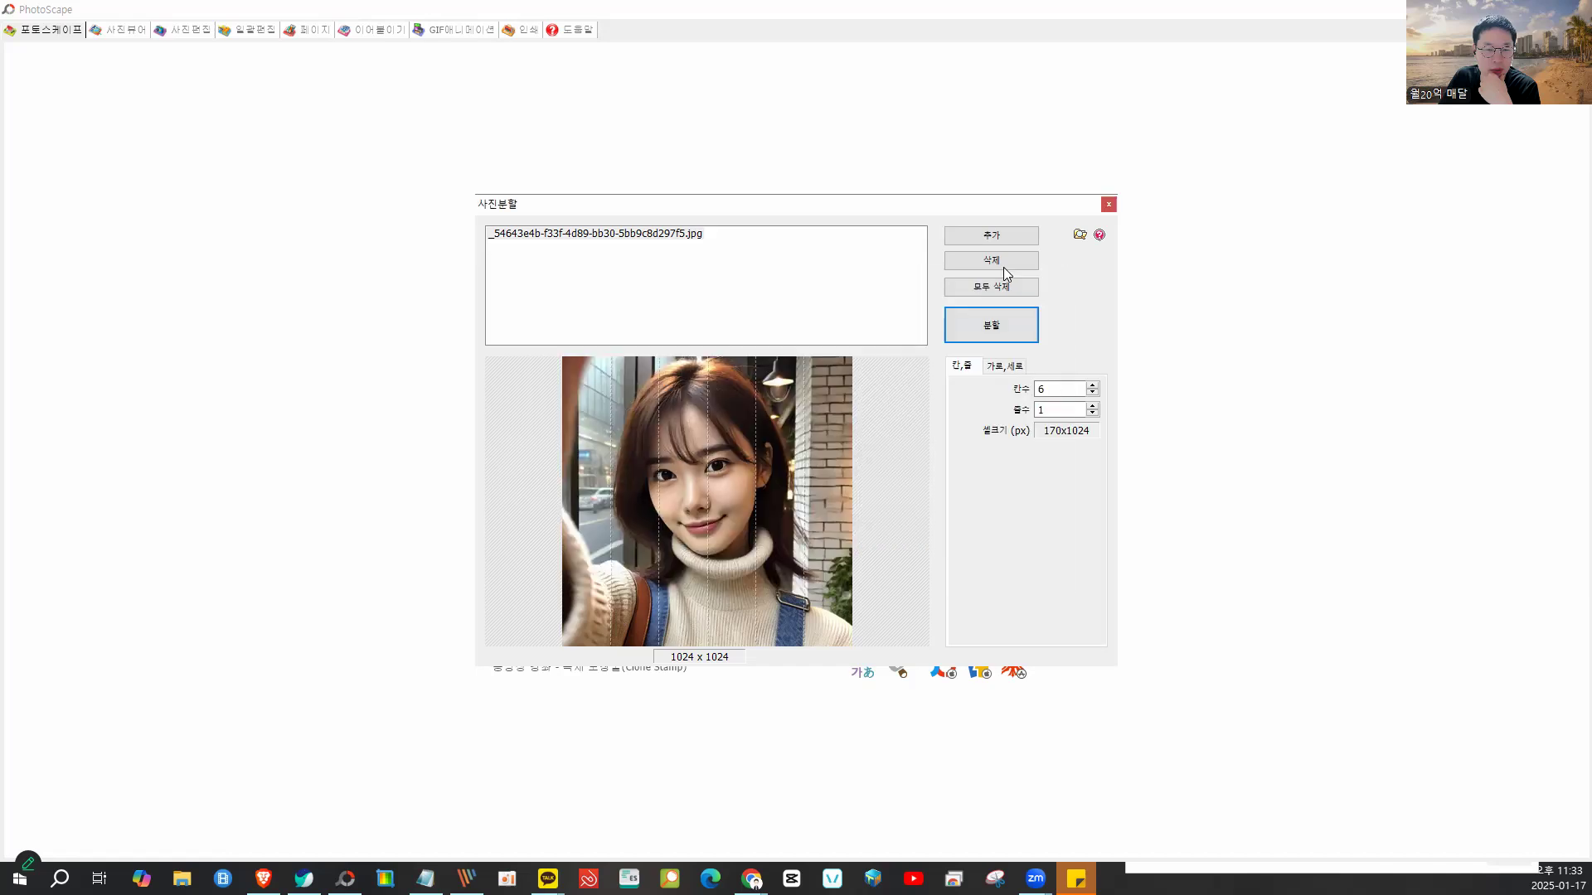
- Add cats.jpg to the photo-split list
click(995, 237)
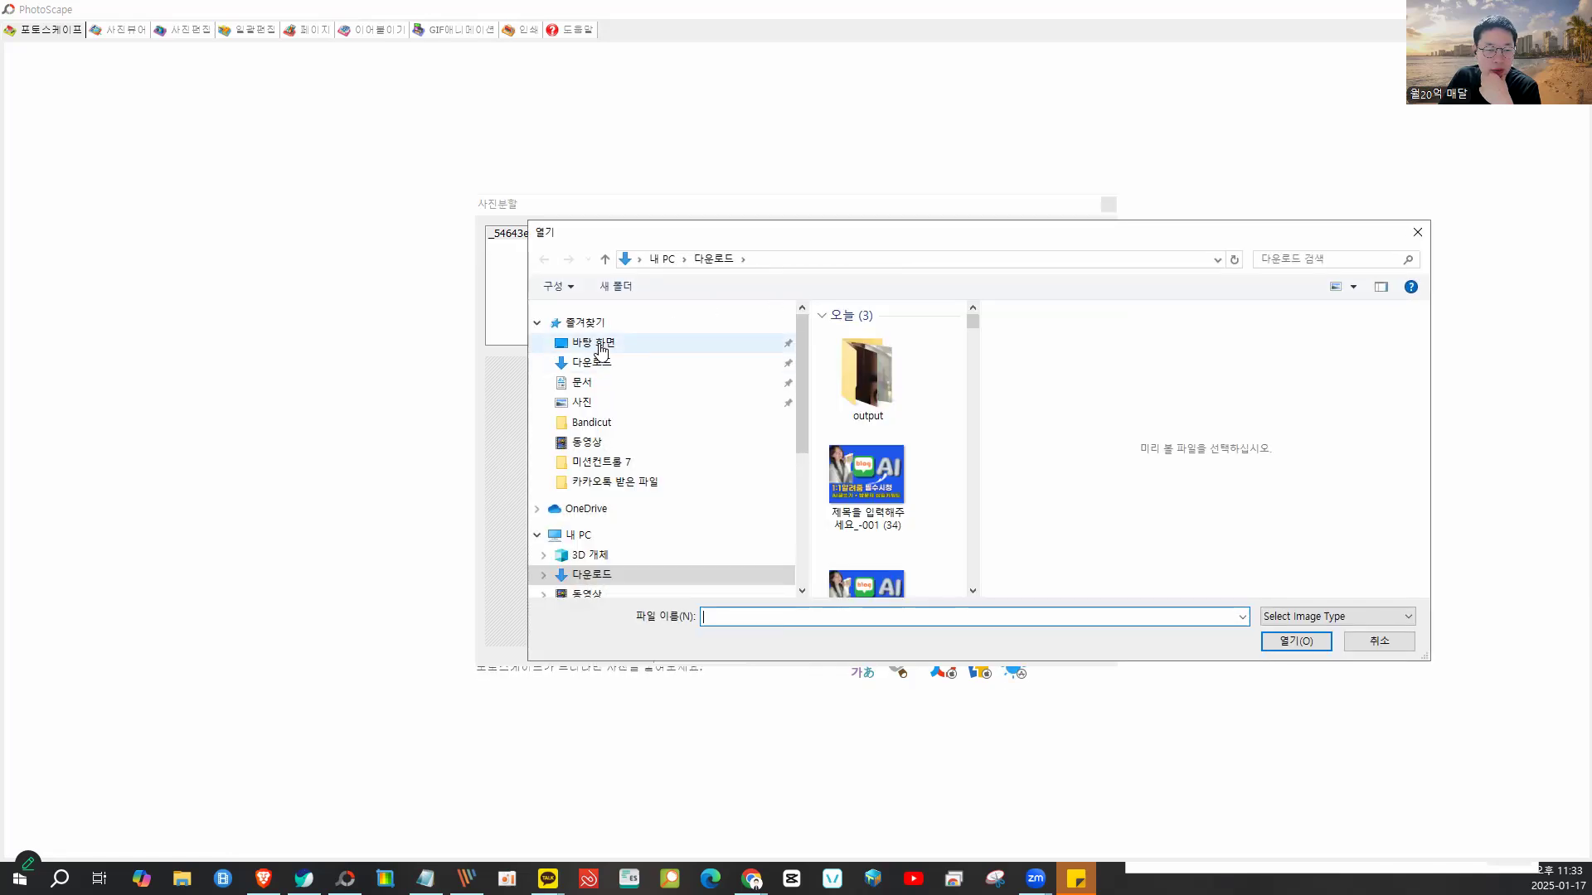
drag(983, 408, 1368, 407)
scroll(1204, 471, down, 5)
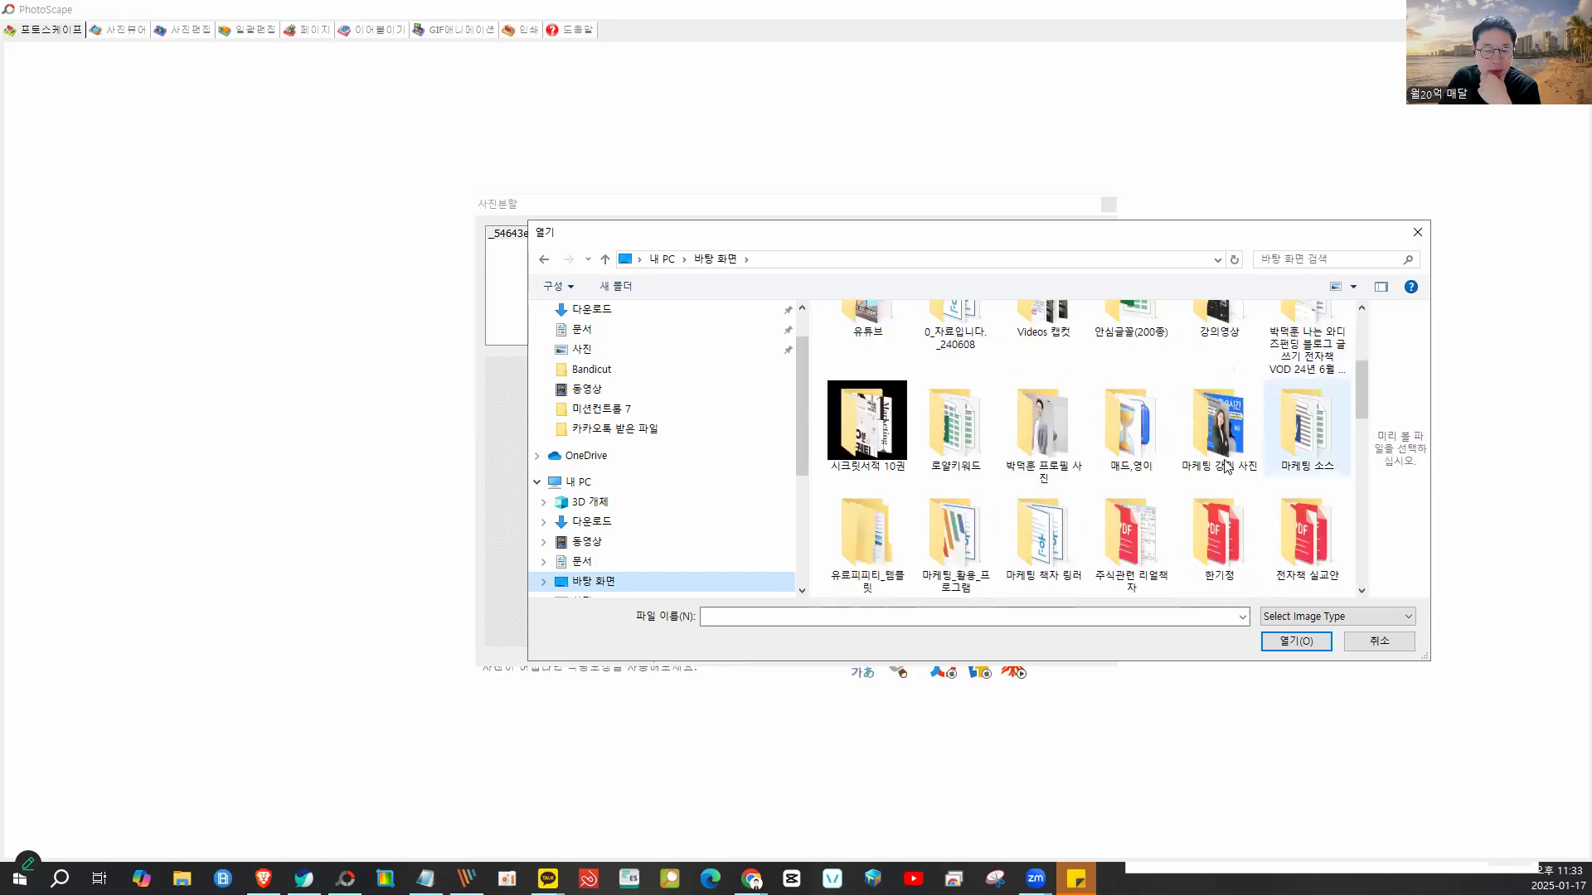
scroll(1204, 471, down, 10)
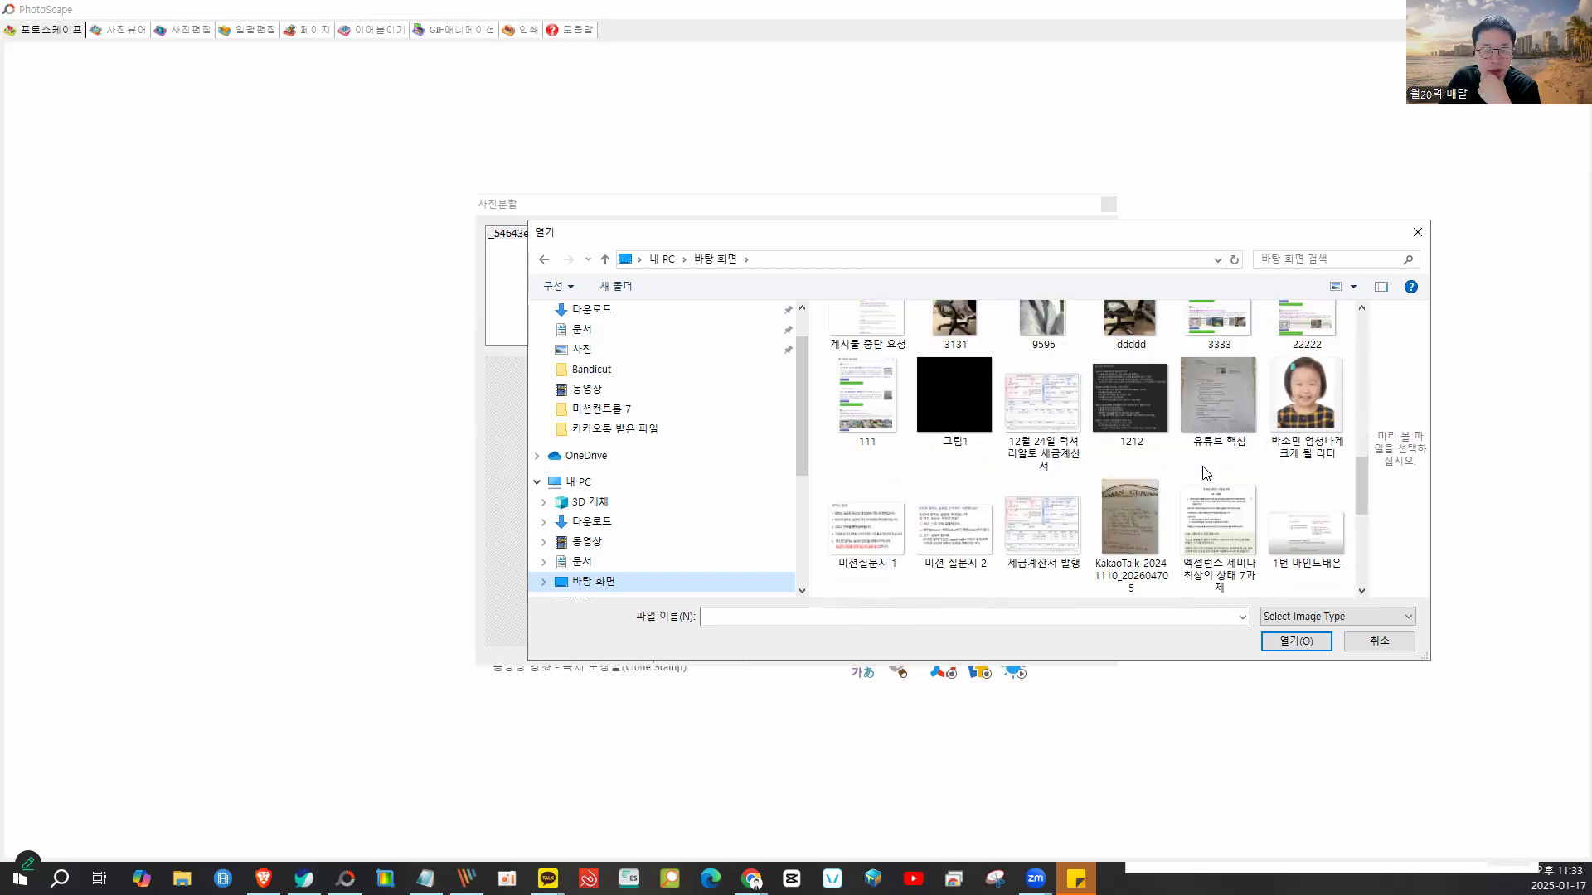
scroll(1204, 470, down, 3)
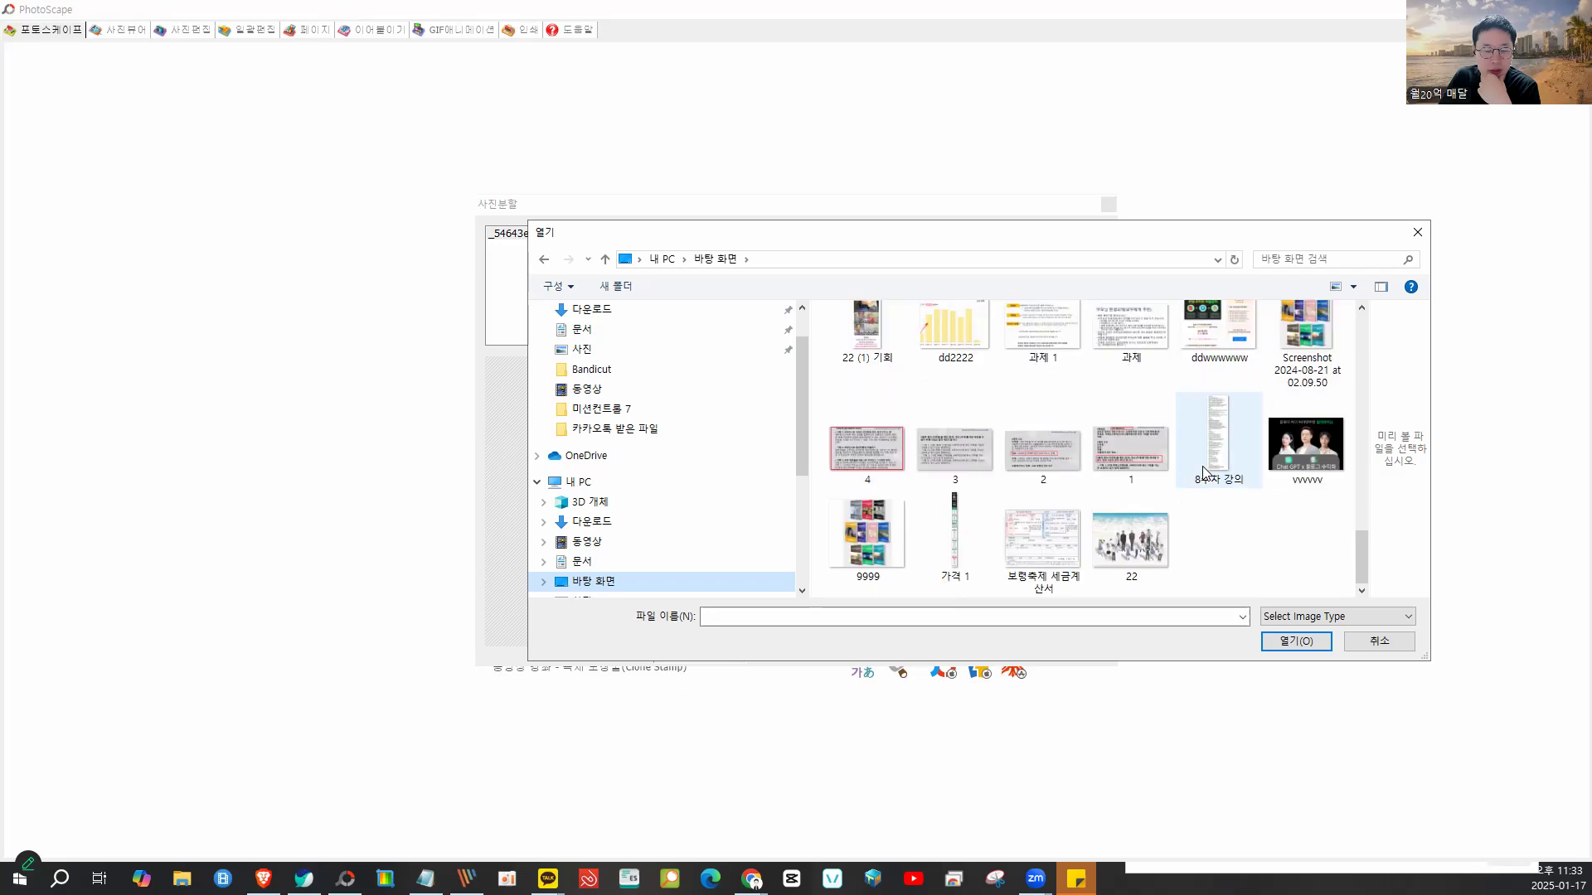
scroll(1033, 563, up, 6)
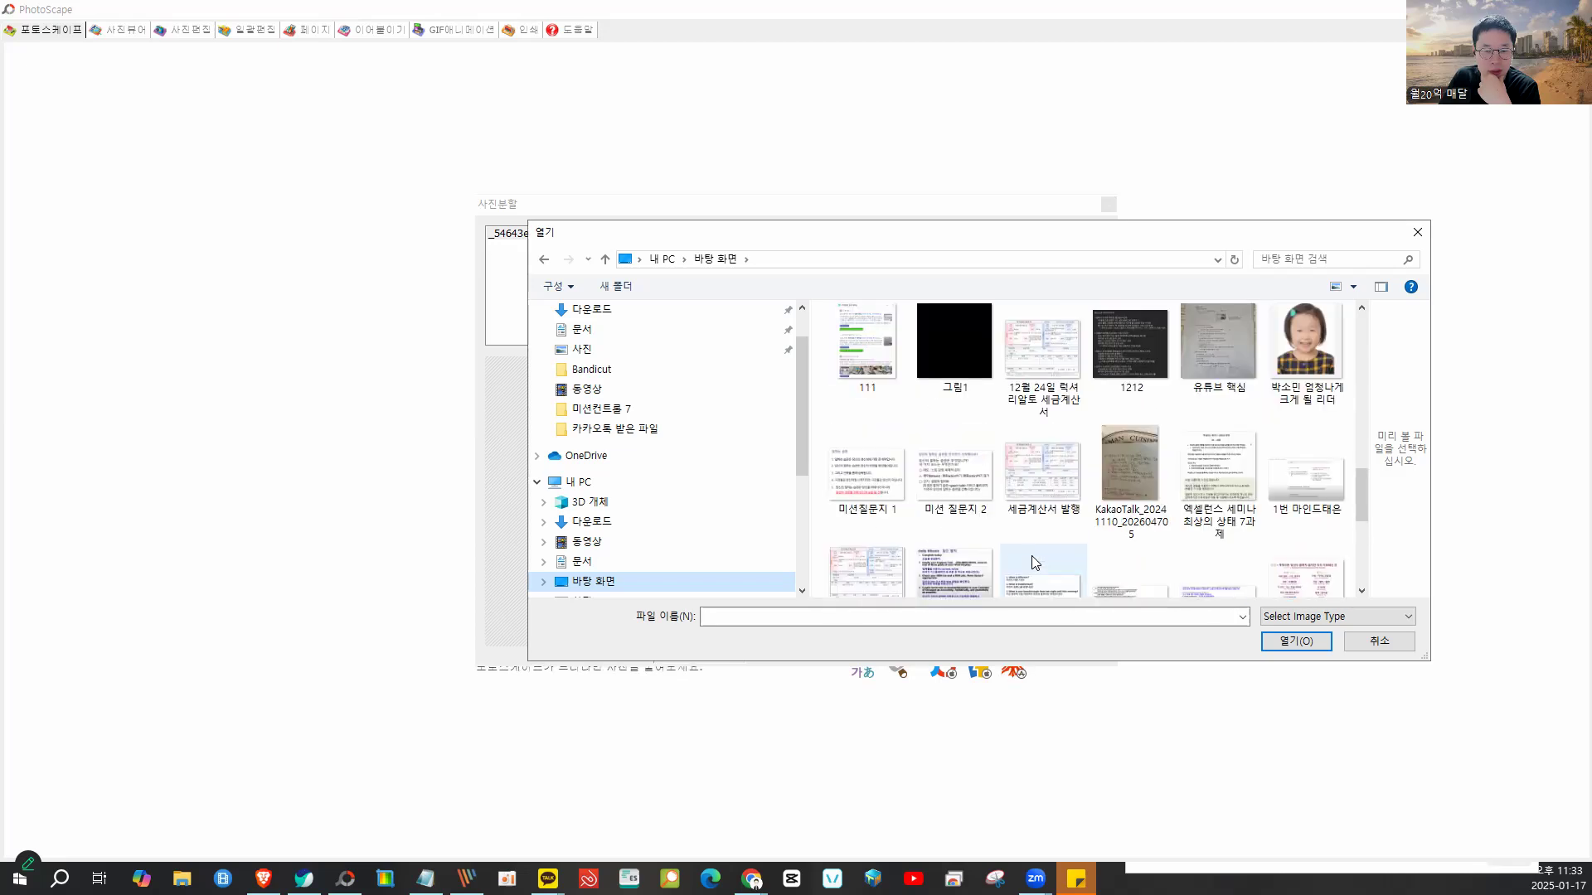
scroll(1033, 560, up, 1)
click(1123, 491)
scroll(1115, 502, up, 1)
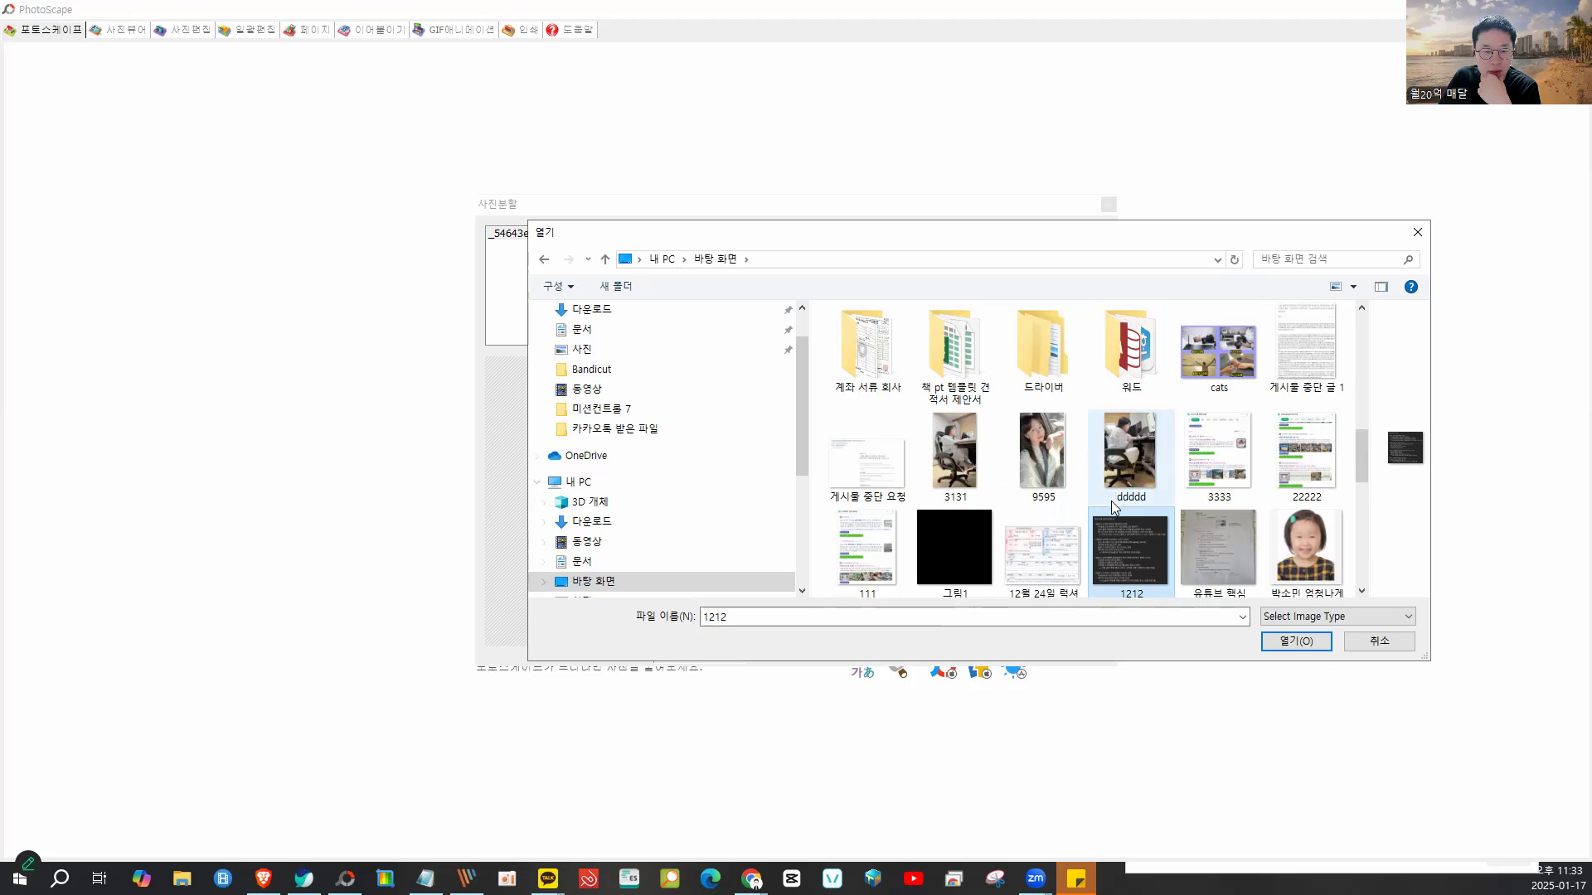
click(1208, 365)
double_click(1208, 366)
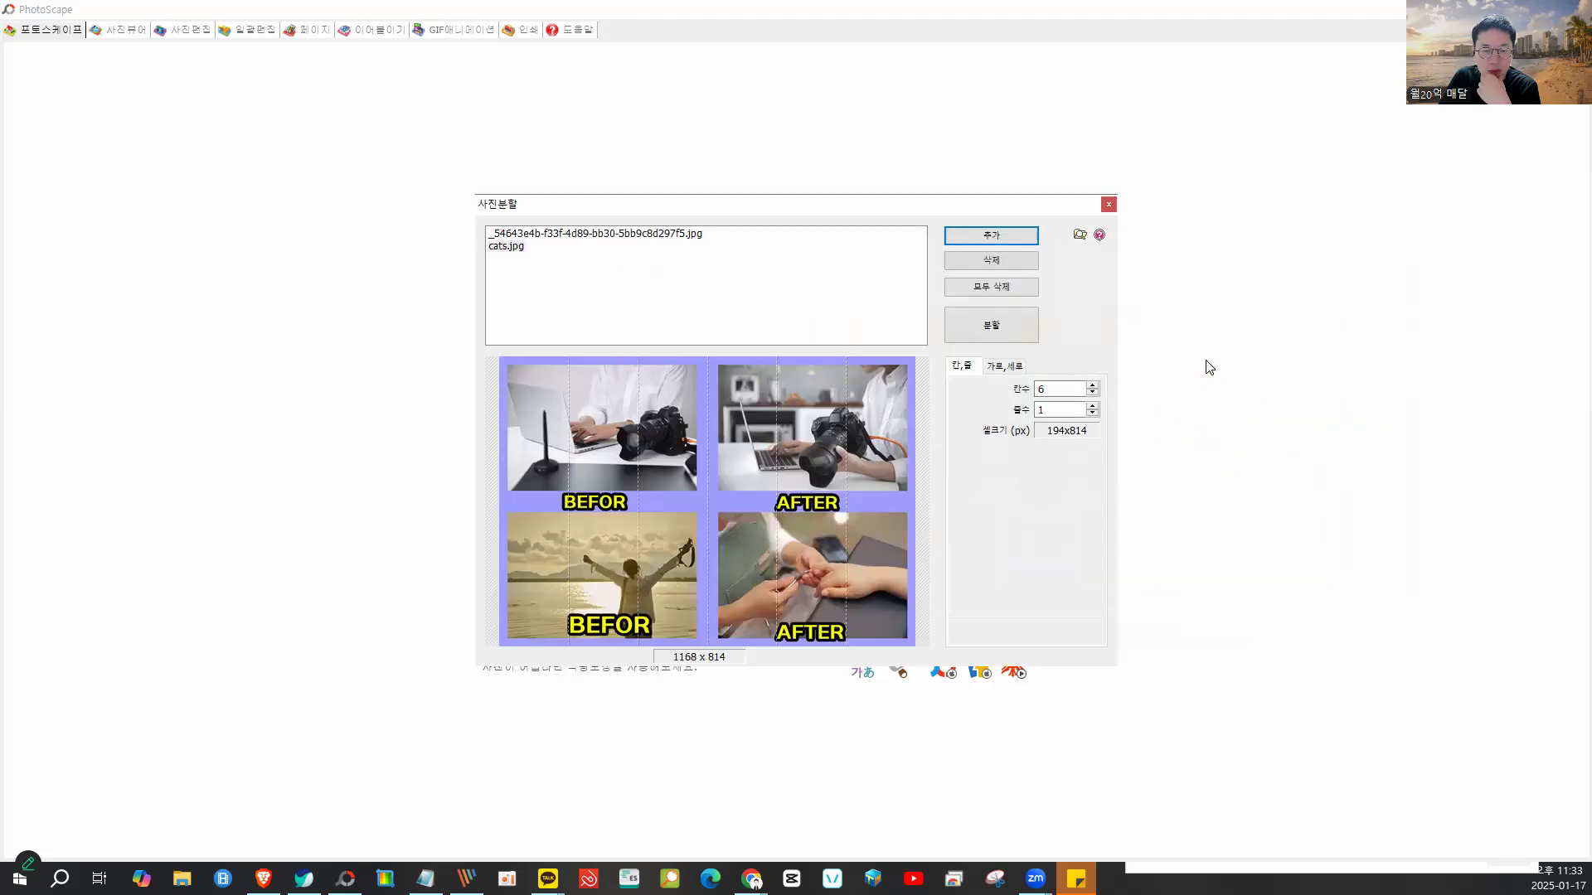
- Split cats.jpg into 8 columns by 1 row, giving 146x814 strips in the output folder
click(1093, 385)
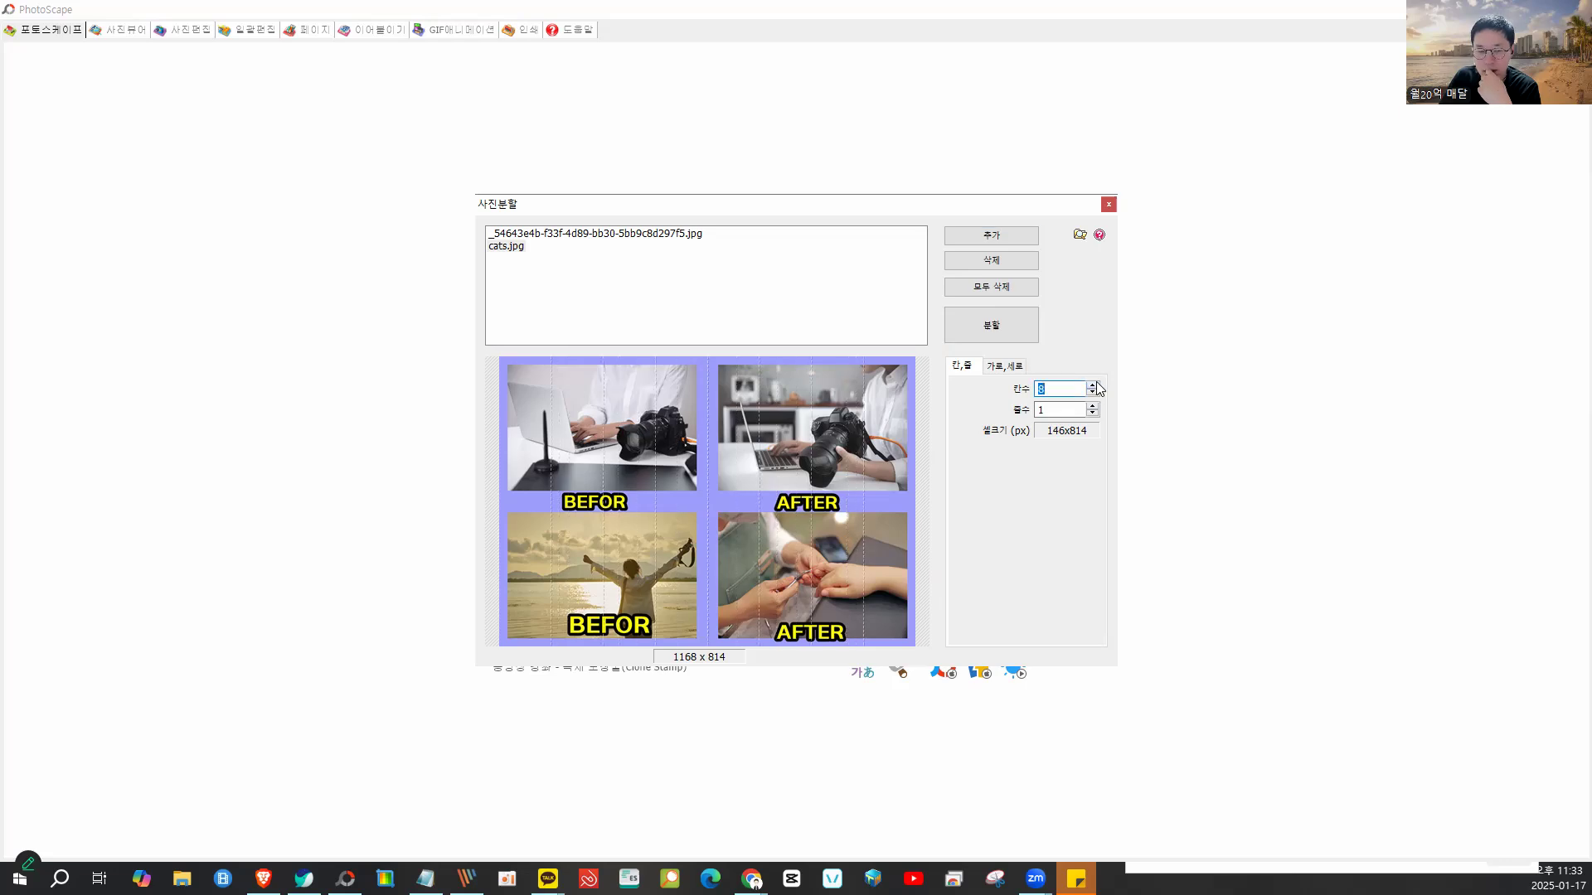
click(990, 325)
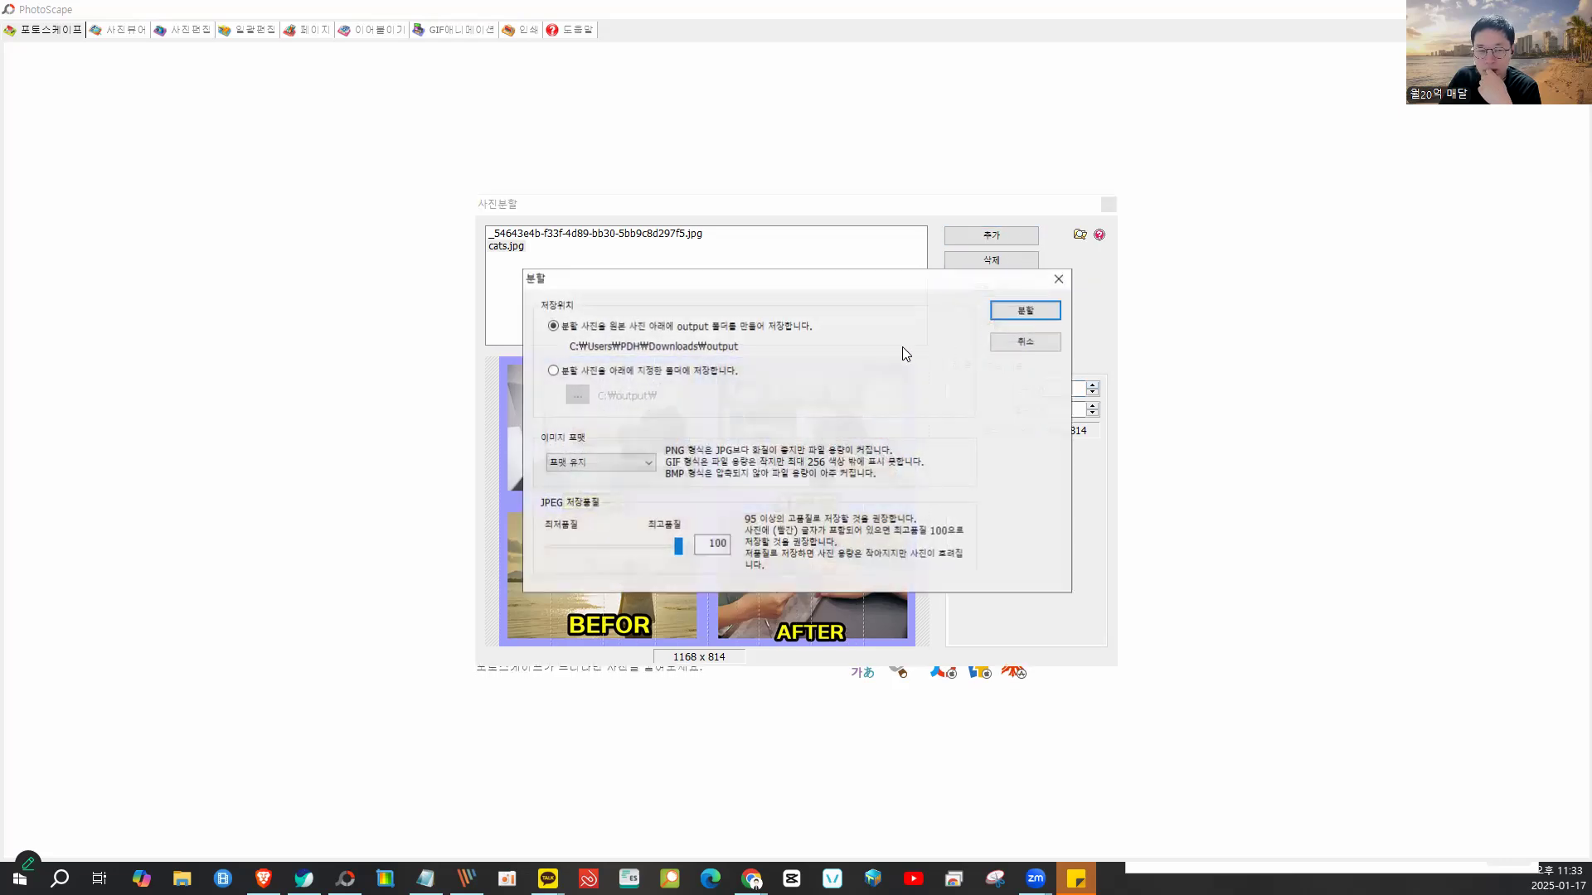
click(1022, 314)
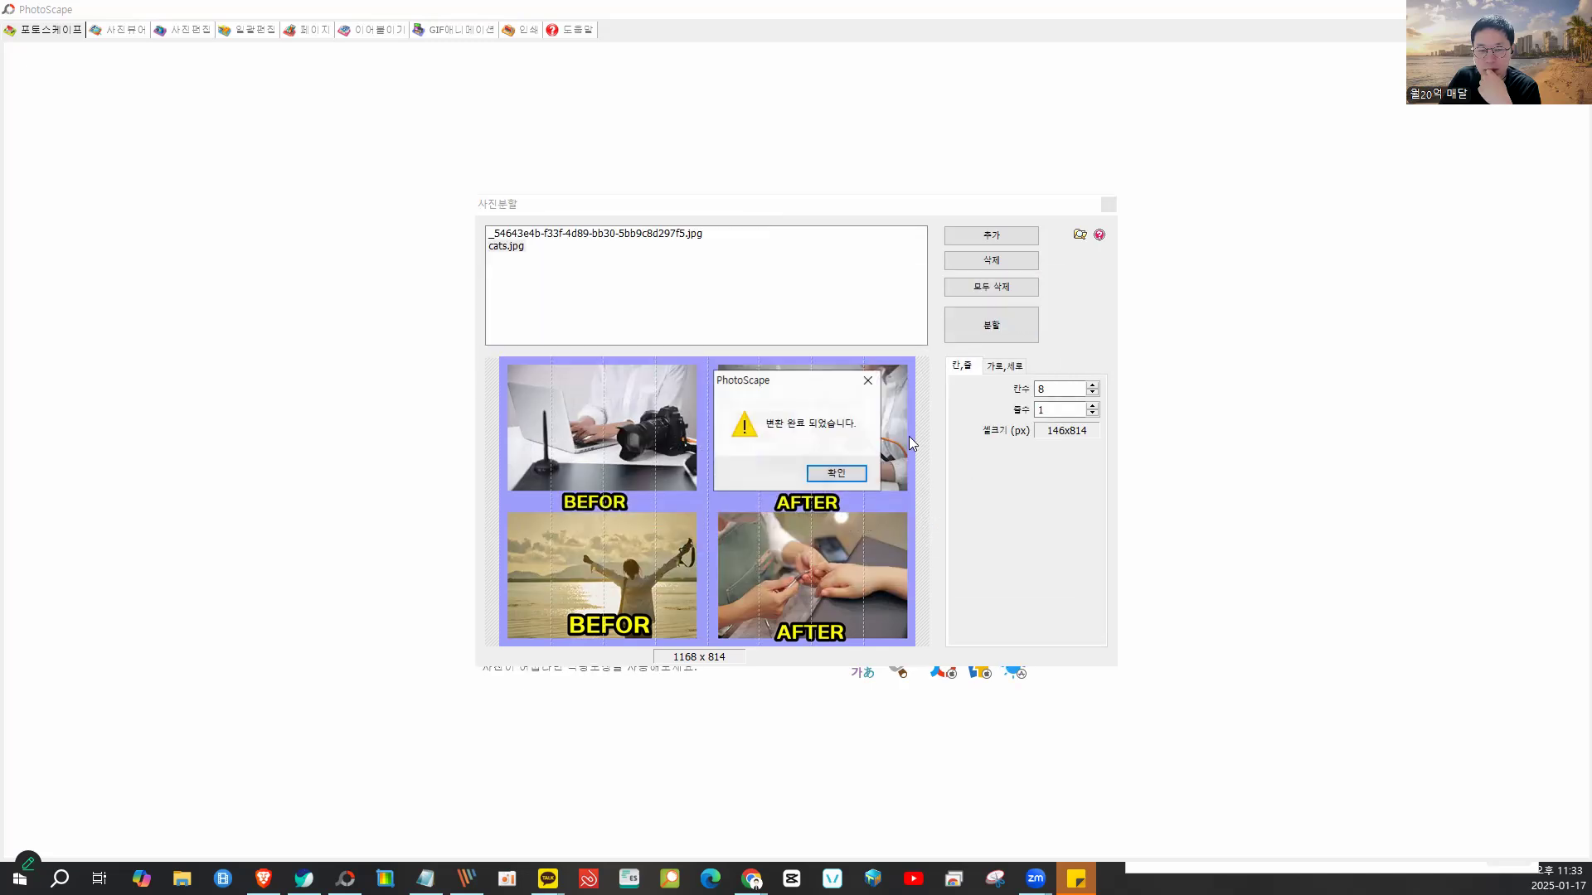
click(854, 475)
click(1109, 204)
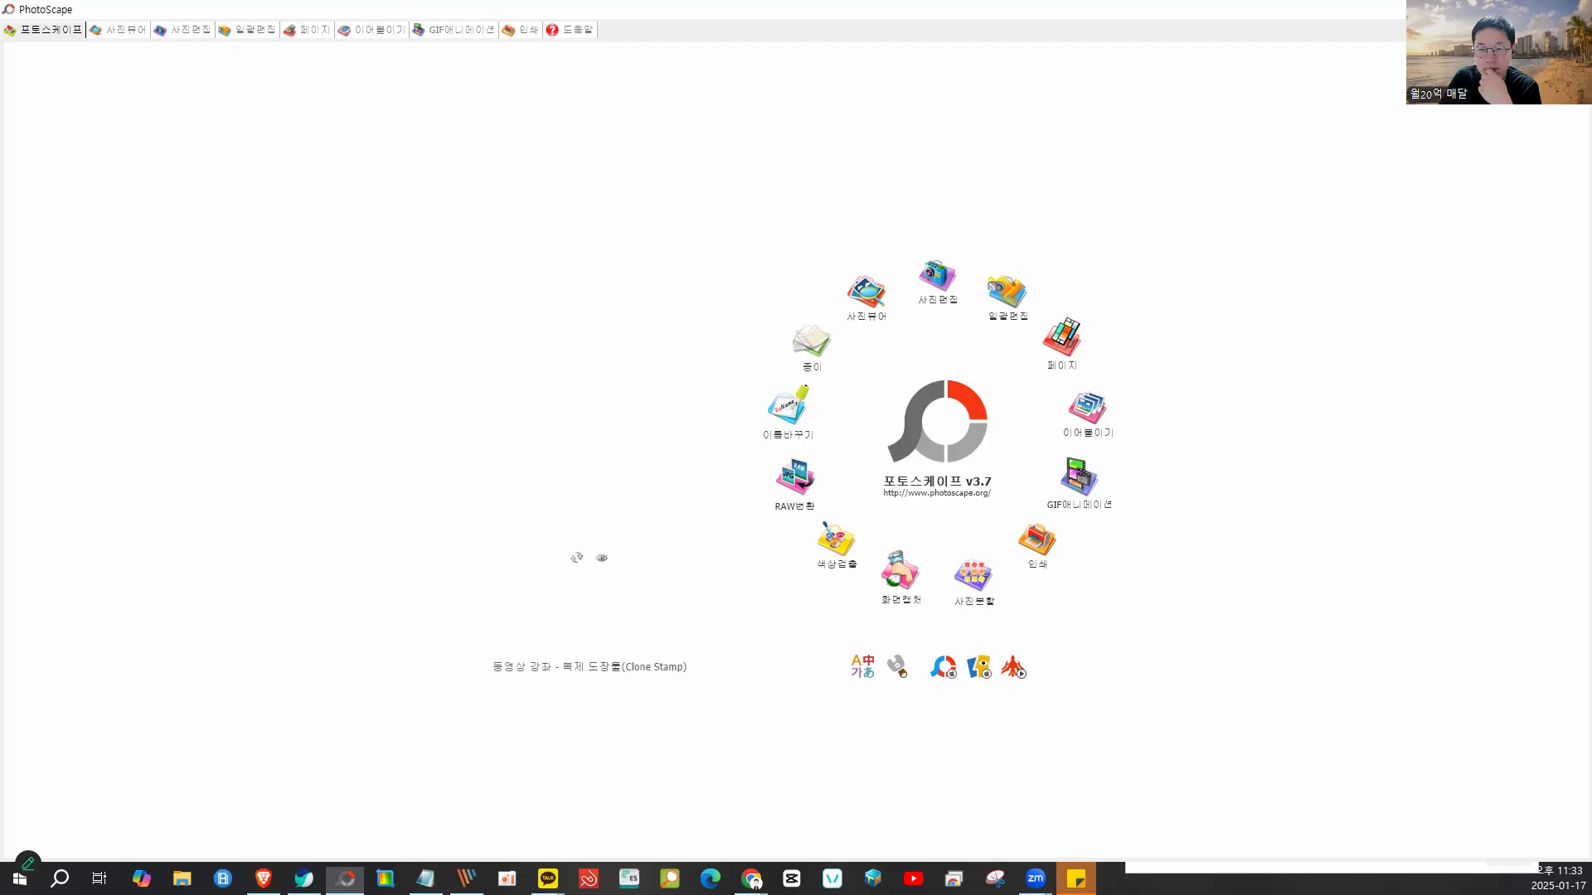
click(1496, 10)
- Insert the eight strips cats_001 to cats_008 into the blog post as a slide layout
click(349, 12)
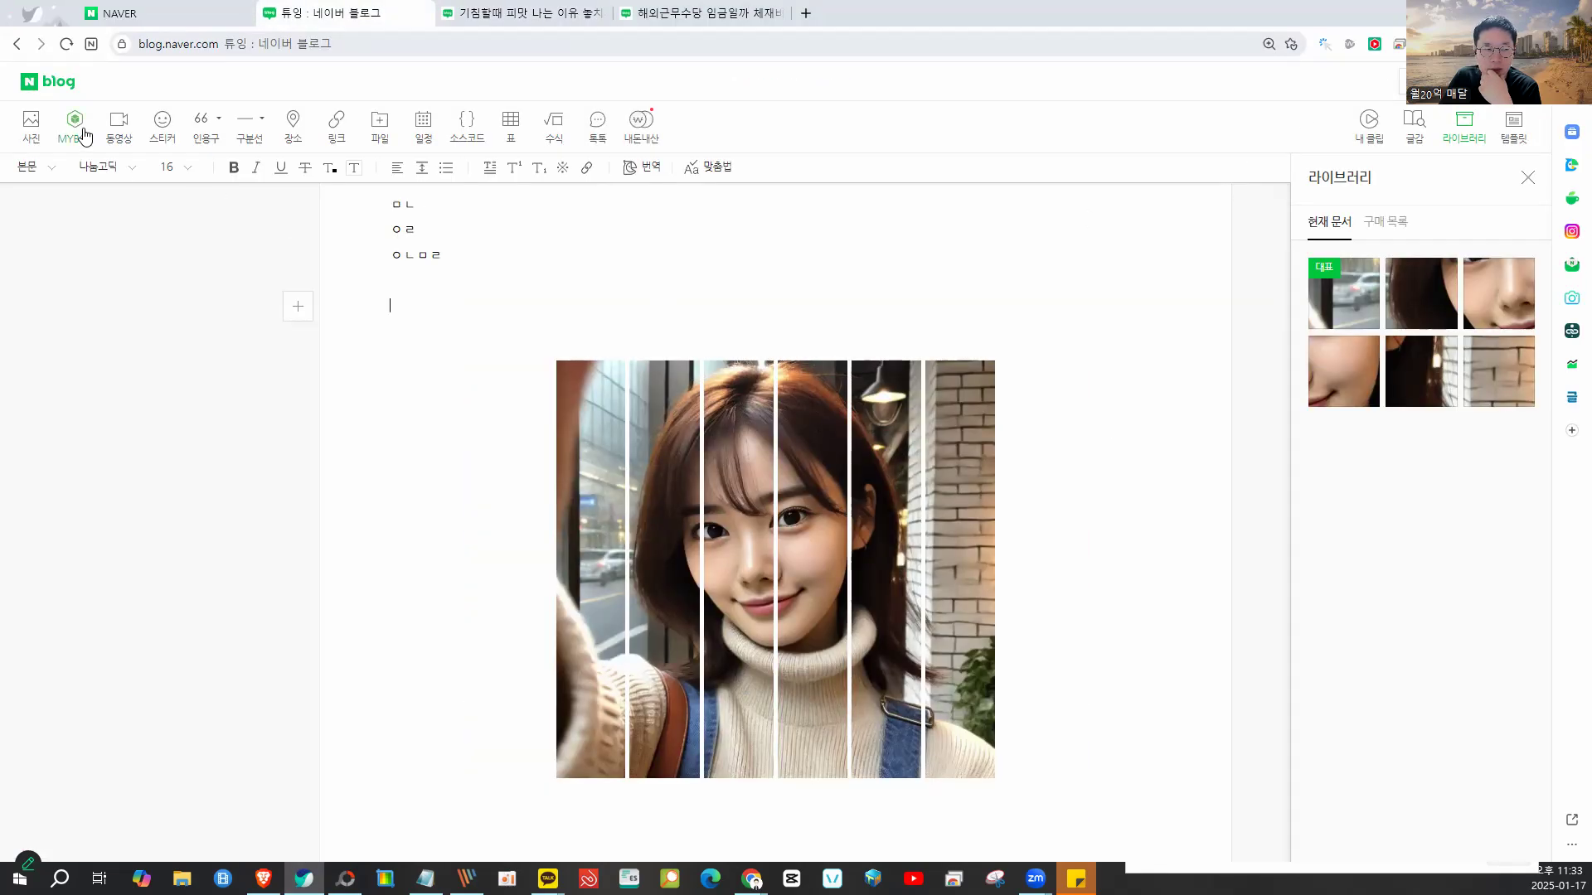
click(30, 124)
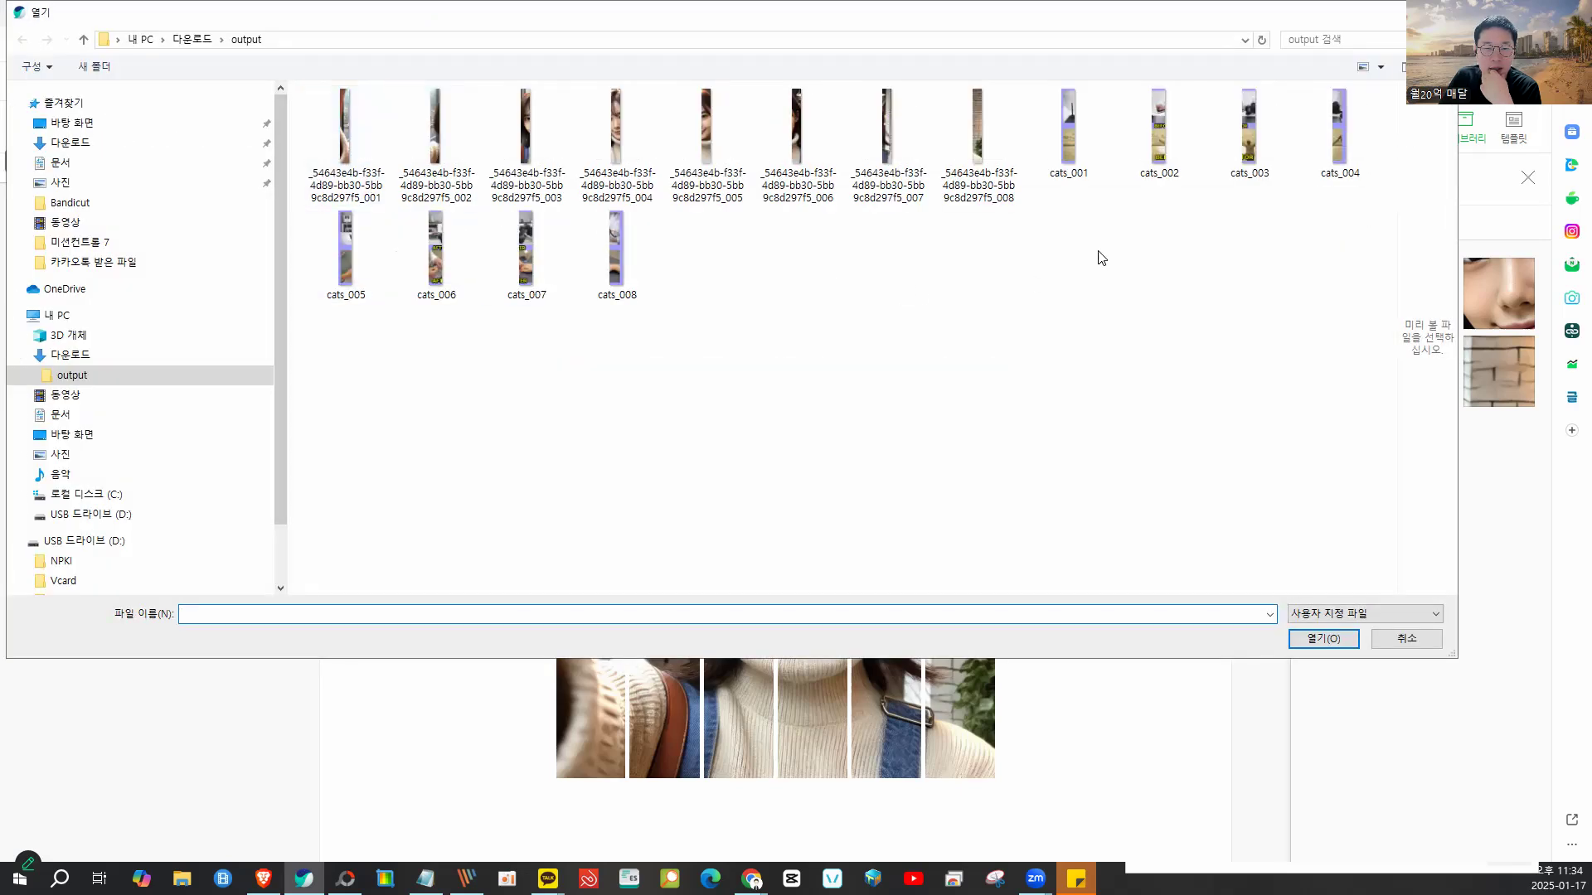
click(1070, 148)
click(1328, 147)
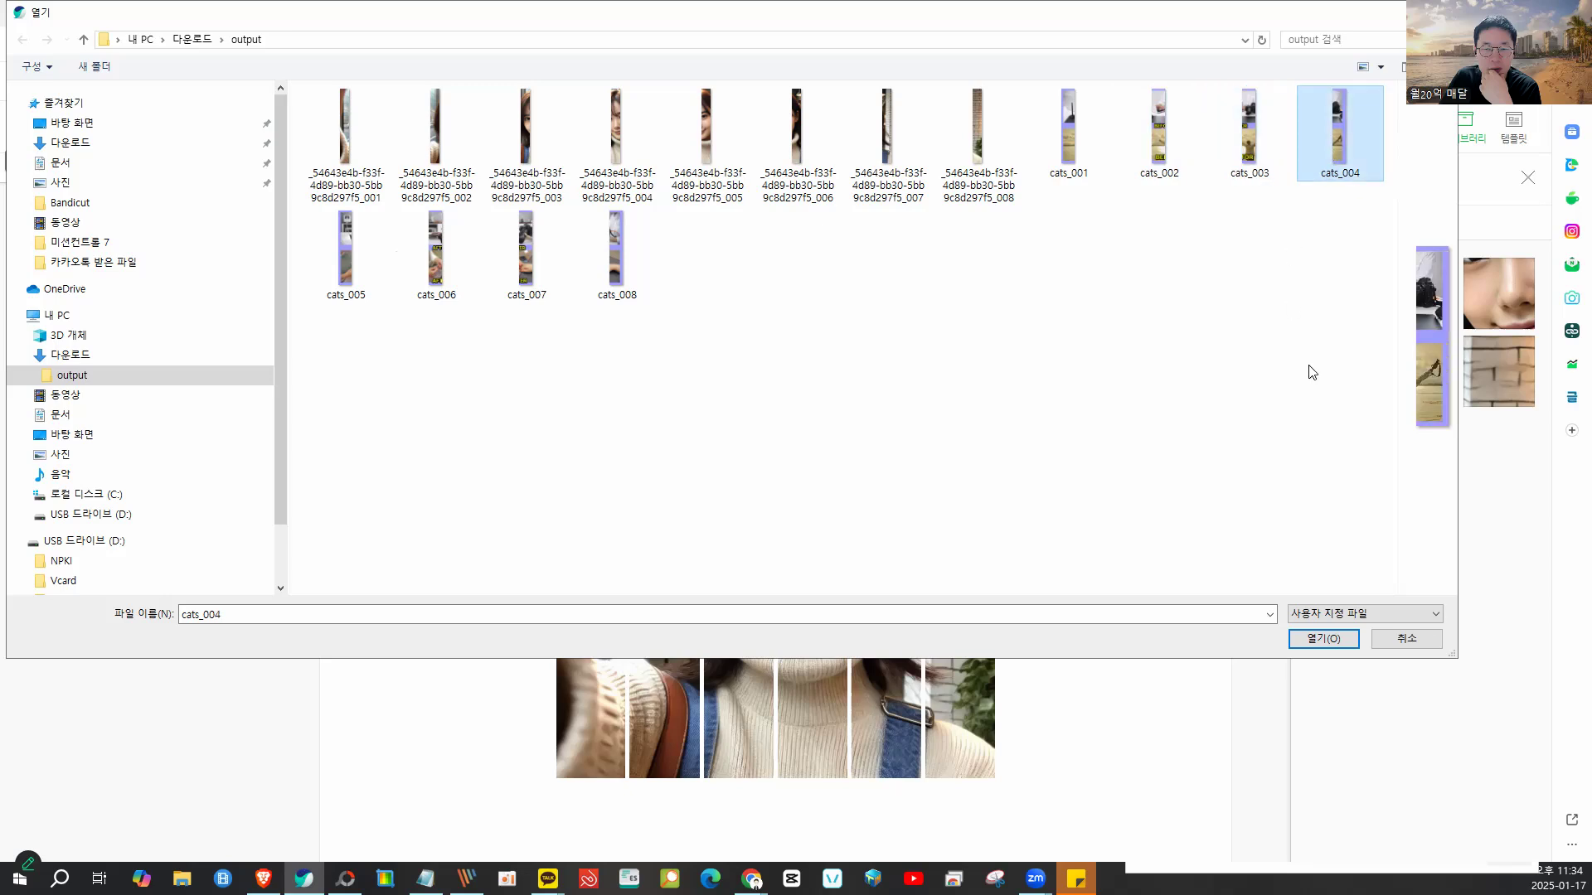
click(1071, 129)
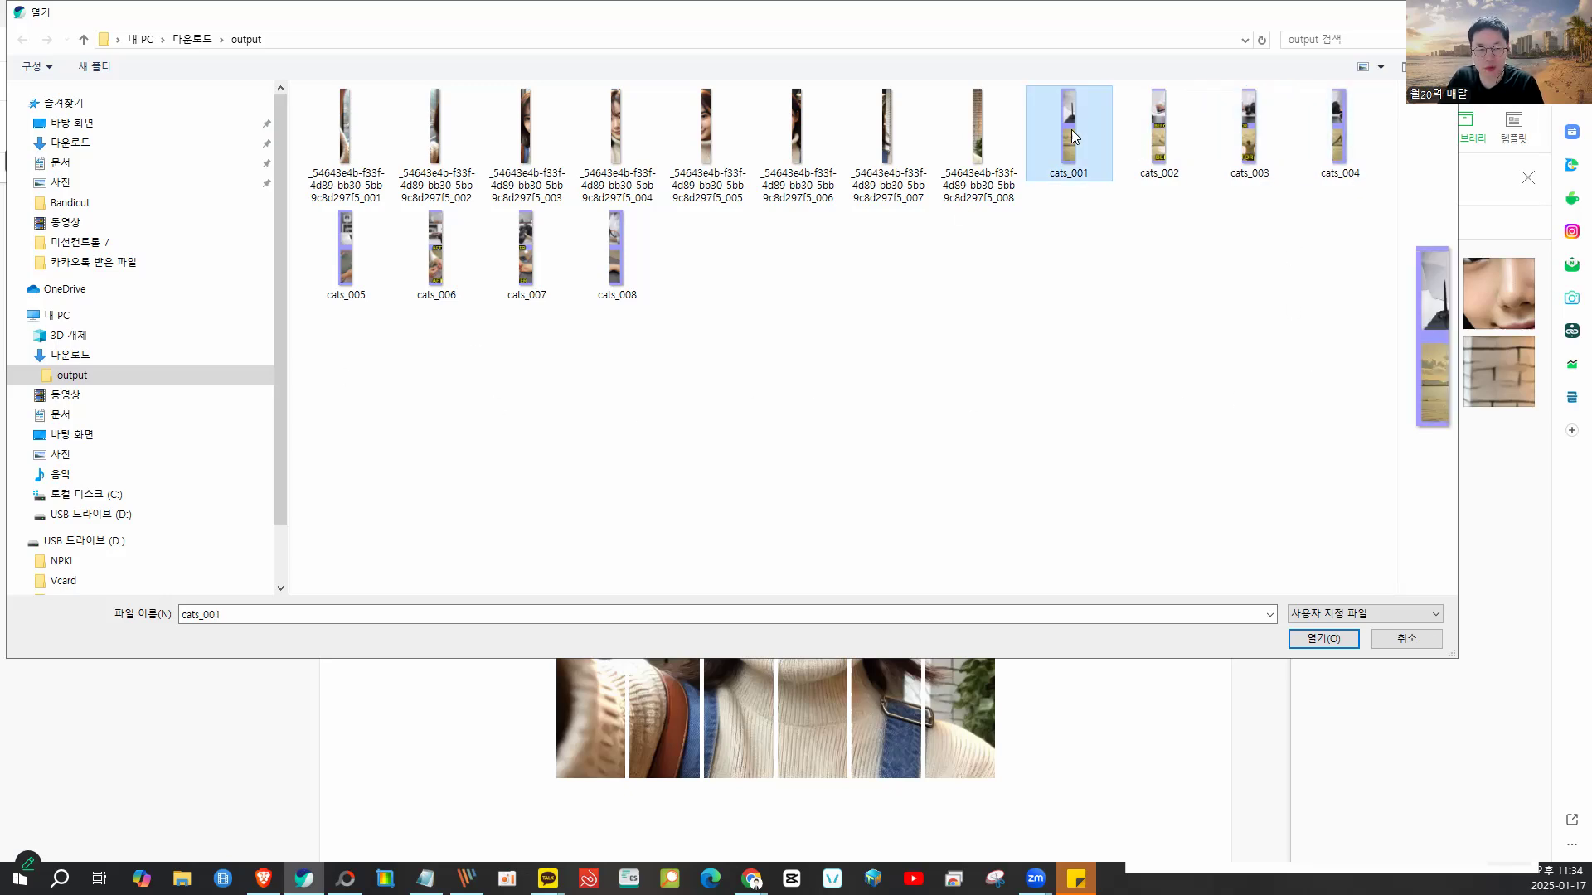
shift+click(618, 254)
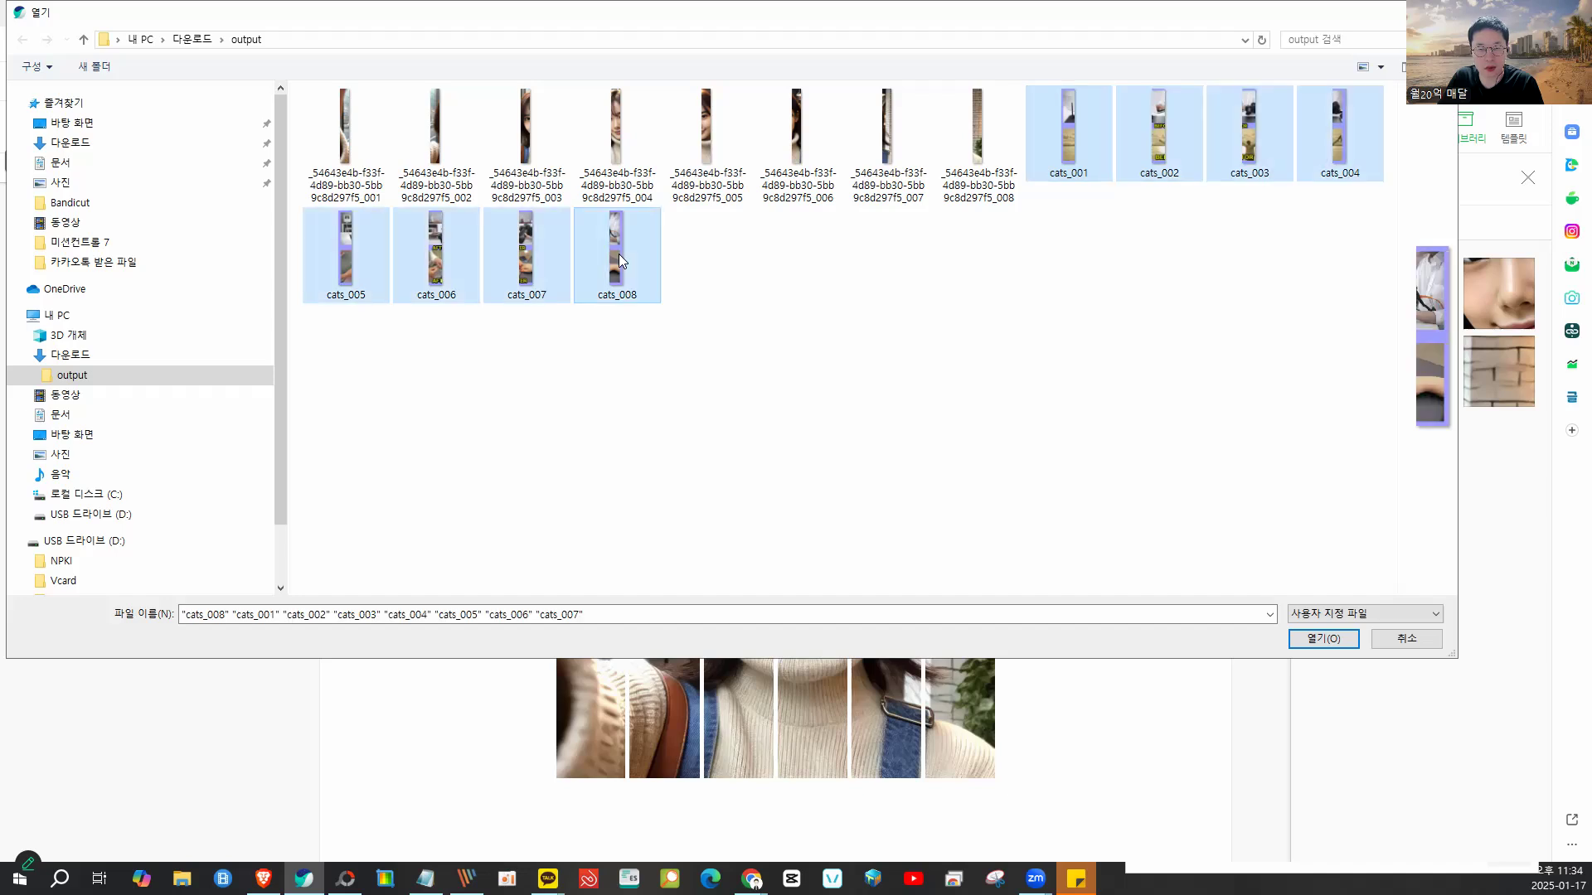
click(1318, 640)
mouse_move(718, 410)
mouse_down()
mouse_move(621, 530)
mouse_move(609, 419)
mouse_move(674, 493)
mouse_move(800, 433)
mouse_move(686, 518)
mouse_move(723, 386)
mouse_up()
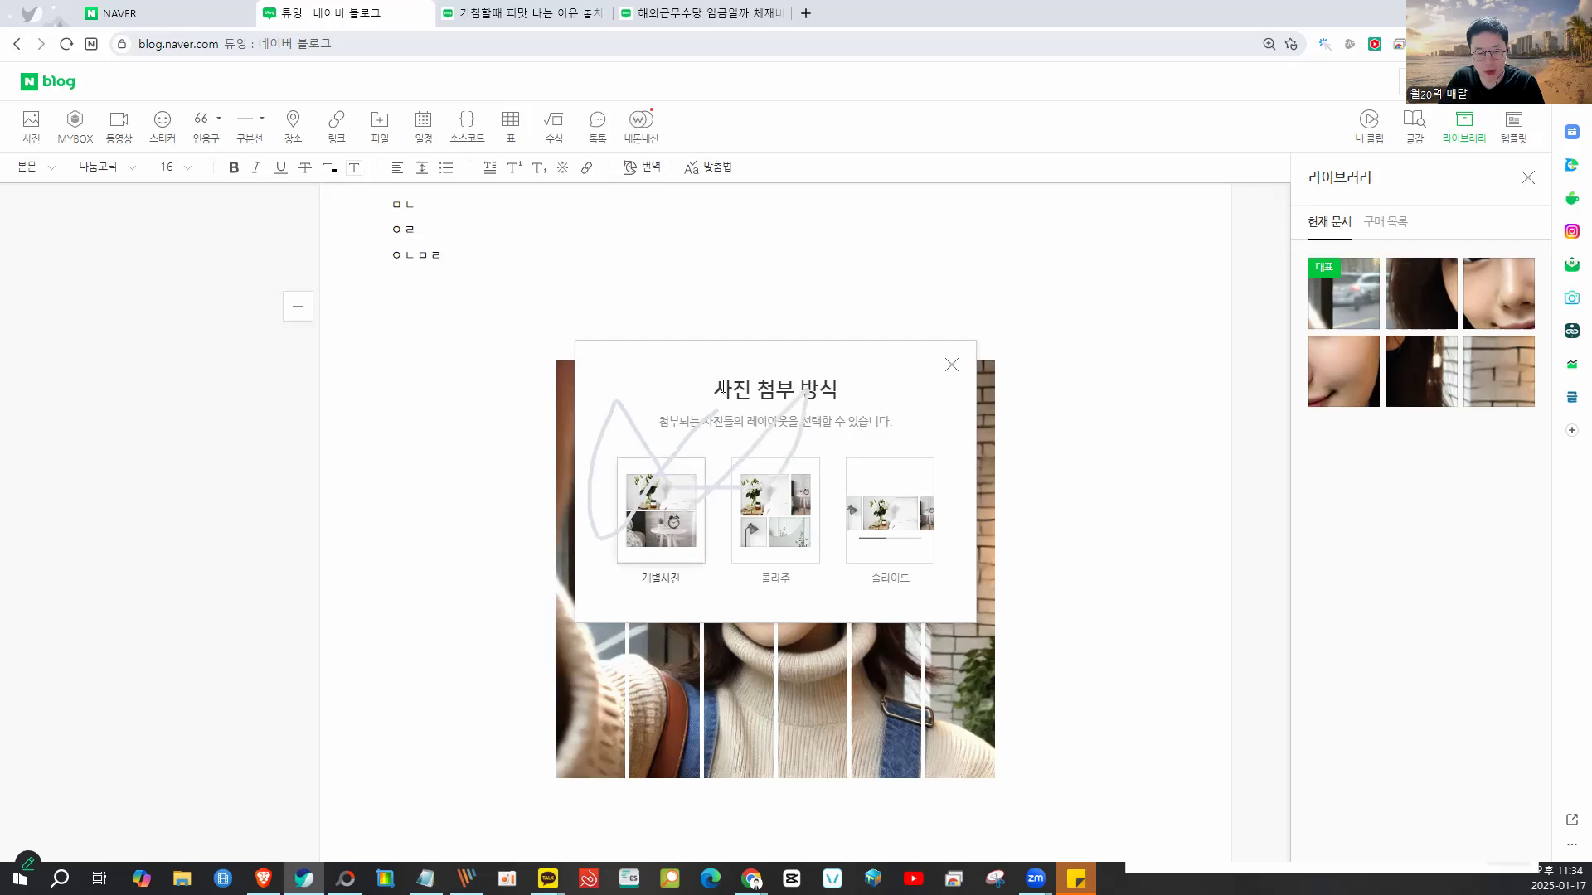
mouse_move(910, 415)
mouse_down()
mouse_move(822, 483)
mouse_move(873, 606)
mouse_move(939, 439)
mouse_up()
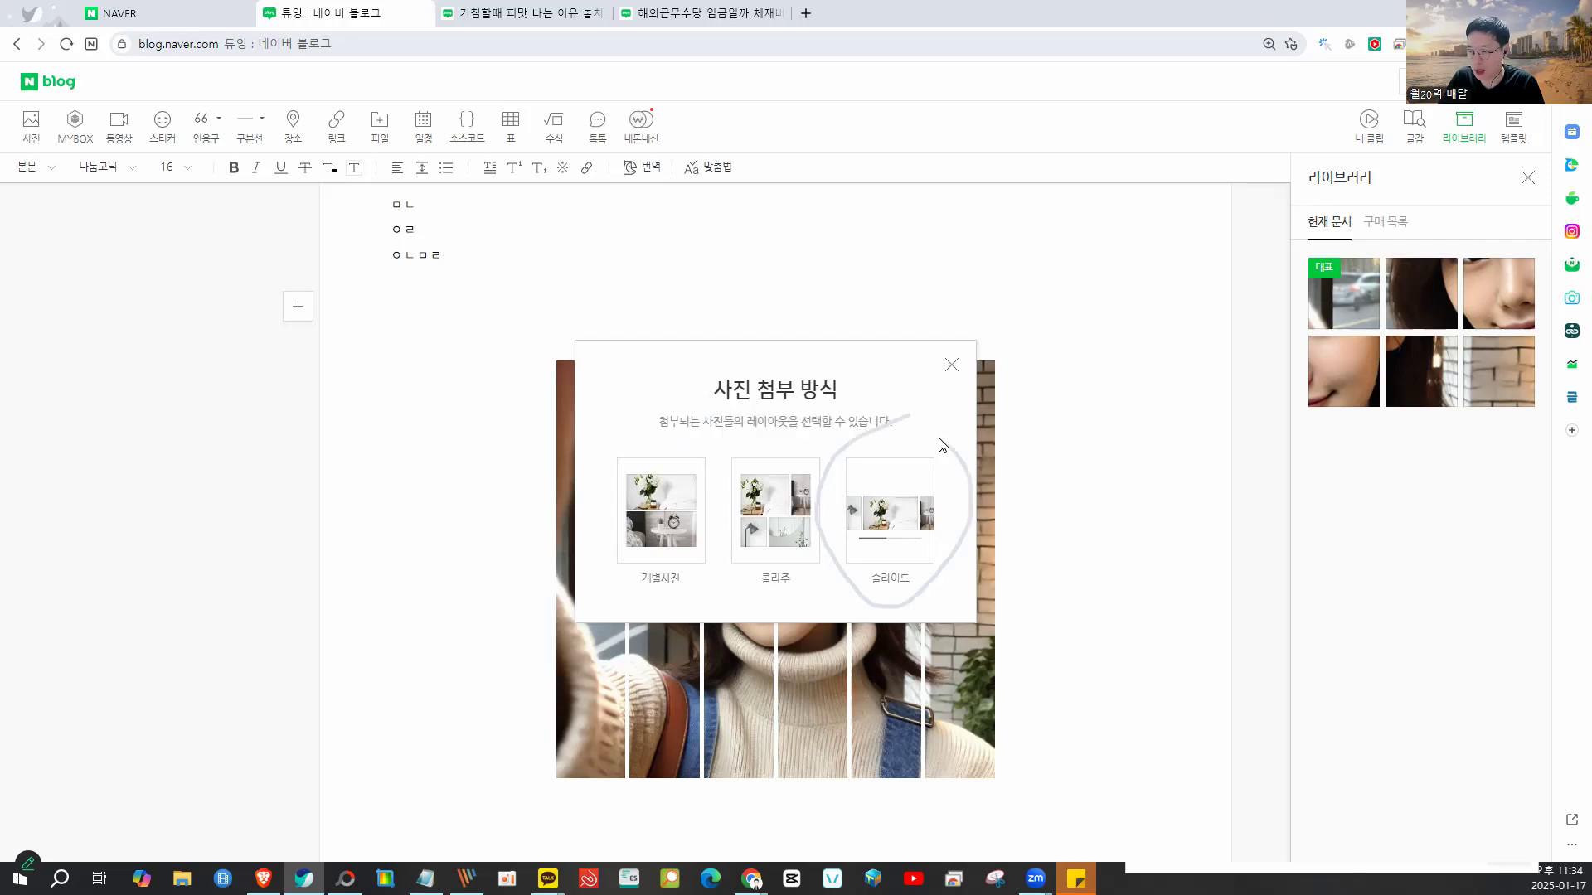
click(888, 506)
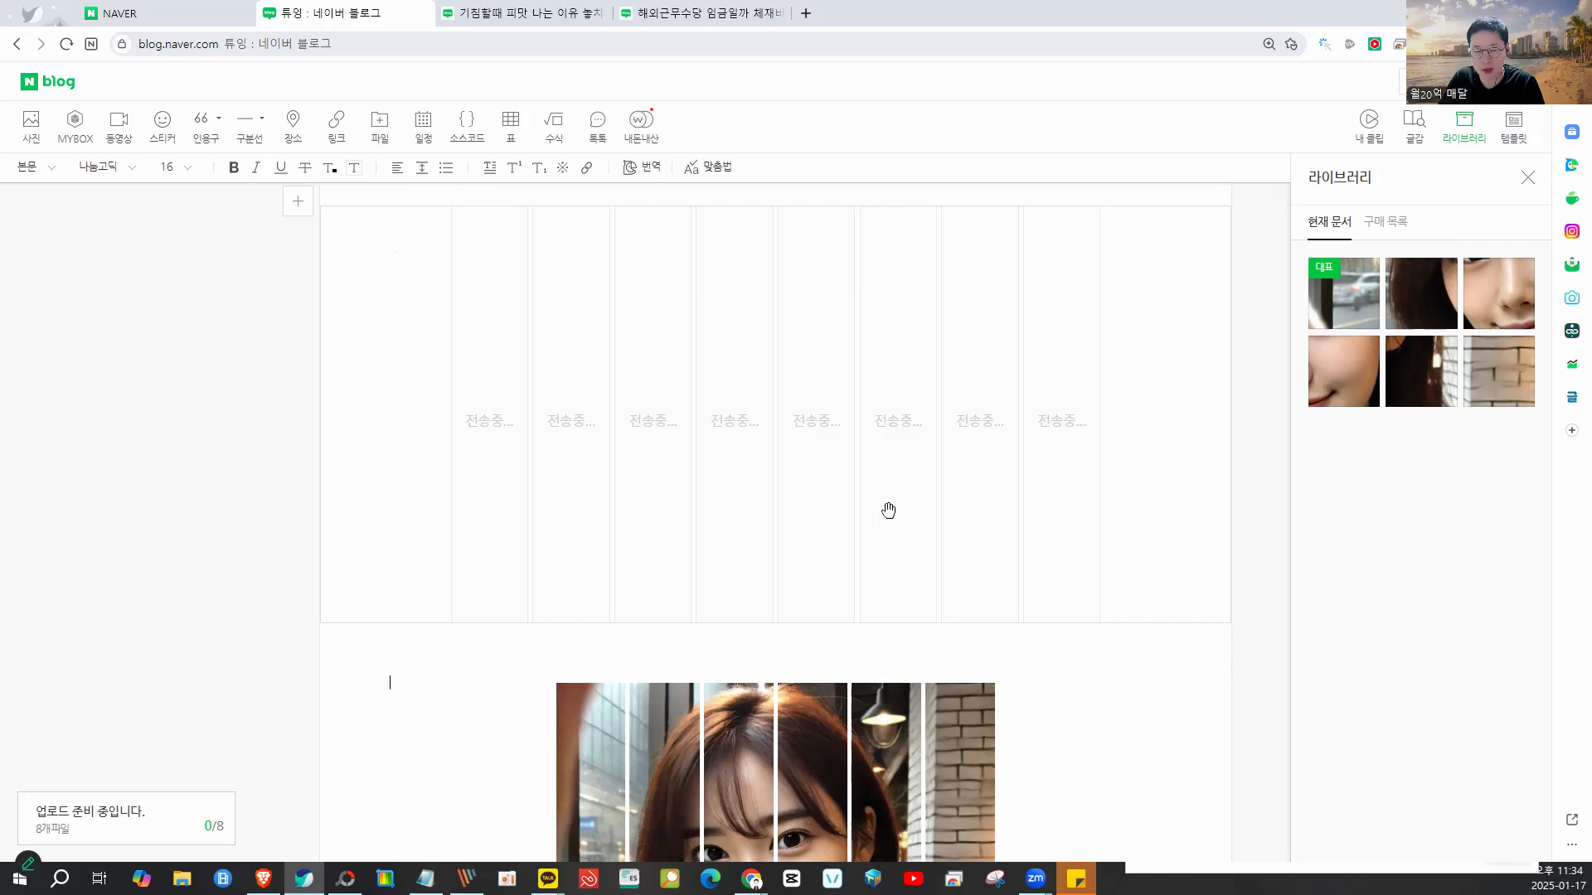
- Check the individual strips of the inserted slide, then deselect back to the text
scroll(779, 468, up, 1)
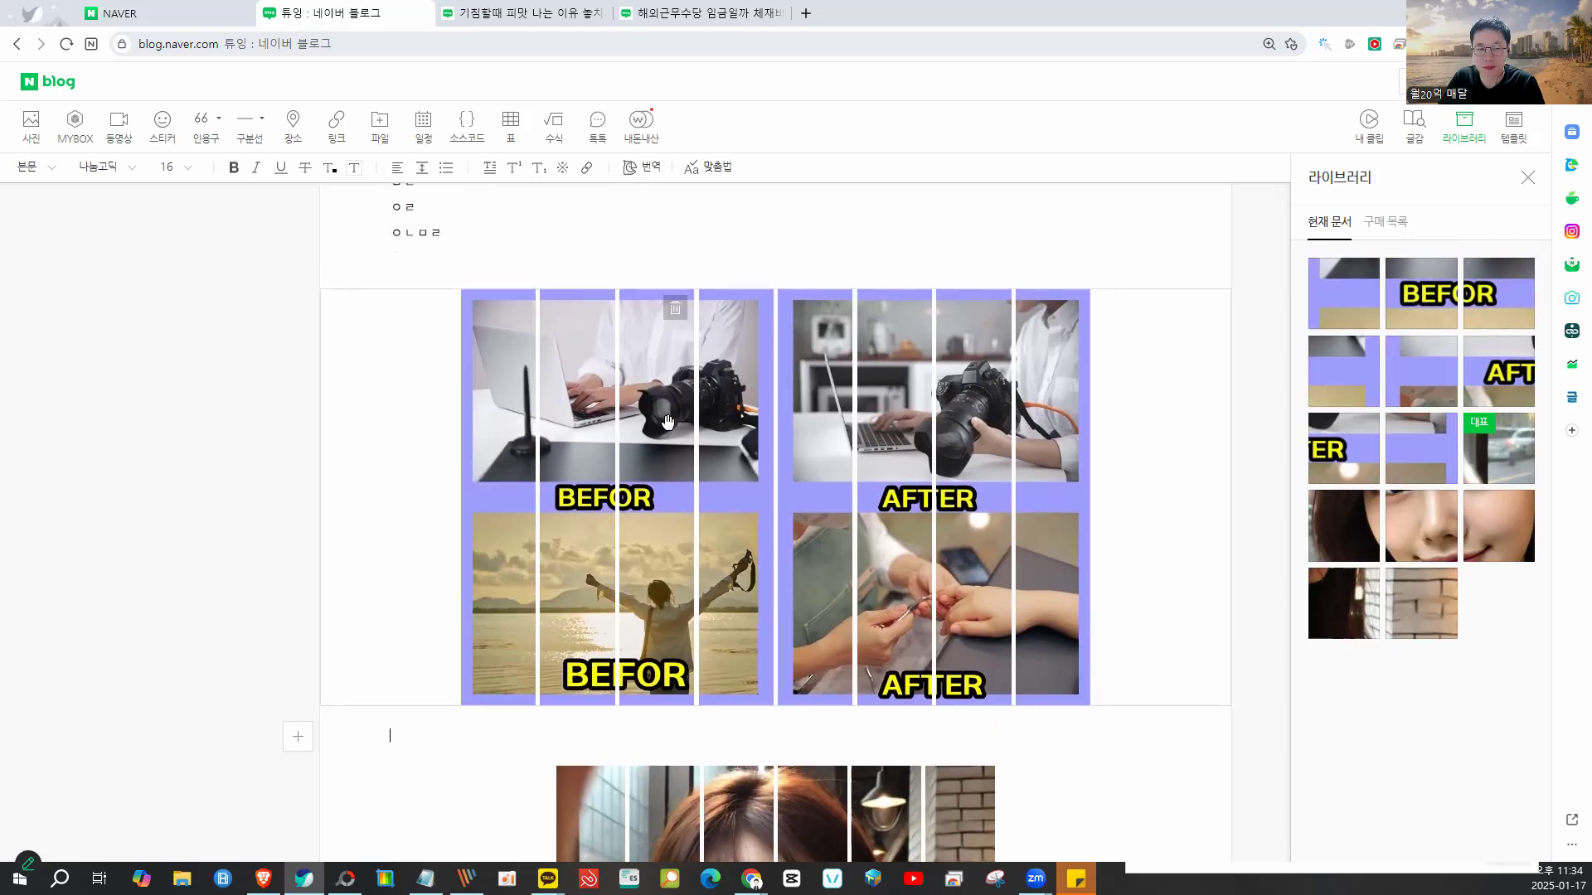
click(583, 417)
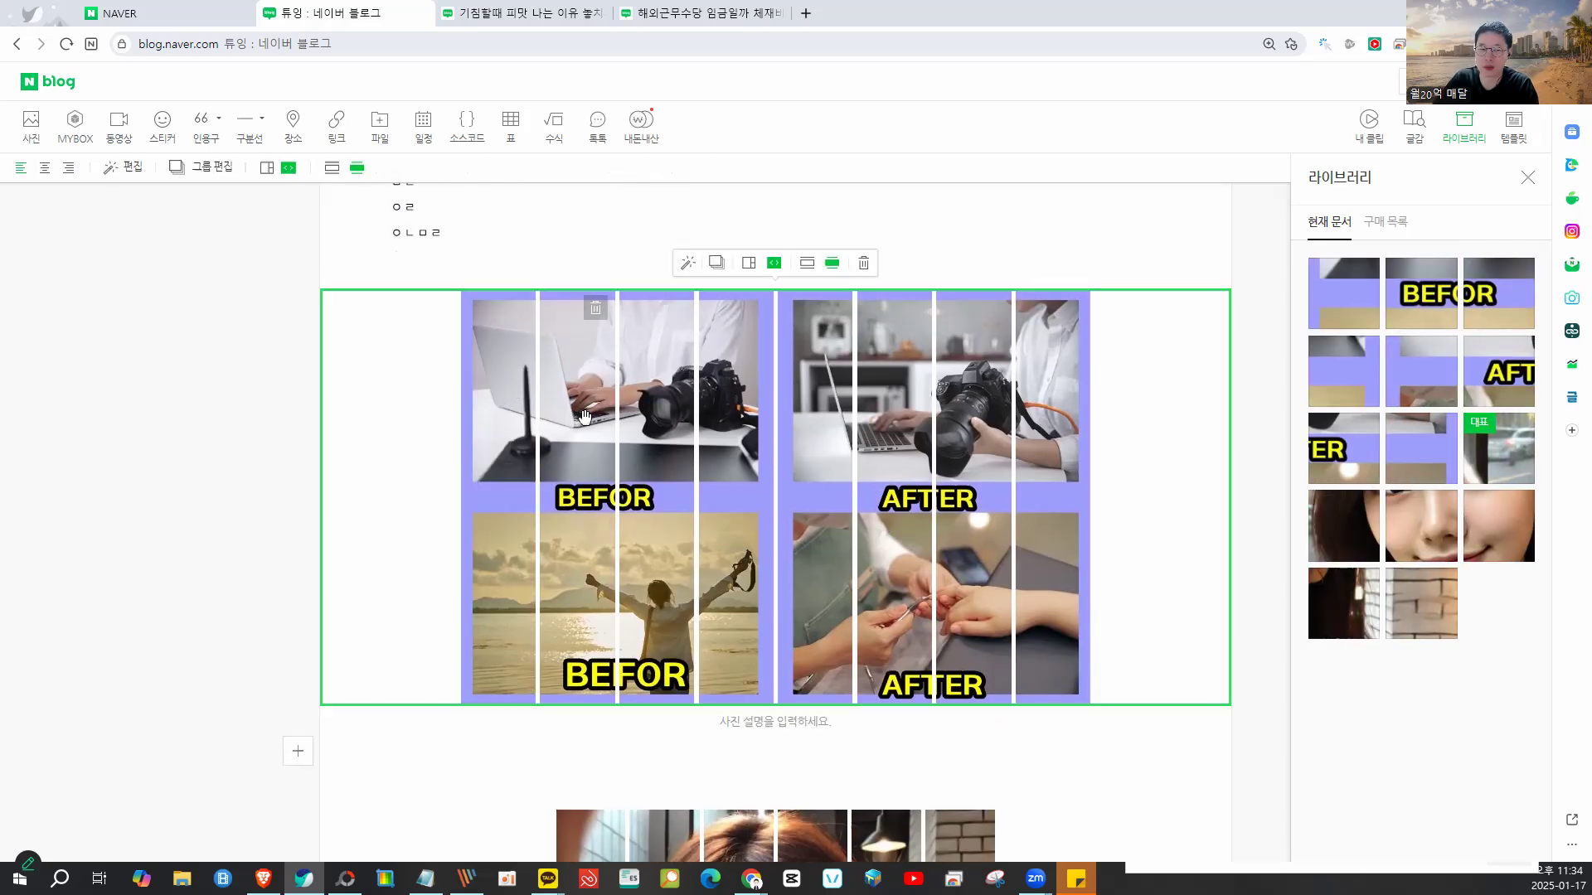
click(720, 411)
click(800, 421)
click(899, 426)
click(1014, 440)
click(1075, 446)
scroll(917, 390, up, 2)
click(919, 386)
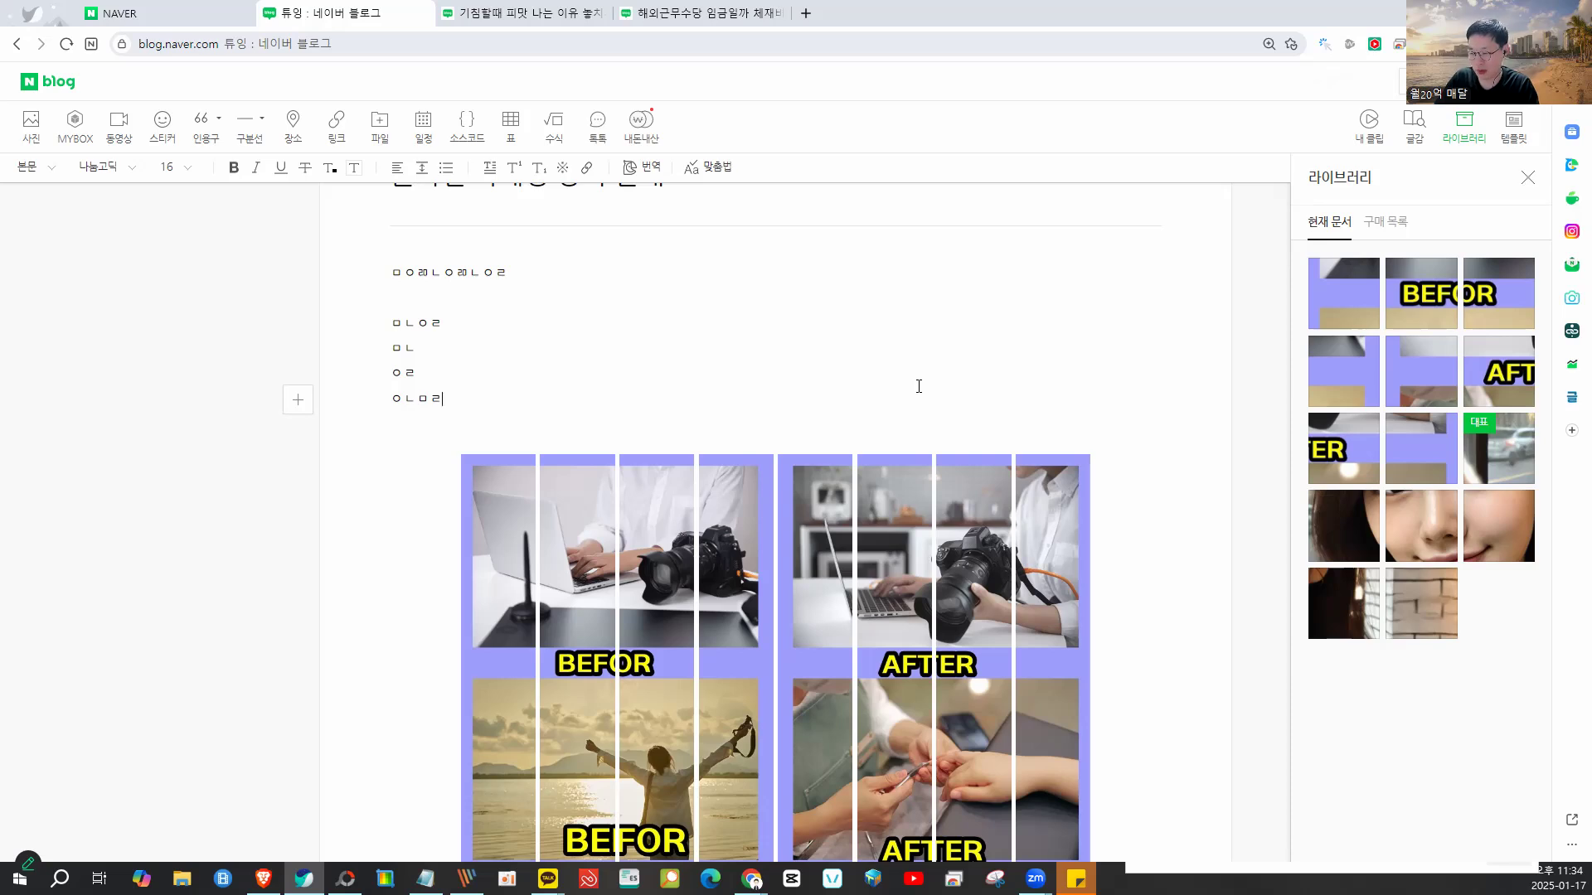
- Add empty lines after the last text line, above the BEFOR/AFTER collage strips
scroll(918, 387, down, 2)
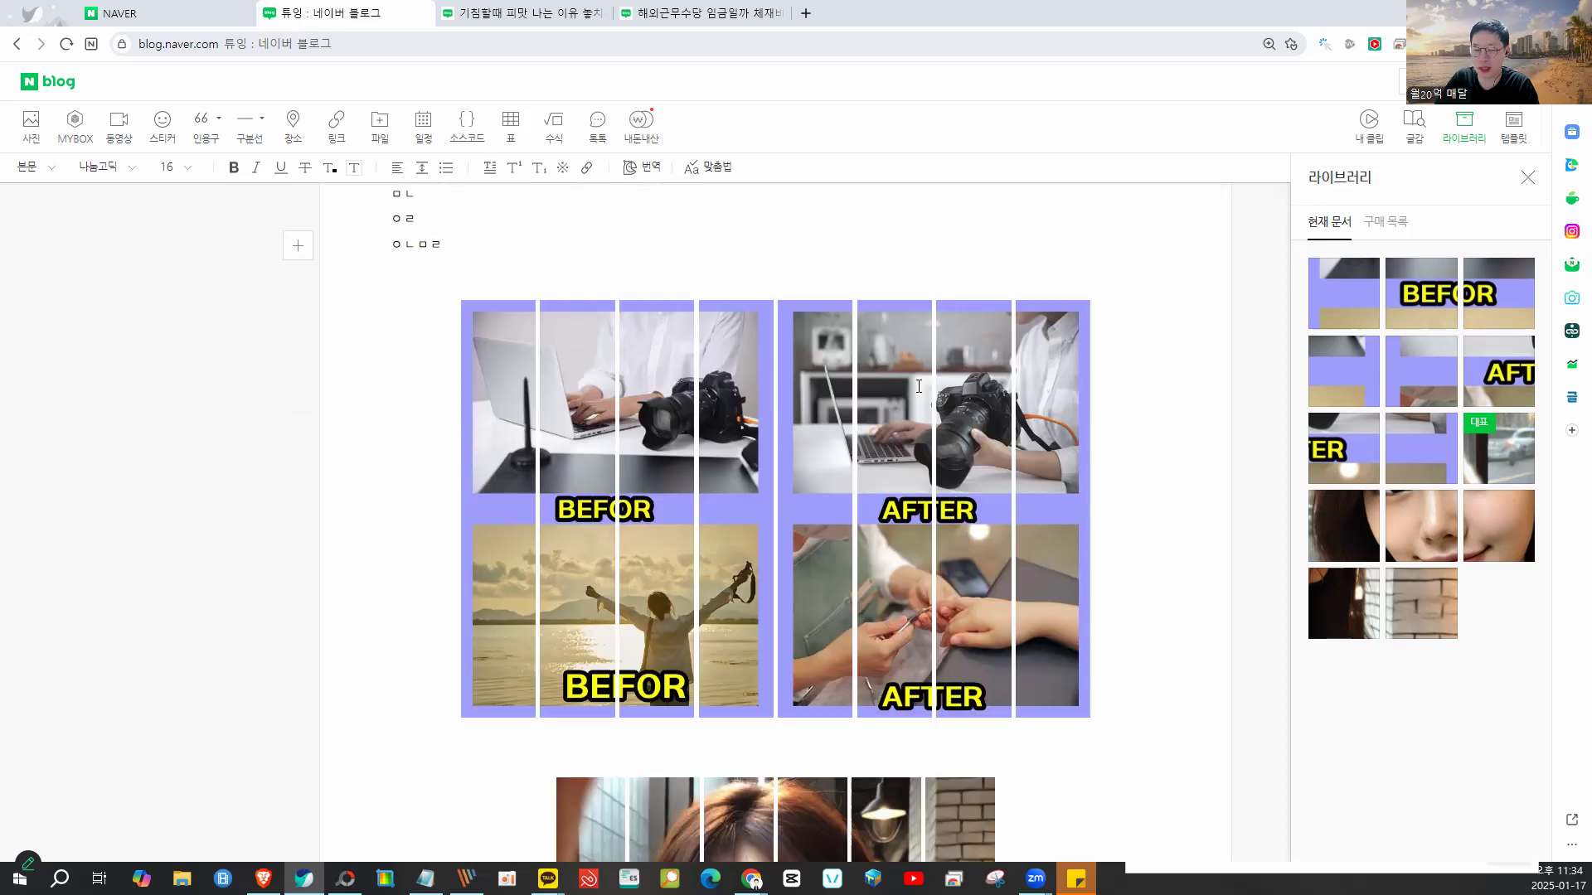
click(584, 442)
click(584, 440)
click(744, 412)
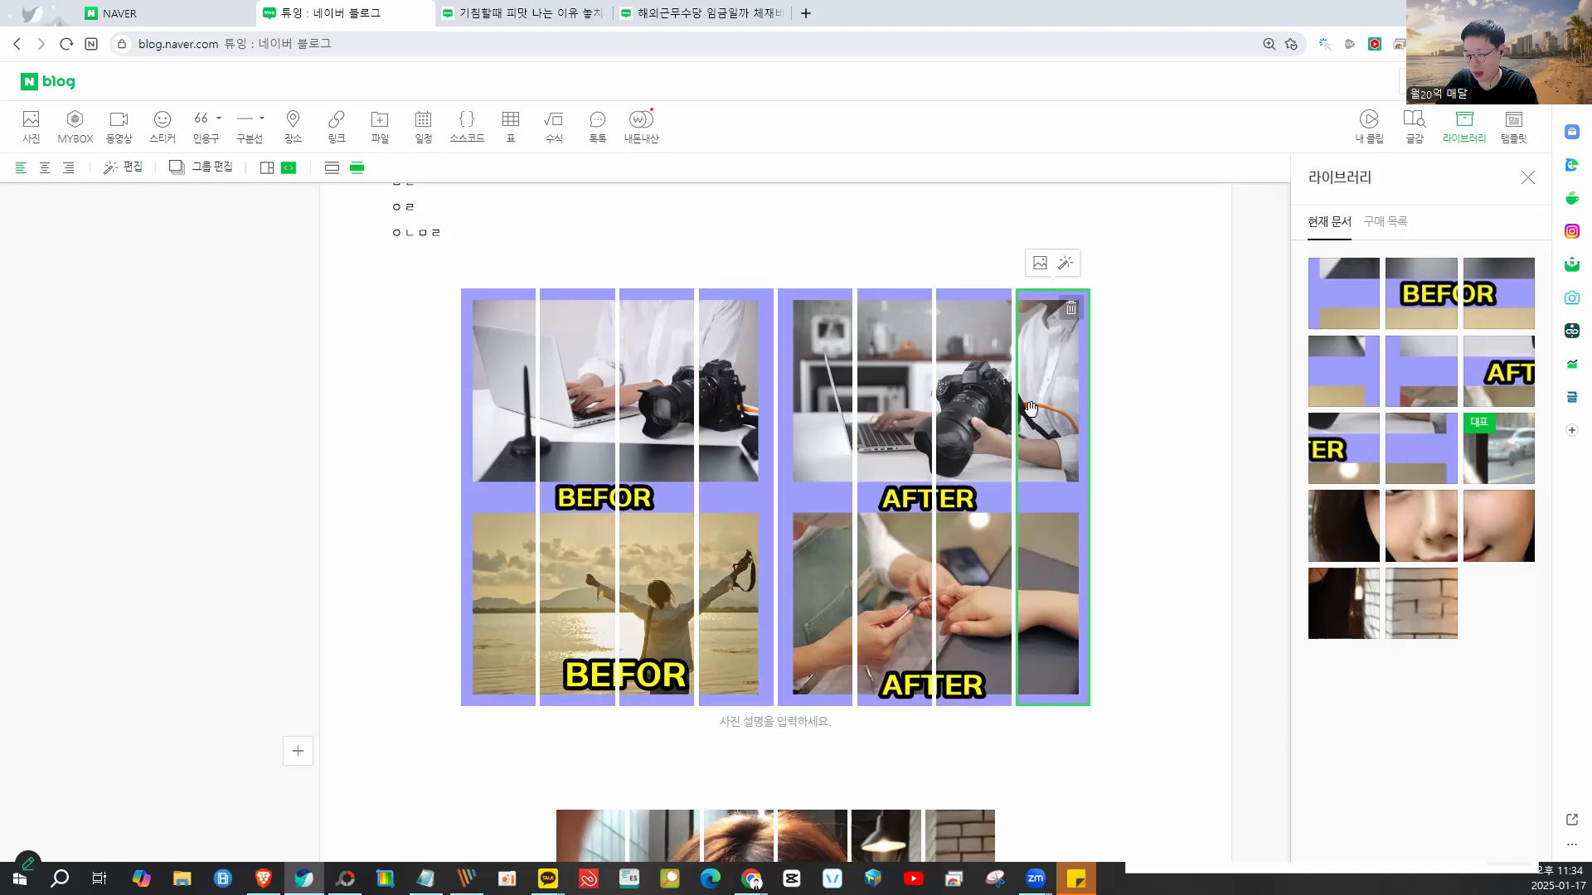
scroll(1030, 409, down, 3)
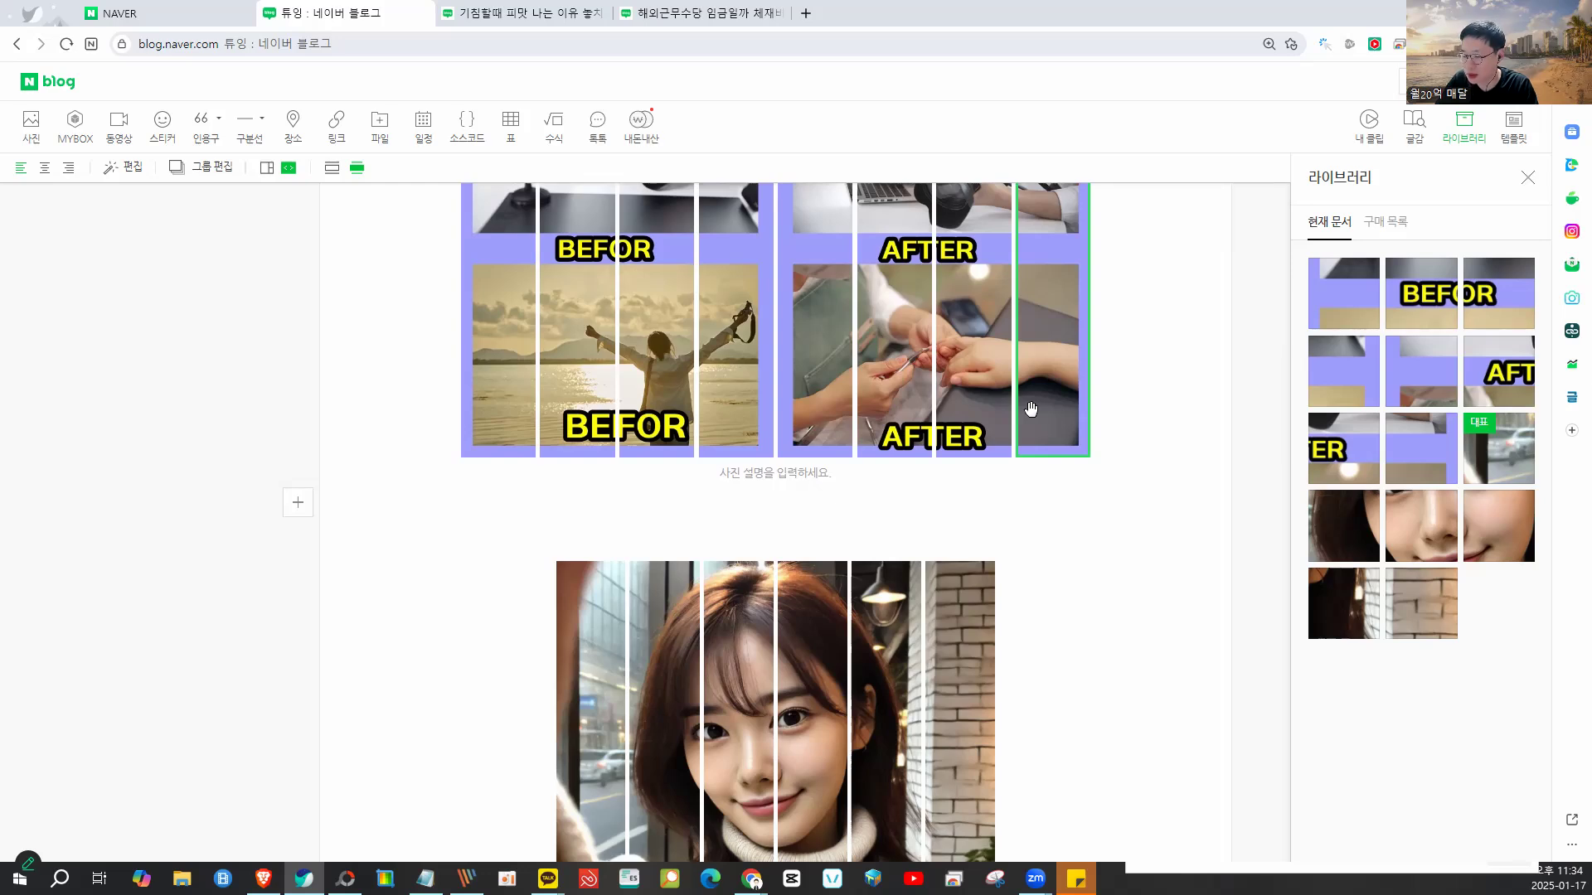
scroll(1028, 410, up, 6)
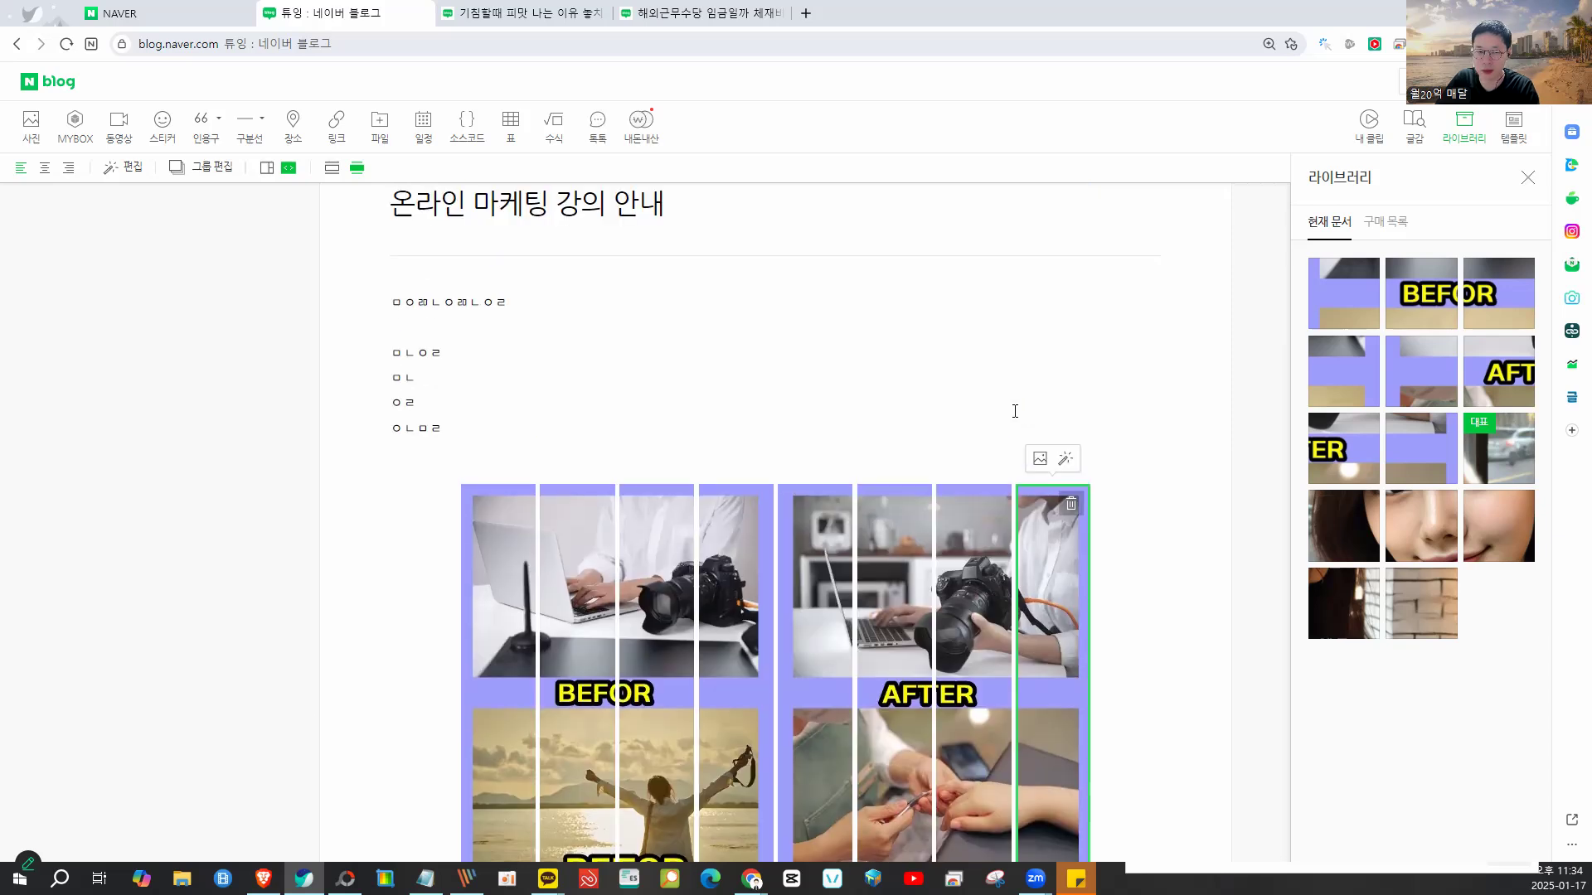
click(746, 467)
key(Return)
key(Return)
key(Return)
key(Return)
key(Return)
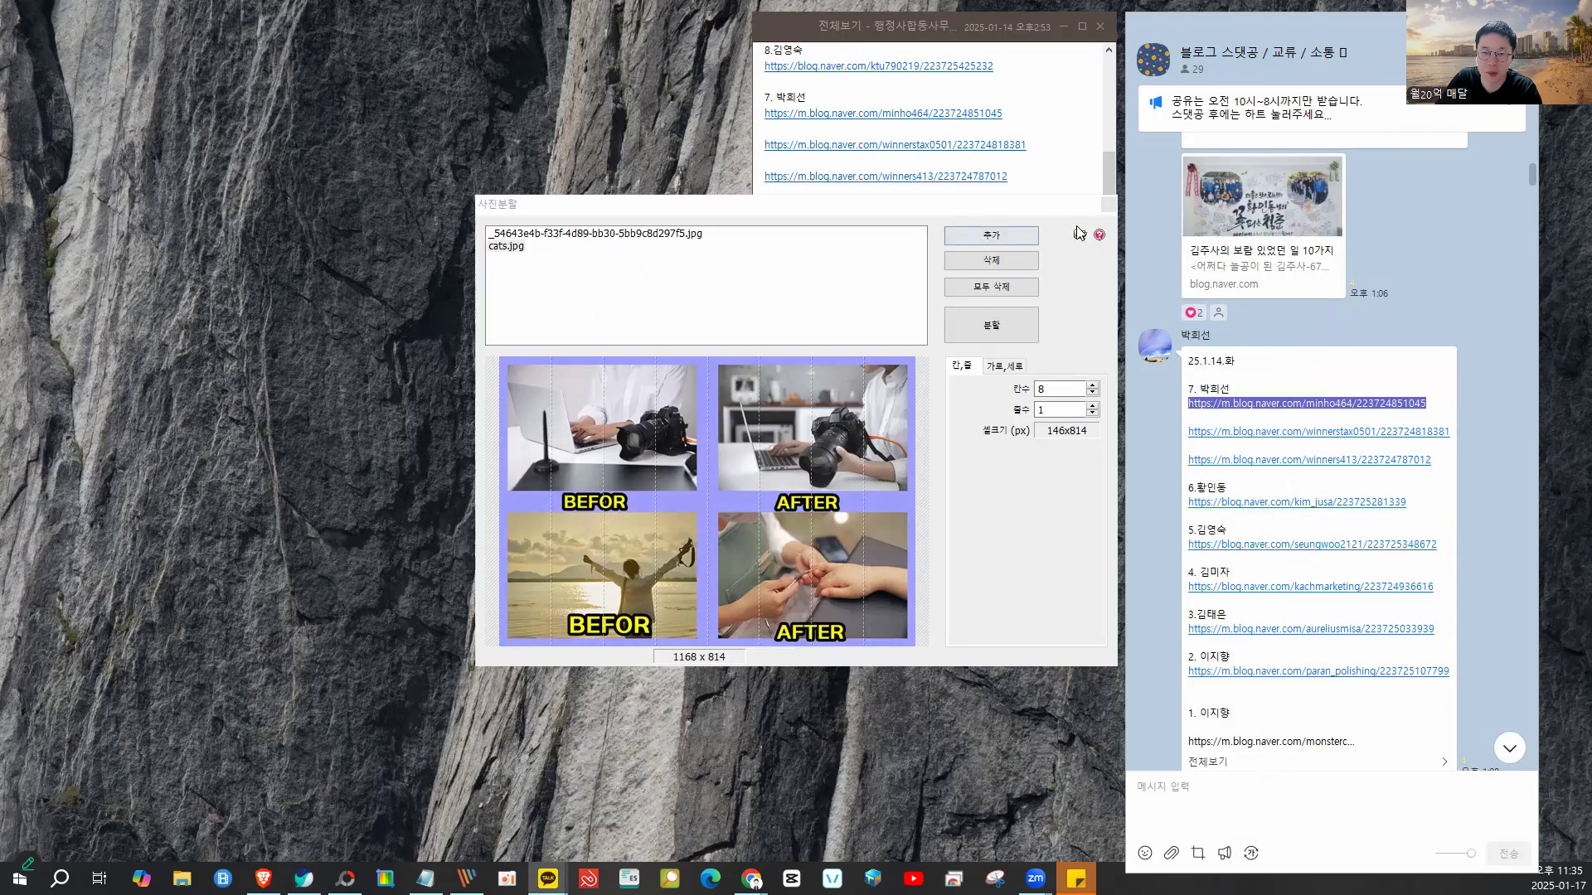
- Open 이어붙이기 with the four photos and set outer margin 1, spacing 3, and green borders
click(1109, 205)
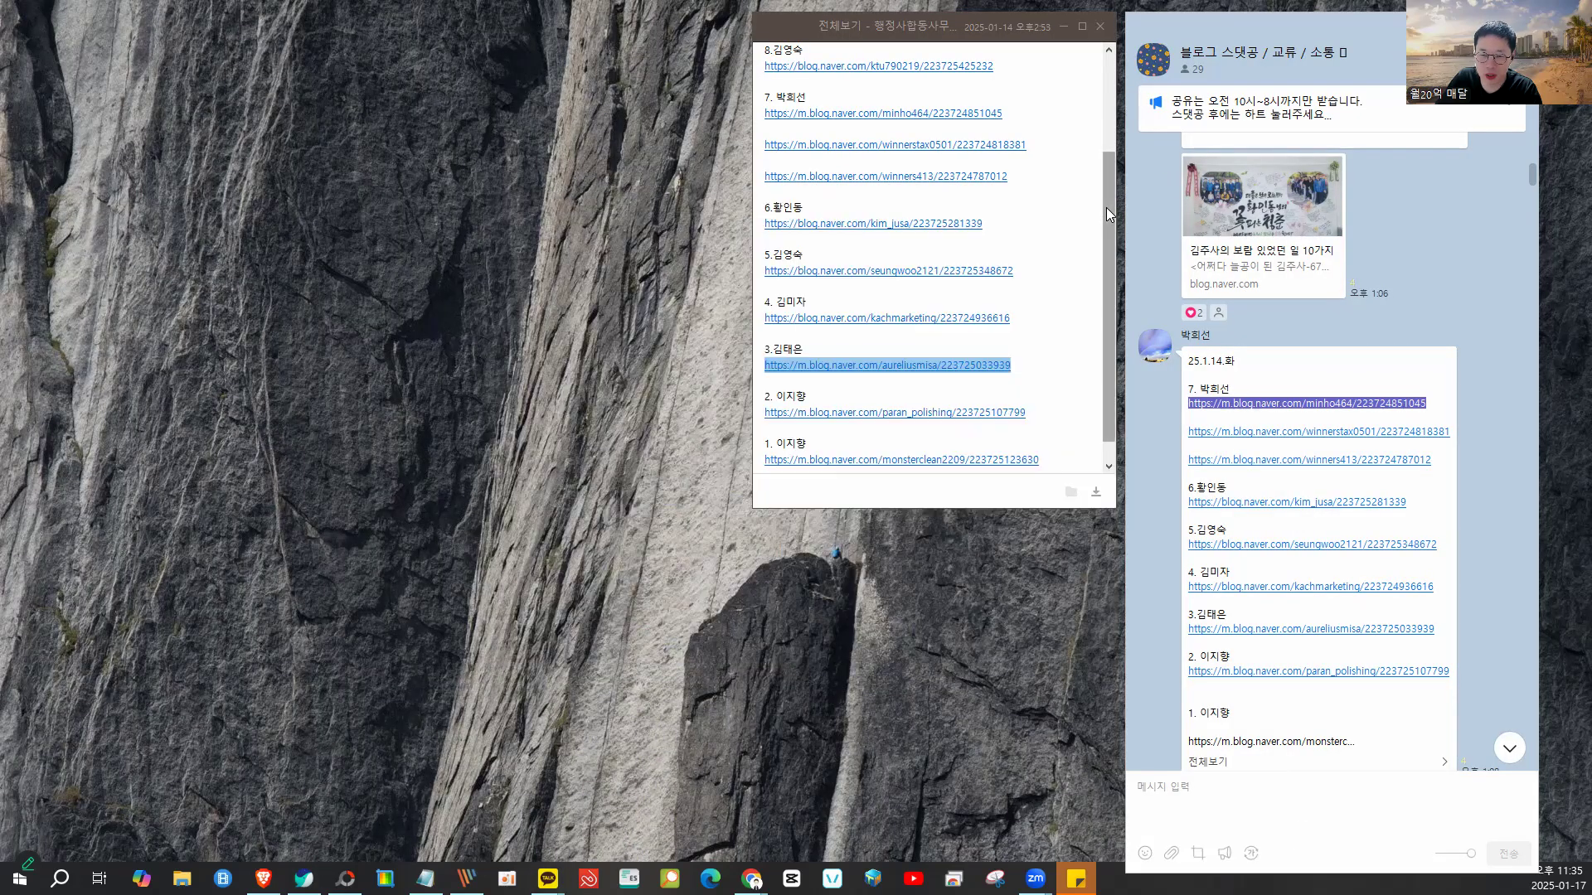
click(1100, 26)
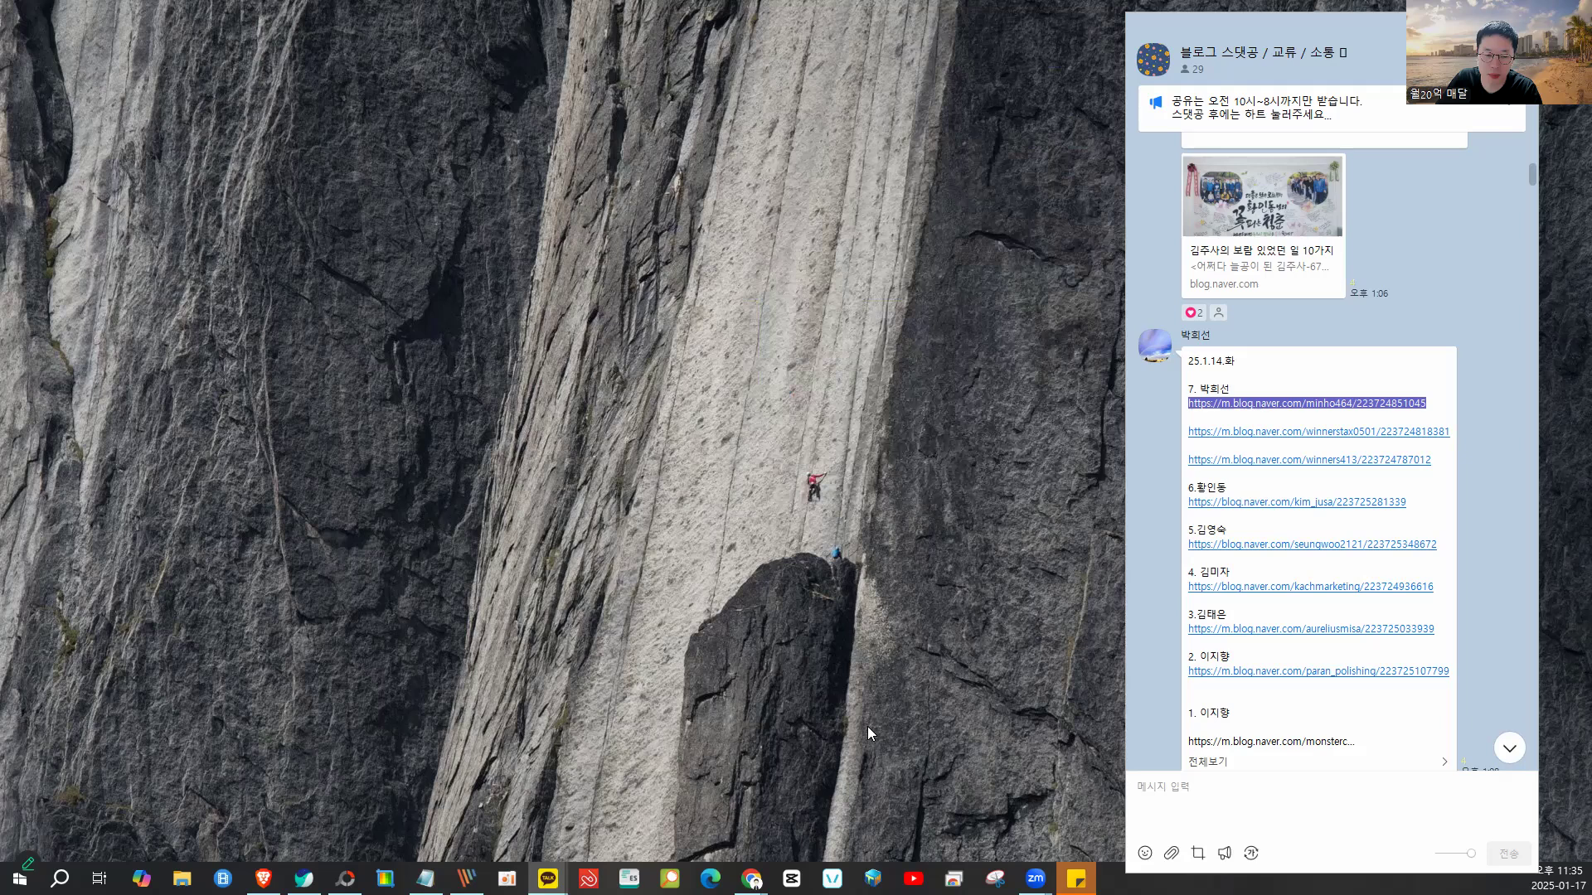
click(346, 879)
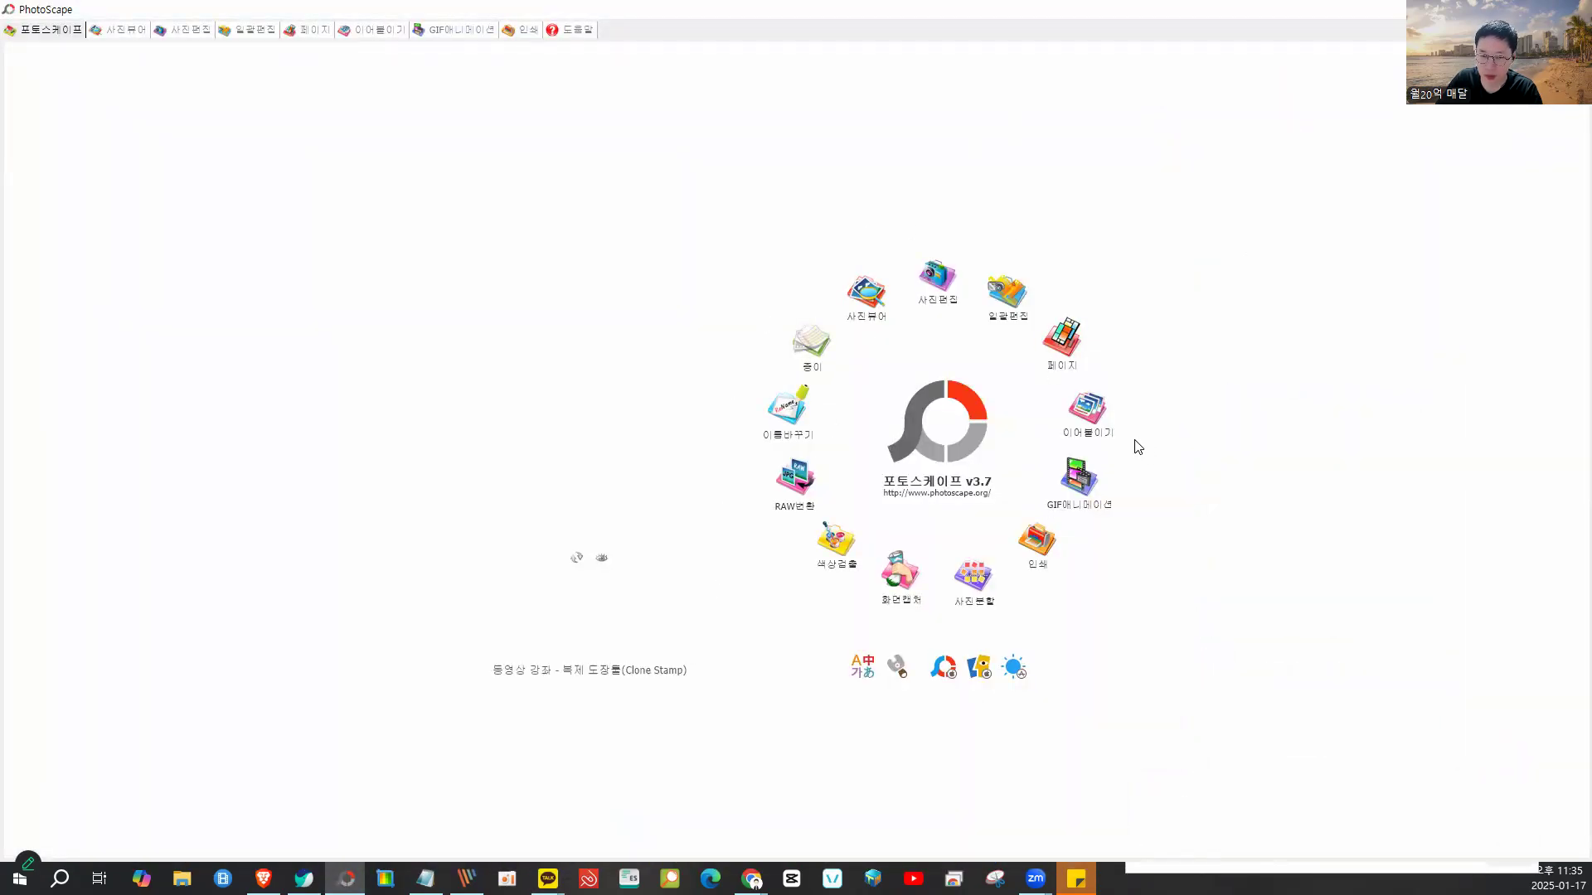
click(1095, 419)
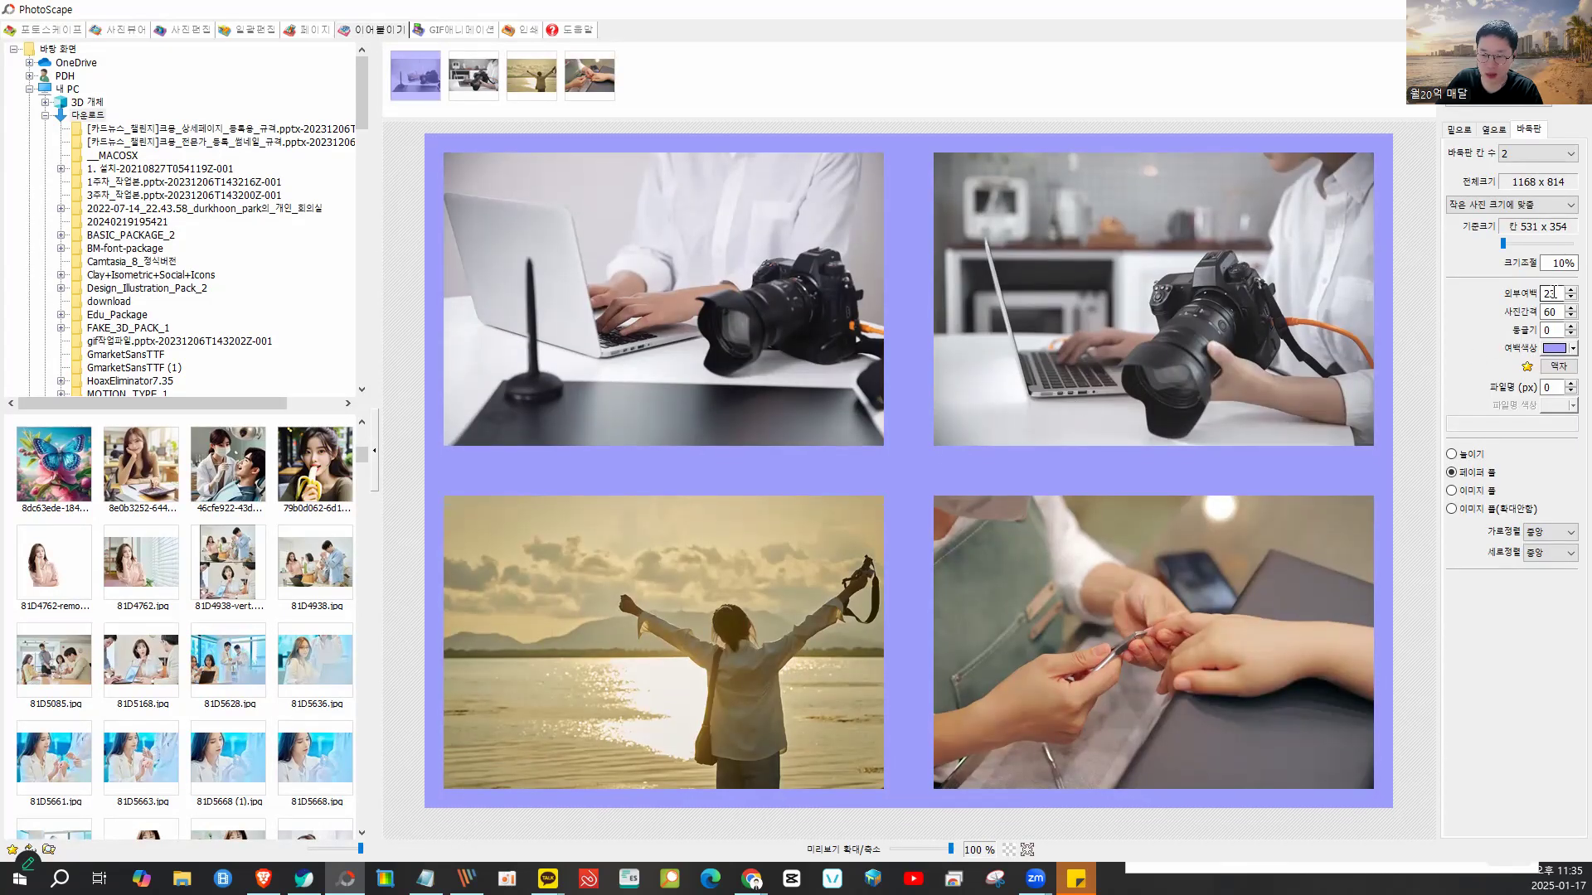
text(1)
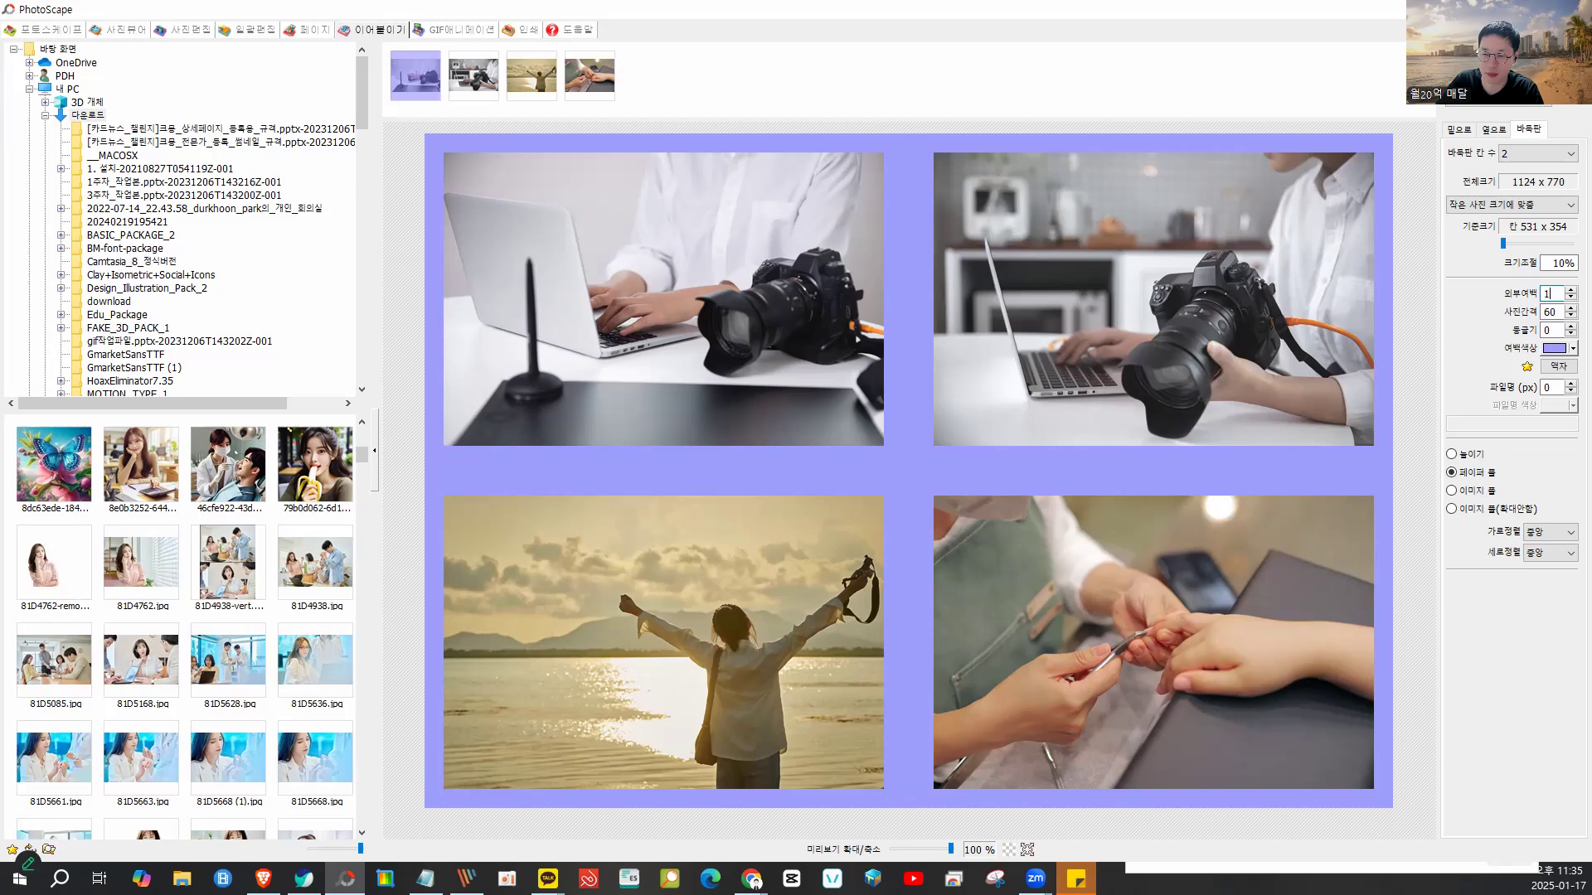
text(3)
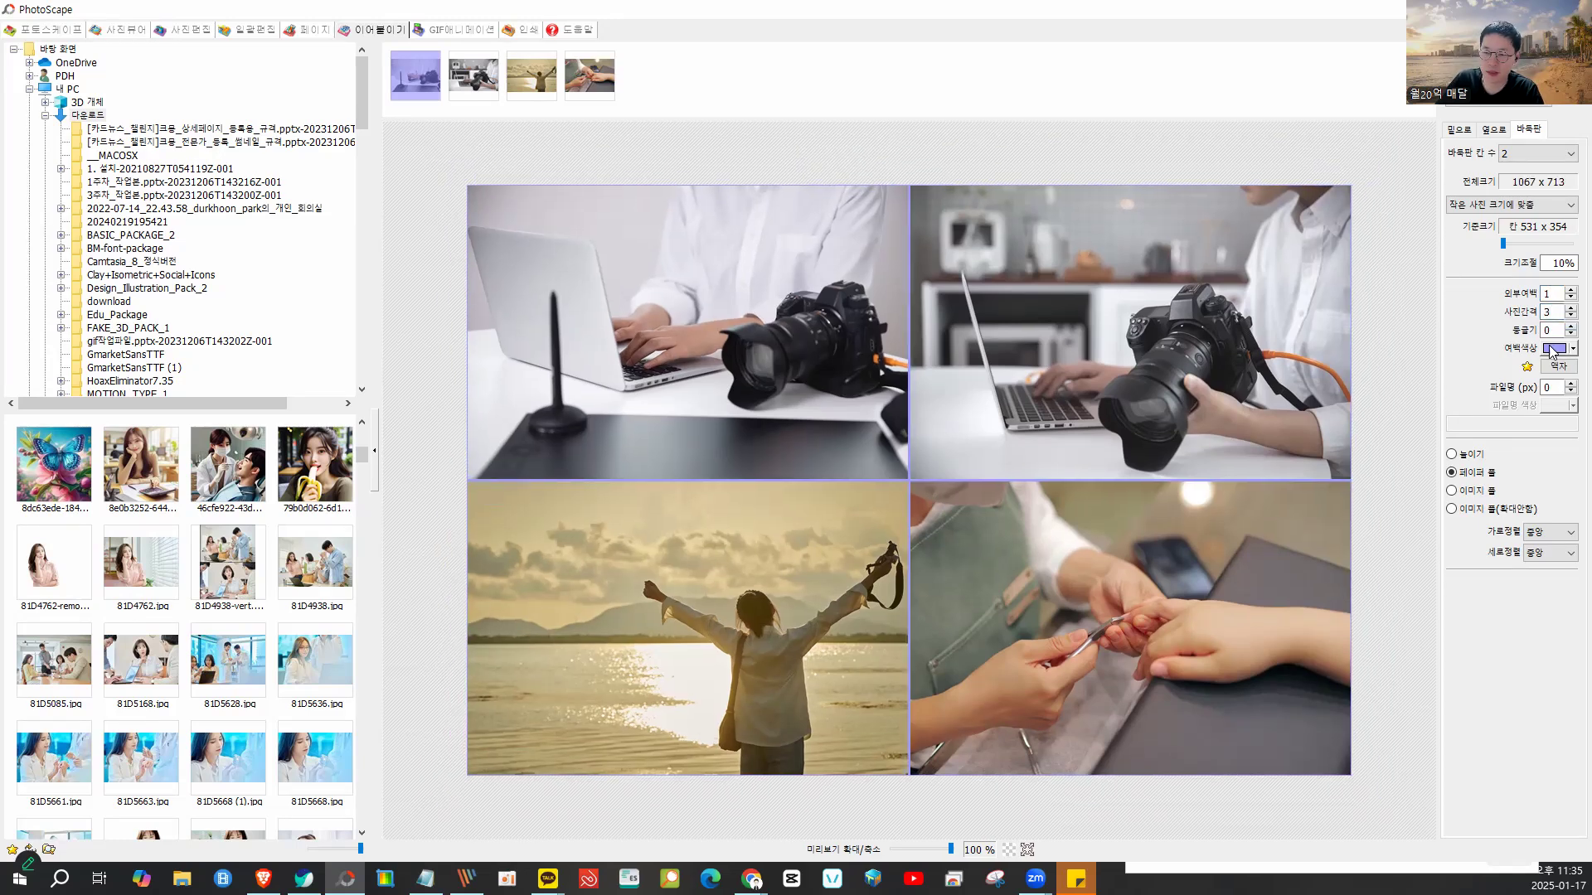
click(1542, 352)
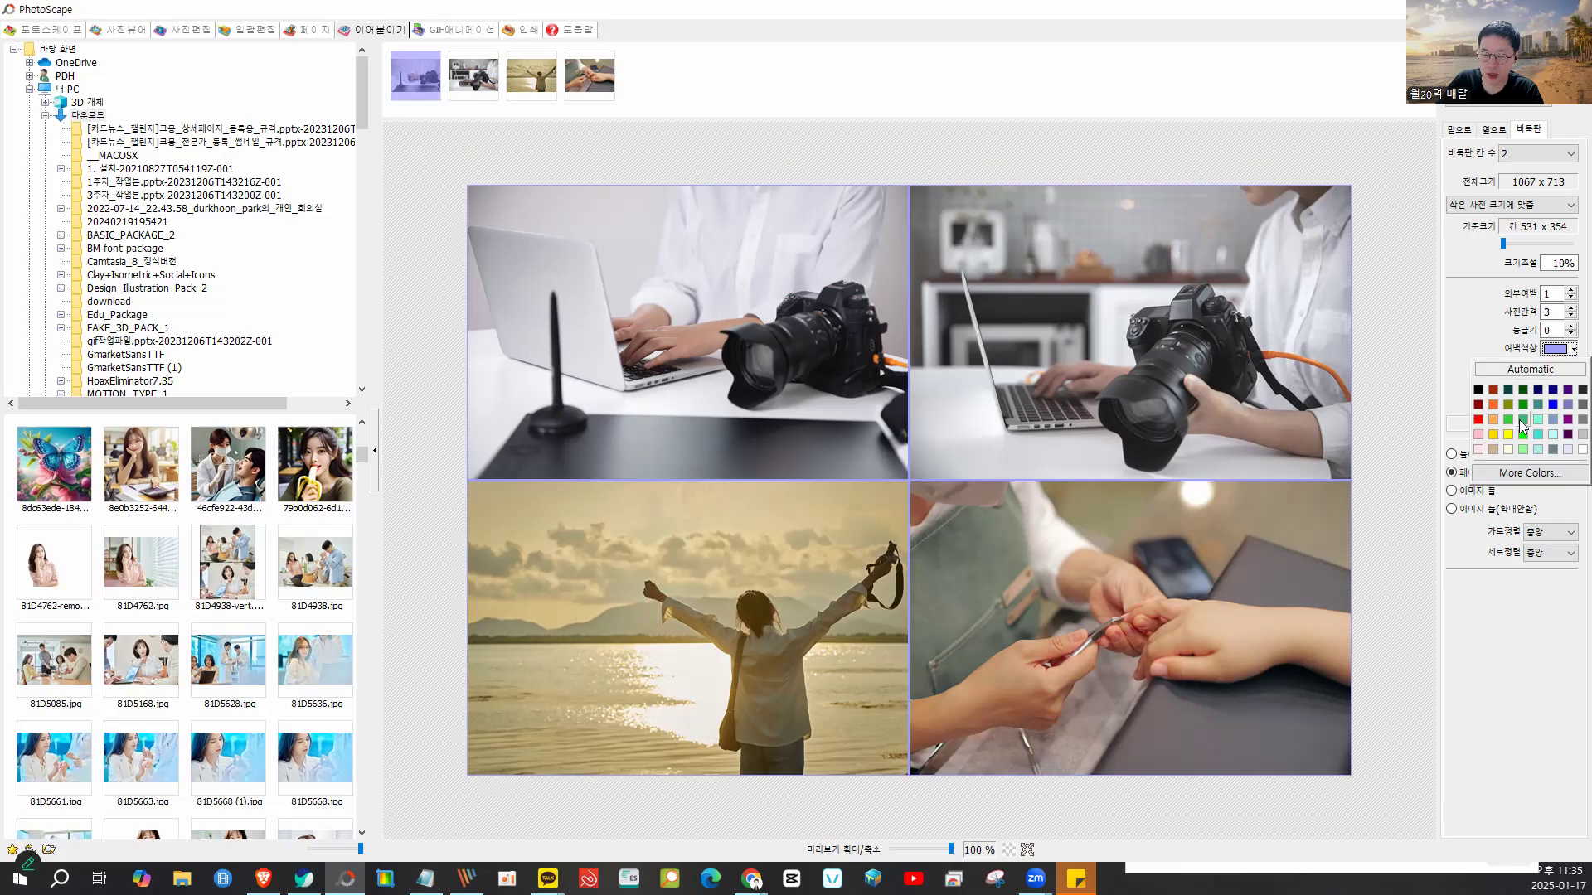
click(1523, 420)
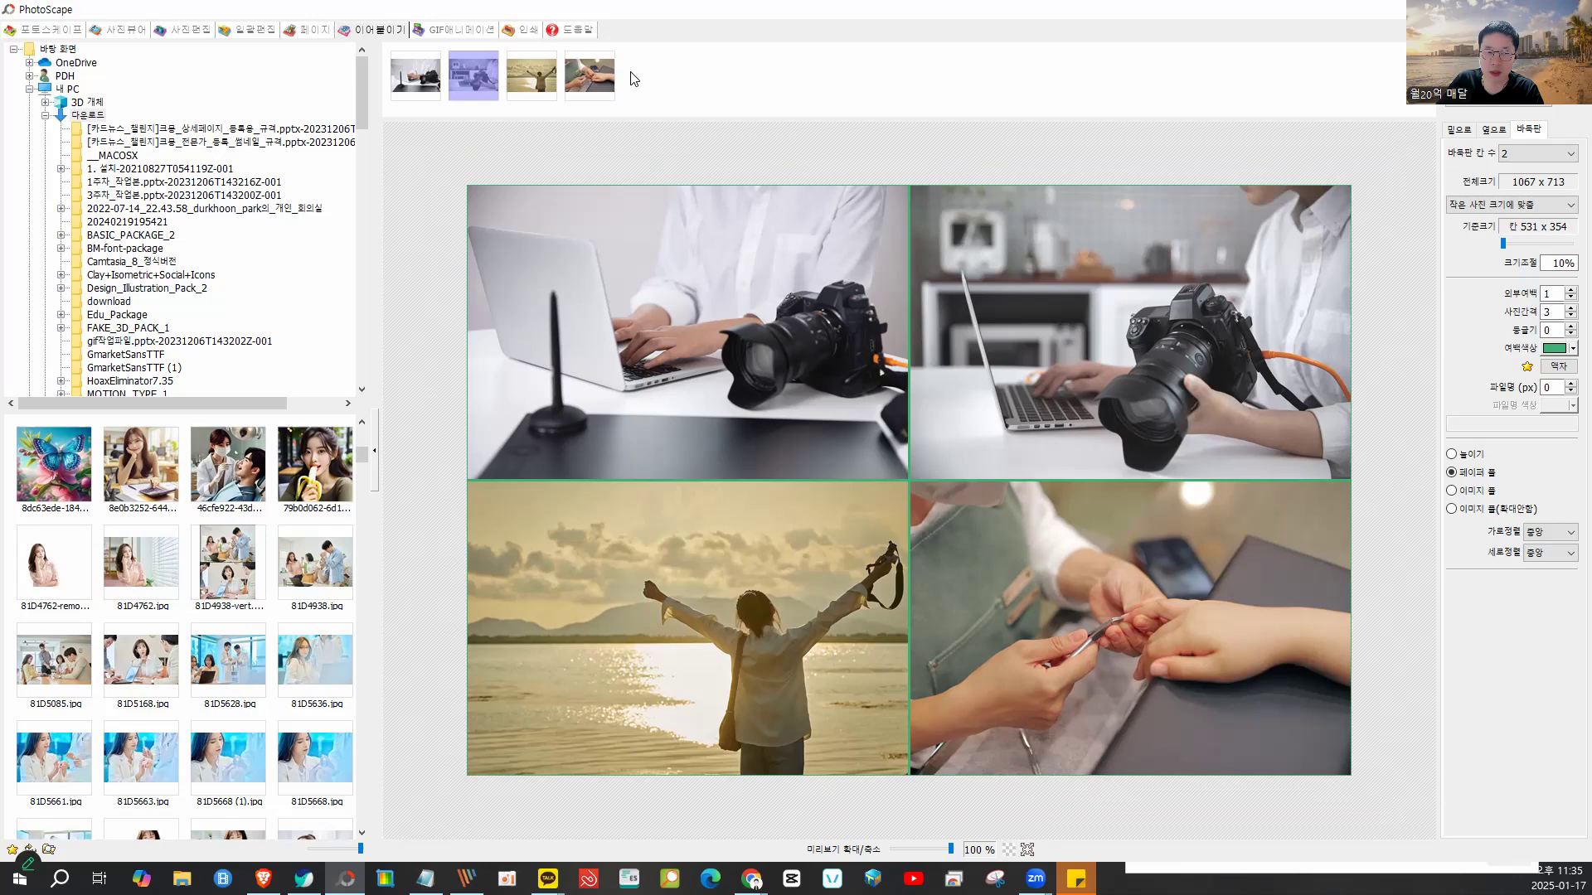
- Delete photos 3 and 4 and place the laptop and sunset photos side by side (옆으로)
drag(532, 75, 447, 76)
click(1493, 132)
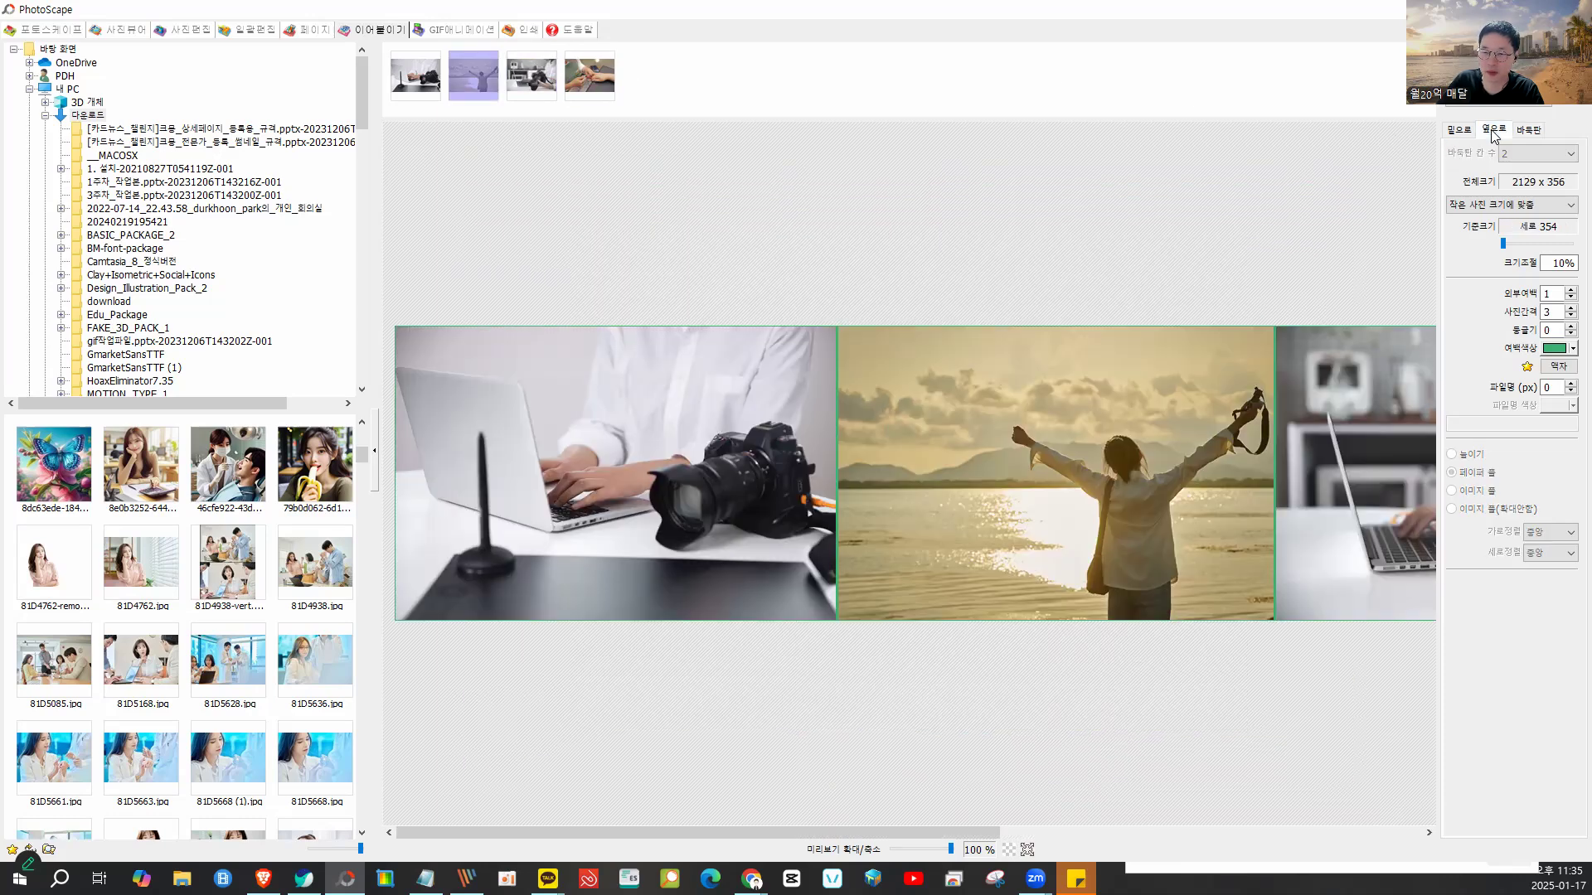
click(1457, 130)
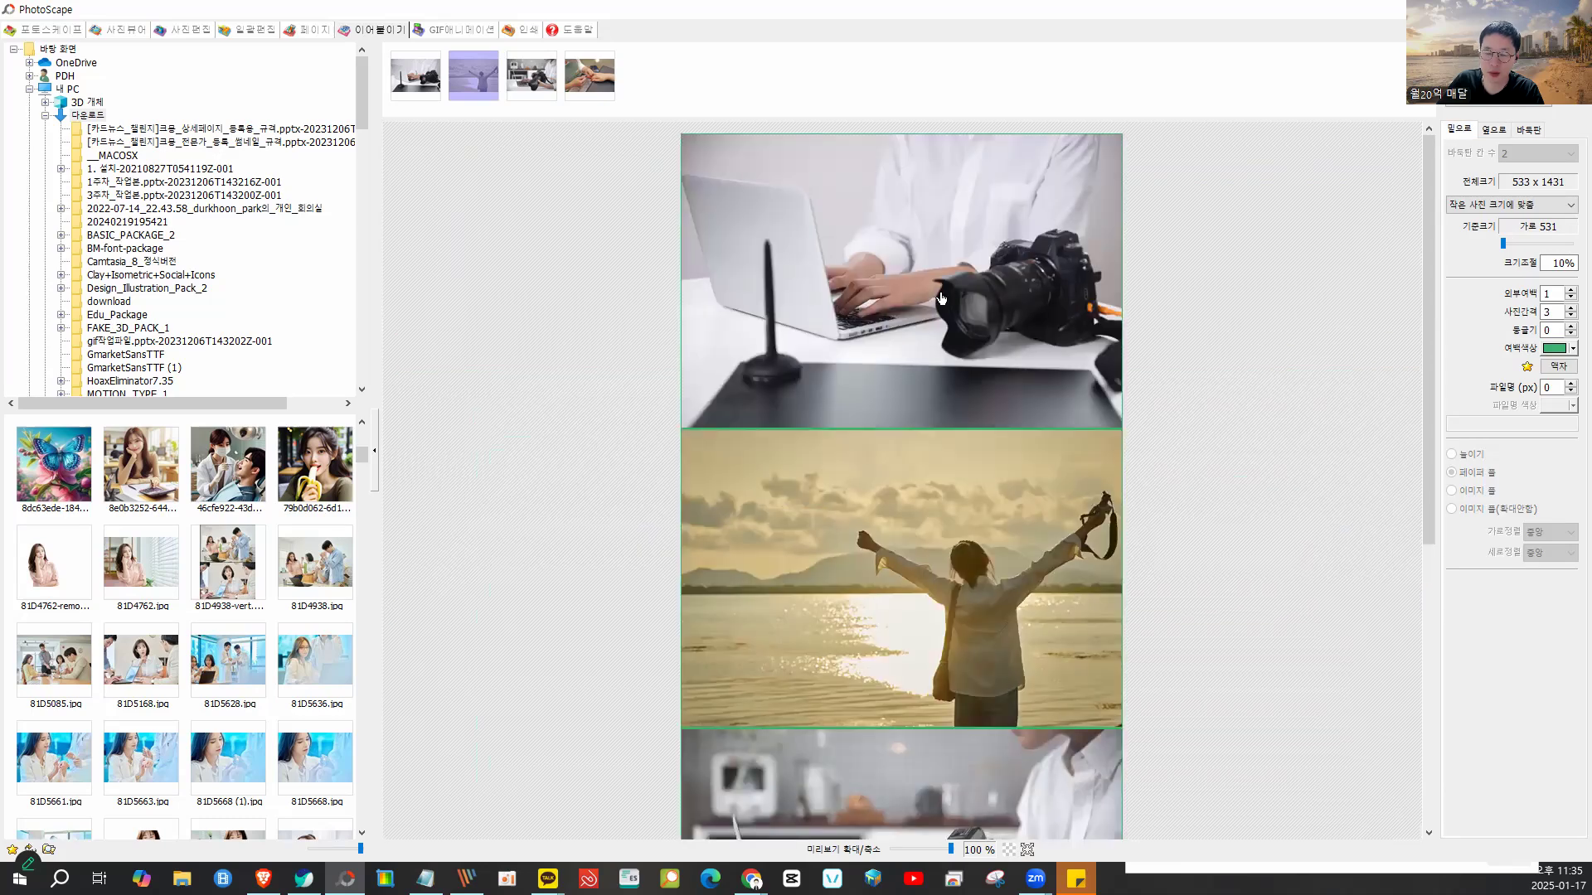
scroll(954, 290, down, 3)
drag(789, 163, 516, 108)
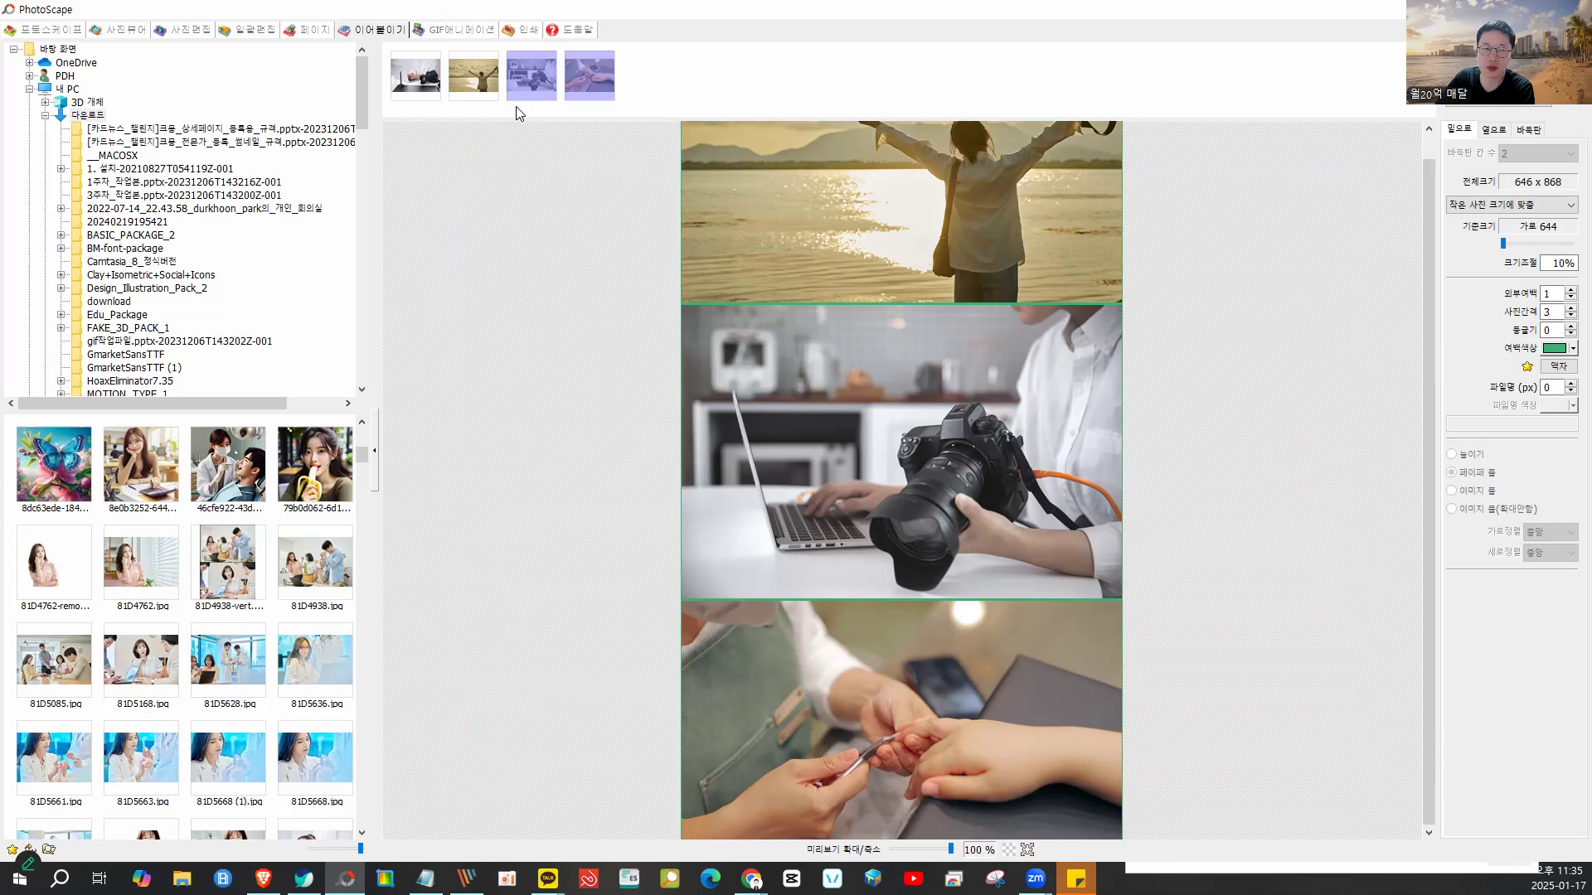
key(Delete)
scroll(994, 318, up, 1)
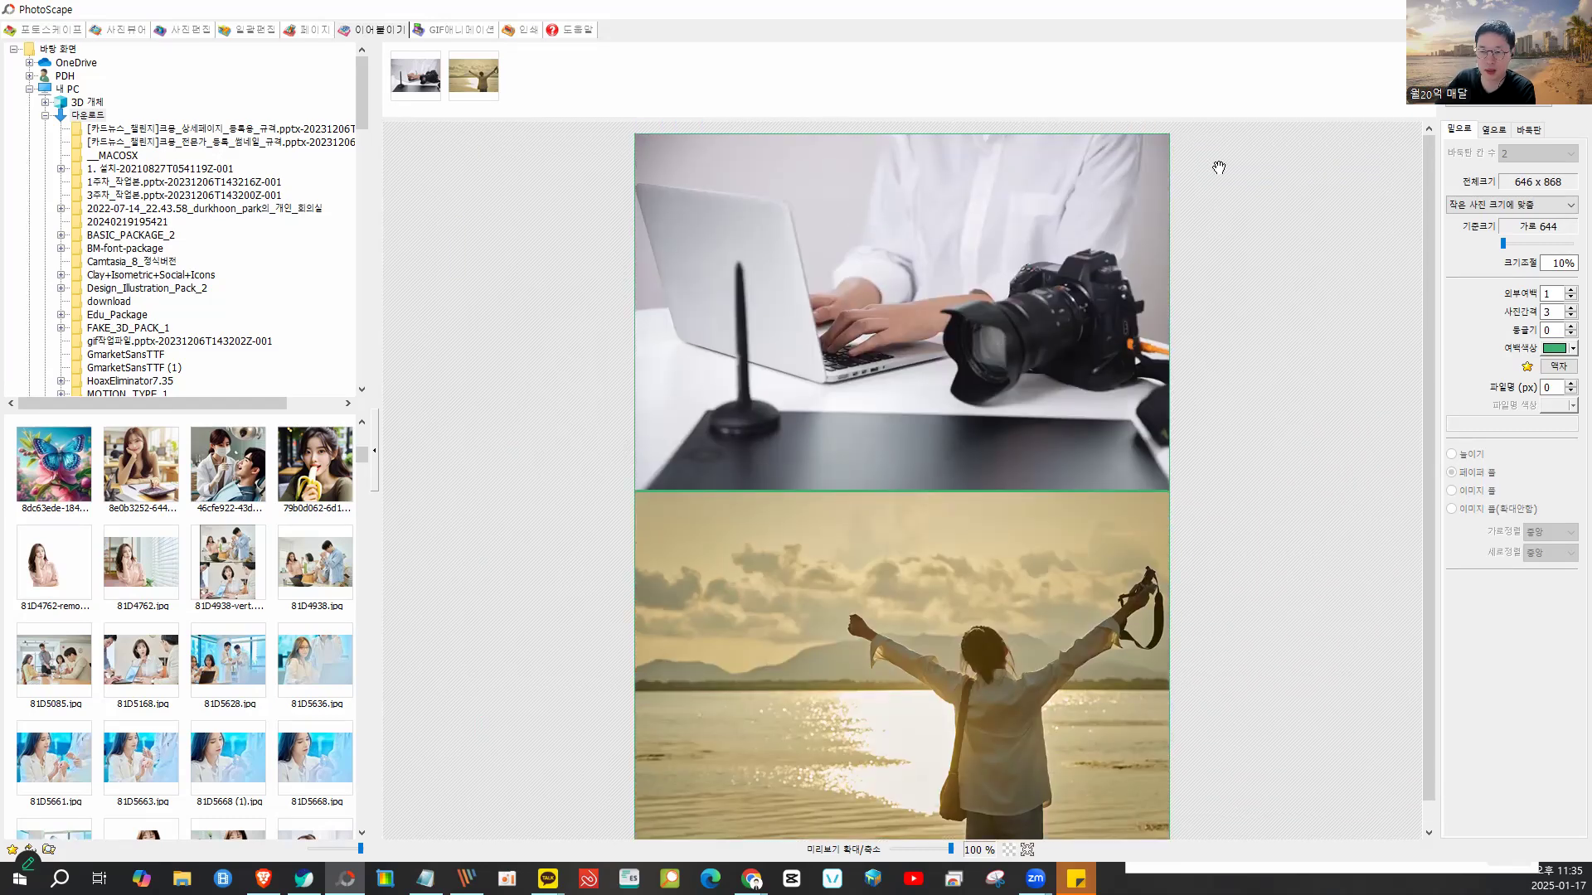
click(1499, 135)
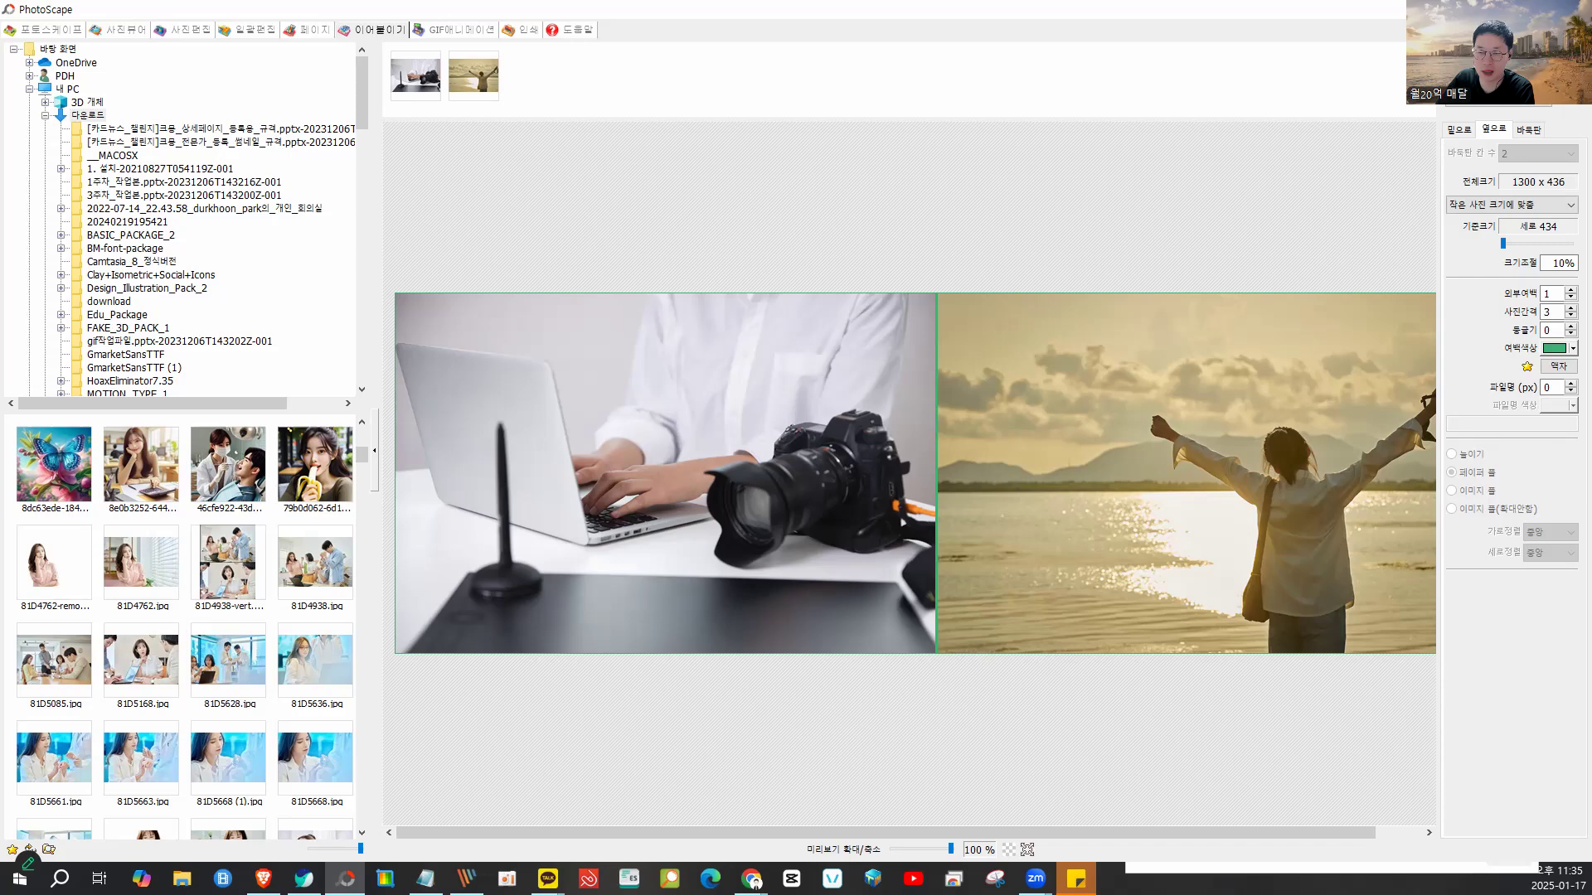
click(1495, 10)
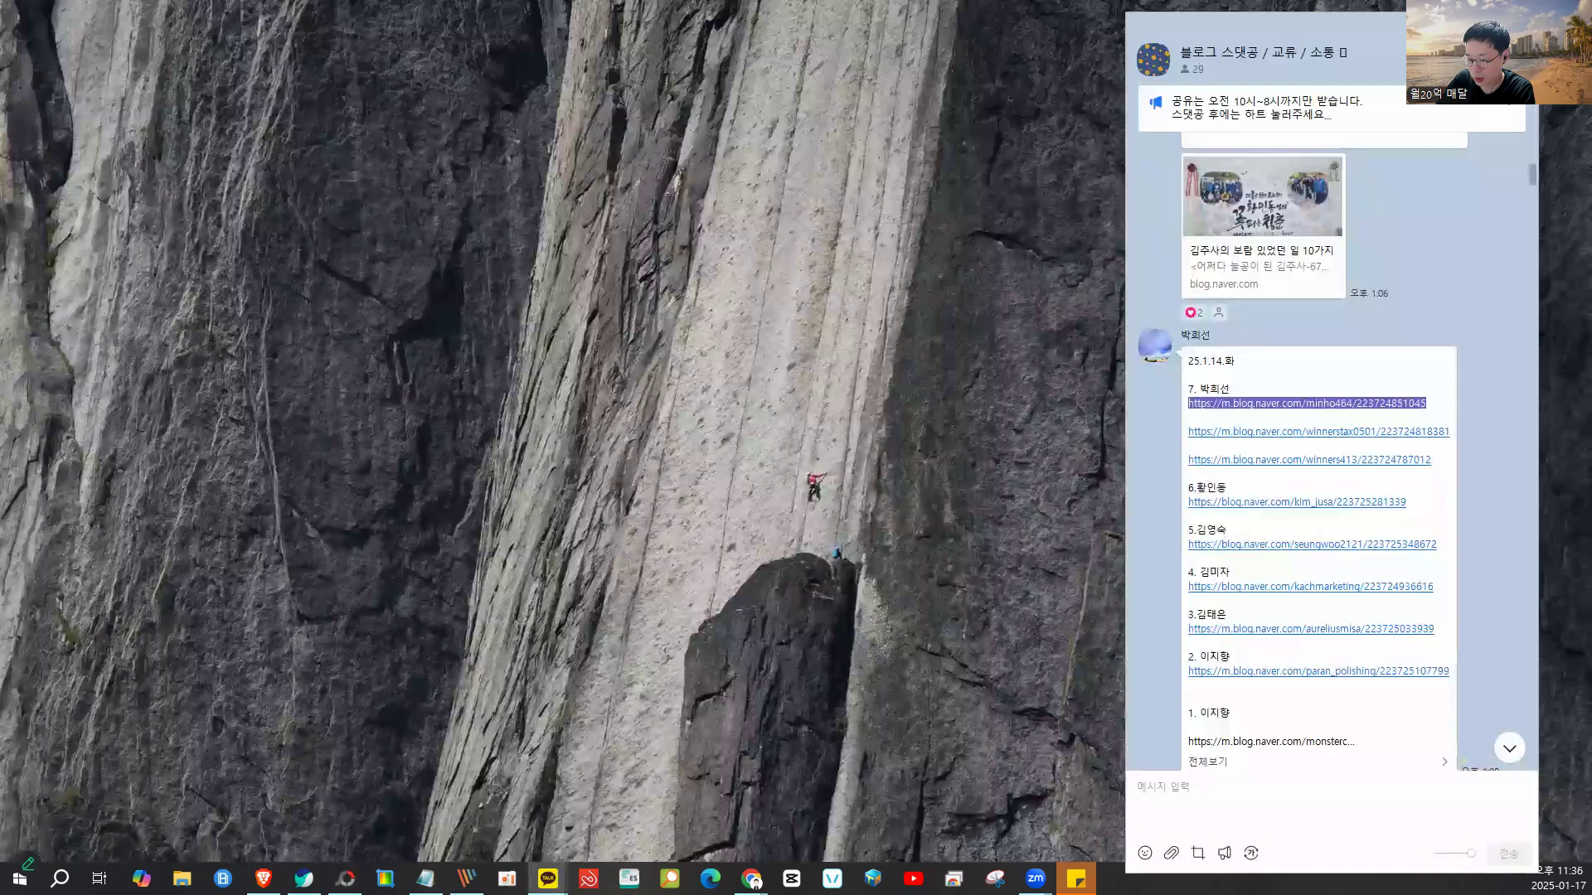
- Reposition and enlarge Naver Capture, then smart-capture the KakaoTalk chat's shared-link panel
key(alt+Tab)
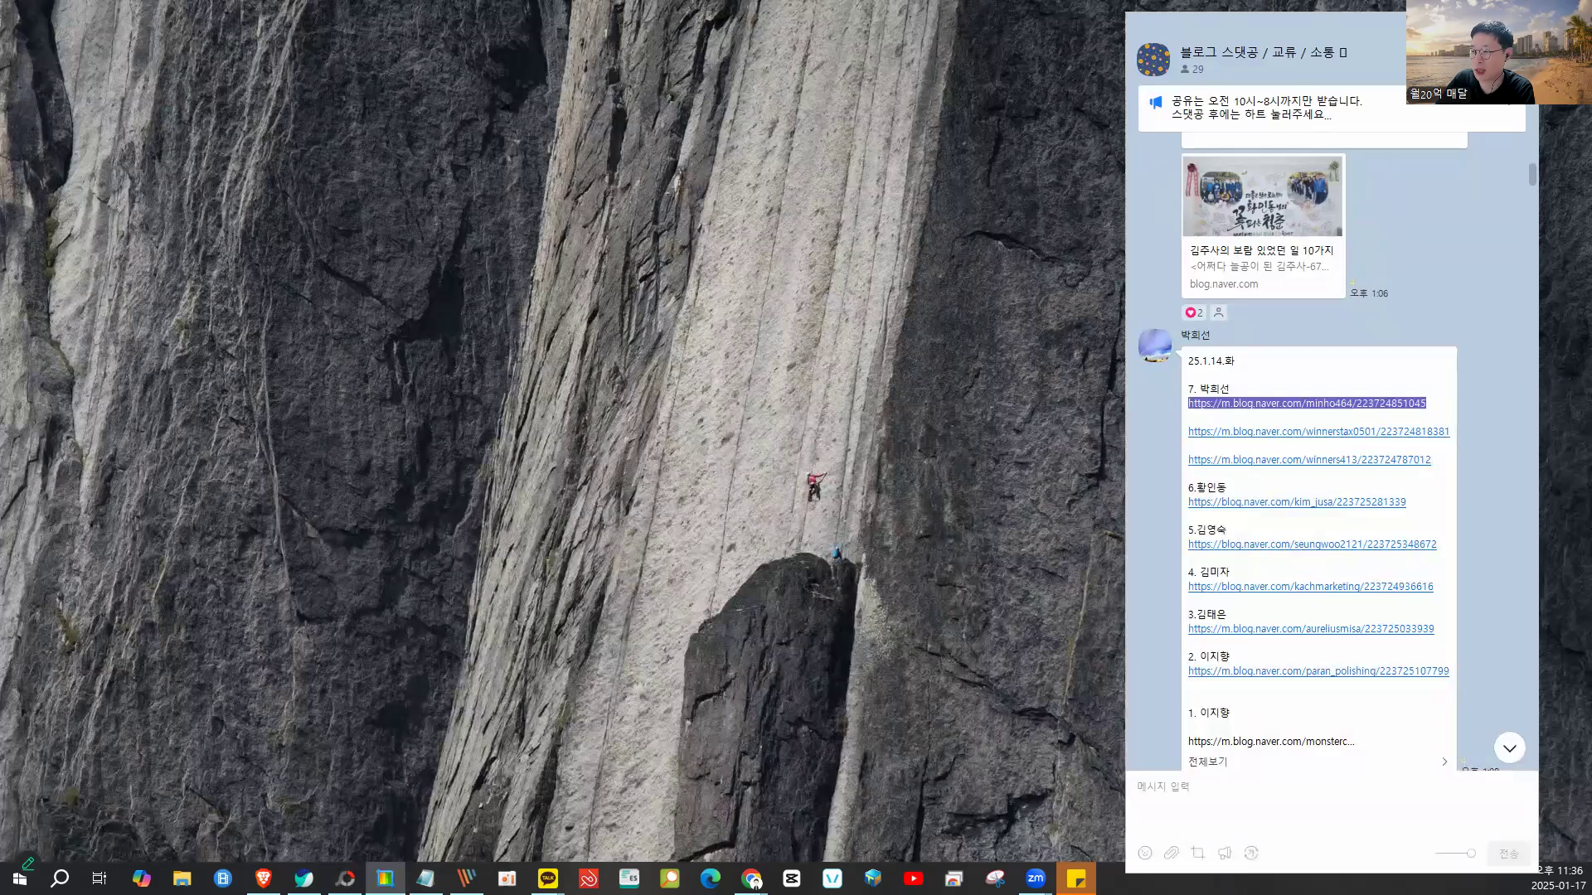
key(alt+Tab)
drag(1070, 181, 671, 48)
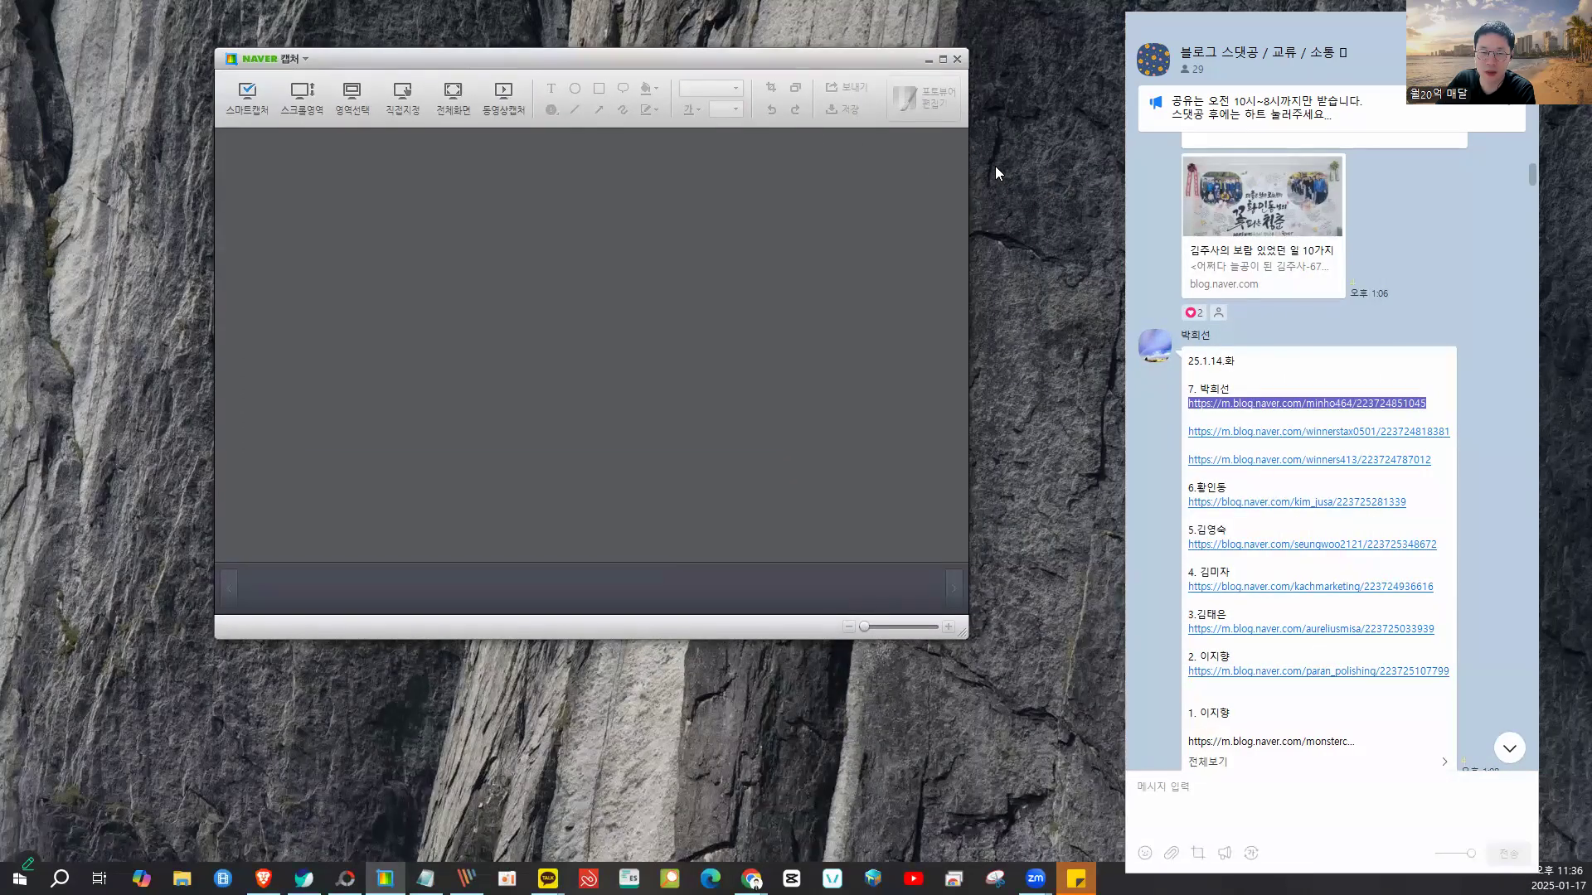
drag(961, 637, 1391, 818)
click(247, 96)
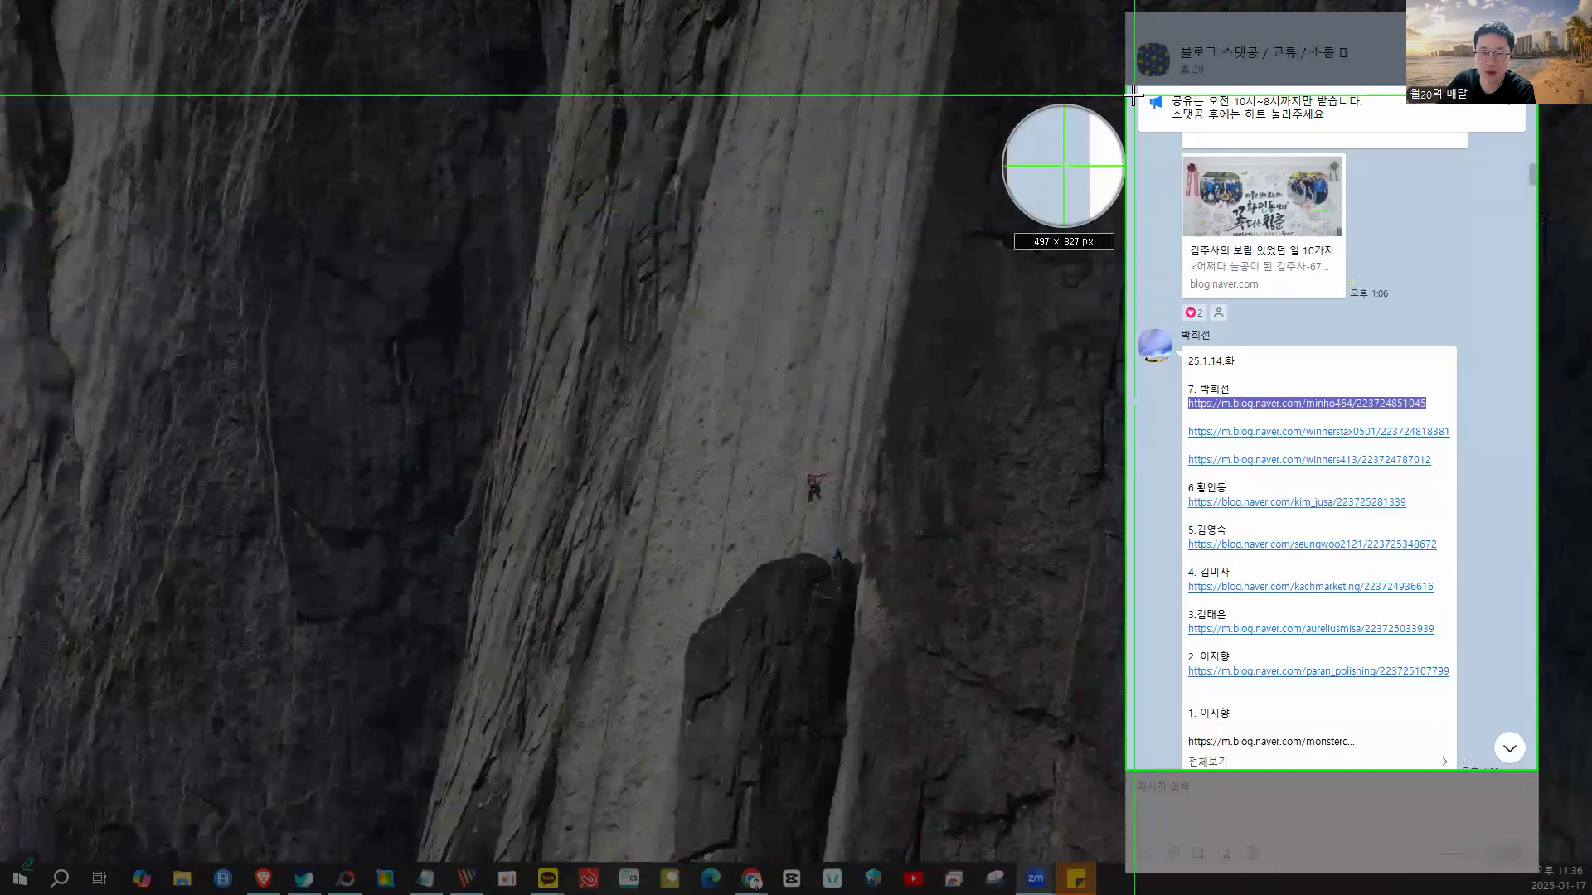
drag(1134, 95, 1370, 516)
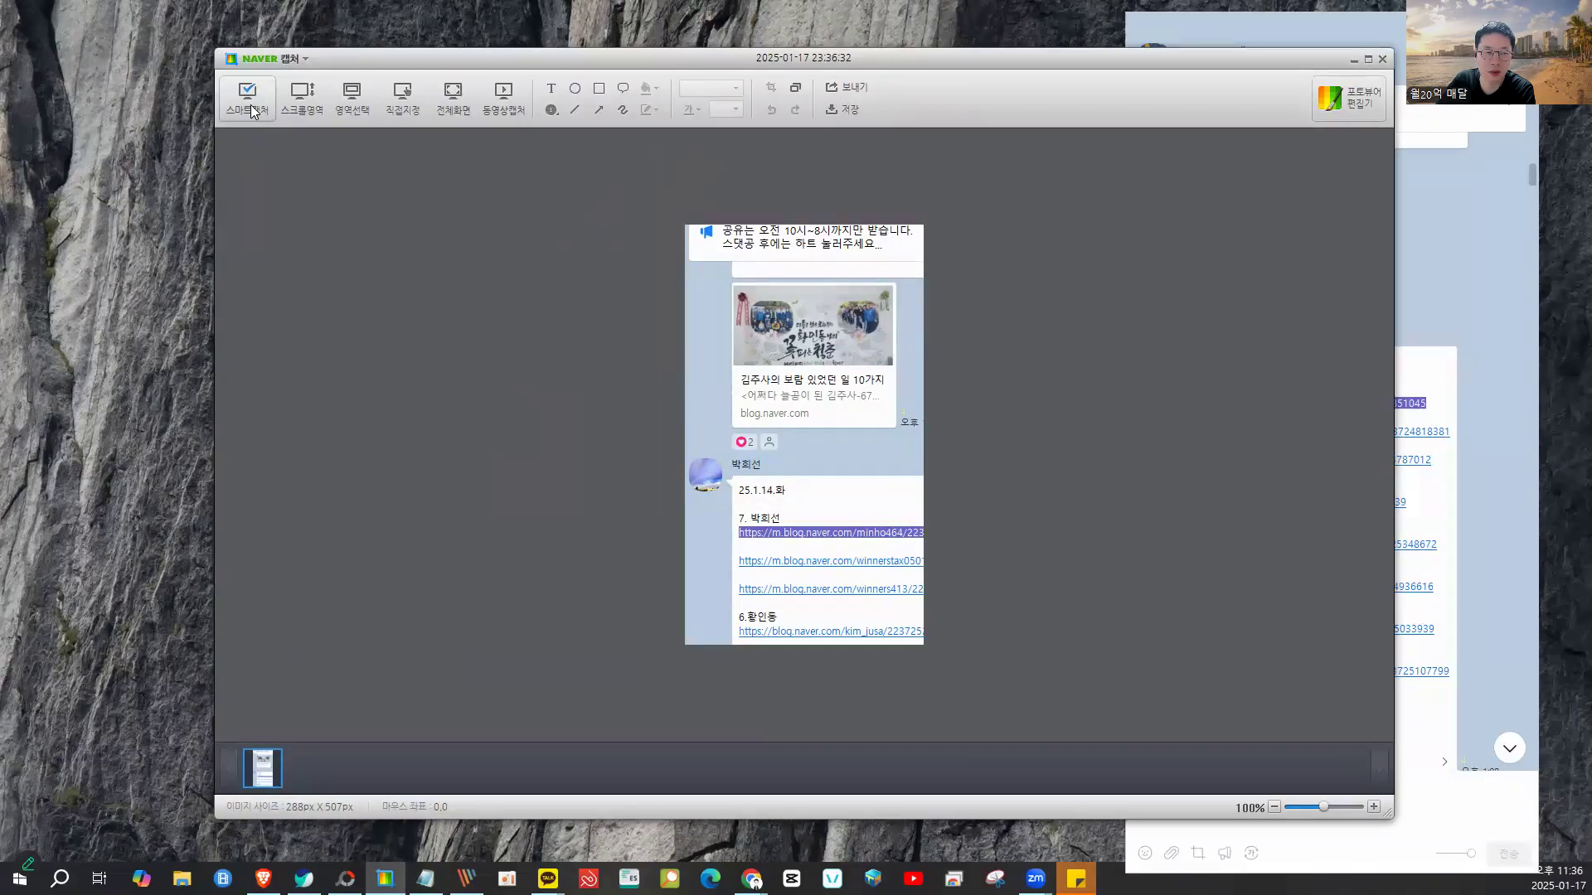
click(253, 111)
click(1137, 416)
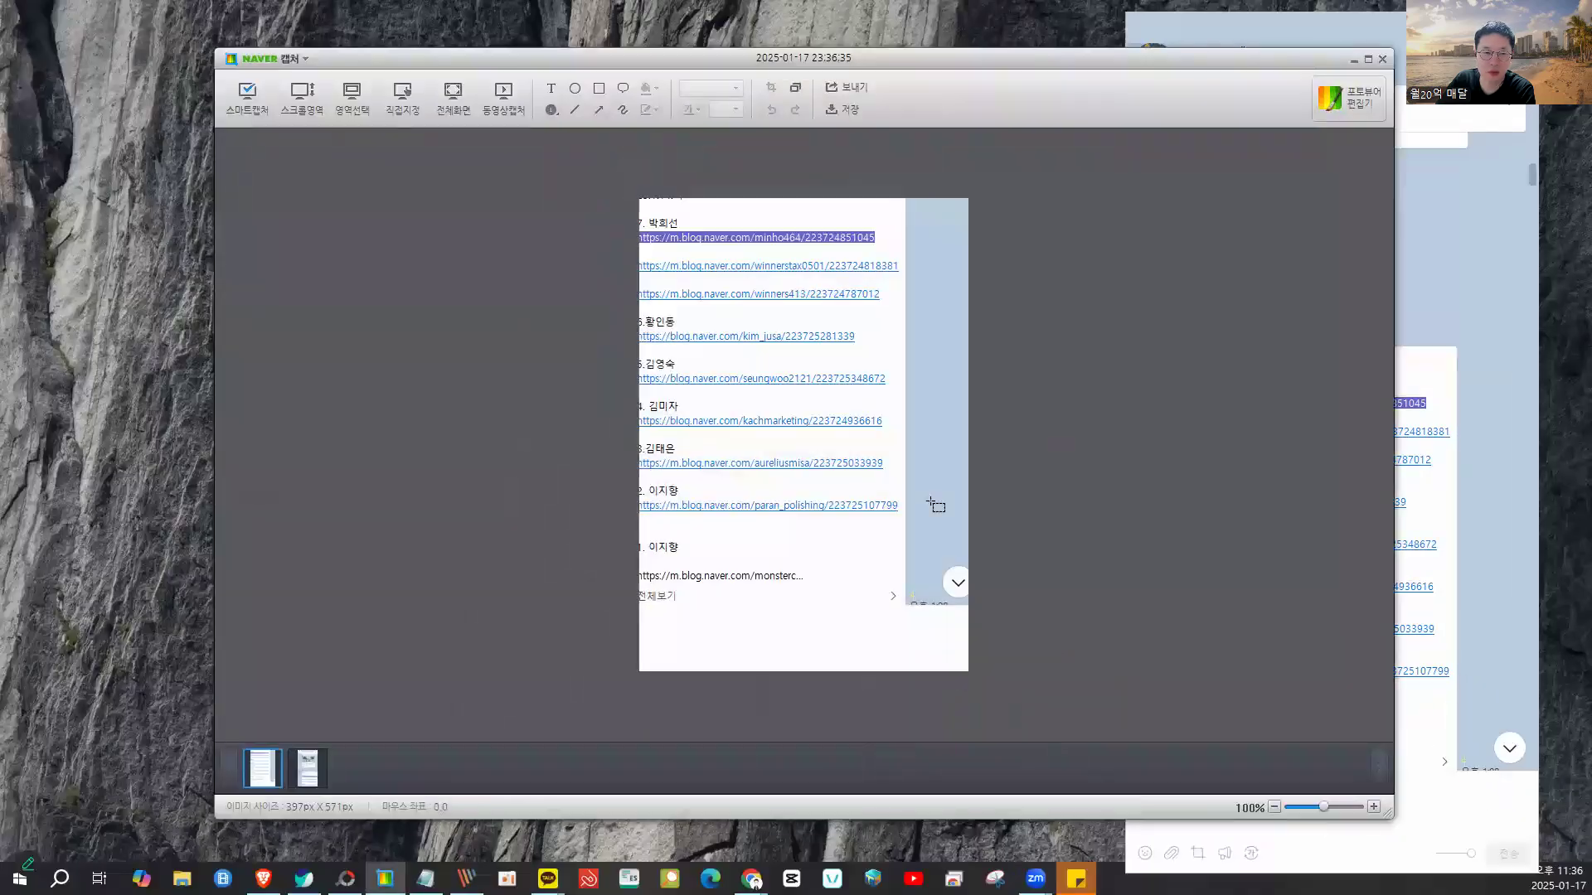
- Review the two capture thumbnails and take another capture of the chat area
click(304, 777)
click(270, 775)
click(304, 777)
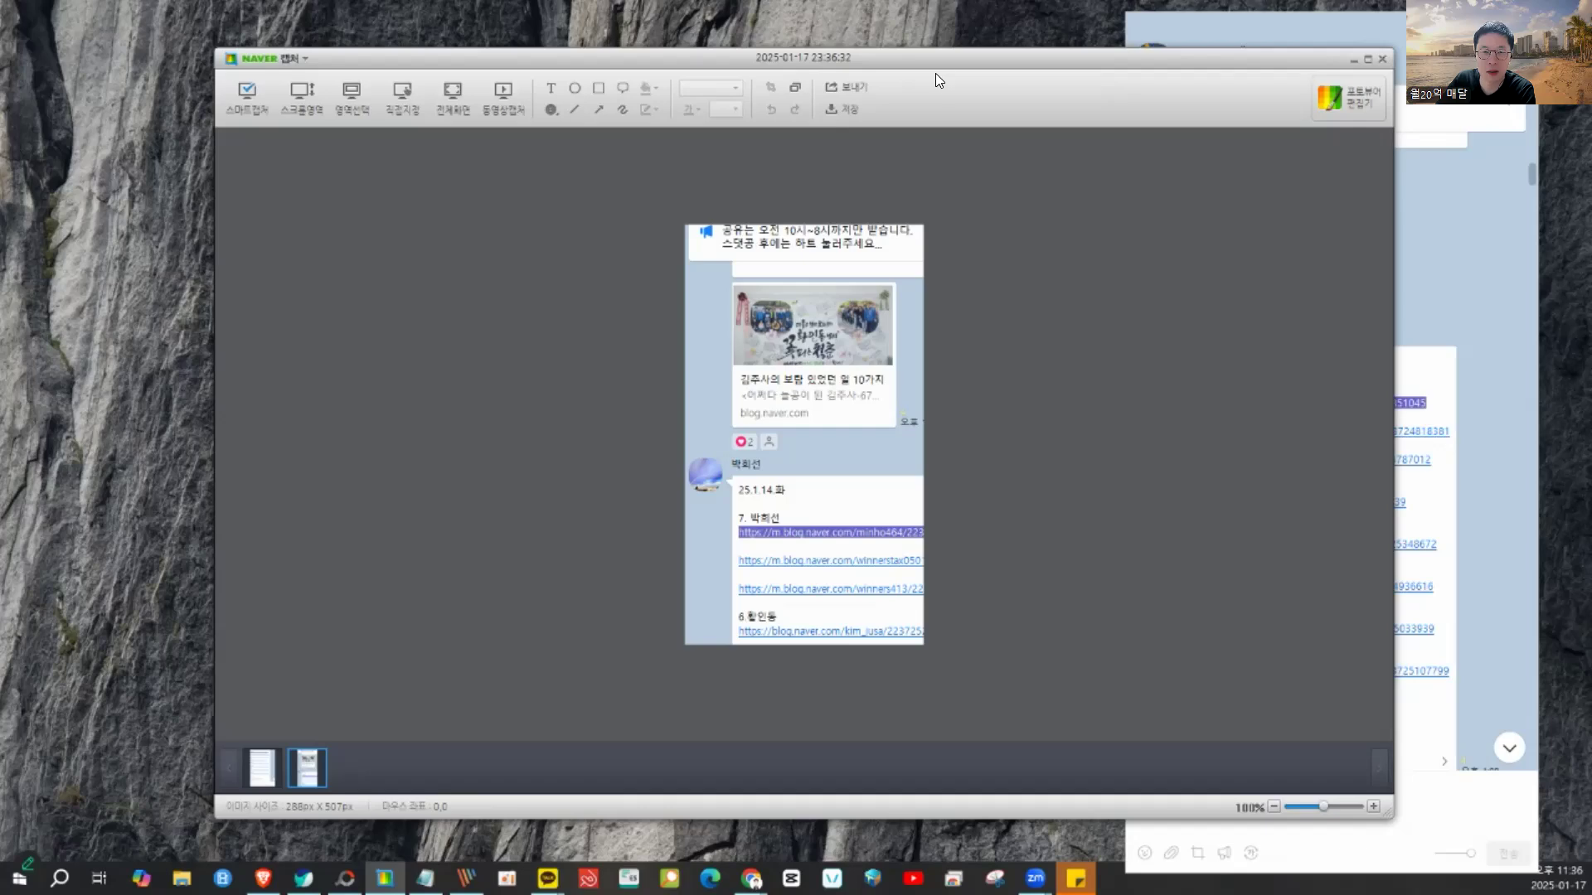
drag(935, 73, 851, 86)
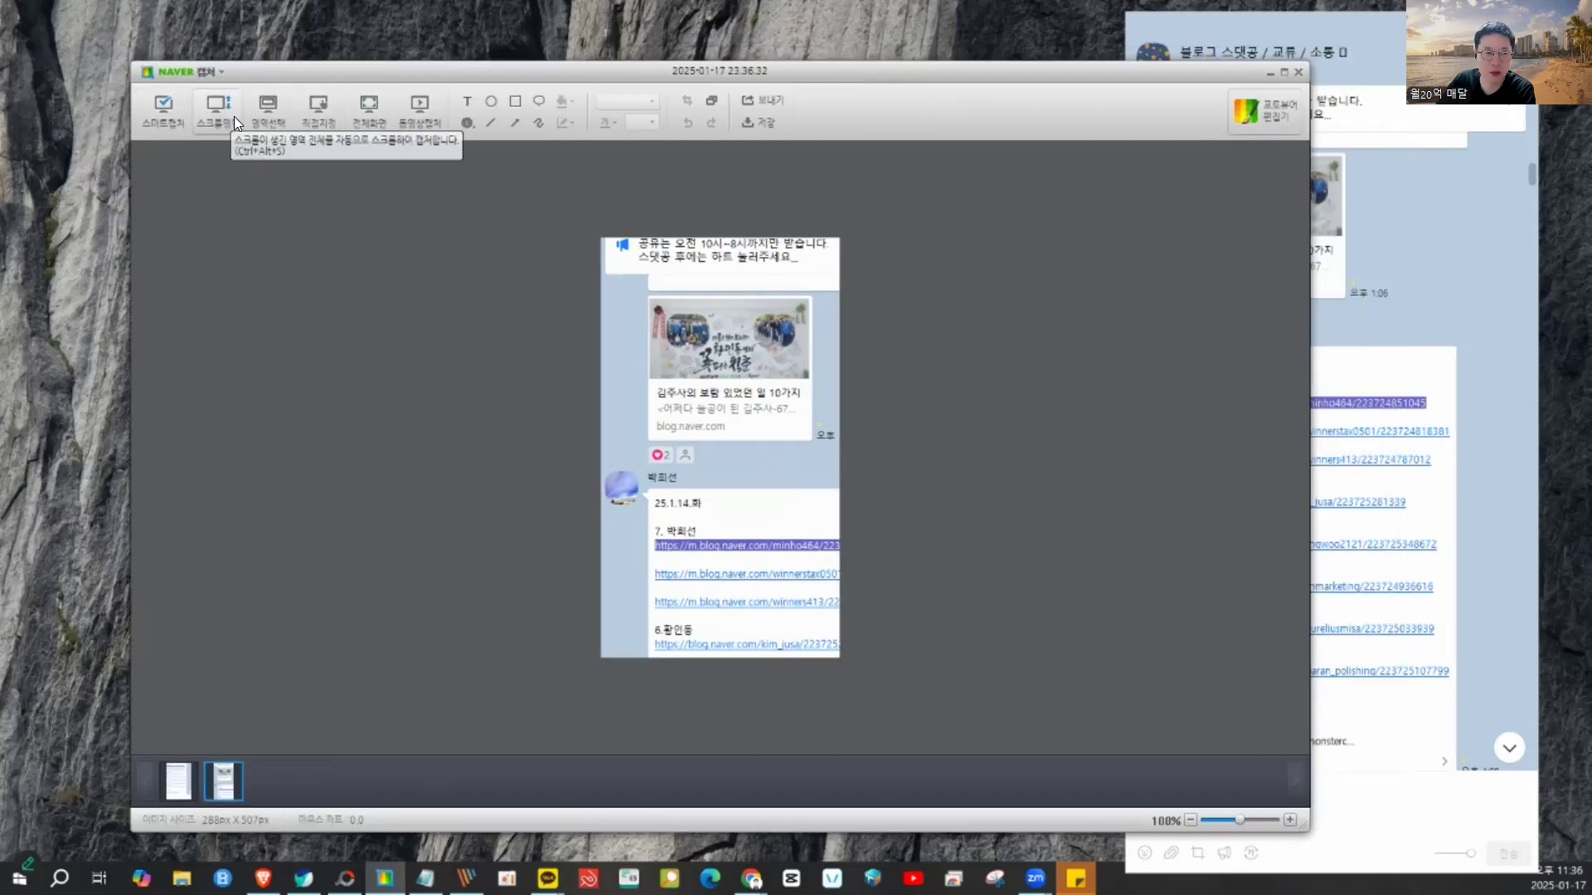
click(423, 106)
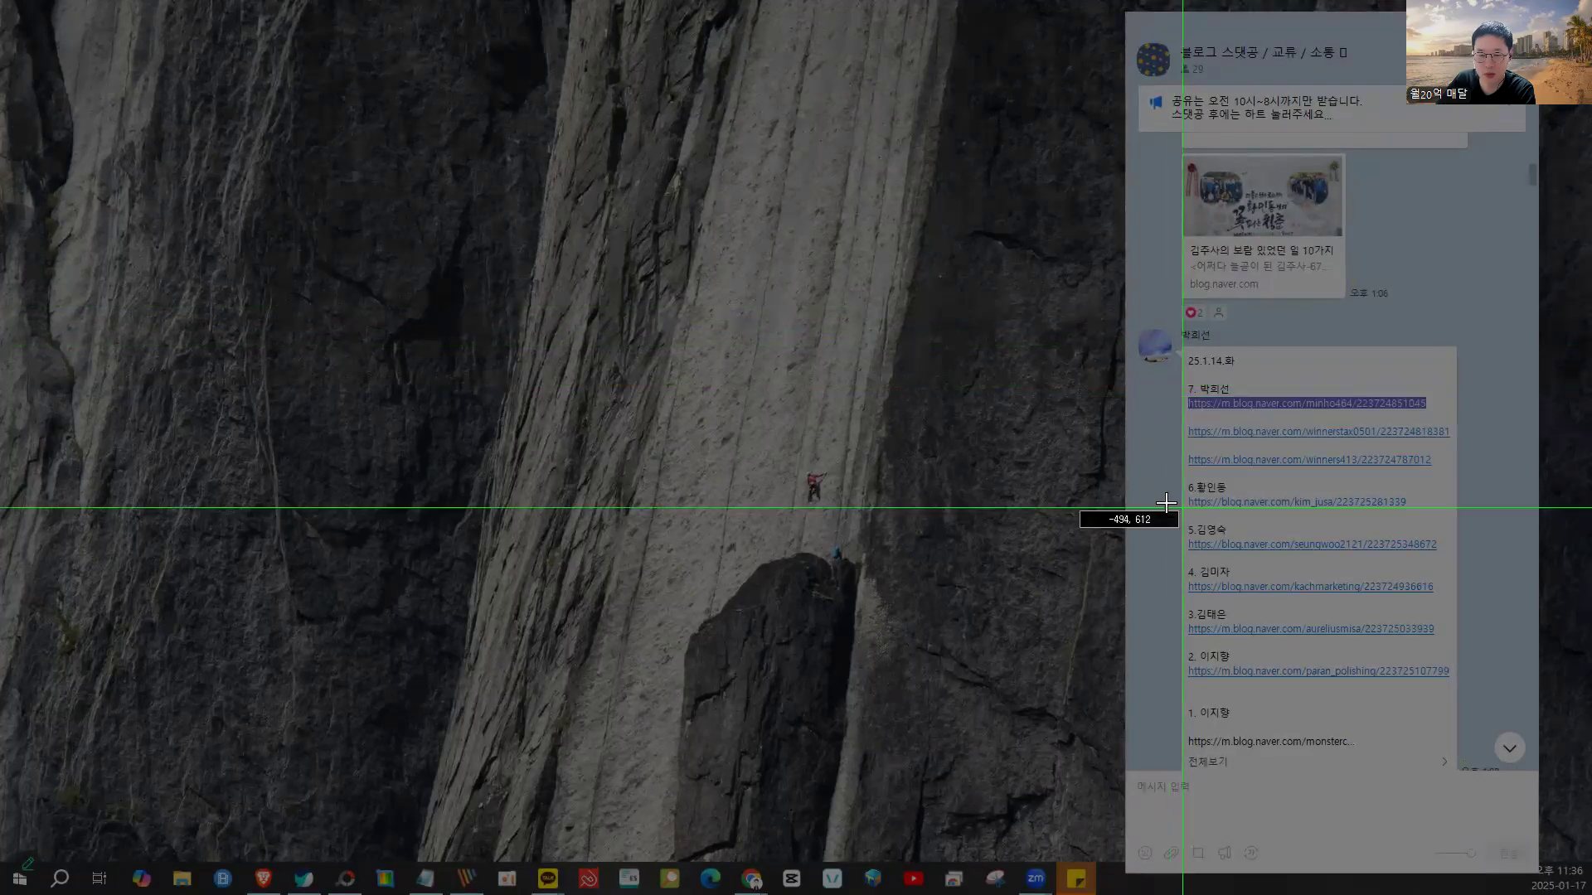
click(1159, 246)
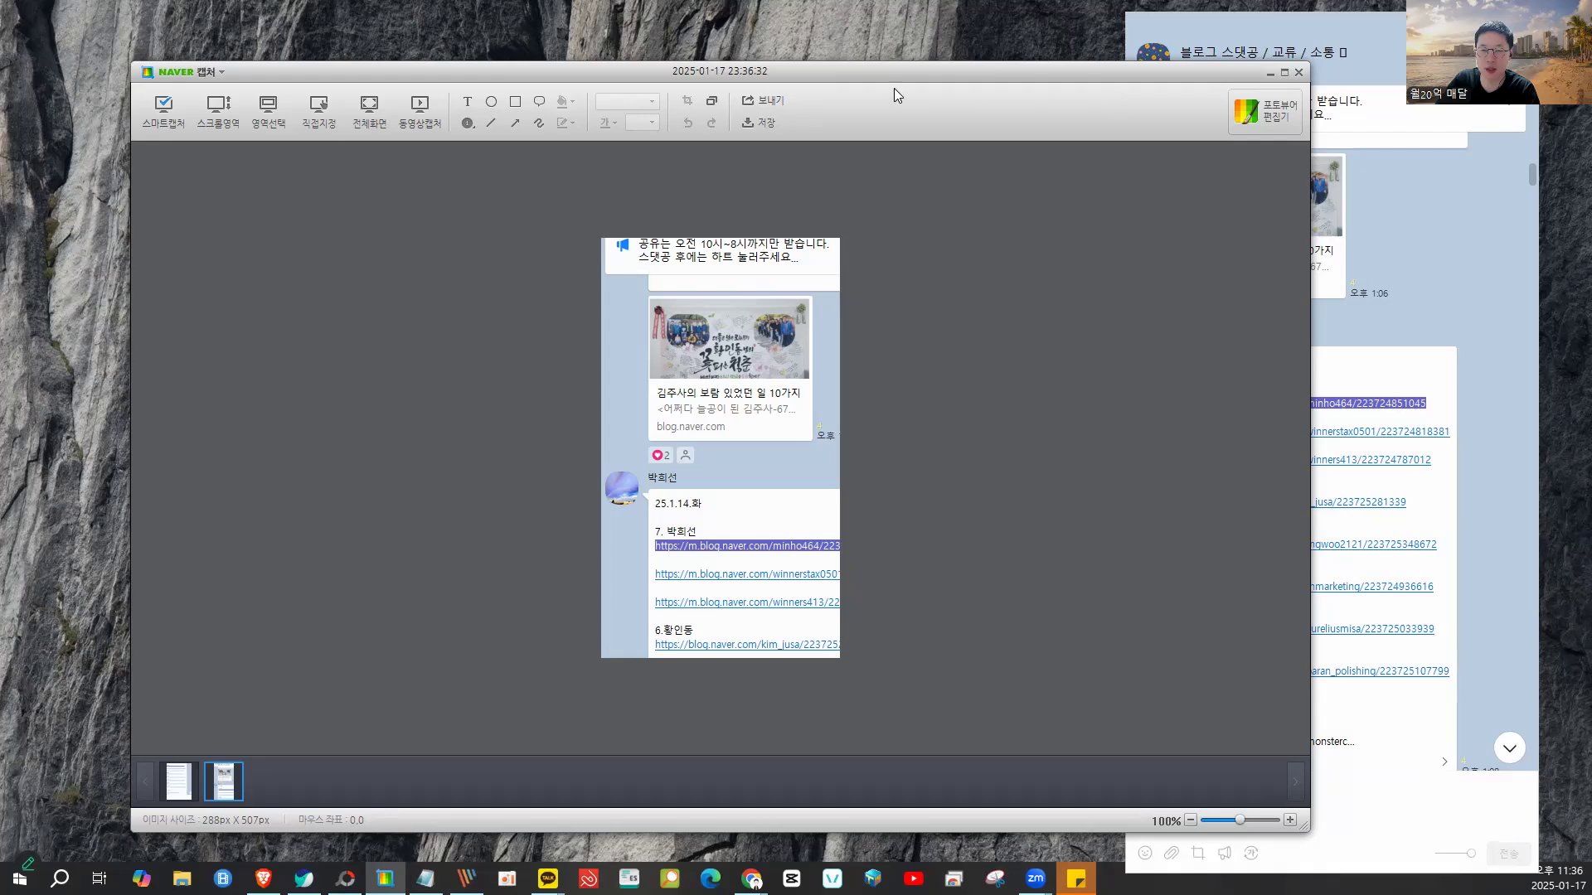
- Return to the browser and open the 해외근무수당 overseas allowance post
click(303, 879)
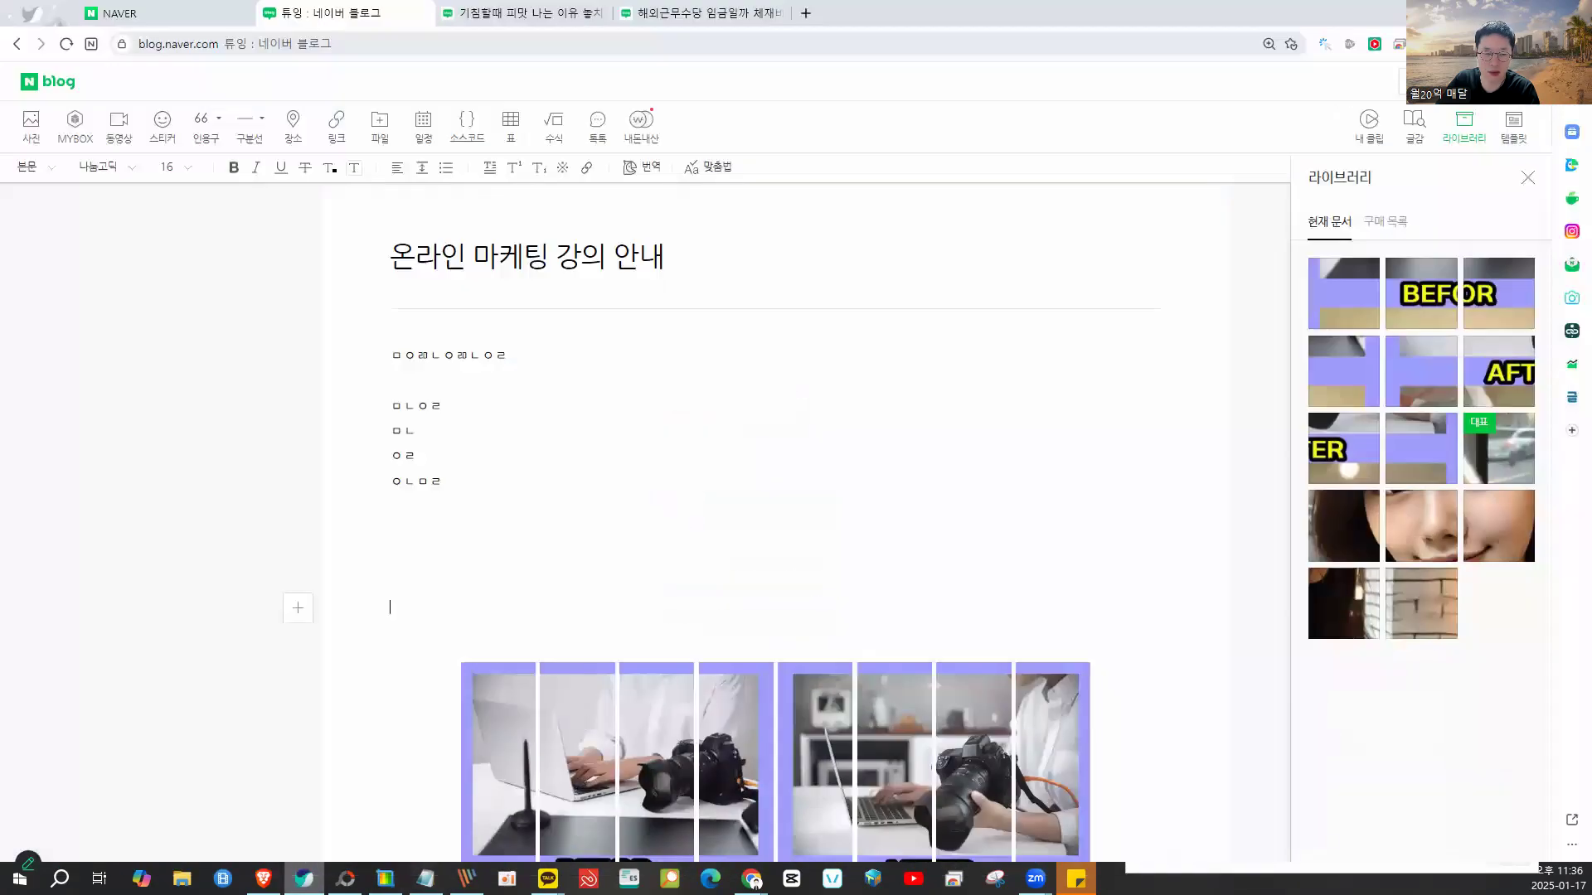
click(672, 33)
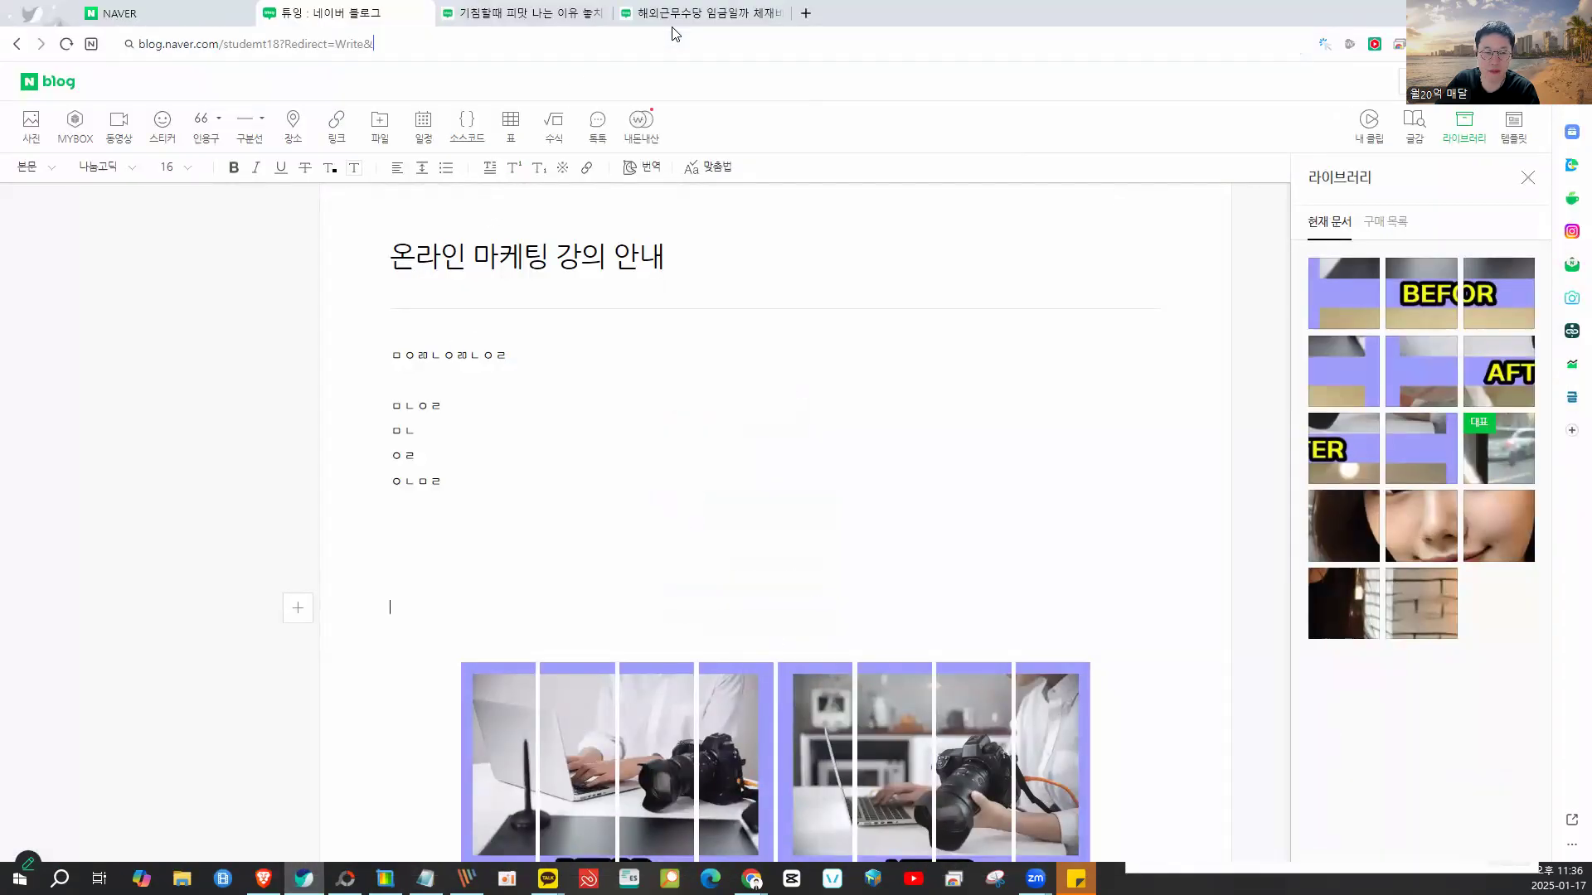
click(672, 14)
scroll(771, 369, up, 10)
mouse_move(805, 338)
mouse_down()
mouse_move(544, 580)
mouse_move(908, 415)
mouse_up()
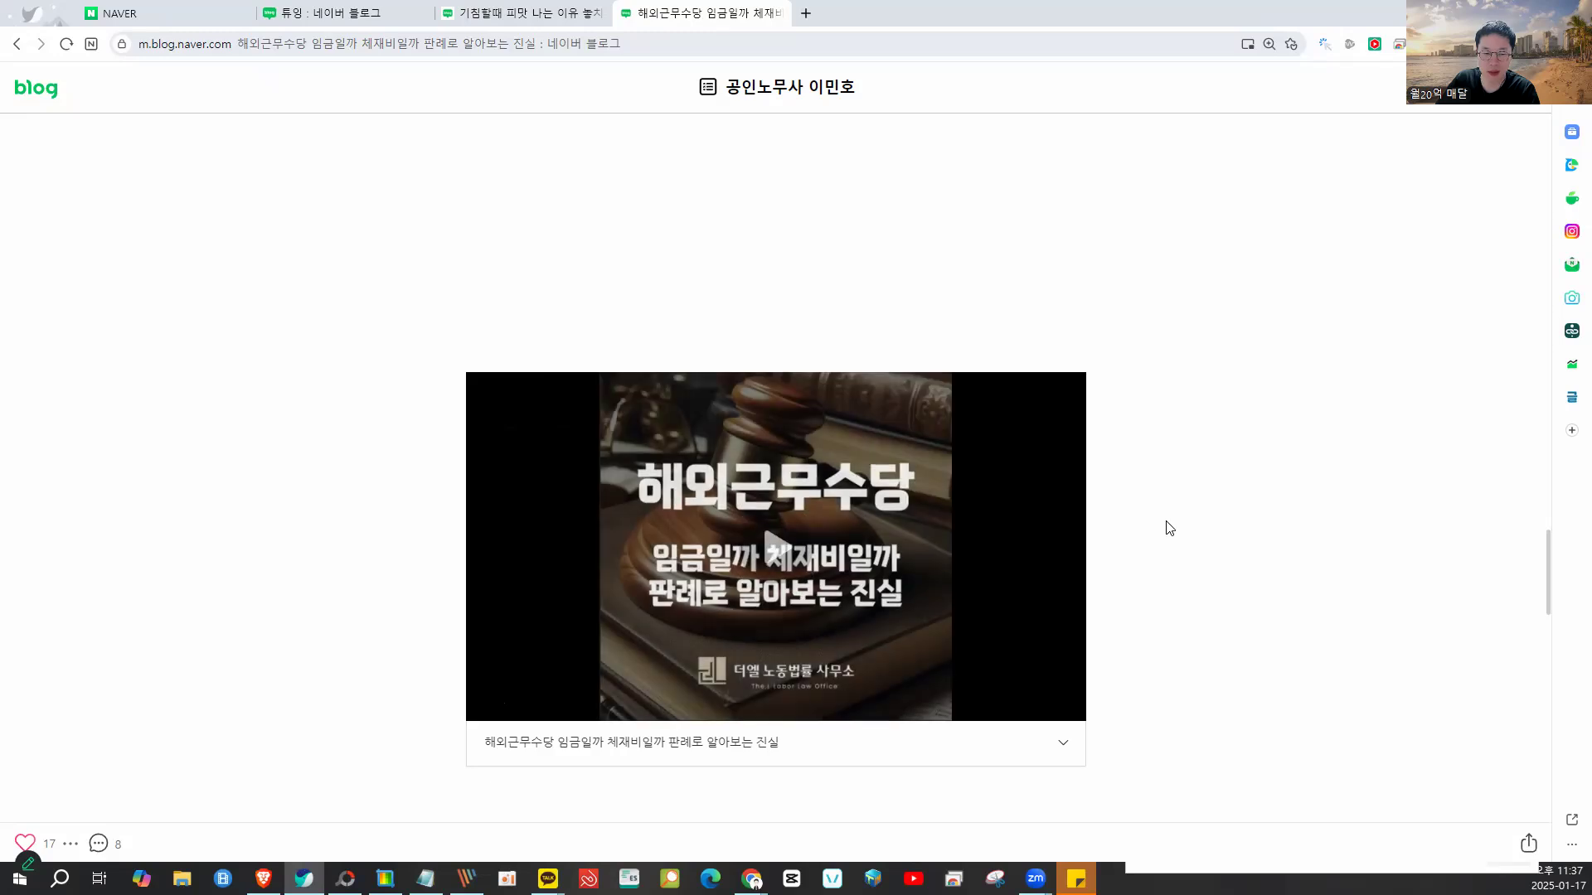
- Play the post's embedded video clip through to its end at 00:04
click(919, 551)
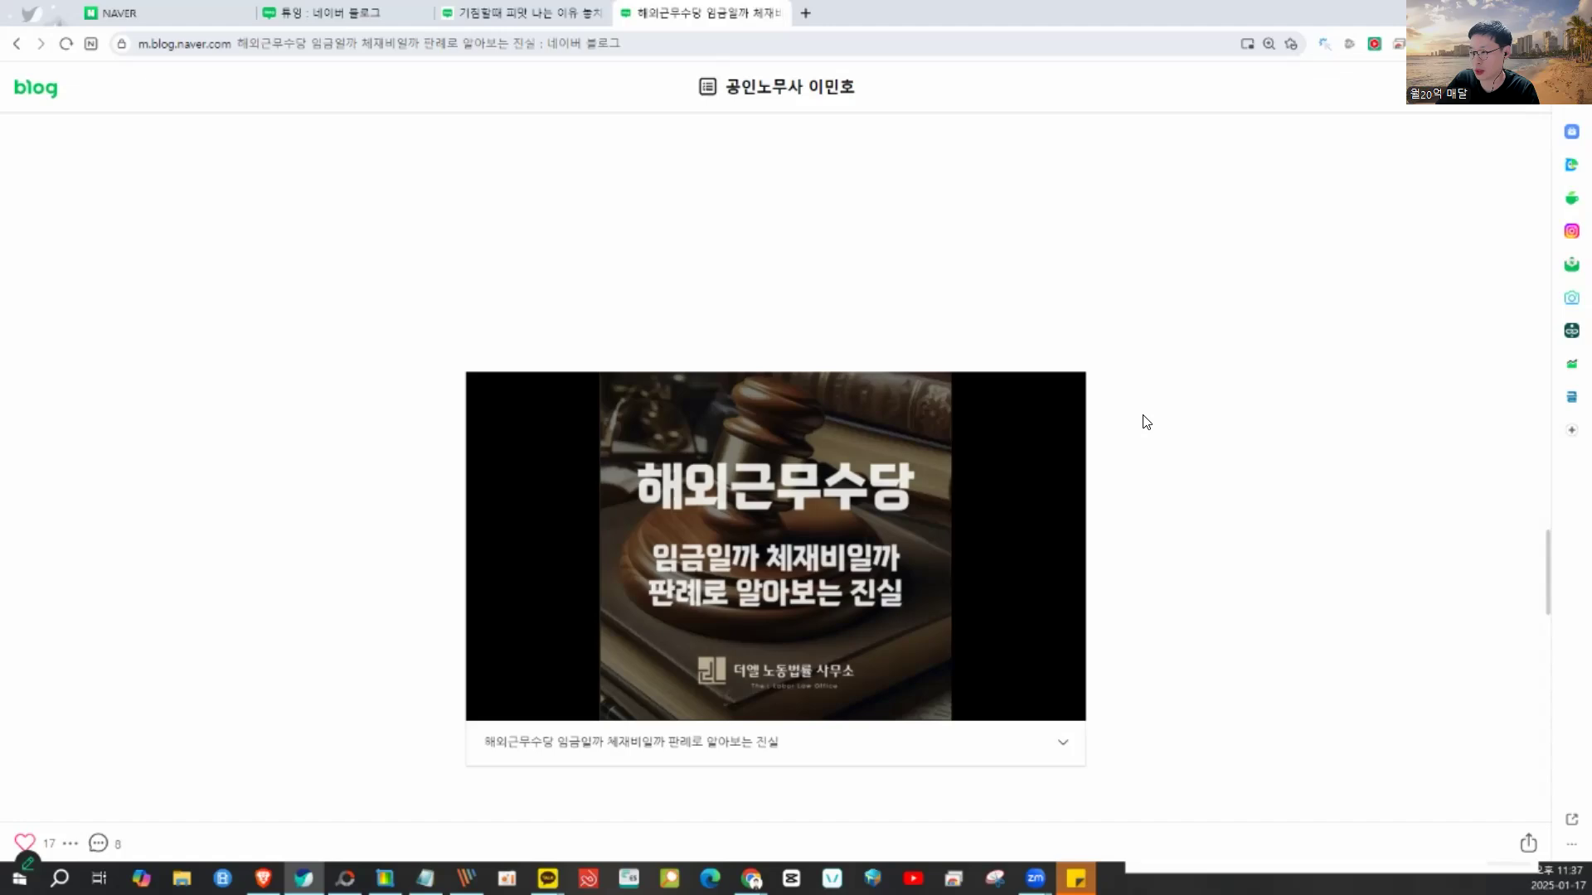
scroll(1142, 422, up, 15)
scroll(1142, 422, up, 15)
scroll(1142, 422, down, 20)
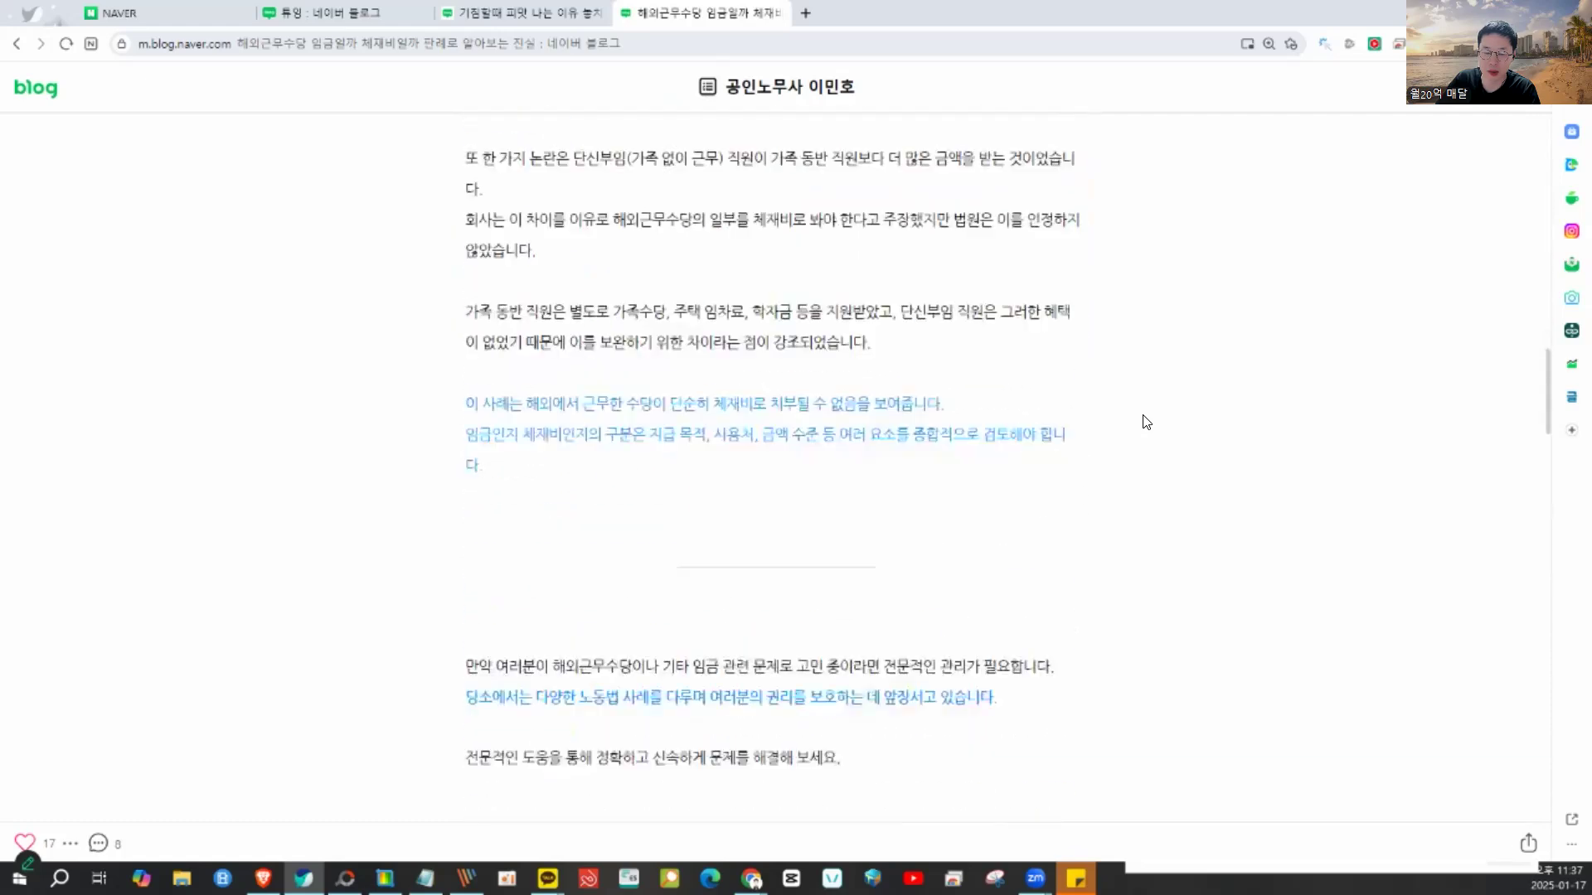
scroll(1142, 422, down, 5)
scroll(796, 425, down, 10)
mouse_move(820, 272)
mouse_down()
mouse_move(567, 329)
mouse_move(724, 532)
mouse_move(943, 310)
mouse_move(710, 242)
mouse_up()
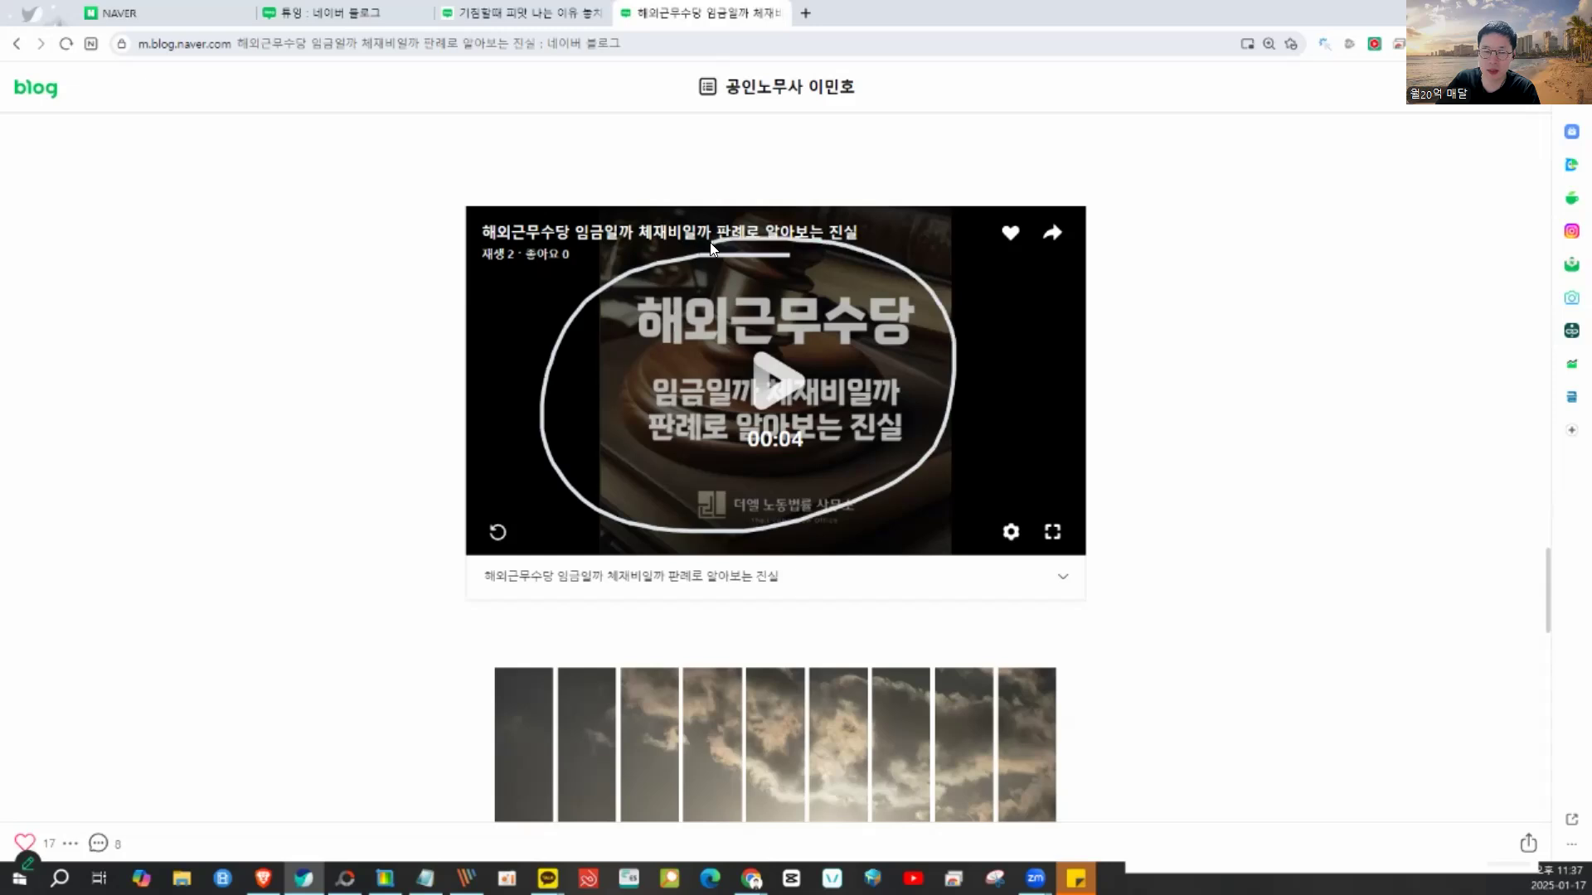
- Open the 기침할때 피맛 cough post and play its embedded video clip
click(503, 14)
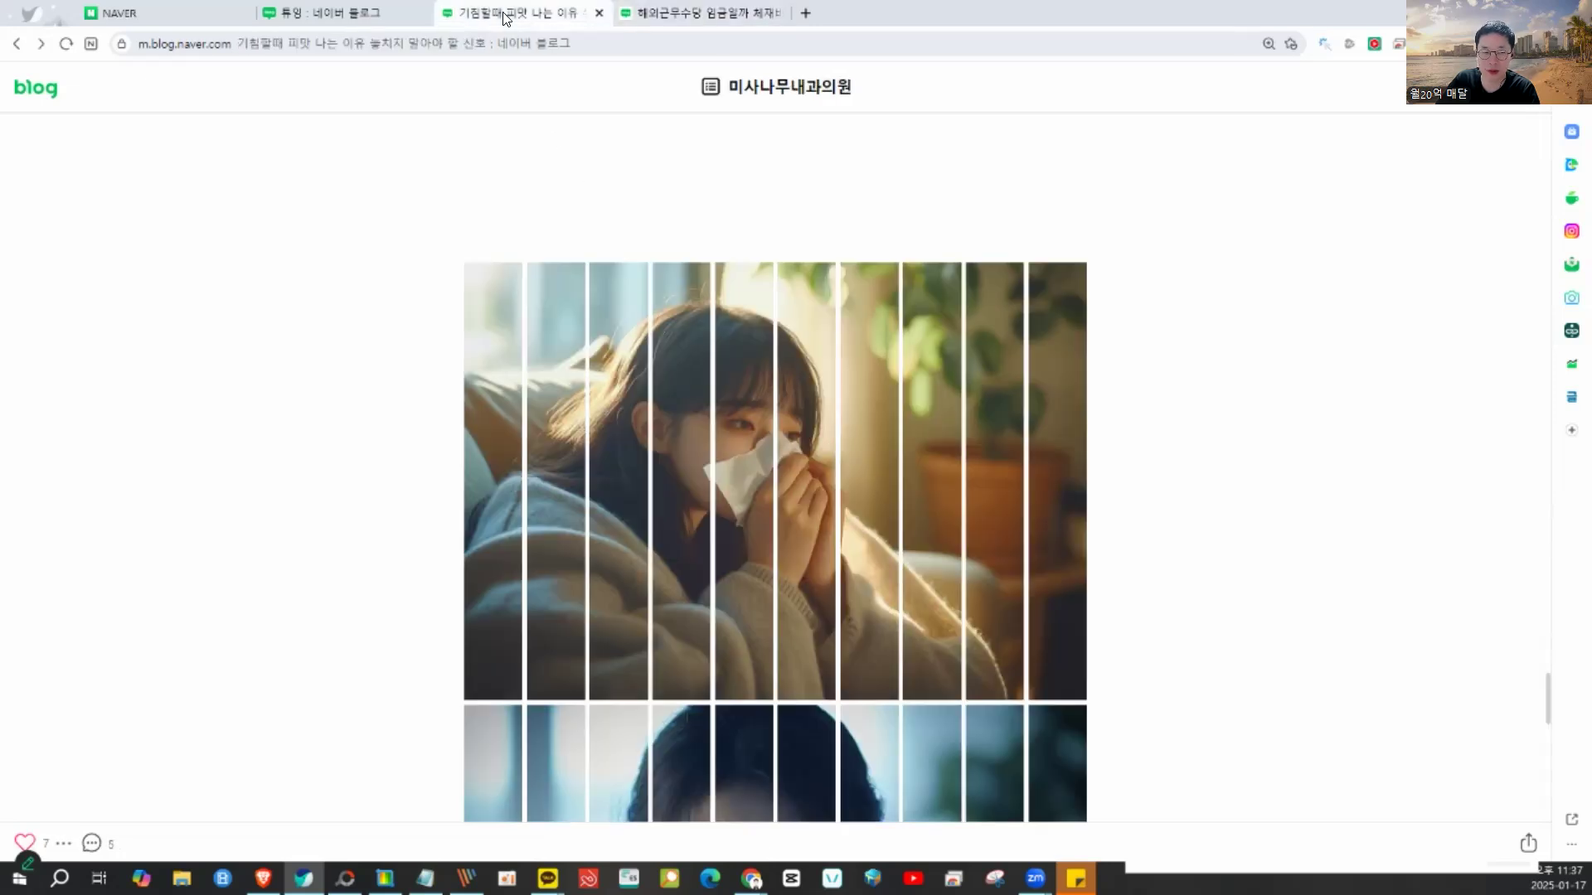
scroll(733, 407, down, 10)
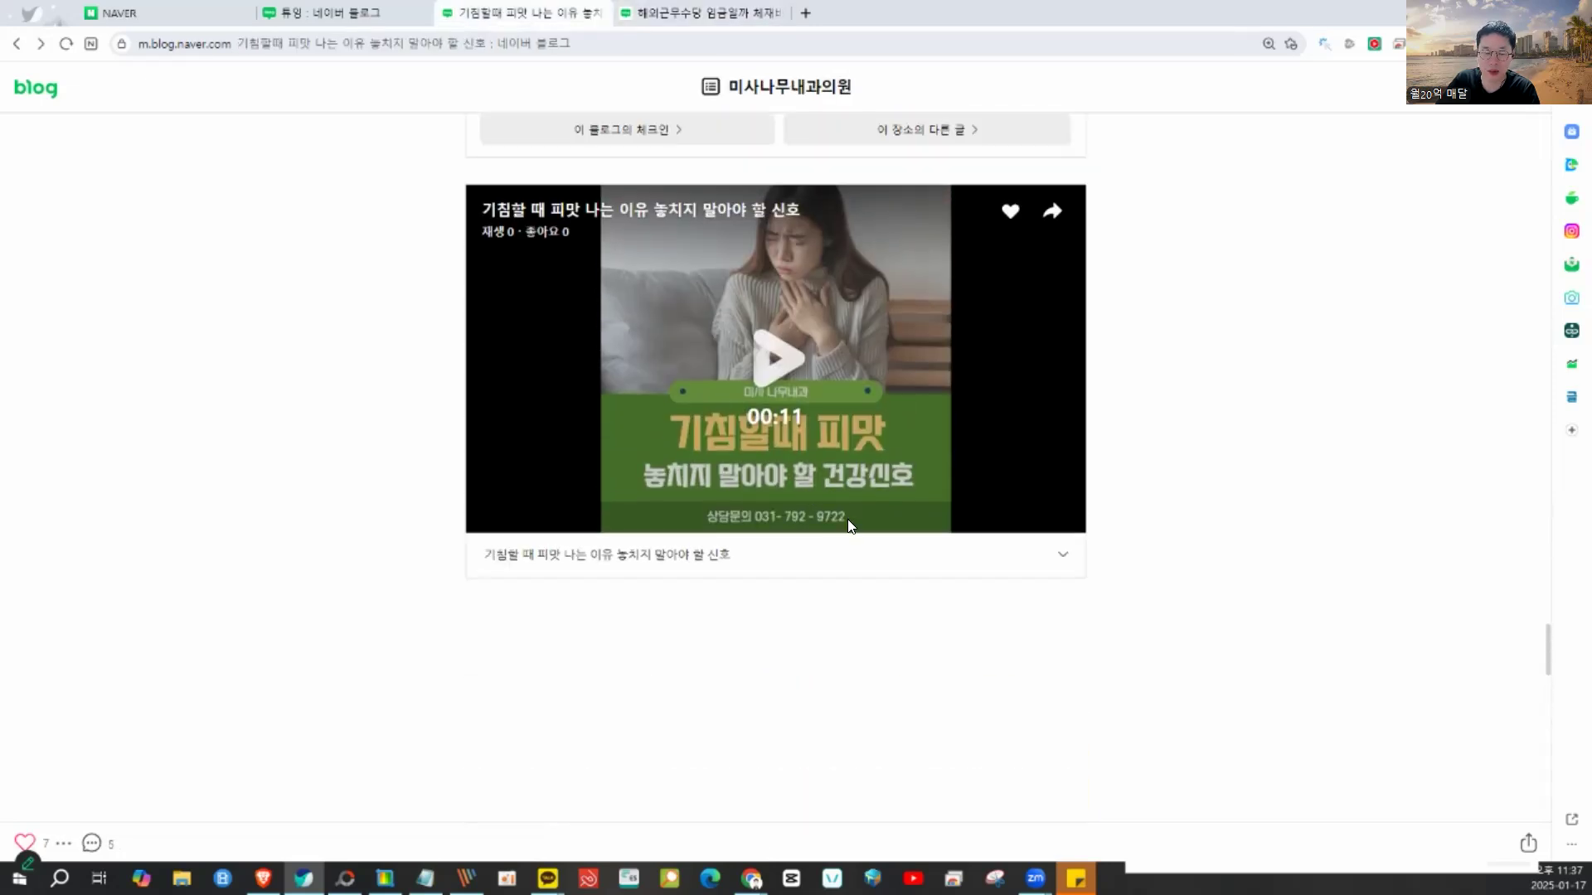
scroll(1136, 508, up, 1)
mouse_move(718, 378)
mouse_down()
mouse_move(629, 440)
mouse_move(688, 717)
mouse_move(742, 416)
mouse_move(736, 693)
mouse_move(769, 420)
mouse_move(726, 678)
mouse_up()
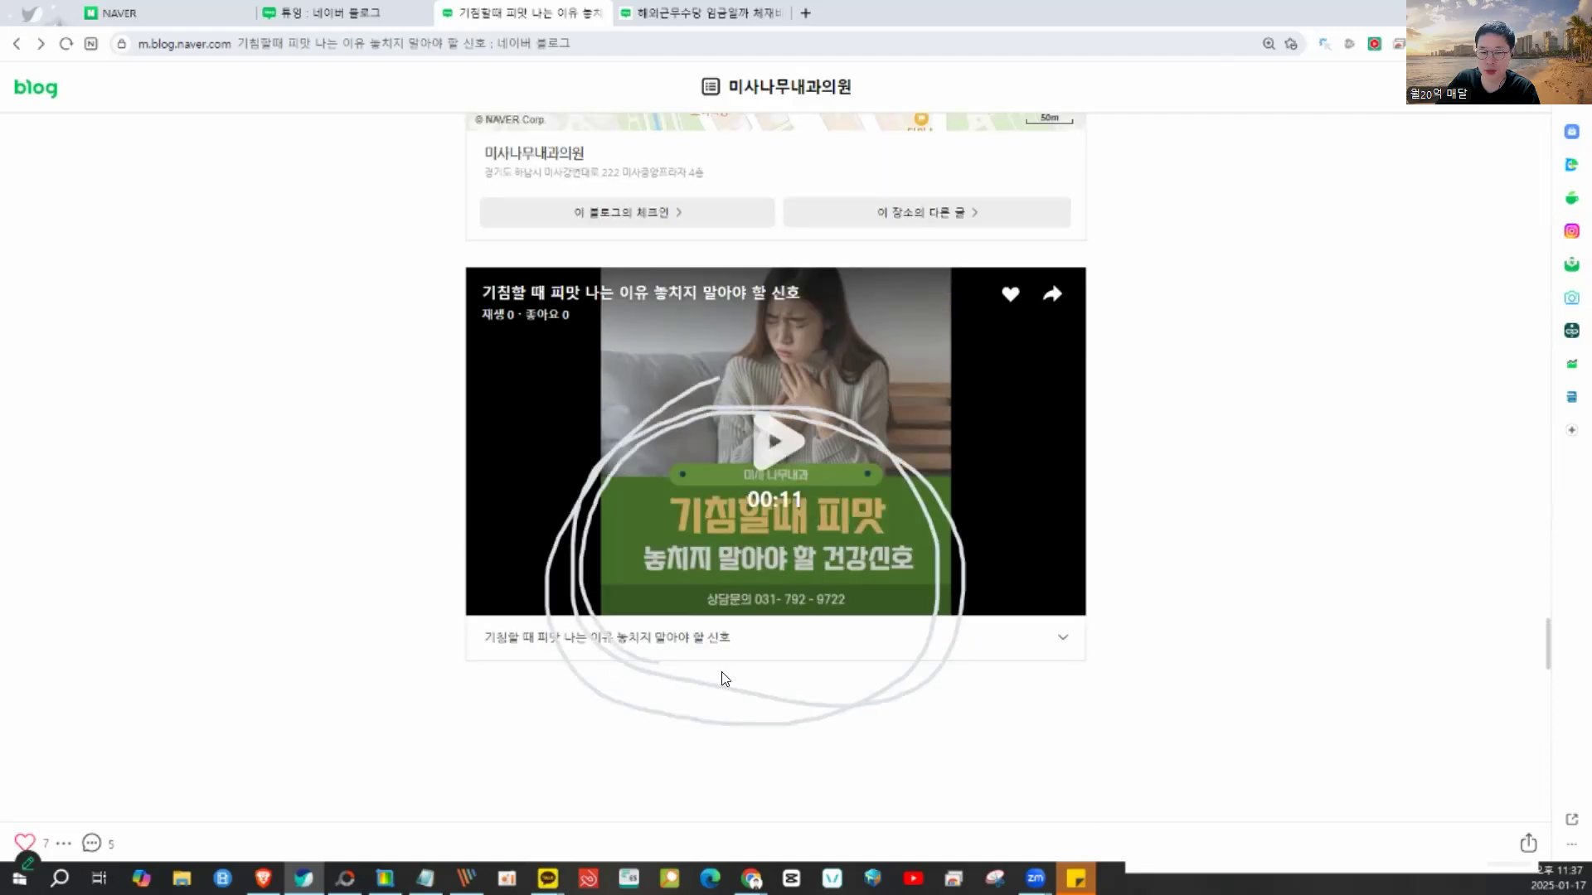
click(770, 439)
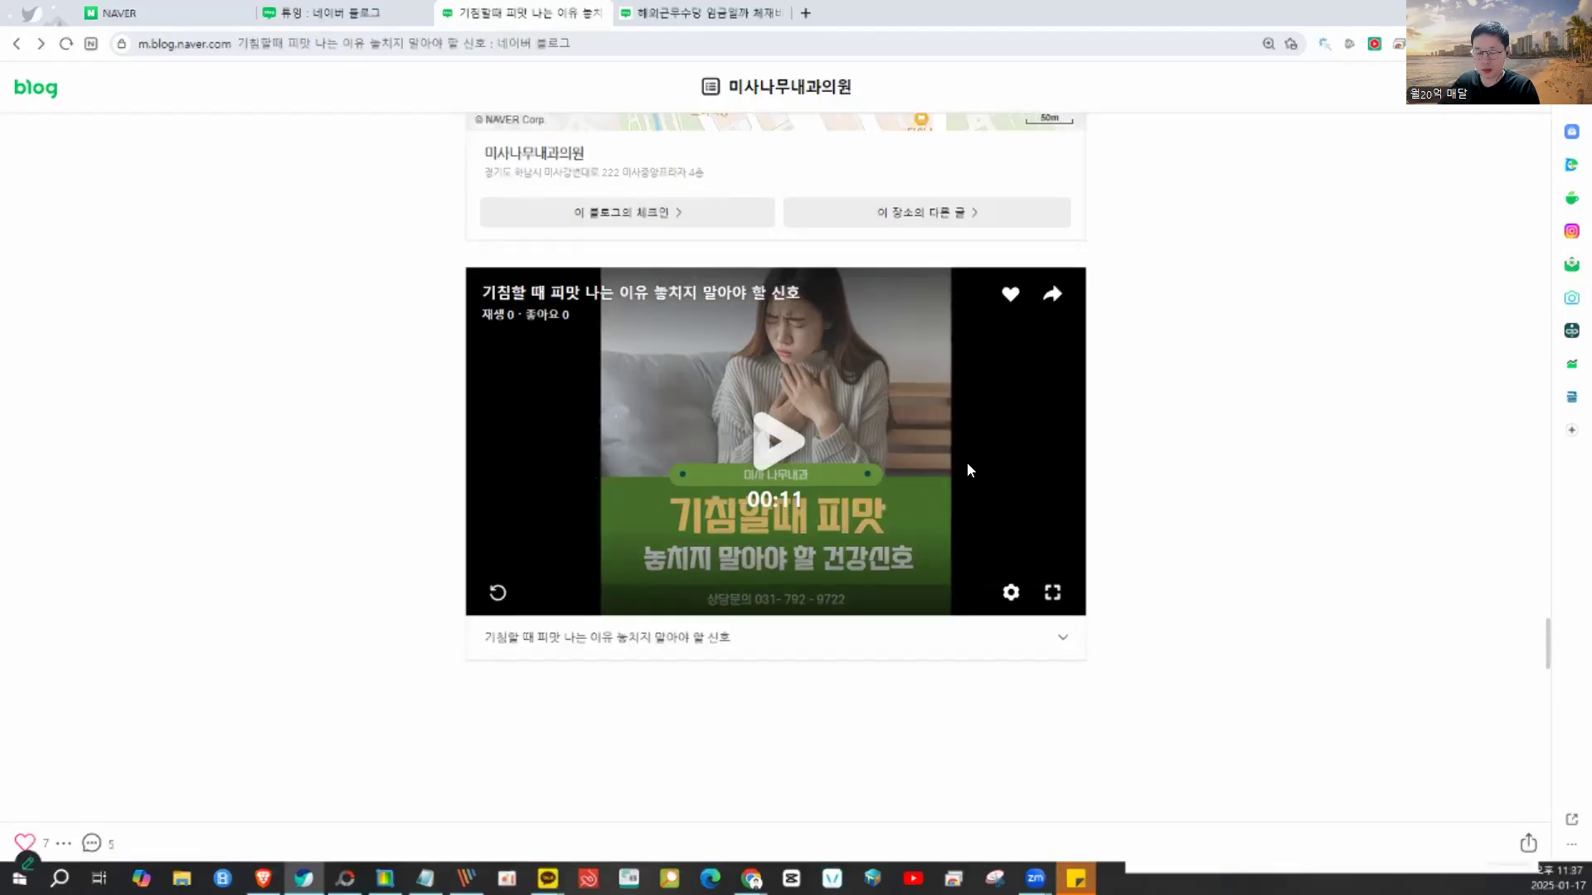
- Scroll the cough post back to its 편도염 tonsillitis section and bring up Naver Capture
scroll(1161, 462, up, 3)
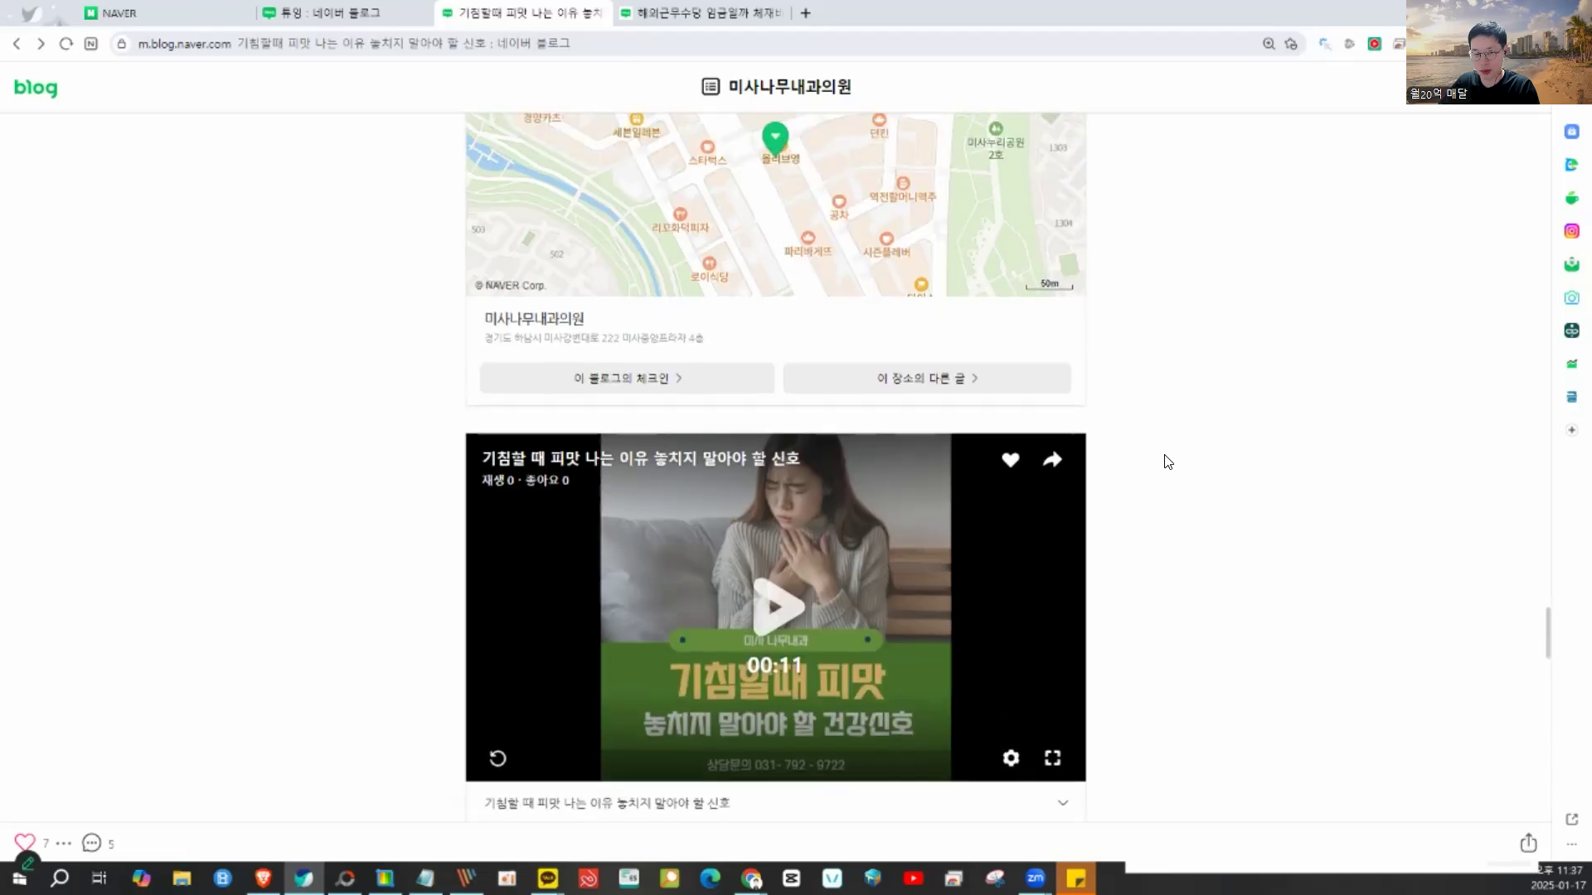
scroll(1161, 462, down, 2)
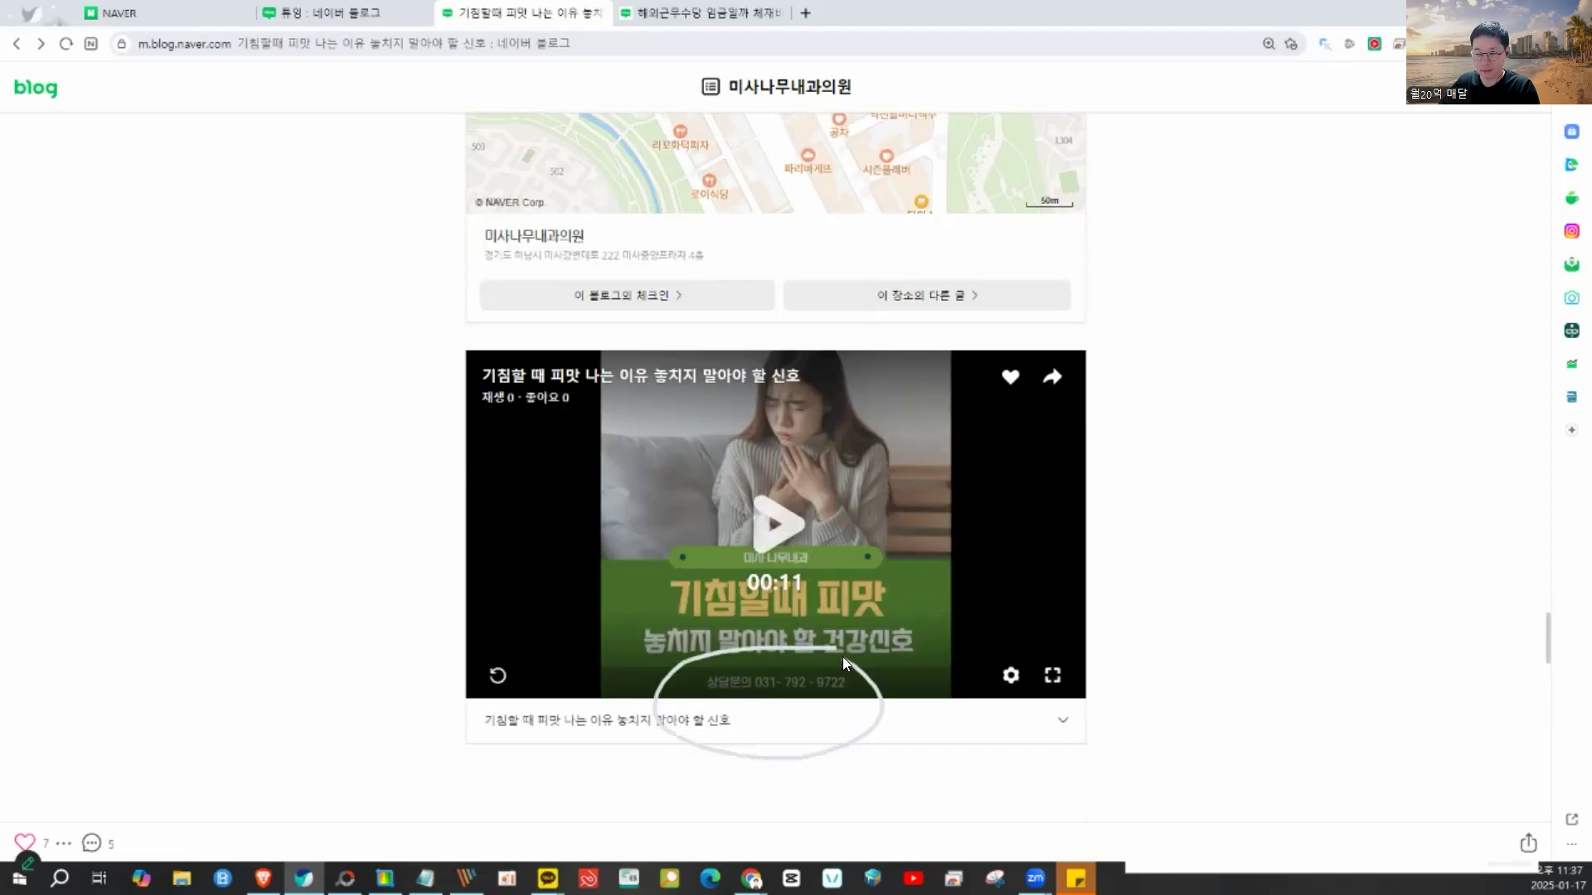
scroll(1118, 638, down, 2)
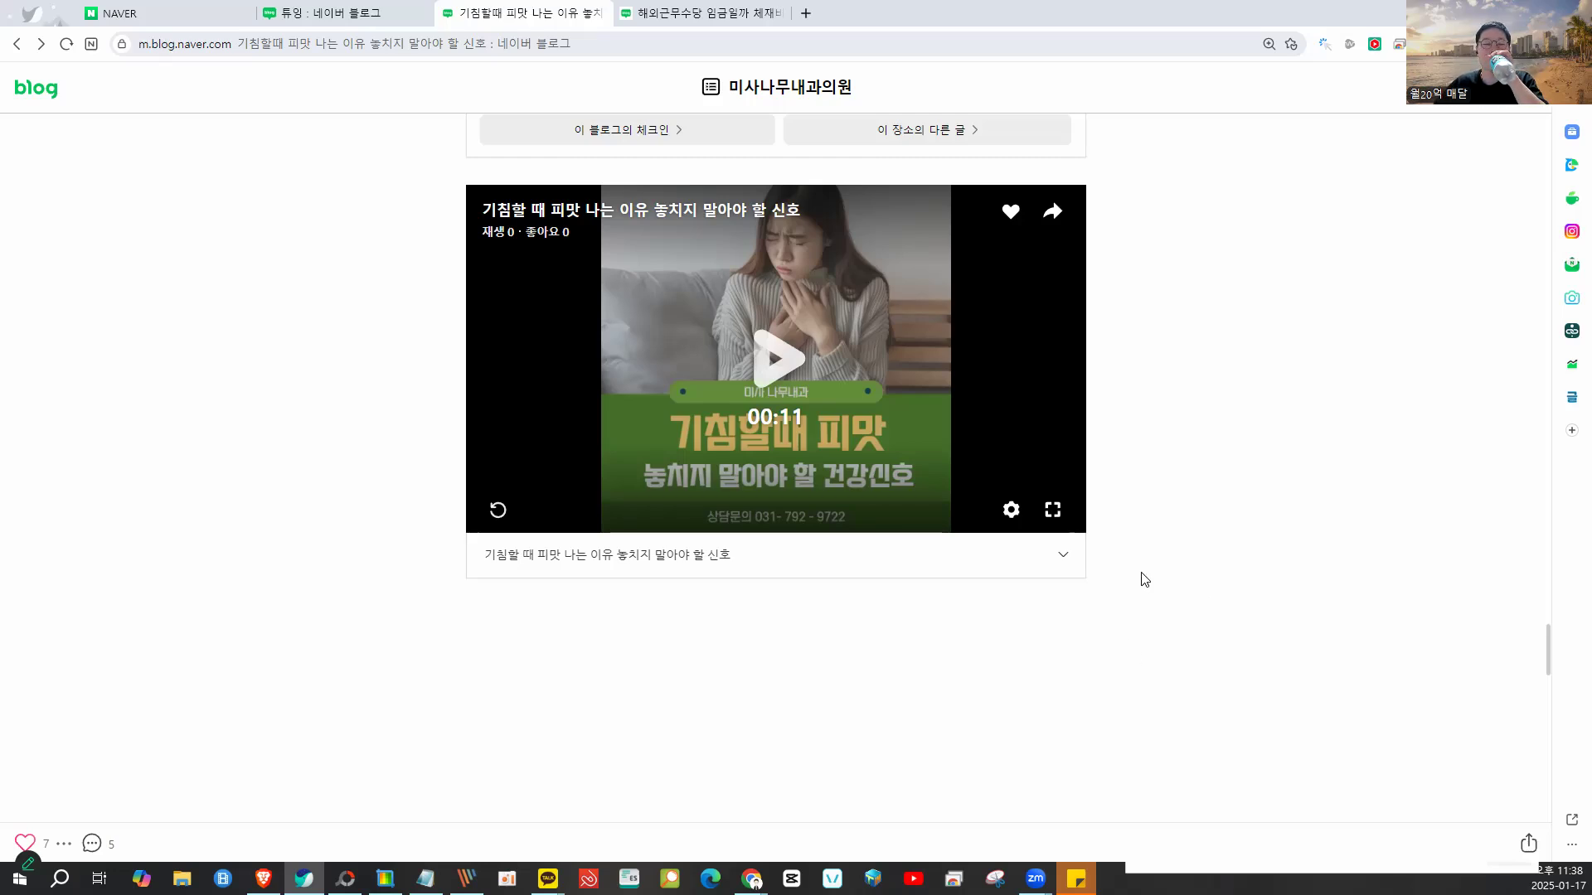
scroll(1144, 580, down, 3)
scroll(1144, 579, up, 15)
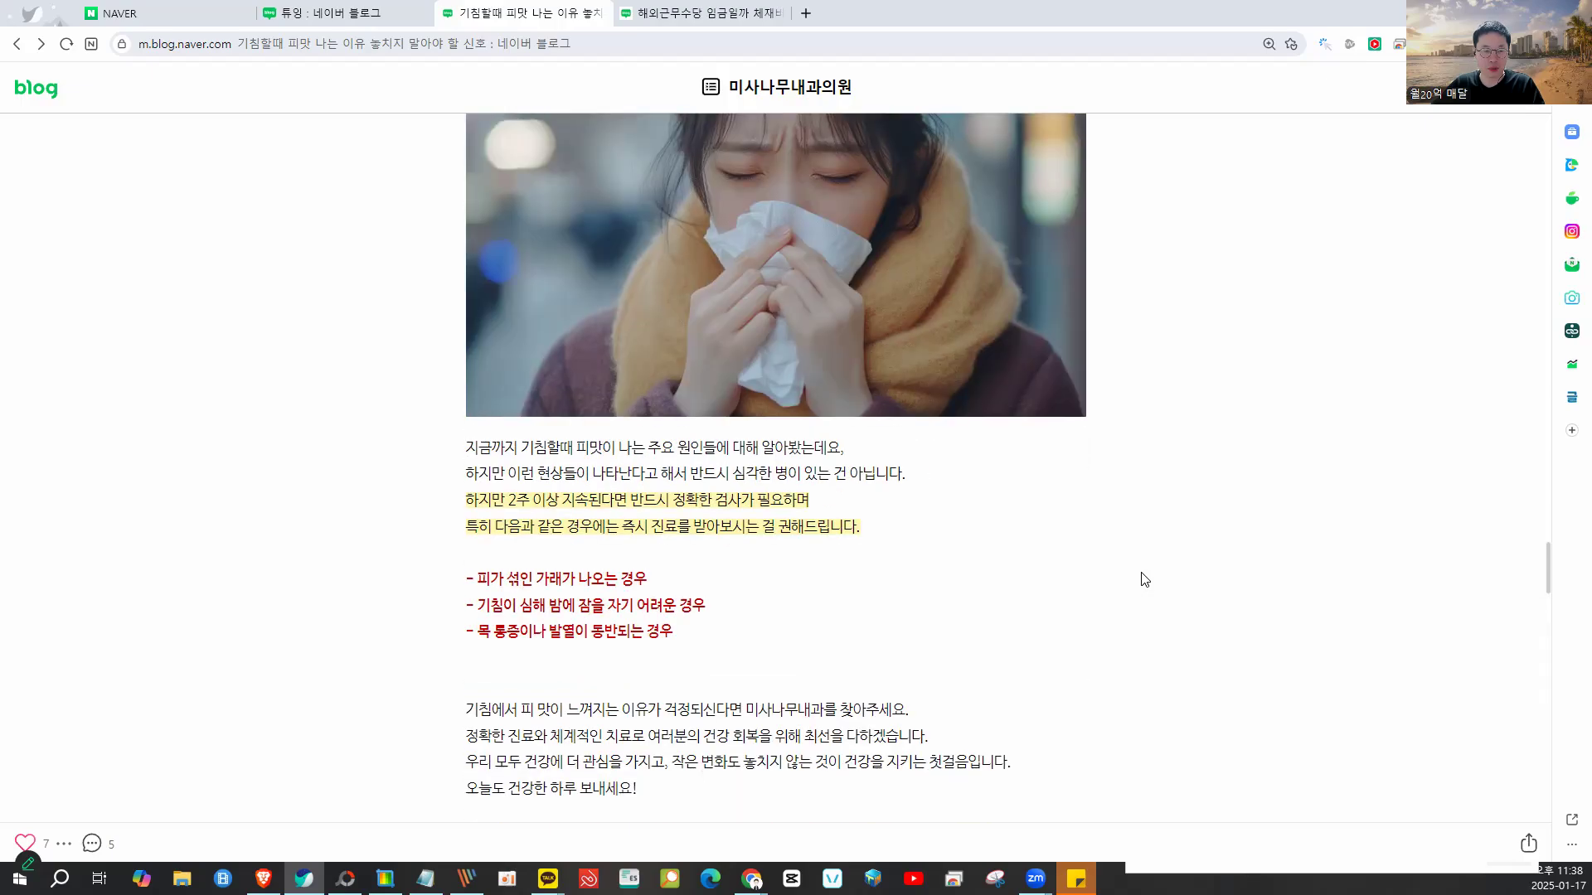
scroll(1144, 580, up, 20)
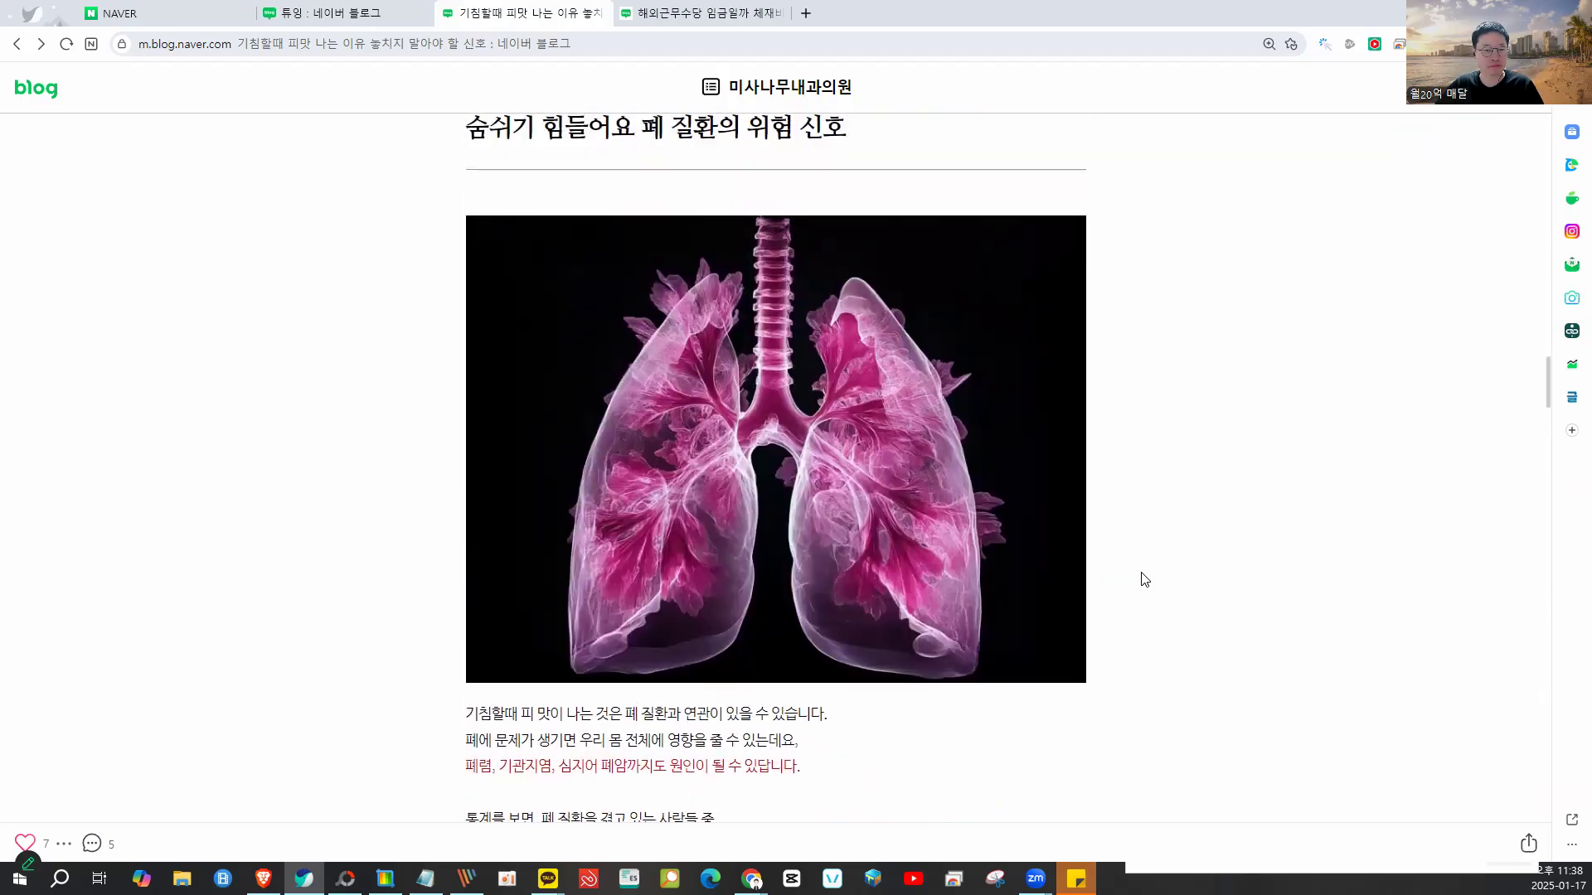
scroll(1144, 579, up, 20)
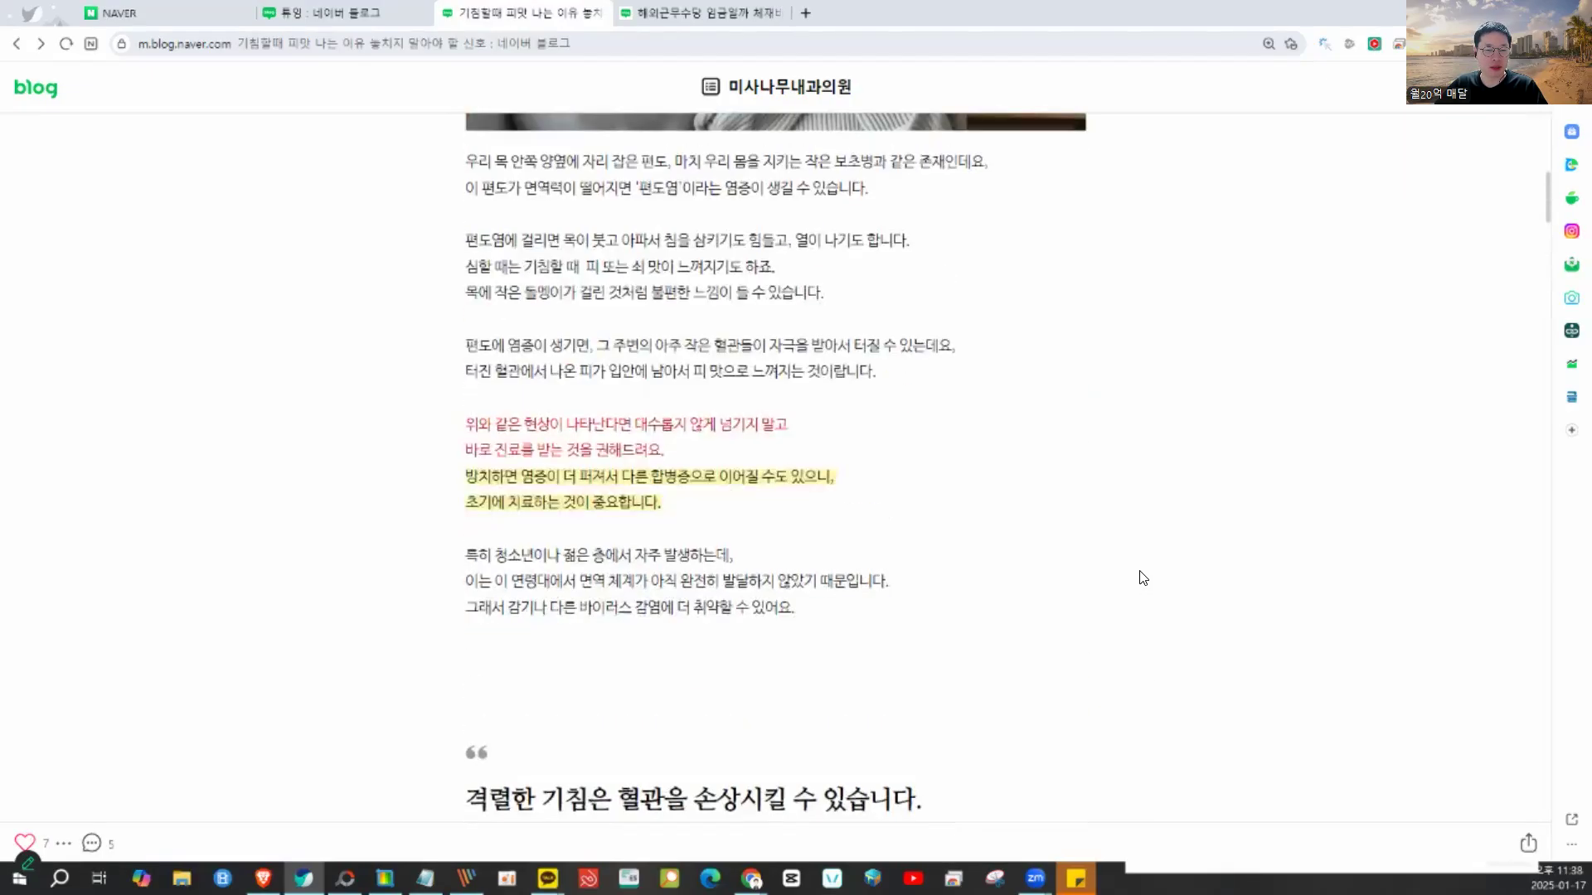
scroll(1143, 578, up, 10)
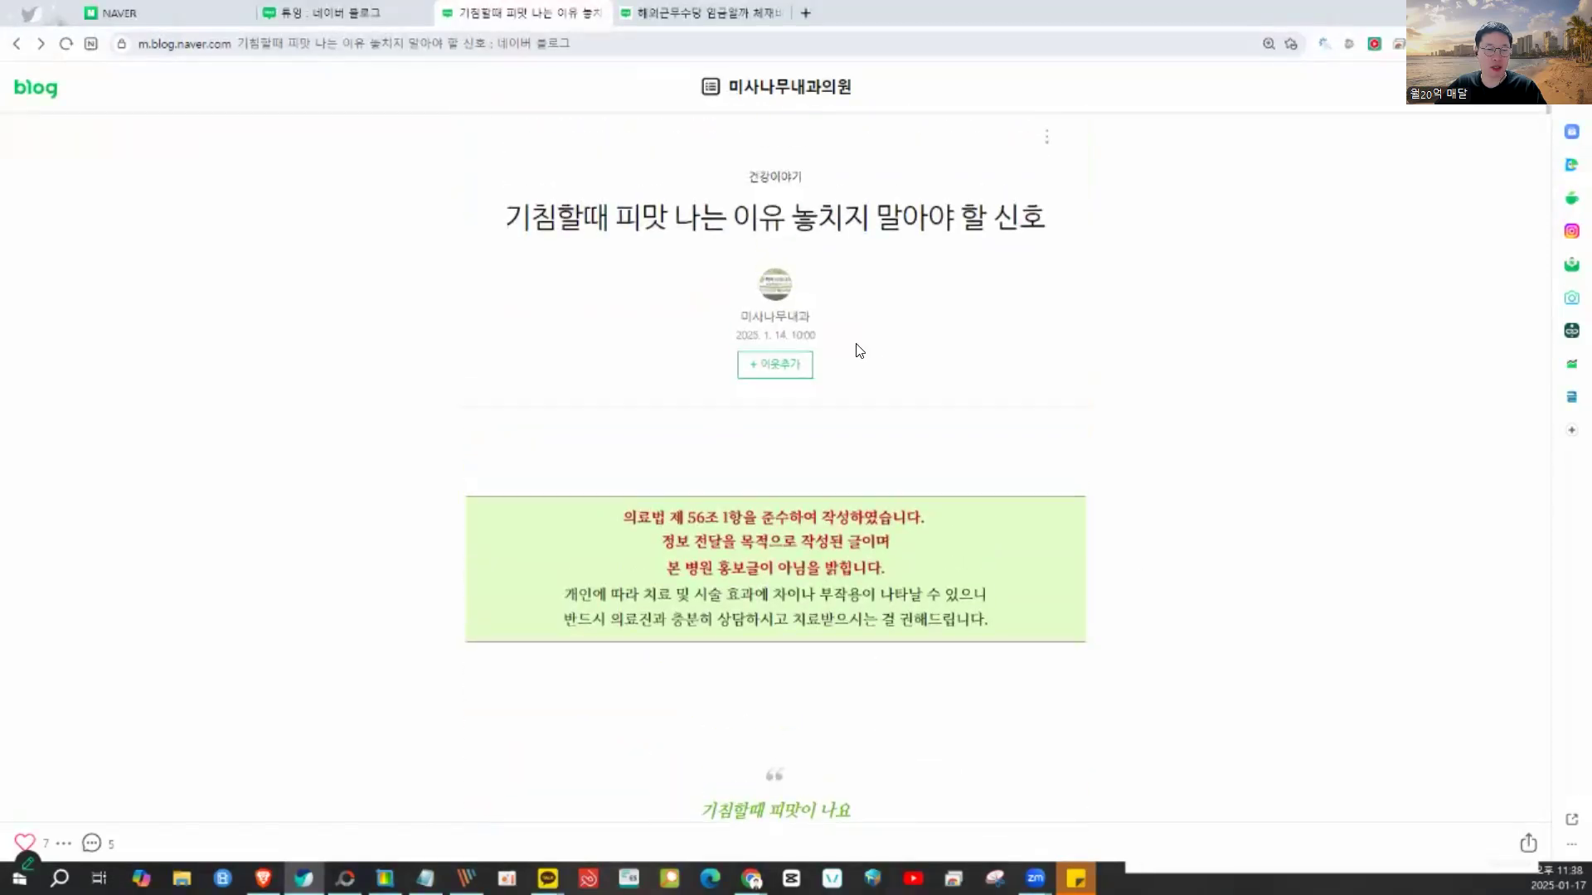
click(668, 18)
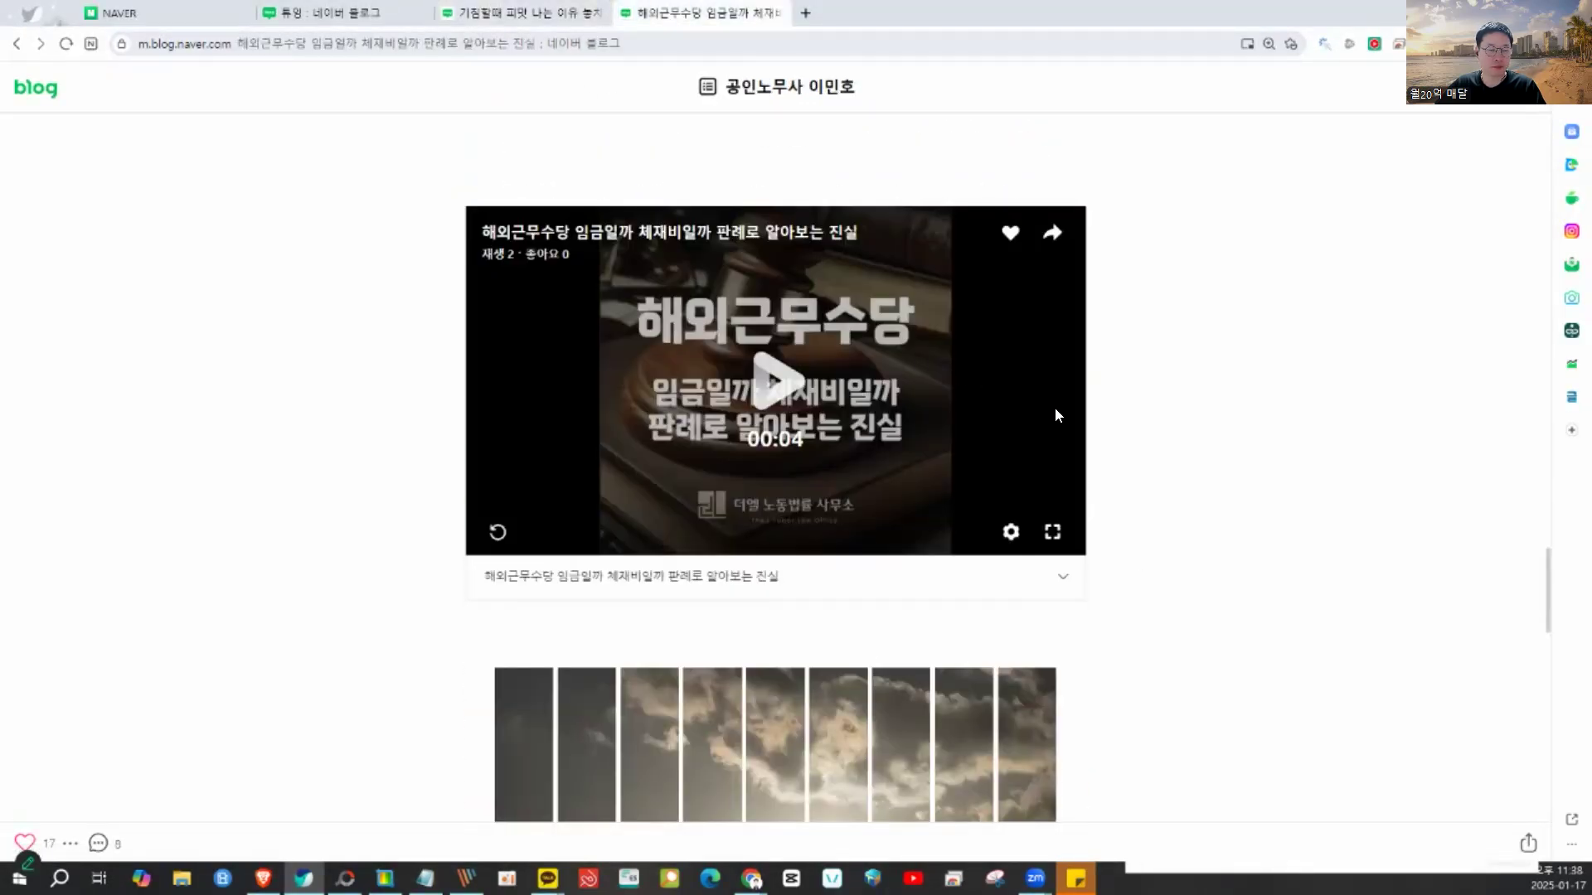
click(463, 19)
scroll(922, 421, down, 12)
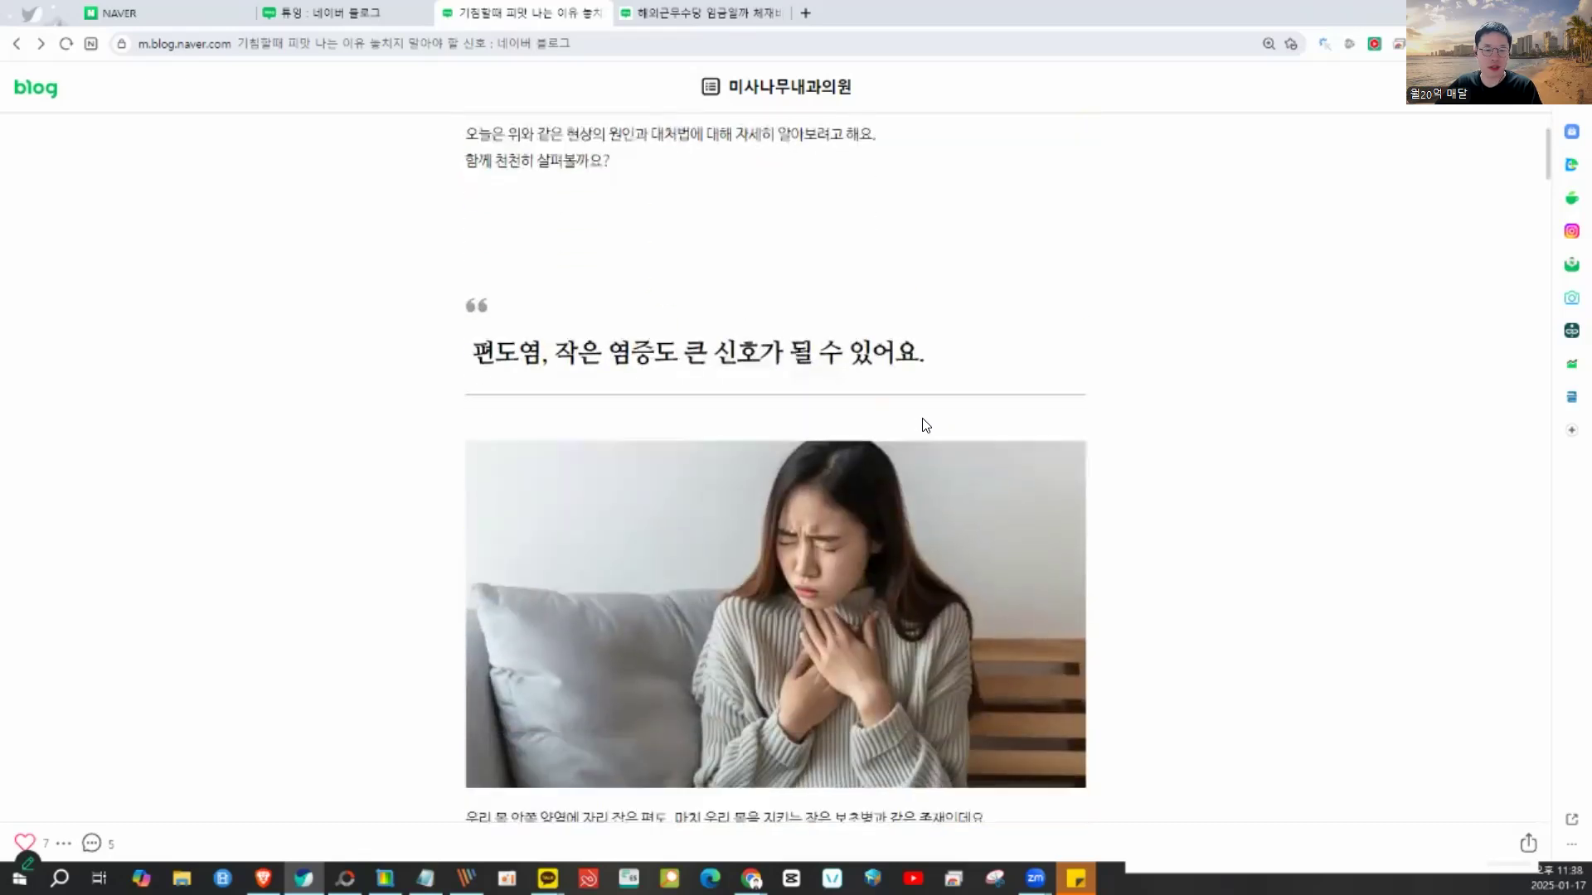
scroll(922, 418, up, 2)
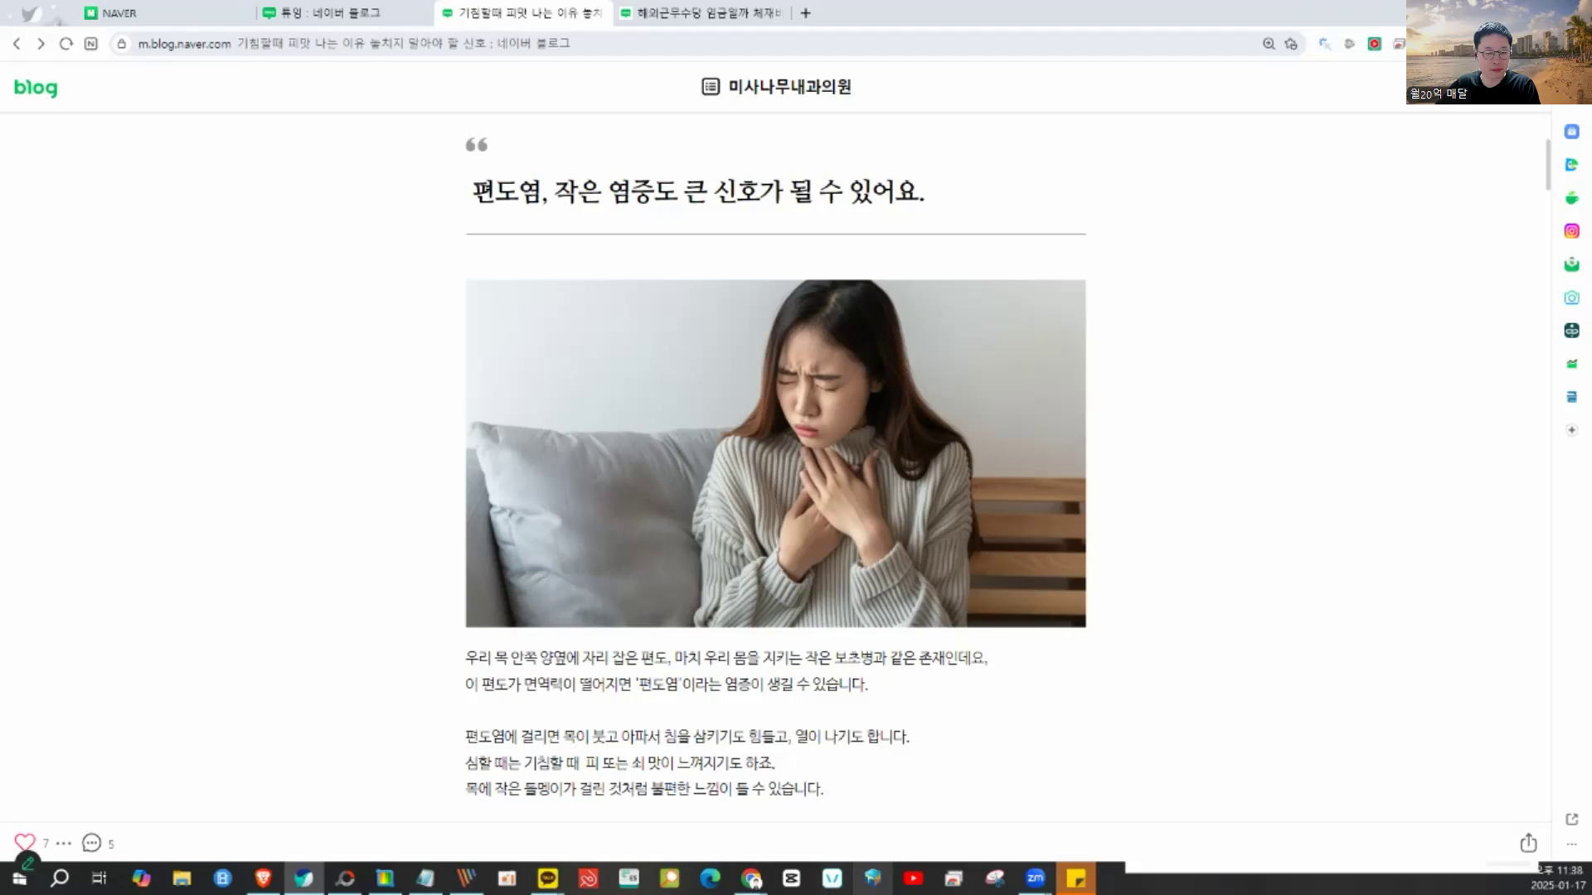
click(384, 878)
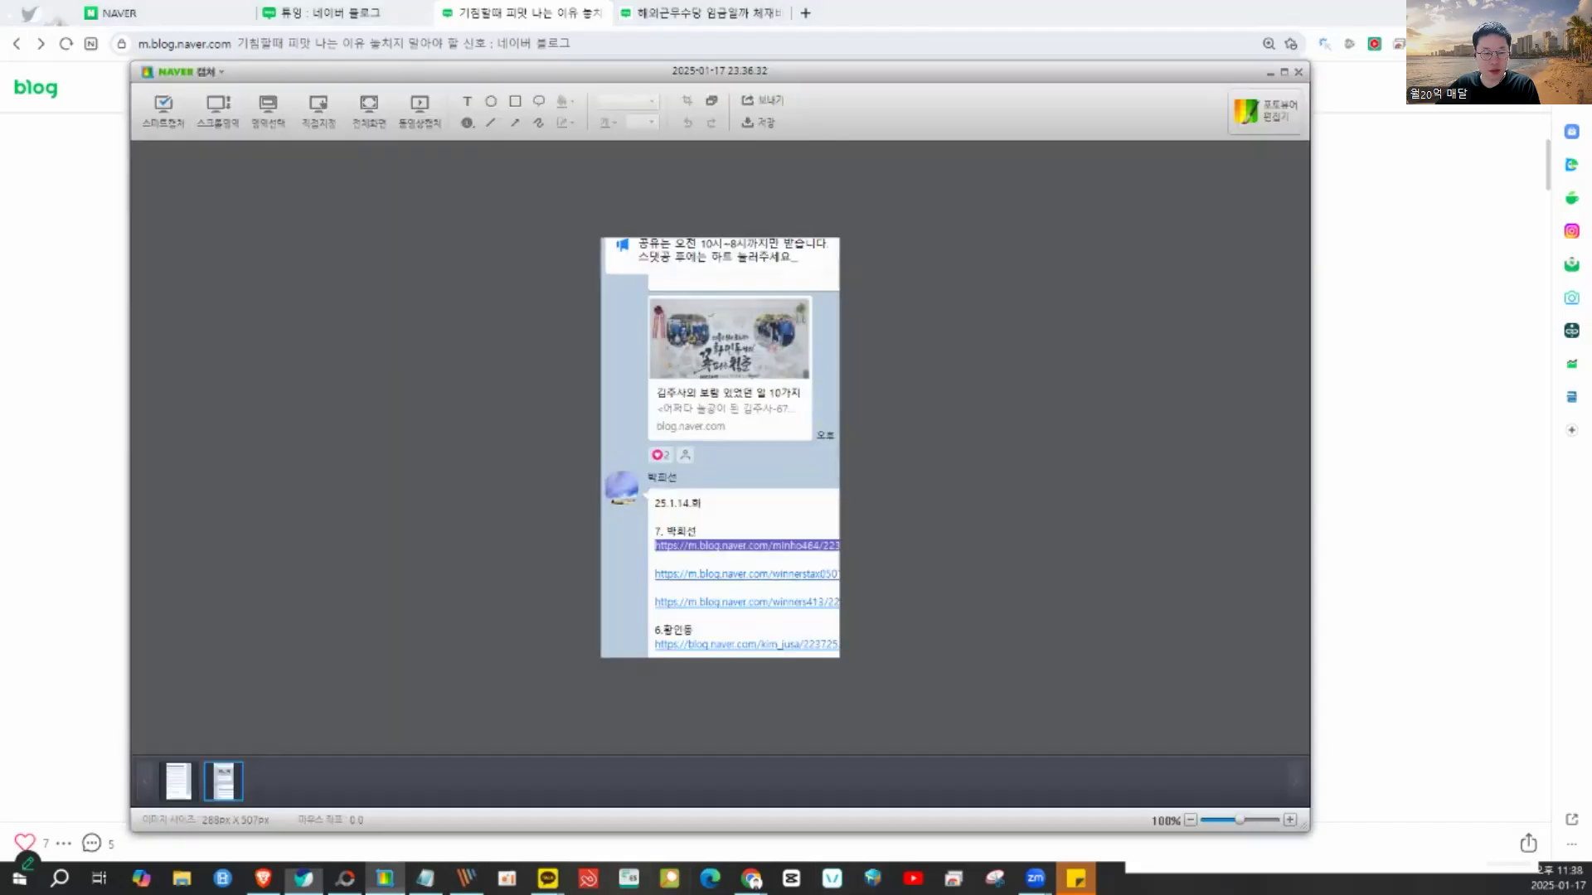
- Frame the tonsillitis image for 동영상캡처 and uncheck 오디오 캡처하기 in the settings
click(408, 111)
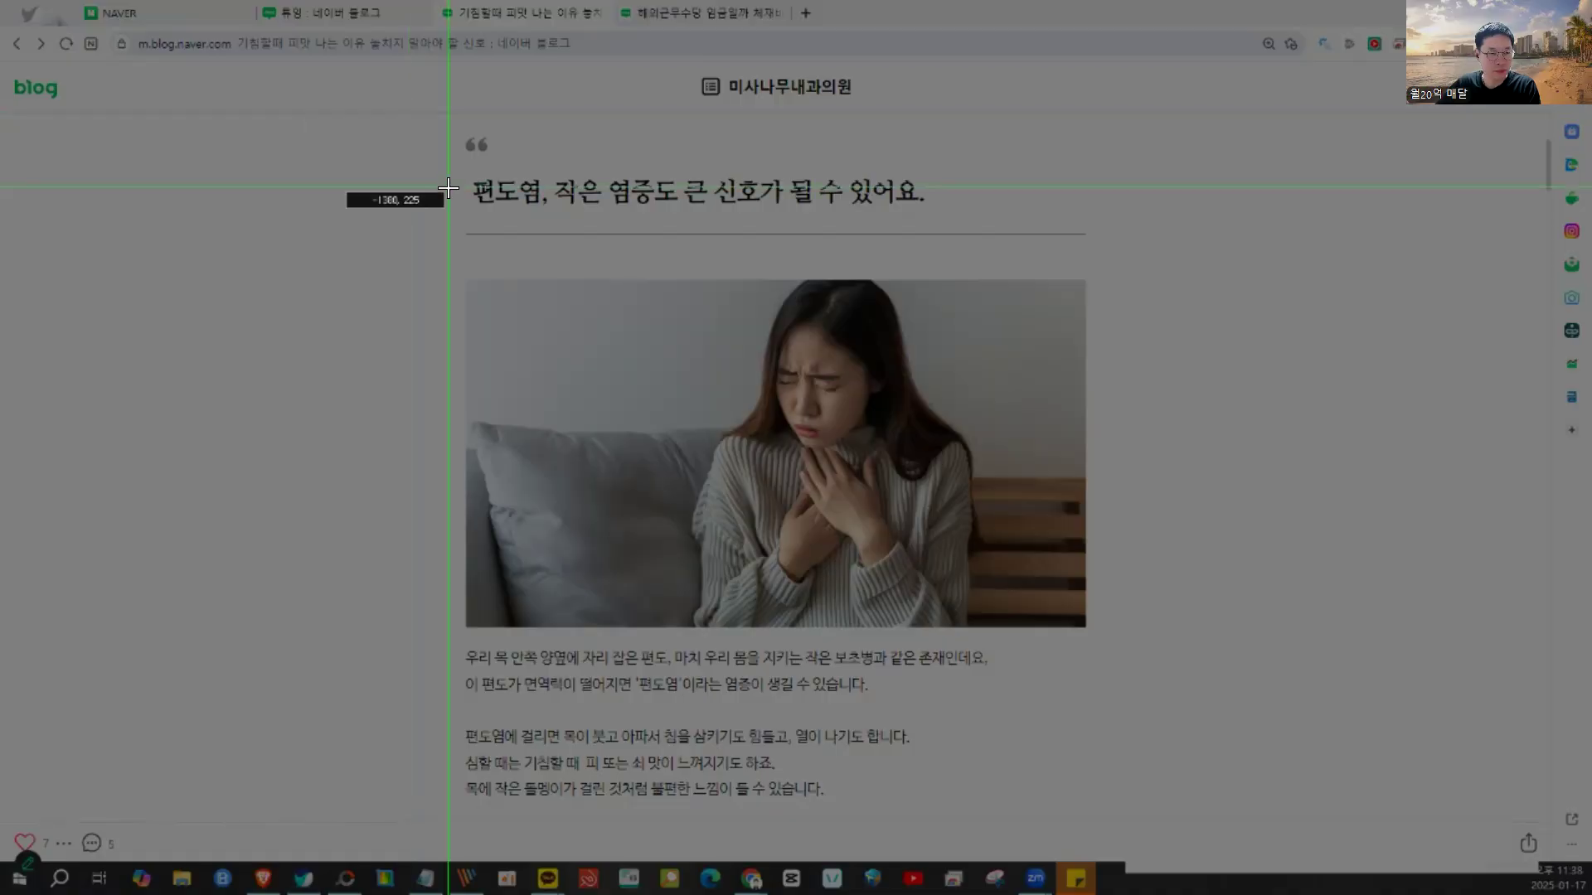
drag(465, 273, 1084, 634)
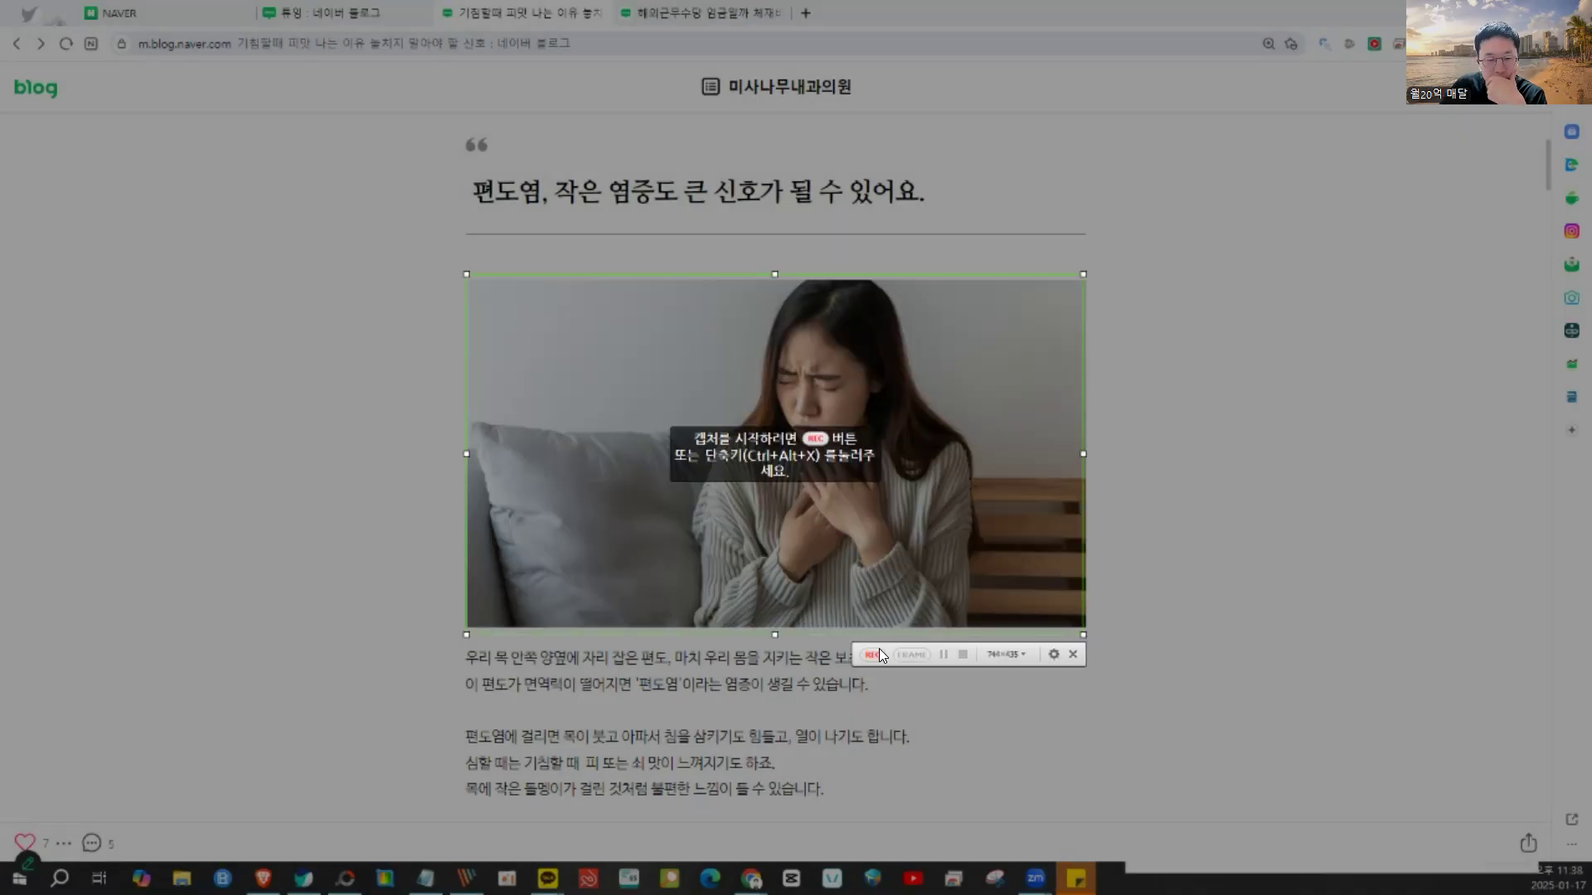
click(1053, 655)
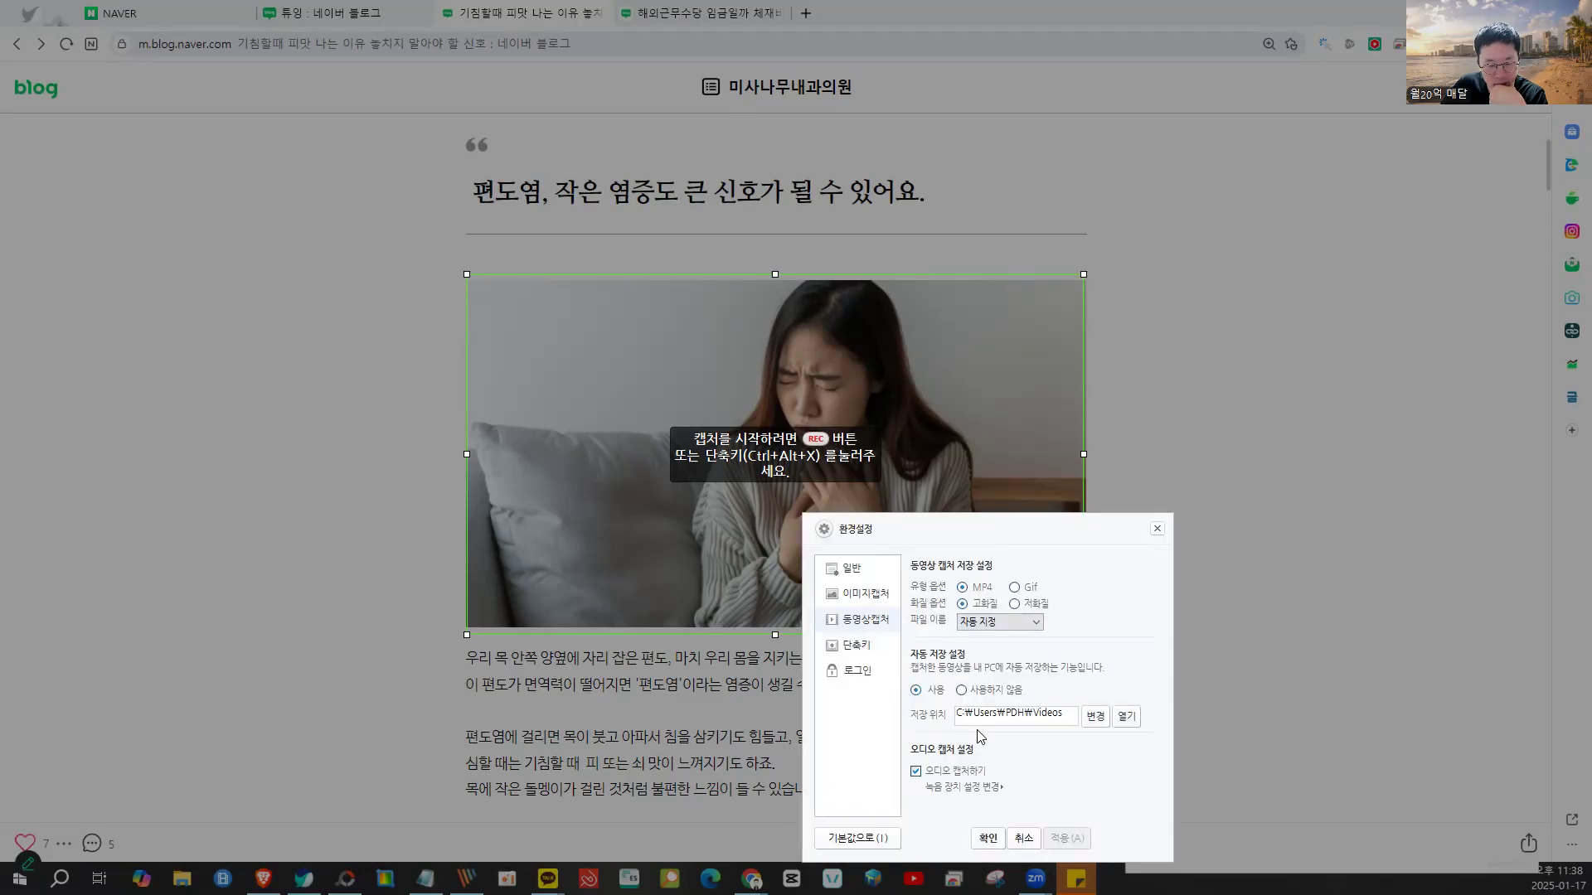
click(916, 772)
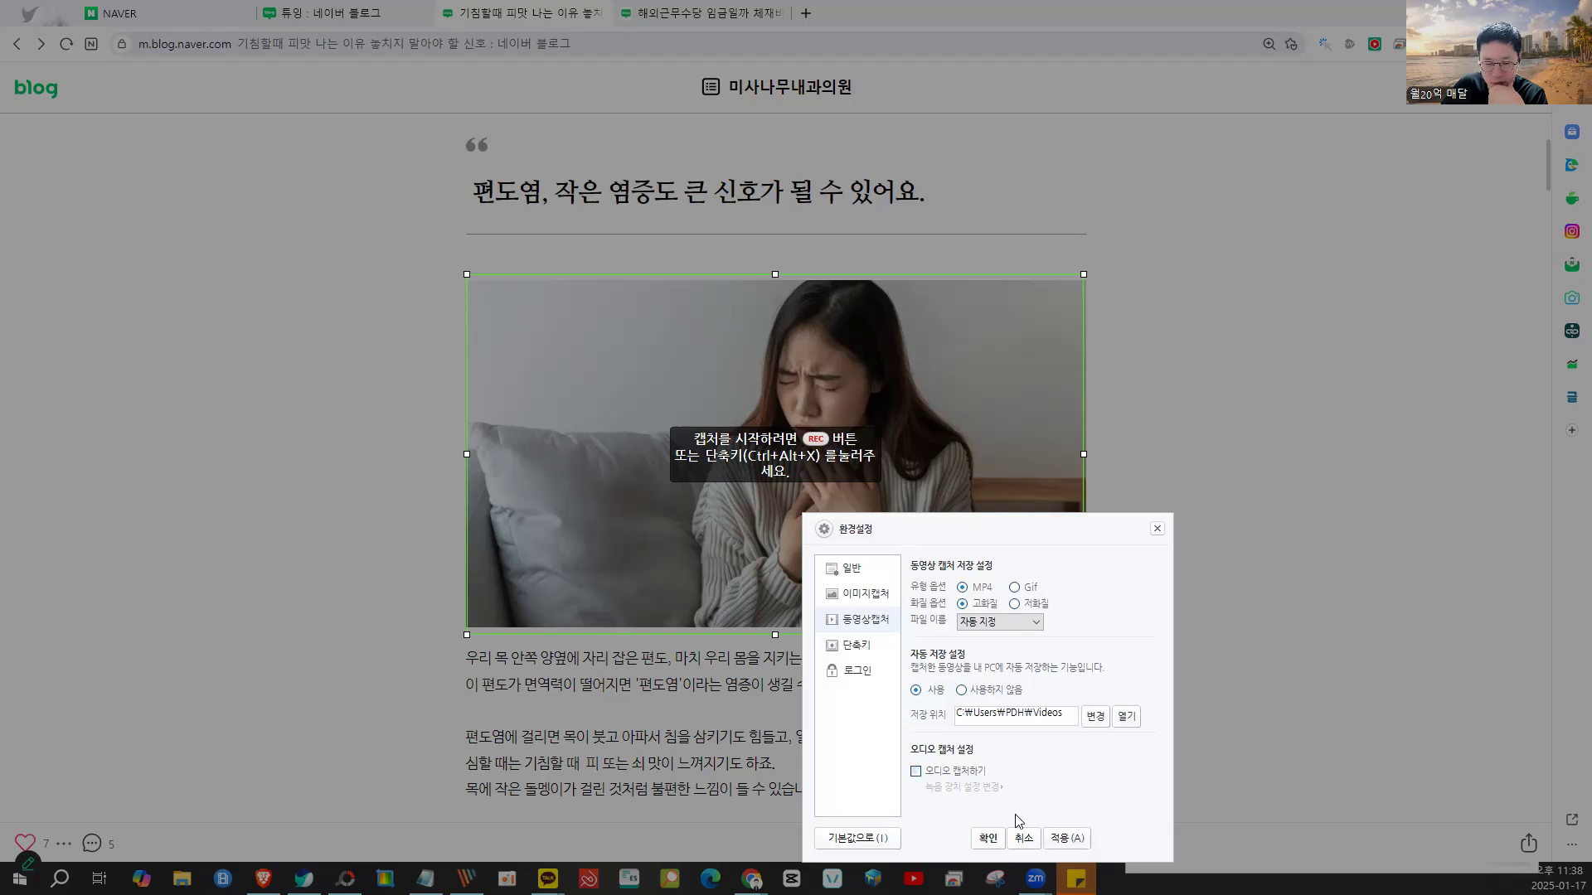
click(1062, 839)
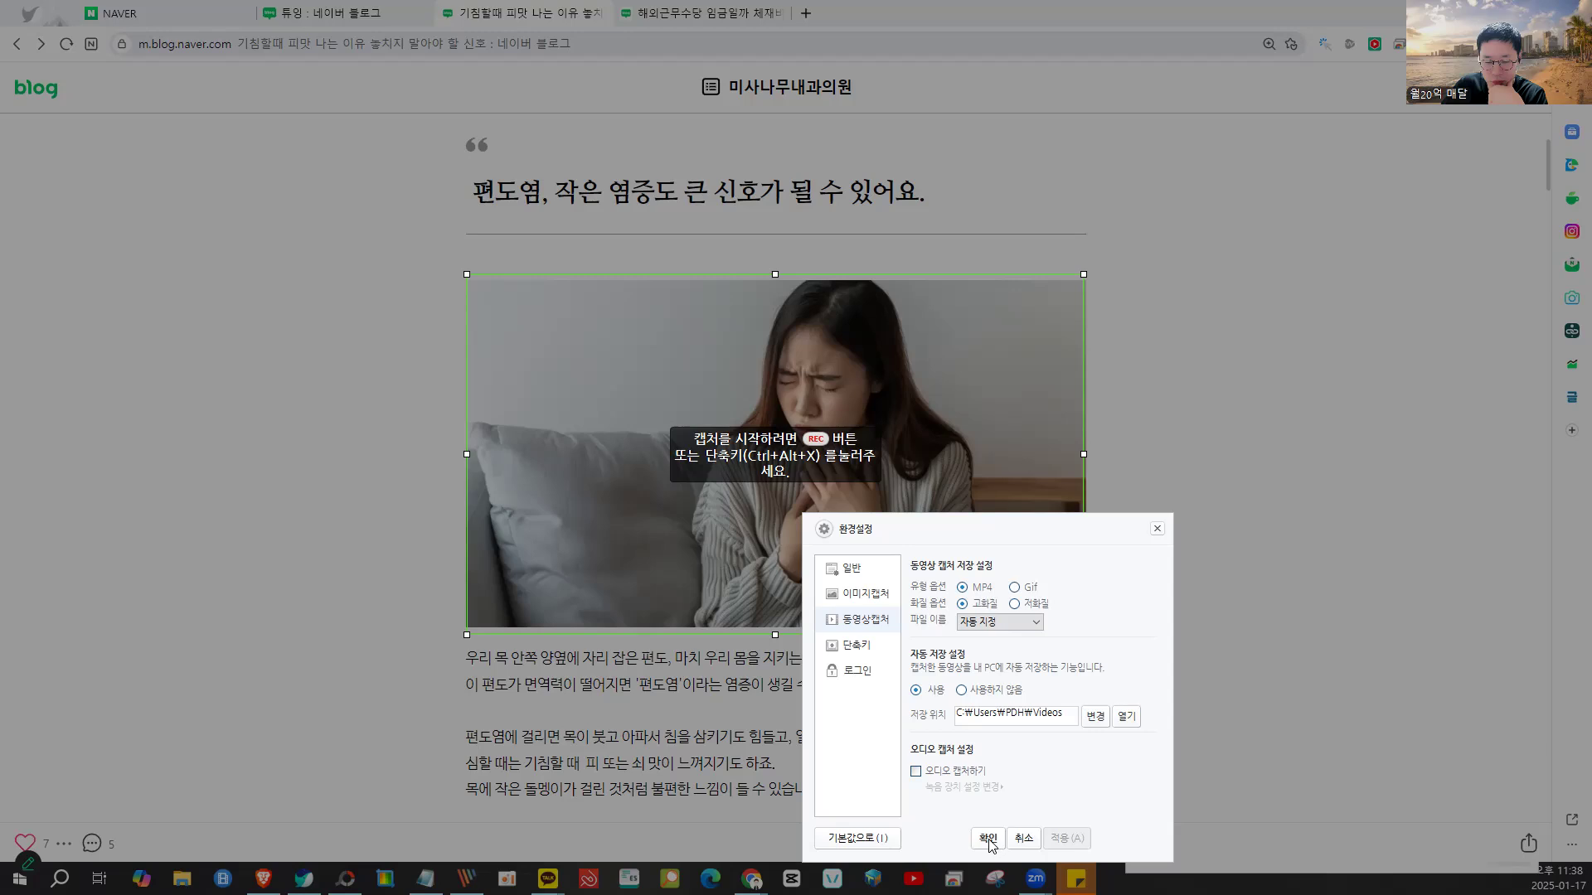
click(988, 840)
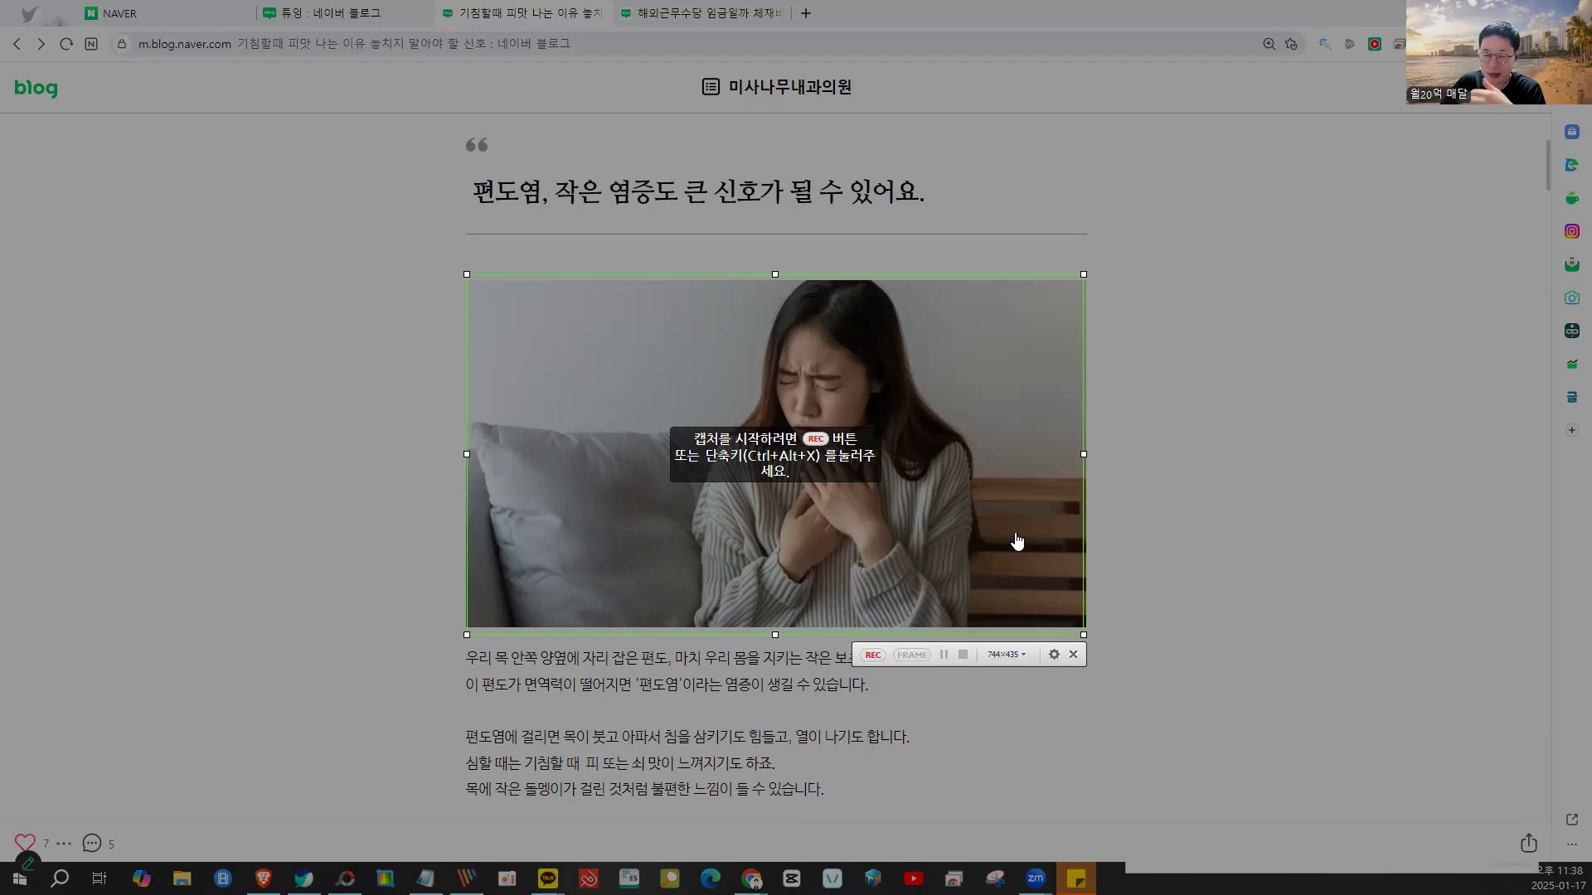
- Confirm audio stays off, then record and stop a 744x435 silent clip of the image
click(1055, 656)
click(1056, 656)
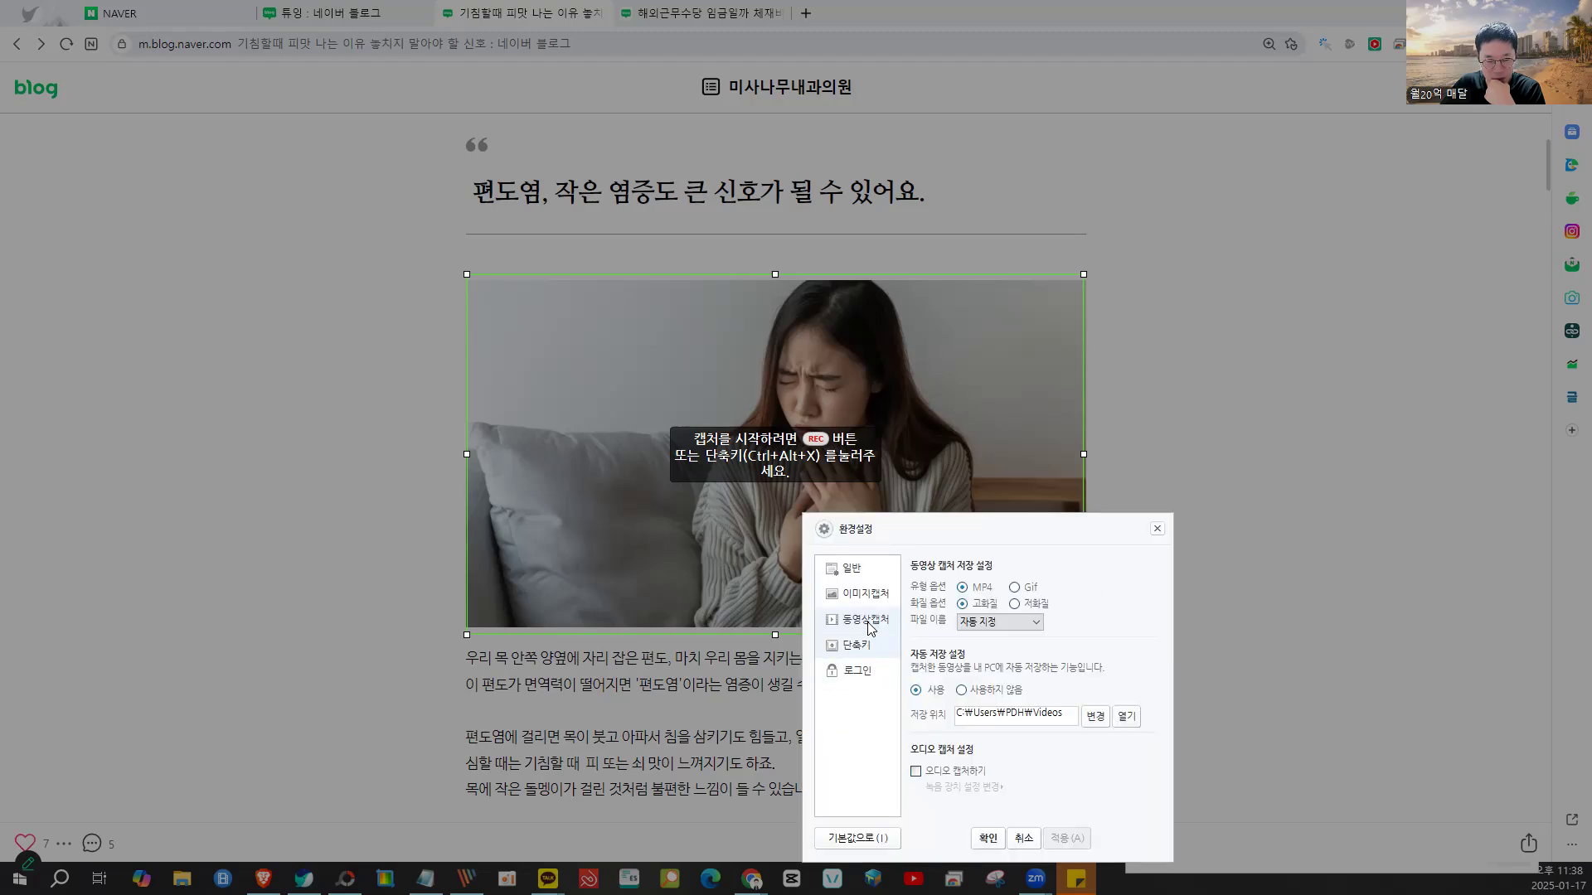
click(916, 773)
click(916, 773)
click(1067, 835)
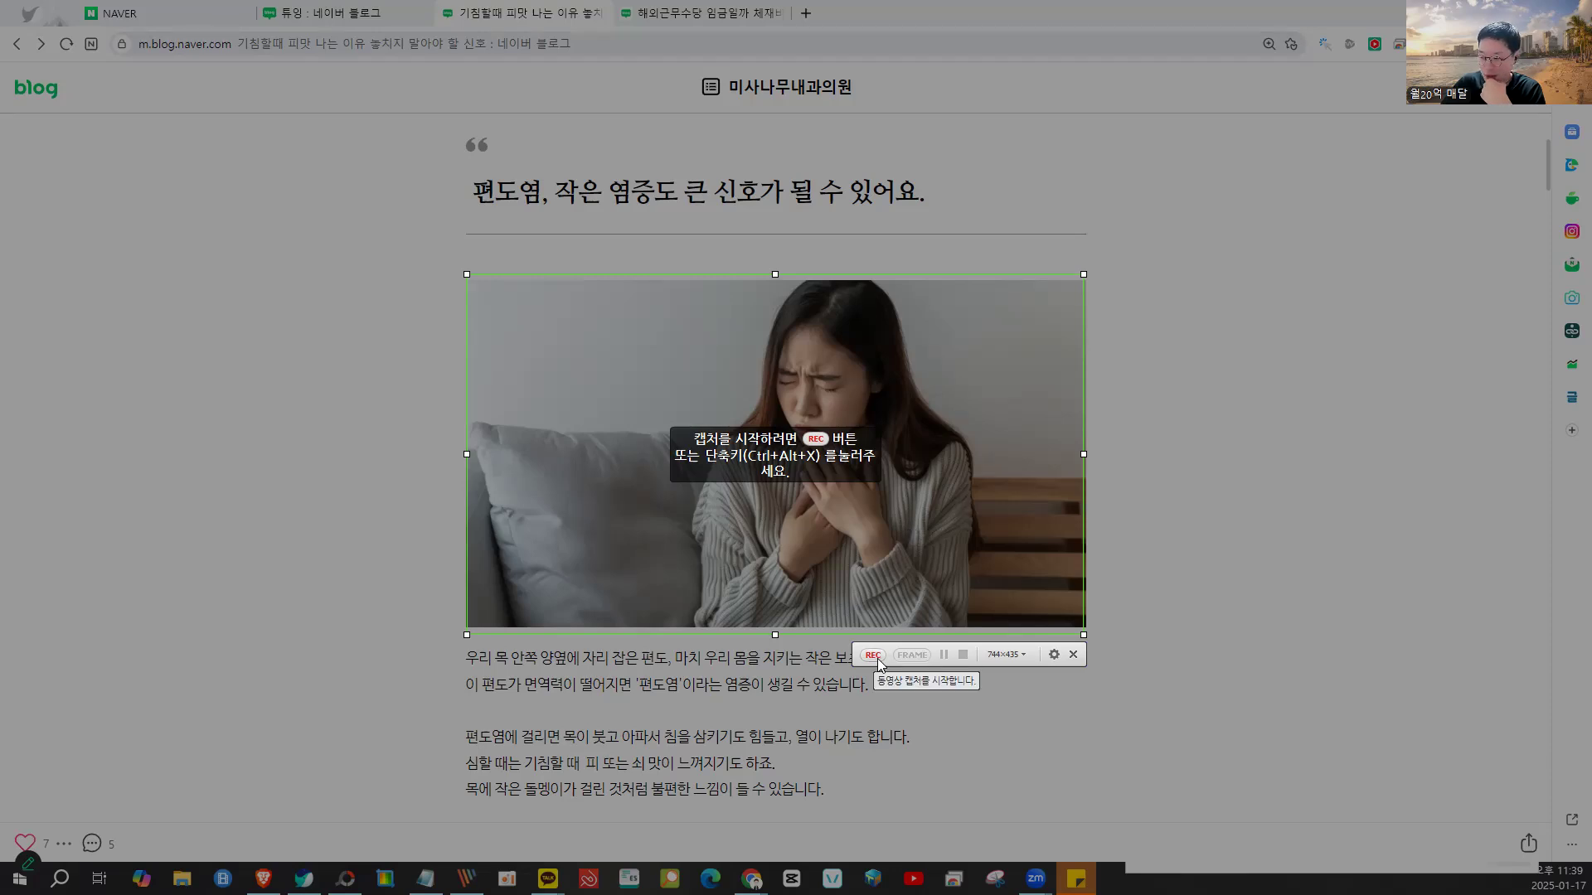
click(877, 659)
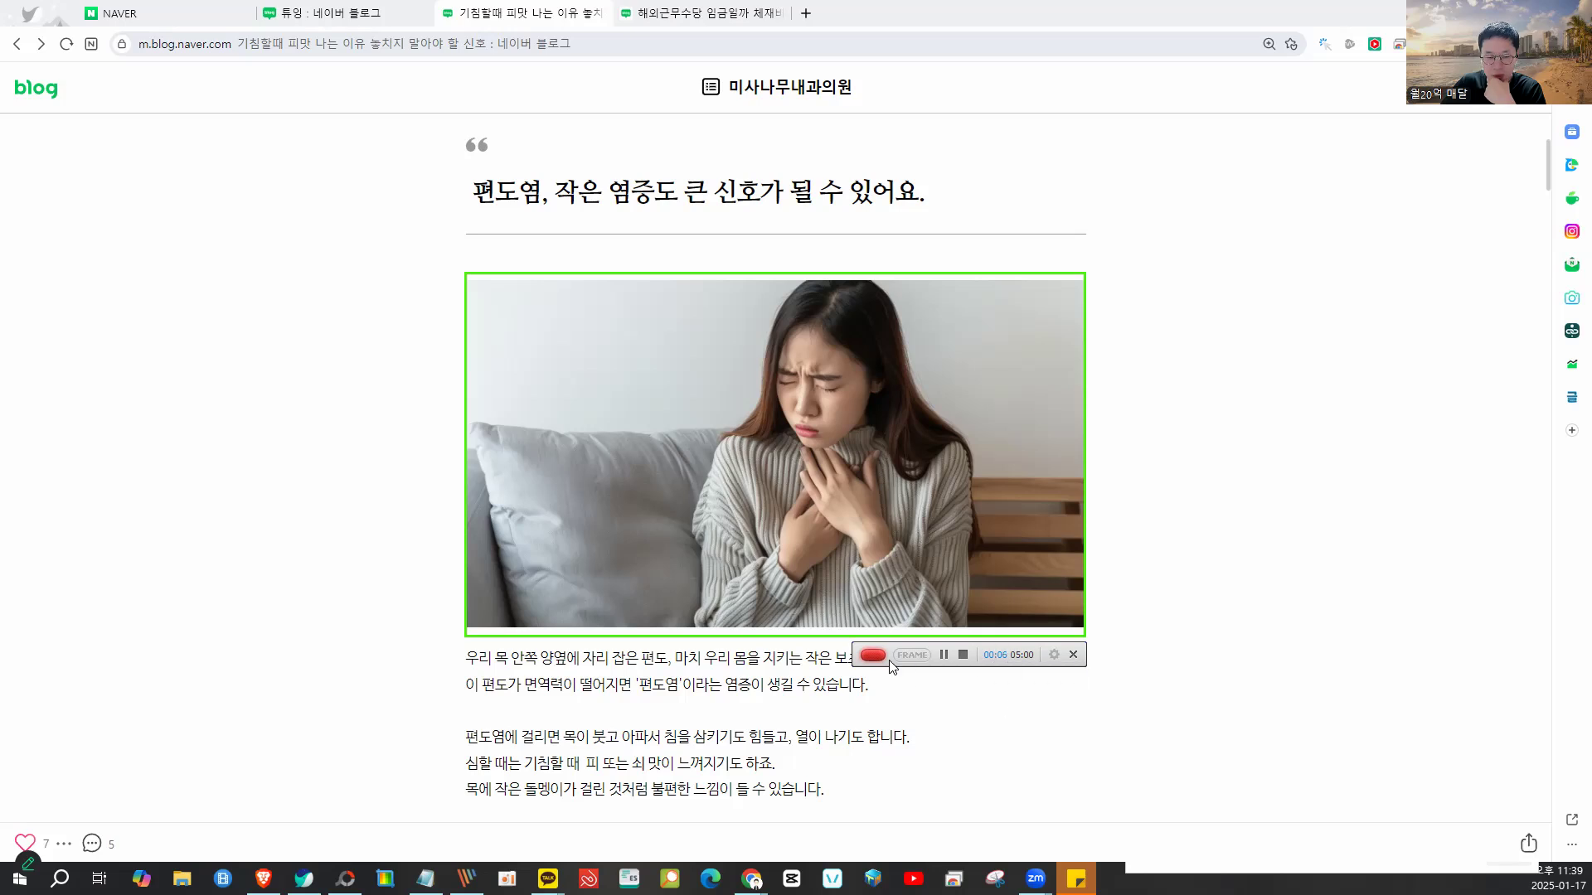
click(962, 655)
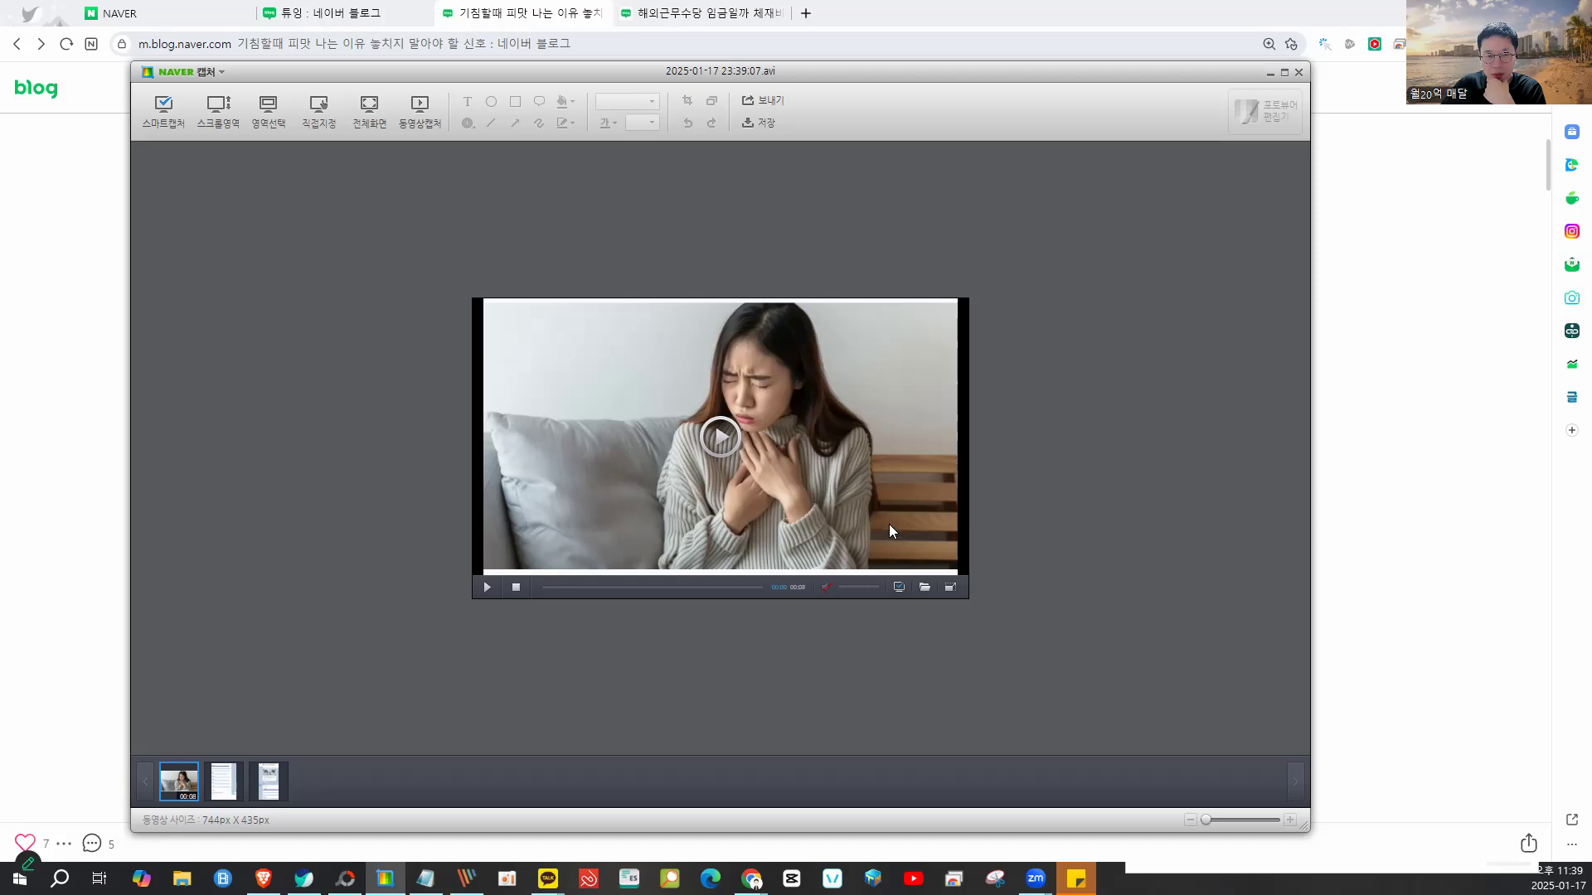
- Save the recorded clip as an AVI on the 바탕 화면 desktop, then return to the blog tab
click(759, 125)
click(766, 148)
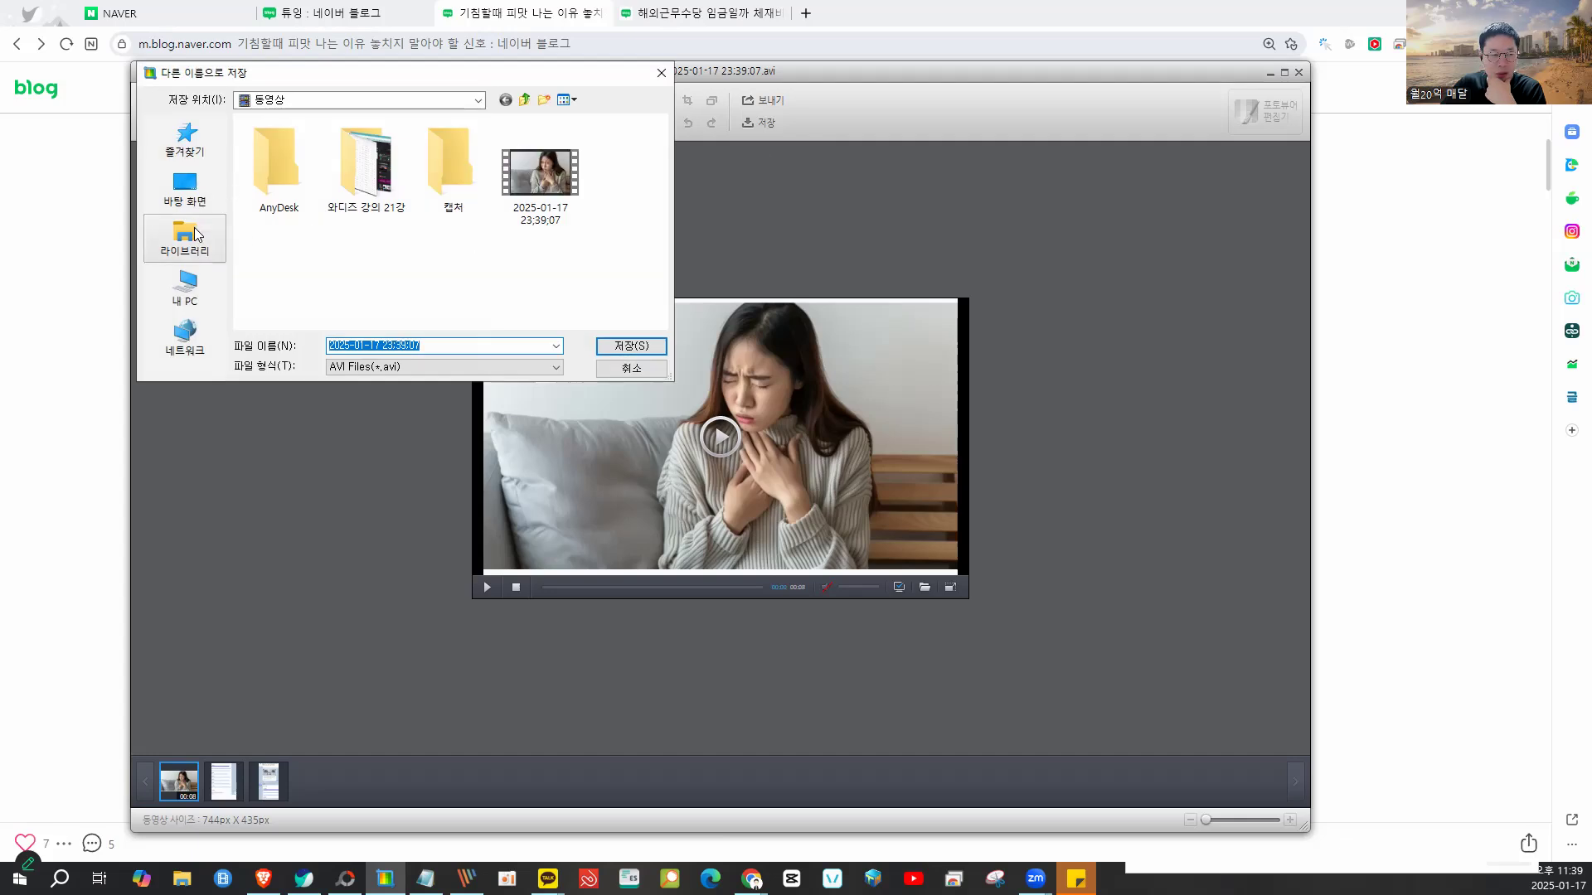
click(185, 189)
click(618, 347)
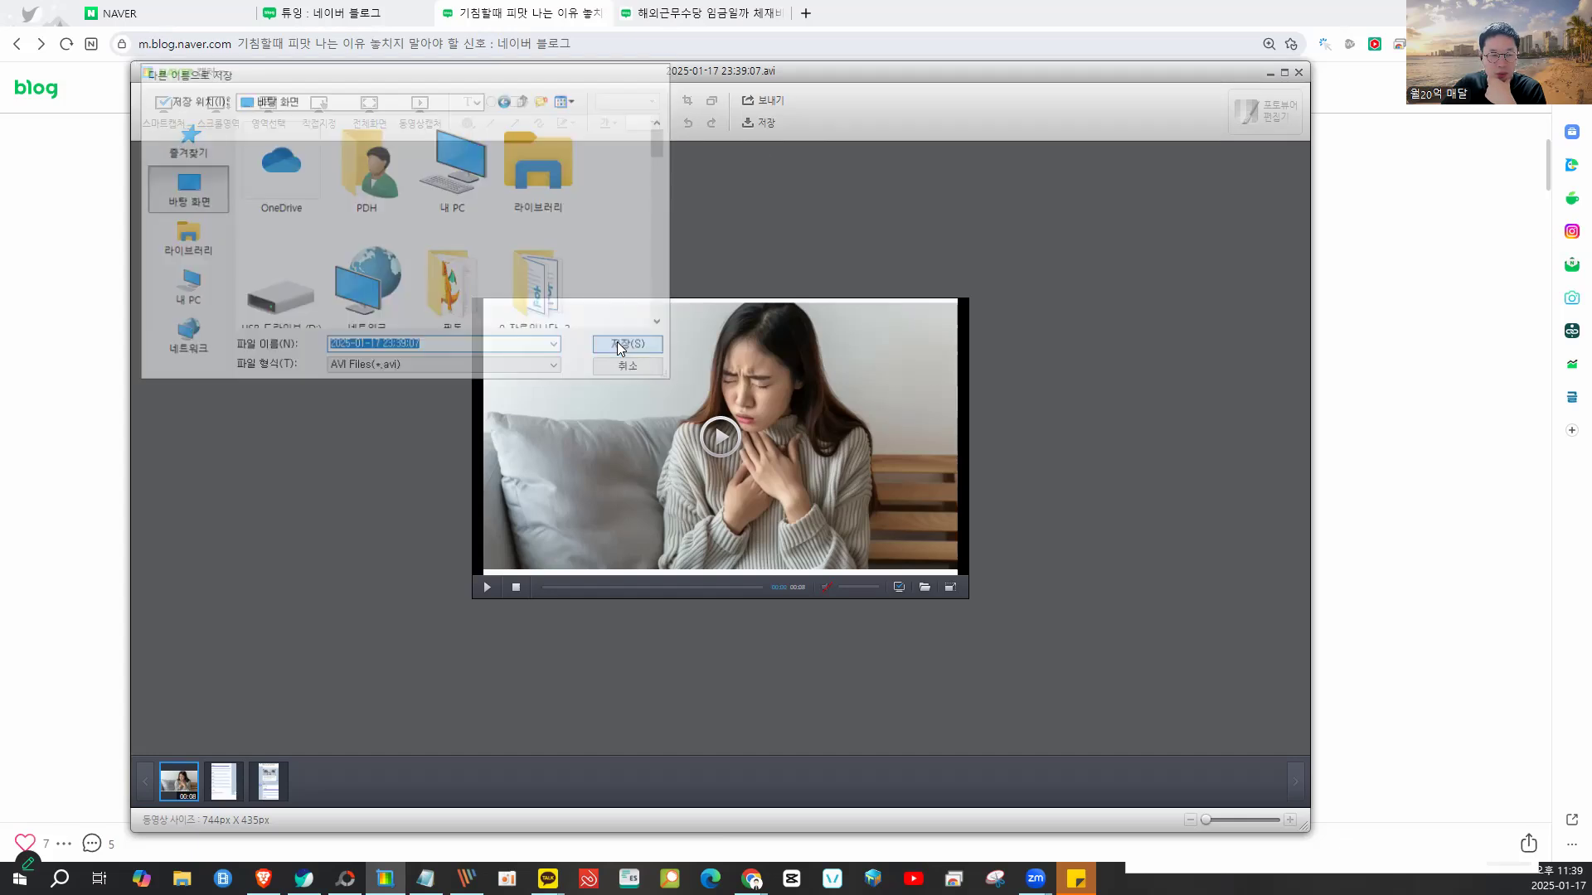
click(1358, 314)
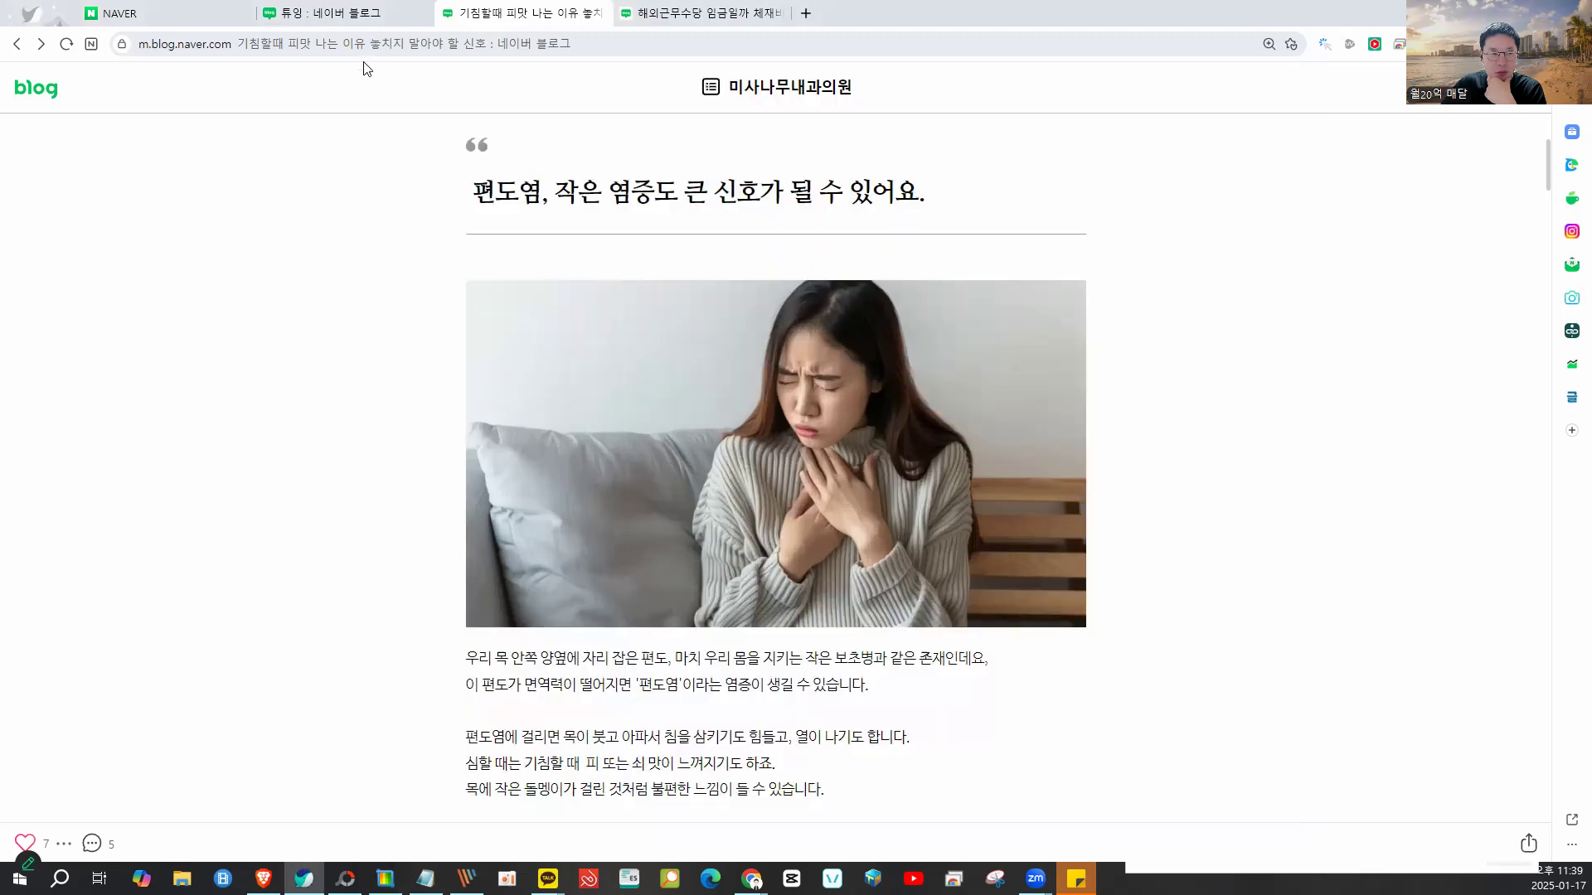
click(359, 14)
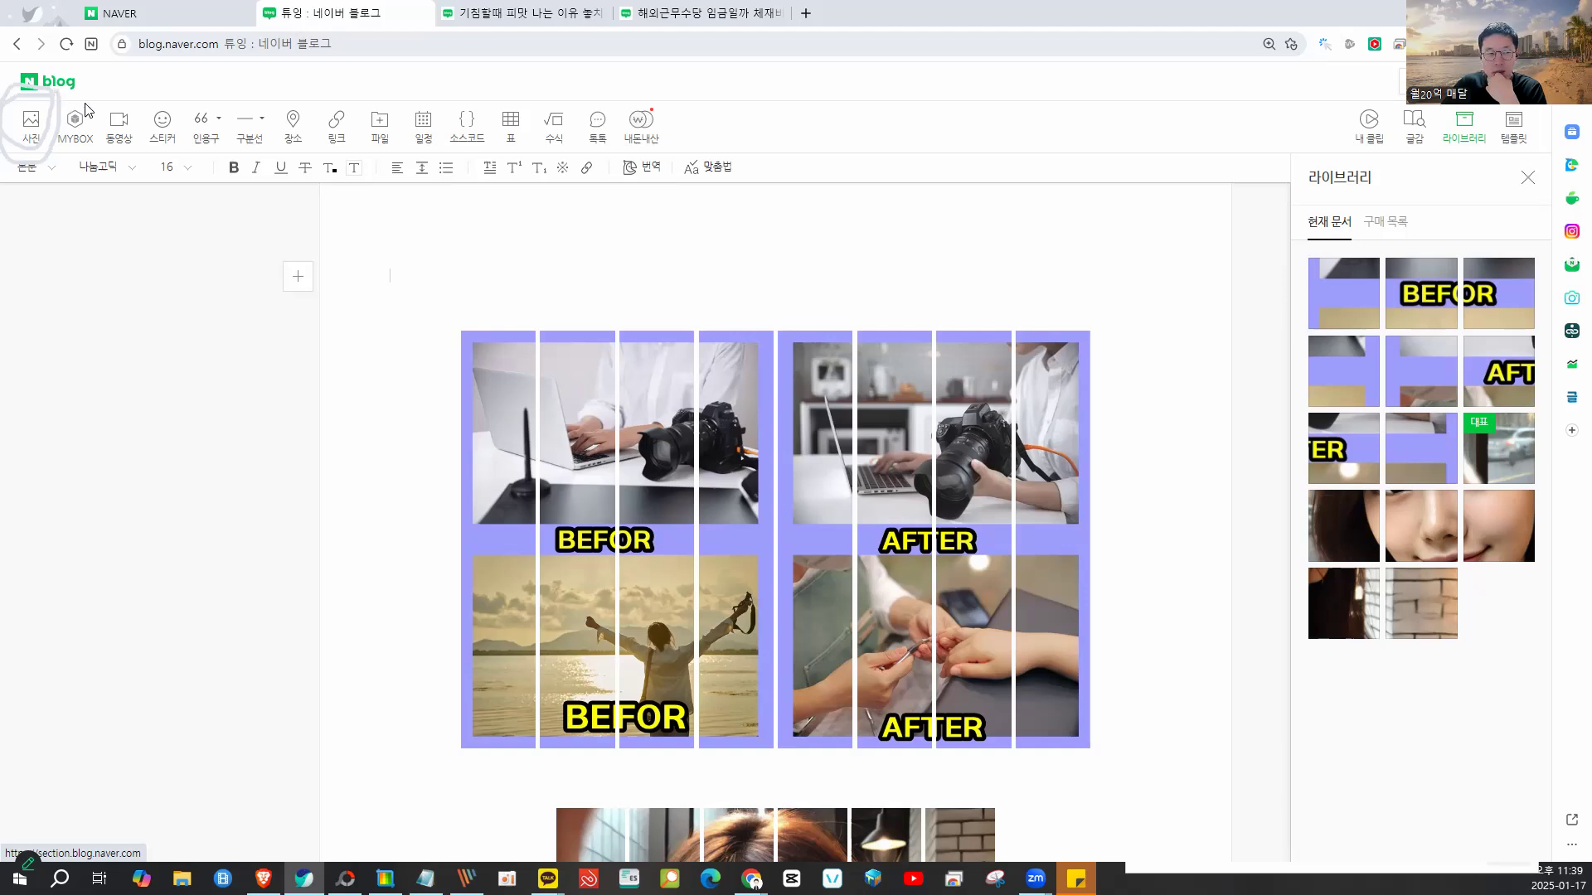
click(116, 131)
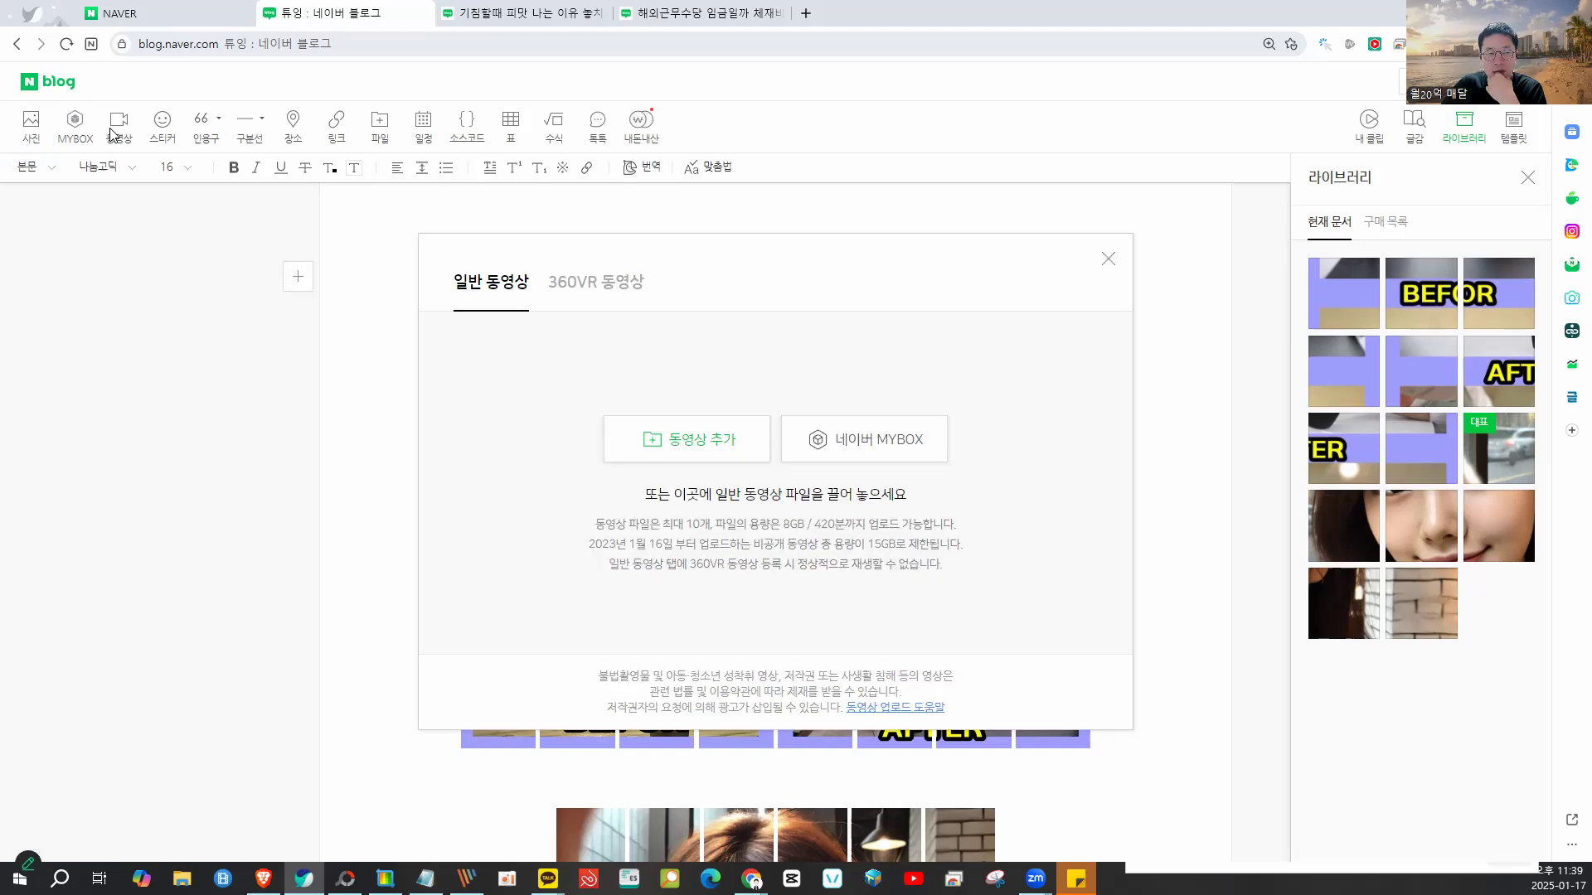
click(691, 438)
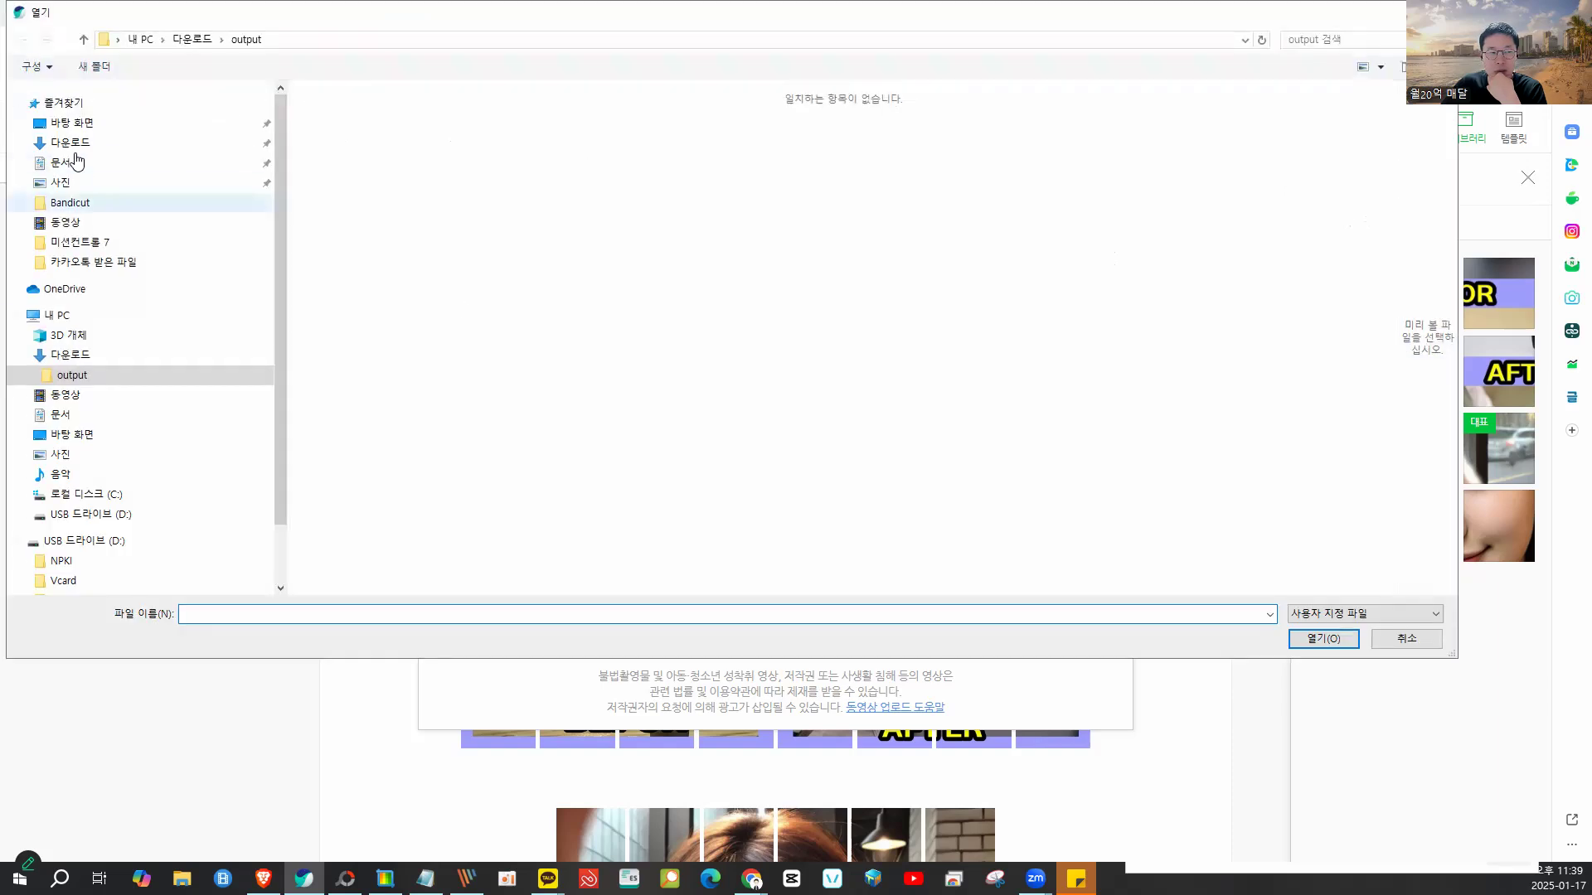
click(73, 122)
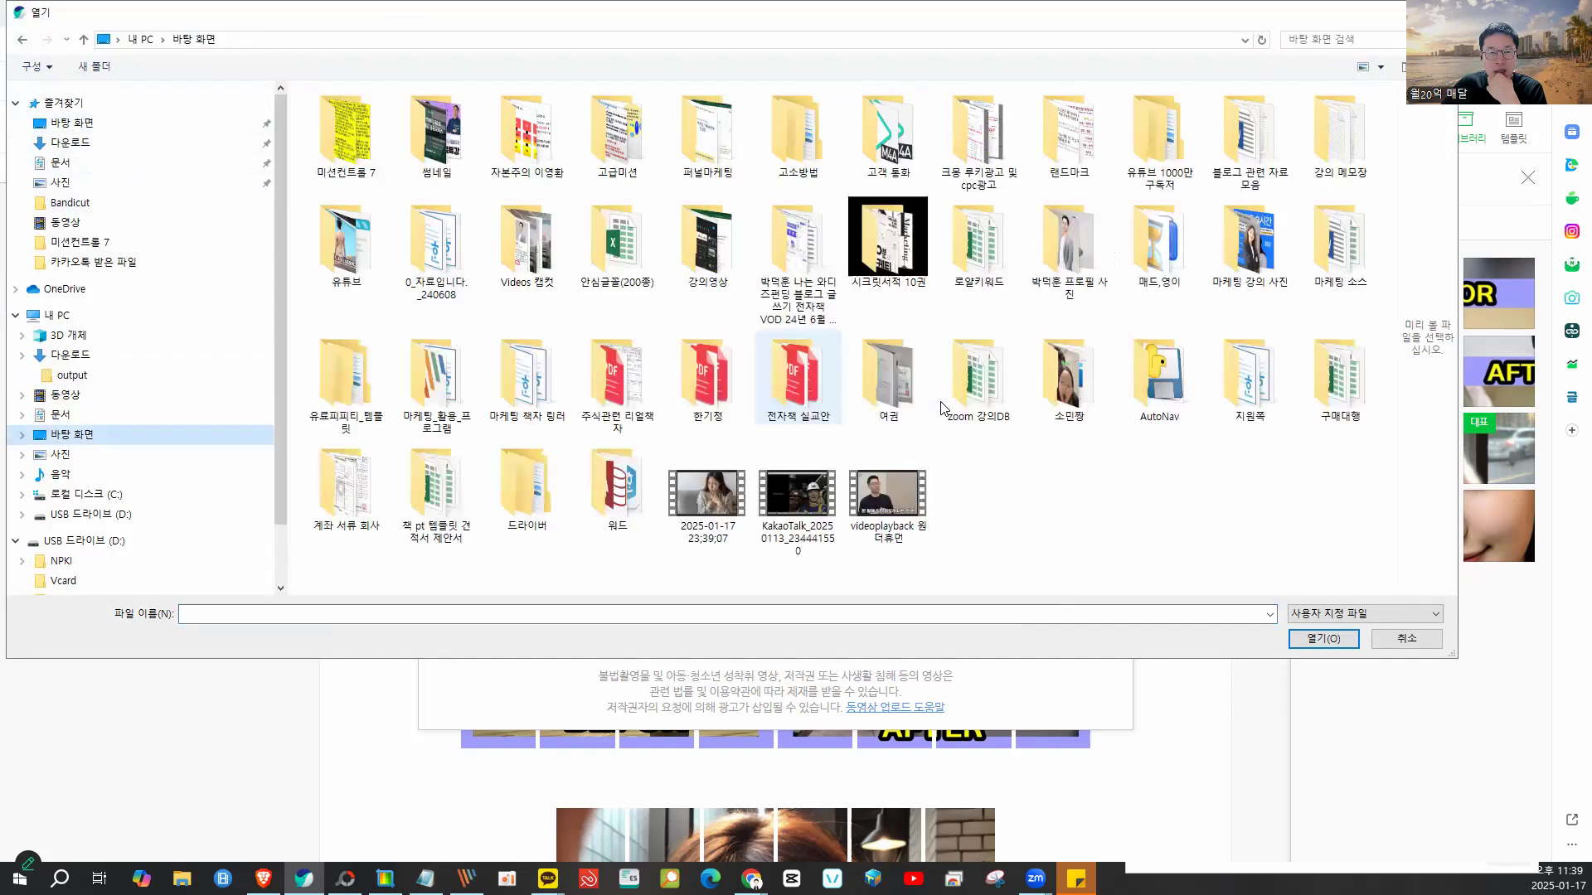
click(707, 521)
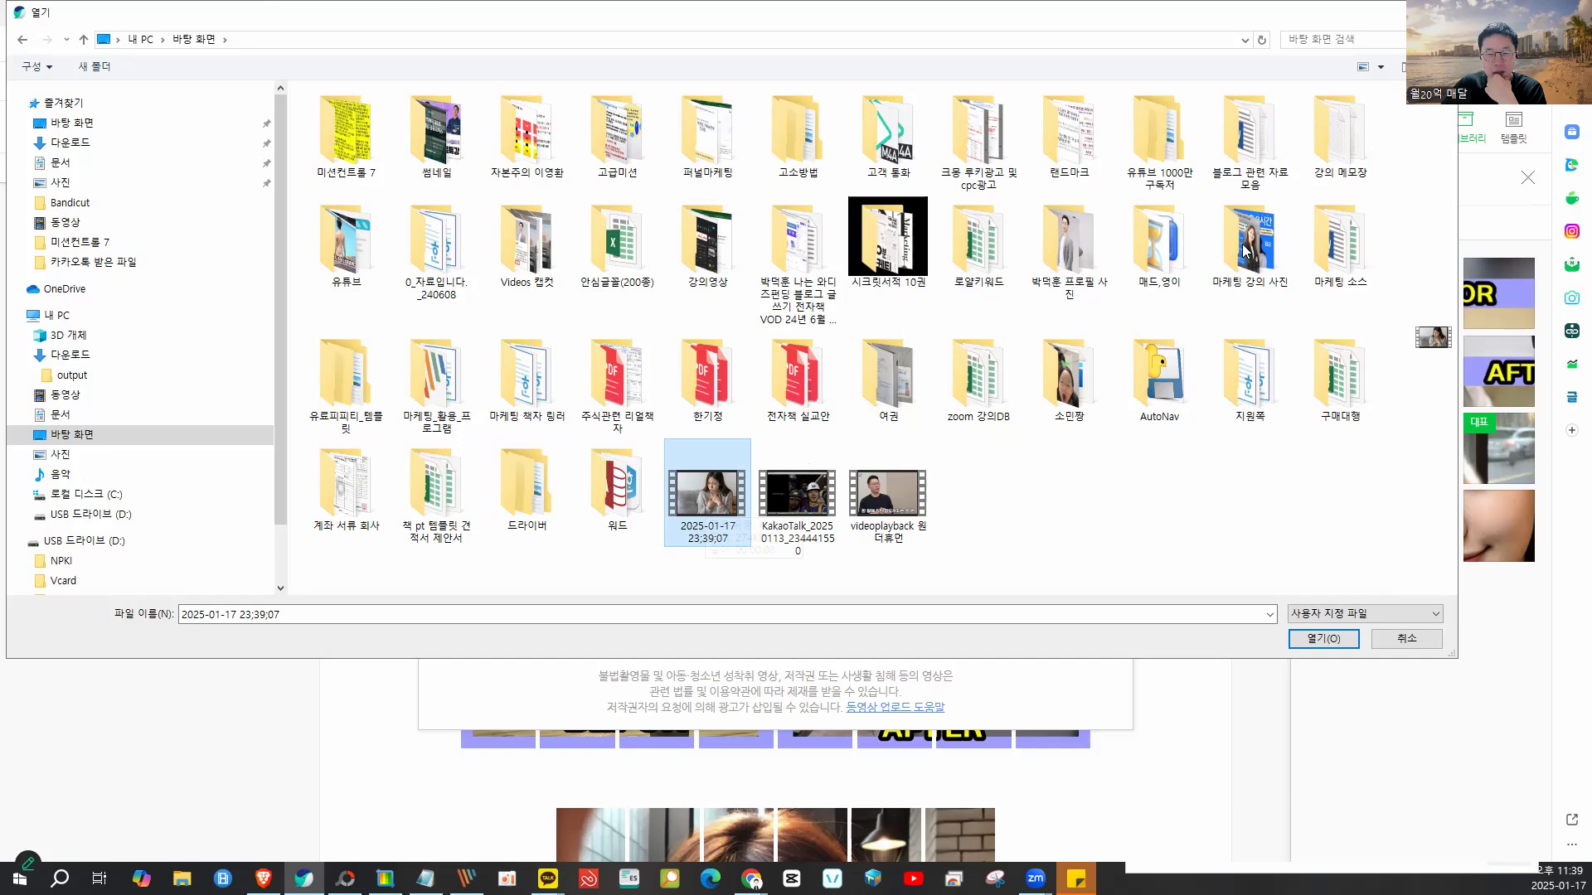
click(1380, 66)
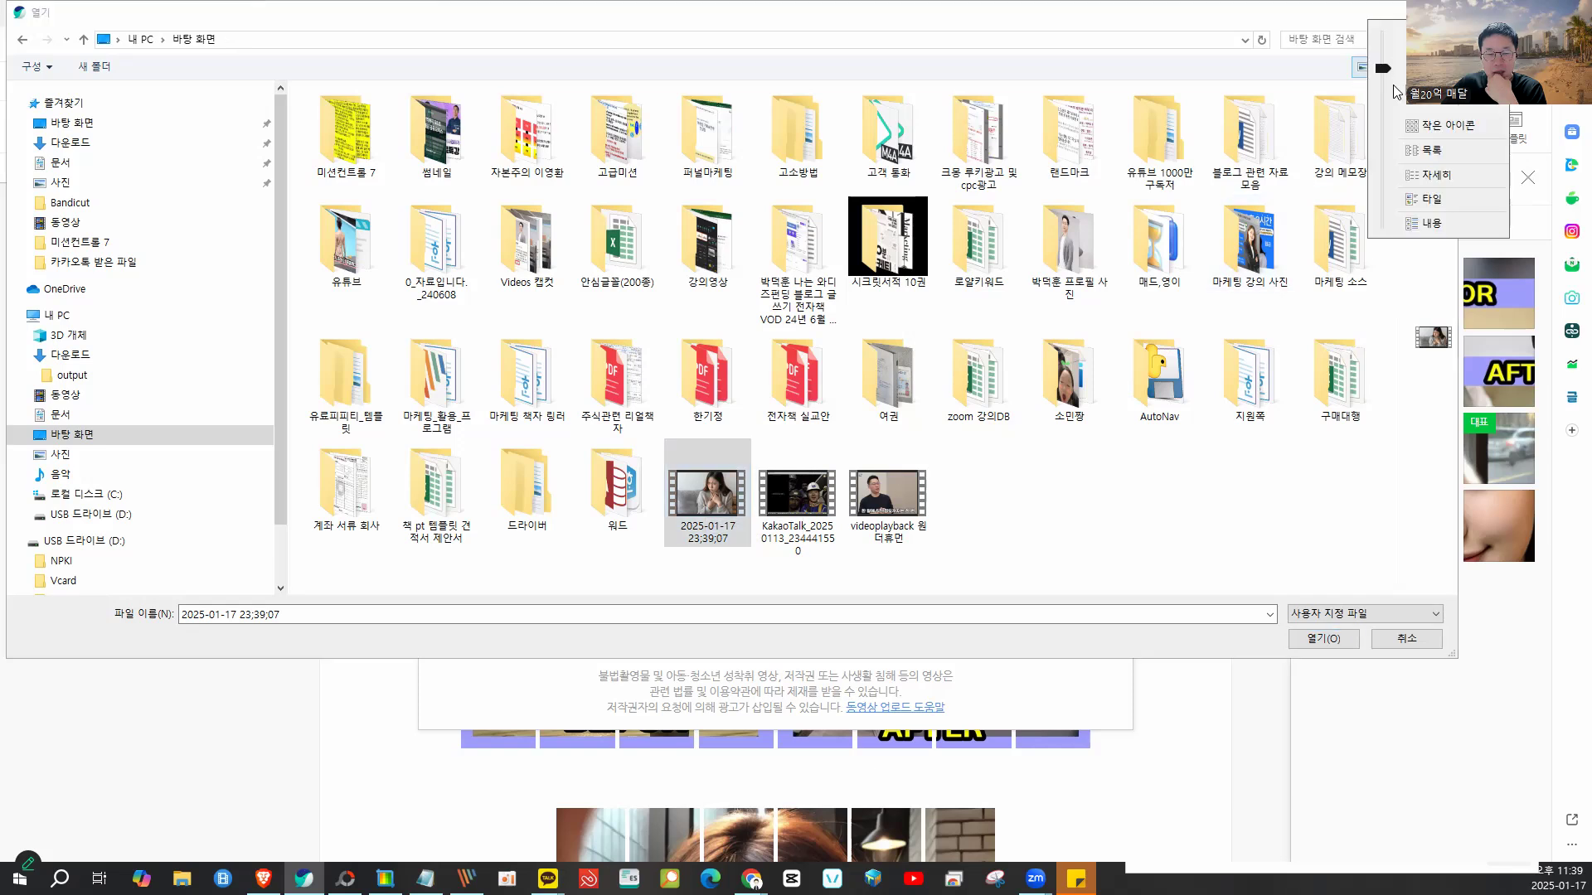
click(1447, 35)
scroll(1007, 514, down, 10)
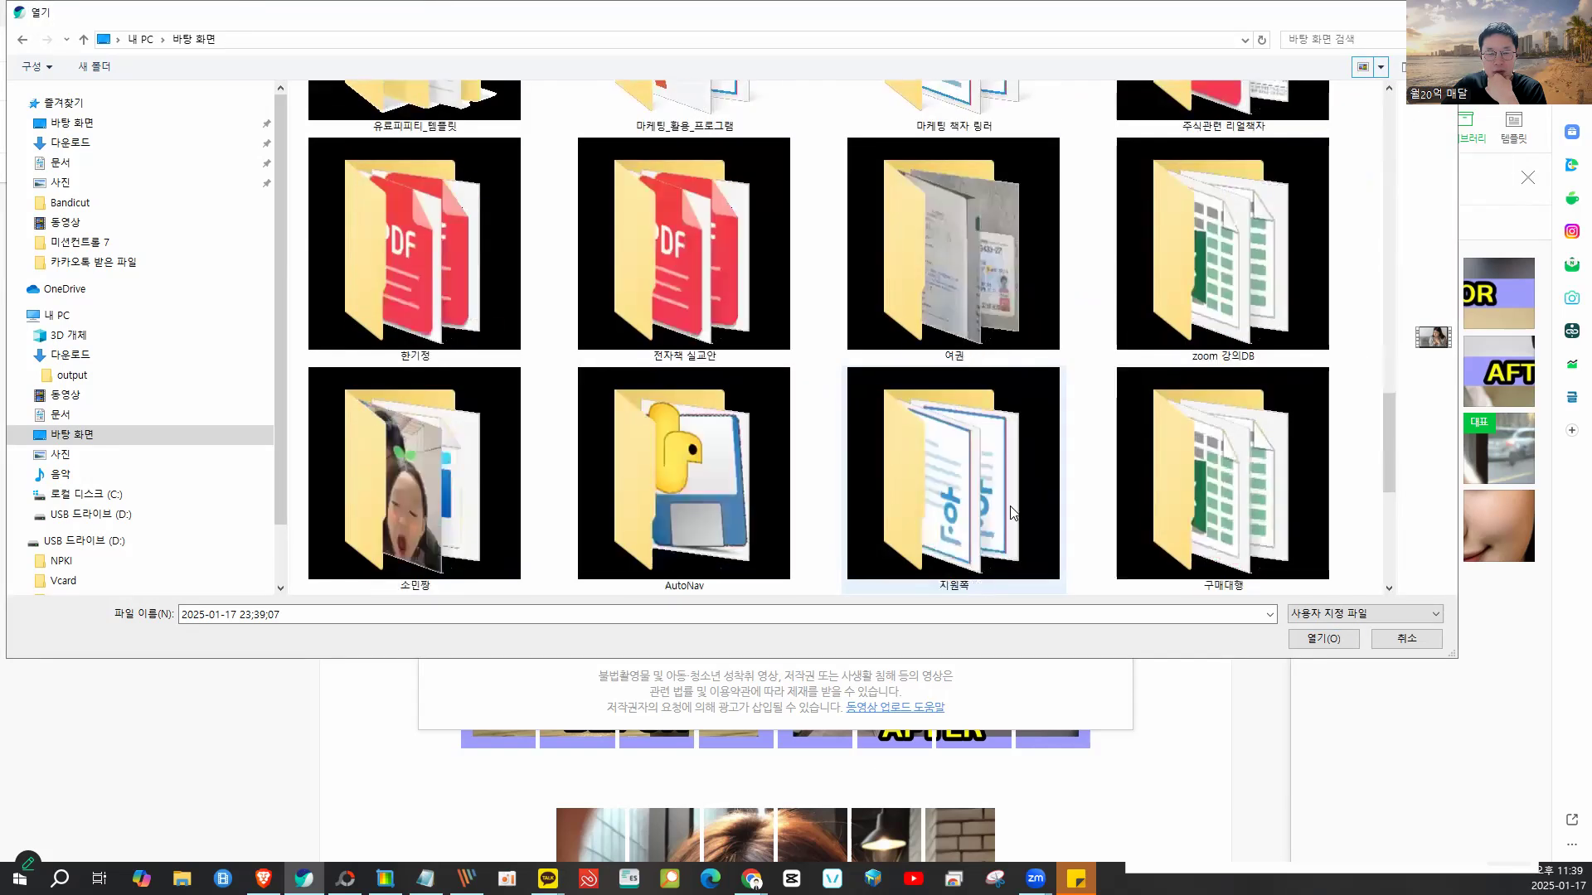
click(1013, 510)
scroll(1012, 513, down, 3)
double_click(452, 524)
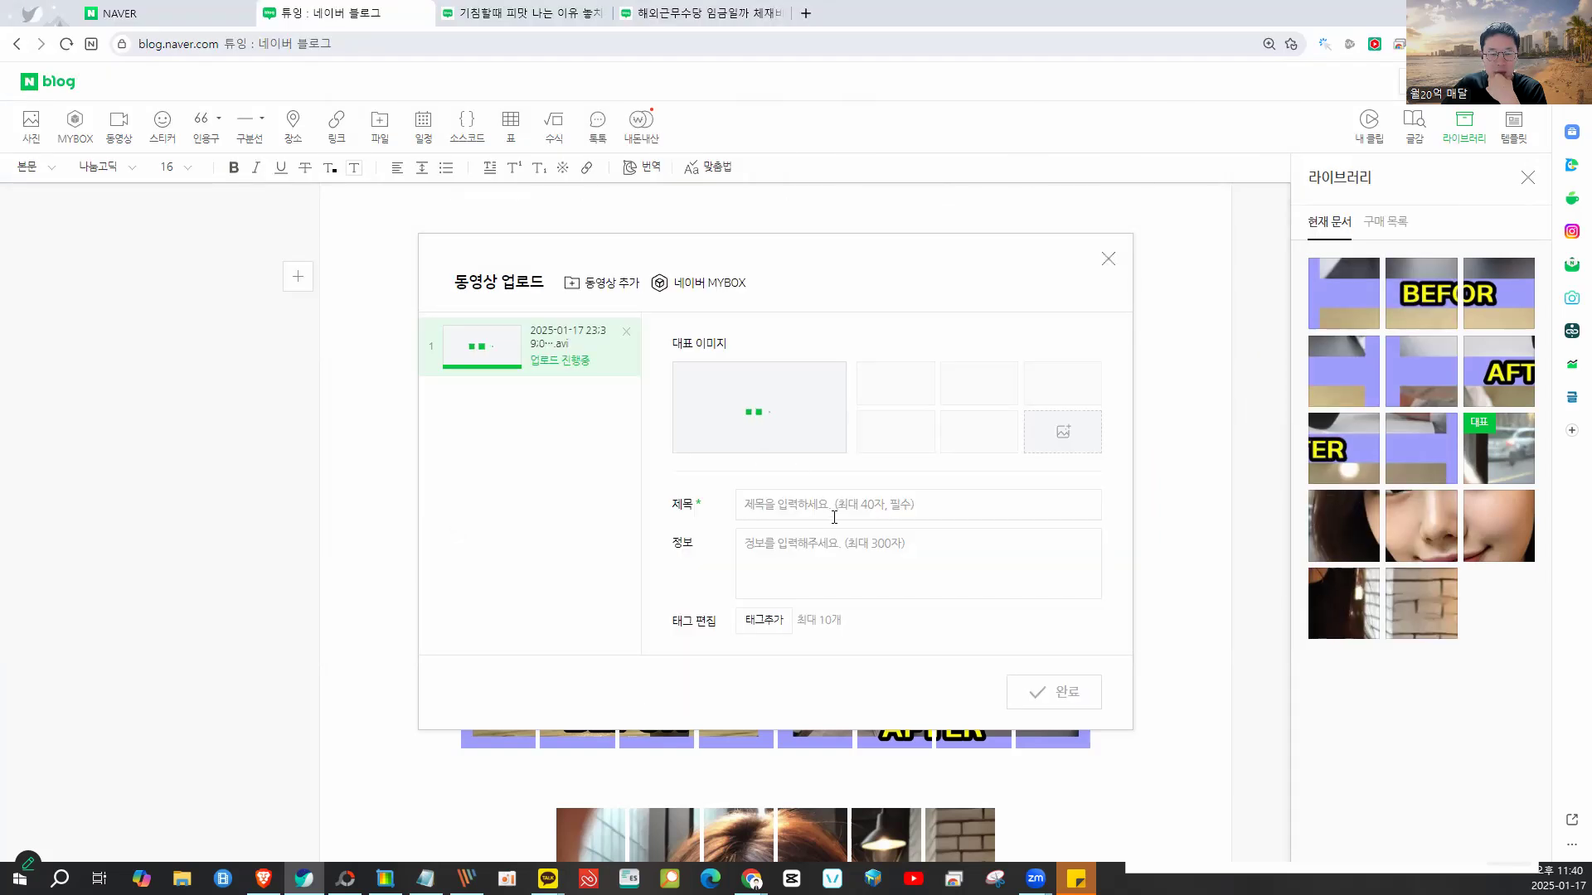
- Give the video the title and description 하수구 청소업체, pick a cover, and insert it
click(834, 518)
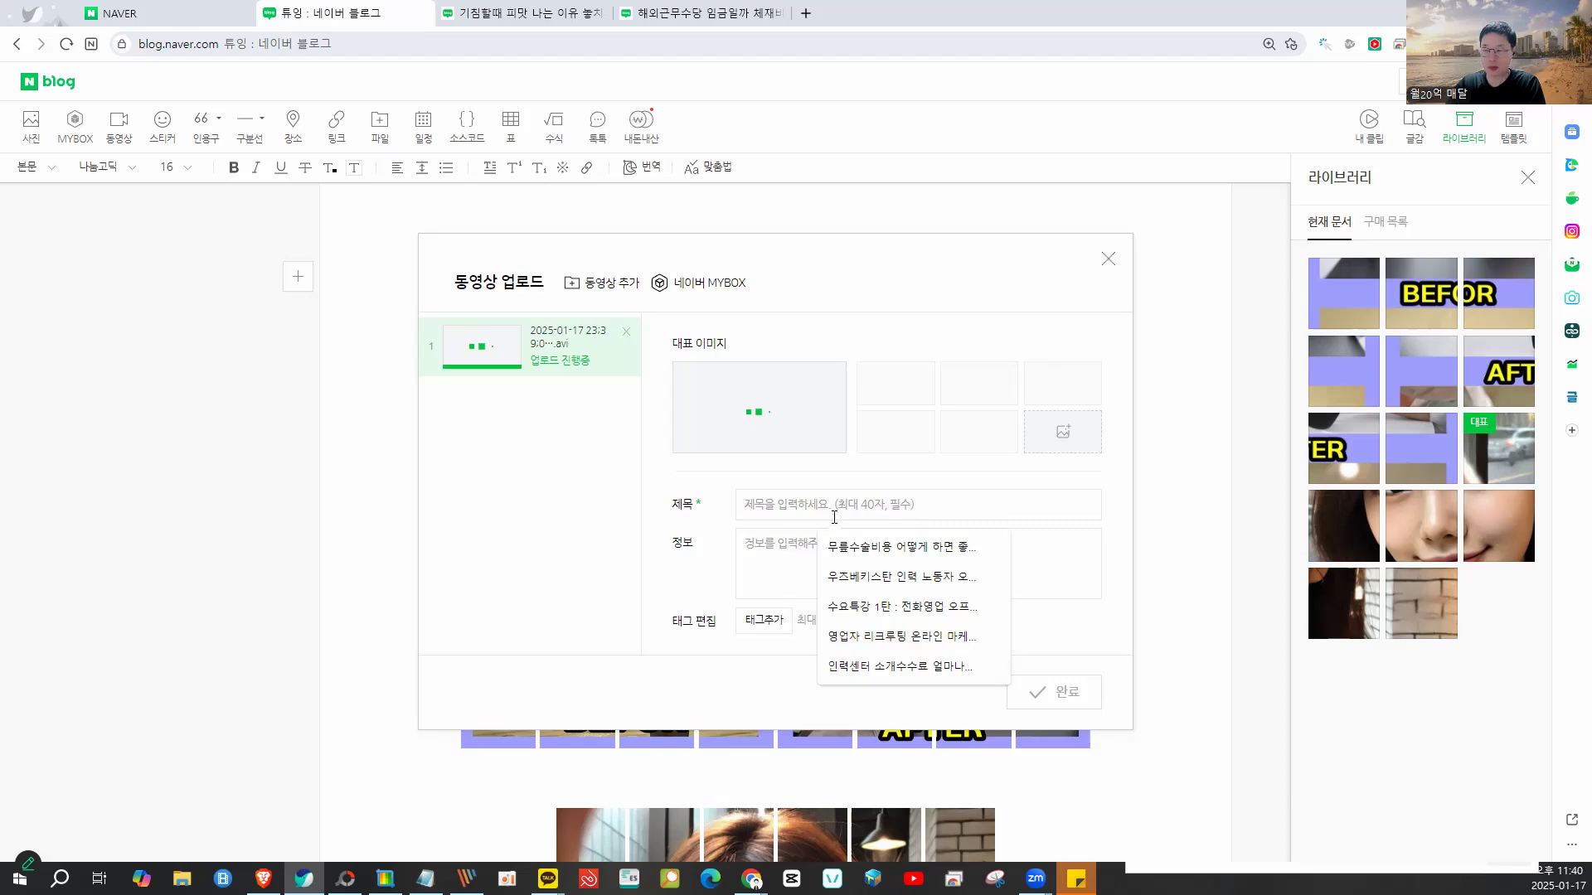
text(하숨 청ㄱ)
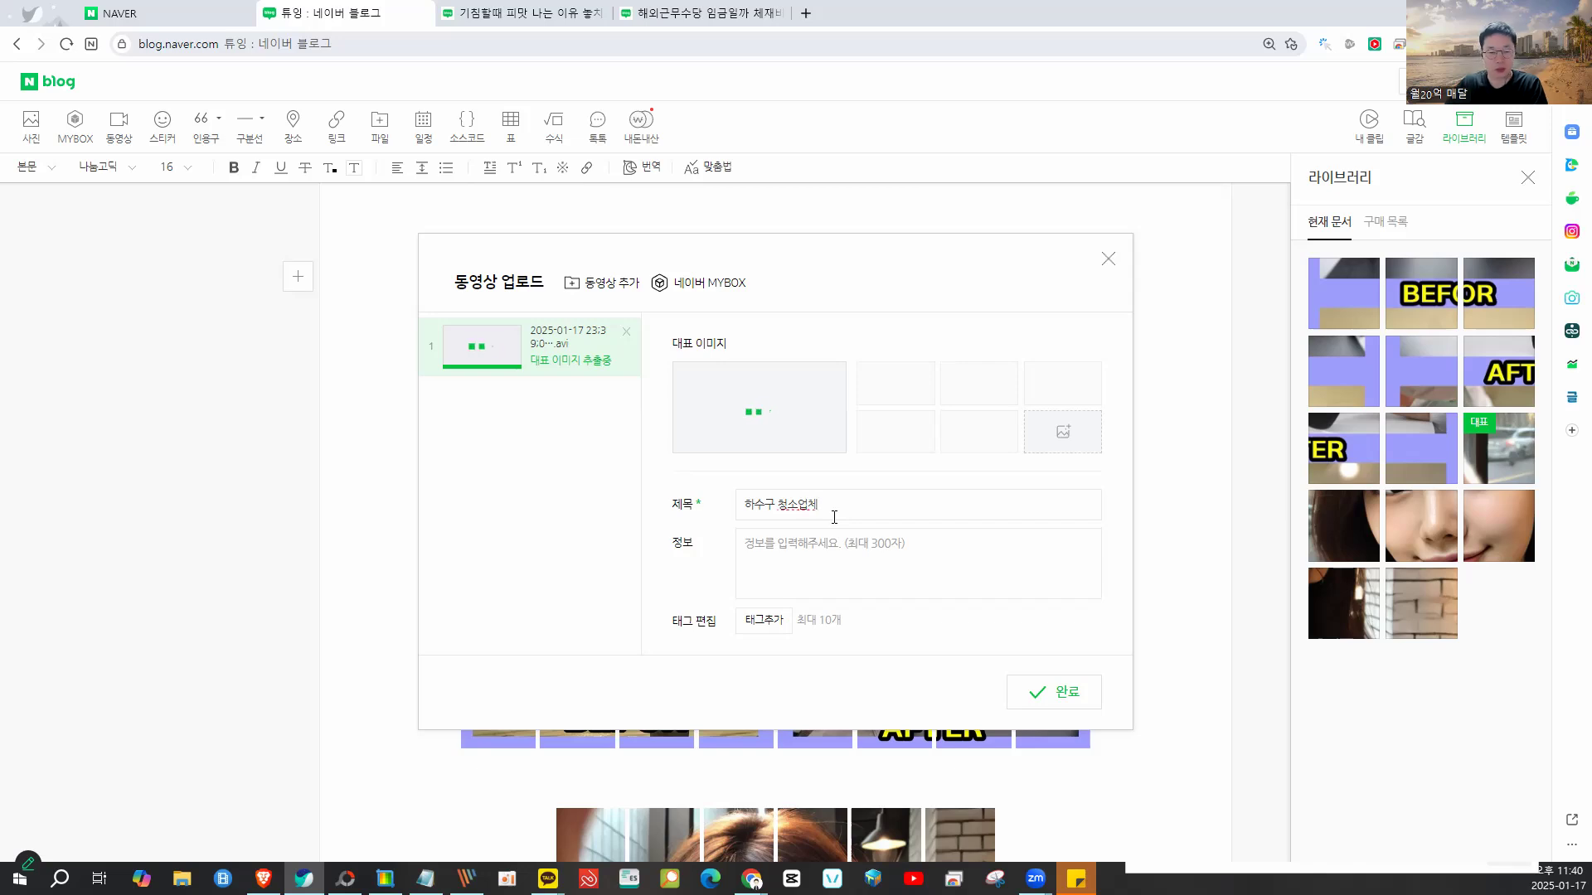
drag(881, 510, 712, 501)
key(ctrl+c)
click(810, 569)
key(ctrl+v)
click(883, 443)
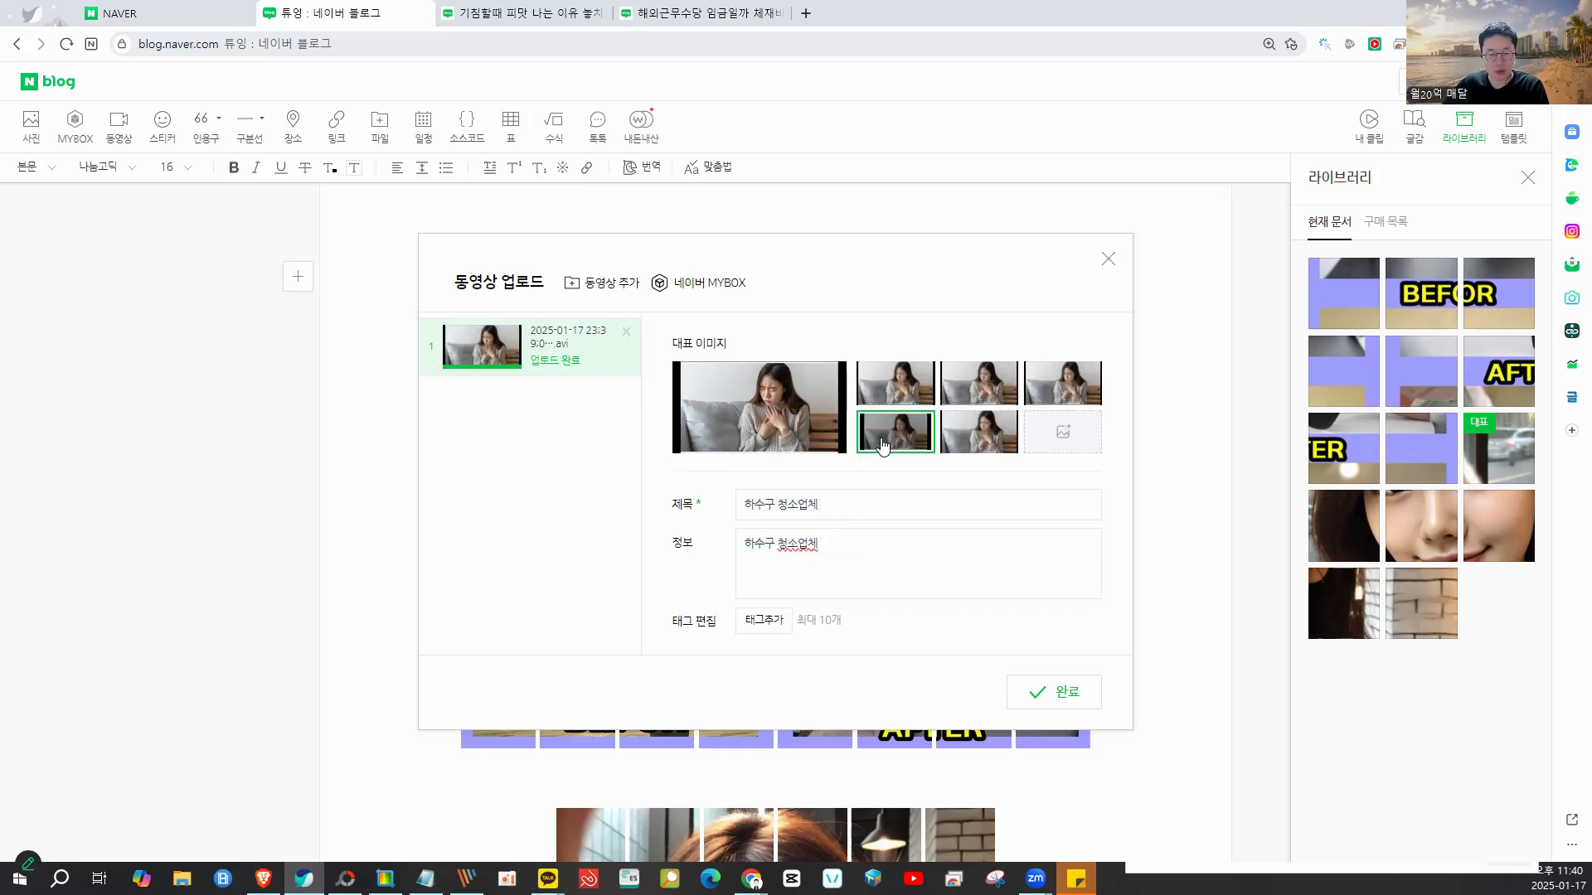
click(1068, 693)
- Make the video the post's representative media, then switch to the NAVER home tab
click(762, 508)
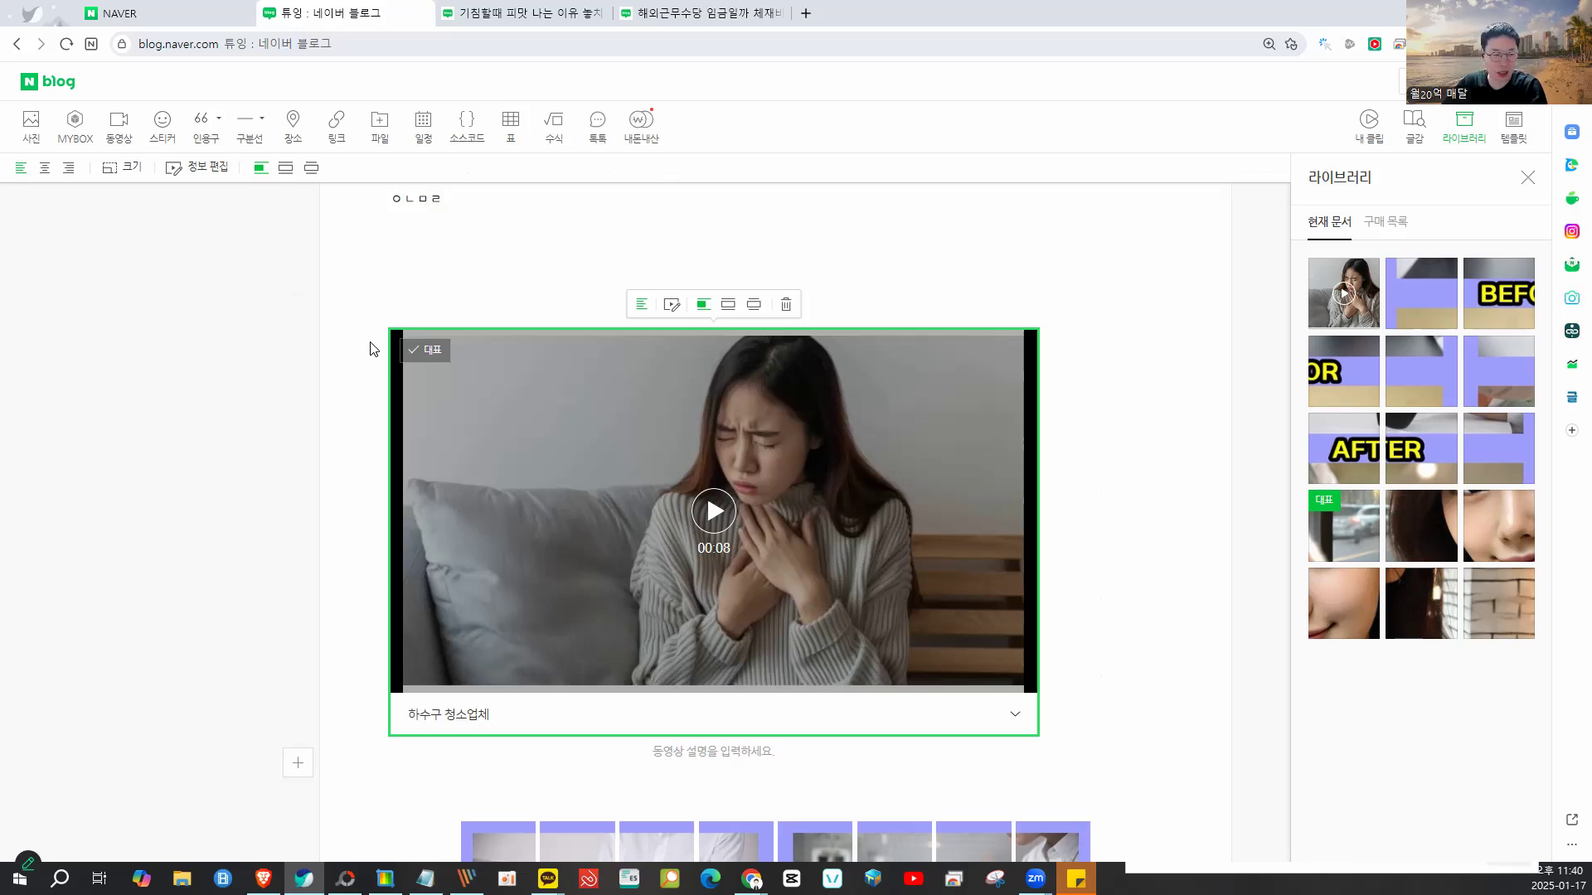
click(425, 353)
click(491, 252)
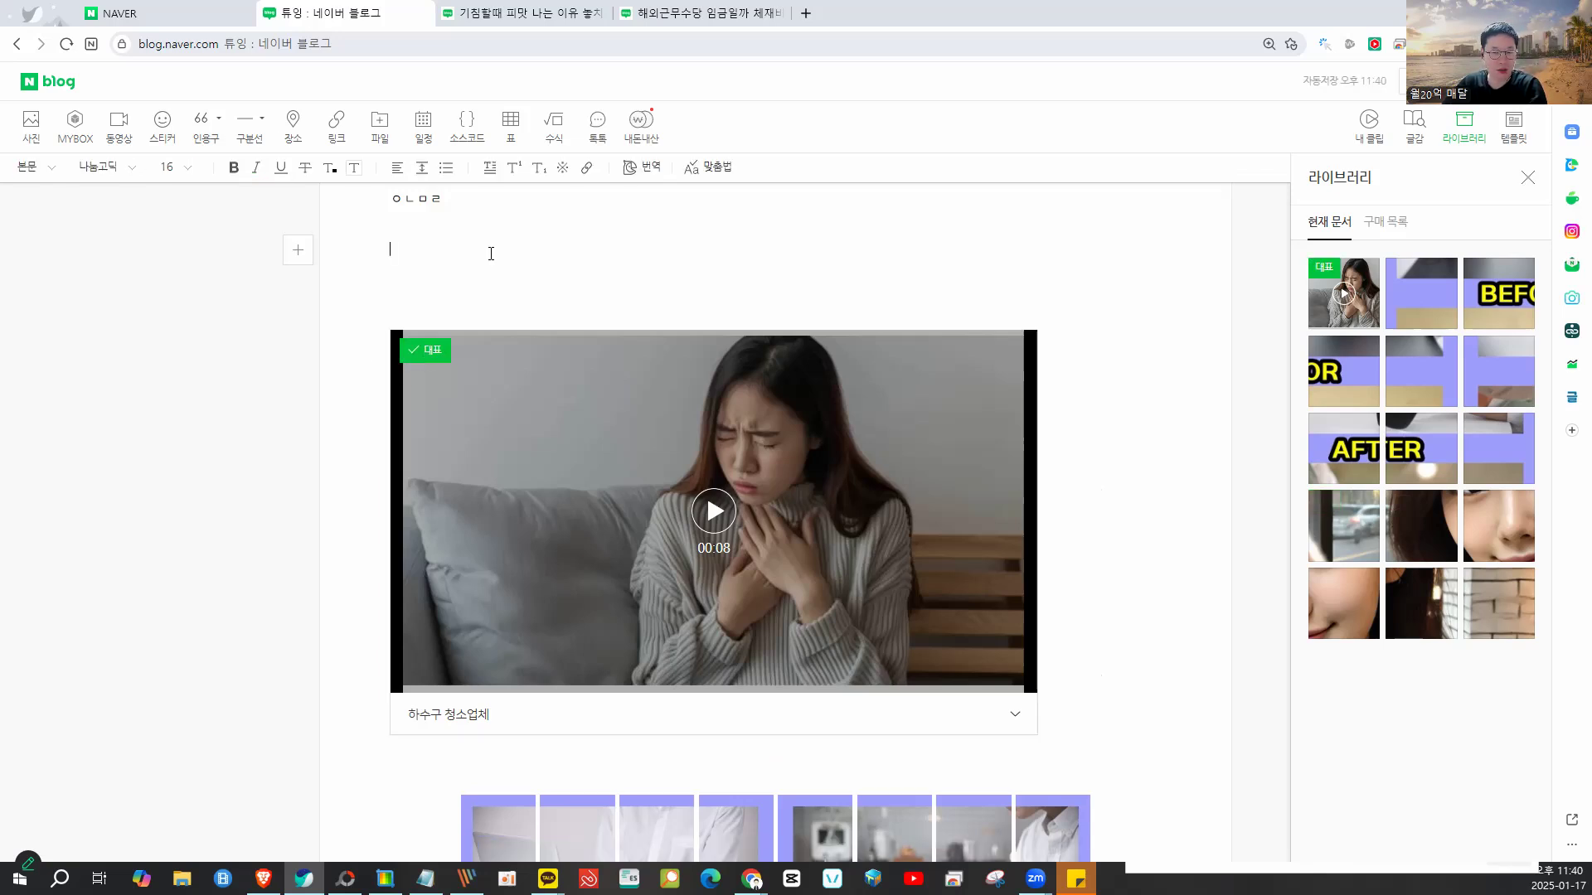
click(423, 357)
mouse_move(881, 269)
mouse_down()
mouse_move(635, 388)
mouse_move(650, 638)
mouse_move(978, 676)
mouse_move(832, 307)
mouse_up()
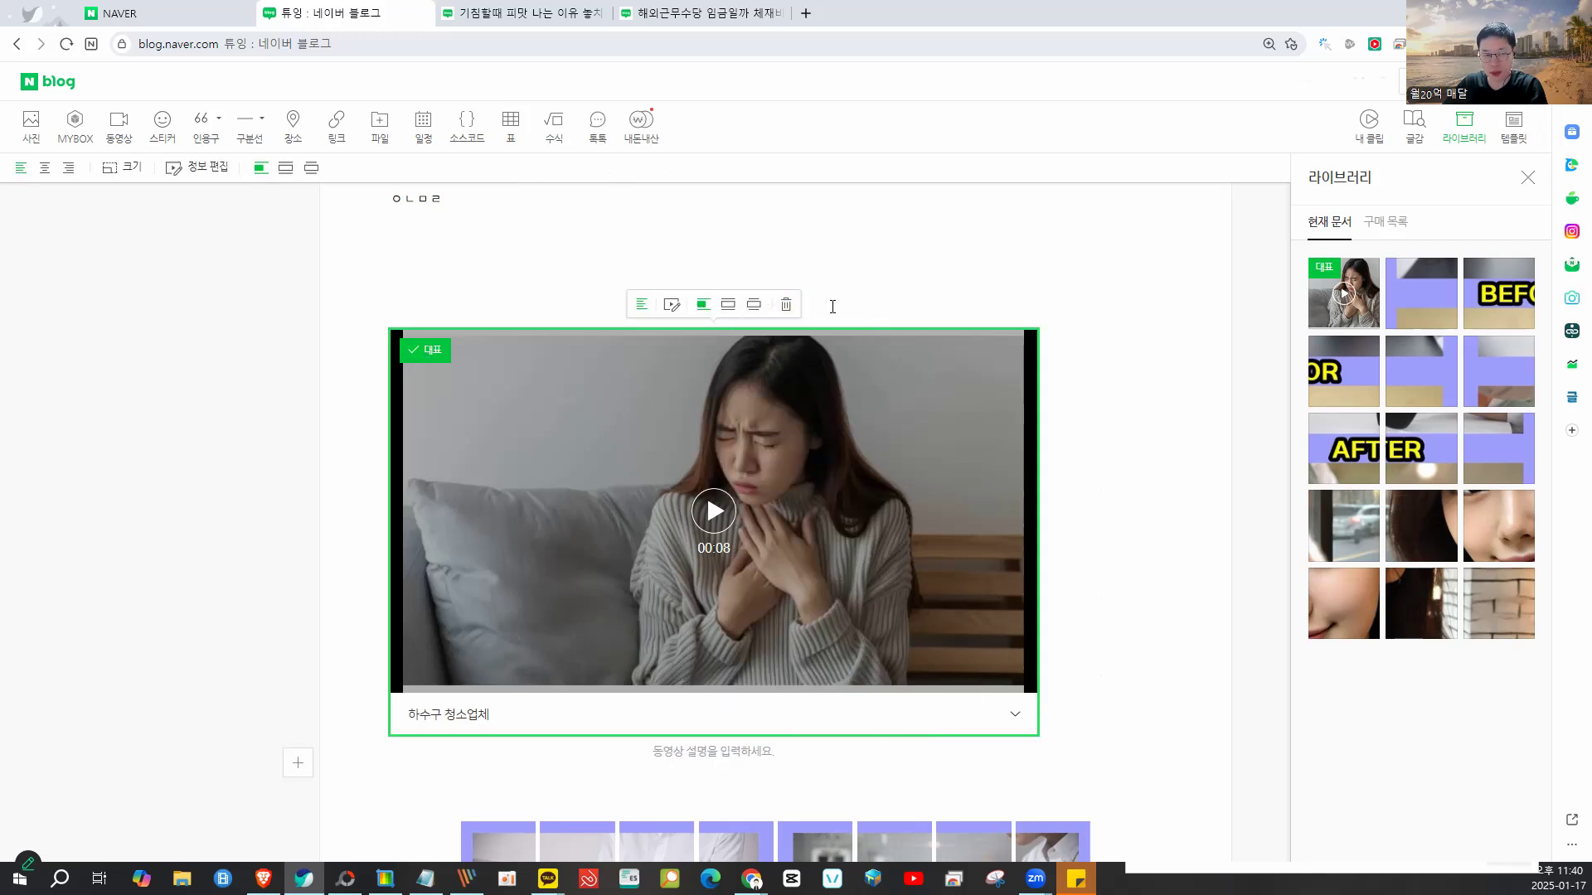
click(867, 277)
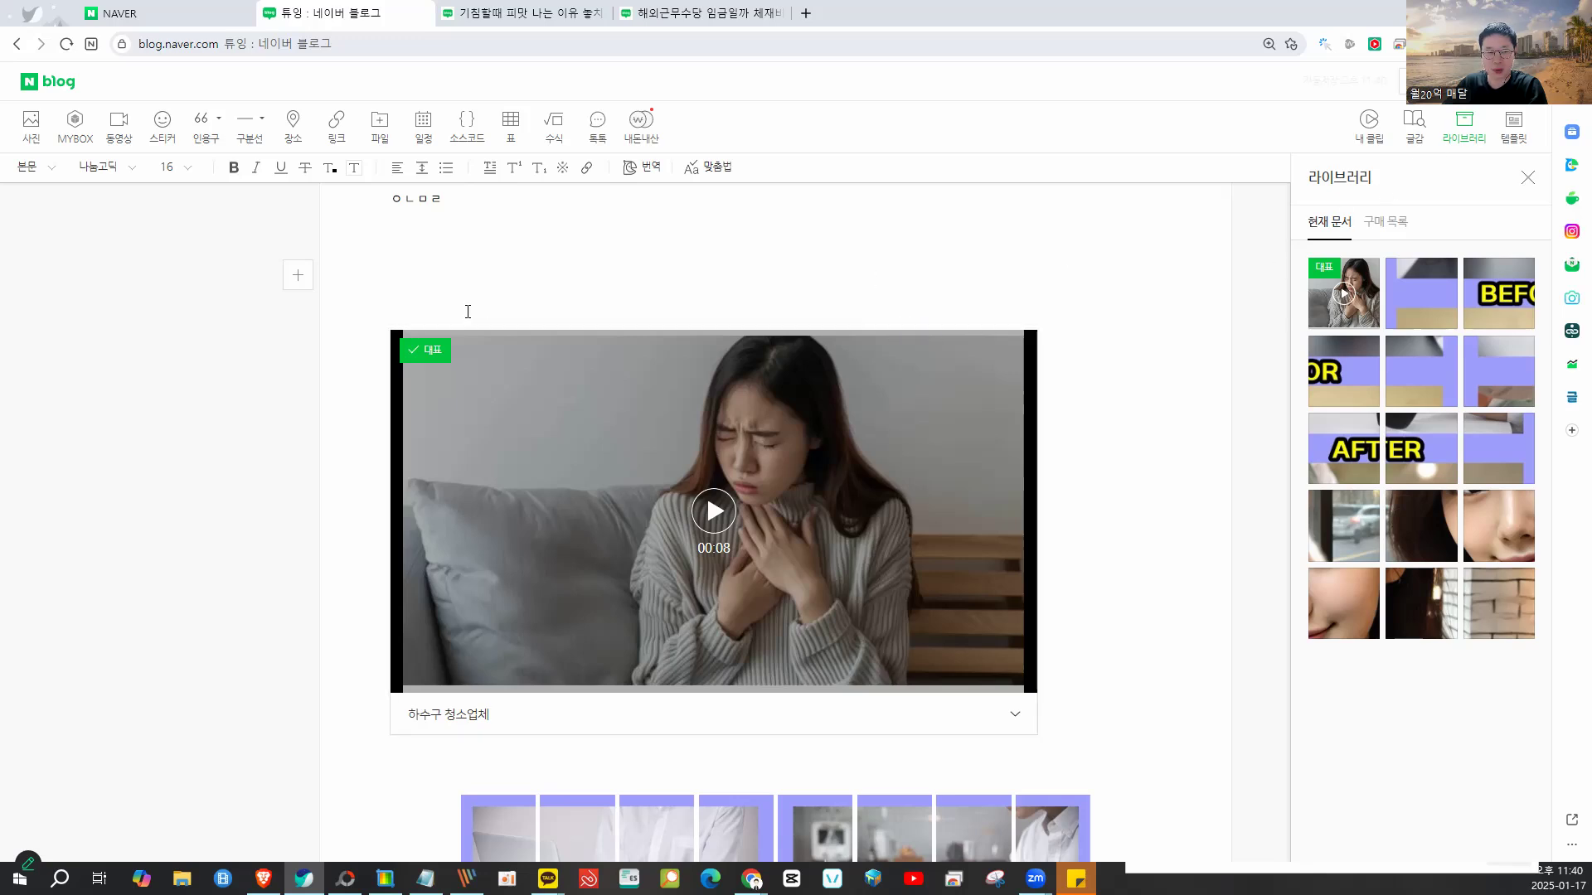
click(199, 15)
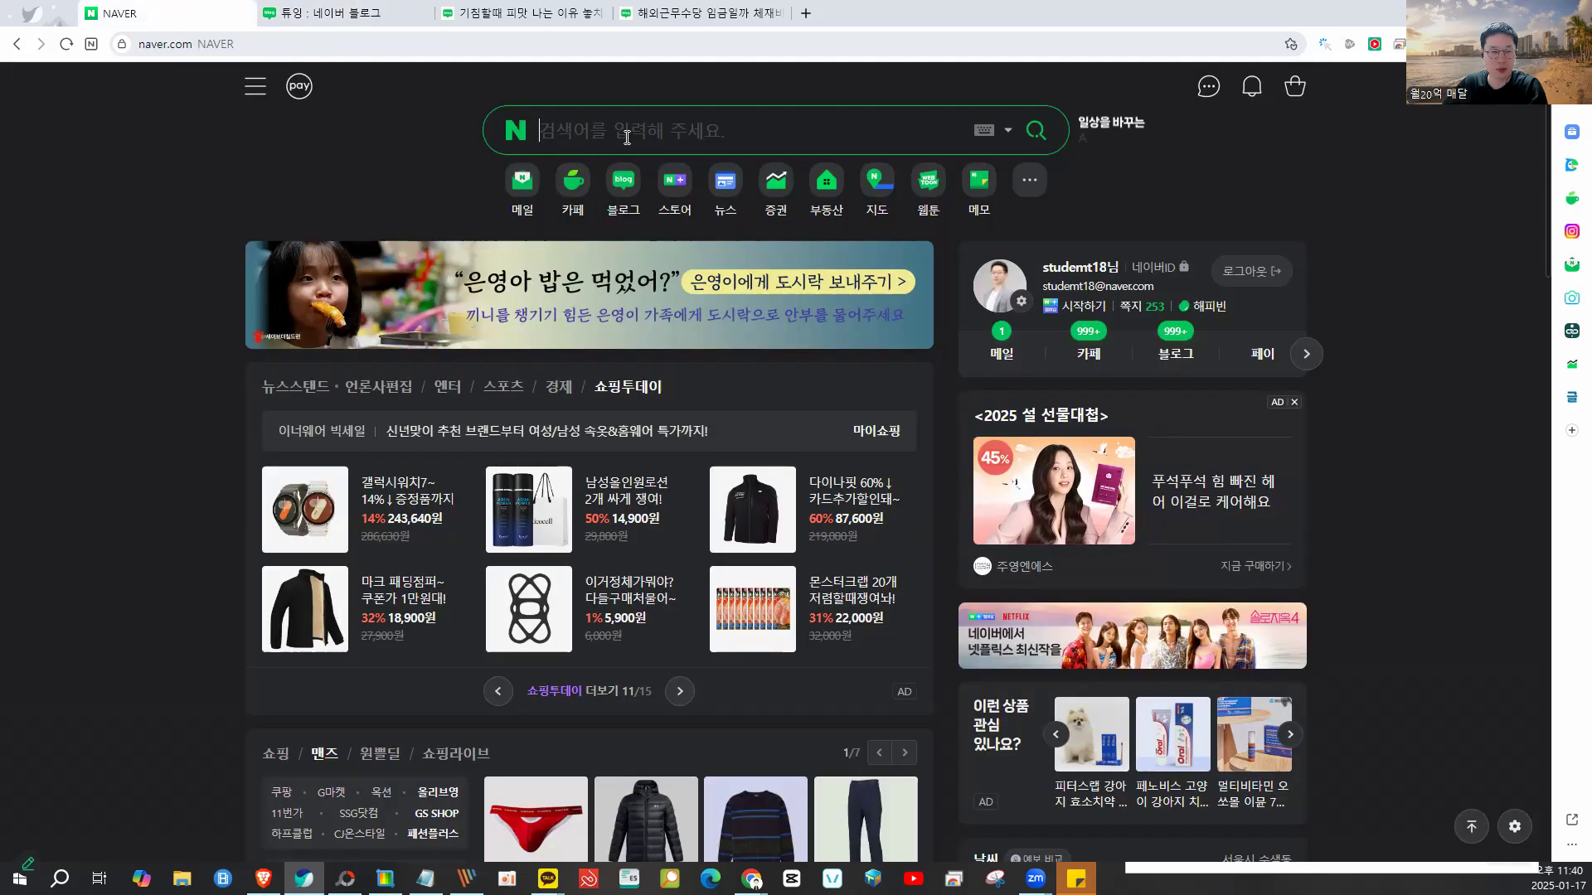
- Search Naver for 강남치과 and narrow the results to blog posts
click(626, 137)
text(강안)
key(BackSpace)
key(BackSpace)
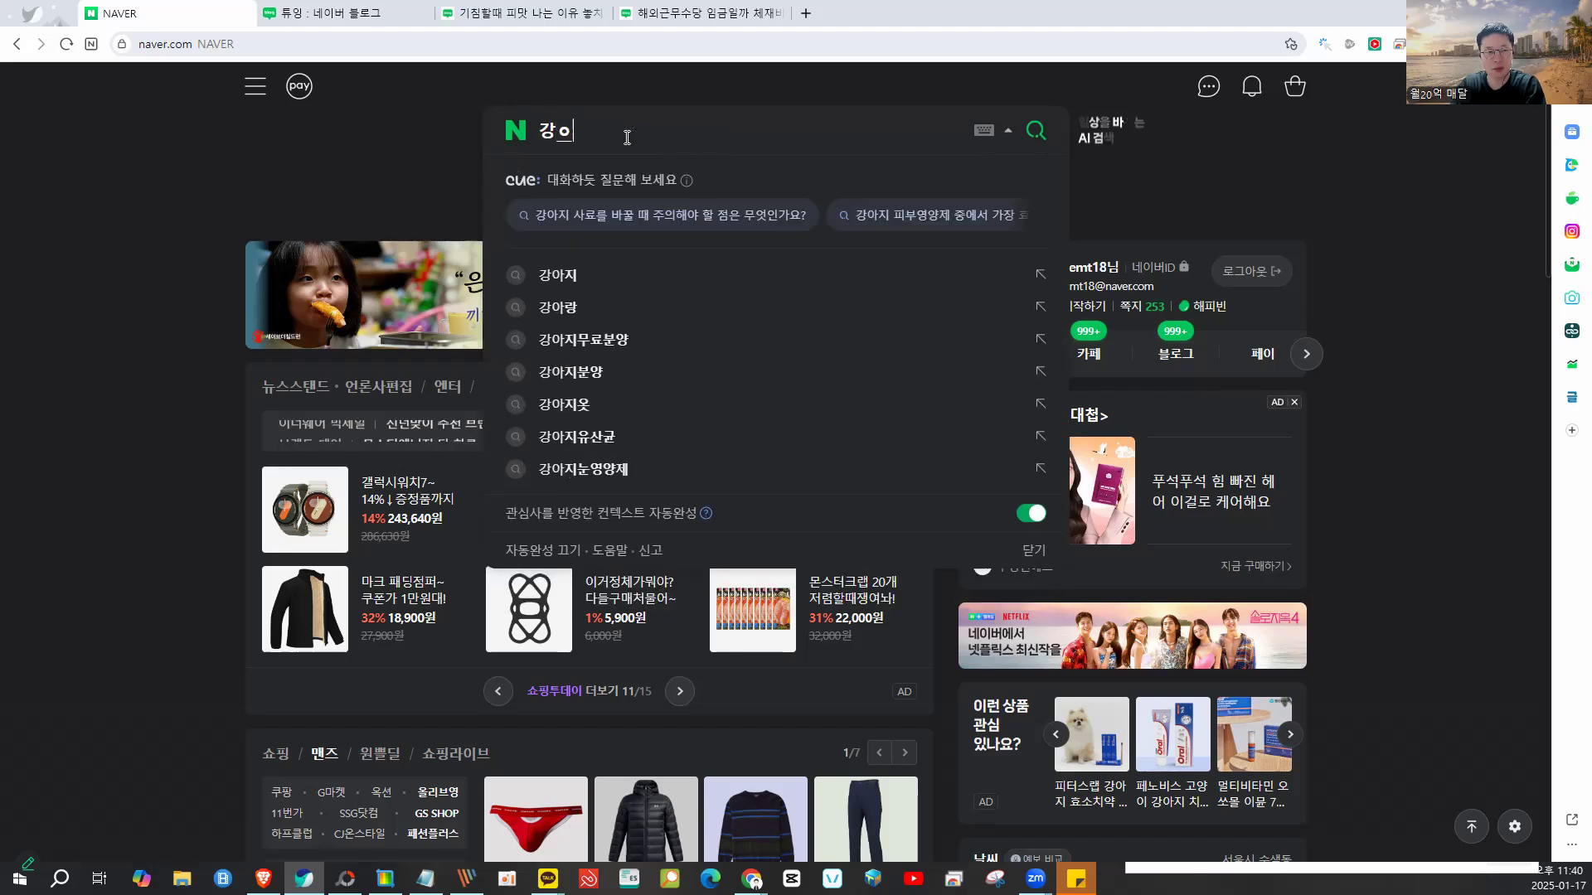
text(남치과)
key(Return)
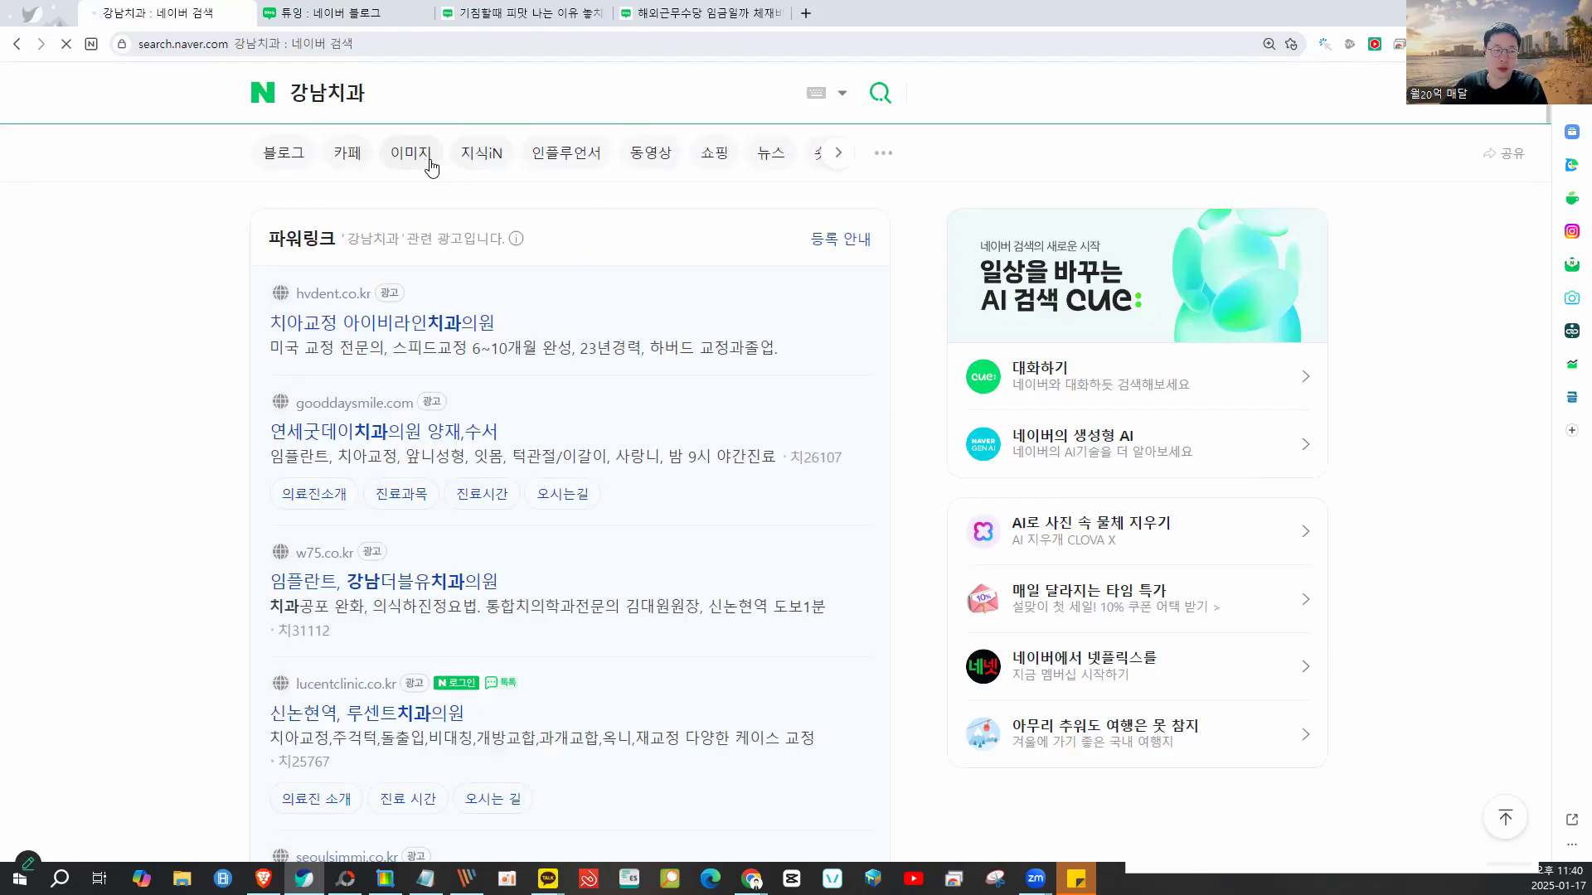
click(316, 152)
scroll(798, 419, down, 15)
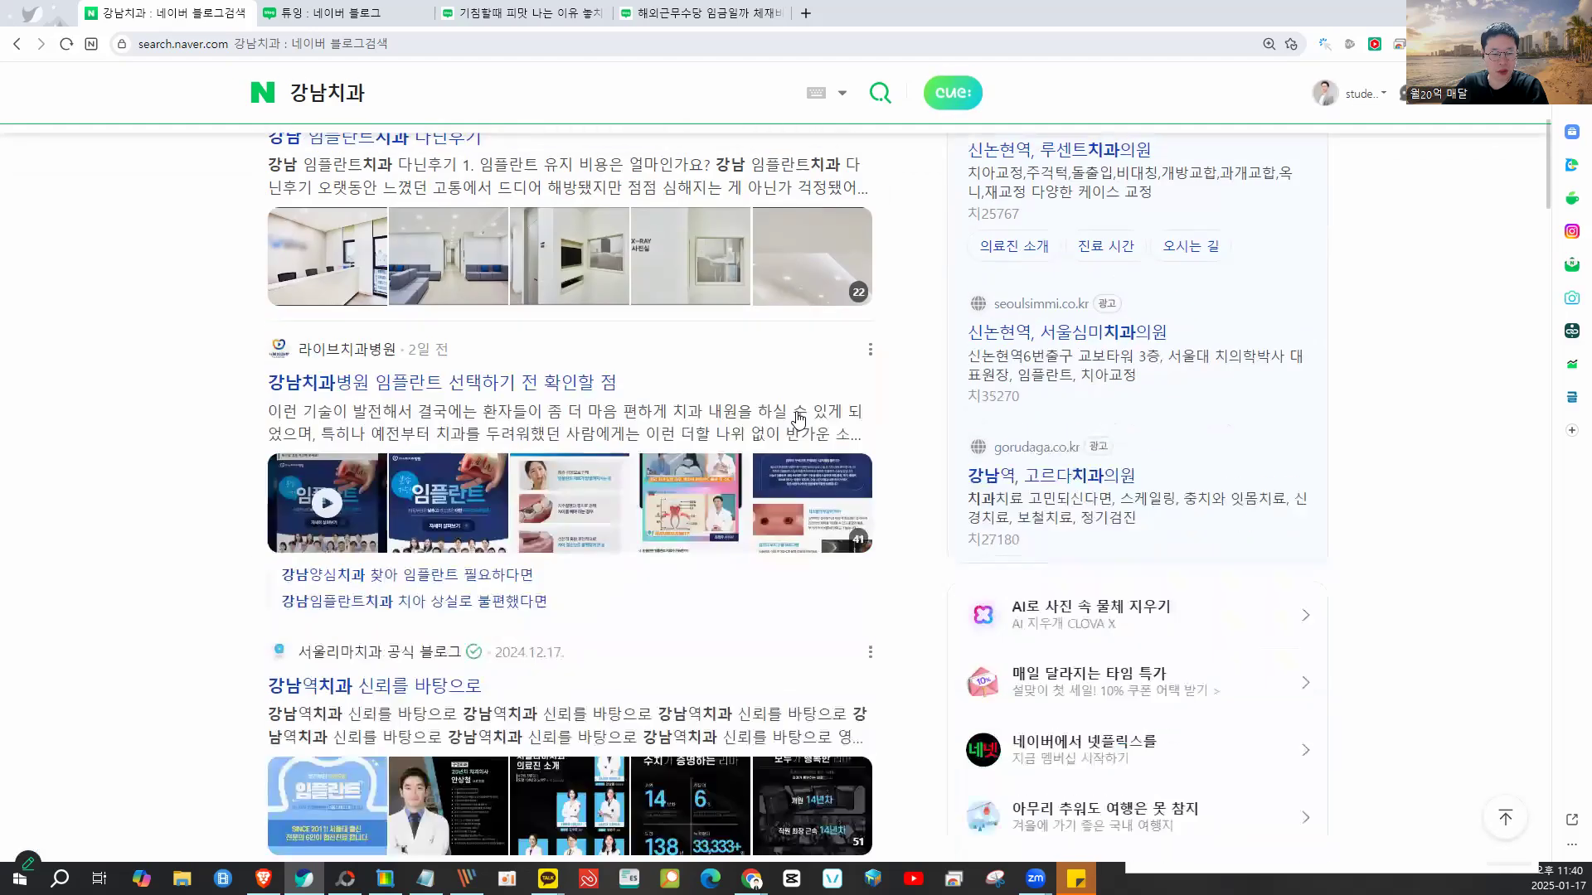
scroll(798, 418, up, 2)
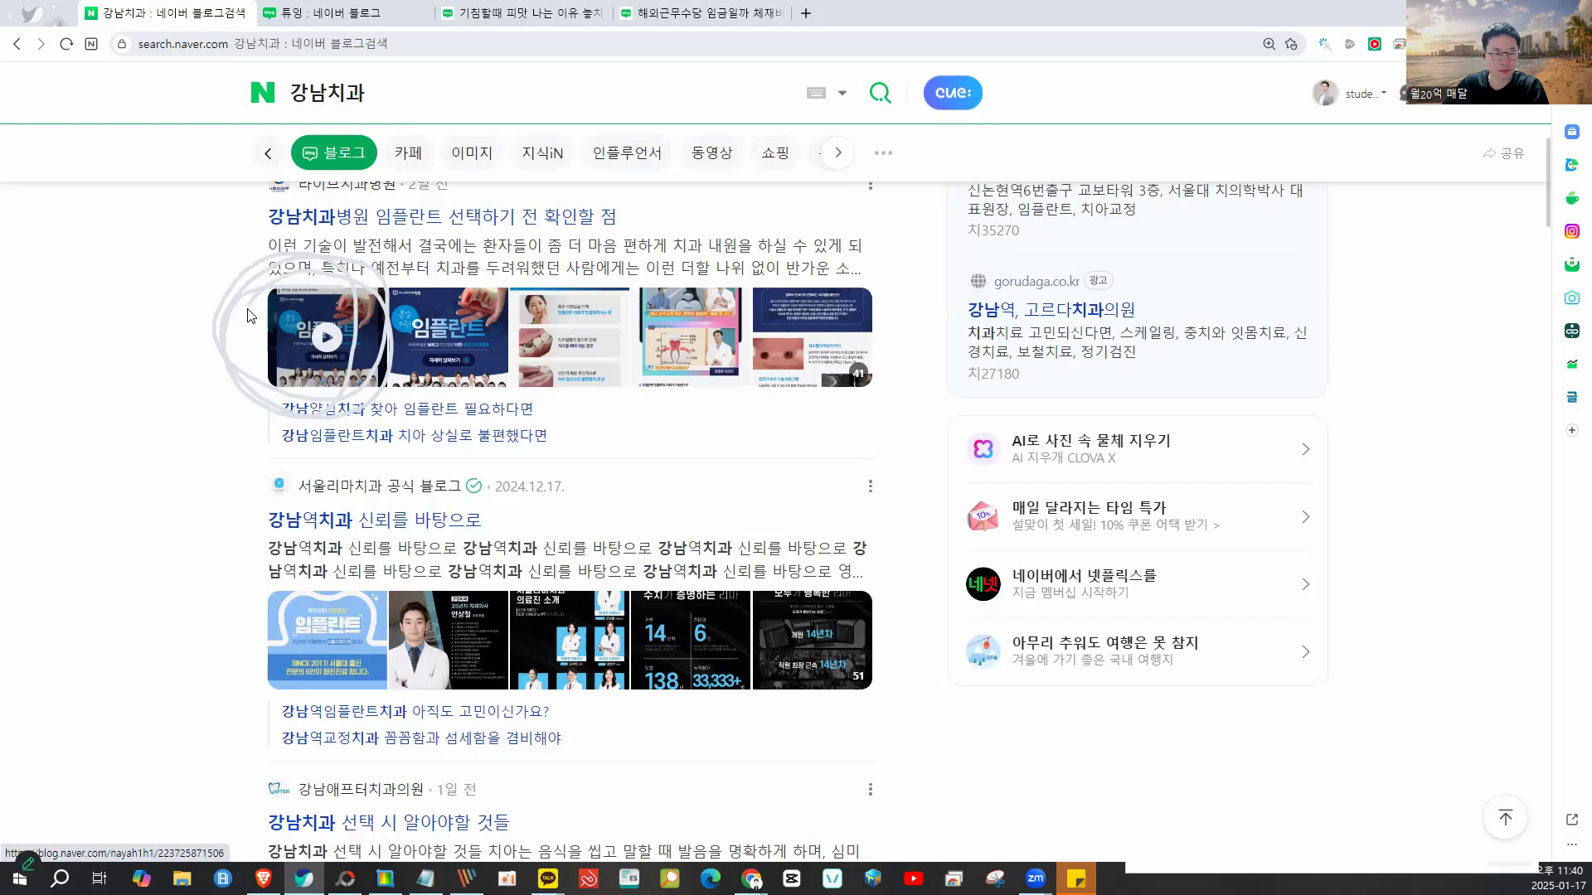
scroll(306, 448, up, 2)
ctrl+scroll(307, 448, up, 2)
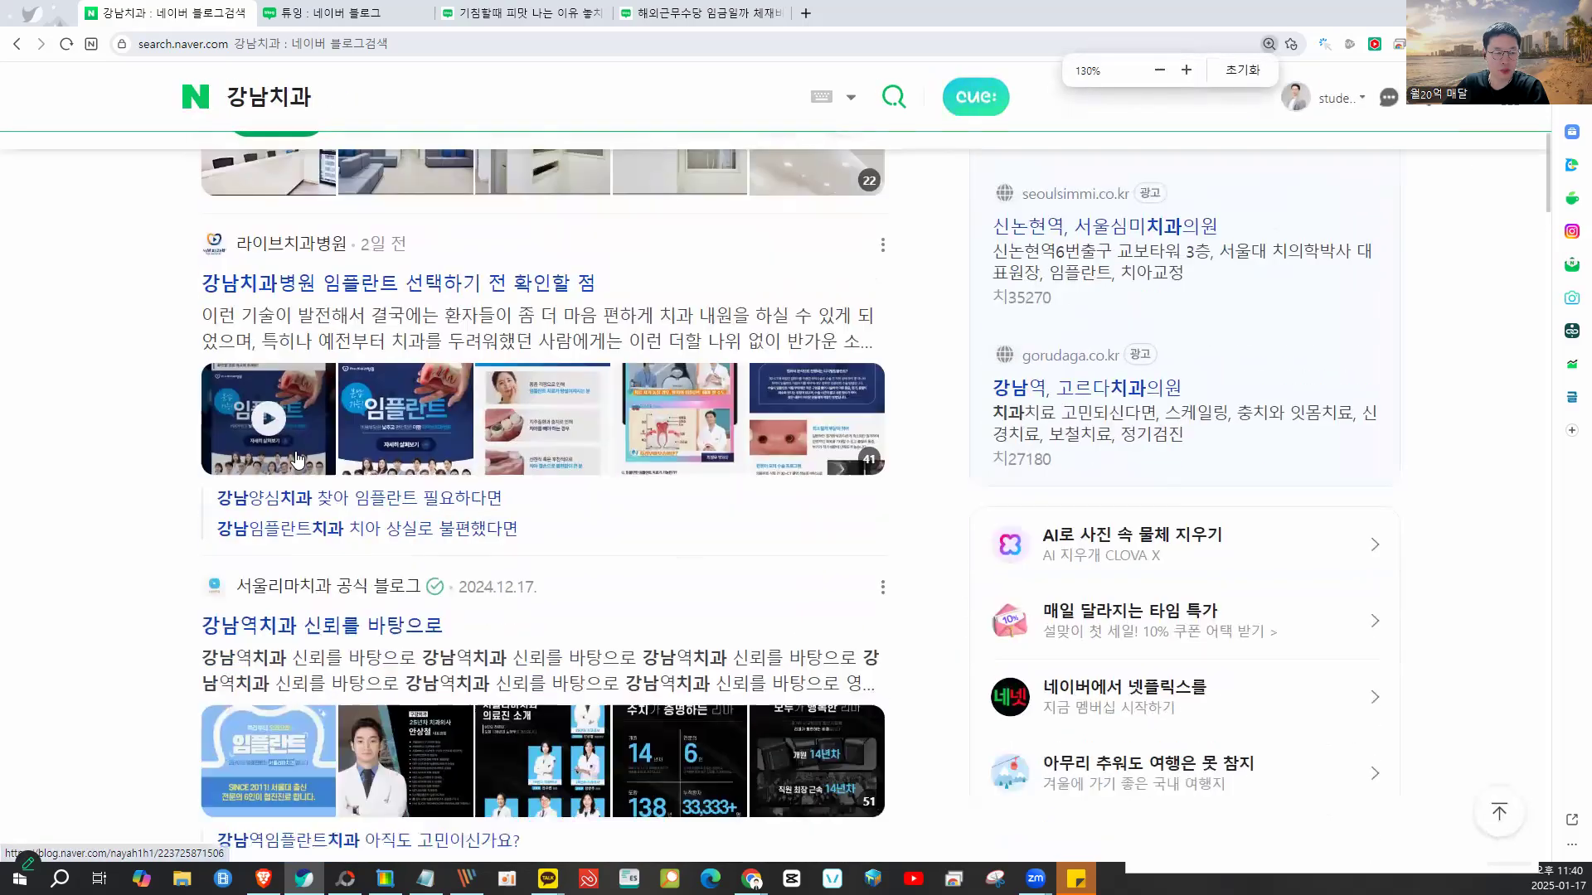
scroll(327, 512, down, 8)
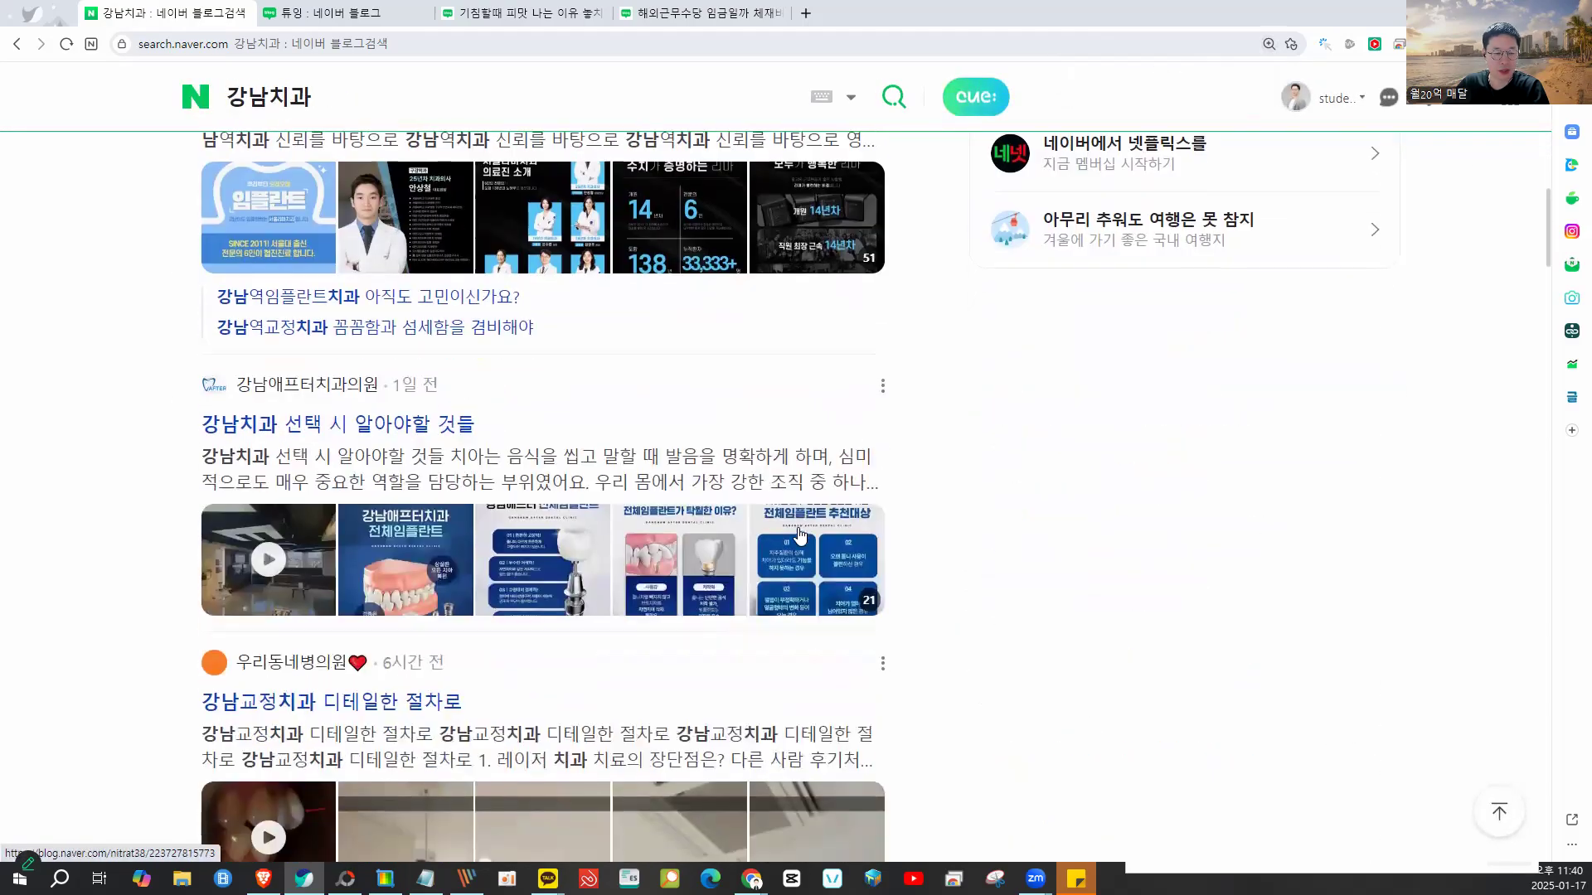
scroll(328, 511, up, 2)
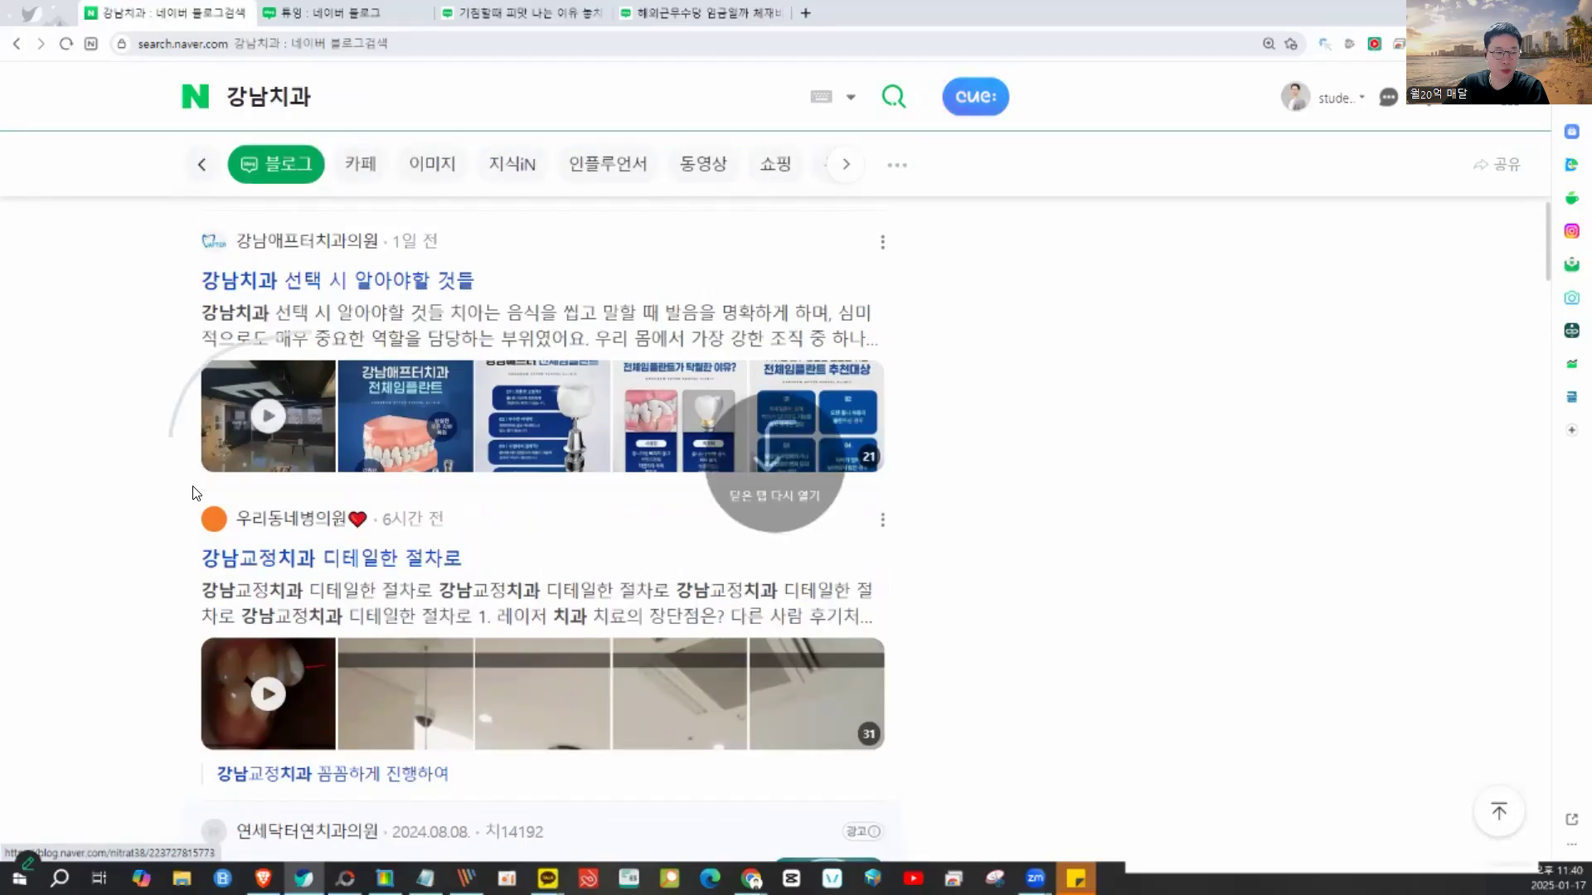
- Open the 강남치과 선택 시 알아야할 것들 post, play and pause its video, then go back
click(276, 430)
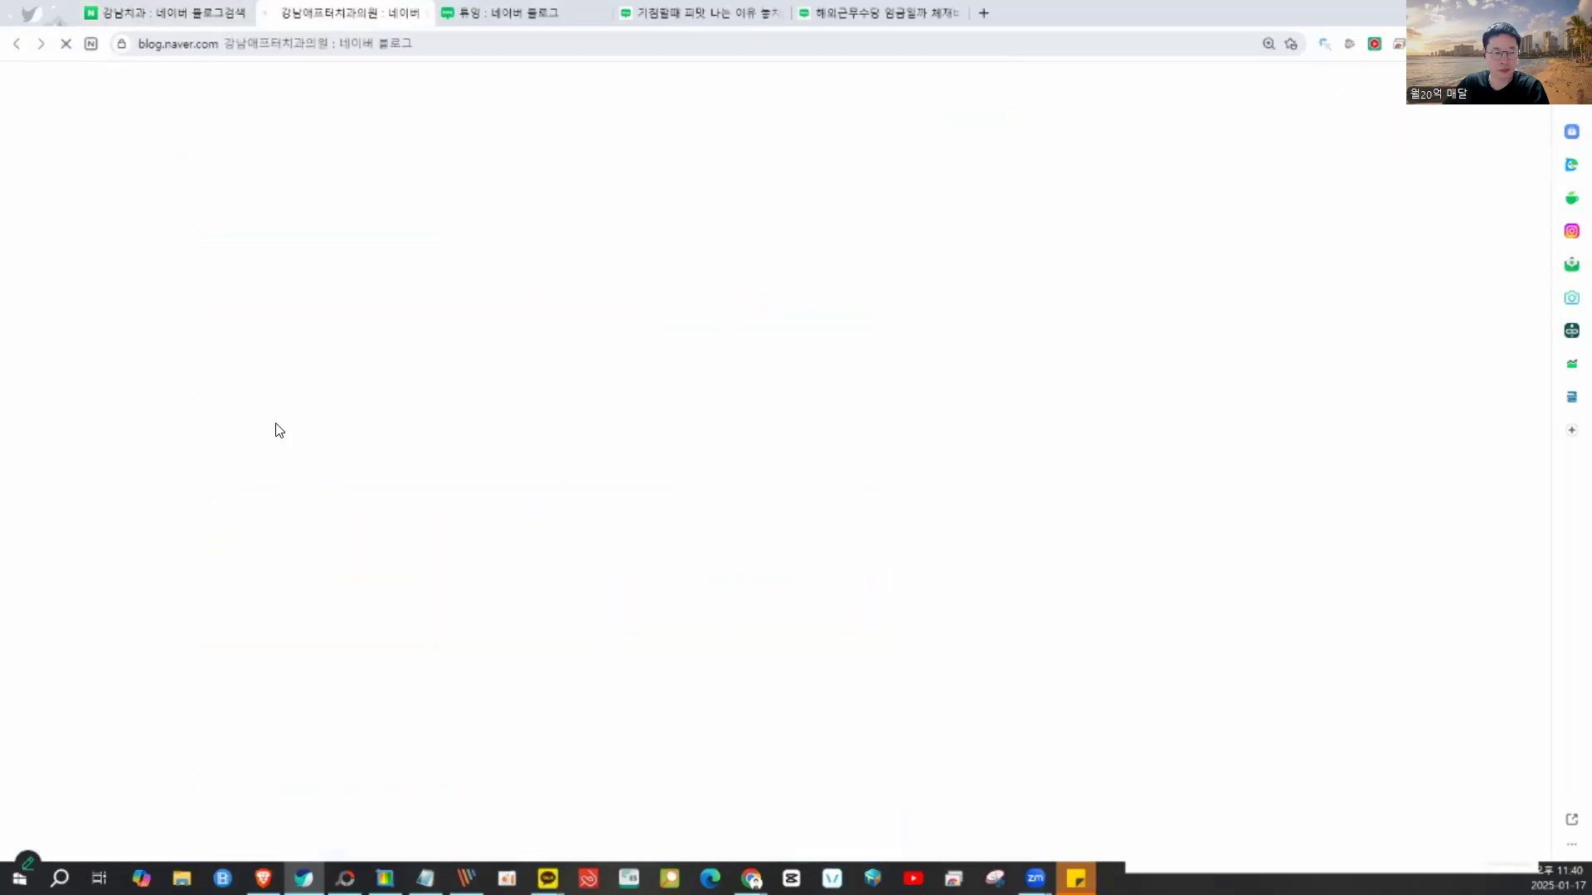
scroll(884, 515, down, 2)
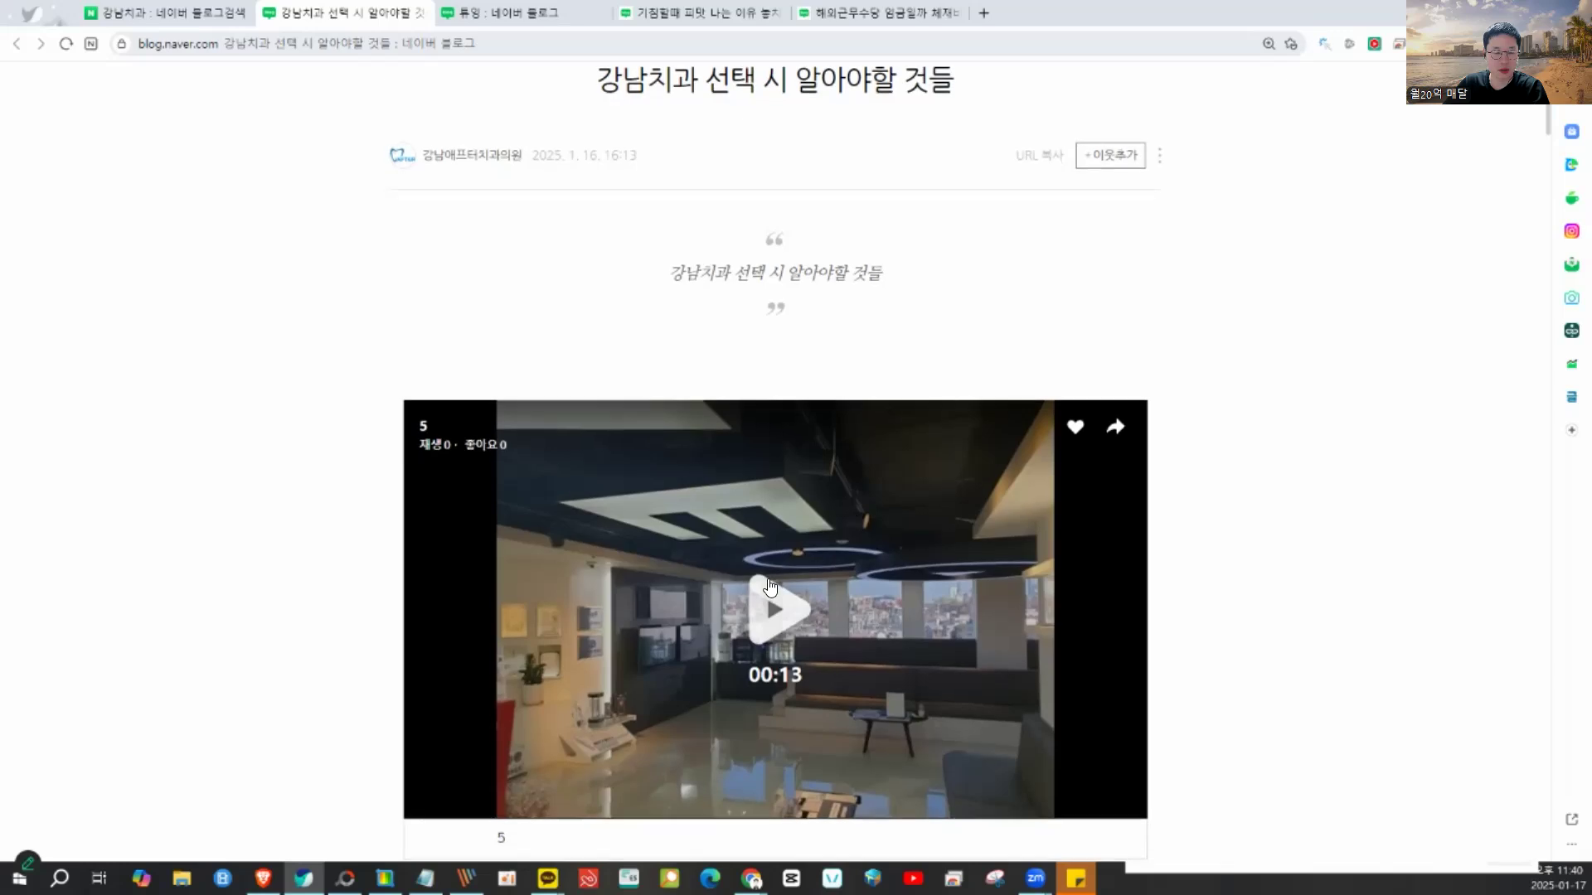
scroll(855, 497, down, 2)
click(777, 445)
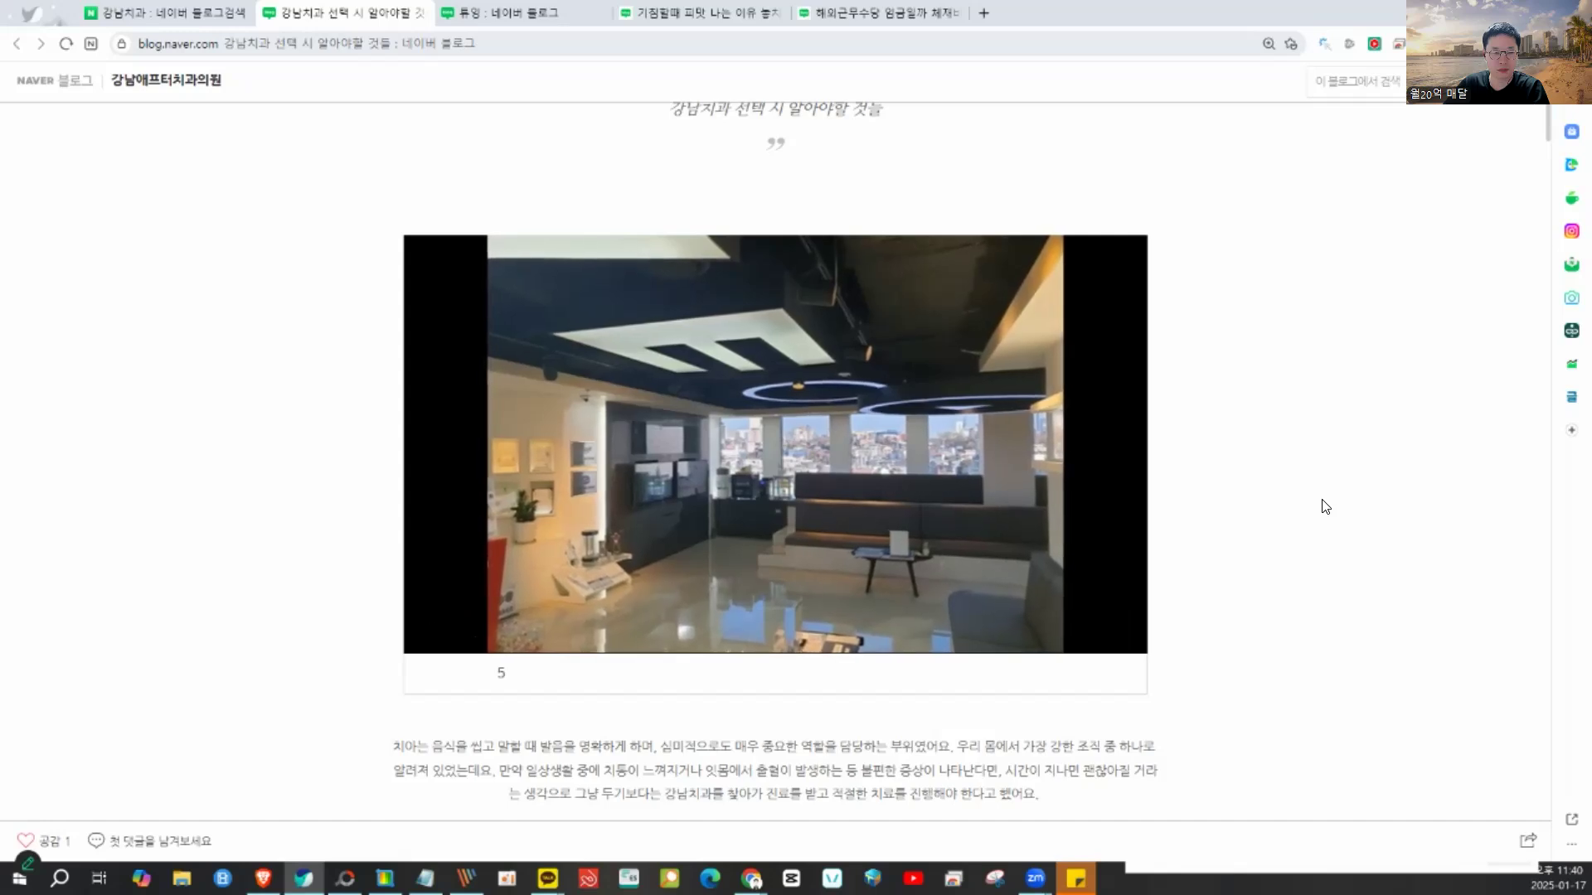
click(633, 353)
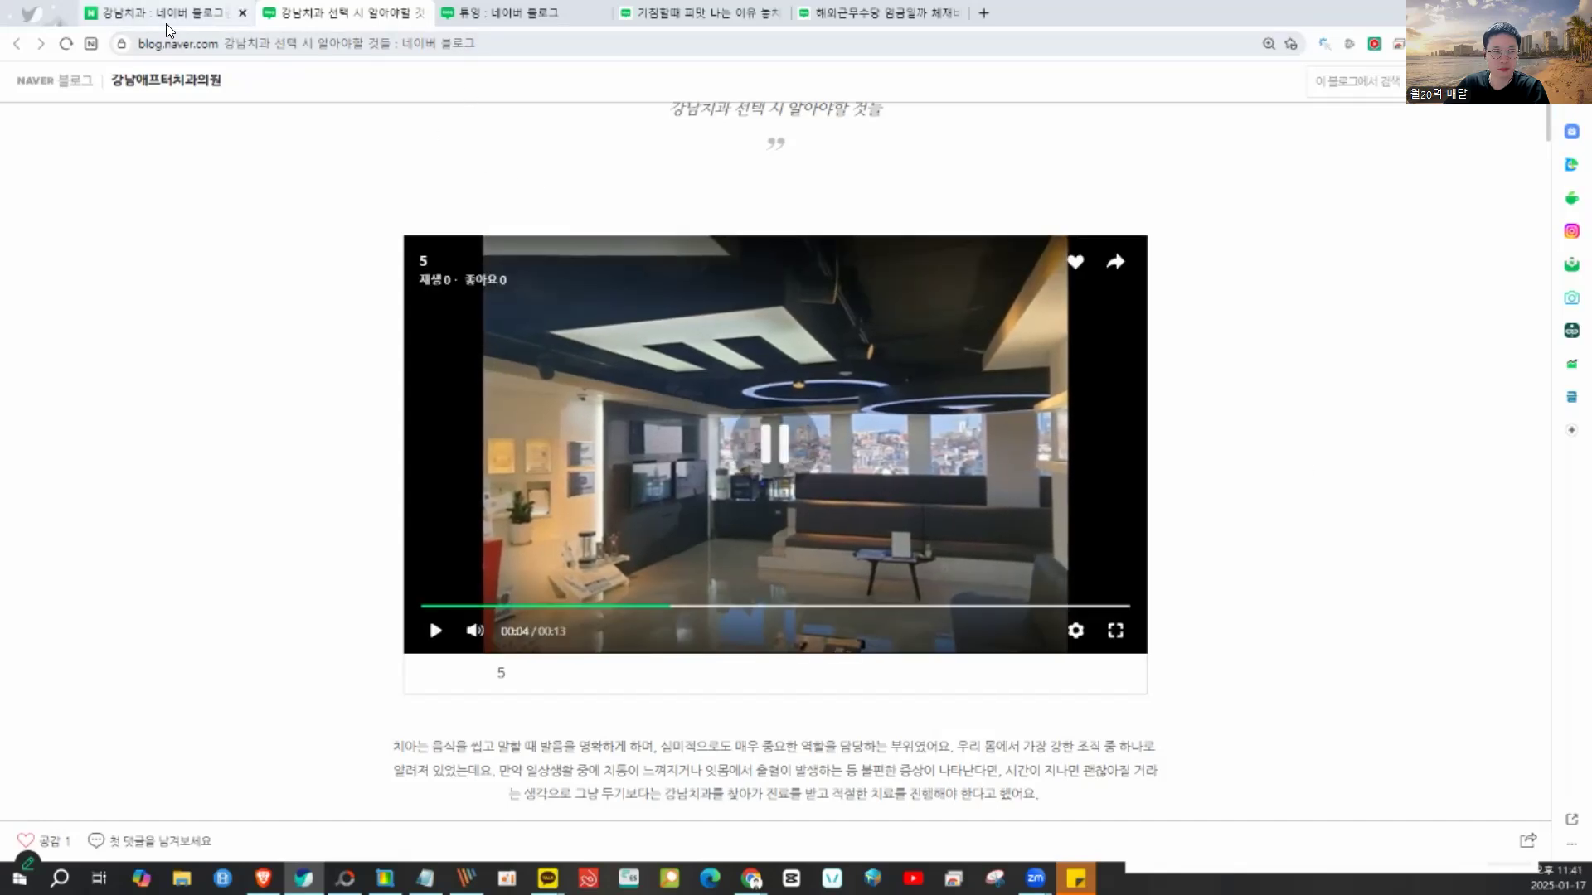
click(166, 13)
- Read through the 강남교정치과 디테일한 절차로 post, then return to the search results
scroll(340, 569, down, 5)
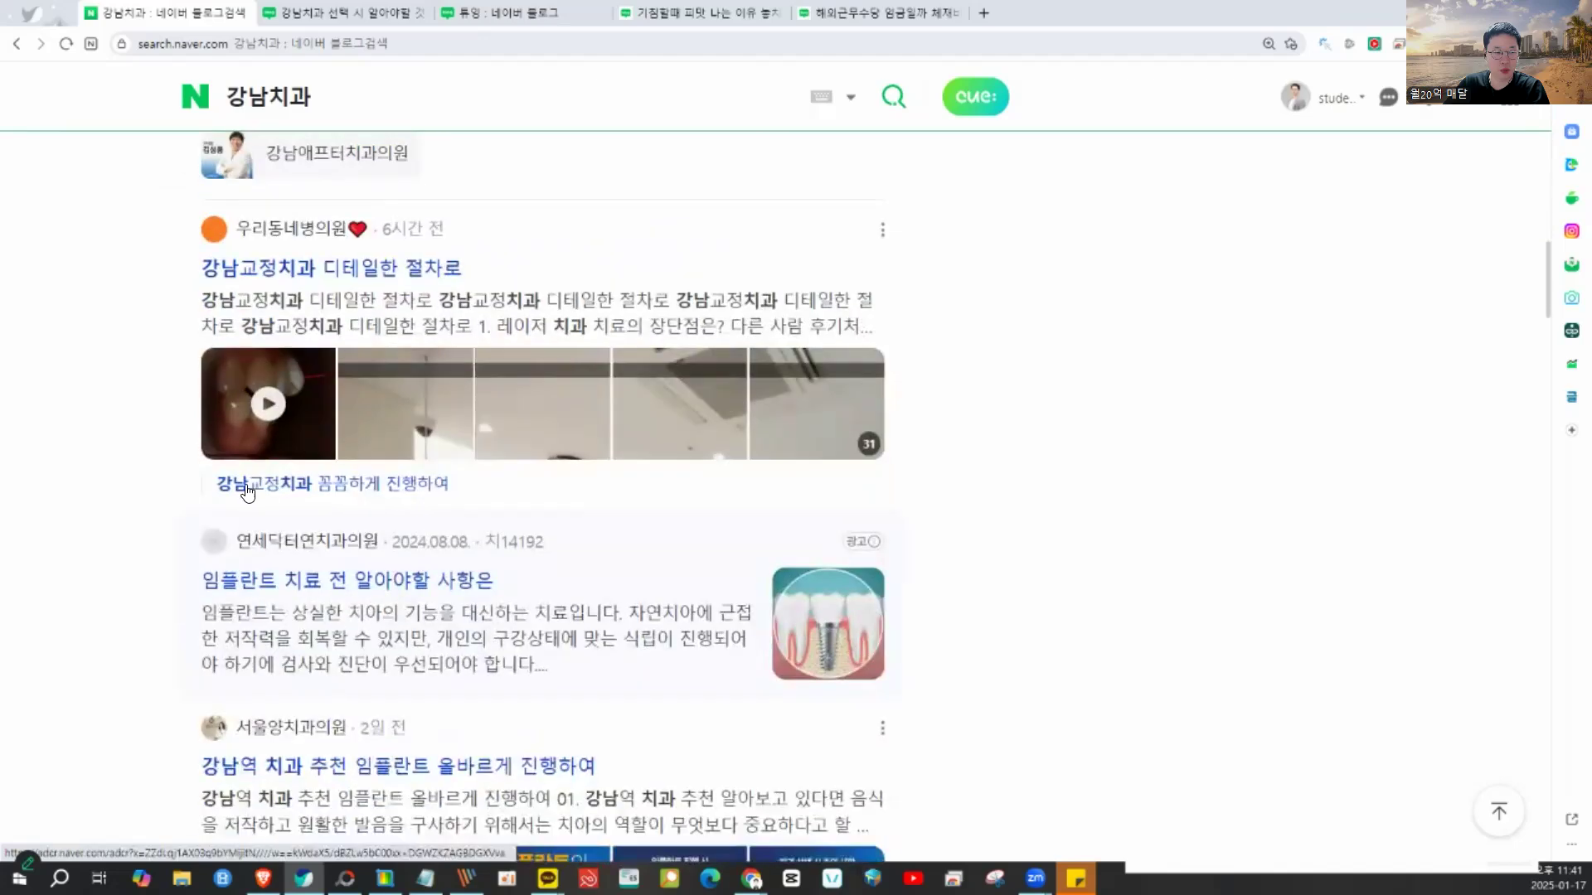
click(262, 416)
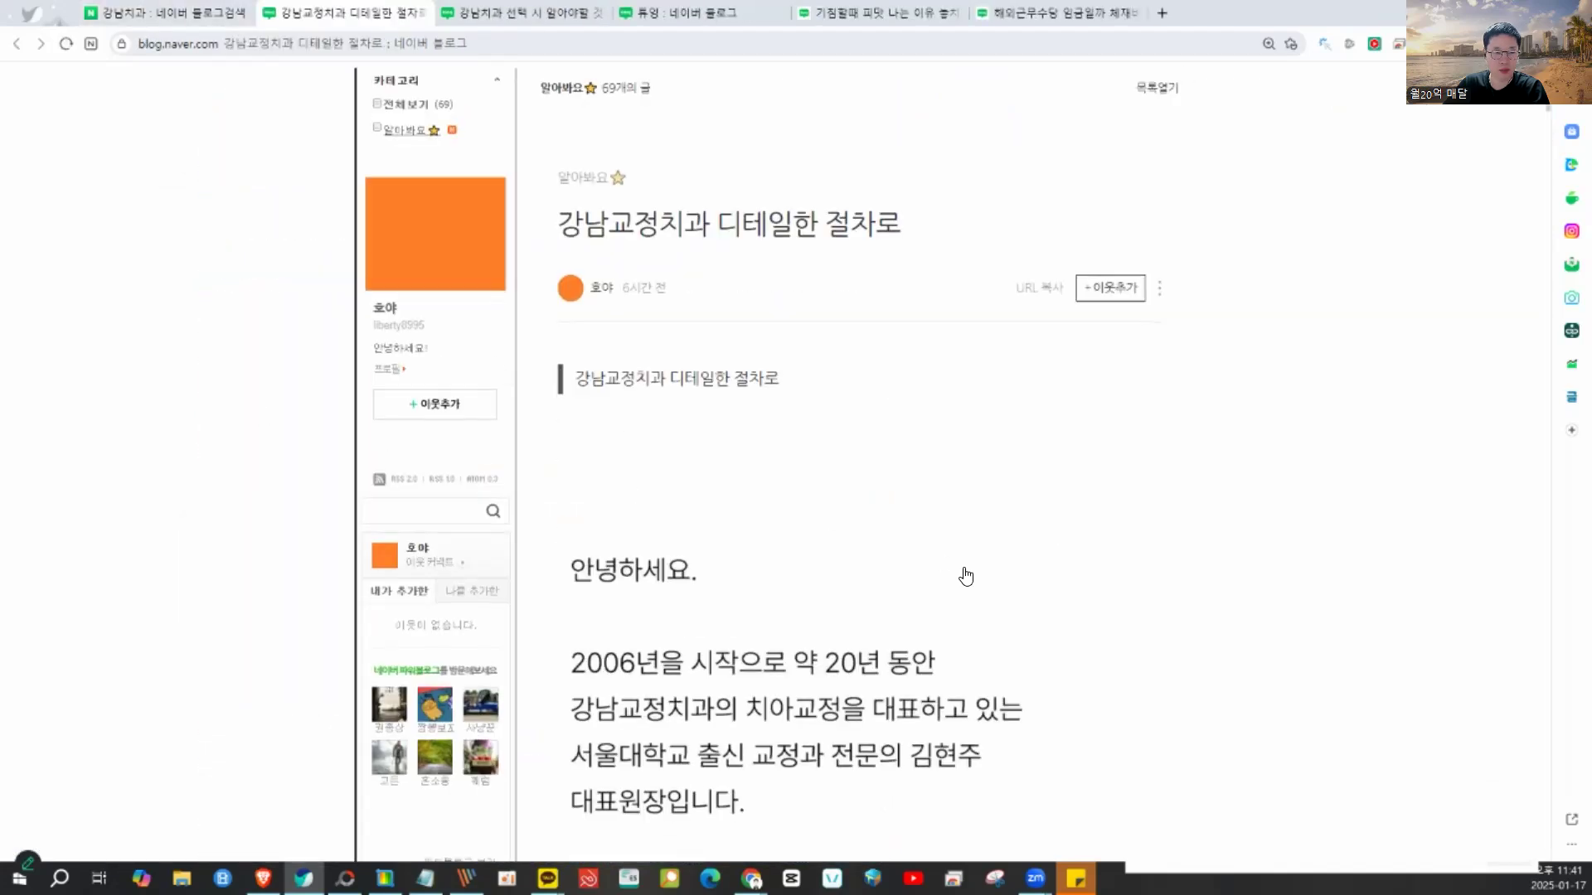
scroll(933, 551, down, 10)
scroll(934, 552, down, 15)
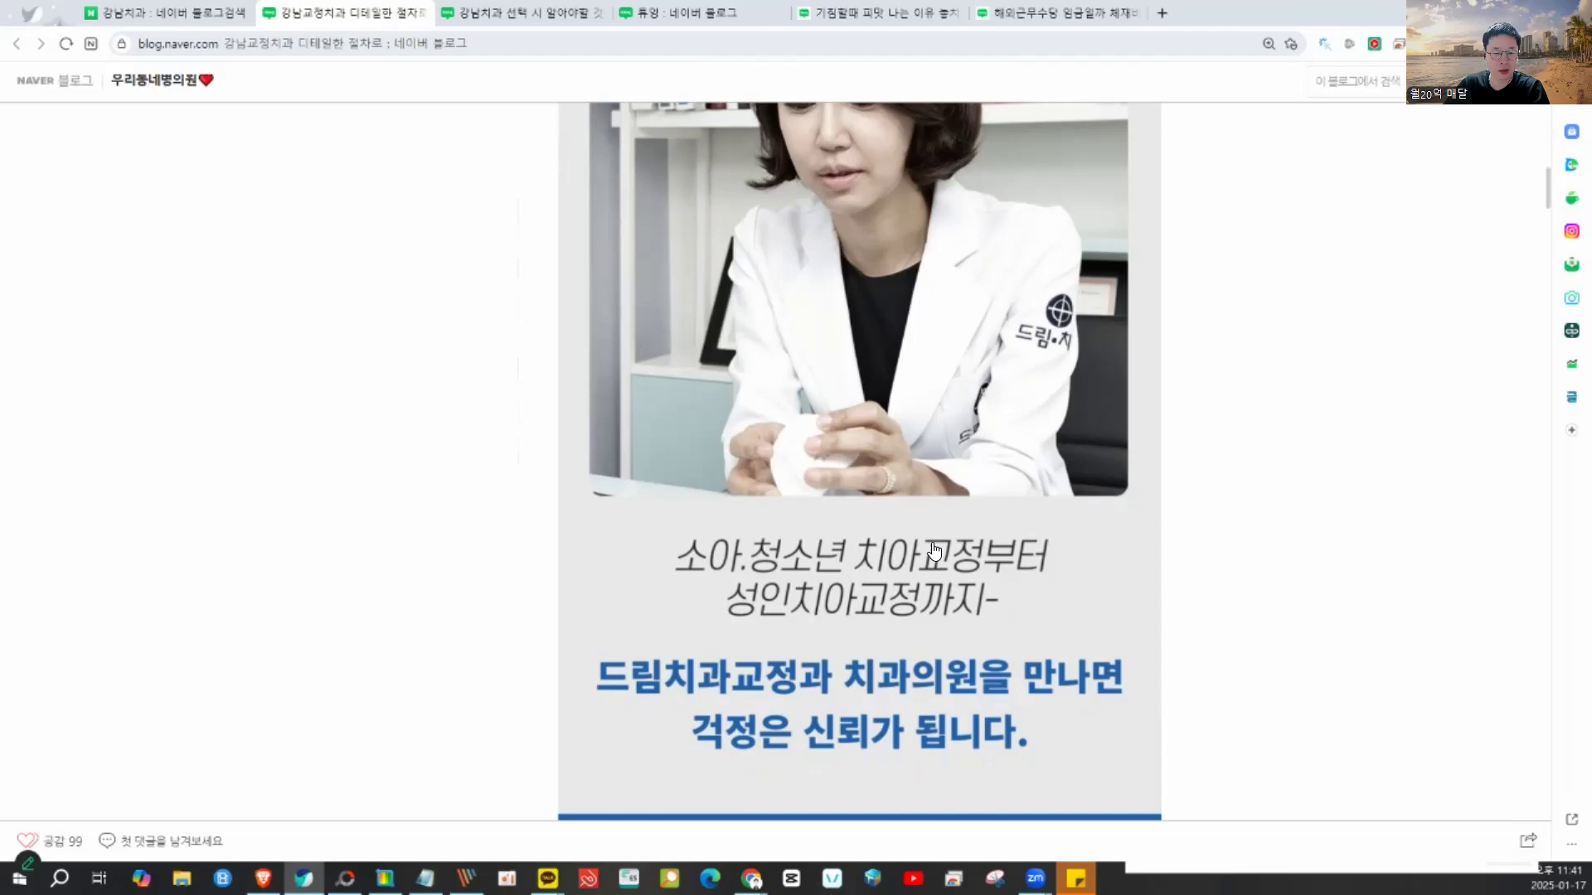
scroll(933, 551, down, 20)
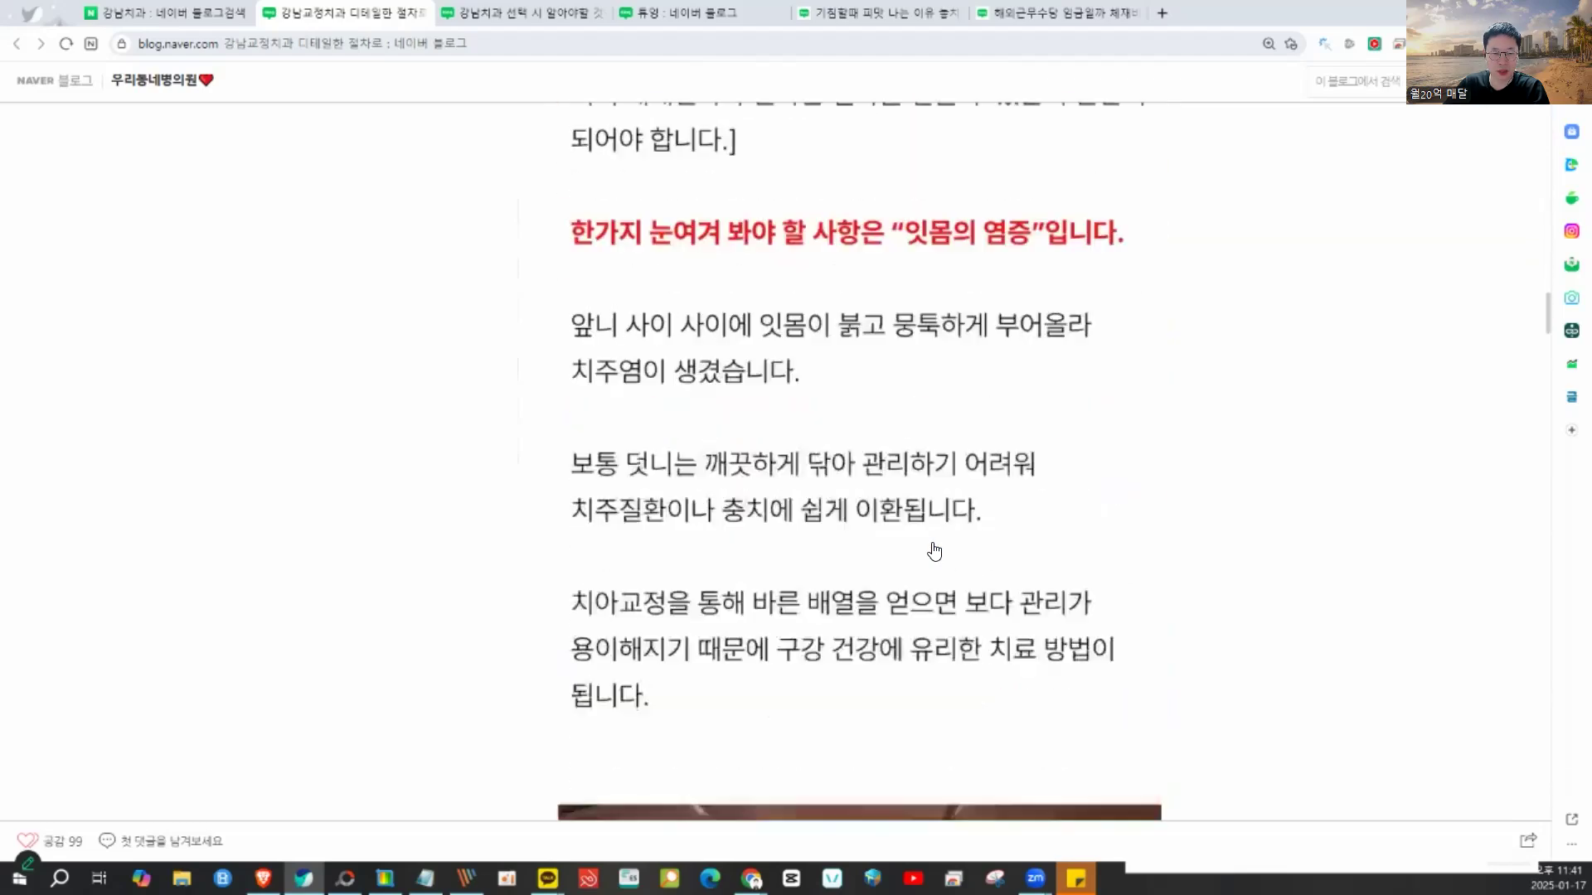
scroll(934, 551, down, 20)
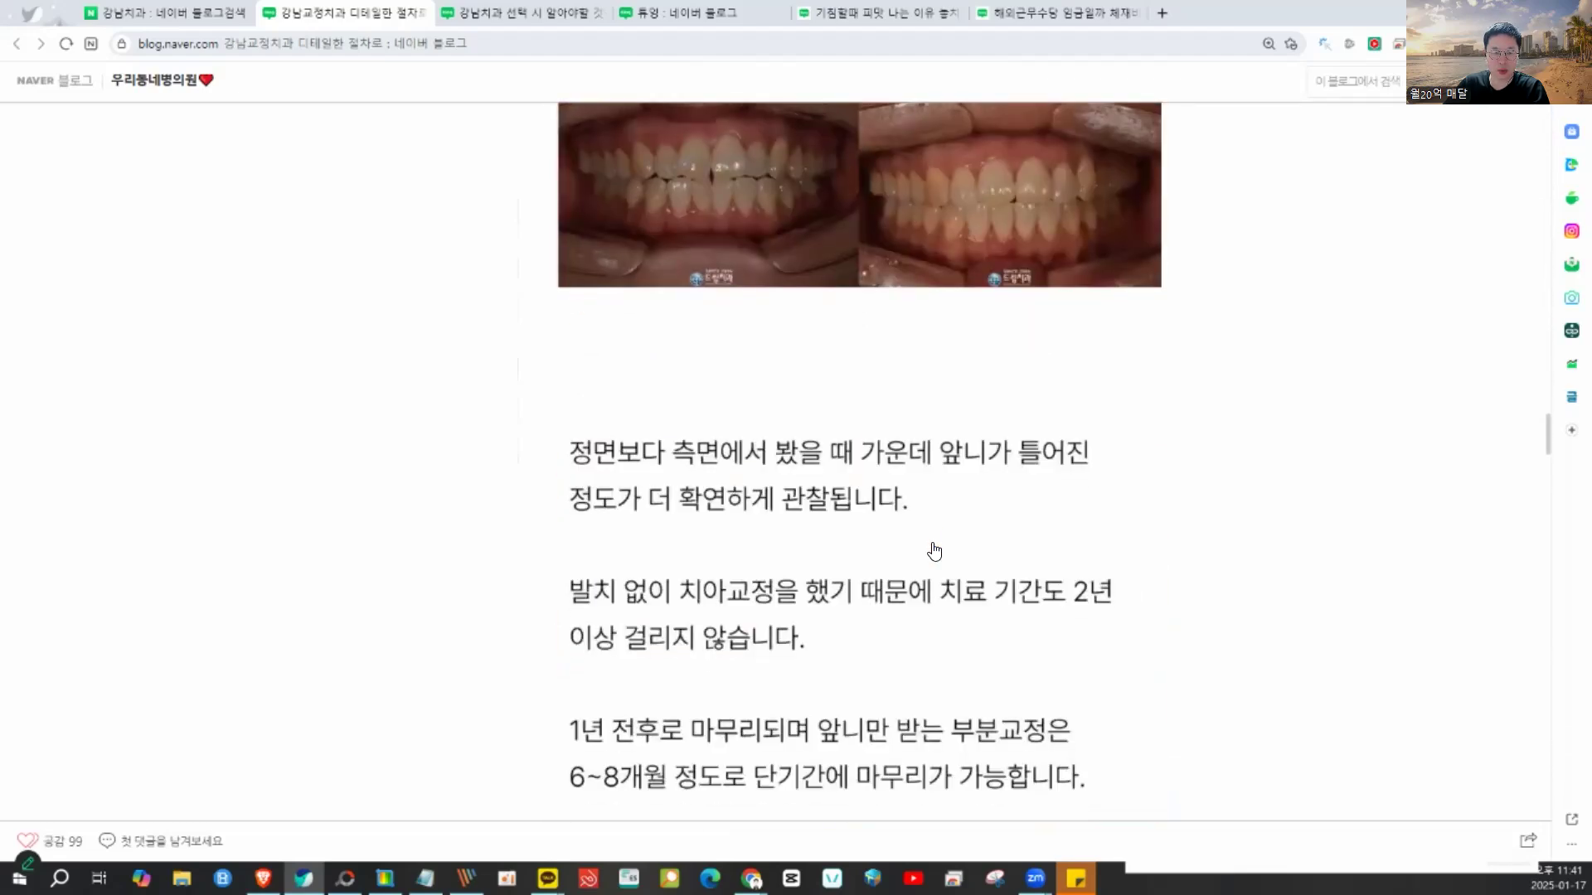
mouse_move(1004, 491)
mouse_down()
mouse_move(928, 554)
mouse_move(793, 489)
mouse_move(829, 444)
mouse_up()
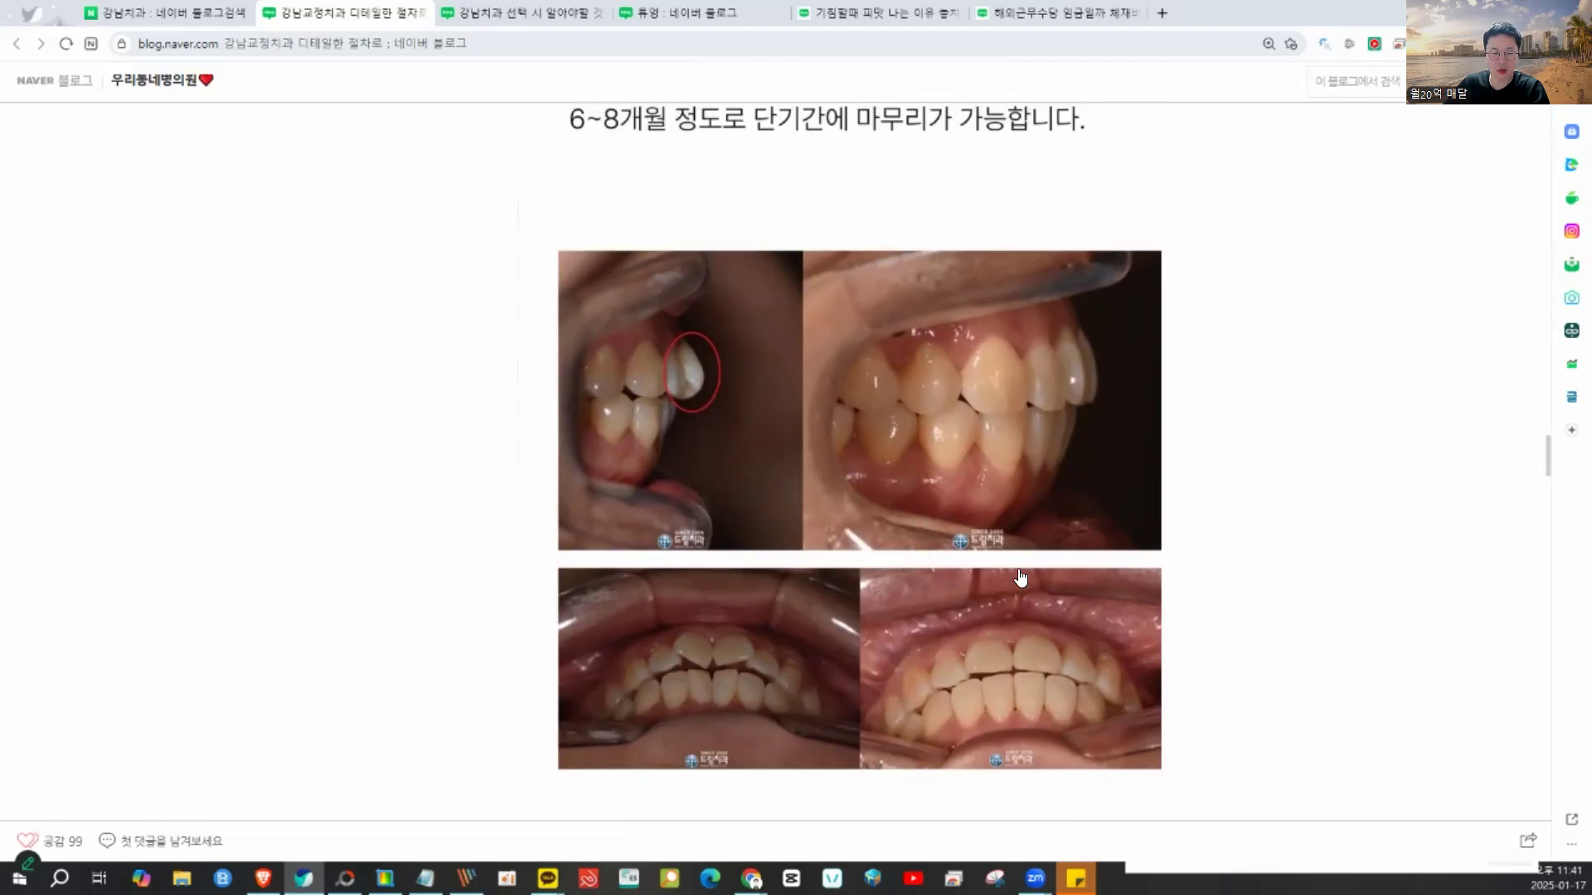
scroll(1021, 578, down, 15)
scroll(1021, 578, down, 20)
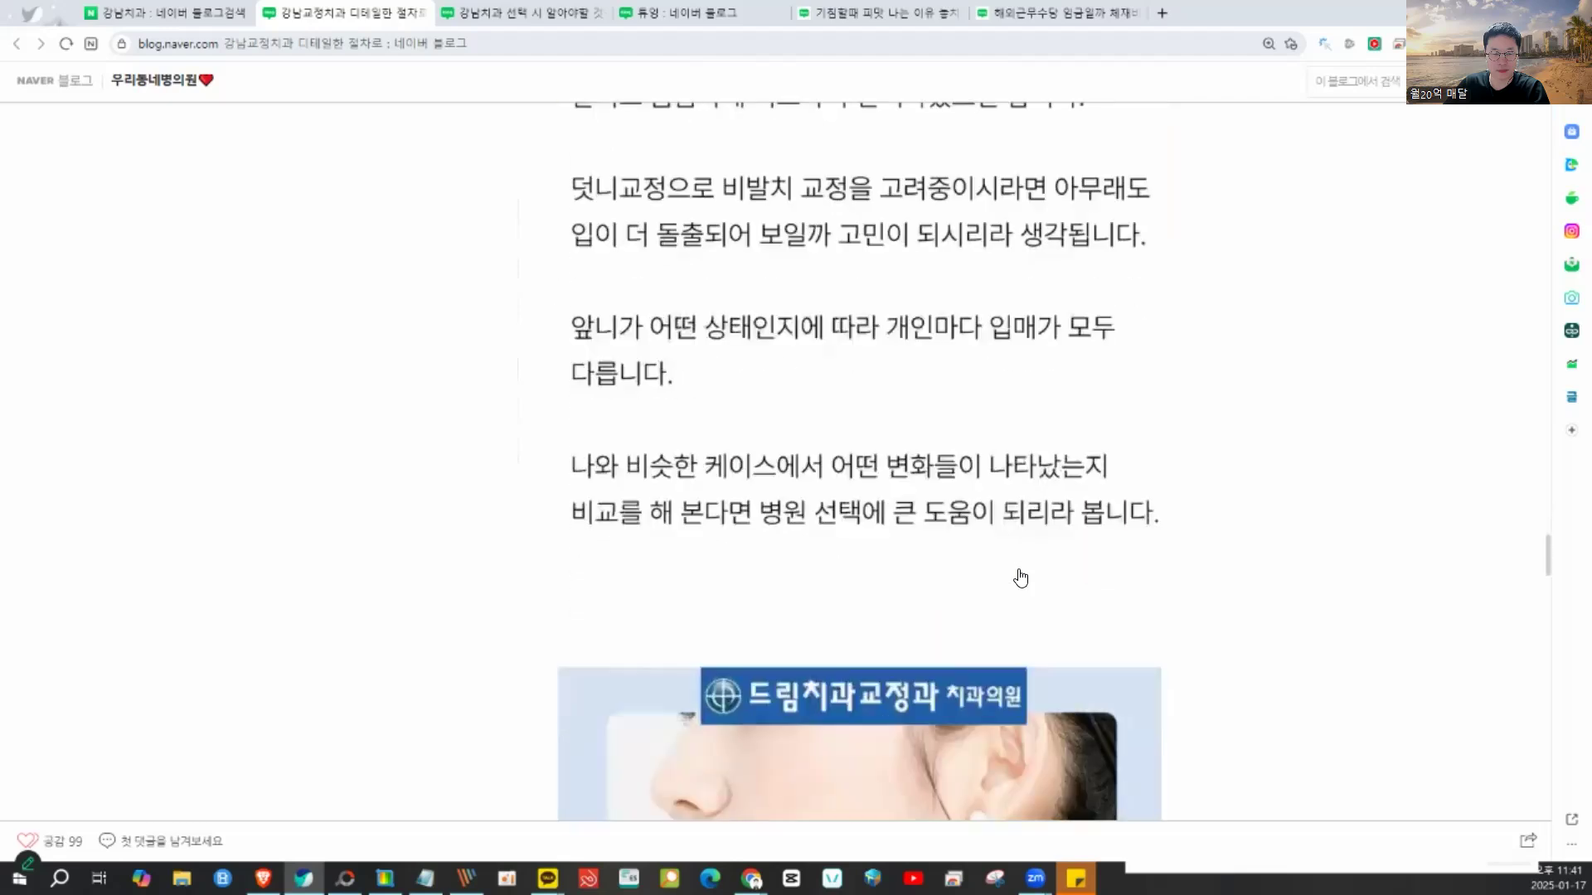
scroll(1021, 578, down, 5)
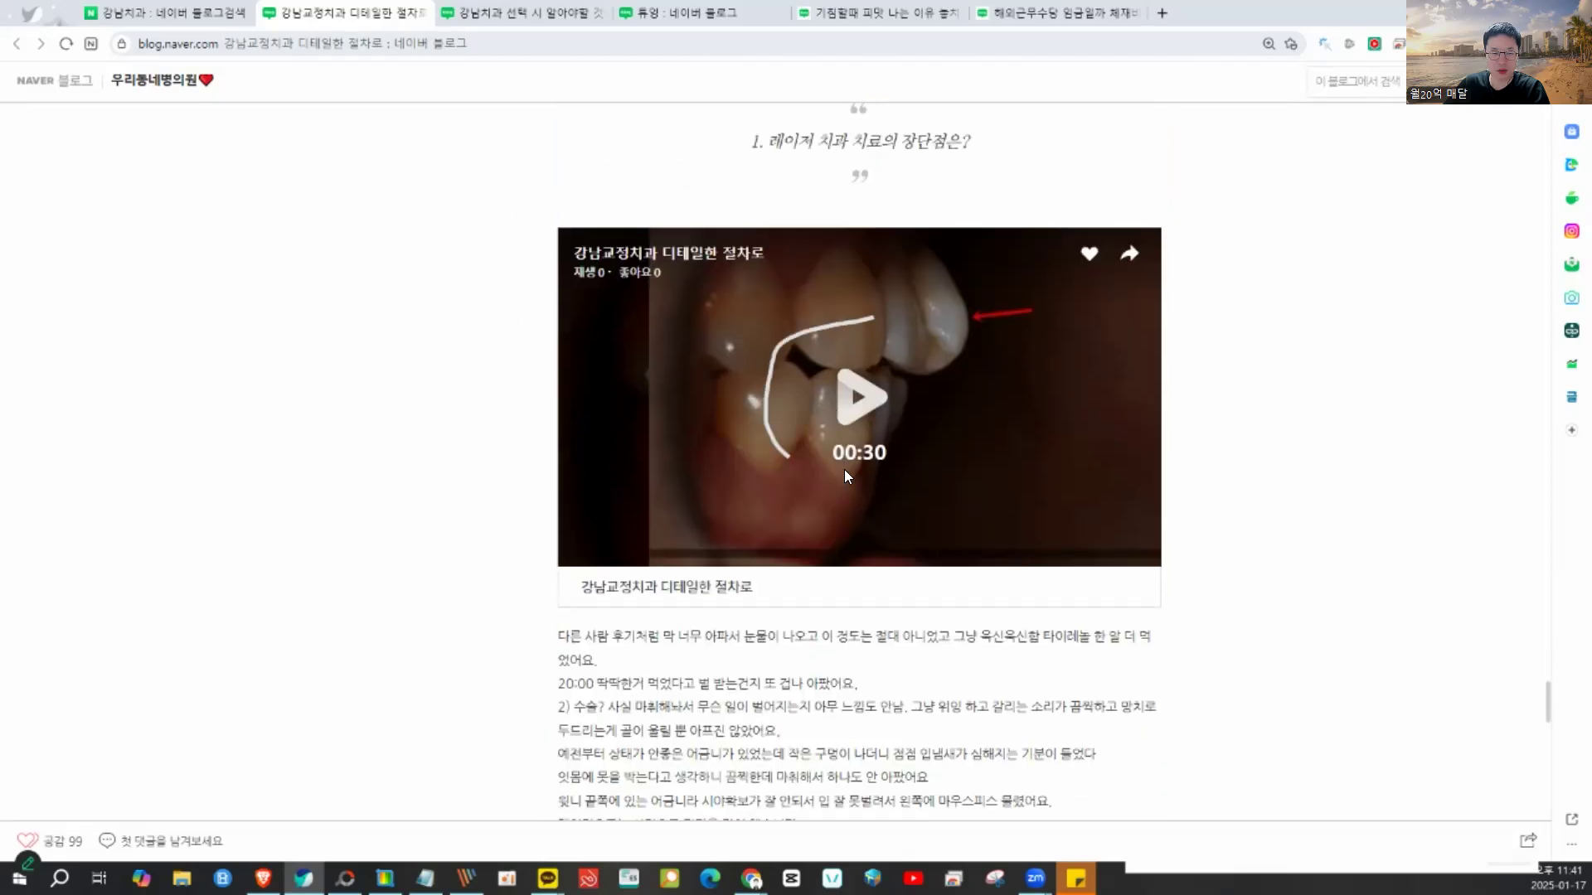
click(153, 13)
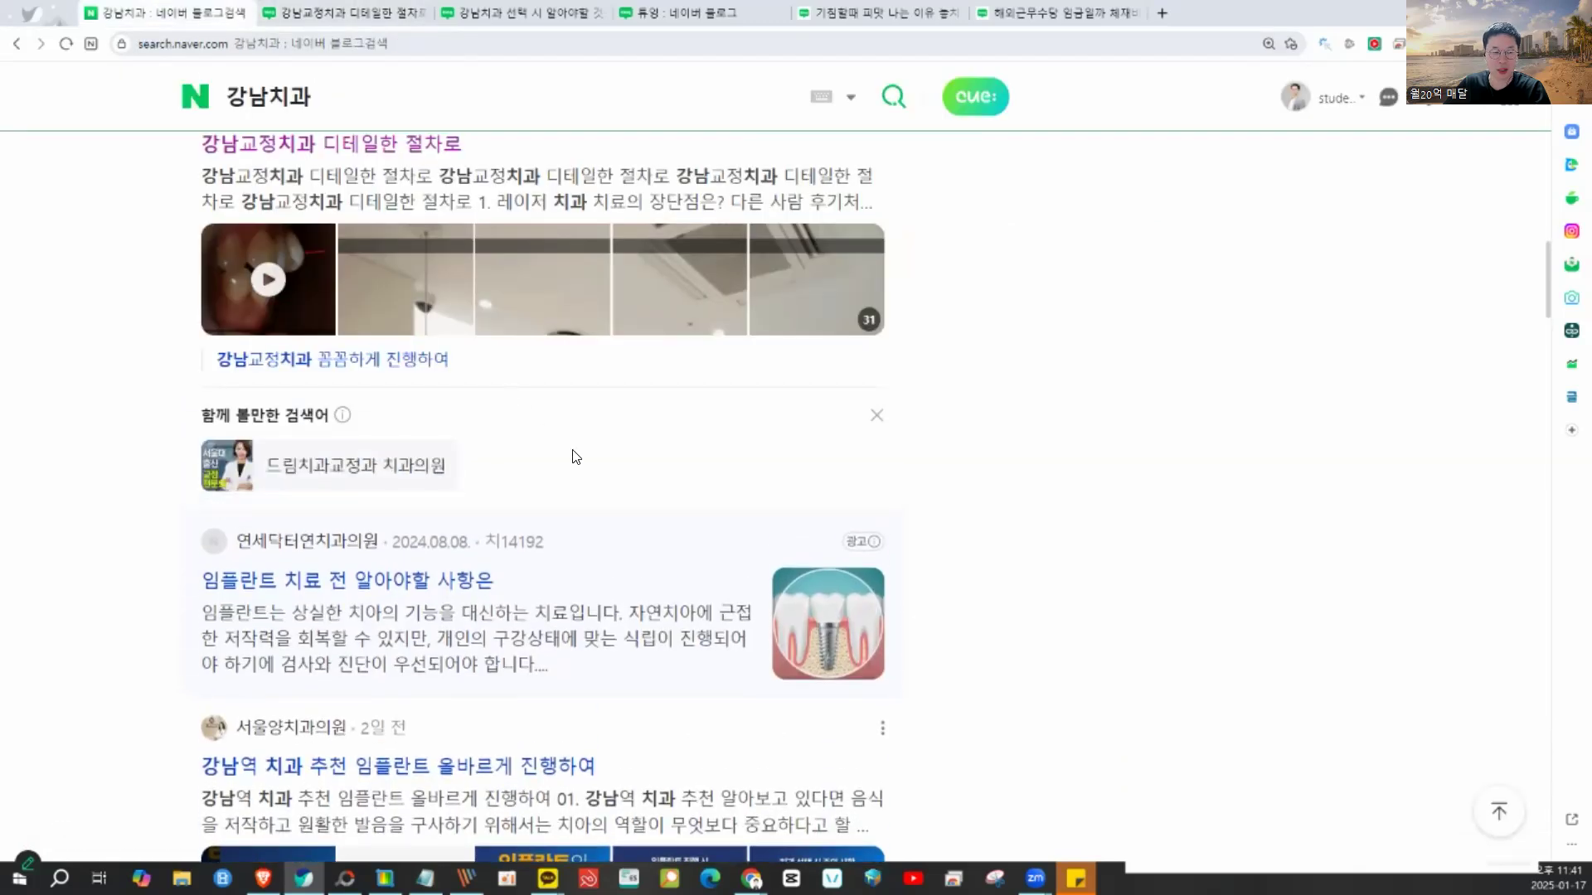
- Open 강남역 치과 추천 임플란트 올바르게 진행하여 and play its embedded implant video
scroll(572, 454, down, 4)
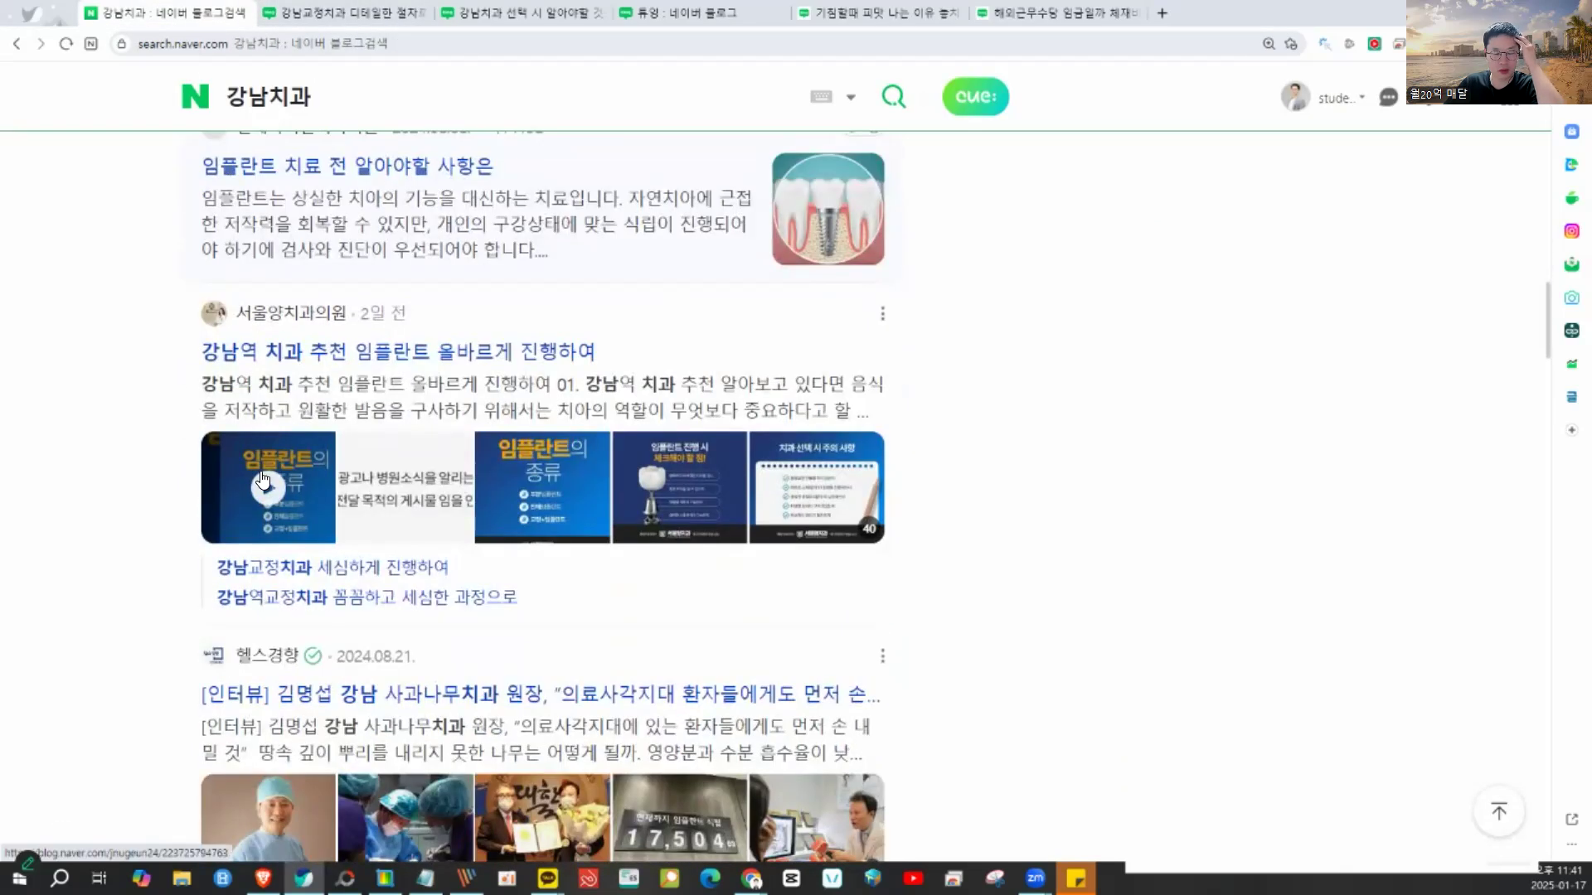
click(260, 474)
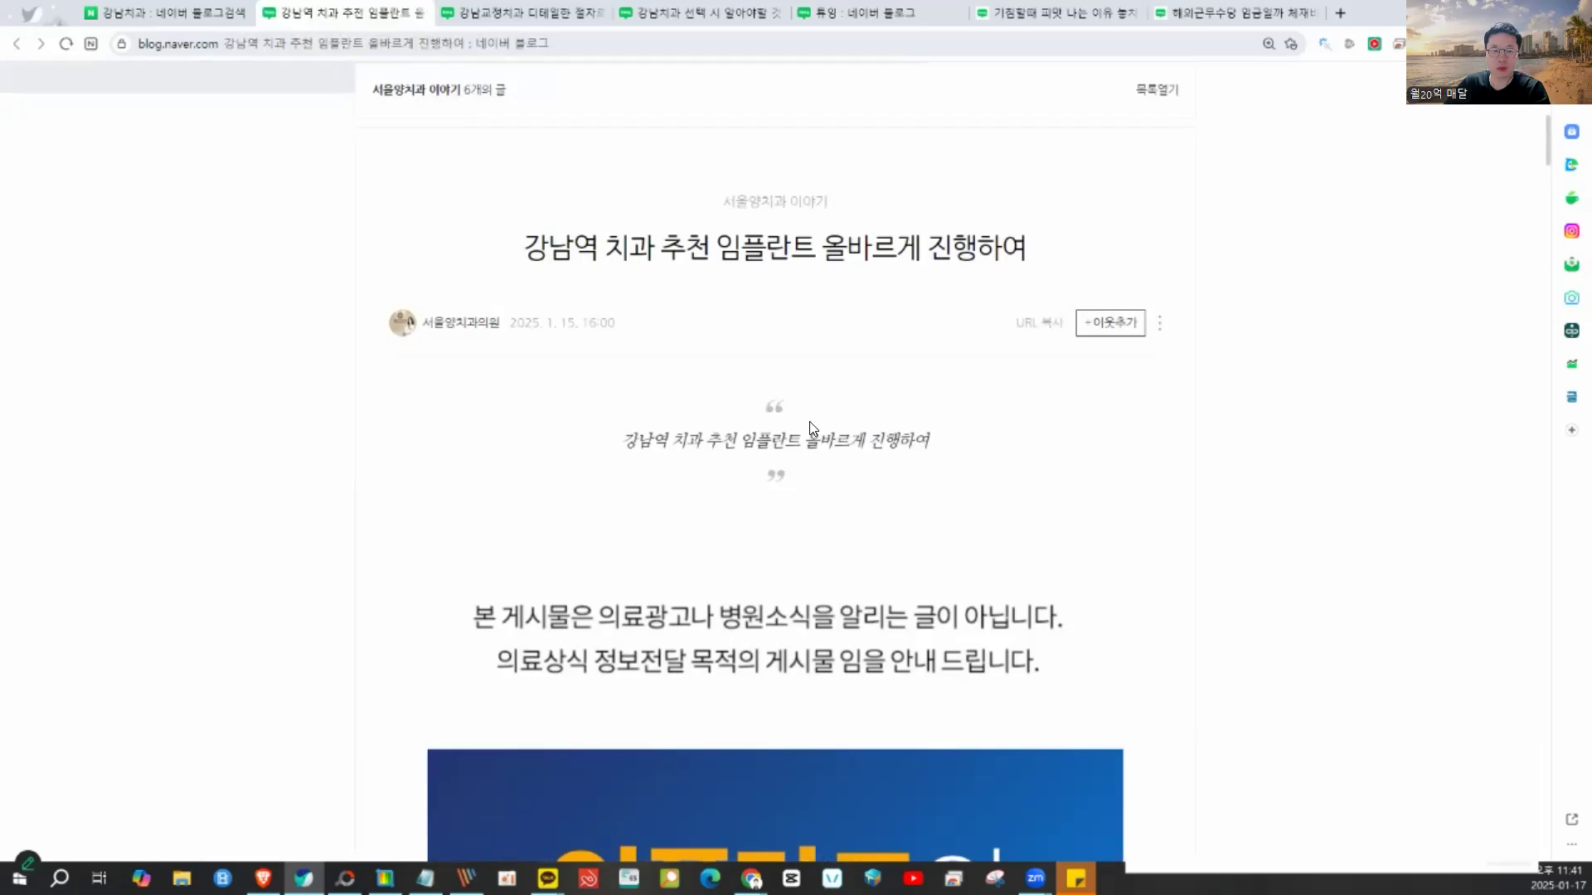
scroll(870, 422, down, 20)
scroll(904, 425, down, 20)
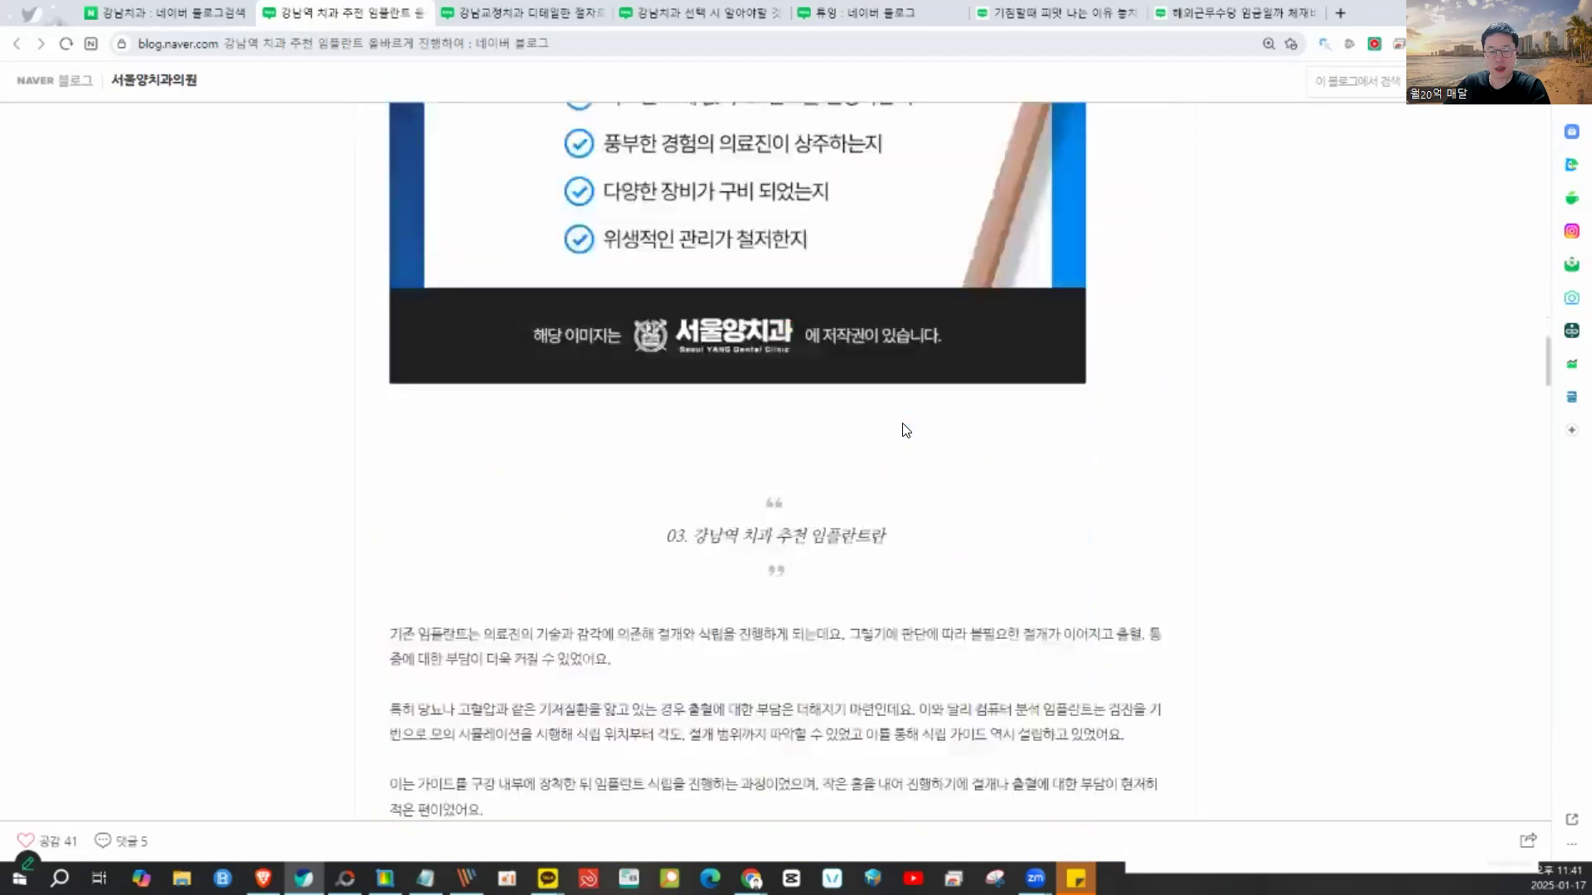
scroll(904, 427, down, 20)
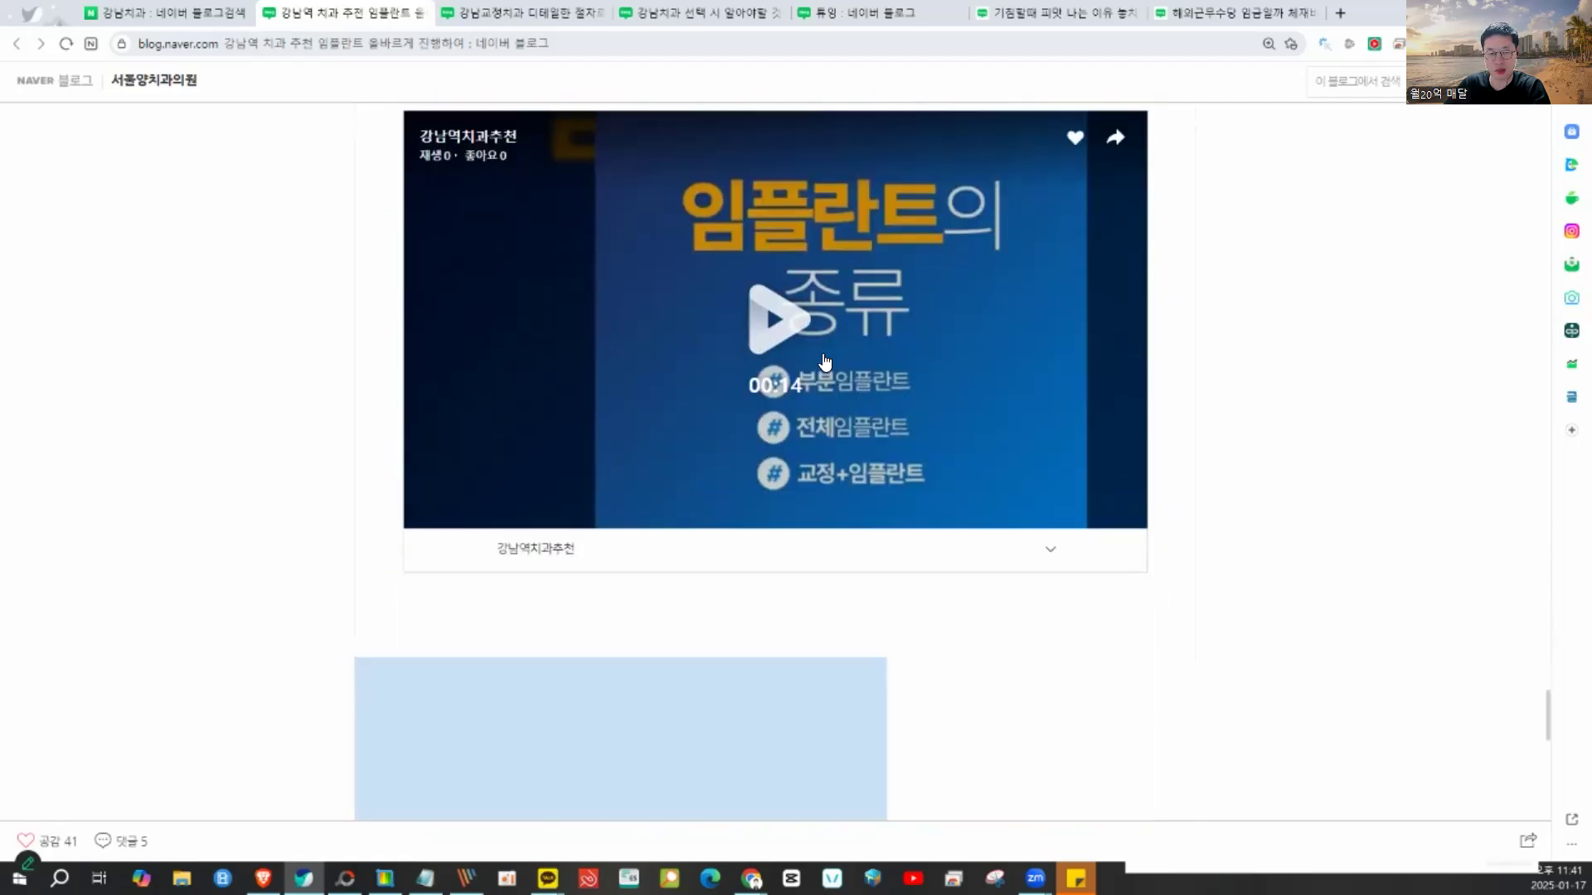
click(825, 362)
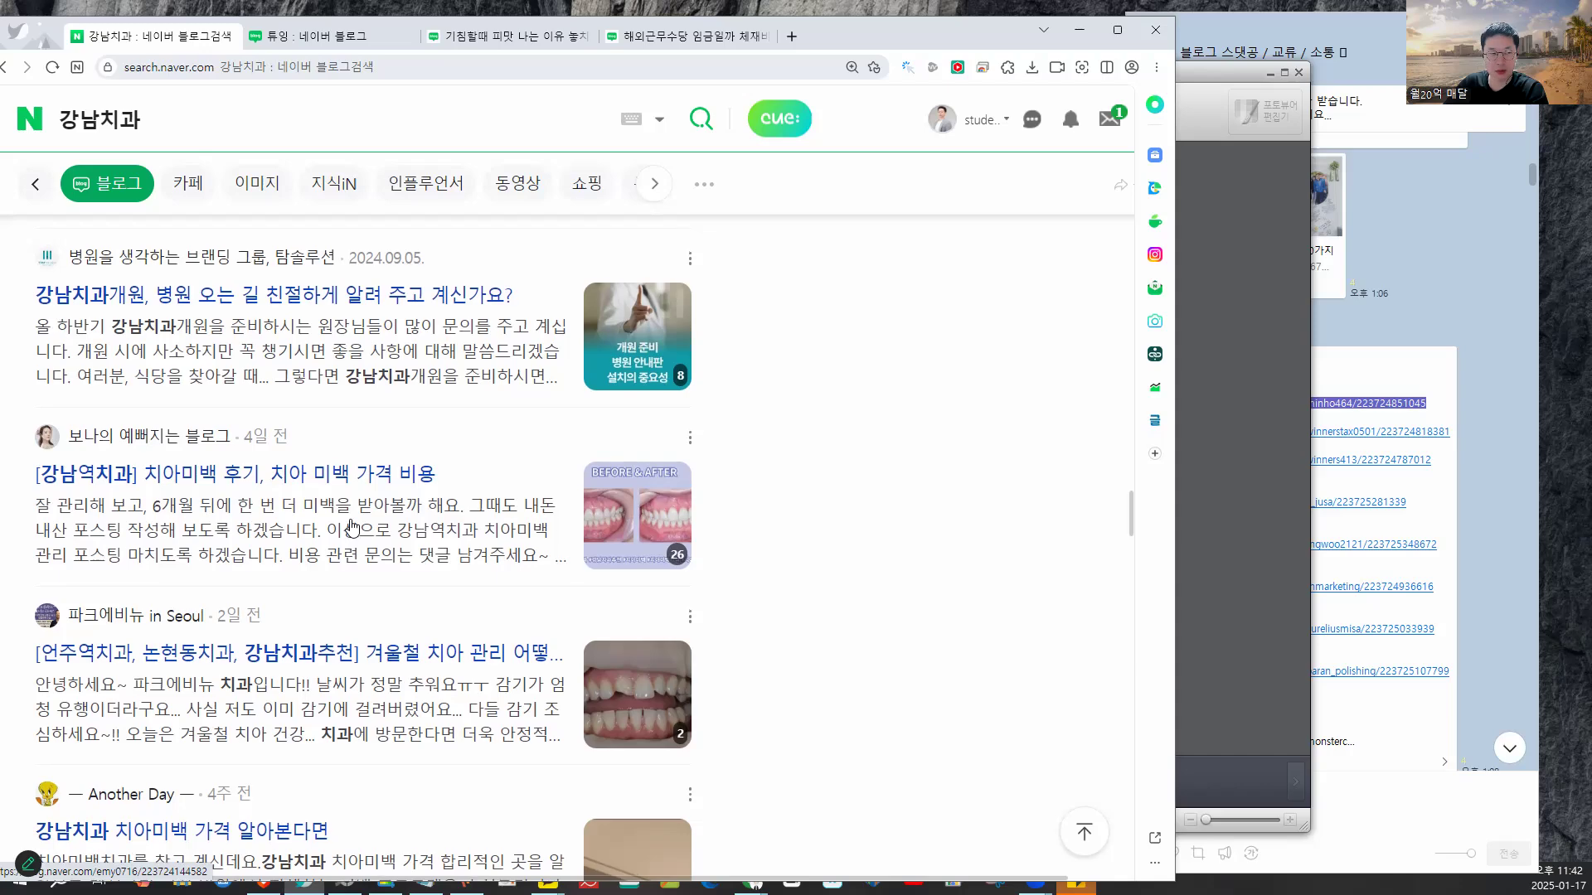
- Go back to the 하수구 청소업체 draft in the 튜잉 blog editor tab
scroll(353, 527, up, 15)
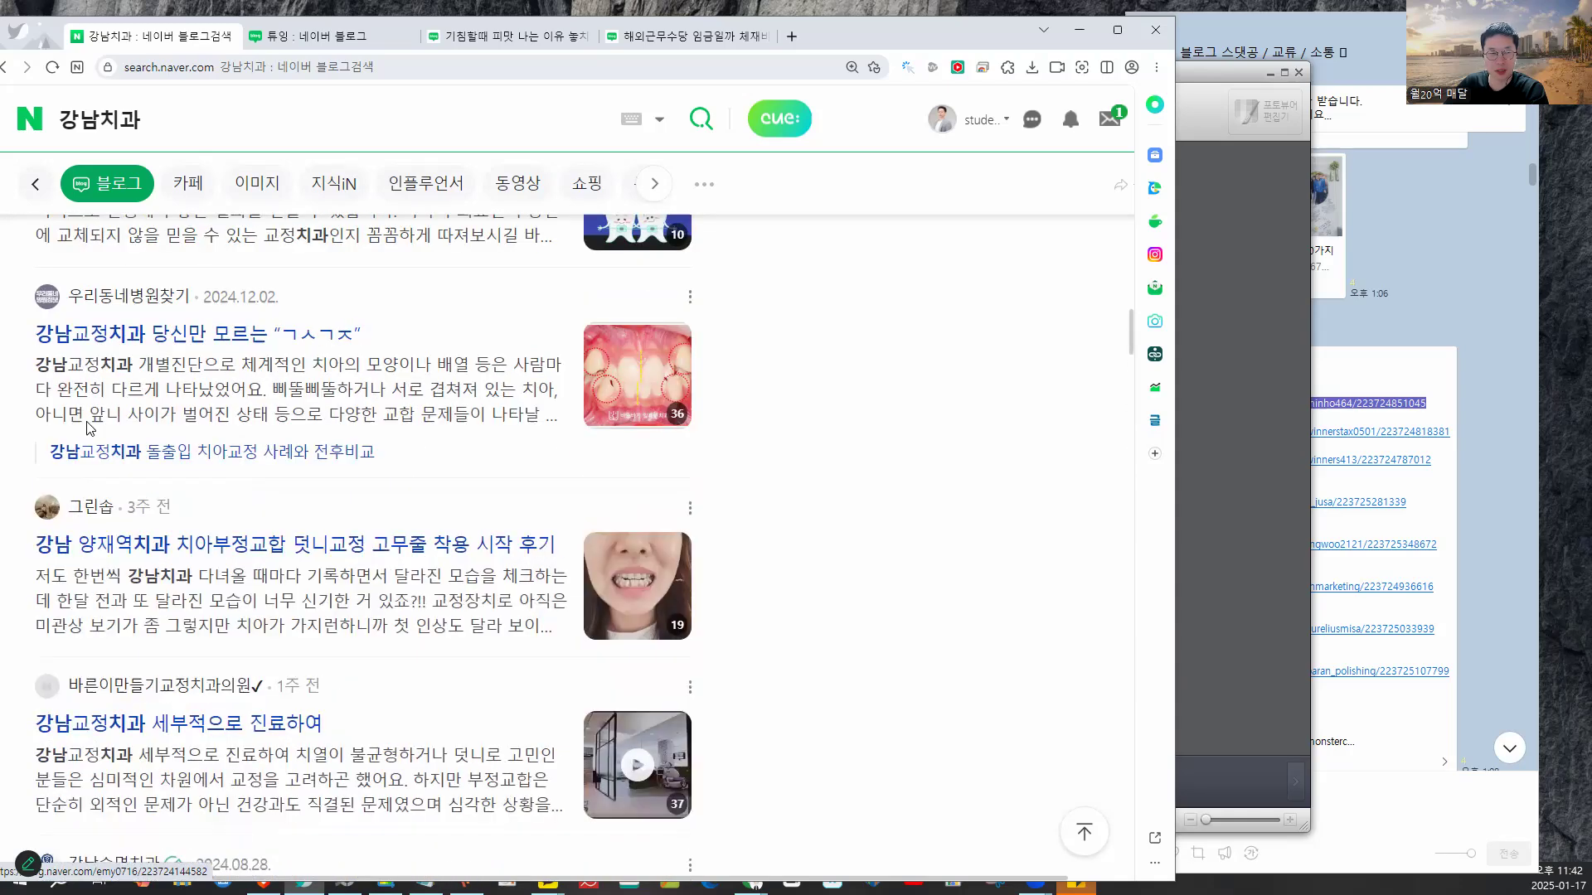
click(311, 36)
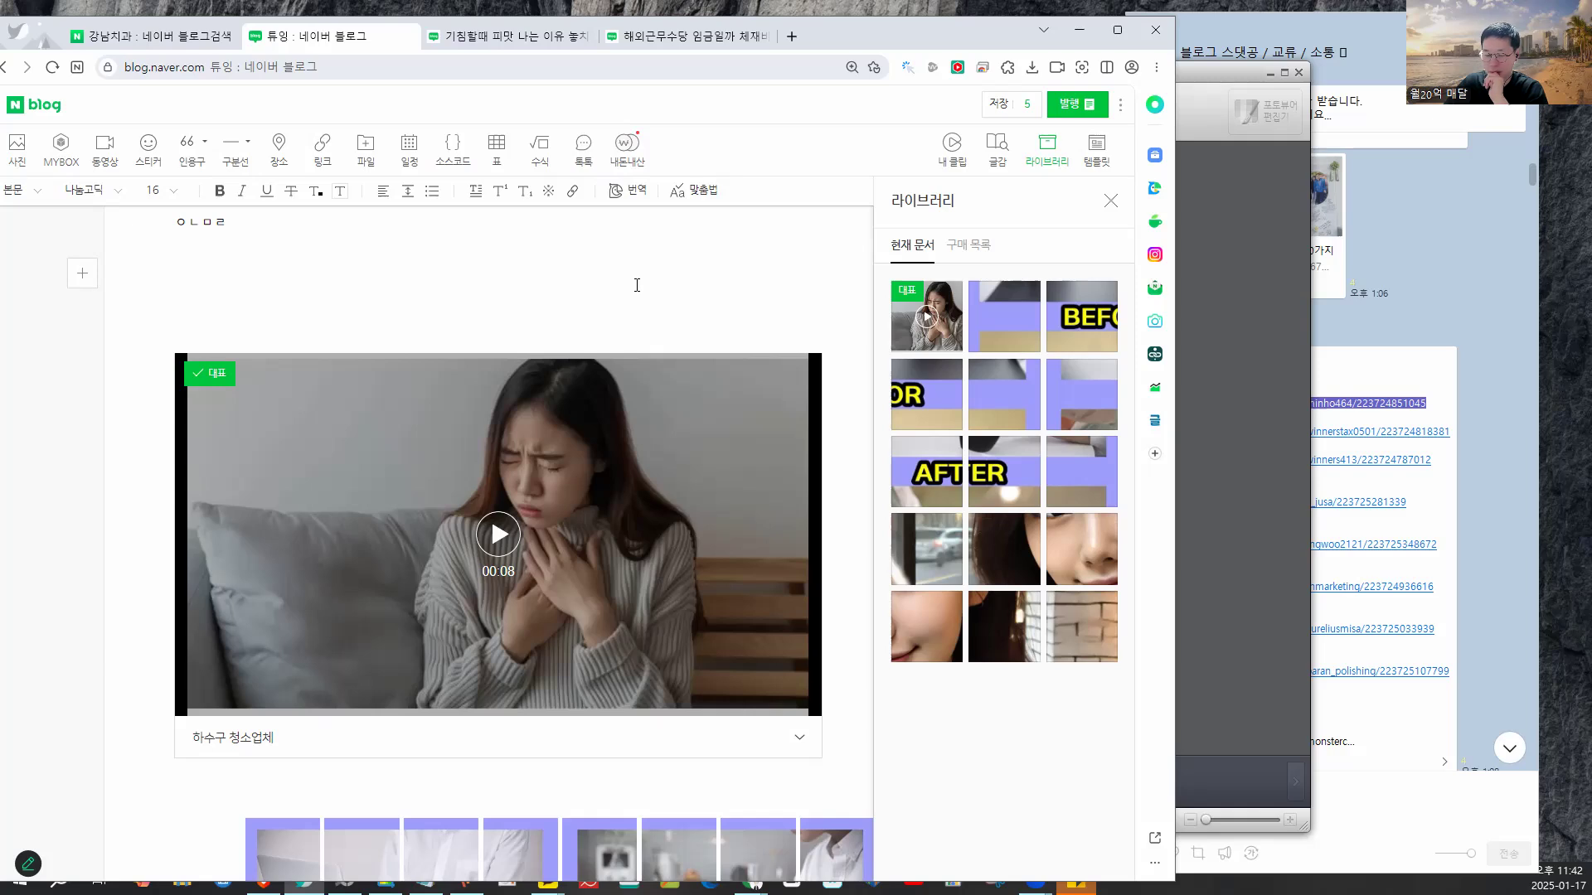
- From the 강남치과 results tab, search 미리캔버스 and show all Naver results
scroll(637, 285, up, 4)
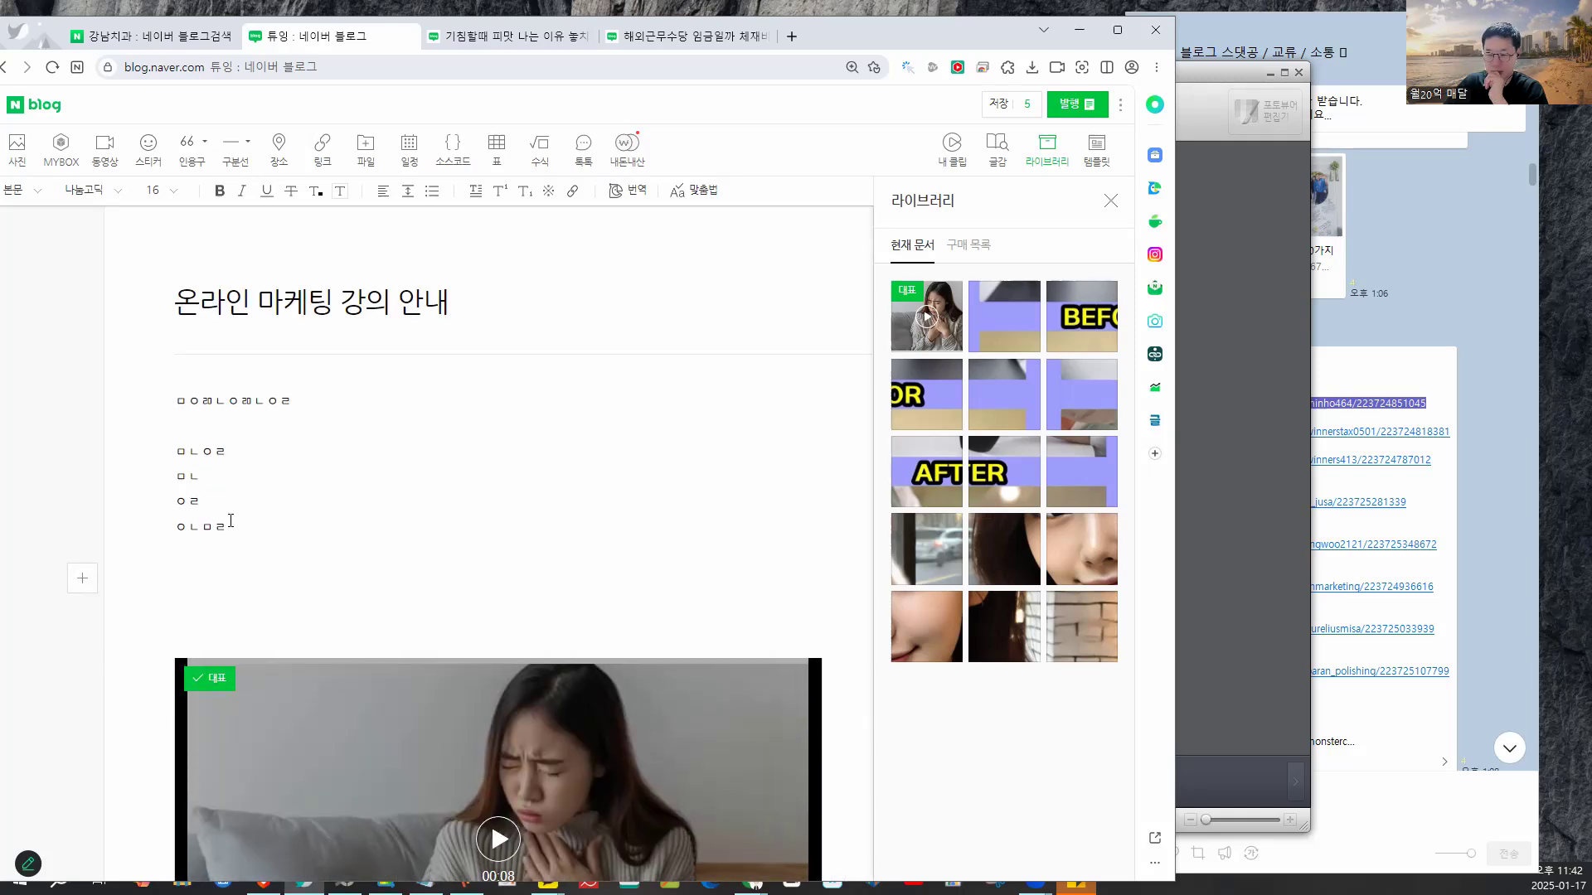
scroll(366, 404, down, 3)
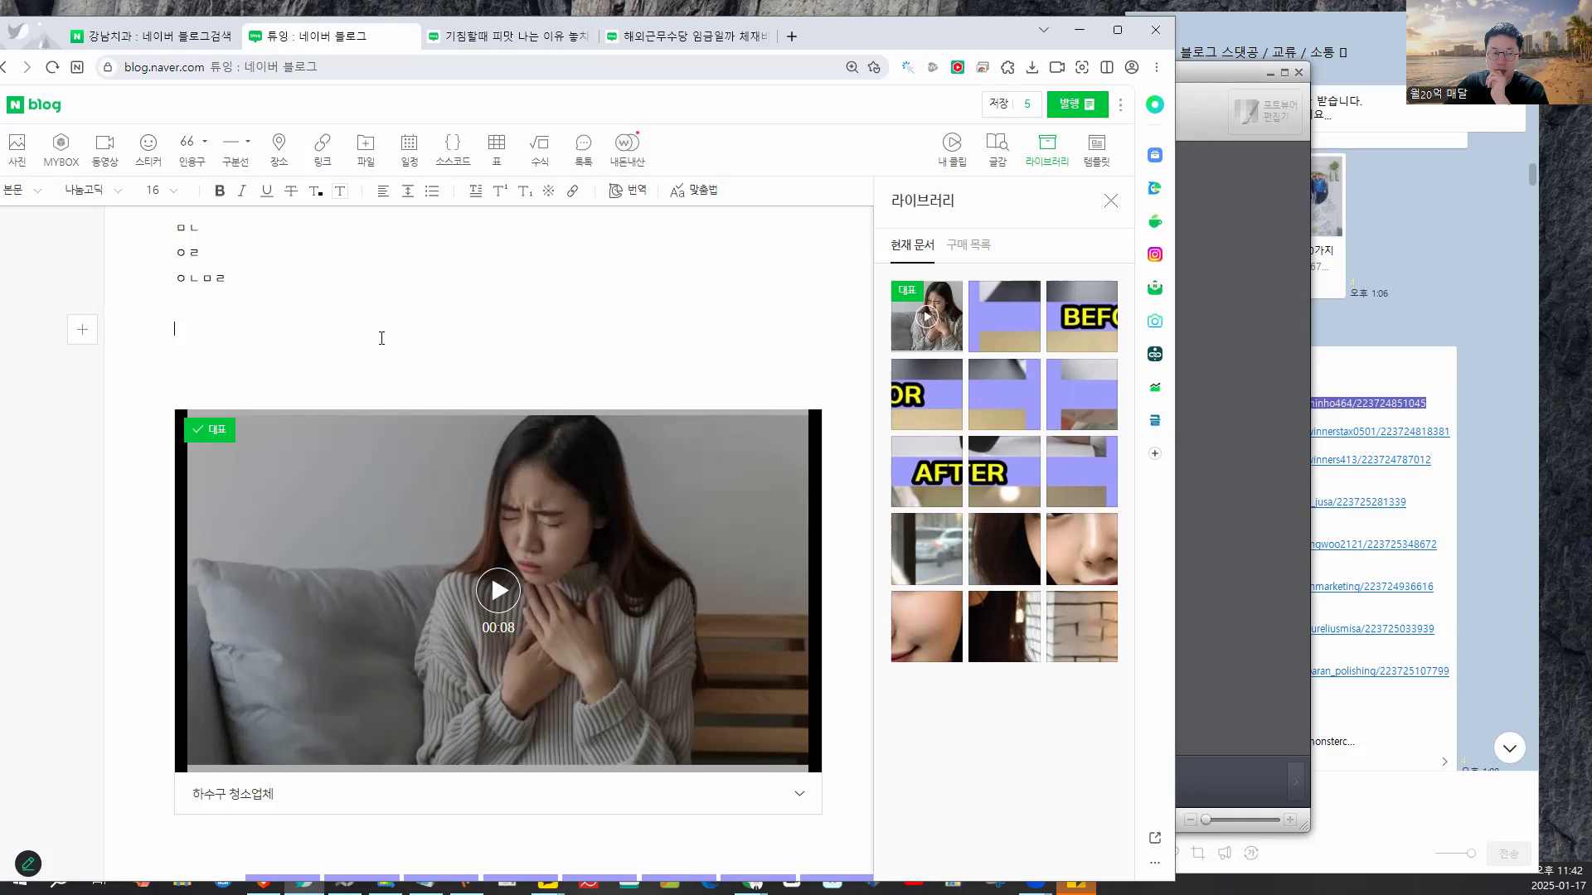
drag(941, 28, 1122, 25)
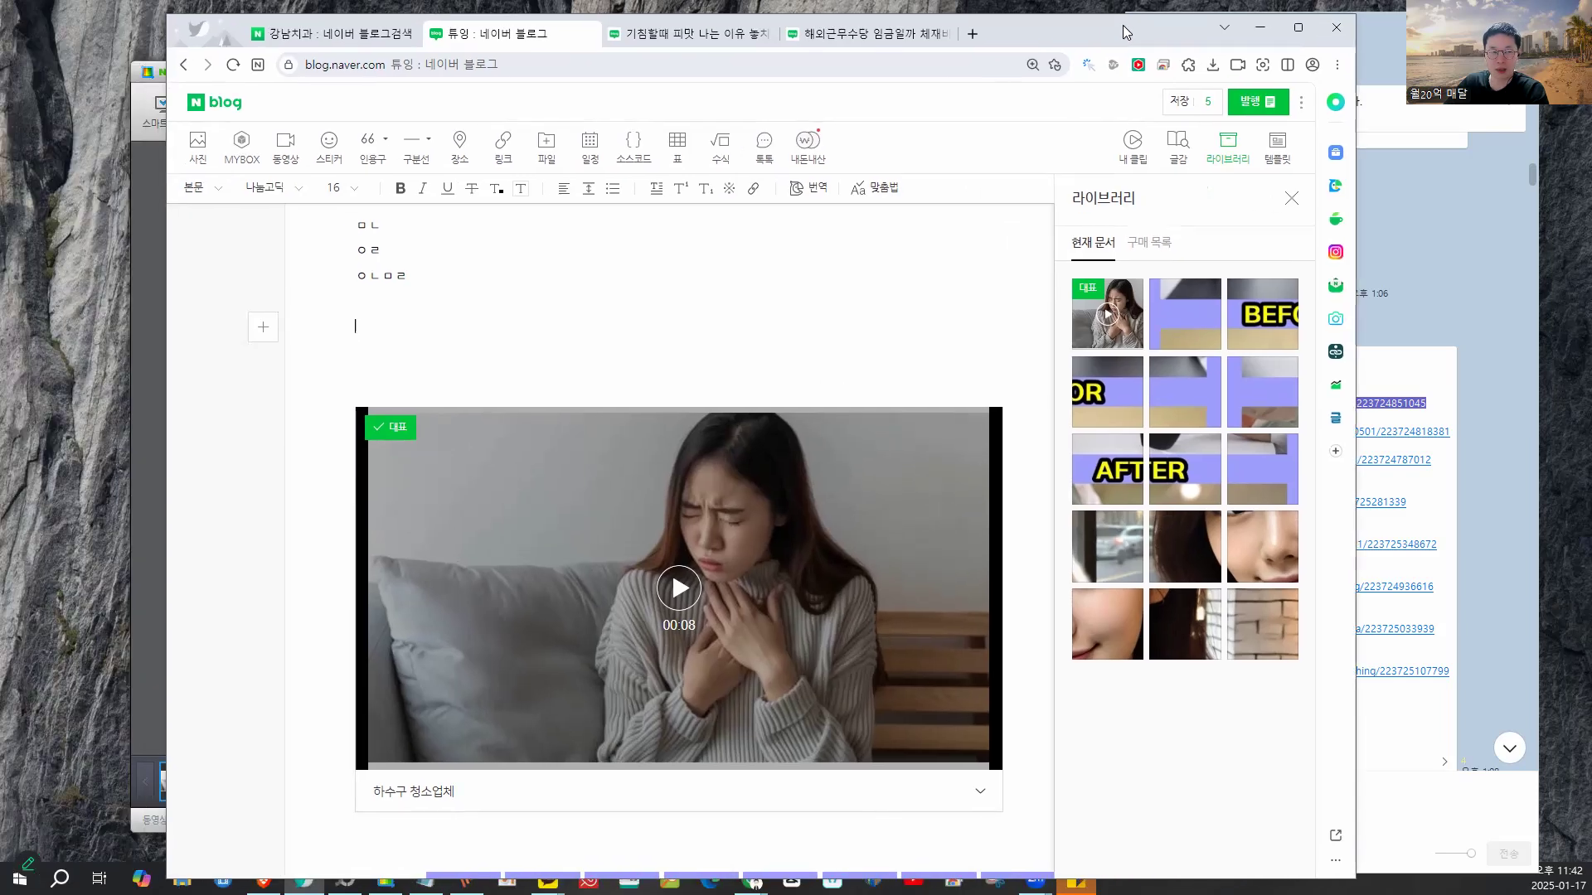
click(301, 36)
click(332, 124)
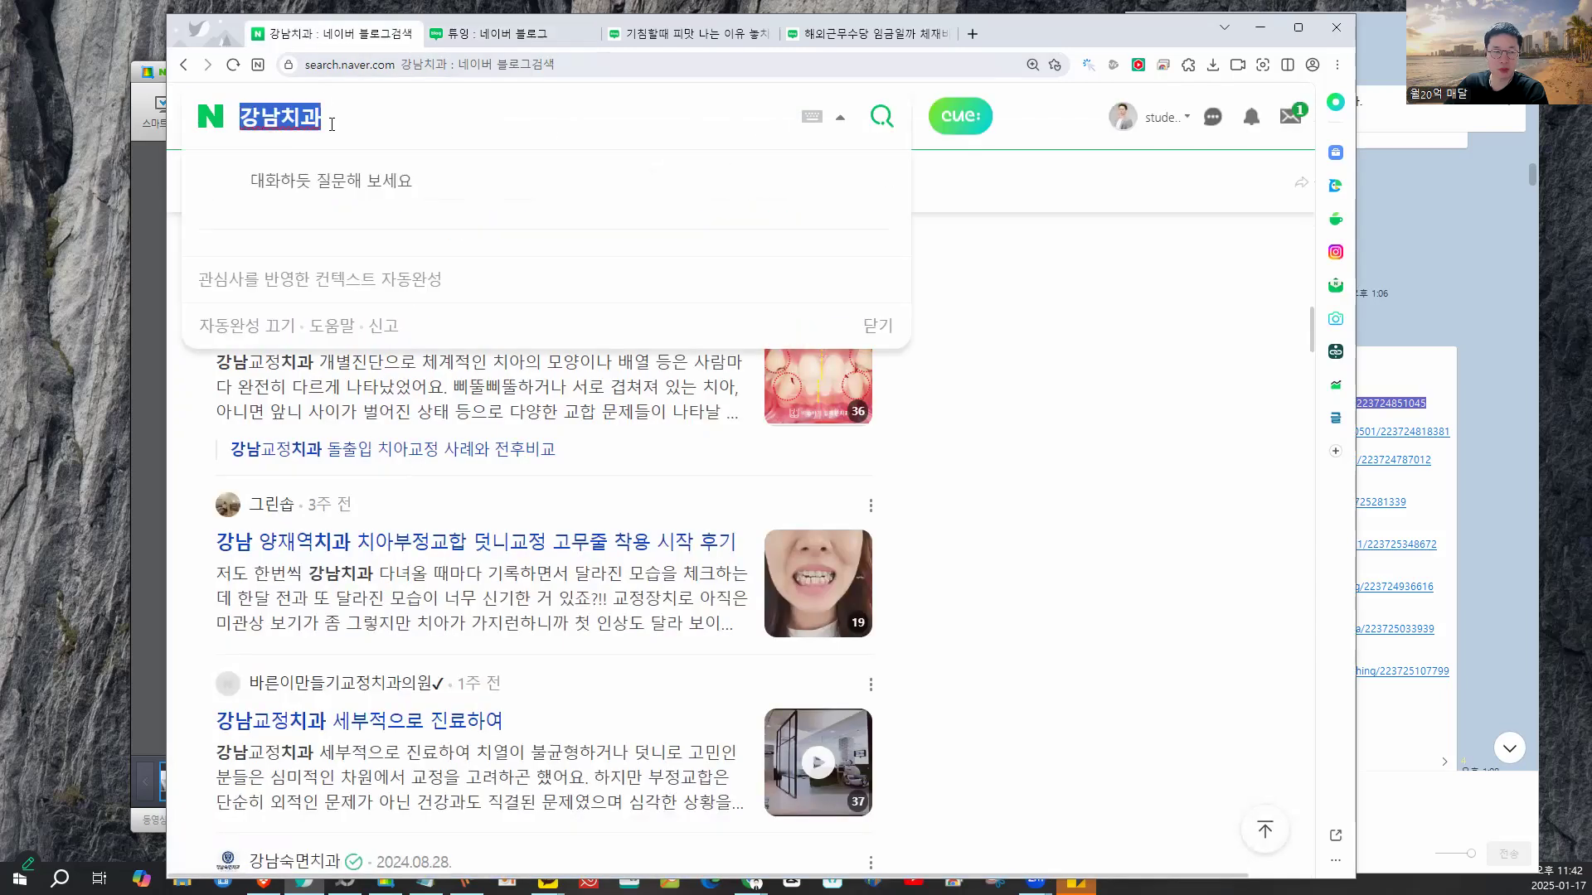
key(ctrl+a)
text(미리캔버스)
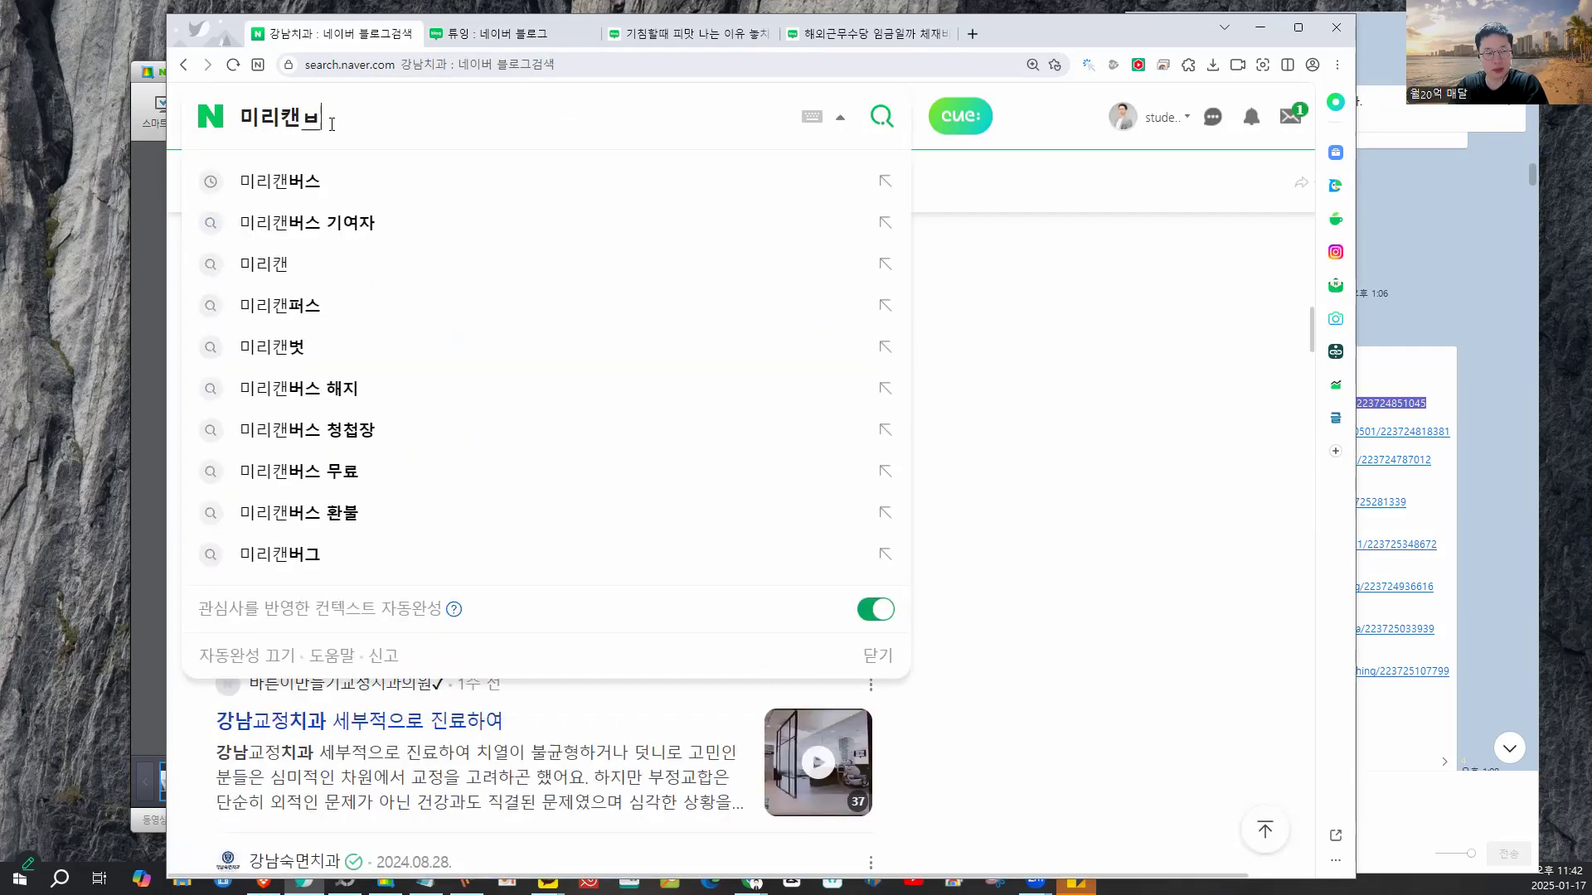
click(239, 176)
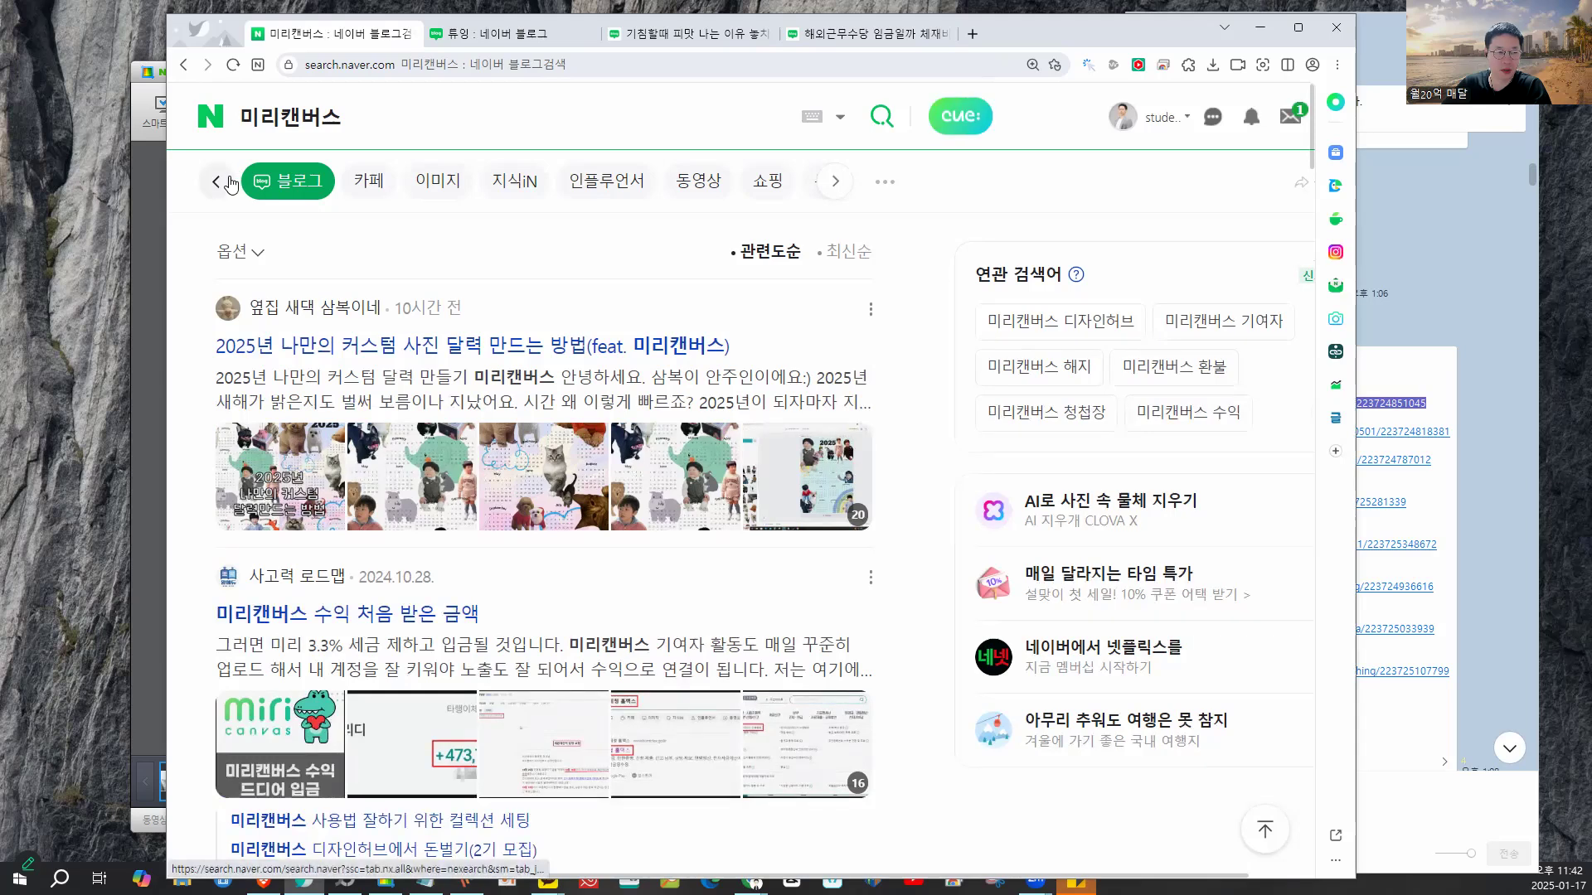
click(218, 182)
click(394, 309)
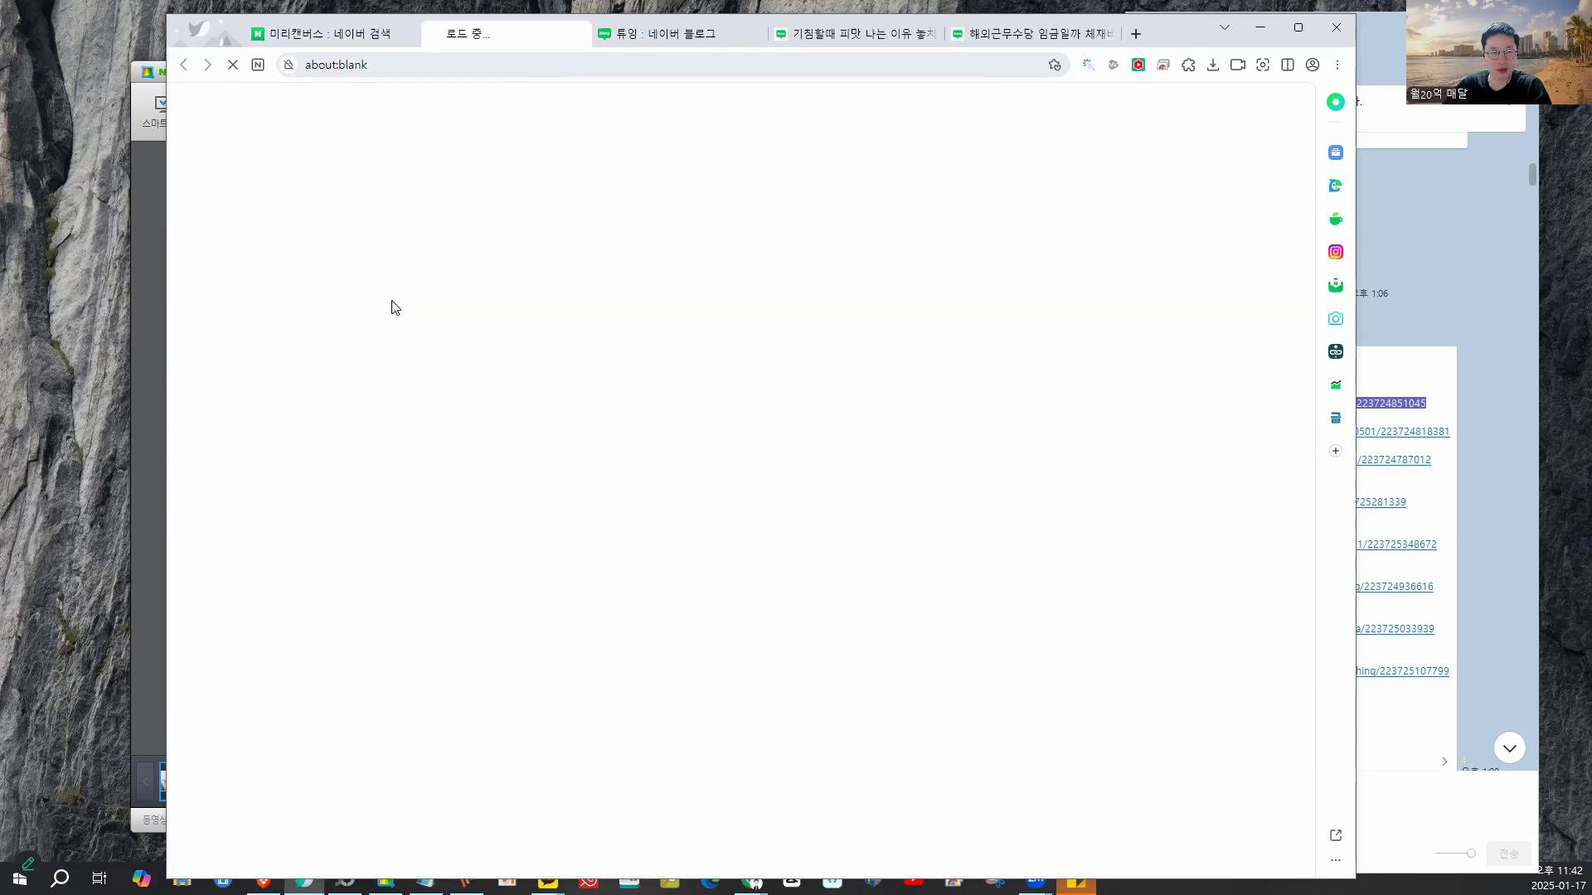
click(1299, 27)
click(1390, 121)
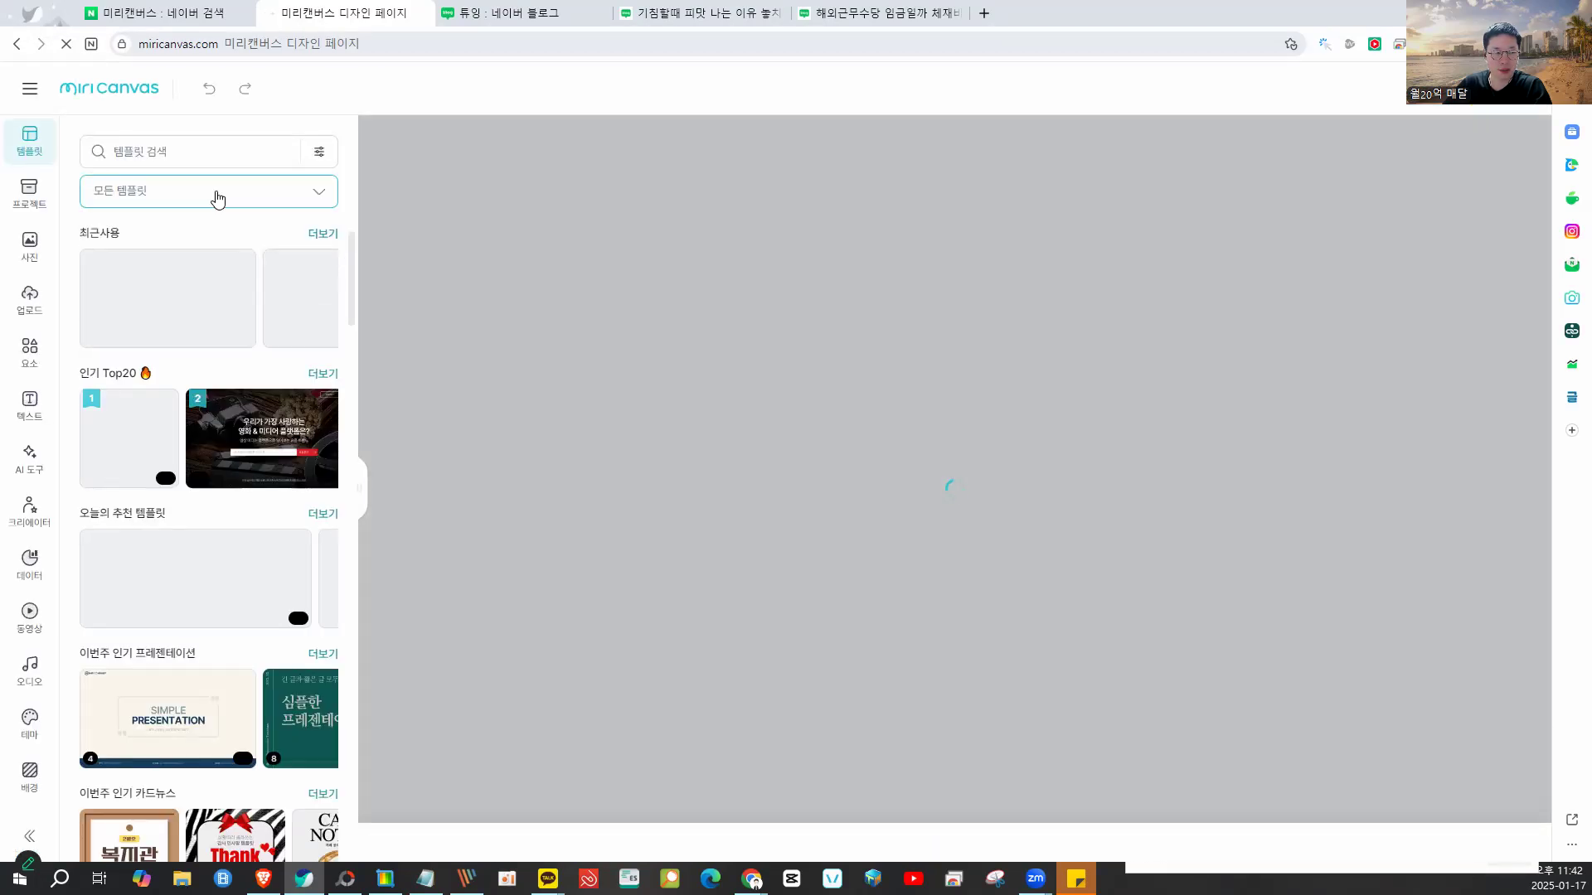
click(217, 196)
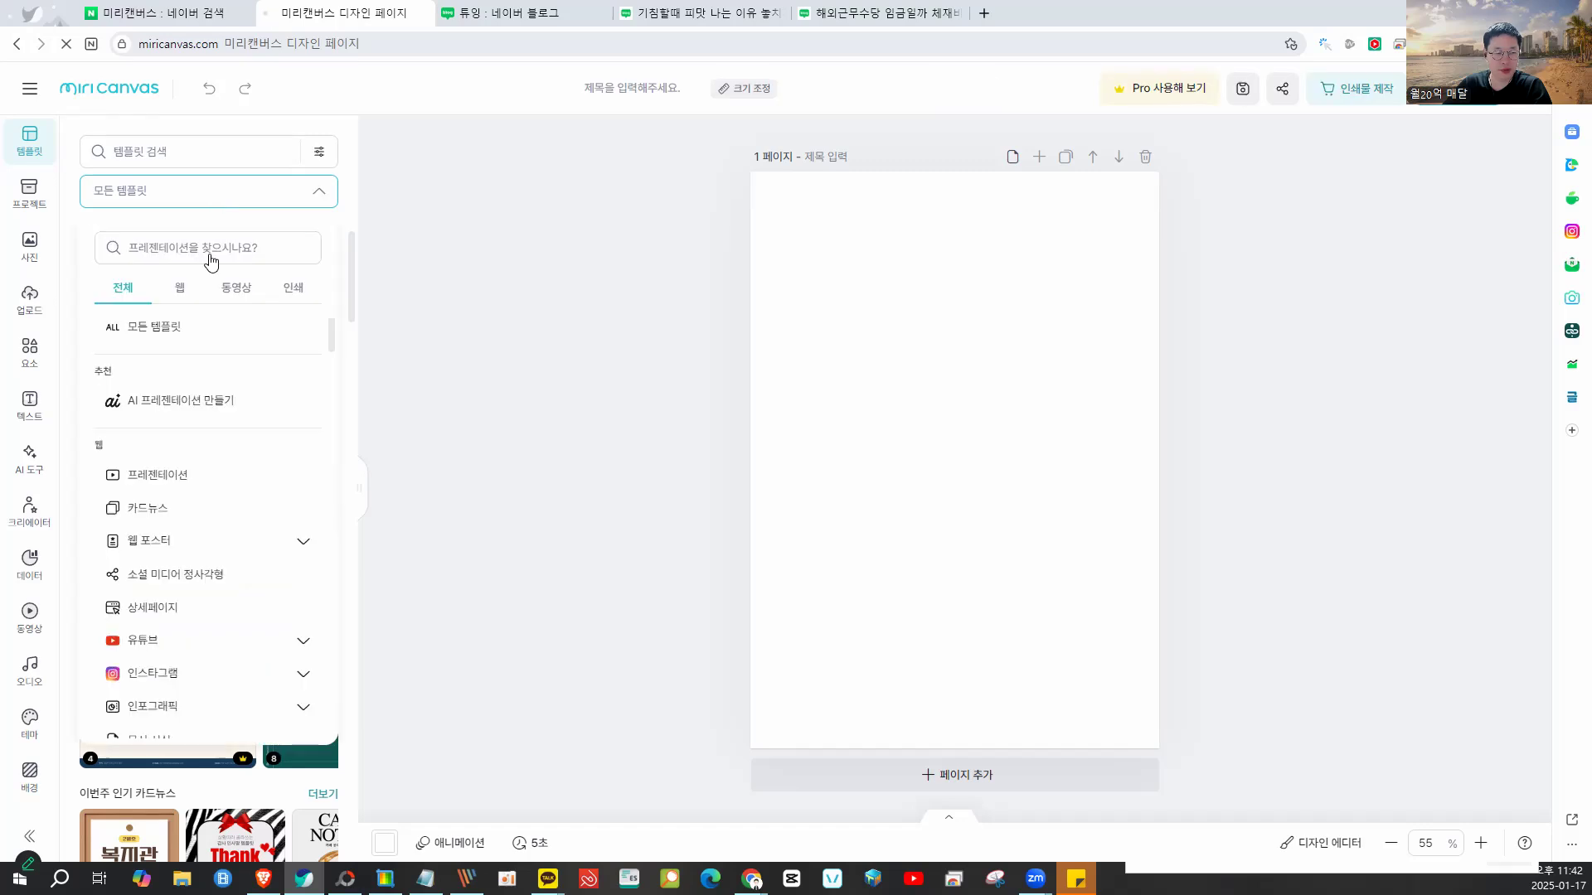
click(151, 505)
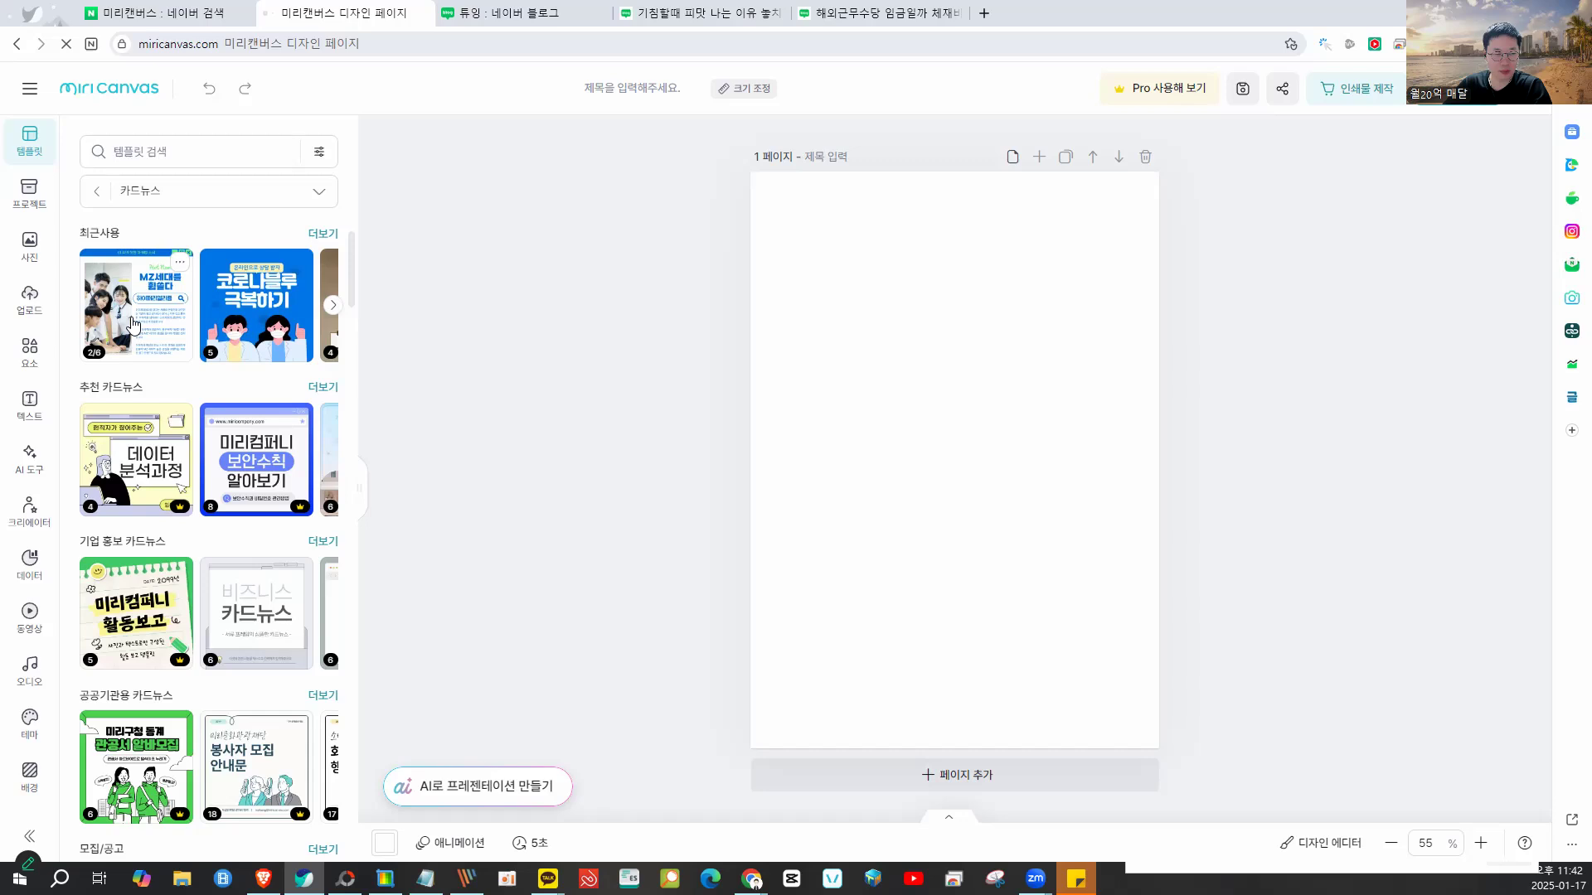
click(245, 311)
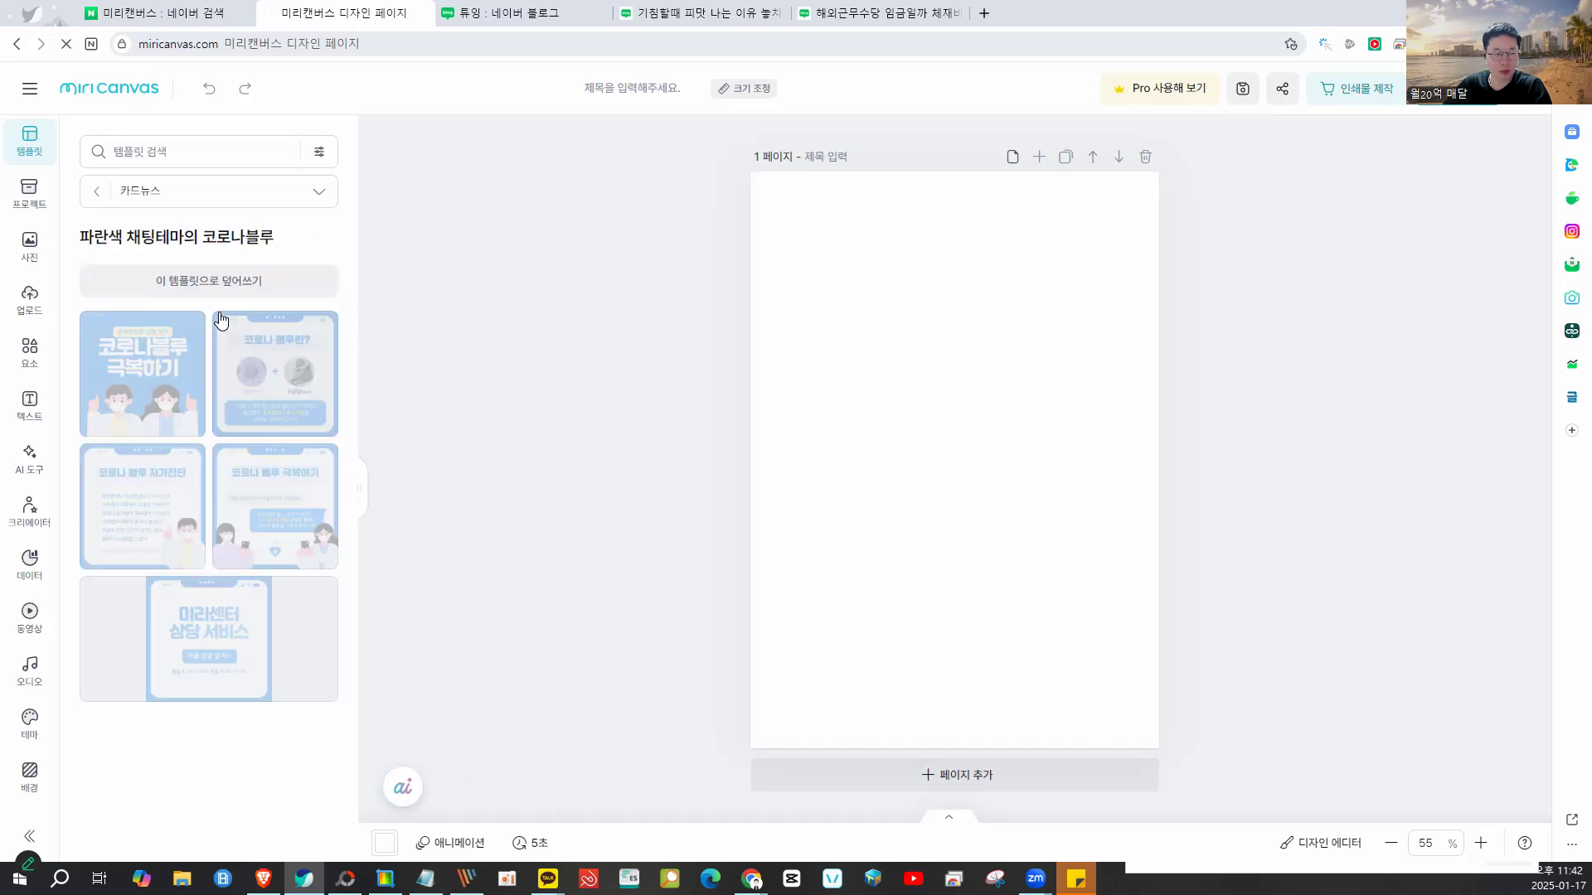
click(235, 275)
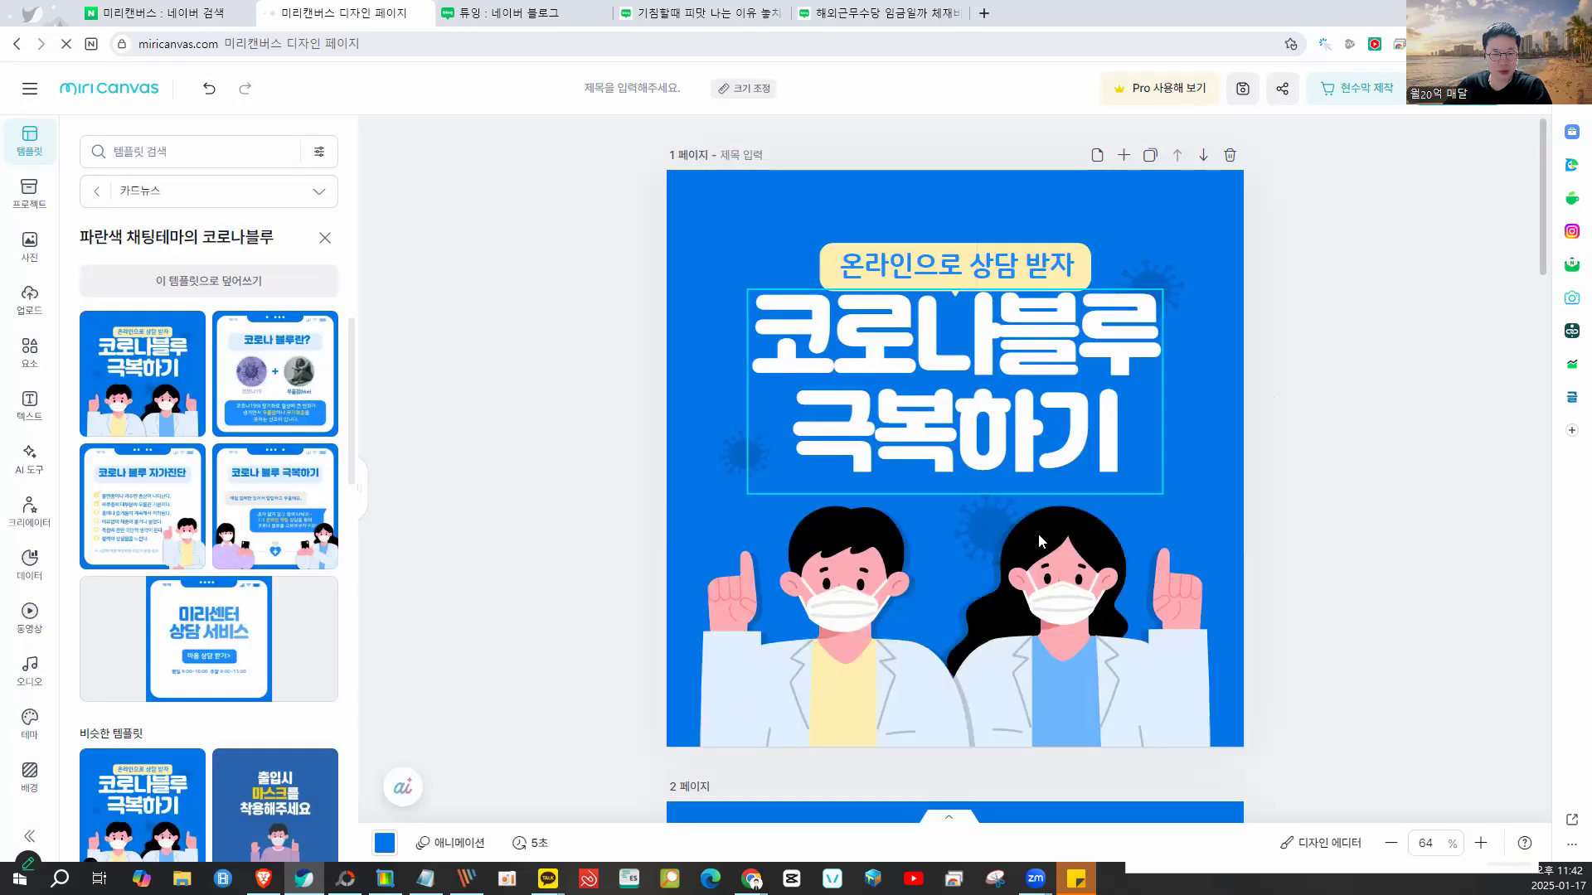
scroll(1217, 560, down, 5)
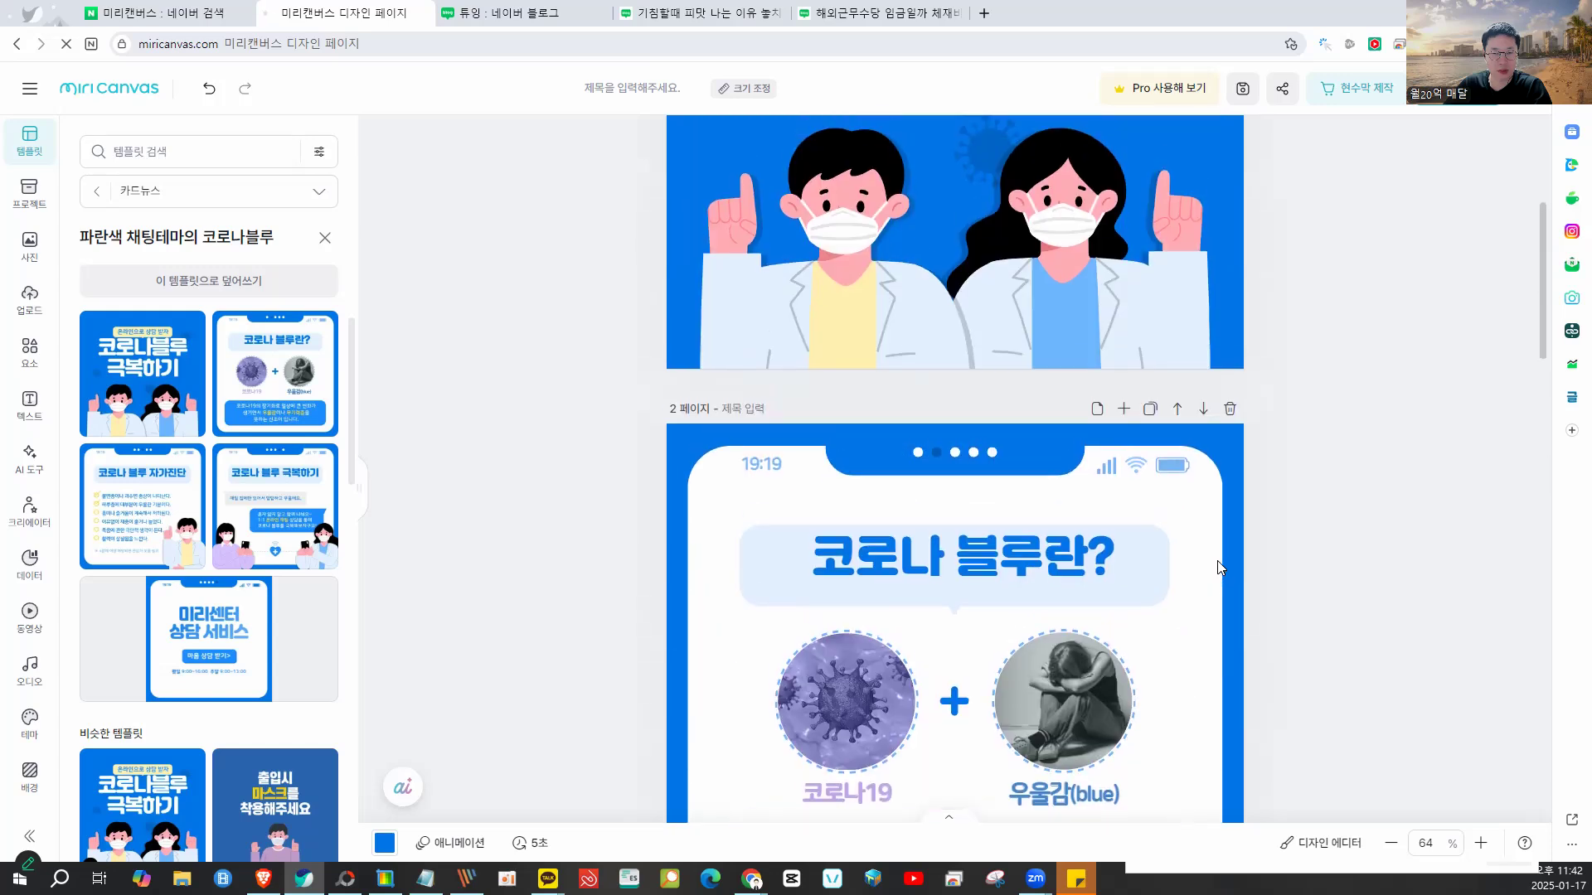
scroll(1217, 560, up, 5)
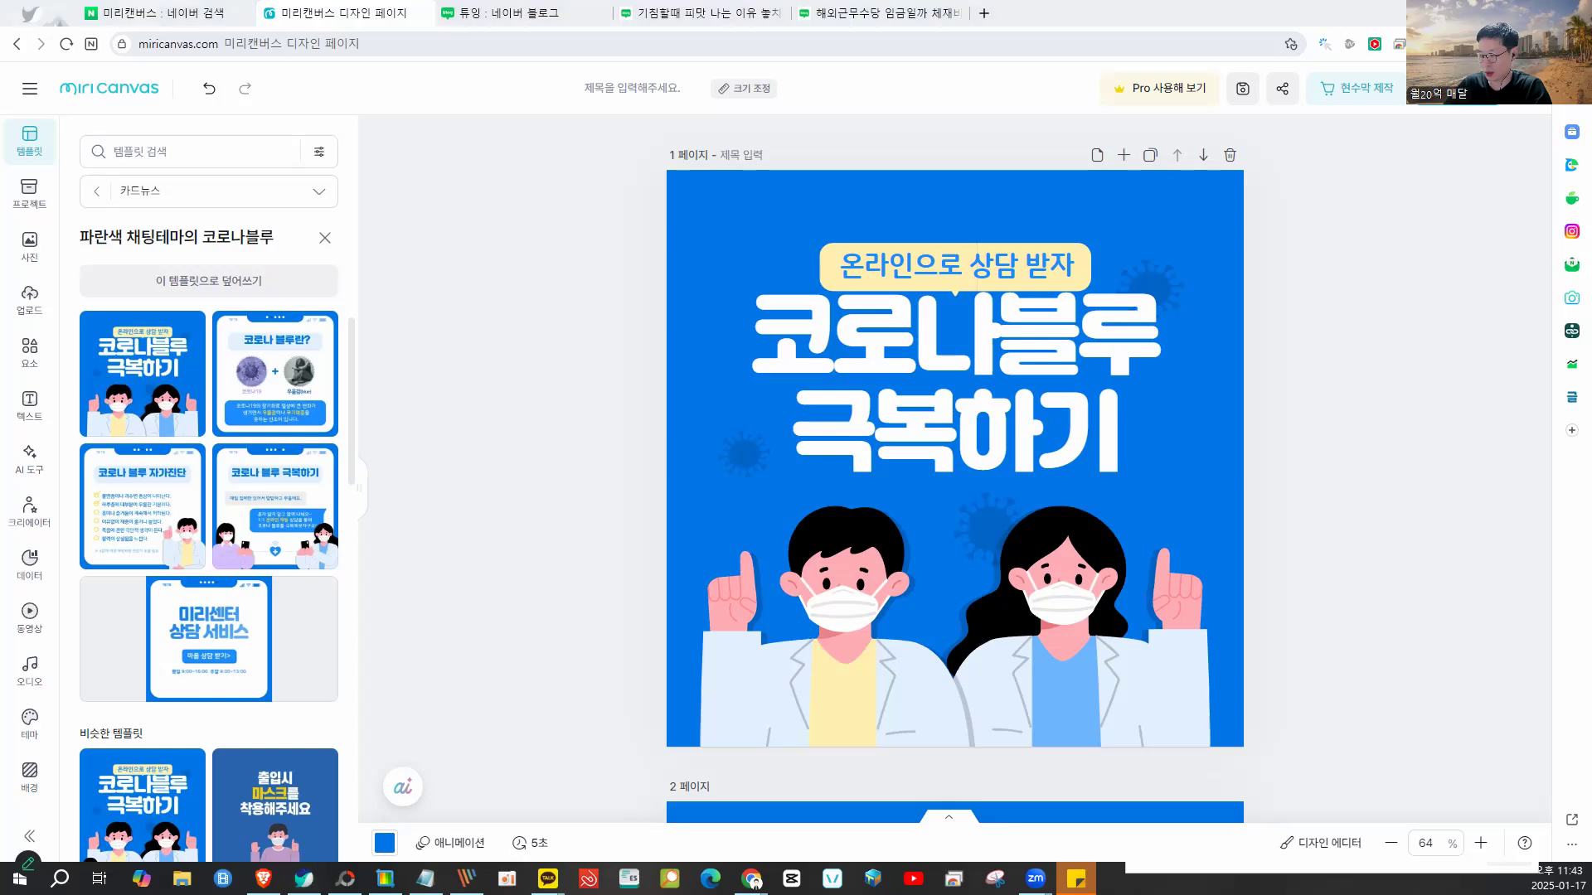
click(386, 879)
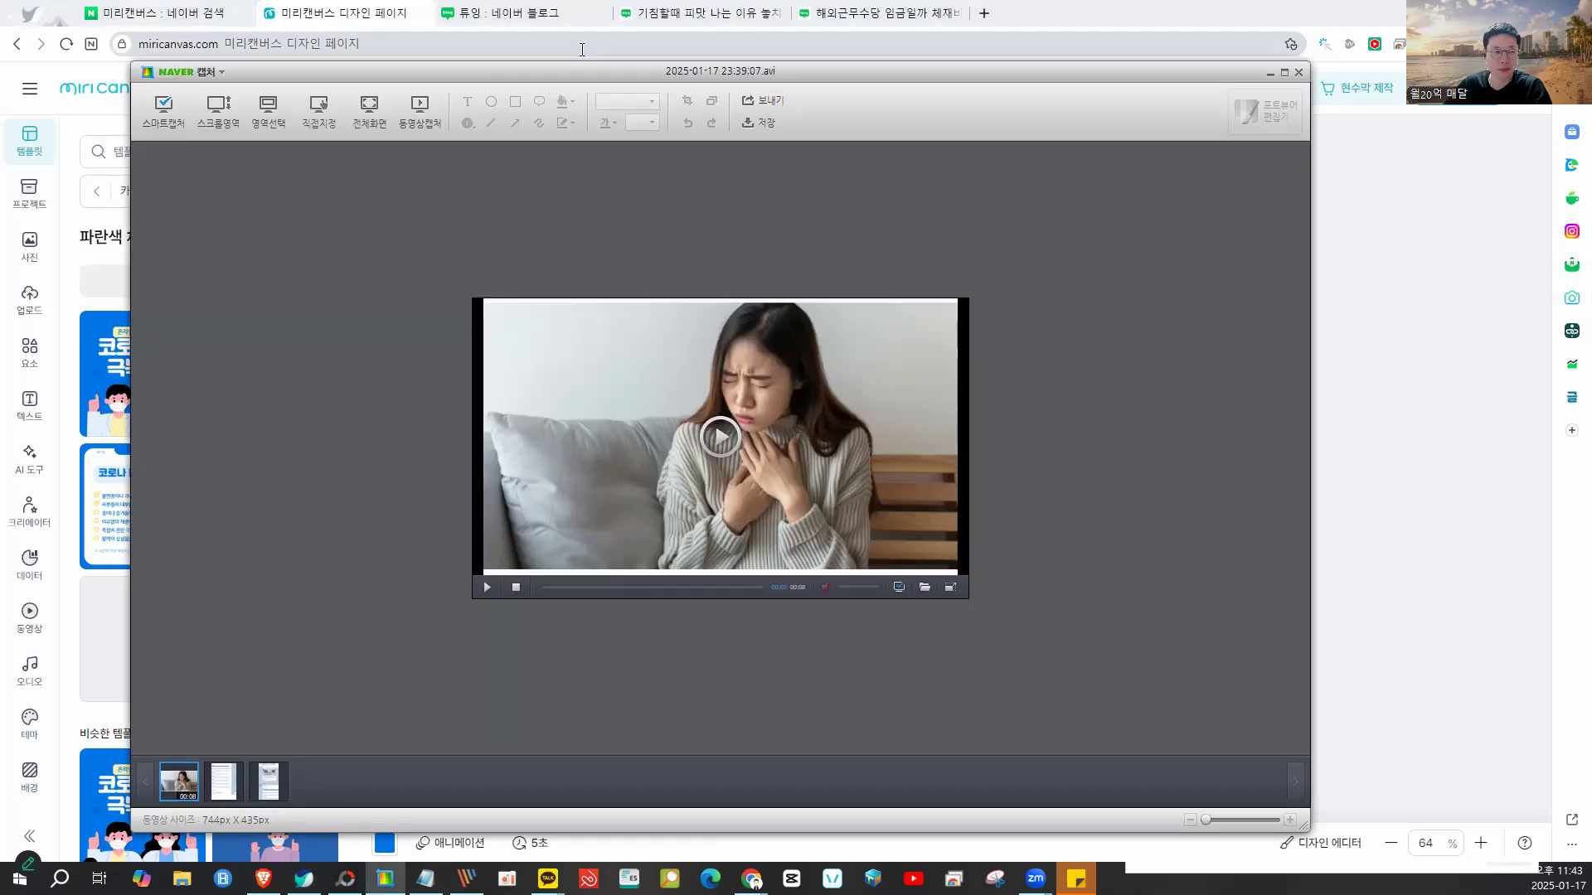
- Record a 664x631 Naver Capture clip of the 코로나블루 cover page, then return to Miricanvas
click(418, 106)
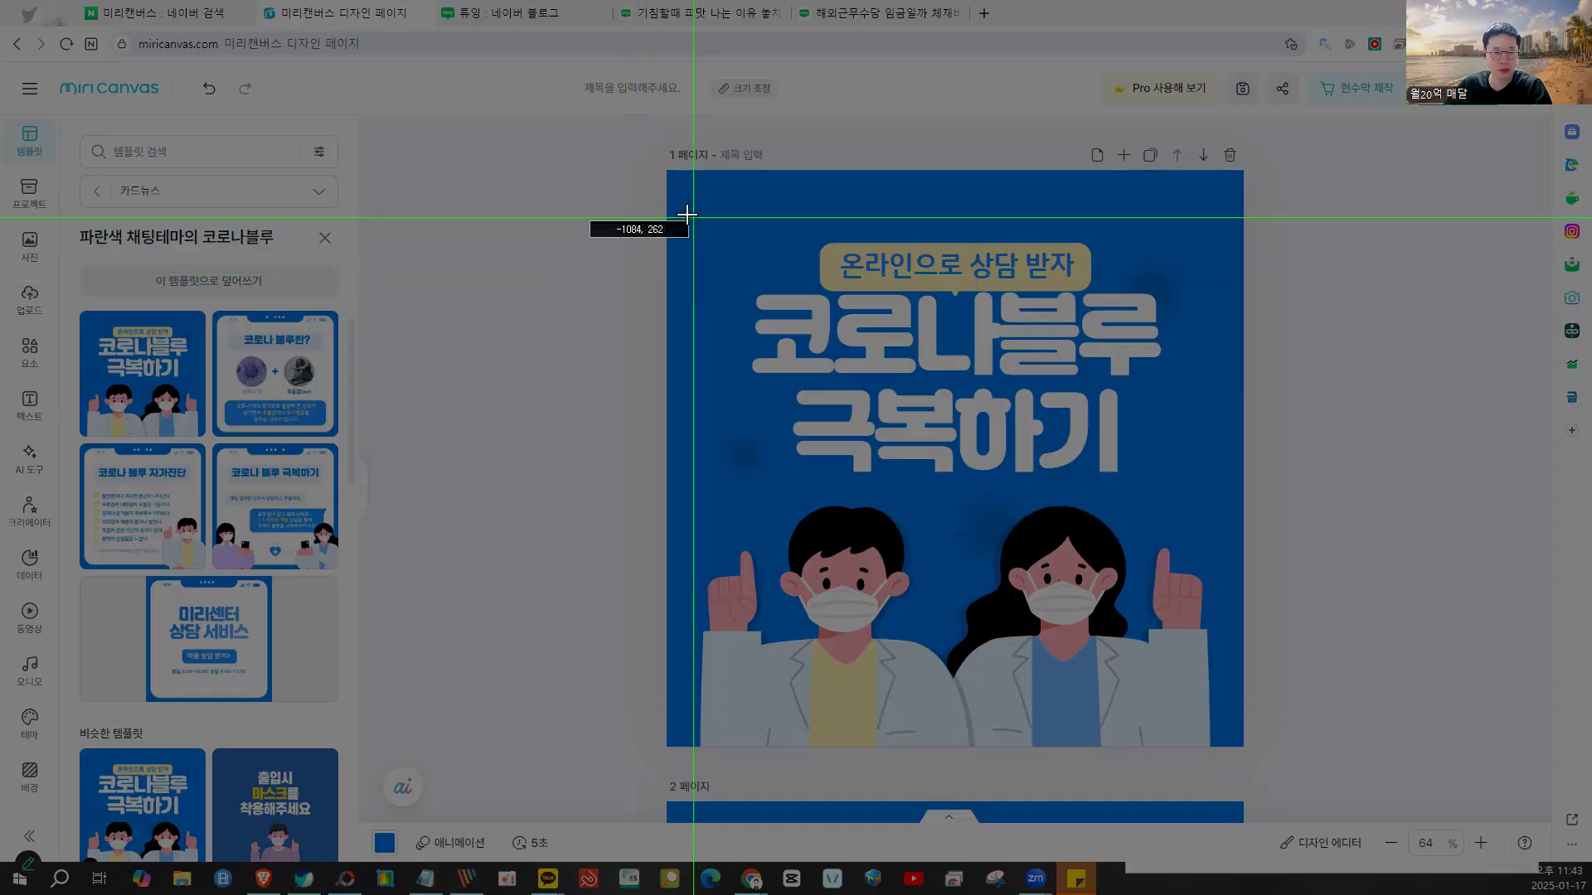
drag(668, 168, 1234, 728)
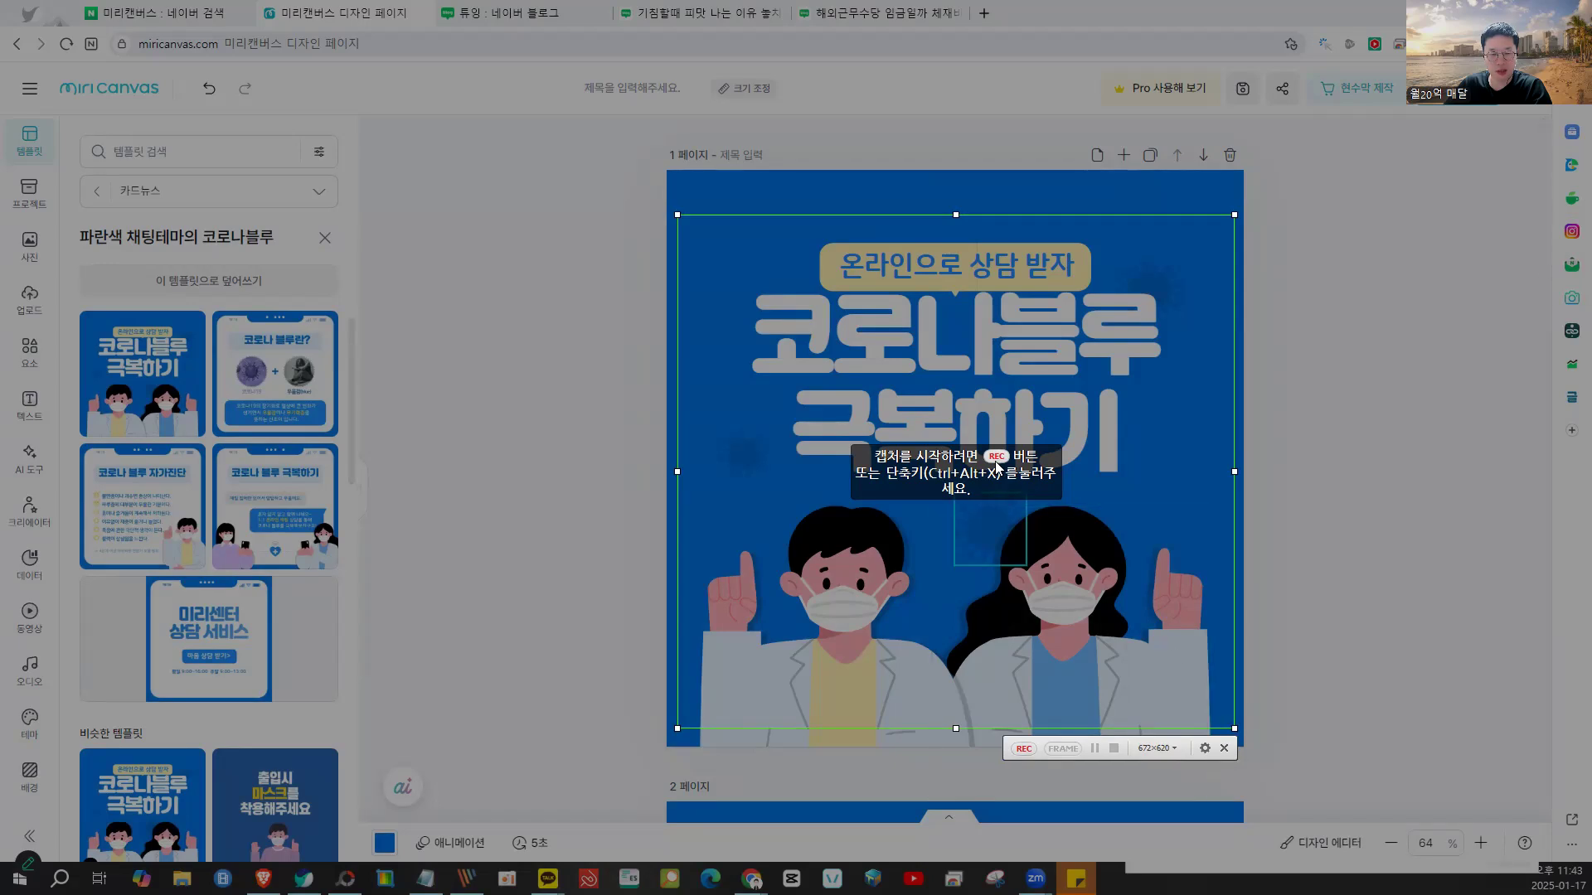
click(1223, 748)
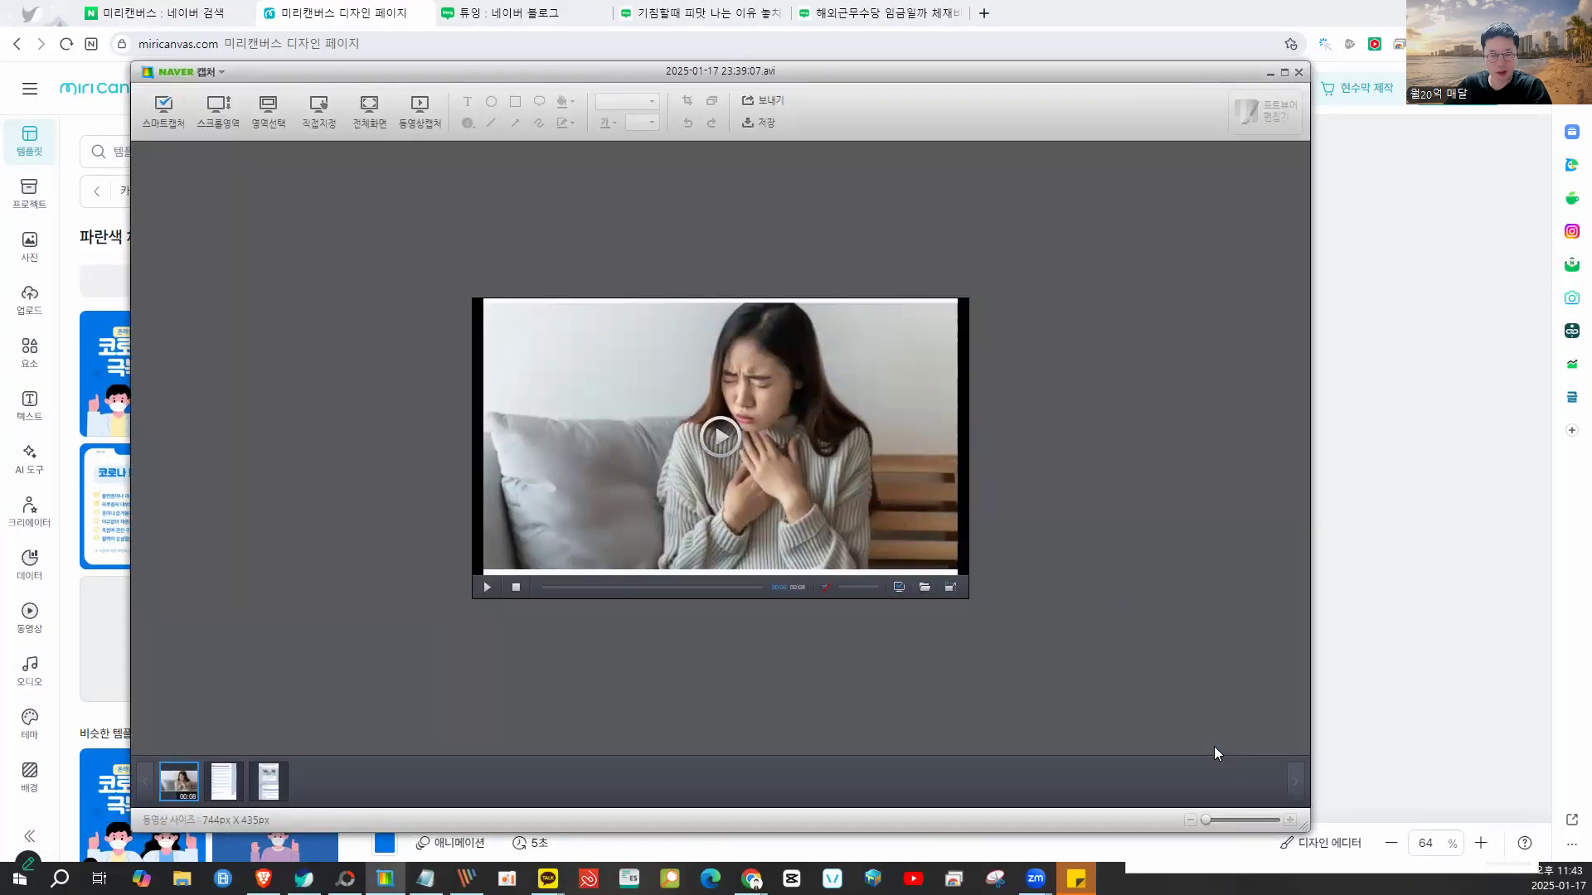
click(417, 122)
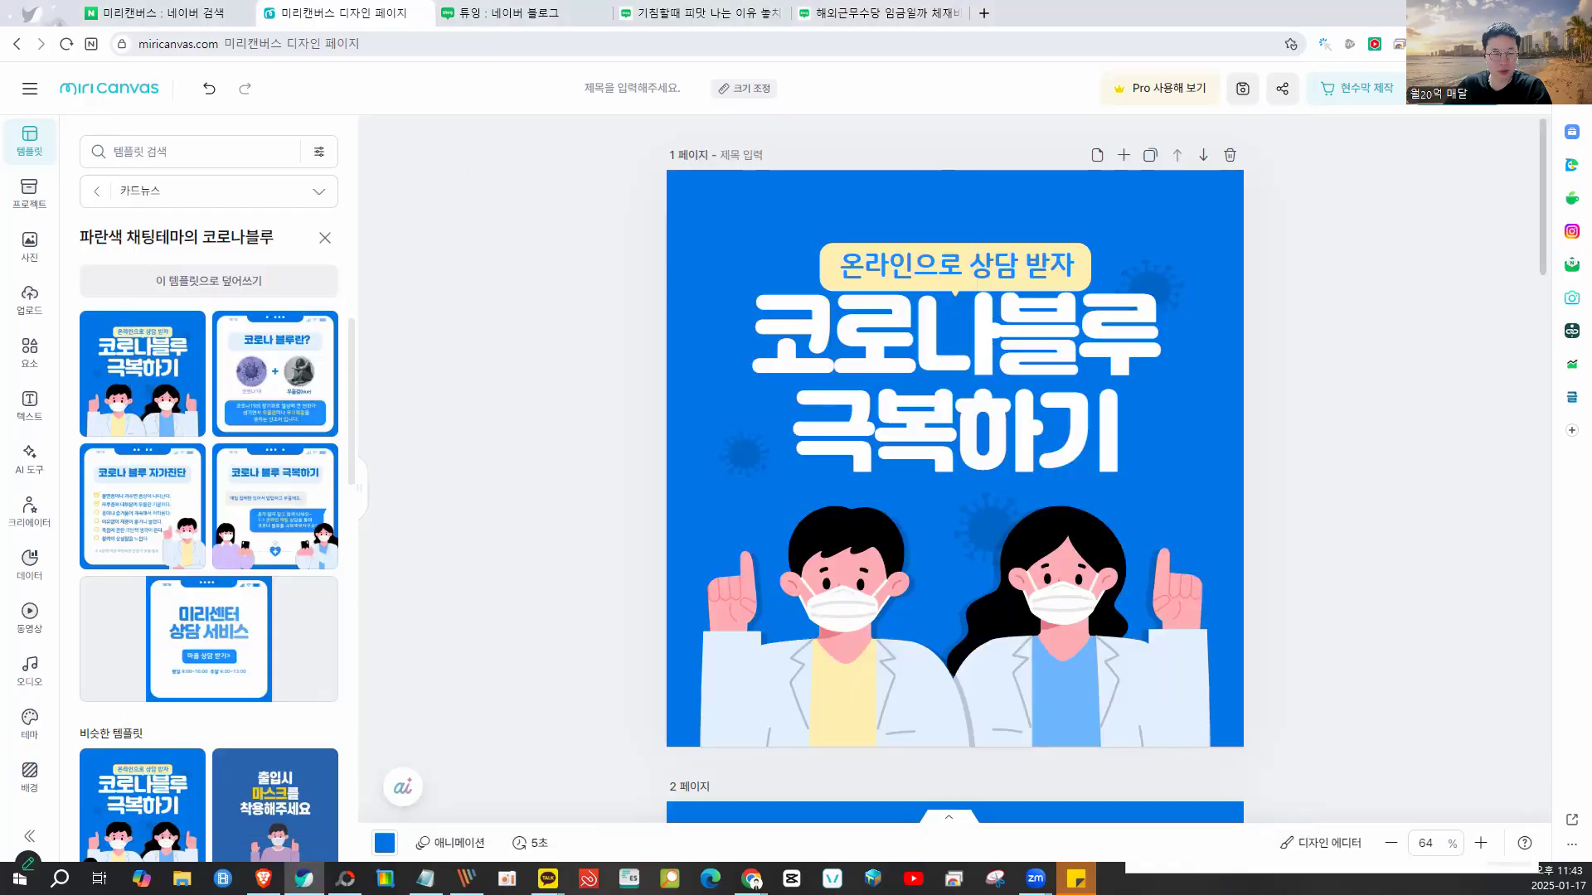
drag(677, 211, 1046, 574)
drag(1106, 644, 1229, 733)
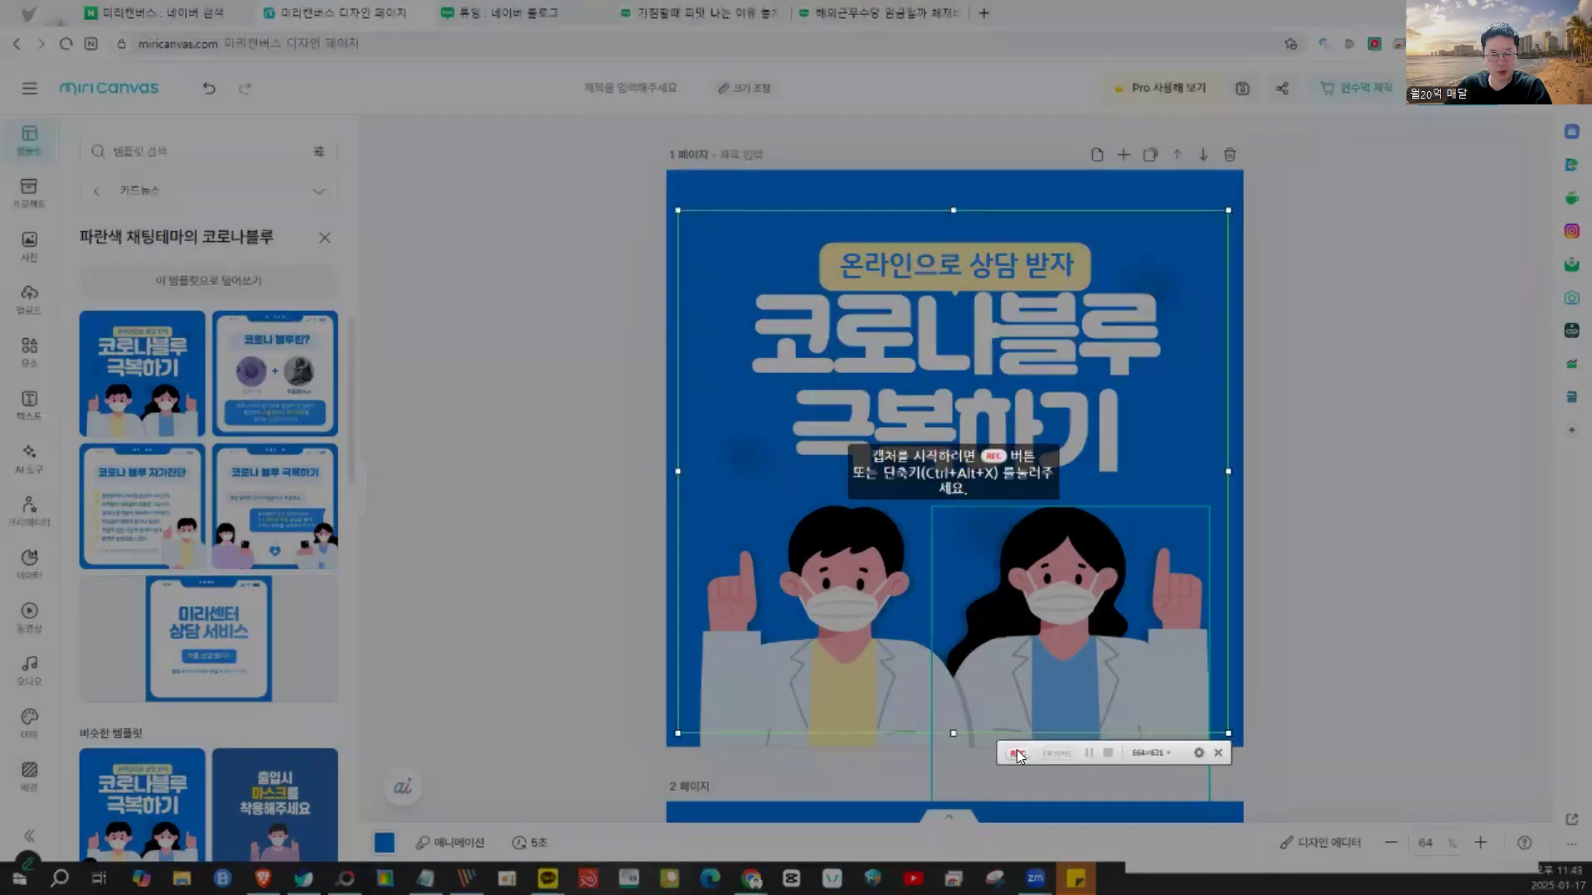
click(1018, 753)
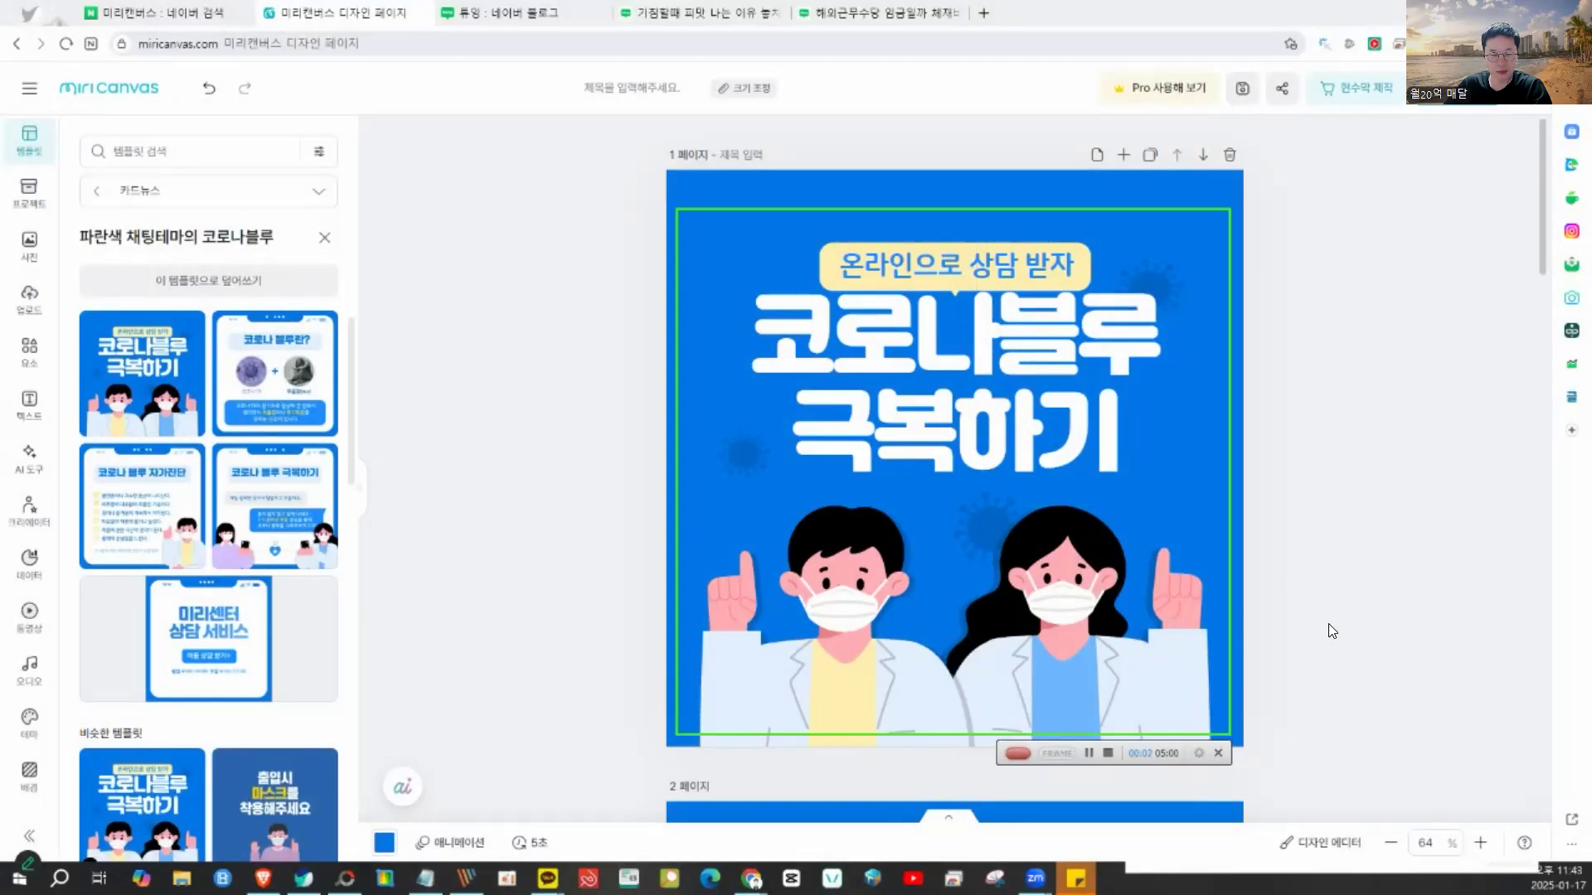
click(1108, 753)
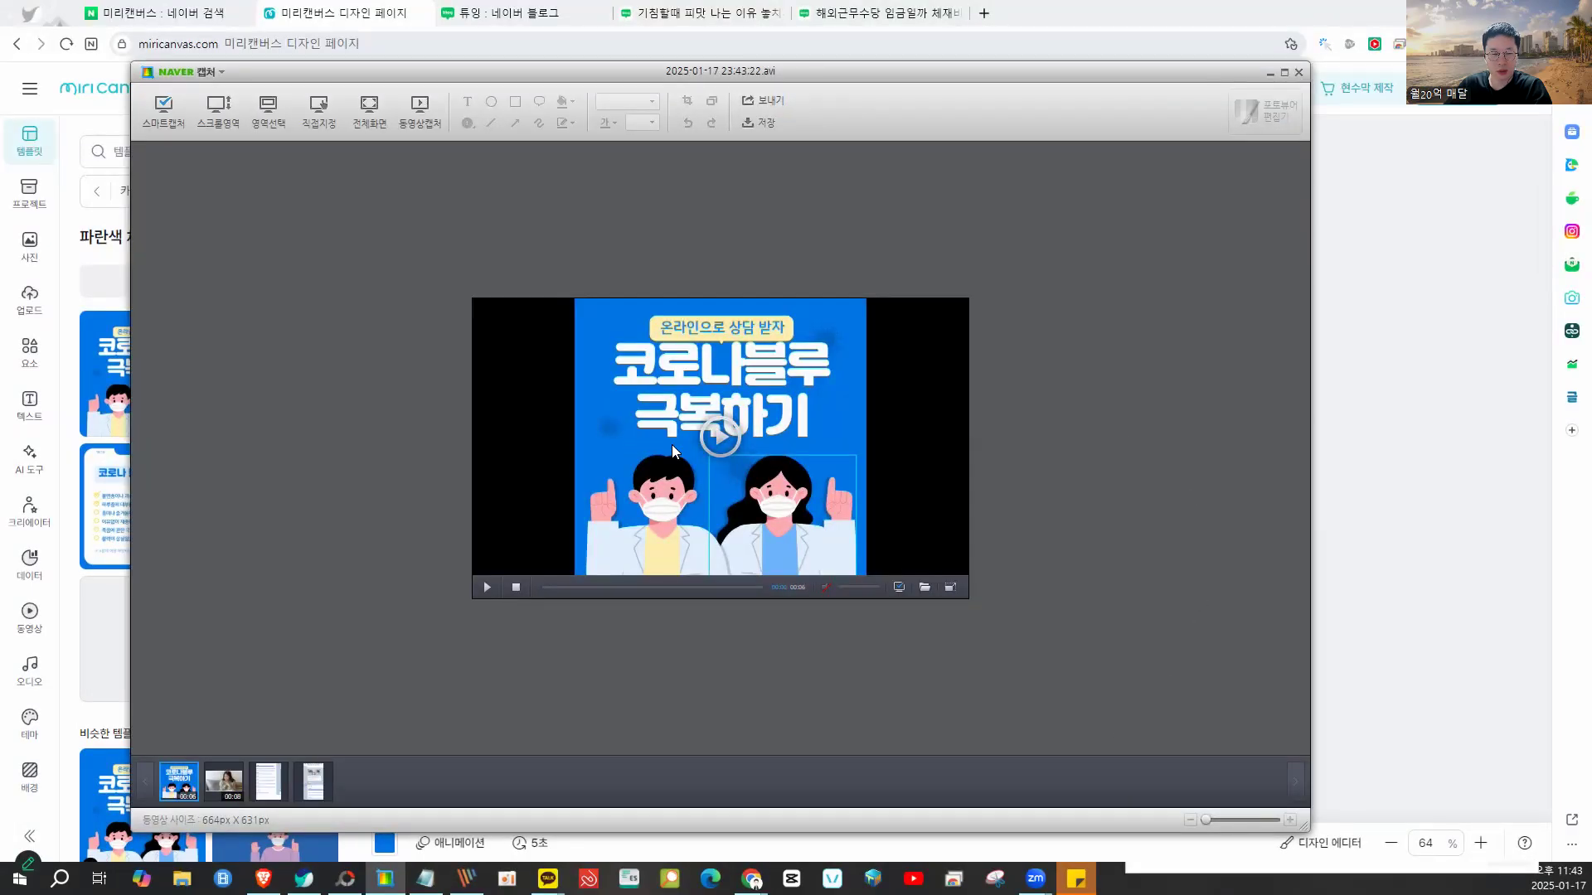
click(1416, 360)
scroll(1298, 435, down, 7)
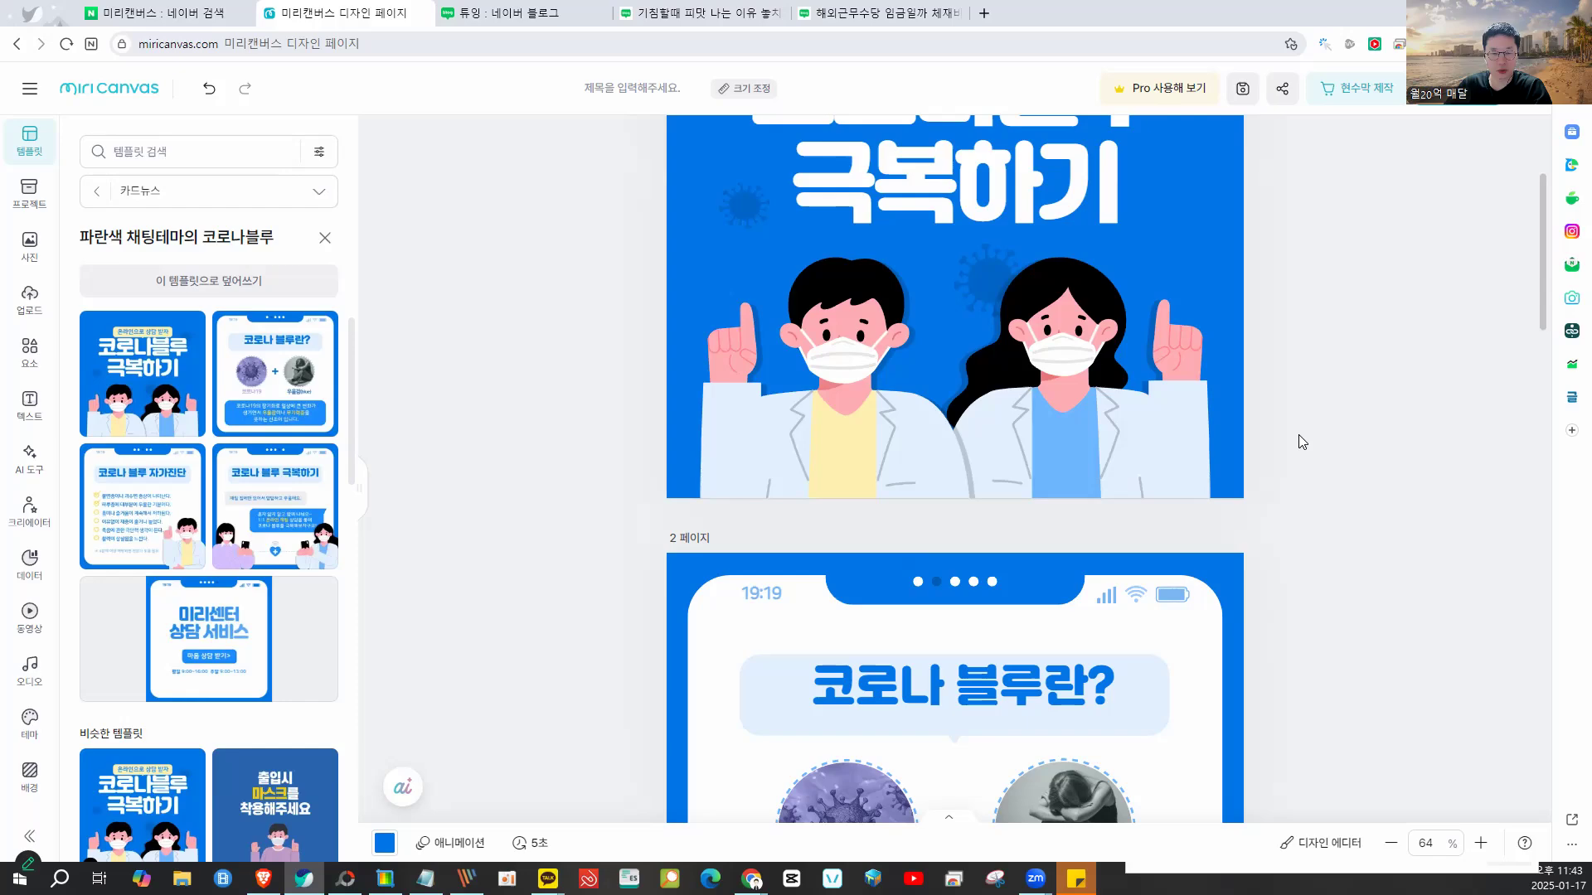
scroll(1299, 435, down, 4)
scroll(1298, 435, up, 6)
- Copy the 온라인으로 상담 받자 caption to the bottom of page 1
scroll(1298, 434, down, 9)
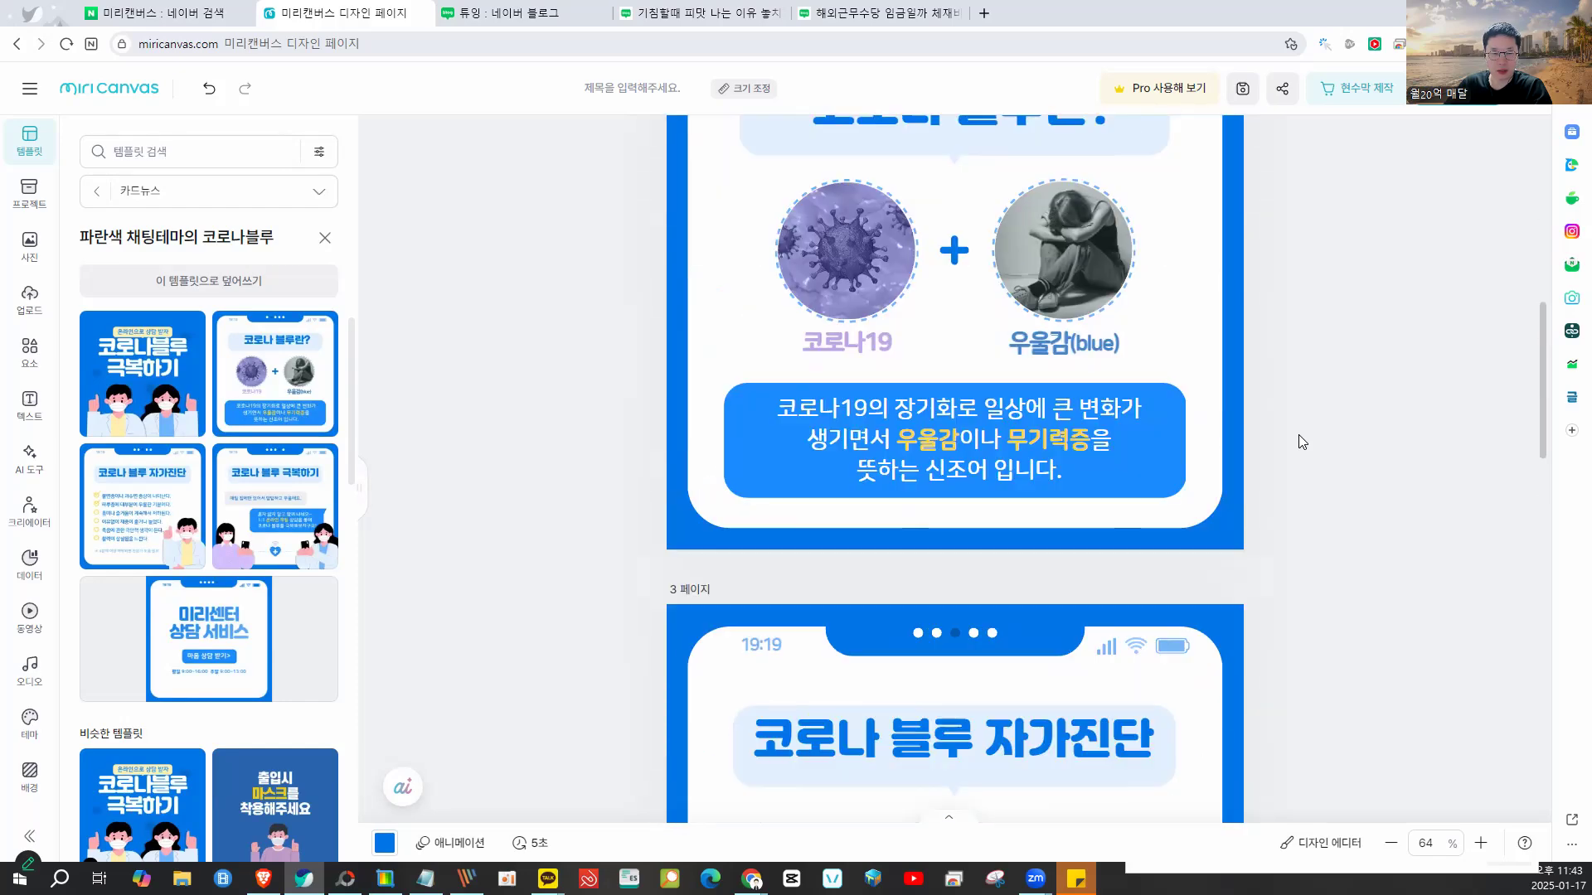
scroll(1298, 435, up, 10)
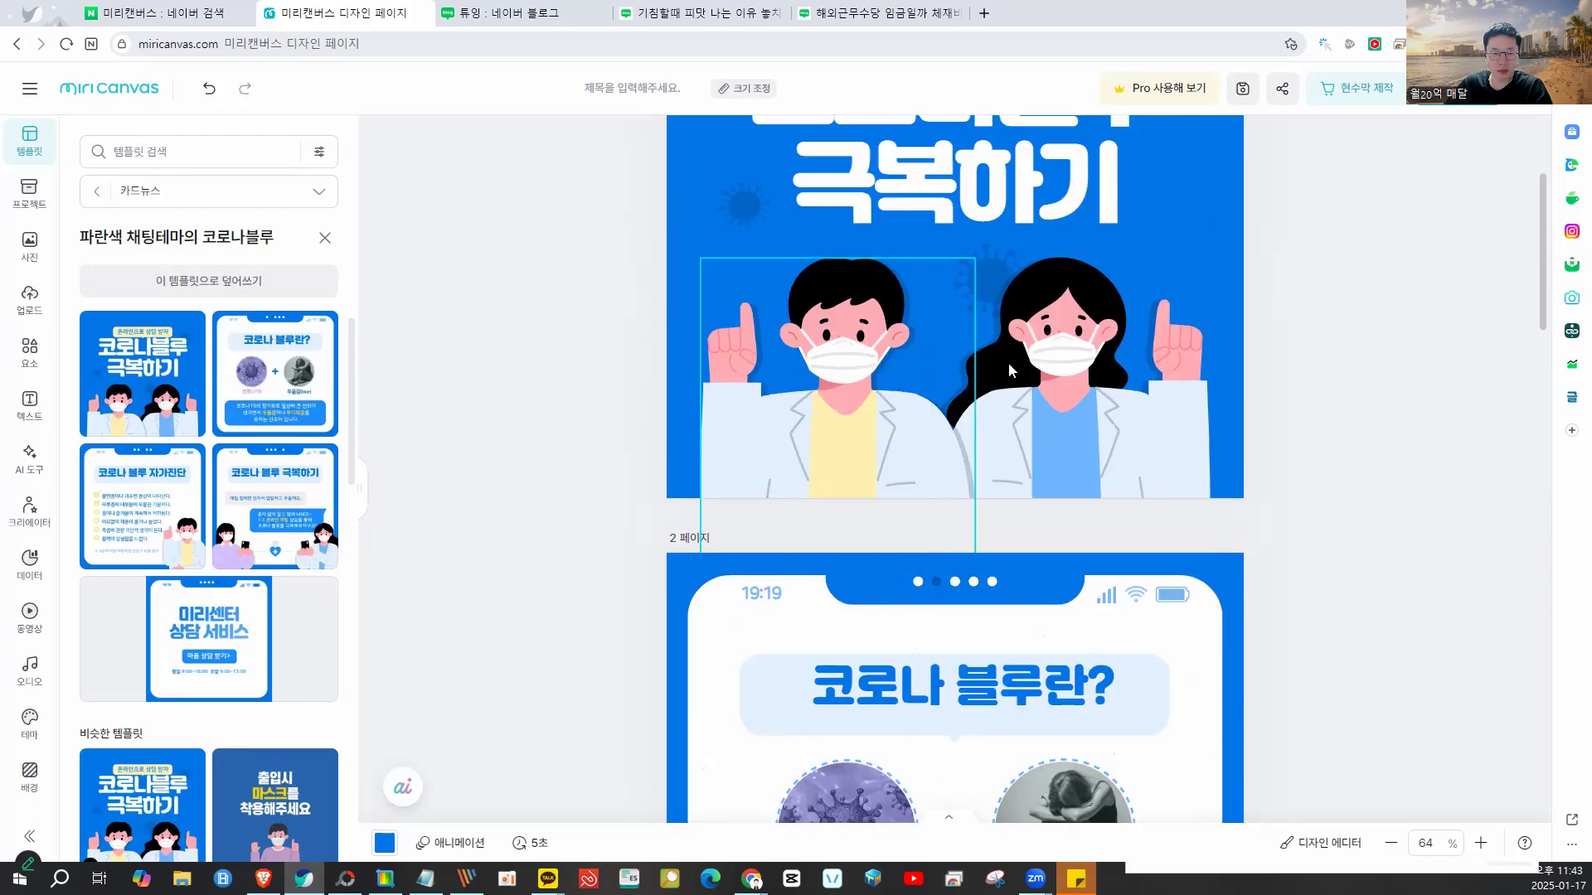
scroll(1319, 391, up, 3)
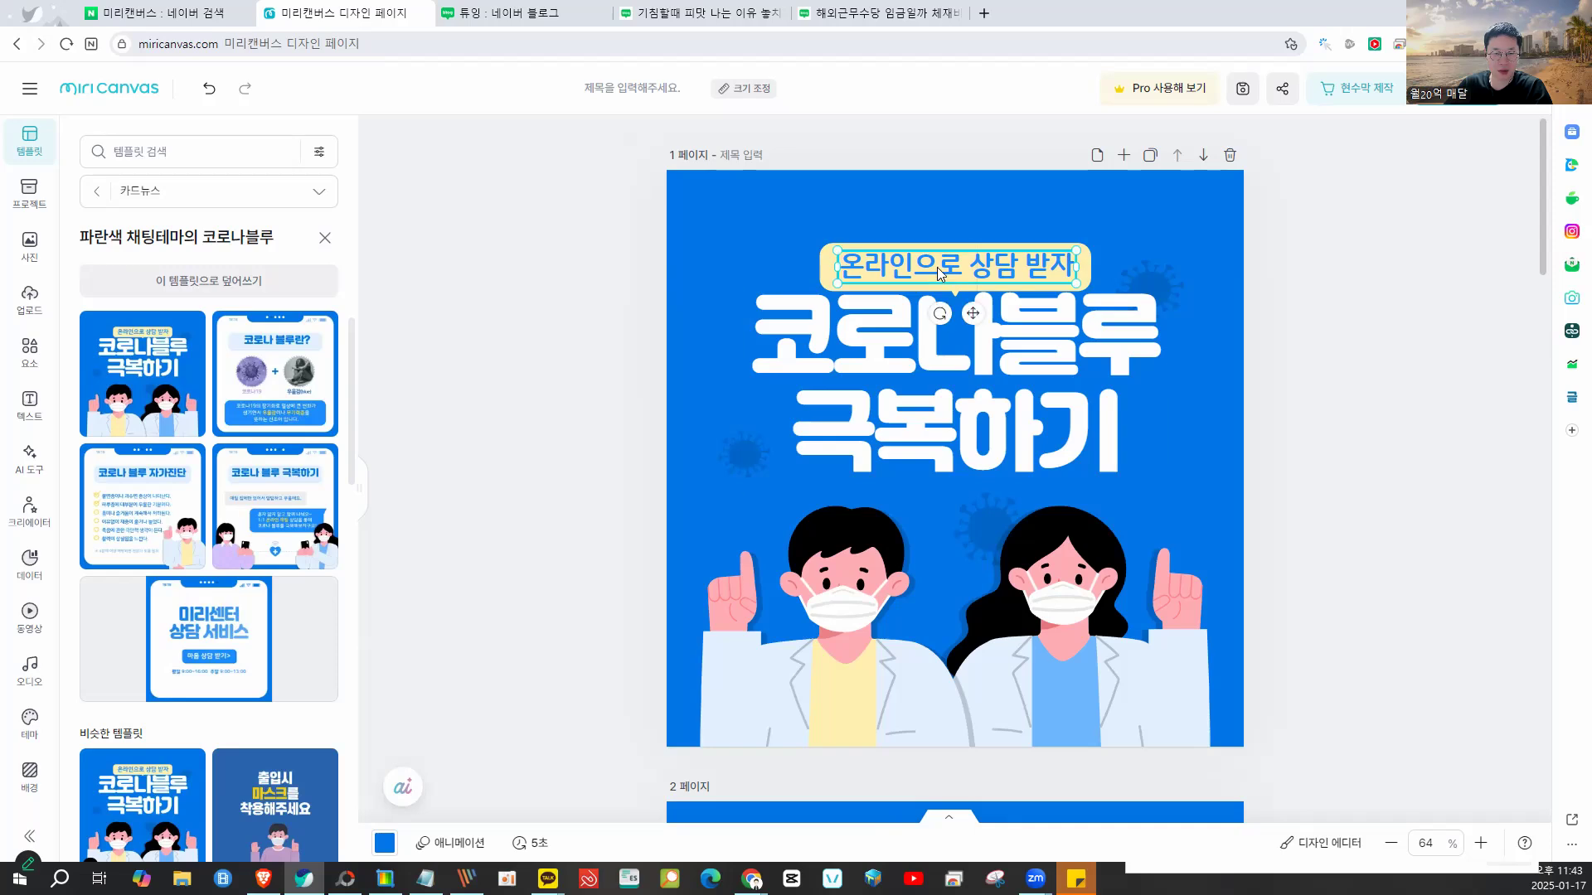
click(936, 267)
click(937, 267)
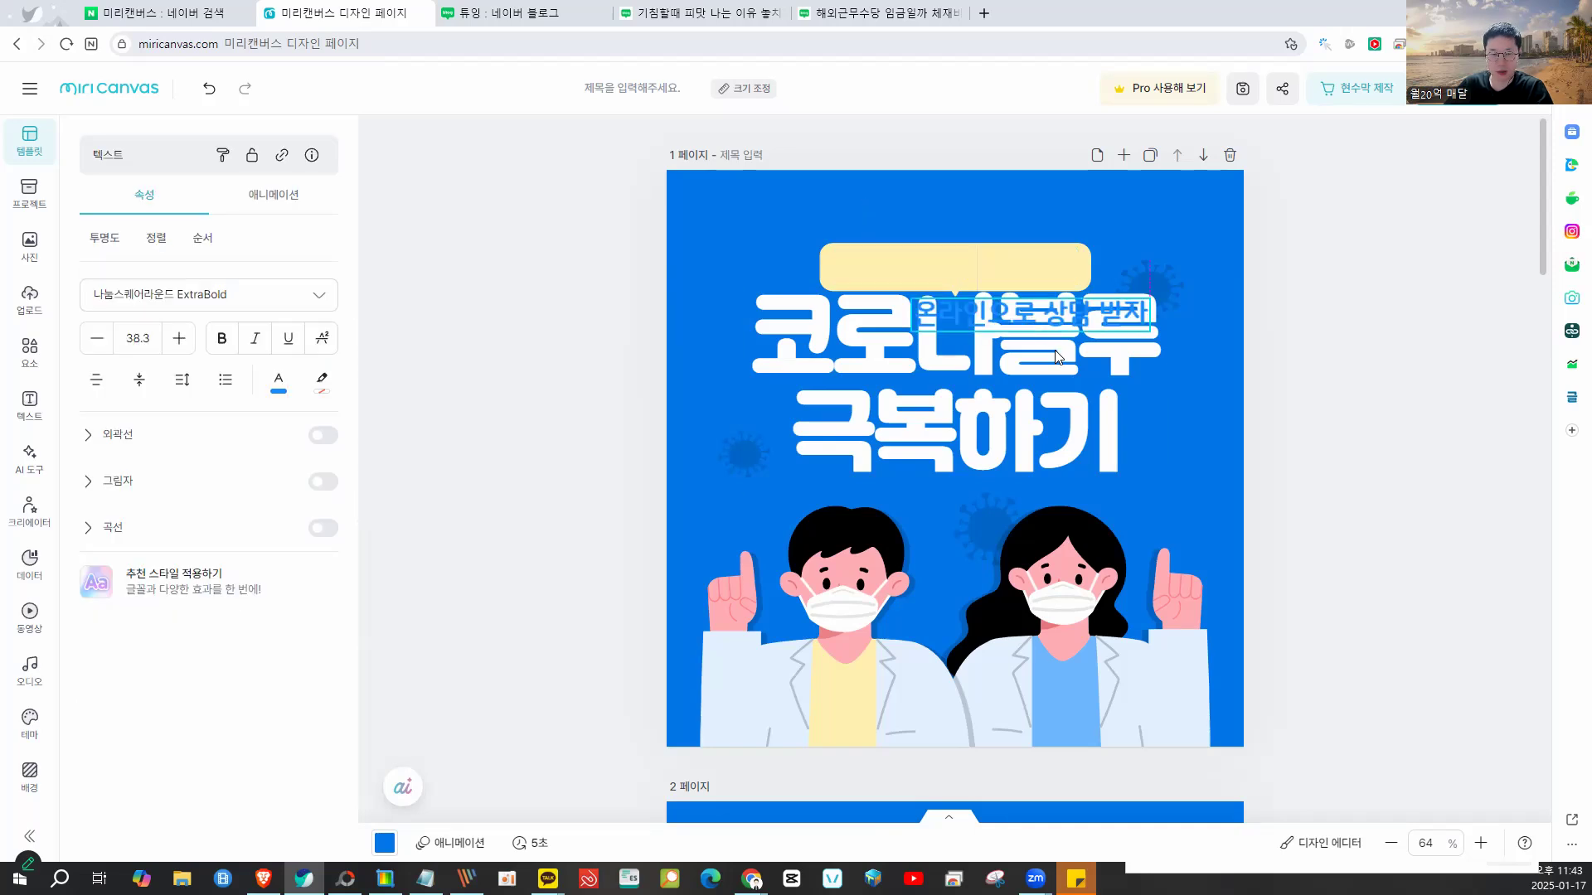
key(Escape)
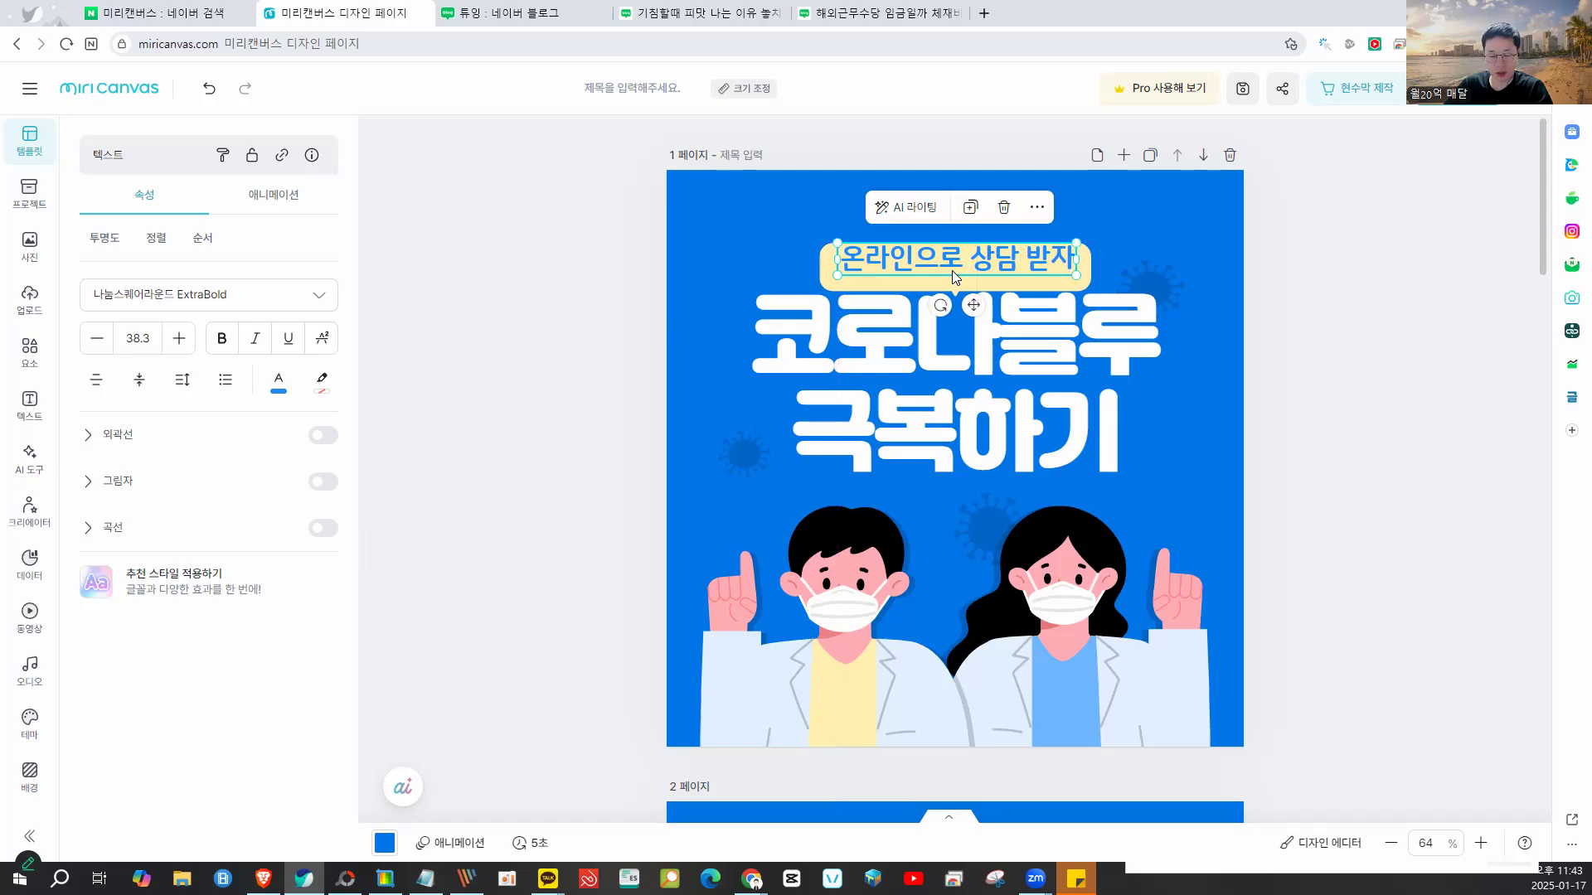
drag(952, 270, 930, 679)
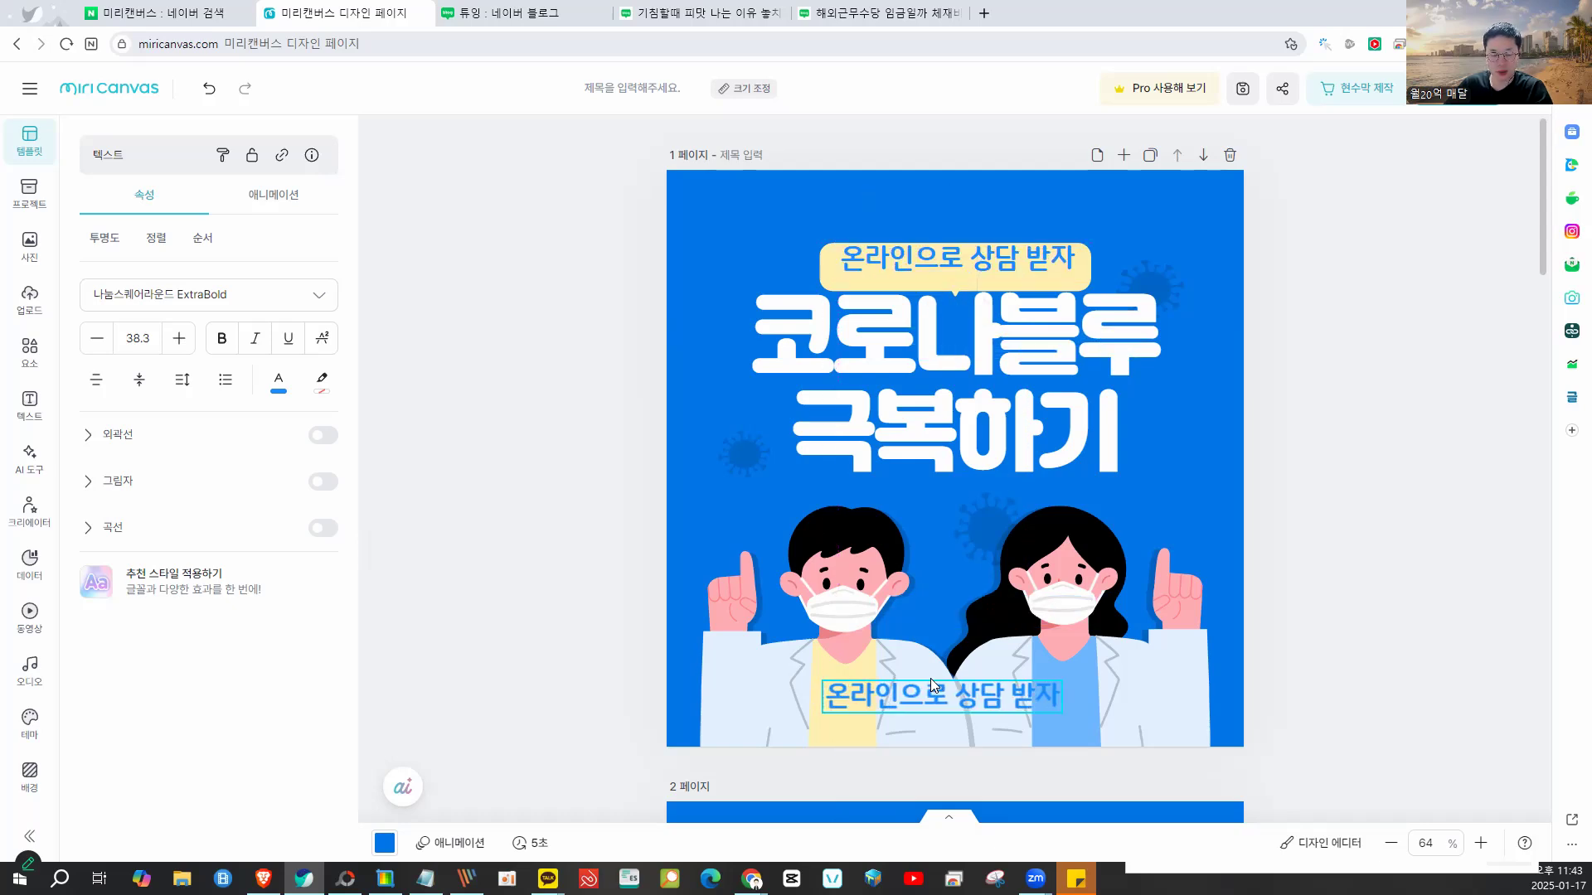
- Replace the copied caption's text with the contact phone number and nudge it into place
click(1013, 695)
double_click(1013, 695)
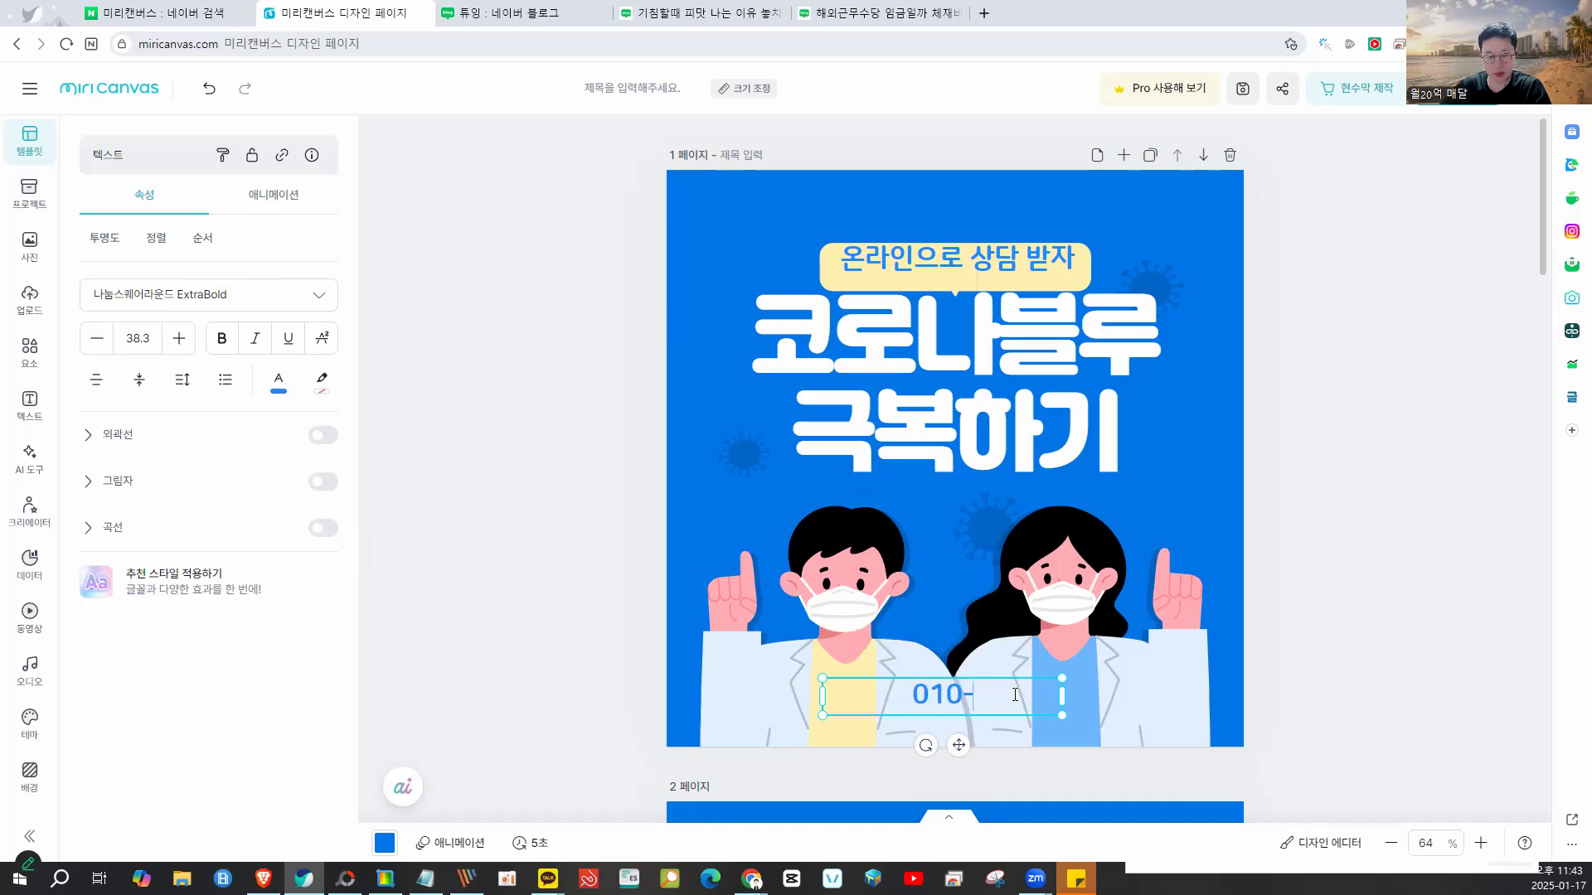
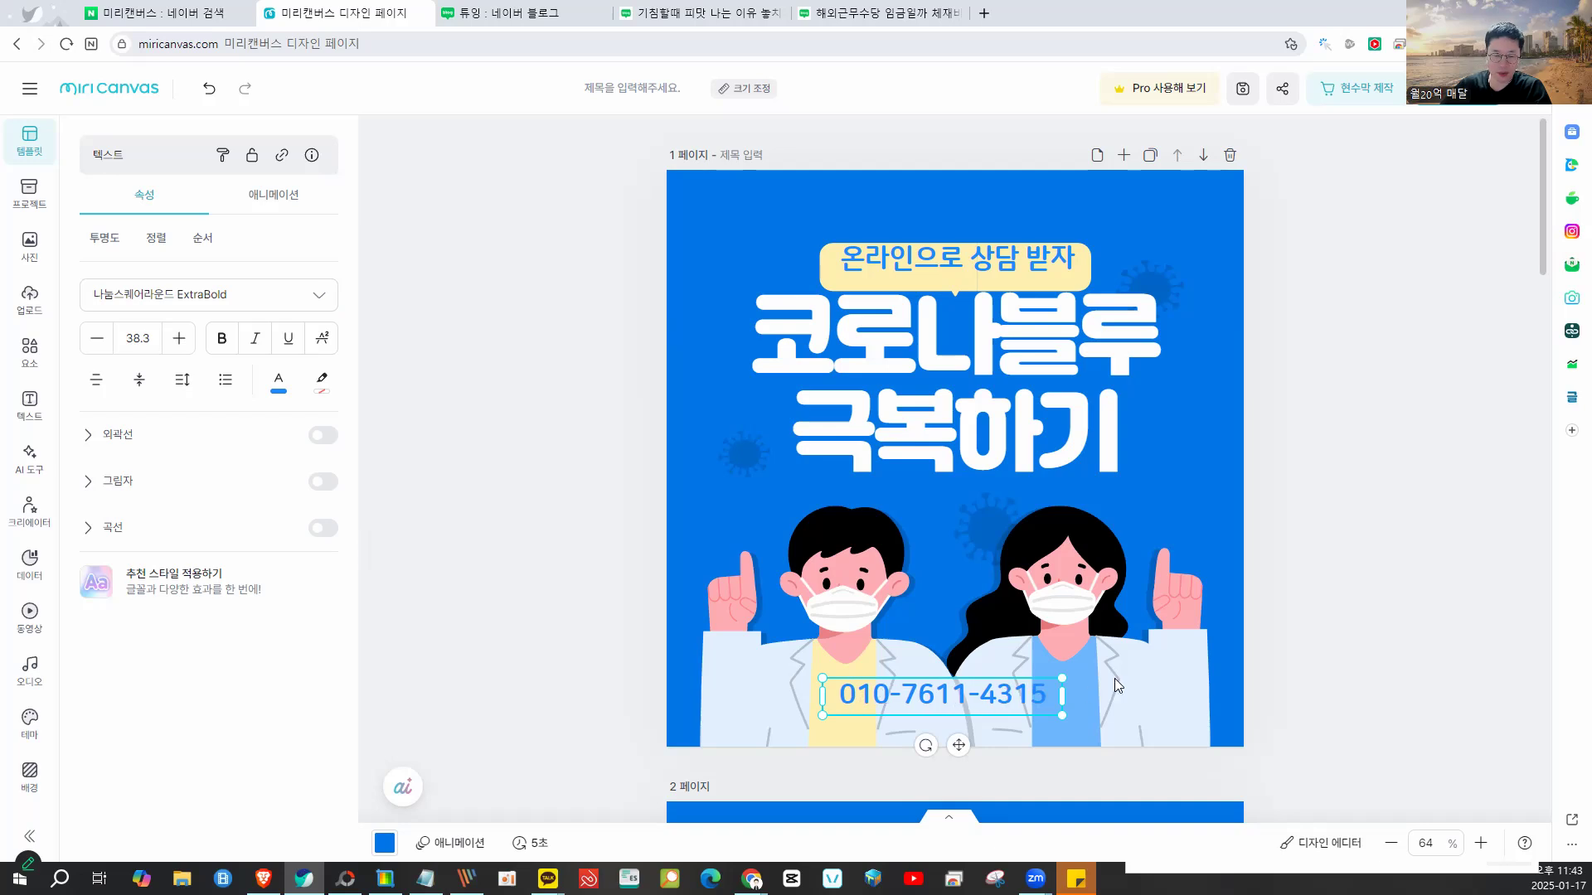
click(1180, 710)
drag(1030, 699, 1043, 690)
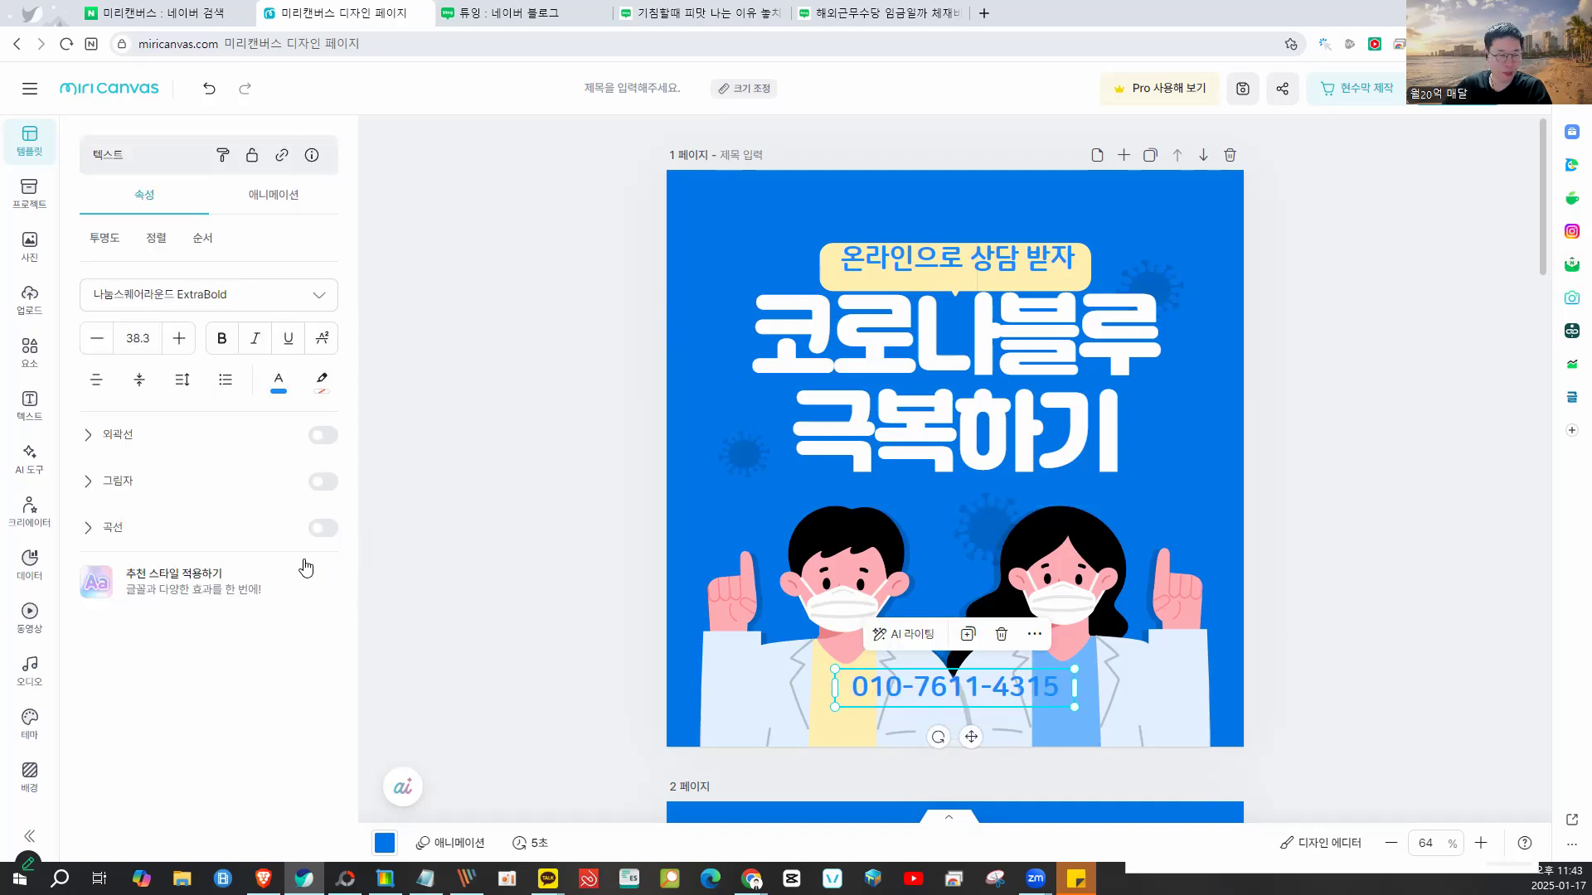
- Give the phone number an outline, a shadow, and font size 44
click(318, 439)
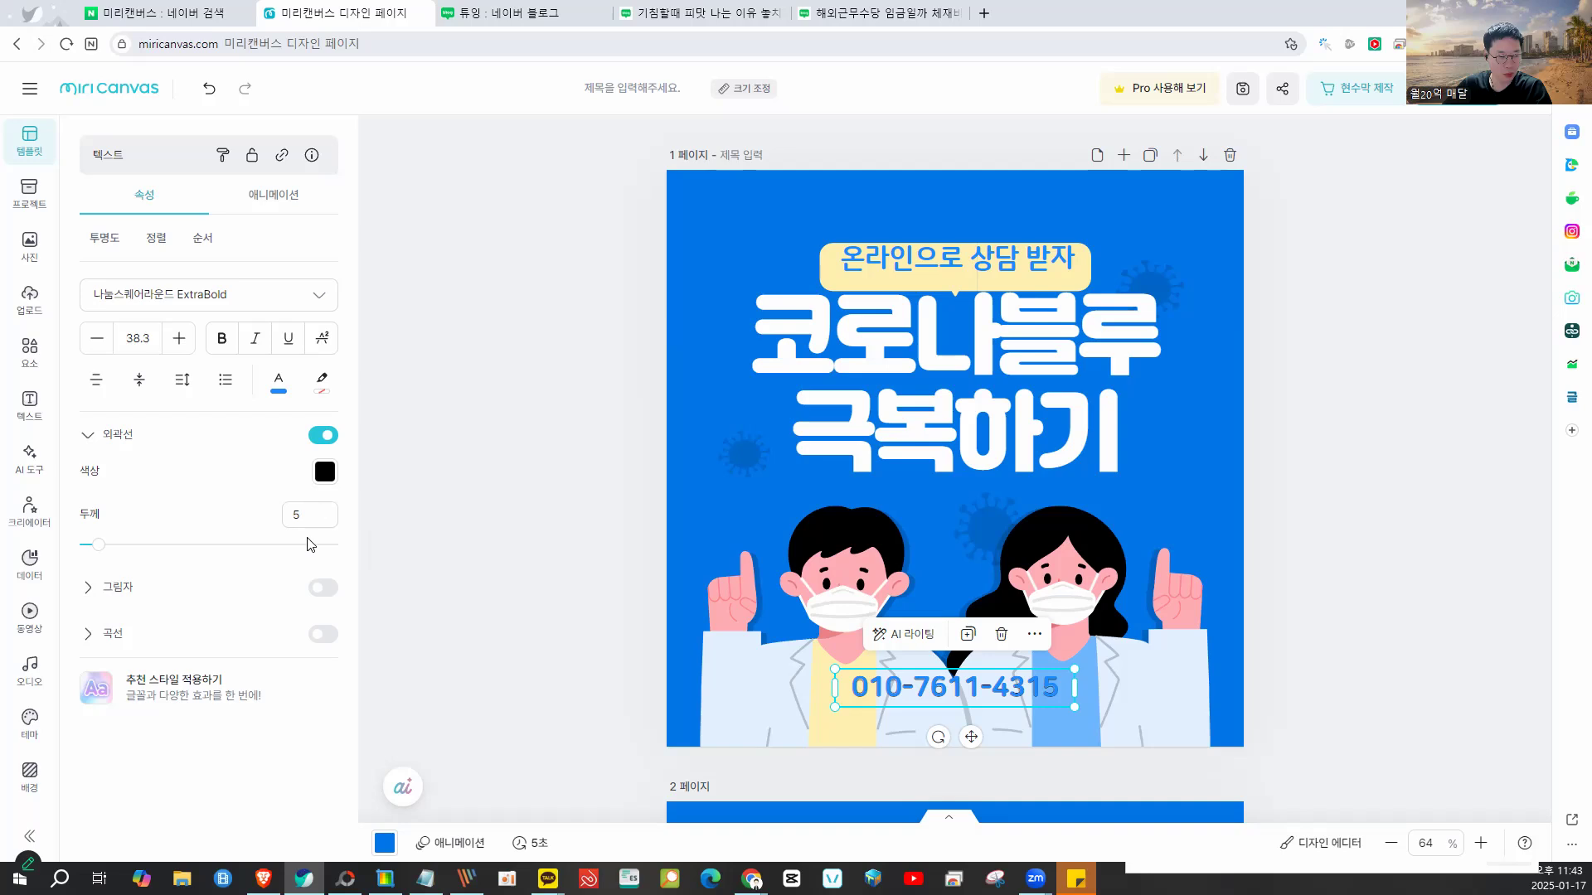
click(320, 588)
click(310, 515)
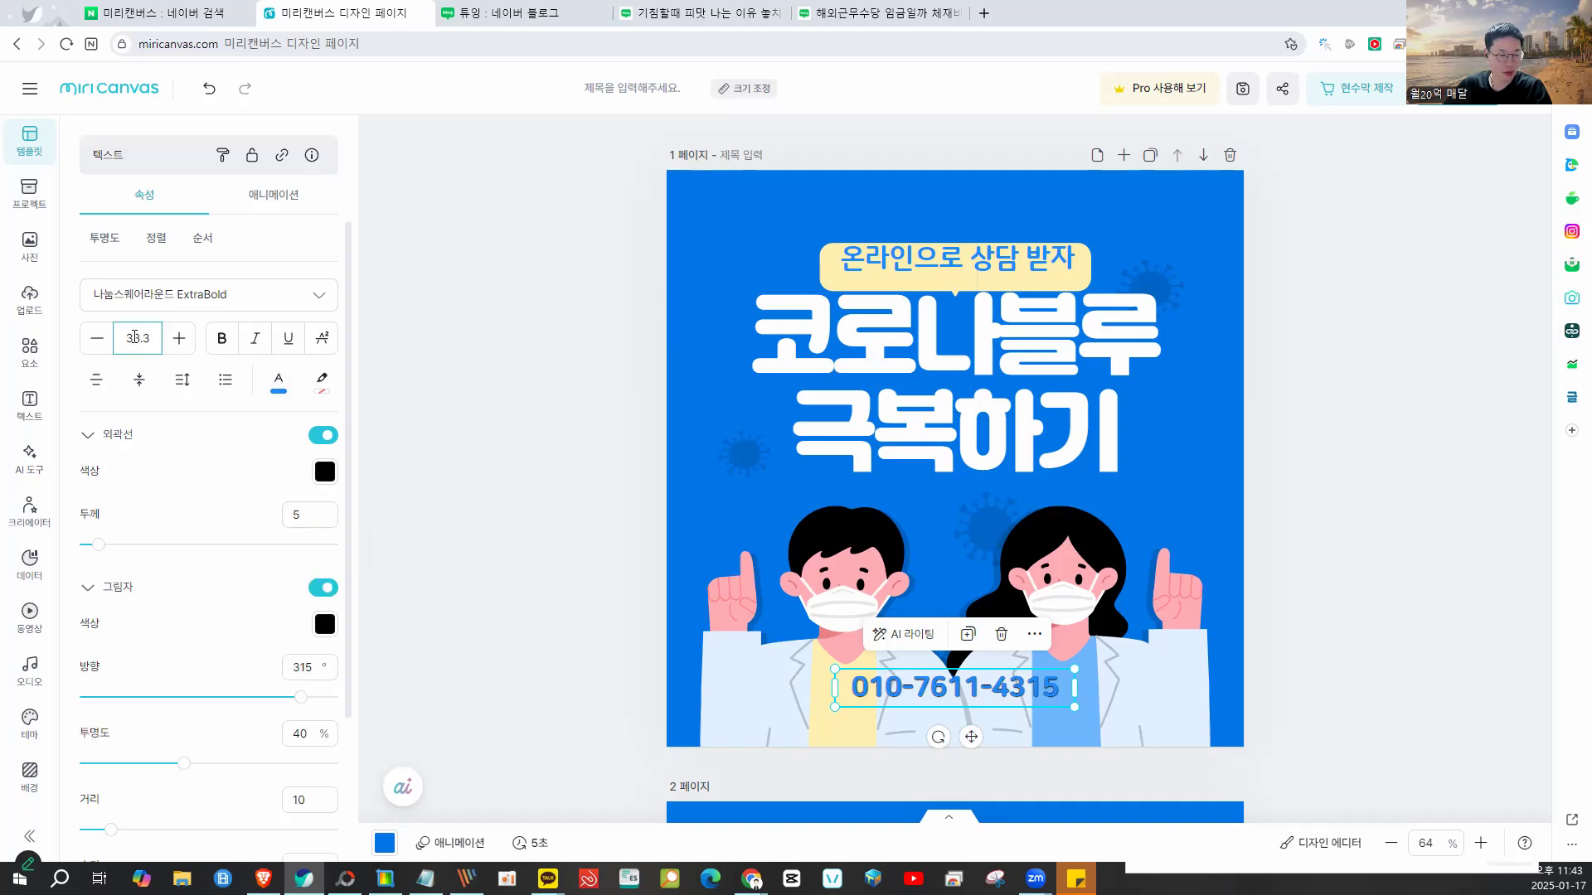
click(175, 339)
click(175, 339)
click(174, 339)
click(176, 339)
click(176, 340)
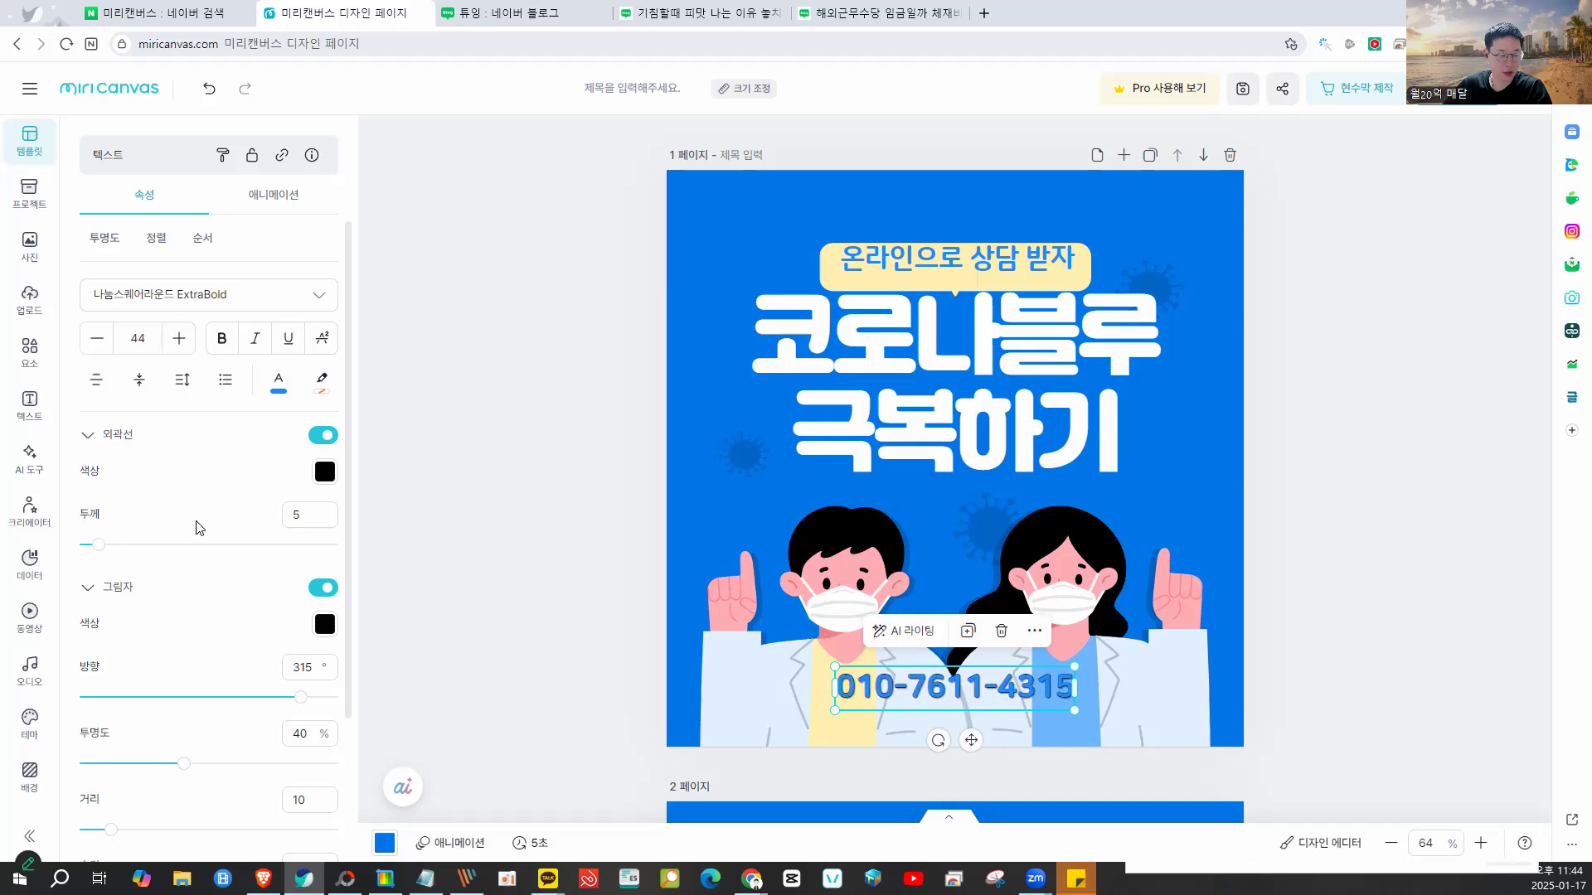
click(511, 523)
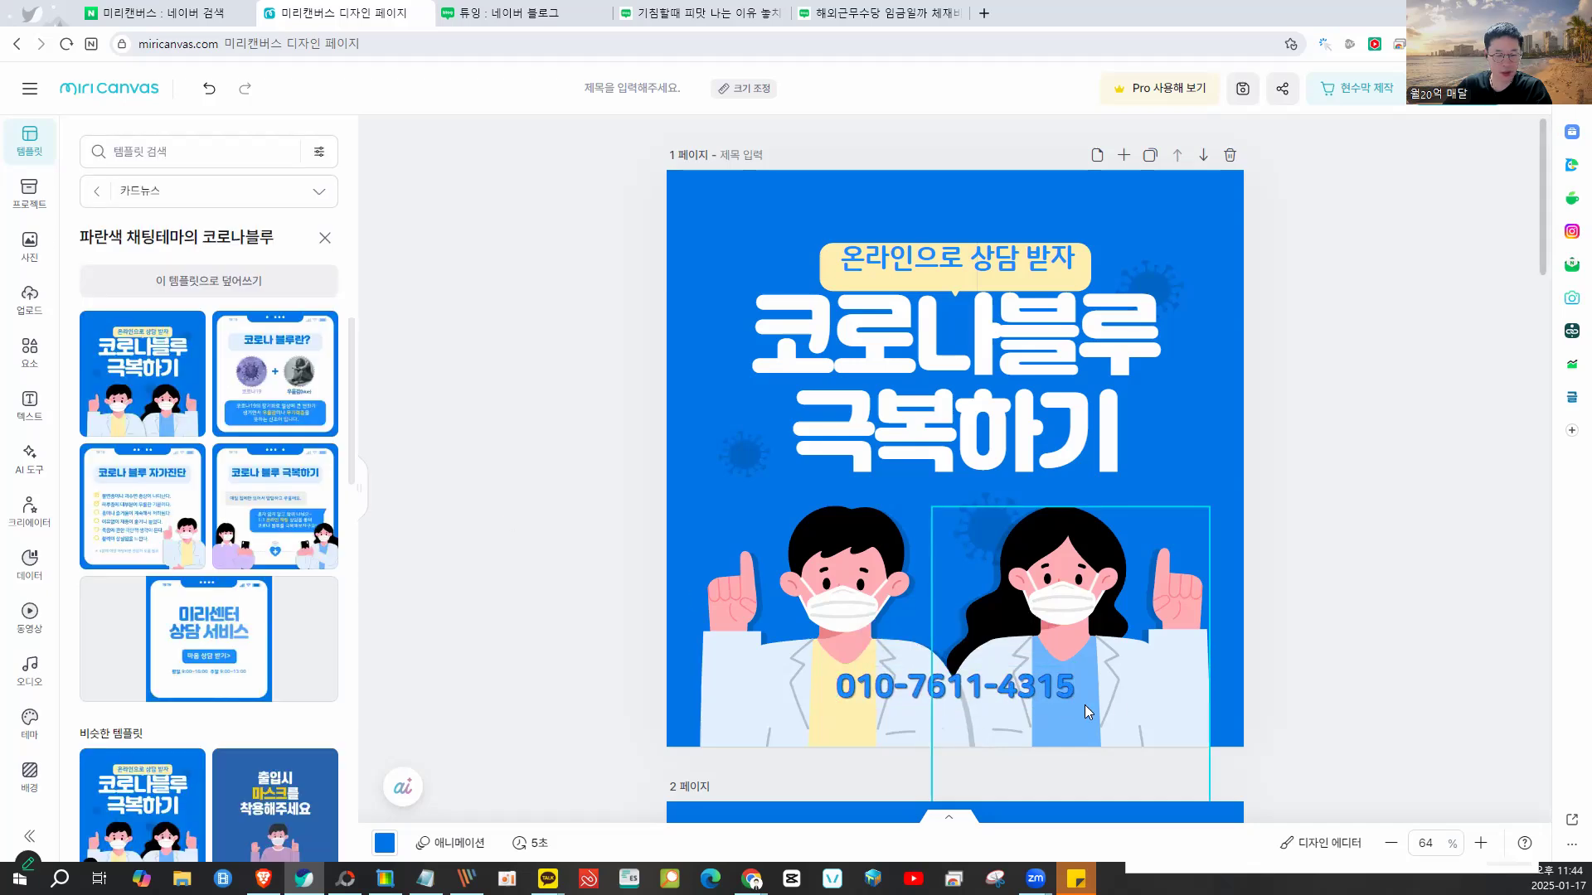
- Move the phone number lower, rework its separators, and widen it onto one line
drag(1063, 690, 1115, 668)
click(1023, 695)
click(1025, 694)
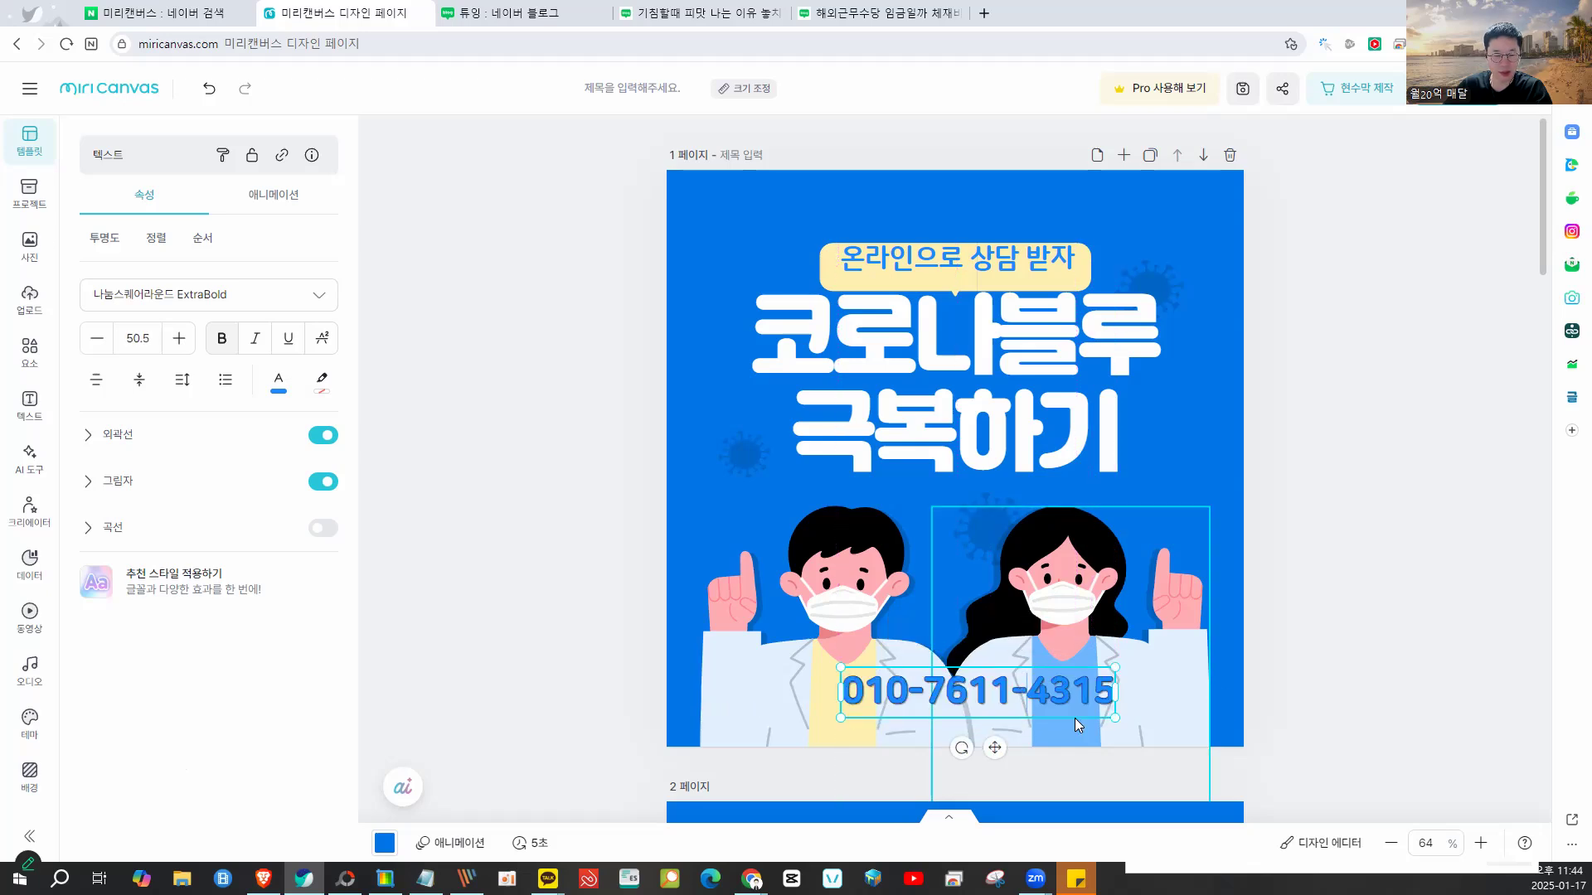
text(<)
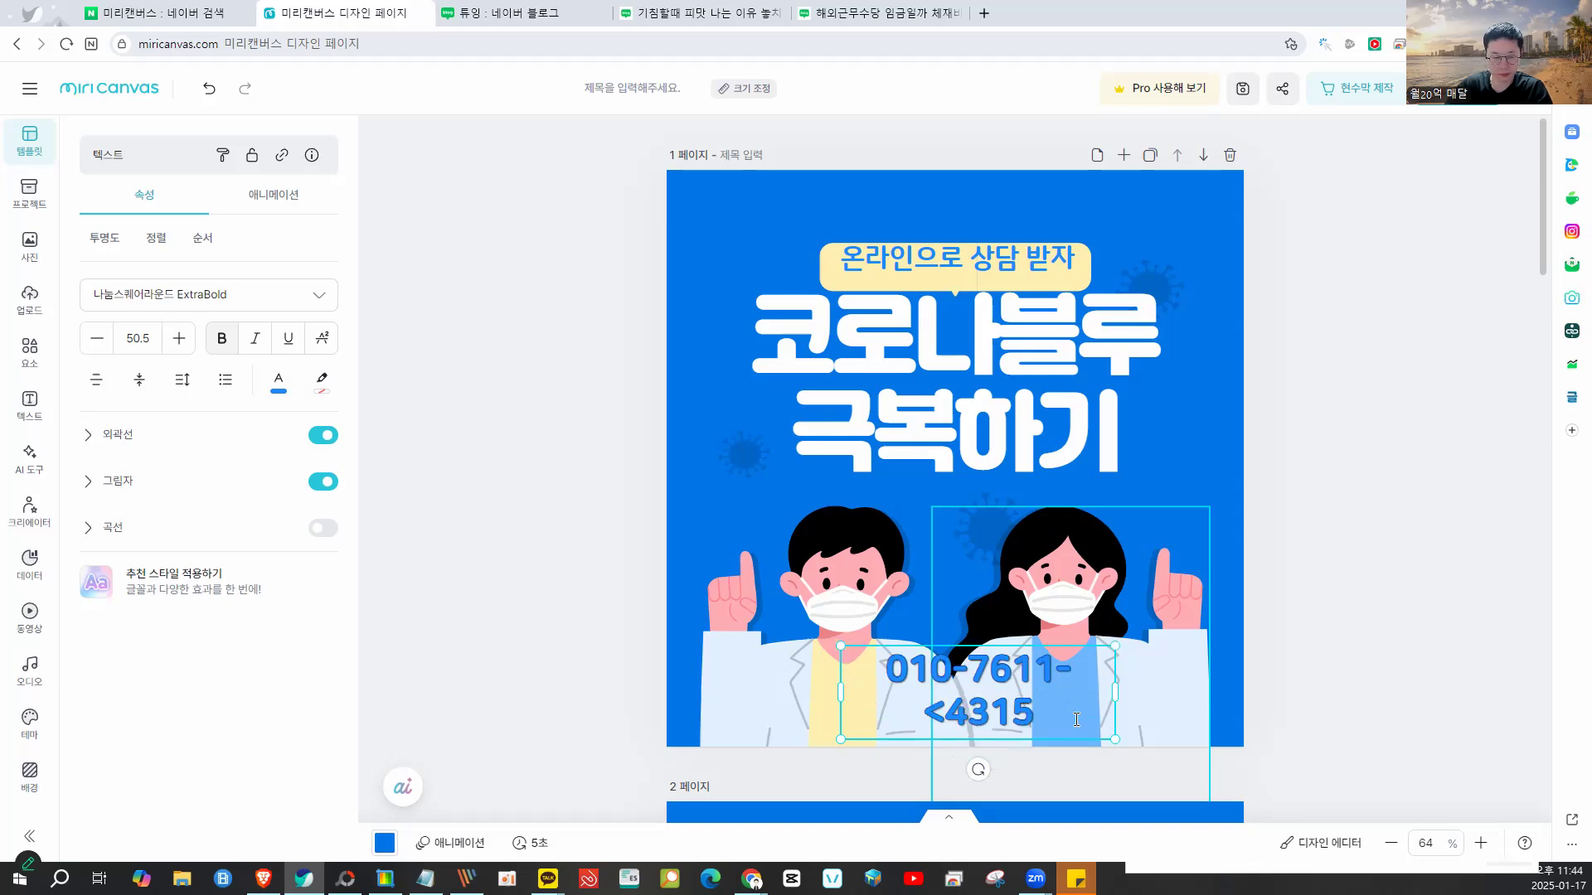
key(BackSpace)
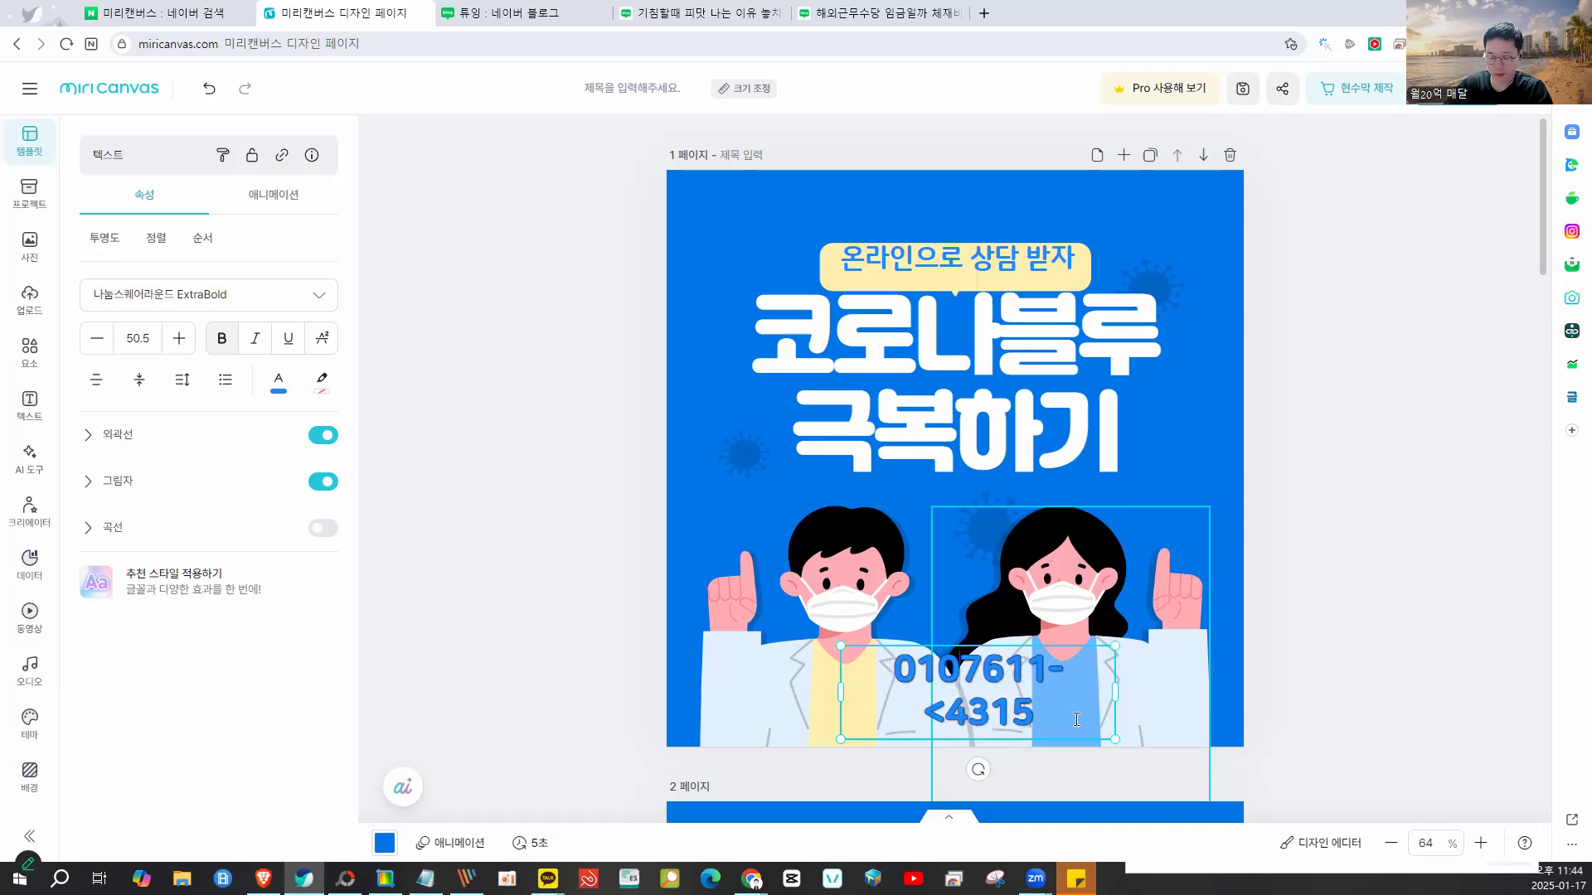
text(<)
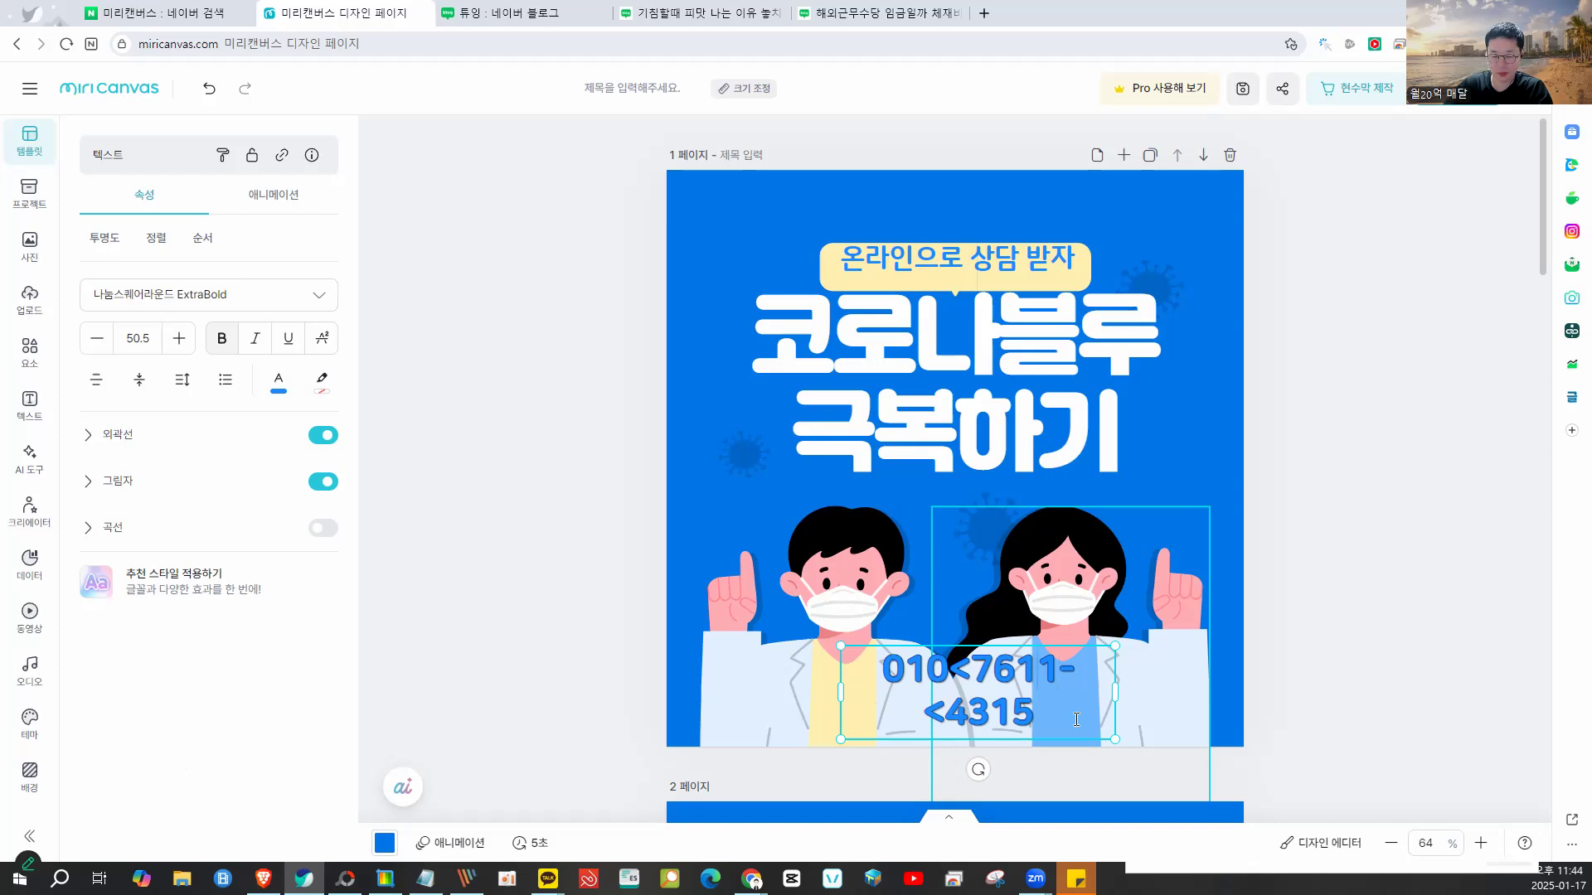
key(BackSpace)
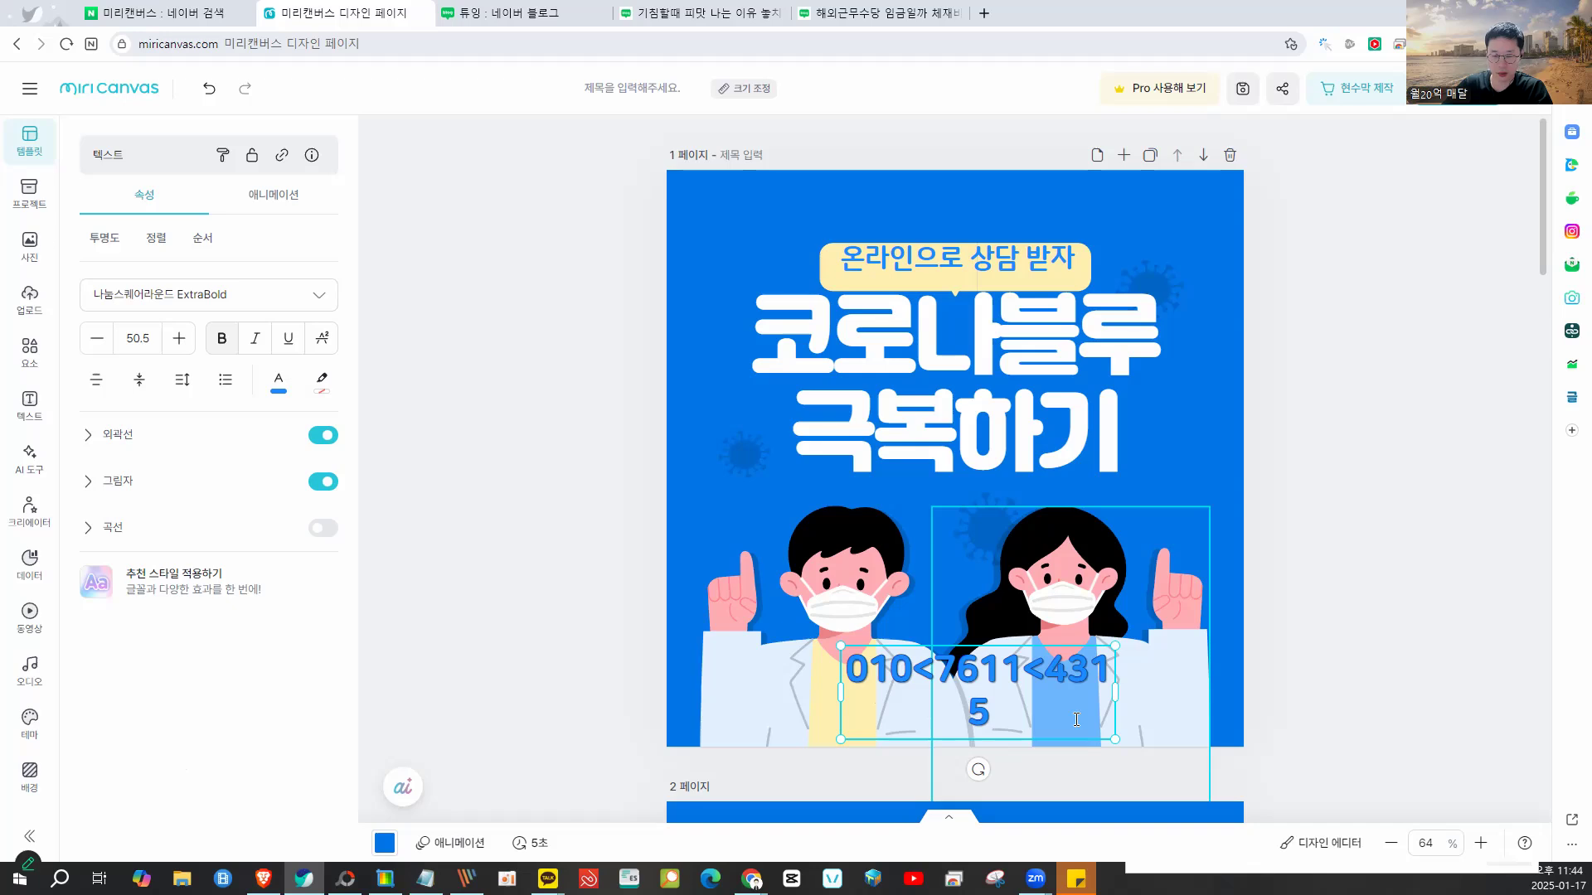
key(BackSpace)
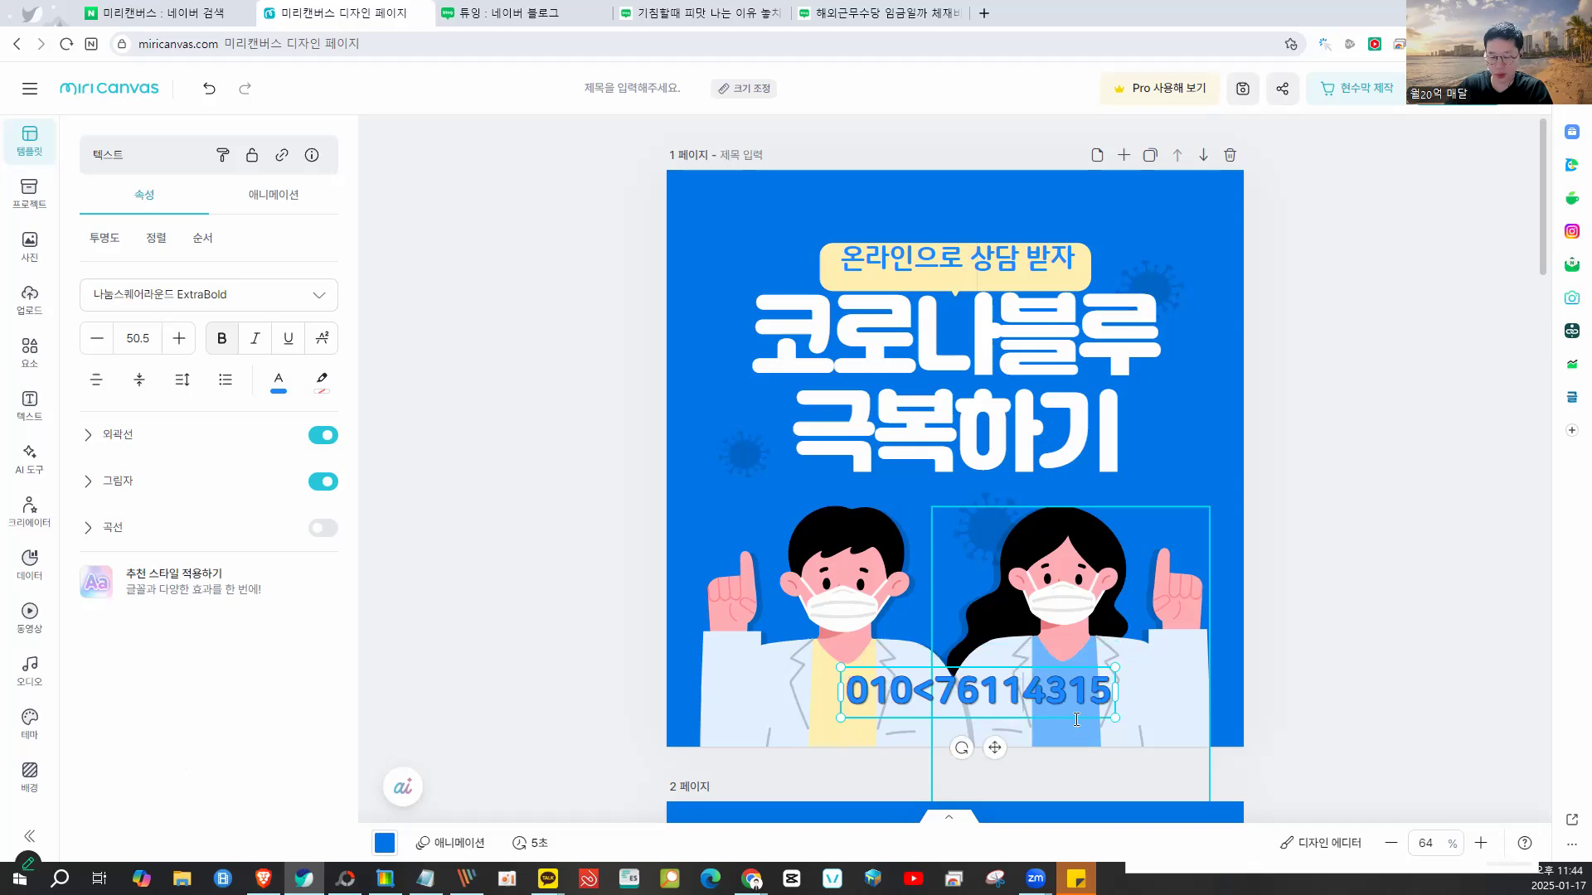
text(<)
click(1319, 719)
click(1091, 699)
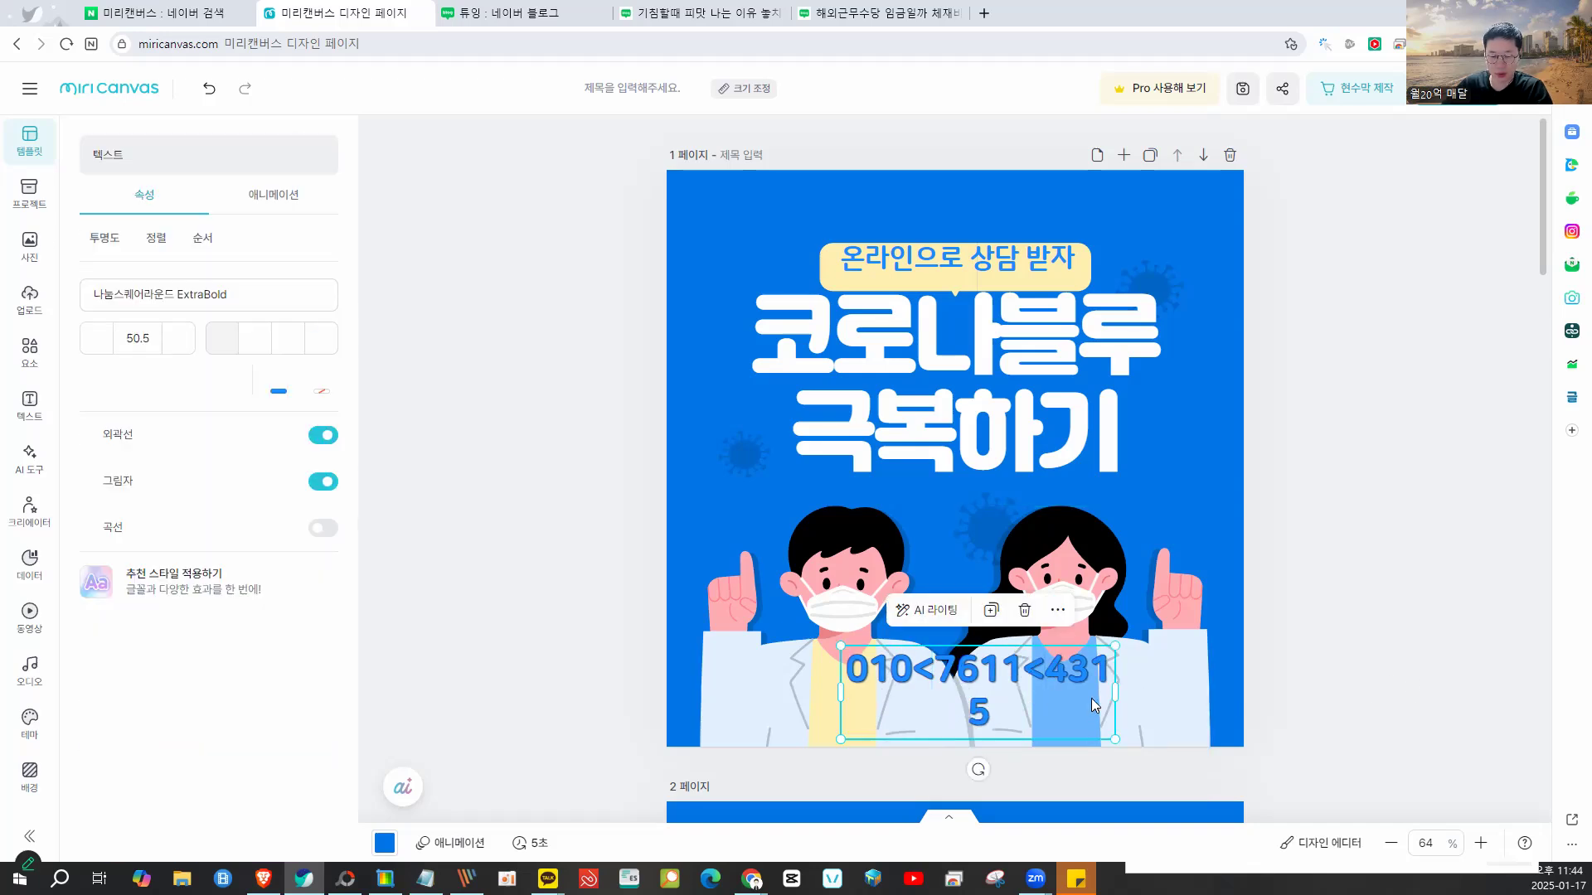
drag(1122, 692, 1060, 702)
- Replace both separators in the phone number with ^ caret marks
double_click(951, 715)
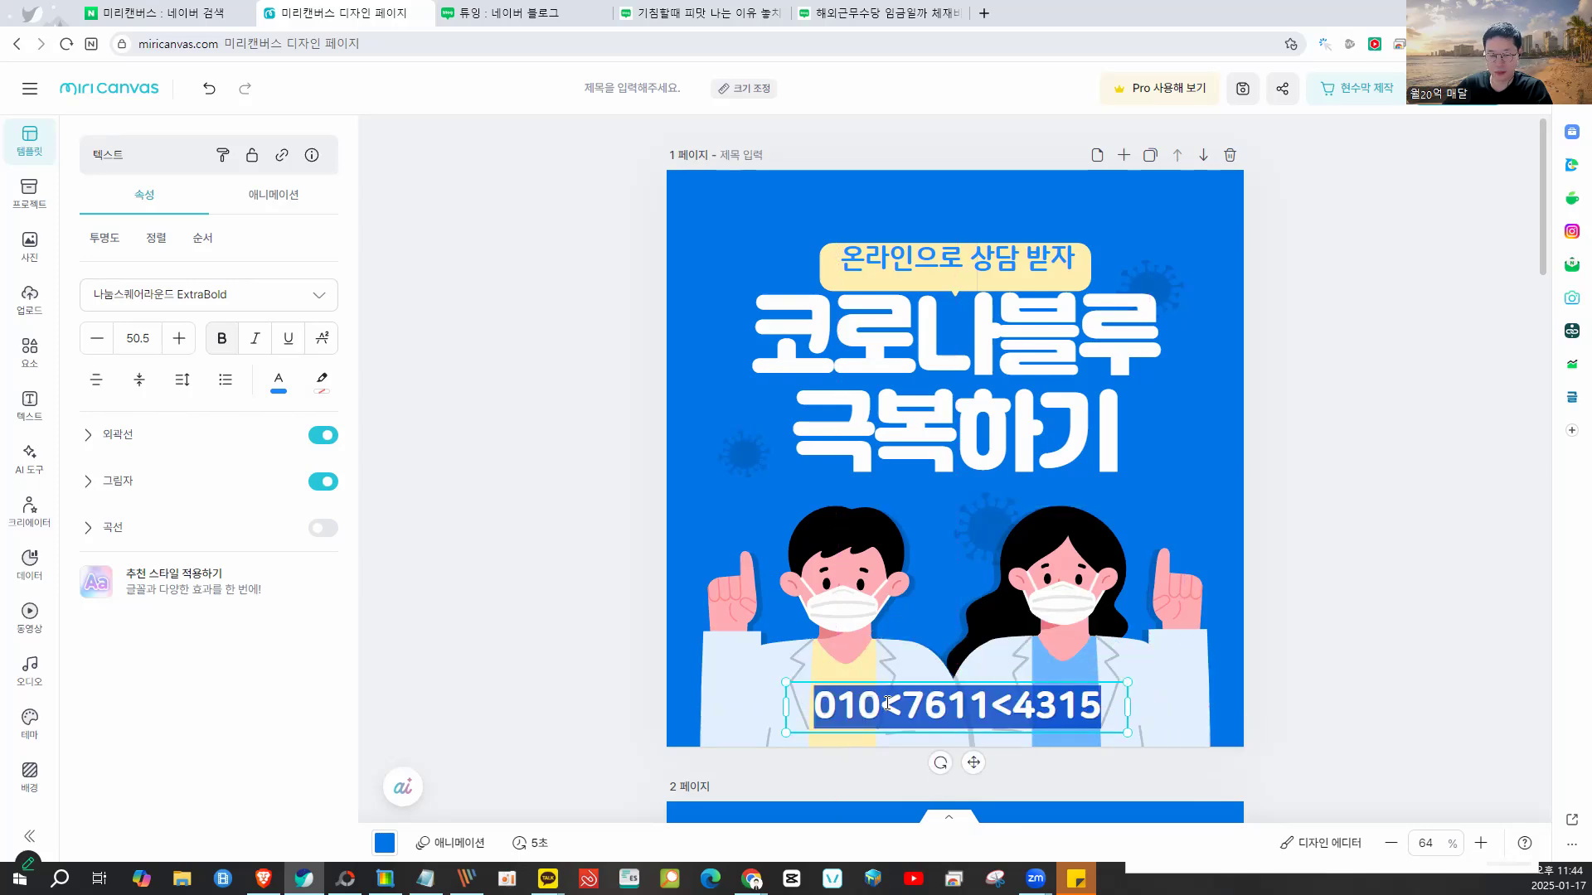
click(910, 699)
key(BackSpace)
text(^)
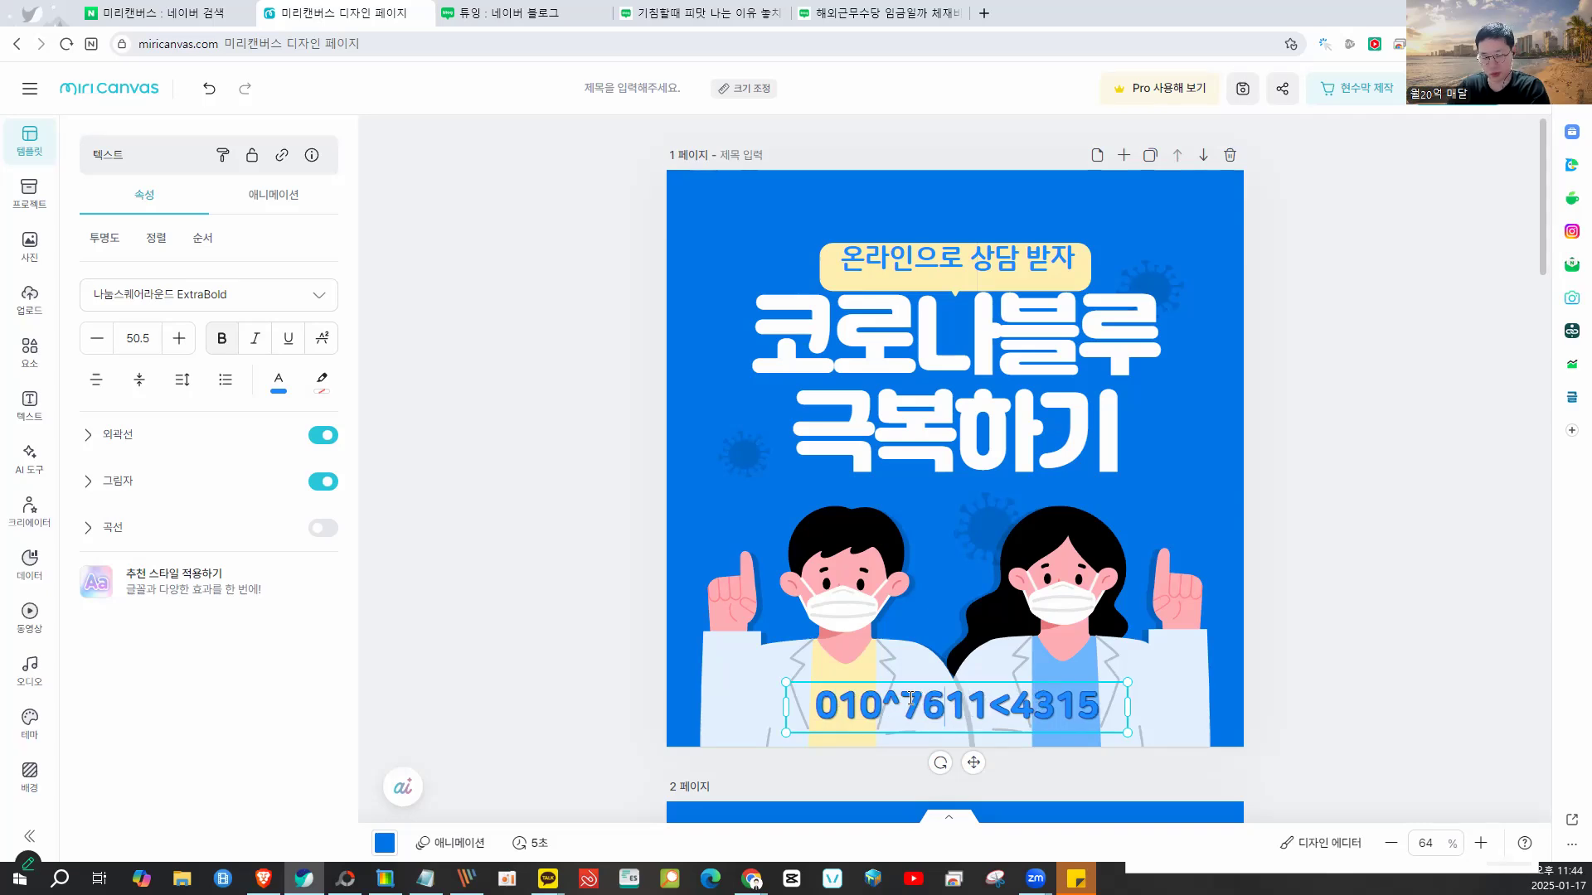
key(Right)
key(Right)
key(Right)
key(Right)
key(Right)
key(BackSpace)
text(^)
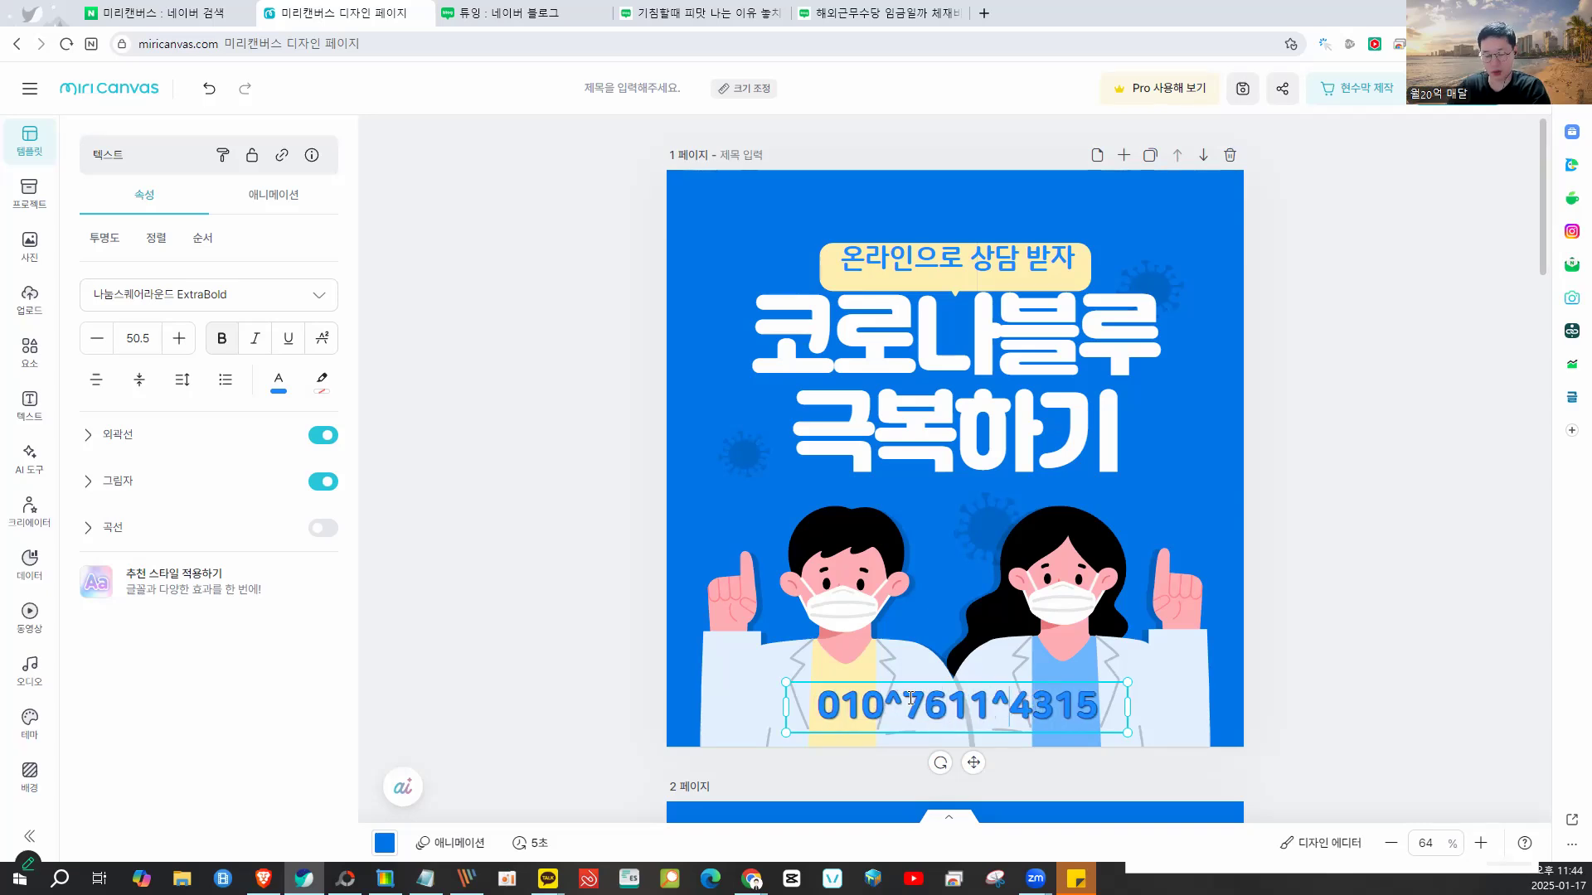
click(1394, 637)
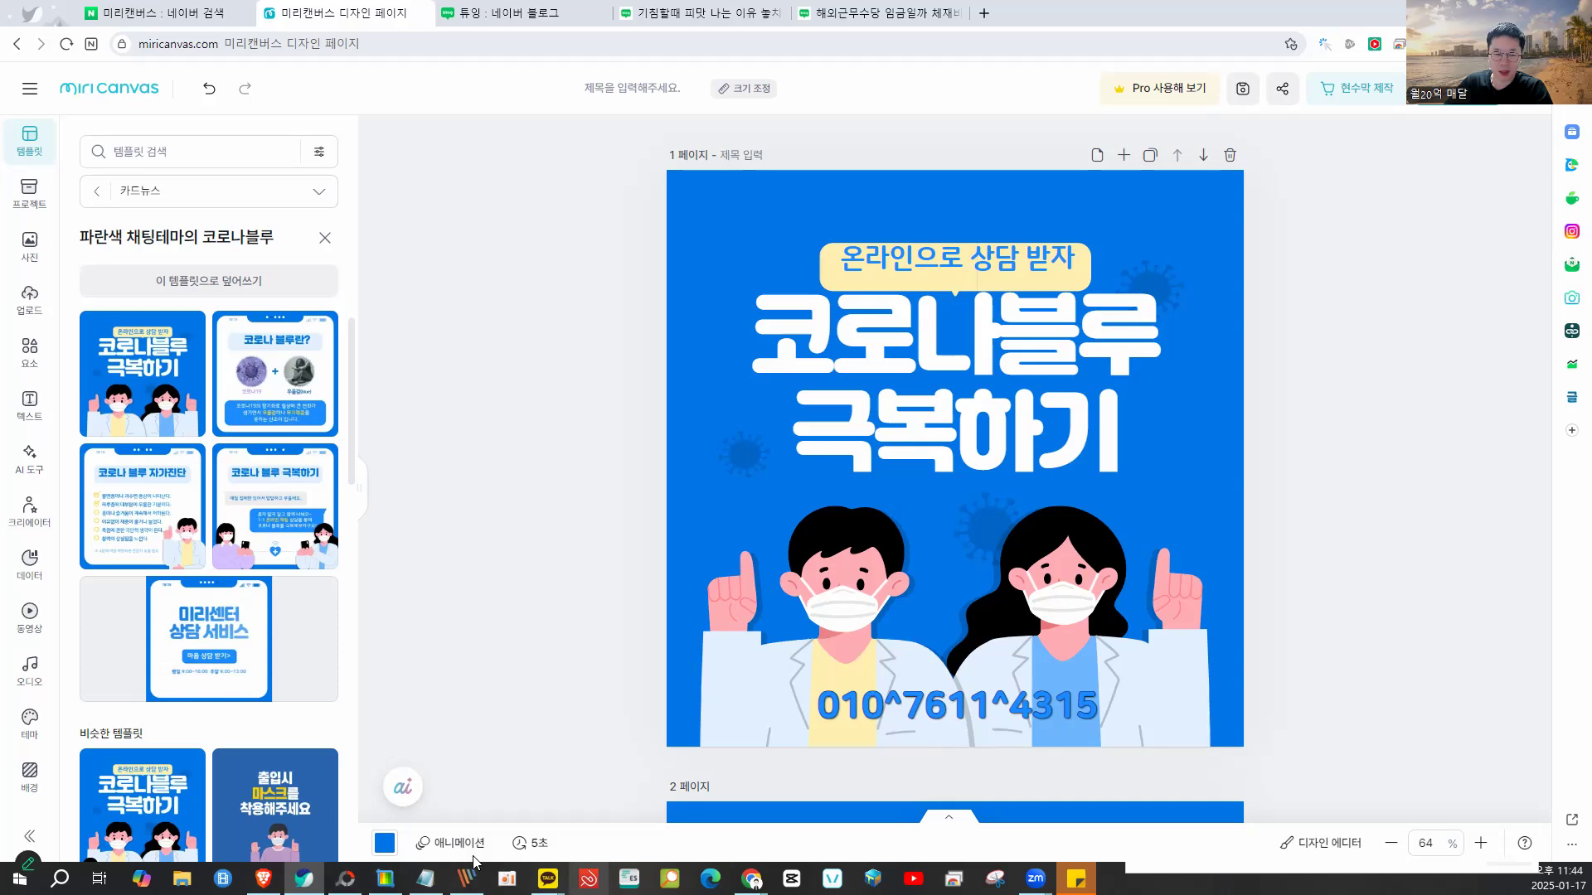
- Record a 664x631 Naver Capture video clip of the finished card
click(386, 879)
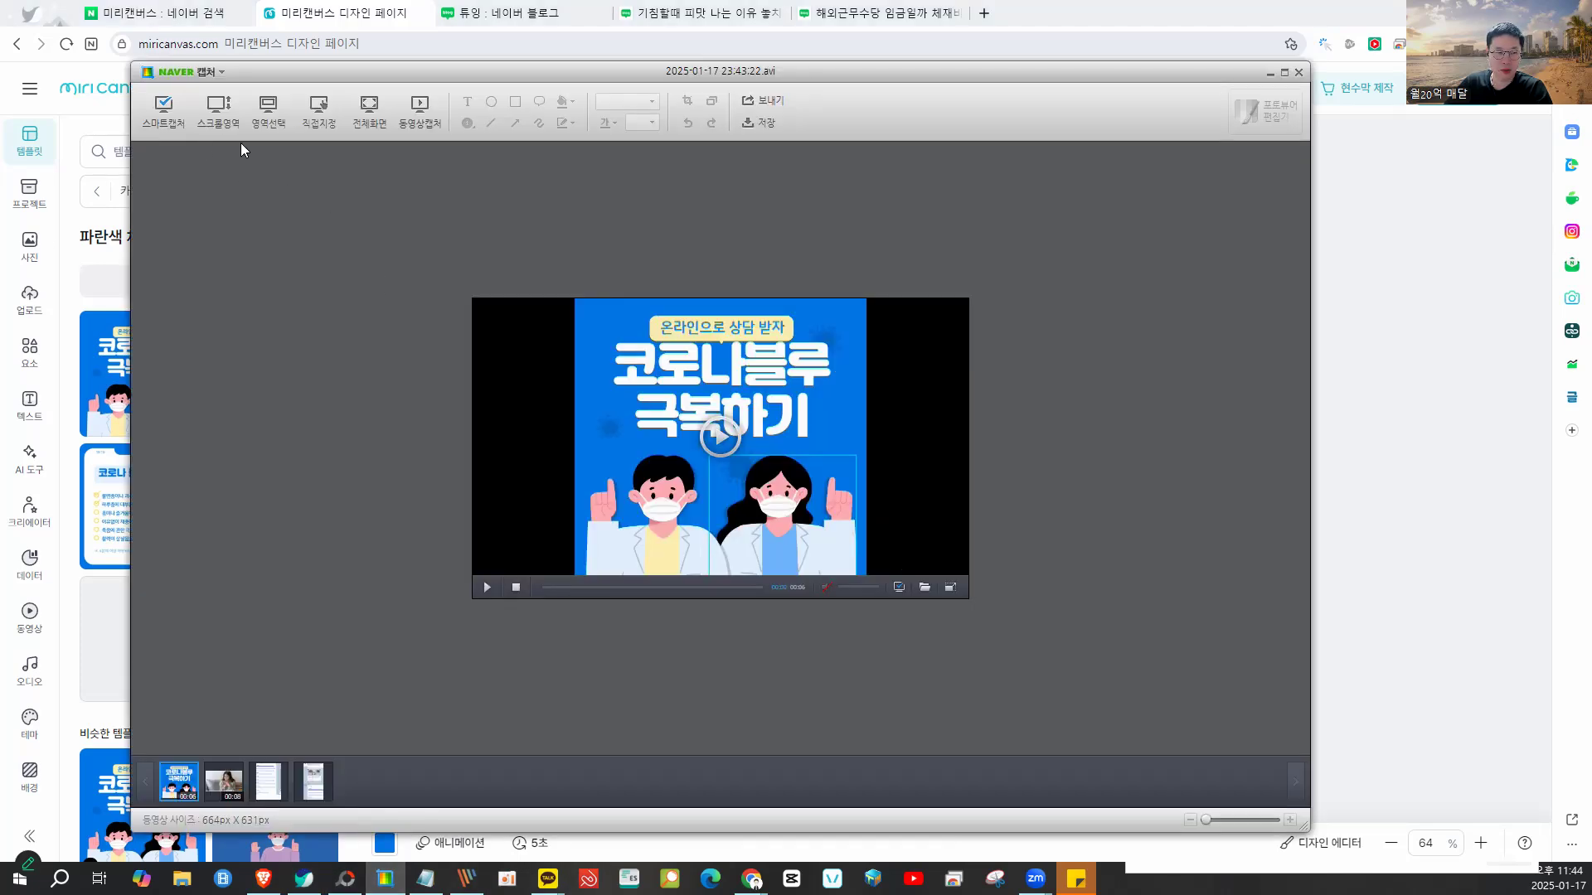
click(420, 107)
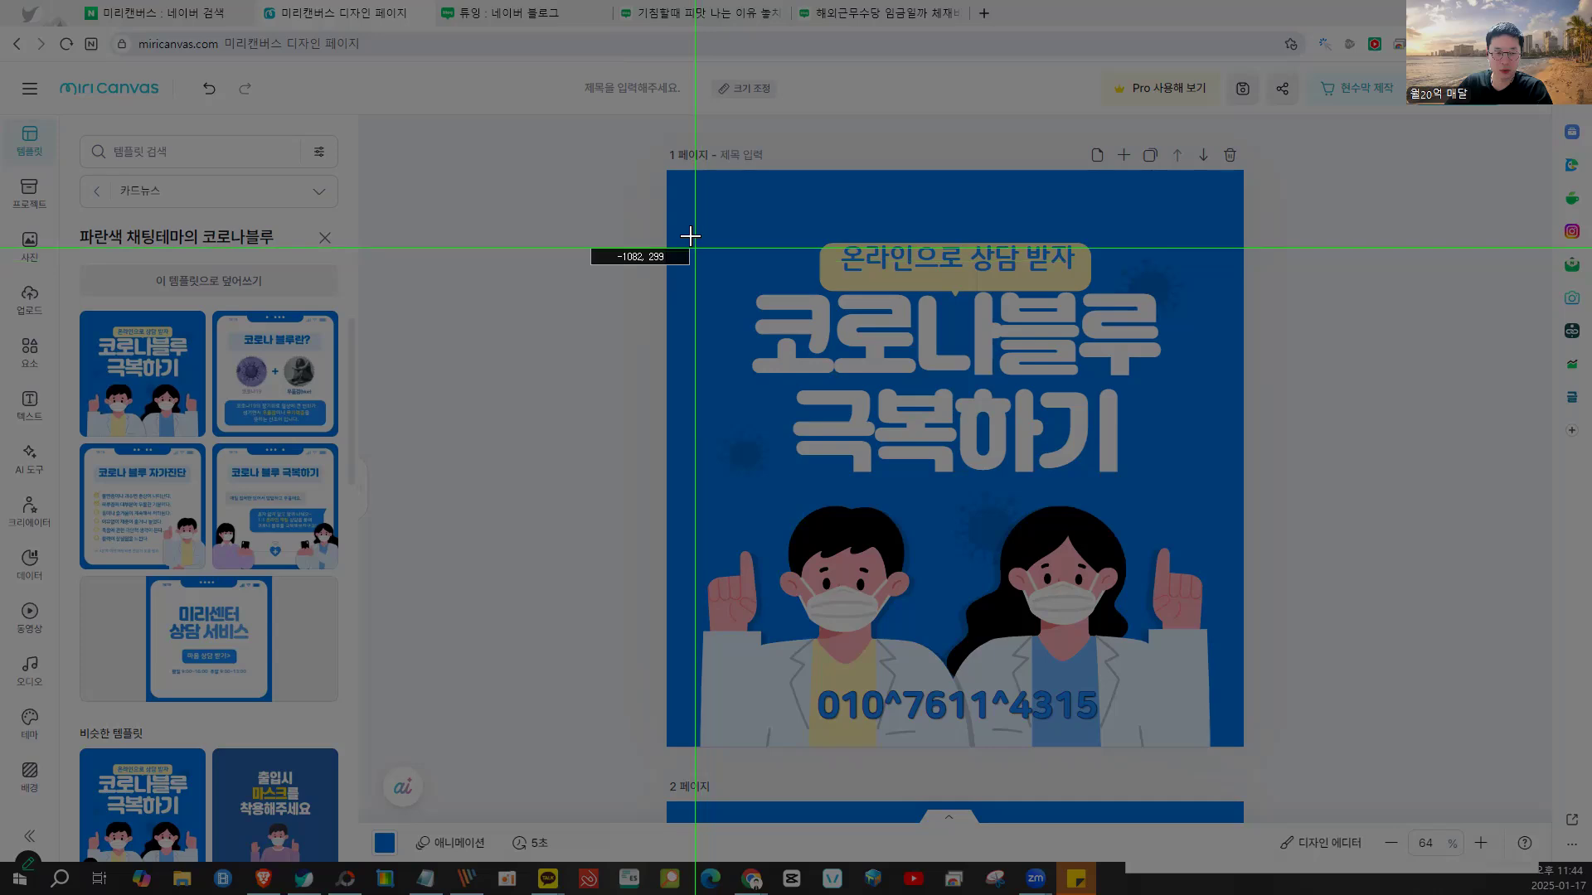
drag(677, 218, 1228, 738)
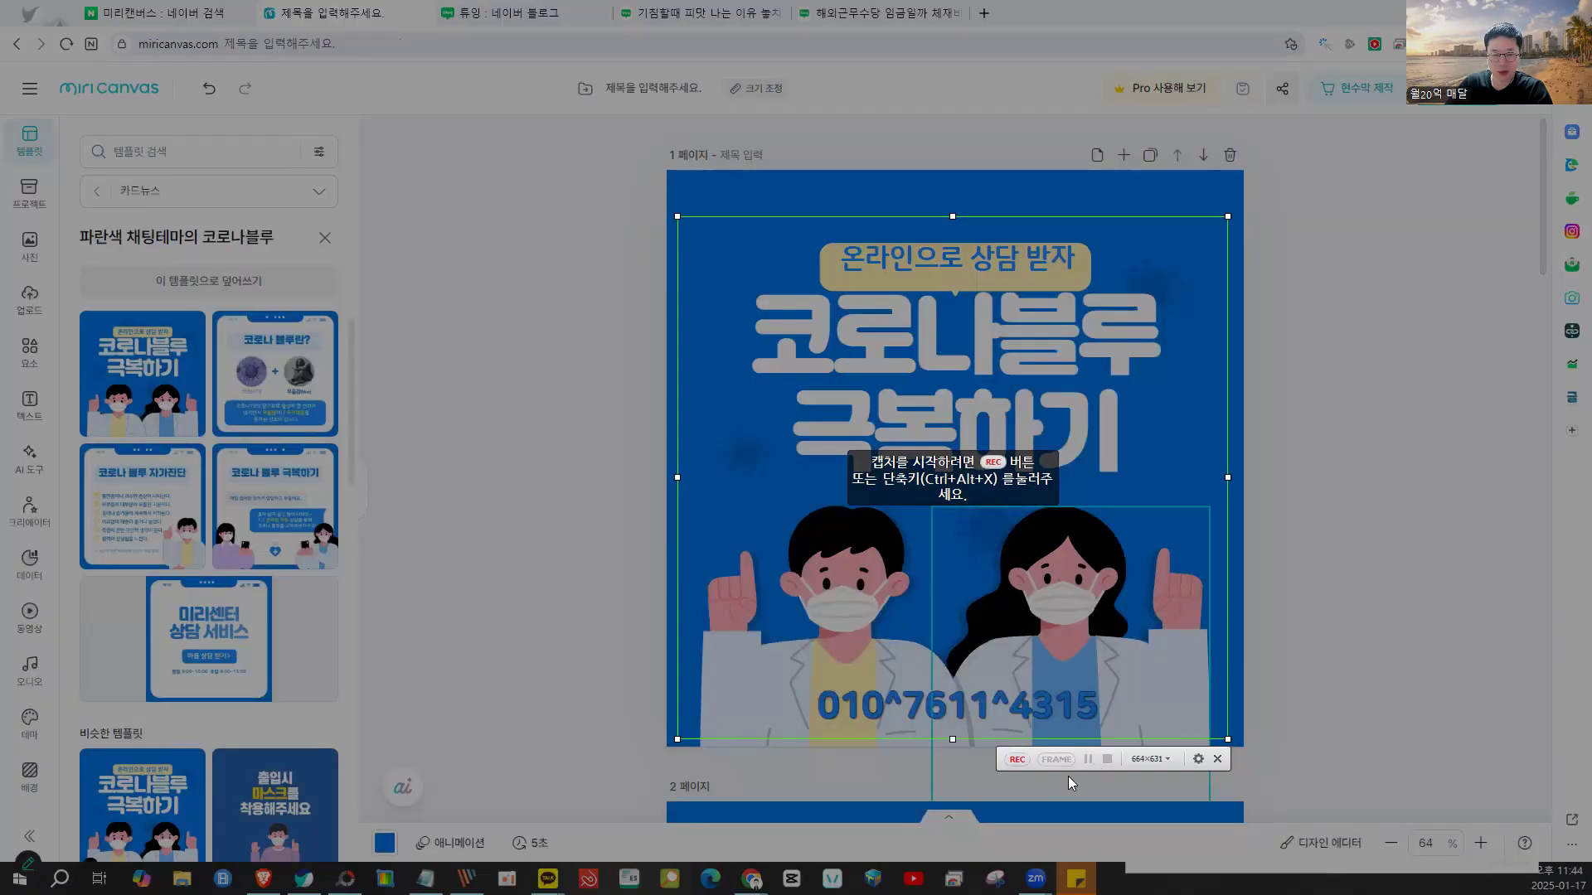
click(1017, 759)
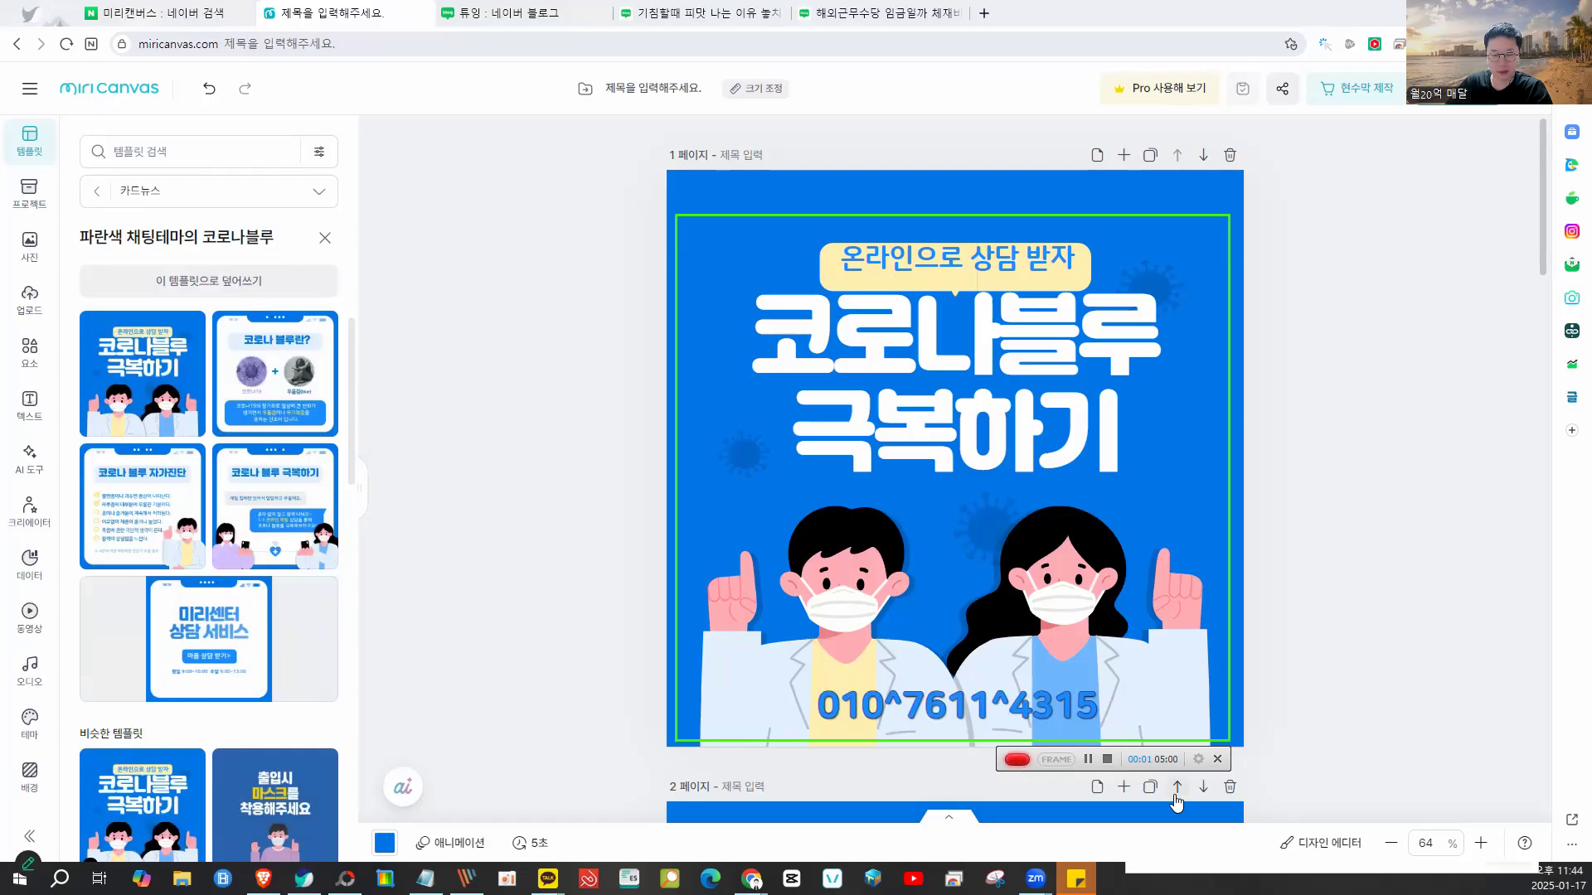
click(1107, 759)
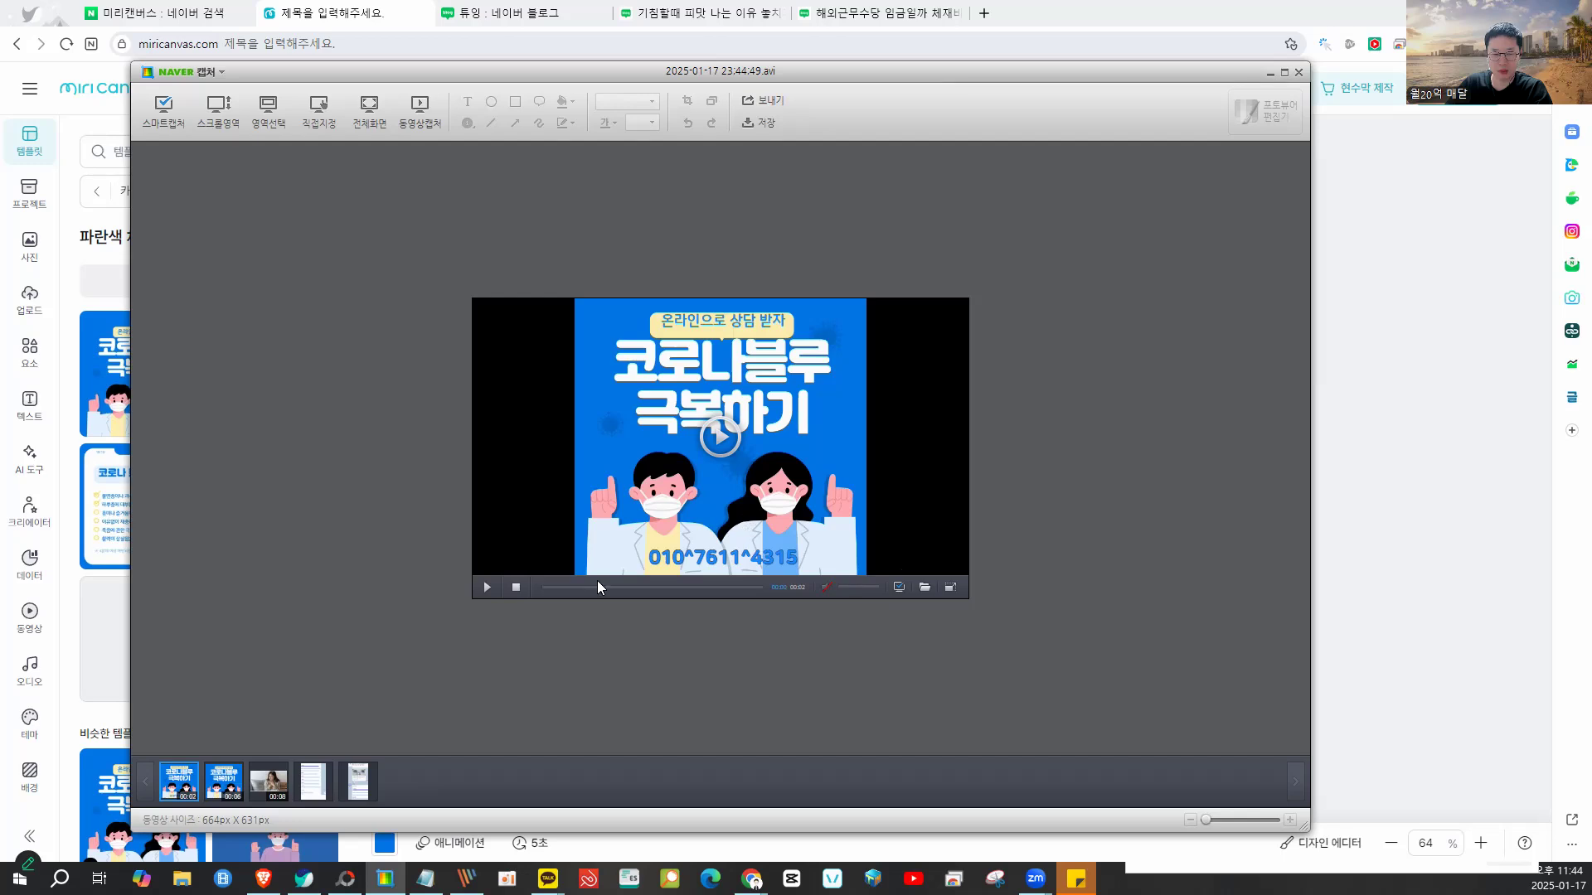
- Compare it with the earlier clip, minimize Naver Capture, and show the overseas-allowance post
mouse_move(195, 783)
click(218, 790)
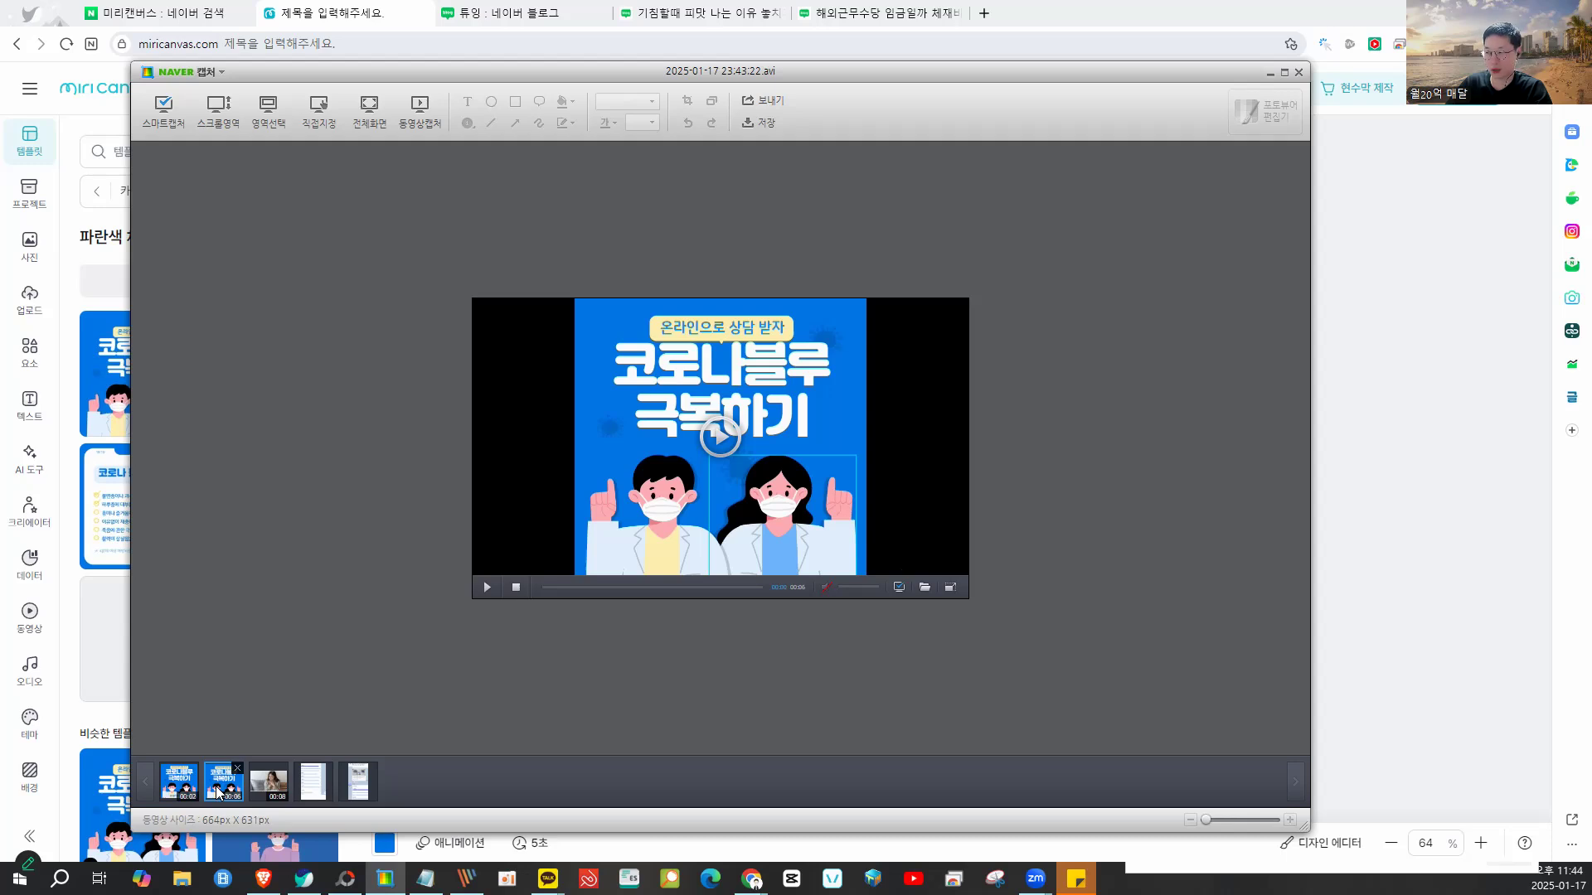
click(189, 790)
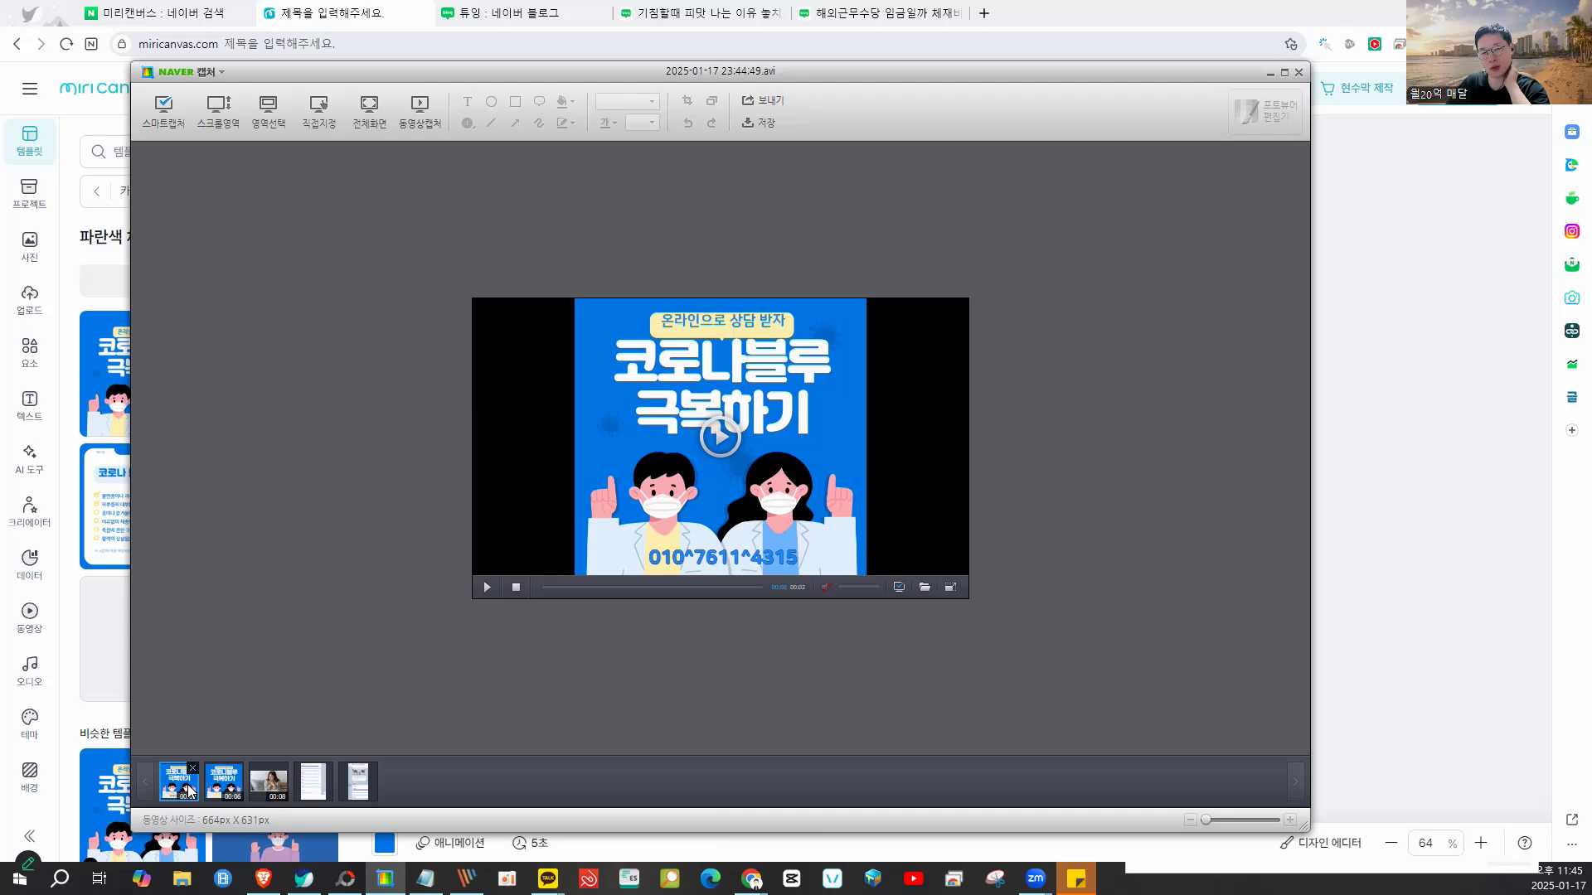
click(1271, 73)
click(882, 13)
click(742, 24)
click(881, 14)
mouse_move(955, 244)
mouse_down()
mouse_move(693, 259)
mouse_move(602, 445)
mouse_move(928, 447)
mouse_move(873, 192)
mouse_up()
- Scroll through the 해외근무수당 overseas-allowance article with its embedded video clip
scroll(872, 191, down, 3)
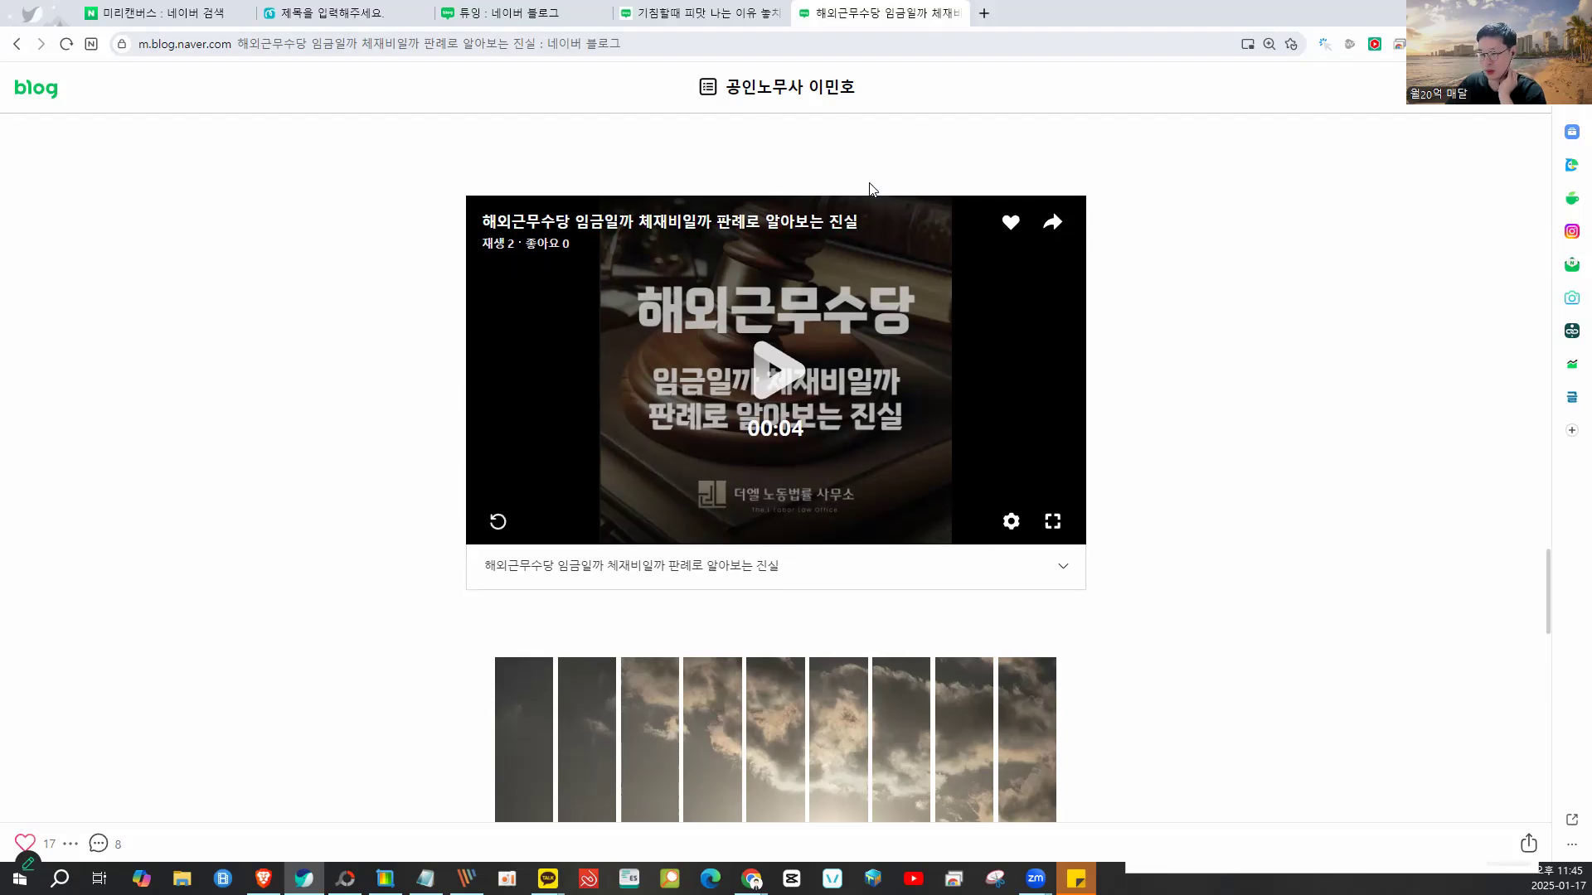
mouse_move(876, 379)
mouse_down()
mouse_move(1105, 530)
mouse_move(755, 382)
mouse_up()
scroll(756, 383, up, 3)
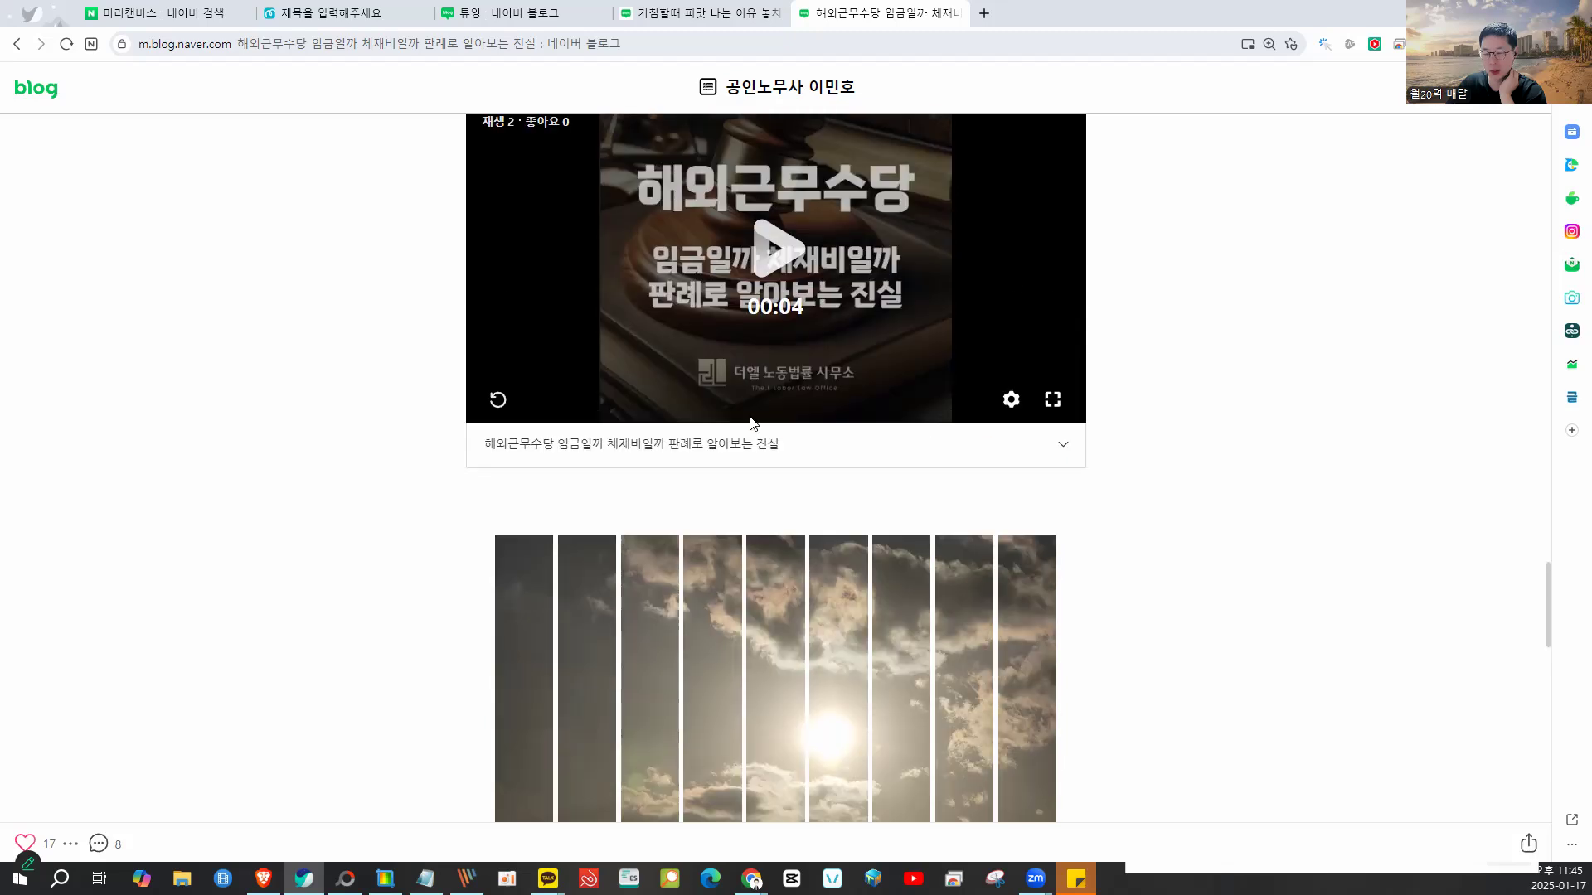
scroll(750, 423, up, 2)
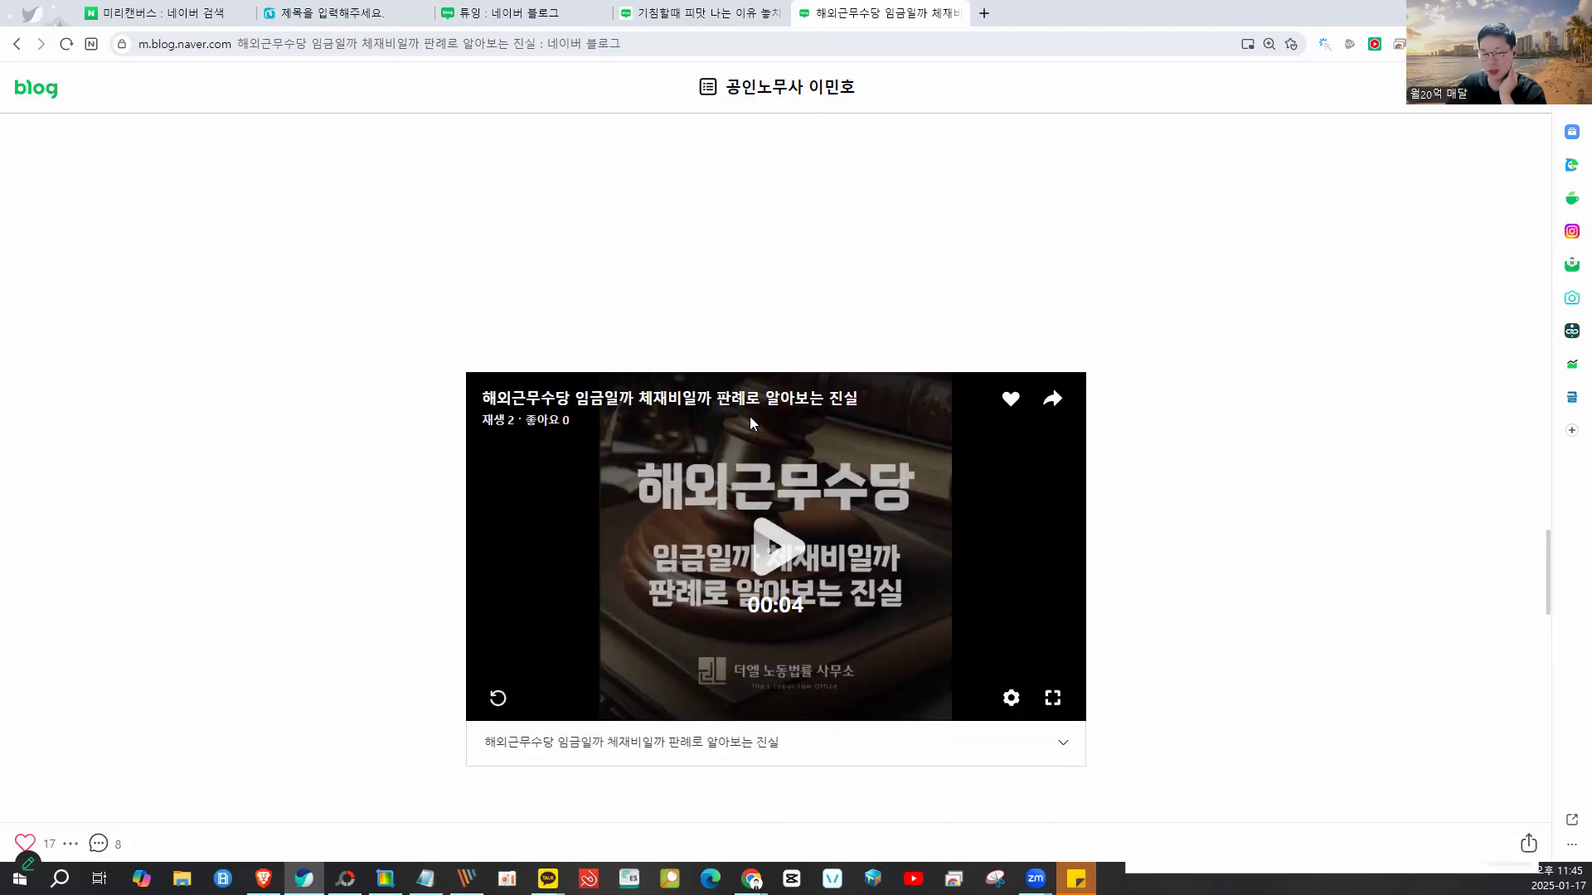
scroll(750, 423, up, 5)
scroll(751, 423, up, 17)
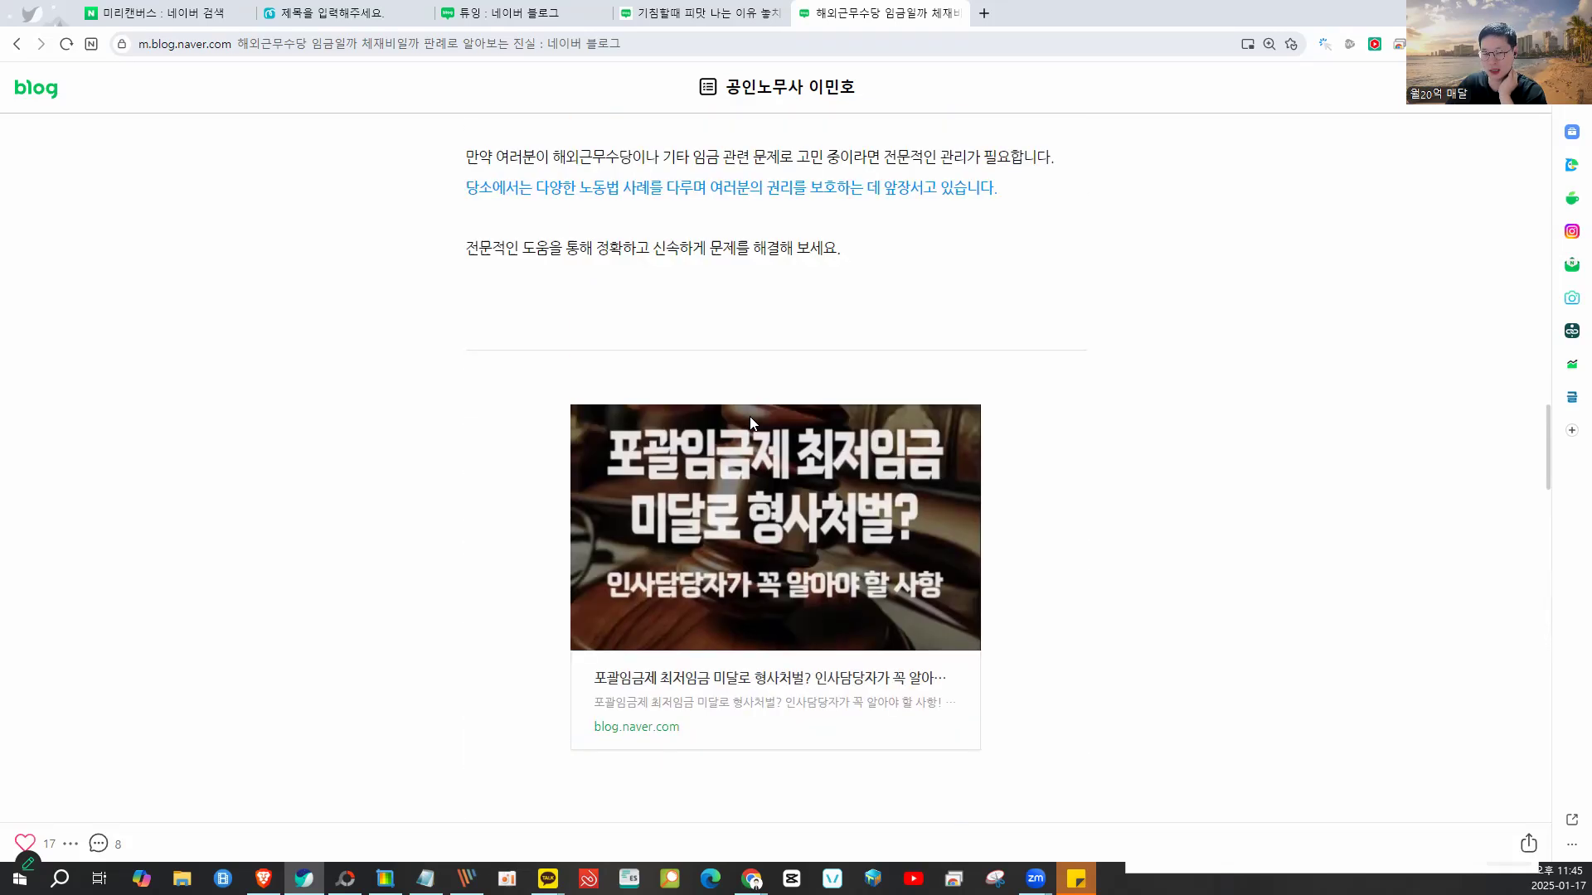
scroll(751, 423, up, 20)
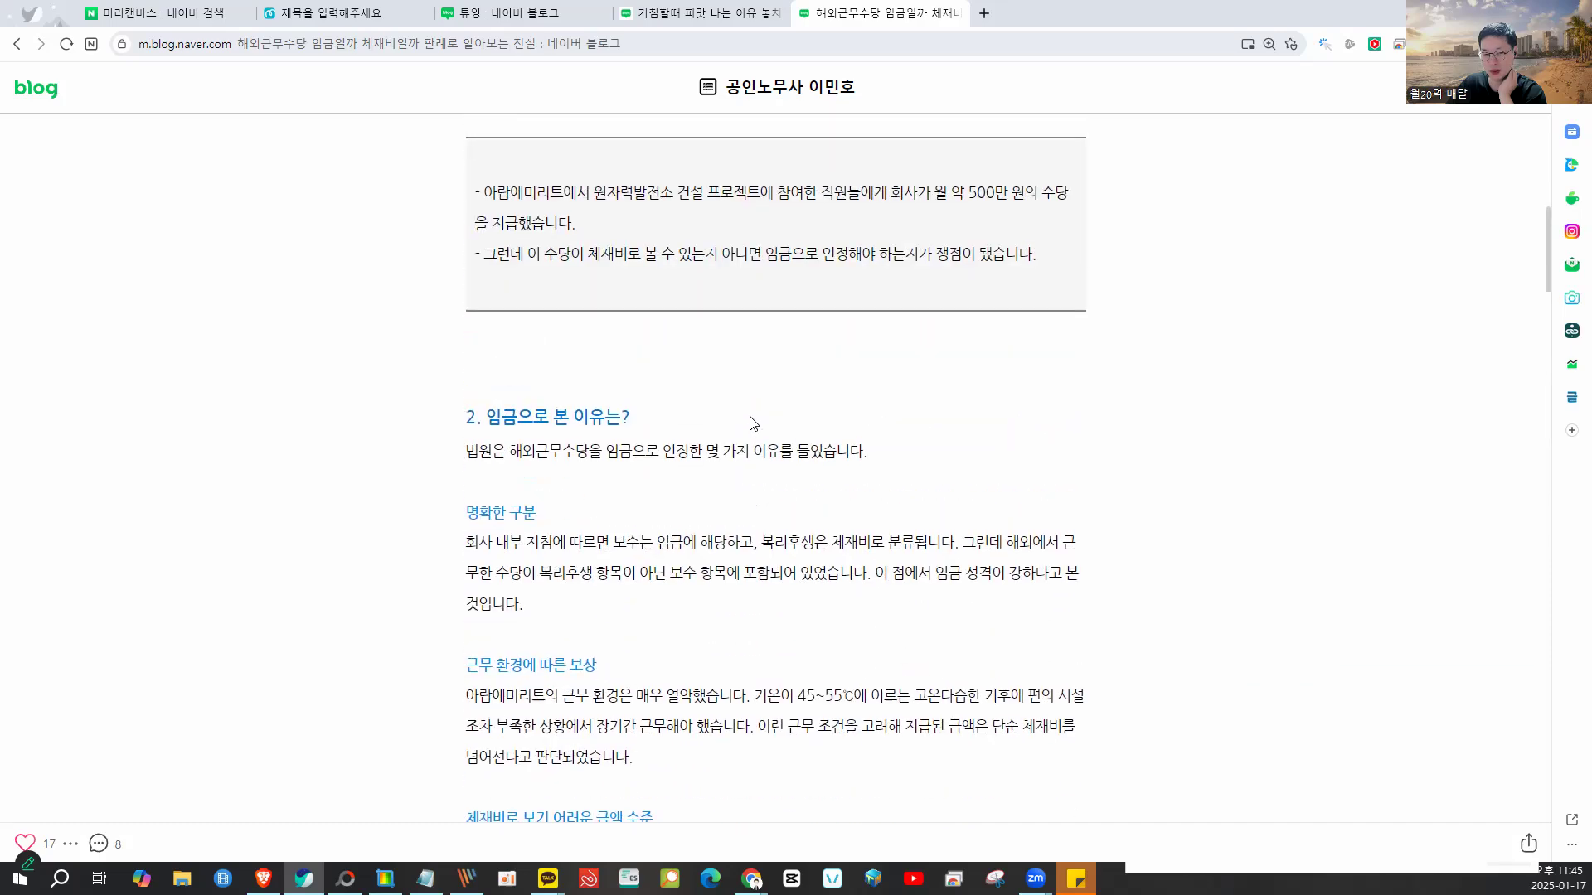
scroll(748, 422, up, 3)
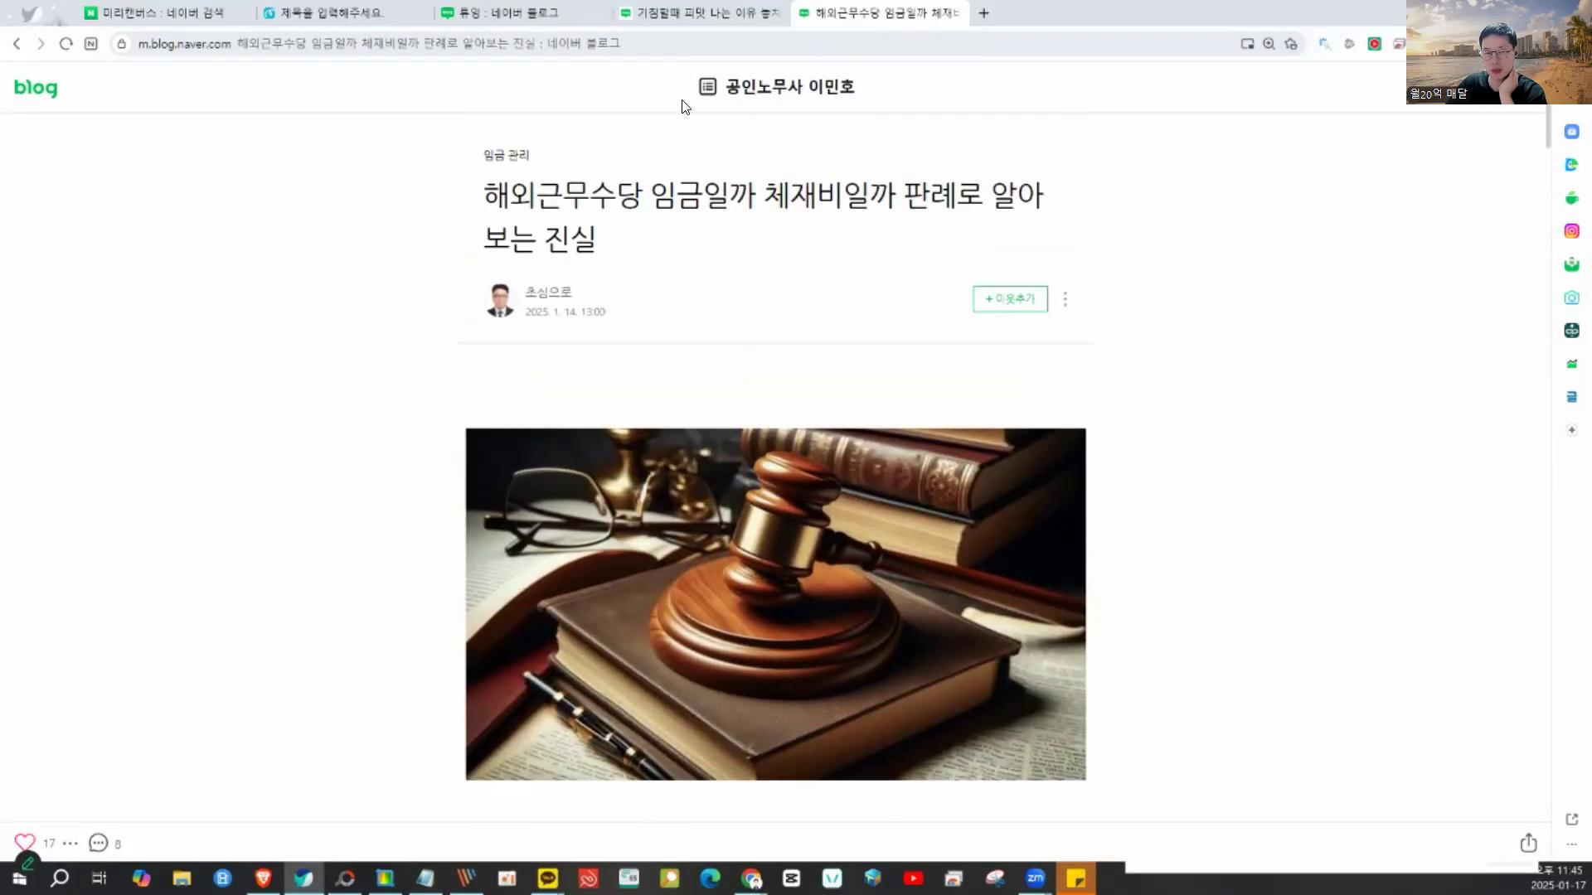
- Check the tonsillitis post, revisit the overseas-allowance article, then return to the Miricanvas design
click(688, 15)
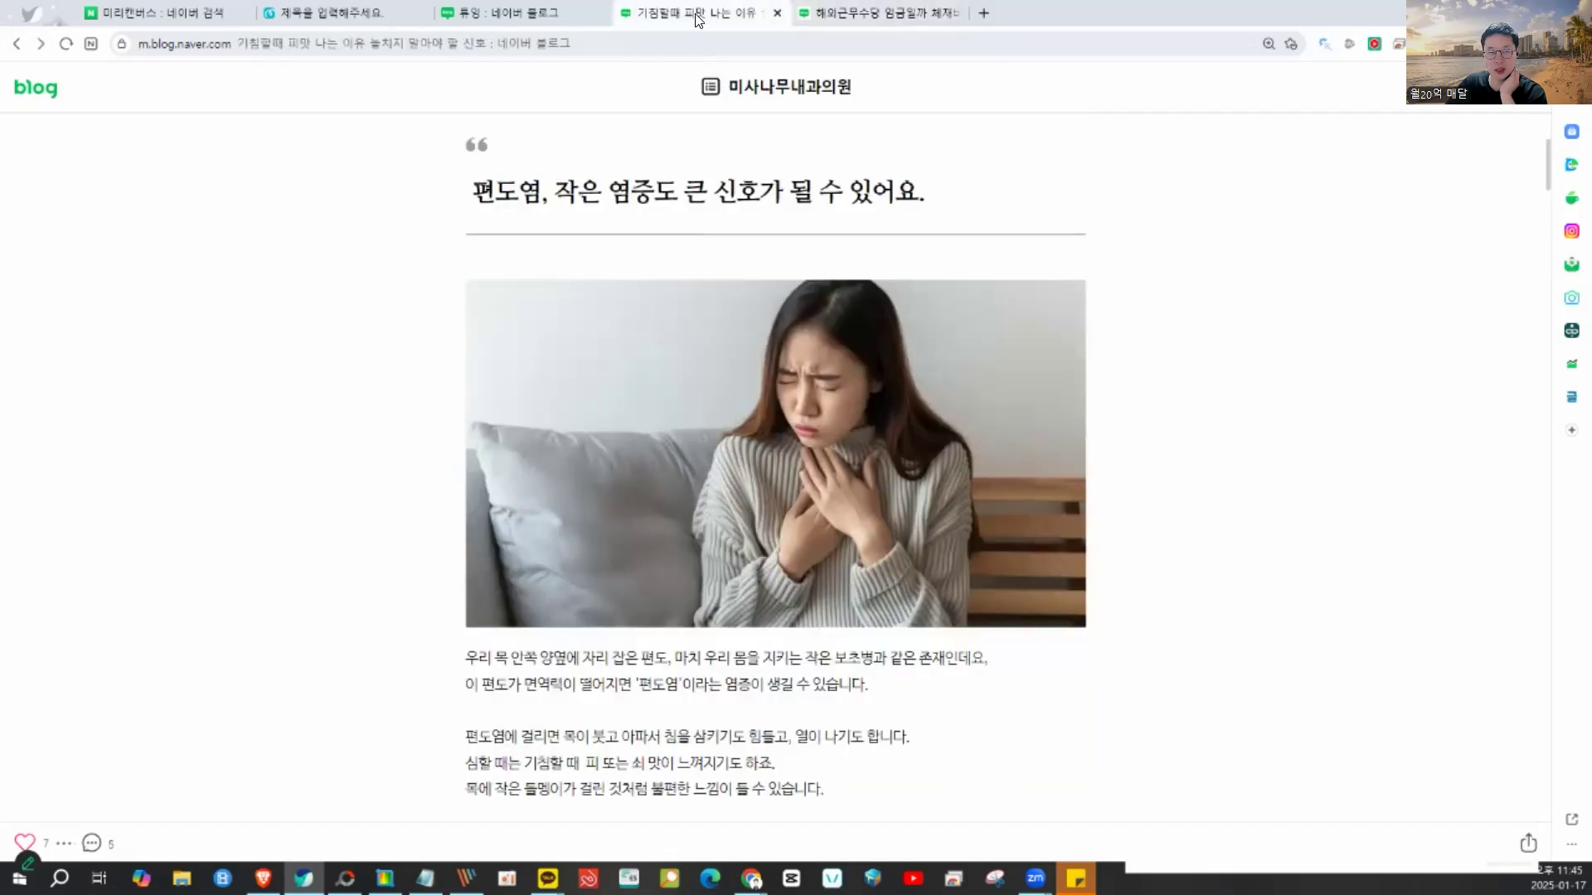
click(815, 17)
scroll(726, 210, down, 15)
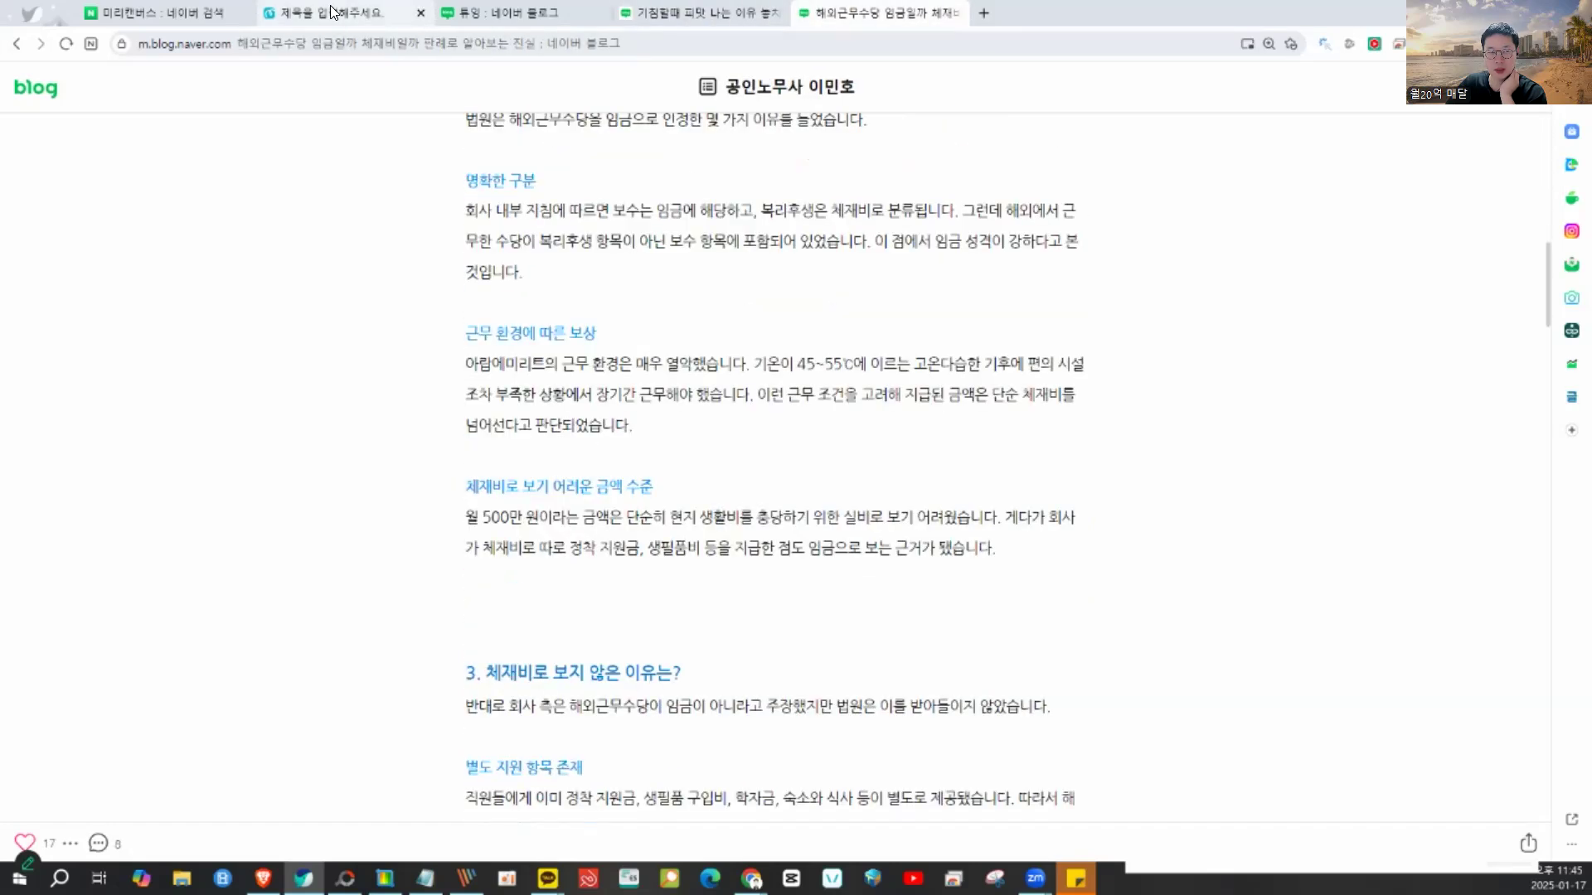
click(330, 12)
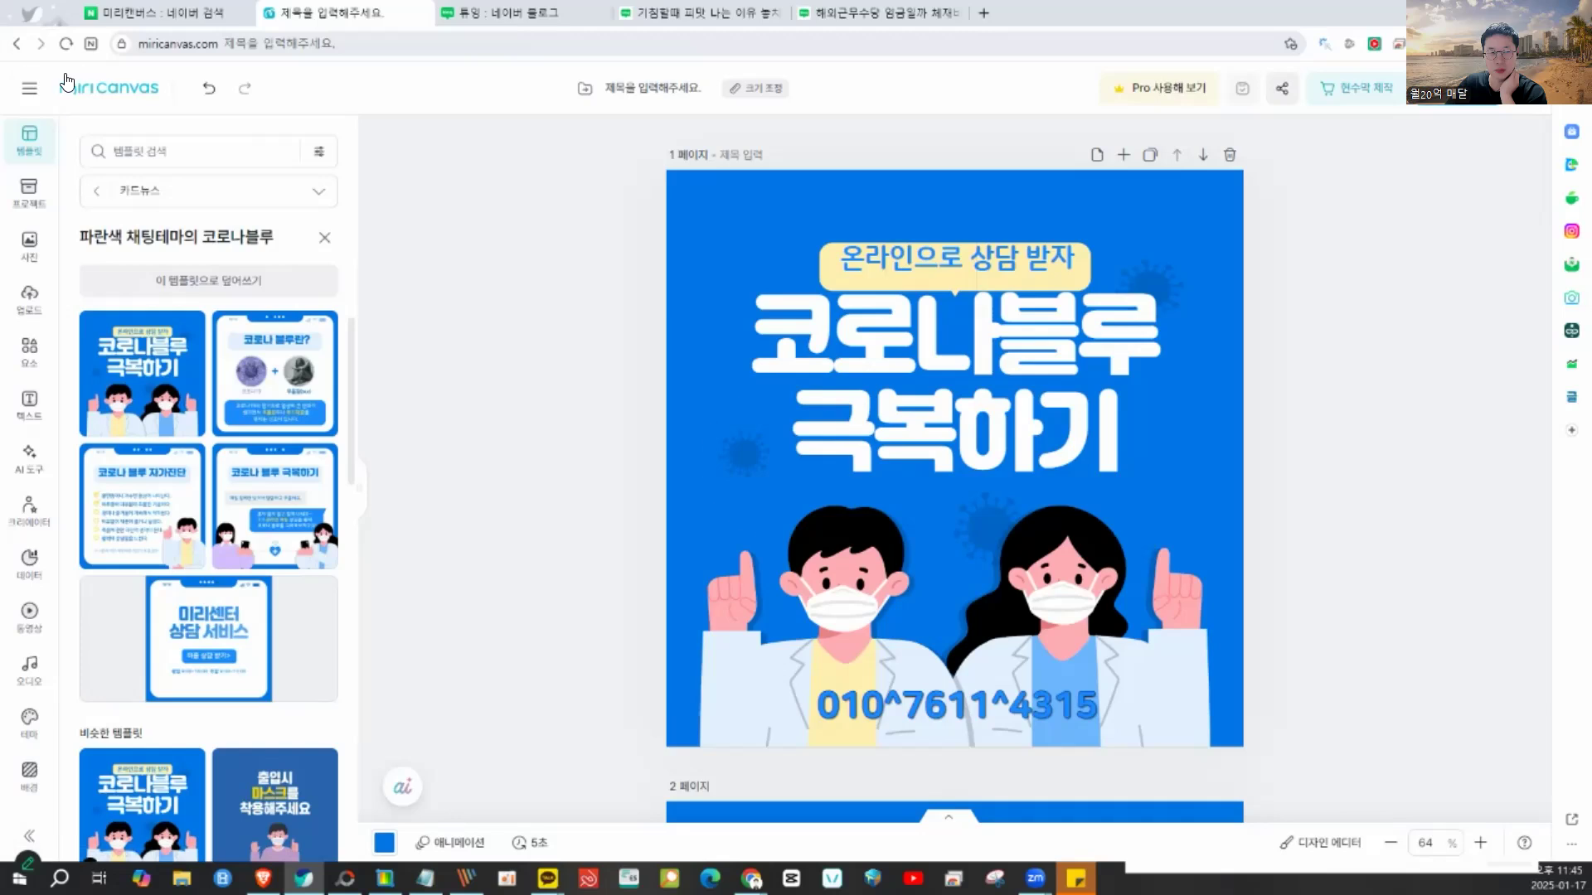
mouse_move(1041, 201)
mouse_down()
mouse_move(696, 268)
mouse_move(1204, 402)
mouse_up()
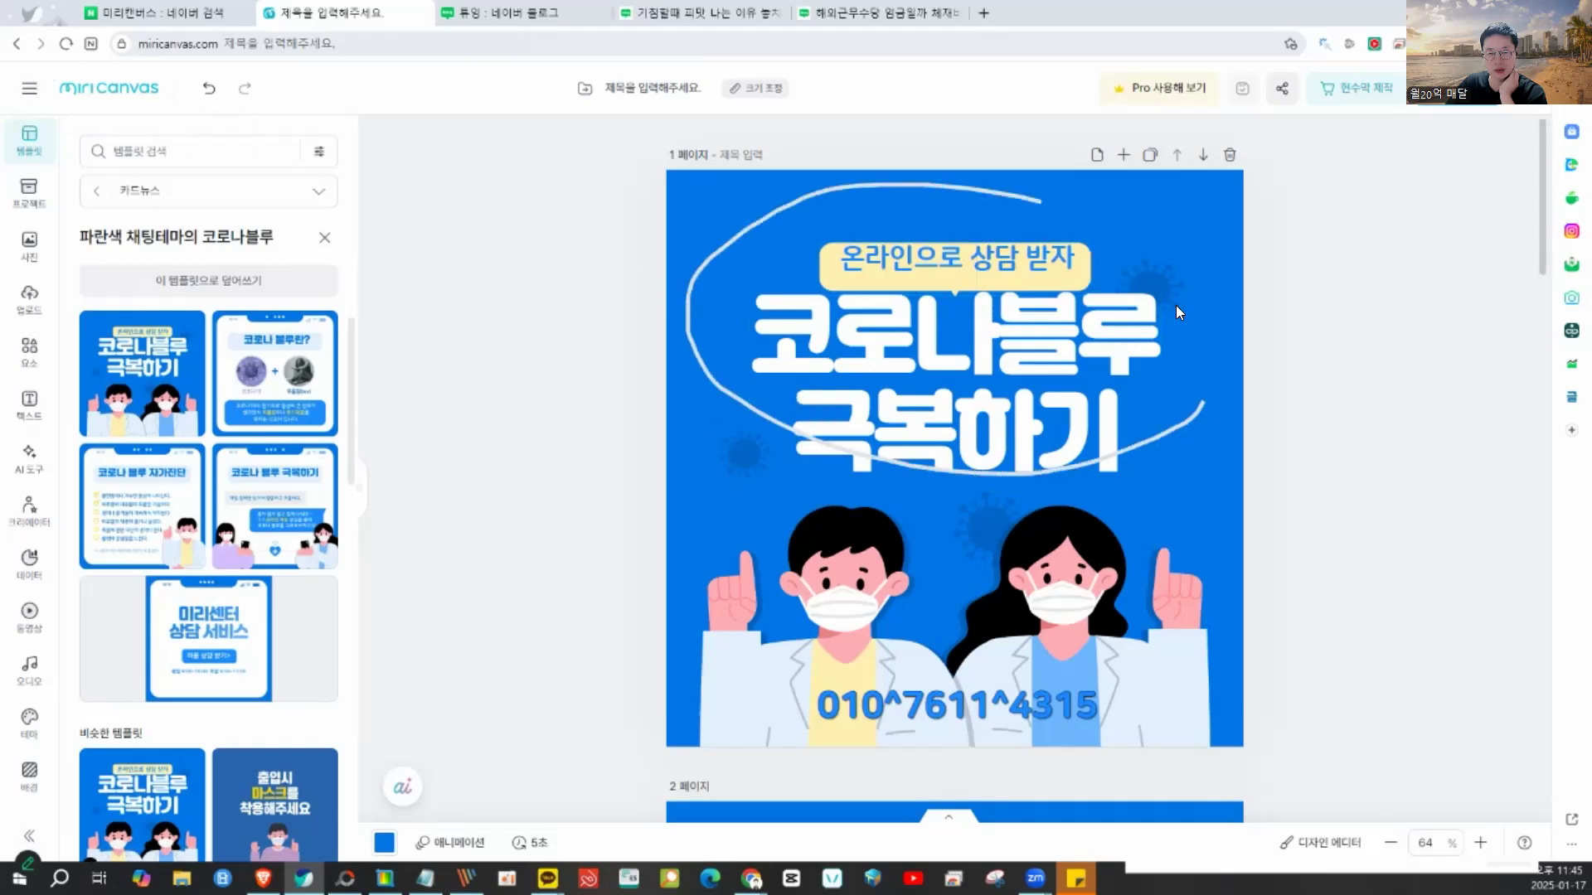
scroll(779, 428, down, 8)
mouse_move(787, 424)
mouse_down()
mouse_move(990, 202)
mouse_move(660, 332)
mouse_move(881, 520)
mouse_move(1154, 302)
mouse_up()
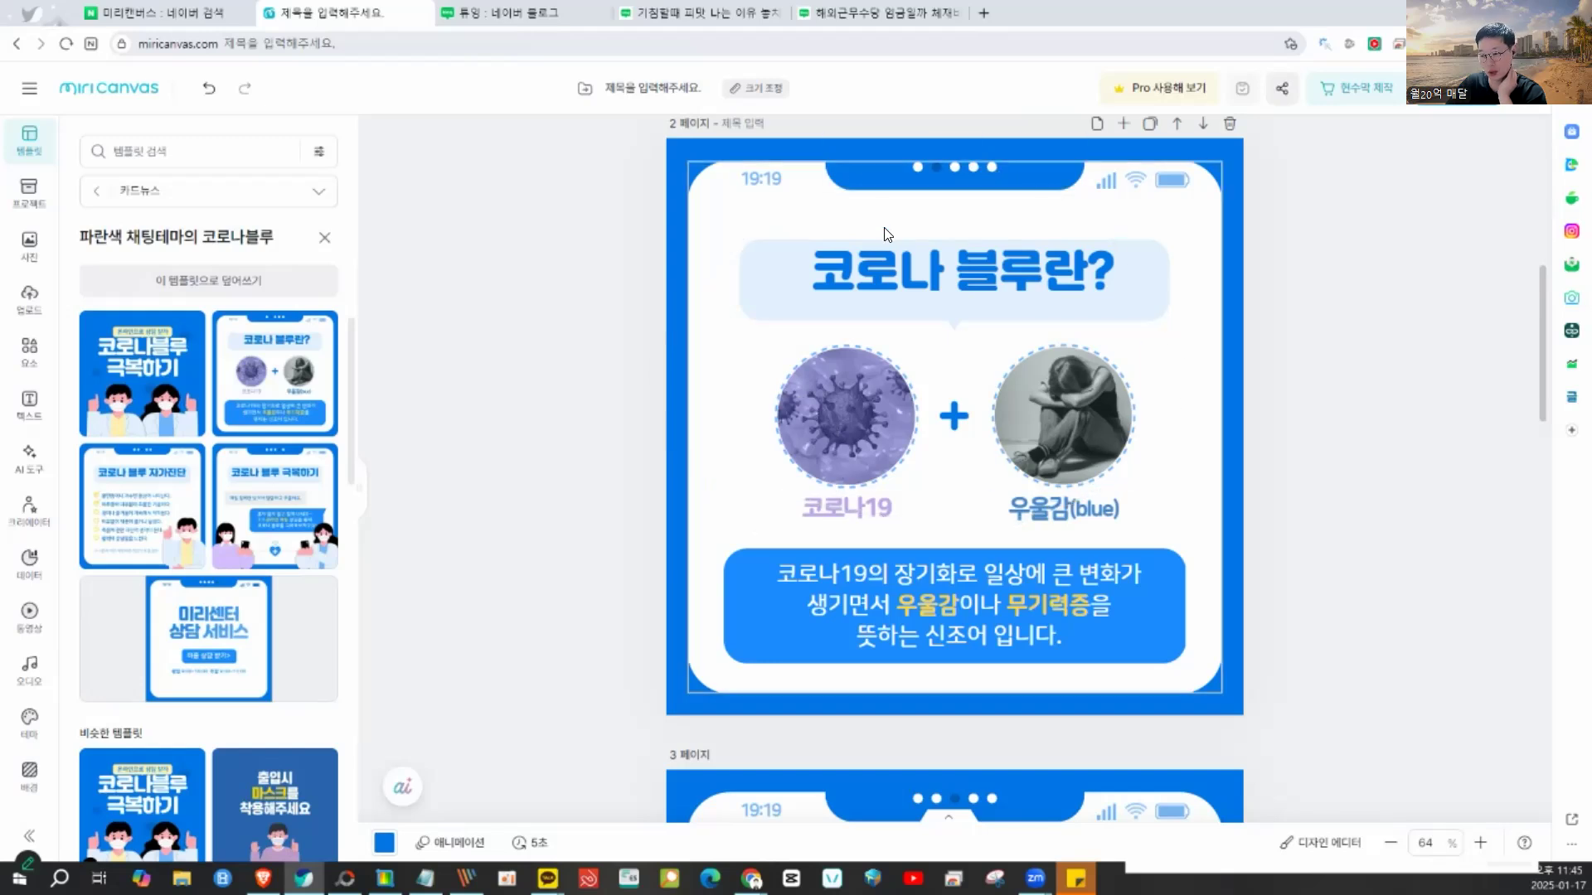
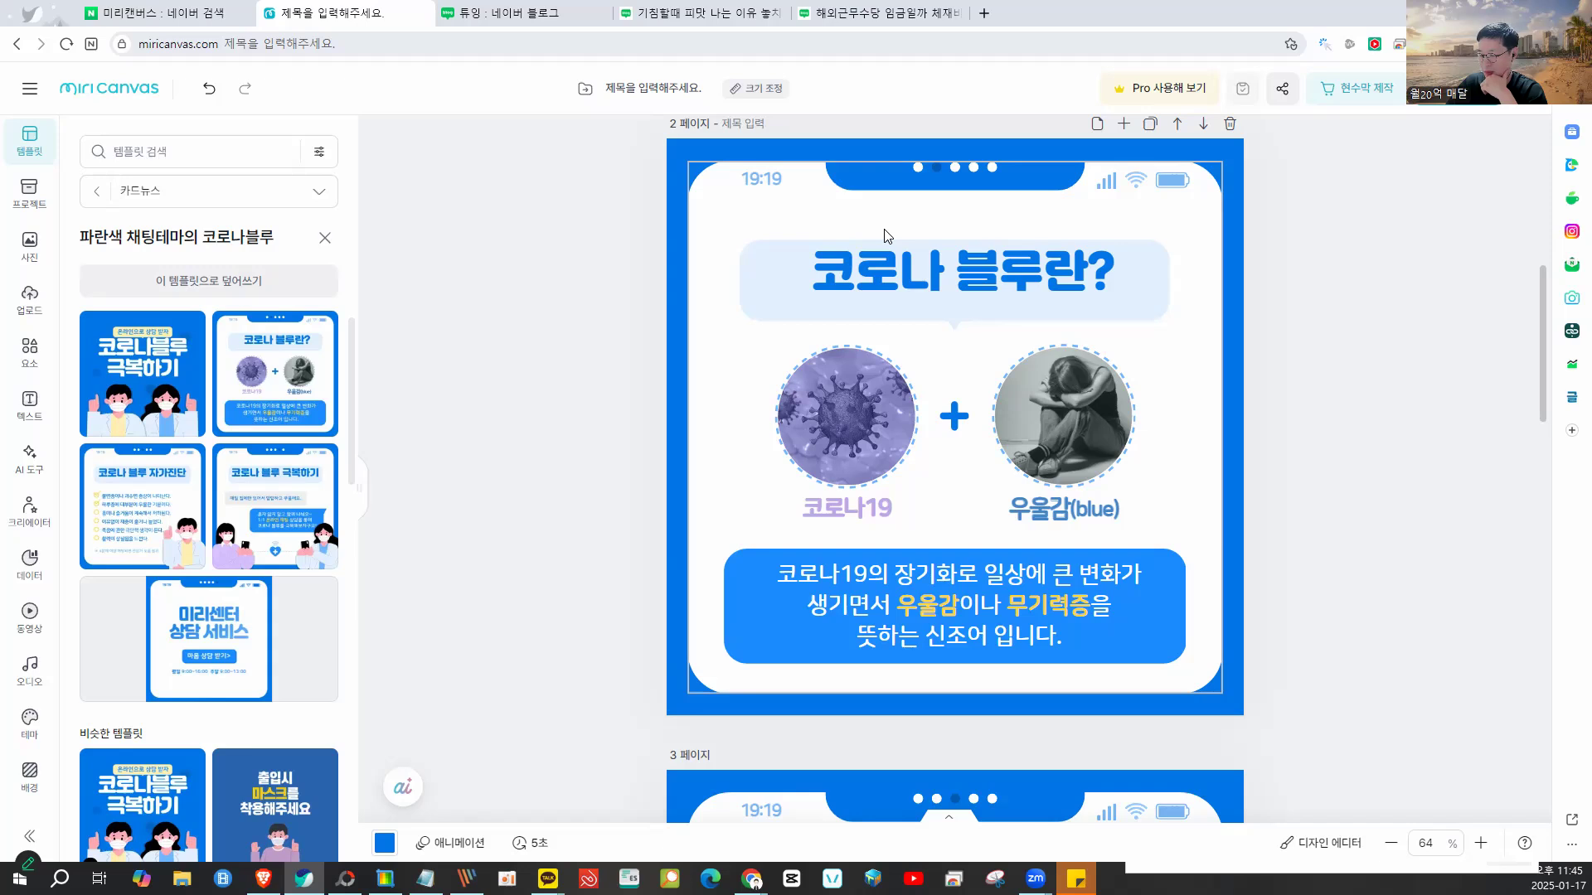
- Scroll back up to page 1 of the Corona Blue card-news design
scroll(1304, 383, up, 6)
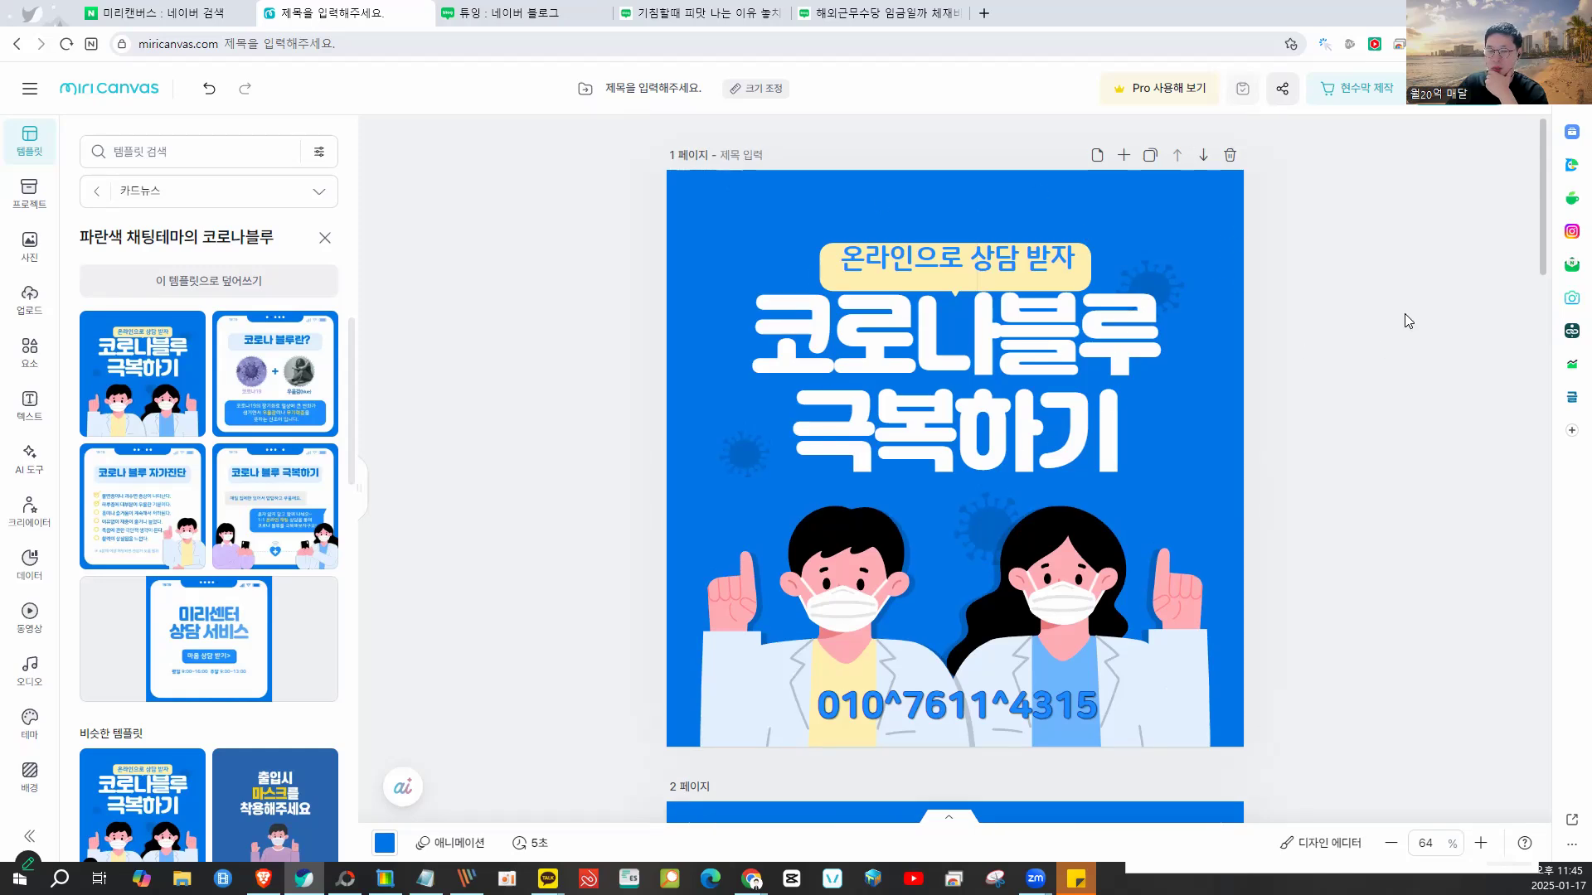
- Search photos for 치과 and add the denture photo to page 1
click(25, 245)
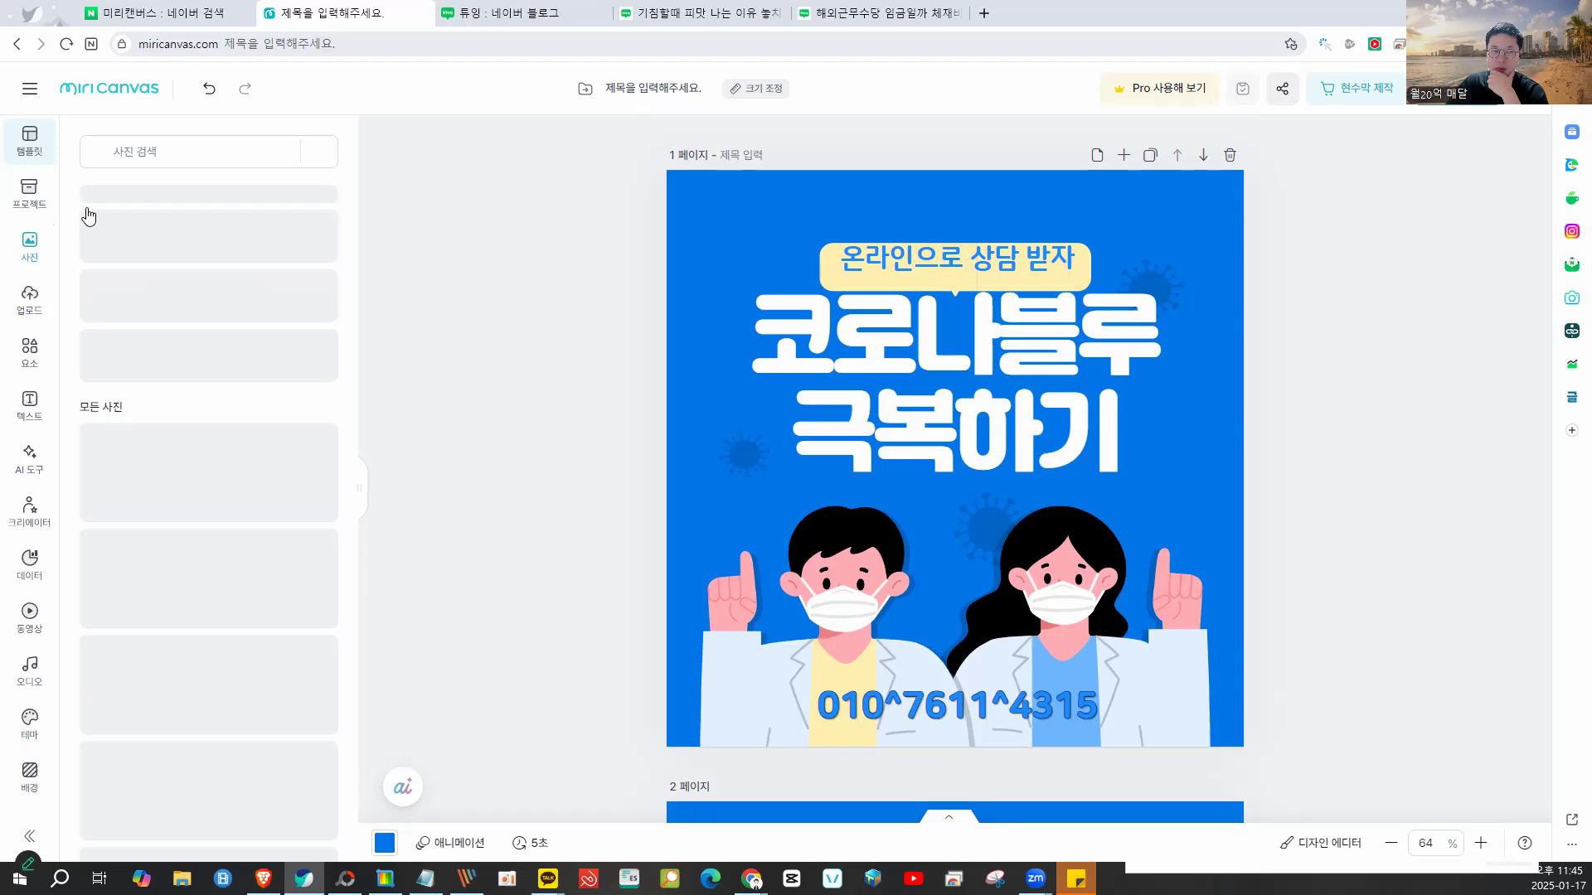
click(181, 151)
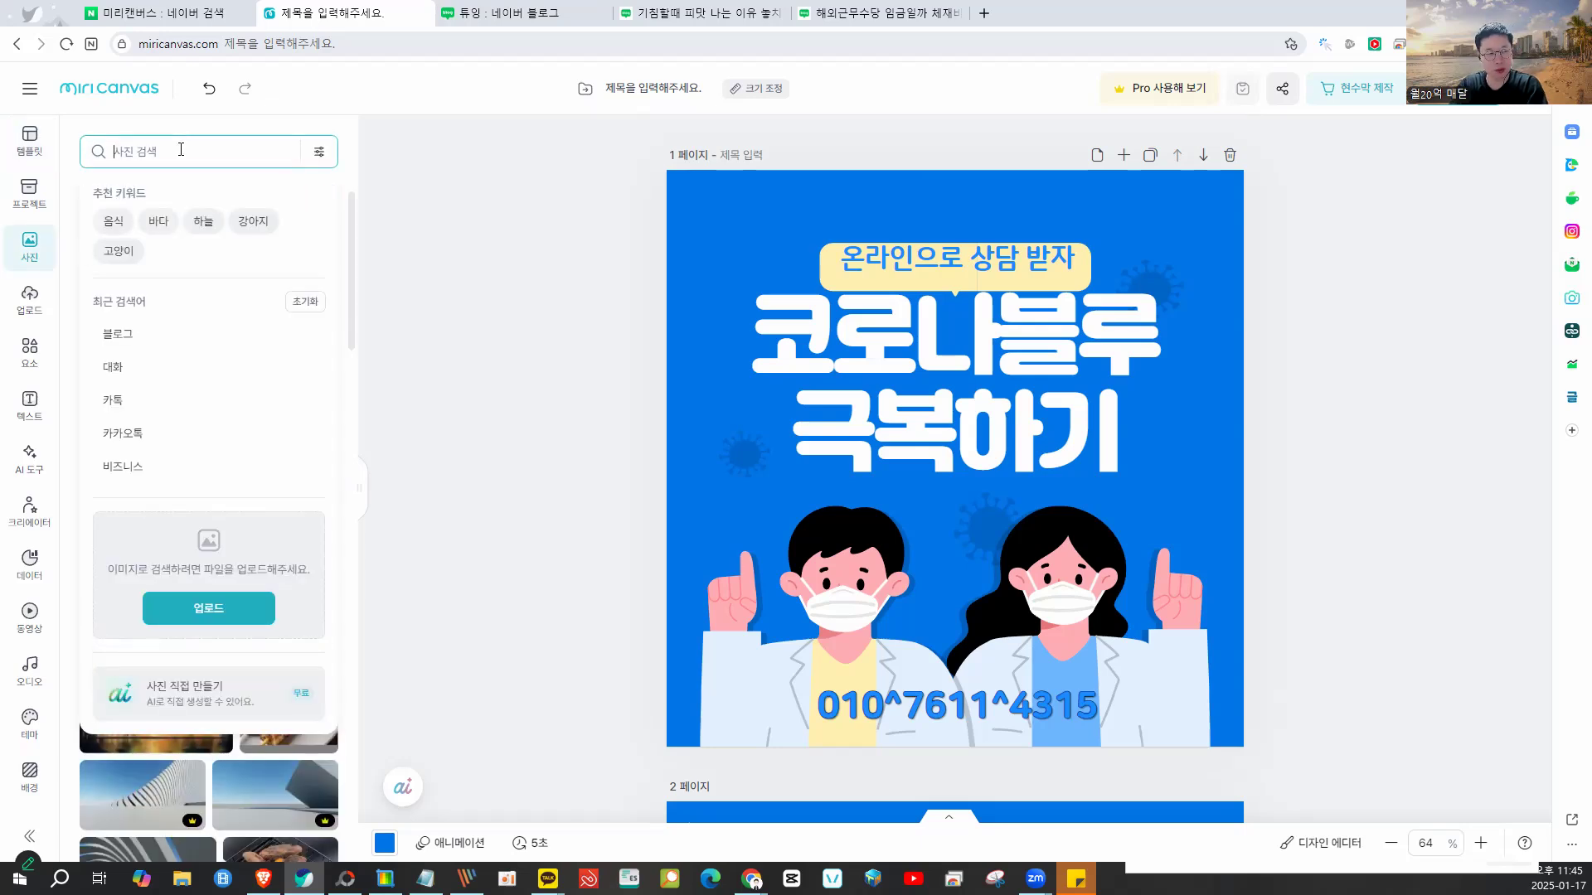
text(치과)
key(Return)
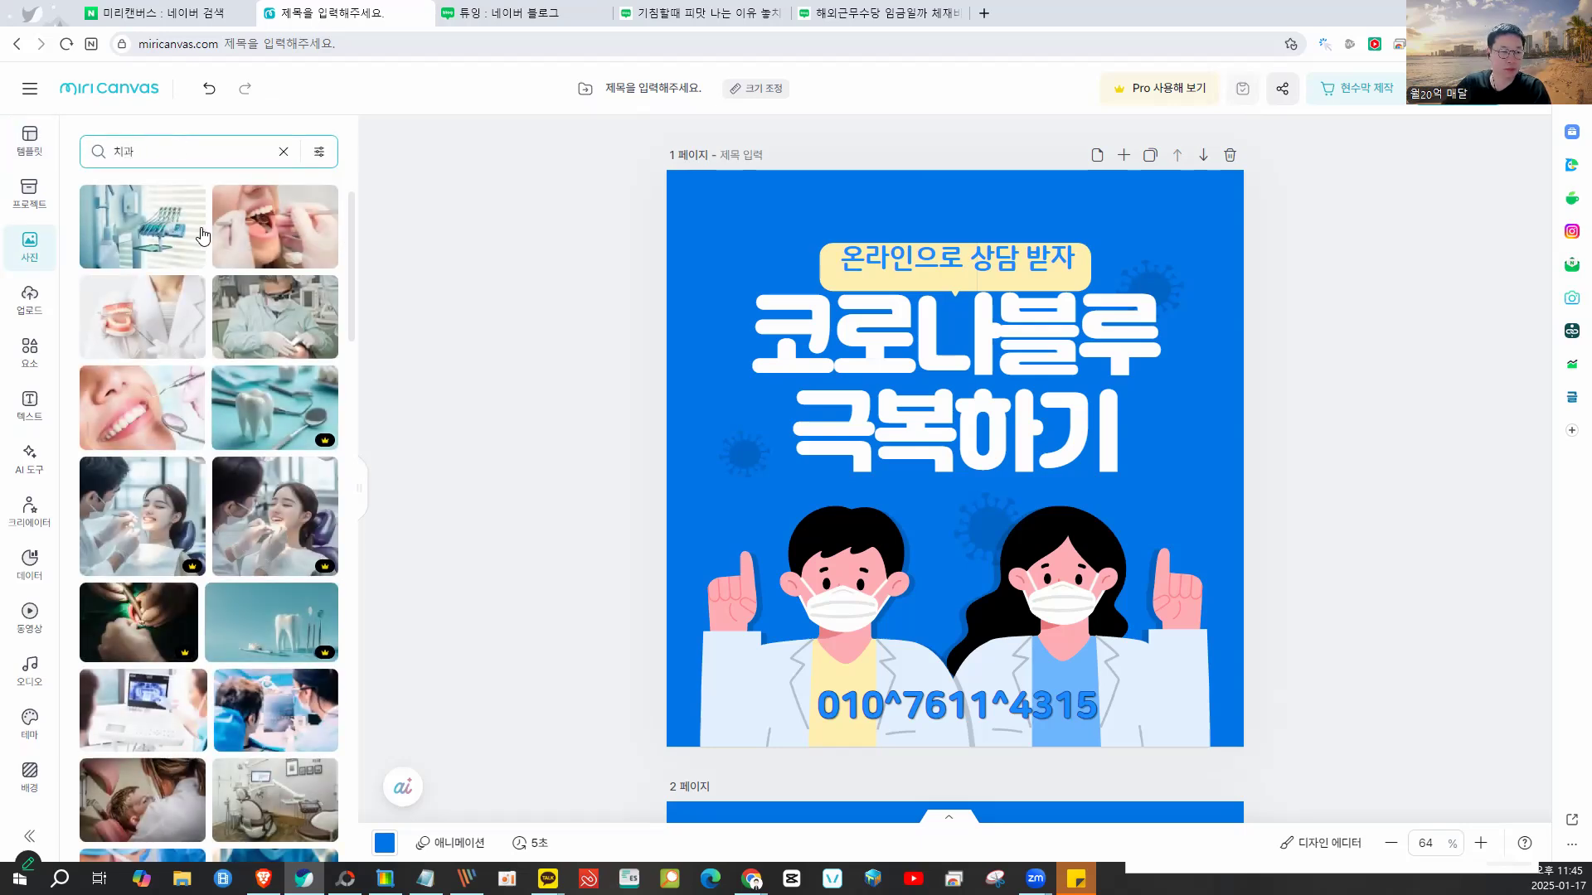
click(147, 305)
drag(917, 390, 855, 265)
- Make the denture photo page 1's background at 33% transparency
right_click(777, 246)
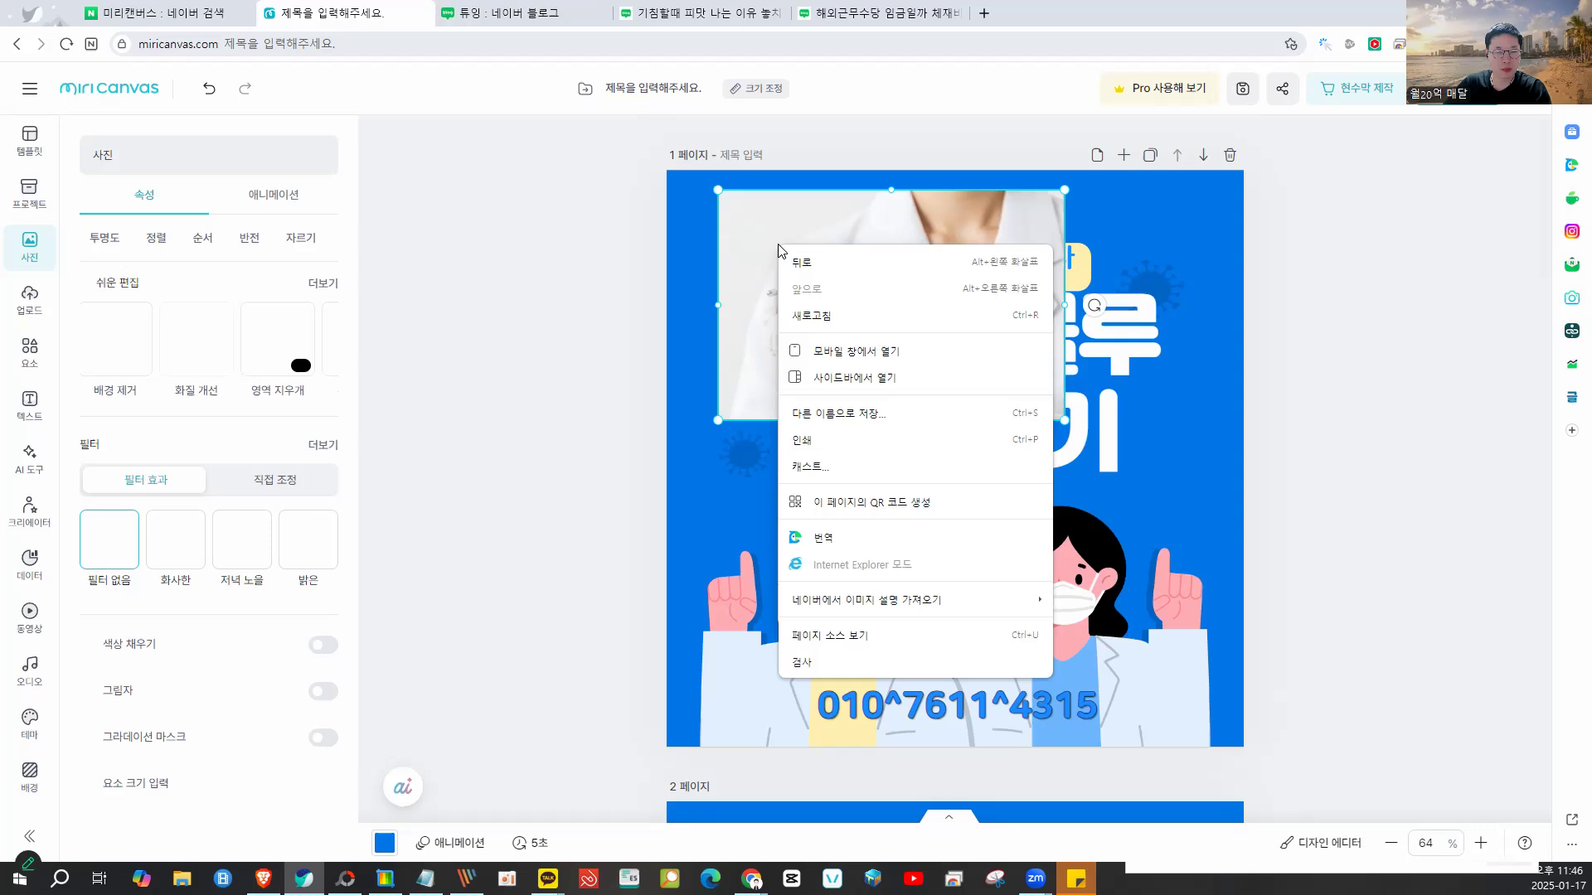
click(898, 322)
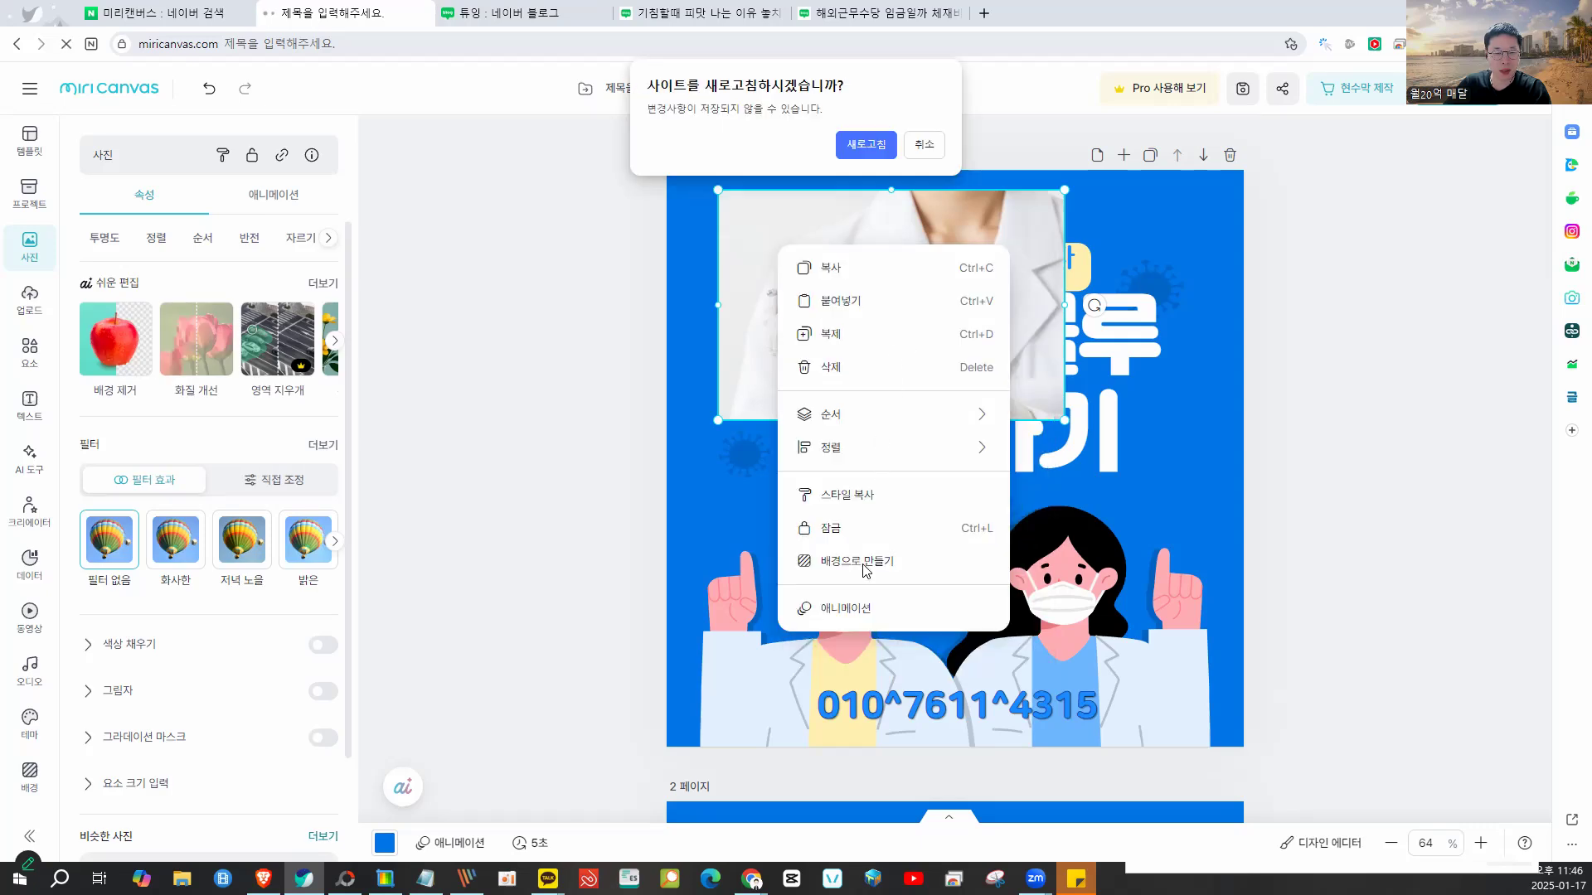
click(924, 144)
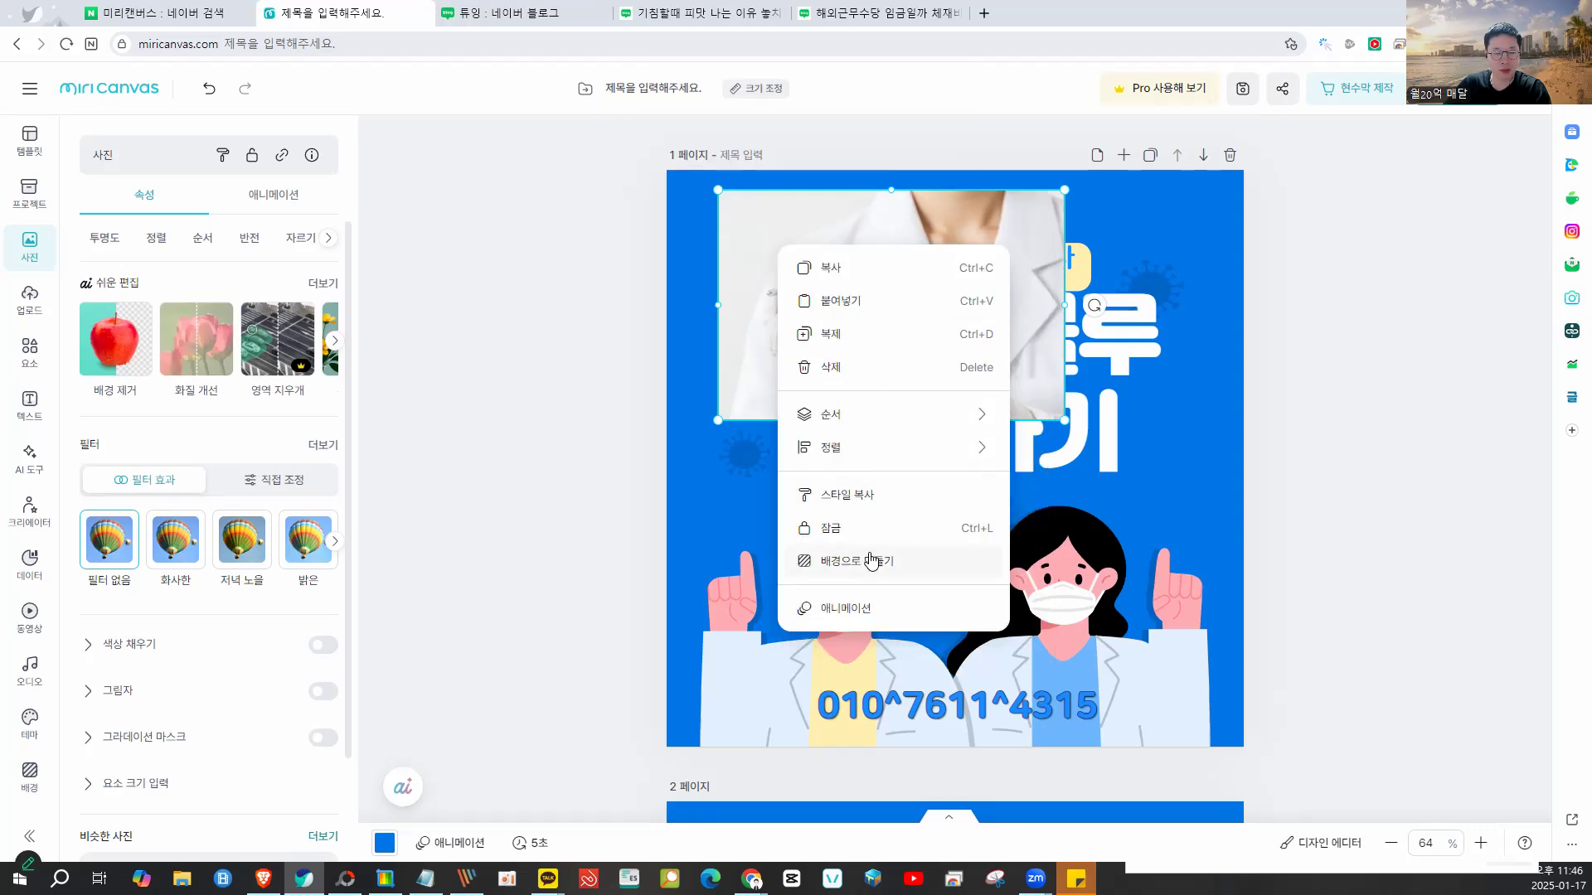
click(870, 562)
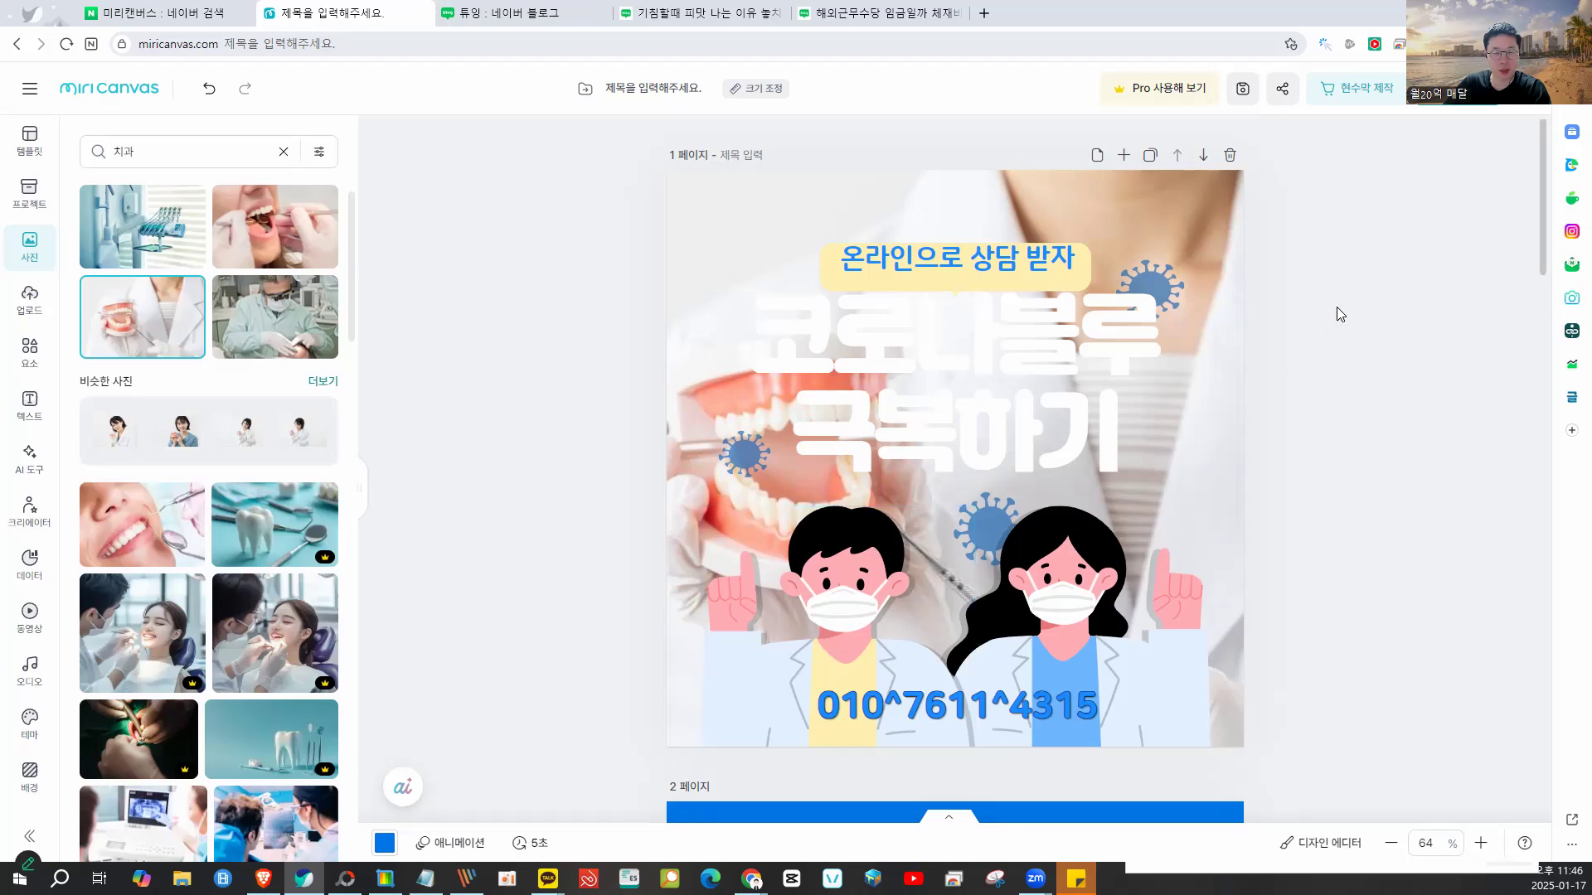
click(1151, 217)
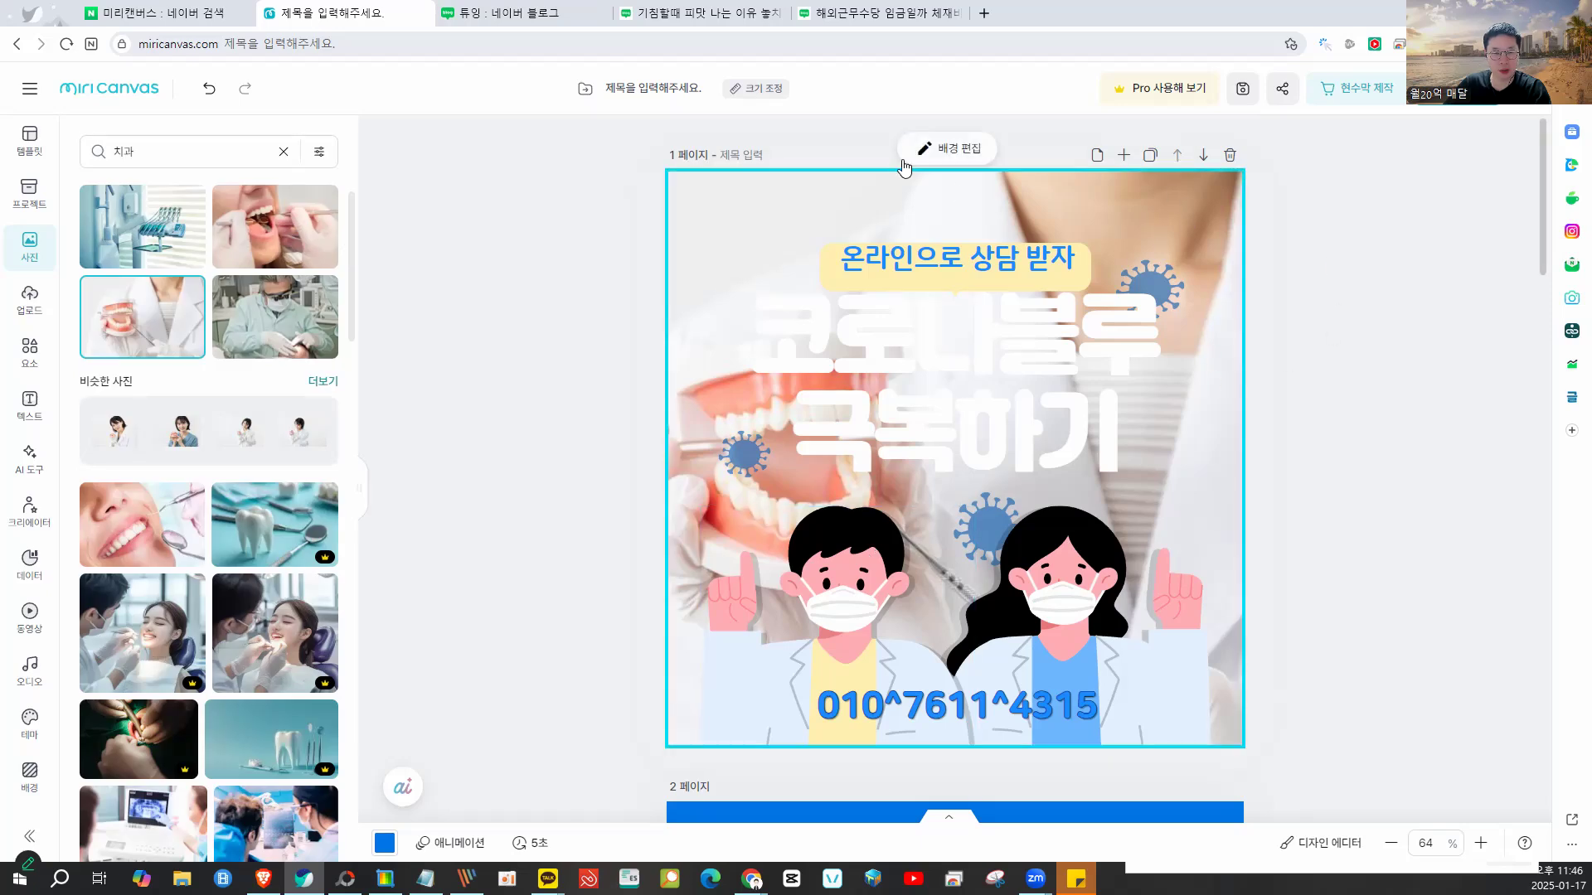
click(936, 152)
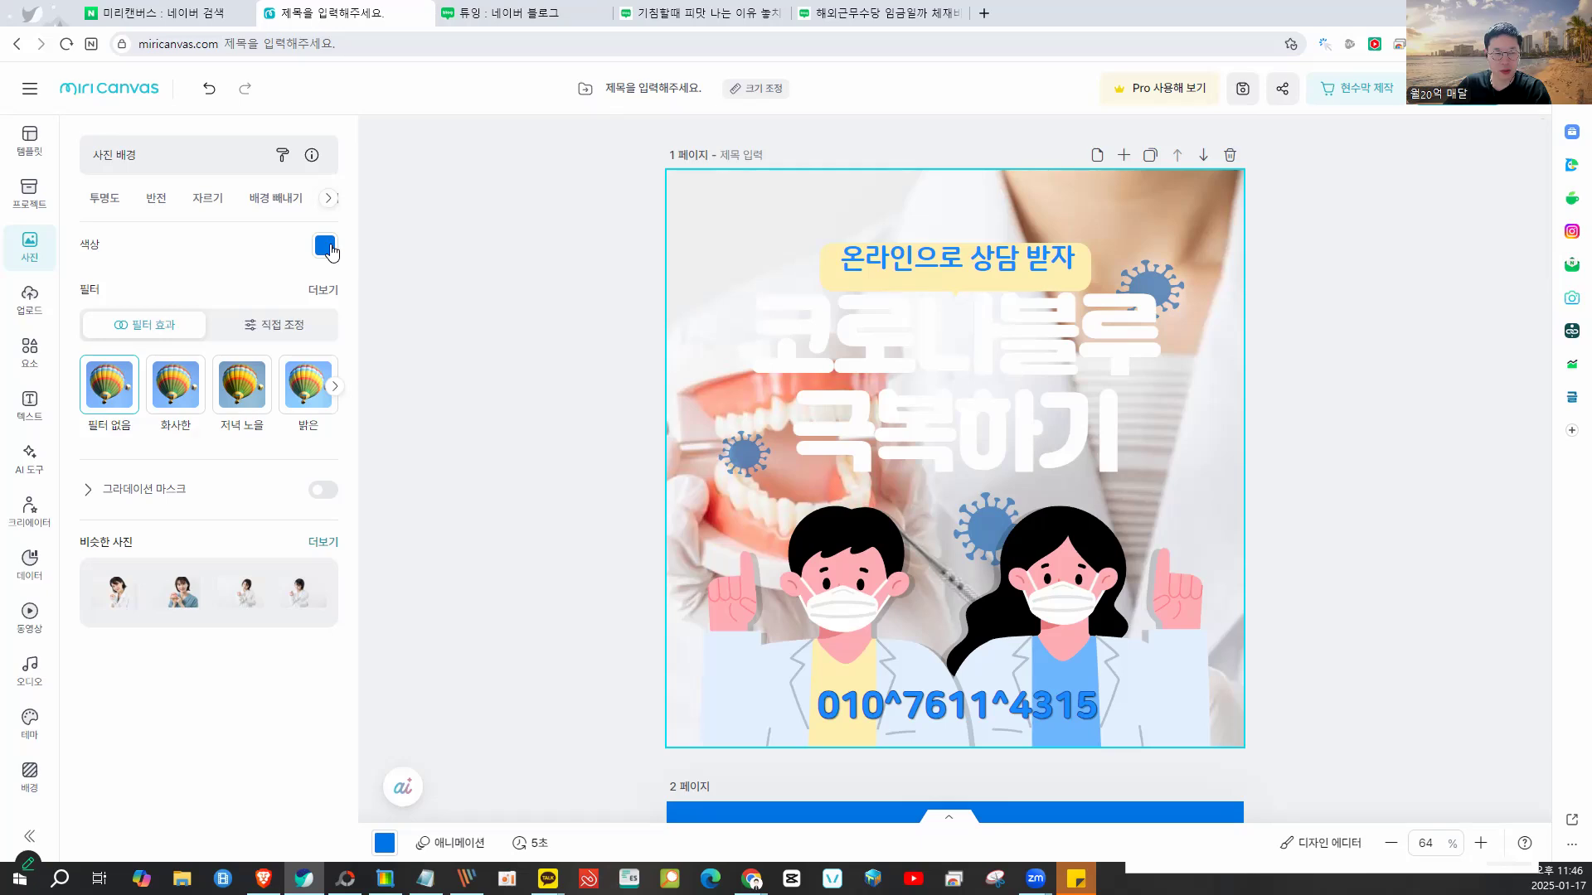
click(97, 199)
drag(264, 277, 189, 276)
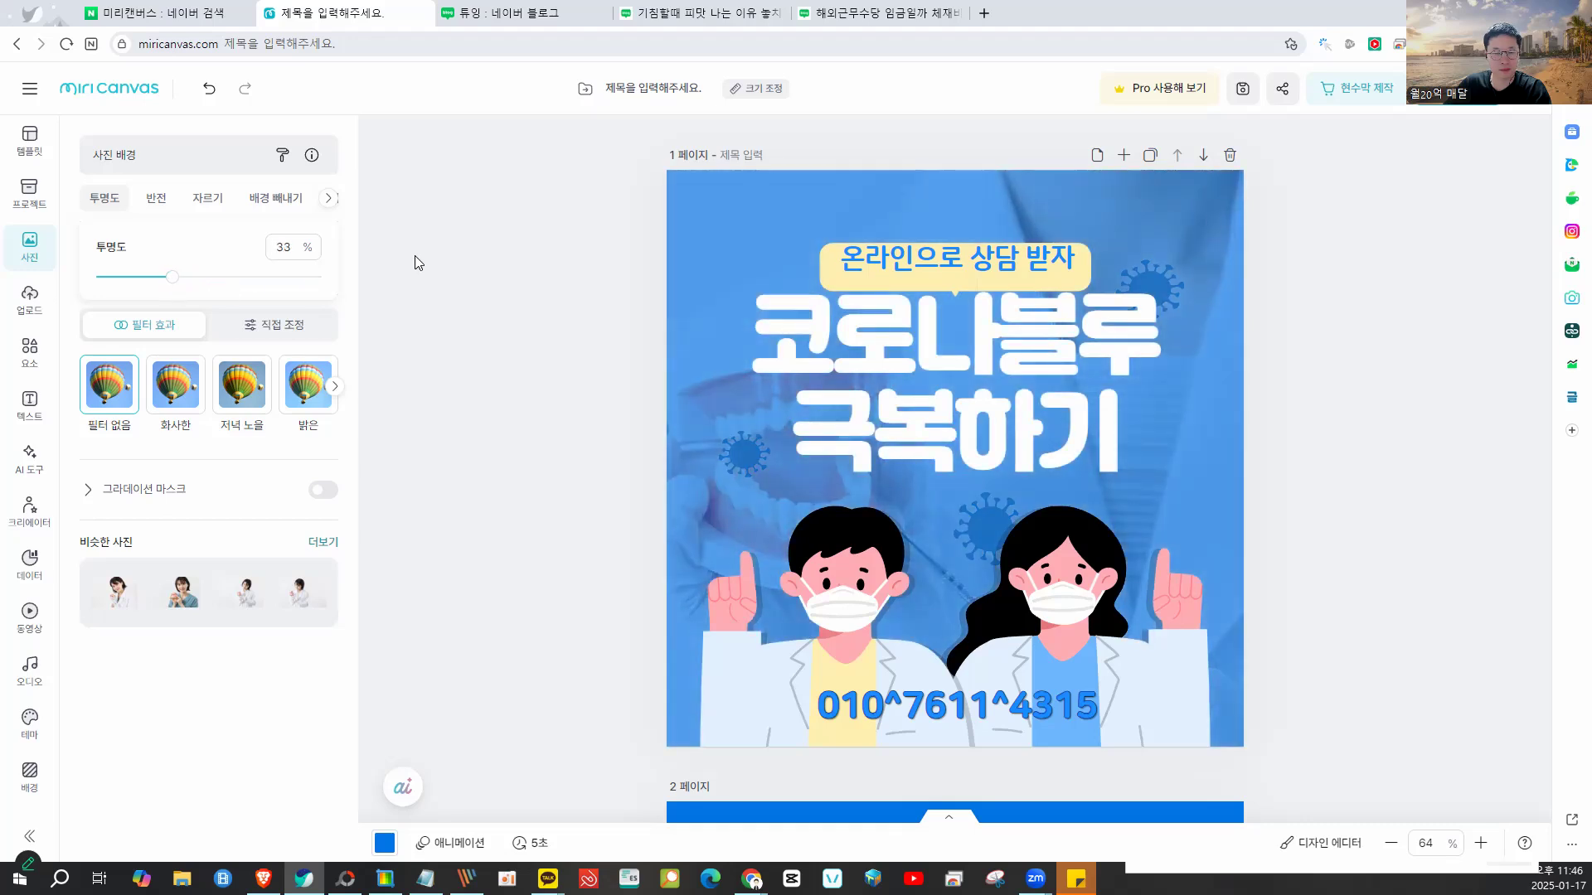
click(419, 262)
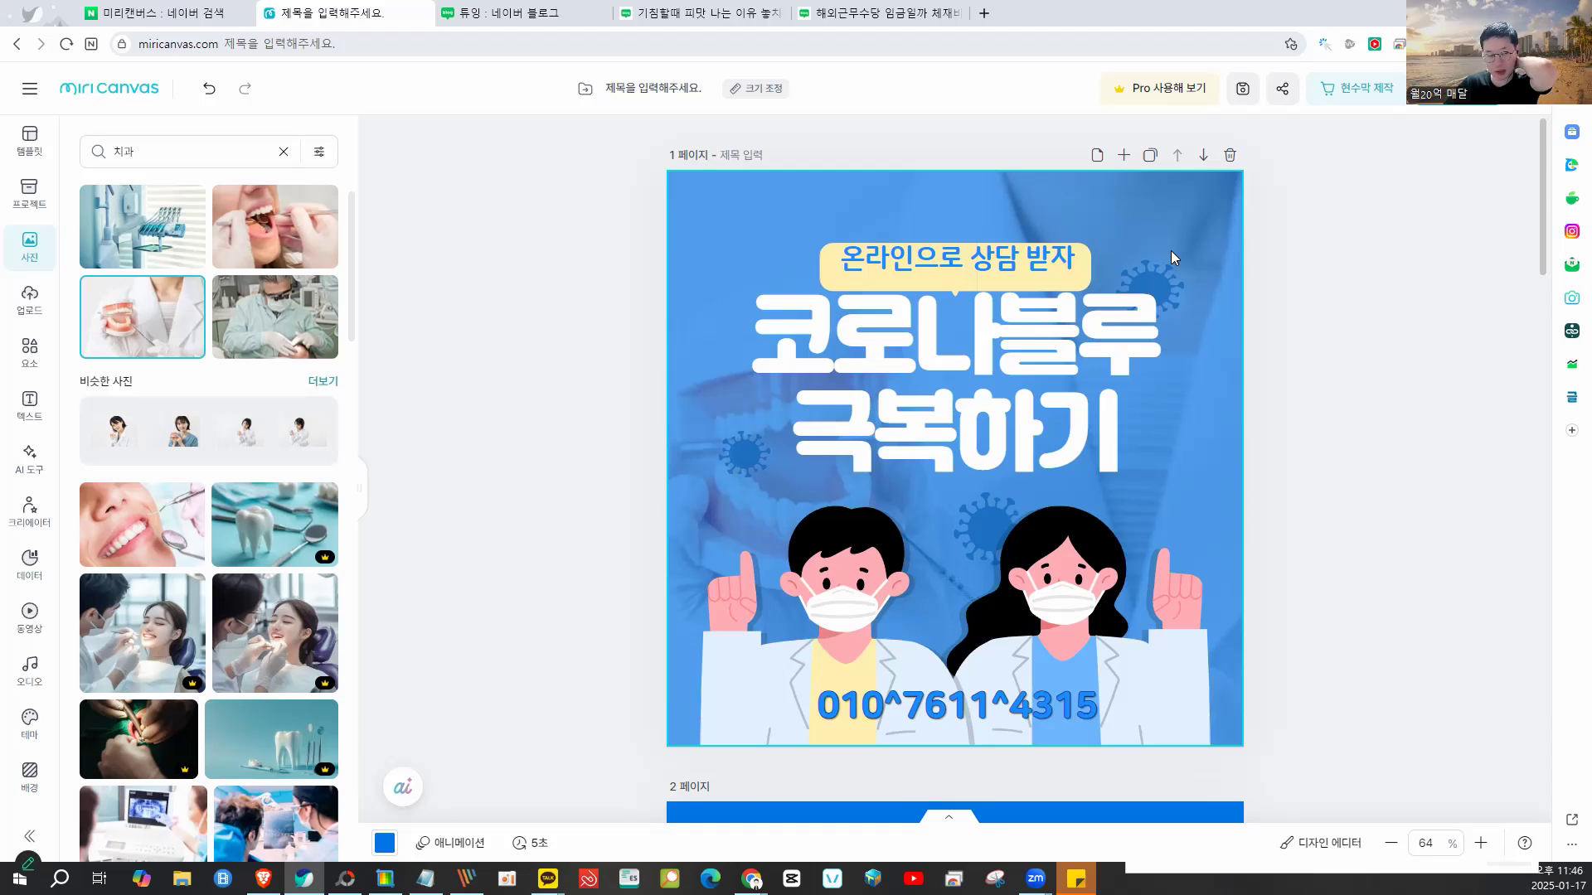
- Search elements for 치과 and add the nurse-cap tooth to page 1's lower left
click(24, 357)
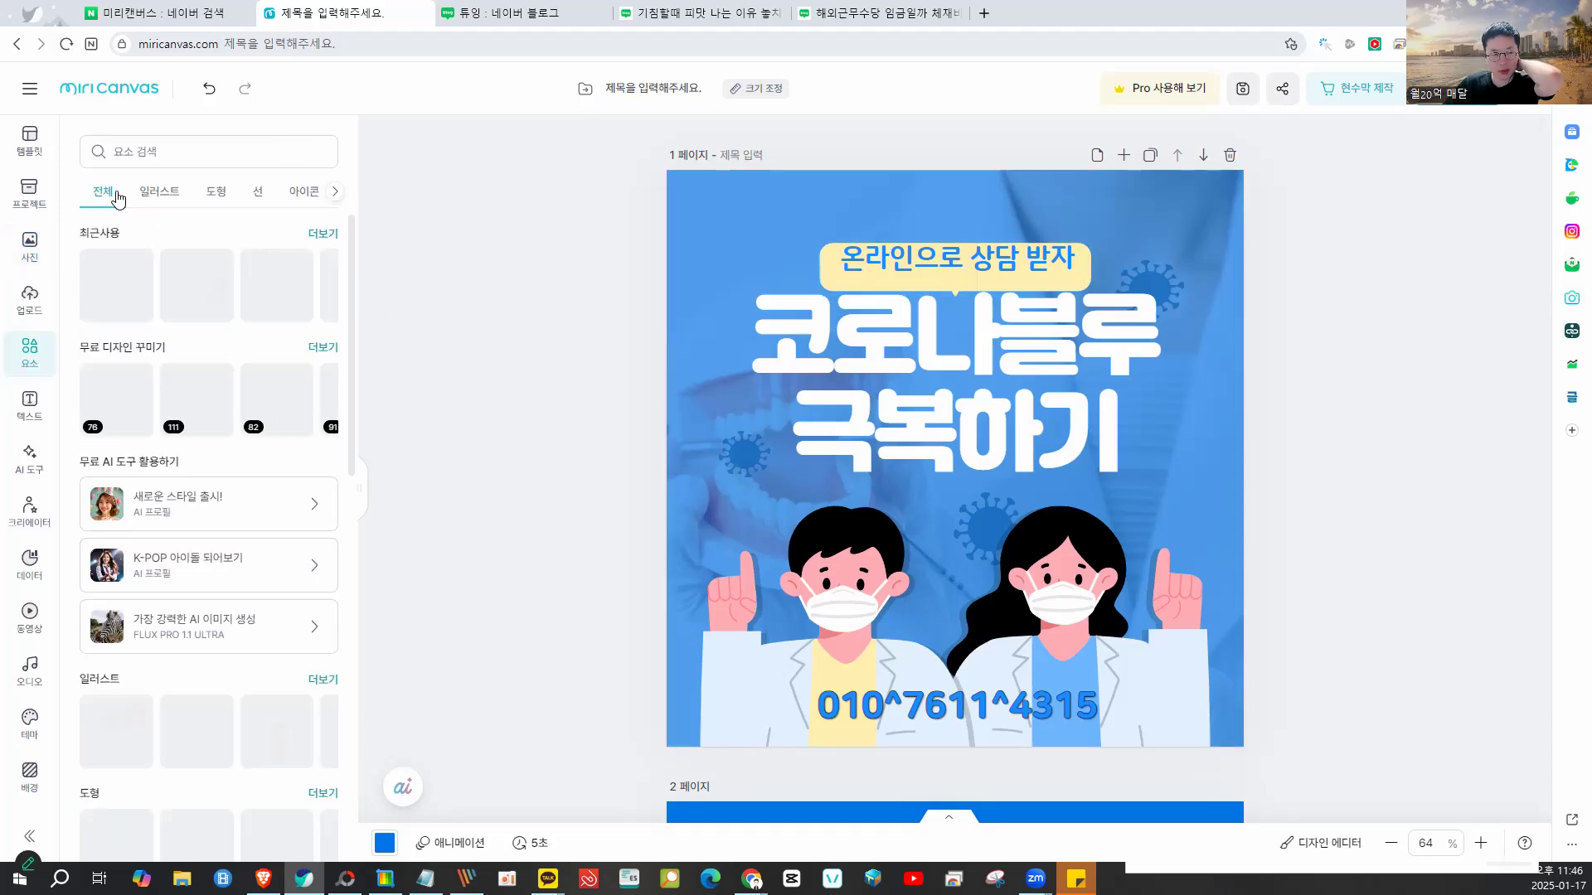
click(161, 139)
text(치과)
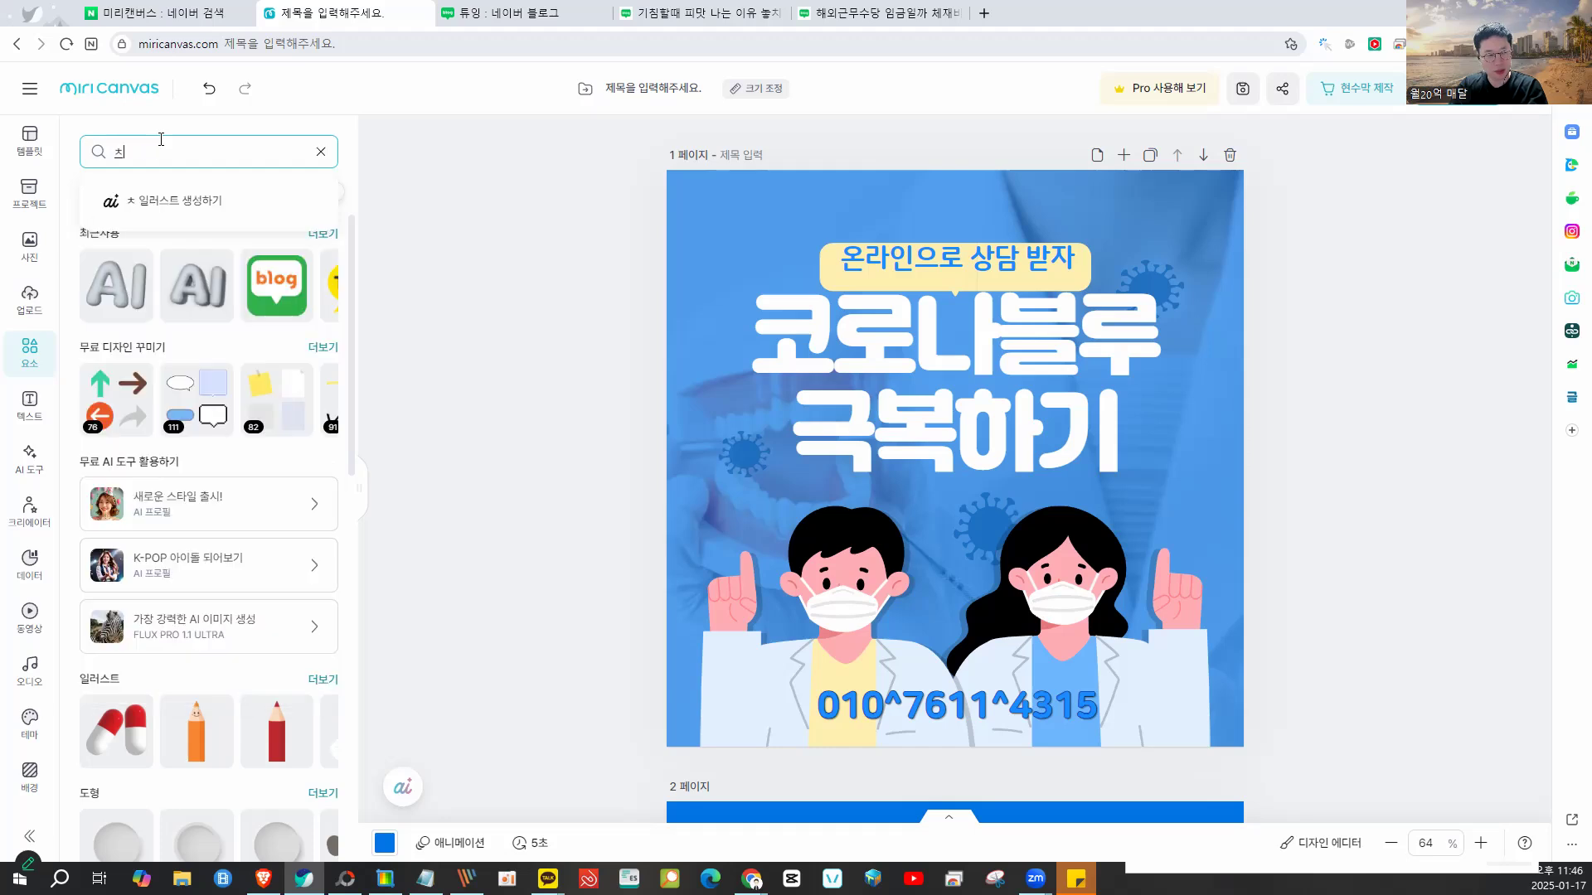
key(Return)
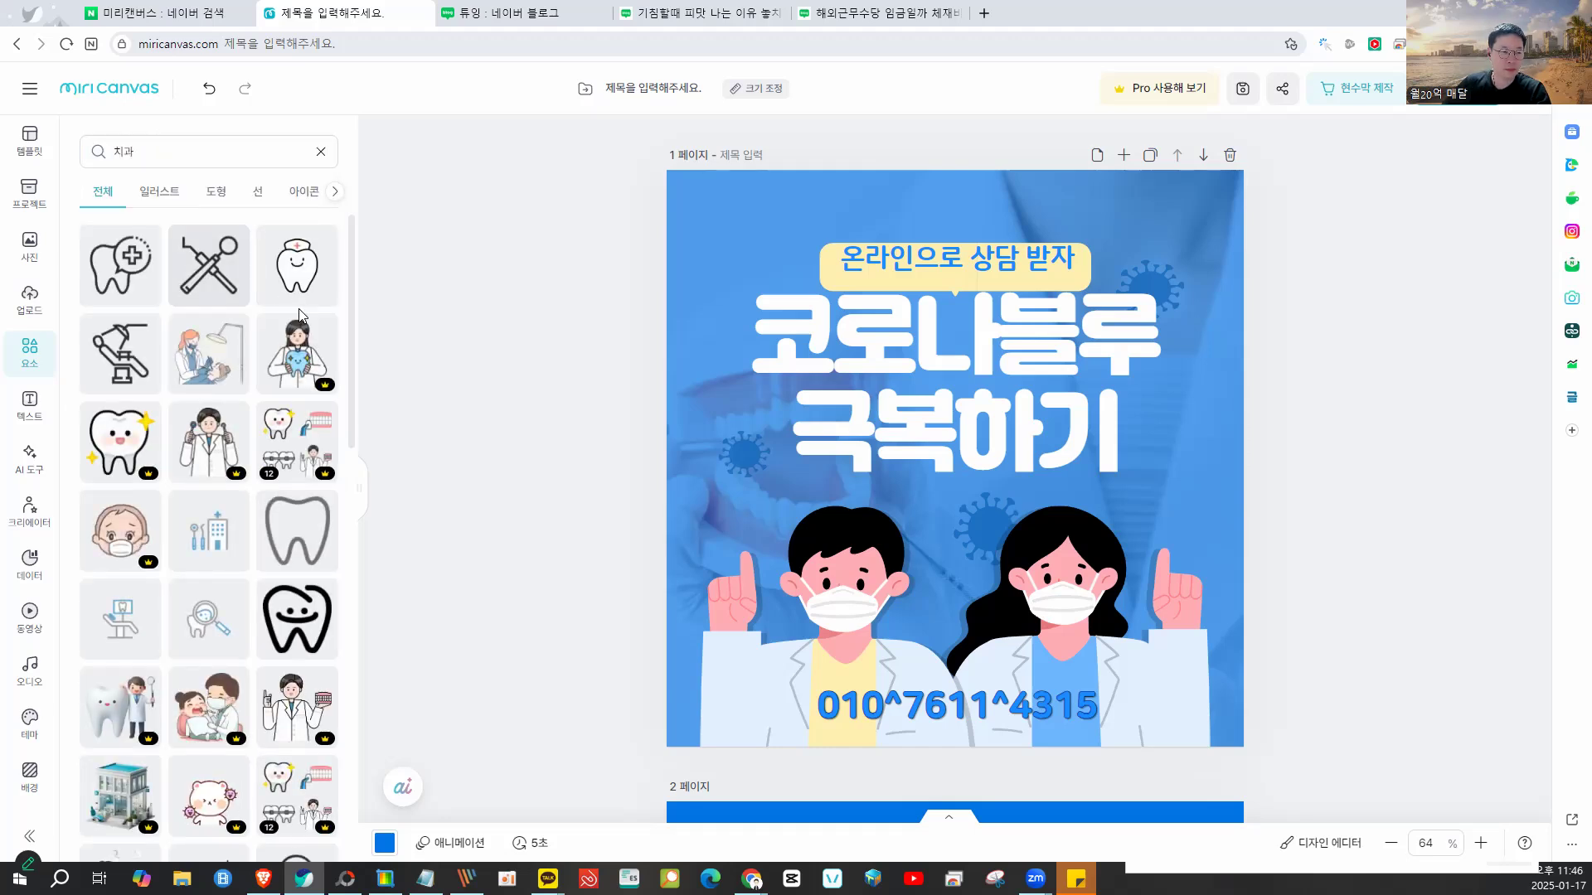
click(296, 265)
drag(1042, 370, 915, 540)
- Delete the man doctor and nudge the woman doctor slightly up and left
drag(805, 605, 874, 579)
click(801, 592)
key(Delete)
drag(1163, 585, 1138, 570)
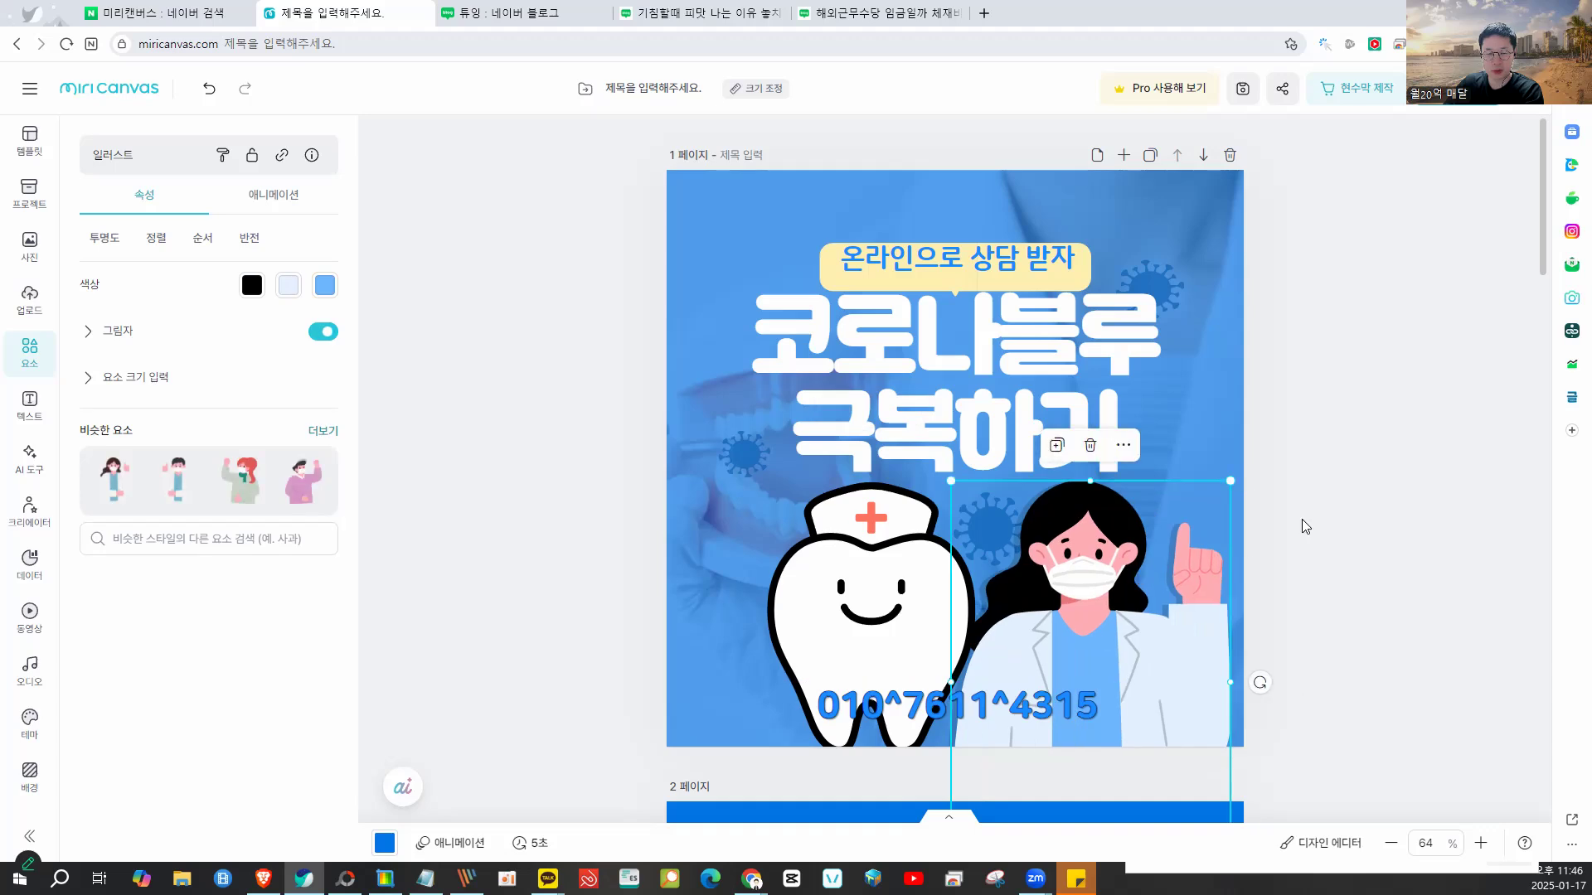
- Set the nurse-cap tooth to 86% opacity, then start an area screen capture
click(1349, 493)
click(917, 539)
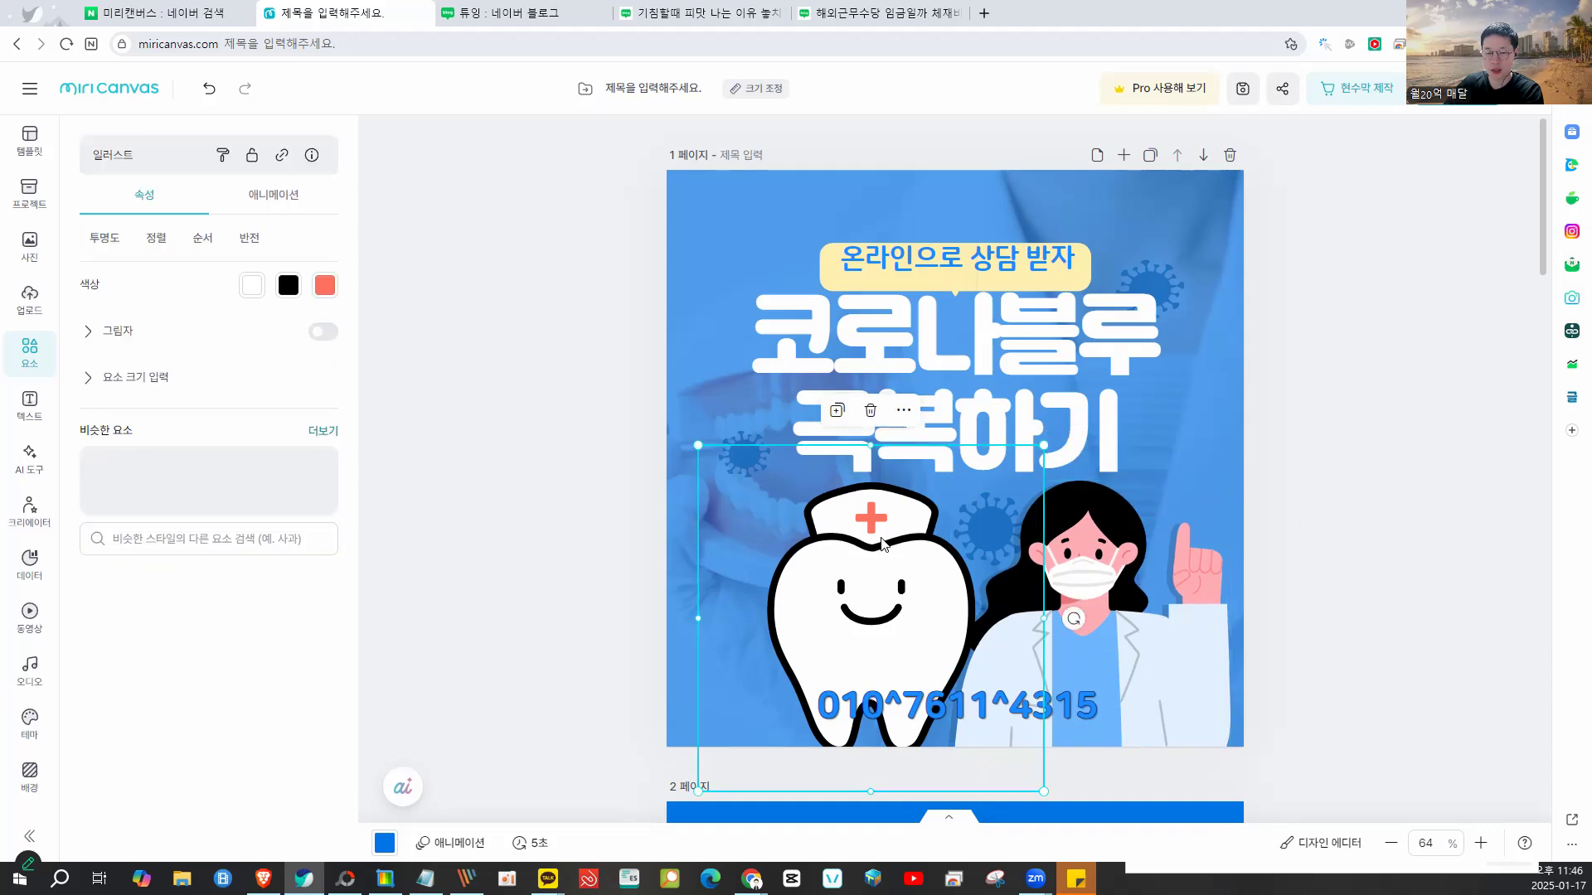
click(127, 247)
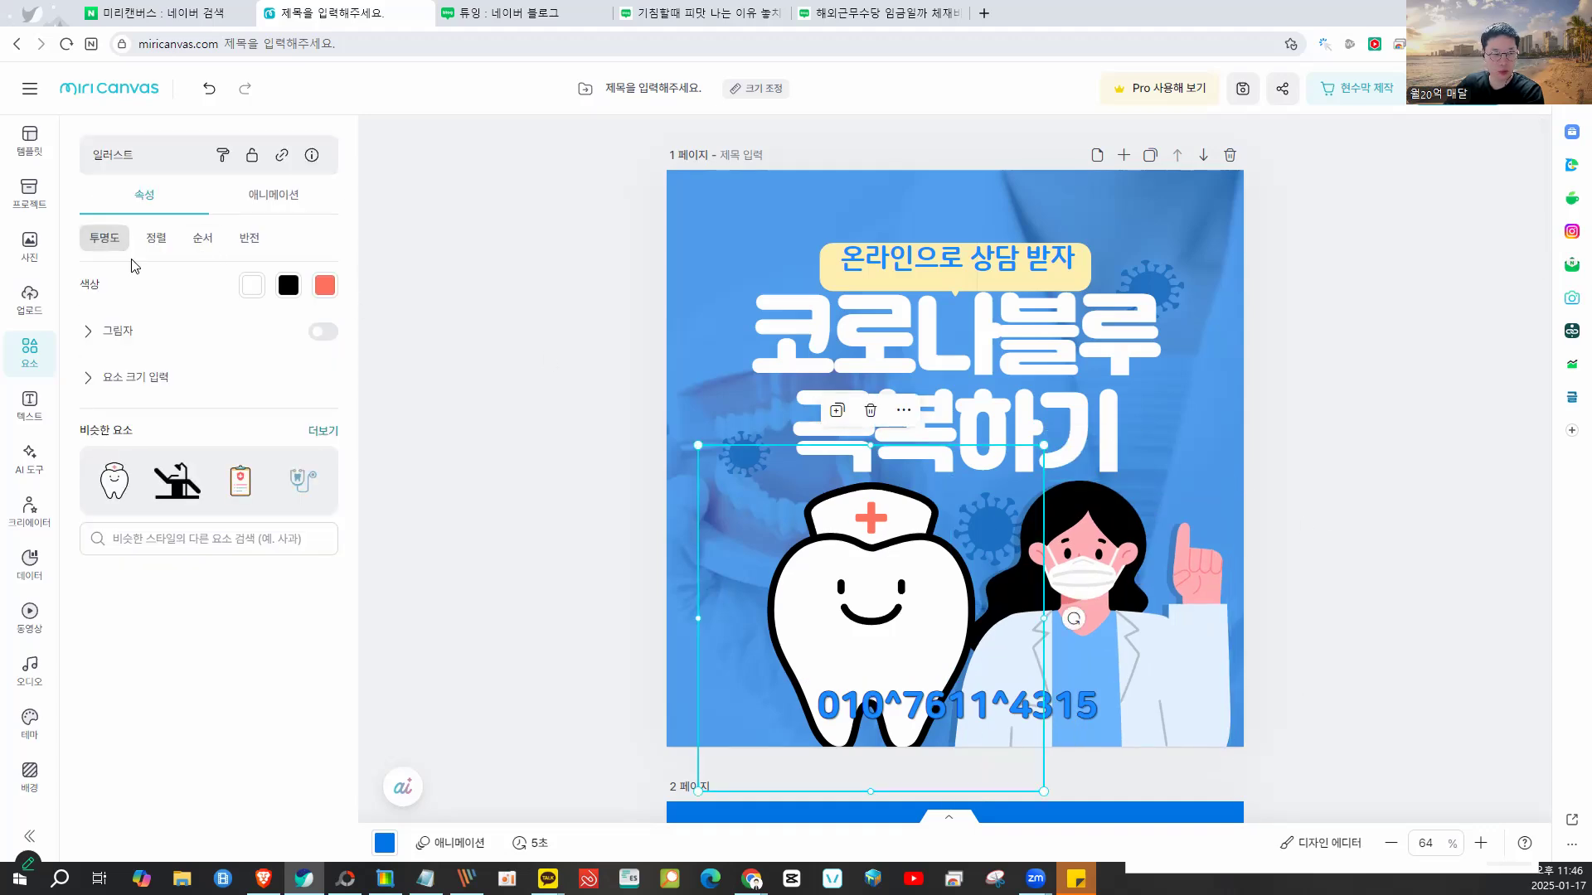
click(285, 312)
click(1304, 324)
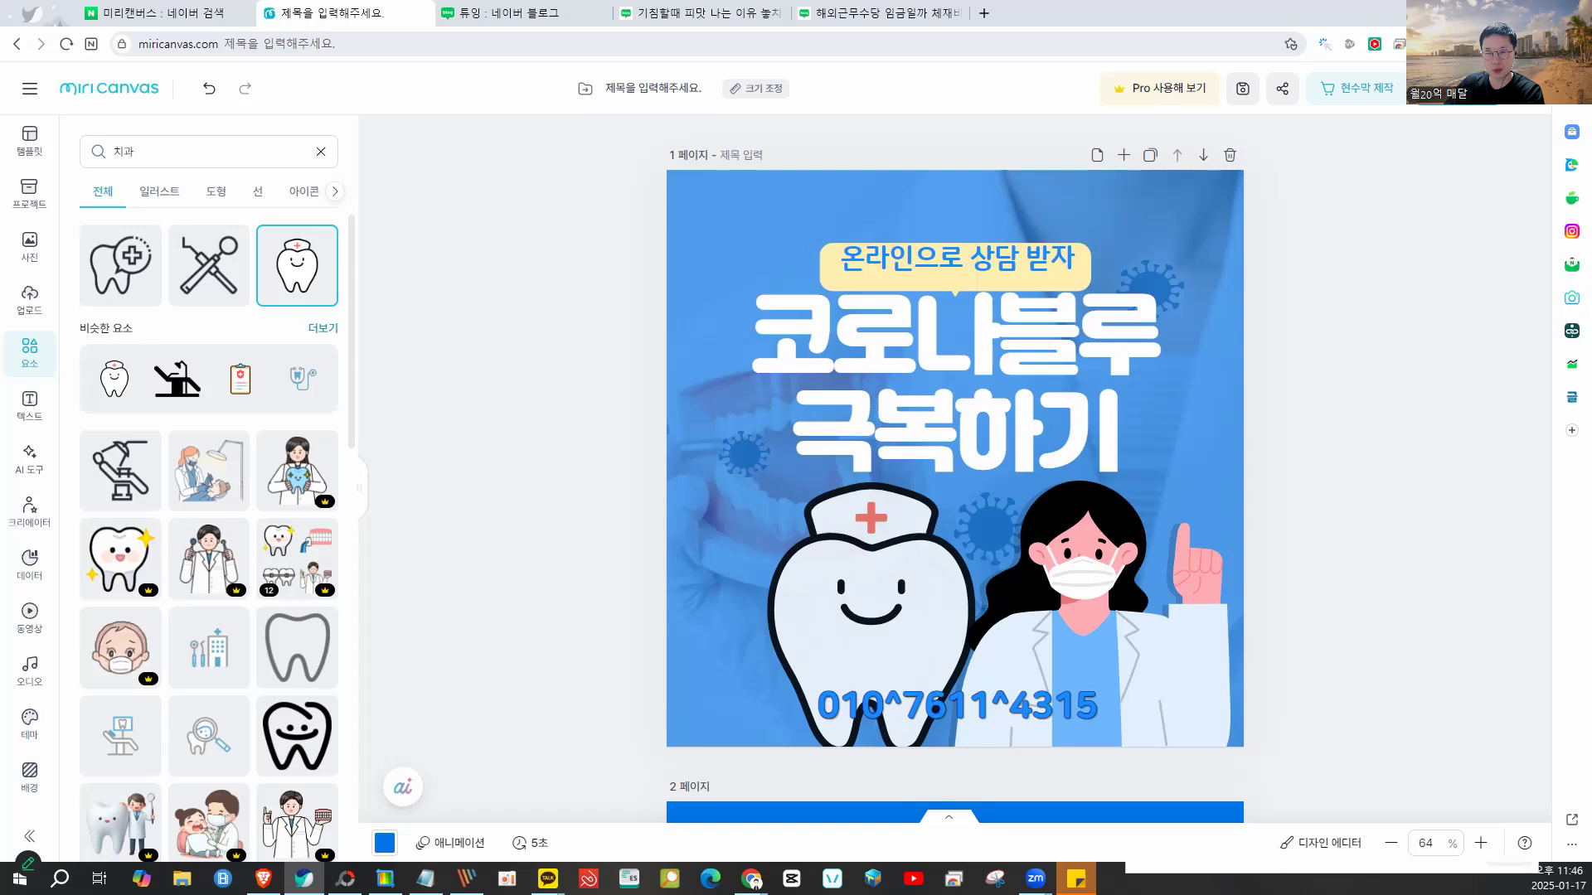
click(1538, 44)
click(1455, 92)
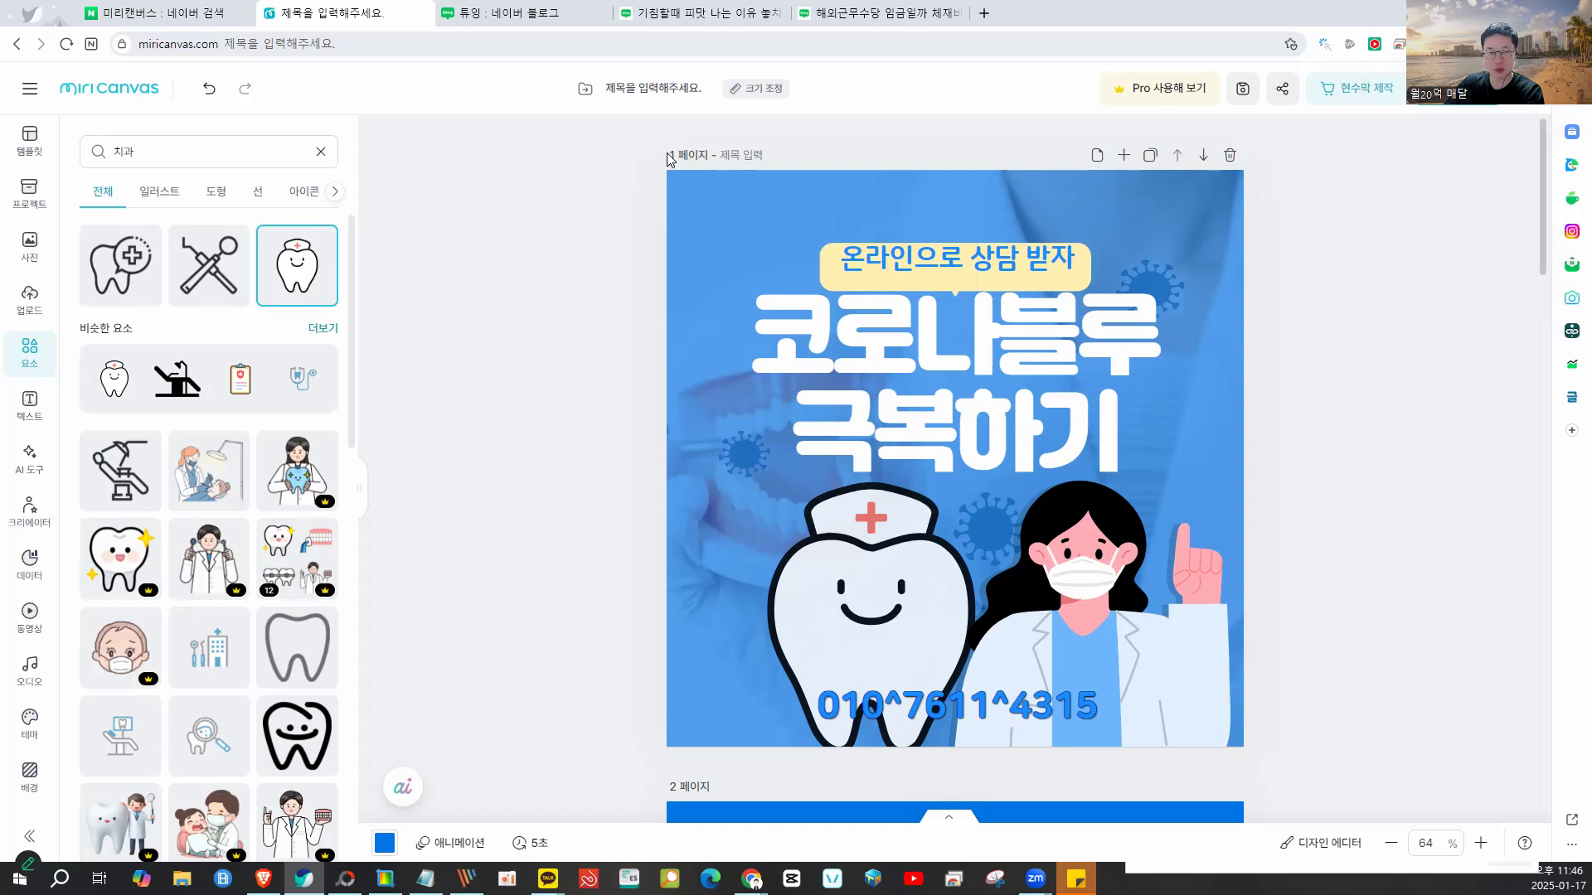
drag(668, 170, 1237, 736)
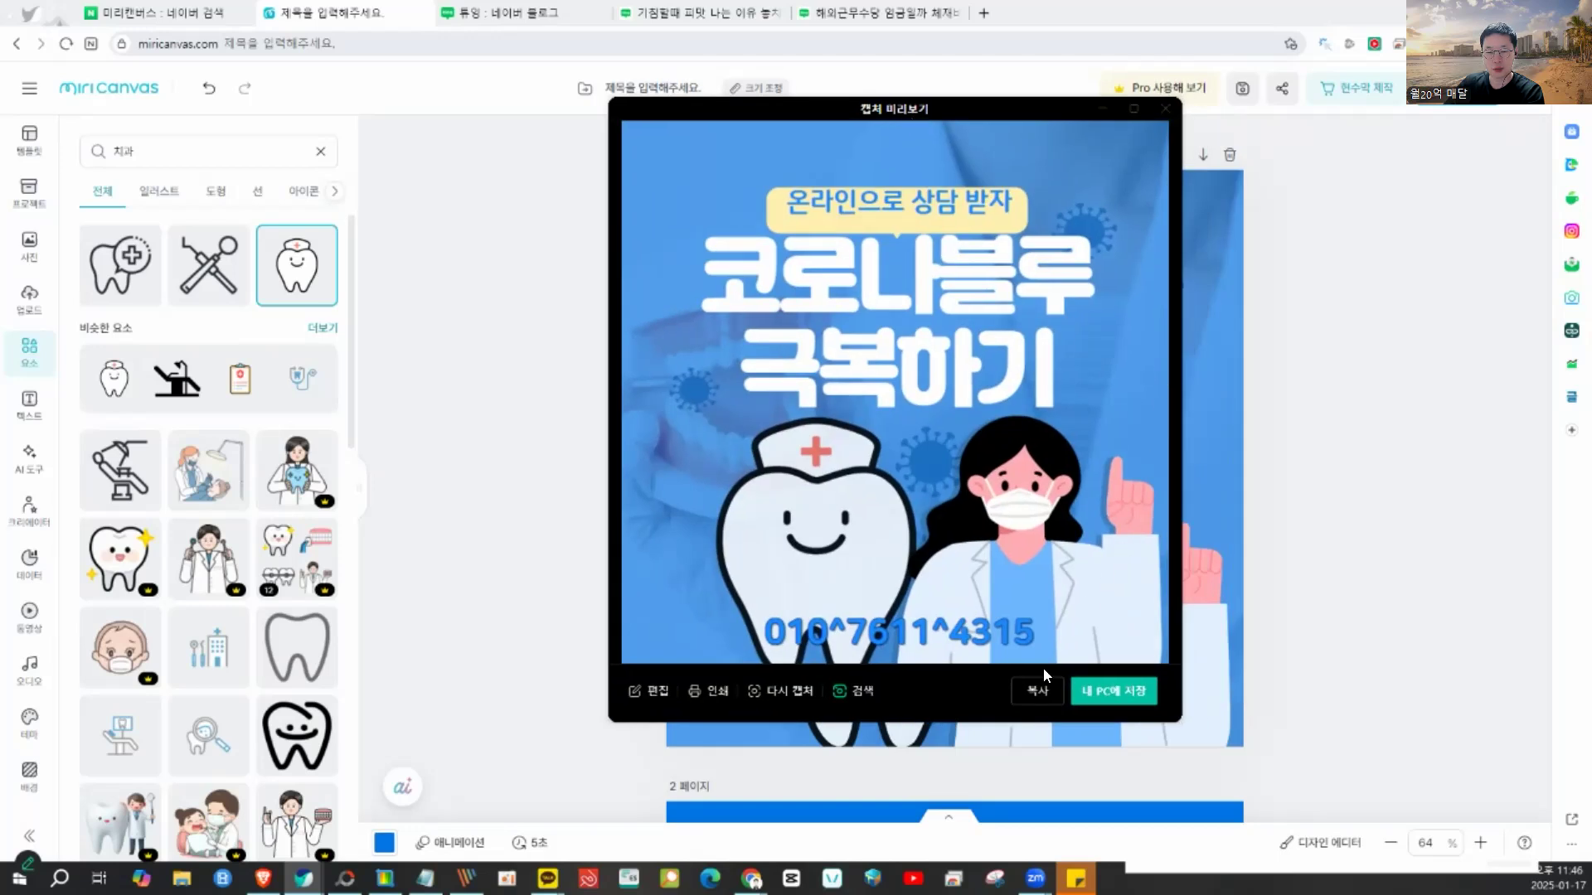
click(1038, 691)
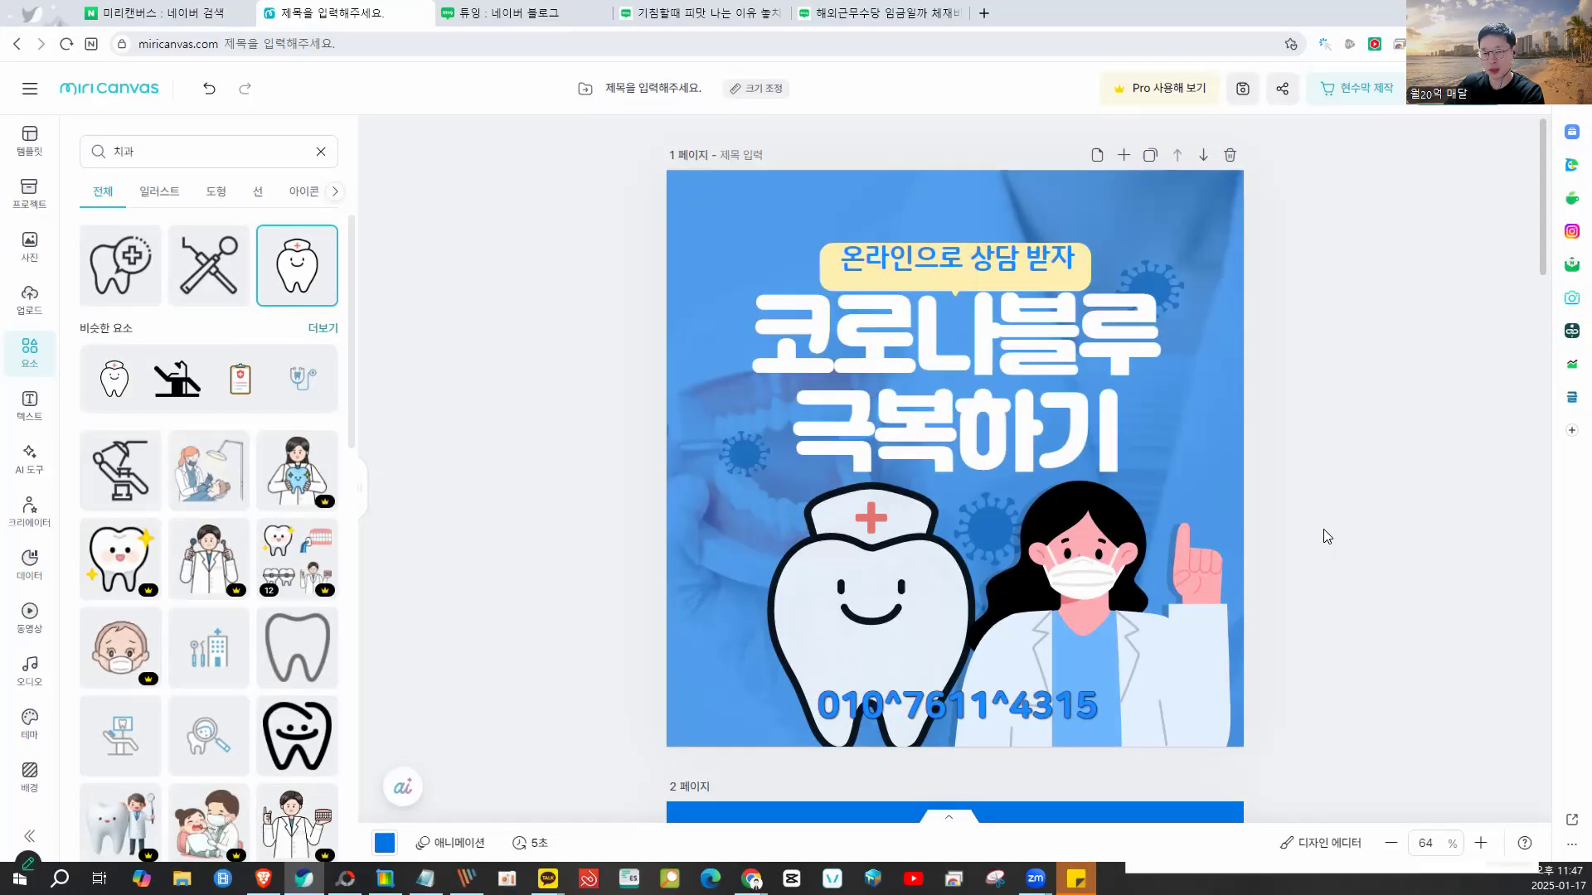
scroll(1323, 529, down, 5)
scroll(1323, 529, up, 5)
mouse_move(547, 879)
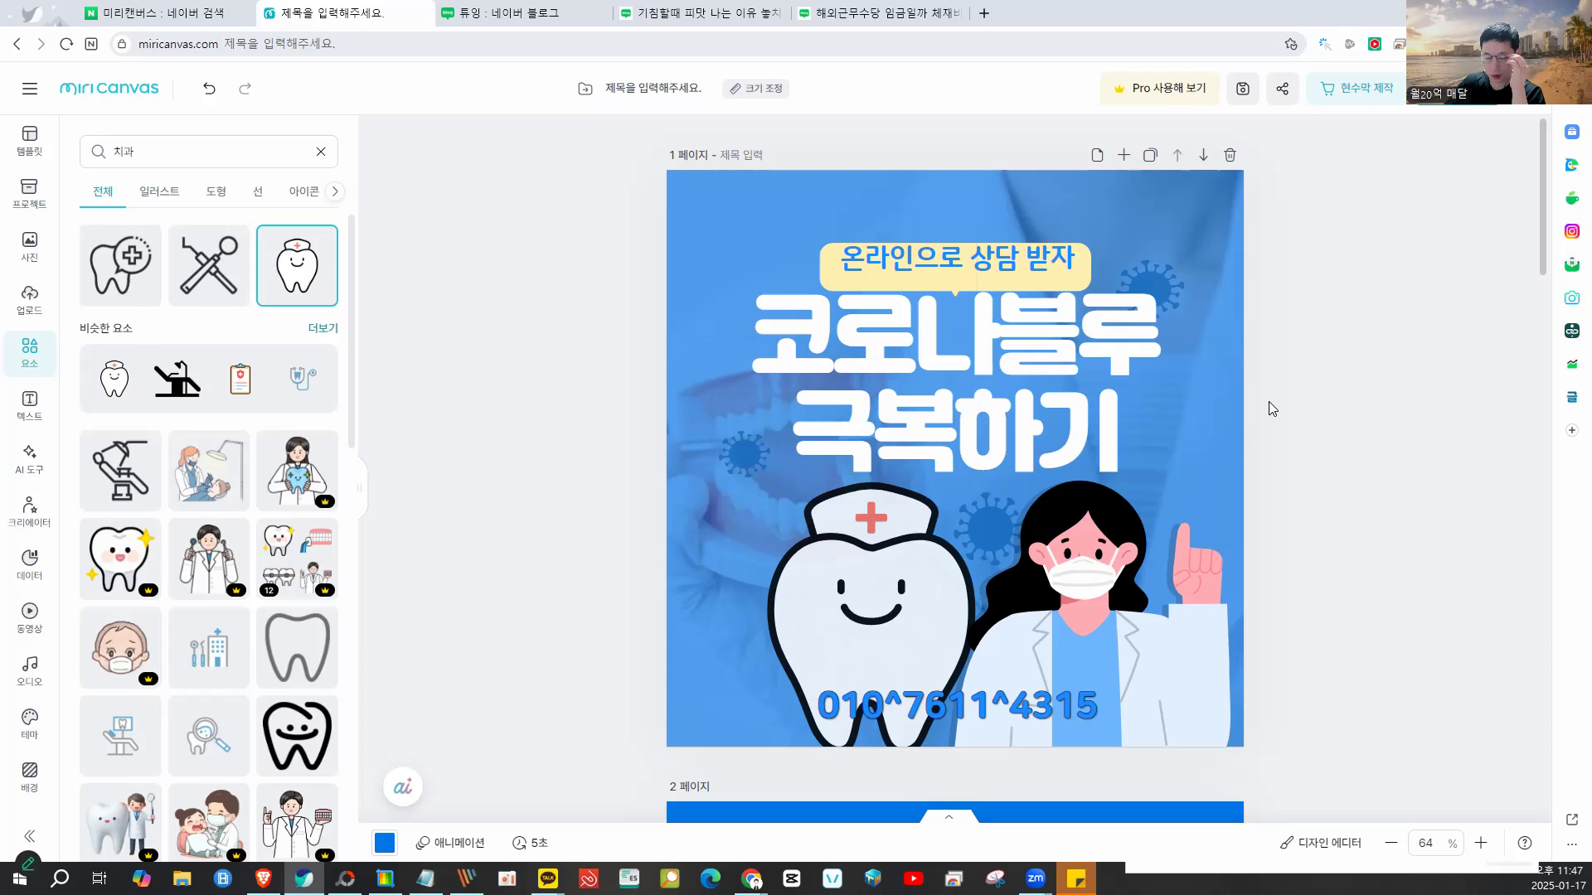
scroll(1269, 409, down, 1)
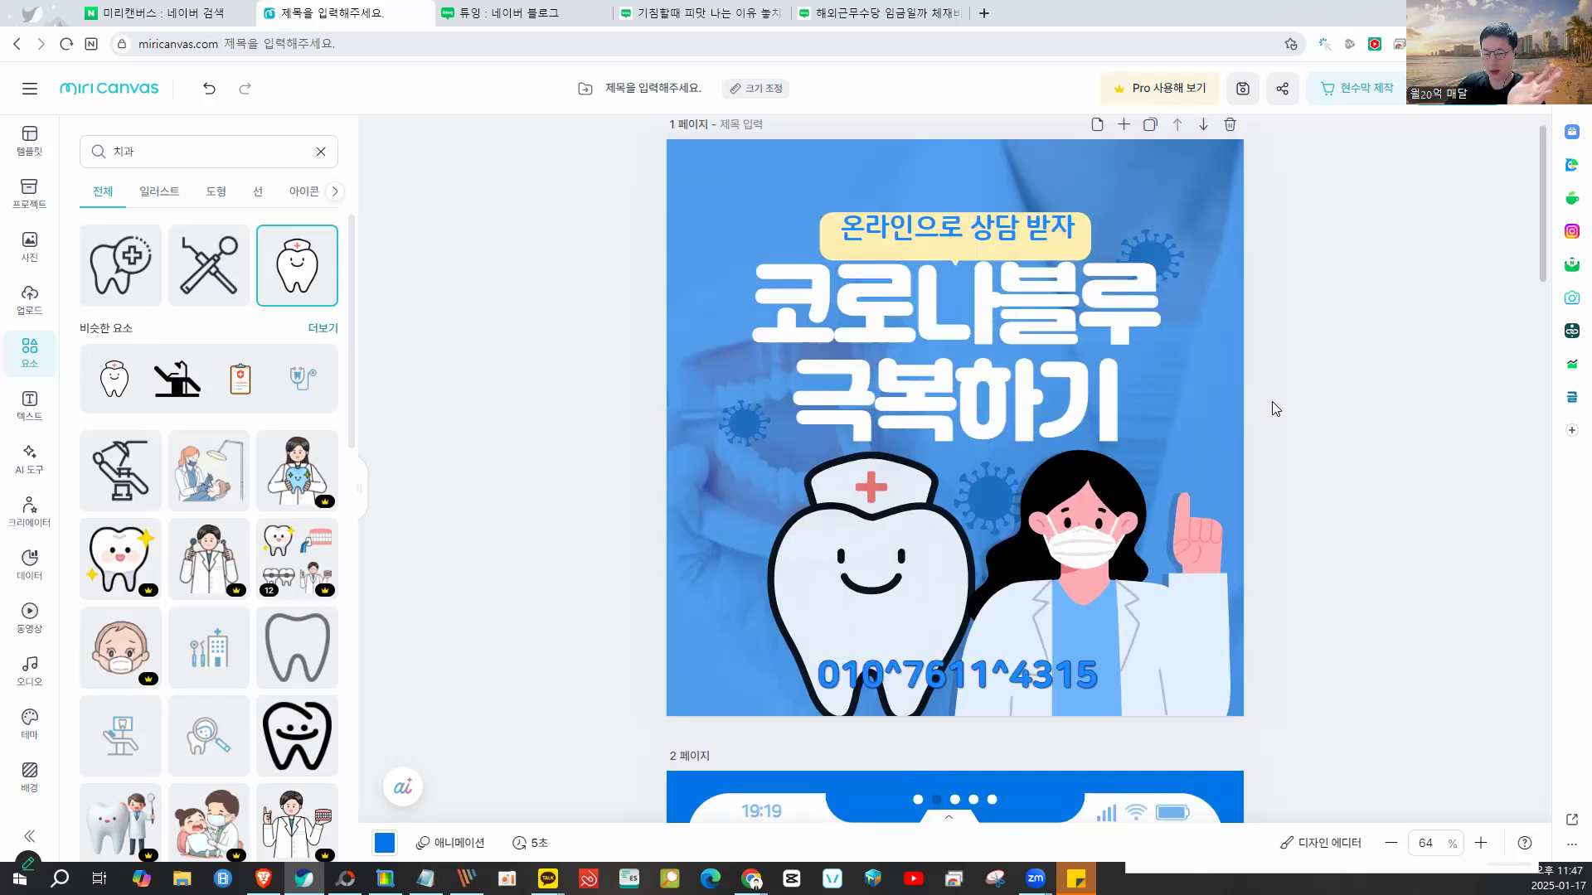
scroll(1272, 401, up, 1)
- Give the 코로나블루 극복하기 headline a black outline
click(1039, 337)
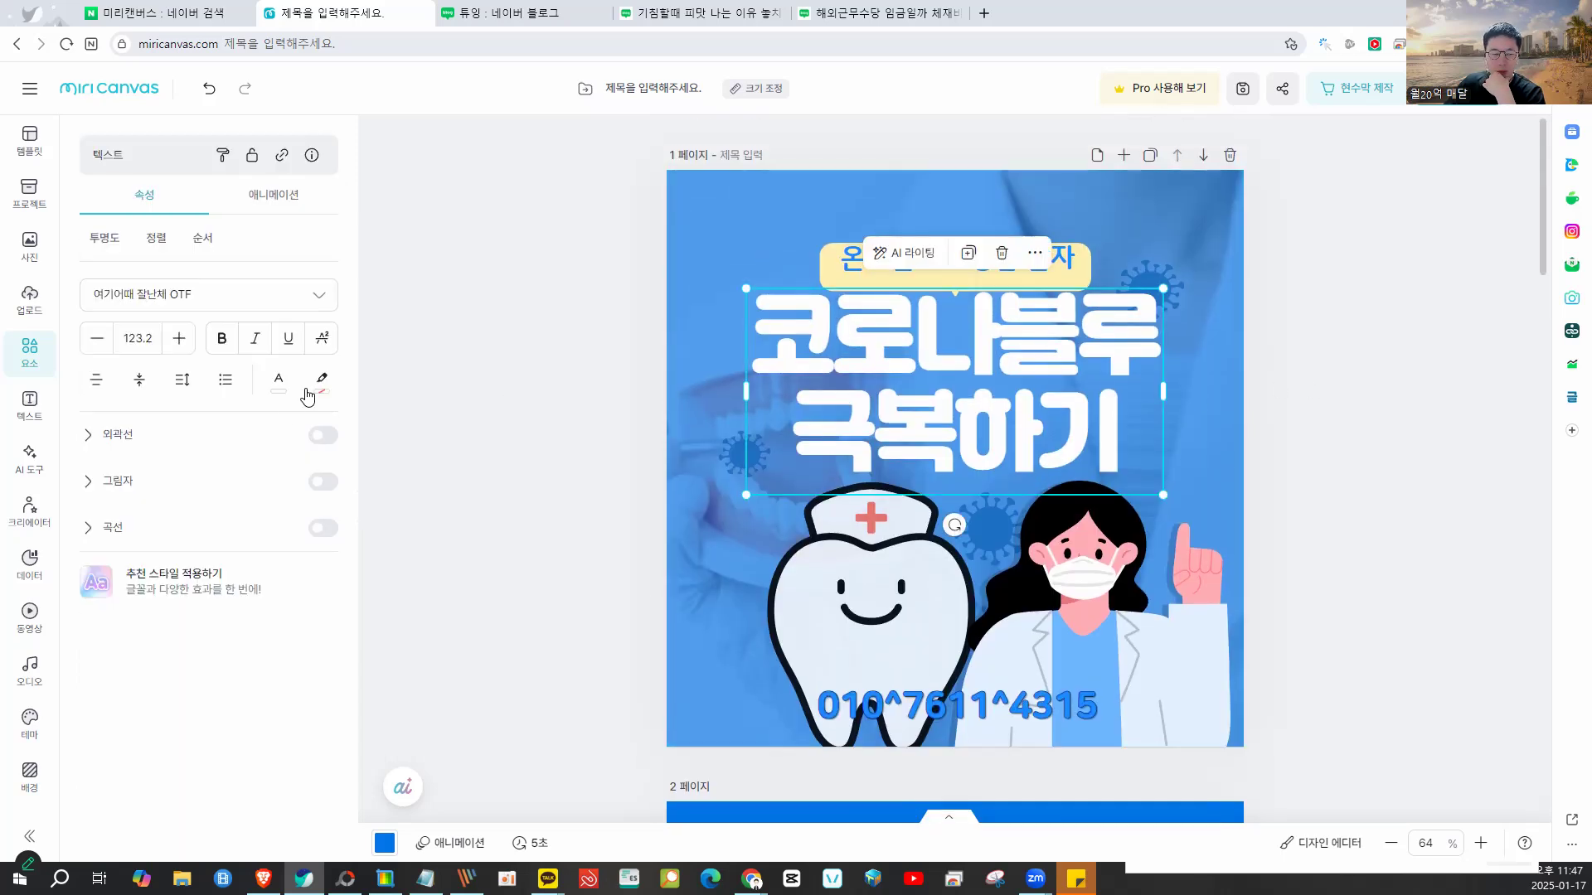
click(322, 436)
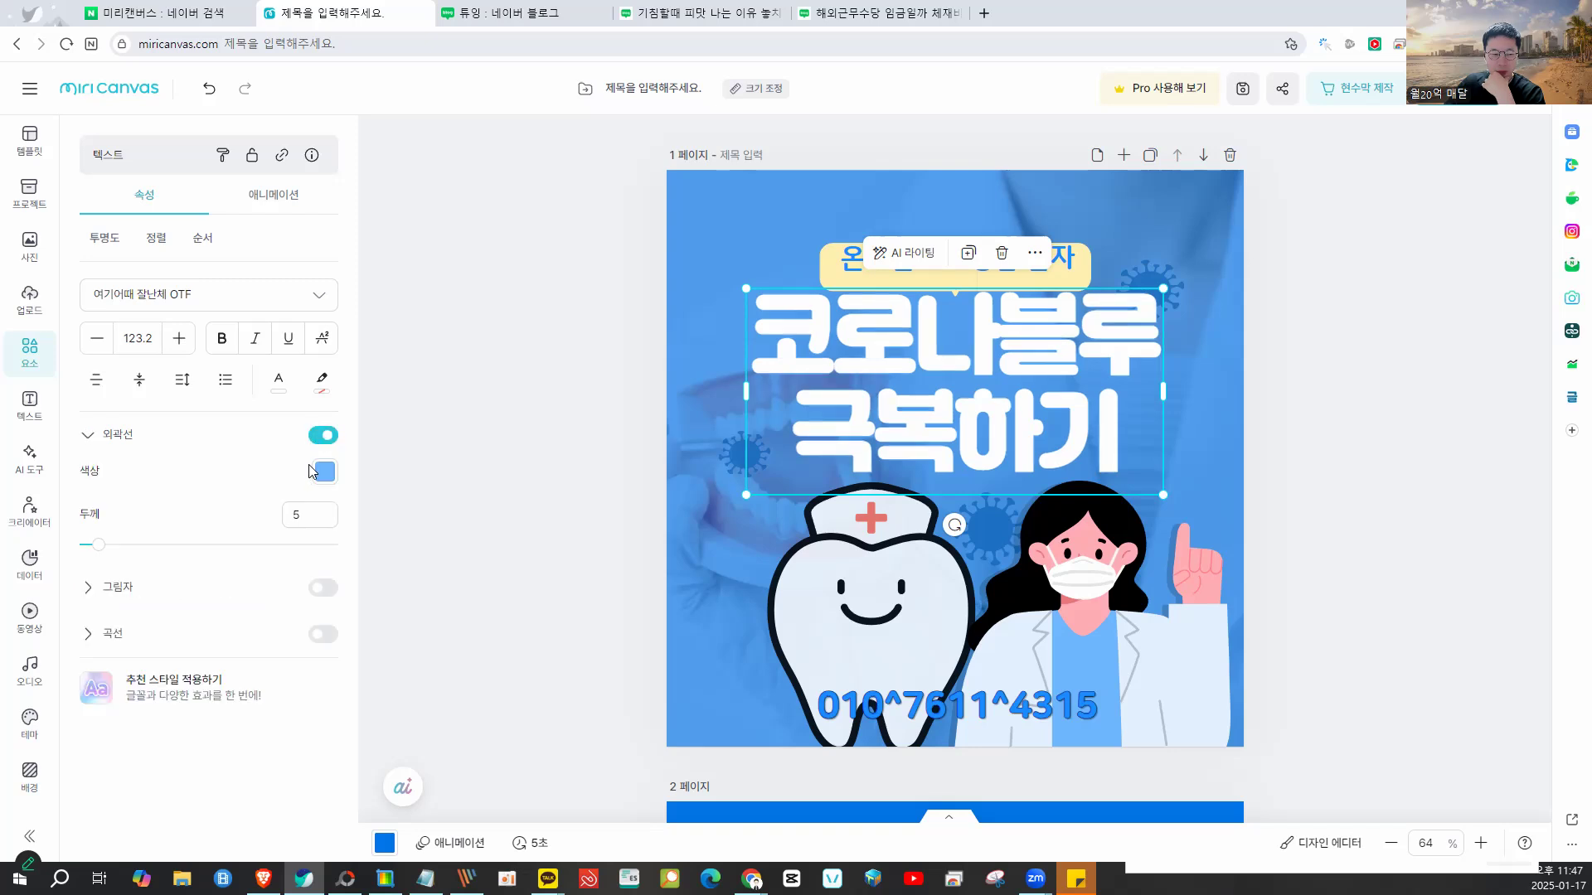
click(341, 471)
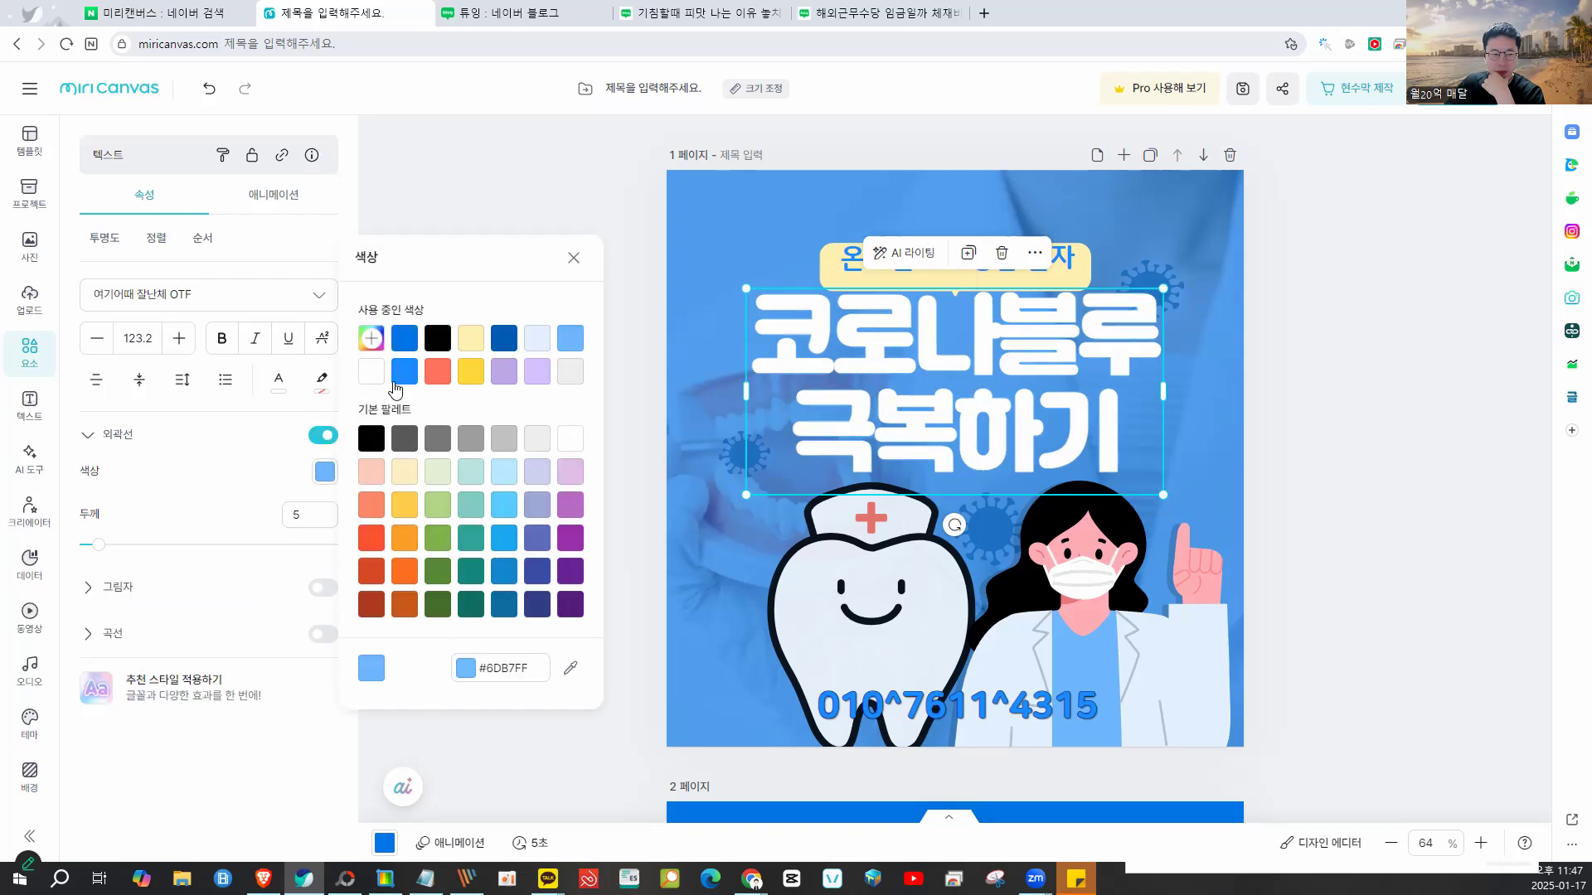
click(424, 347)
click(374, 451)
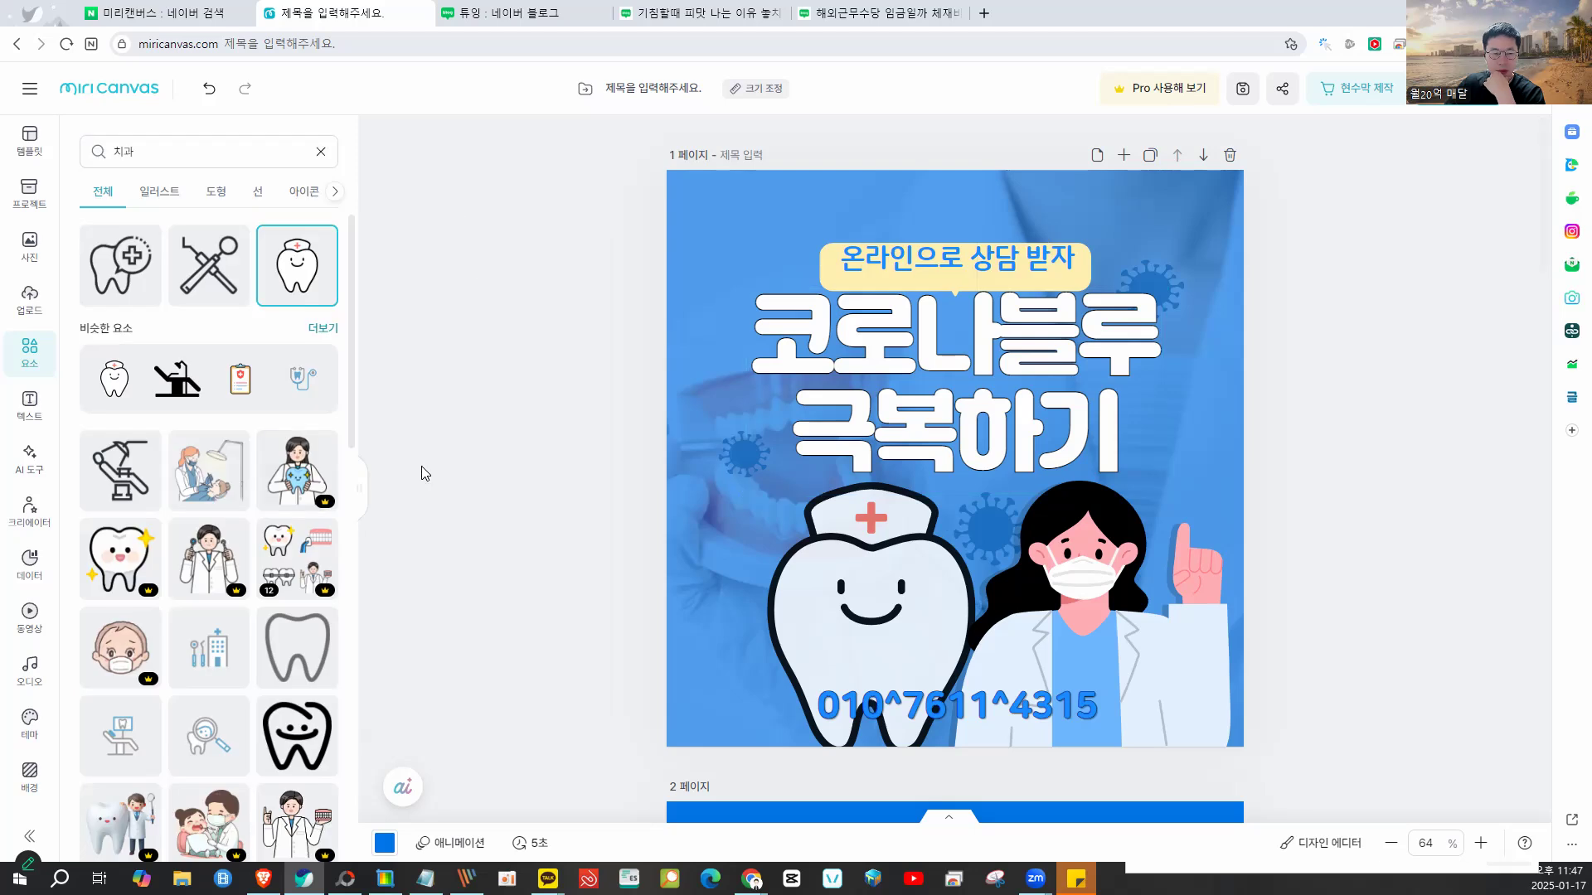
- Add a dark grey shadow to the headline and resize it to a medium size
click(774, 366)
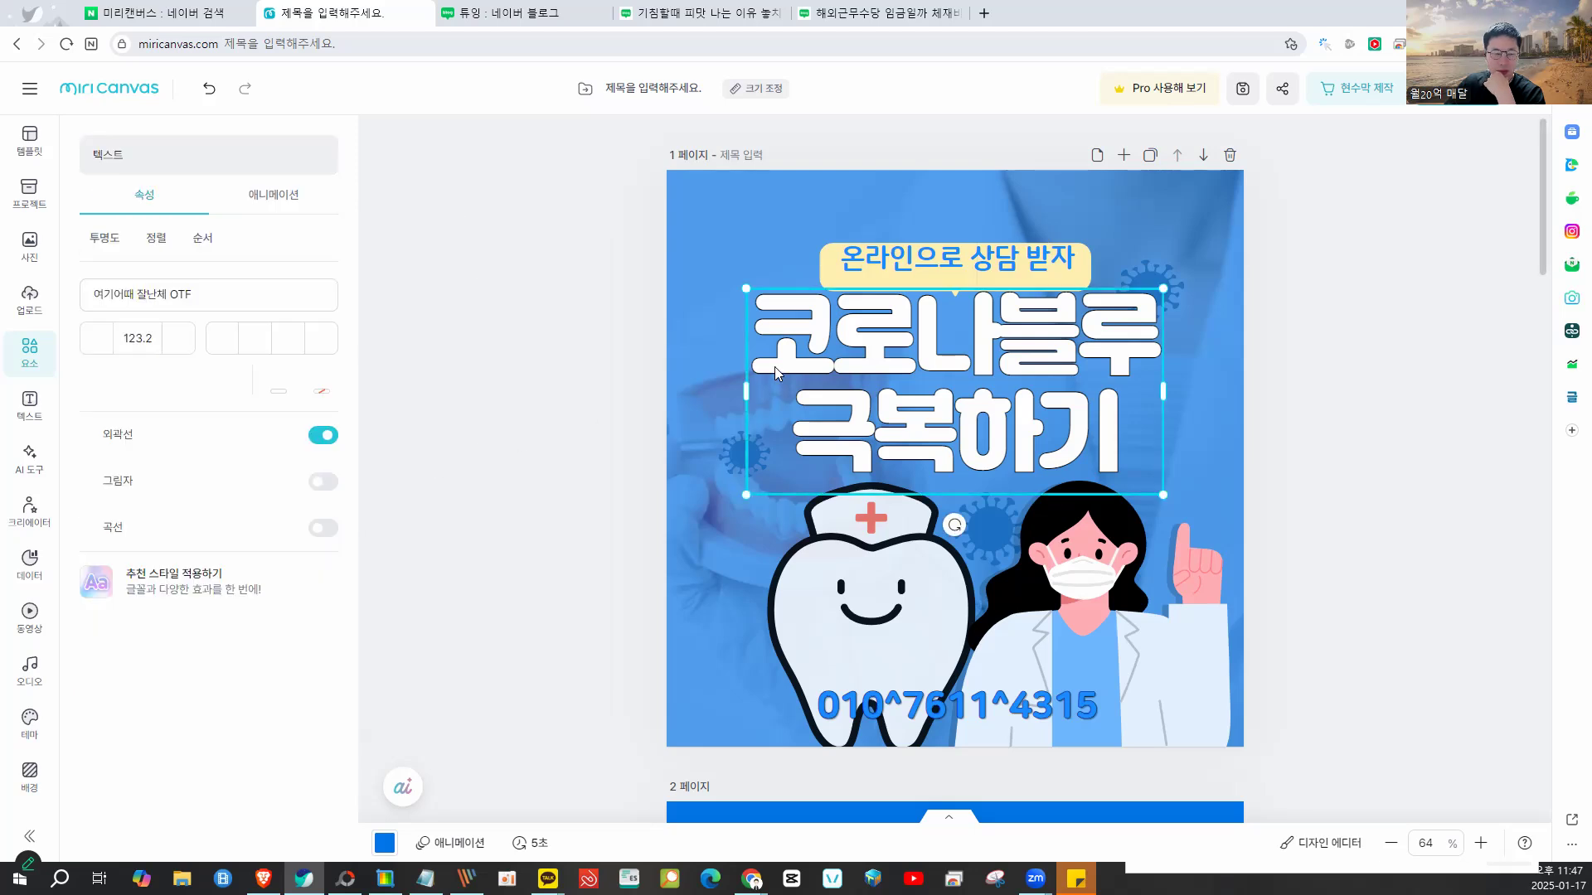
click(323, 482)
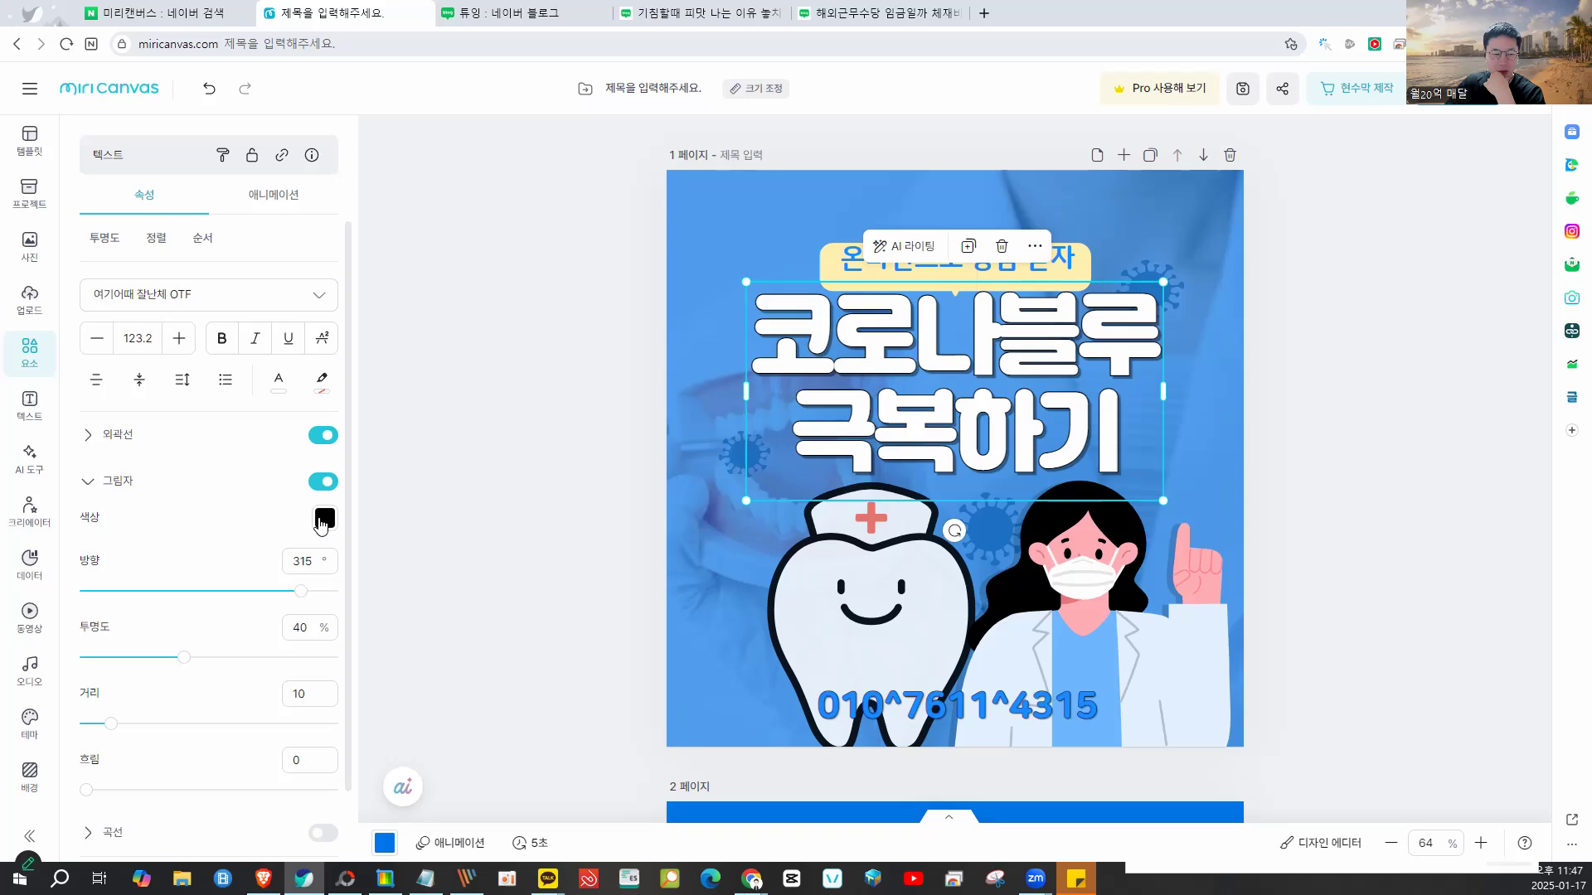
click(323, 519)
click(406, 489)
click(1451, 362)
click(1099, 352)
drag(1167, 288, 1025, 375)
drag(1091, 333, 1028, 349)
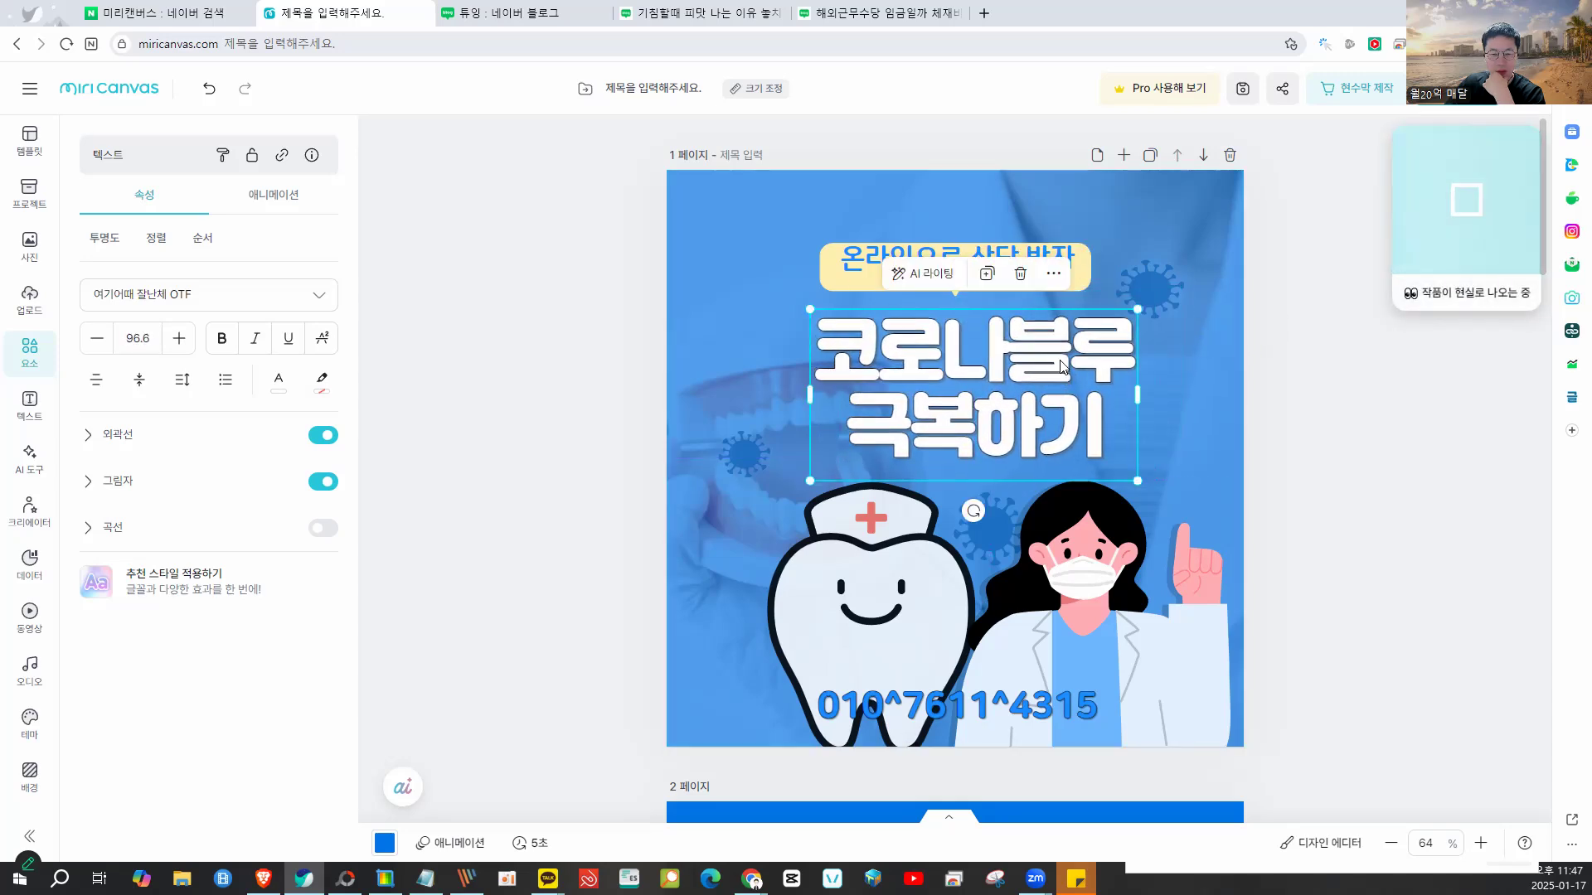
- Dismiss the sticker promotion, revisit the 치과 element results, and begin an area capture
click(1069, 264)
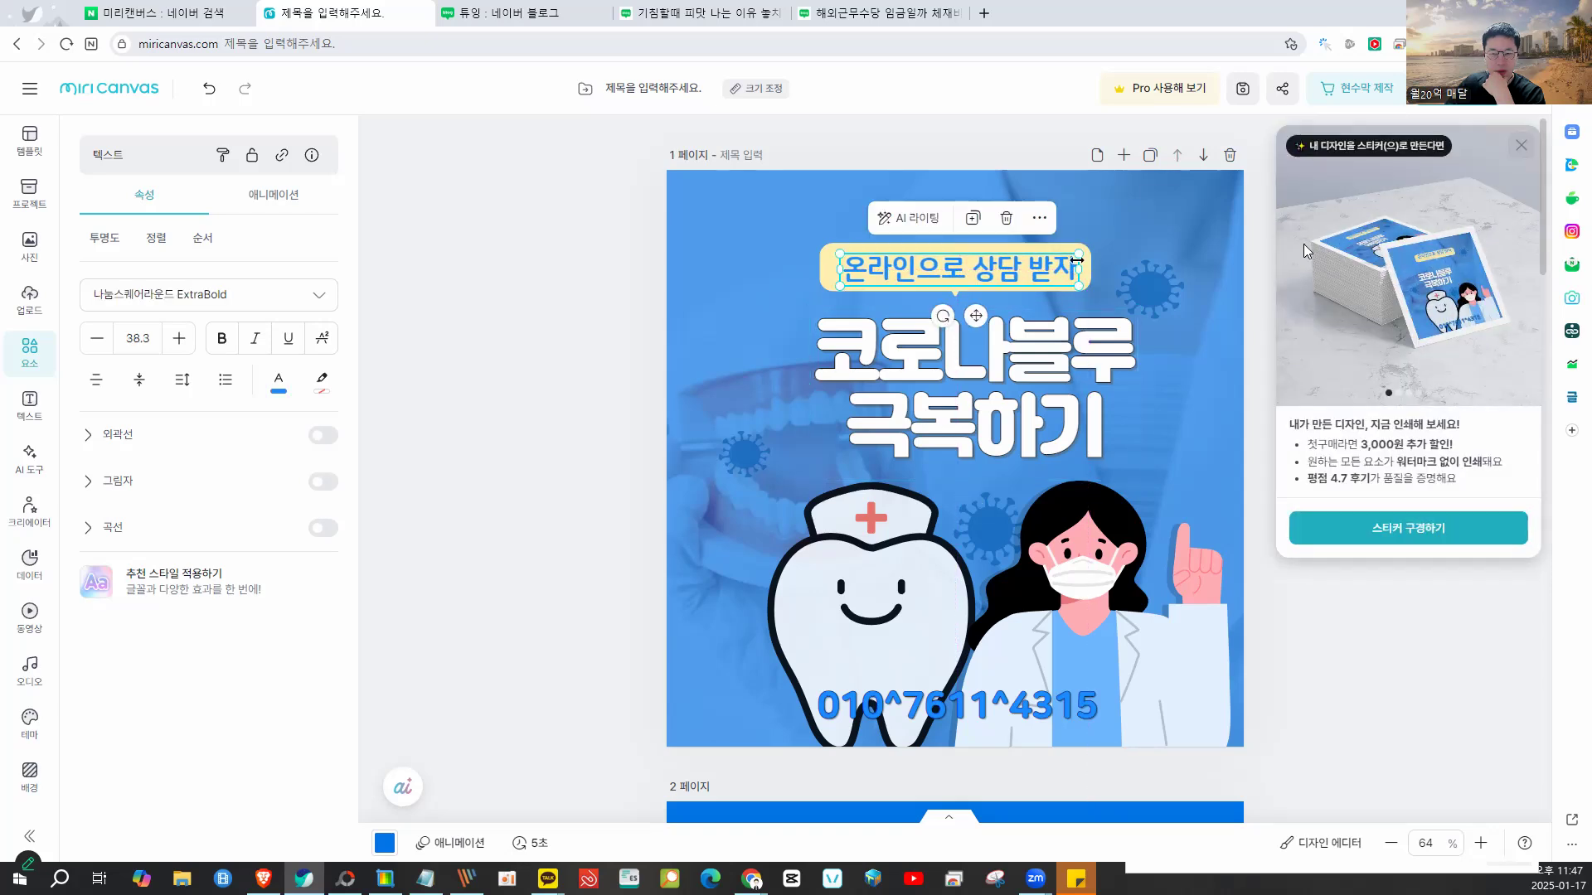
click(1521, 145)
scroll(1287, 381, down, 5)
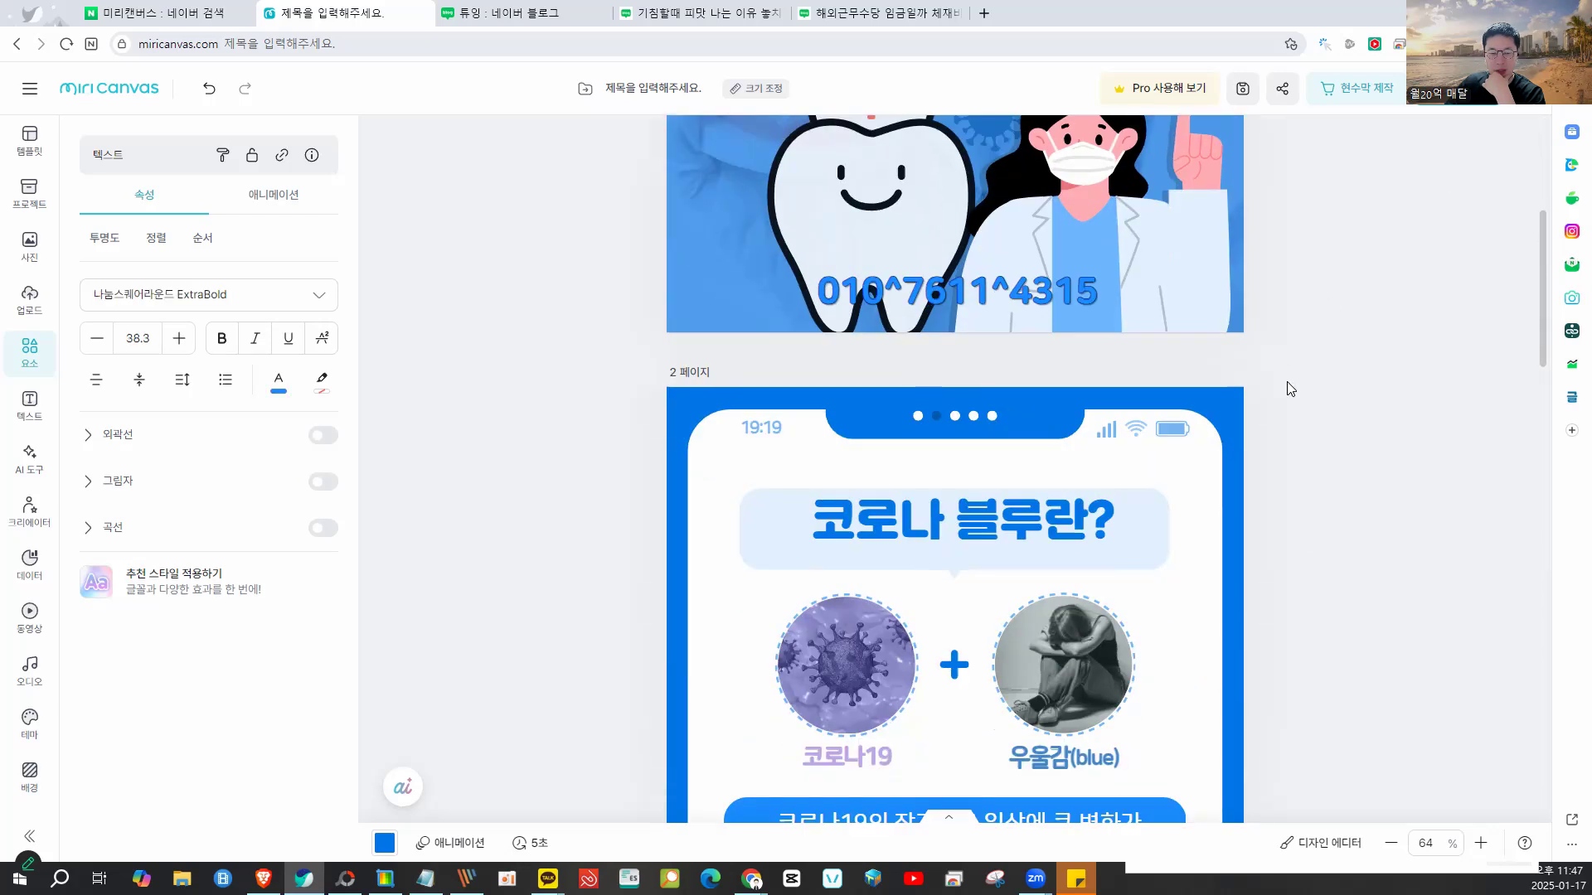
click(1286, 389)
scroll(1287, 389, down, 3)
scroll(1286, 389, up, 8)
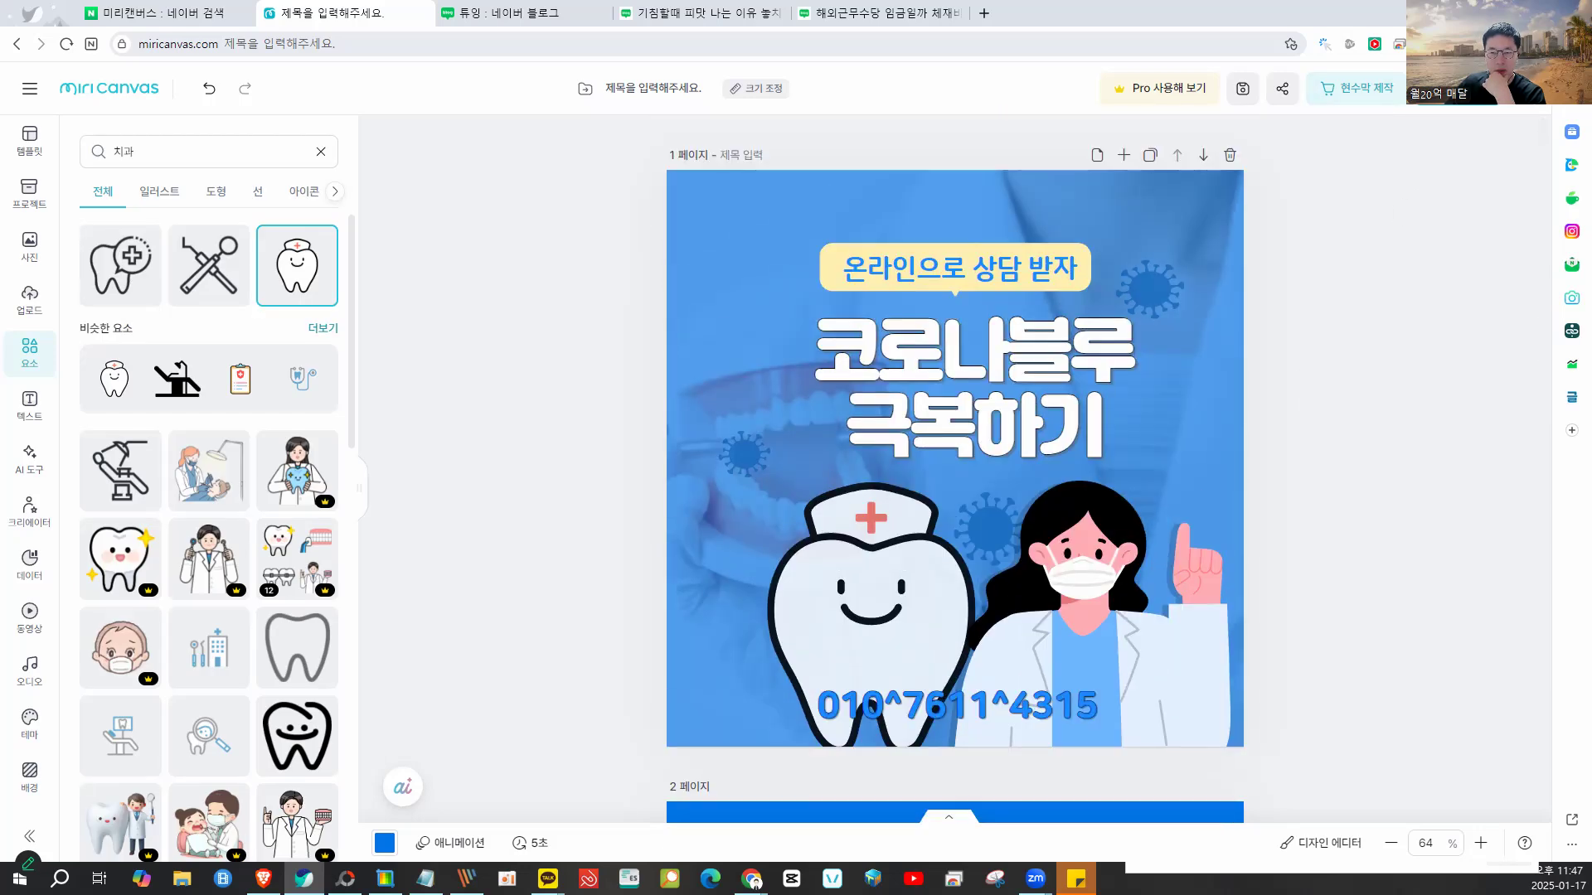
click(1457, 45)
click(1421, 118)
- Capture and copy all of page 1, then switch to the Naver blog post
drag(675, 173, 1237, 735)
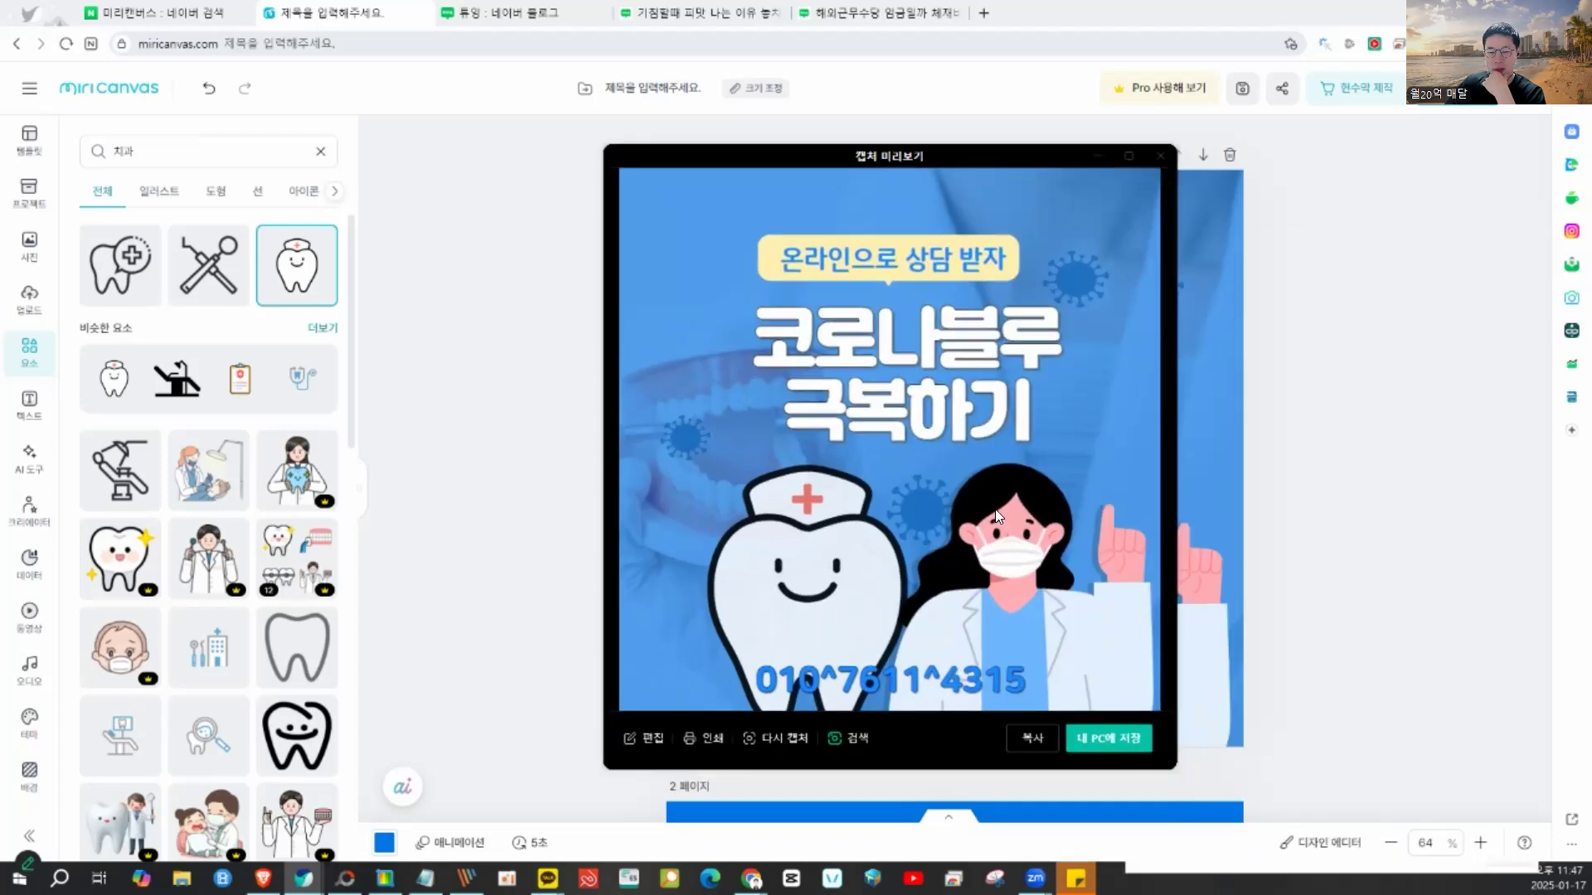
click(1021, 728)
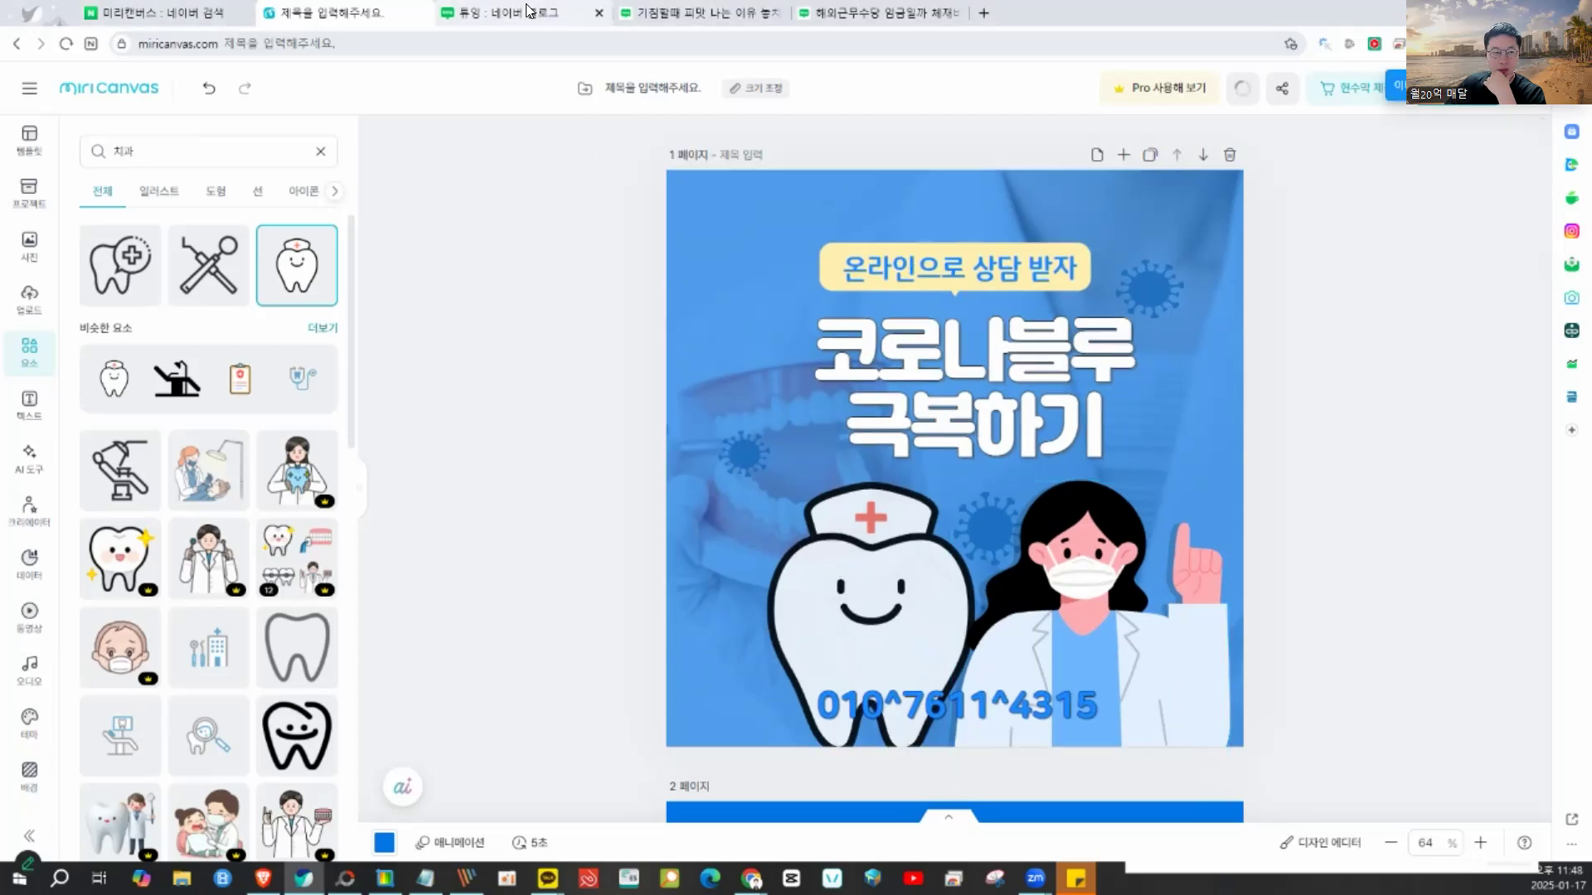
click(528, 12)
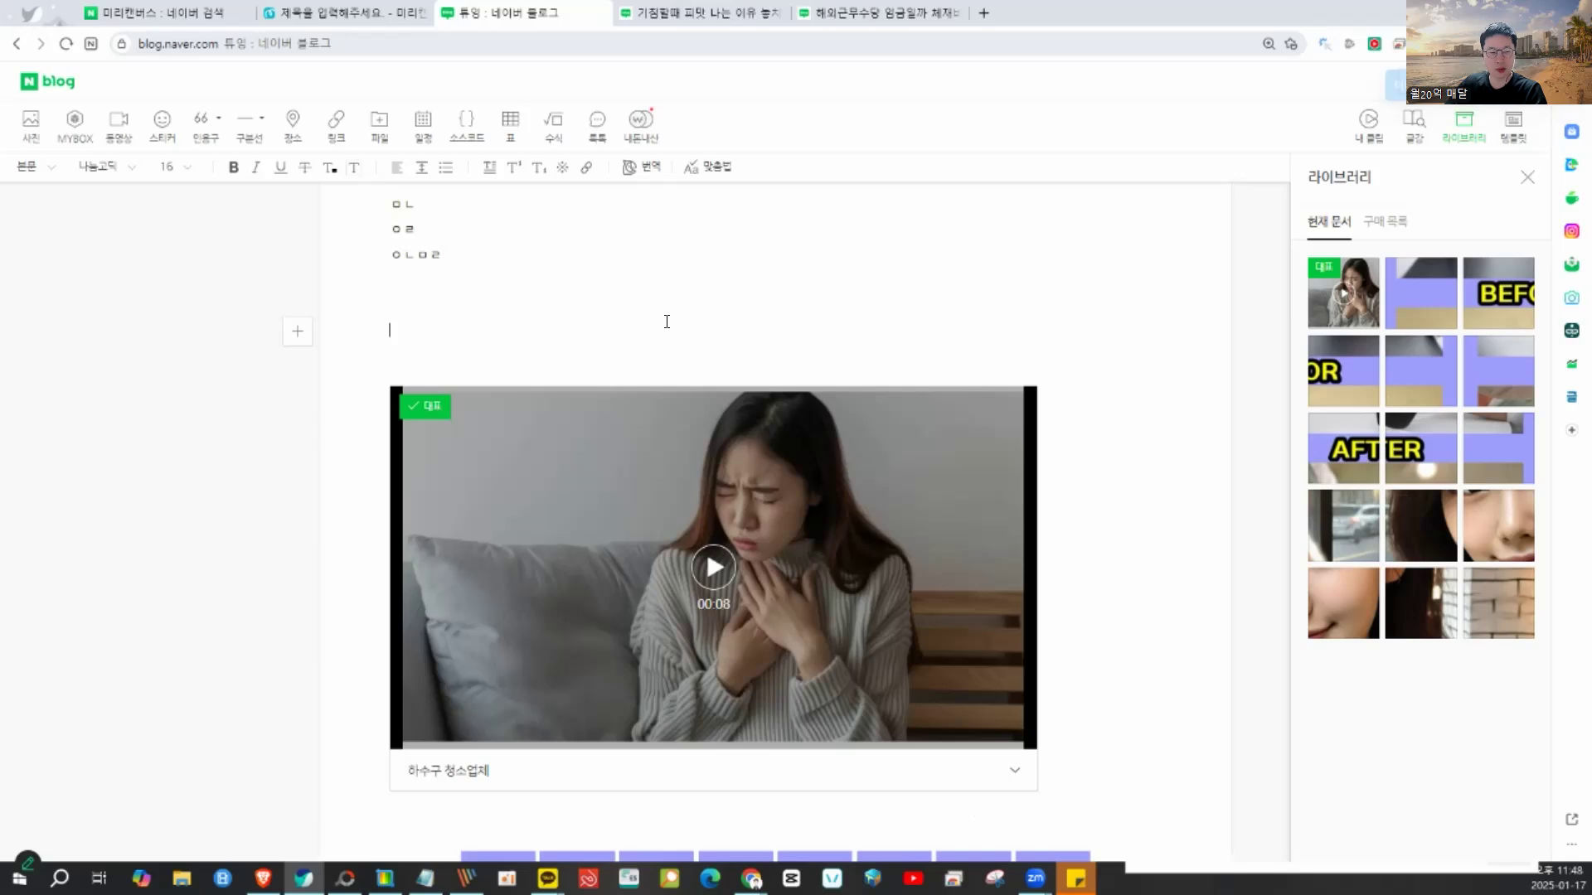
- Paste the captured design into the post, keeping the video as representative
key(ctrl+v)
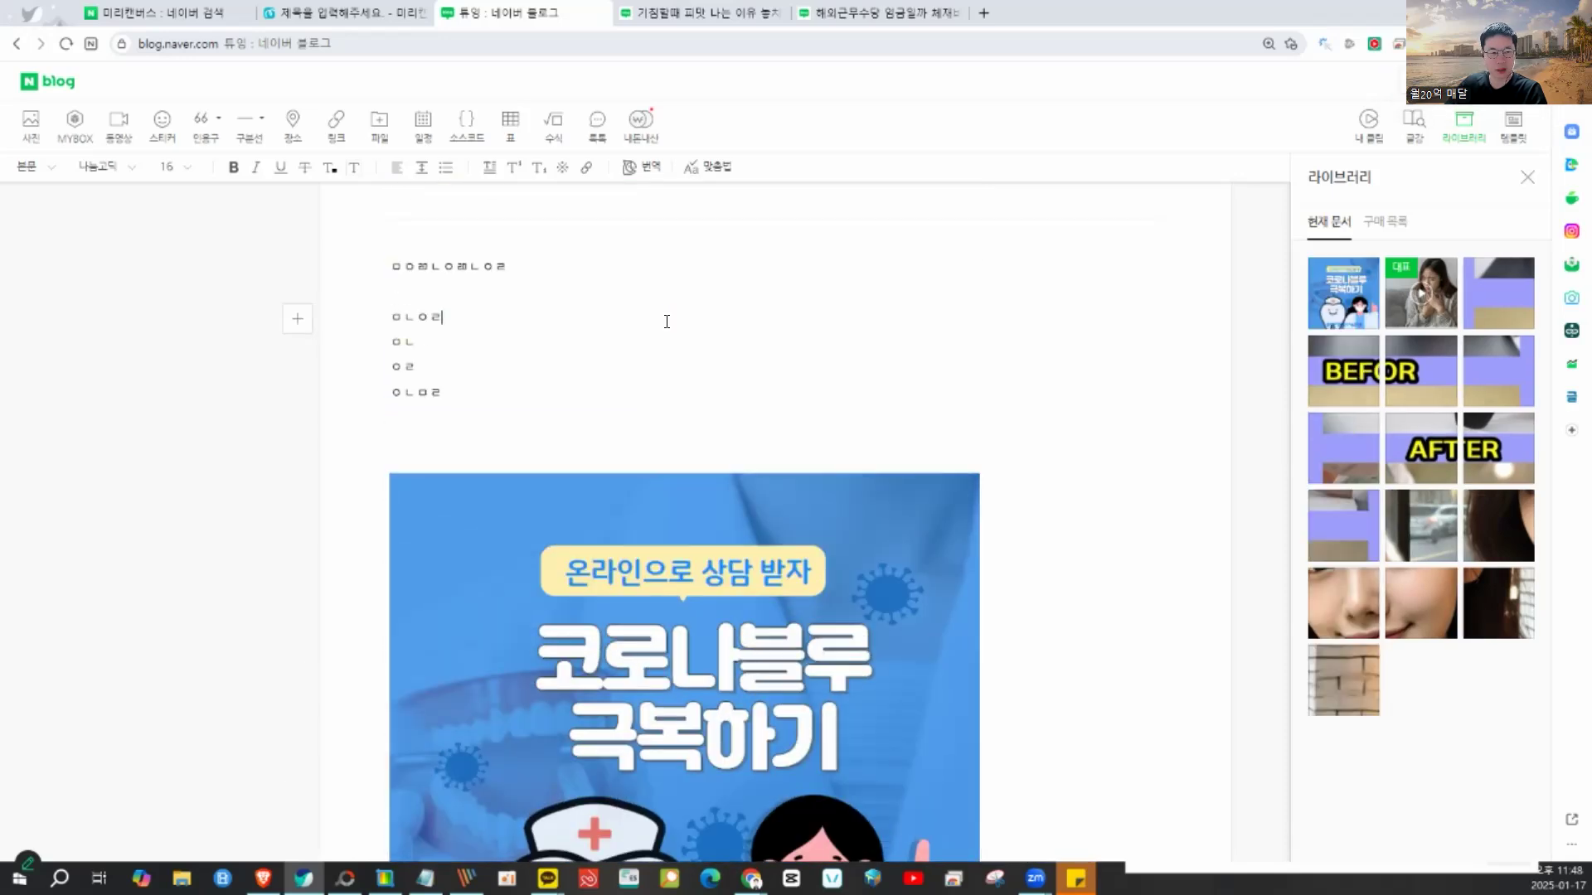
scroll(664, 319, down, 8)
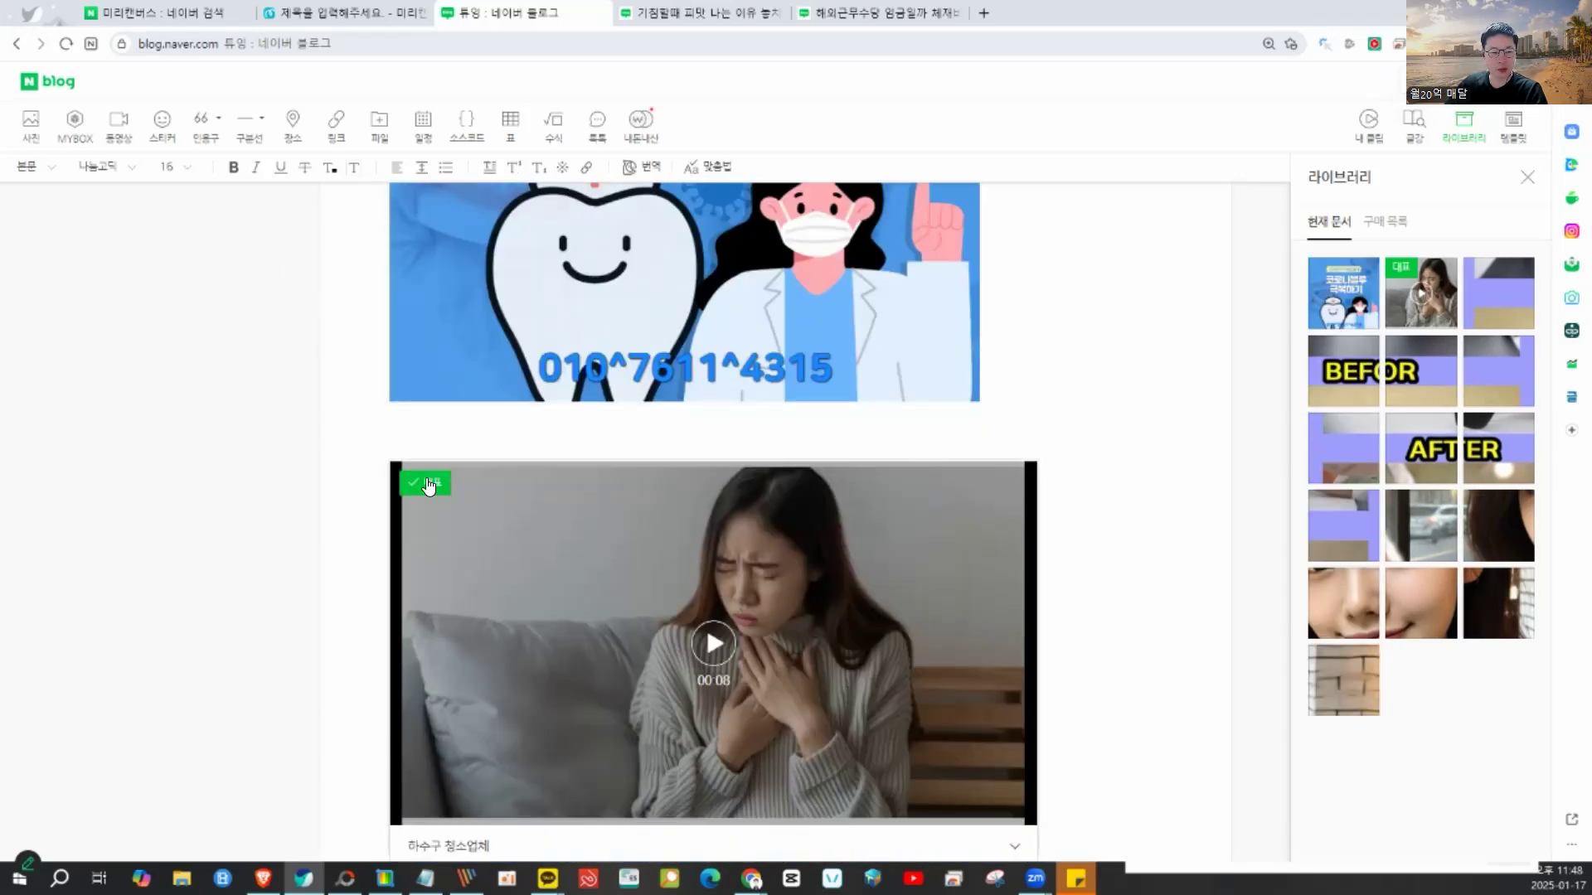
scroll(443, 459, up, 5)
click(423, 253)
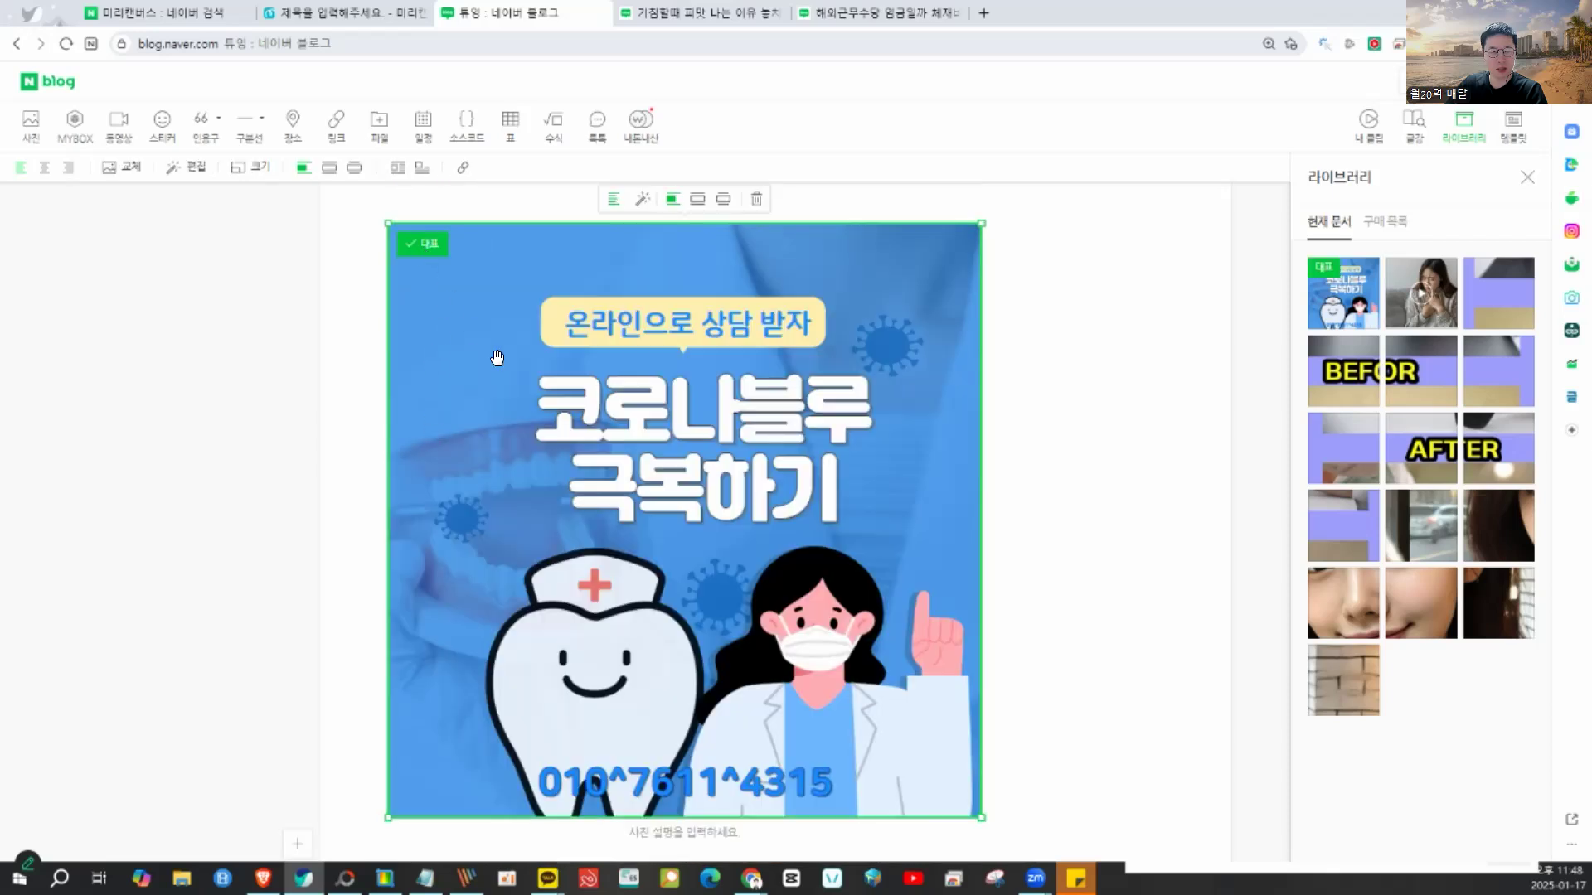
scroll(453, 502, down, 5)
click(428, 509)
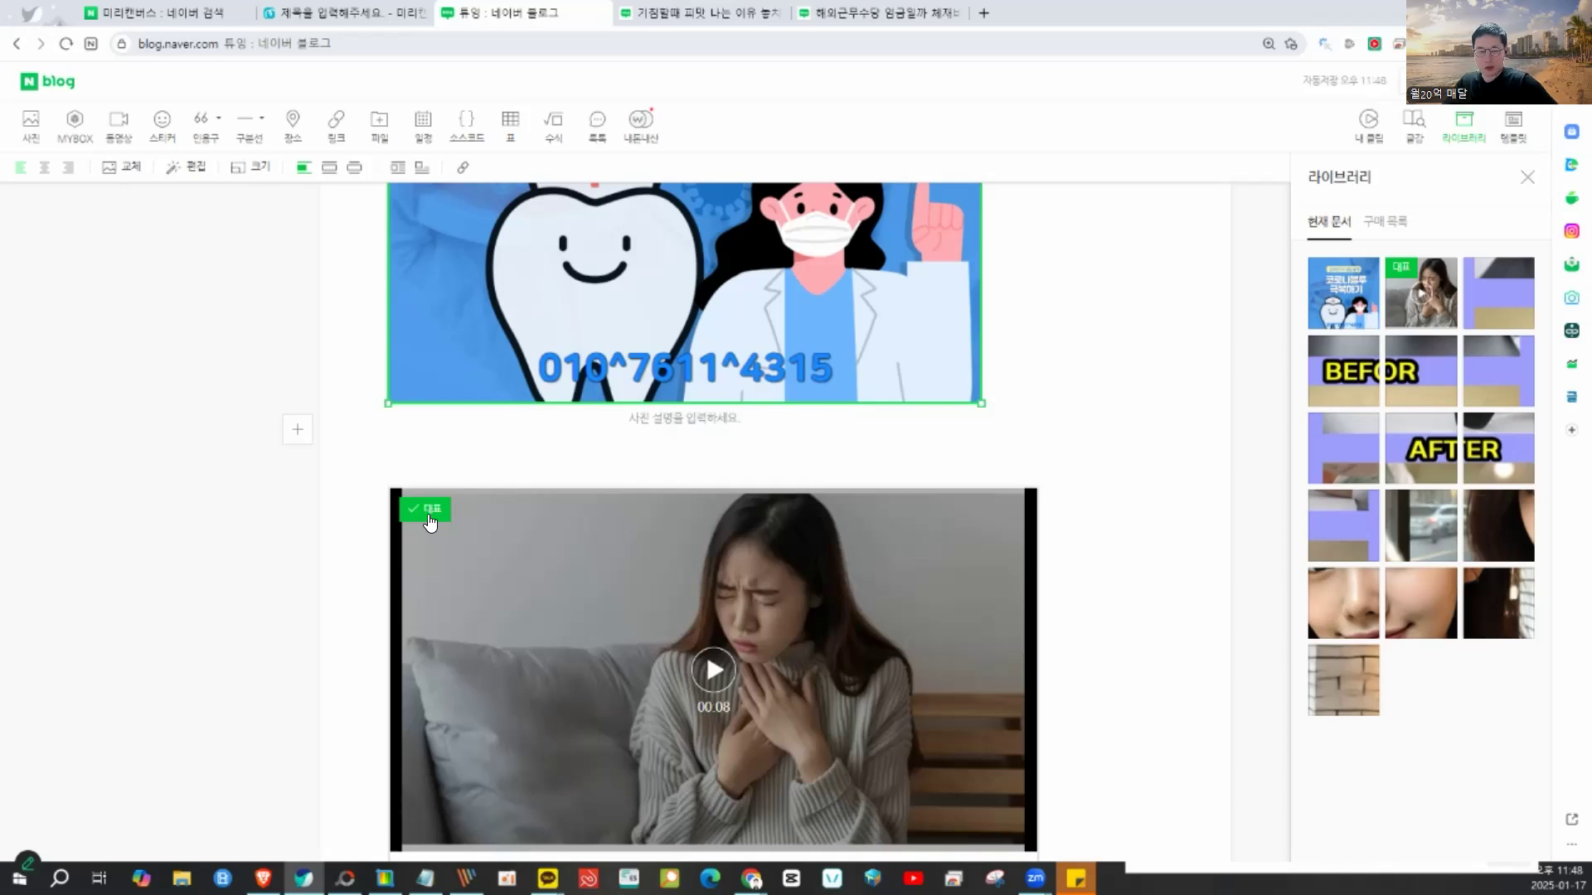
- Put the cursor on the blank line above the video and return to Miricanvas
scroll(430, 523, up, 5)
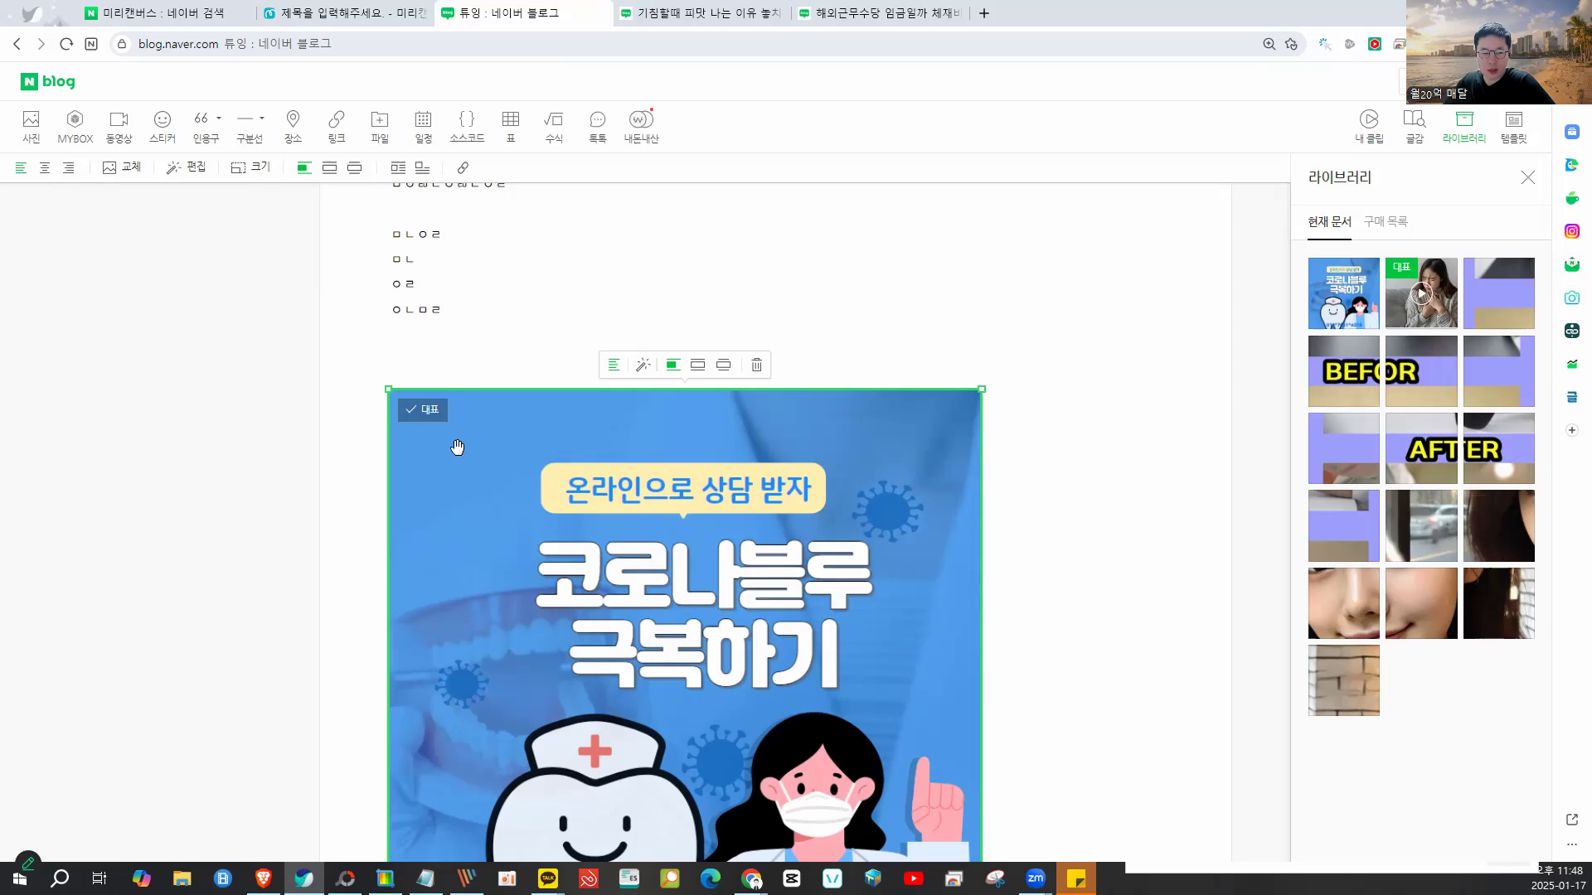
scroll(457, 447, down, 5)
click(426, 423)
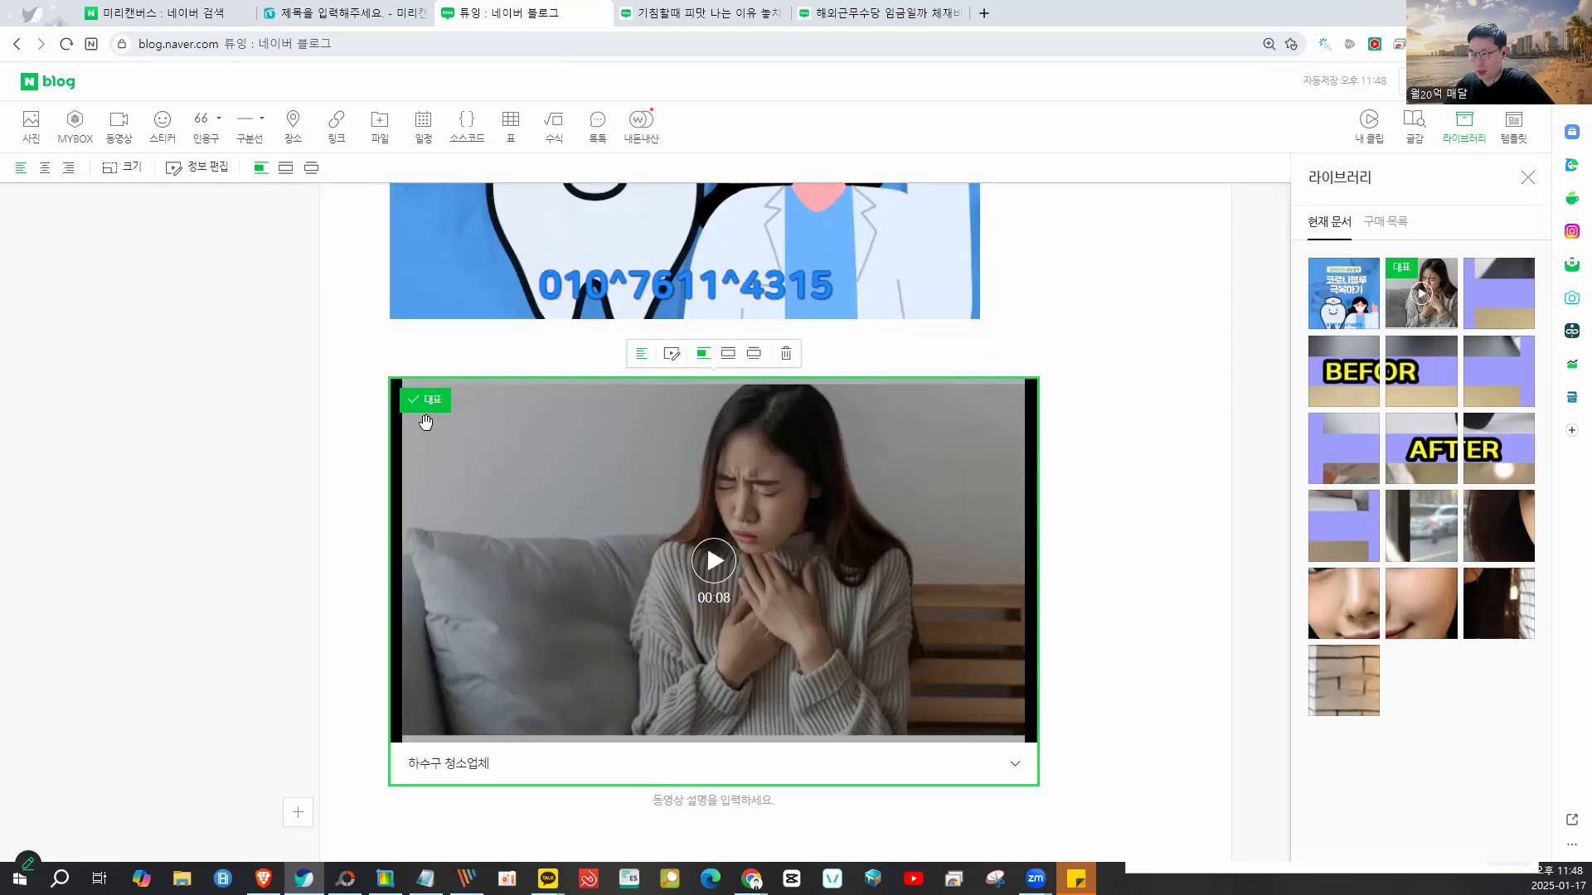
click(1057, 382)
scroll(1057, 385, up, 5)
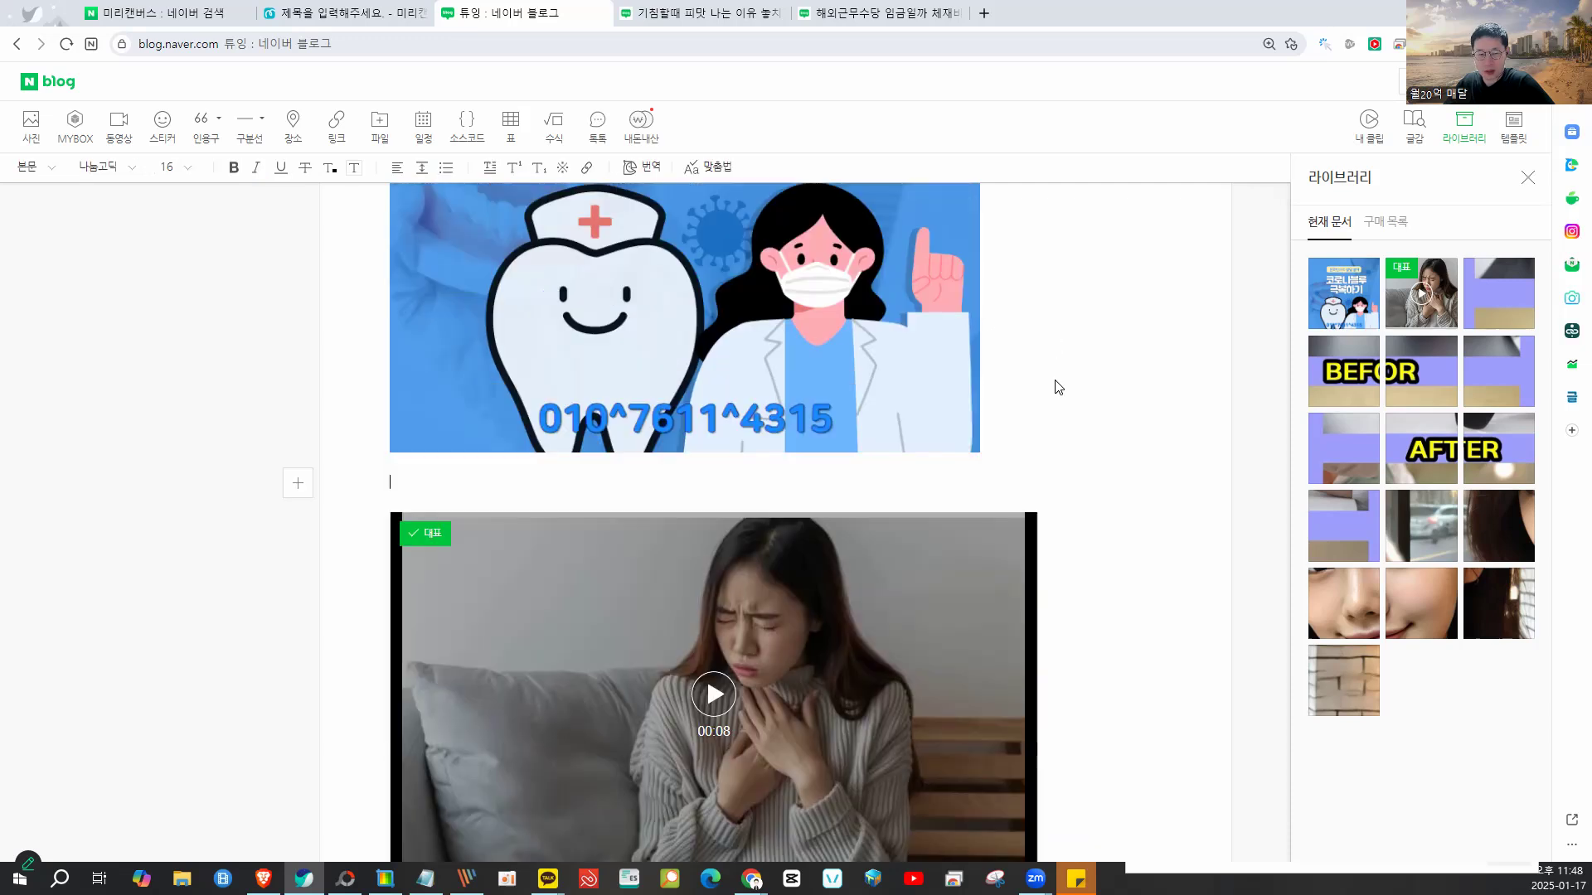
scroll(1058, 387, up, 5)
click(345, 17)
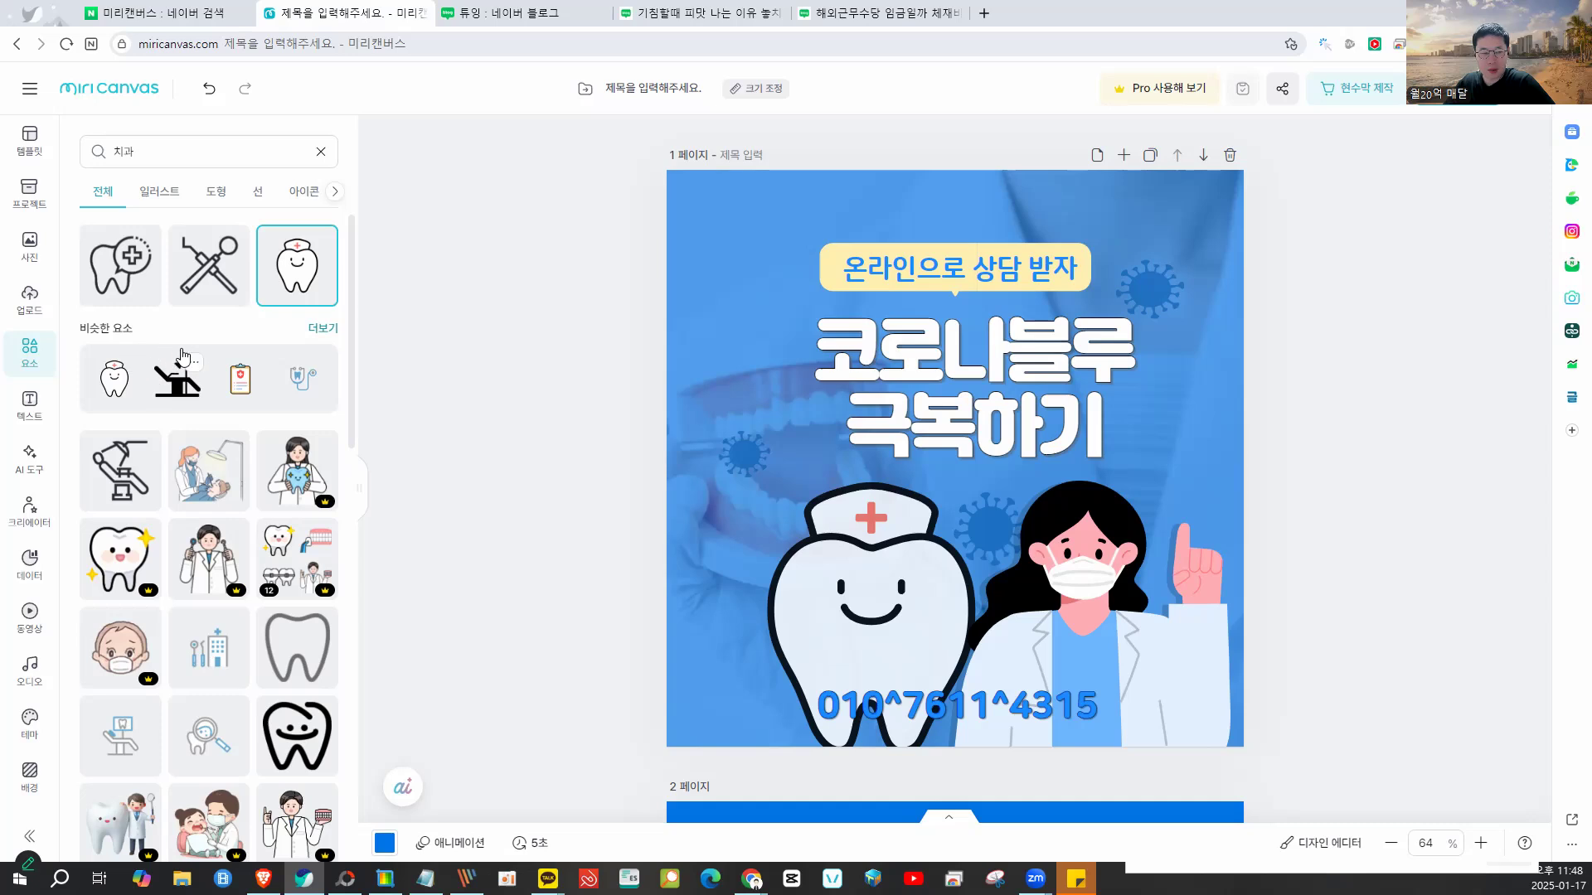
- Clear and rerun the photo library search for 치과
click(25, 239)
click(33, 187)
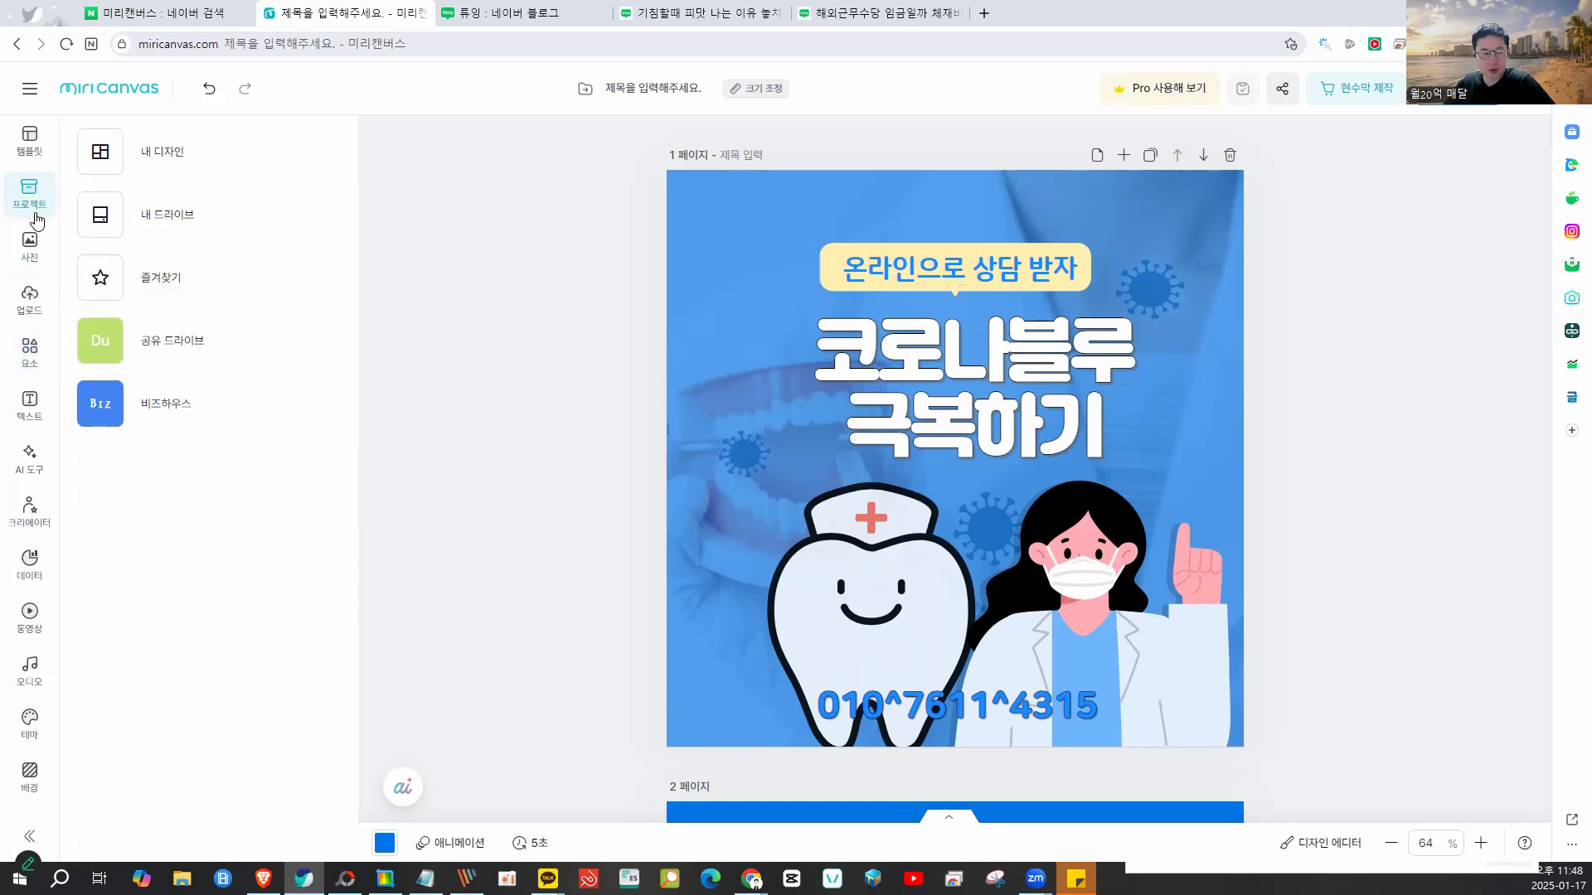
click(31, 258)
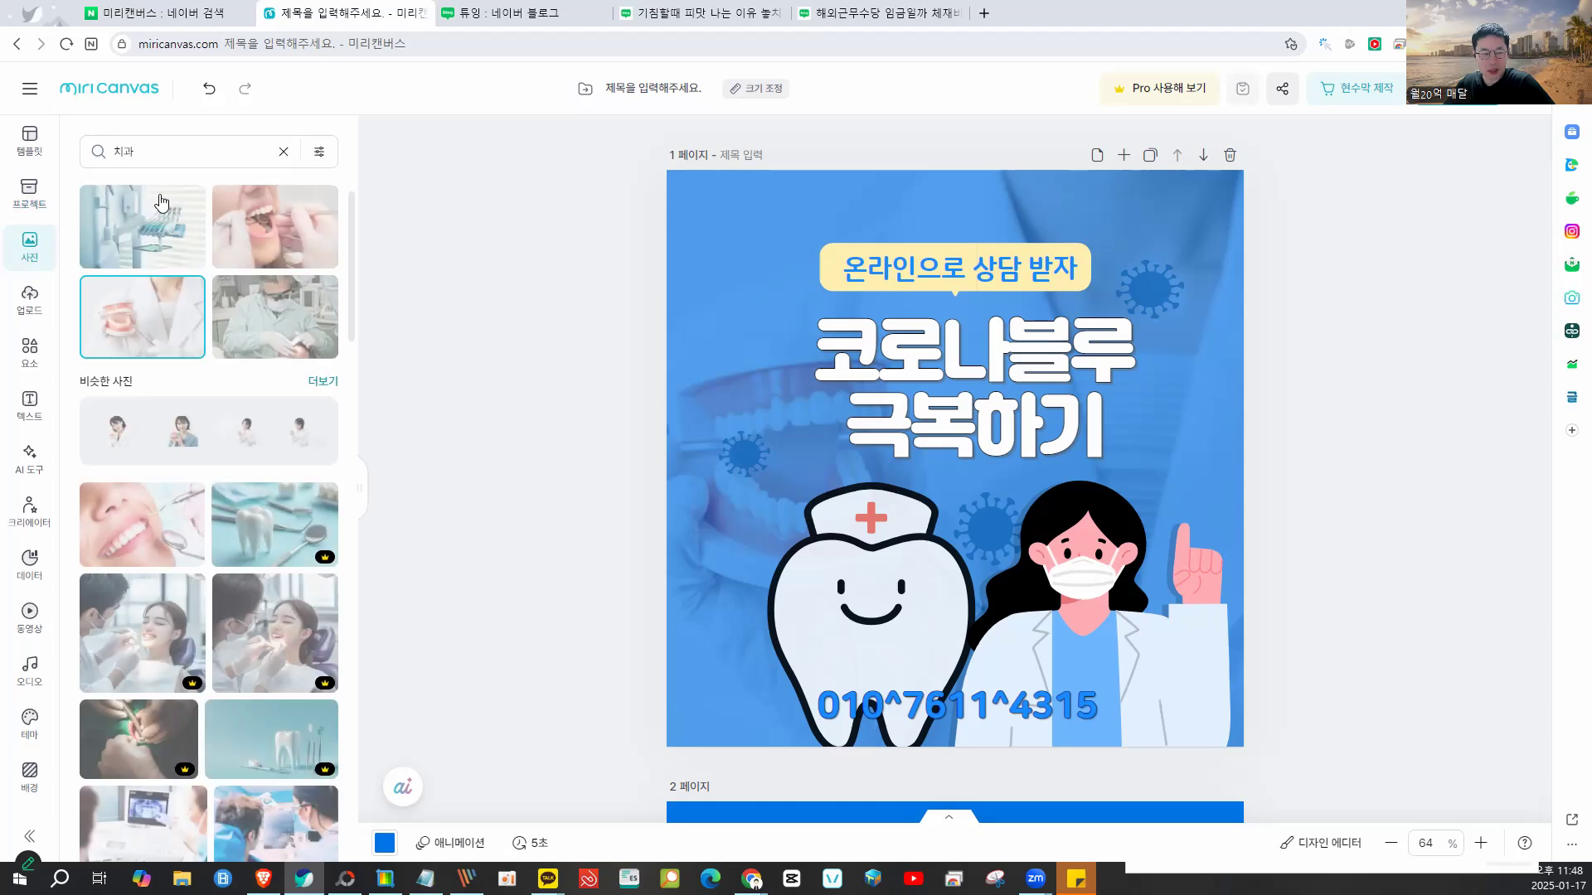
click(284, 152)
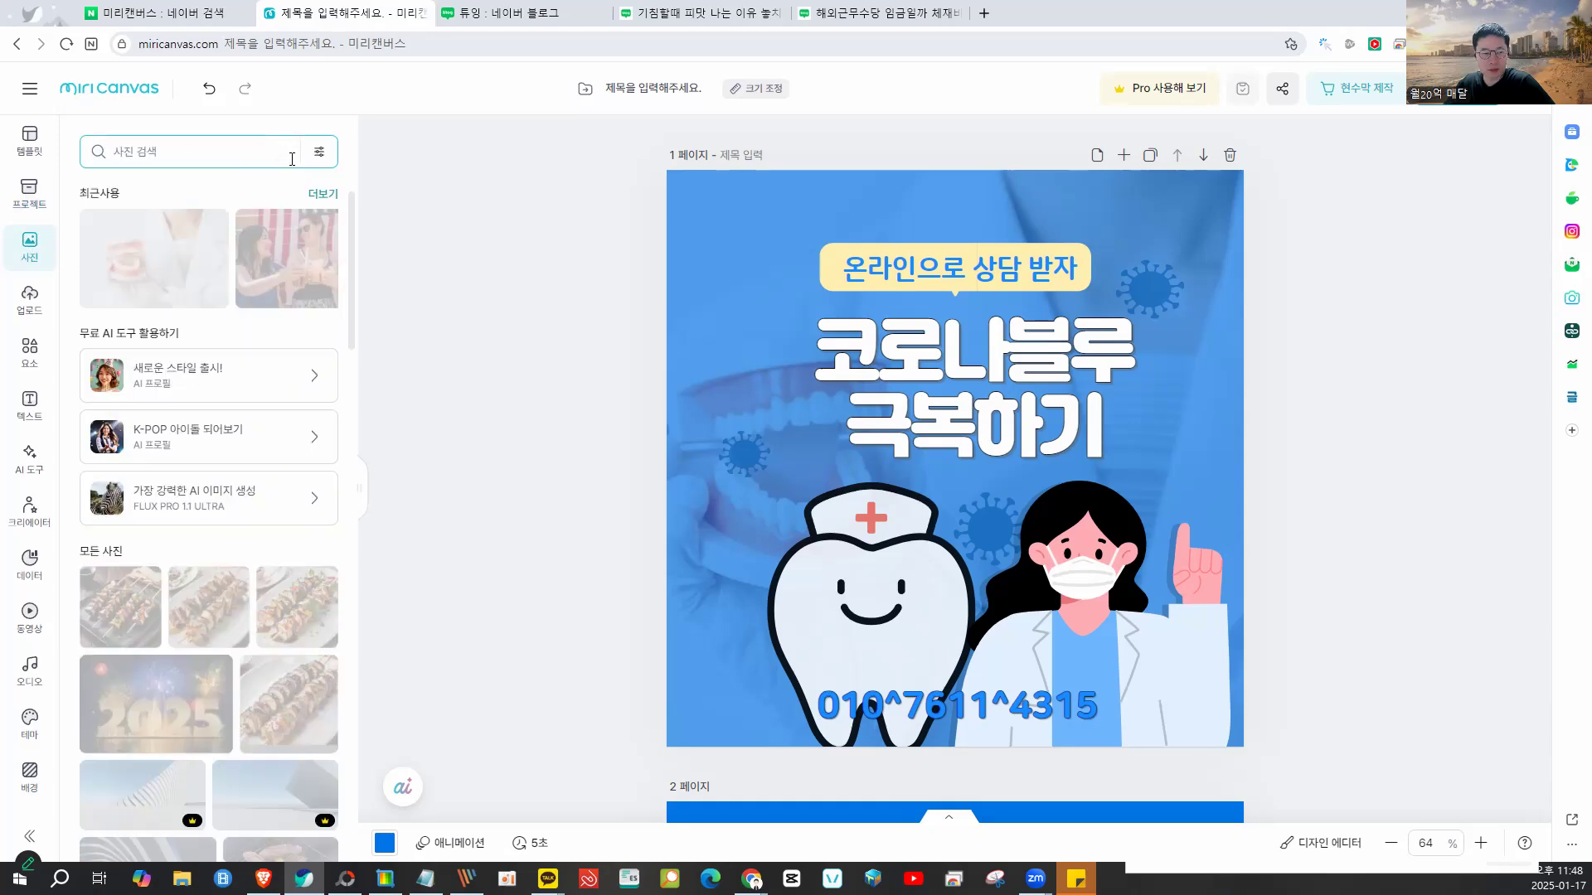
click(194, 153)
text(치과)
key(Return)
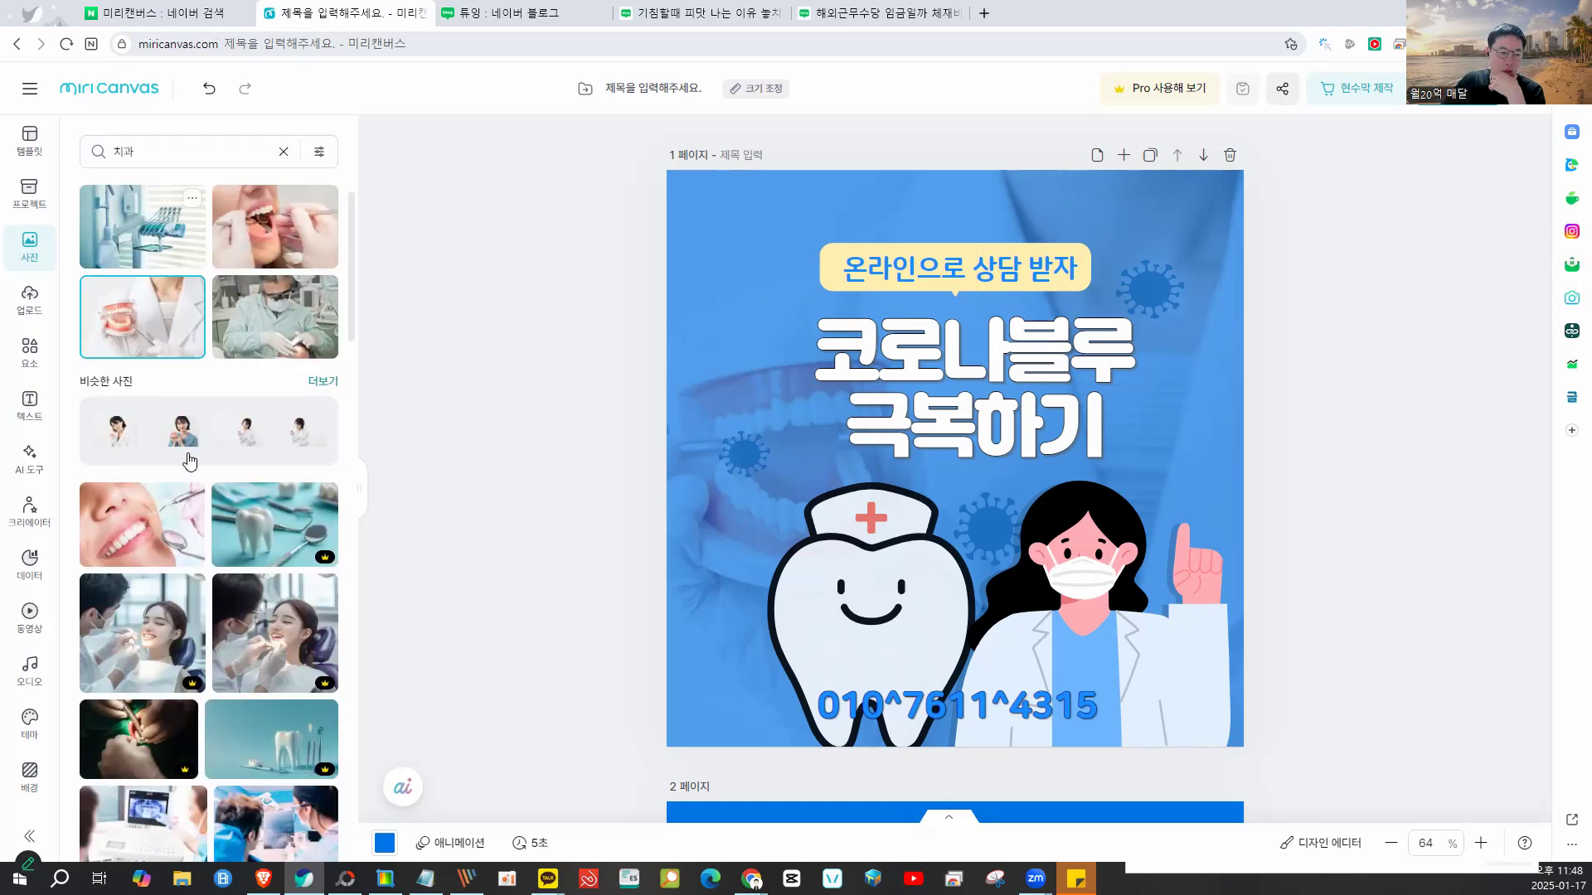
- Browse the dental photo results and move the nurse-cap tooth toward the masked doctor
scroll(190, 461, down, 7)
scroll(189, 501, down, 2)
scroll(220, 466, down, 2)
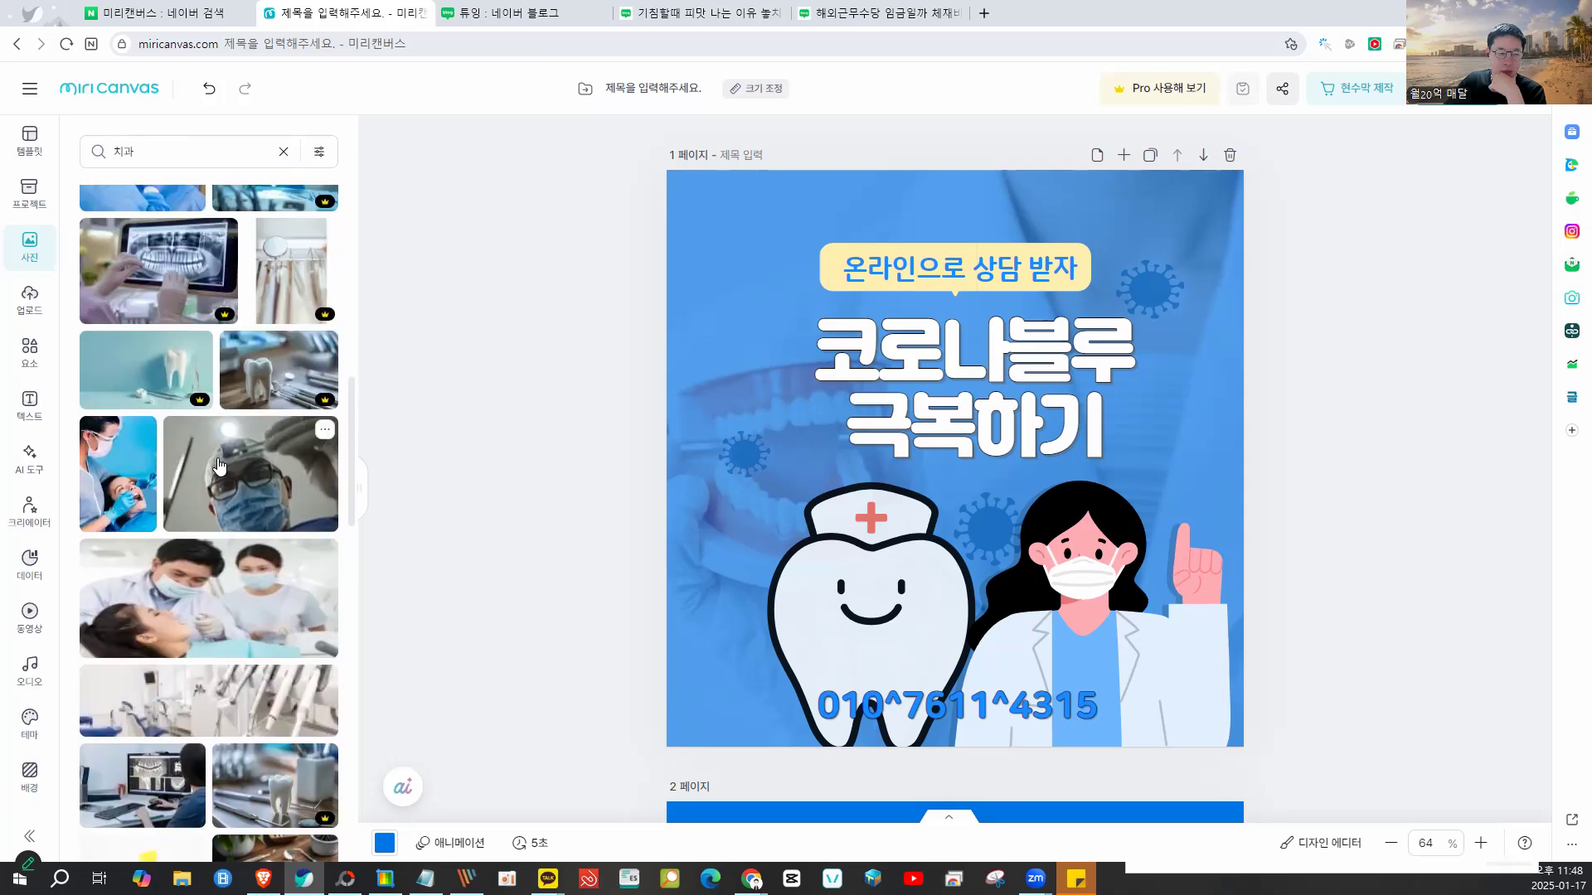
mouse_move(215, 398)
mouse_down()
mouse_move(170, 422)
mouse_move(212, 393)
mouse_move(335, 411)
mouse_move(289, 343)
mouse_move(305, 348)
mouse_move(170, 310)
mouse_move(231, 330)
mouse_move(246, 423)
mouse_up()
scroll(522, 499, down, 3)
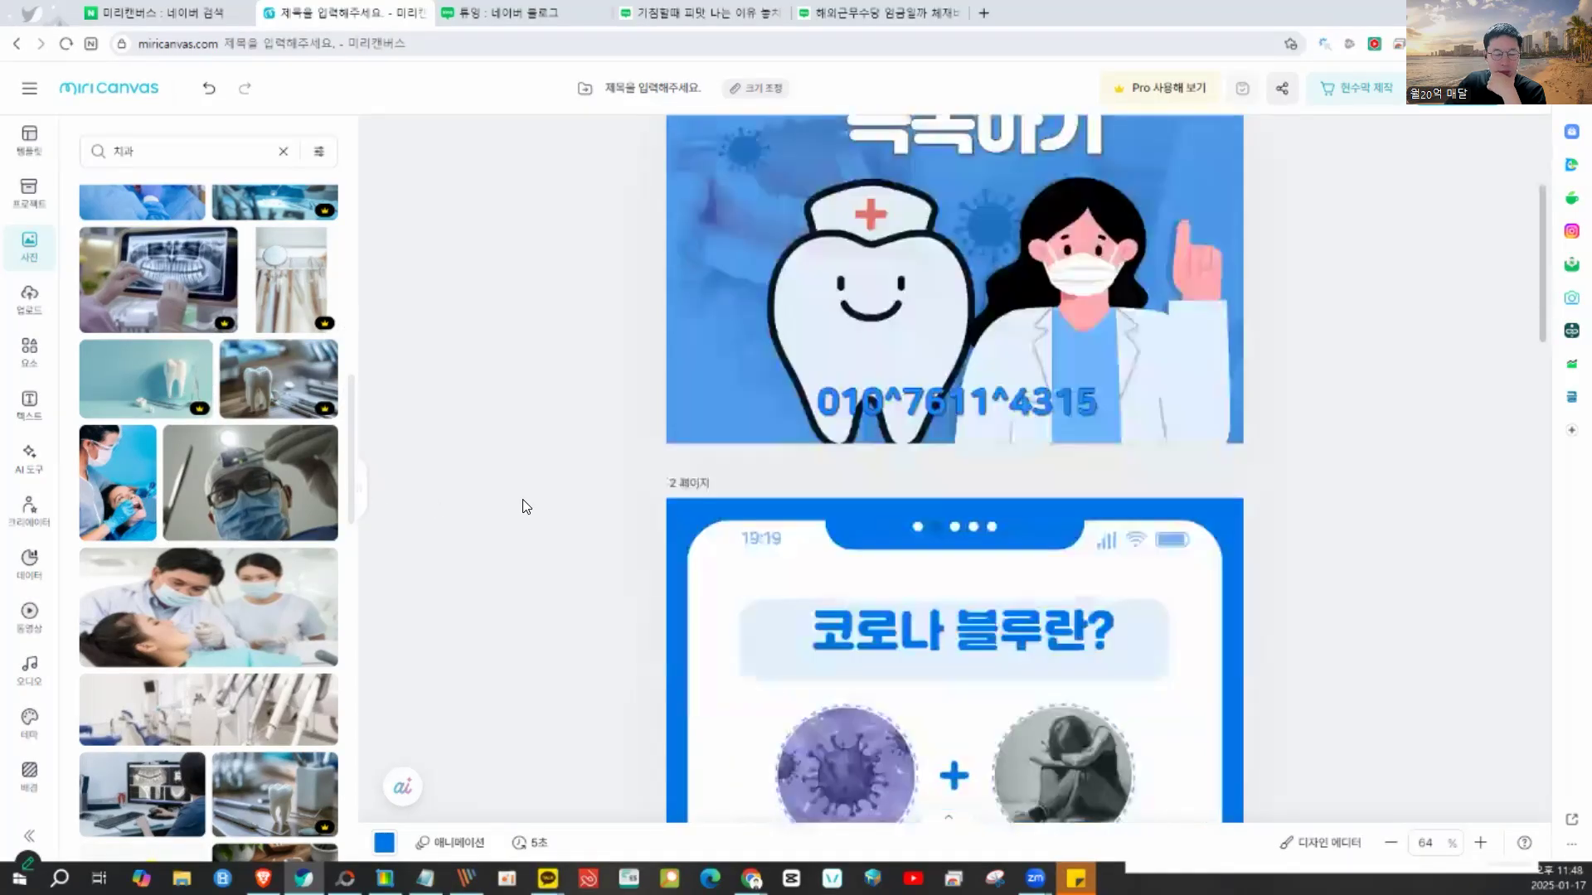
scroll(522, 499, up, 3)
mouse_move(683, 416)
mouse_down()
mouse_move(785, 337)
mouse_move(772, 296)
mouse_up()
drag(866, 497, 902, 506)
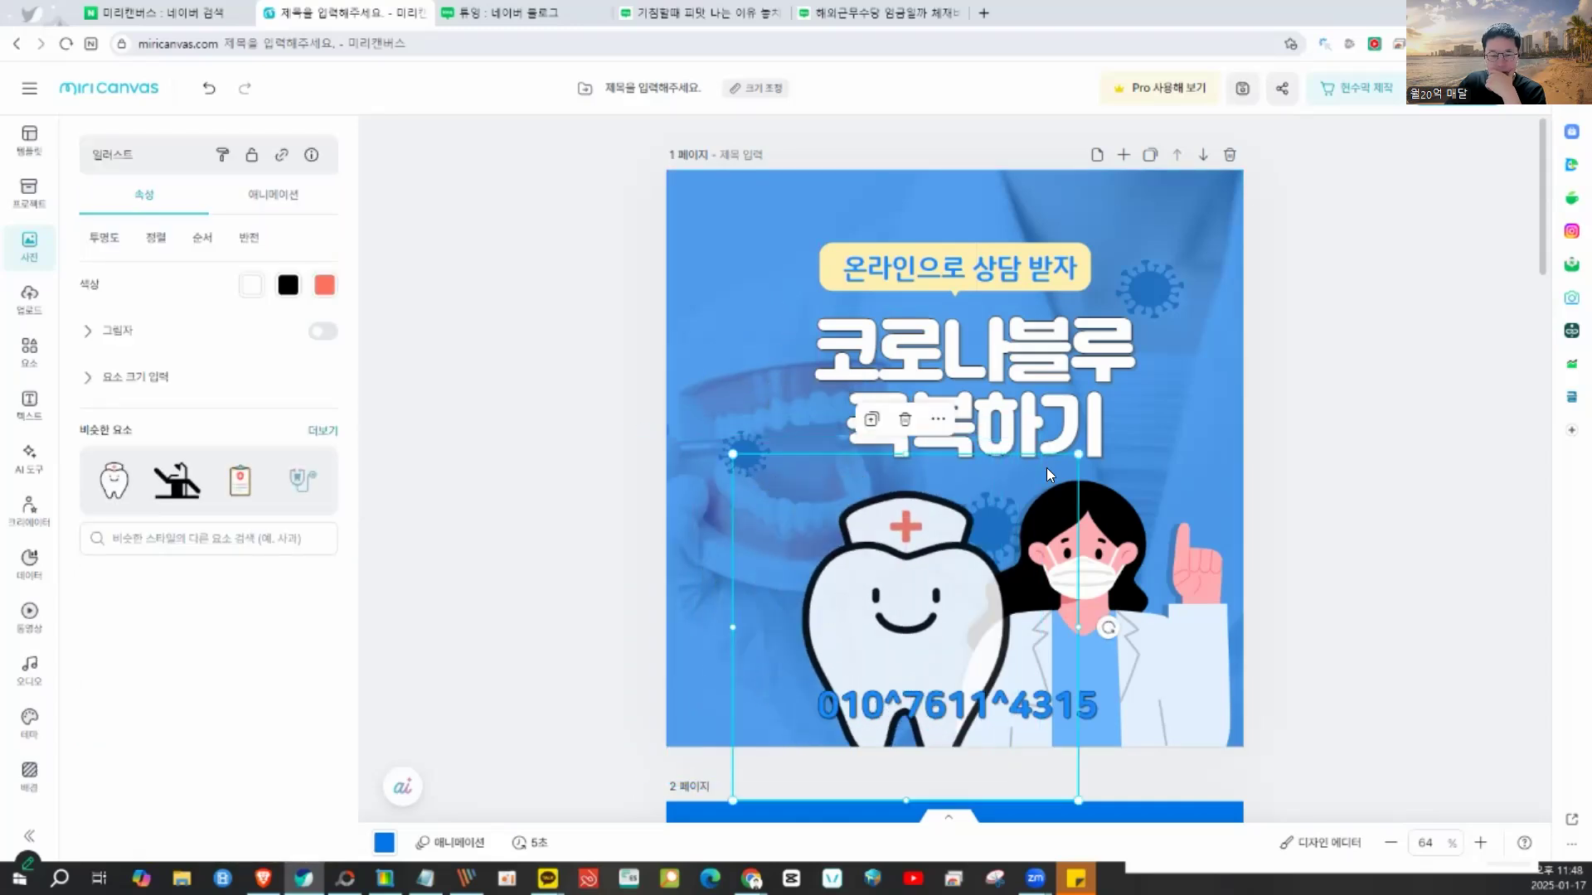
- Shrink the nurse-cap tooth beside the doctor and restore the browser to a smaller window
drag(1075, 453, 949, 580)
drag(825, 663, 886, 553)
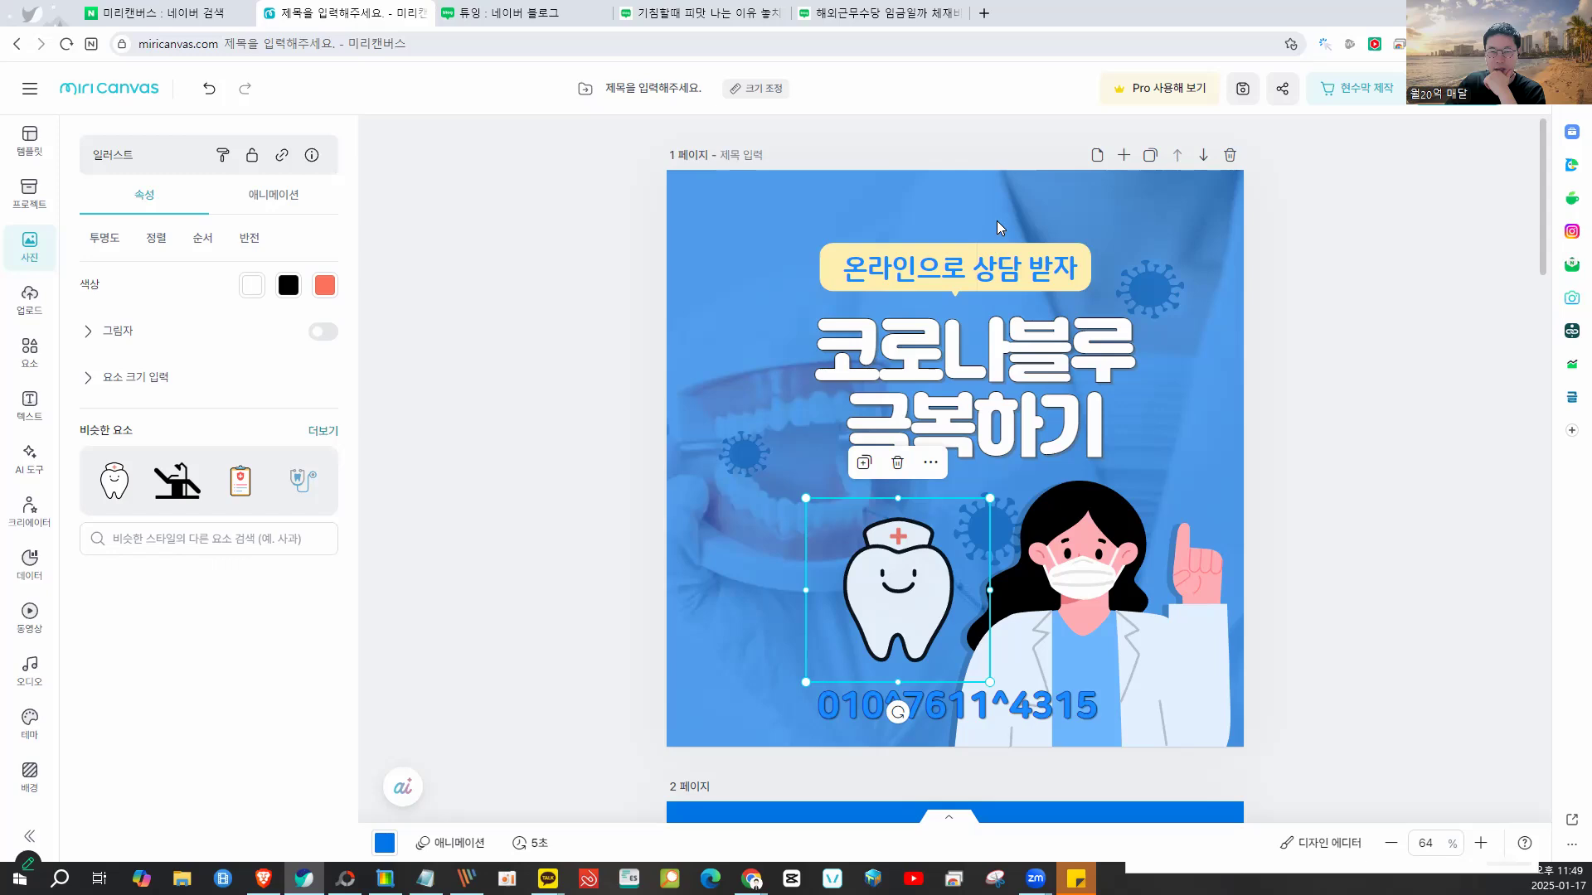
drag(1302, 12, 873, 32)
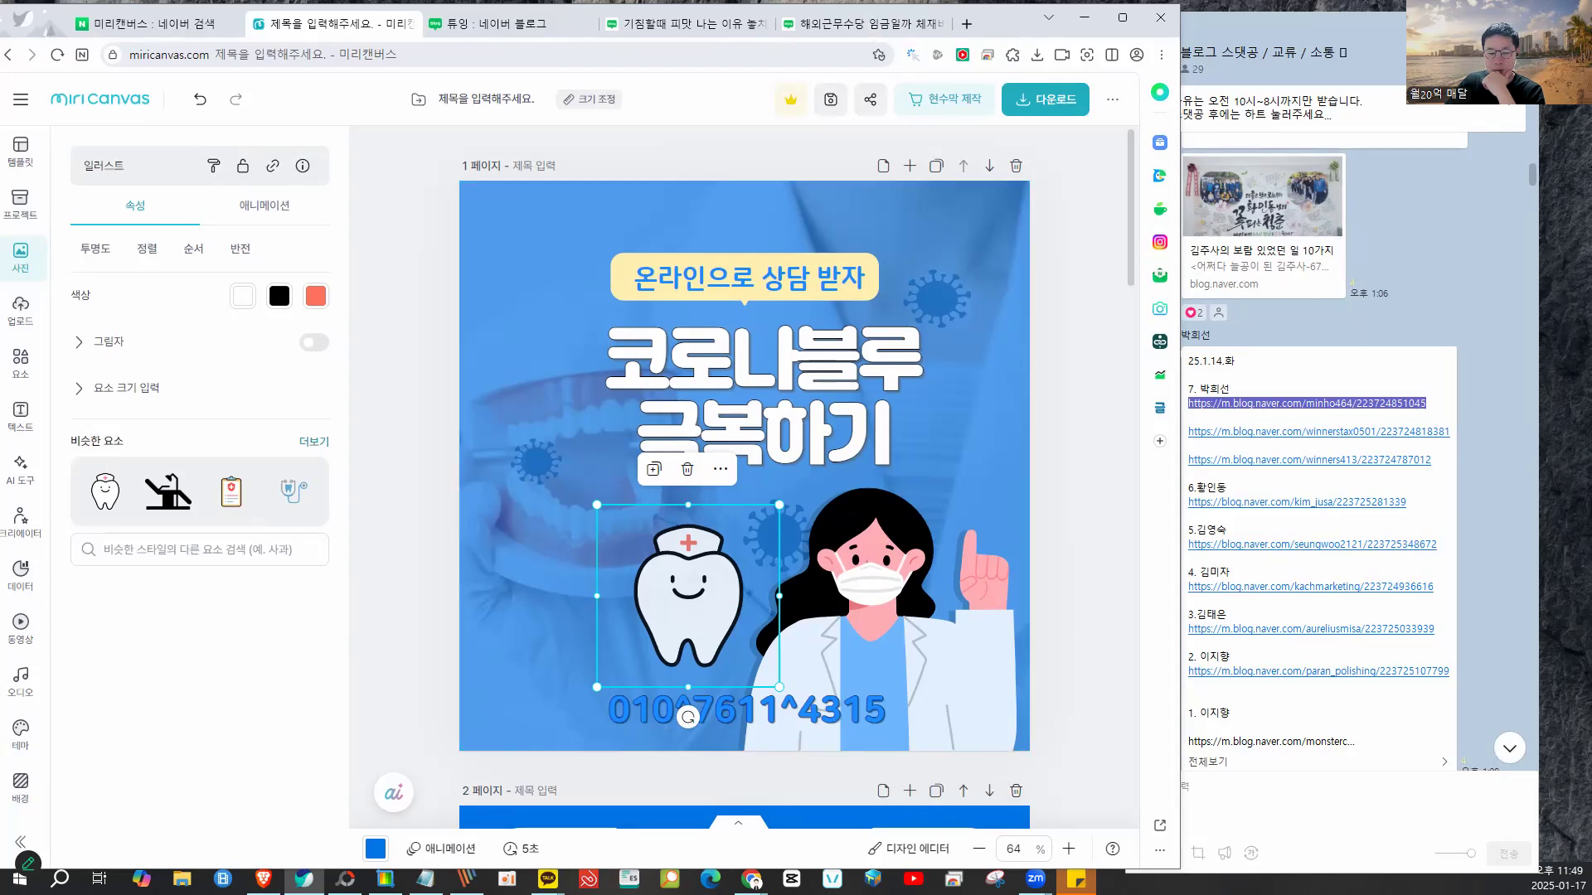
- Bring the Notepad lecture notes forward and shrink them to a window on the right
click(425, 879)
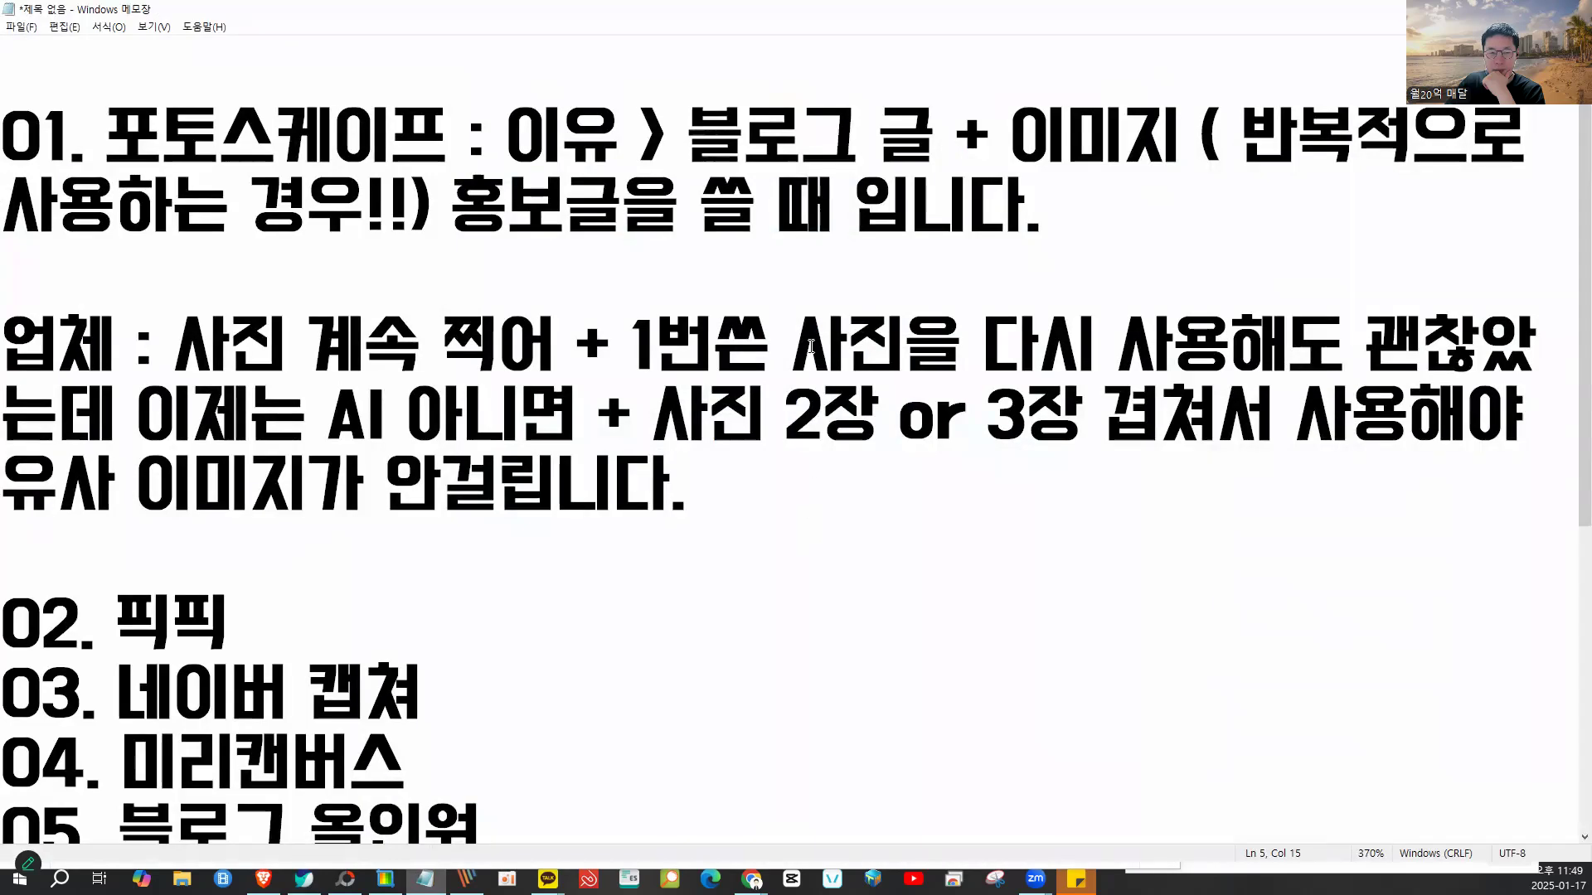
scroll(317, 276, down, 3)
scroll(316, 276, up, 1)
drag(230, 349, 16, 334)
key(End)
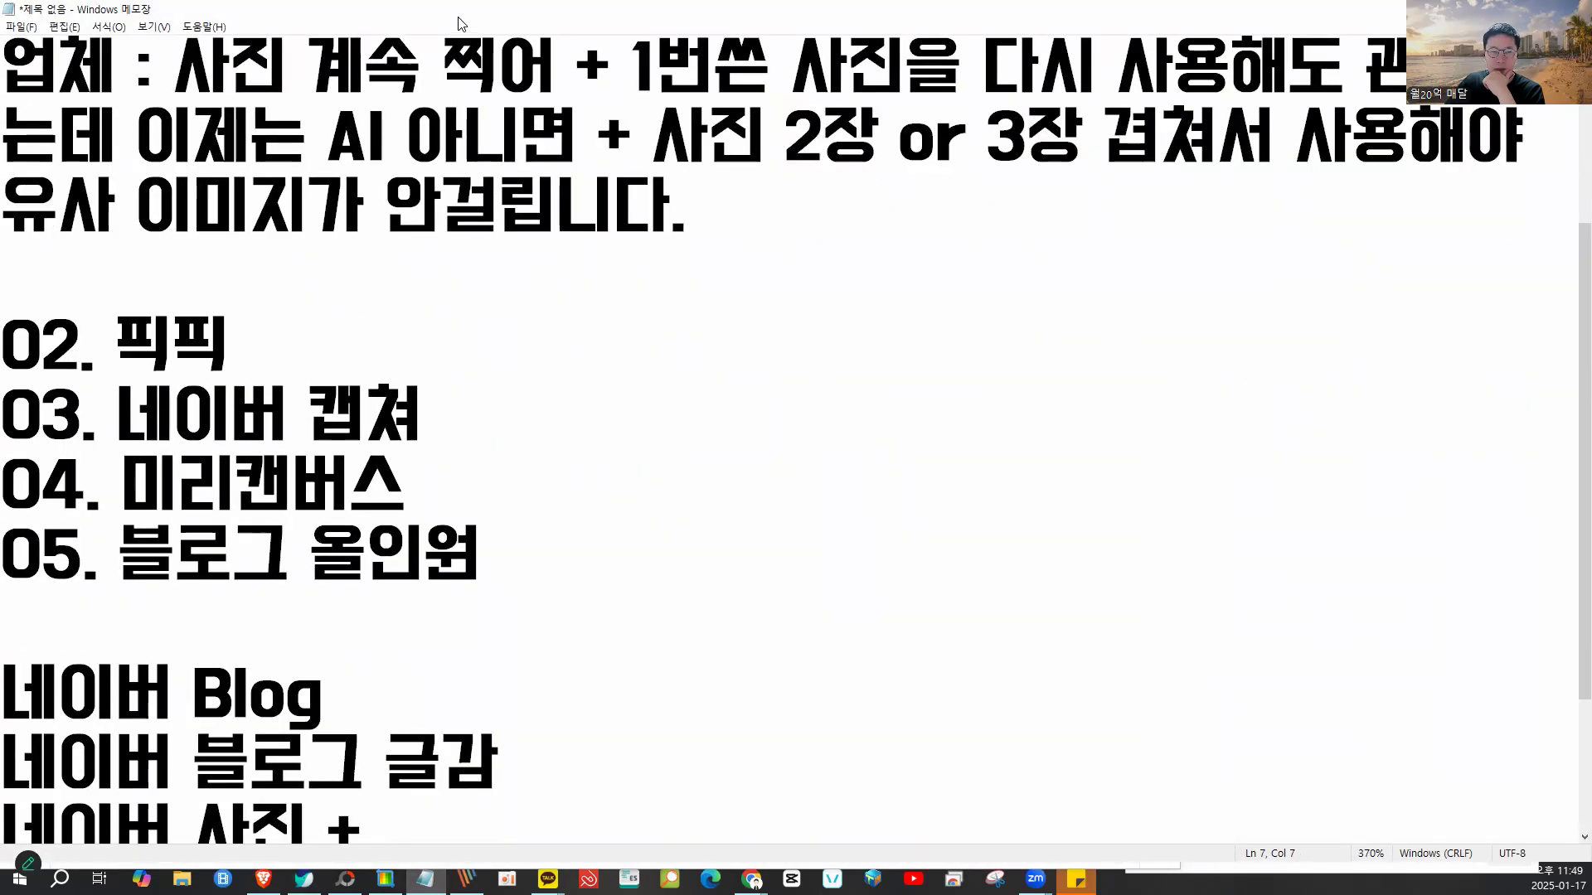
drag(462, 17, 1232, 23)
- Select the '02. 픽픽' line in the outline and shift the notes window right
click(1282, 227)
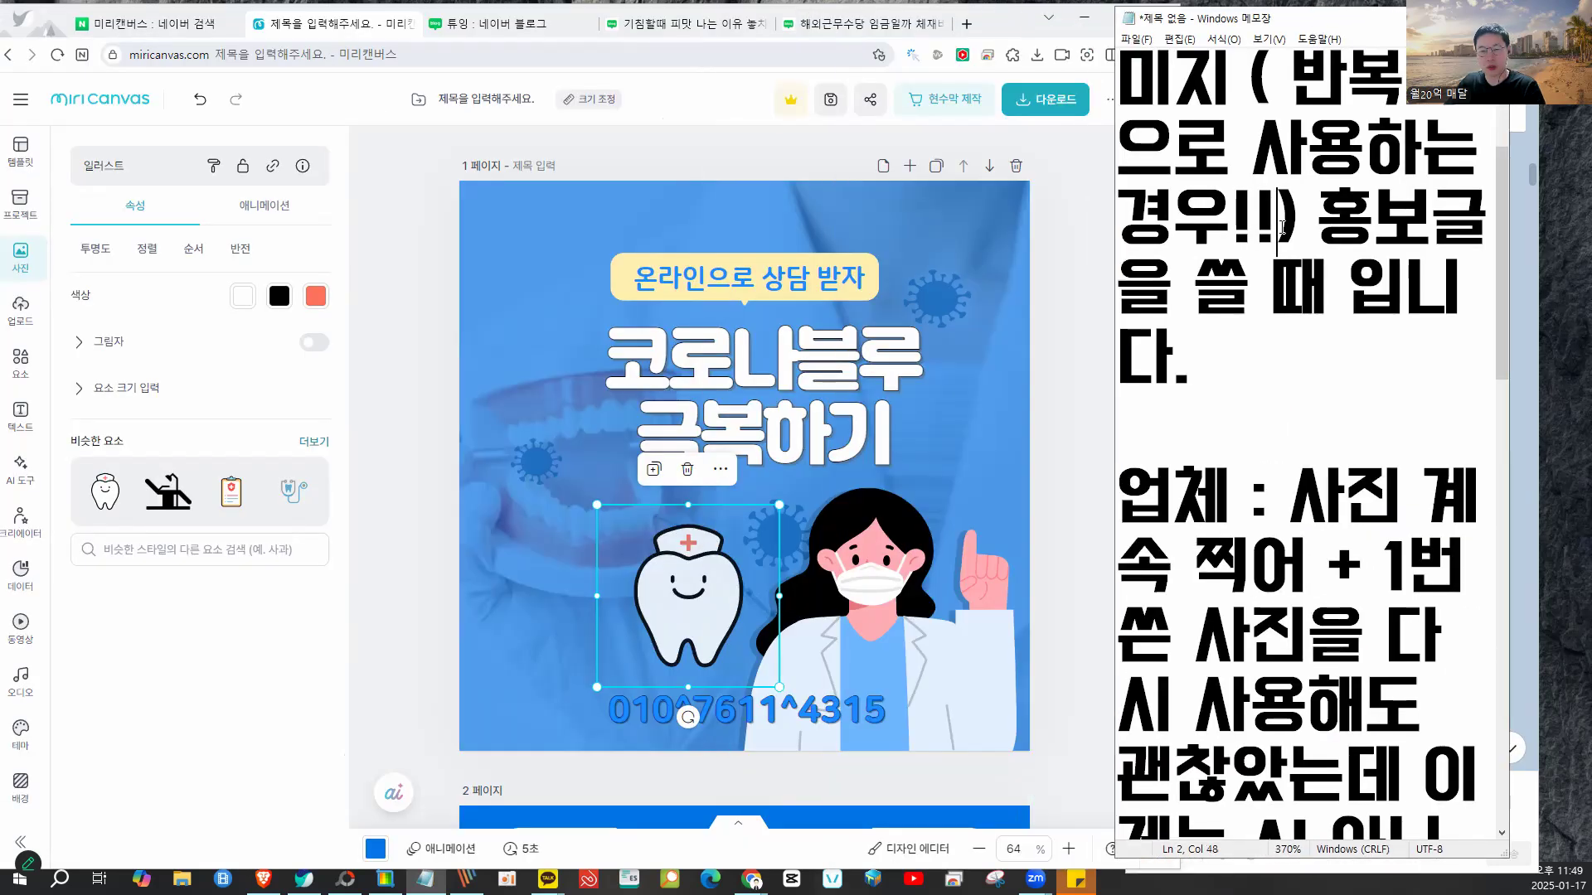
scroll(1282, 228, down, 13)
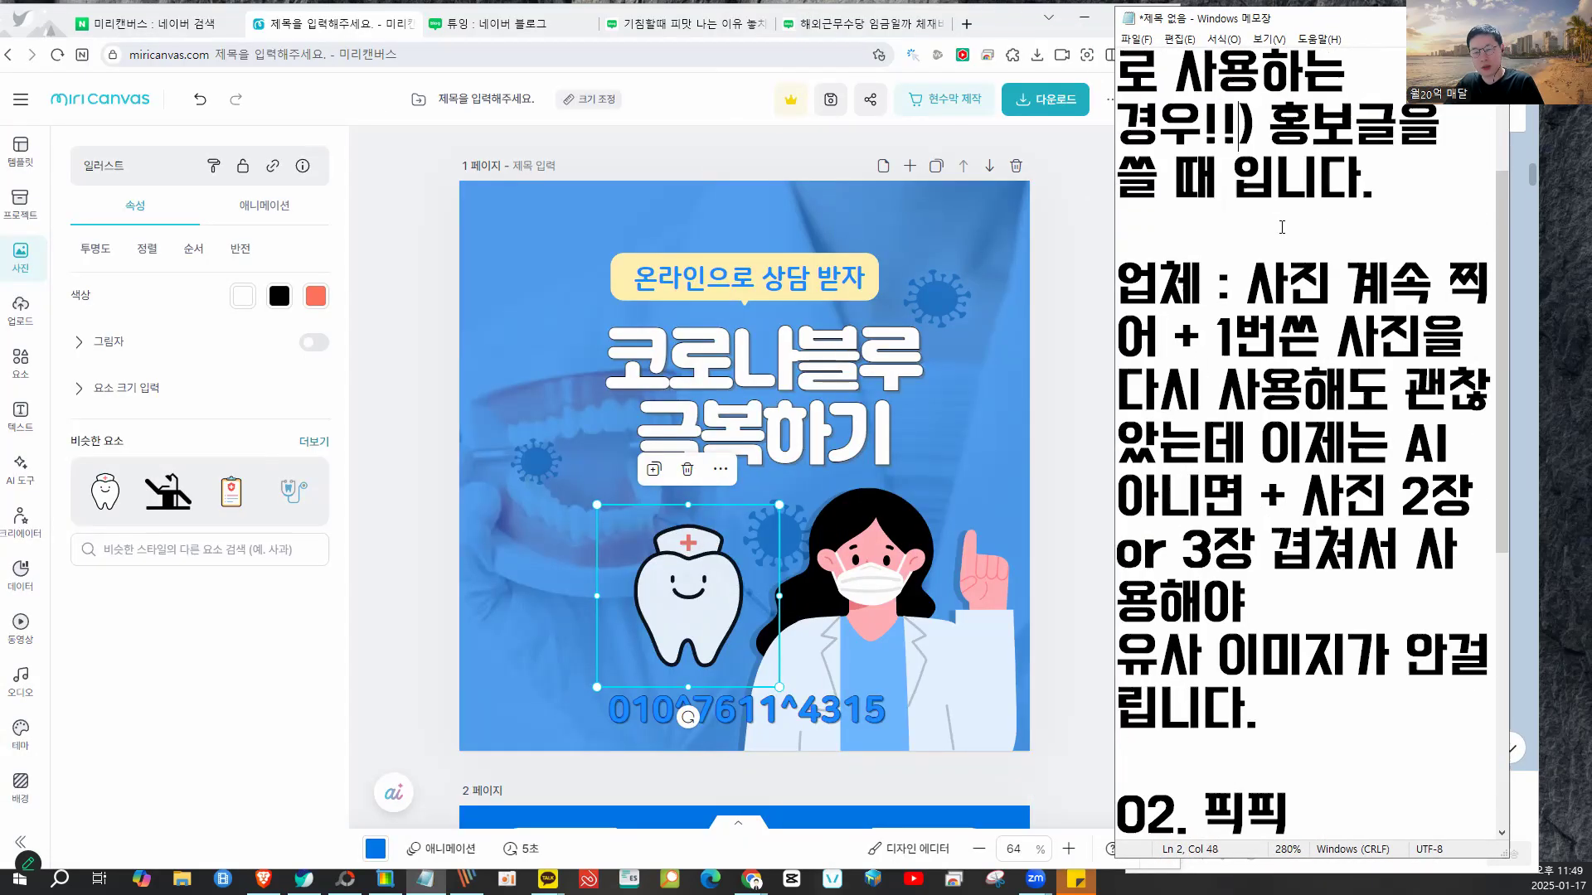
scroll(1283, 227, down, 7)
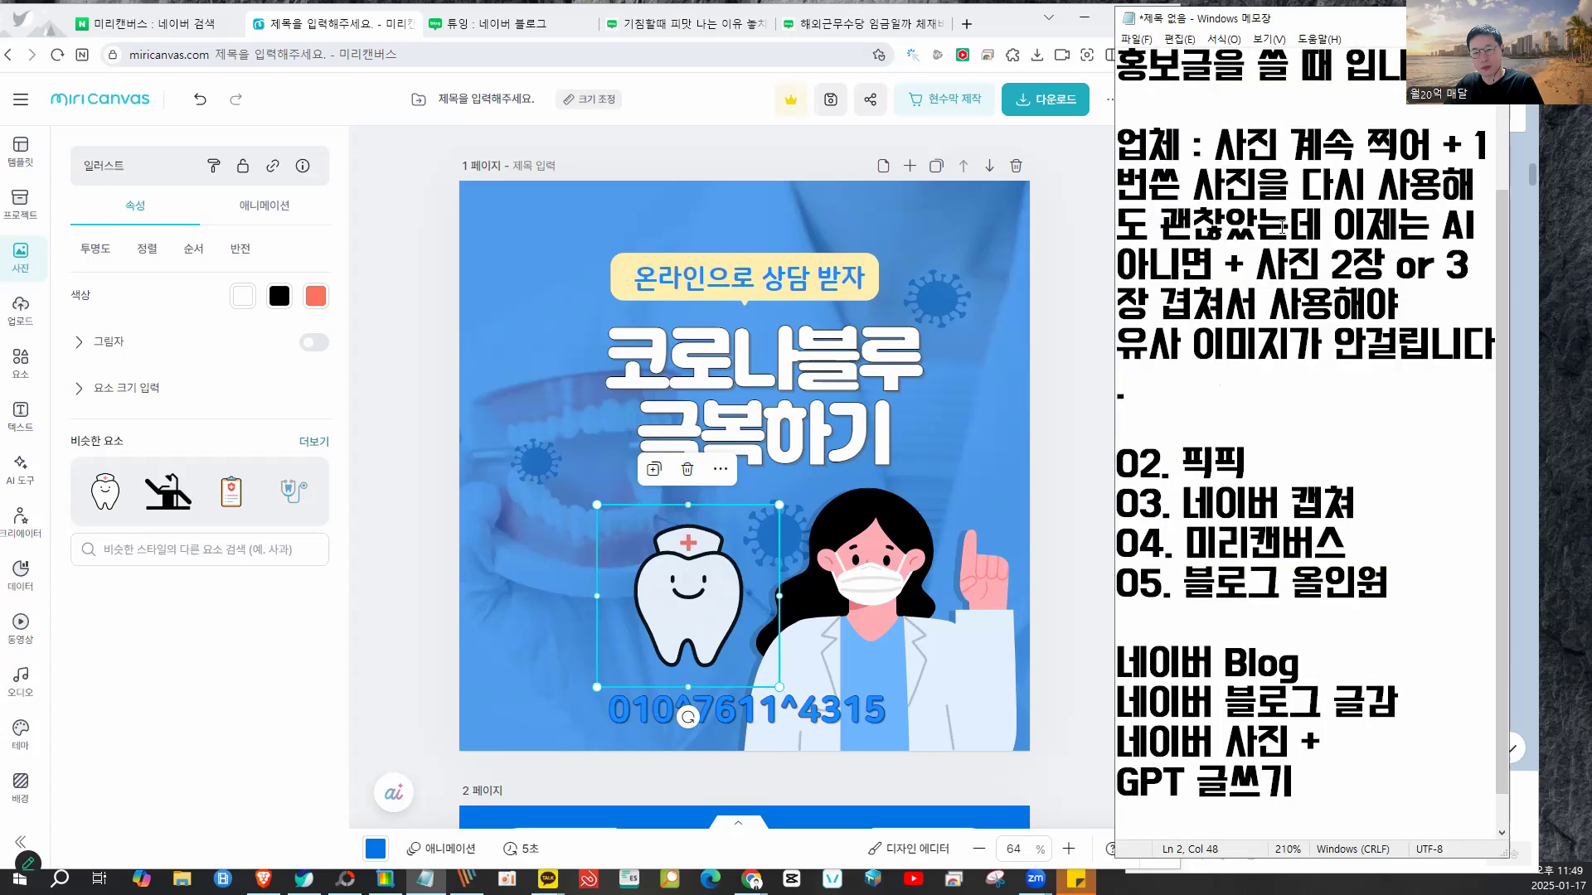
scroll(1282, 227, down, 1)
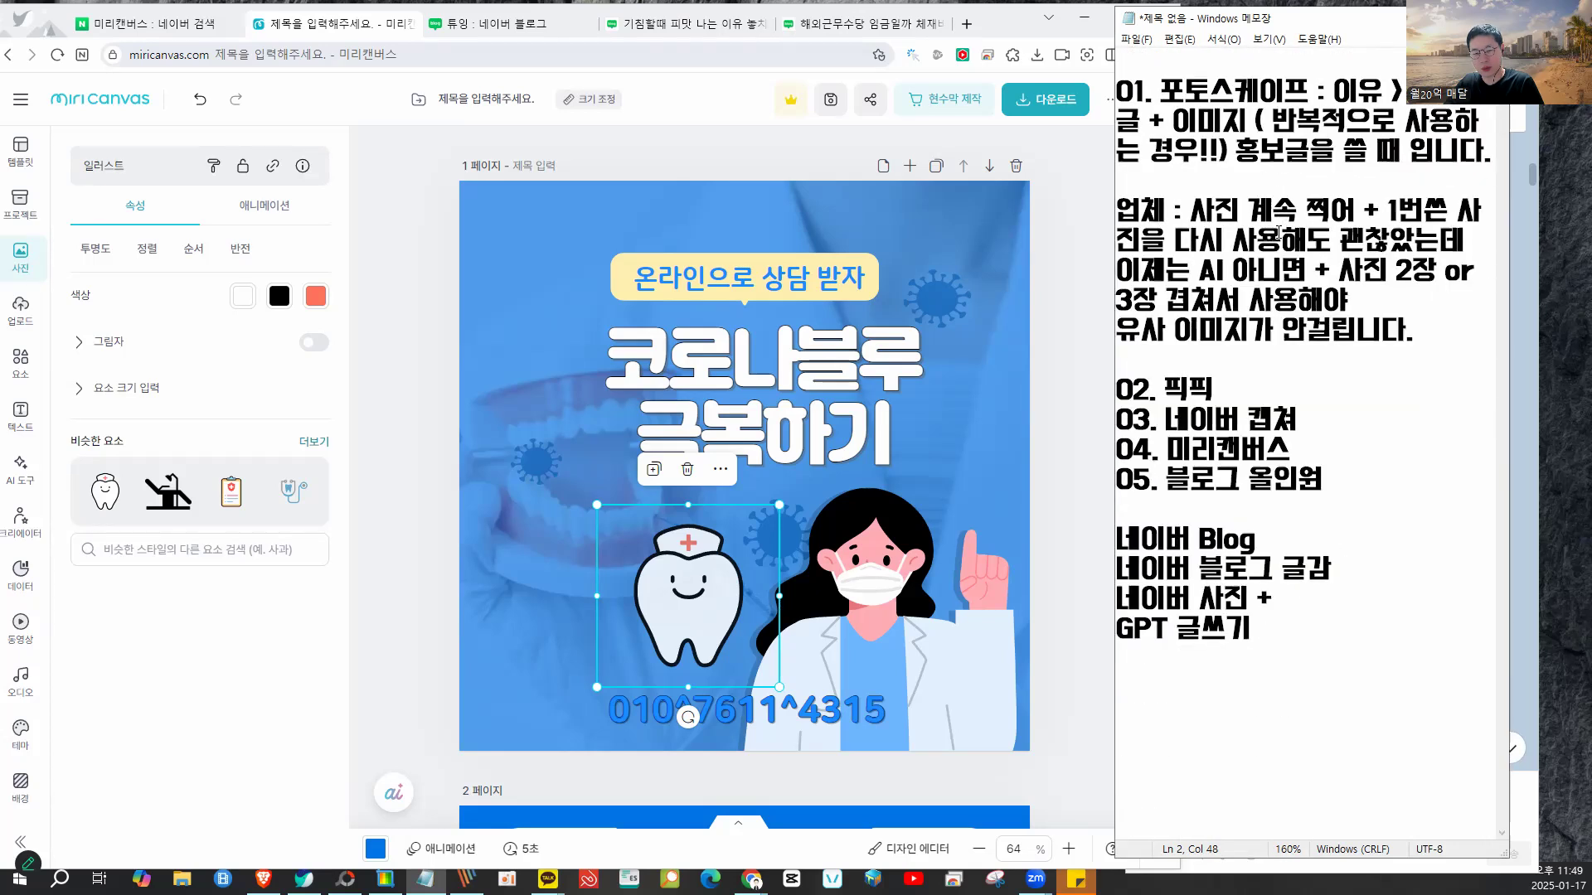
key(shift+Home)
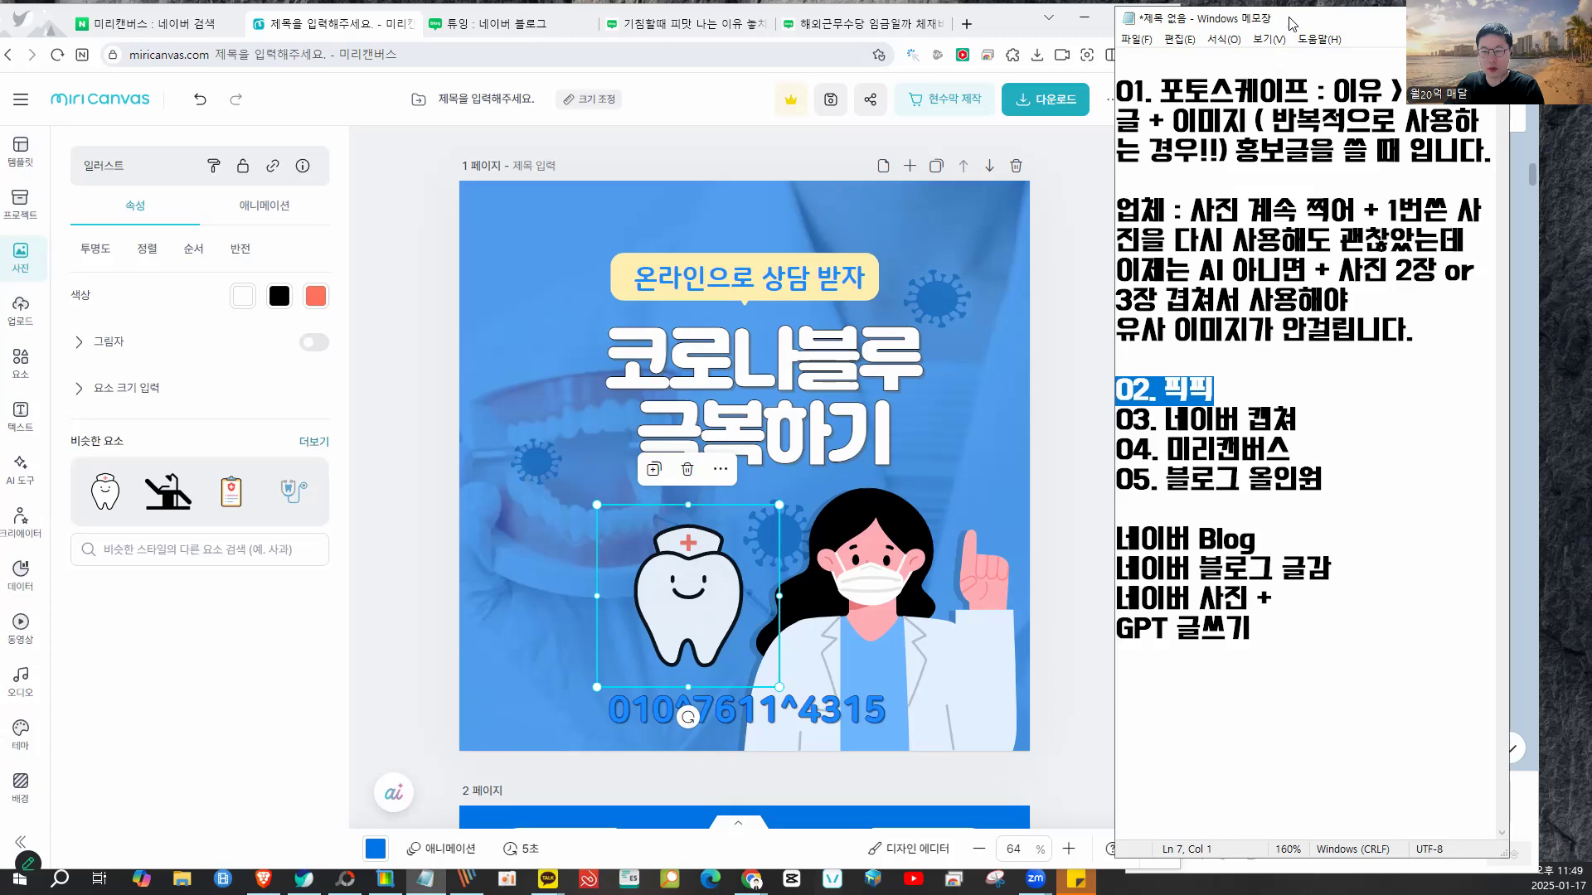
drag(1306, 25, 1377, 21)
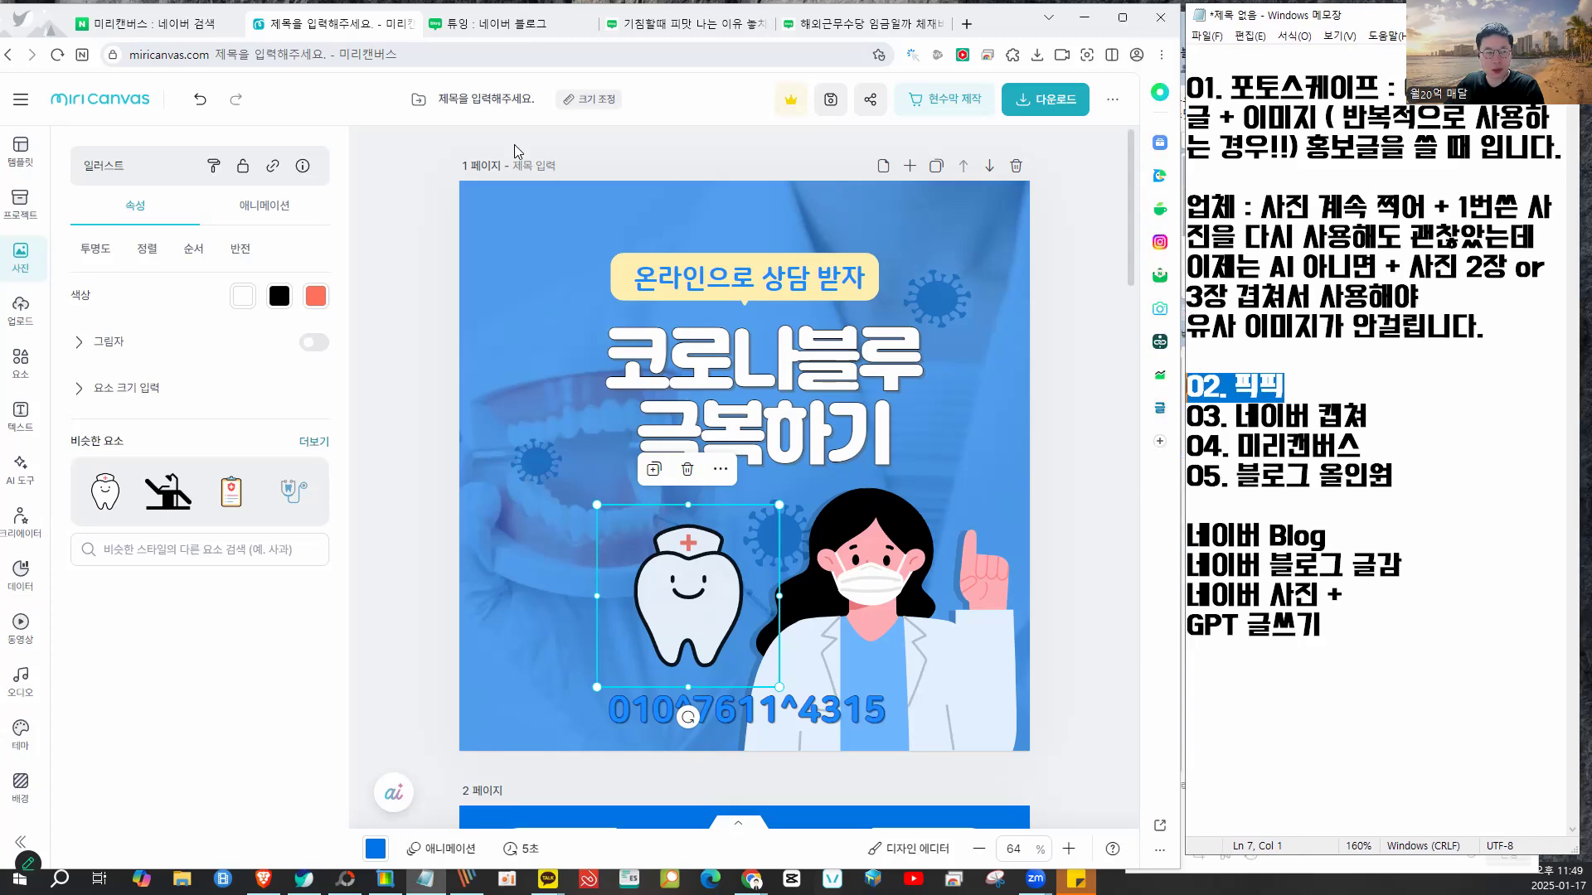
- Replace the Naver search term 미리캔버스 with 픽픽 and search
click(124, 25)
double_click(212, 108)
key(BackSpace)
text(픽픽)
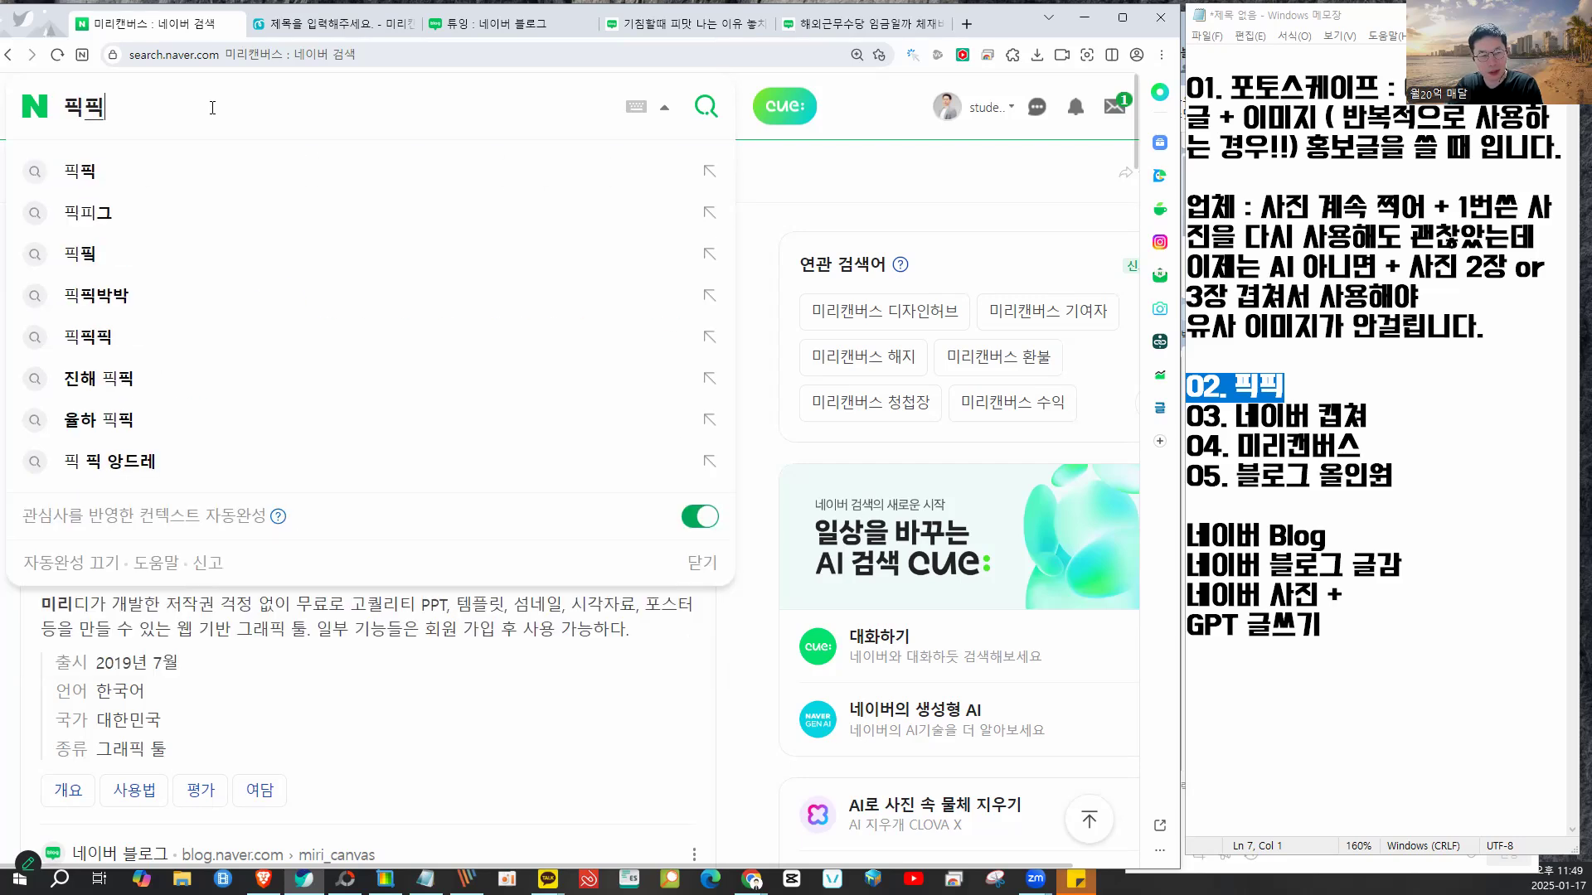
key(Return)
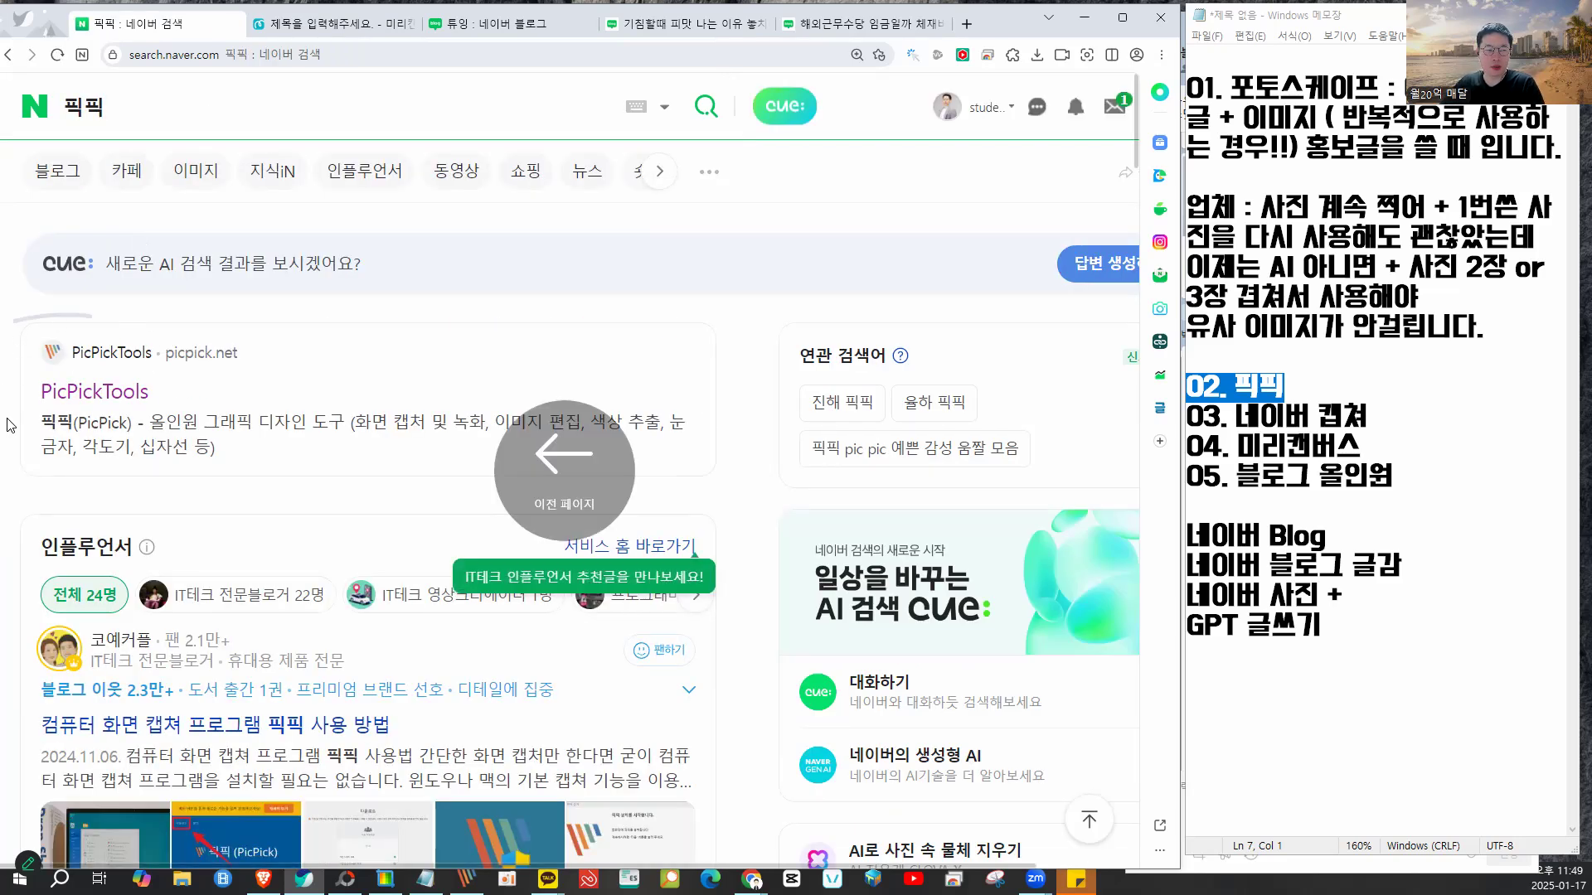
- Open PicPickTools' download page, view the free v7.2.9 download, then close the site
click(125, 395)
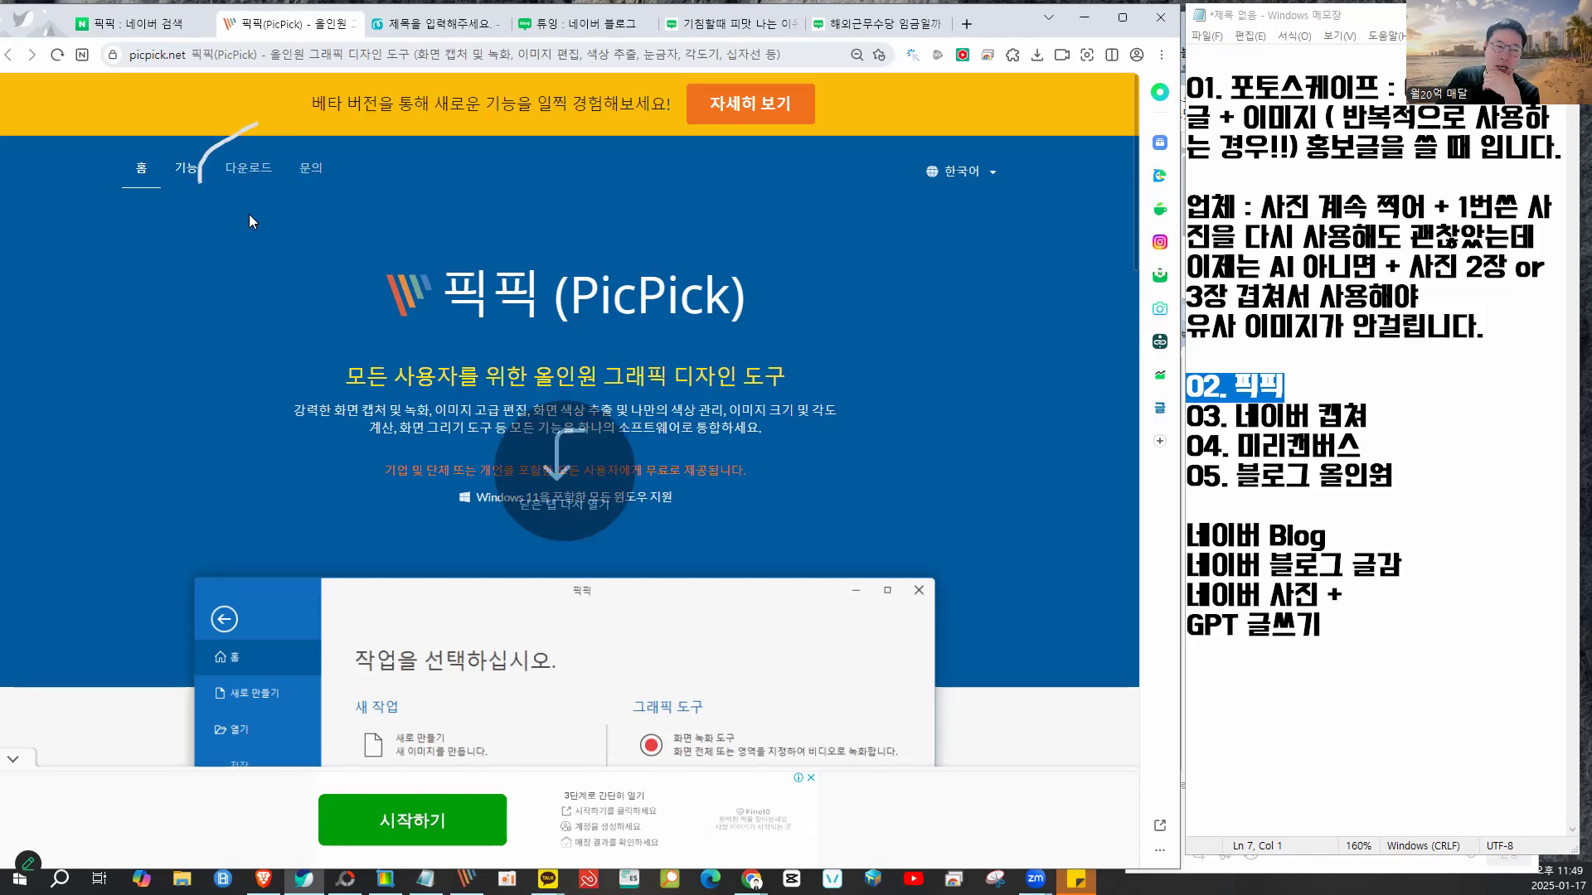
click(236, 169)
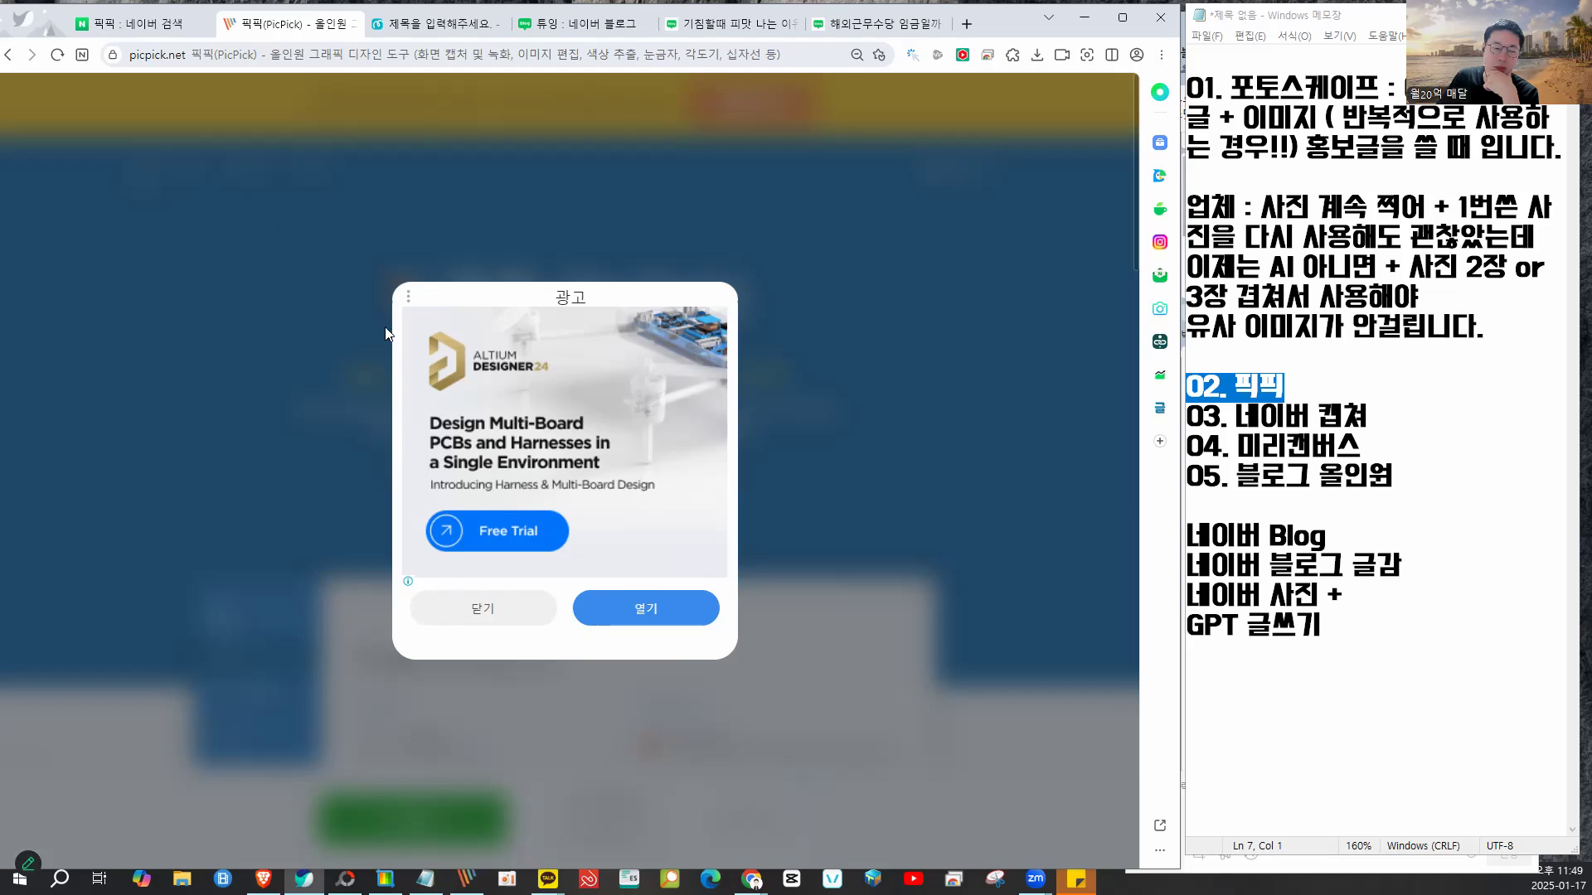
click(507, 599)
scroll(584, 425, down, 5)
mouse_move(551, 404)
mouse_down()
mouse_move(443, 469)
mouse_move(636, 466)
mouse_move(531, 404)
mouse_up()
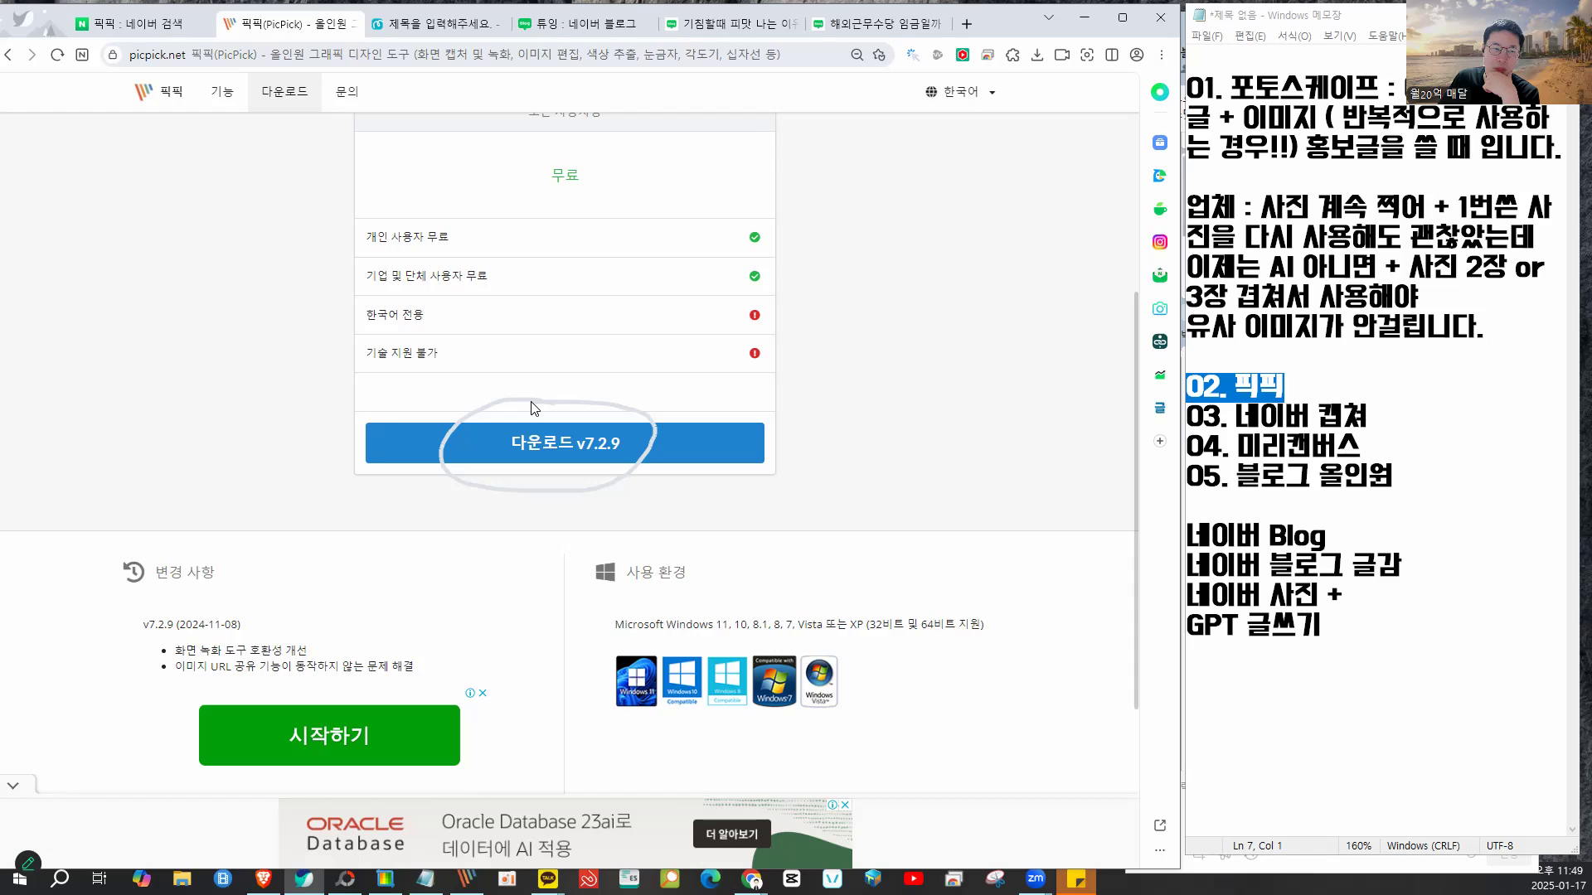
click(351, 24)
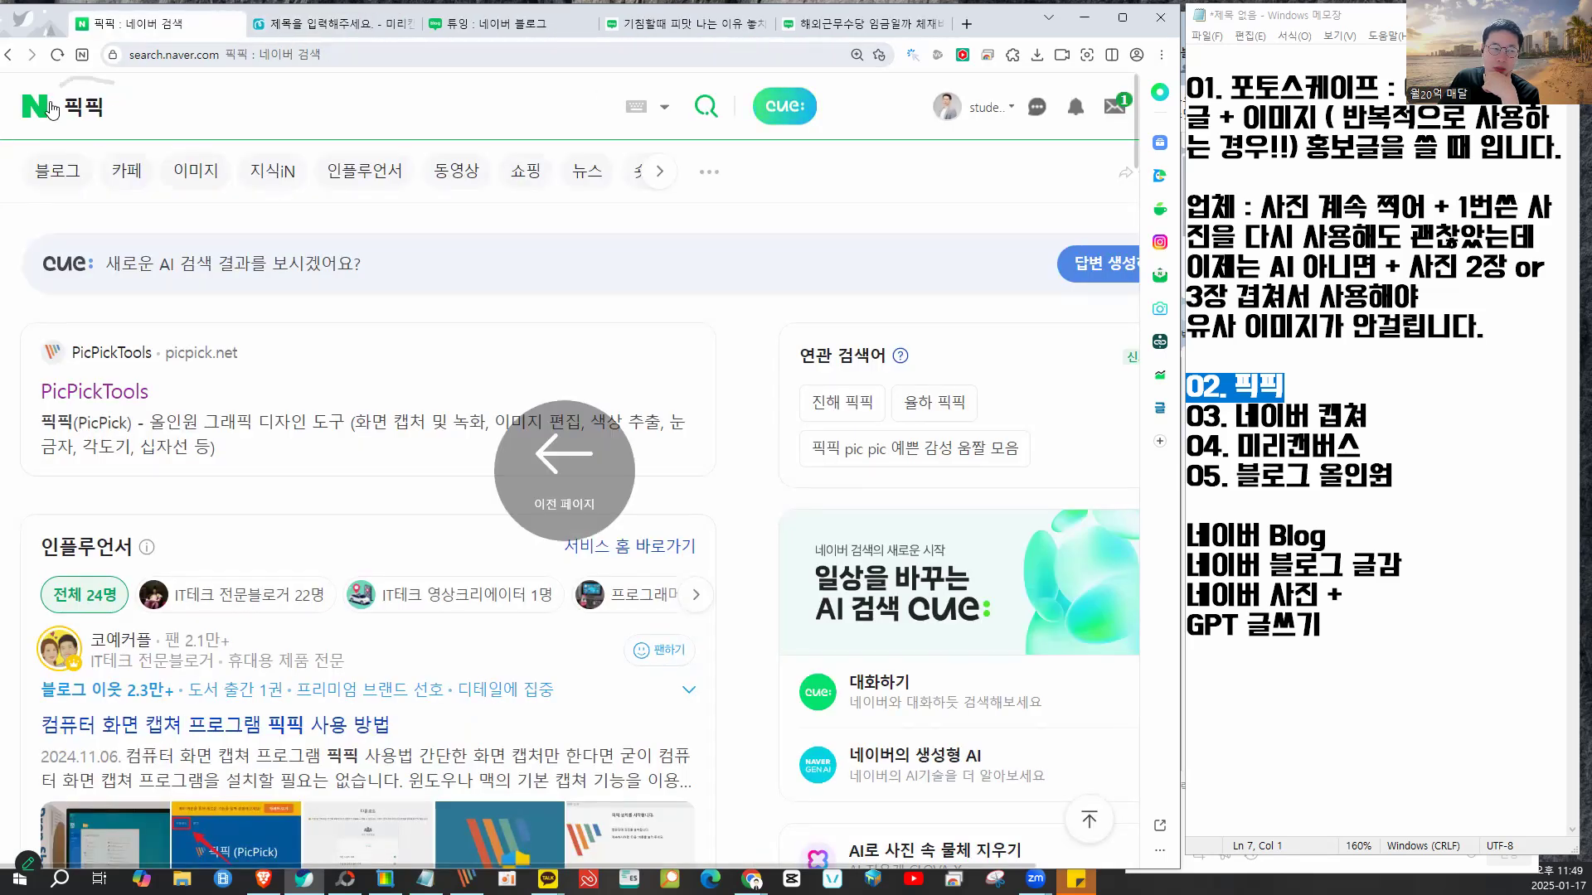
click(108, 106)
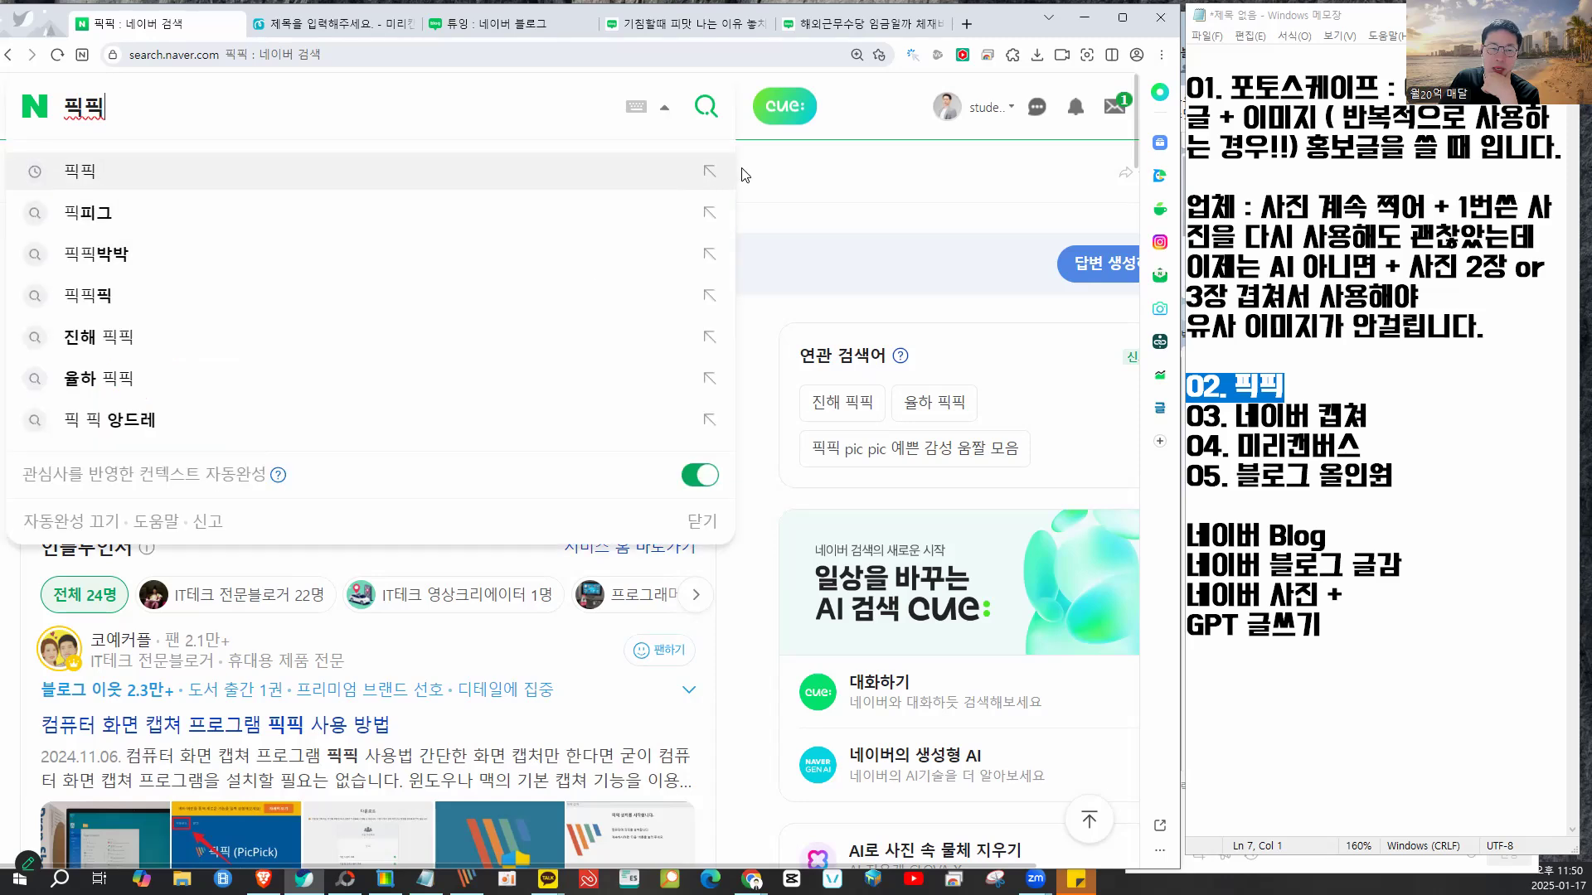
click(775, 172)
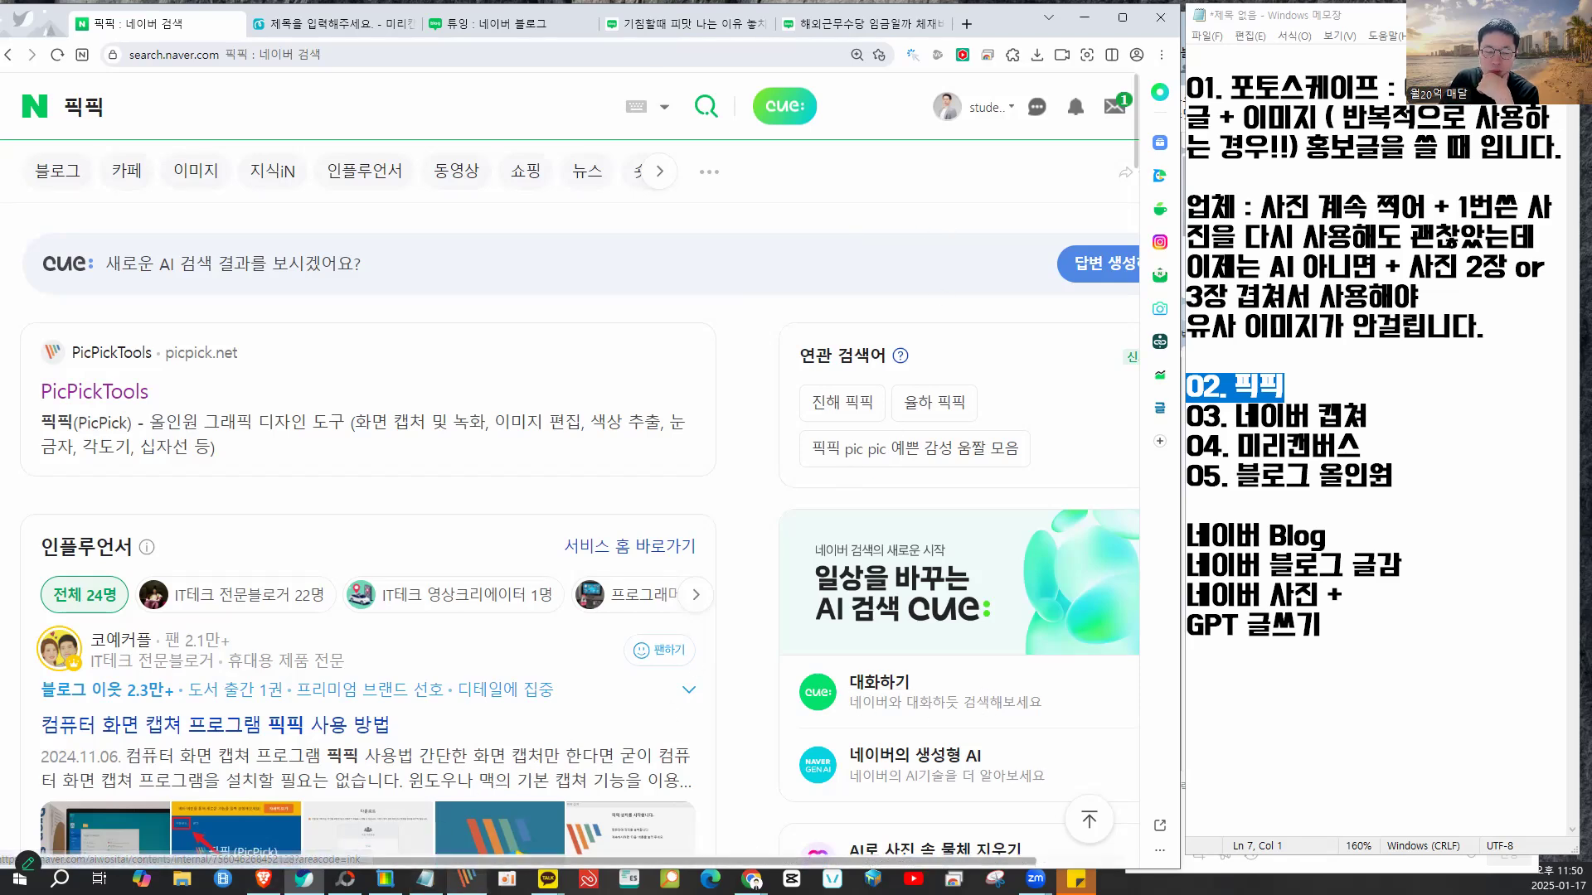
click(467, 880)
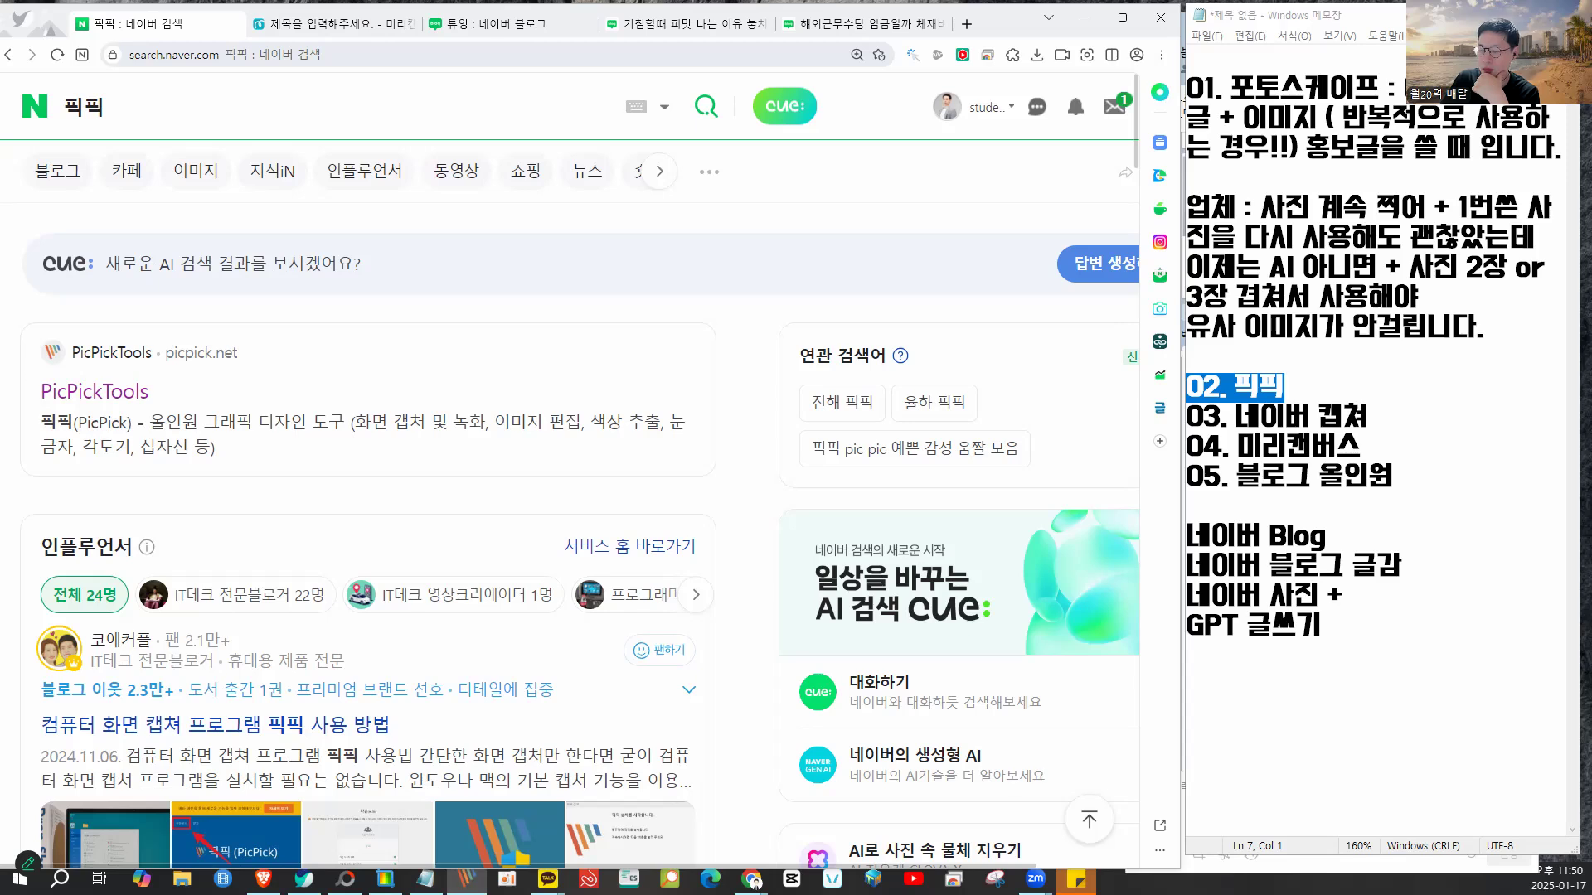
- Take a fixed-rectangle 714×454 capture of the Naver '픽픽' results around the PicPick listing
click(116, 88)
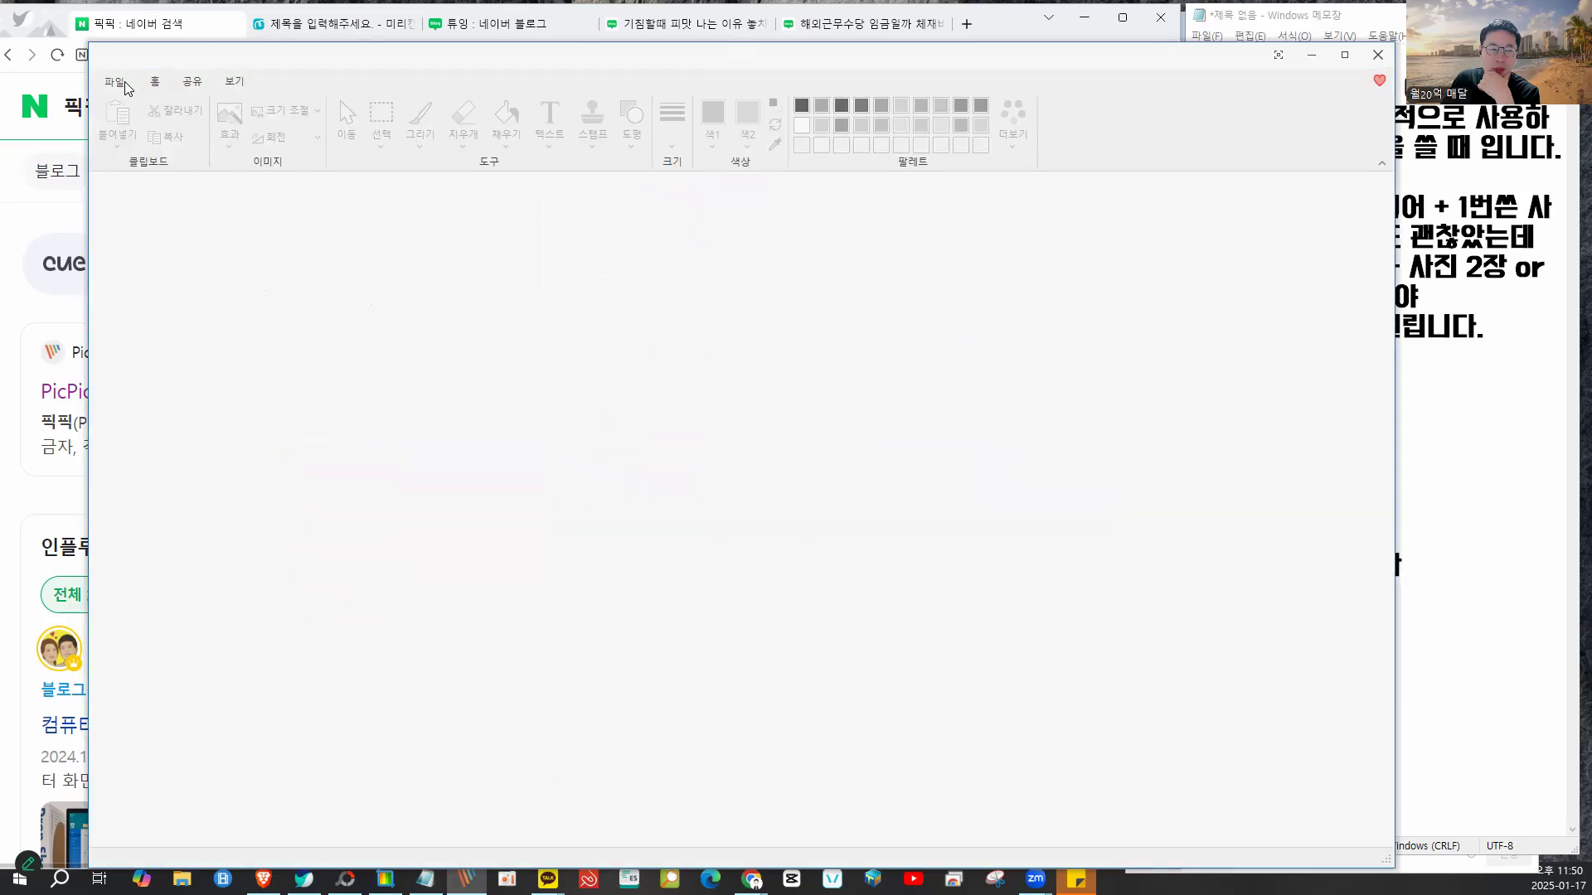
click(119, 82)
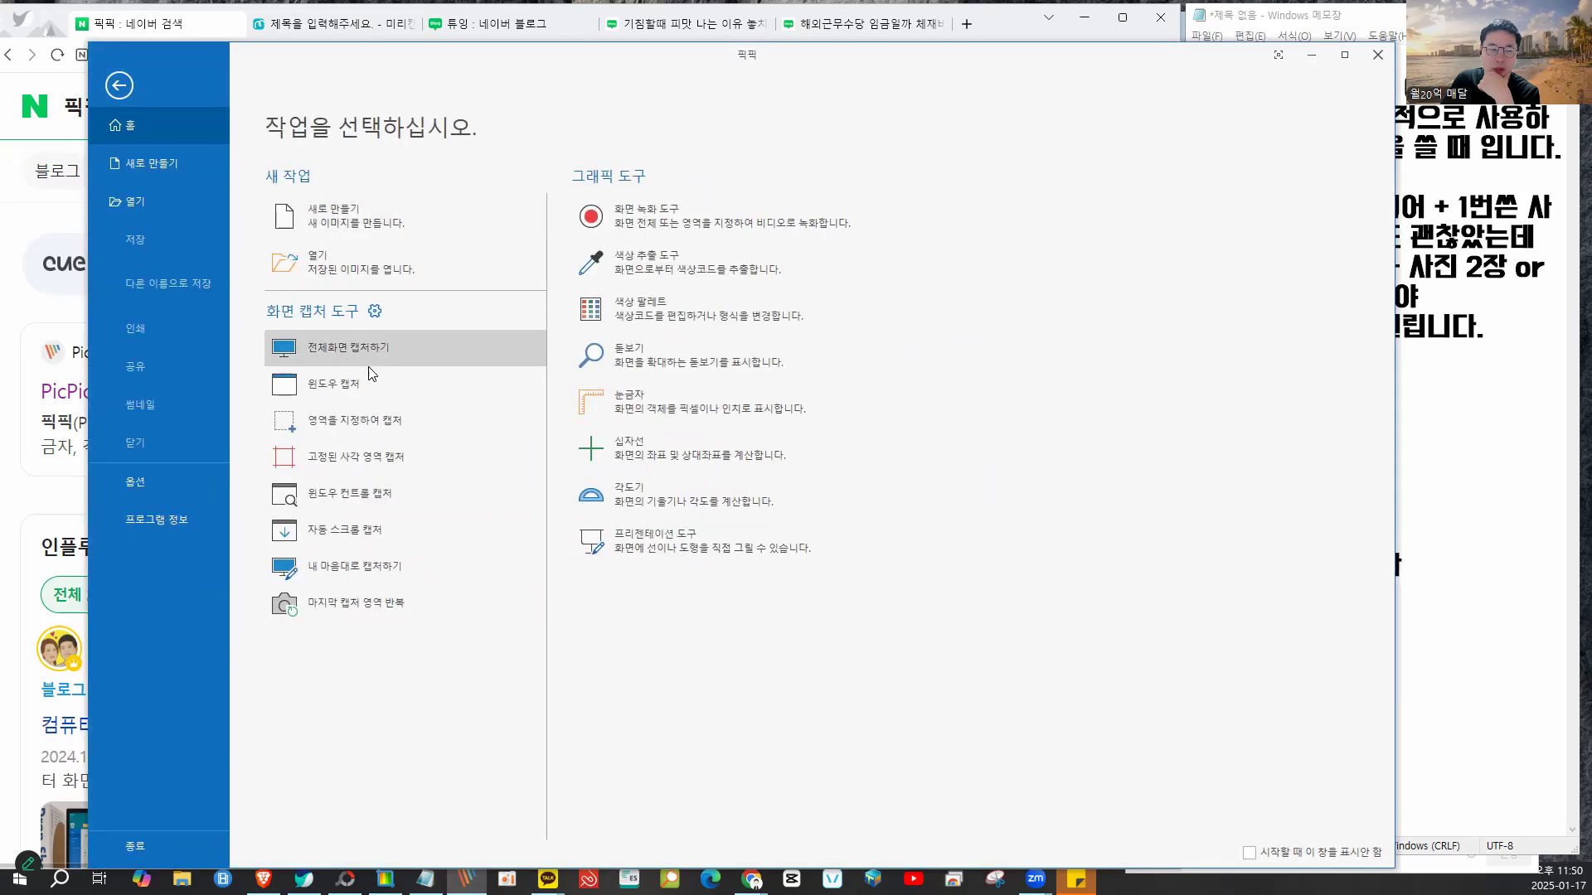
click(378, 464)
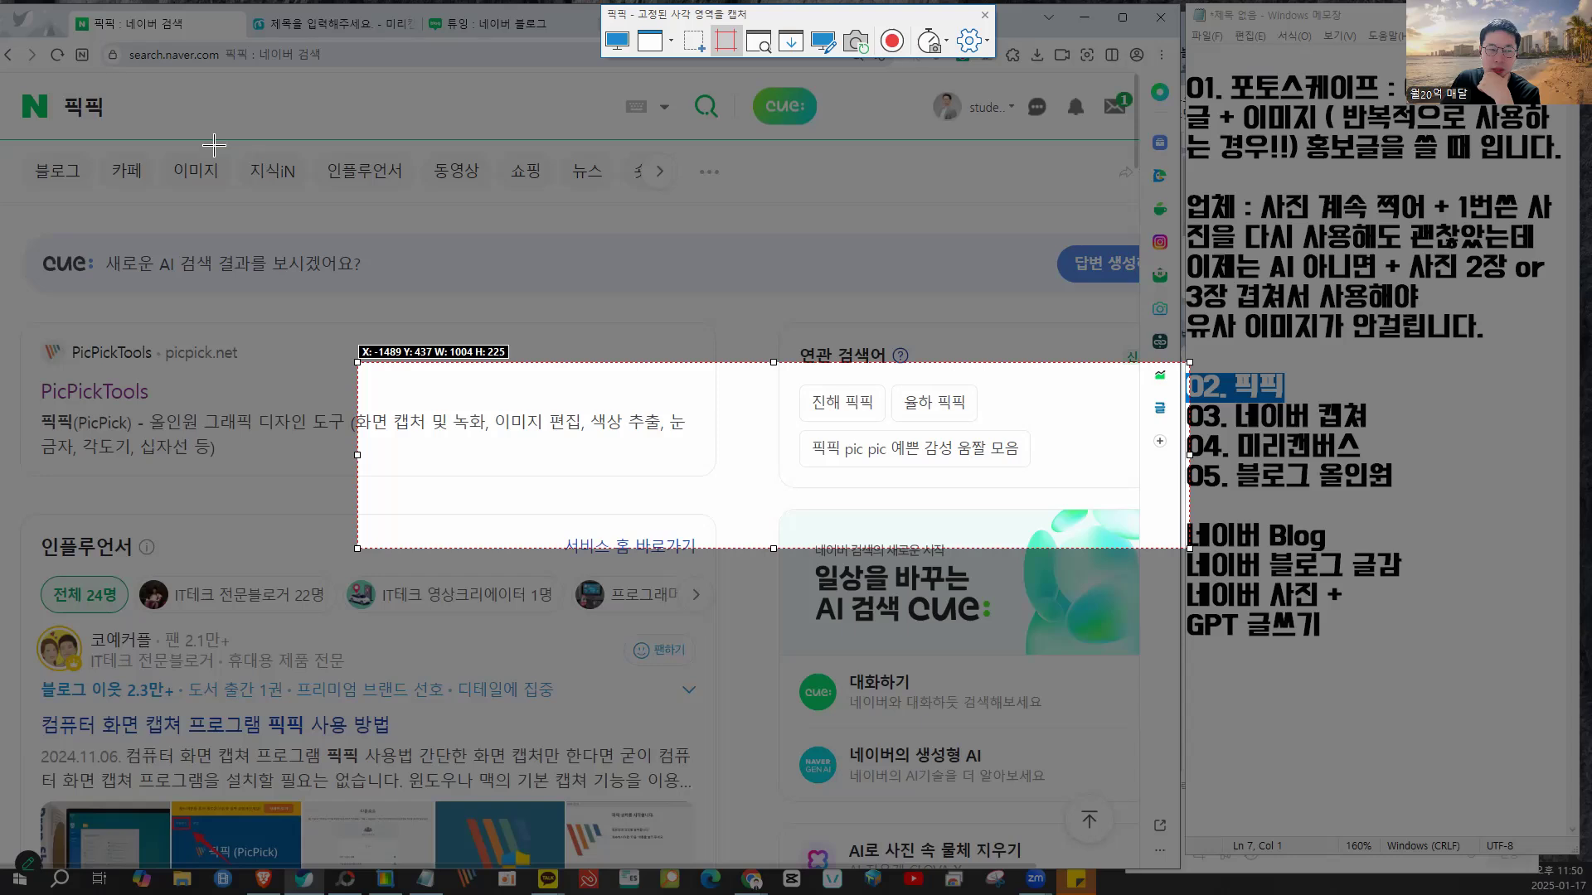
drag(207, 120, 799, 497)
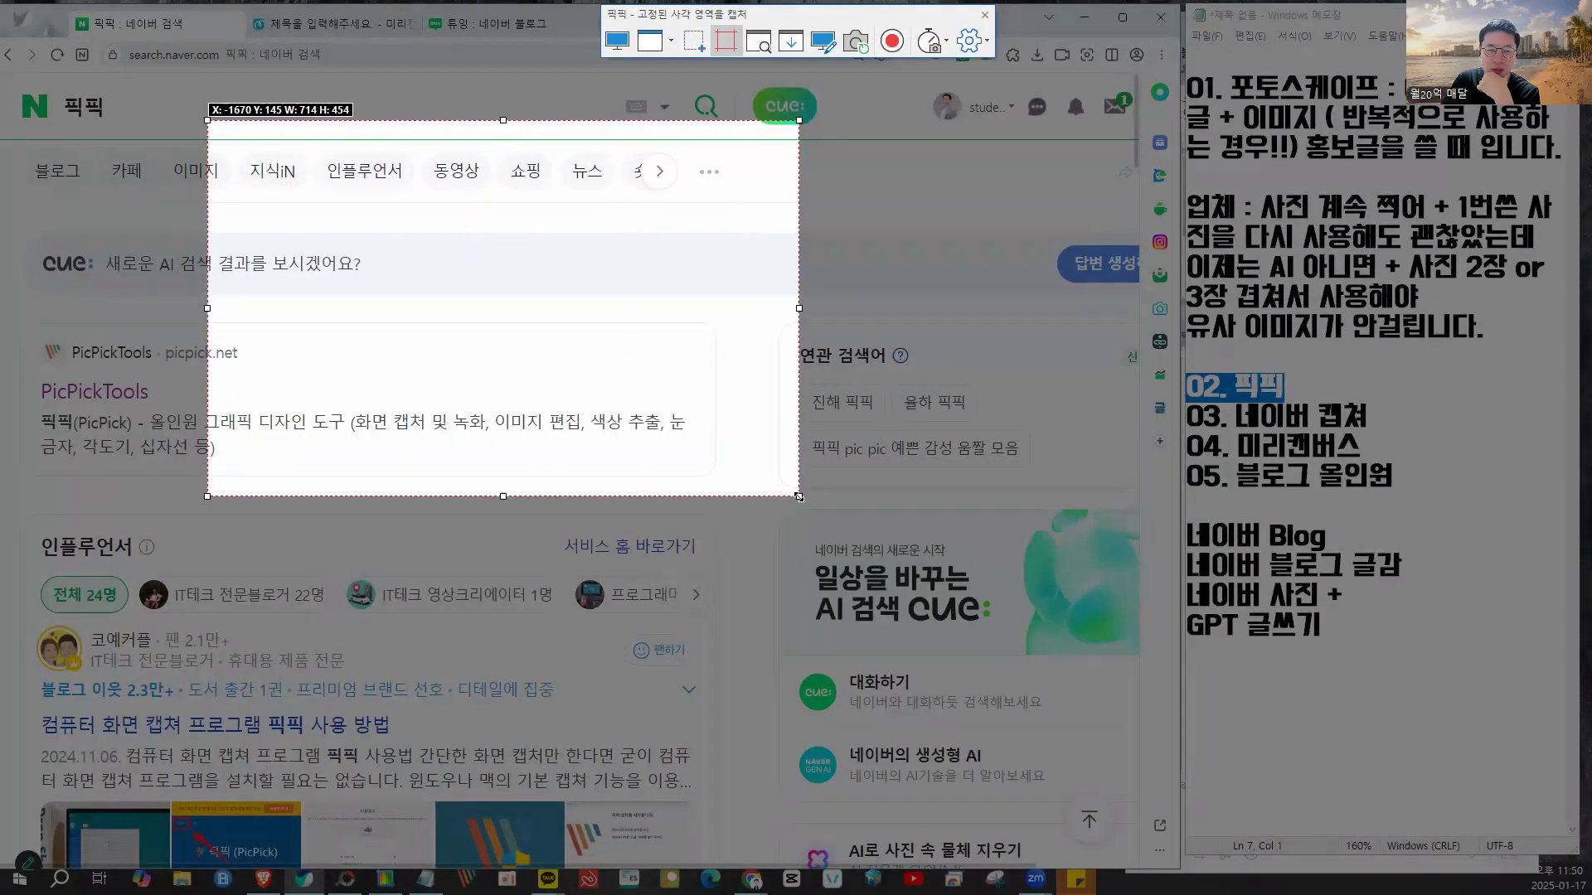
click(652, 233)
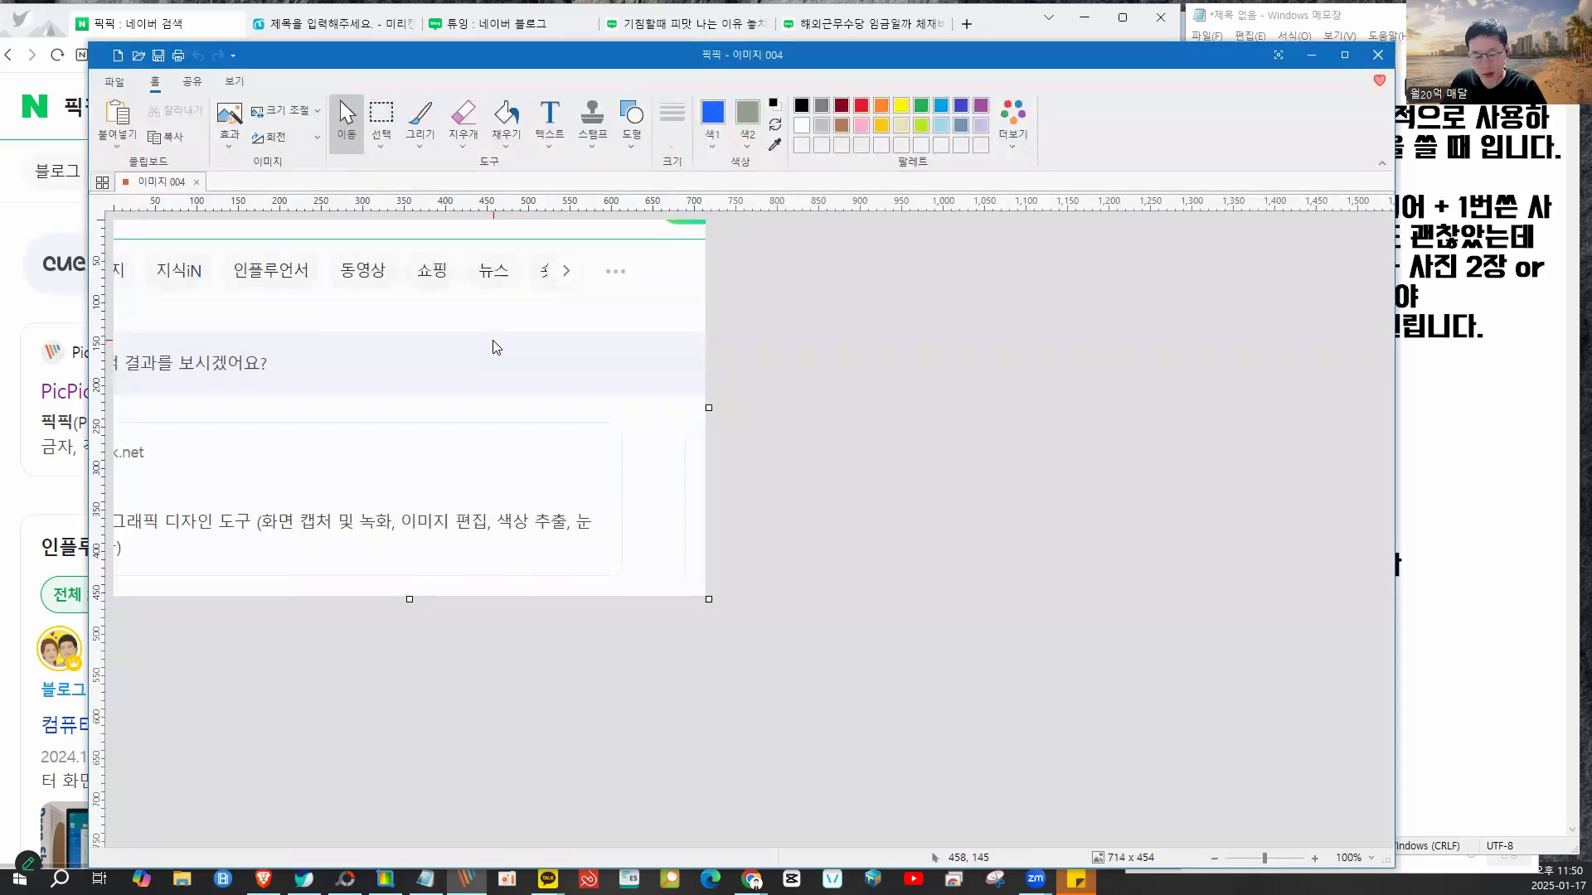
drag(565, 60, 600, 127)
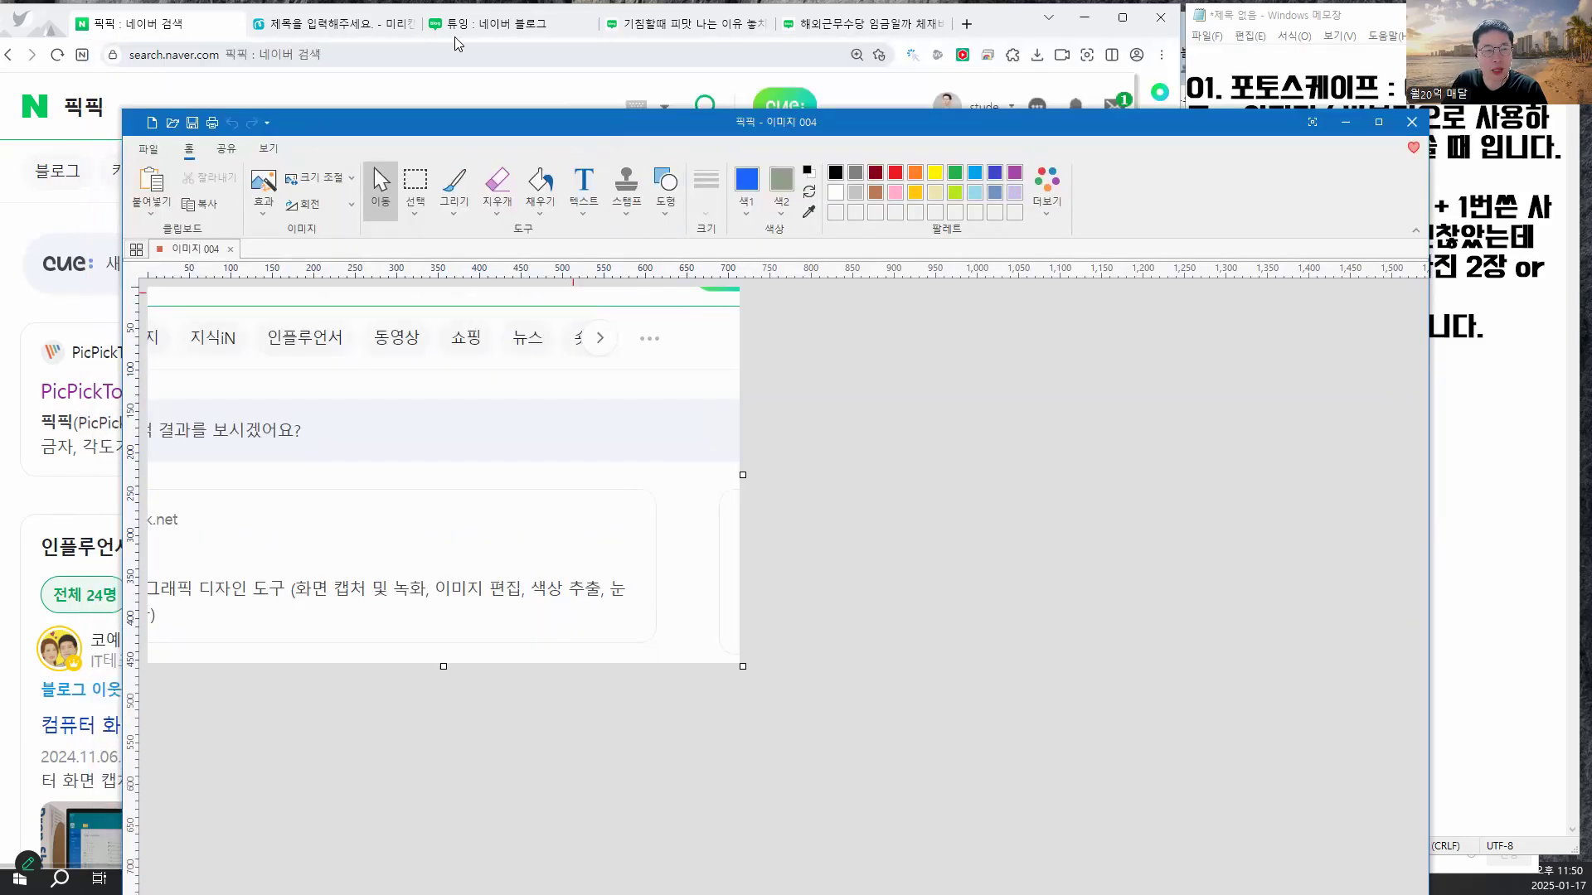
click(489, 23)
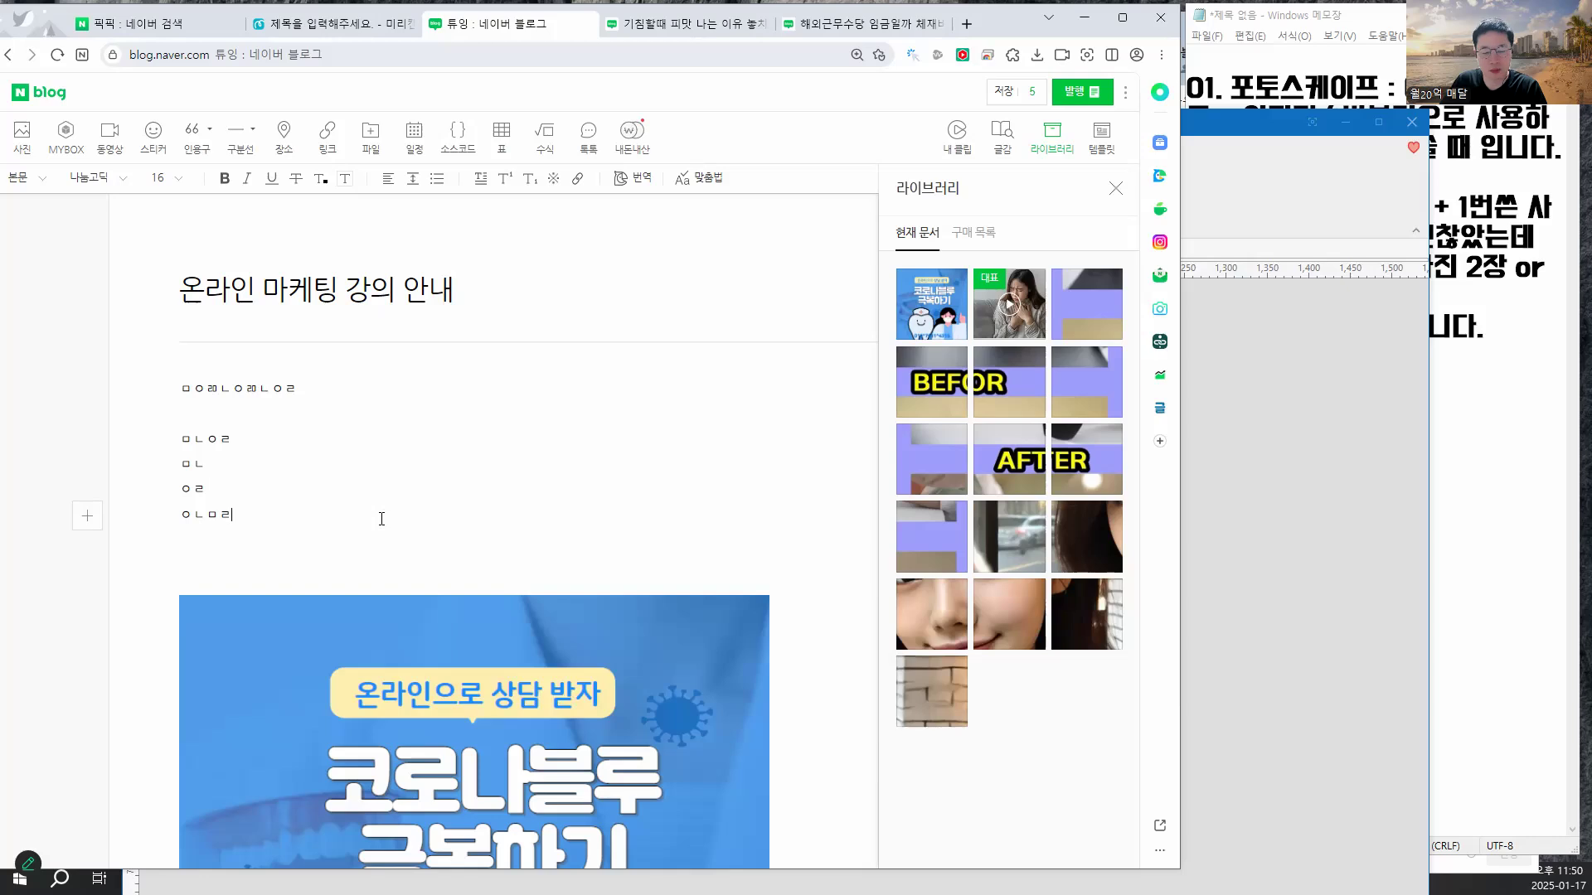
- Paste the Naver '픽픽' results capture into the blog post below the placeholder lines, then restore the browser window
key(Return)
key(Return)
key(ctrl+v)
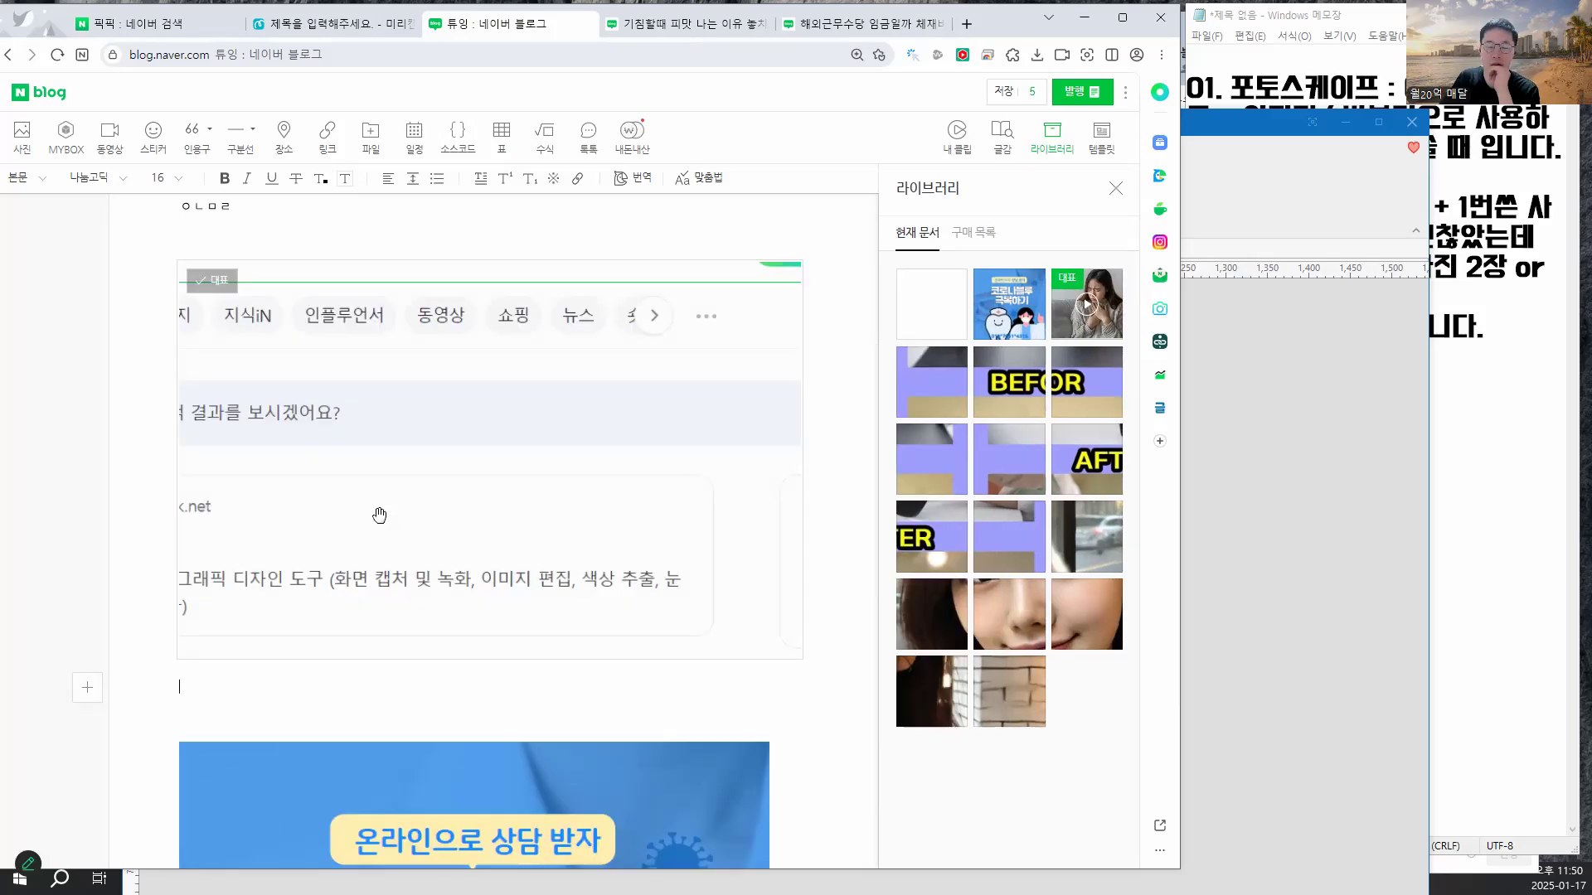
scroll(379, 516, up, 3)
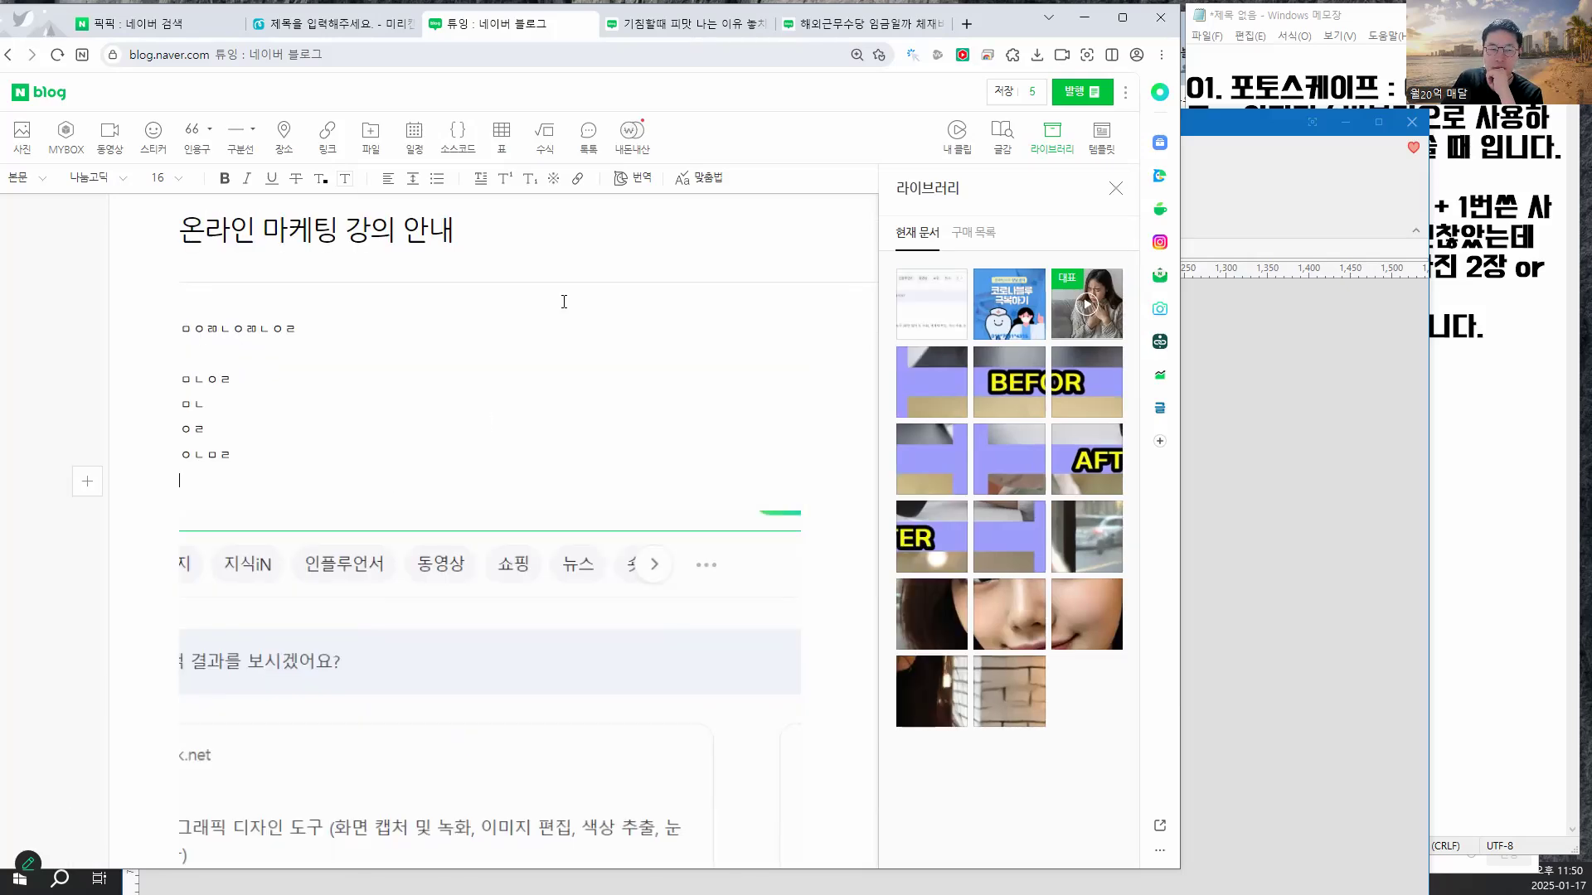
mouse_move(988, 27)
mouse_down()
mouse_move(1018, 132)
mouse_move(1103, 241)
mouse_move(1142, 159)
mouse_move(1038, 47)
mouse_move(999, 30)
mouse_up()
- Region-capture the Miricanvas design page in PicPick as 이미지 005
click(158, 39)
click(332, 36)
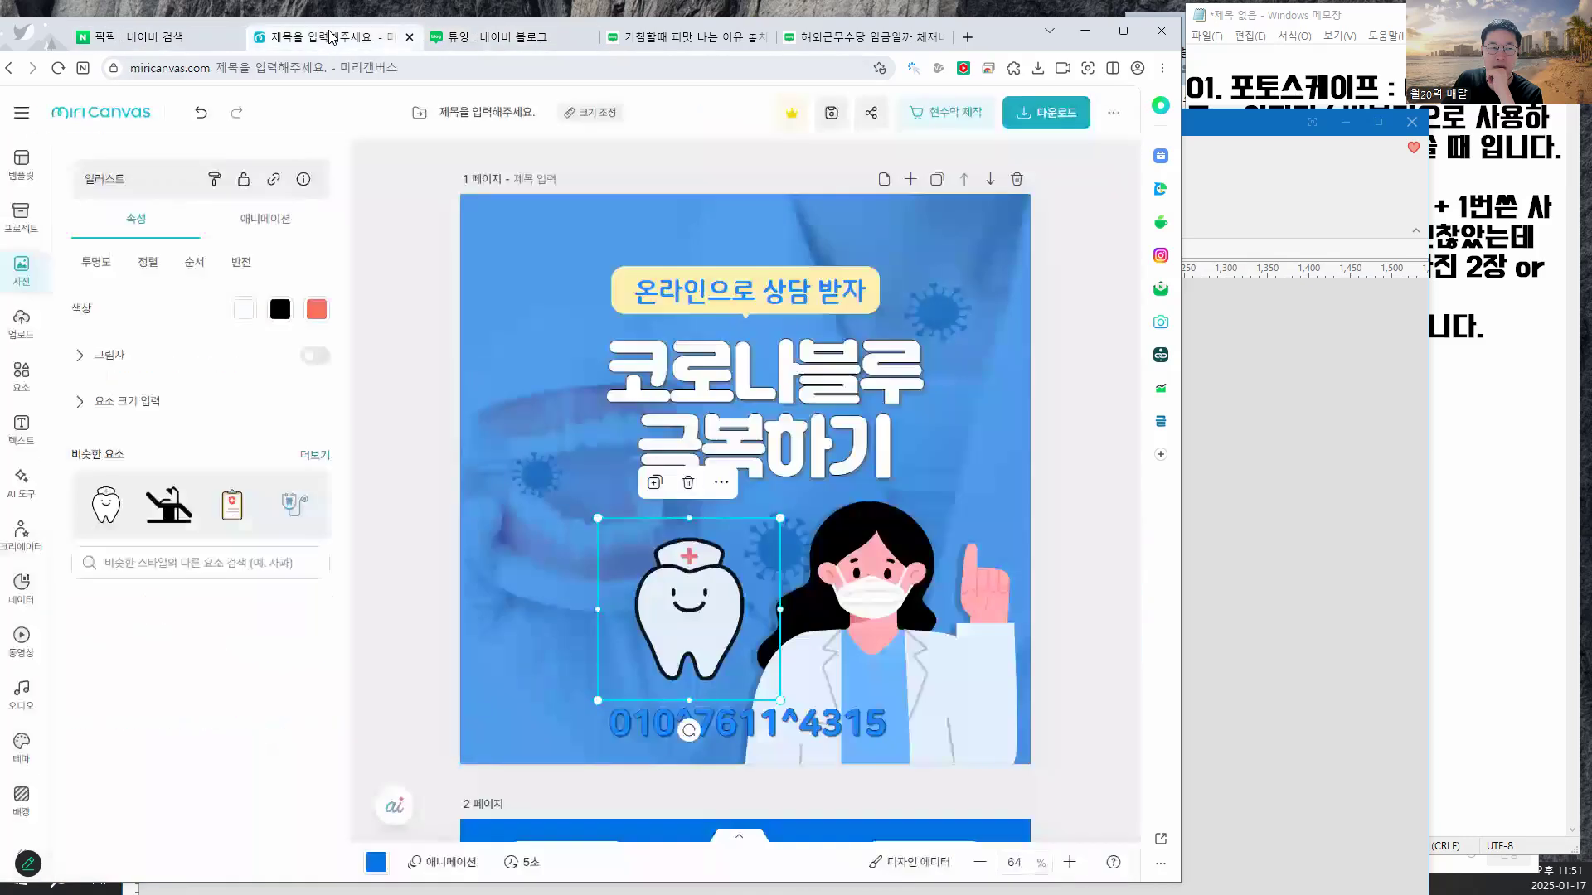
click(1070, 252)
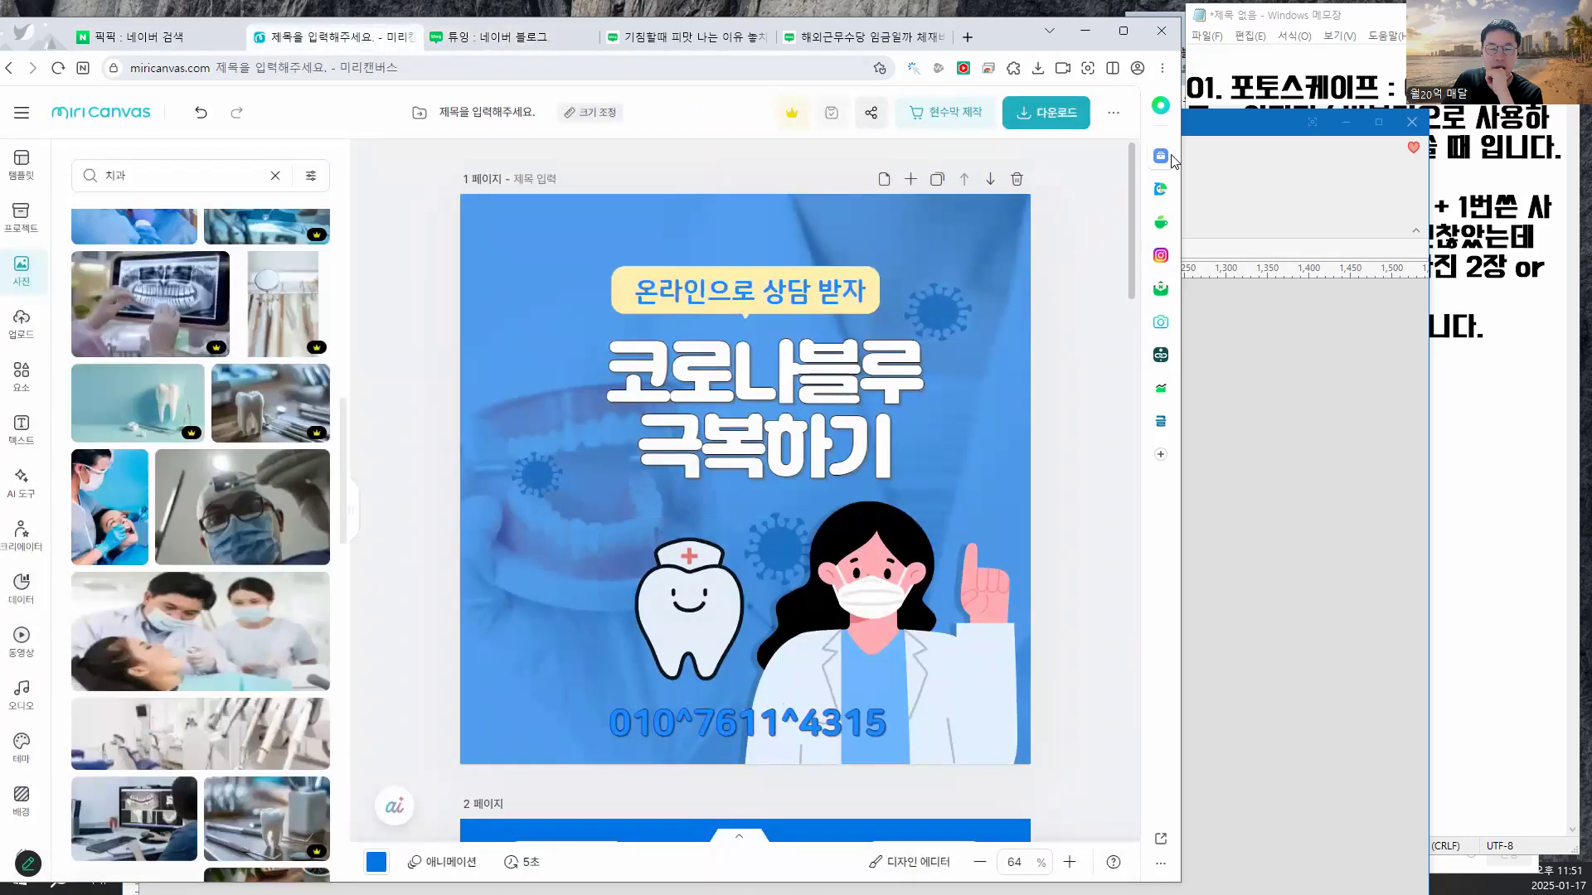
drag(1199, 129, 1343, 78)
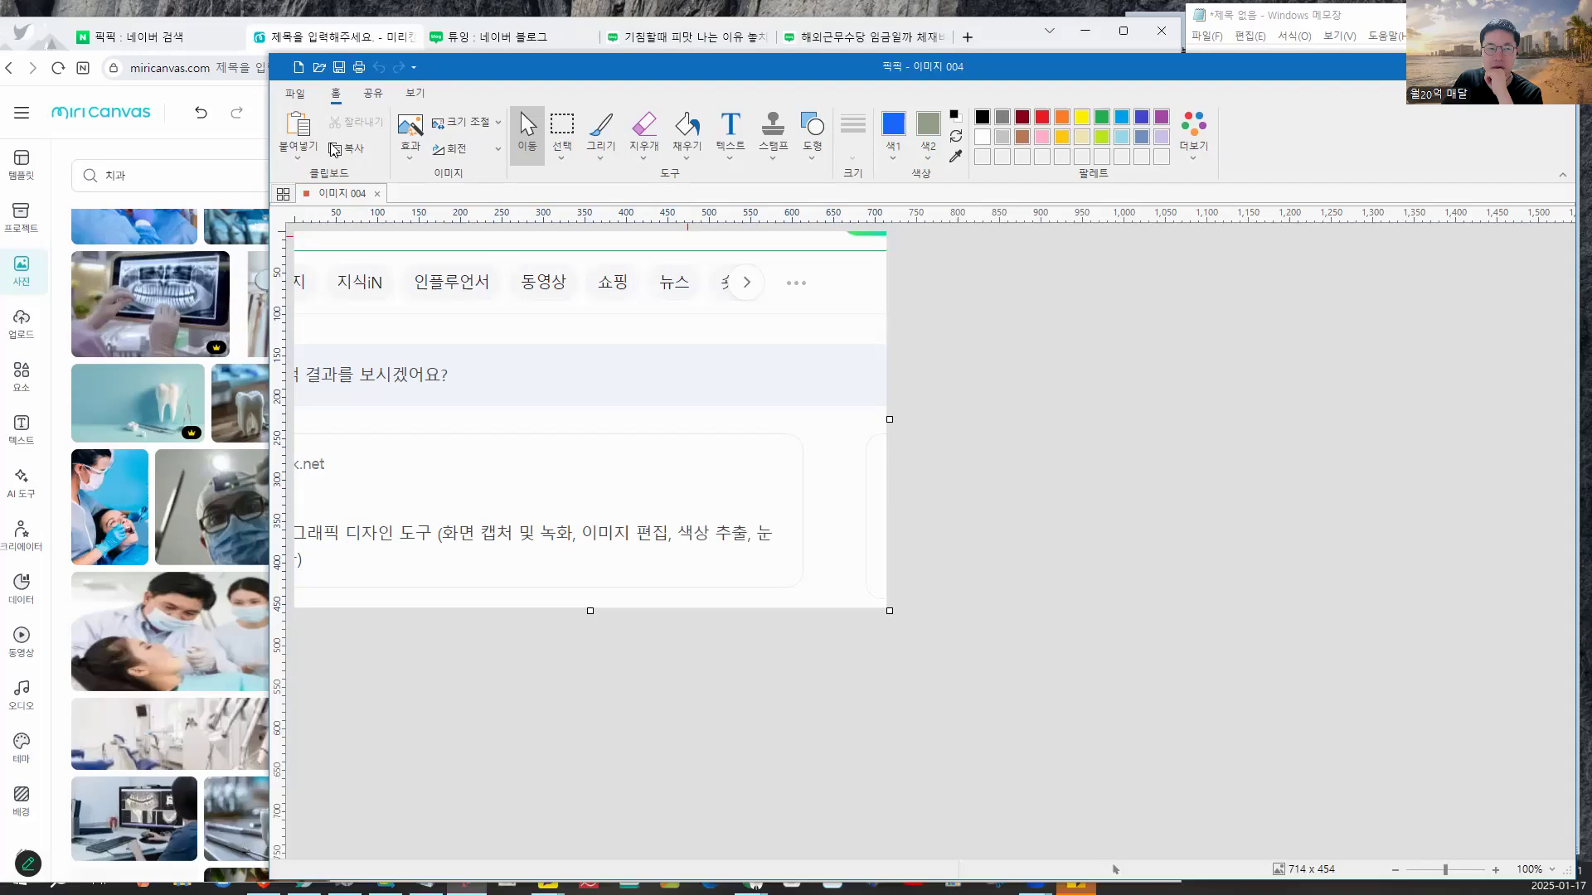
click(295, 93)
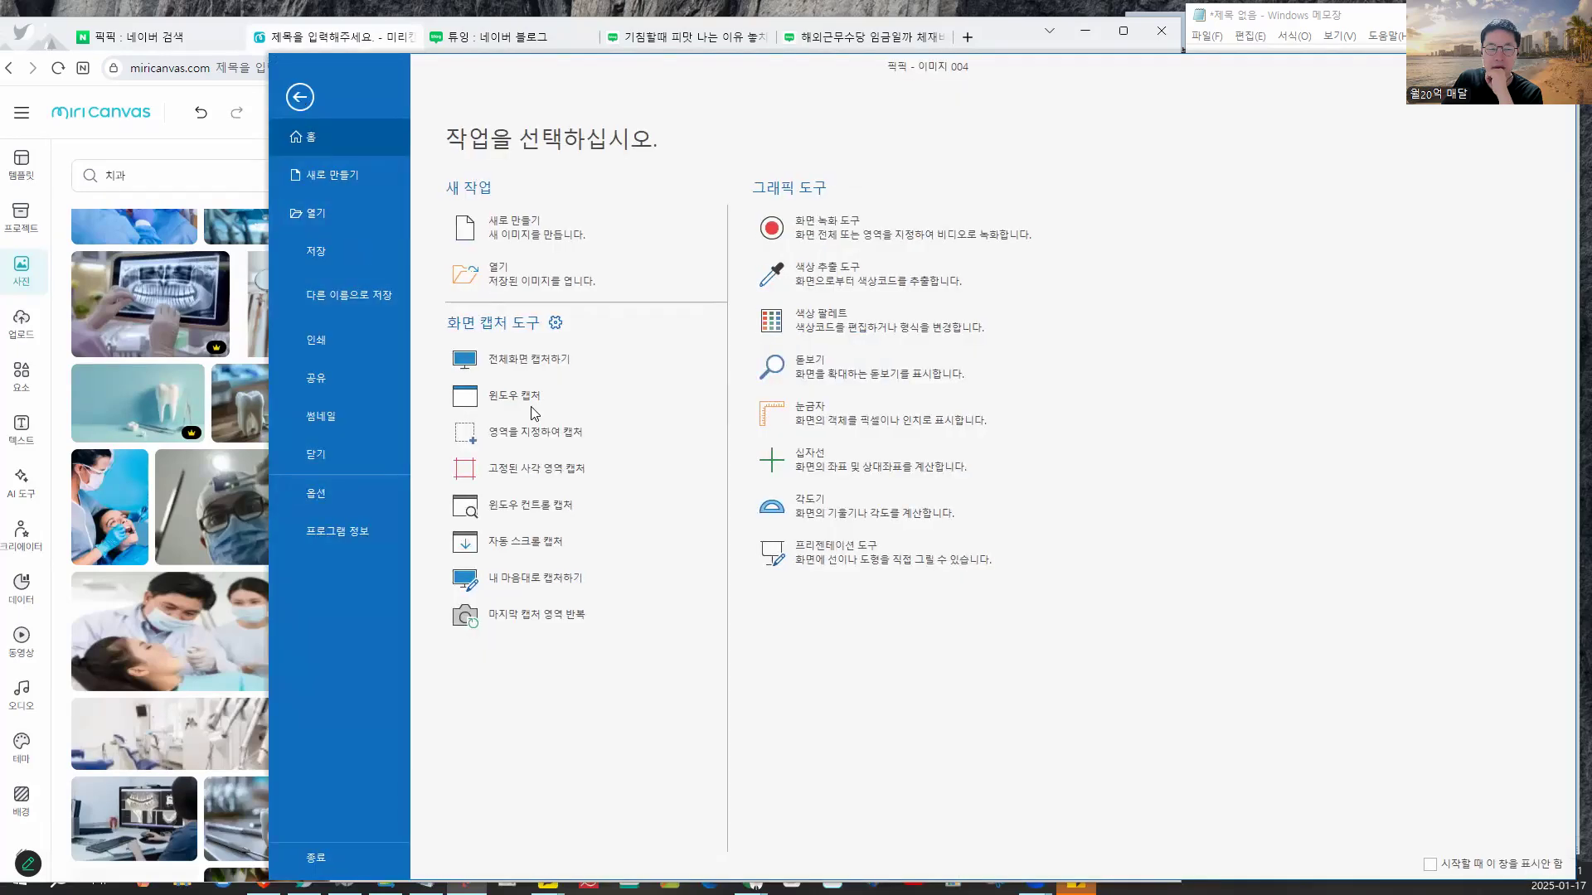
click(566, 443)
drag(499, 206, 620, 324)
drag(850, 516, 1012, 737)
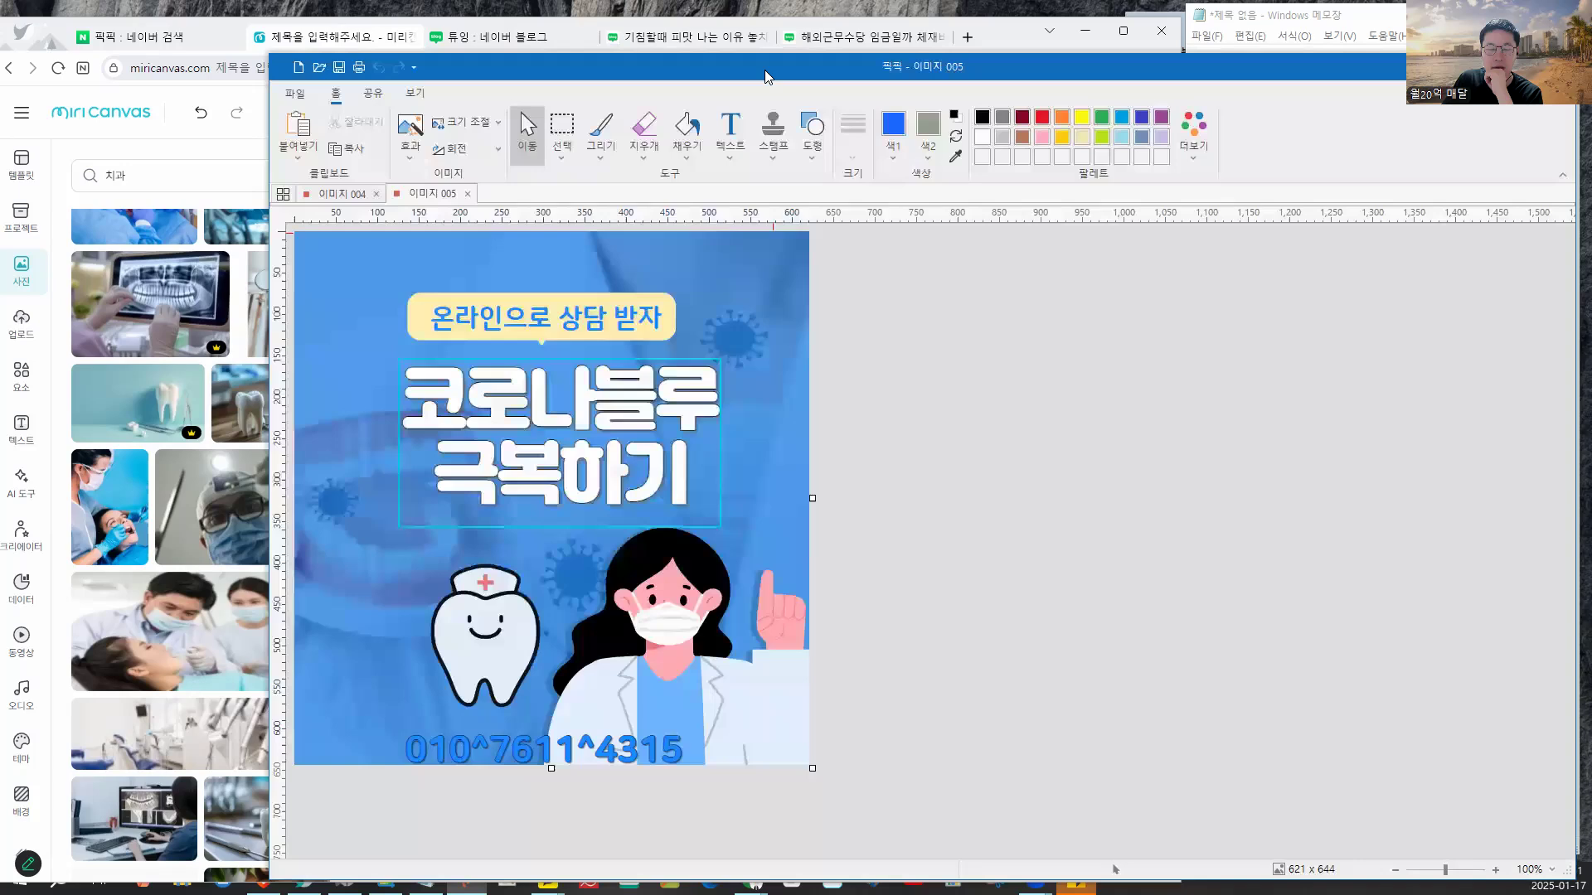
- Region-capture the dental photo thumbnails area of the design editor
drag(764, 69, 681, 68)
click(254, 200)
click(338, 196)
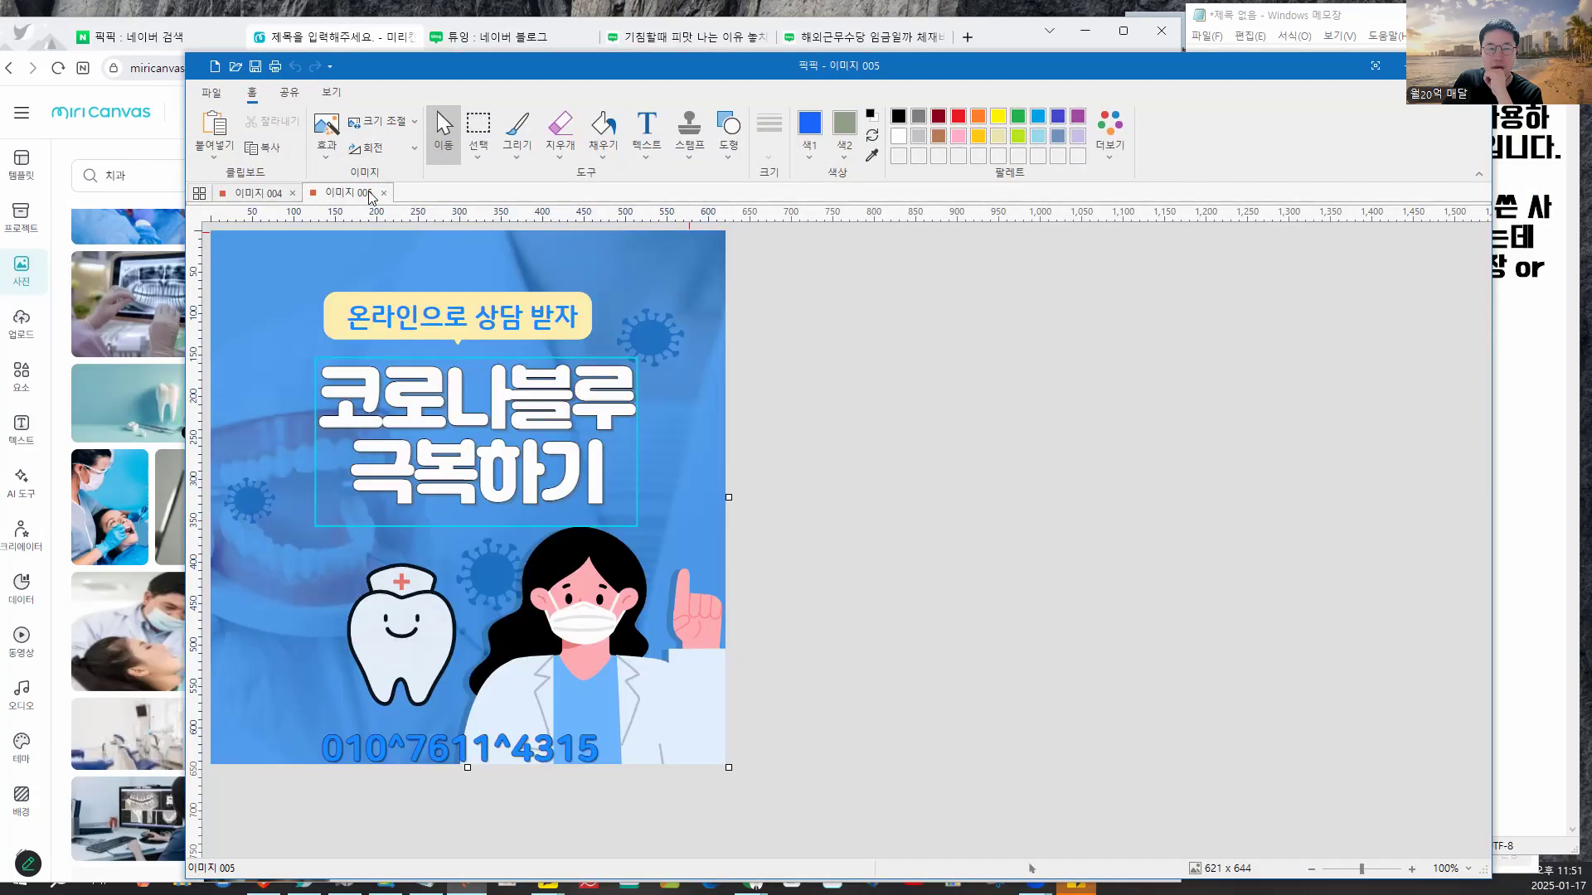
click(208, 94)
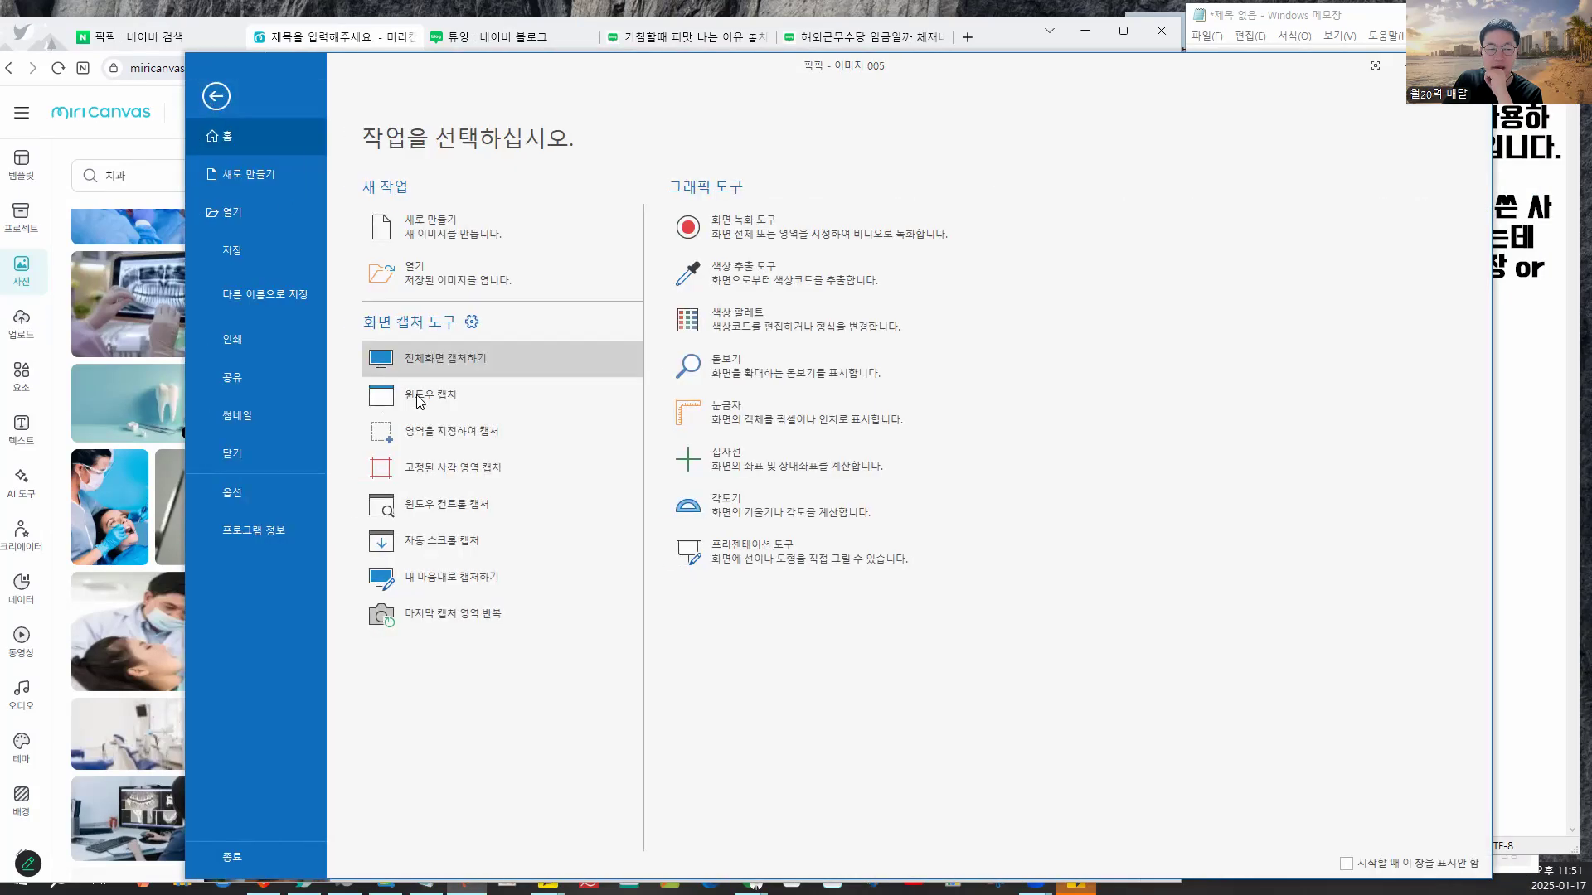
click(469, 464)
drag(757, 219, 980, 614)
- Take a fixed-size 318×576 capture of the photo panel, then view all captures as thumbnails
click(214, 92)
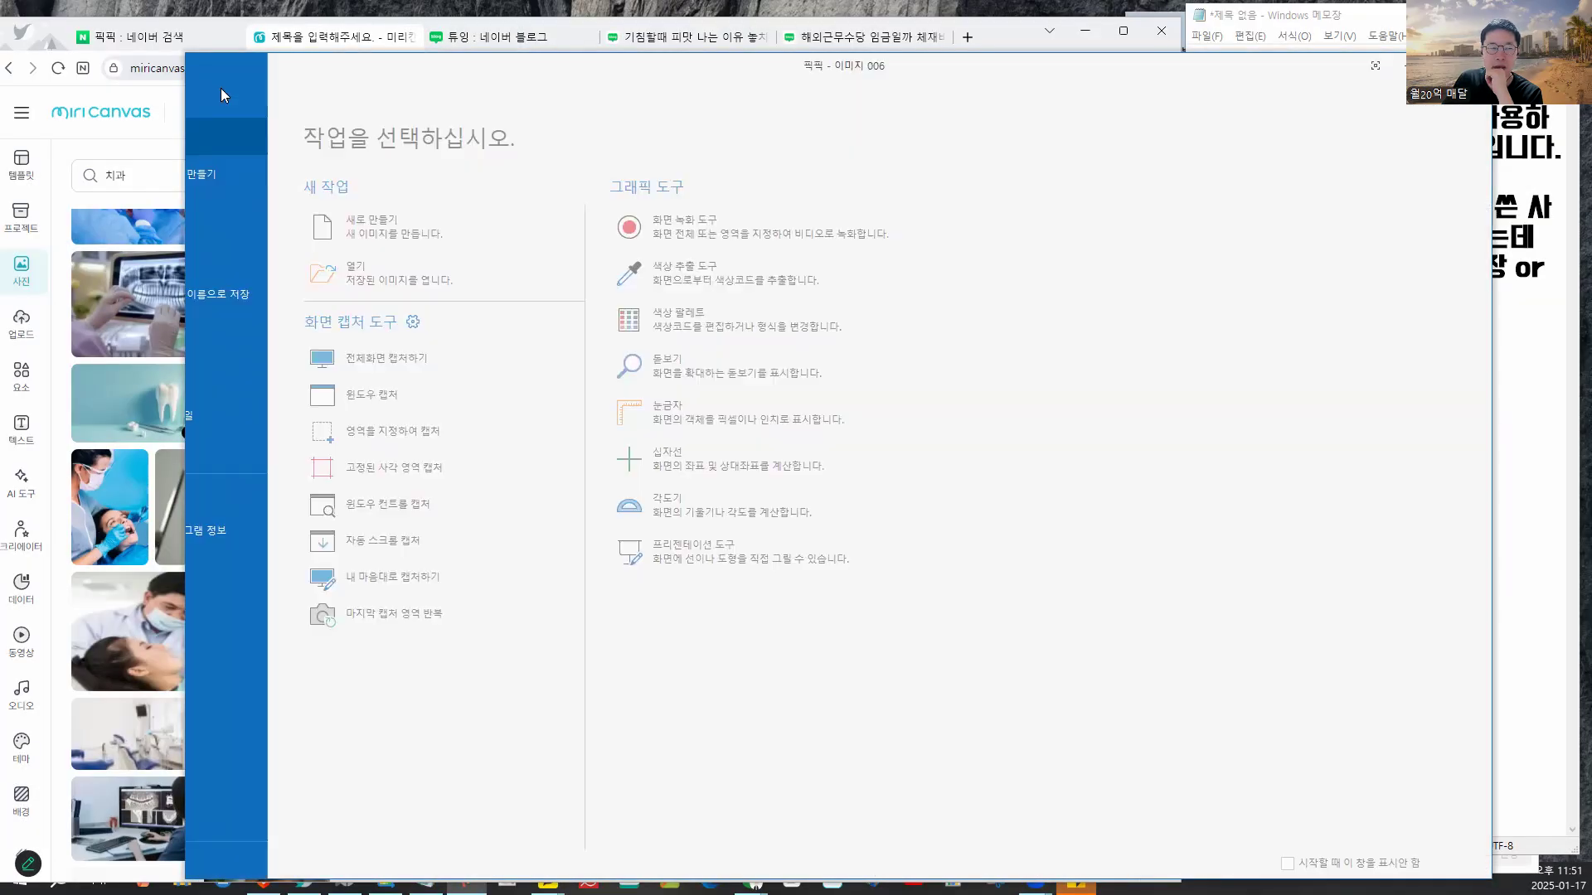
click(474, 457)
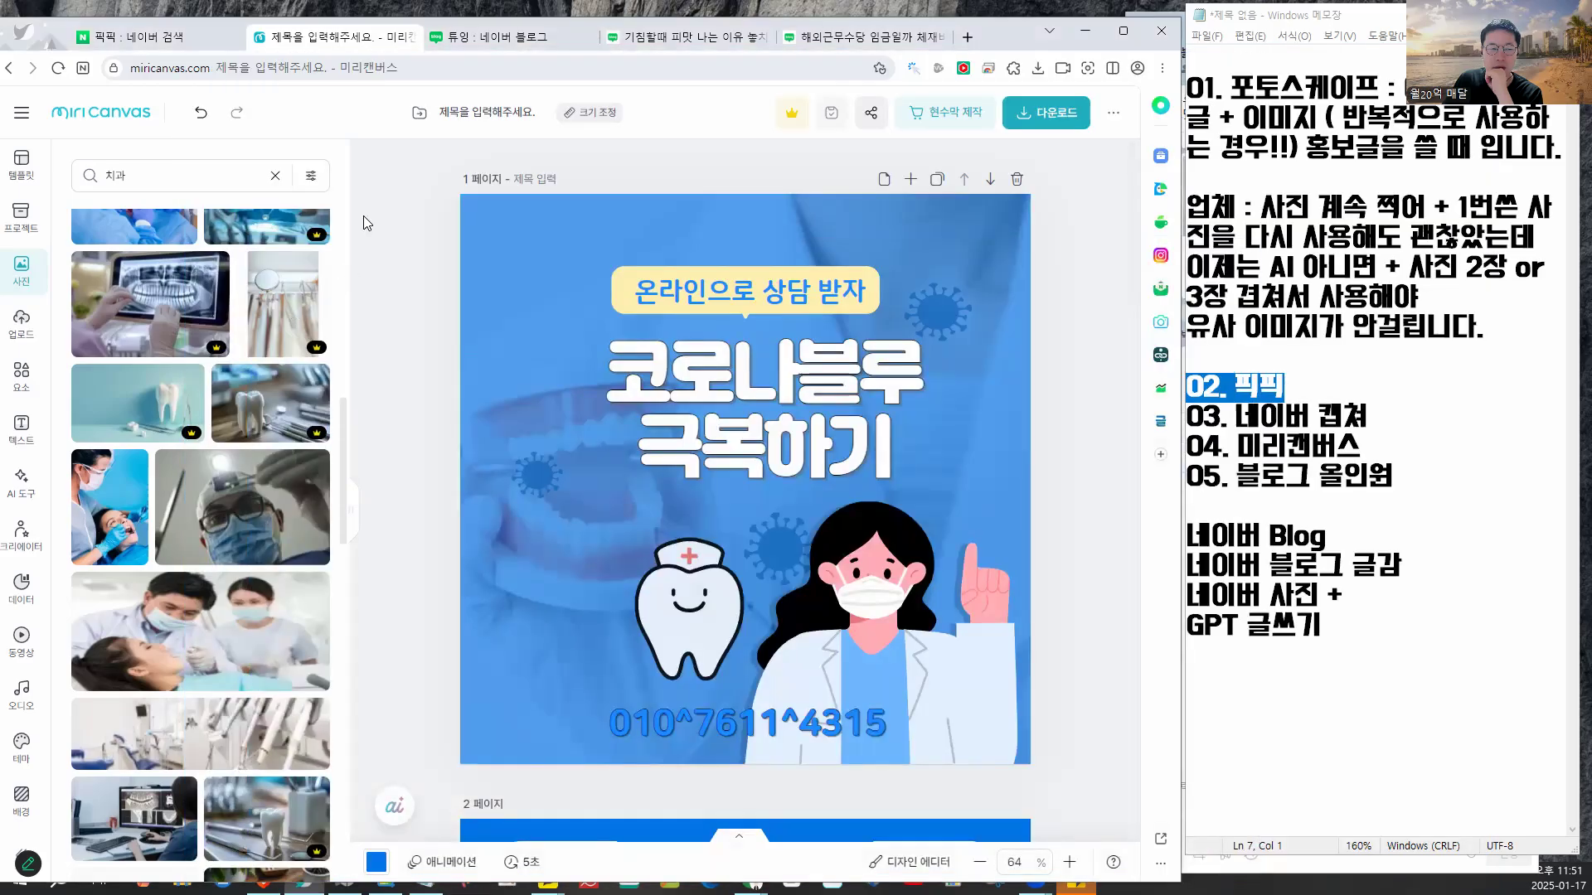
click(96, 704)
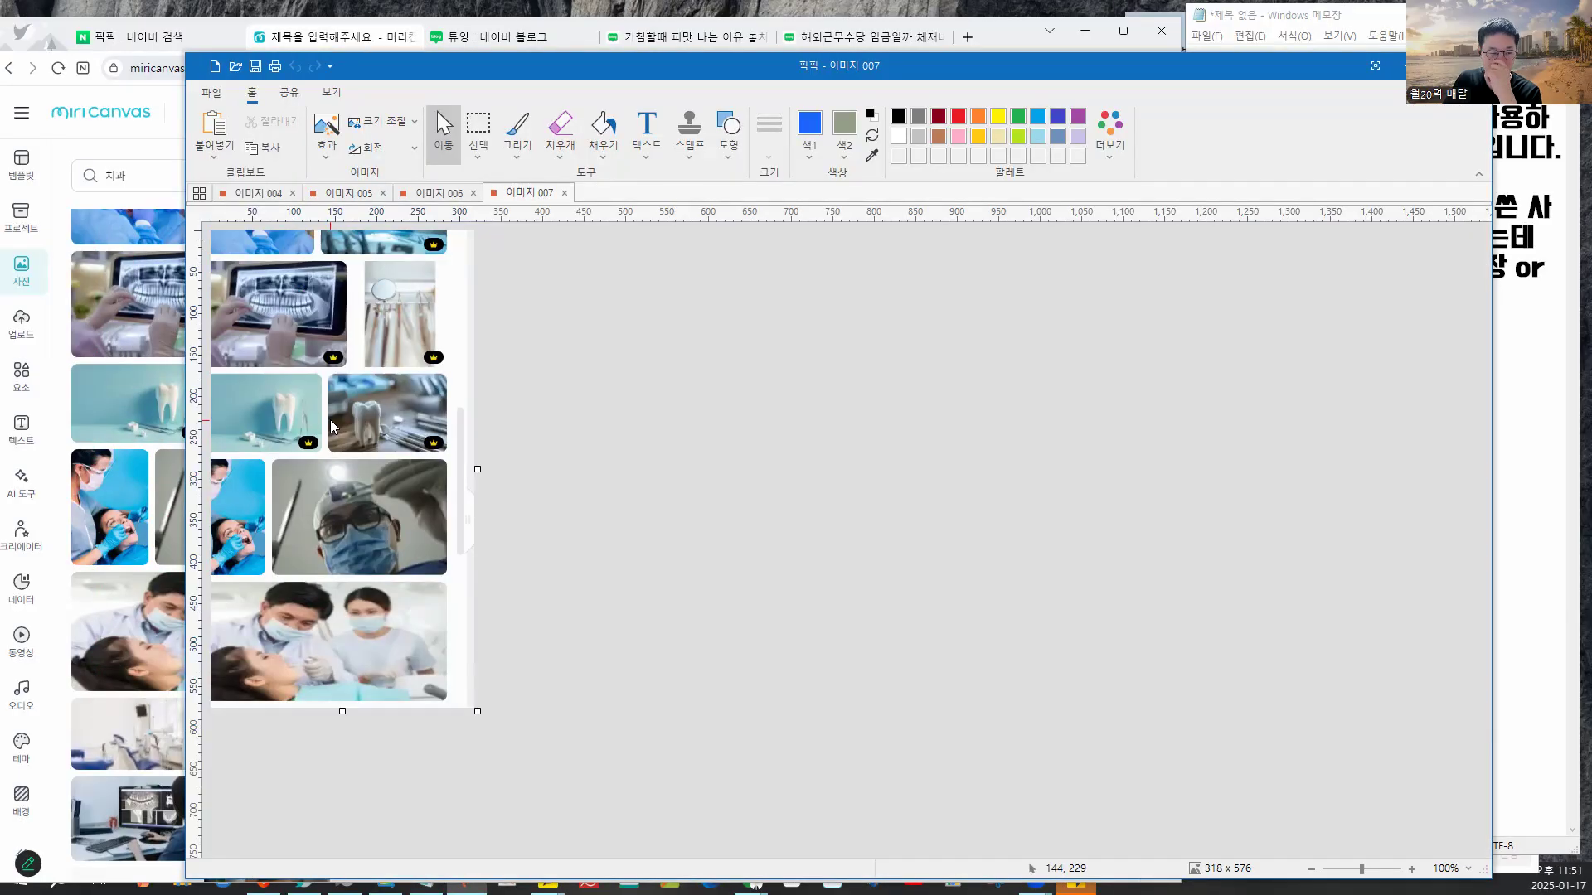
click(525, 191)
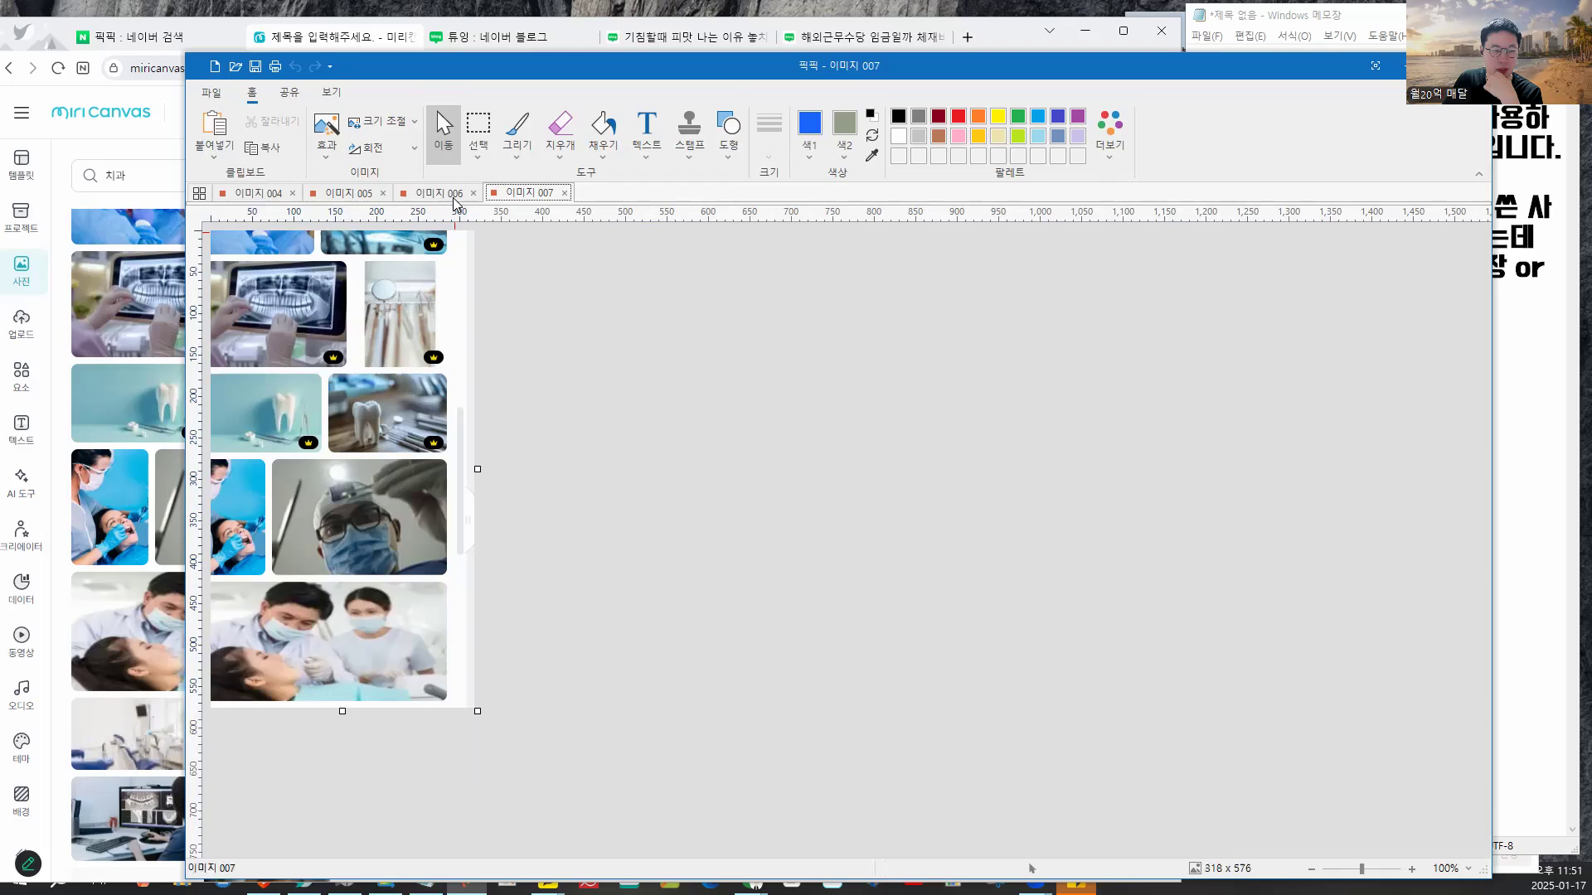
click(414, 198)
click(257, 192)
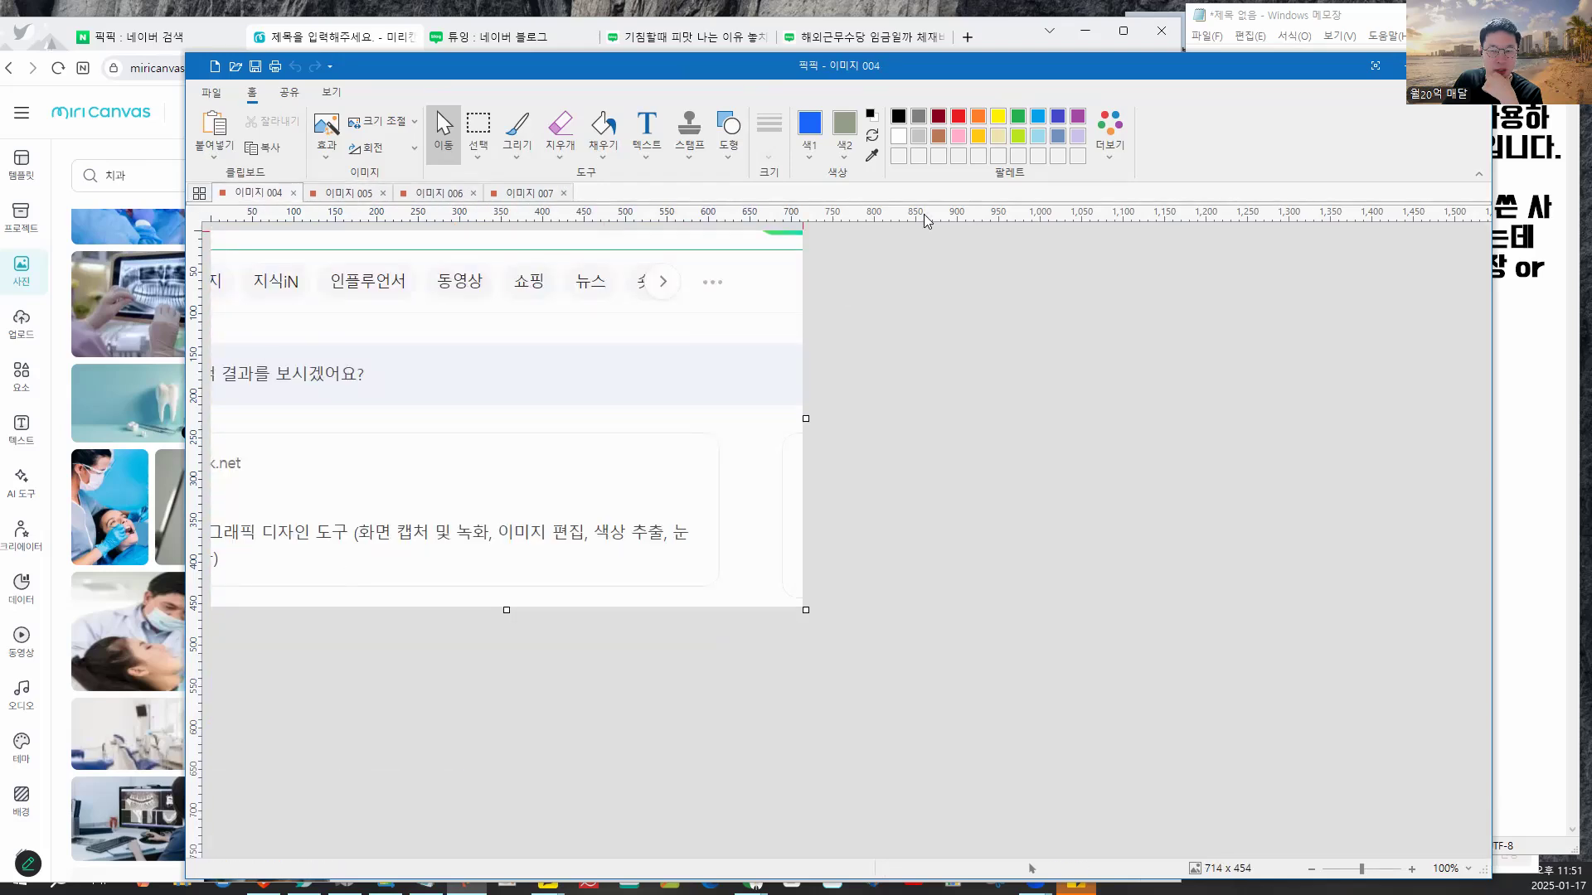
click(199, 192)
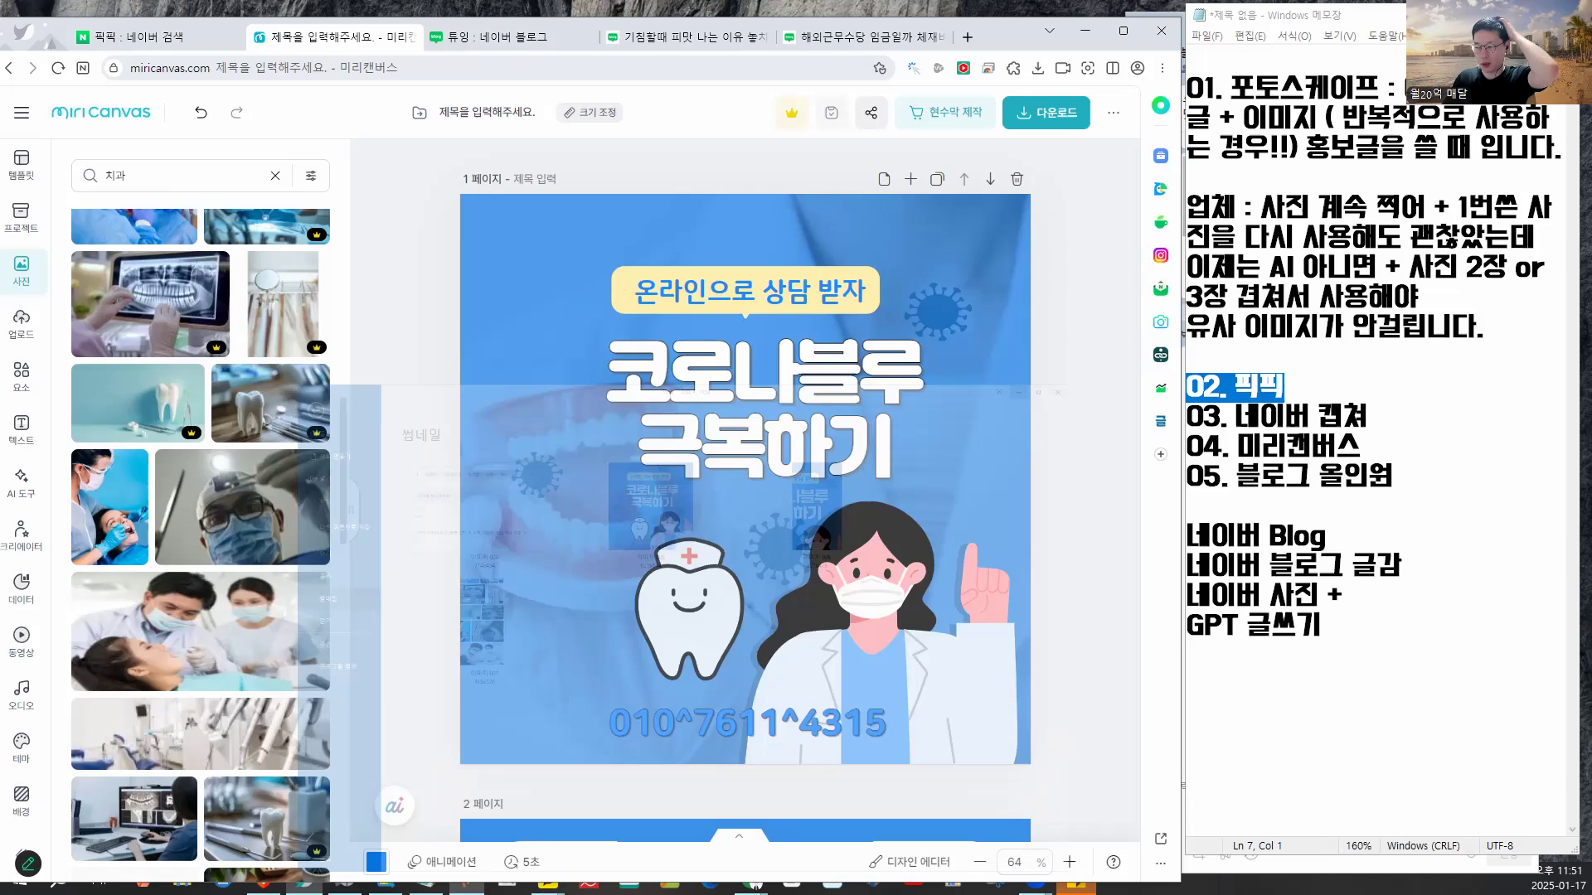
- Clear the dental photo search and open the Elements library
right_click(1467, 71)
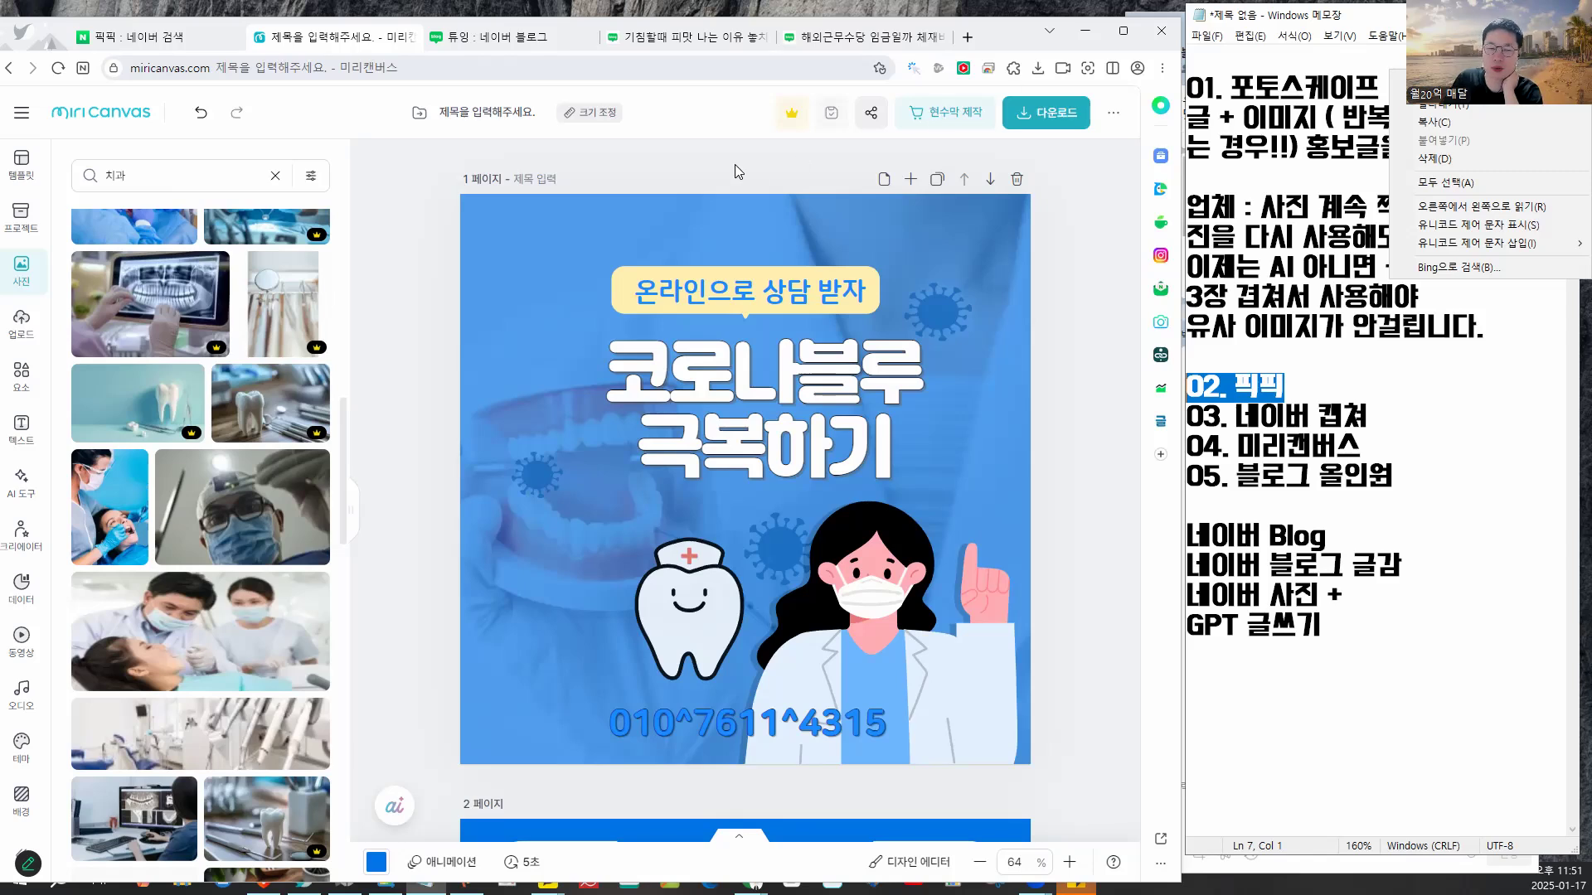
click(1085, 259)
mouse_move(900, 247)
mouse_down()
mouse_move(899, 456)
mouse_move(1024, 299)
mouse_move(798, 247)
mouse_up()
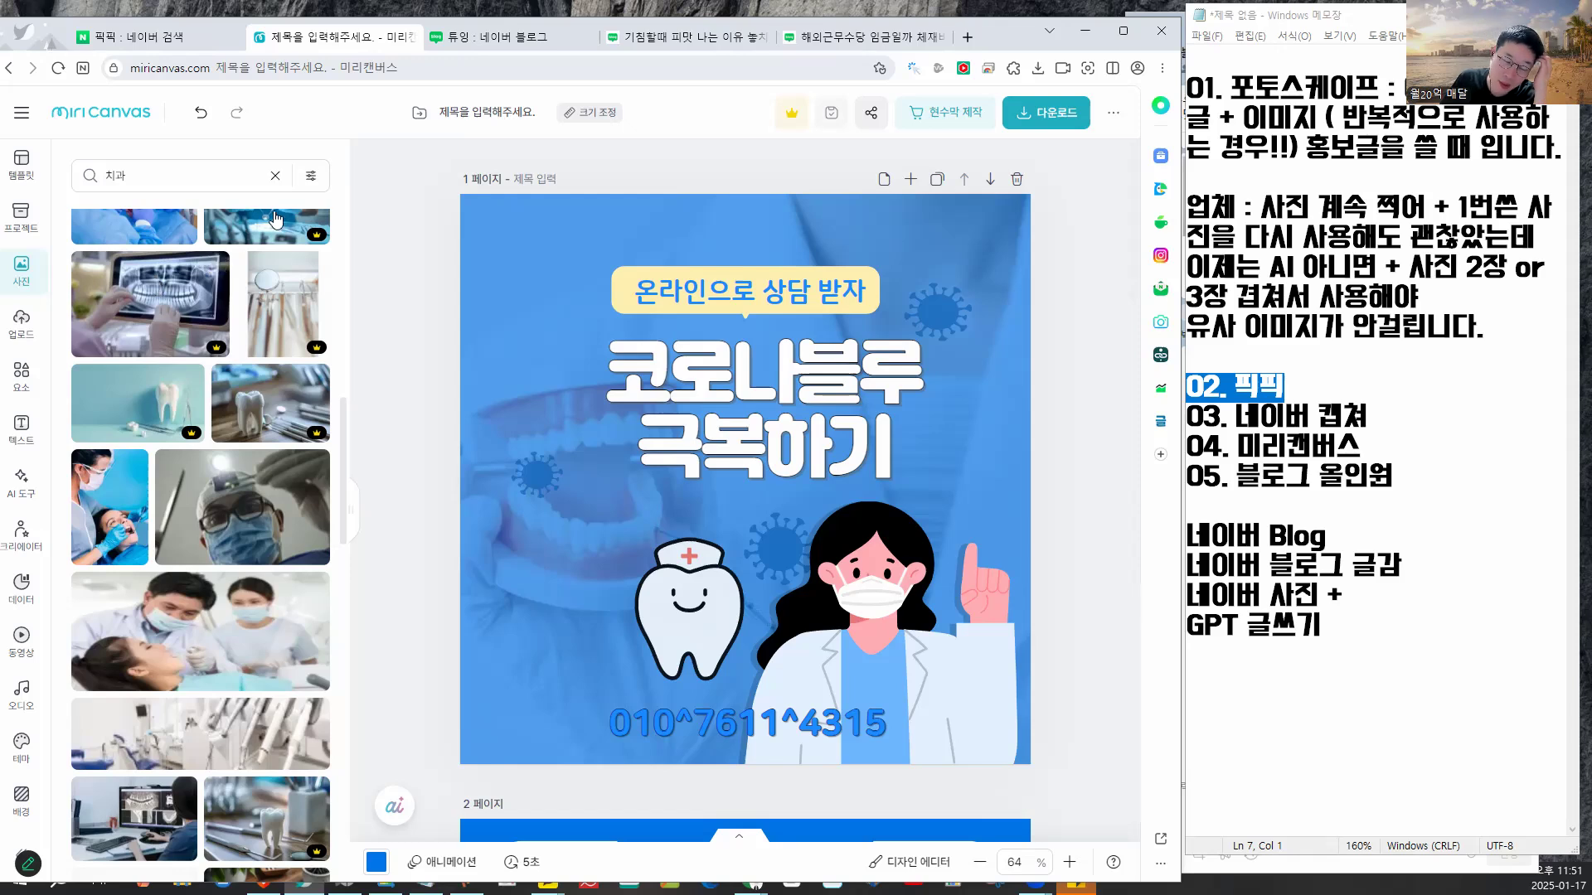
click(273, 177)
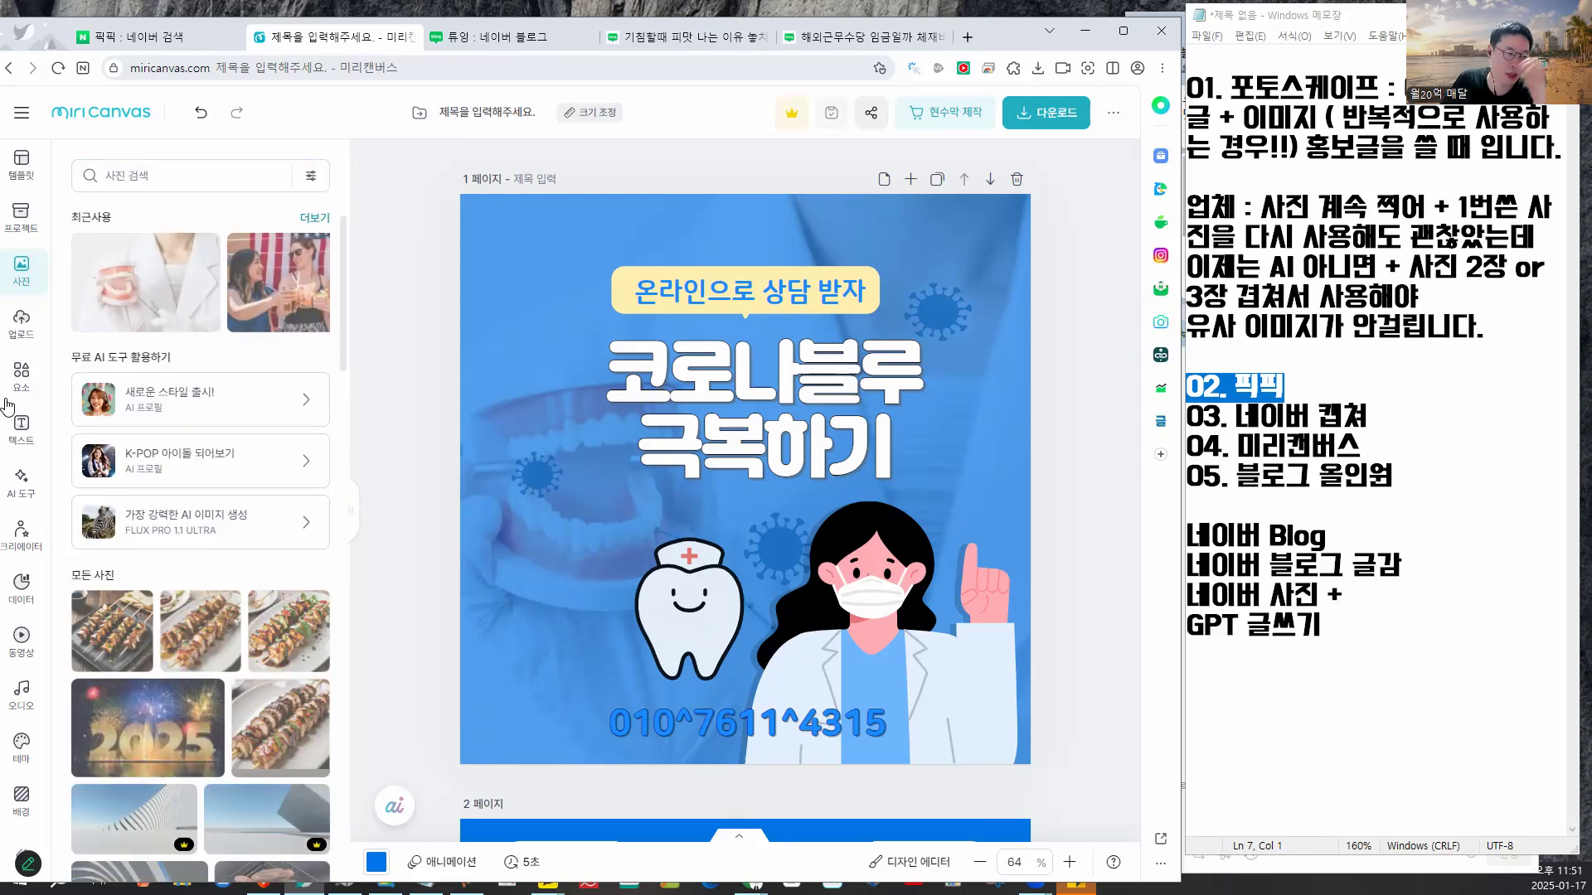
click(21, 378)
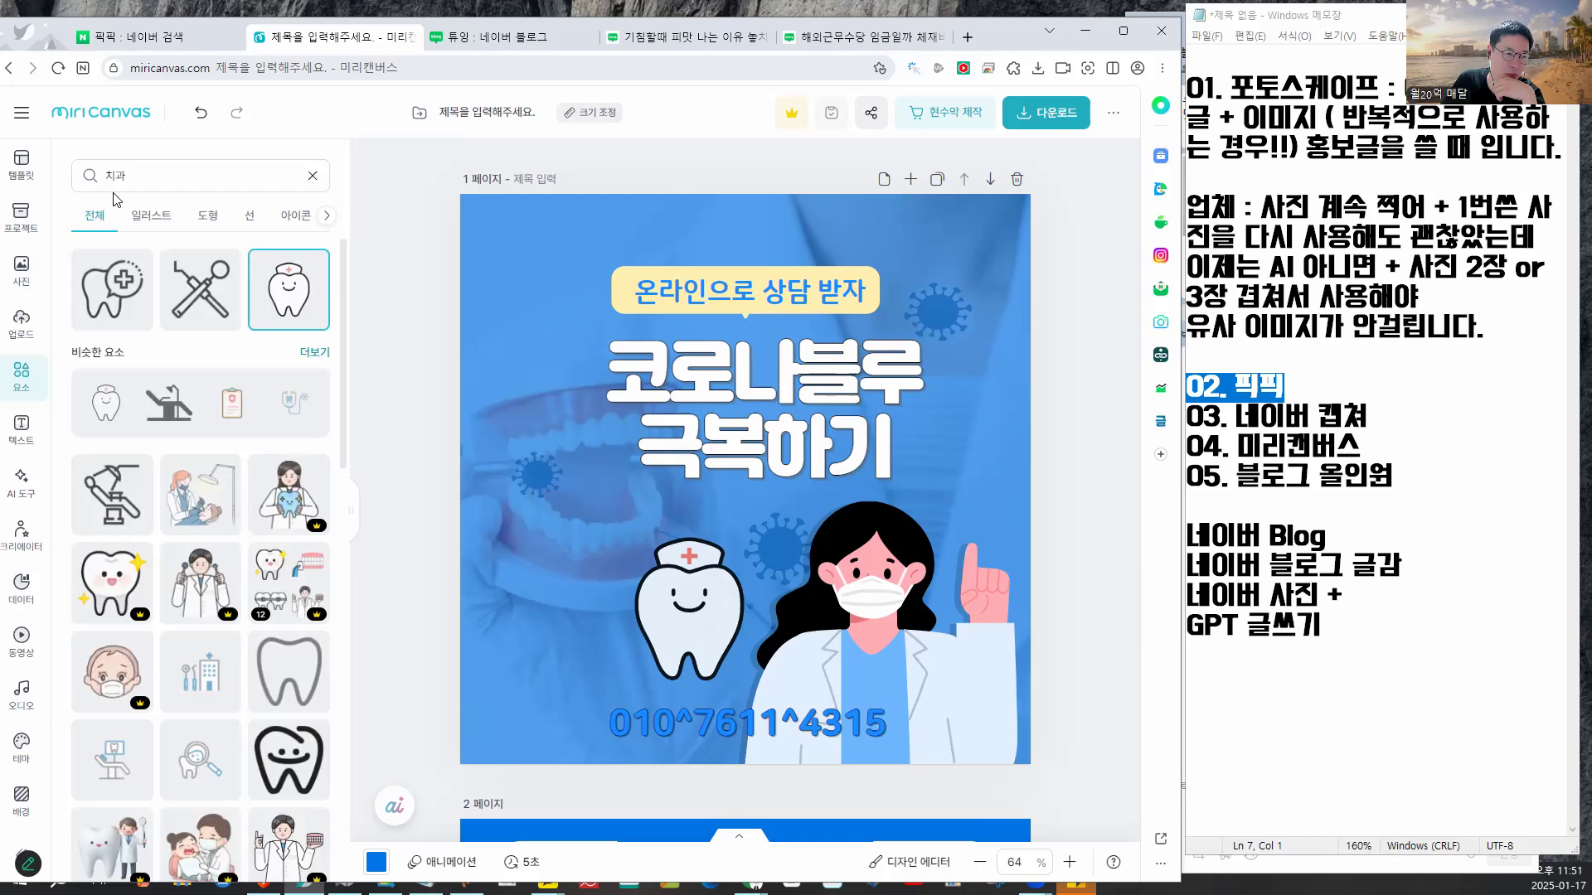
- Search elements for '배너', browse the results, and add the dark-framed banner
click(136, 177)
text(배너)
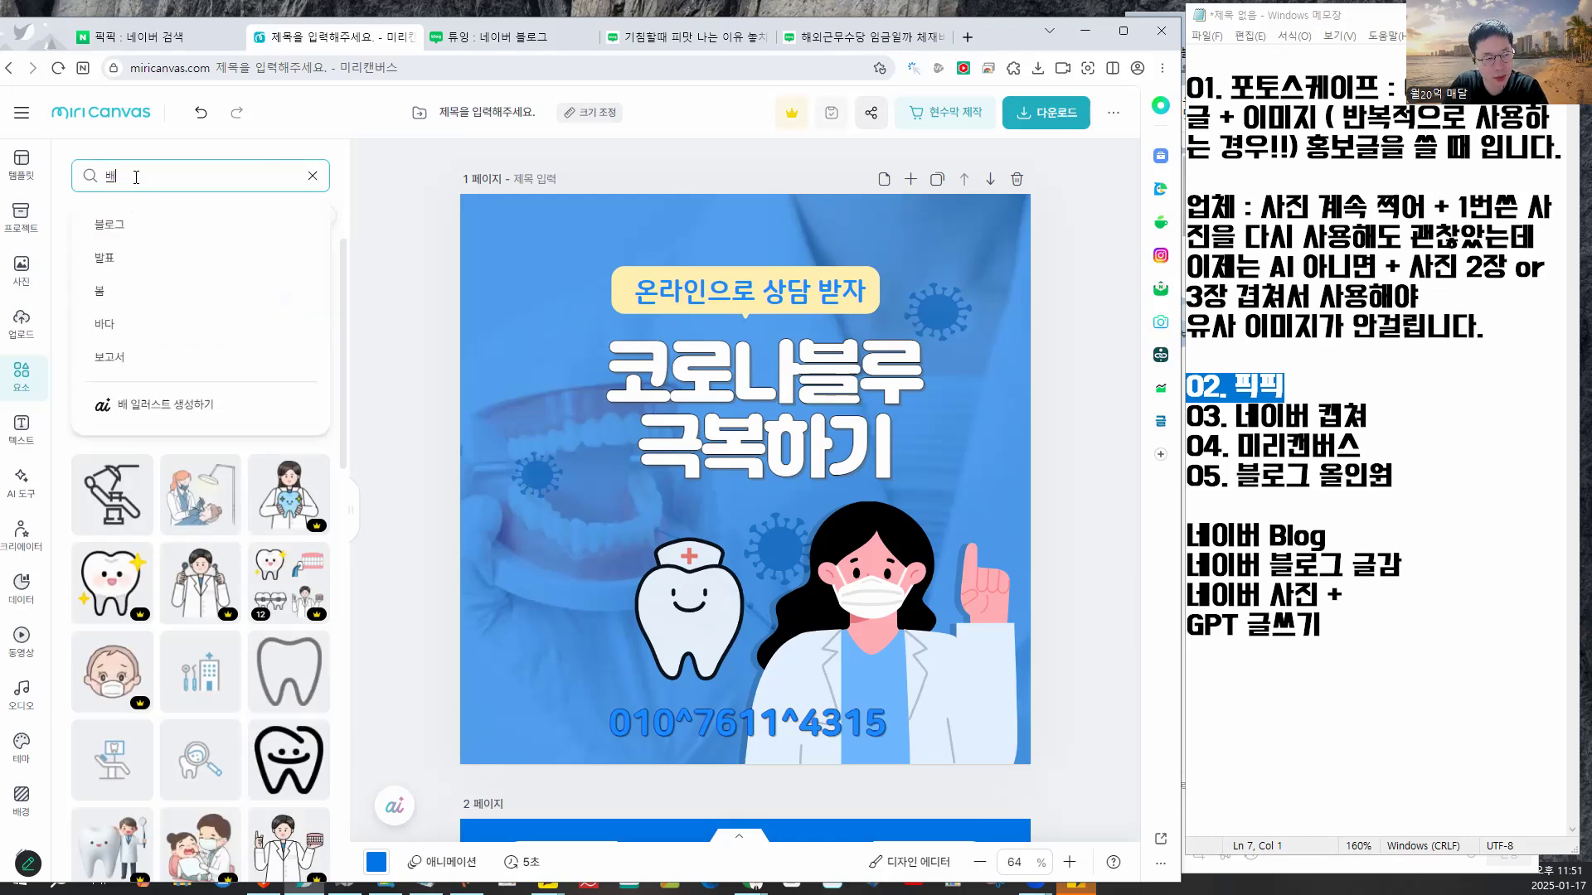
key(Return)
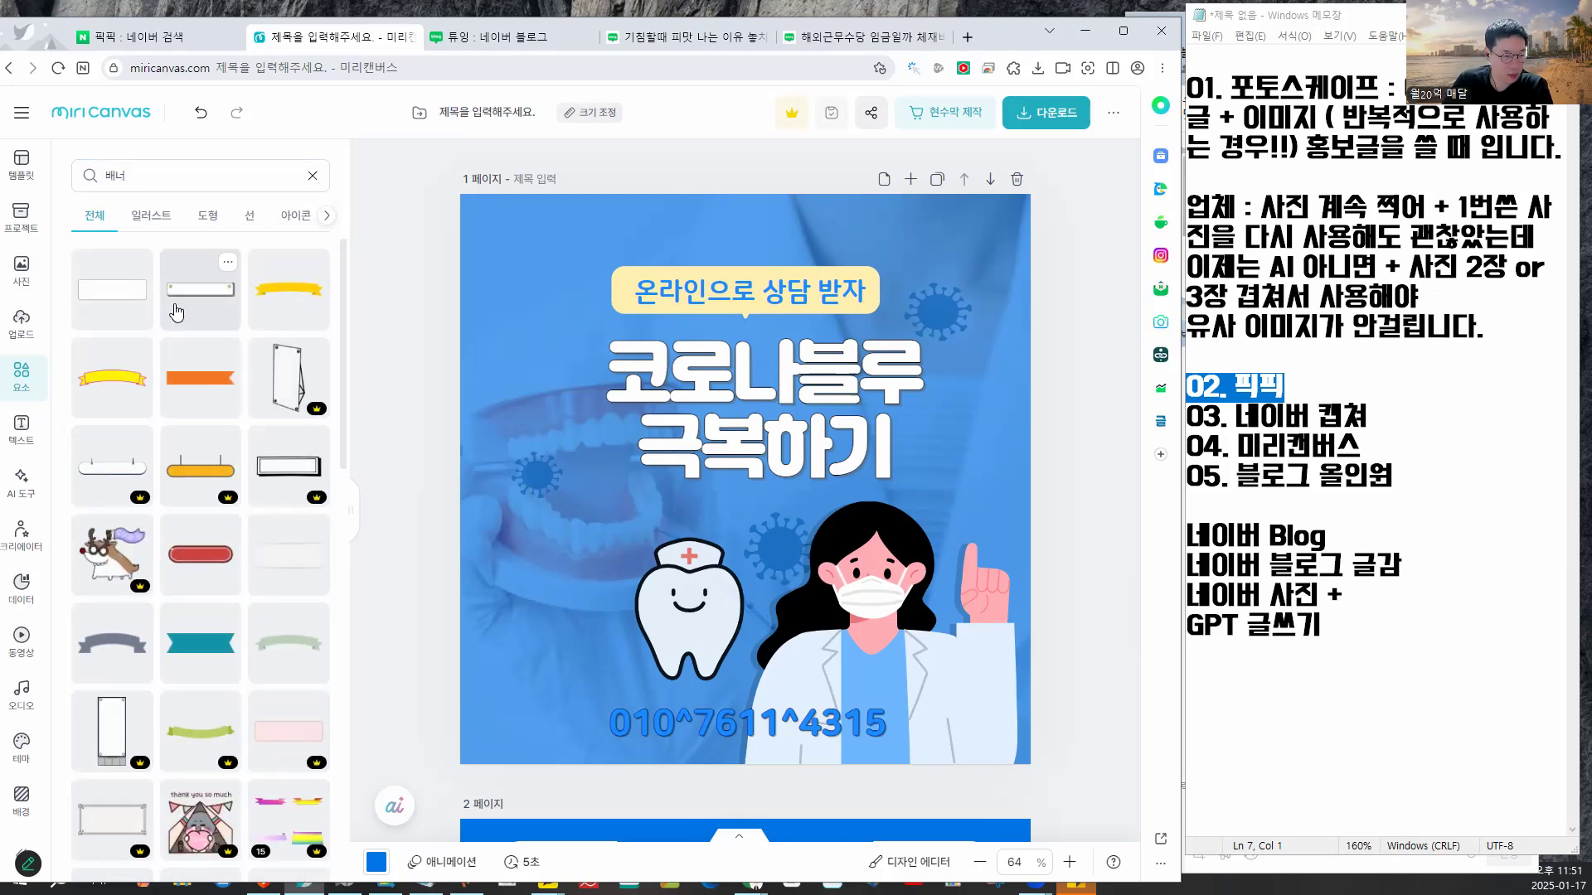
scroll(197, 336, down, 3)
scroll(197, 335, down, 4)
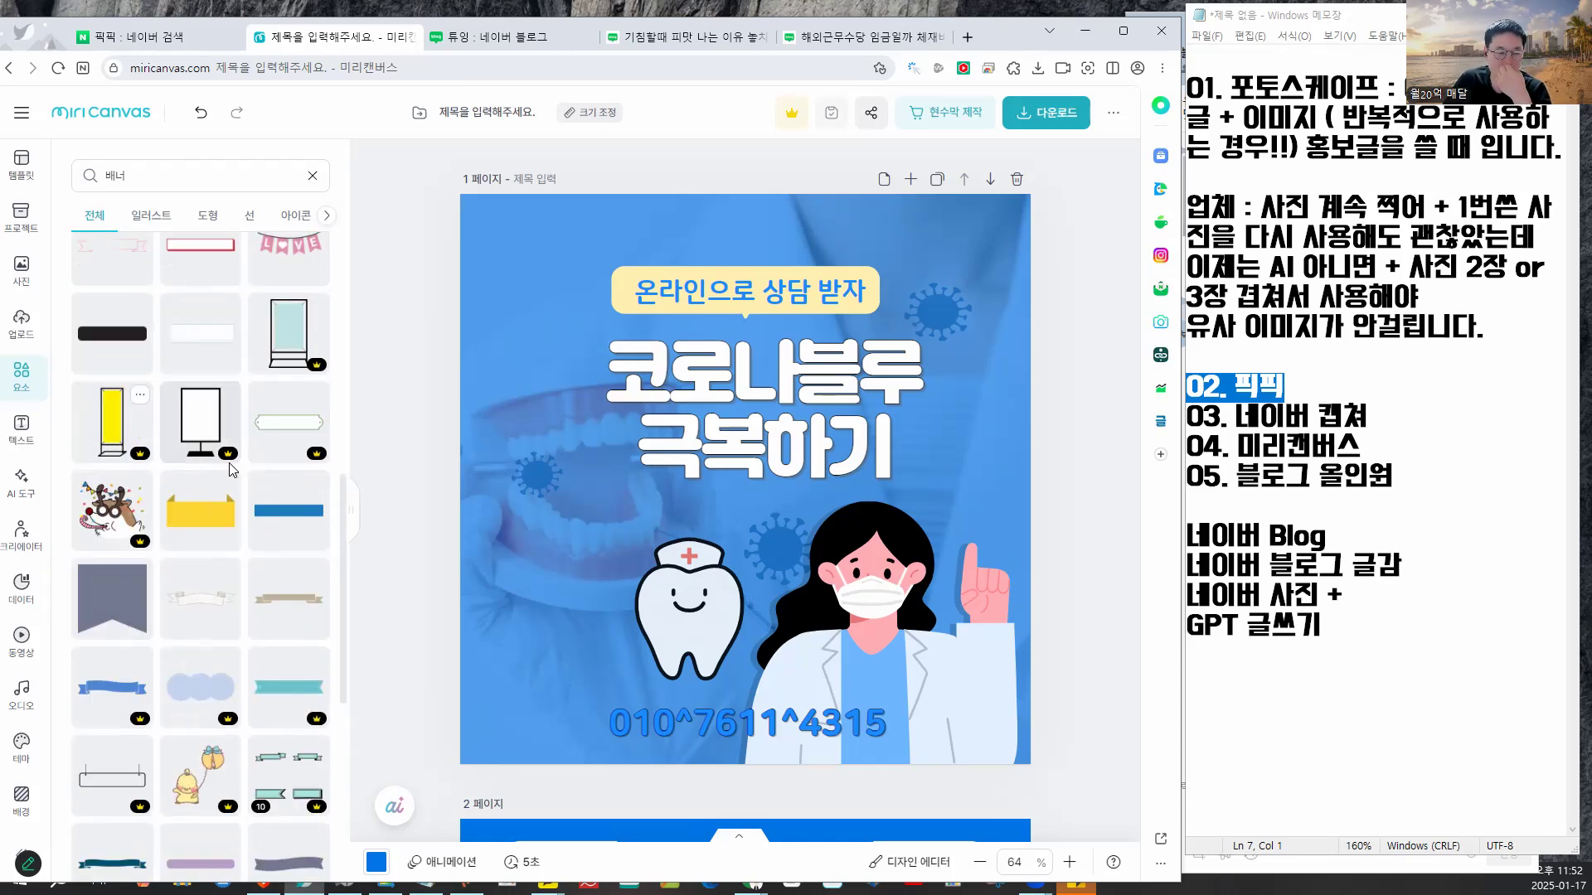
scroll(245, 470, down, 2)
scroll(246, 469, down, 4)
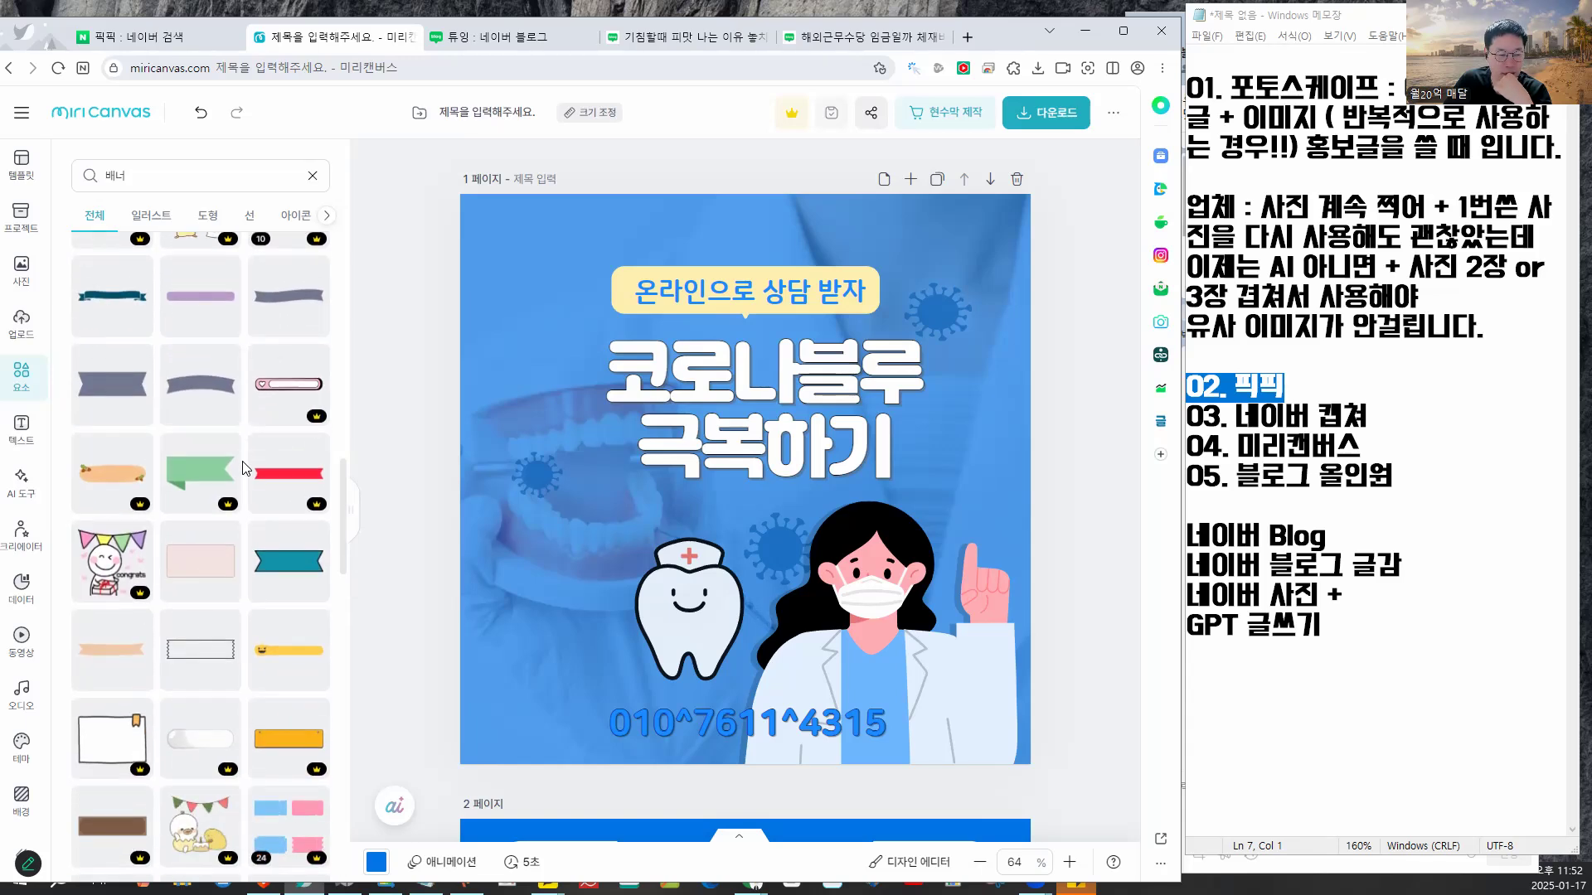
scroll(120, 404, down, 3)
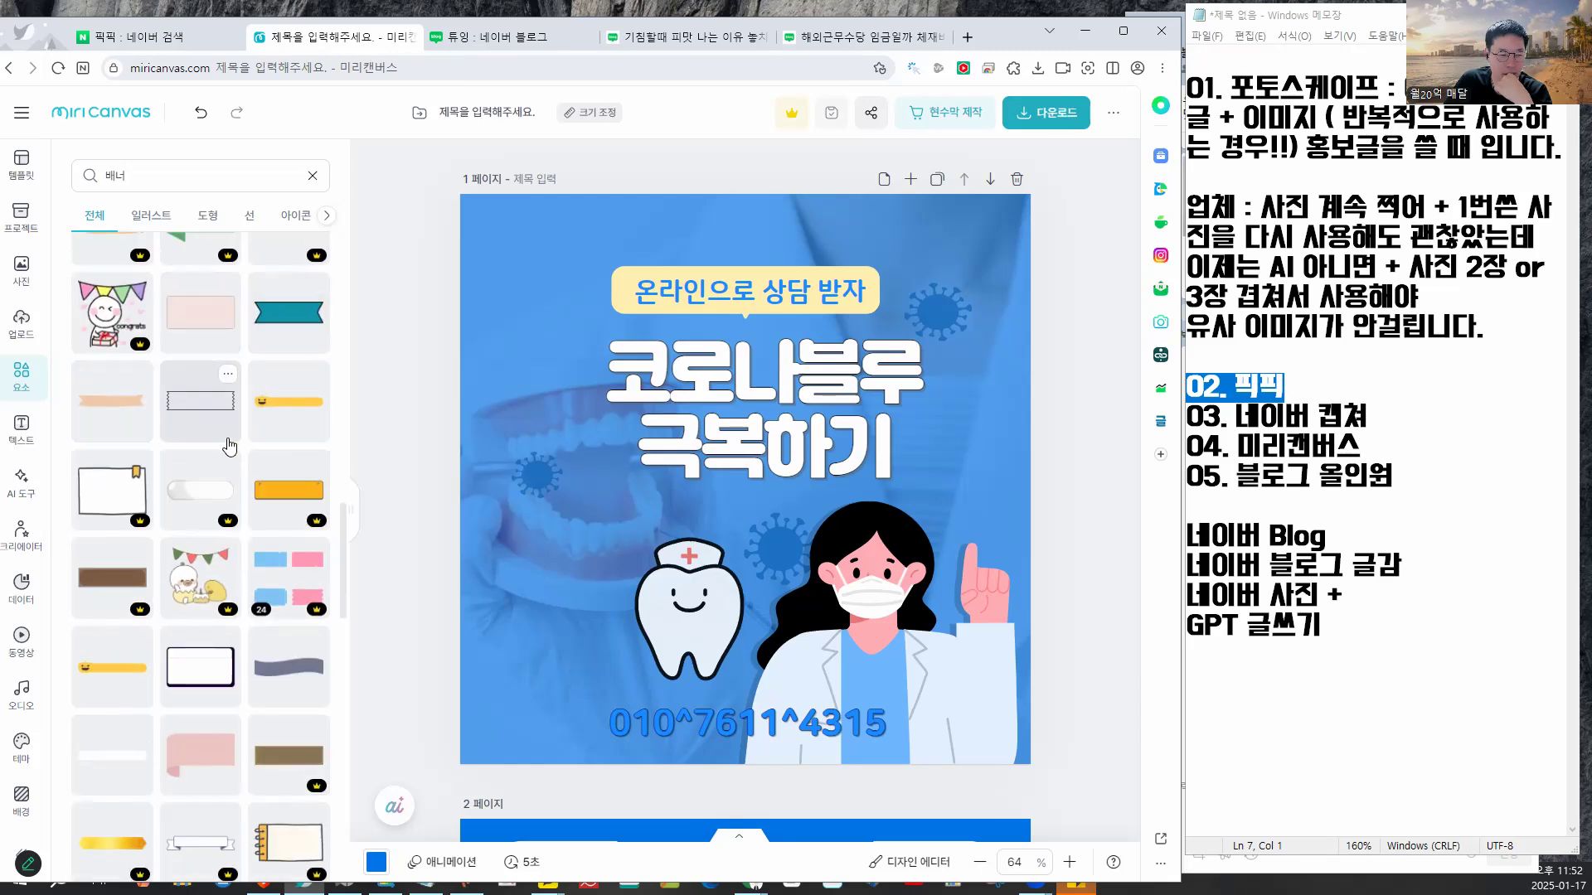
scroll(207, 431, down, 3)
click(200, 423)
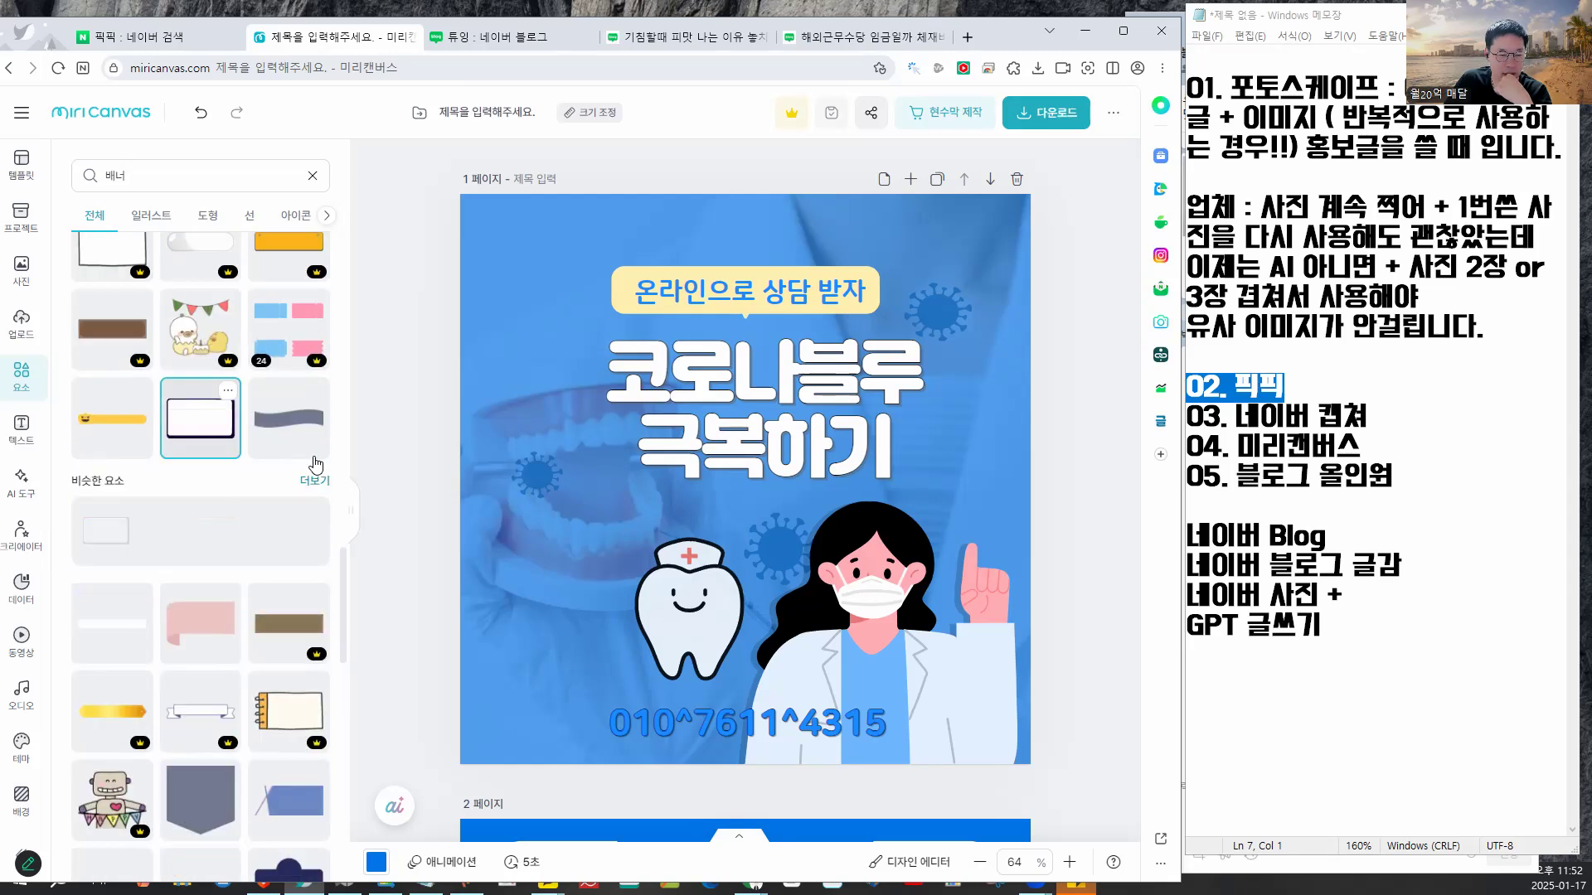
- Discard the dark and white banners, then add the purple-header box, enlarge it and centre it on page 1
drag(692, 452, 621, 538)
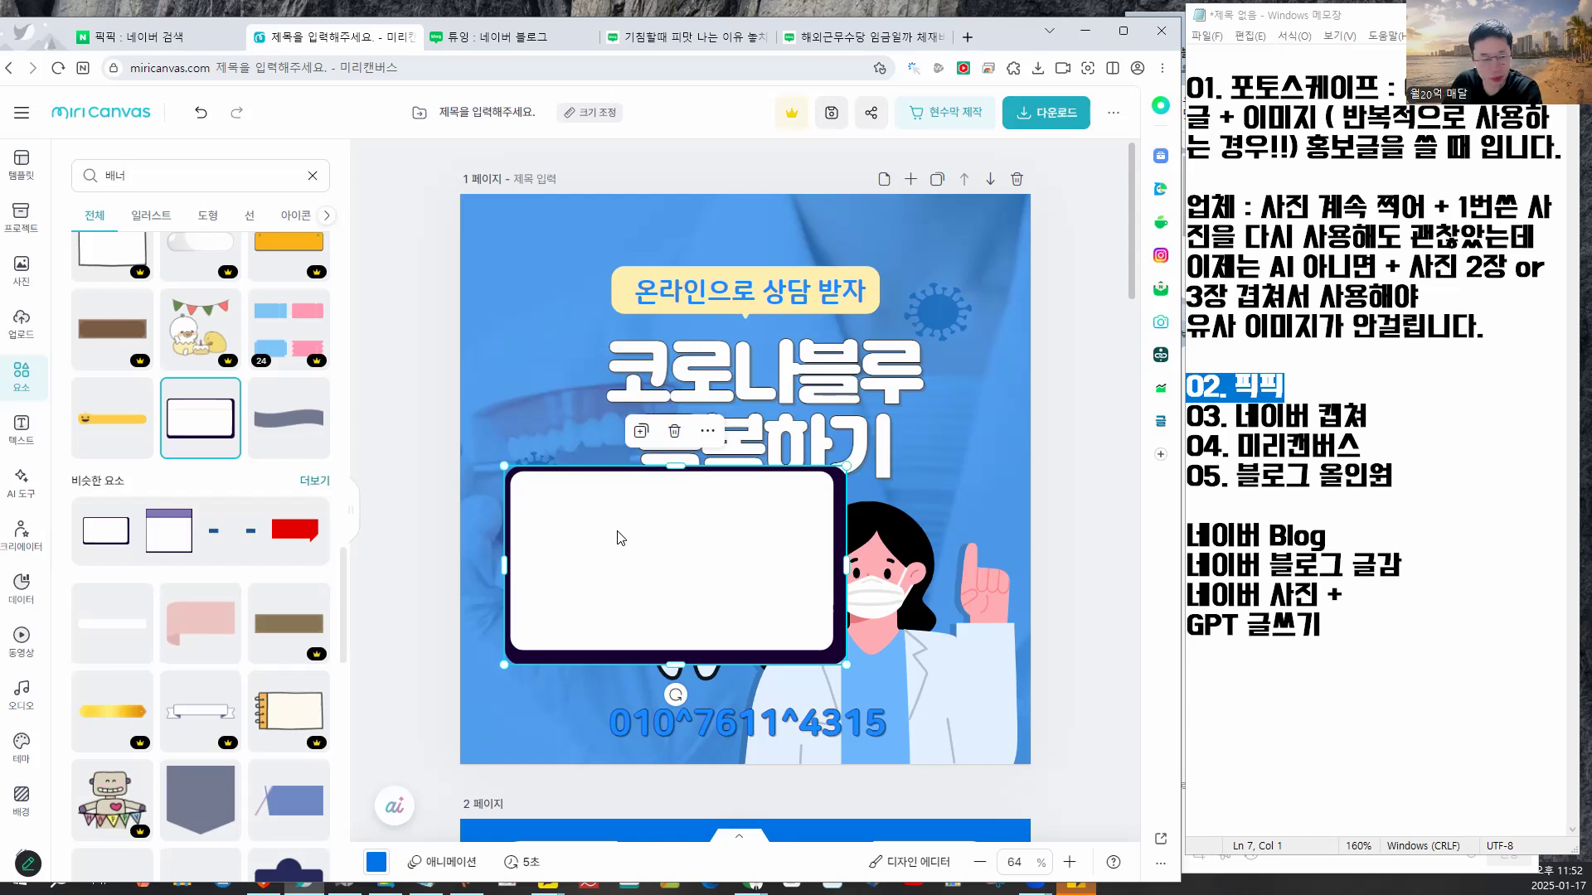
key(Delete)
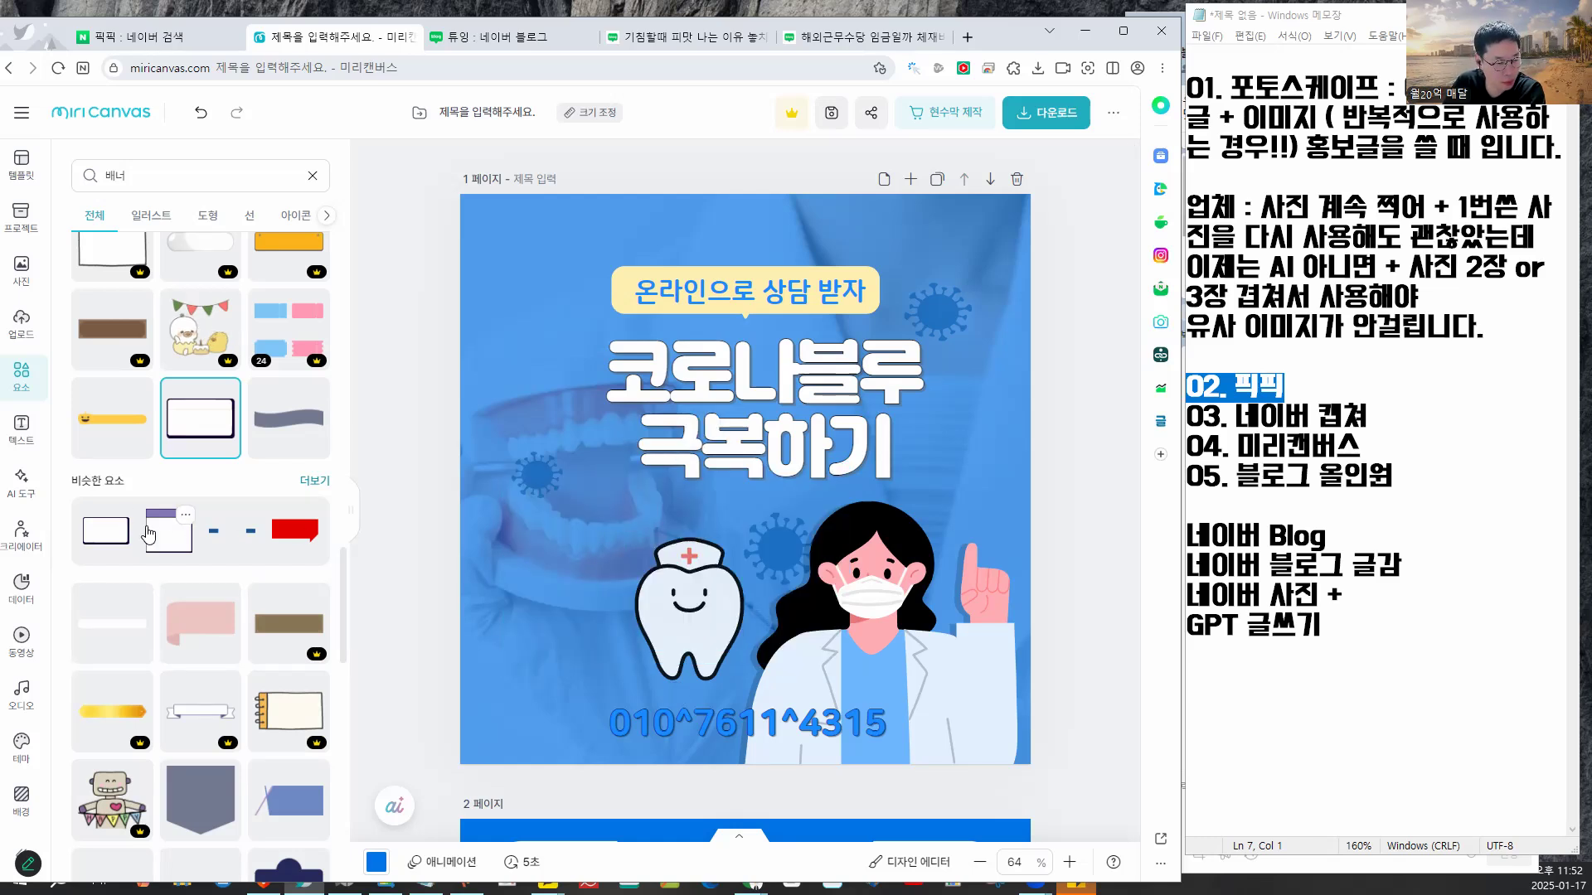
click(109, 532)
key(Delete)
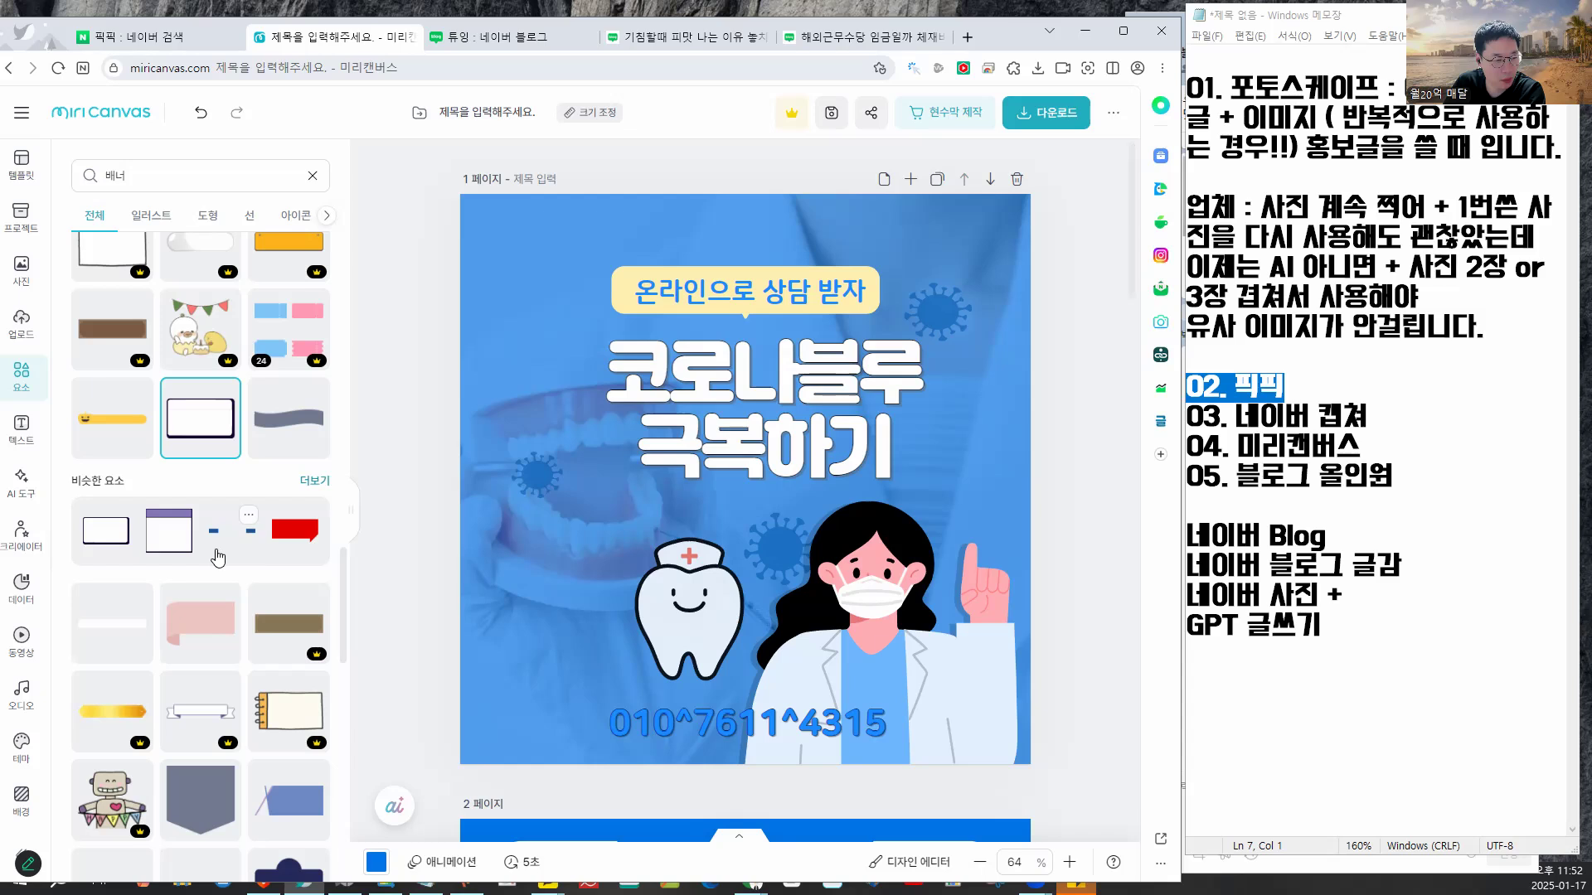
click(158, 549)
drag(775, 446, 719, 526)
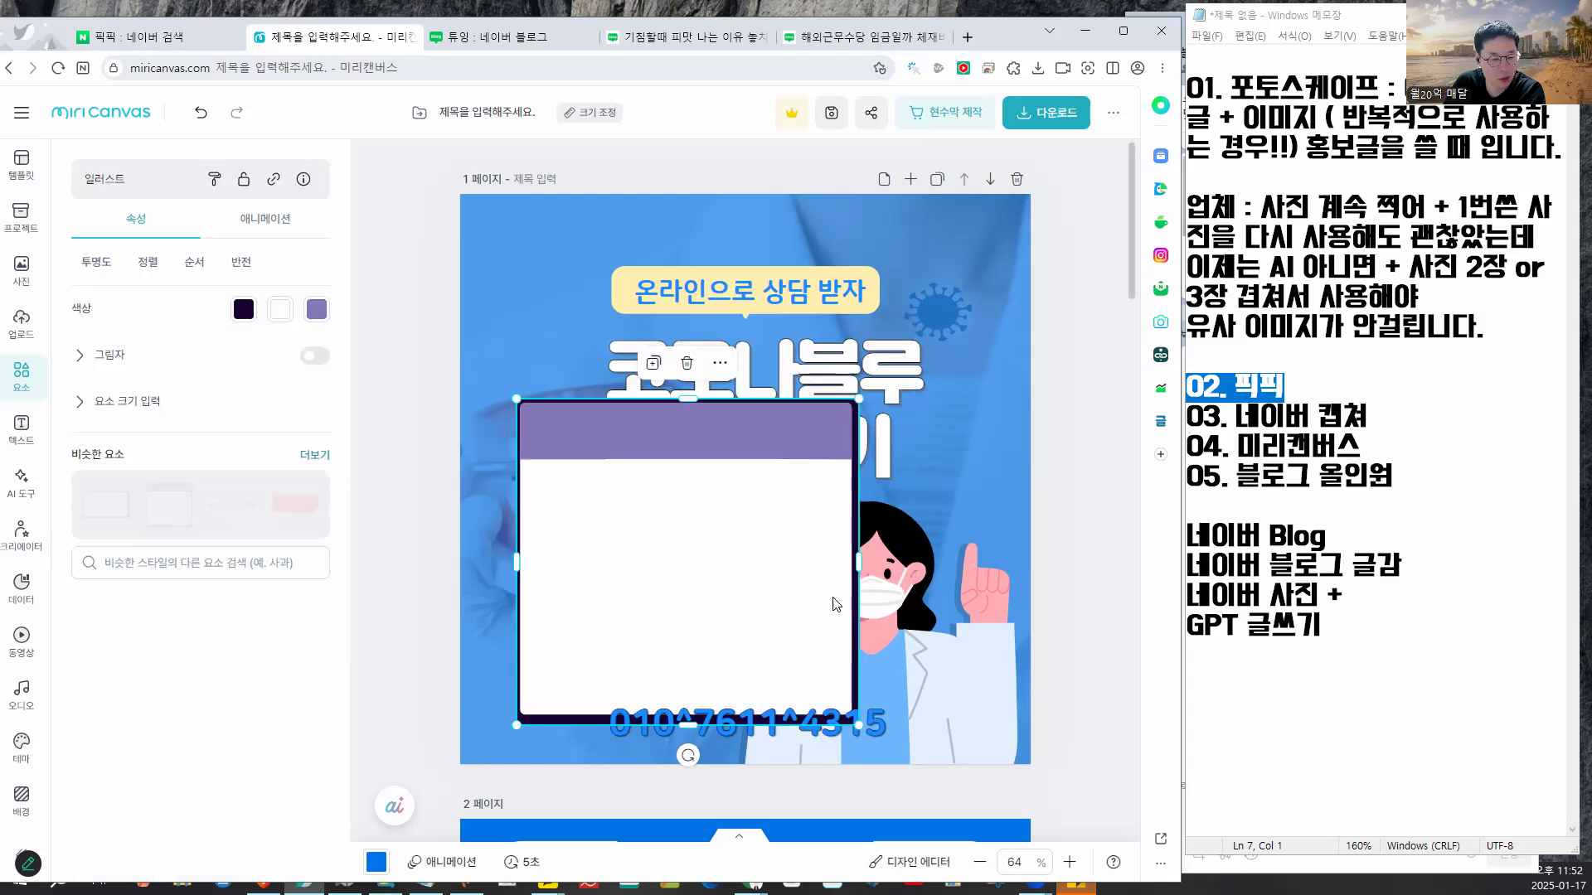
drag(853, 723, 944, 755)
drag(834, 654, 867, 509)
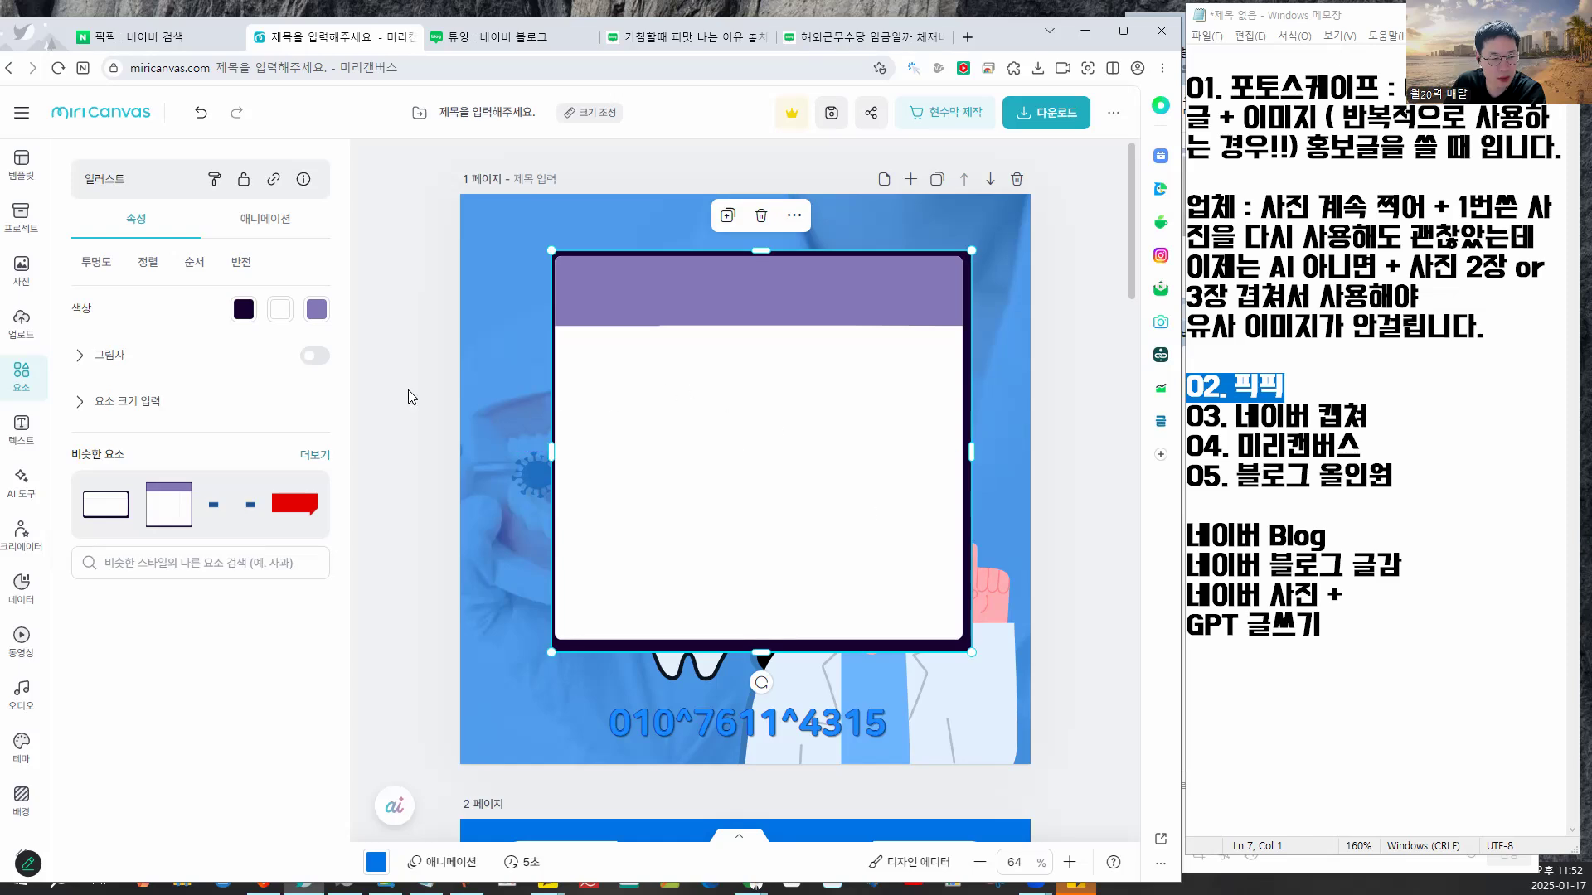
click(432, 411)
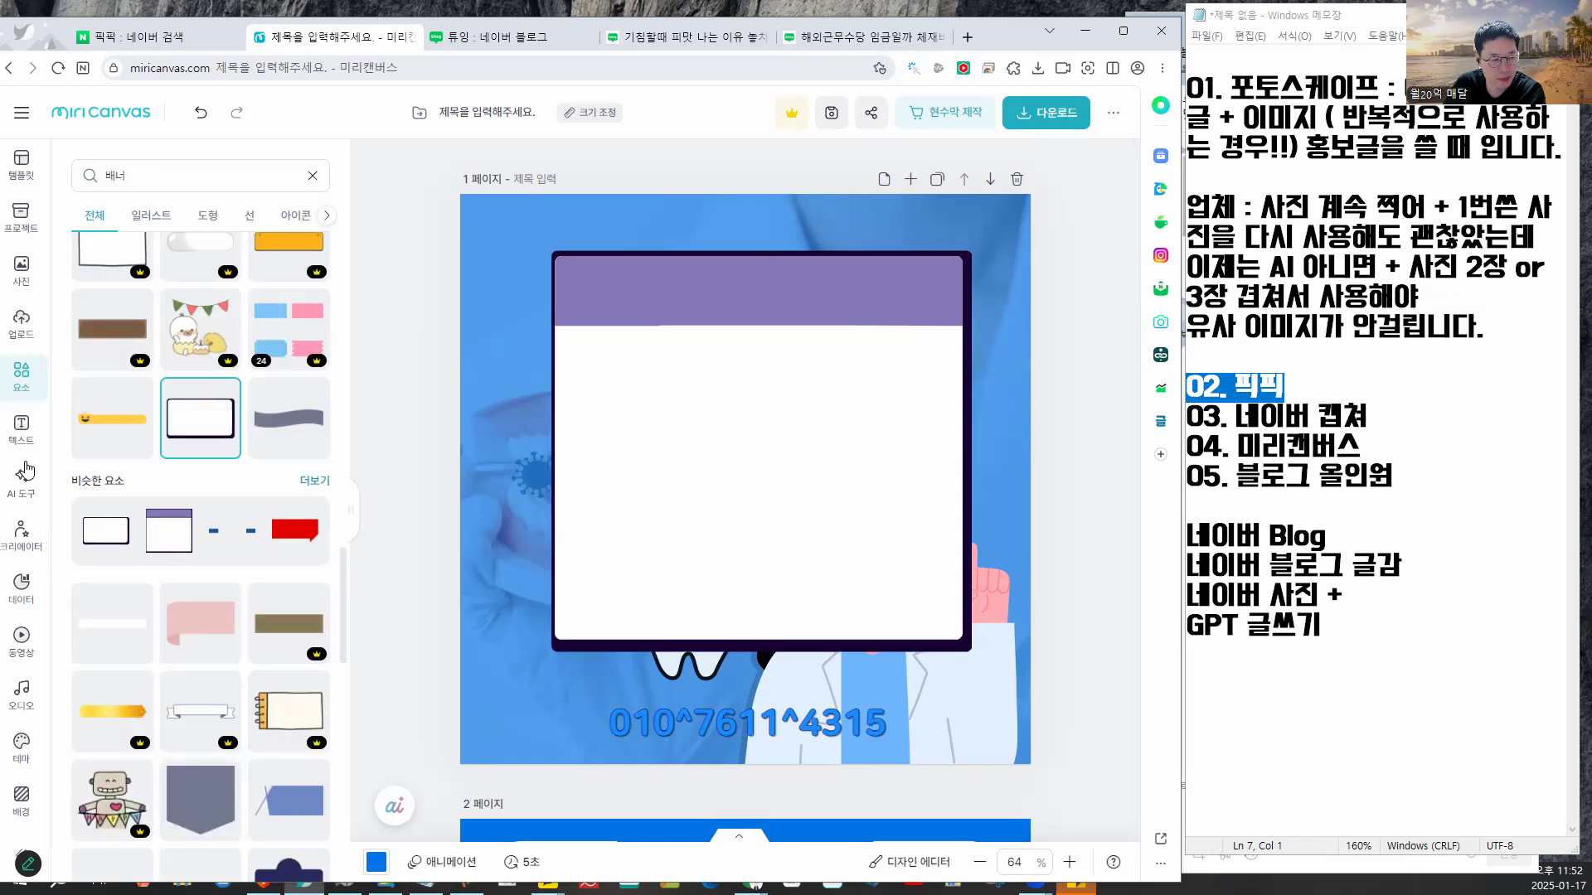
- Add a title reading '블로그 관리대행 서비스 CS 어떻게' and position it on the white card
click(21, 429)
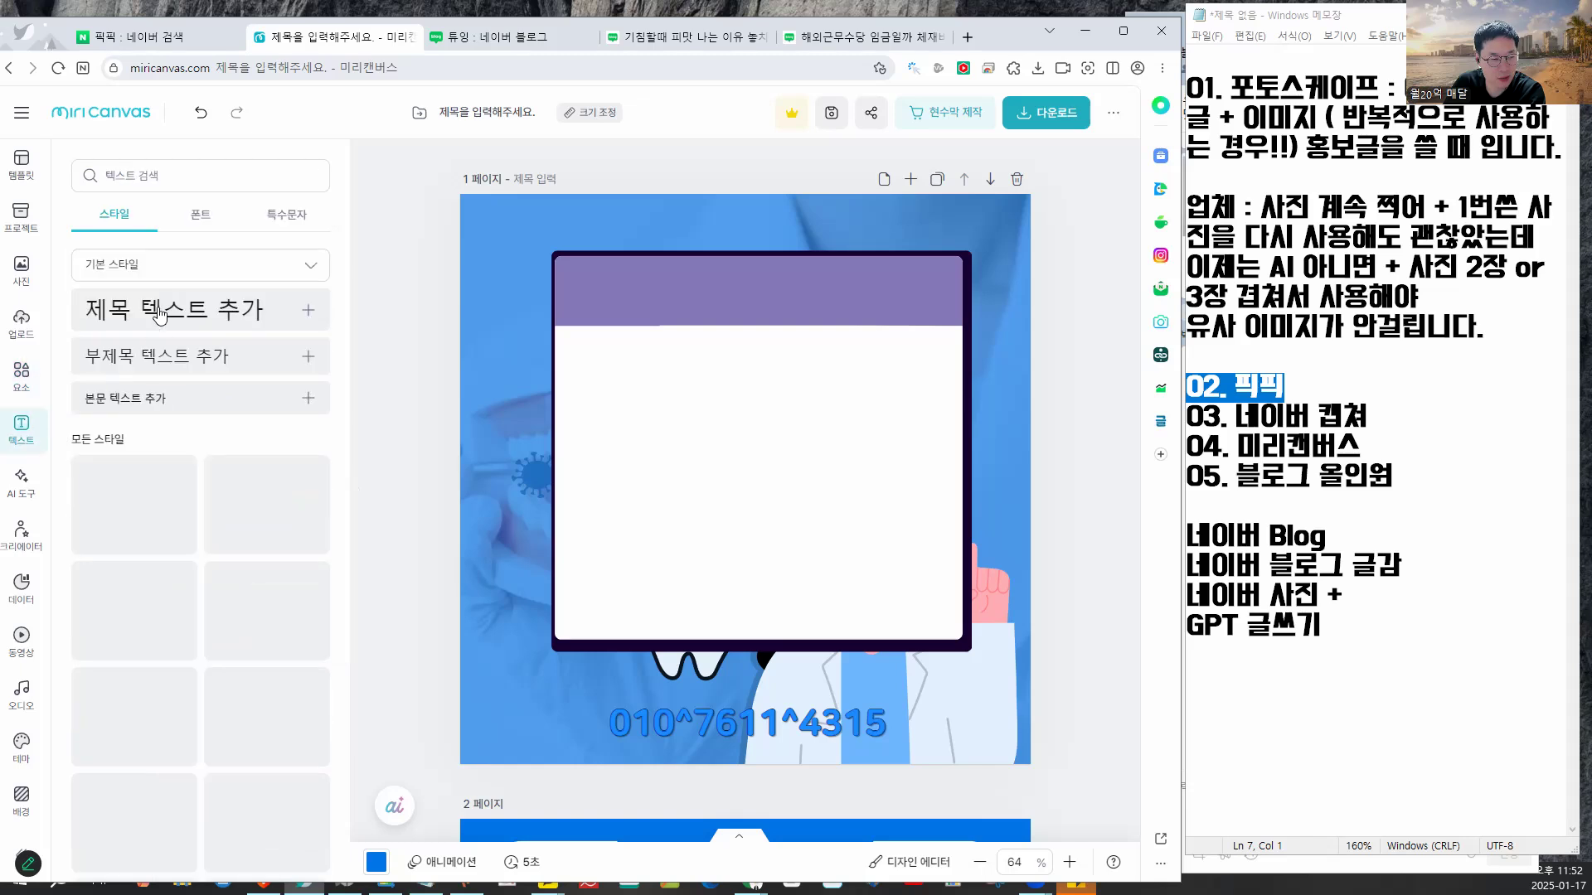
click(199, 257)
click(417, 408)
drag(690, 500, 768, 383)
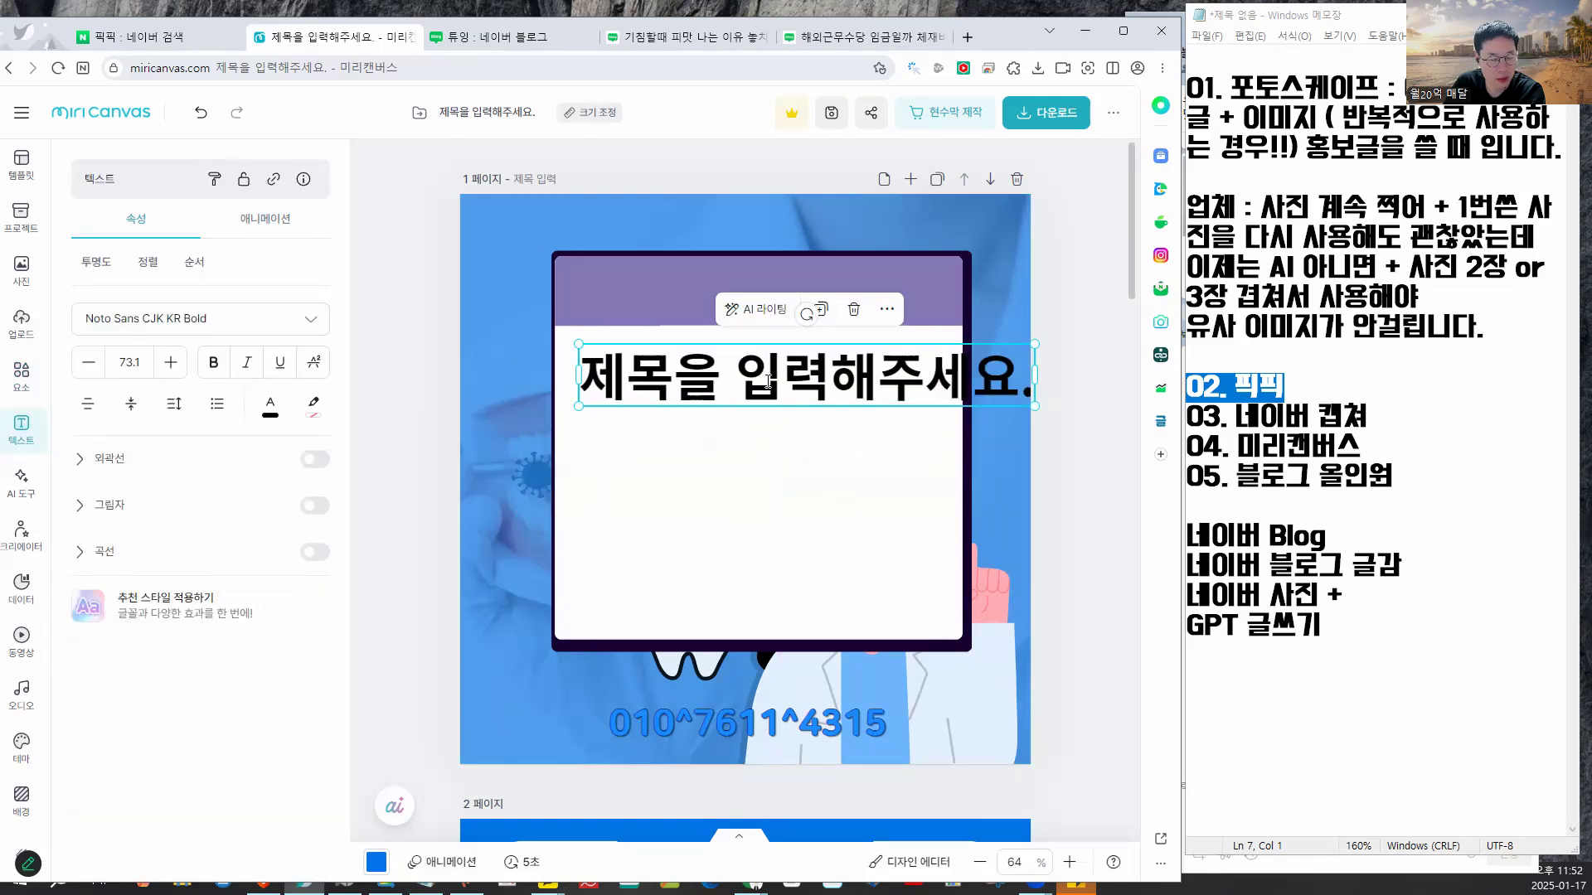
double_click(768, 381)
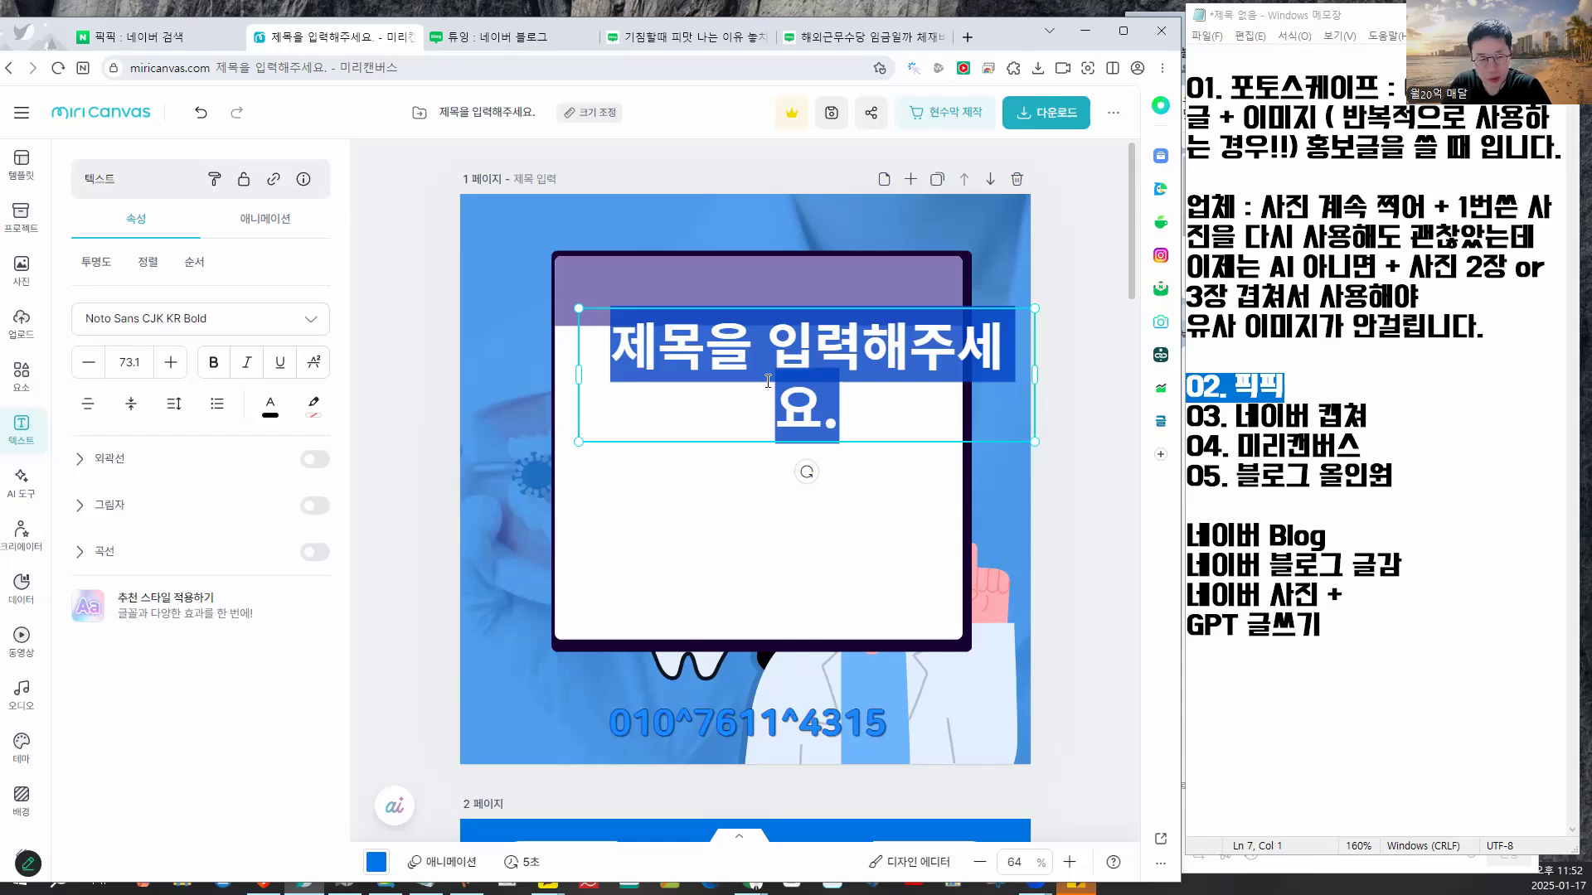
text(블로그 관리대)
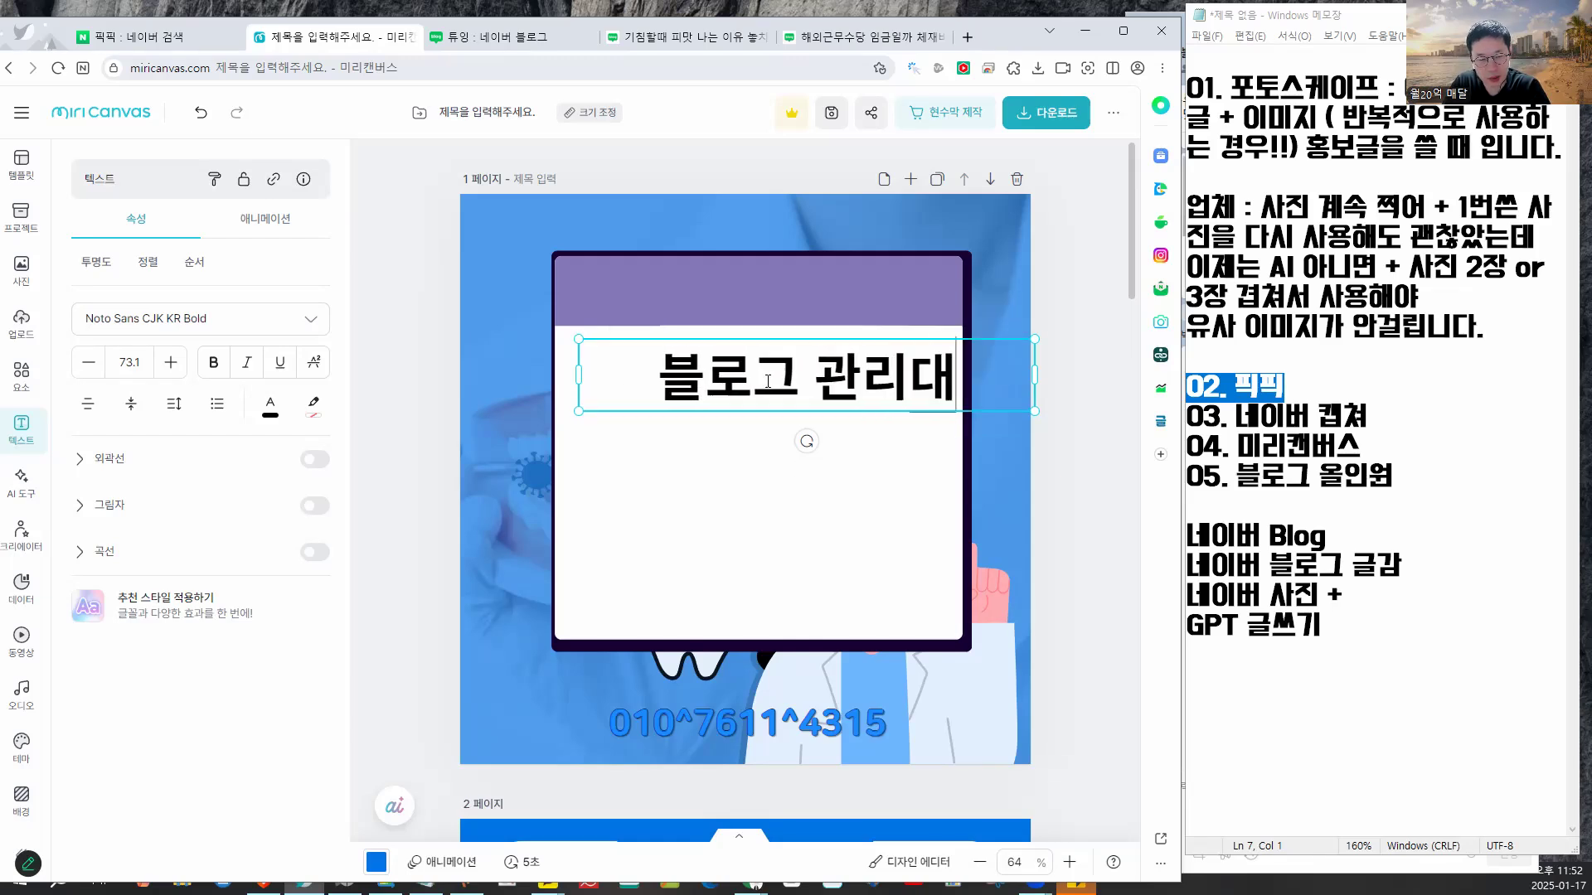
text(행 서비스 CS 어떻게)
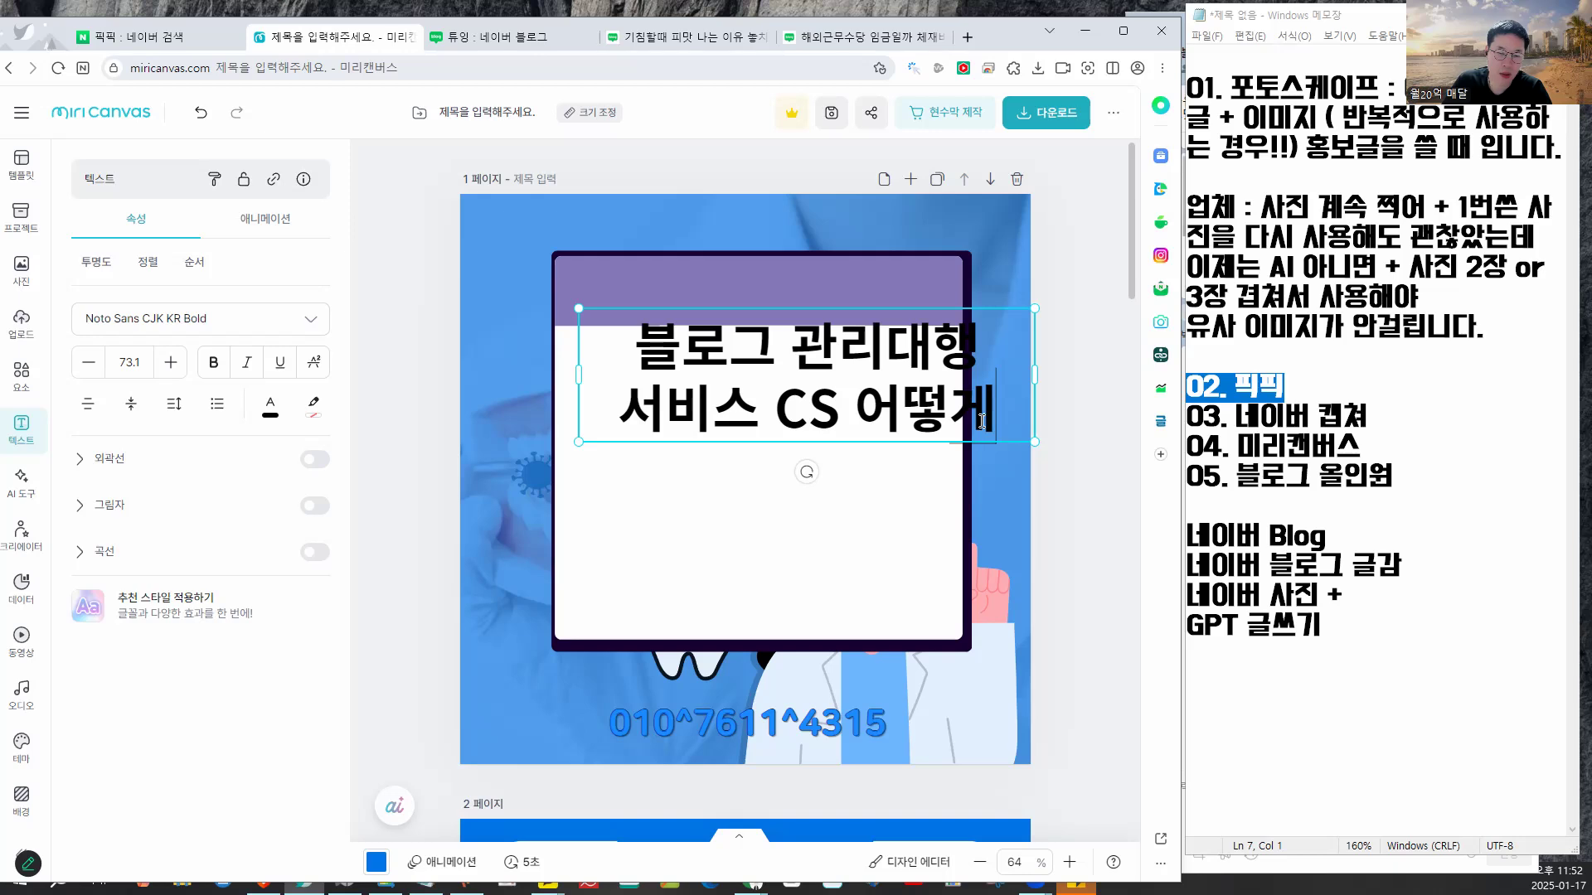
drag(877, 382, 830, 450)
click(919, 327)
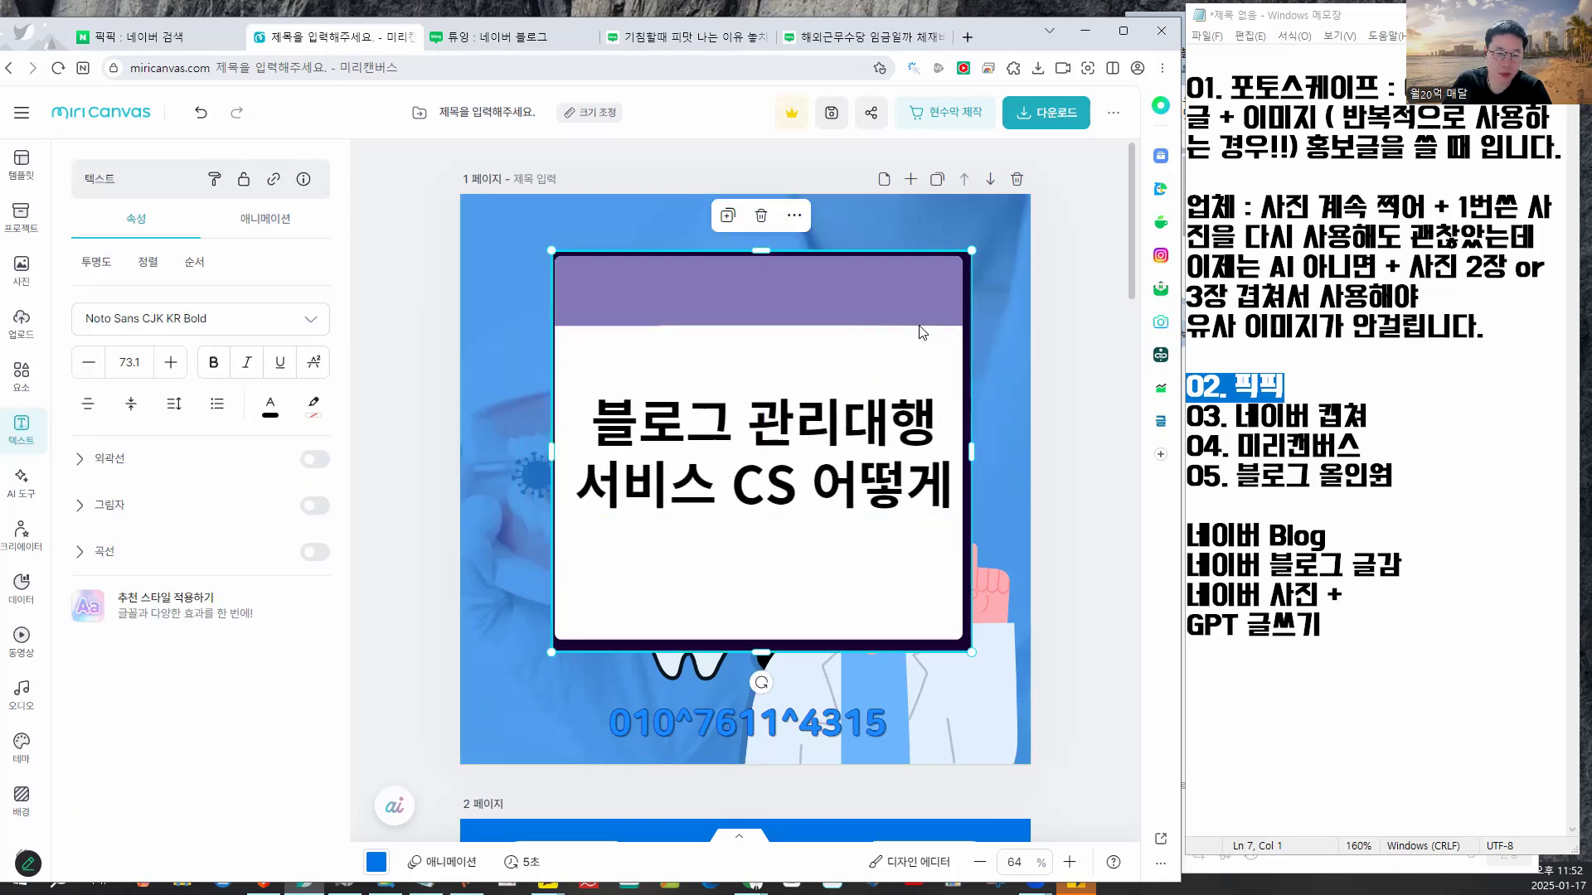
- Select the white card illustration to check its properties and point out its top-right corner
right_click(727, 515)
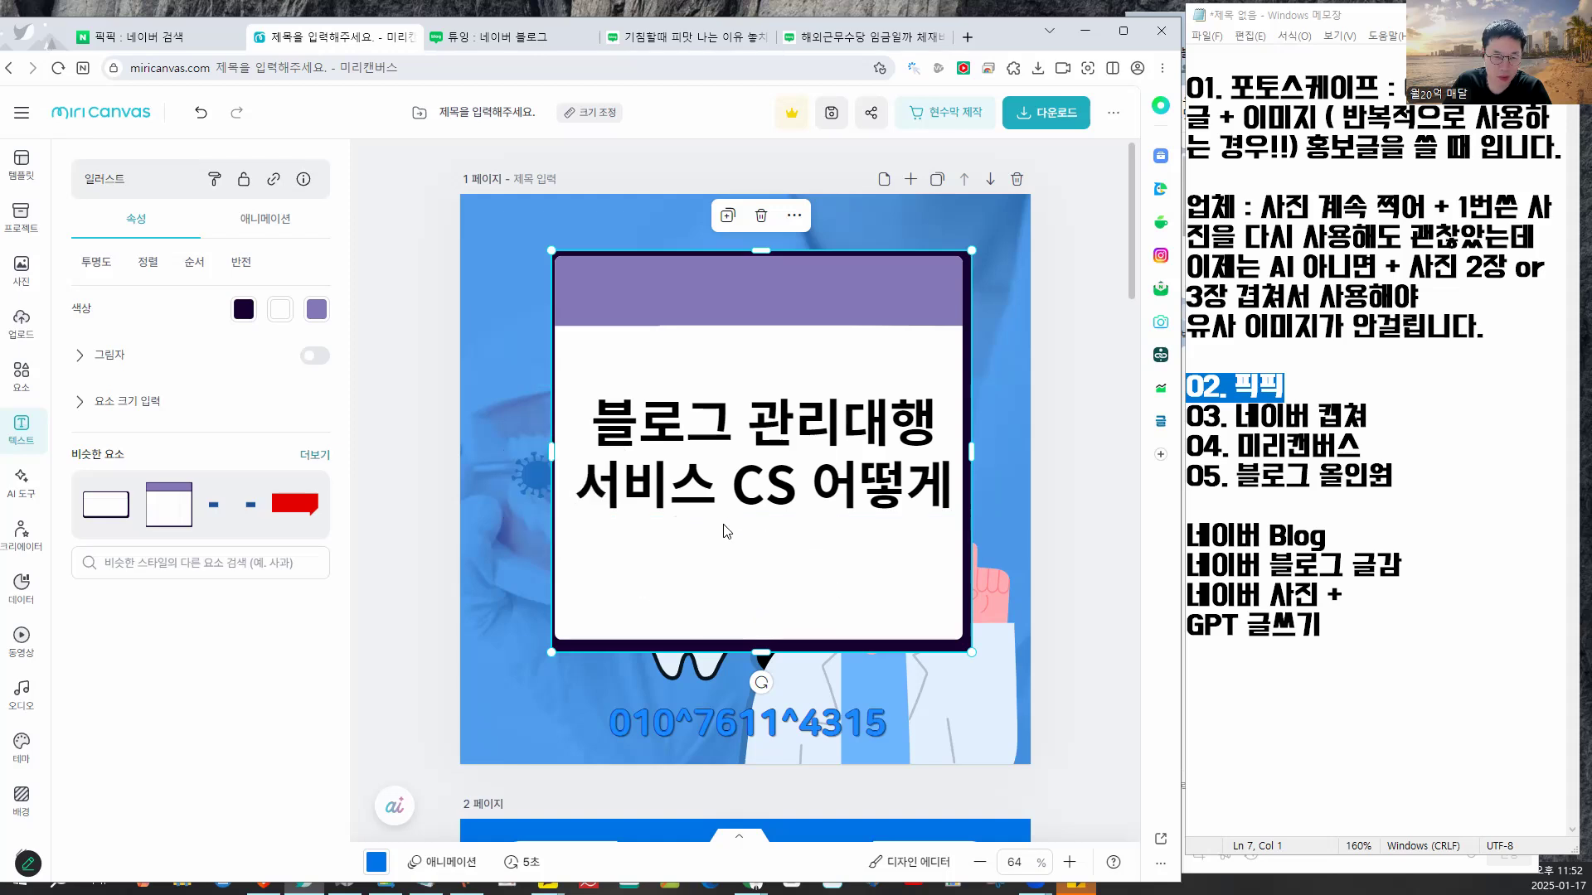
right_click(738, 333)
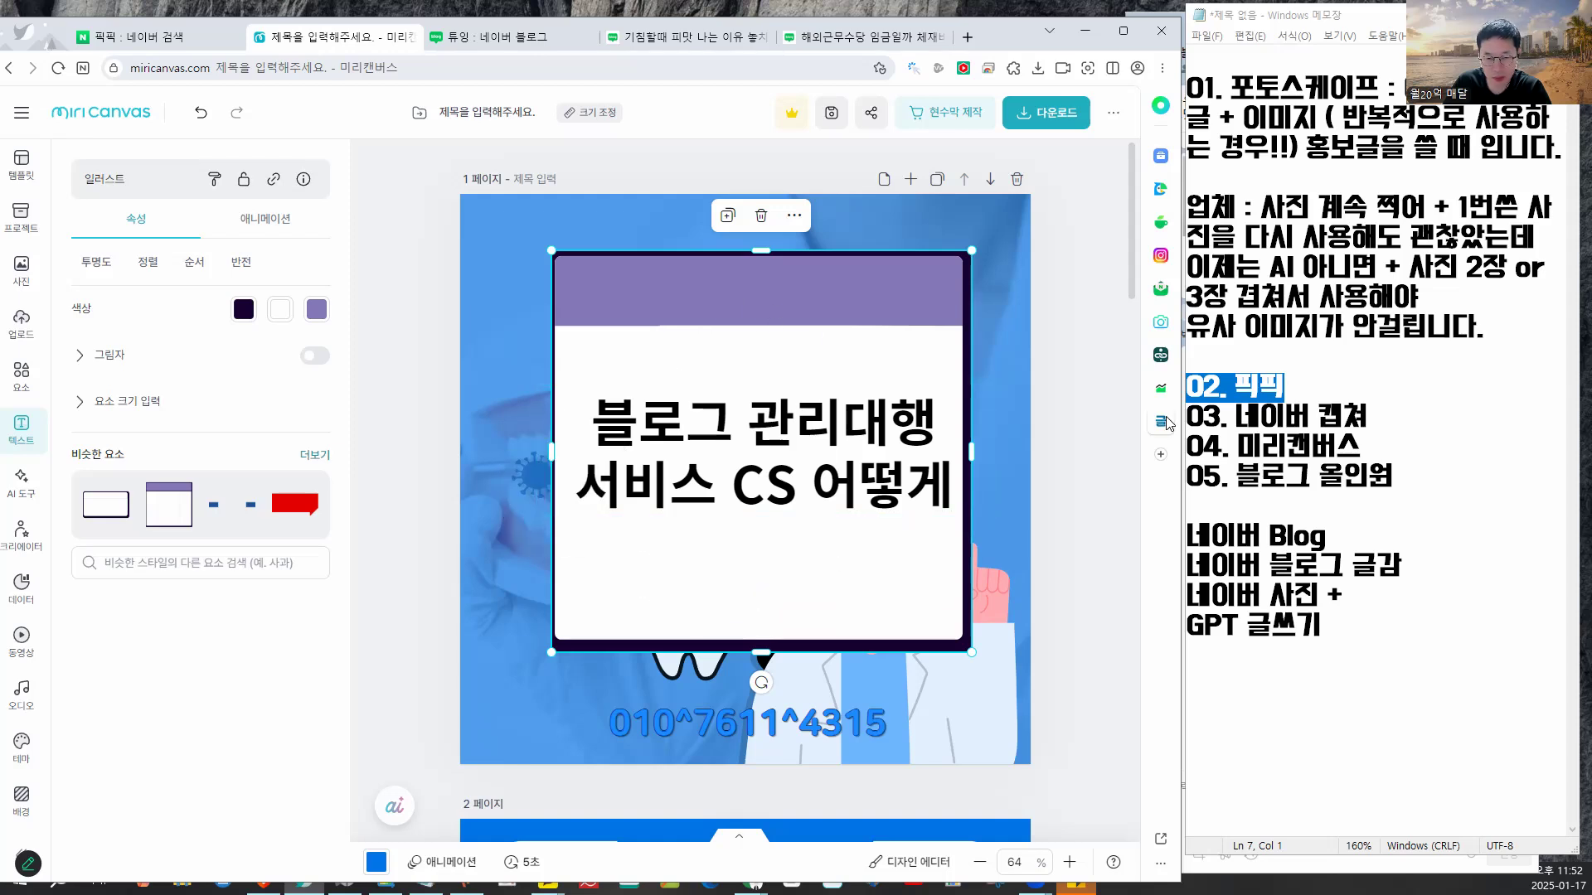
click(1100, 380)
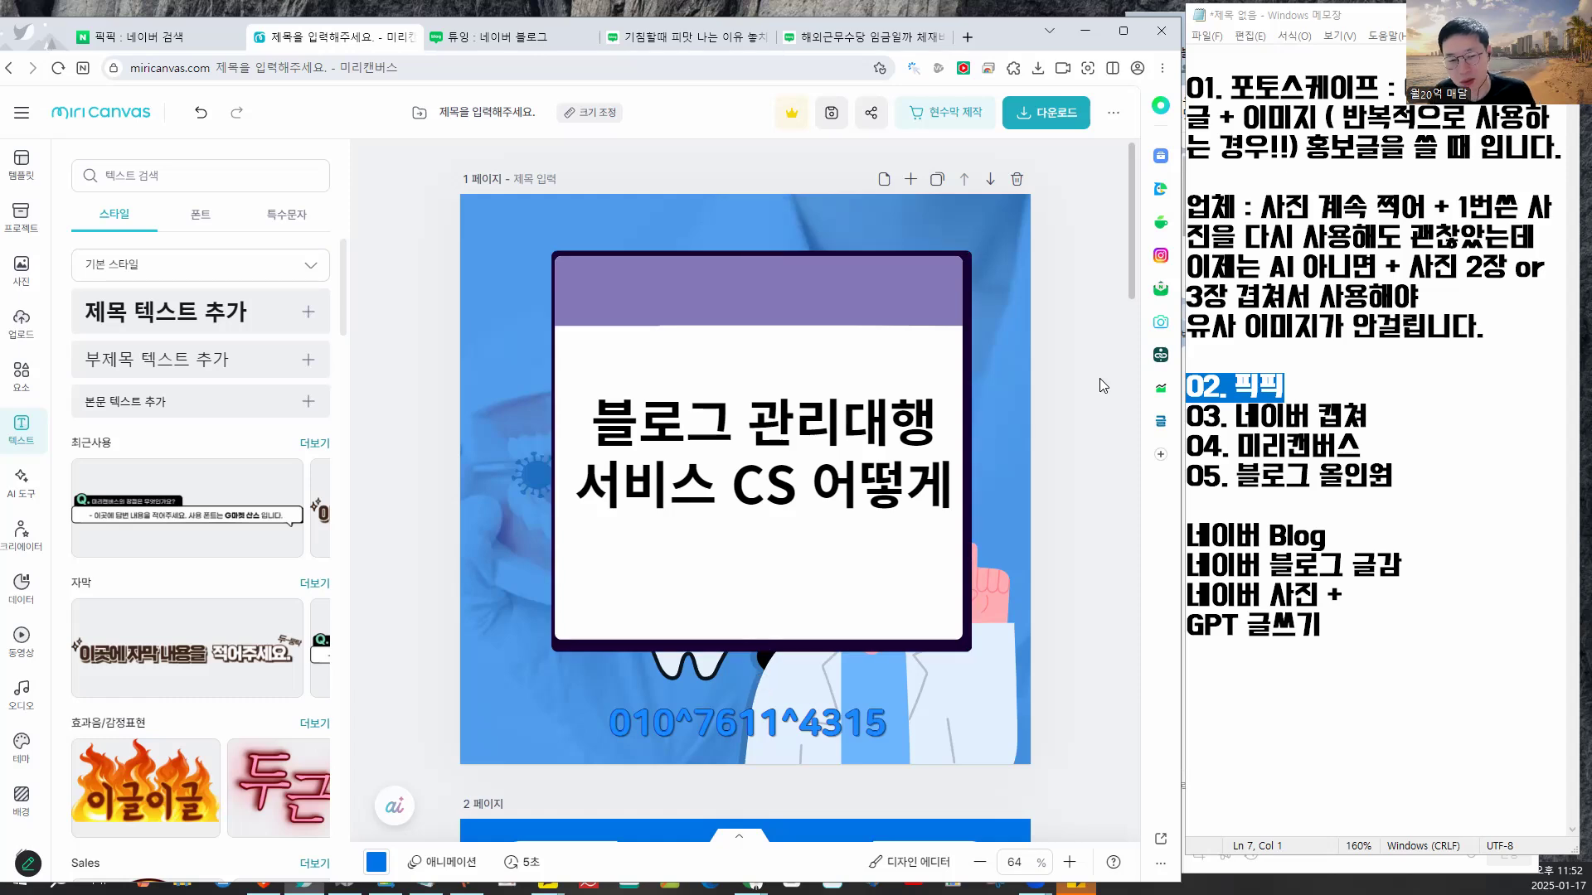
click(897, 346)
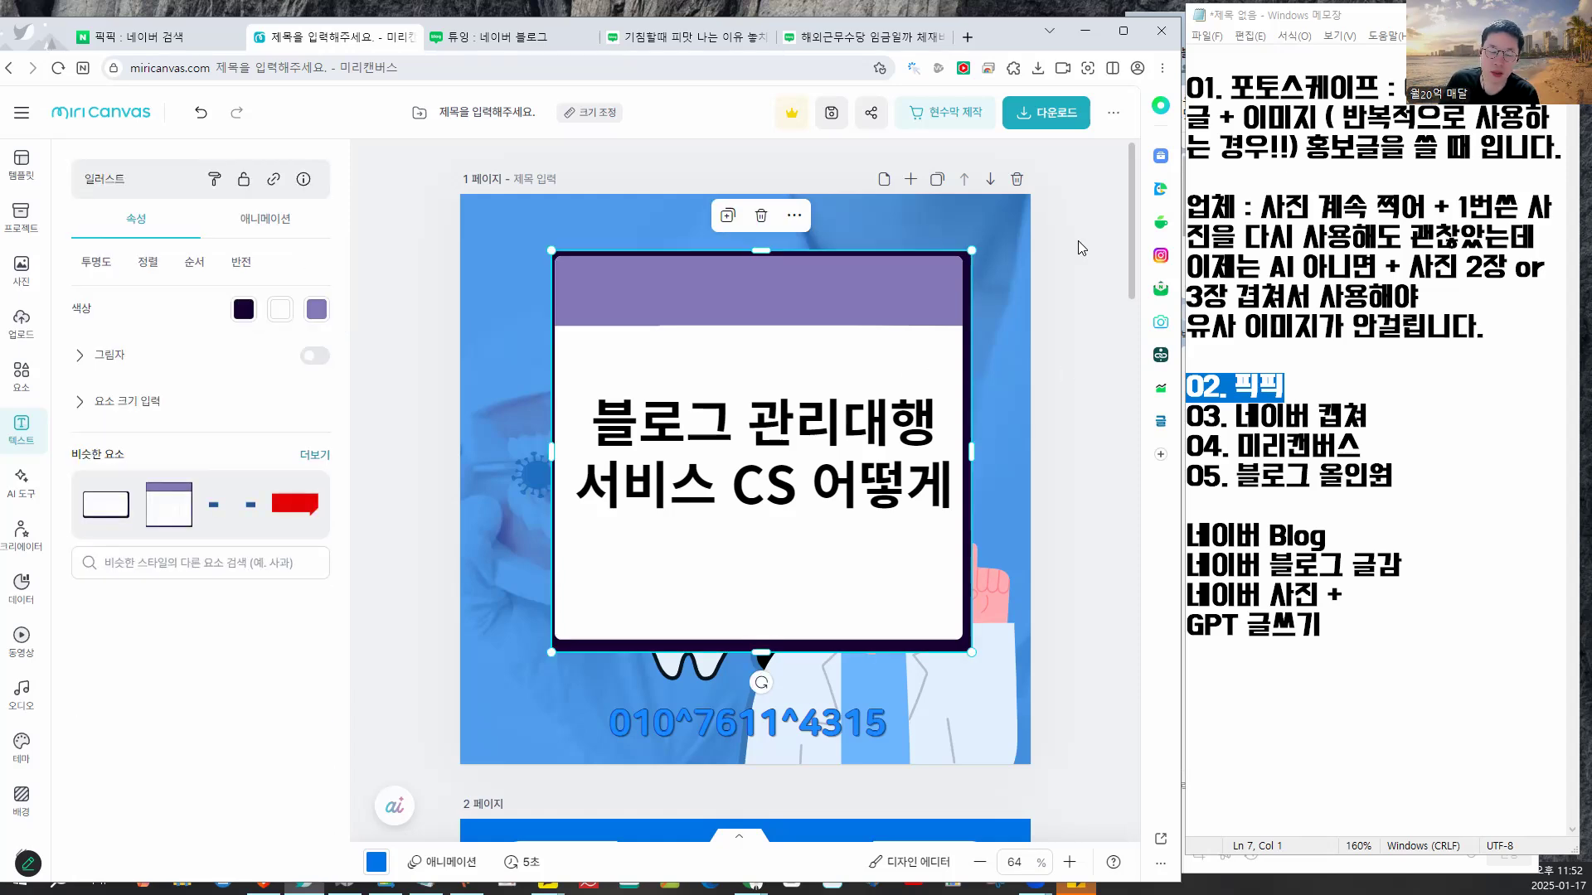
mouse_move(1043, 196)
mouse_down()
mouse_move(903, 227)
mouse_move(1022, 287)
mouse_move(1038, 202)
mouse_up()
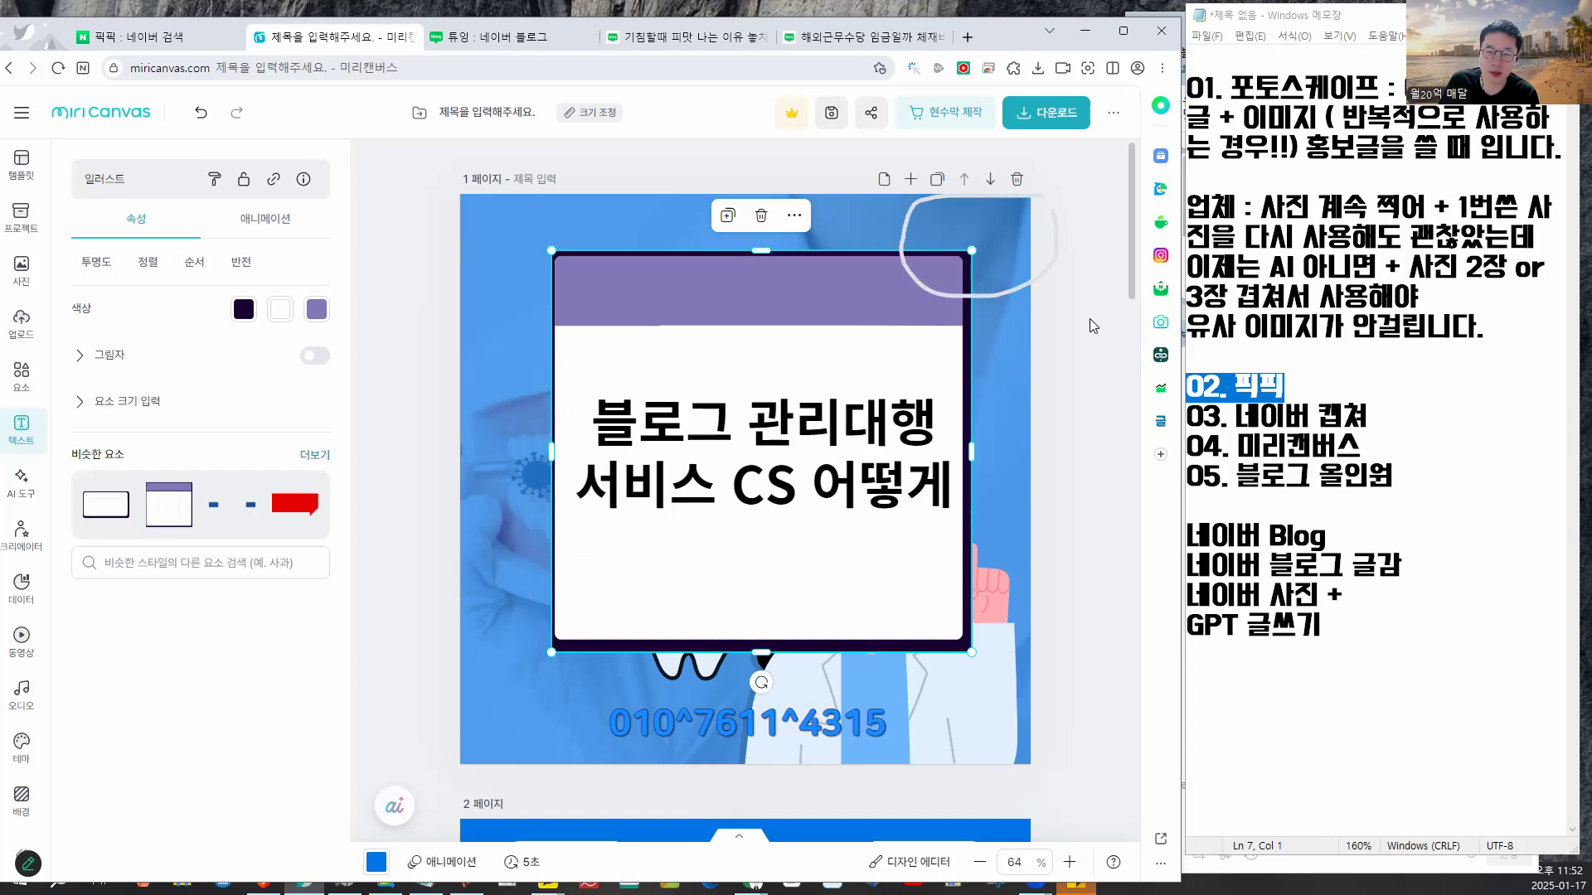
- Highlight the '04. 미리캔버스' line in the Notepad notes
click(1090, 318)
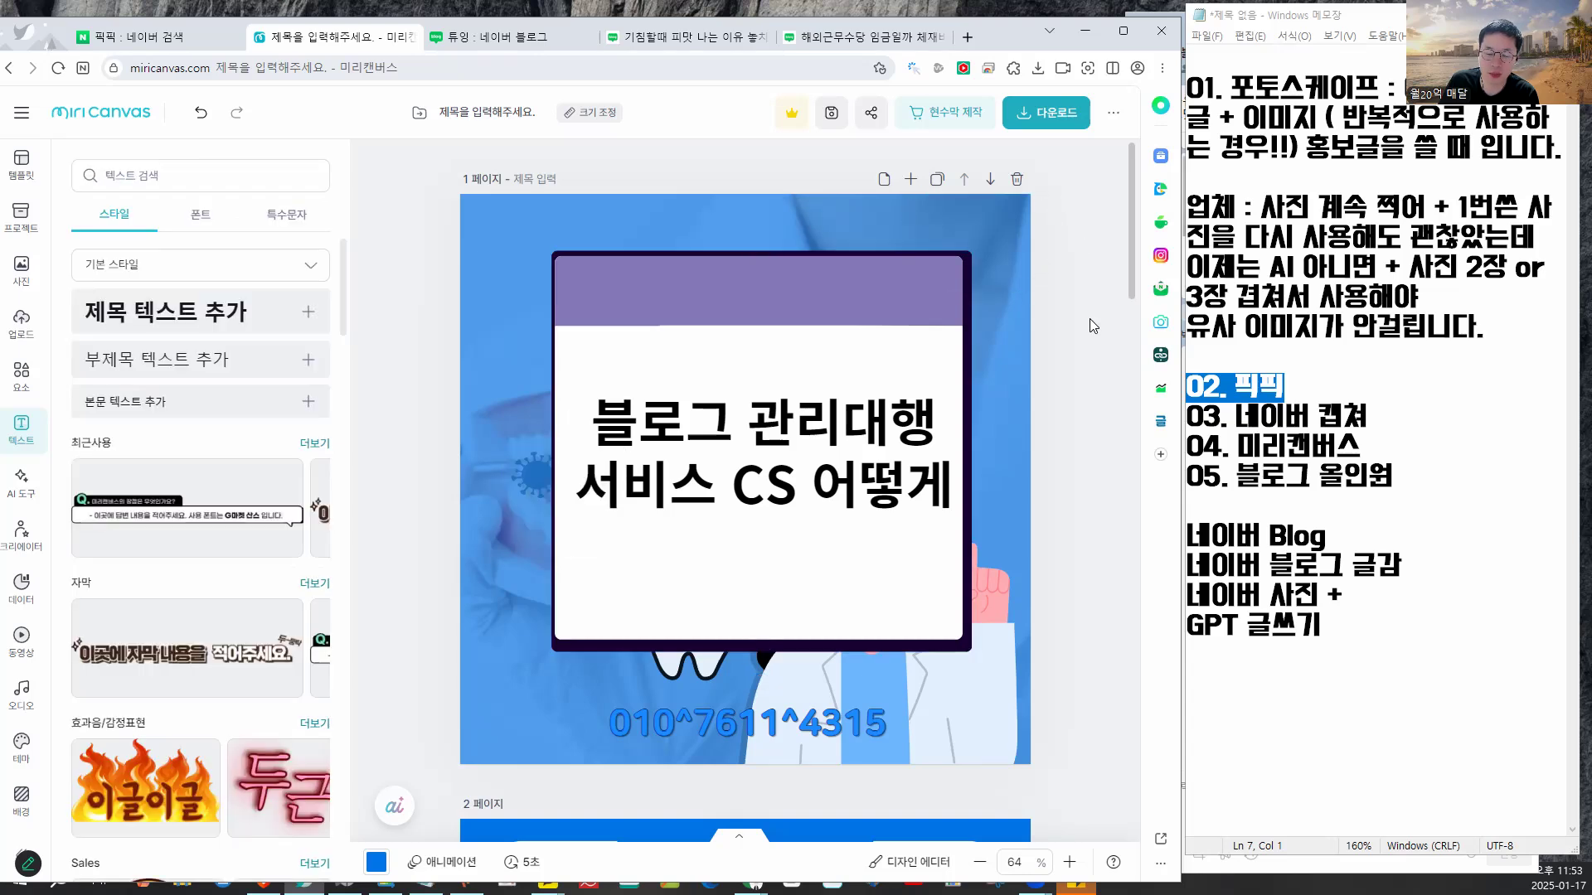
click(1295, 403)
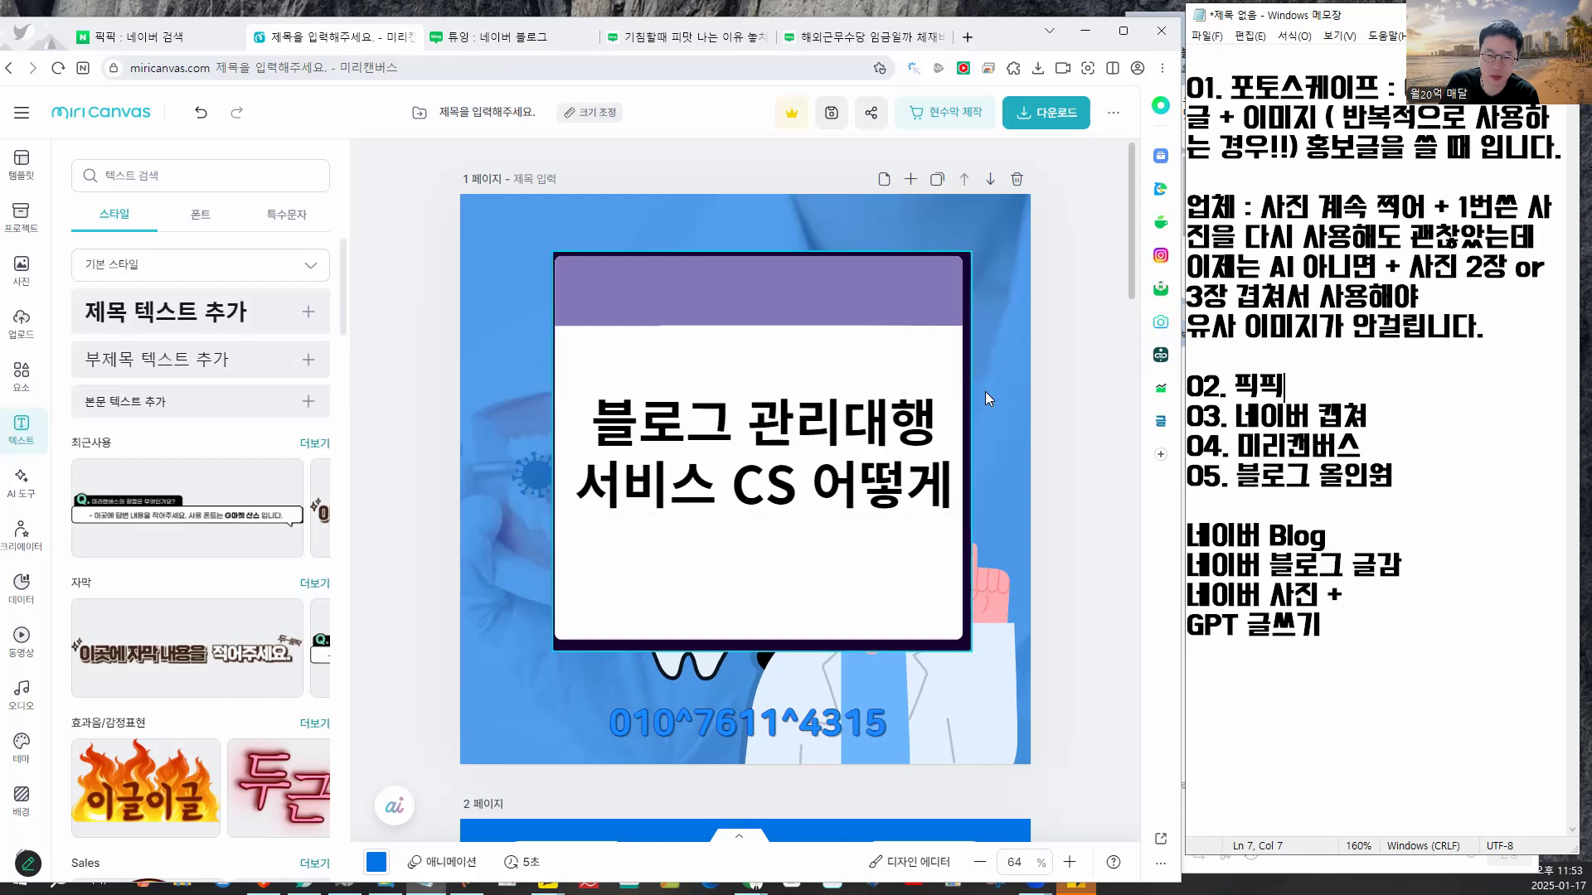
drag(1395, 421, 1196, 375)
click(1381, 447)
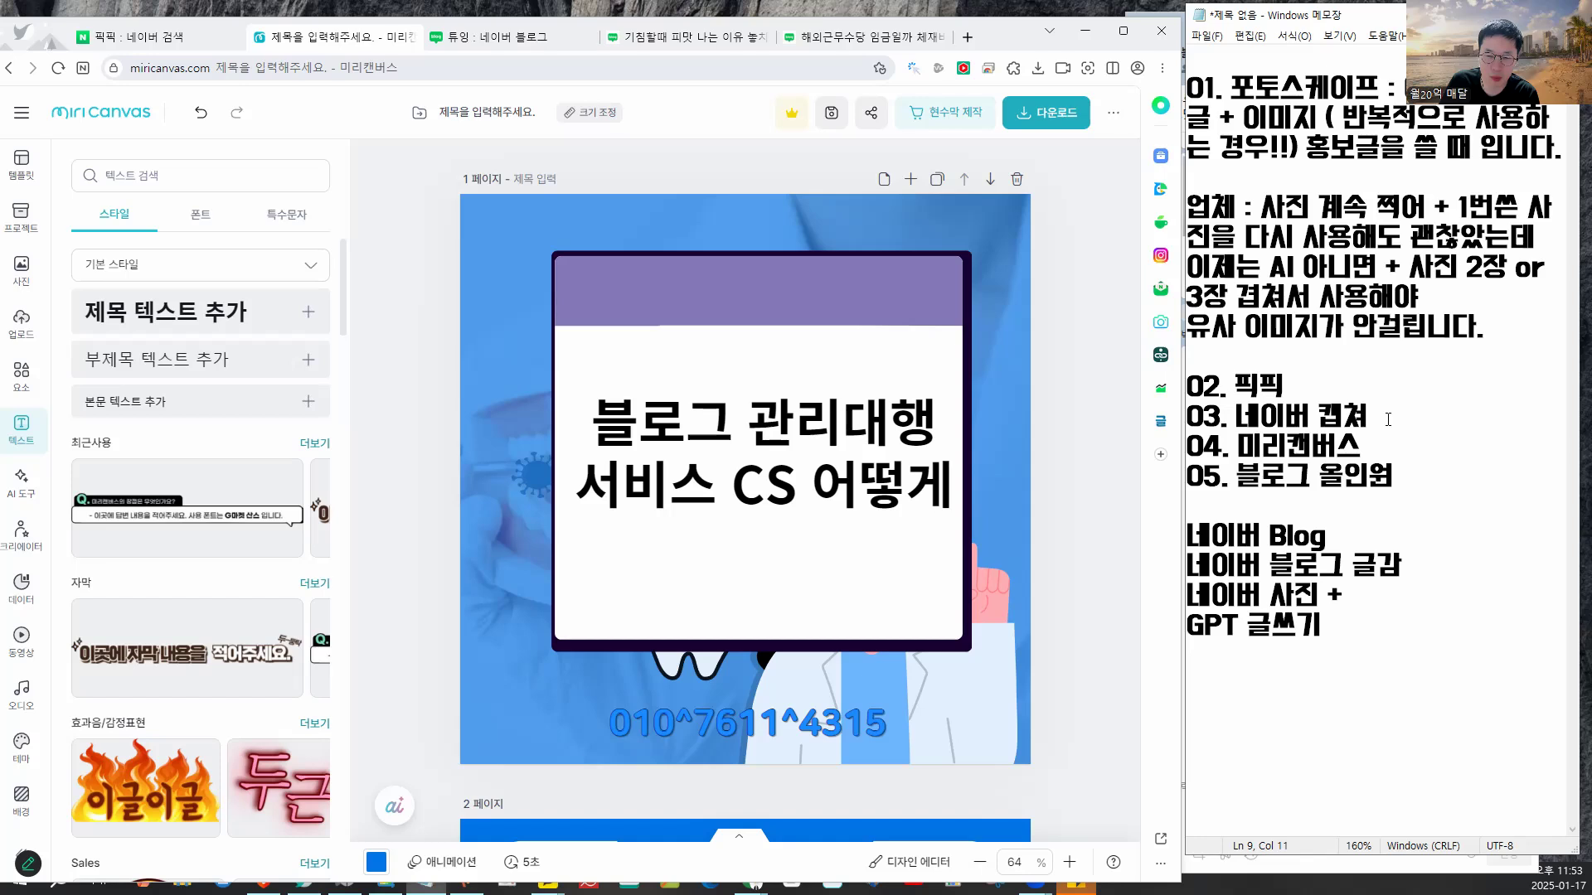
drag(1295, 364, 1247, 310)
click(1341, 388)
drag(1368, 448, 1187, 448)
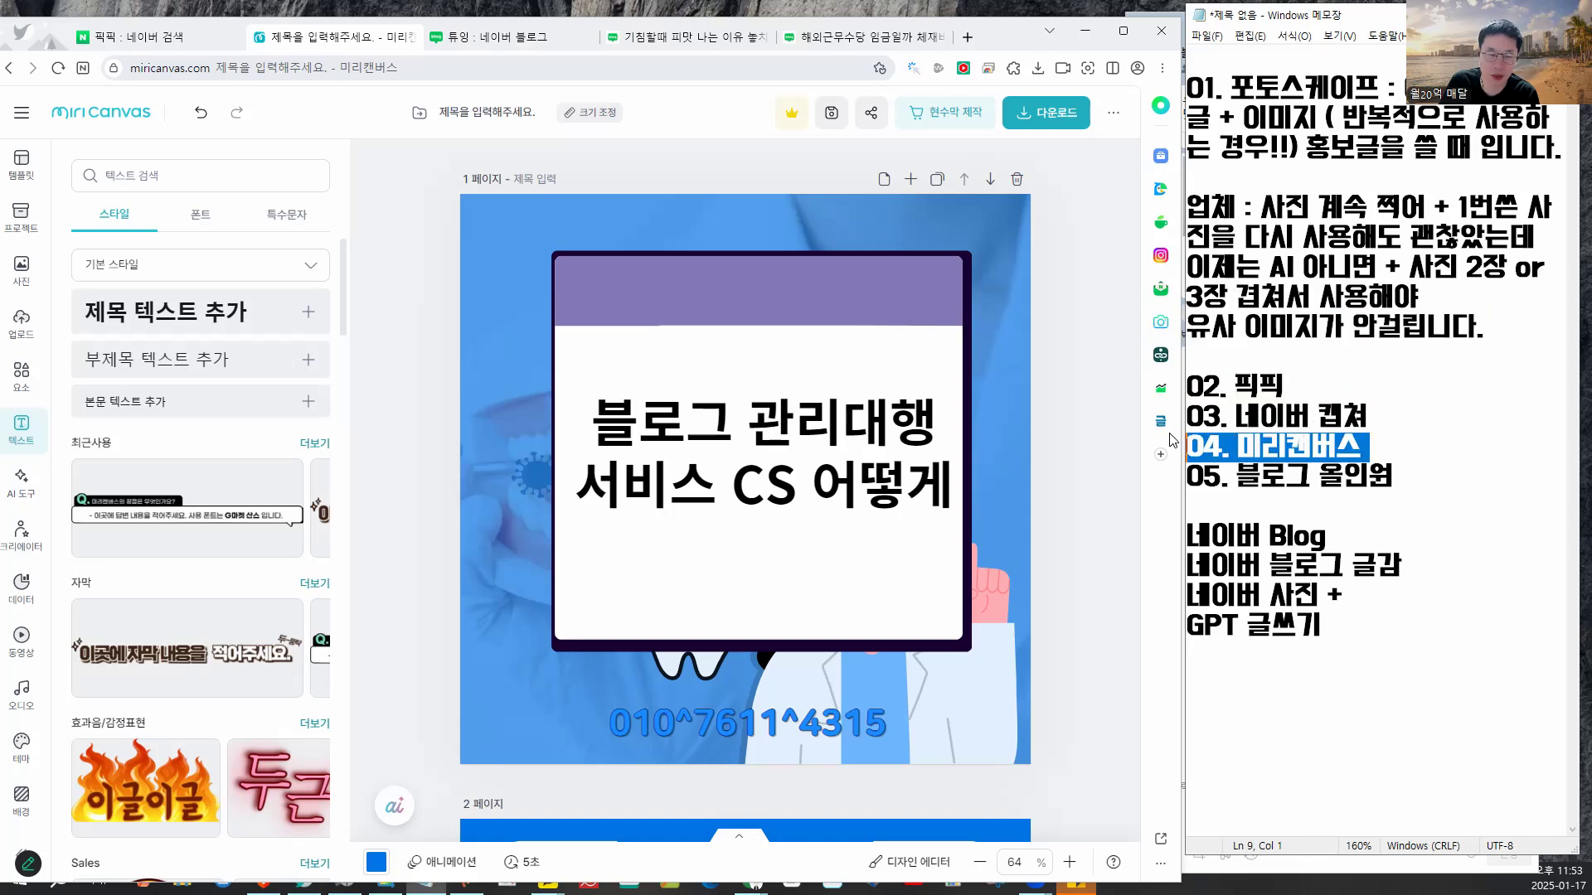
- Open the Miricanvas home page in a new tab via the logo and resize the browser window
click(177, 46)
click(284, 40)
click(113, 117)
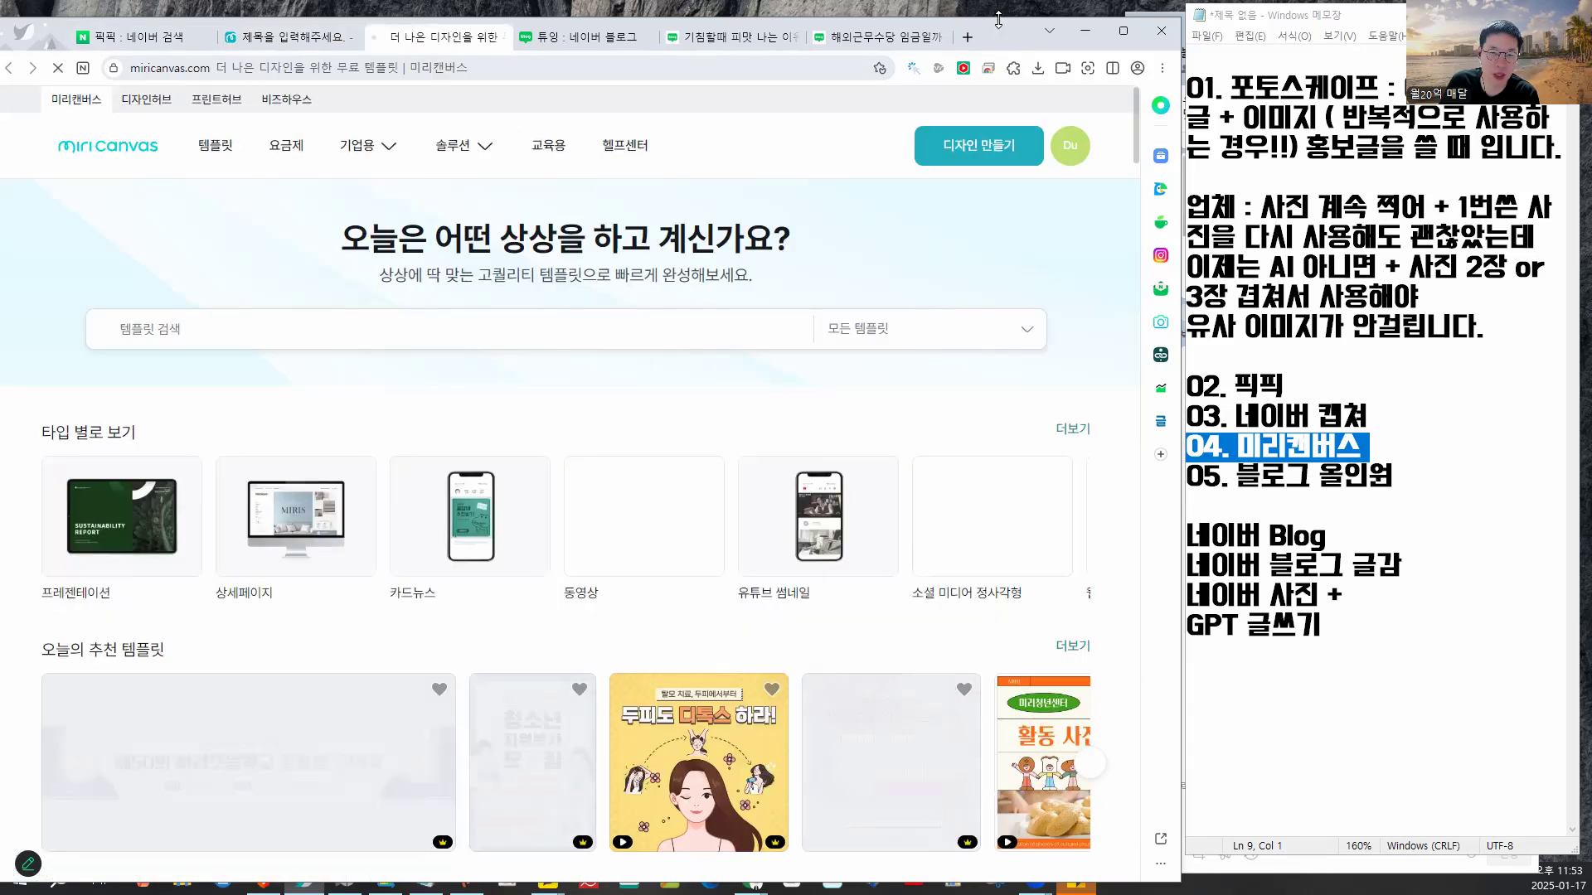
drag(998, 18, 1002, 9)
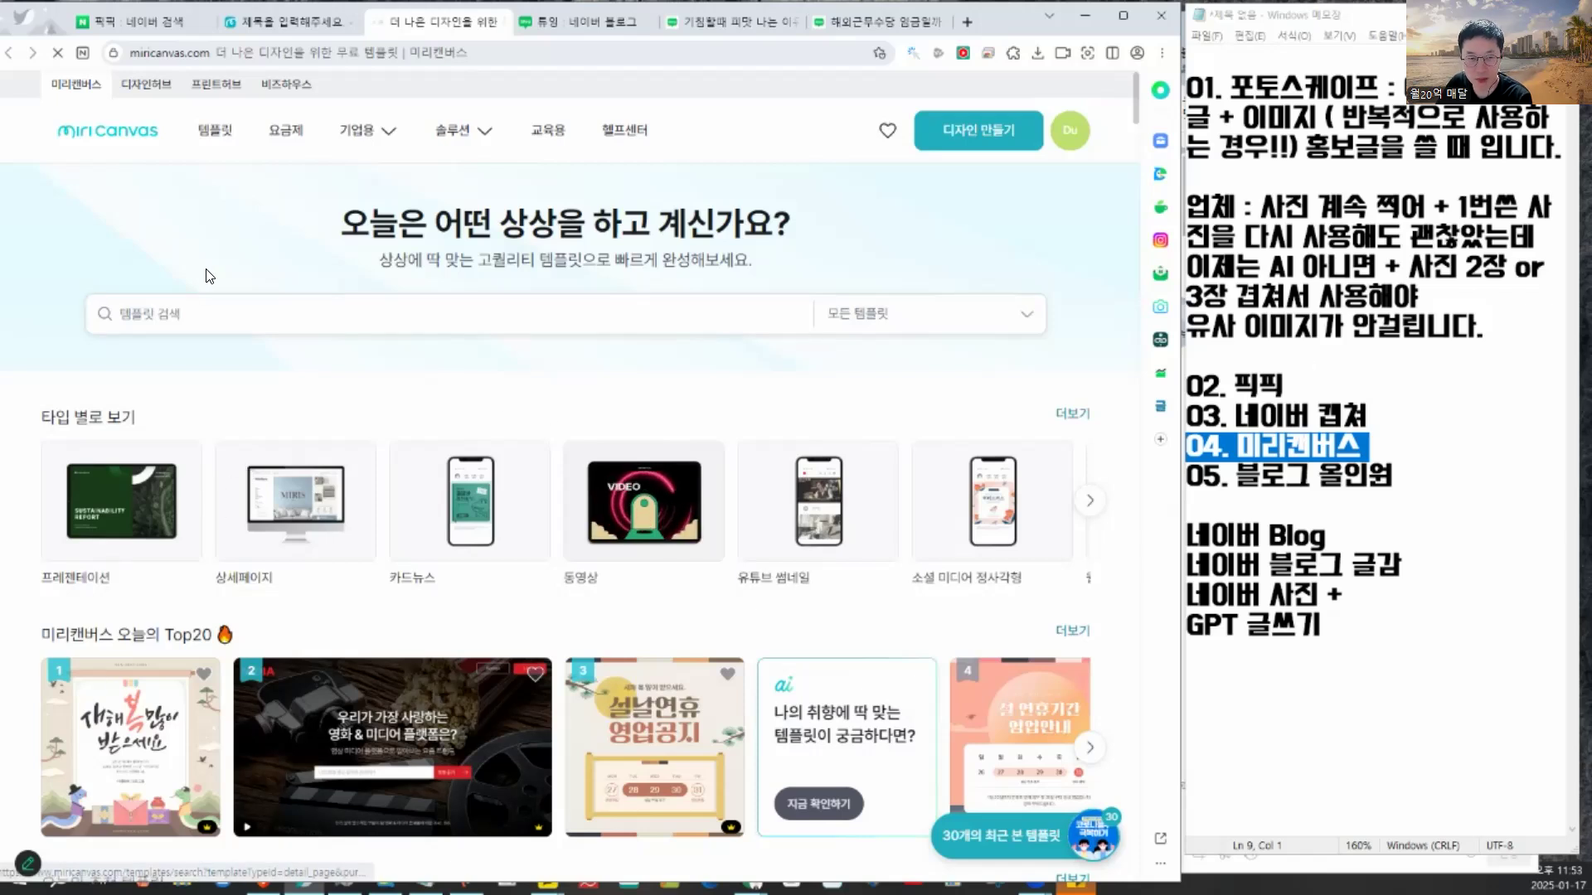
mouse_move(1002, 10)
mouse_down()
mouse_move(1008, 87)
mouse_move(1018, 22)
mouse_up()
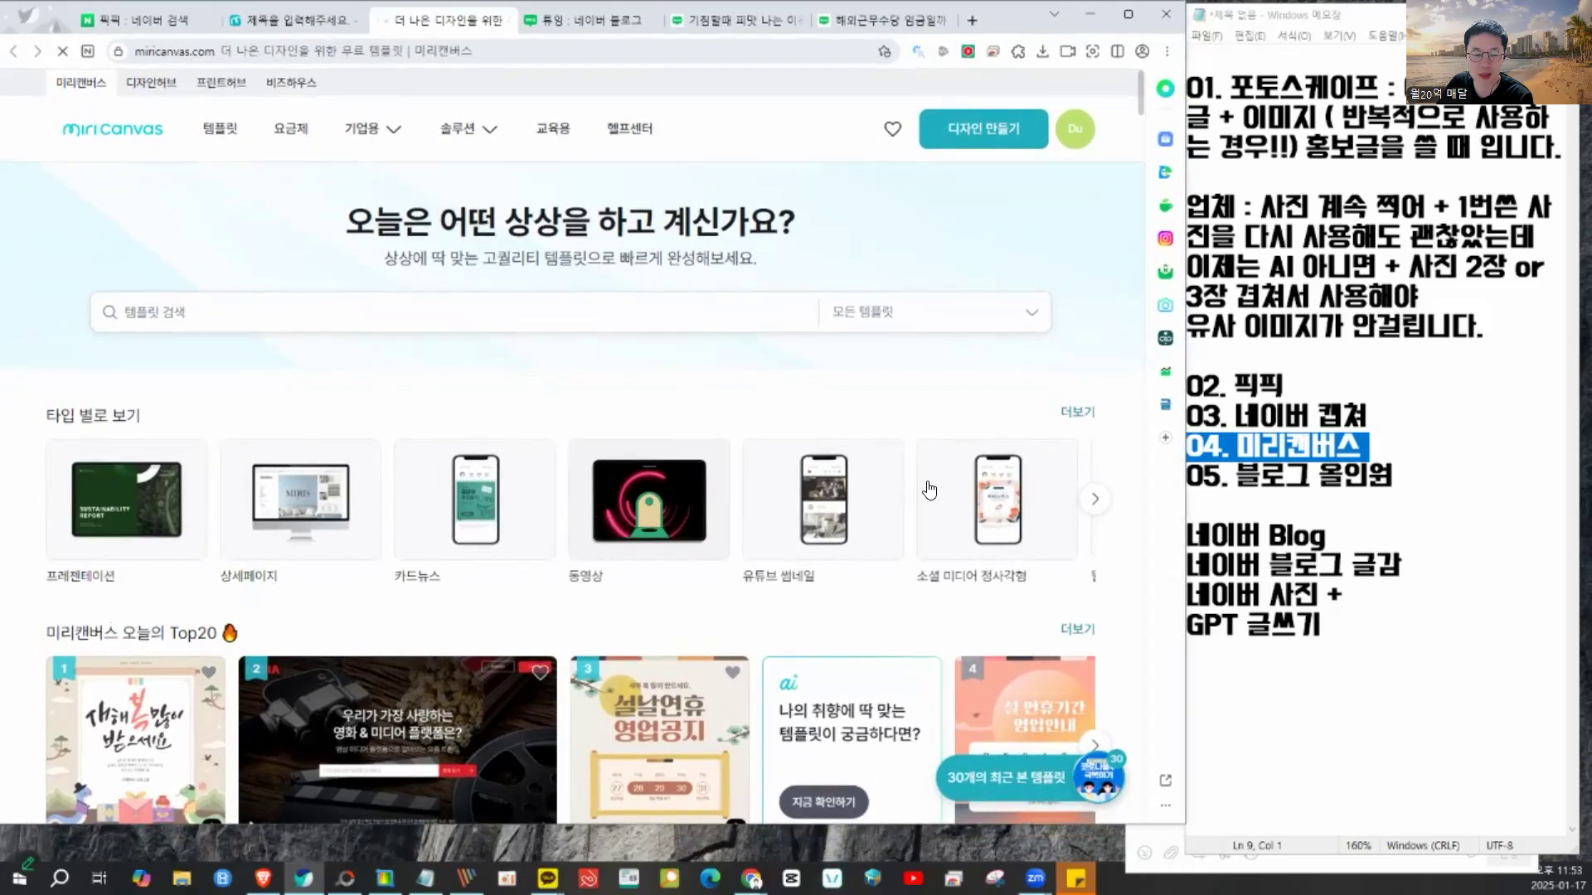
- Region-capture the top of the Miricanvas template home page as 966×568 이미지 008
click(466, 879)
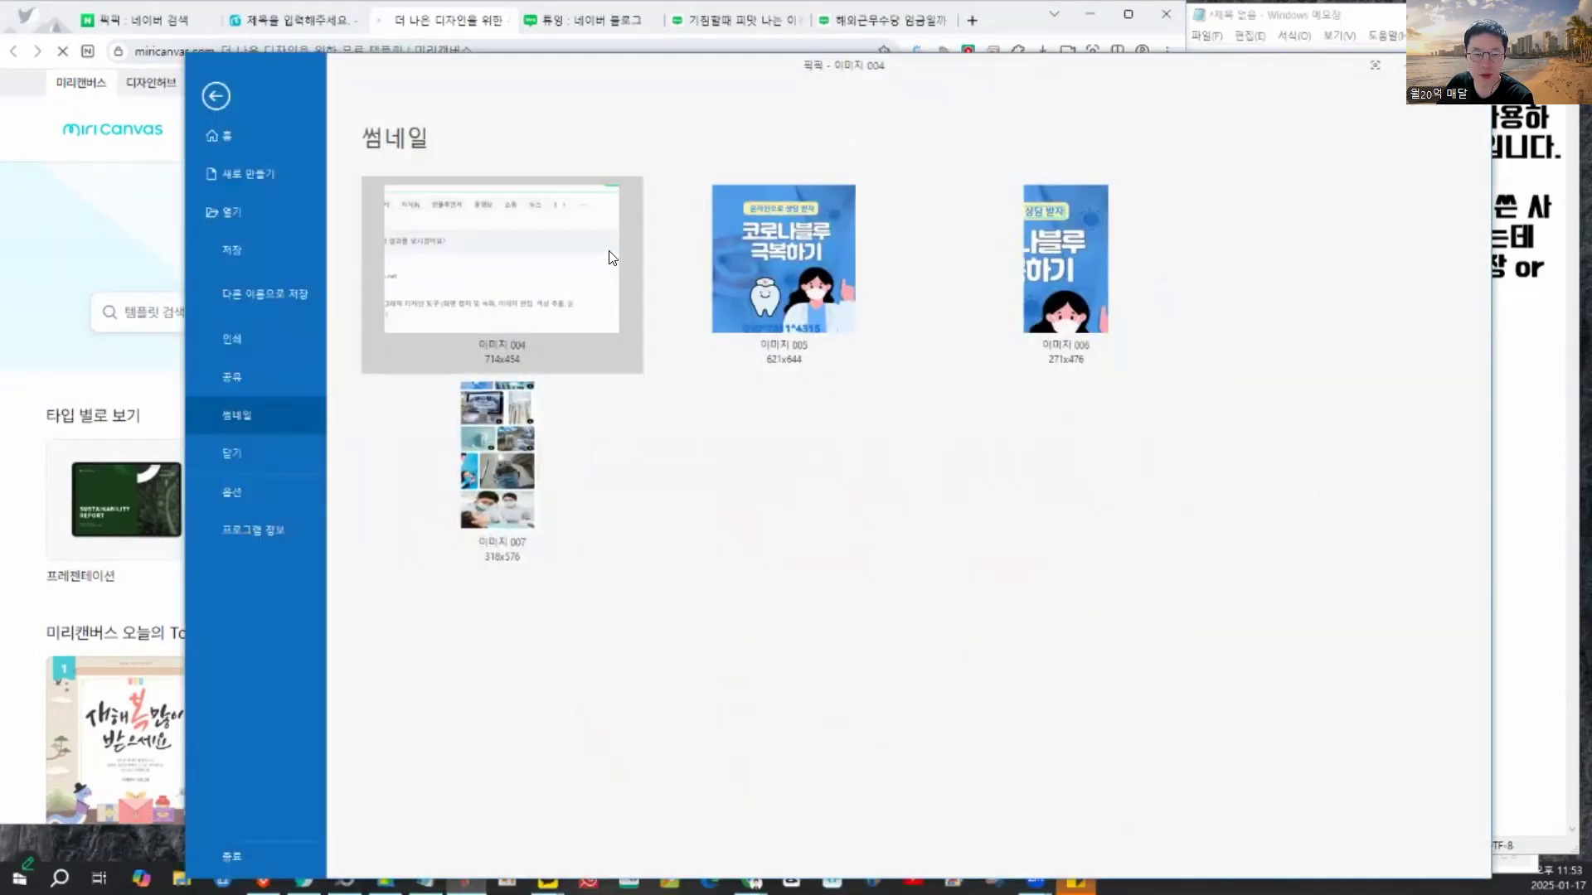
click(221, 97)
mouse_move(535, 67)
mouse_down()
mouse_move(579, 59)
mouse_move(548, 39)
mouse_up()
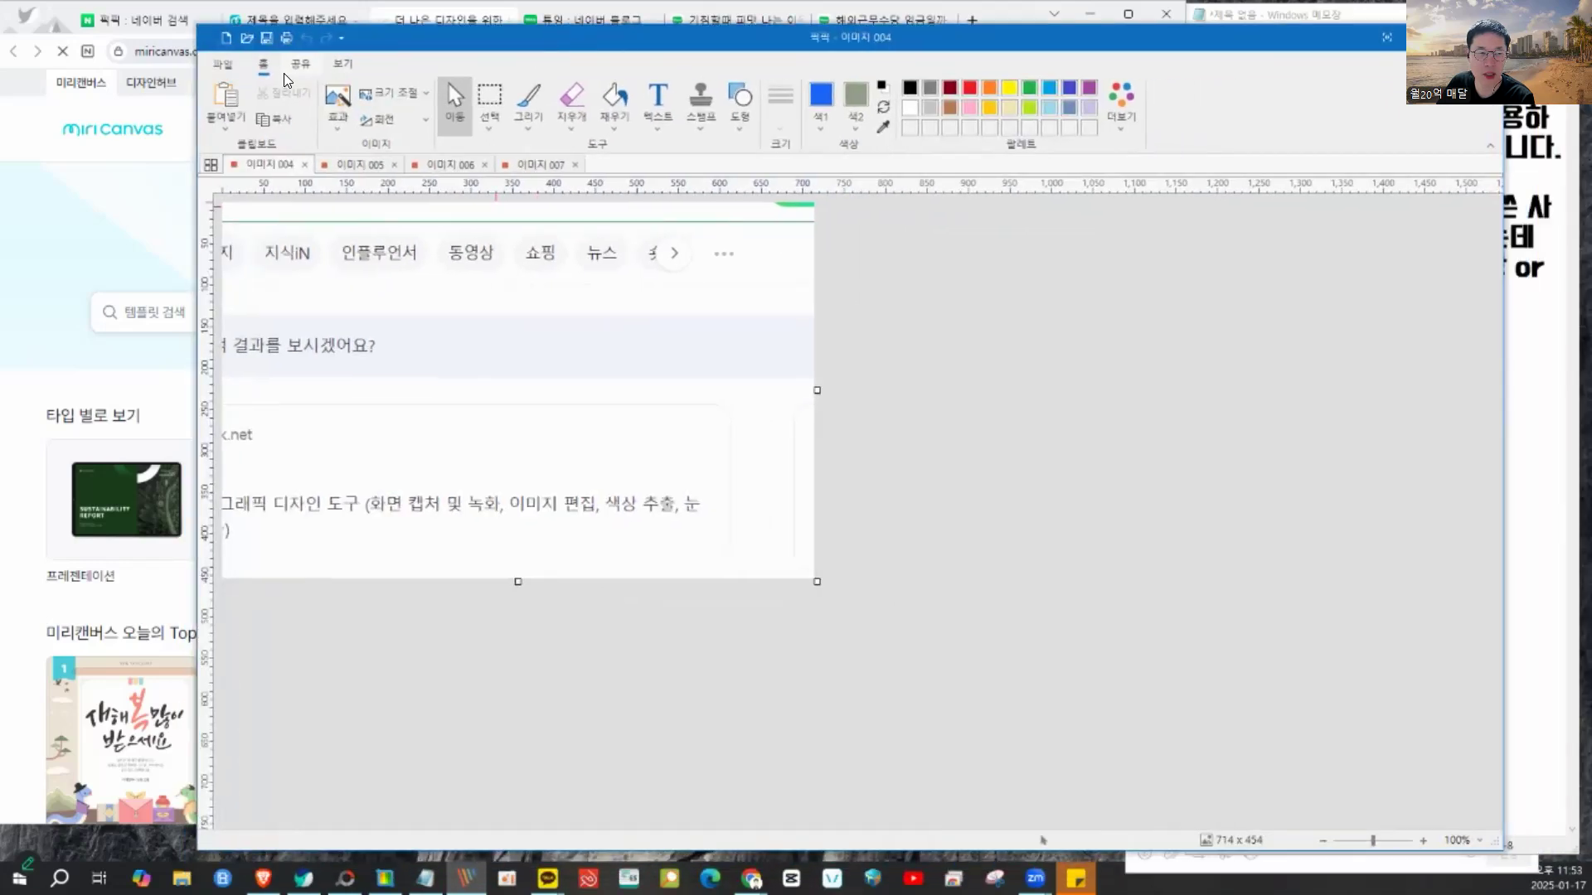
click(203, 63)
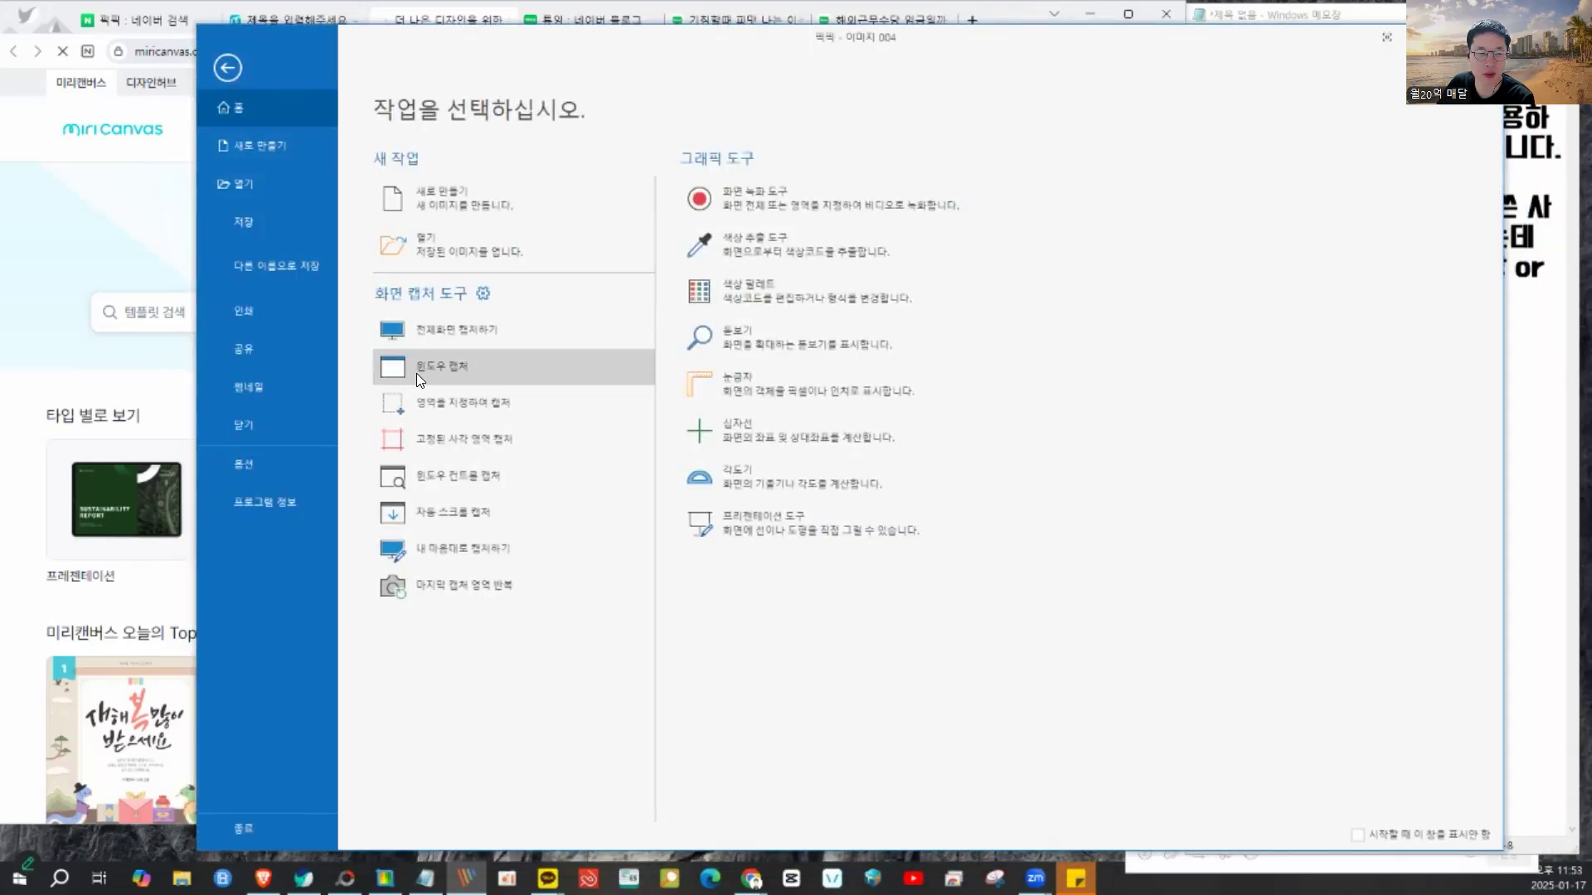
click(466, 404)
drag(304, 159, 1105, 633)
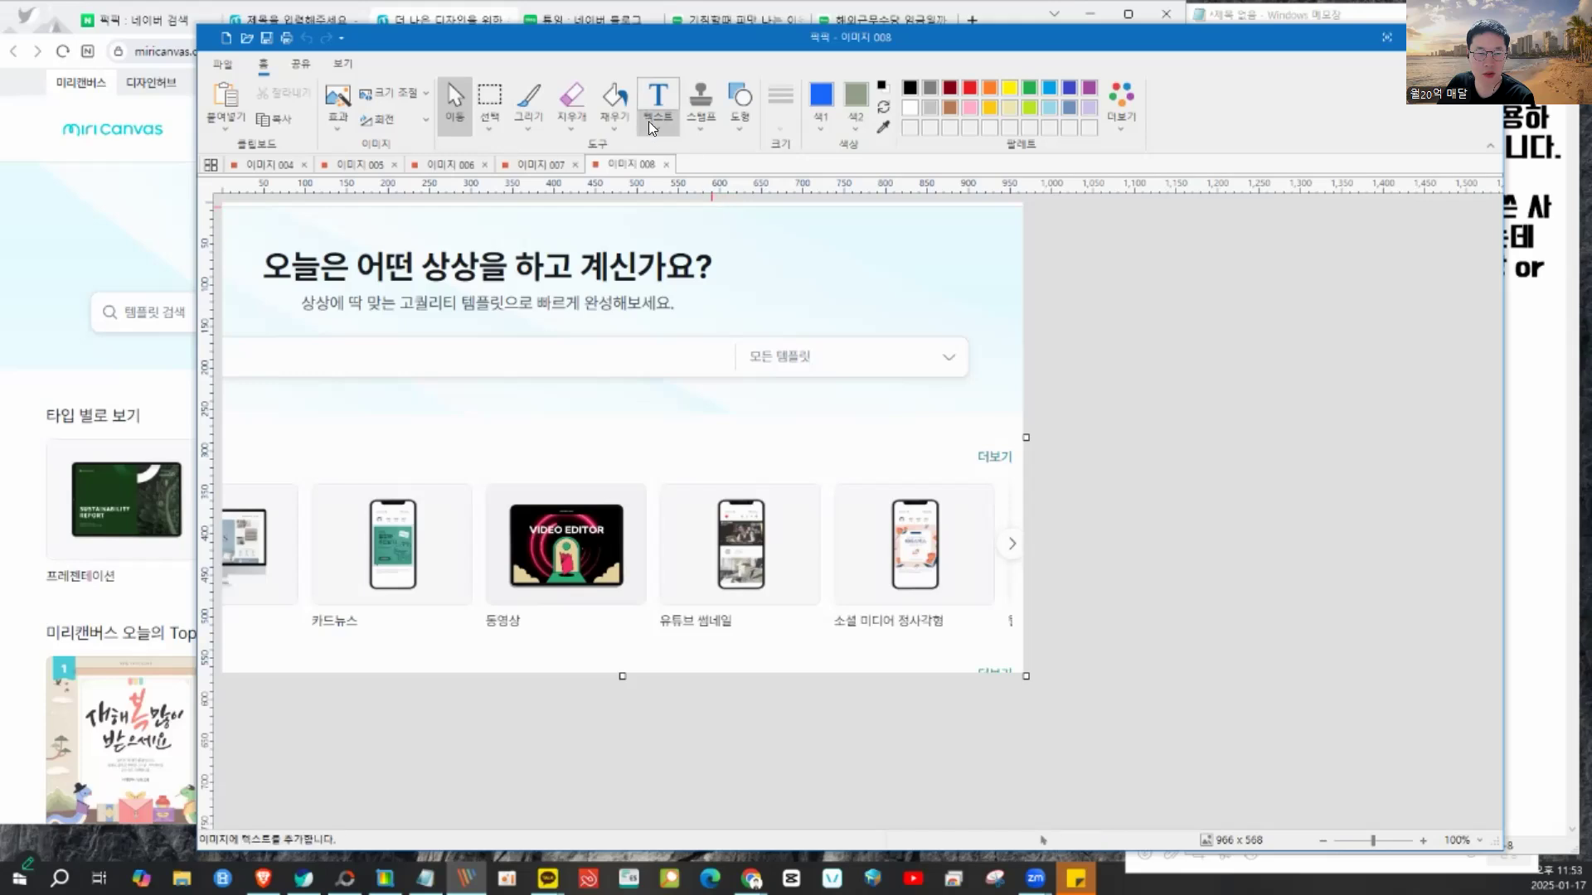
- Add a text box below the search bar reading '미리캔버스 무료사용방법'
click(648, 104)
drag(413, 379, 868, 479)
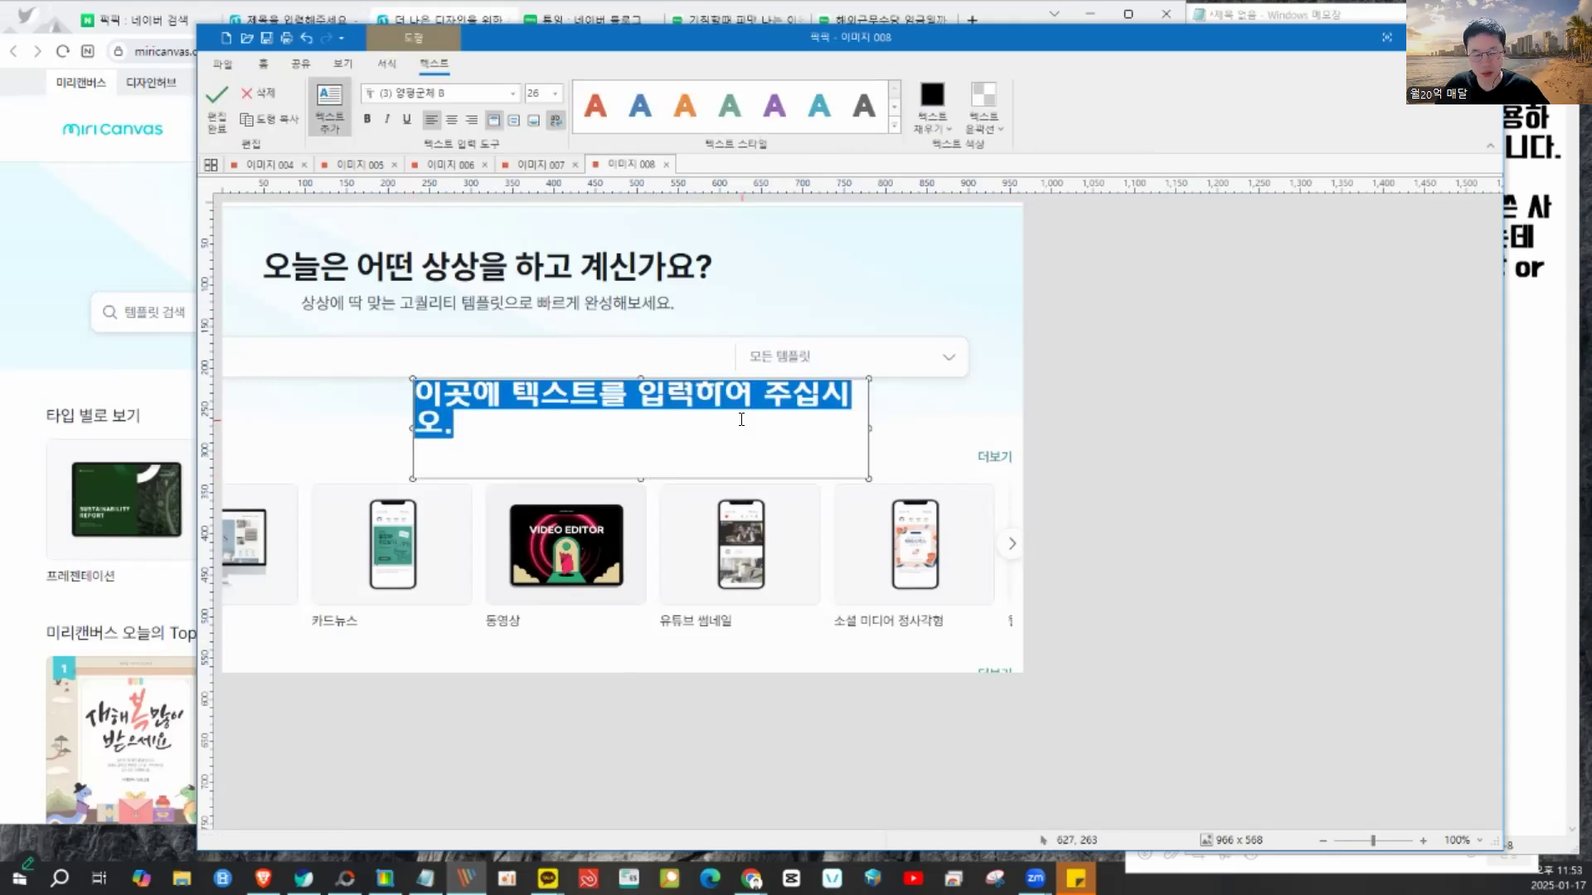
text(a)
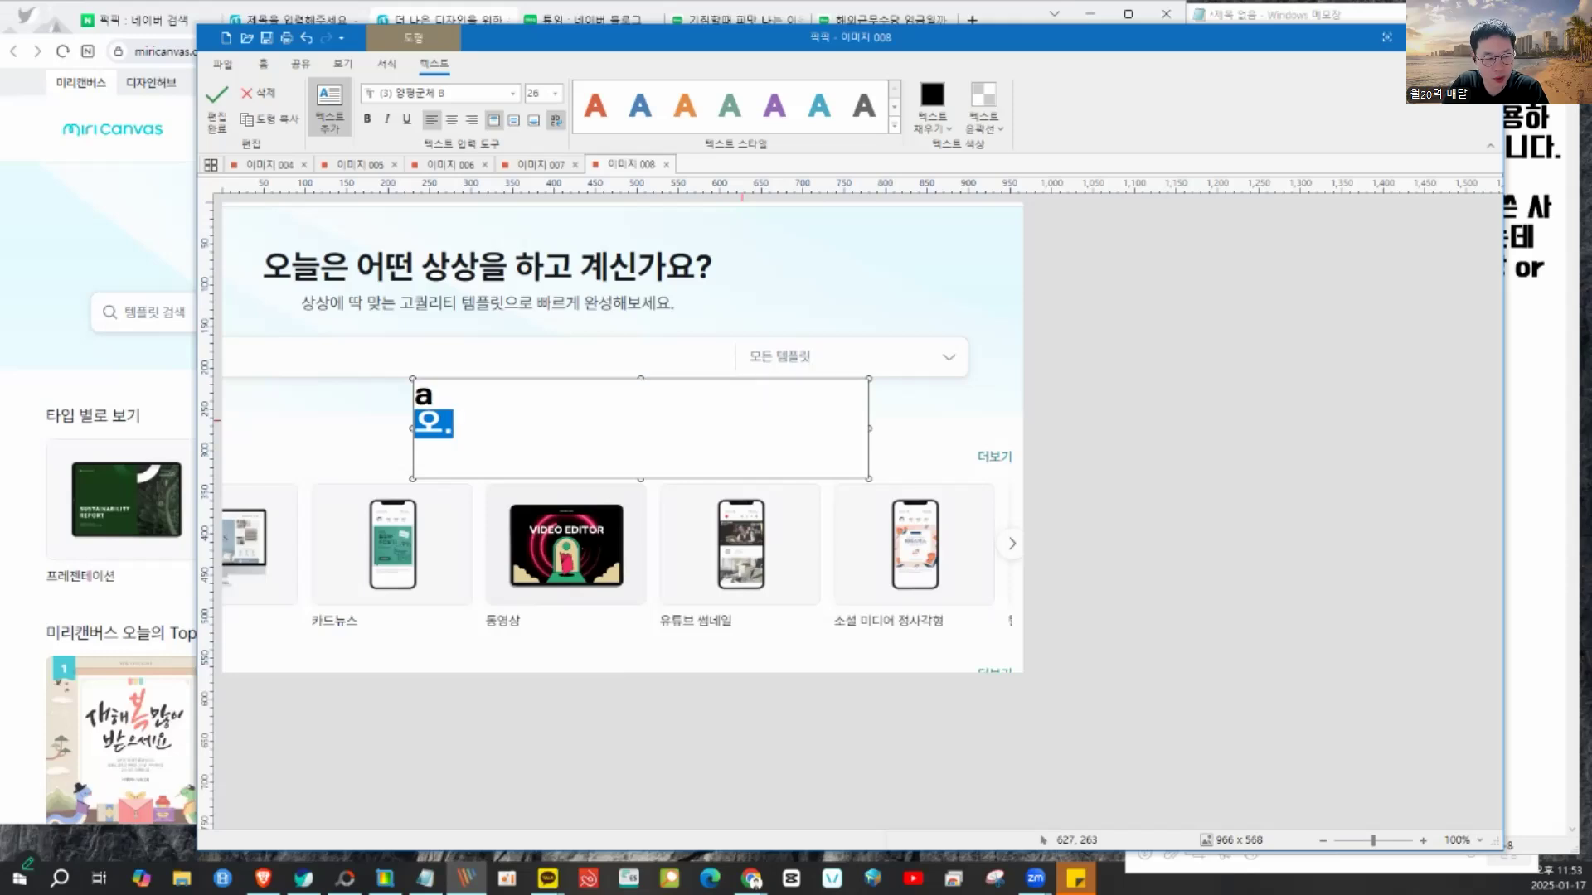
key(Delete)
text(미리캔버스 무료)
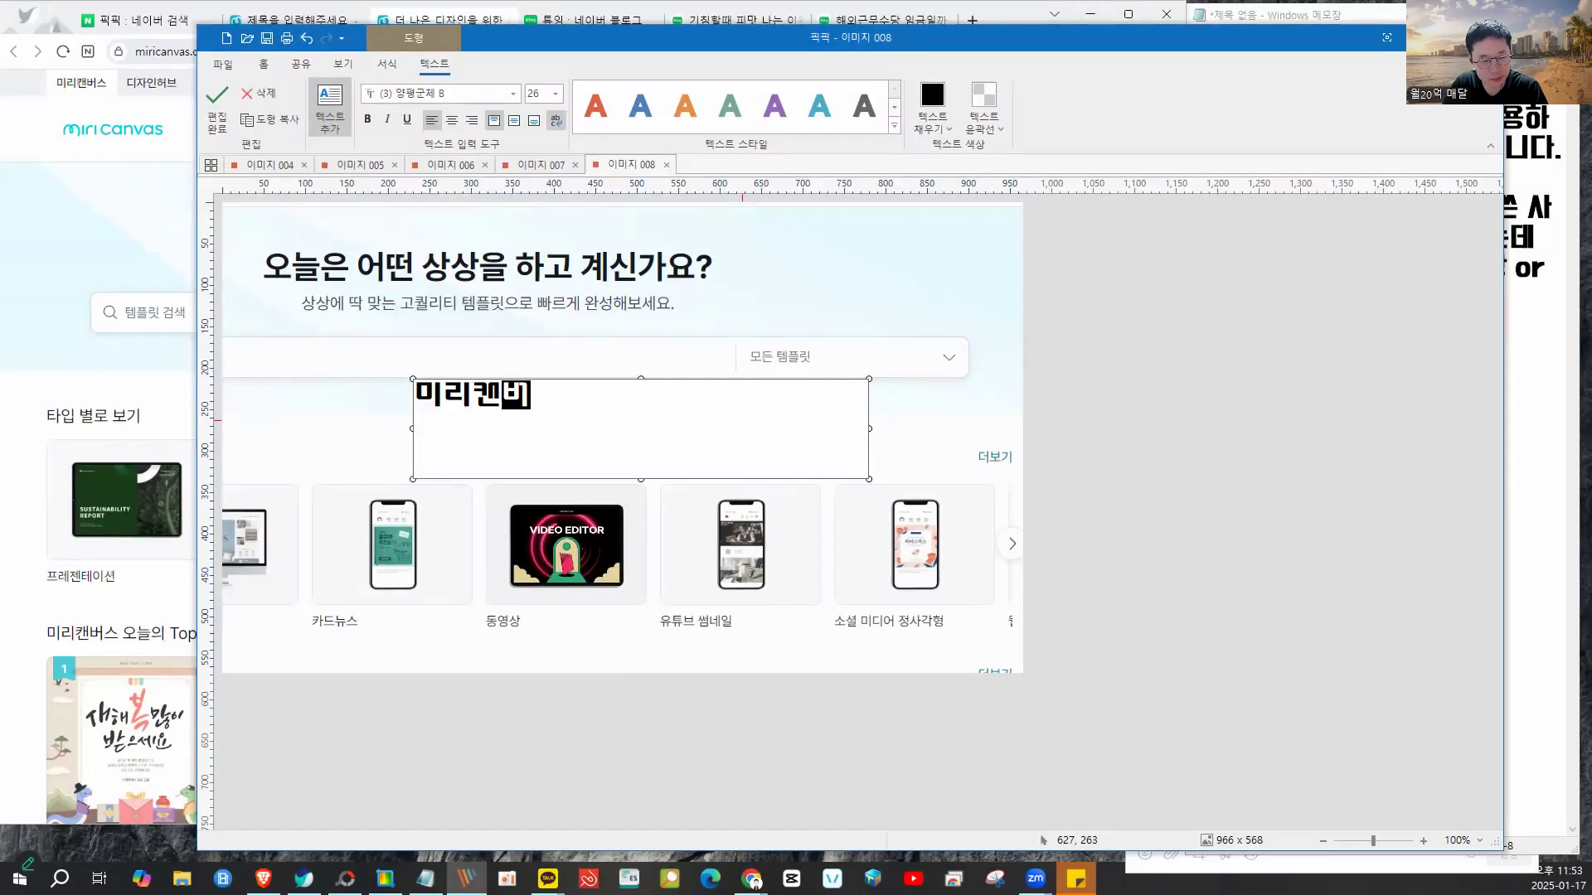
text(사용방법)
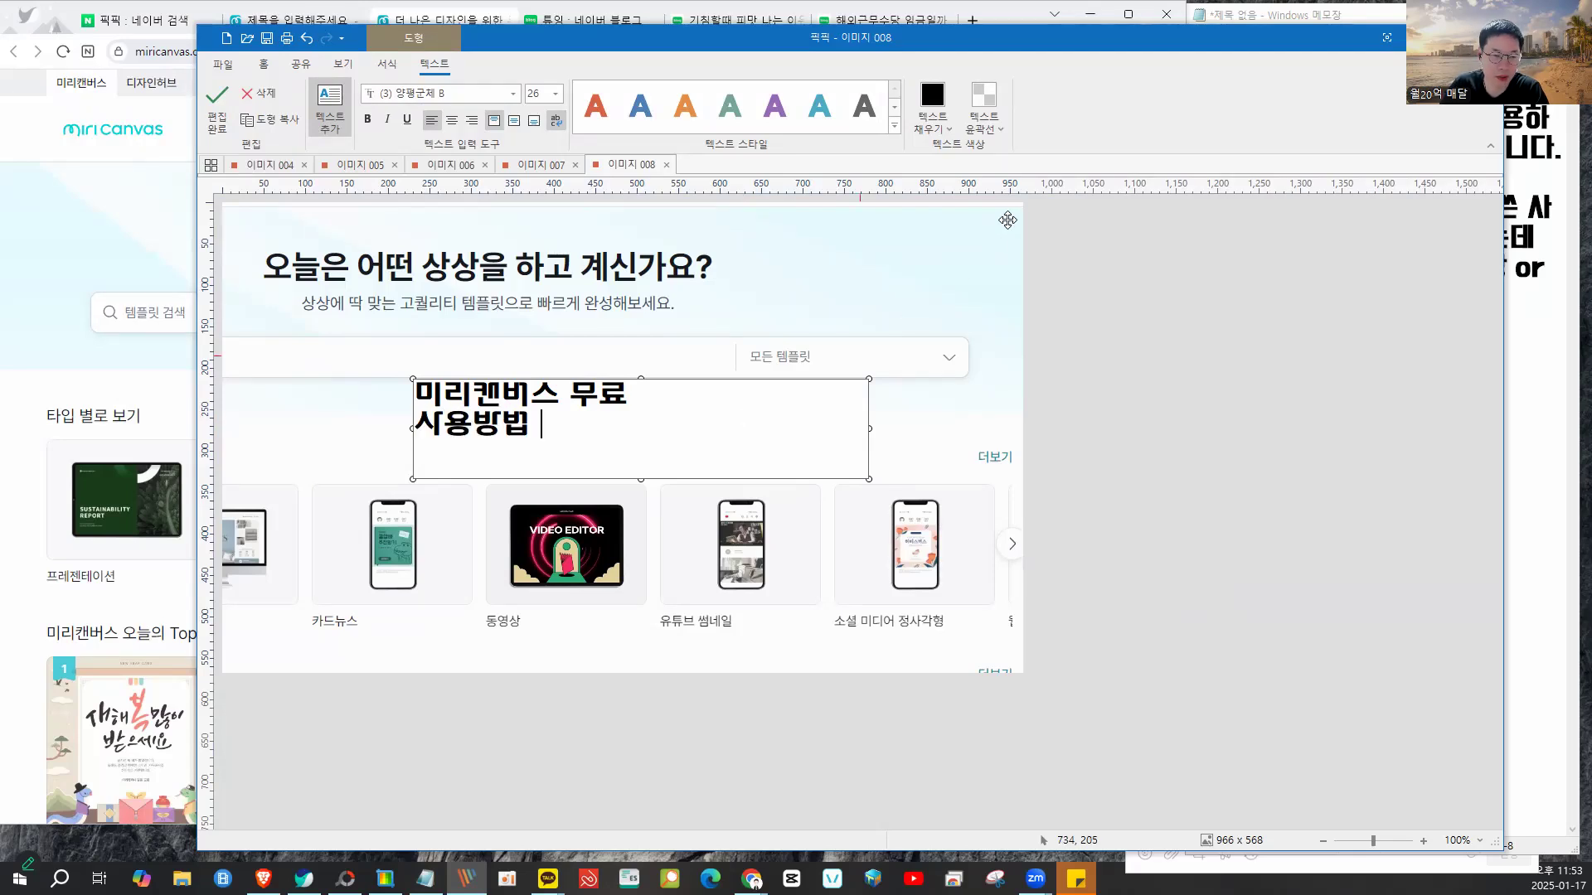
click(899, 398)
- Narrow the caption box so it wraps to two lines, centre-align it, reposition it, and colour it orange-red
click(850, 410)
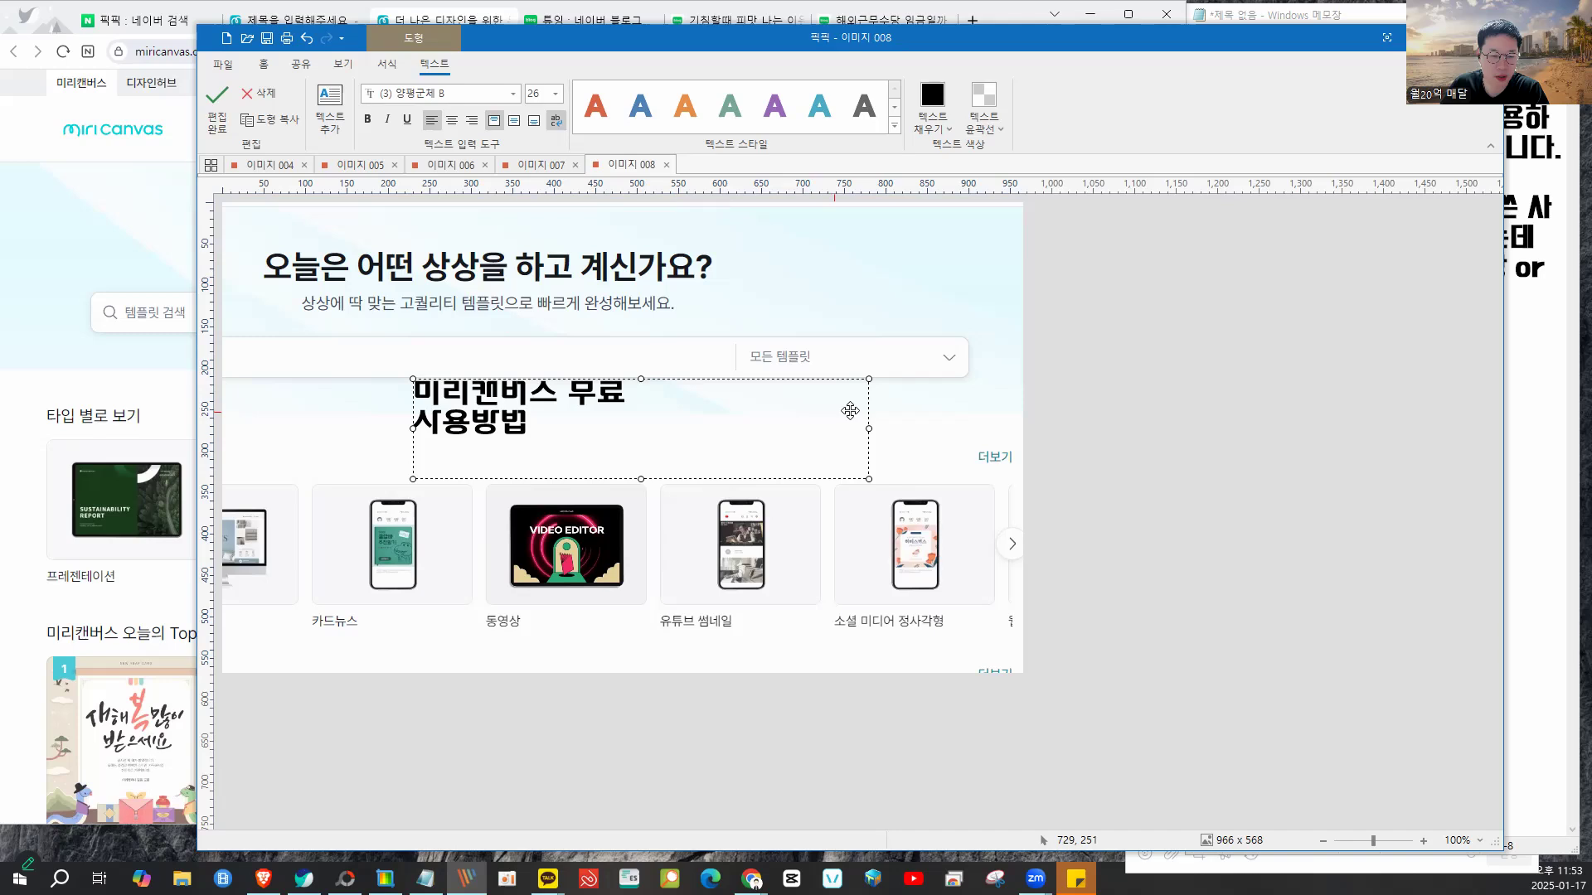
drag(866, 428, 724, 420)
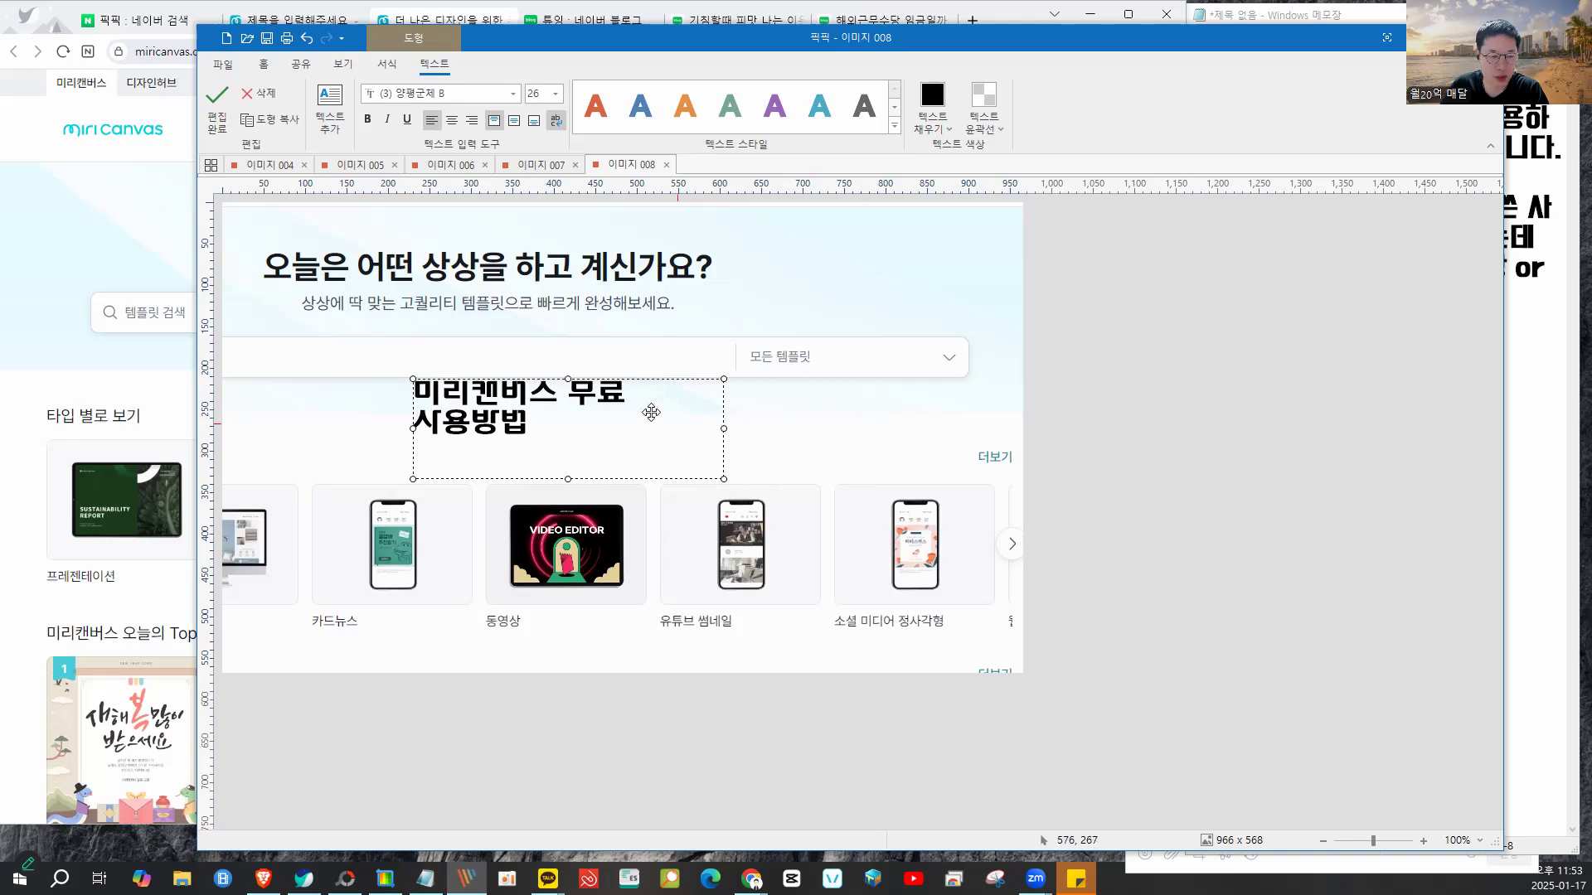
click(451, 121)
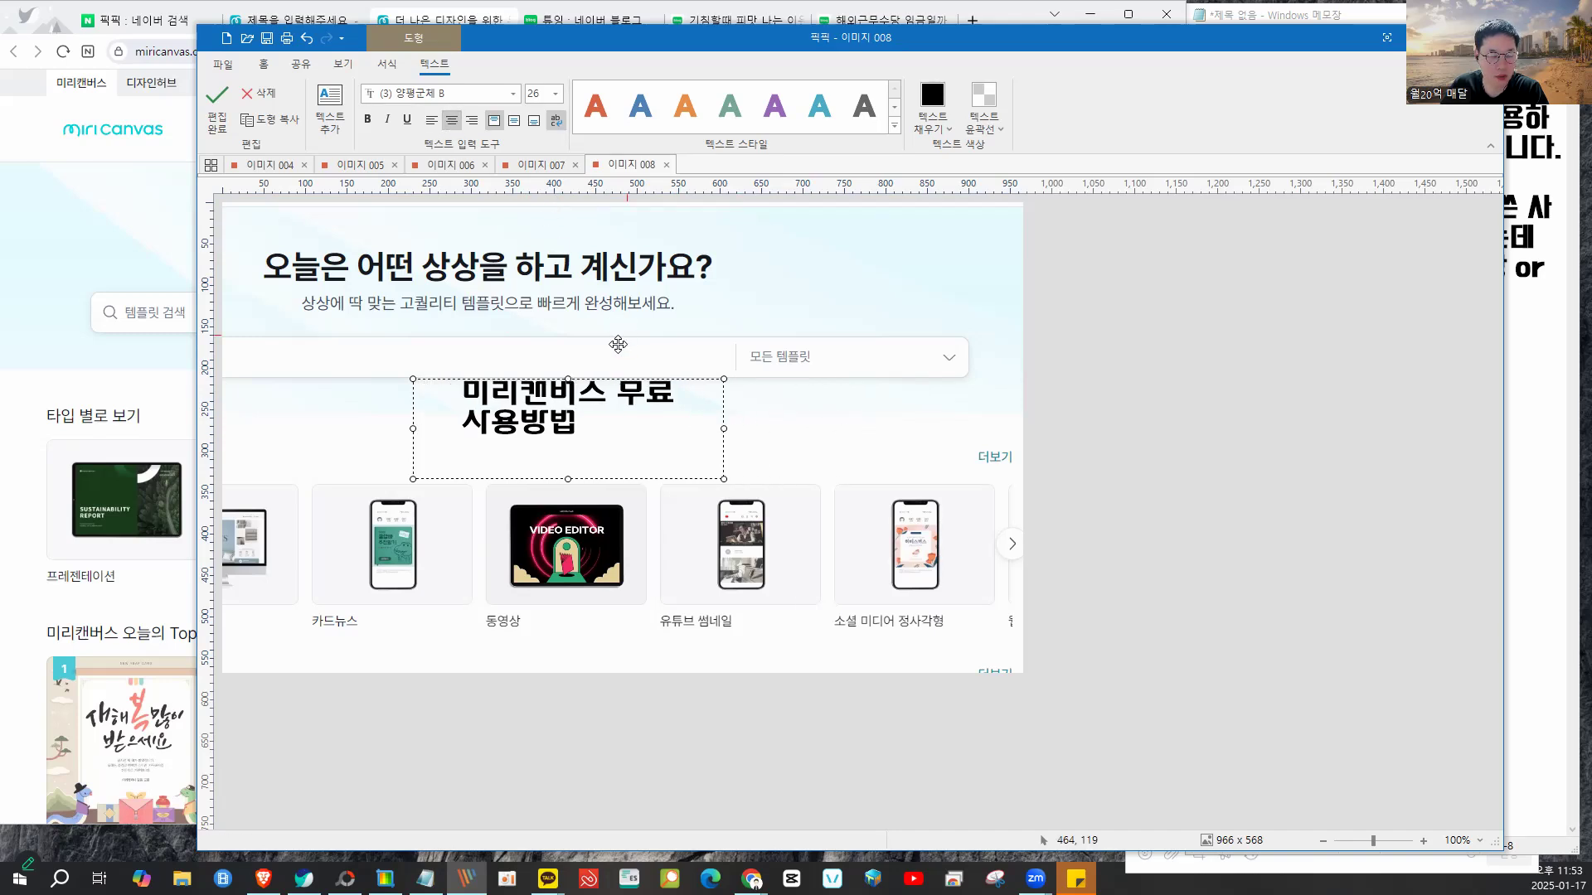
drag(628, 404, 672, 408)
click(848, 423)
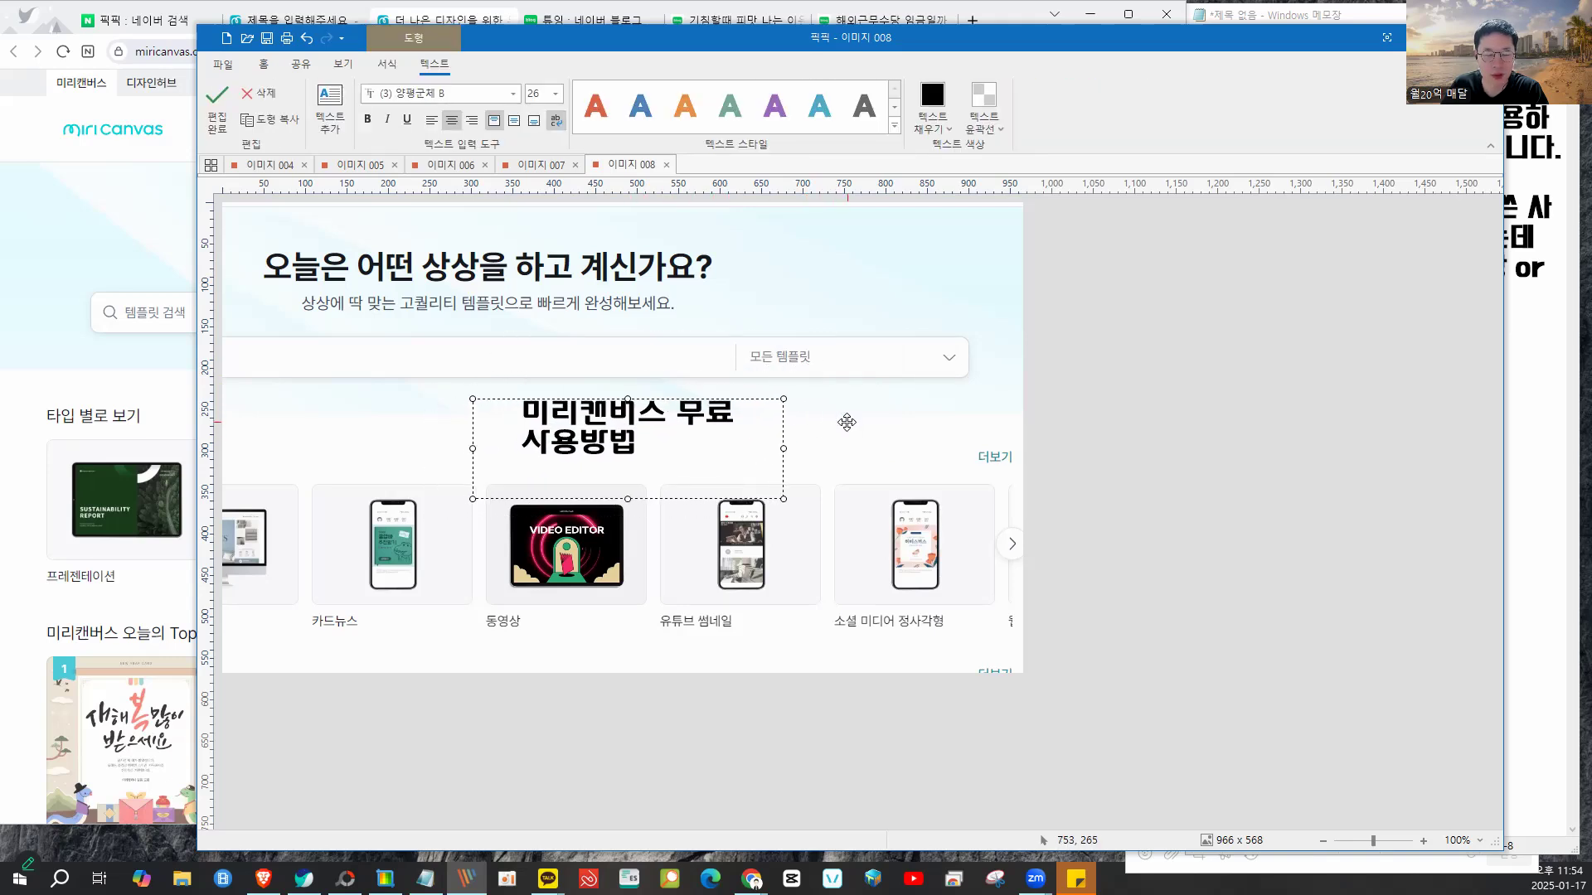
click(618, 423)
click(595, 106)
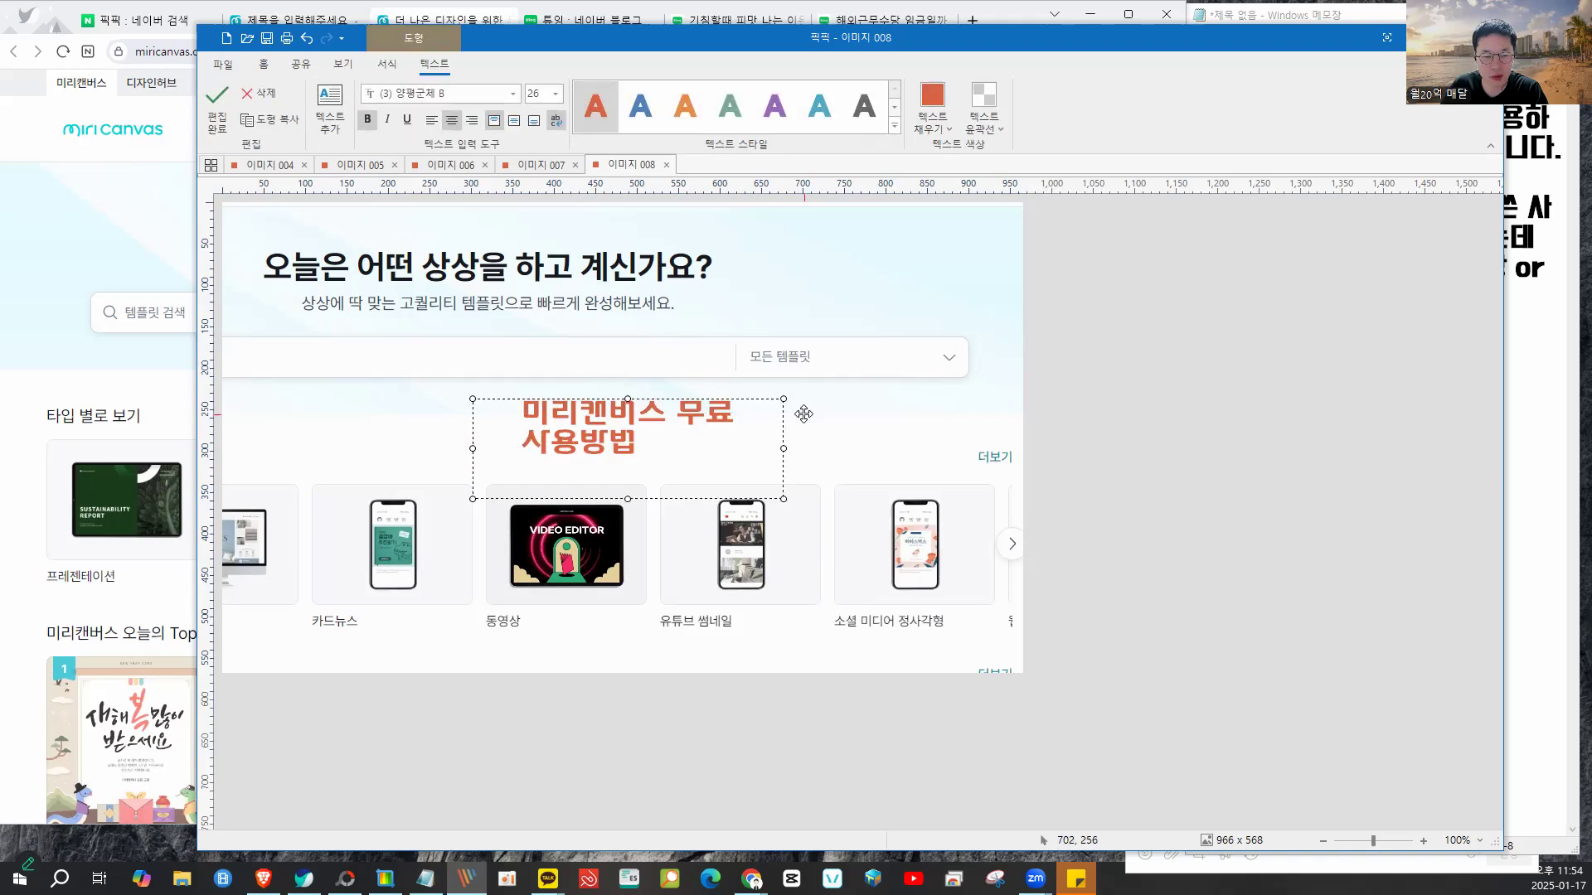
click(845, 413)
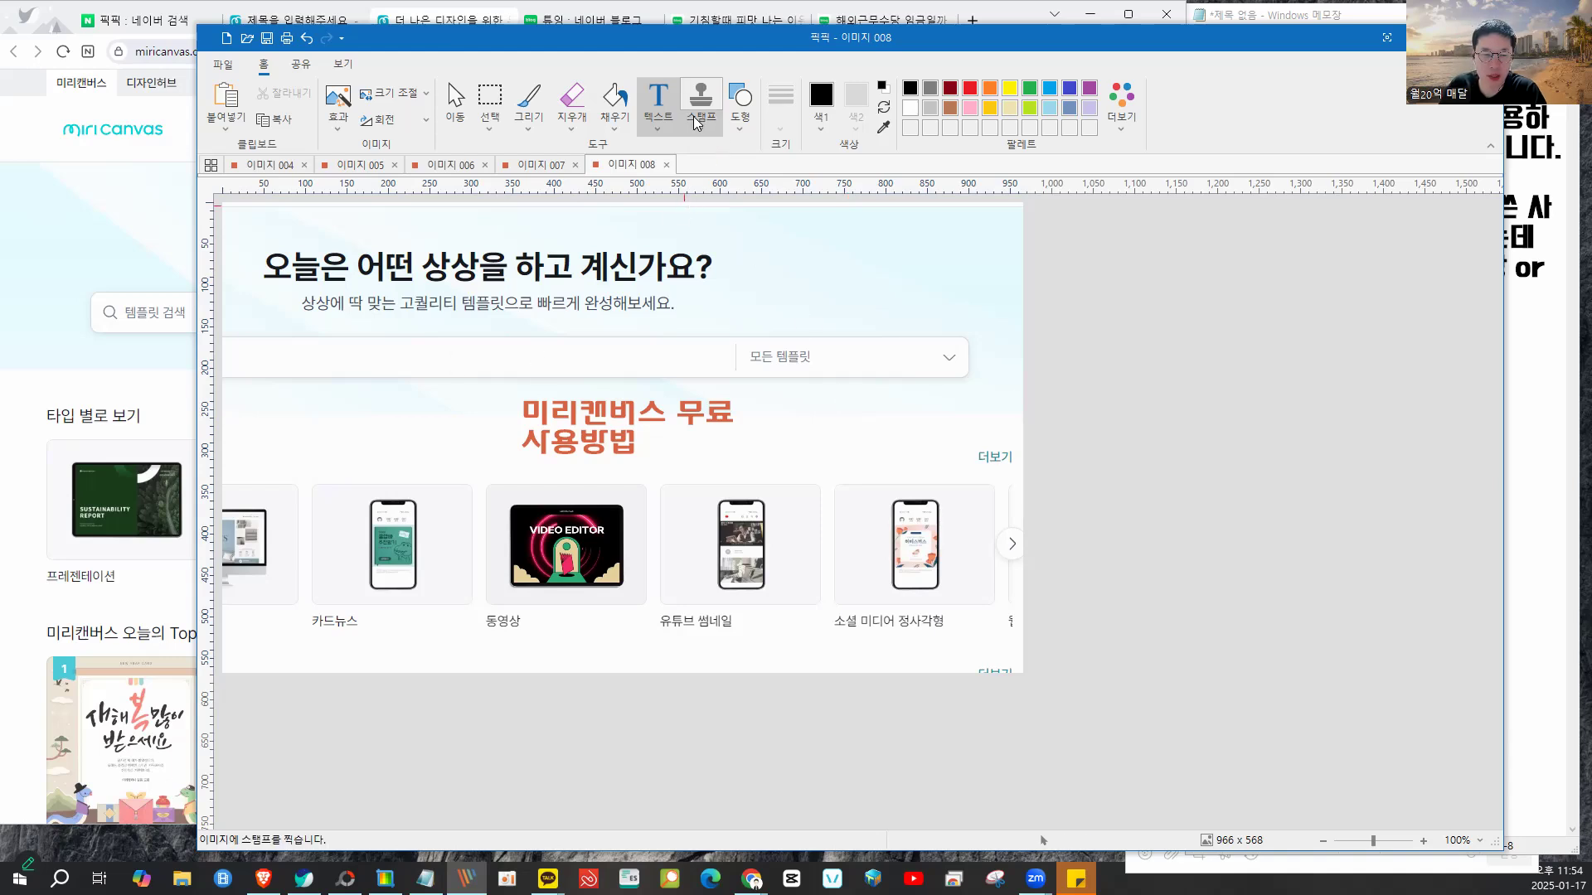
- Shift the caption and draw a red arrow toward the social media square-post card
click(741, 126)
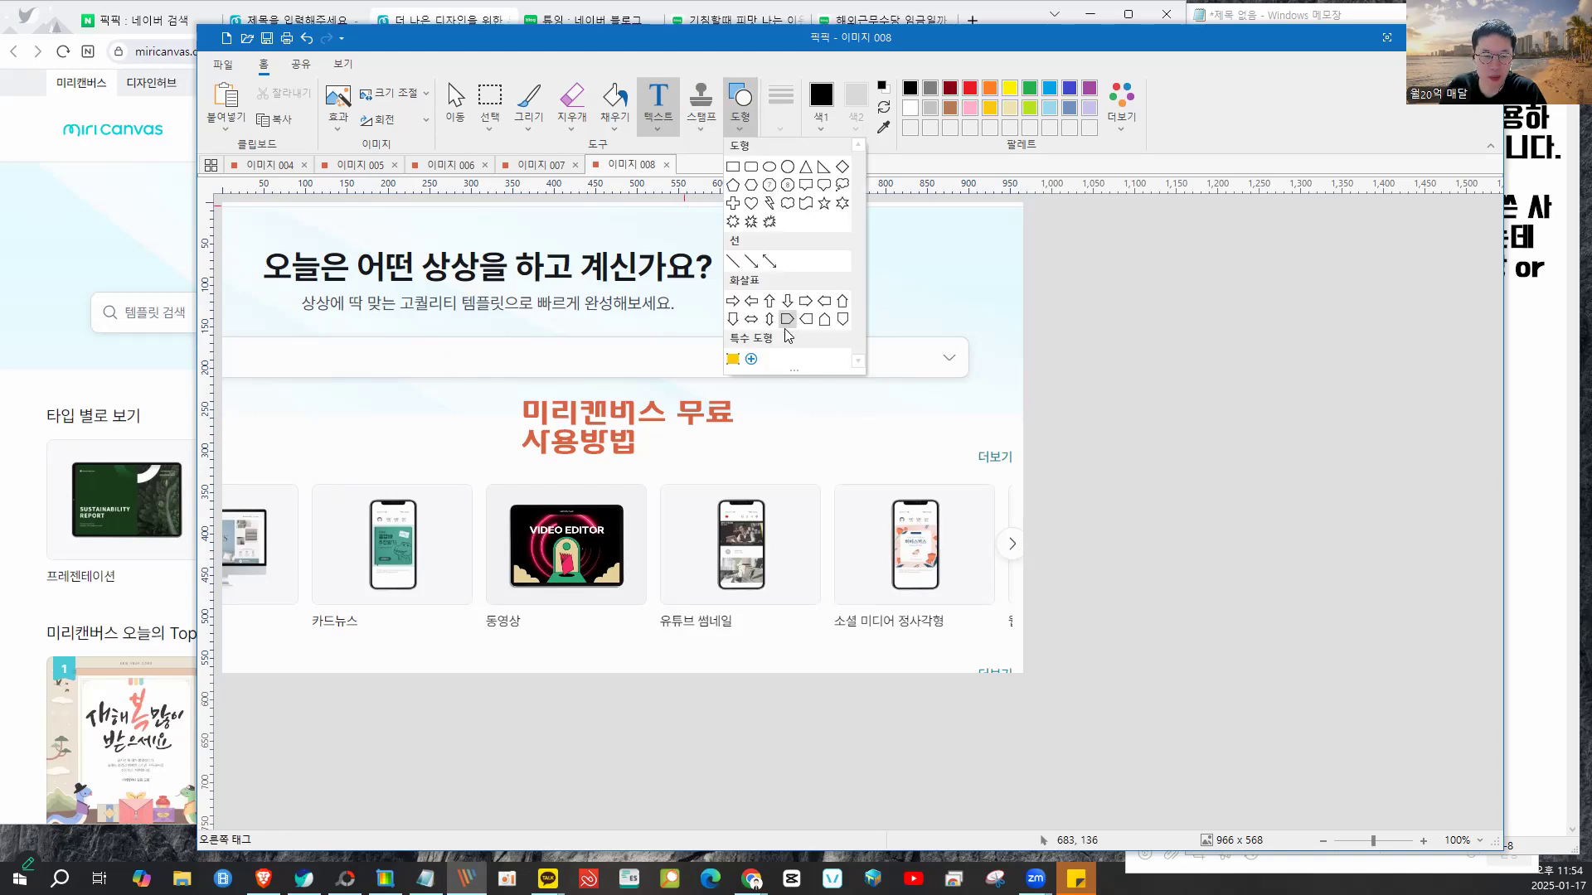
click(768, 263)
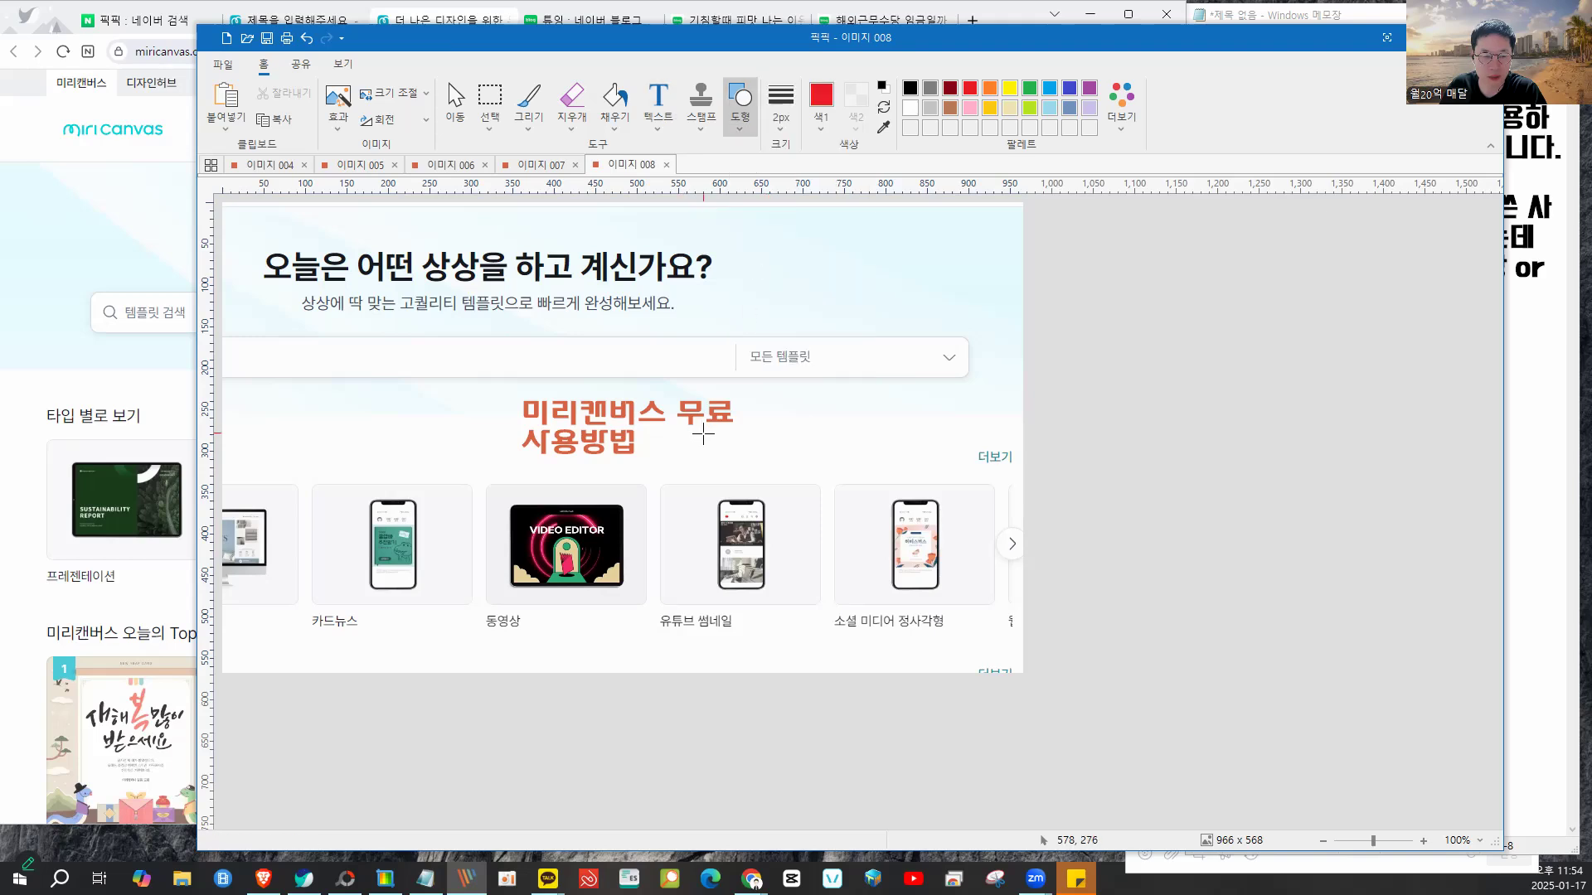
drag(778, 425, 693, 392)
click(761, 401)
click(732, 395)
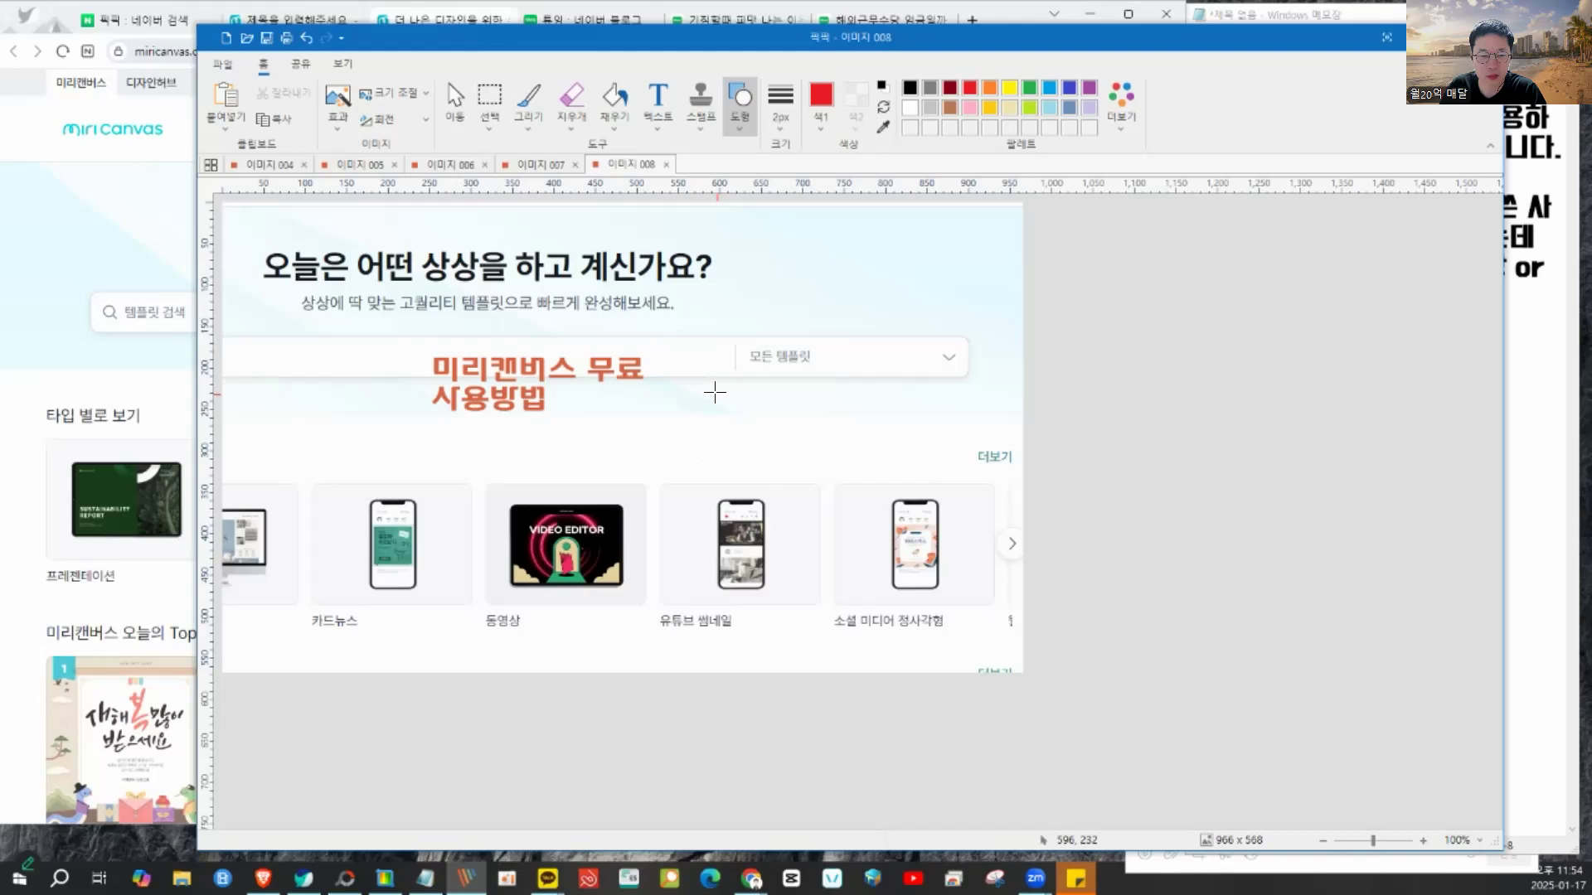
drag(809, 455, 745, 441)
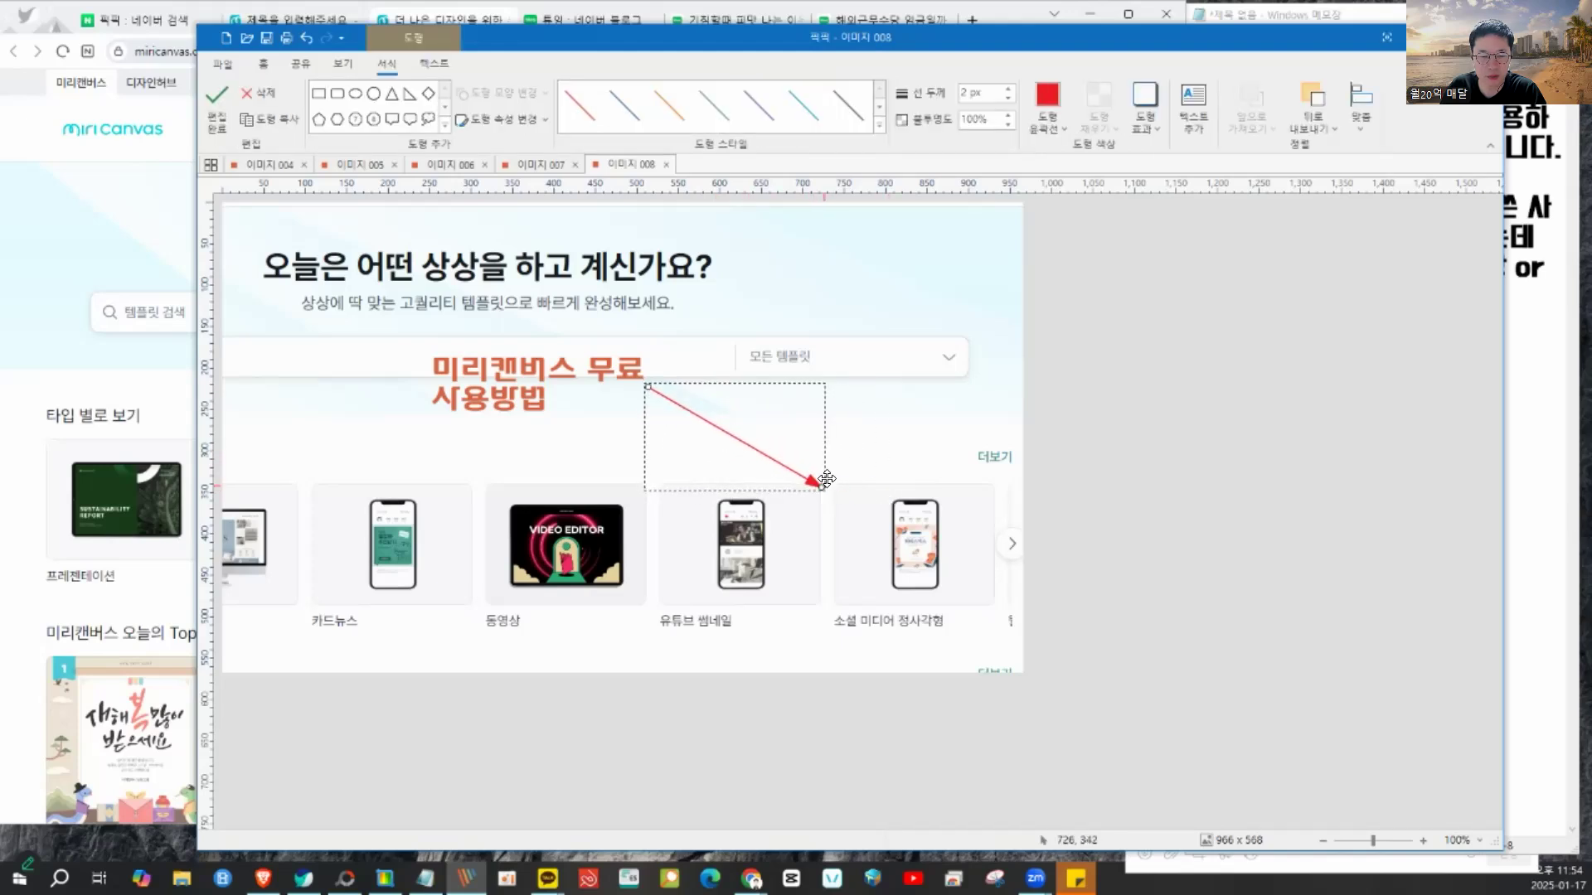
- Thicken the red arrow to 9 px and extend its head slightly to the right
click(1009, 90)
click(1009, 90)
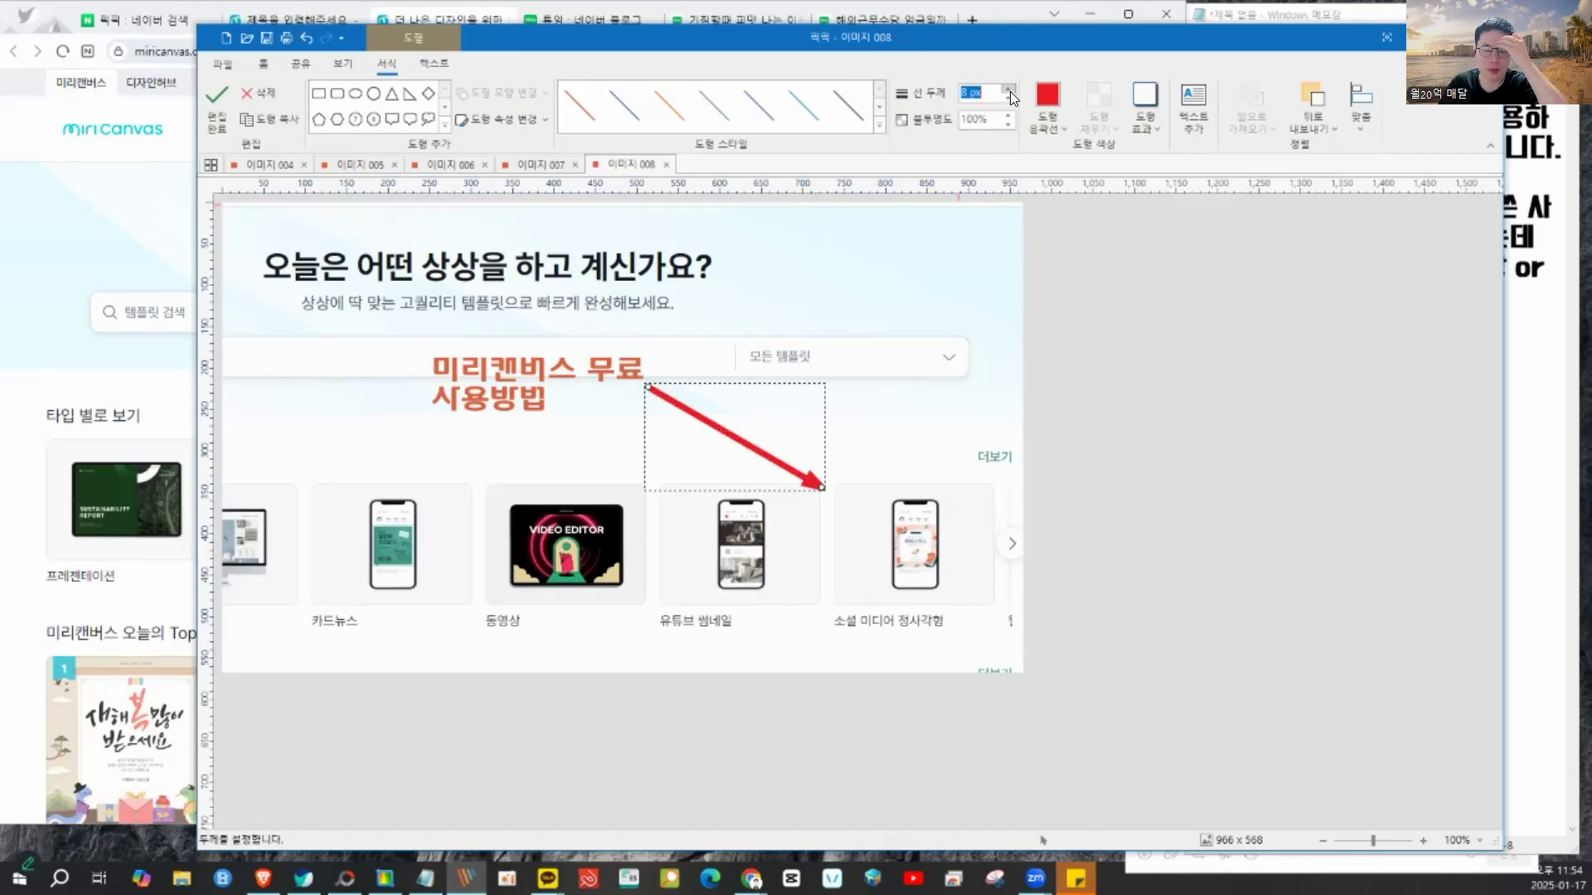
click(903, 426)
click(819, 486)
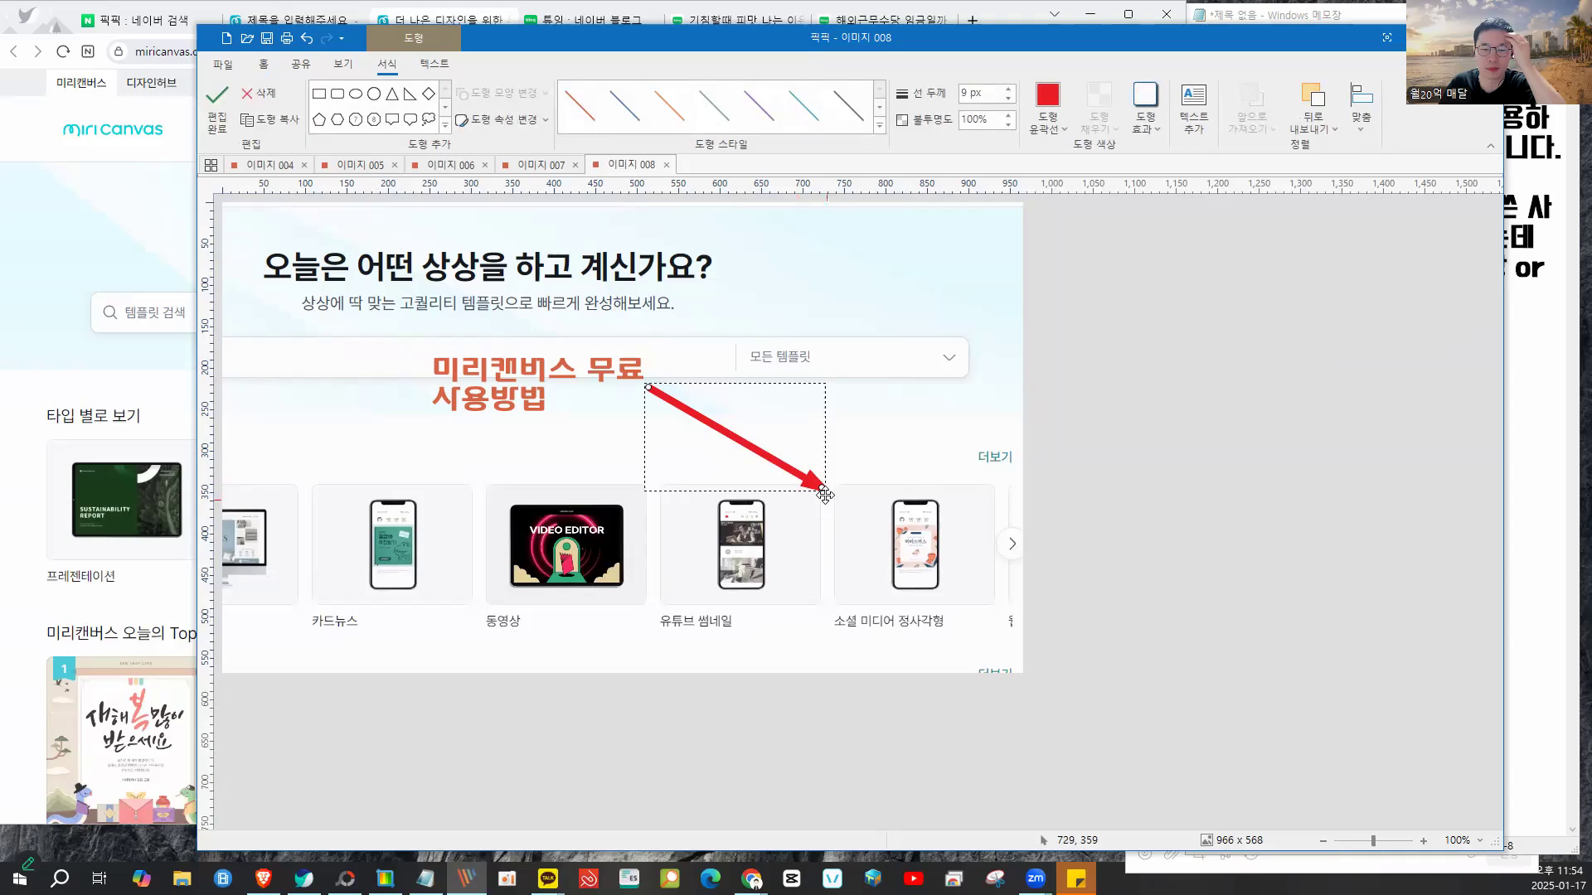
drag(820, 486, 868, 489)
click(967, 380)
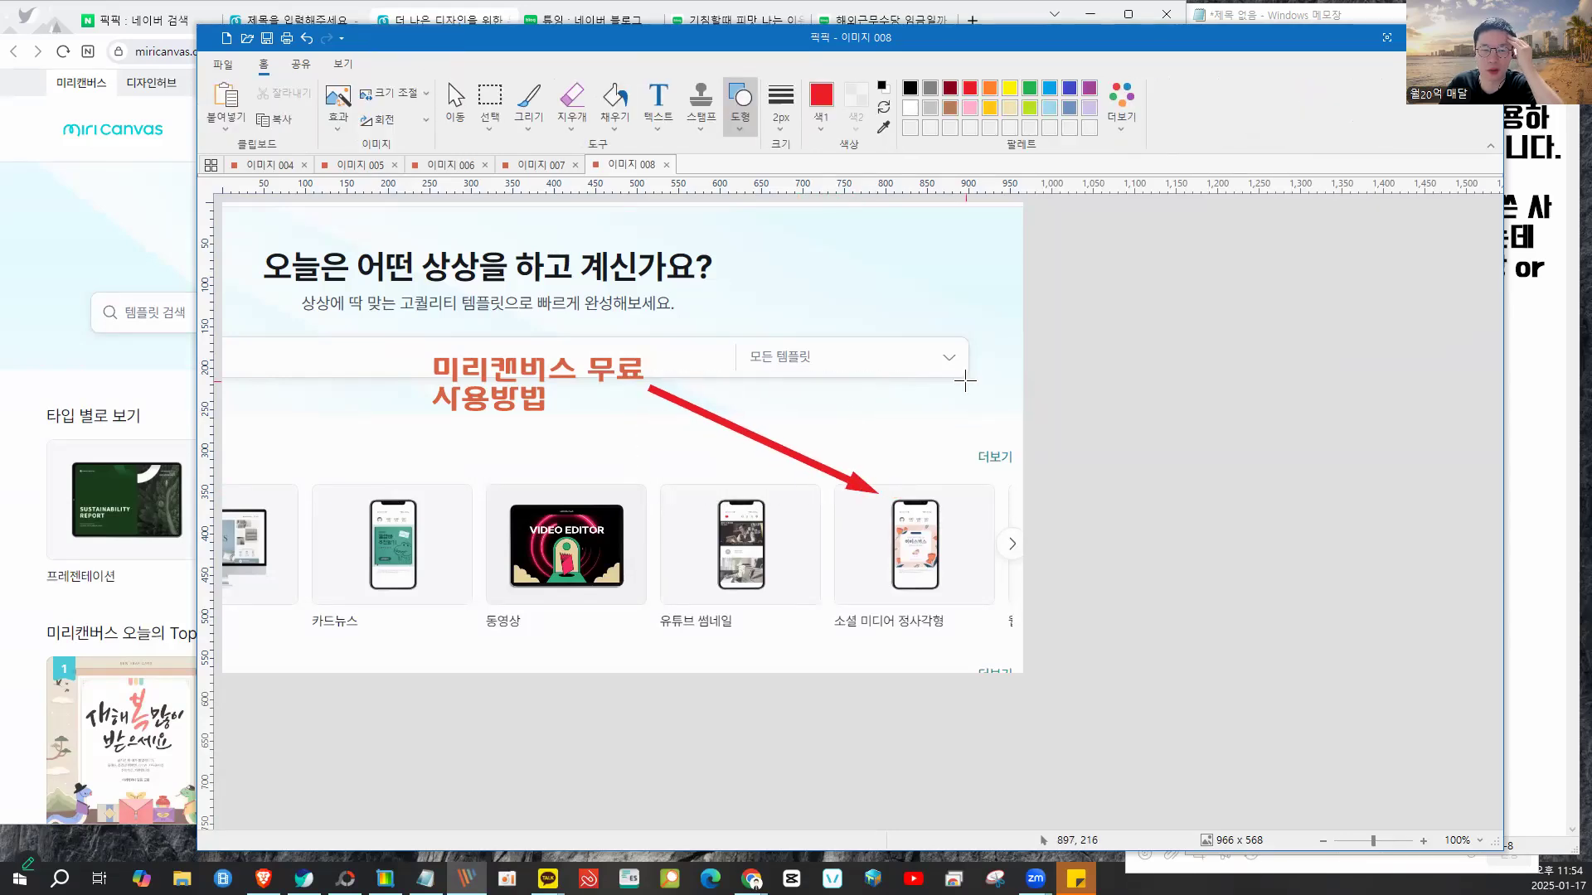
click(749, 134)
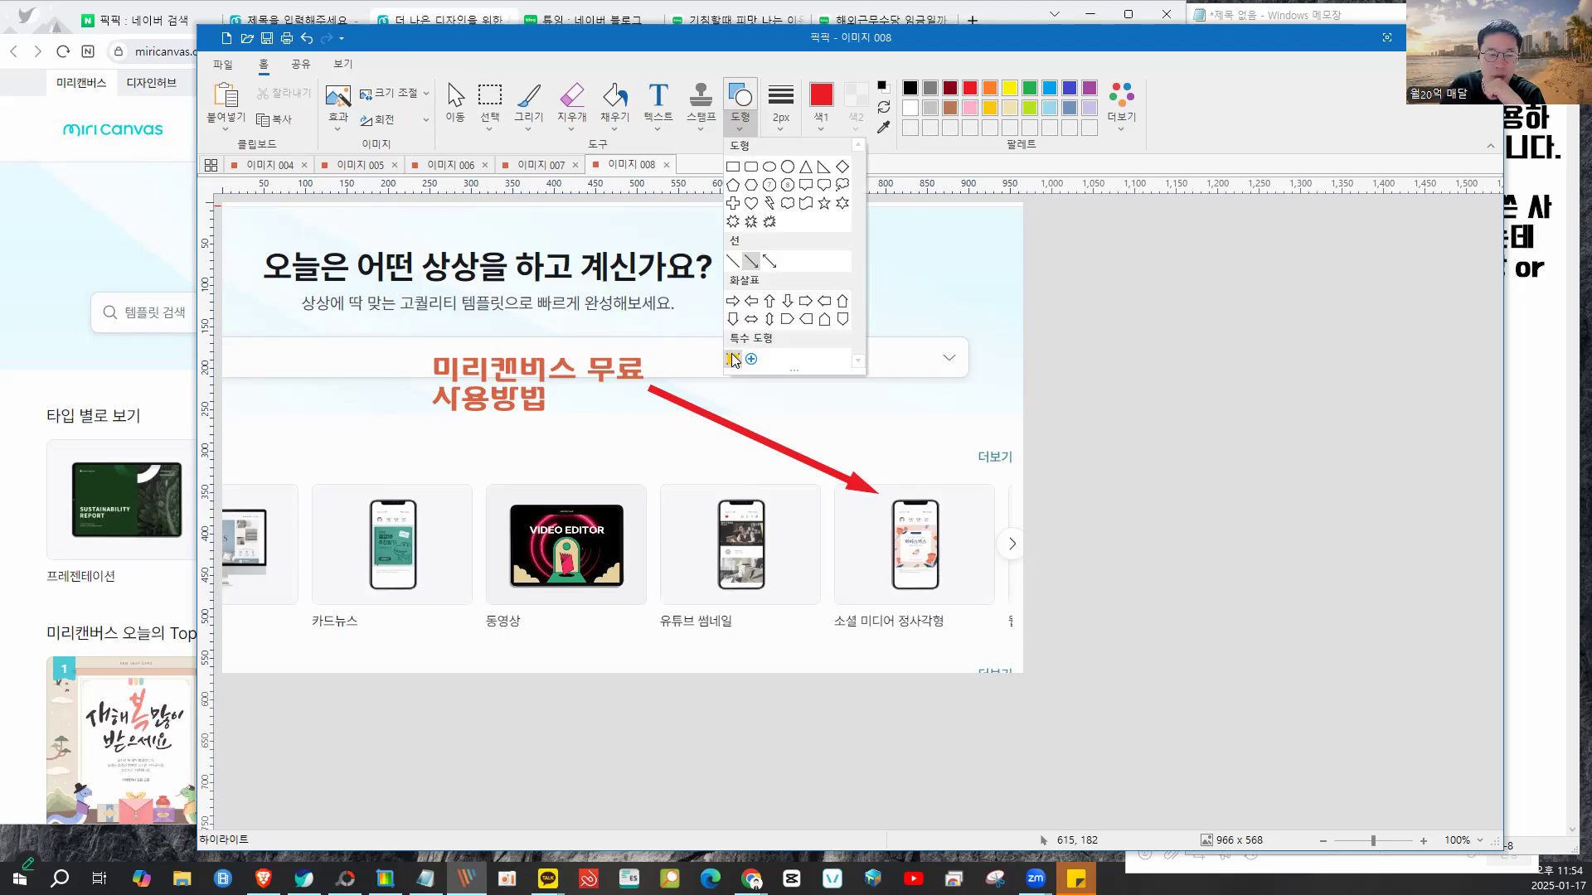
- Place numbered circle stamps: 1 beside the search bar and 2 above the target card
click(713, 116)
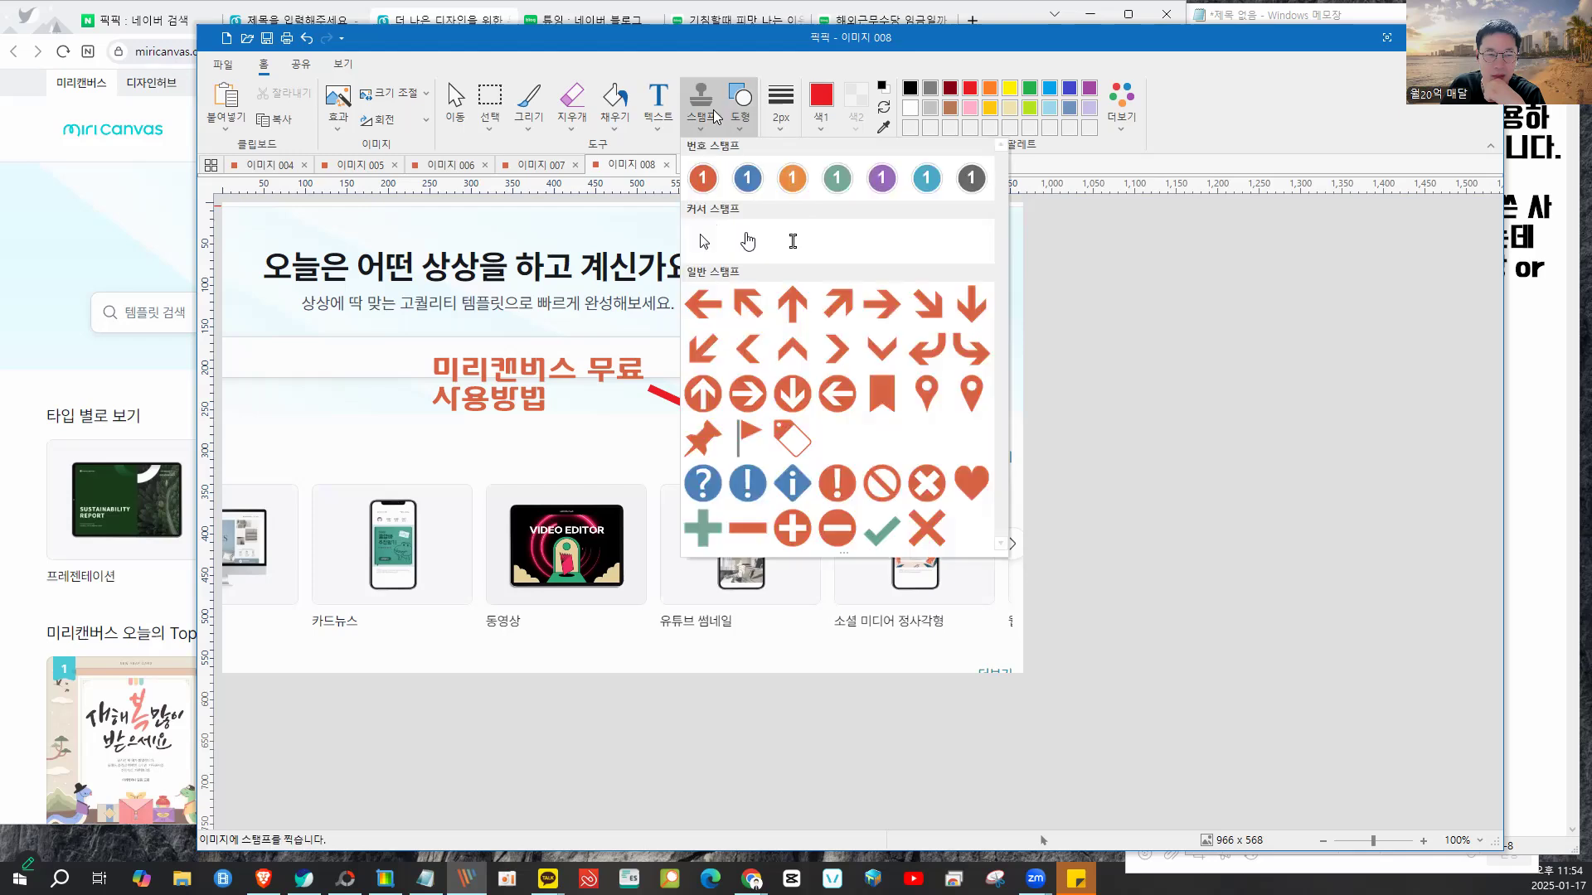
click(727, 177)
click(408, 346)
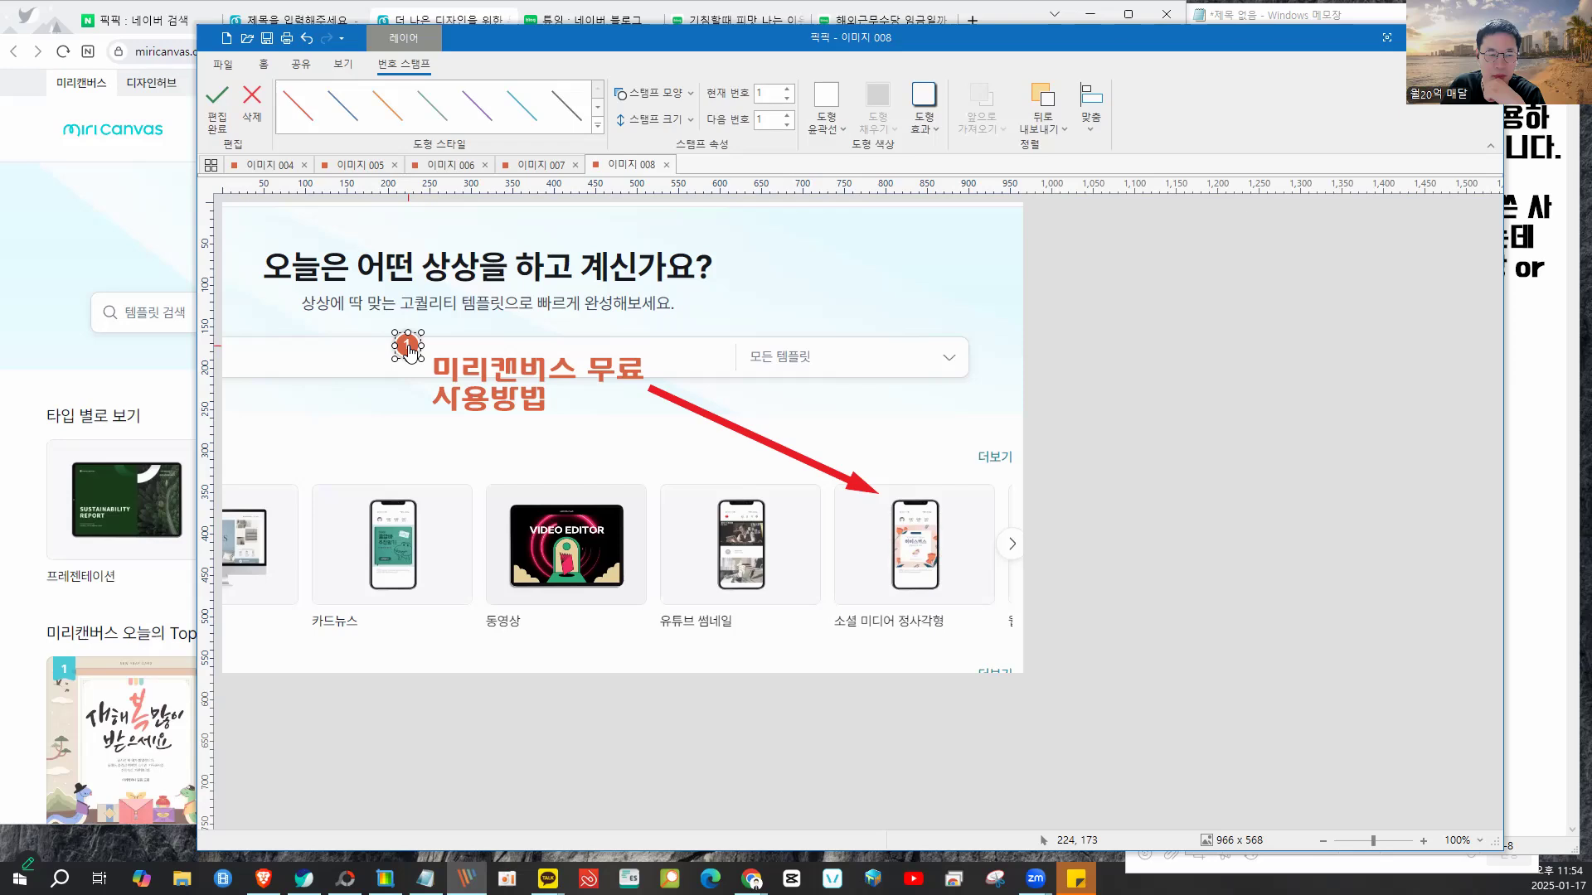
click(923, 450)
click(940, 436)
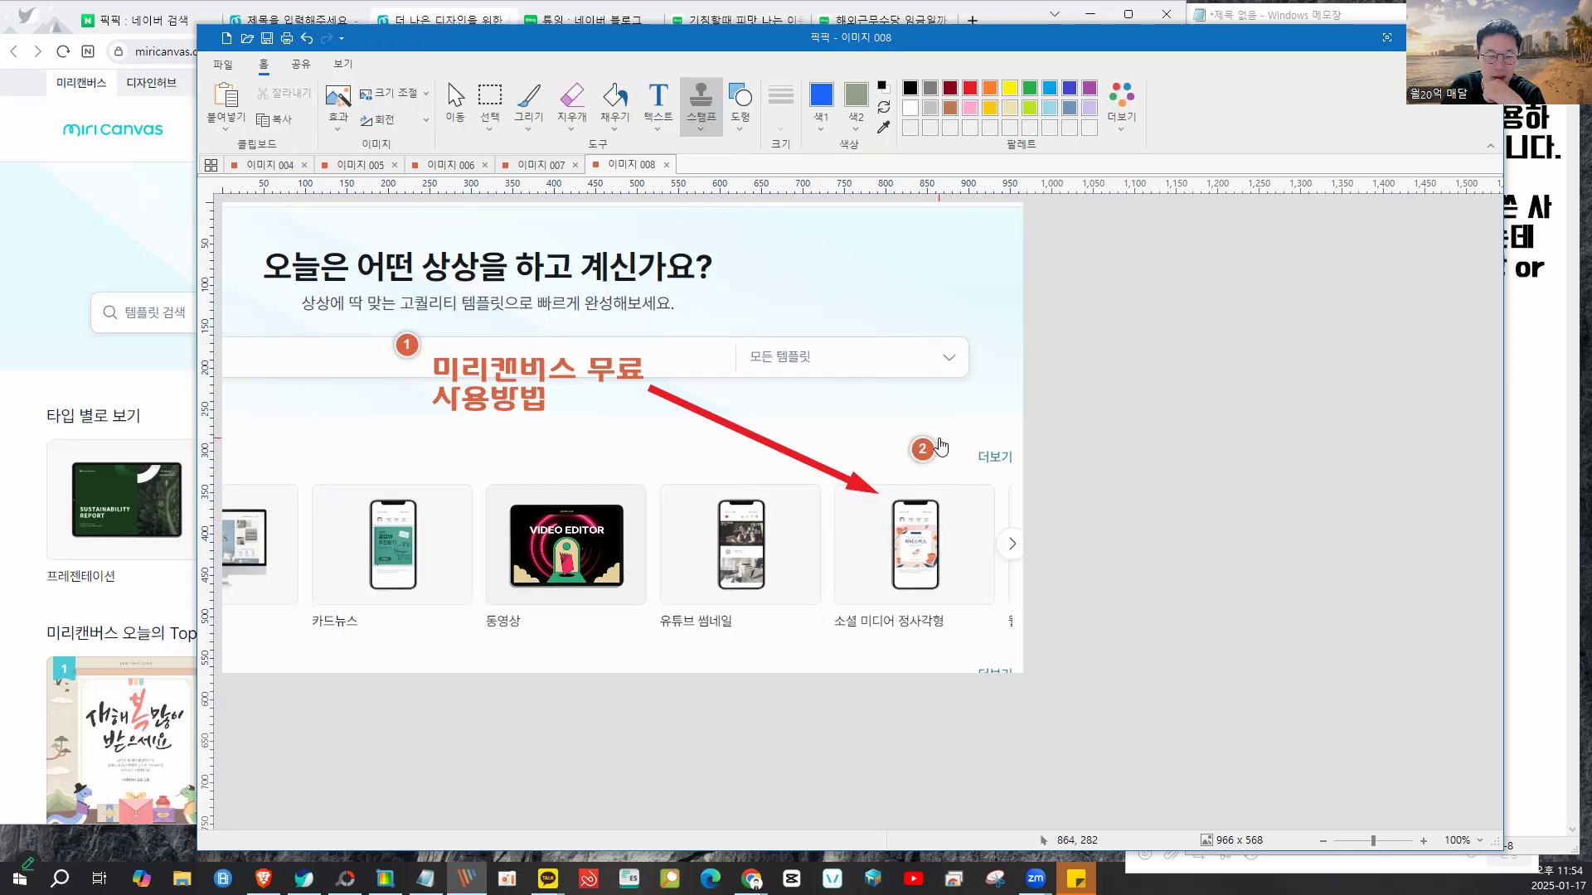
- Restyle the number 1 badge in red
click(405, 343)
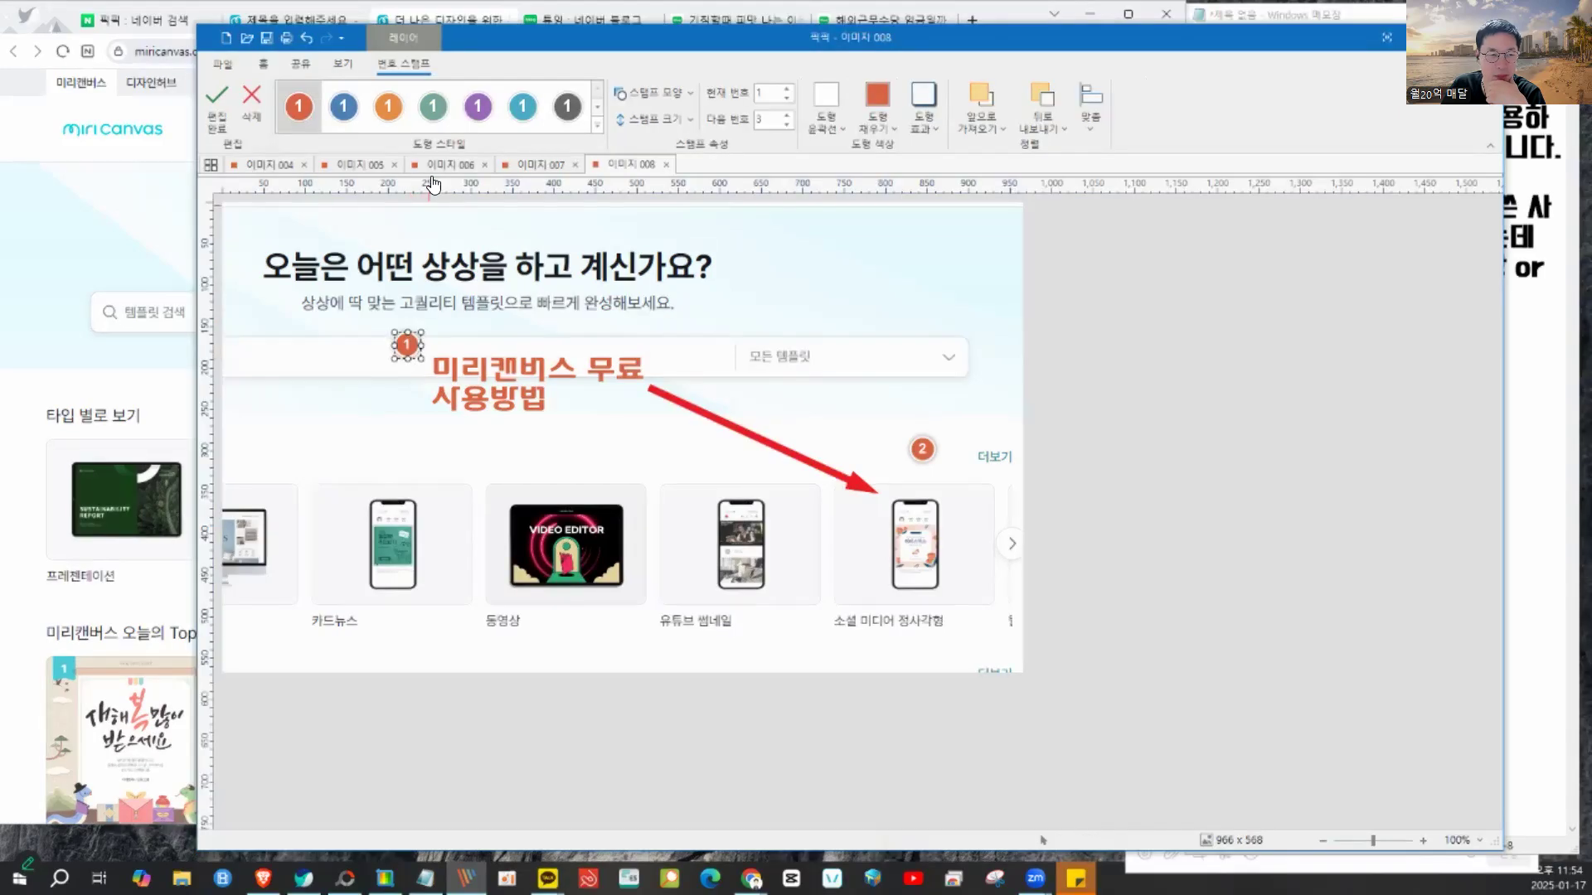
click(594, 103)
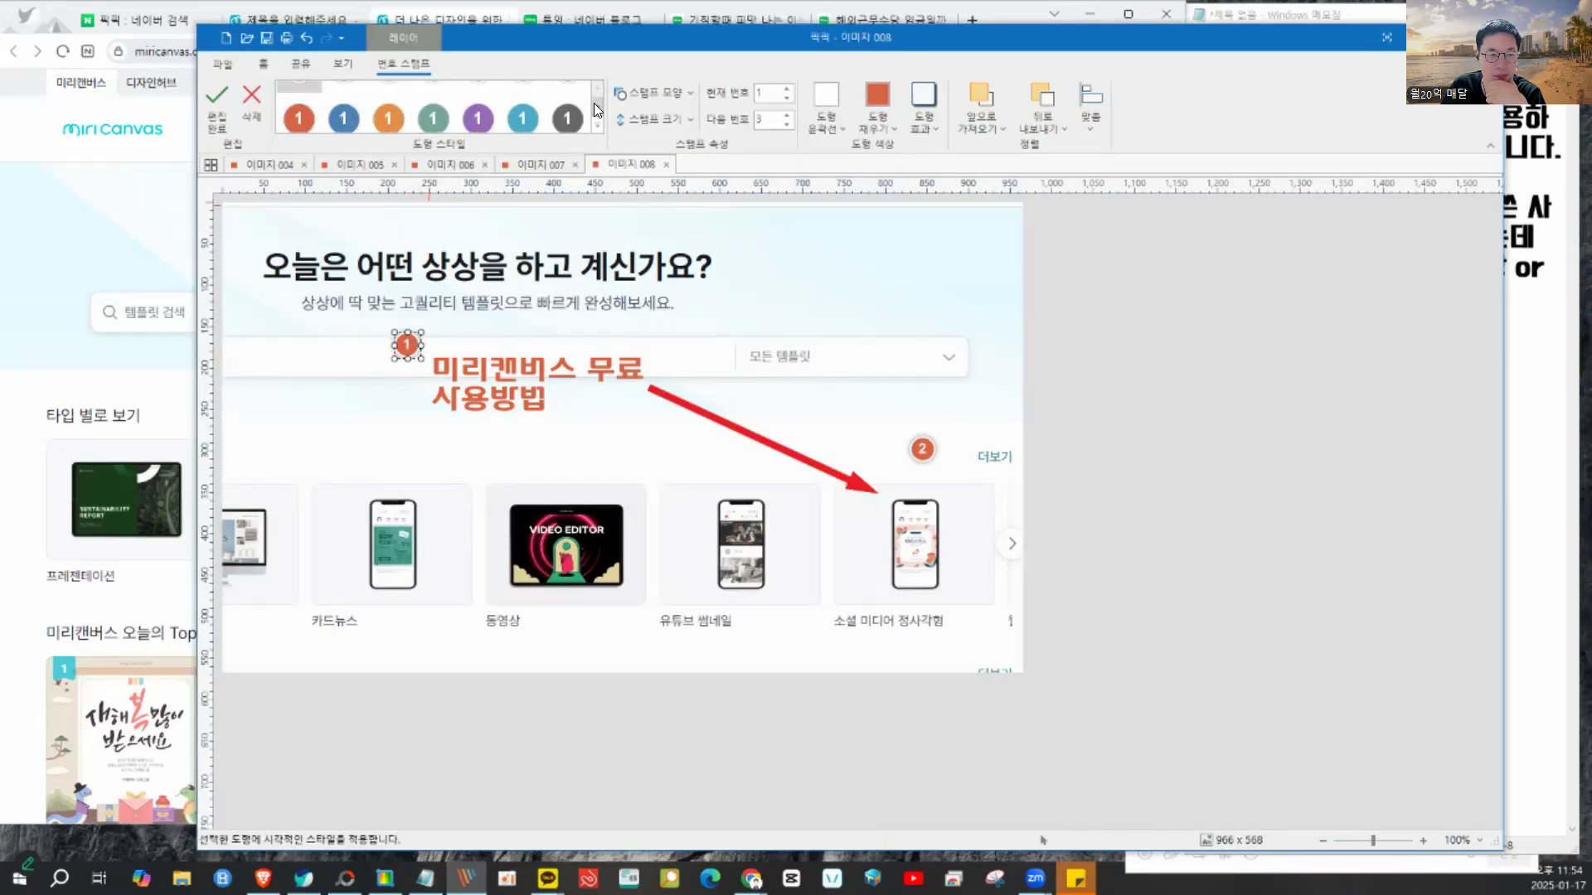
click(596, 88)
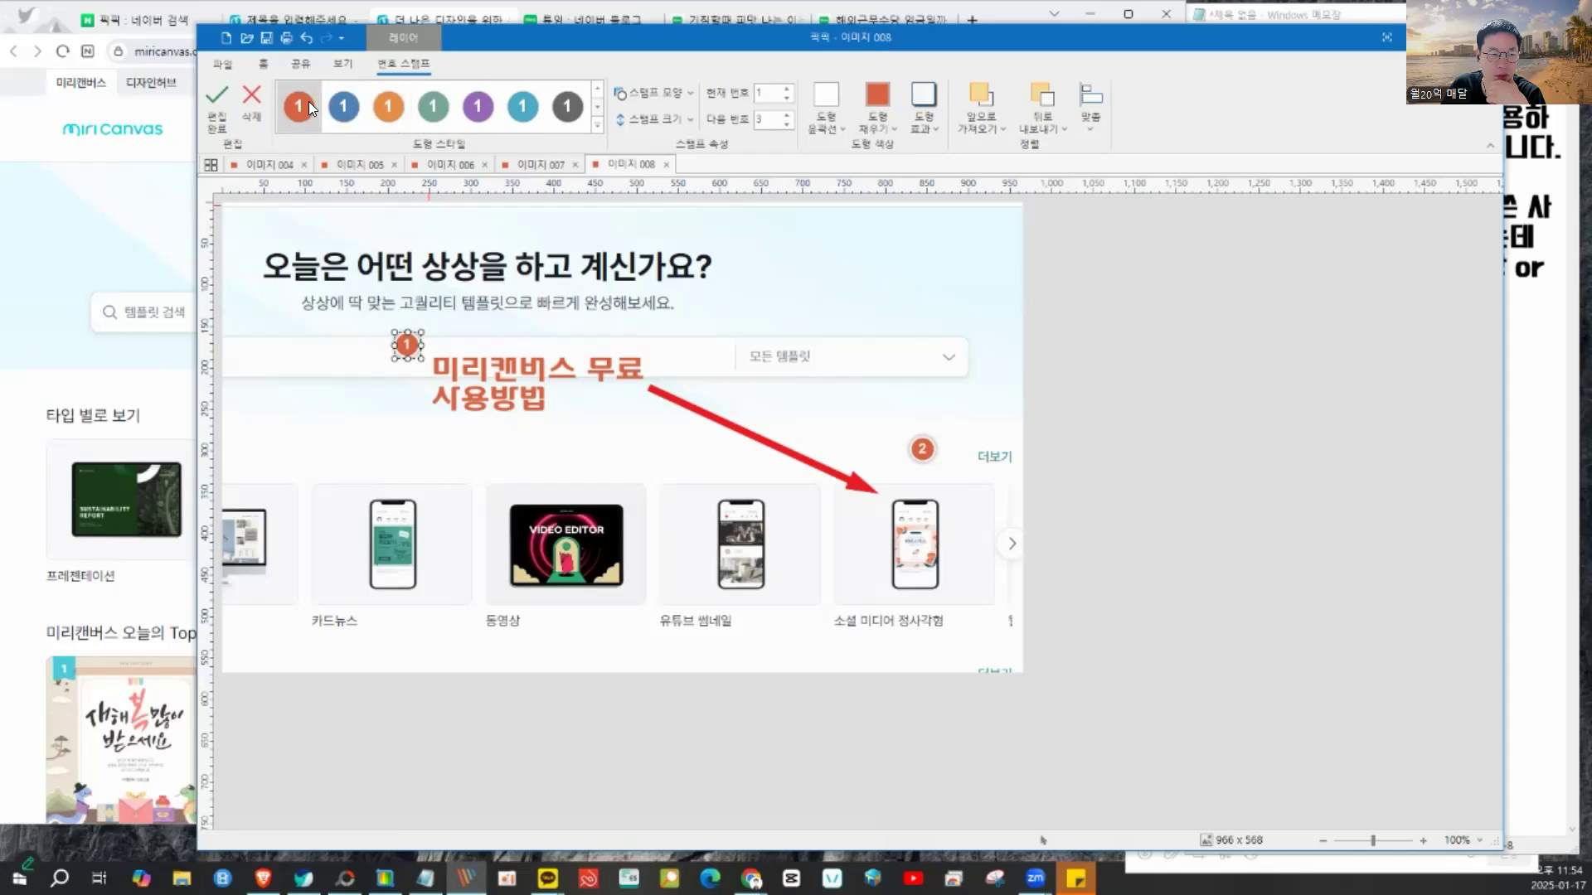
click(311, 108)
click(898, 511)
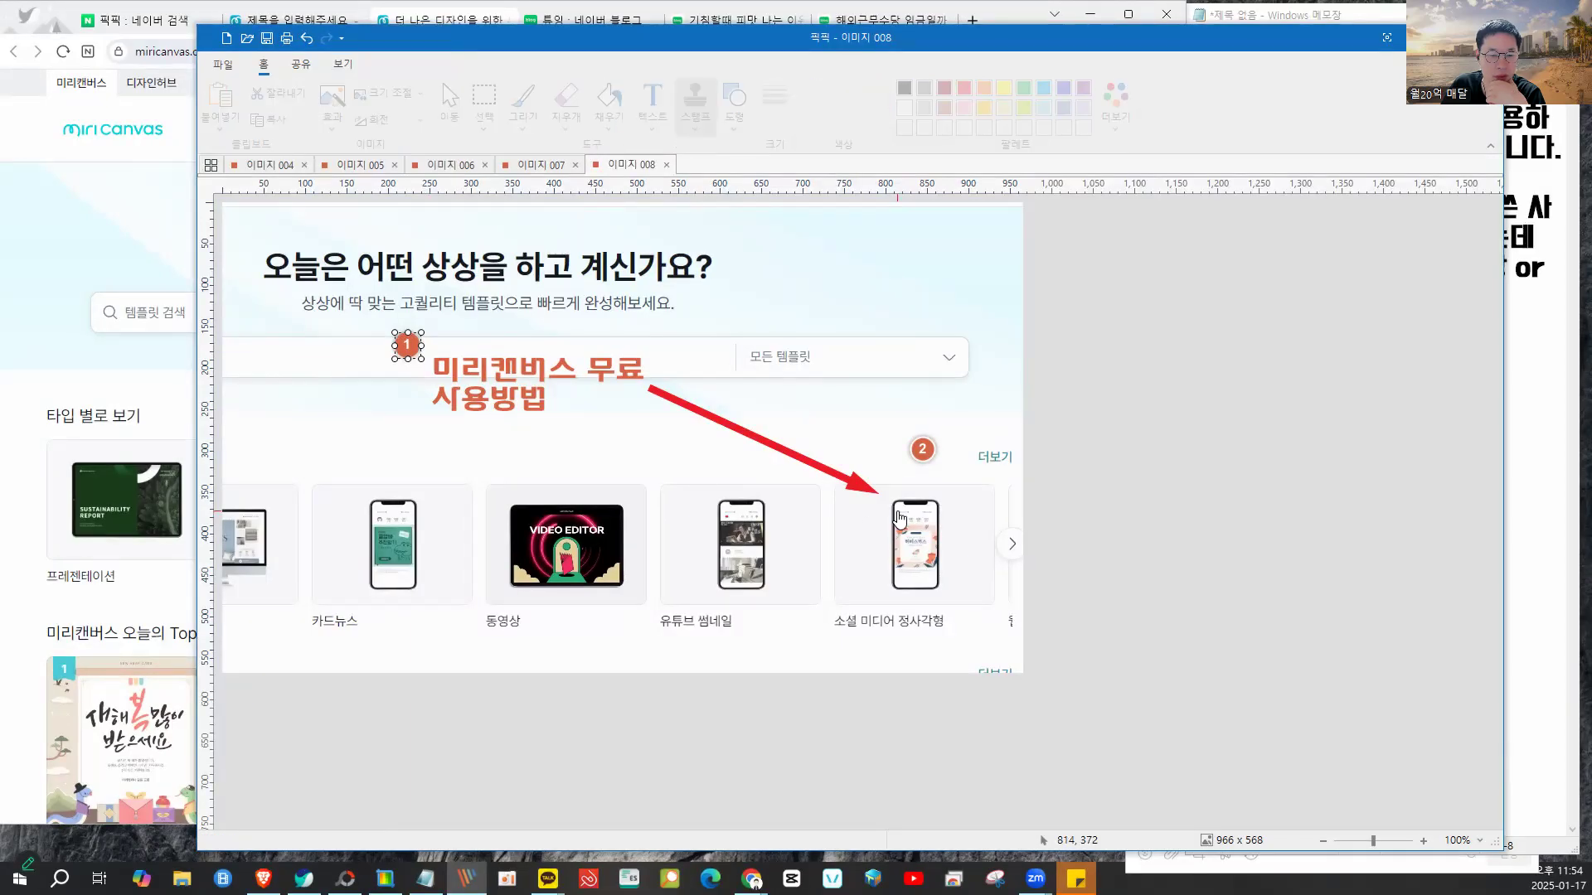
- Turn the badge above the card green and return to the main editing tools
click(923, 452)
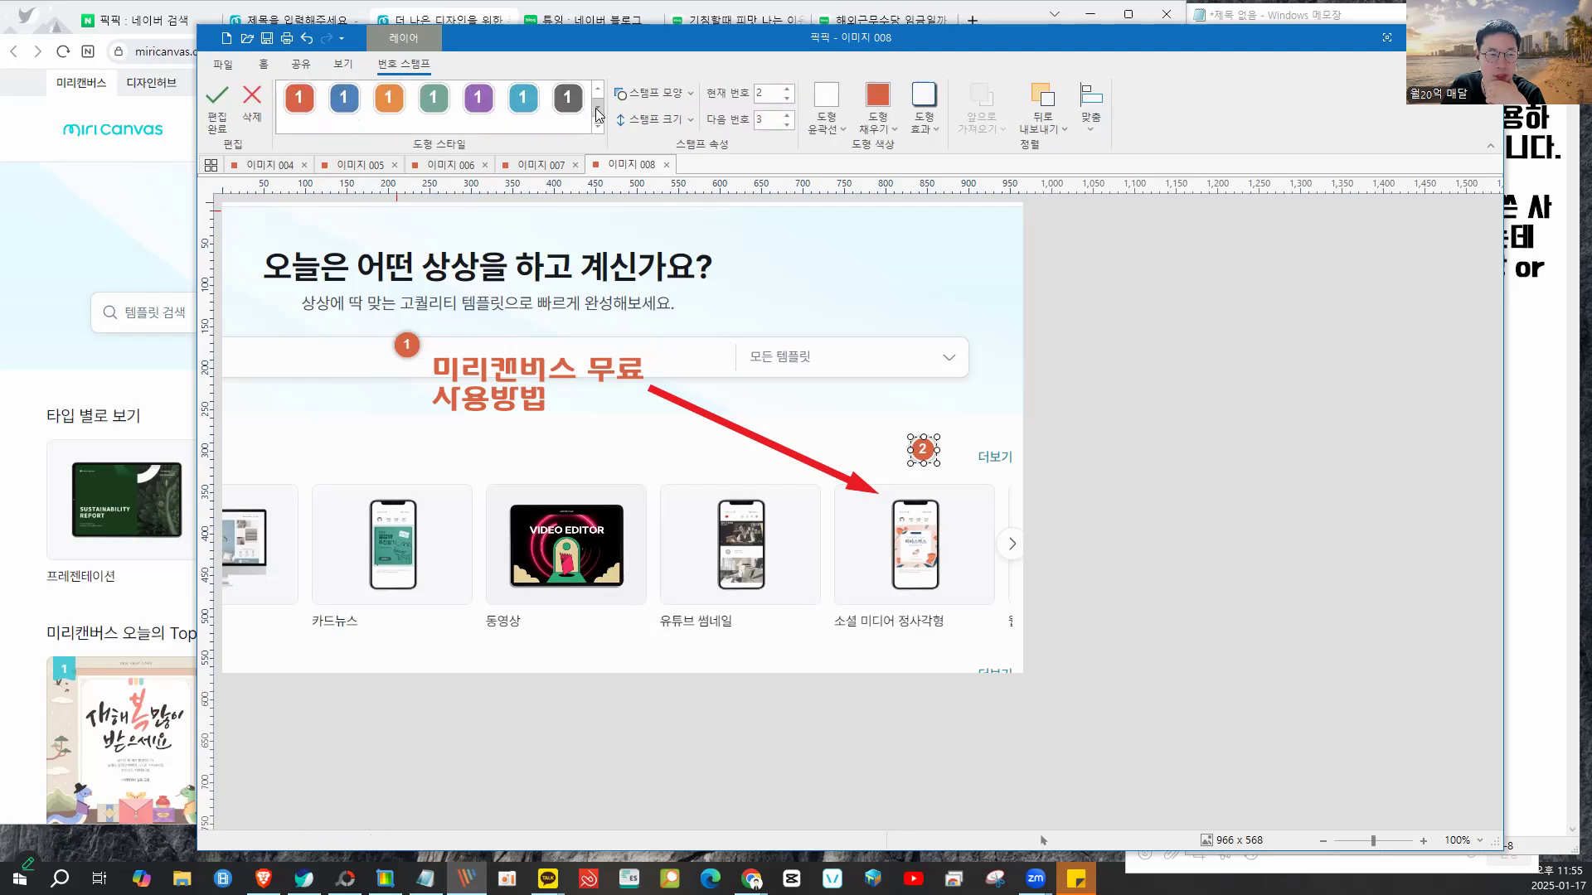
click(598, 112)
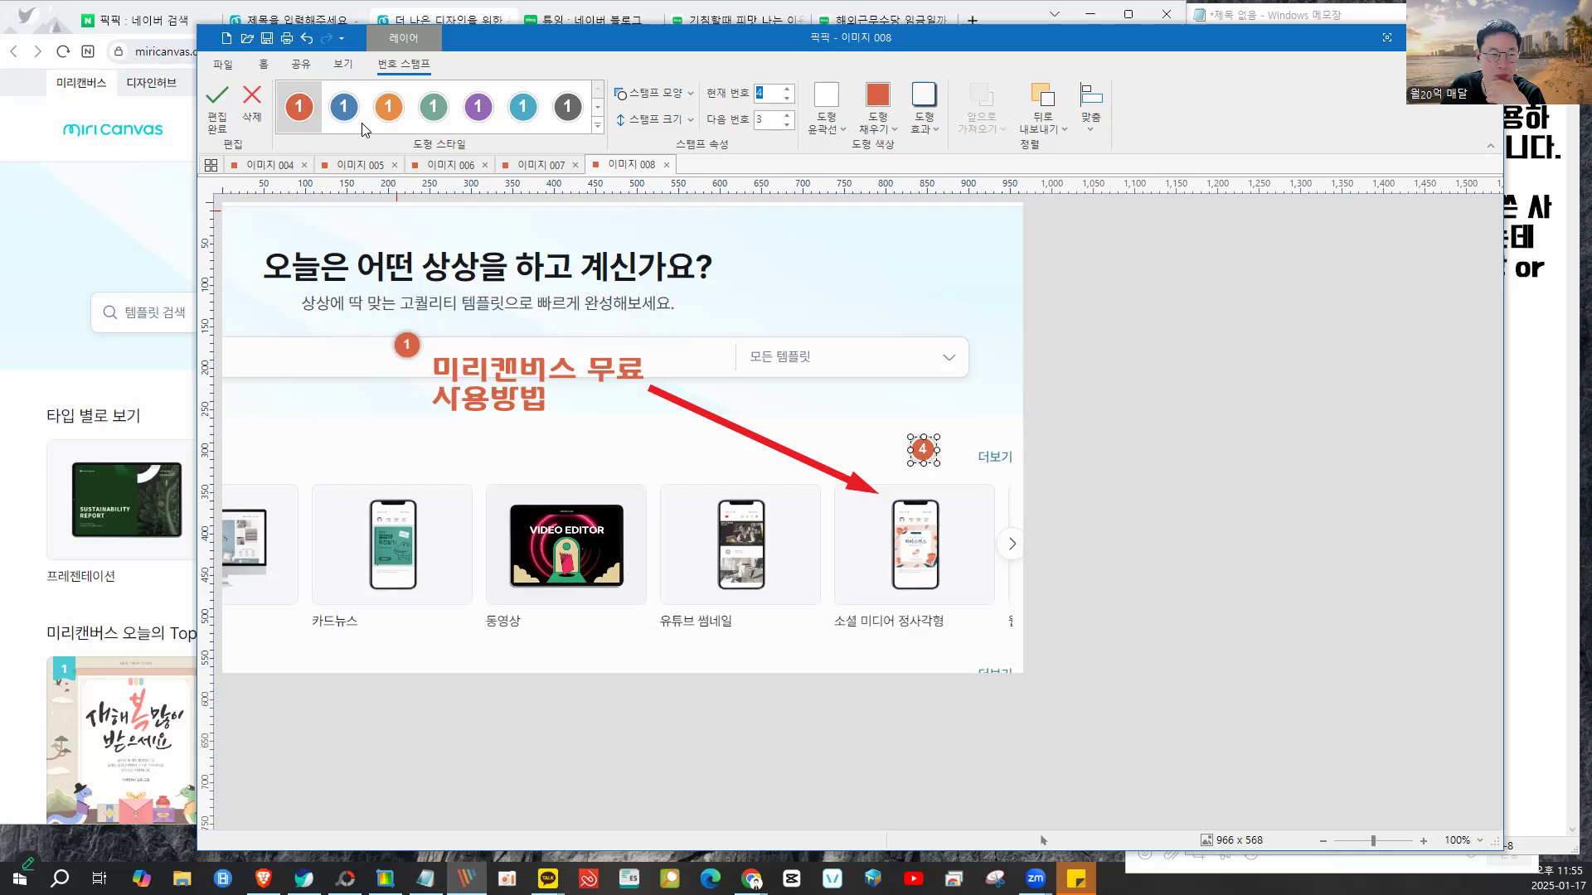
click(439, 120)
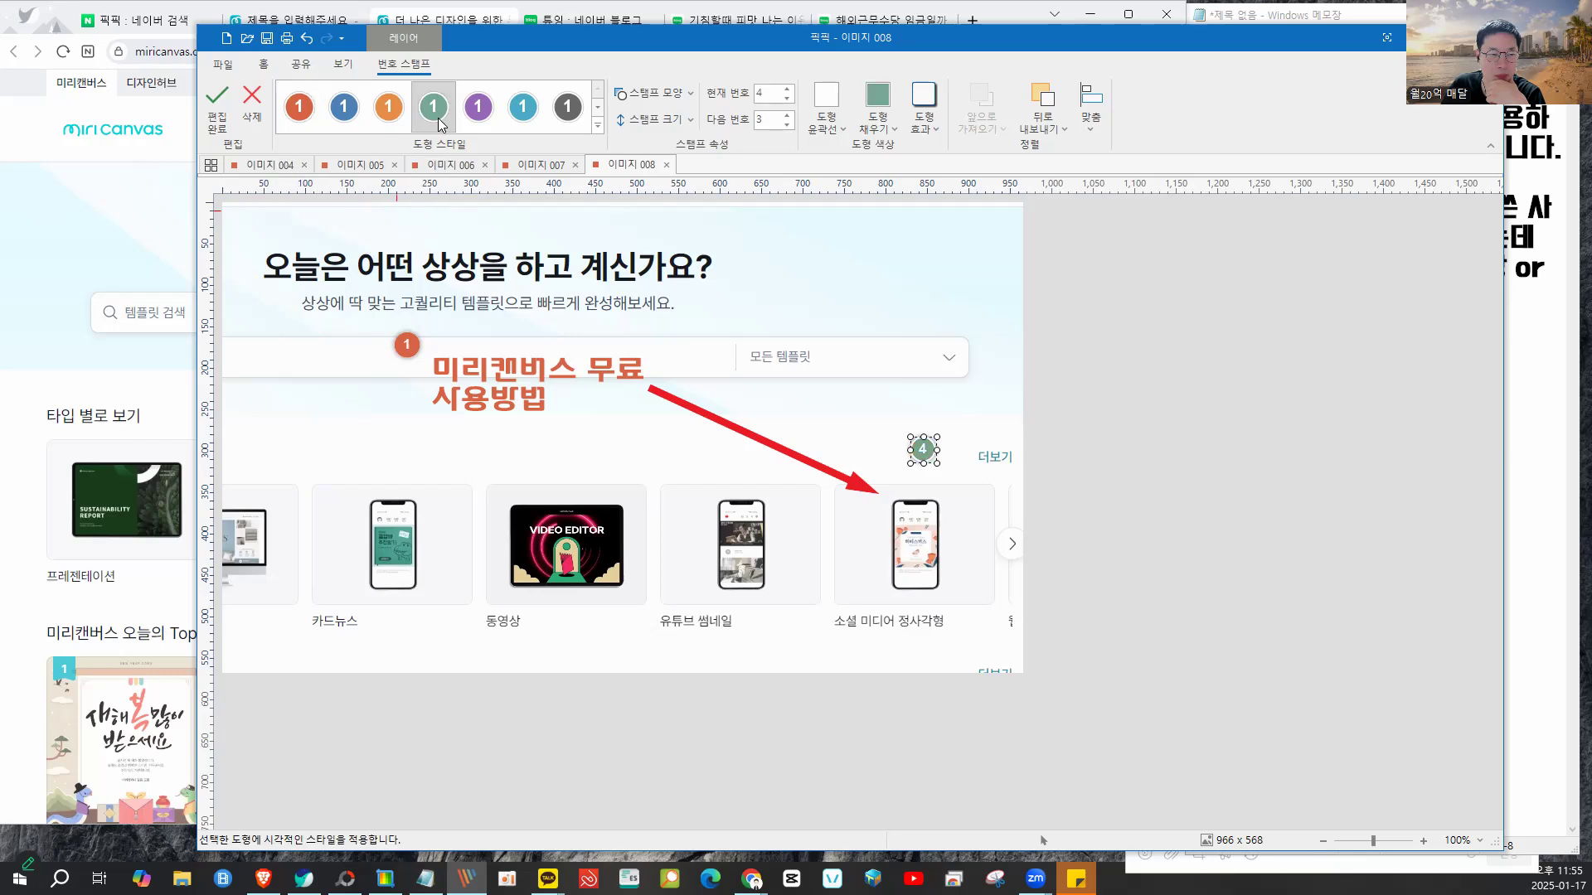
scroll(440, 124, up, 3)
scroll(435, 120, down, 2)
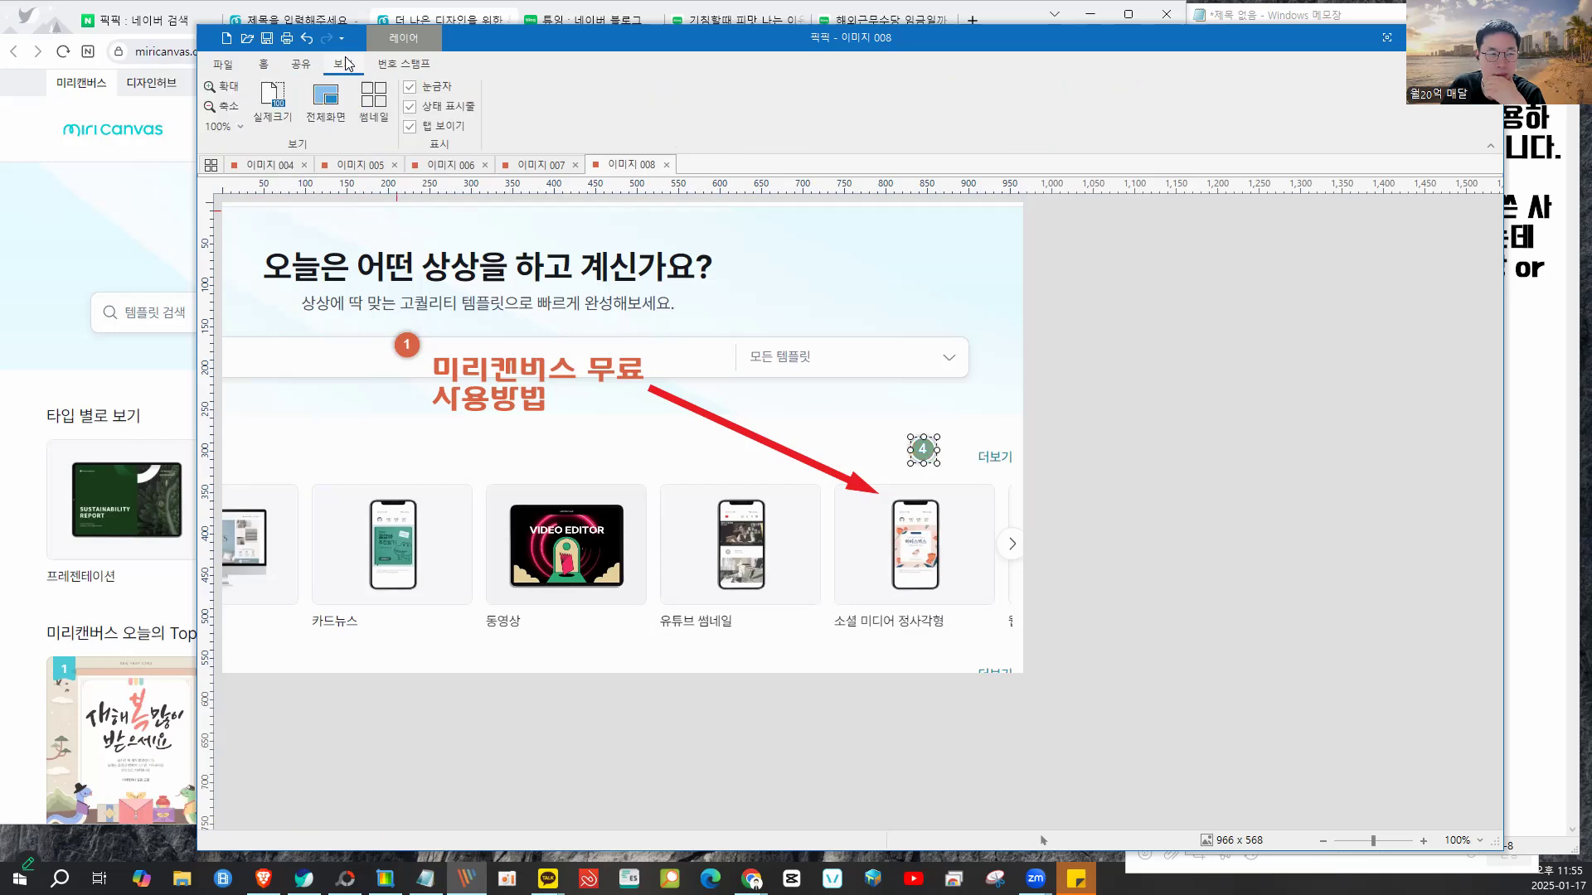
click(292, 64)
click(262, 68)
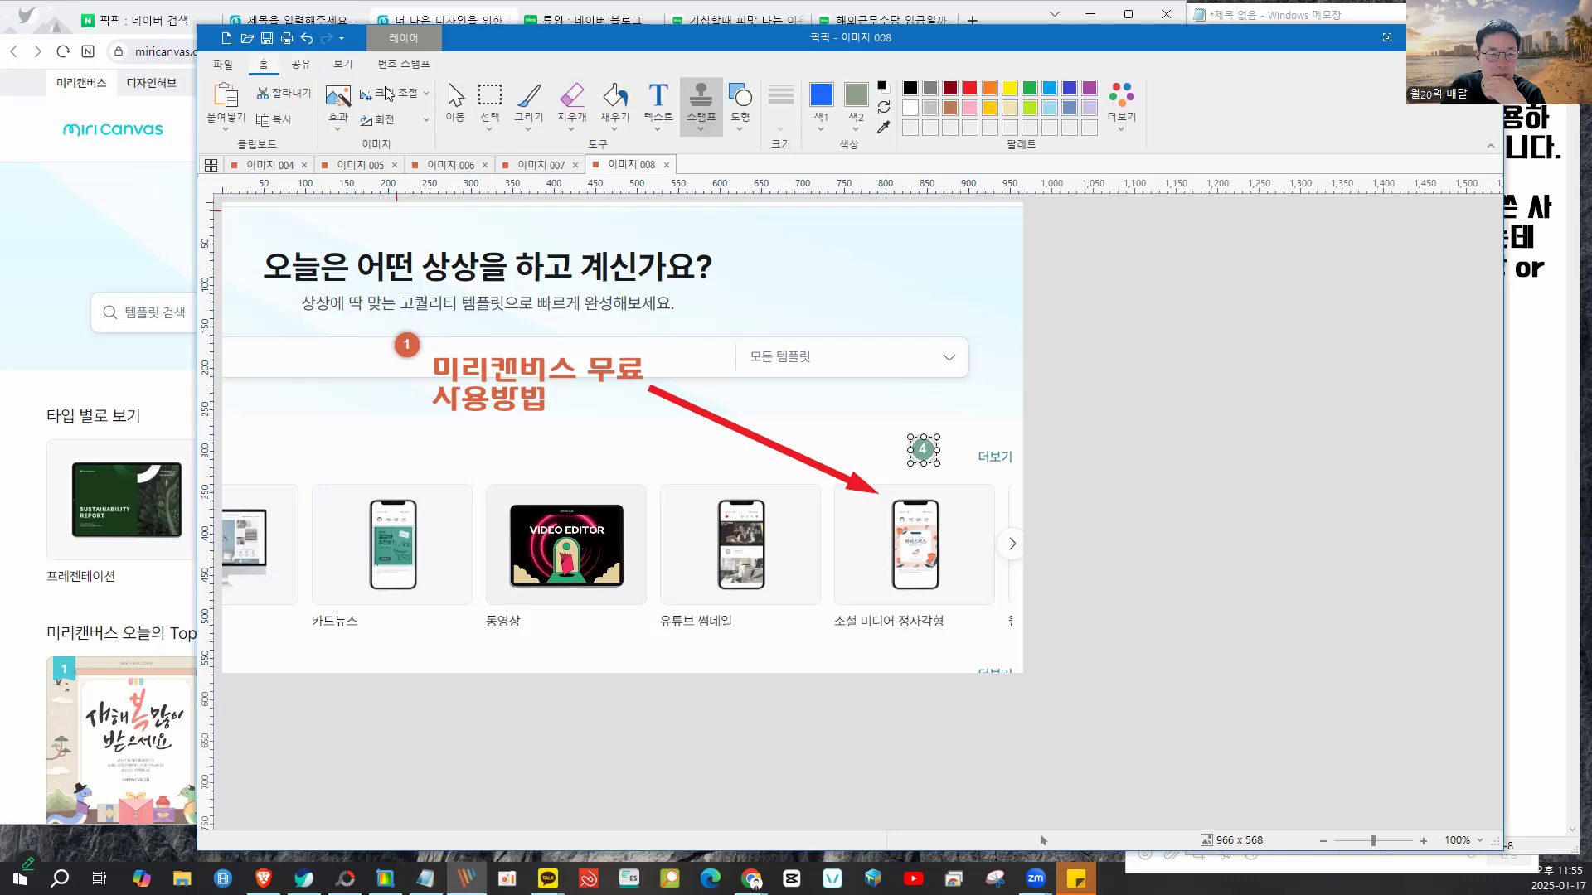
- Add a red number 2 badge above the card and delete the green number 4 badge
click(703, 129)
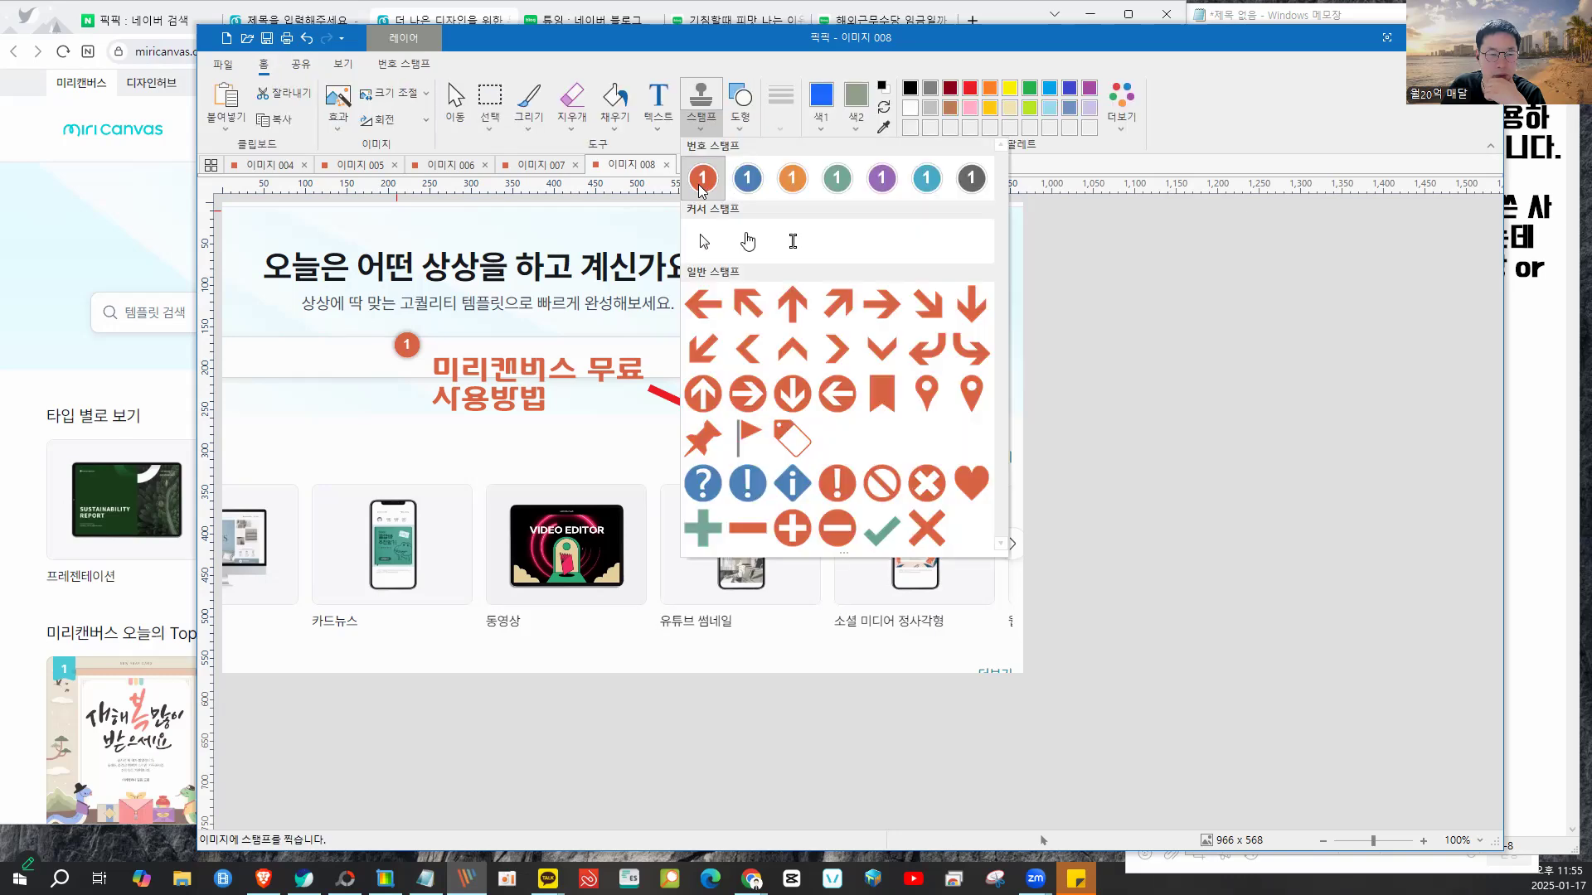
click(701, 183)
click(908, 420)
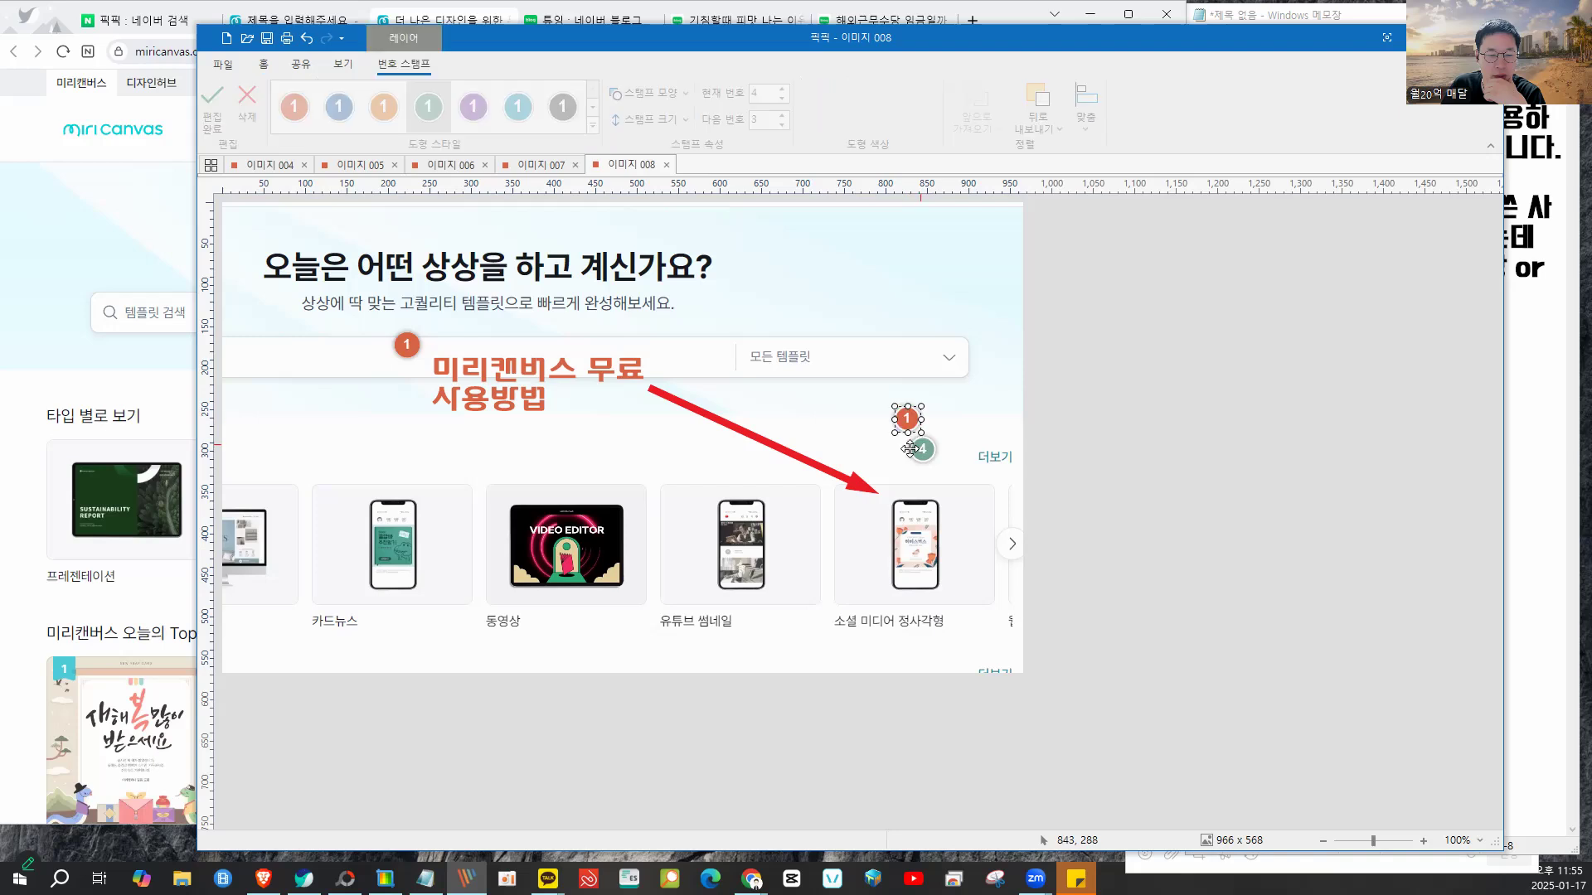
click(787, 88)
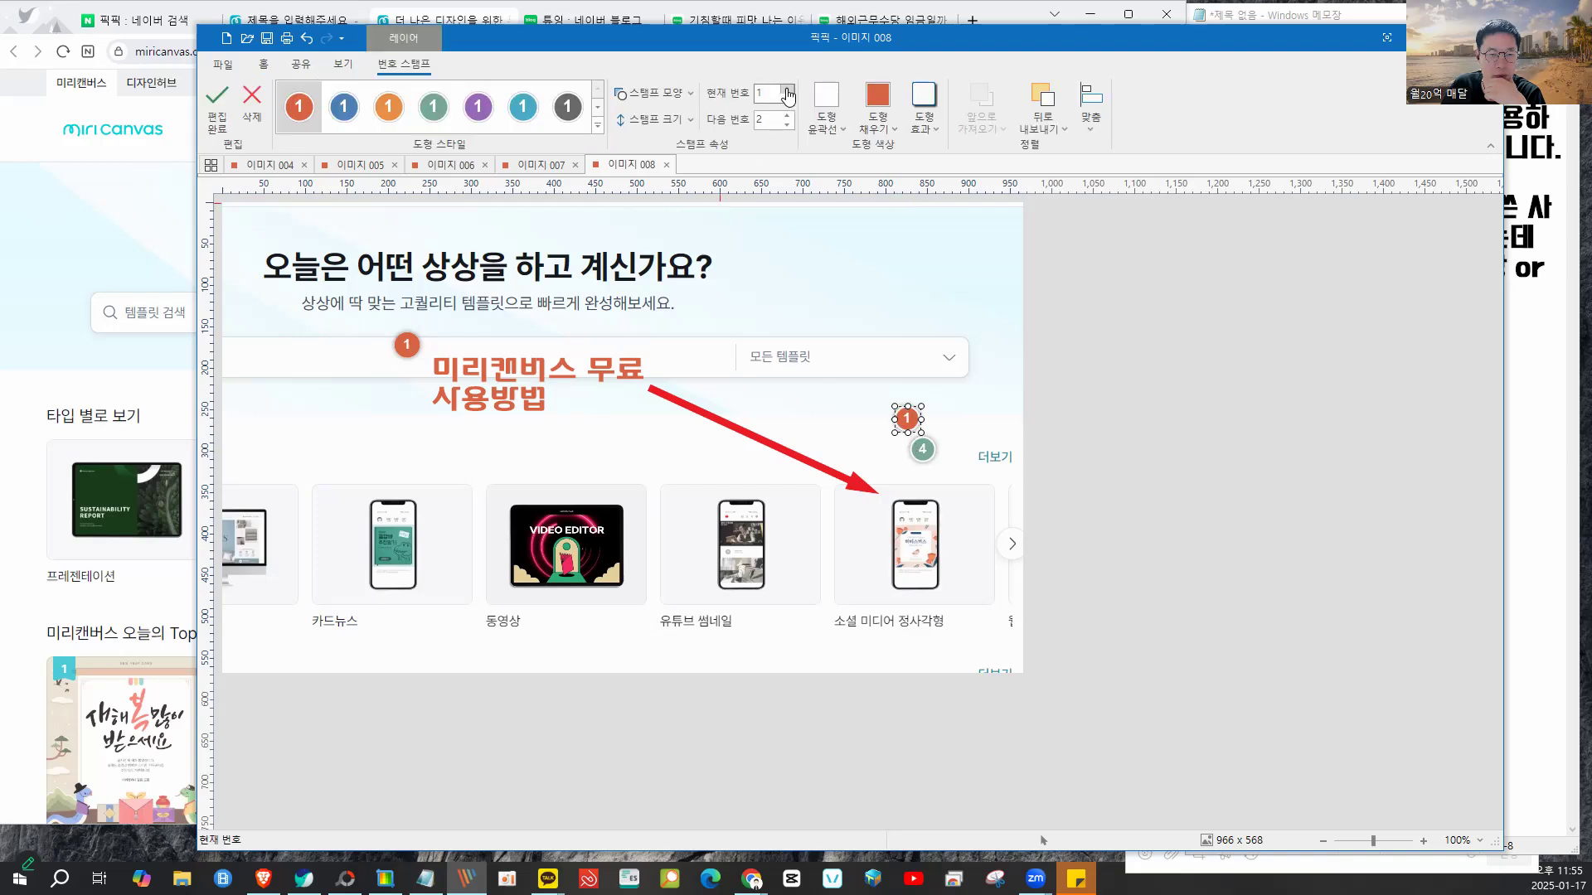
click(923, 450)
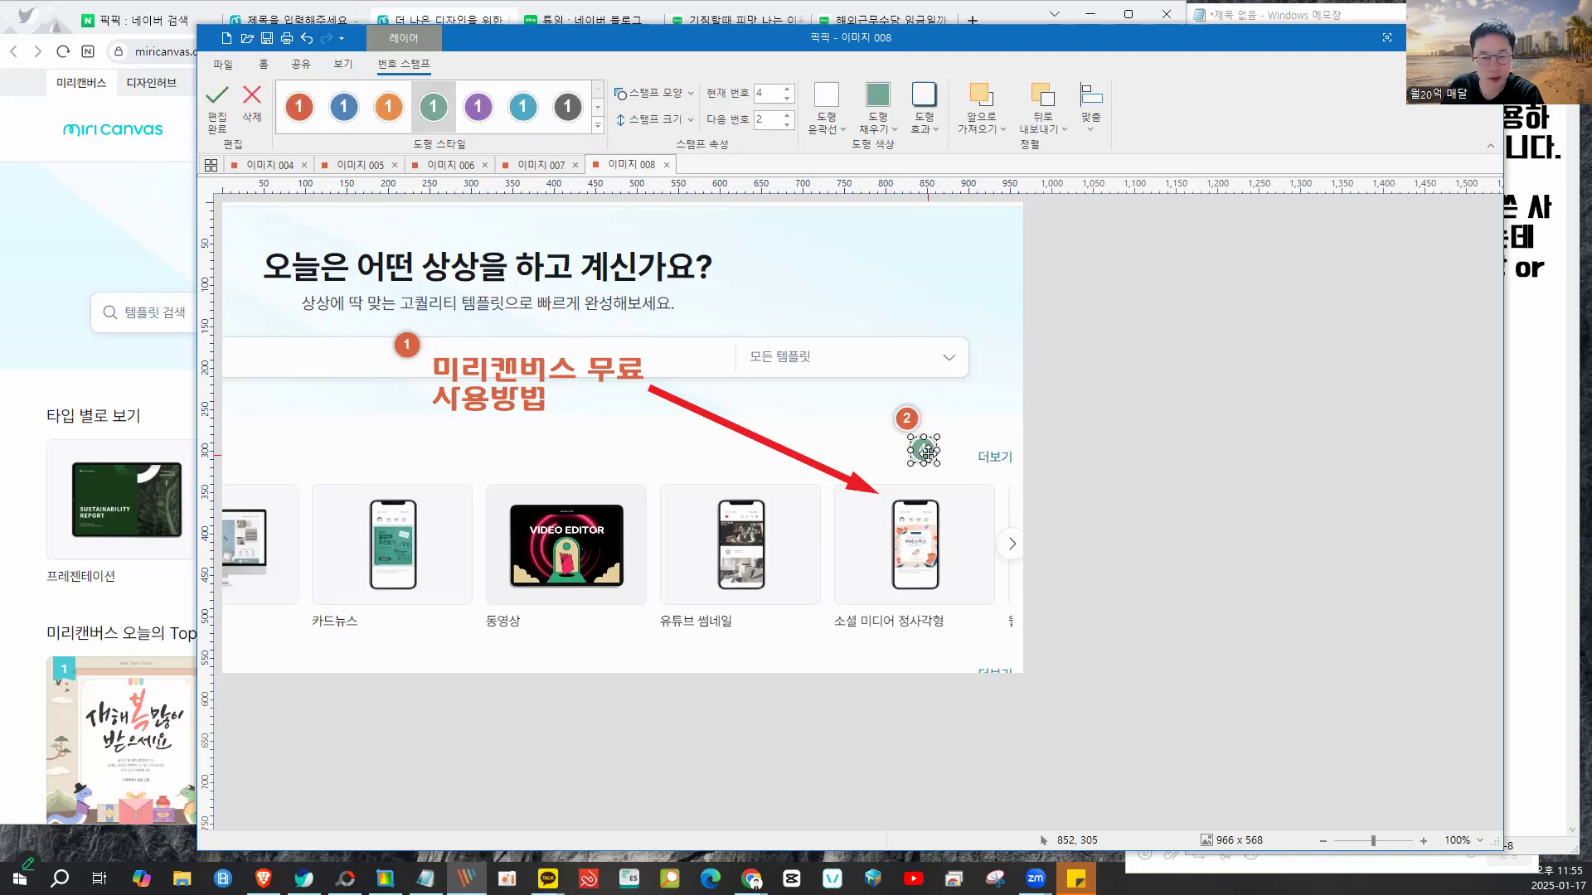
key(Delete)
- Enlarge the number 2 badge and move it just above the arrow tip
click(909, 421)
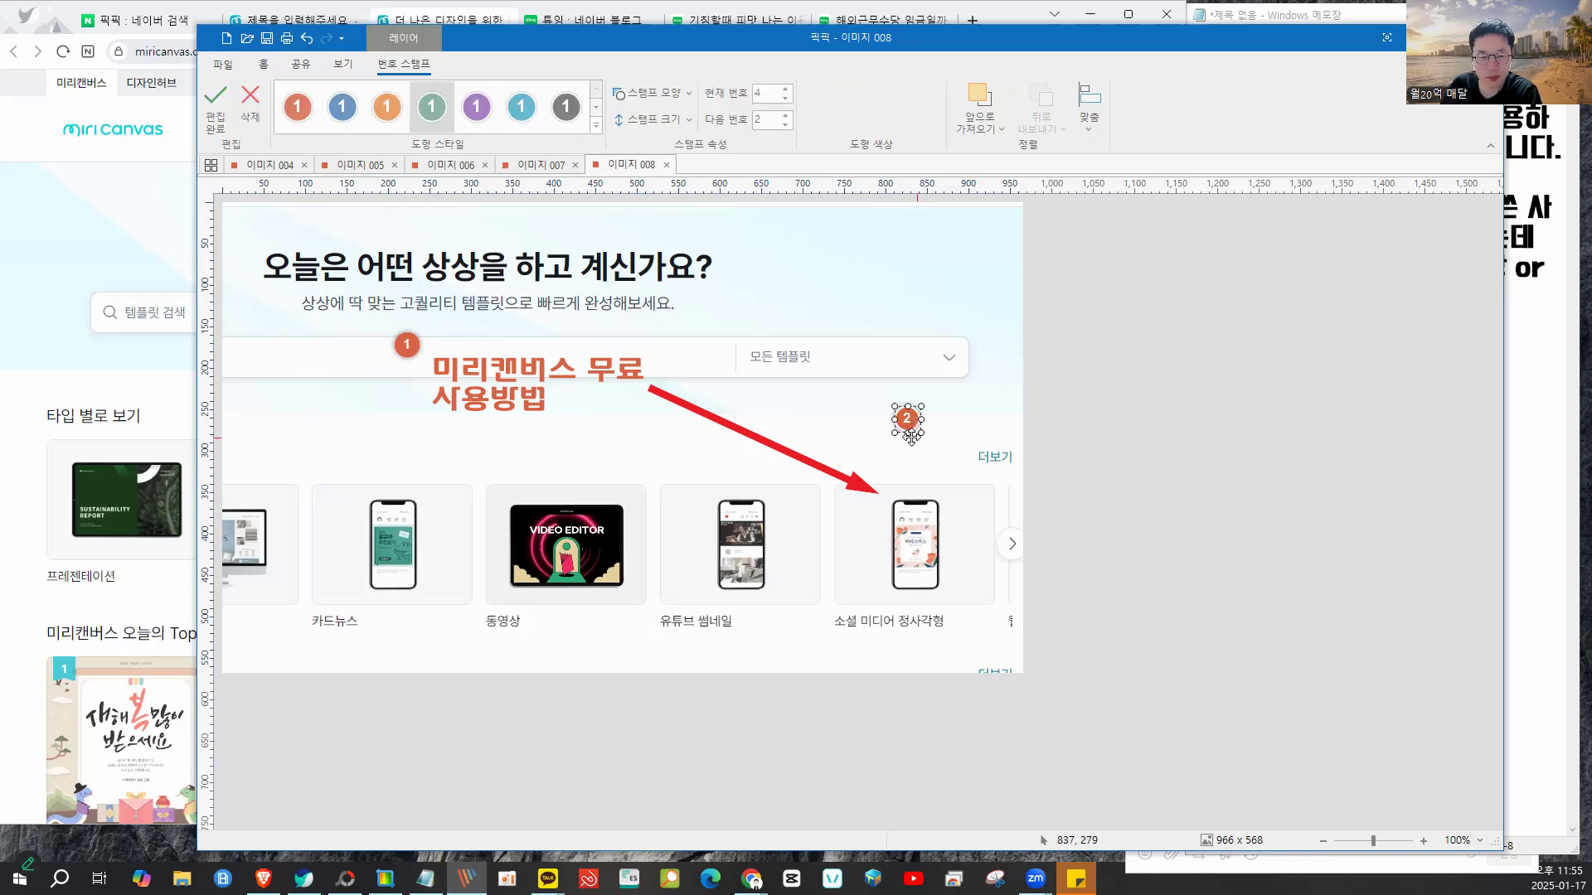
drag(922, 431, 1000, 496)
drag(907, 427, 883, 449)
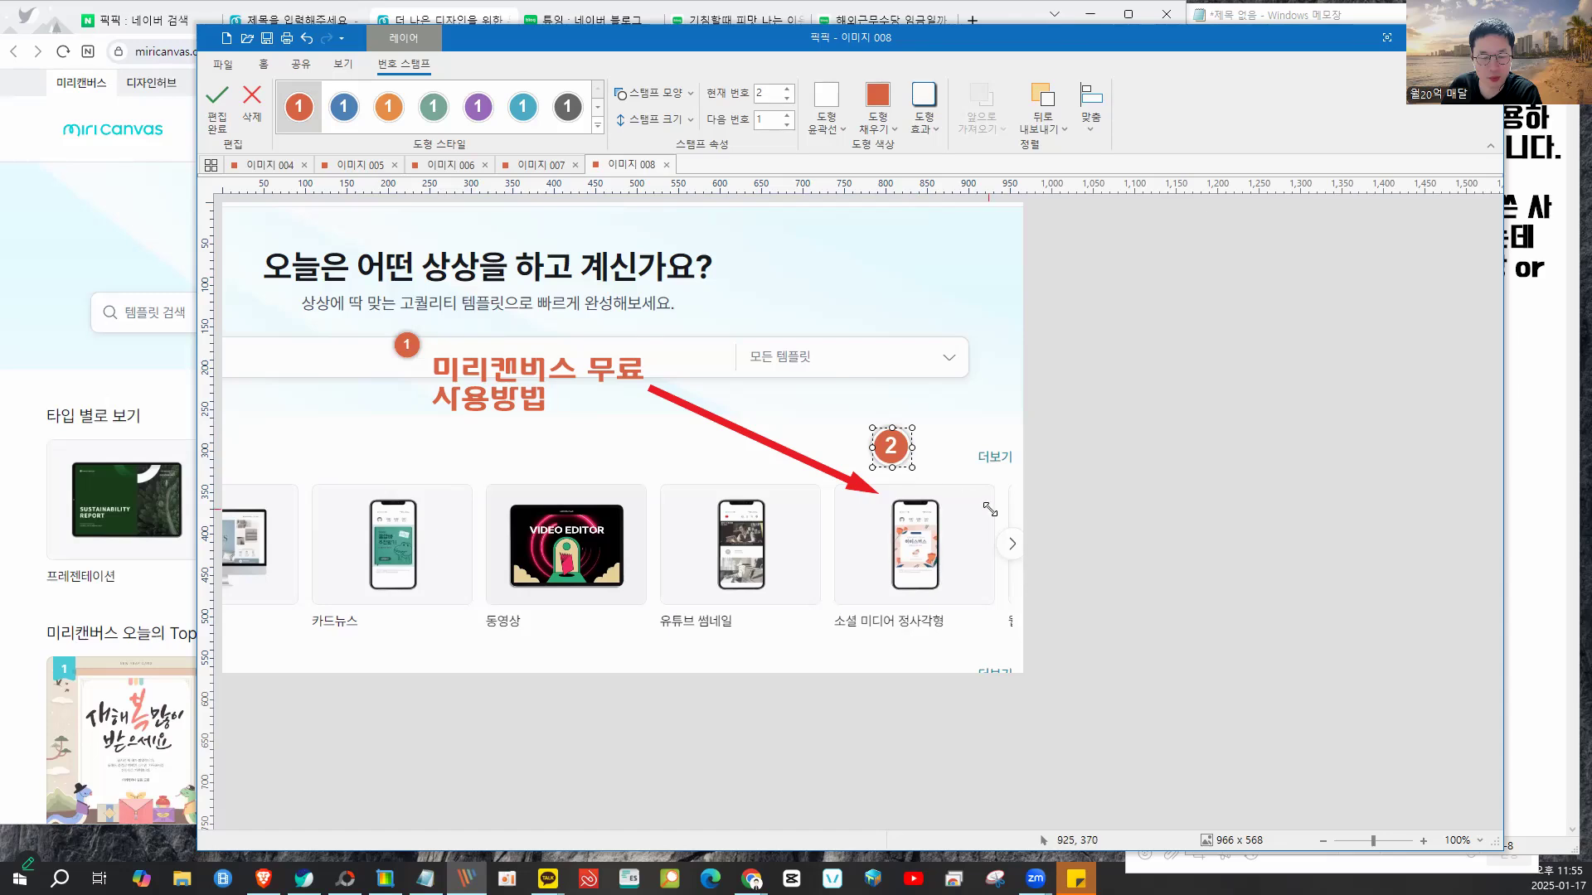
click(970, 393)
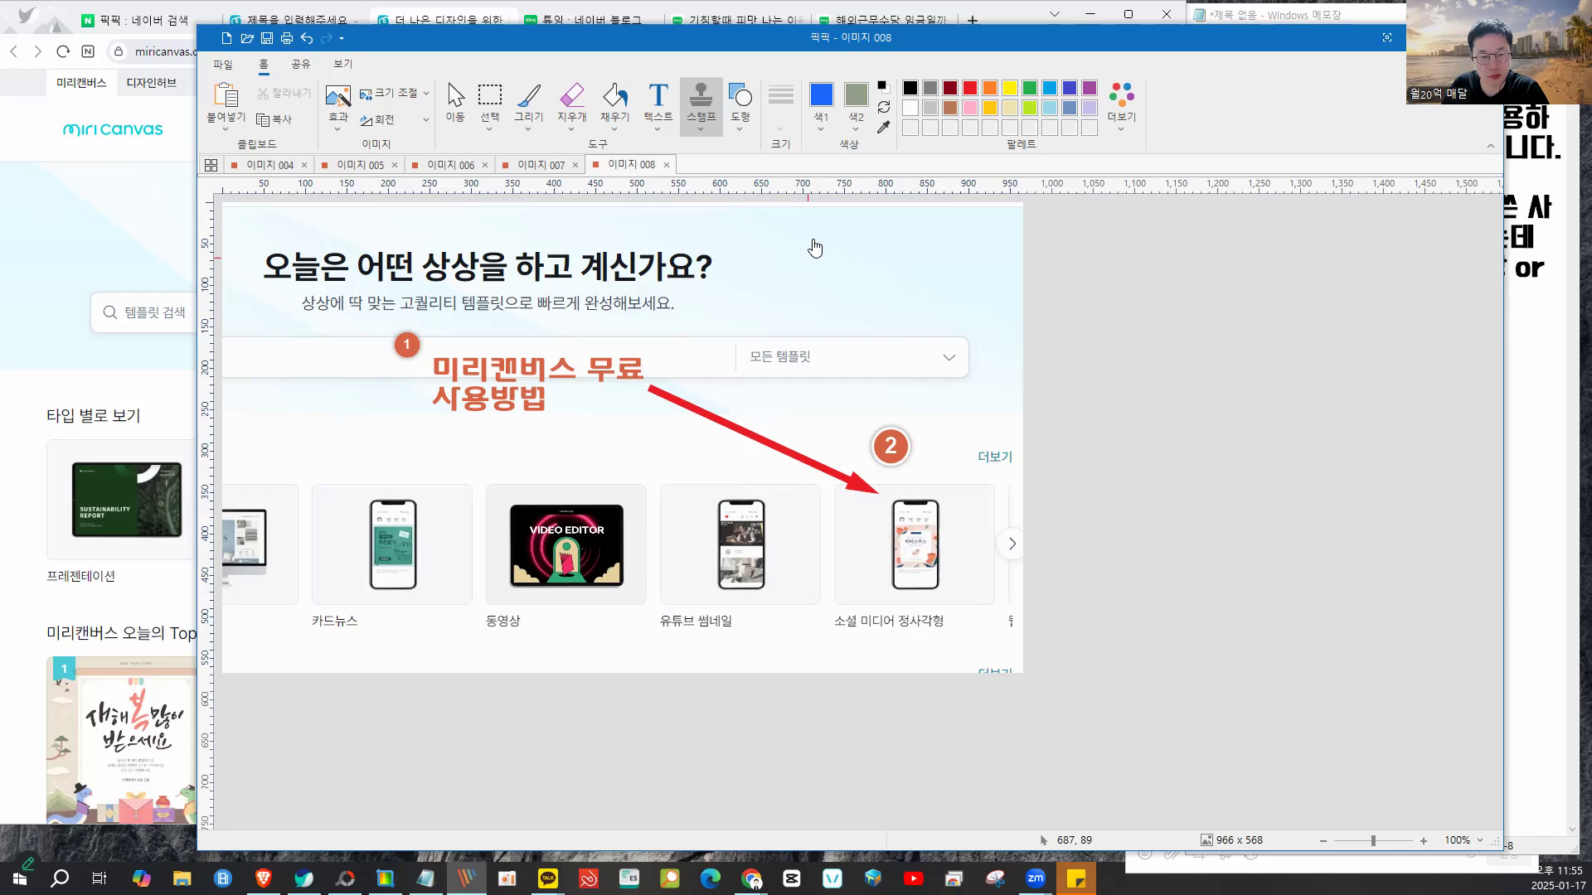
- Paste the annotated screenshot into the Naver blog post below 온라인 마케팅 강의 안내
drag(821, 37, 808, 208)
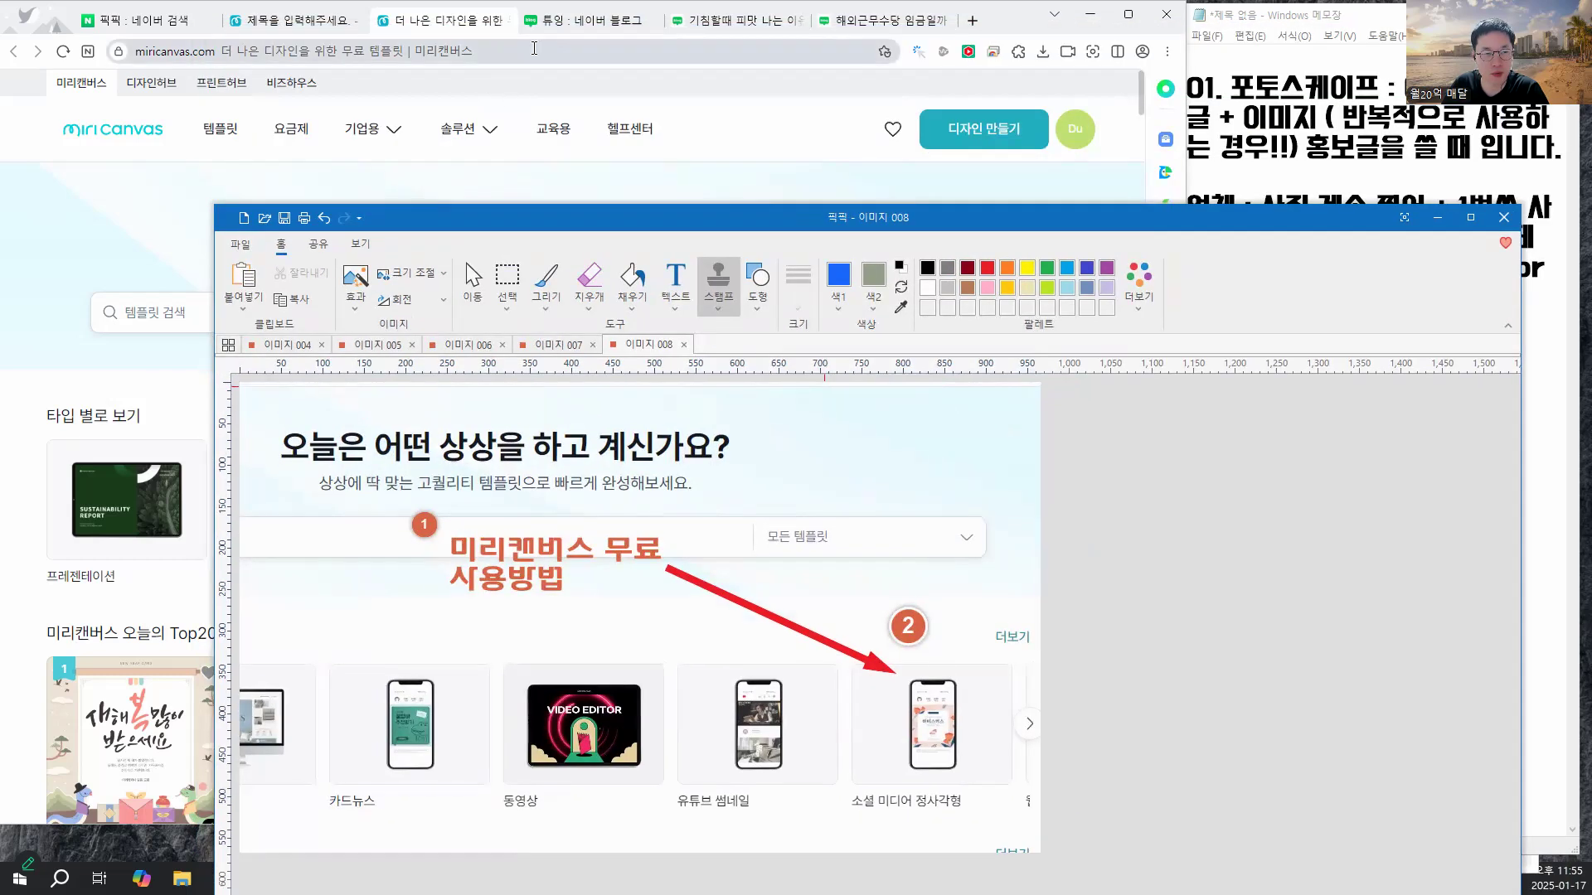
click(597, 20)
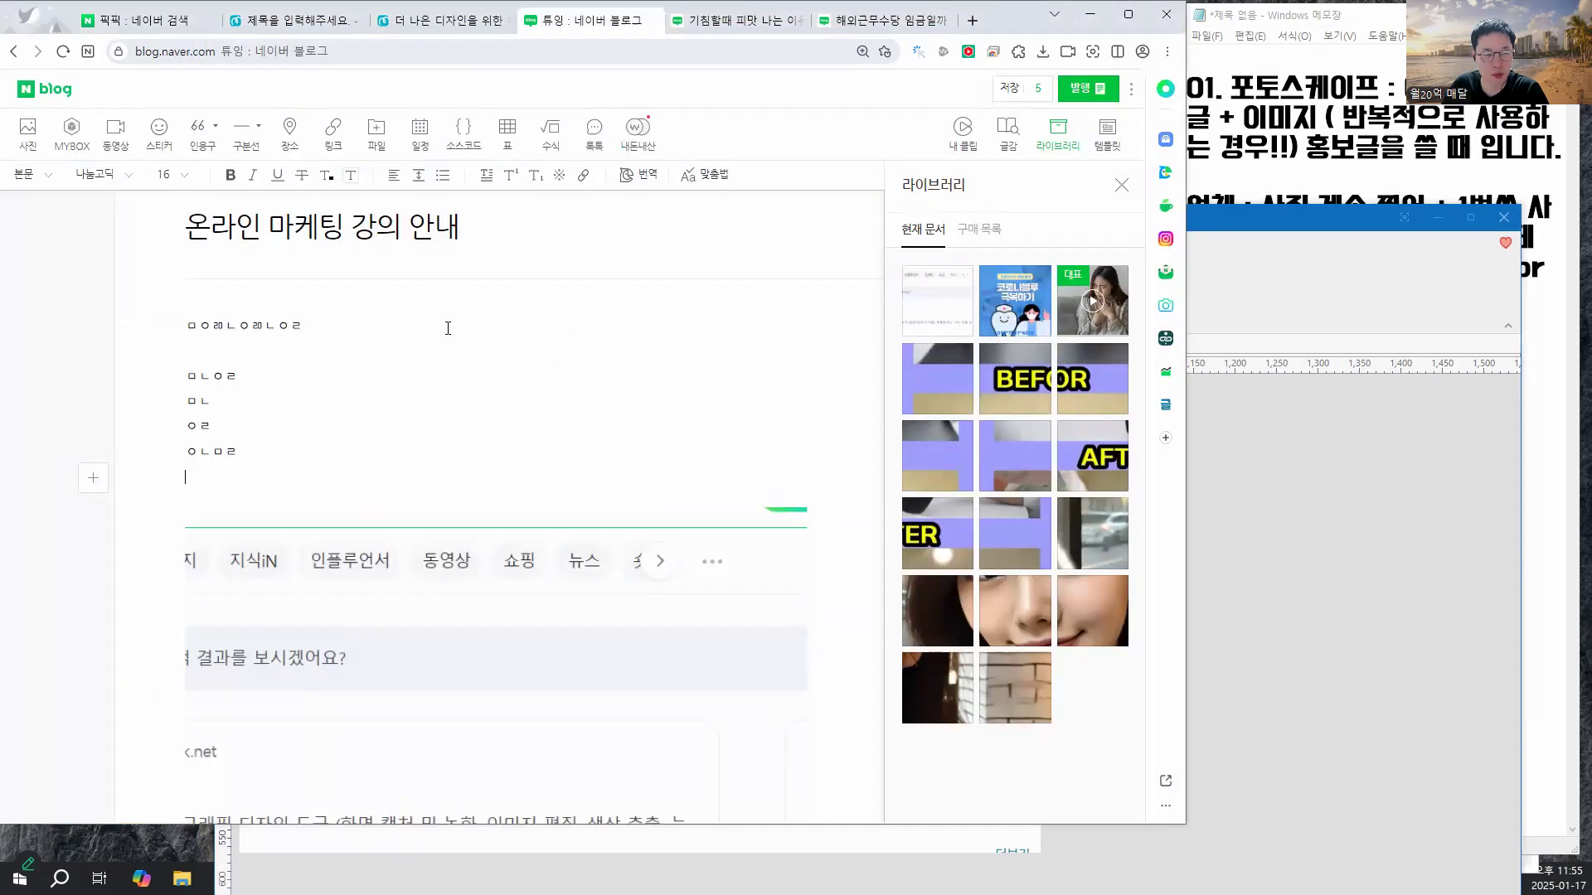
key(ctrl+v)
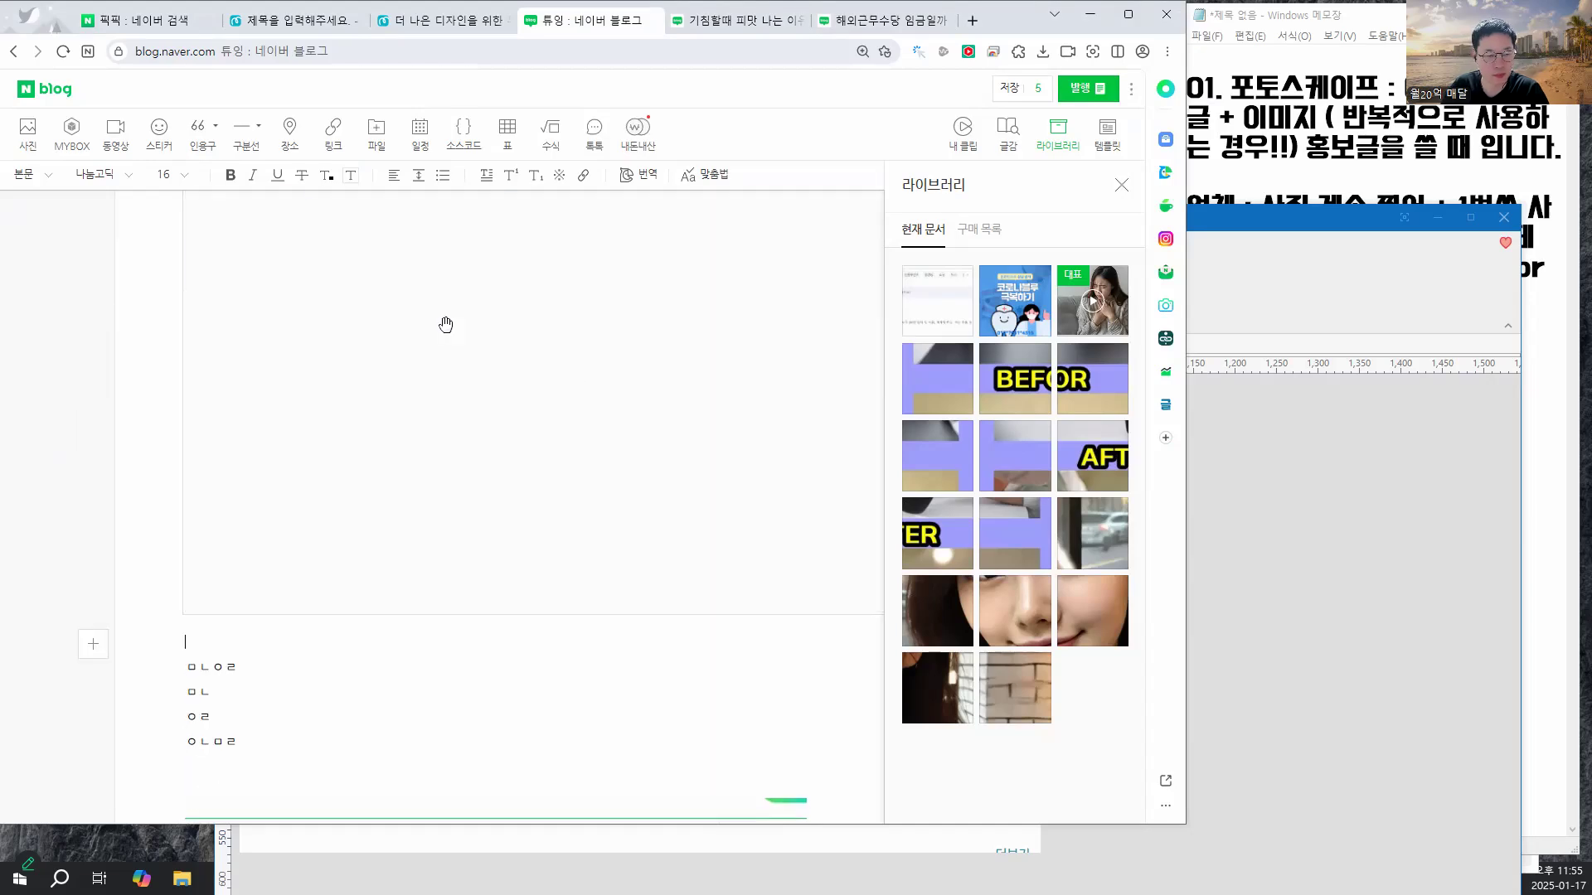
scroll(484, 422, up, 3)
click(484, 422)
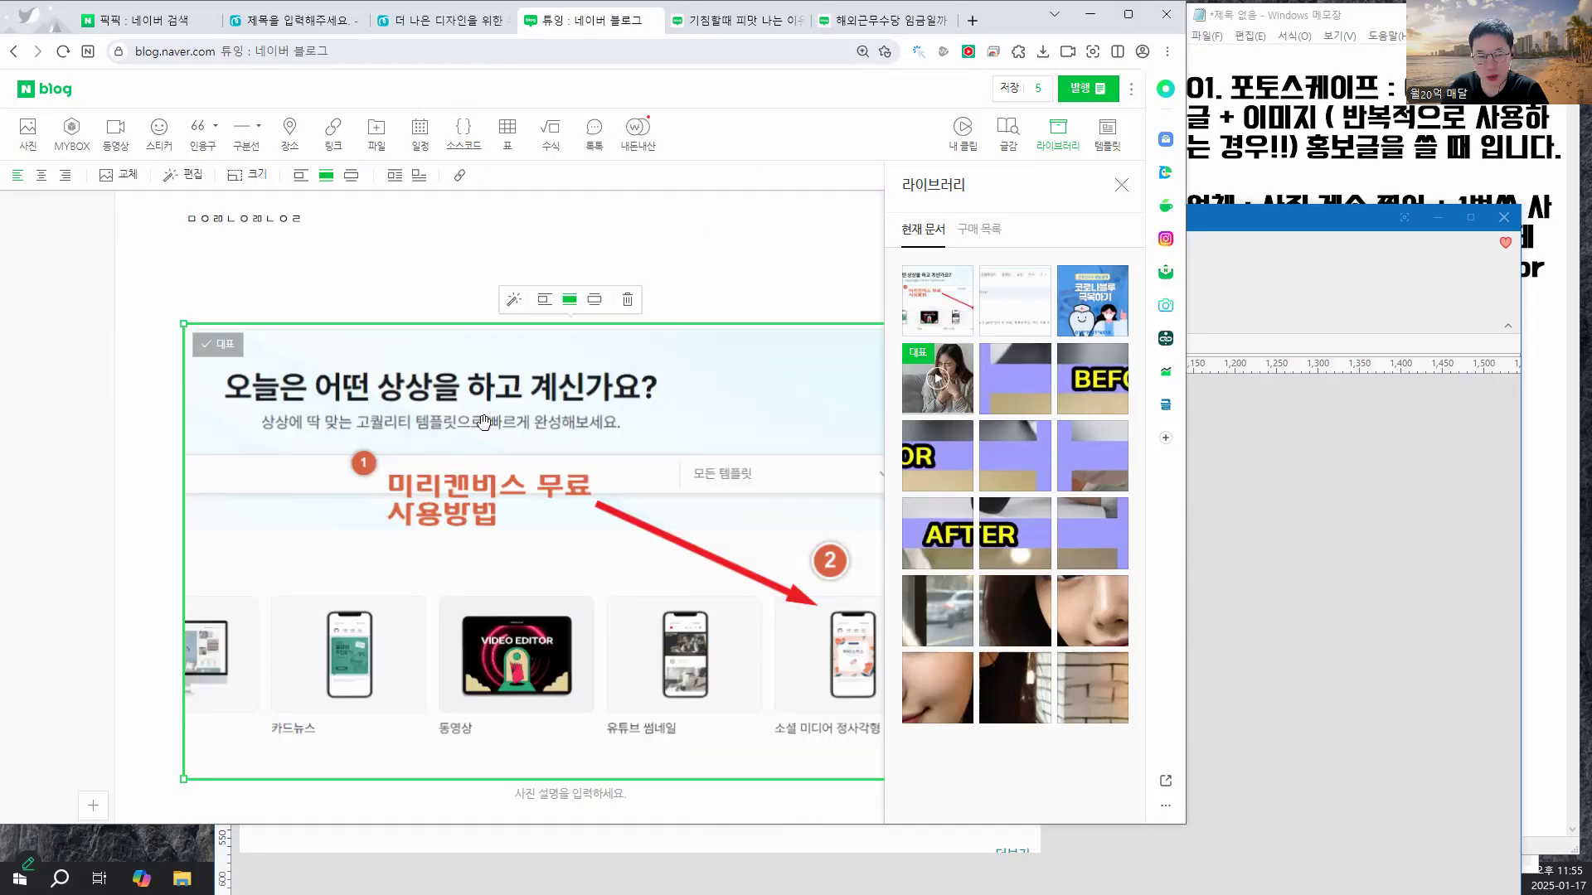
- Bring the PicPick editor back over the blog and switch to rectangular selection
scroll(879, 303, up, 2)
drag(1252, 219, 1186, 84)
click(440, 145)
- Blur the last words of the headline twice
drag(694, 284, 524, 381)
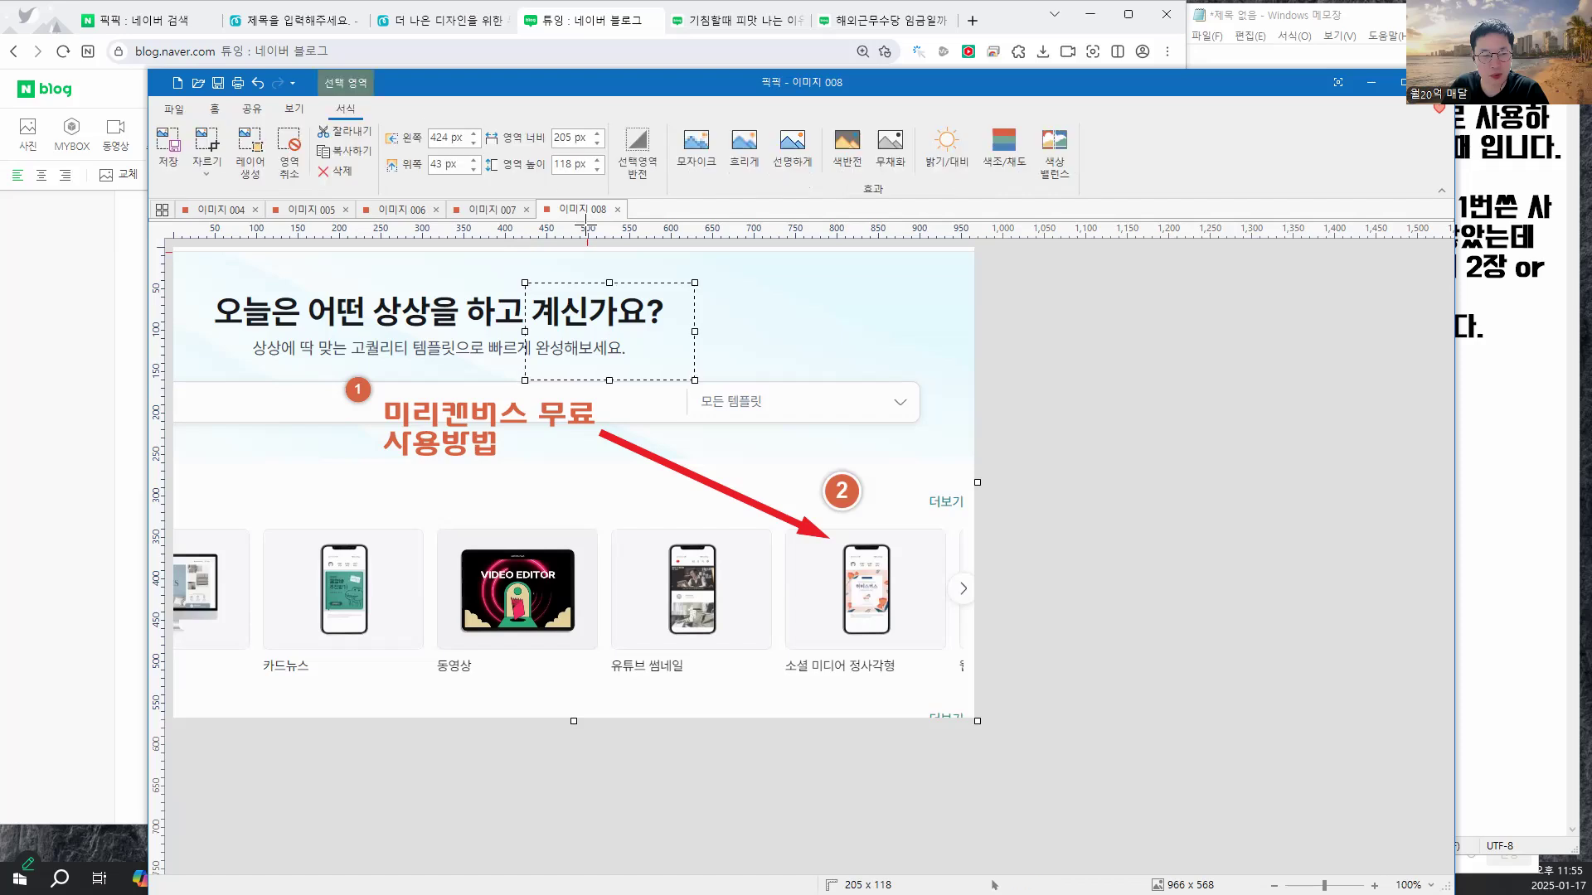
click(747, 166)
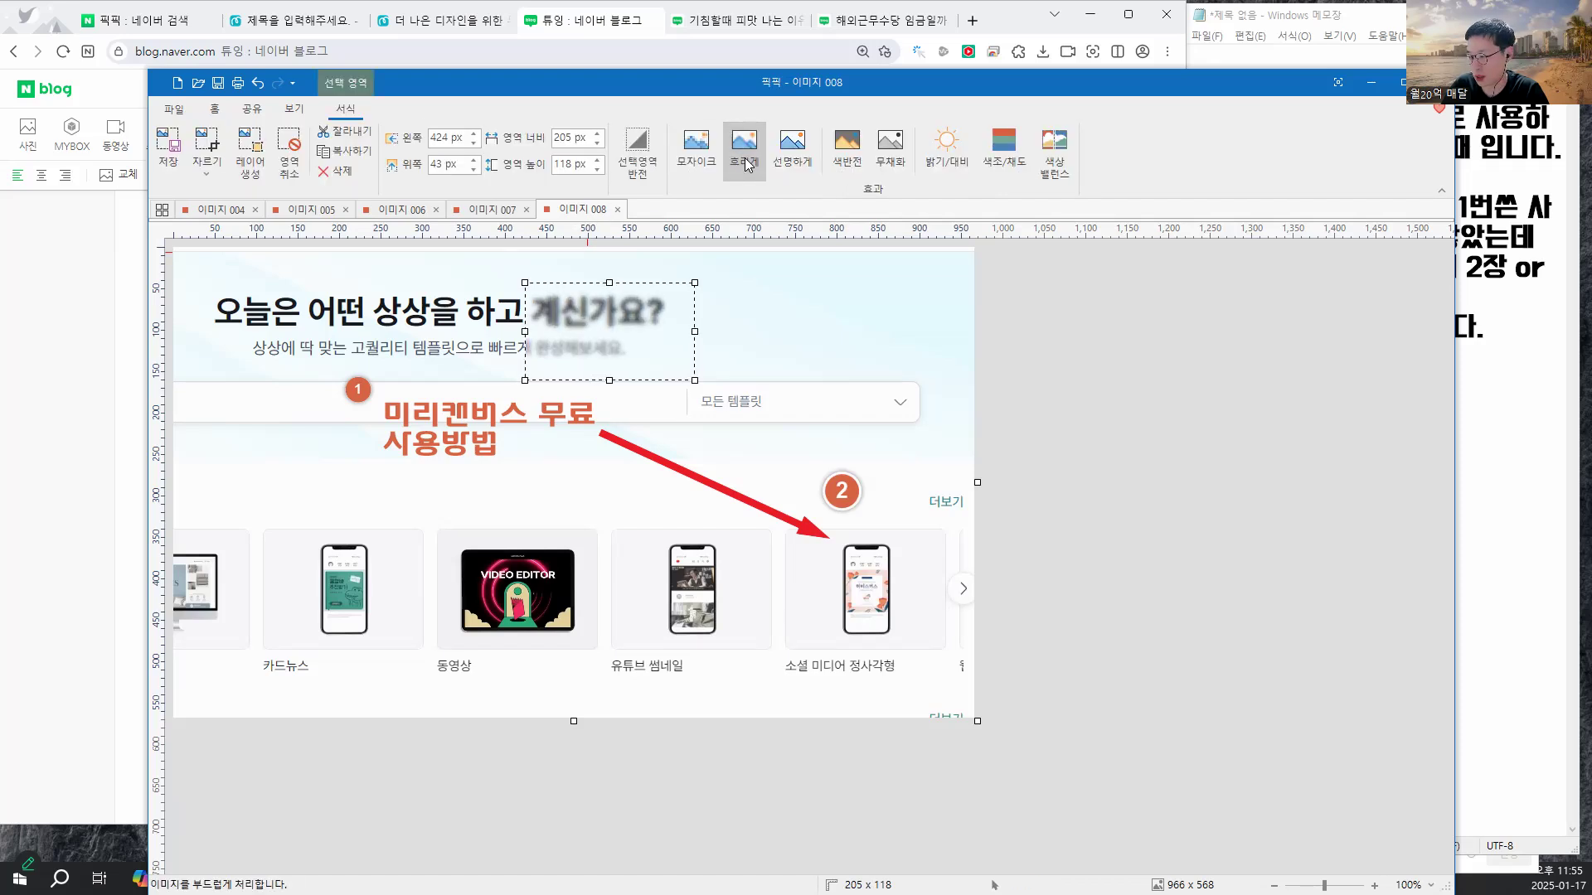
click(748, 166)
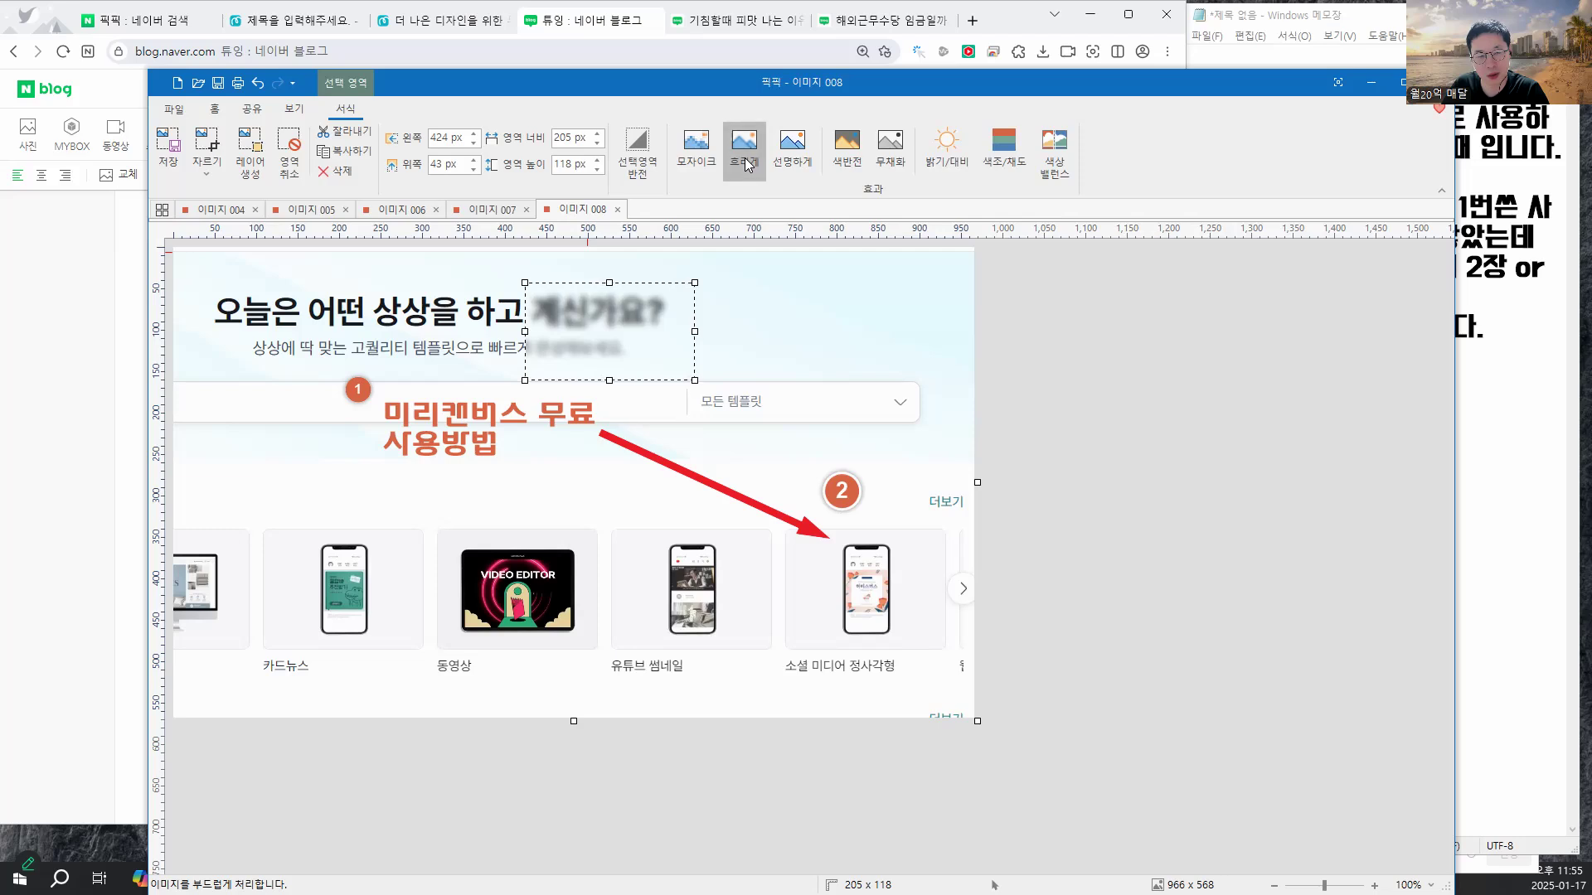
click(758, 286)
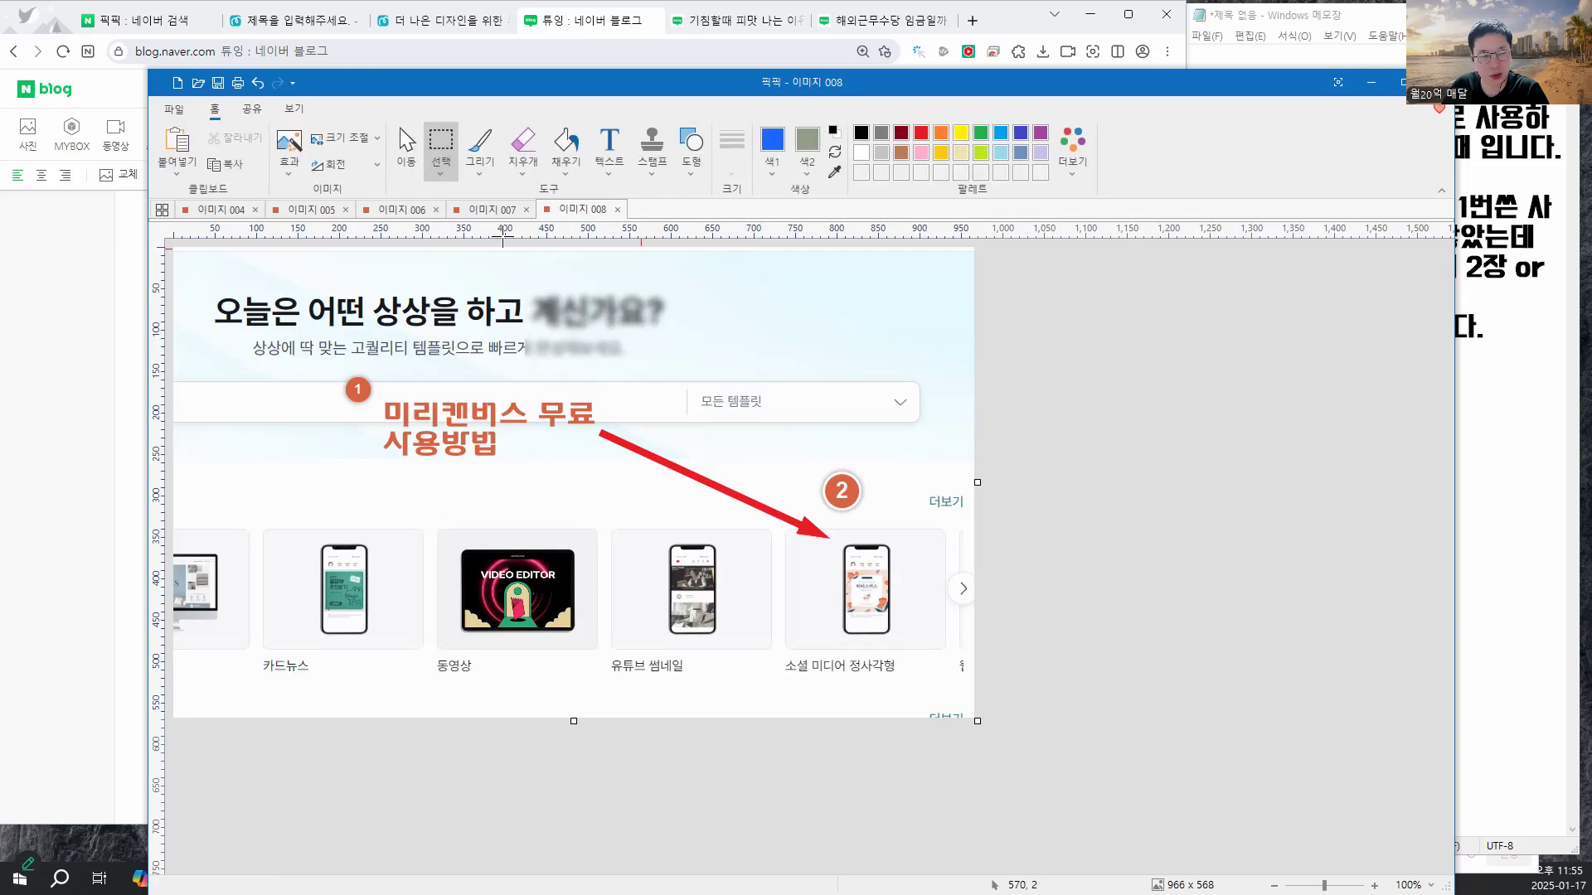
click(251, 110)
click(211, 112)
click(170, 110)
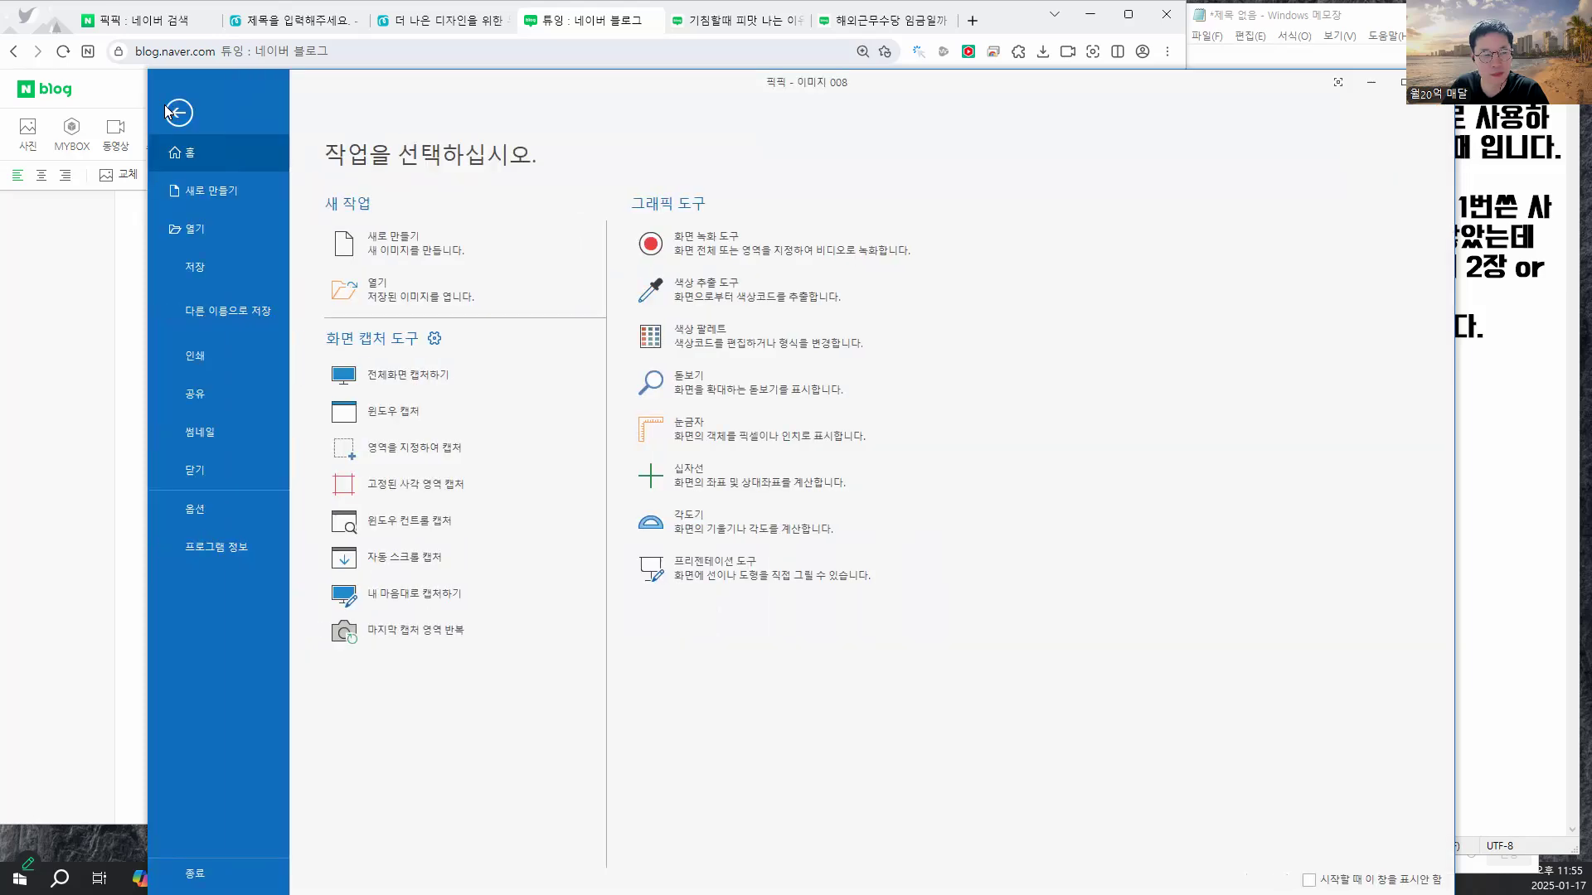
click(170, 112)
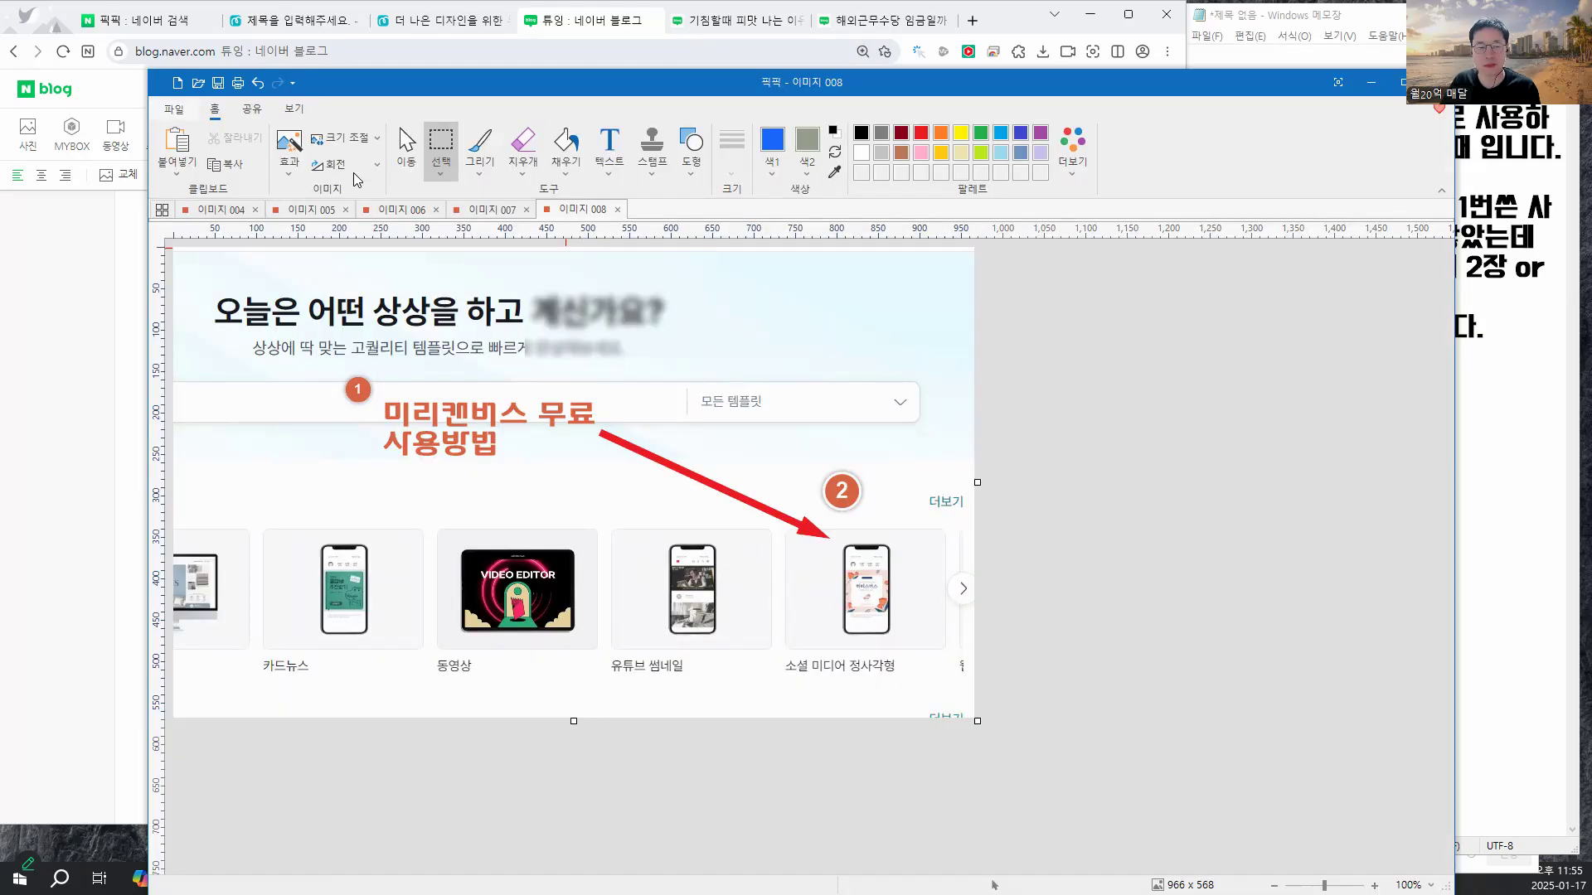
- Erase the 모든 템플릿 box and the patch by badge 2 to transparency
drag(530, 286, 729, 337)
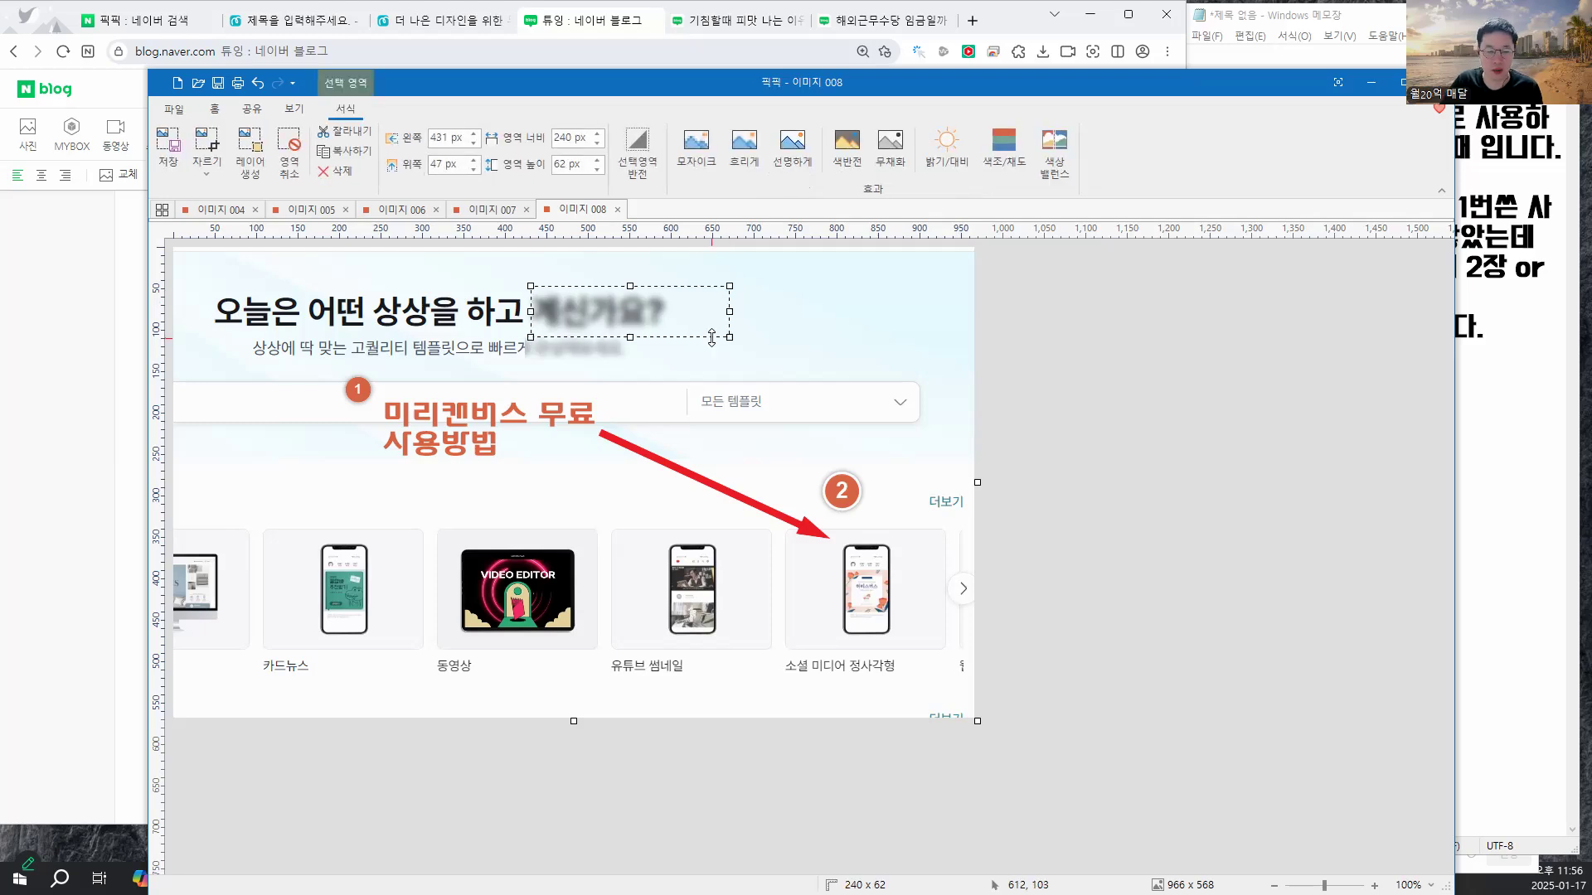
click(776, 392)
drag(932, 374, 683, 430)
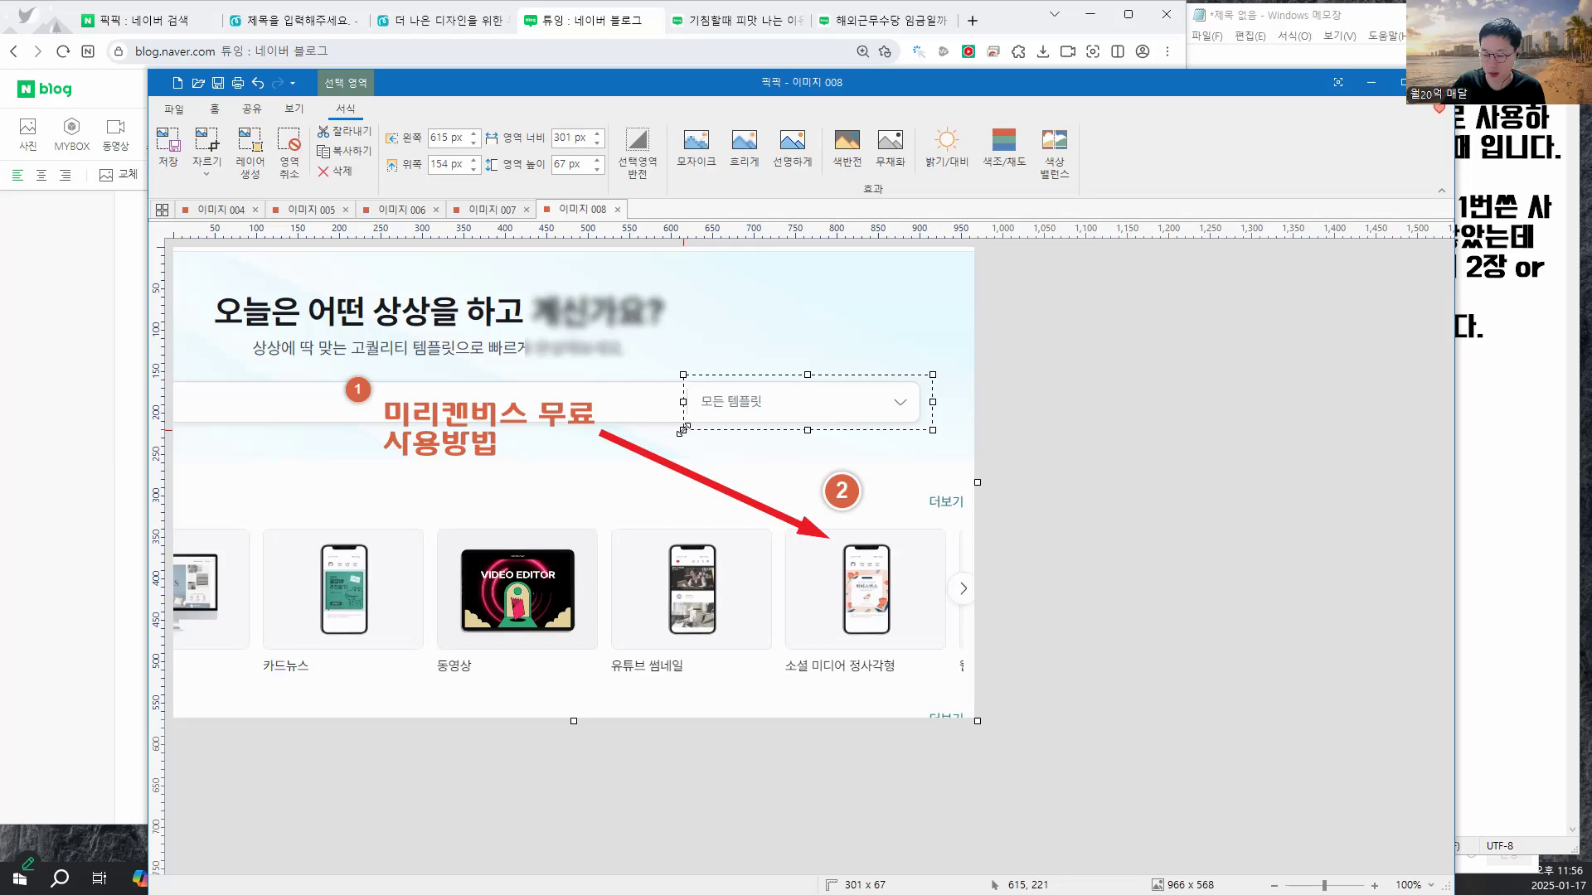
key(Delete)
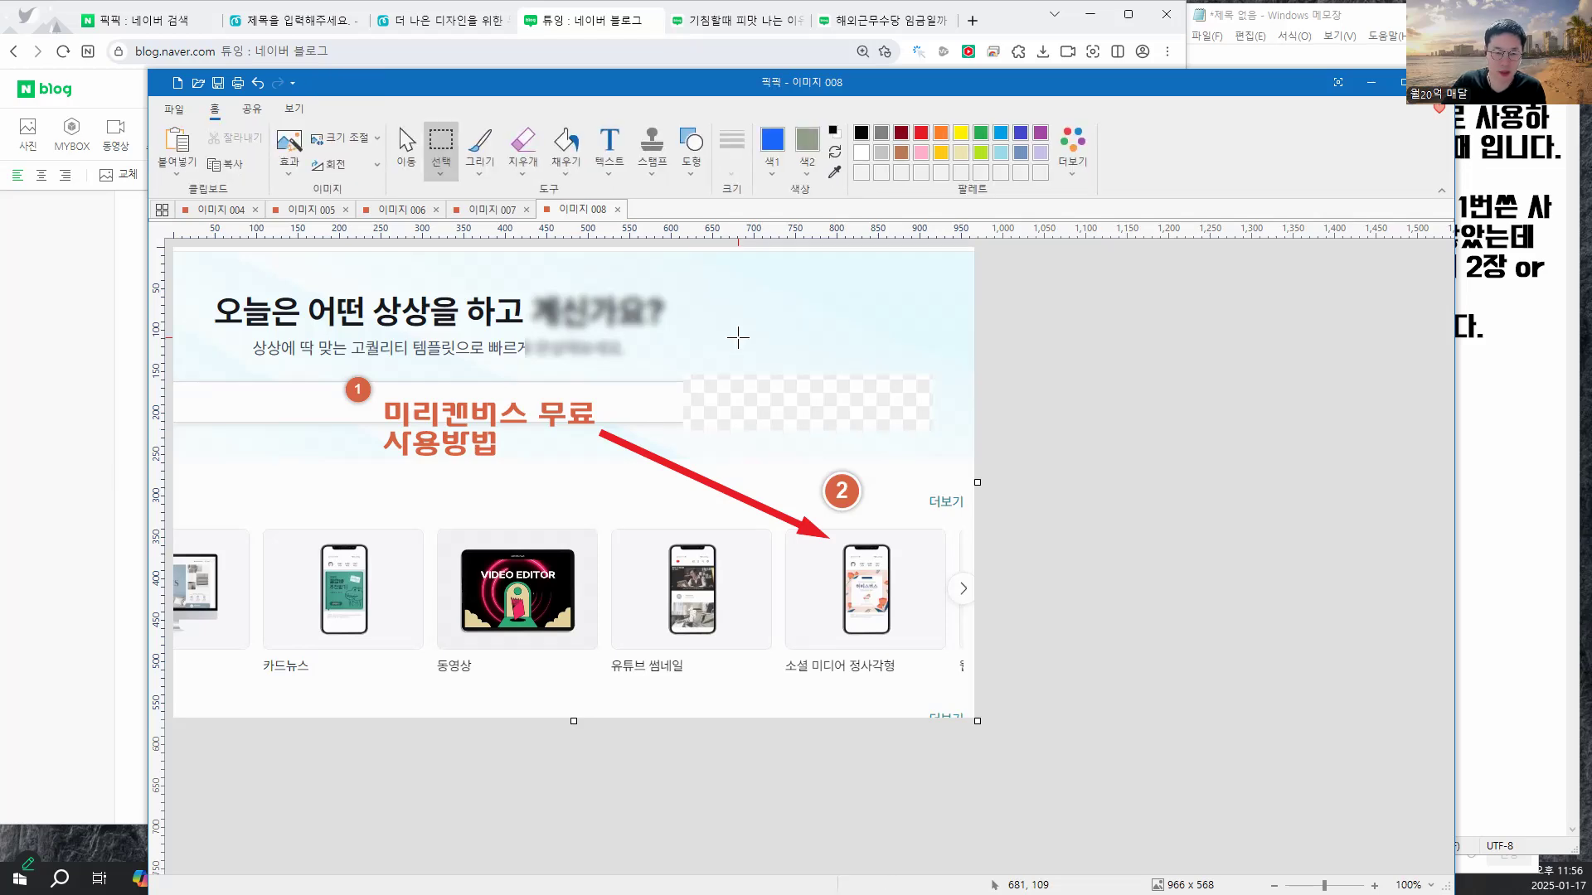
drag(828, 512, 797, 531)
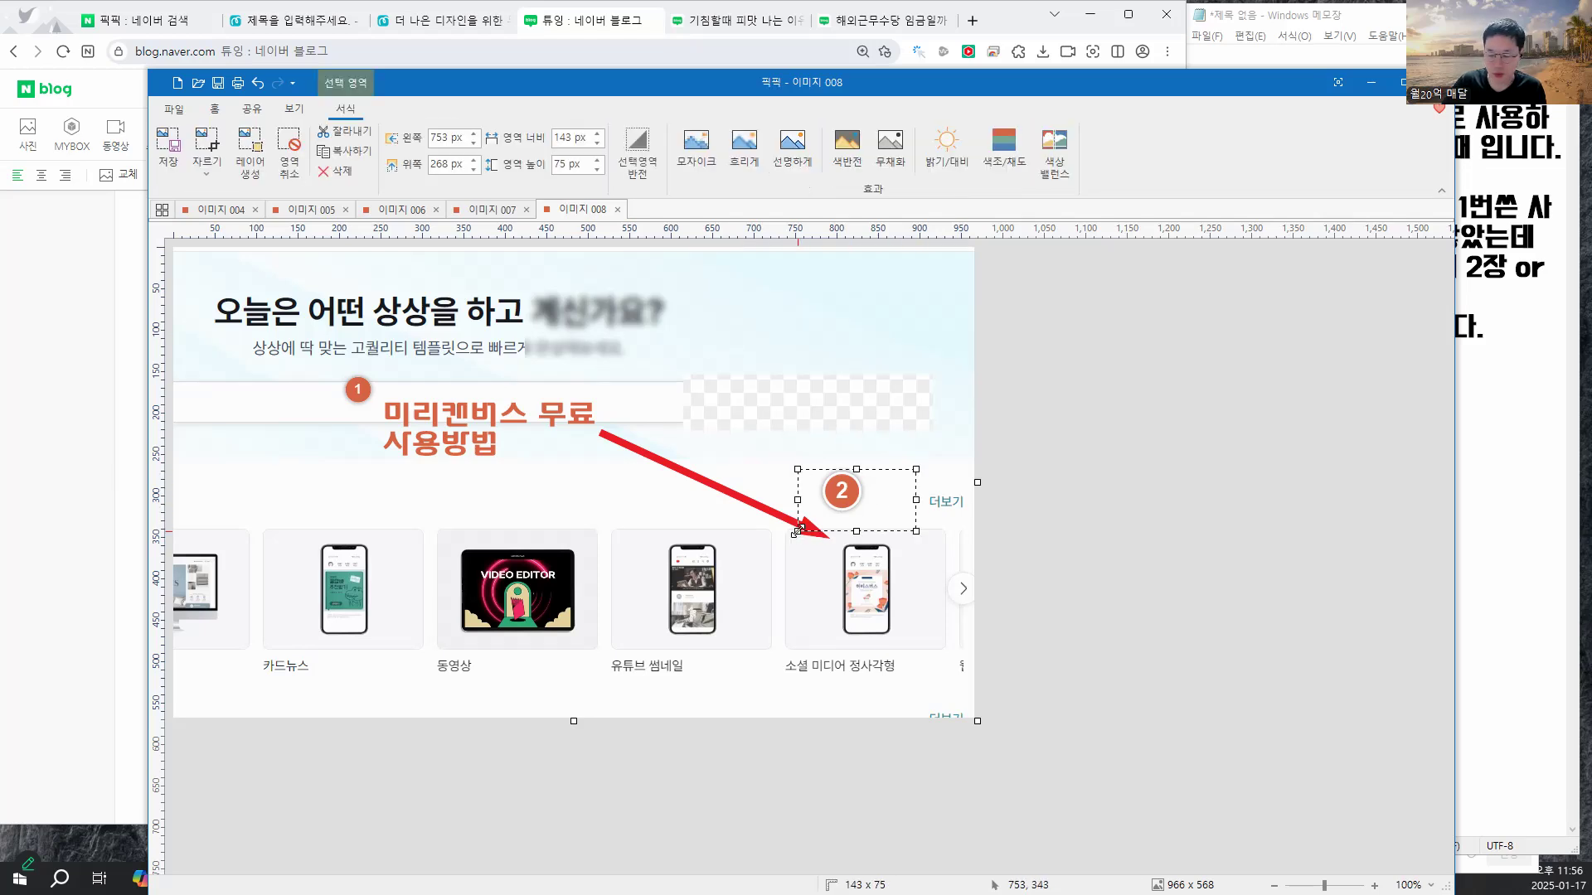
key(Delete)
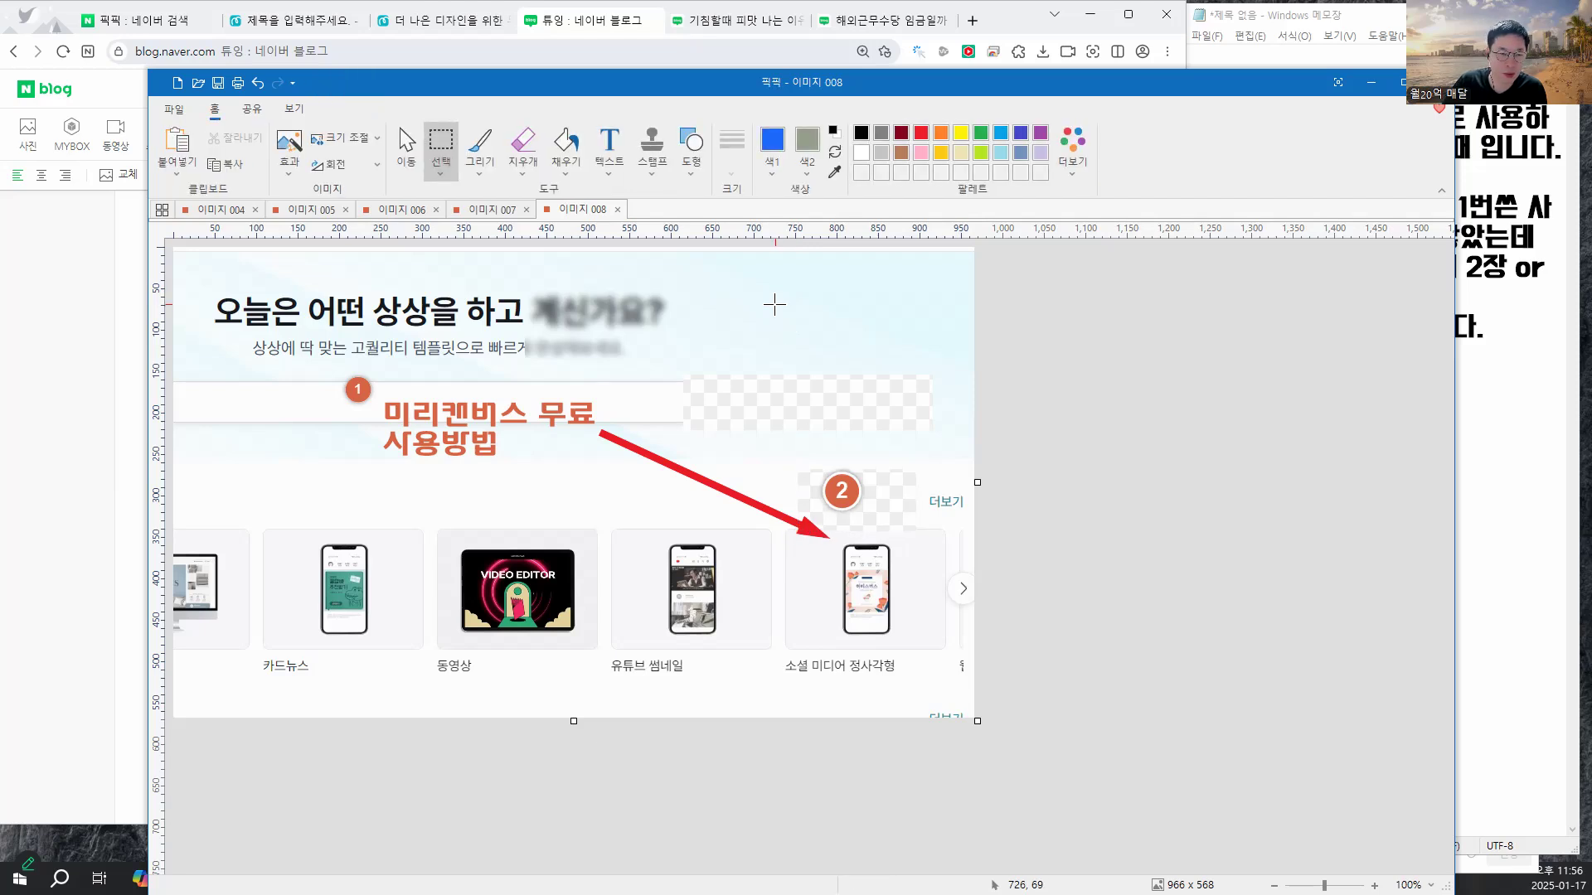
- Browse the stamp and shape lists without adding anything
click(654, 170)
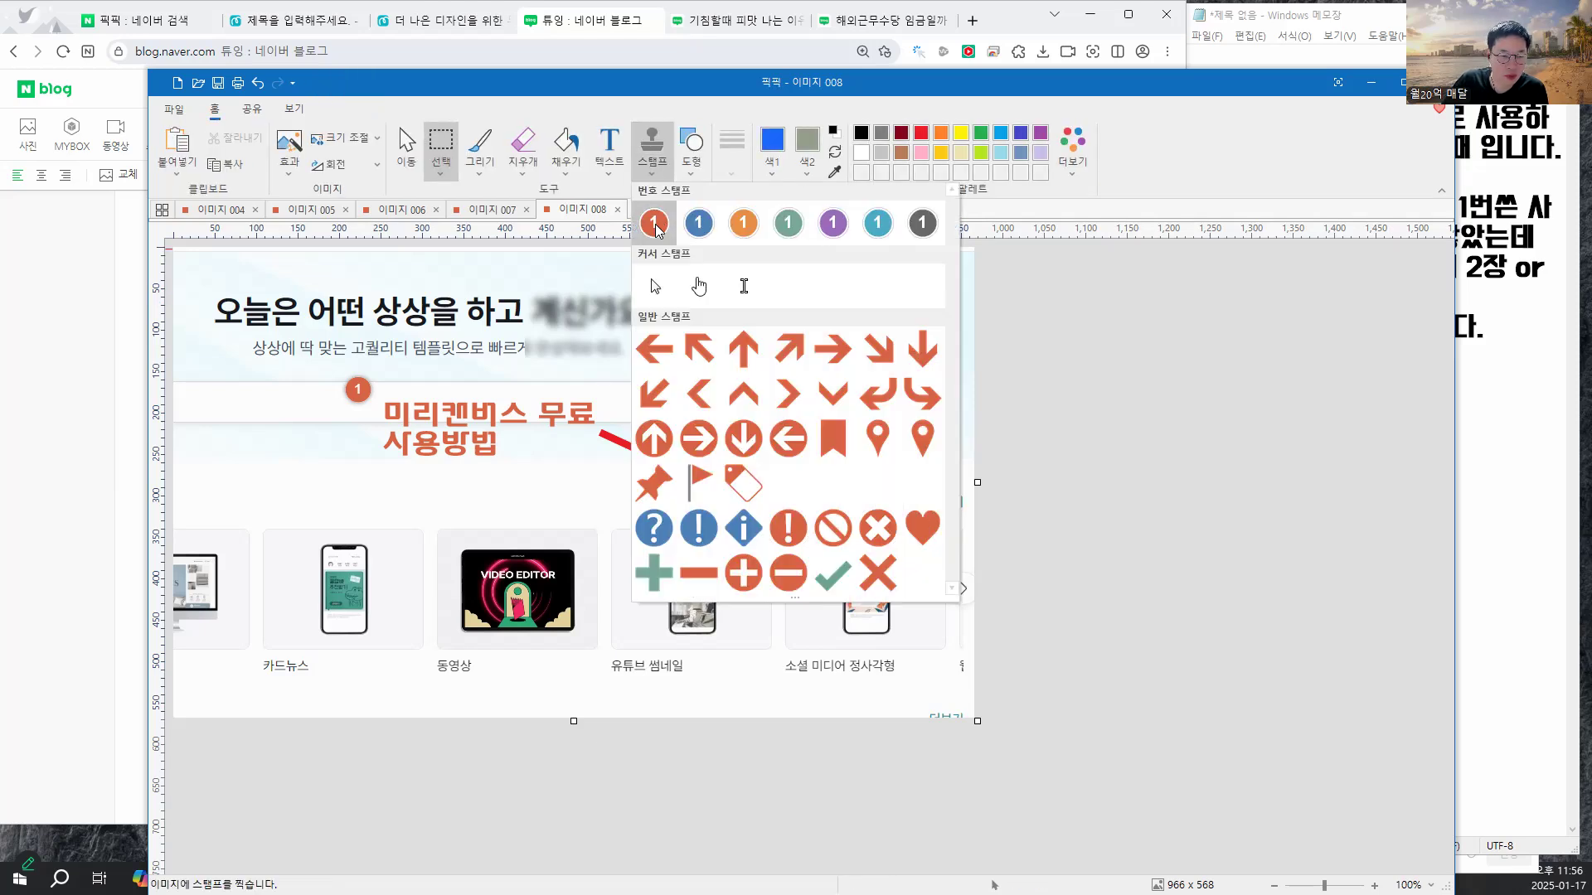
click(655, 227)
click(646, 177)
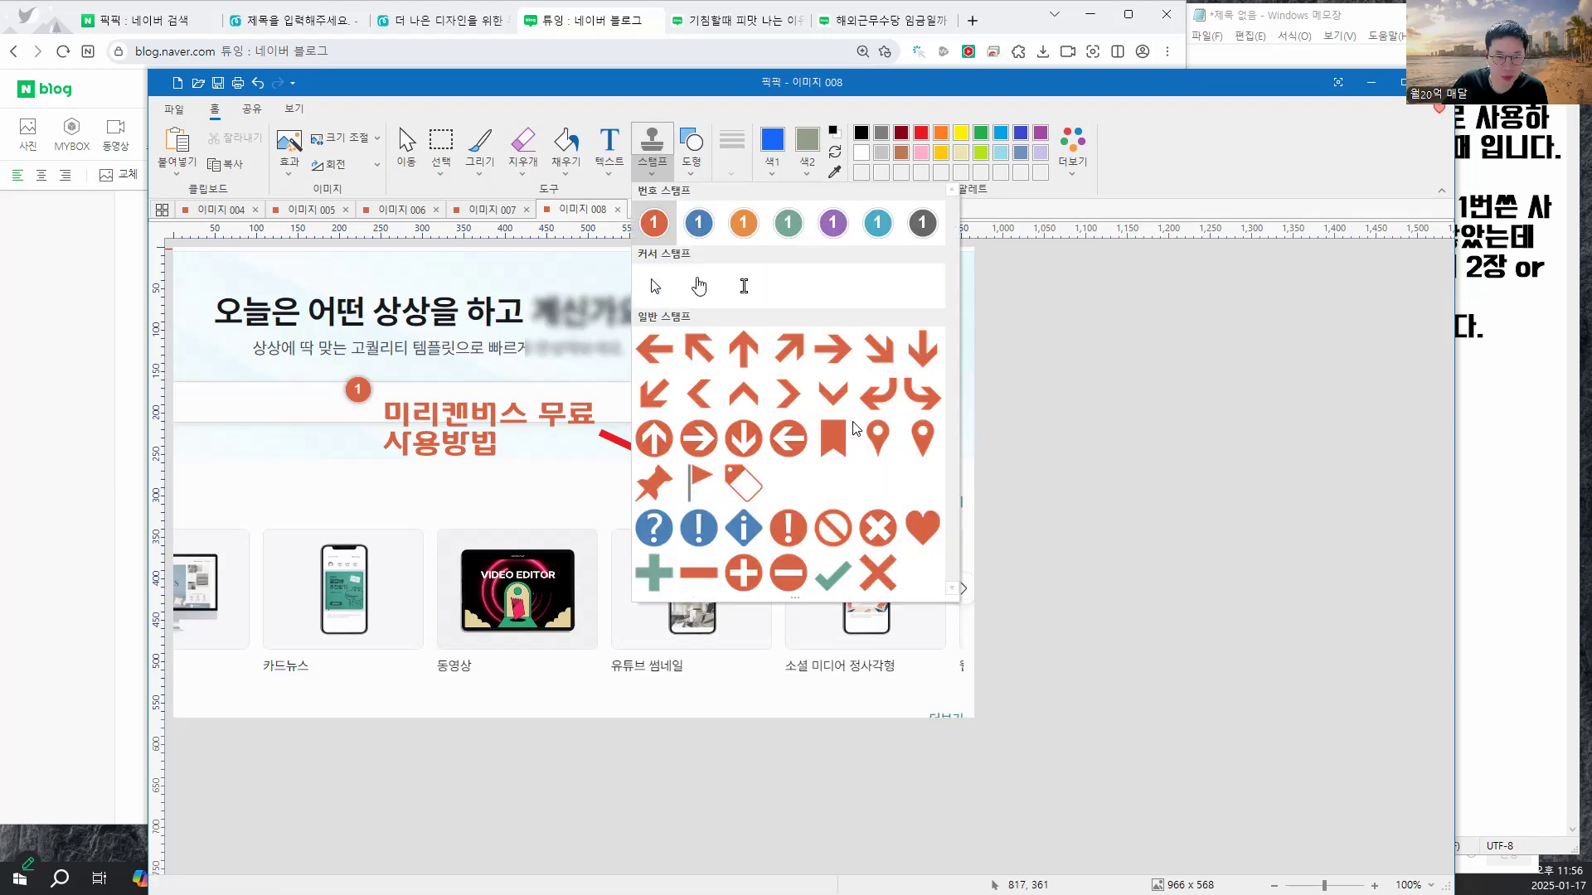
click(695, 155)
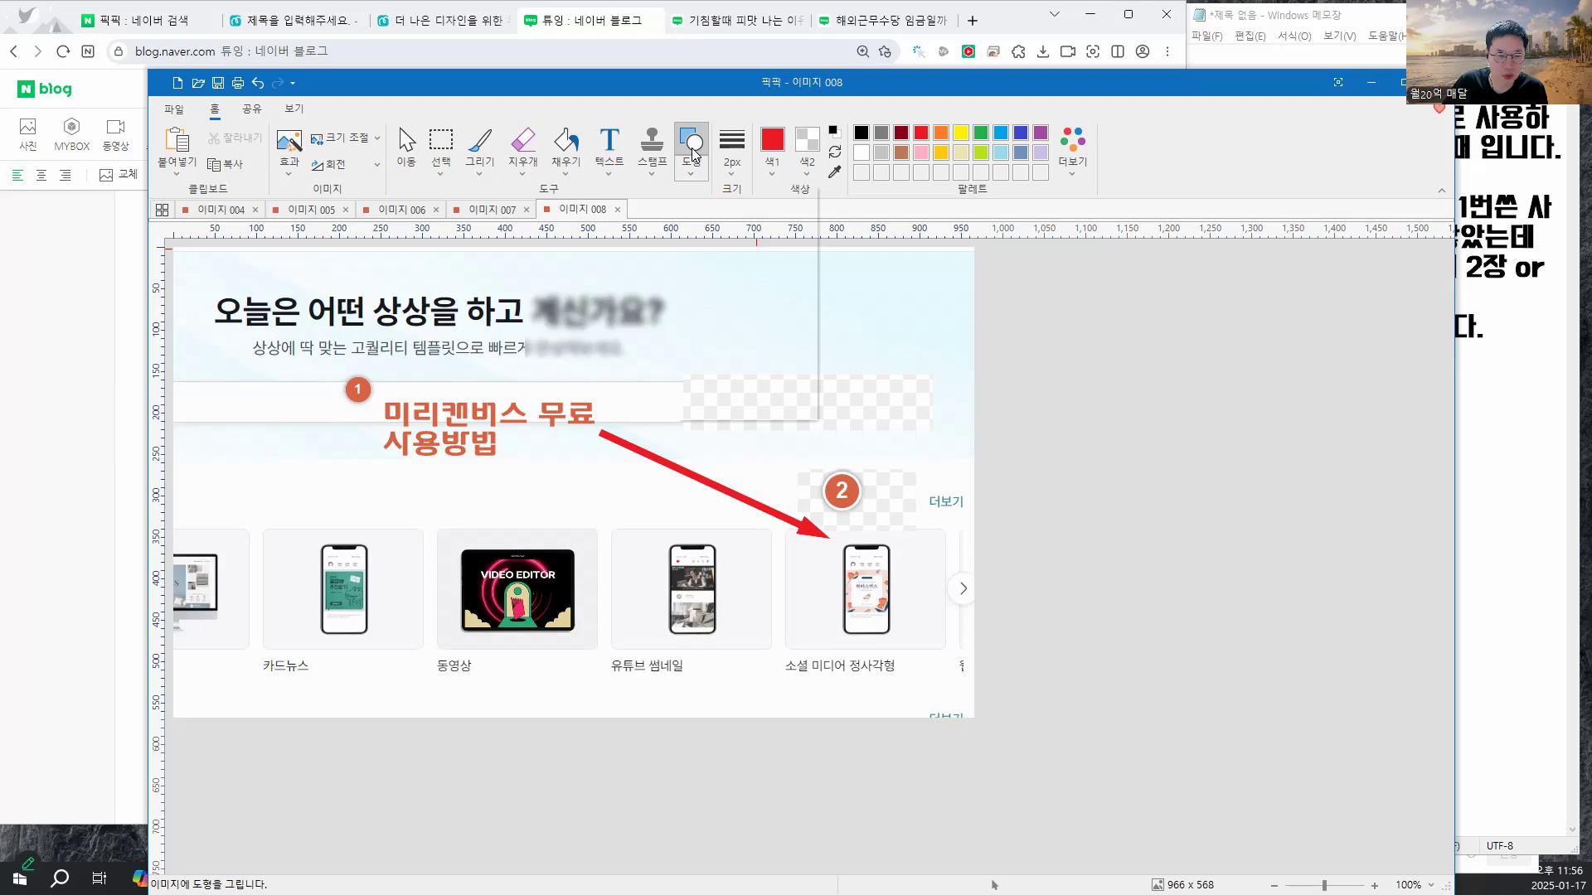
click(690, 173)
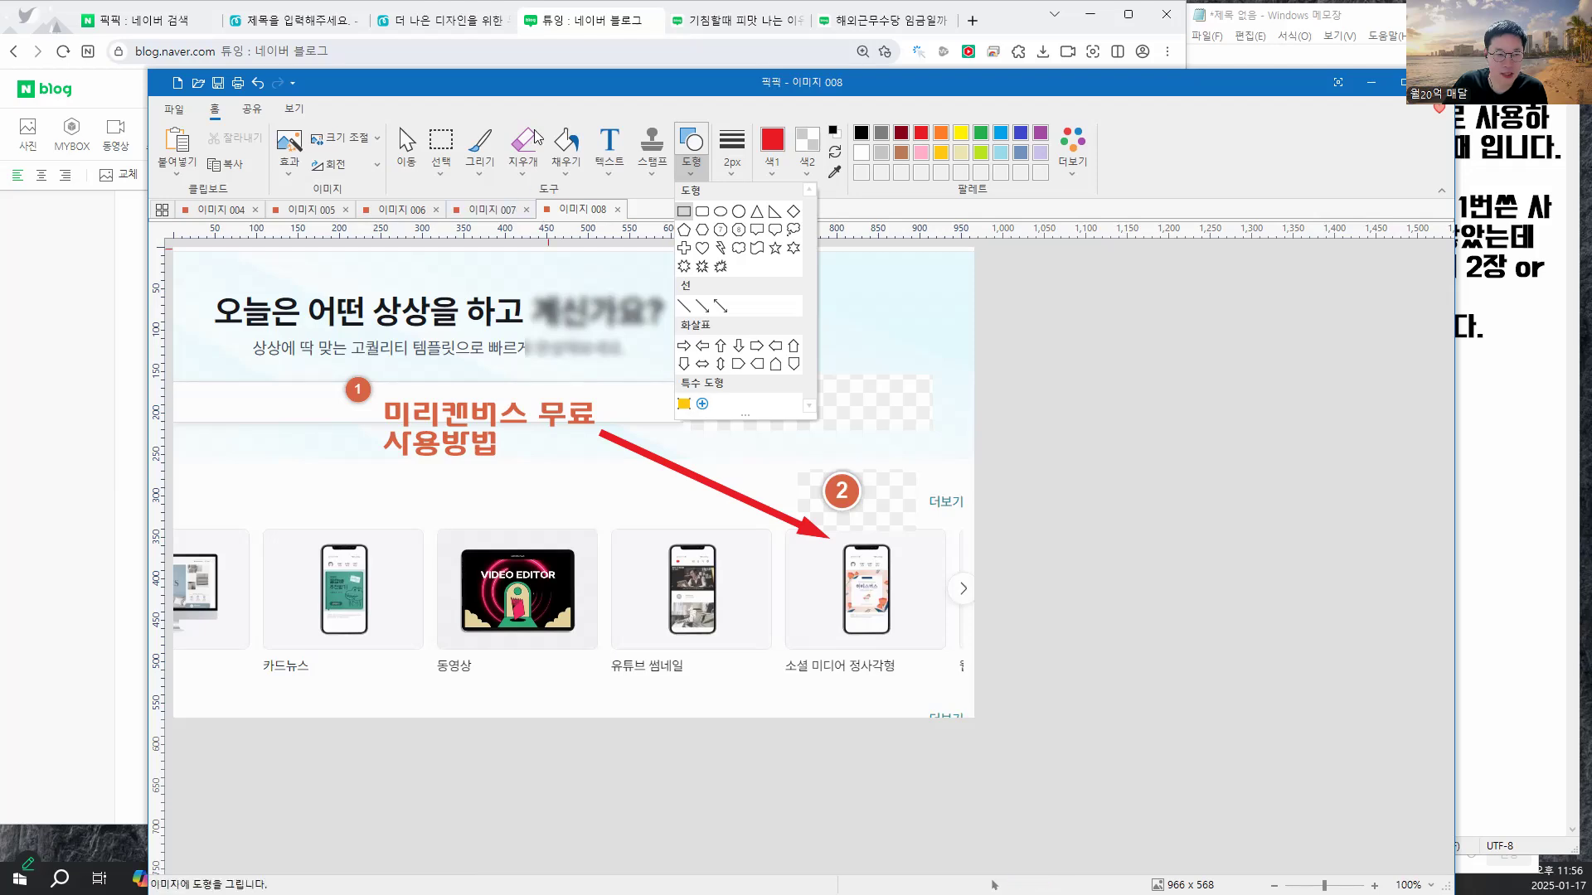
click(534, 88)
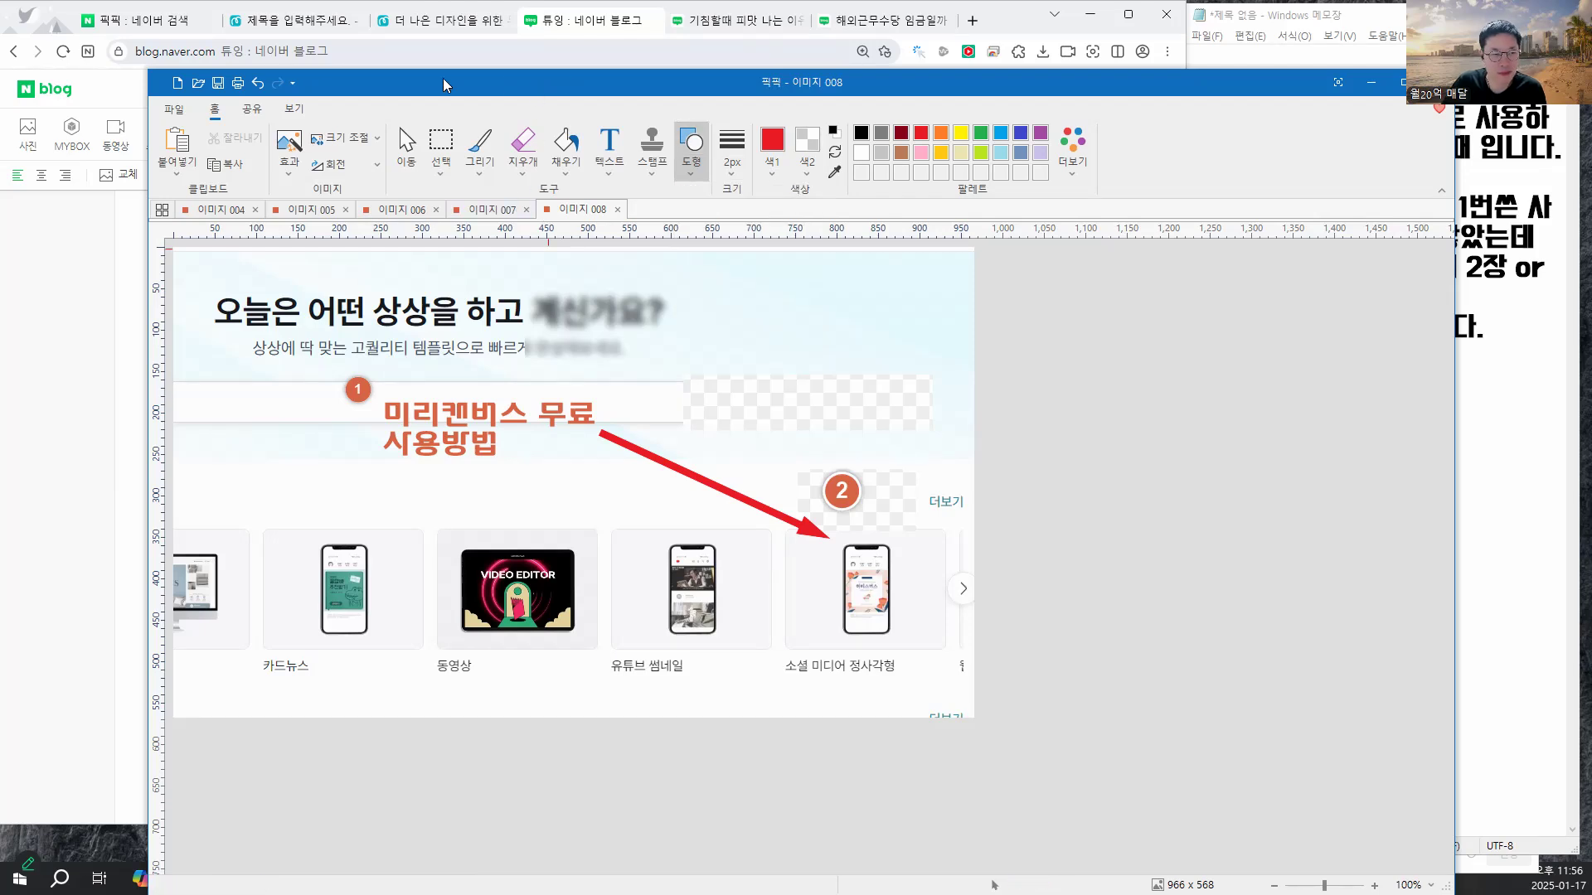
- Close PicPick and choose 모두 저장 안 함 to discard the changes
click(253, 109)
click(214, 109)
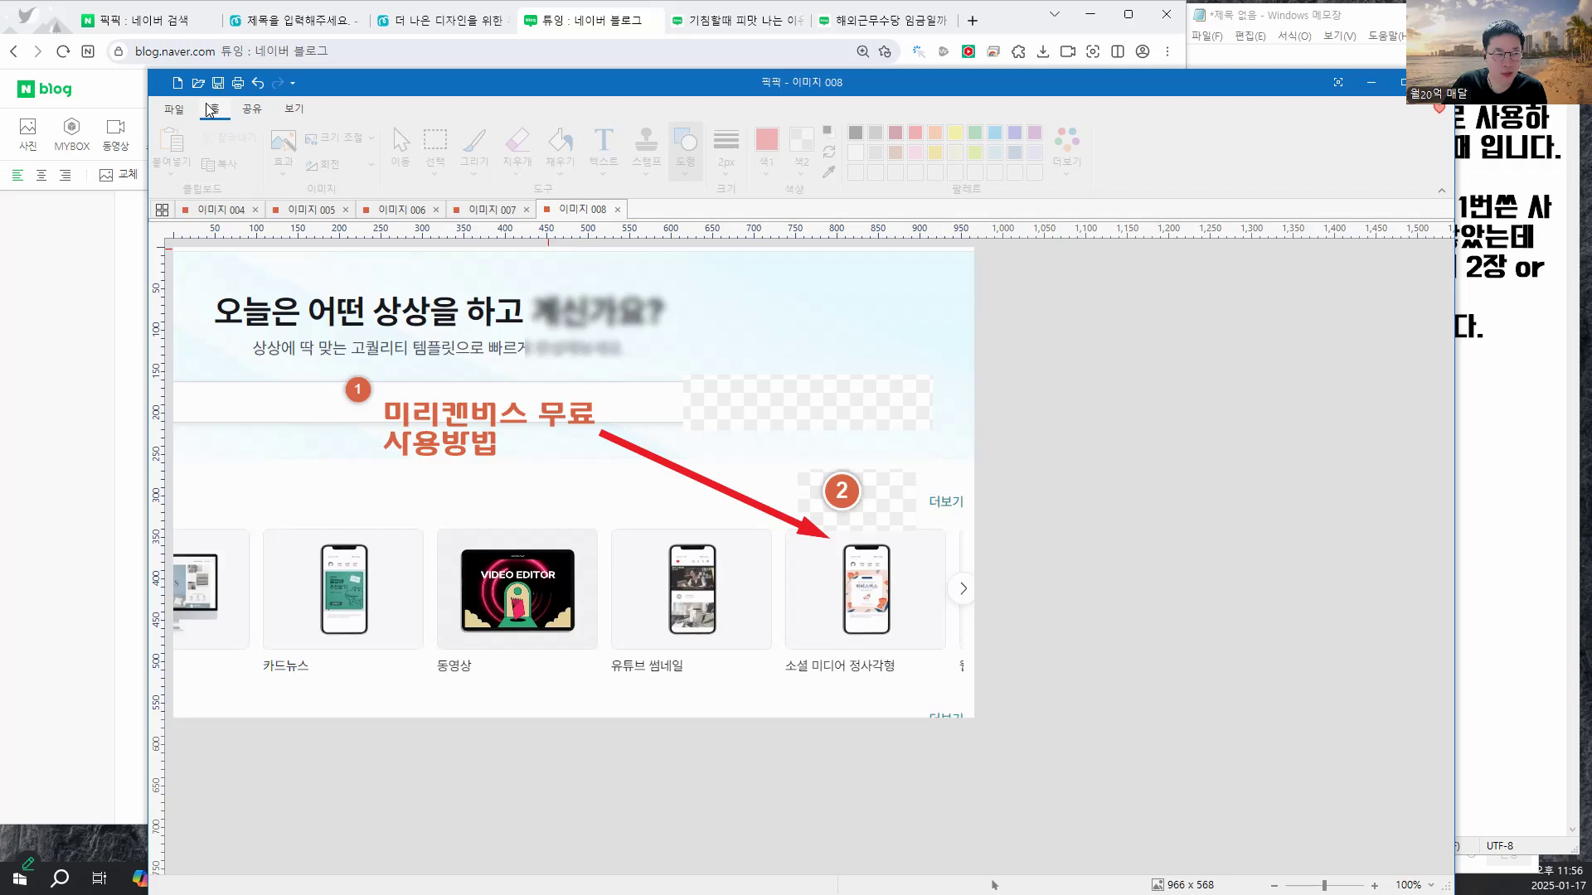
click(173, 109)
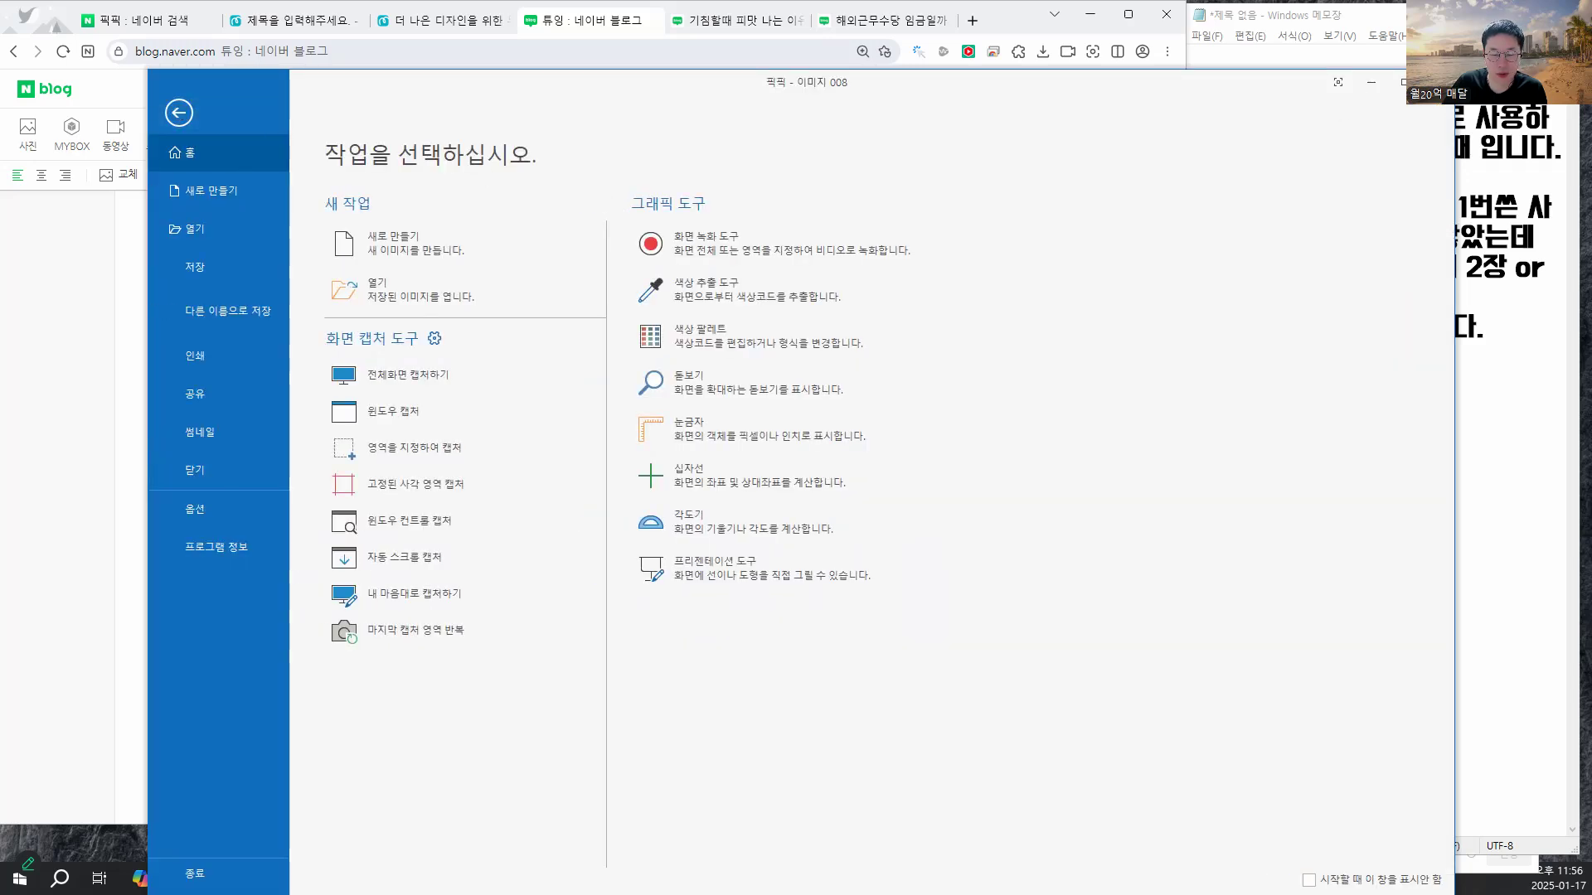
click(1438, 82)
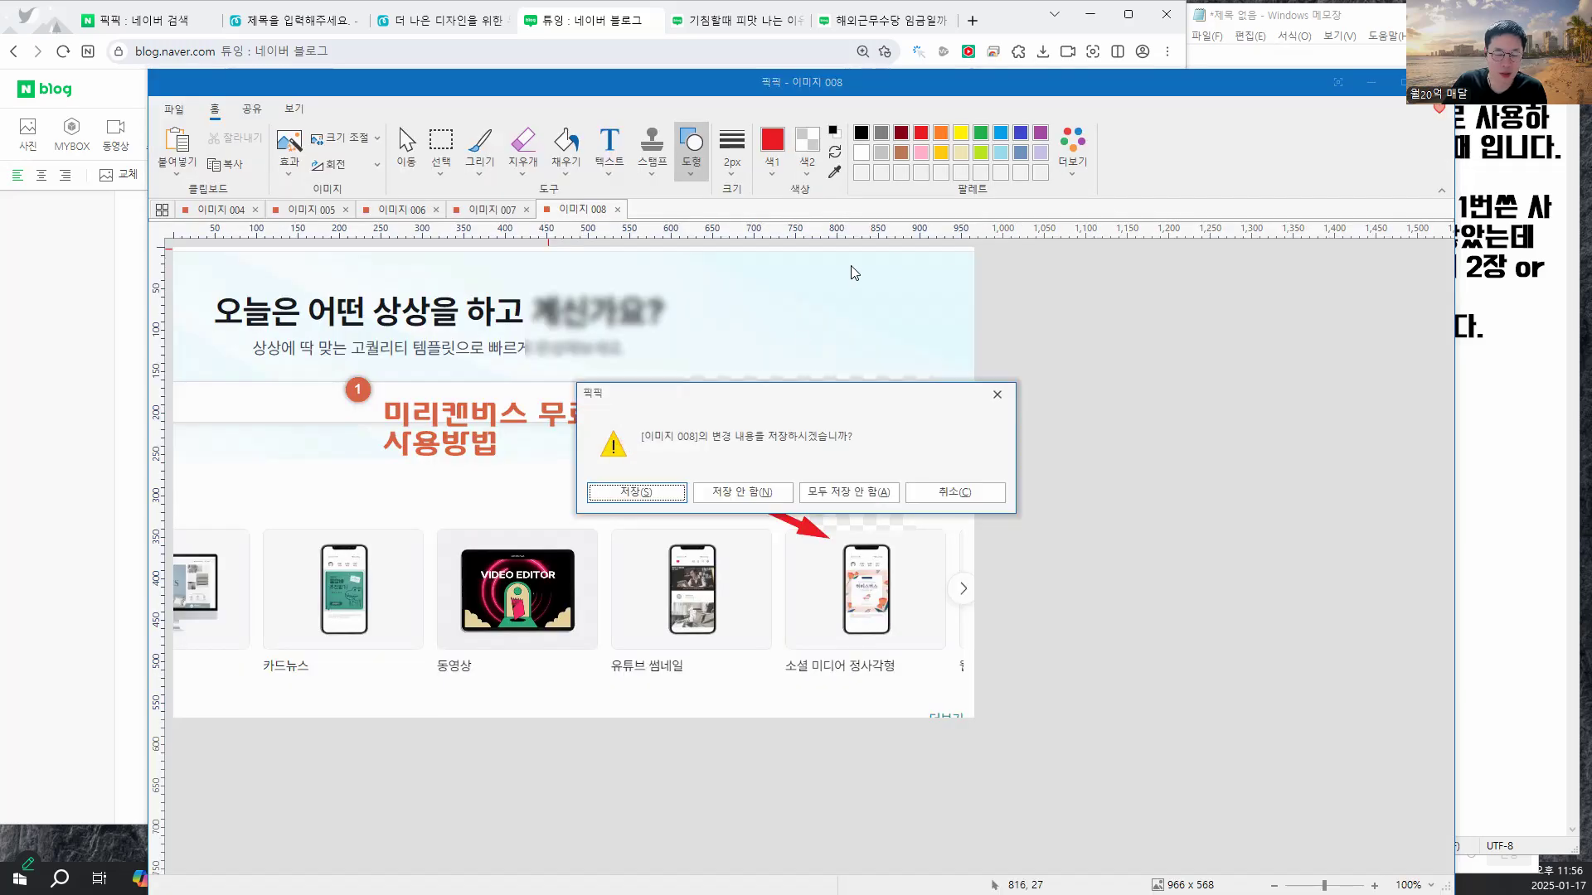
click(855, 491)
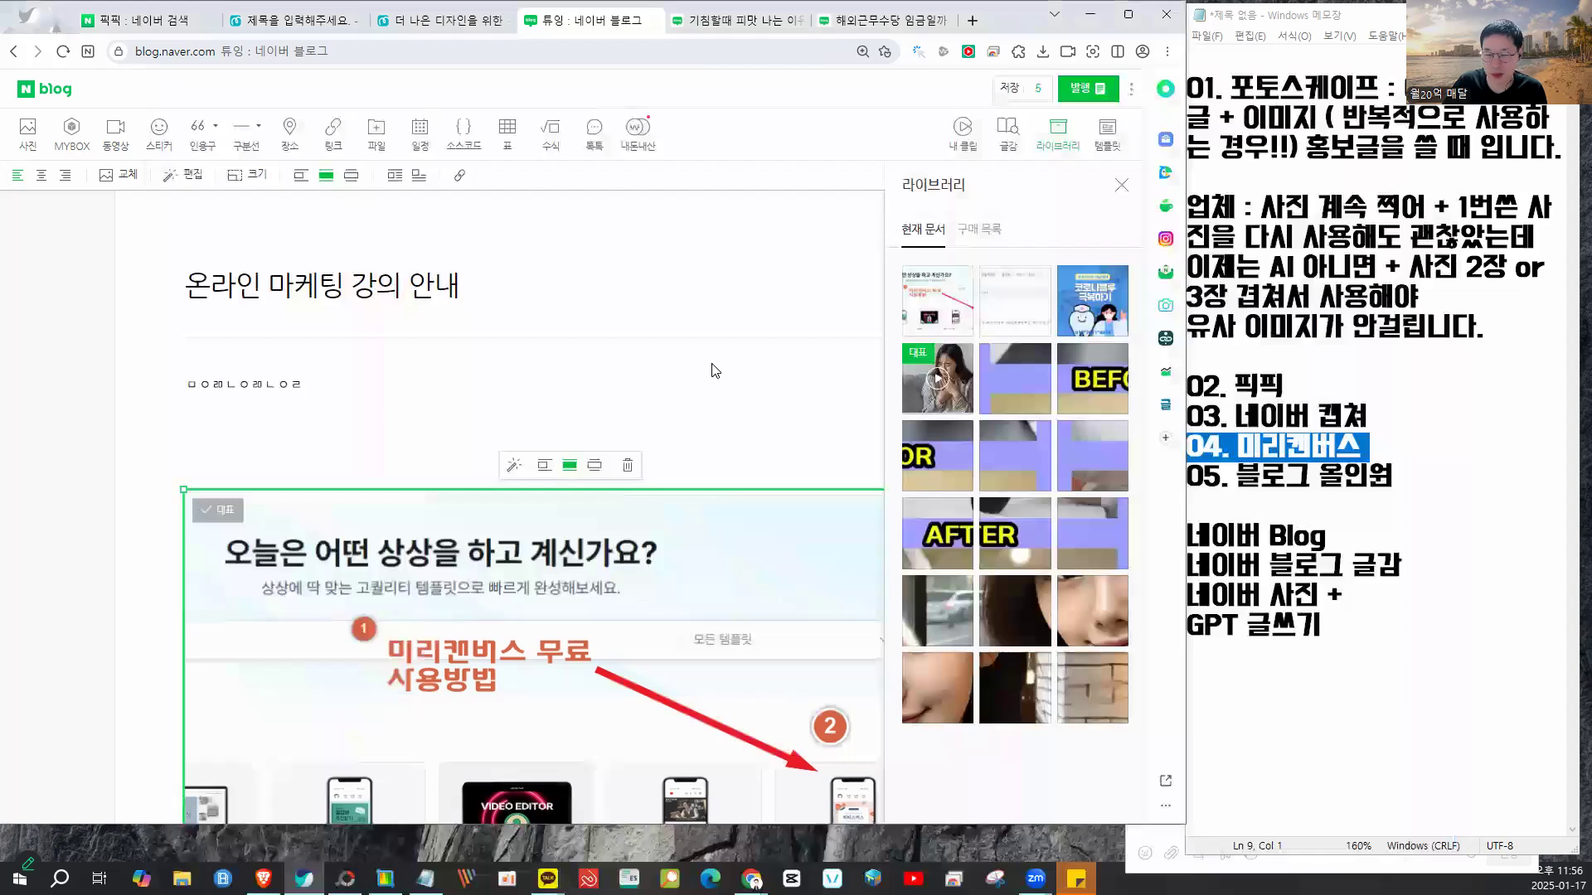
- Copy the '4. 미리캔버스' line from the Notepad outline
click(715, 371)
click(1377, 240)
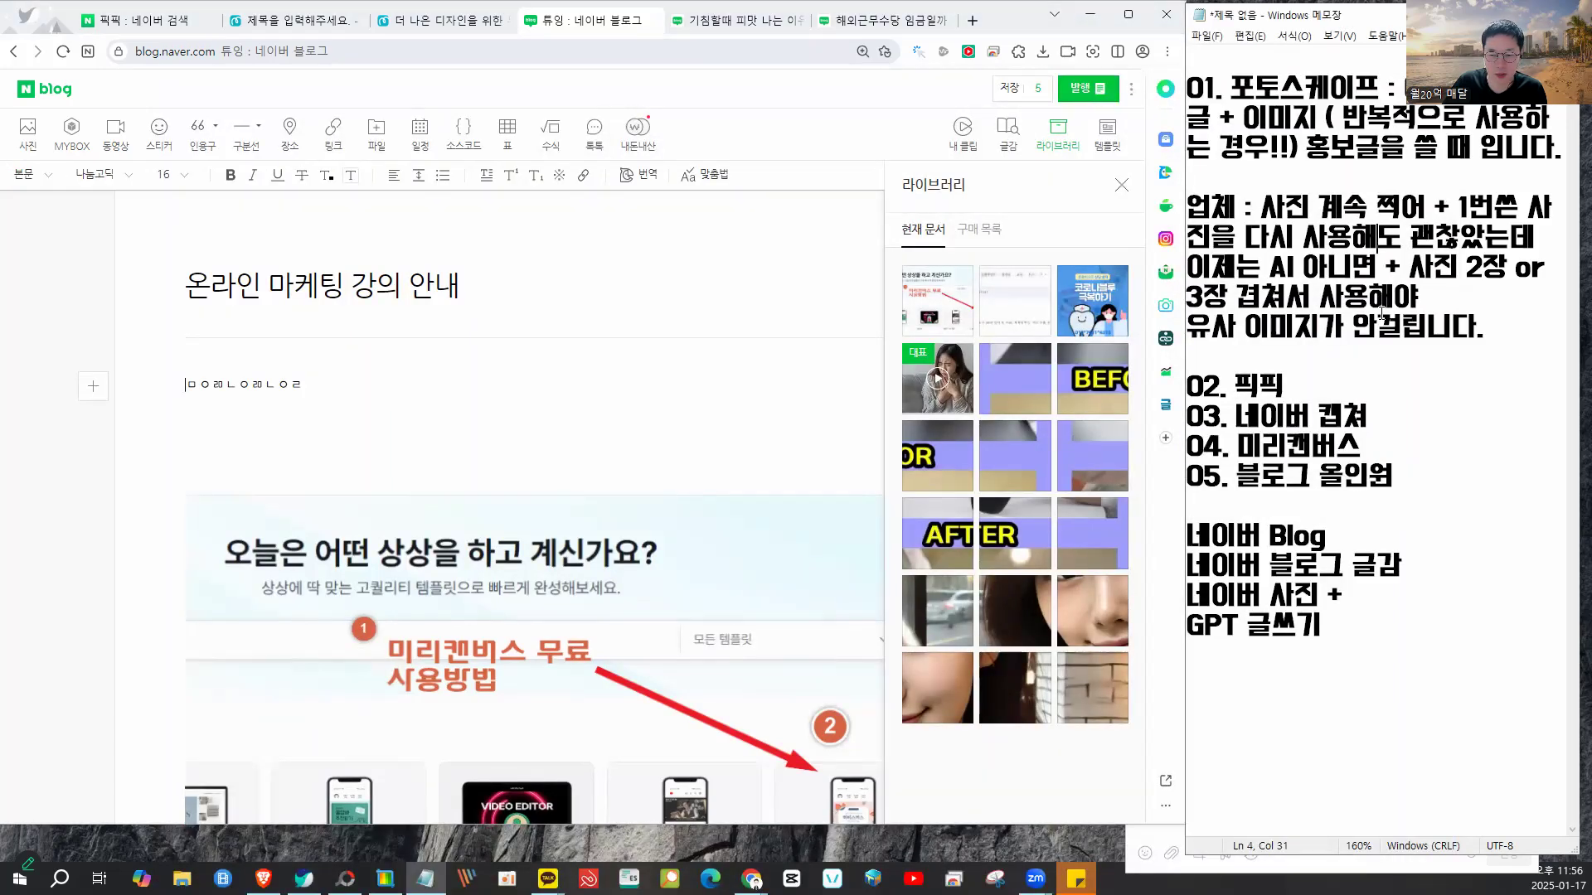
drag(1353, 450, 1201, 451)
right_click(1233, 452)
click(1270, 503)
click(1344, 478)
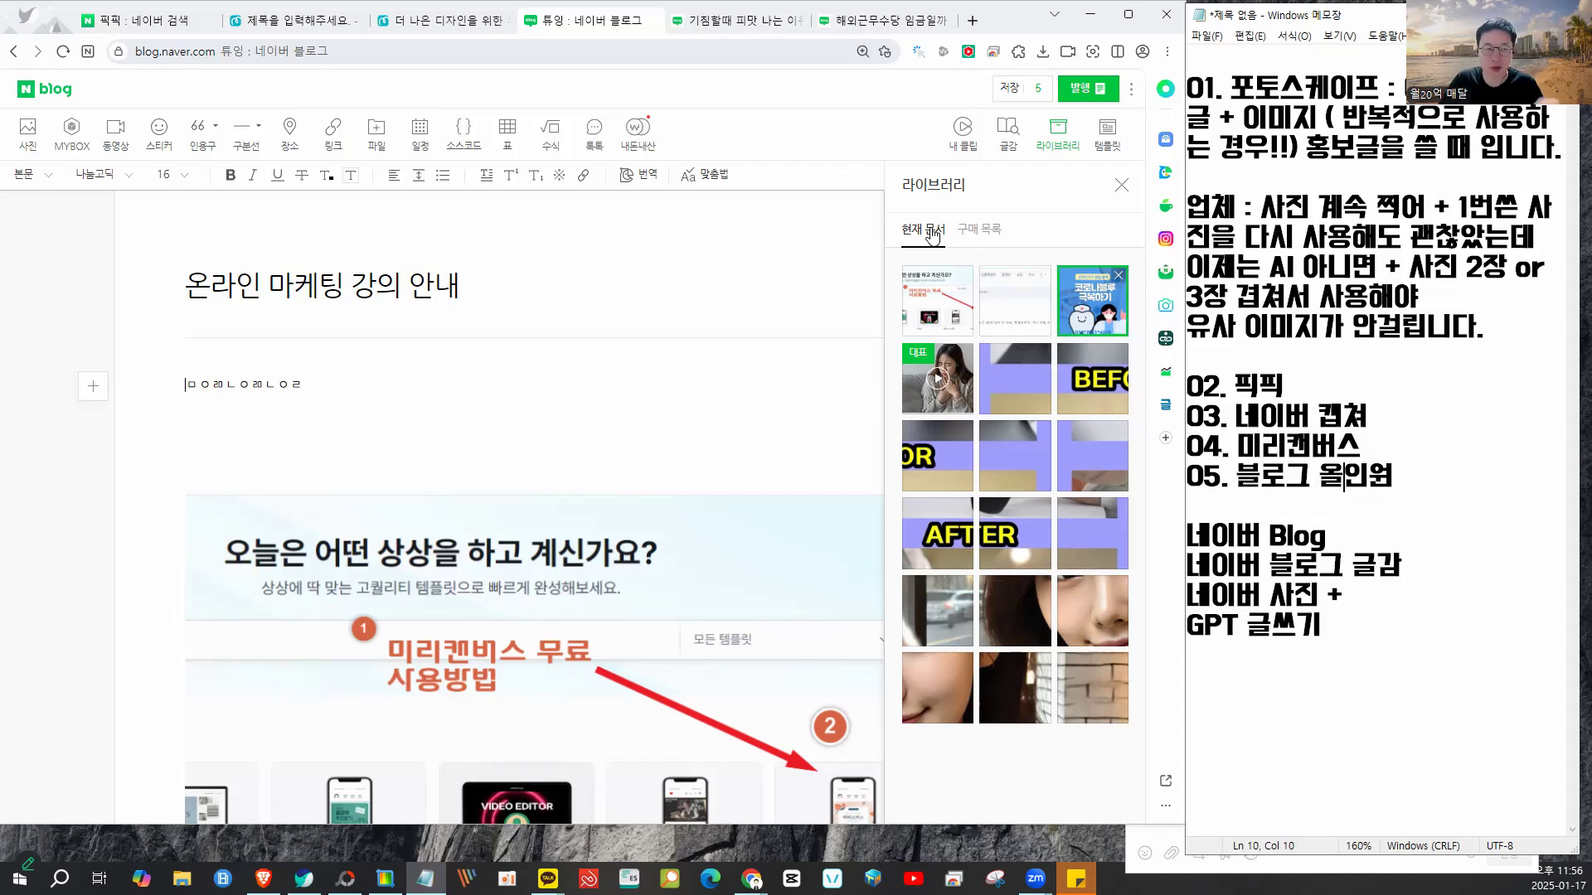
- Look over the Miricanvas tabs, then go to the Naver search tab
click(322, 18)
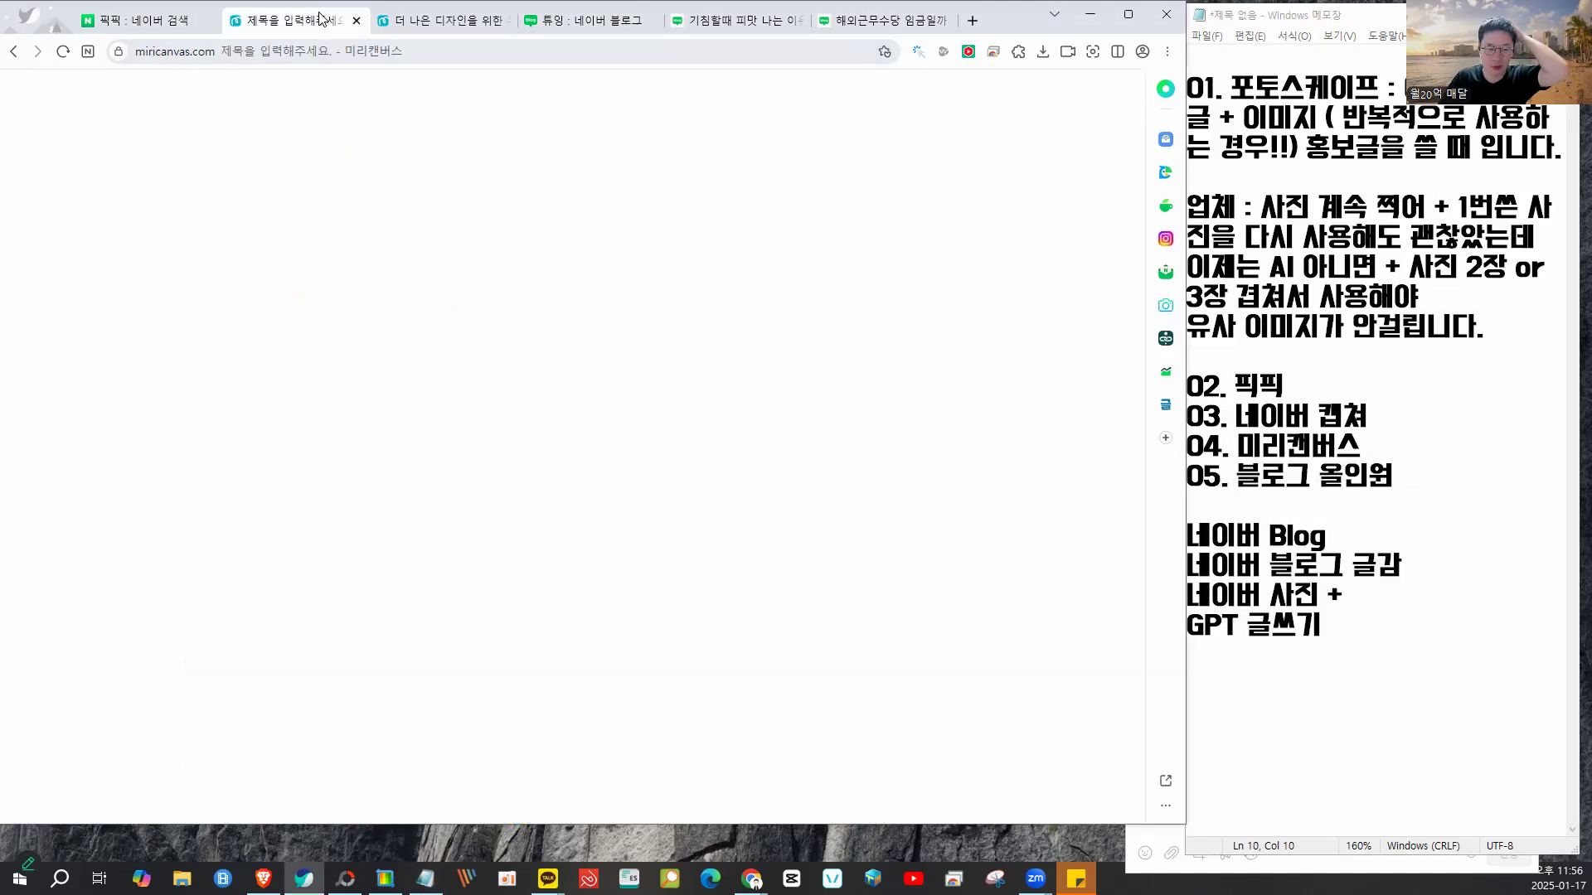
click(403, 19)
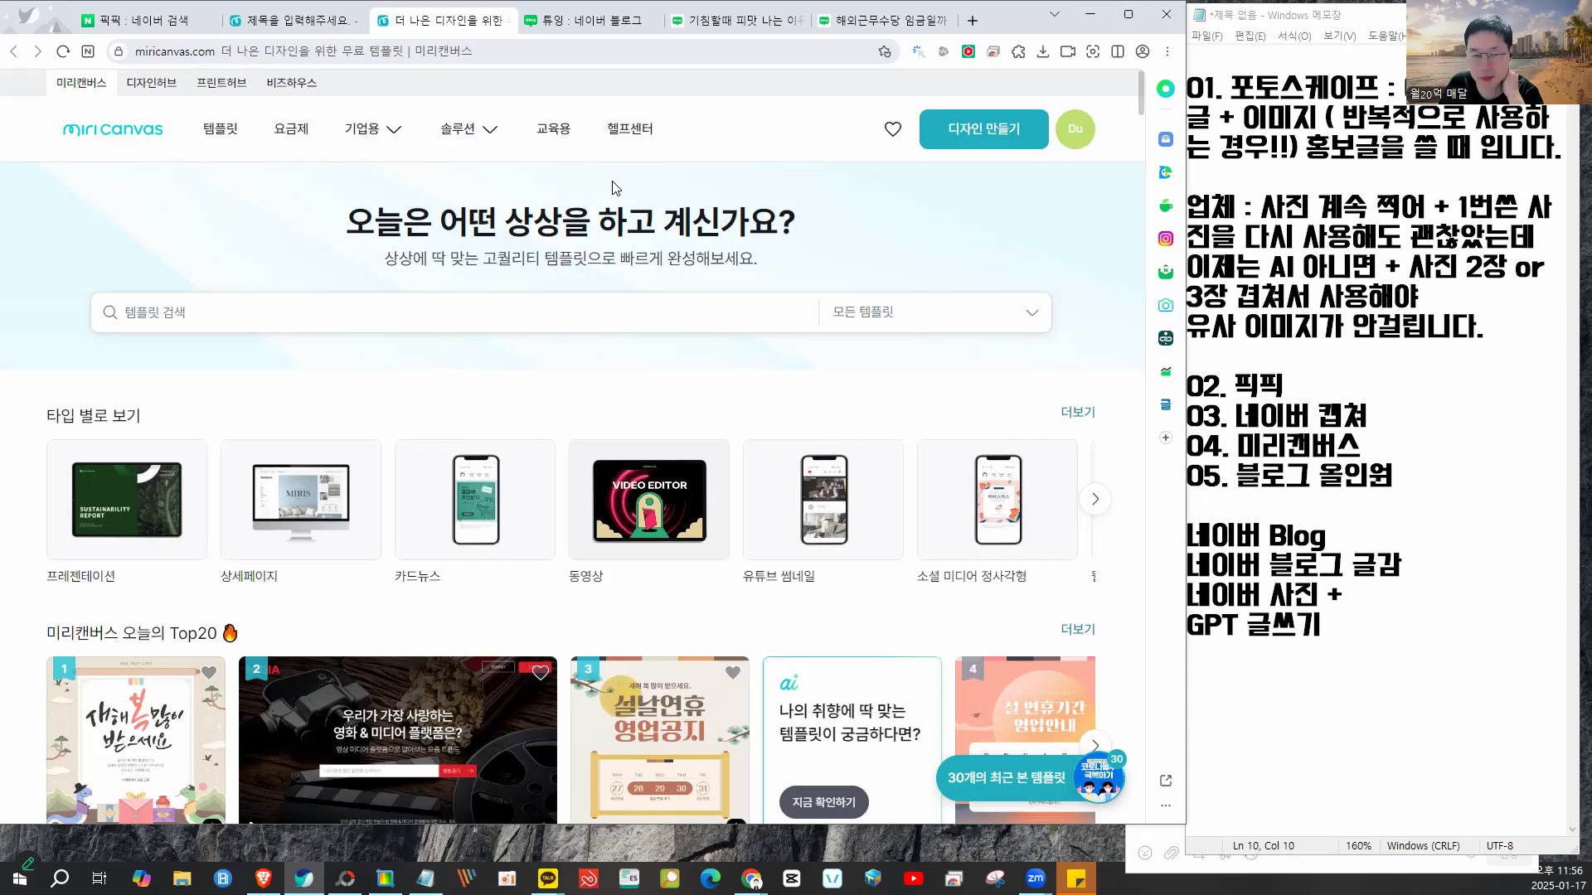
mouse_move(391, 177)
mouse_down()
mouse_move(333, 282)
mouse_move(763, 285)
mouse_move(682, 197)
mouse_move(359, 205)
mouse_up()
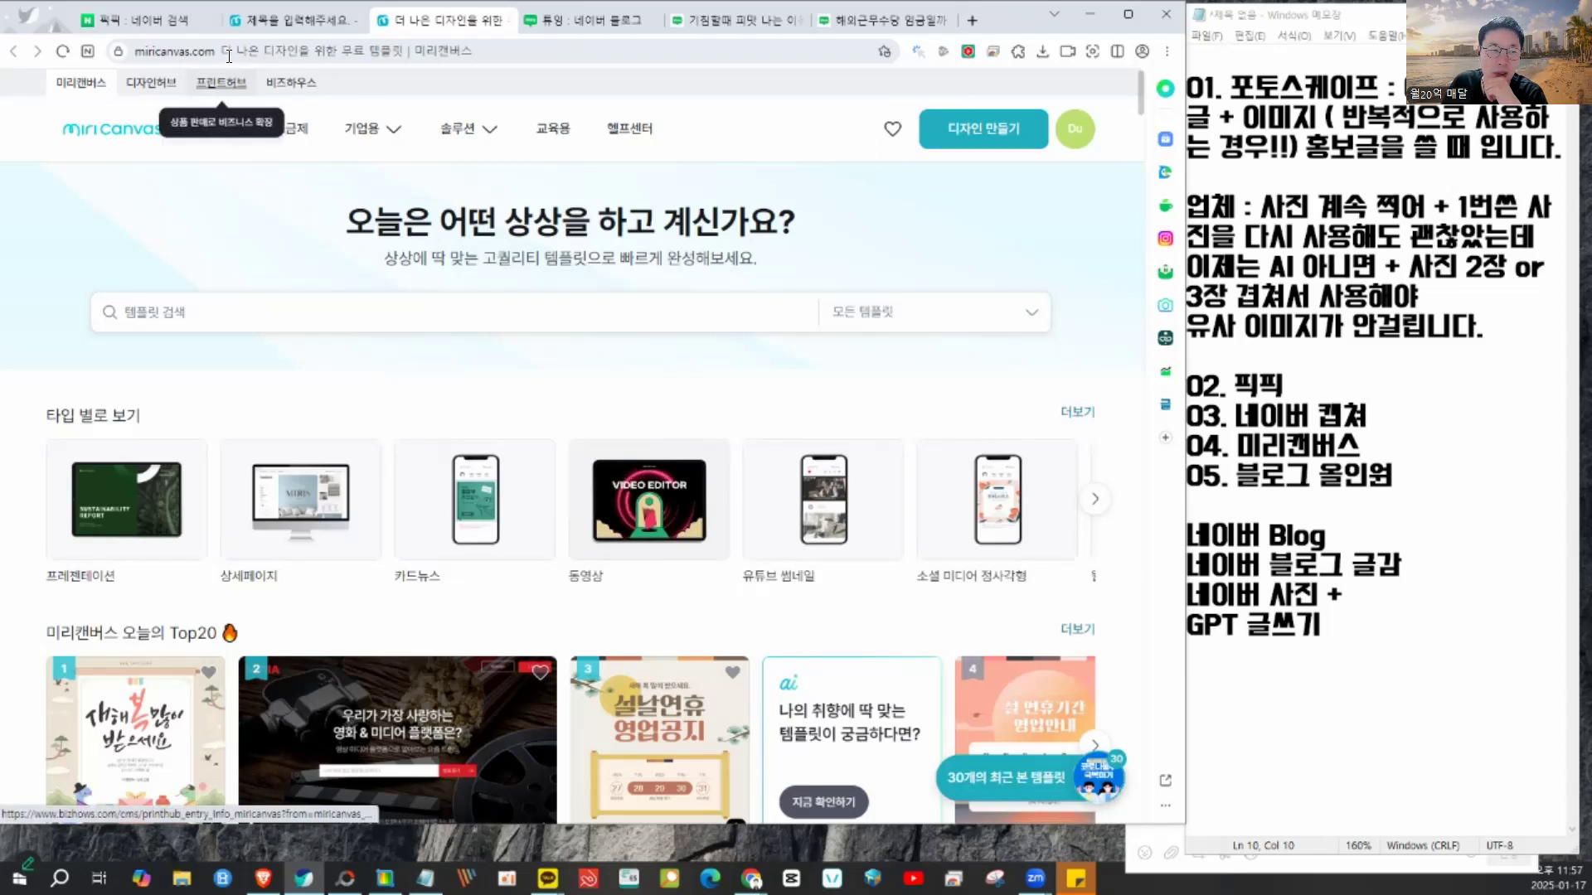
click(166, 19)
- Search Naver for 미리캔버스, open the MiriCanvas site, and copy its page address
double_click(169, 105)
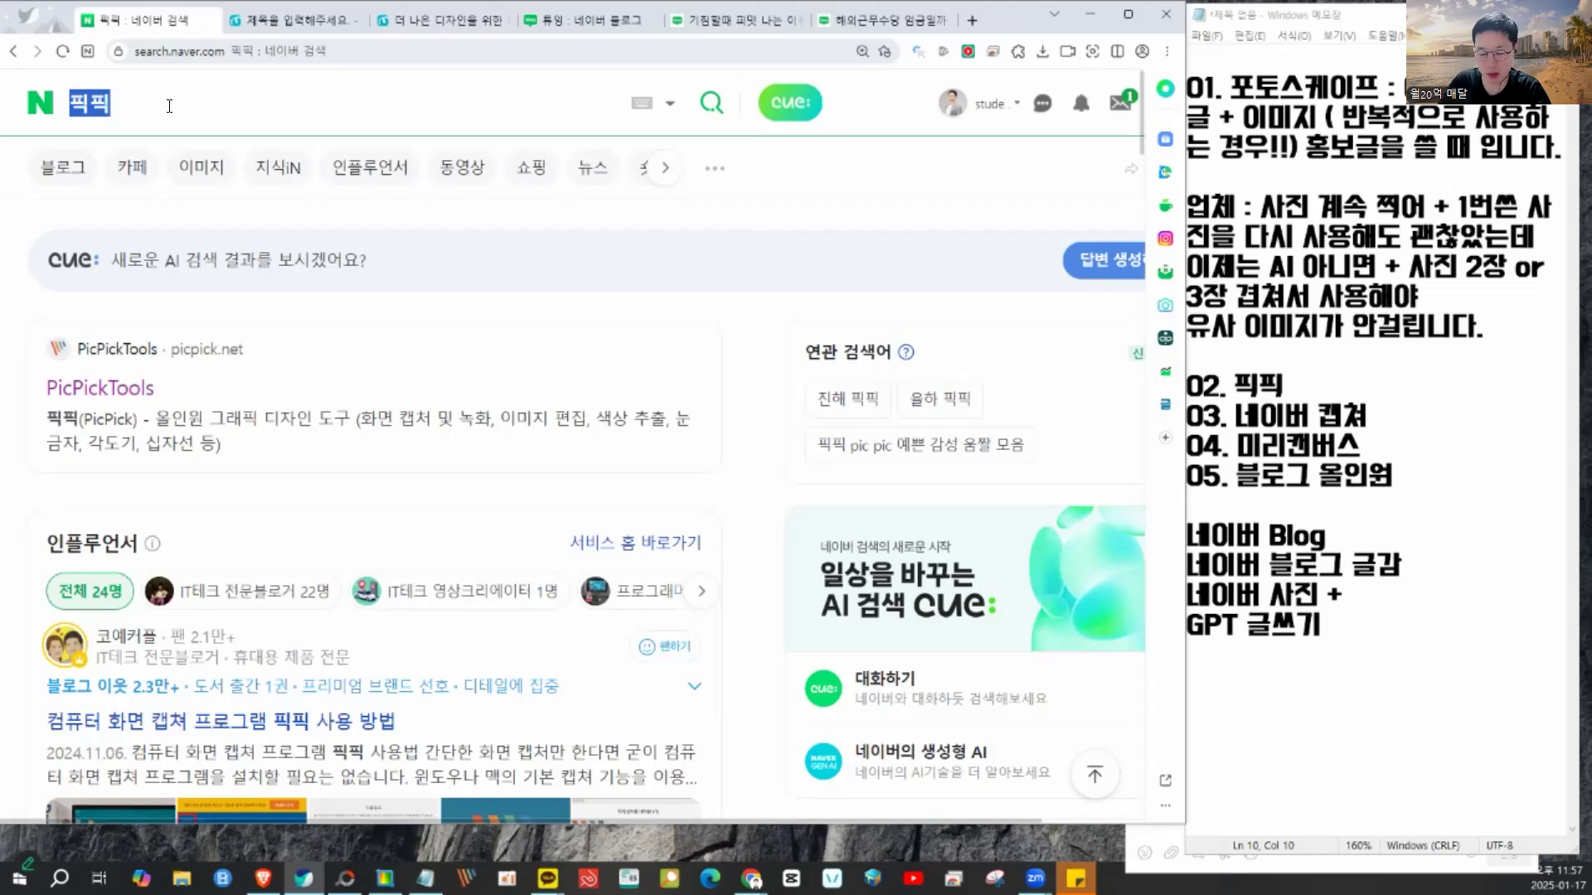
text(미리캔버스)
key(Return)
click(189, 311)
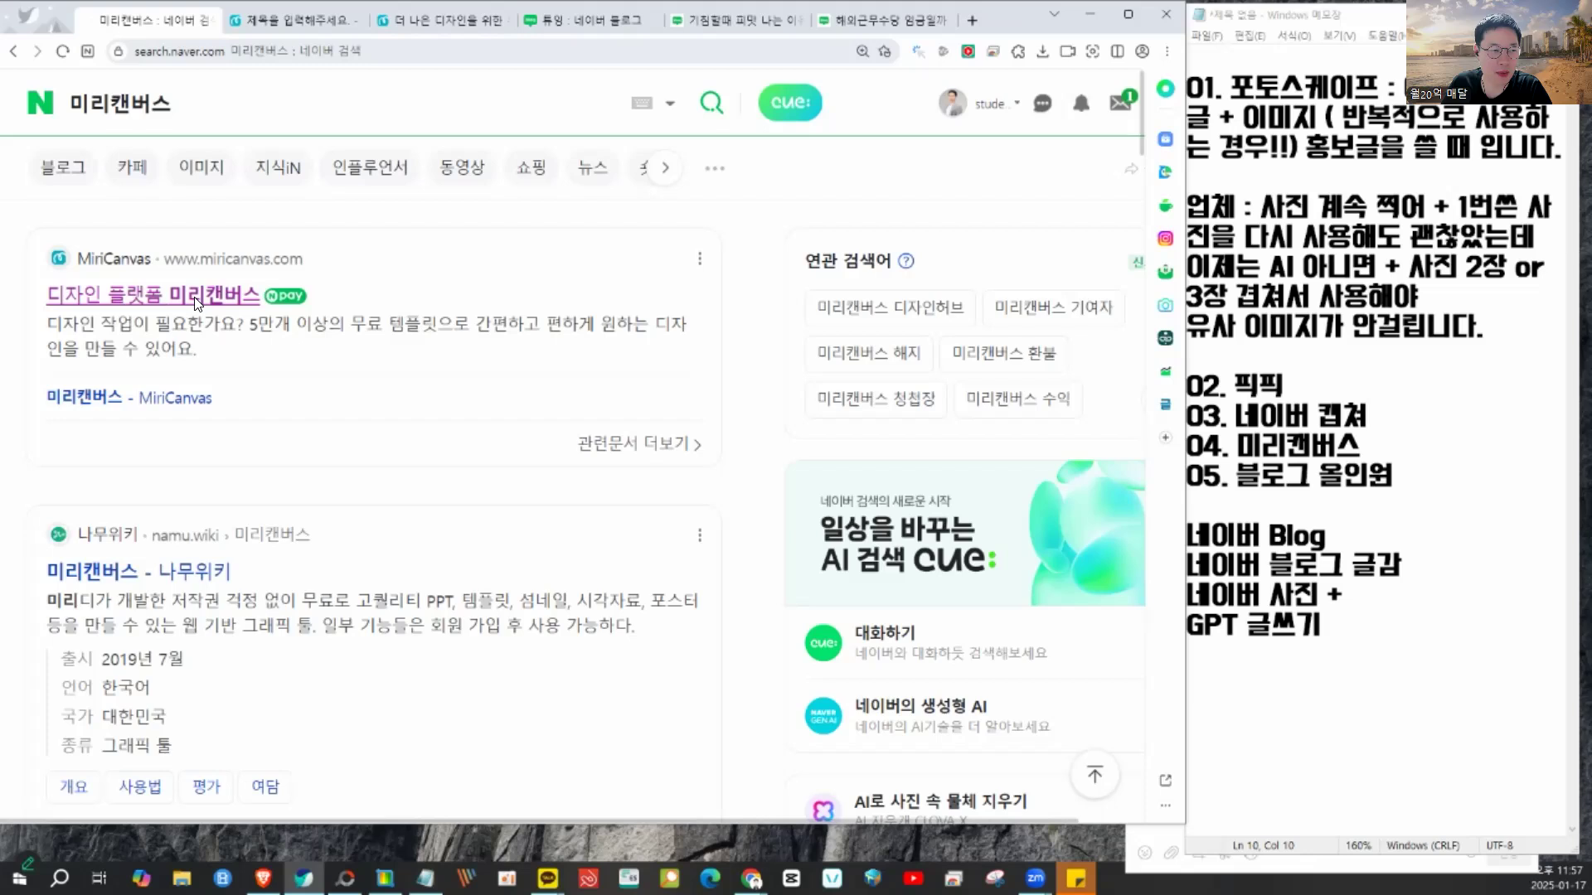
right_click(176, 51)
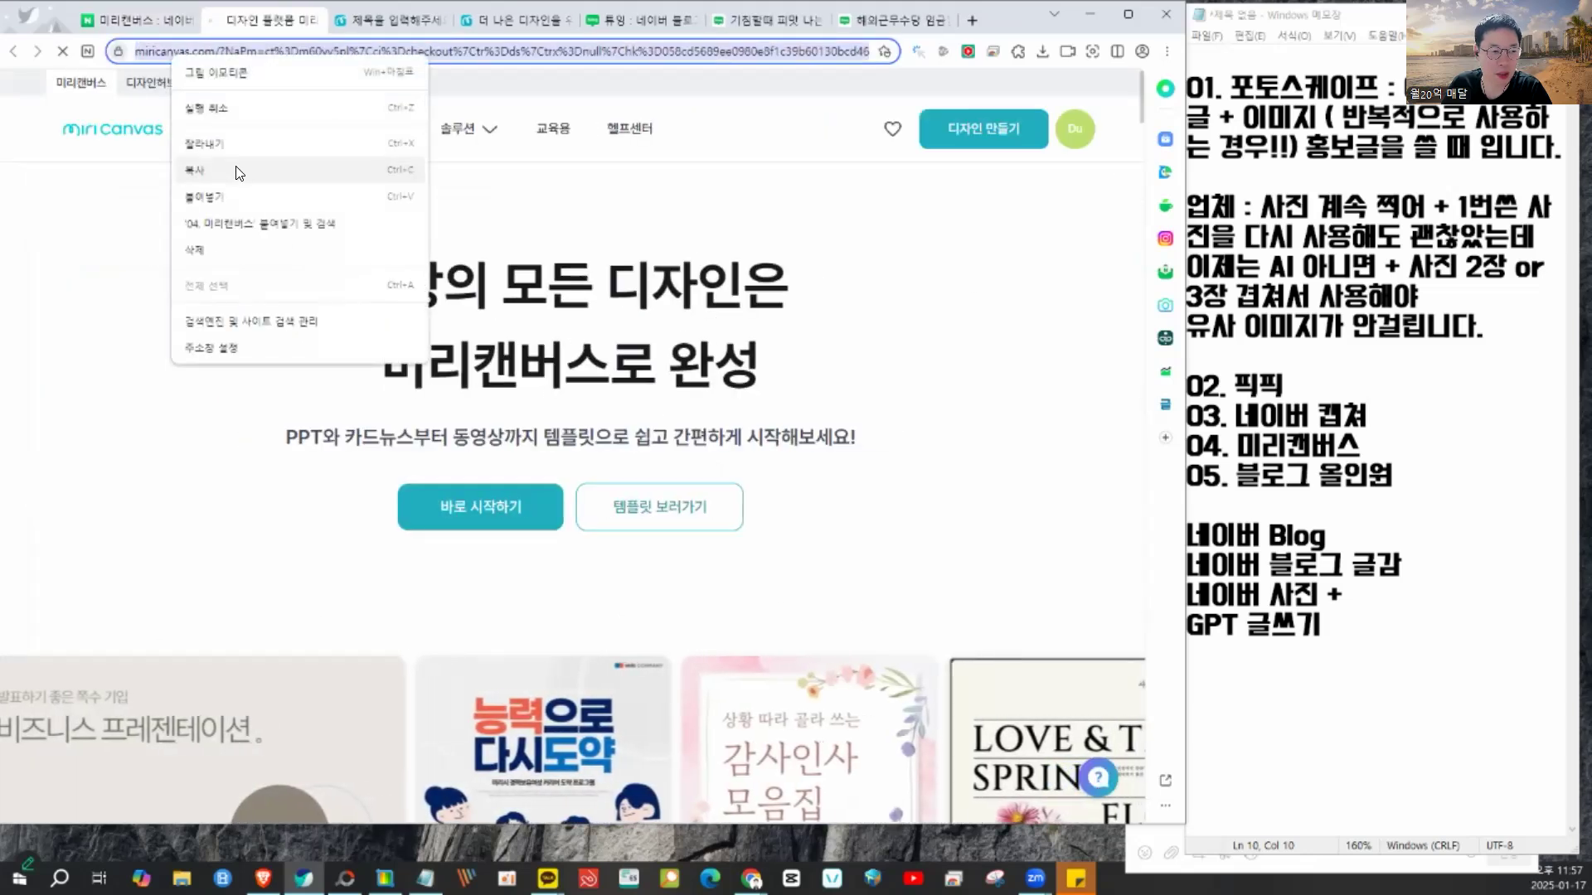
click(234, 170)
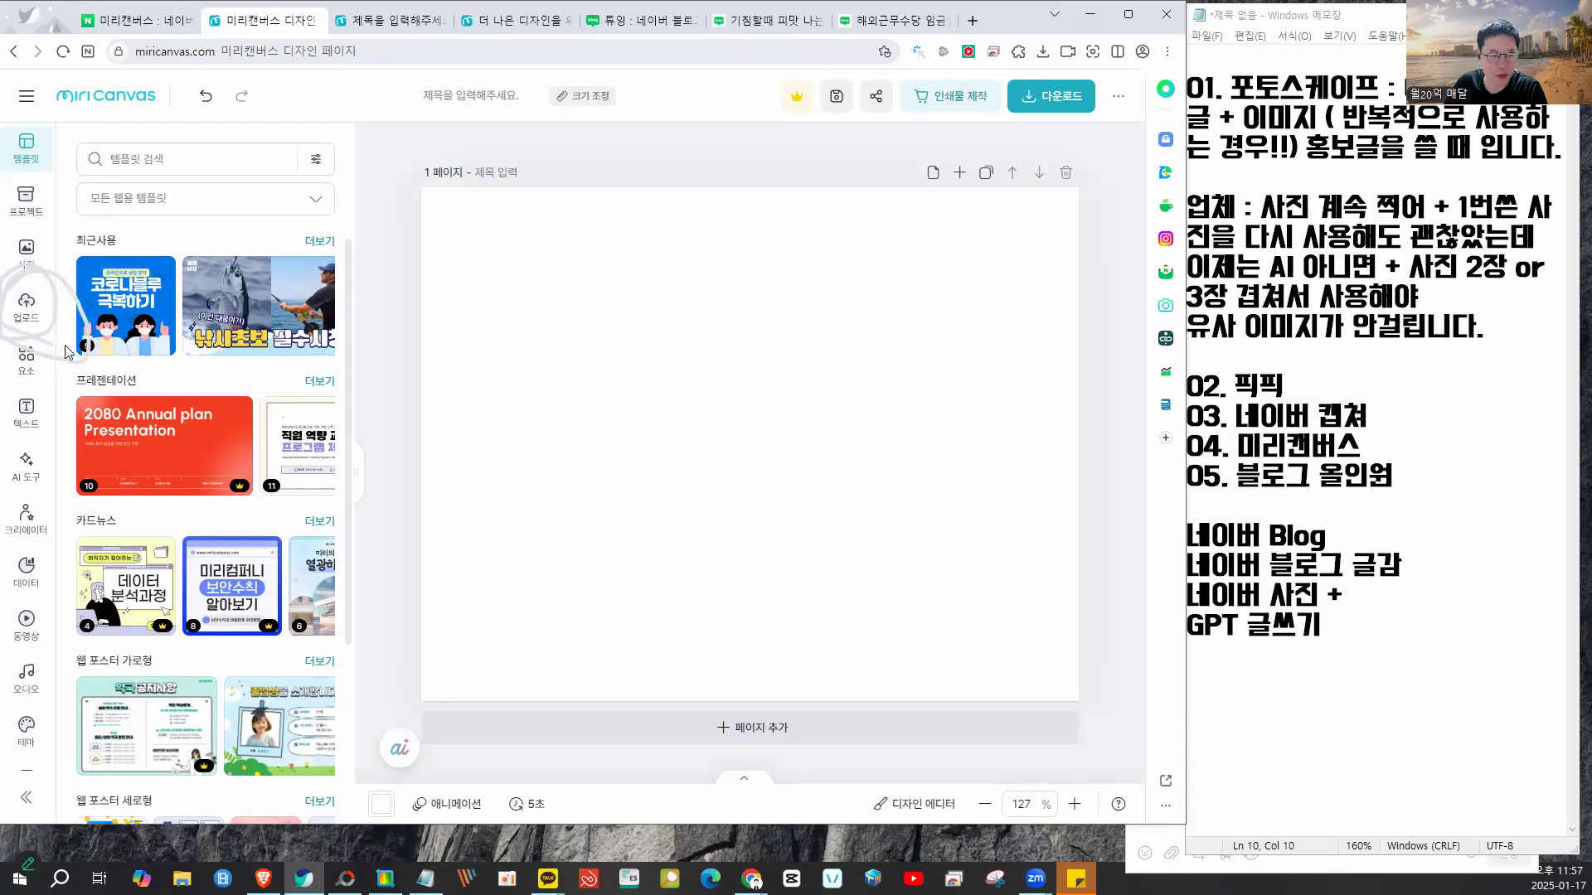
- Upload two portrait photos from the 다운로드 folder through the 업로드 panel
scroll(91, 347, up, 4)
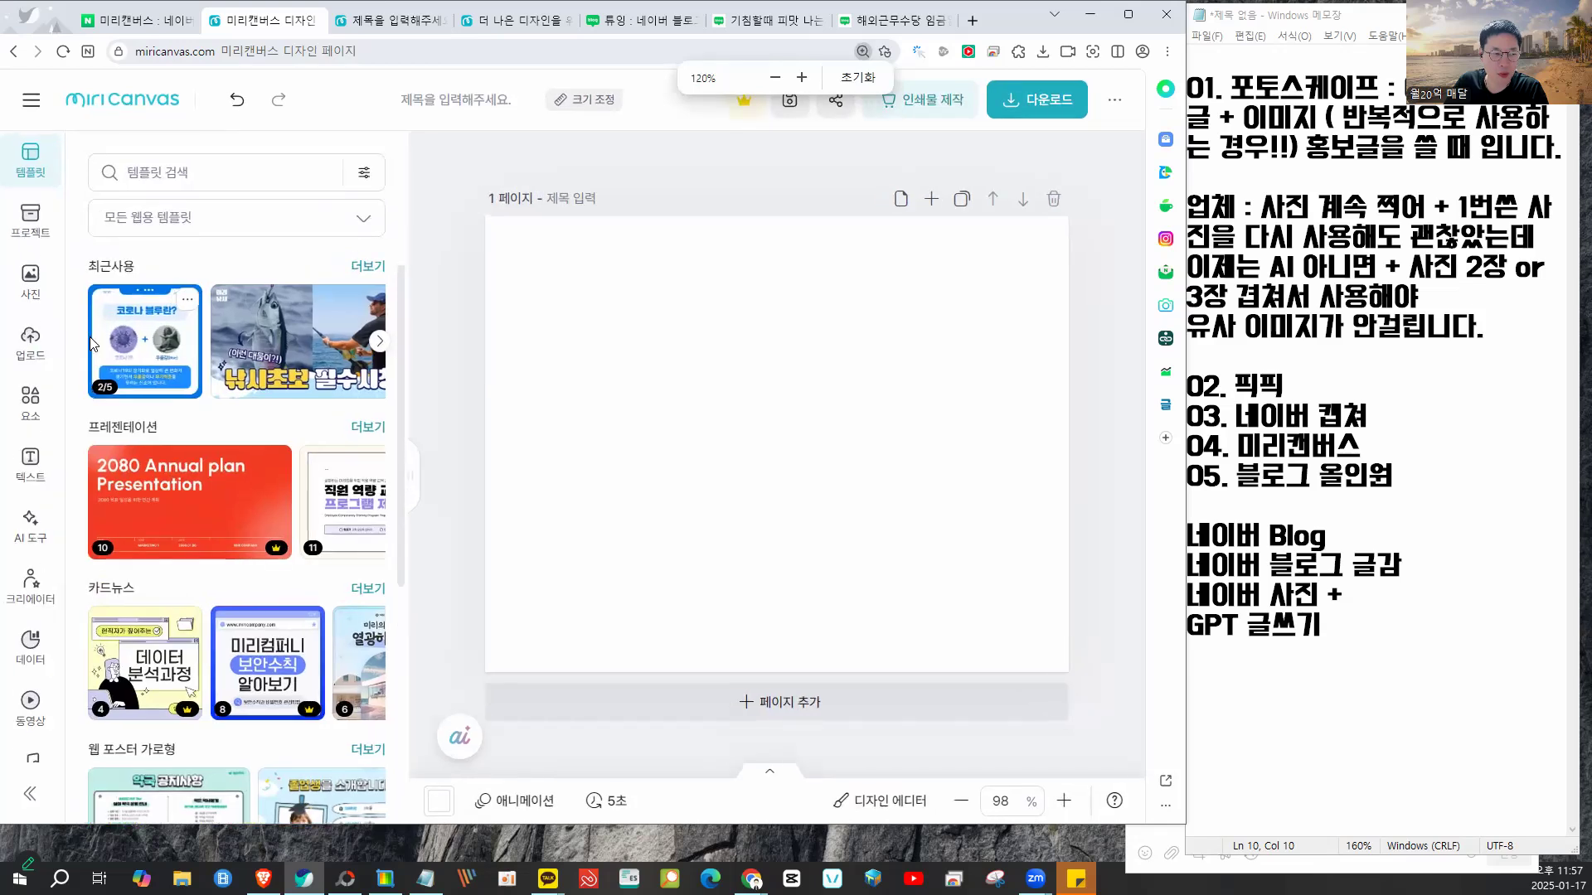
mouse_move(55, 345)
mouse_down()
mouse_move(3, 368)
mouse_move(72, 351)
mouse_up()
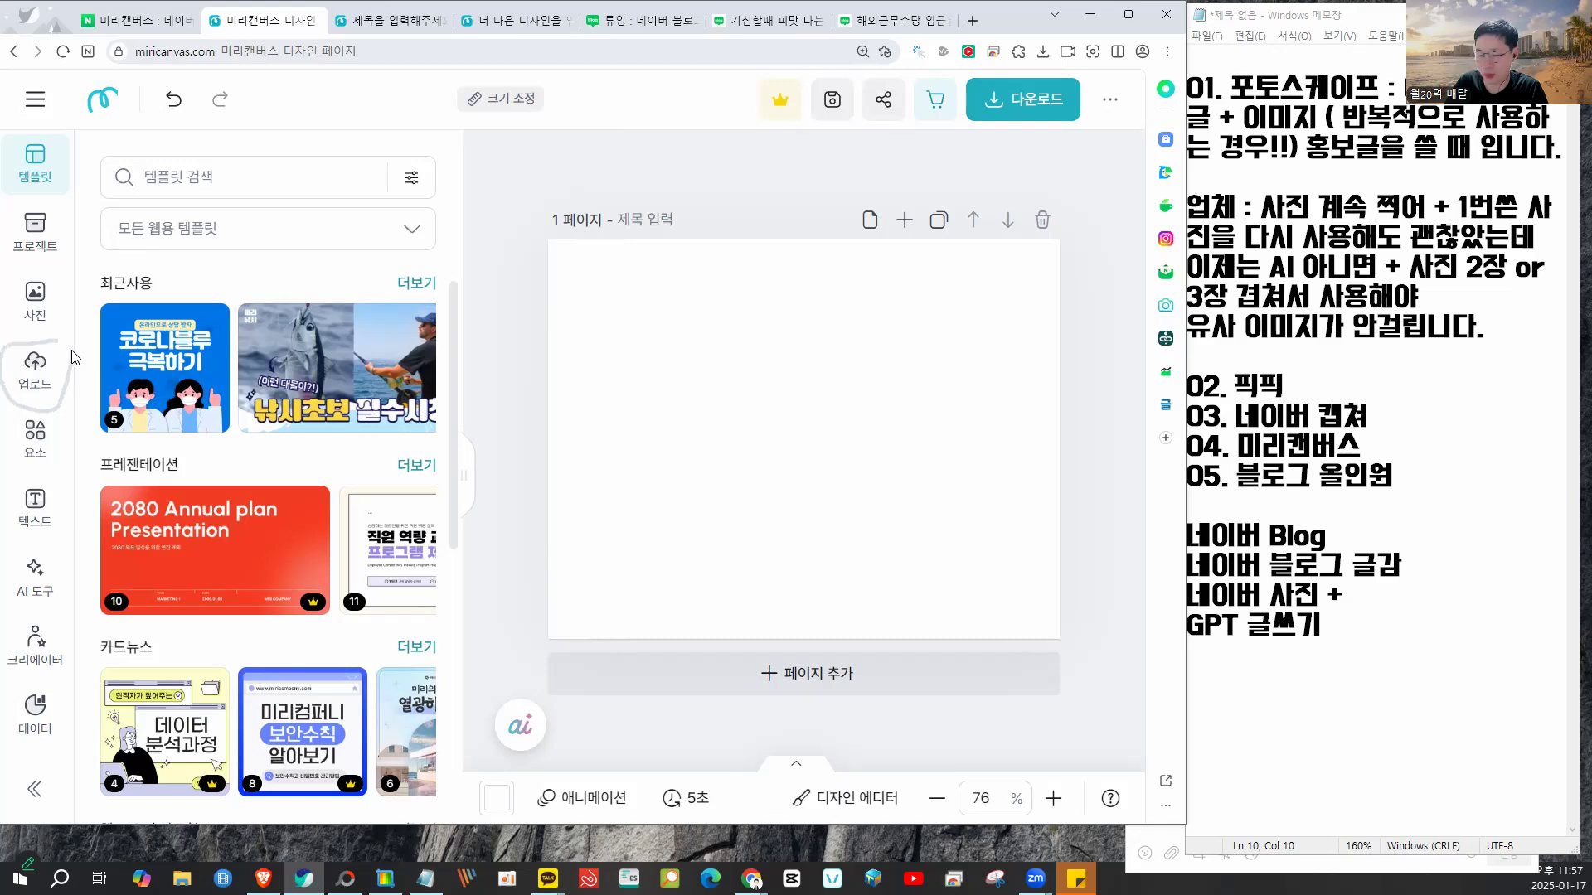
click(38, 365)
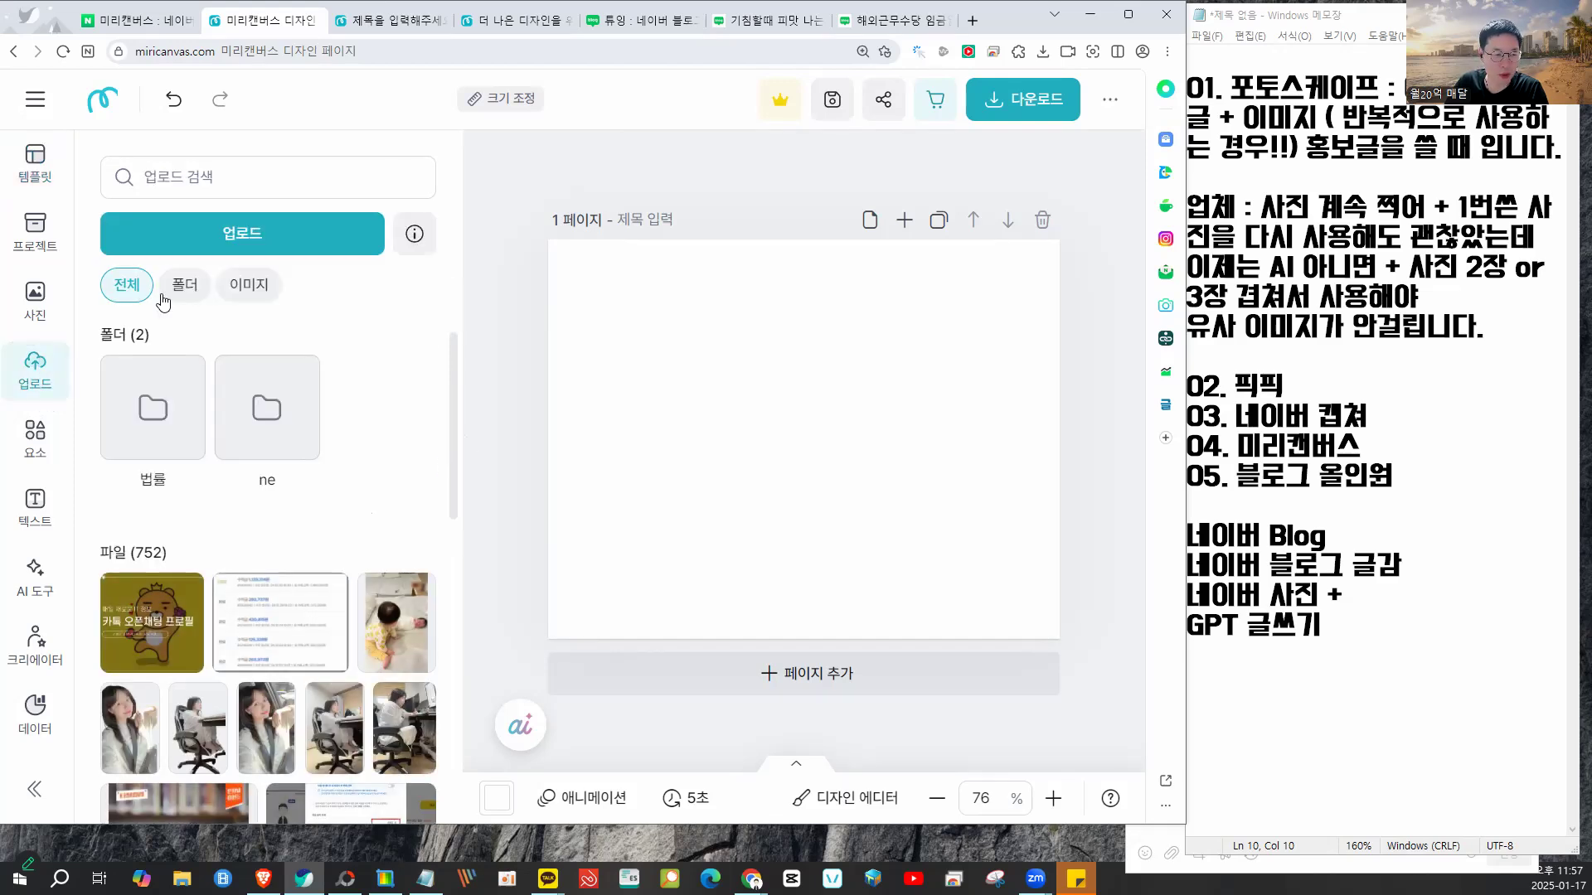
click(271, 237)
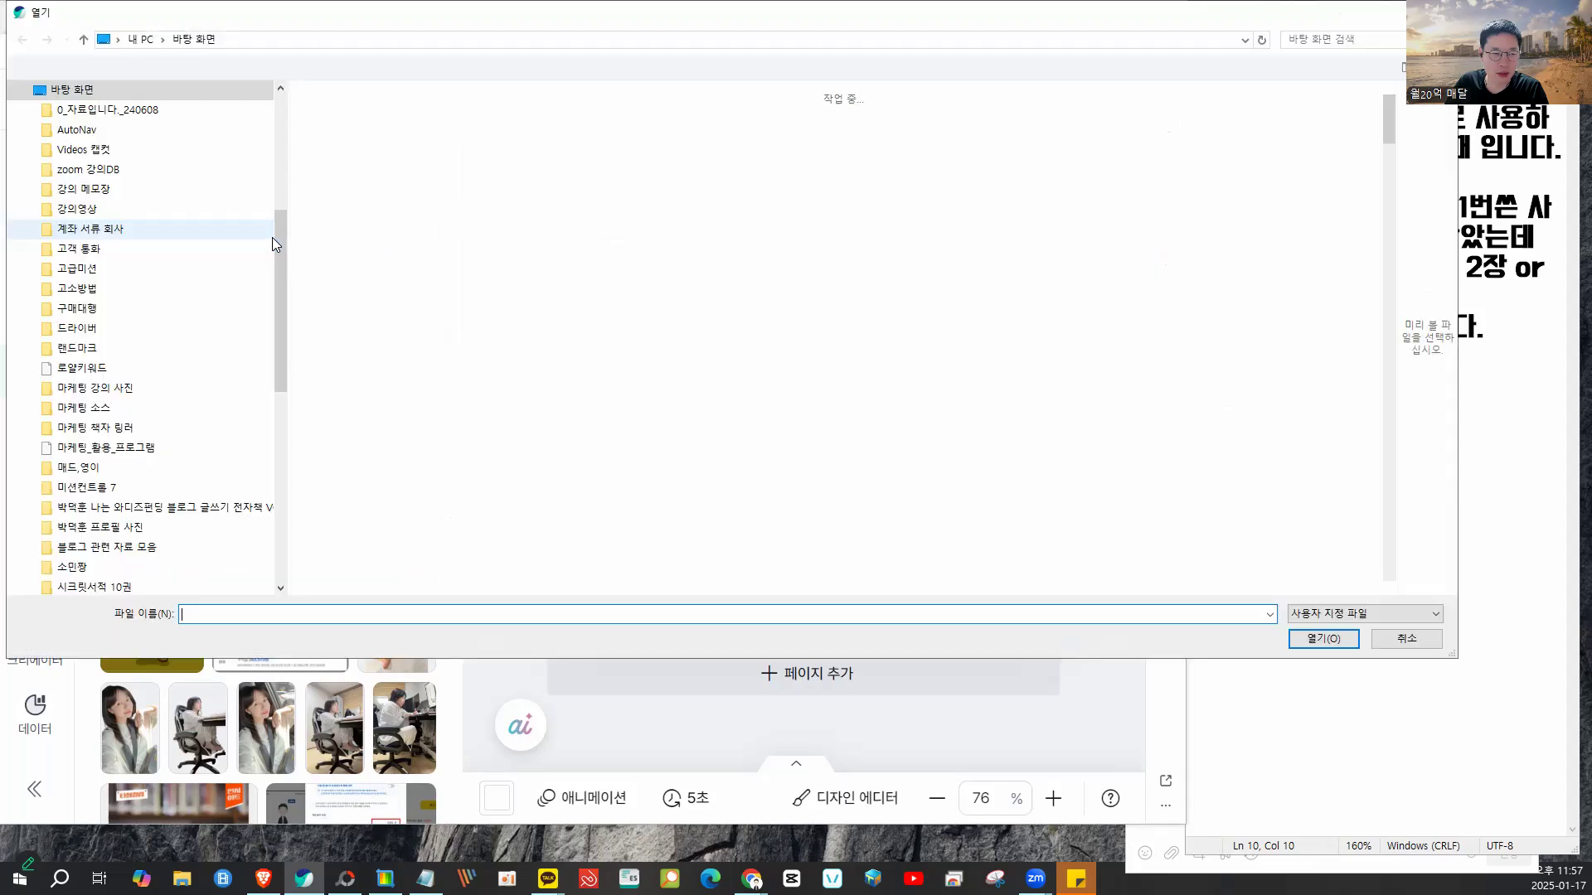
scroll(89, 203, up, 2)
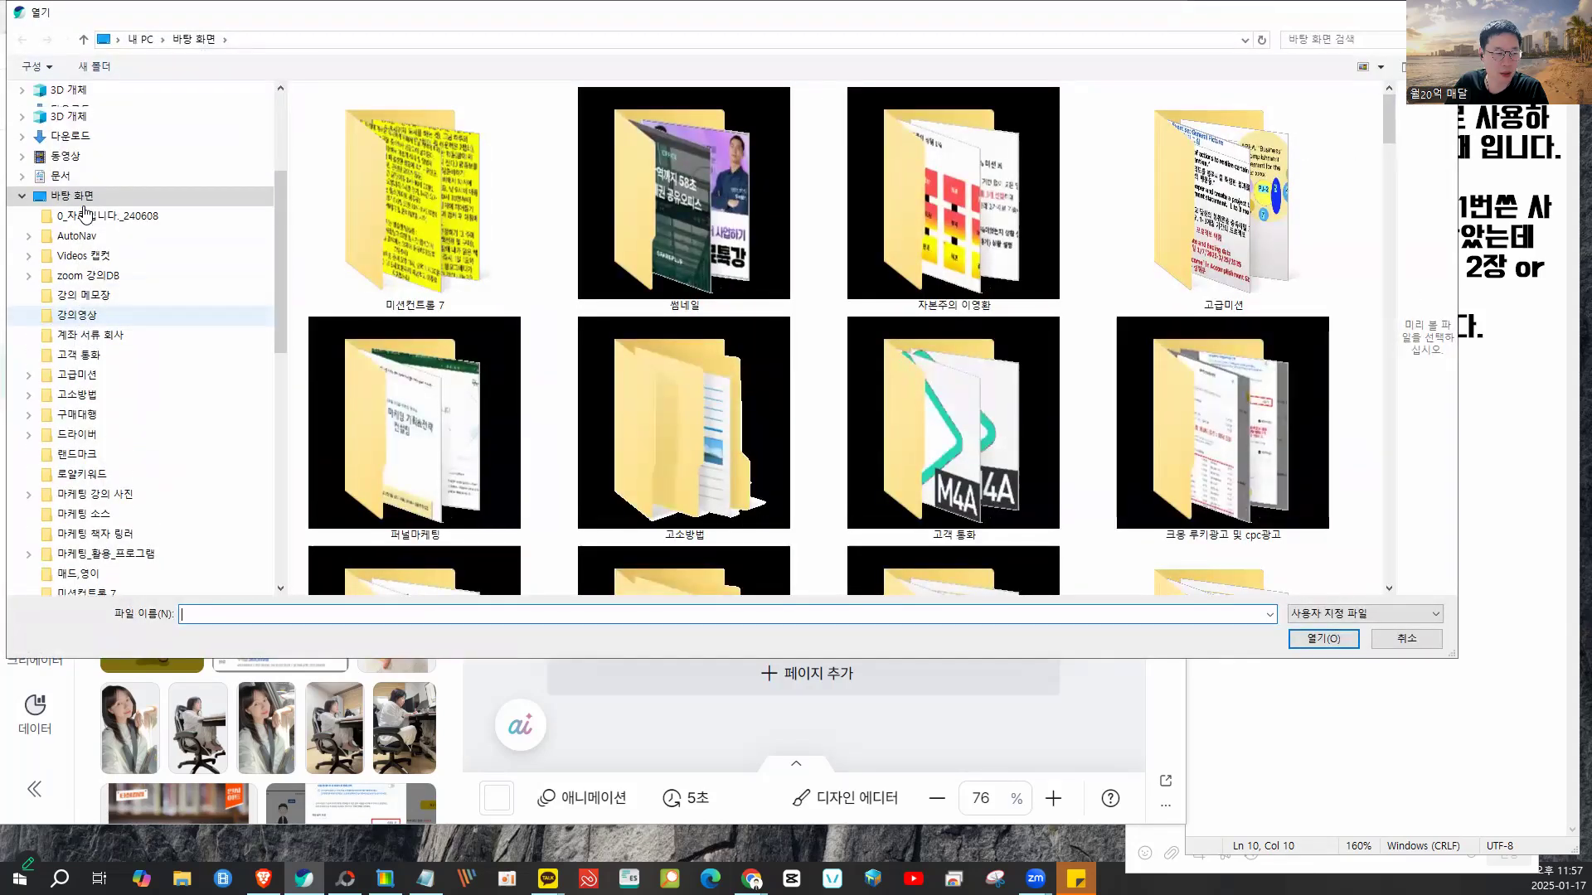
click(71, 136)
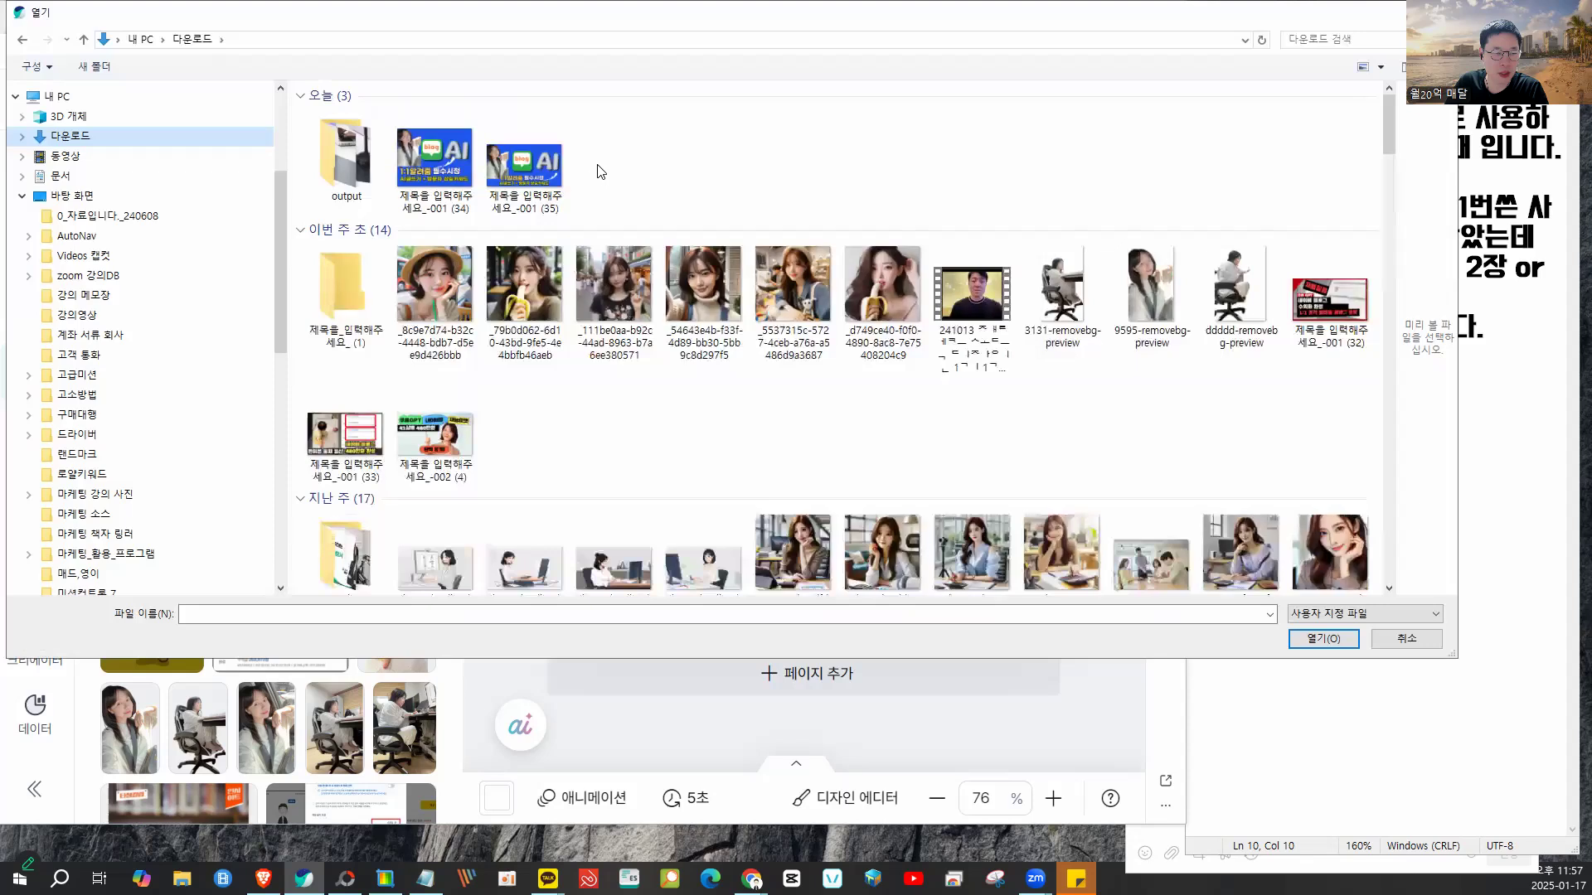
click(876, 297)
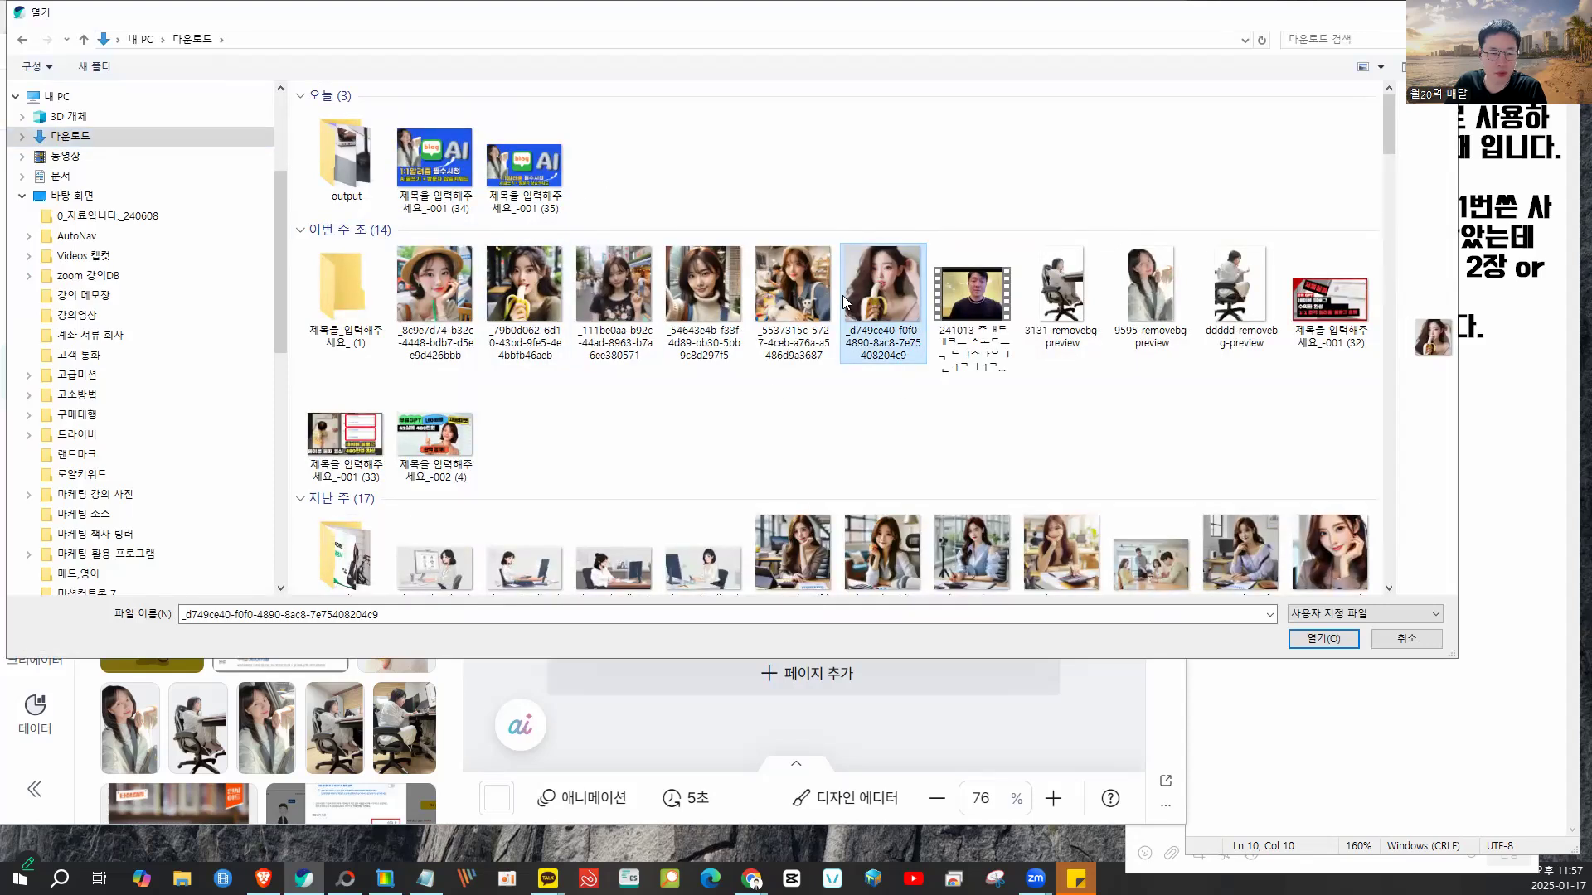
ctrl+click(808, 332)
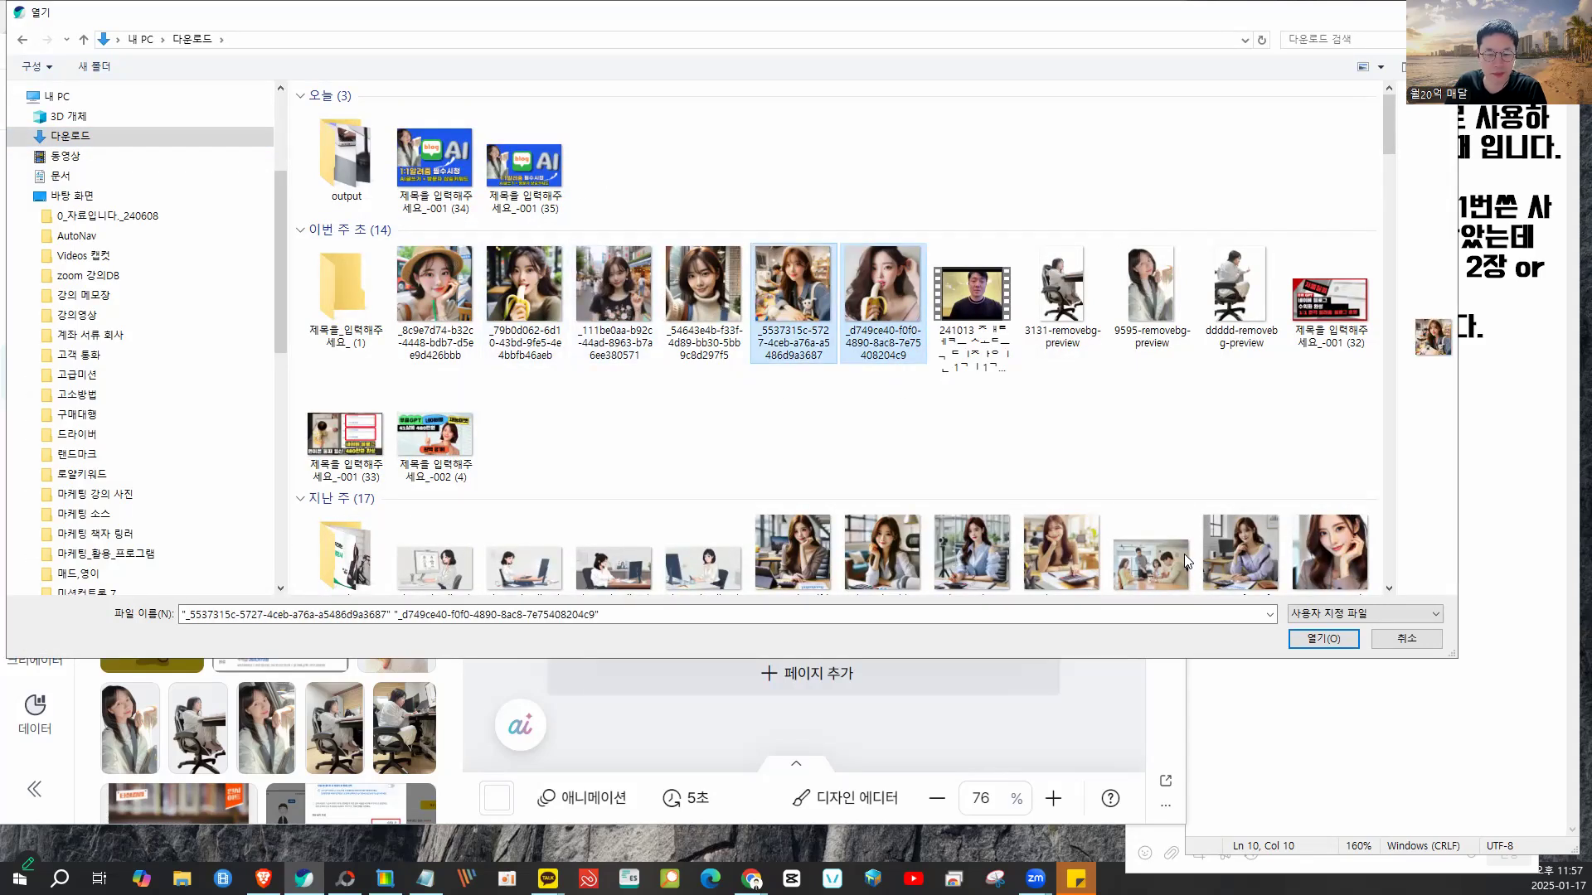
click(1331, 639)
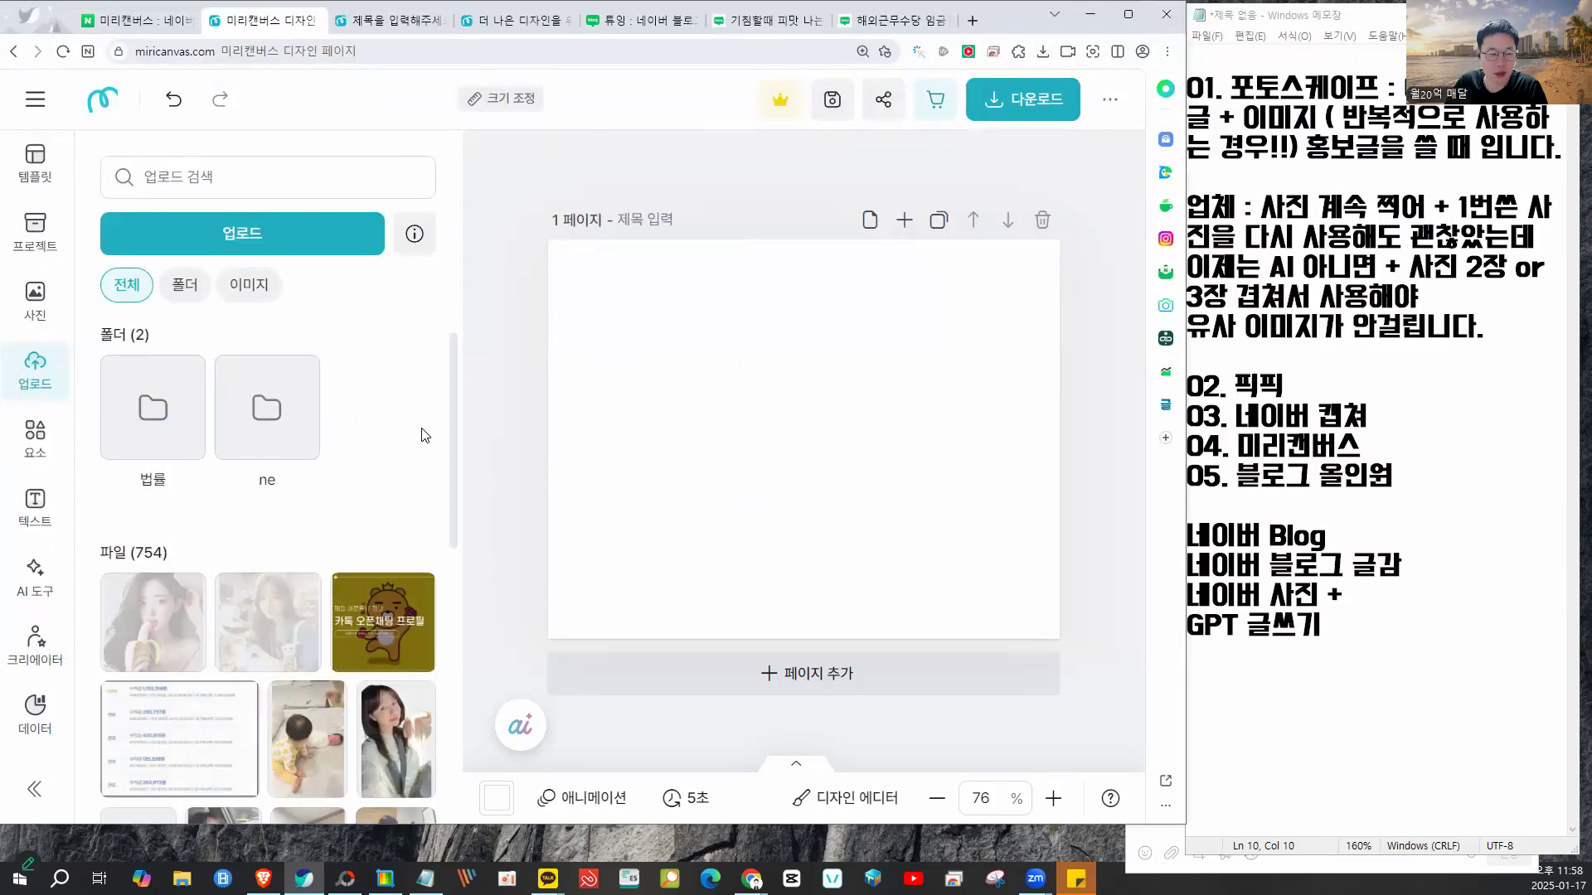
- Place the banana and workshop photos side by side on page 1, then open the 사진 library
click(170, 623)
drag(786, 449, 670, 438)
click(267, 622)
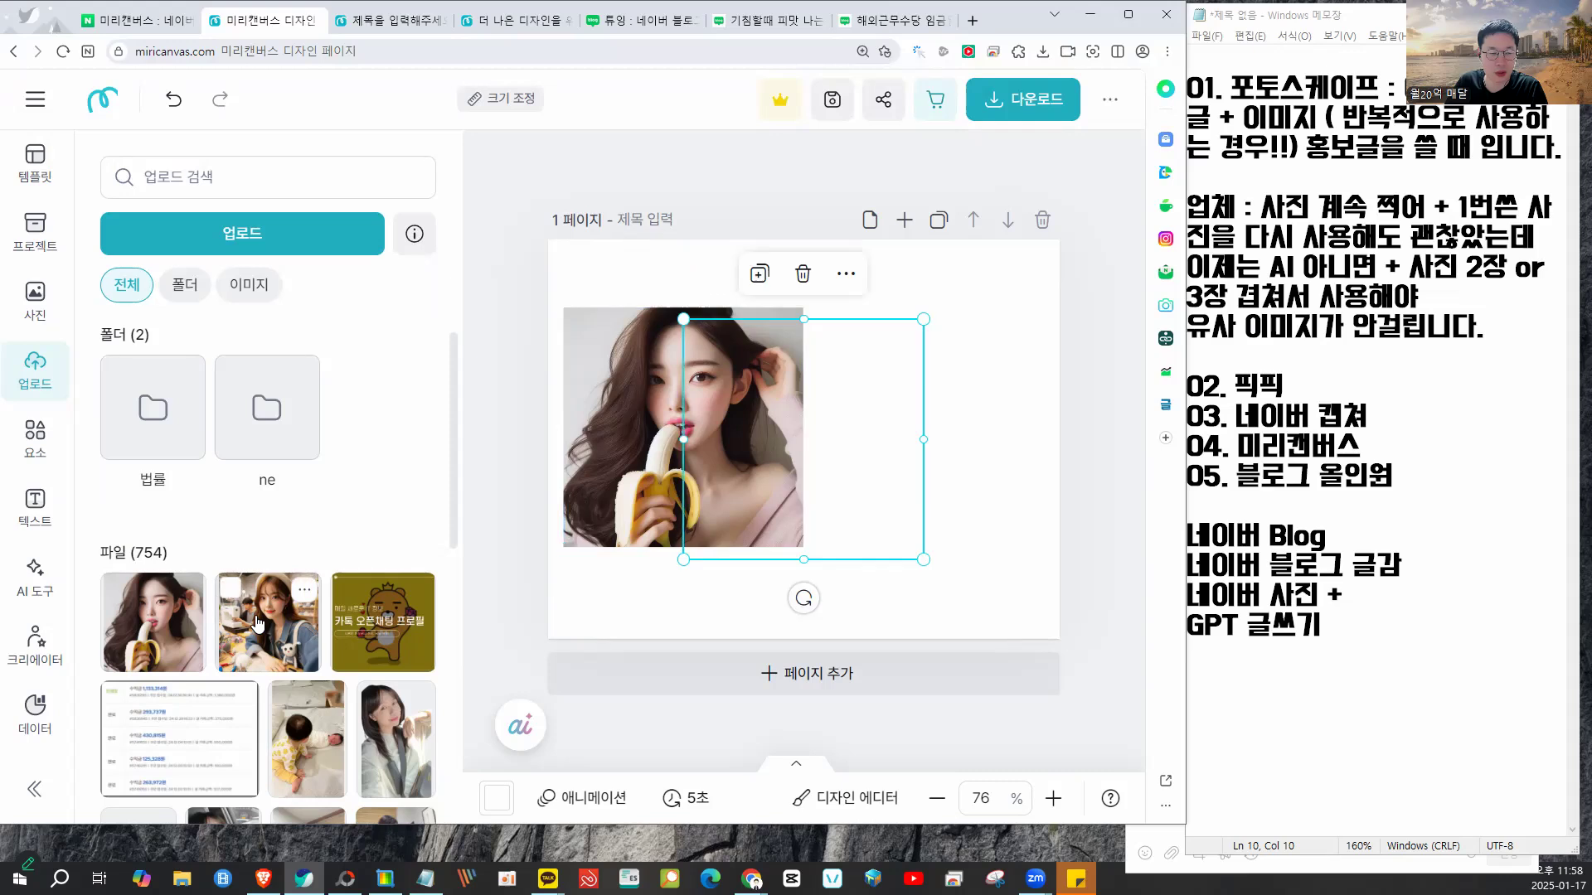
drag(757, 410, 884, 403)
mouse_move(745, 407)
mouse_down()
mouse_move(716, 409)
mouse_move(735, 402)
mouse_up()
click(869, 397)
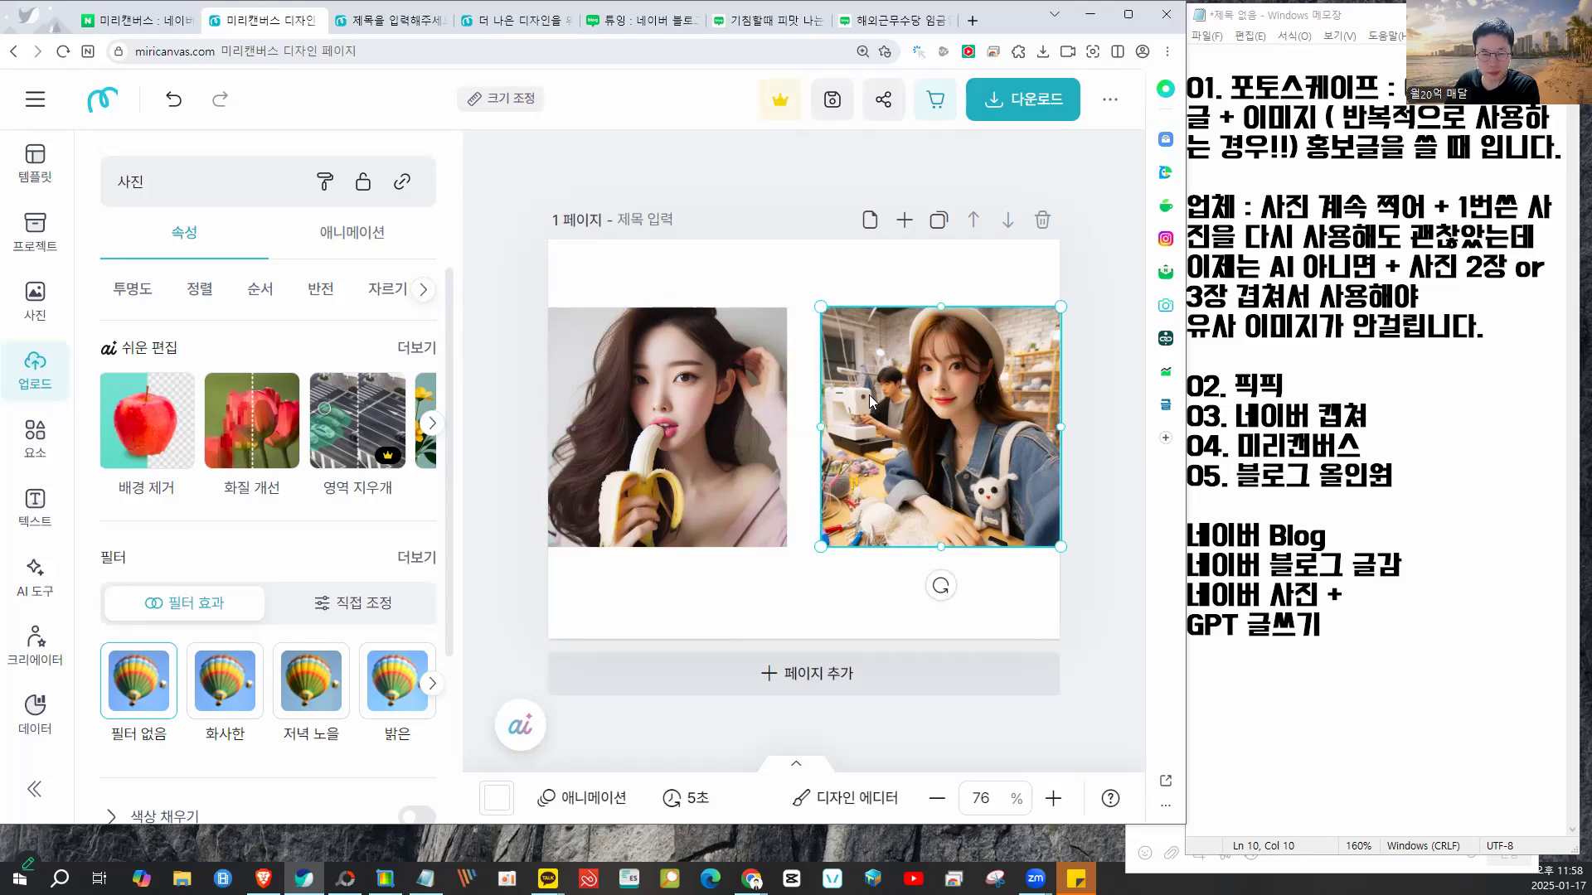
drag(869, 396, 867, 395)
click(830, 610)
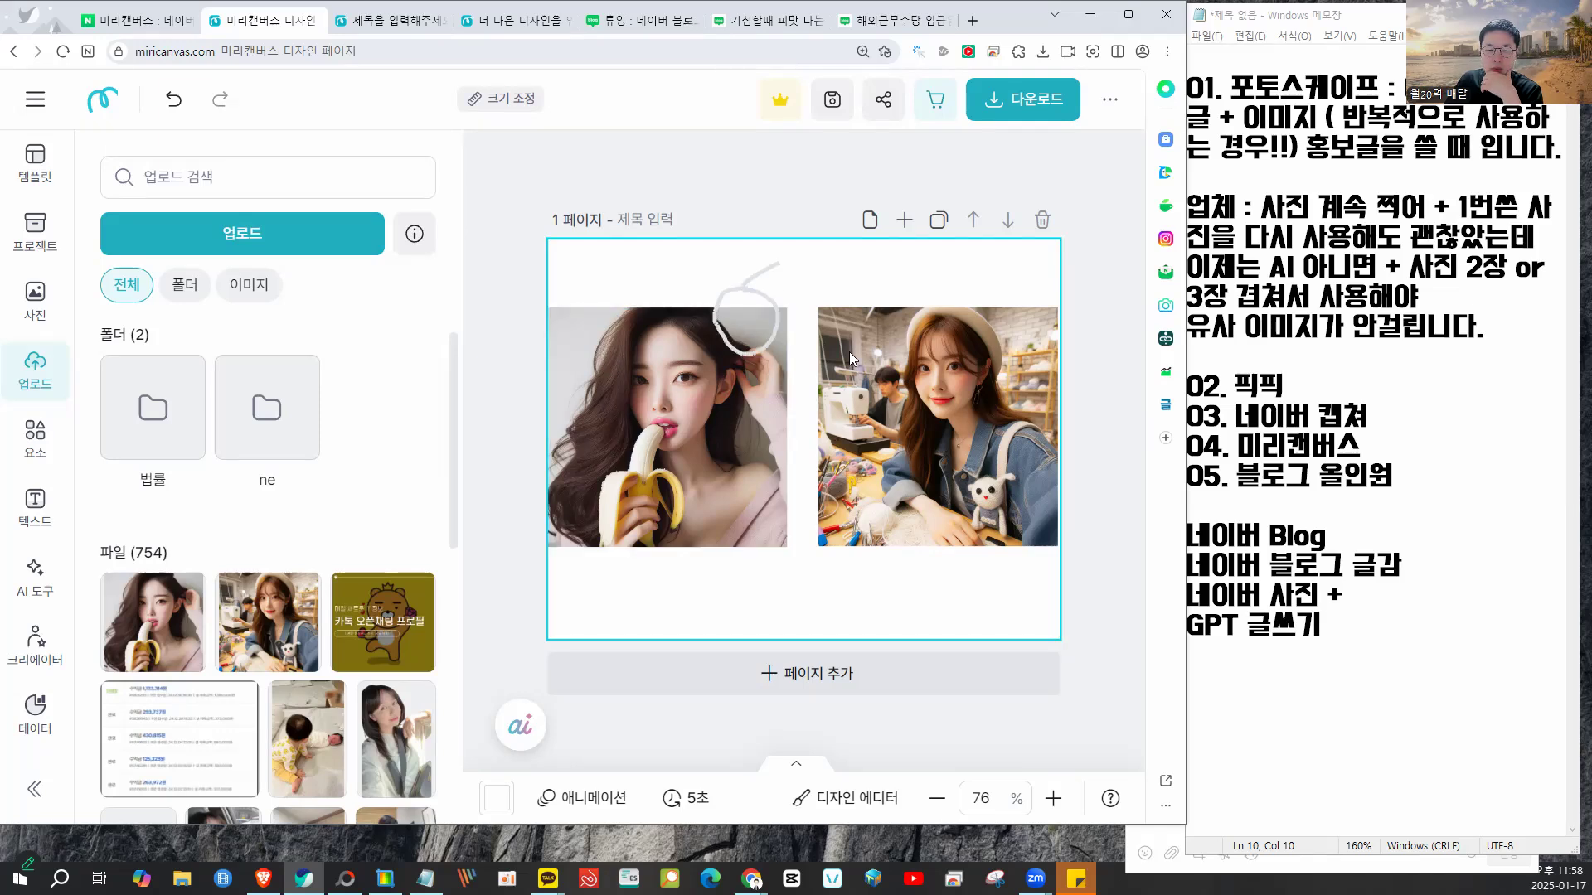
click(36, 299)
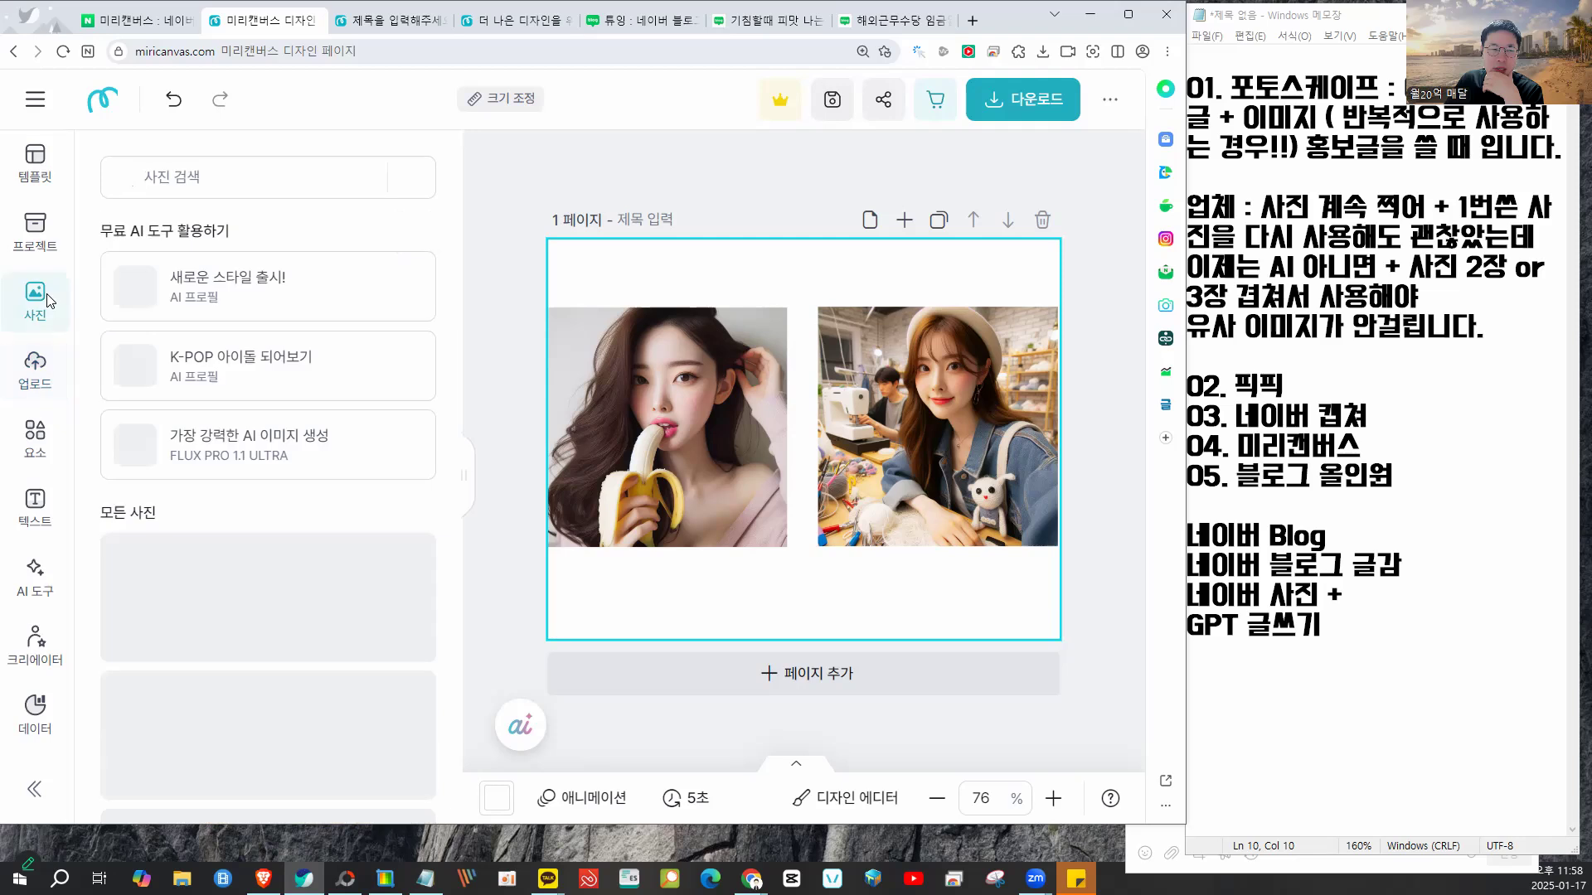
click(212, 181)
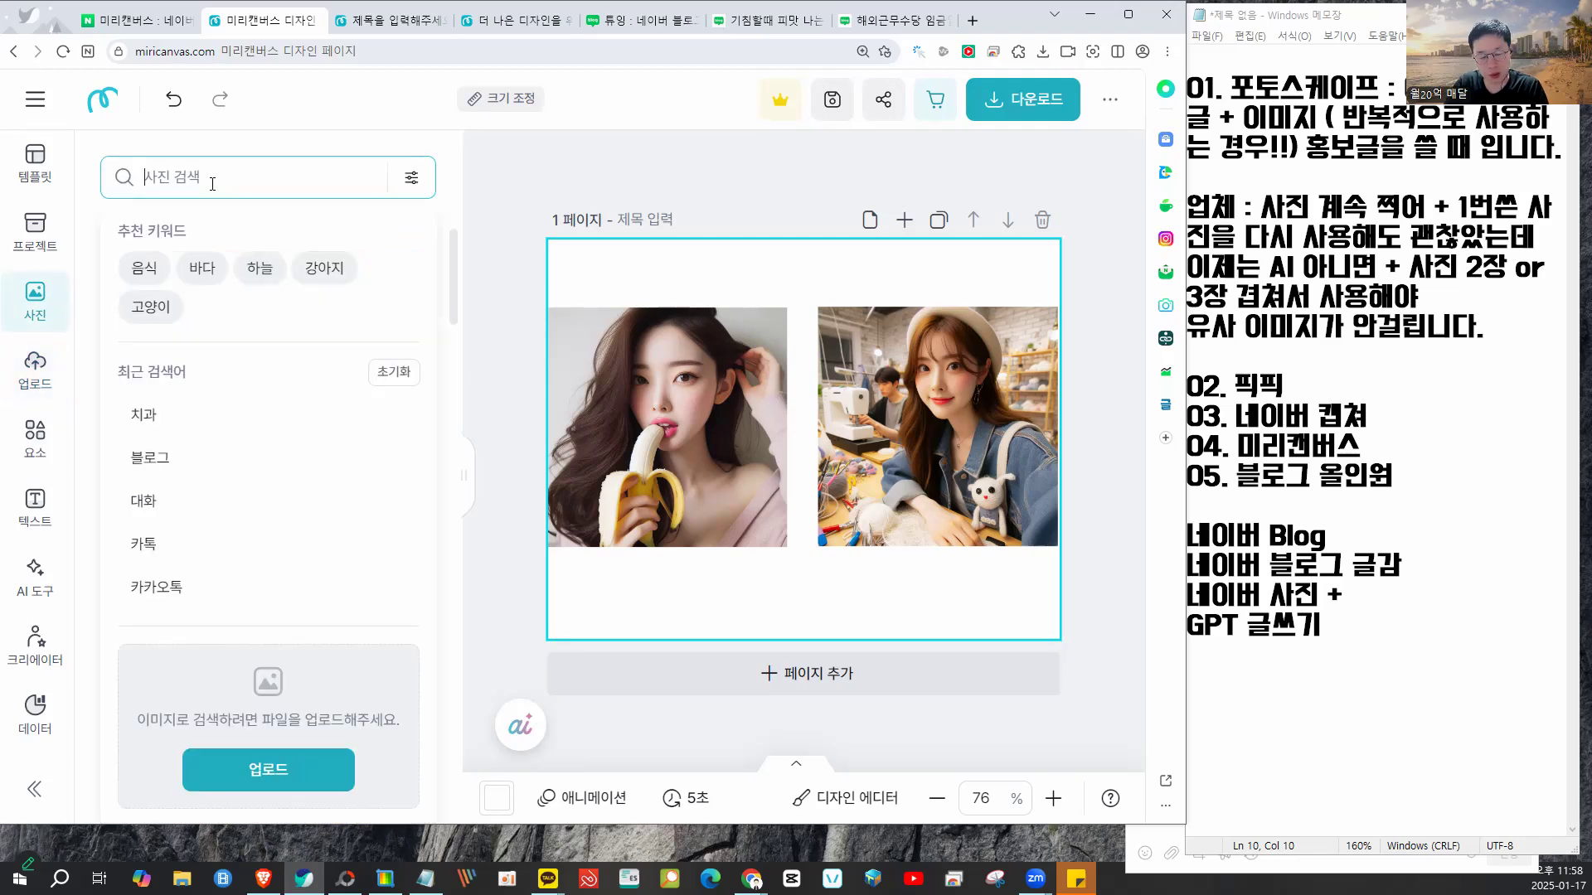
- Search 비즈니스 photos and set the man-on-stairs photo as the page background
text(비즈니스)
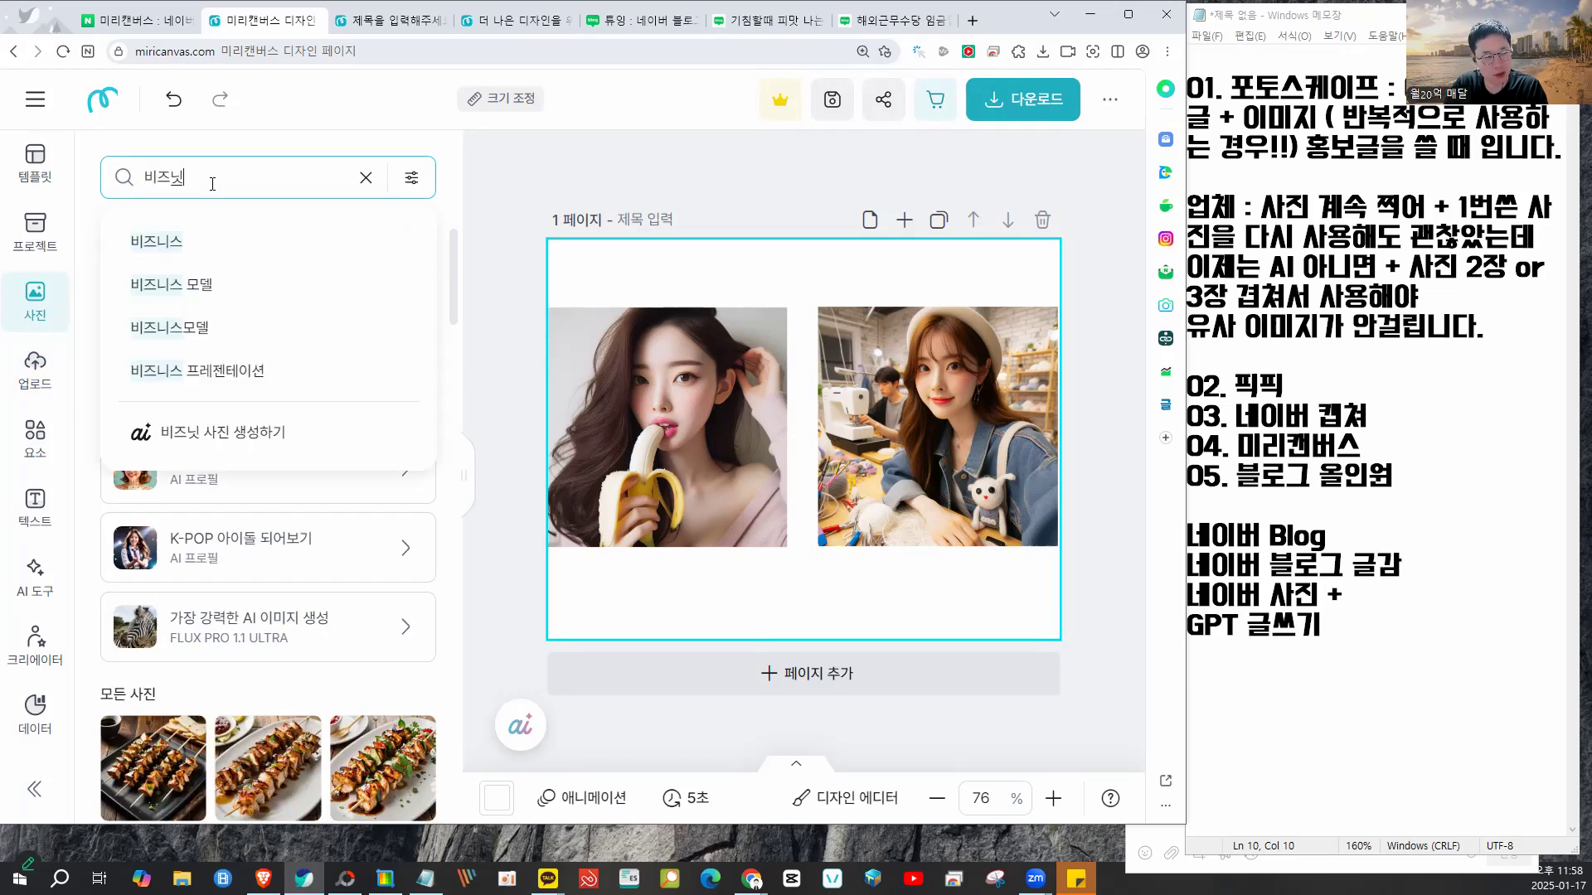
key(Return)
scroll(307, 336, down, 8)
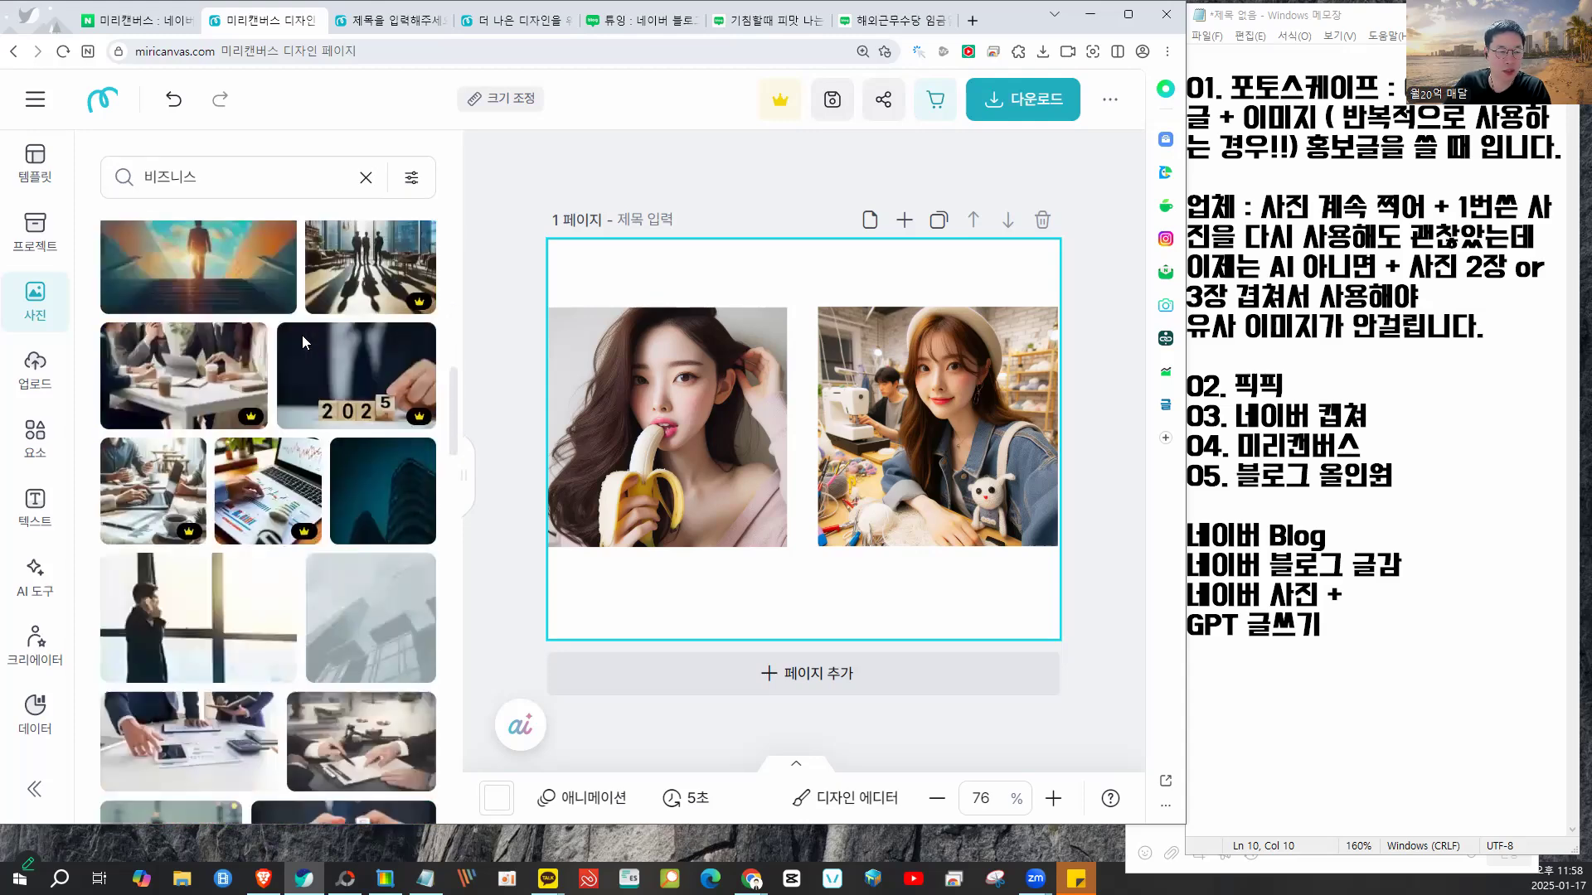
scroll(315, 336, up, 2)
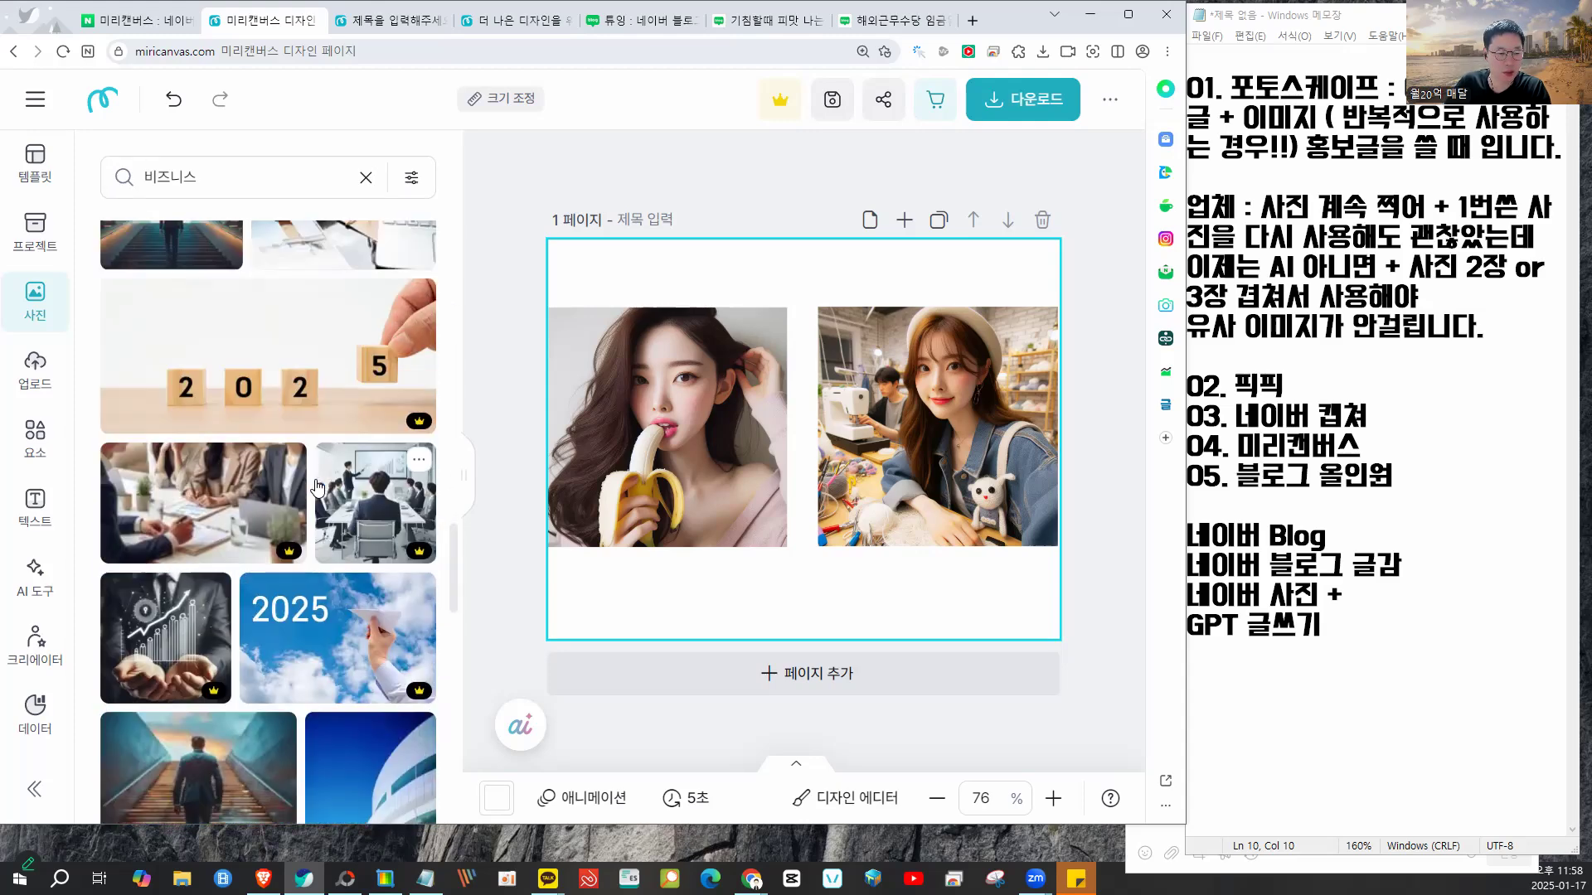
scroll(264, 476, down, 4)
click(264, 476)
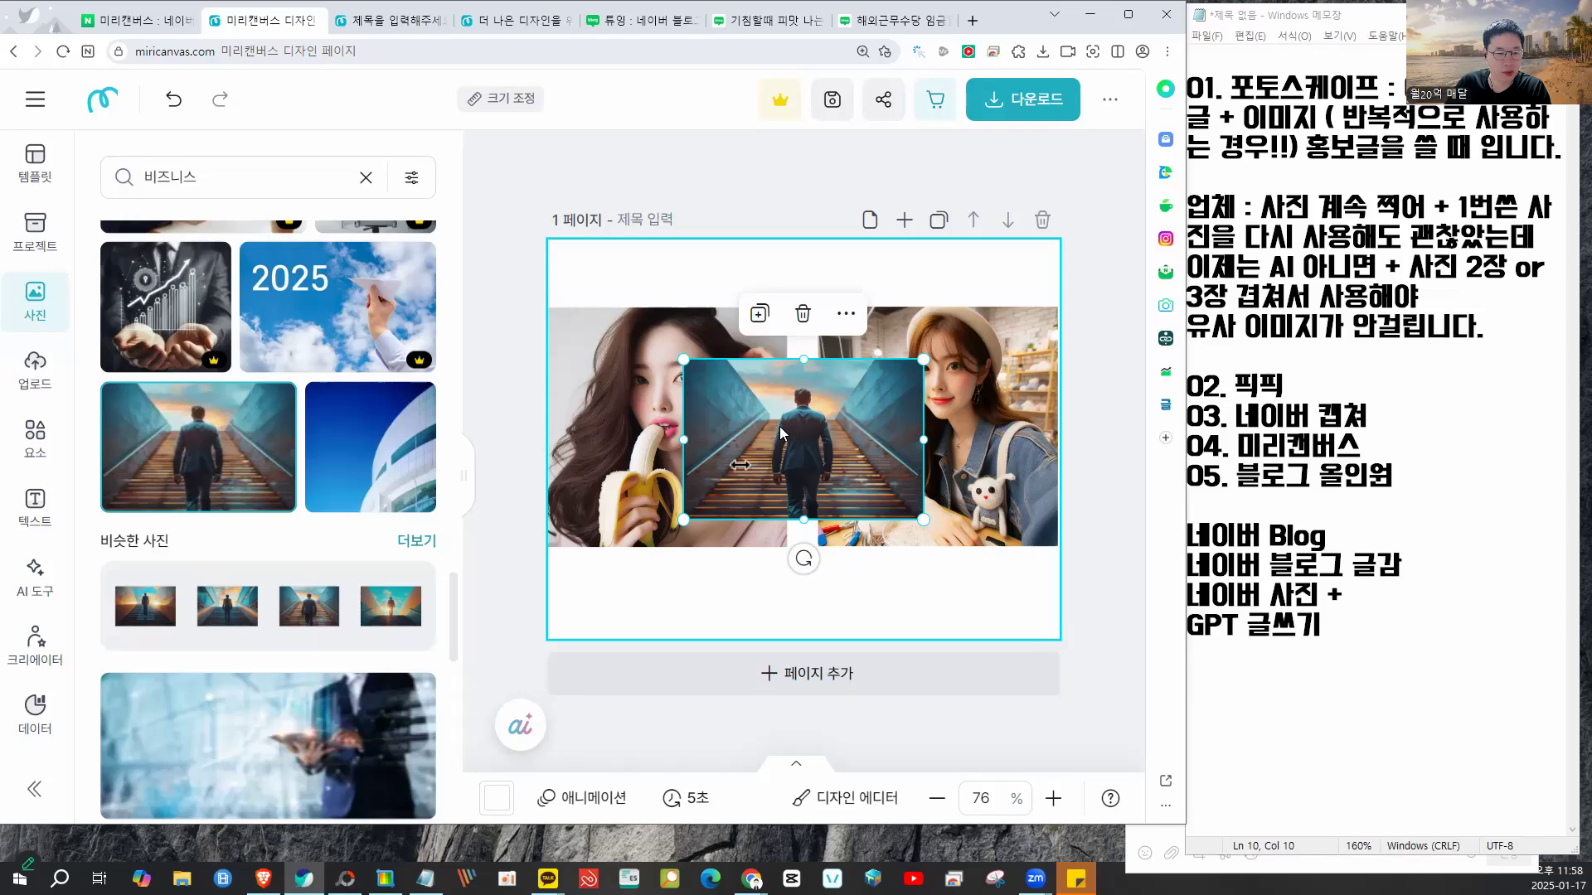
drag(780, 432, 685, 306)
right_click(689, 305)
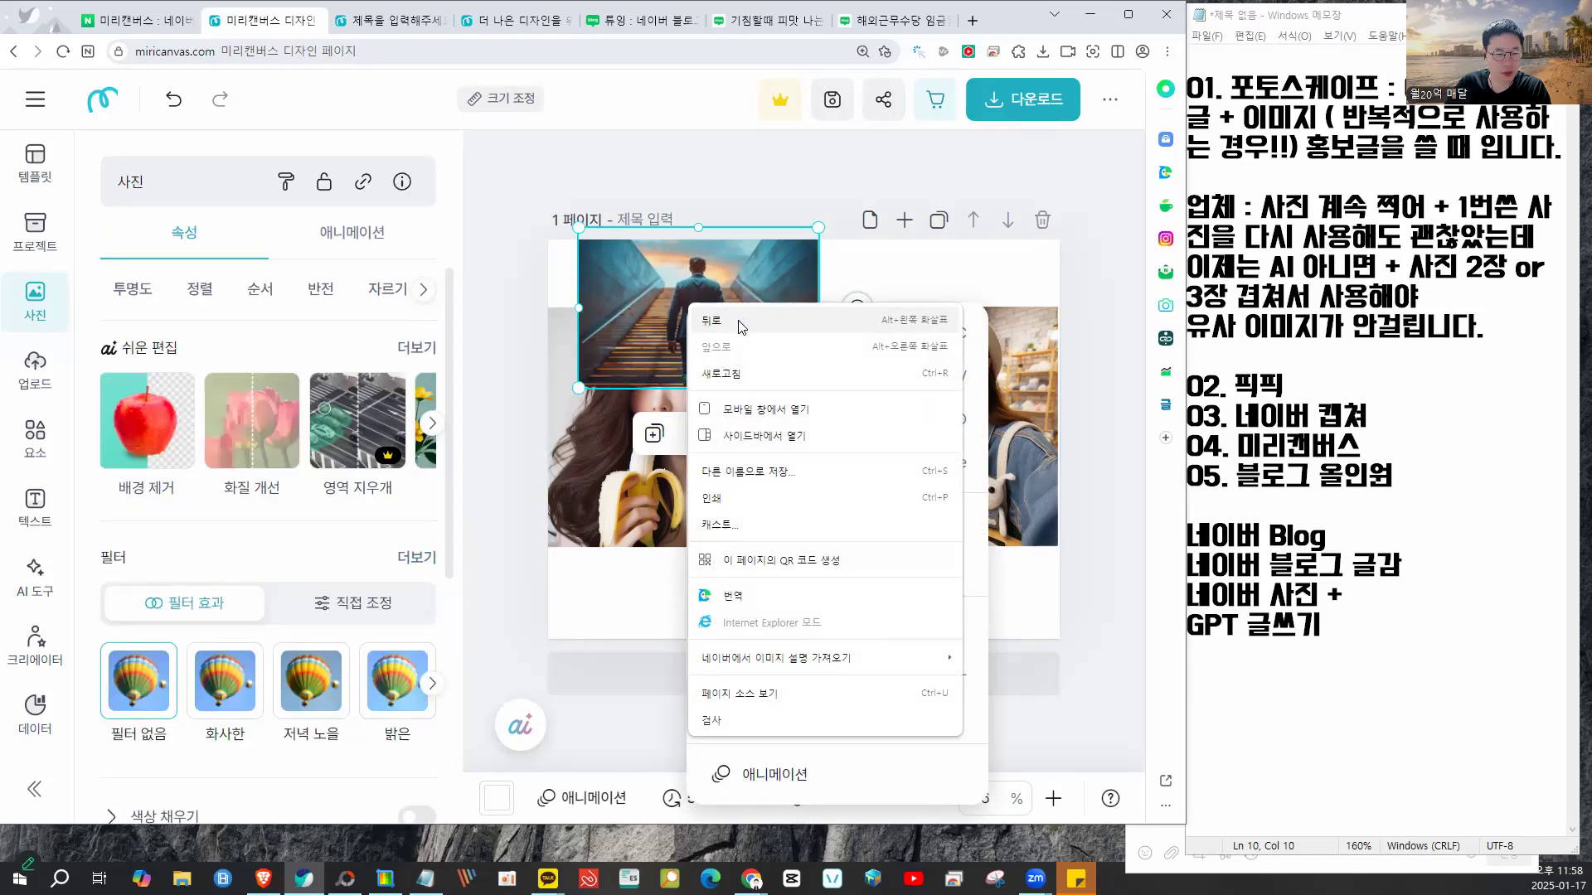
click(803, 440)
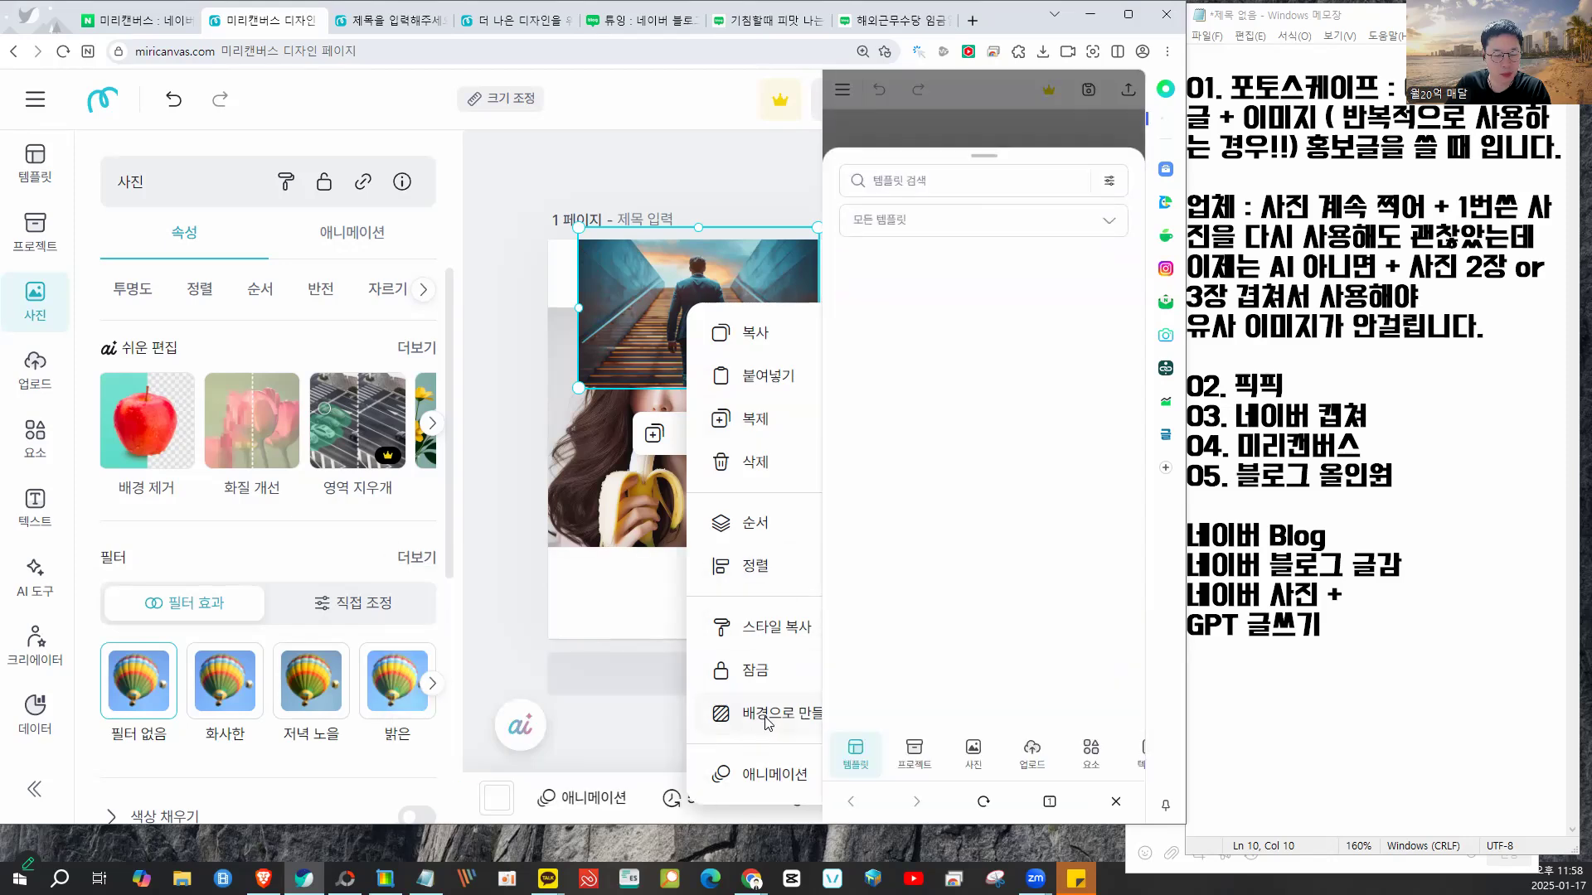
click(765, 716)
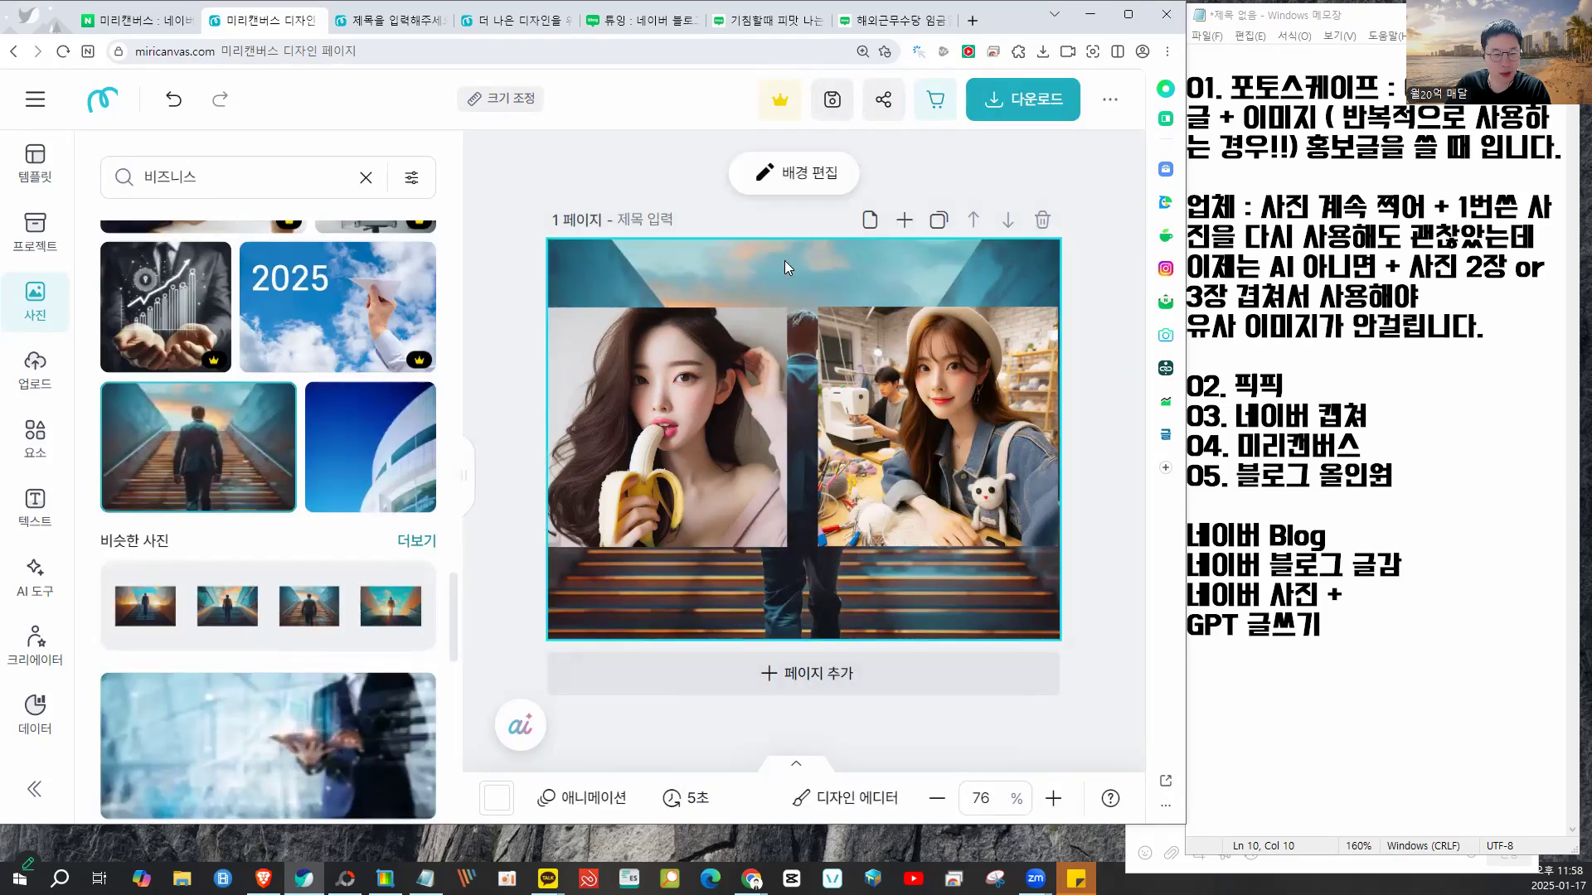
- In 배경 편집, set the backing colour to black and lower 투명도 to about 53%
click(810, 173)
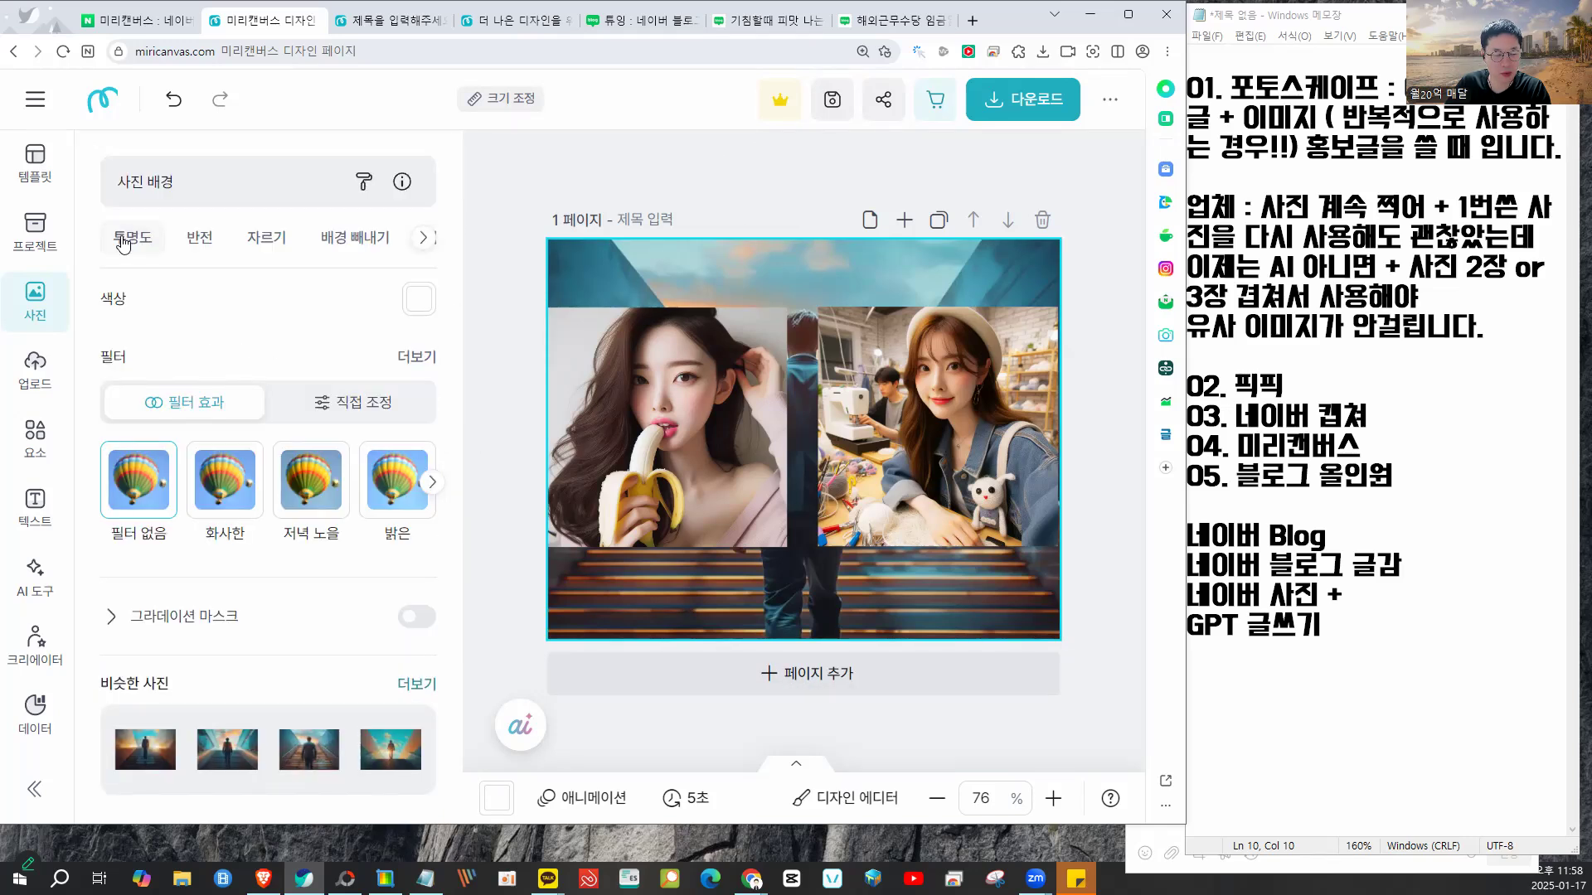
drag(310, 345, 316, 346)
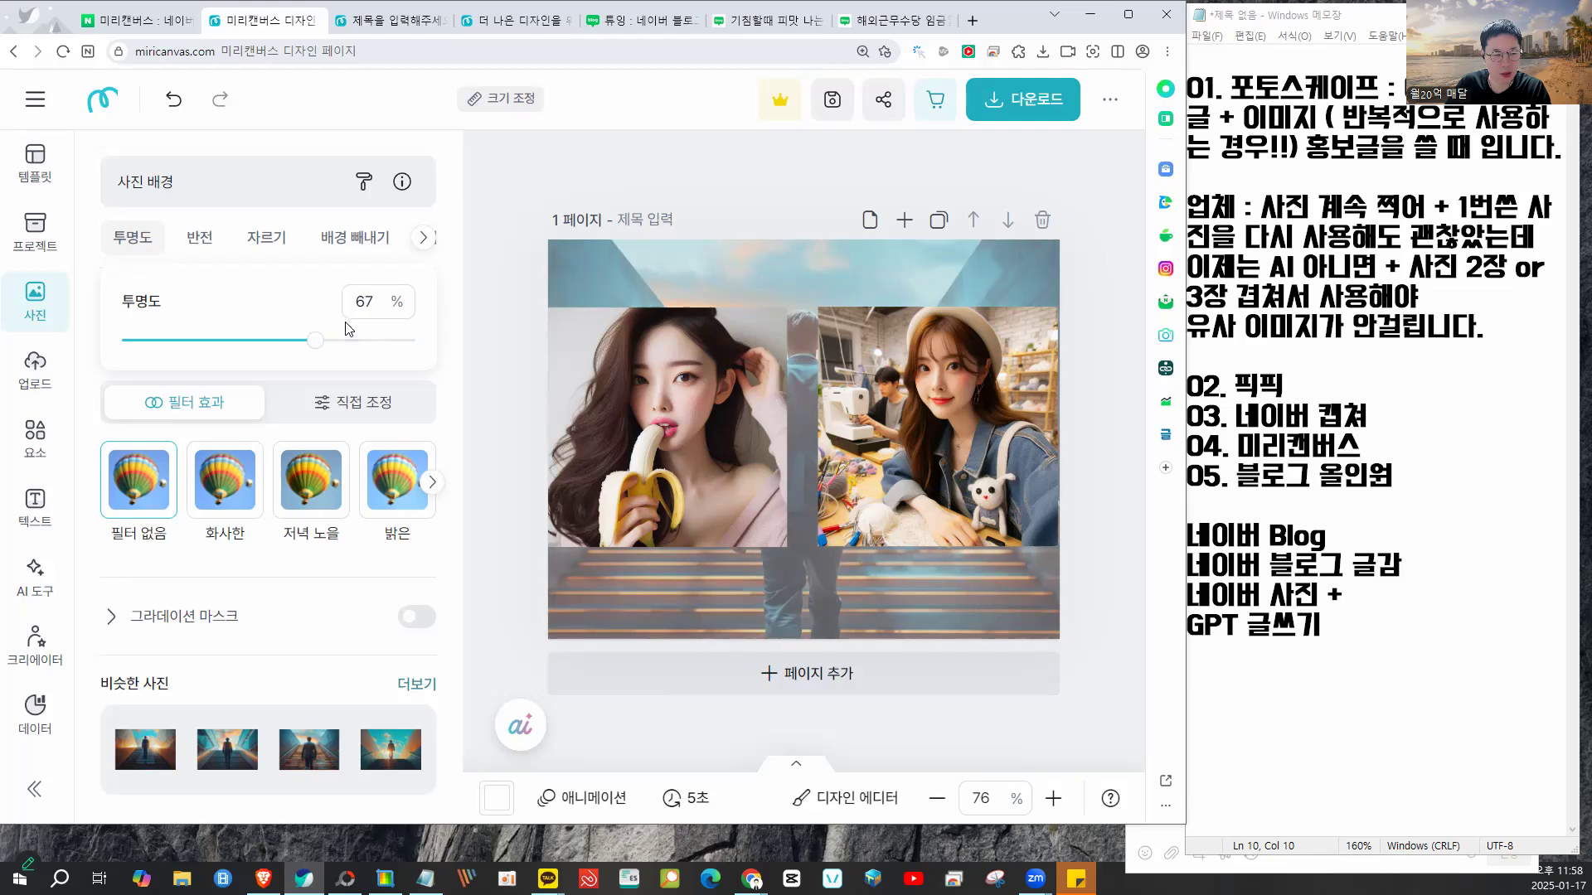
click(419, 300)
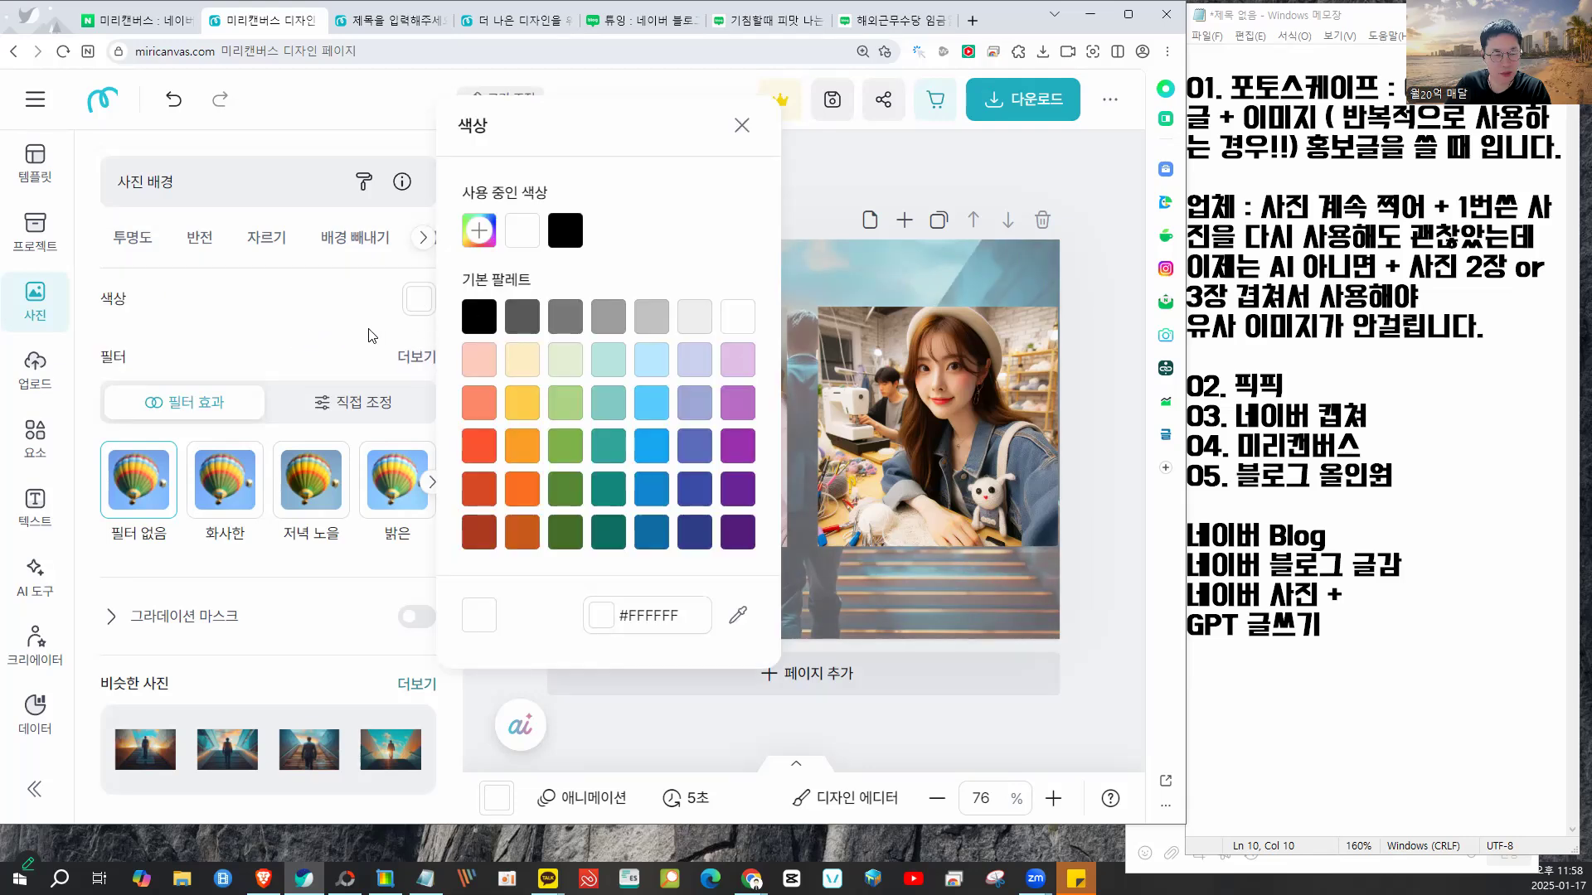
click(370, 334)
click(417, 359)
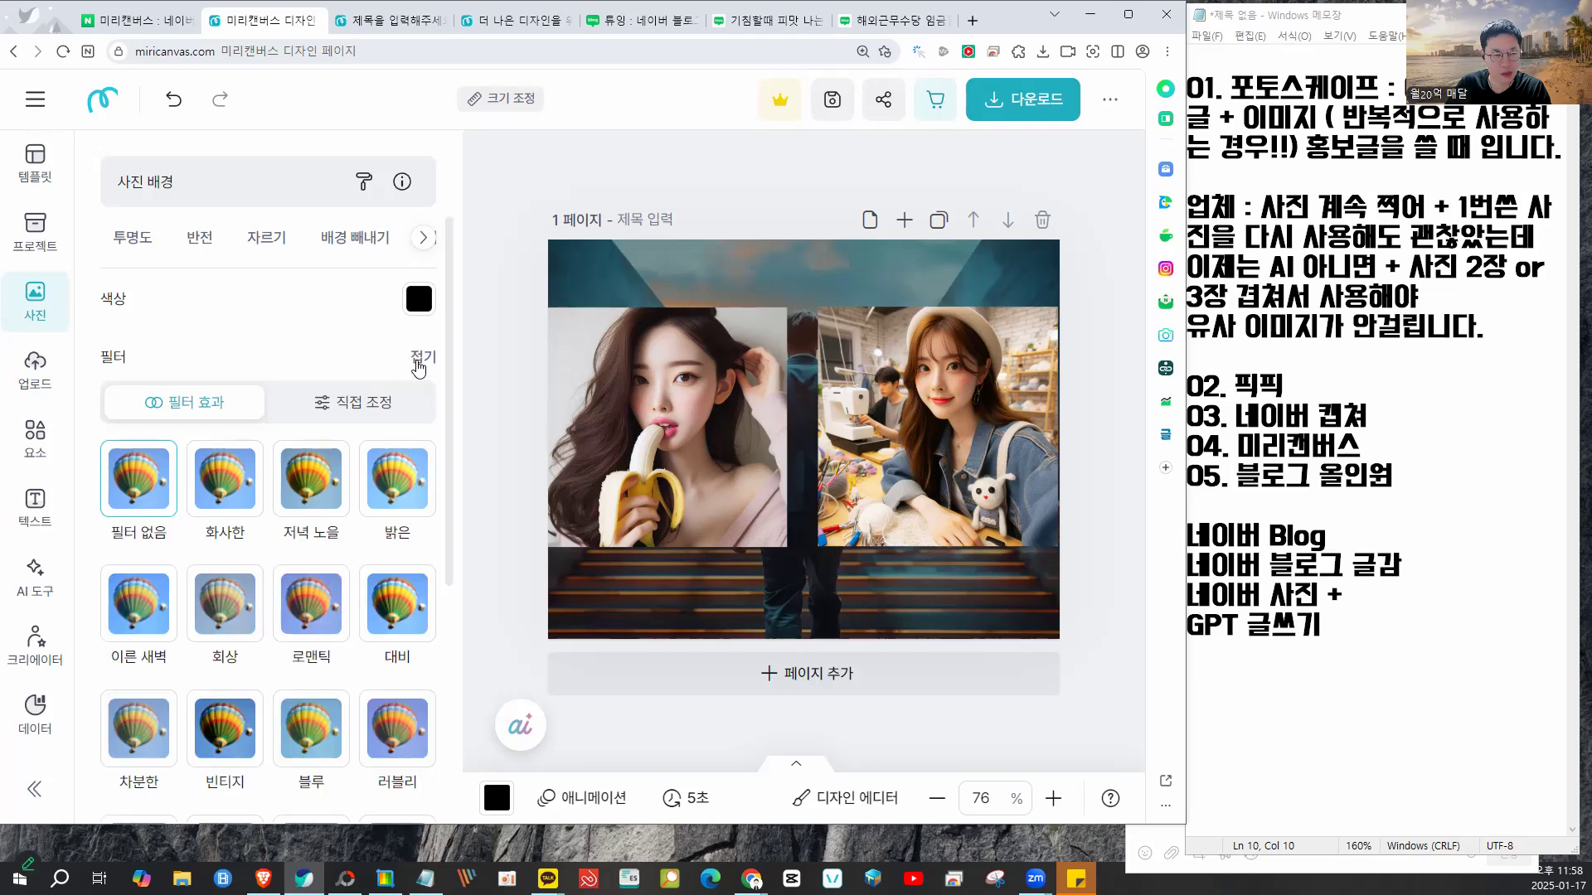
click(147, 242)
mouse_move(296, 352)
mouse_down()
mouse_move(246, 340)
mouse_move(396, 354)
mouse_move(275, 347)
mouse_up()
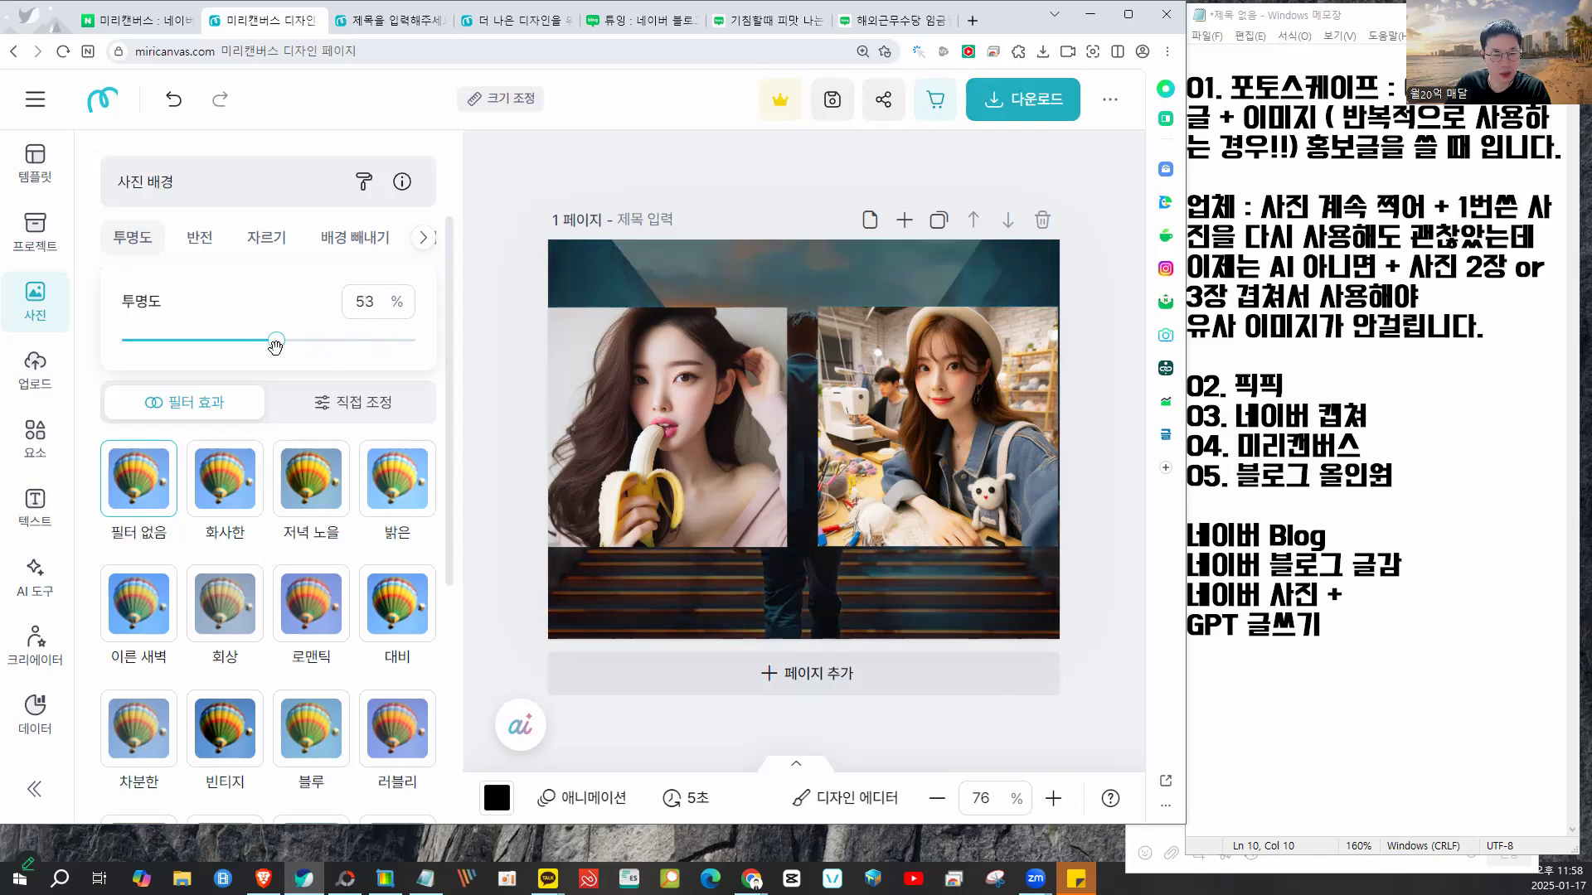
click(558, 187)
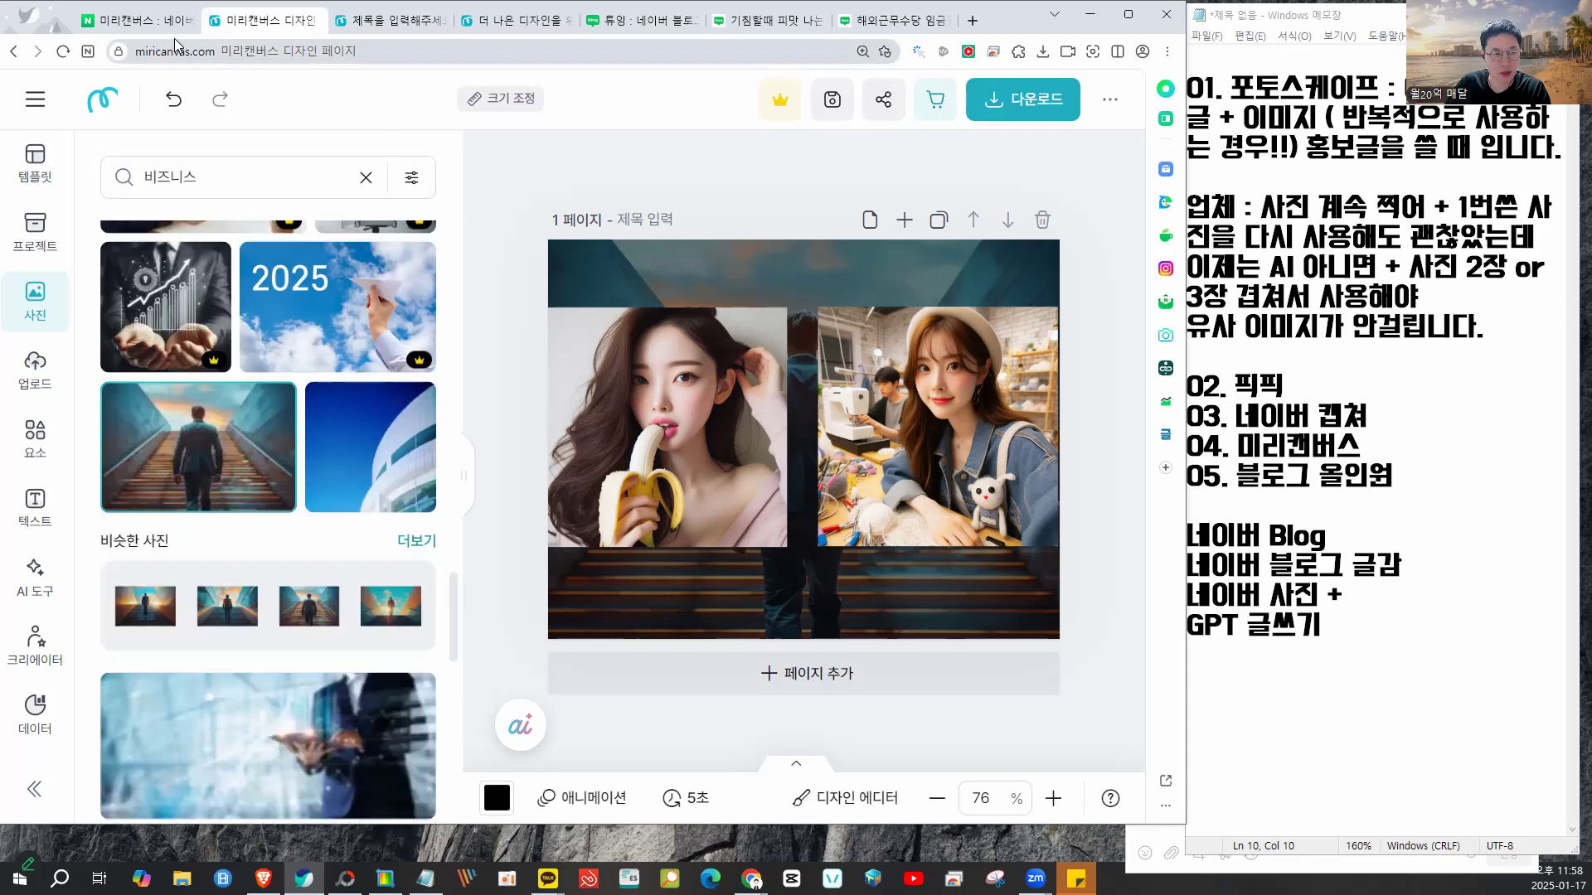
- Look through the blog-card design and Miricanvas template home tabs, then return to the photo collage design
mouse_move(638, 313)
mouse_down()
mouse_move(612, 179)
mouse_move(932, 176)
mouse_up()
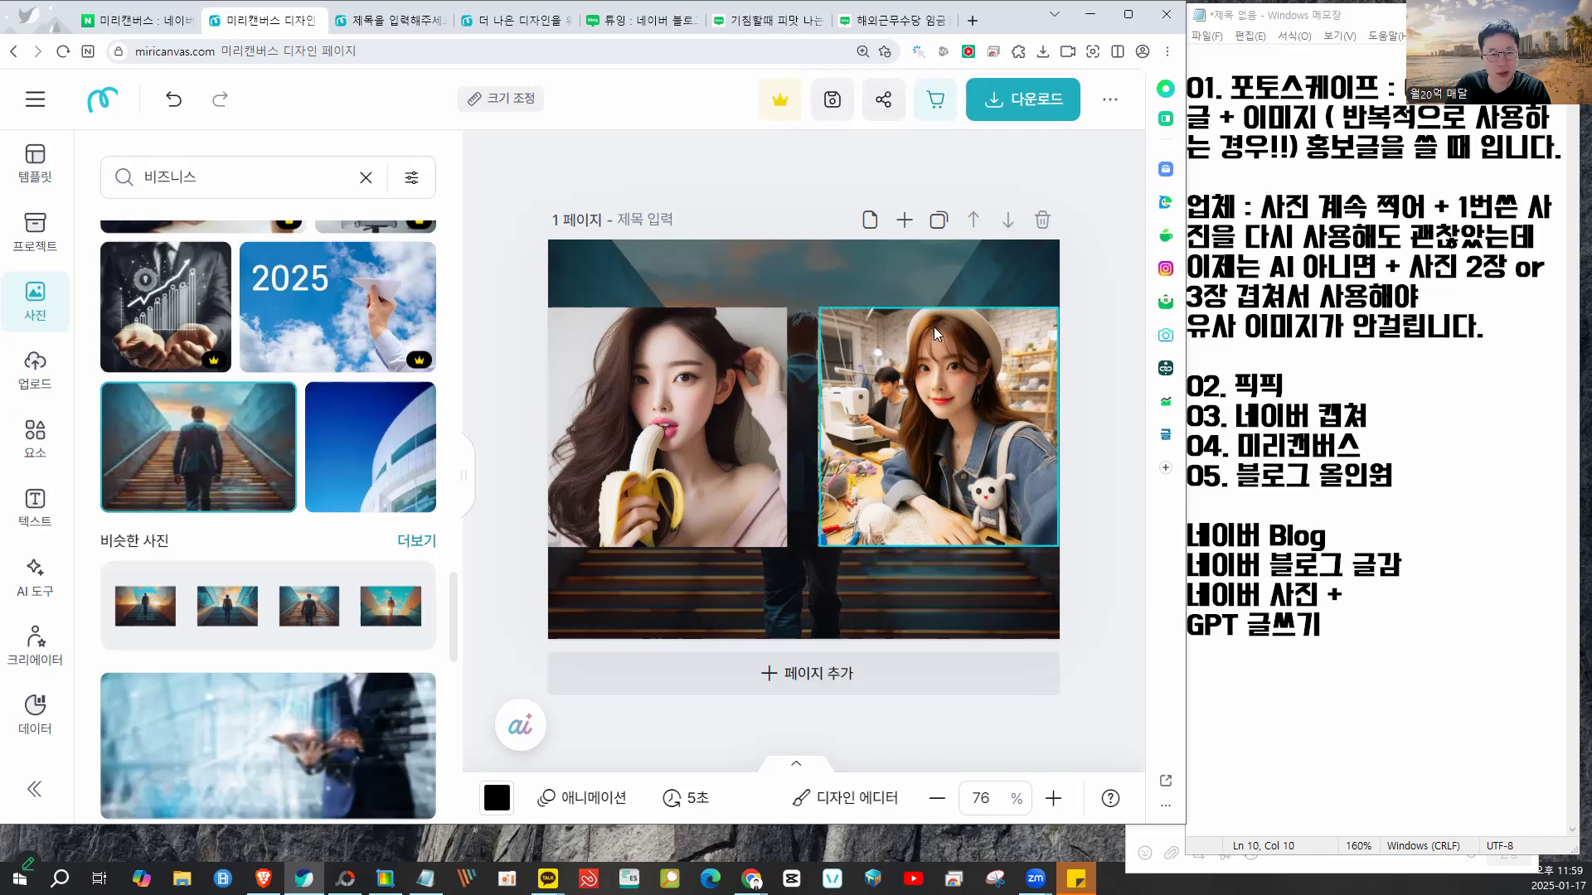
click(380, 22)
click(524, 23)
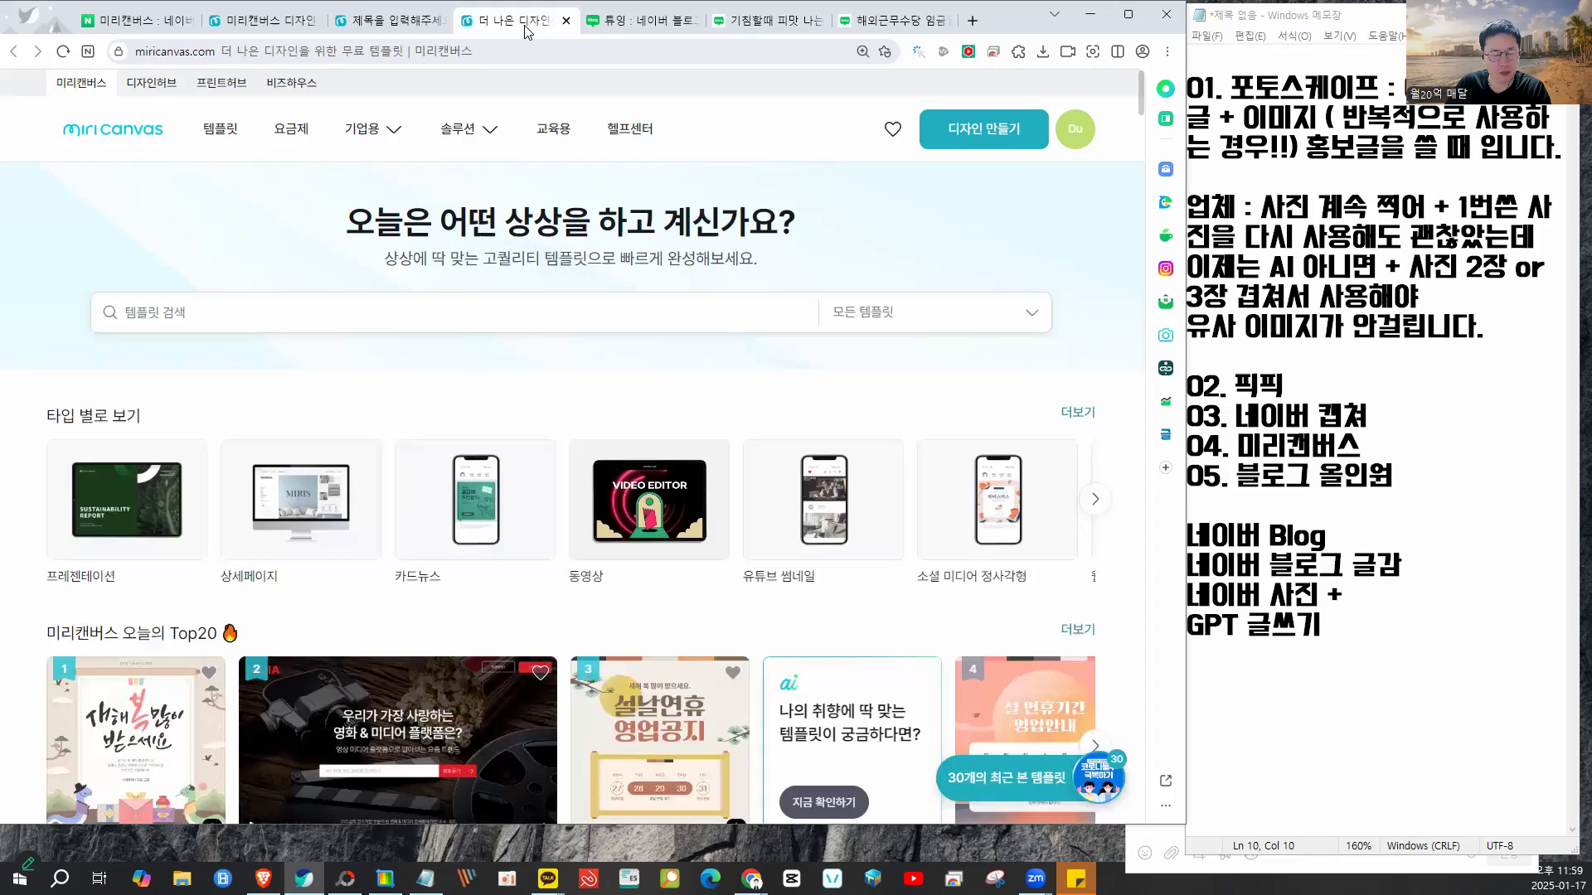
click(393, 23)
click(249, 25)
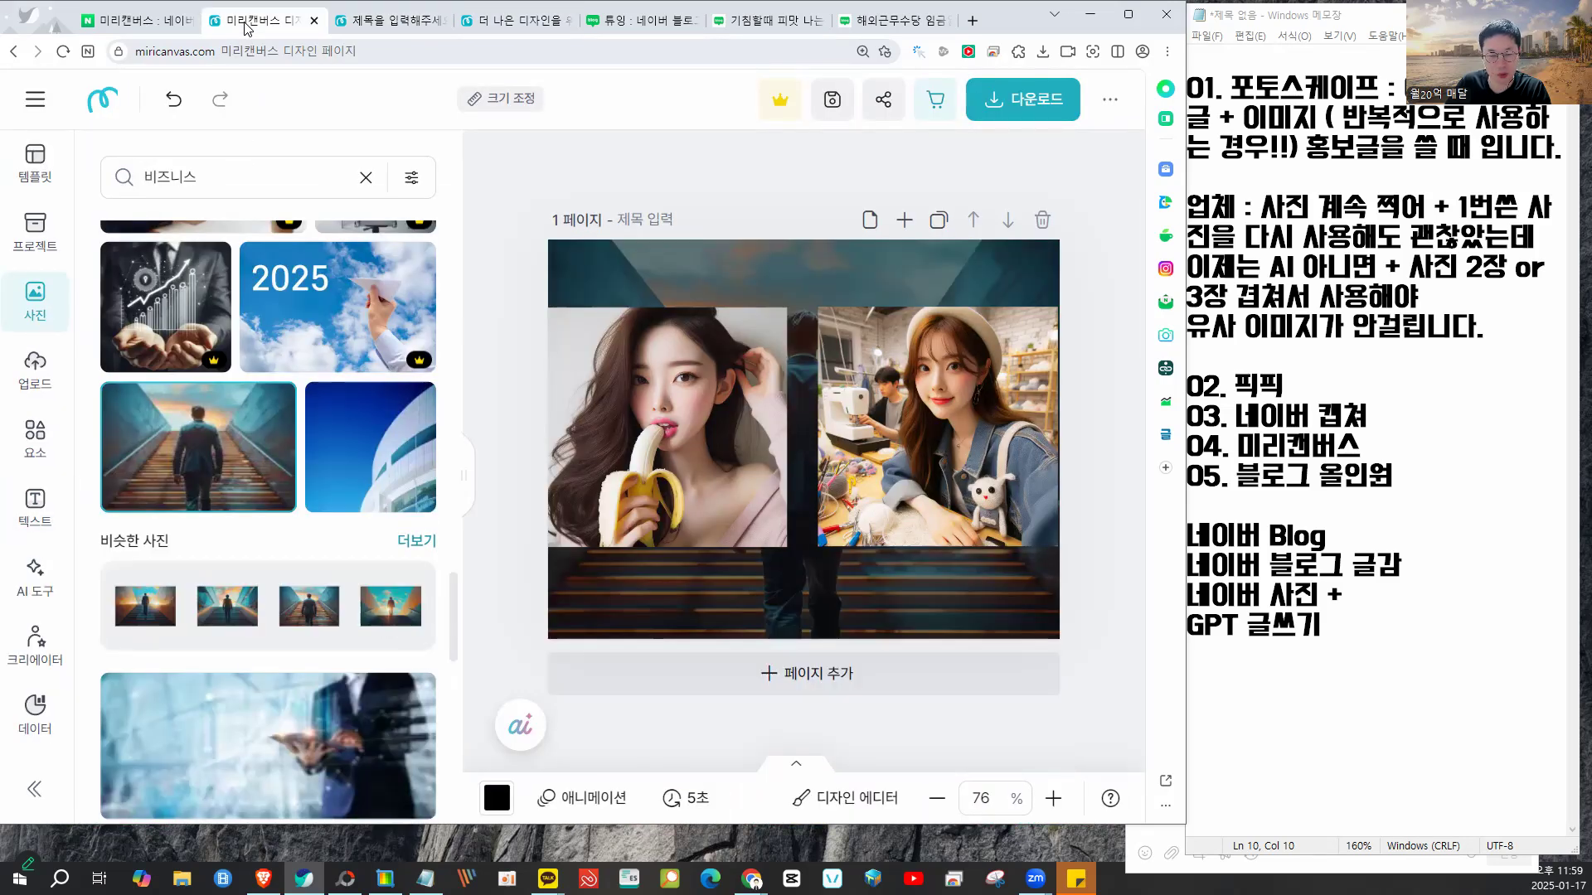
- Select the '04. 미리캔버스' line in the notes, then select the old '비즈니스' photo search word
drag(1366, 446, 1183, 449)
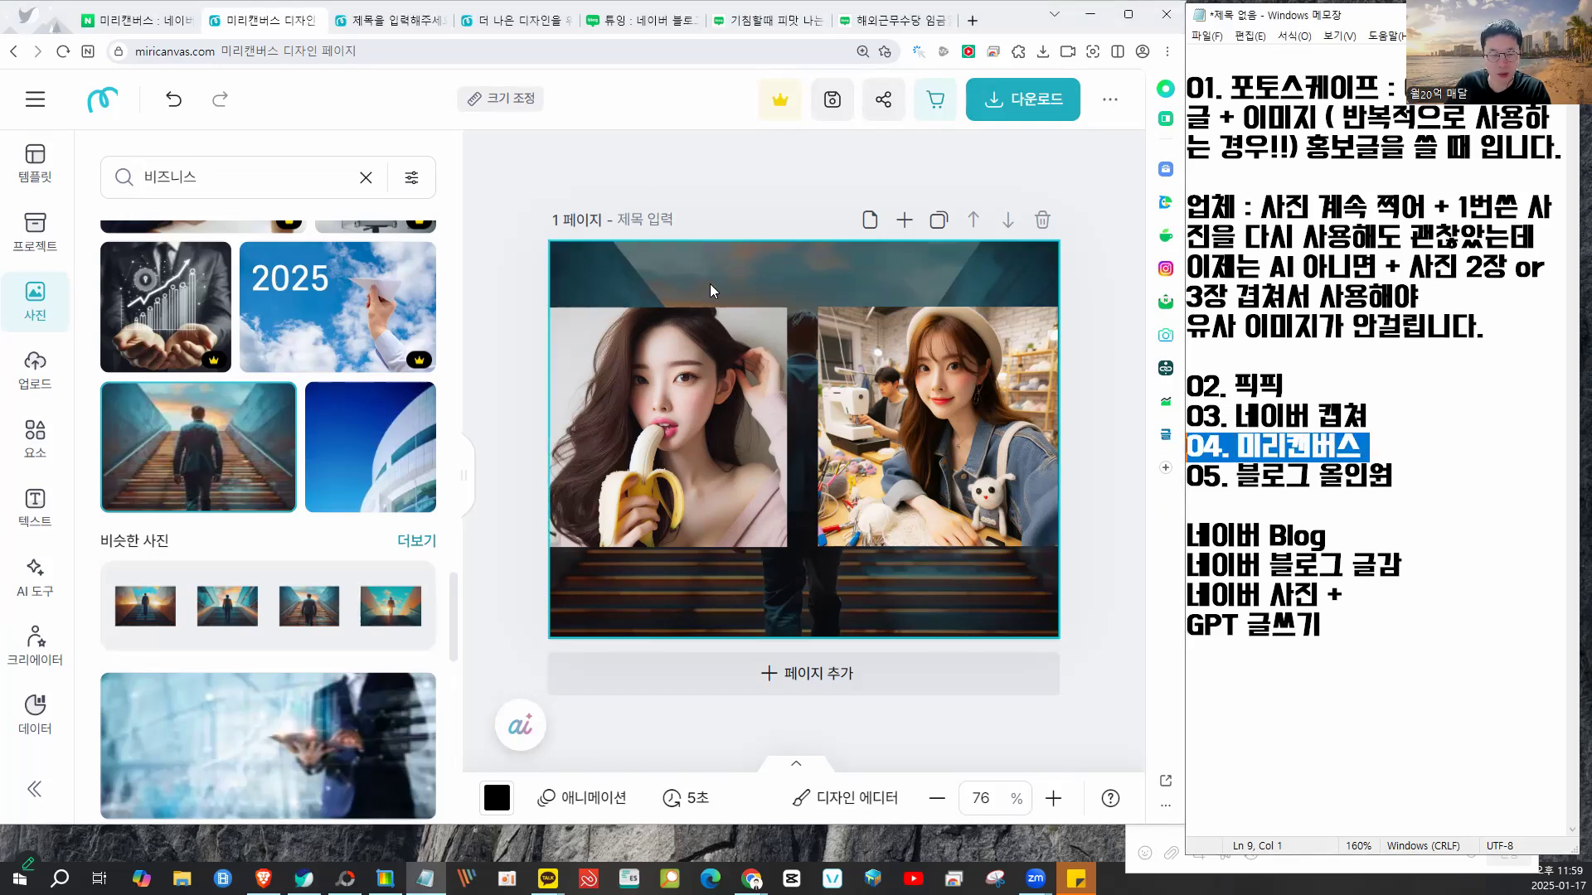
click(783, 213)
mouse_move(783, 213)
mouse_down()
mouse_move(724, 230)
mouse_move(770, 285)
mouse_move(779, 208)
mouse_up()
mouse_move(743, 297)
mouse_down()
mouse_move(736, 335)
mouse_move(735, 289)
mouse_move(949, 364)
mouse_move(895, 283)
mouse_up()
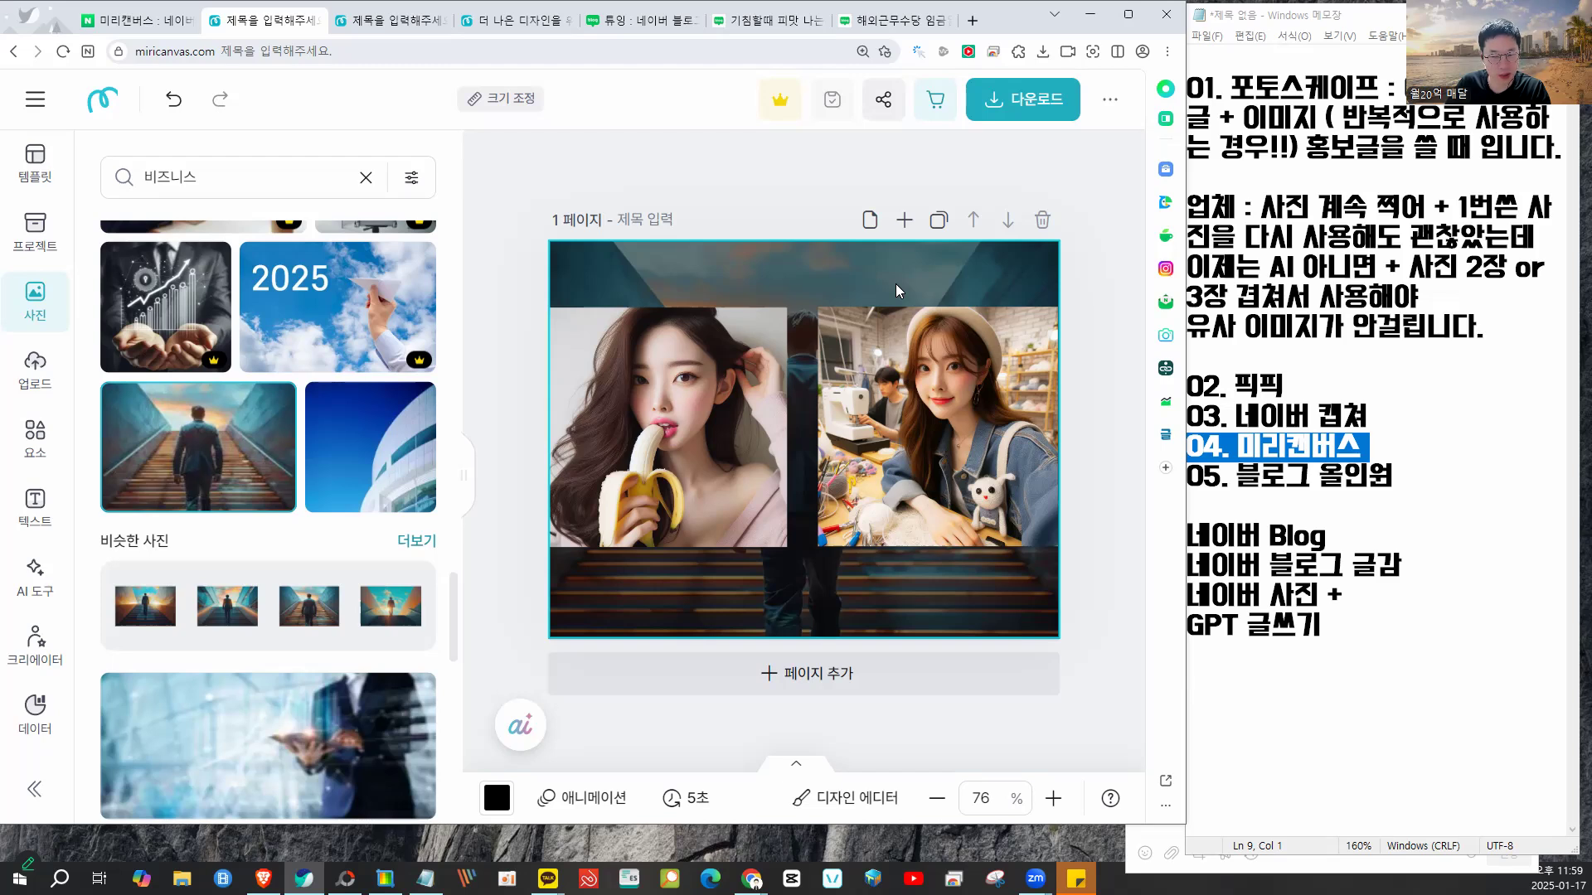
click(550, 195)
mouse_move(555, 170)
mouse_down()
mouse_move(580, 217)
mouse_move(672, 171)
mouse_up()
mouse_move(784, 204)
mouse_down()
mouse_move(861, 150)
mouse_move(915, 156)
mouse_up()
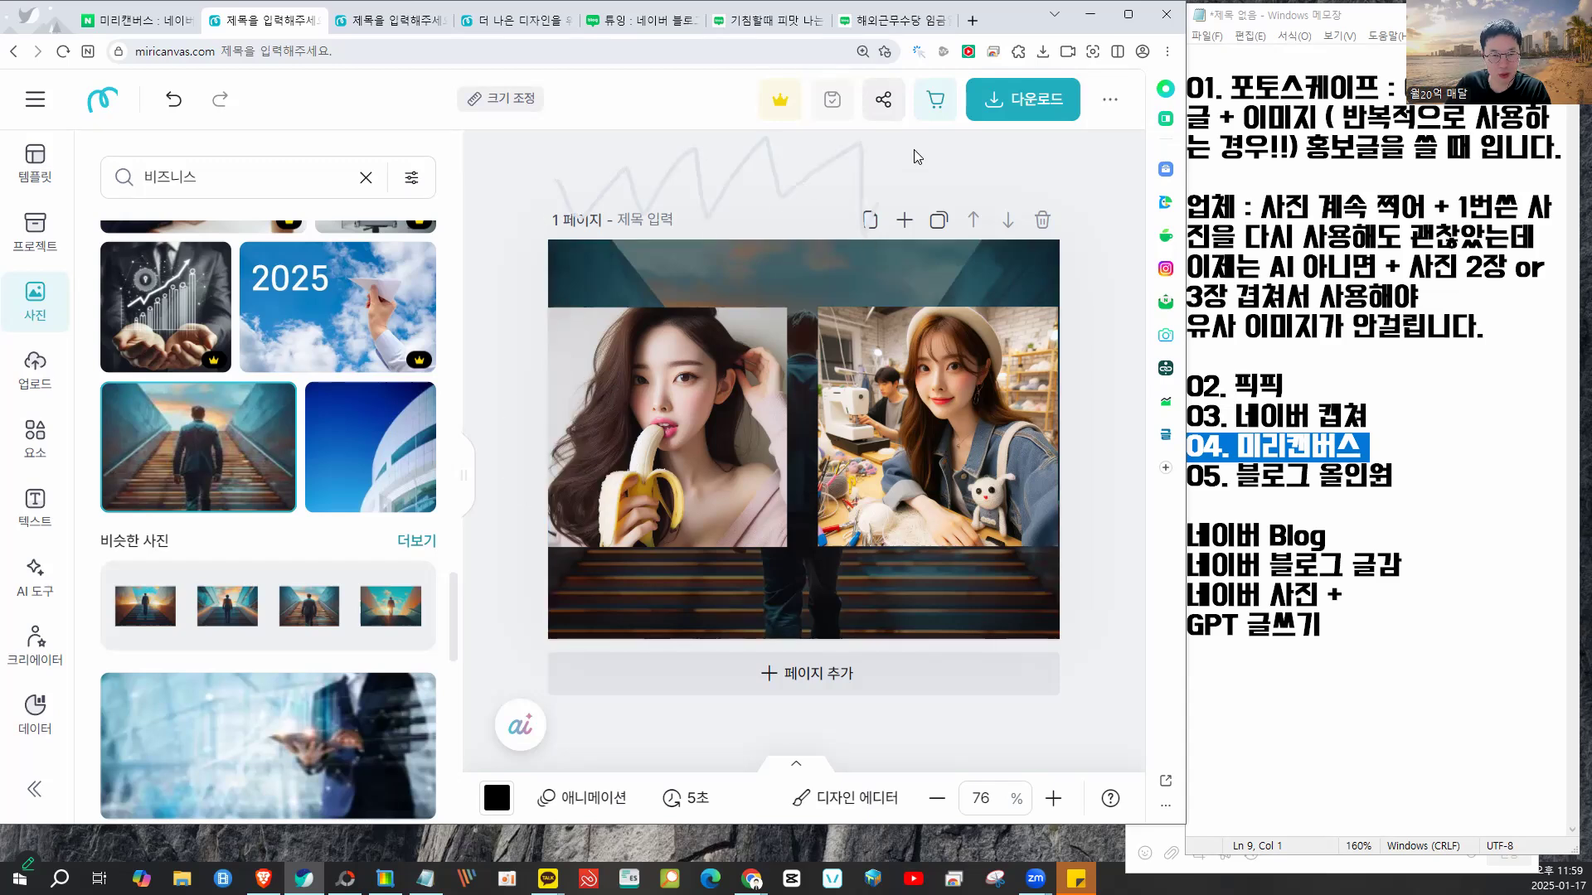
click(201, 192)
double_click(201, 192)
- Replace the photo search with the keyword 'ㅇㅕㅎㅐ' and scroll the results
key(BackSpace)
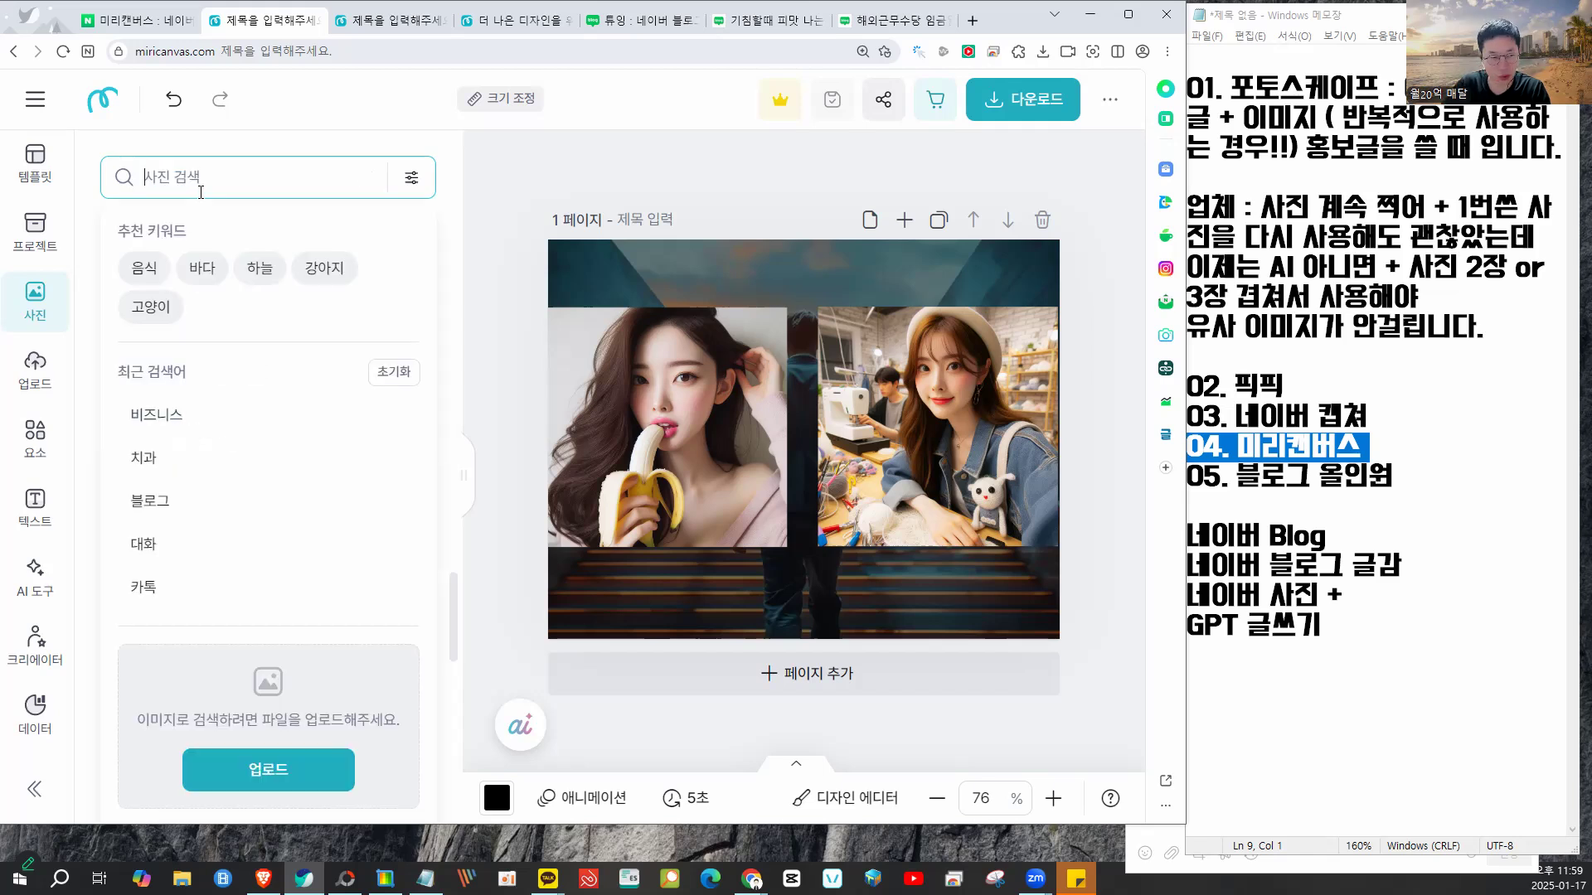
text(ㅇㅕㅎㅐ)
key(Return)
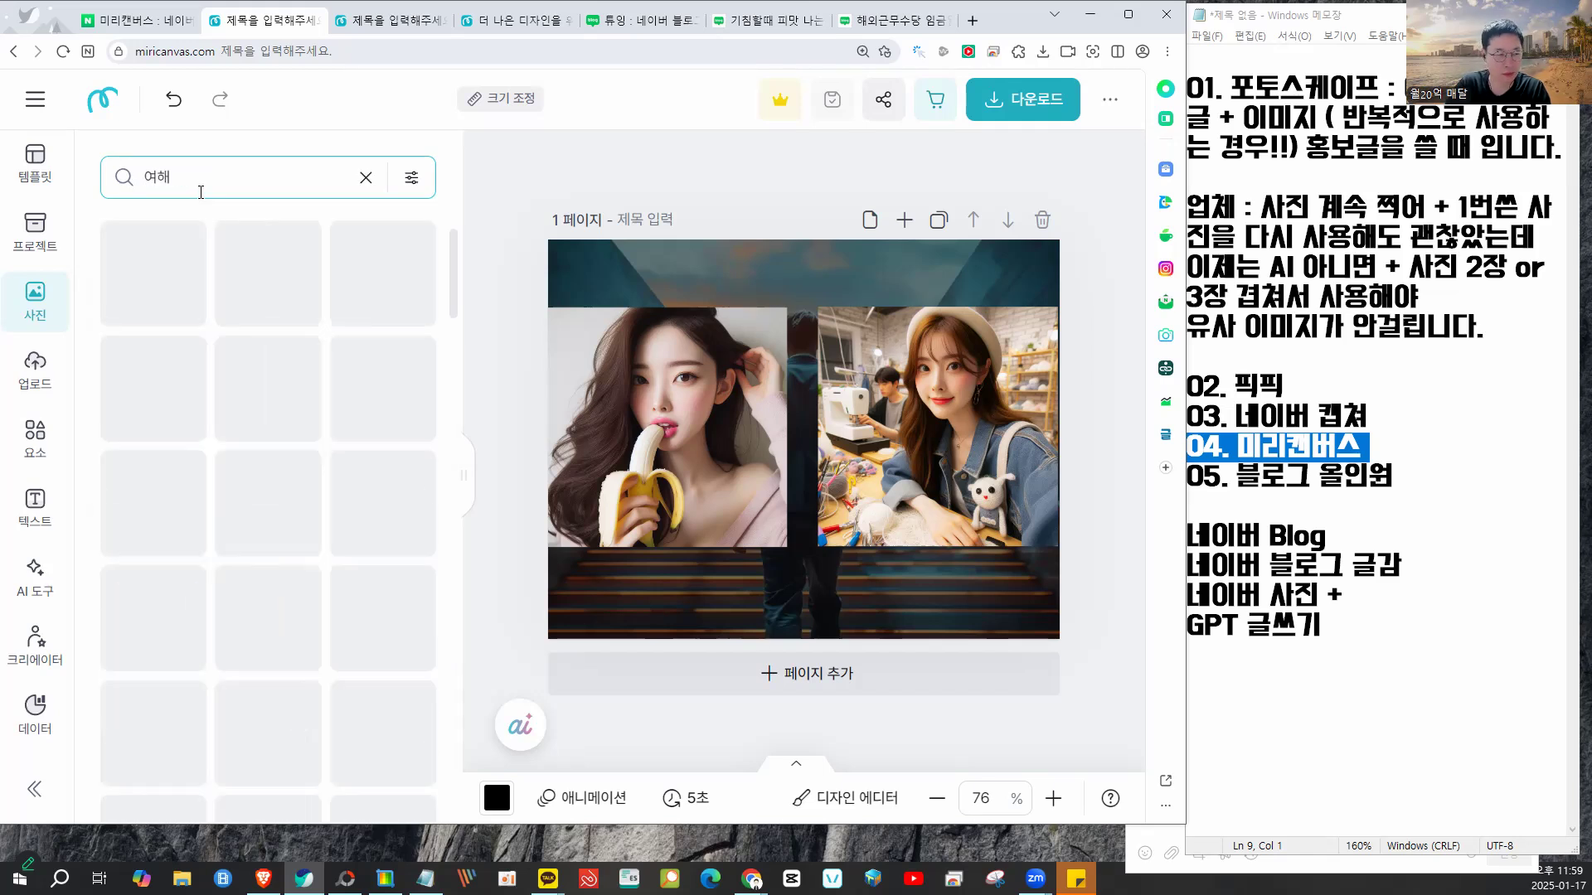
scroll(252, 474, down, 3)
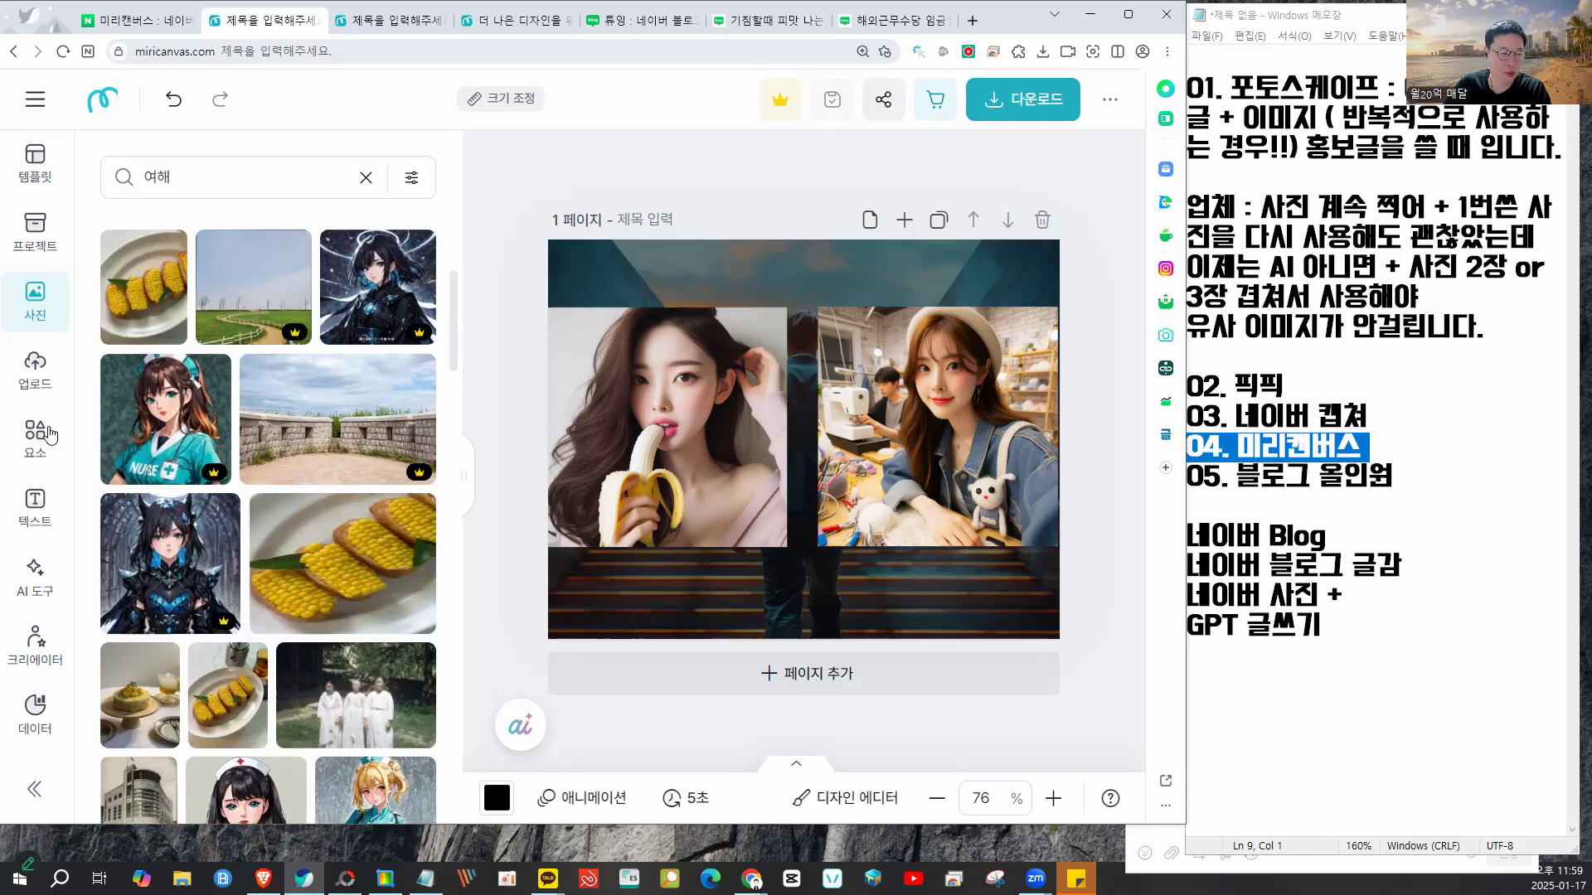
- Browse the sidebar's projects, templates, photos, uploads and elements panels
click(35, 233)
click(34, 146)
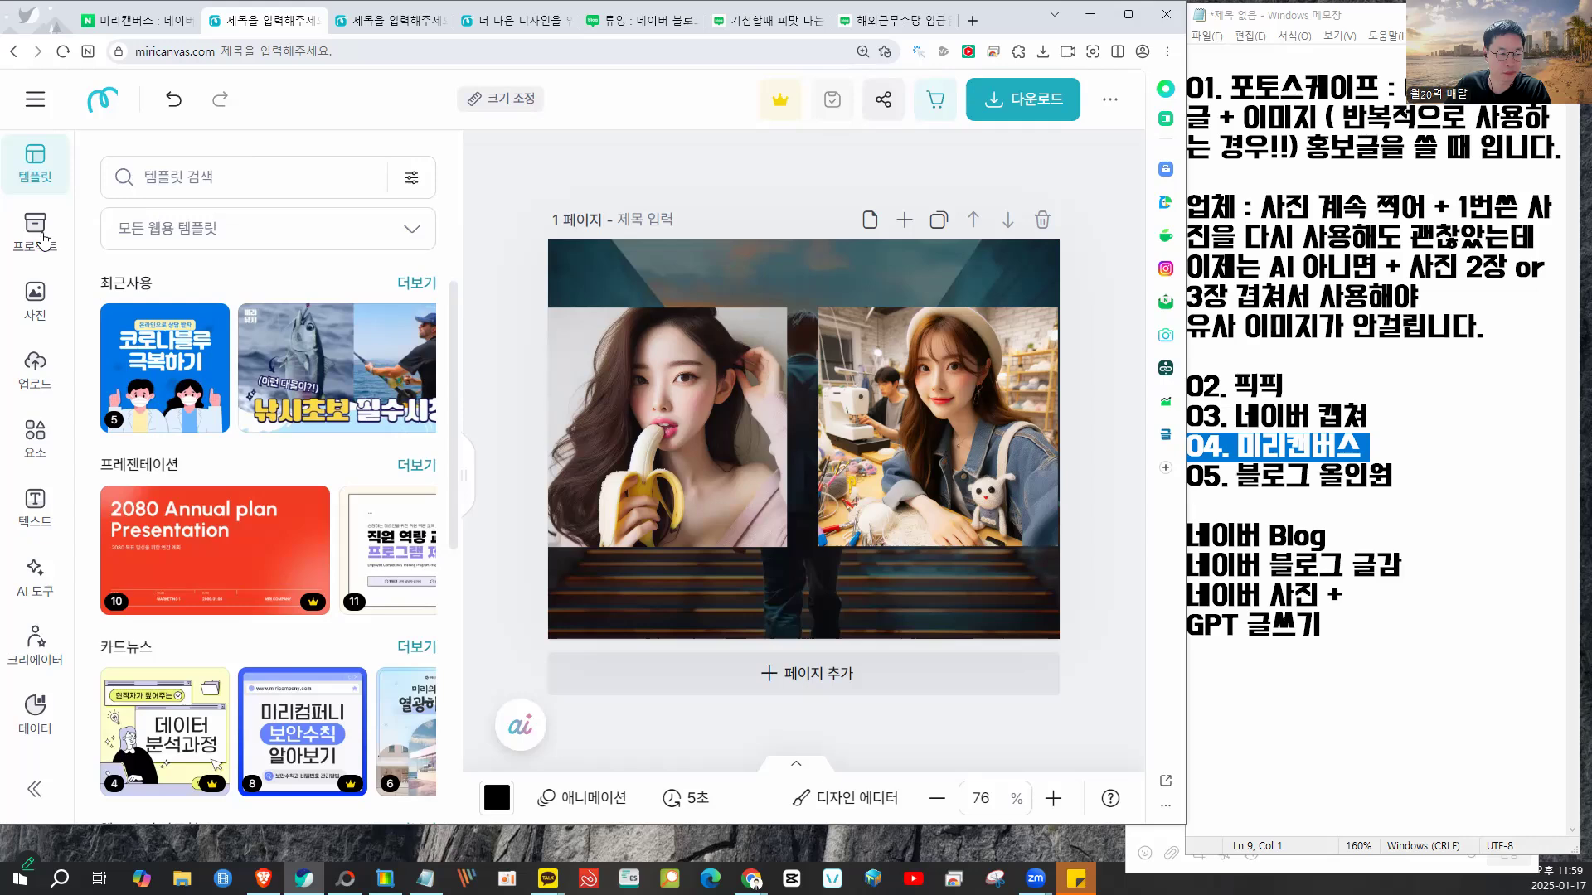
click(44, 239)
click(35, 305)
click(35, 375)
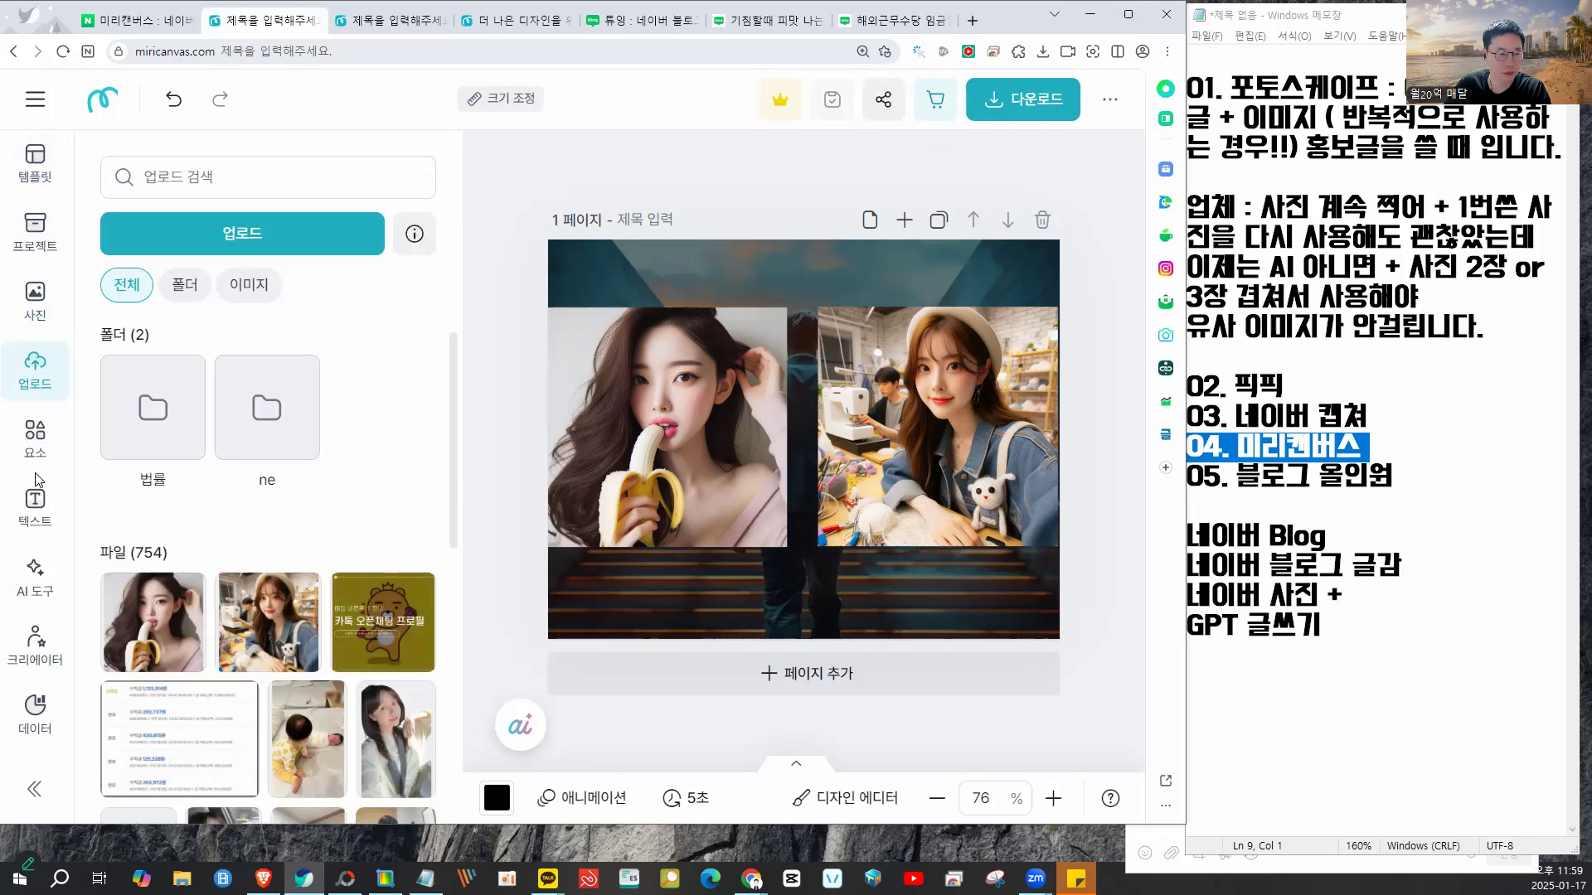
click(36, 448)
scroll(41, 699, down, 4)
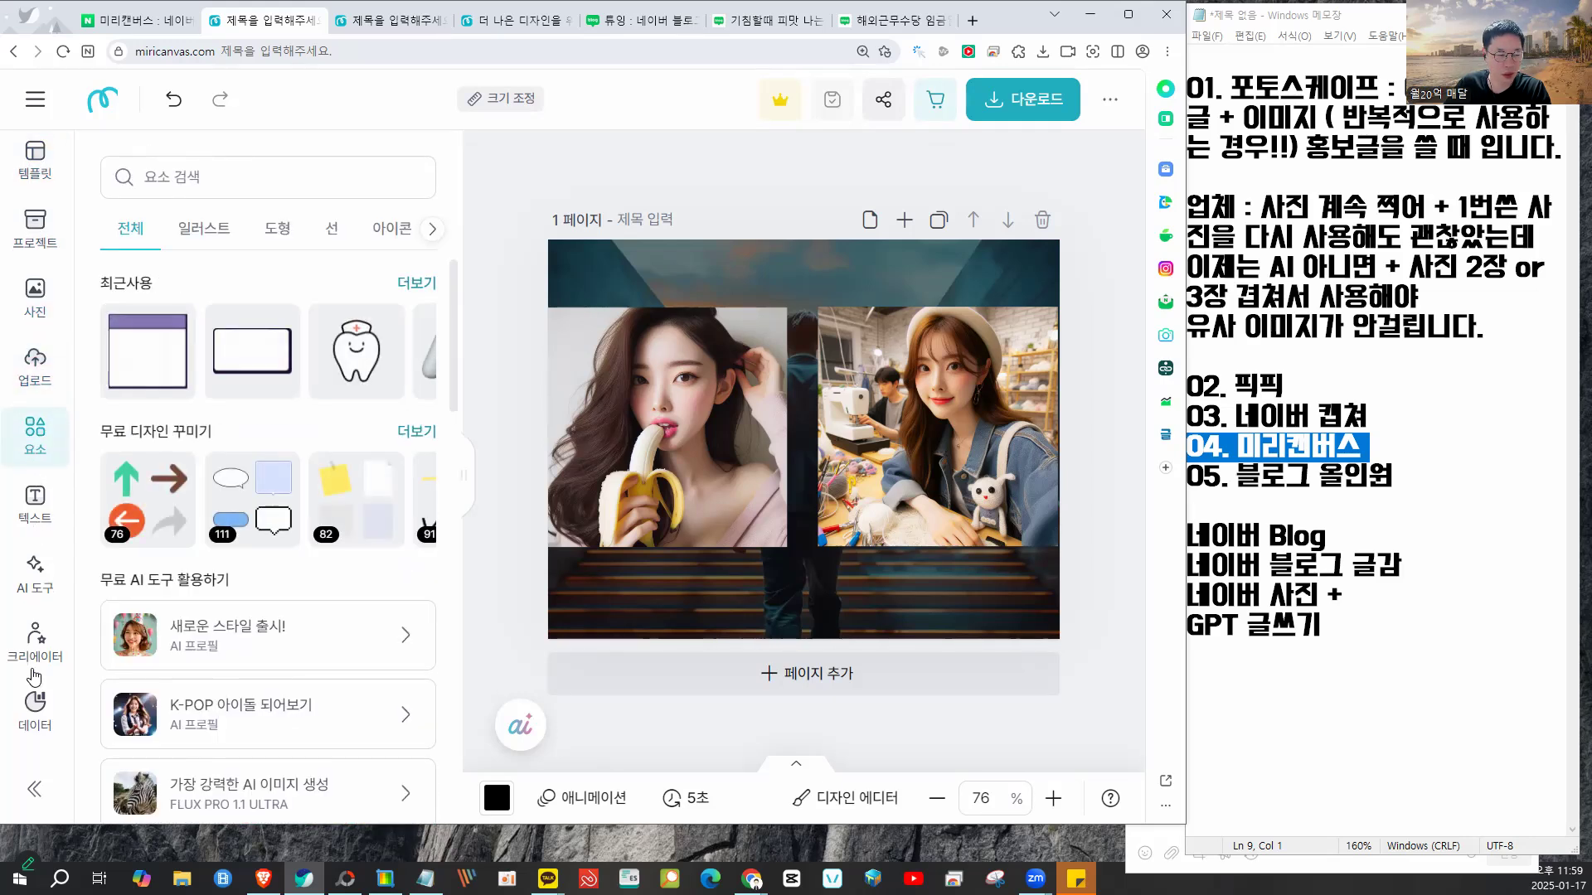
scroll(42, 699, down, 1)
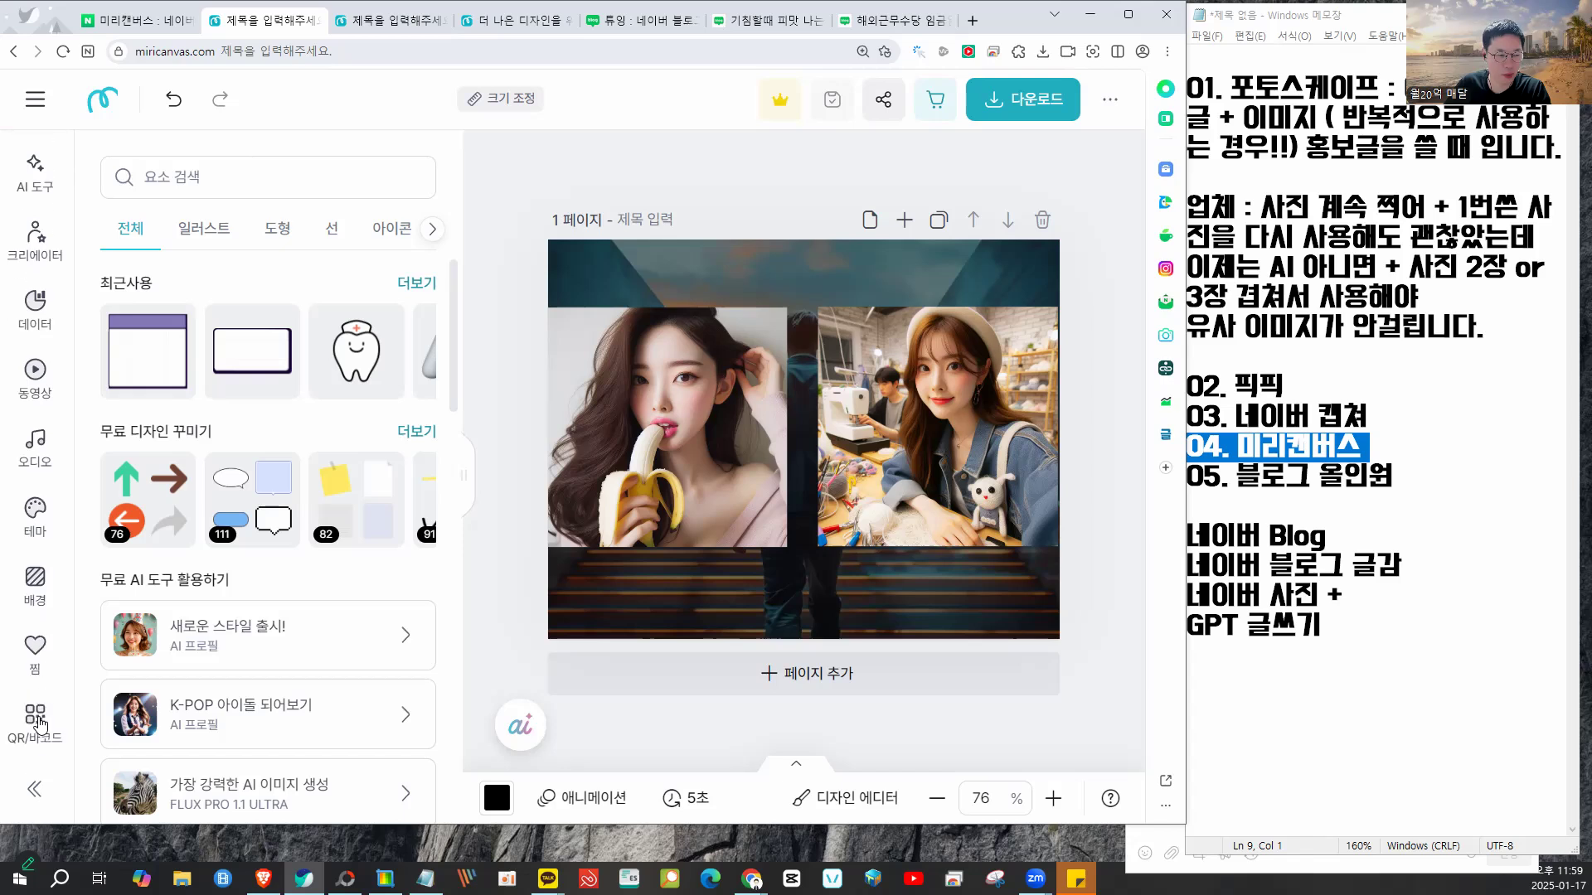
- Open the QR/바코드 maker on its QR코드 URL tab and switch to the Naver blog editor
click(38, 724)
click(355, 181)
click(190, 186)
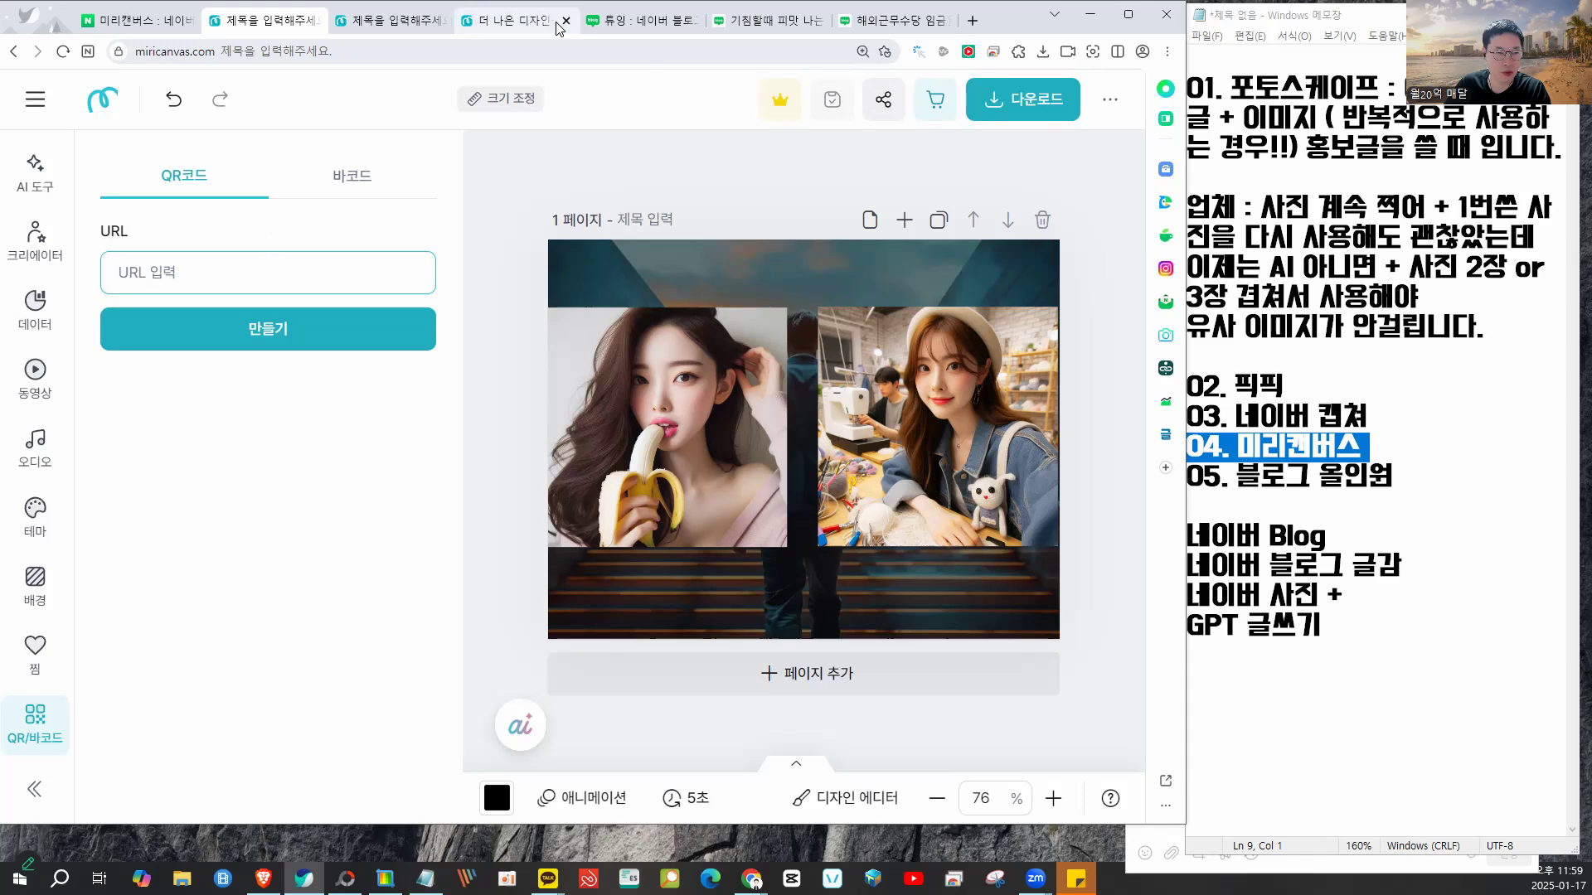
click(647, 23)
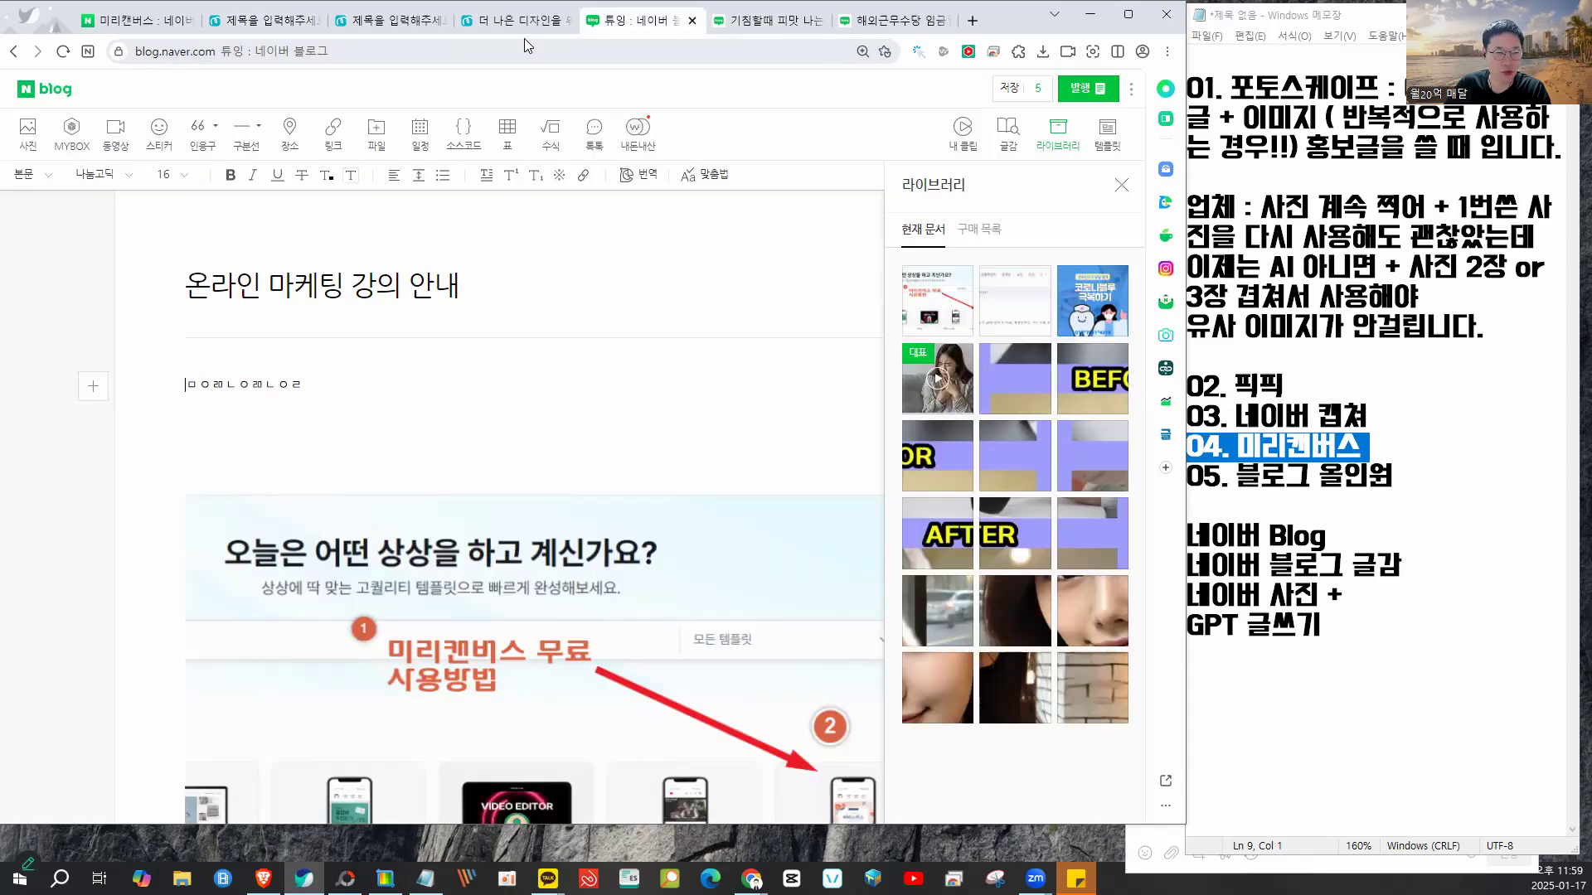
- Copy the Naver blog editor's web address with 복사
click(262, 51)
right_click(262, 51)
click(311, 179)
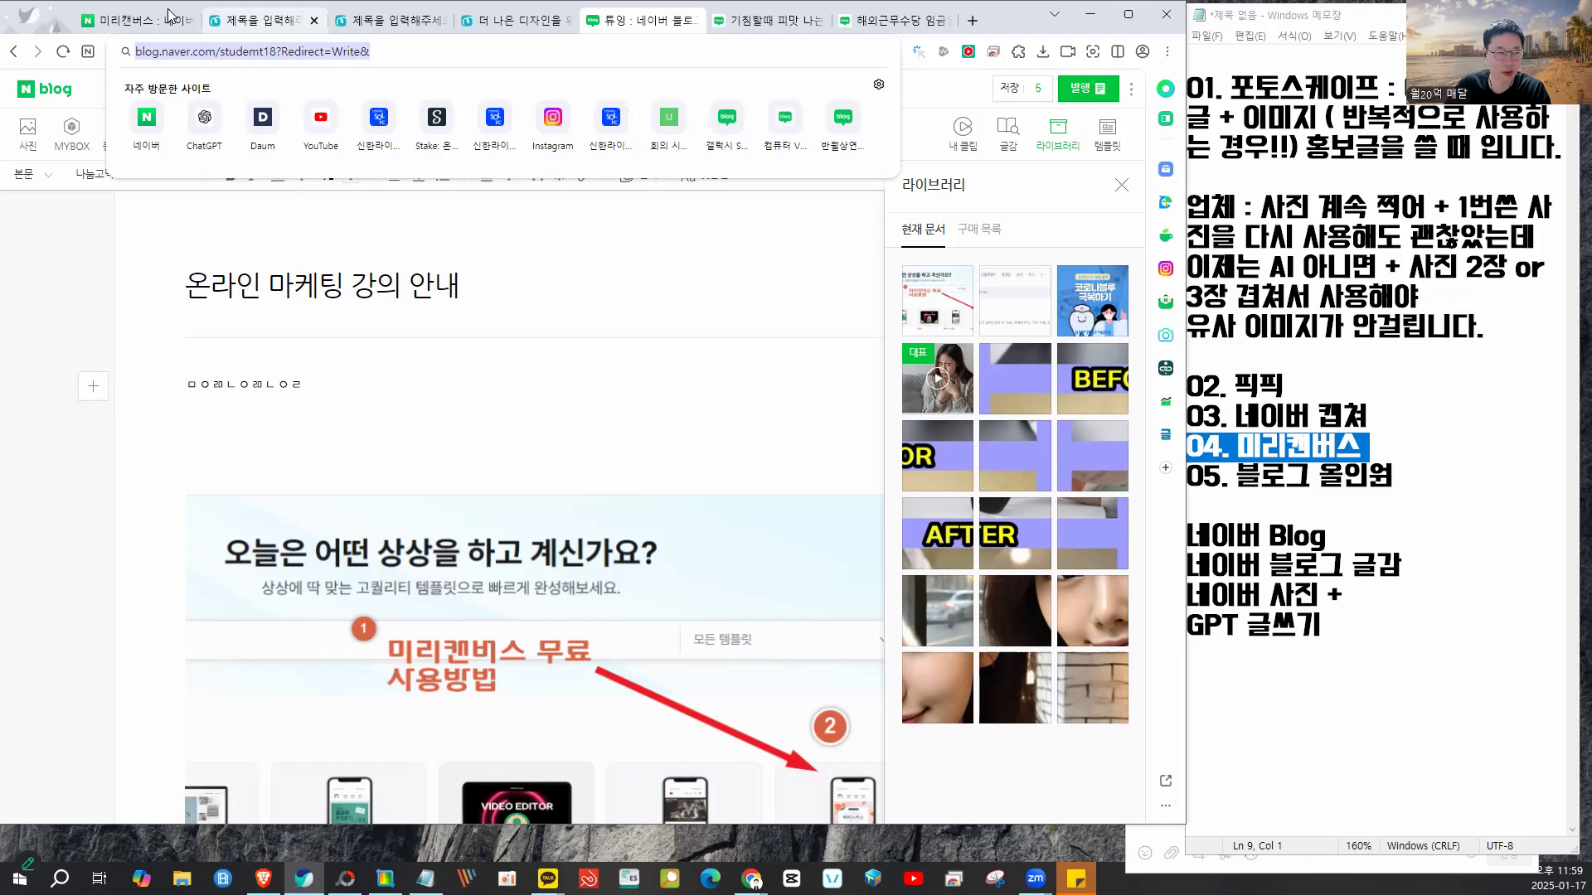
- Reposition the browser window and go back to the Miricanvas tabs
click(137, 20)
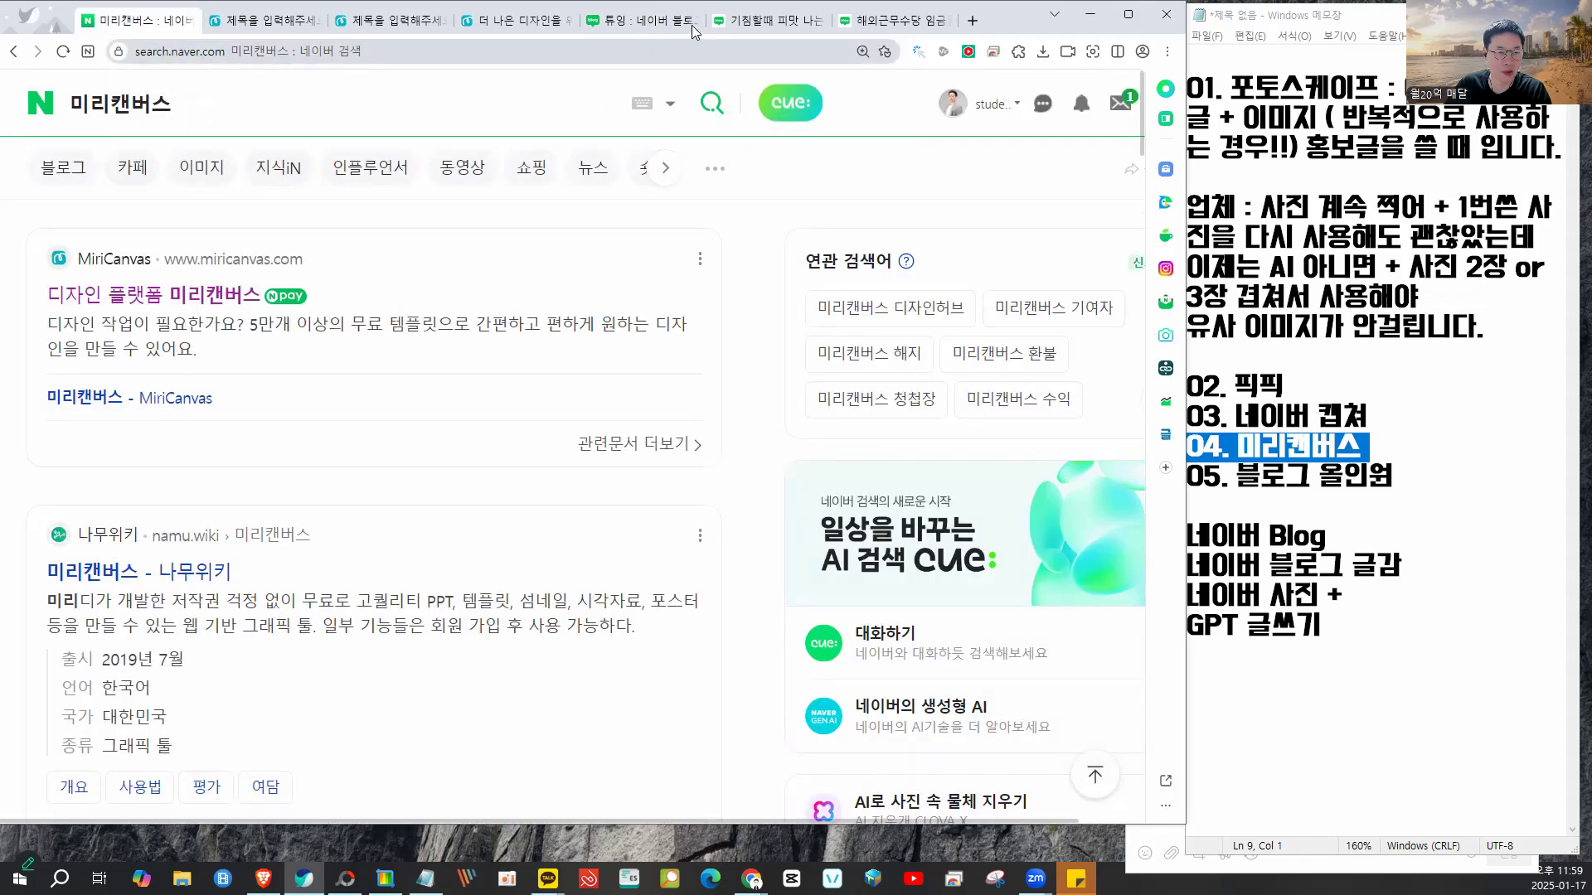
drag(995, 18, 1100, 54)
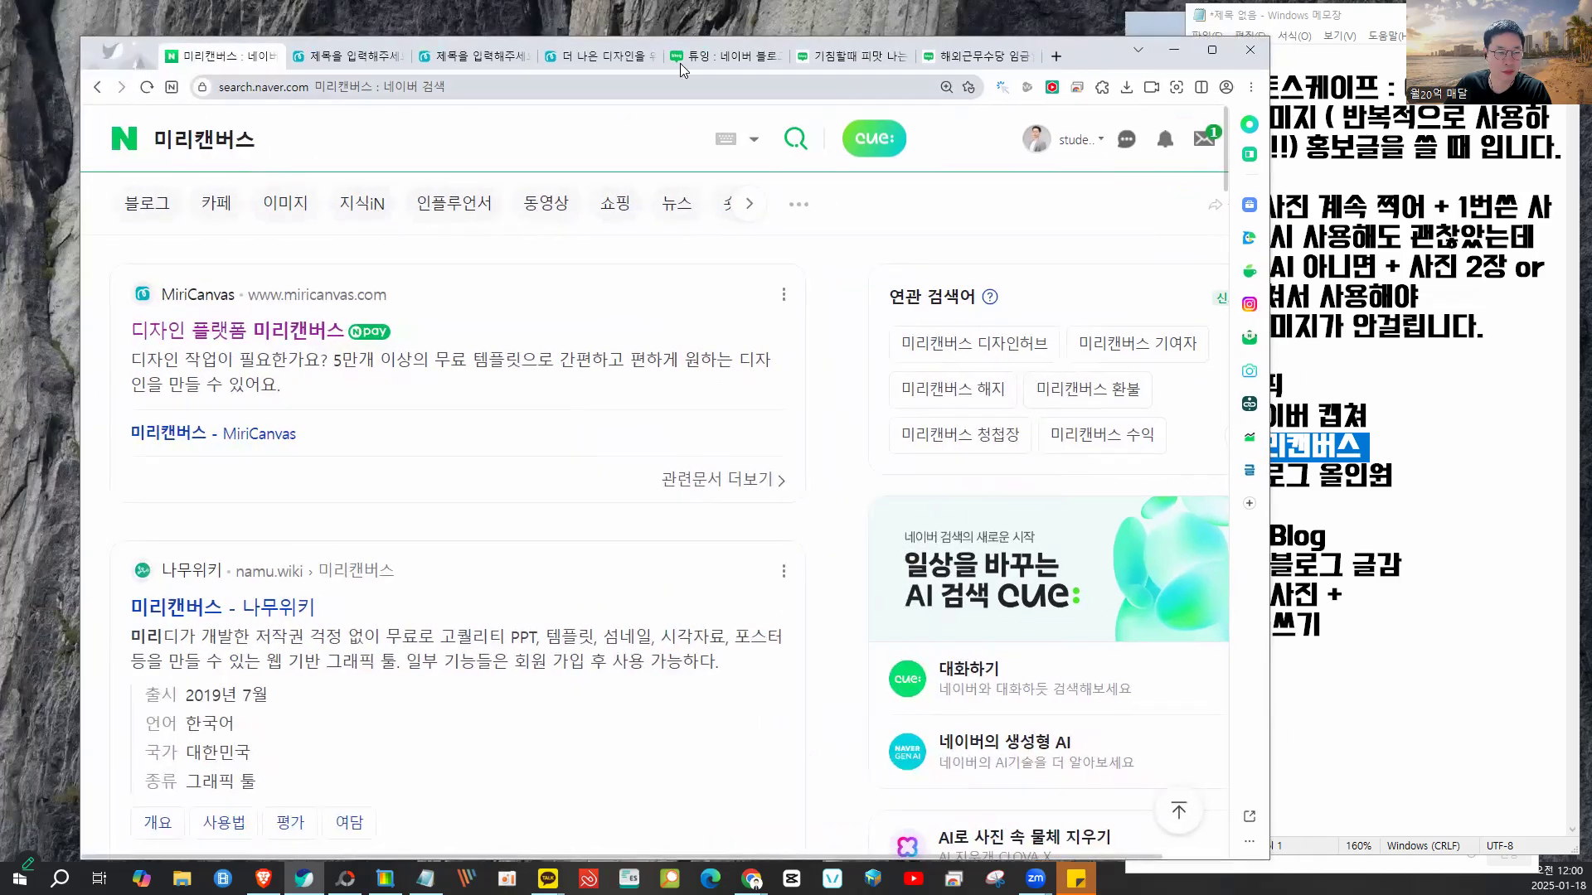
click(597, 51)
click(451, 58)
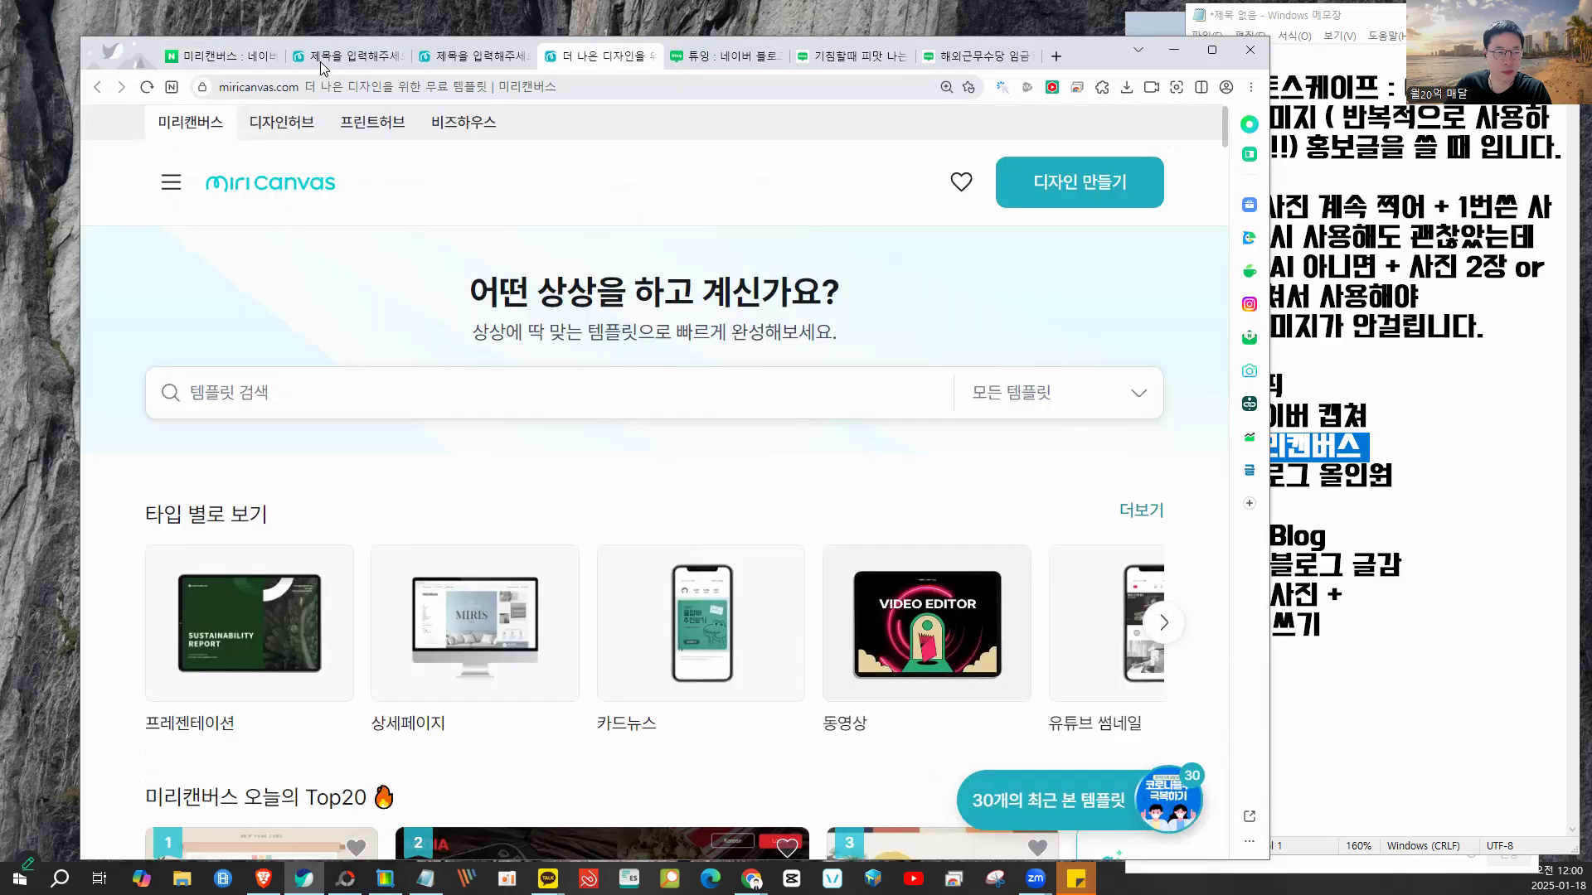
click(338, 60)
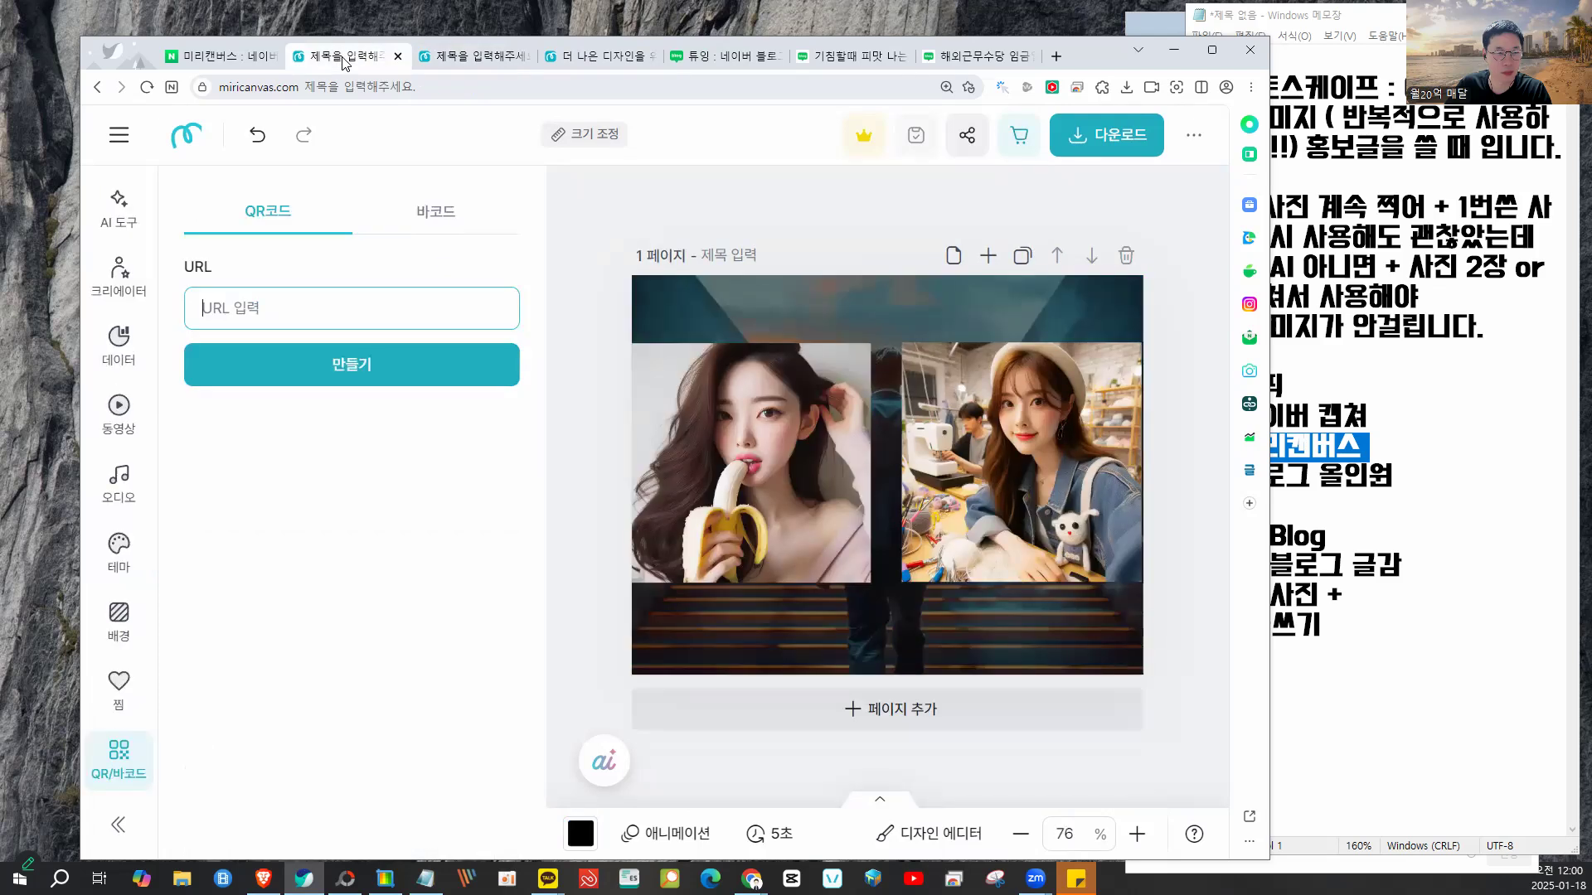
key(ctrl+v)
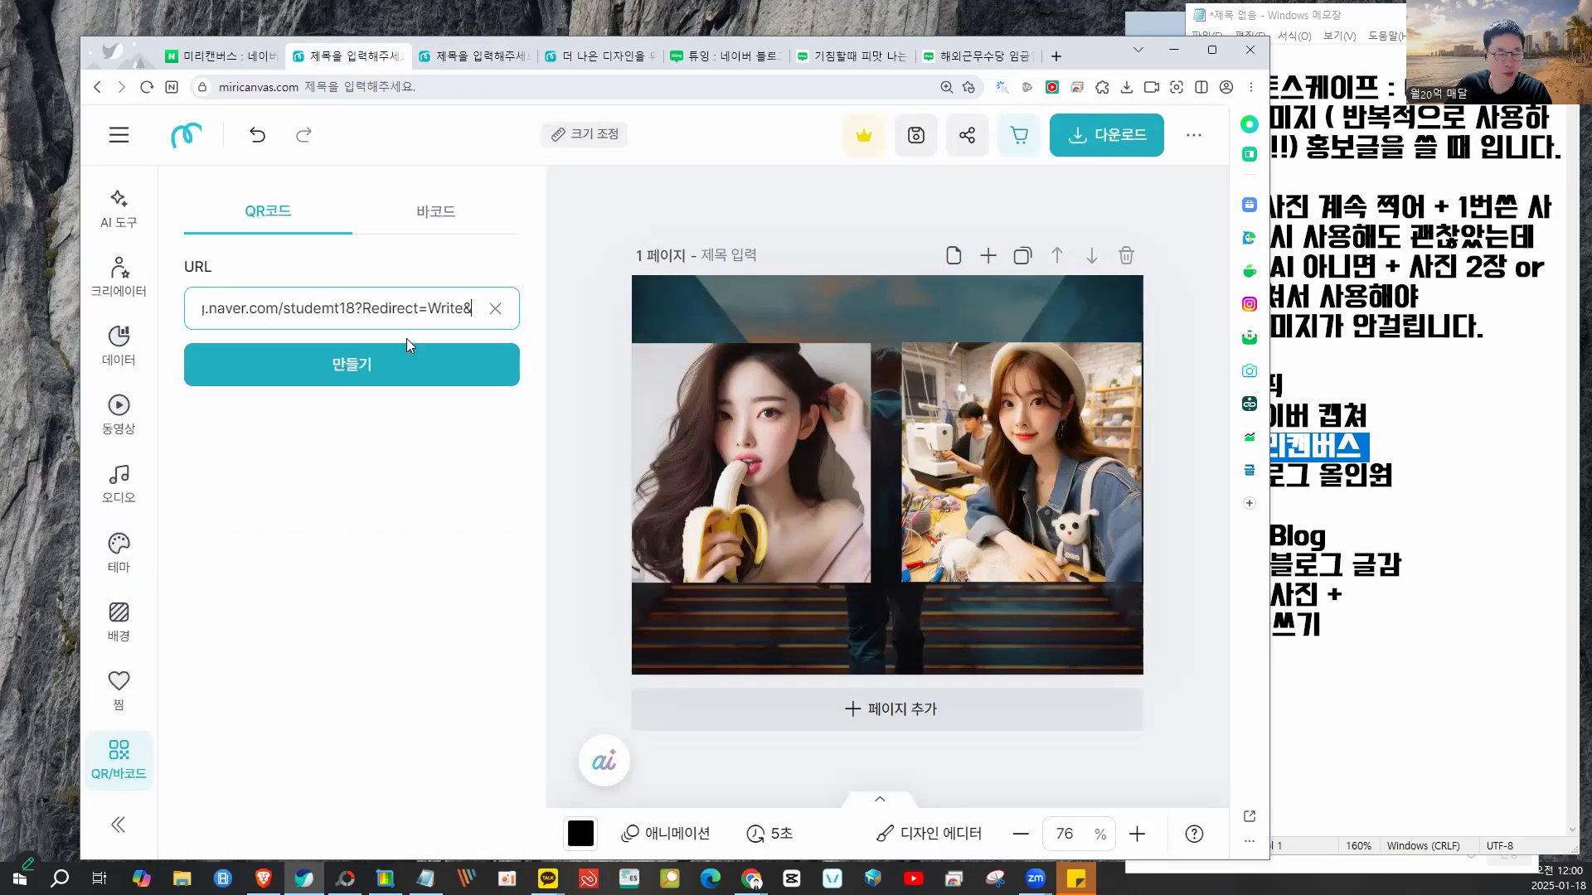
click(404, 361)
drag(868, 472, 851, 434)
drag(960, 530, 1012, 581)
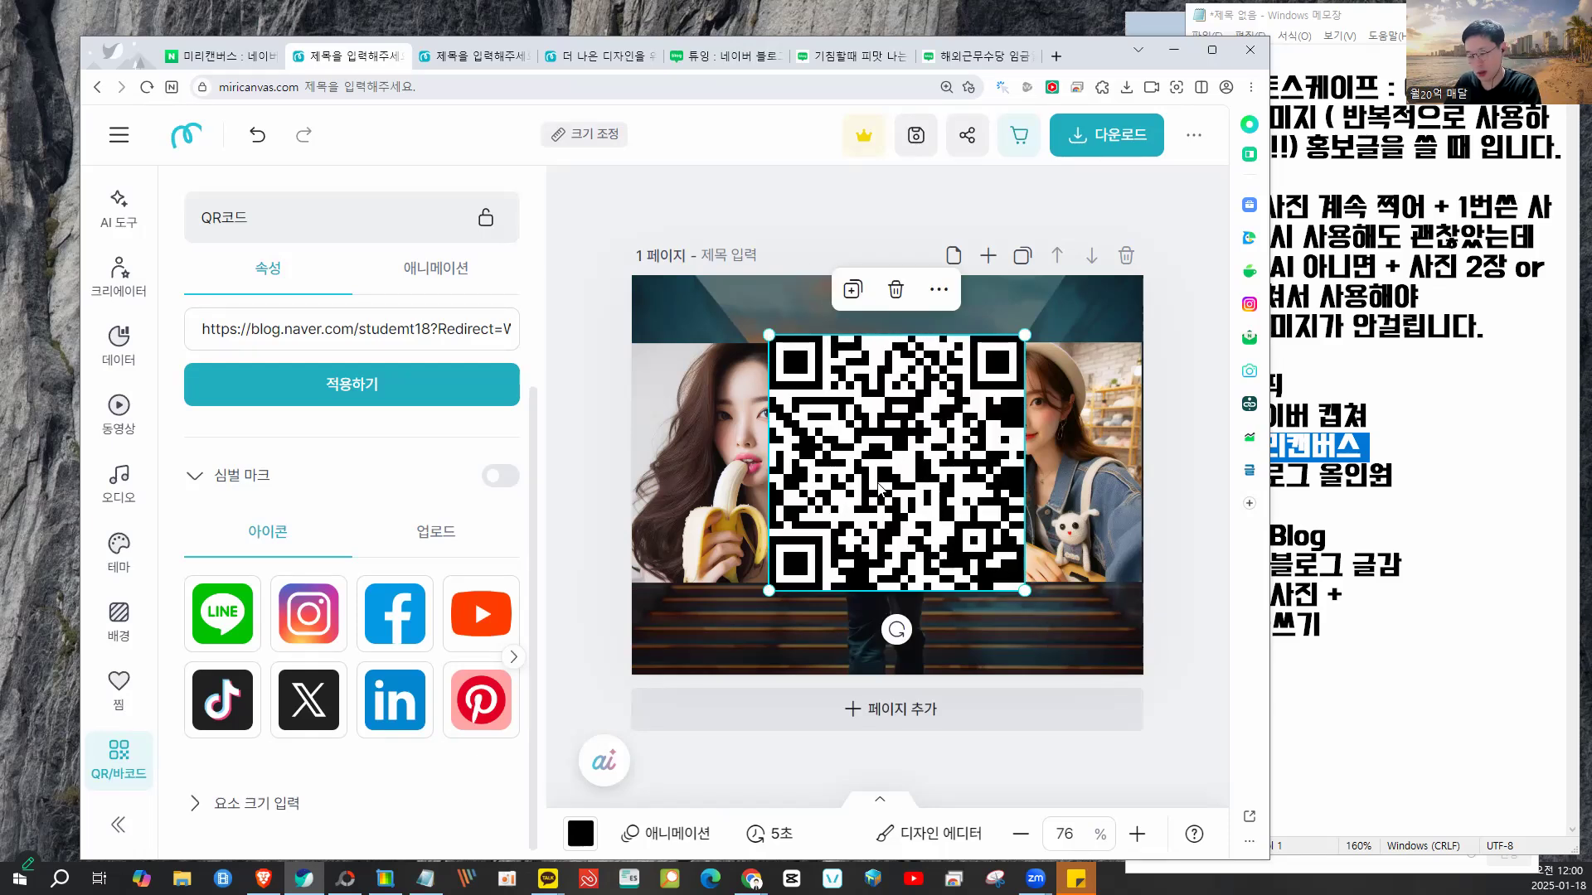
key(Delete)
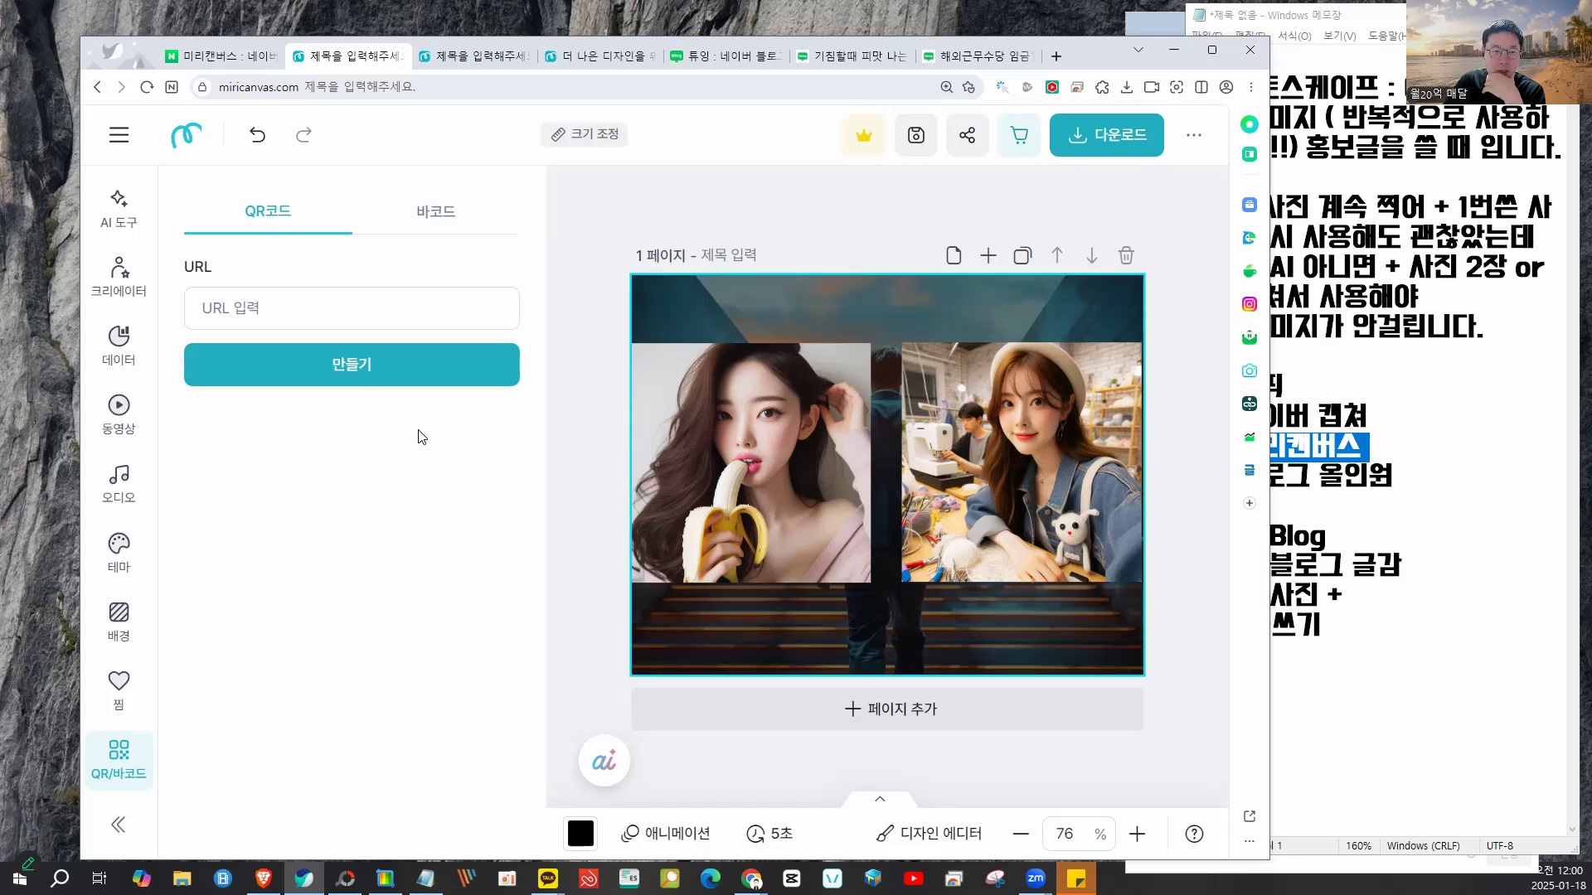
- Duplicate page 1 with its stair background and two portraits as page 2
click(703, 395)
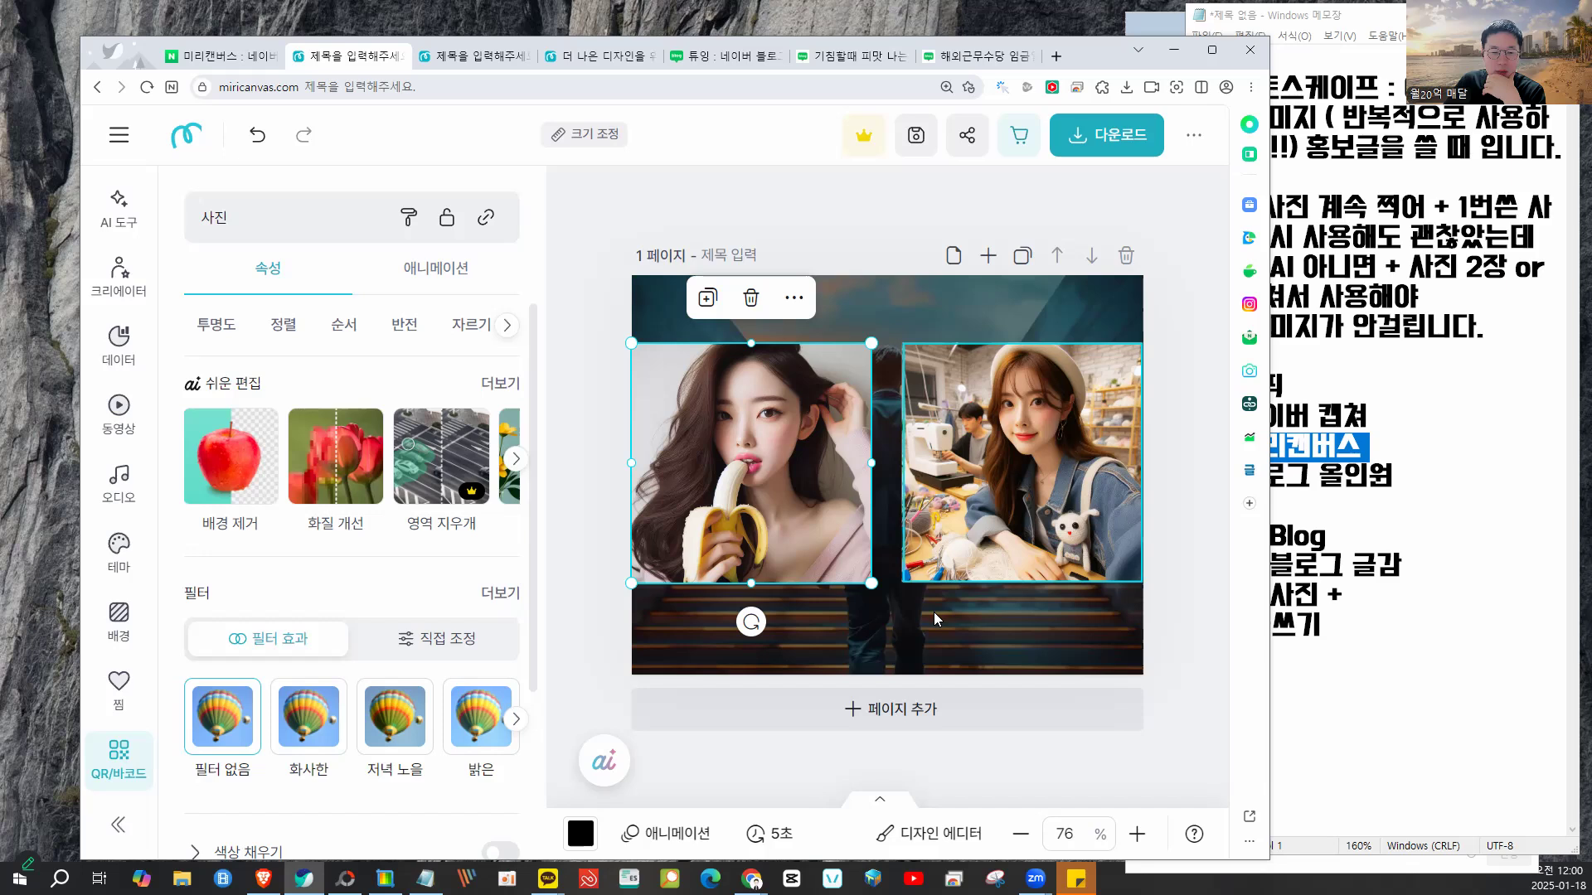
click(924, 365)
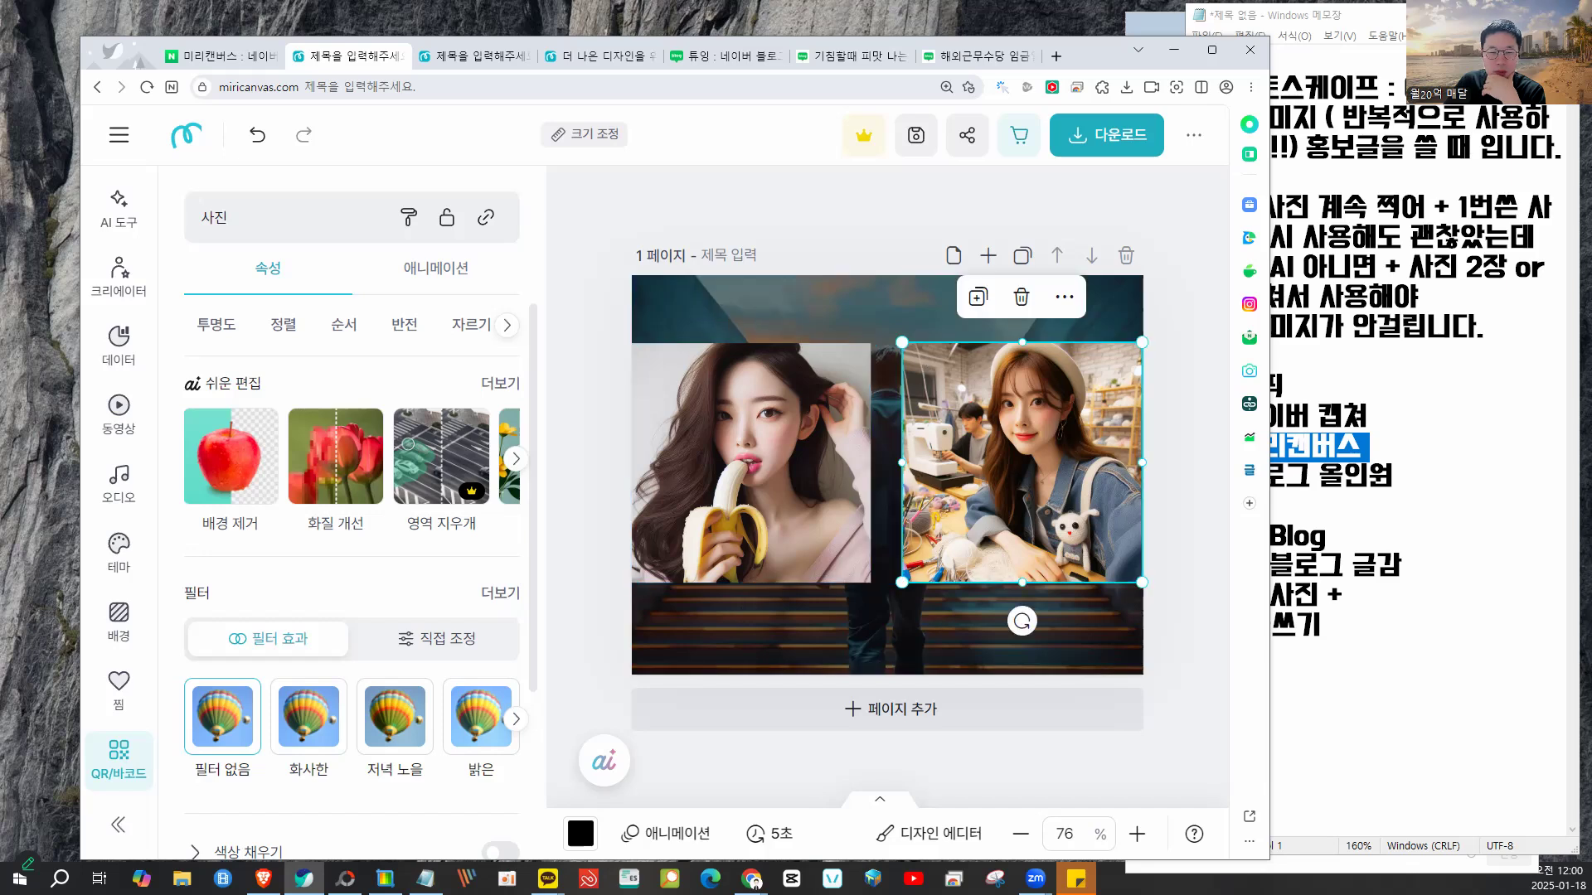
click(1176, 306)
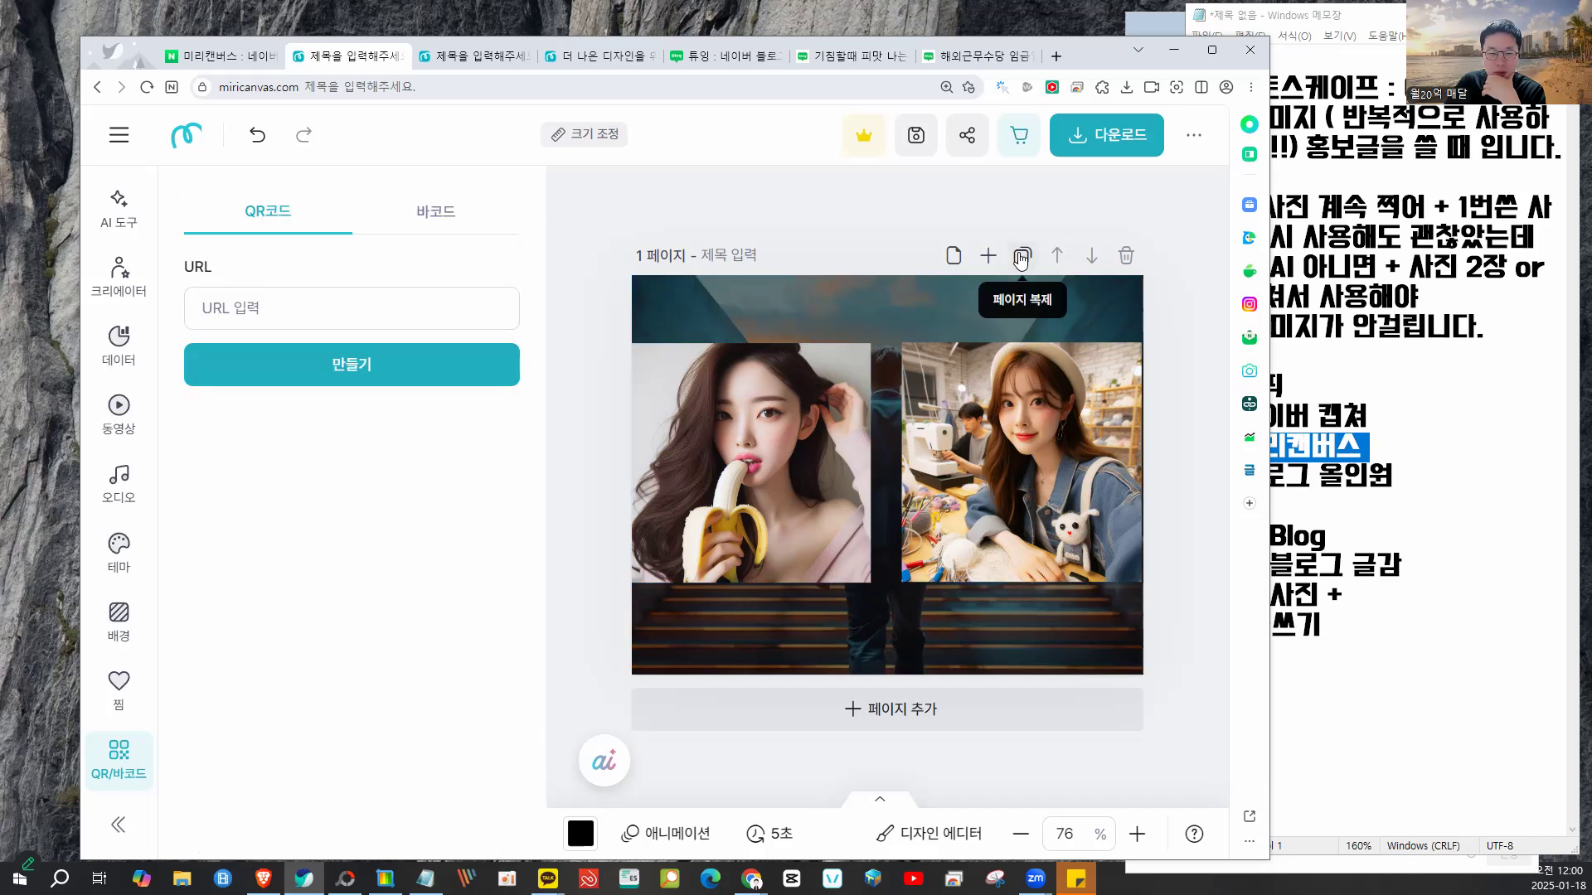
click(1021, 257)
- Delete both portrait photos from page 2, keeping only the stair background
click(967, 559)
key(Delete)
click(724, 522)
key(Delete)
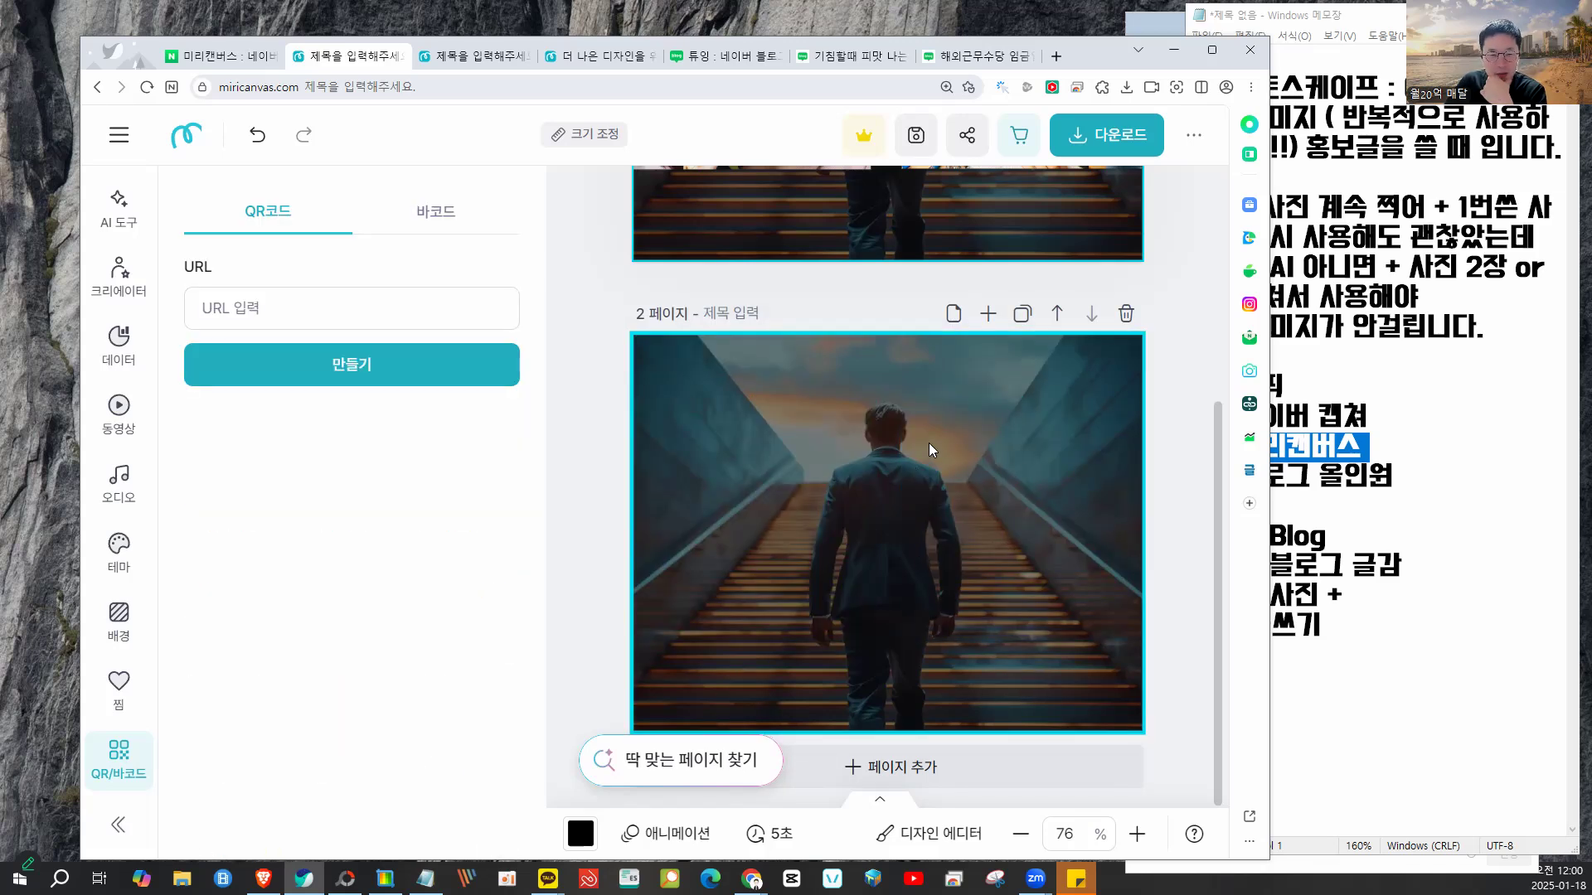
click(904, 433)
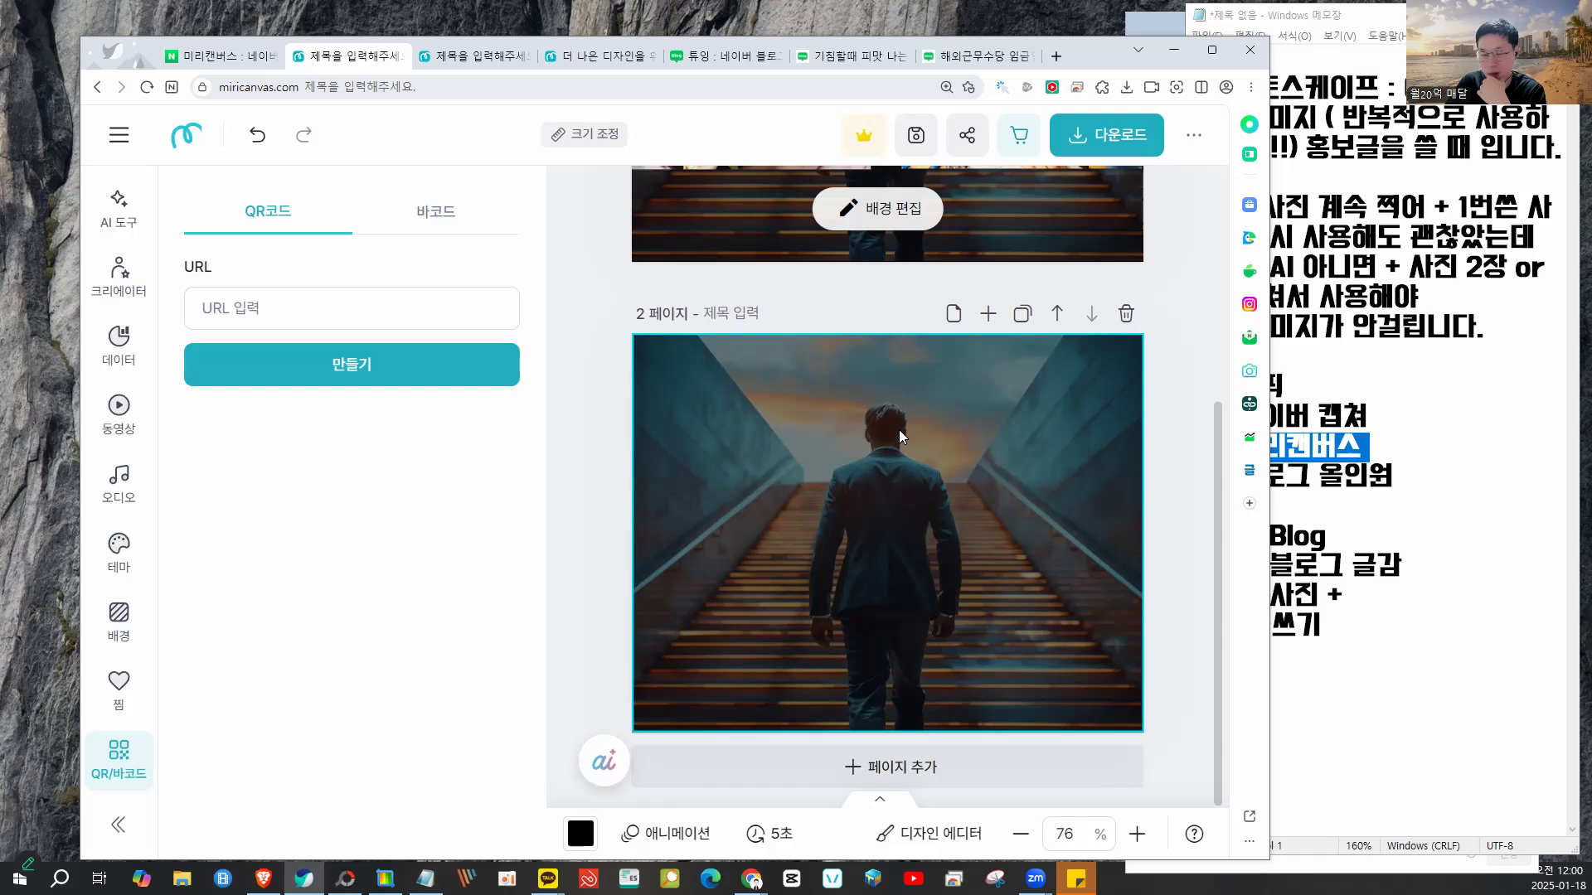
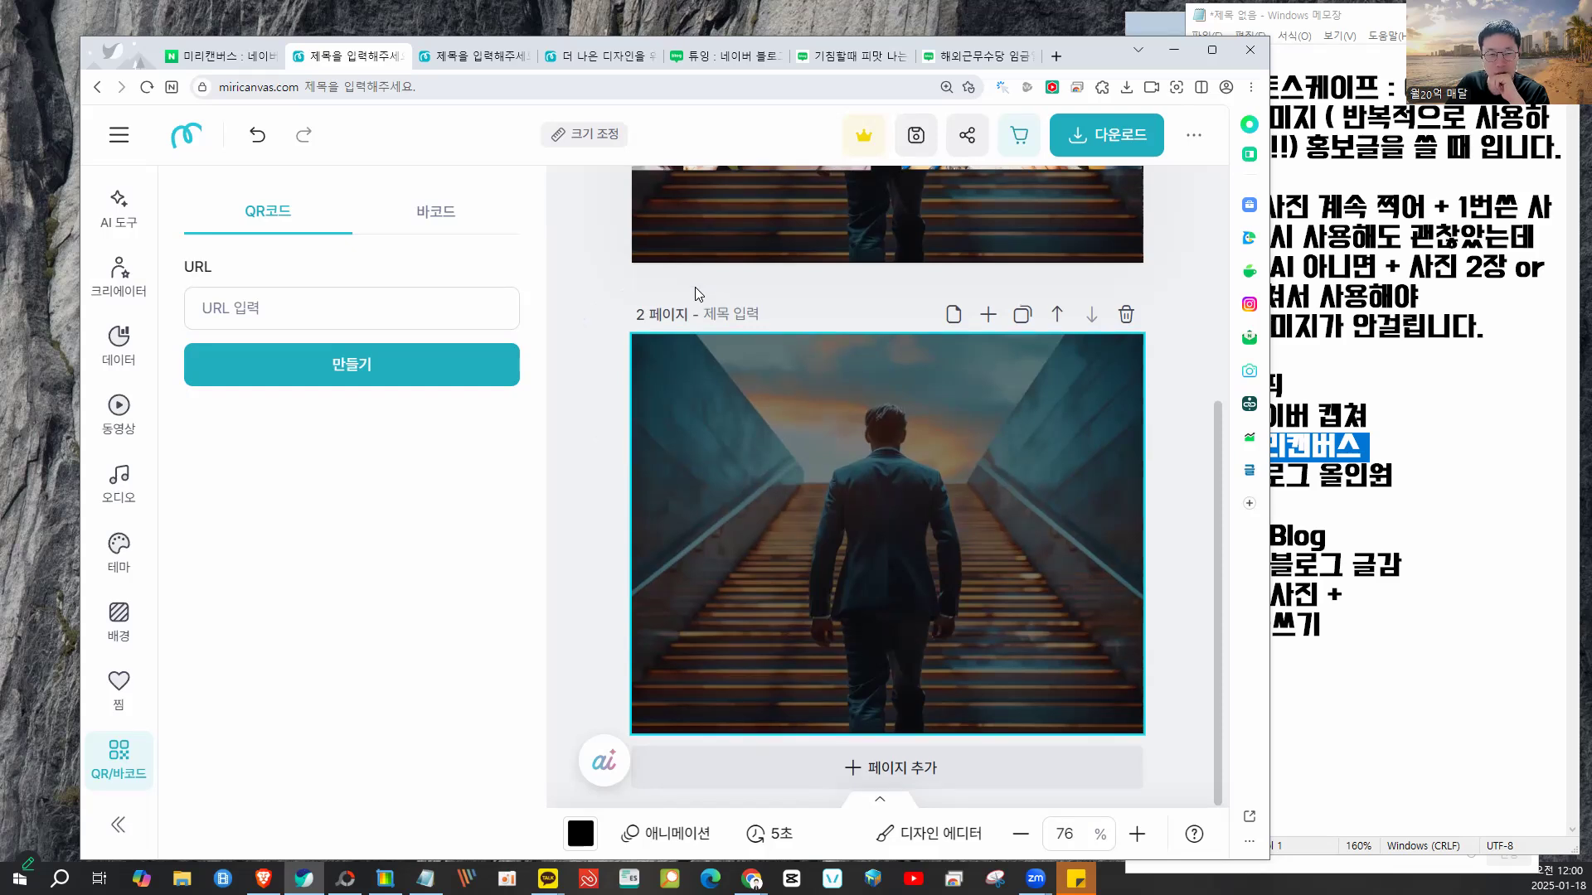
- Review both card pages, select the woman's photo on page 1, then bring Notepad forward
scroll(695, 286, up, 5)
scroll(651, 456, down, 3)
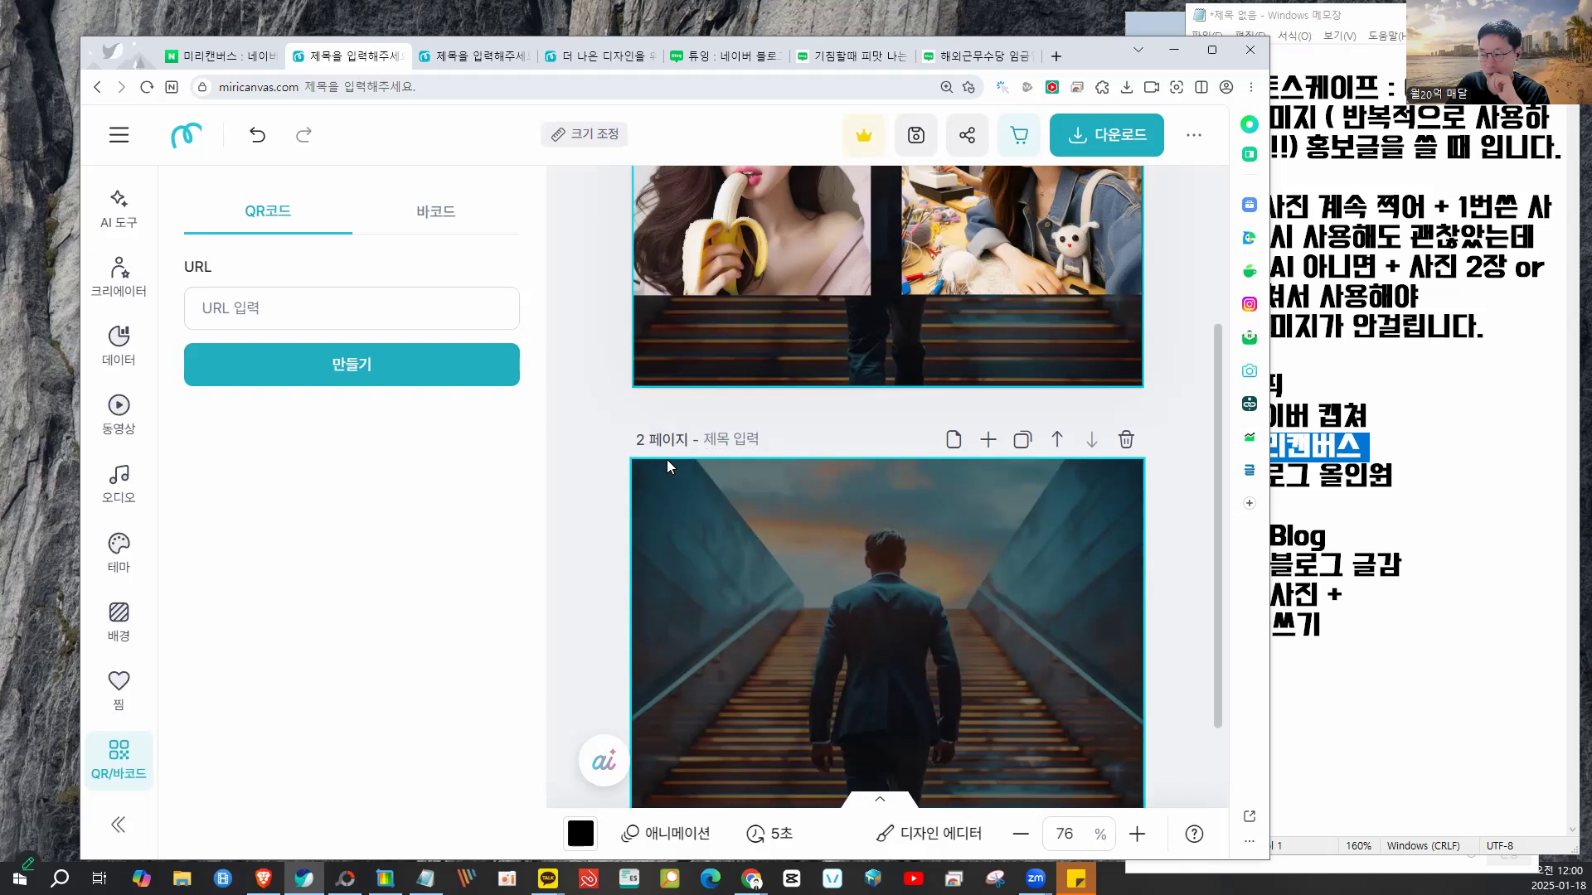
scroll(666, 461, down, 3)
scroll(667, 461, up, 3)
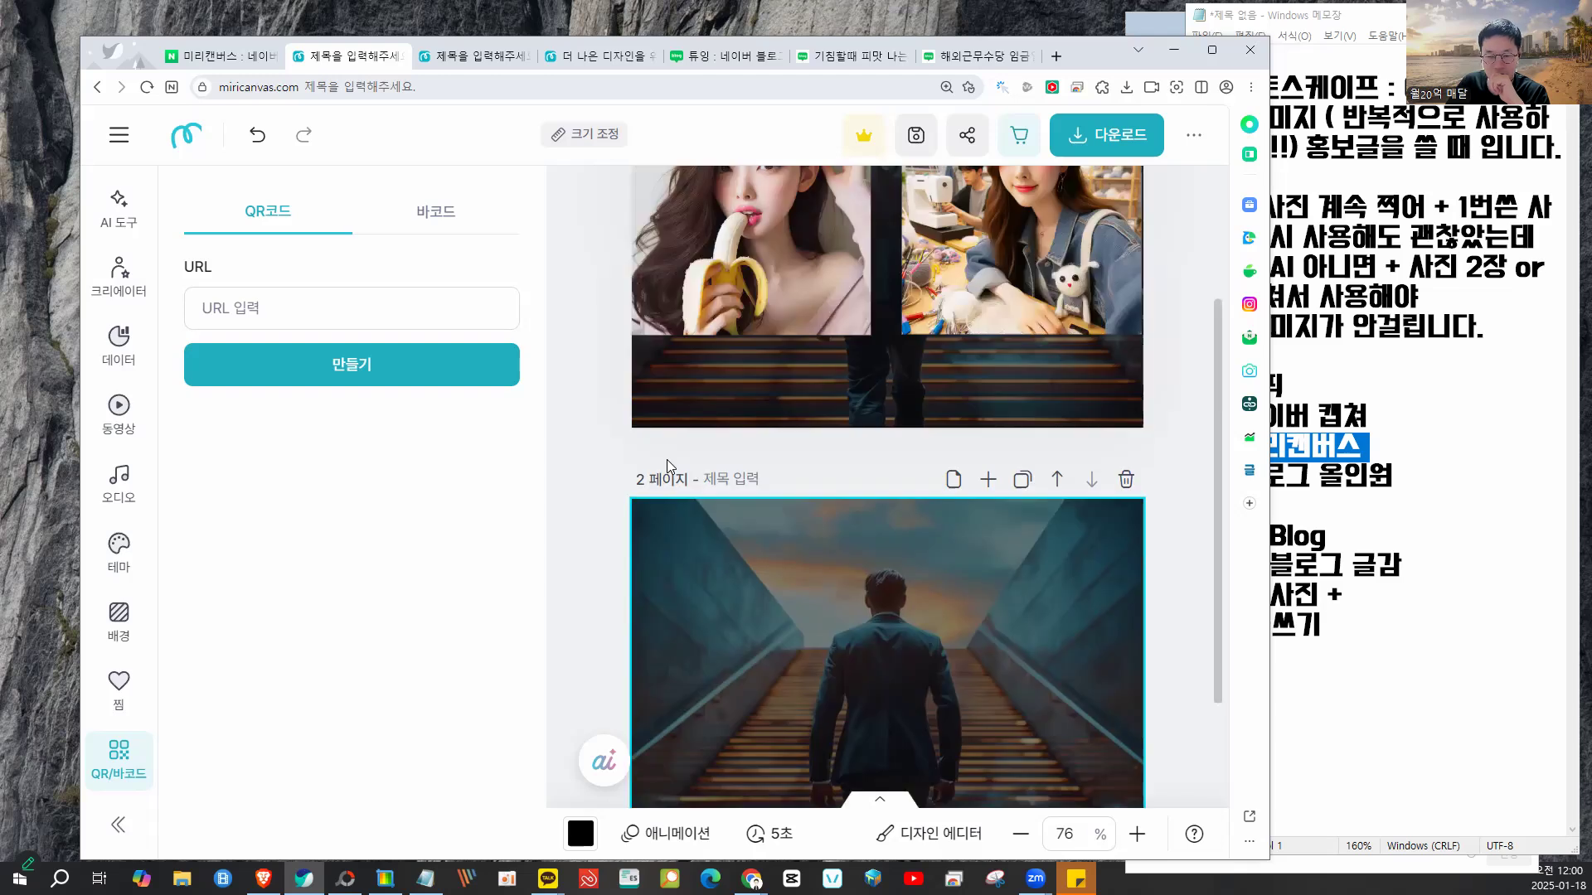
scroll(668, 467, up, 3)
click(1120, 328)
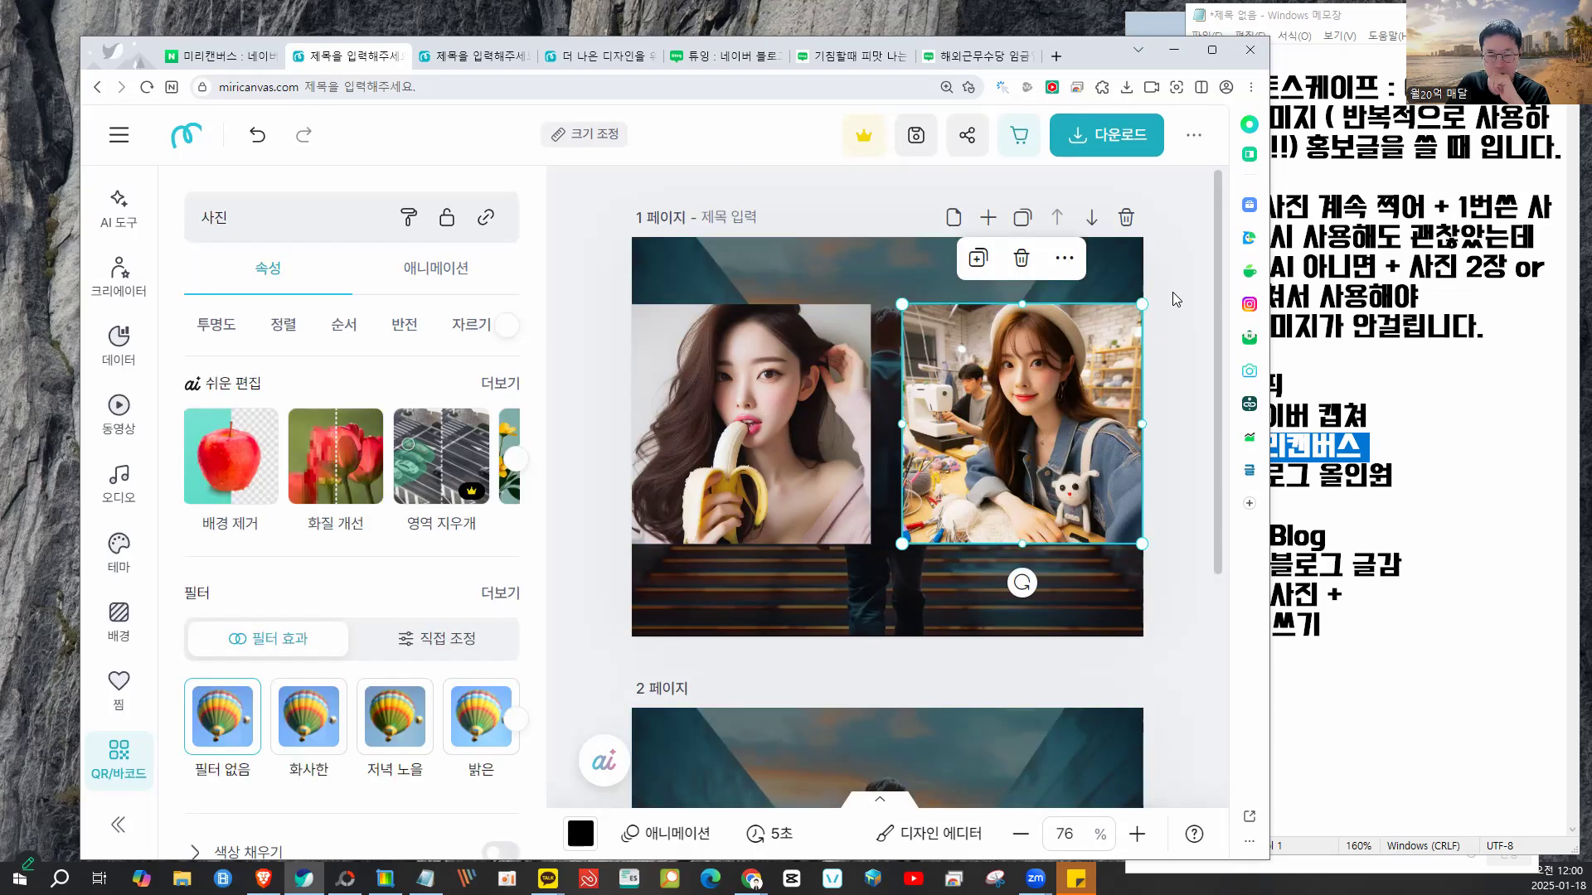
scroll(1172, 292, down, 5)
click(1172, 292)
- Add '(썸네일)' after '04. 미리캔버스' in Notepad, with a new '대표사진!!!' line below
click(1352, 326)
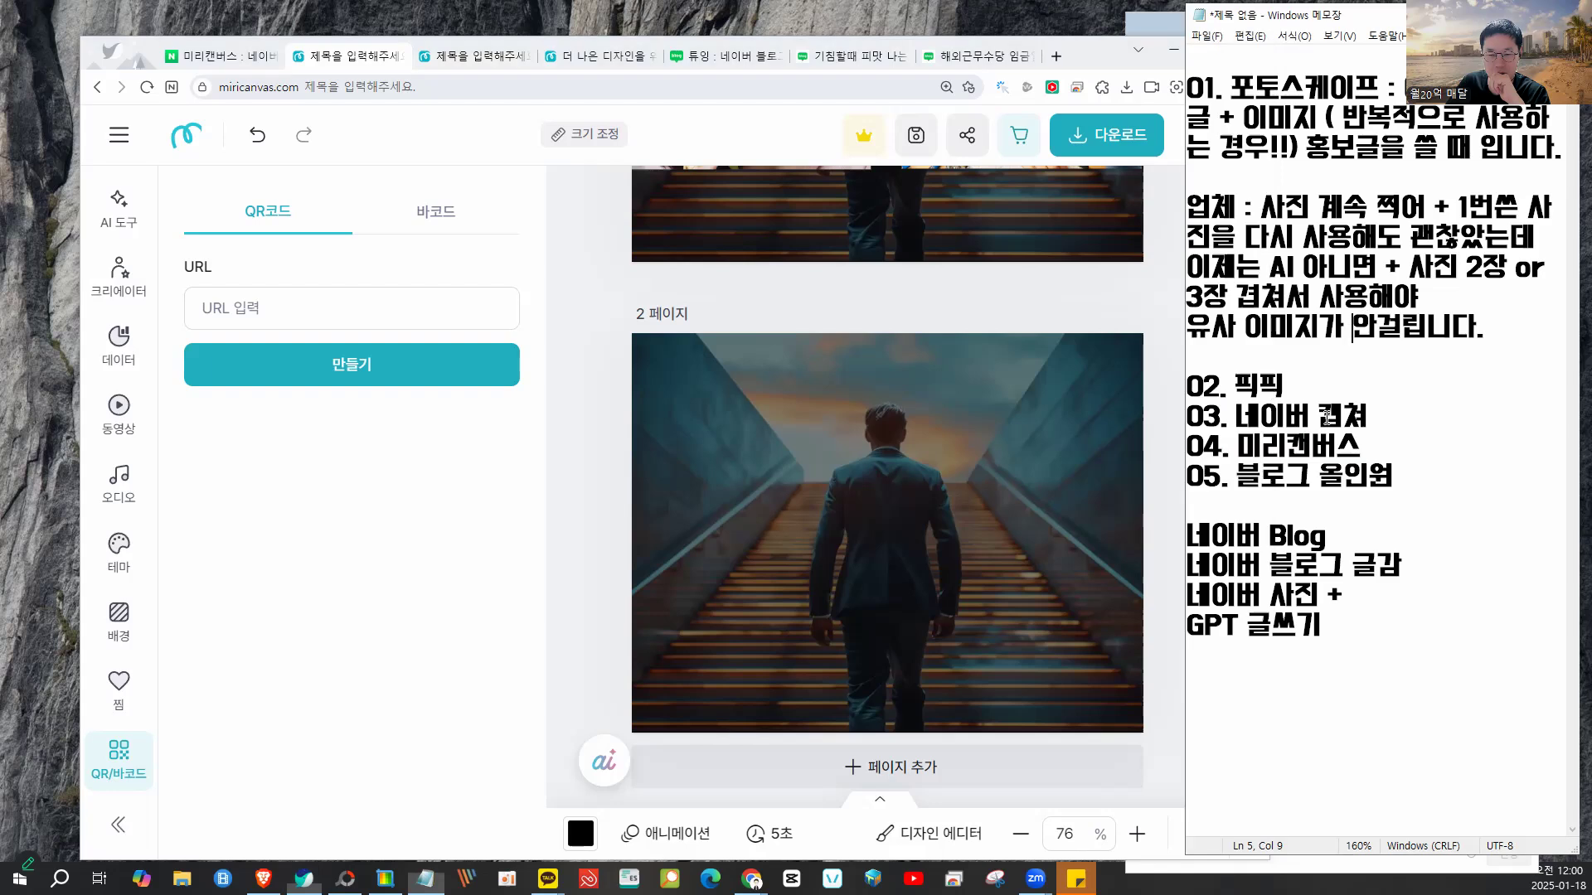
text((썸네일))
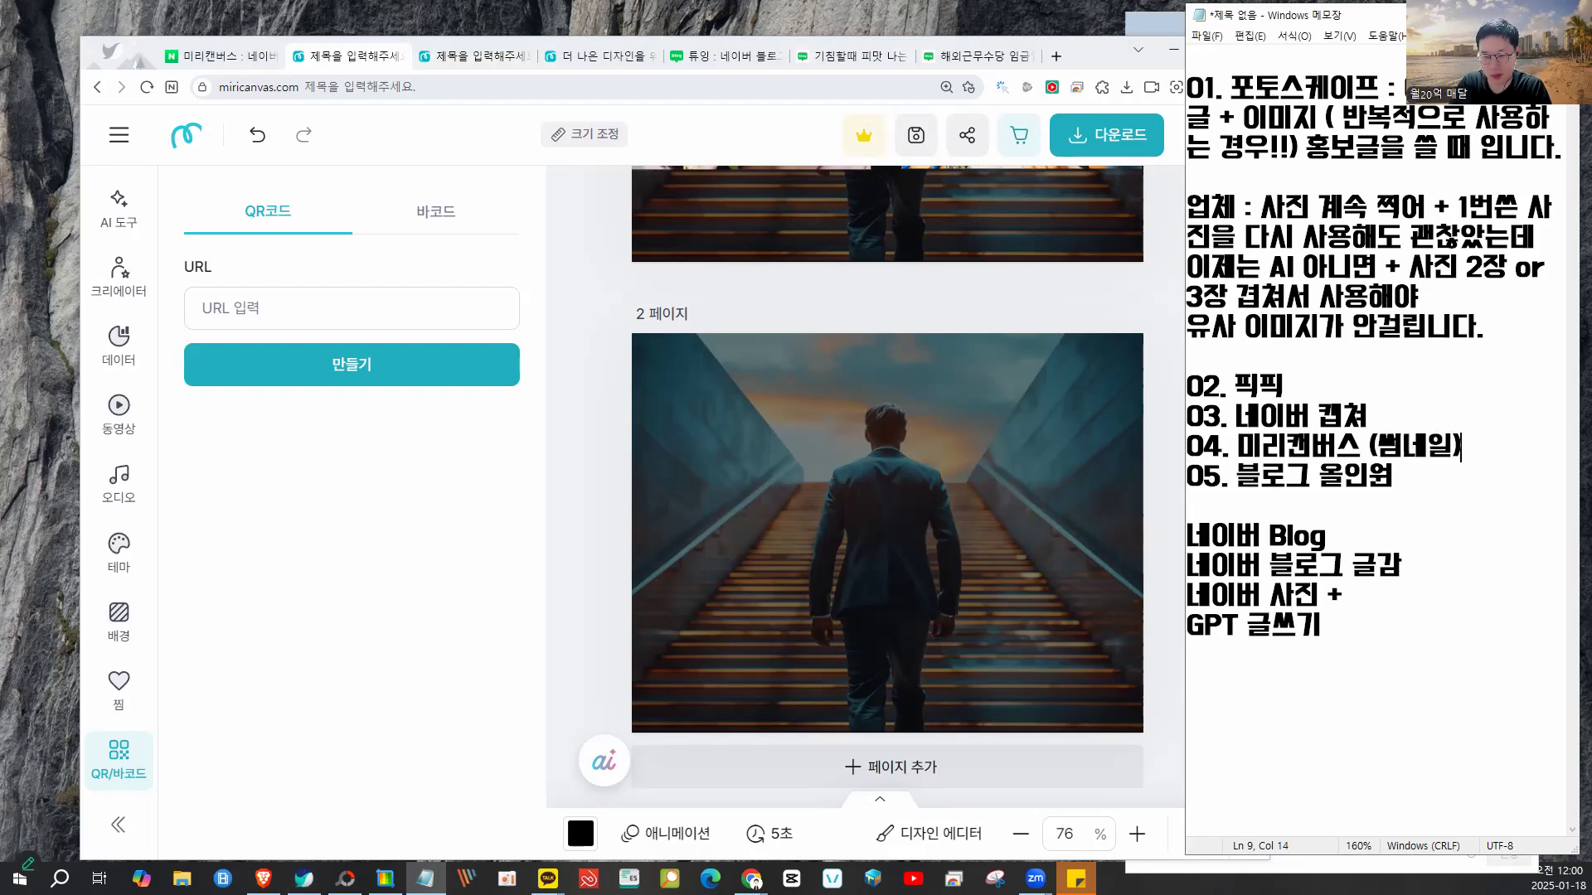
key(Return)
key(Return)
text(대표사진!!!!!)
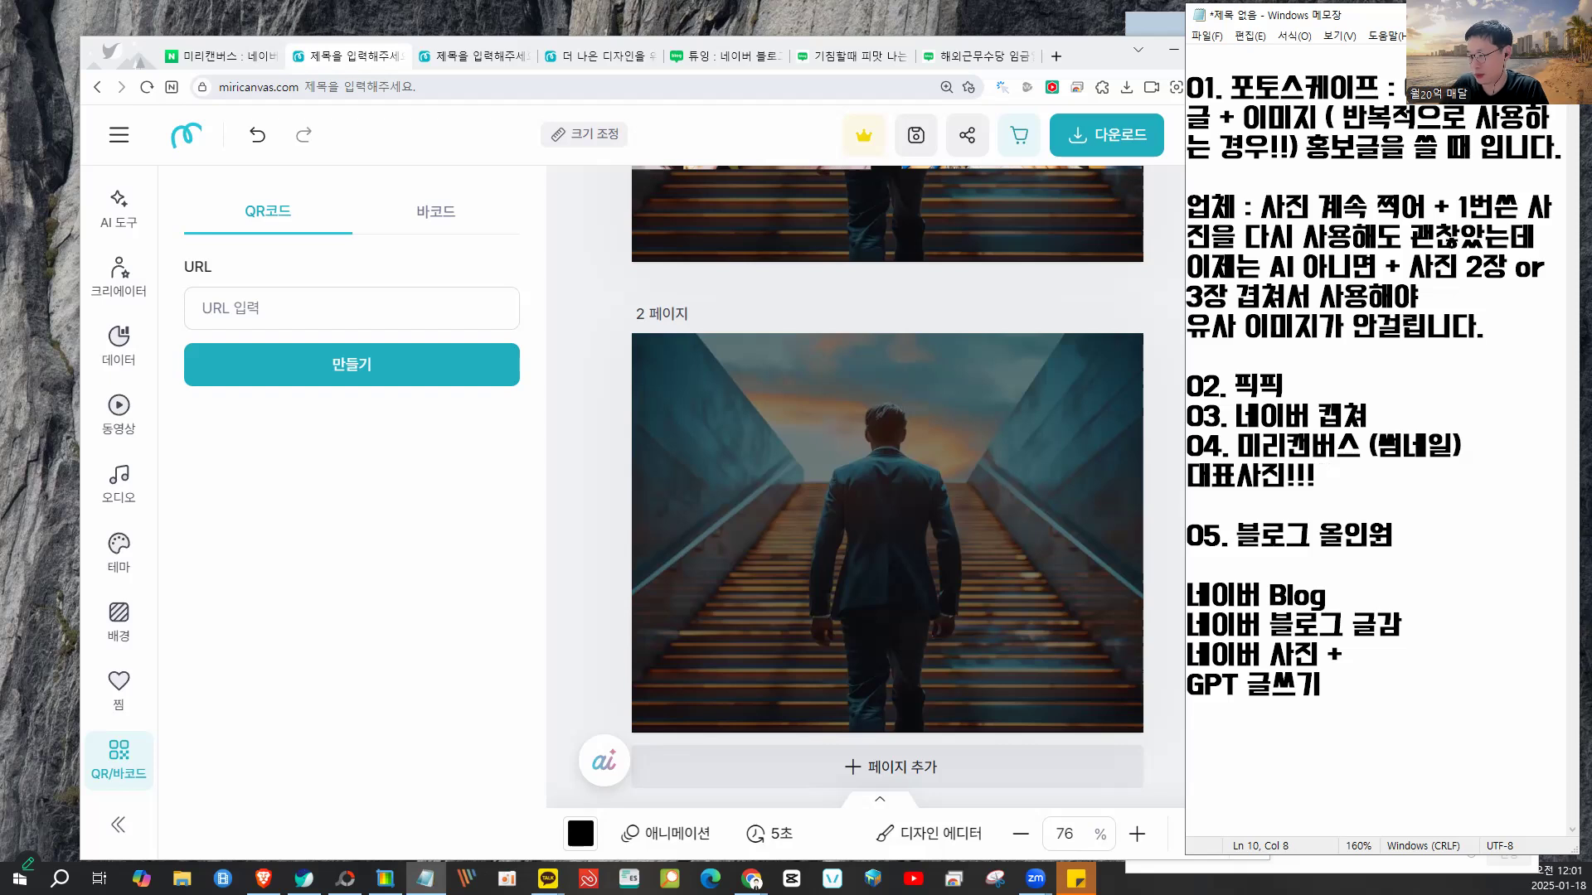
- Delete the banana photo and the woman's photo from Miricanvas page 1, leaving the staircase
click(611, 289)
scroll(610, 289, up, 3)
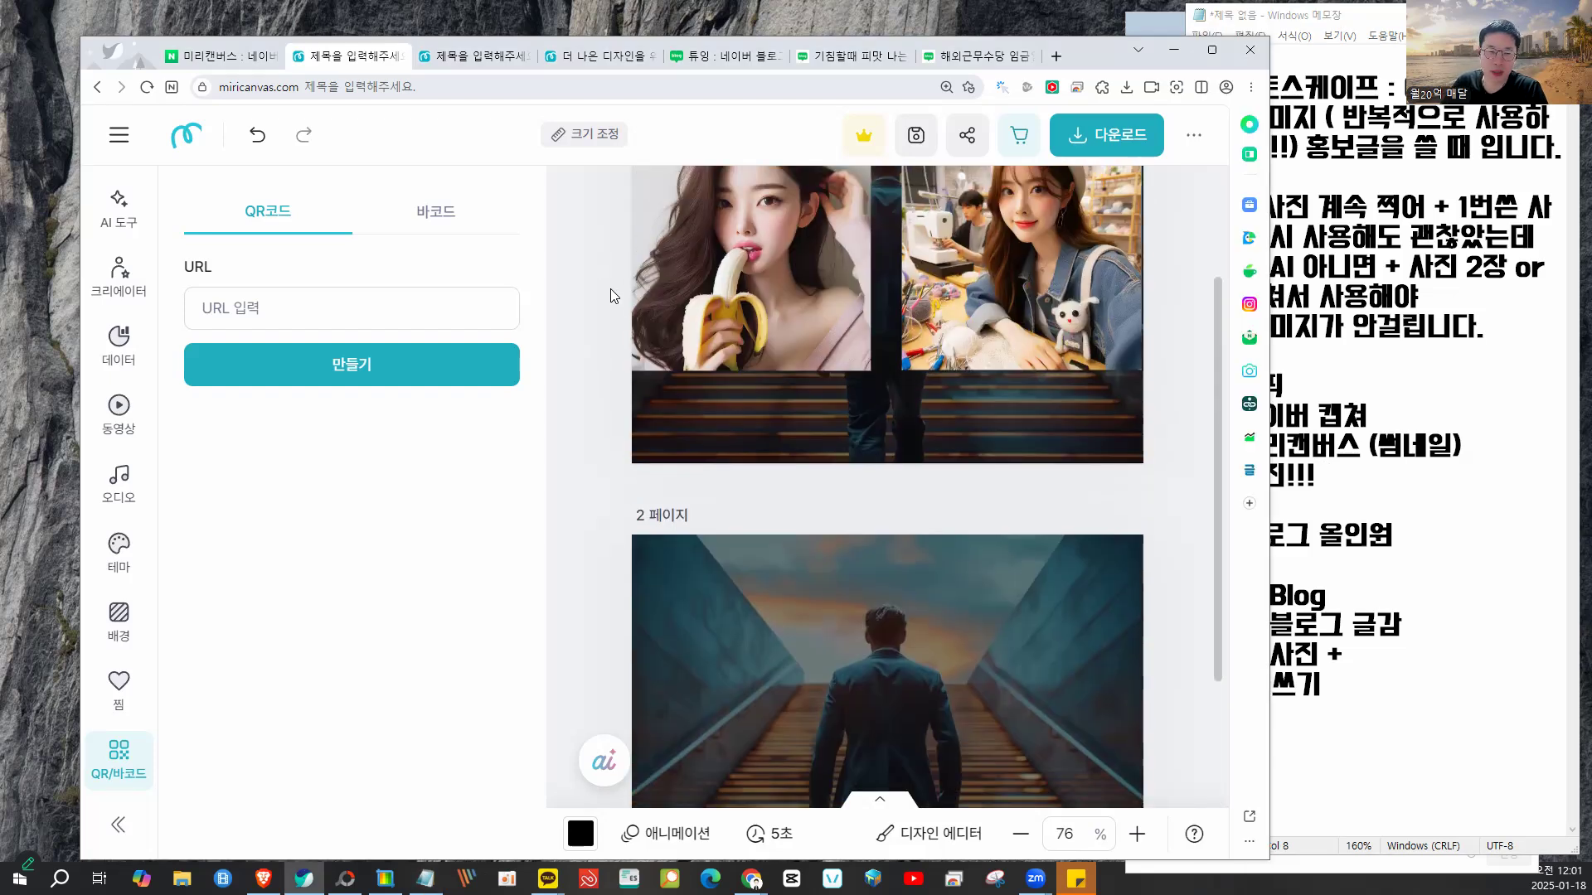
scroll(610, 288, up, 2)
click(753, 428)
key(Delete)
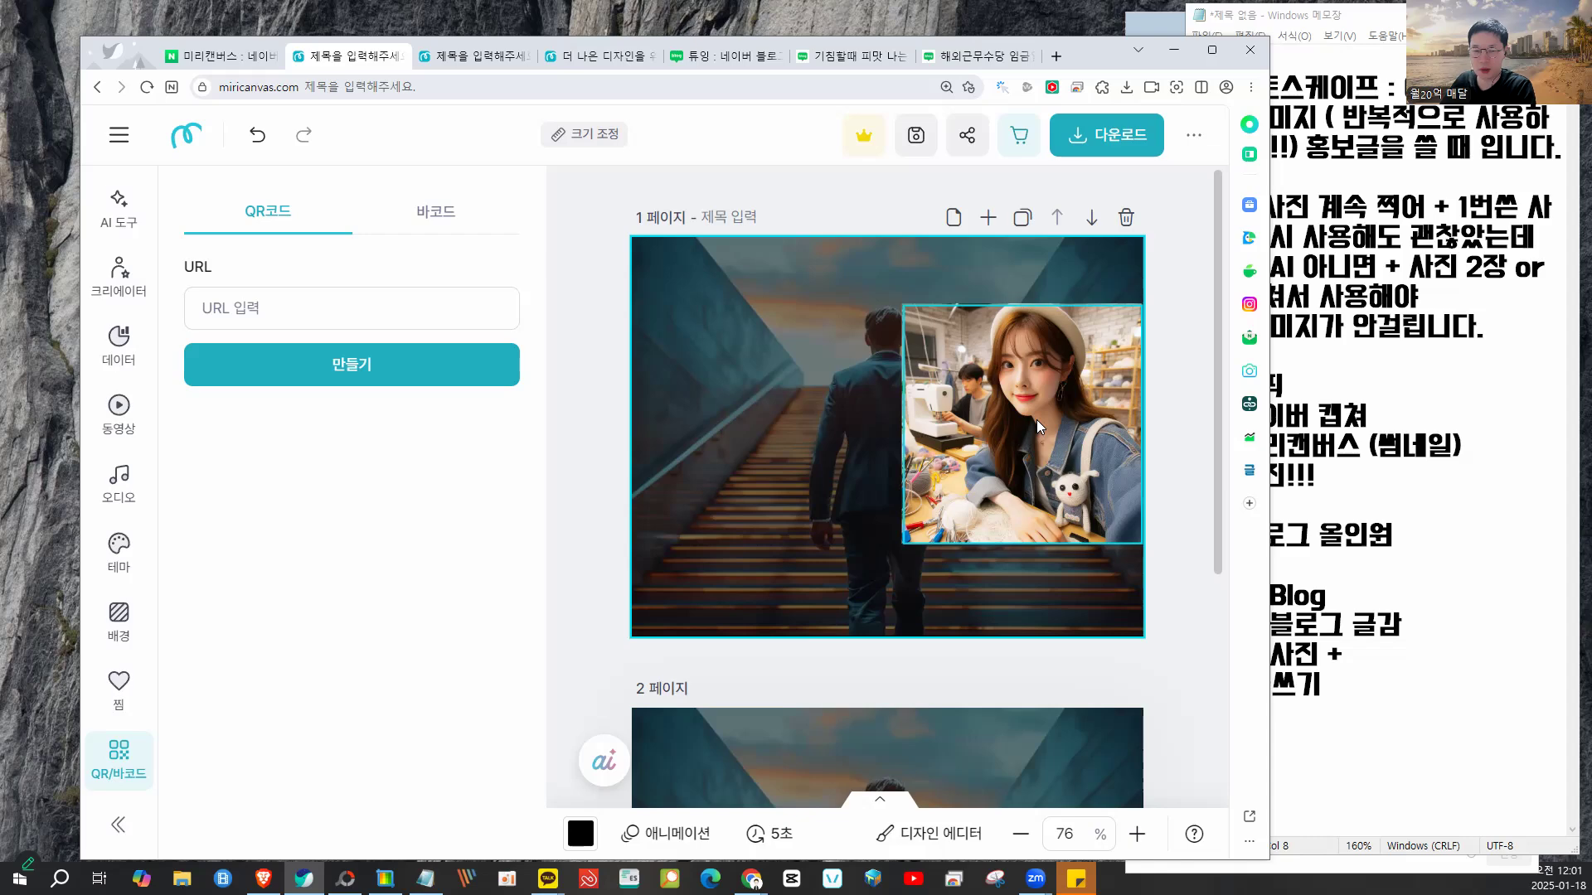
click(1037, 420)
key(Delete)
- Filter the 미리캔버스 Naver results to blog posts and read the 미리캔버스 수익 post
click(213, 54)
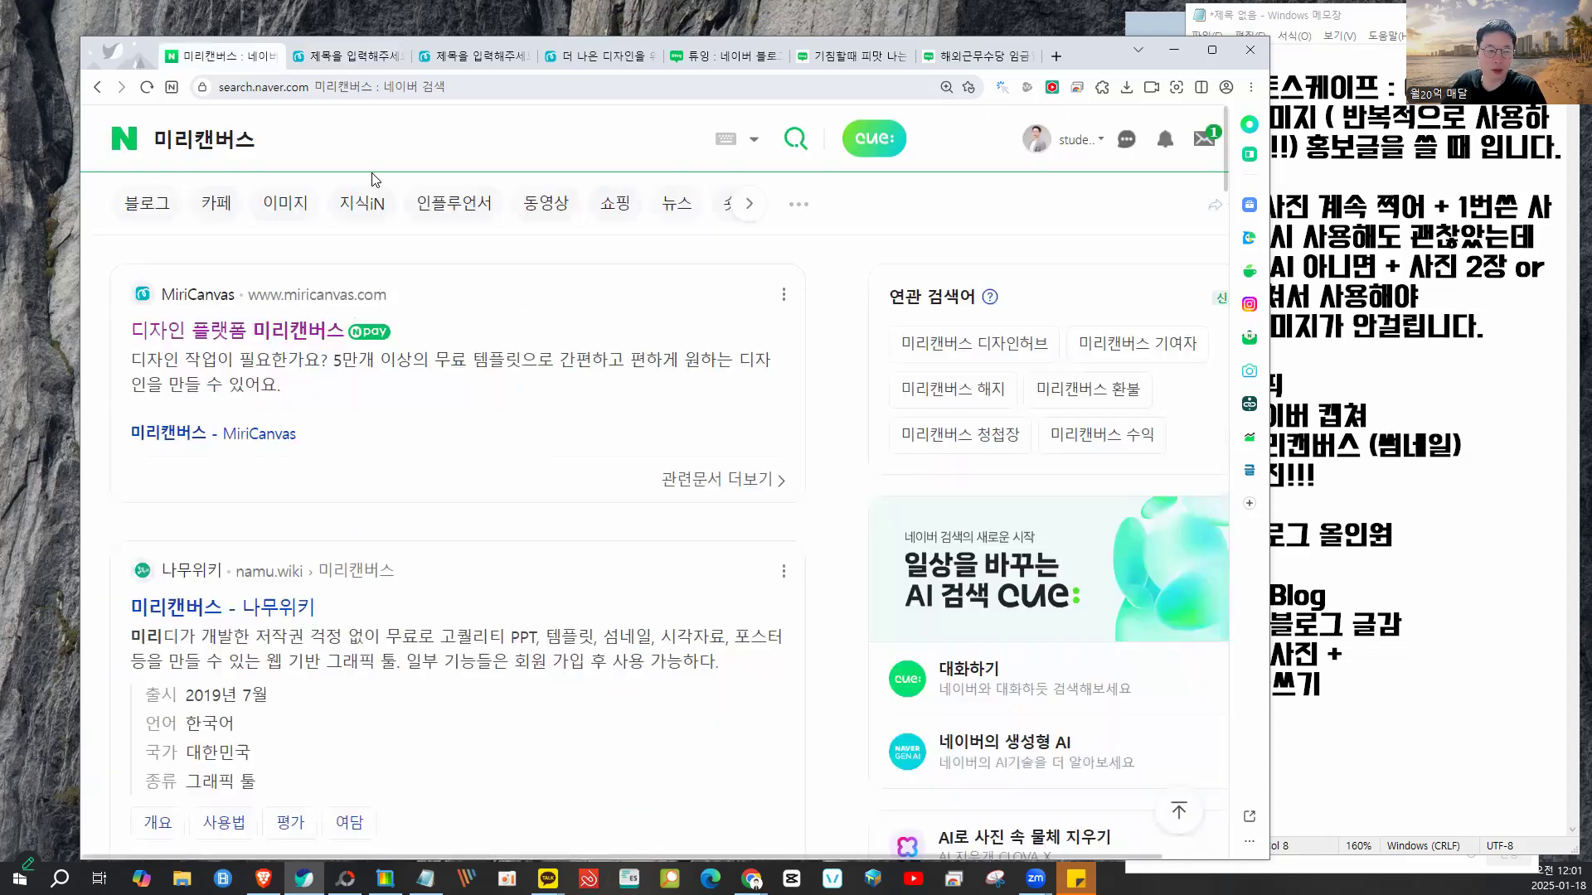
scroll(158, 192, down, 3)
scroll(158, 192, up, 3)
click(158, 192)
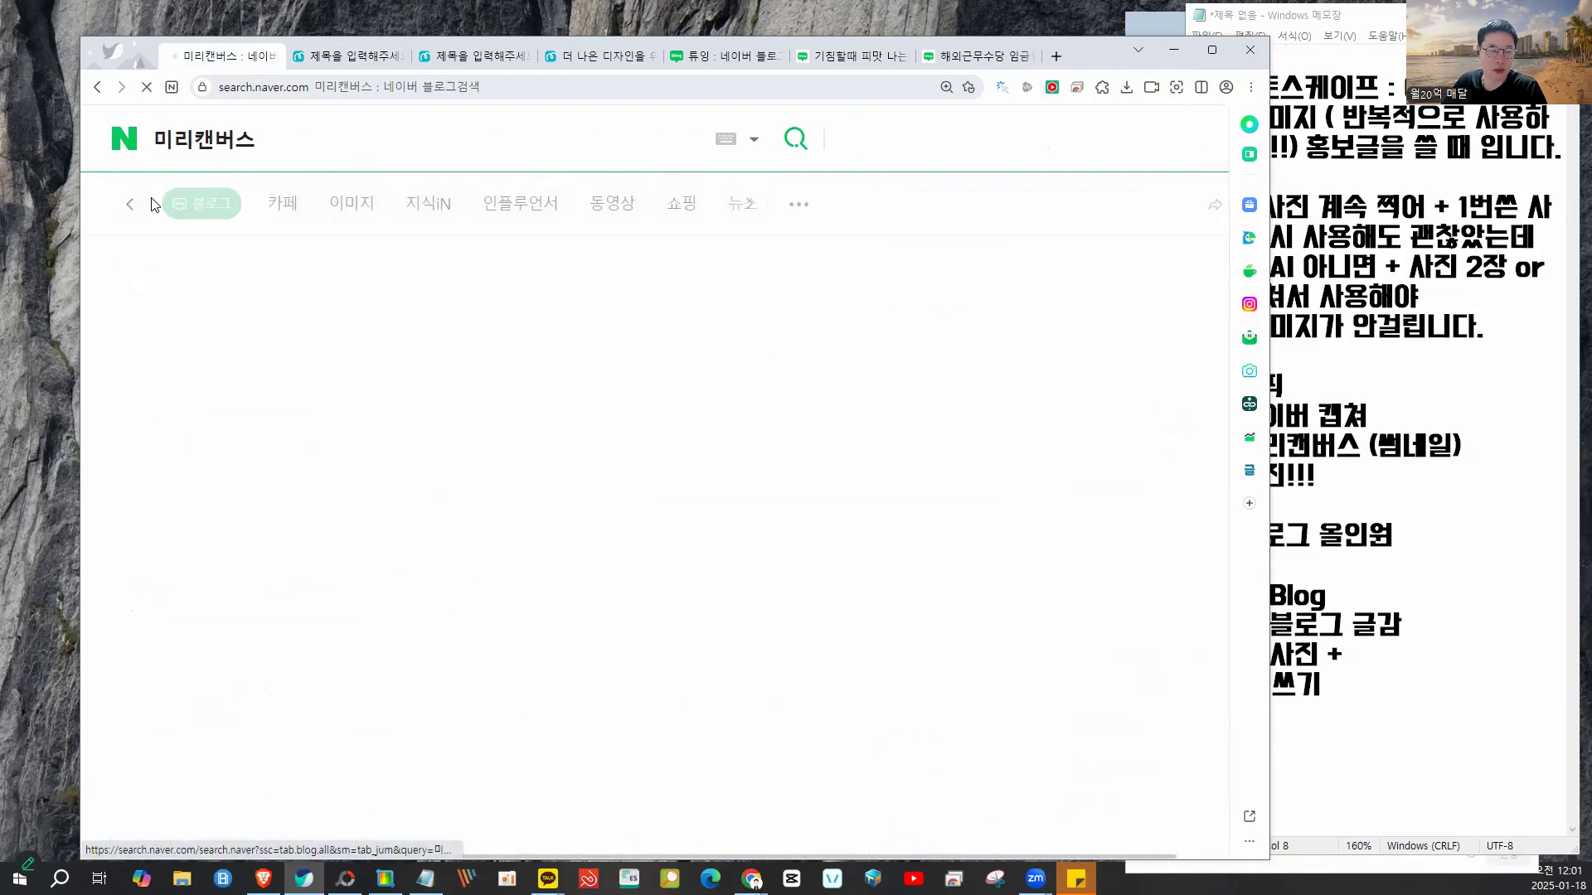
scroll(520, 489, down, 8)
scroll(521, 489, up, 2)
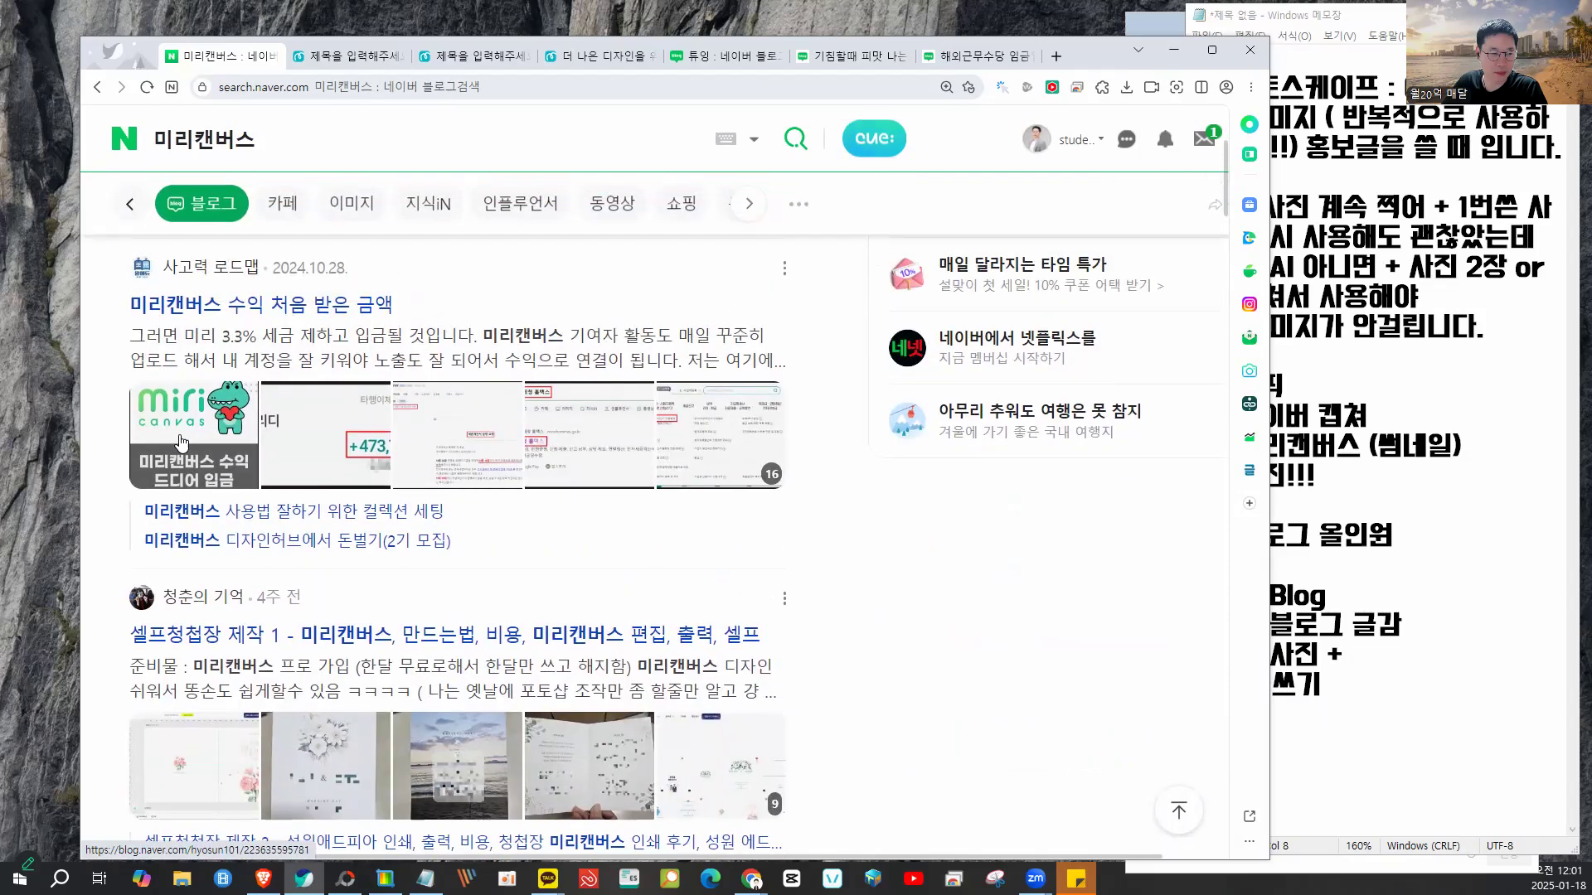
click(213, 430)
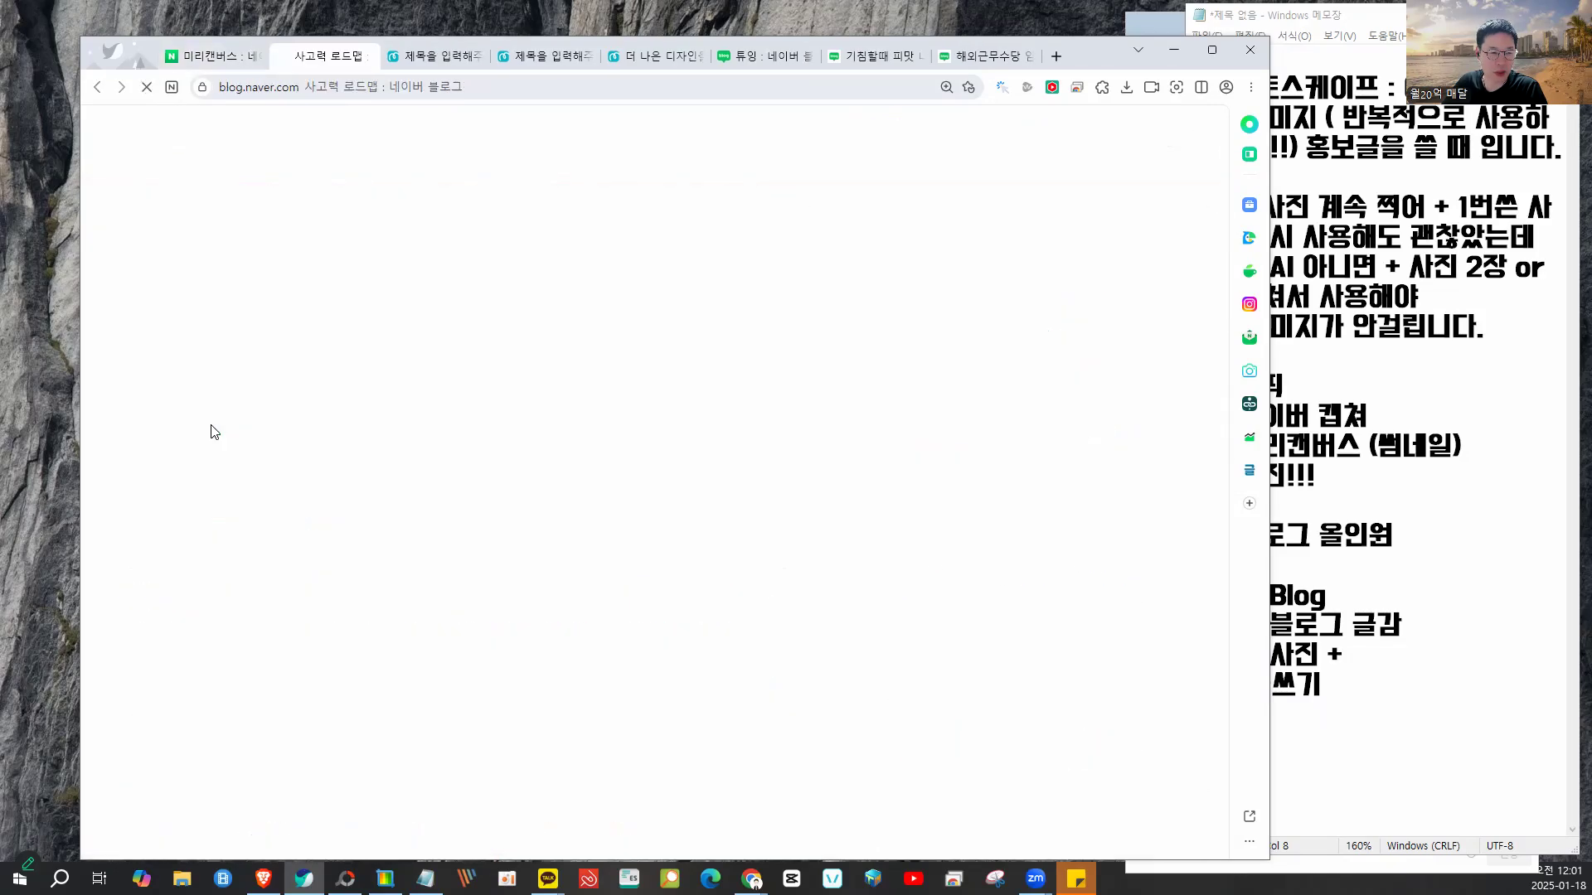
scroll(816, 427, down, 3)
scroll(818, 430, down, 4)
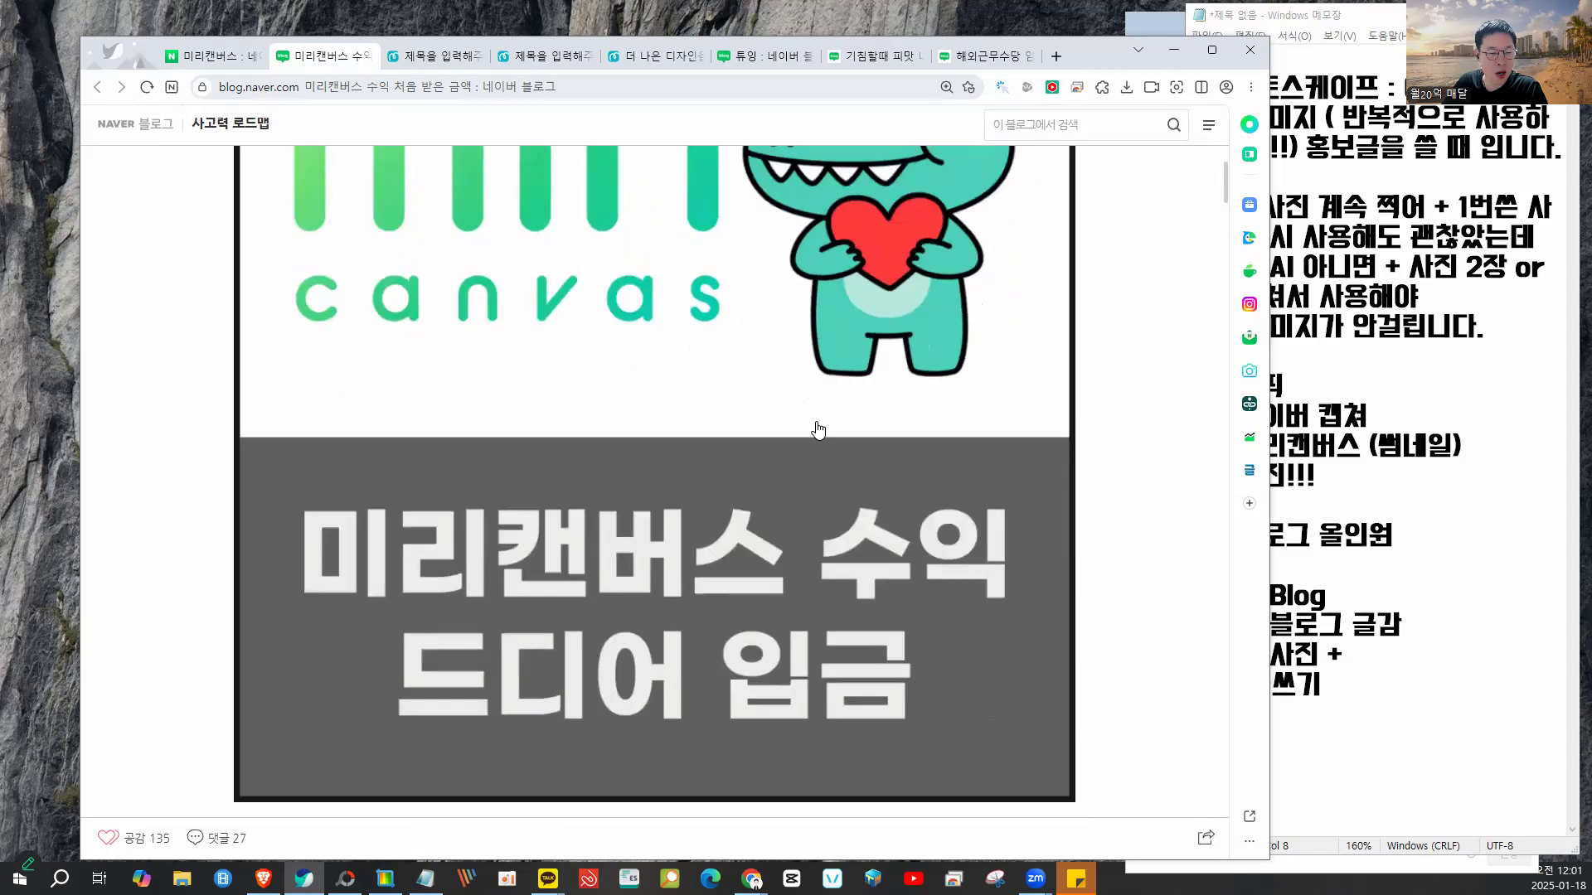
scroll(819, 429, down, 4)
scroll(818, 430, up, 3)
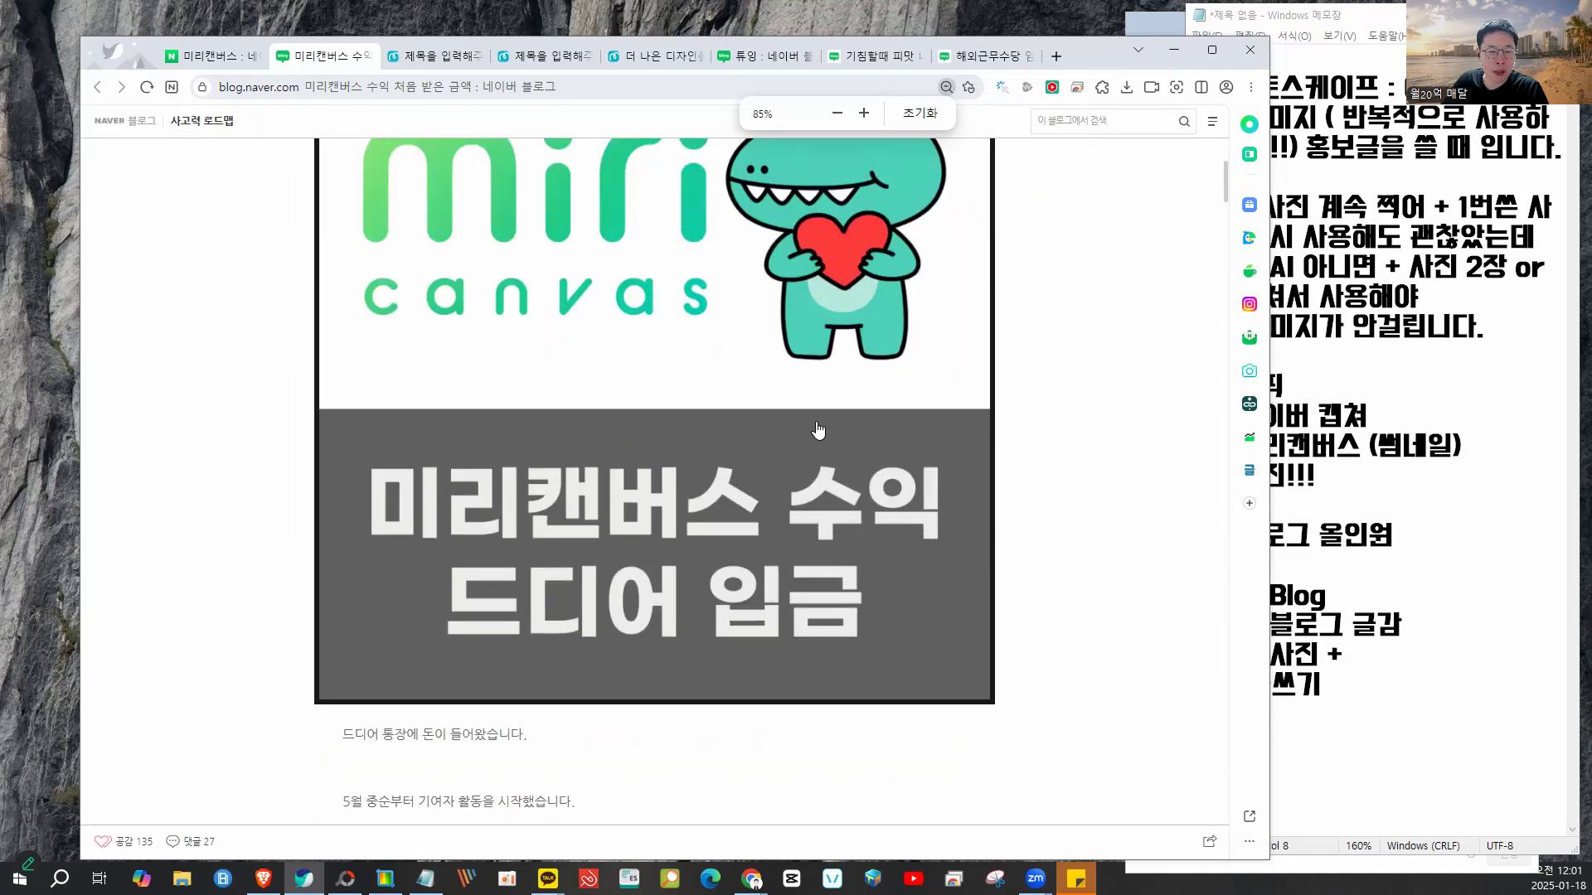
scroll(818, 429, down, 3)
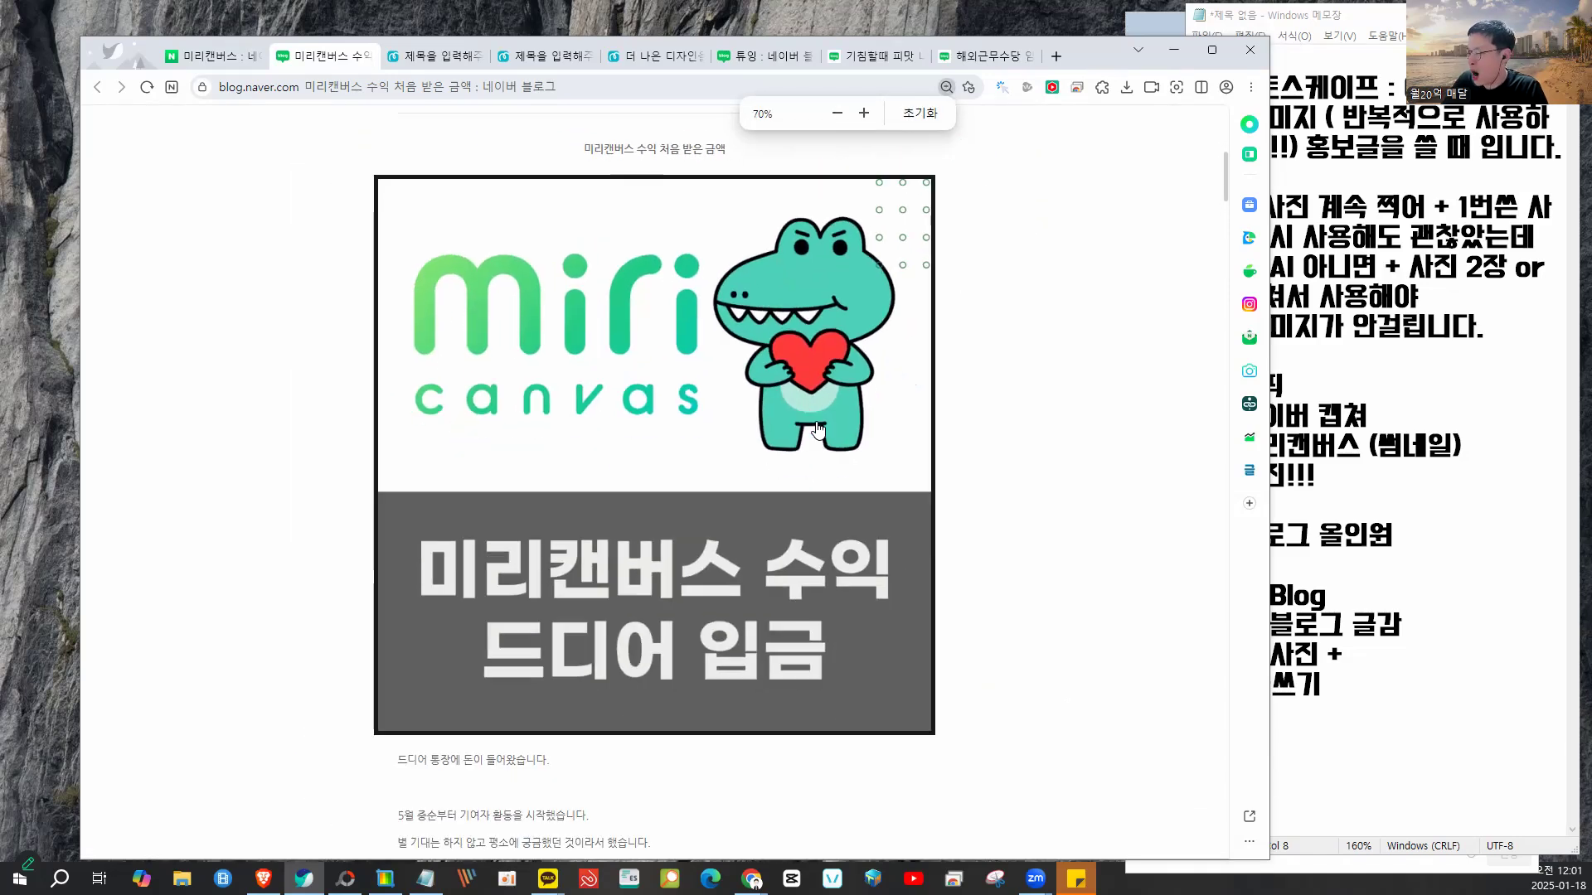
- Read the 블로그 썸네일 blog post, then return to the Miricanvas design
click(217, 63)
scroll(497, 551, down, 10)
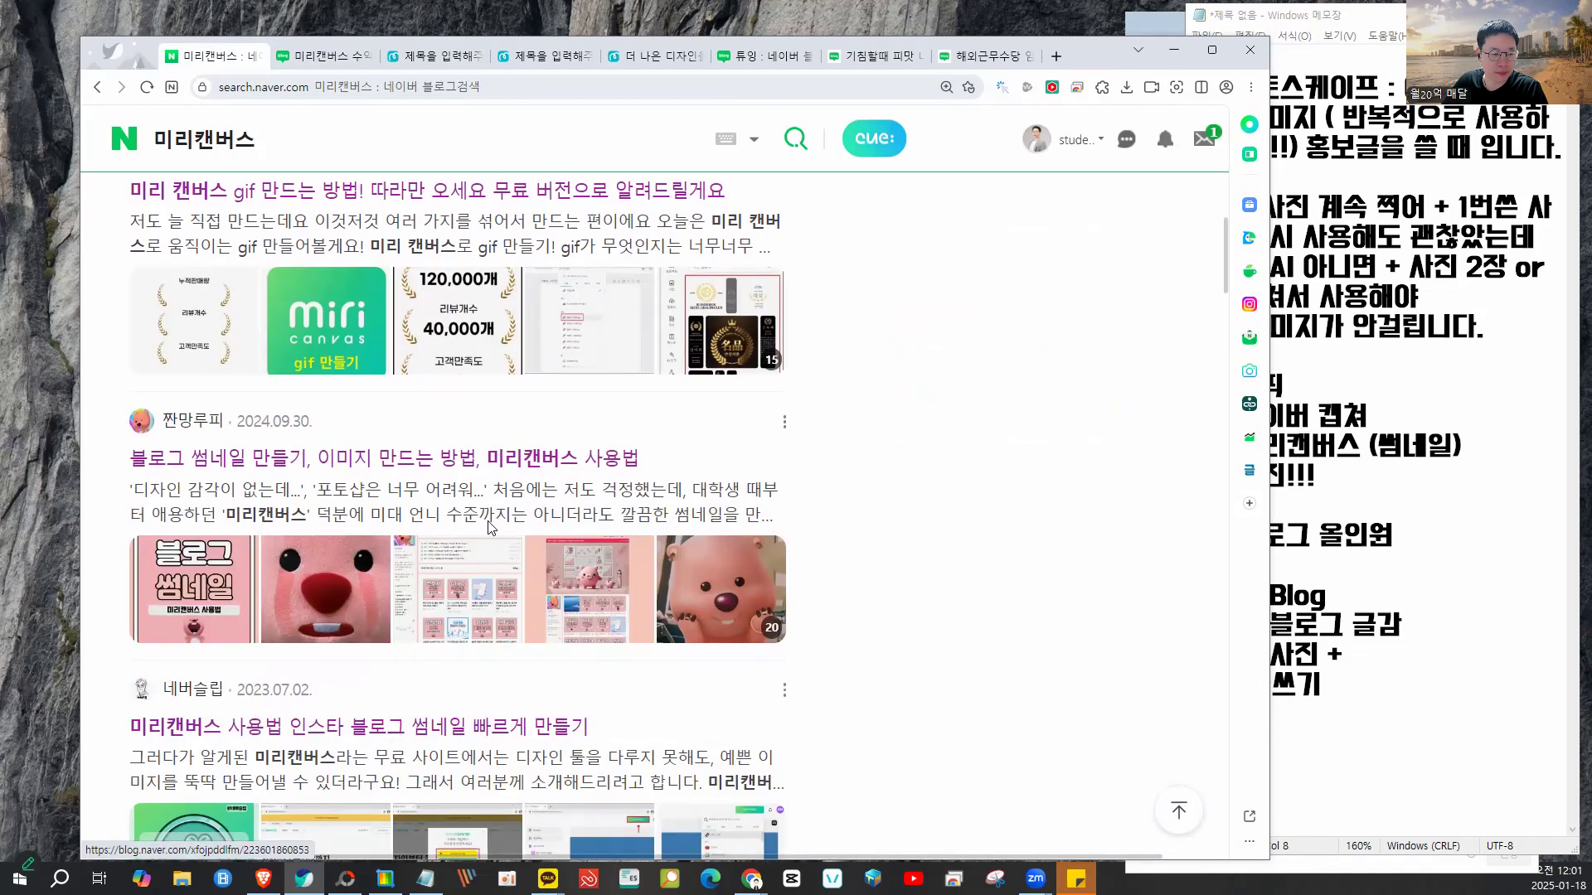
scroll(497, 551, down, 3)
click(210, 347)
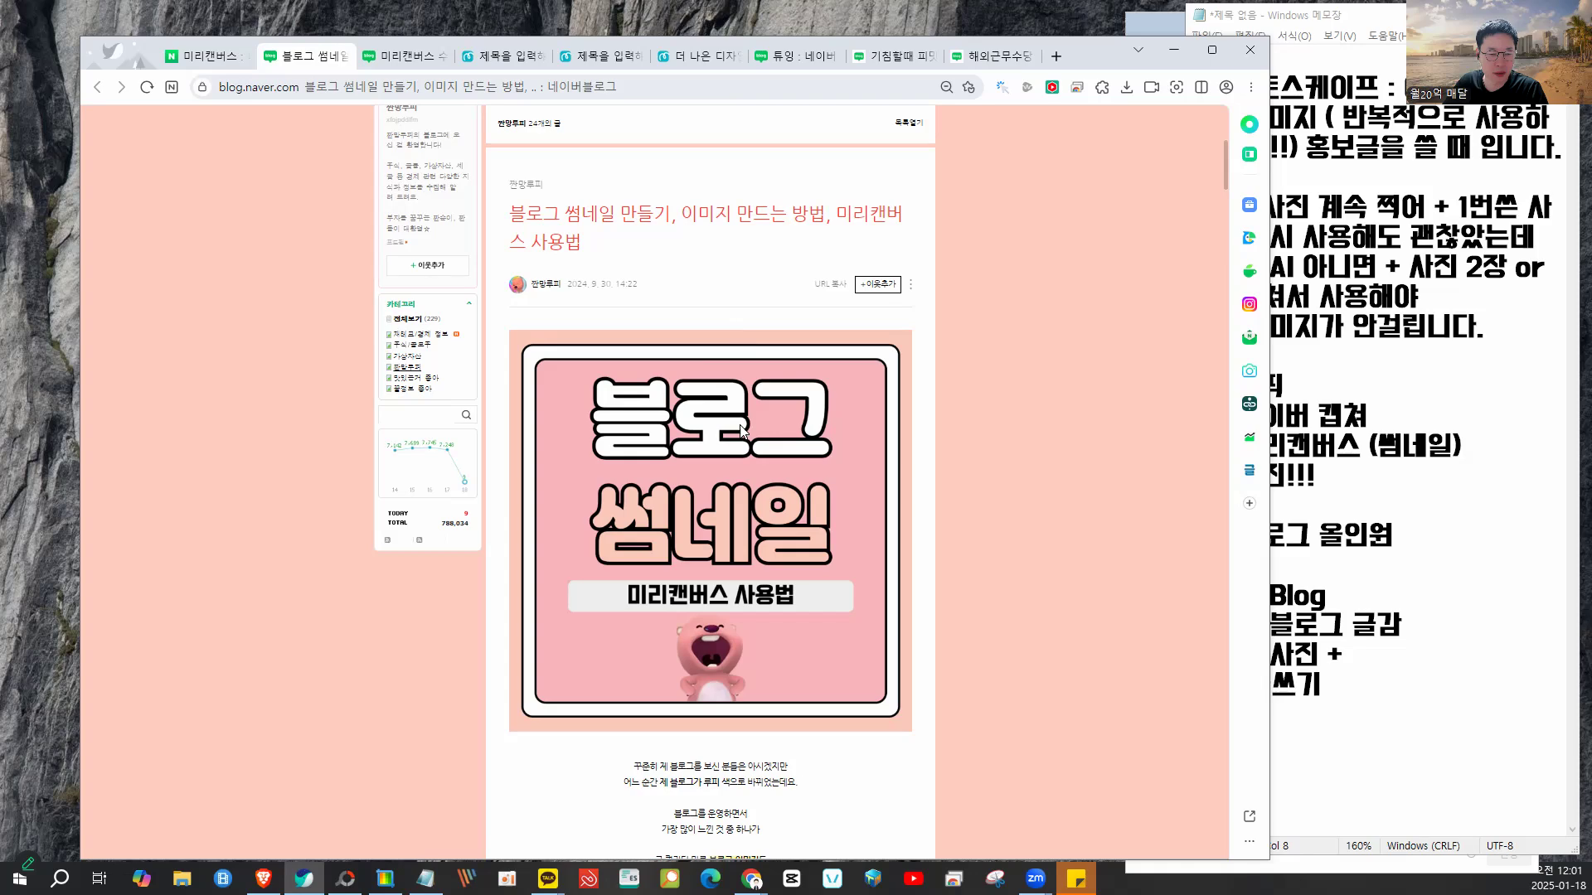
scroll(741, 432, down, 15)
scroll(741, 438, down, 15)
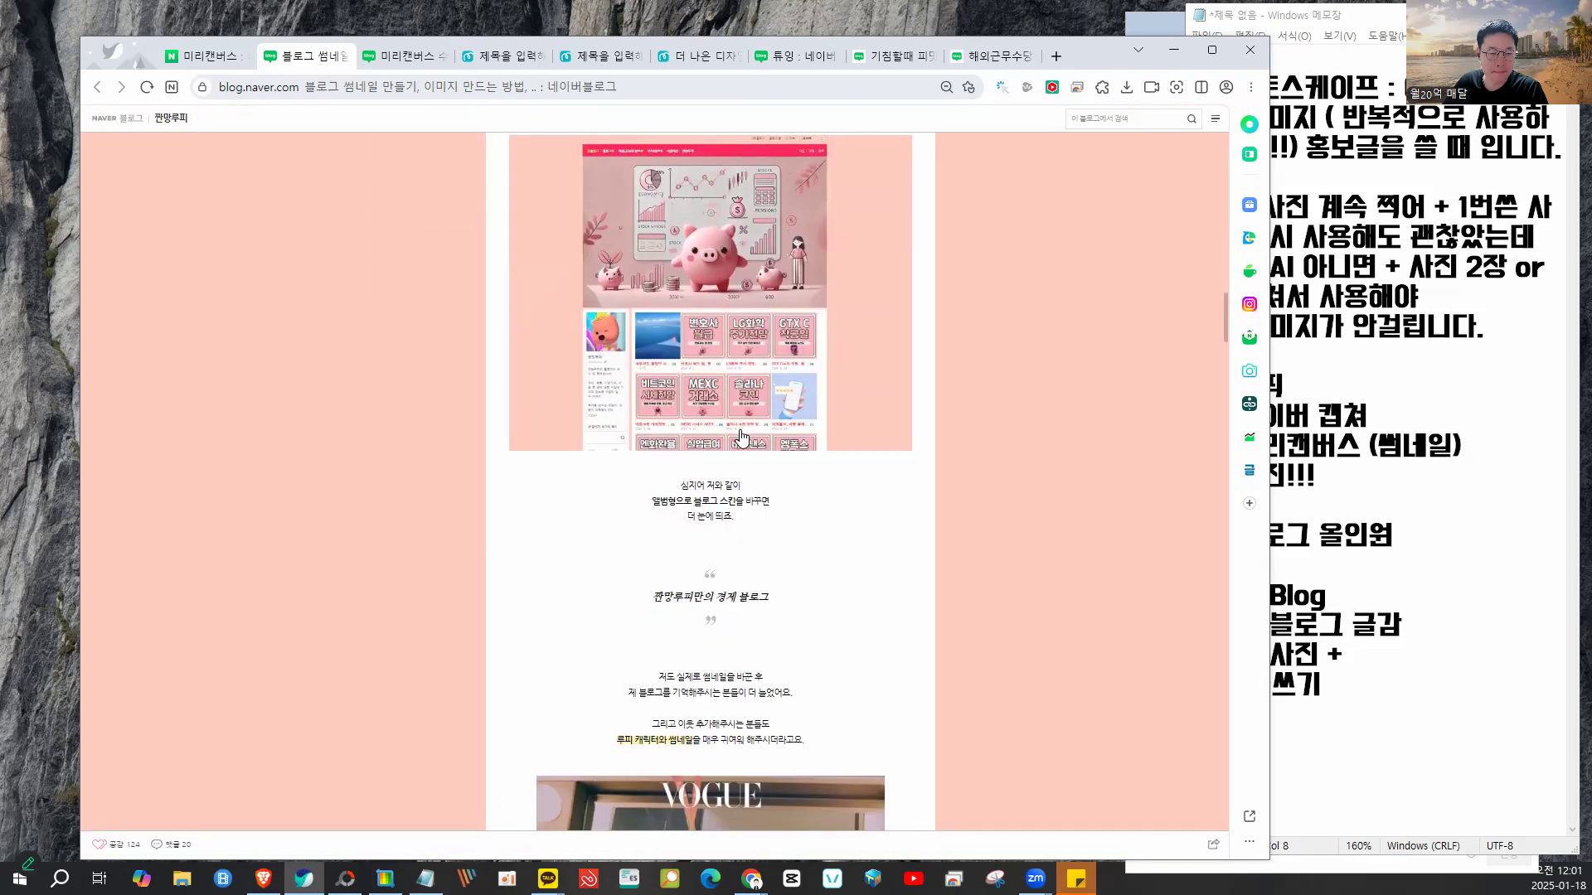
scroll(741, 437, up, 10)
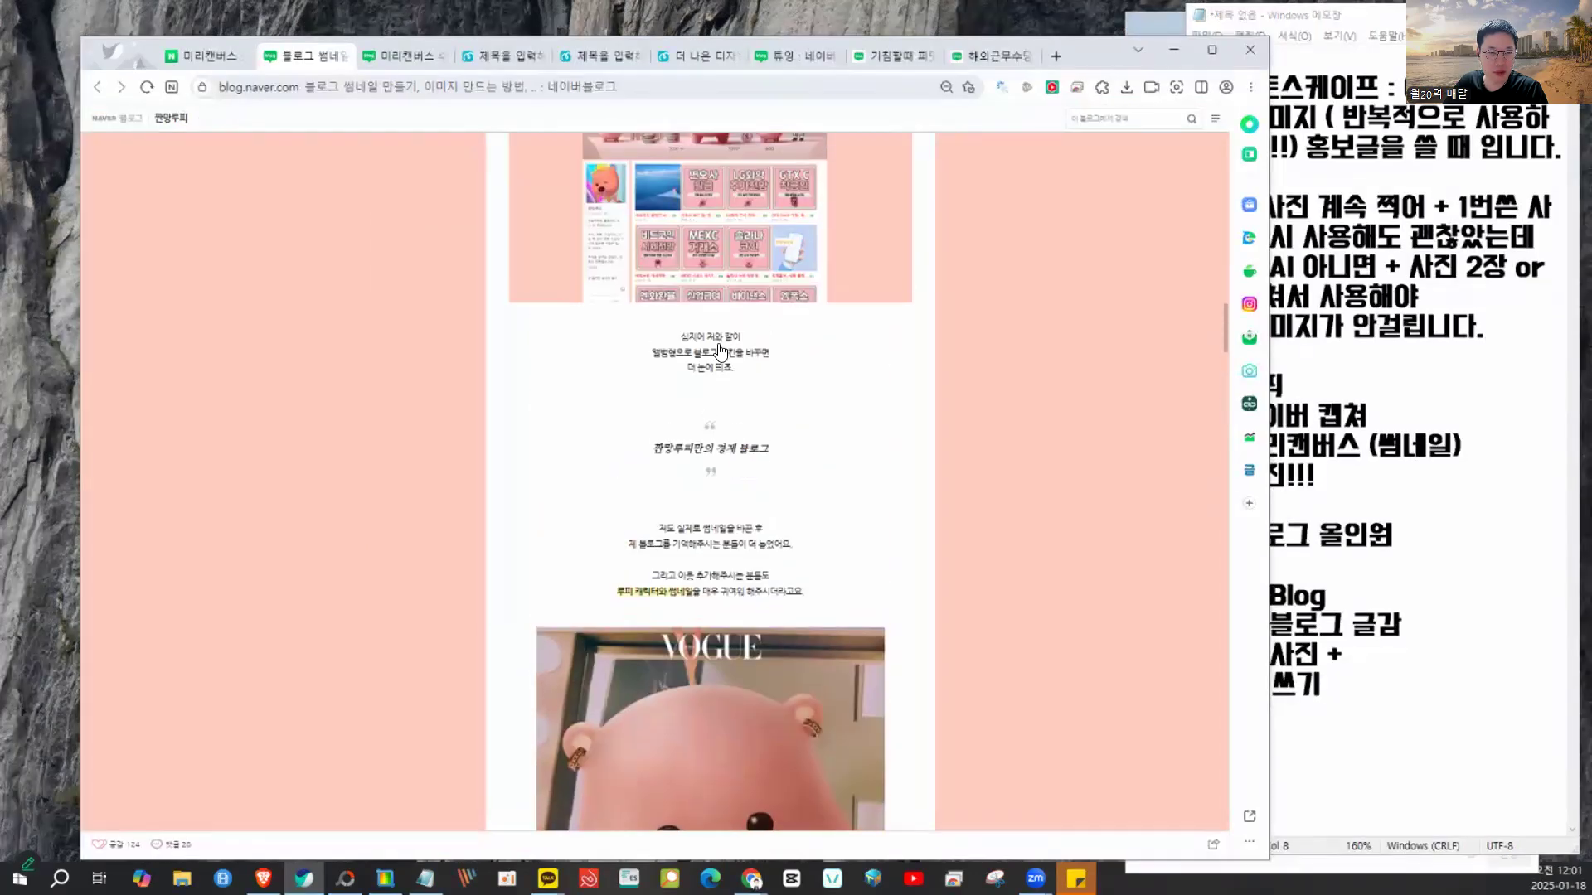
click(491, 58)
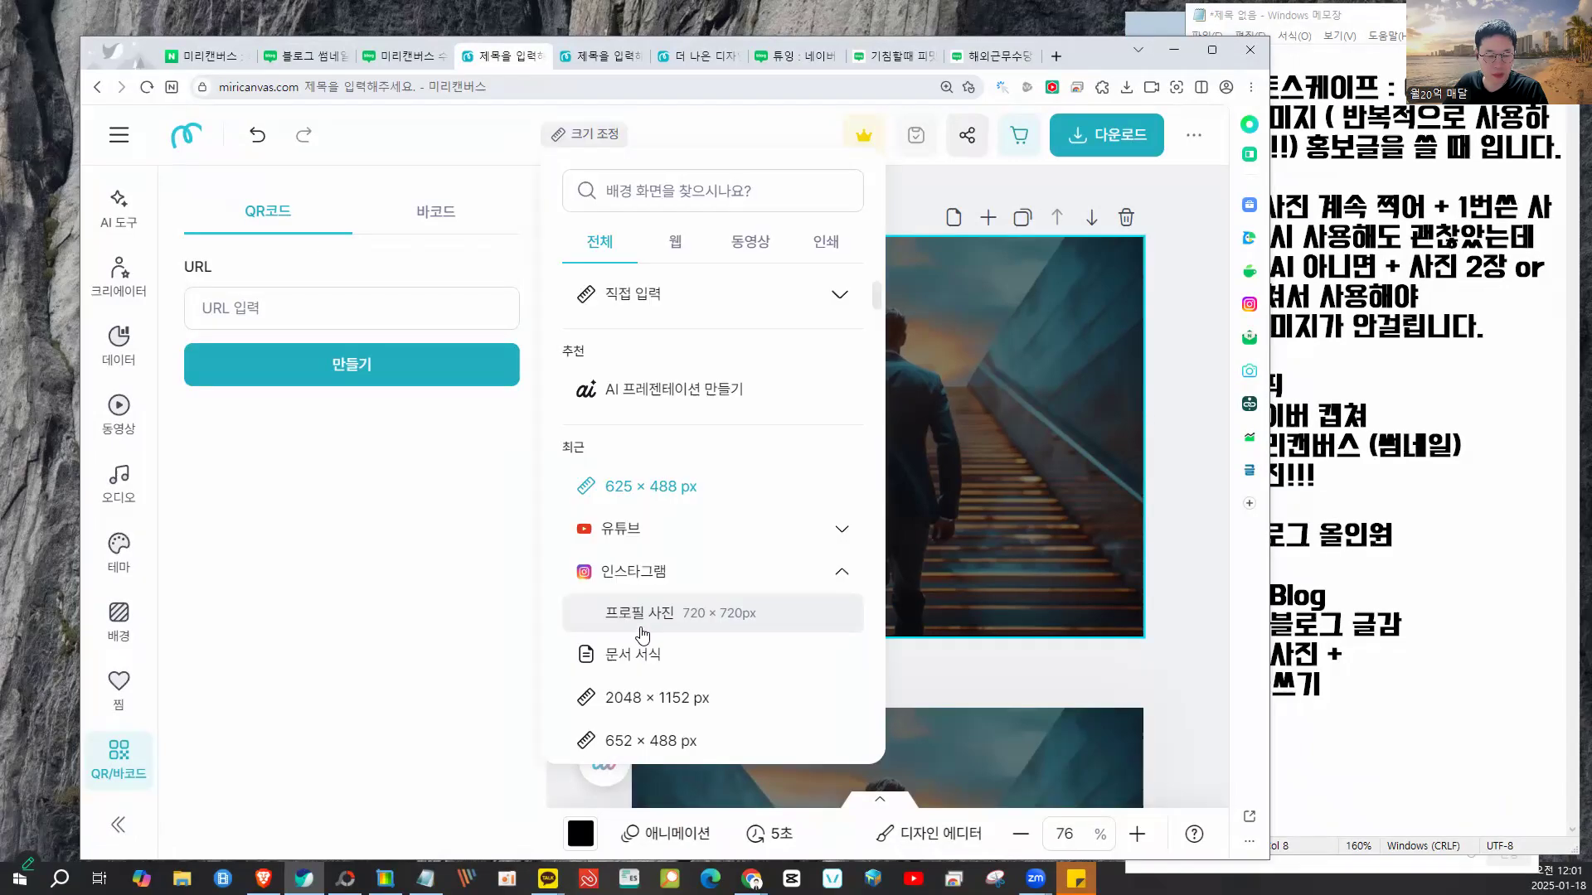
- Resize the design to the Instagram 프로필 사진 720 × 720 px preset
click(643, 614)
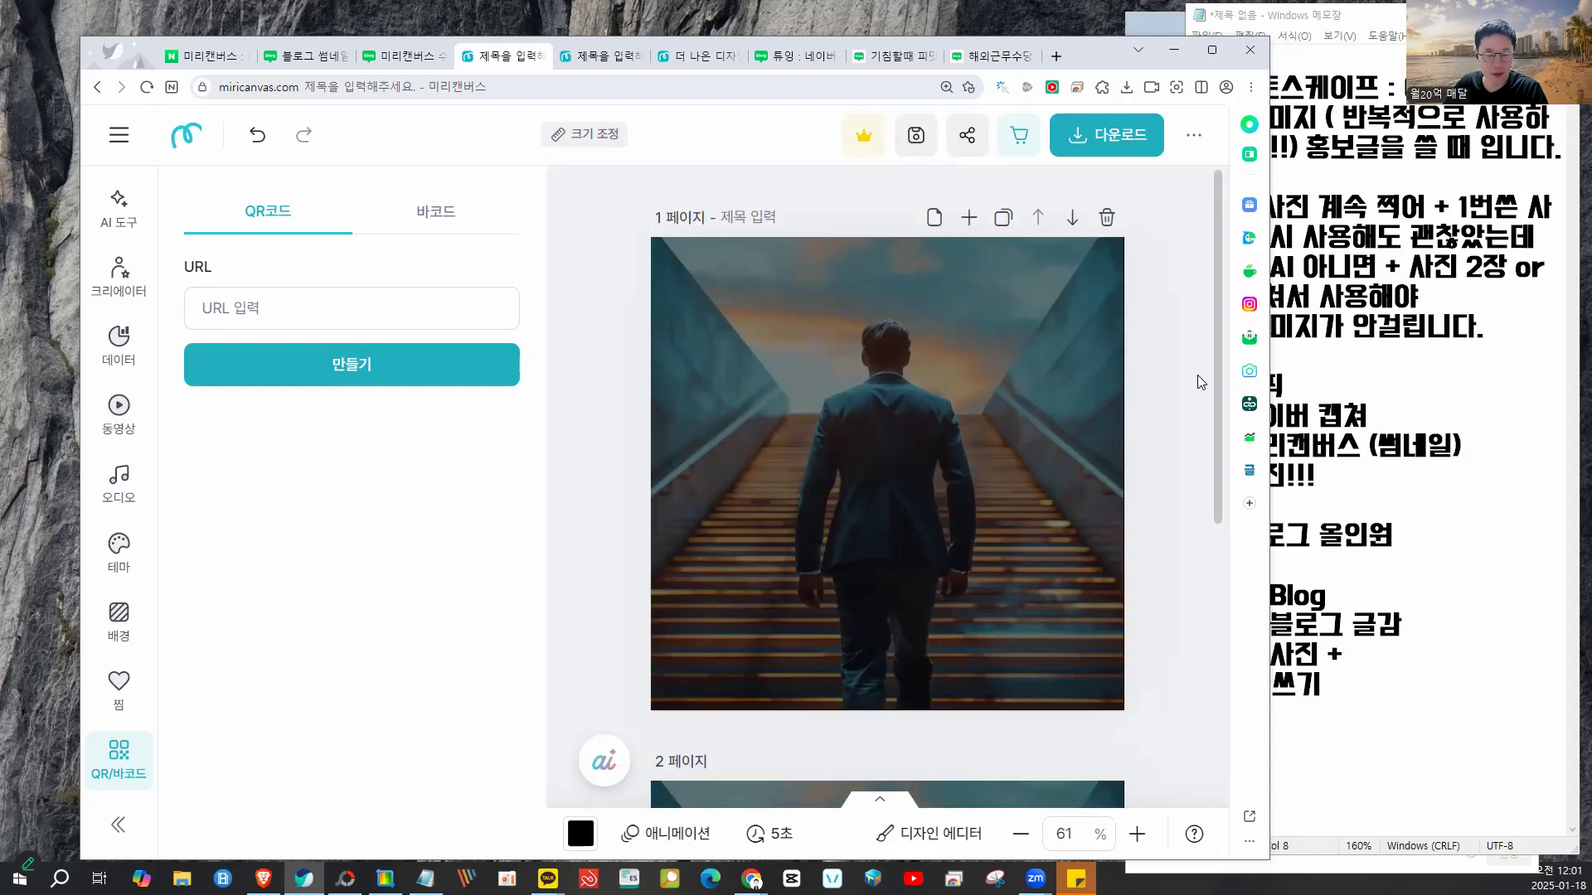
click(942, 378)
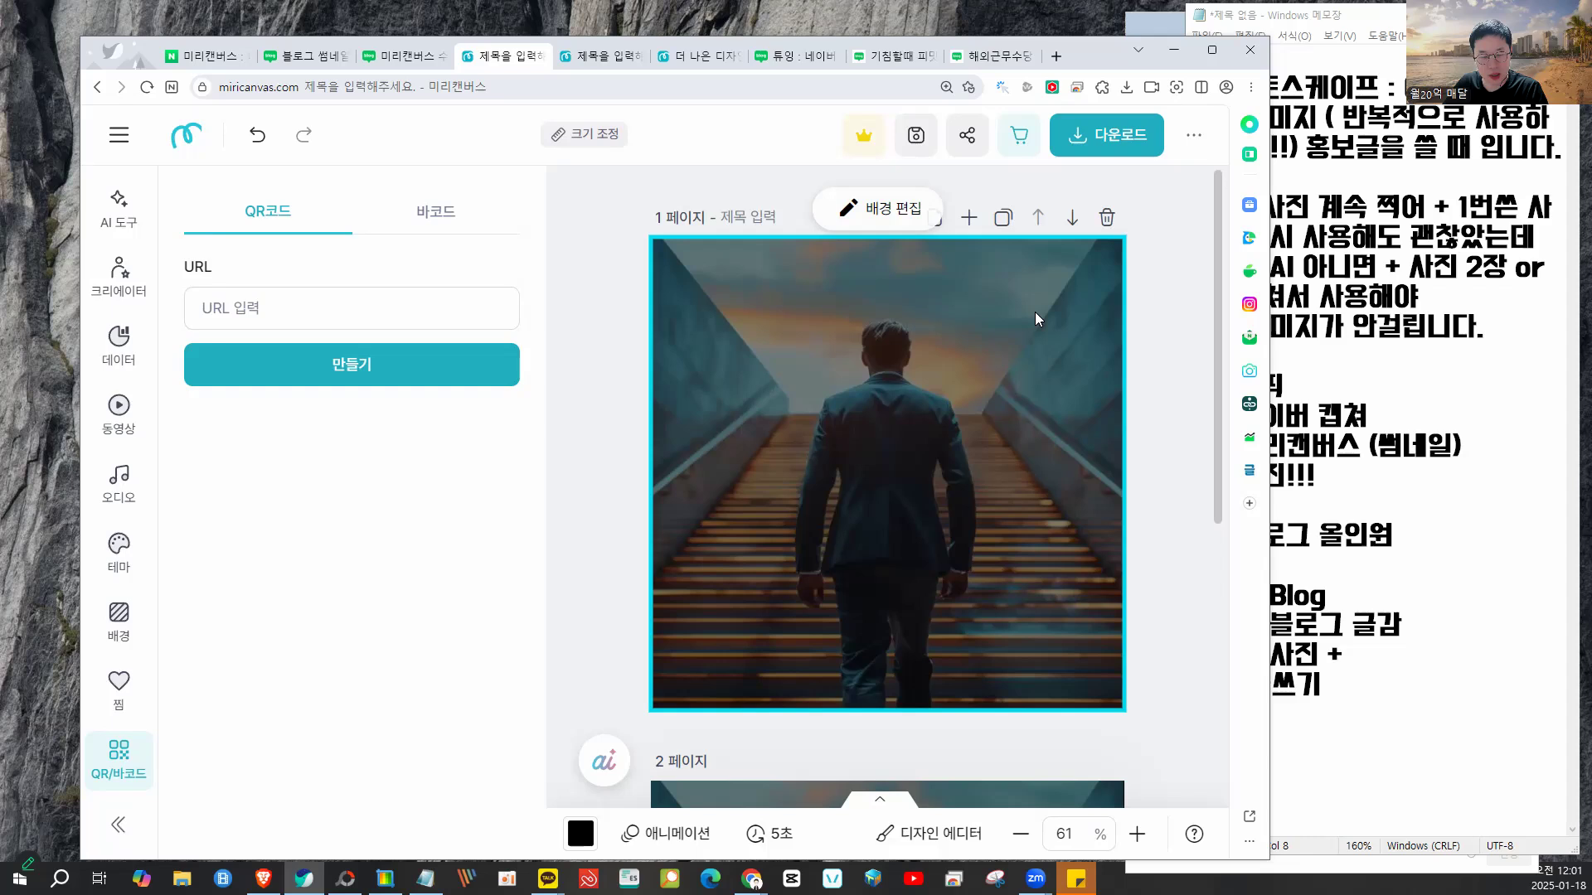
mouse_move(1138, 268)
mouse_down()
mouse_move(946, 329)
mouse_move(1084, 320)
mouse_move(1074, 272)
mouse_up()
drag(809, 213, 819, 214)
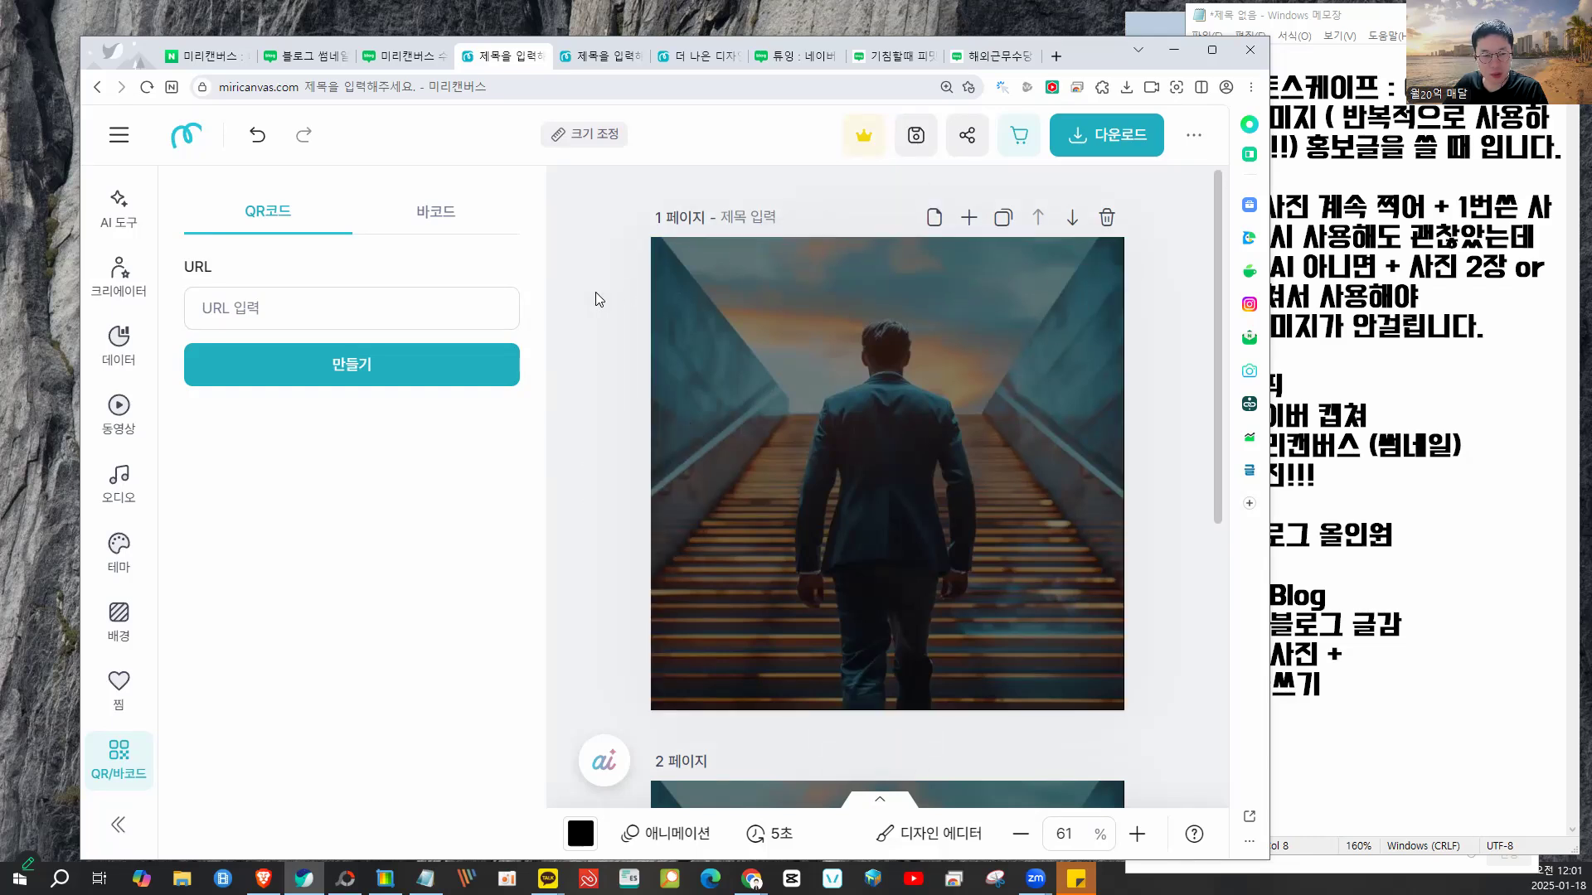
drag(580, 309, 1142, 322)
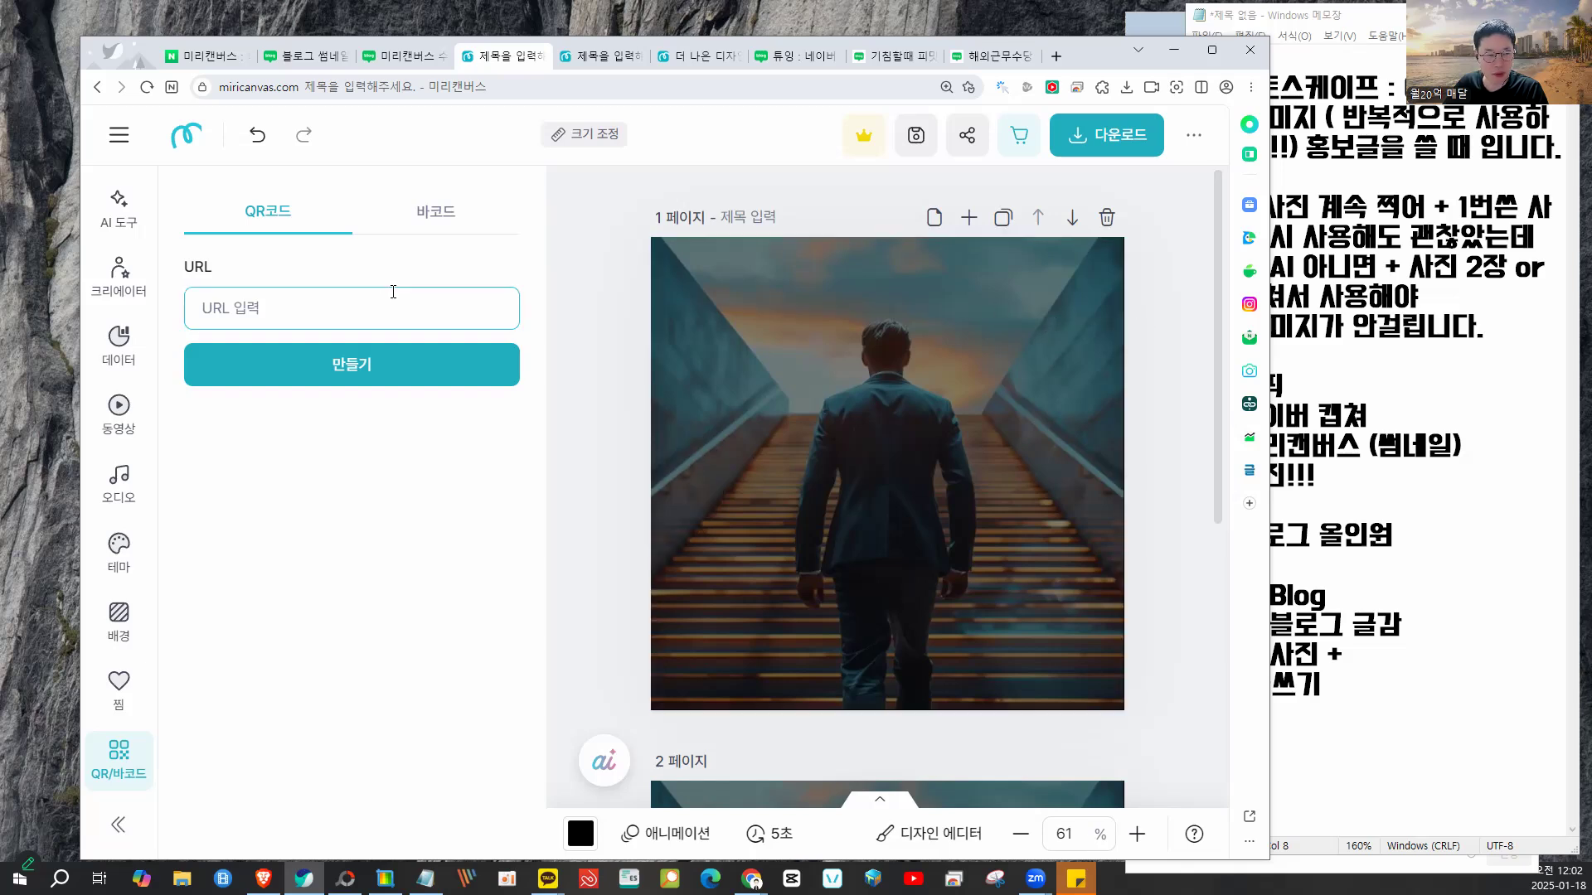
click(367, 313)
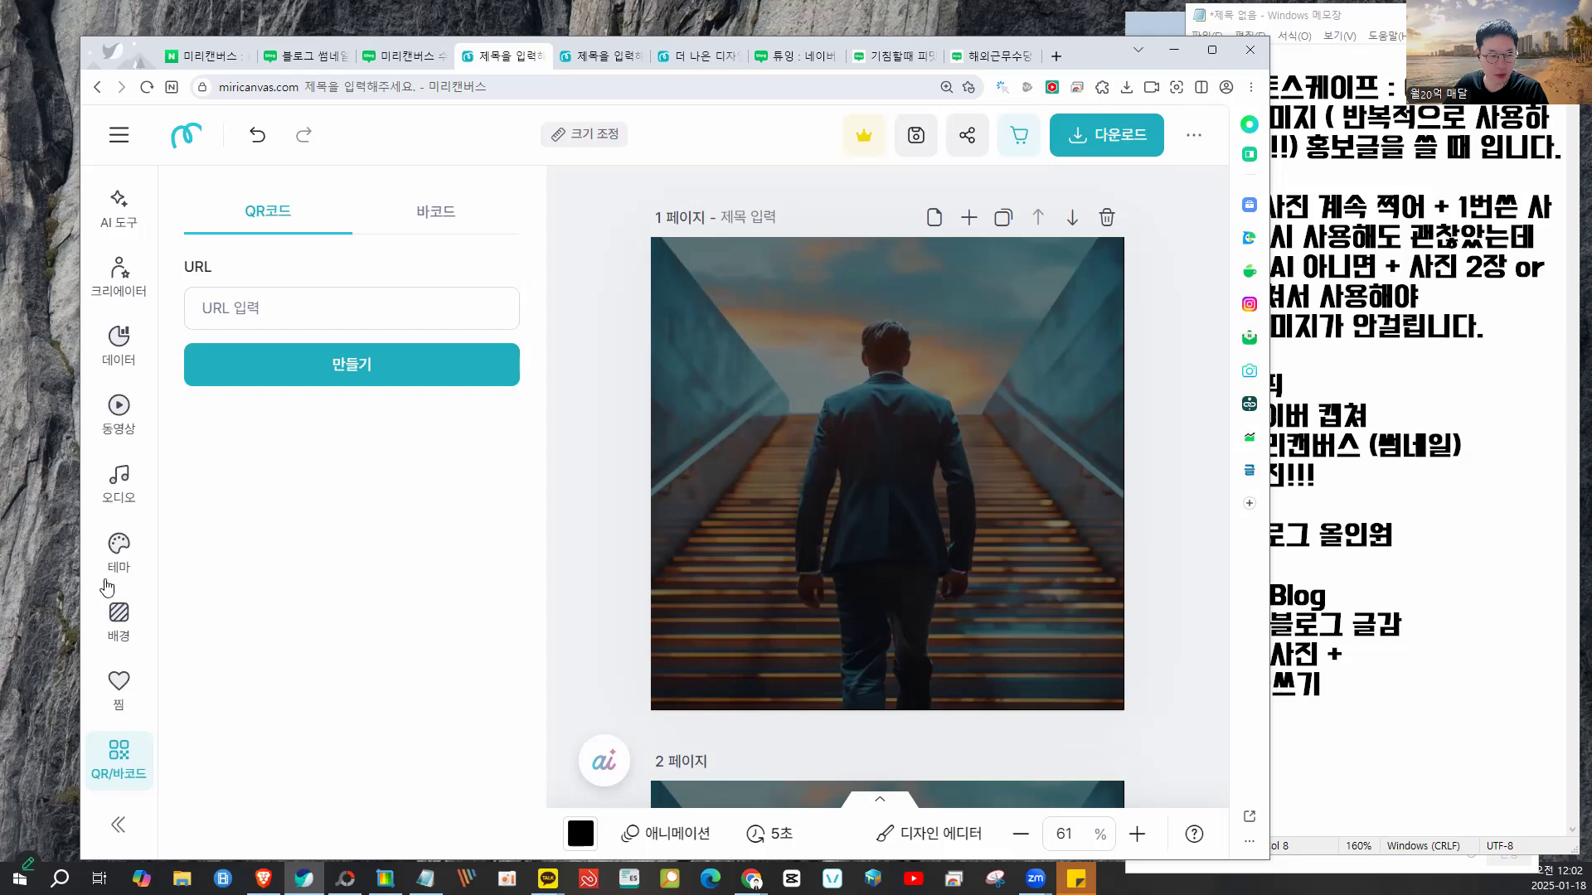
scroll(121, 597, up, 3)
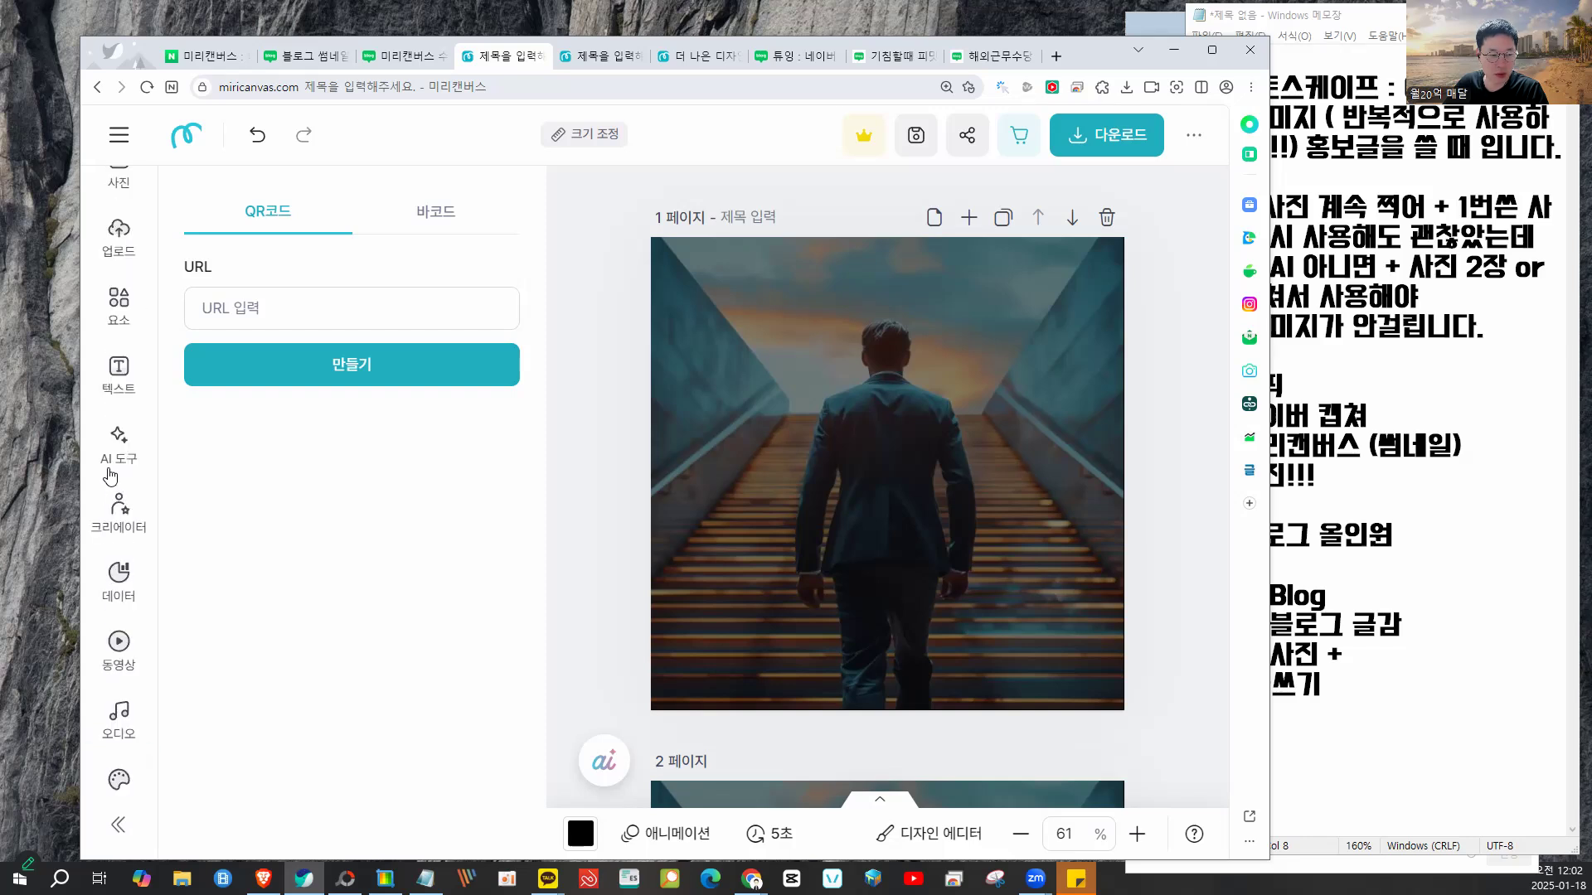
click(119, 371)
- Add a title reading '경제위기 탈출 방법' at the top of page 1
click(299, 377)
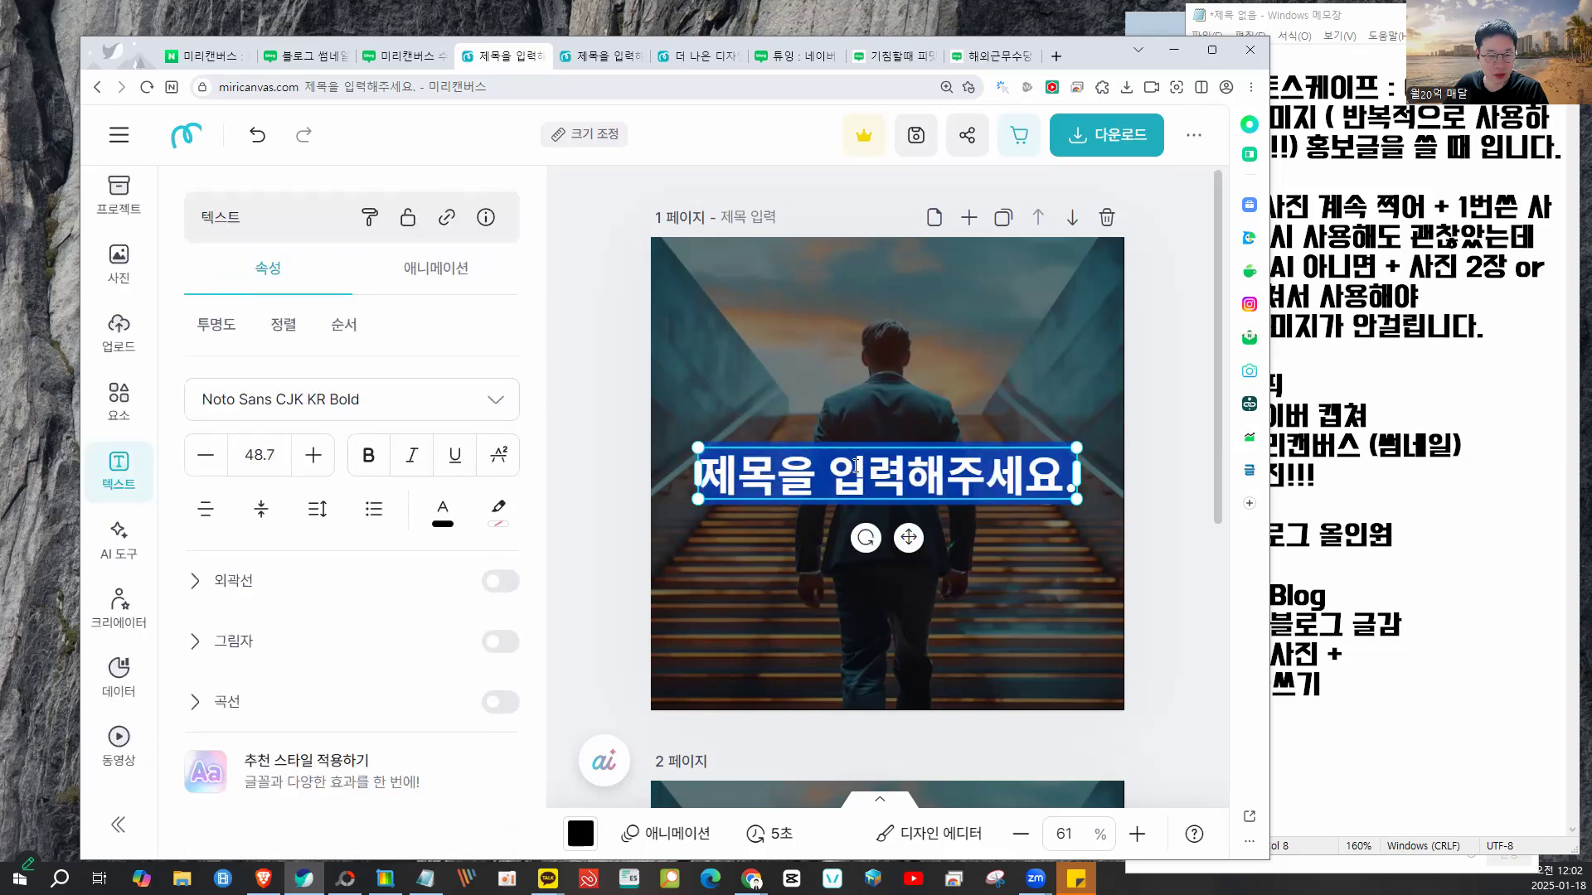
click(605, 370)
drag(839, 478, 870, 297)
key(BackSpace)
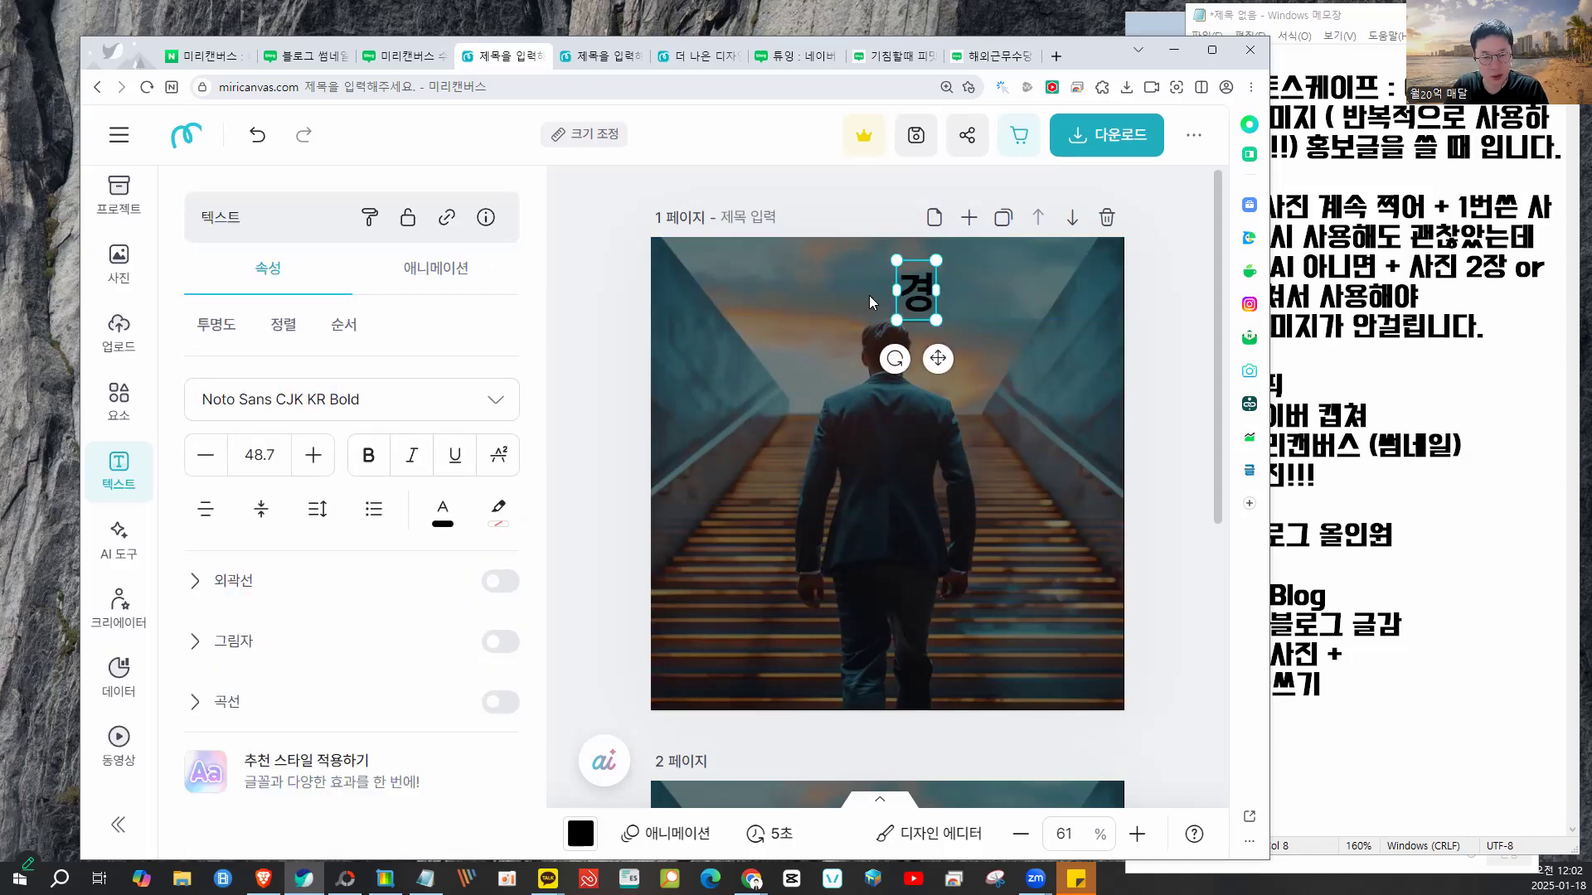
text(경제위기)
text( 탈출 방ㅂ)
text(ㅓㅂ)
click(1036, 370)
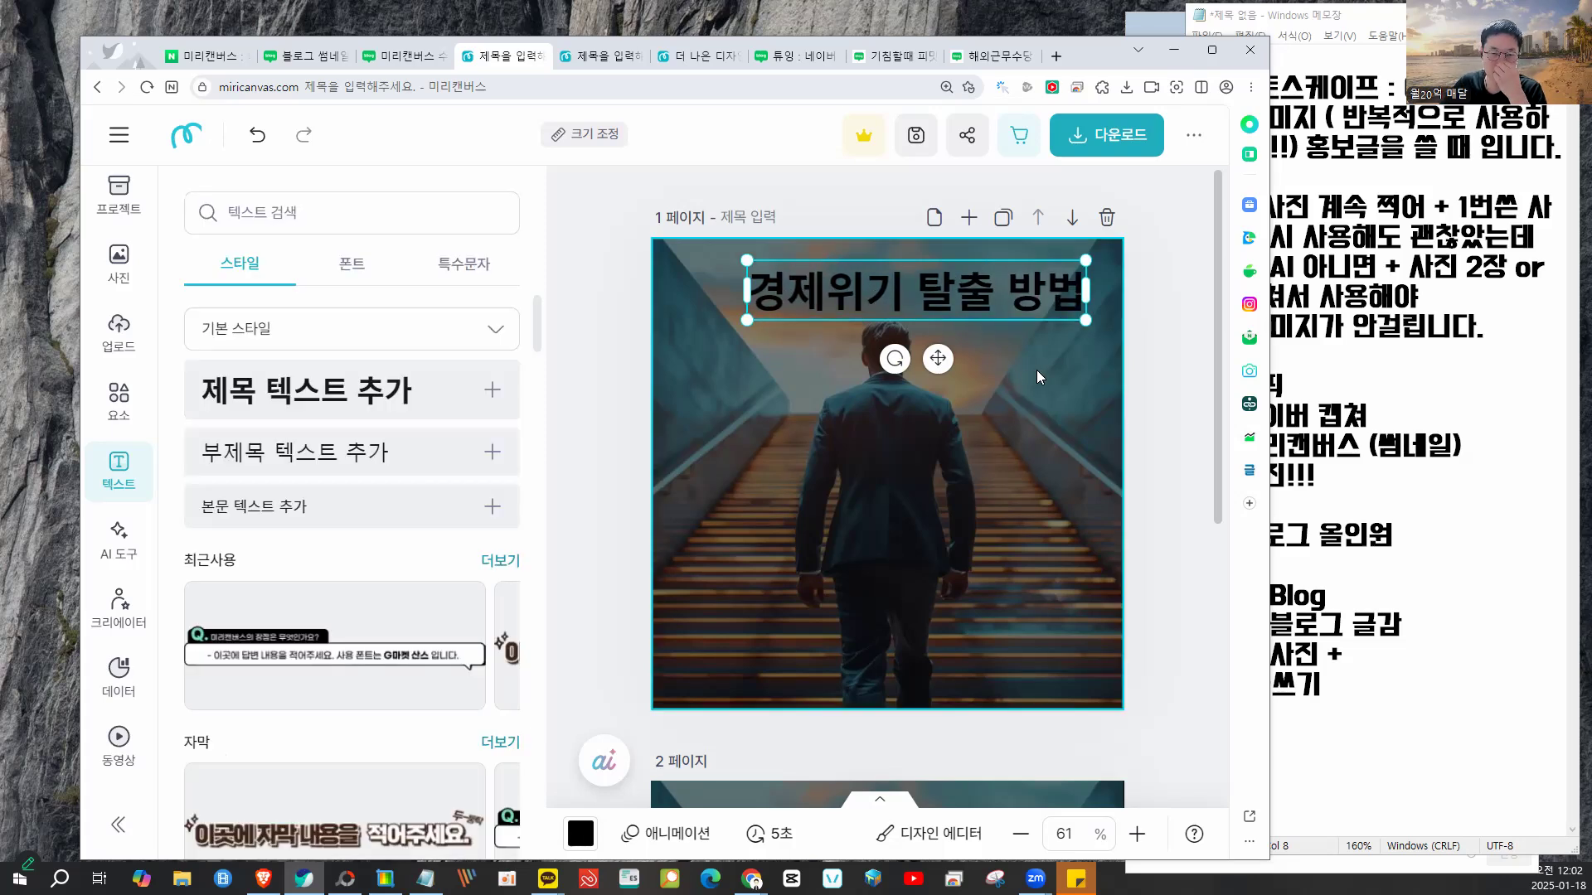
- Change the title text colour to white (#FFFFFF)
click(962, 313)
click(442, 510)
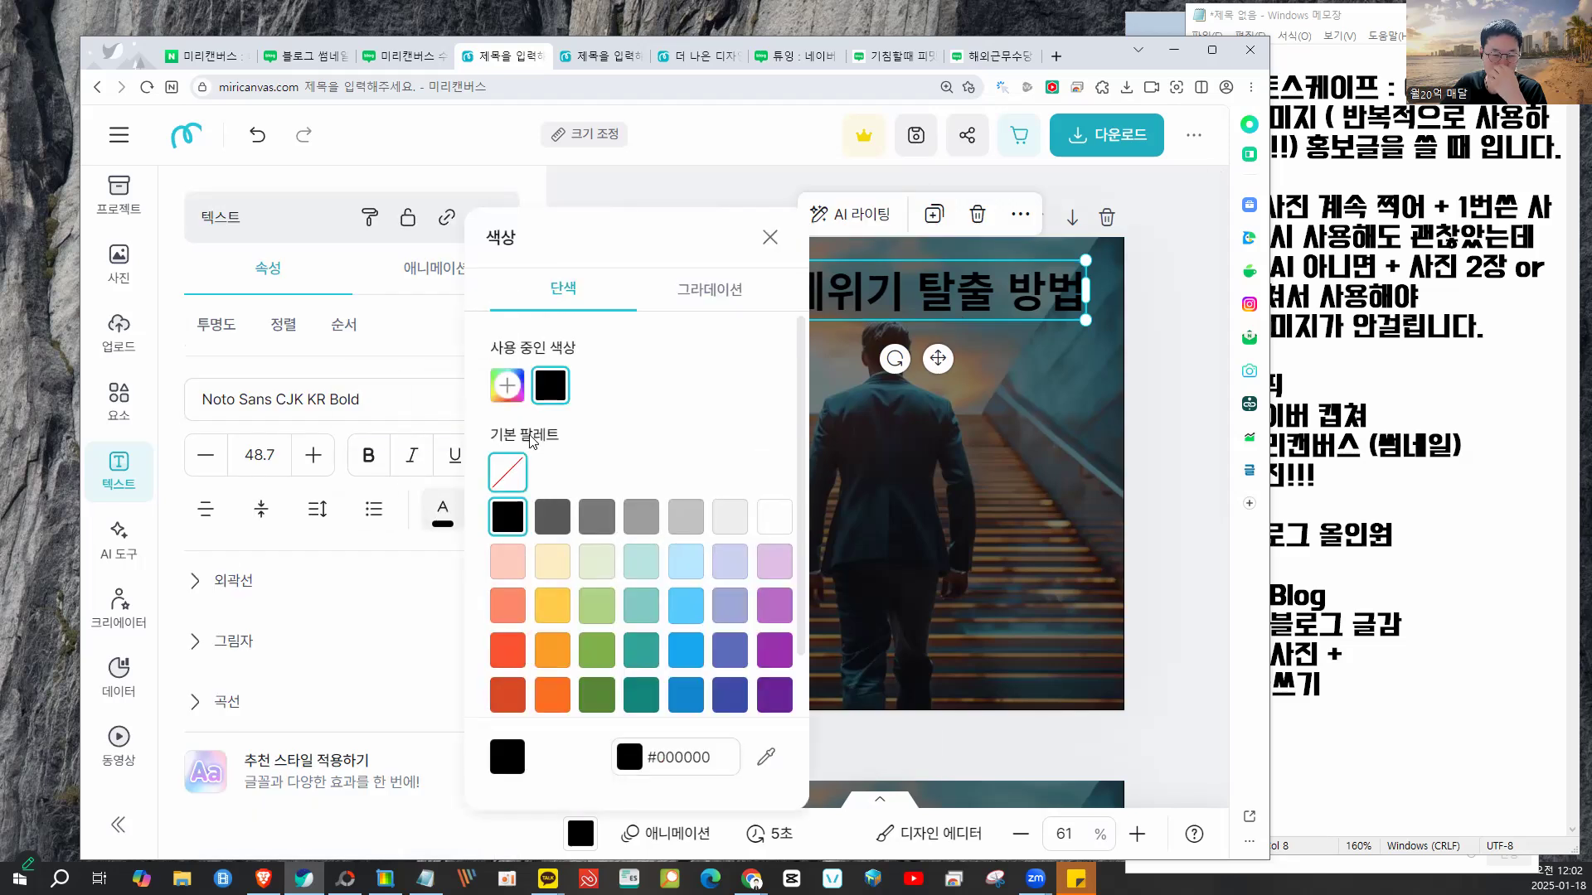
click(761, 518)
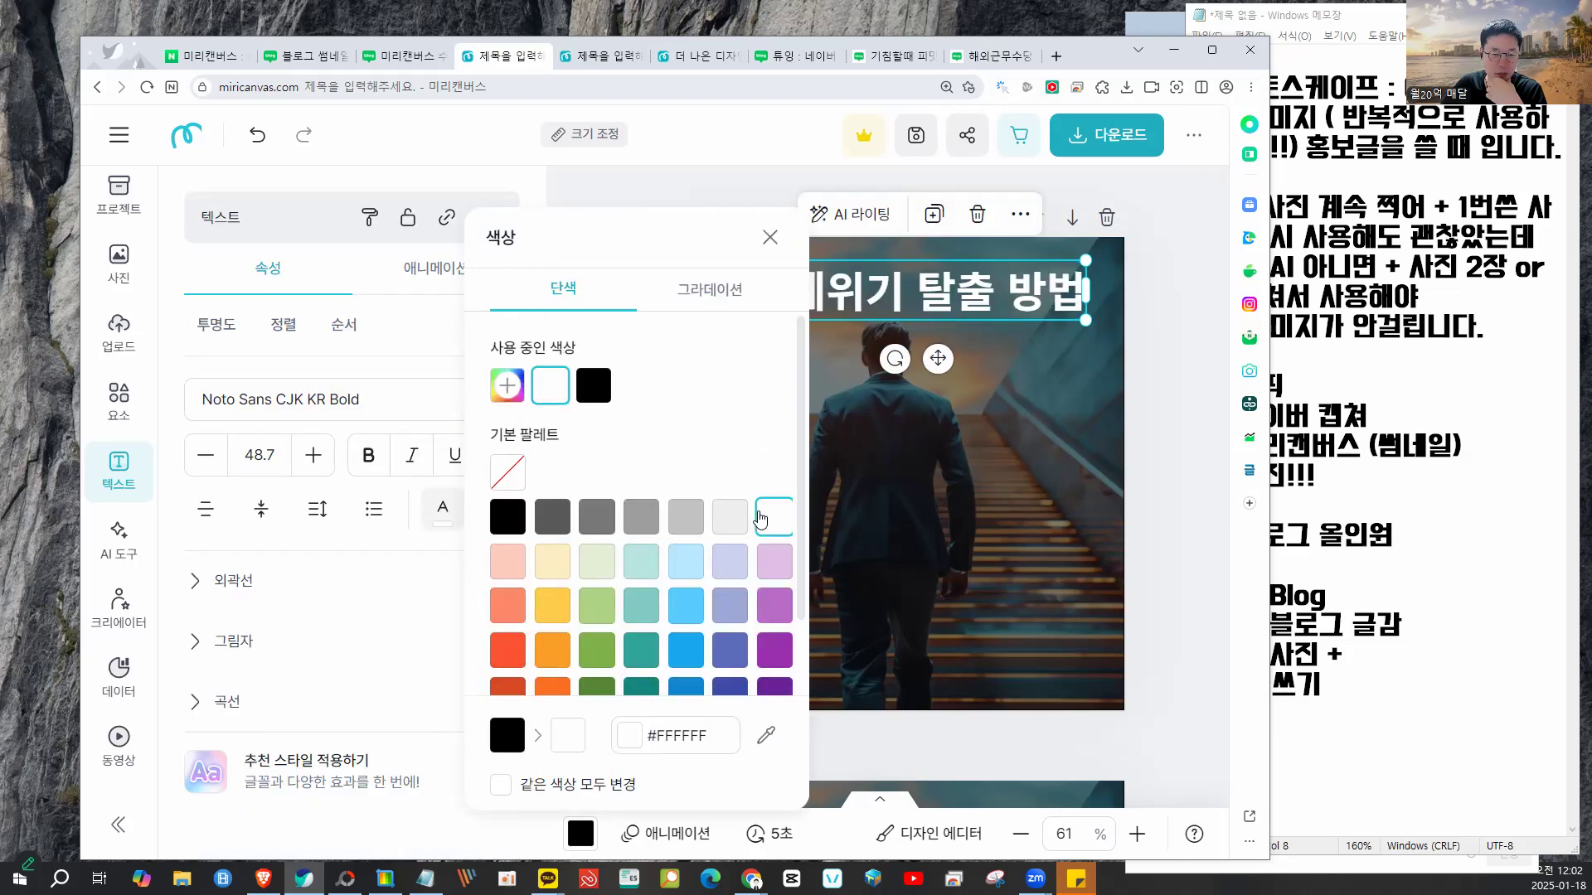
click(983, 443)
click(987, 300)
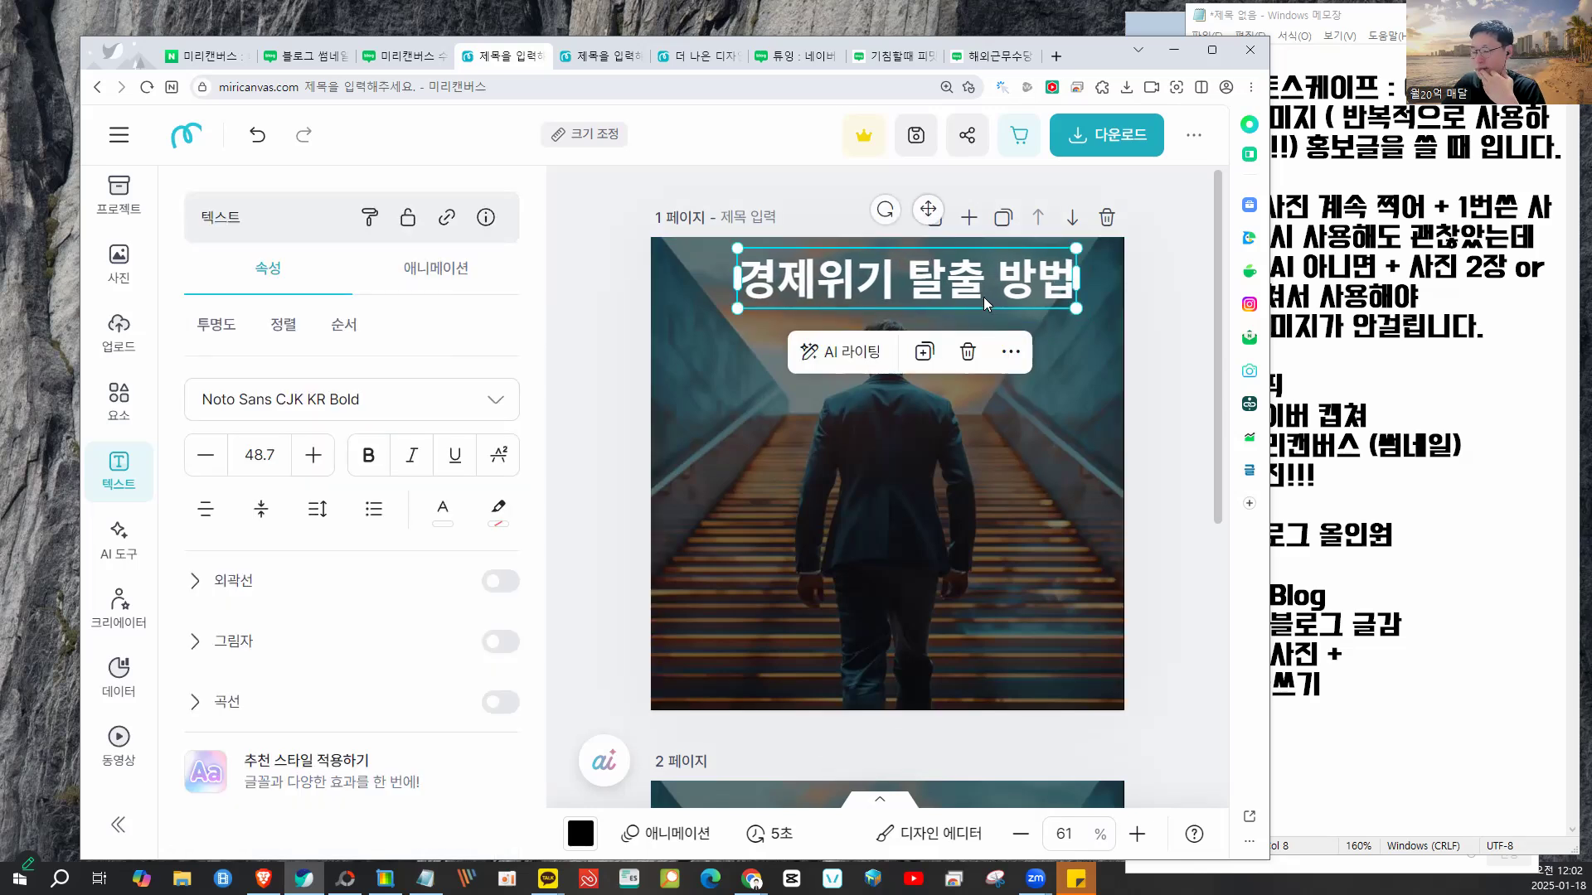
click(1148, 346)
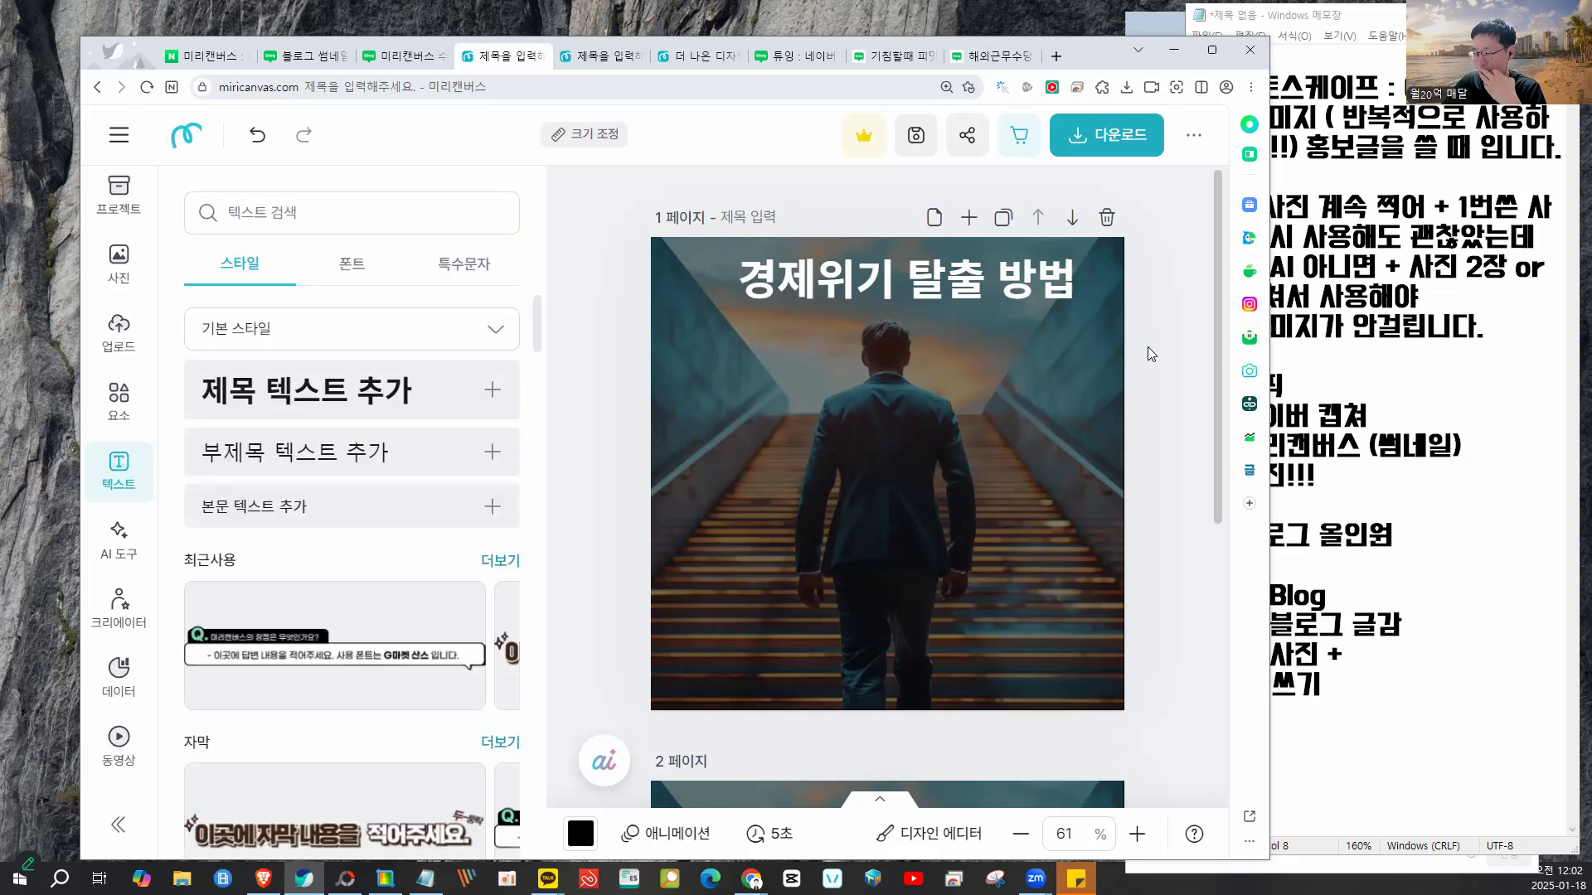
- Nudge the title down and add the red rectangle frame from recently used elements
drag(961, 302, 958, 318)
click(129, 405)
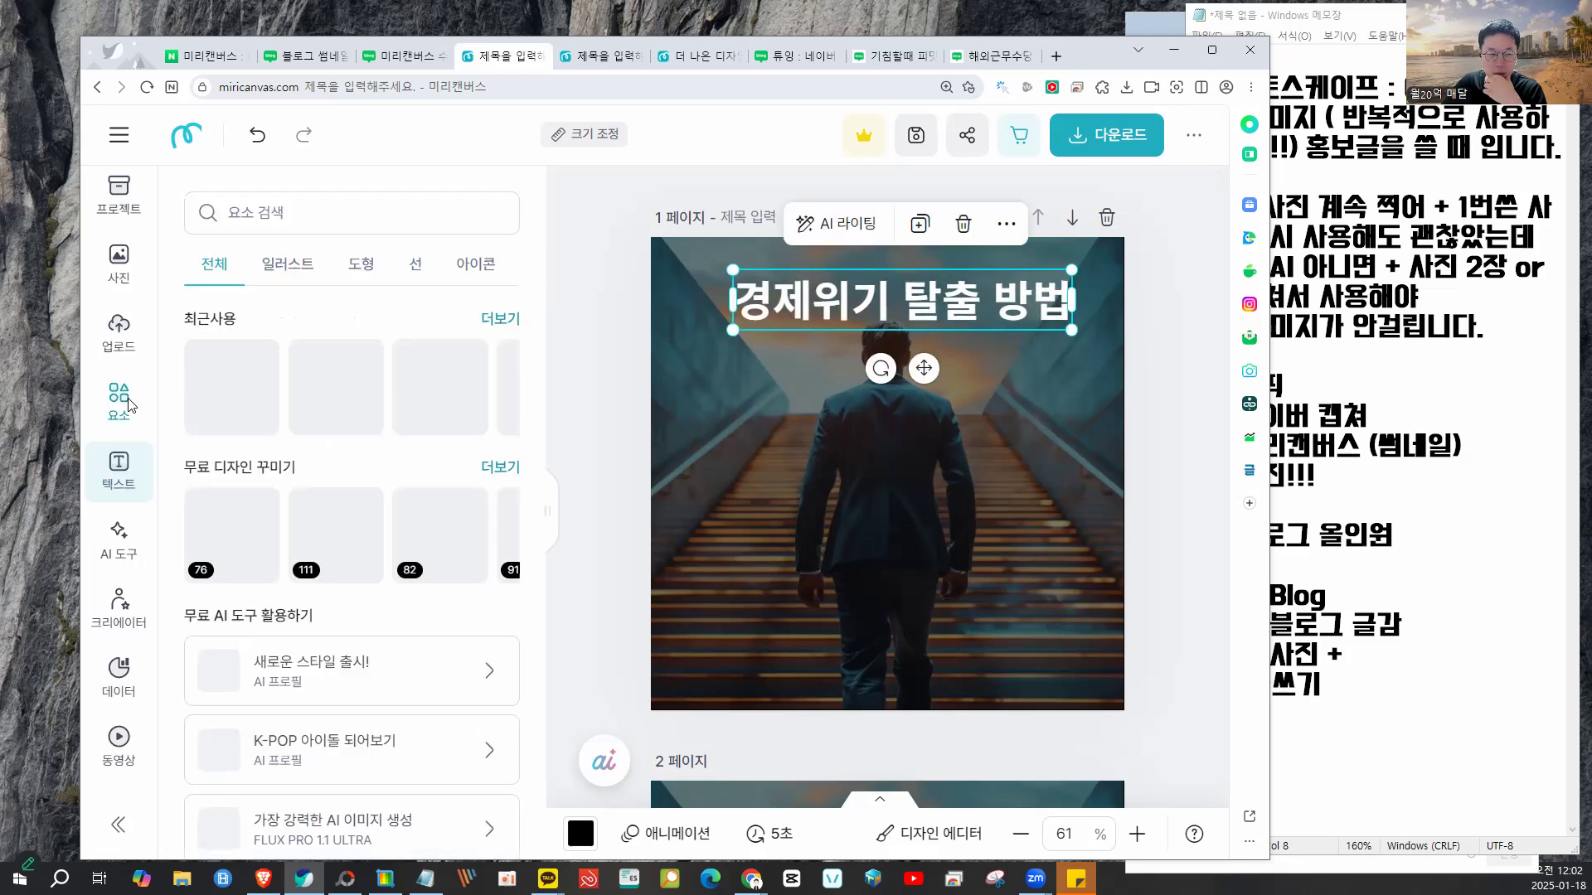
scroll(453, 484, down, 1)
scroll(453, 483, up, 1)
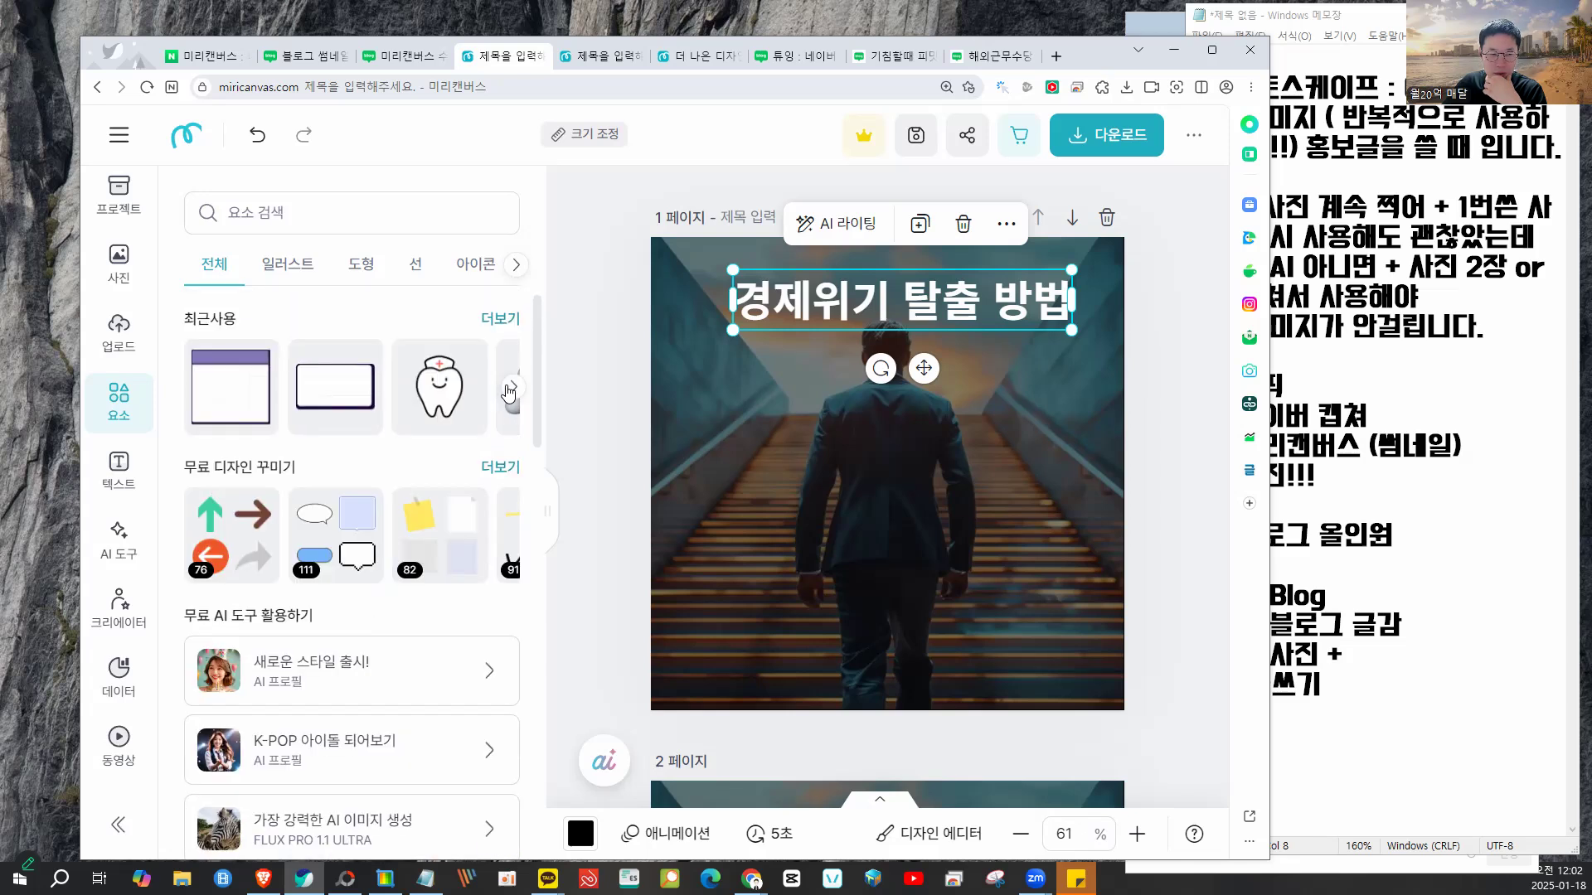
click(511, 388)
click(500, 319)
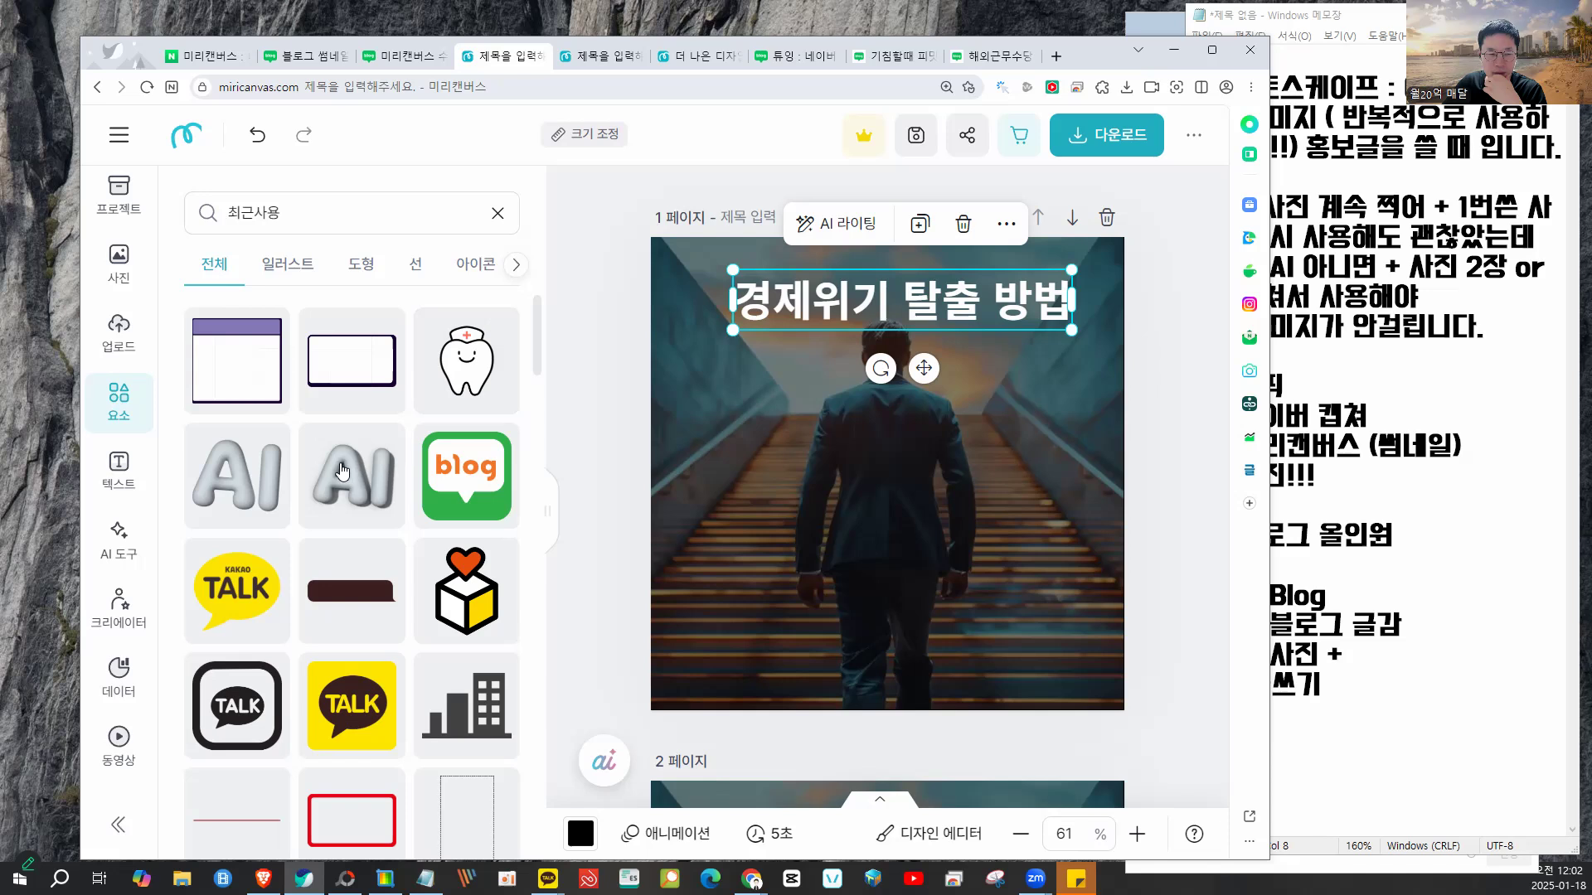
scroll(345, 470, down, 6)
scroll(369, 489, up, 2)
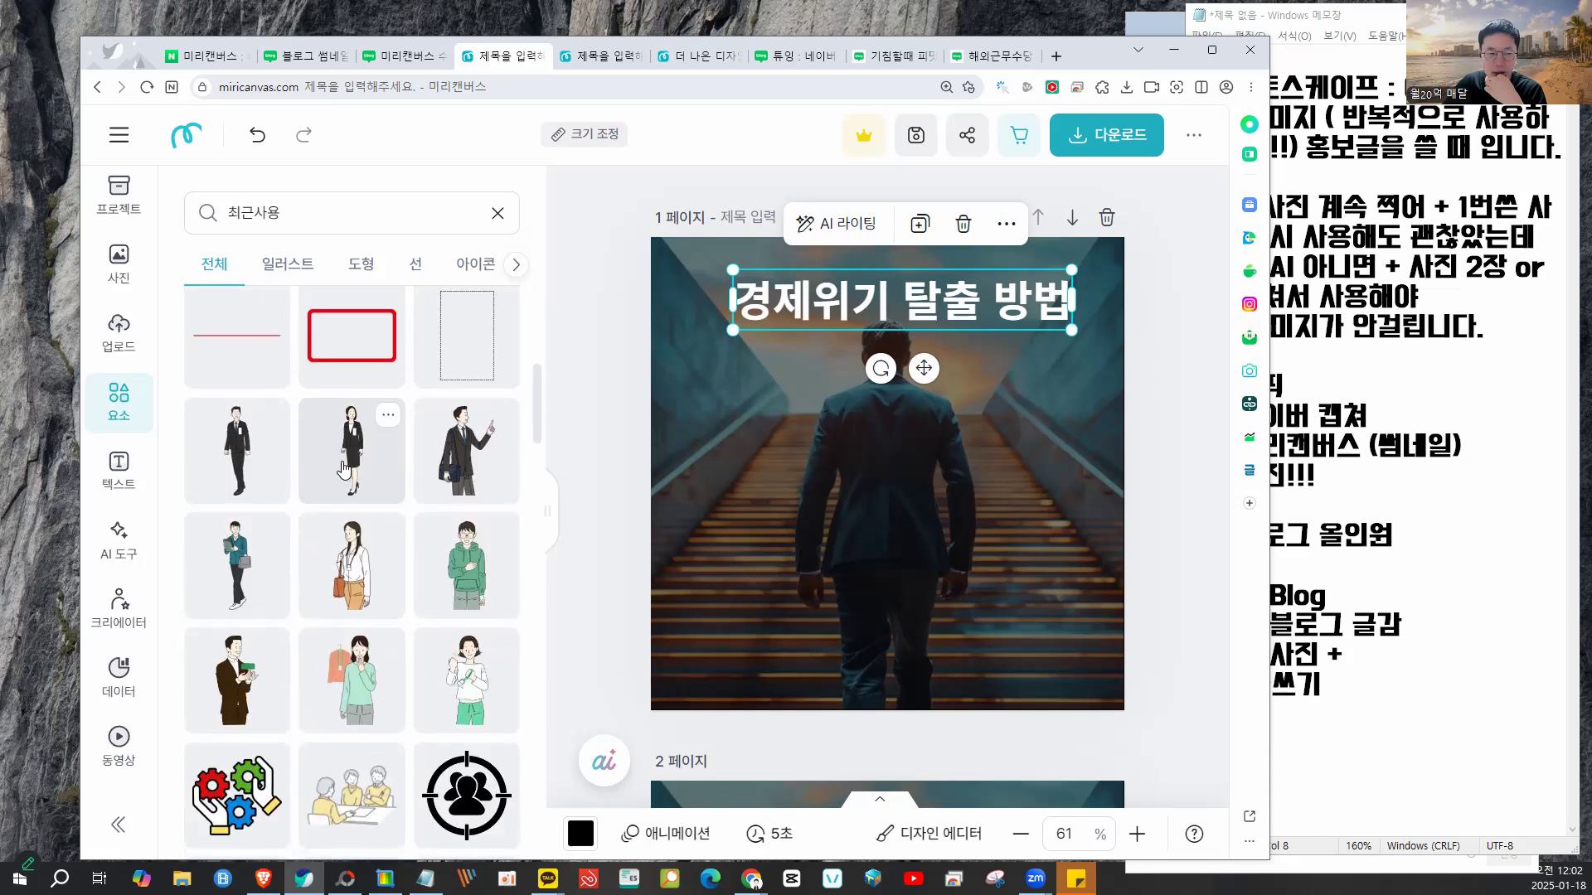
click(374, 495)
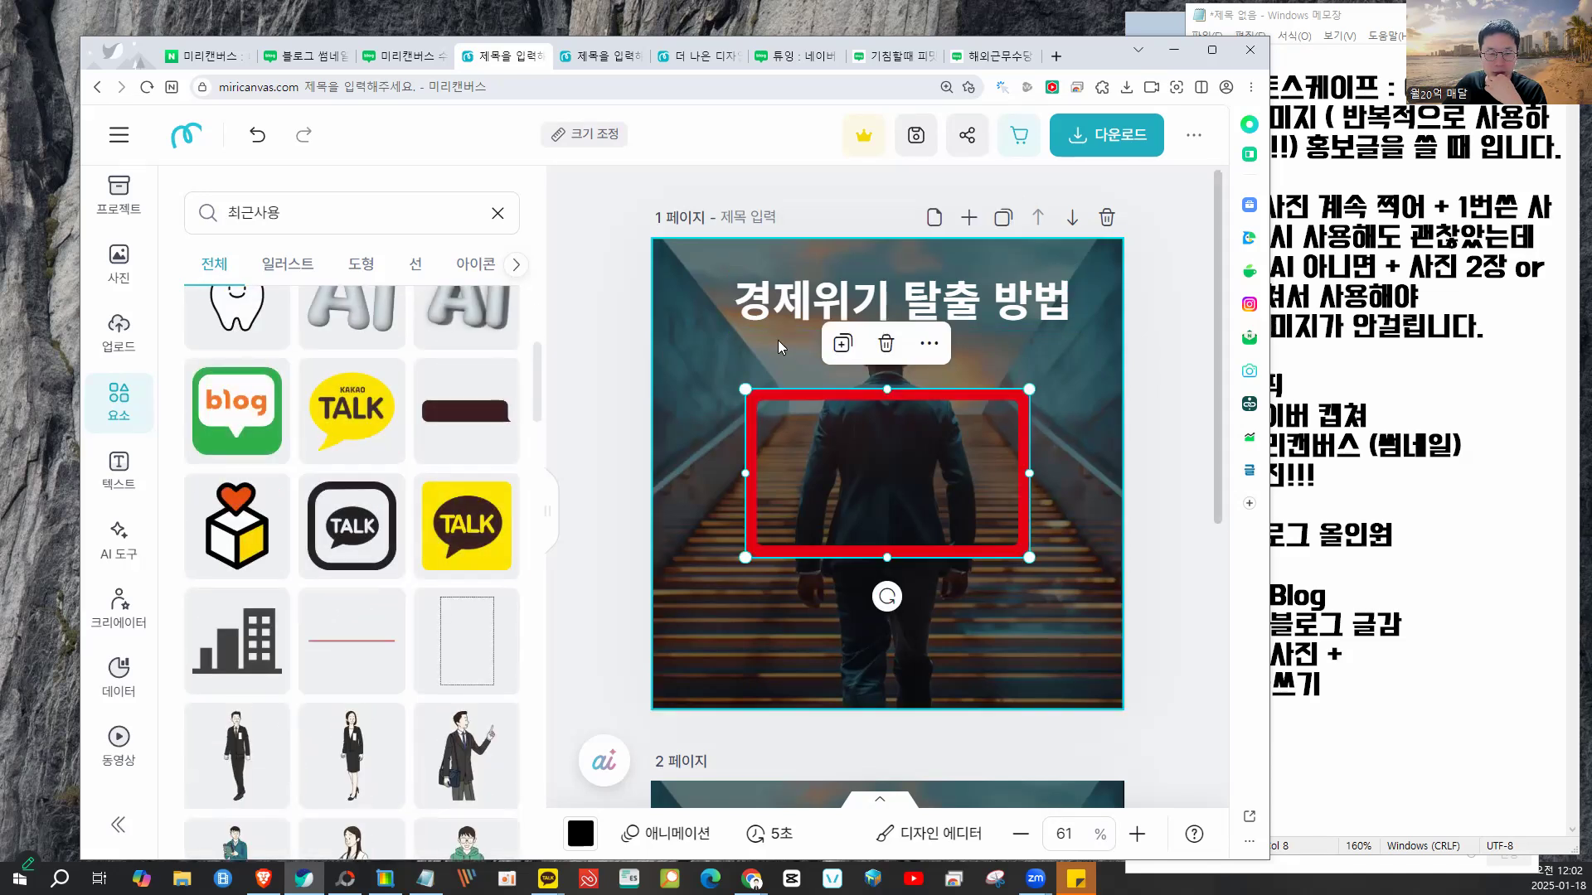
- Paste the blue '온라인으로 상담 받자' text and move the red rectangle lower on the photo
click(914, 345)
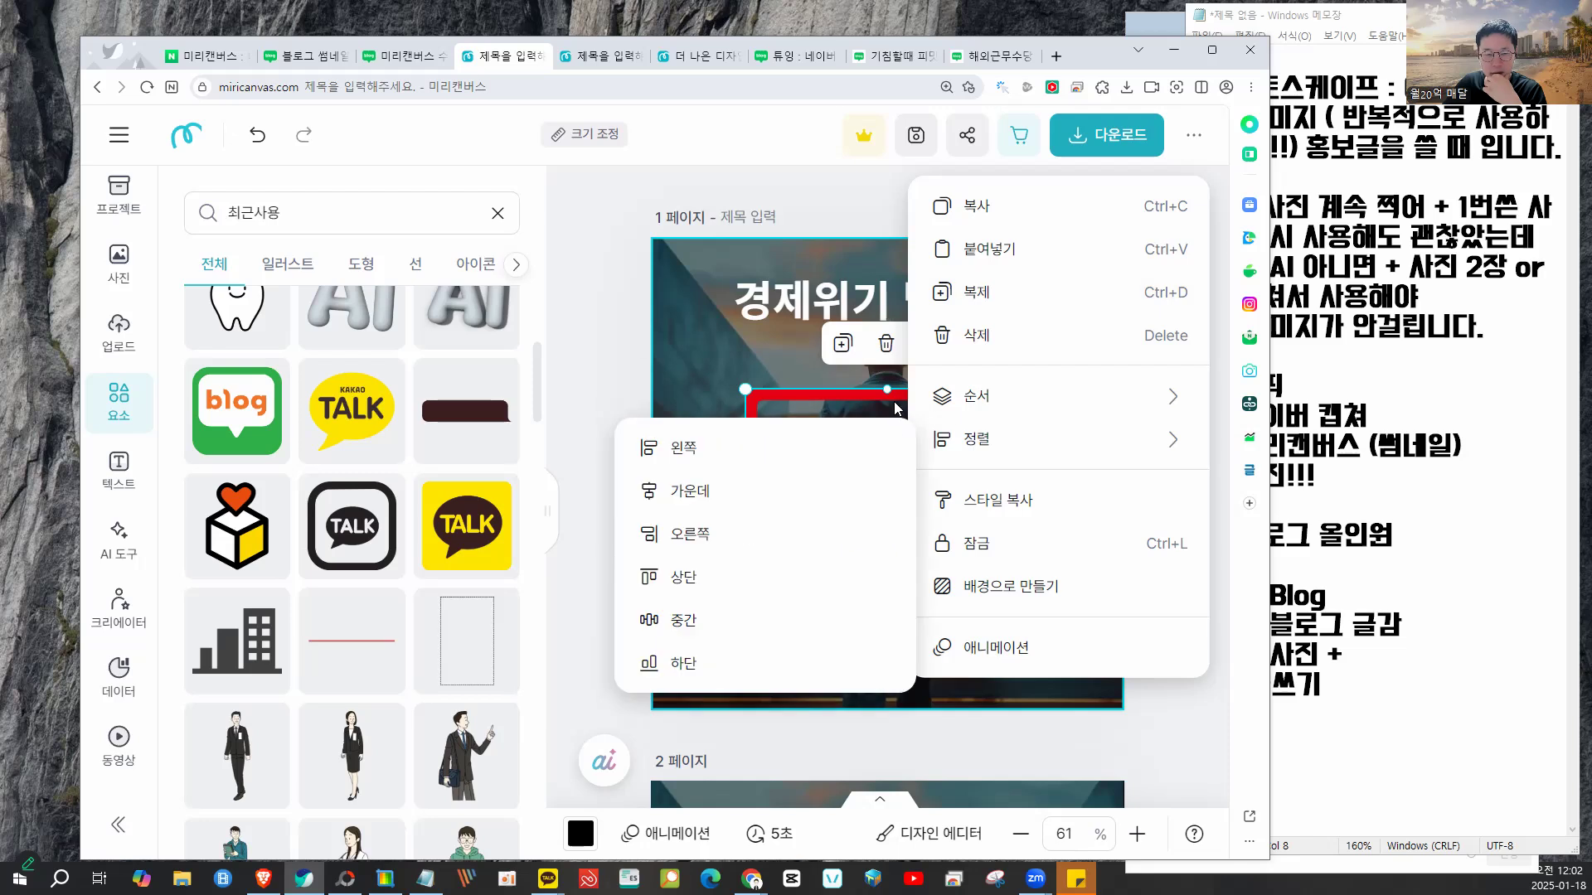
click(991, 249)
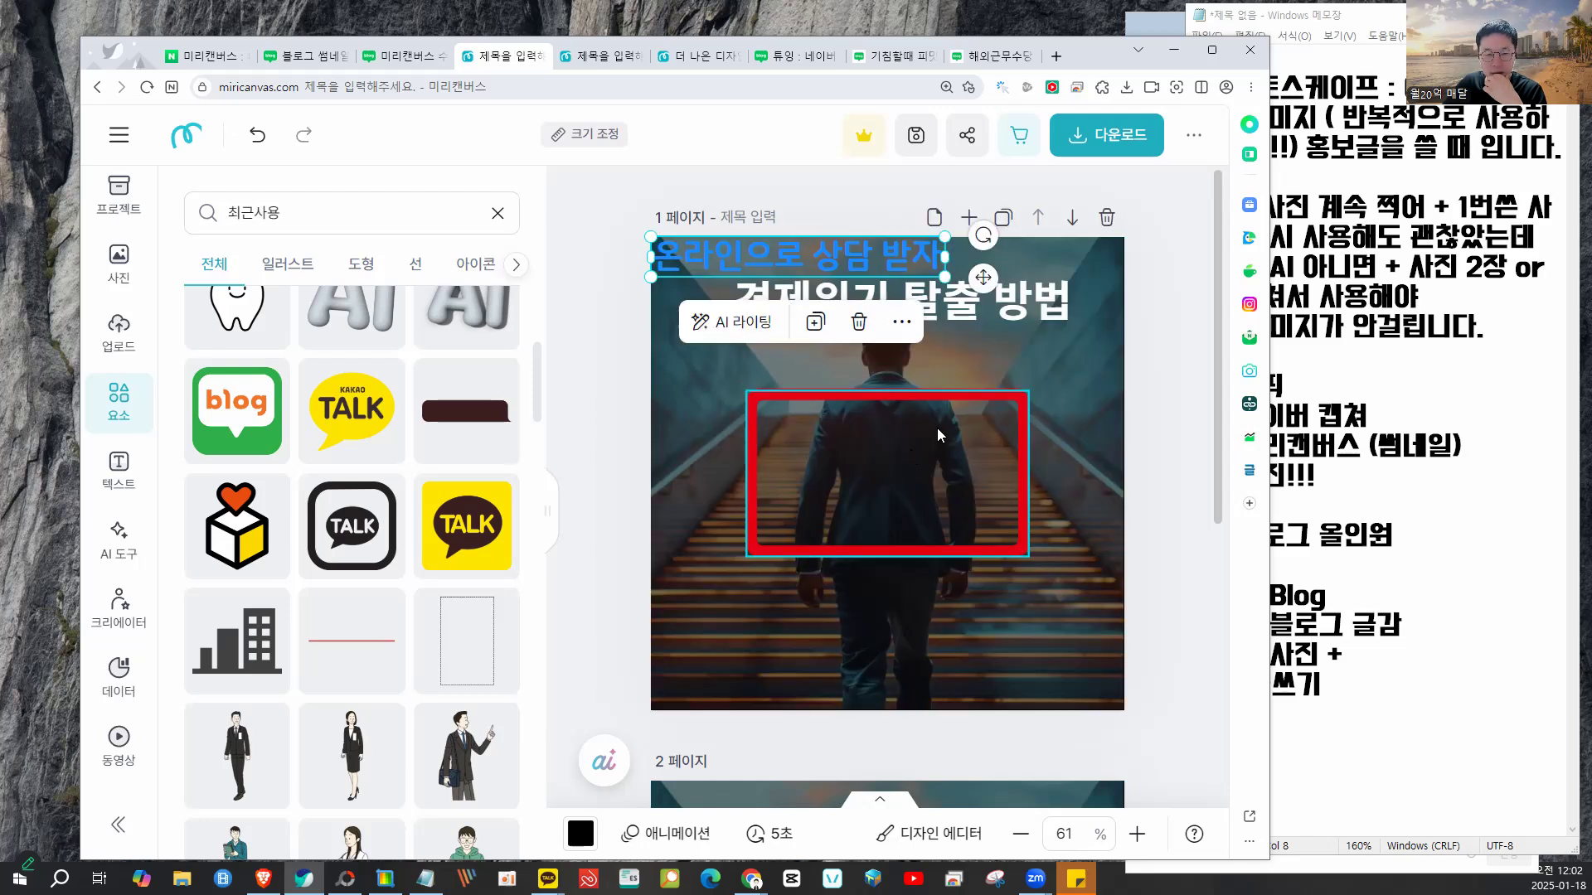
click(949, 413)
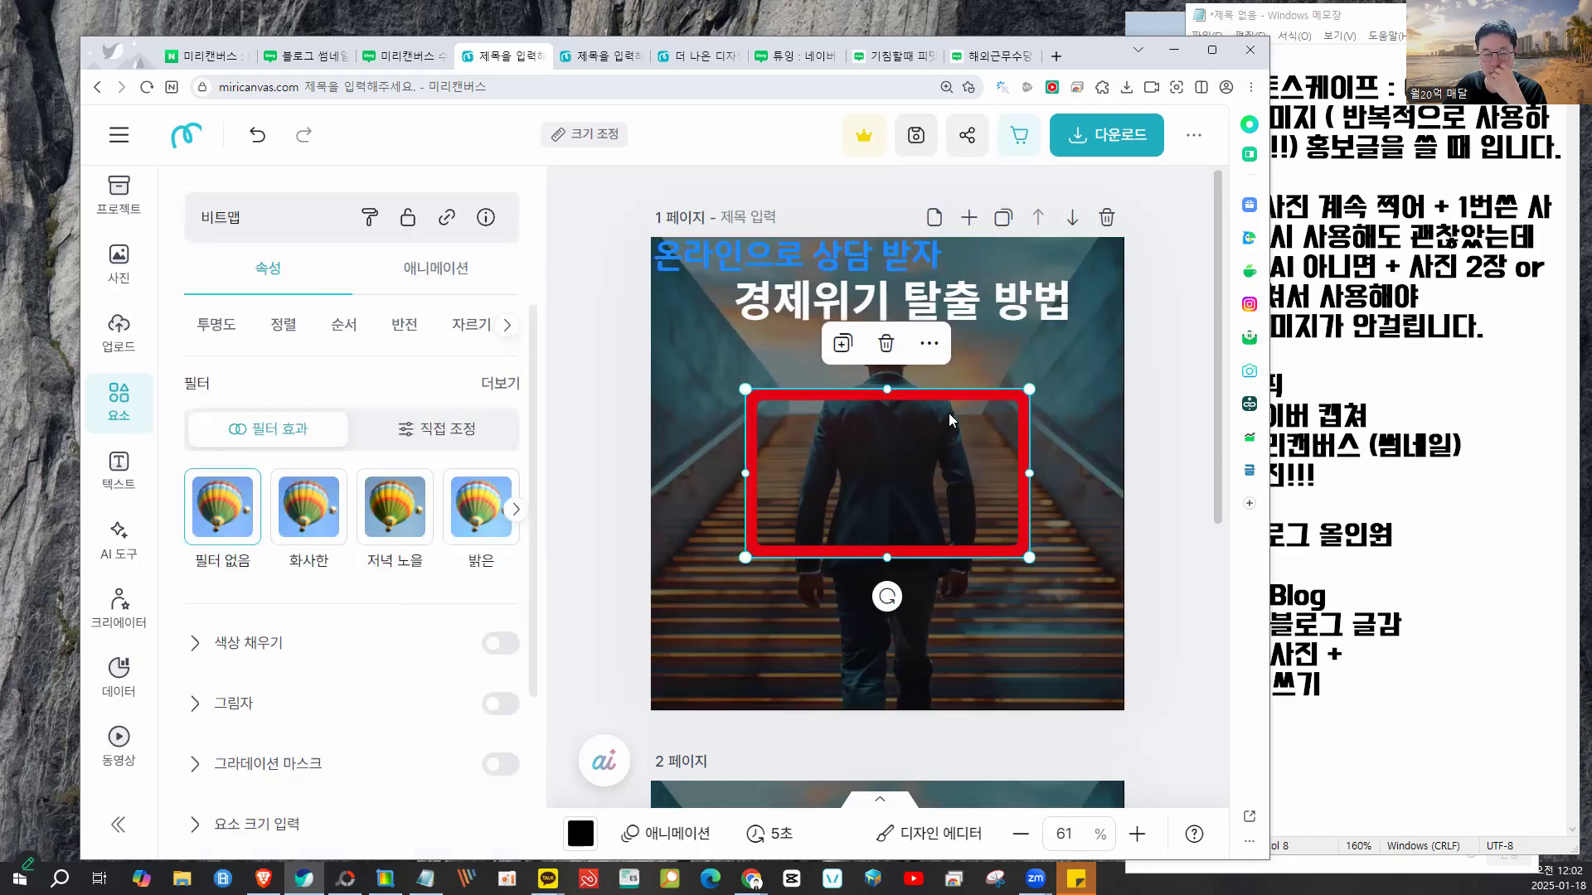
click(928, 343)
click(875, 420)
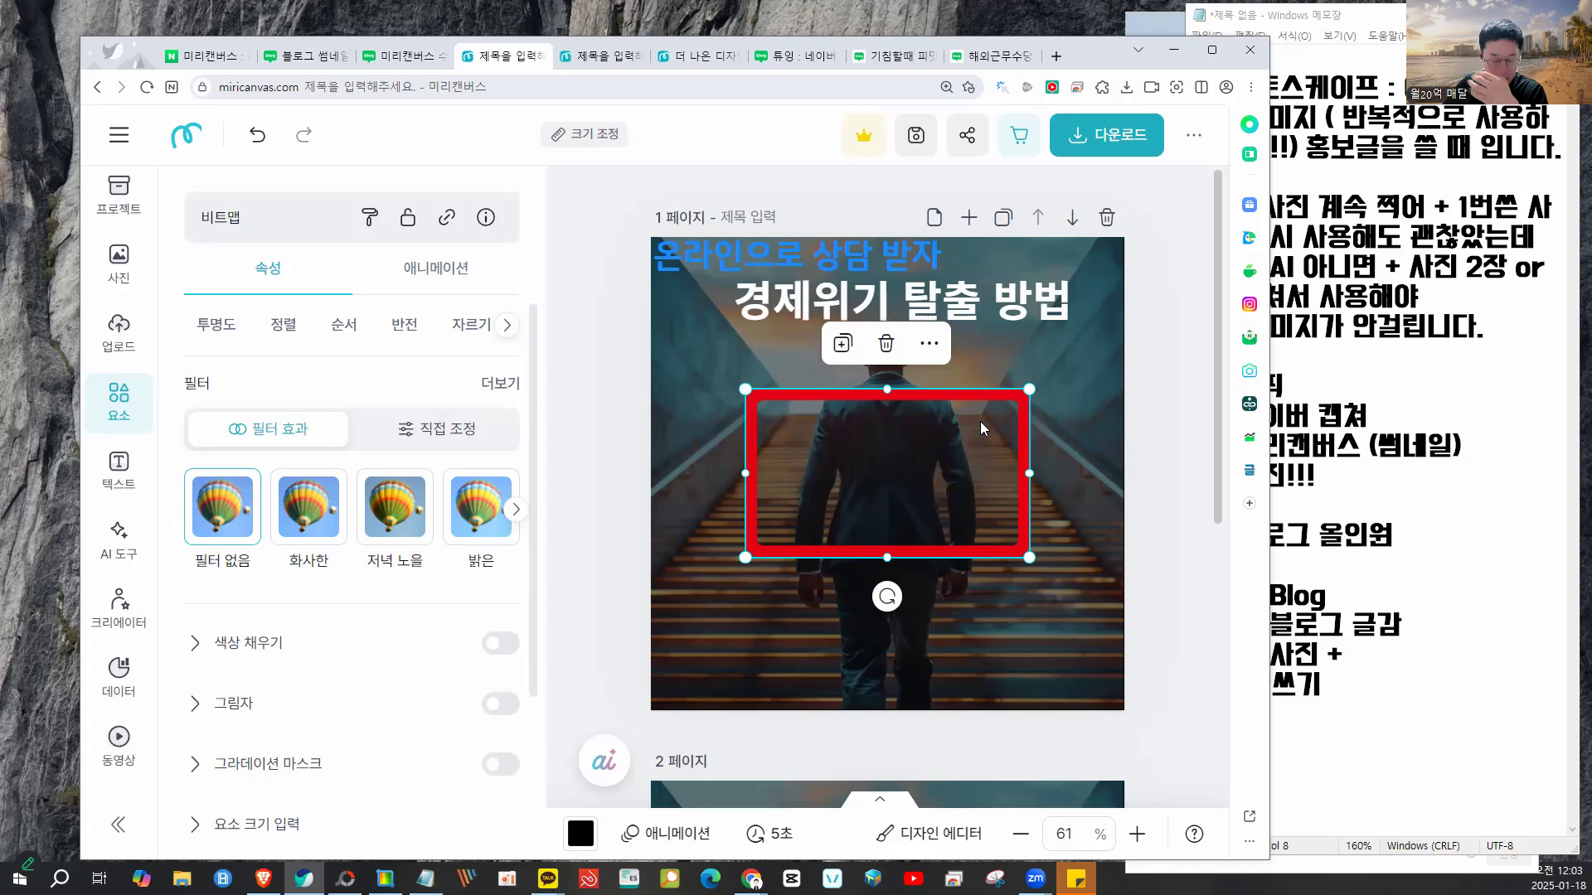
drag(1004, 457, 982, 508)
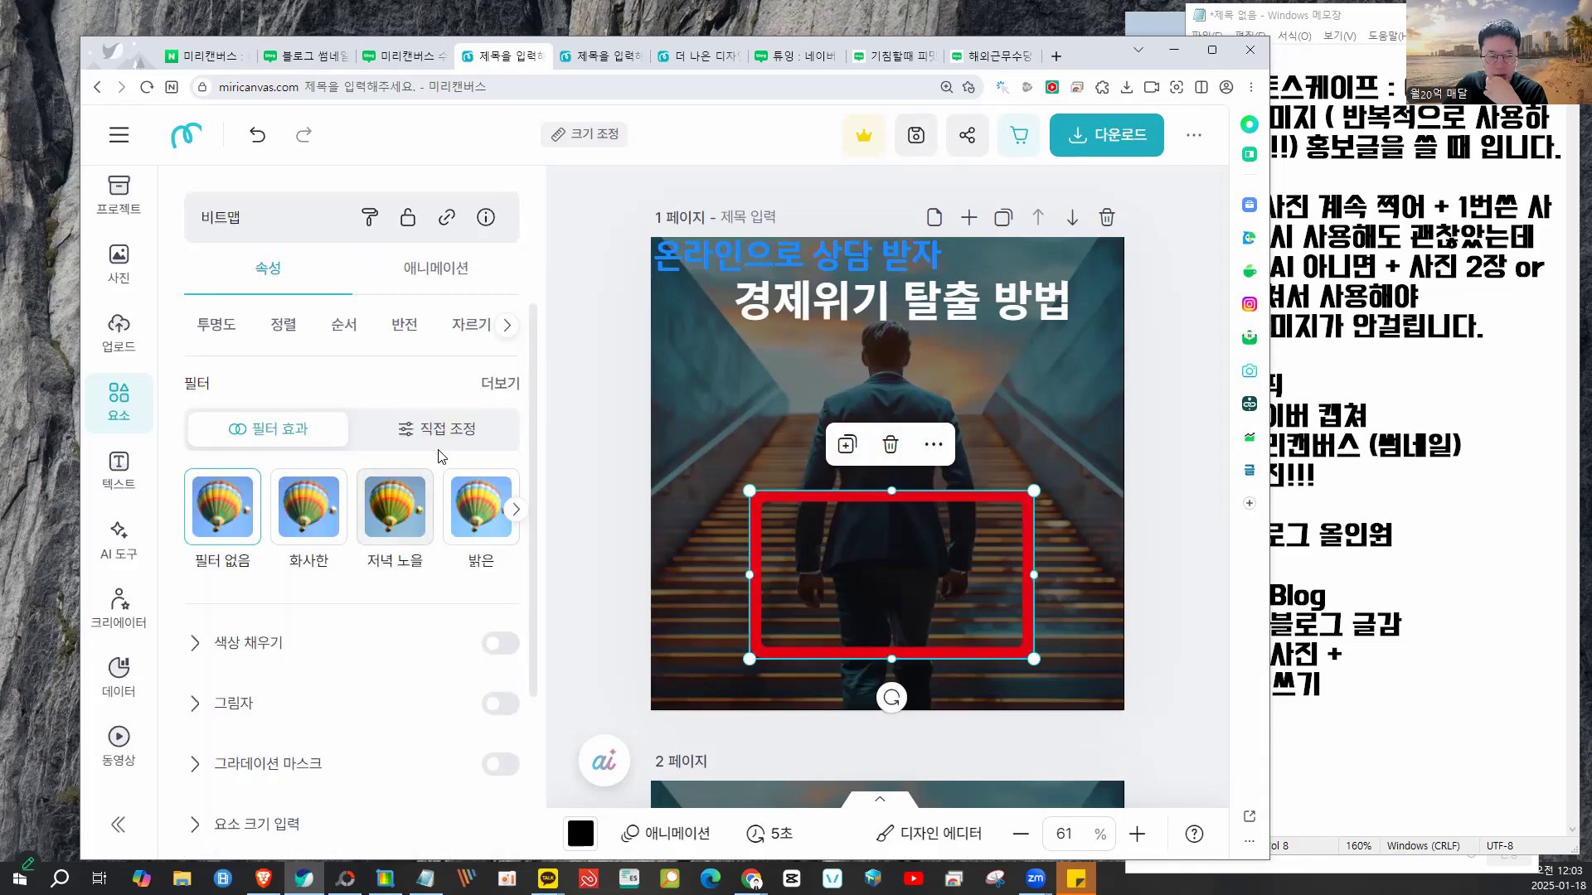
scroll(433, 477, down, 2)
scroll(434, 477, down, 1)
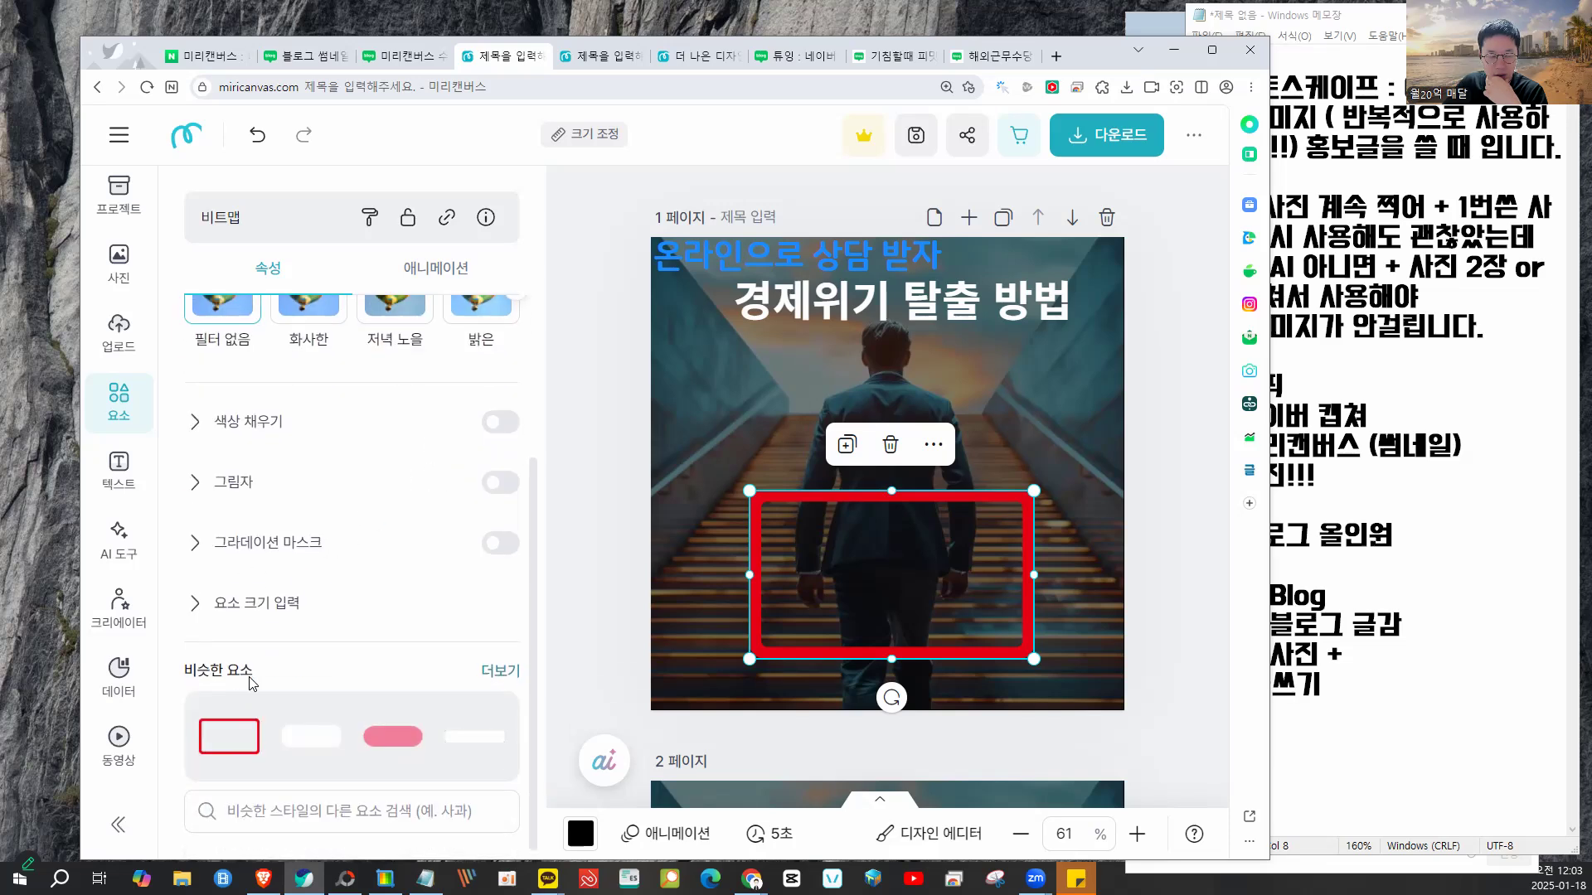
scroll(169, 441, up, 3)
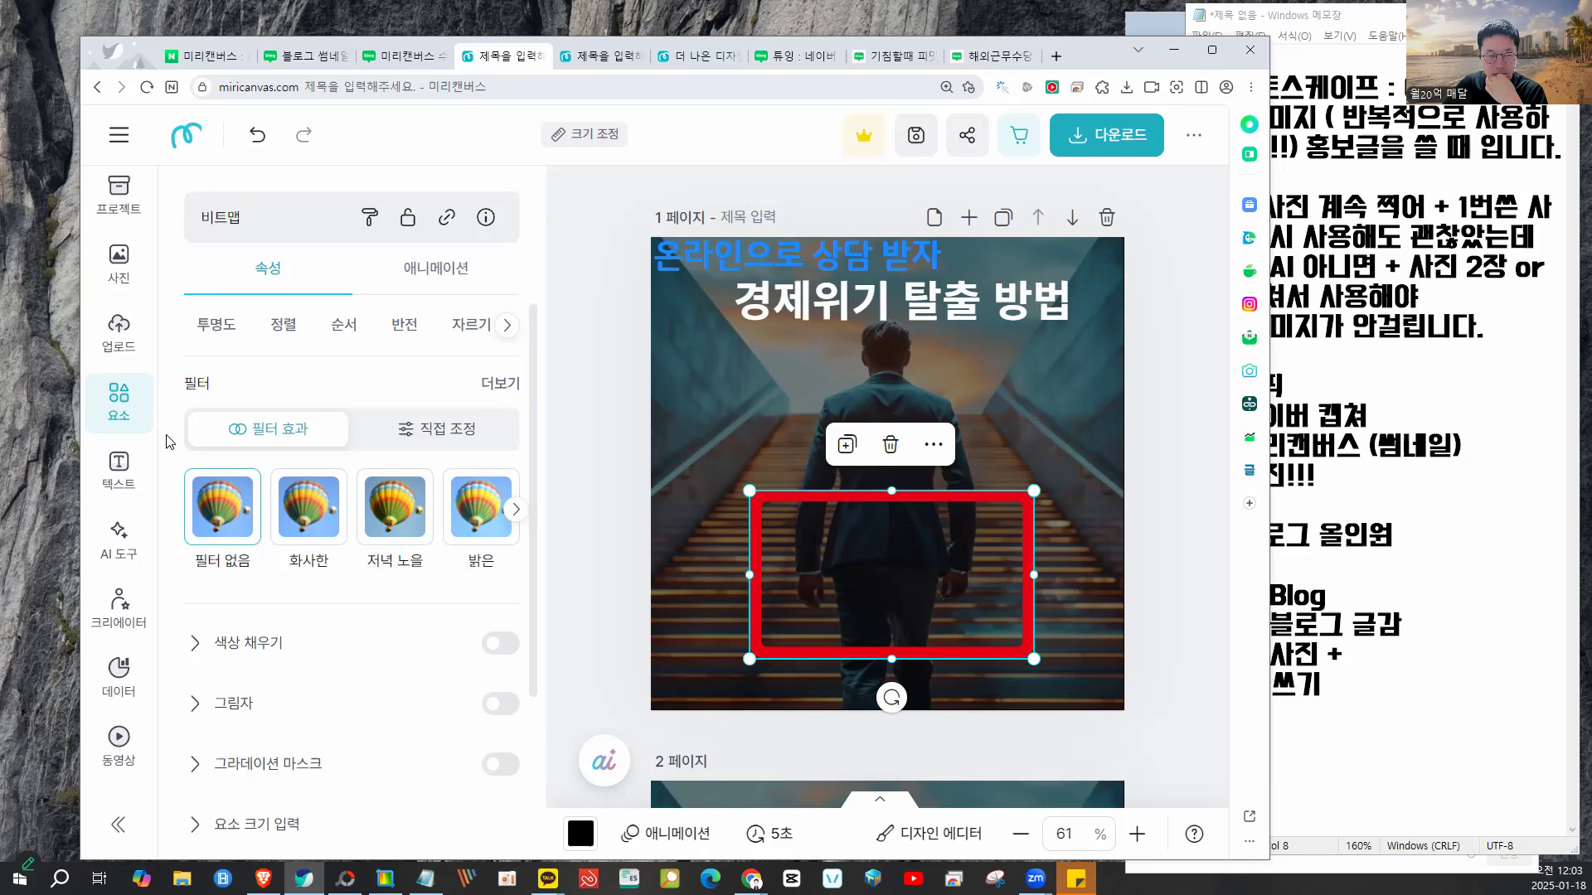
click(128, 348)
- Open a new Miricanvas design tab and select its blank page after browsing templates
click(170, 145)
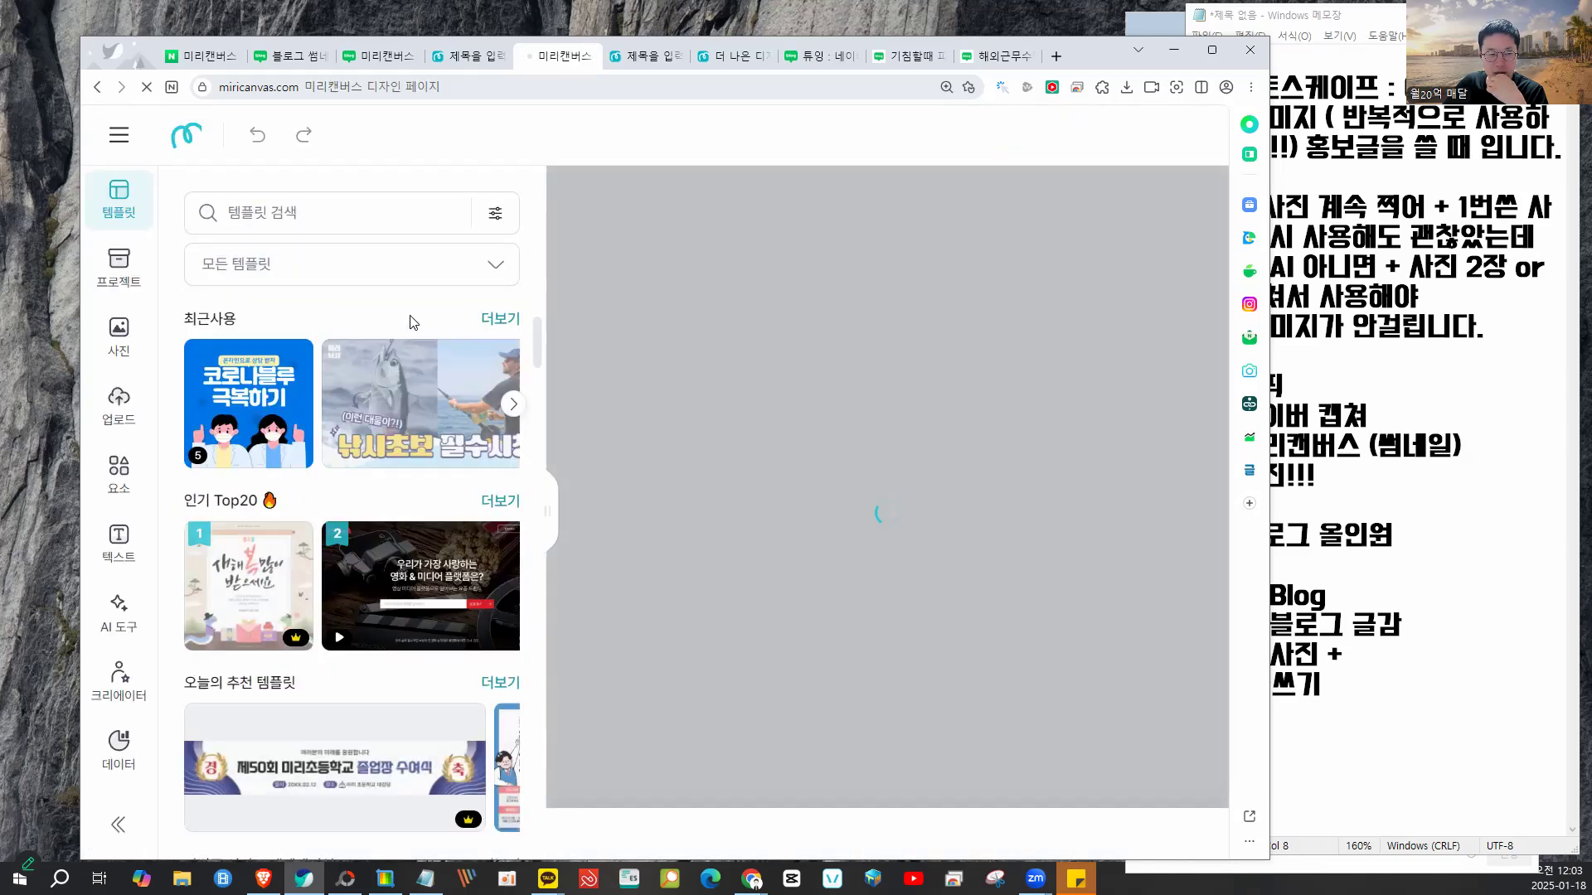
scroll(437, 437, down, 7)
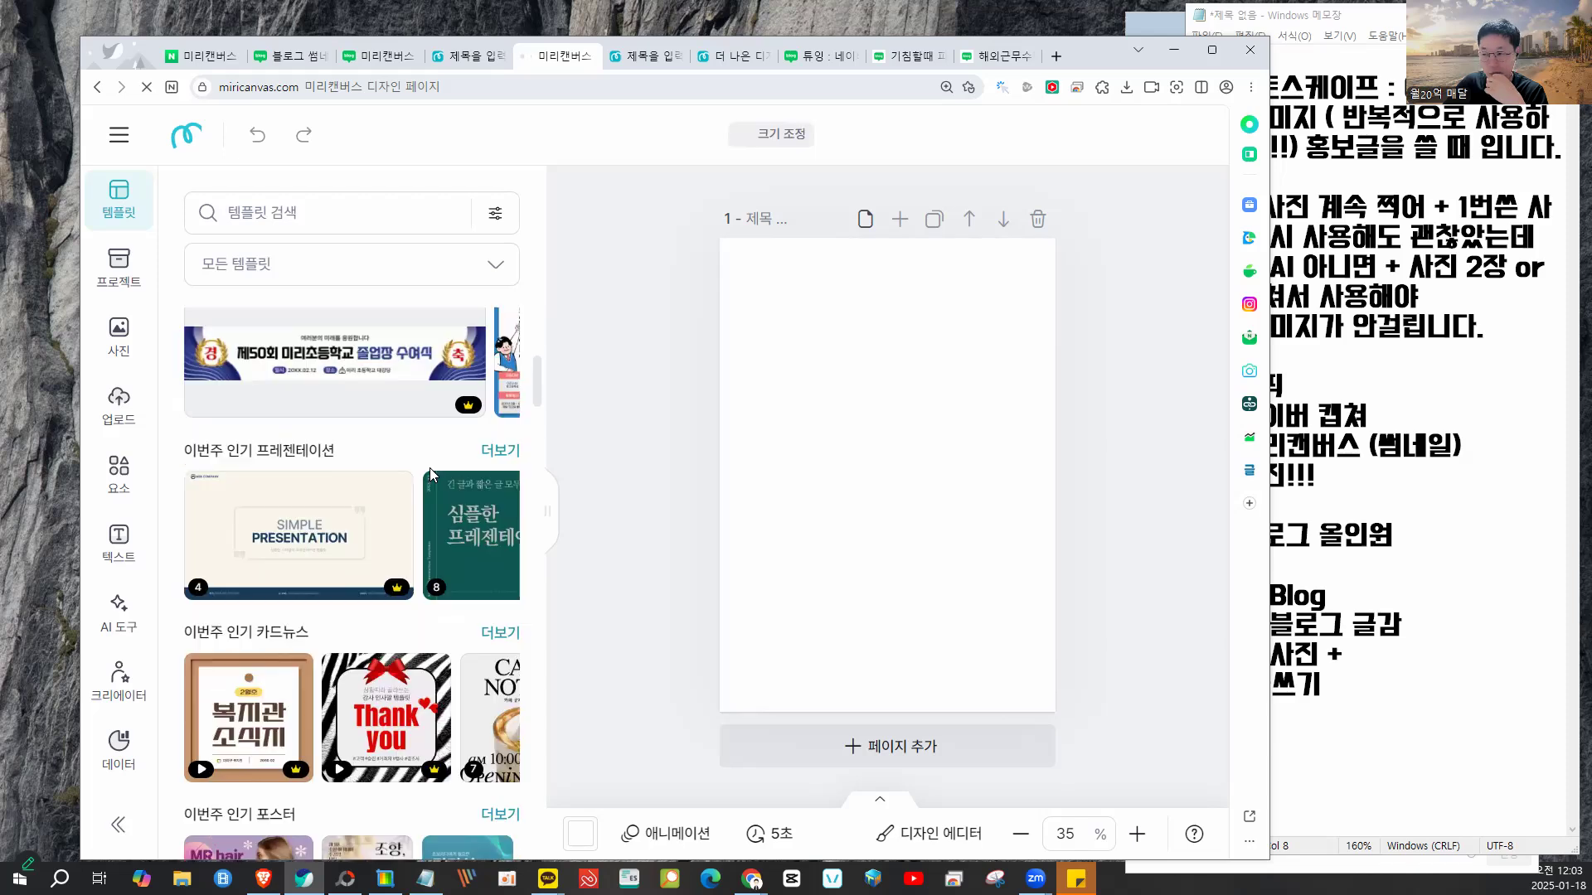
scroll(398, 464, down, 3)
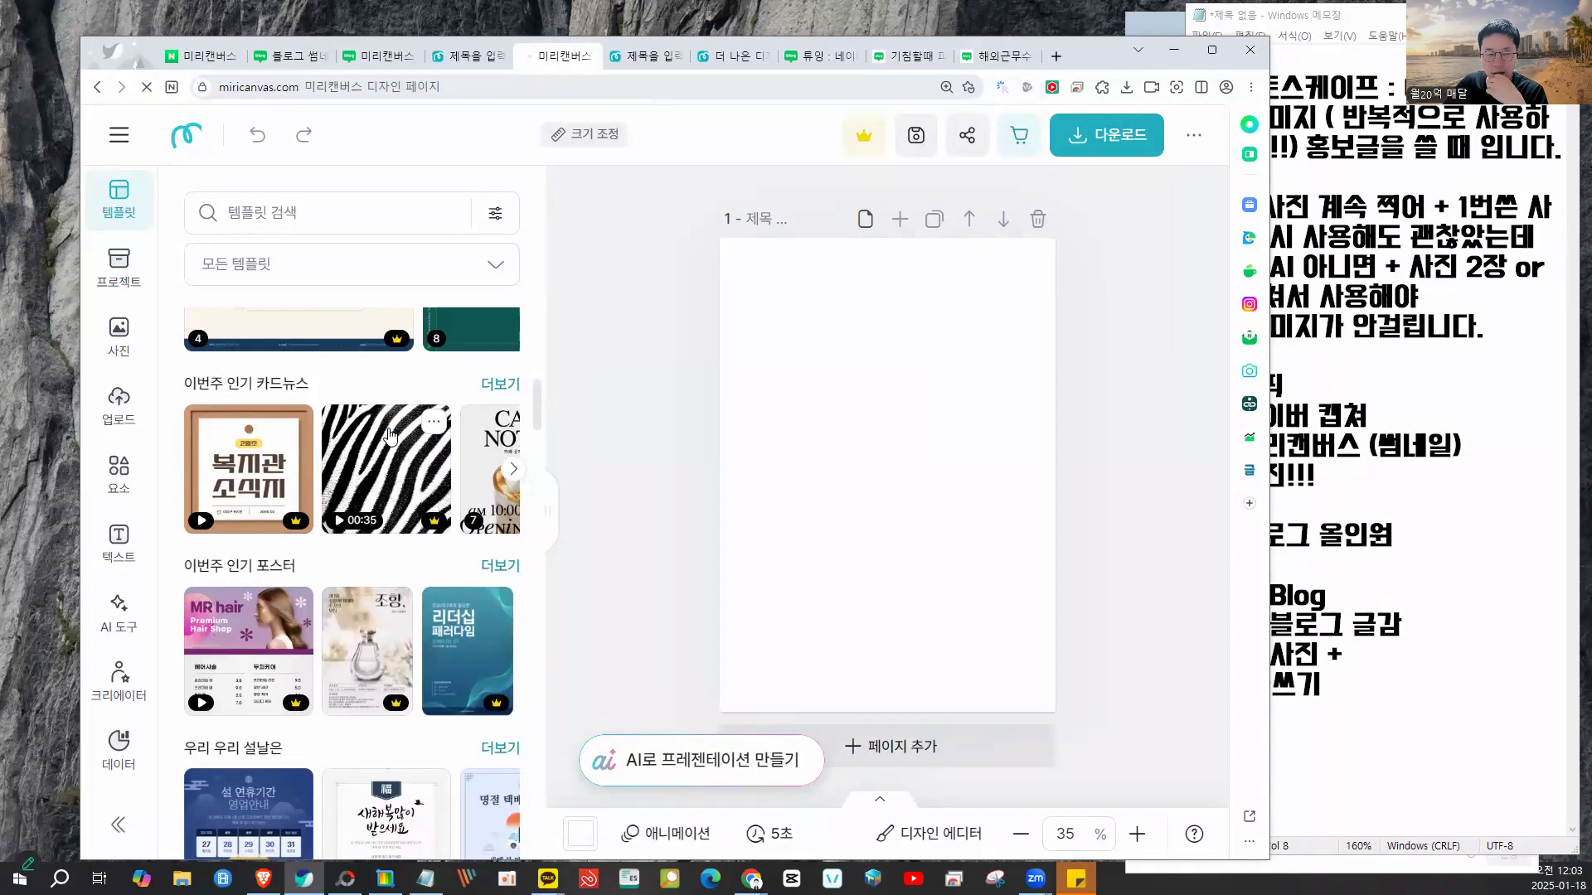
scroll(370, 448, down, 8)
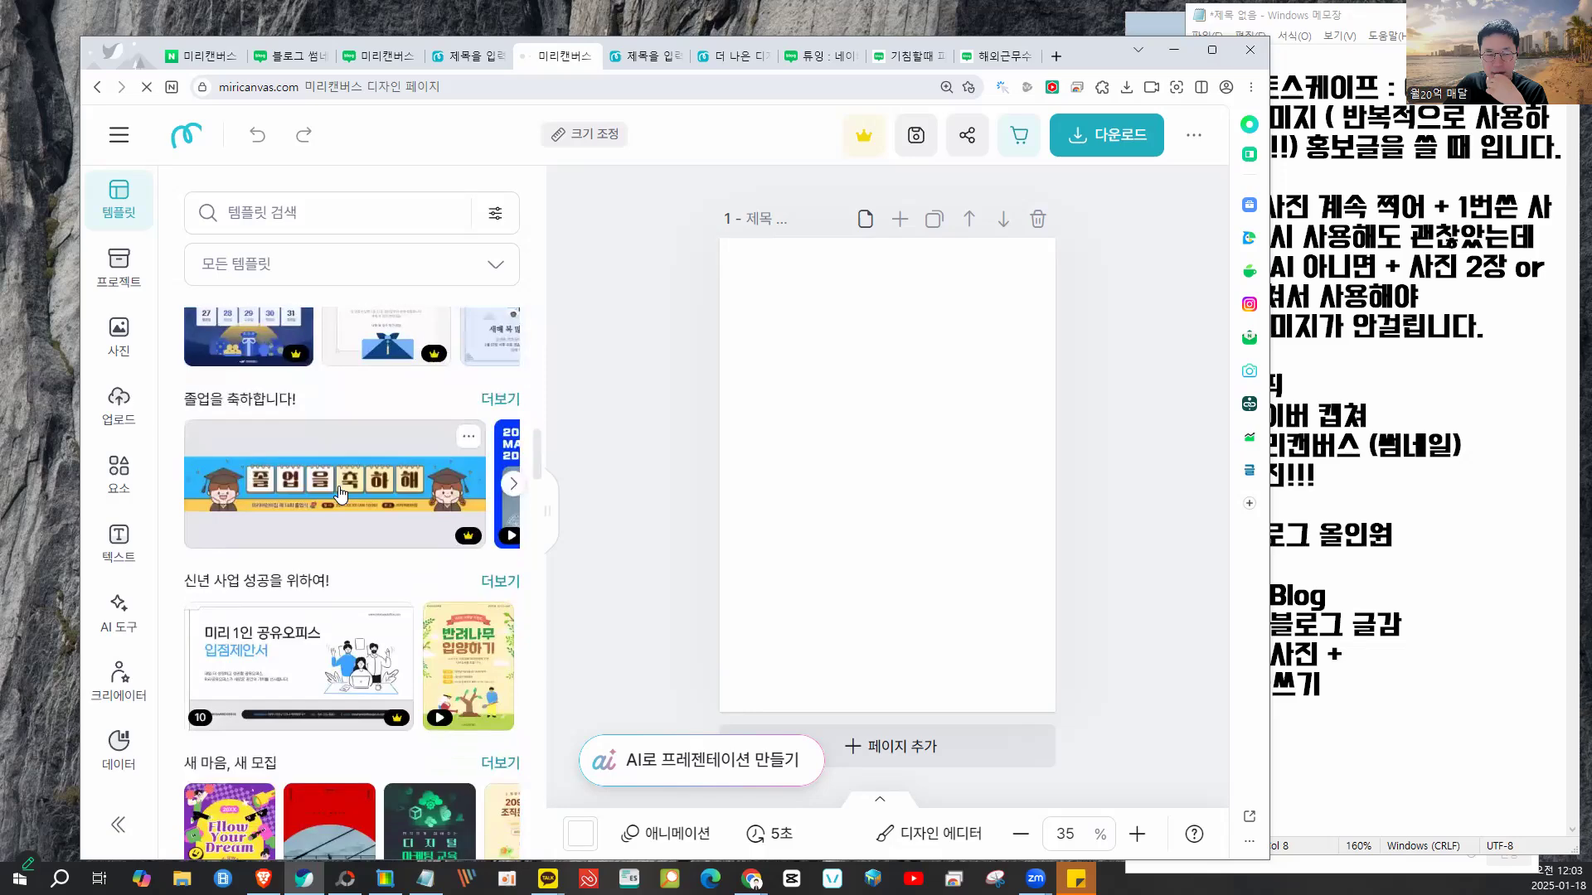
scroll(340, 492, down, 1)
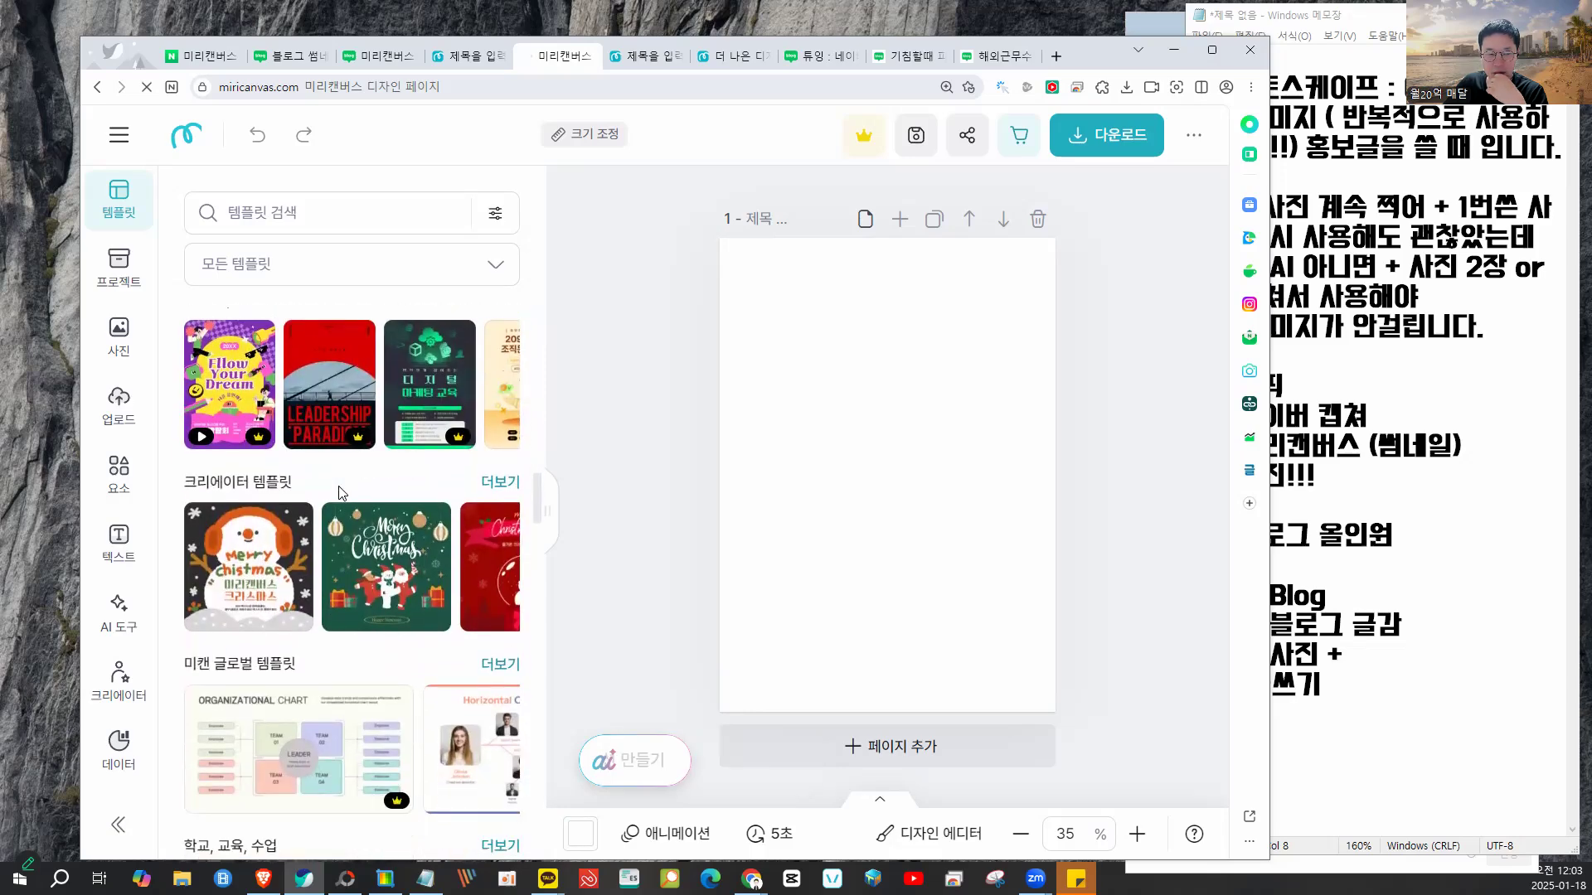
scroll(340, 493, down, 5)
scroll(339, 493, down, 7)
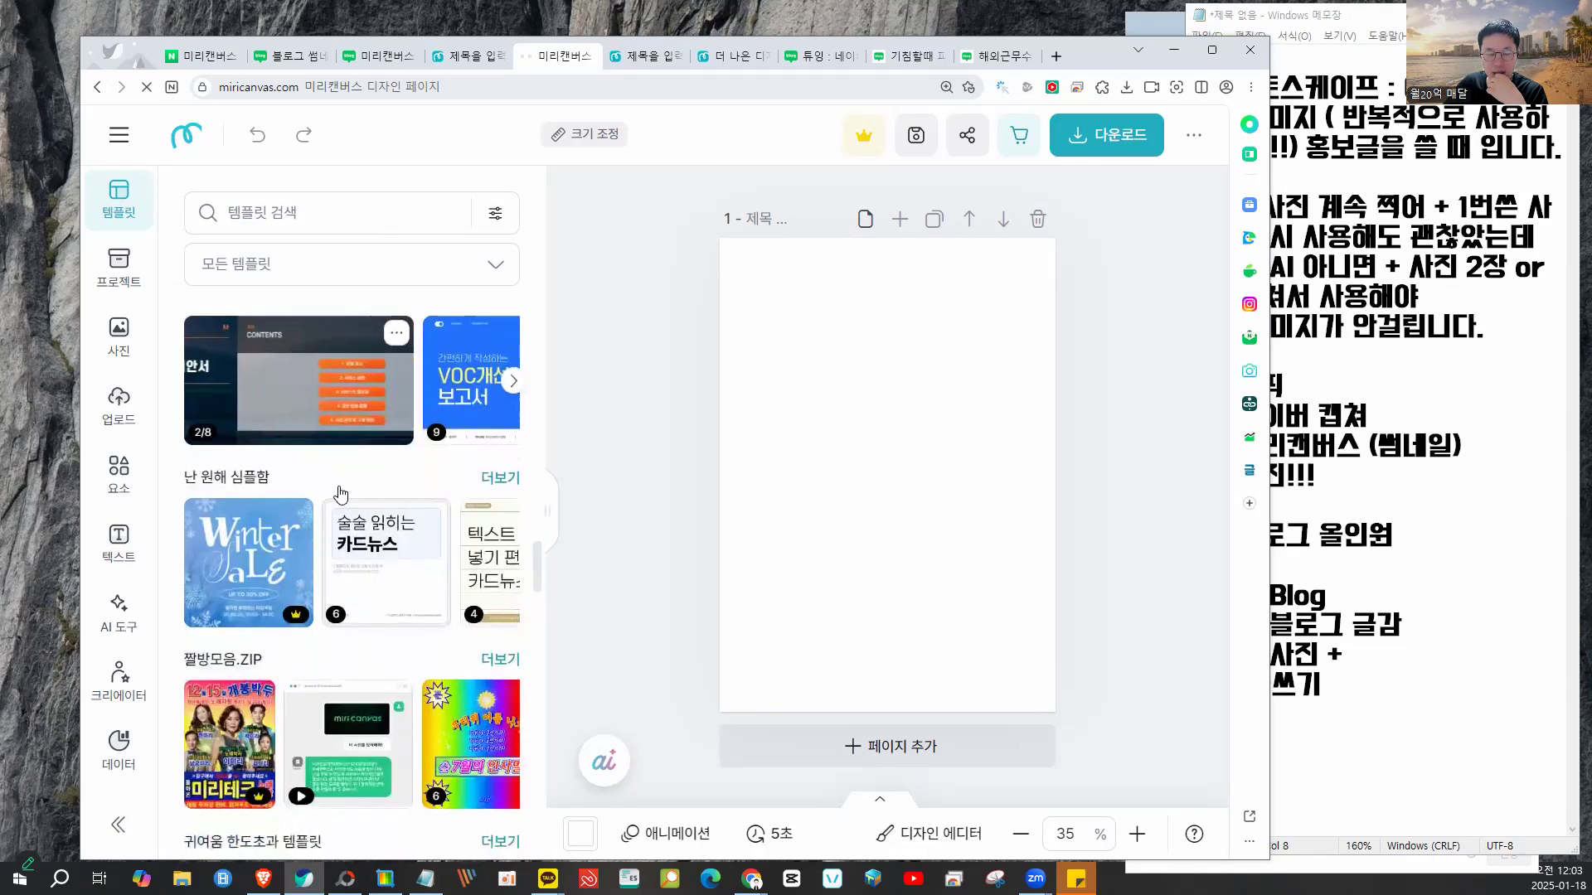
scroll(340, 495, down, 5)
scroll(340, 493, up, 4)
scroll(340, 494, up, 2)
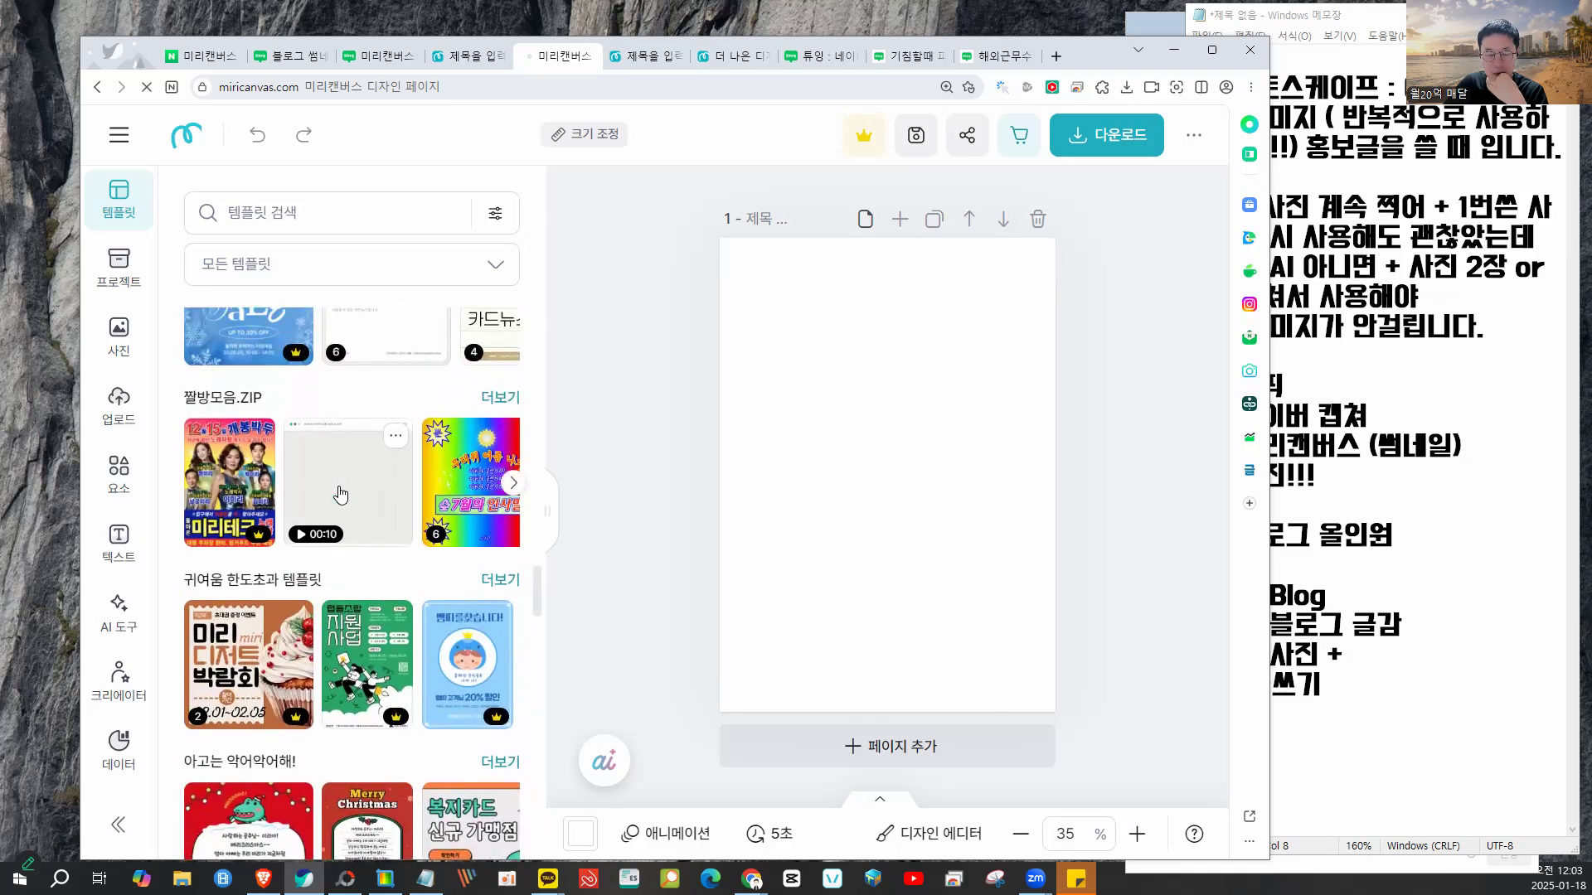
scroll(340, 493, down, 6)
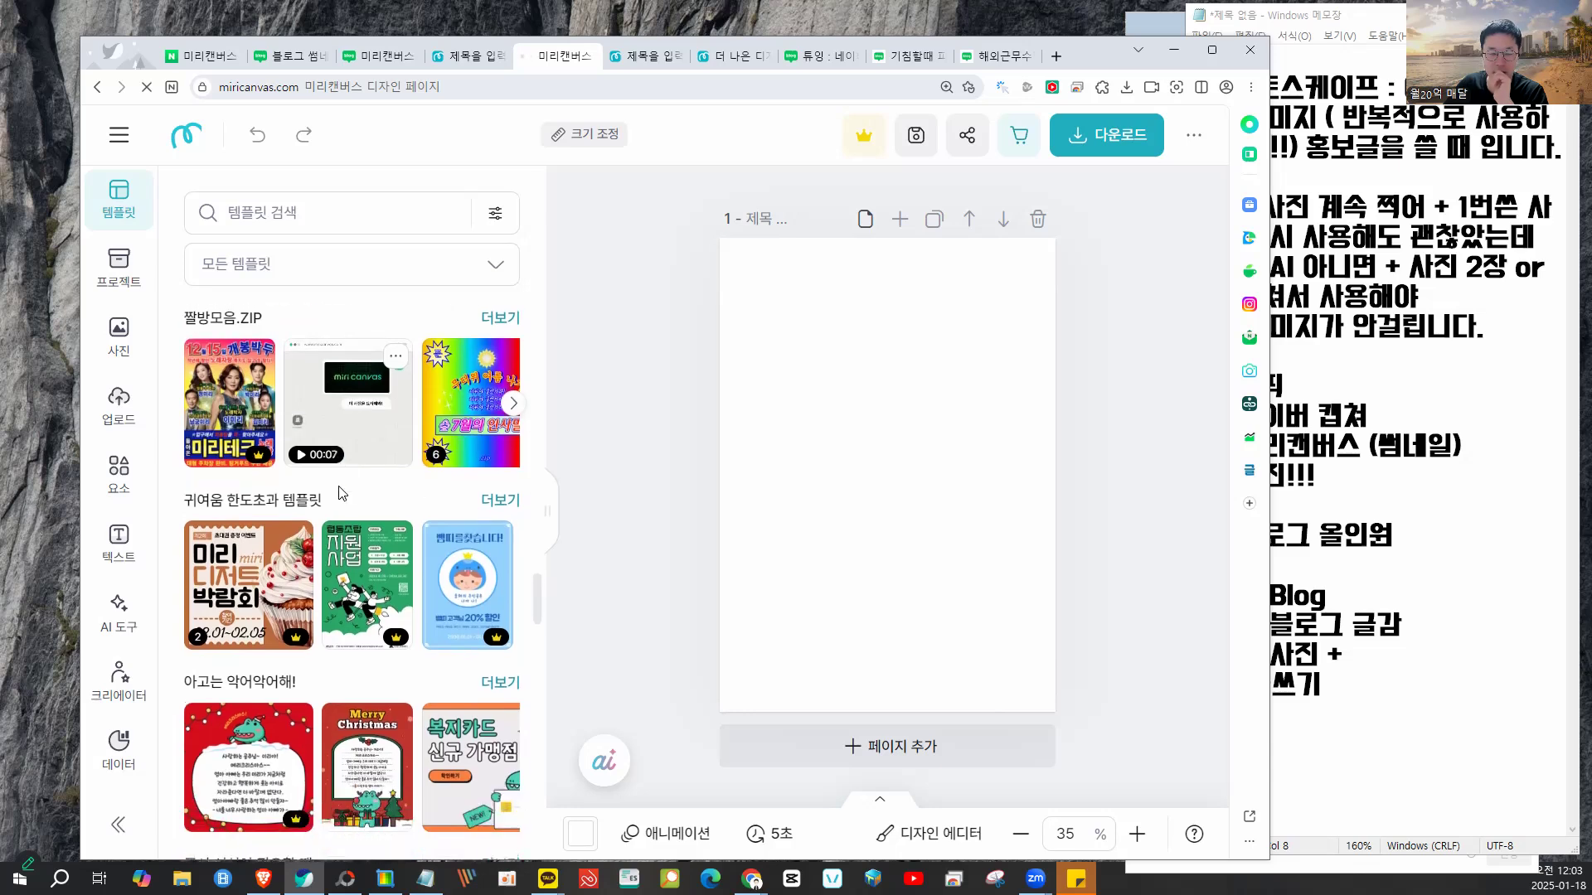
click(849, 398)
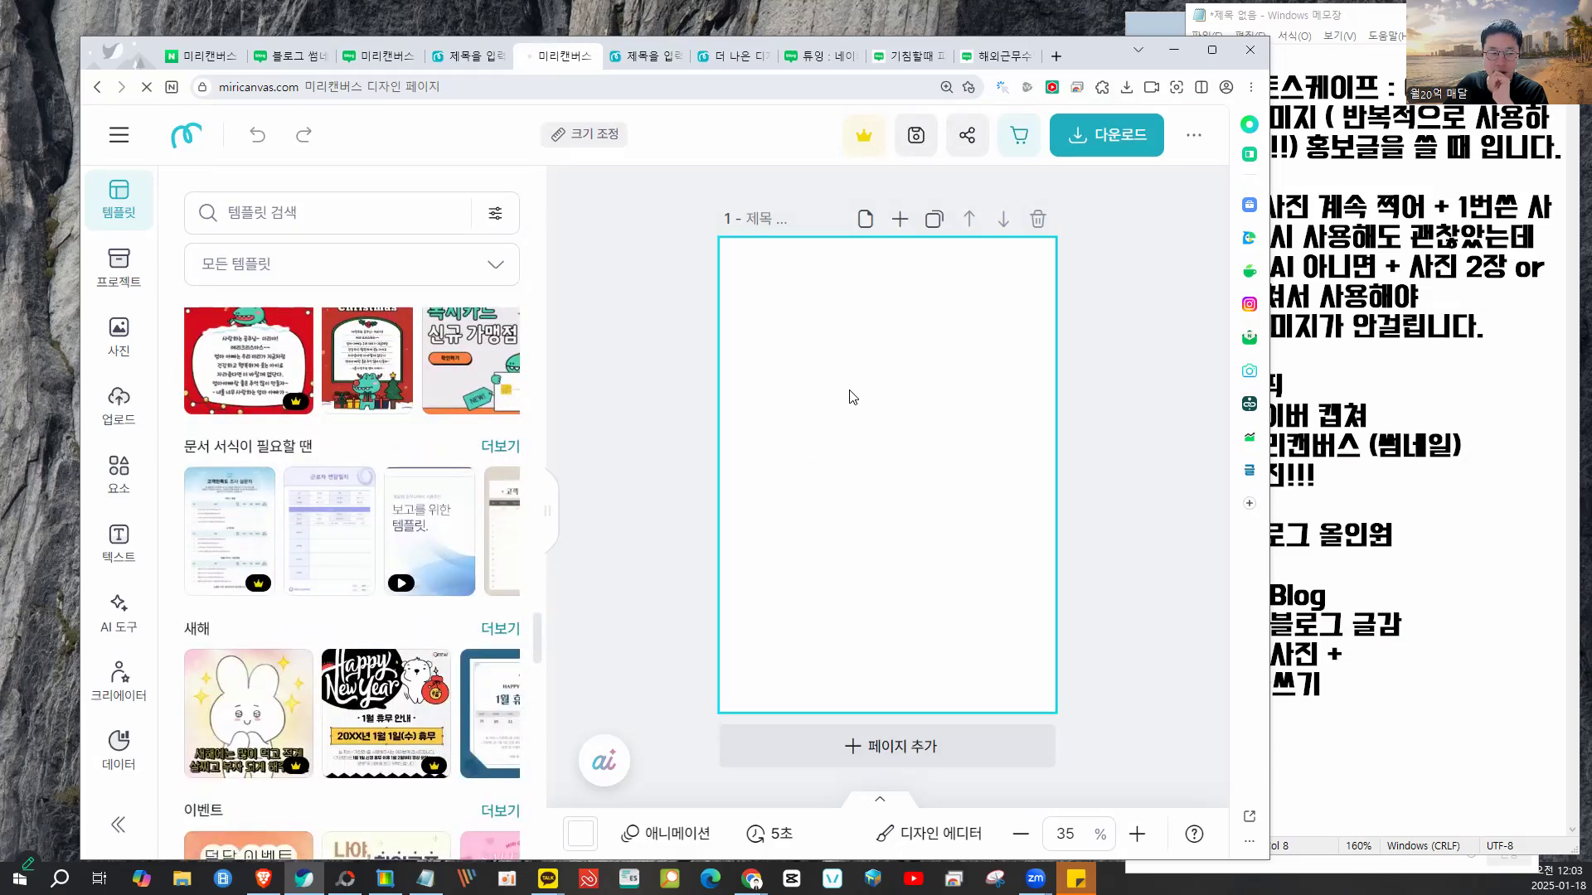
- Scroll back up the template gallery and maximize the browser window
scroll(286, 438, up, 6)
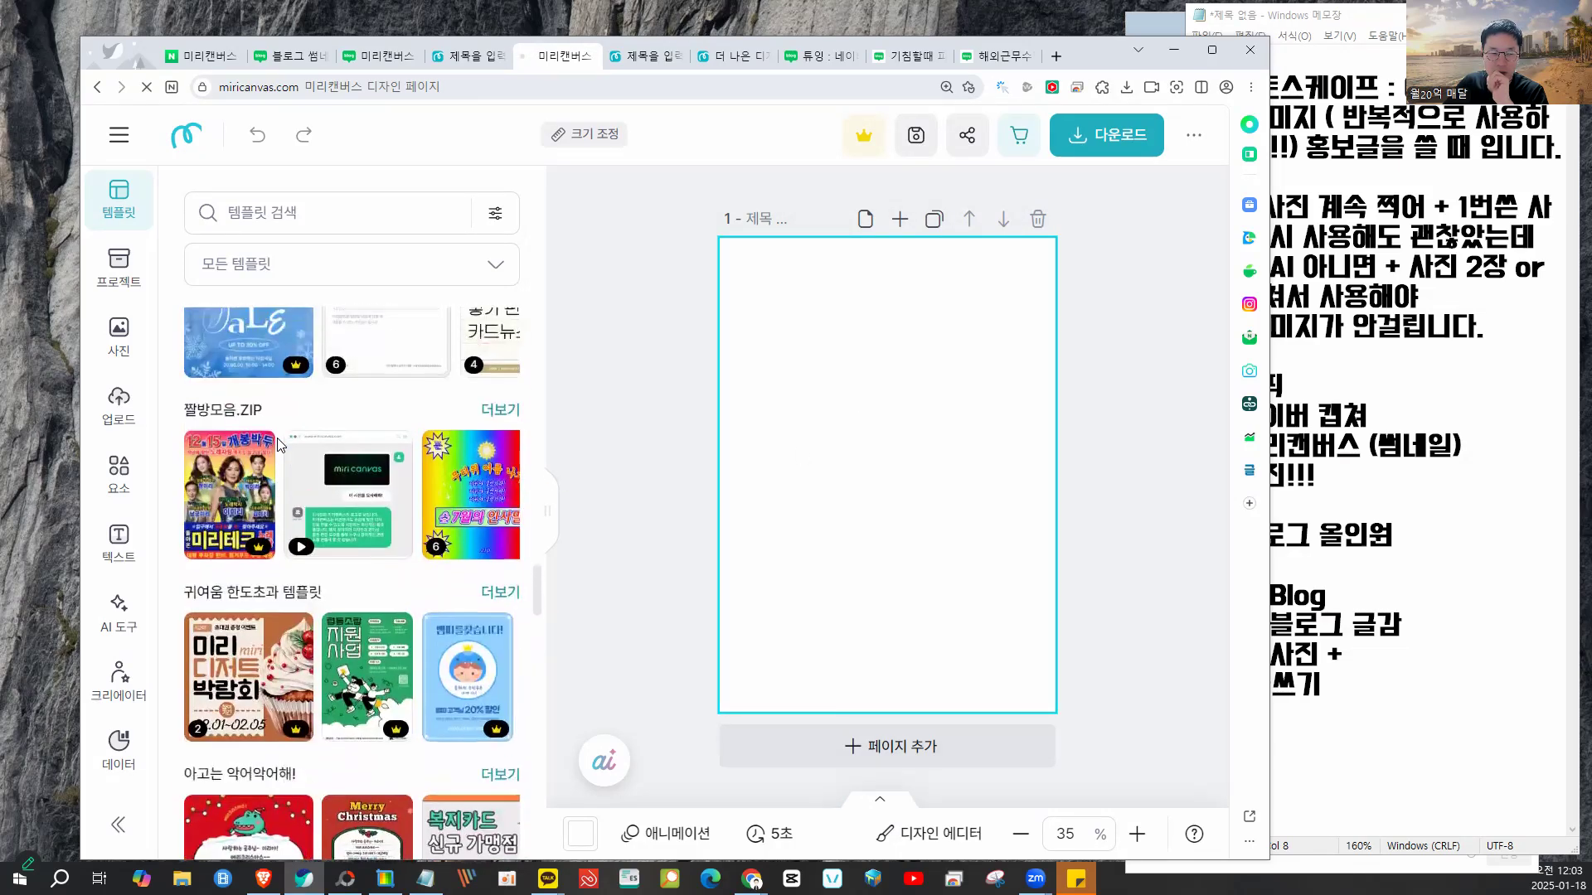
scroll(277, 438, up, 7)
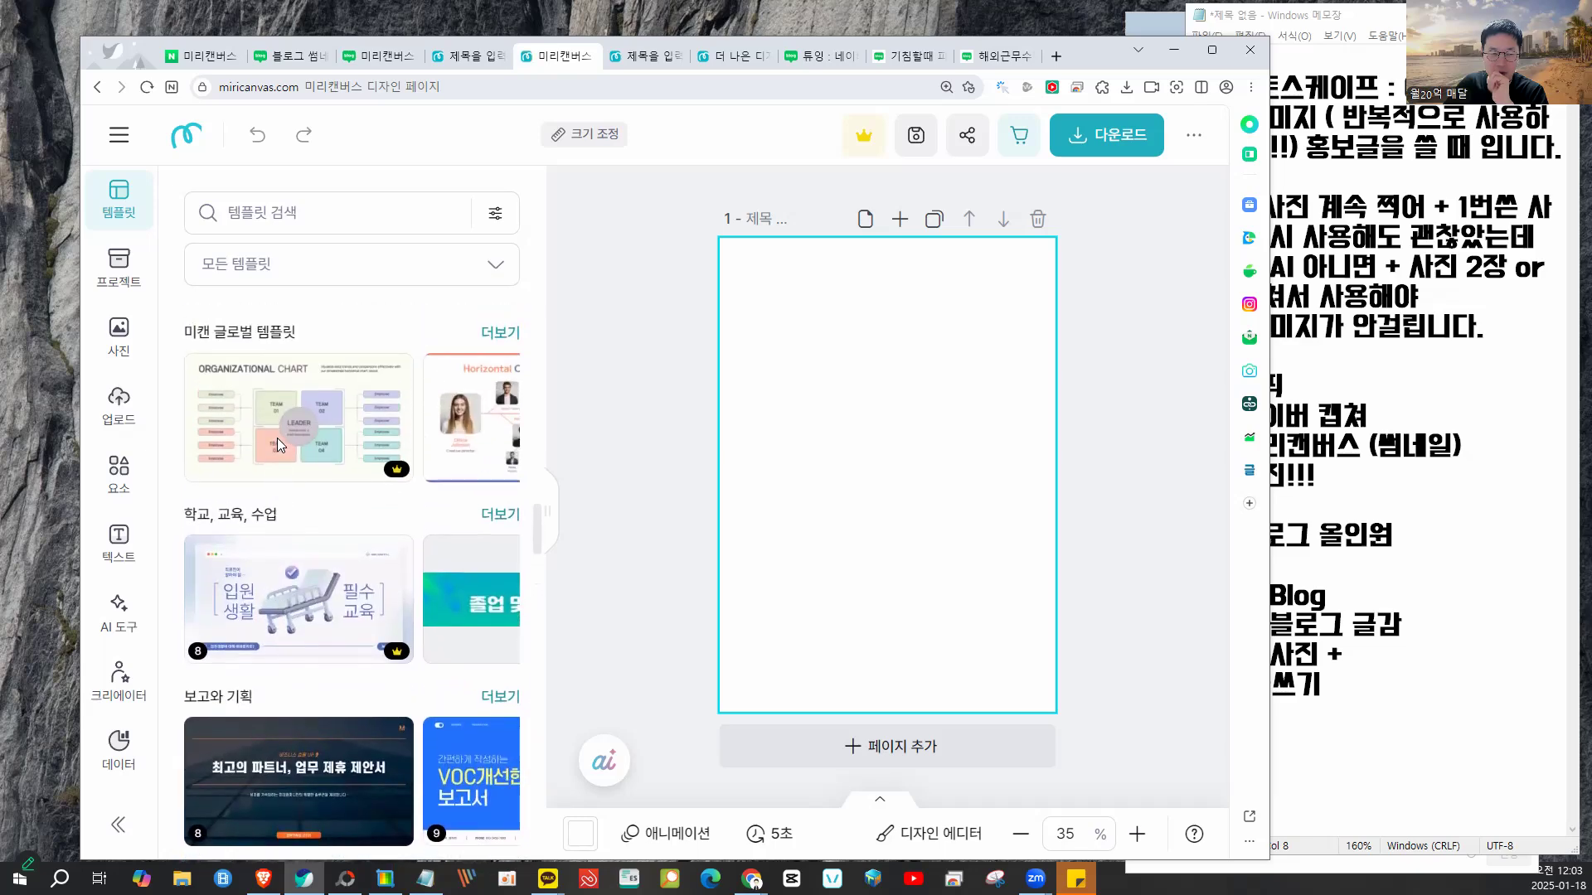
scroll(278, 443, up, 4)
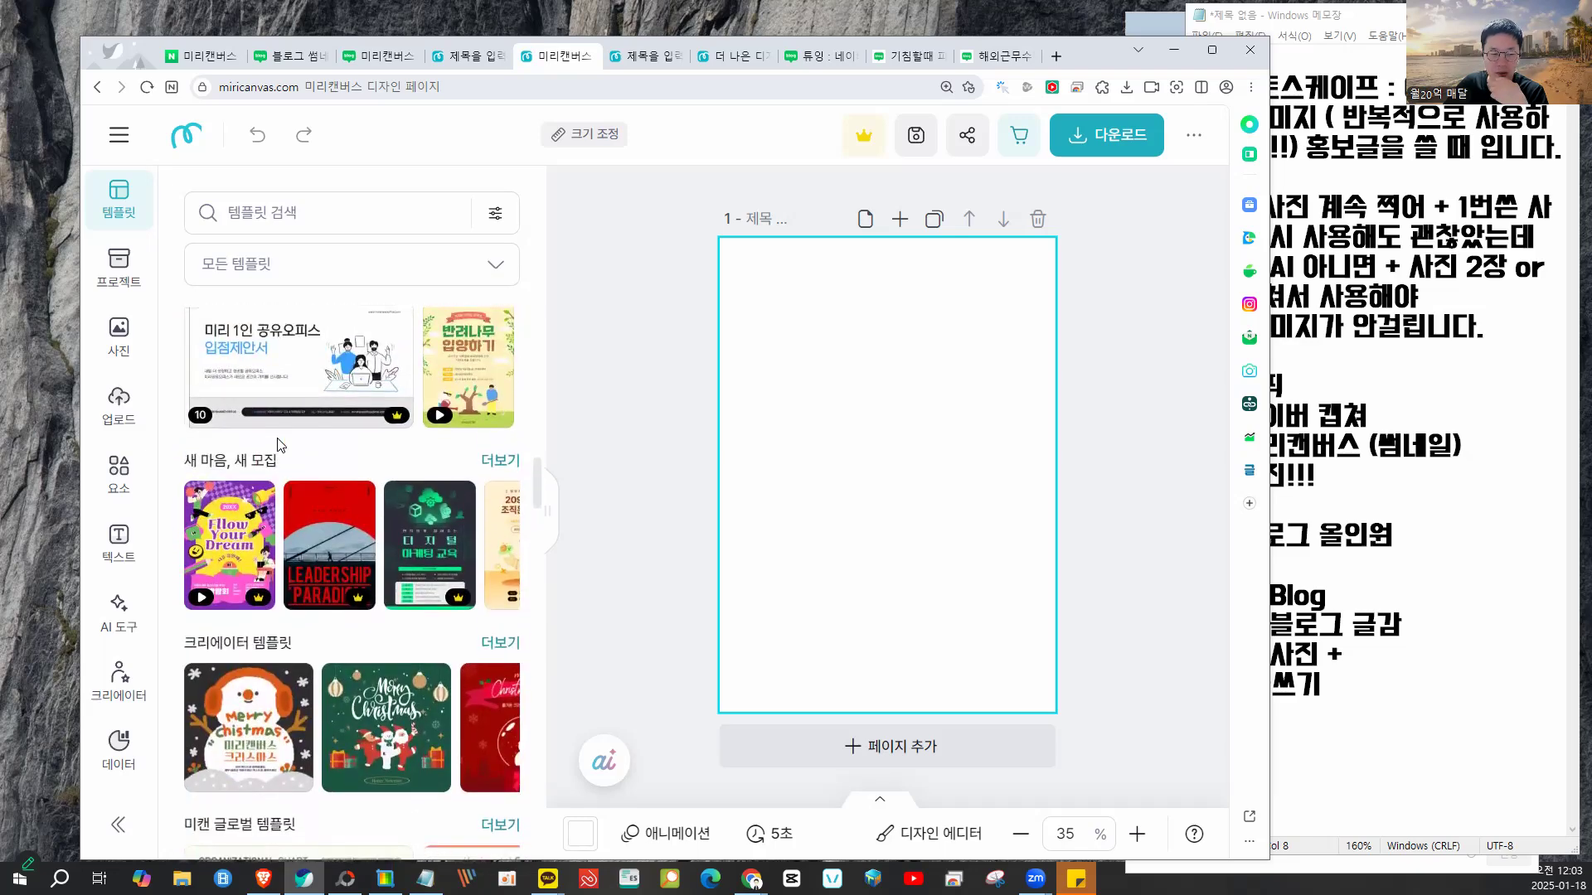
scroll(277, 437, up, 5)
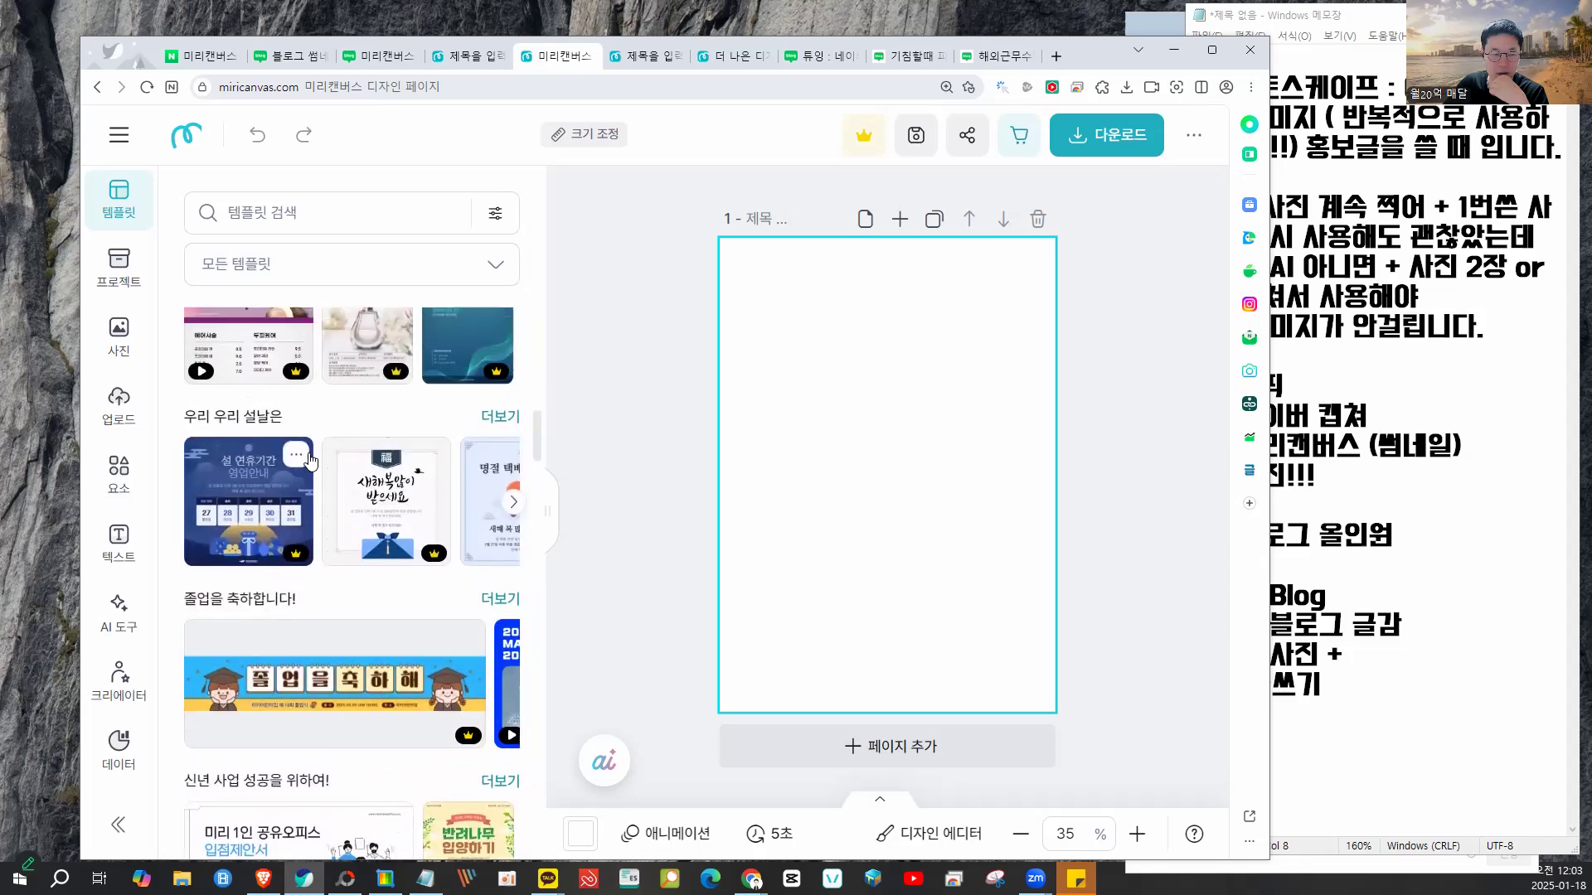
scroll(273, 514, up, 8)
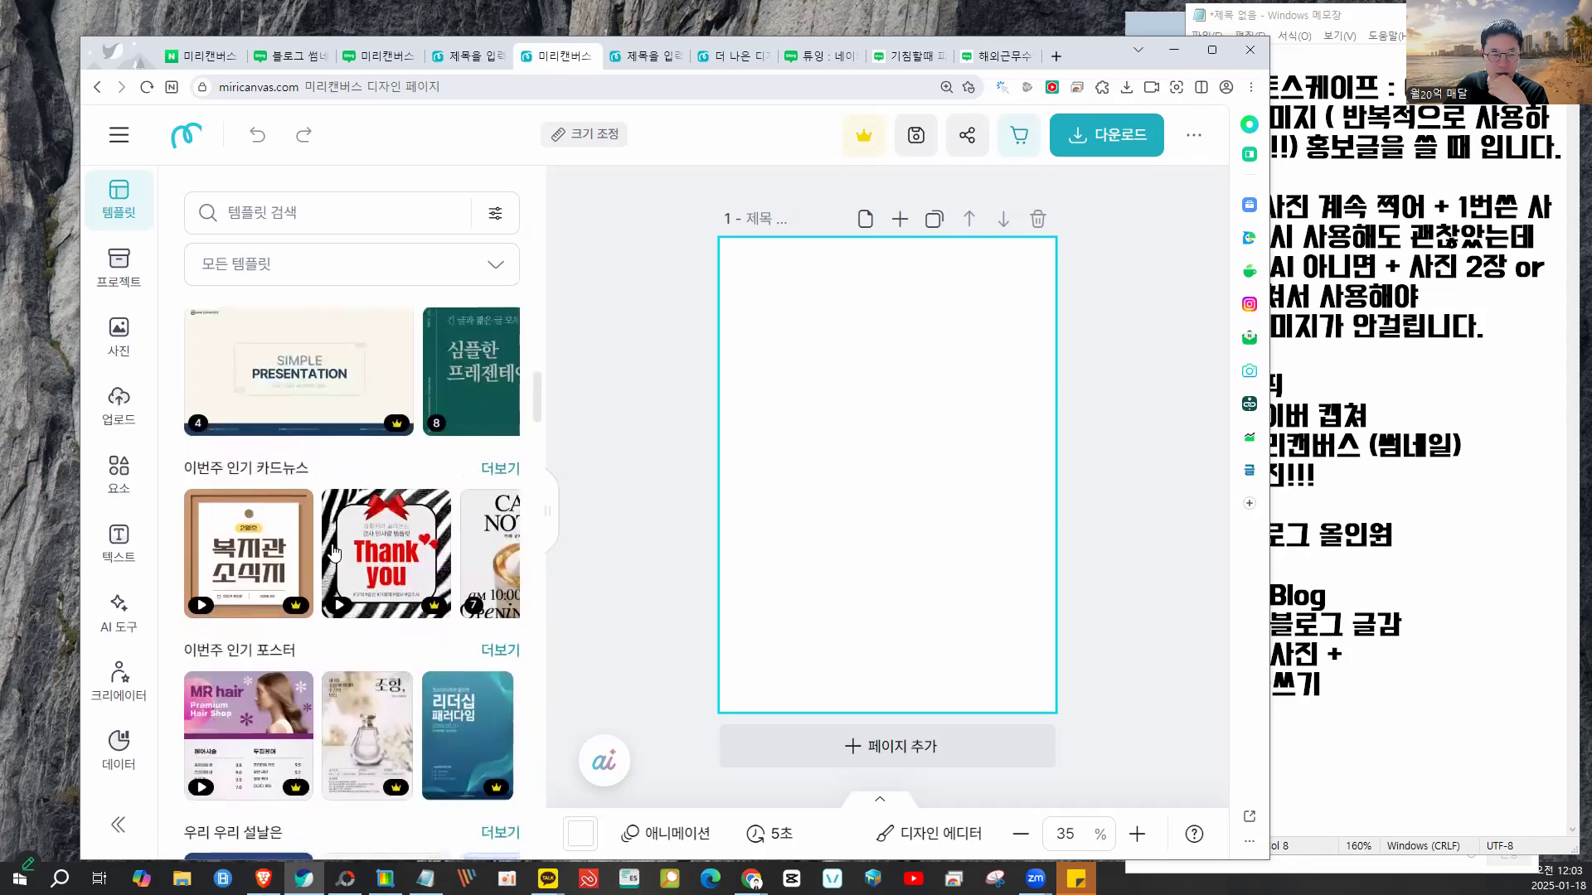
scroll(336, 551, up, 2)
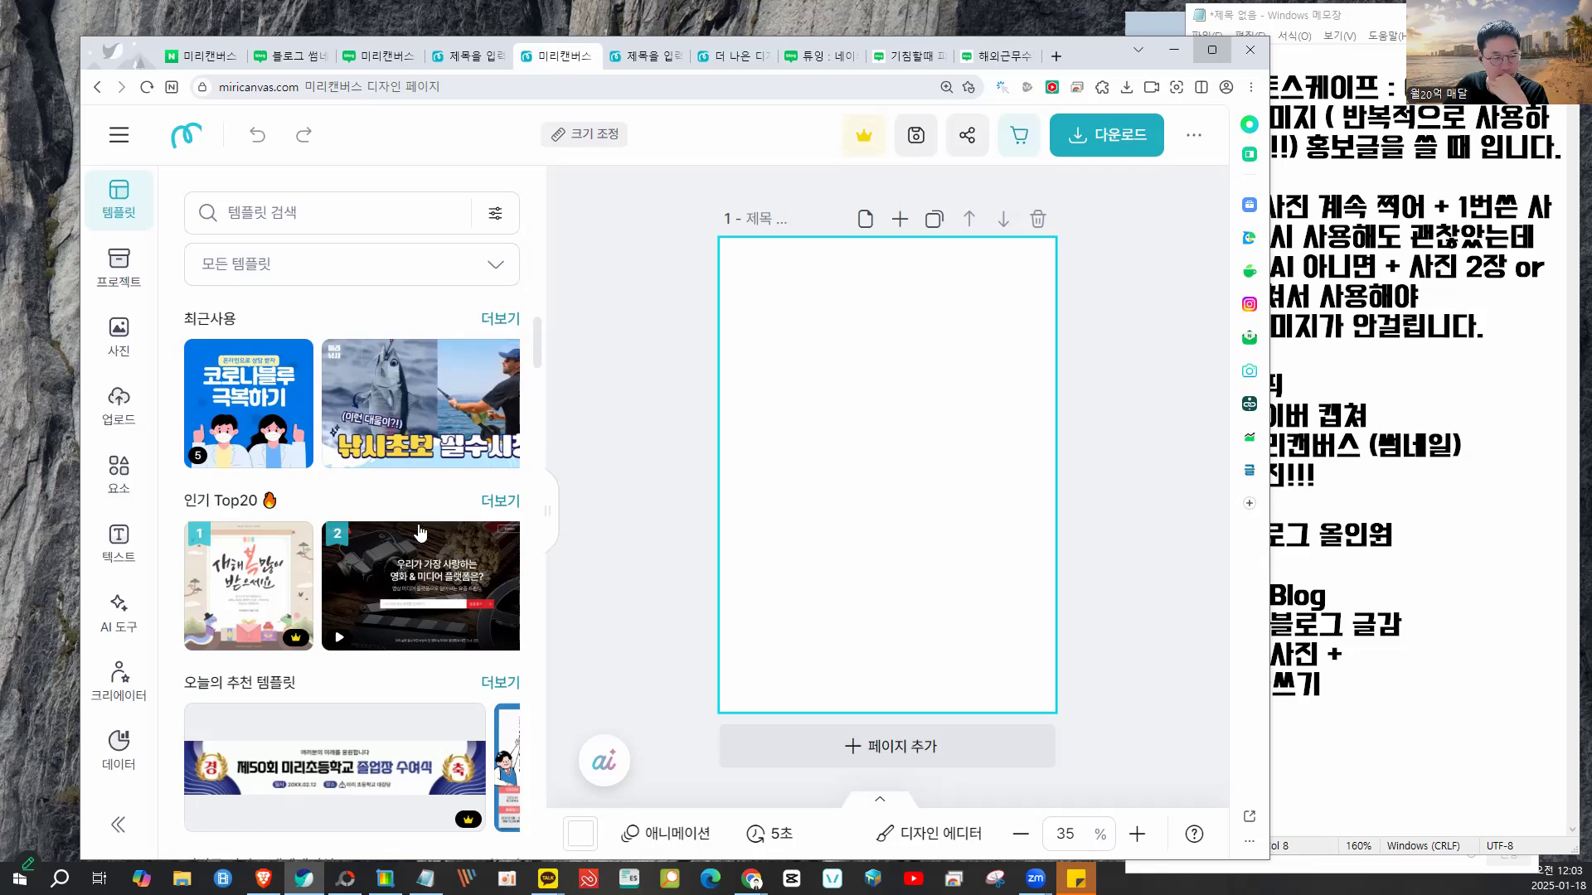
click(1212, 50)
scroll(420, 531, down, 17)
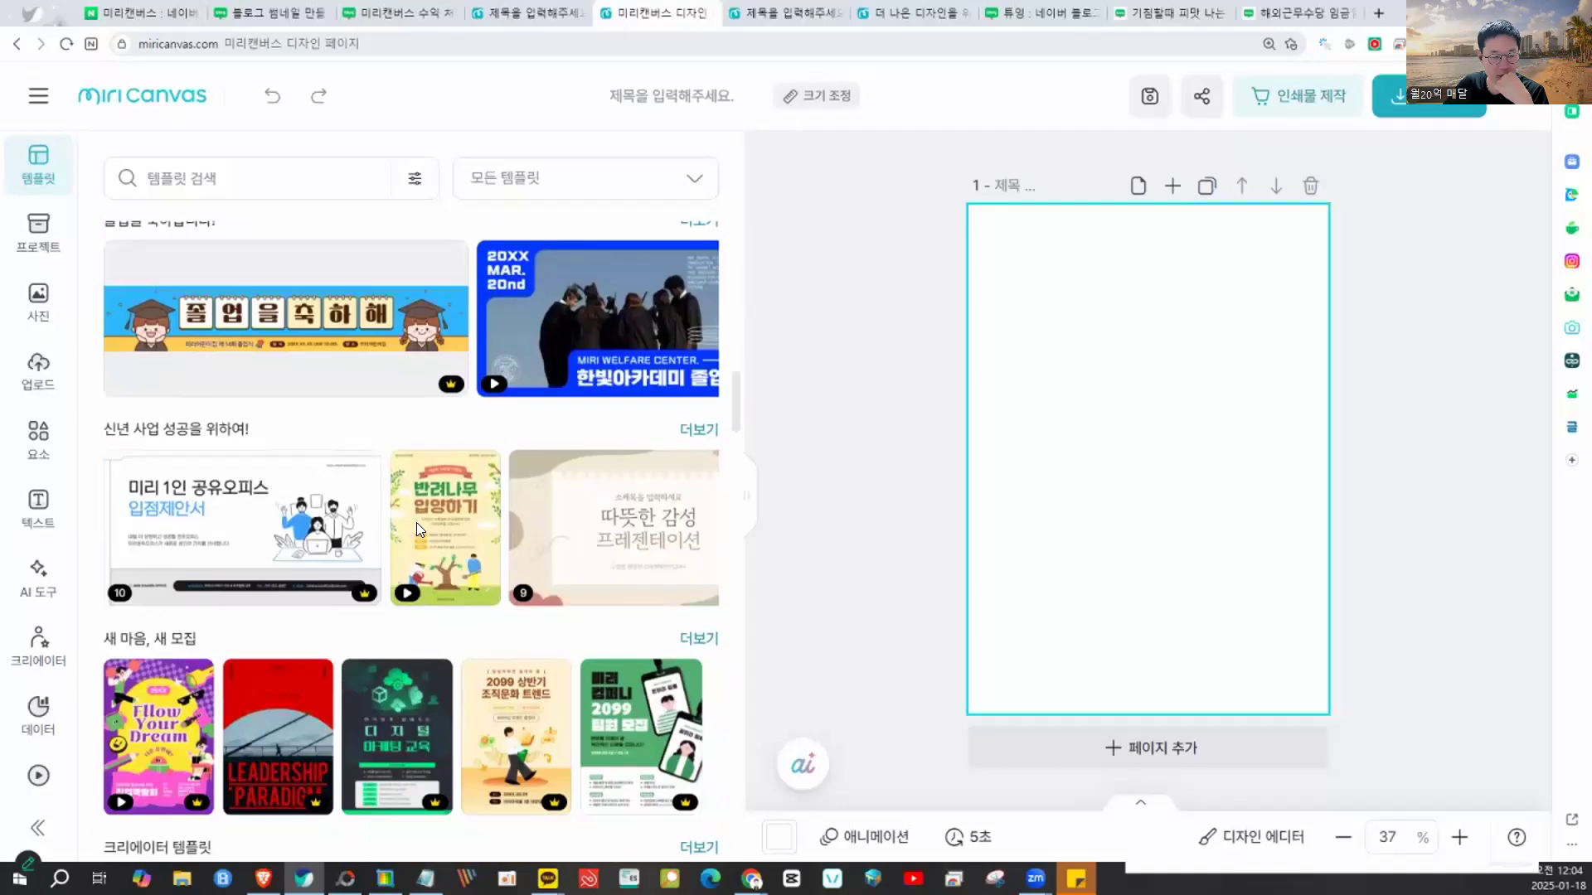
scroll(416, 522, down, 6)
scroll(420, 532, down, 7)
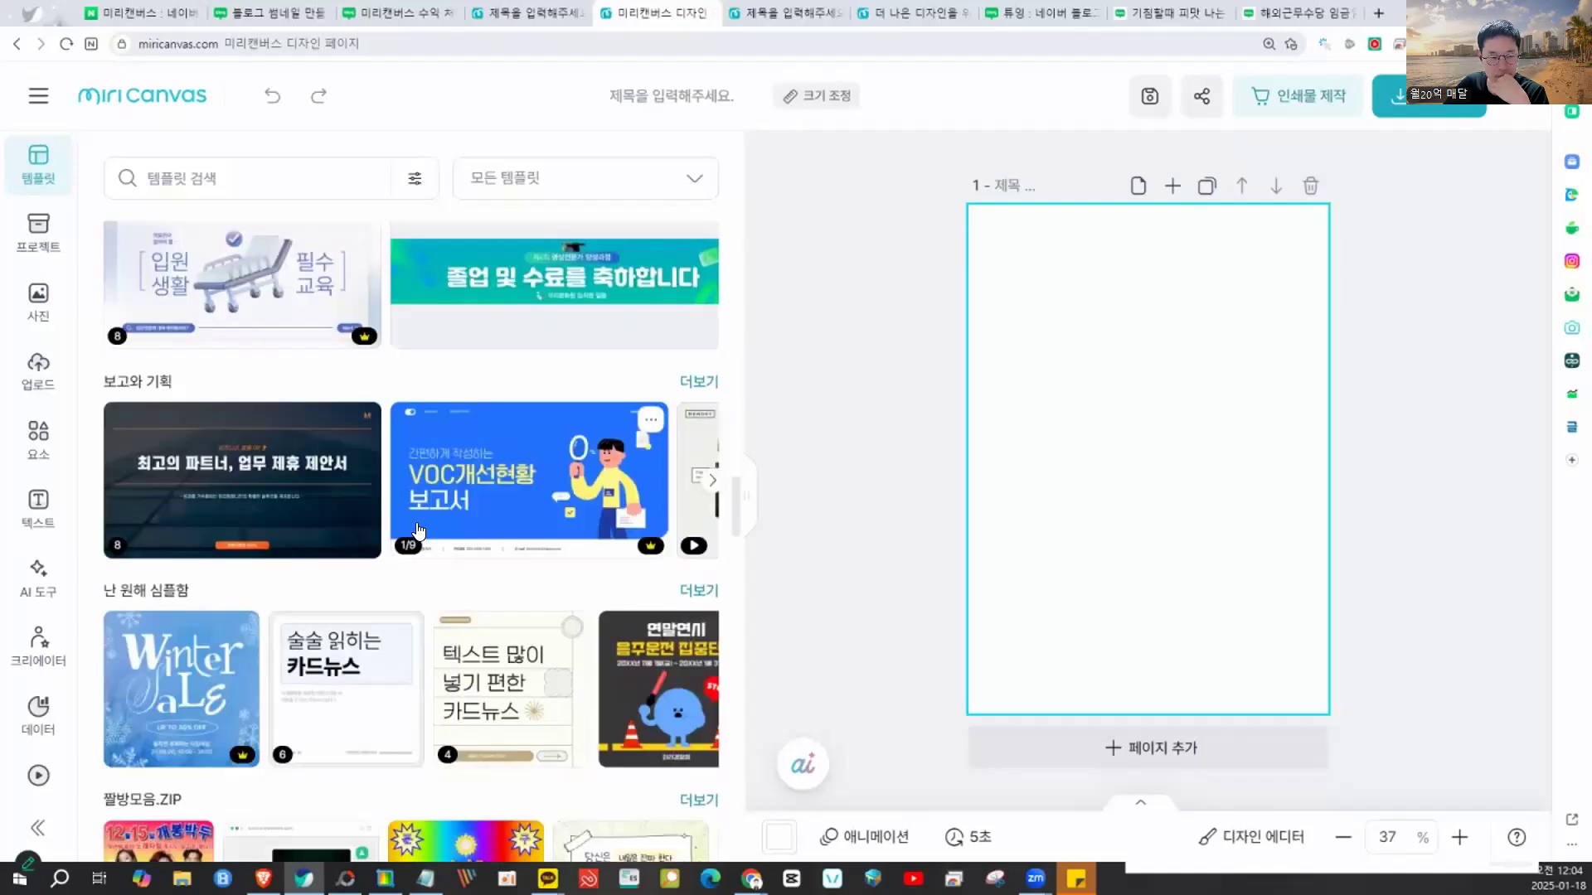
scroll(419, 531, down, 5)
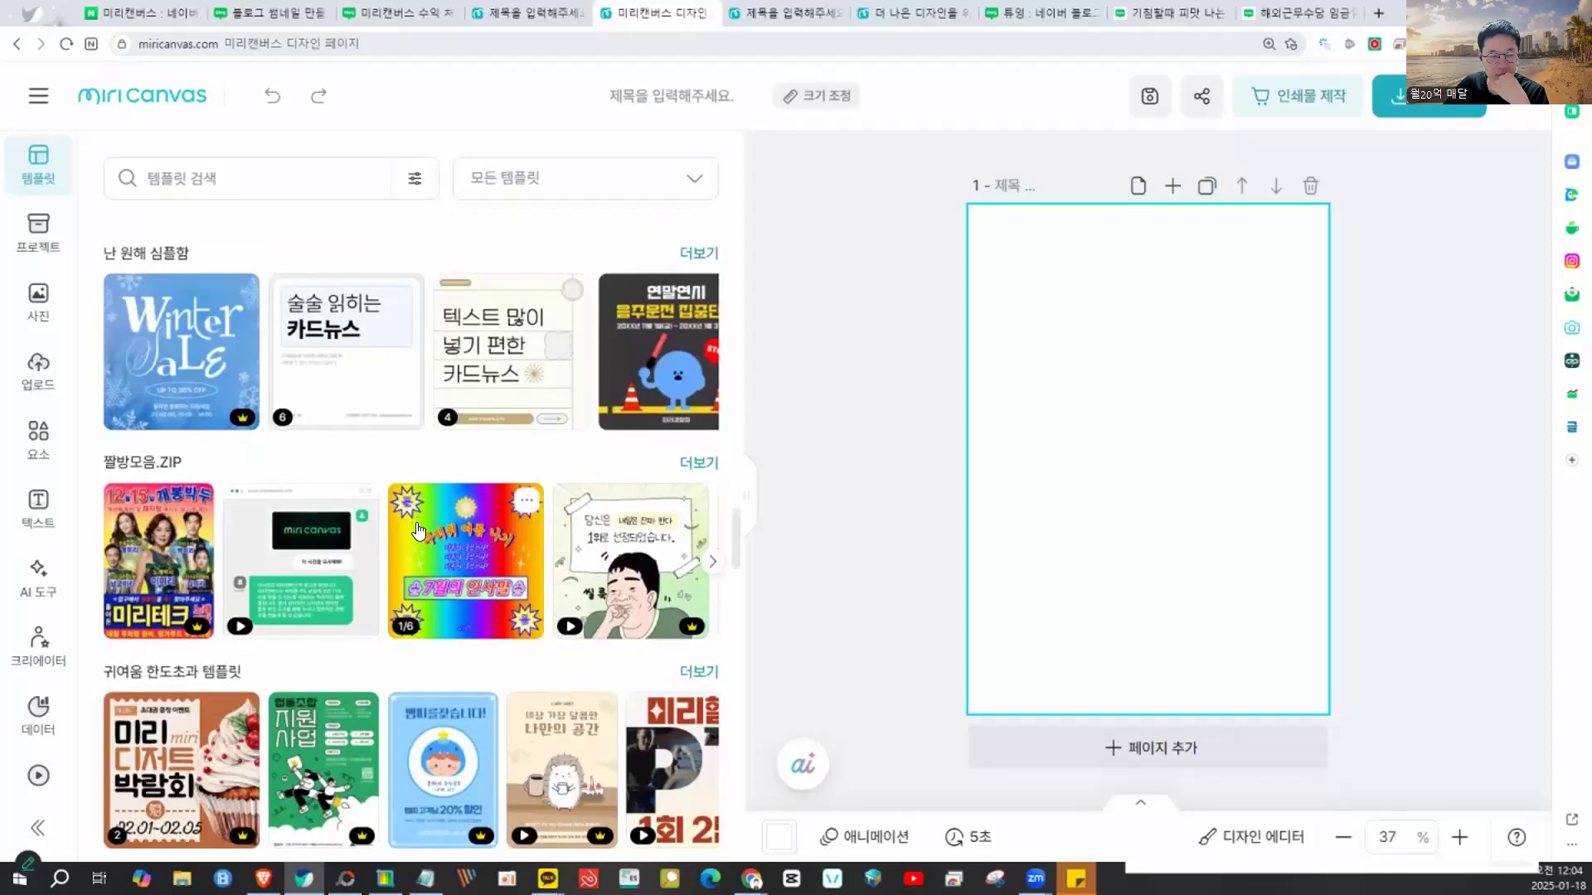
scroll(419, 531, down, 9)
scroll(419, 531, down, 6)
scroll(419, 530, down, 6)
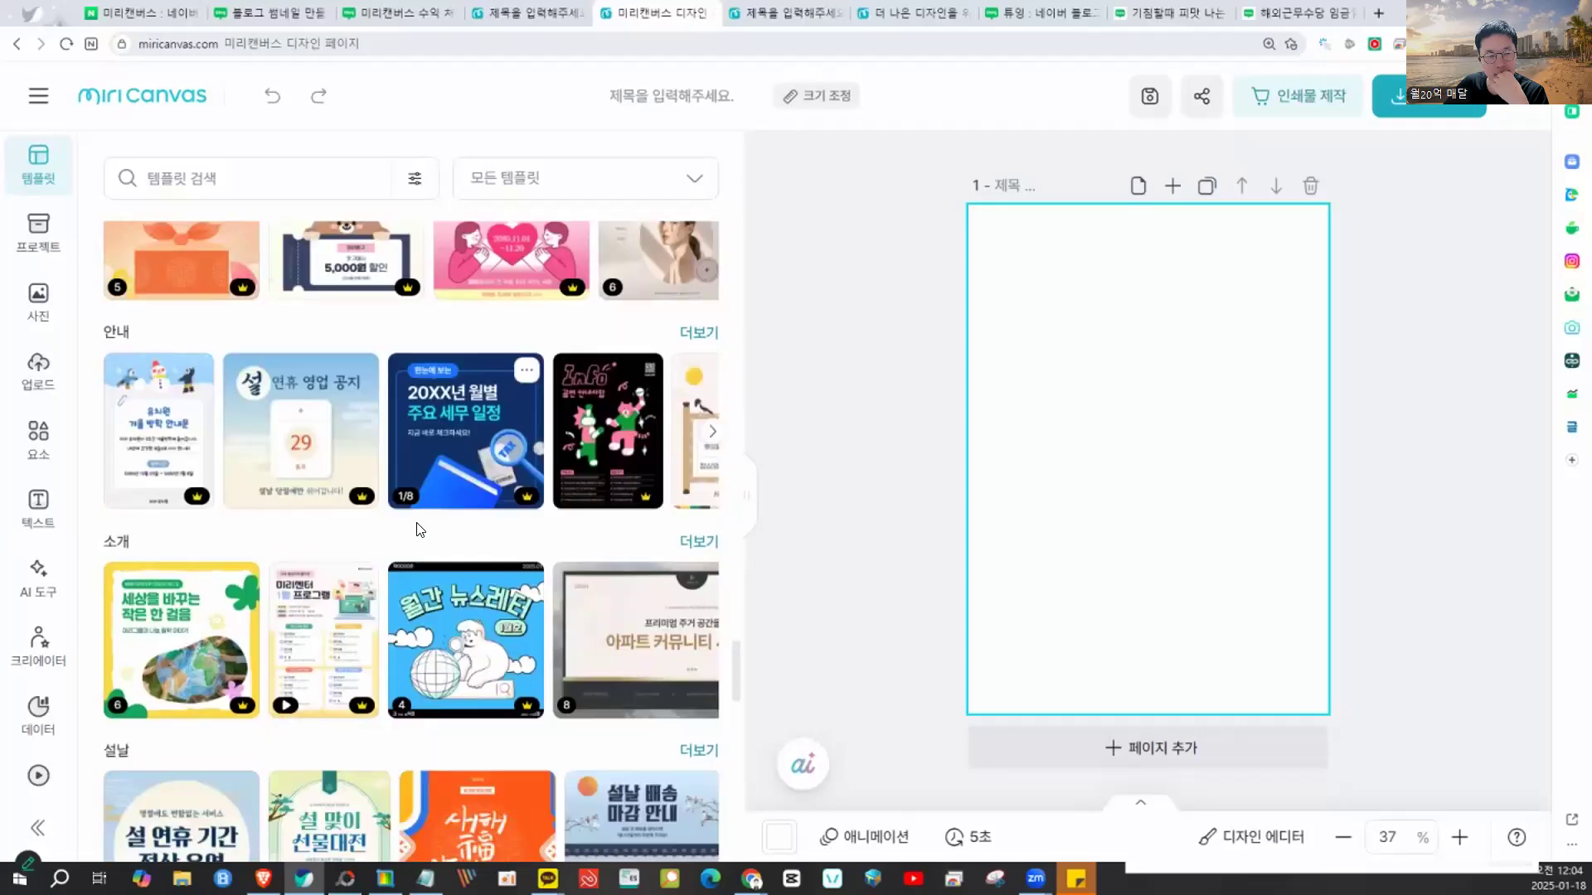
scroll(490, 503, up, 2)
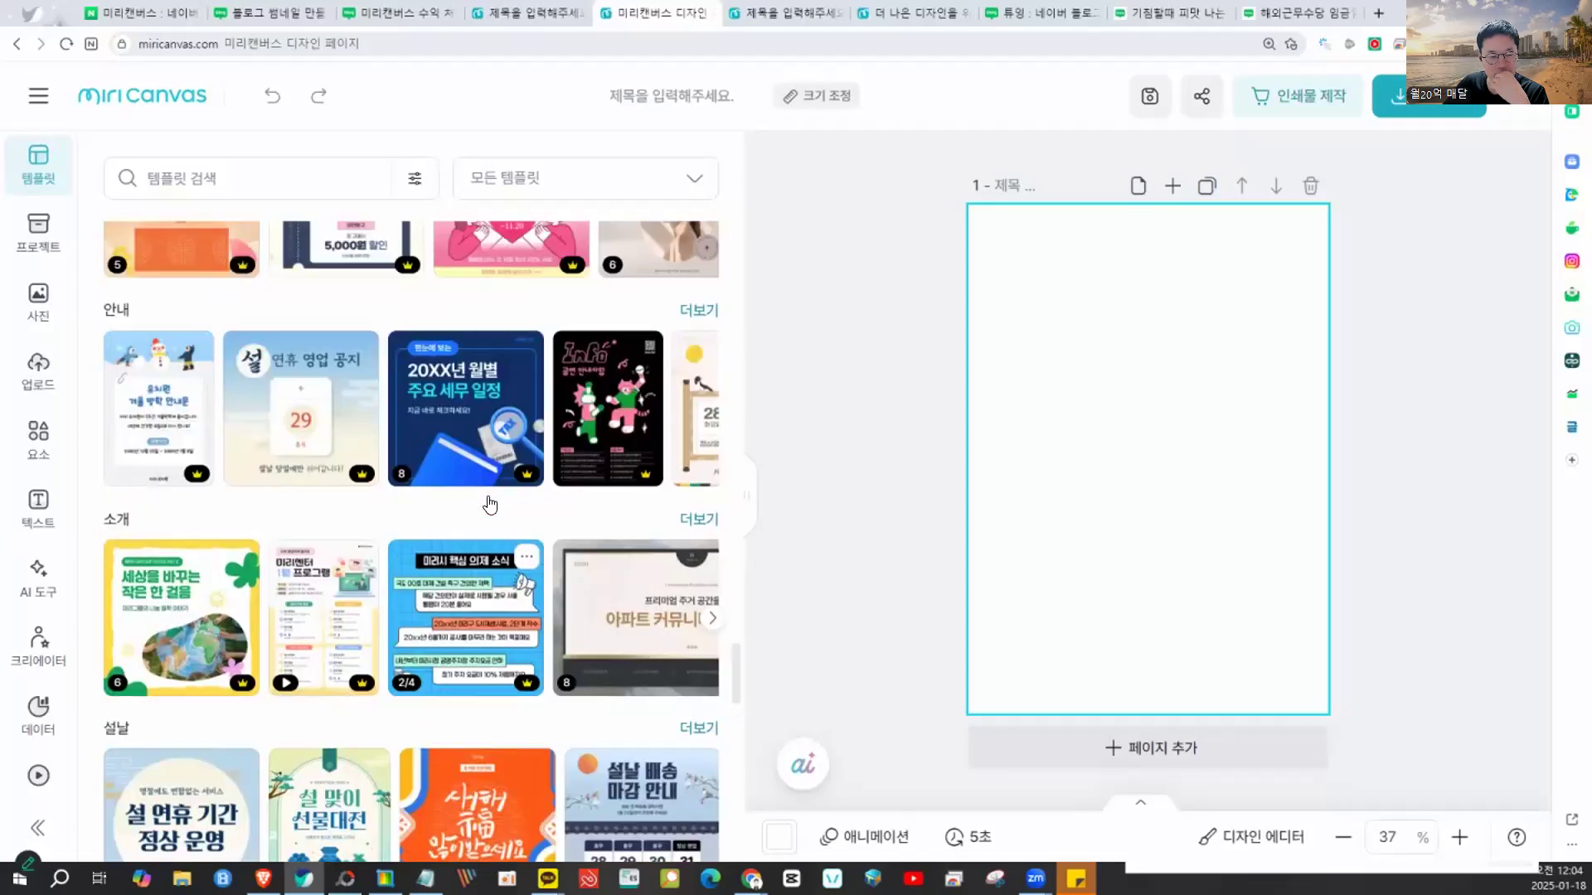
scroll(499, 494, down, 4)
scroll(497, 539, up, 11)
scroll(495, 579, up, 10)
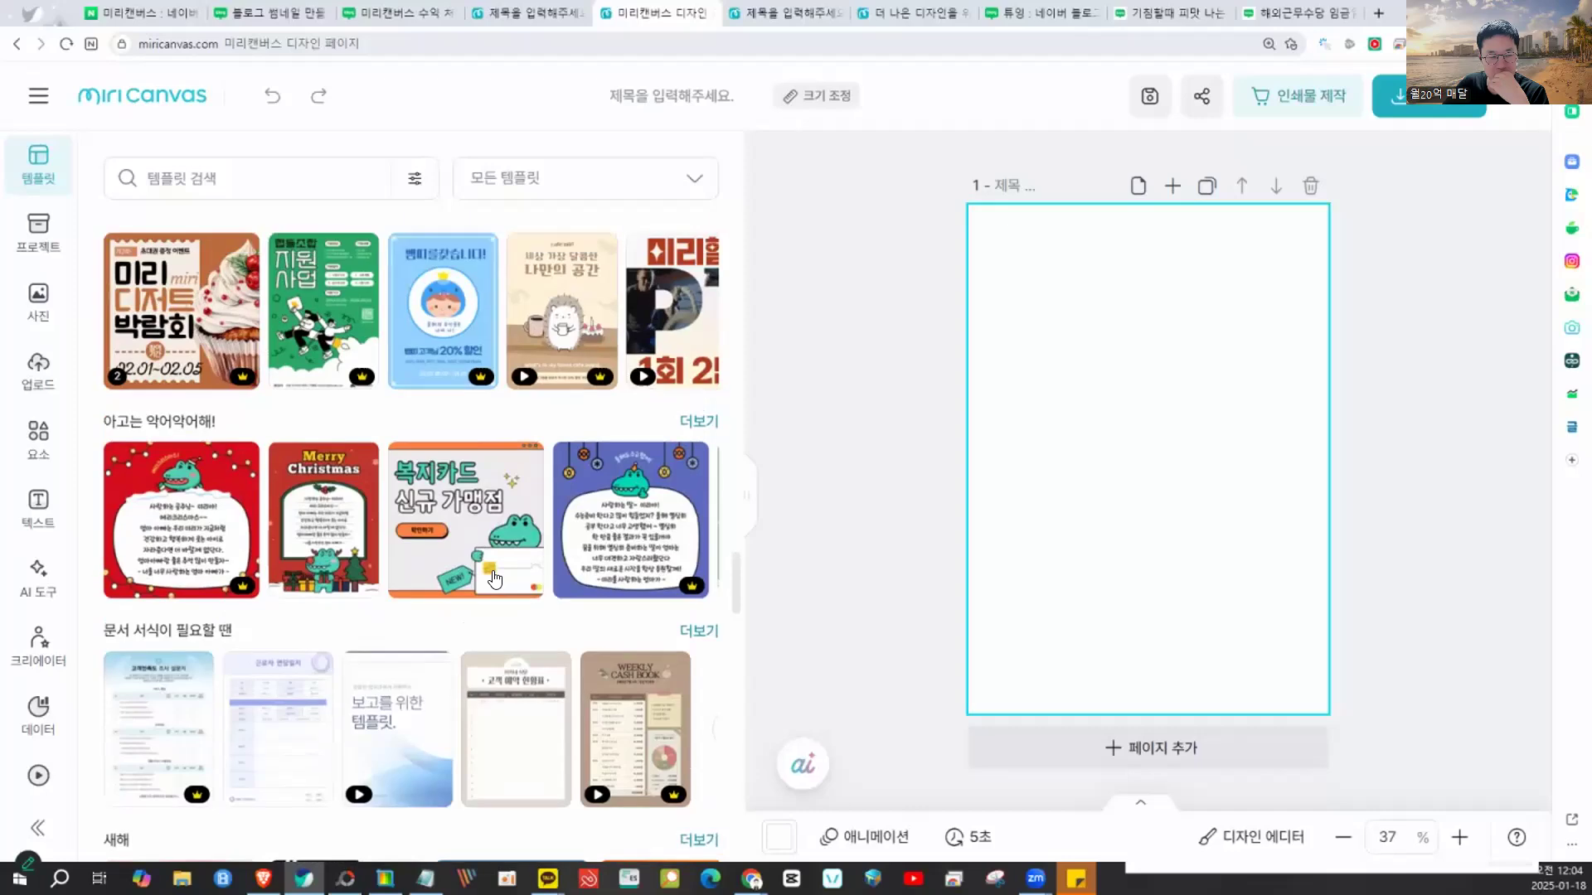
scroll(492, 578, up, 7)
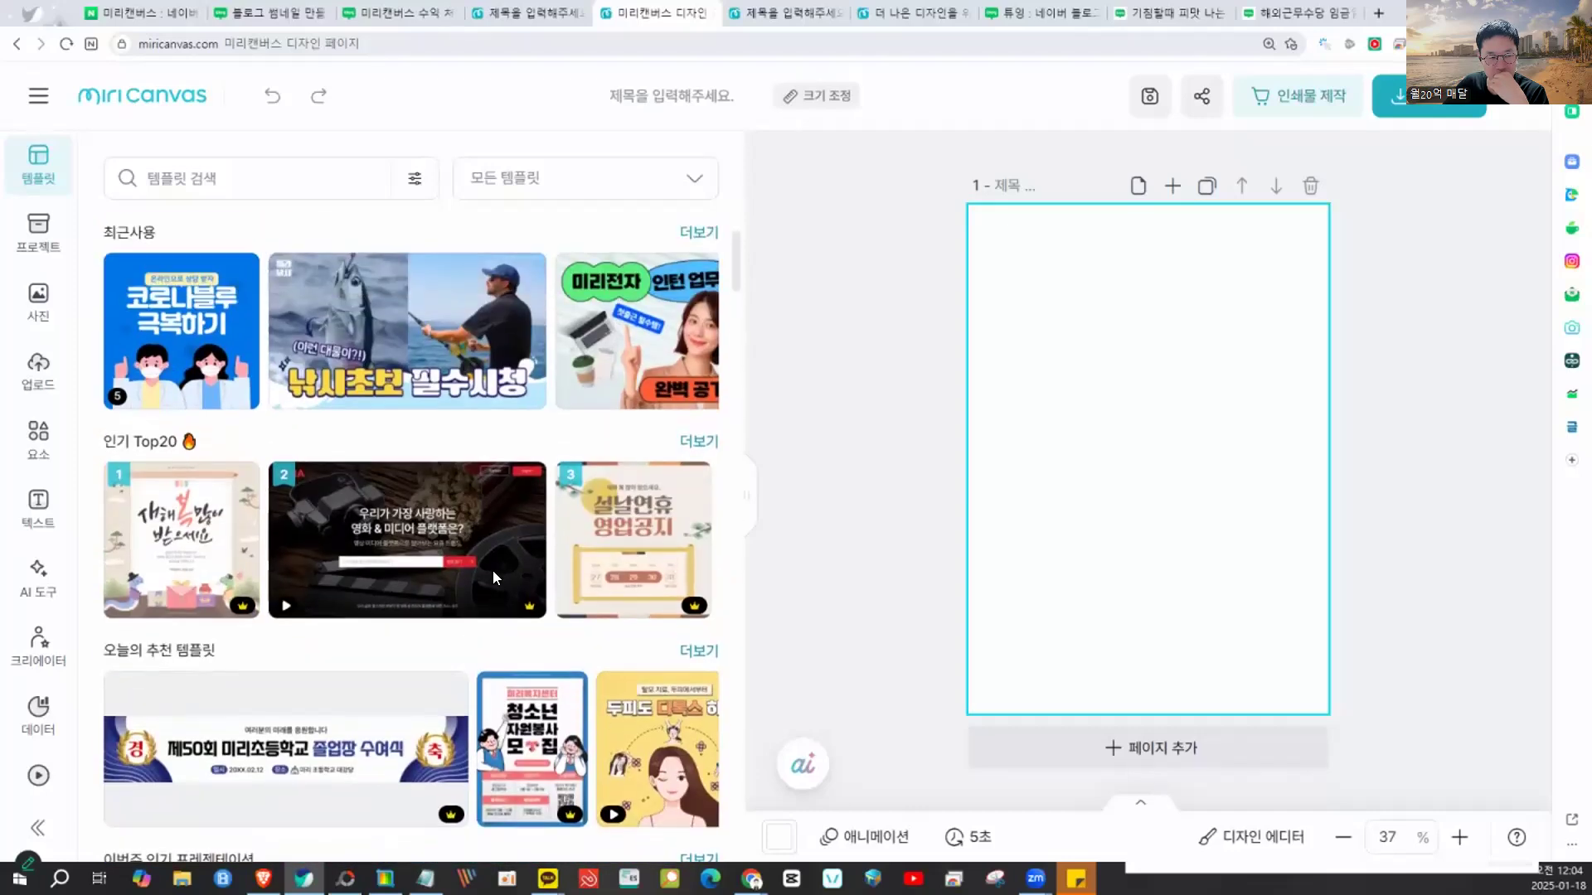
- Apply the recent 미리전자 intern template to the page using the 맞추기 fit option
click(614, 385)
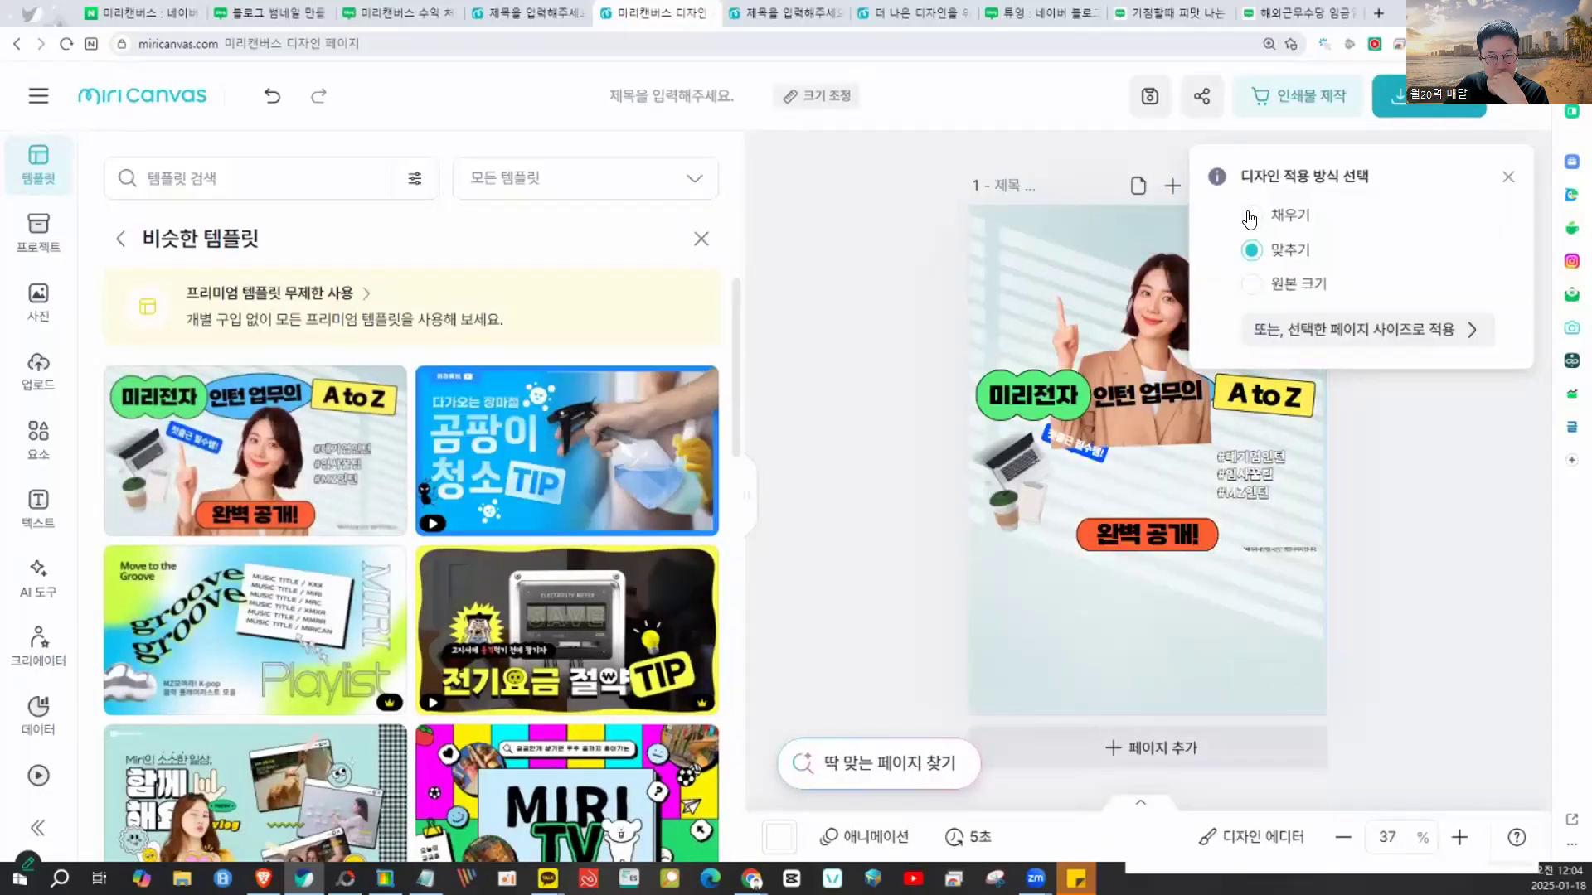
click(1250, 285)
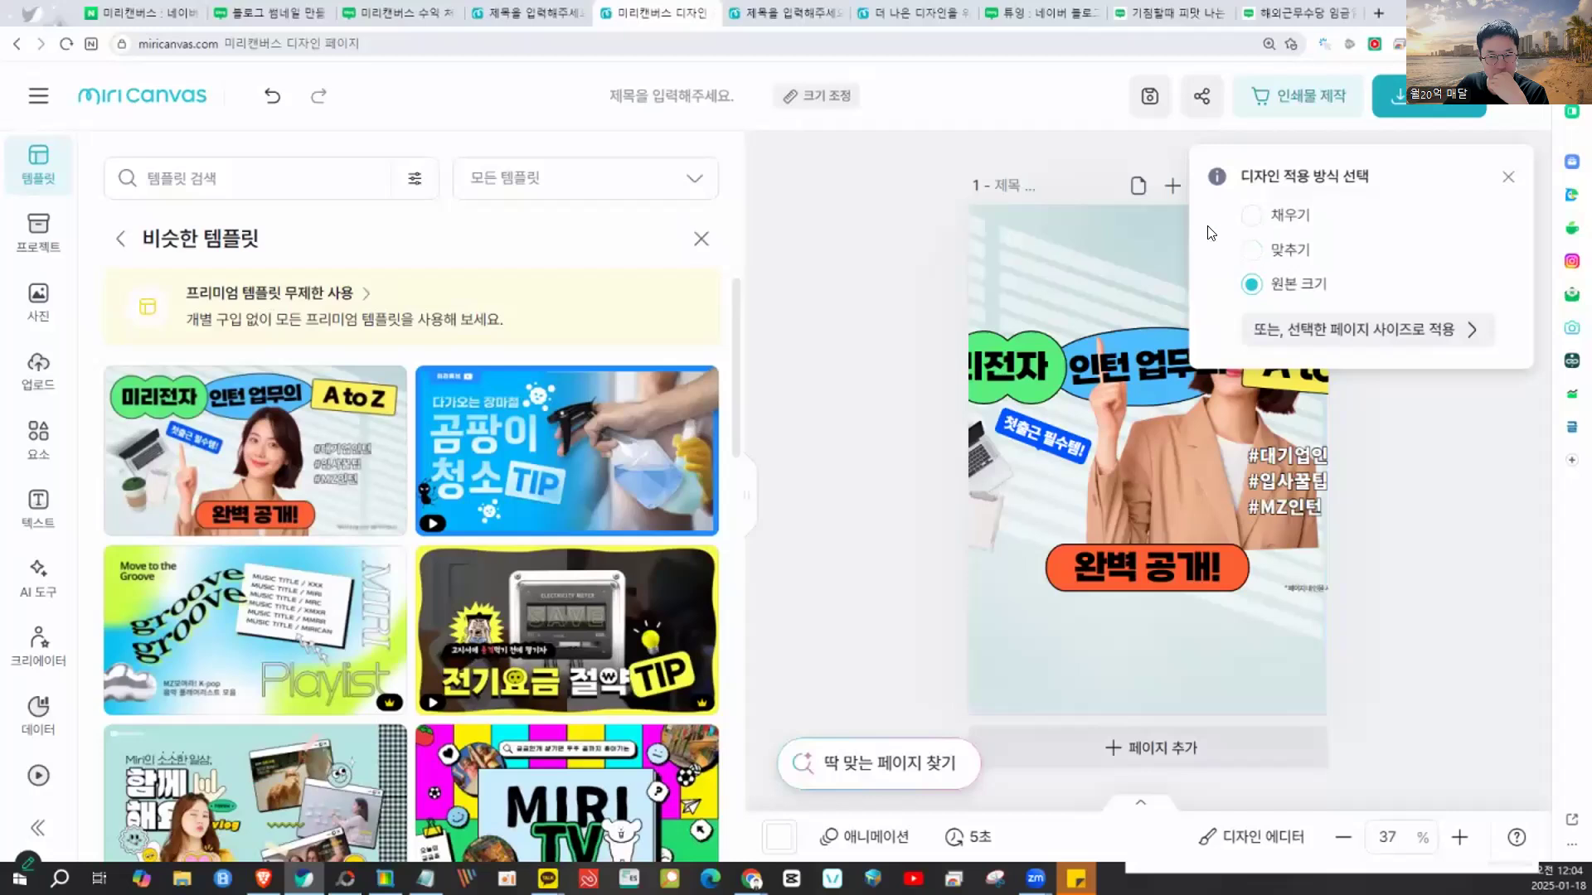
click(1251, 216)
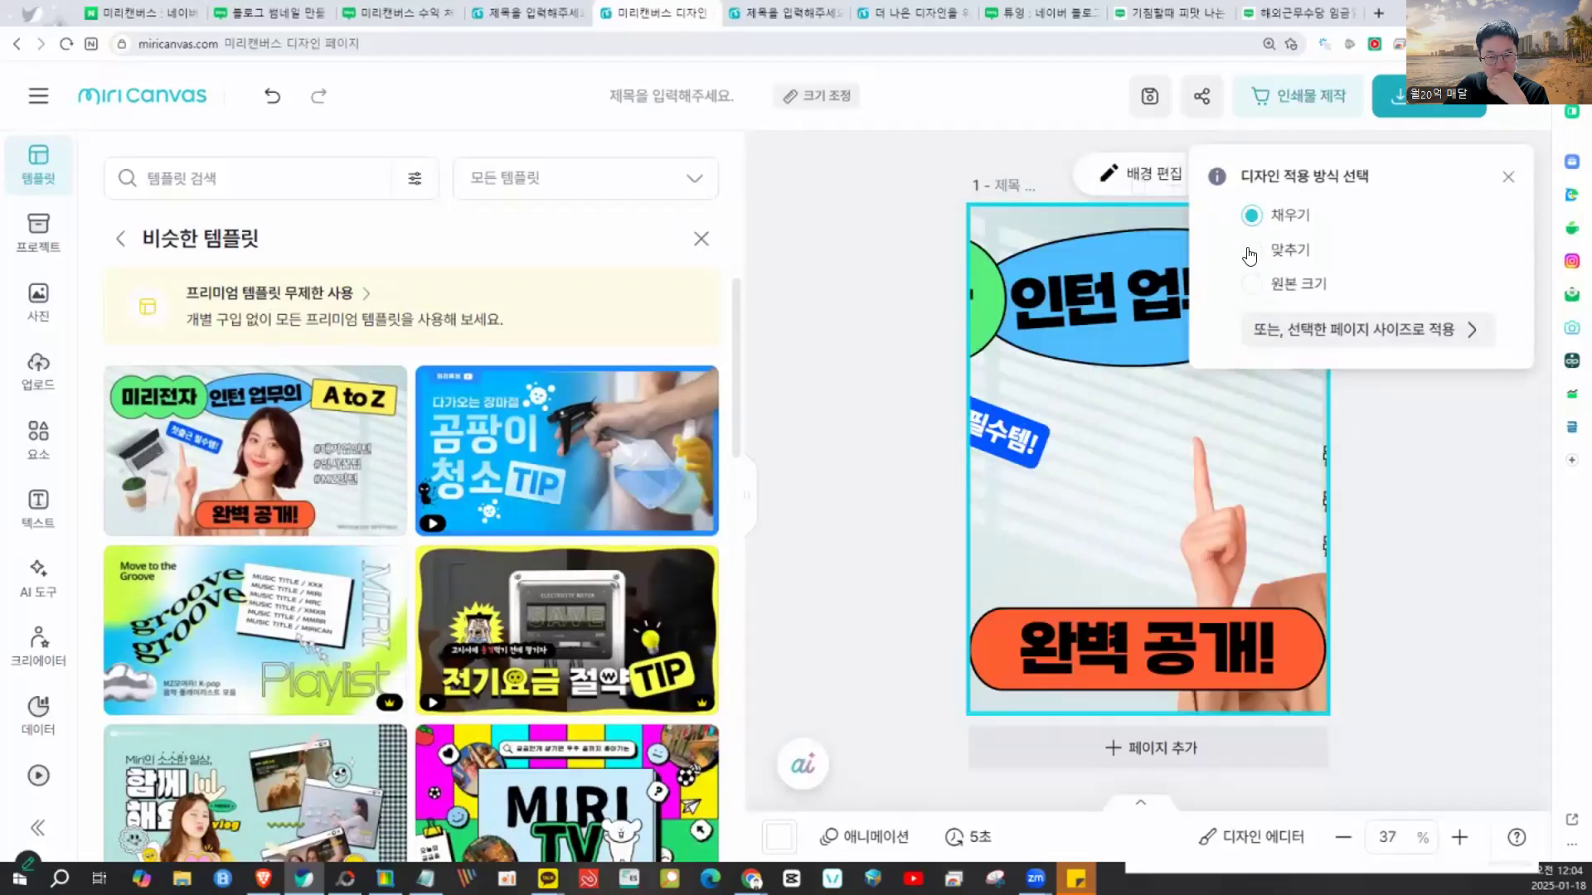
click(1250, 250)
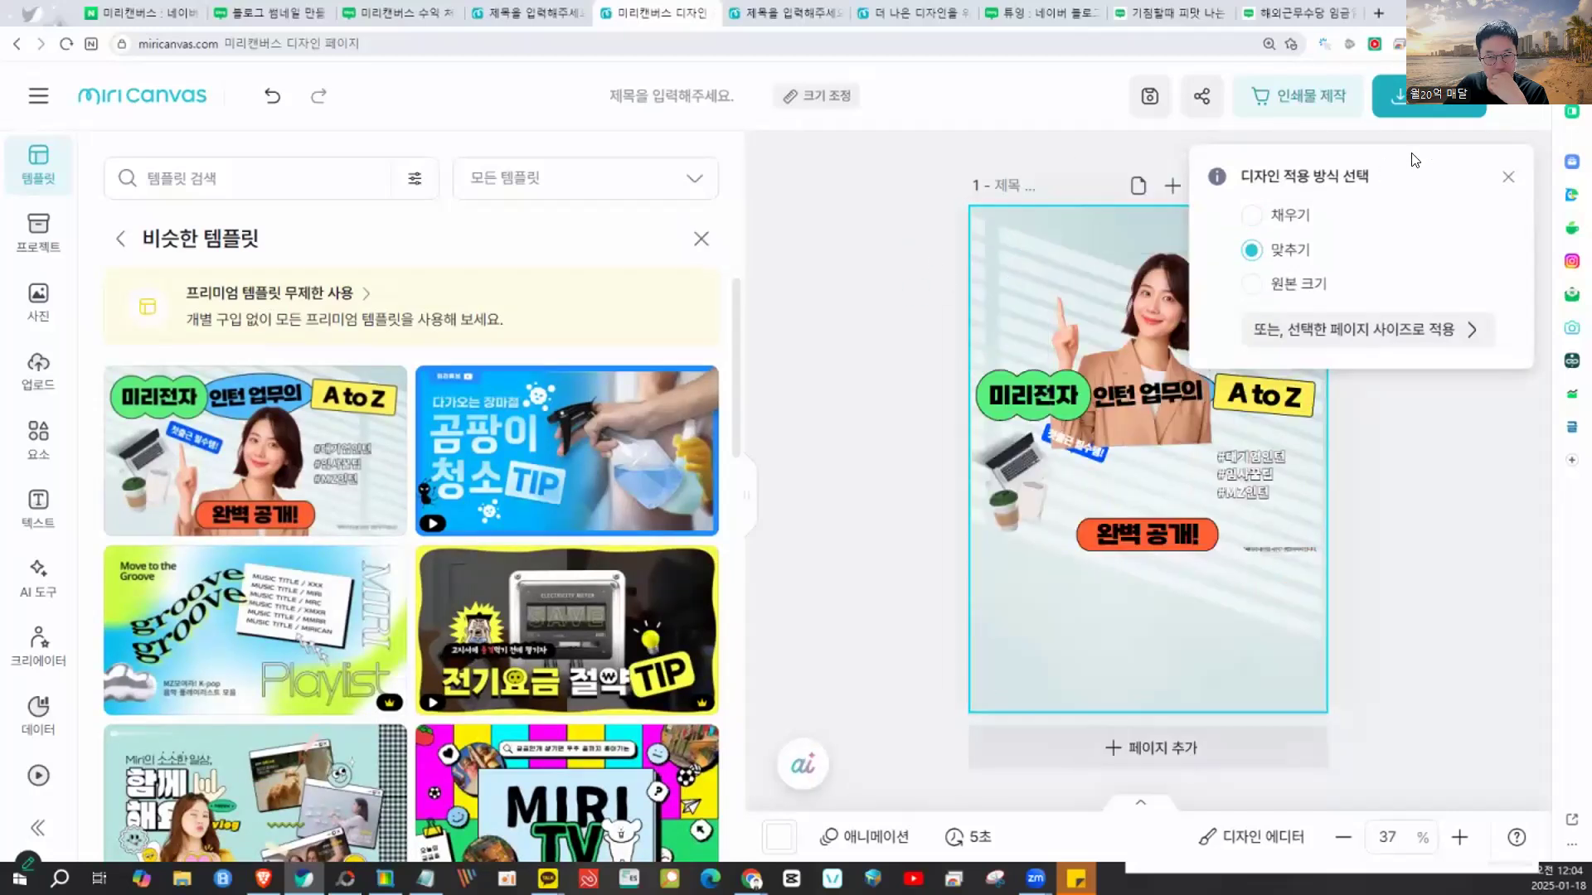
click(1506, 178)
- Select the template's elements together and enlarge them slightly
drag(1107, 495, 1020, 576)
drag(1177, 553, 1214, 571)
click(771, 214)
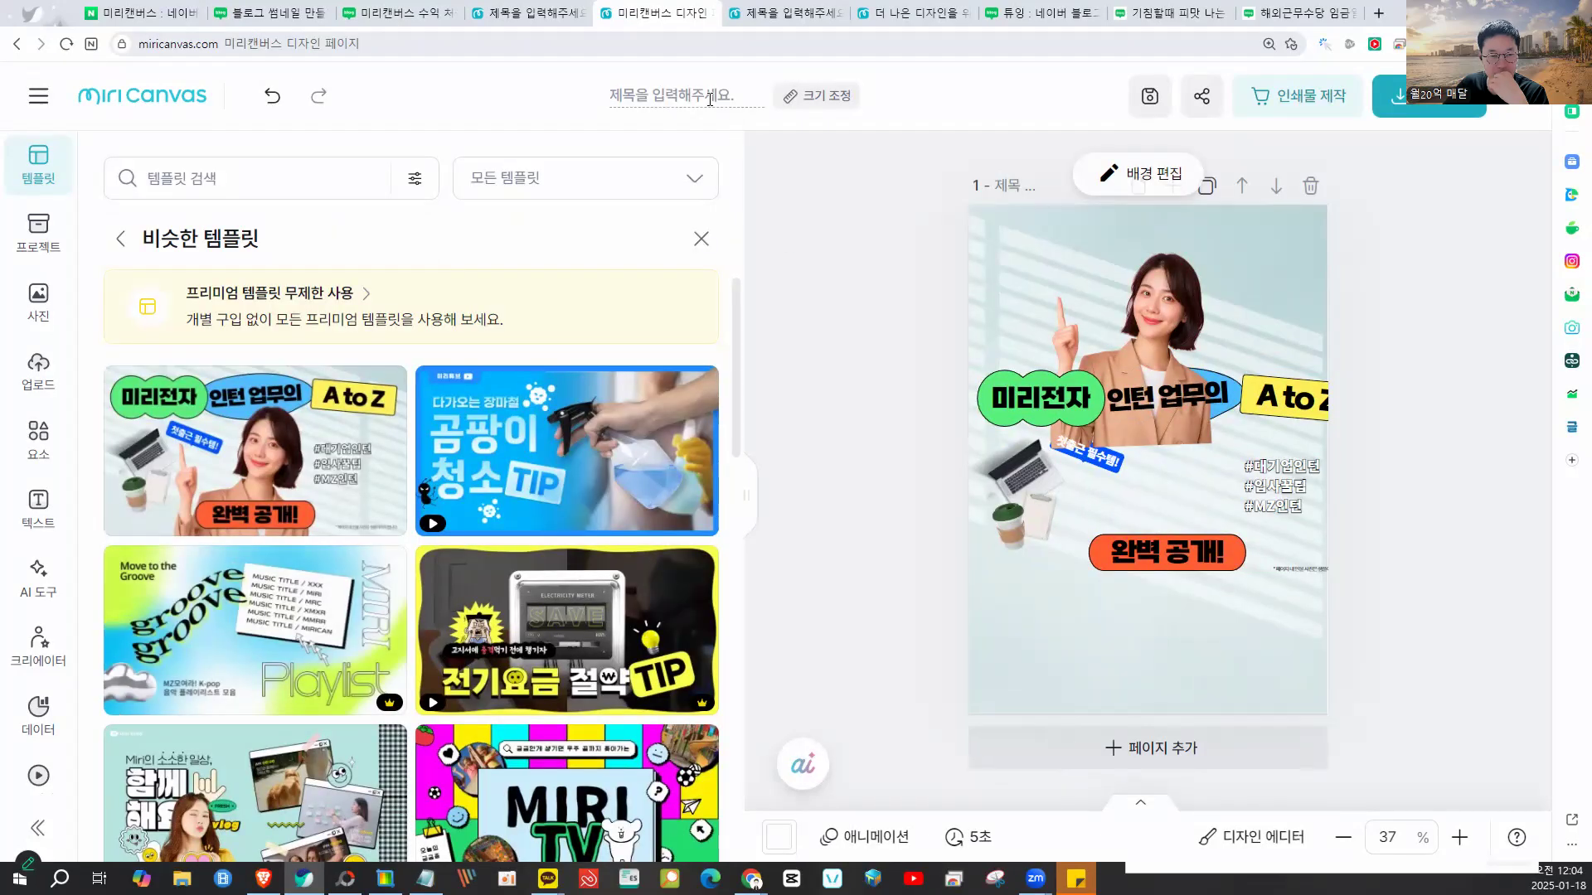
click(802, 104)
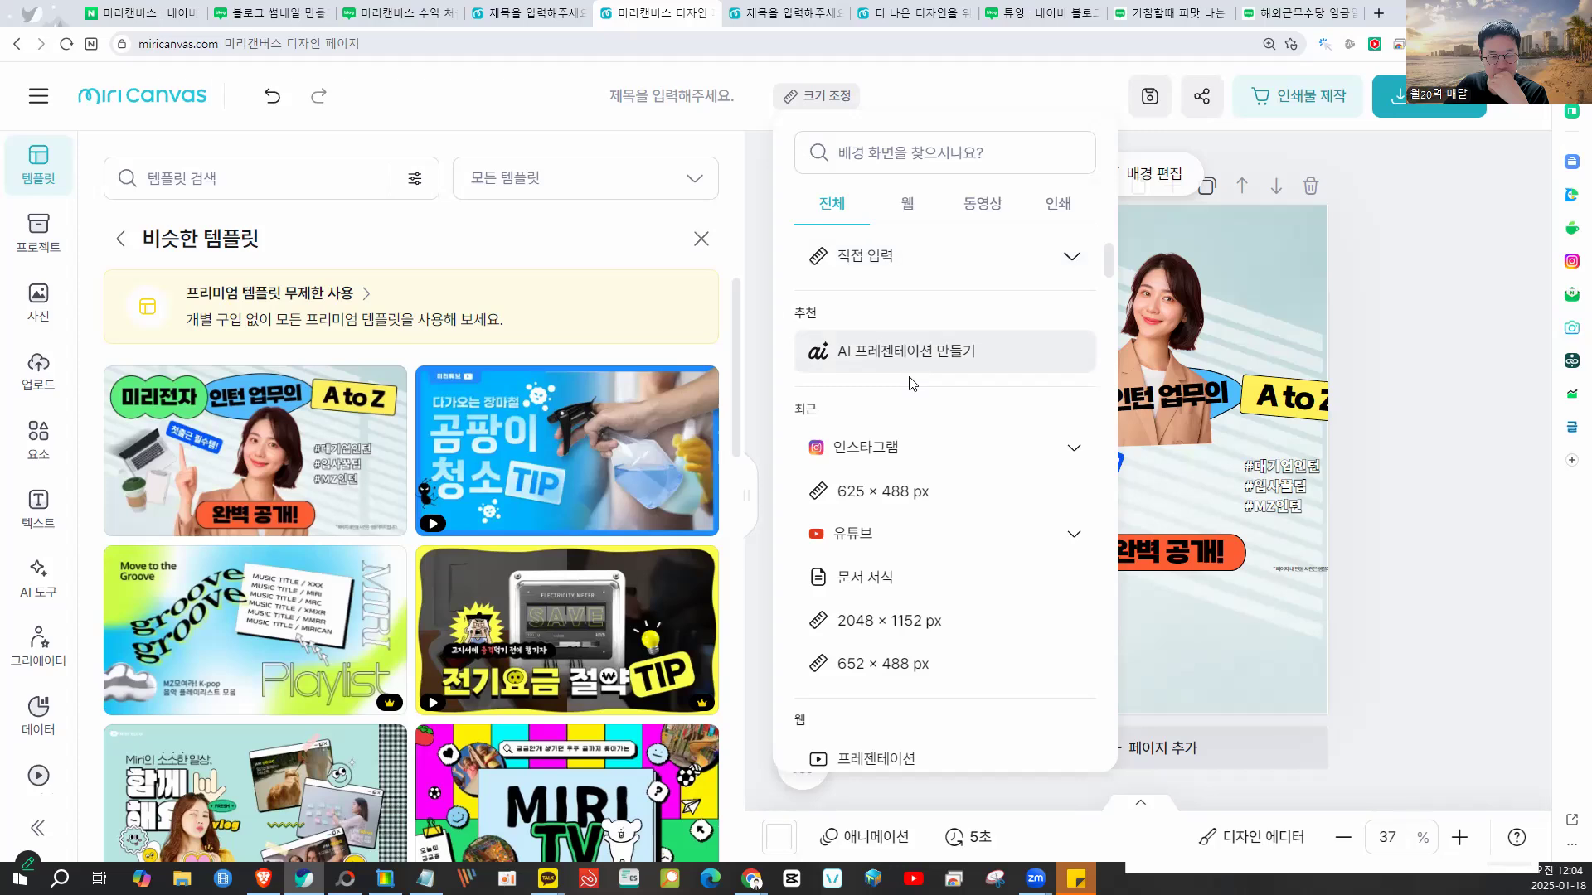
- Resize the page to Instagram 프로필 사진 720×720, keeping the template fitted inside
click(896, 448)
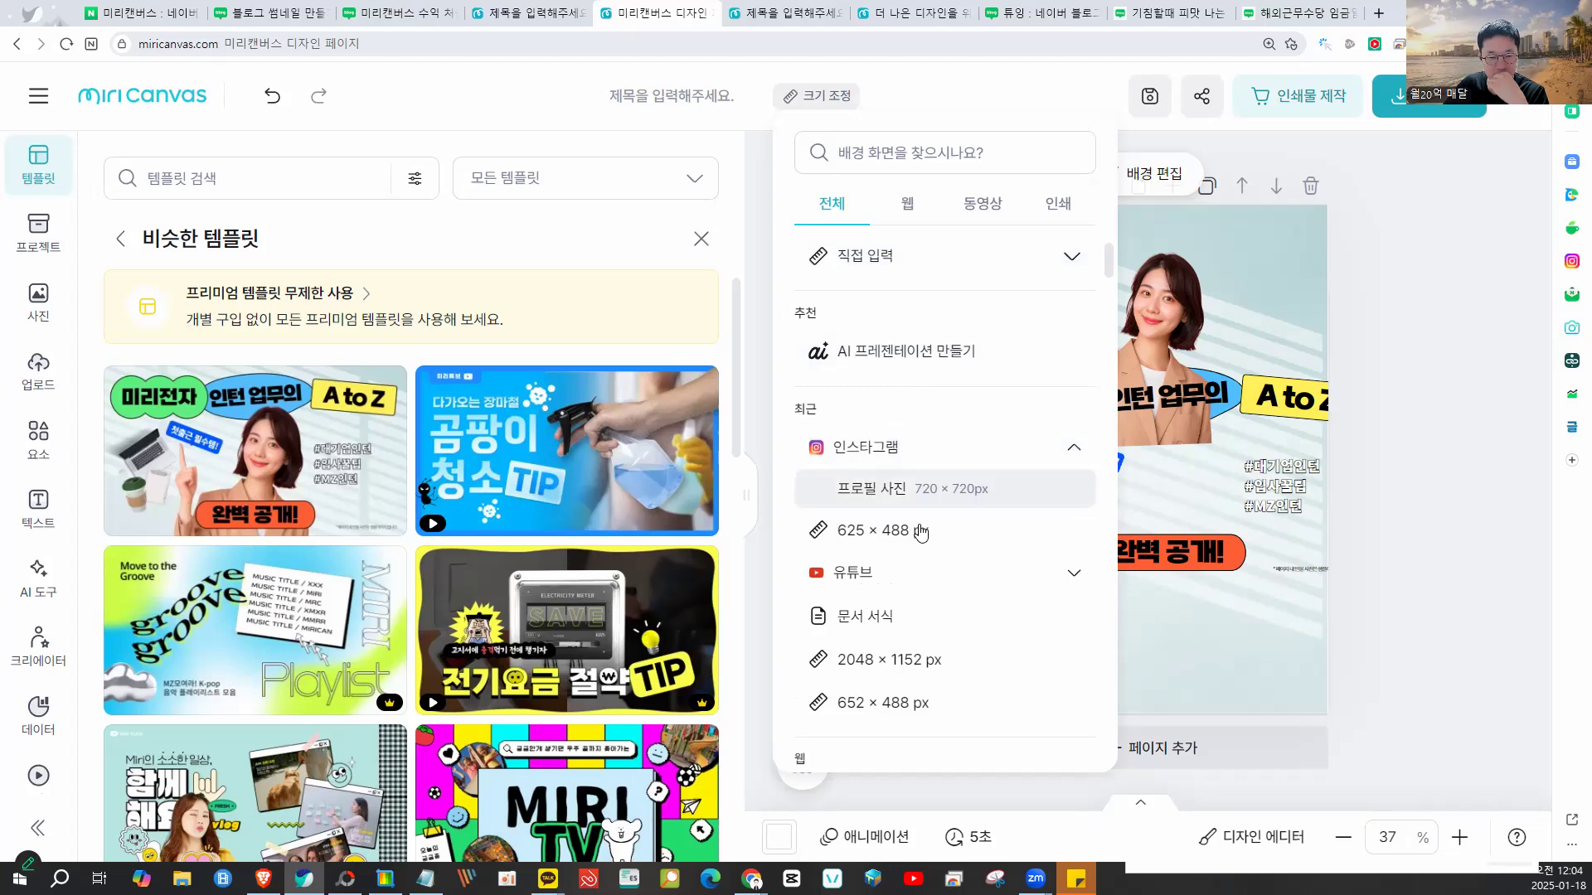
click(927, 489)
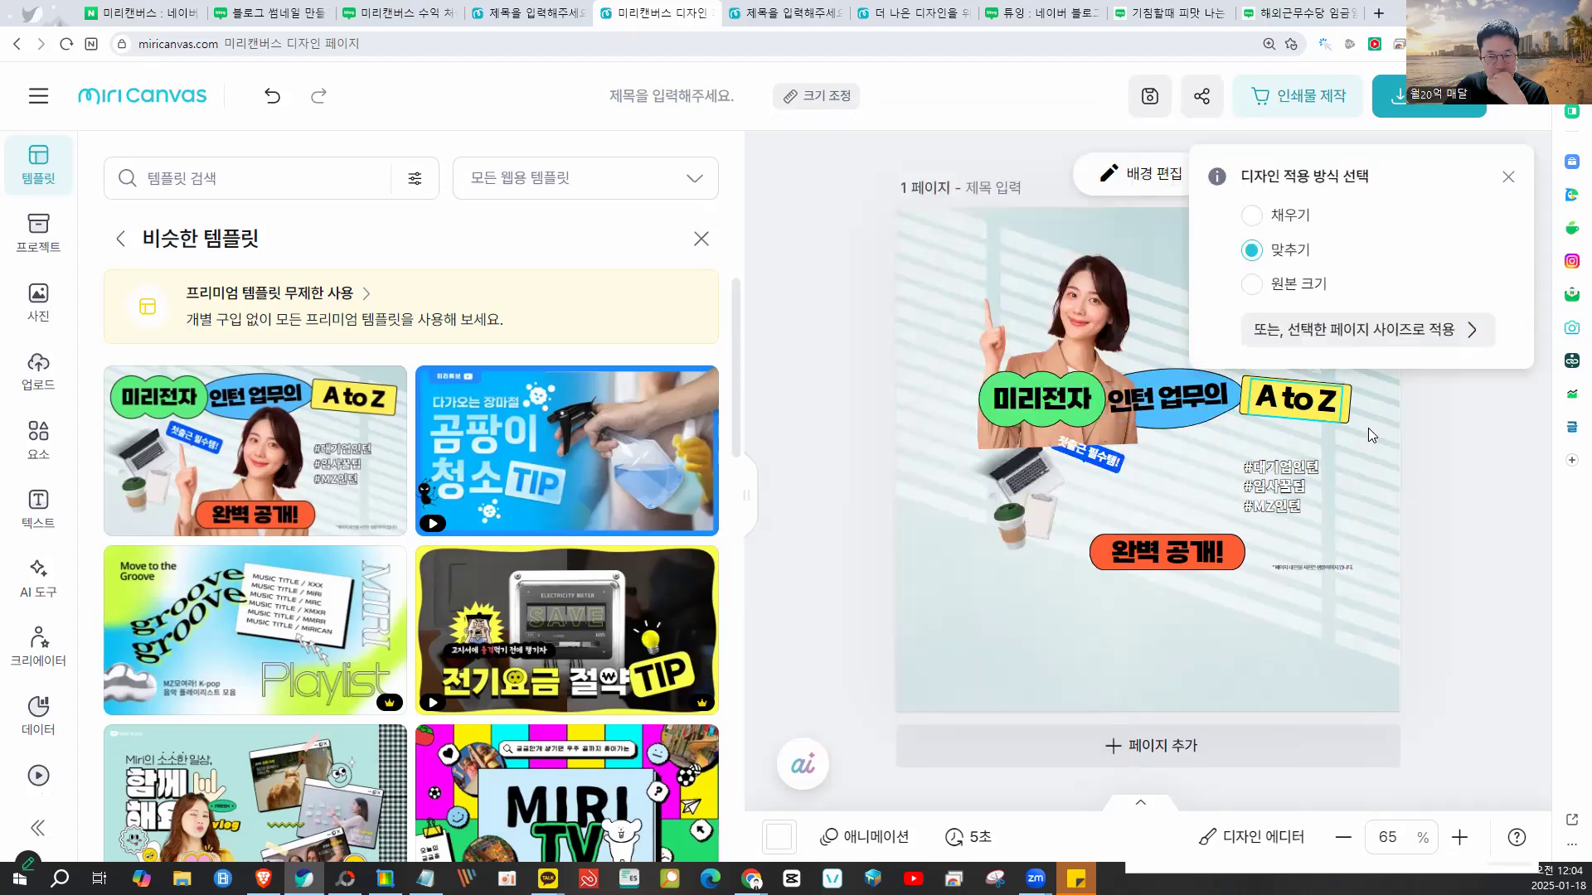
click(1507, 179)
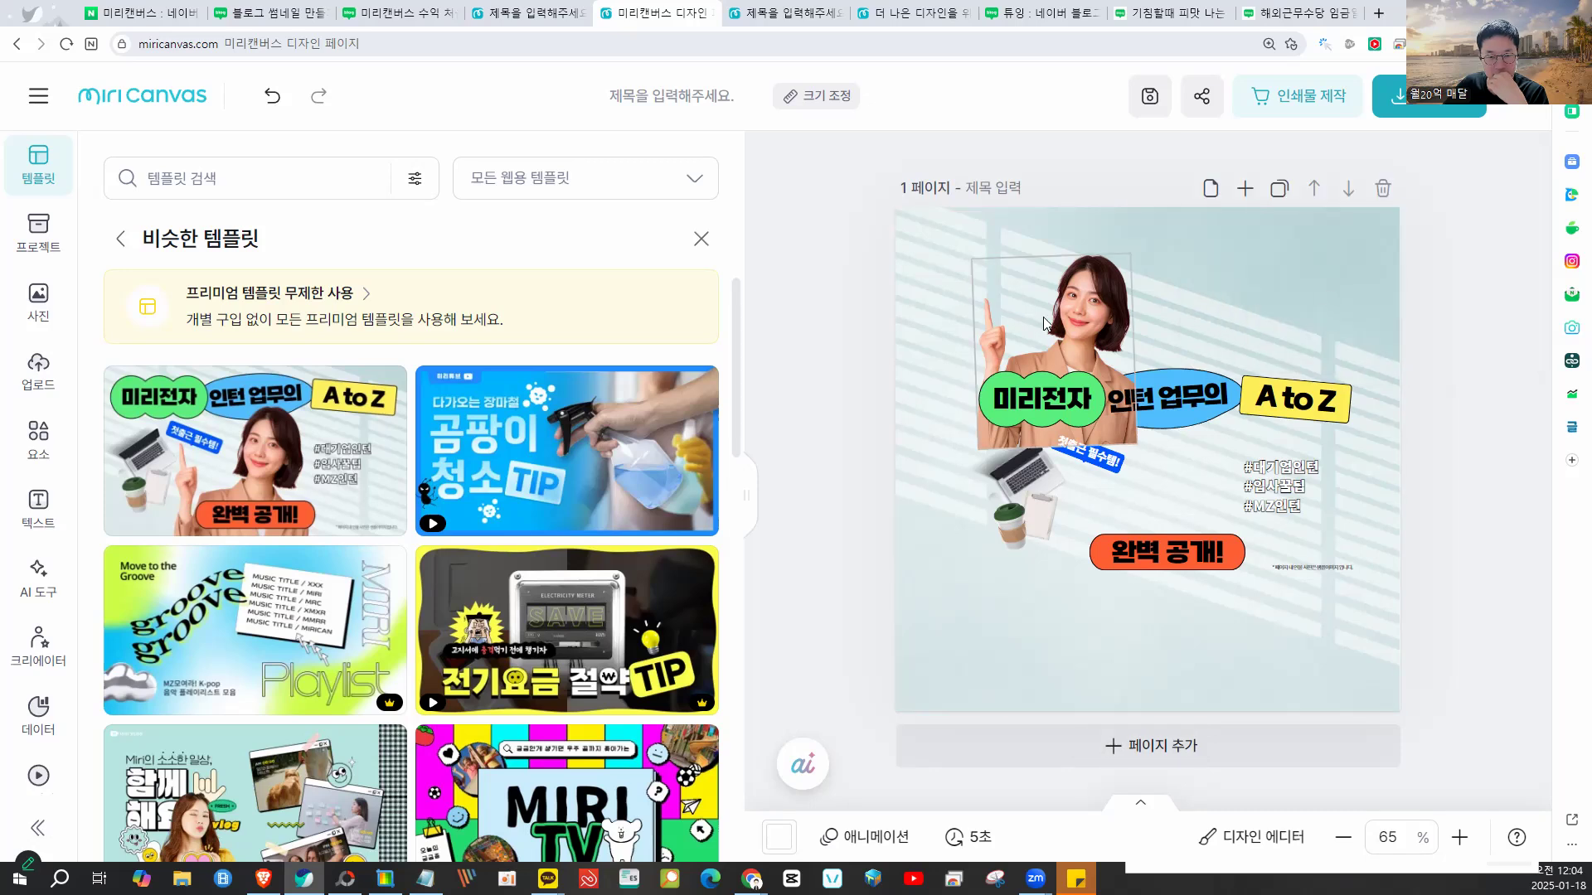
click(1132, 437)
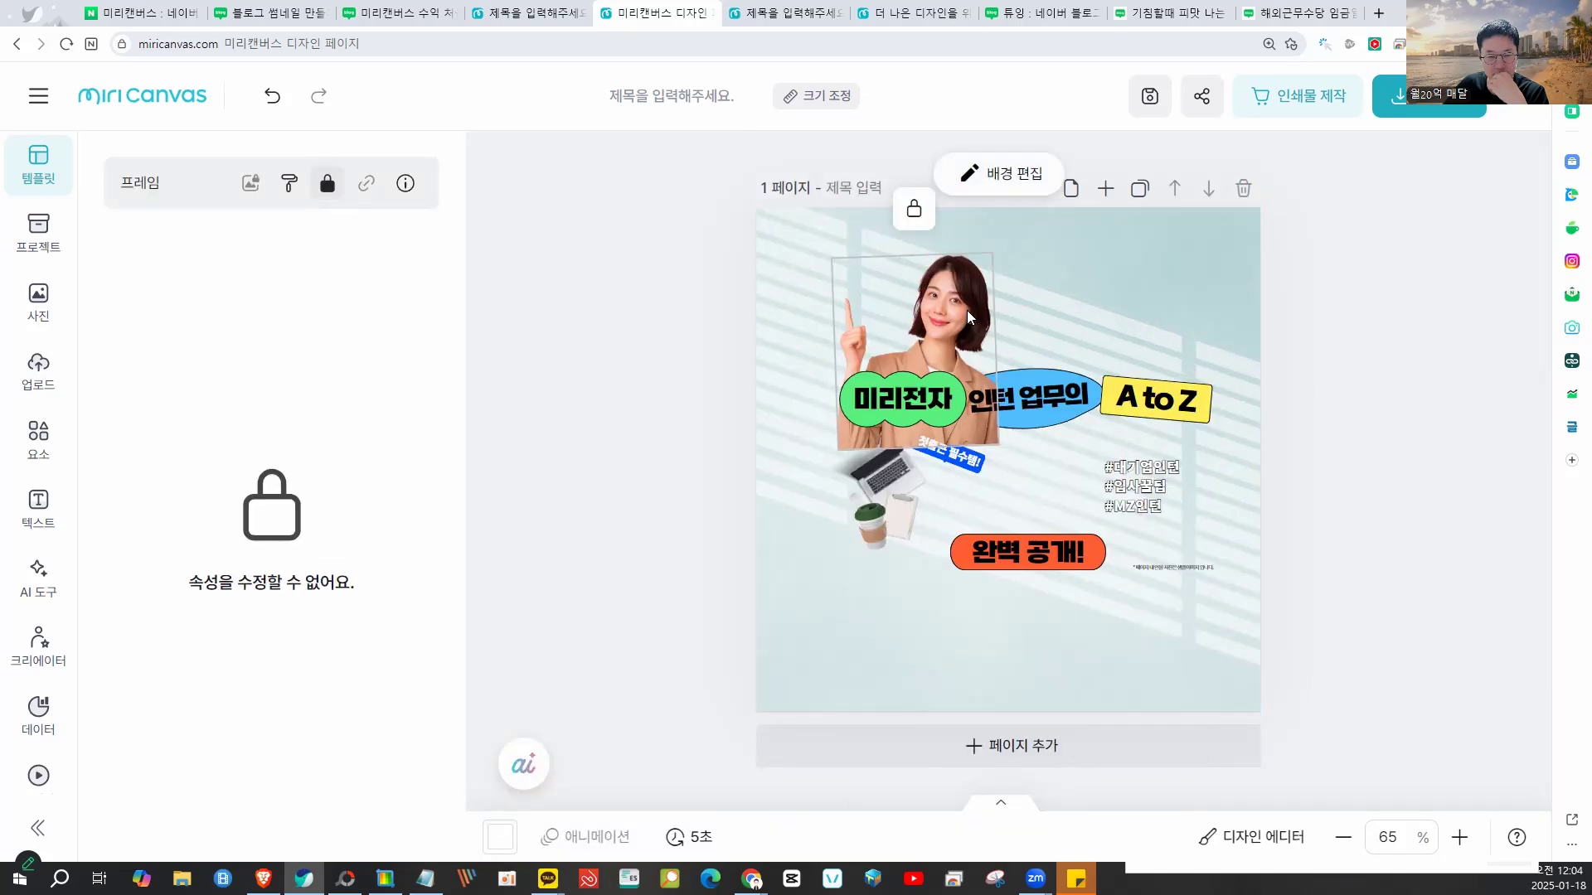
- Unlock the woman's photo, enlarge it, and shift it slightly right
click(914, 209)
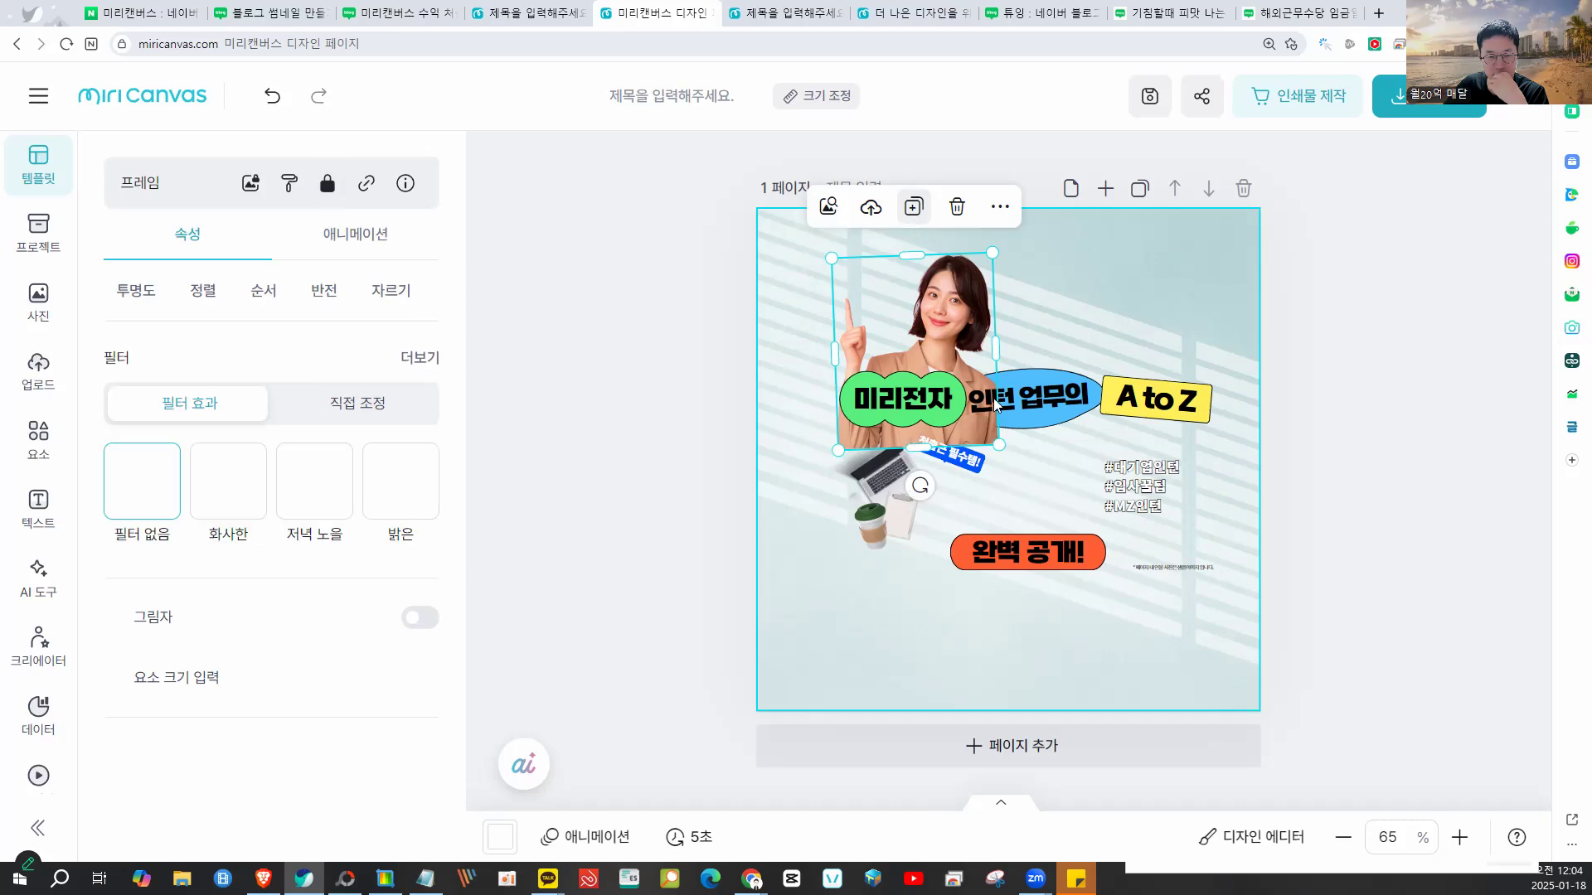
drag(998, 448, 1191, 757)
drag(1145, 662, 1147, 634)
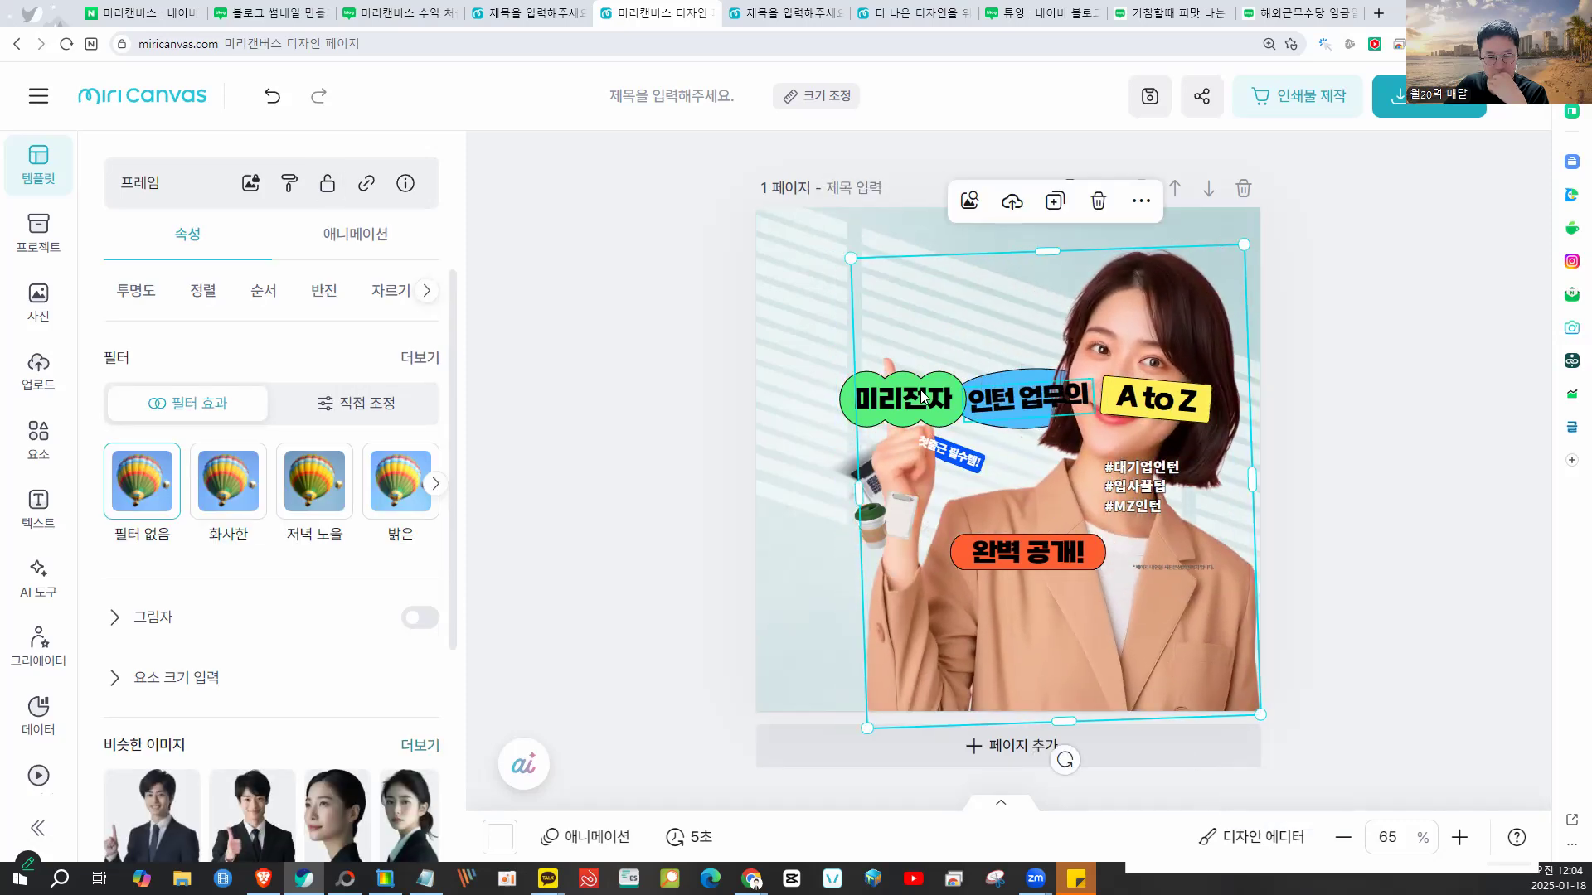
- Select several page elements and the 미리전자 title text, then deselect everything
drag(757, 428, 1225, 463)
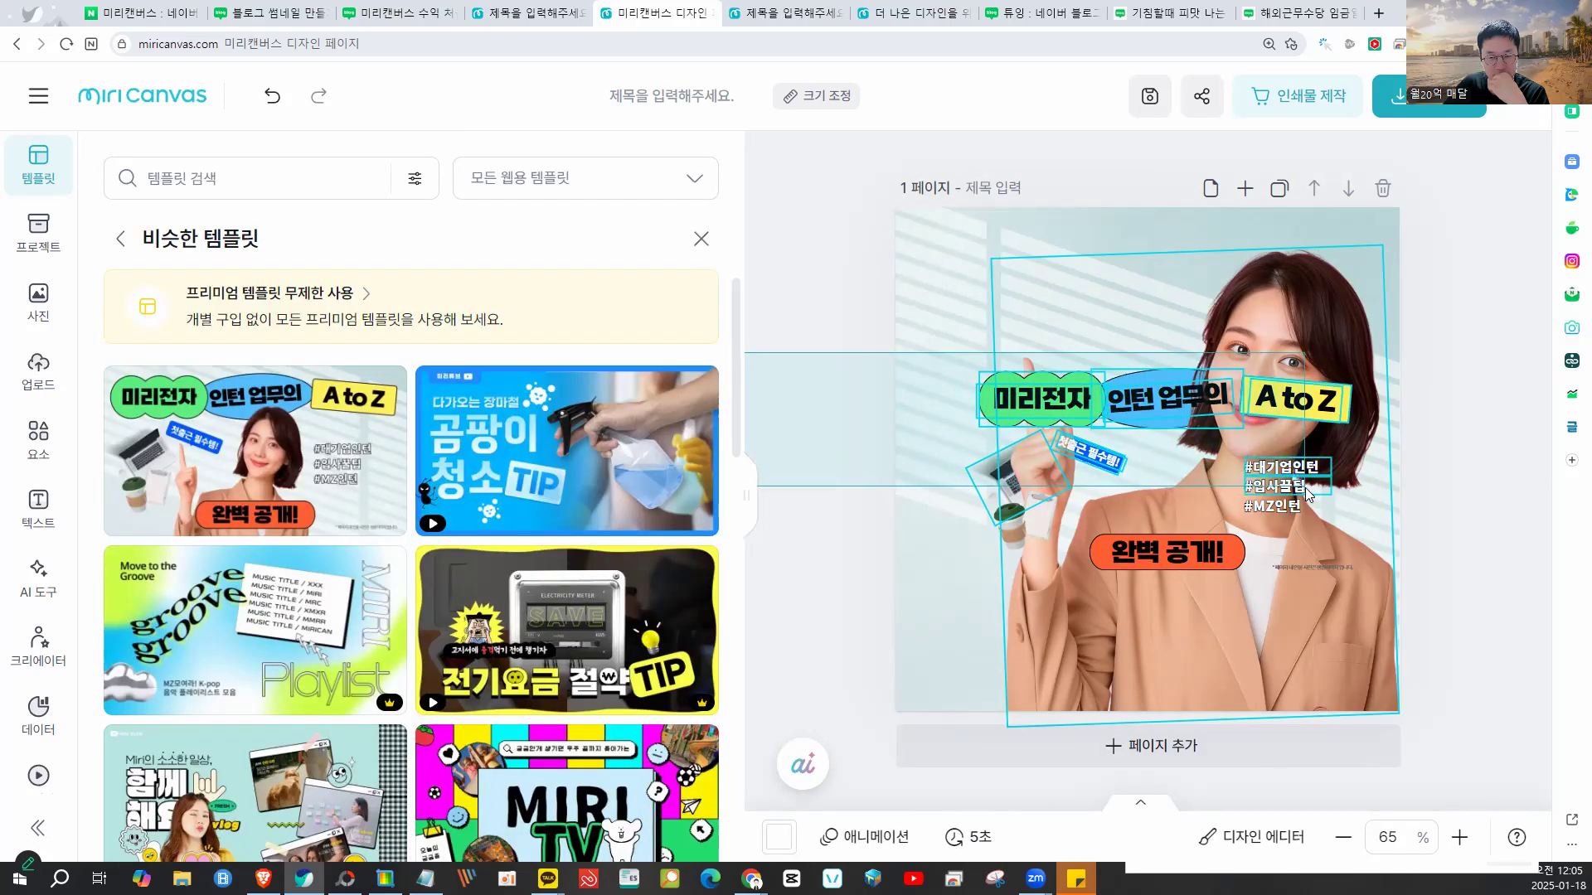
drag(1308, 493, 1308, 495)
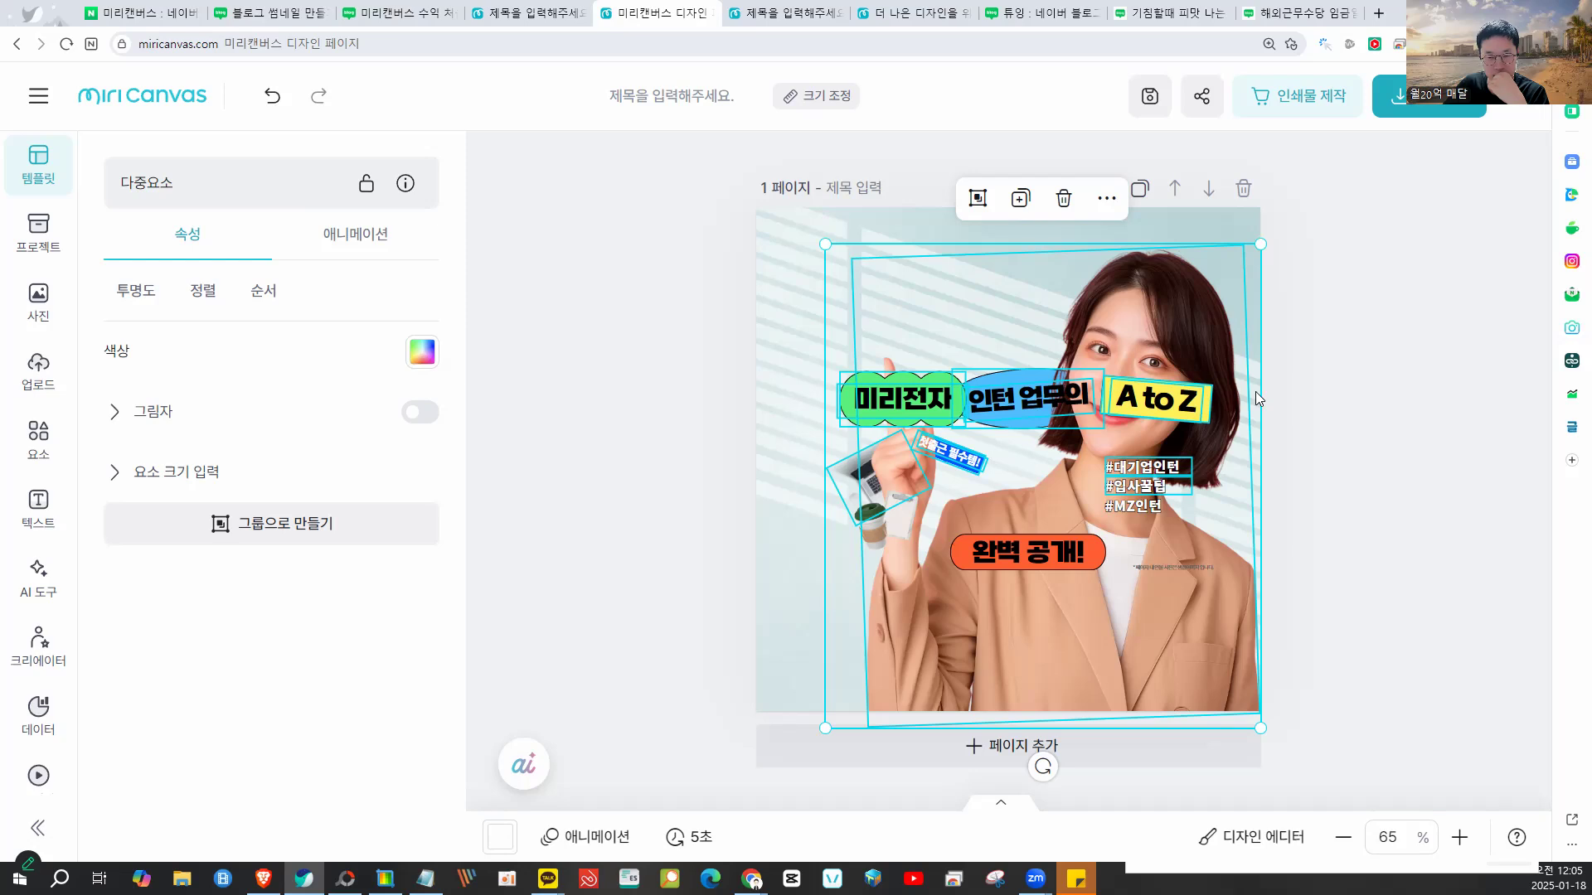
click(1311, 360)
click(1053, 401)
click(1104, 226)
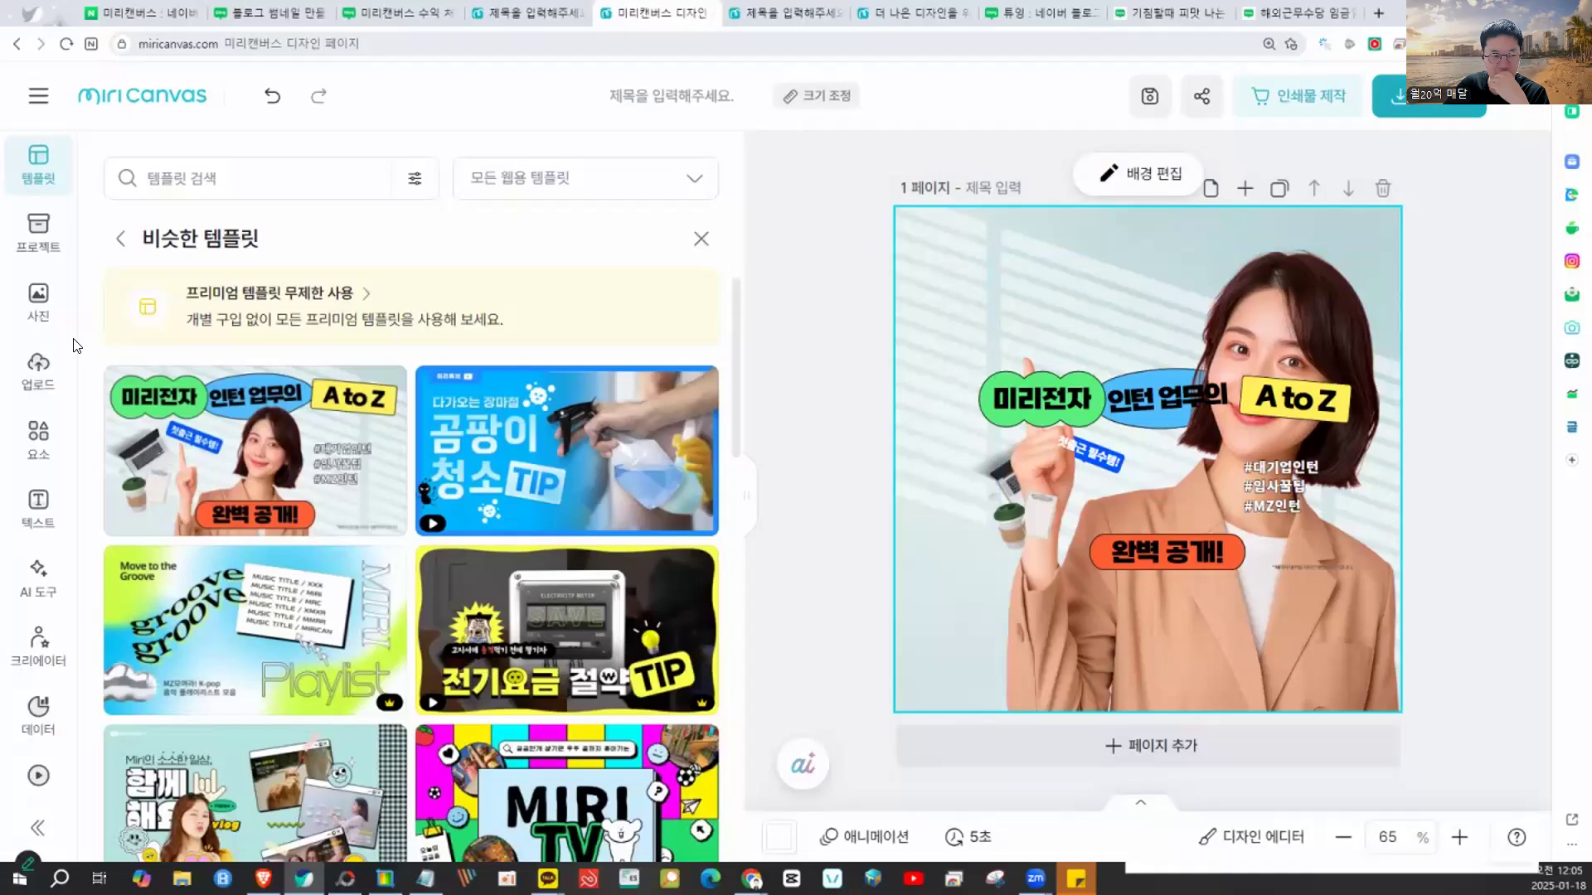
- Add the recent party photo of three friends toasting and make it the page background
click(50, 310)
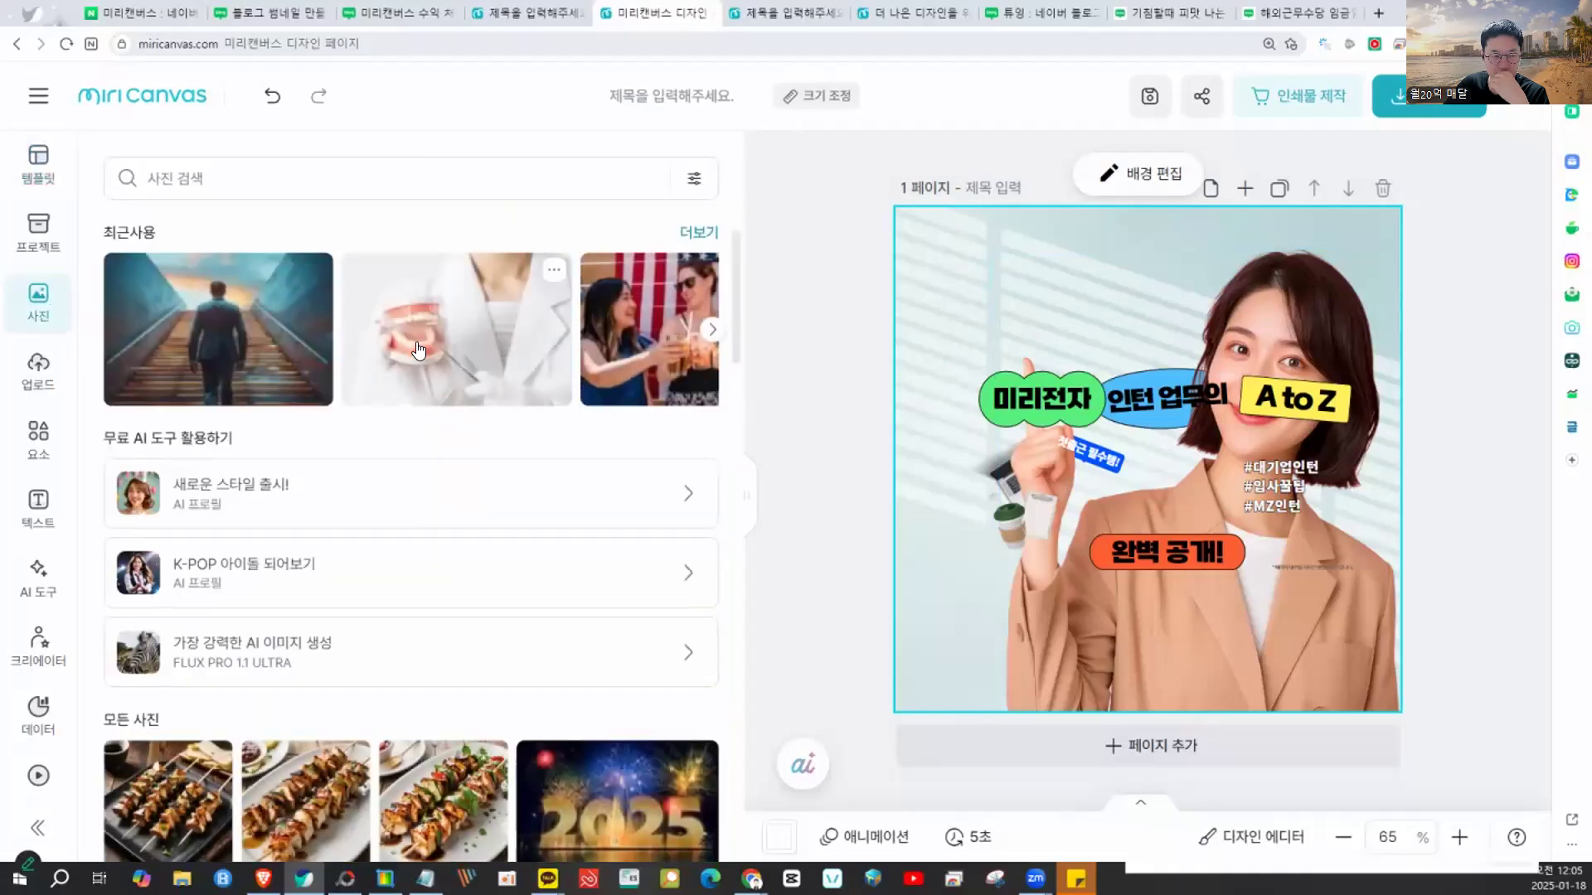
click(617, 353)
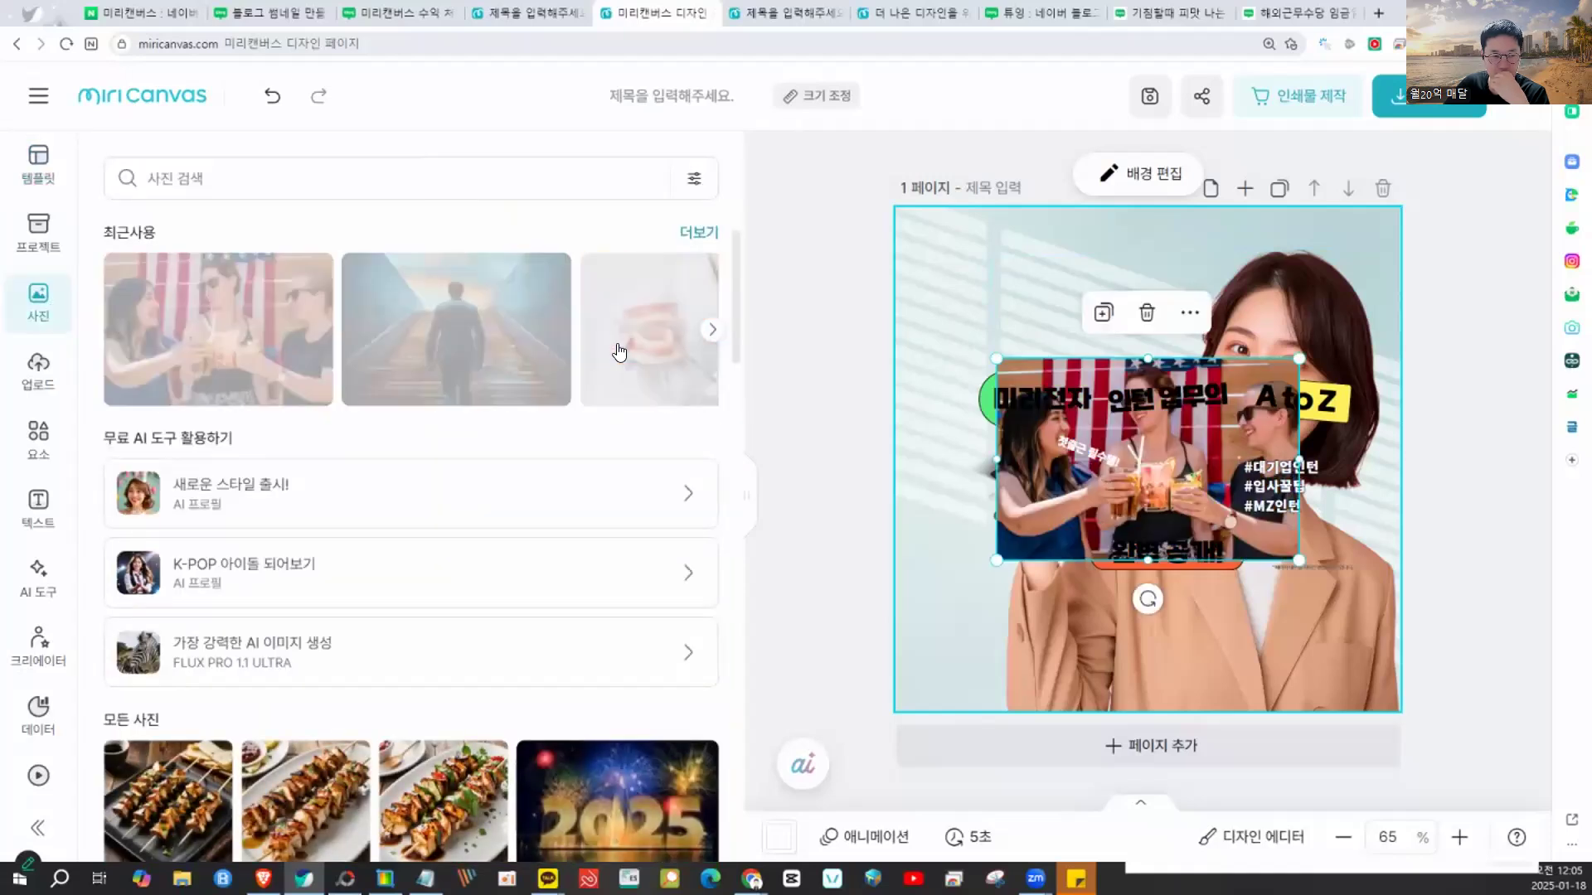
click(758, 424)
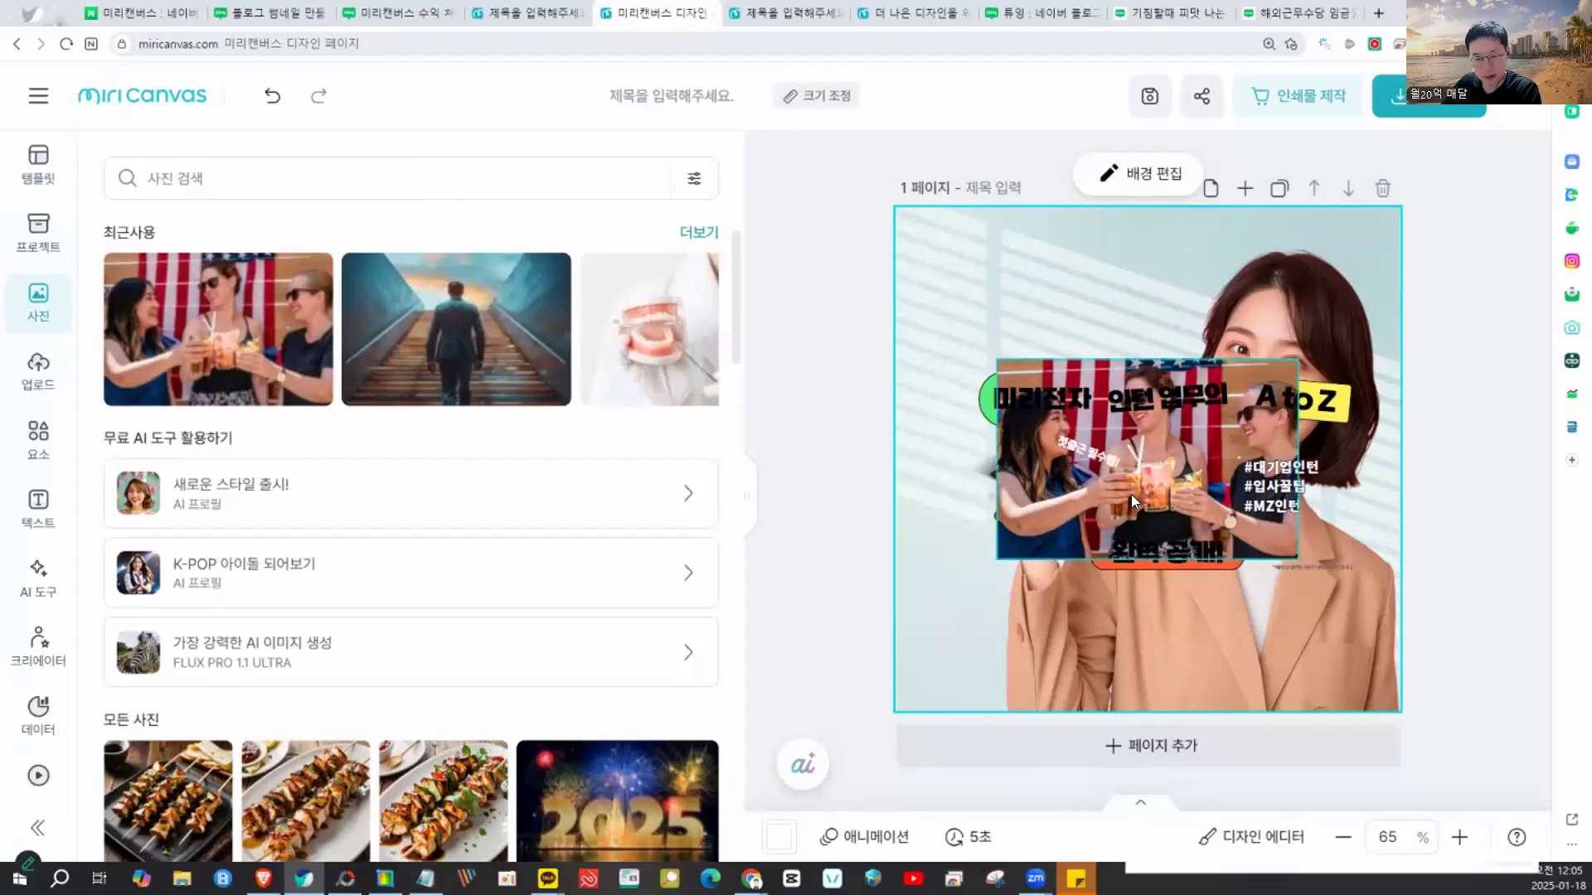
click(1267, 372)
drag(1266, 371, 1206, 311)
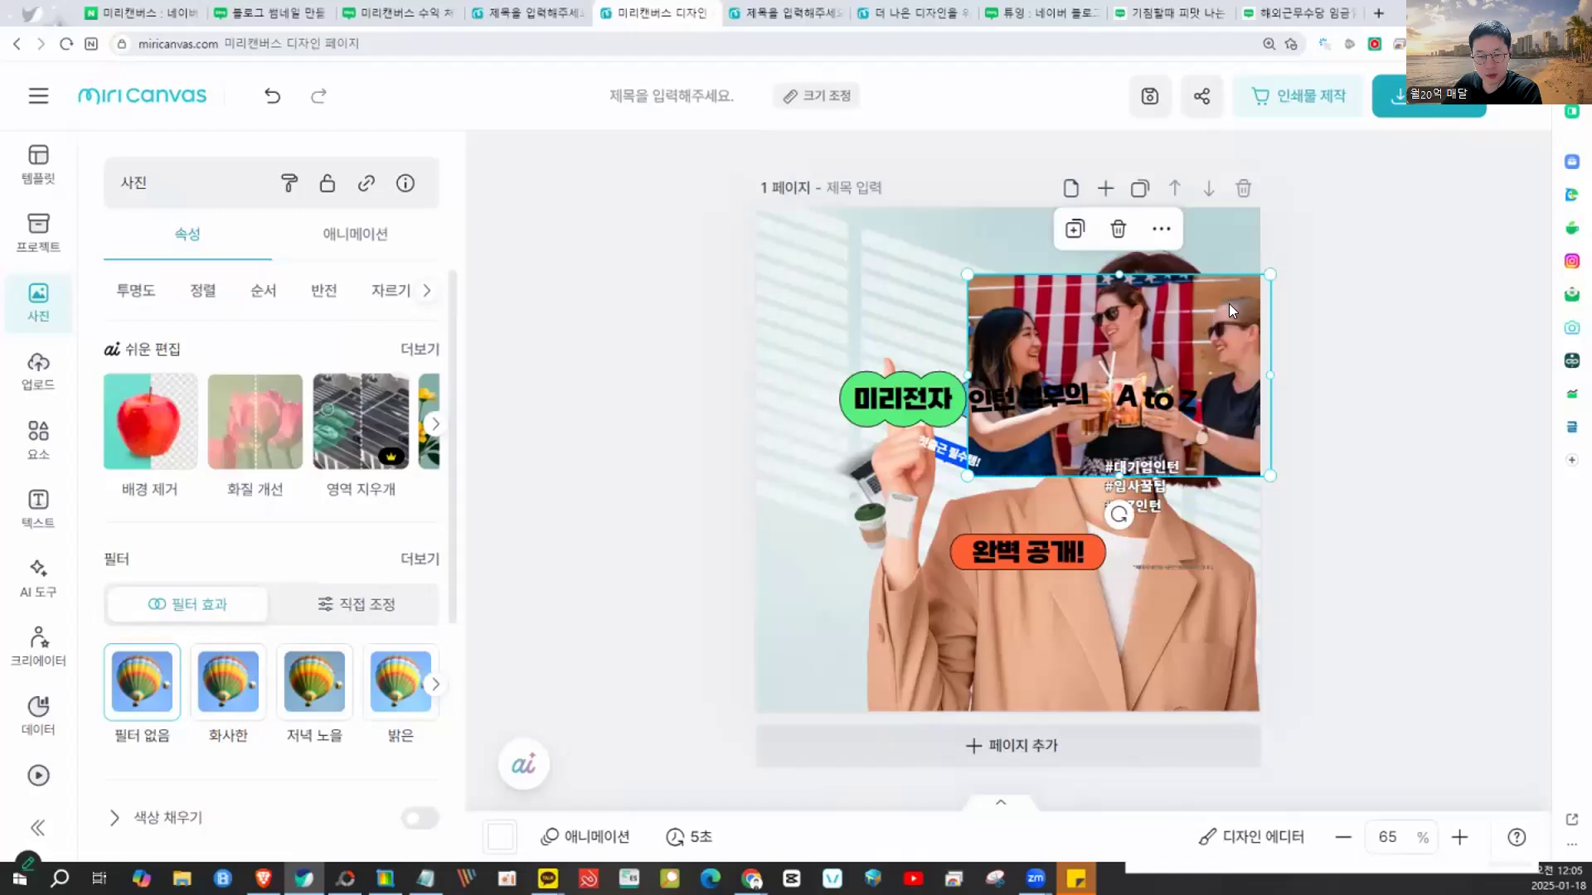
right_click(1207, 313)
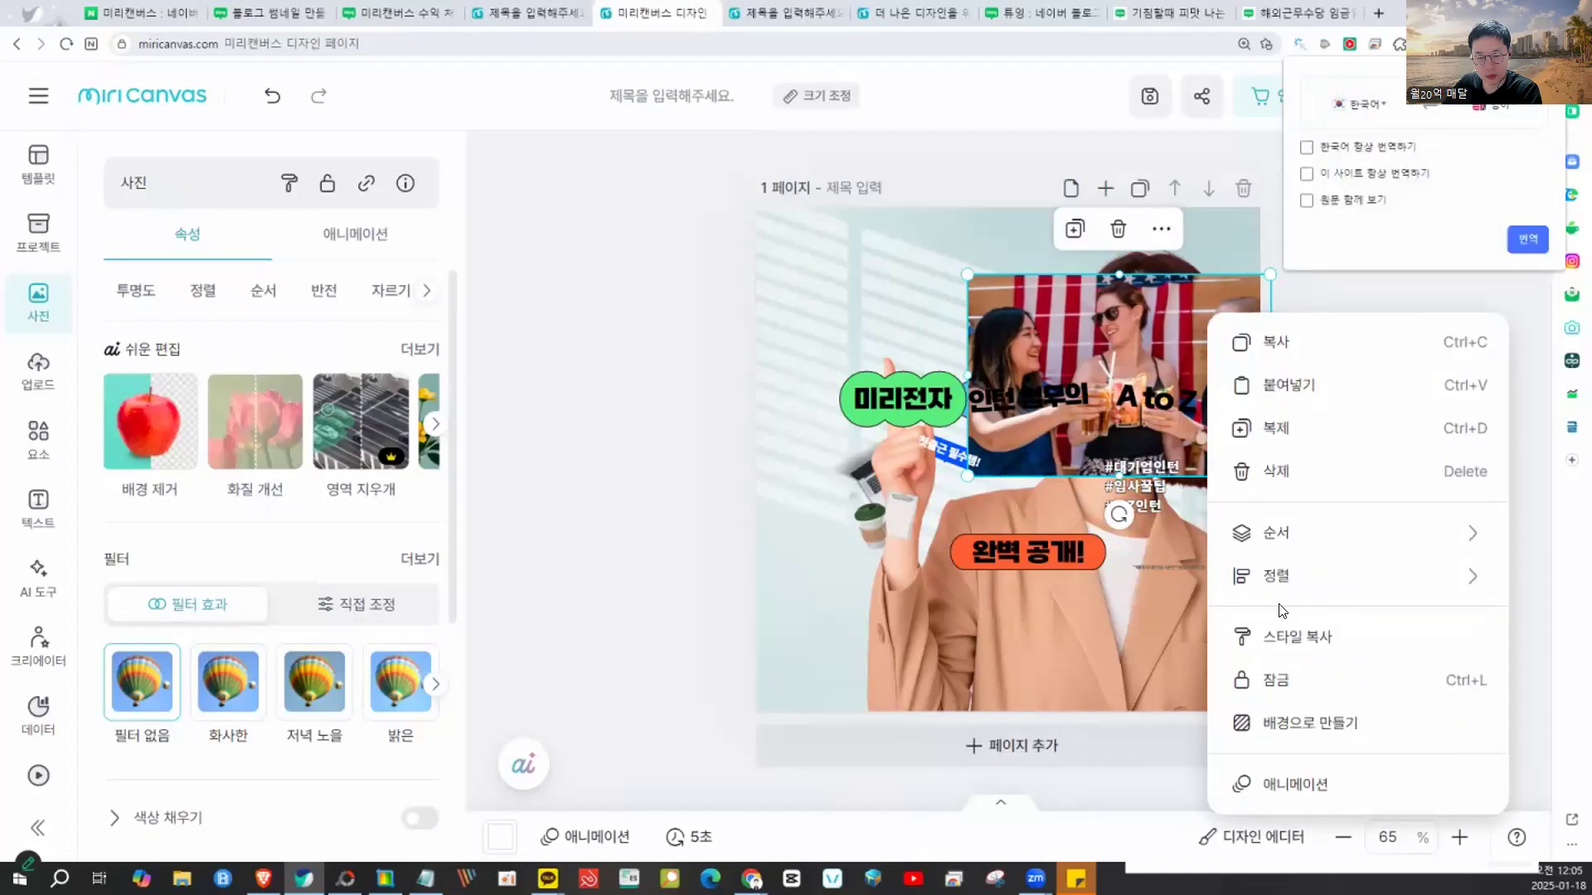
click(1314, 724)
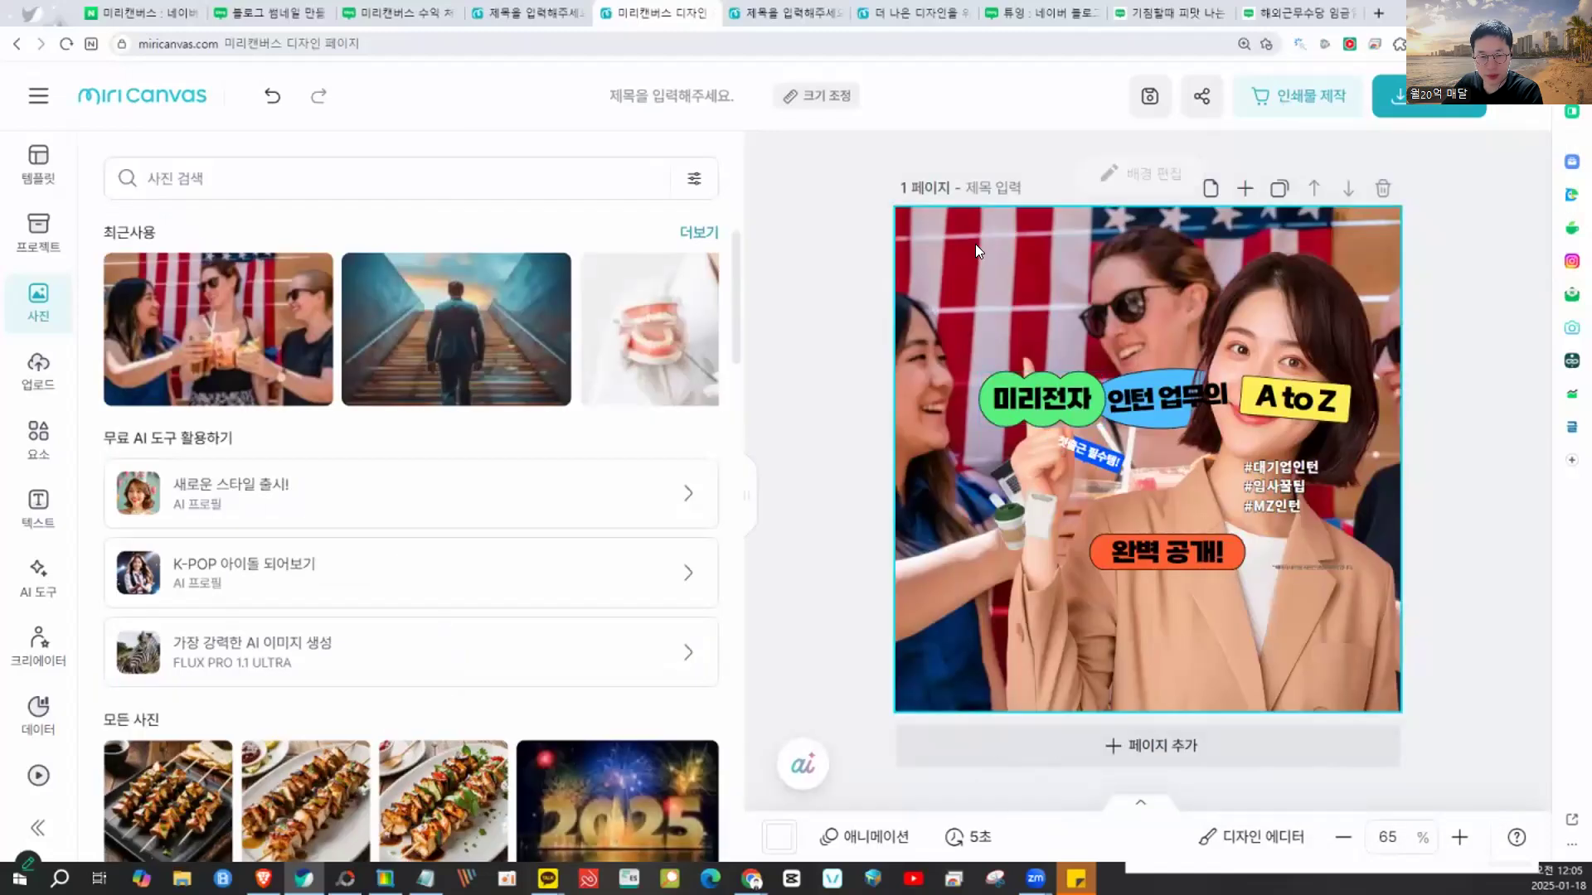
- Give the party-photo background a black base colour and 33% opacity
click(1134, 171)
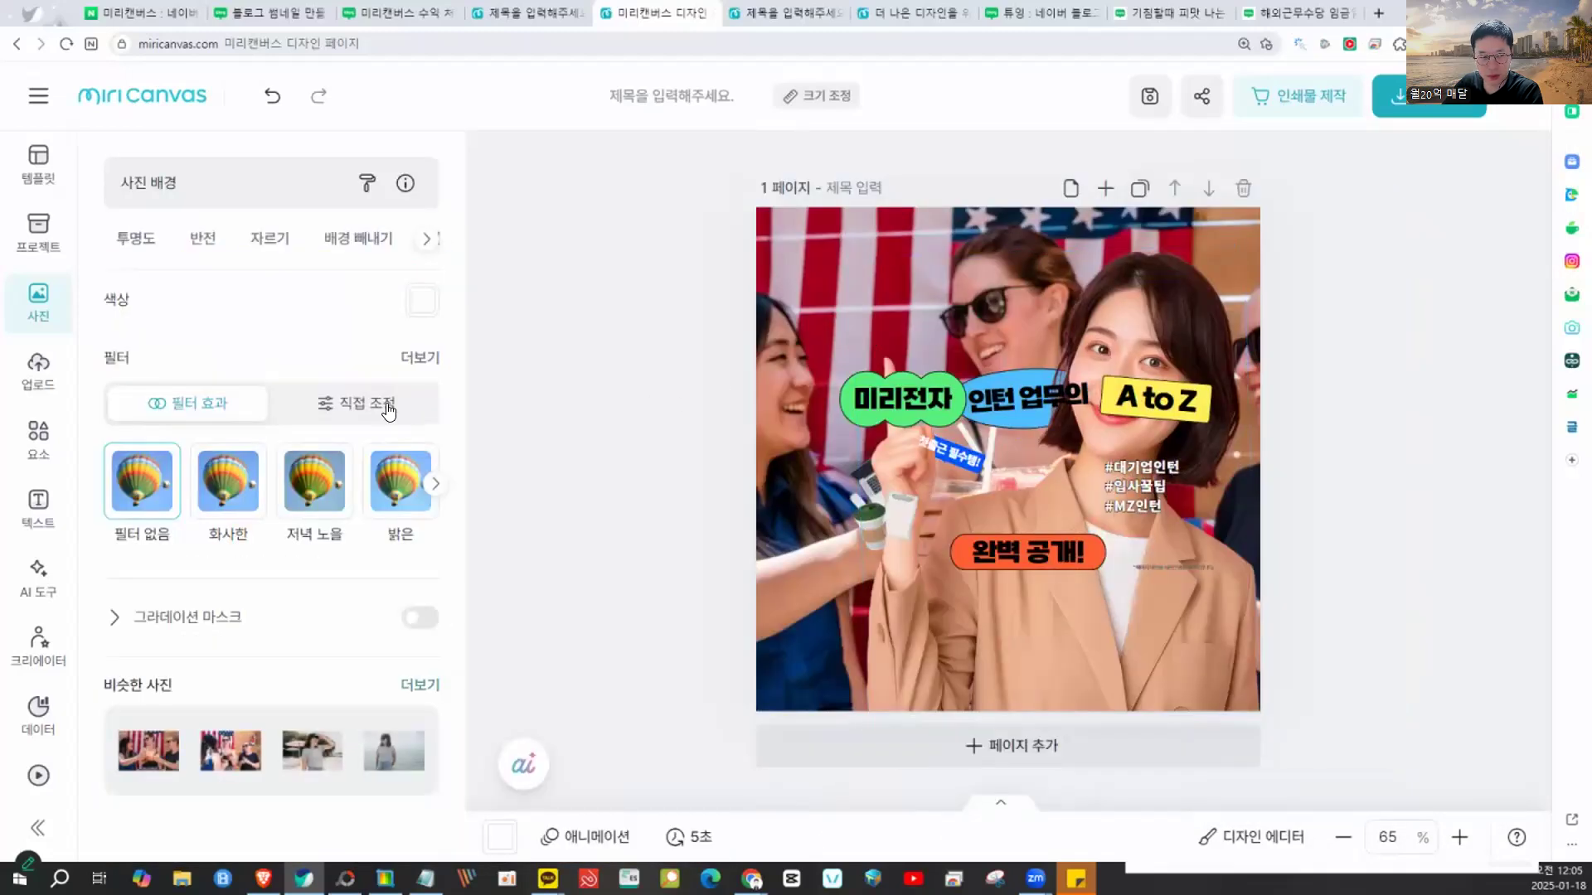
click(421, 303)
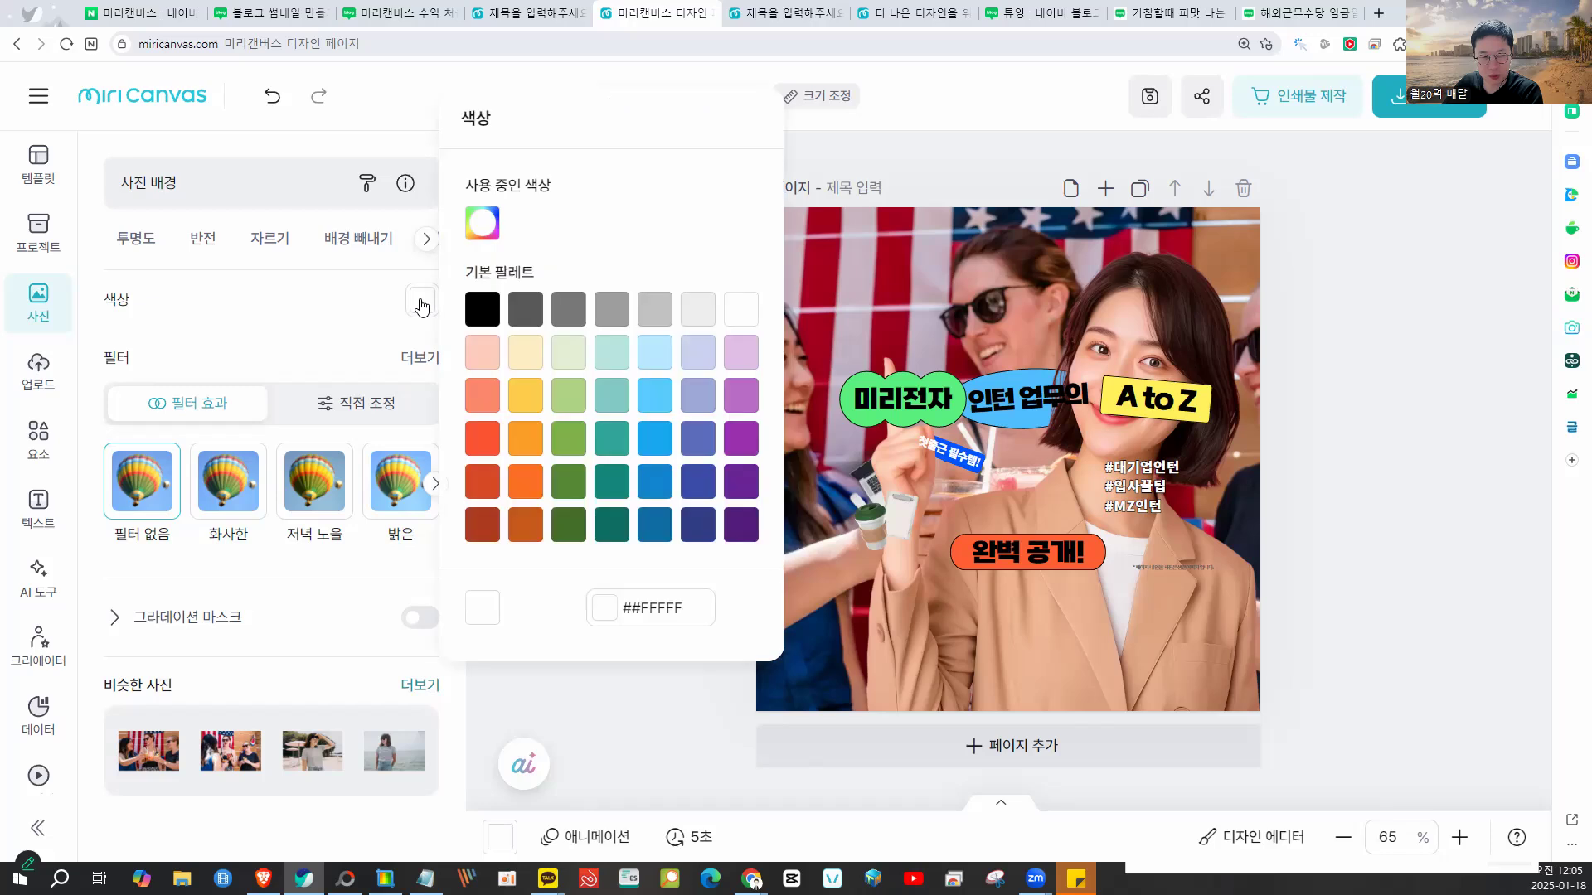
click(478, 357)
click(342, 341)
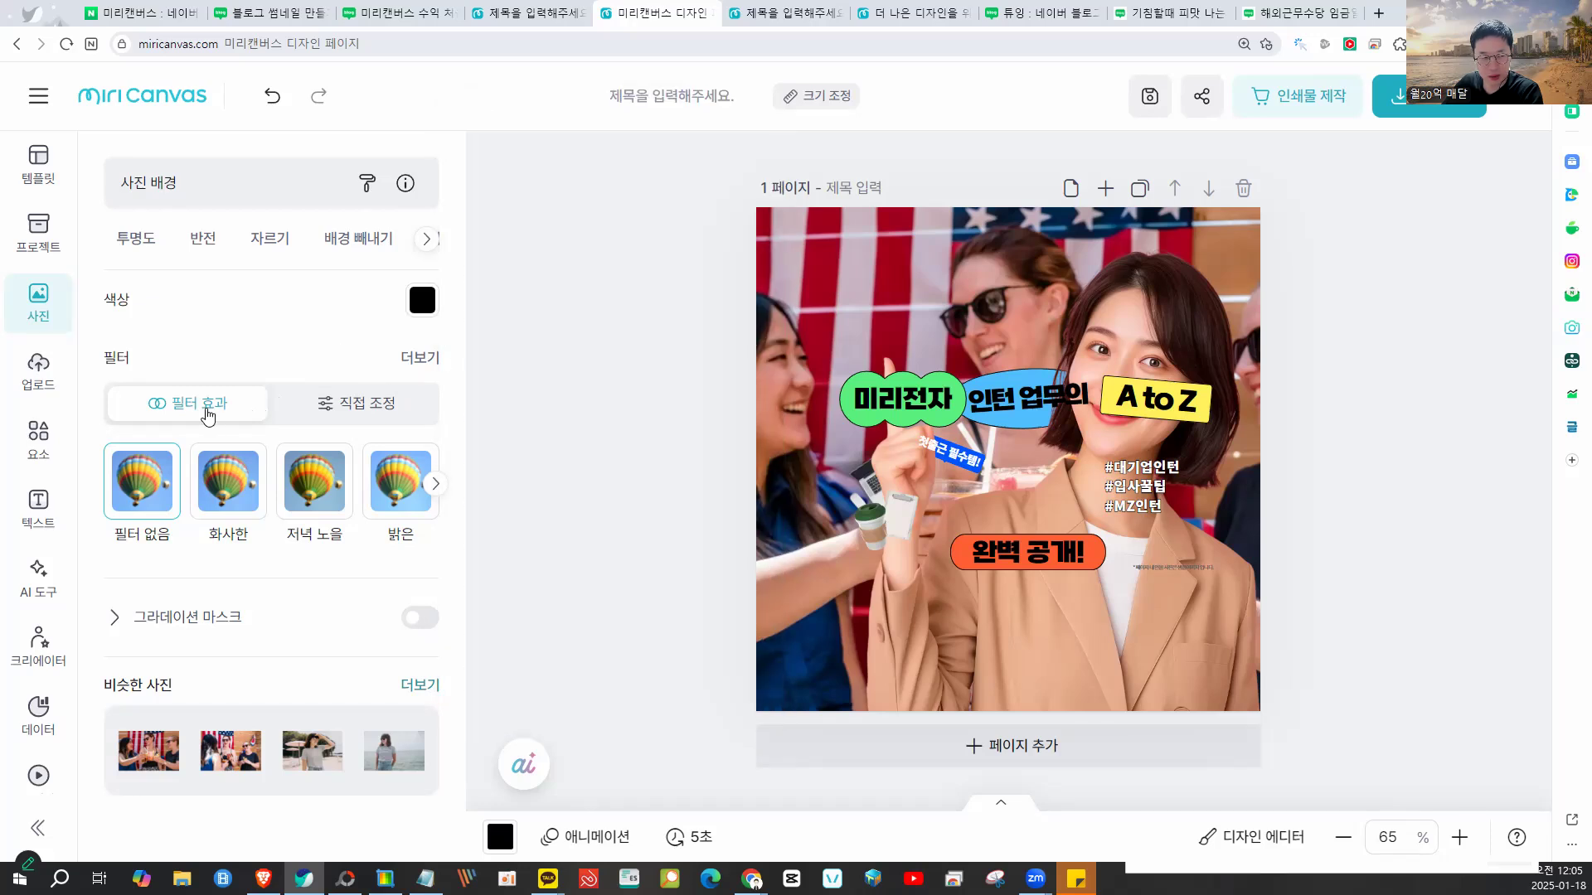
click(134, 248)
drag(363, 342, 223, 334)
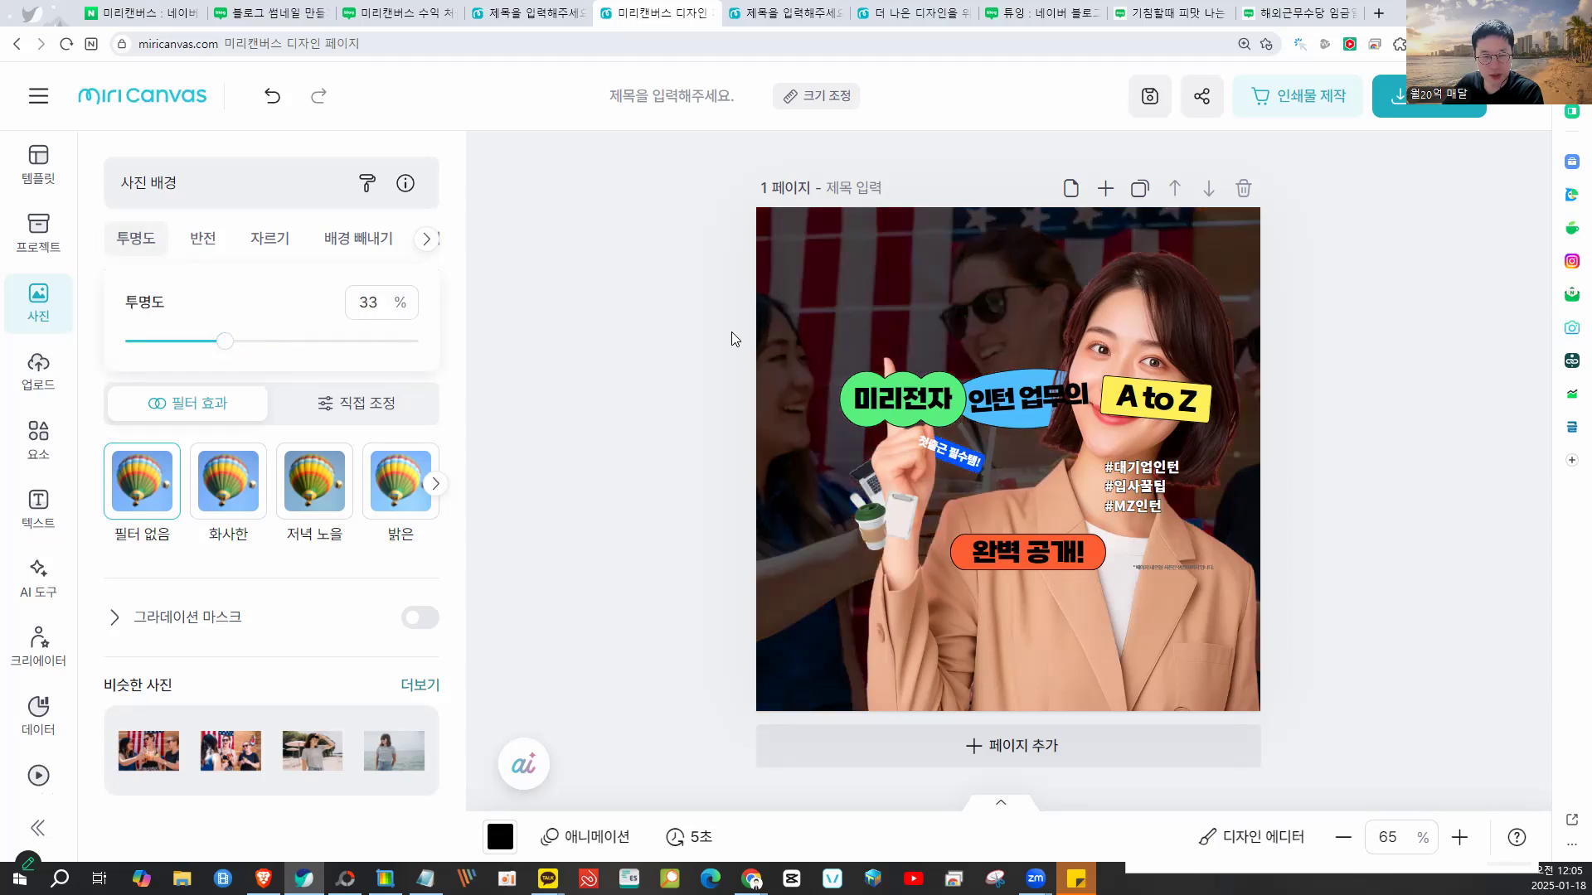
click(872, 357)
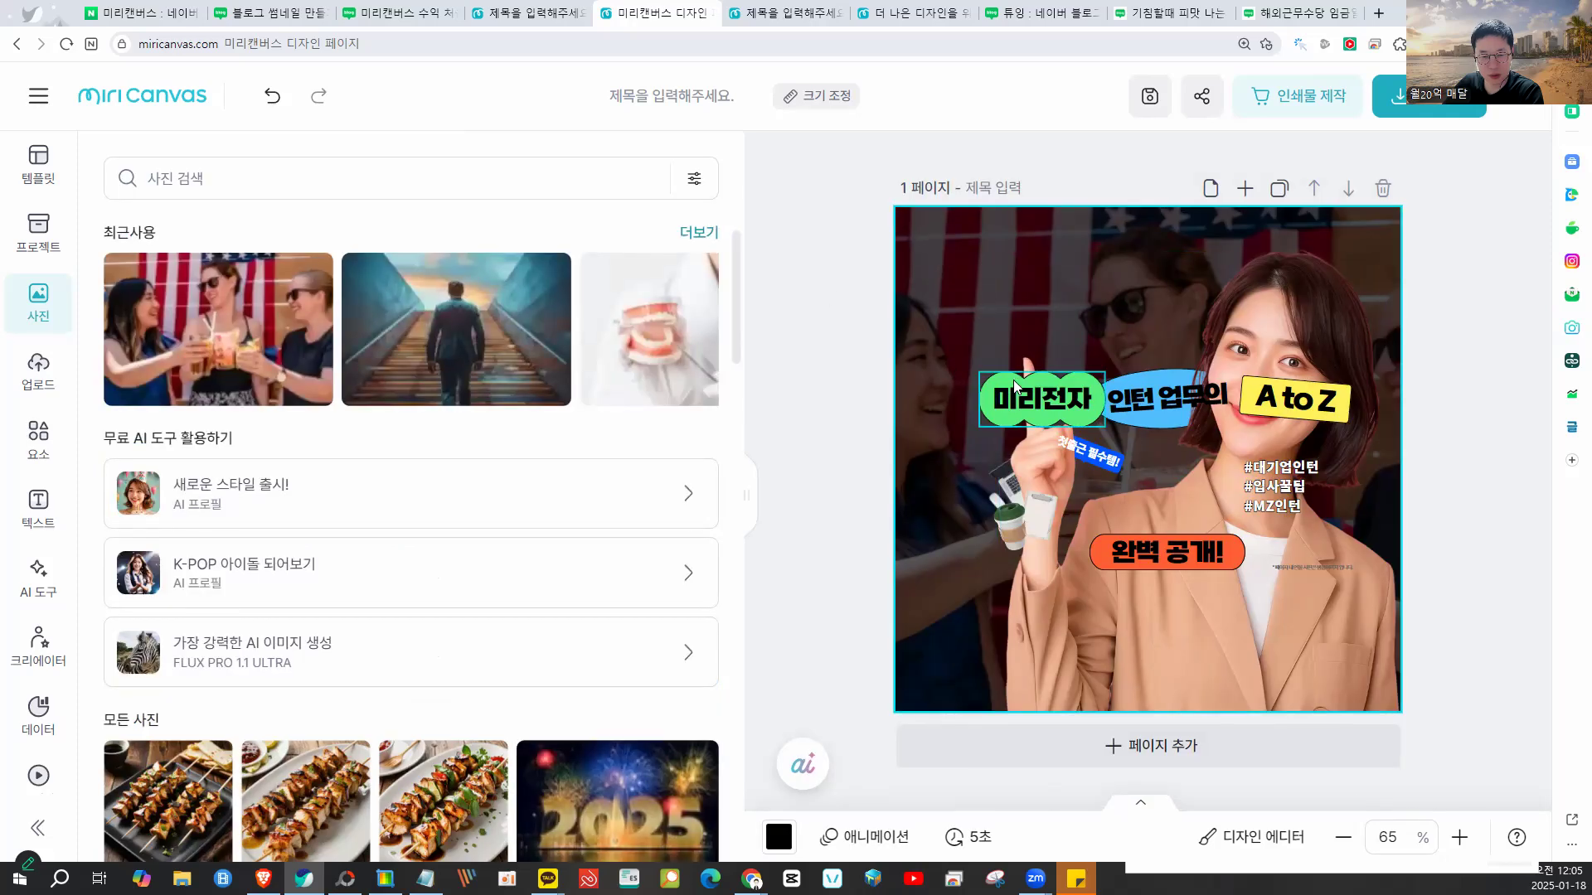
- Shift the 미리전자 and 인턴 업무의 labels left and delete the woman's photo frame
drag(803, 352, 1179, 423)
drag(955, 395, 914, 392)
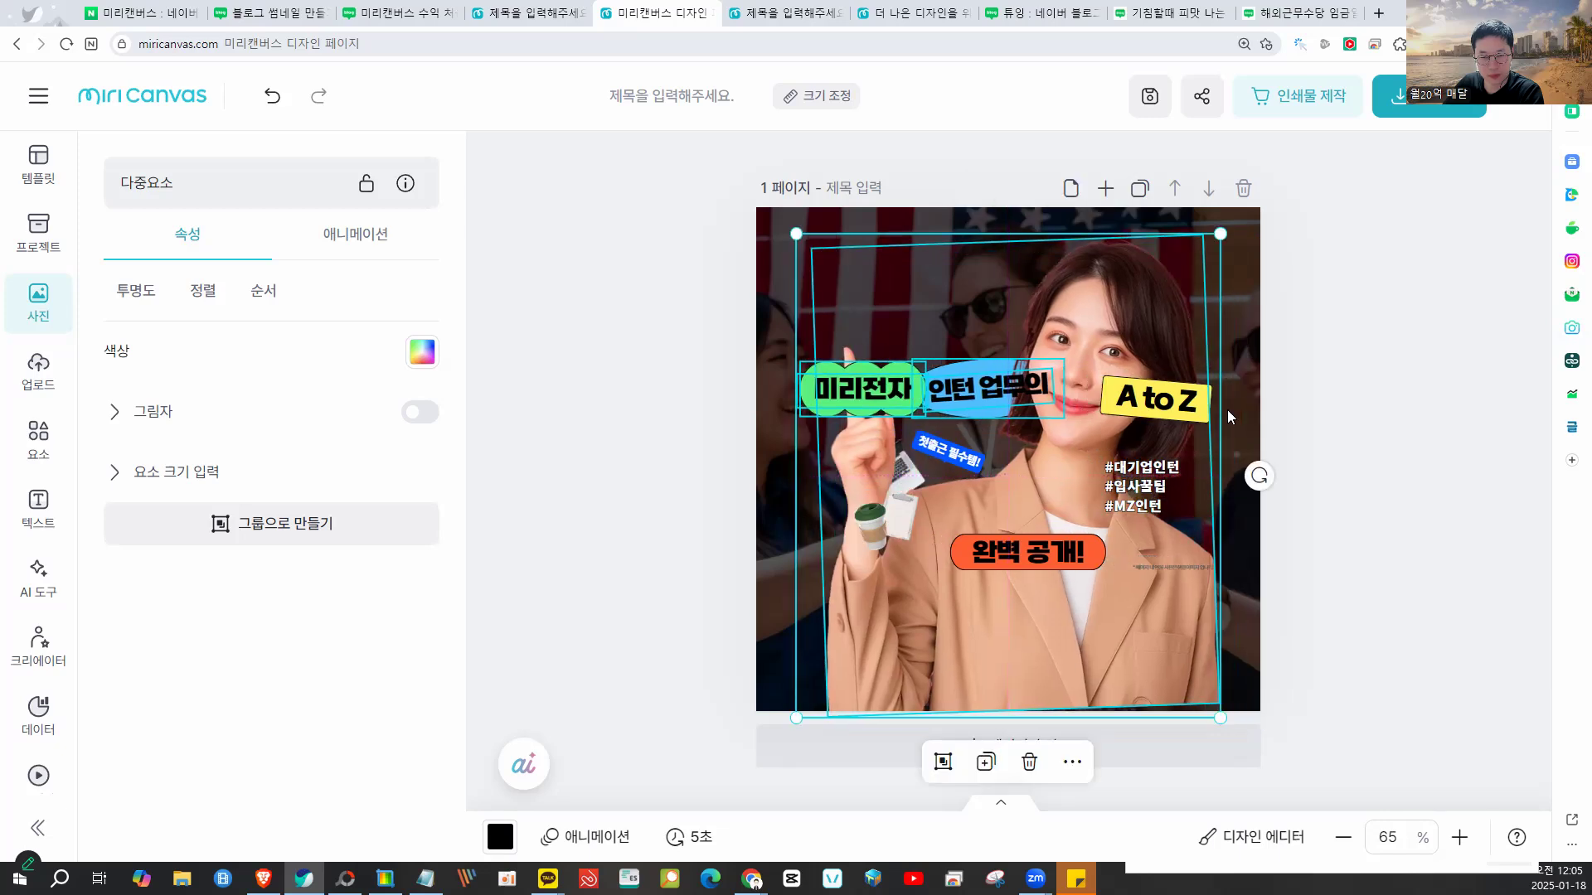
click(1309, 366)
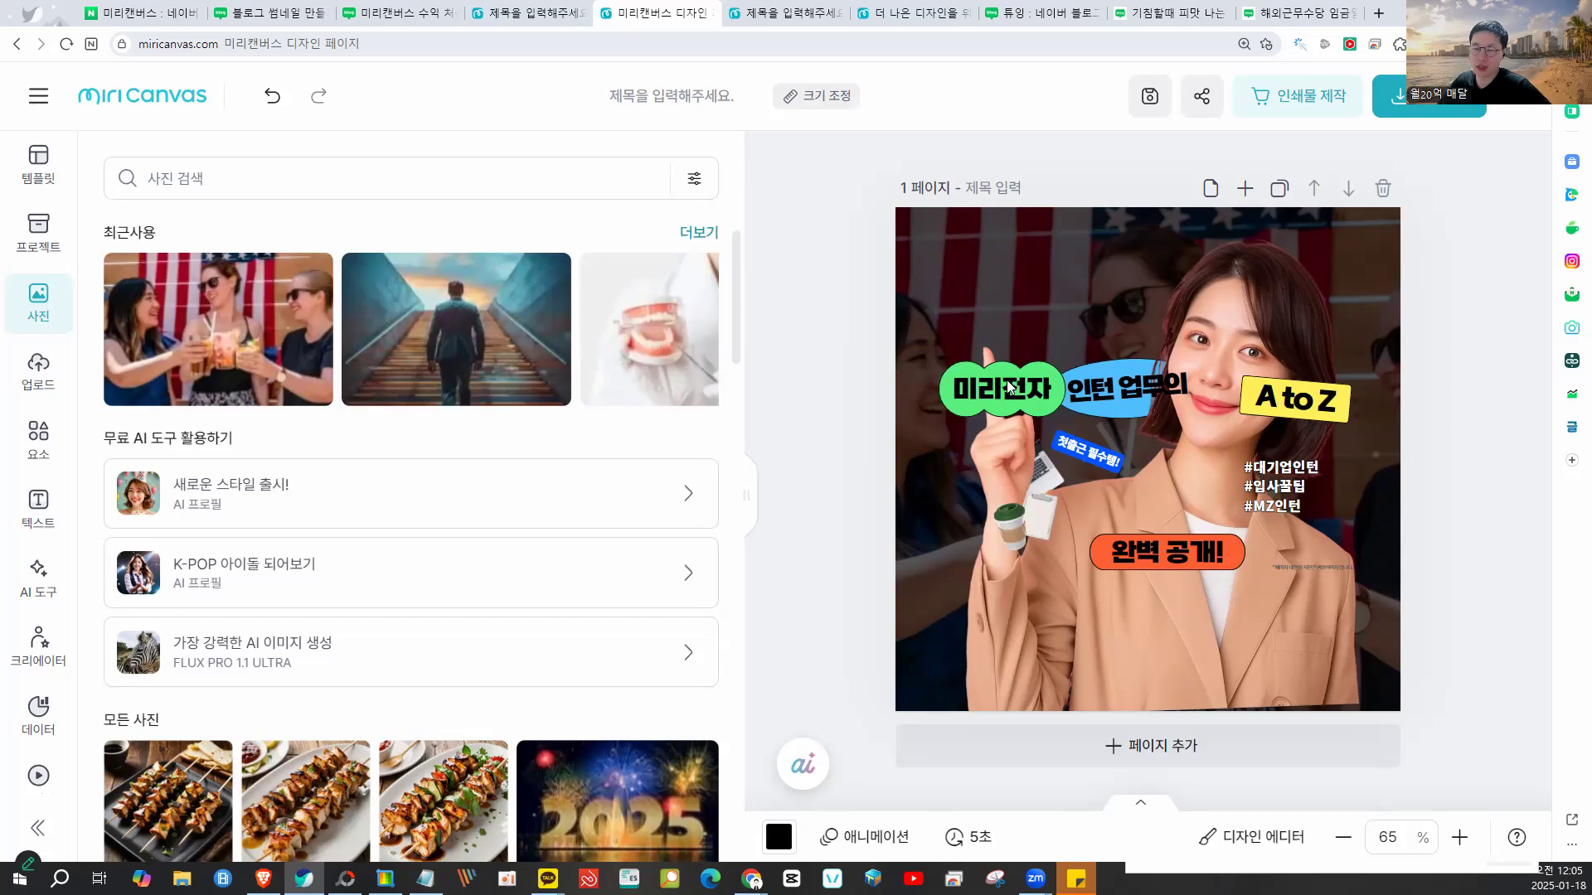
click(1103, 320)
drag(1120, 324, 1237, 363)
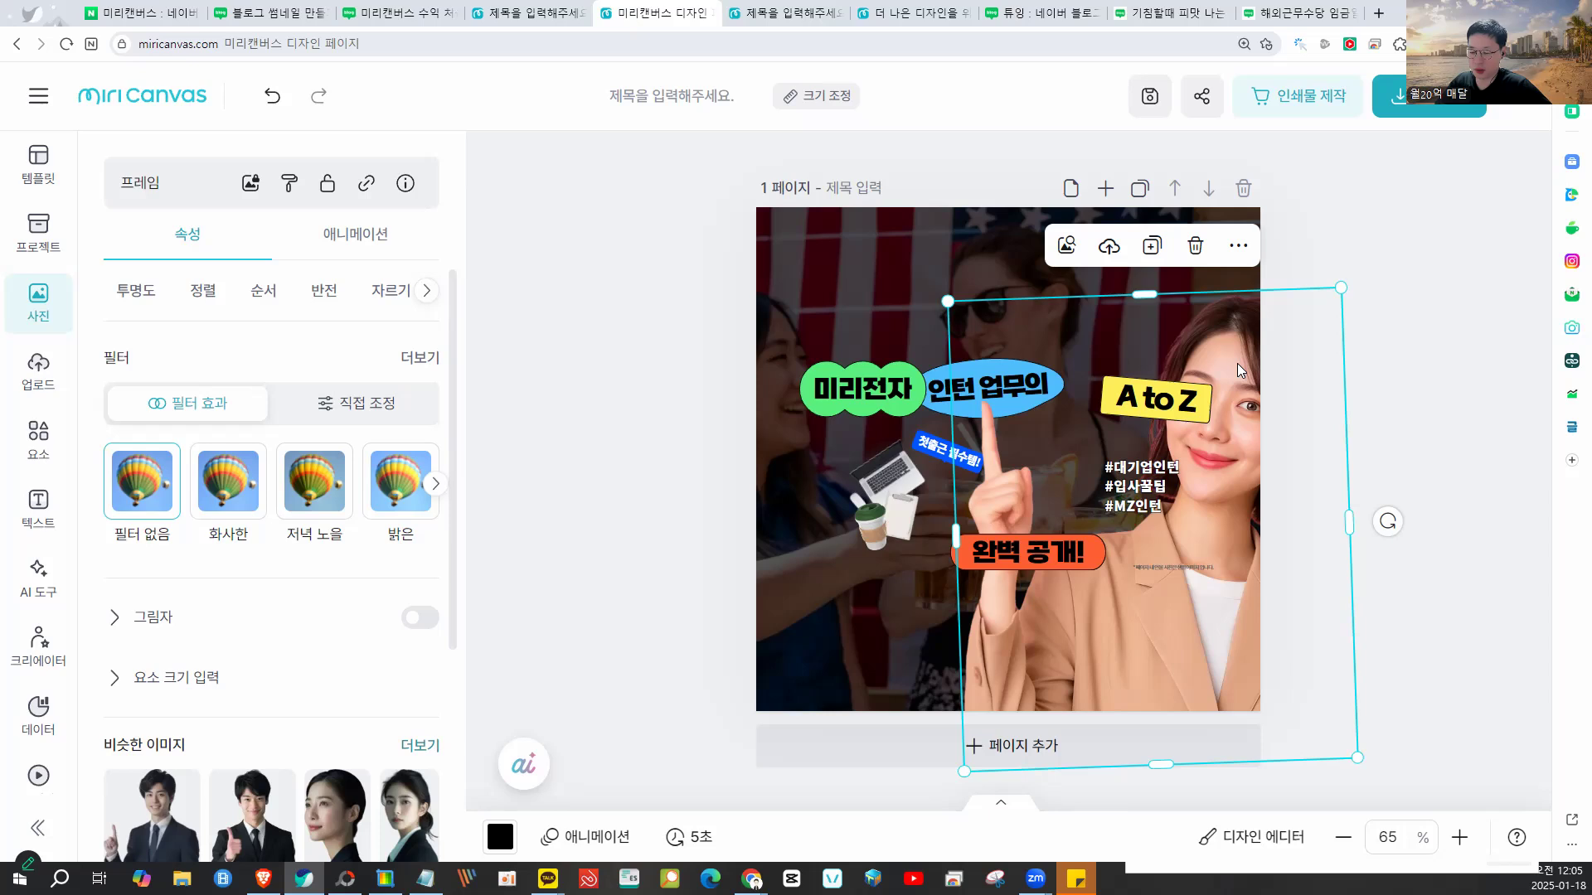
key(Delete)
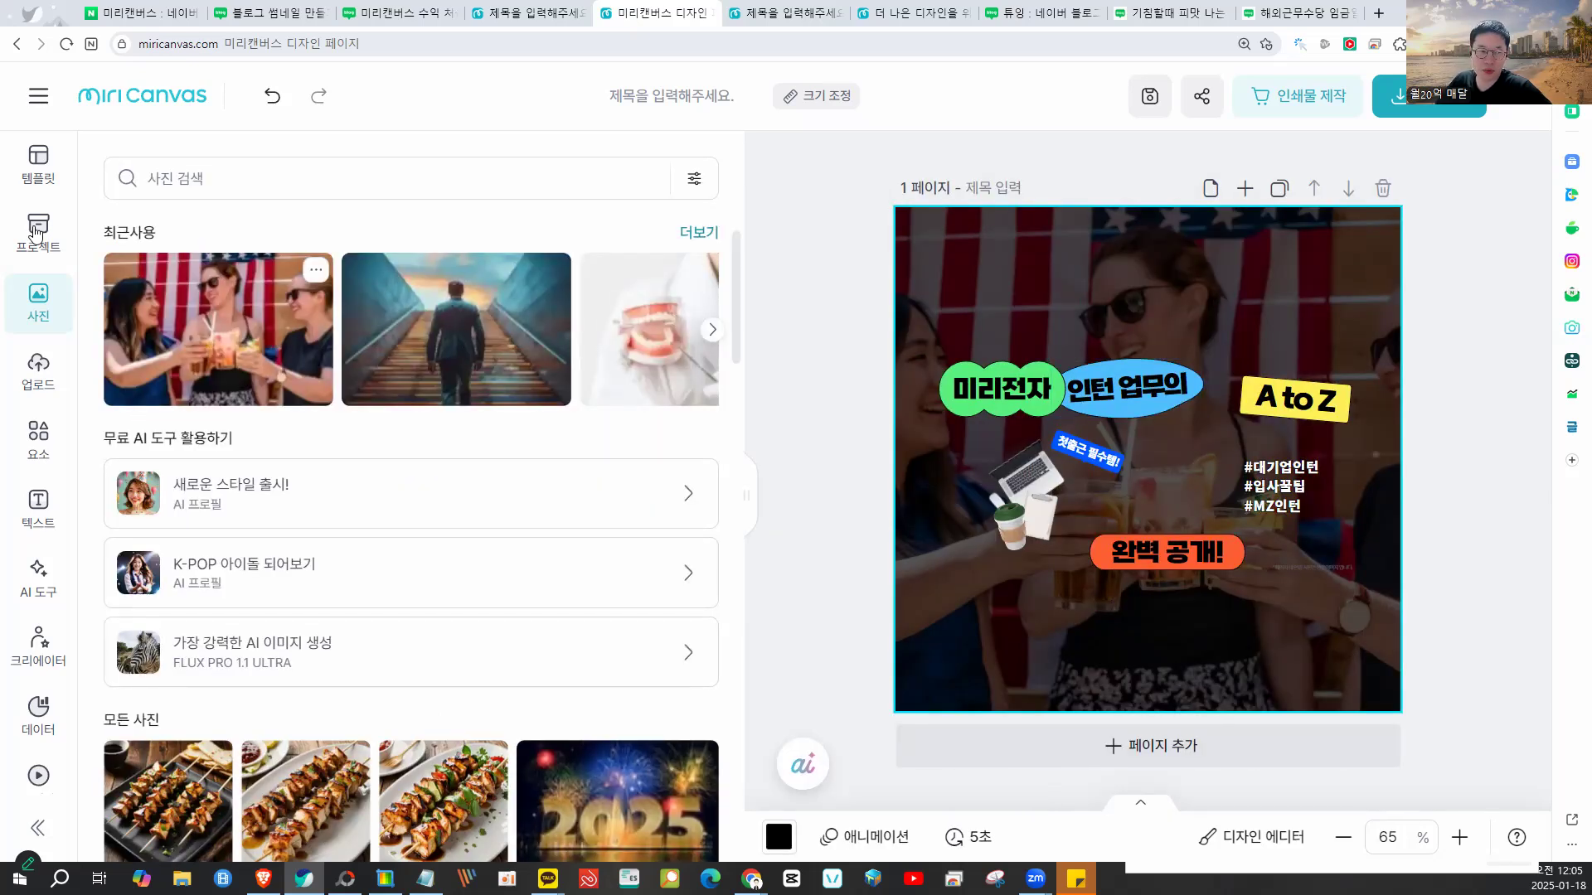
- Marquee-select all remaining template text and graphics and delete them
click(29, 158)
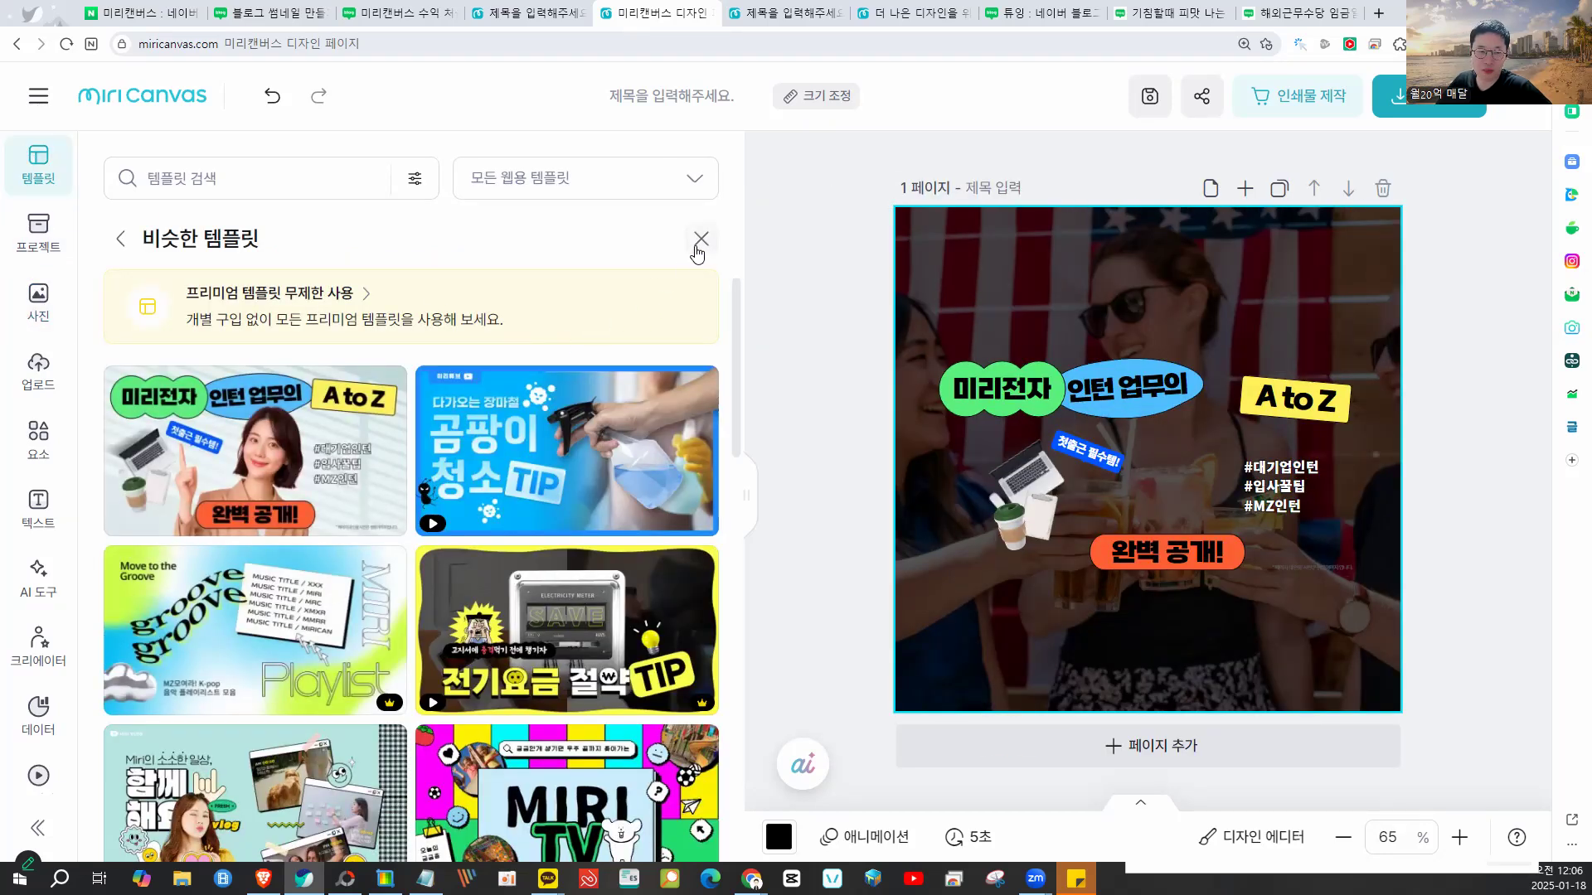
click(696, 246)
key(ctrl+minus)
key(ctrl+minus)
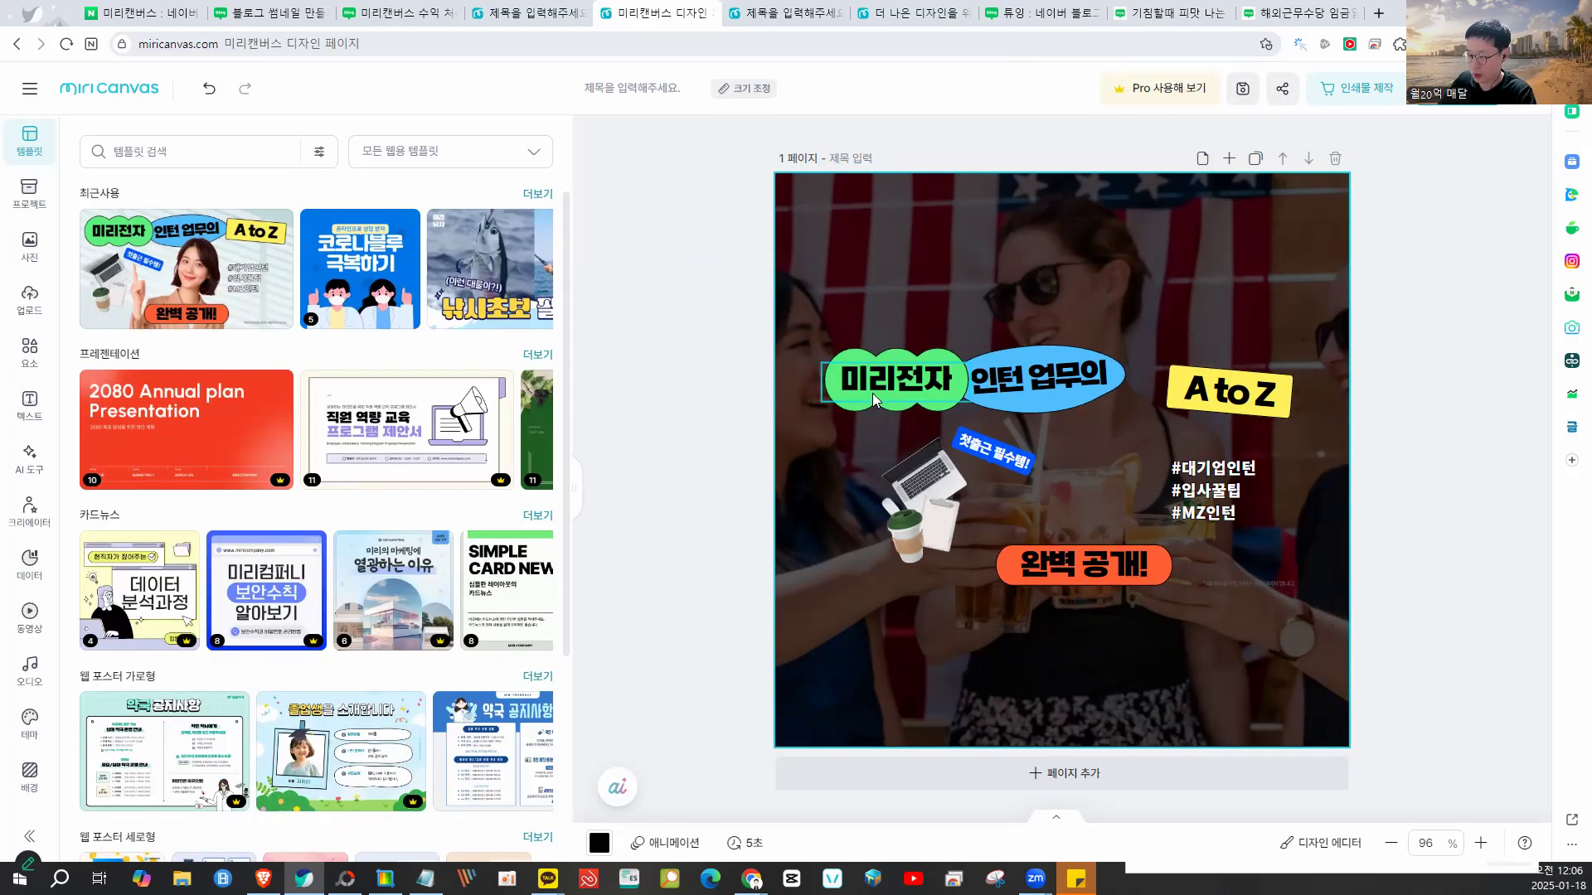
drag(1419, 317, 819, 614)
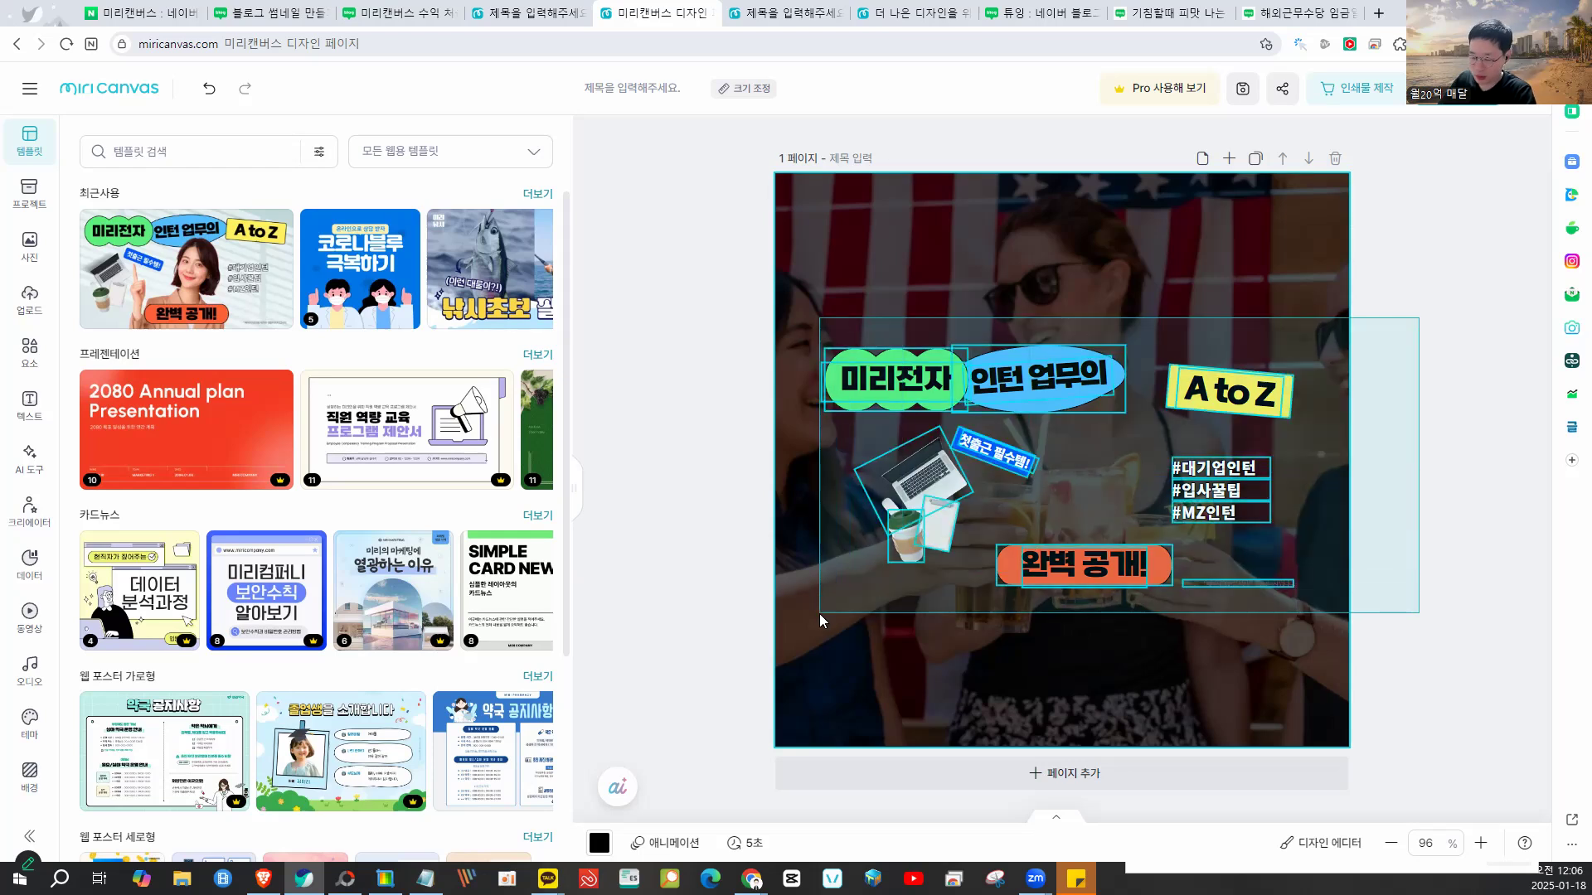
key(Delete)
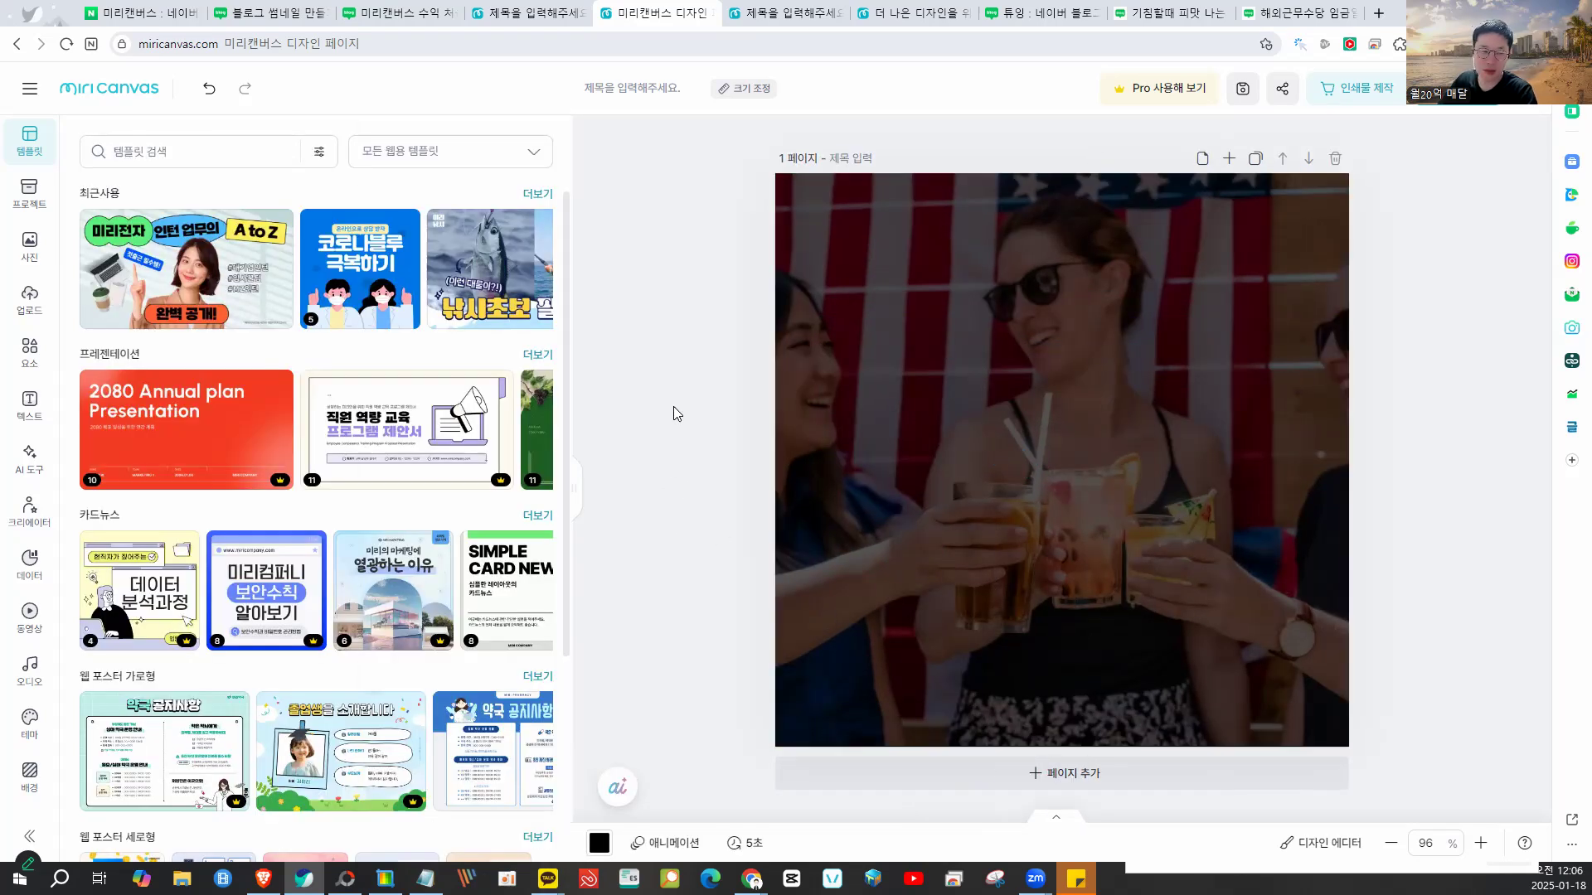
- Add a two-line title '미리캔버스 / 최적화 방법' and make its text white
click(28, 407)
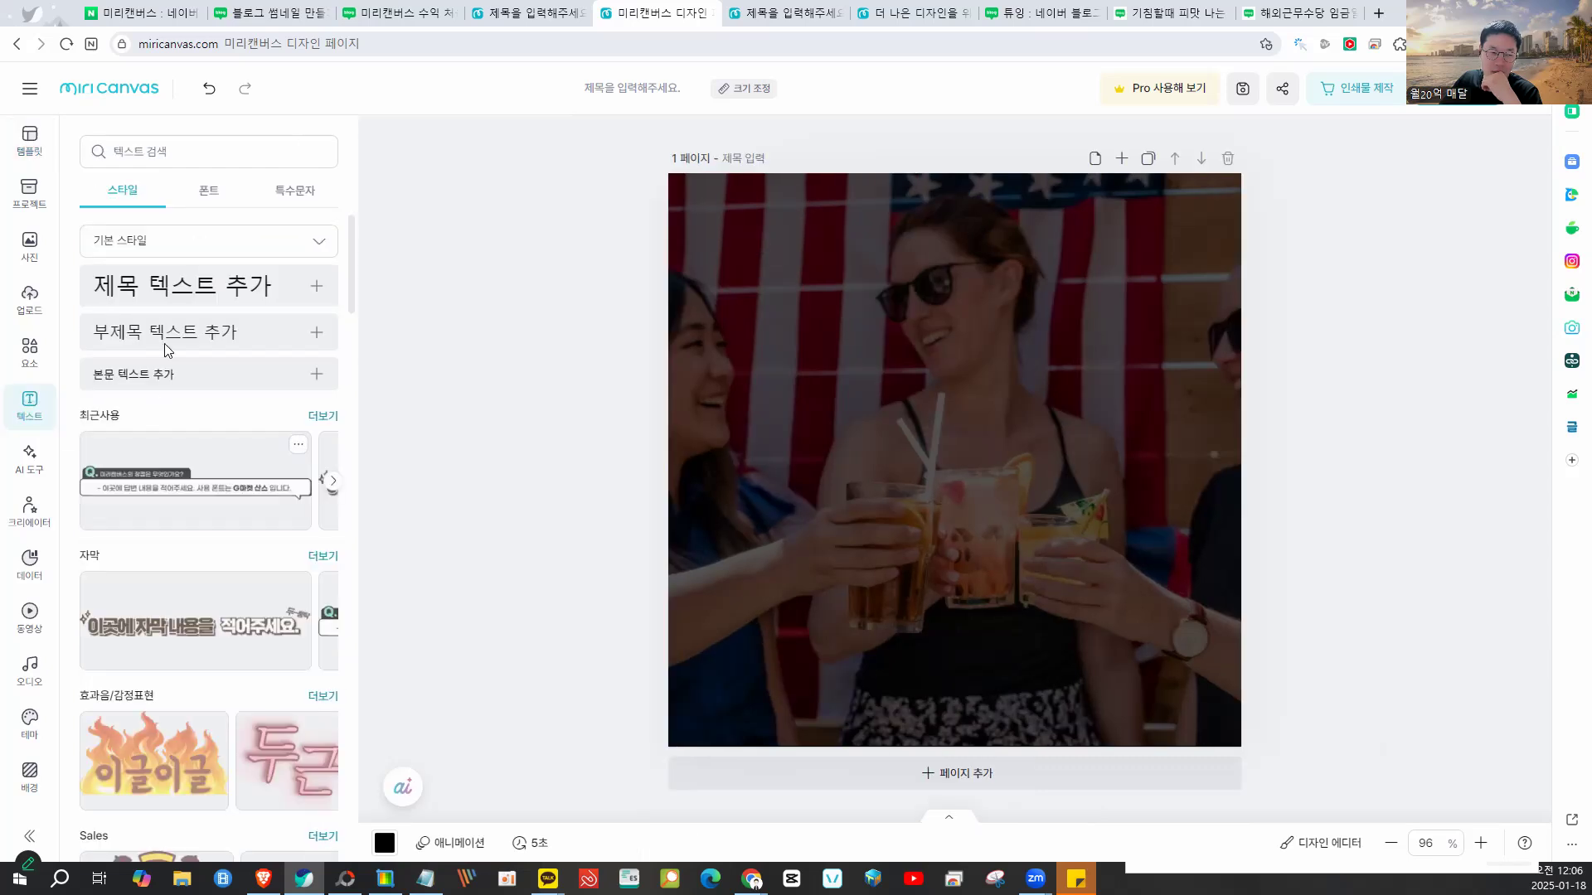
click(176, 286)
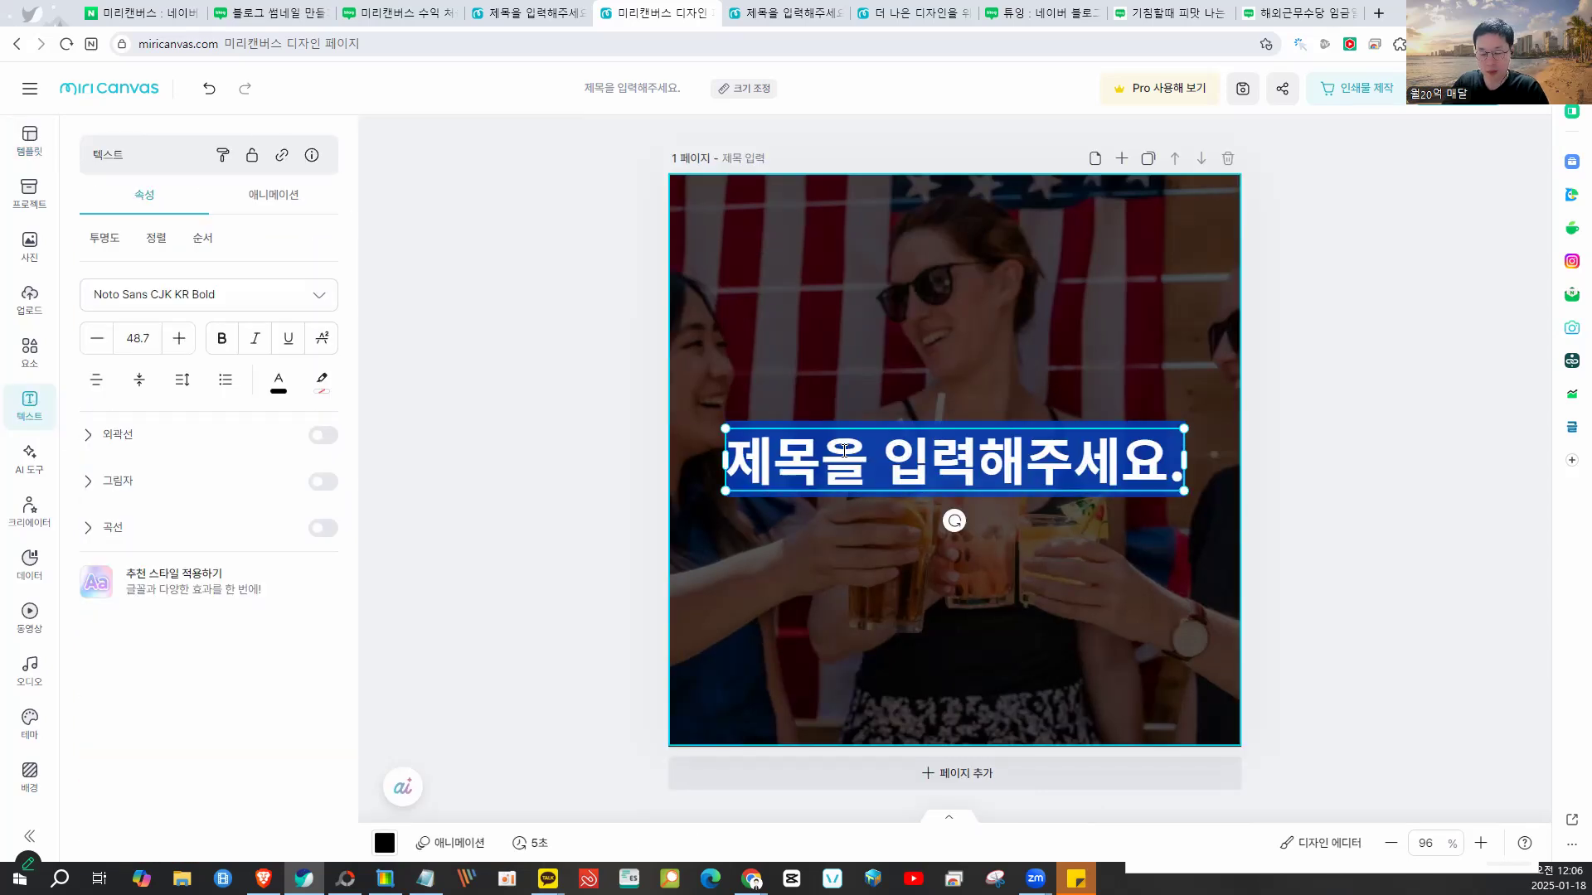
text(미리캔)
text(버스)
key(Return)
text(최적화 방버)
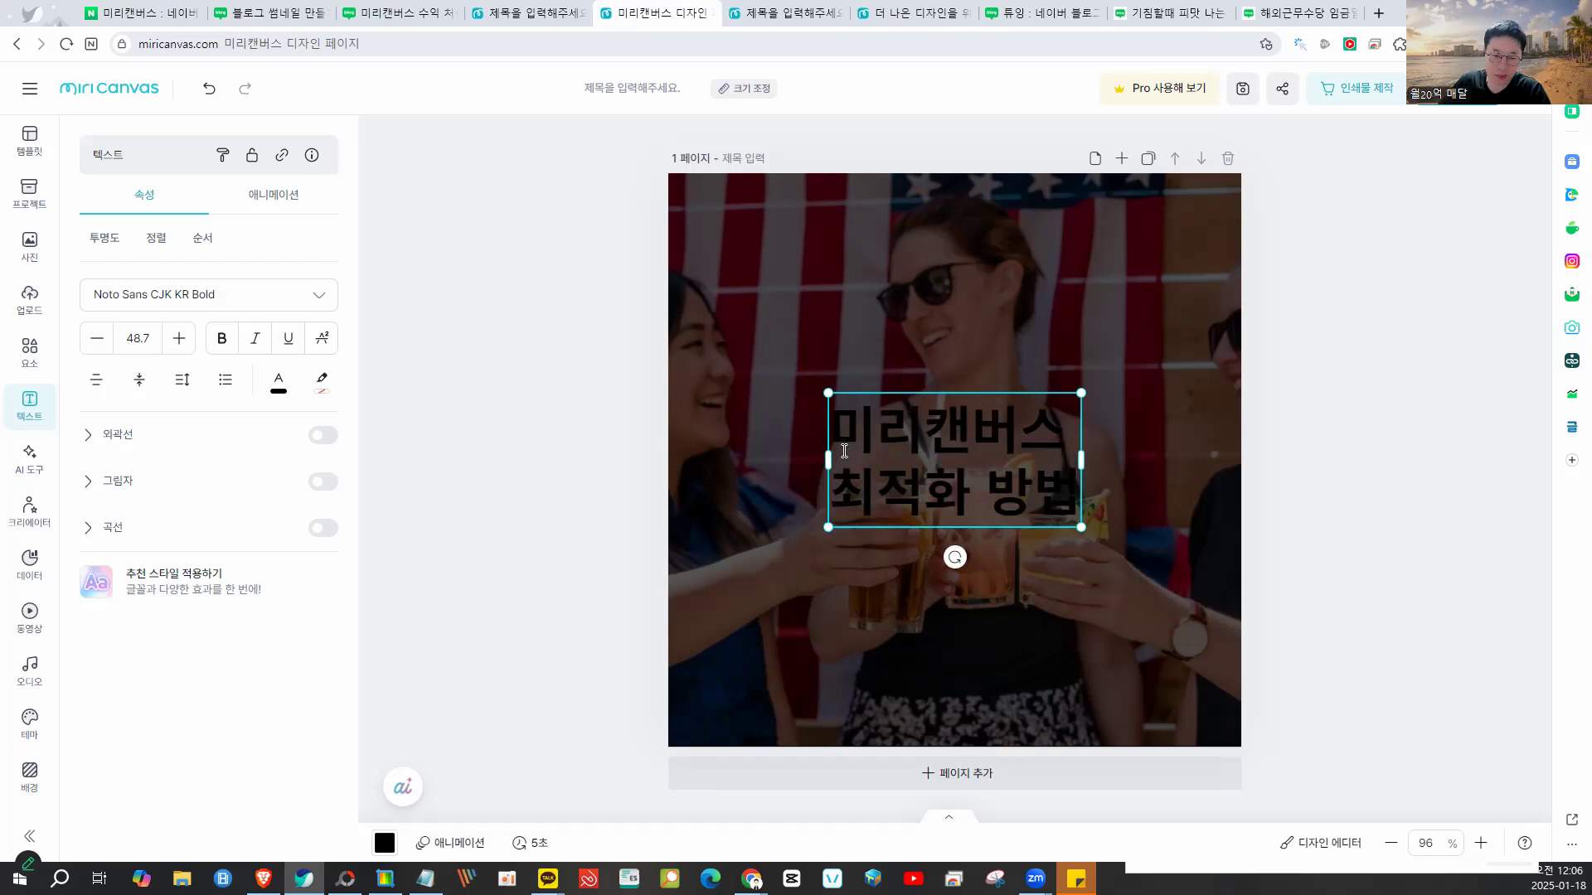
click(1404, 391)
click(952, 461)
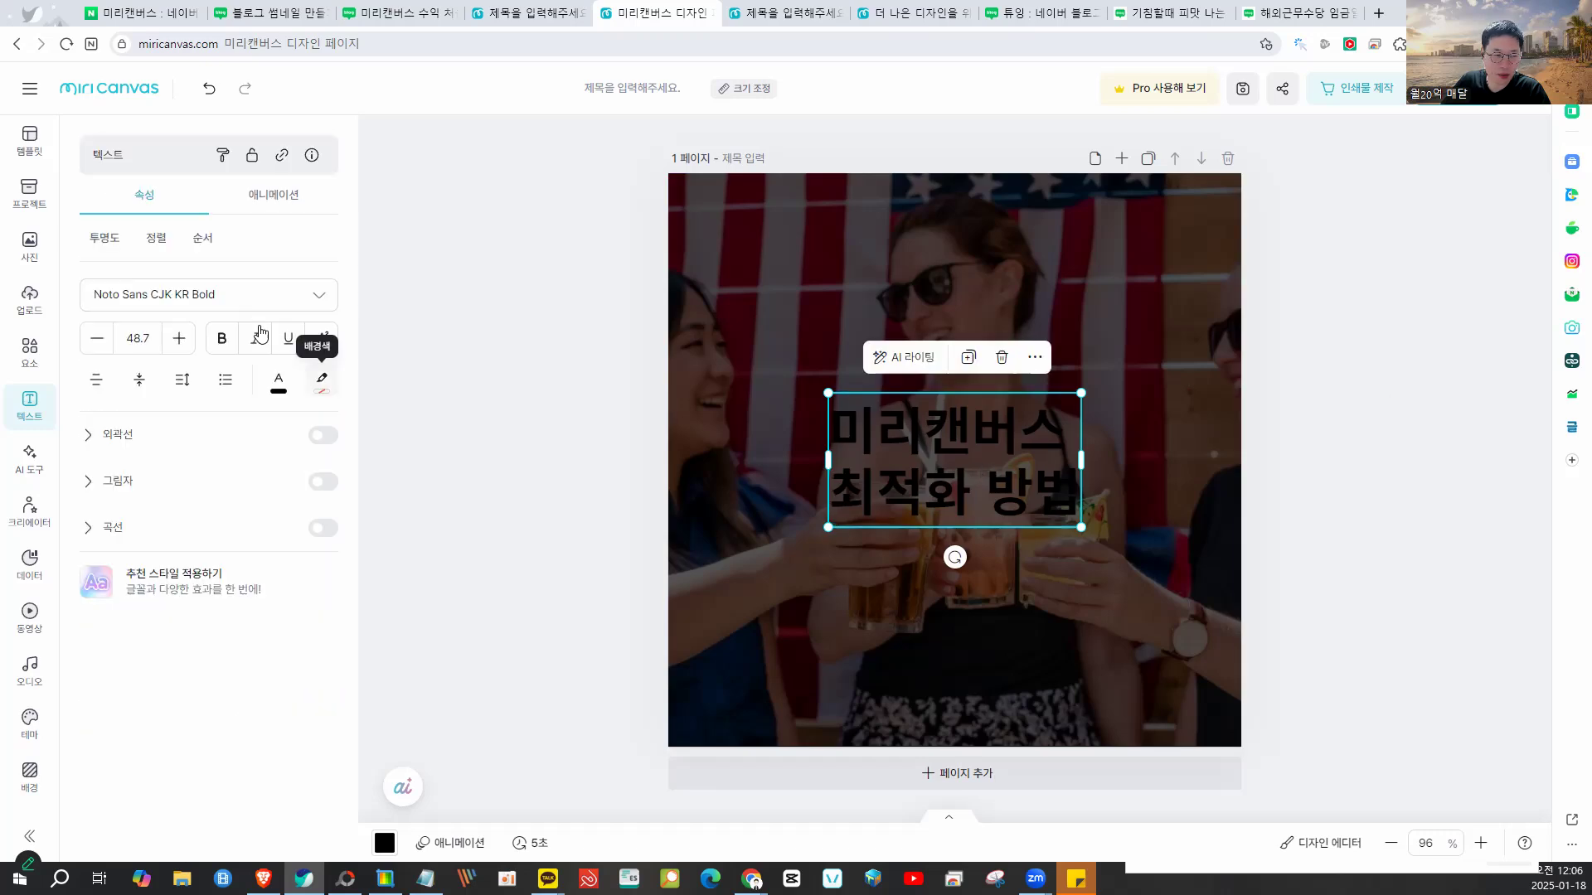
click(278, 381)
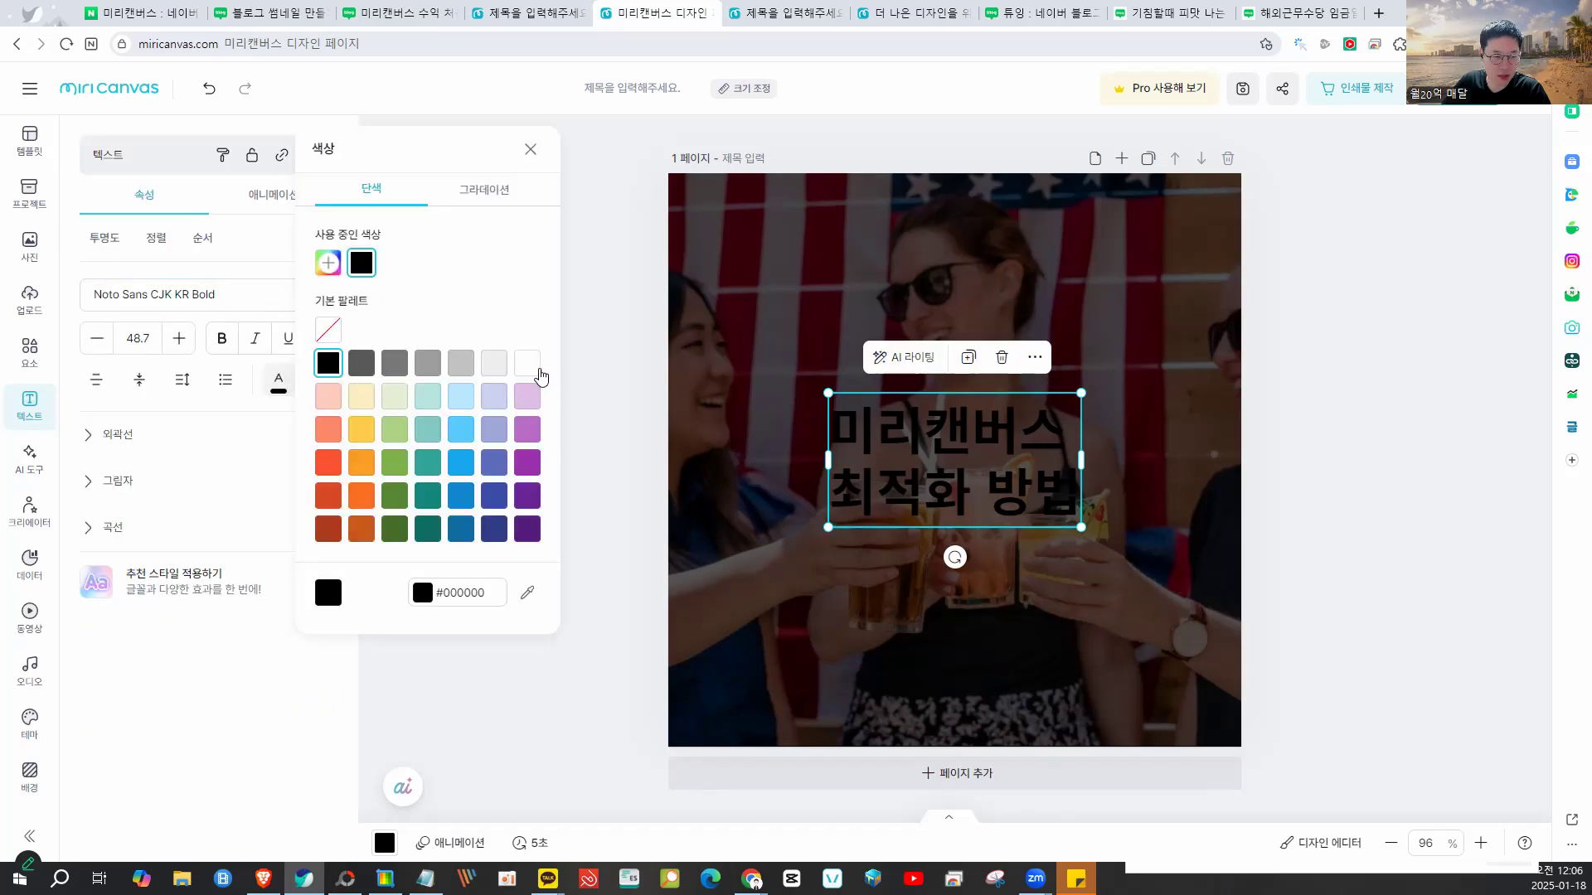
click(536, 371)
- Enlarge the title to size 81.4 and centre it over the photo
click(673, 435)
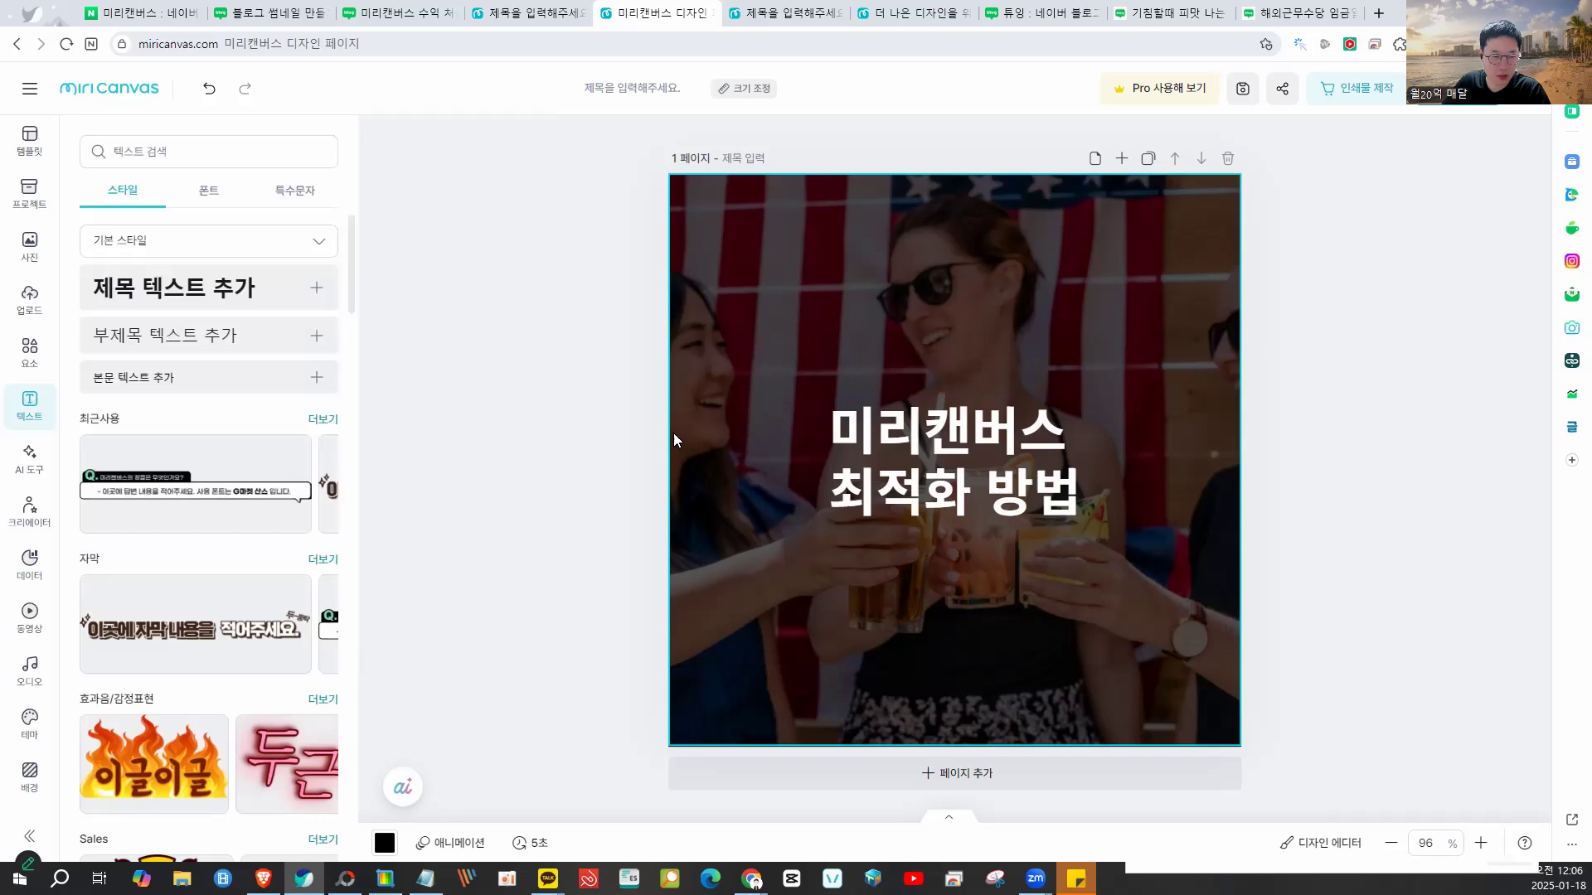
click(925, 467)
drag(1080, 394, 1250, 303)
drag(1044, 382, 907, 410)
drag(1108, 432, 1166, 445)
drag(937, 398, 972, 388)
click(1283, 351)
click(1030, 299)
- Add a tooth illustration from Elements and fade it to nearly transparent
click(29, 350)
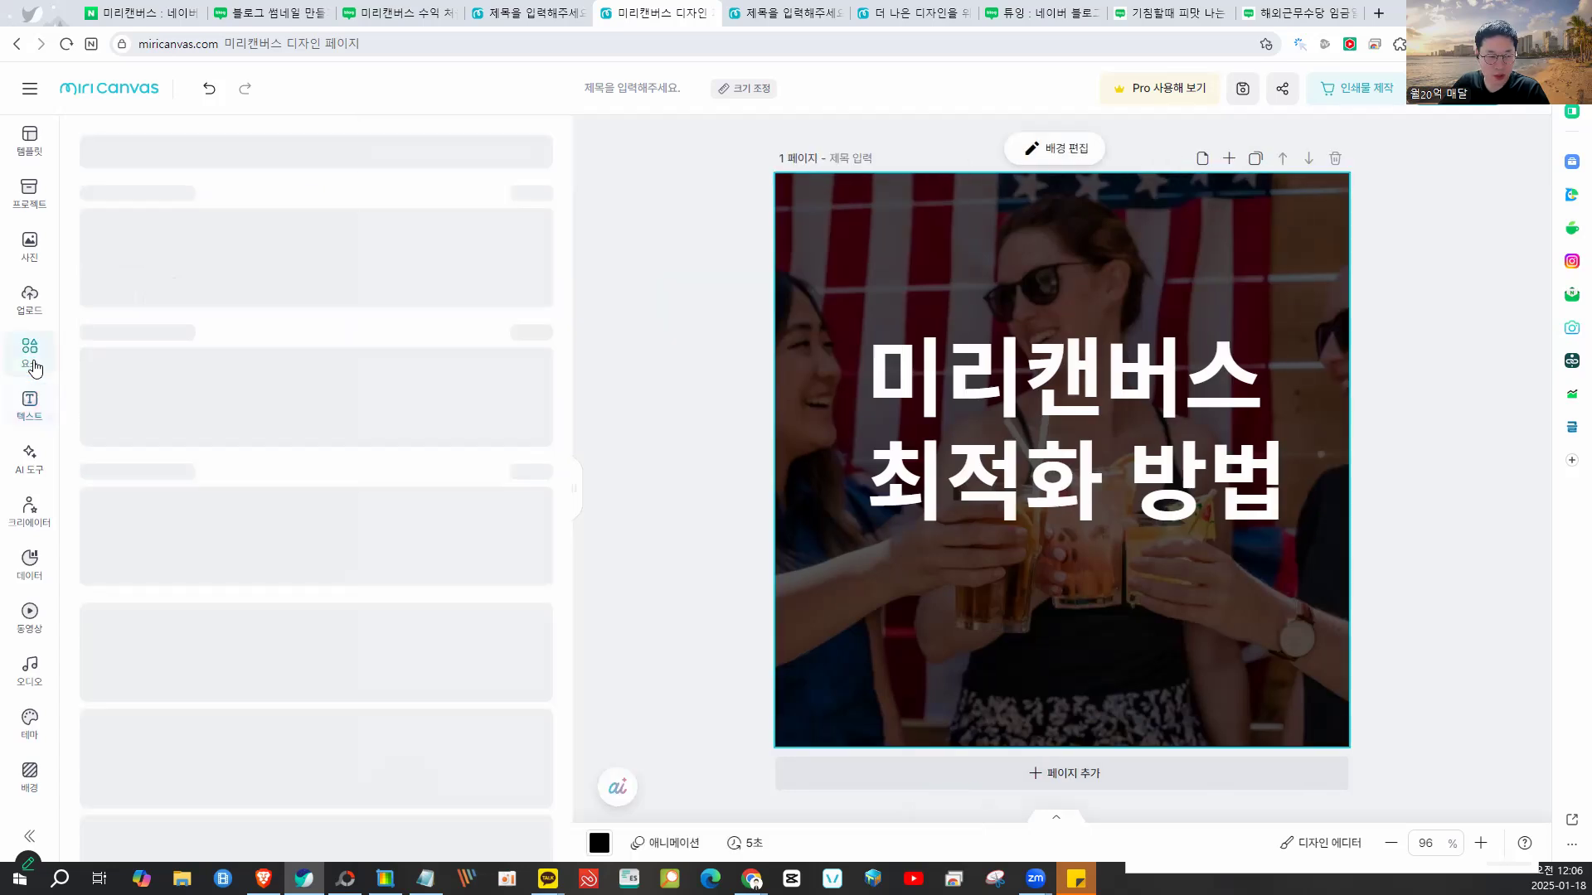
click(457, 322)
drag(1167, 425, 1033, 378)
drag(997, 537, 1198, 731)
click(382, 546)
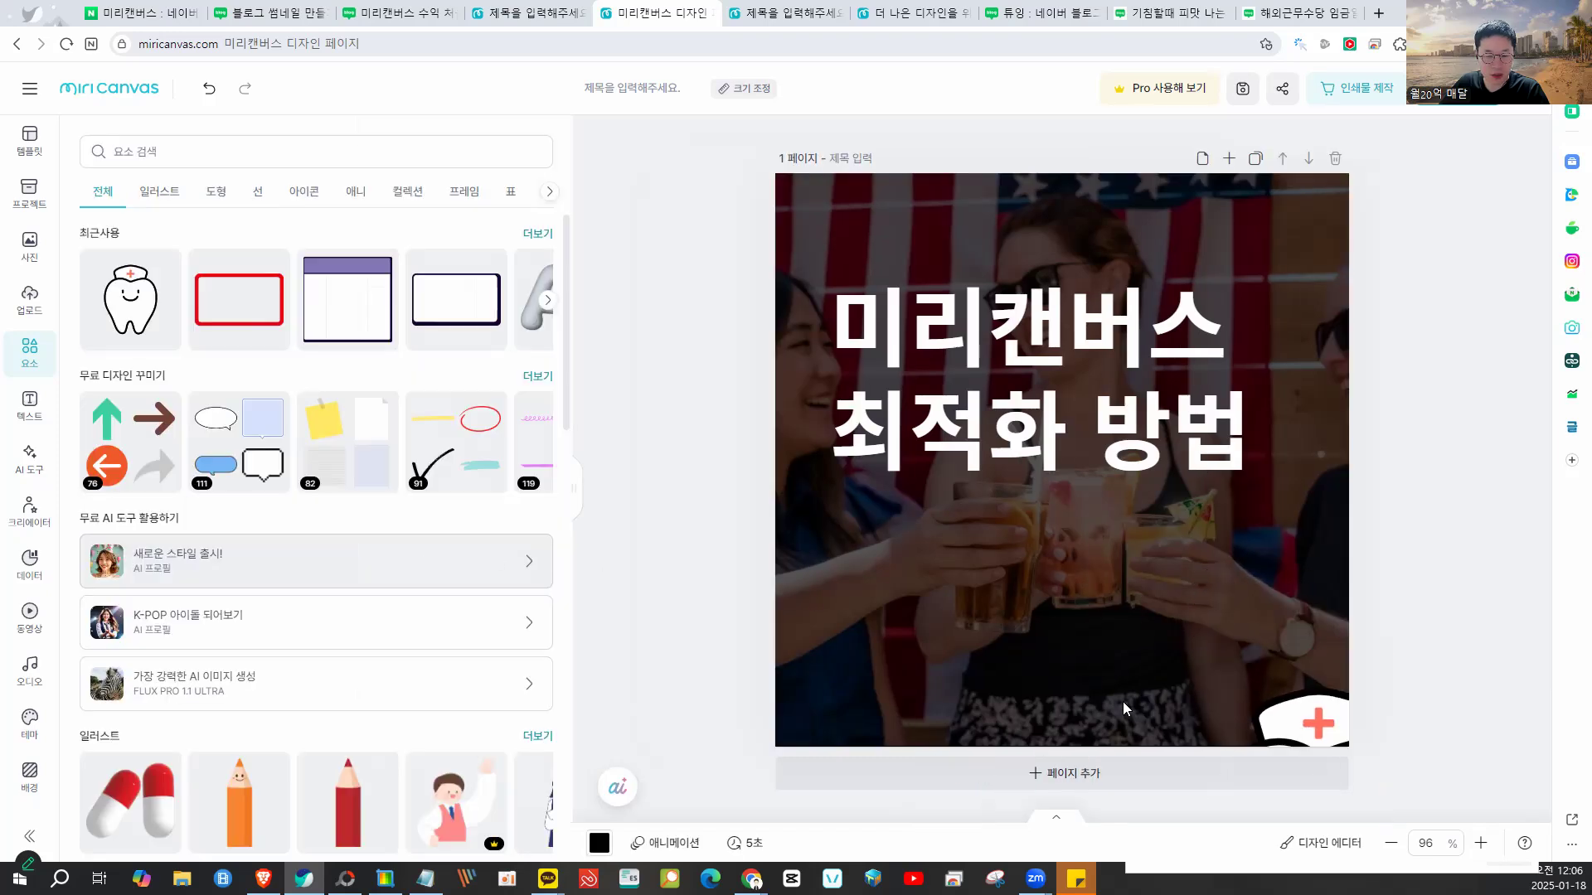
click(1283, 719)
click(105, 243)
drag(319, 312, 116, 313)
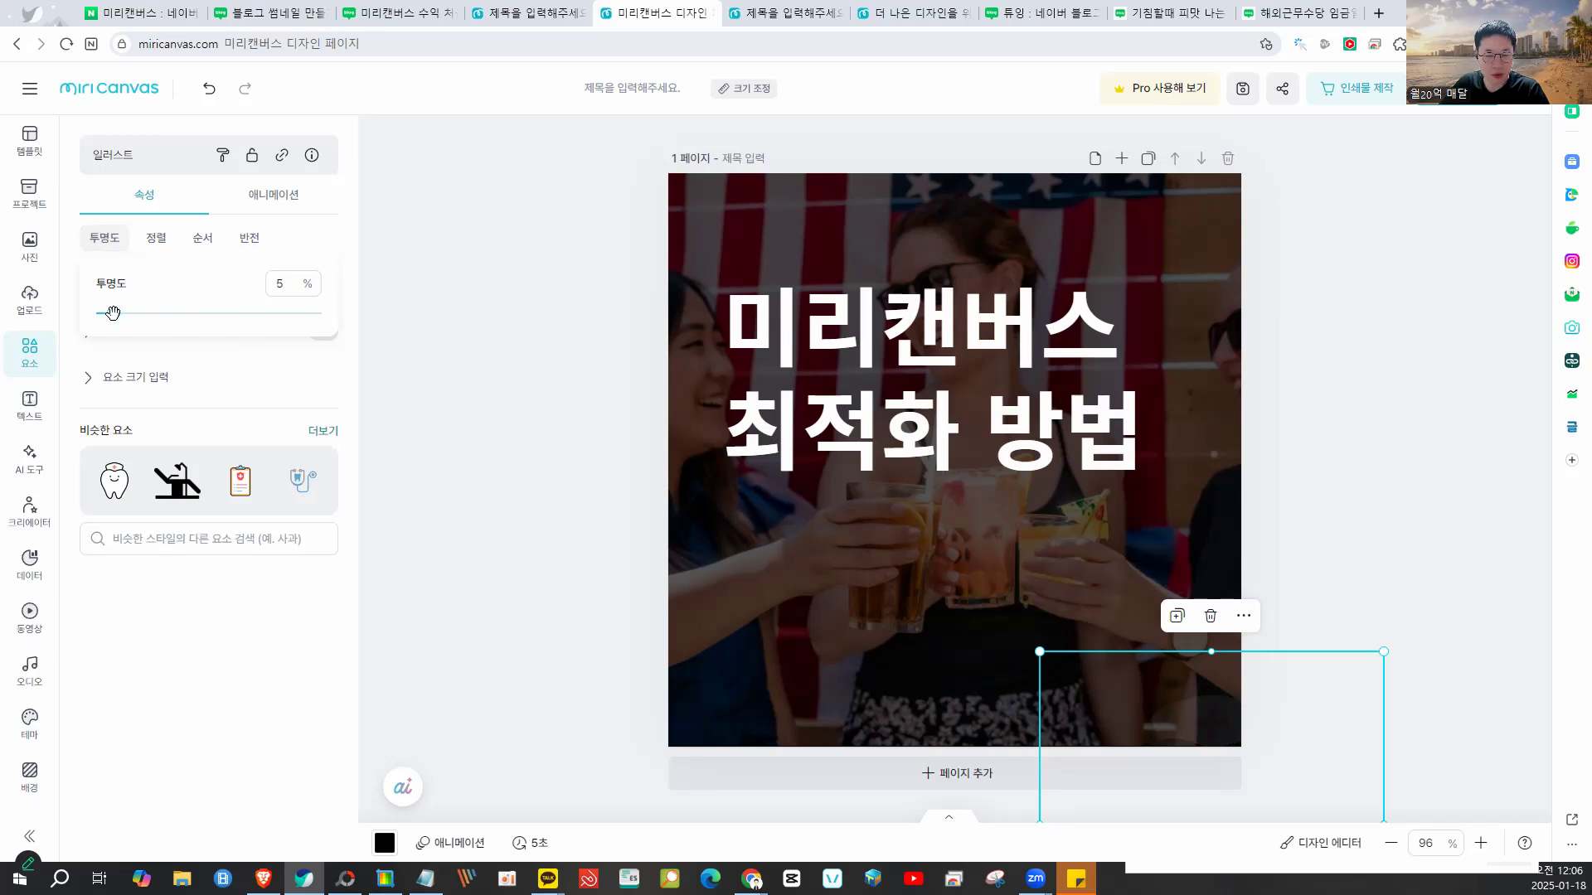
click(465, 326)
- Move the title to the upper middle and remove the added rectangle
click(463, 324)
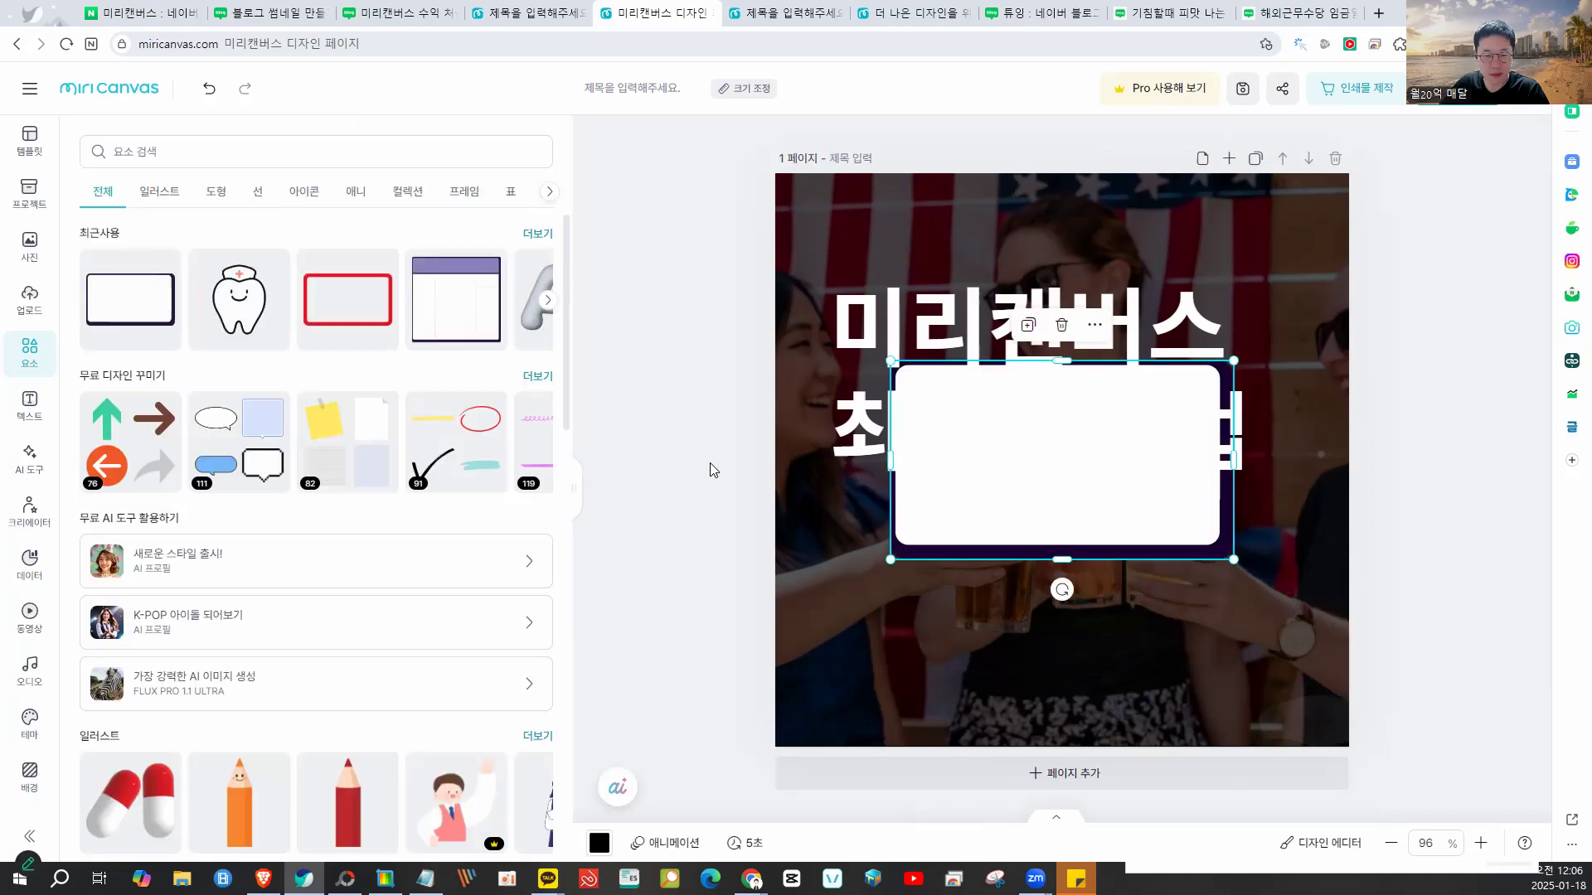
click(868, 461)
double_click(1019, 461)
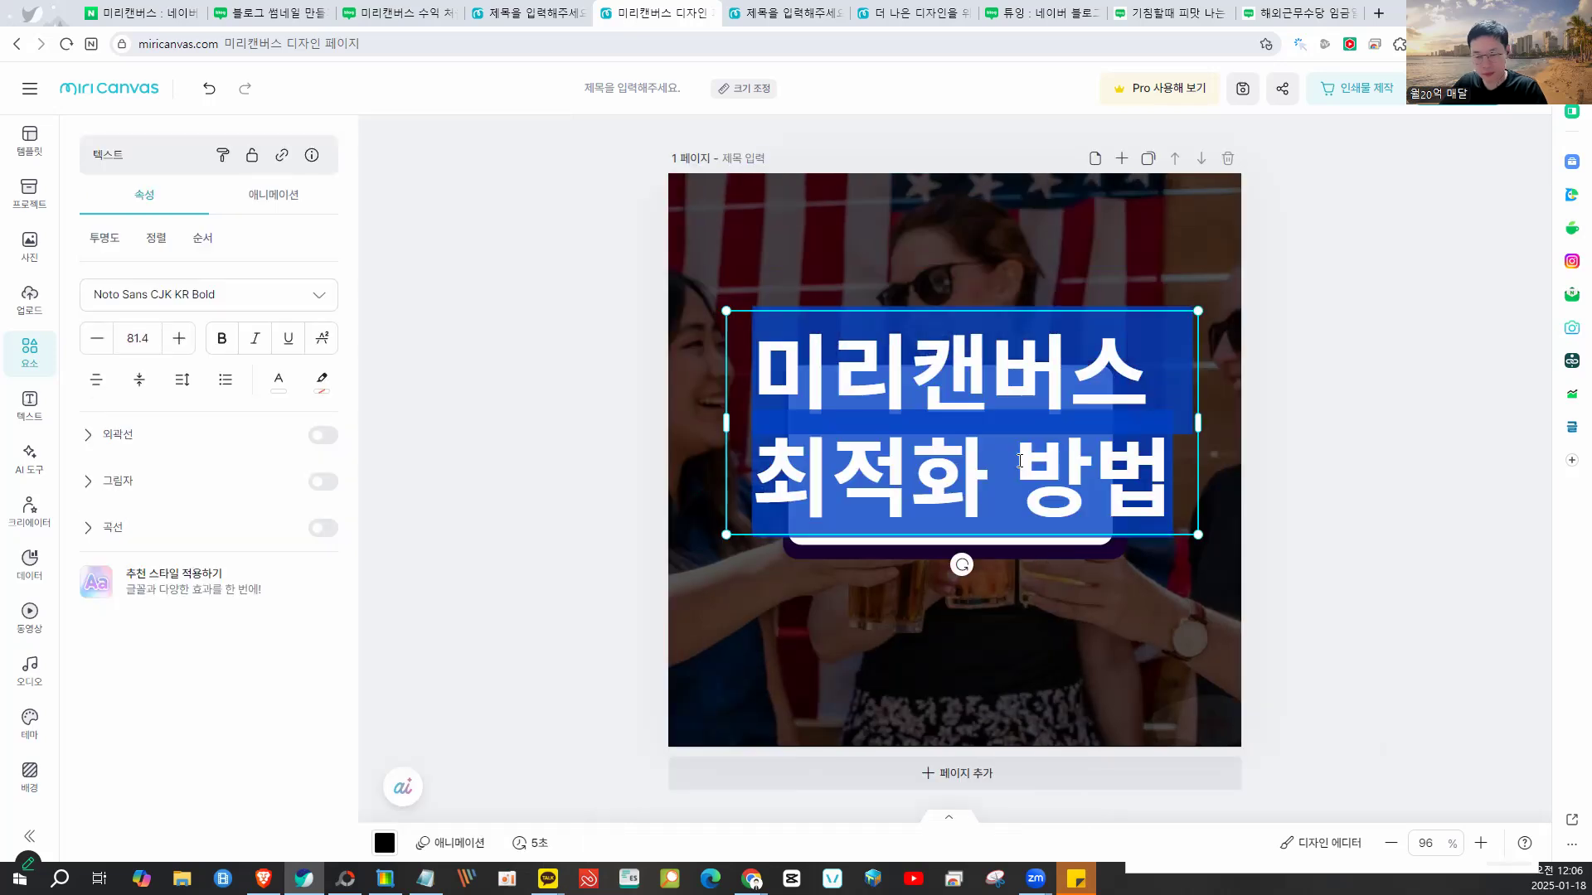
click(451, 345)
click(1066, 444)
drag(1066, 445, 1010, 436)
click(1076, 401)
key(Delete)
click(1362, 451)
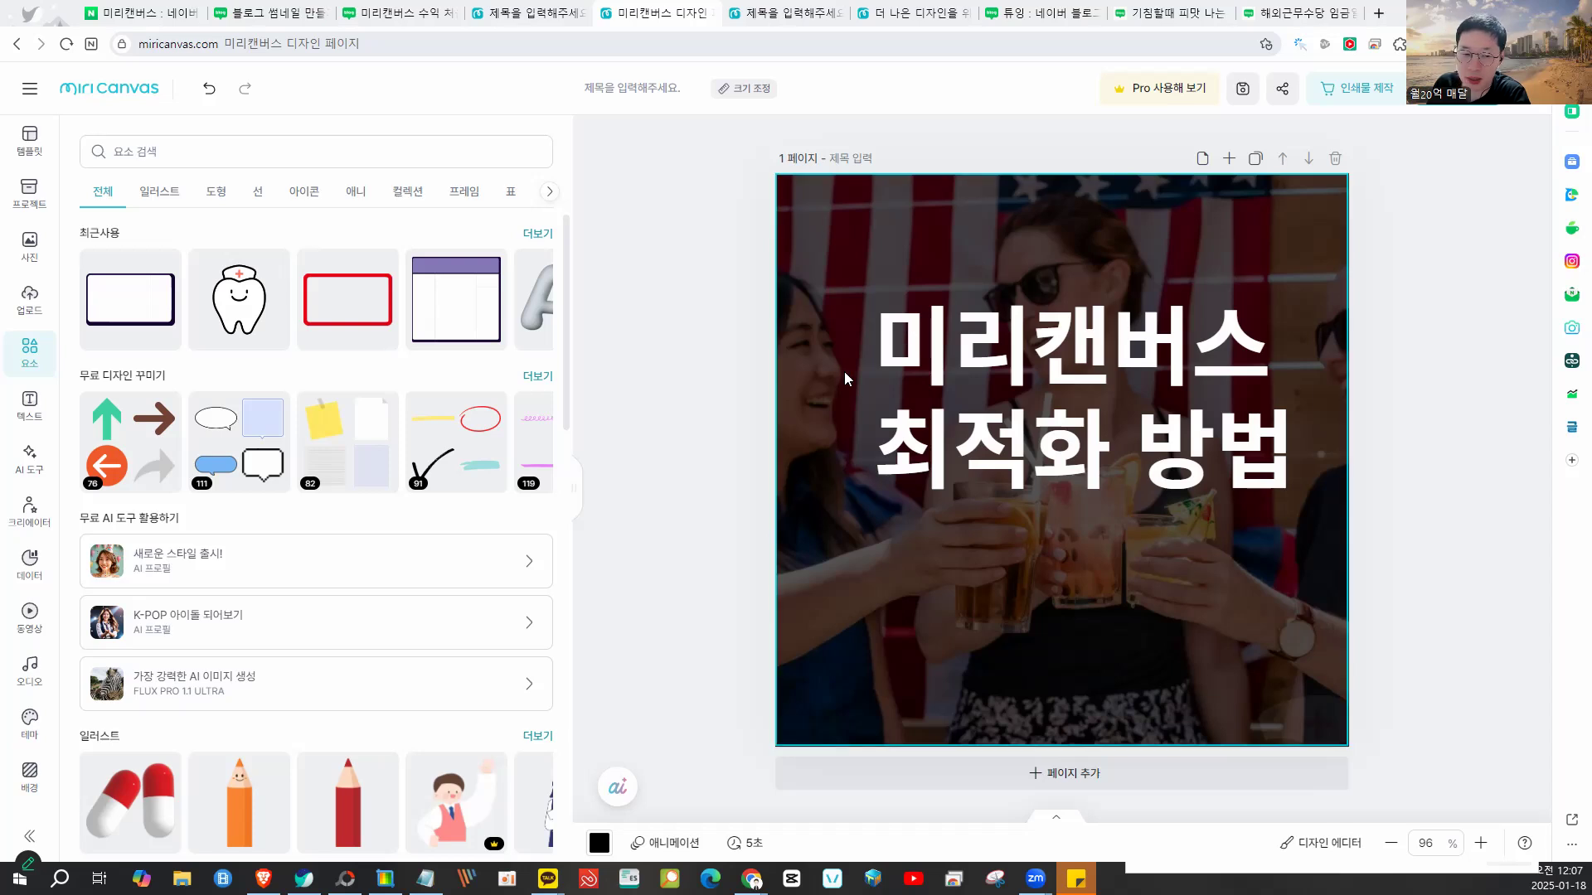
- Duplicate the titled card into a second page
click(1256, 160)
click(1180, 362)
scroll(1181, 362, up, 5)
click(1043, 363)
click(1139, 224)
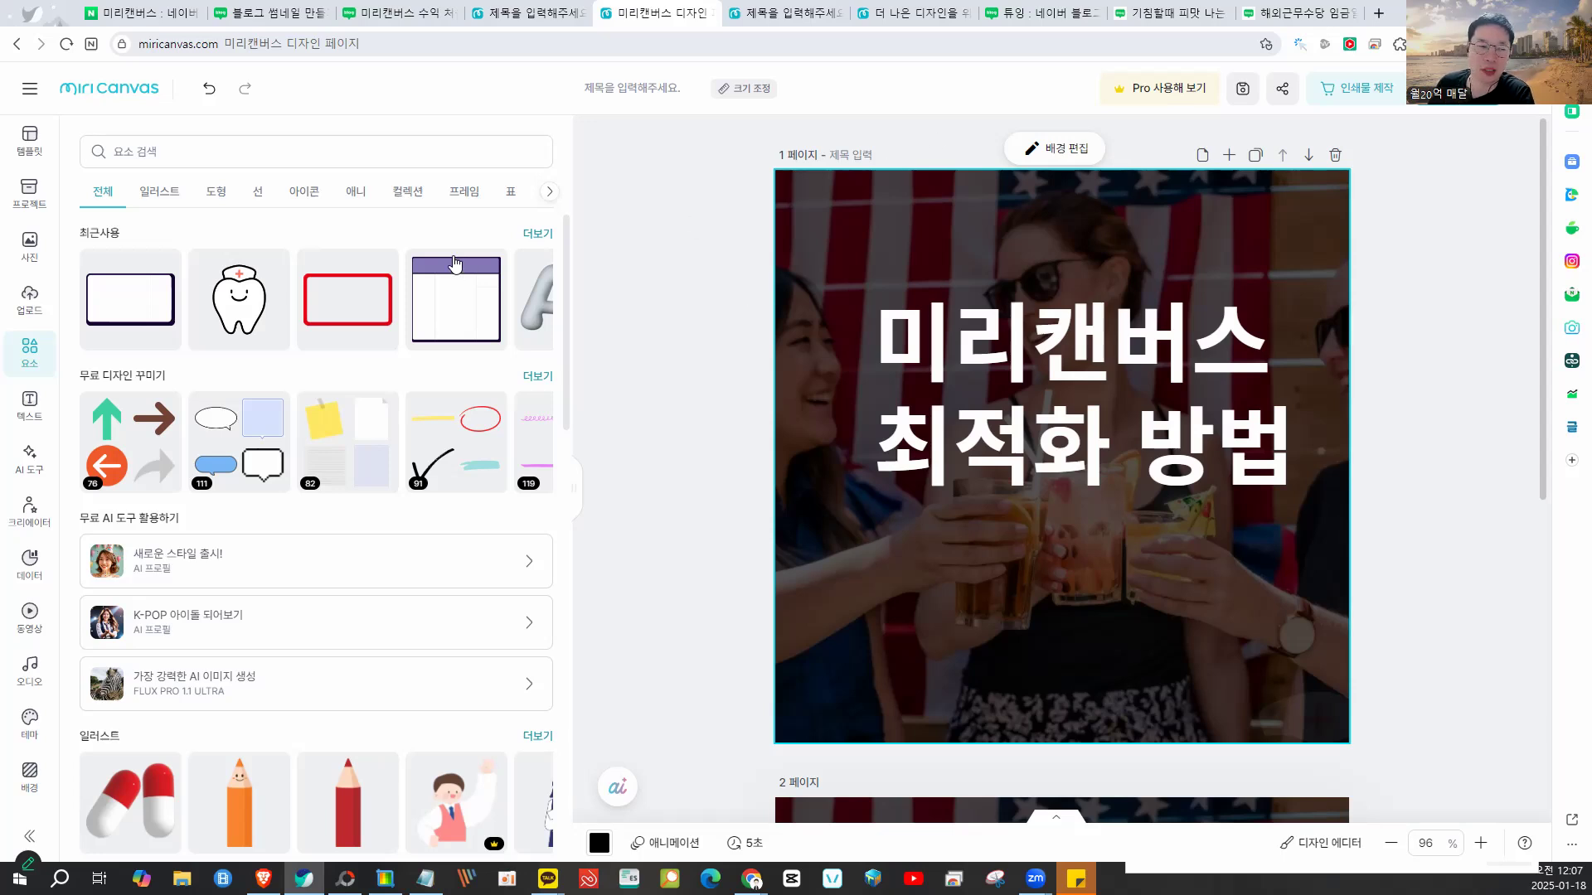
- Apply the 텍스트 많이넣기편한 카드뉴스 card-news template over the current design
click(29, 139)
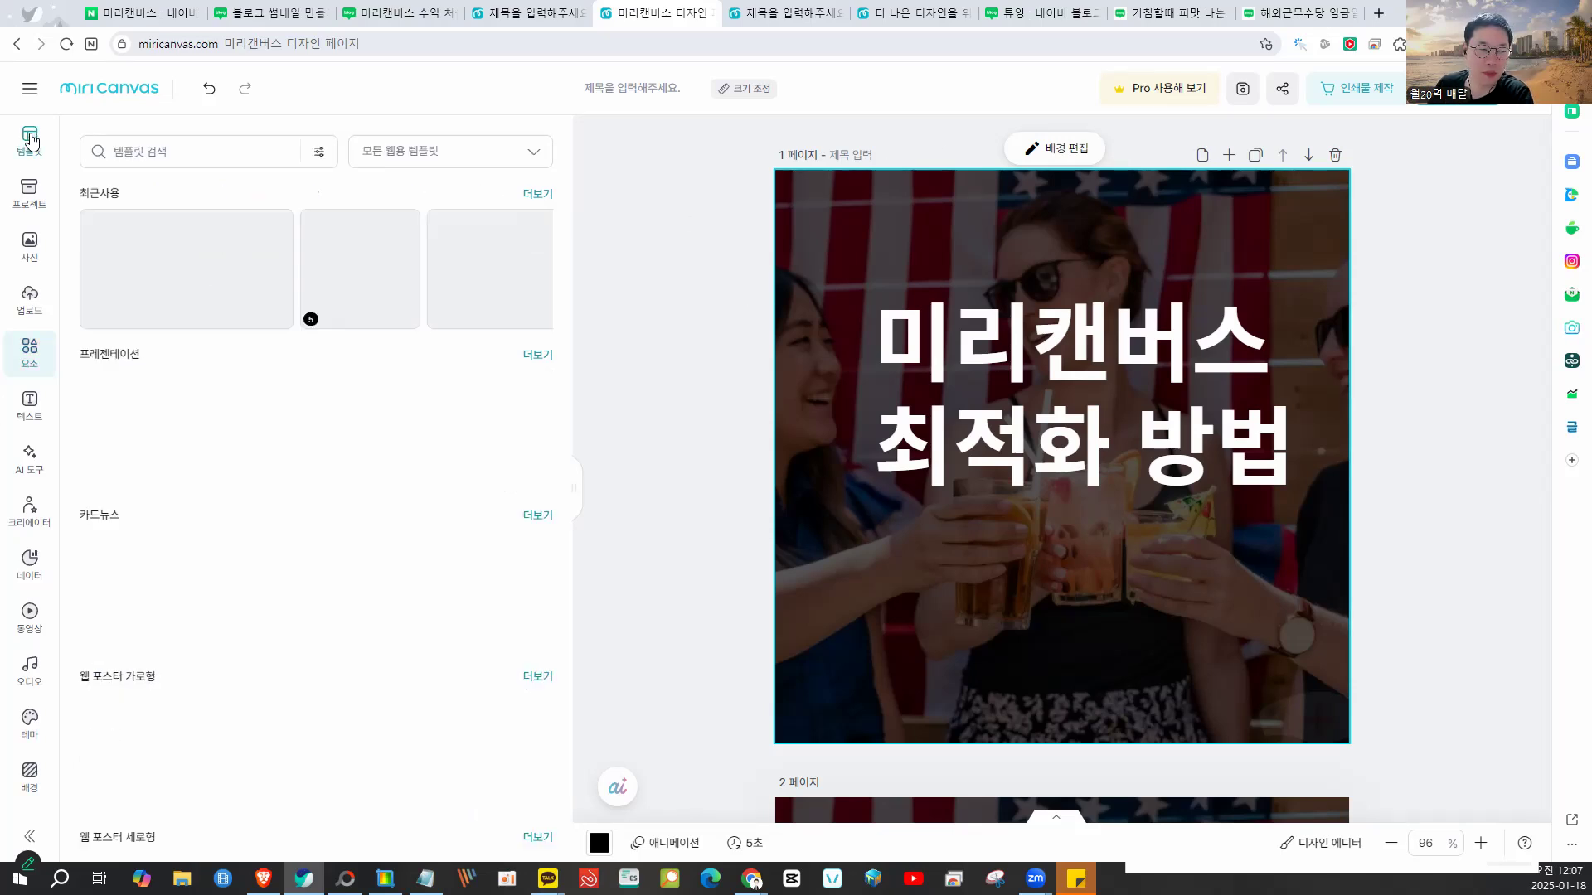
click(400, 158)
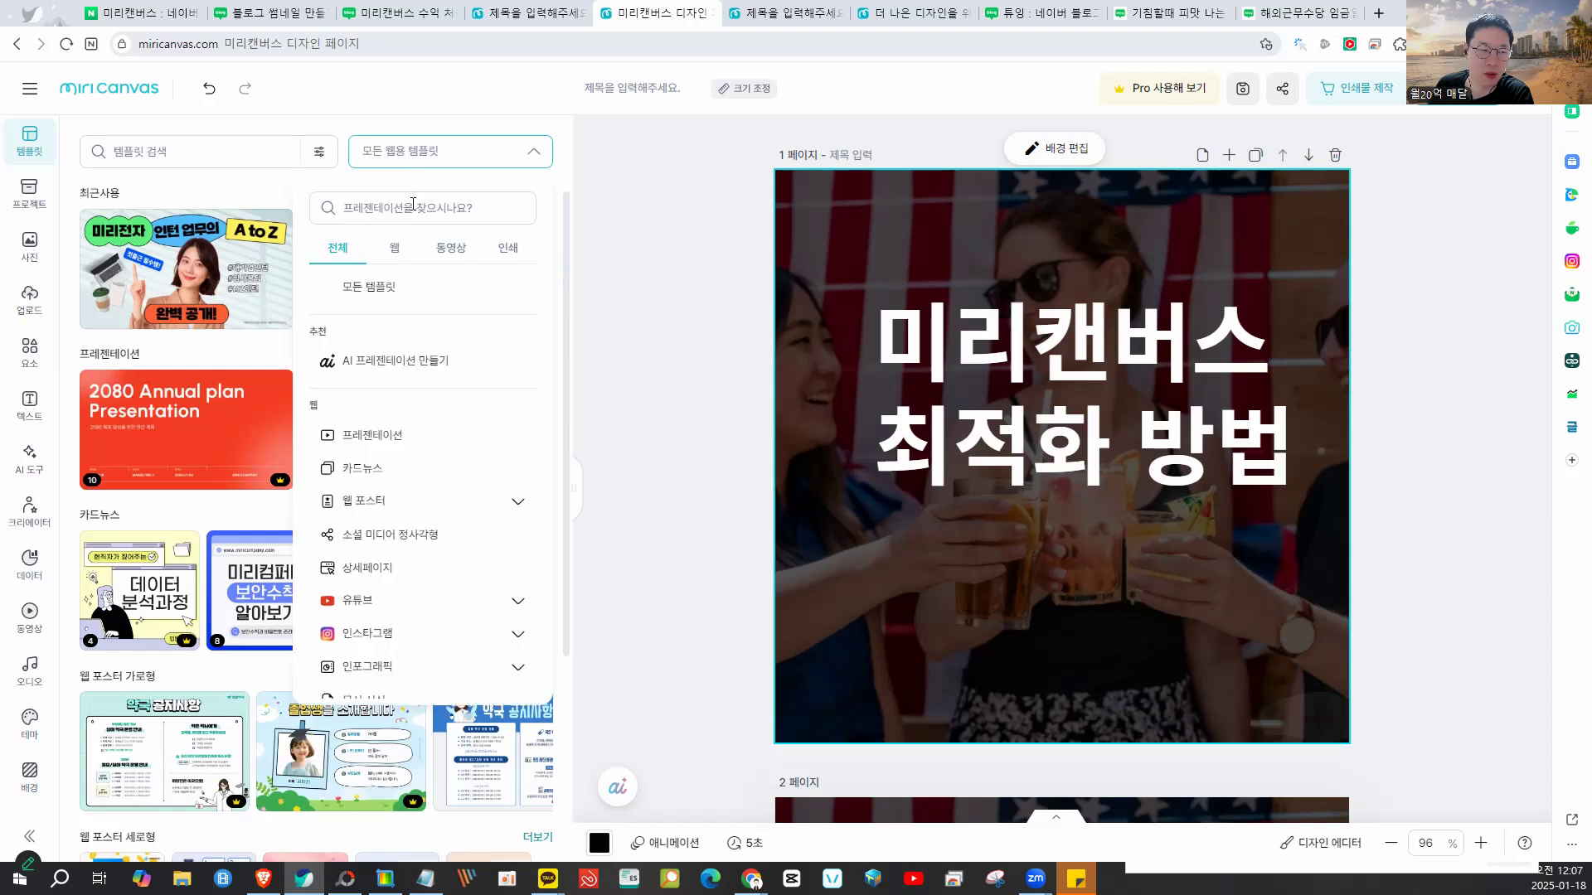
click(420, 462)
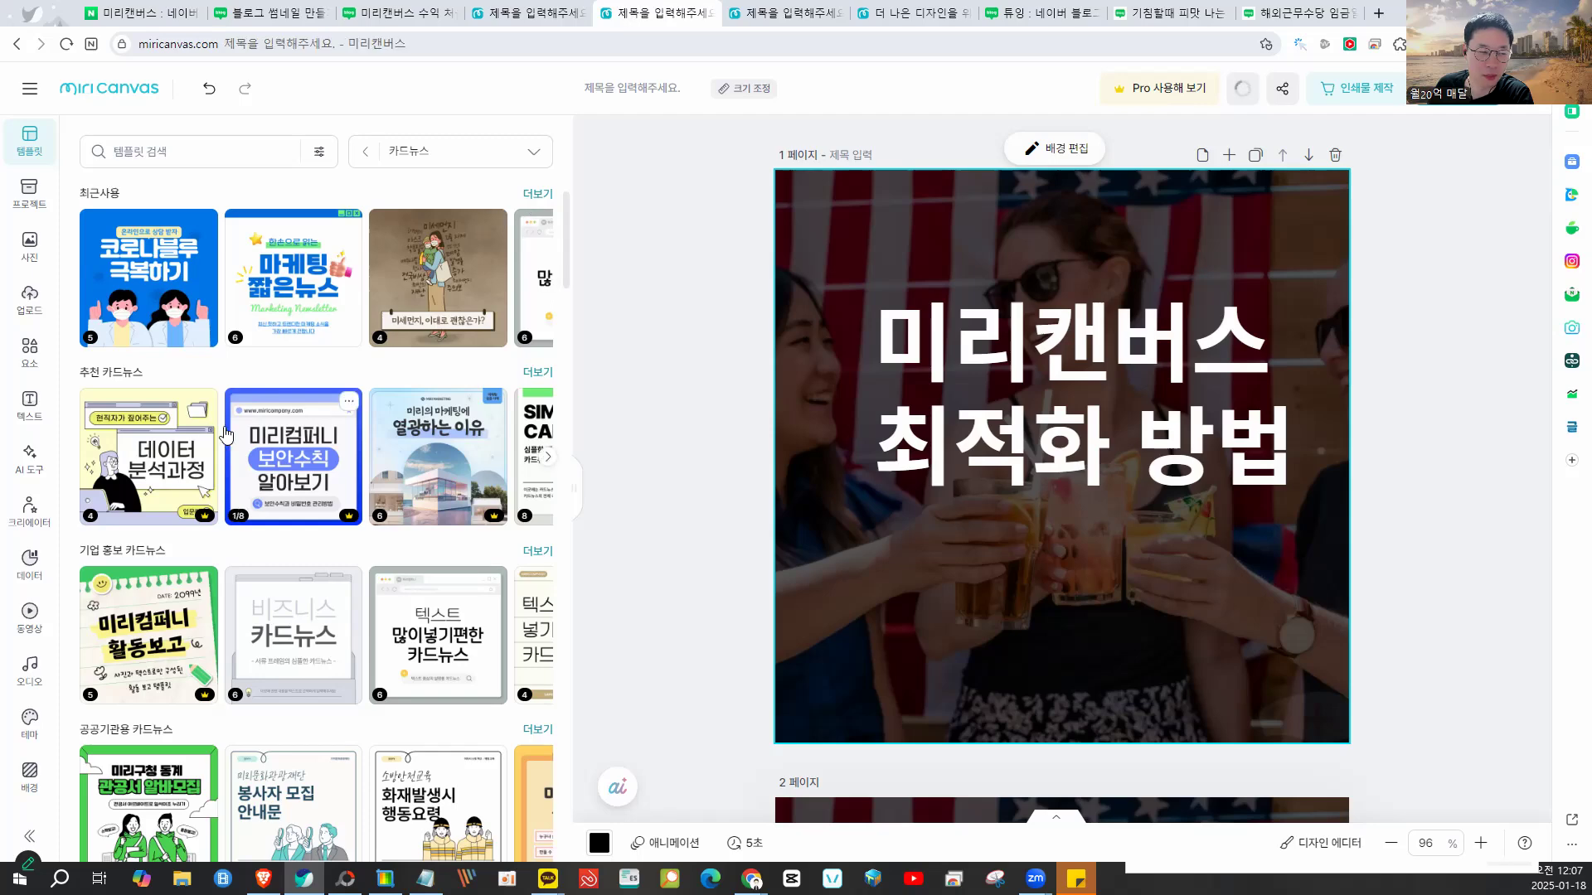
scroll(274, 473, down, 2)
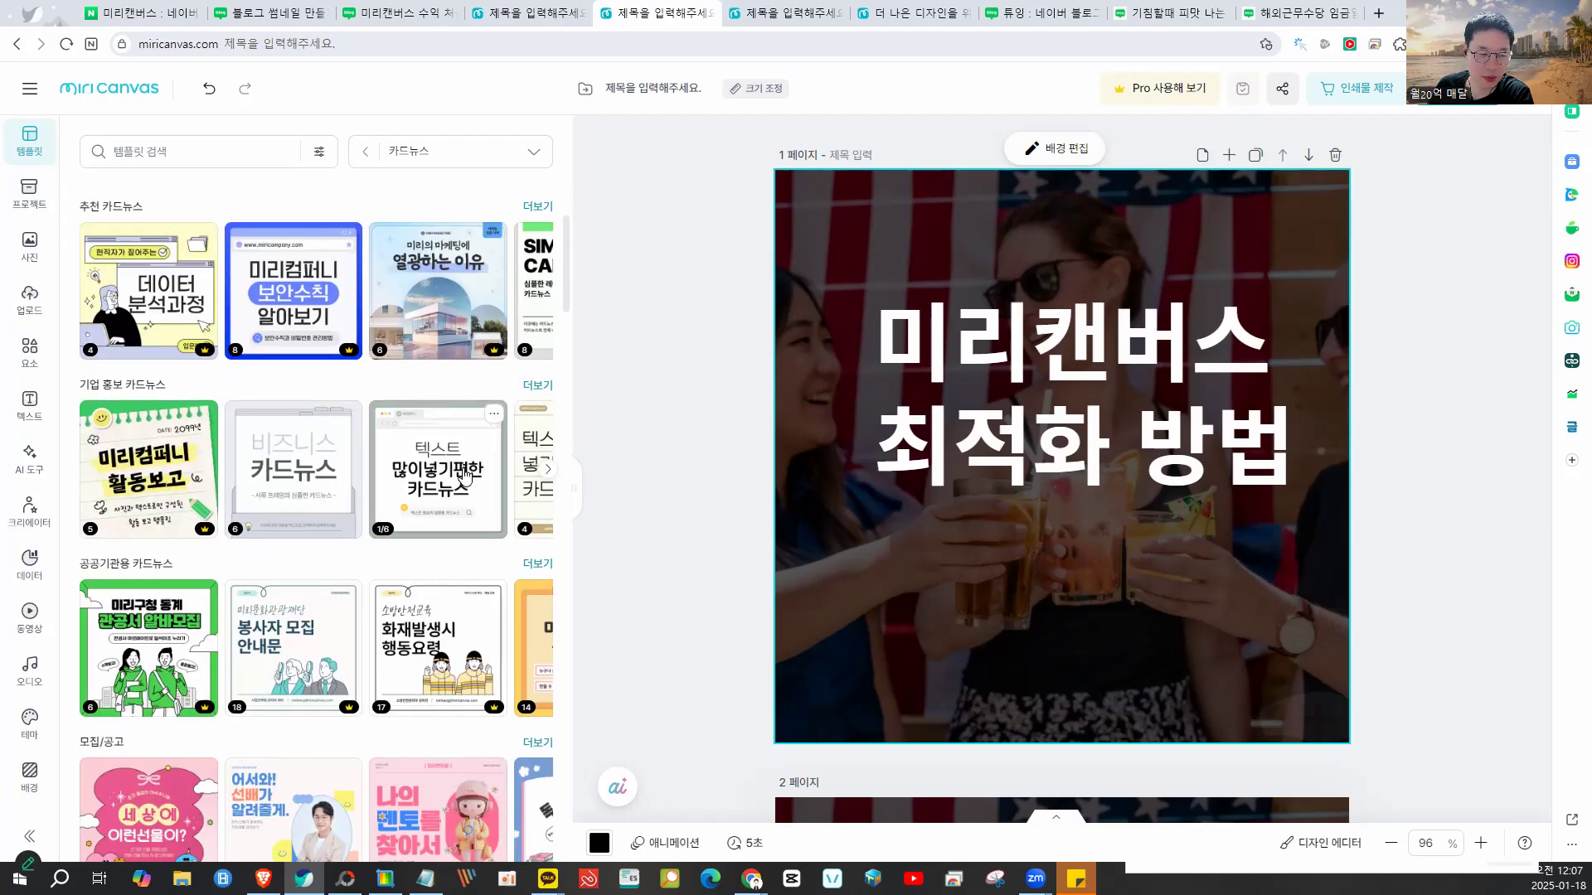
scroll(292, 452, down, 3)
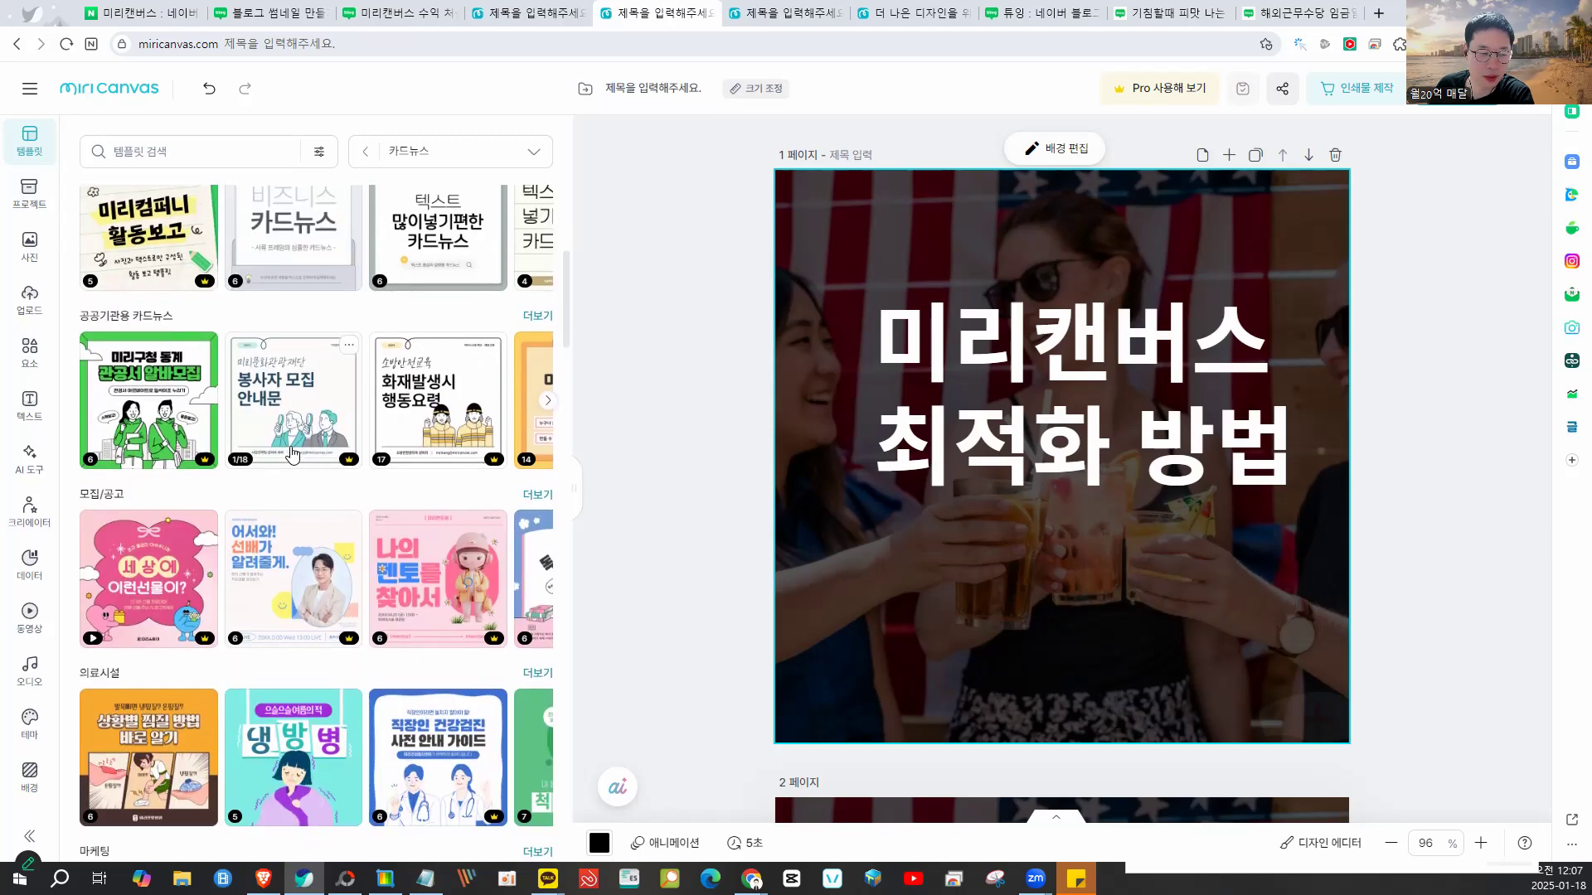
scroll(292, 452, up, 4)
click(423, 533)
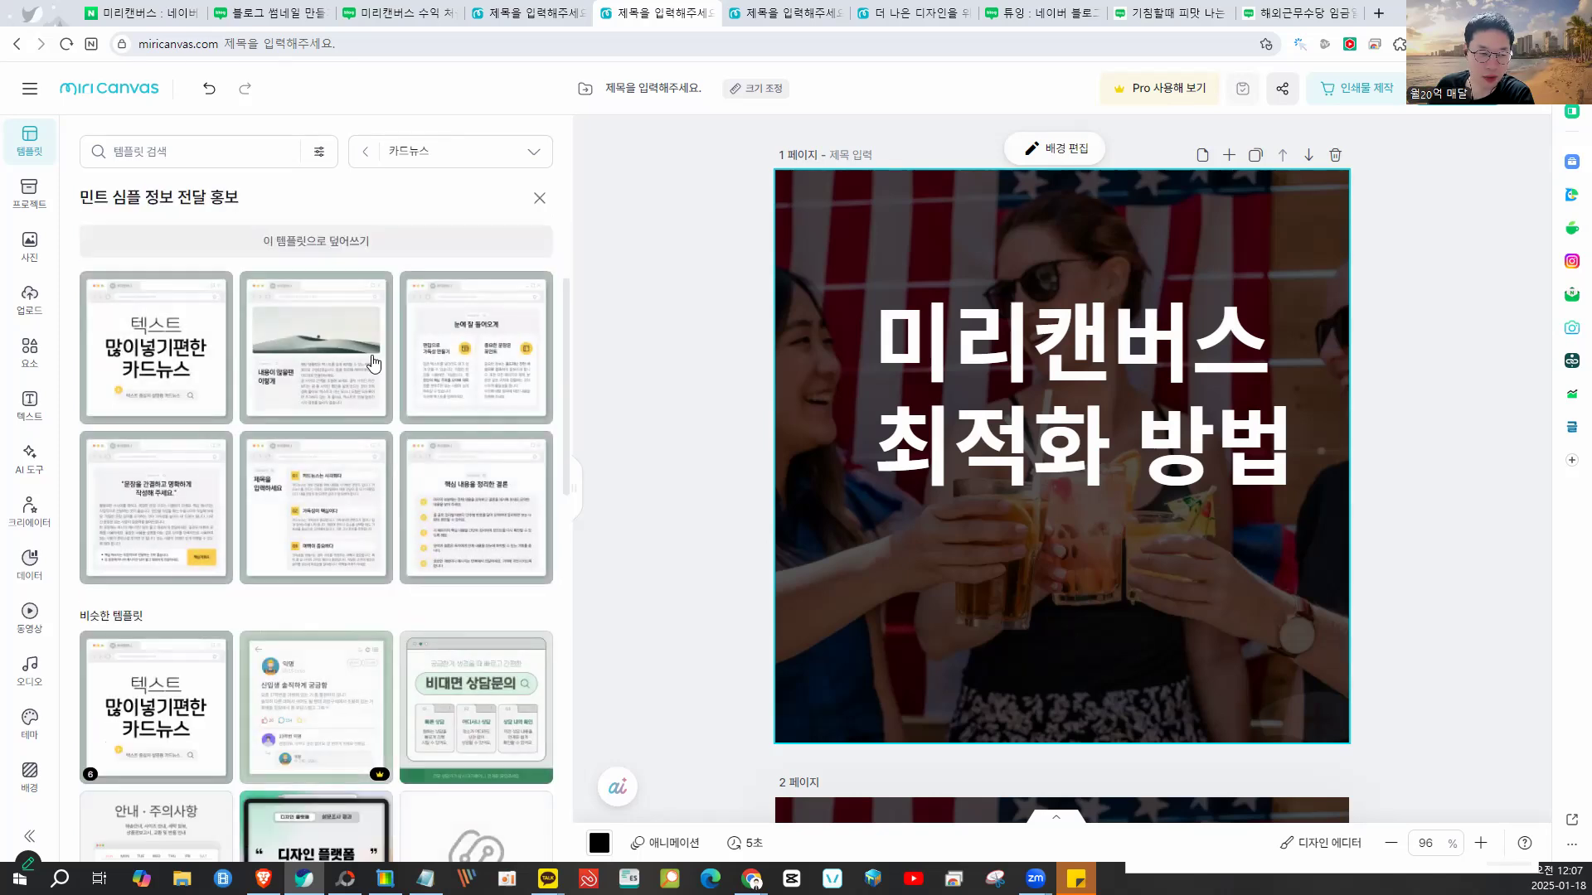
click(323, 237)
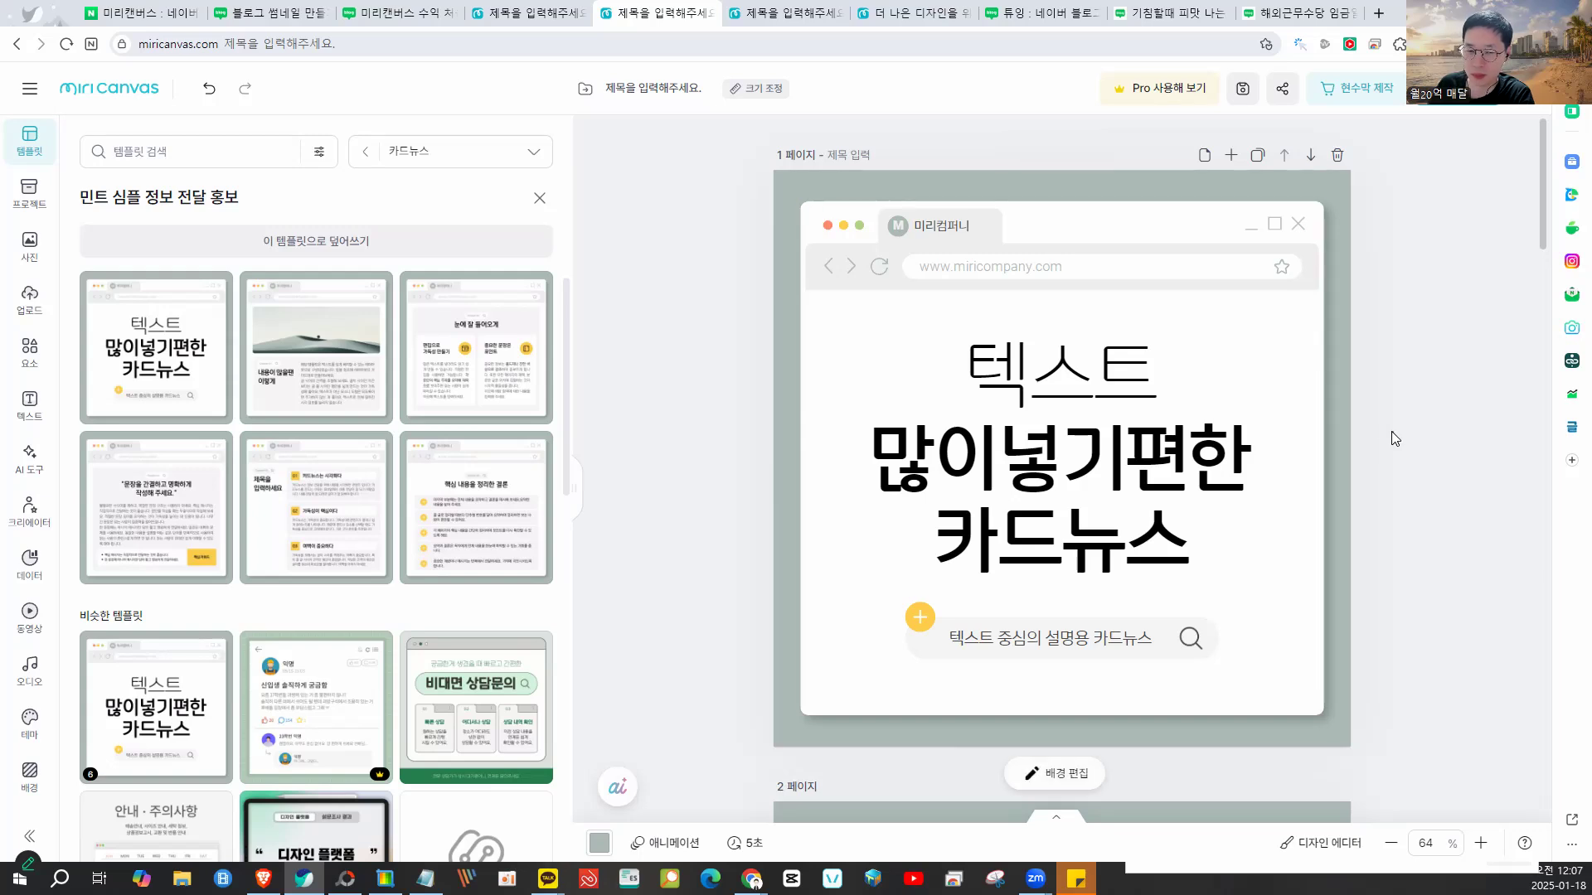
- Review the template pages, deleting page 4's body paragraph and moving its heading down
scroll(1391, 431, down, 1)
scroll(1391, 431, down, 5)
click(1205, 383)
scroll(1413, 471, down, 6)
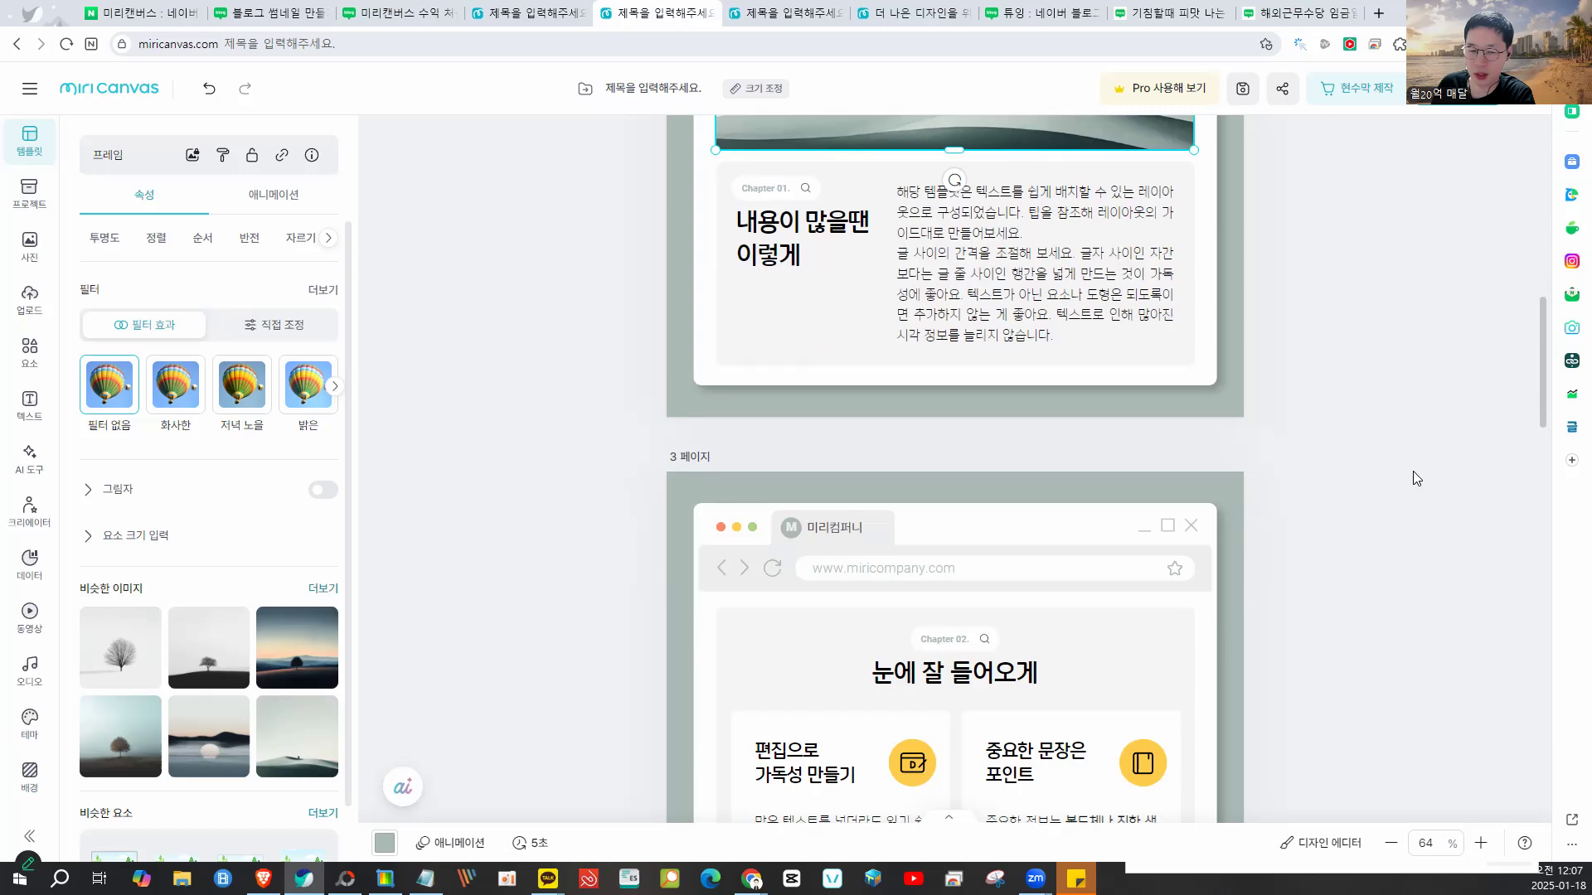
scroll(1413, 479, down, 7)
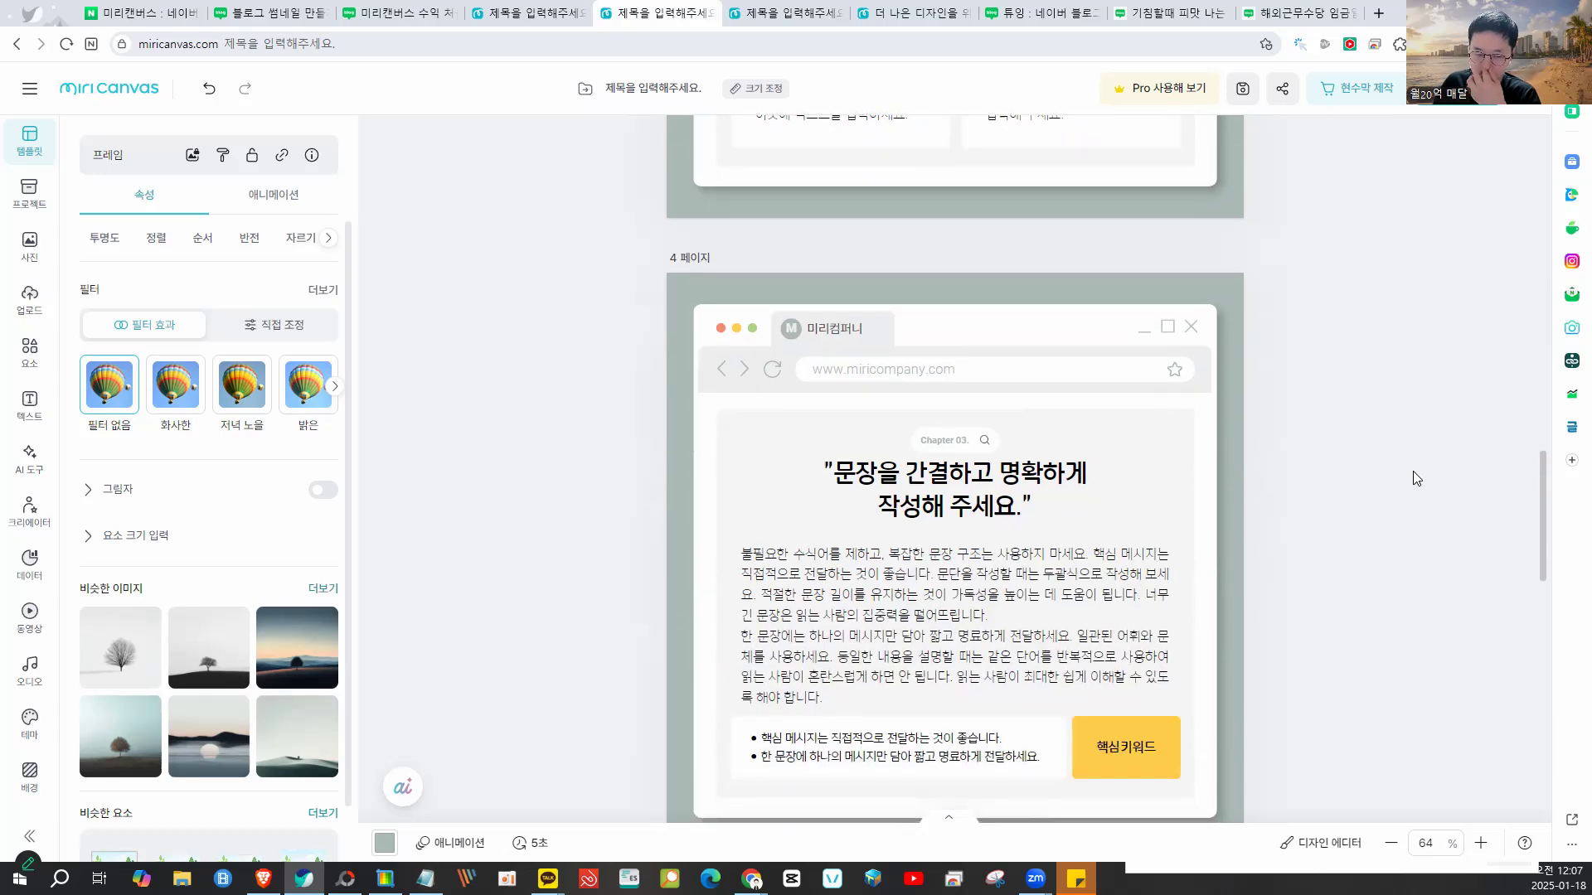
click(1073, 373)
key(Delete)
drag(1017, 260, 1028, 470)
click(1317, 448)
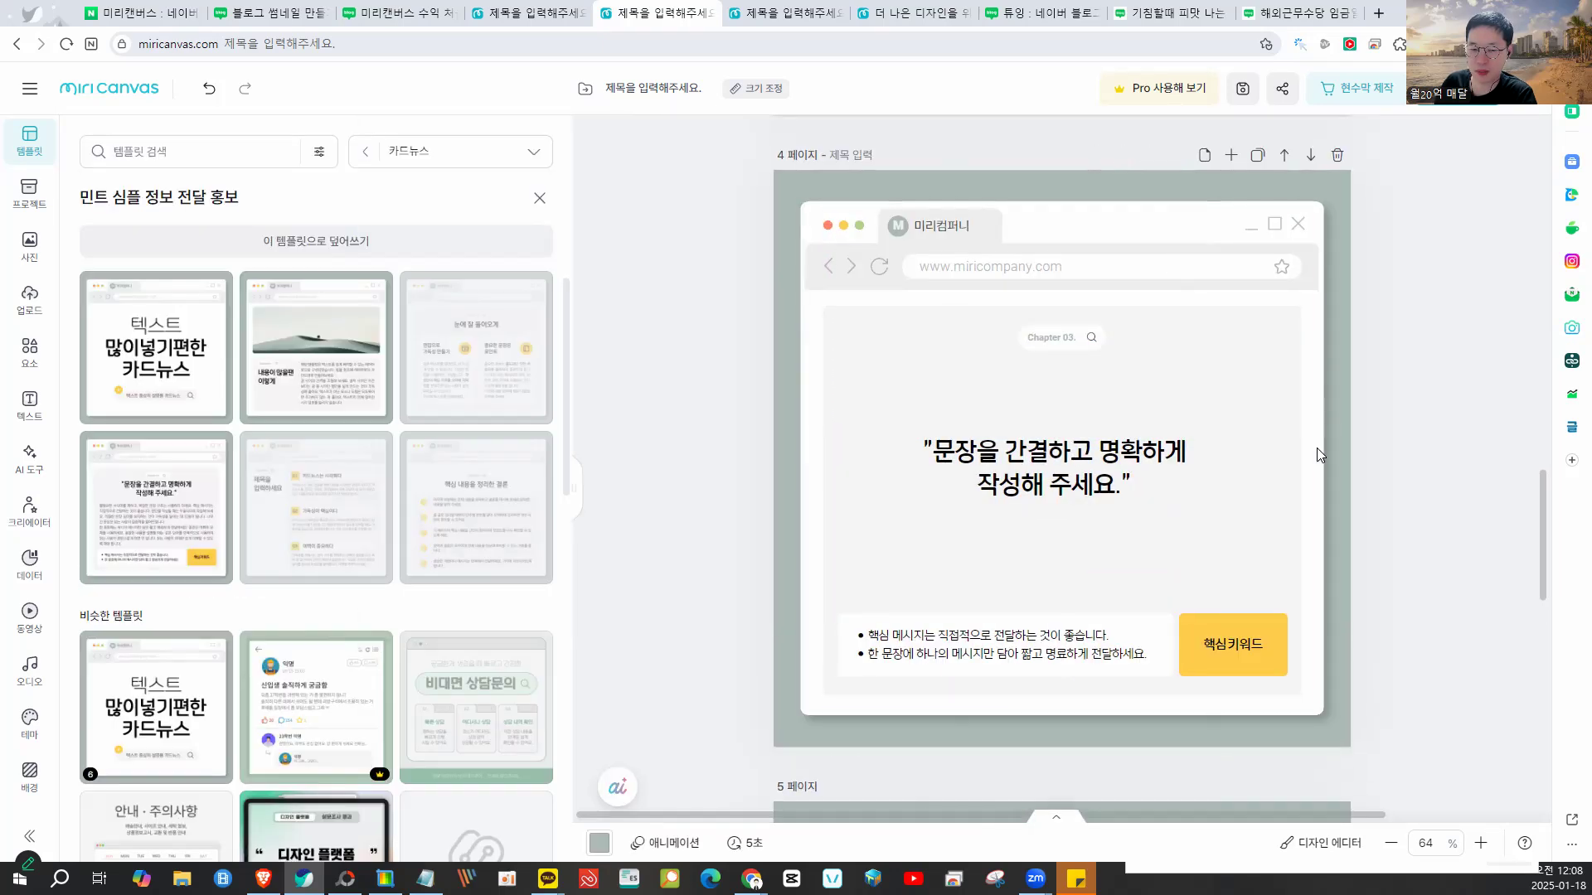
scroll(1317, 449, down, 3)
scroll(1318, 454, down, 10)
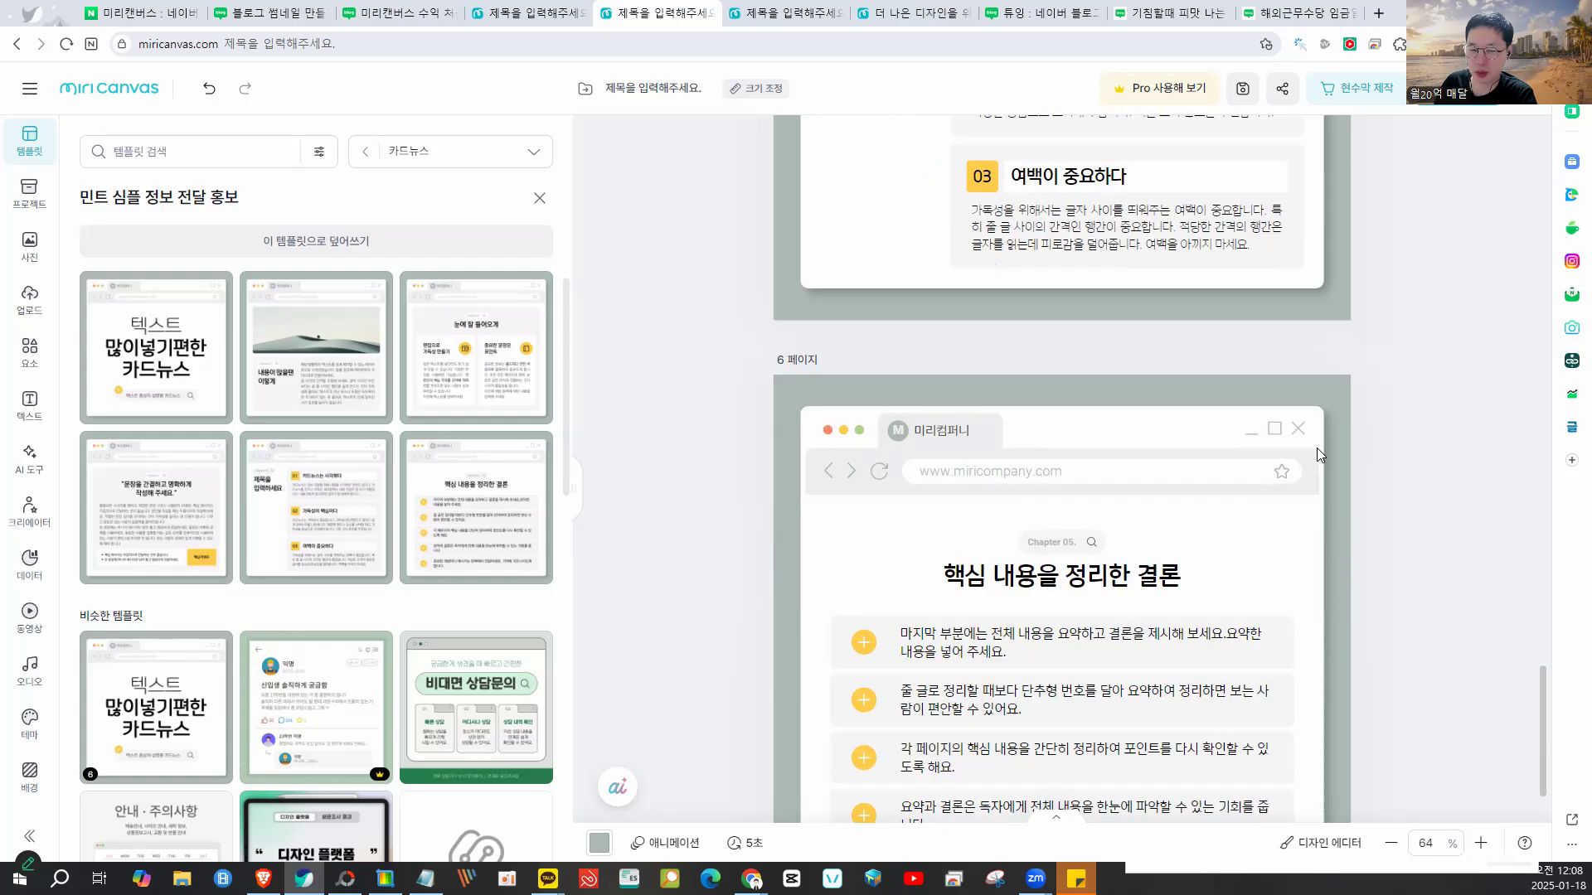
scroll(1318, 455, up, 15)
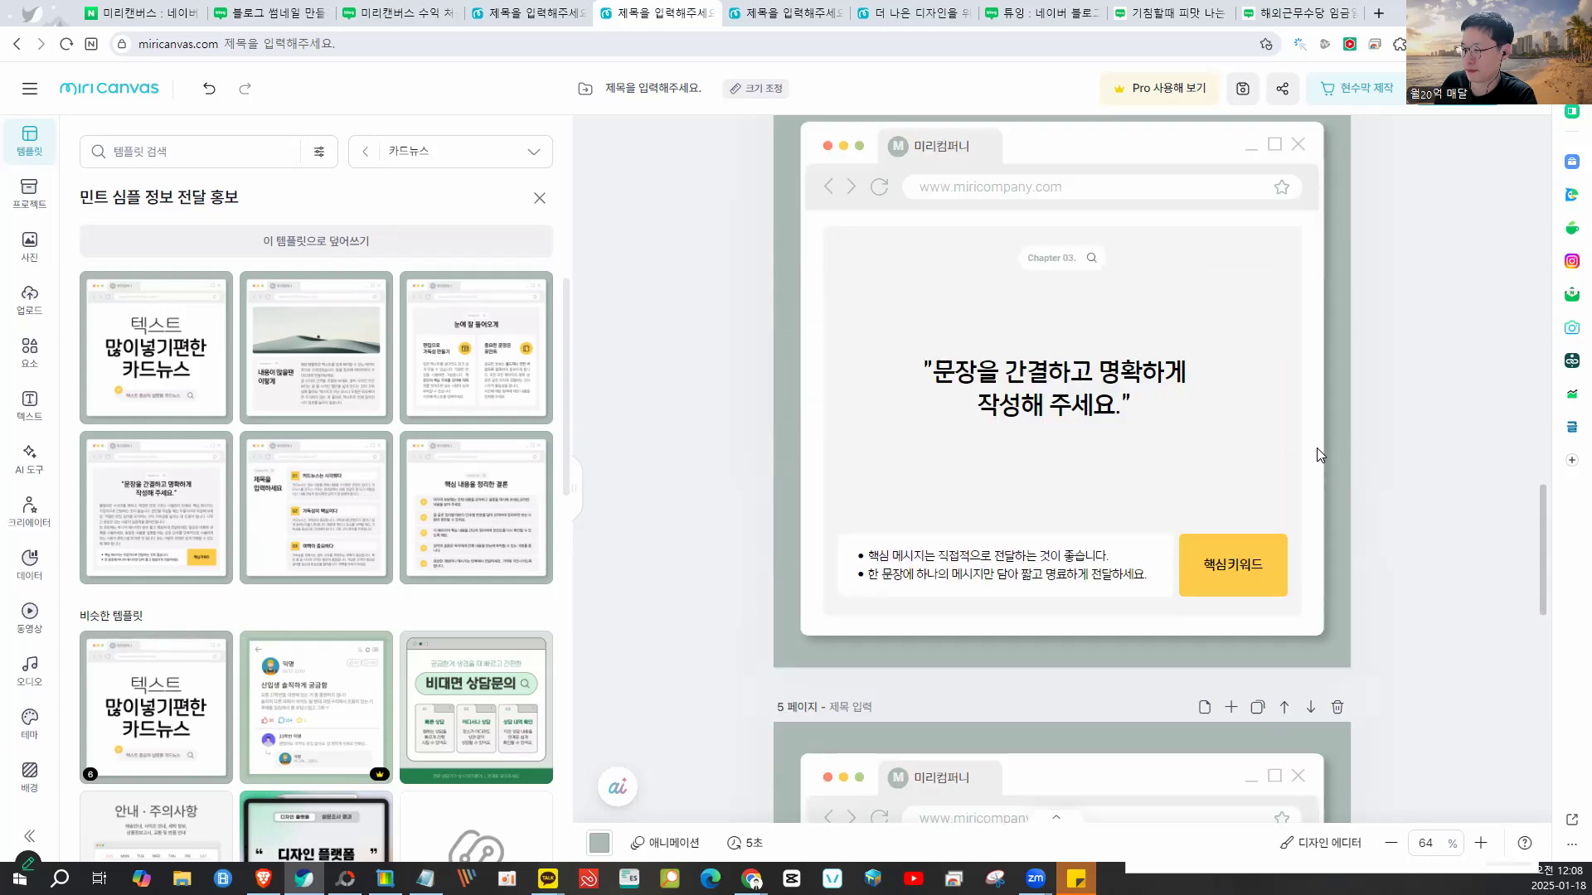
scroll(1319, 454, up, 12)
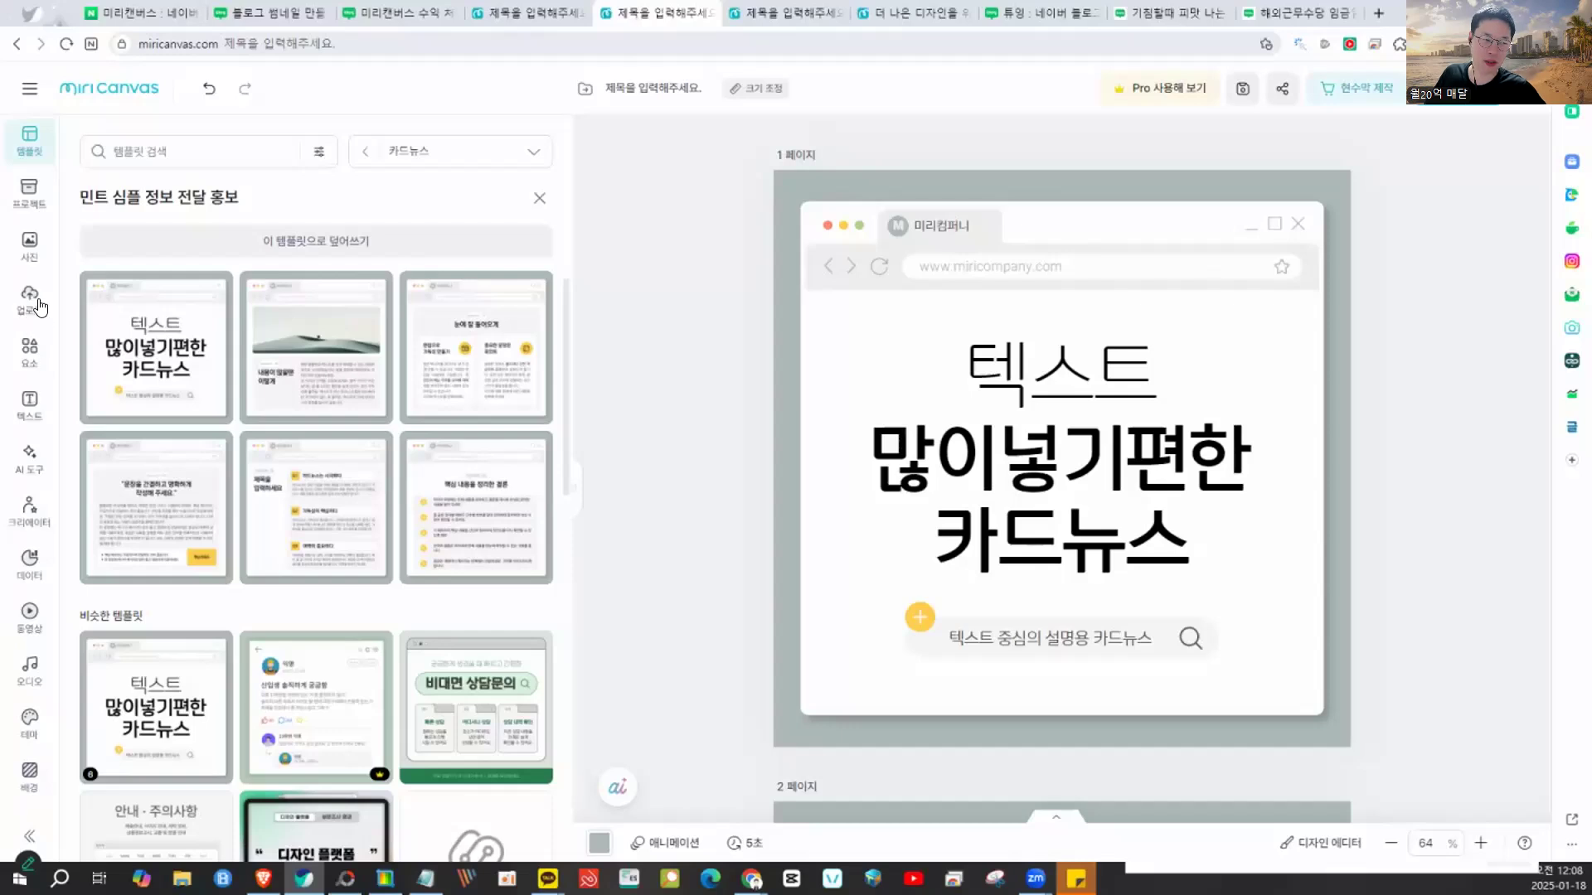
- Search photos for 병원 and add the clinic reception photo to page 1, keeping text in Korean
click(29, 245)
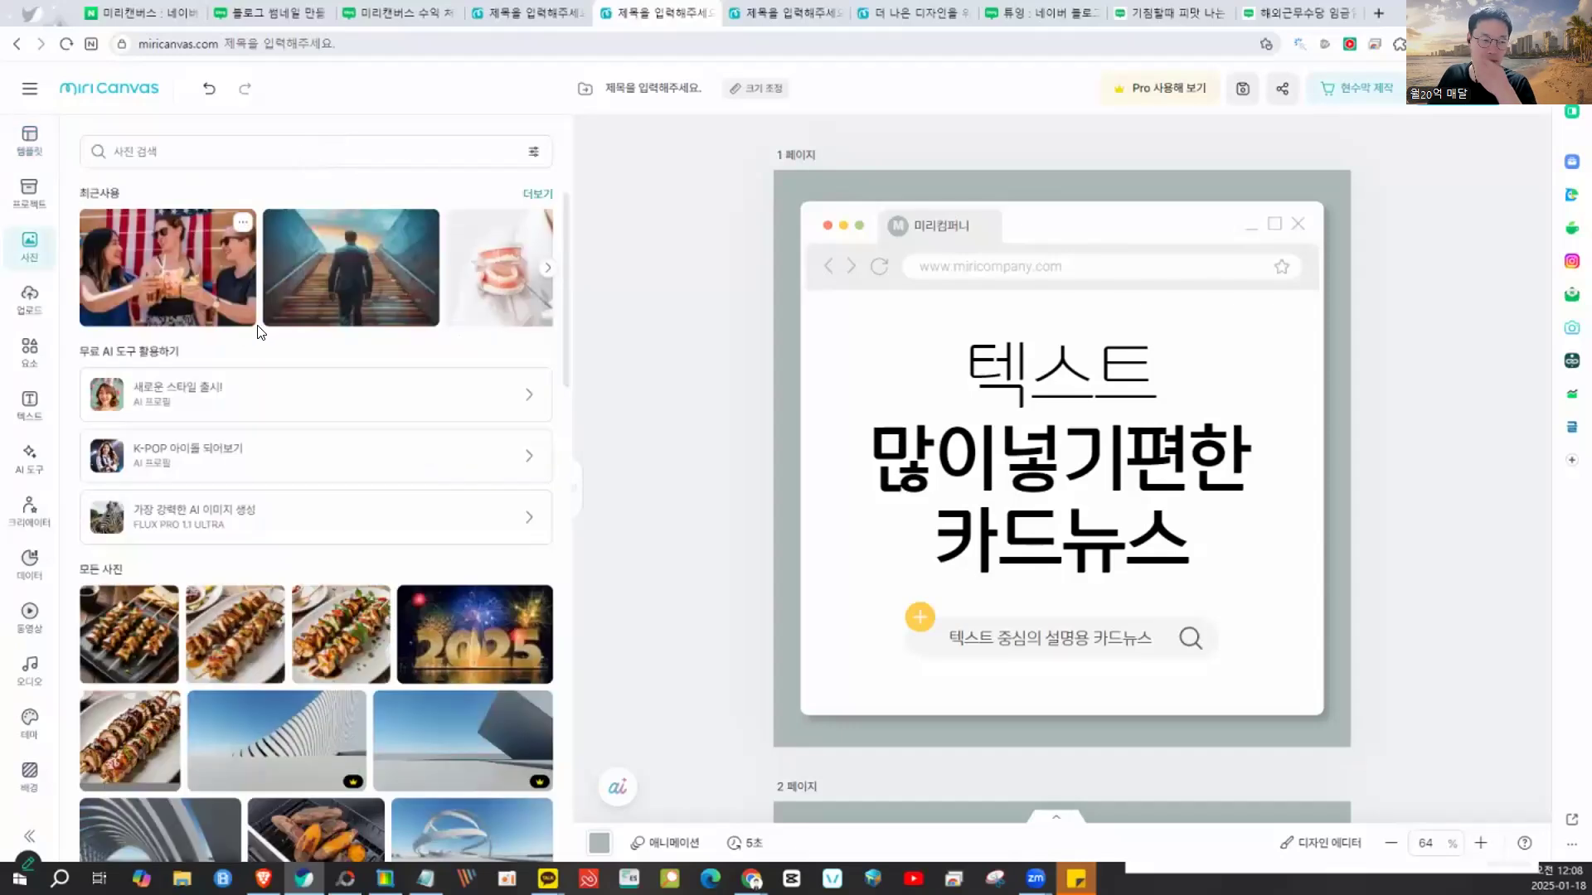
click(209, 158)
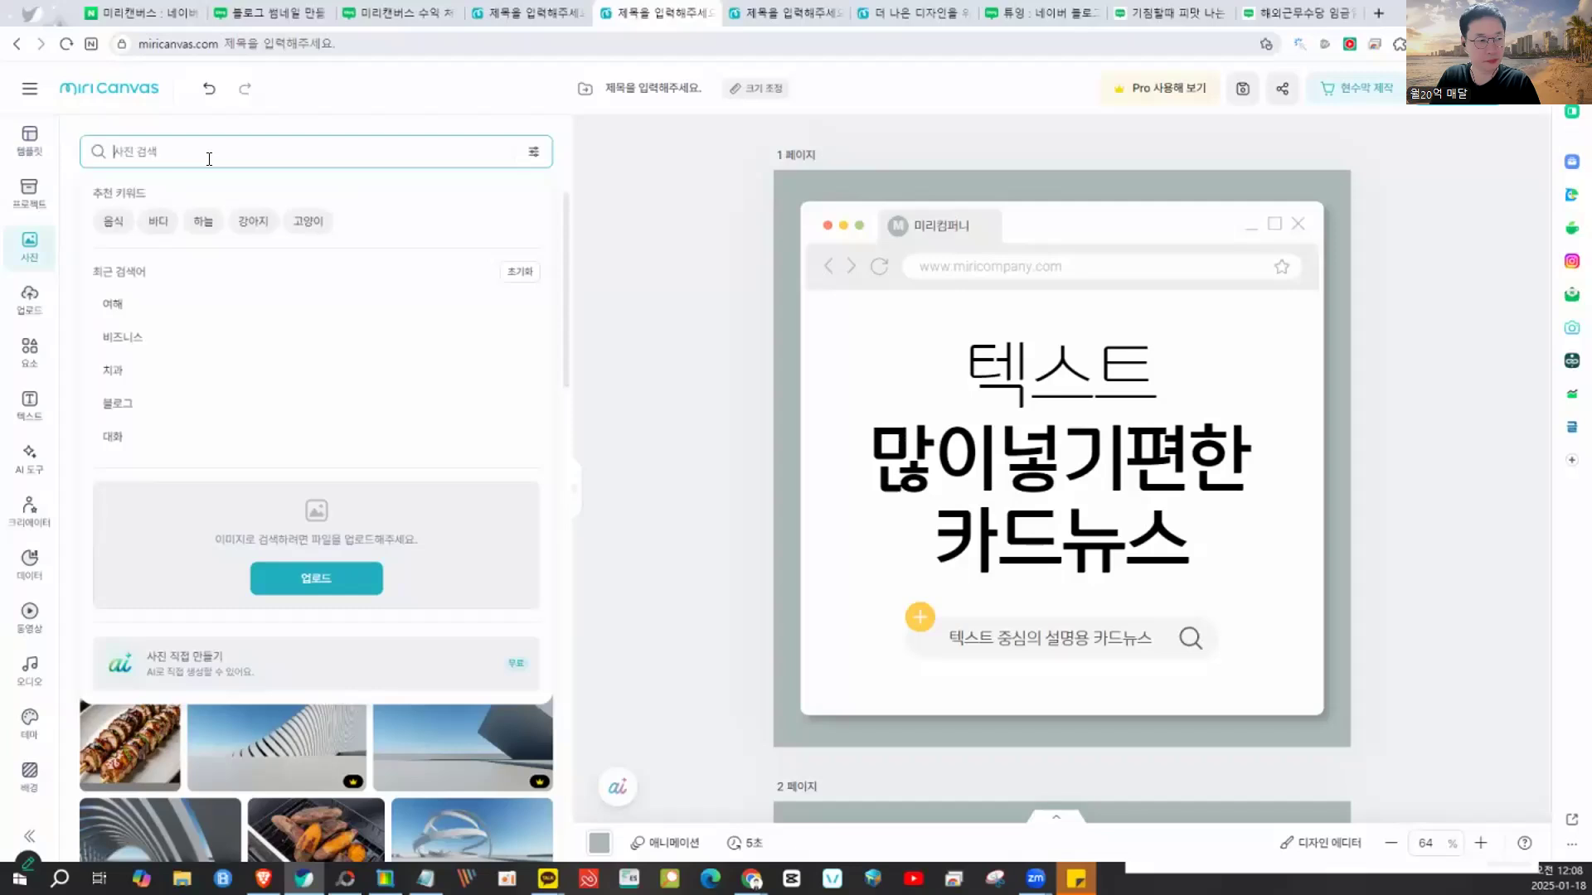
text(병ㅇ)
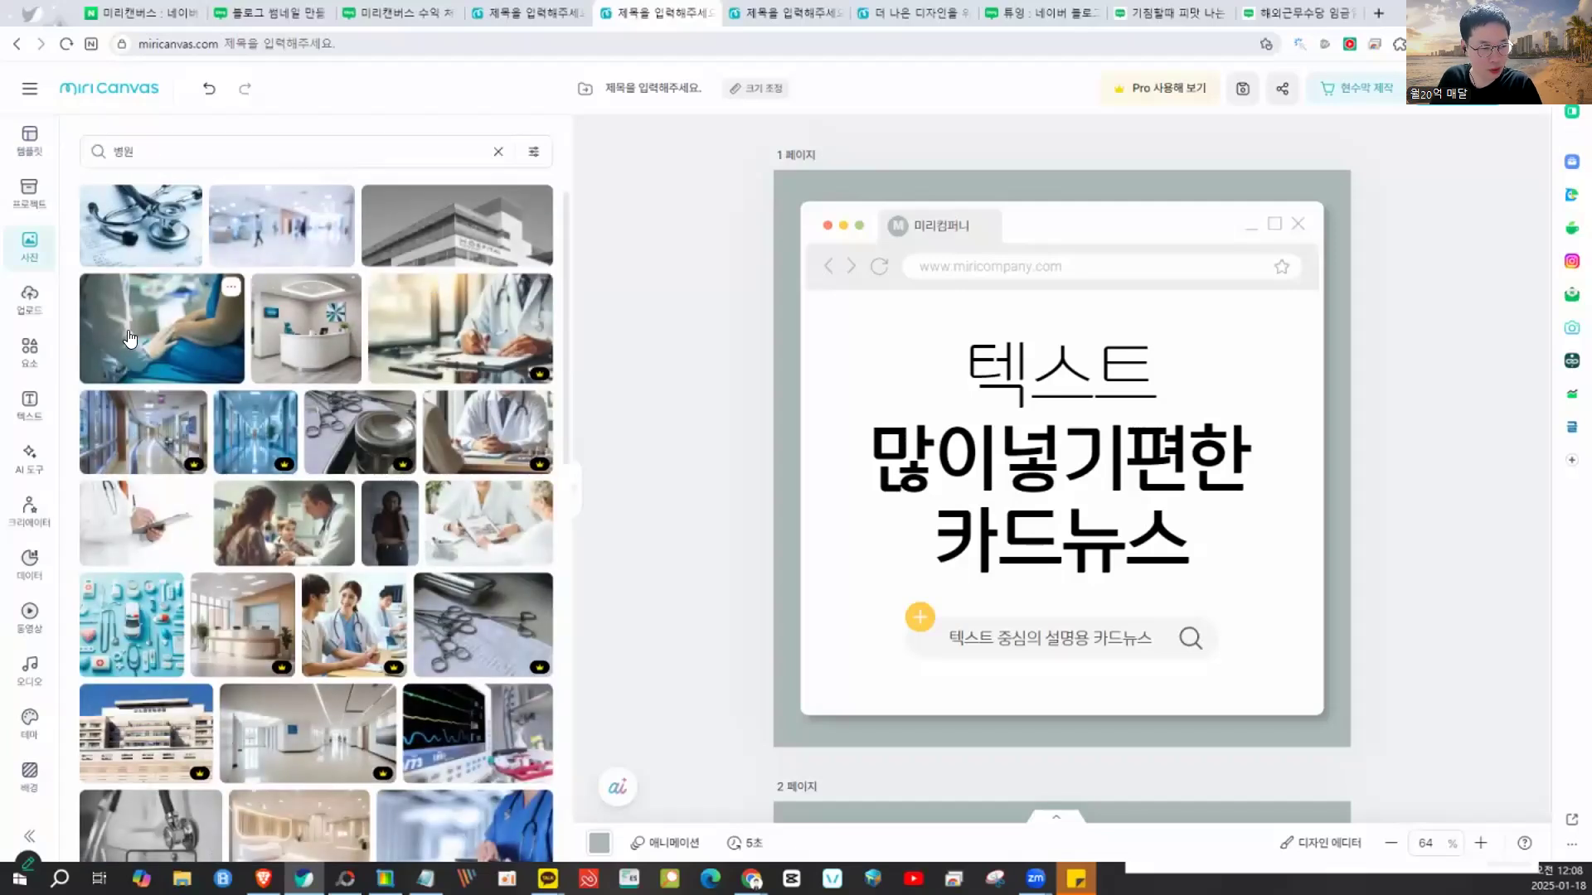
click(288, 323)
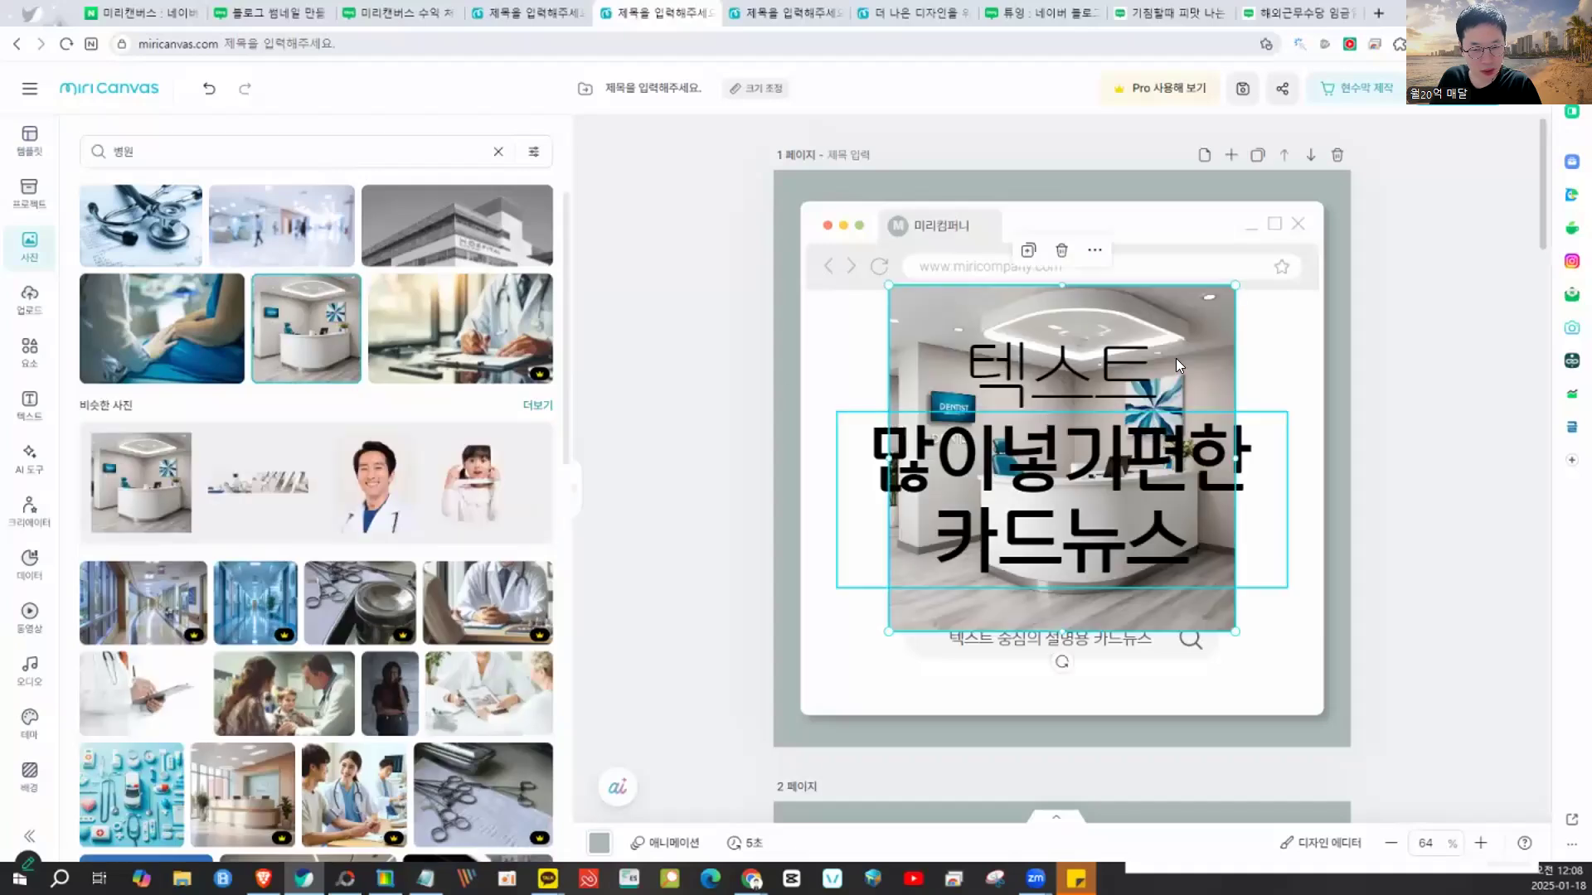
right_click(1276, 295)
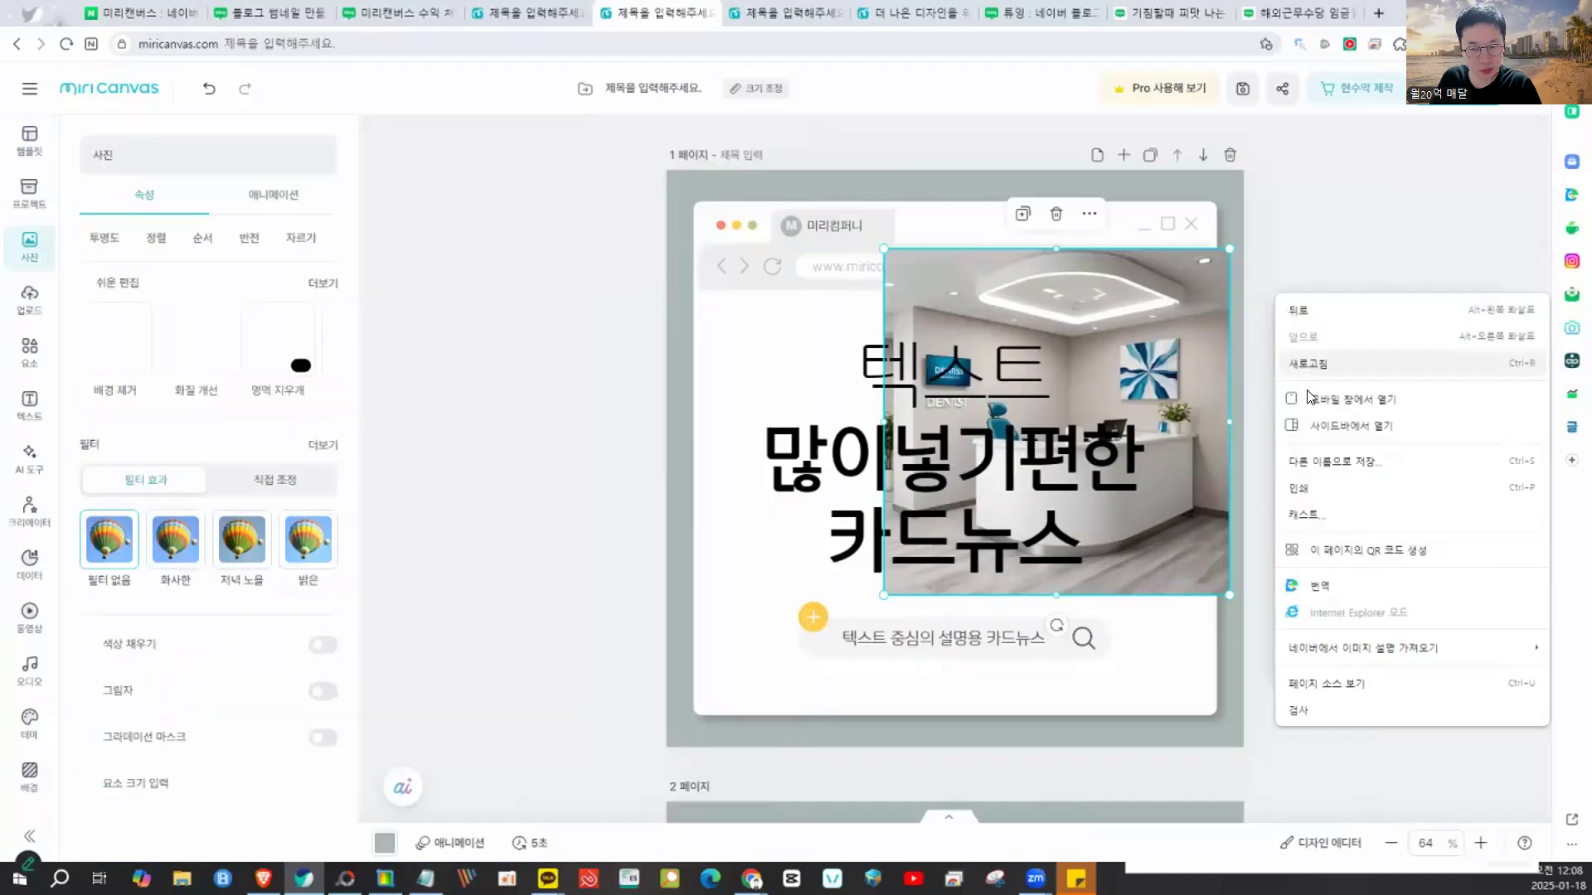
click(1331, 594)
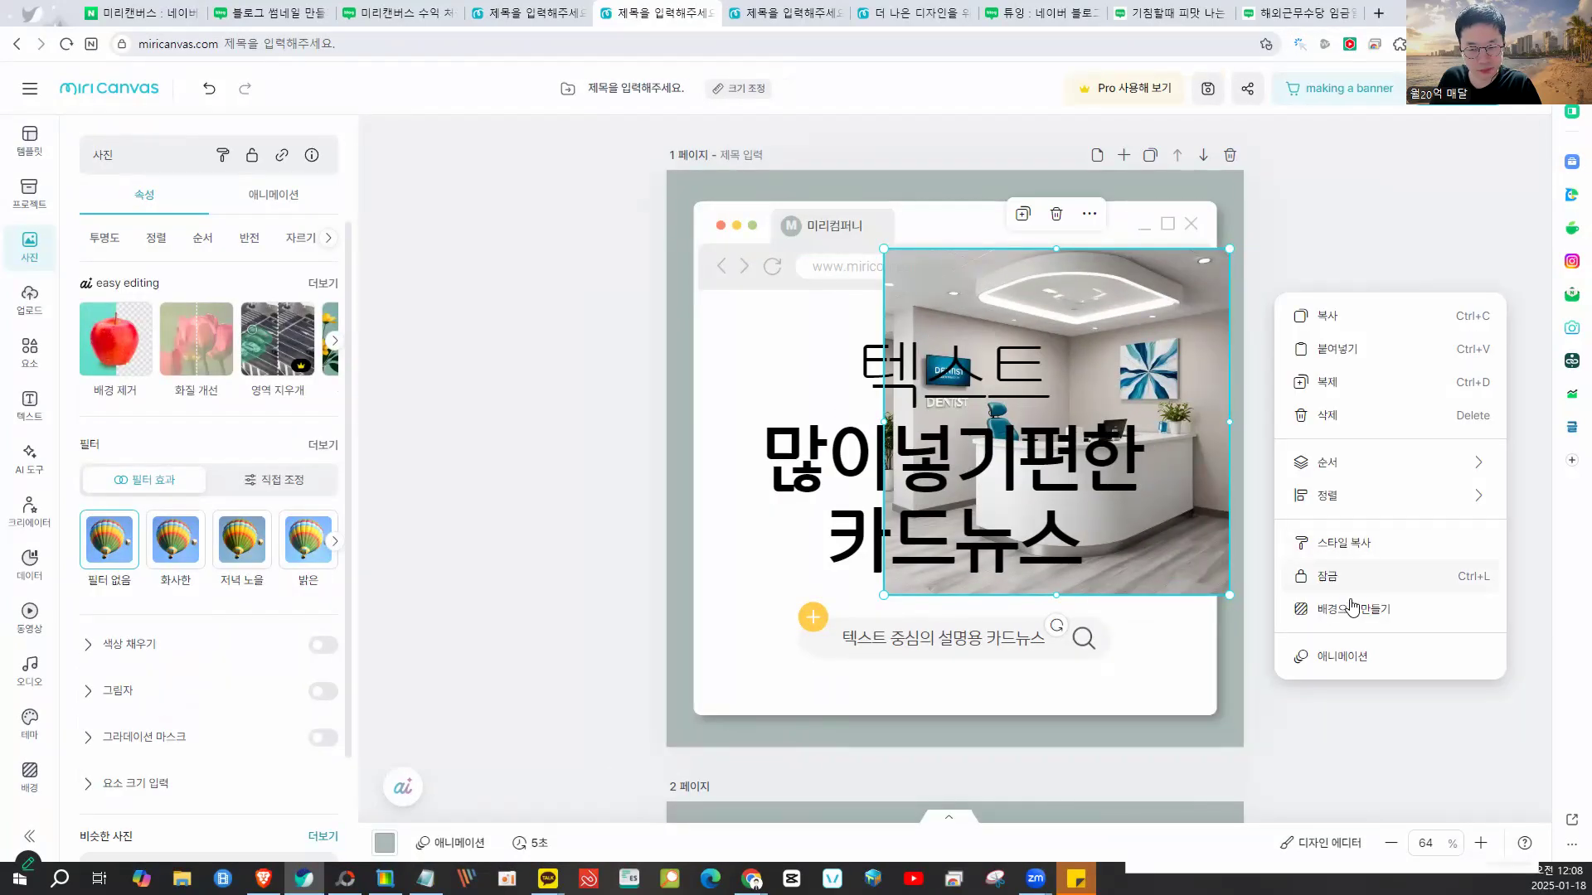
click(1344, 657)
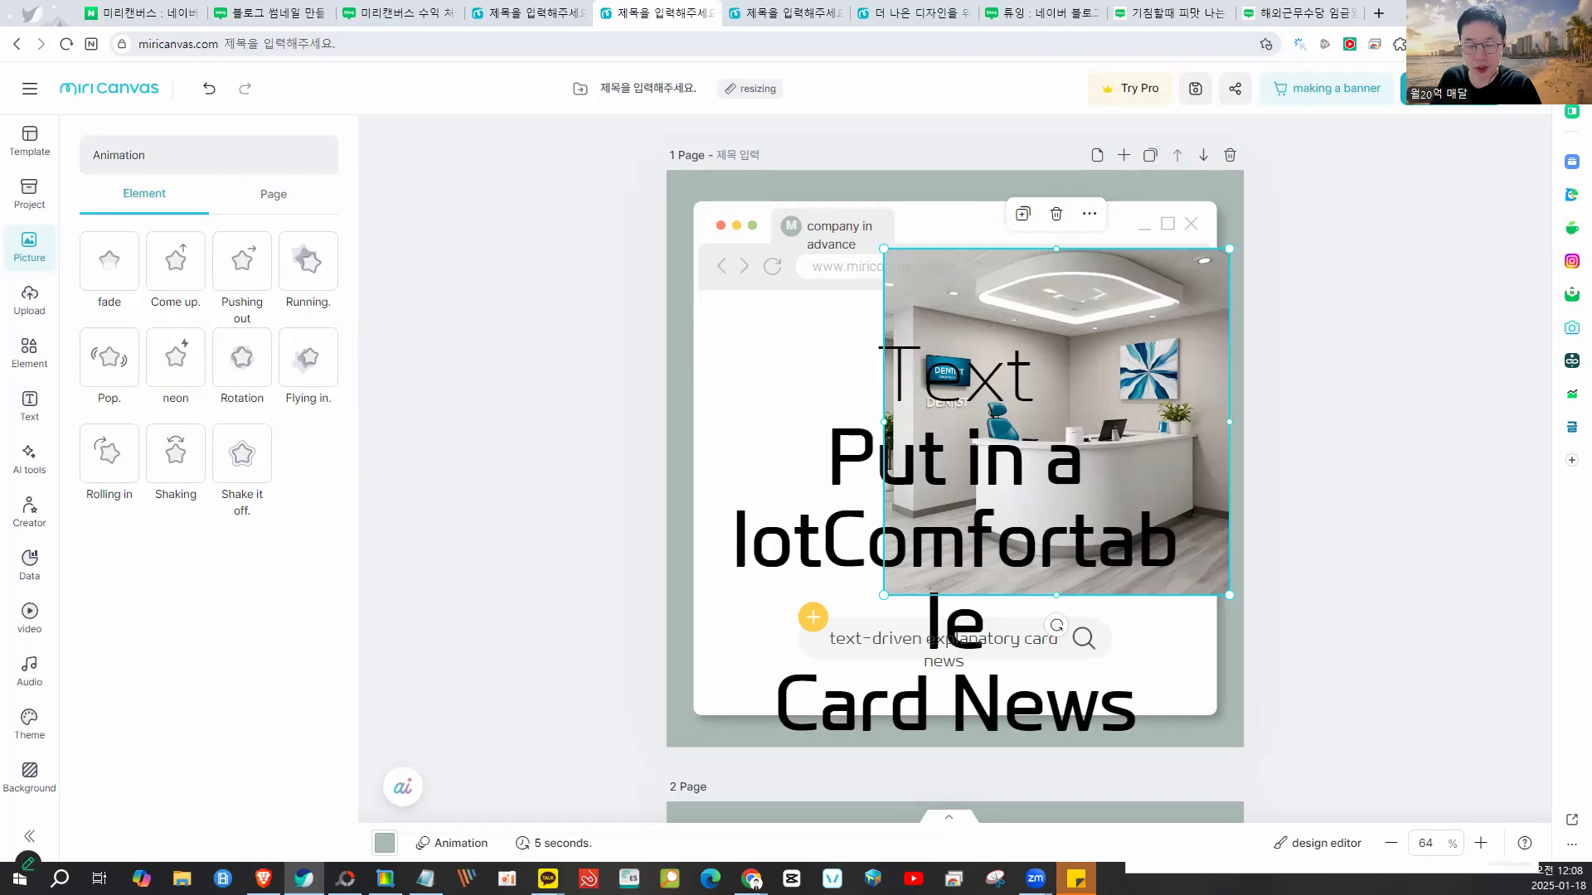
click(1549, 43)
click(1431, 133)
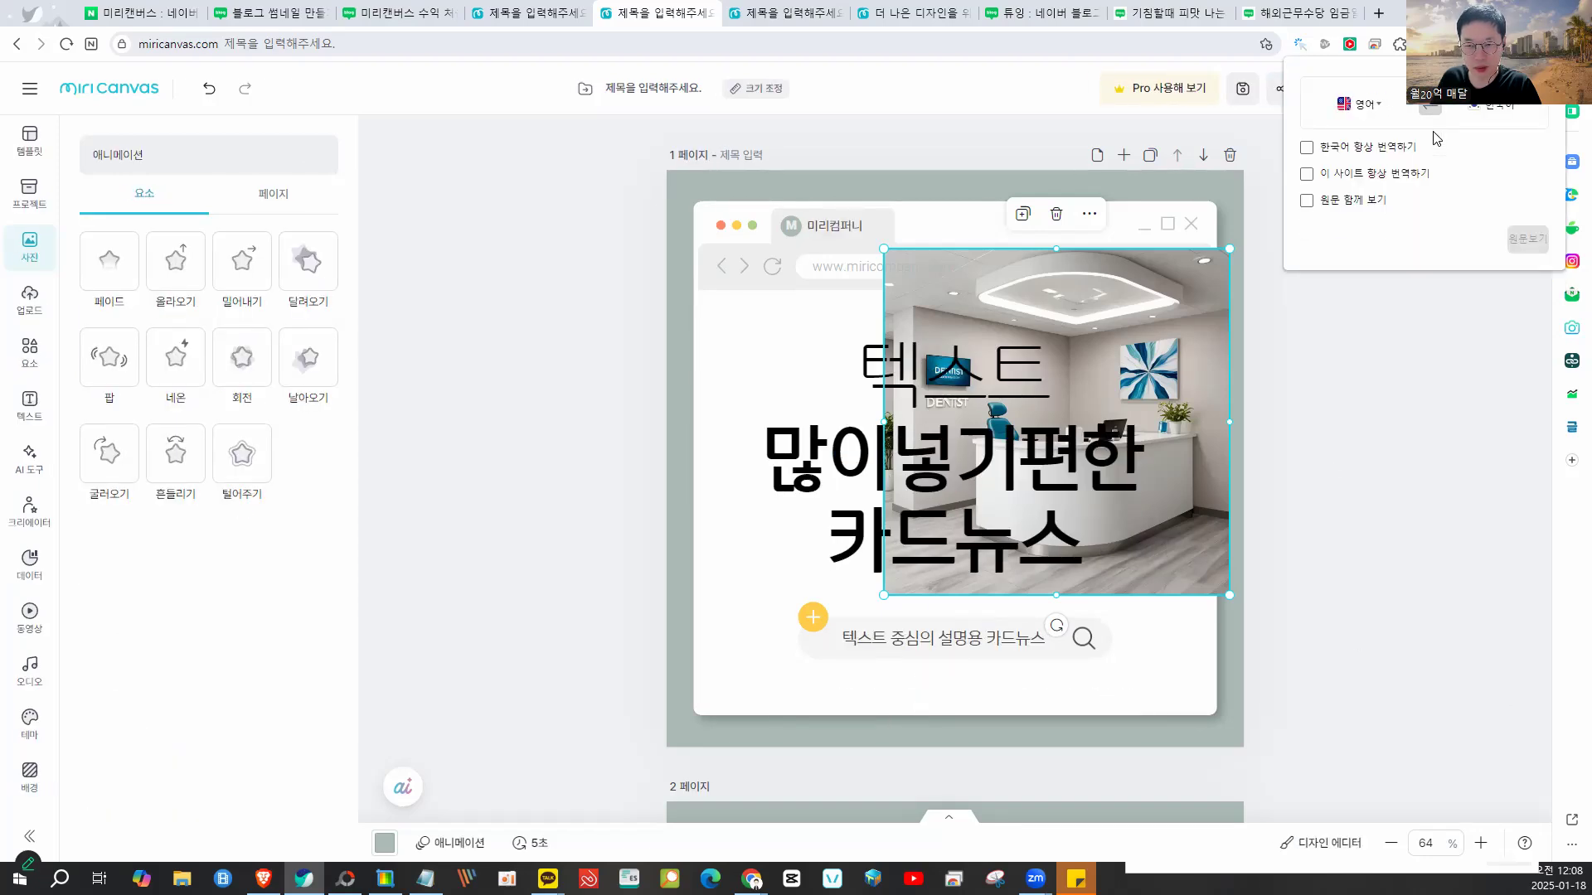
click(1123, 511)
- Centre the photo on the card and shrink the title to sit over it
drag(1181, 342, 1105, 376)
drag(1087, 439, 1099, 441)
drag(1192, 411, 1082, 458)
drag(996, 503, 1038, 459)
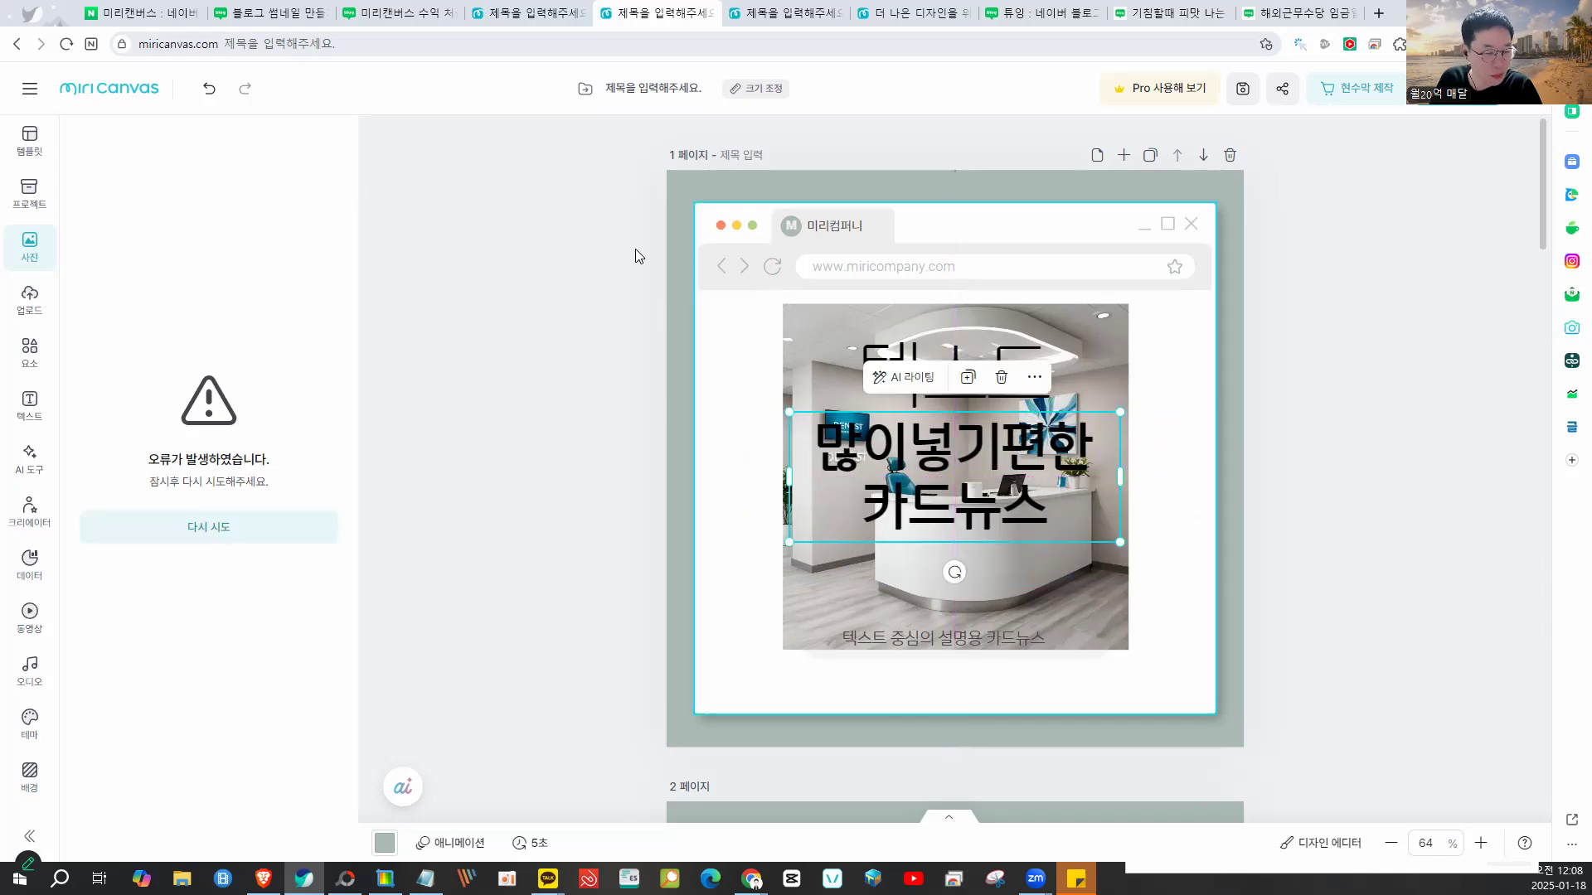
- Colour the 많이넣기편한 카드뉴스 title blue (#18A8F1) and check the result
click(744, 433)
click(1037, 456)
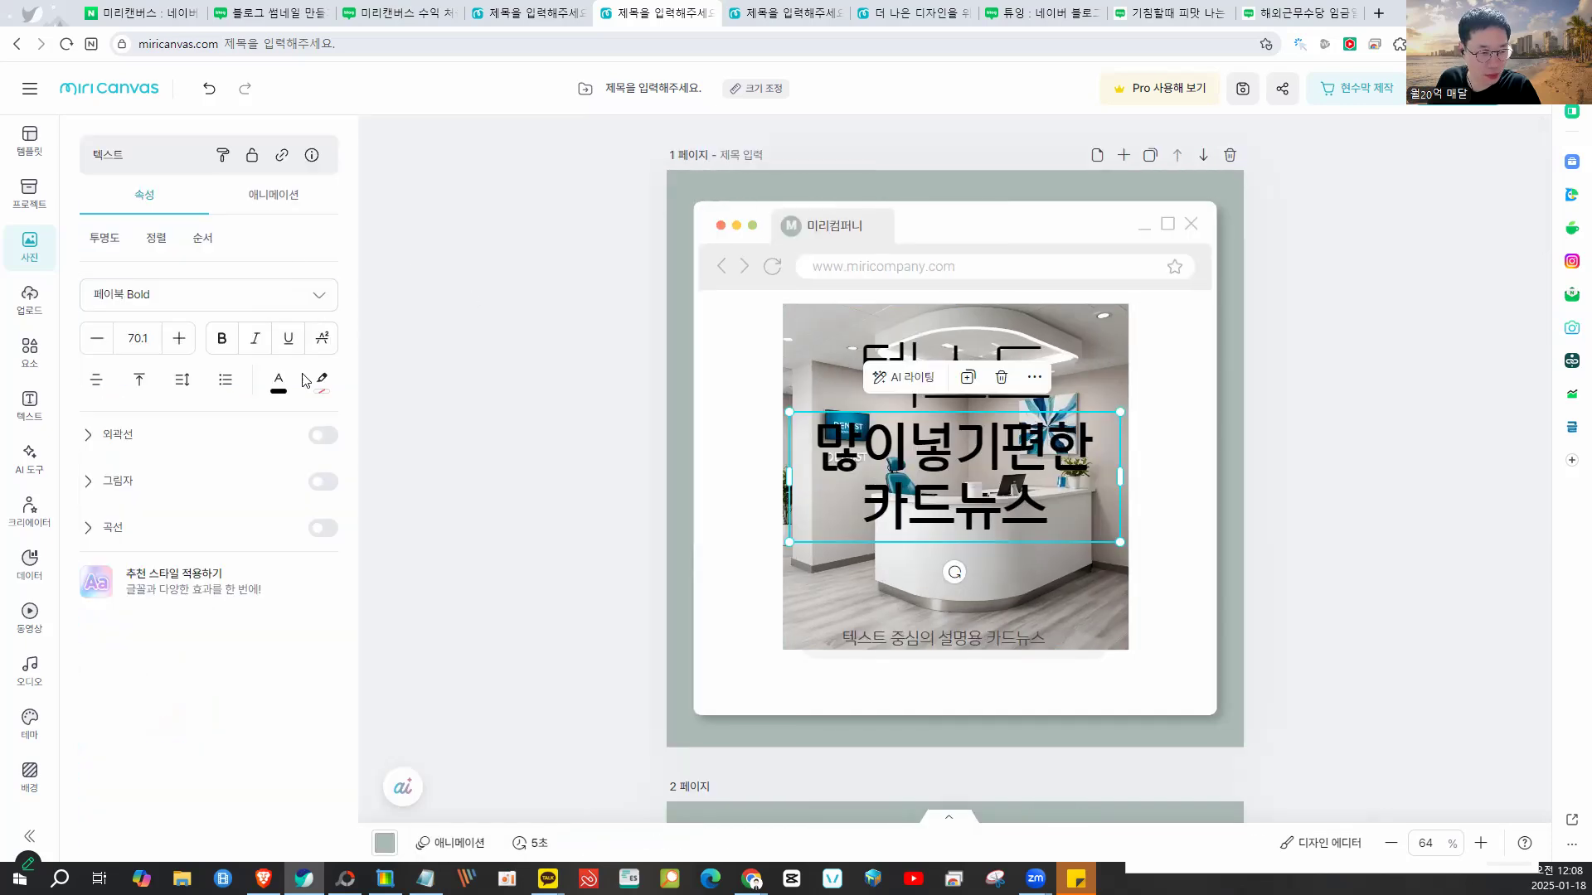
click(278, 382)
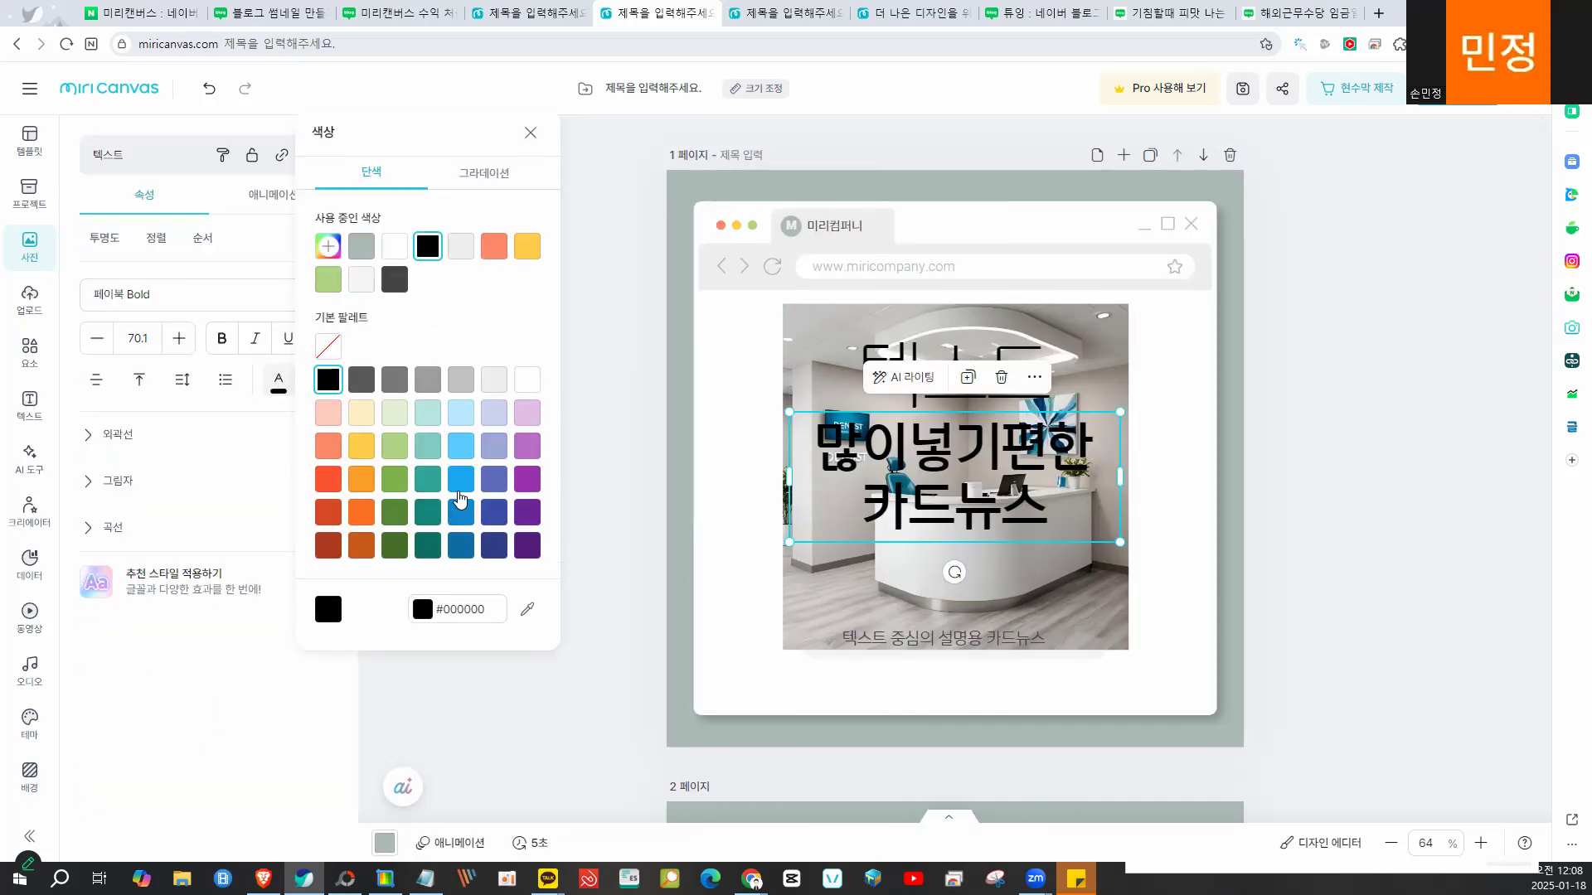
click(460, 487)
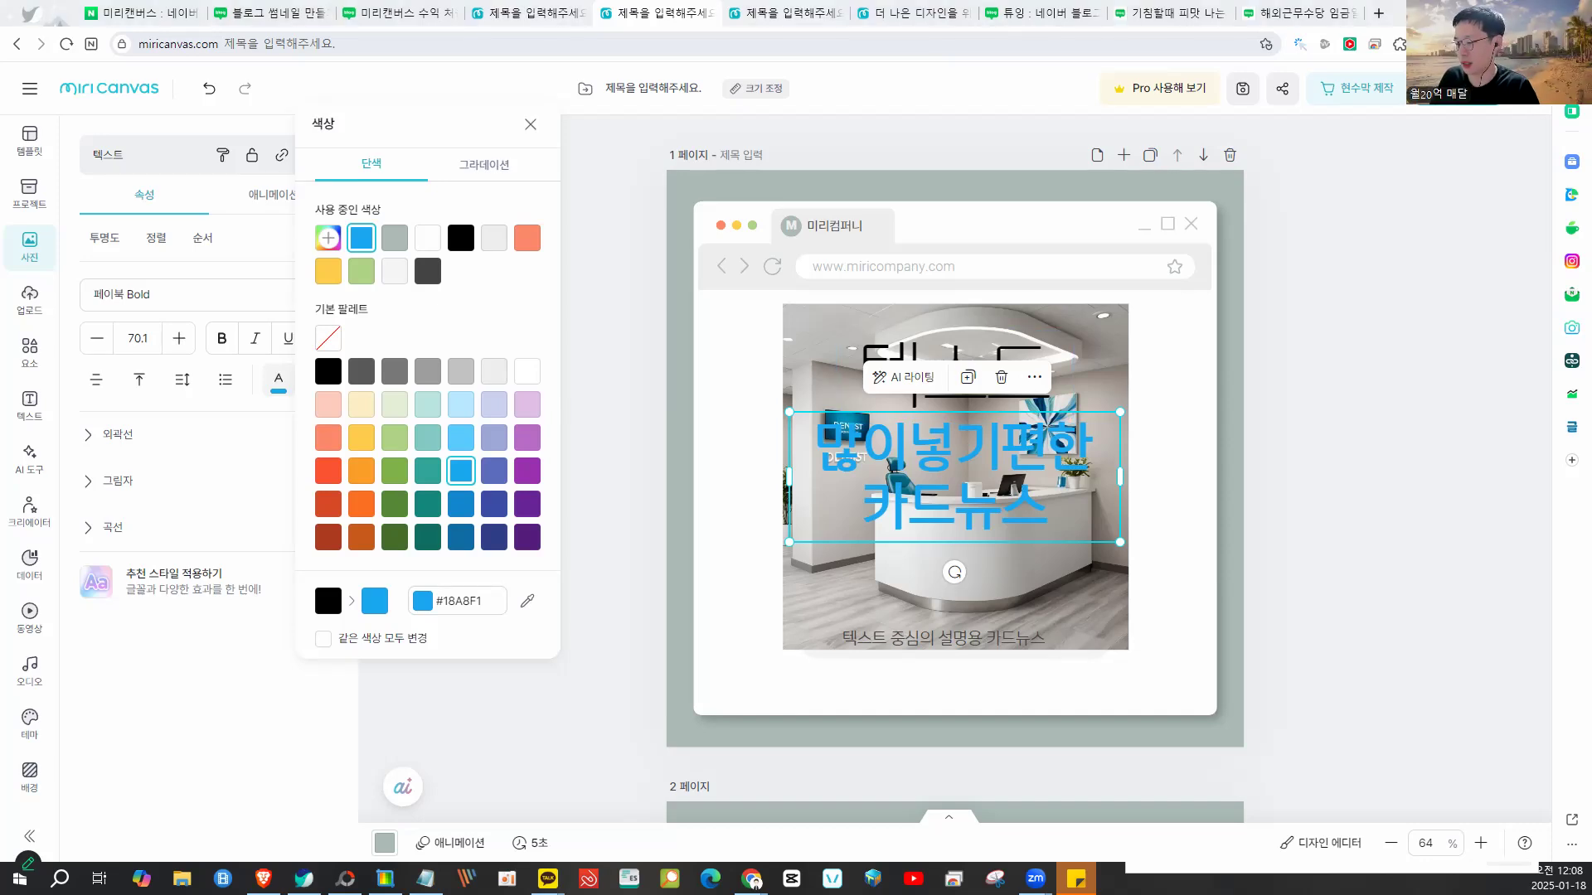
click(1161, 398)
scroll(1113, 447, down, 5)
scroll(1112, 449, down, 3)
scroll(1113, 449, up, 7)
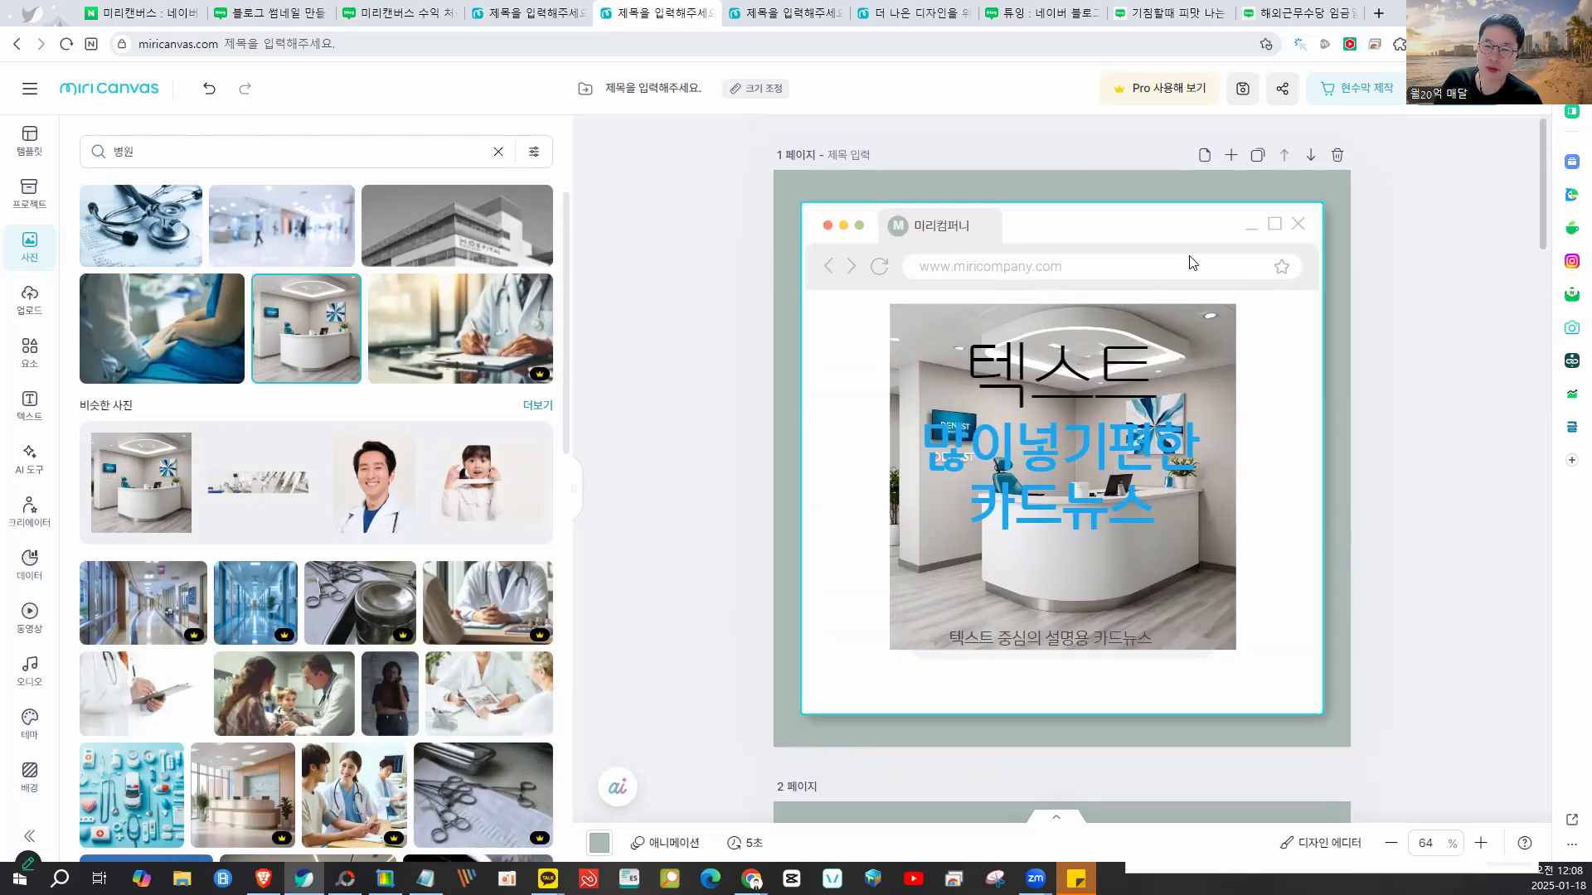
- Erase the 미리컴퍼니 label from the mockup browser tab, undoing an accidental window deletion
click(952, 231)
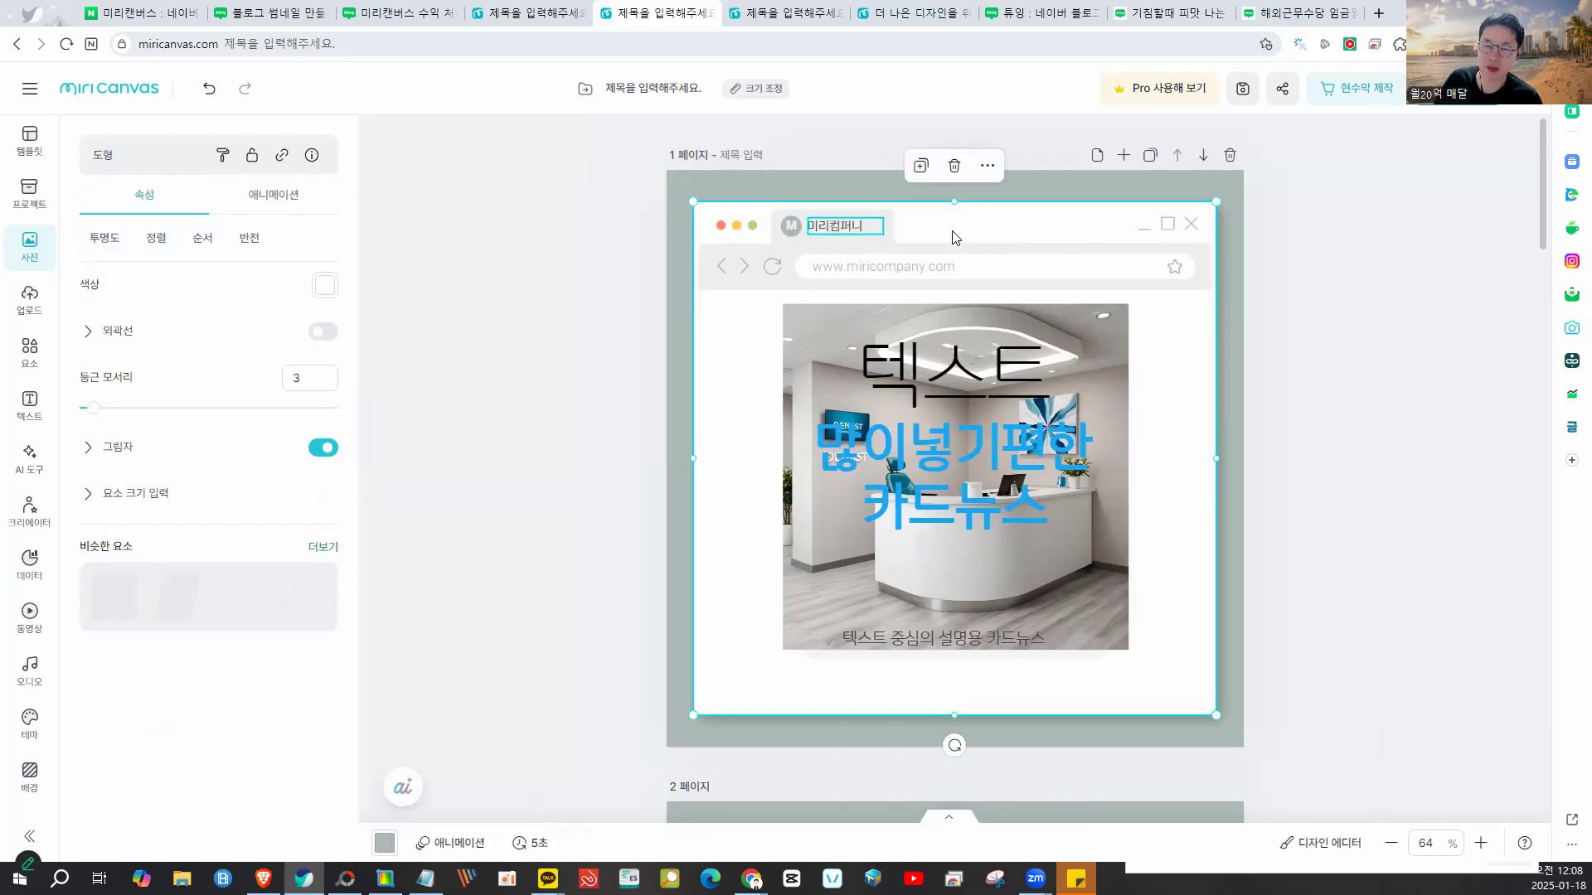
key(Delete)
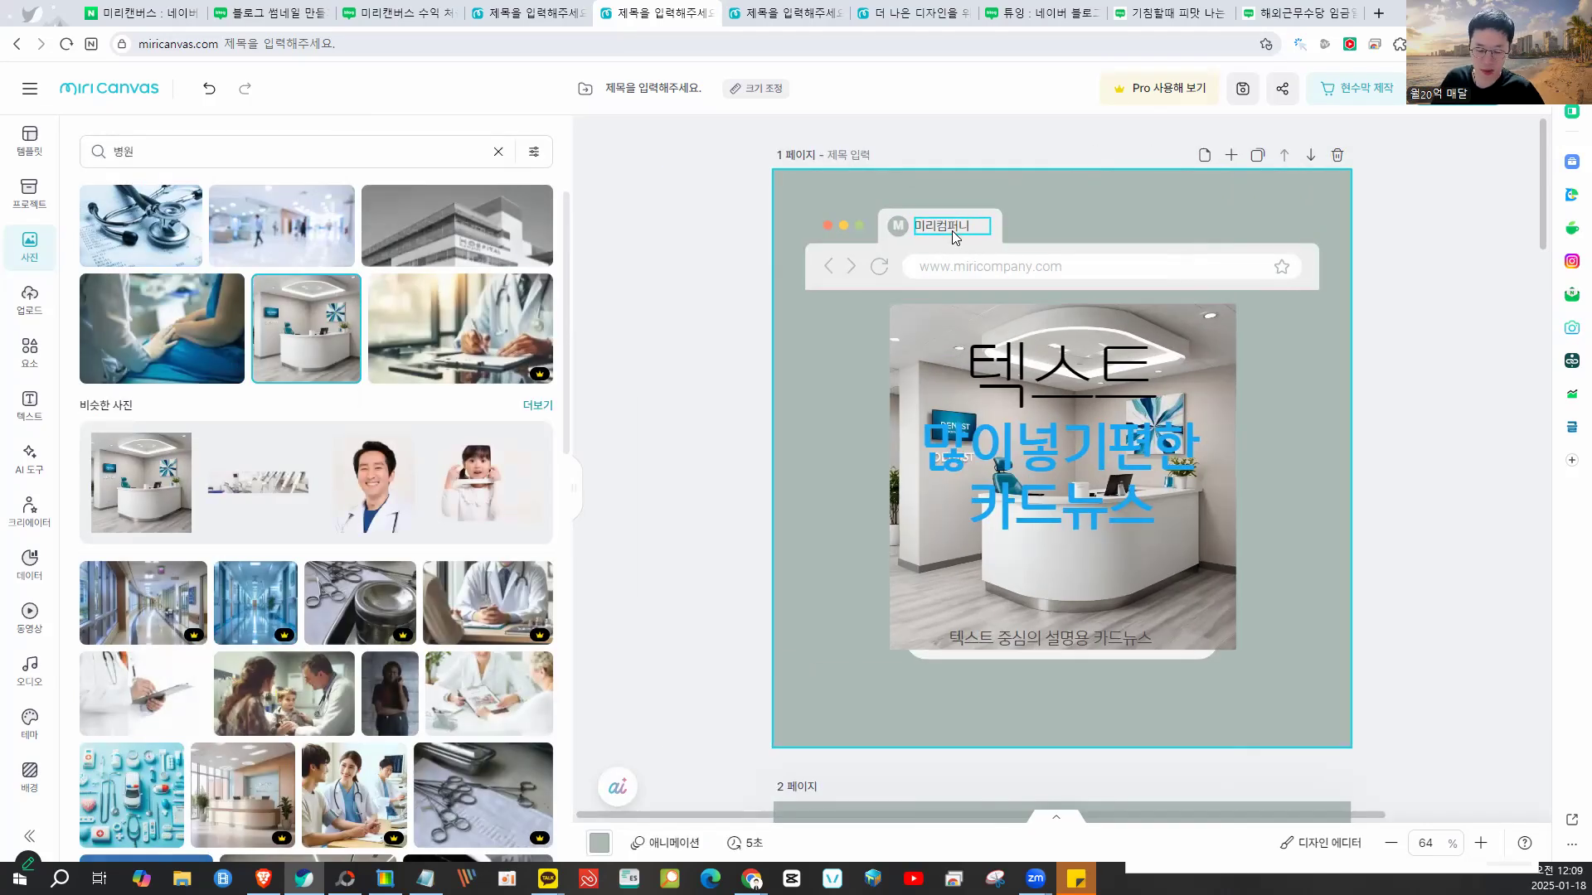
key(ctrl+z)
click(953, 232)
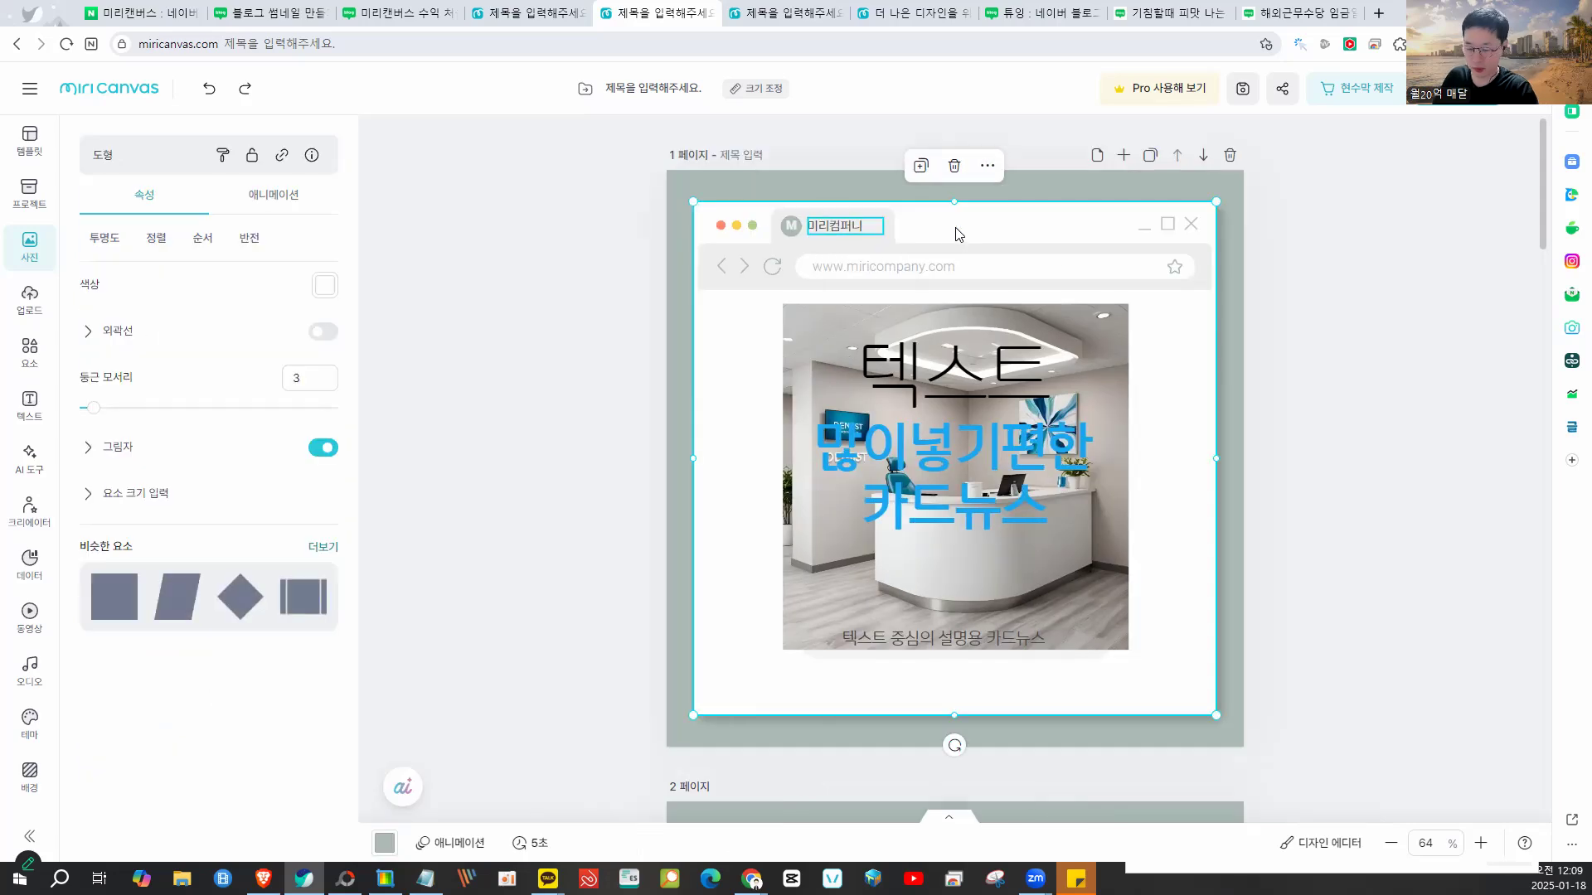
double_click(835, 227)
key(BackSpace)
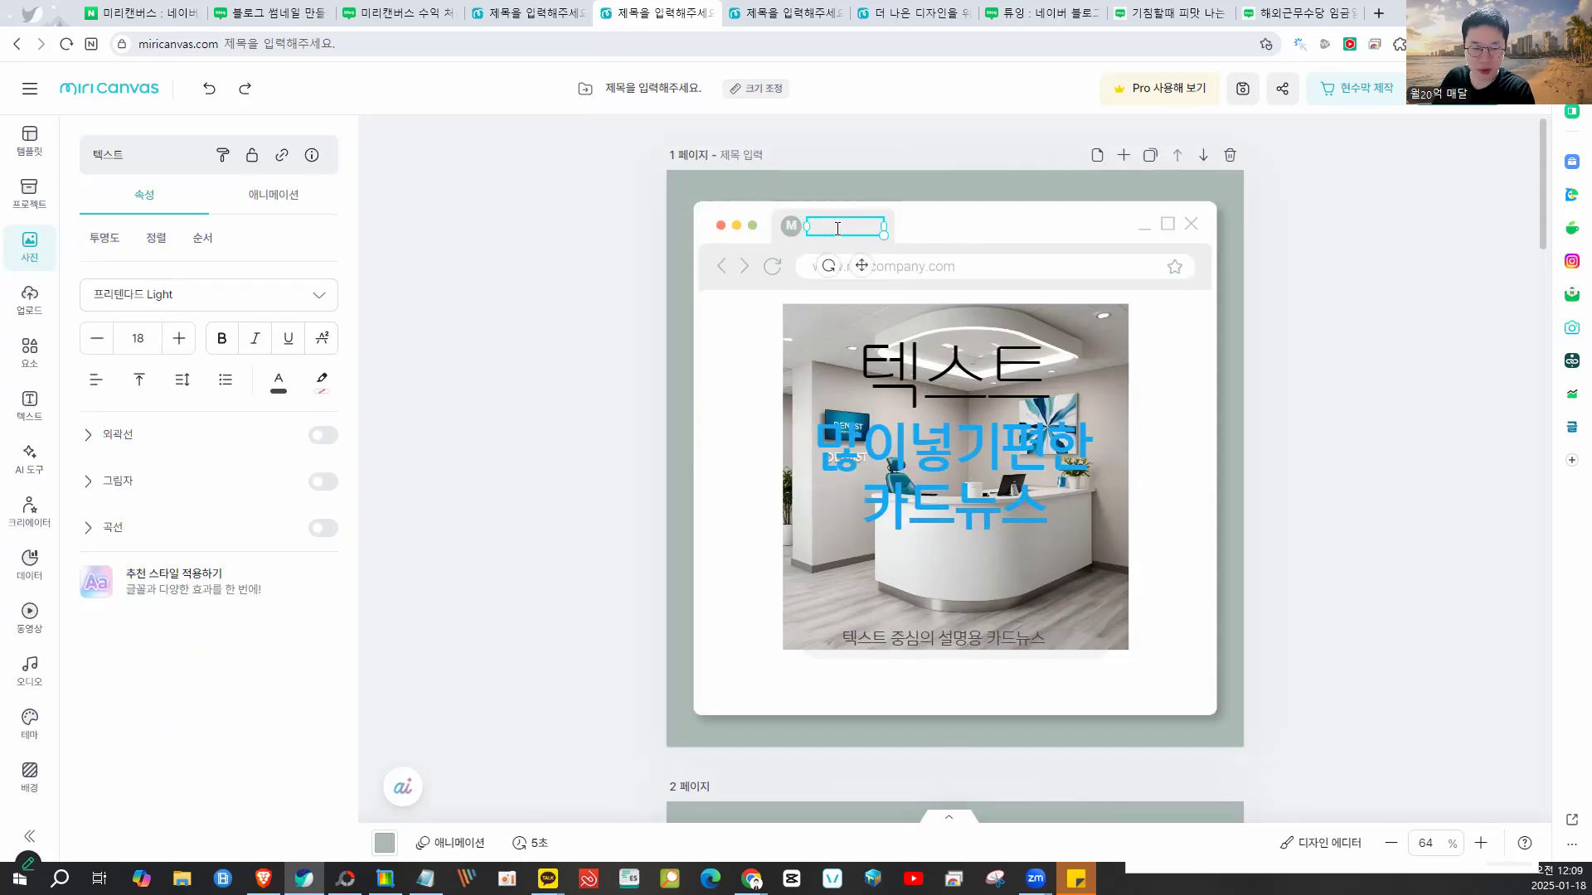
click(578, 269)
scroll(906, 292, down, 4)
scroll(905, 292, up, 4)
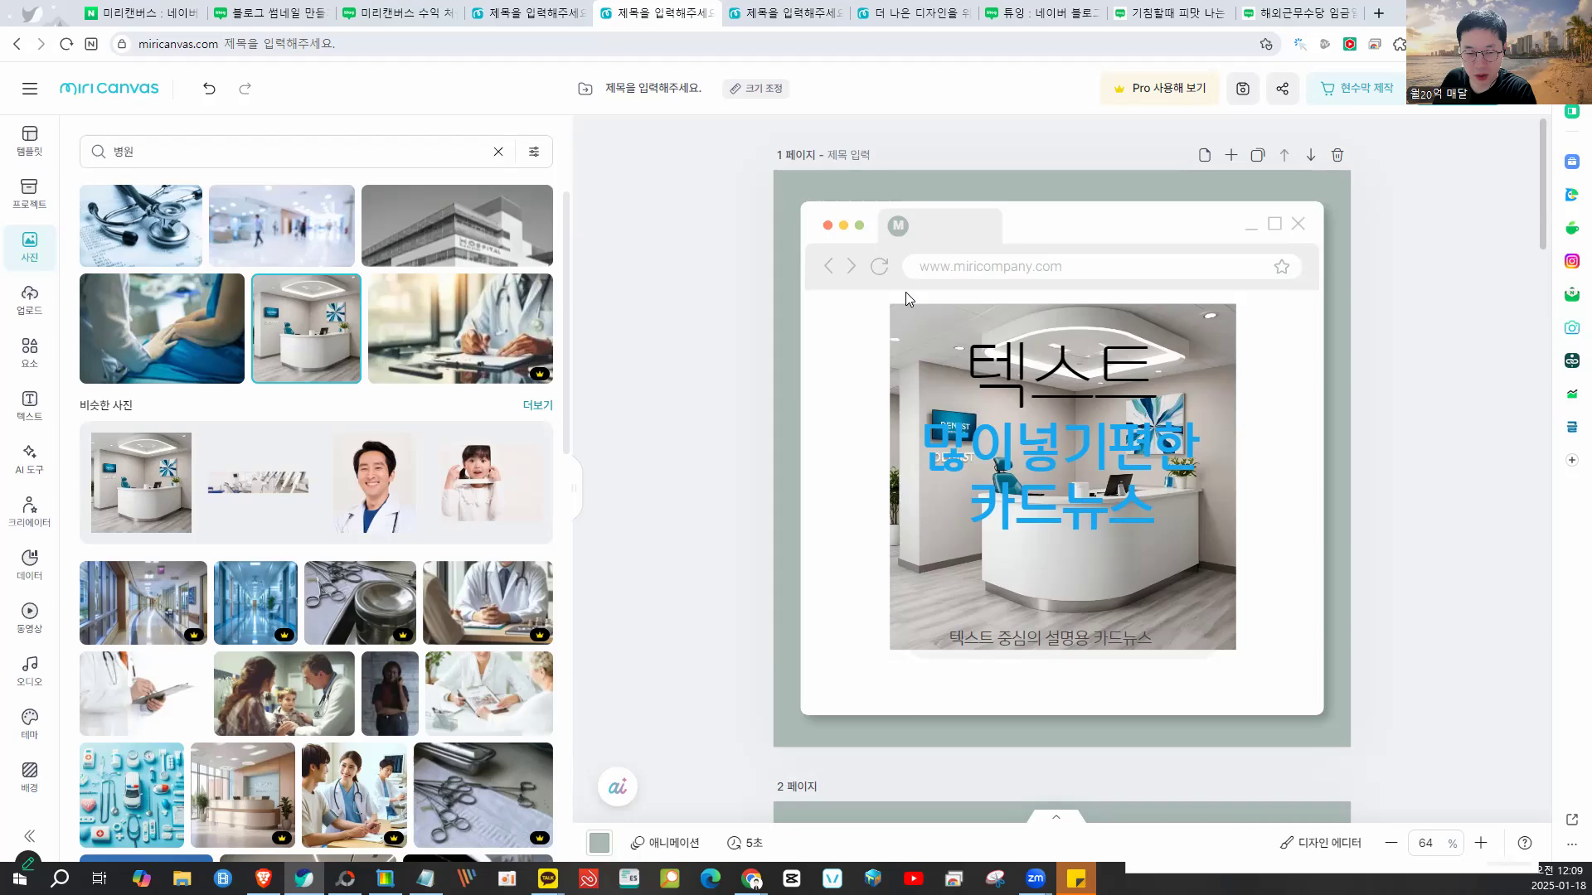
scroll(908, 294, down, 15)
scroll(913, 304, down, 6)
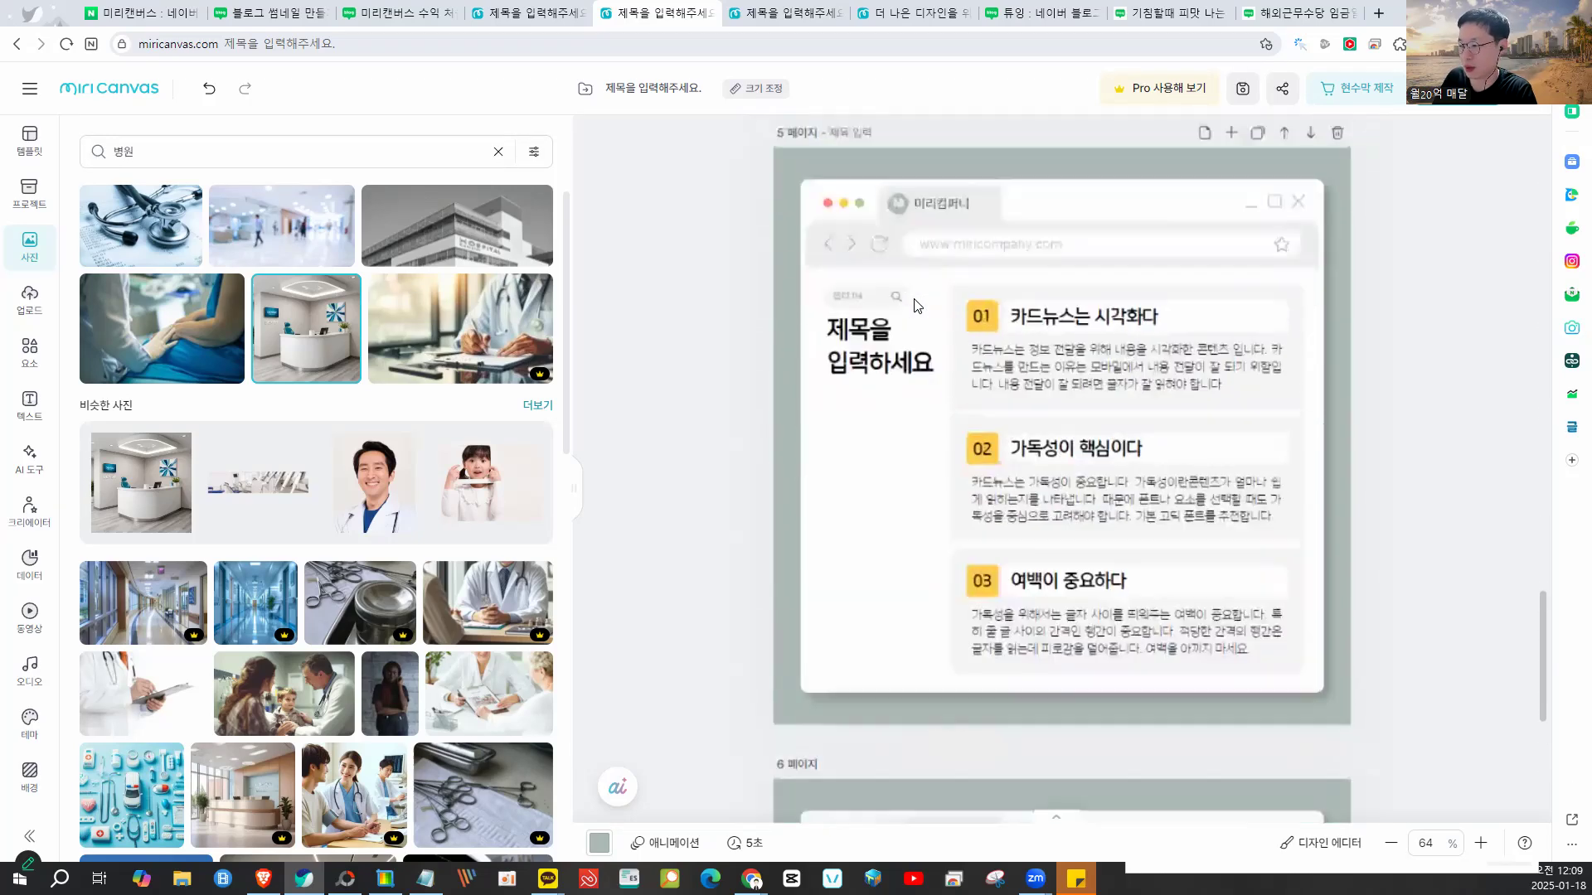
scroll(916, 305, up, 15)
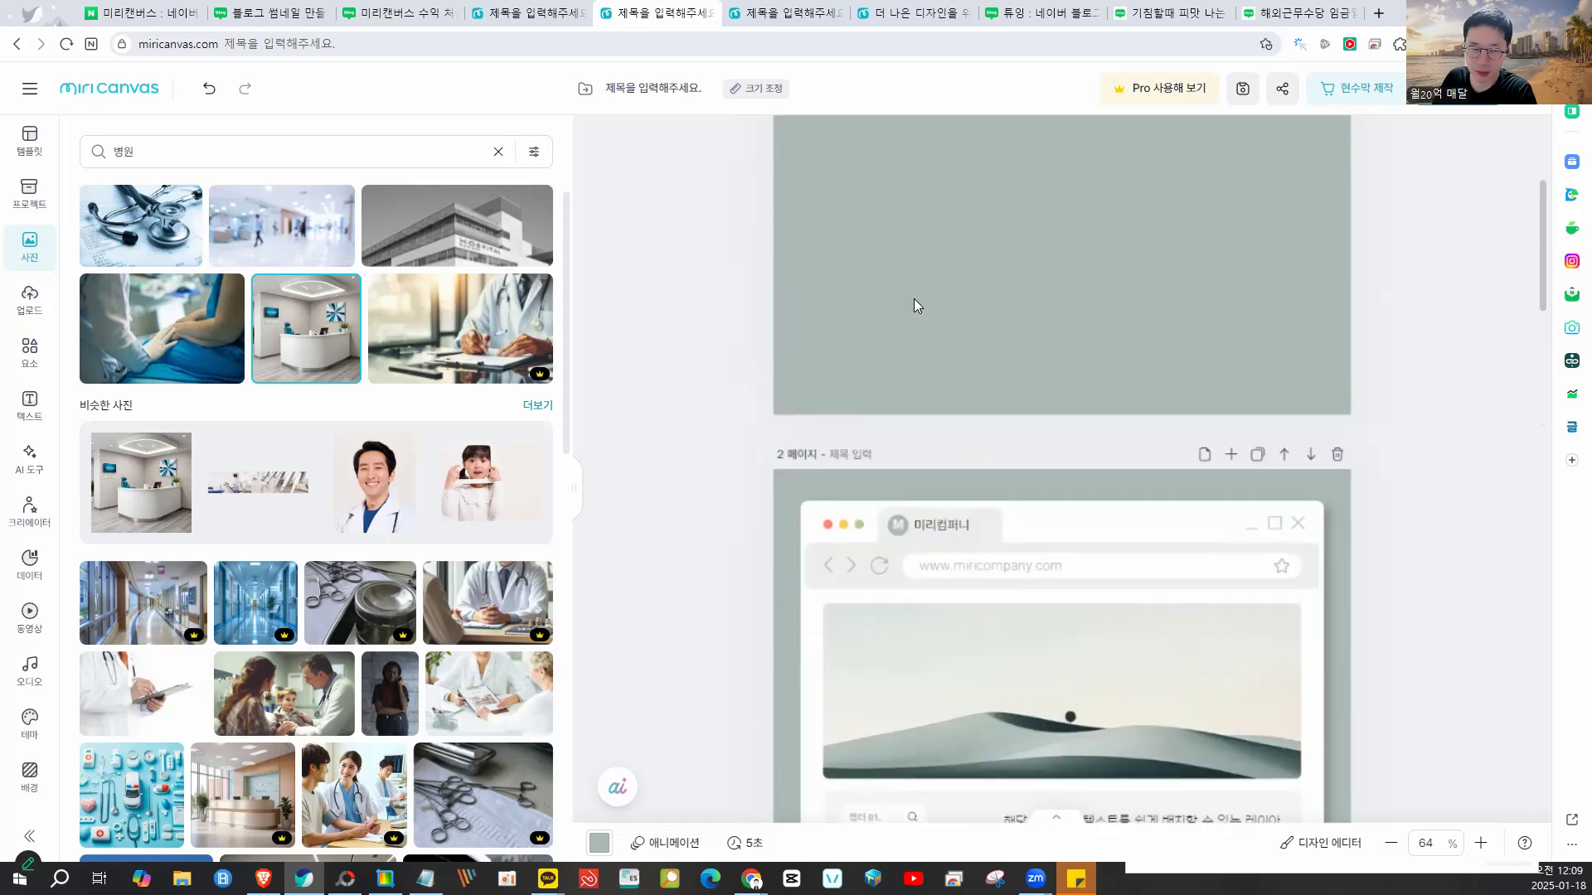
scroll(913, 306, up, 4)
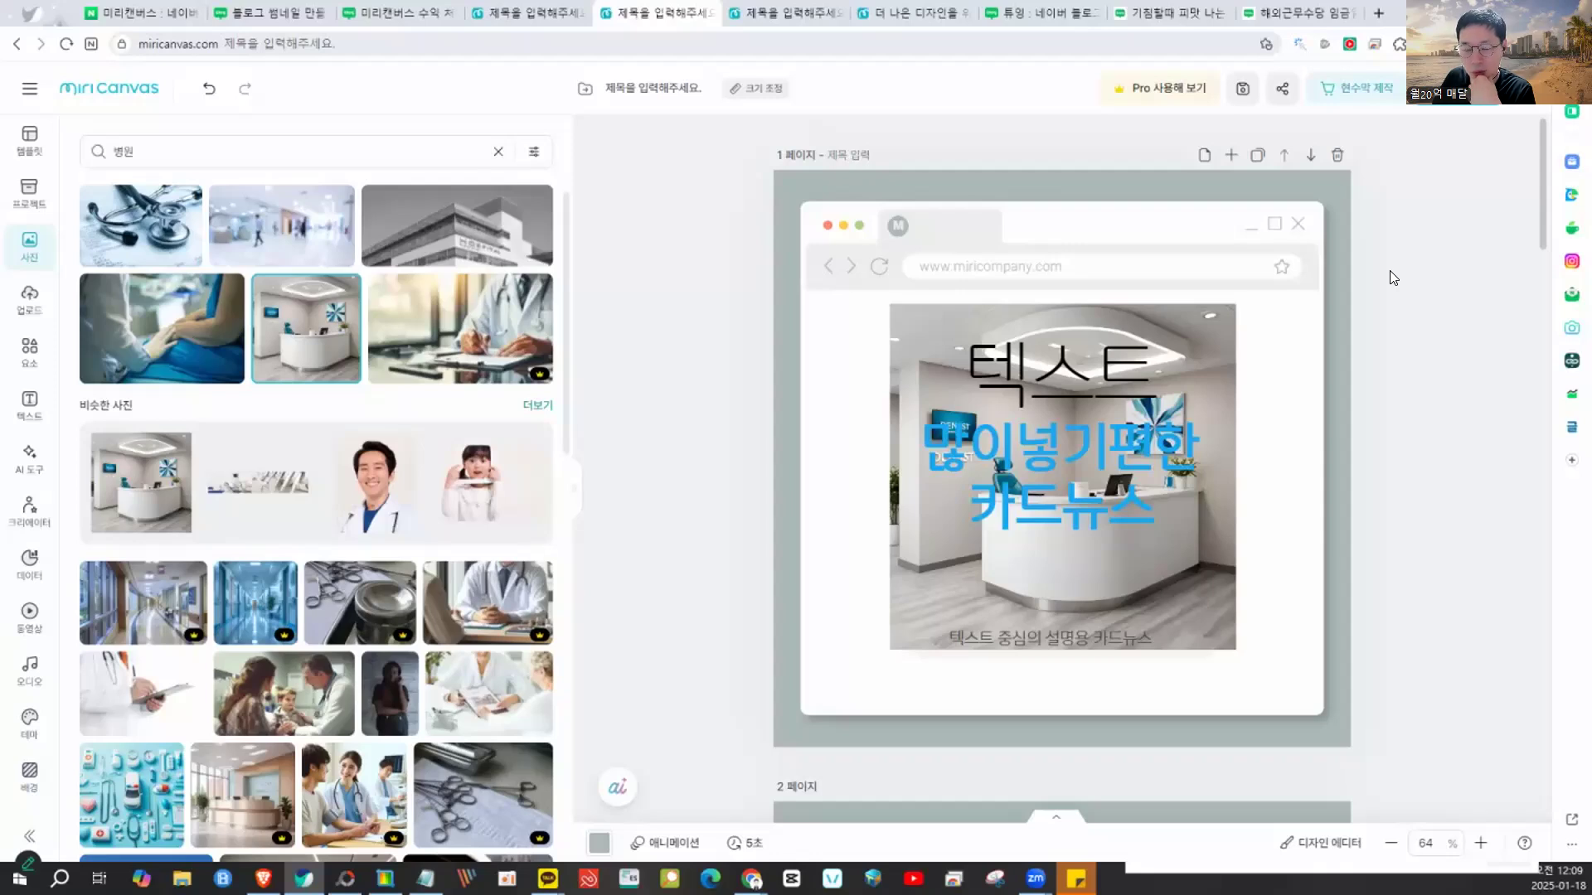
scroll(1390, 270, down, 8)
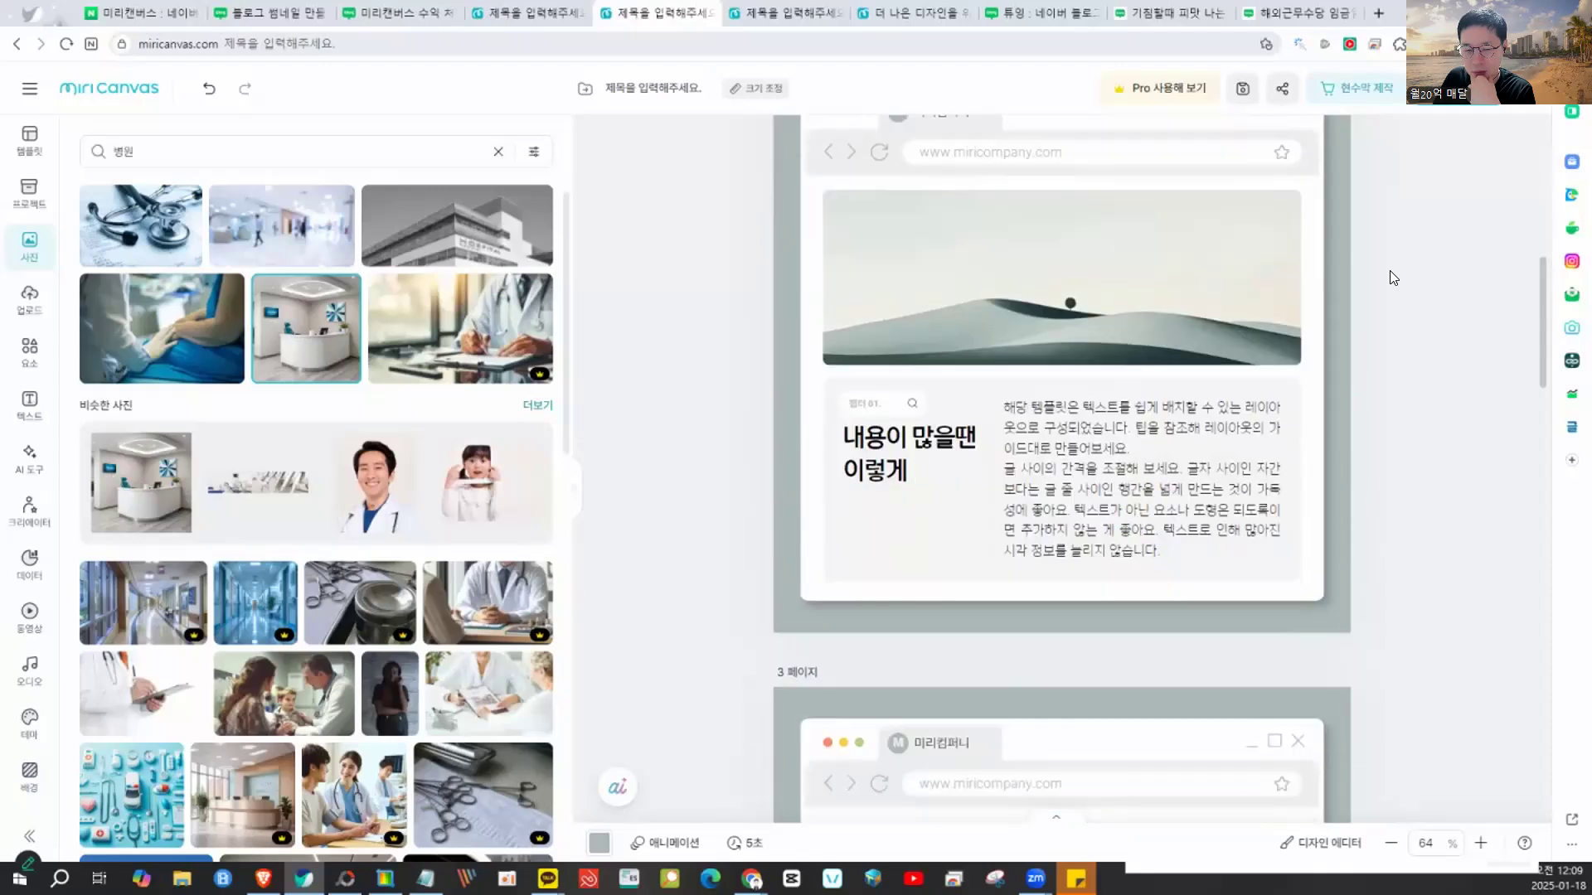
click(1088, 424)
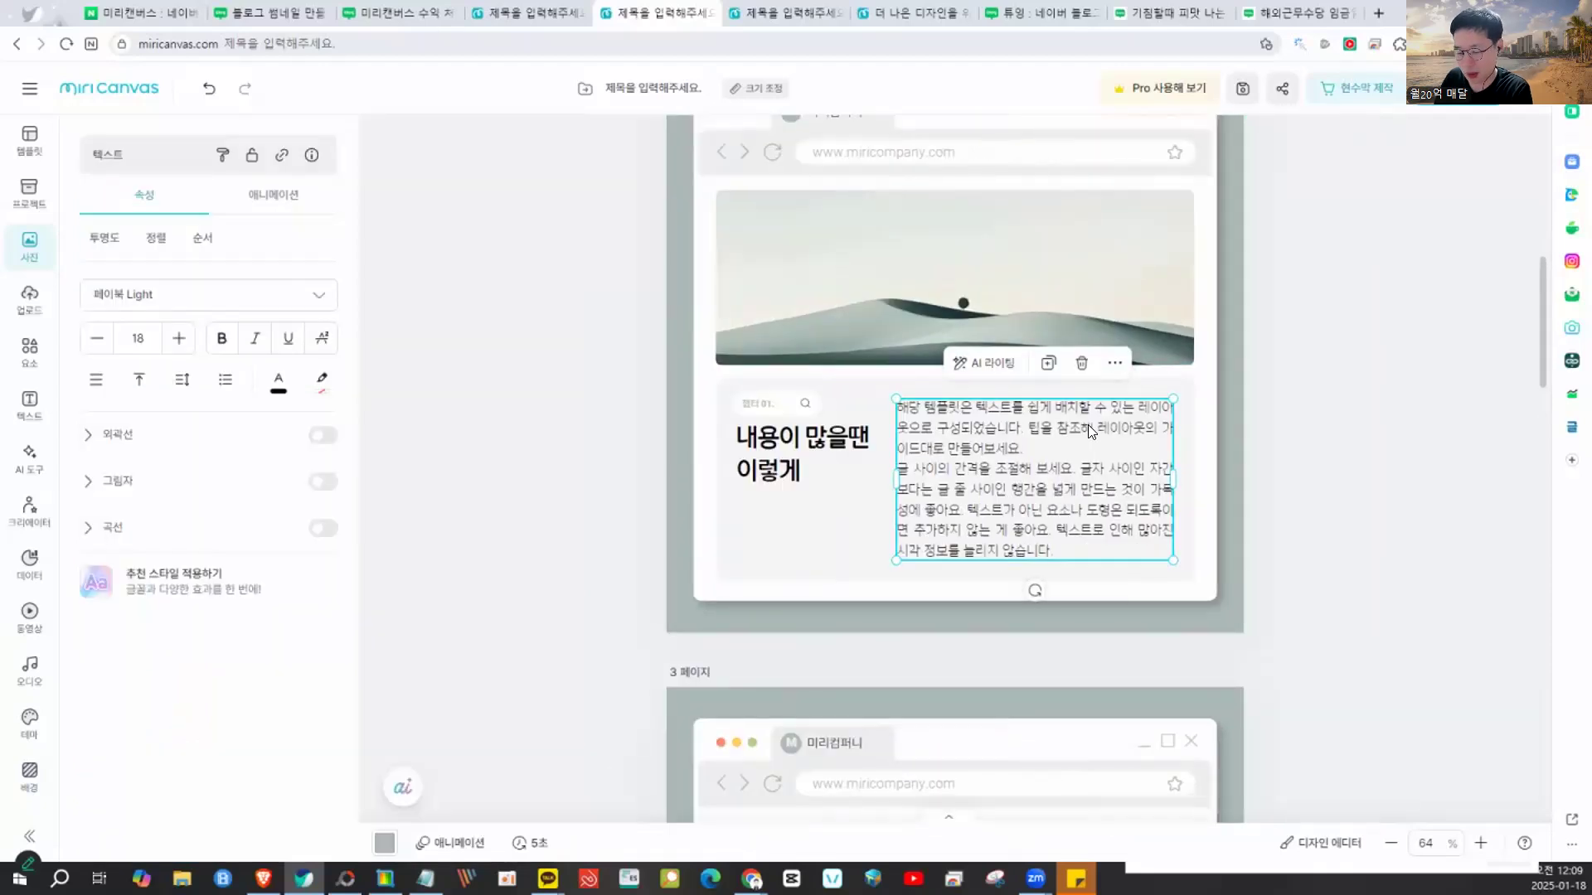
key(Escape)
scroll(1446, 471, down, 6)
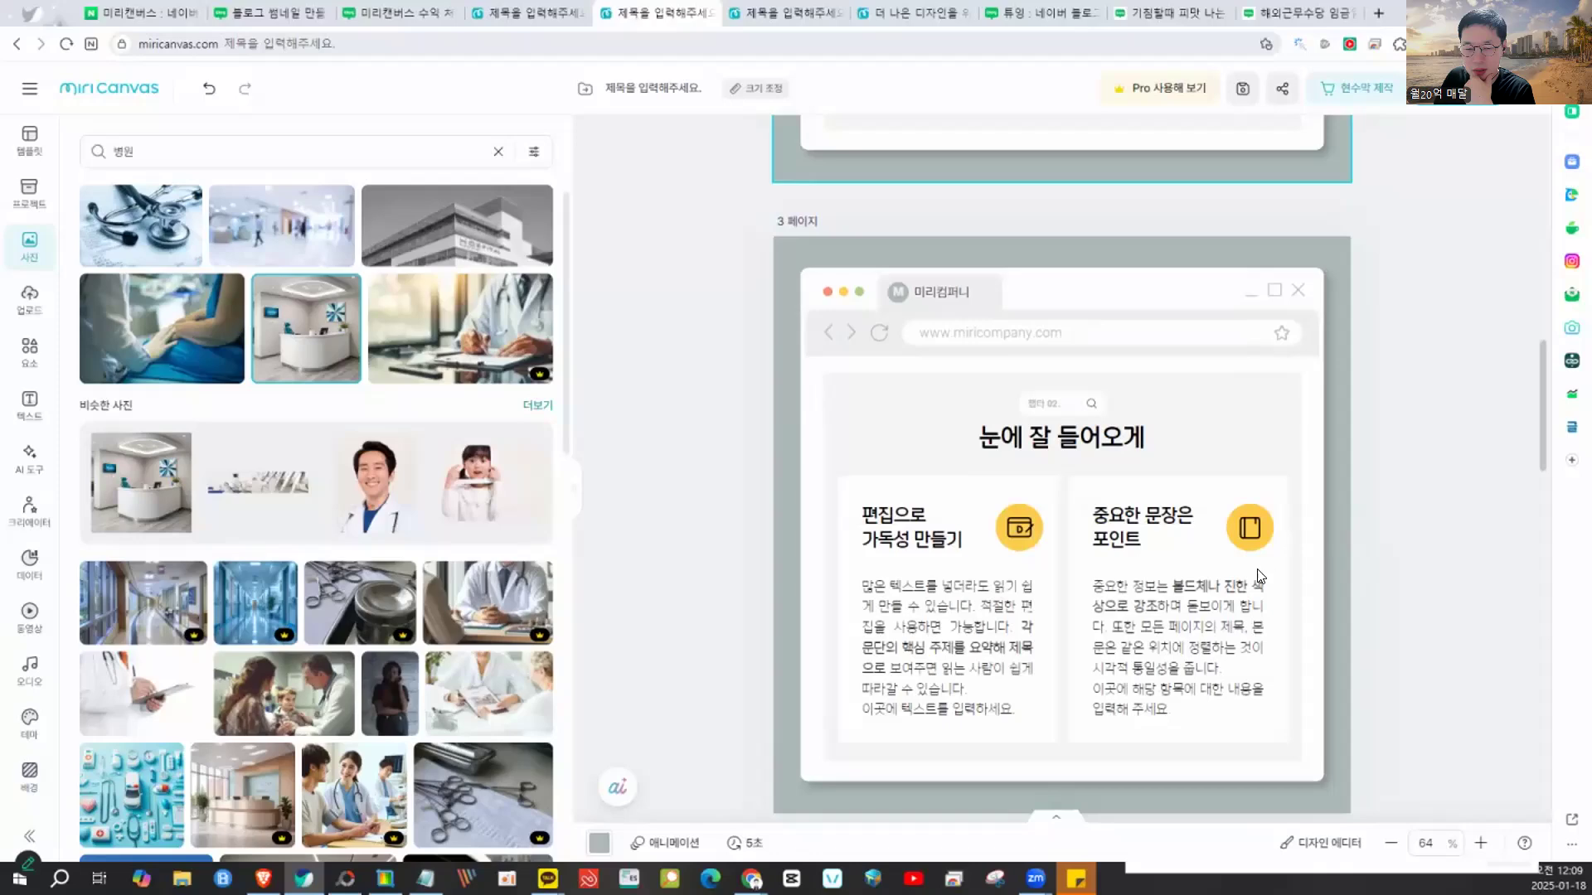
click(1260, 575)
key(Delete)
click(912, 590)
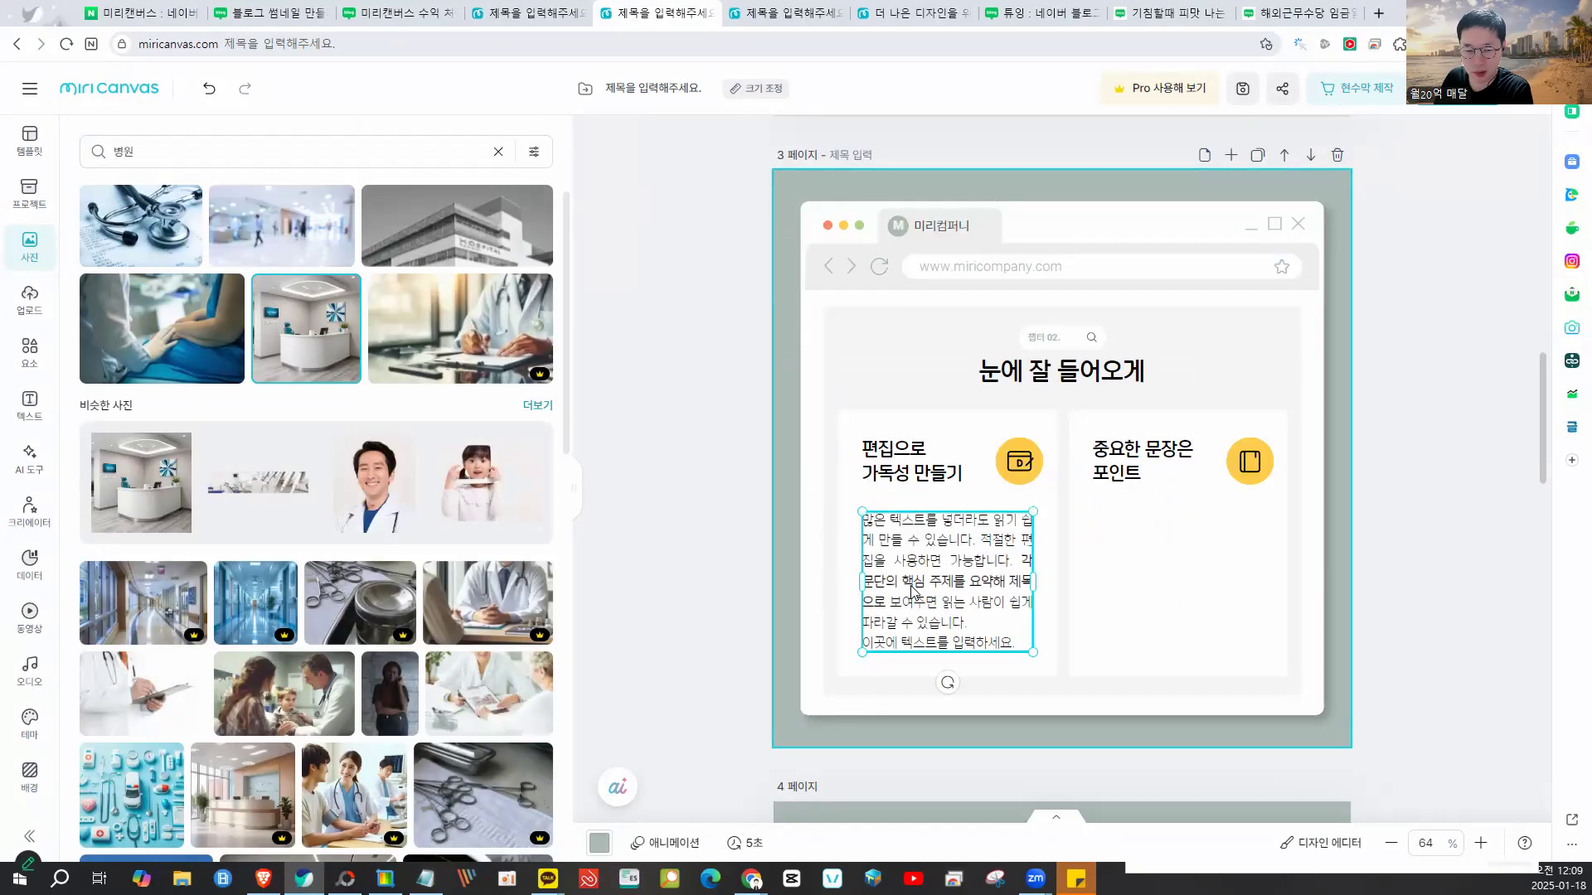
key(Delete)
scroll(1388, 600, down, 4)
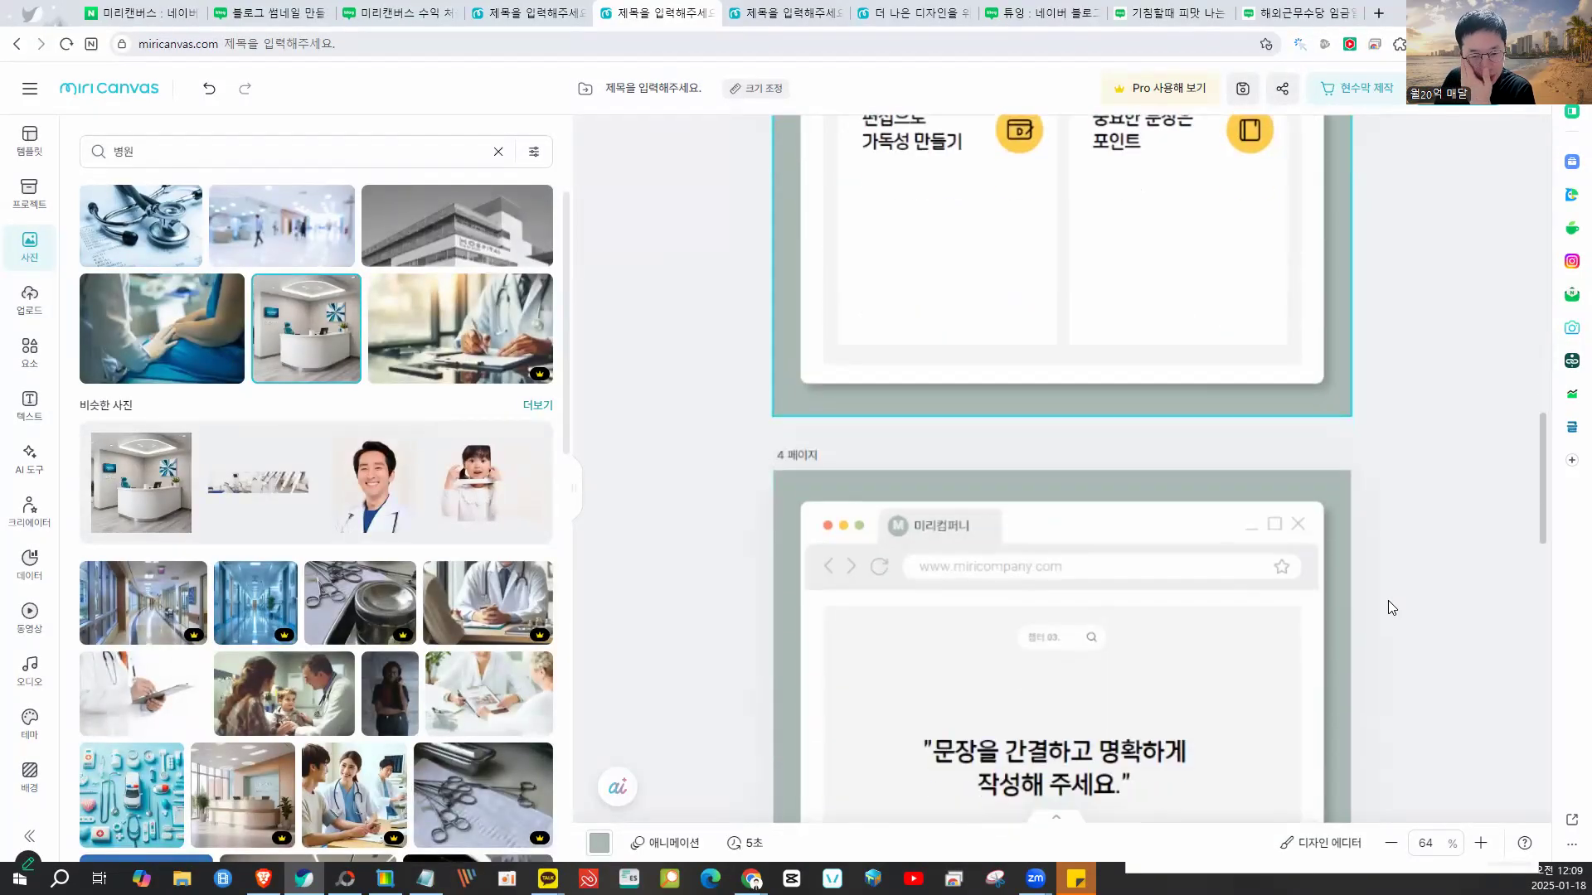
scroll(1388, 600, down, 3)
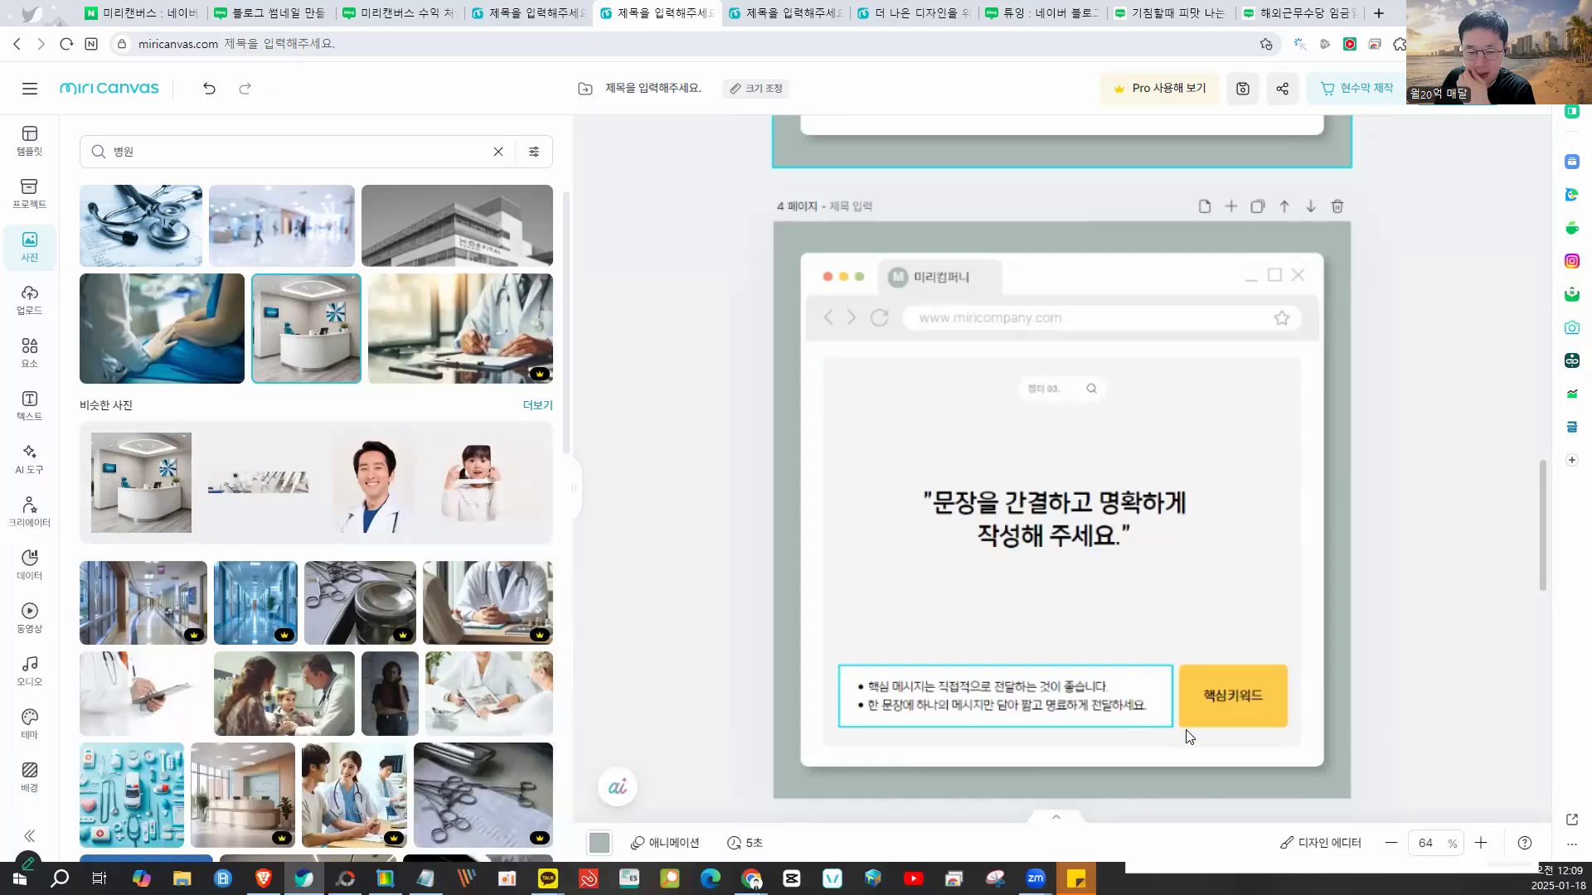
scroll(1051, 478, up, 8)
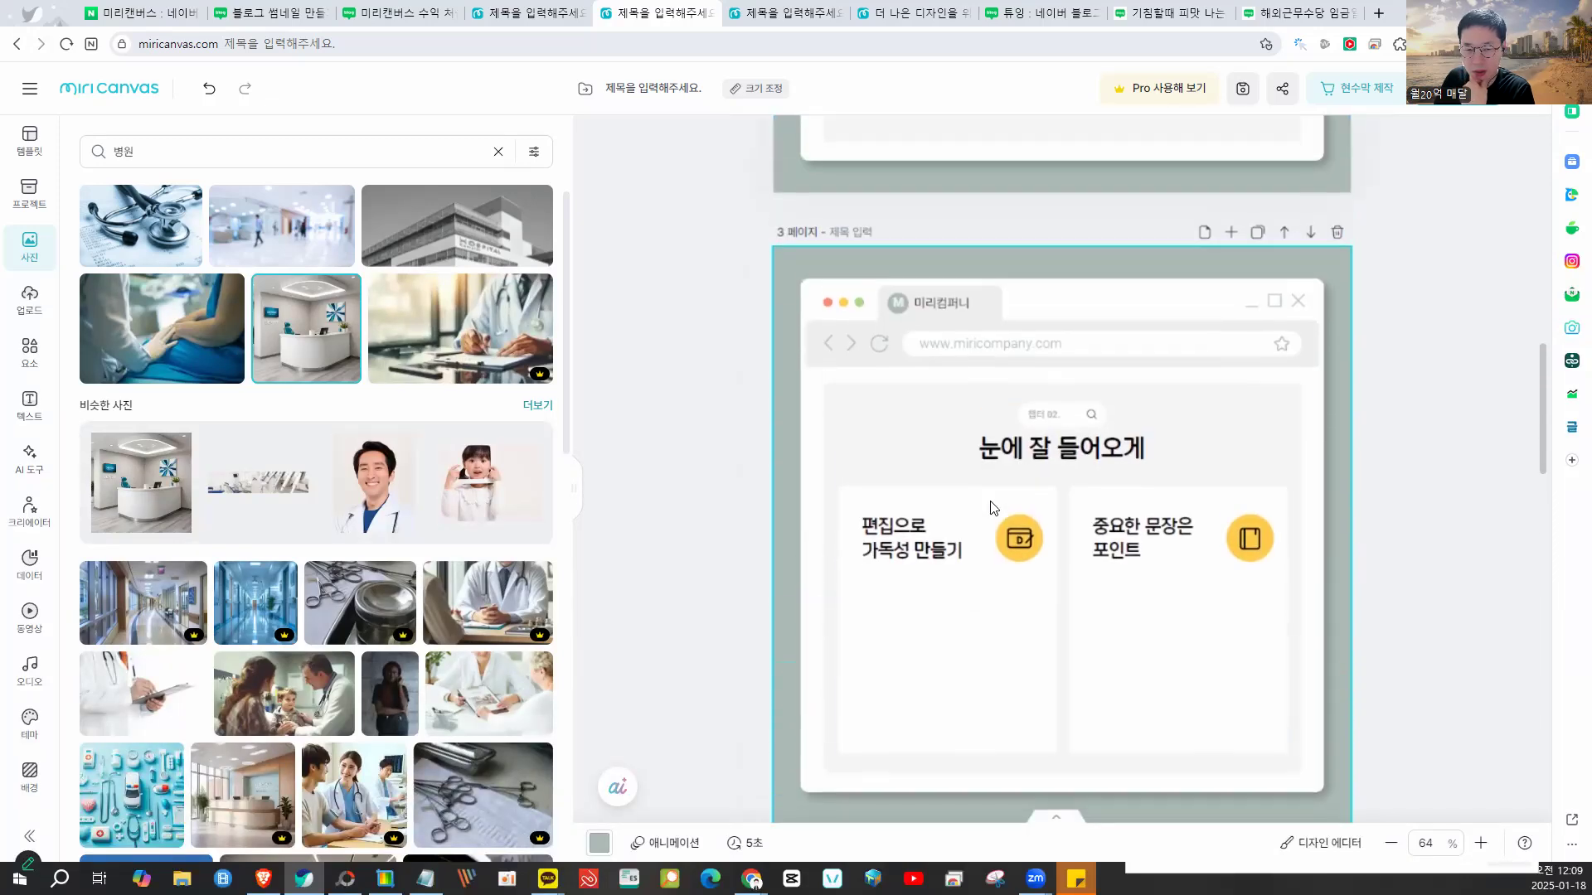
scroll(1057, 370, up, 7)
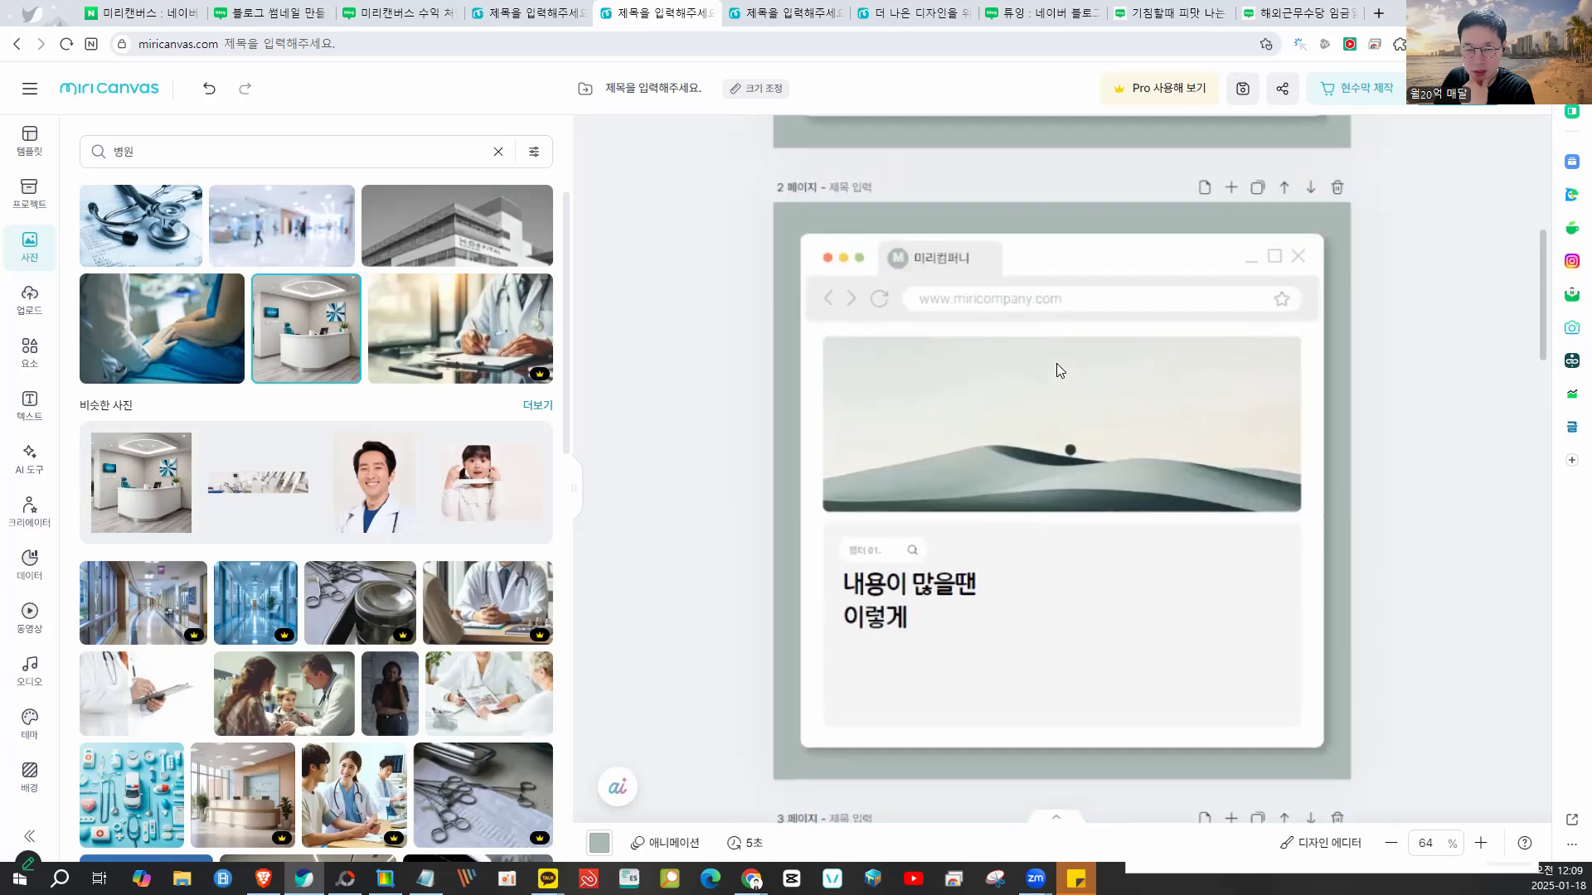
scroll(1056, 363, up, 7)
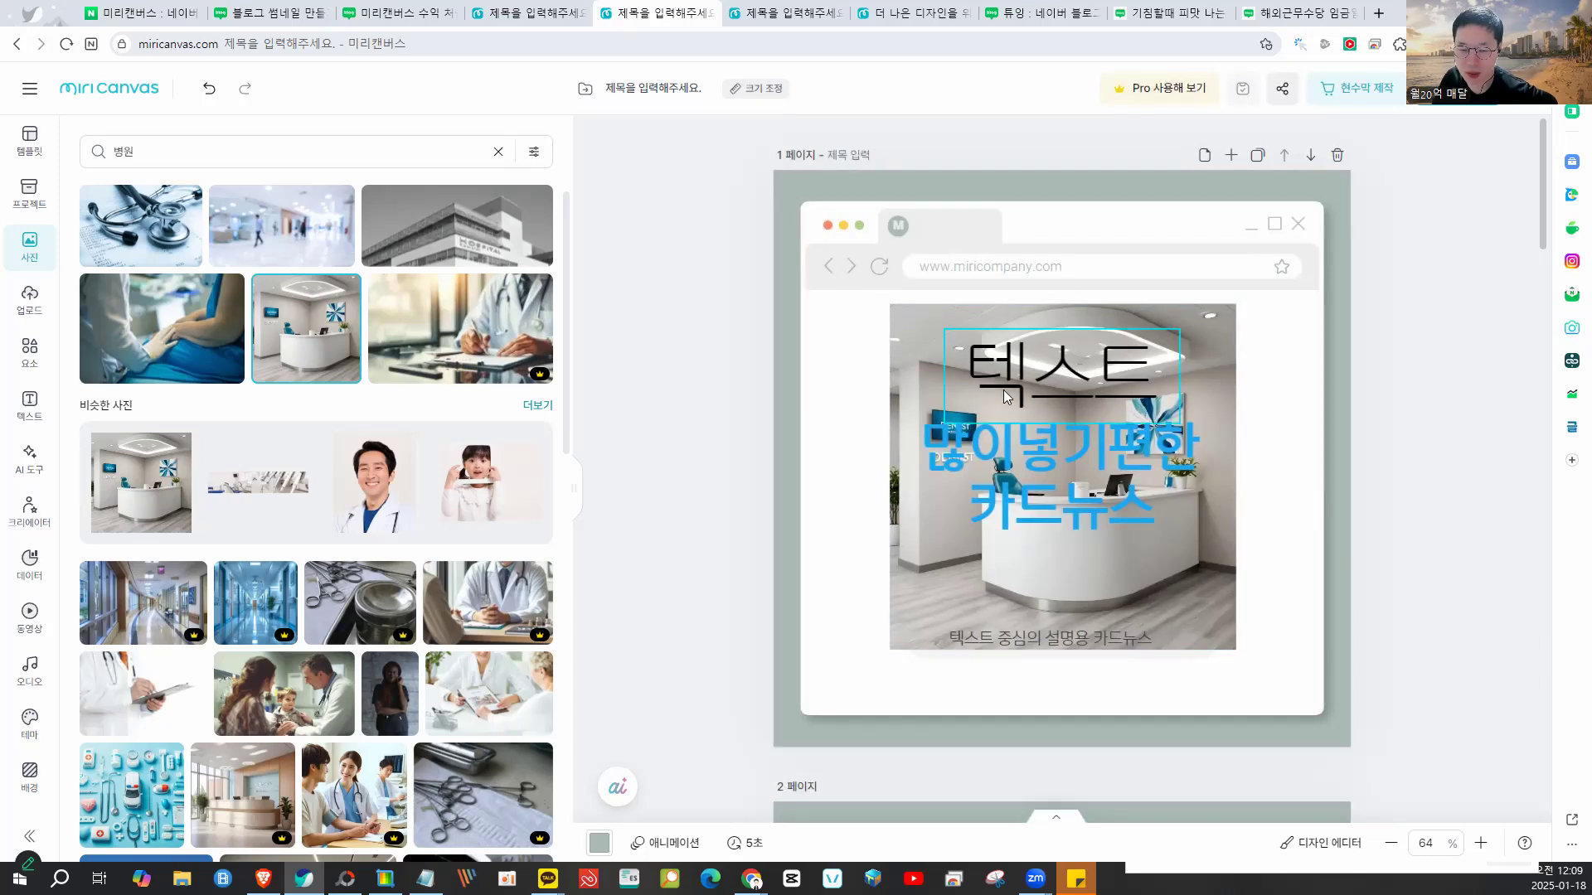
scroll(1021, 393, down, 15)
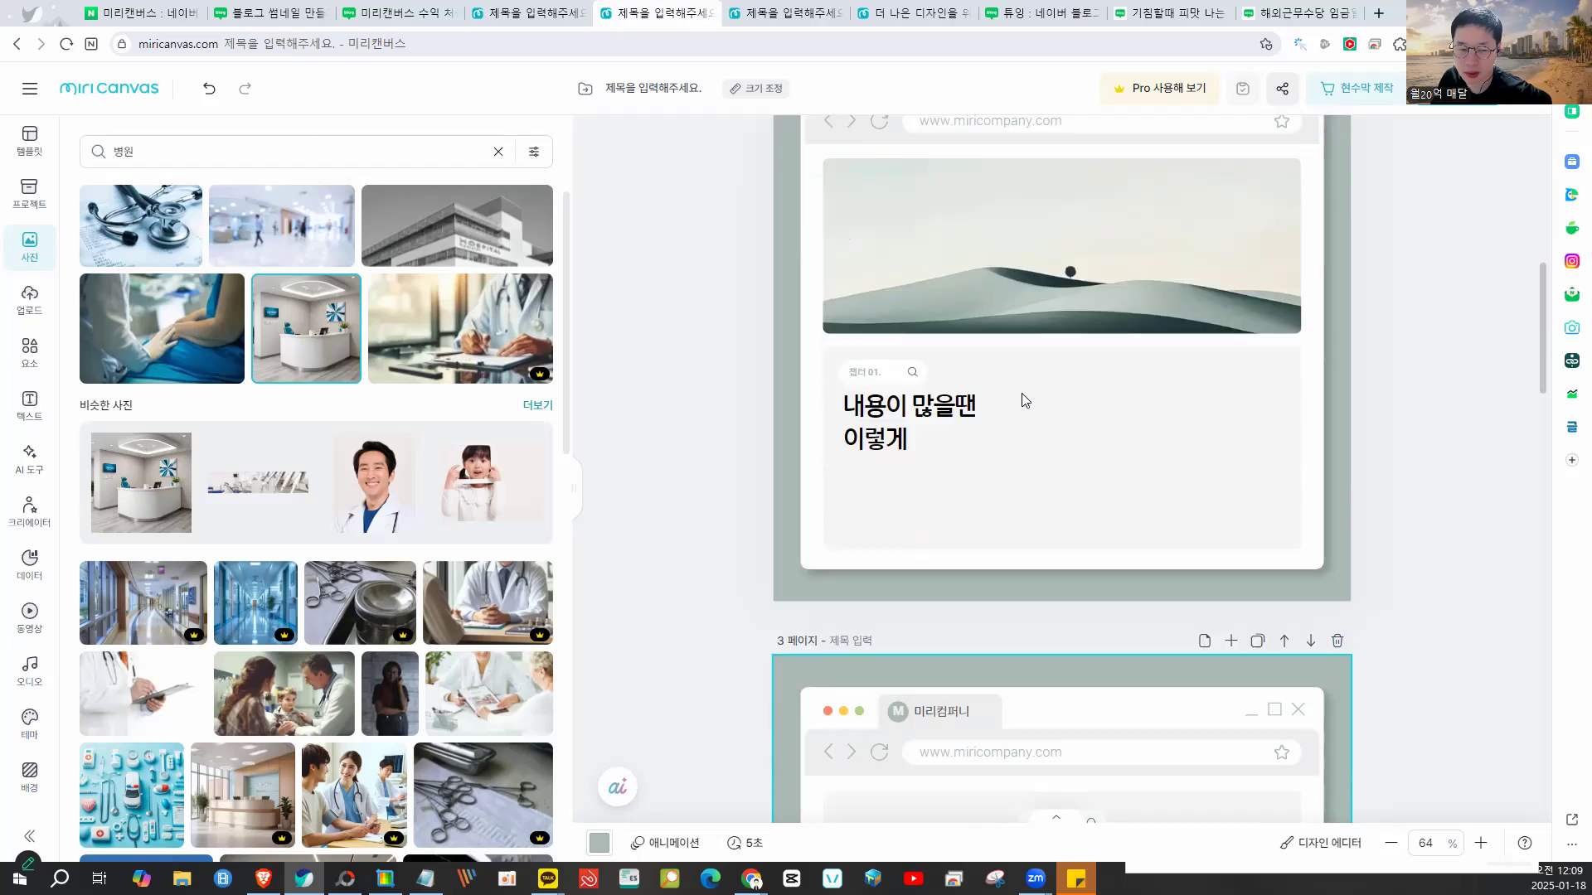
scroll(1025, 400, down, 15)
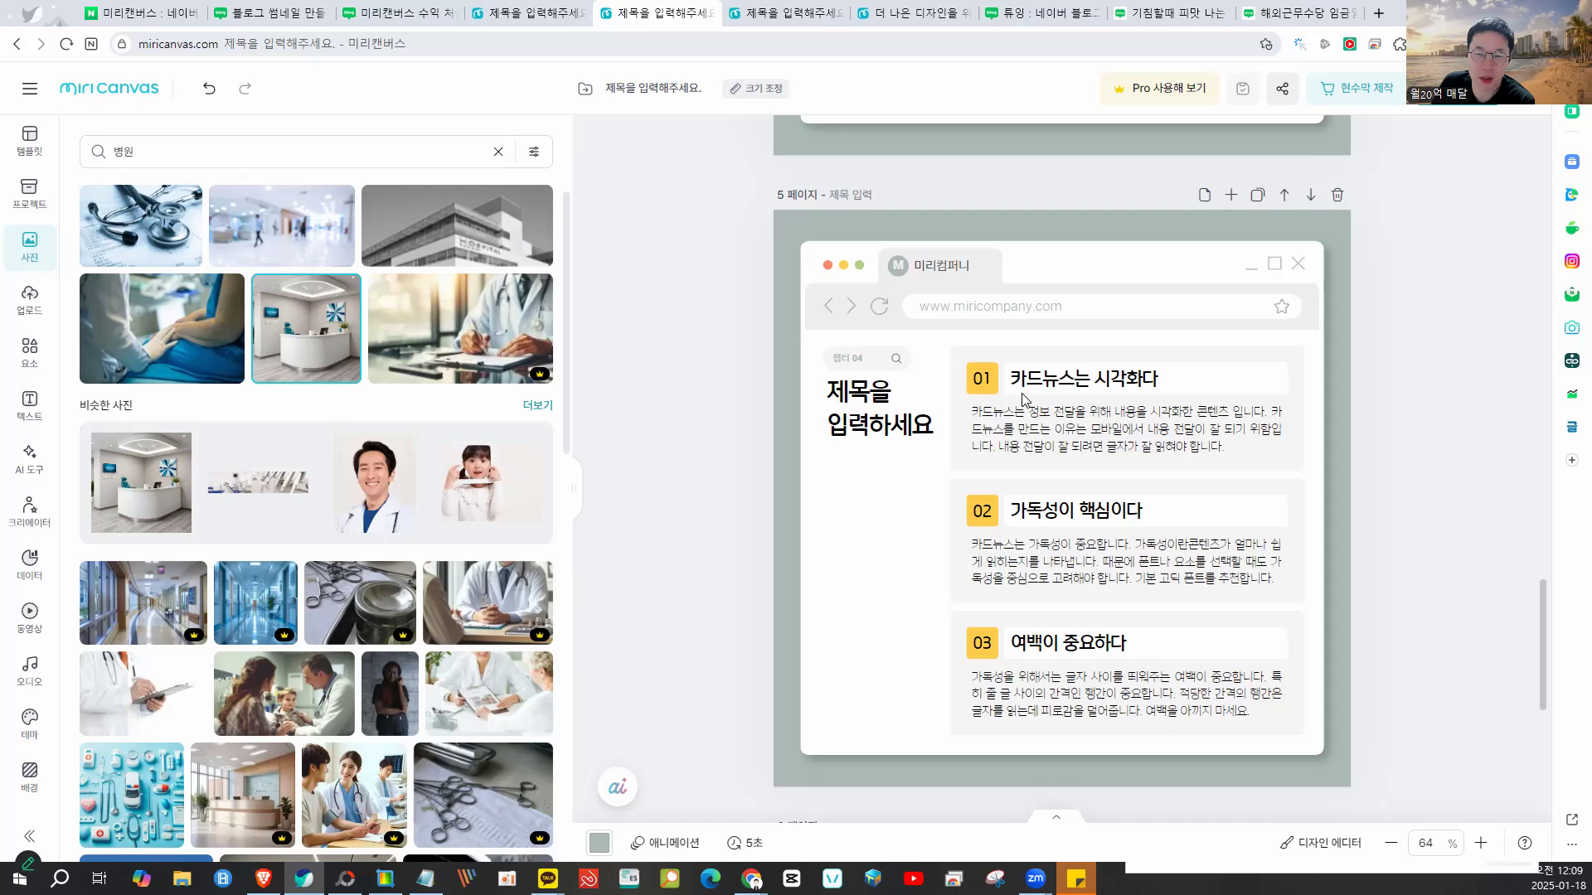
scroll(1025, 401, down, 6)
scroll(1025, 400, up, 8)
scroll(1022, 393, up, 20)
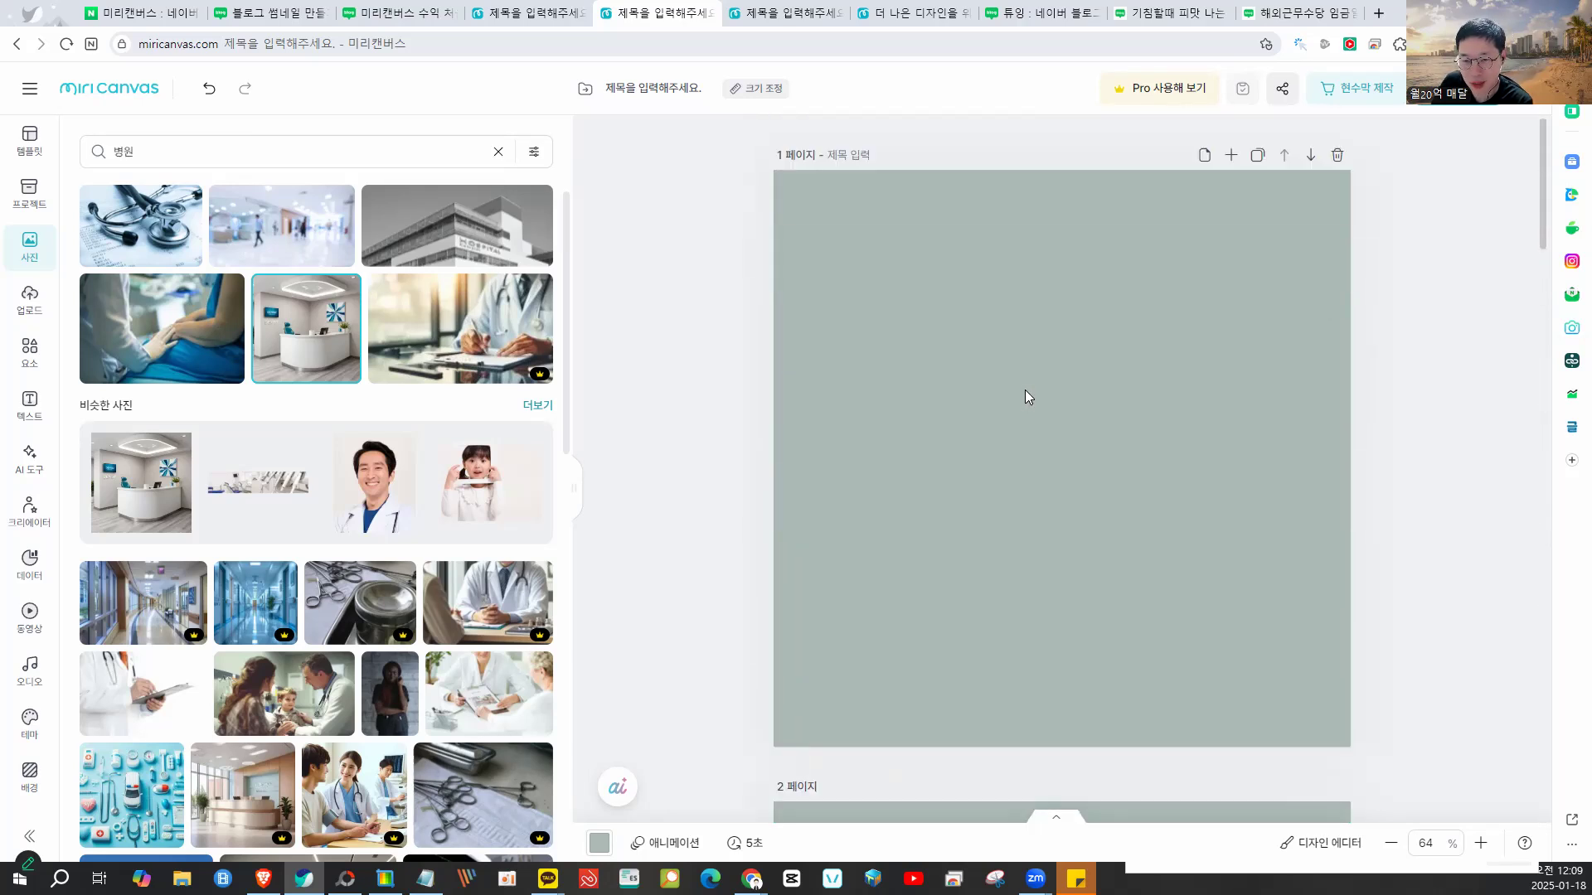
- Shrink the browser beside Notepad and select note steps 02 through 04
drag(1409, 11, 1003, 26)
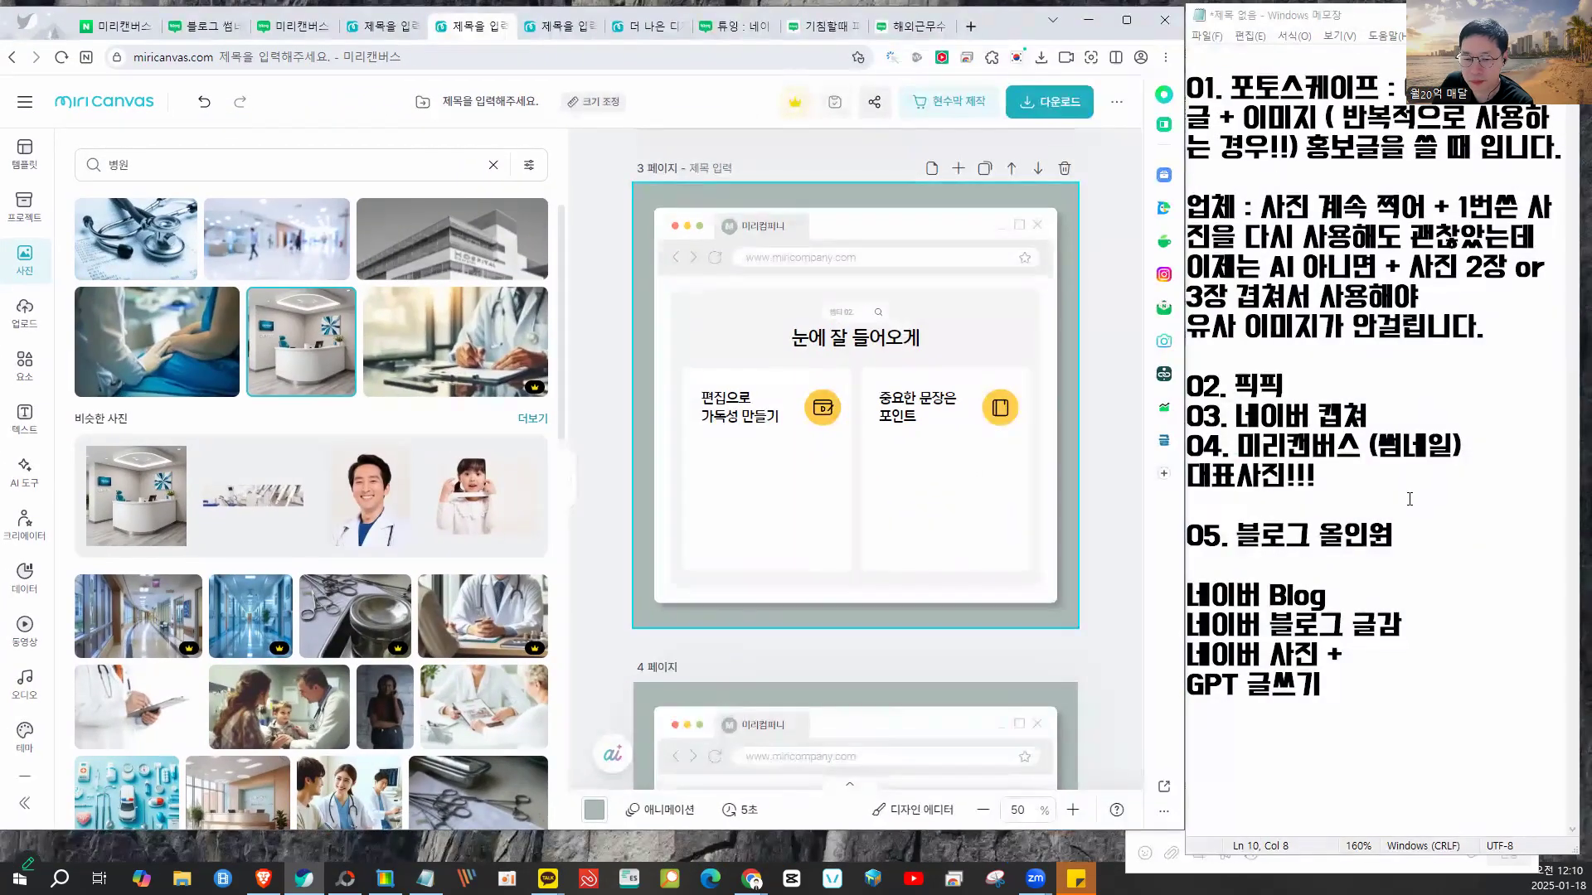
click(1409, 498)
drag(1386, 540, 1187, 537)
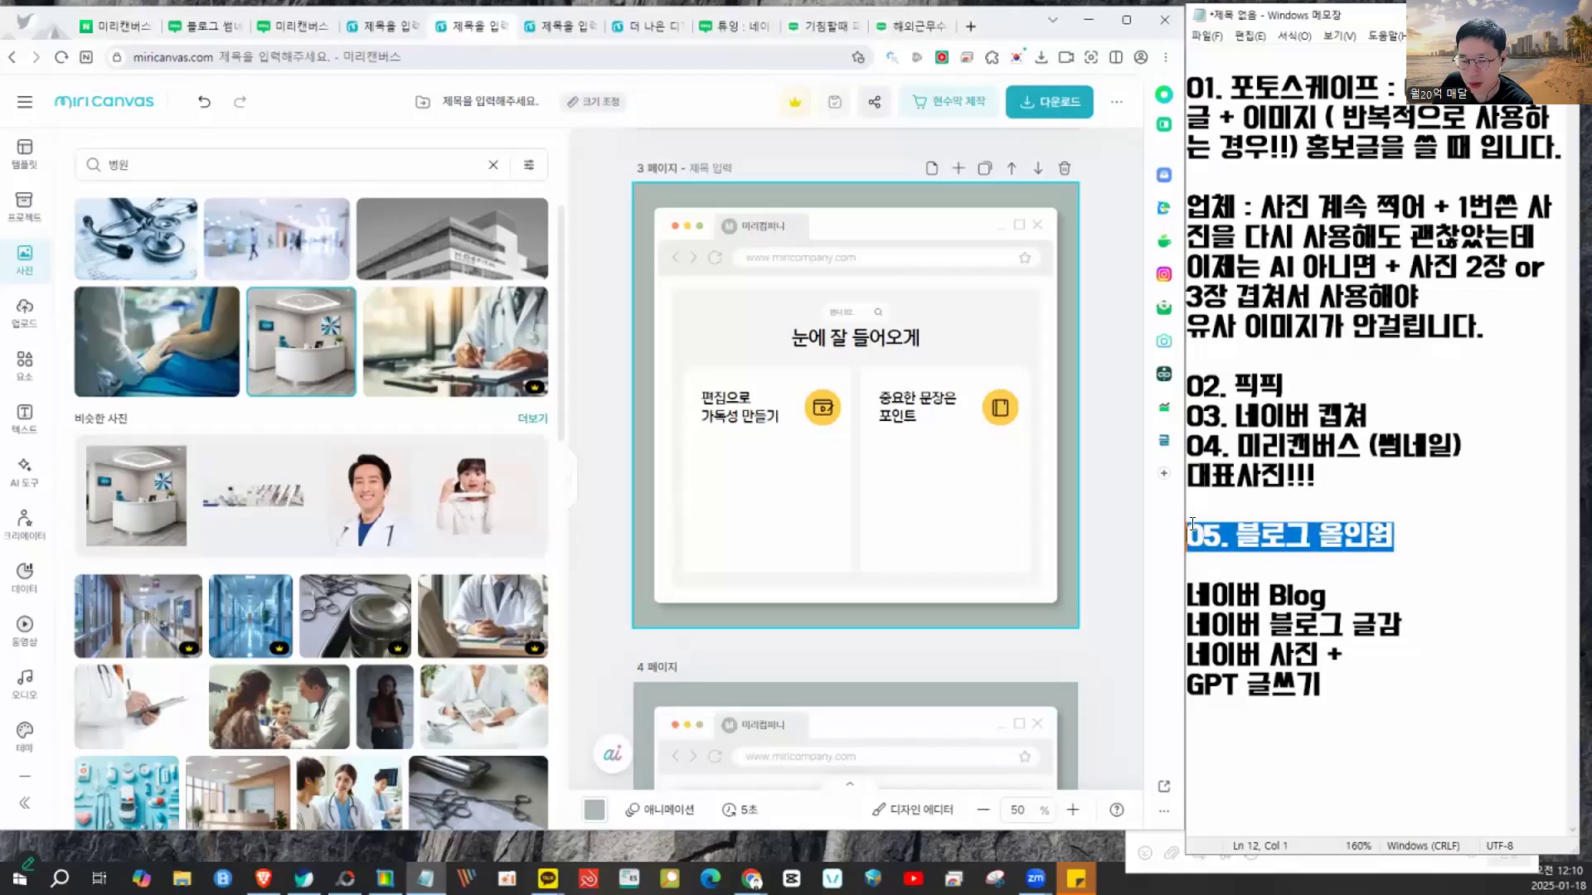
click(1326, 479)
shift+click(1210, 391)
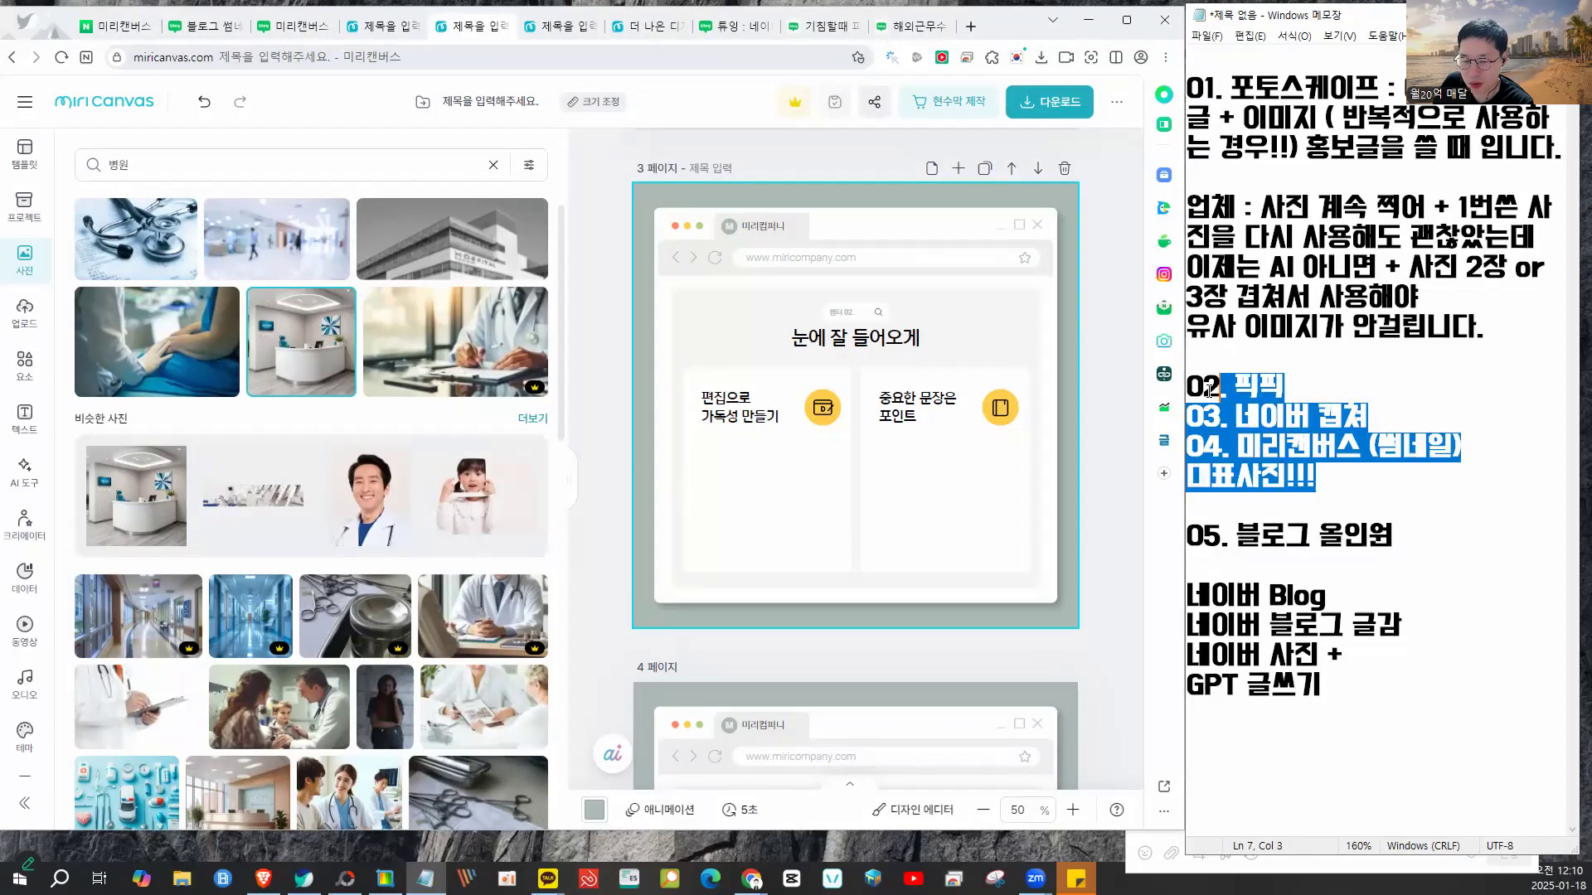
shift+click(1193, 383)
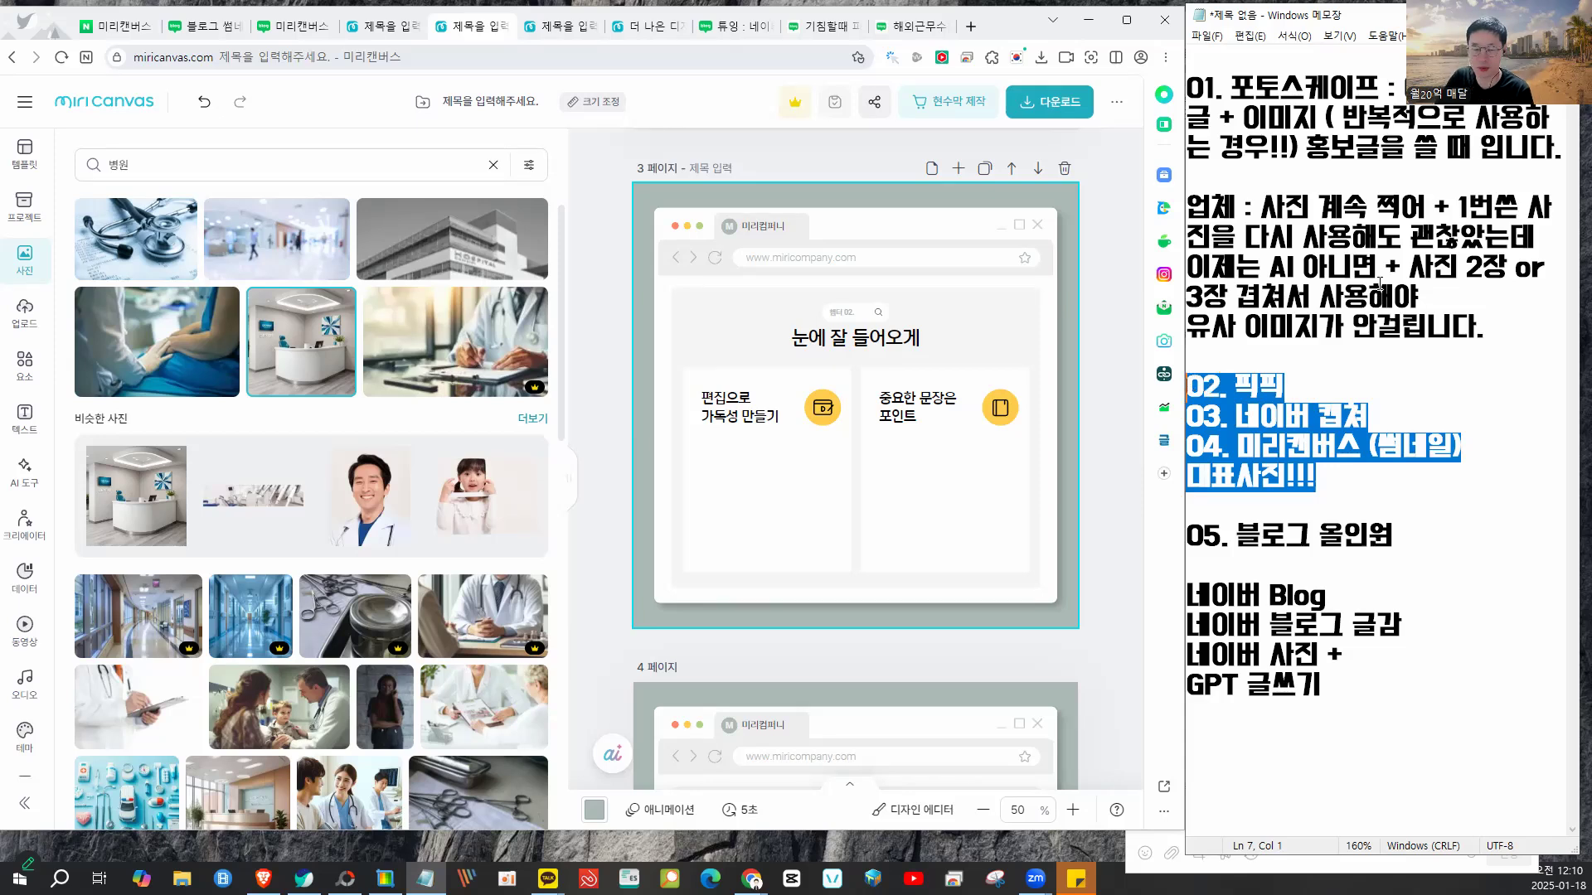
- Replace the Naver search term with 블로그 올인원 and run the search
click(116, 25)
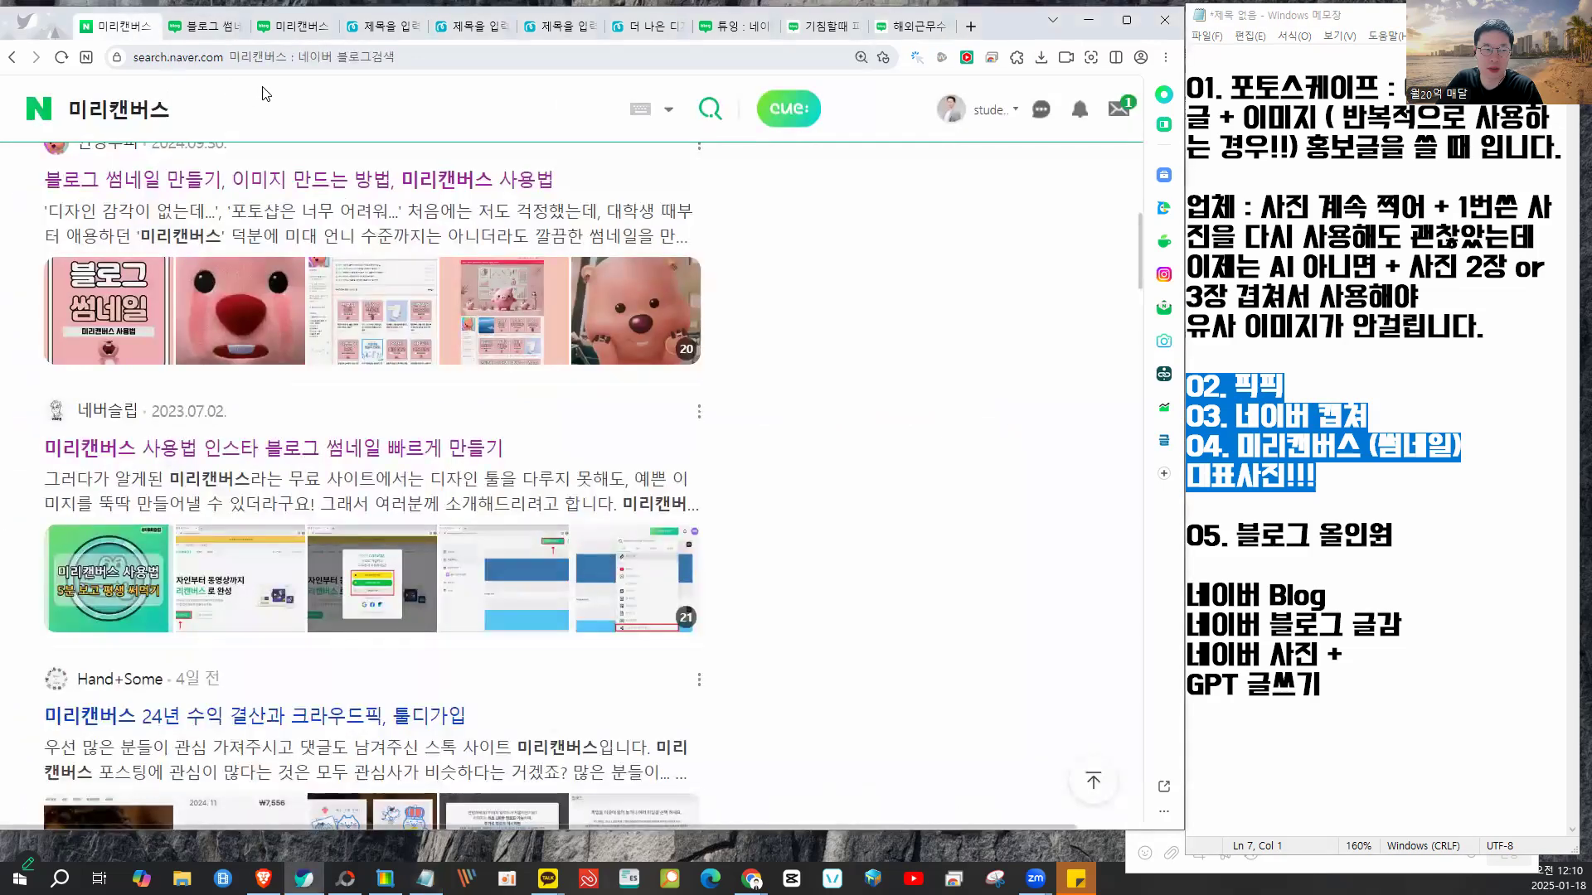
double_click(230, 121)
text(블로그 올)
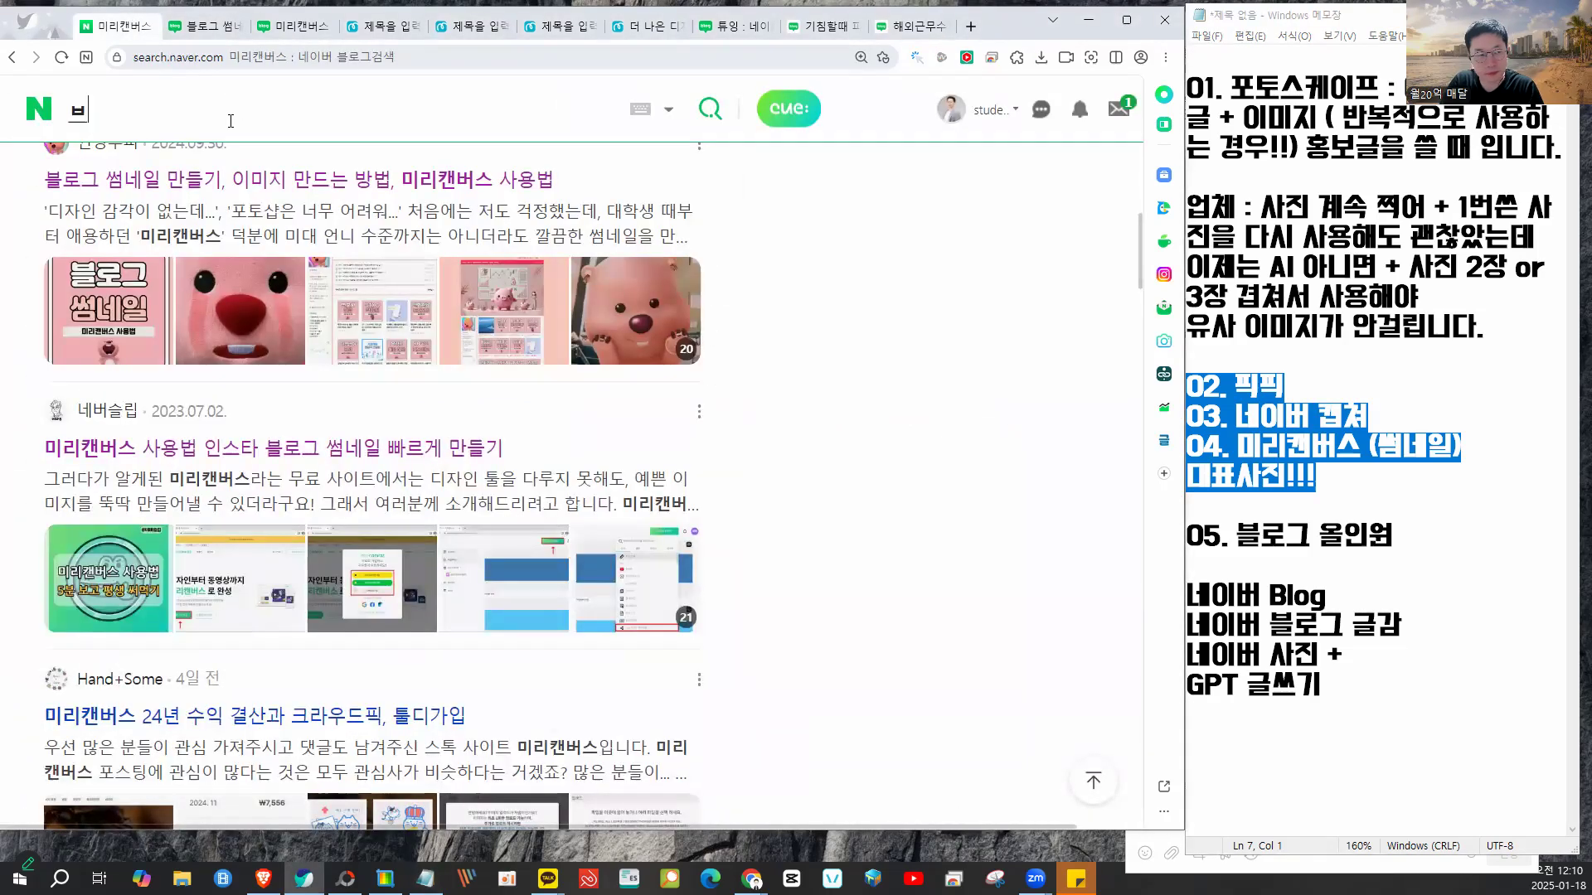
text(인ㅇㅝㄴ)
key(Return)
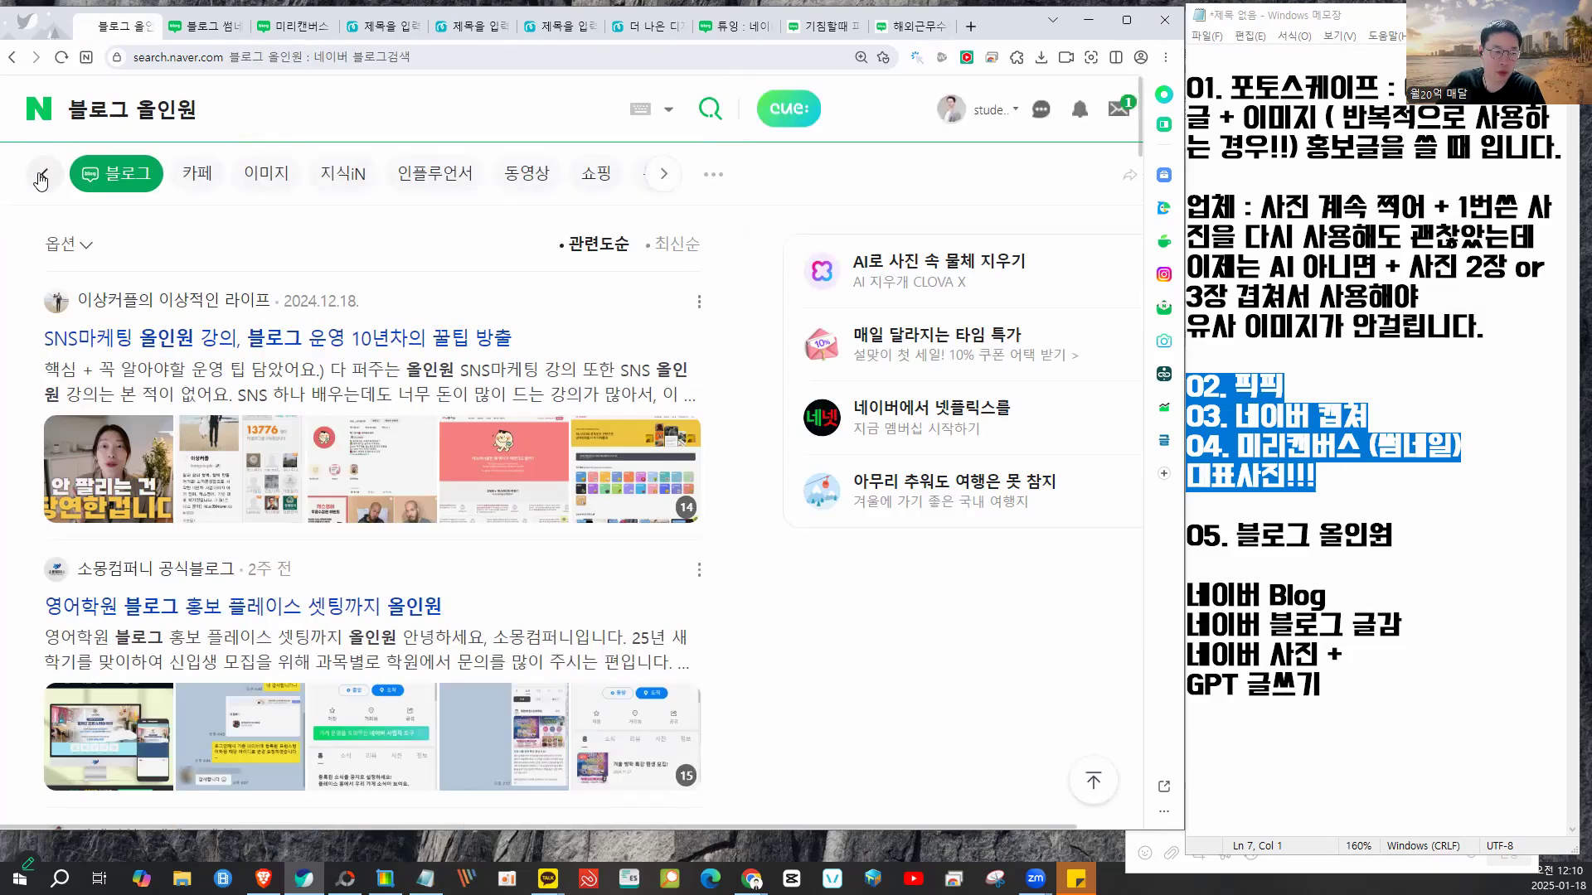
- Show 카페 results filtered to 카페명 matches, with 블로그올인원 무료 프로그램 at the top
click(42, 174)
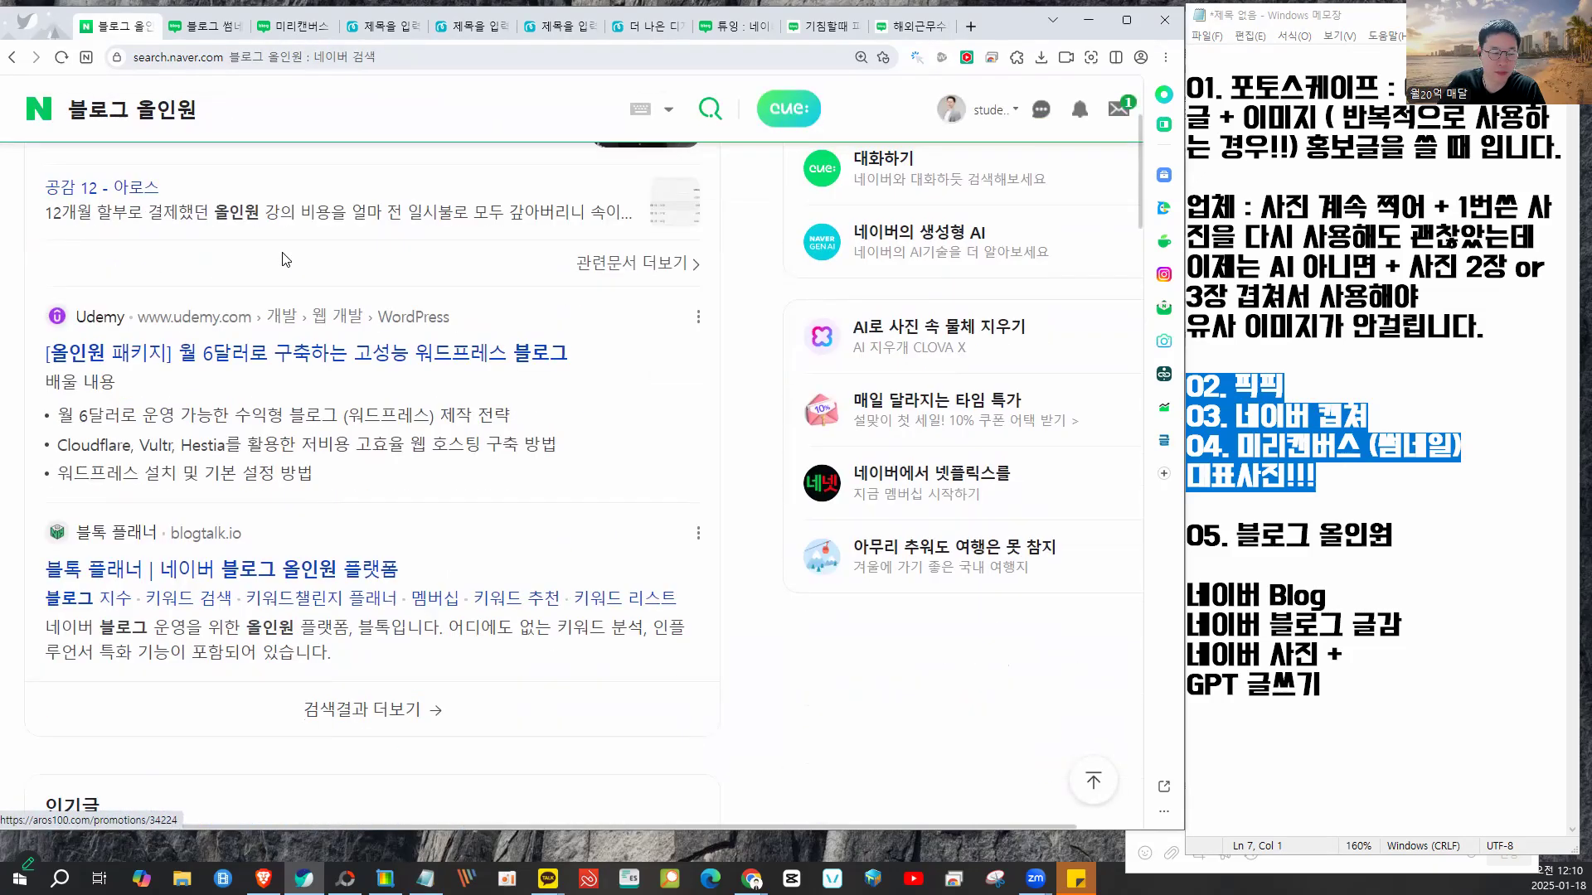
click(131, 174)
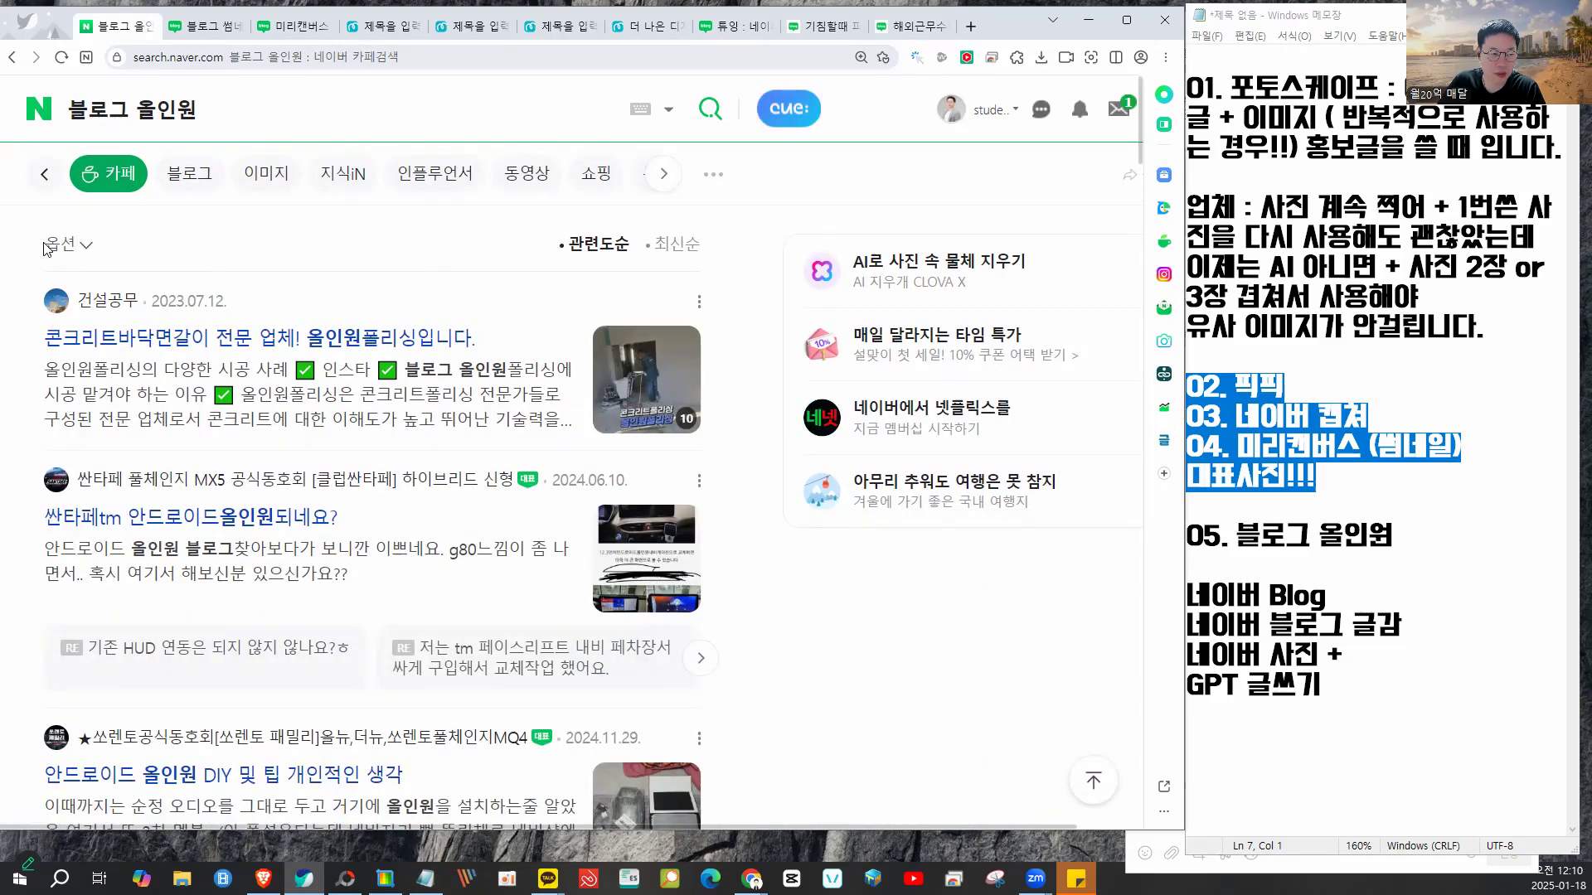
click(83, 256)
click(313, 291)
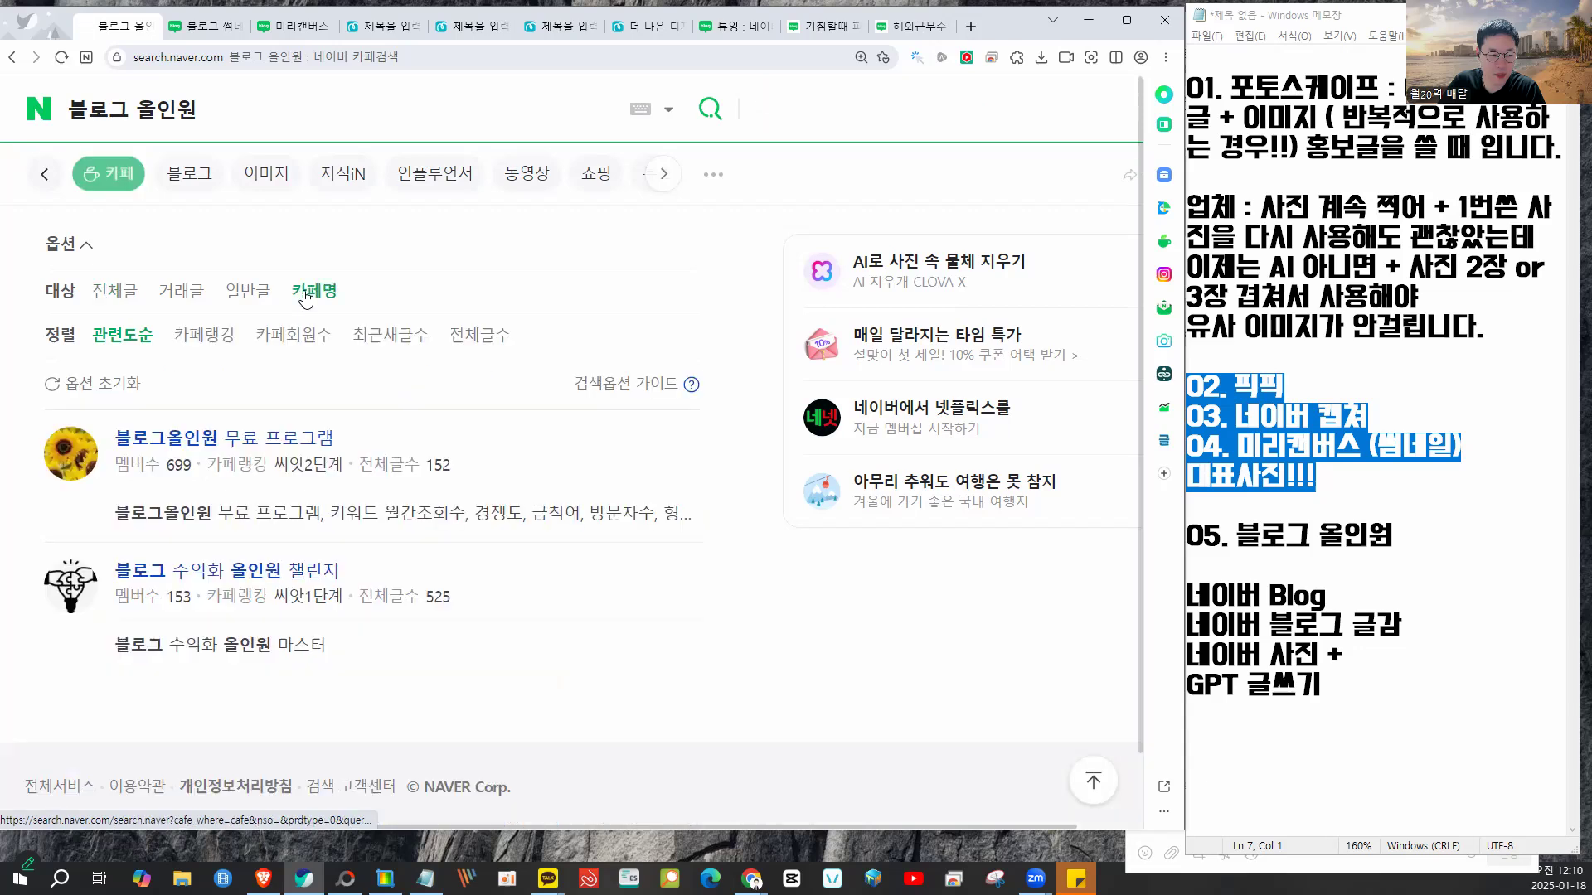
mouse_move(282, 400)
mouse_down()
mouse_move(53, 424)
mouse_move(71, 494)
mouse_move(417, 516)
mouse_move(458, 426)
mouse_move(224, 398)
mouse_up()
- Open the 블로그올인원 무료 프로그램 cafe, zoom out, and find the 프로그램 다운로드 방법 notice in 전체글보기
click(245, 439)
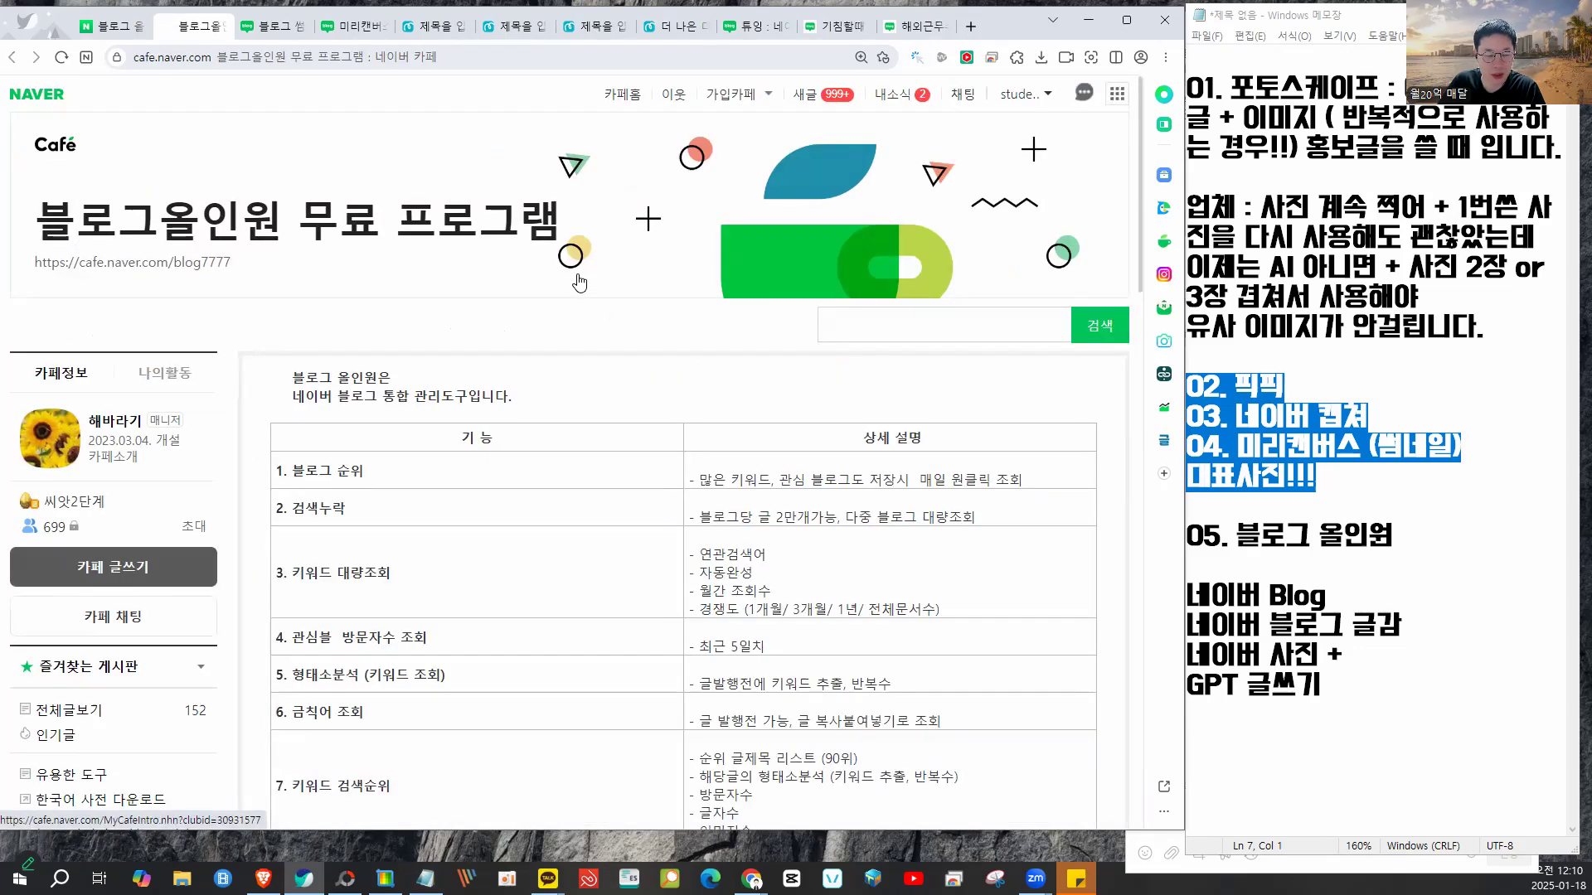
scroll(578, 282, down, 3)
key(ctrl+minus)
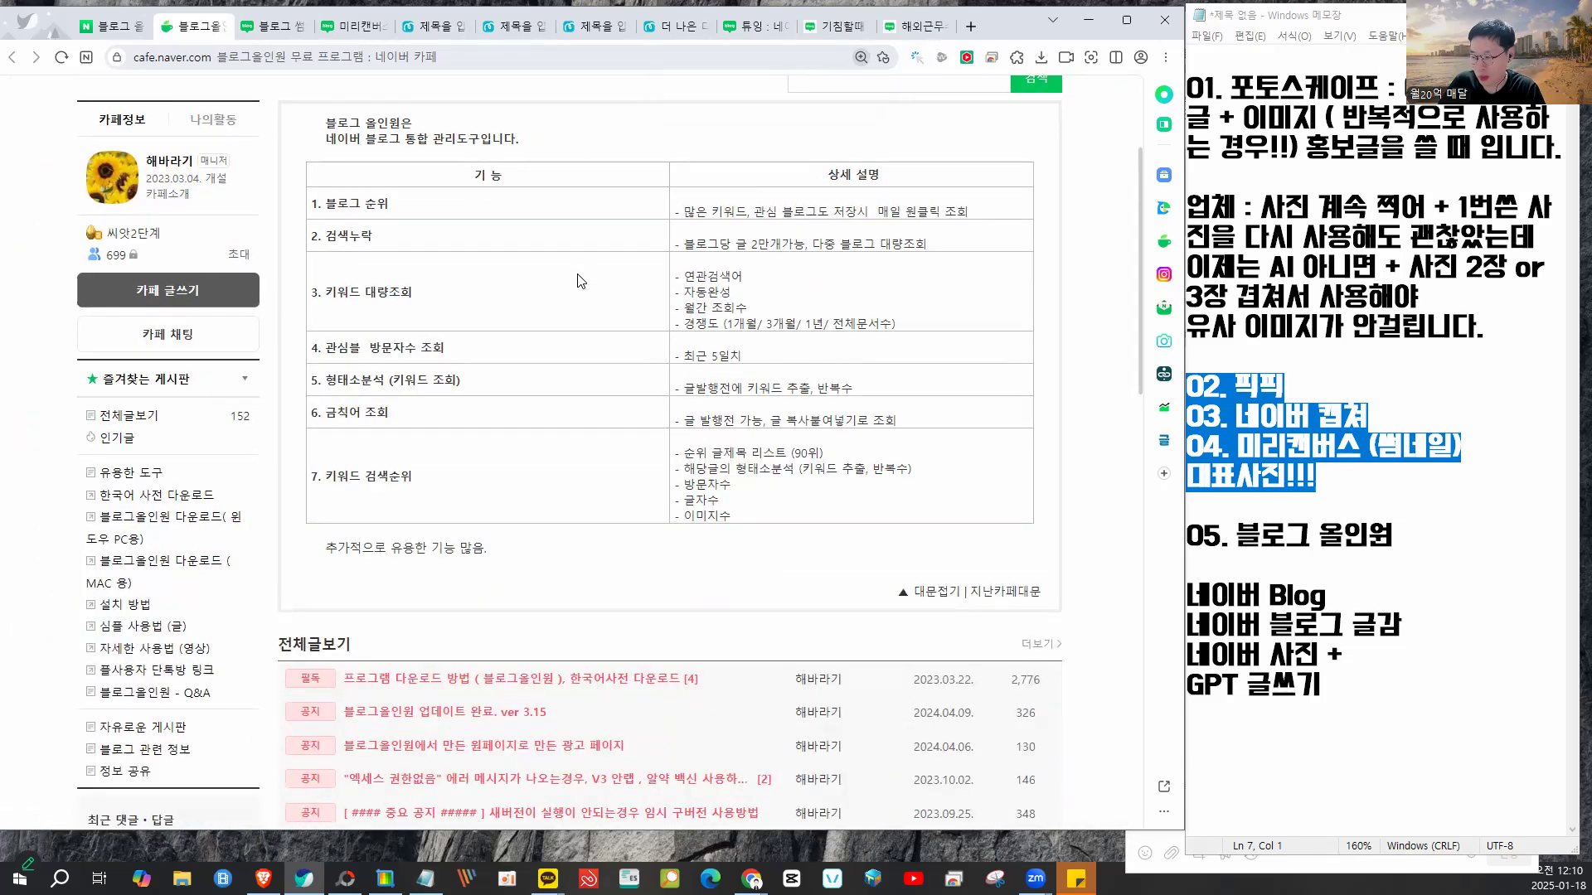
scroll(579, 281, up, 3)
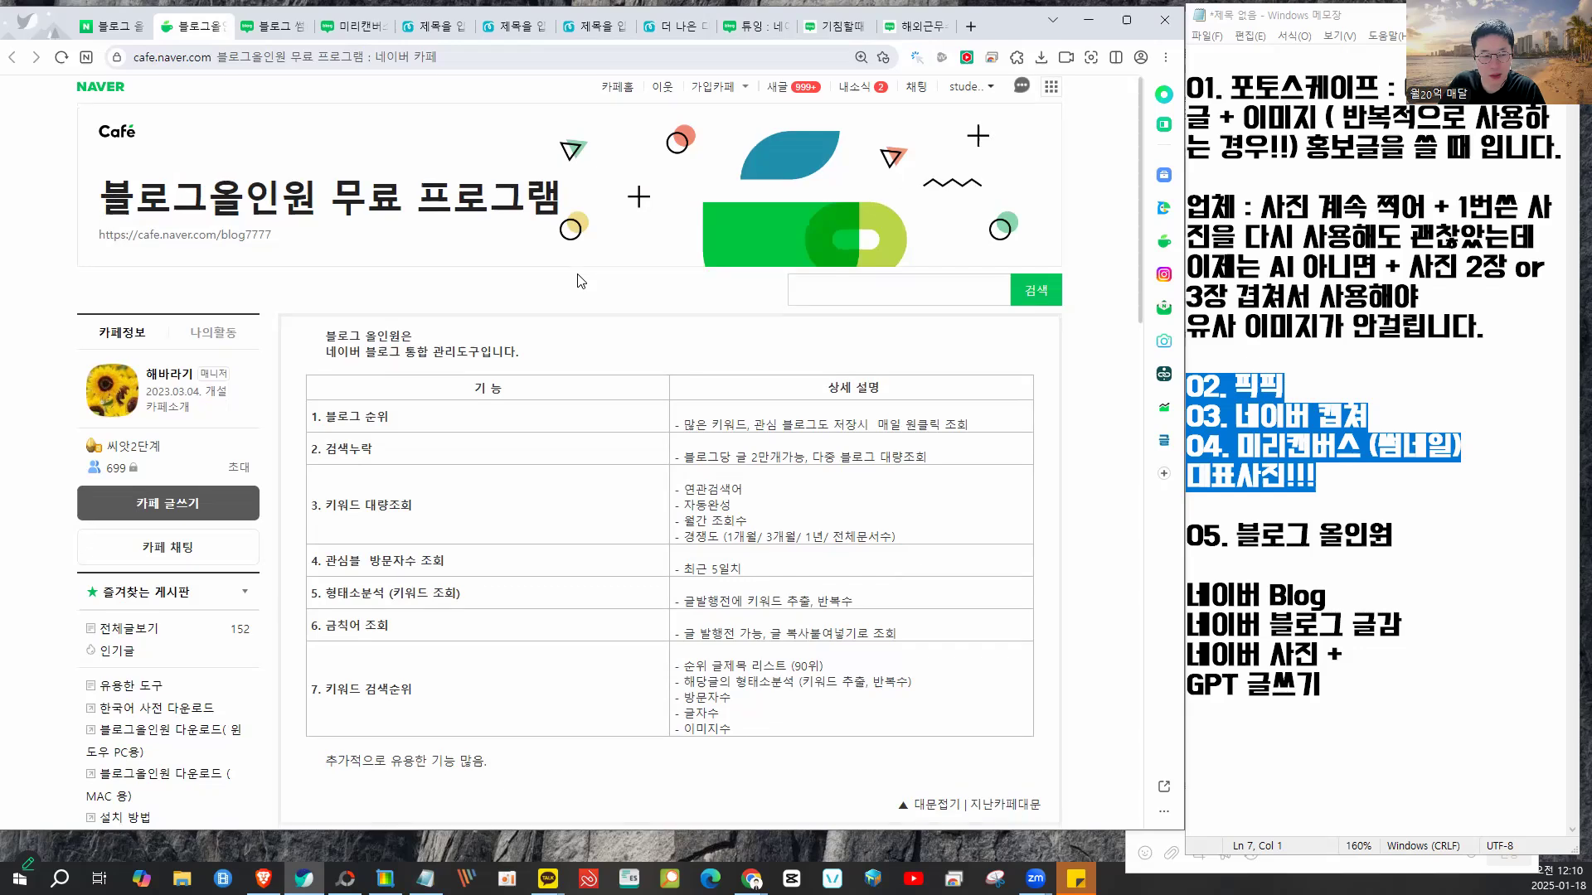
scroll(336, 335, down, 8)
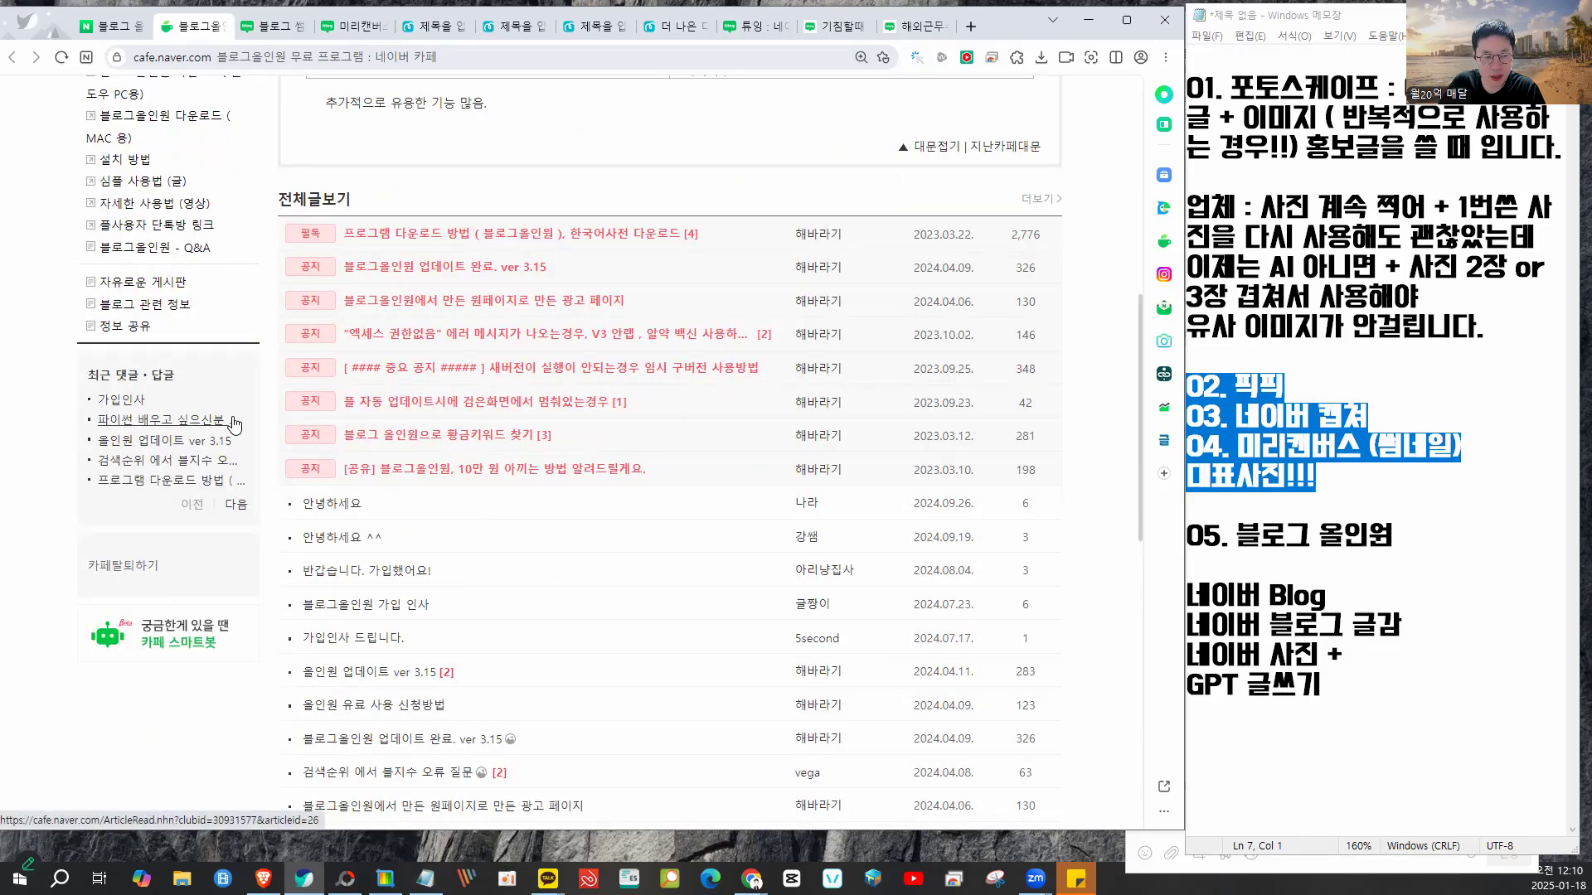
scroll(422, 400, up, 2)
mouse_move(517, 354)
mouse_down()
mouse_move(354, 385)
mouse_move(656, 443)
mouse_move(669, 369)
mouse_move(501, 357)
mouse_up()
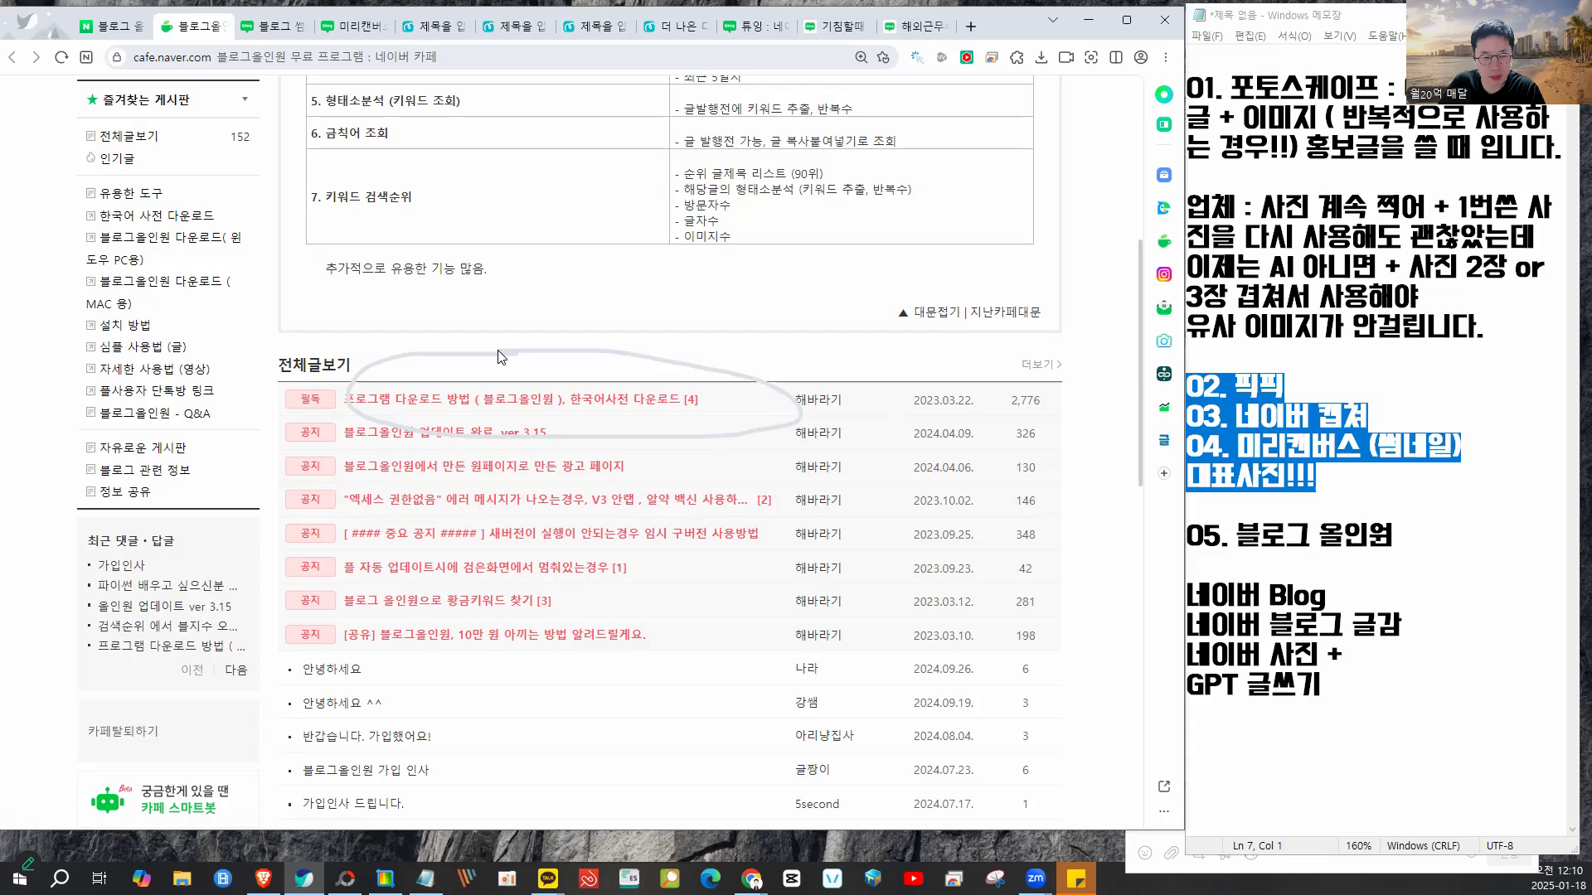
scroll(502, 357, up, 5)
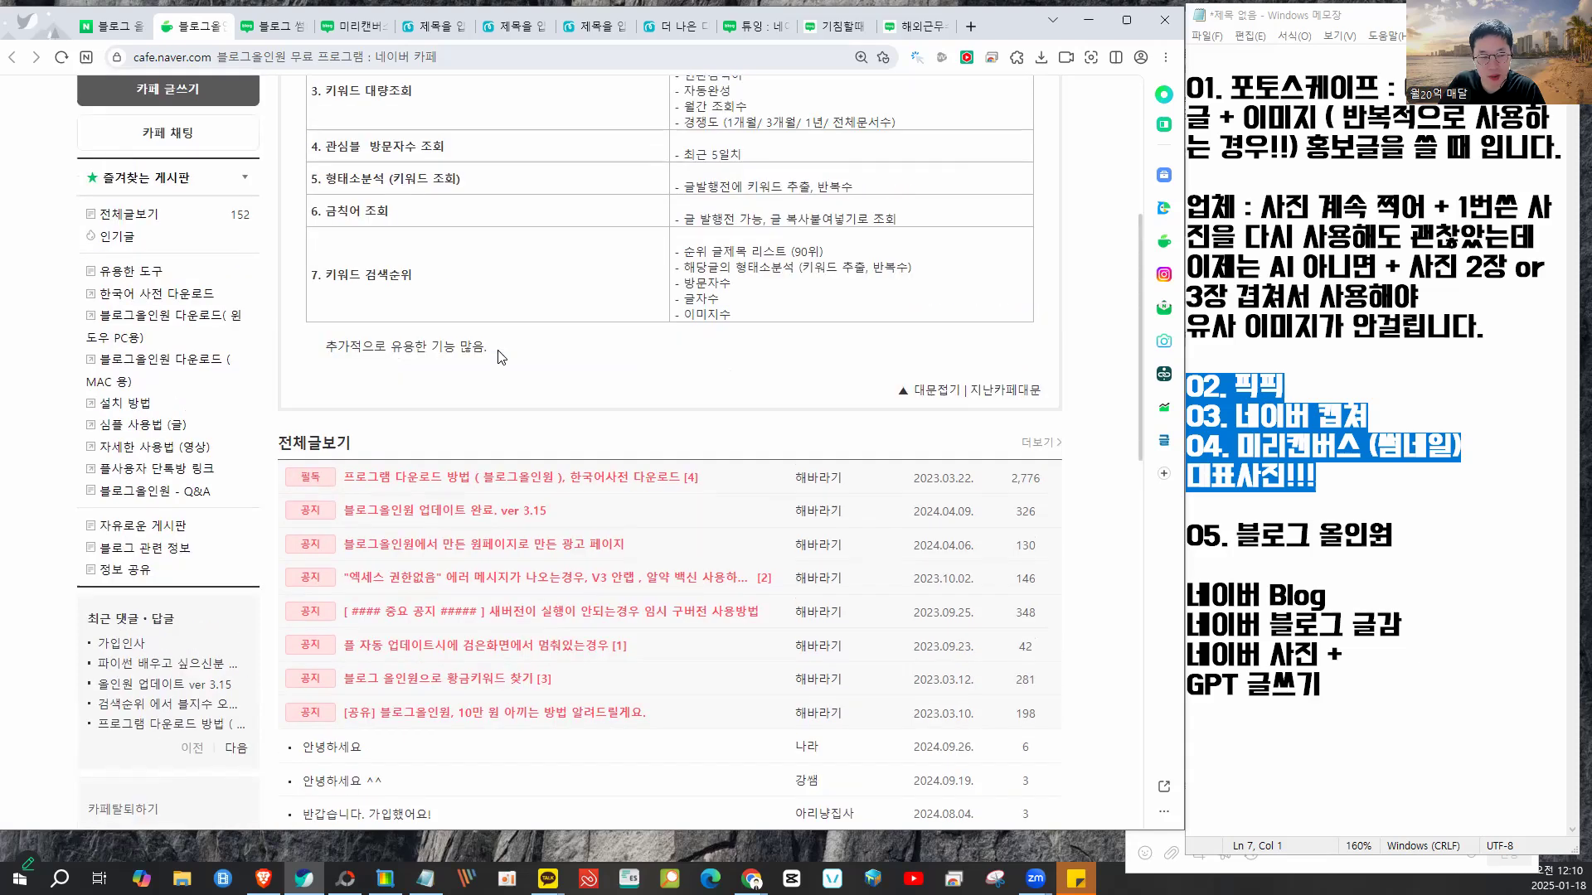
scroll(502, 357, down, 6)
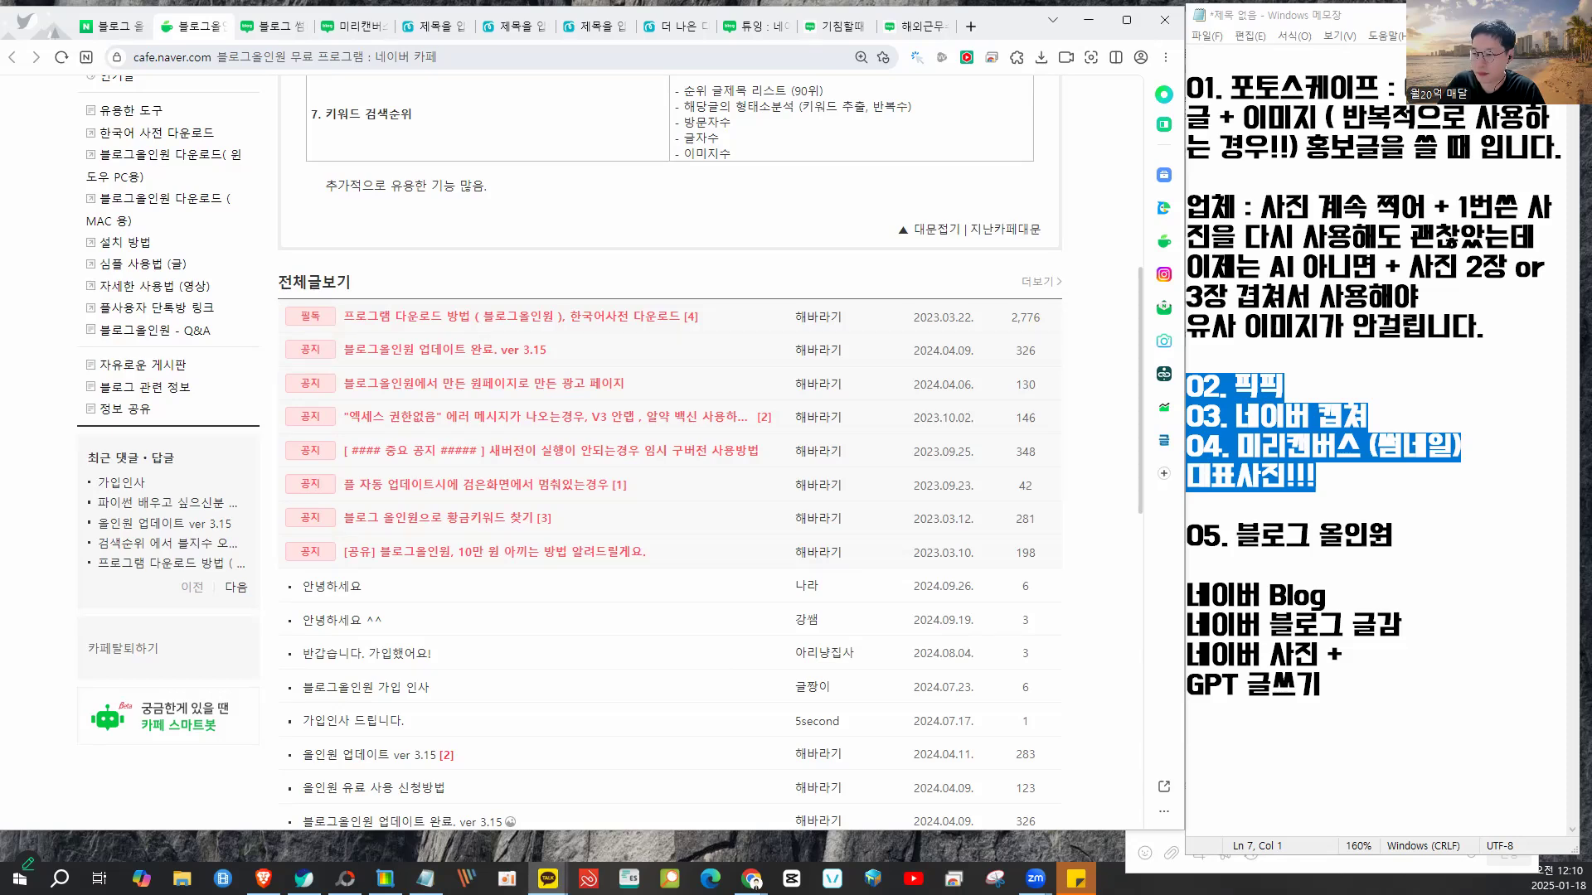
- In the Notepad notes, find and select the second Wednesday lecture's youtu.be link
drag(1591, 59, 1248, 25)
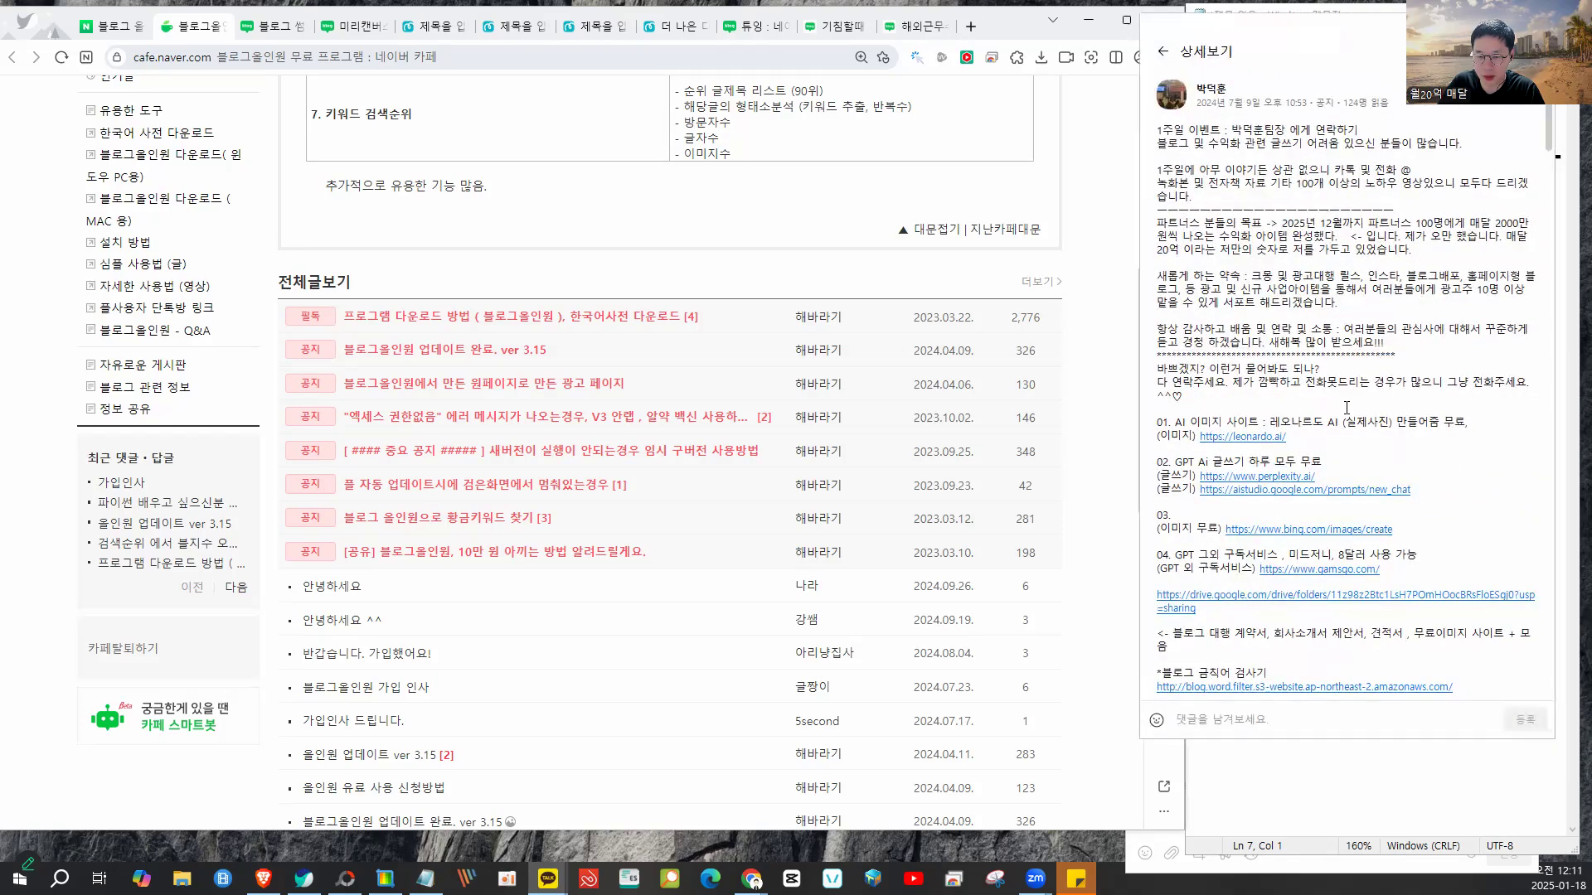
scroll(1302, 402, down, 2)
scroll(1364, 421, down, 1)
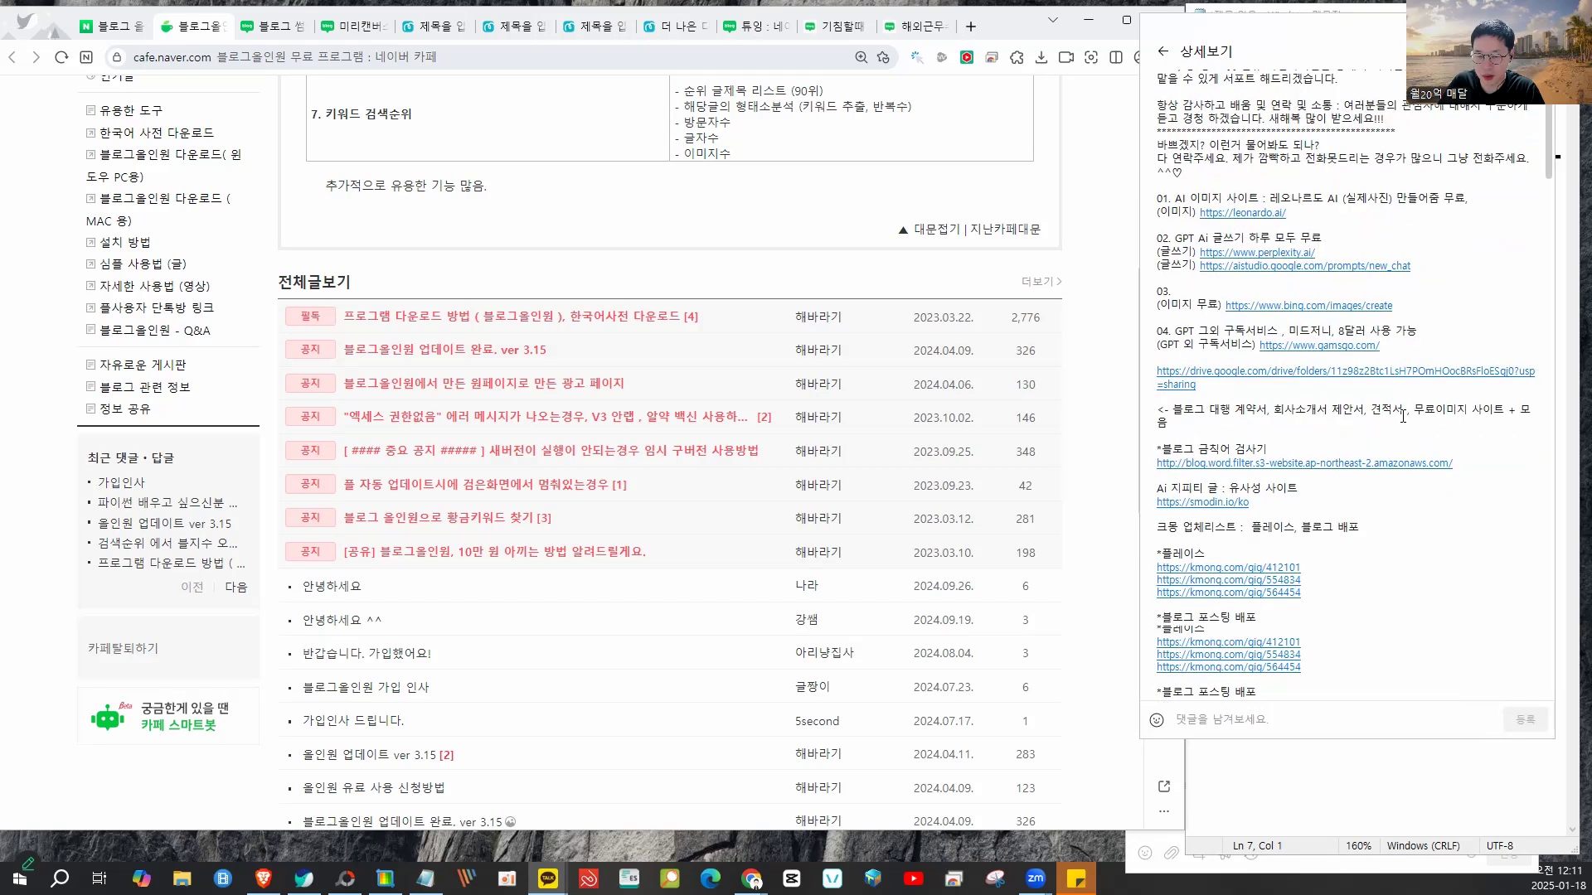
scroll(1267, 387, down, 2)
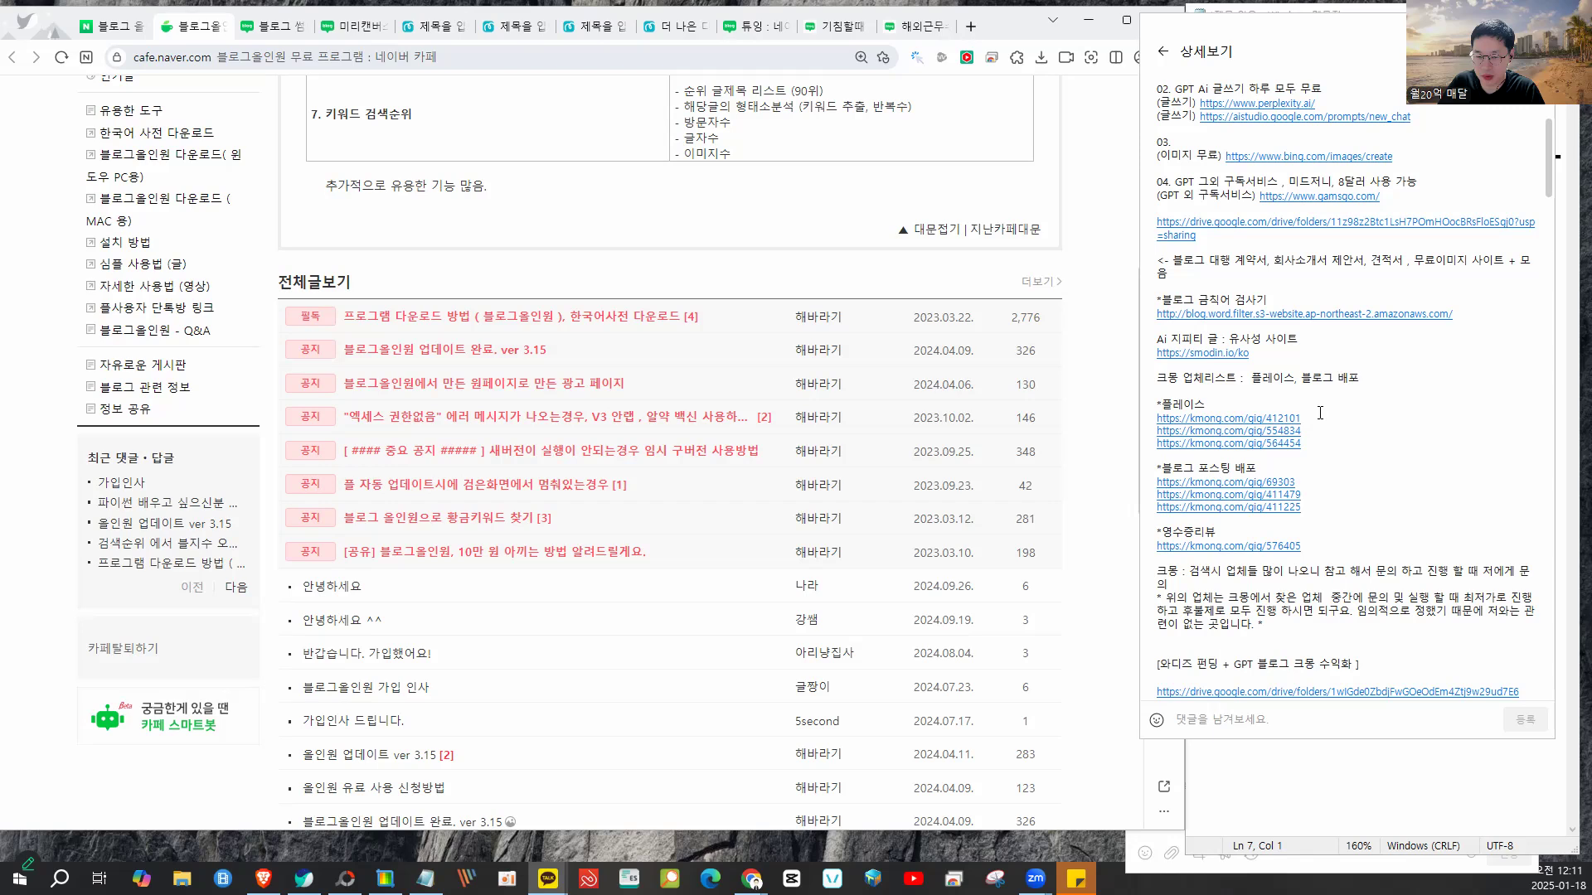
scroll(1320, 412, down, 7)
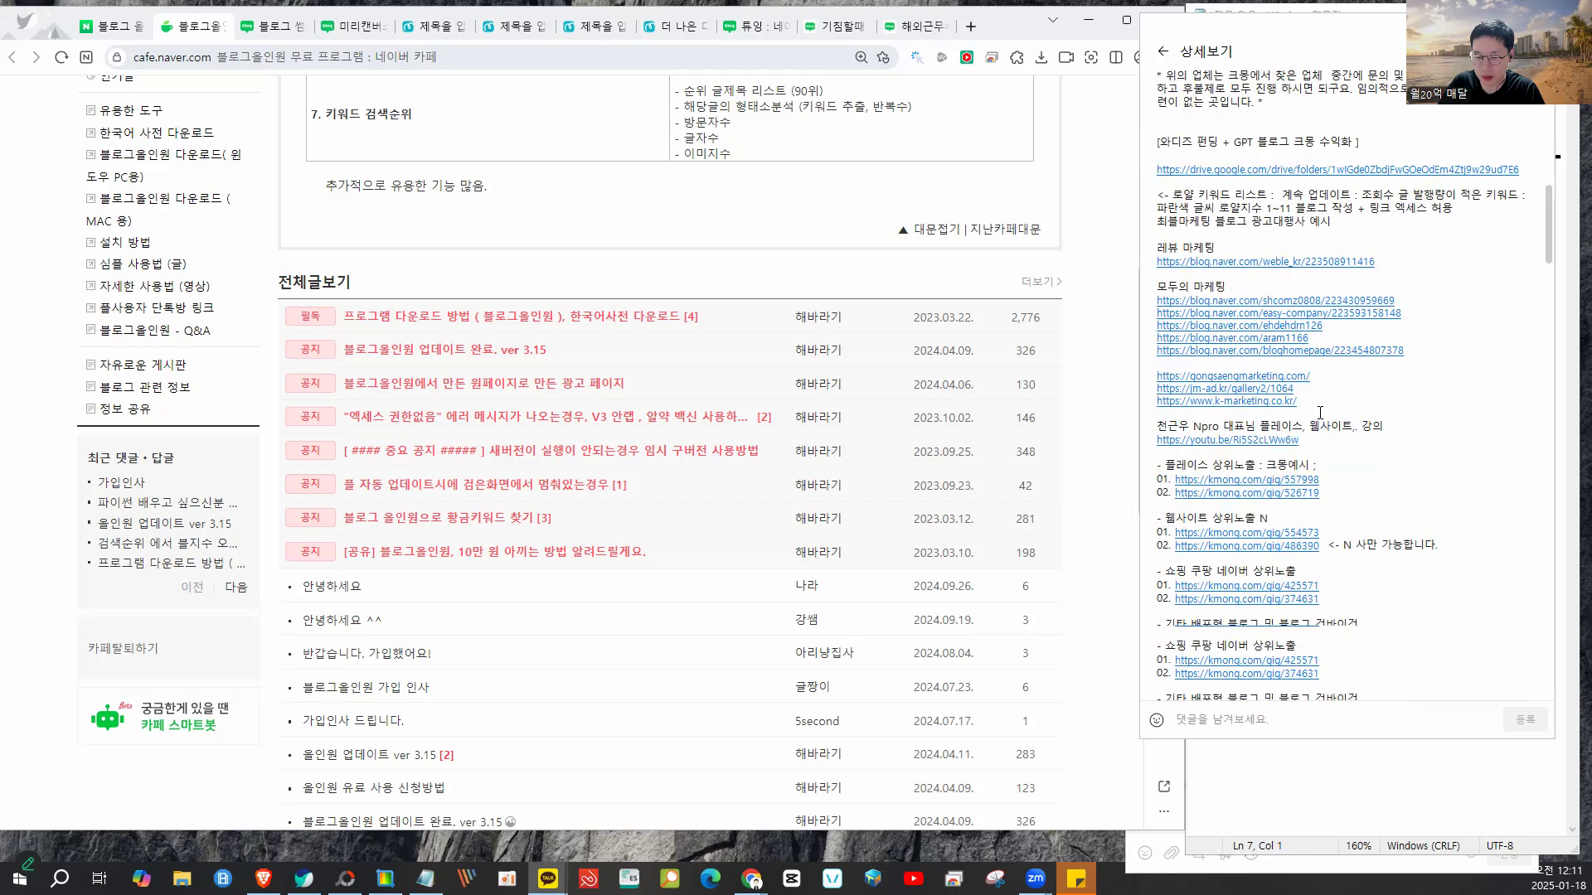
drag(1328, 397, 1155, 300)
click(1337, 398)
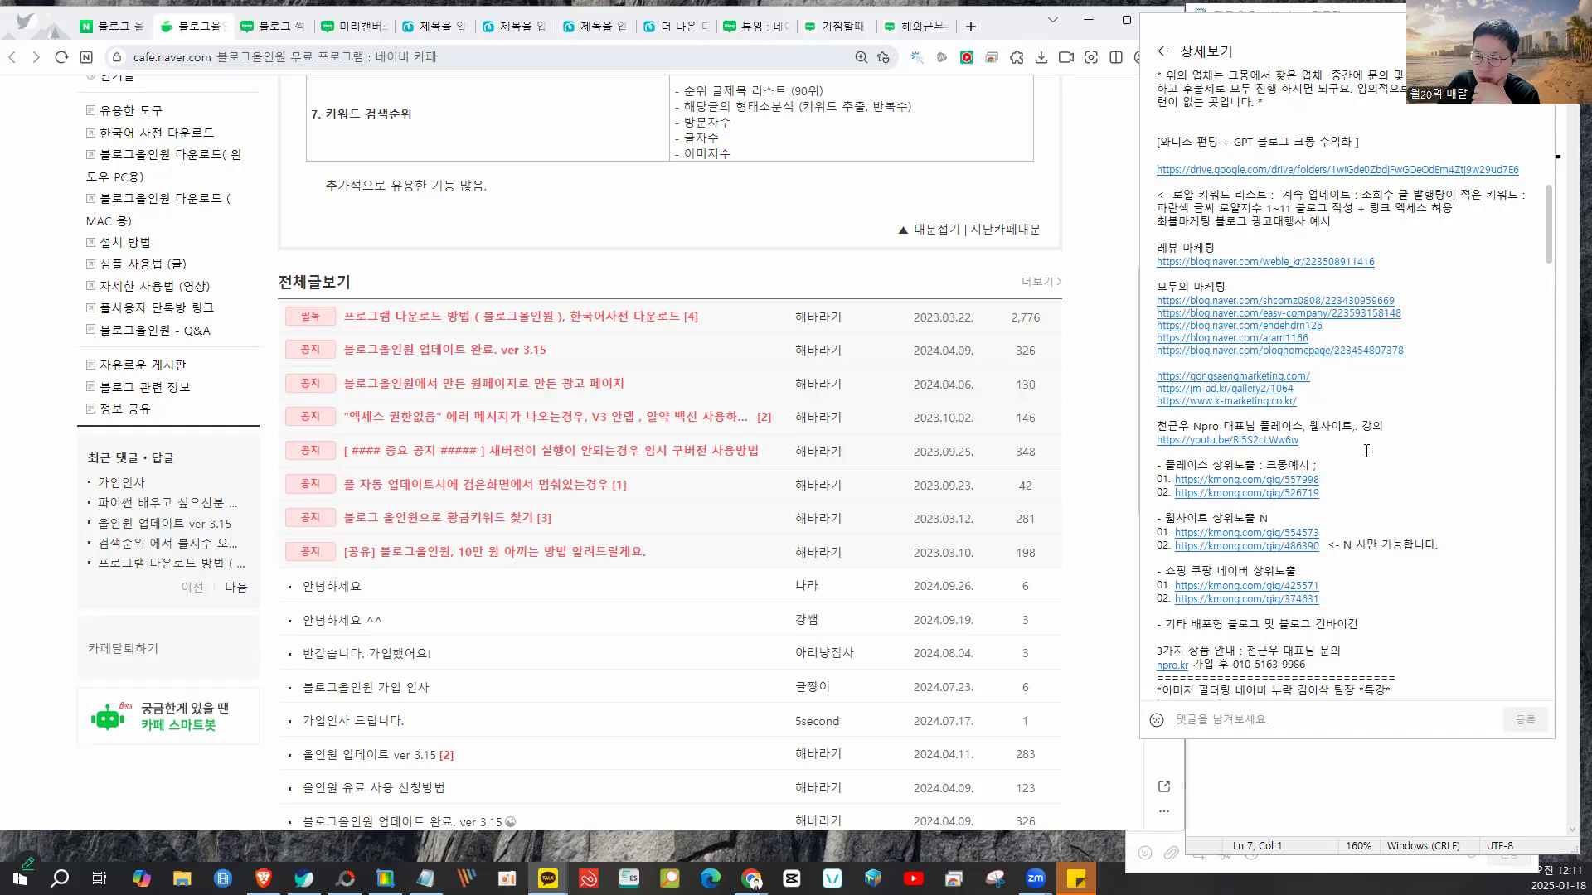
scroll(1352, 425, down, 3)
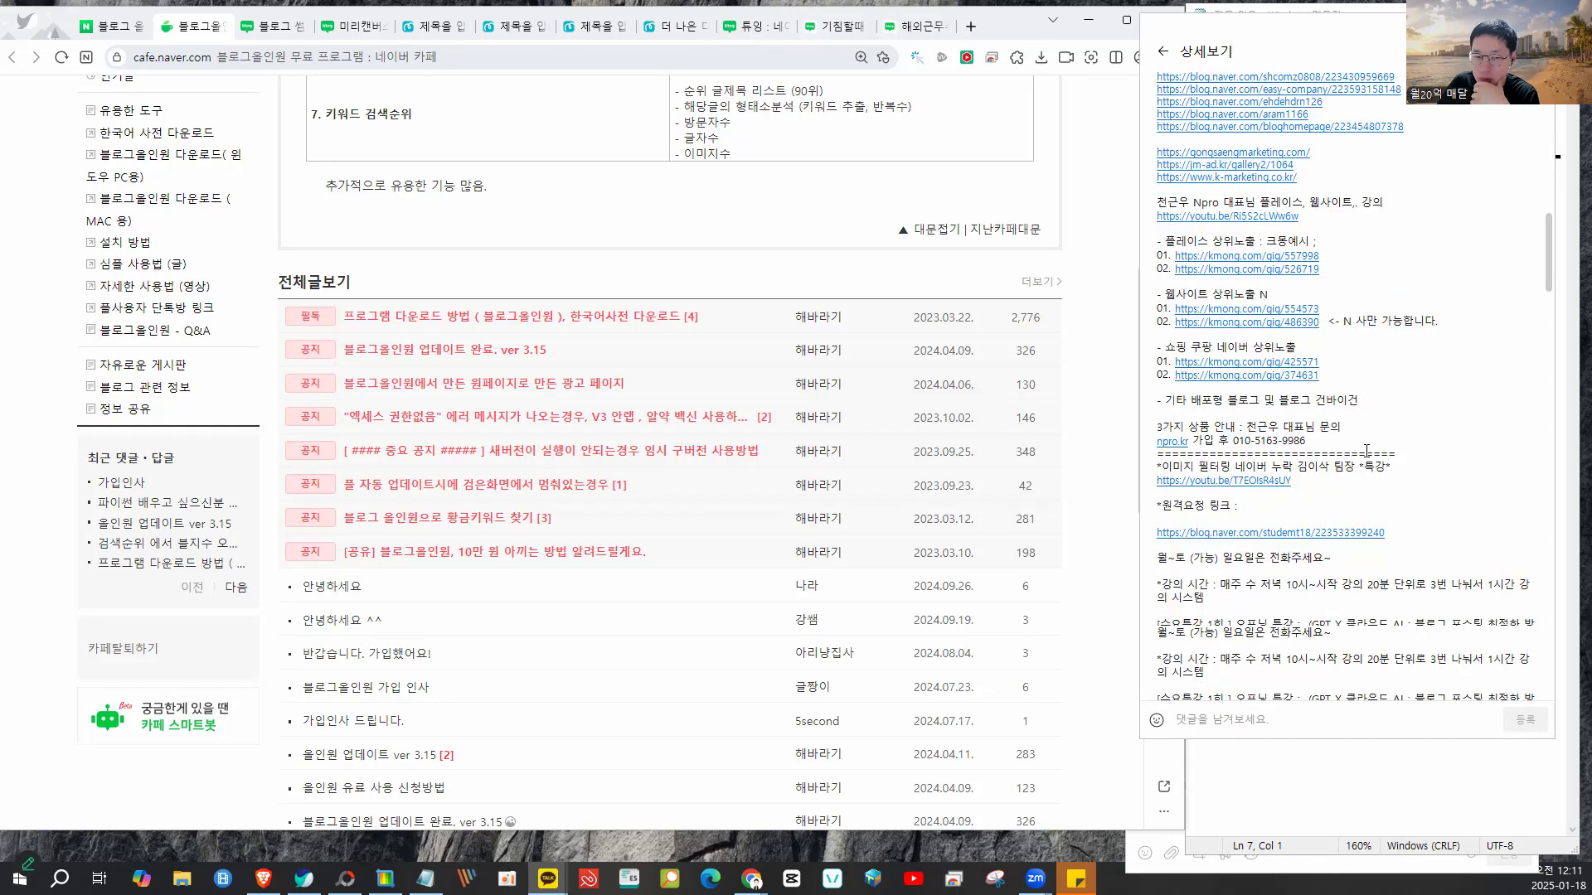
scroll(1366, 450, down, 1)
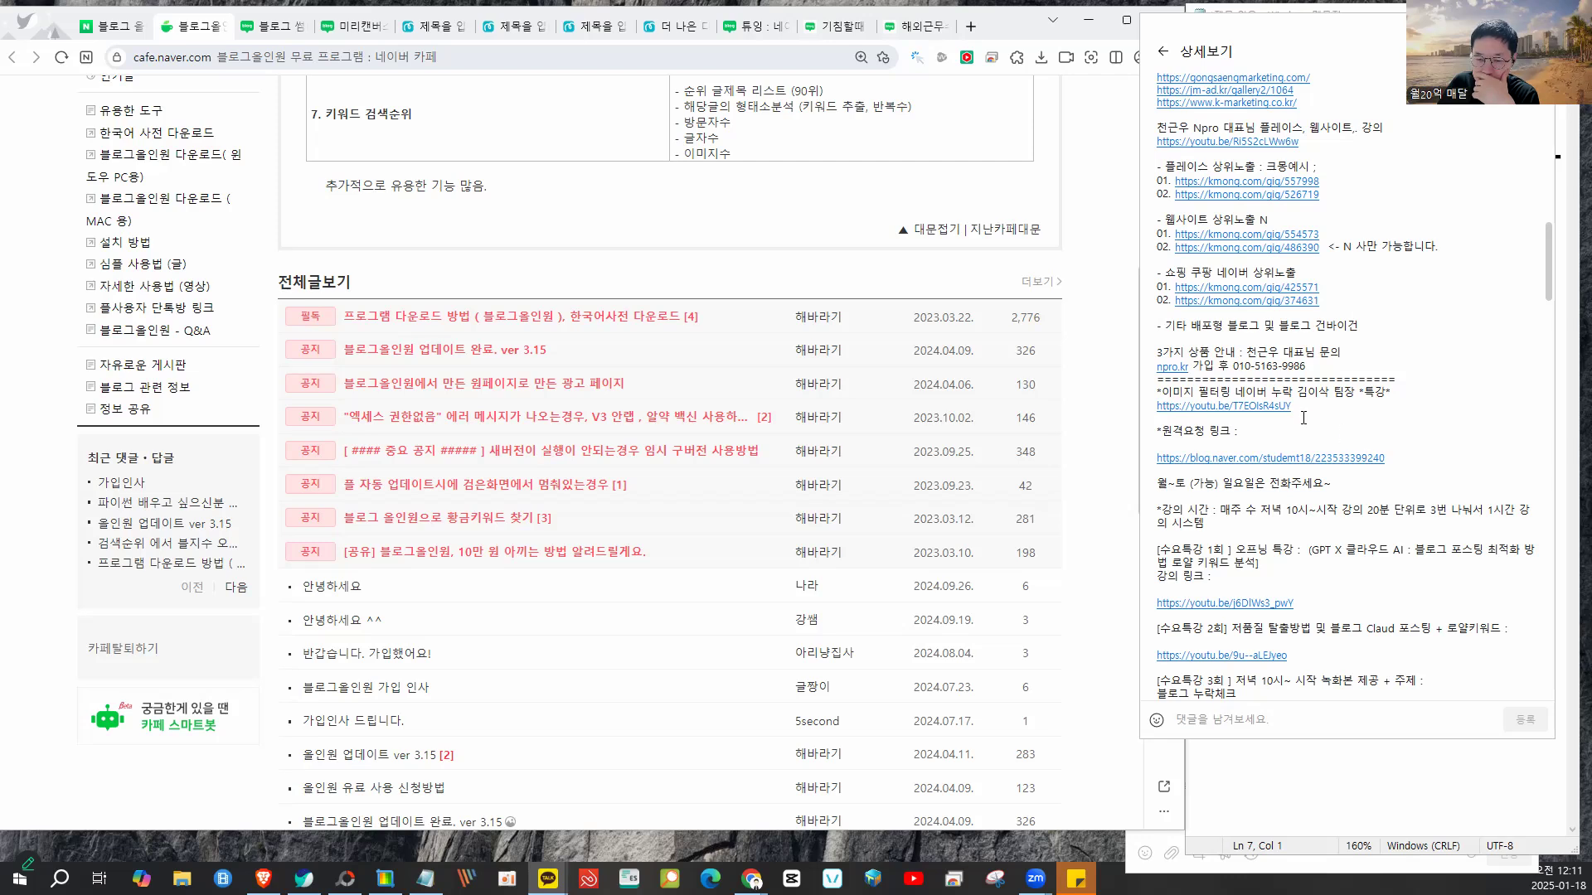
scroll(1373, 463, down, 2)
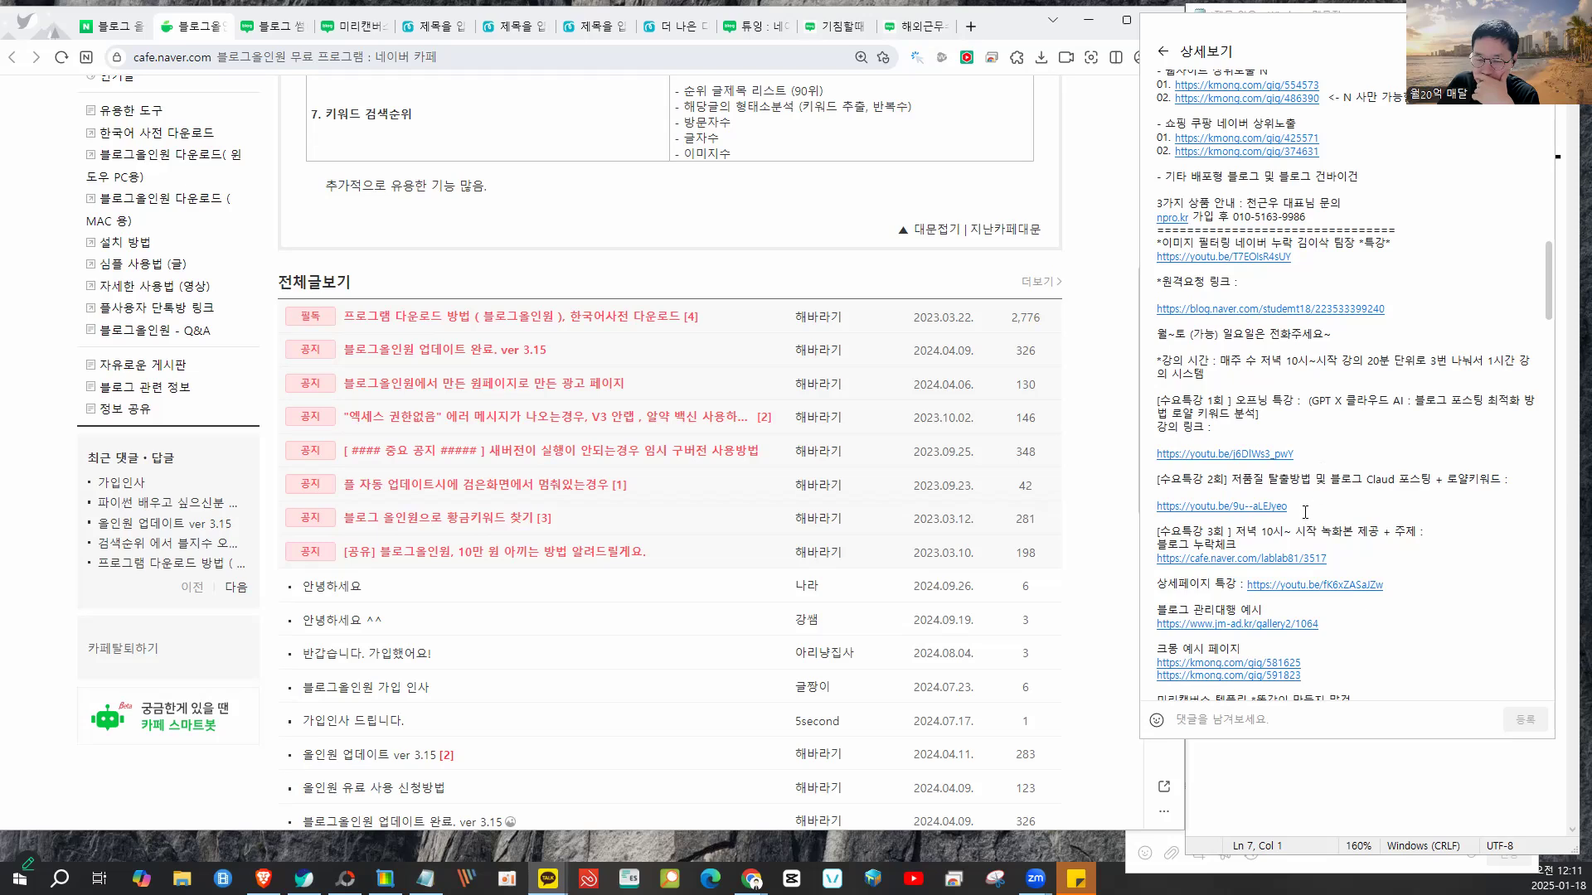
drag(1218, 521, 1166, 480)
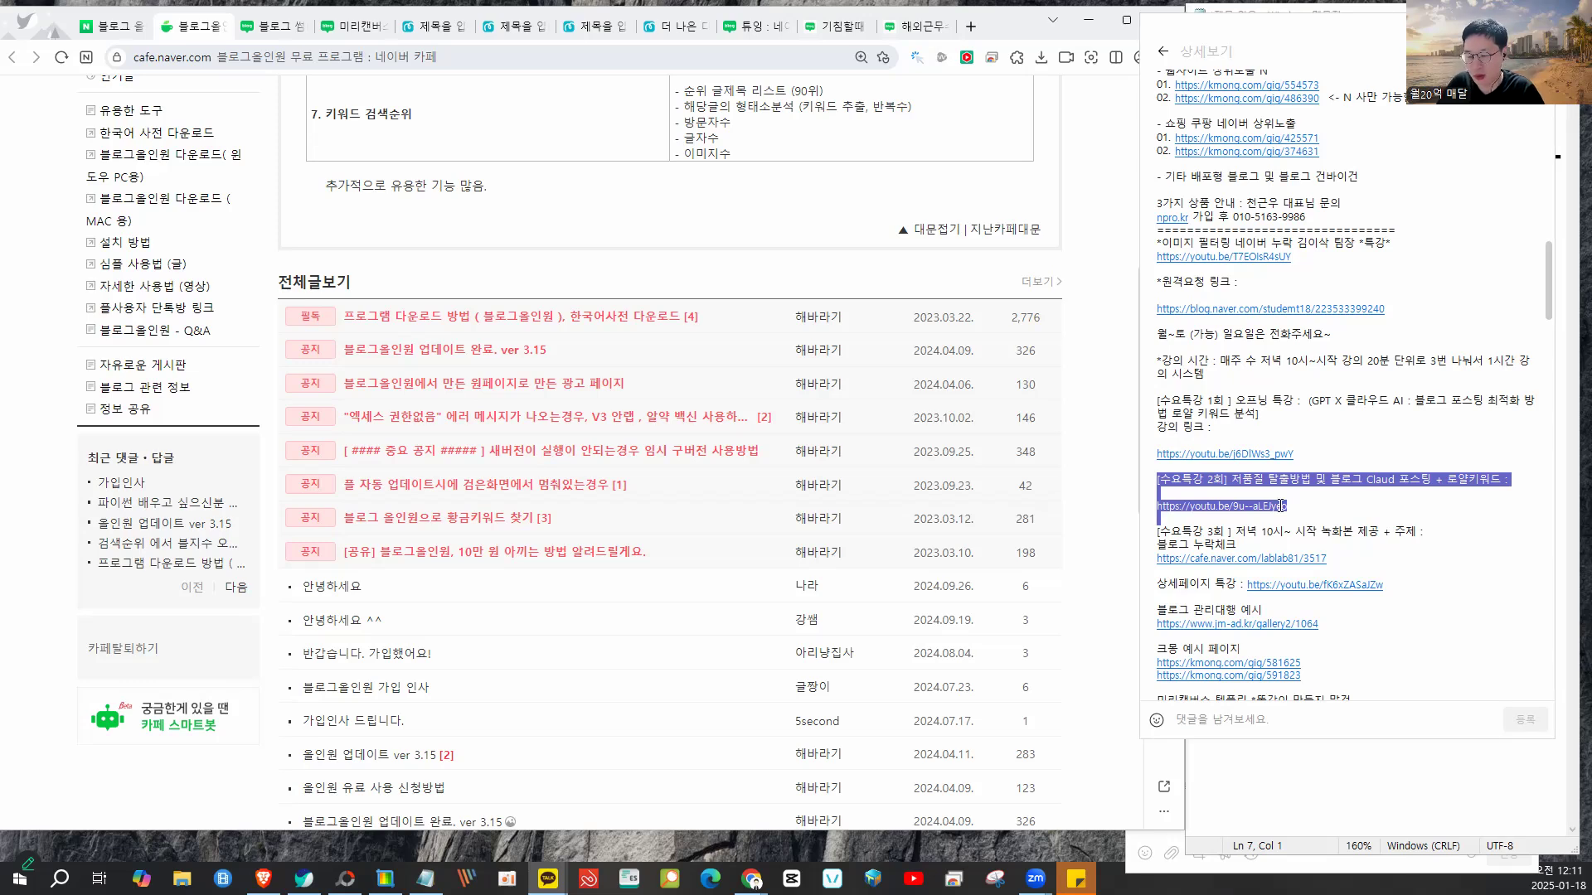
drag(1307, 501, 1166, 495)
key(ctrl+c)
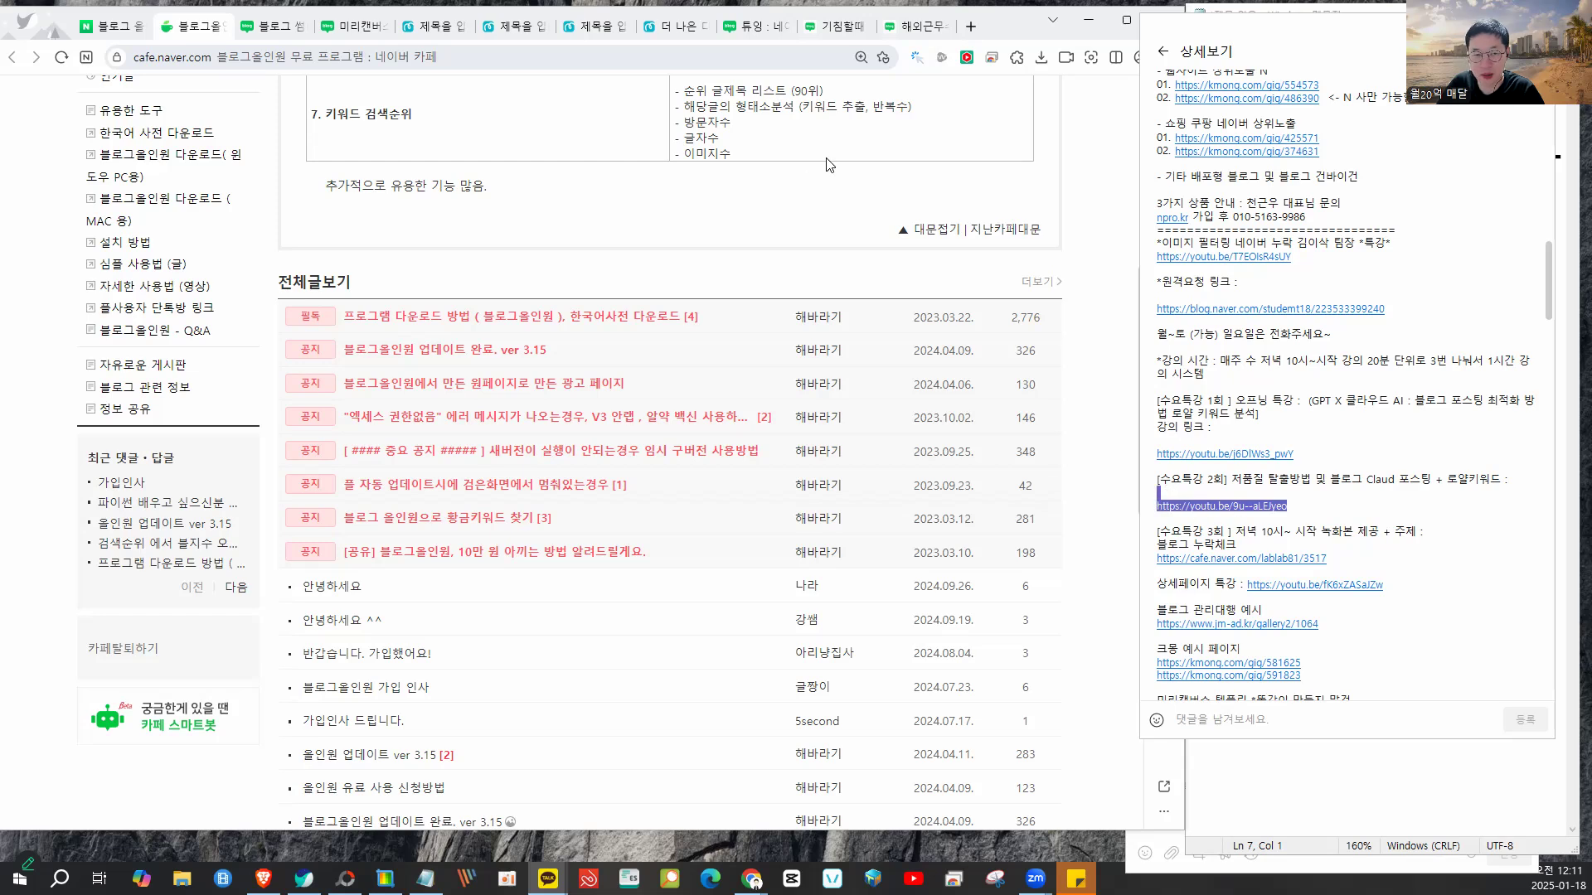
- Paste the lecture link into the Brave address bar and load the video
click(264, 879)
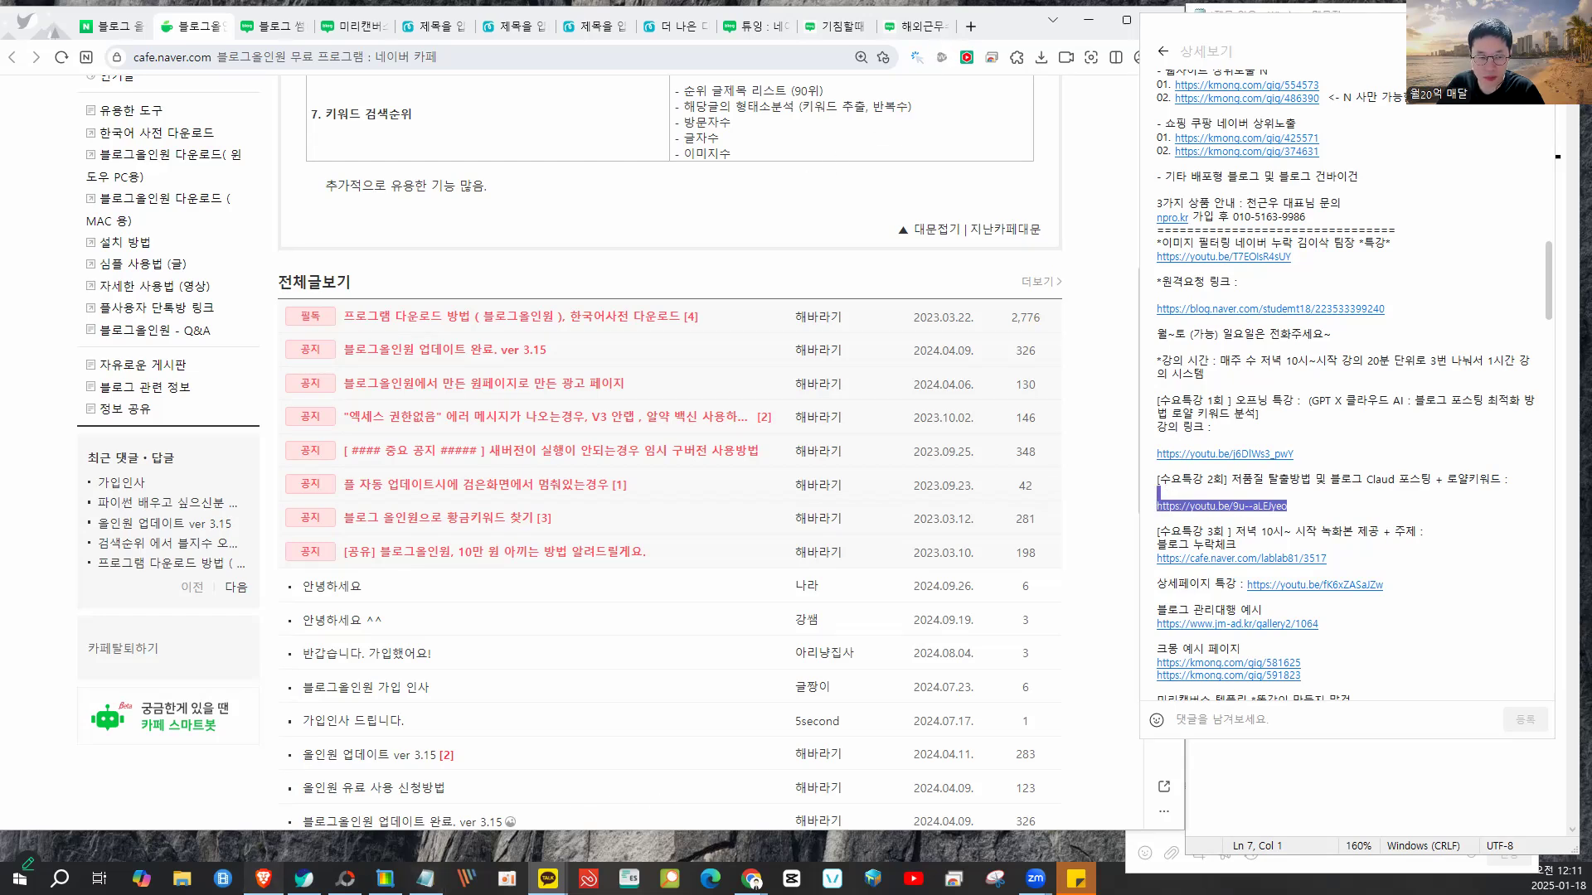
click(440, 57)
key(ctrl+v)
key(Return)
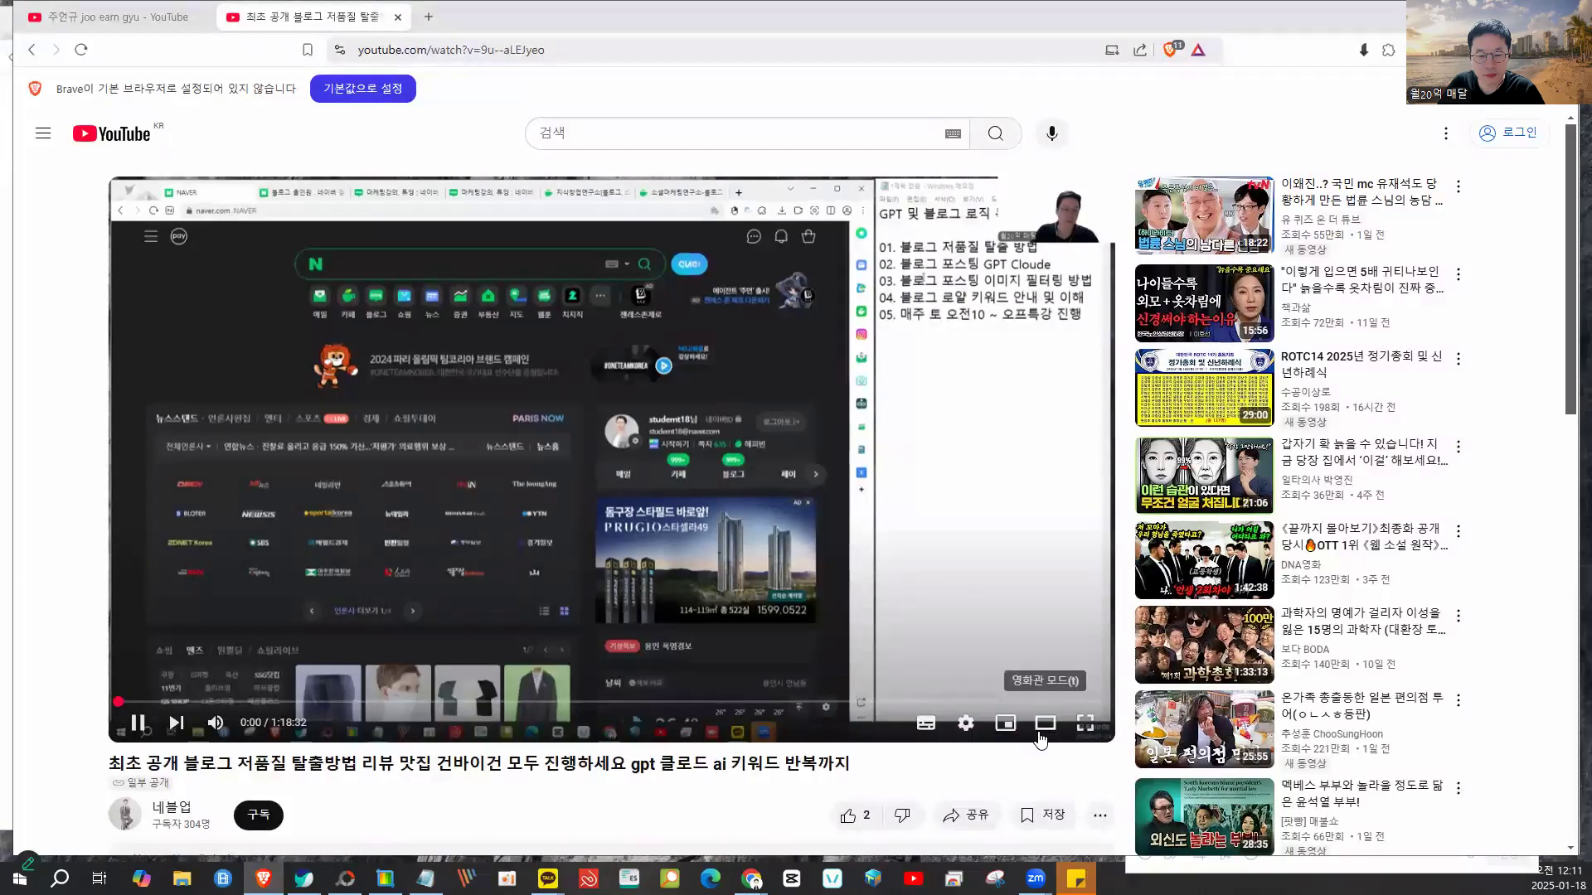
- Use theater mode, jump through the lecture at 5:59, 15:47 and 24:48, then minimize Brave
click(1045, 722)
click(140, 720)
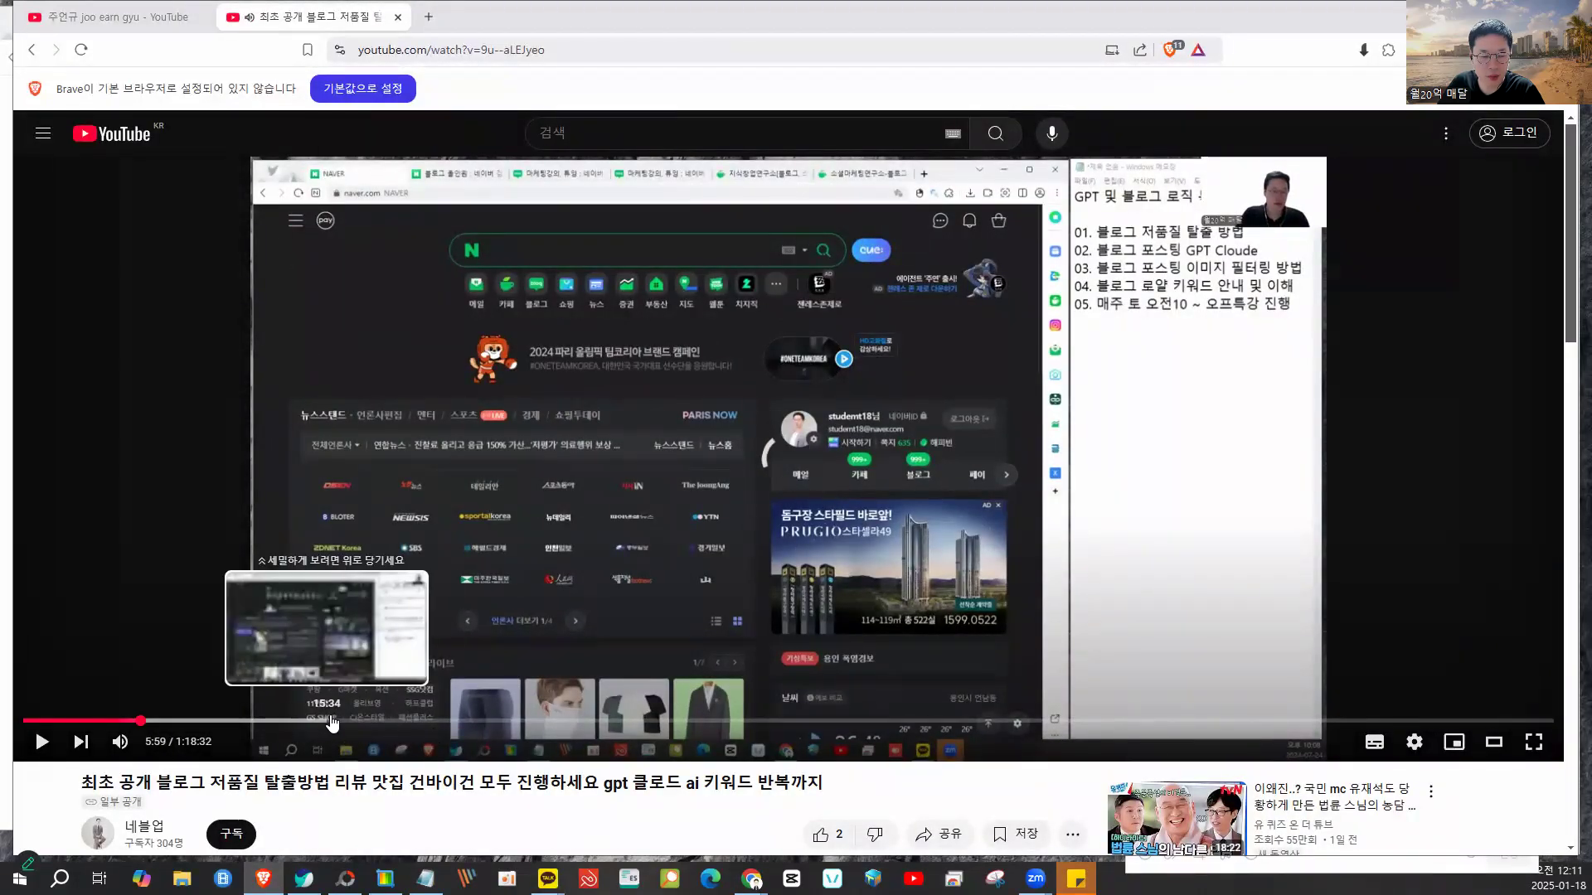
click(331, 720)
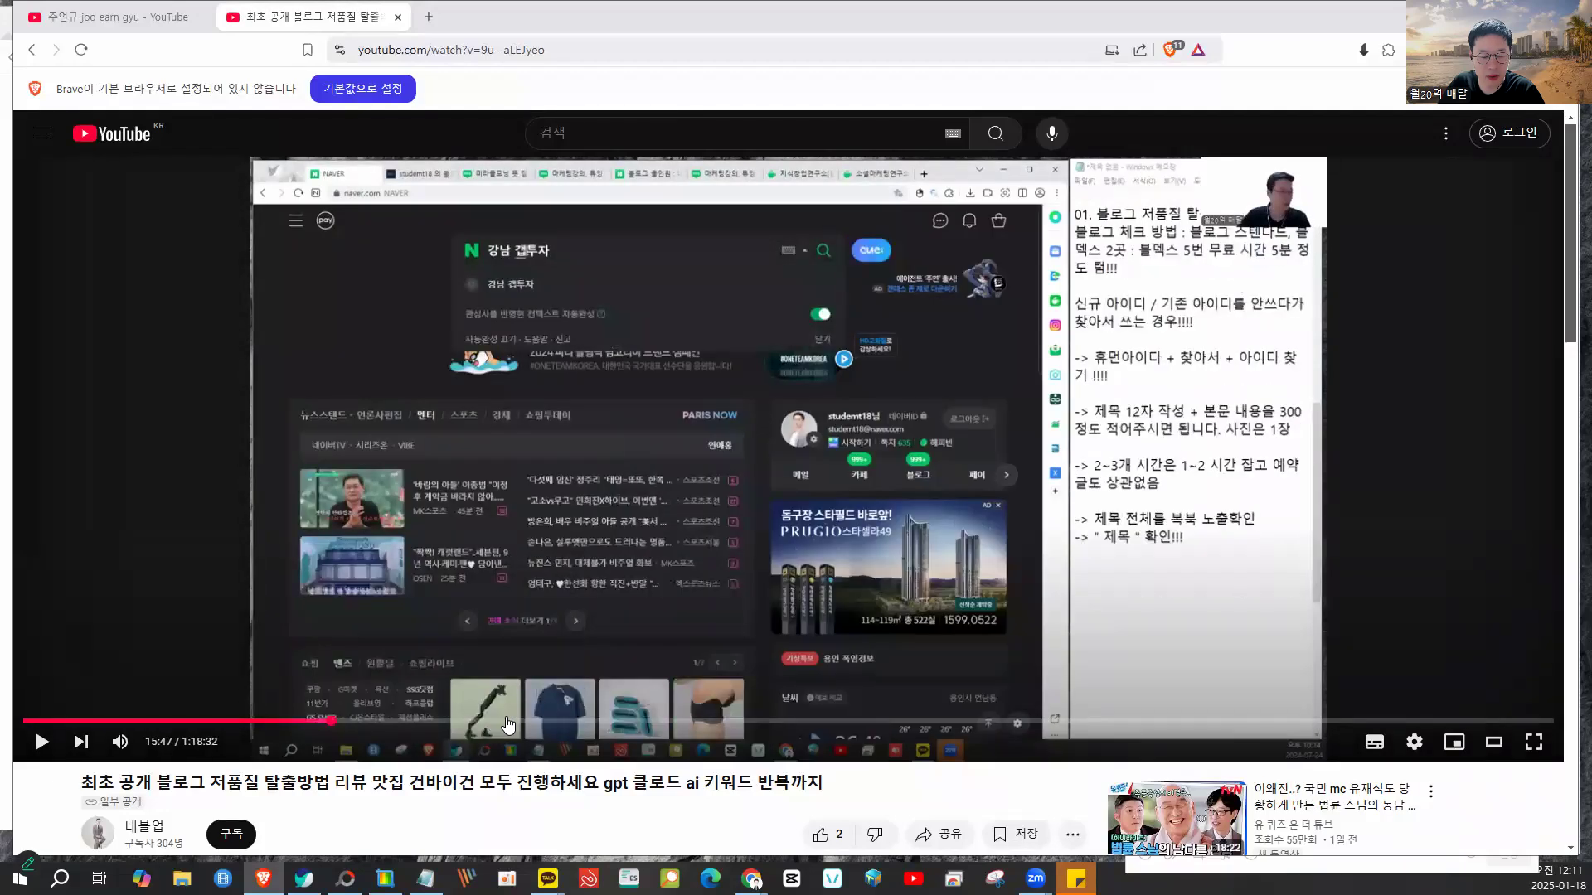
click(507, 721)
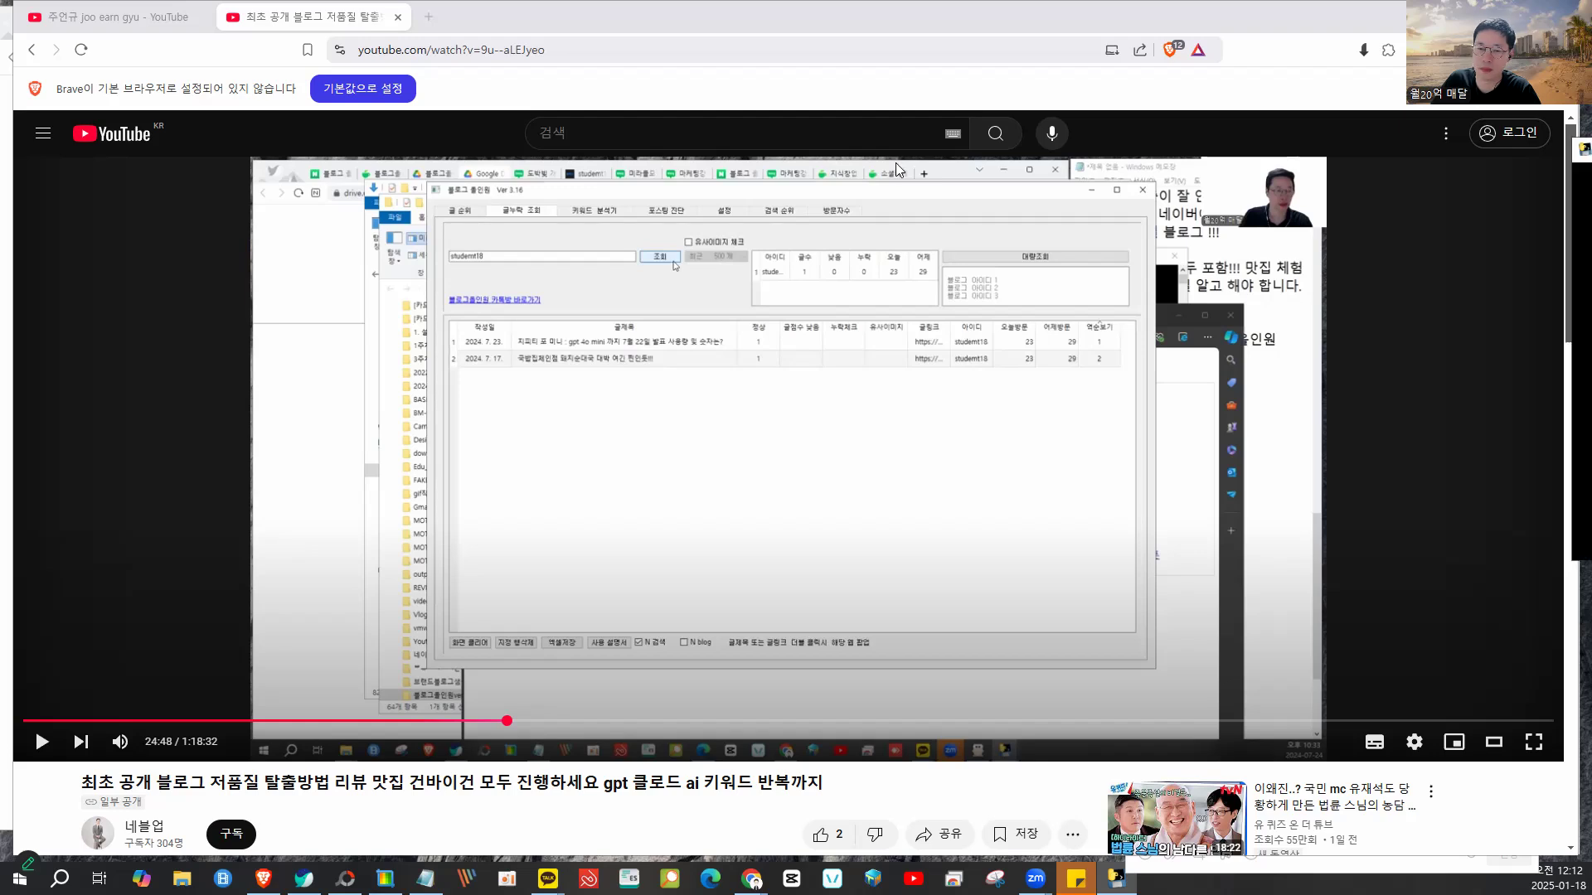
click(1484, 15)
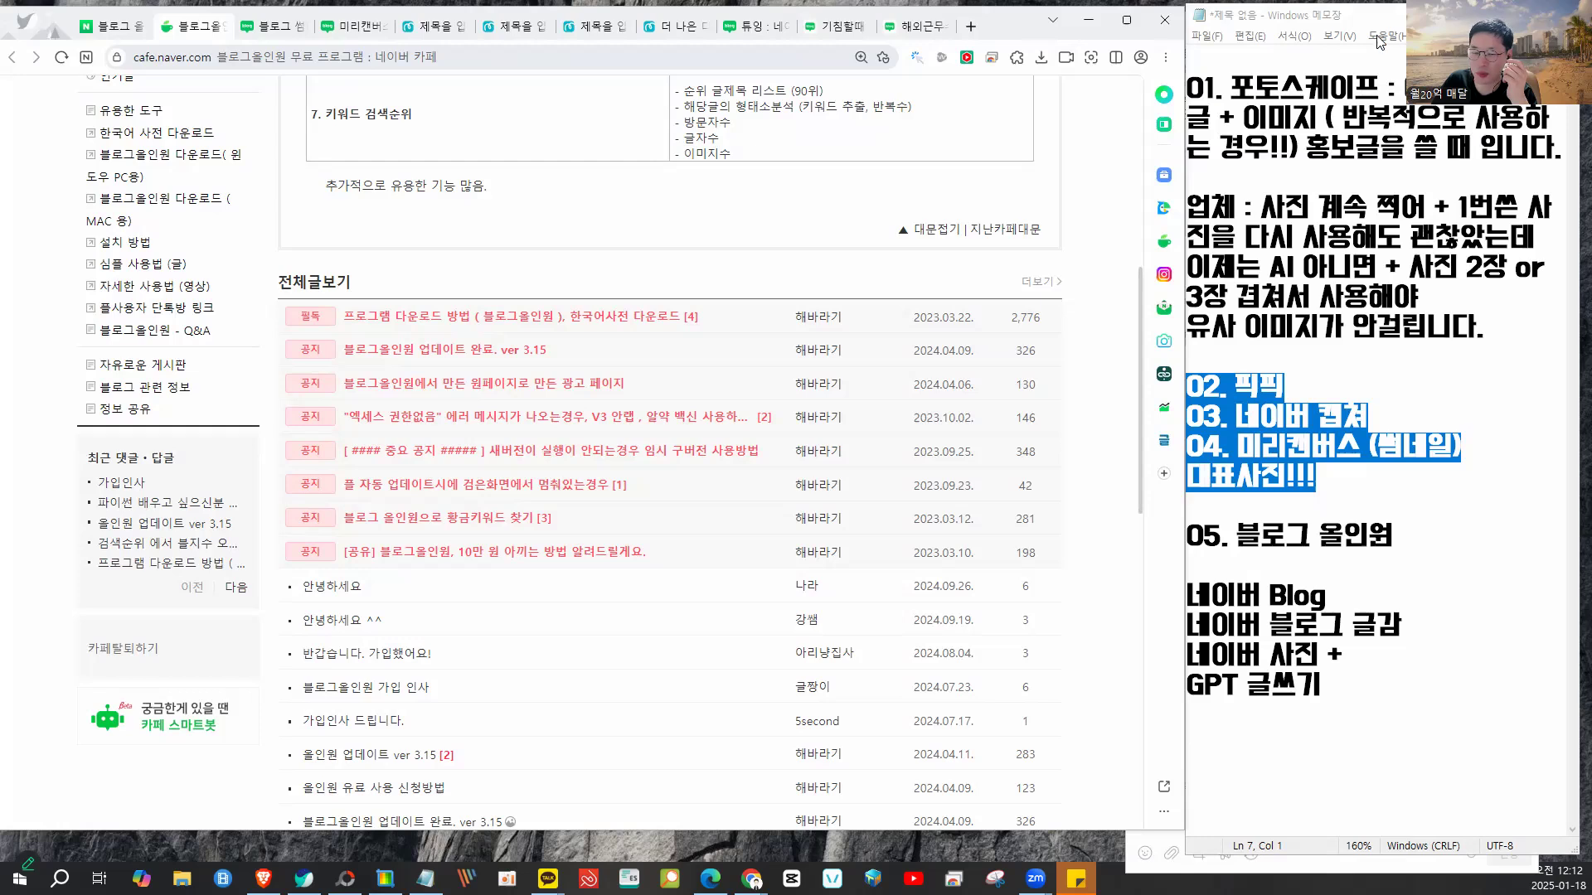
- Open and widen the Blog All-in-One notice page, look it over, then close it
click(711, 879)
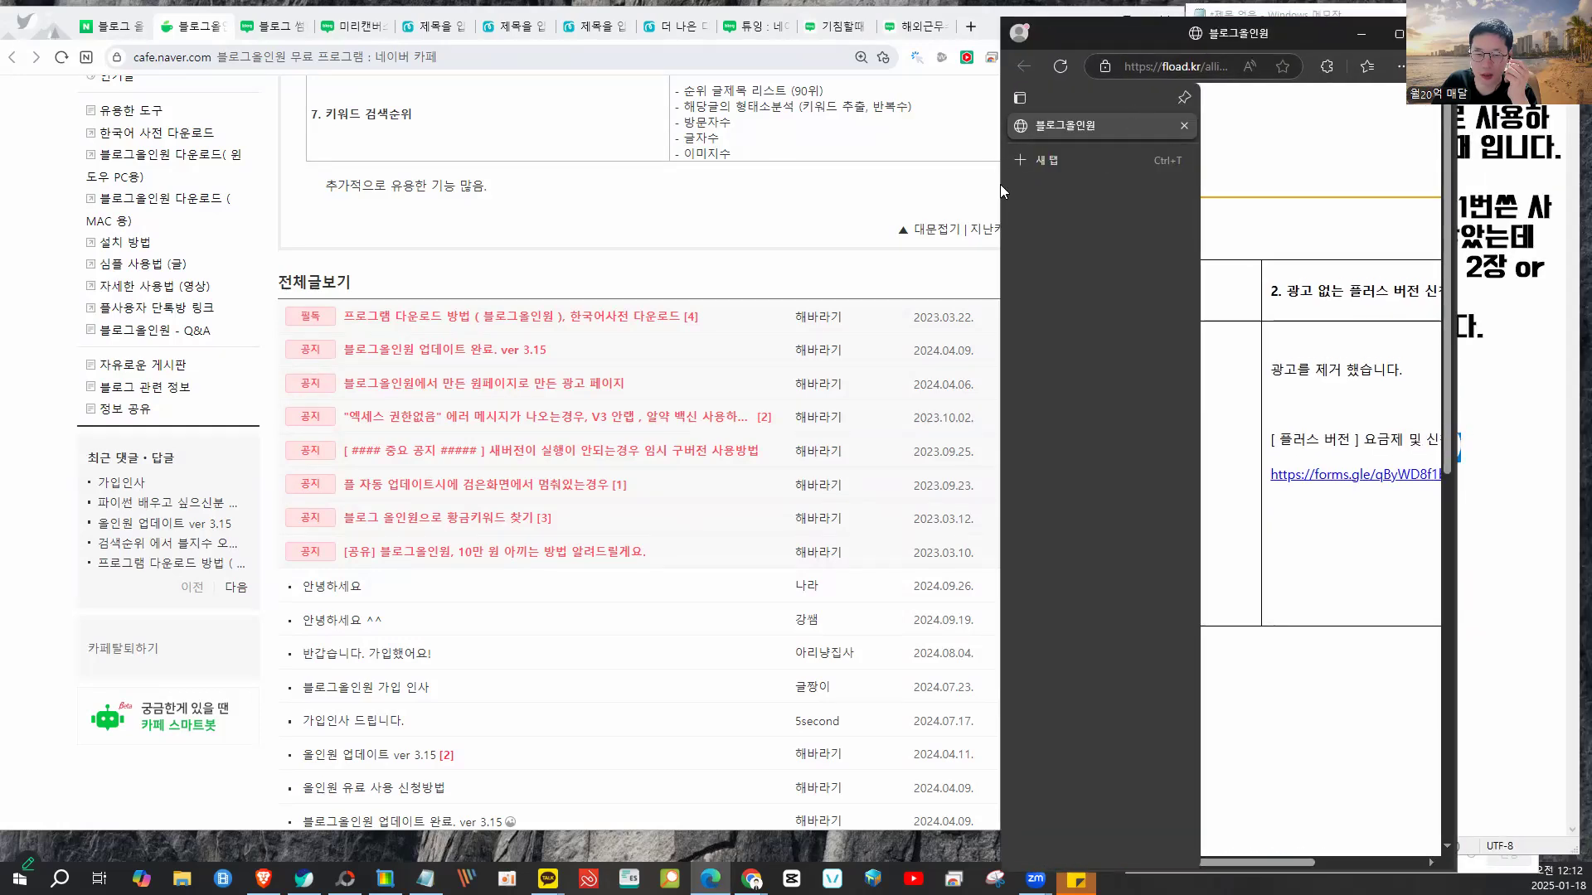
drag(1000, 183, 222, 177)
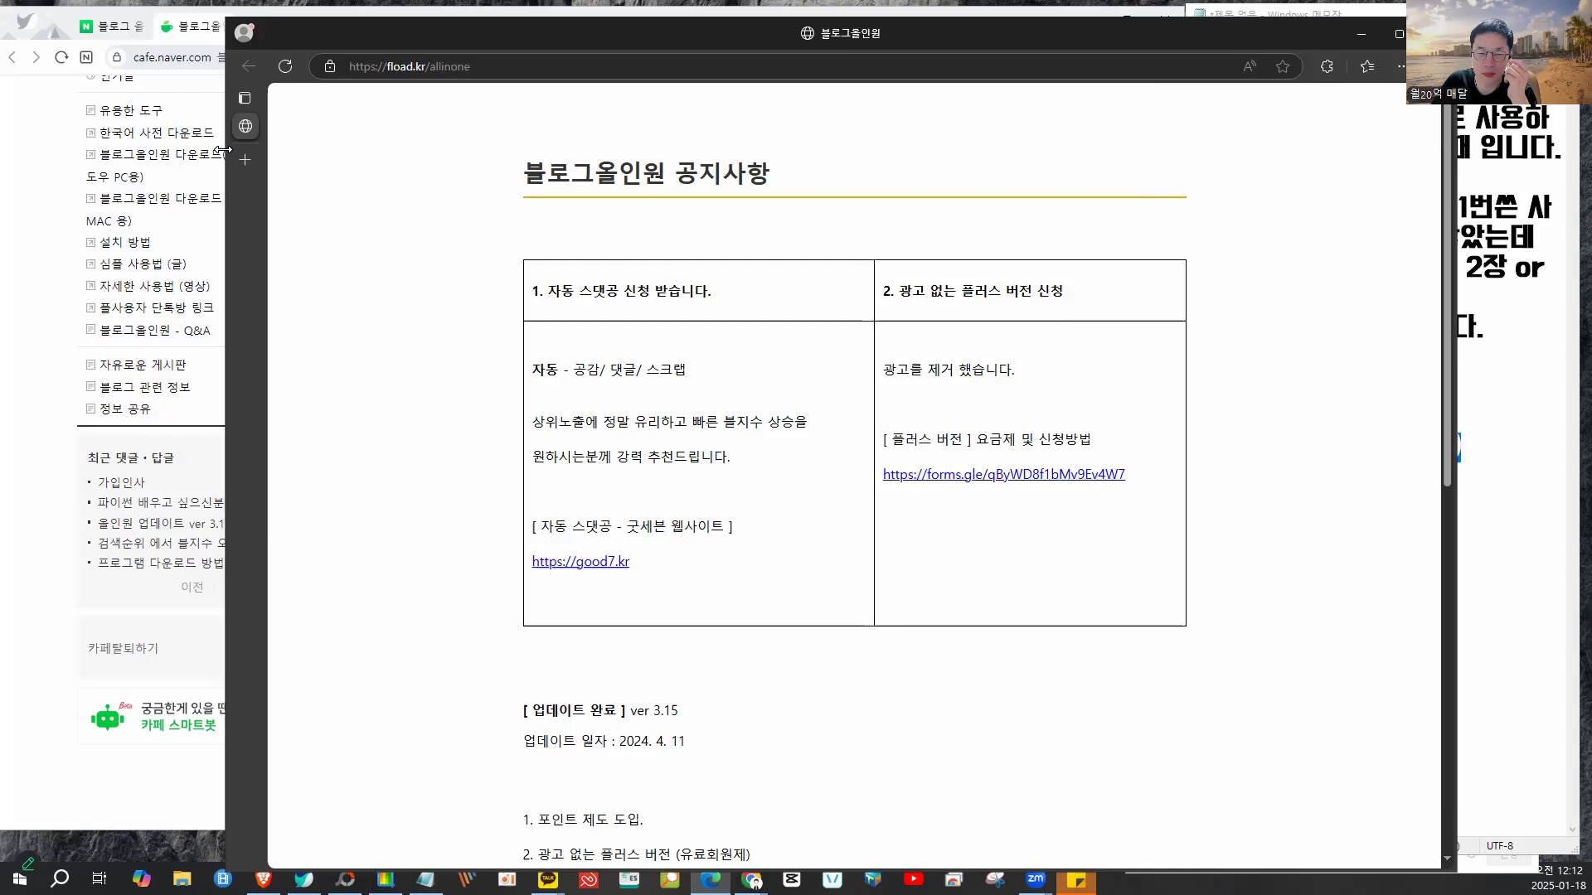
scroll(972, 479, down, 5)
scroll(971, 479, up, 5)
scroll(972, 479, down, 6)
scroll(972, 480, down, 2)
scroll(972, 479, up, 8)
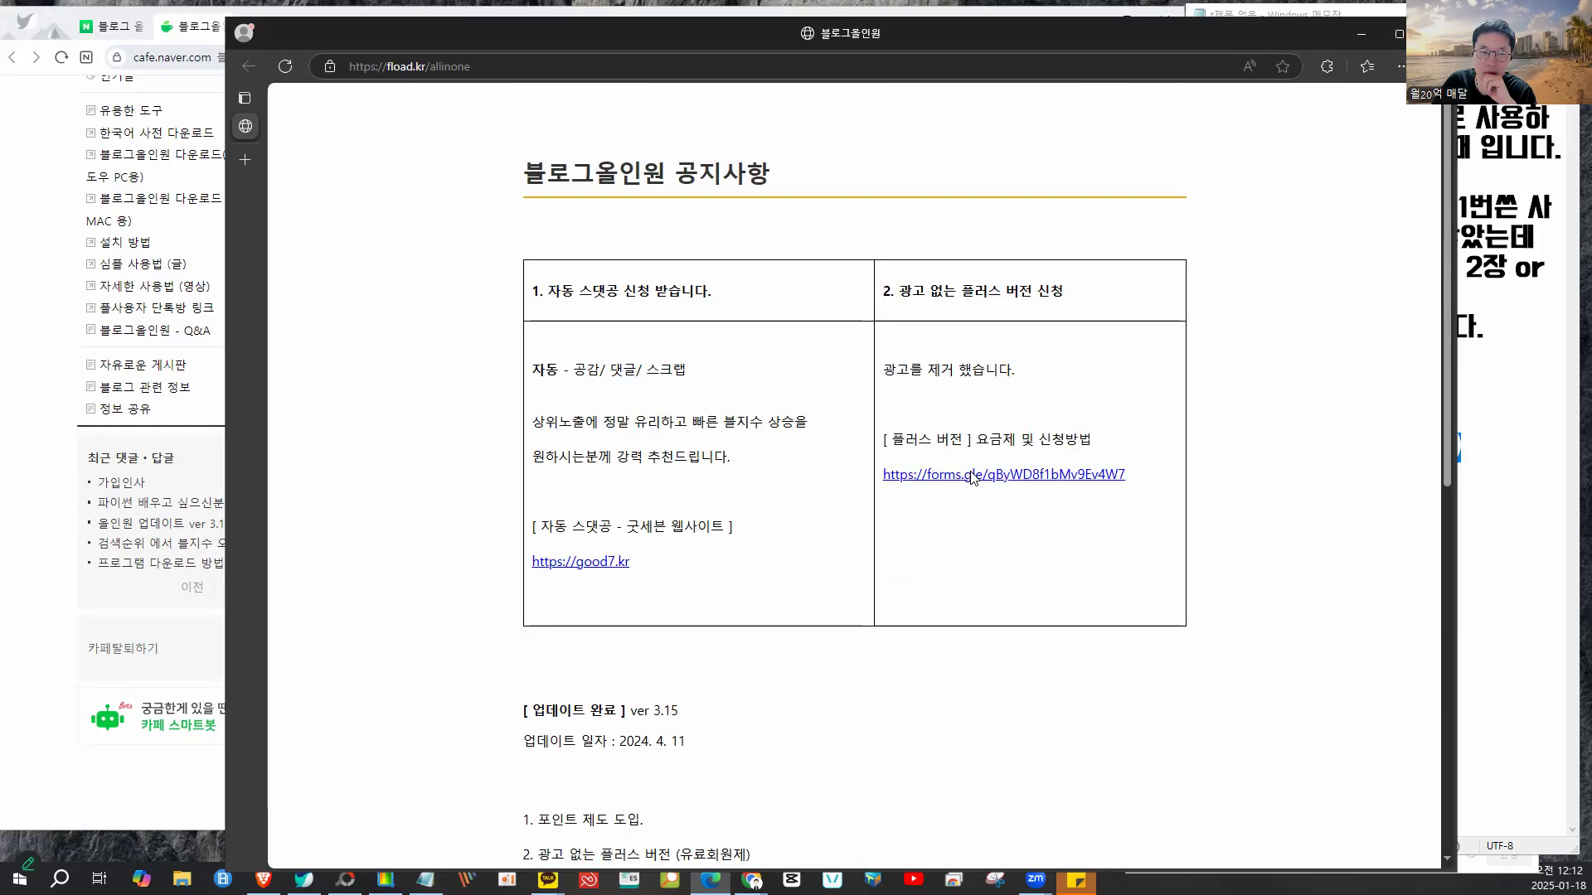
click(1437, 33)
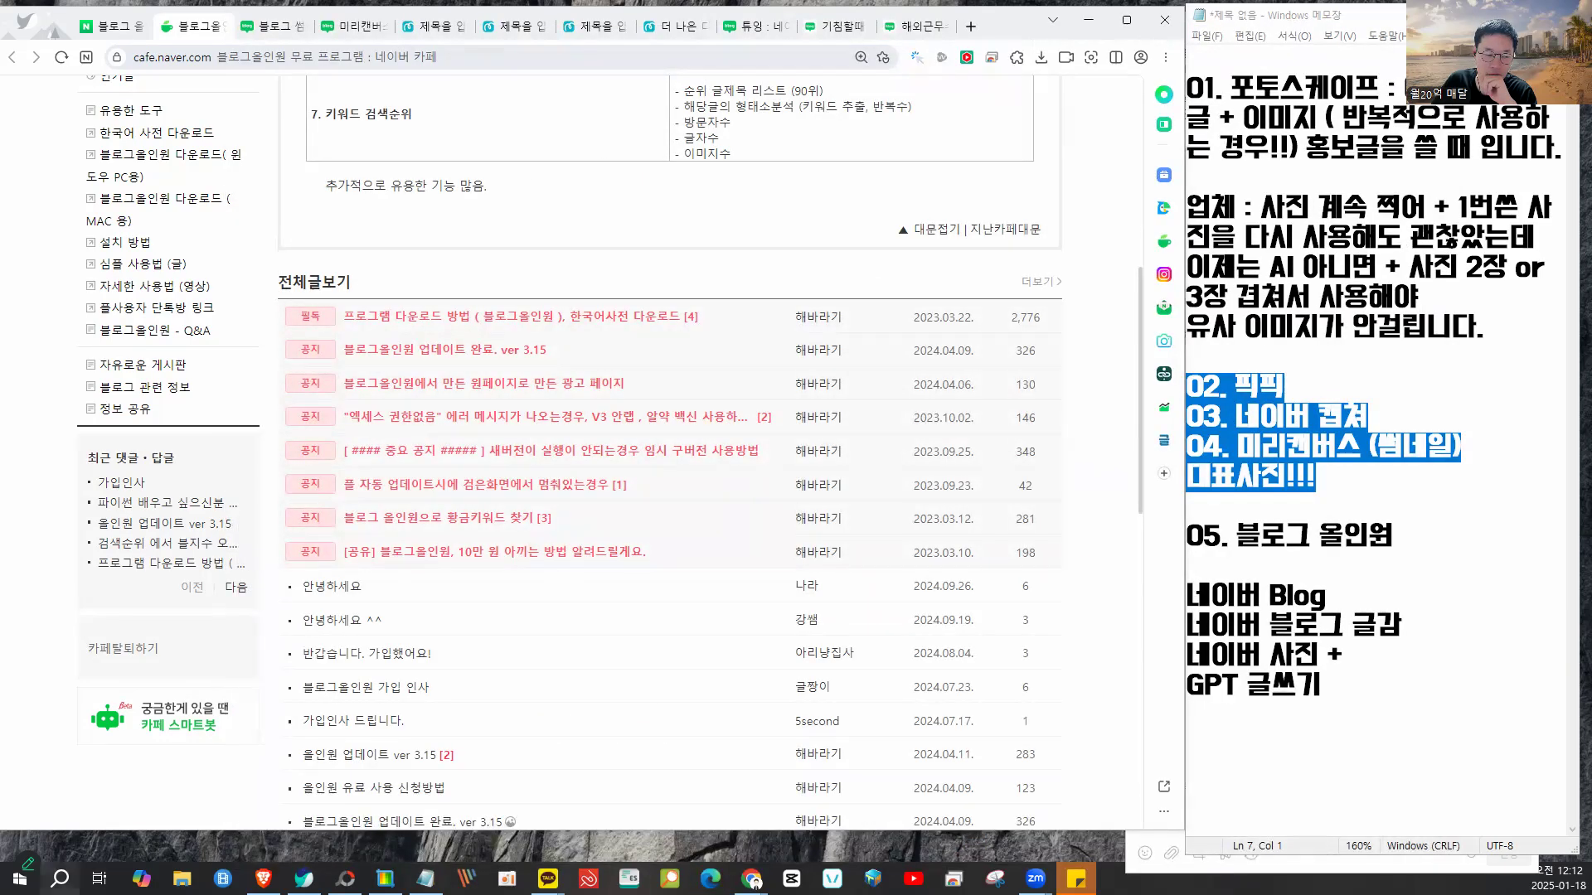
- Find 블로그올인원 through Windows Search, run 블로그올인원.exe, and move its notice window left
click(60, 879)
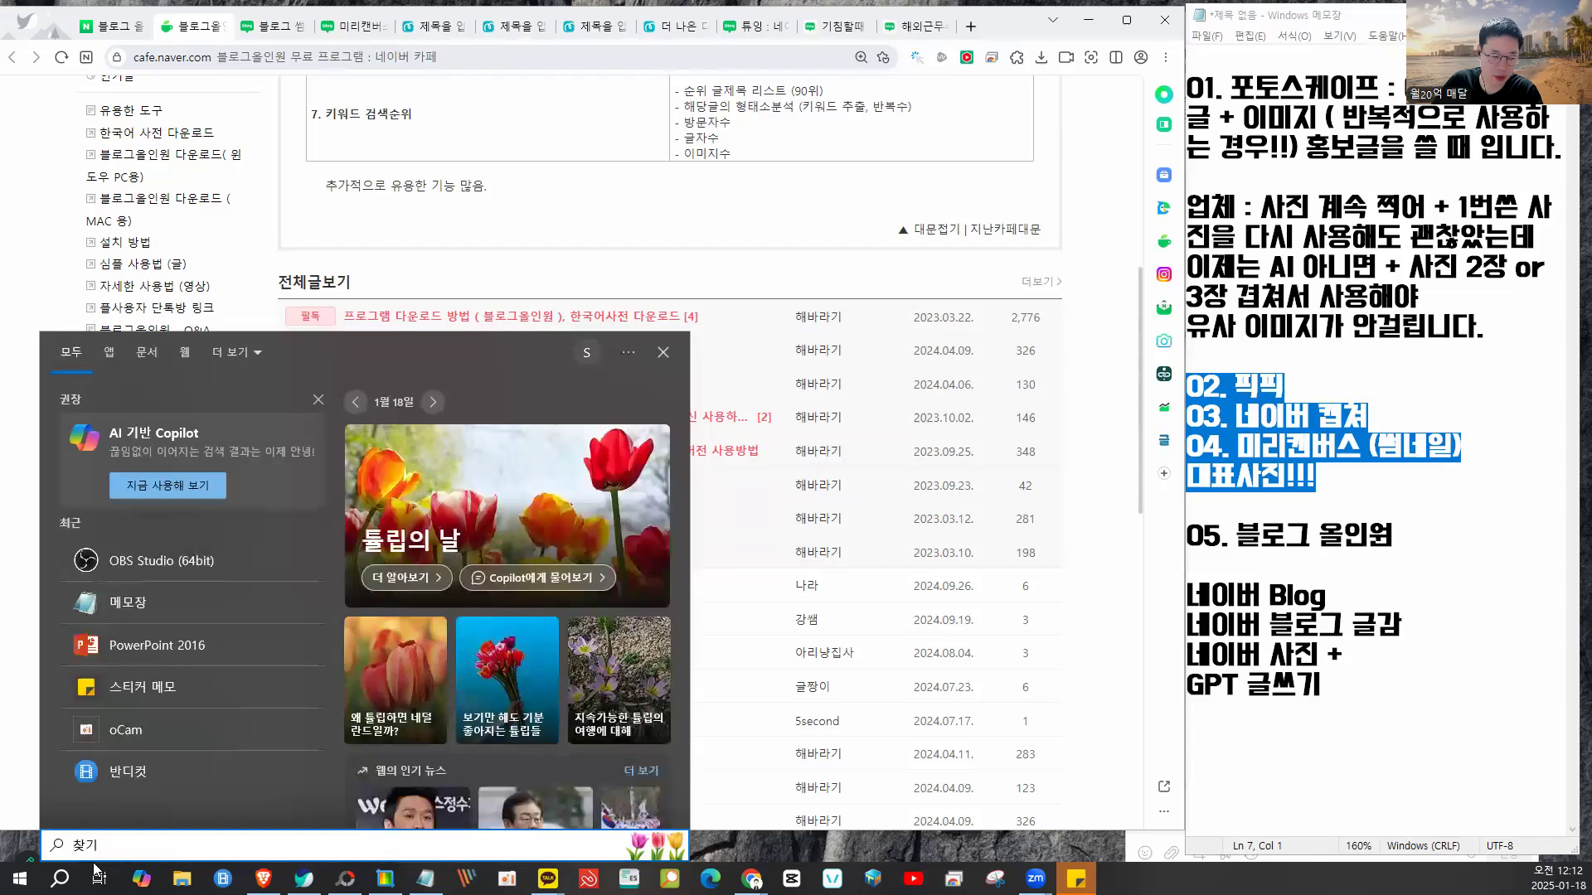
text(ㅂ블로그올인)
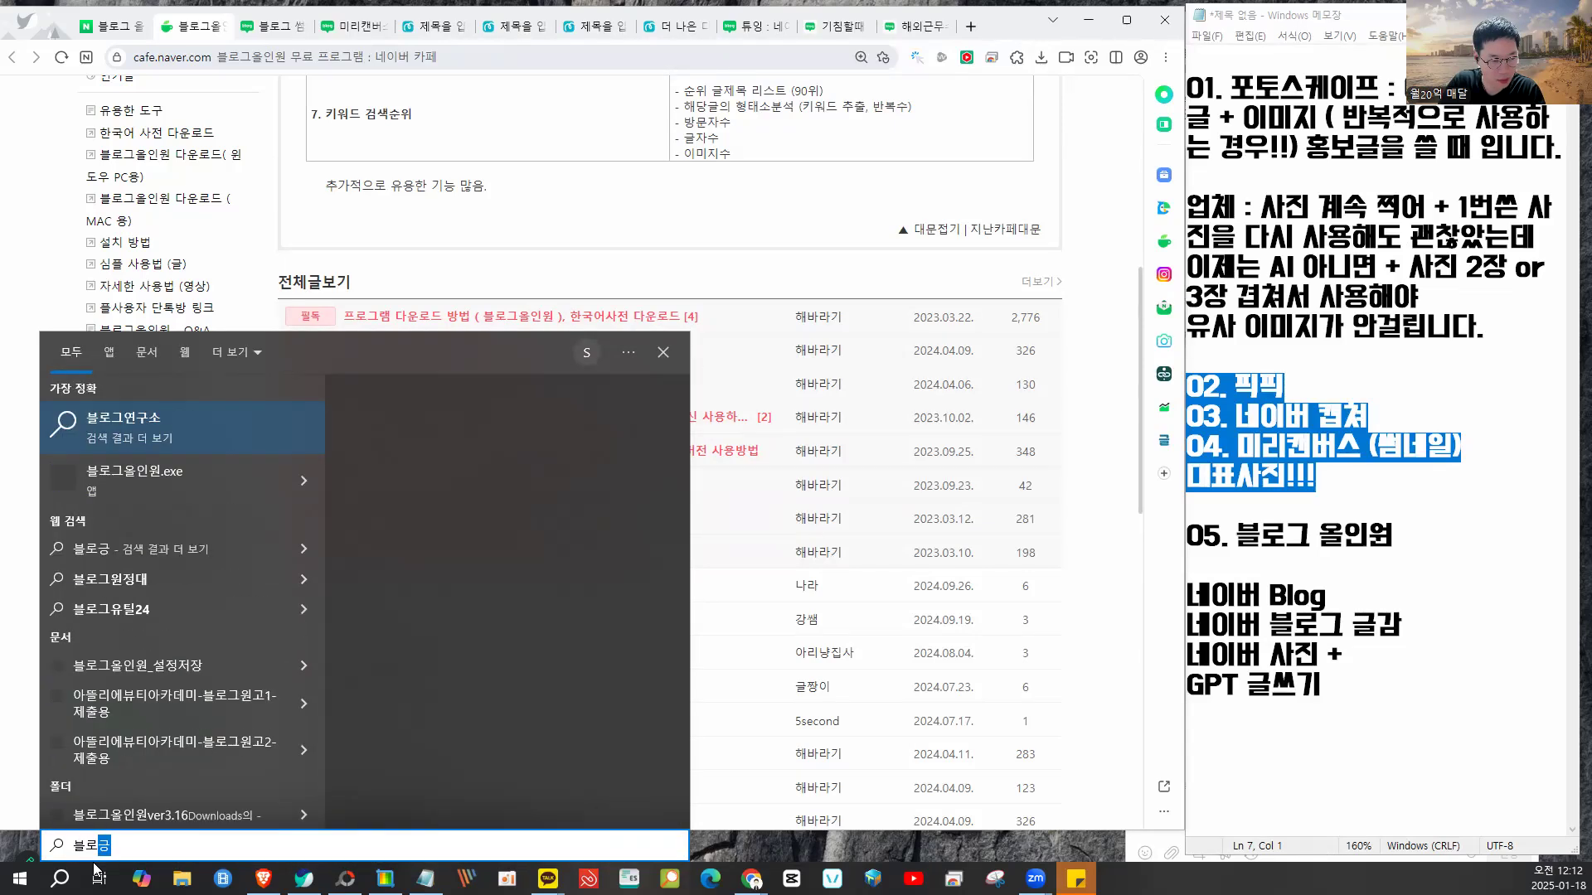
text(원)
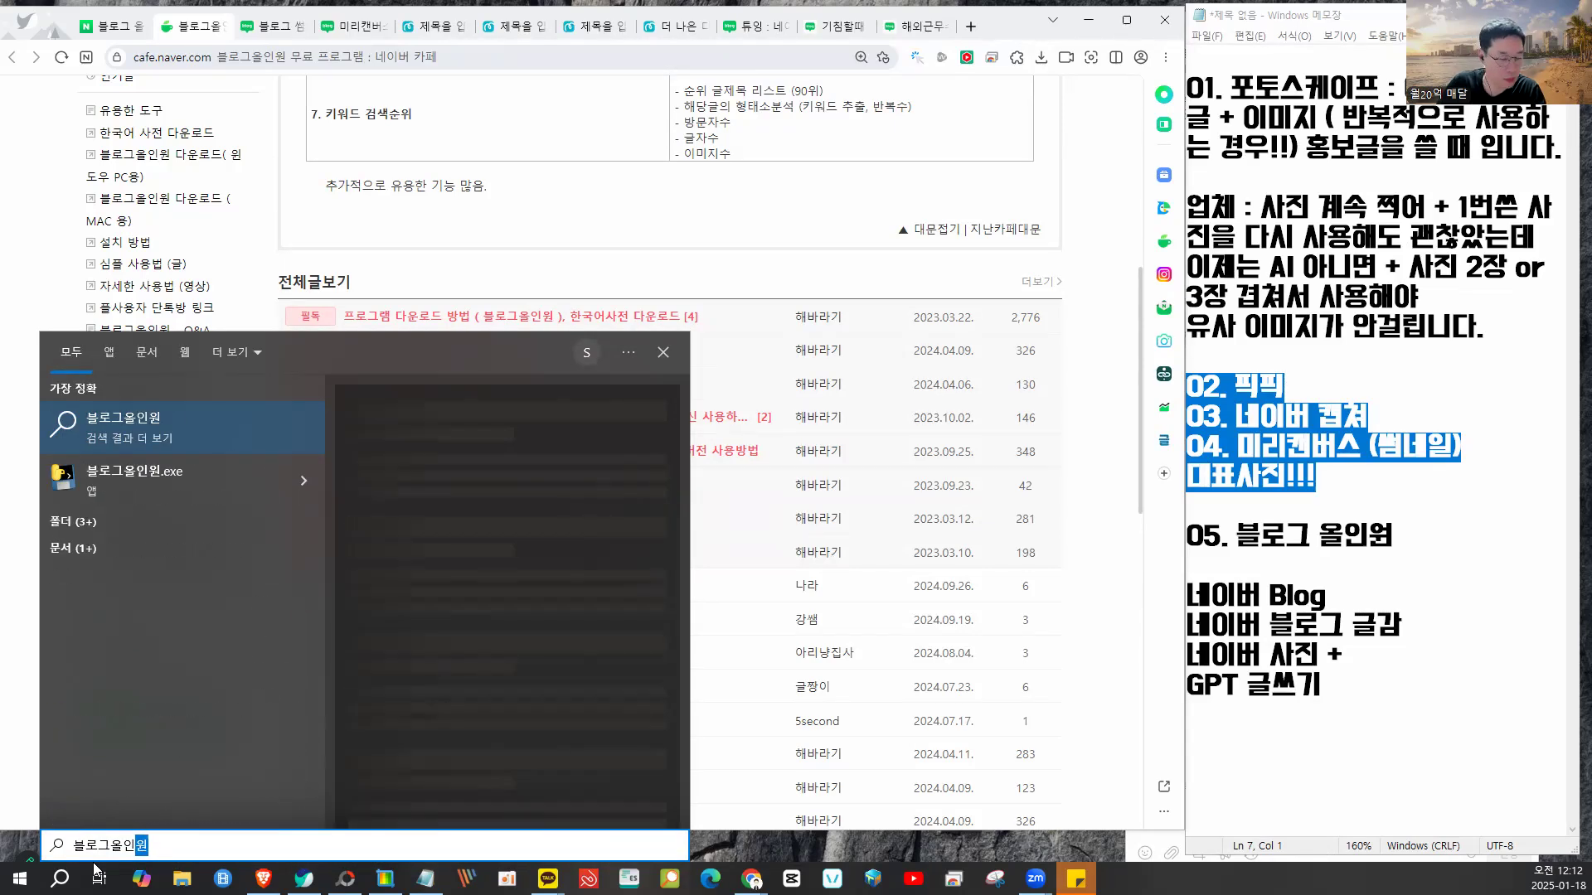
click(192, 492)
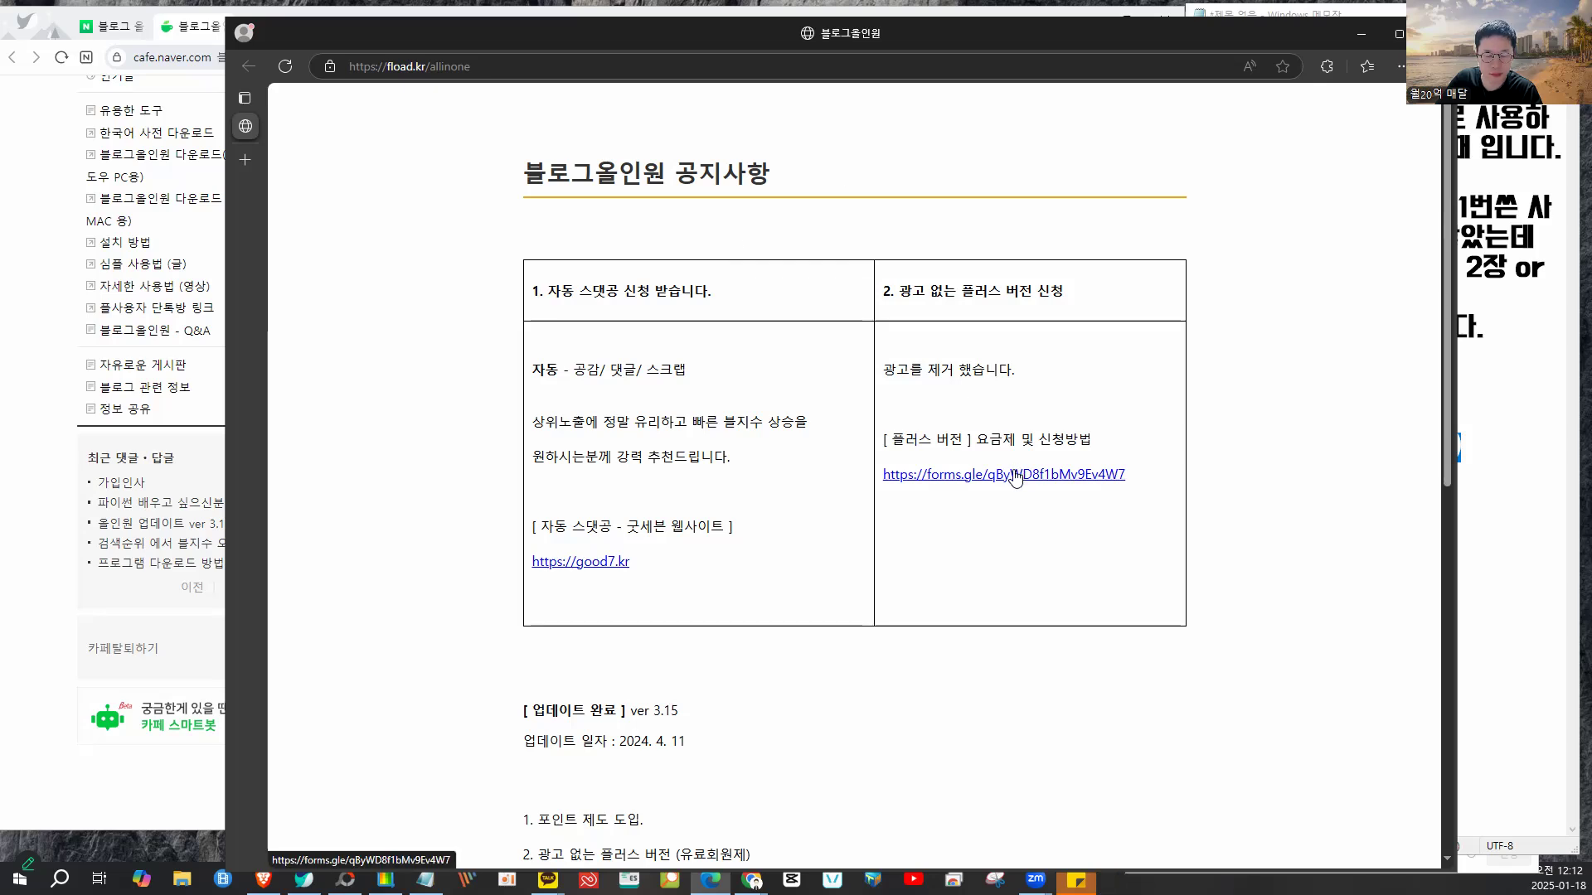
scroll(1015, 476, down, 8)
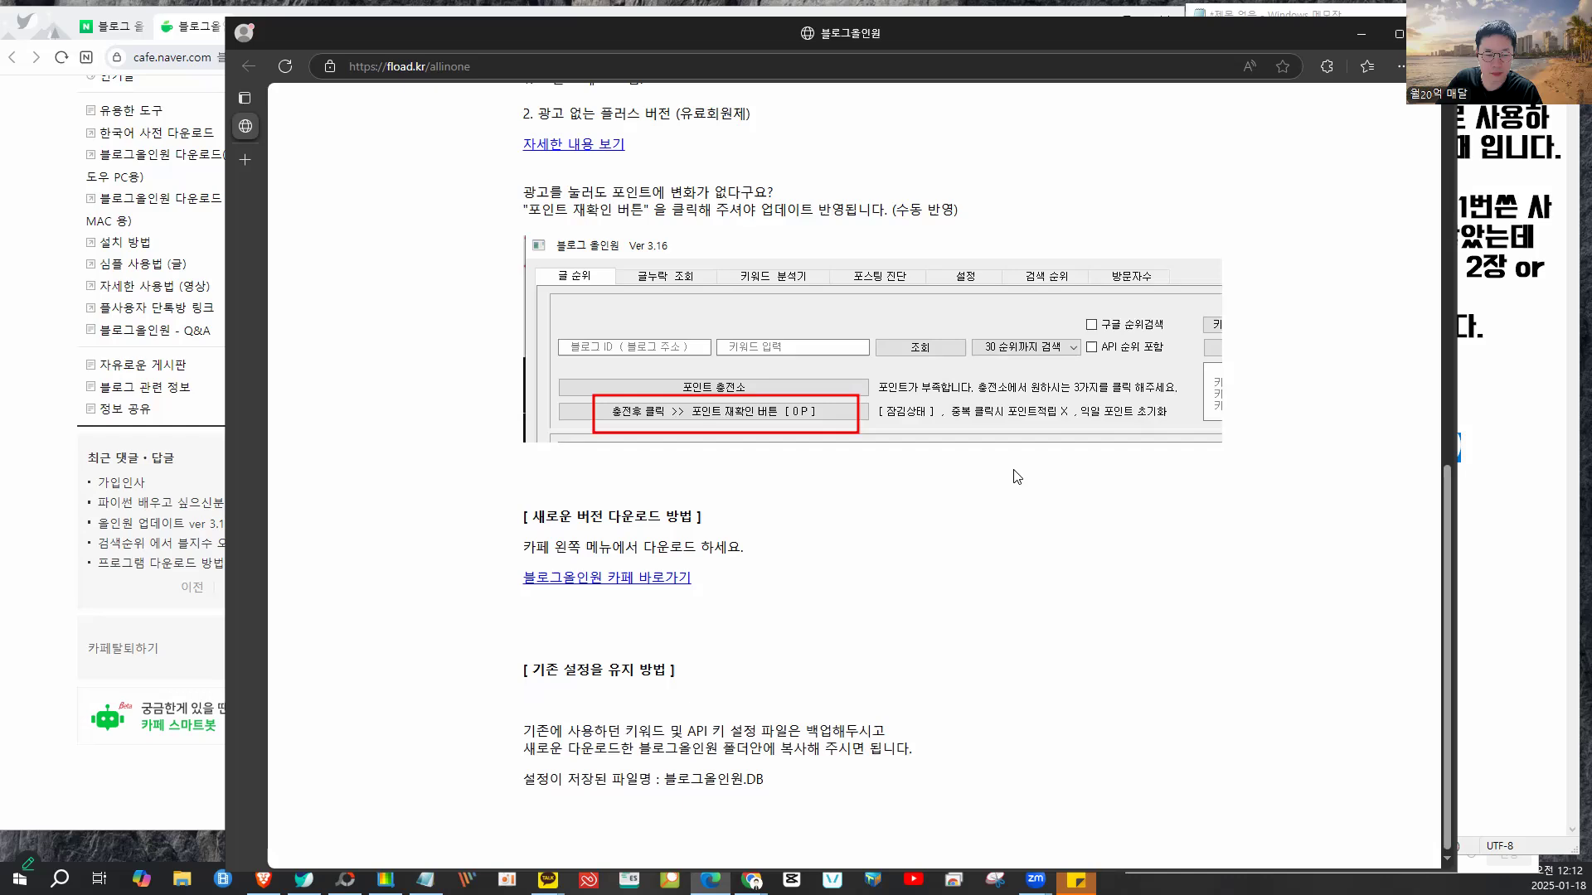
scroll(838, 617, up, 8)
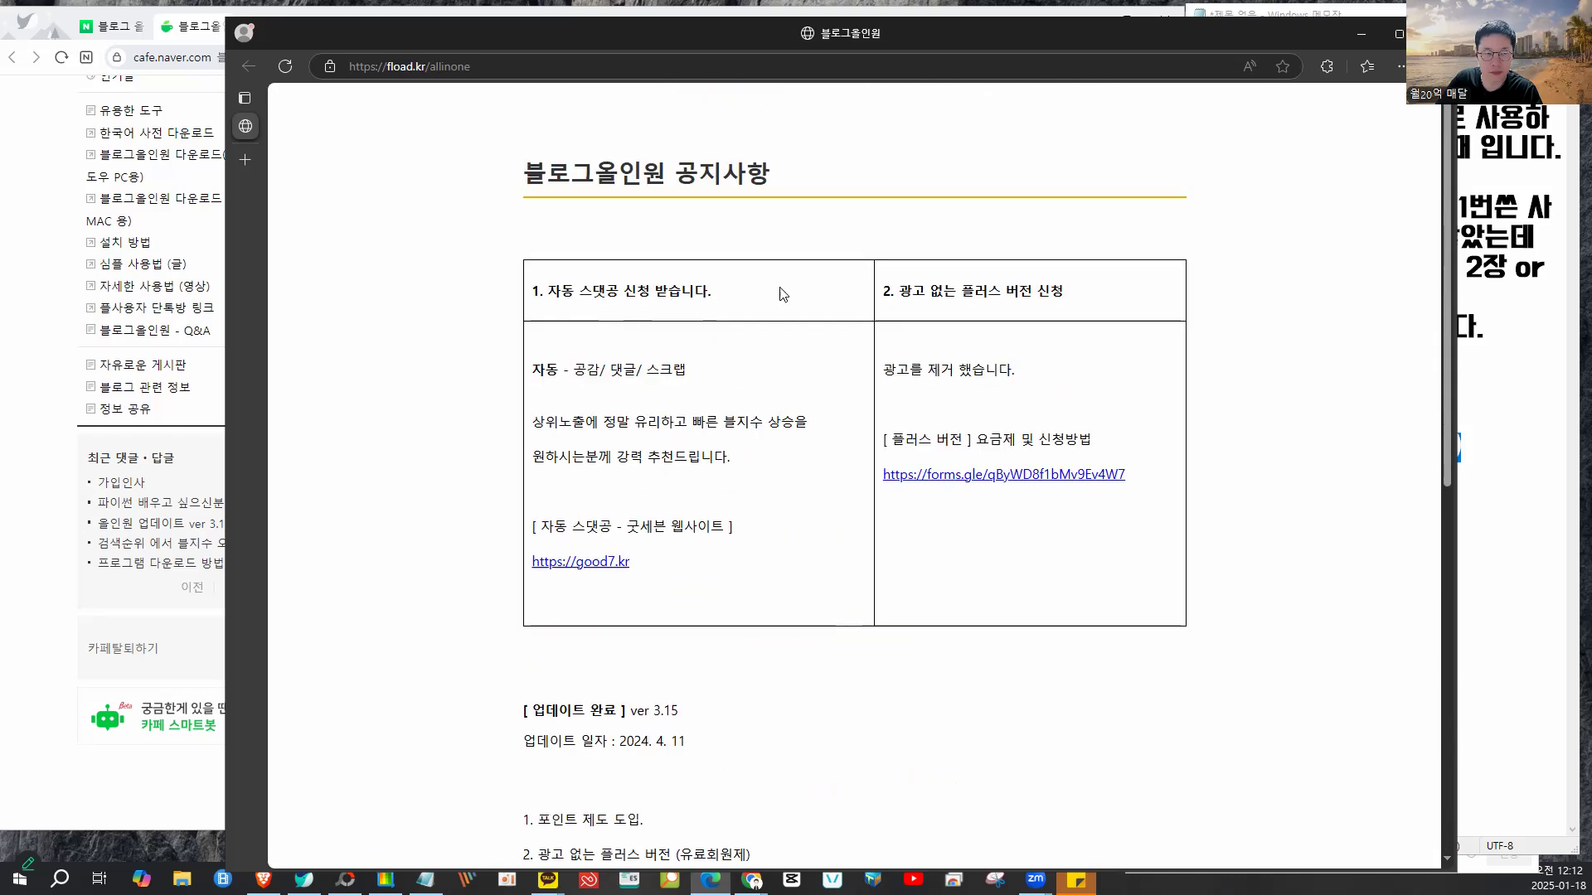
drag(784, 38, 710, 64)
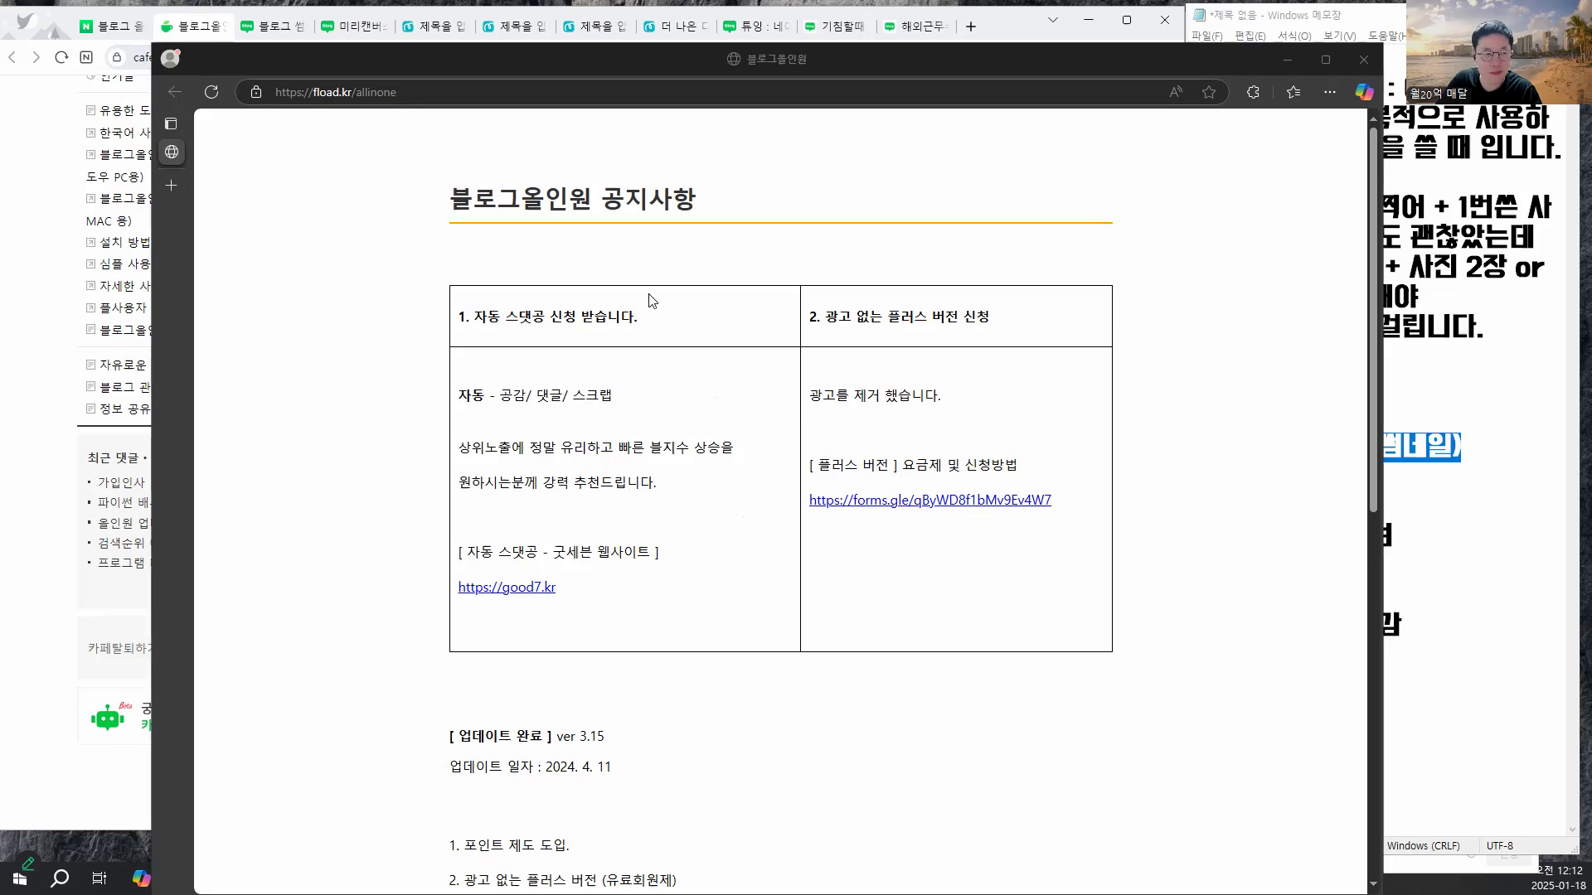
drag(692, 58, 592, 57)
scroll(582, 256, down, 8)
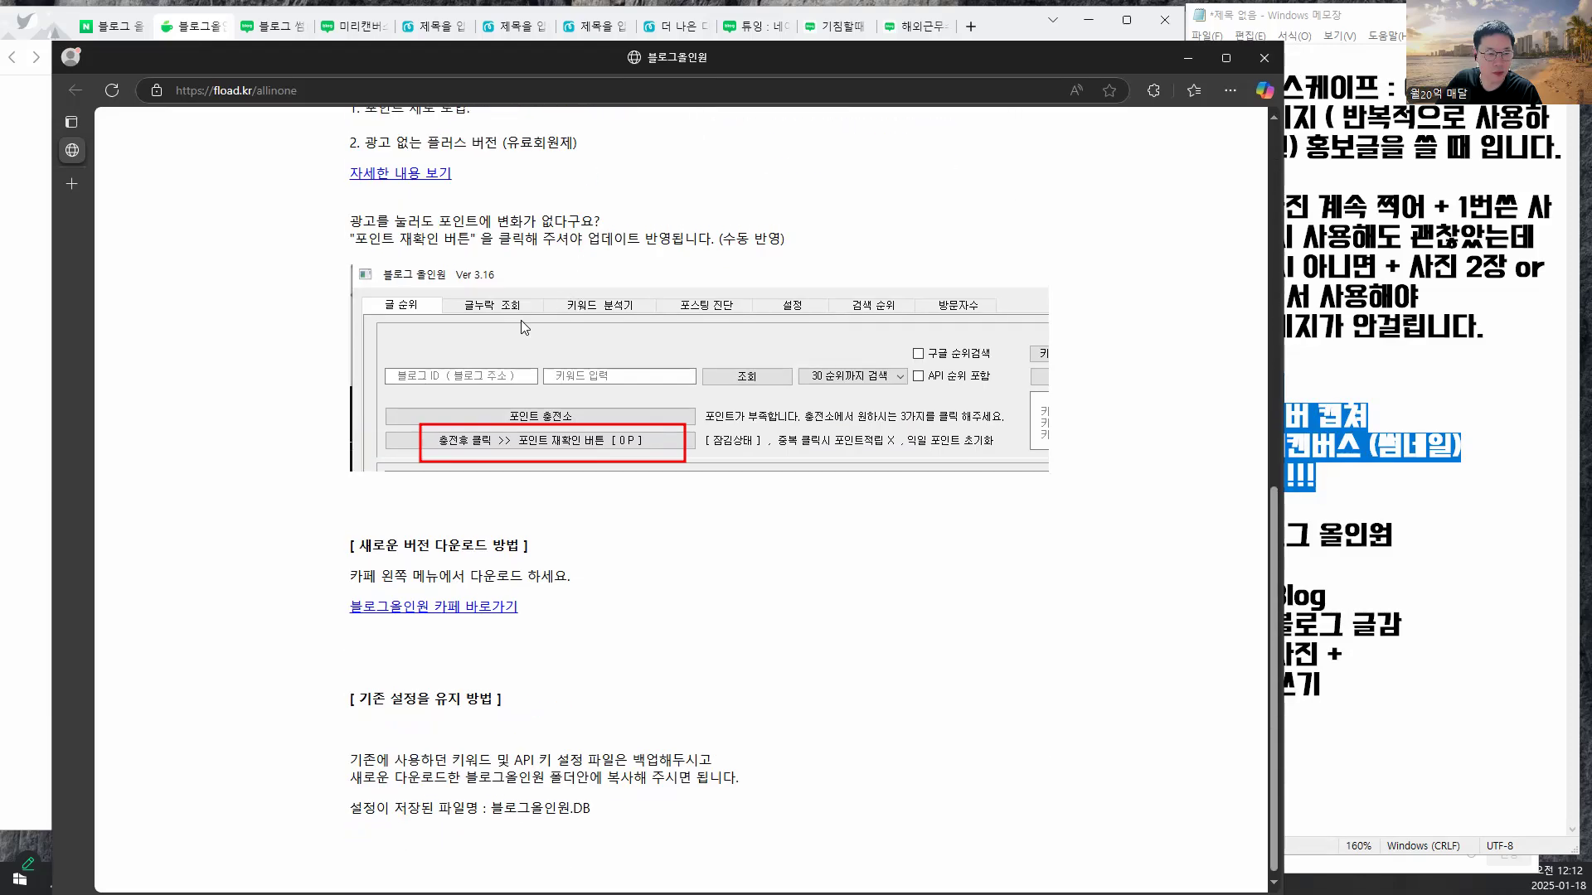
scroll(530, 356, up, 2)
scroll(572, 495, down, 2)
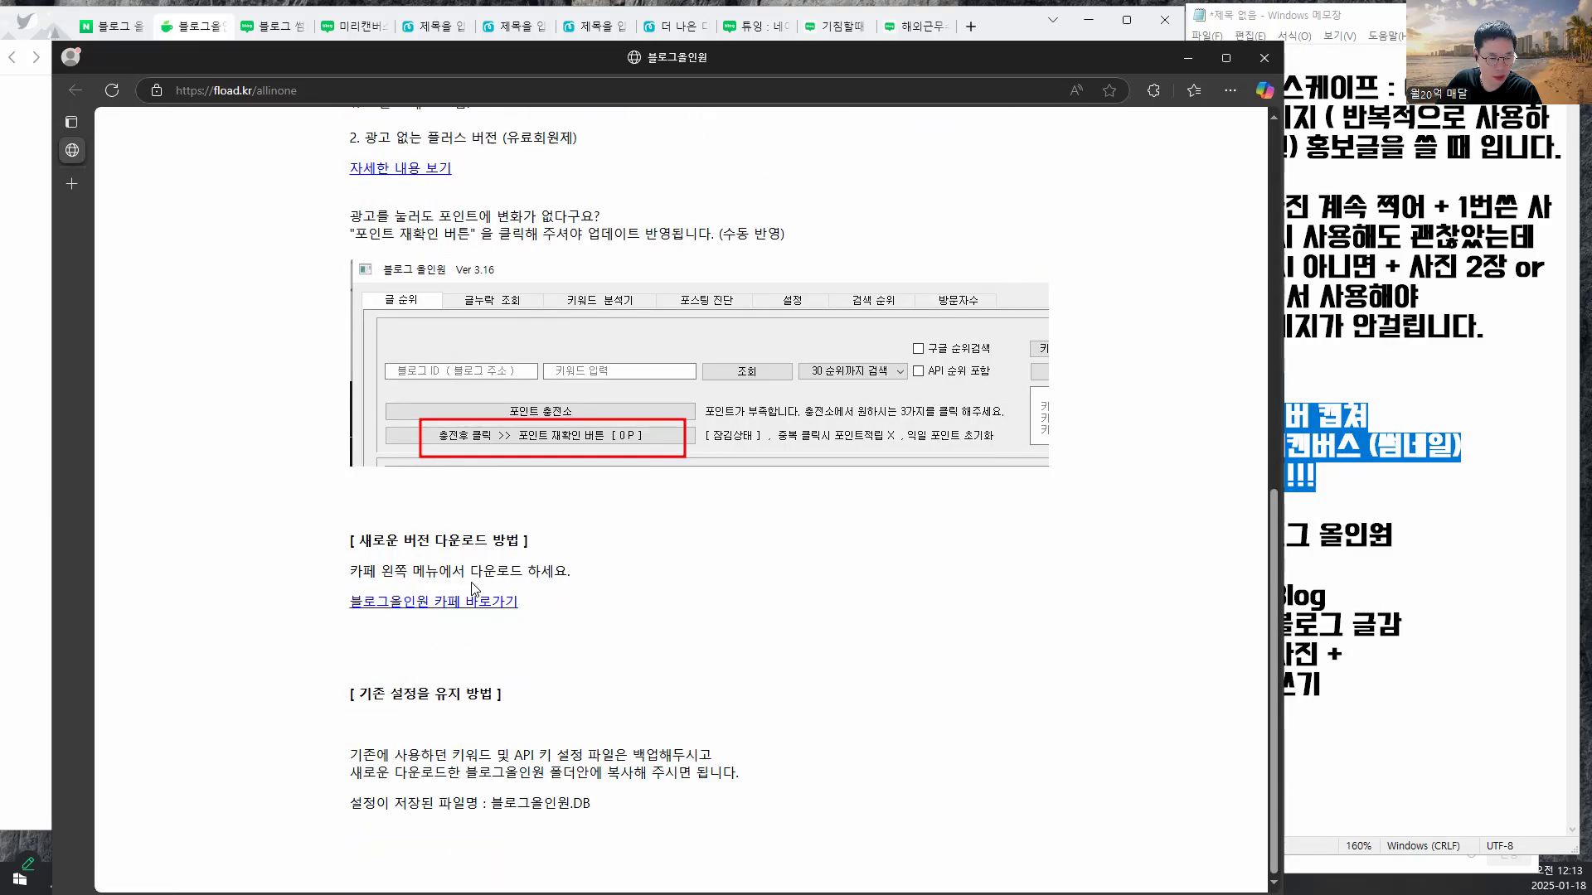
scroll(396, 431, up, 3)
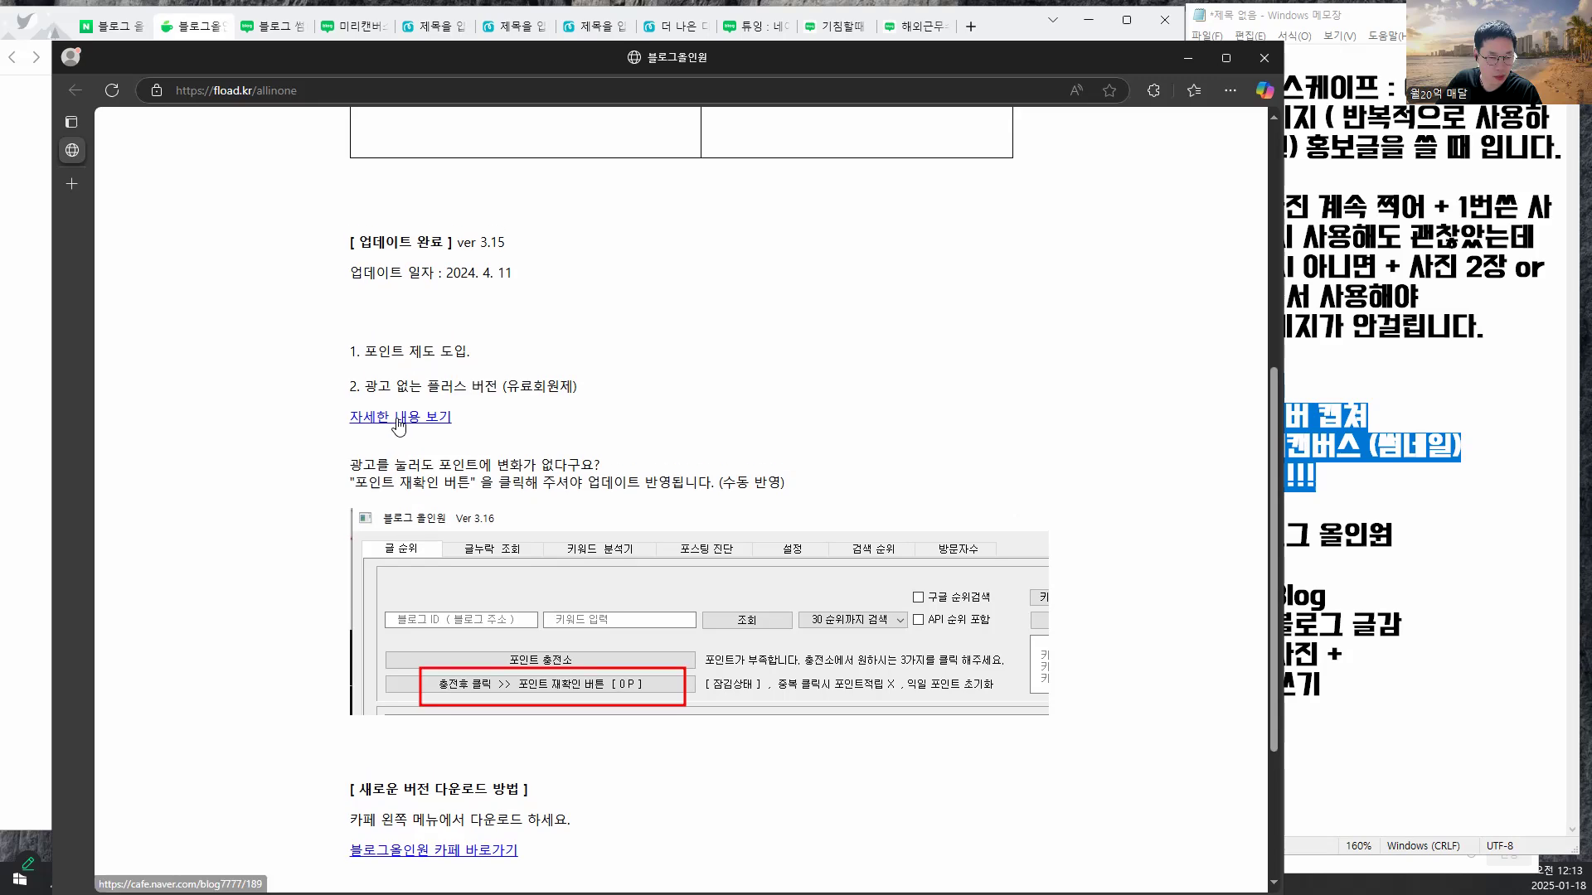
scroll(451, 518, up, 5)
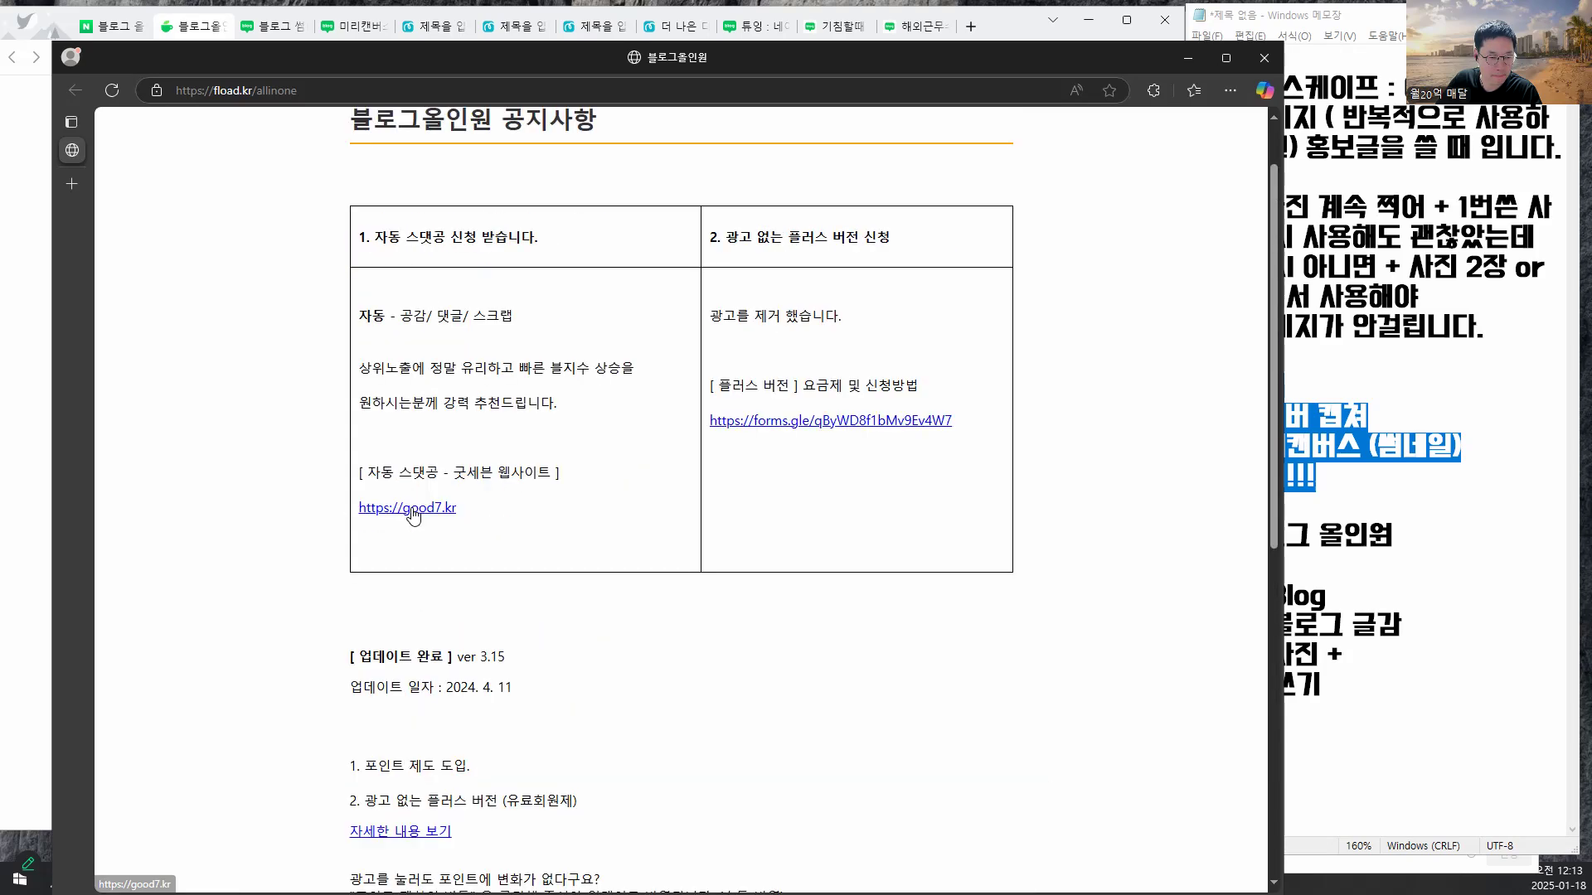
scroll(479, 458, up, 1)
drag(857, 56, 802, 42)
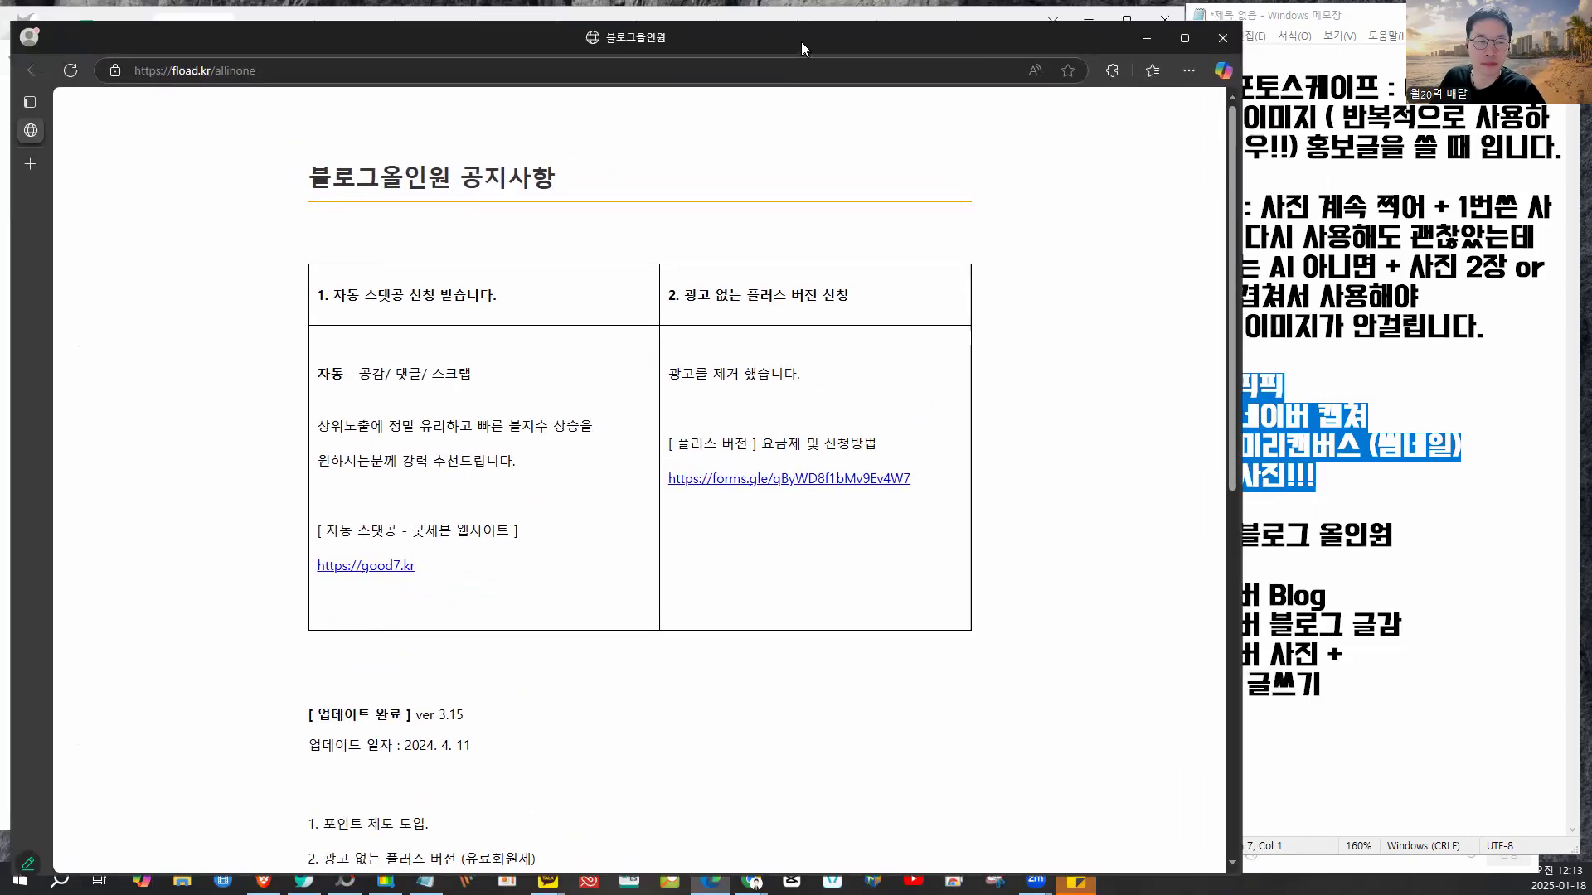
- Close the fload.kr window, highlight the 05. 블로그 올인원 line in the notes, and open File Explorer
click(1215, 42)
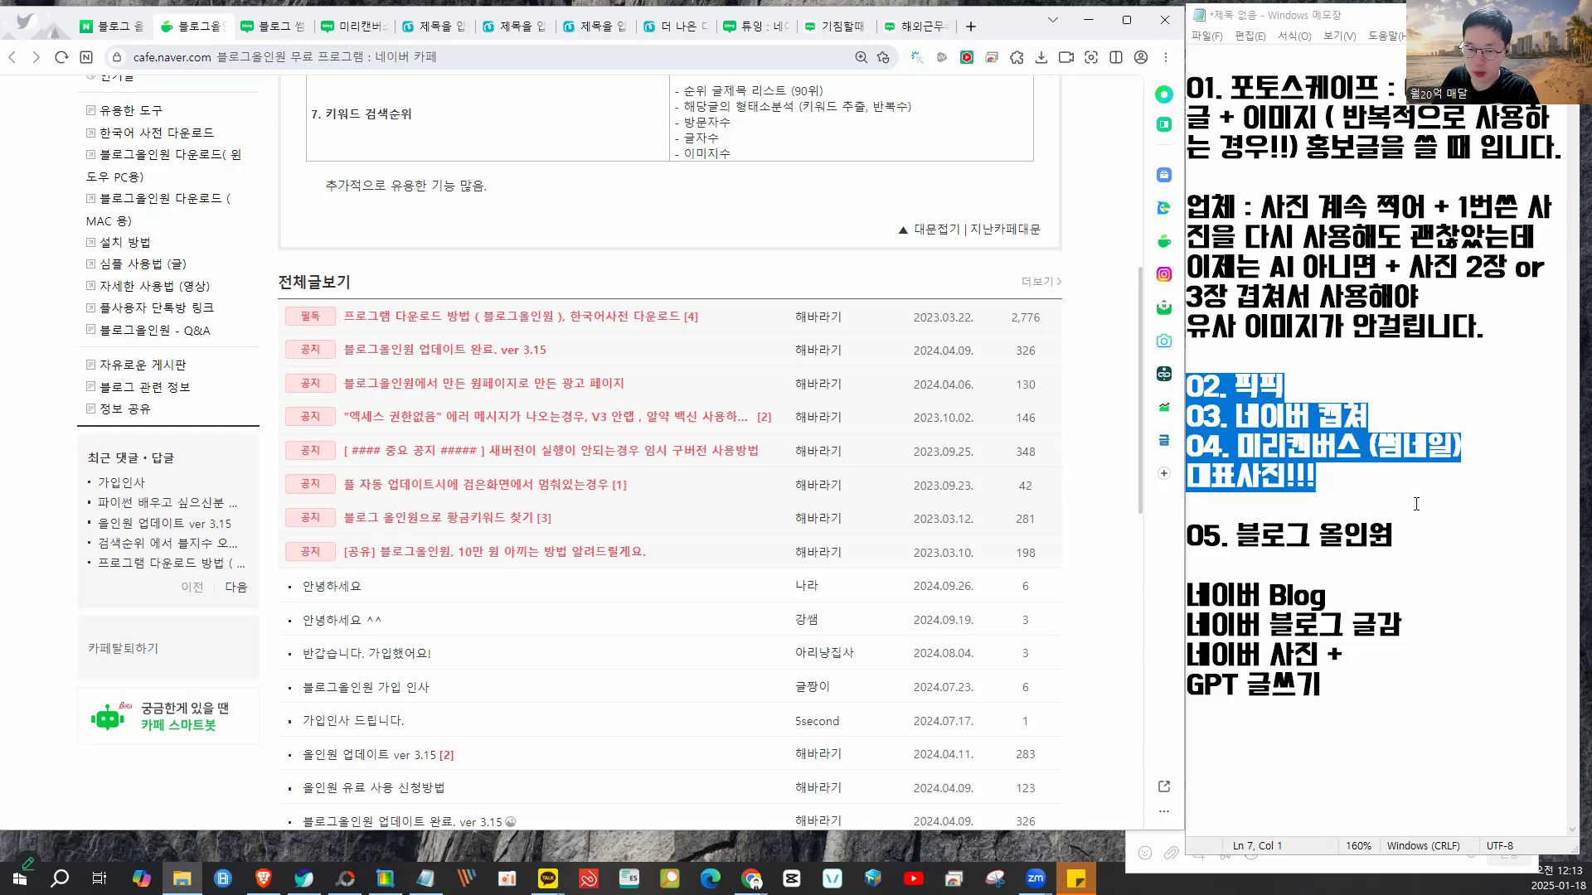
drag(1394, 535, 1165, 550)
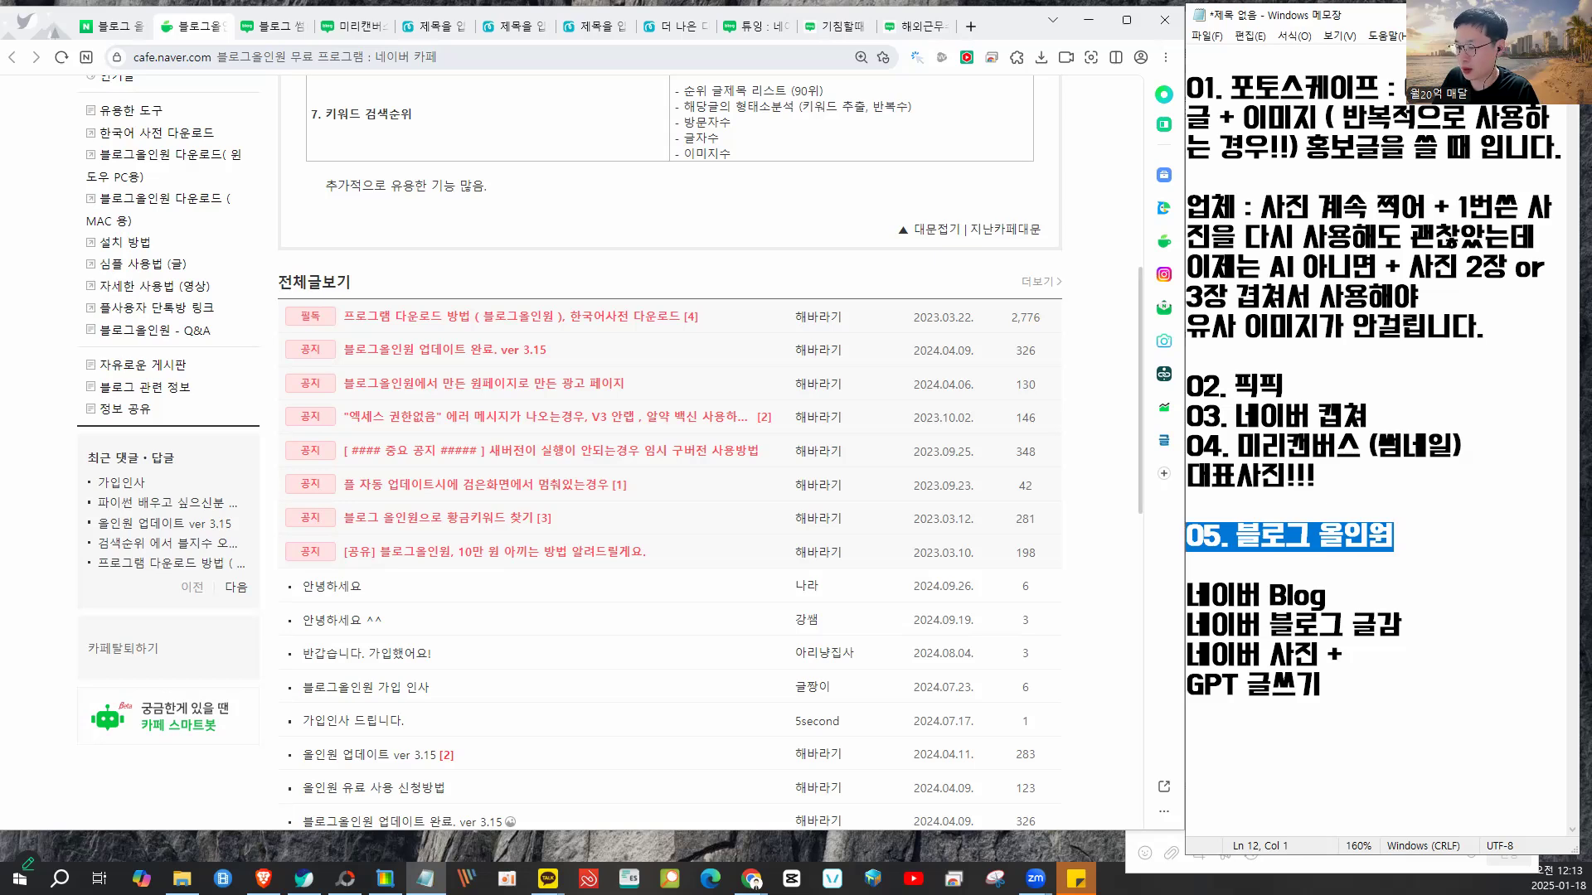
key(super+e)
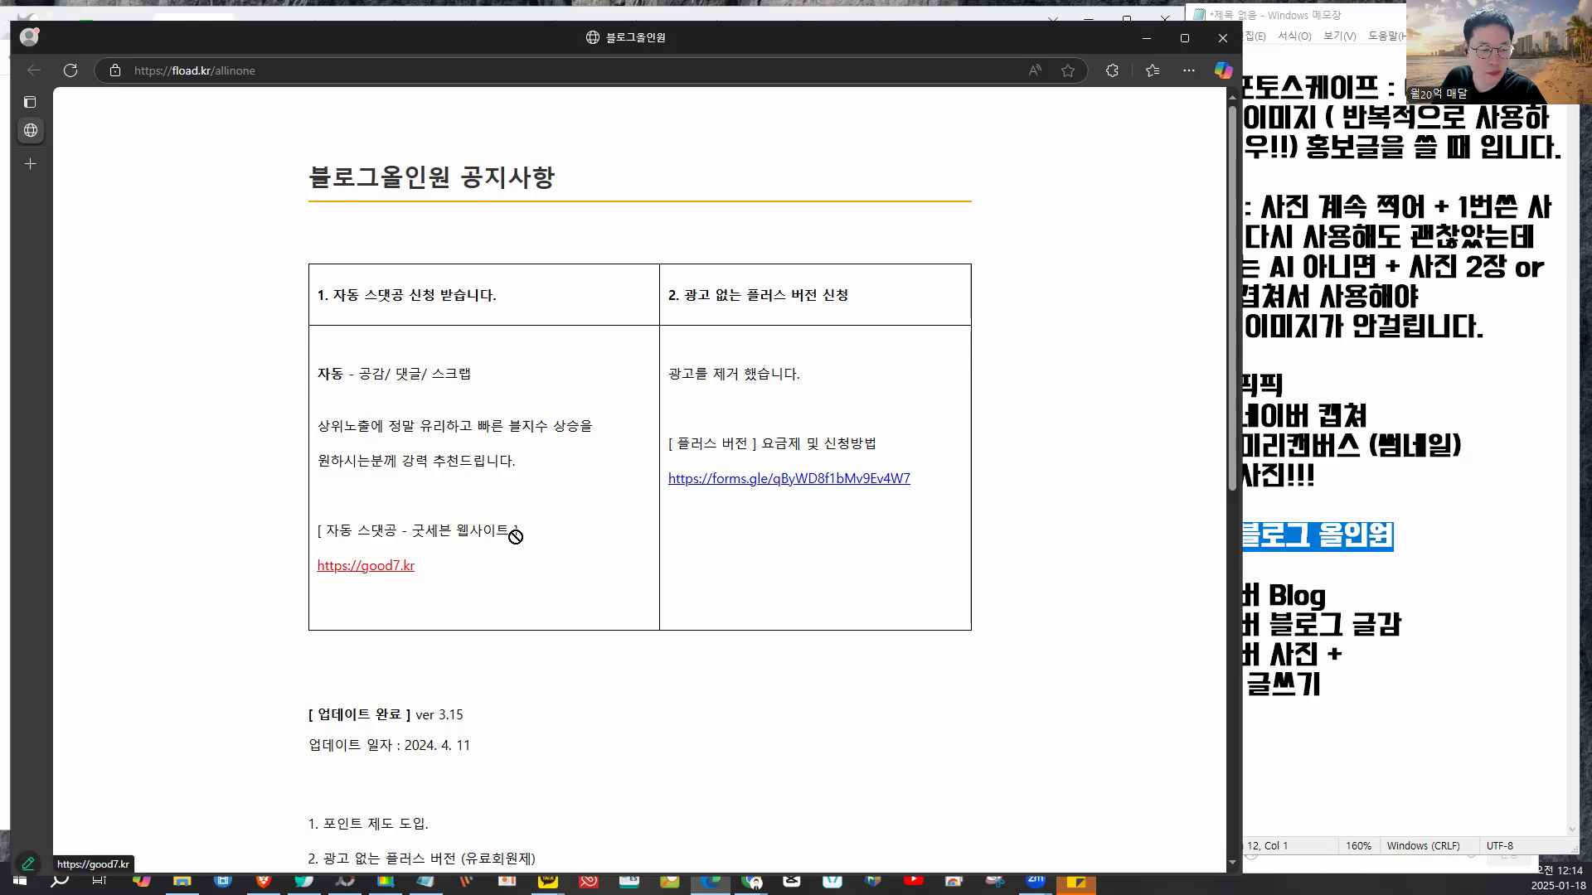
- Open and close the 블로그올인원 카페 바로가기 link, then show the 블로그 올인원 search results in File Explorer
scroll(552, 537, down, 5)
scroll(468, 597, down, 3)
click(467, 585)
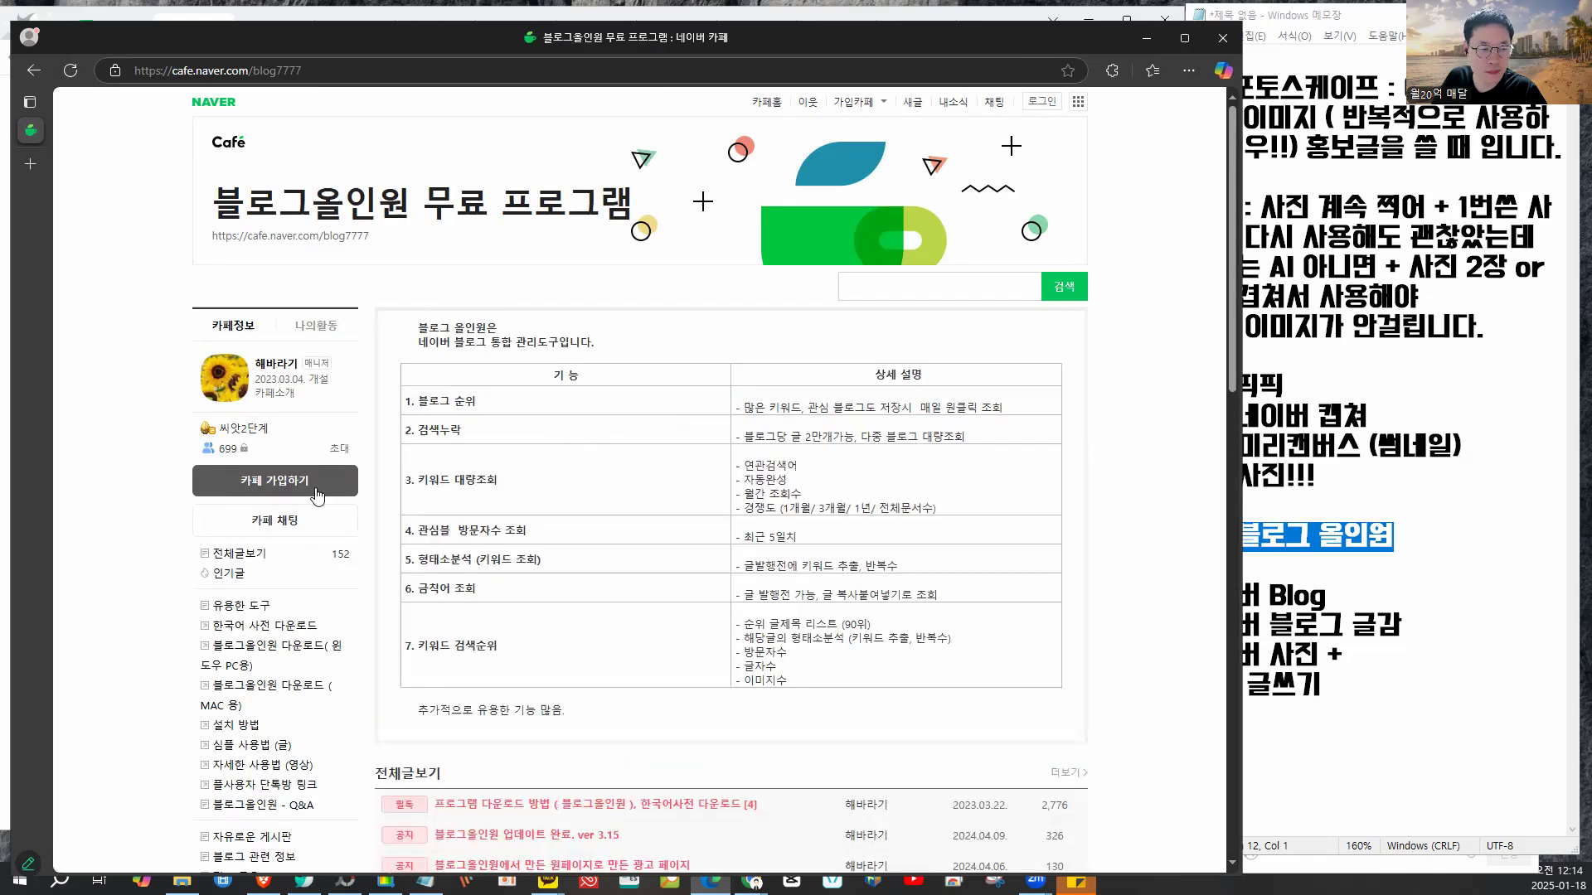
scroll(274, 456, down, 4)
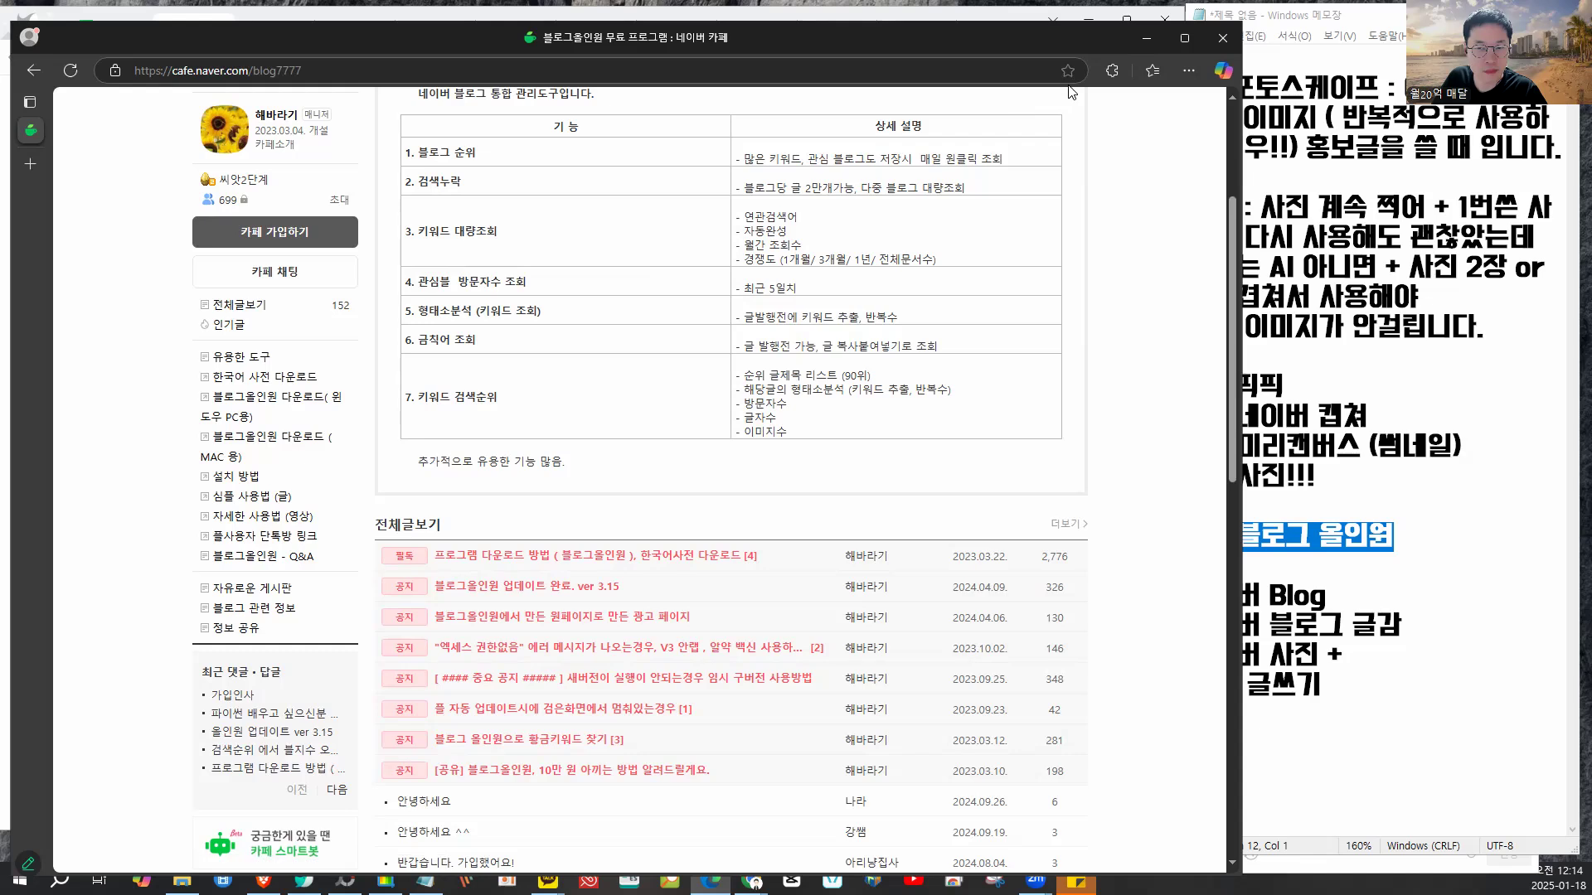
click(1222, 37)
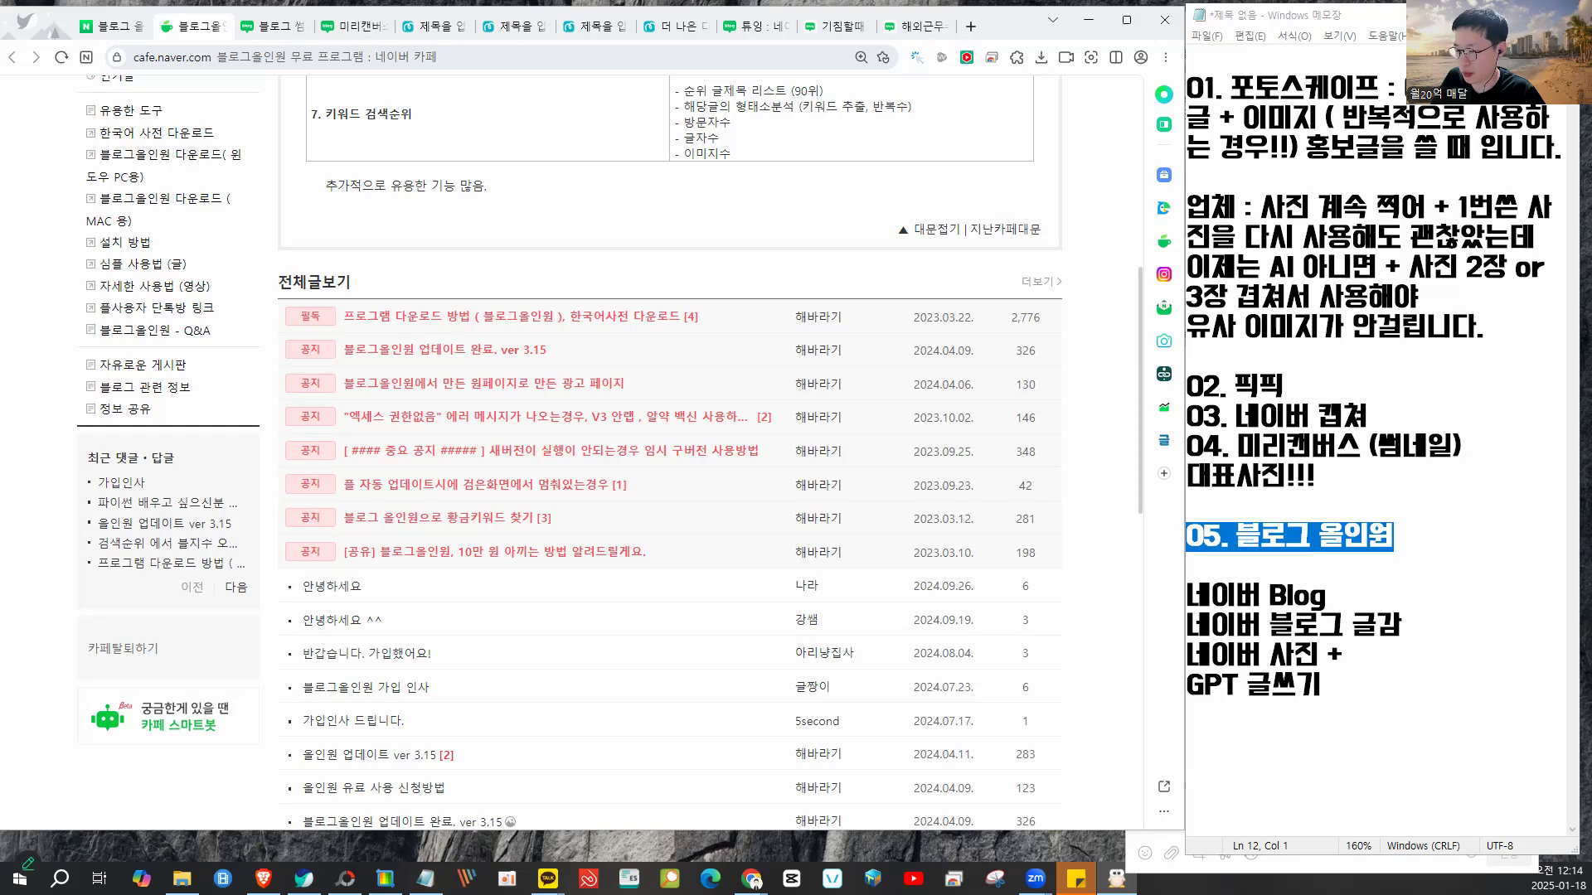
drag(1590, 51, 849, 51)
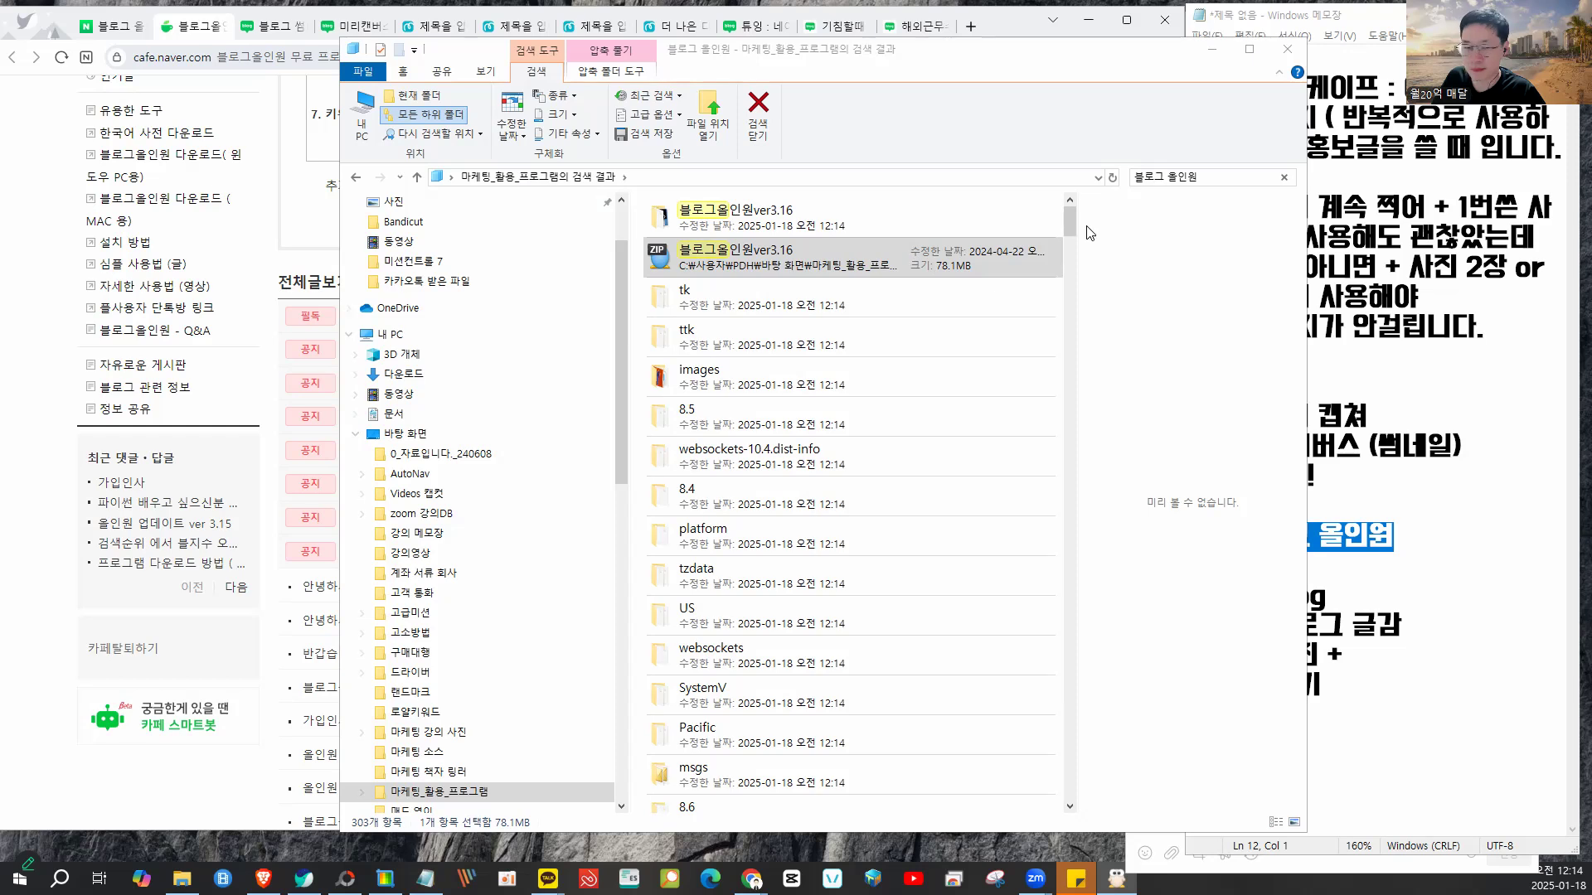
- Open the 블로그올인원ver3.16 folder and launch 블로그올인원.exe
click(719, 219)
double_click(719, 219)
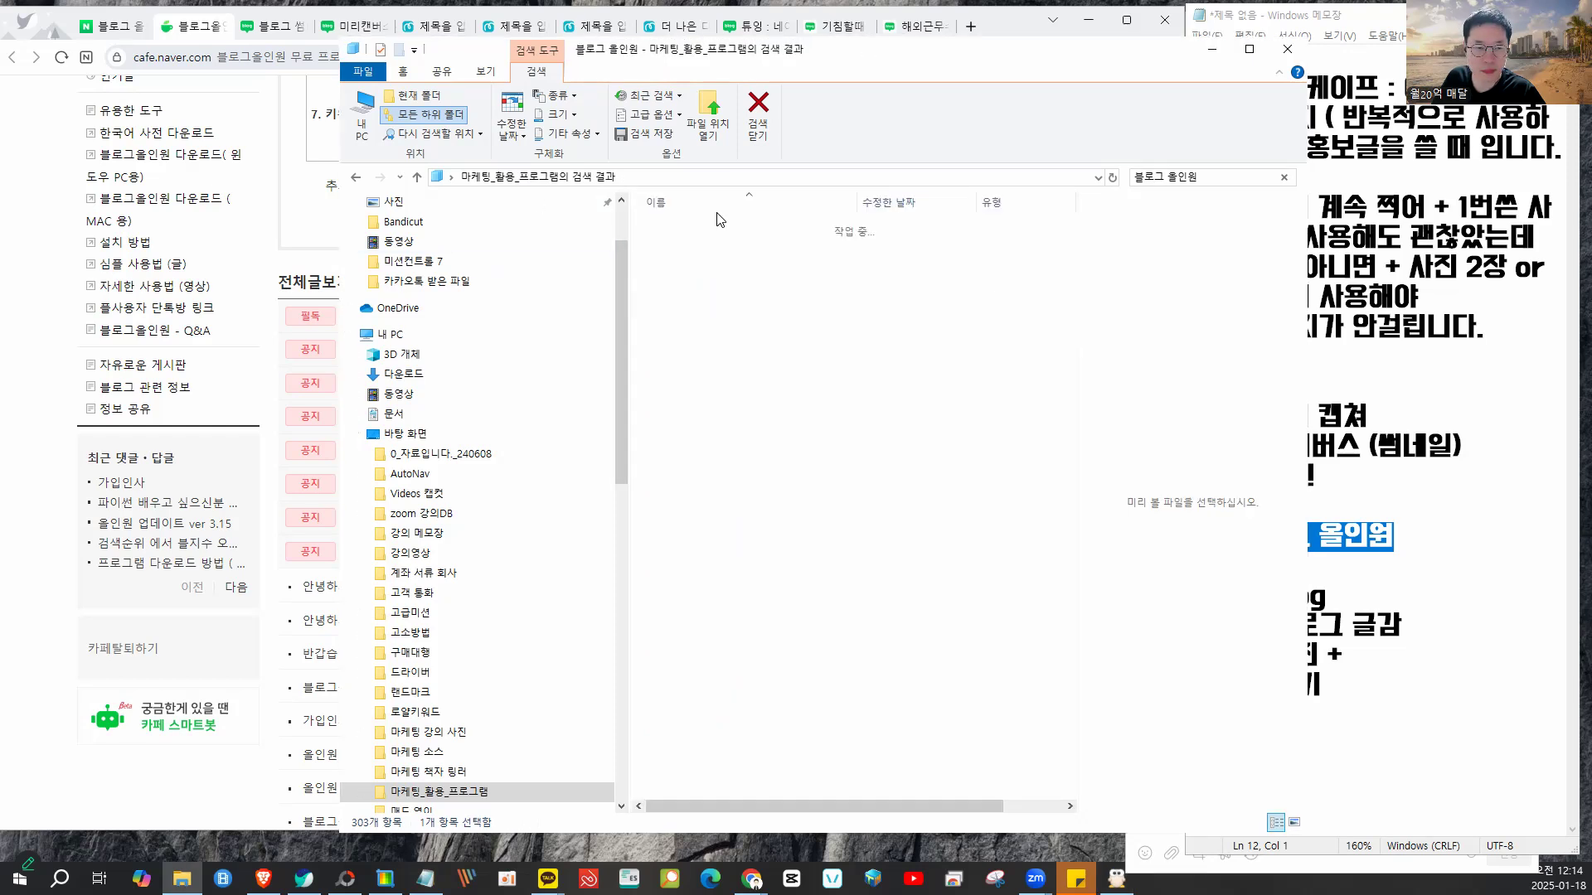
scroll(707, 472, down, 9)
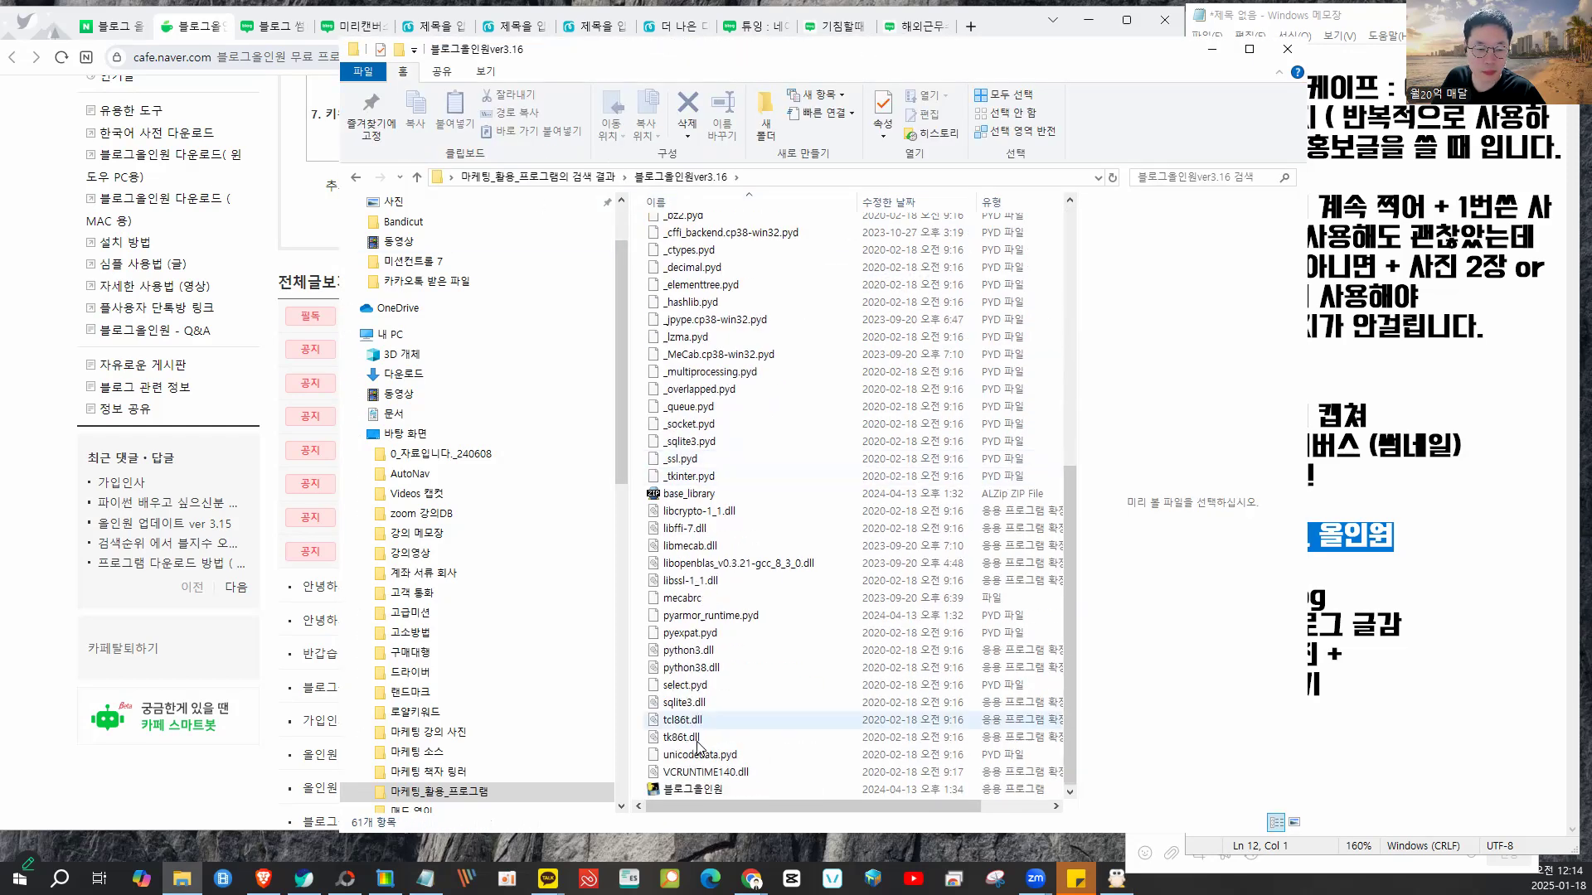
click(702, 792)
double_click(702, 792)
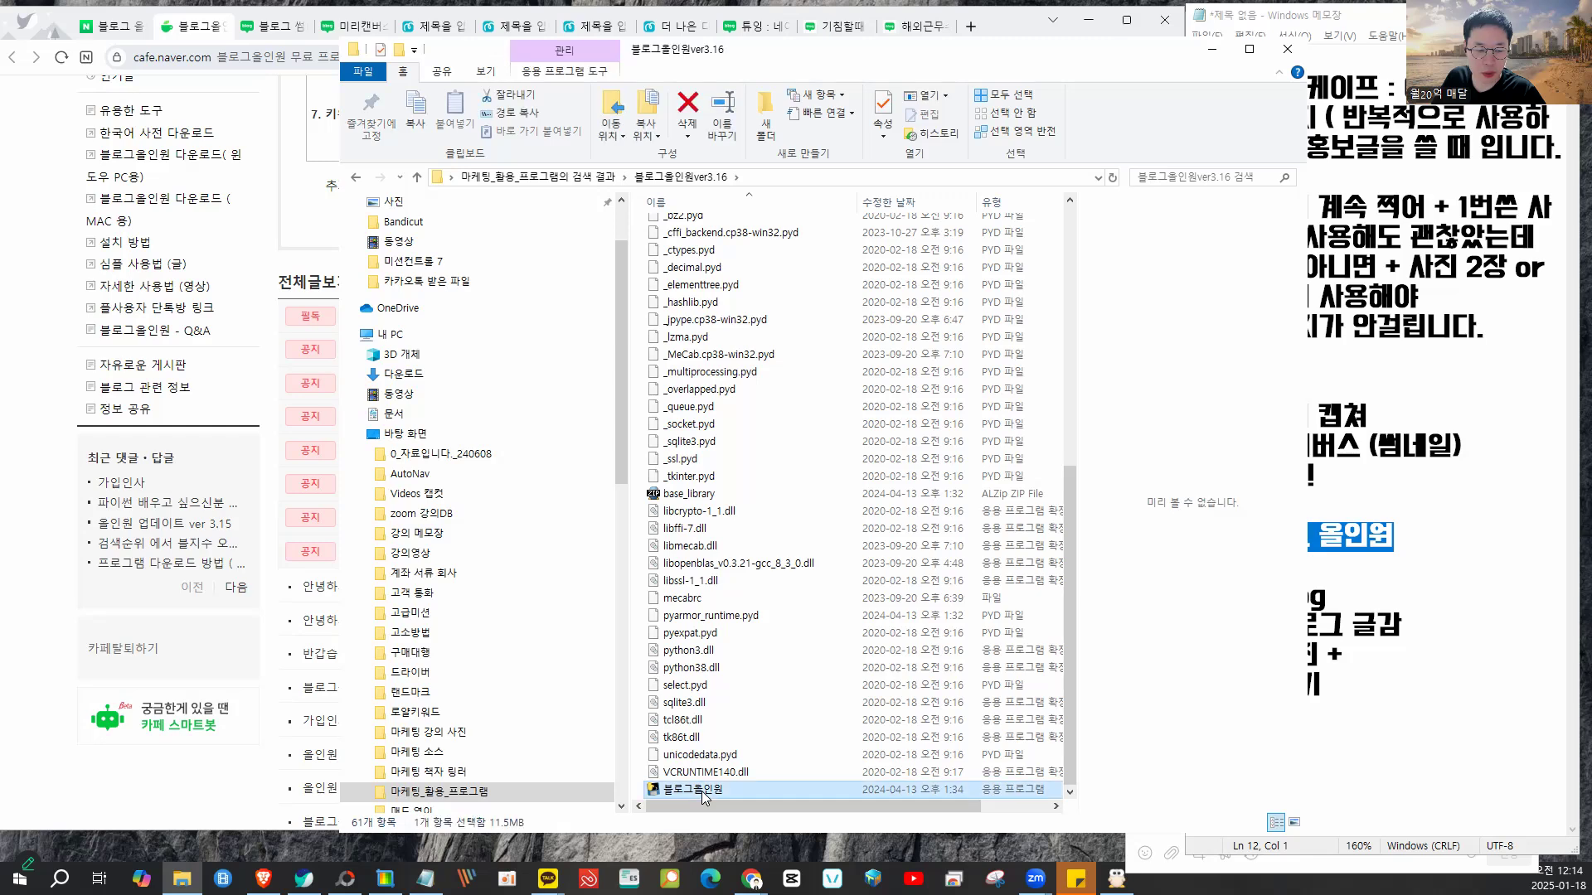
- Arrange the console, Blog Allinone and browser windows so all are visible
drag(1591, 115, 424, 106)
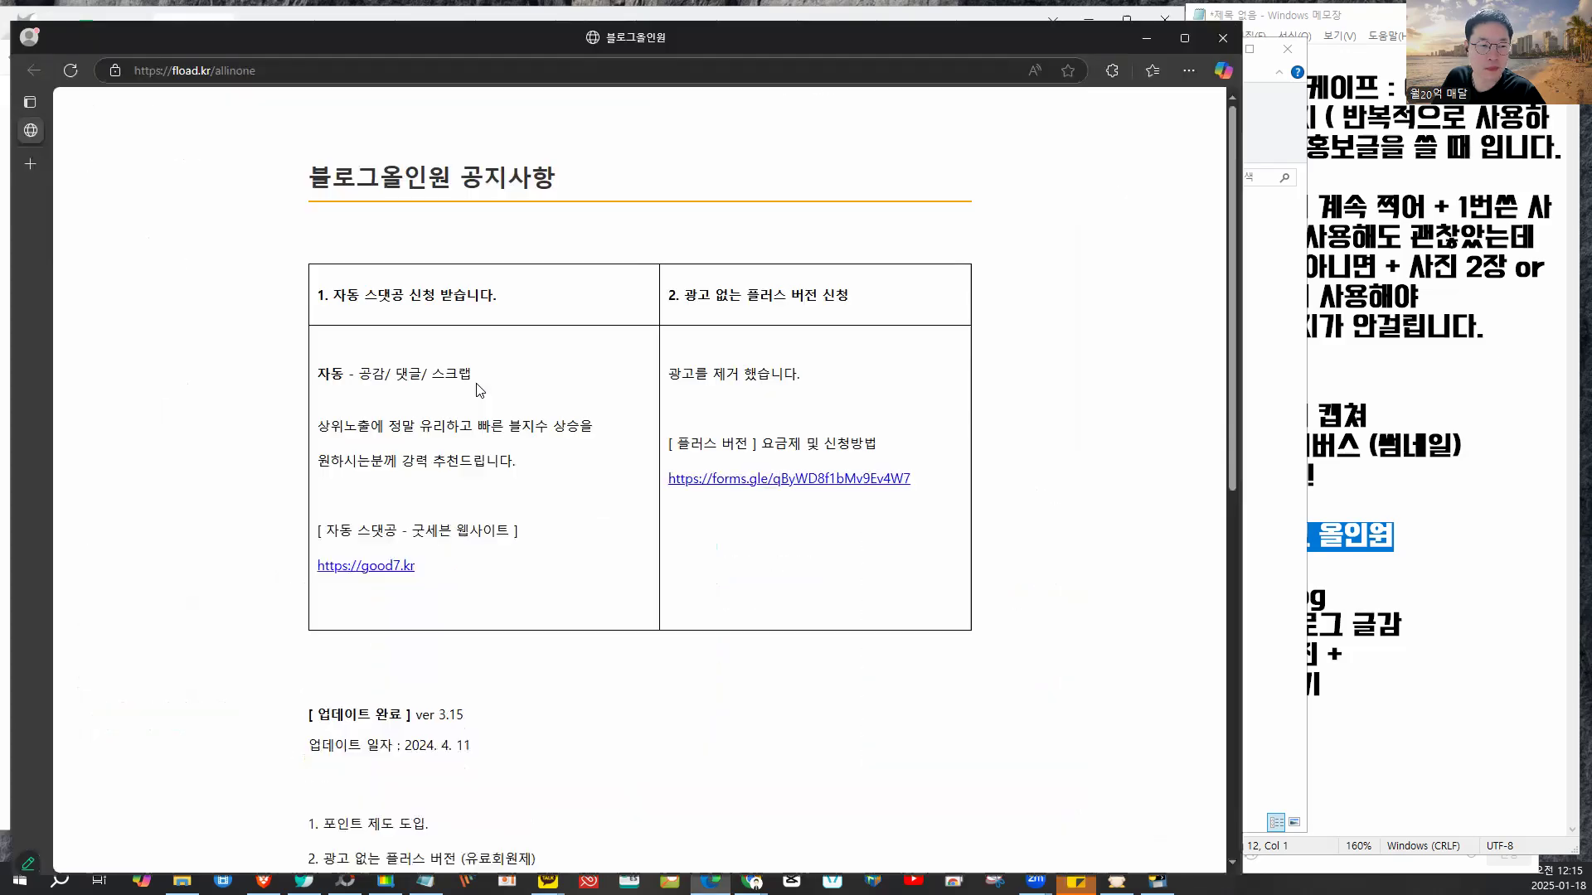
scroll(489, 378, down, 1)
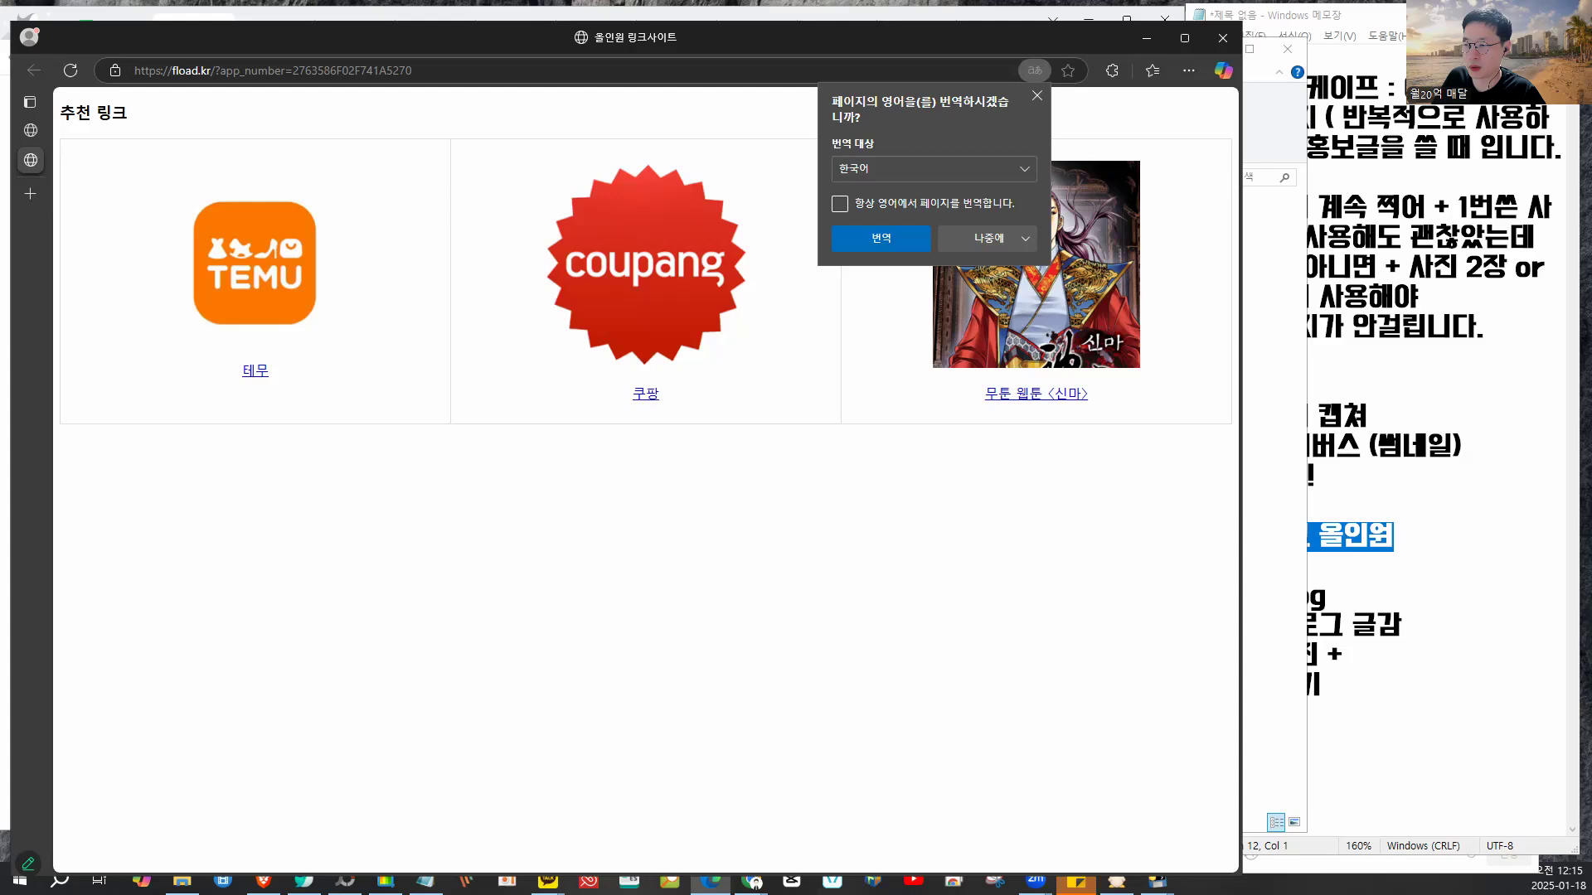
drag(680, 153, 722, 212)
drag(432, 40, 440, 33)
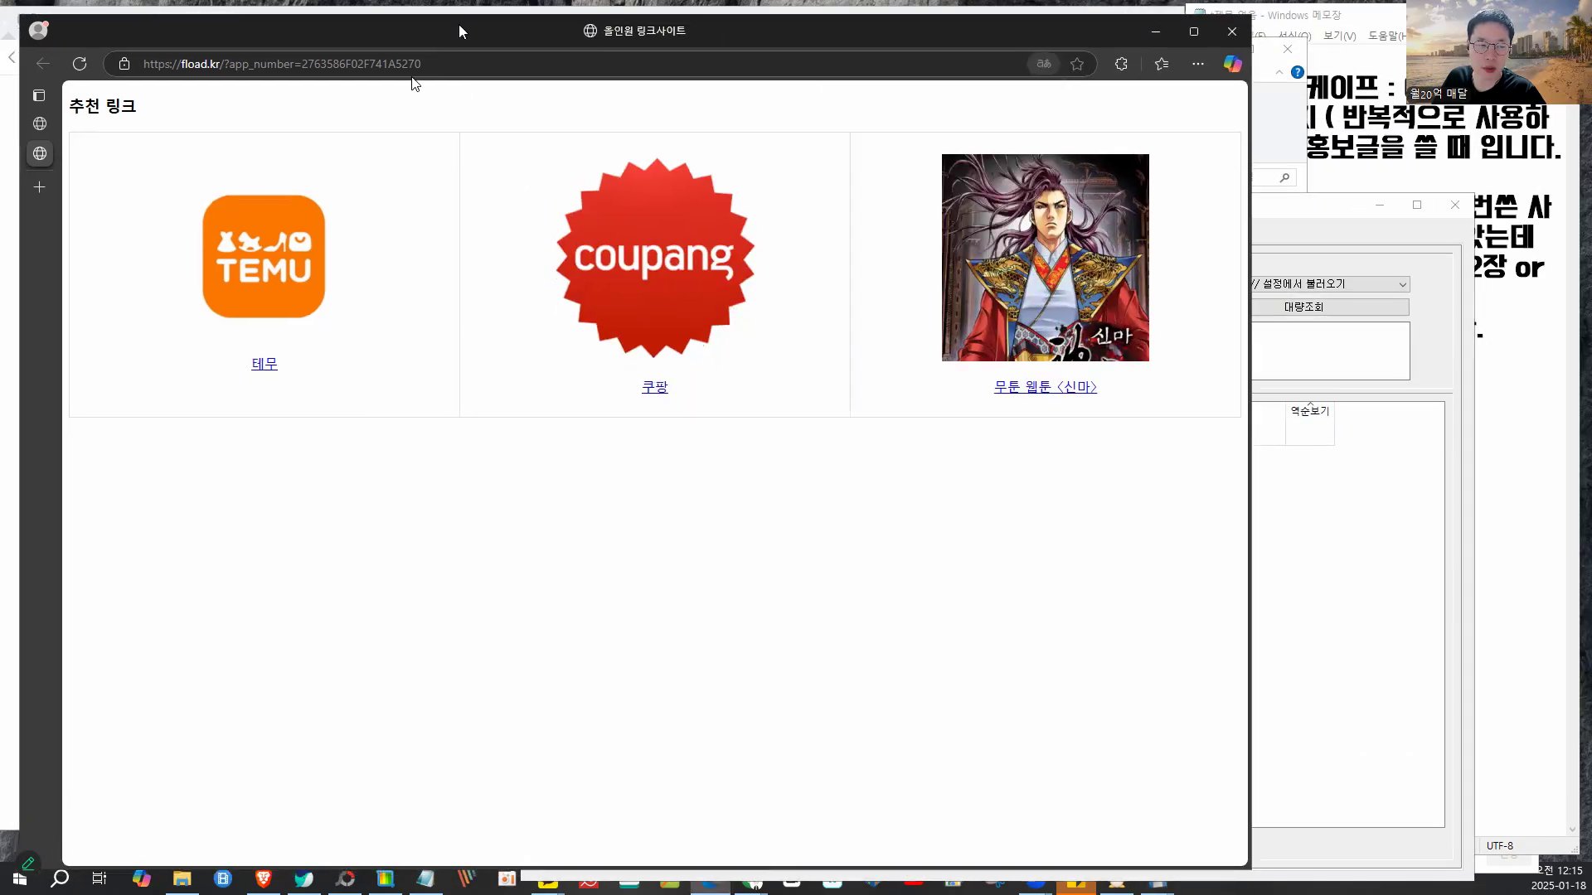
- Run a keyword-less 글 순위 lookup and dismiss its 입력 오류, then open the TEMU recommended link
click(1341, 478)
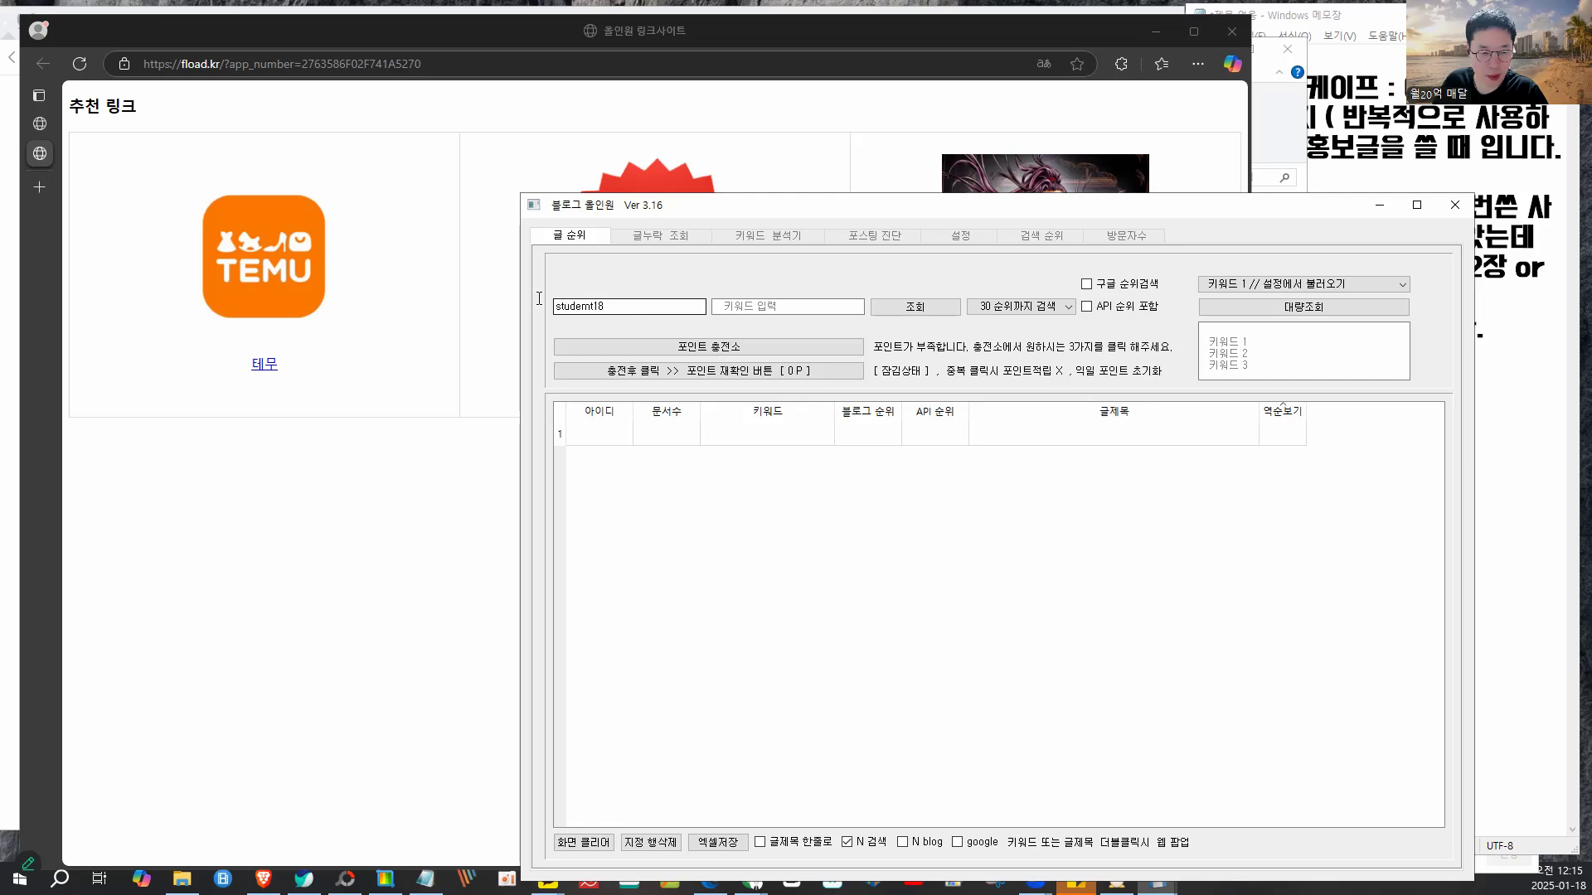
click(914, 308)
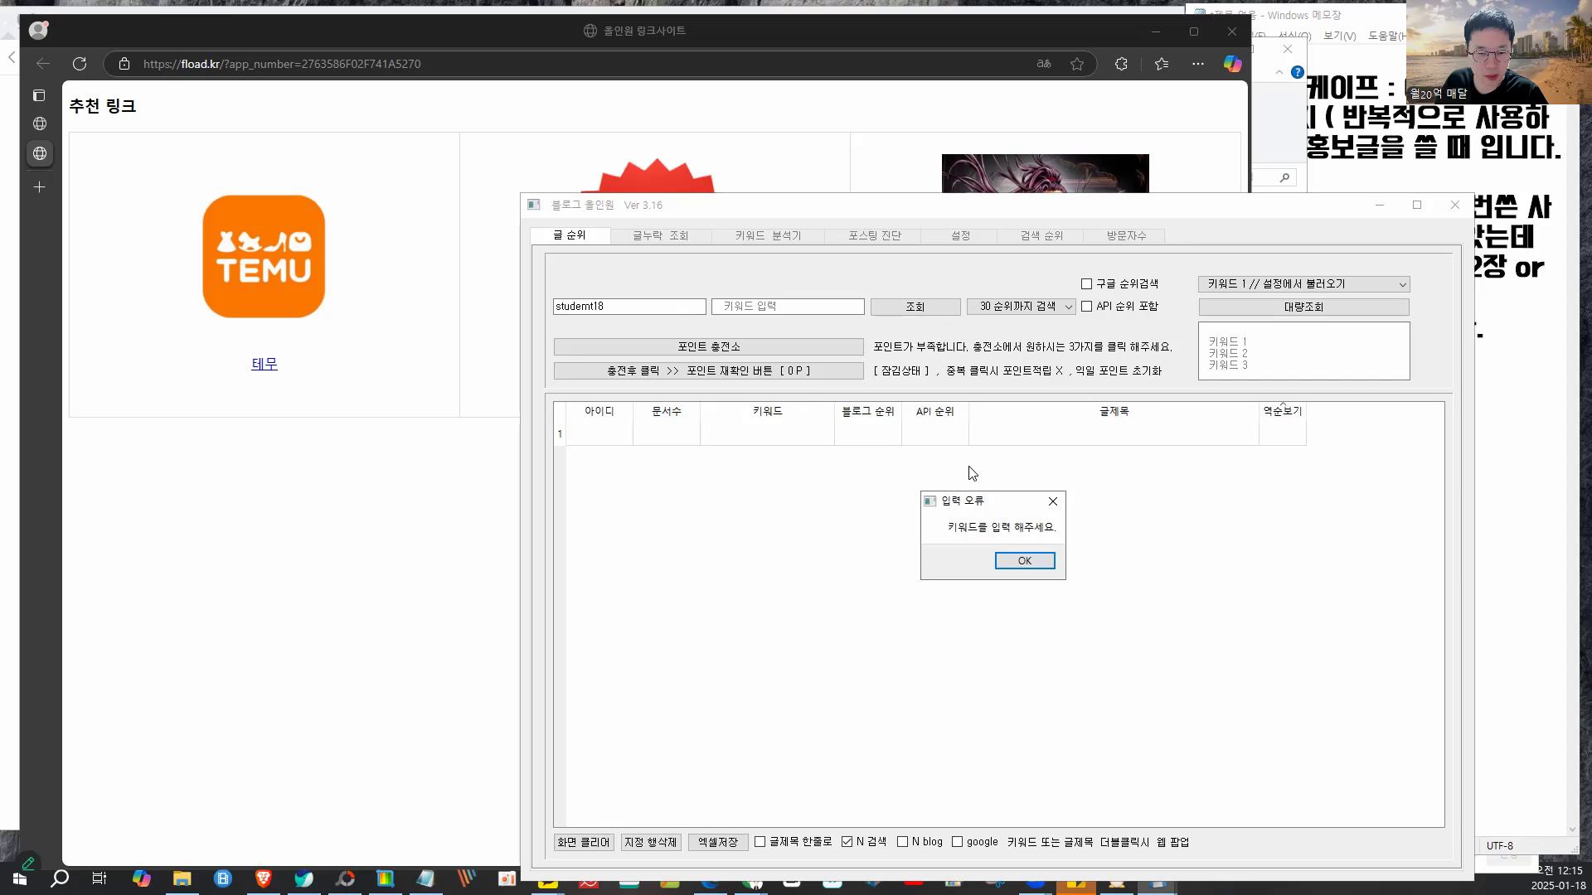
click(1022, 562)
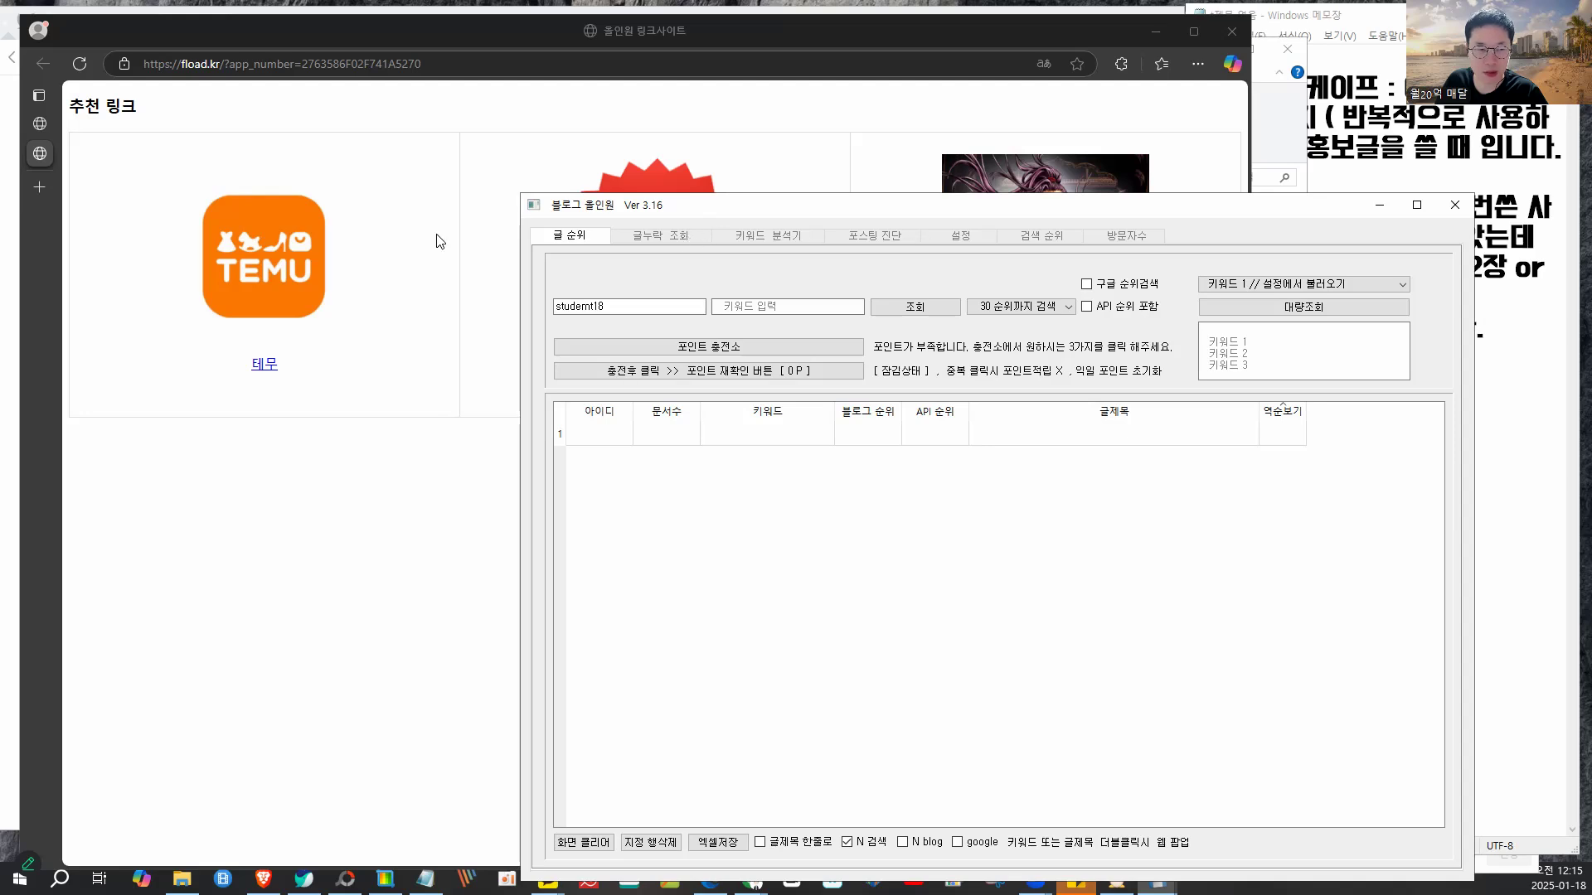
click(303, 248)
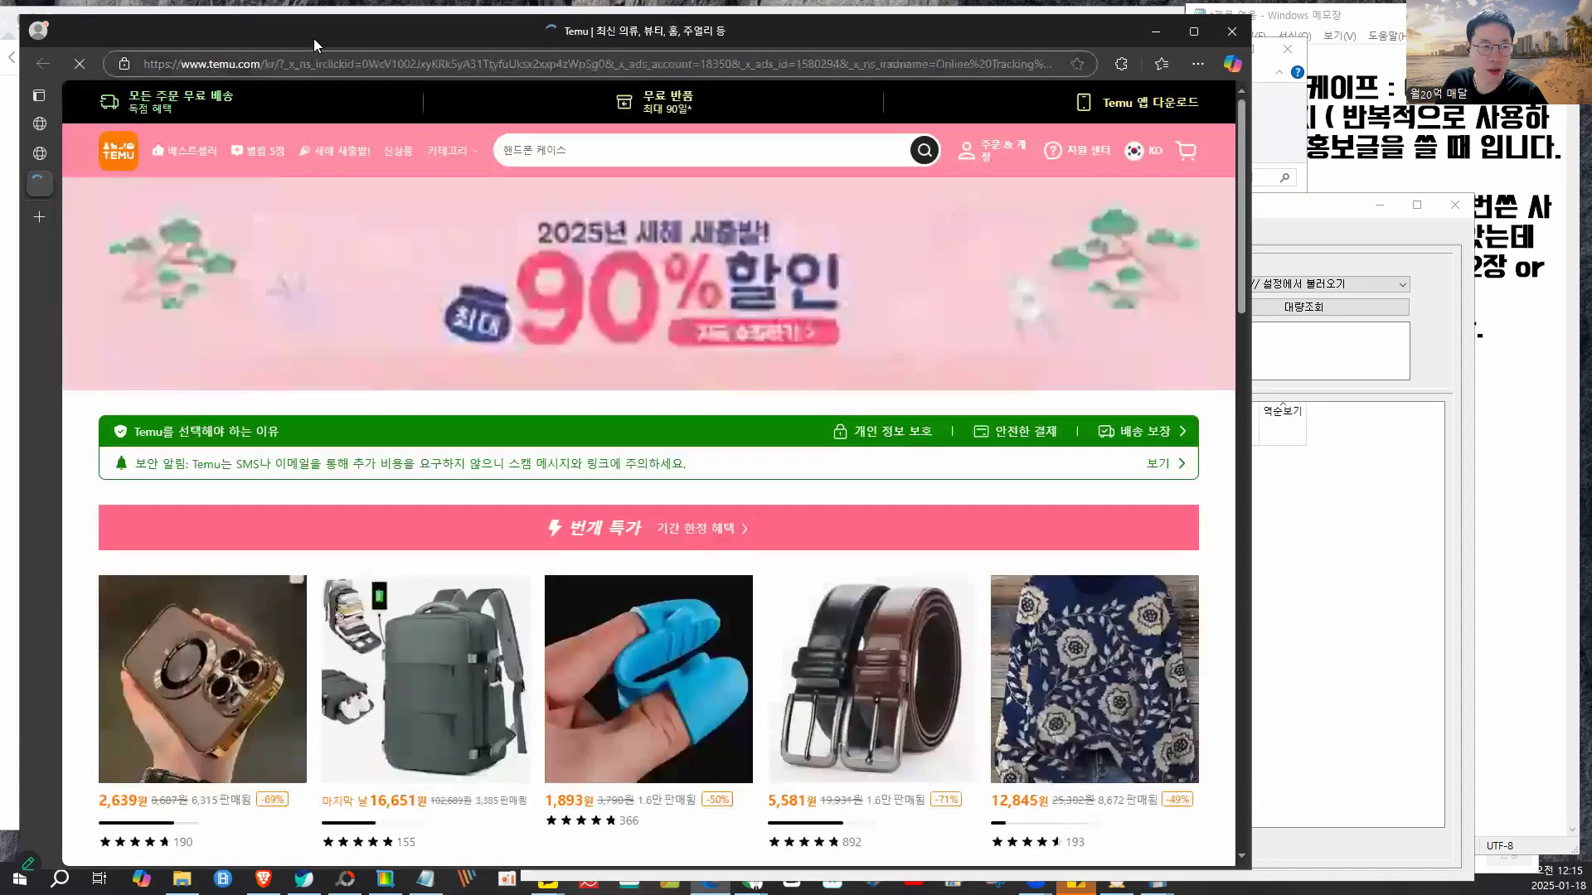
drag(314, 38, 457, 113)
- Open the Coupang and 신마 webtoon links from the 추천 링크 page
mouse_move(41, 271)
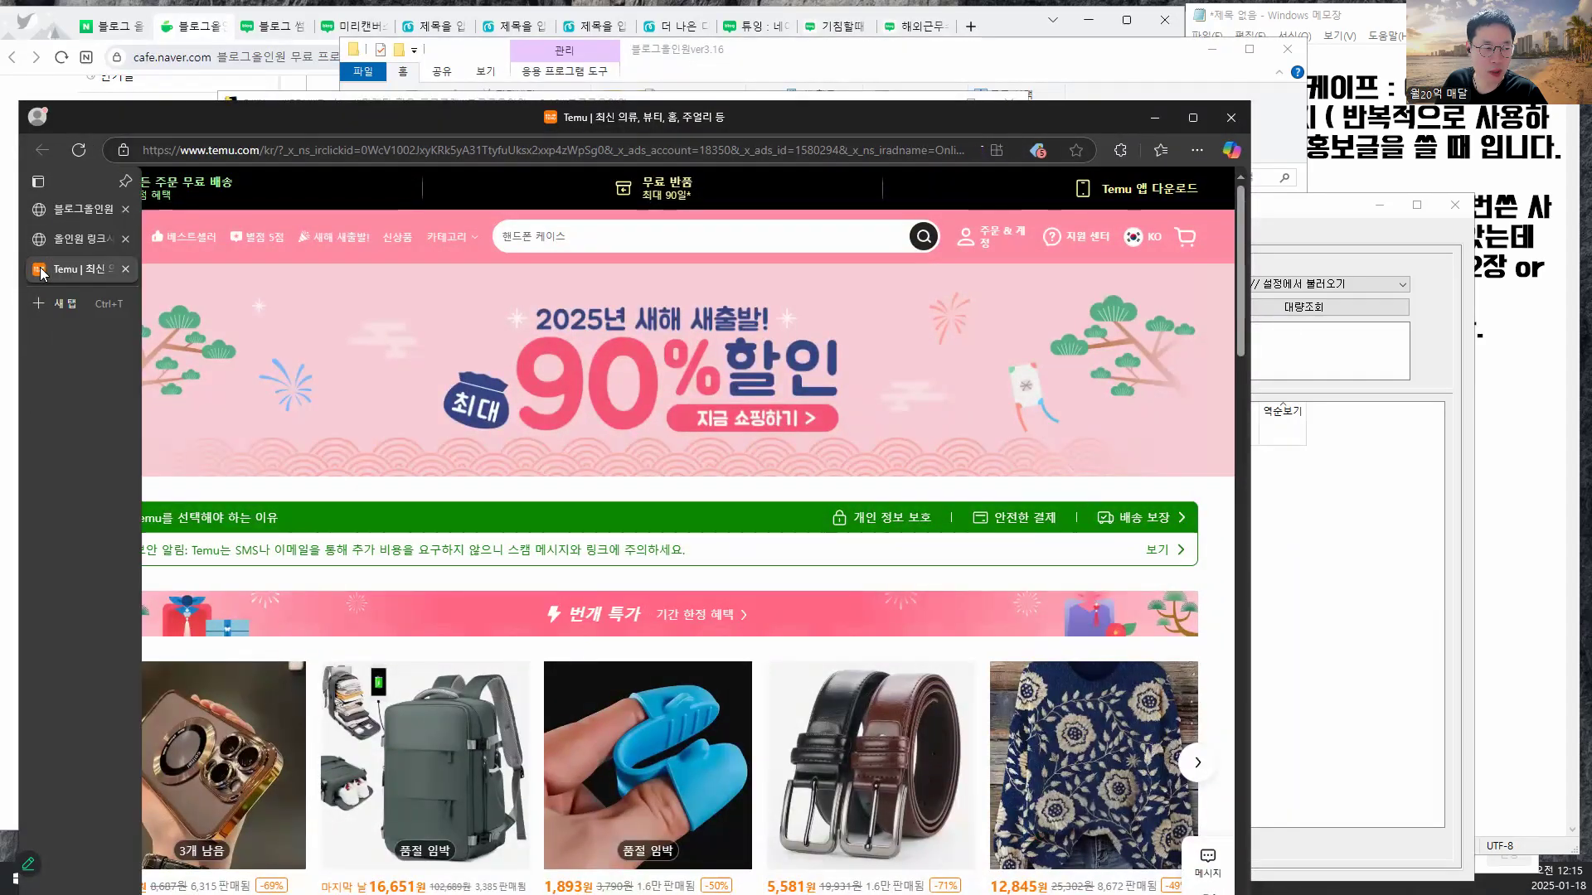
click(37, 239)
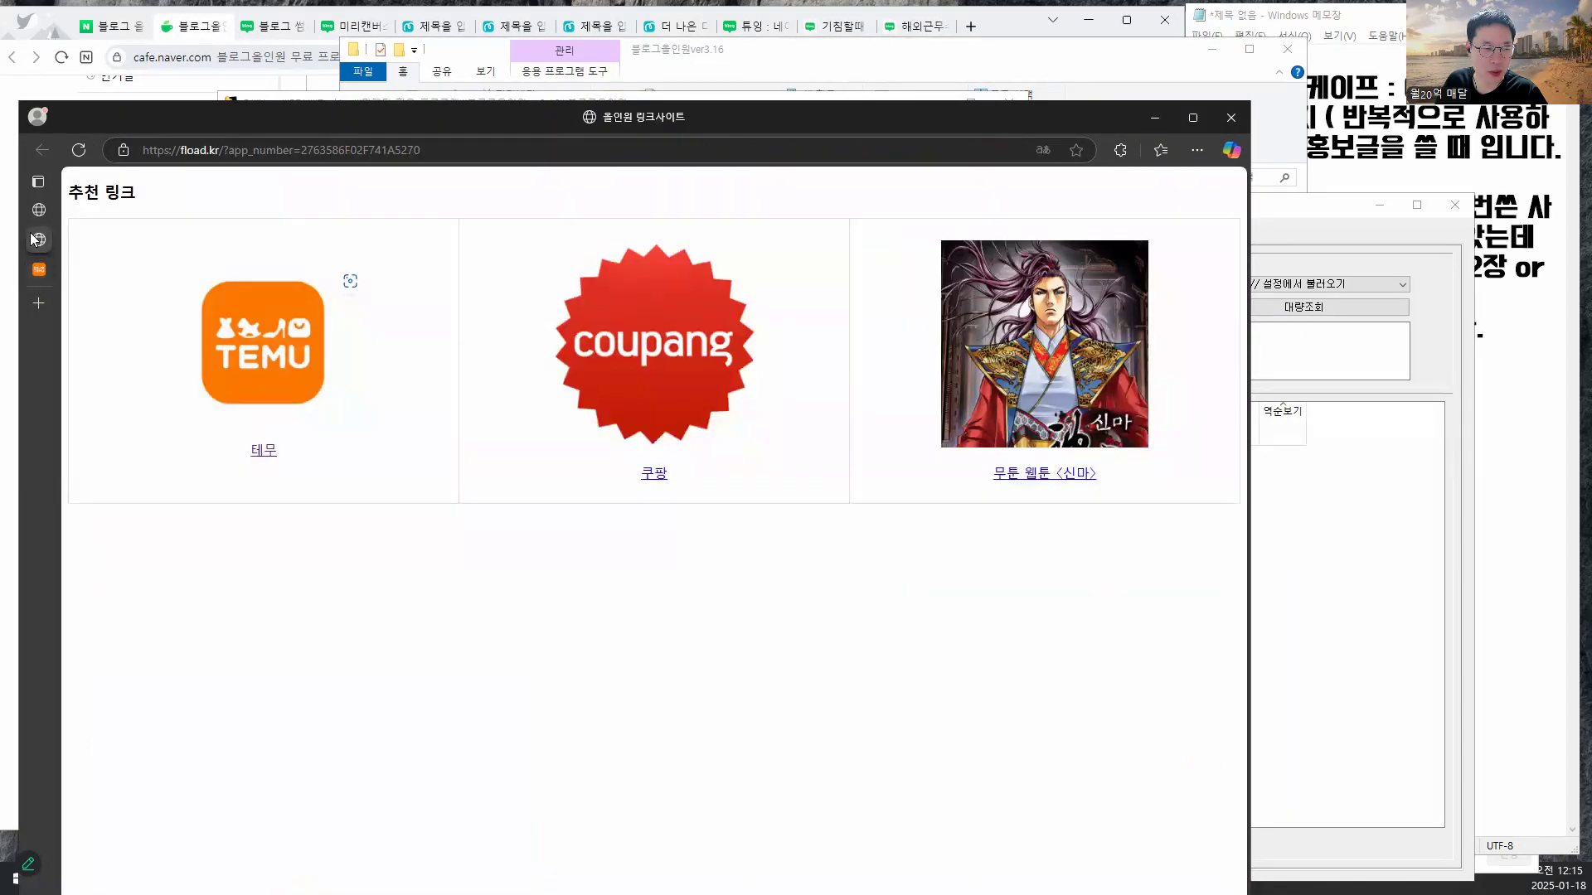
click(601, 373)
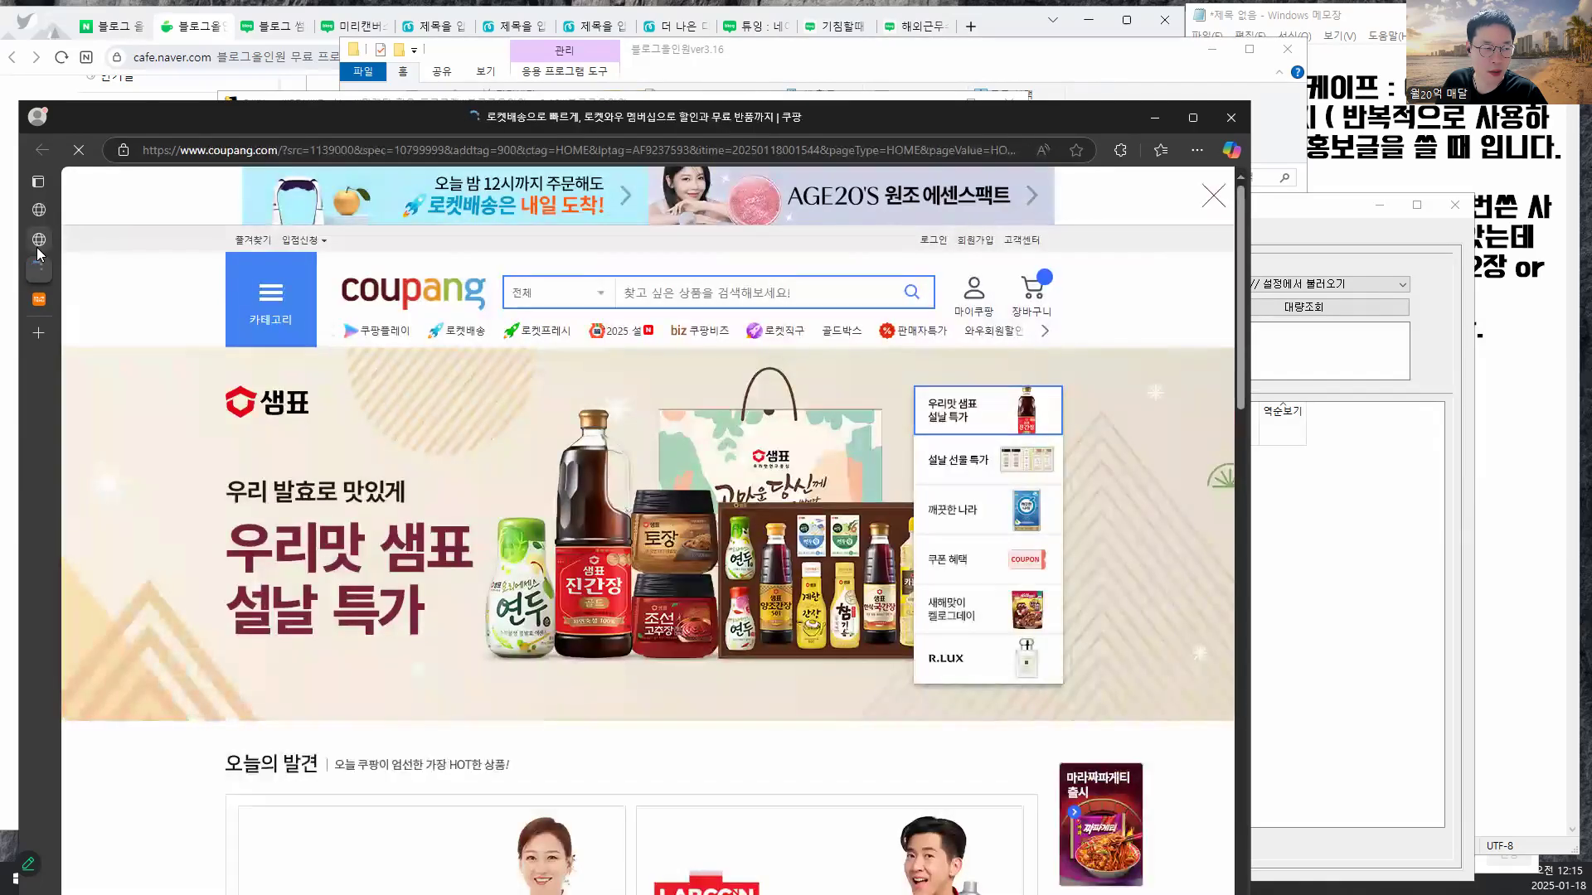
click(36, 242)
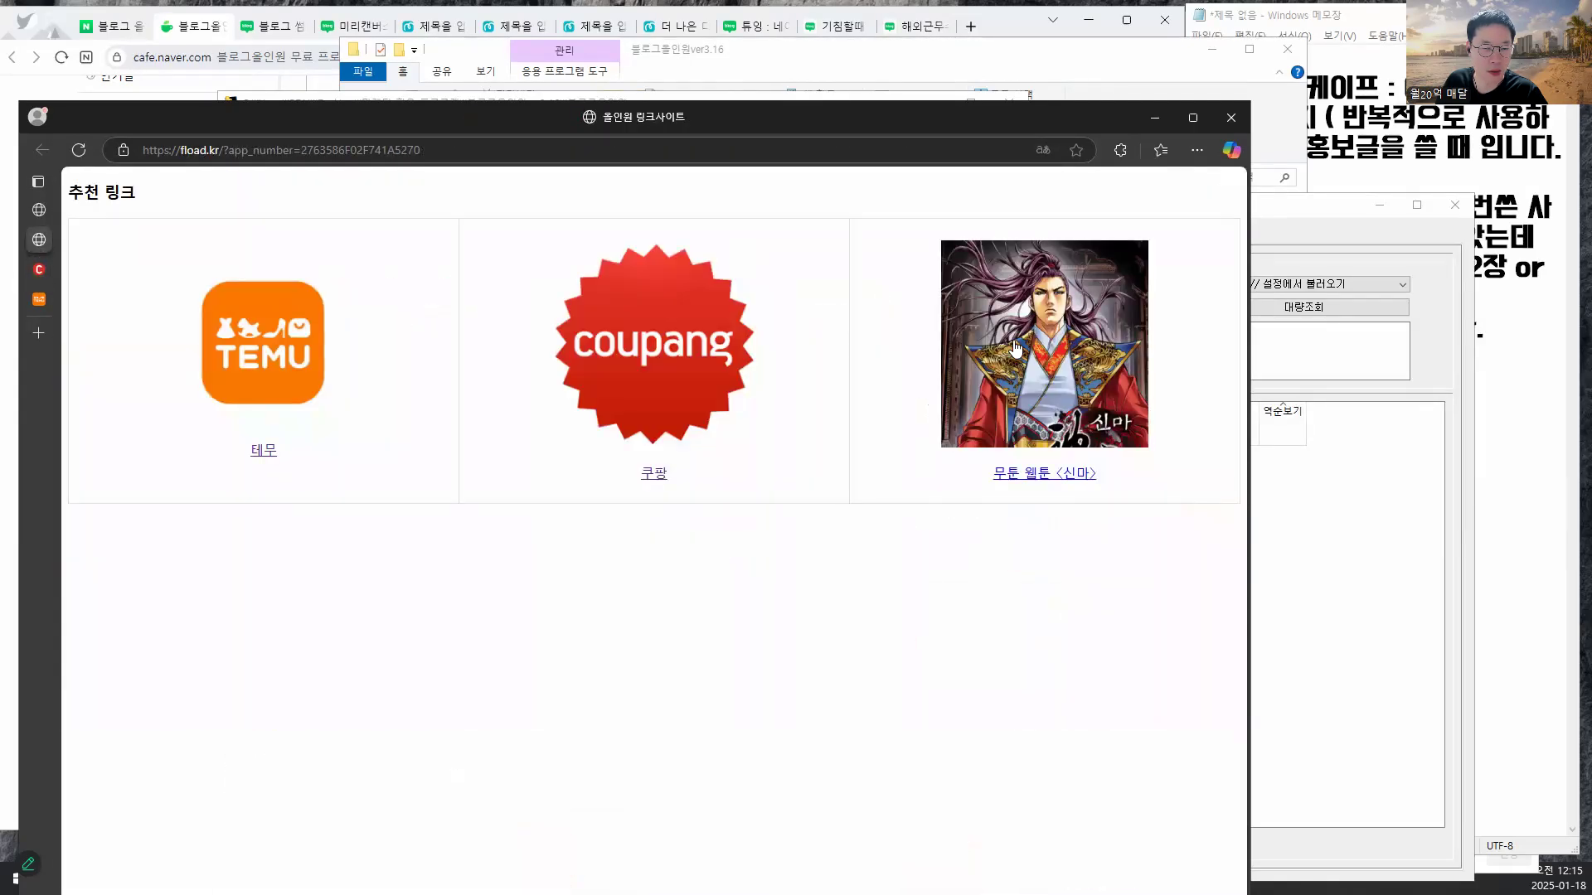
click(1003, 340)
scroll(931, 434, down, 5)
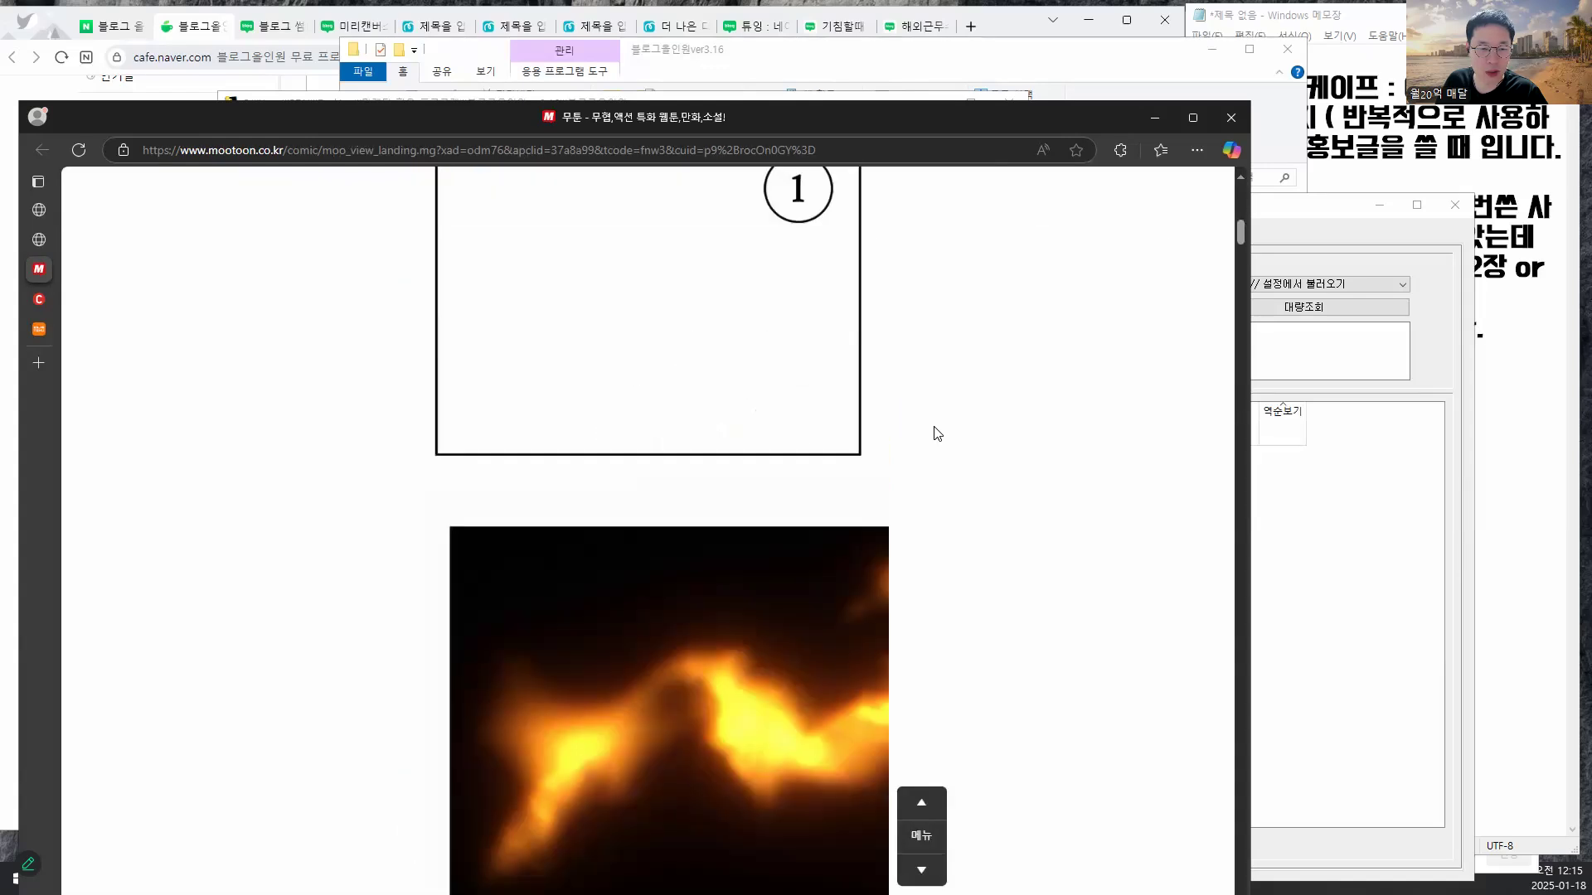
- Use 포인트 충전소 to revisit Coupang and 신마, then recheck points, now 3 P 사용가능
click(1394, 361)
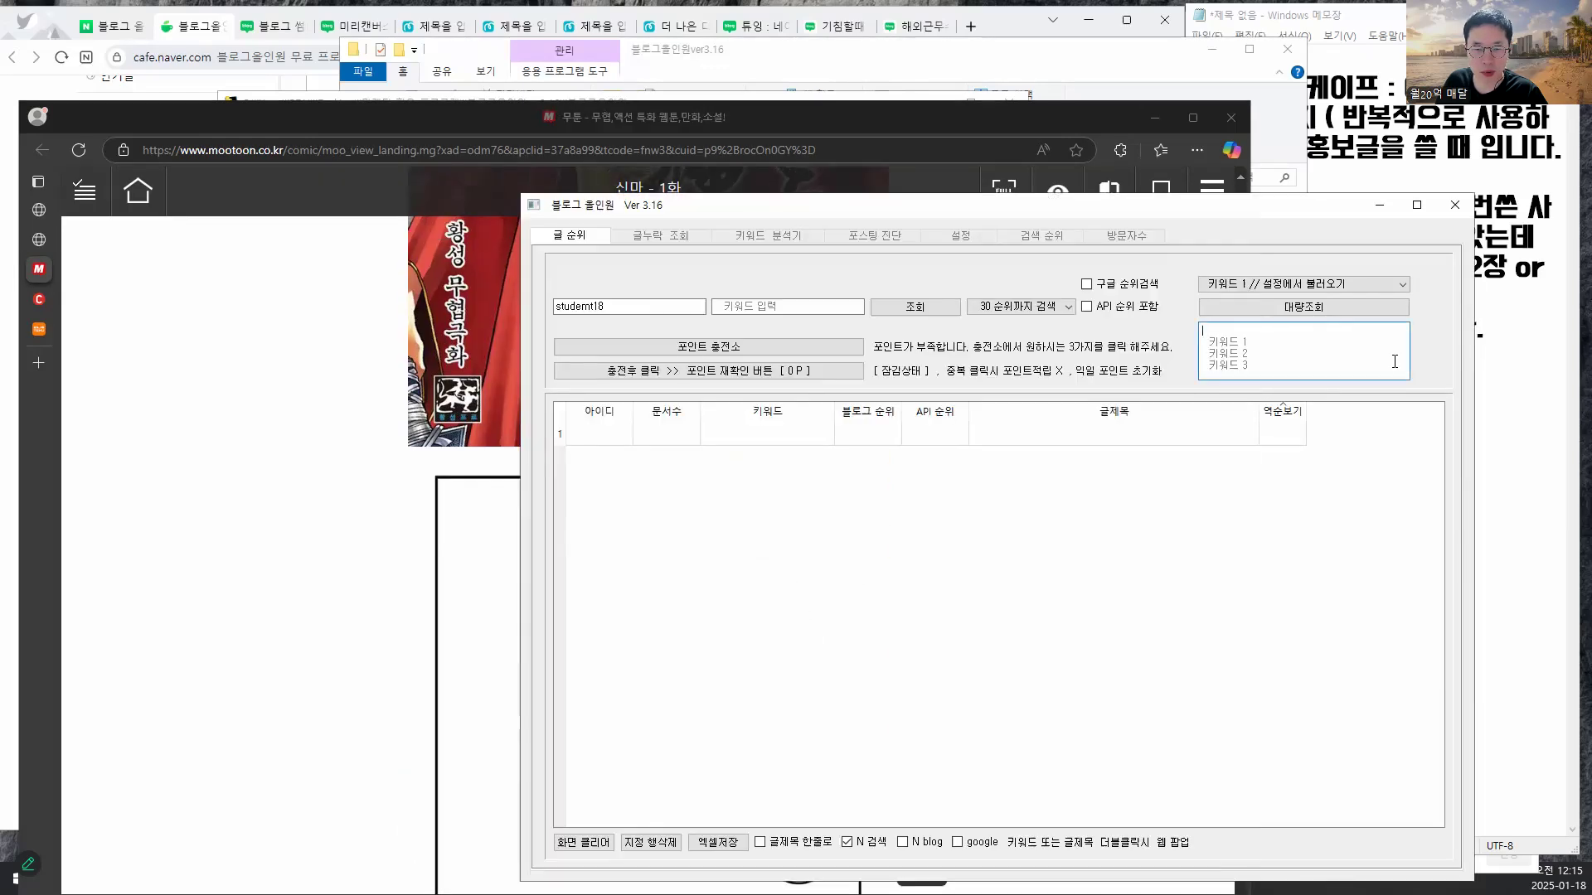
click(714, 349)
click(699, 384)
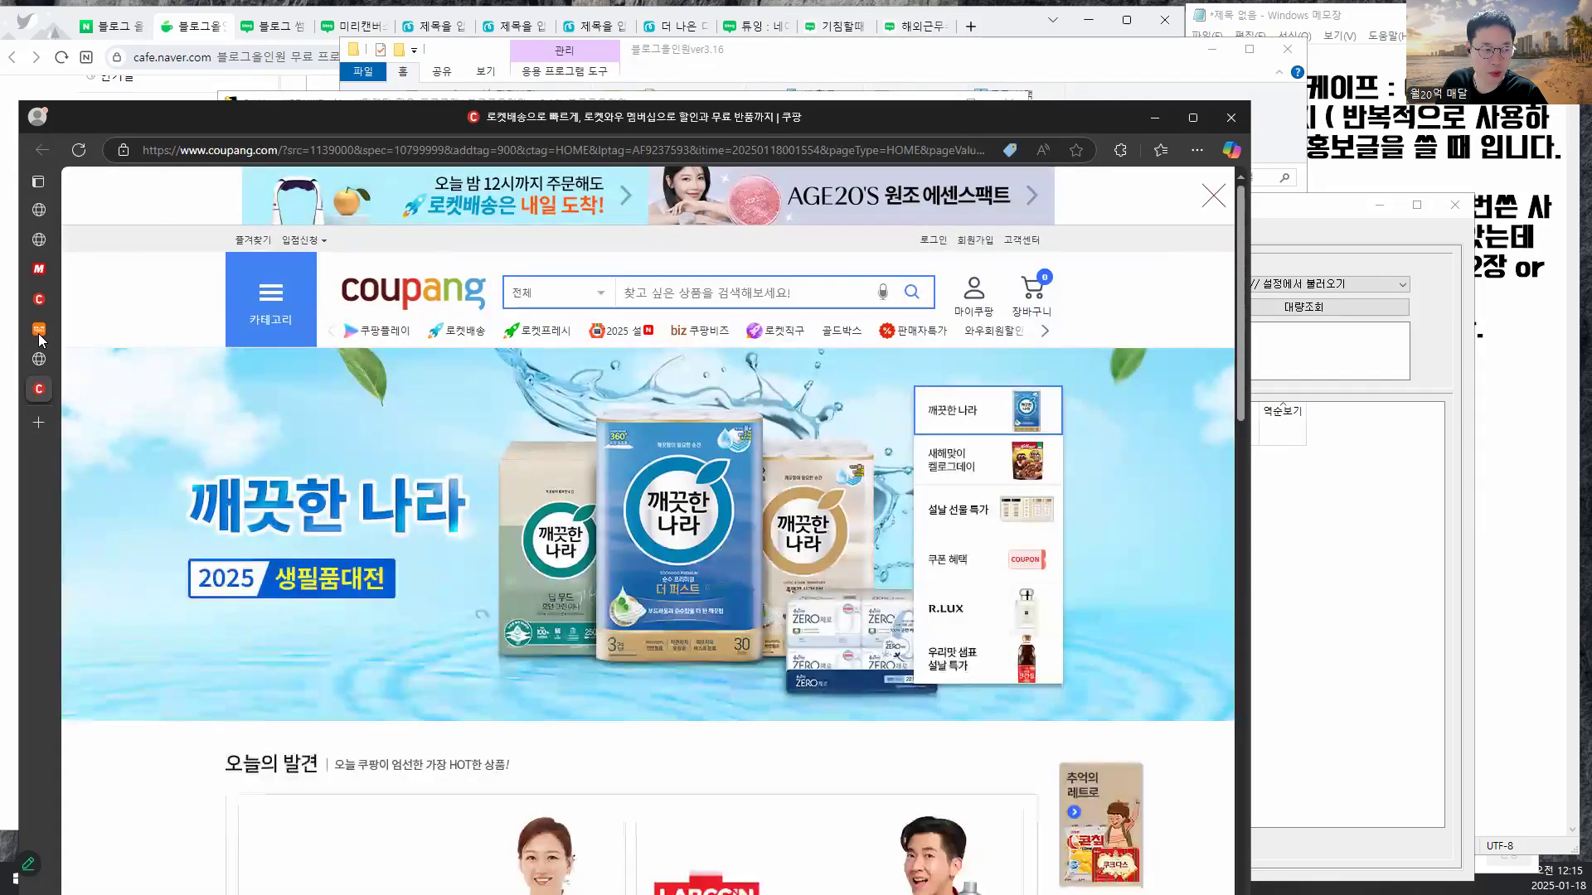
click(39, 331)
click(38, 361)
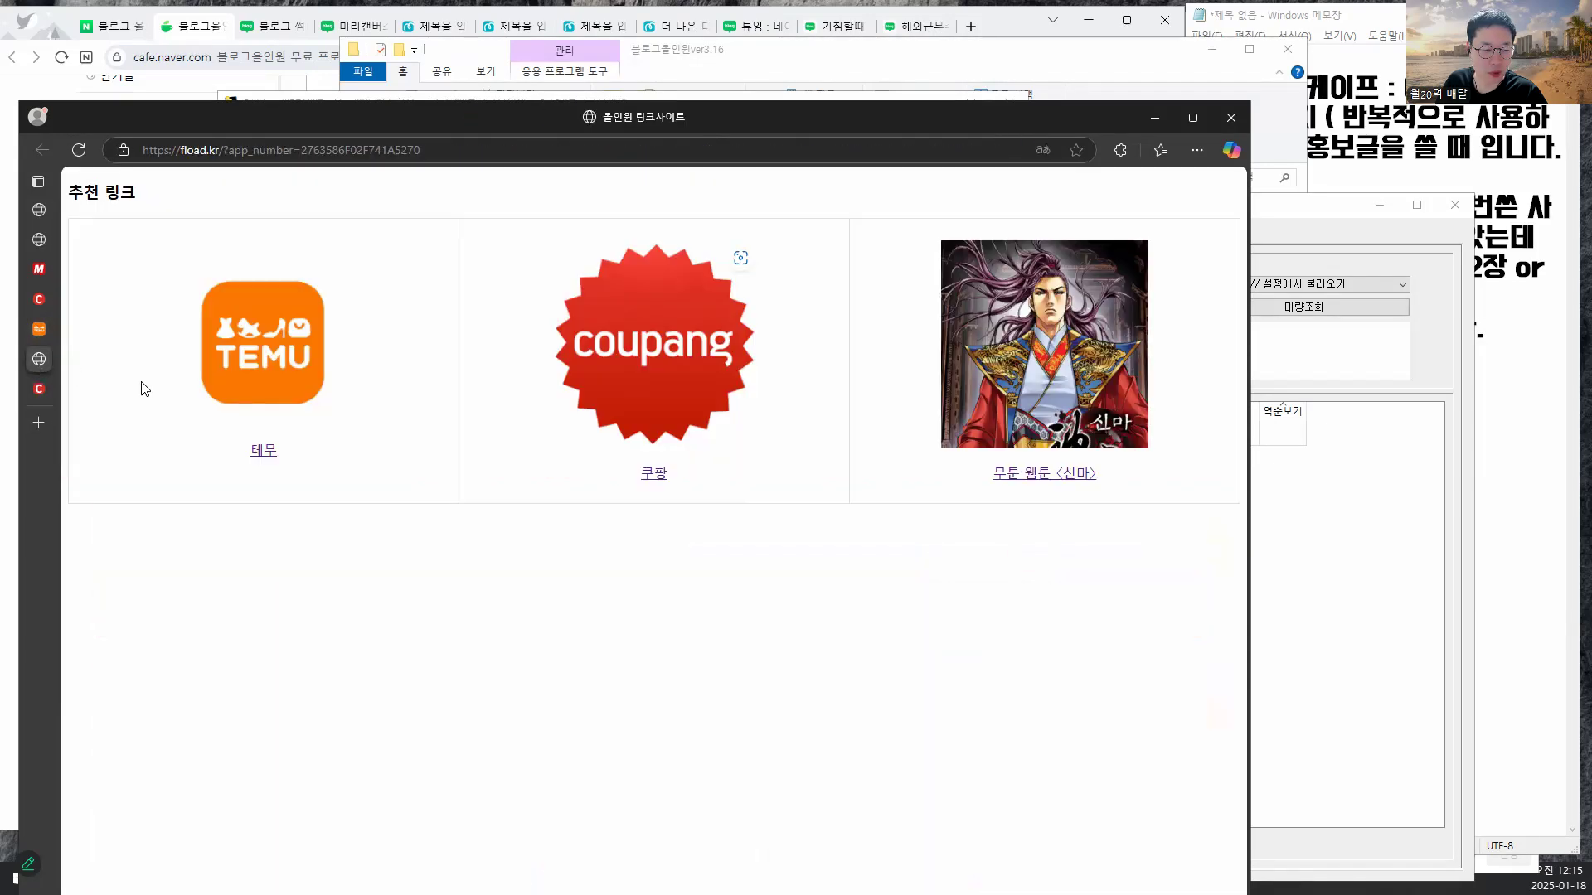
click(649, 374)
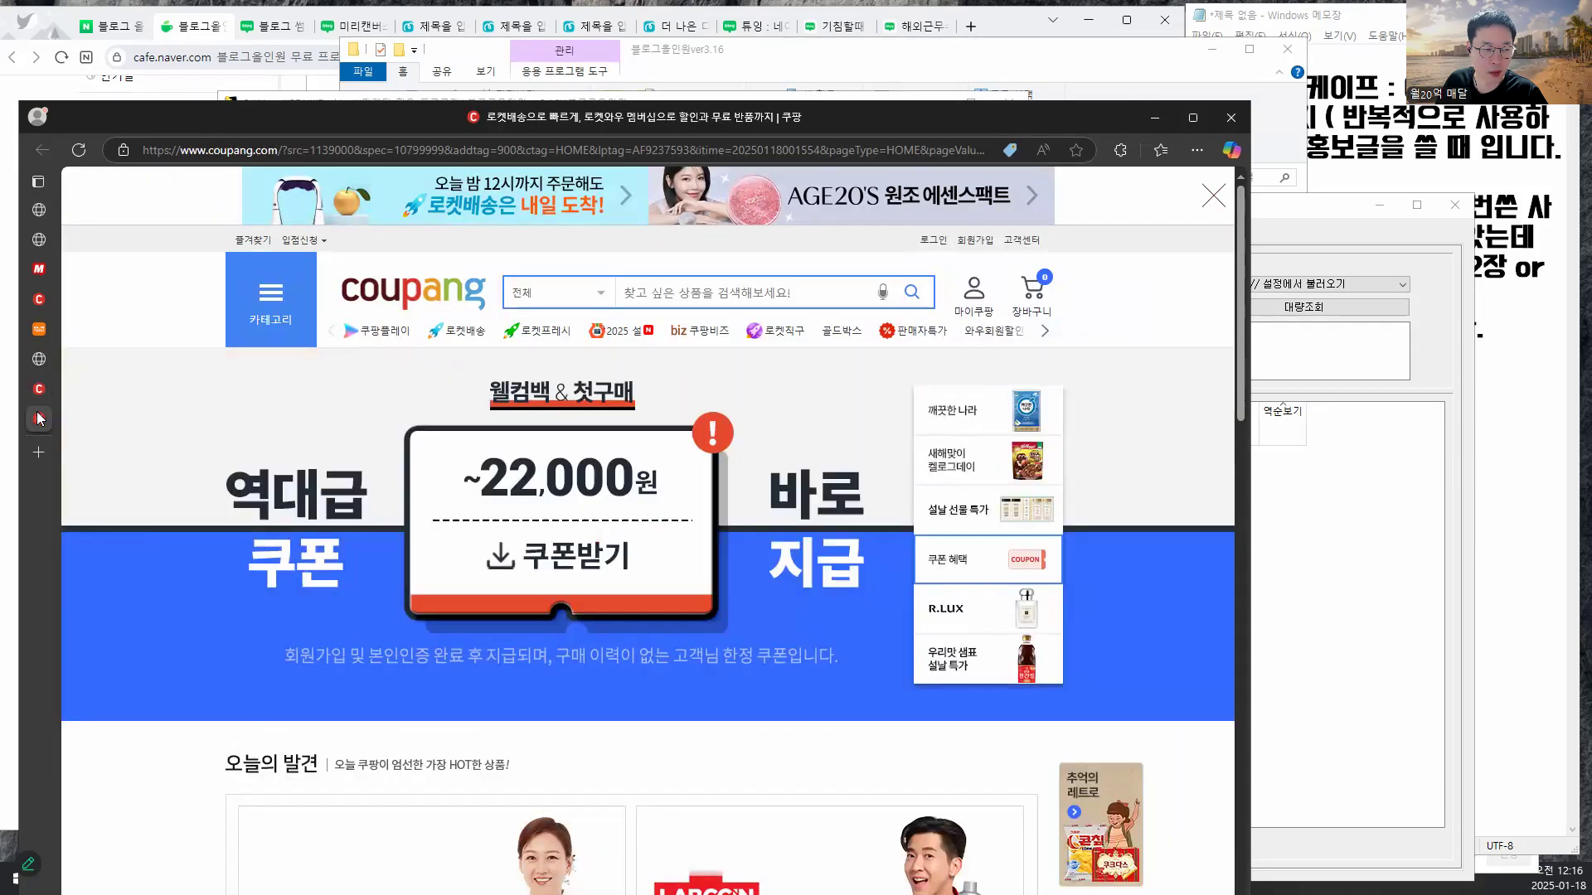
click(37, 355)
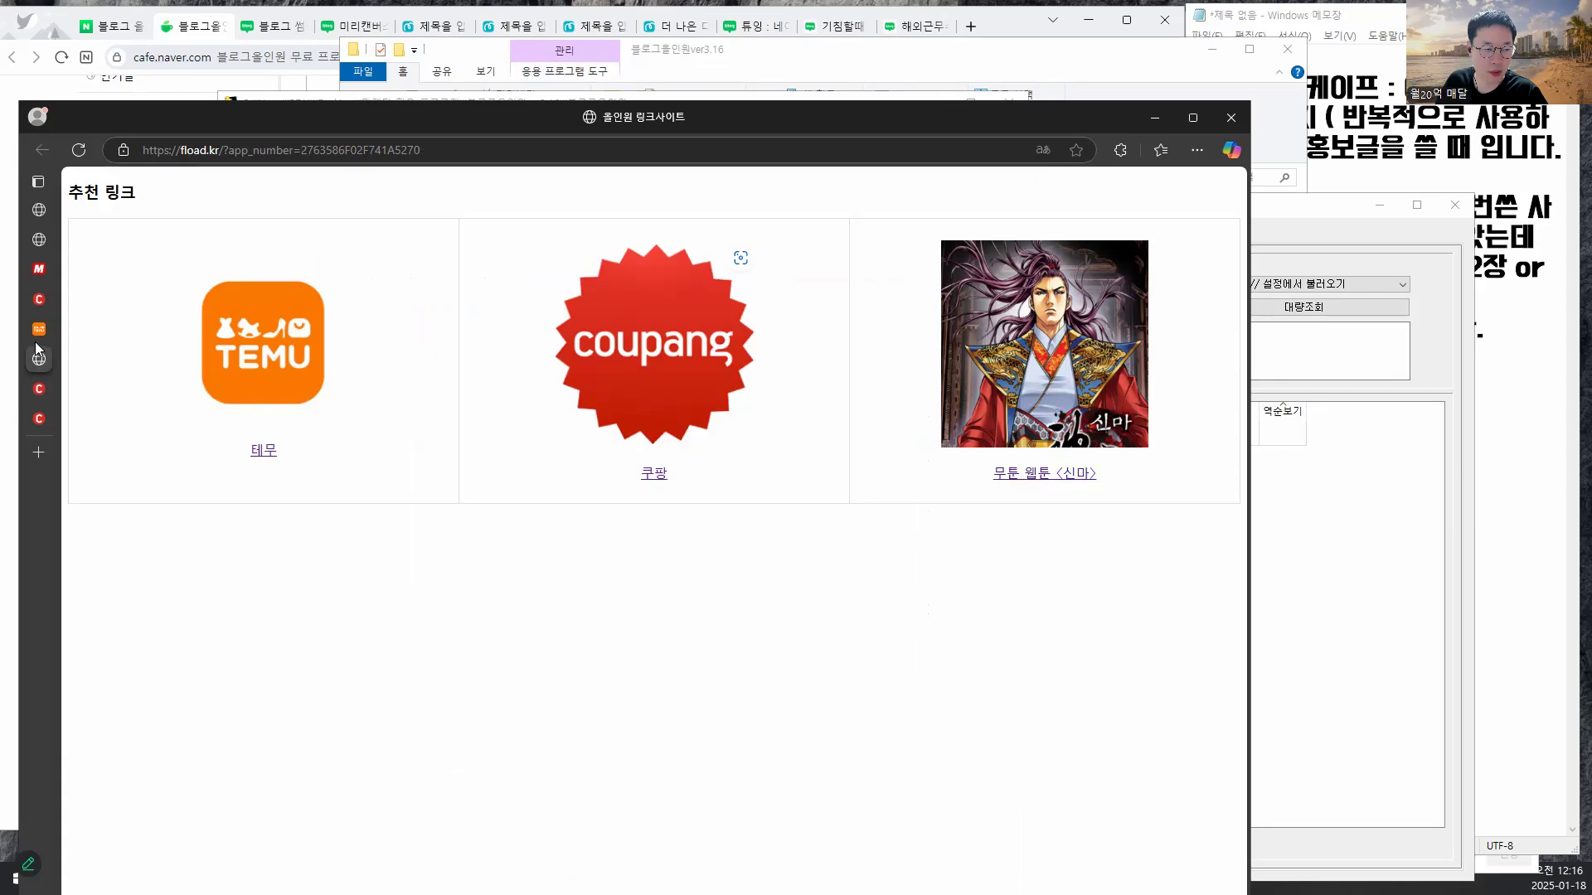
click(987, 300)
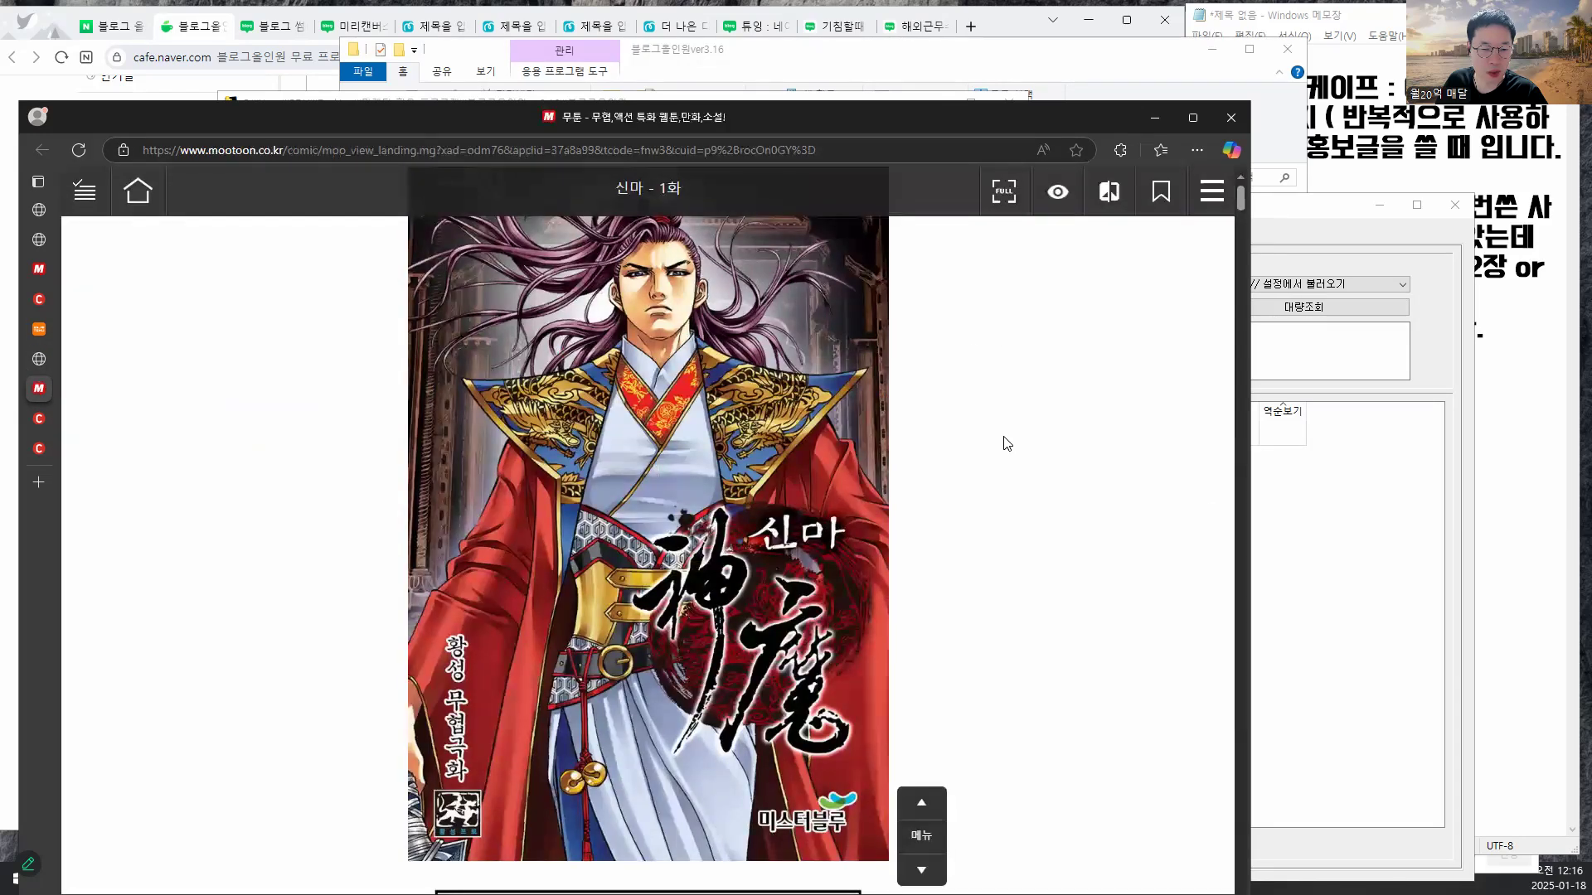
click(1338, 533)
click(745, 377)
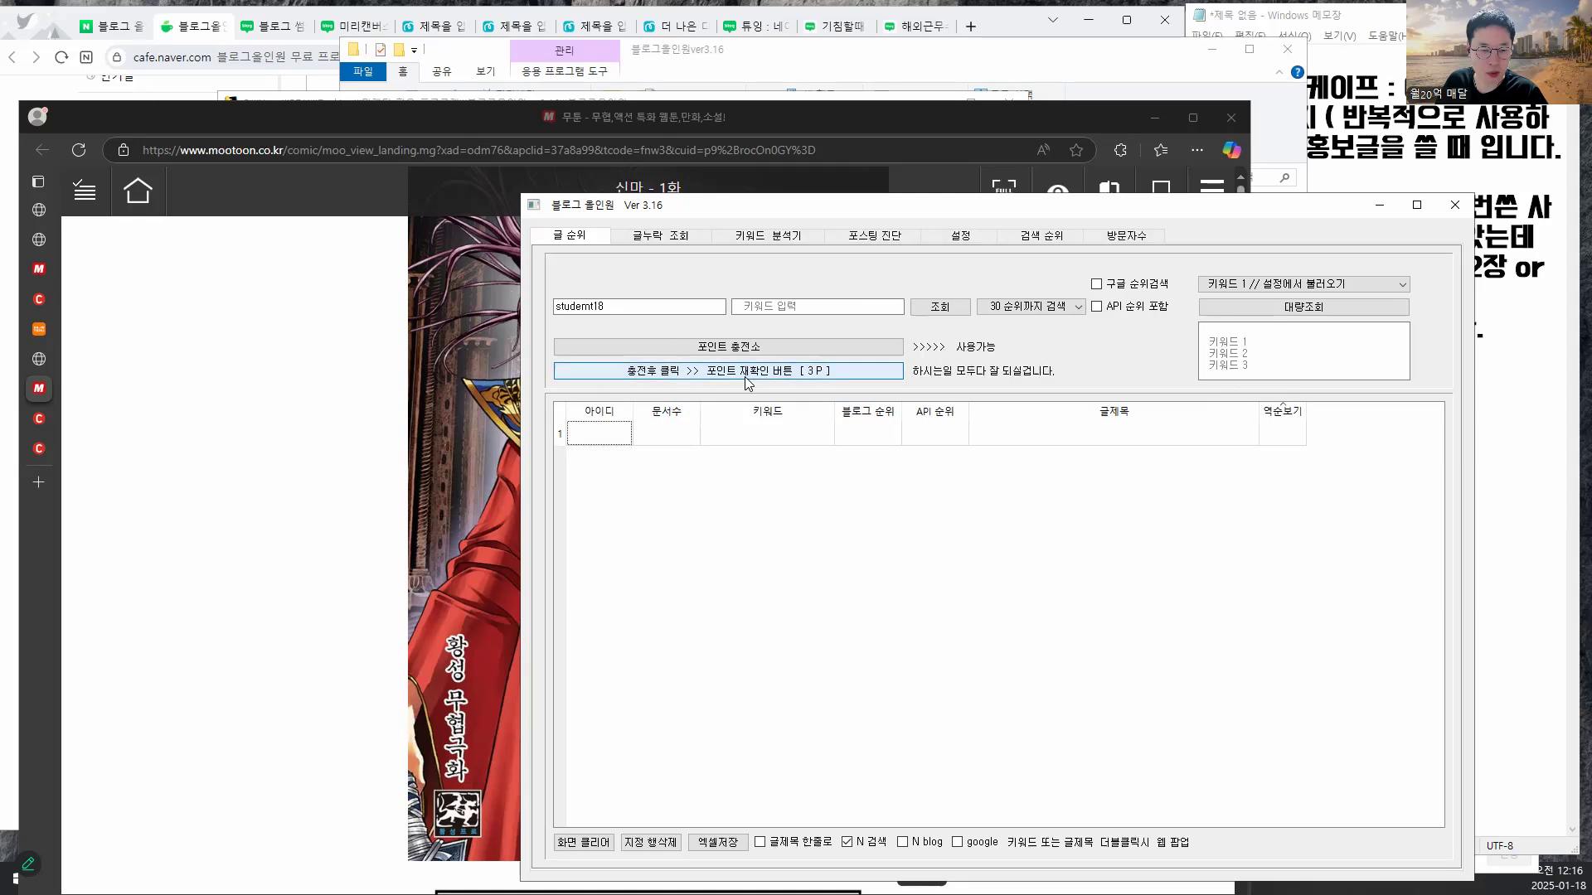
- Run a 글누락 조회 check on the pasted blog ID for its latest 2,000 posts, then maximize the window
drag(862, 204, 683, 143)
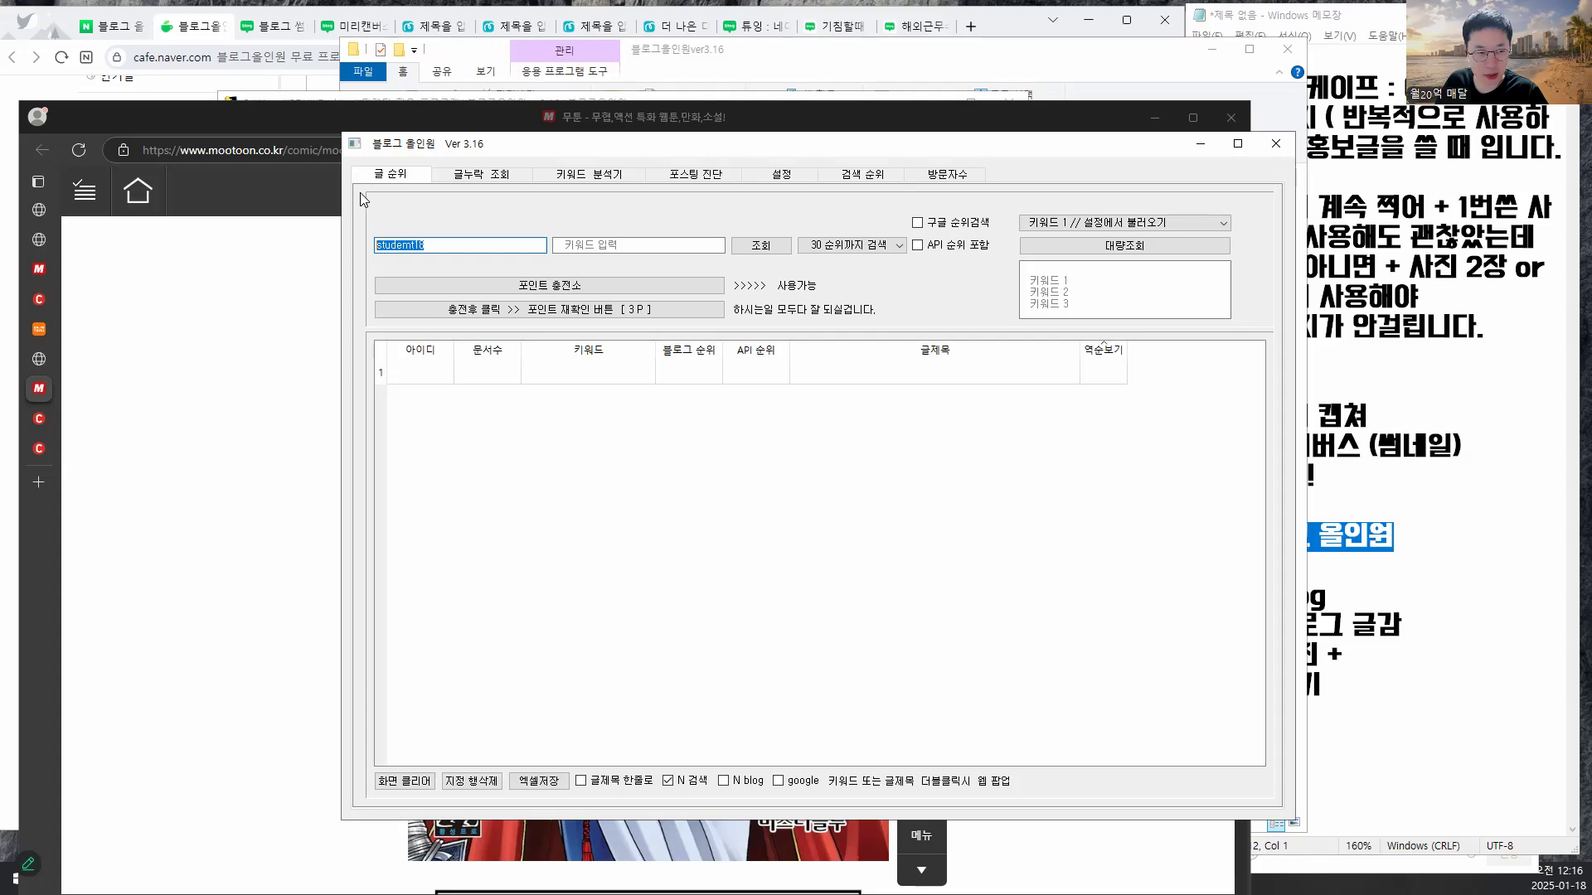
click(480, 179)
text(studemt18)
click(718, 244)
scroll(722, 282, down, 1)
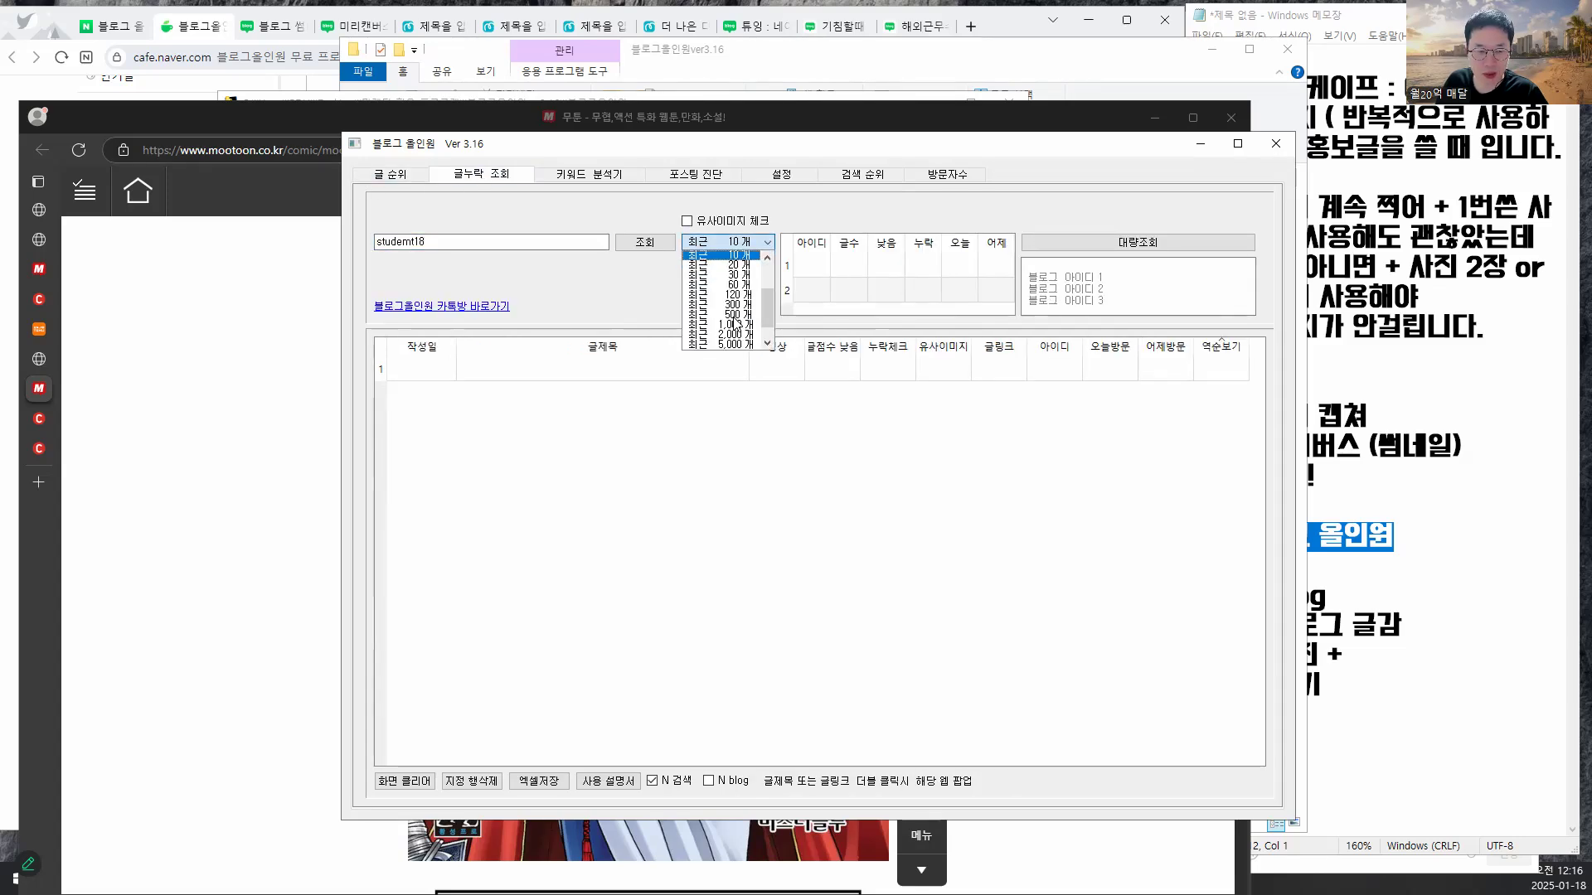
click(728, 318)
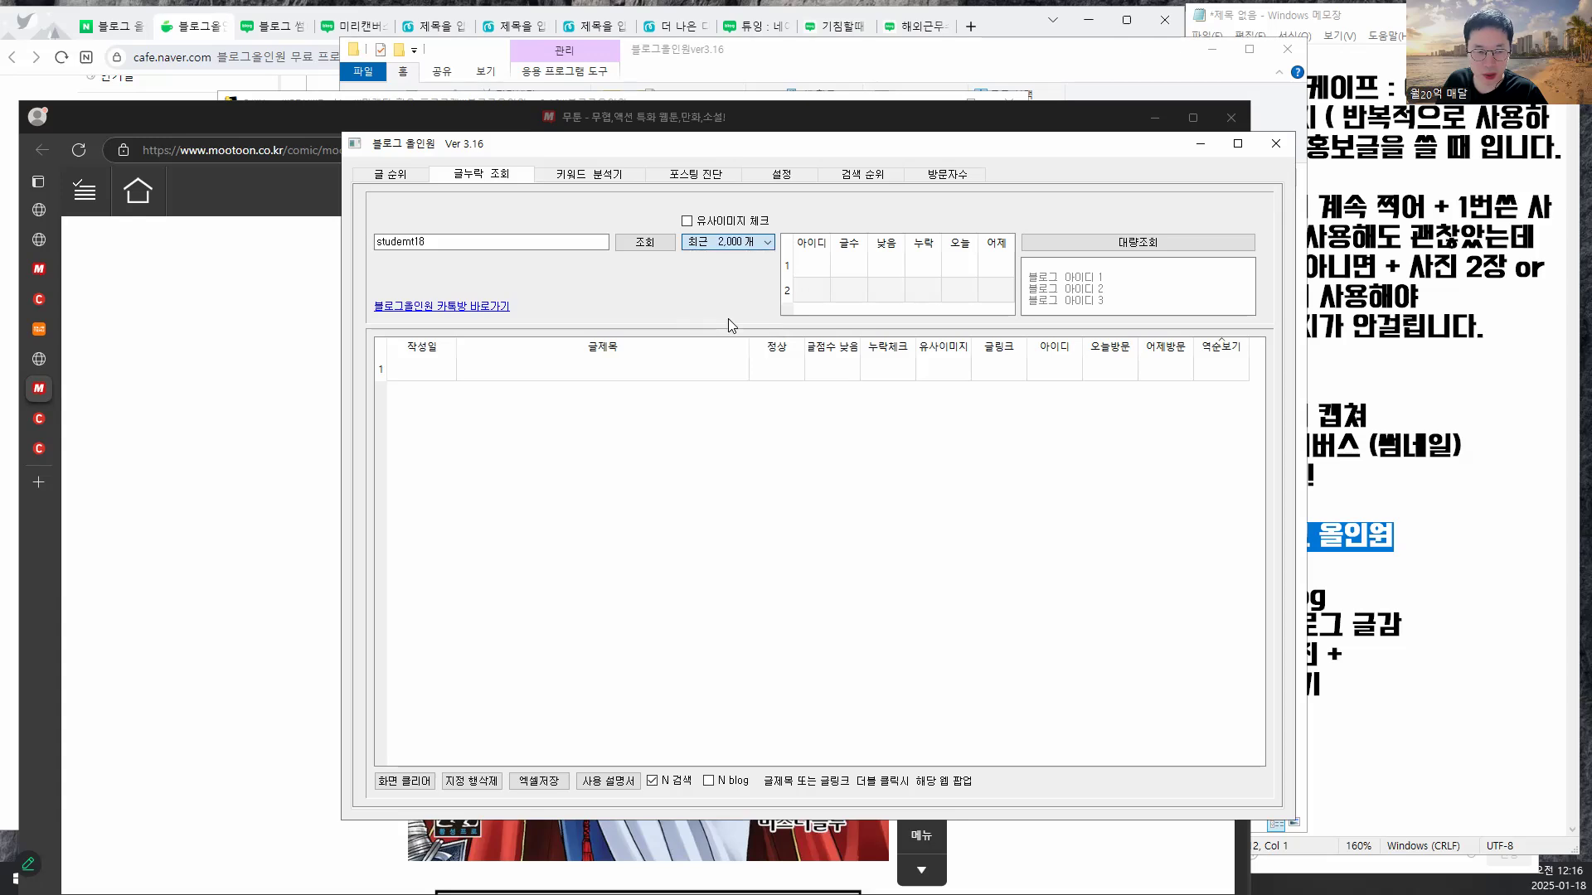
click(646, 246)
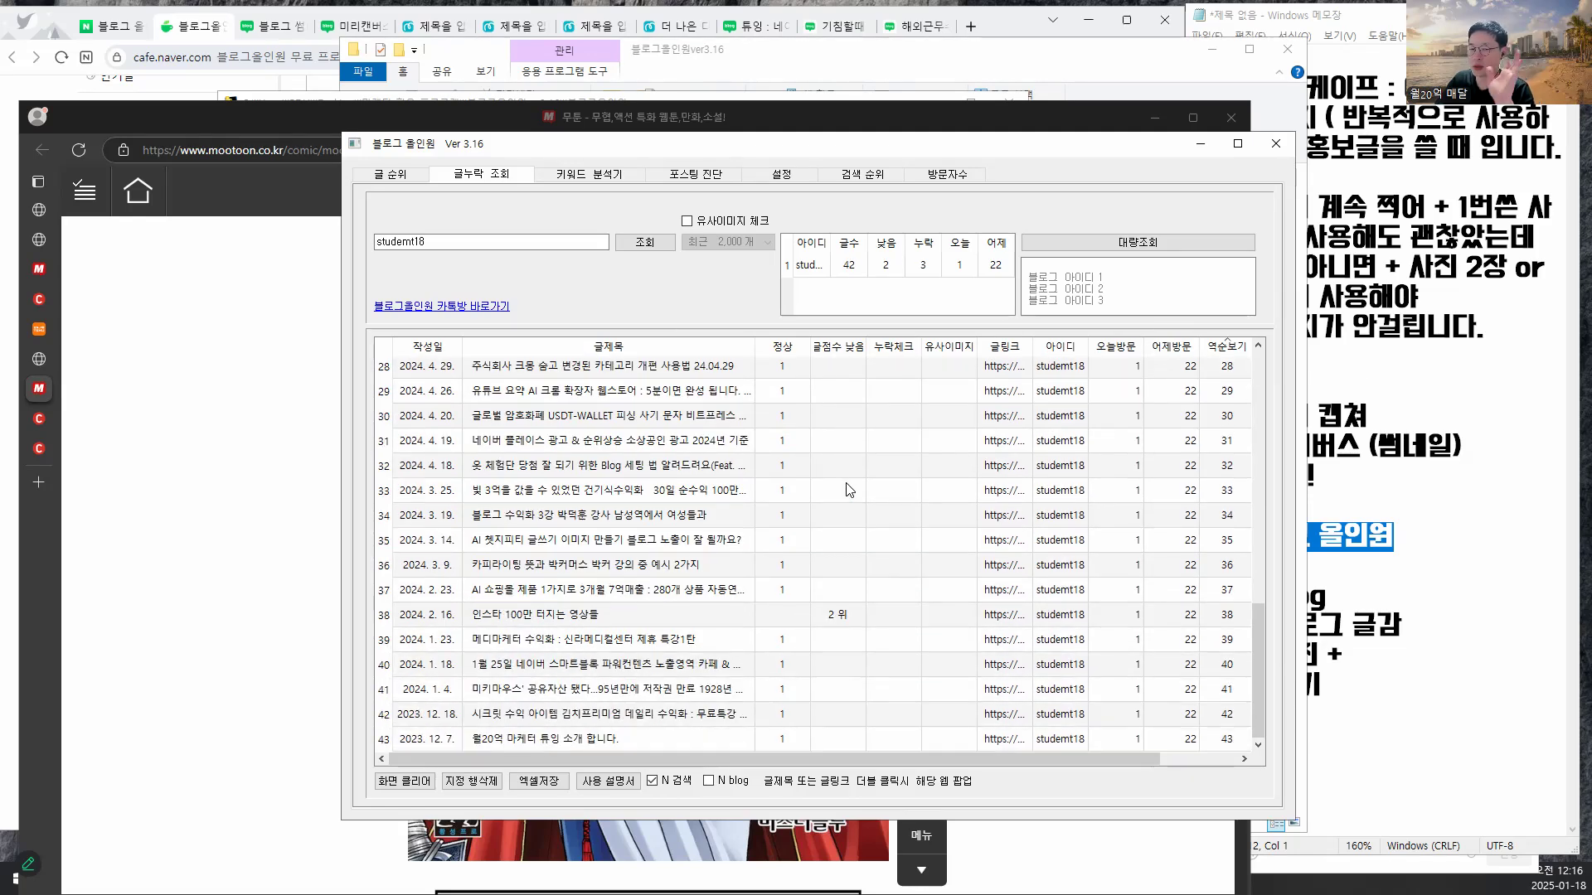
click(1237, 146)
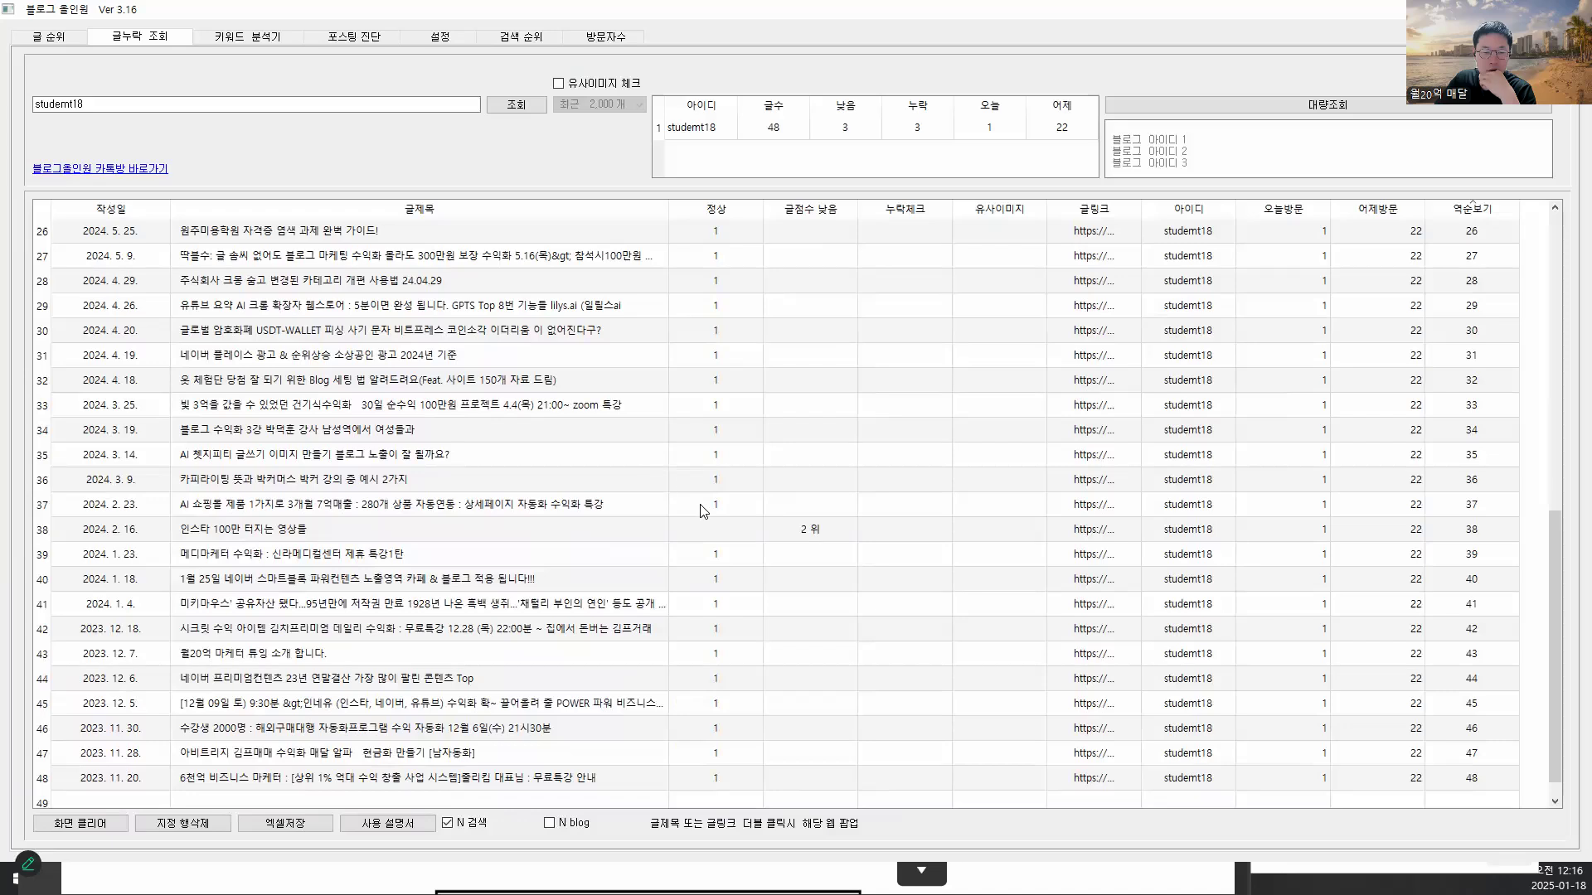
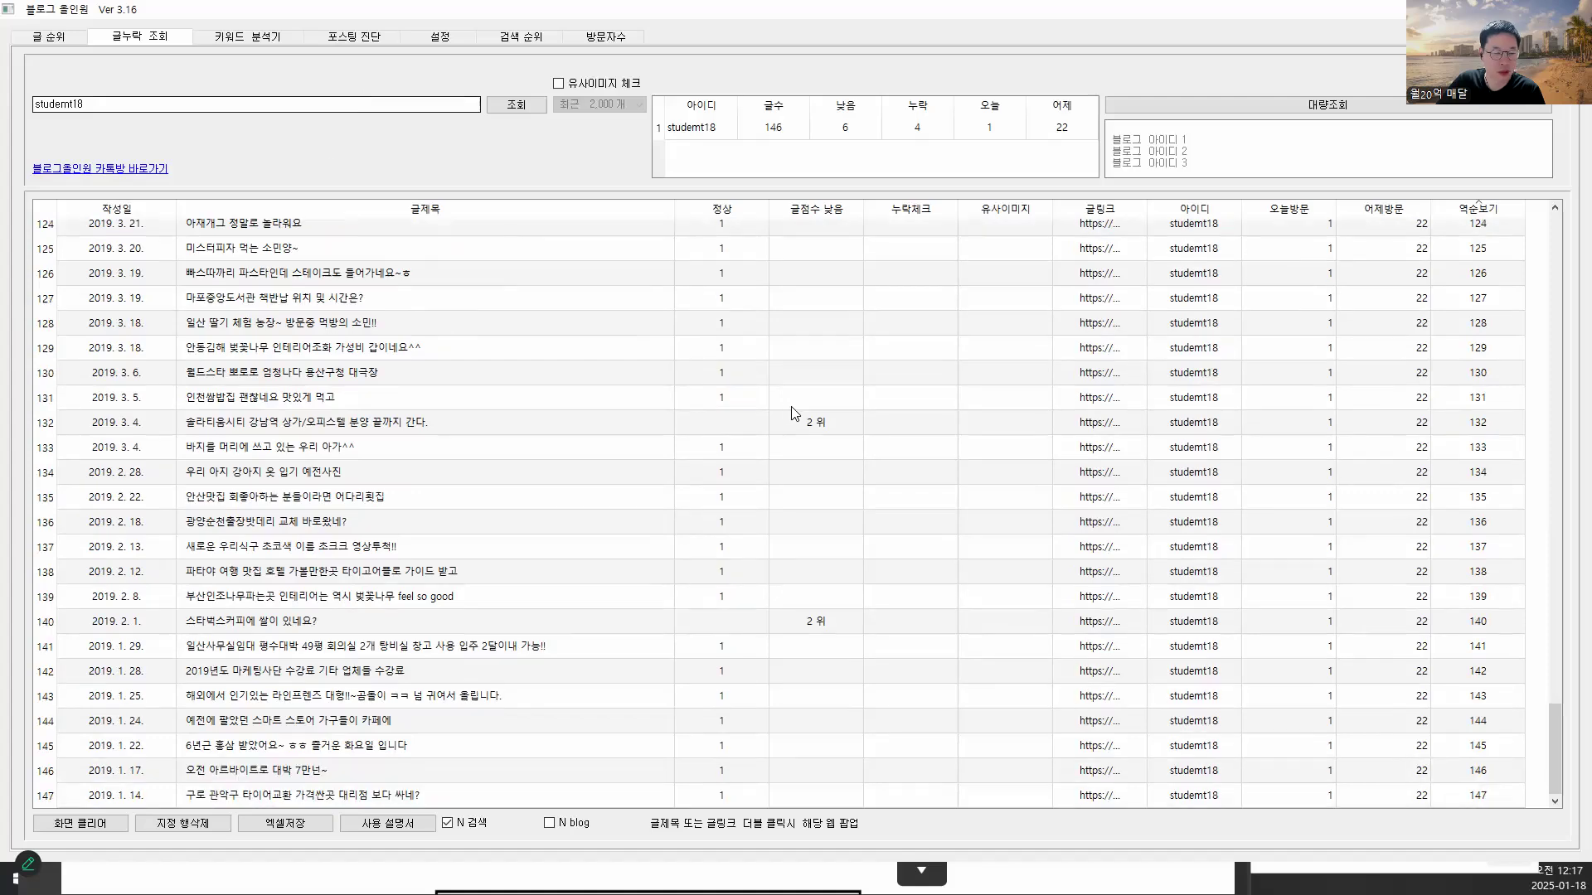
- Review post 132's 2위 ranking and the count of 4 missing posts, then move Blog Allinone aside
click(809, 407)
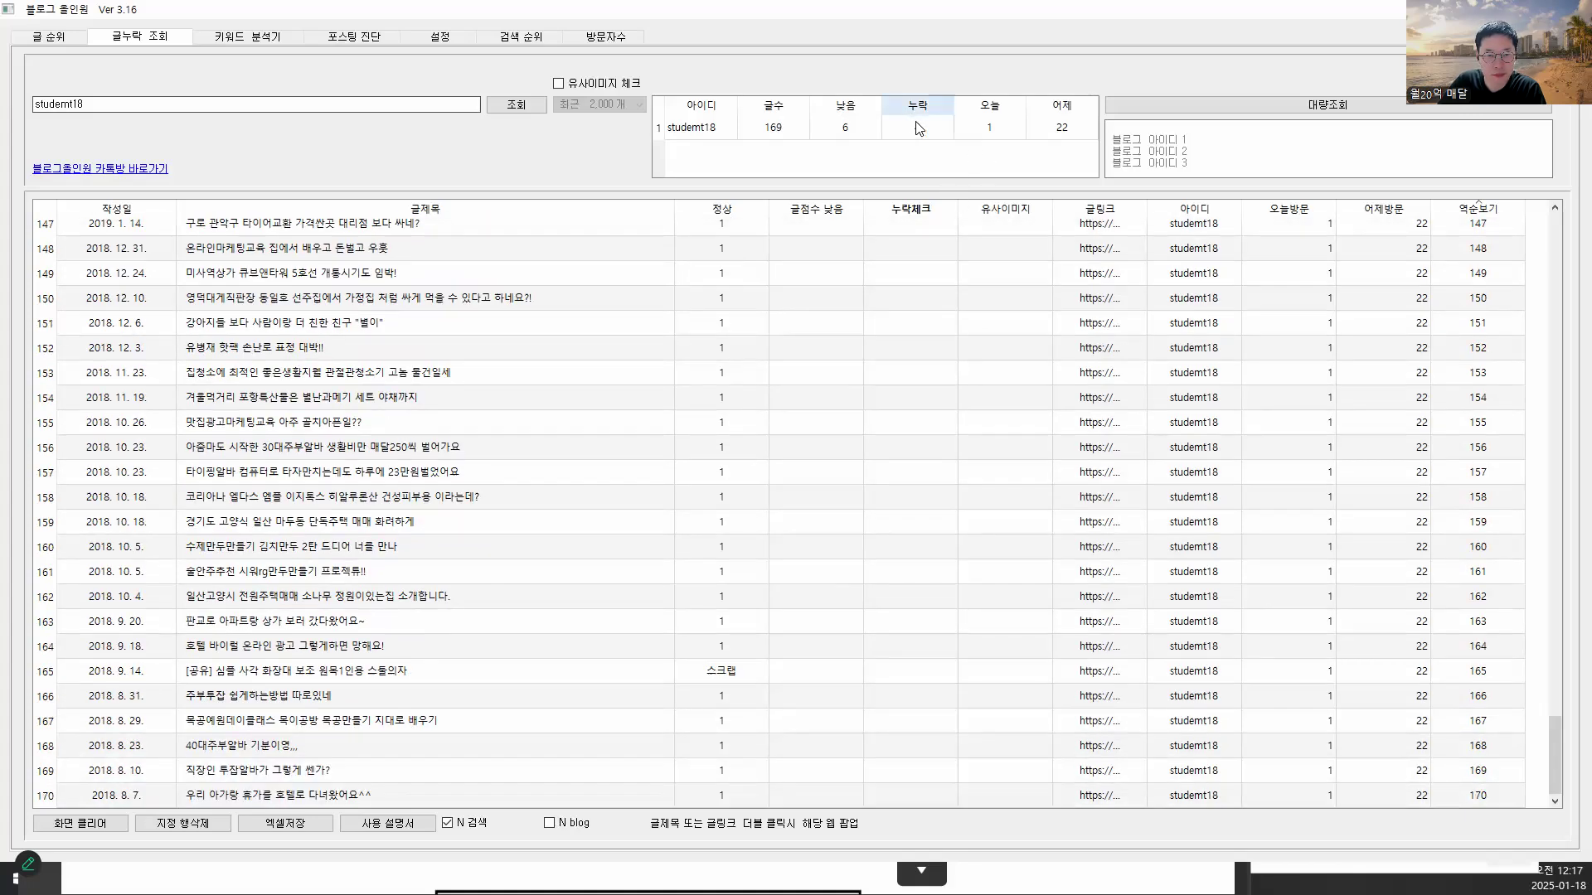
click(918, 135)
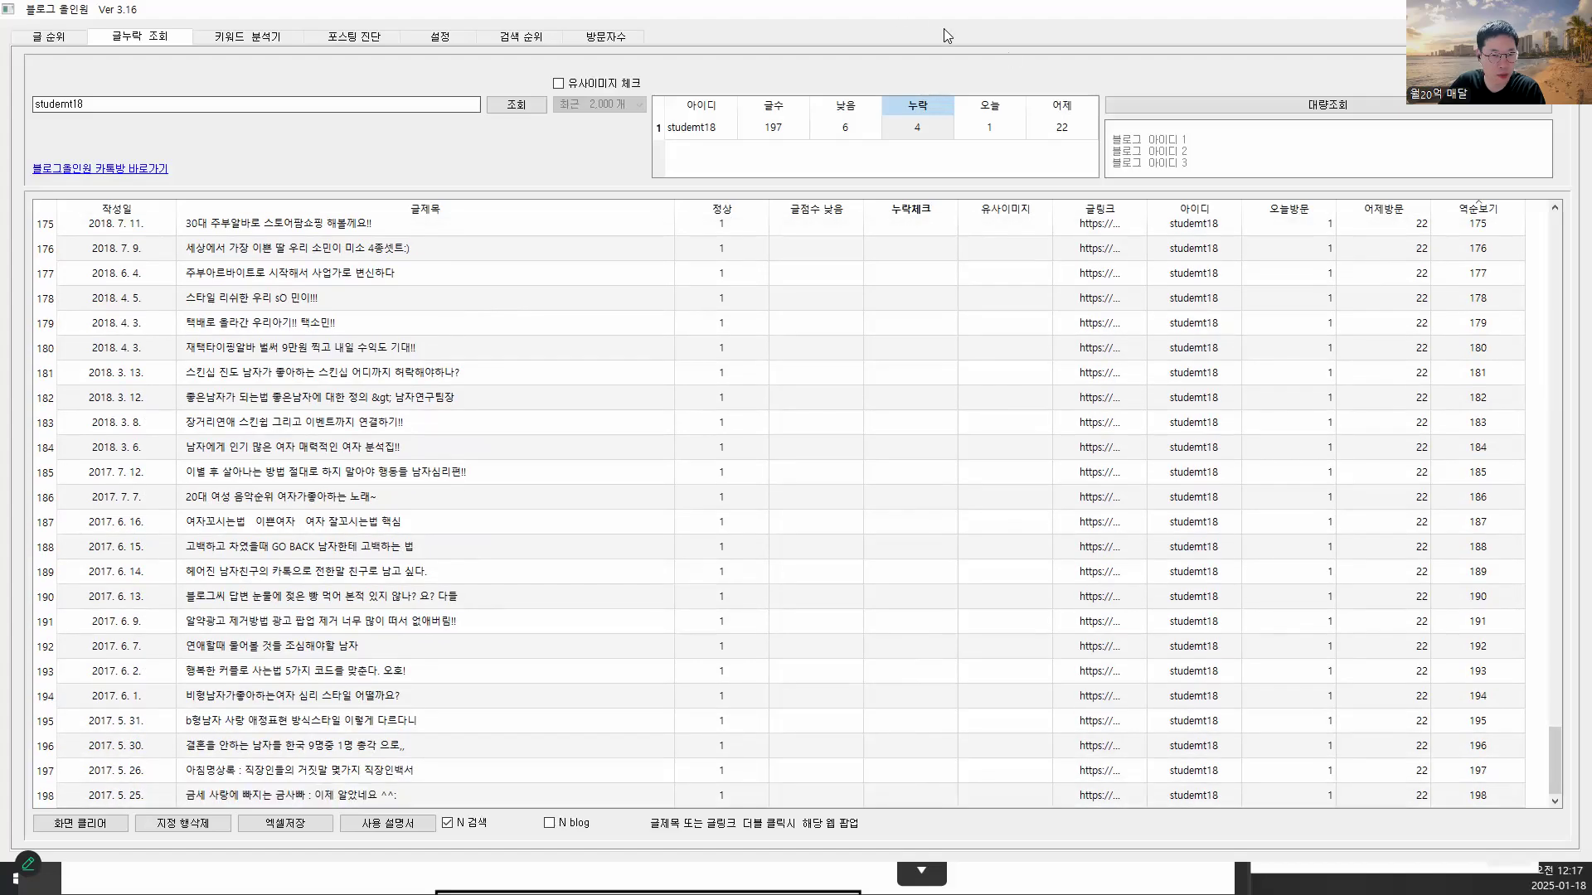
drag(943, 10, 961, 257)
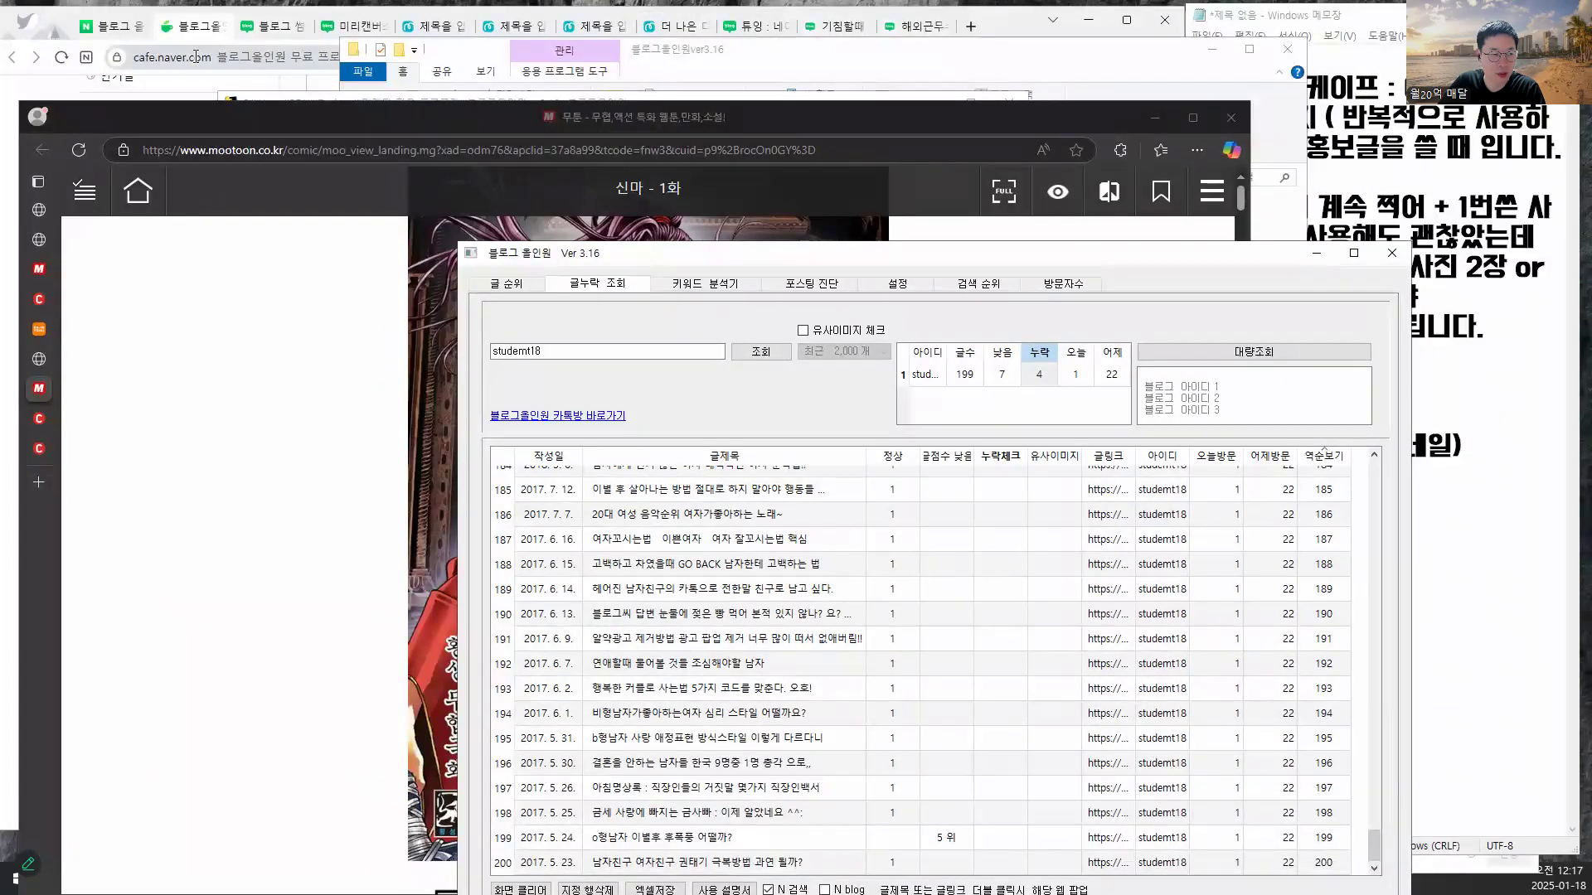
- Go to your own Naver blog from the account menu and maximize the browser
click(110, 27)
click(111, 27)
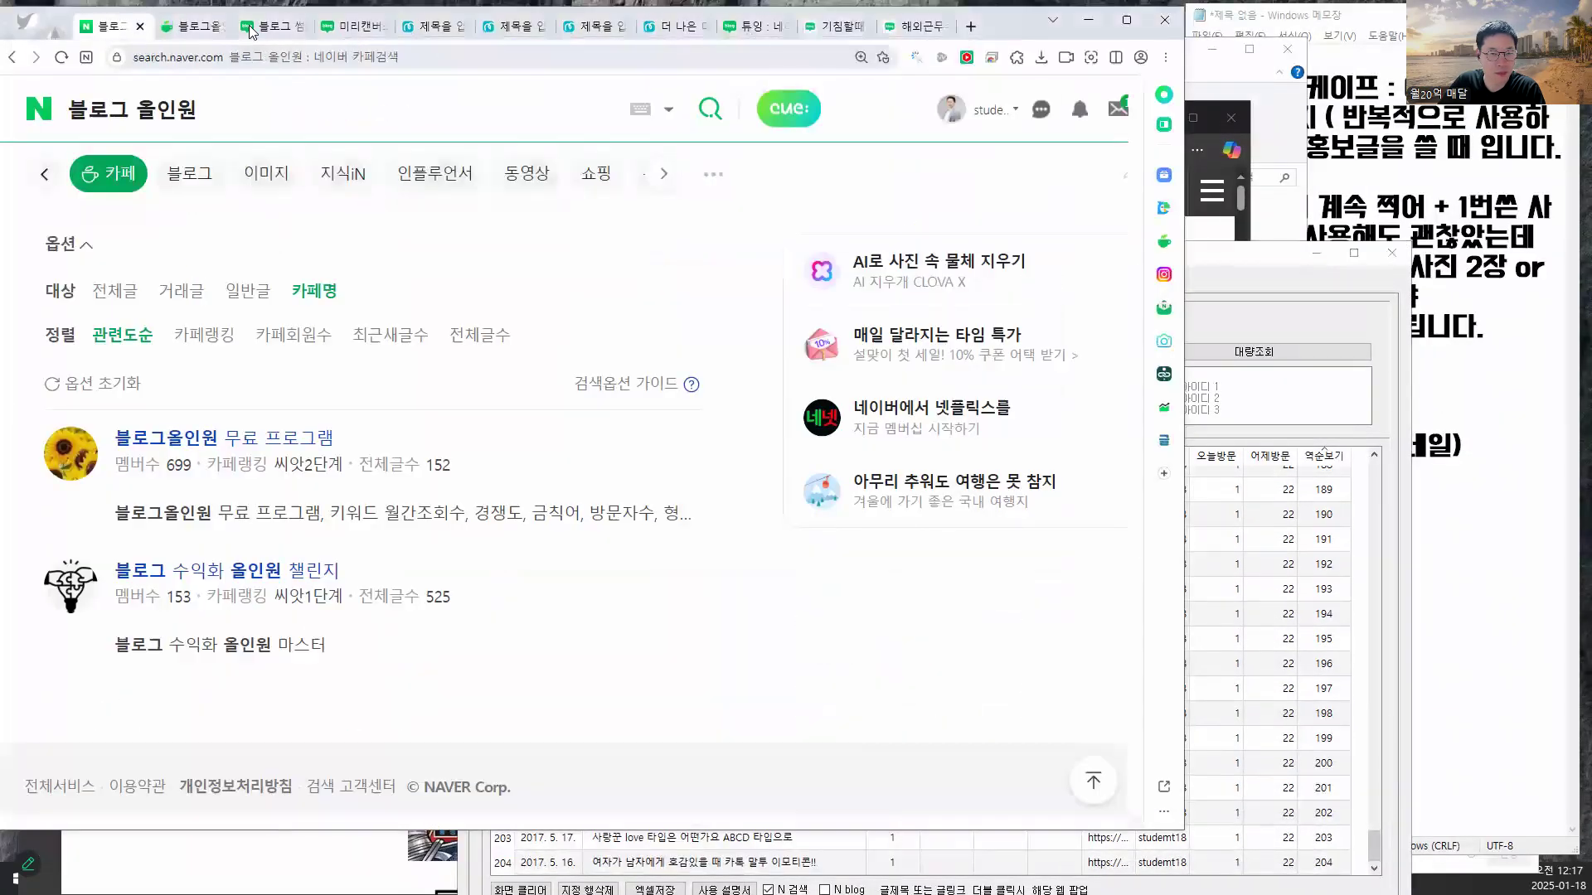
click(978, 111)
click(910, 269)
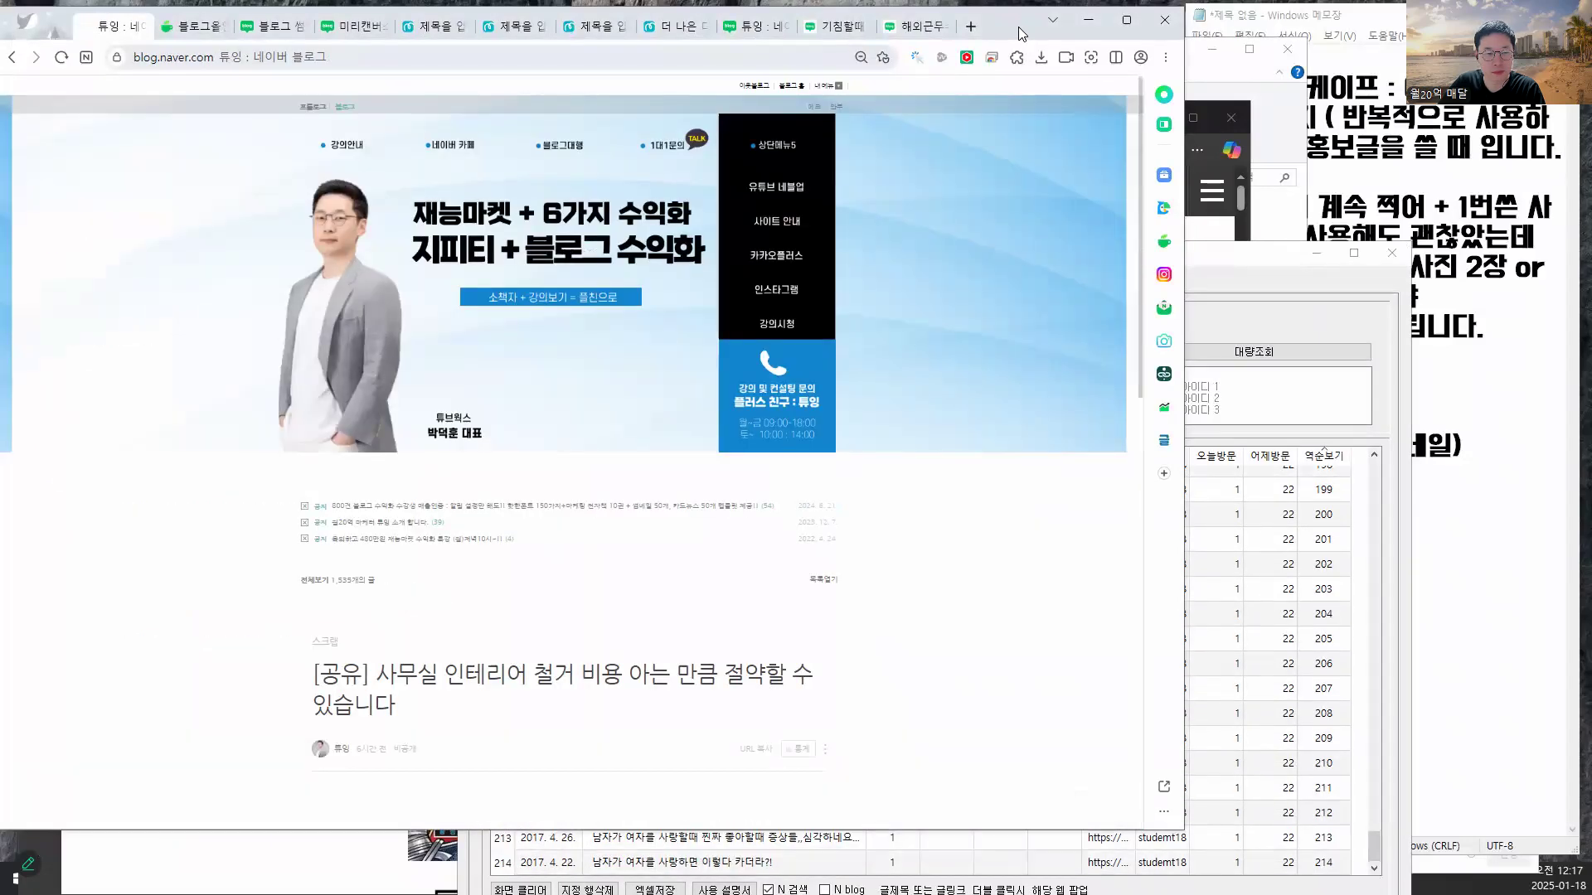
key(super+Up)
scroll(821, 320, up, 3)
scroll(821, 320, down, 10)
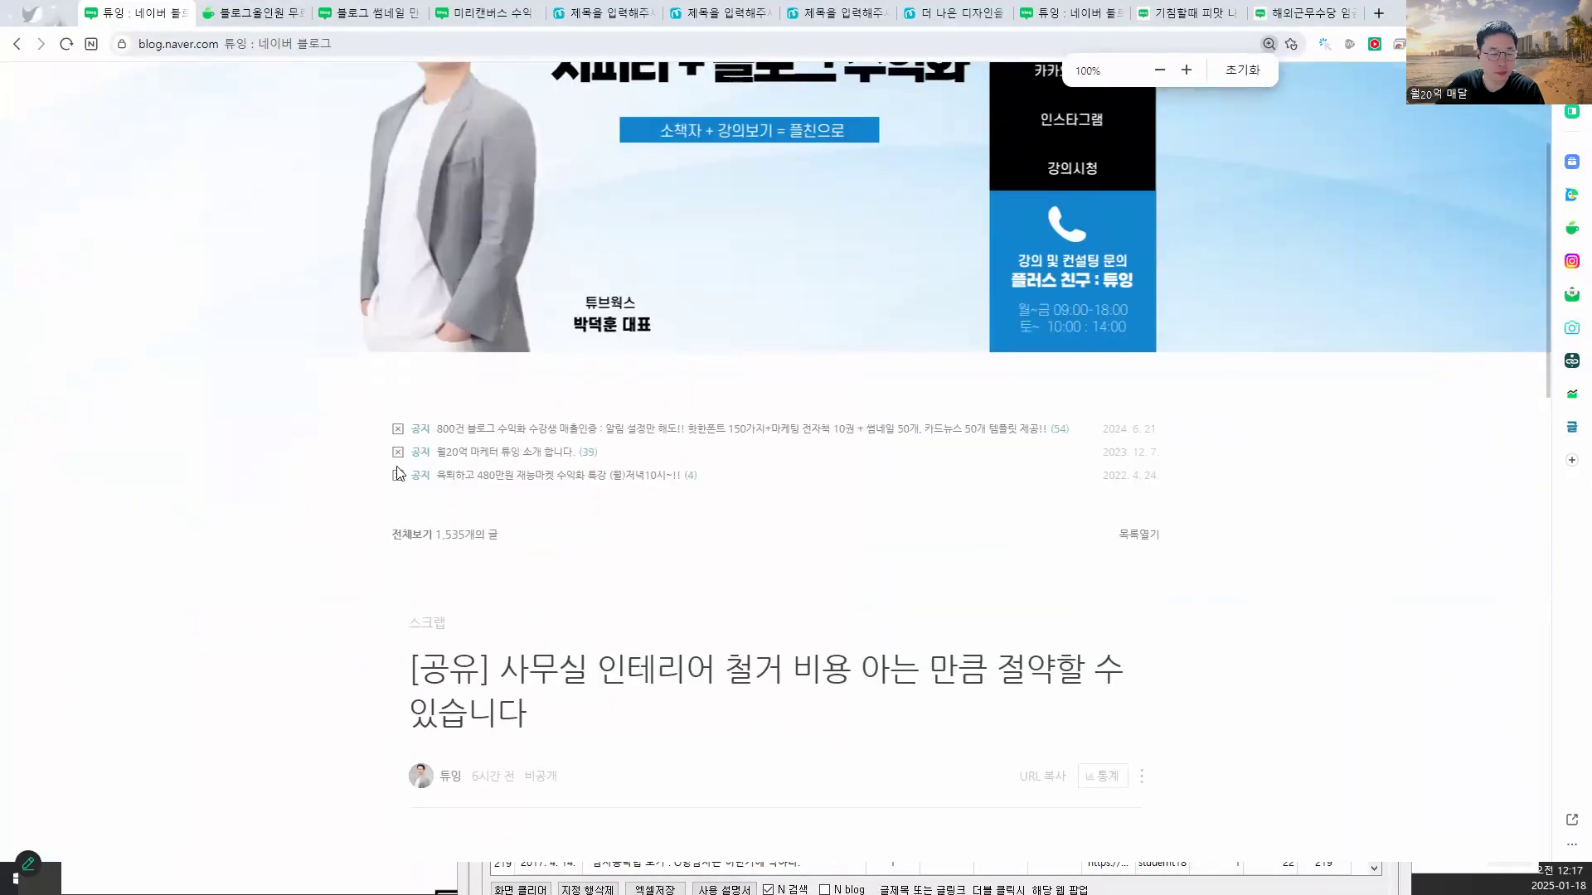
scroll(347, 492, down, 5)
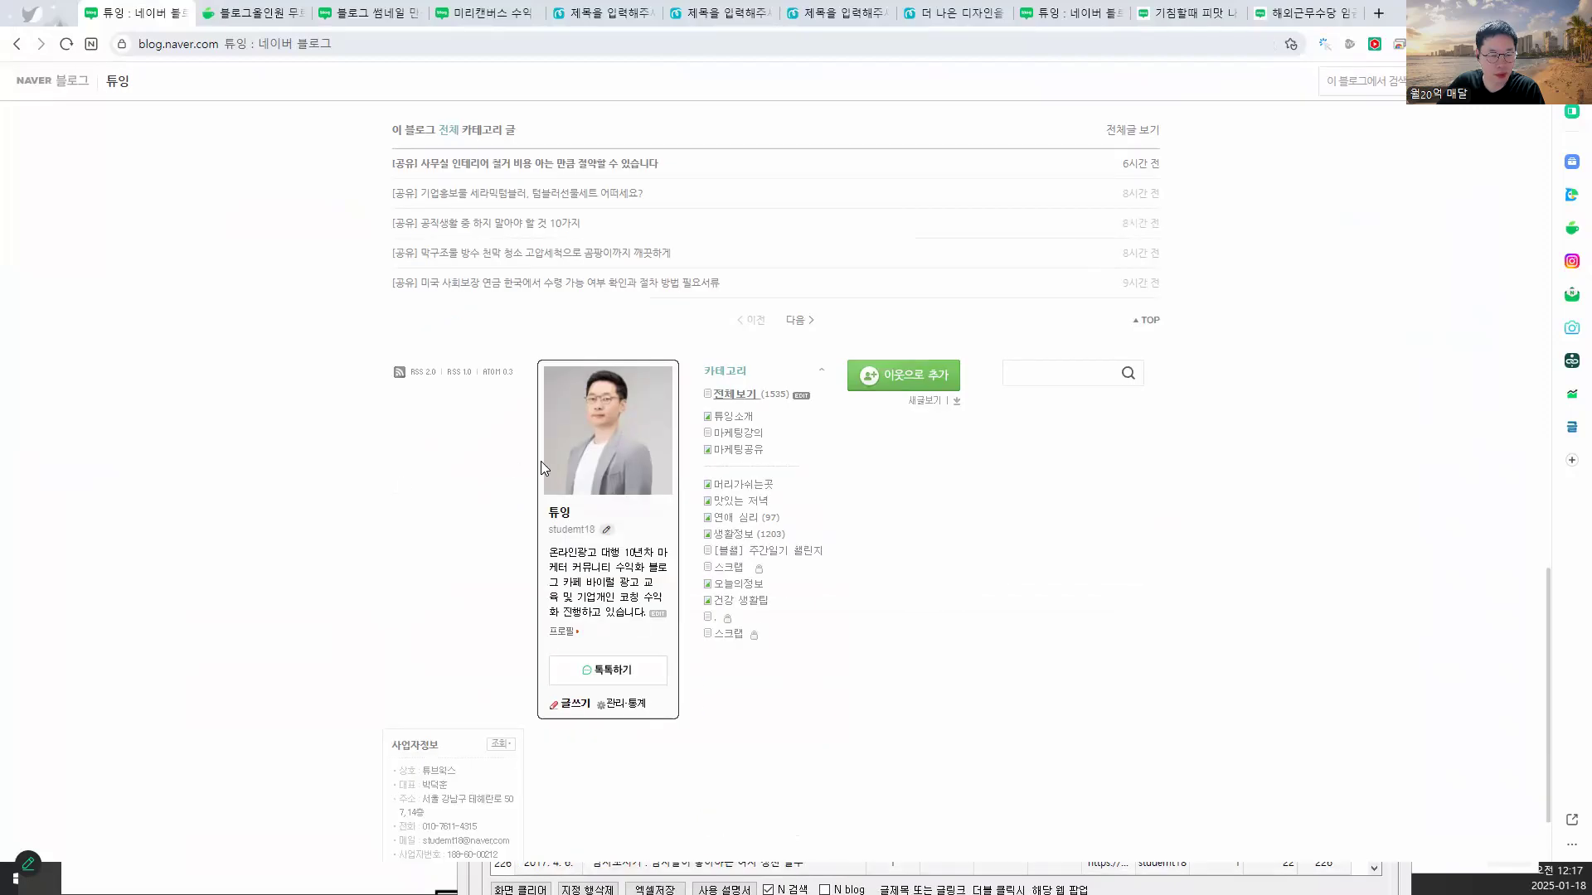
- Show all 1,535 posts as a title list at 30 per page and open page 2
click(729, 394)
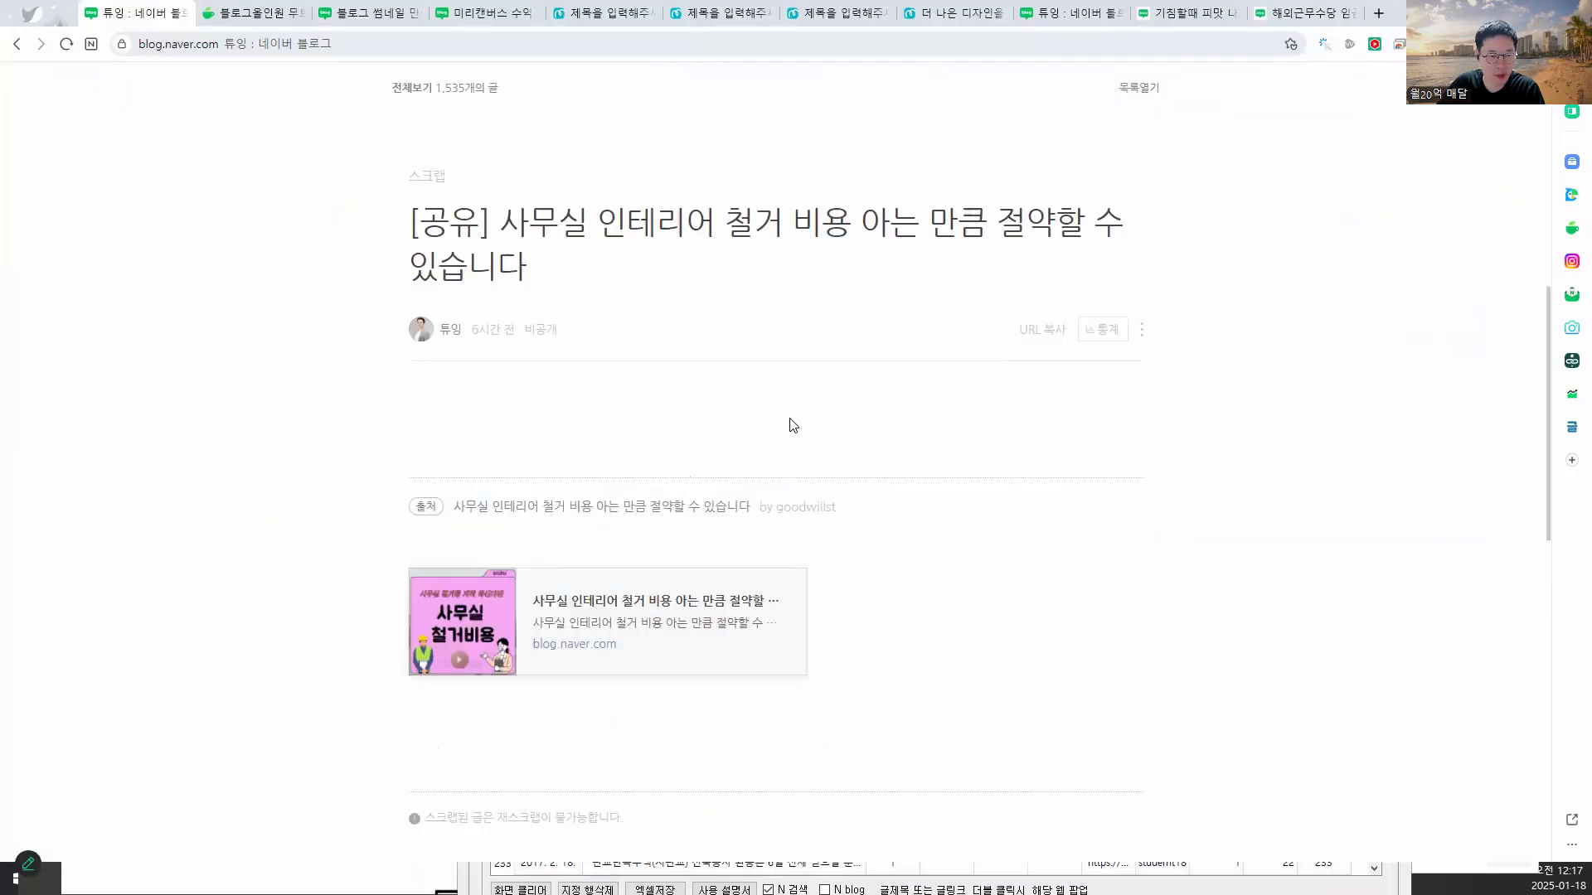
click(1140, 90)
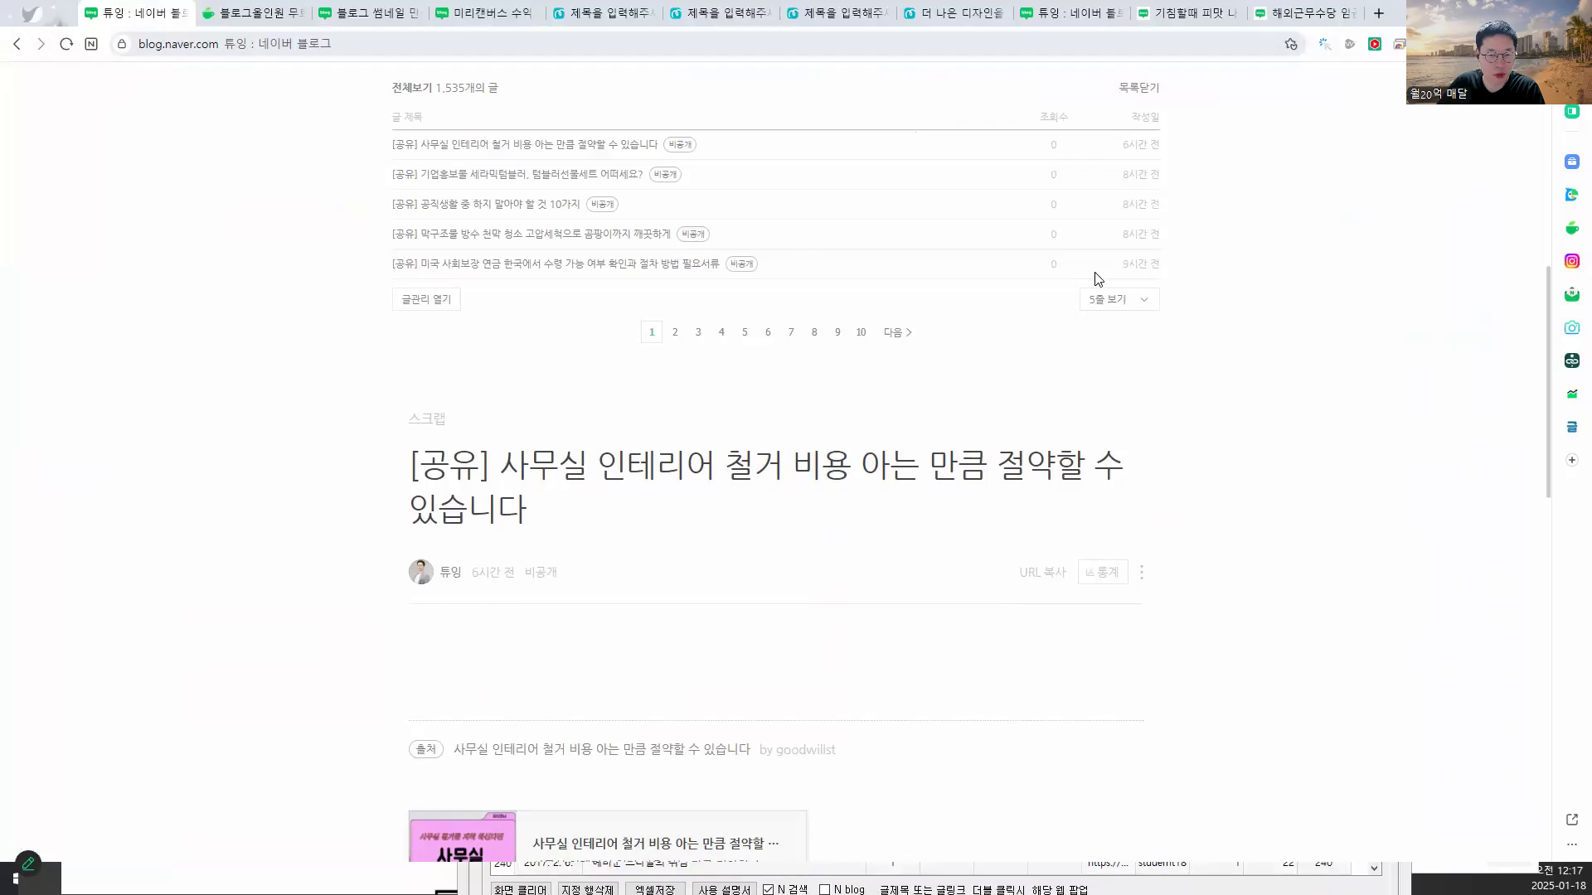
click(1113, 300)
click(1111, 418)
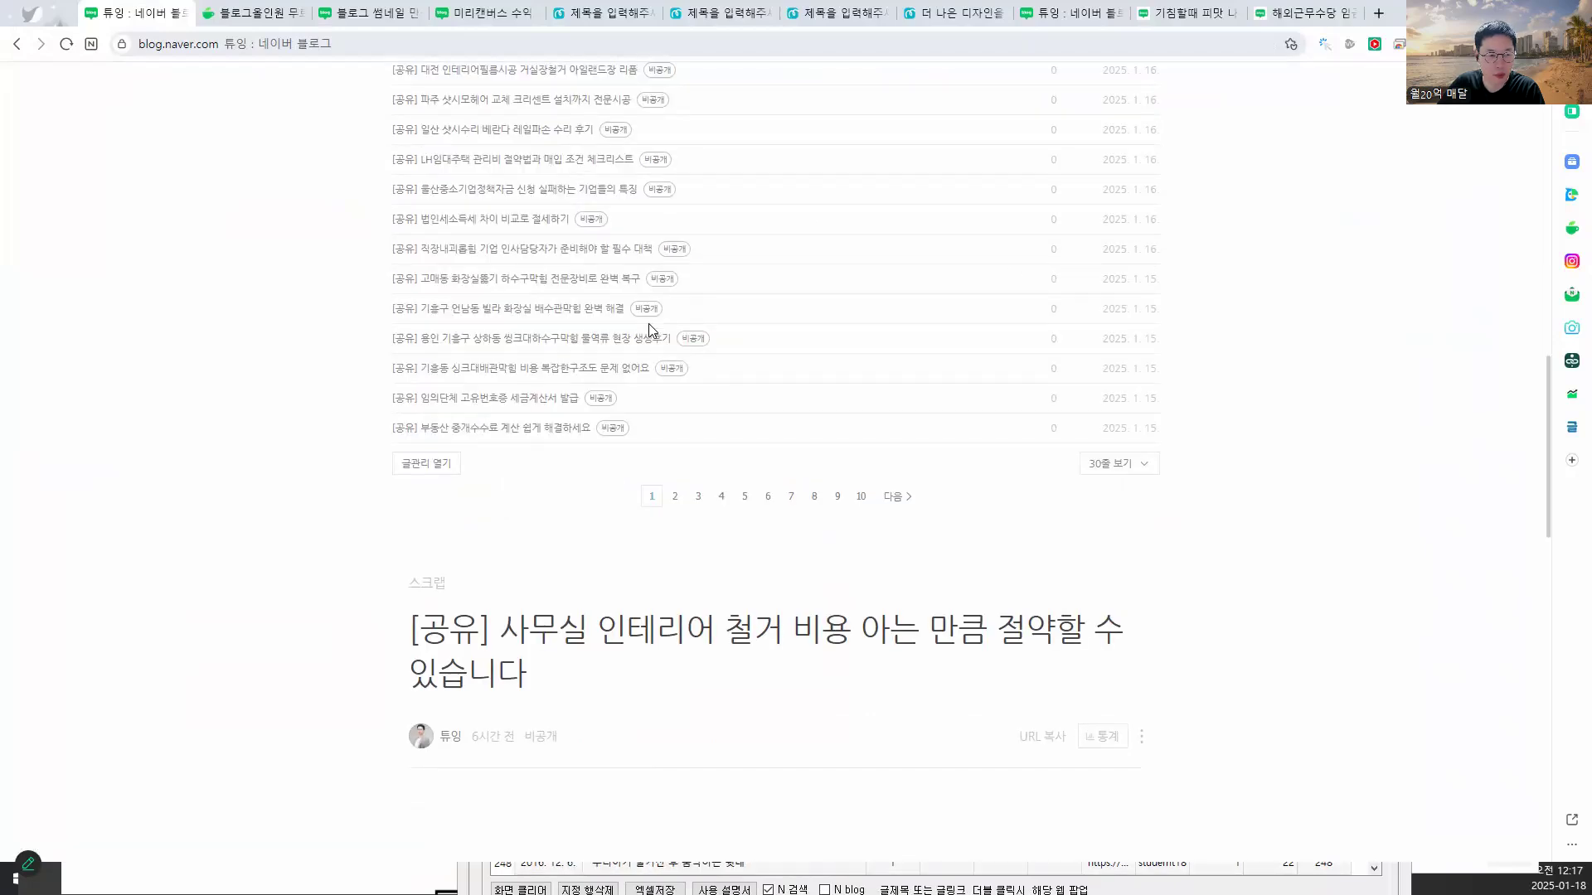
scroll(581, 348, down, 10)
scroll(563, 354, up, 3)
scroll(573, 356, down, 4)
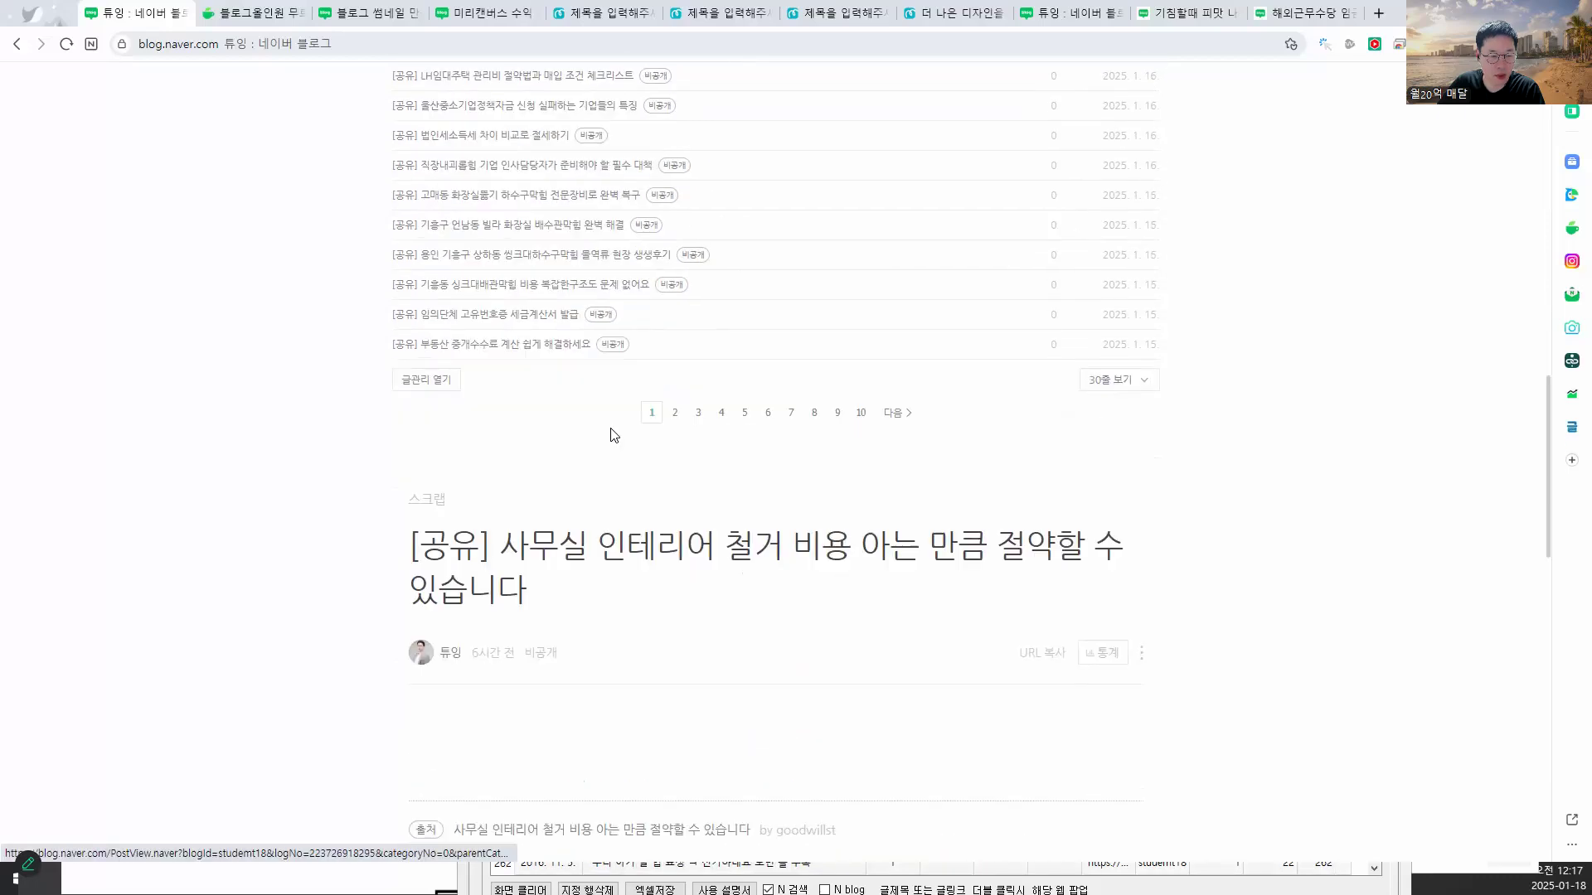
click(676, 413)
scroll(523, 402, up, 6)
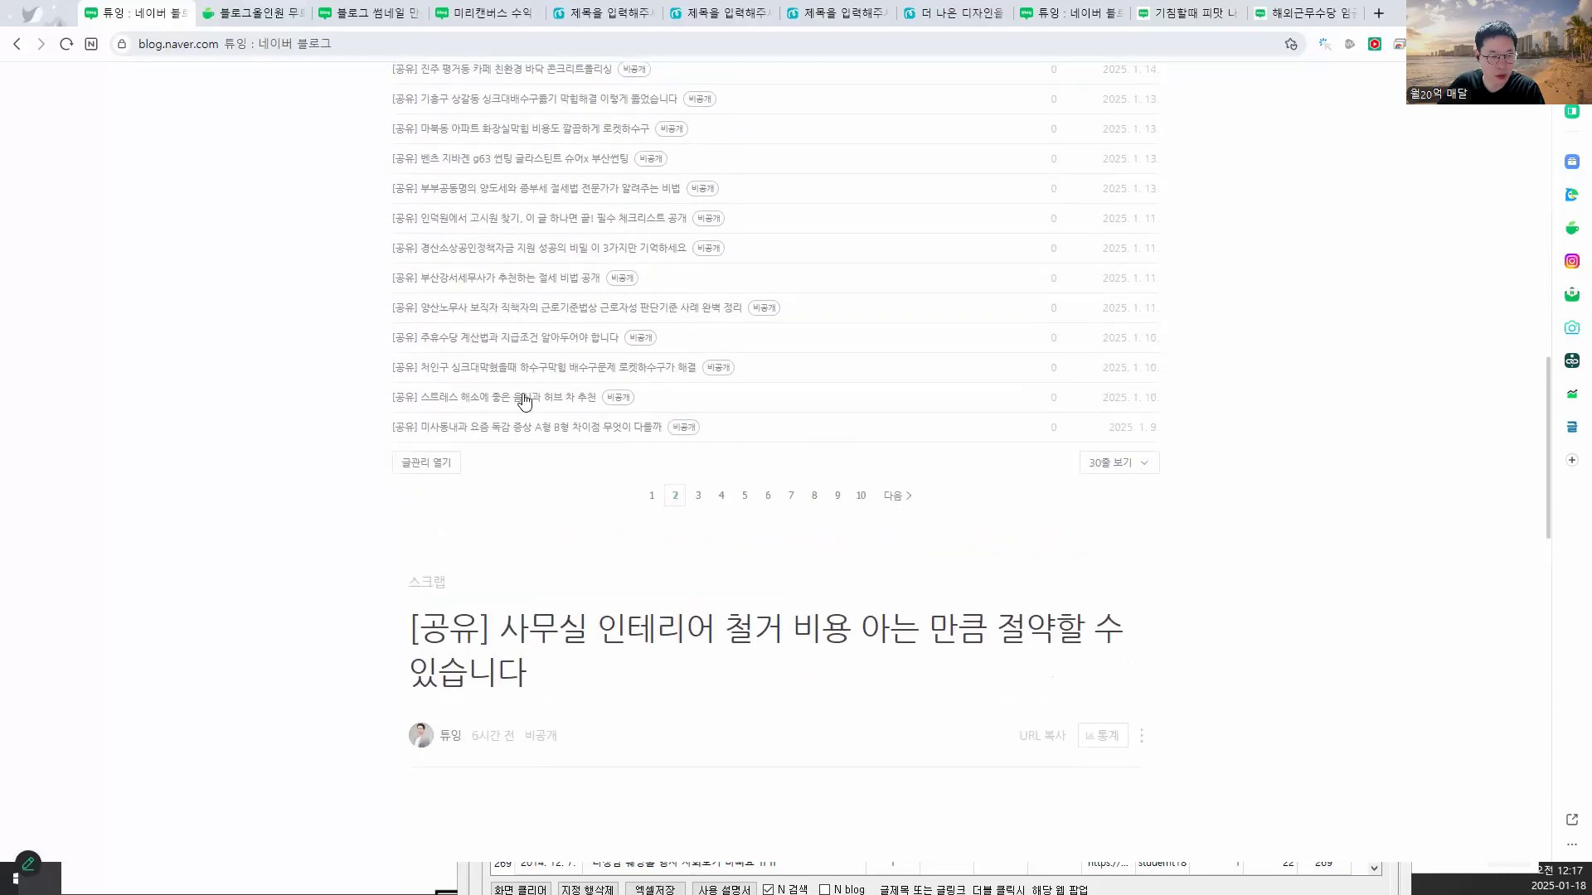
scroll(508, 394, up, 2)
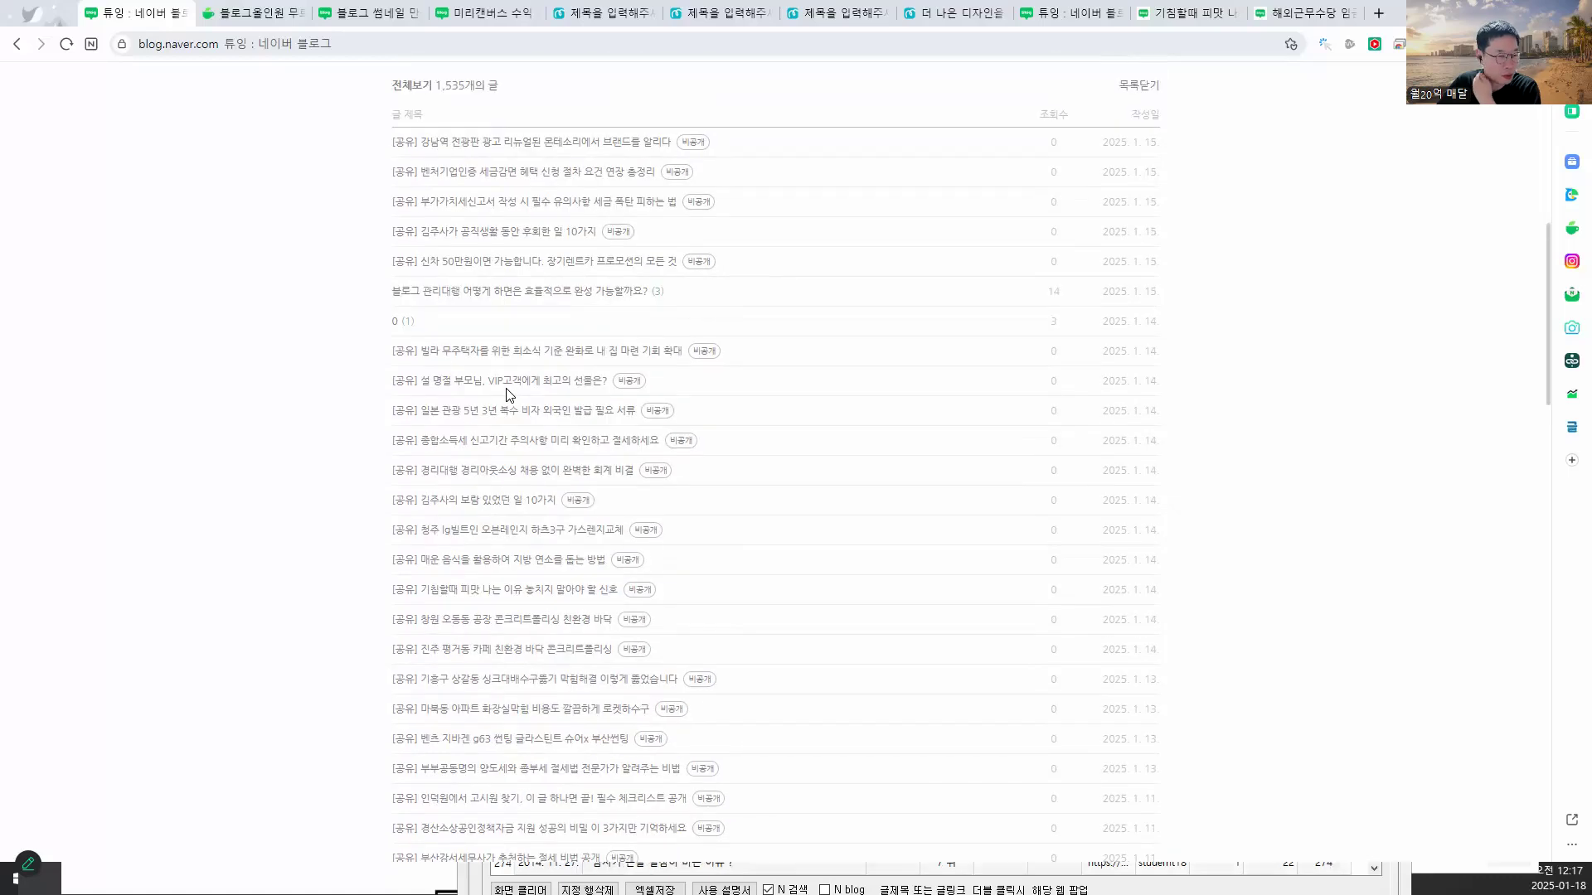
- Open the post titled 0, highlighting its title and body, and compare it with Blog Allinone
click(397, 326)
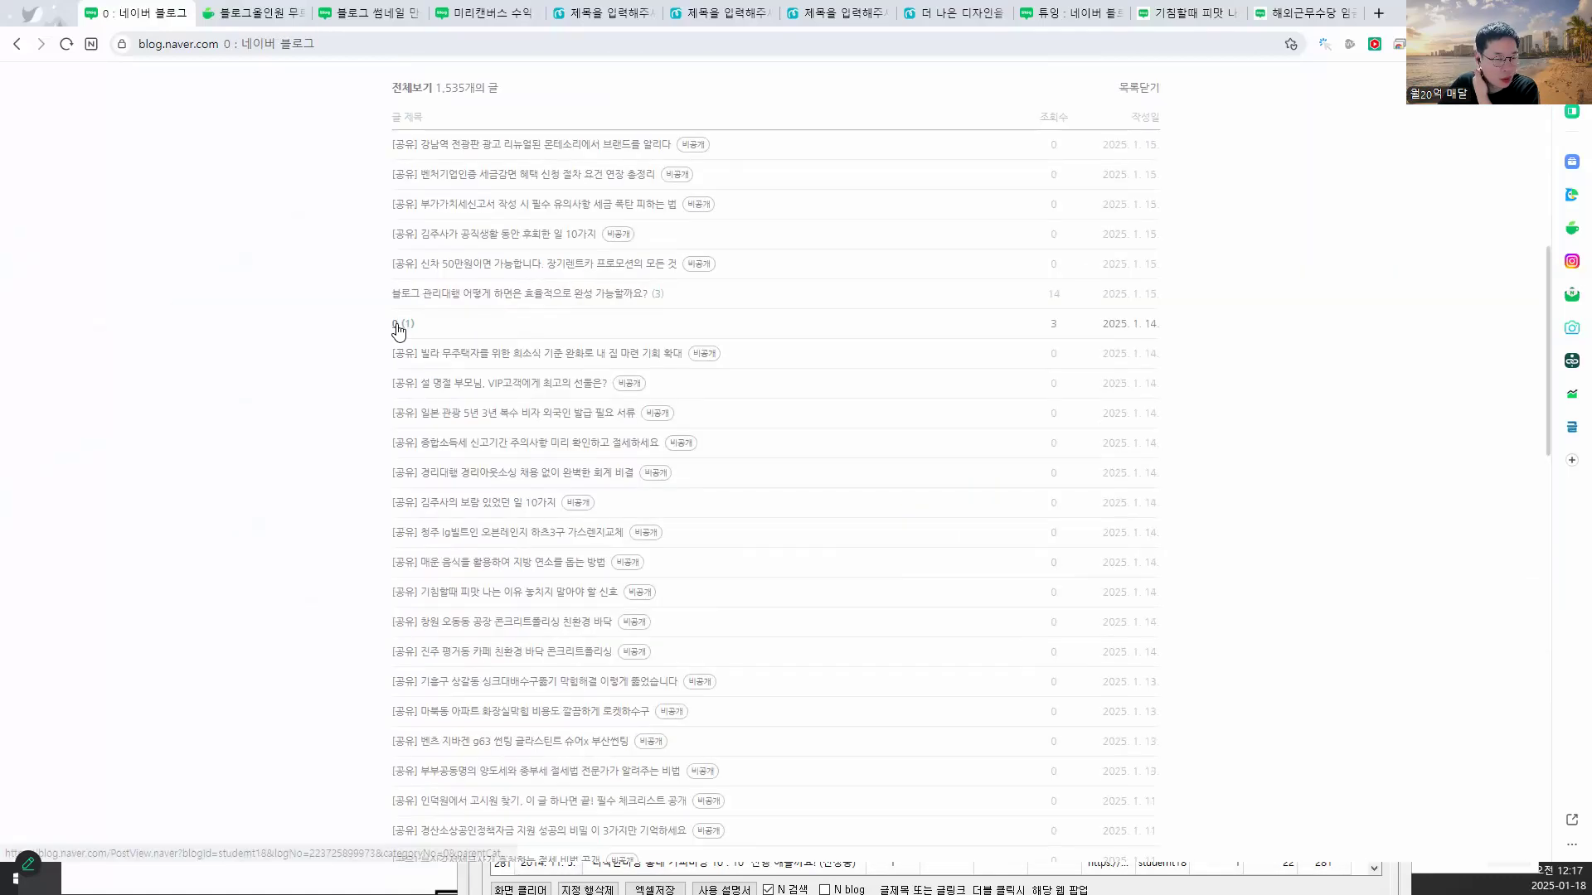
scroll(539, 406, down, 10)
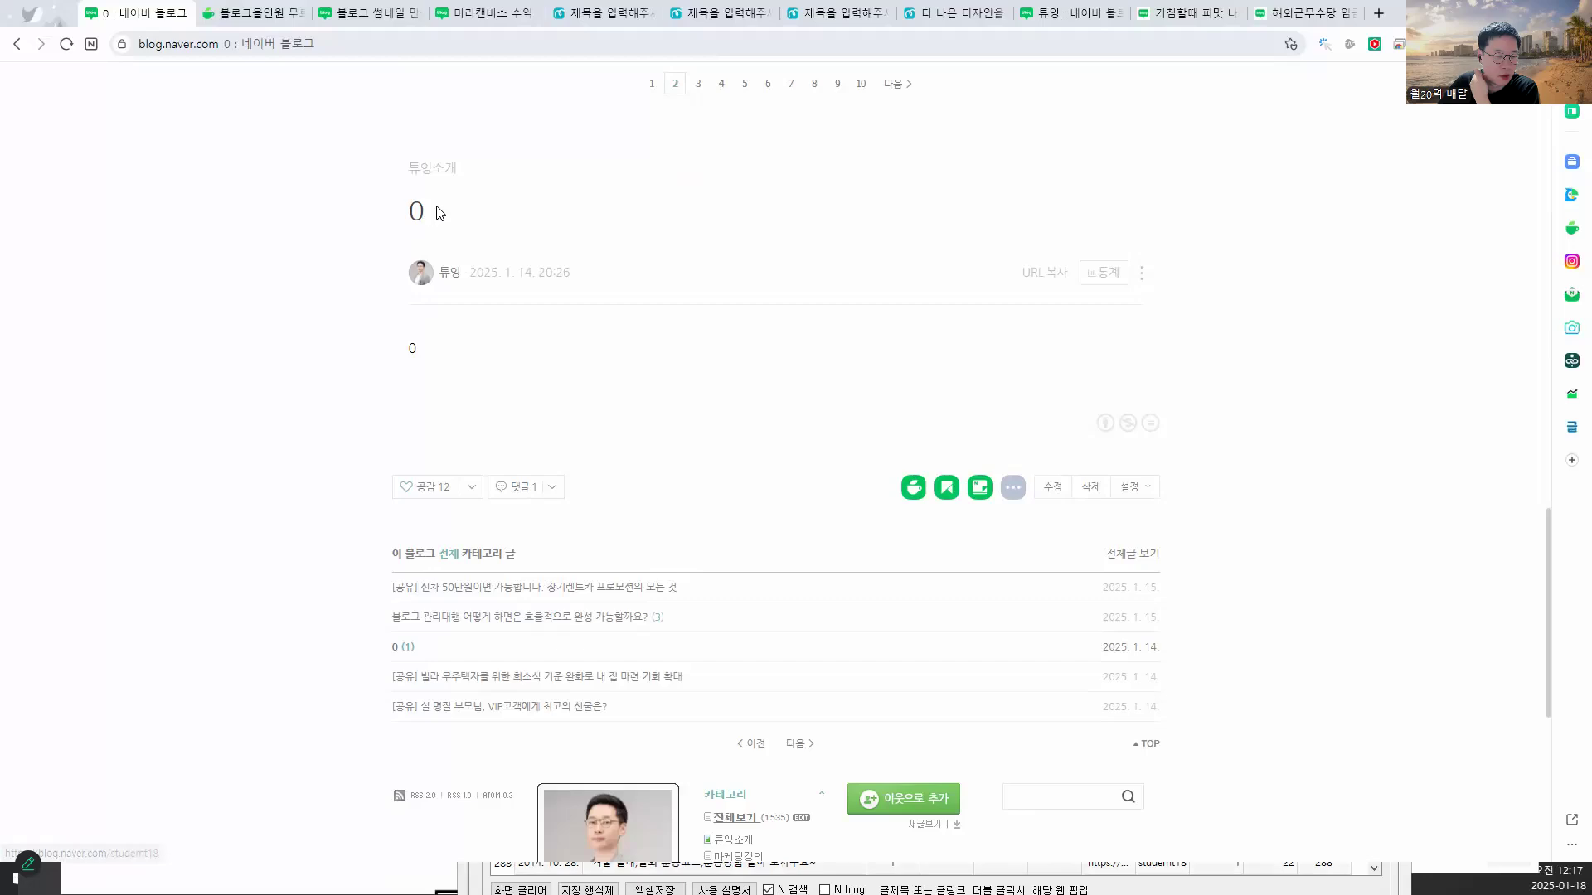
drag(421, 252, 437, 166)
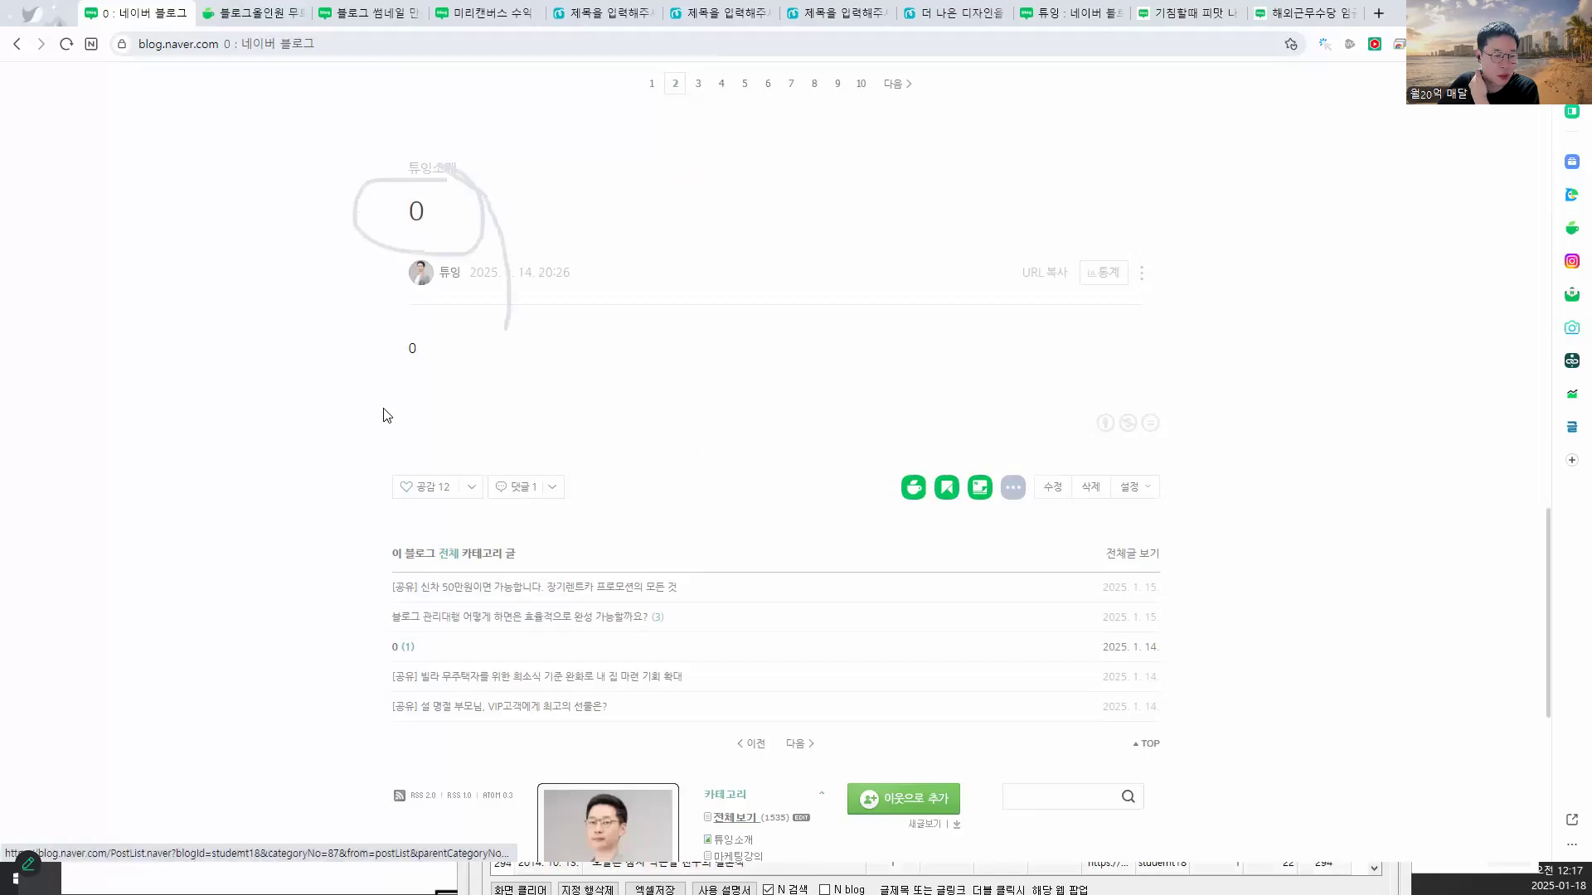
mouse_move(384, 415)
mouse_down()
mouse_move(423, 312)
mouse_move(490, 380)
mouse_up()
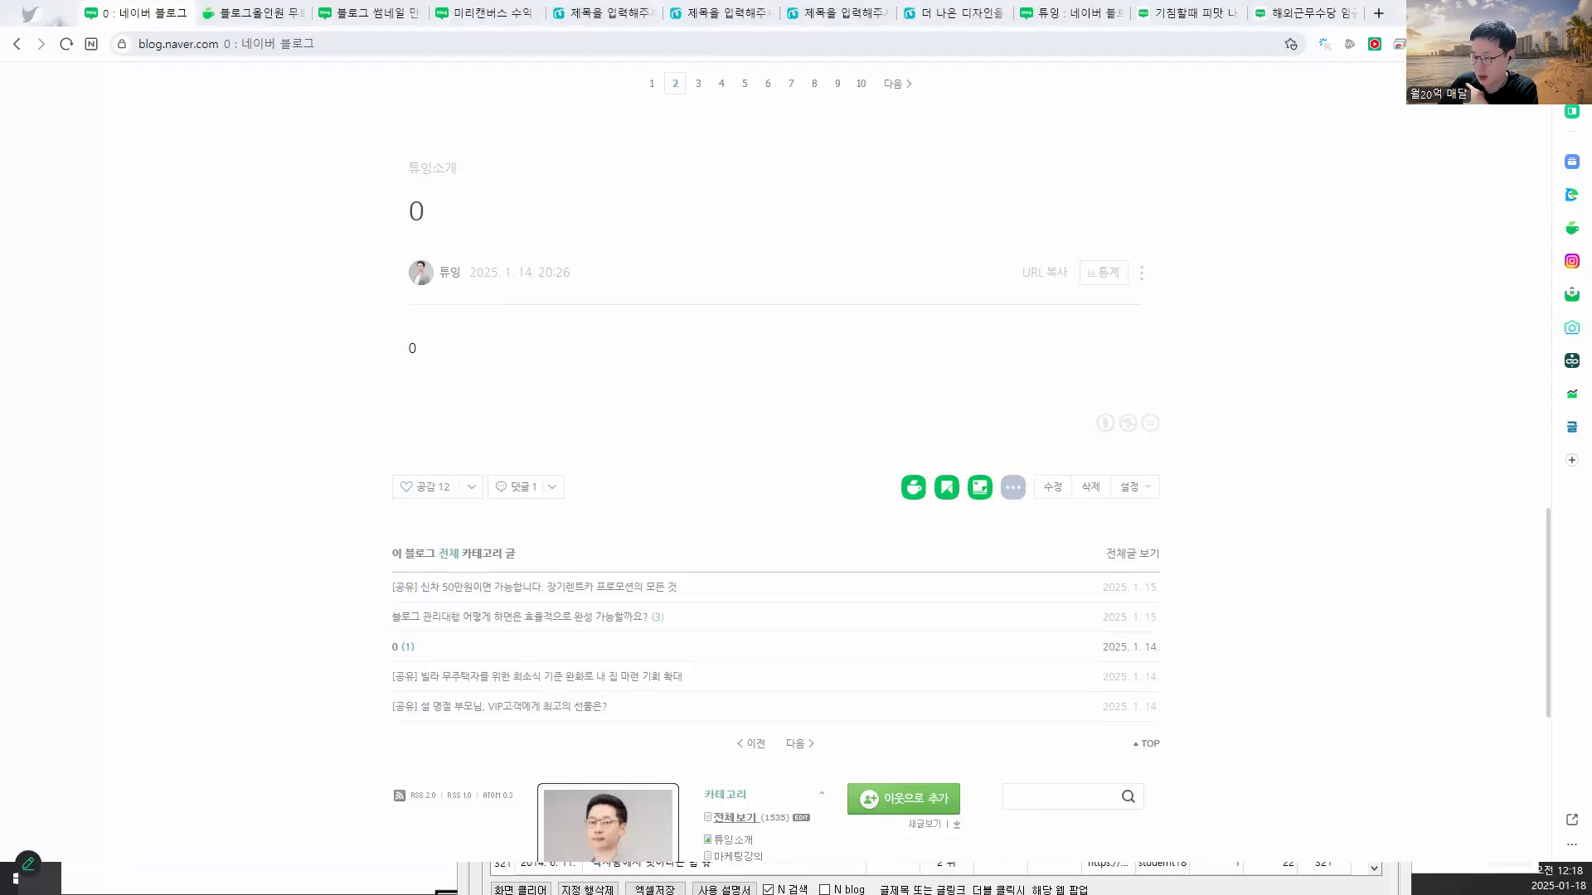
click(1066, 878)
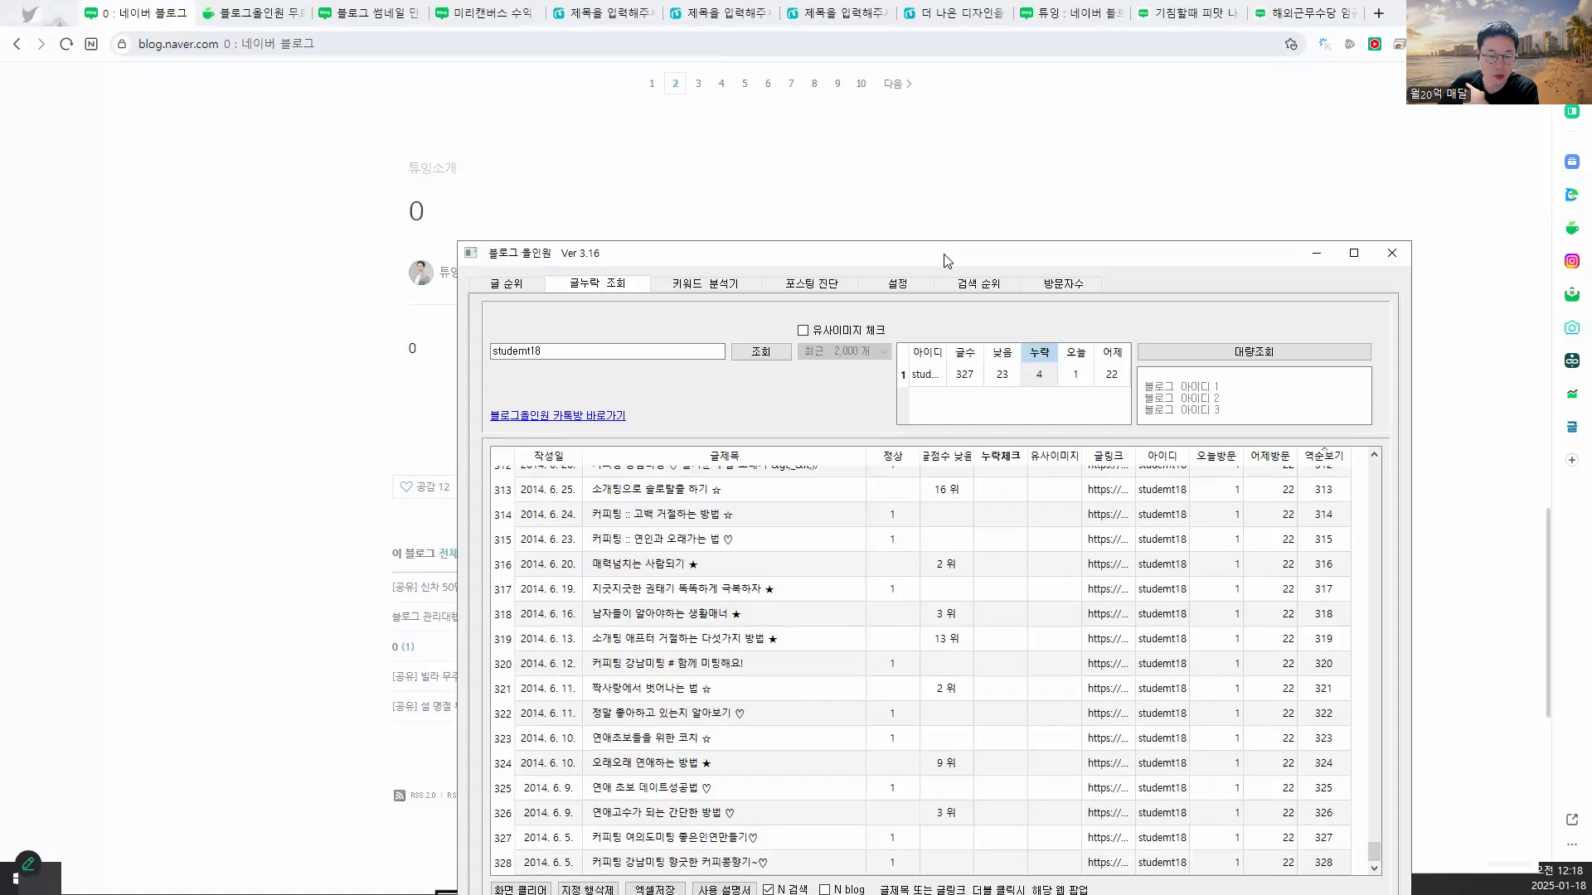
drag(946, 253, 773, 122)
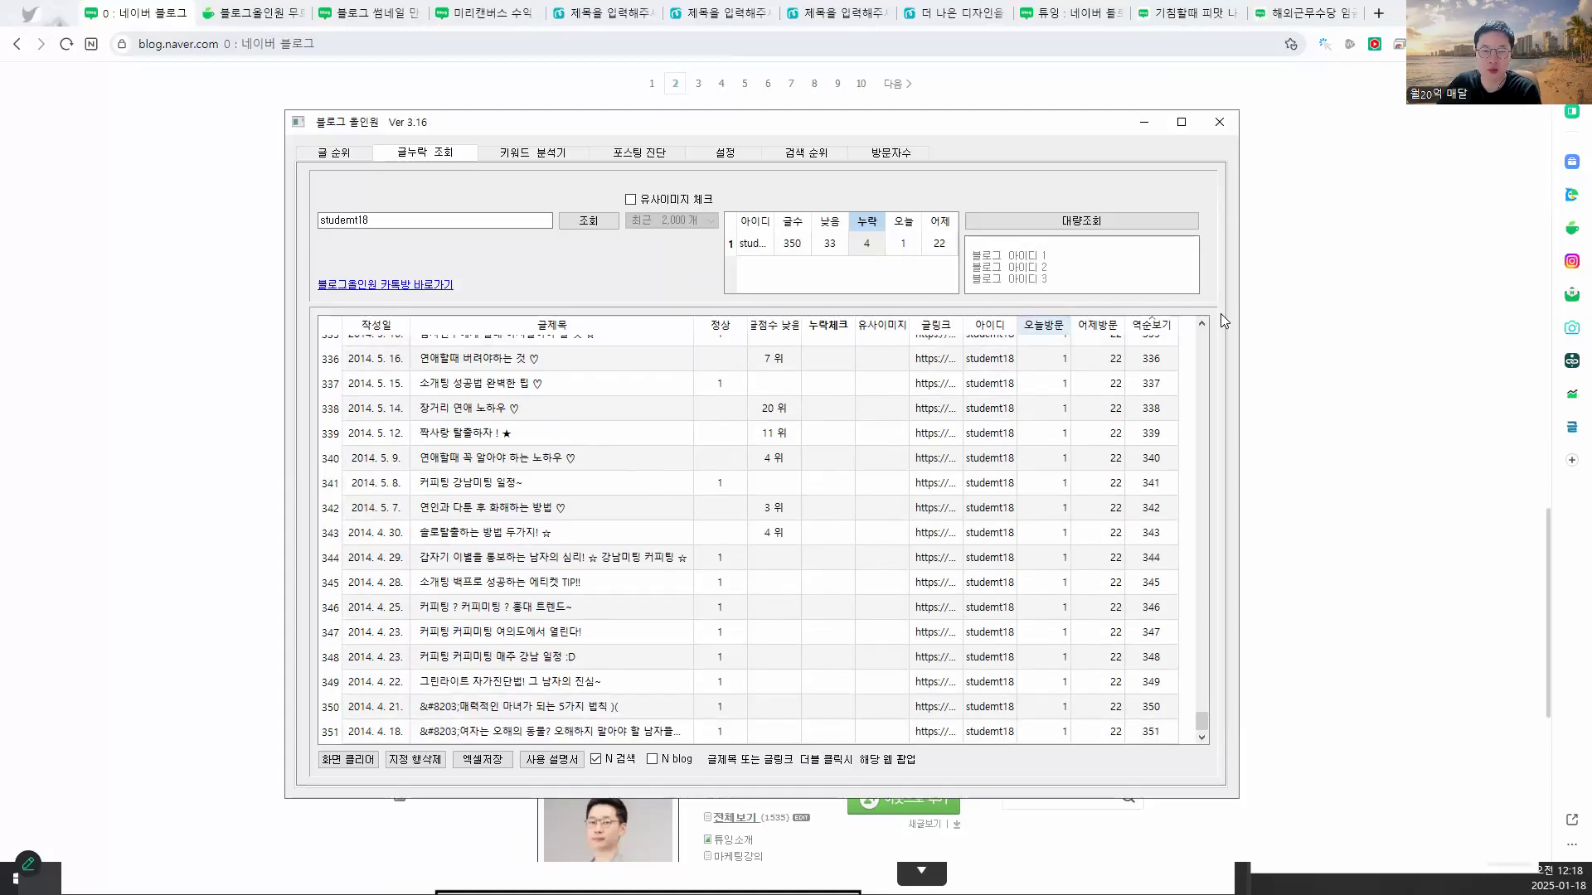
click(1326, 324)
- Open the post titled 0 in the editor, then leave without saving changes
click(1141, 274)
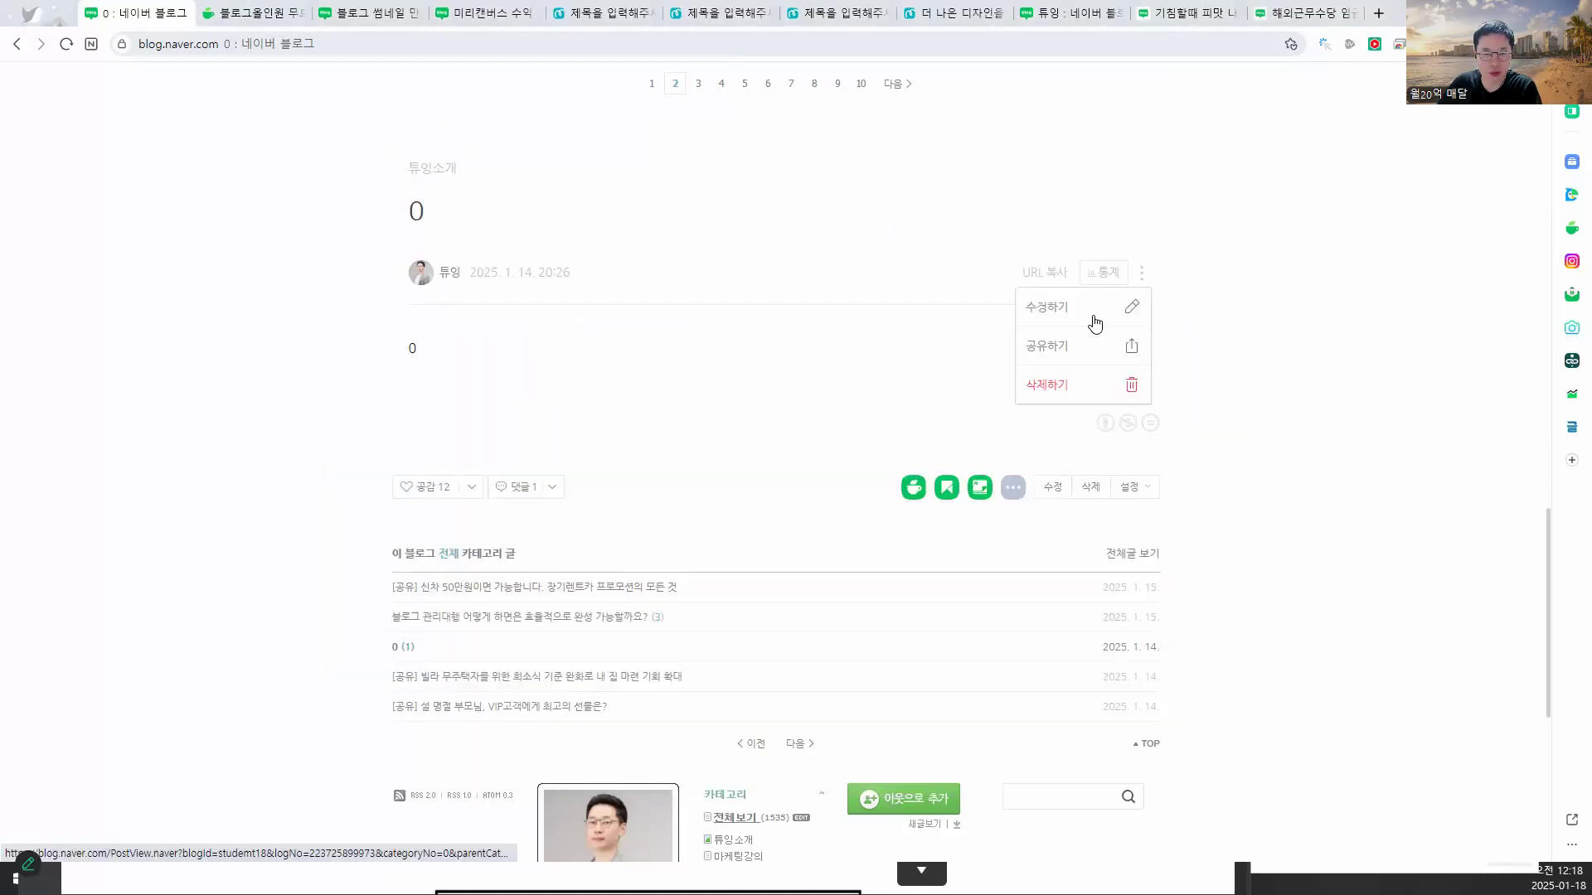
click(1072, 320)
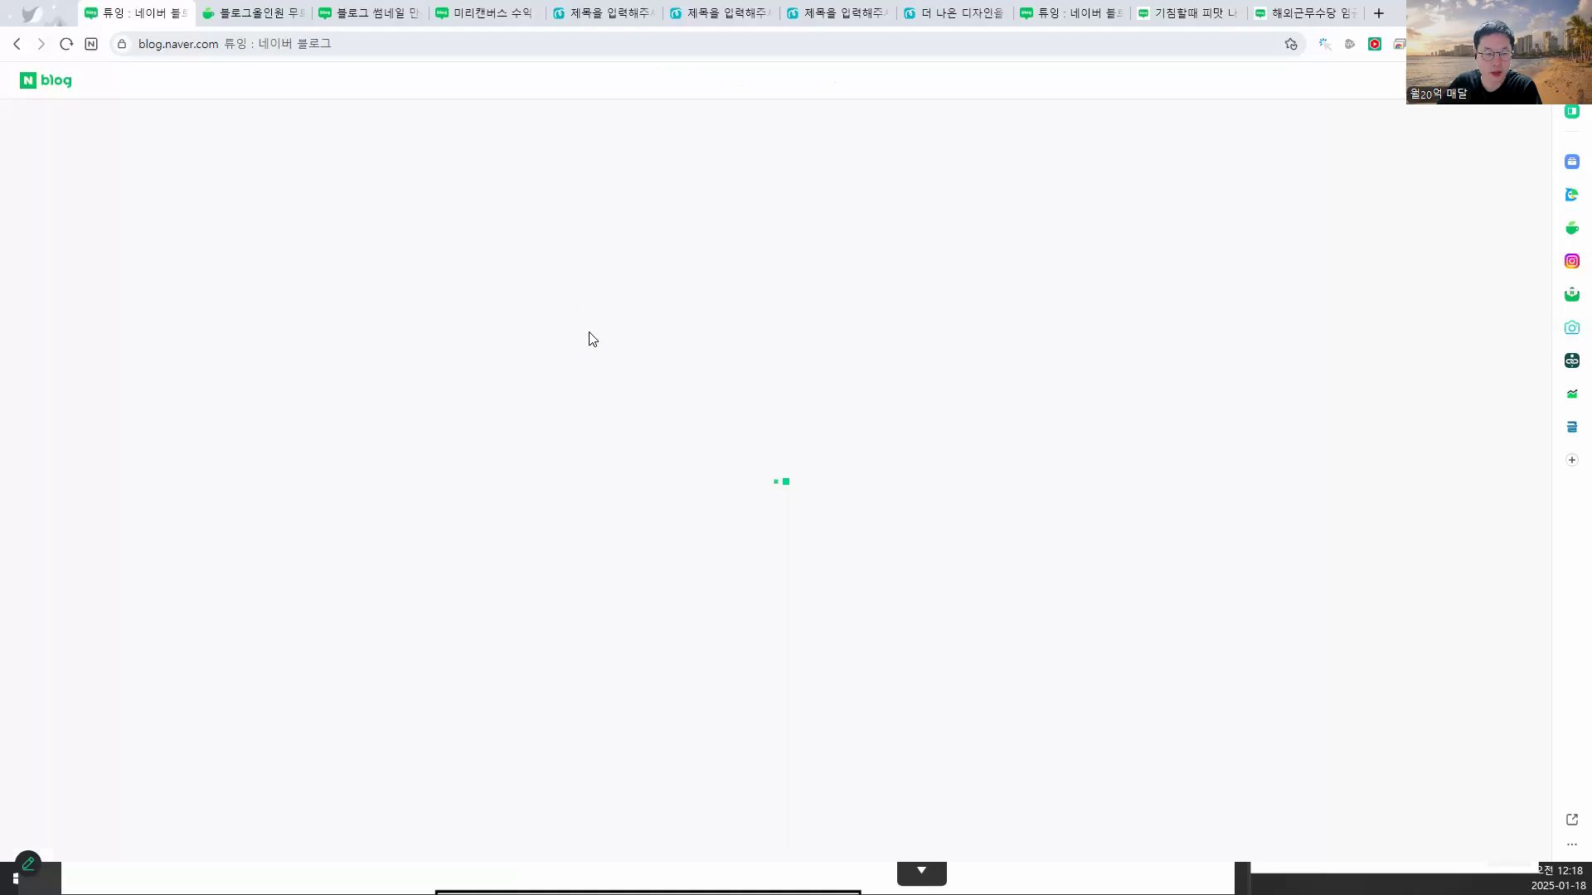
mouse_move(431, 220)
mouse_down()
mouse_move(348, 267)
mouse_move(425, 221)
mouse_up()
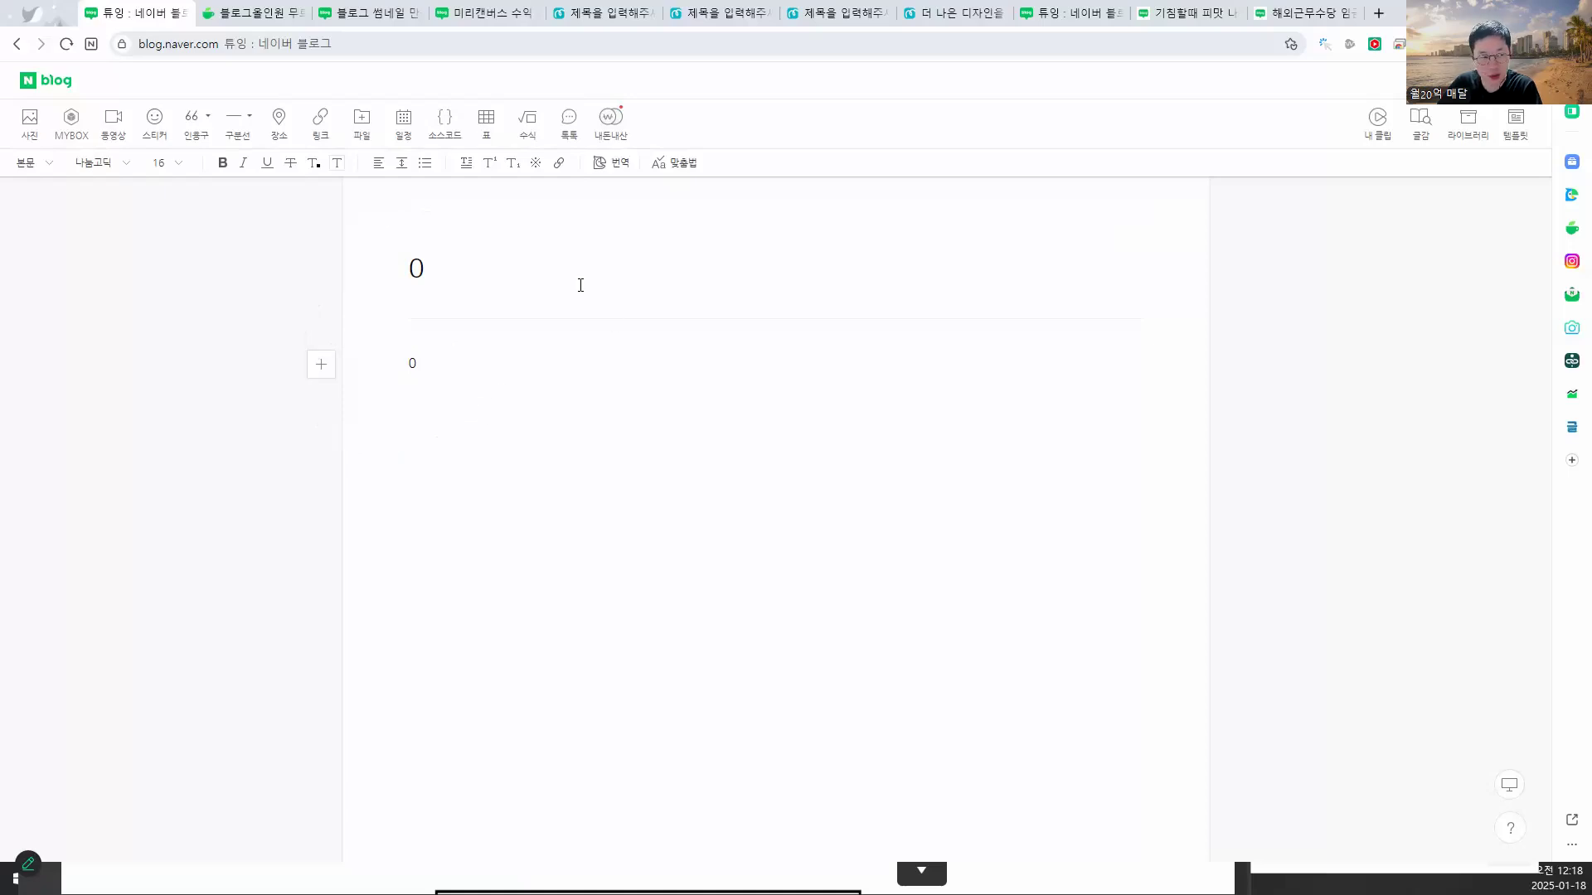
click(11, 47)
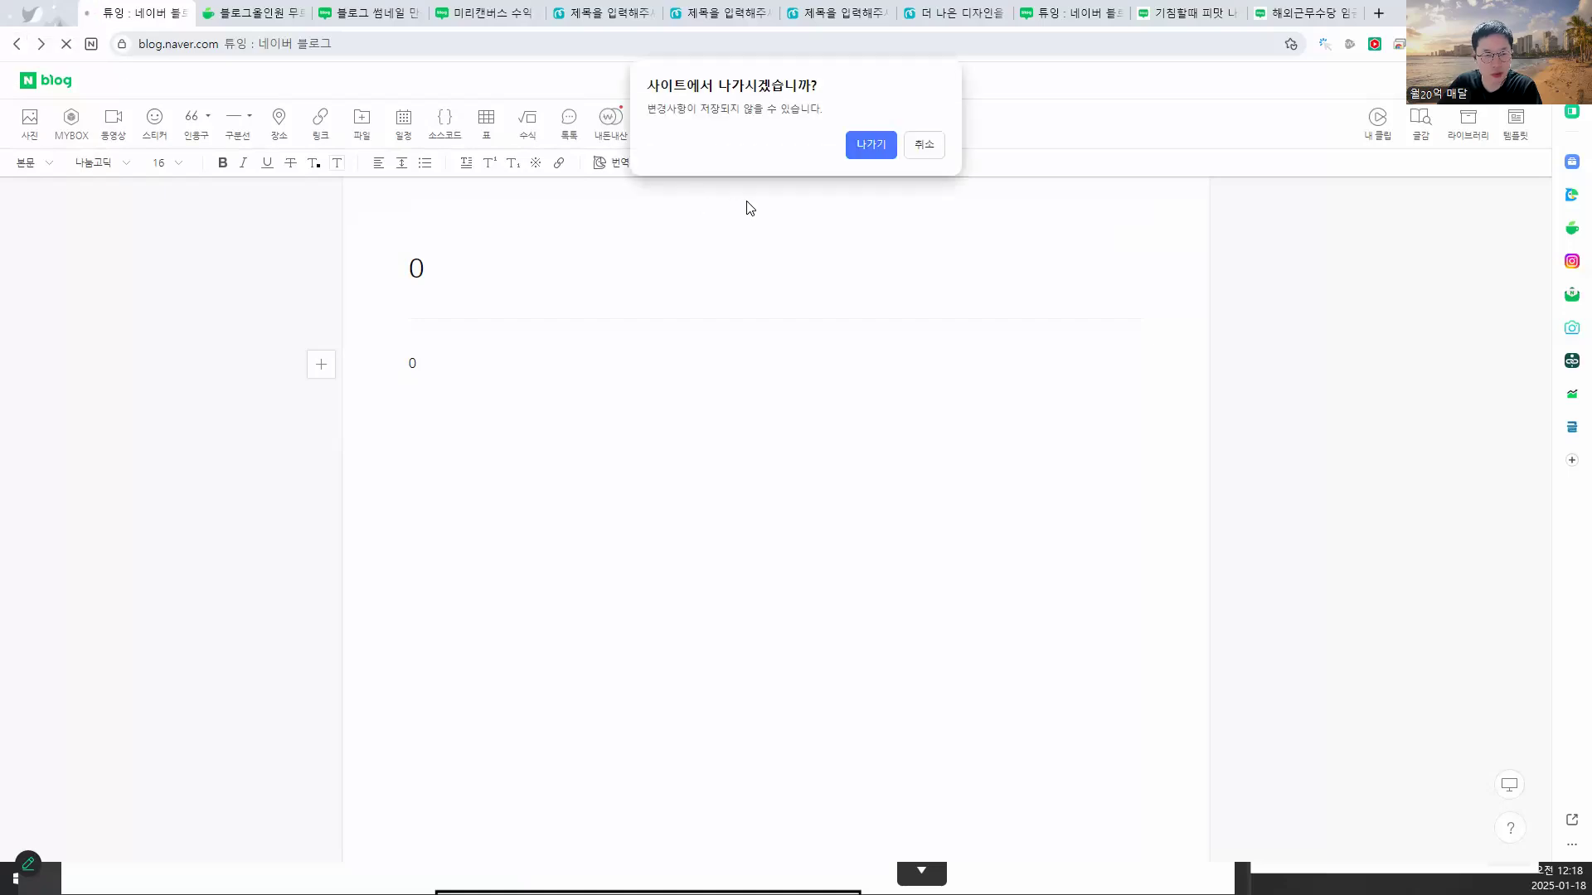
click(867, 149)
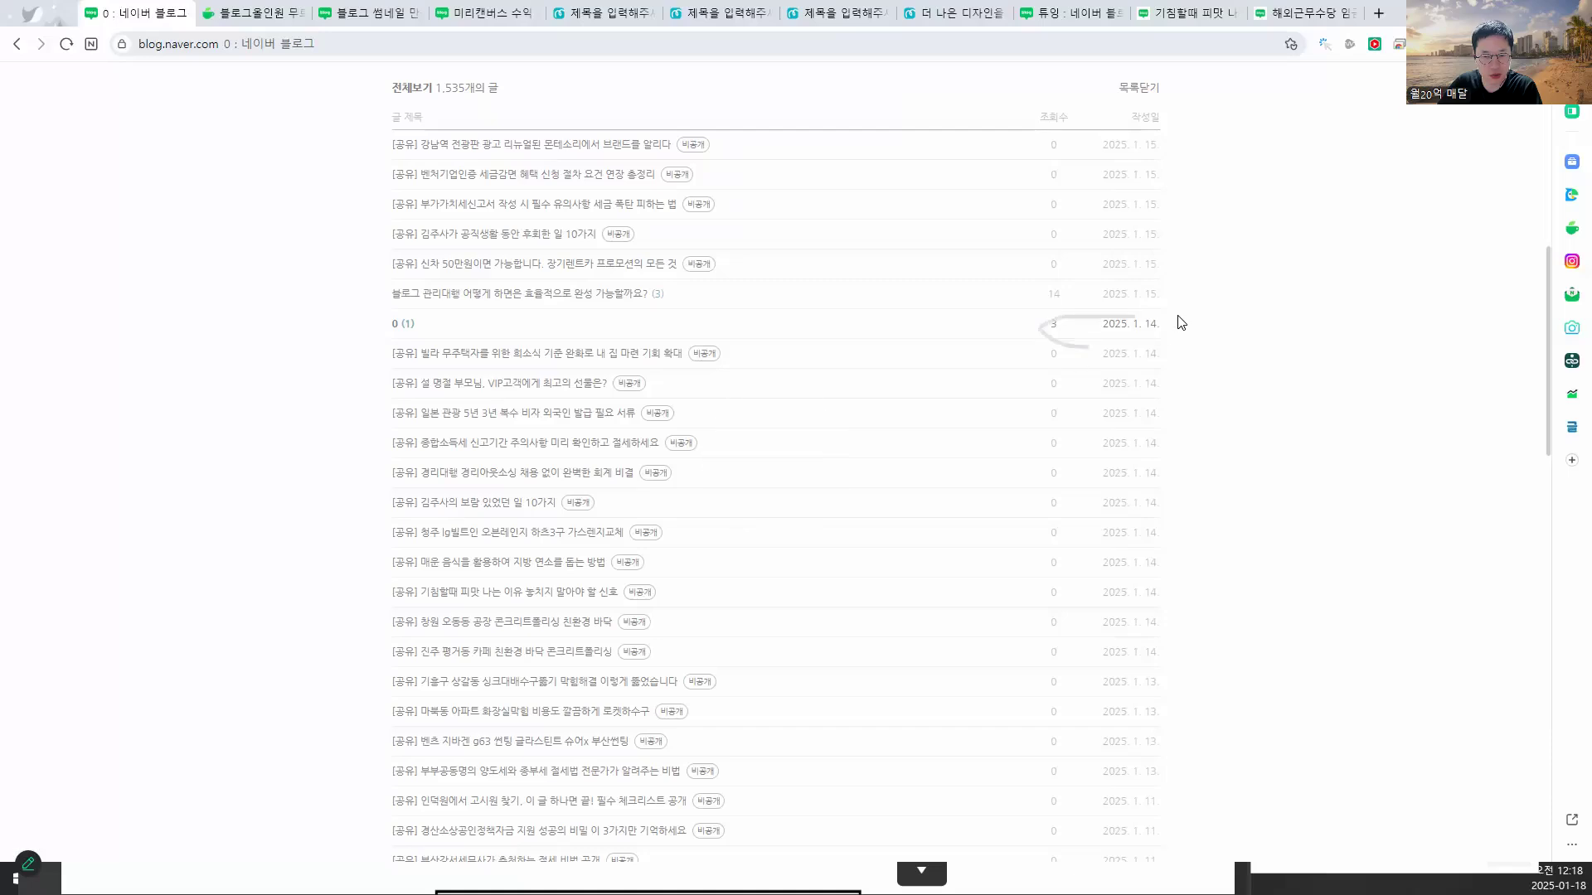
- Permanently delete the post titled 0 and switch back to Blog Allinone
click(398, 328)
scroll(1046, 431, down, 4)
scroll(1046, 441, down, 8)
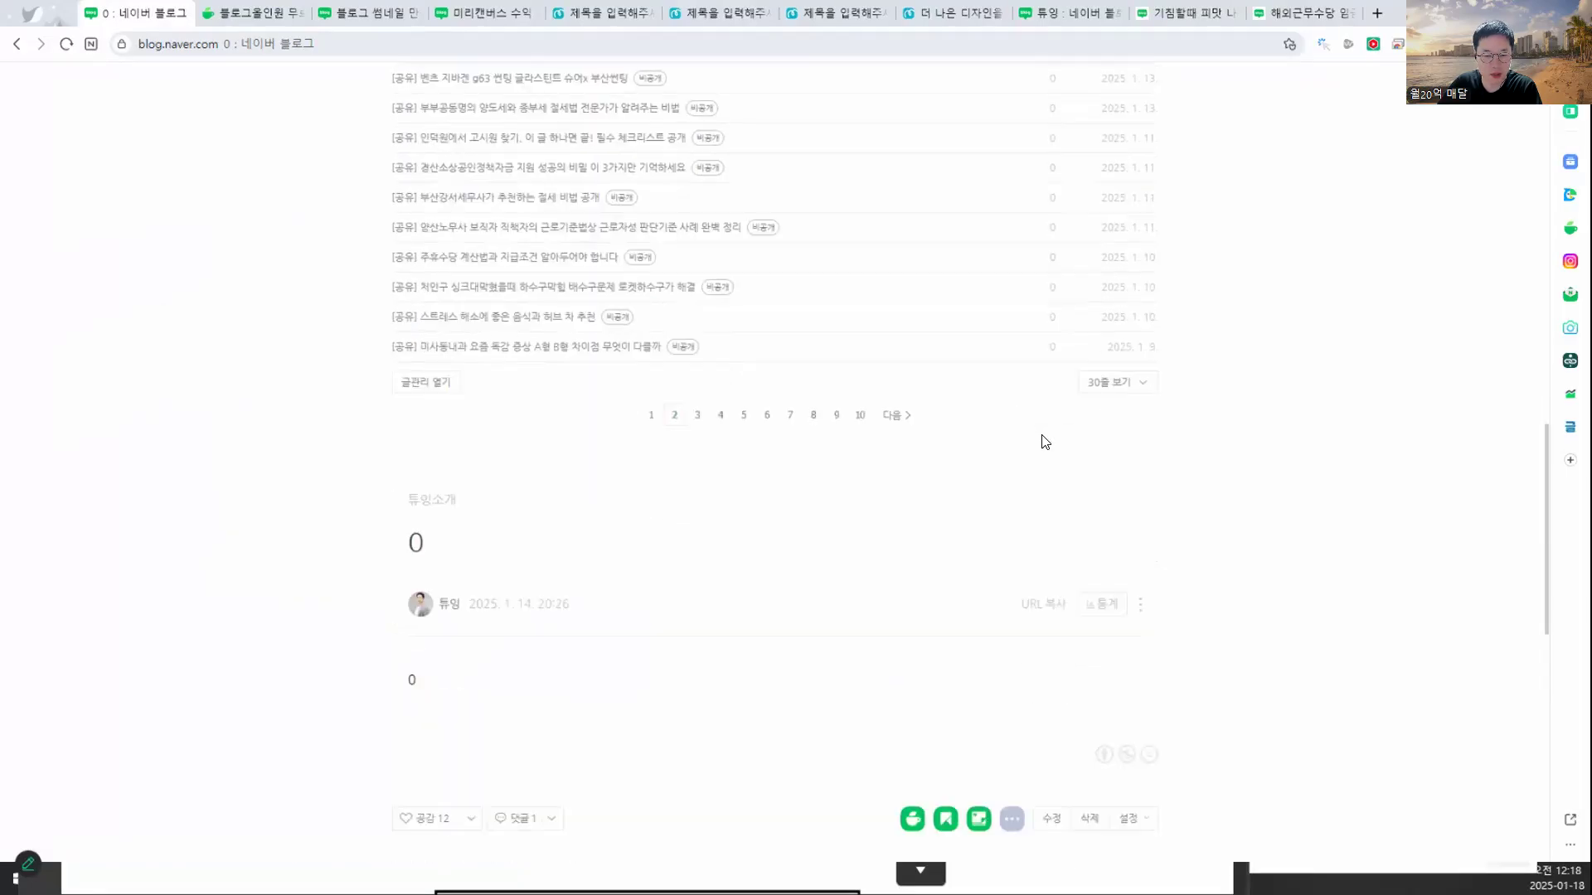
click(1145, 277)
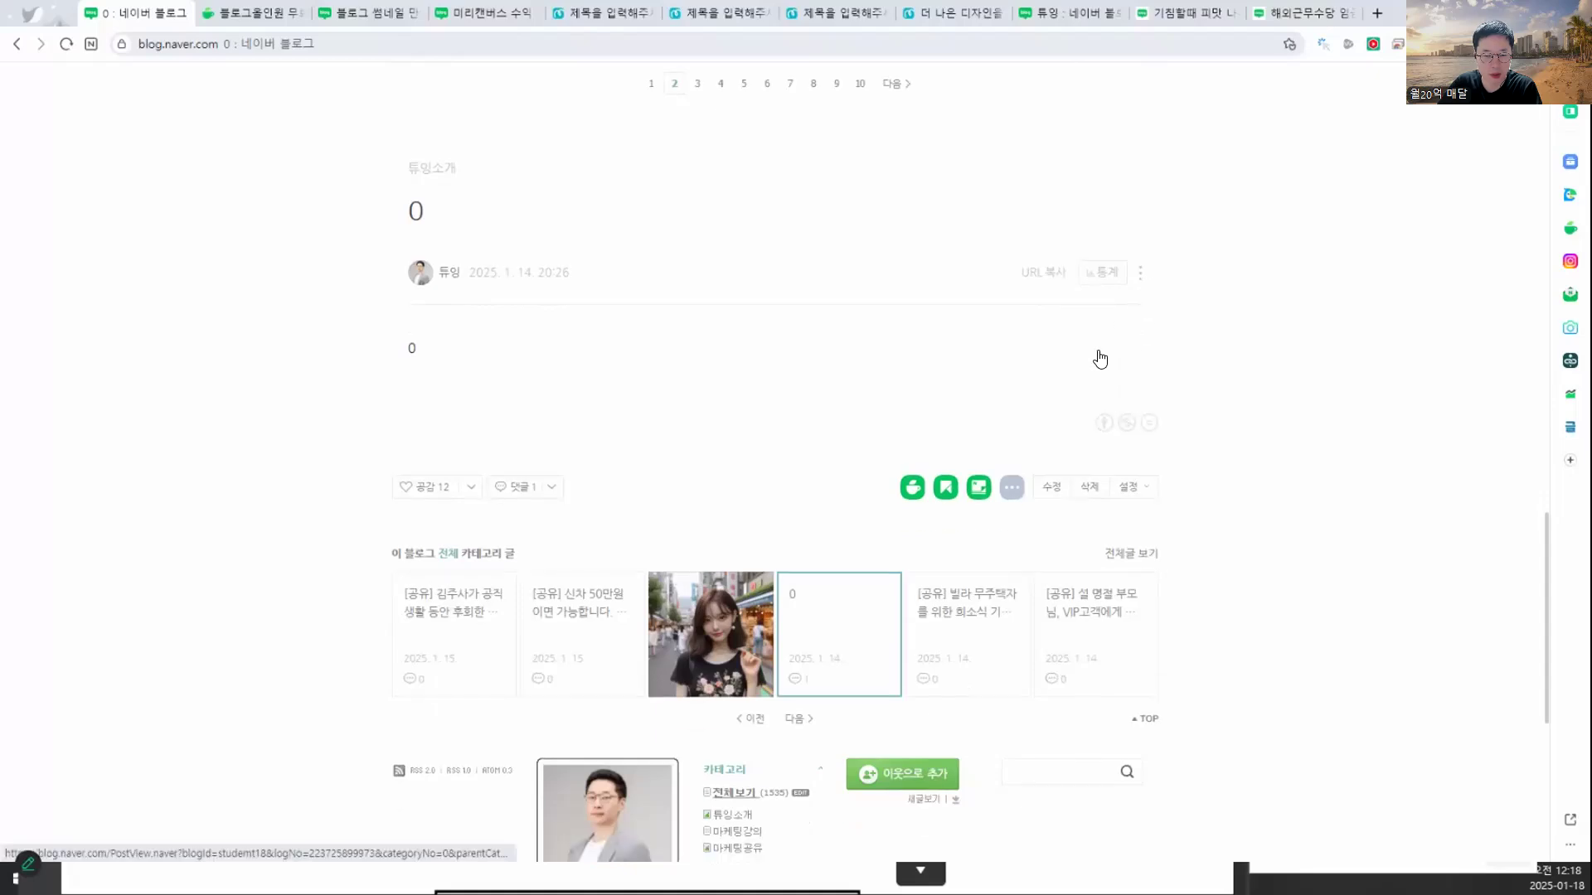
click(1054, 393)
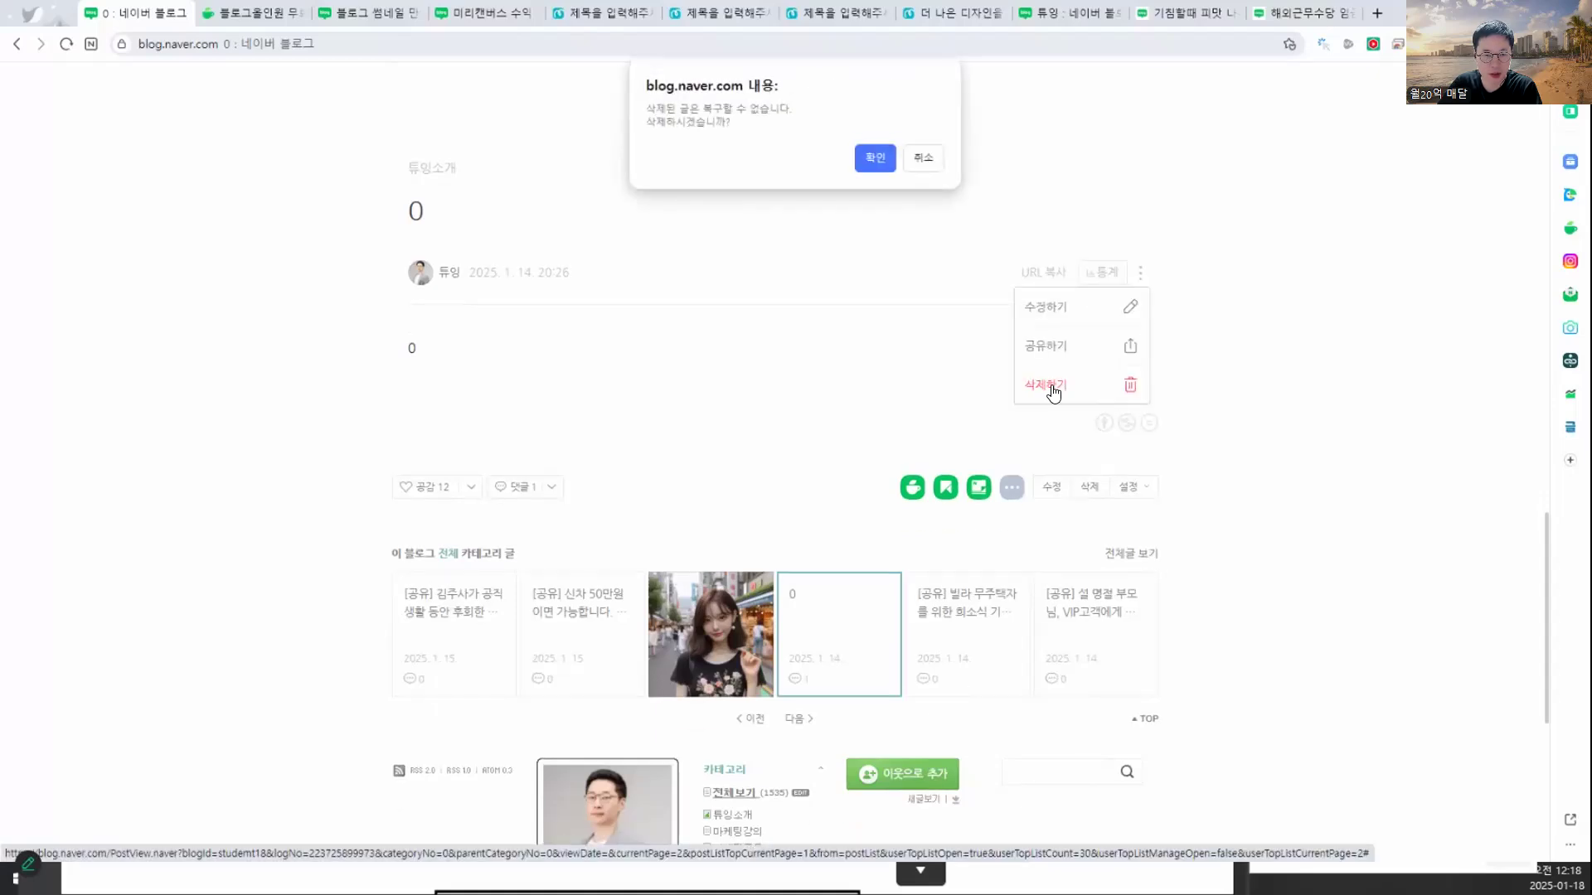
click(867, 153)
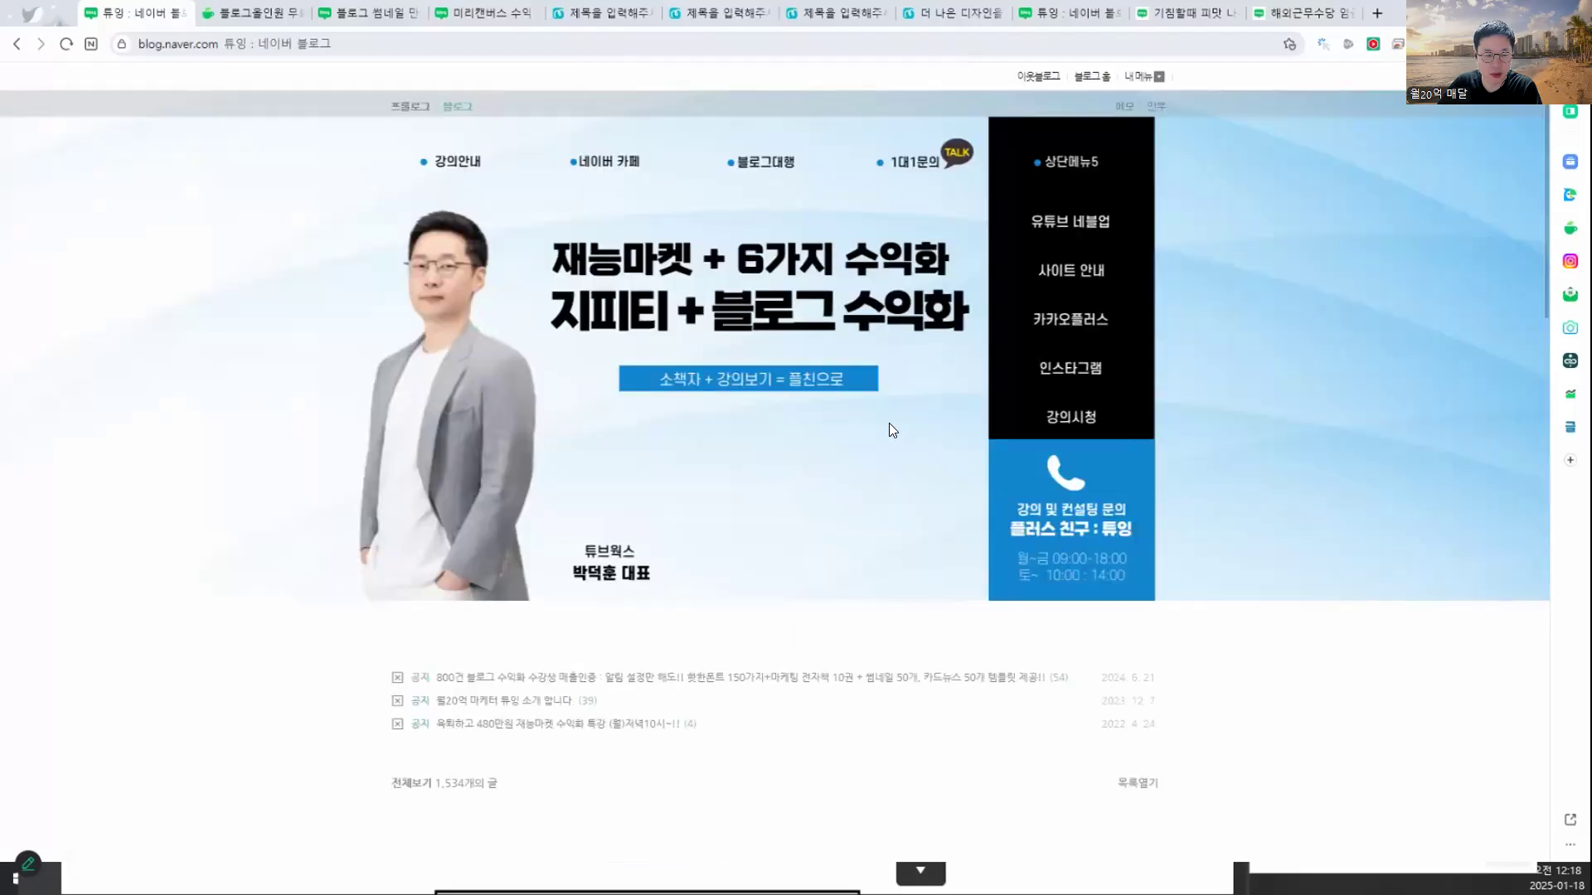
scroll(820, 503, down, 10)
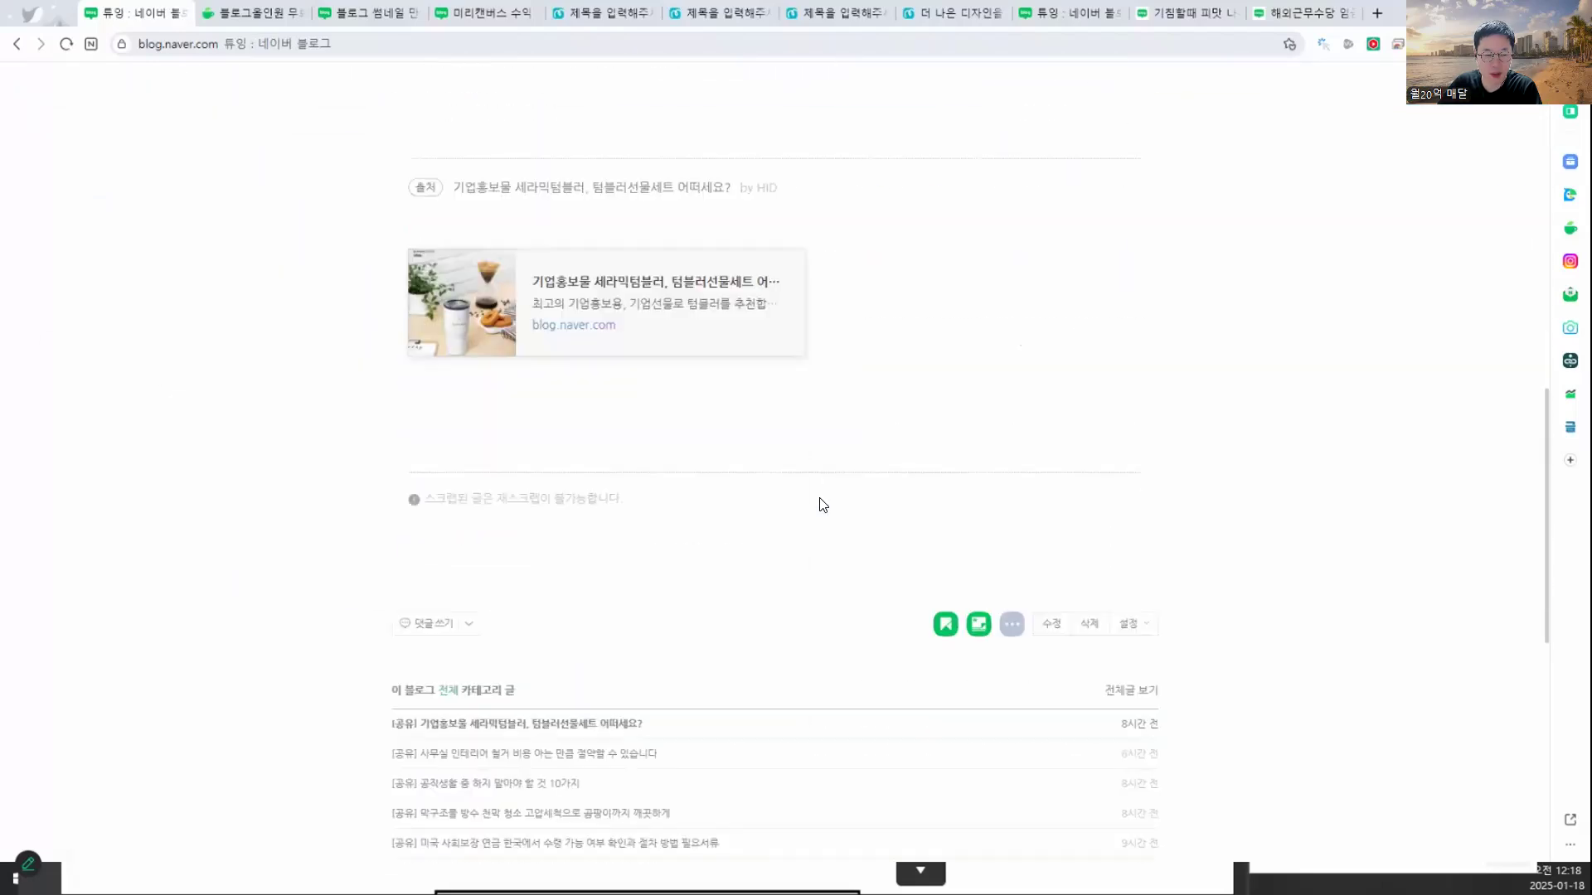
scroll(823, 505, down, 3)
scroll(823, 505, down, 1)
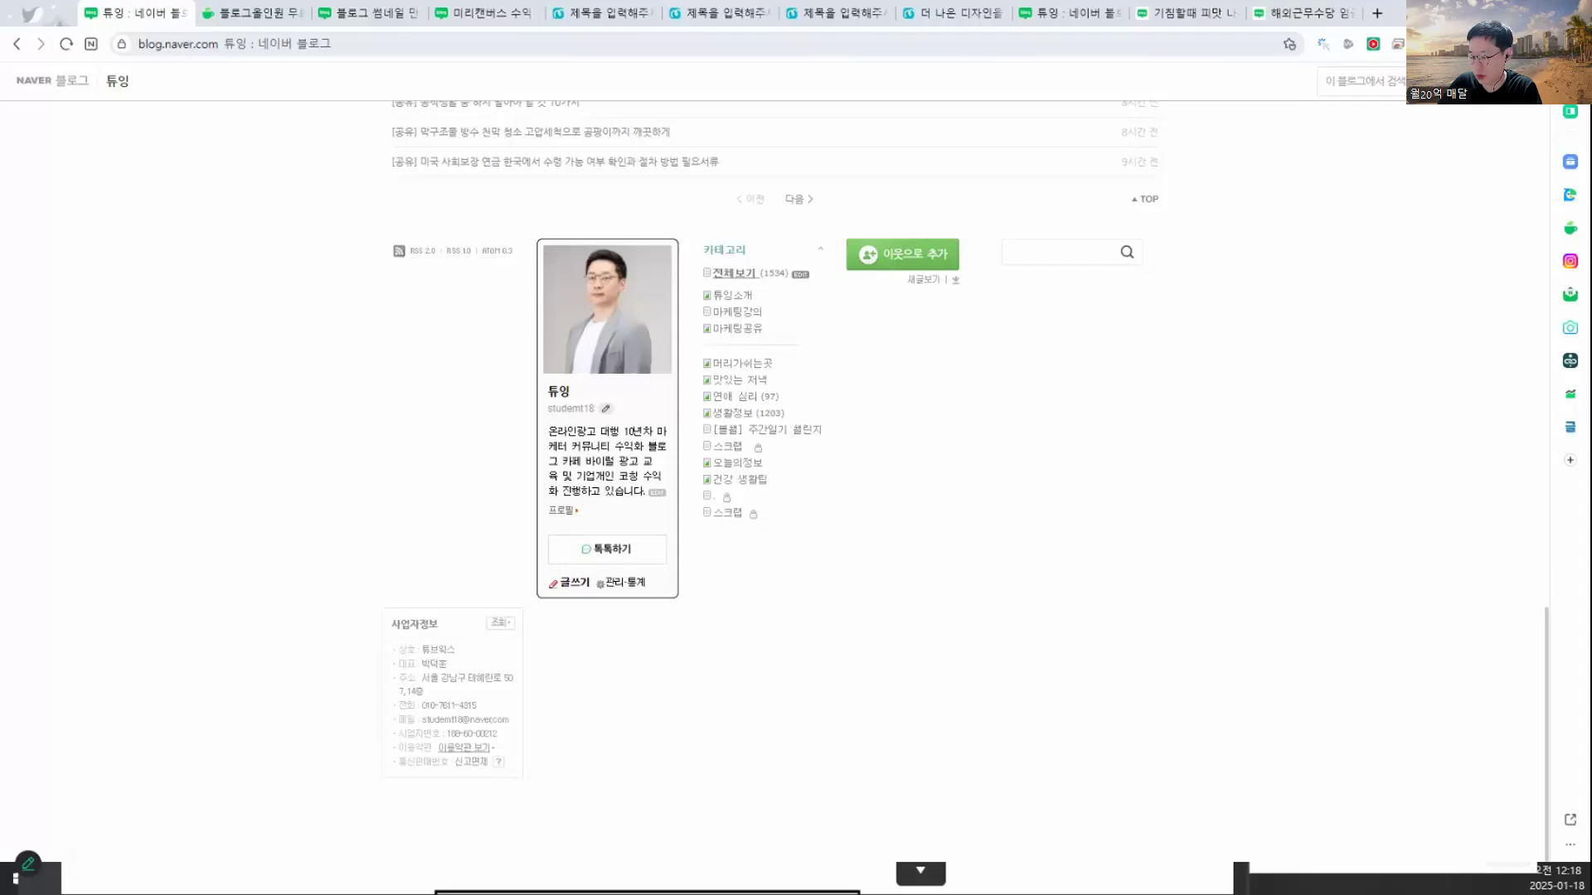
key(alt+Tab)
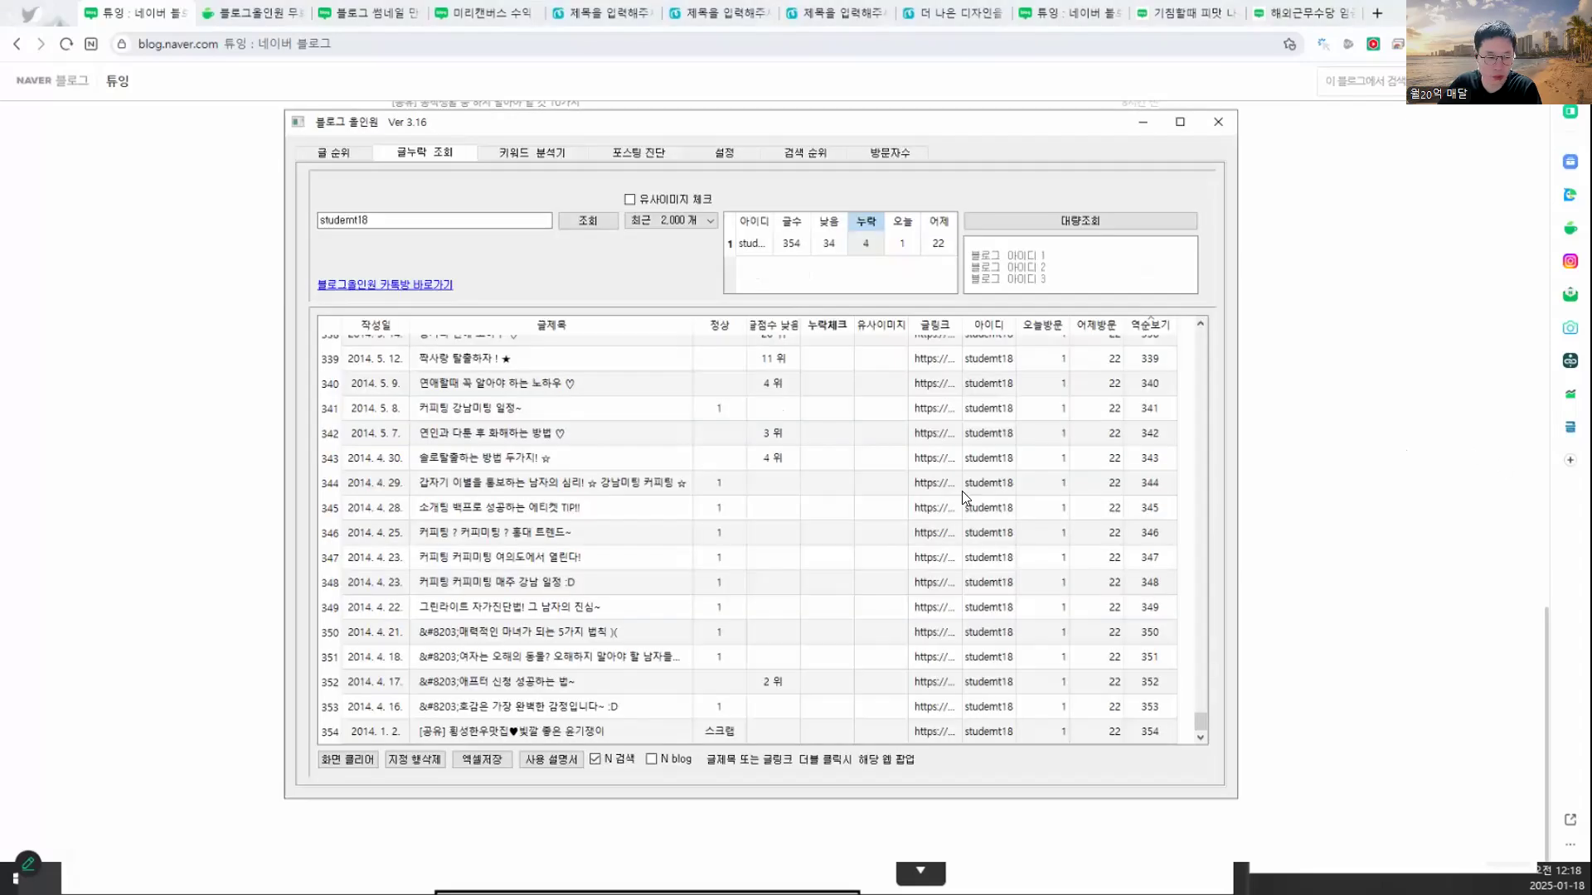
- Run a web search for row 105's flagged post titled 0, then close the search popup
scroll(680, 479, up, 18)
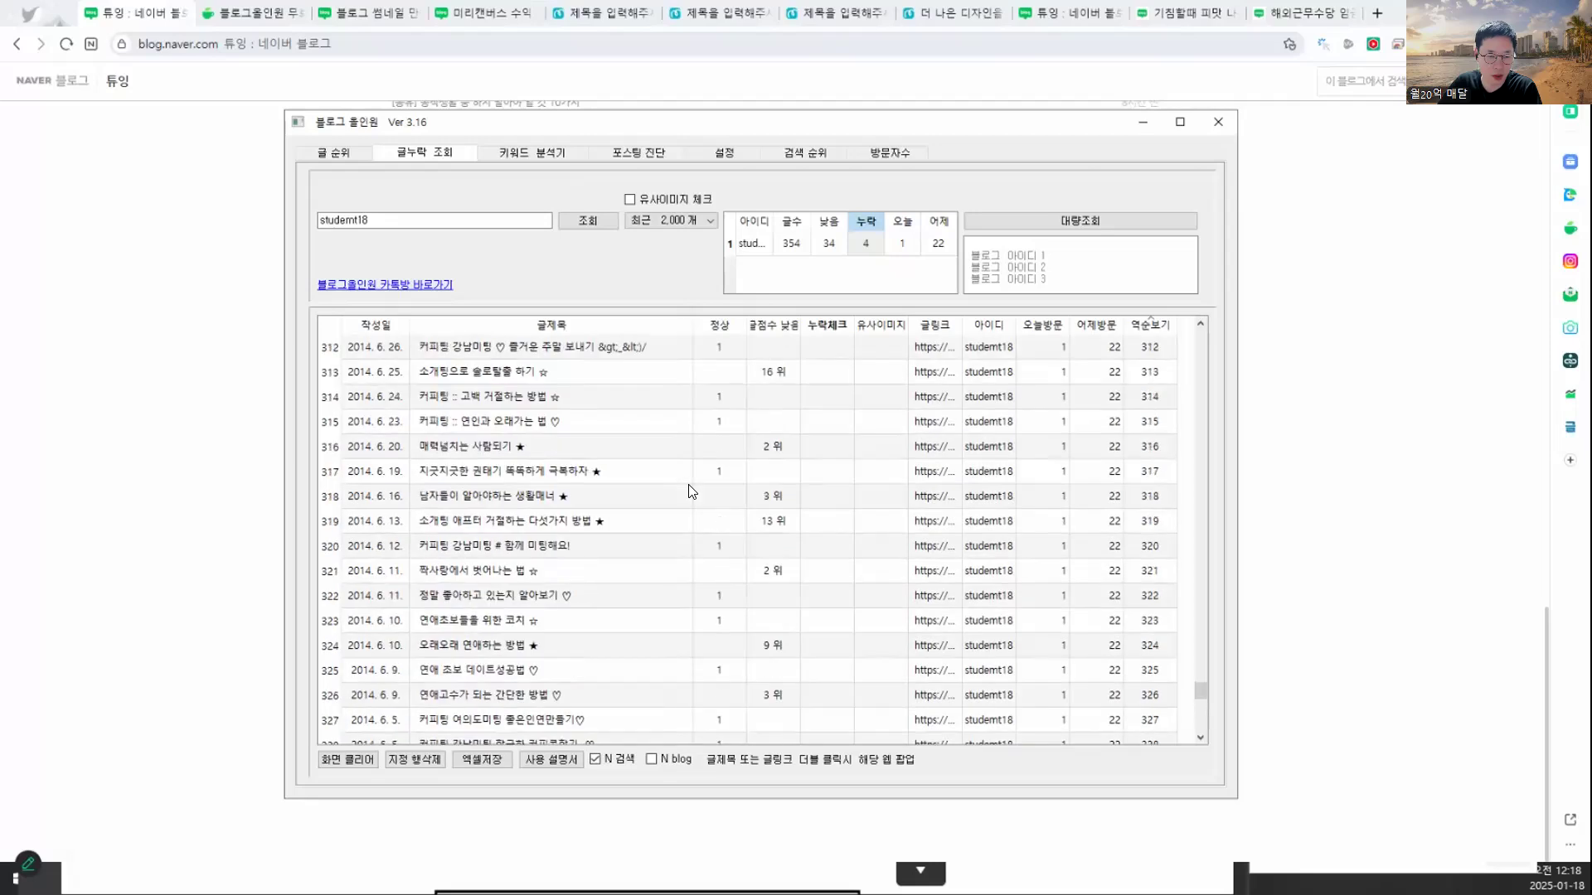
scroll(692, 492, up, 1)
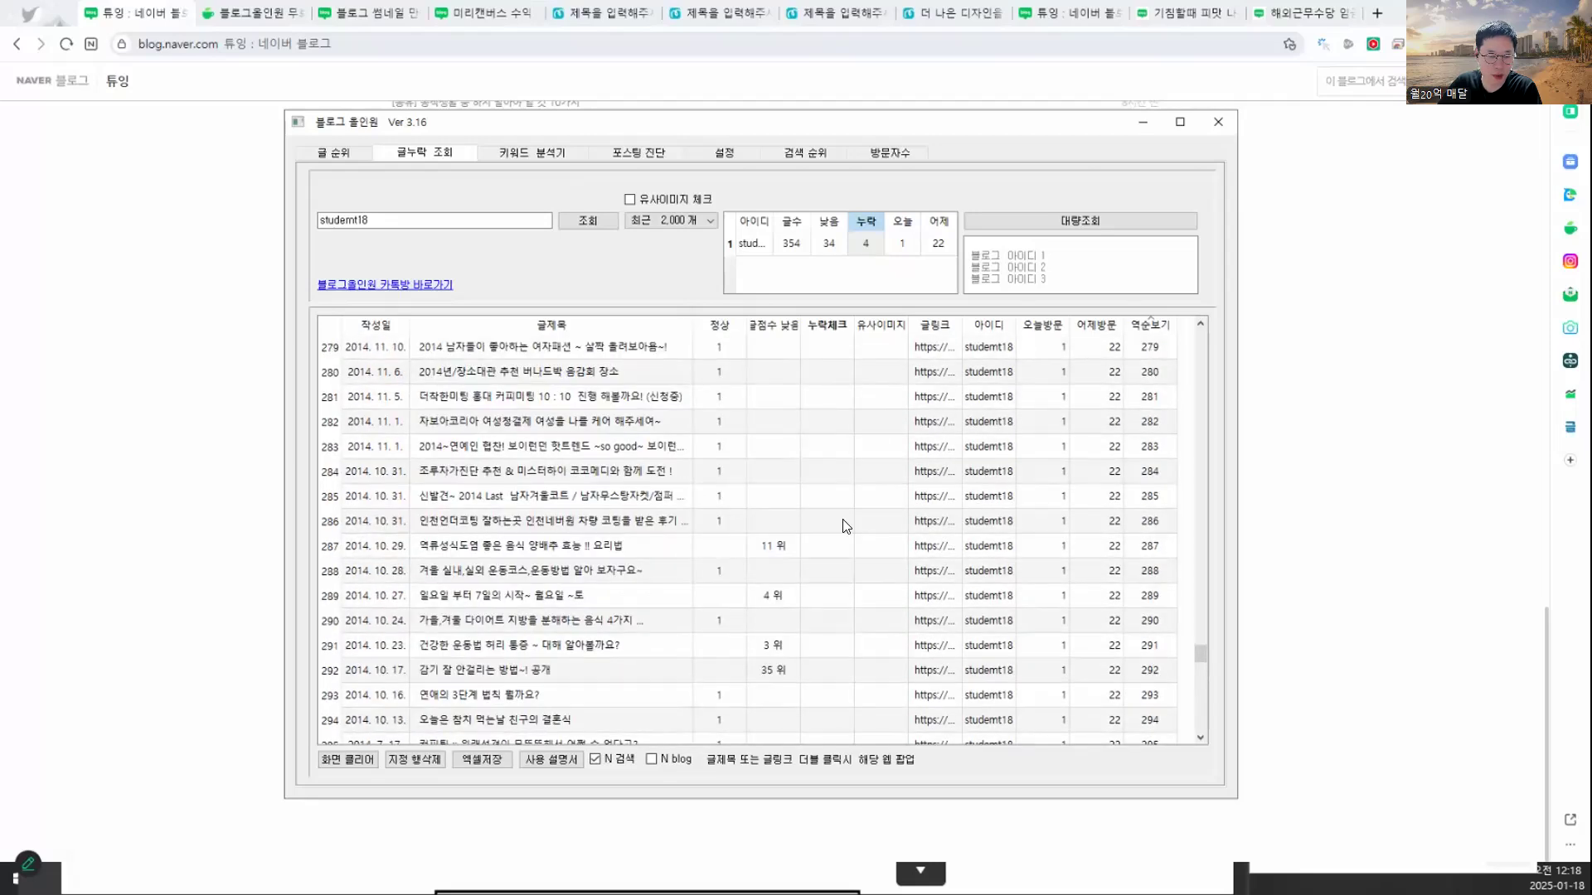
scroll(773, 527, up, 14)
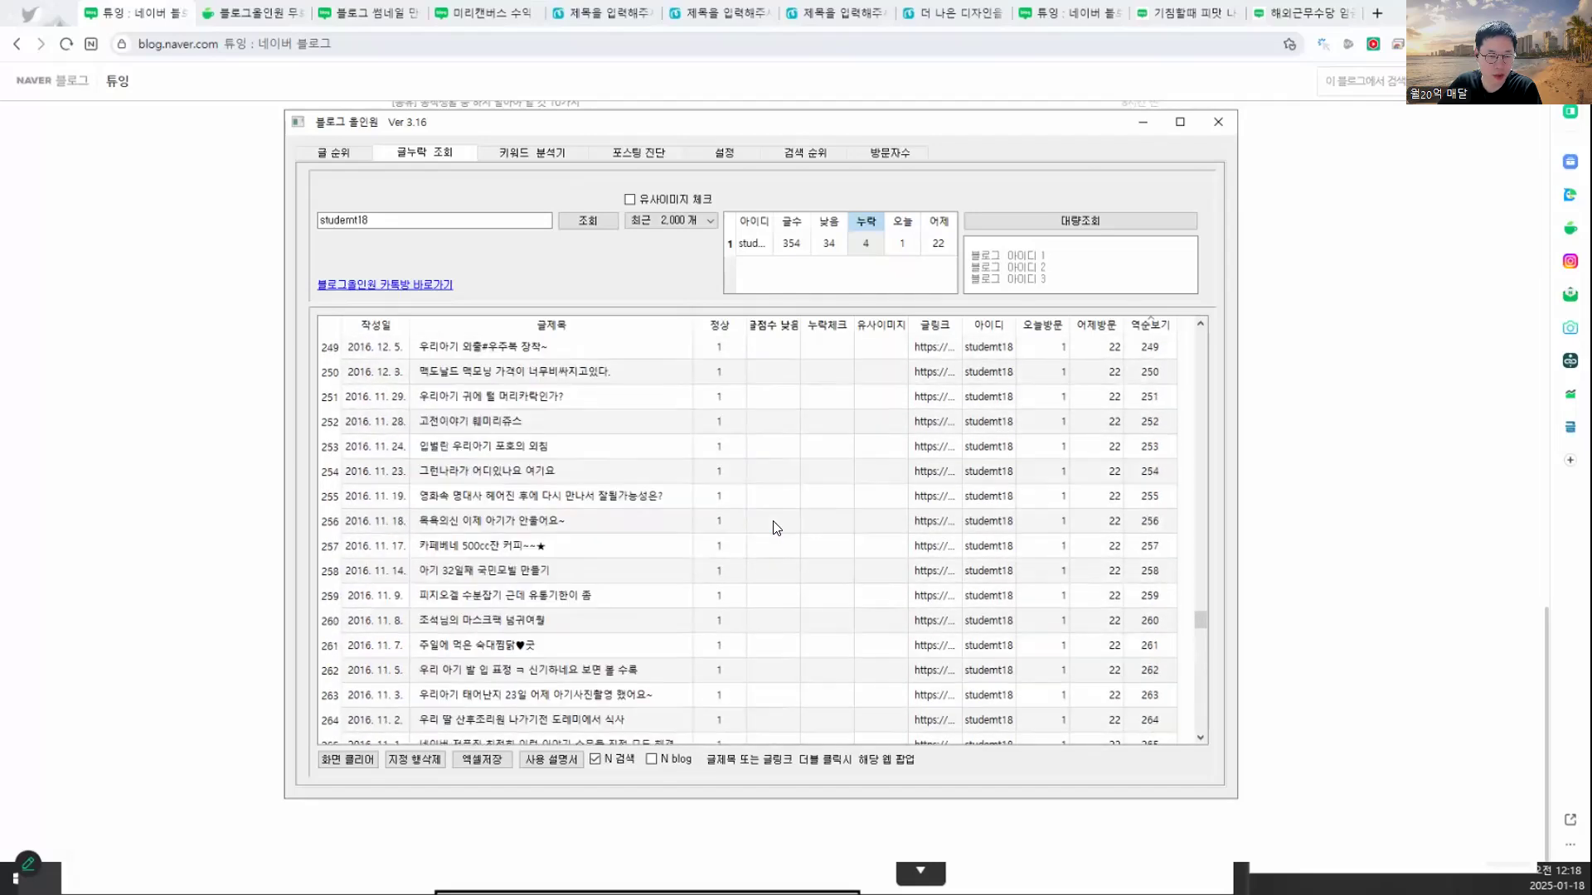
scroll(772, 527, up, 20)
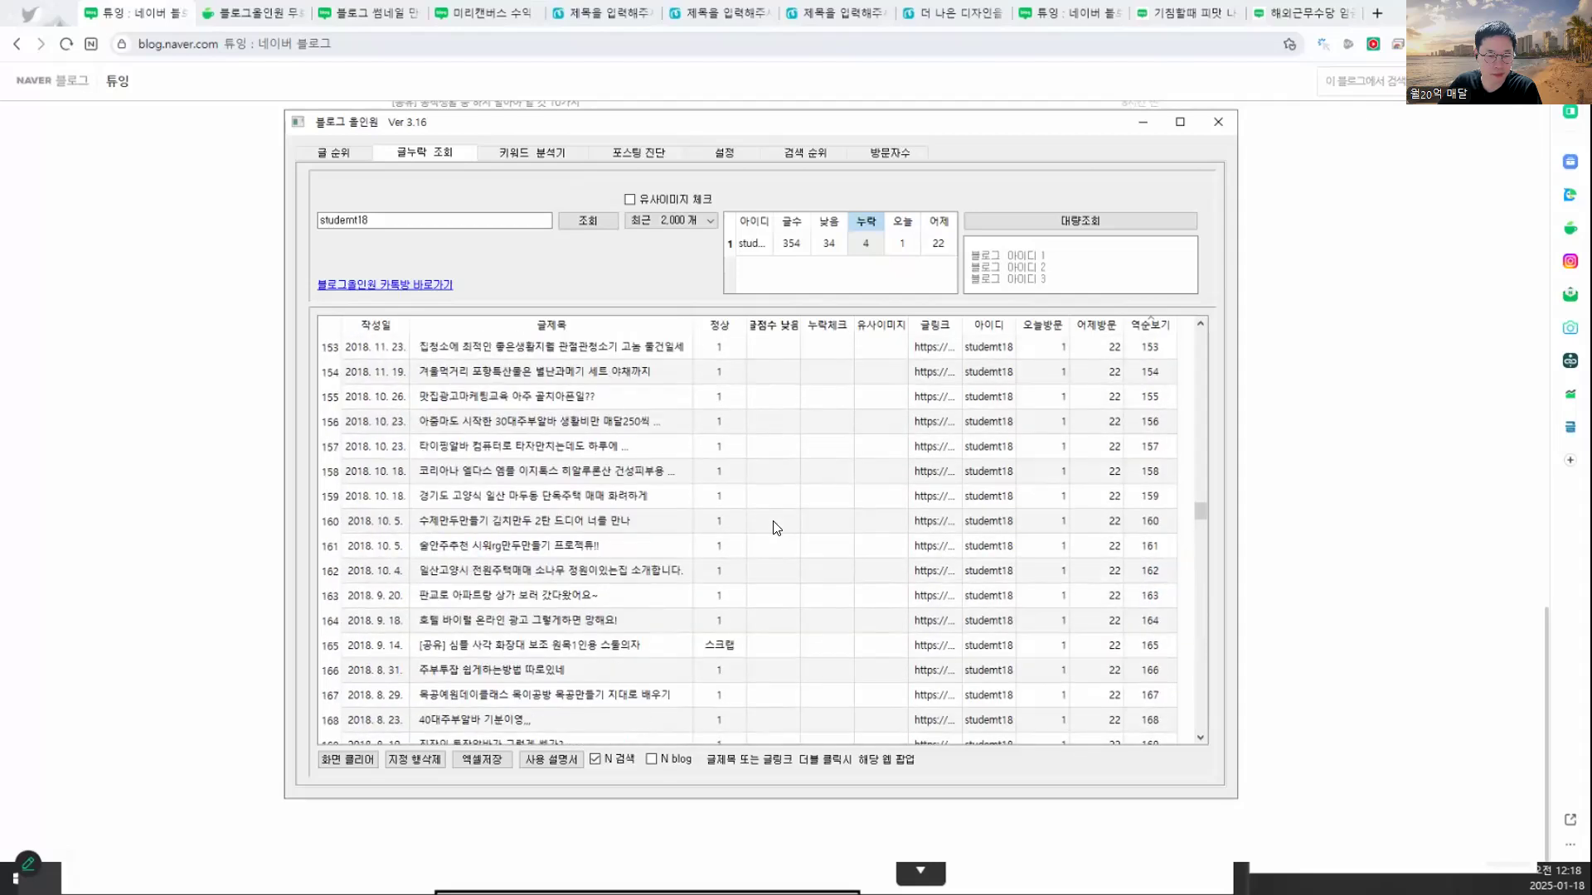
scroll(773, 527, up, 11)
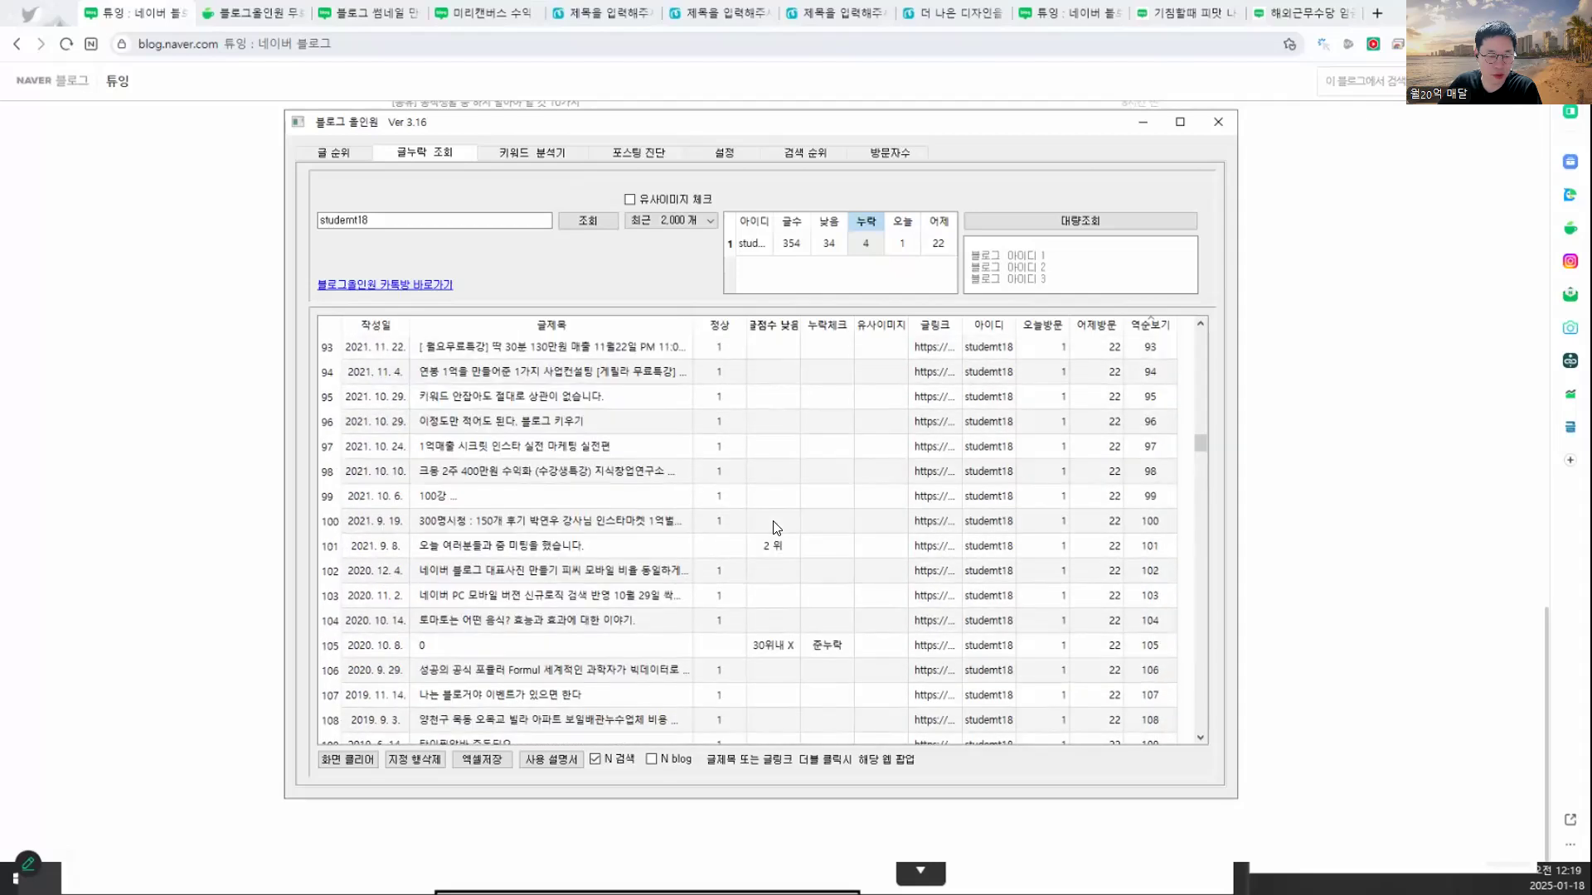
scroll(764, 567, down, 1)
click(764, 566)
click(681, 562)
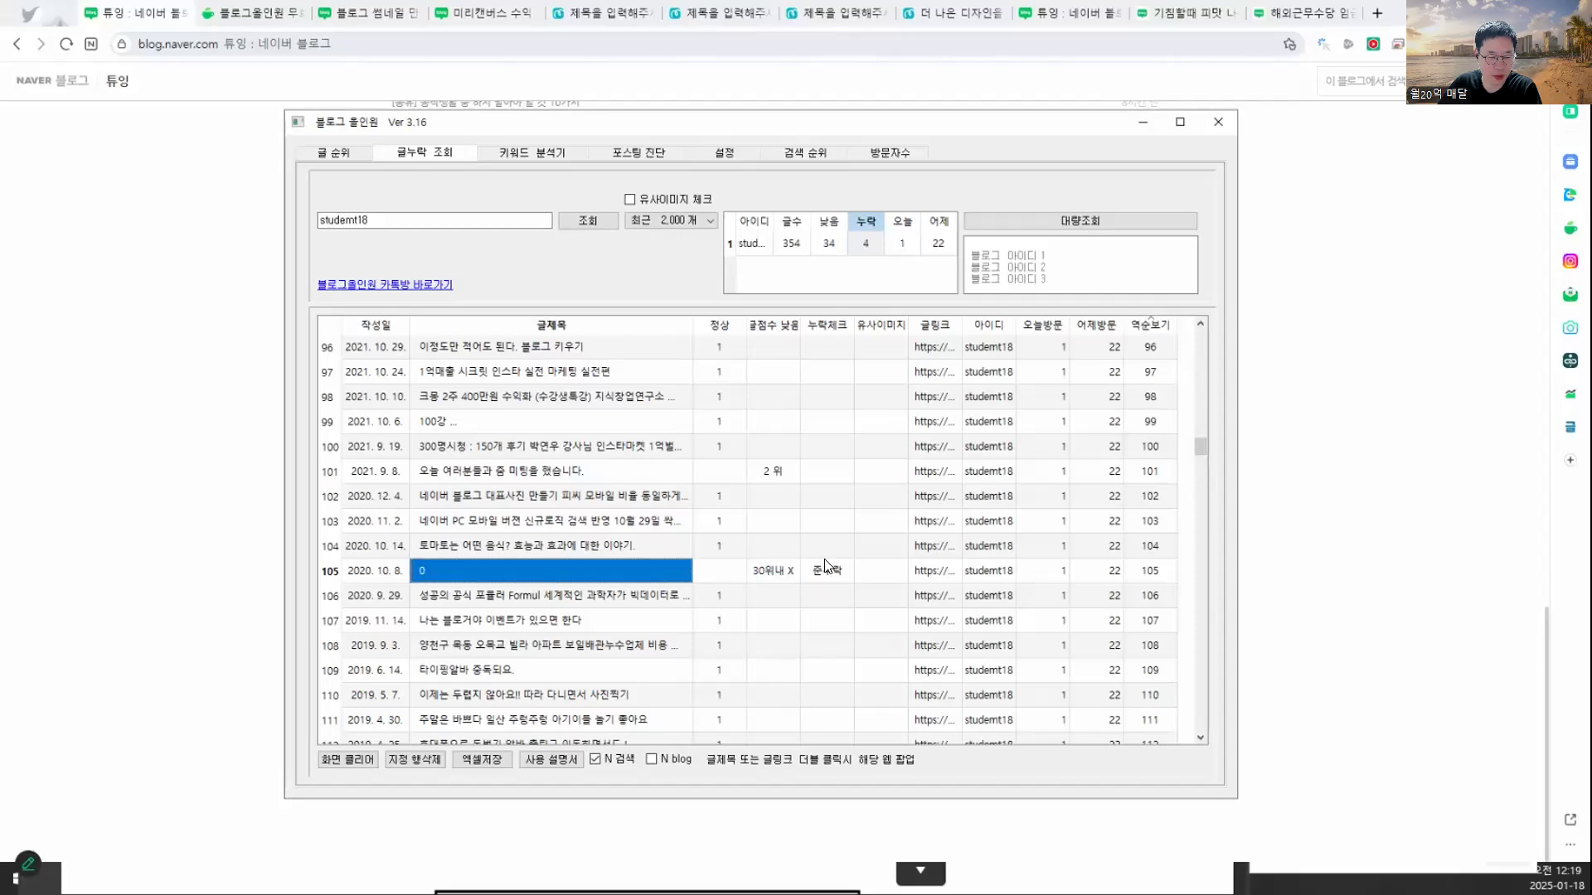
double_click(421, 576)
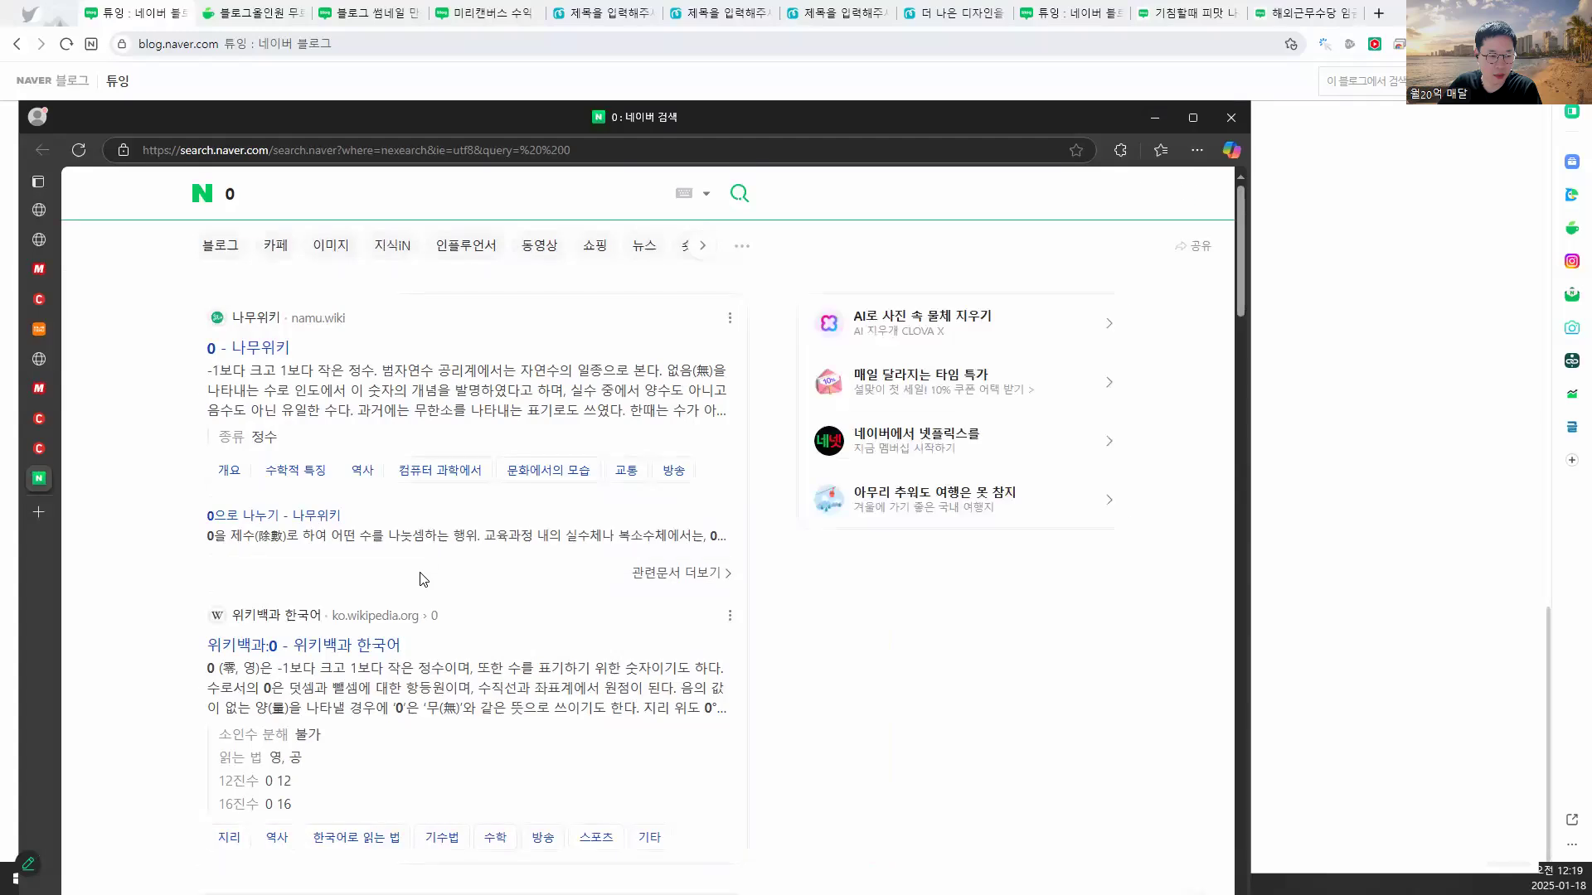
click(1230, 117)
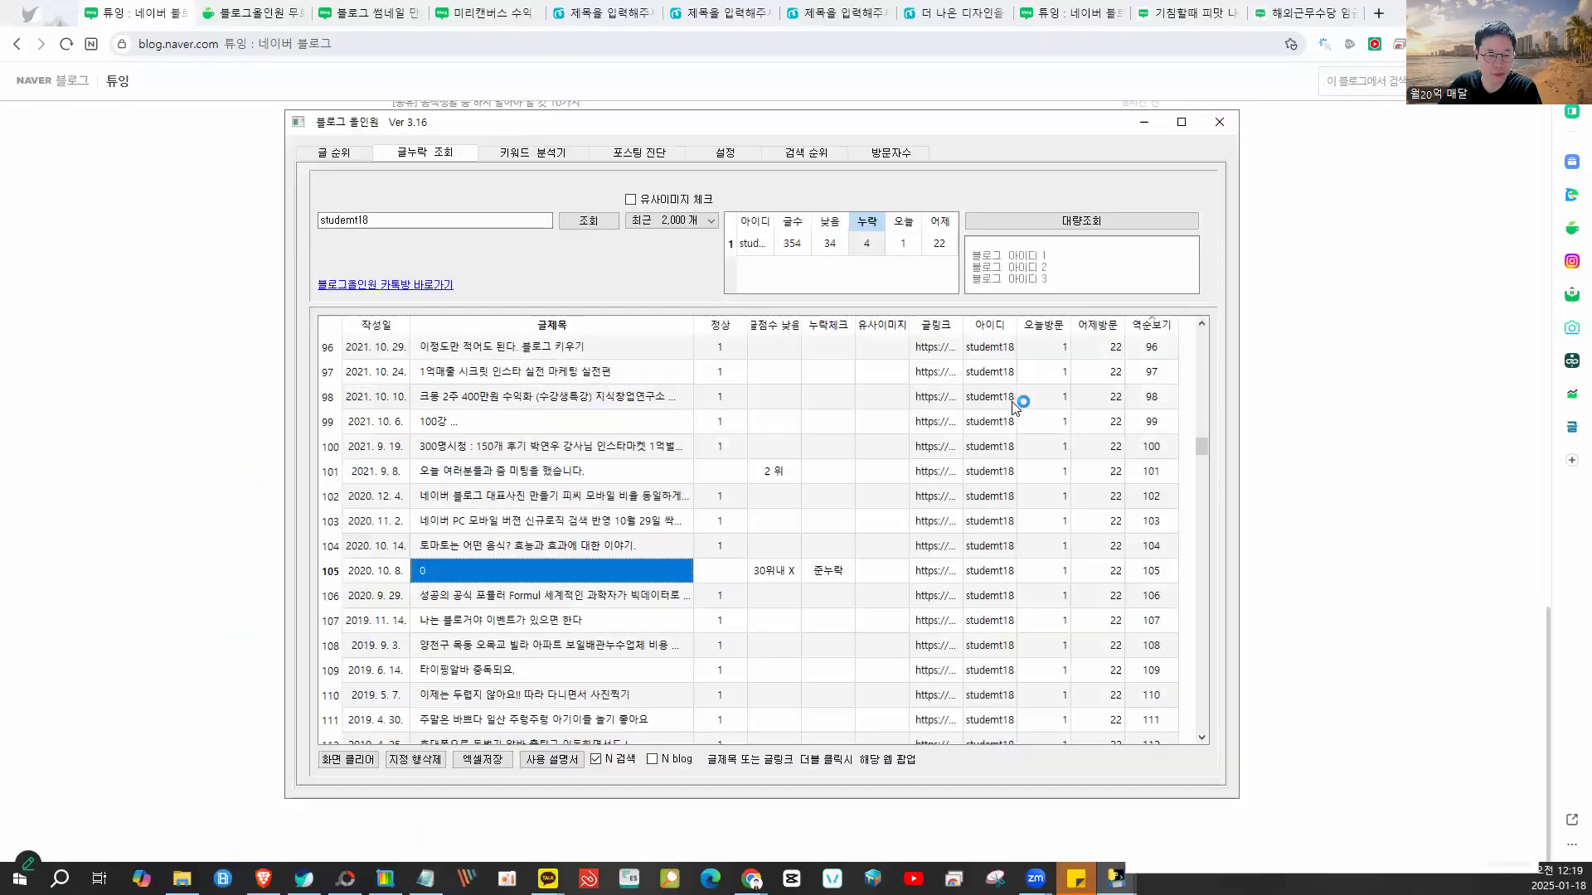
- Scroll to the top and widen the 작성일 and 글제목 columns
scroll(858, 566, up, 10)
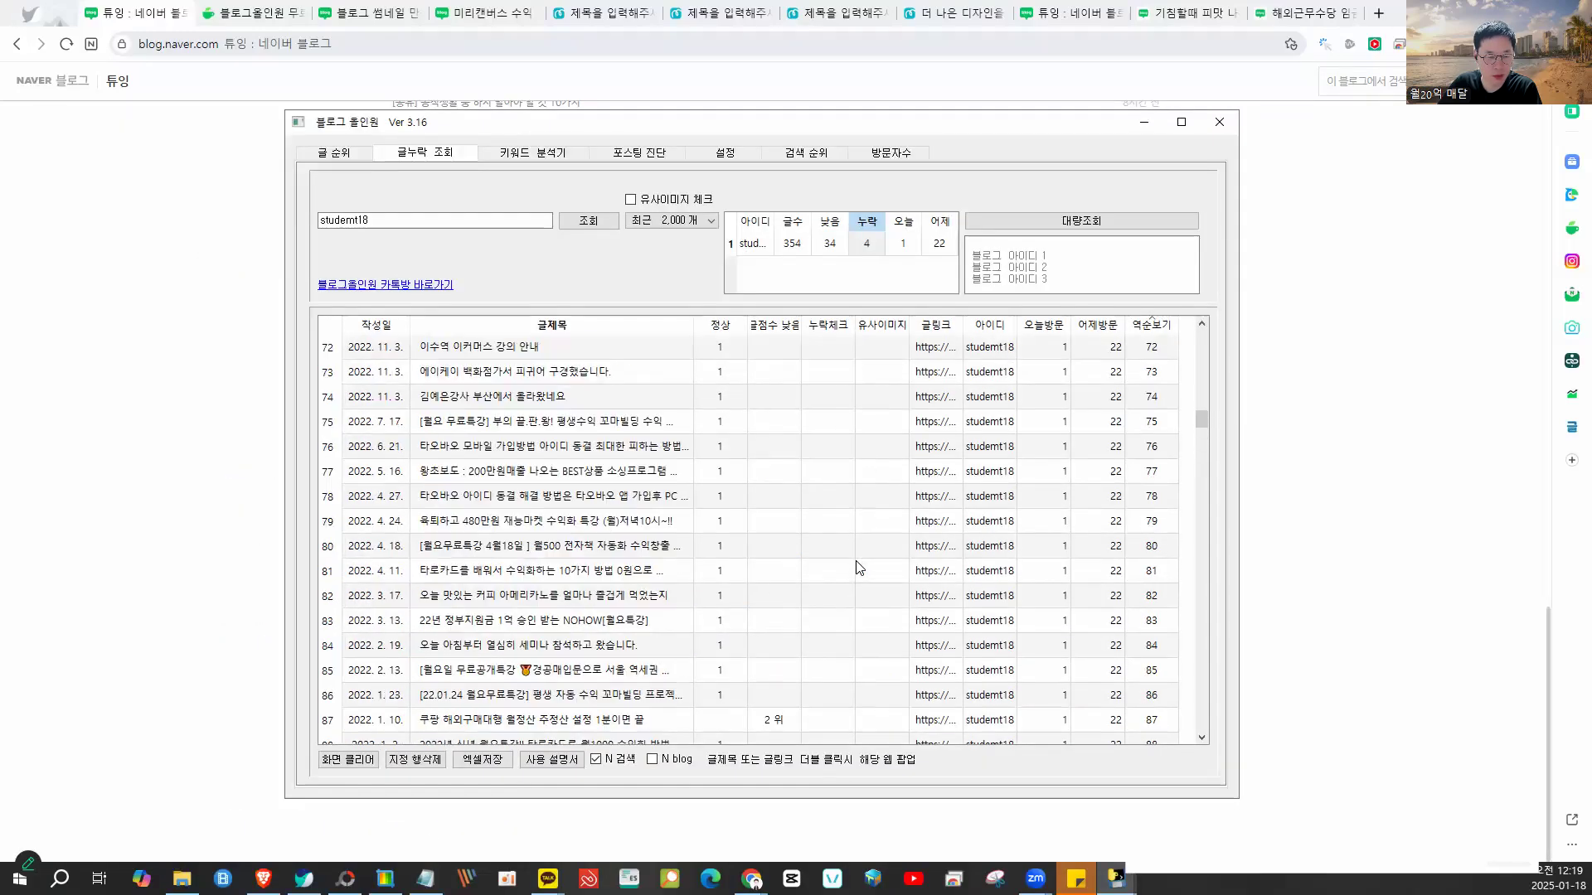
scroll(858, 568, up, 15)
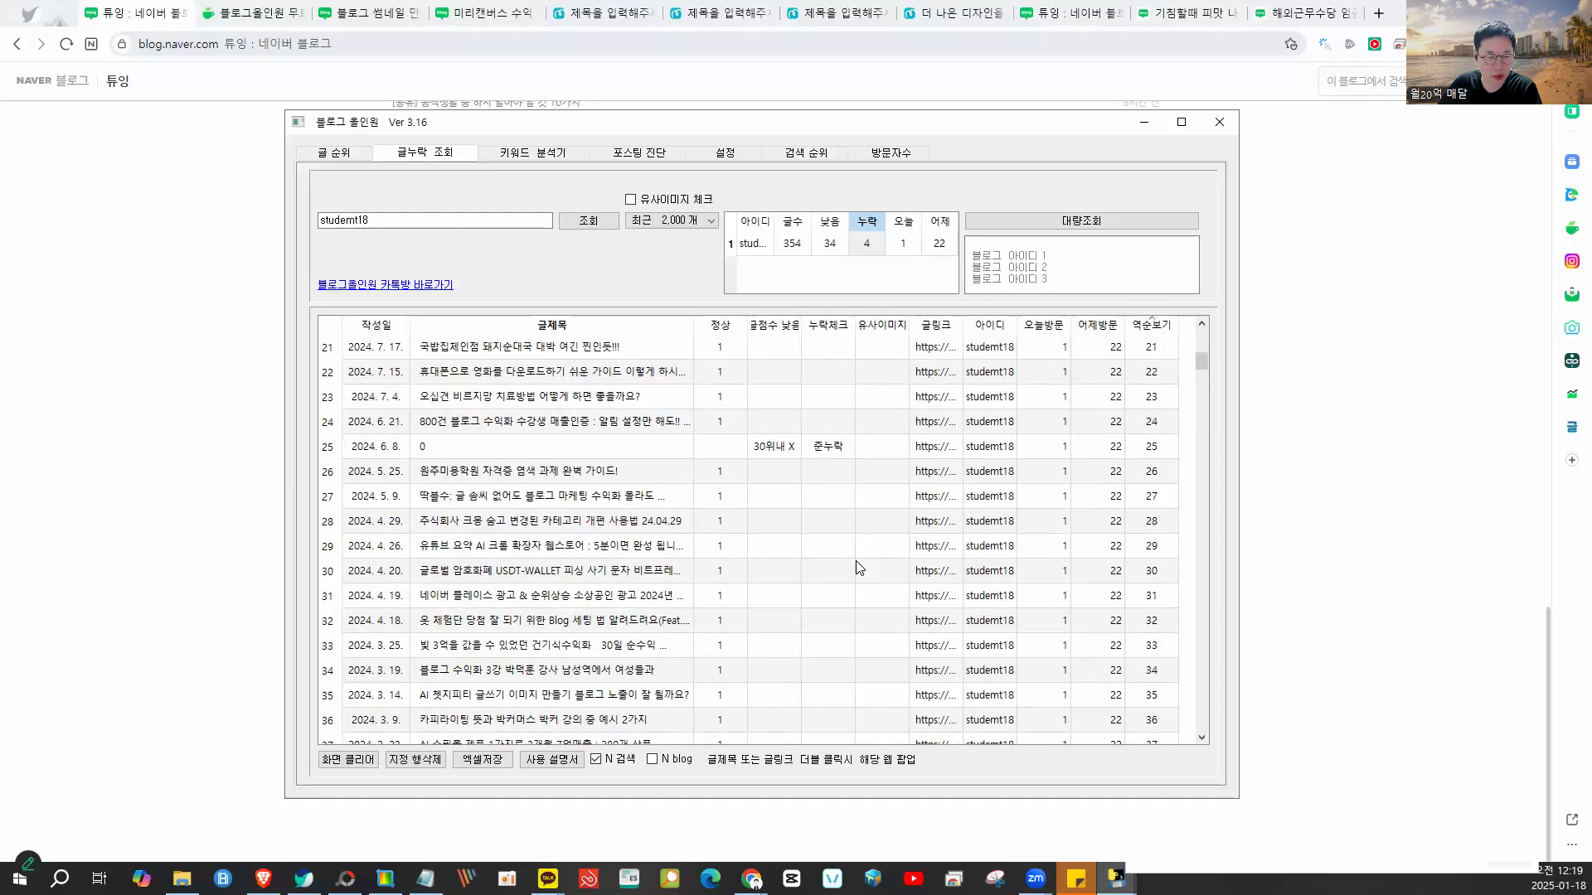
scroll(856, 562, up, 7)
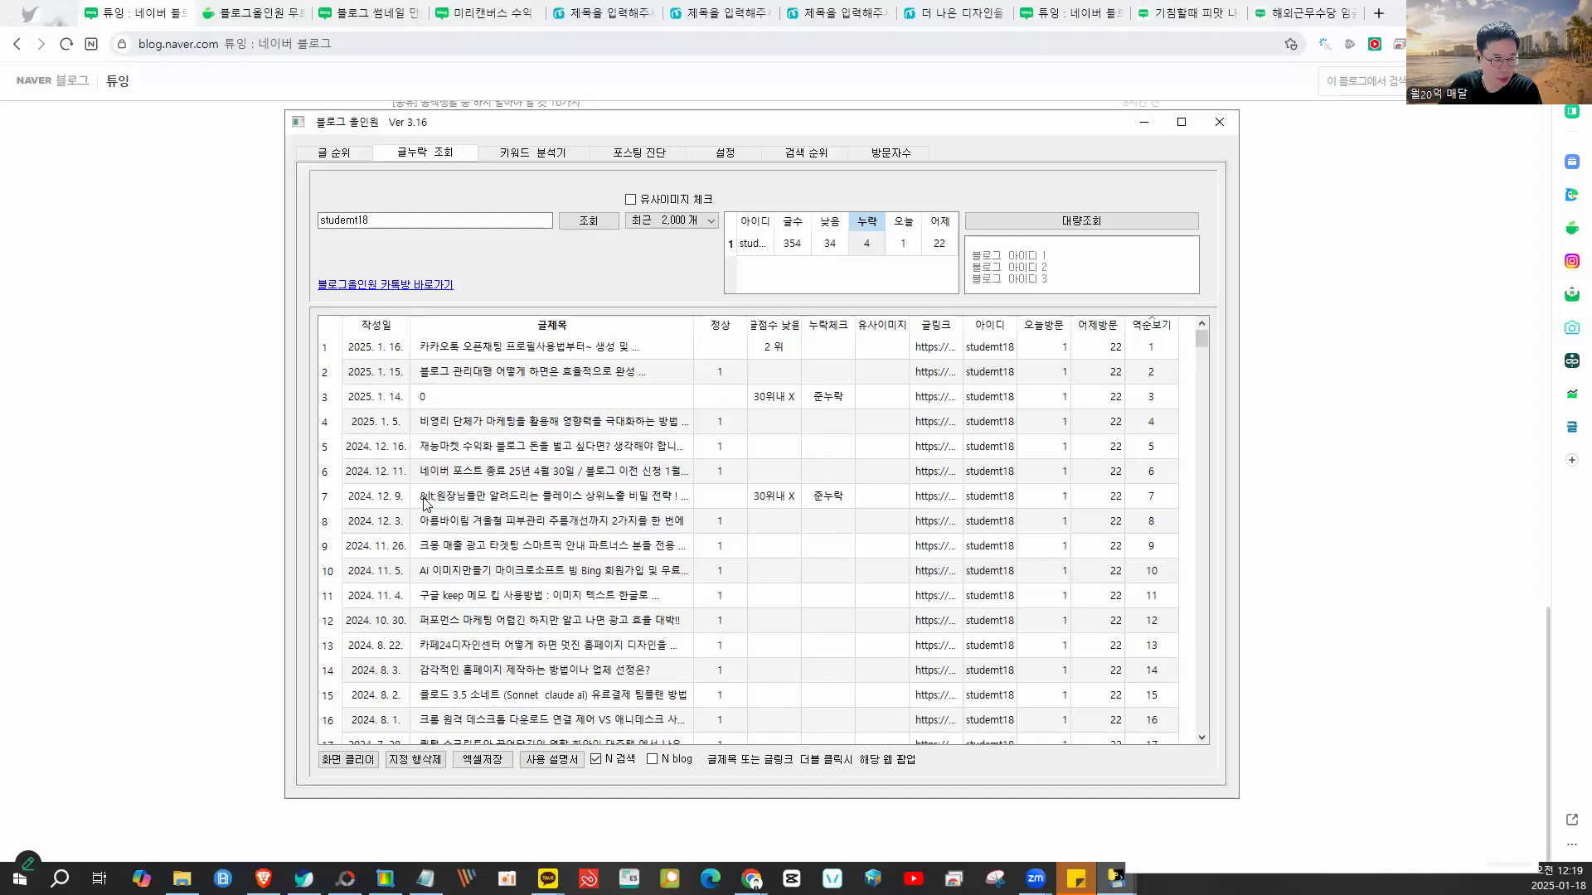
drag(412, 325, 463, 329)
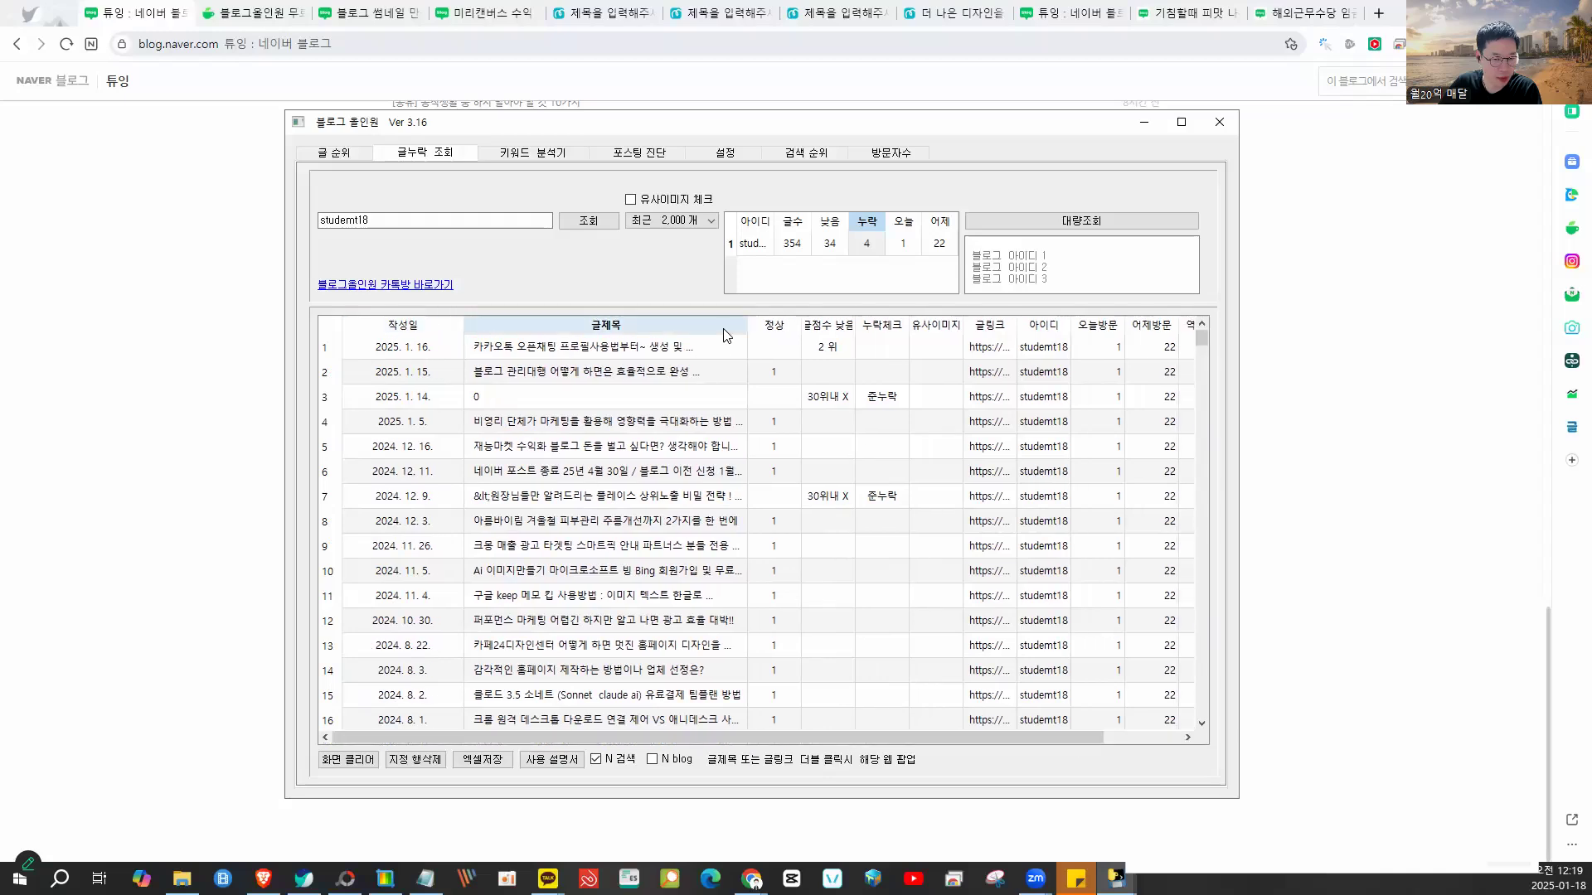
drag(748, 323, 822, 325)
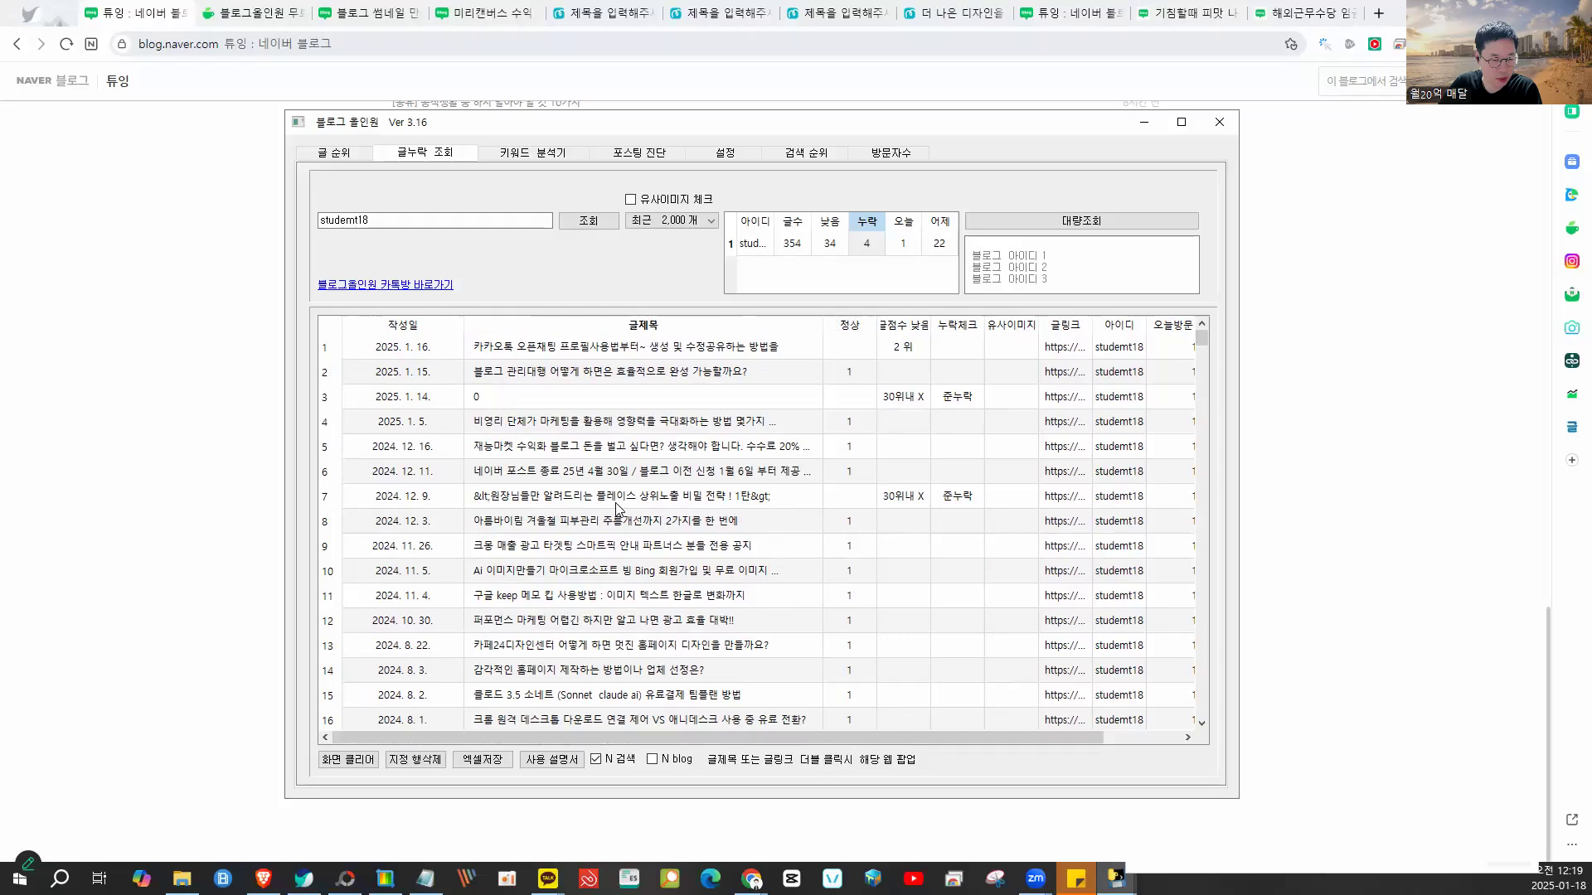
- Return to the blog and page through older posts with 다음 back to early January 2025
click(153, 208)
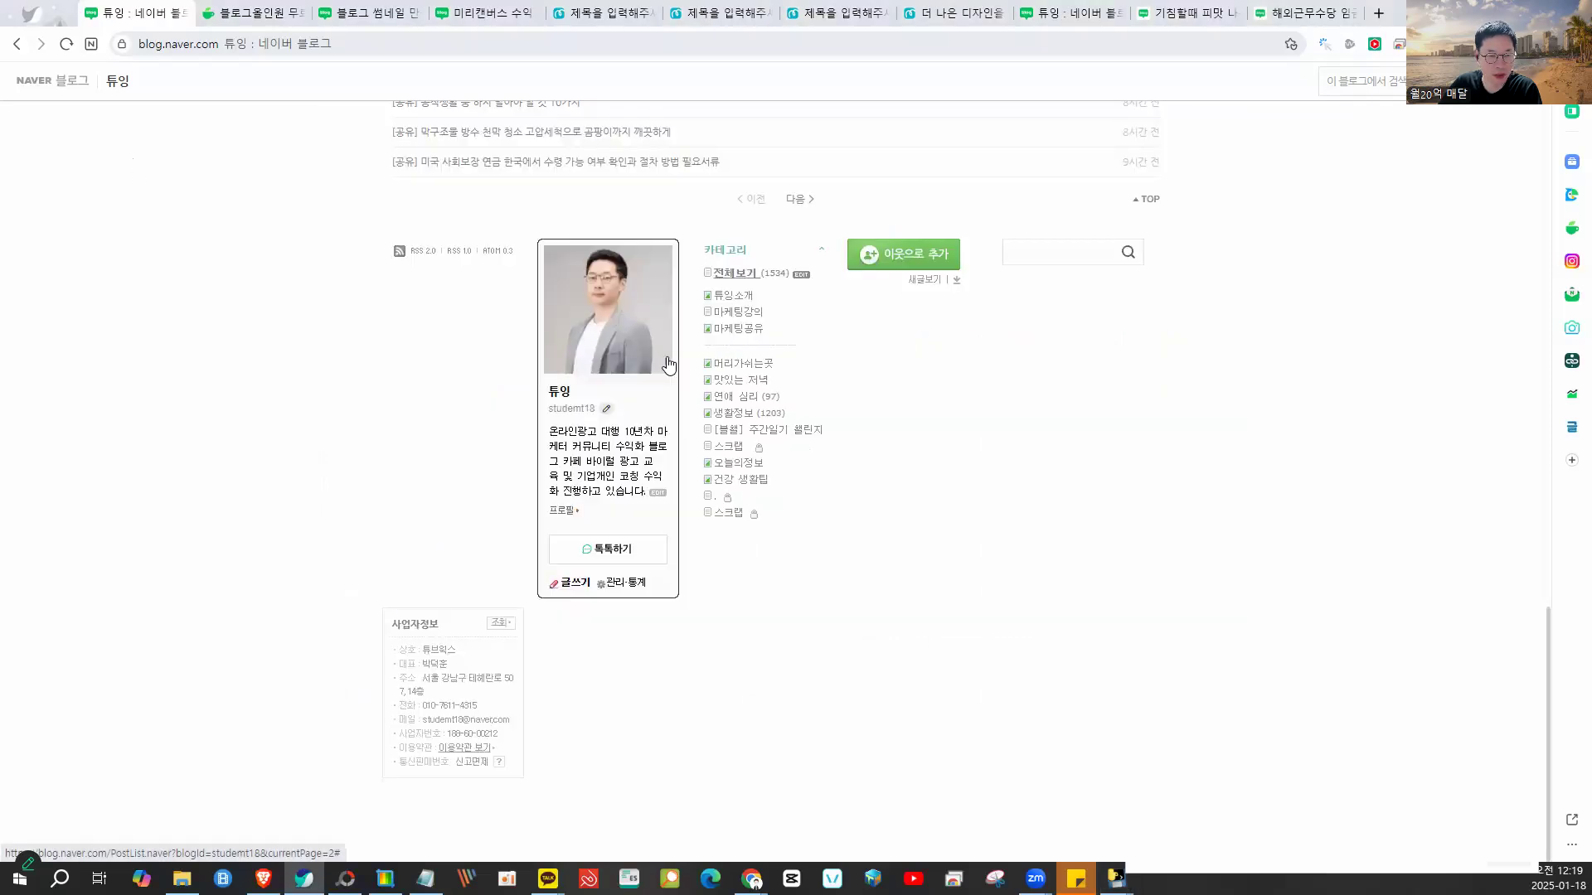
scroll(664, 363, up, 2)
click(1048, 420)
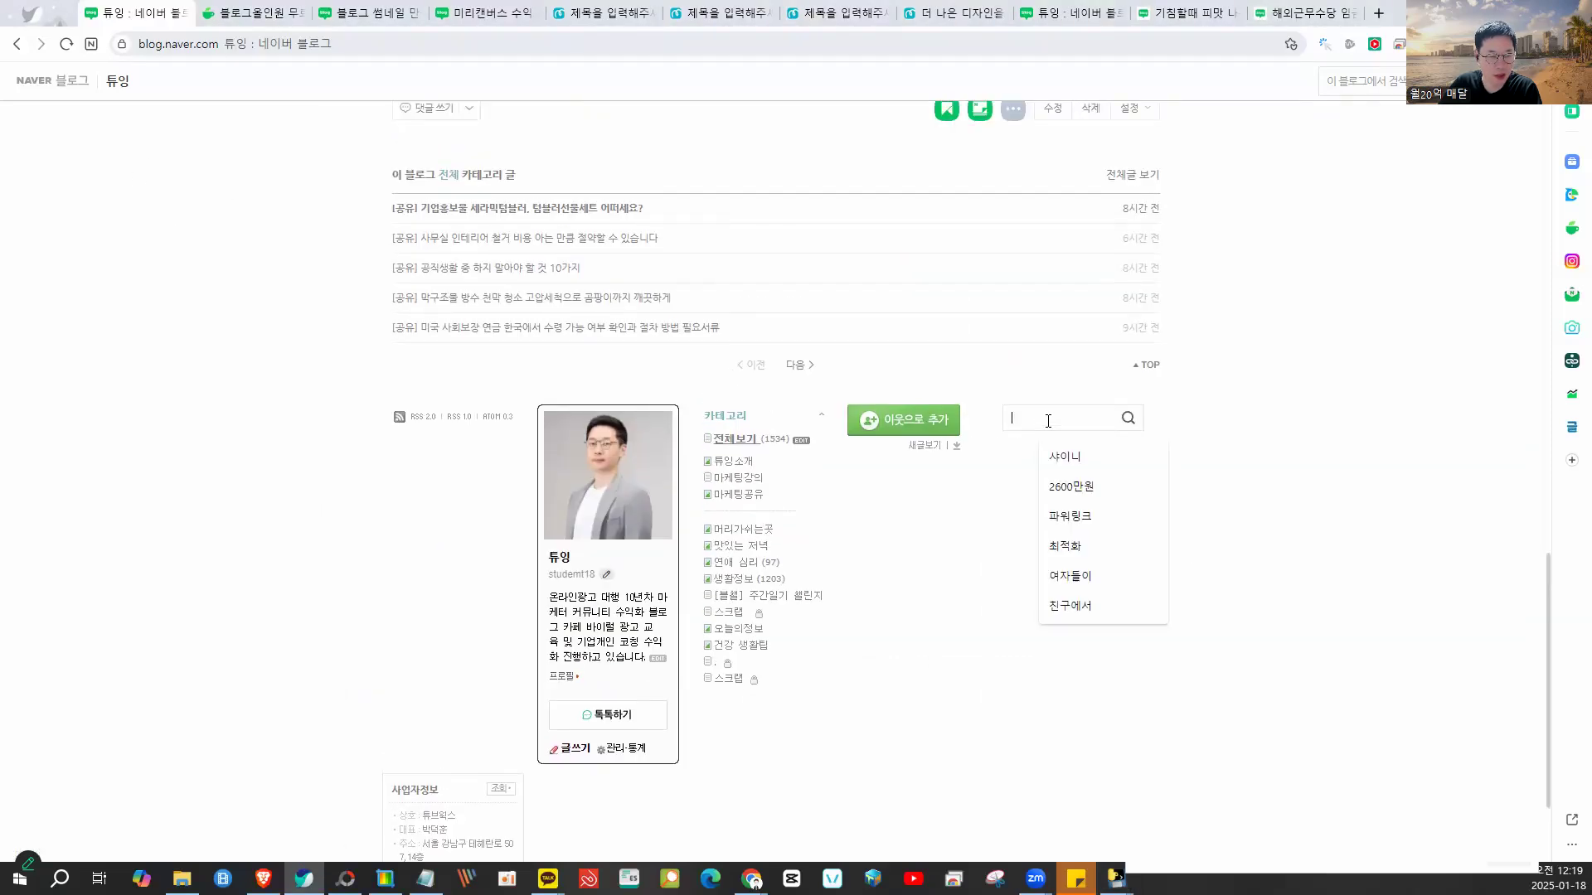
click(798, 366)
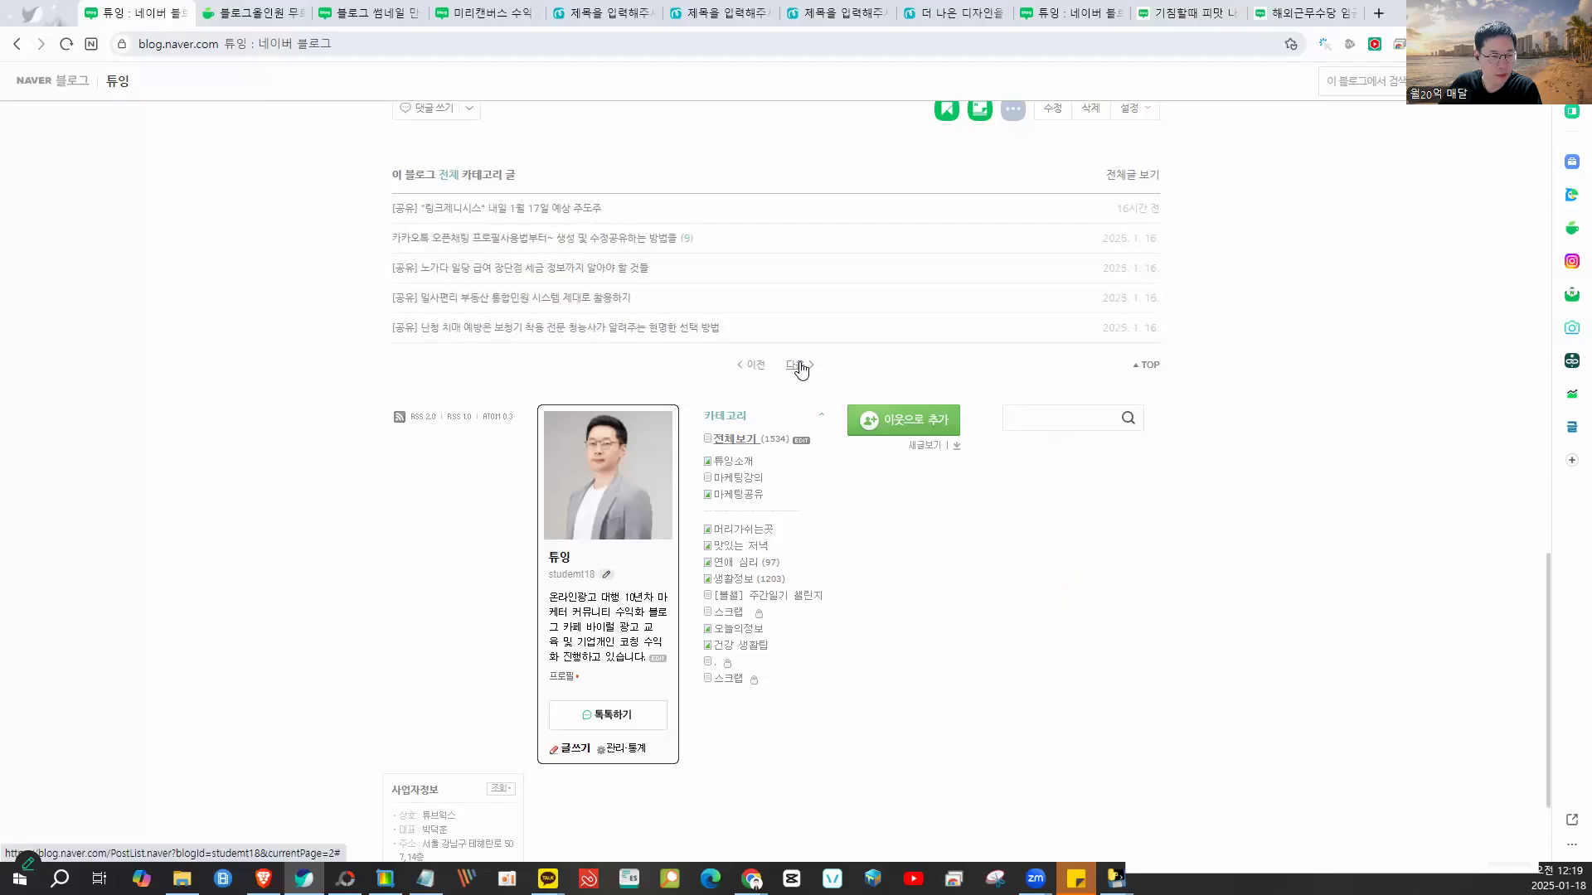
click(800, 366)
click(798, 367)
click(799, 366)
click(799, 366)
click(762, 364)
click(800, 367)
click(801, 367)
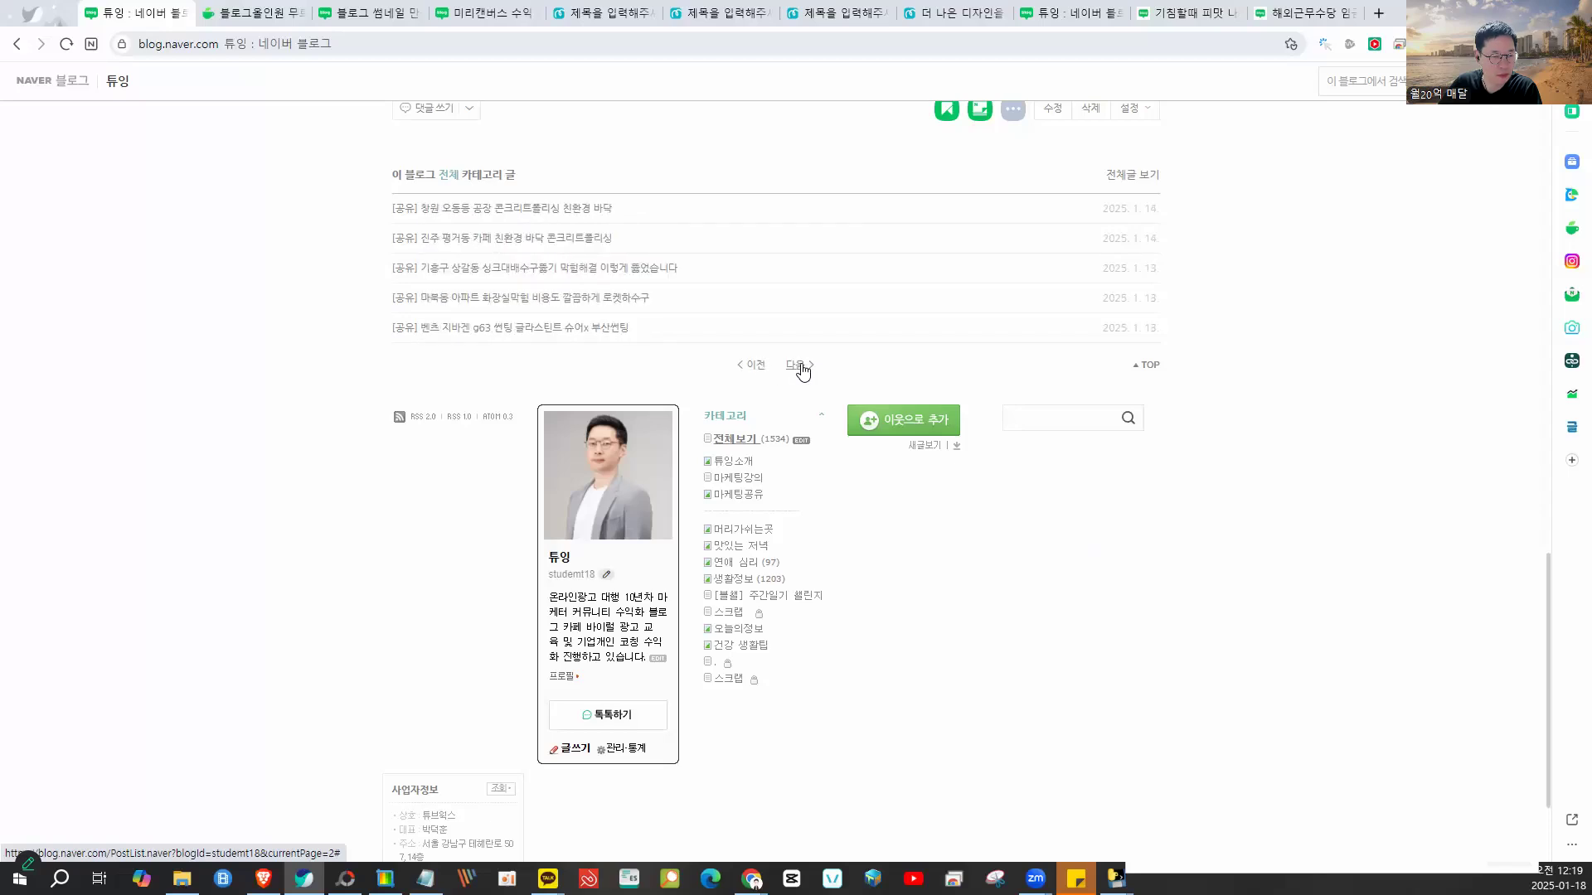
click(801, 366)
click(801, 367)
click(801, 367)
click(801, 367)
click(801, 367)
click(801, 366)
scroll(956, 465, up, 8)
- Open the blog's full post list showing 30 posts per page
scroll(958, 464, up, 9)
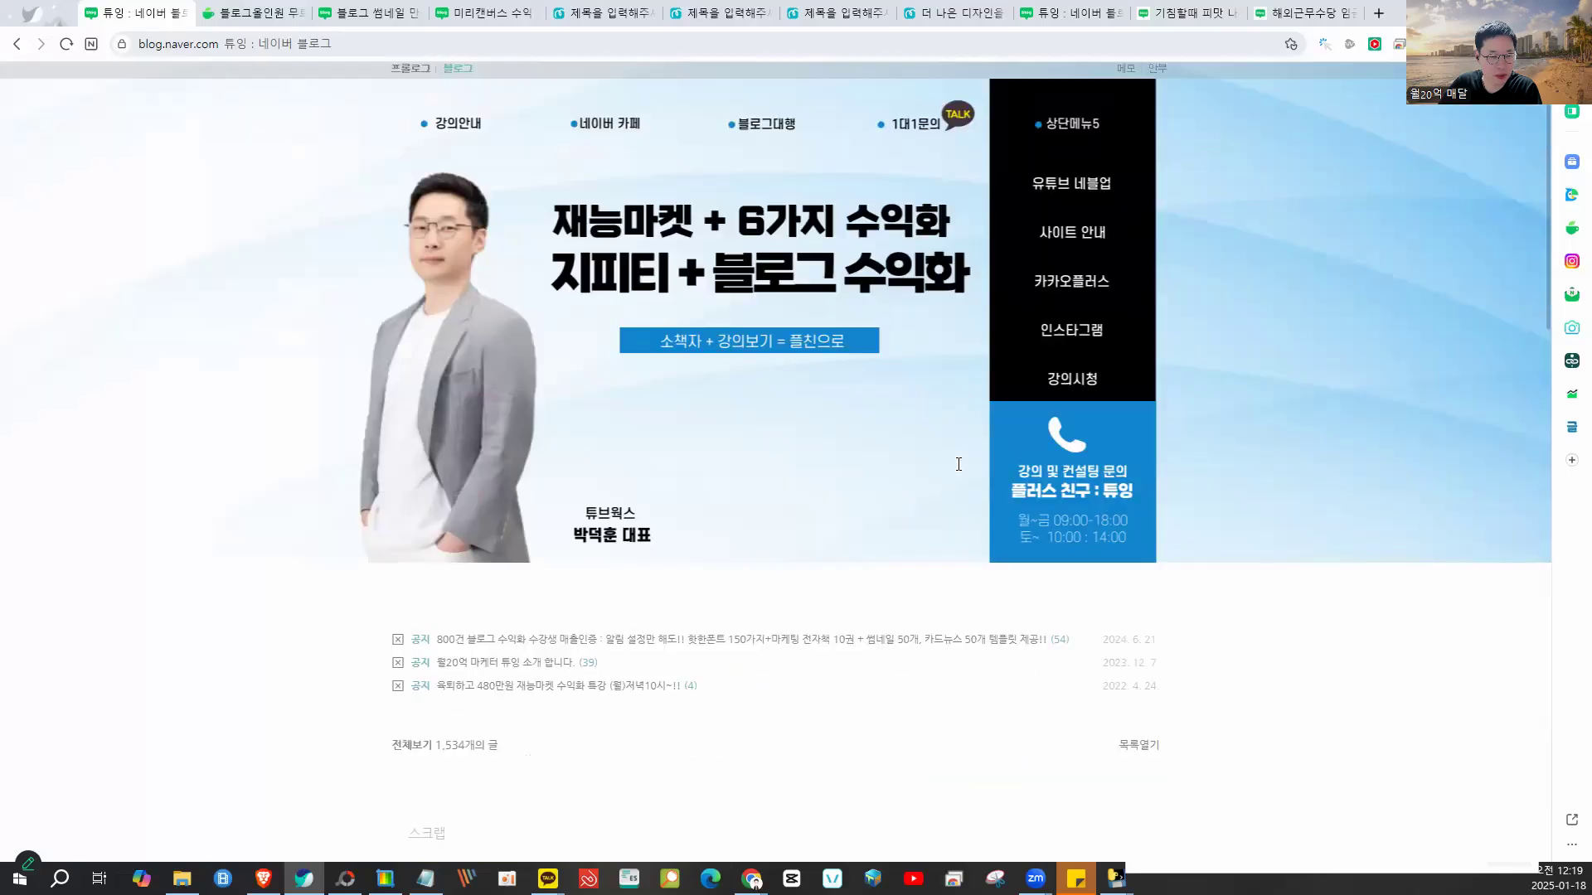
scroll(959, 464, down, 4)
click(1138, 332)
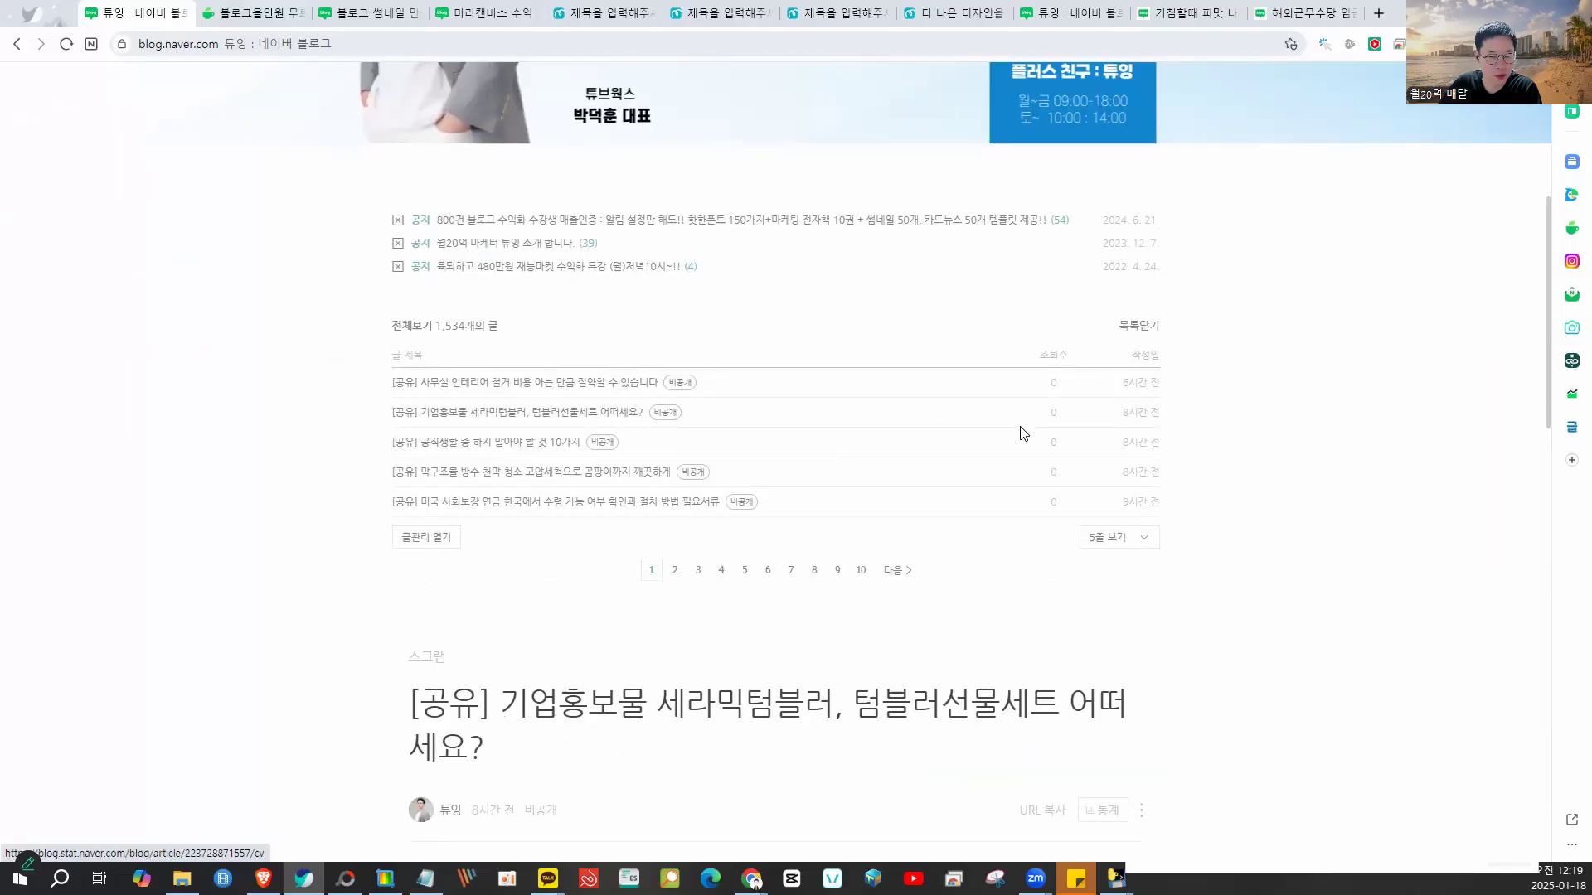
scroll(1094, 365, down, 3)
click(1115, 295)
click(1111, 413)
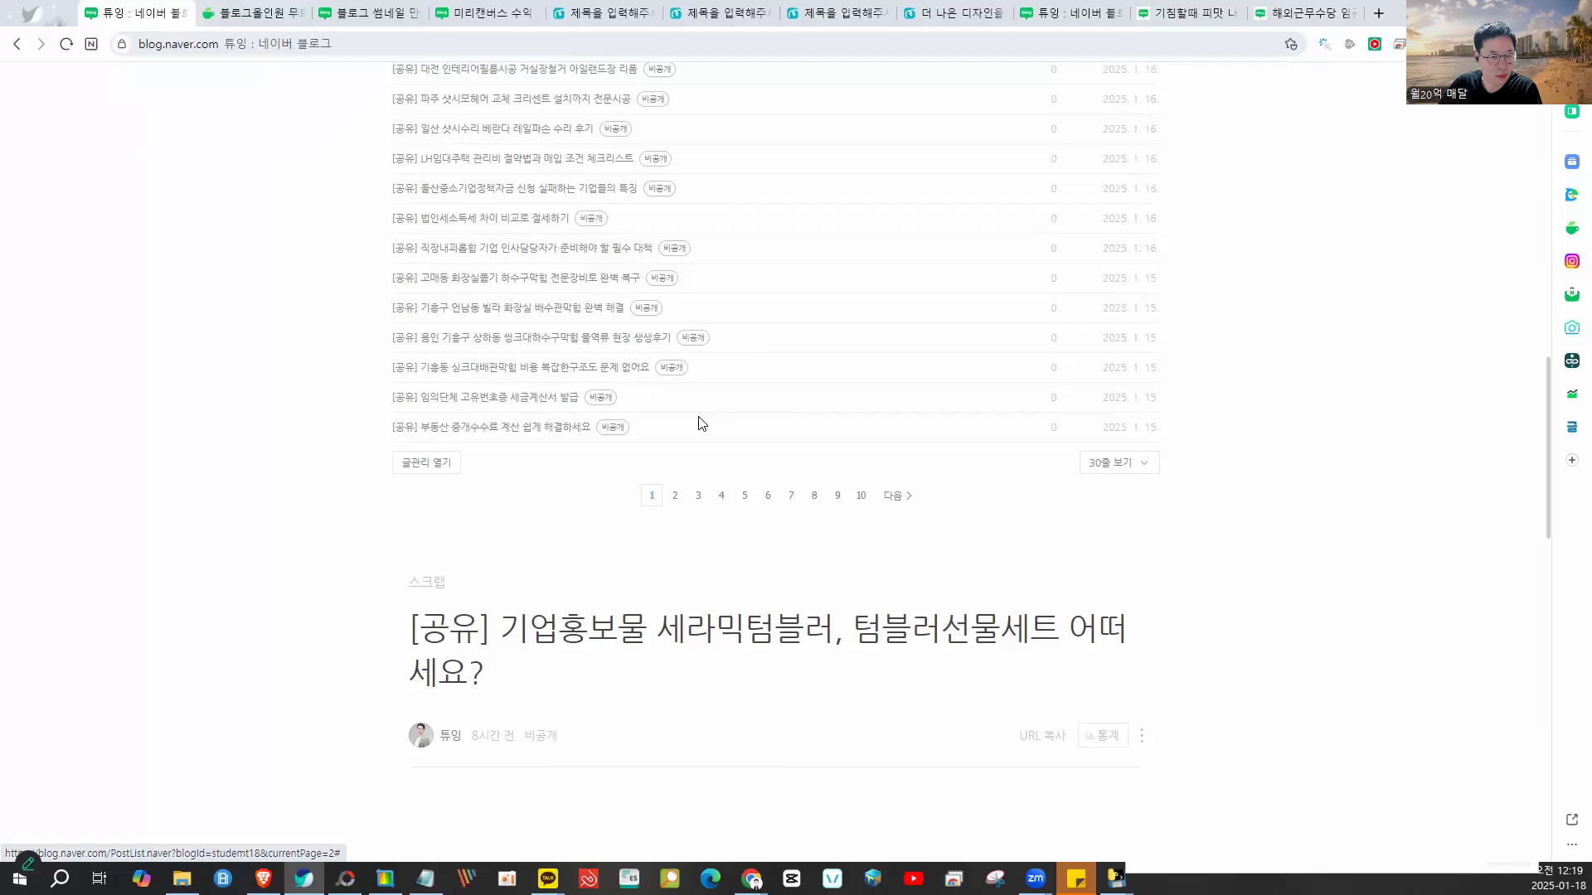
- Step through list pages 2, 3, 4, 6, 8 and 9 to reach posts dated 12.9–12.4
click(675, 497)
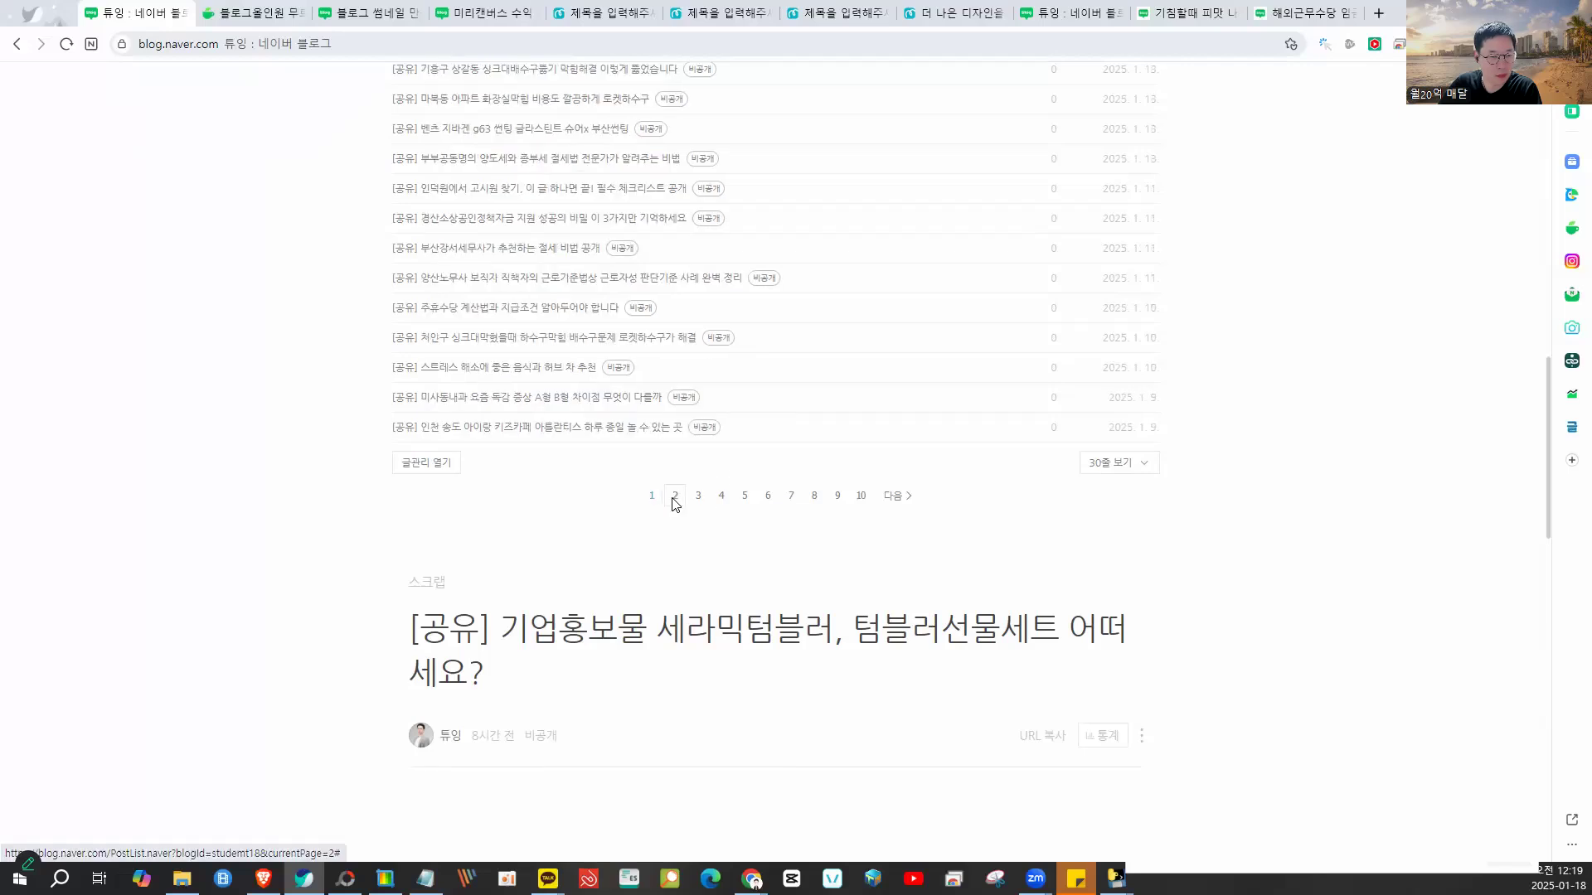
click(699, 496)
scroll(701, 501, up, 6)
scroll(699, 501, up, 2)
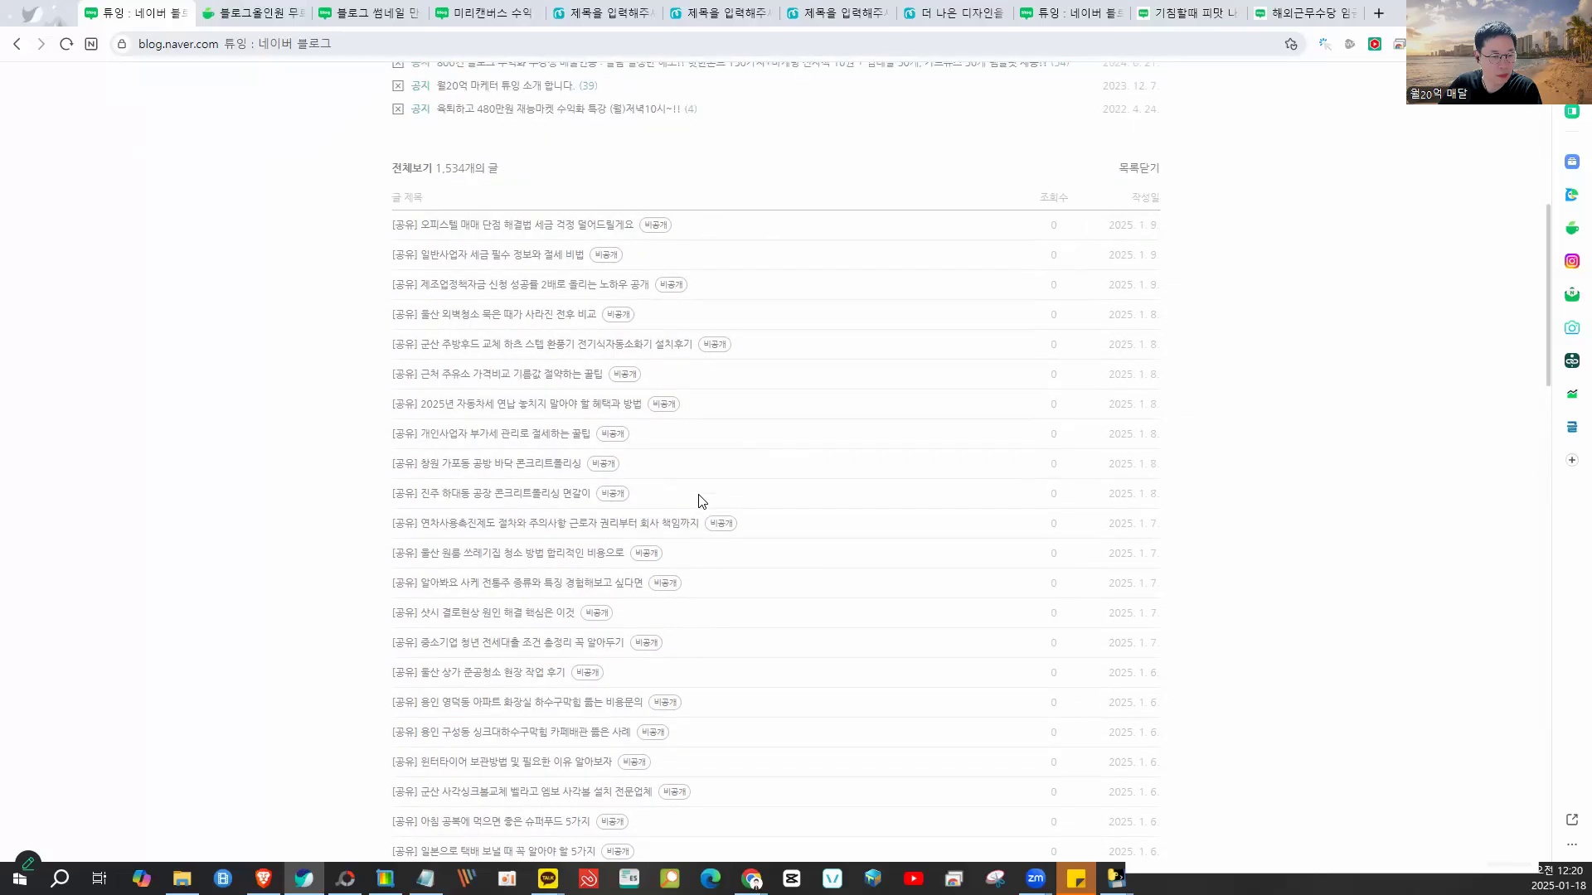
scroll(699, 500, down, 9)
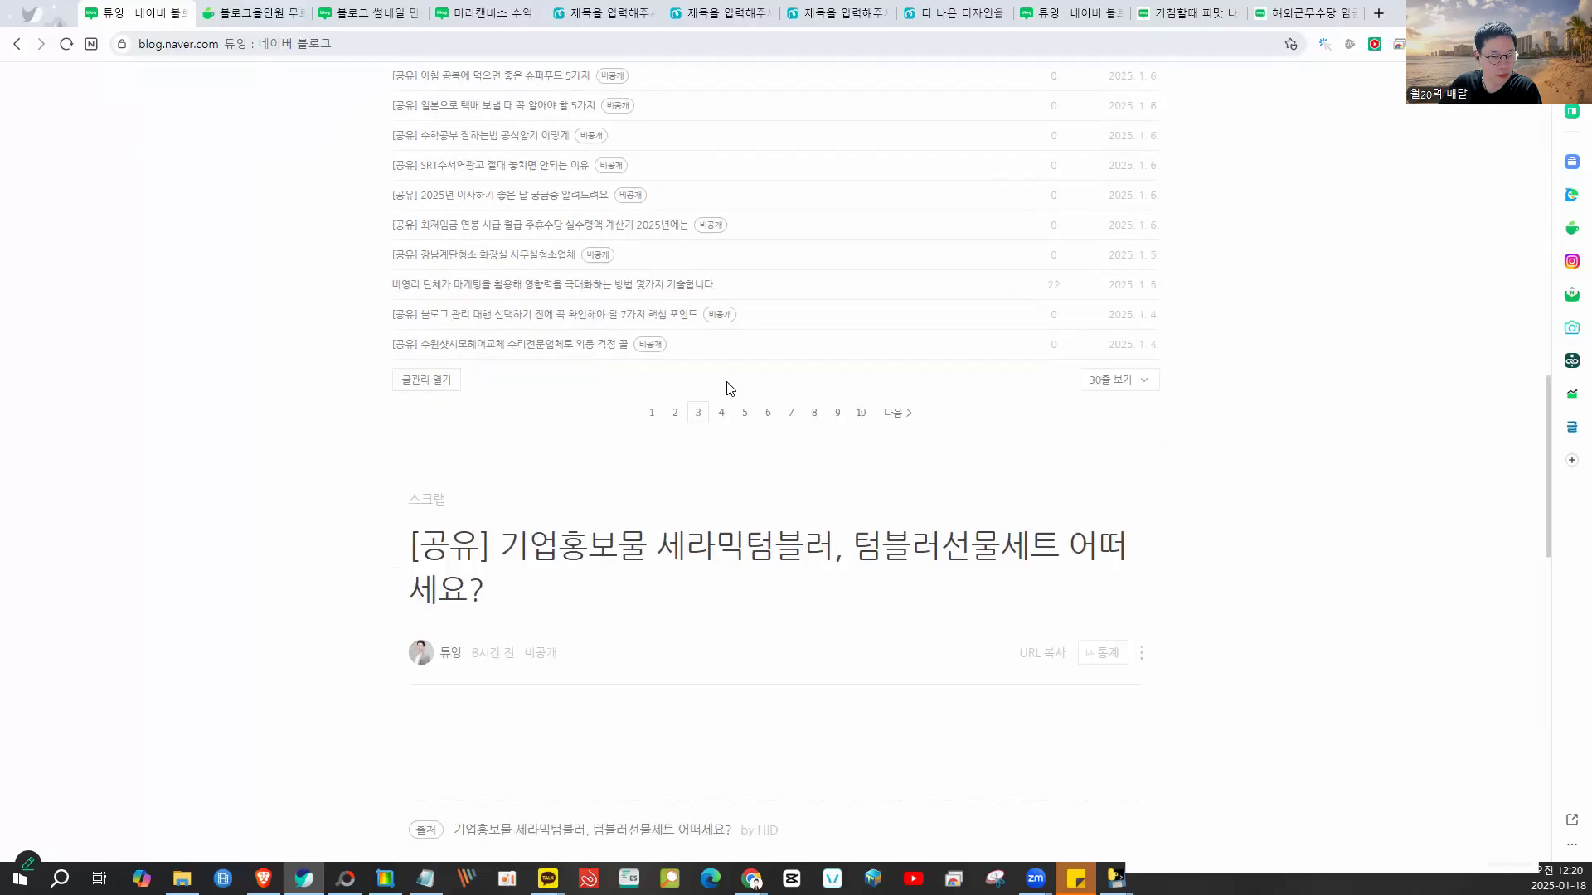
click(722, 414)
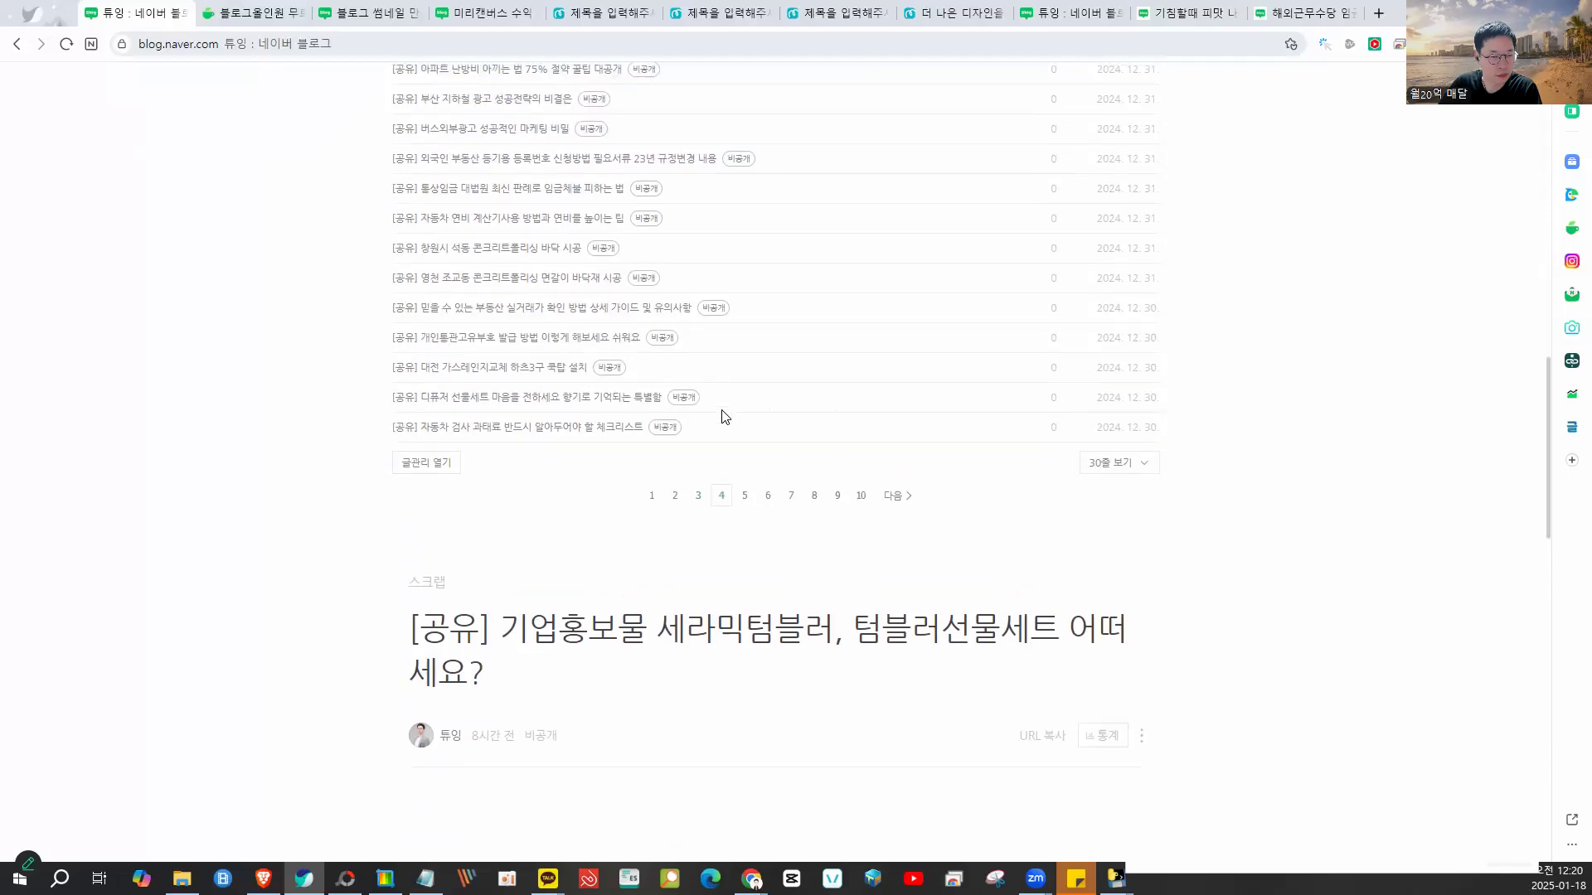
click(766, 585)
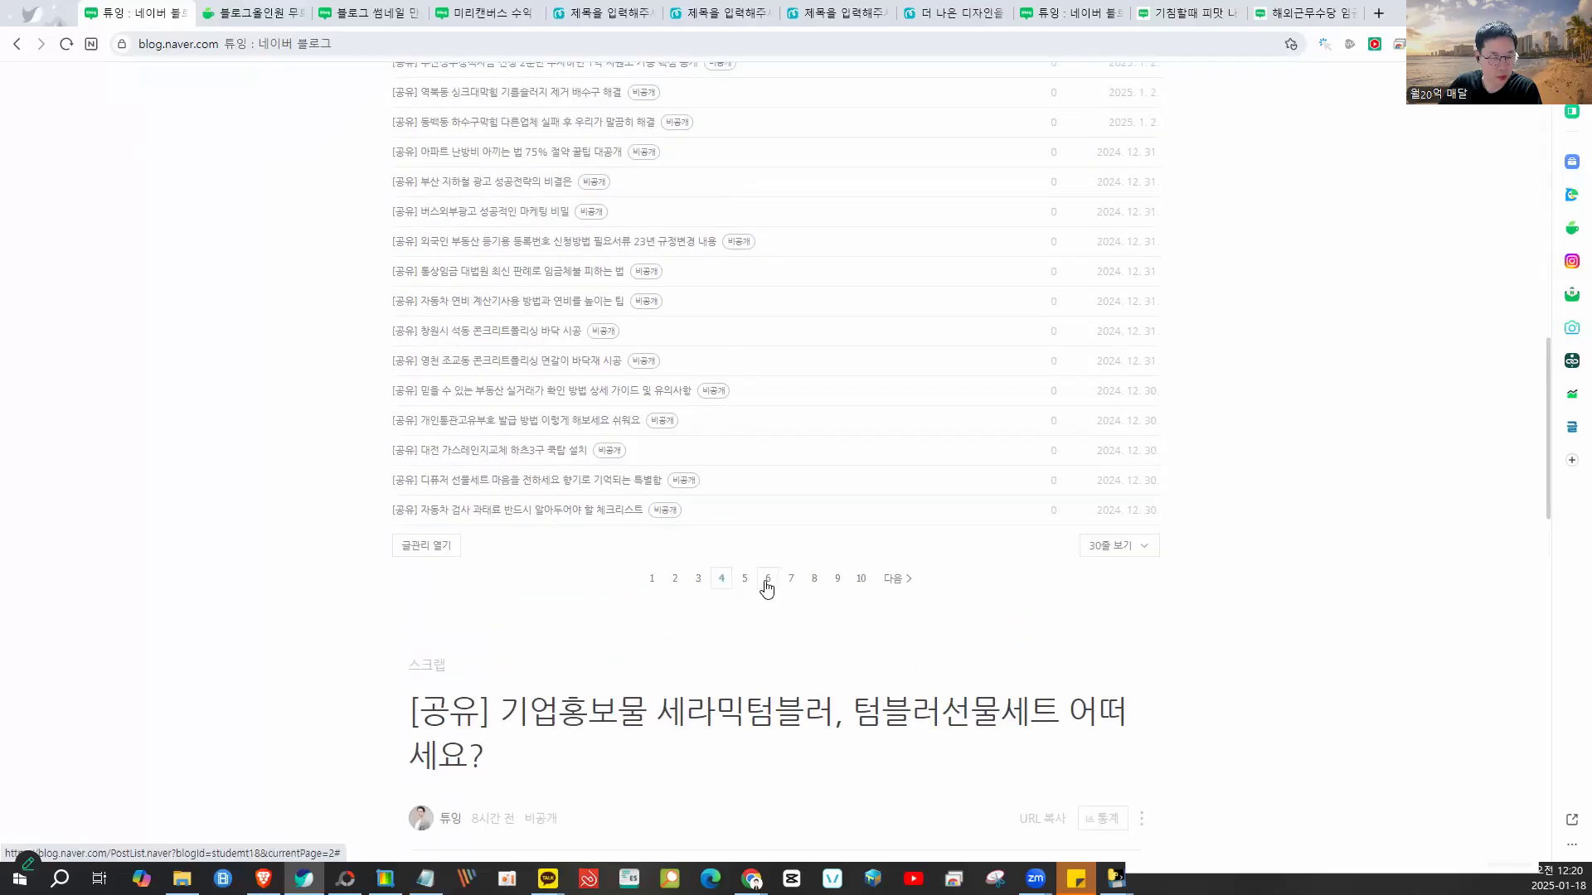
click(812, 585)
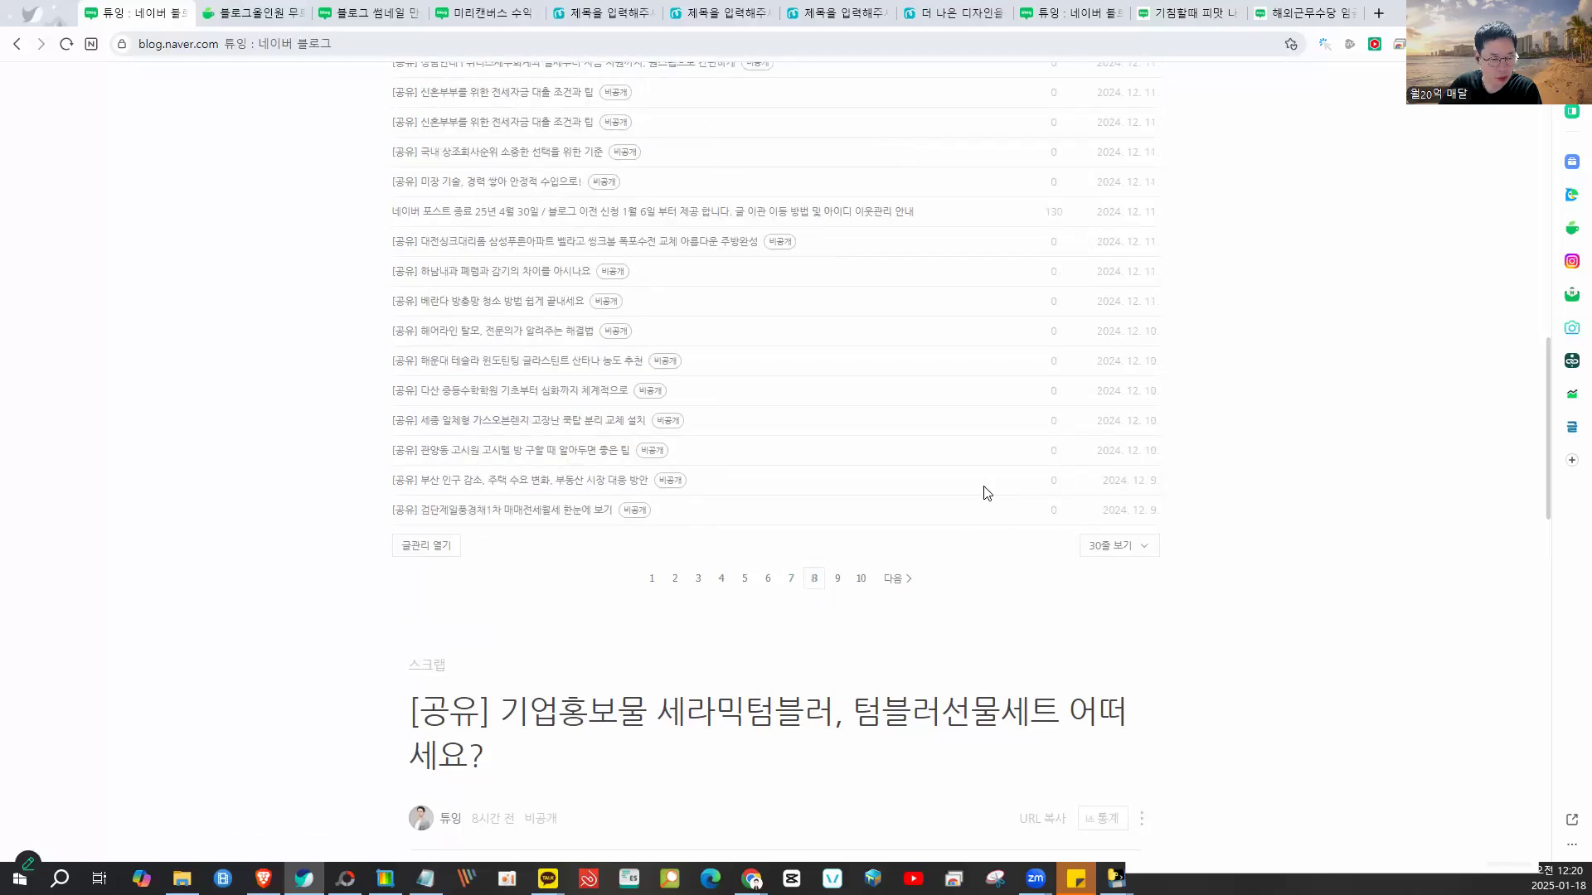
click(839, 579)
scroll(561, 481, up, 3)
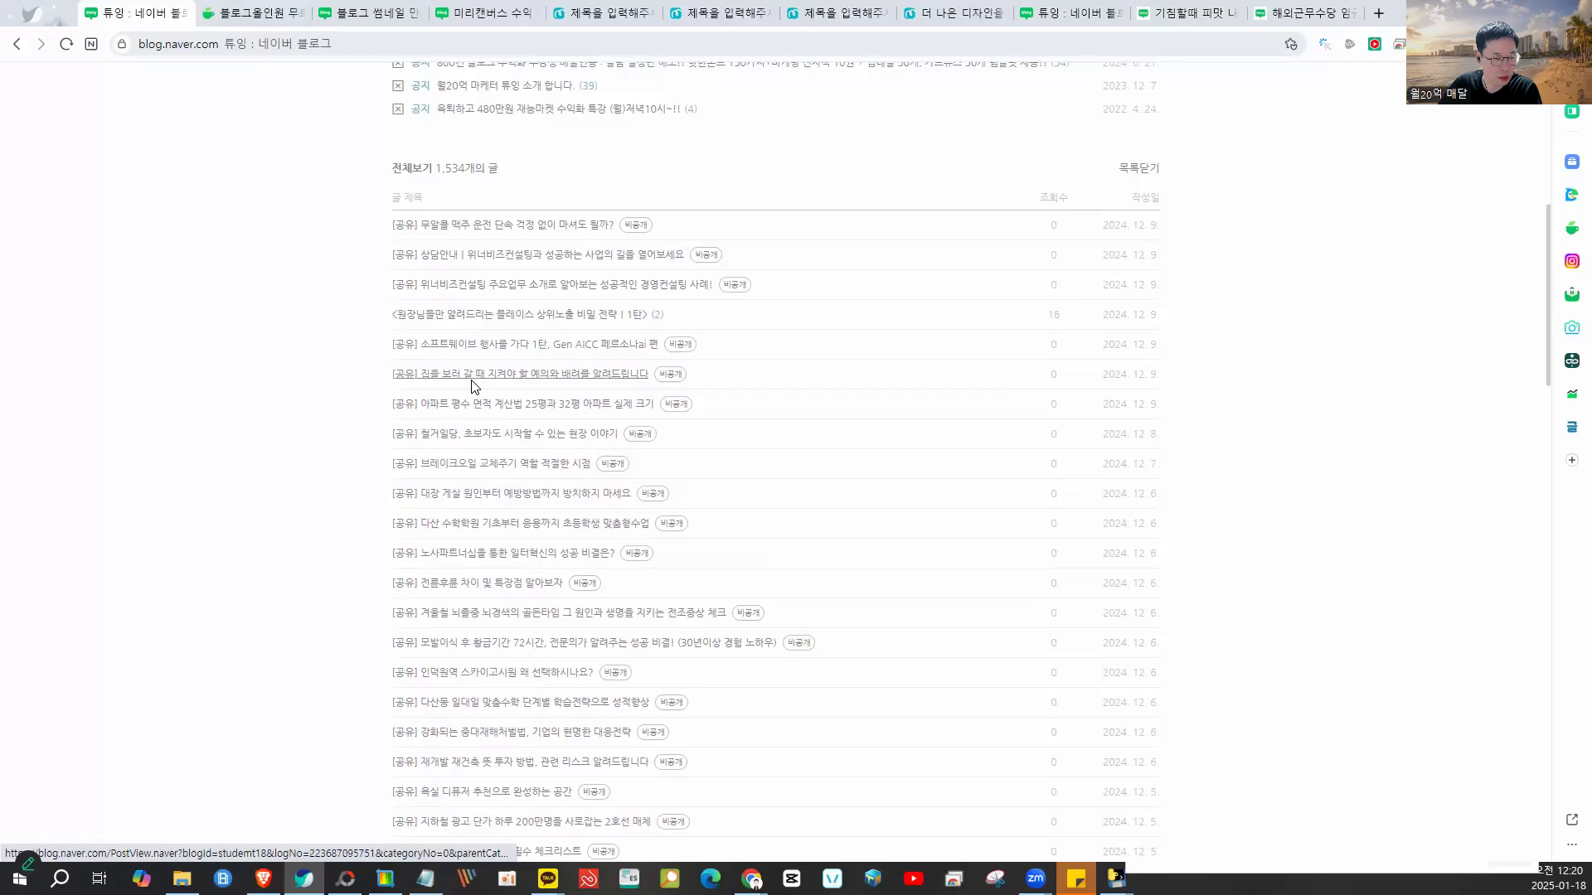
mouse_move(650, 305)
mouse_down()
mouse_move(505, 293)
mouse_move(371, 310)
mouse_up()
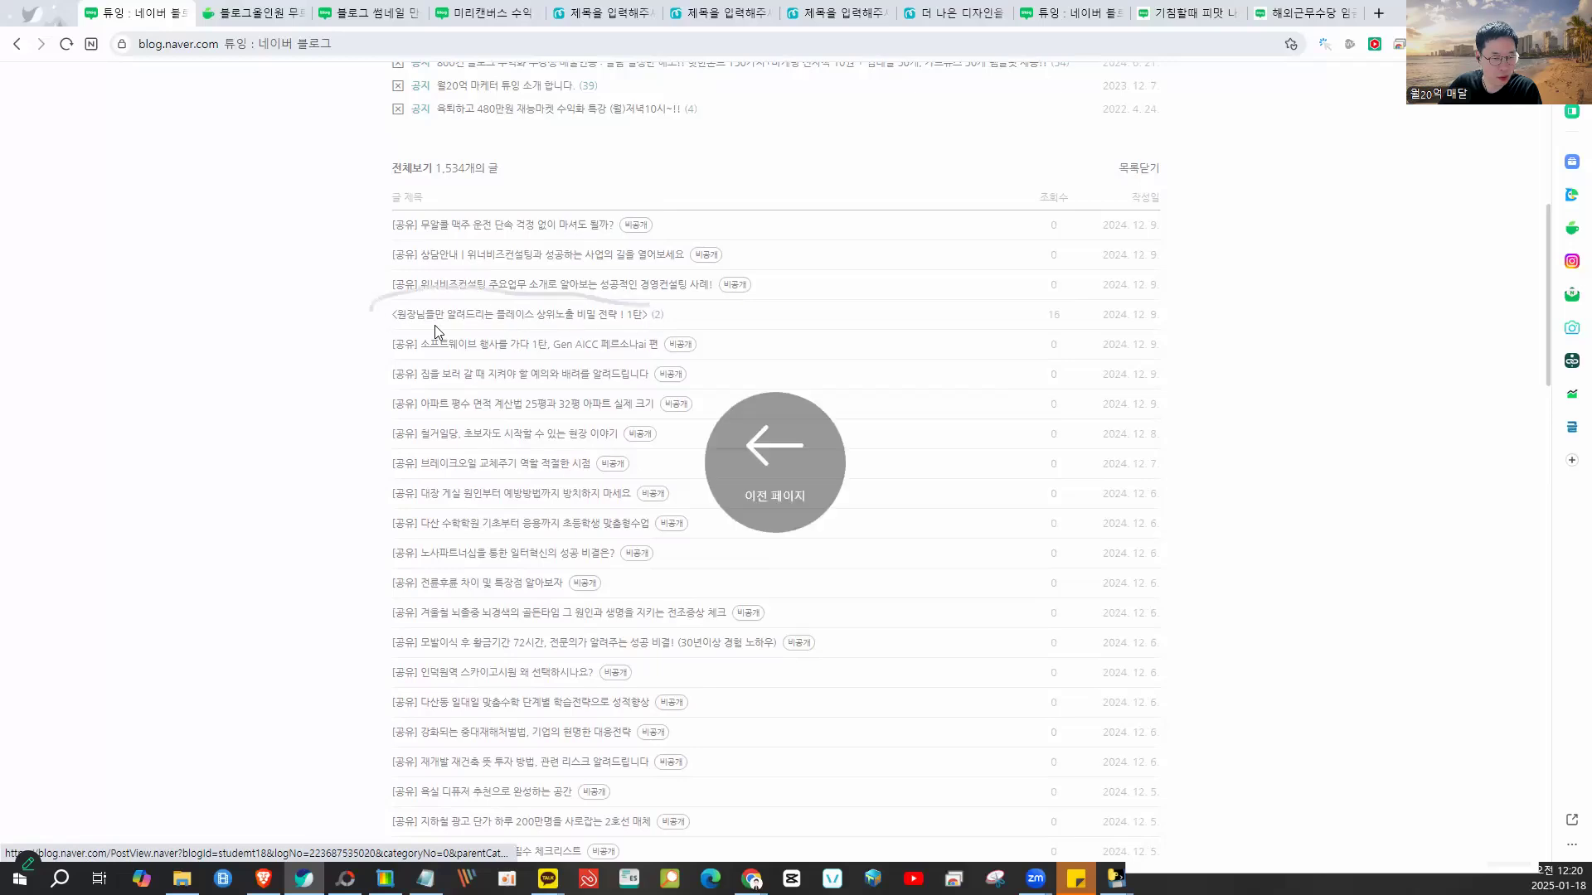
- Open the post '원장님들만 알려드리는 플레이스 상위노출 비밀 전략 ! 1탄' and mark its matching row in Blog Allinone
click(590, 315)
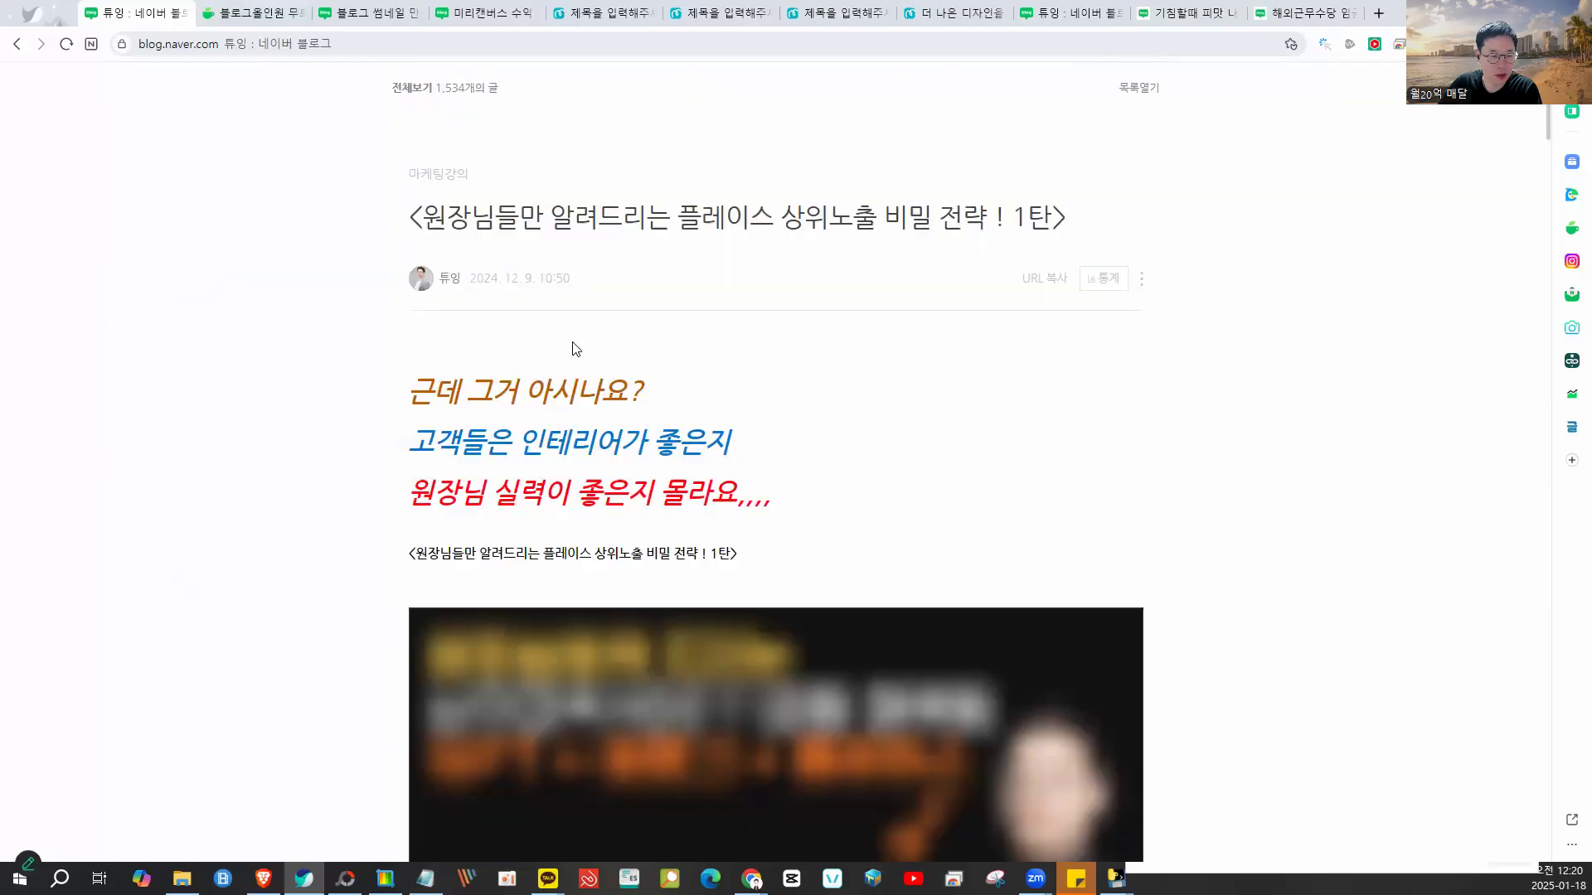
scroll(667, 421, down, 13)
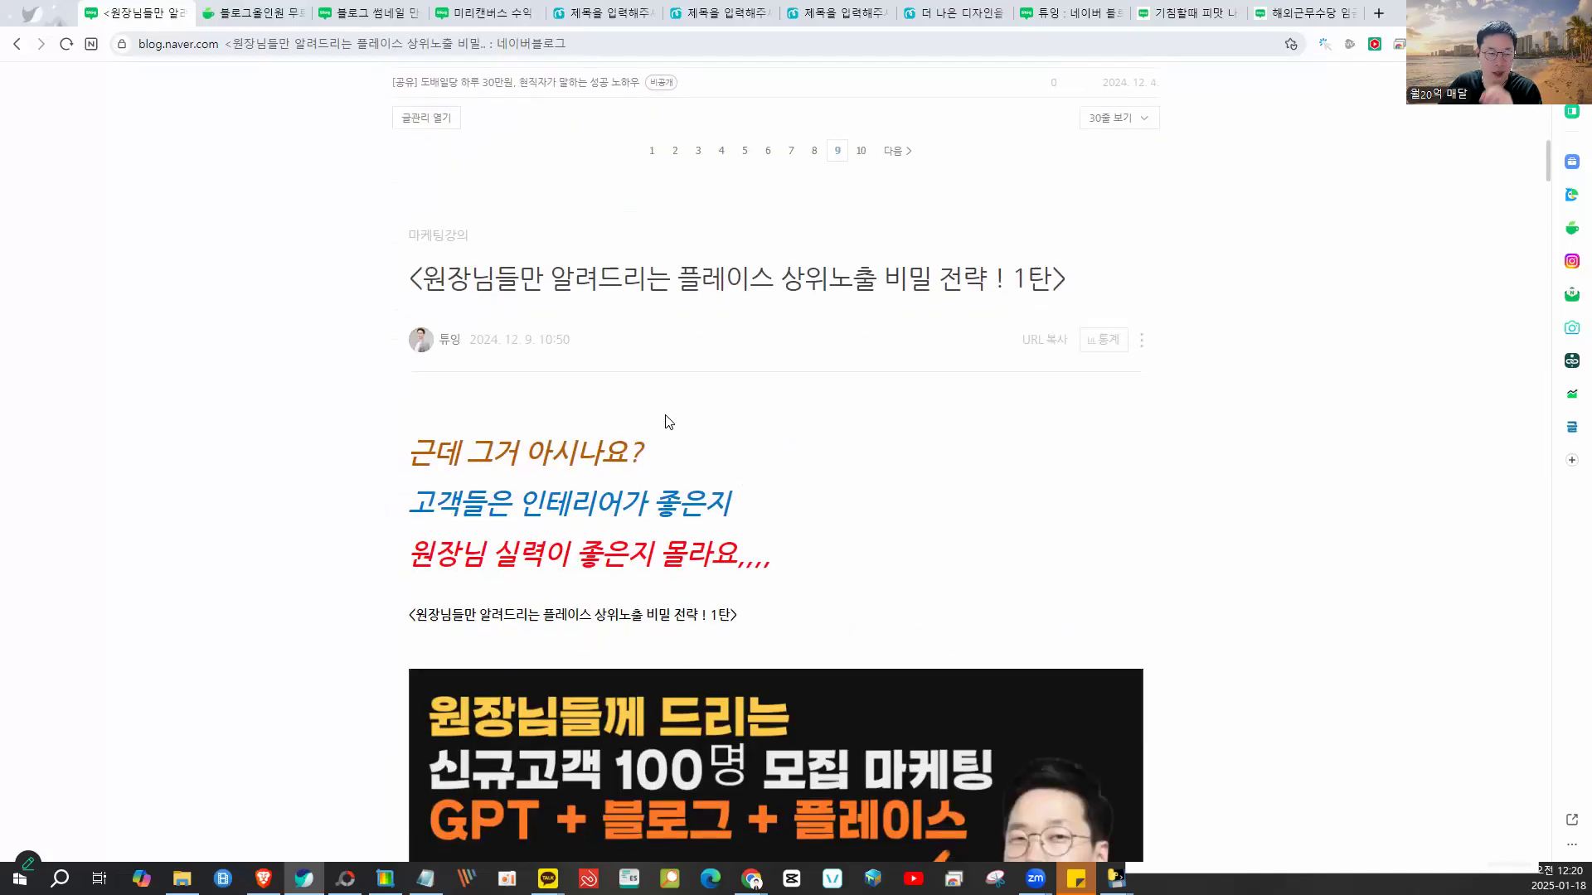
scroll(668, 421, down, 2)
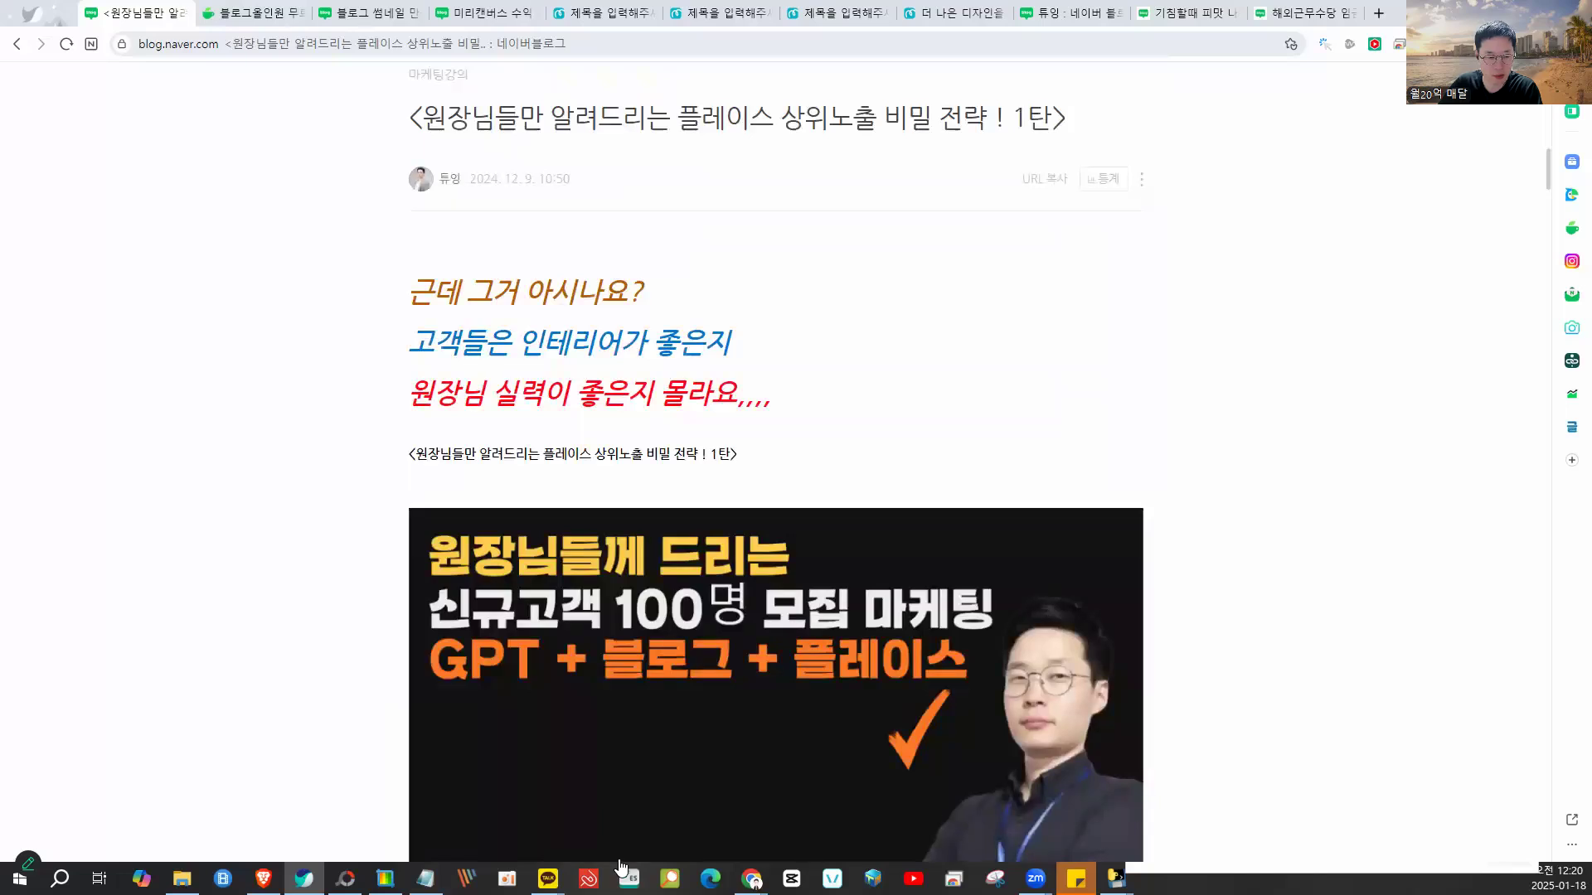
mouse_move(1116, 878)
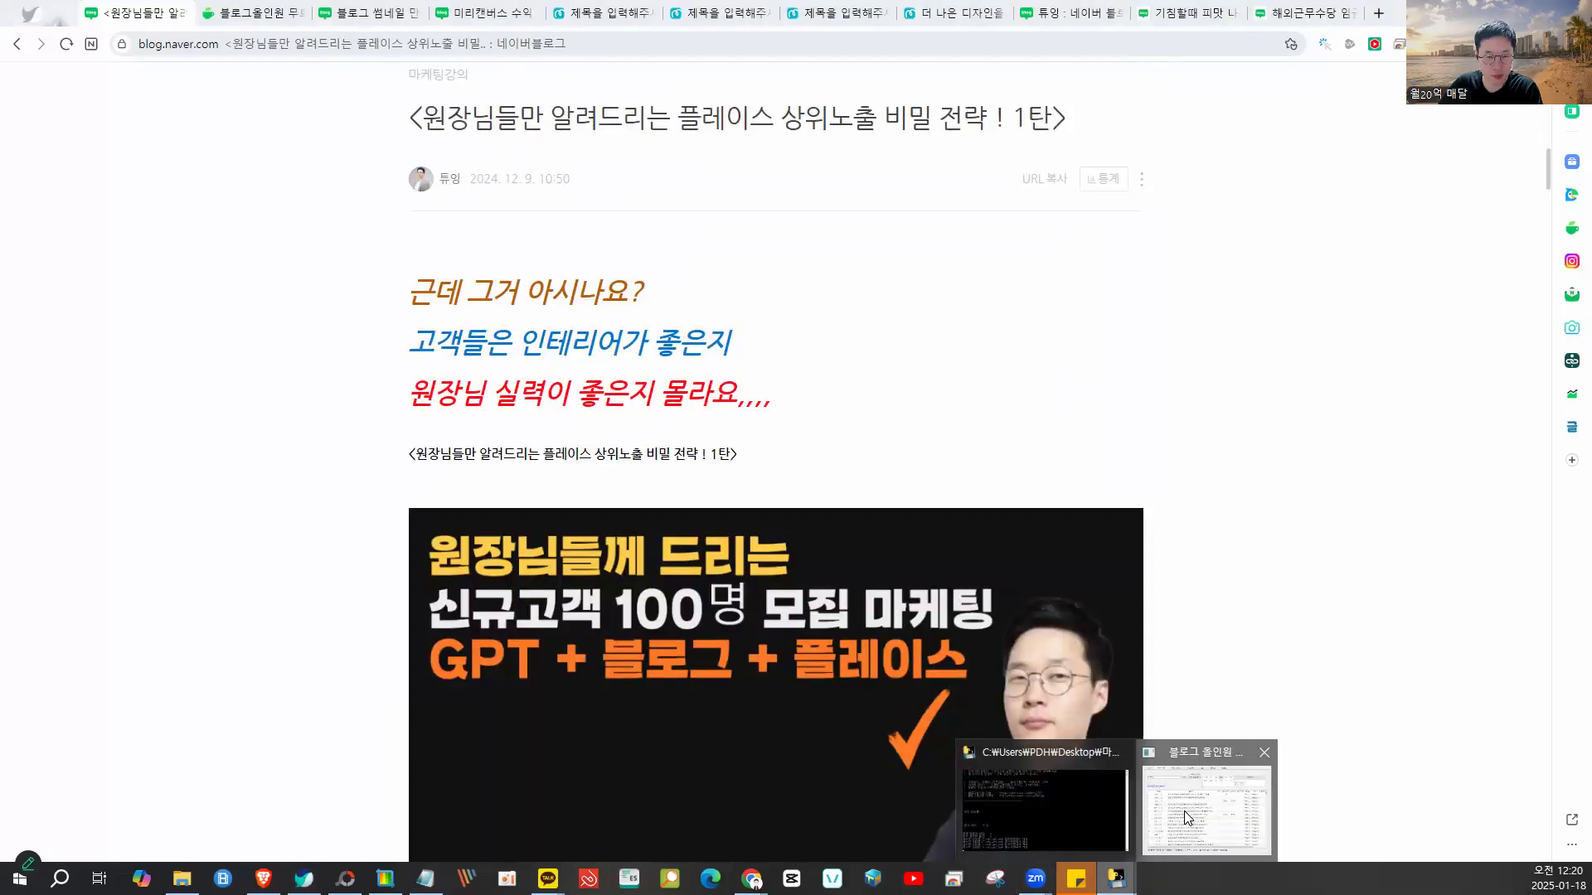
click(1183, 811)
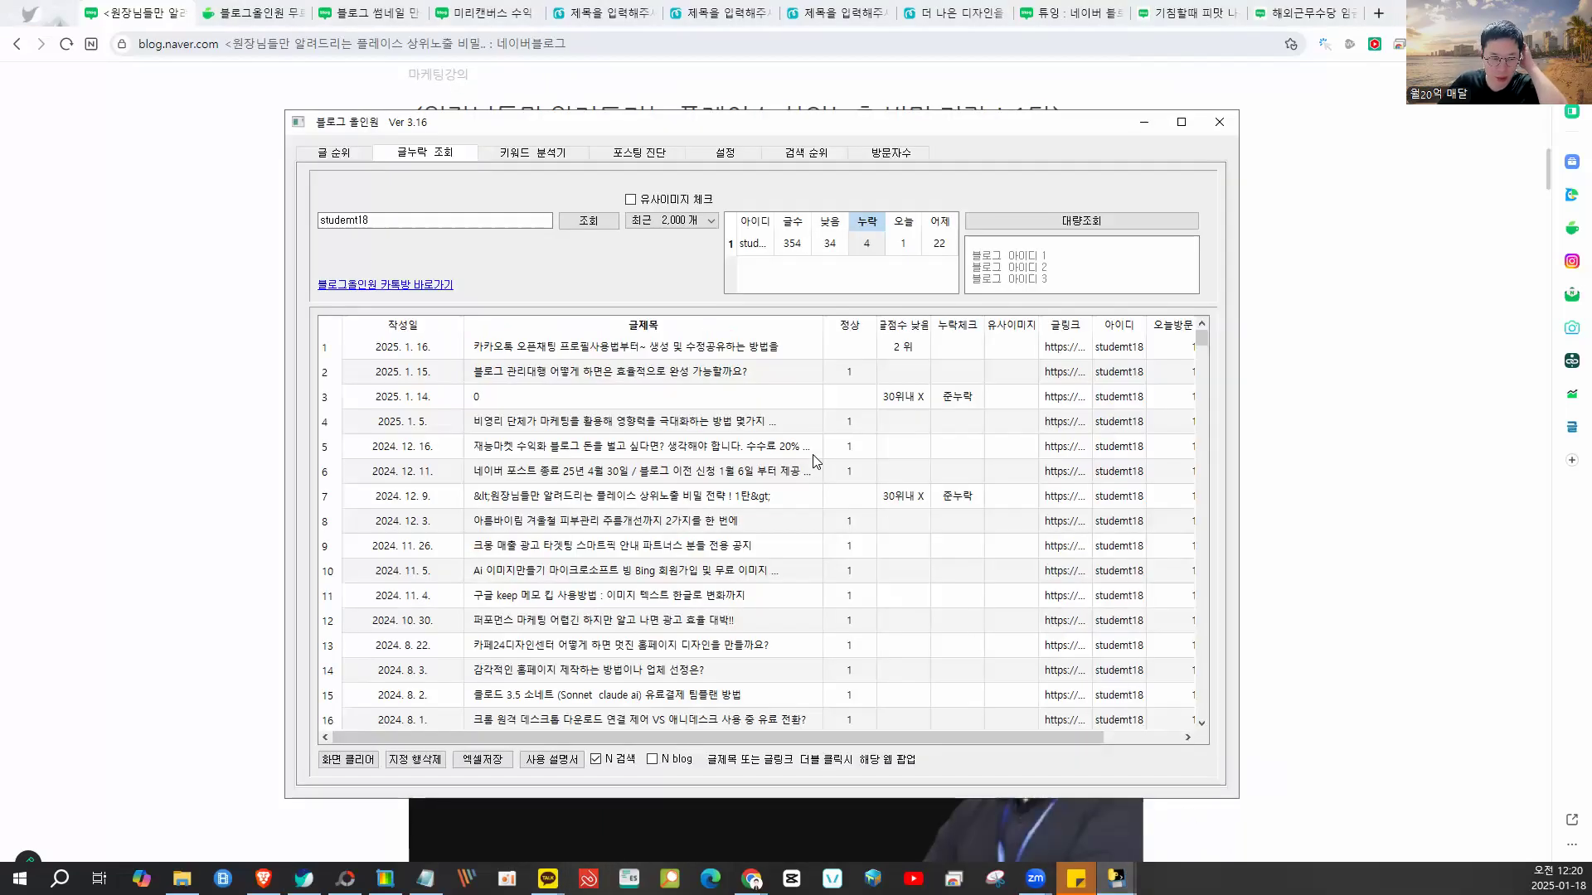
click(686, 500)
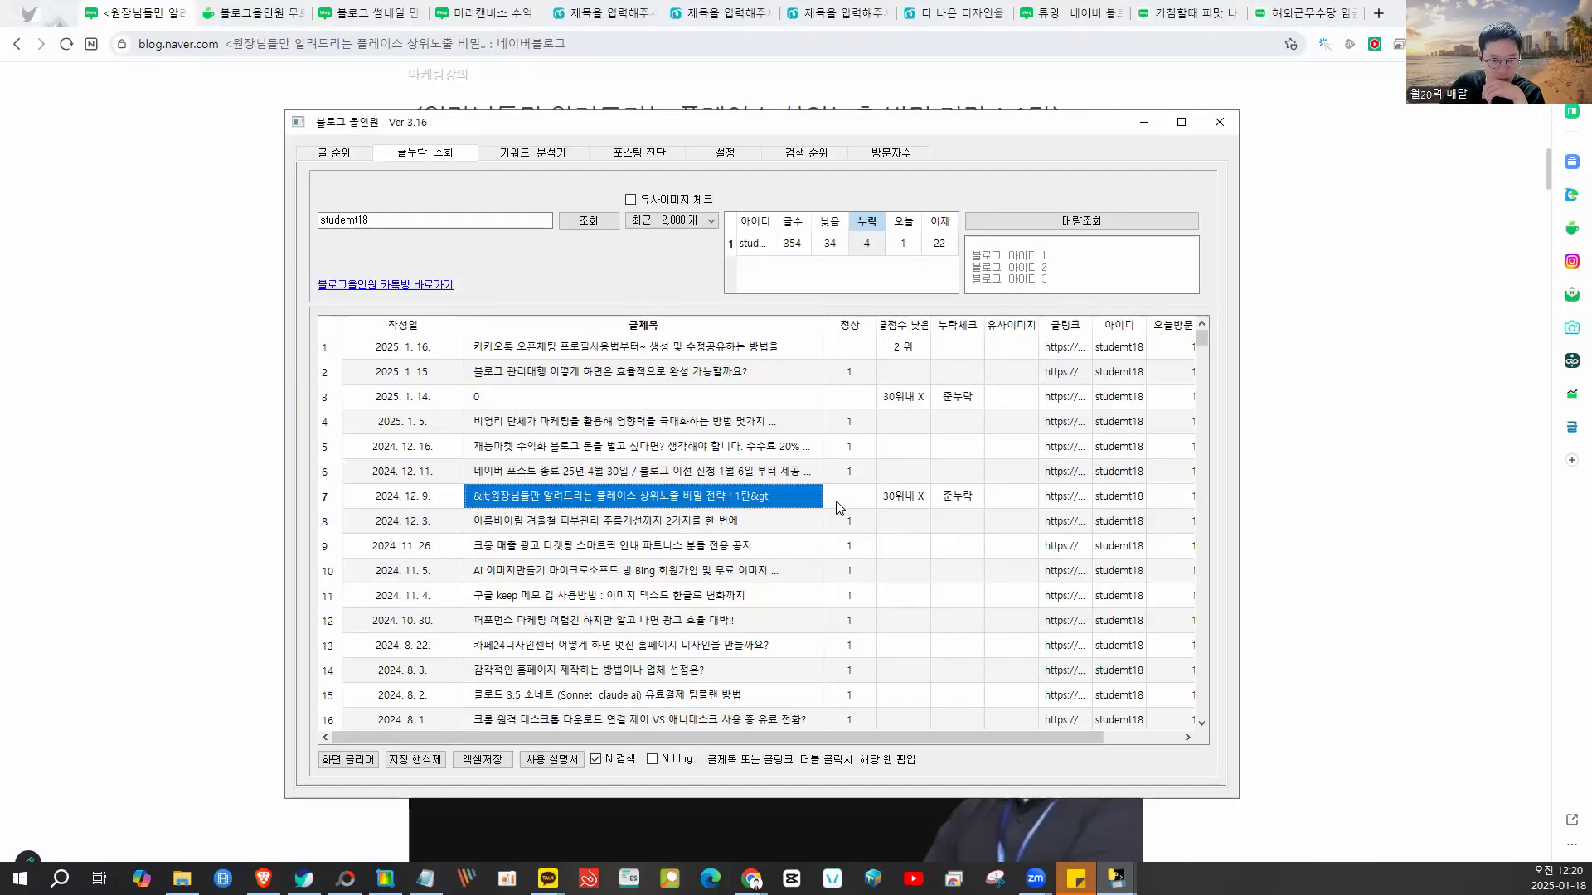
- Back in the browser, choose 수정하기 from the post's ⋮ menu
click(1157, 129)
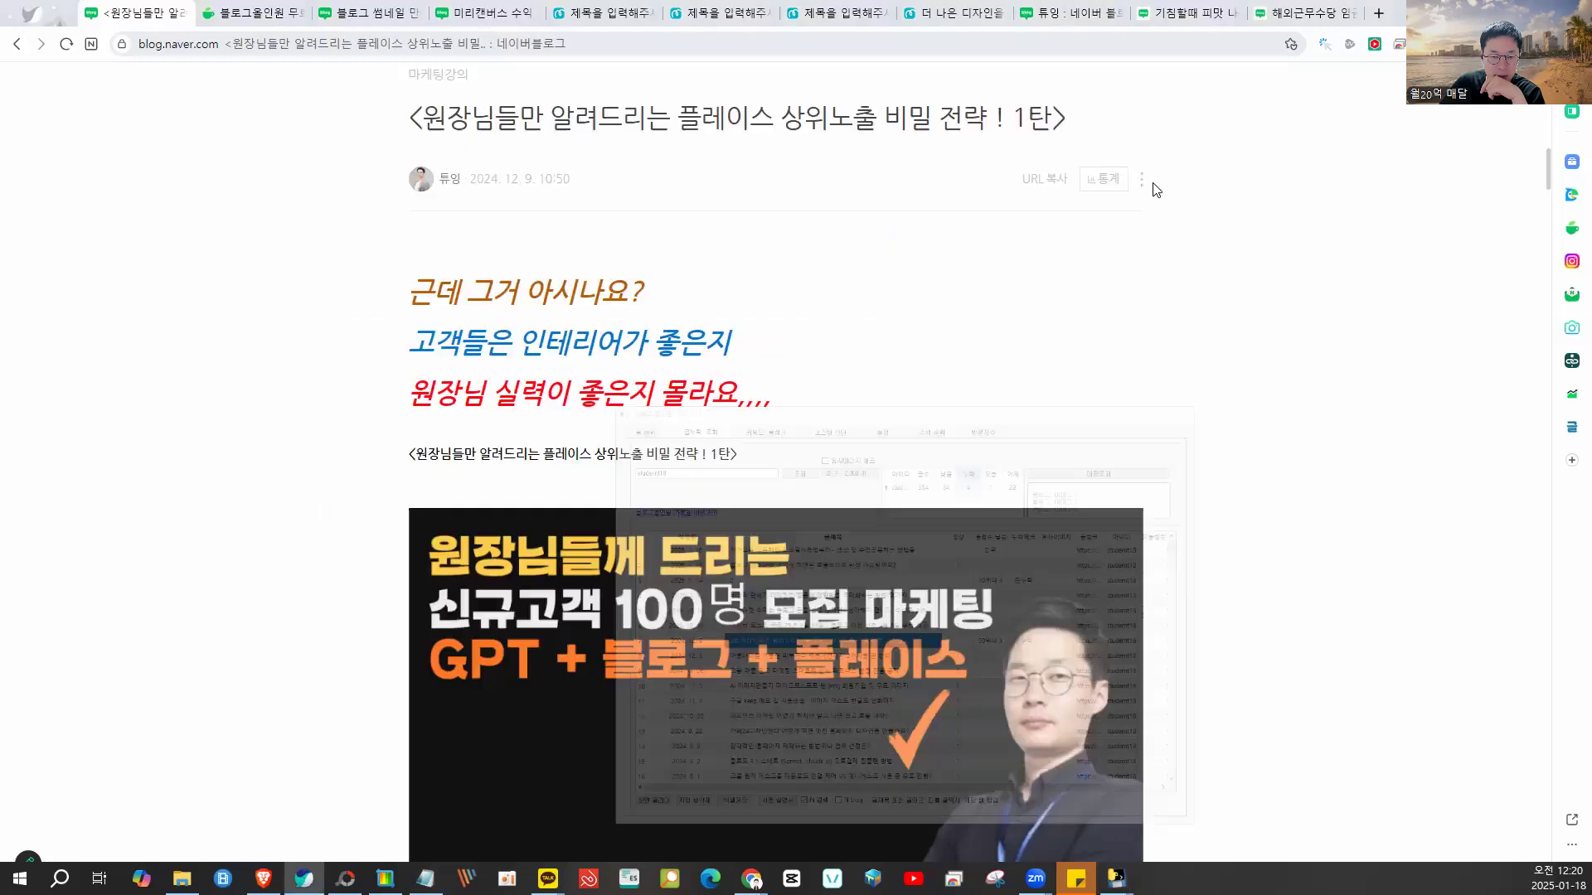
click(1142, 180)
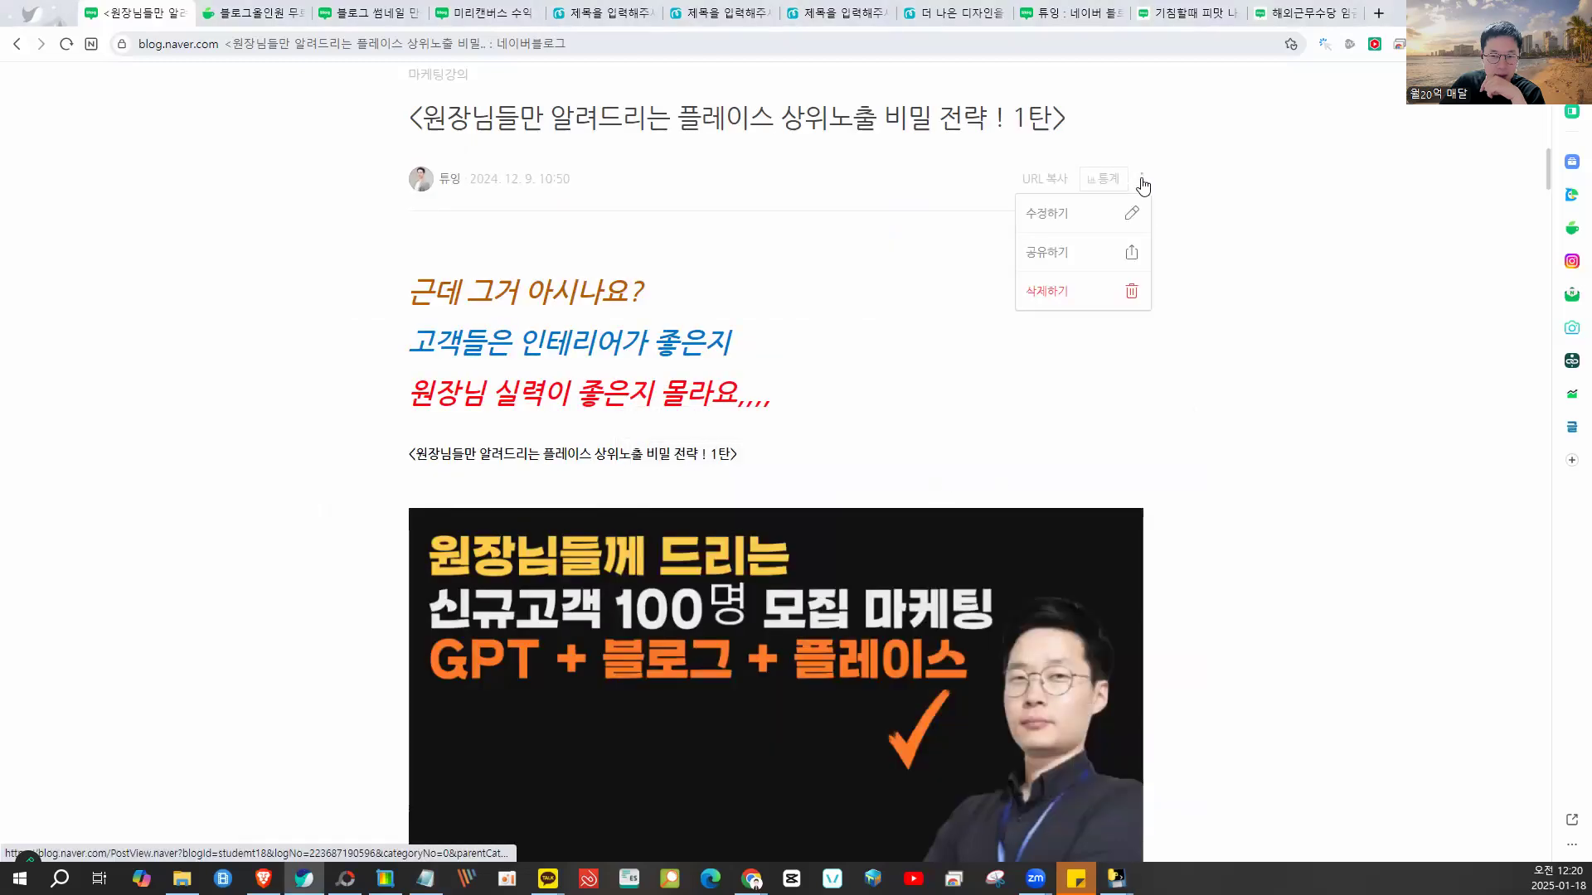
click(1067, 227)
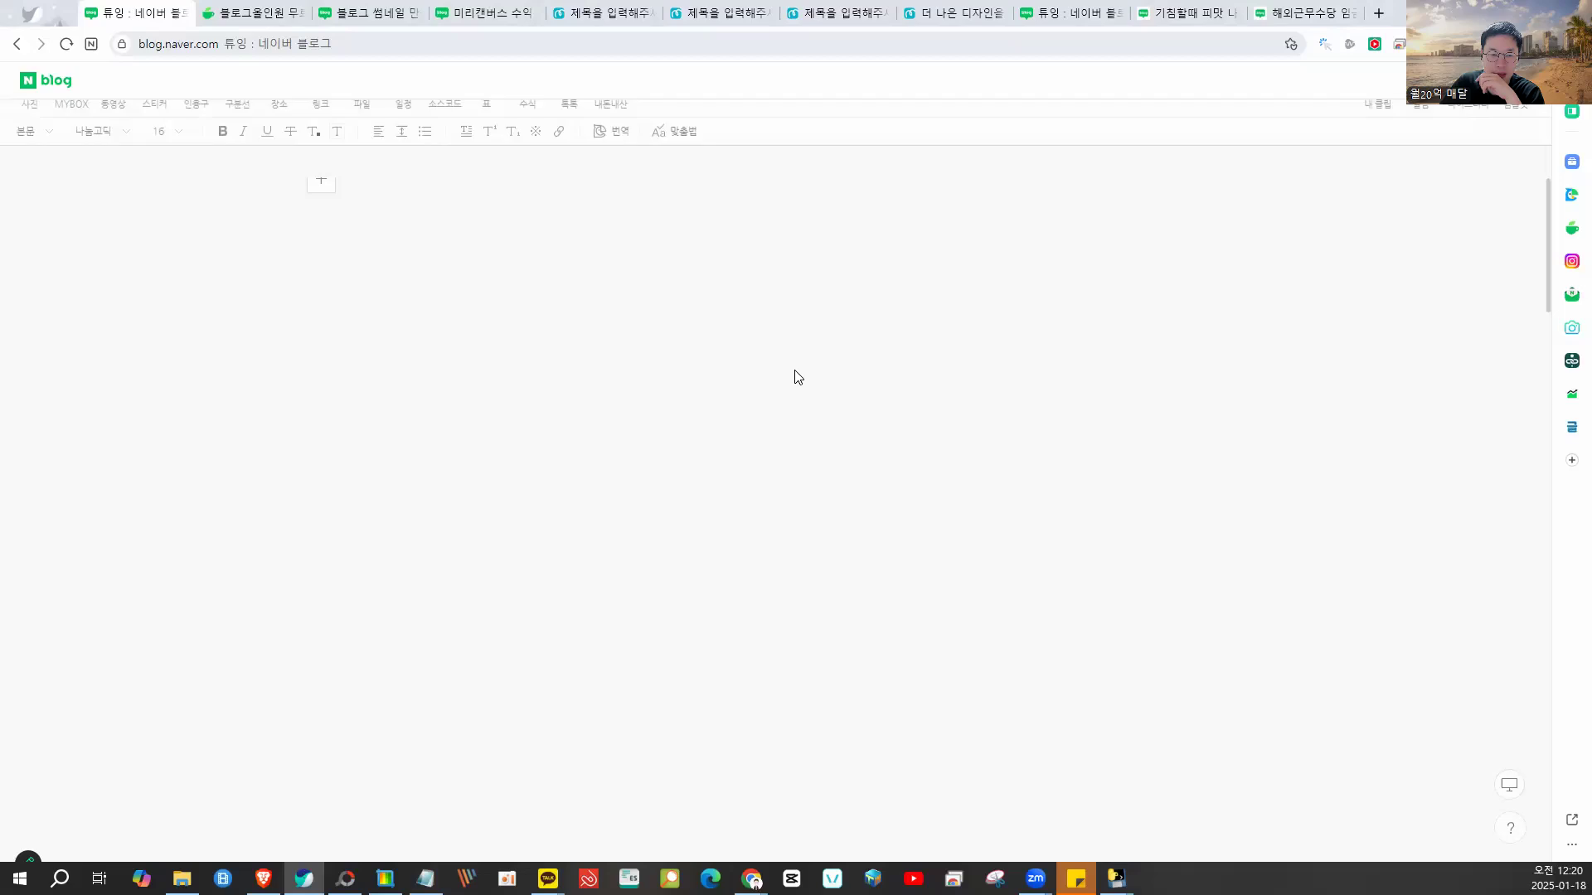
- Change the post title to '0' and place the cursor in the body
triple_click(793, 274)
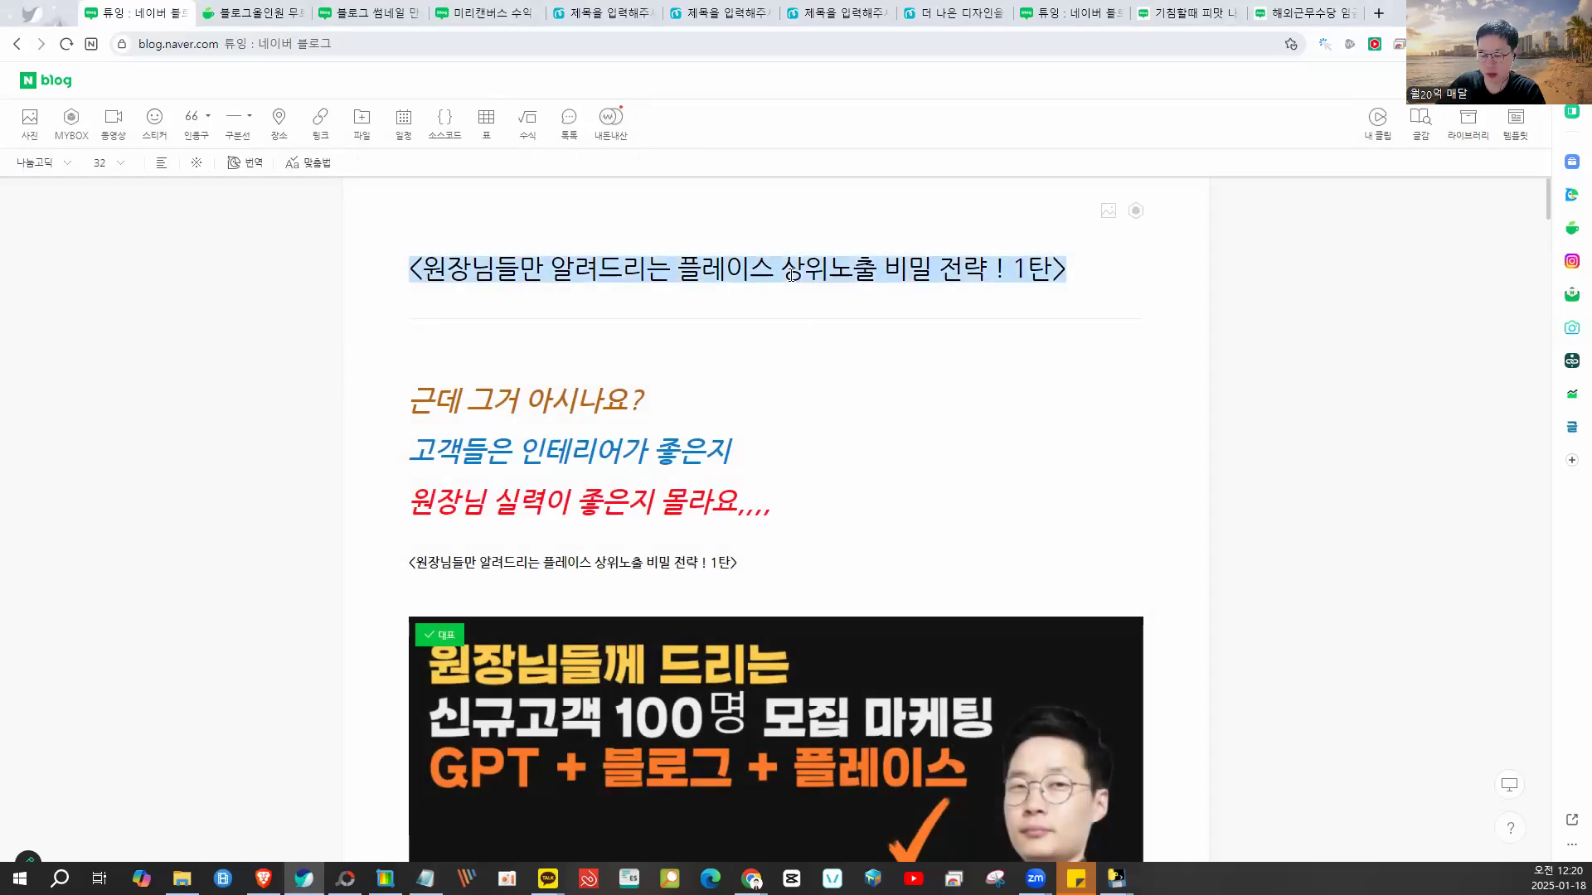
text(0)
click(723, 373)
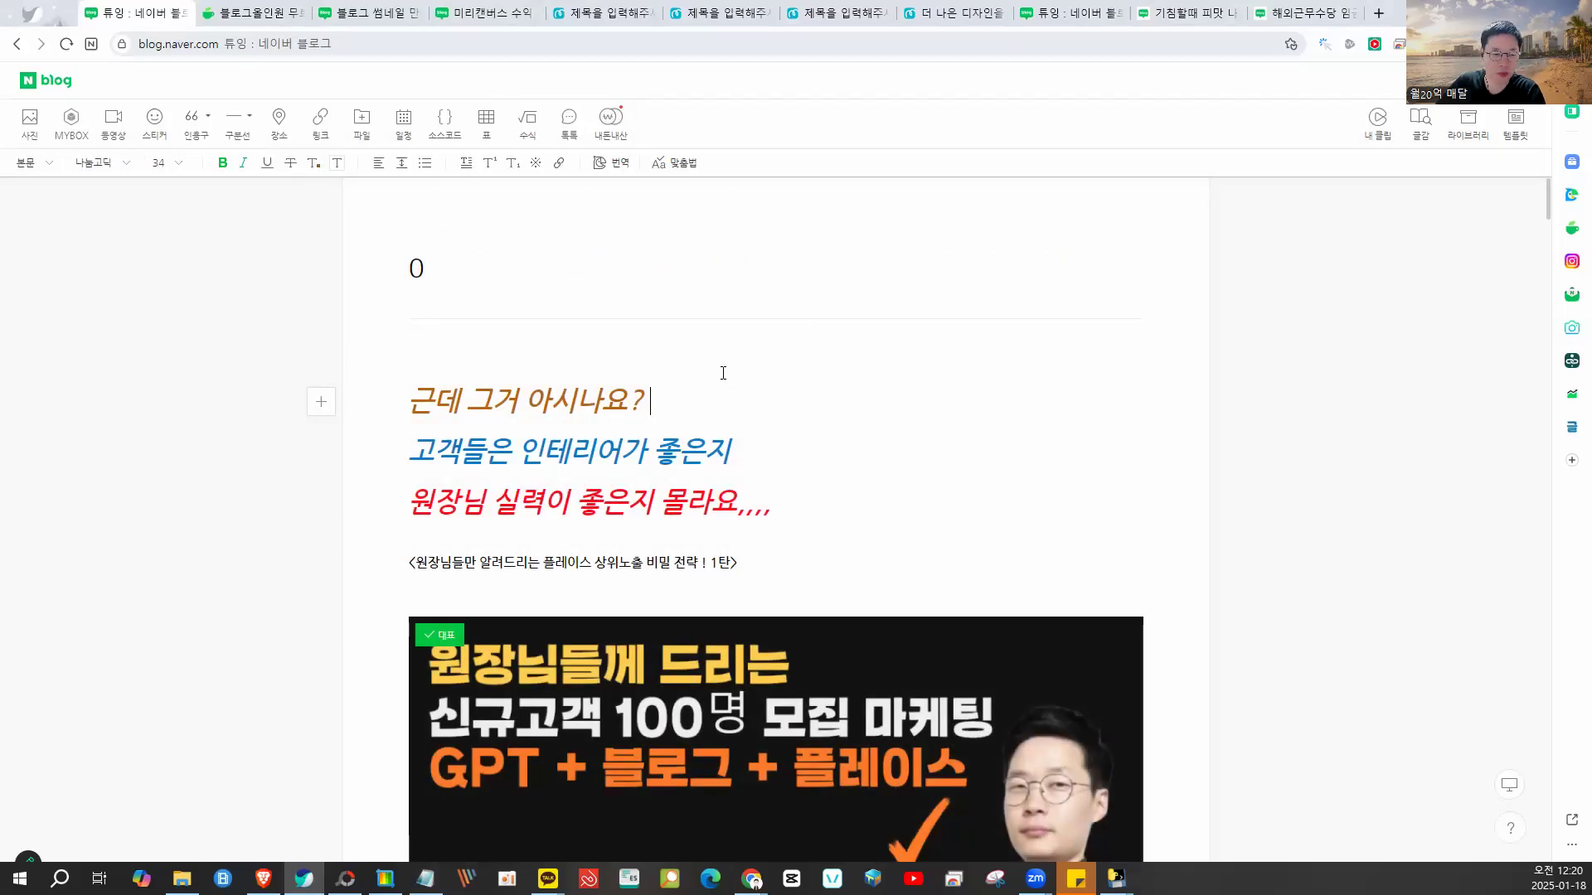
scroll(723, 373, down, 15)
scroll(719, 368, down, 20)
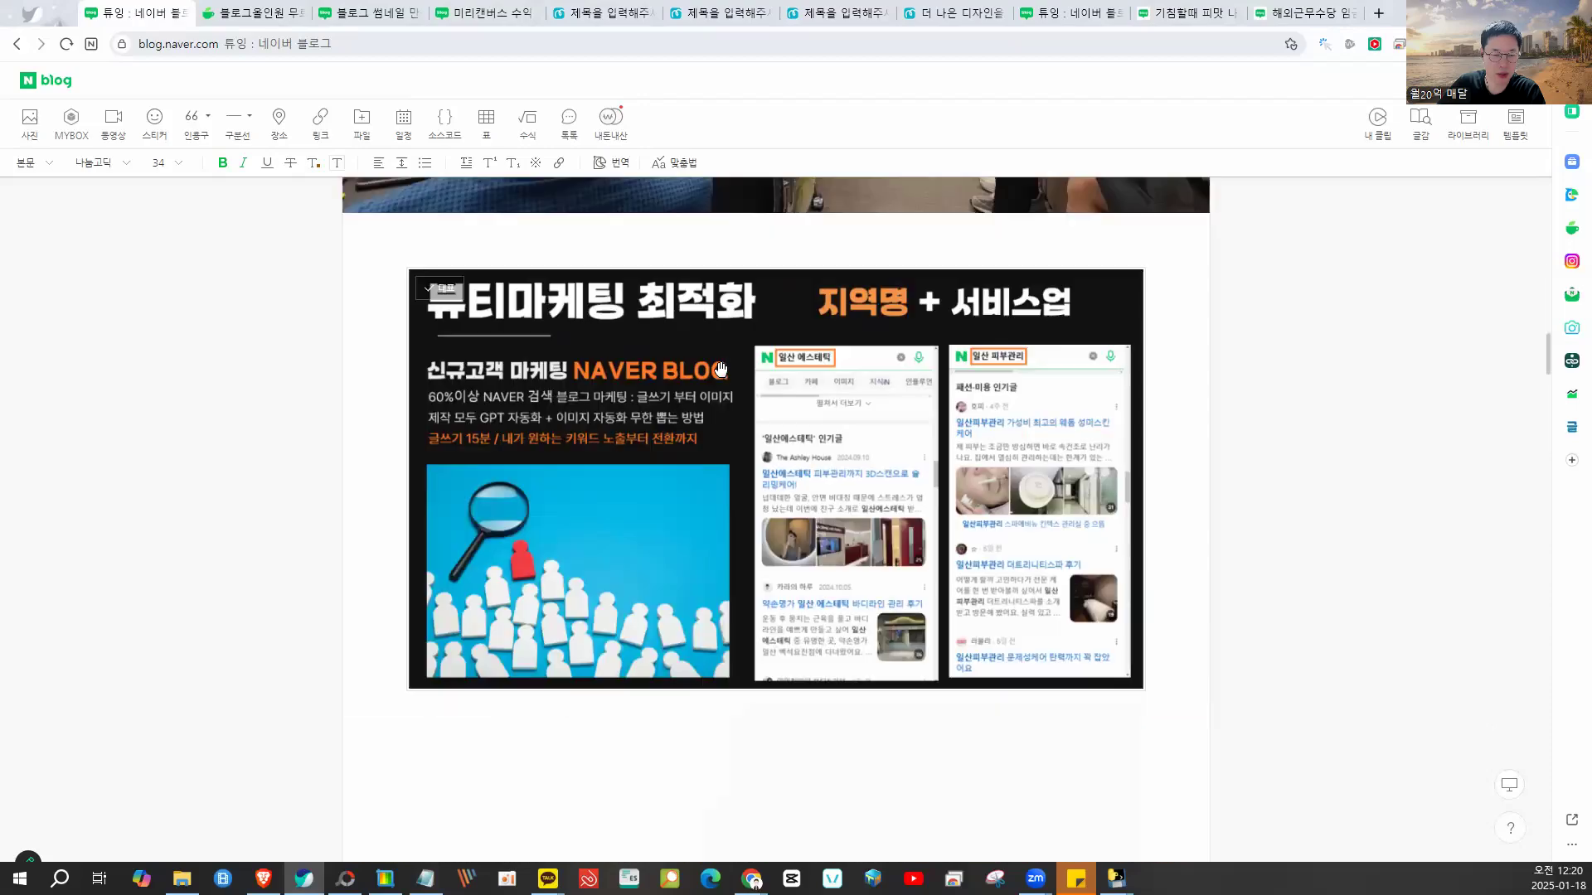
scroll(723, 374, down, 10)
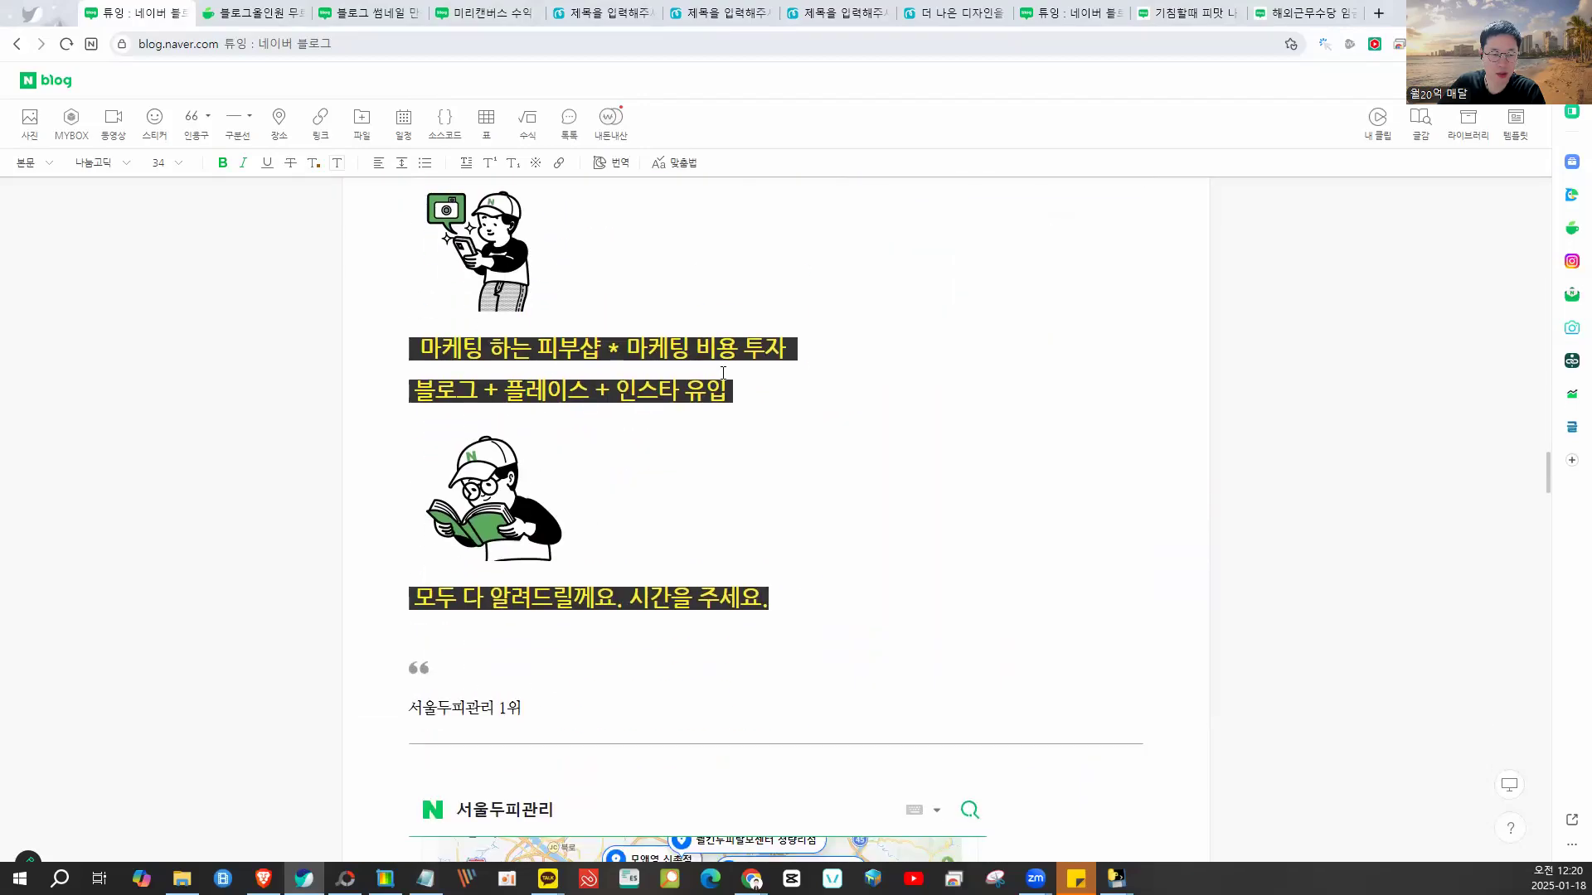
scroll(721, 369, up, 12)
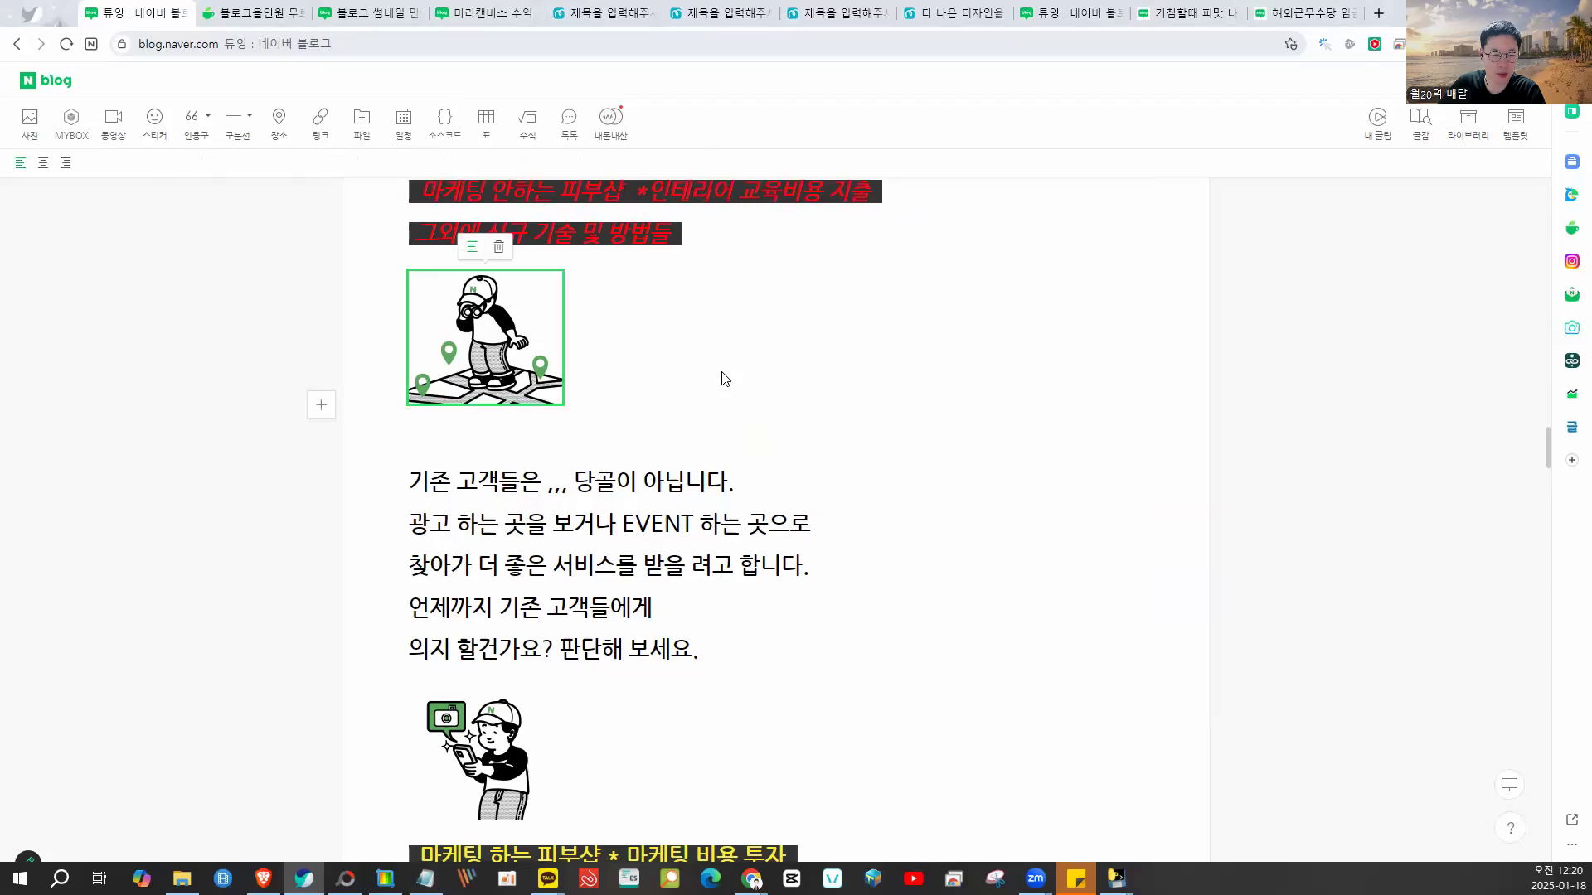
- Replace the entire body with '0' and publish the post
key(ctrl+a)
scroll(723, 373, up, 3)
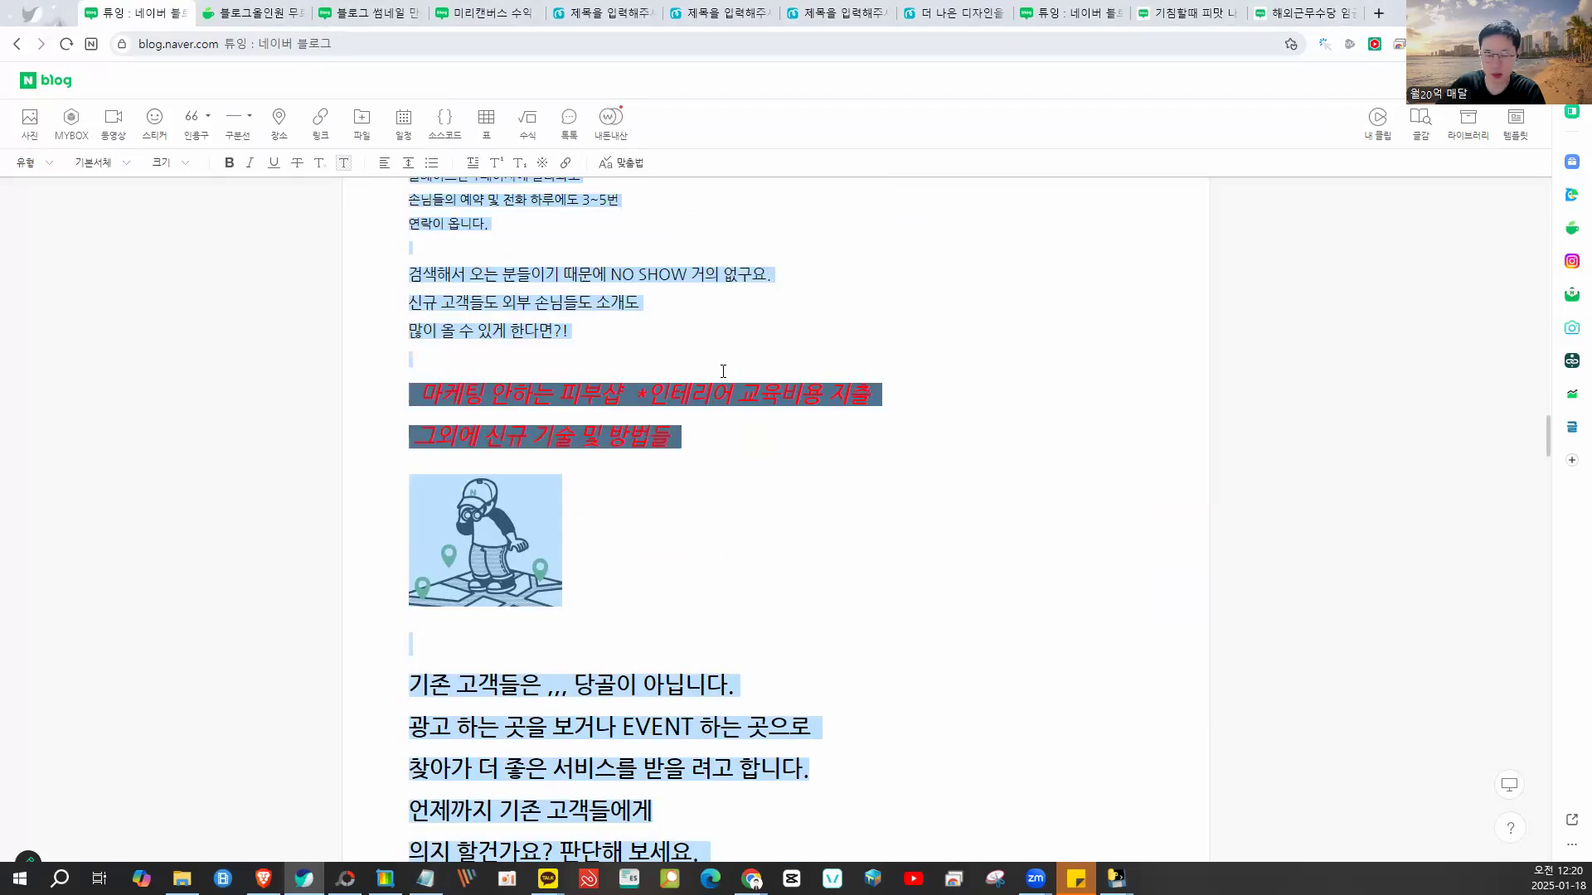
text(0)
key(ctrl+z)
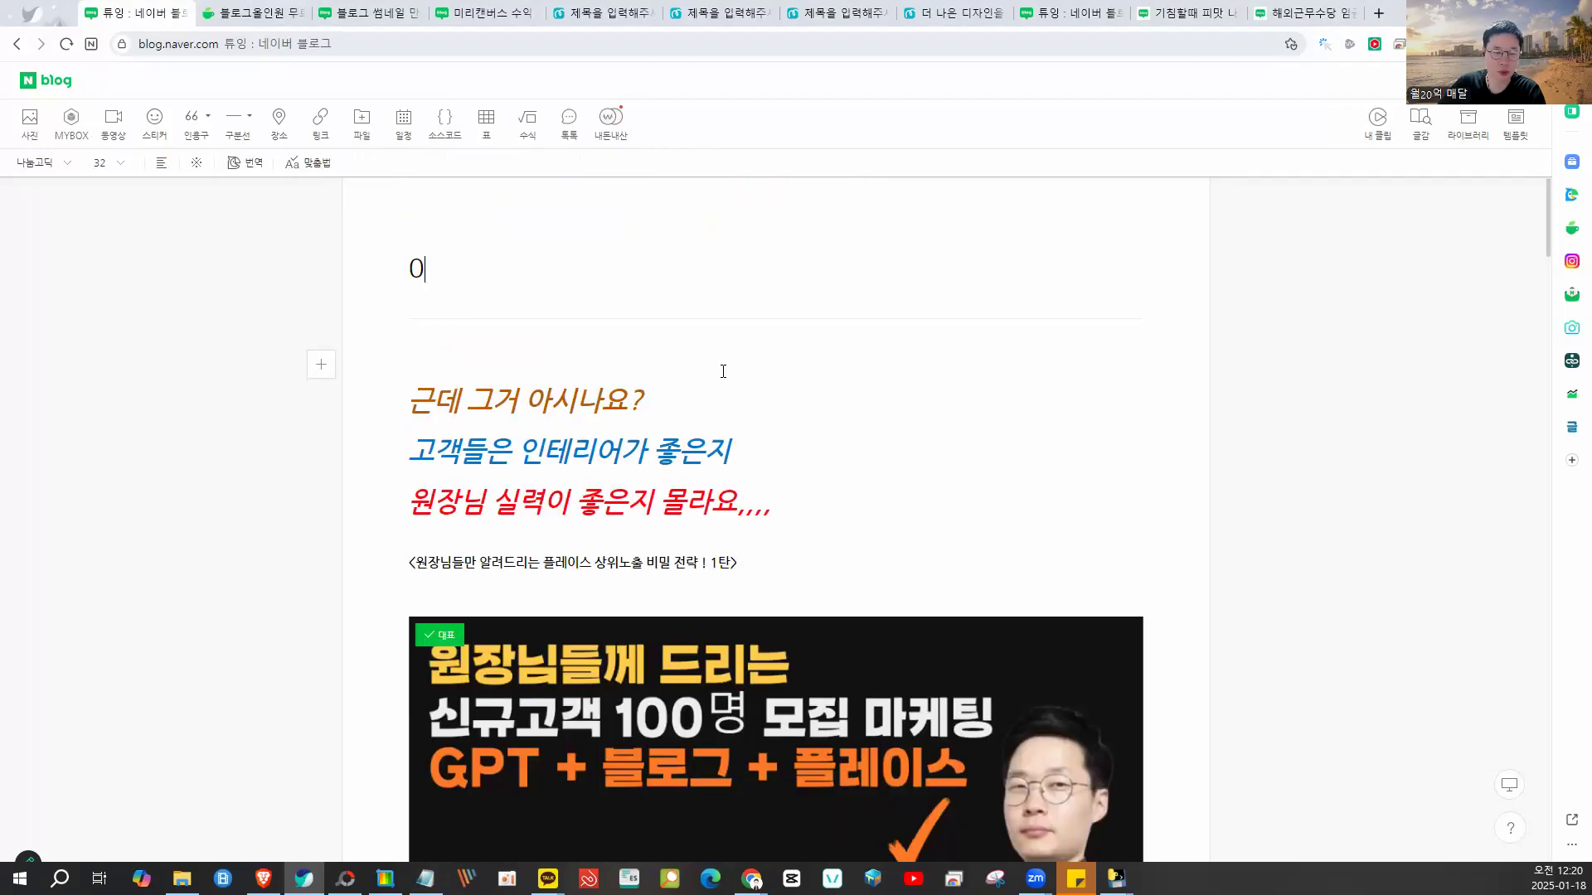
scroll(580, 389, down, 3)
scroll(564, 412, down, 10)
scroll(567, 415, up, 15)
key(ctrl+a)
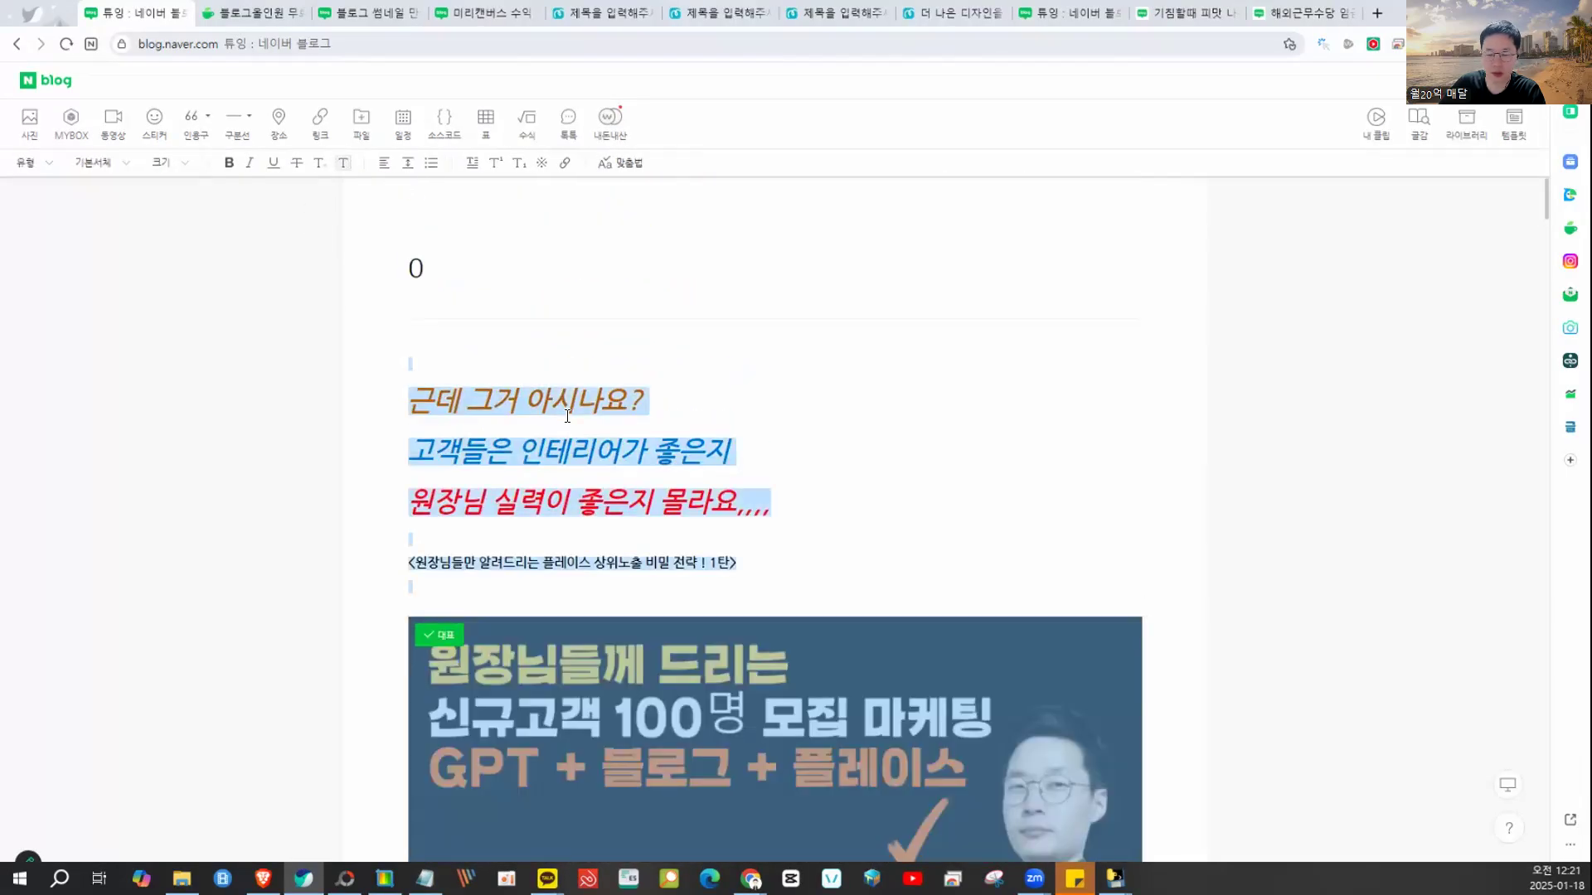
text(0)
click(1513, 81)
click(1474, 537)
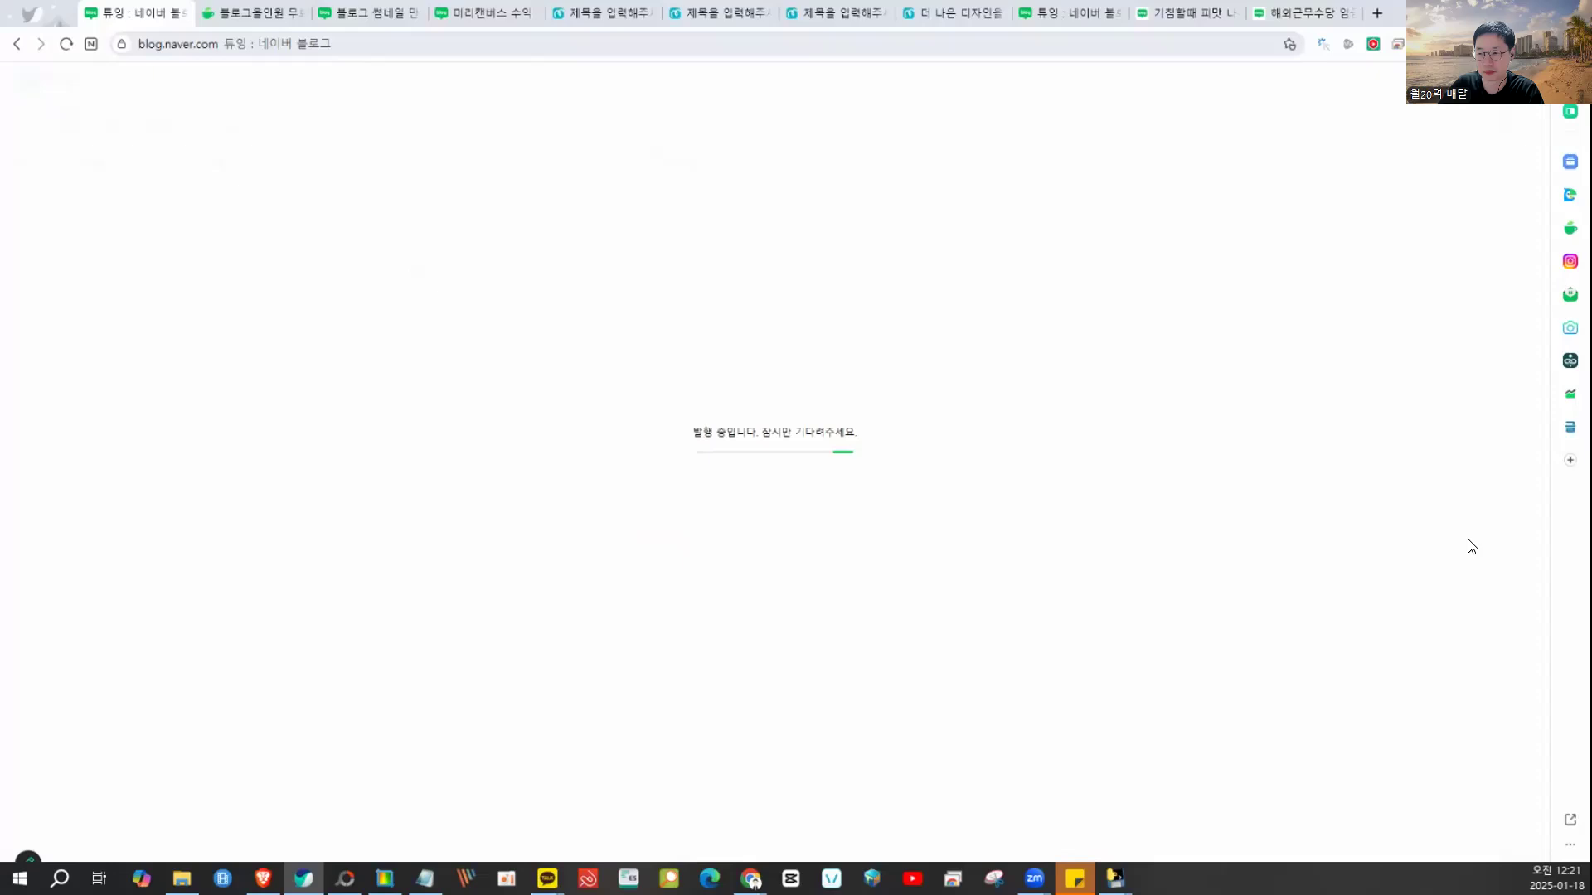
- Dismiss the error notice, publish the '0' post again, and find it in the 마케팅강의 list
mouse_move(609, 208)
mouse_down()
mouse_move(607, 315)
mouse_move(625, 263)
mouse_move(756, 291)
mouse_move(675, 189)
mouse_move(552, 309)
mouse_move(940, 193)
mouse_move(867, 221)
mouse_move(931, 273)
mouse_move(949, 270)
mouse_move(898, 294)
mouse_move(948, 372)
mouse_move(1152, 281)
mouse_move(1198, 374)
mouse_move(1250, 355)
mouse_move(1091, 301)
mouse_up()
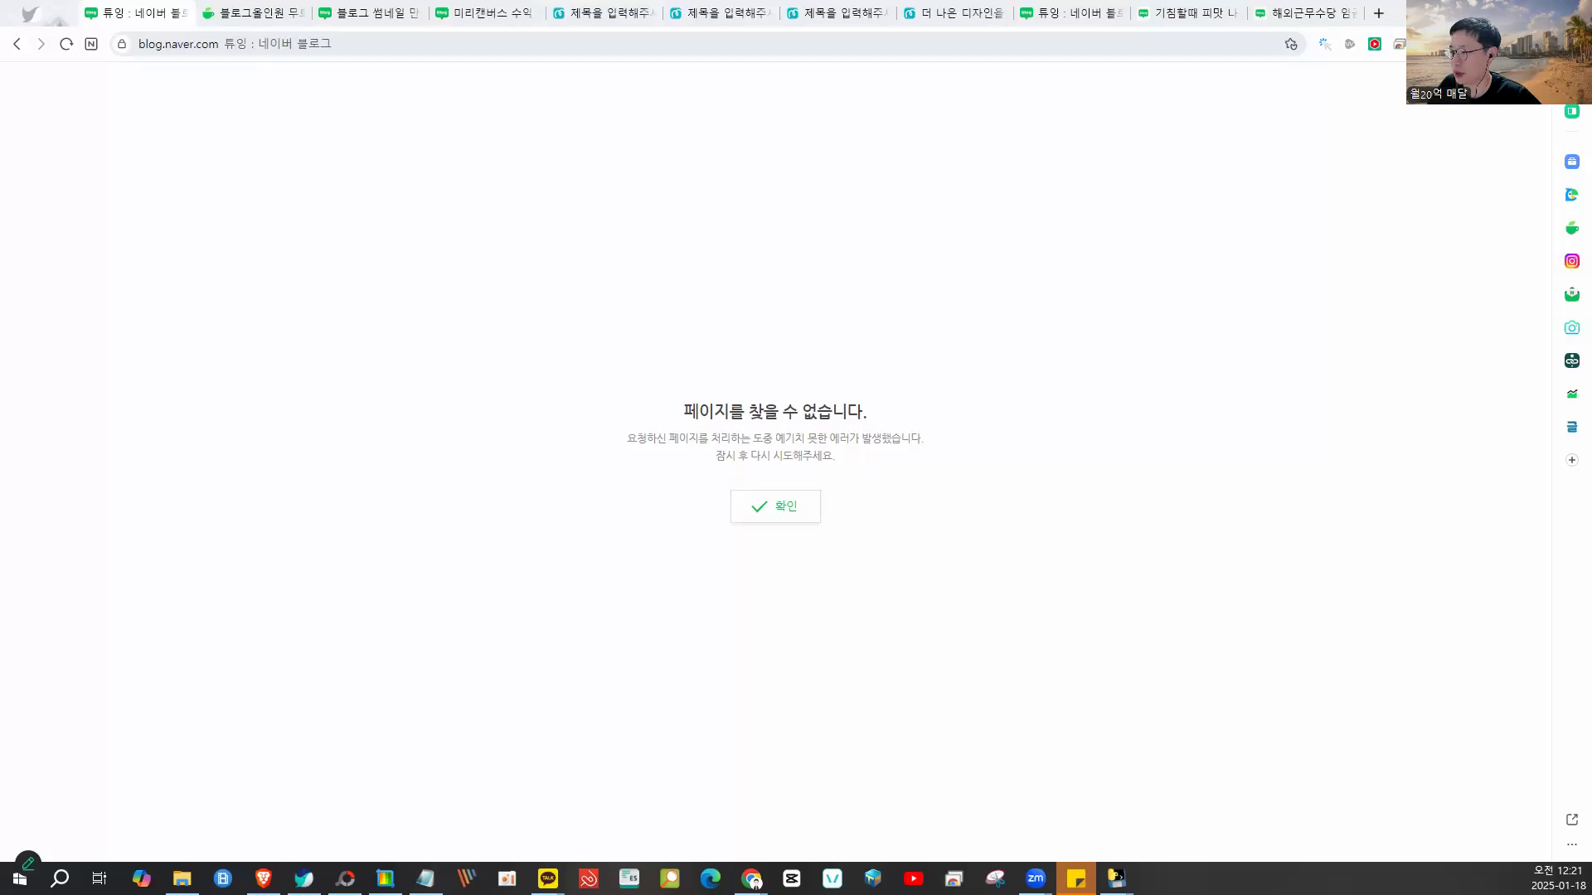
click(775, 516)
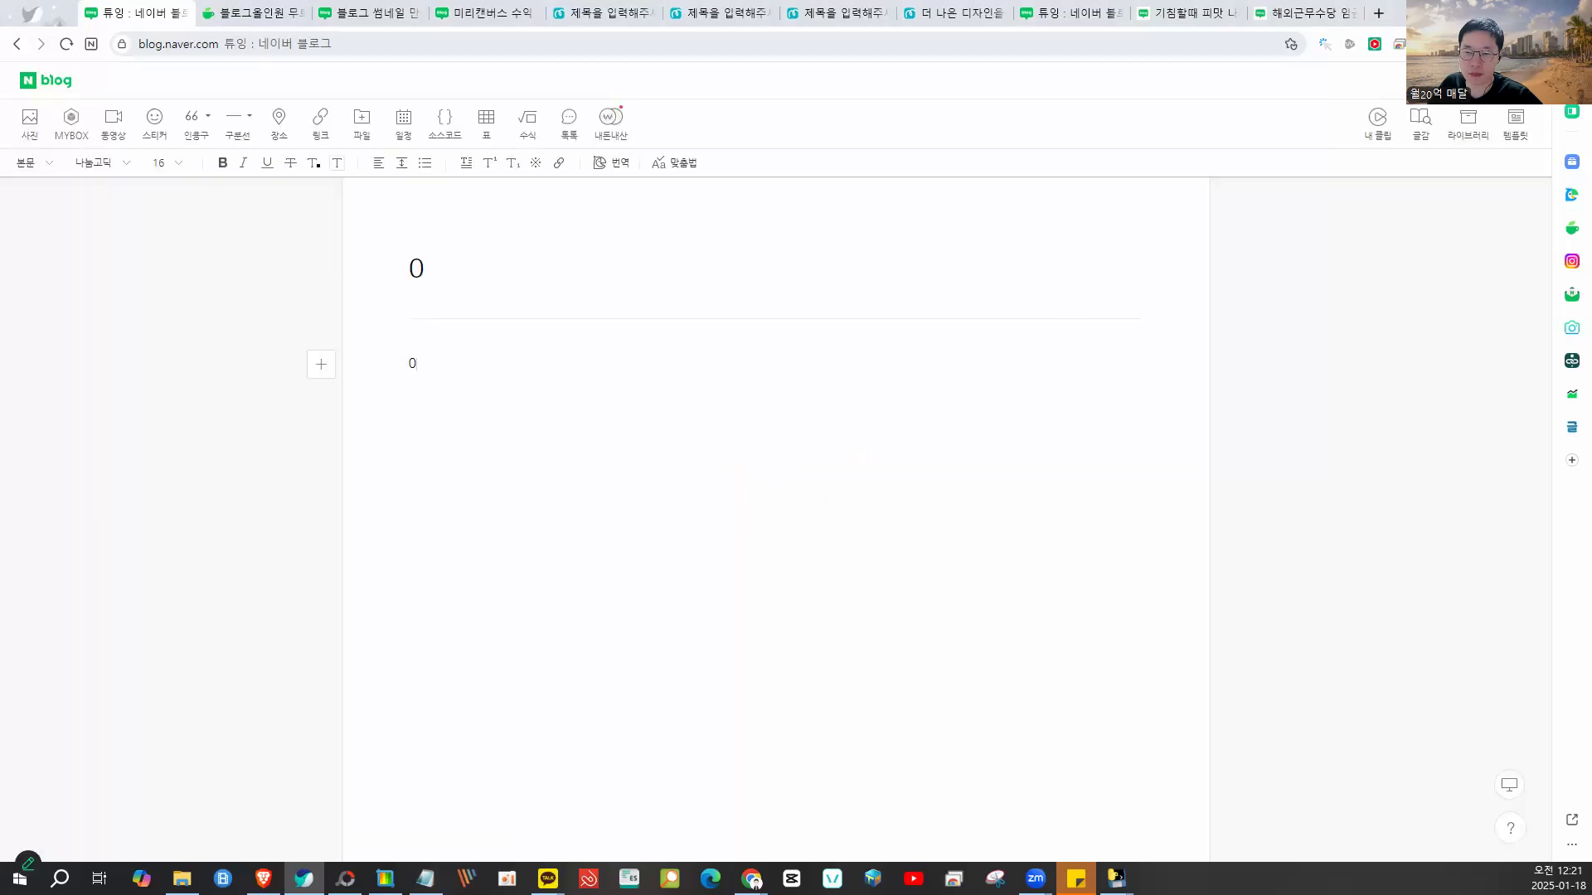
click(1493, 79)
click(1469, 545)
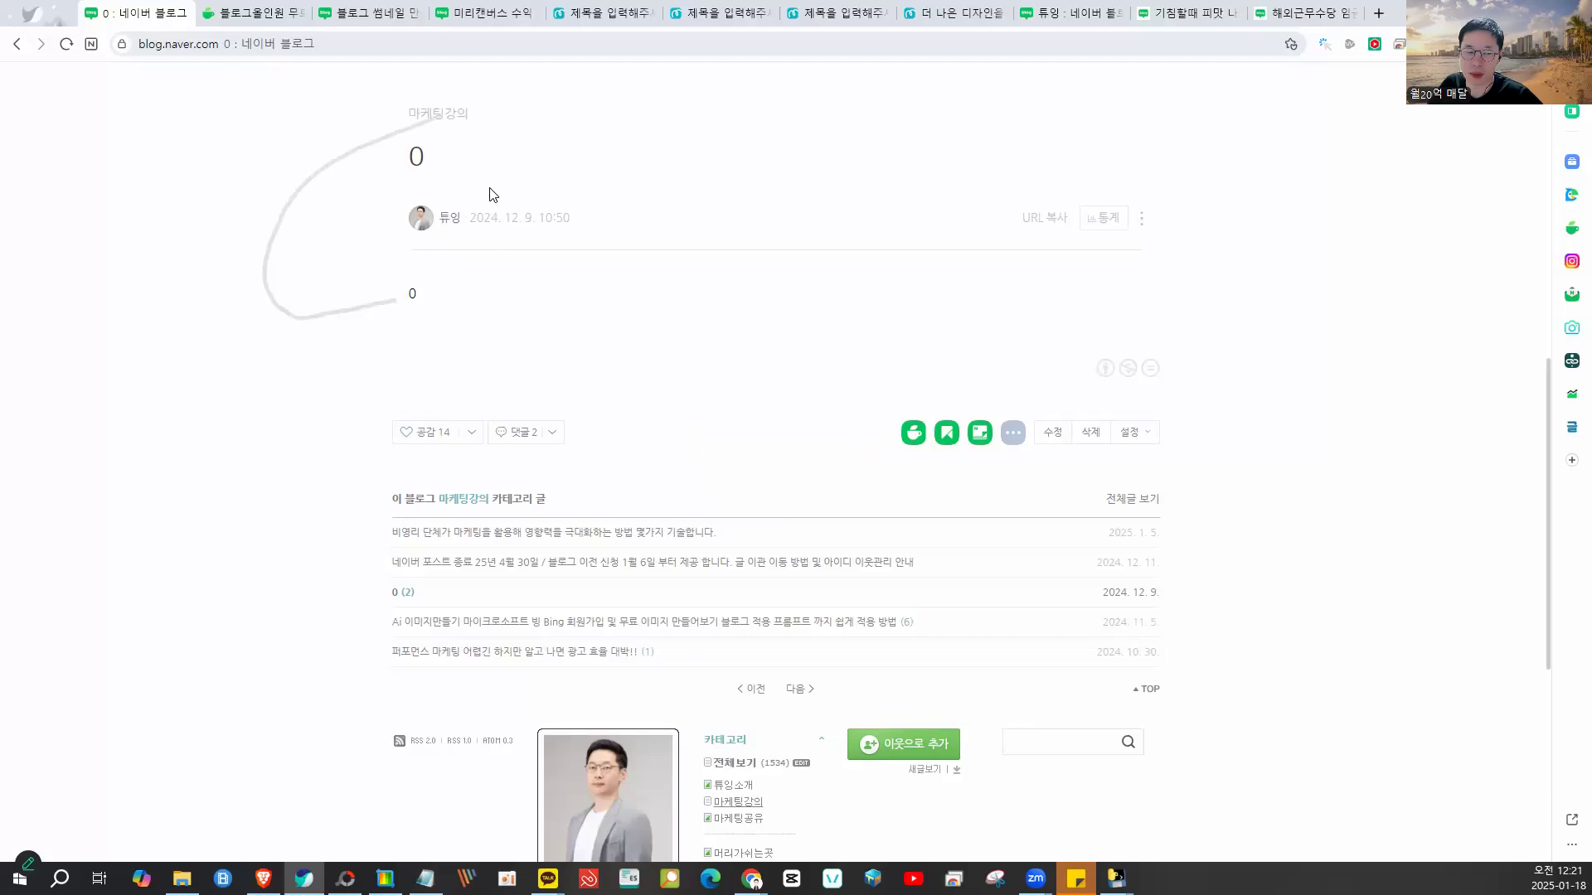
scroll(590, 376, down, 3)
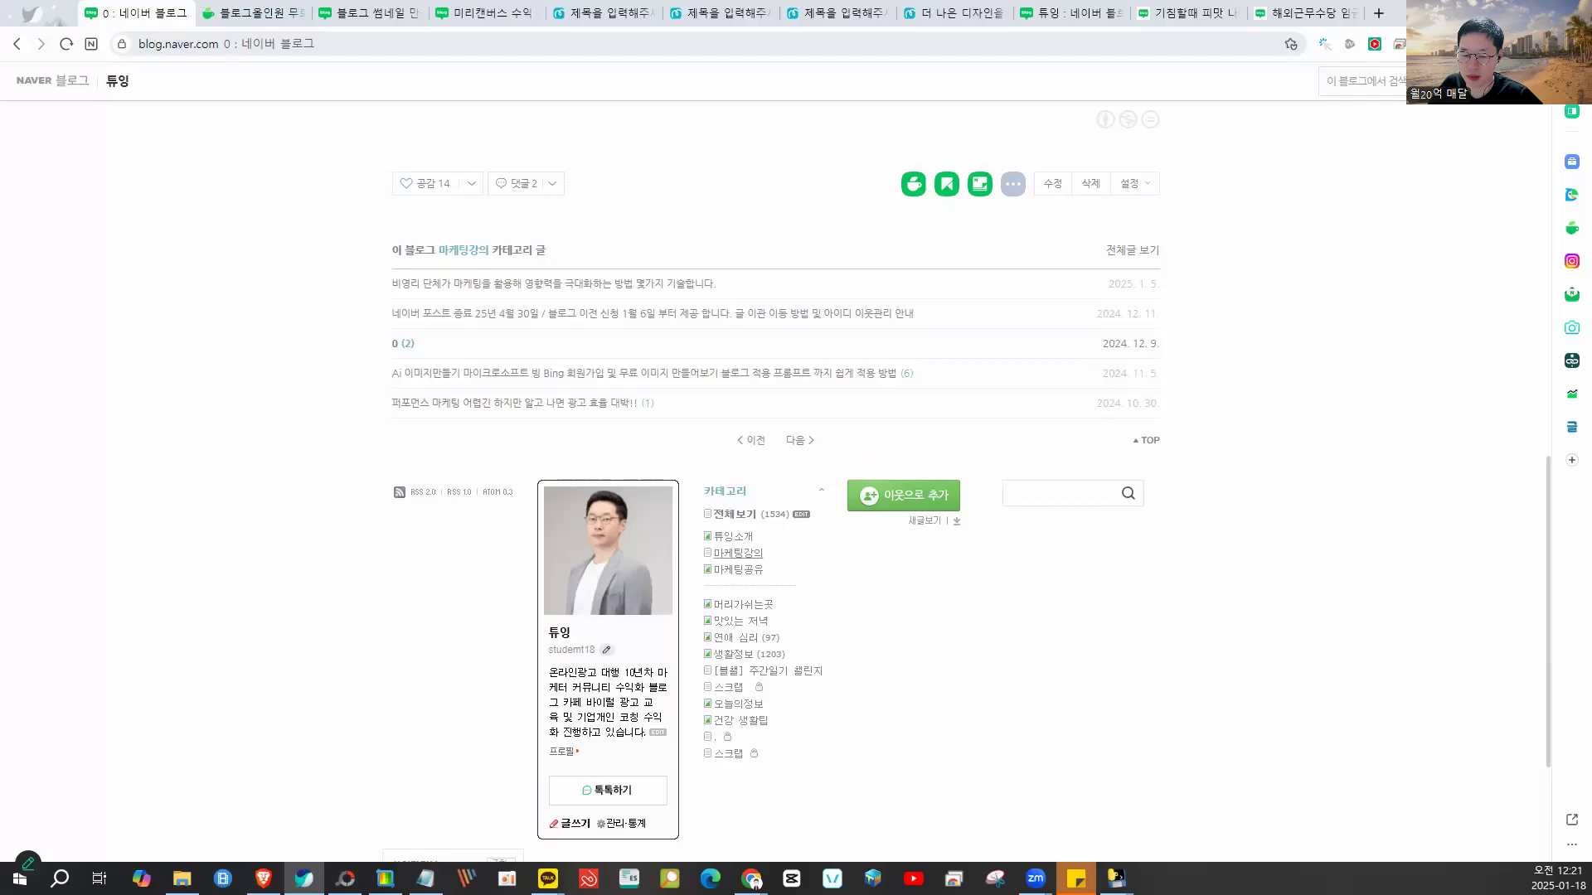
mouse_move(1116, 878)
click(1207, 809)
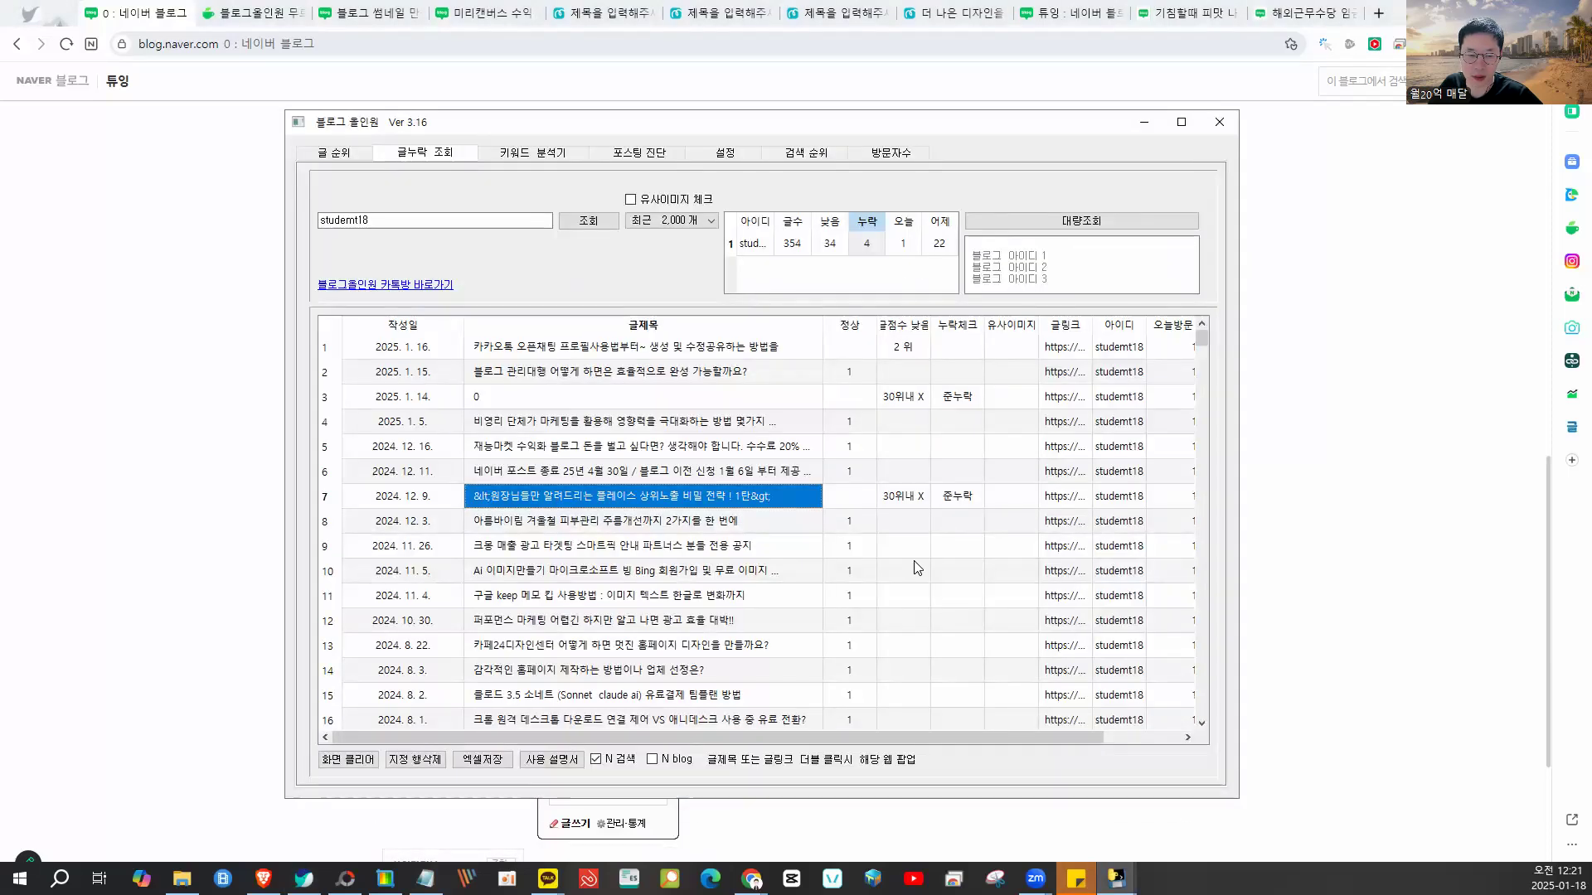
scroll(741, 493, down, 6)
click(723, 493)
scroll(723, 497, down, 3)
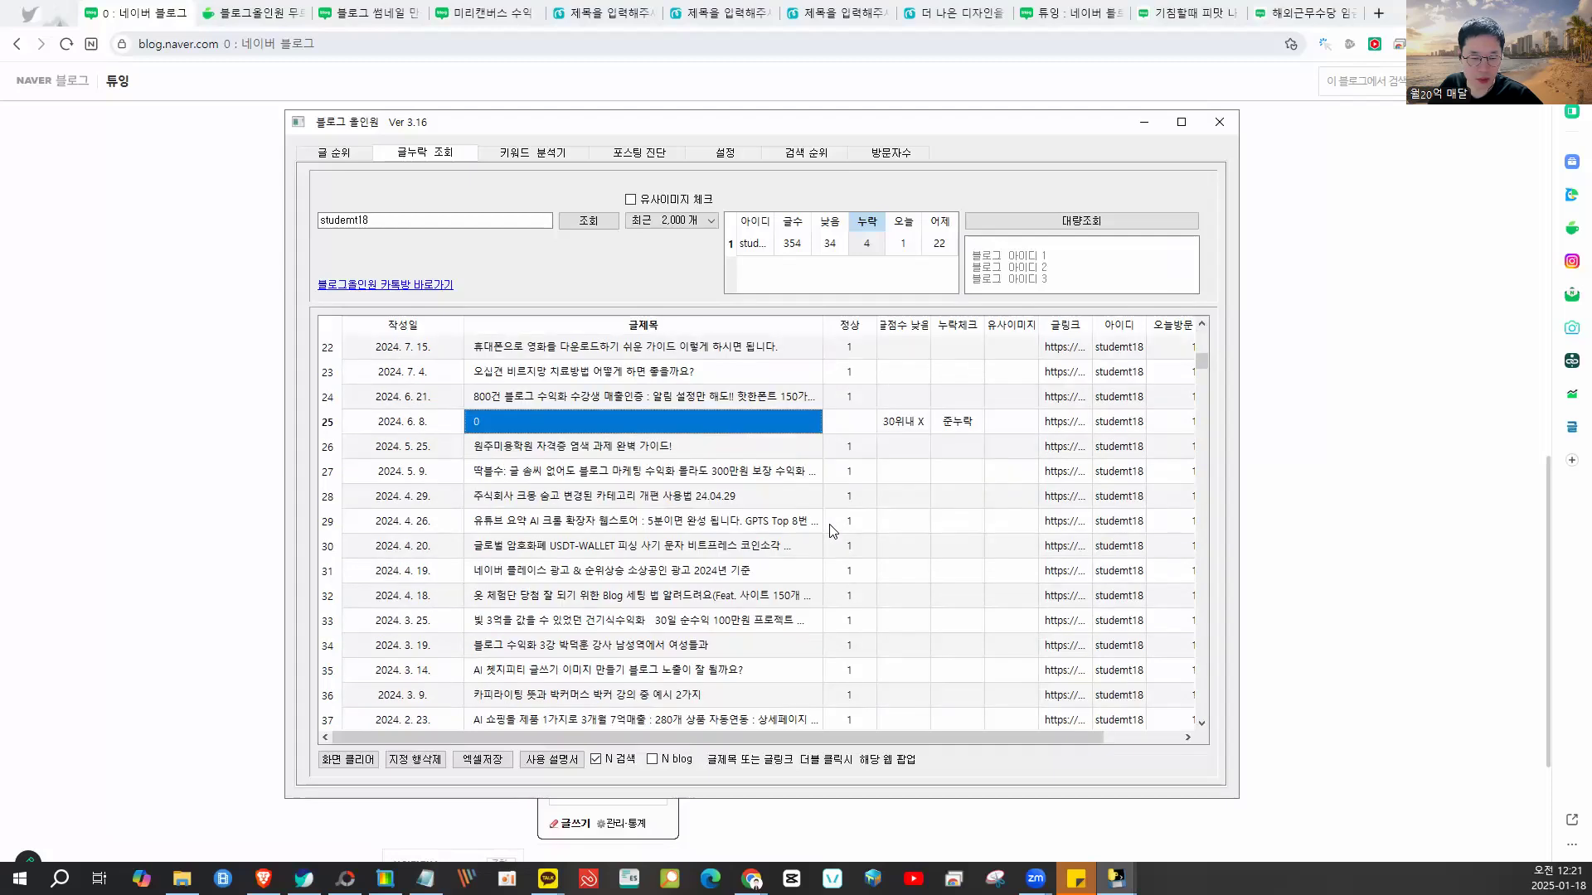
click(816, 596)
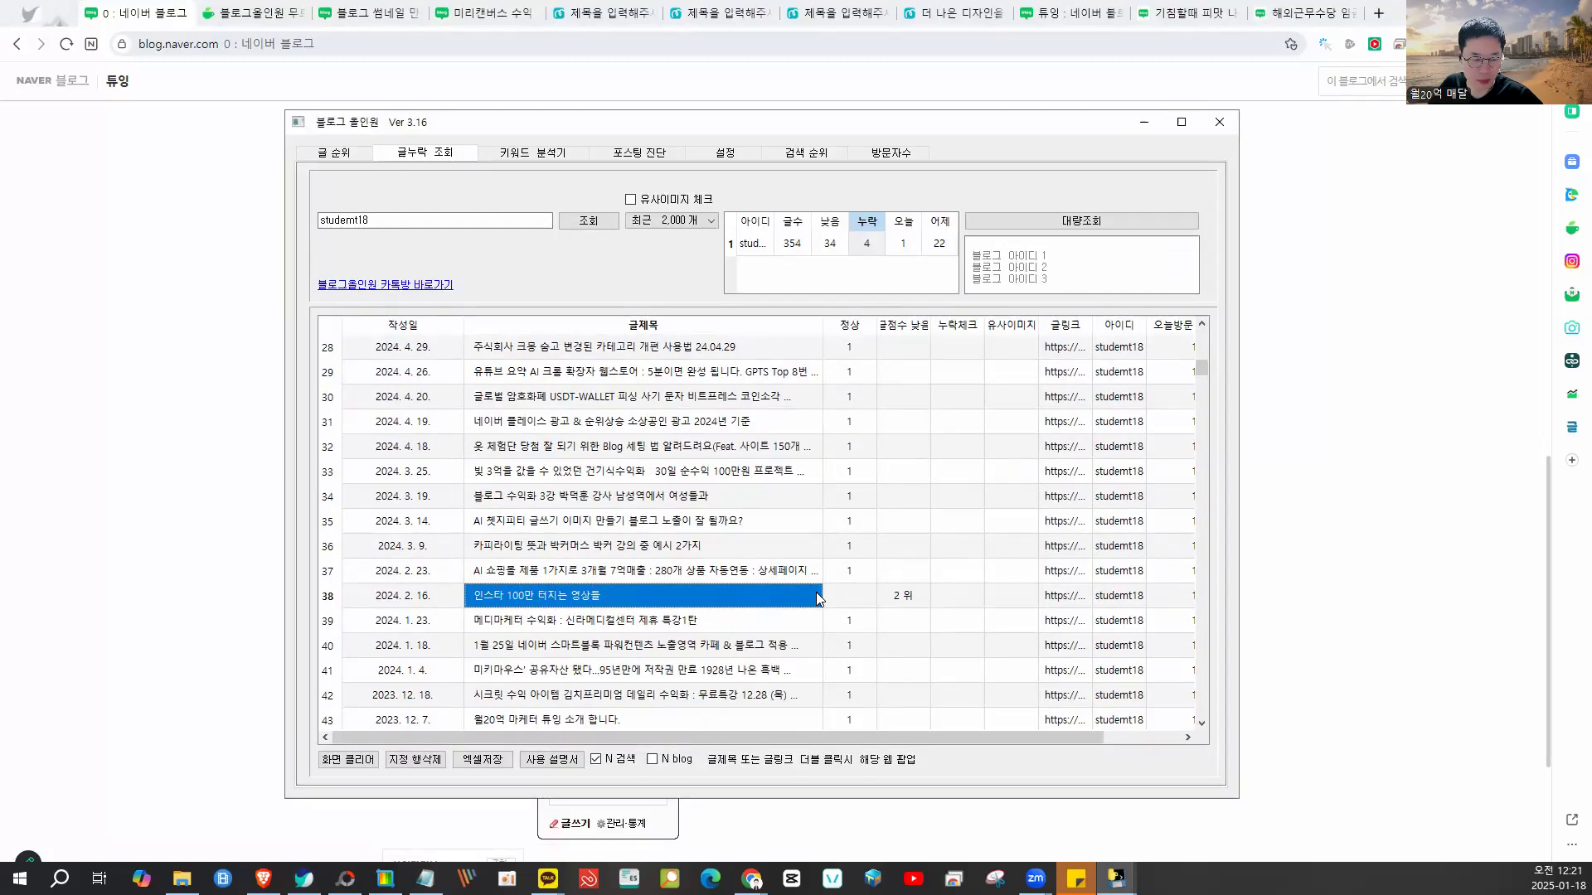
scroll(863, 602, down, 11)
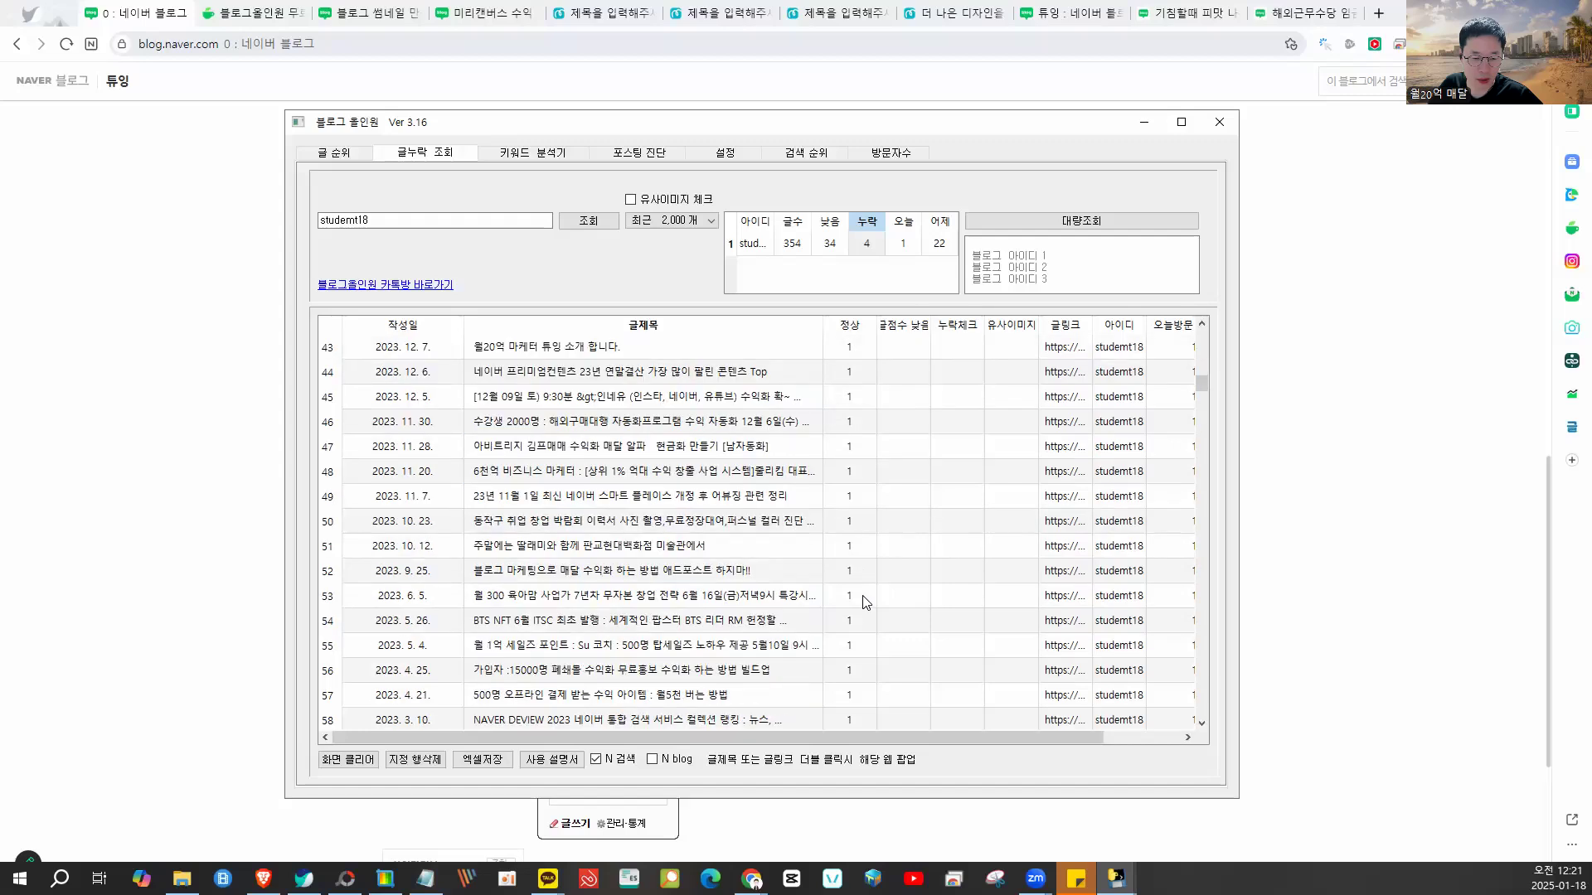
scroll(863, 602, down, 11)
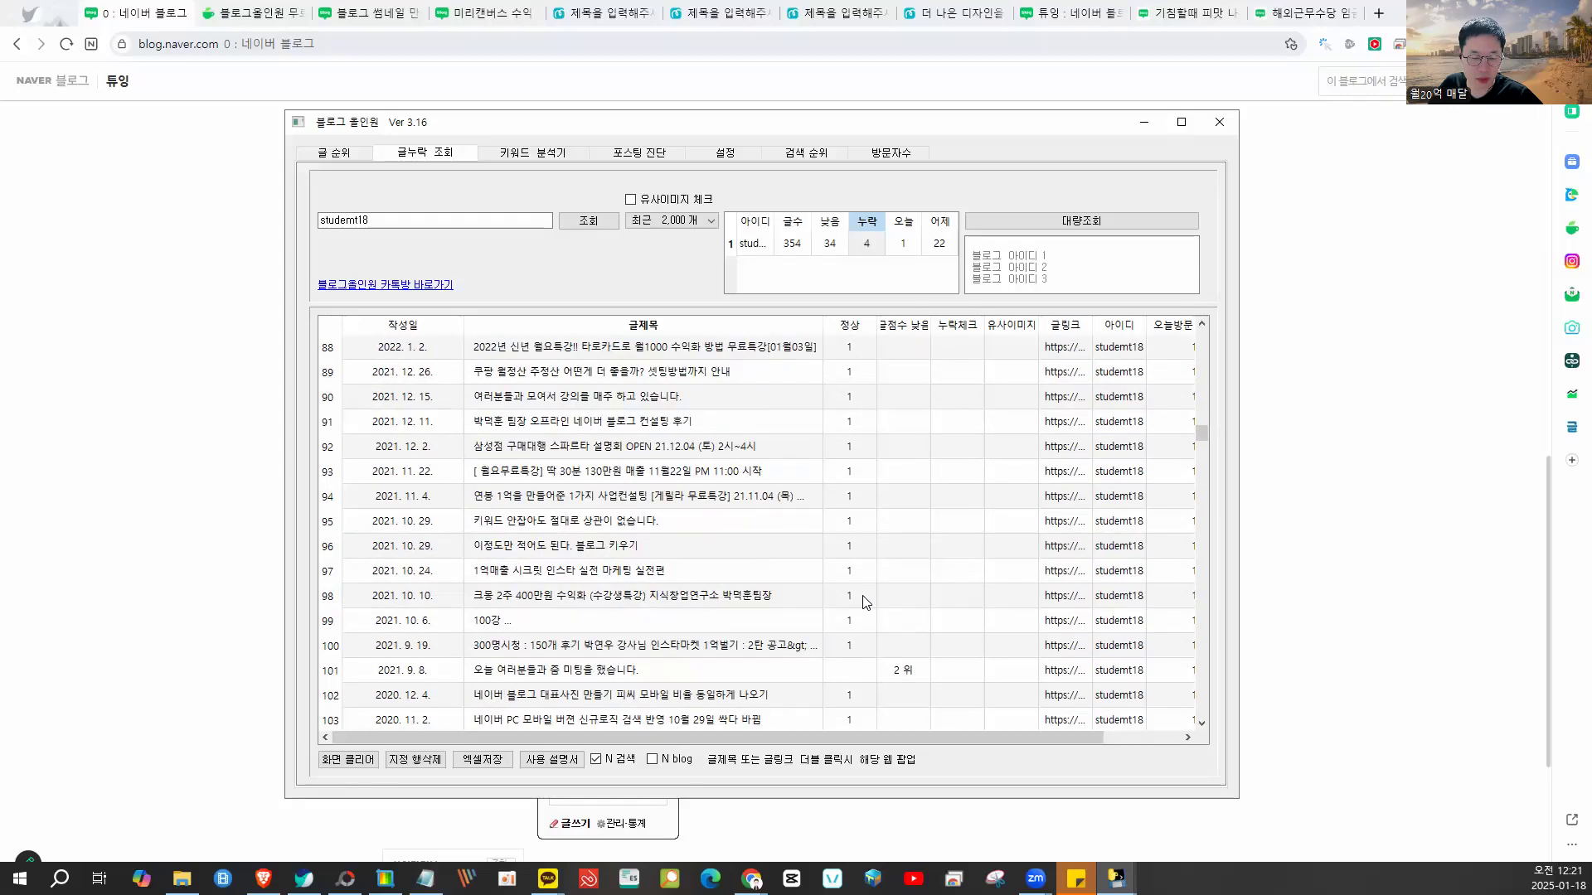
click(791, 624)
scroll(791, 623, down, 6)
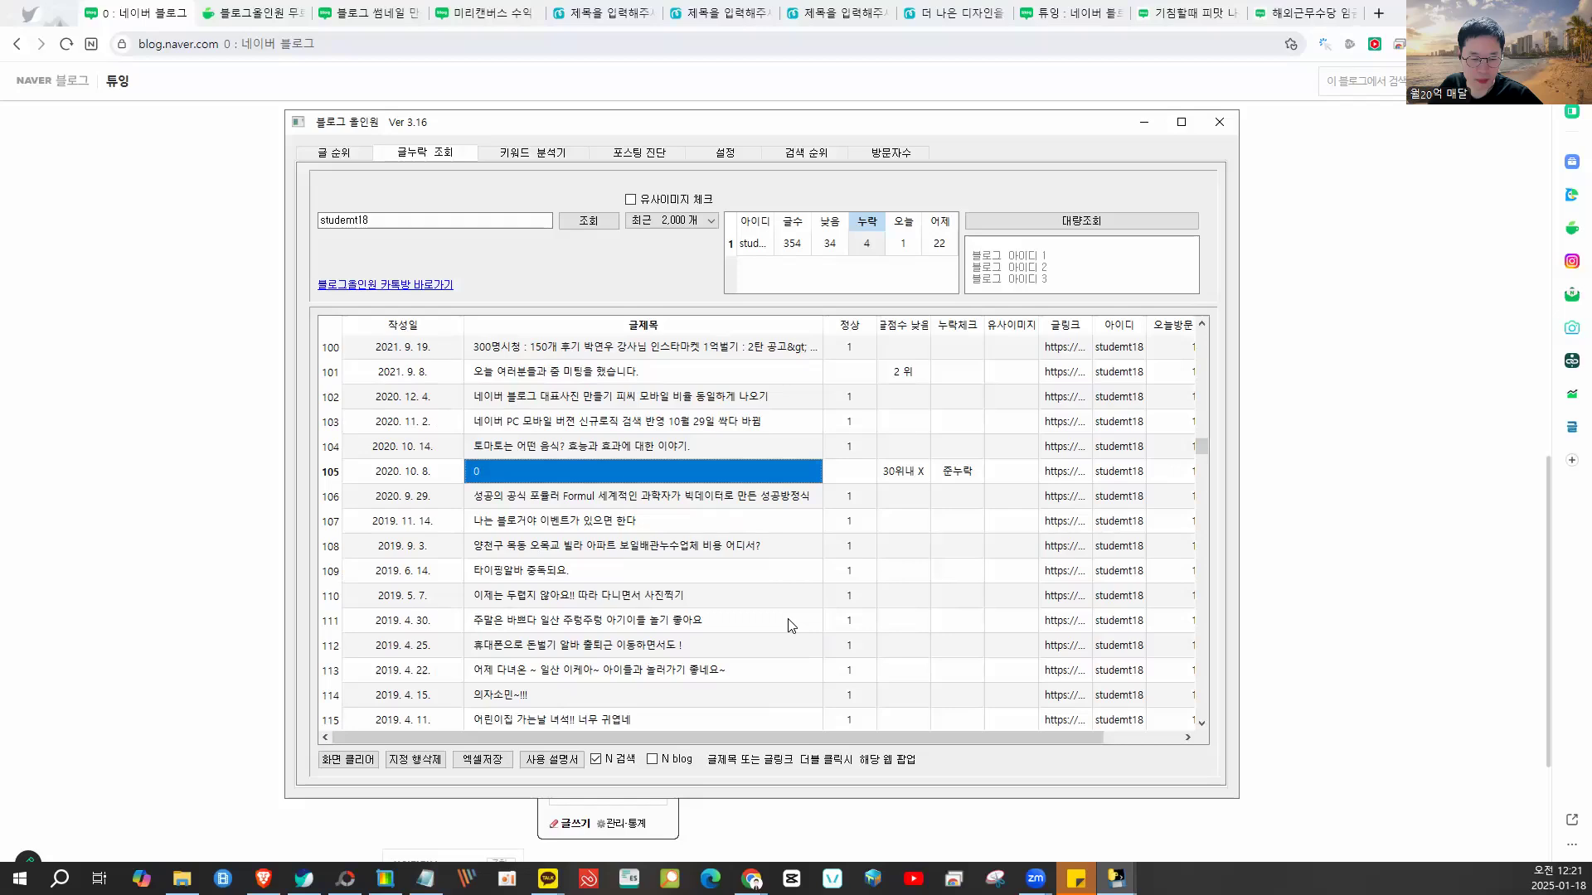
scroll(789, 624, down, 20)
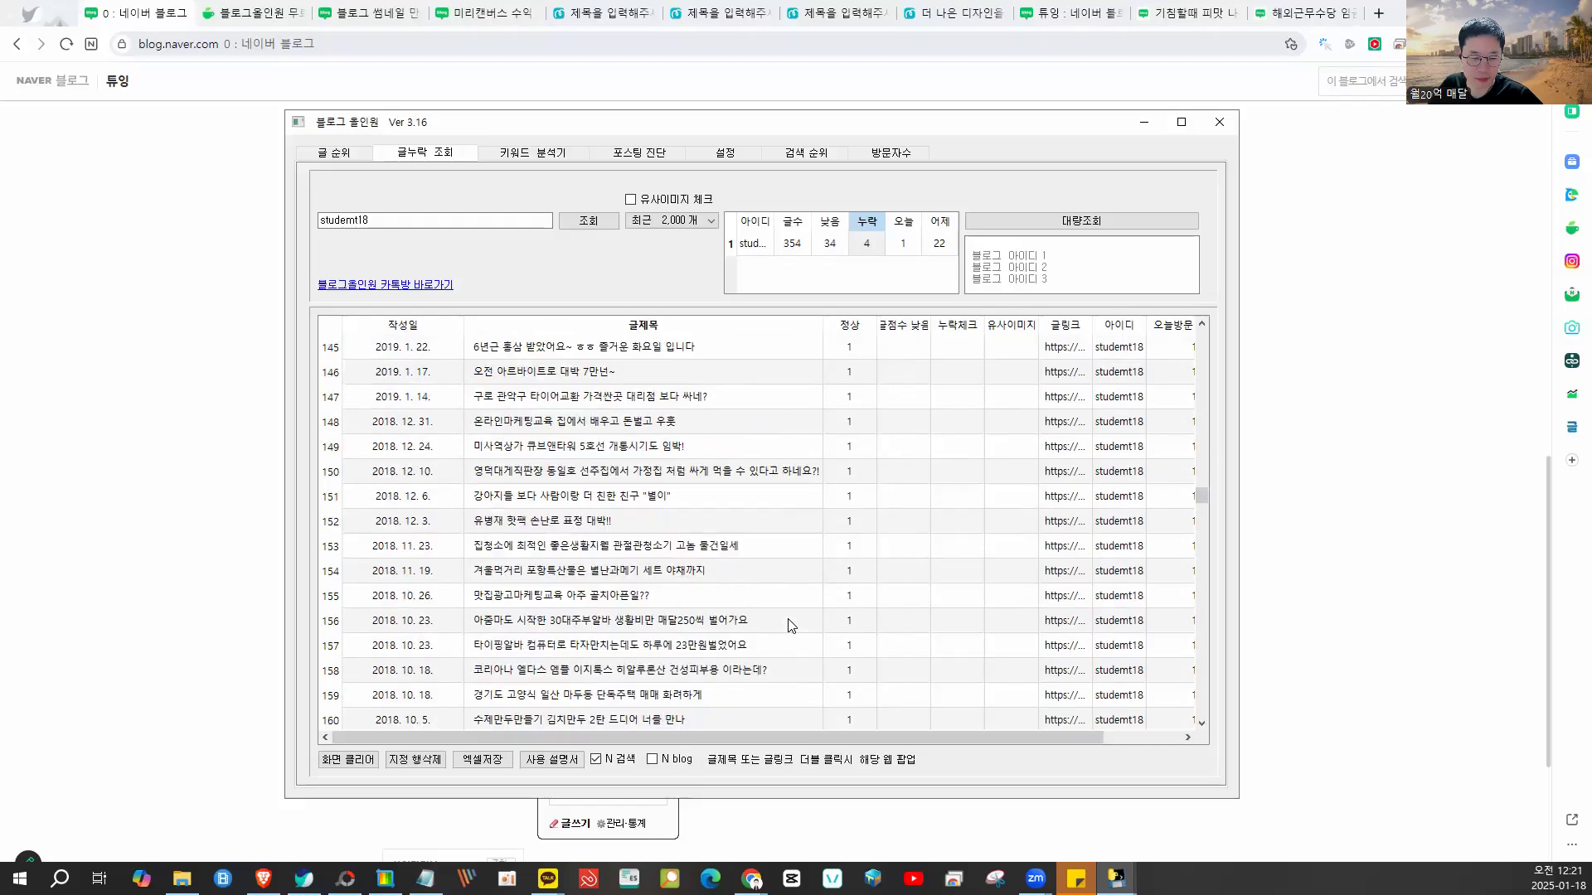
scroll(789, 625, down, 20)
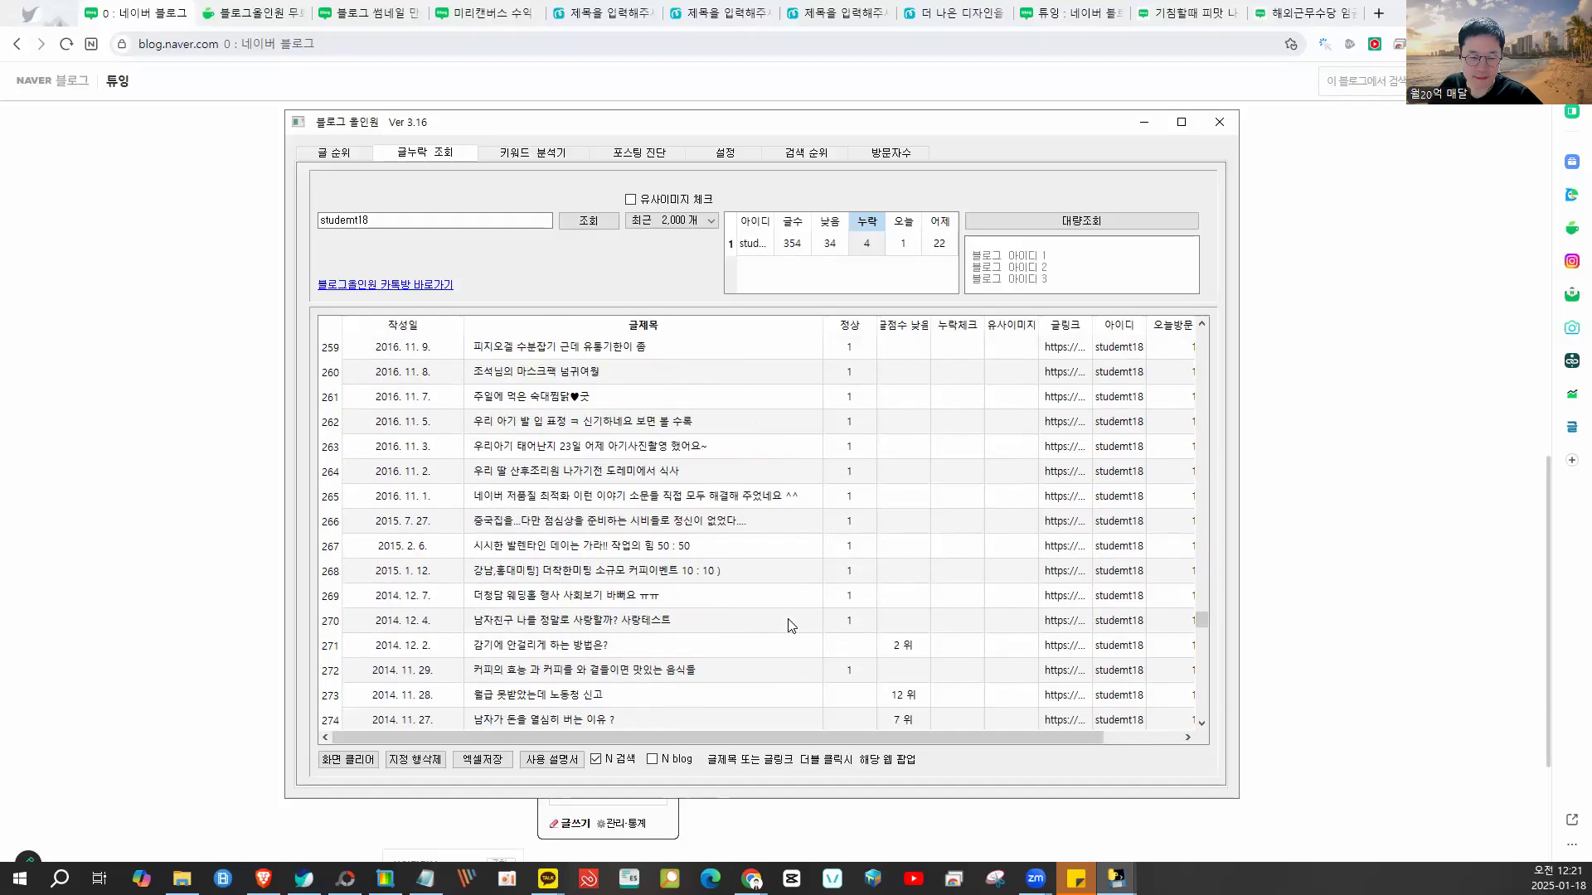
scroll(789, 624, down, 6)
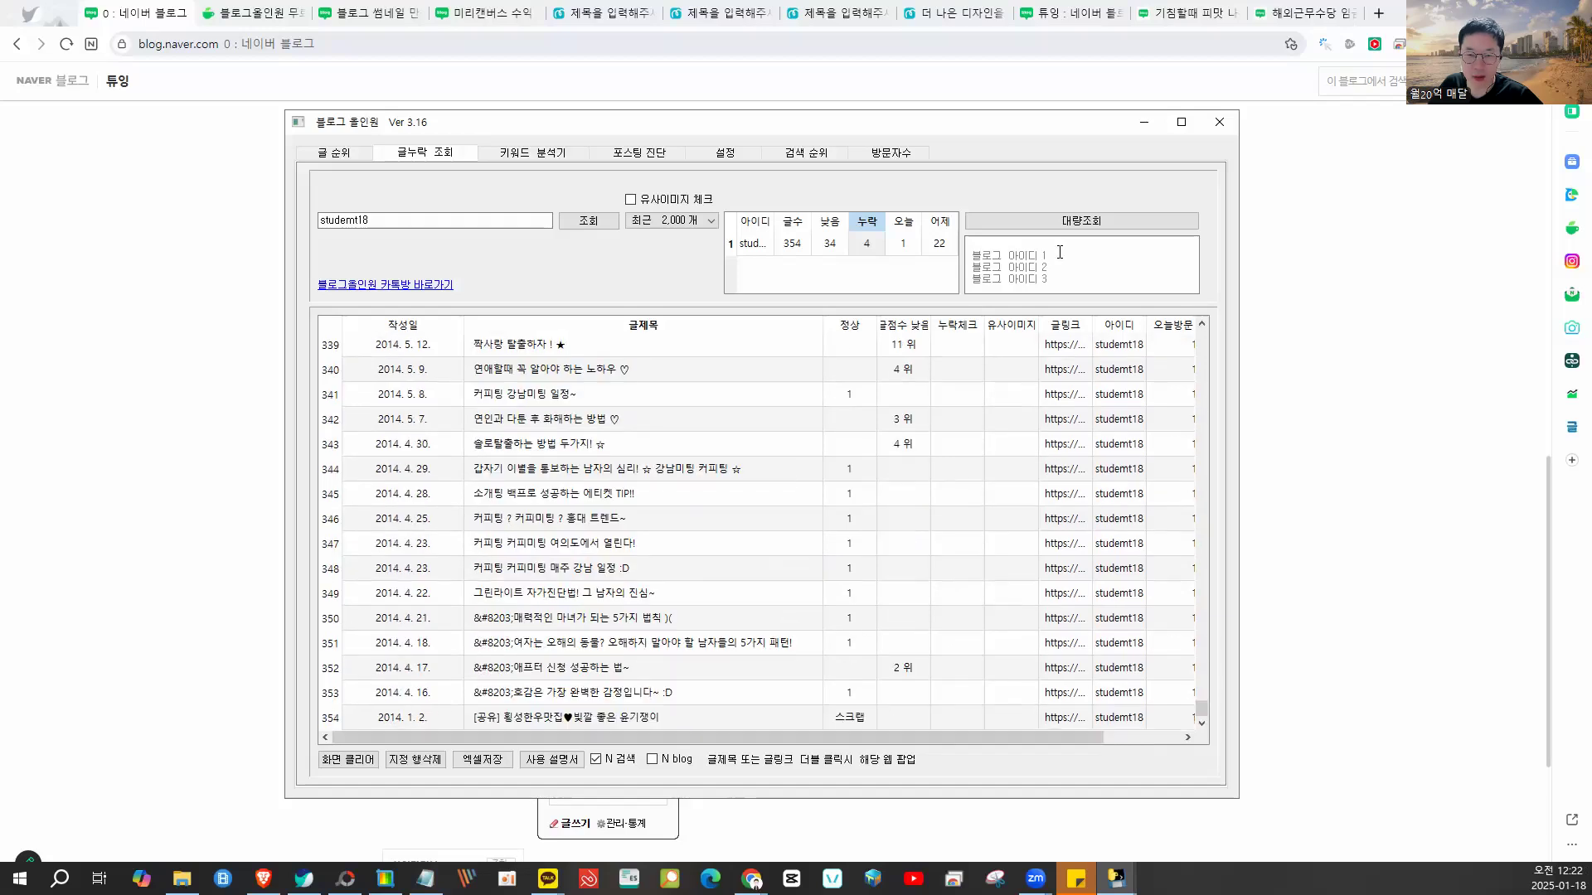
click(1296, 220)
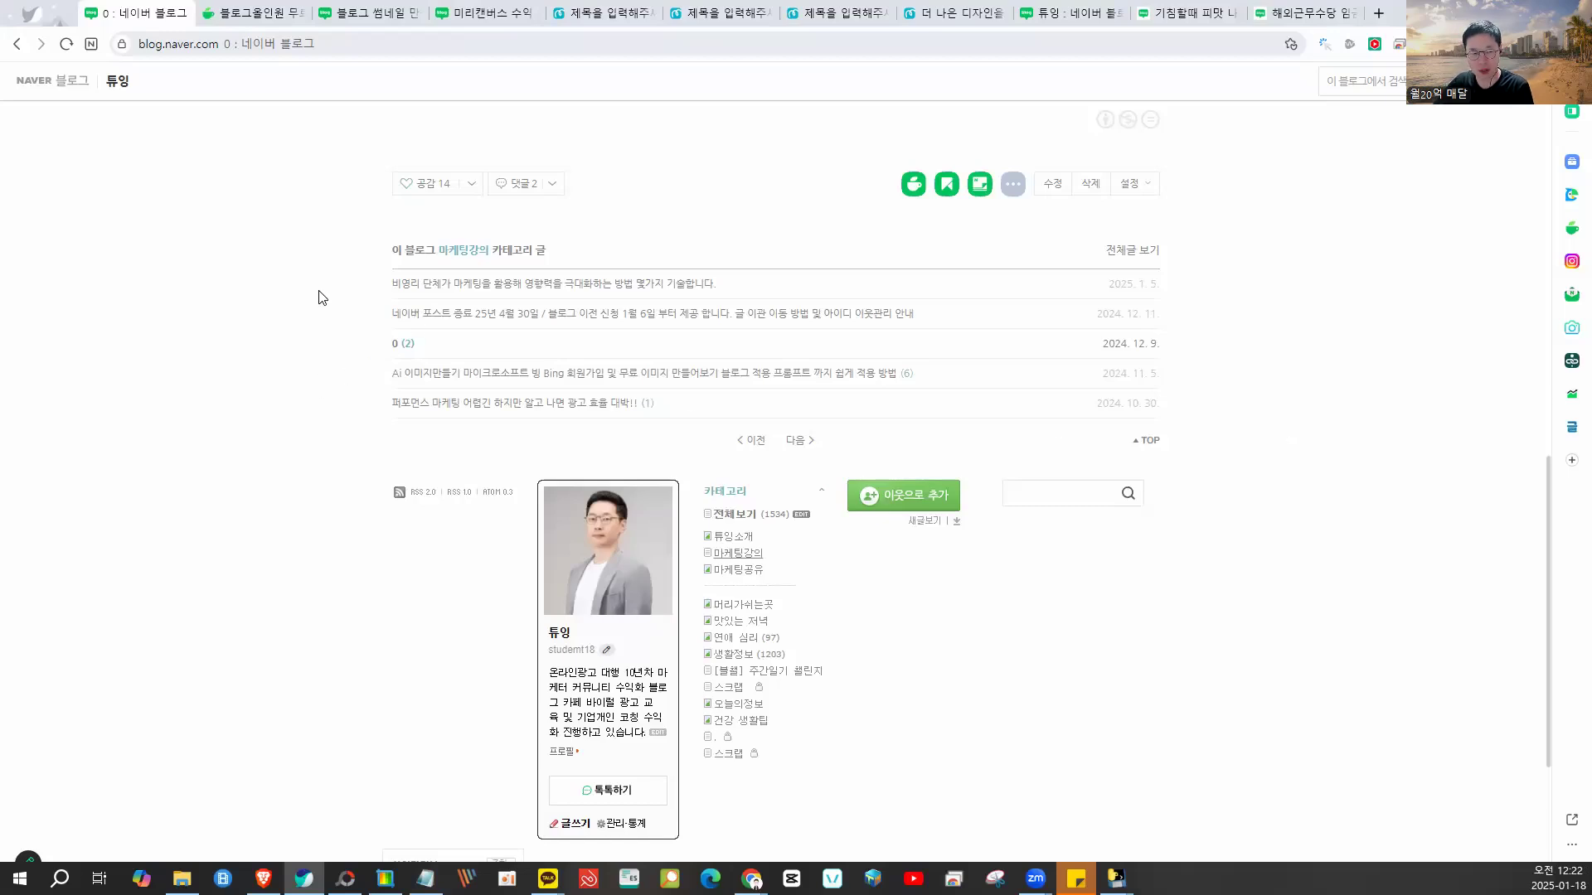
click(395, 345)
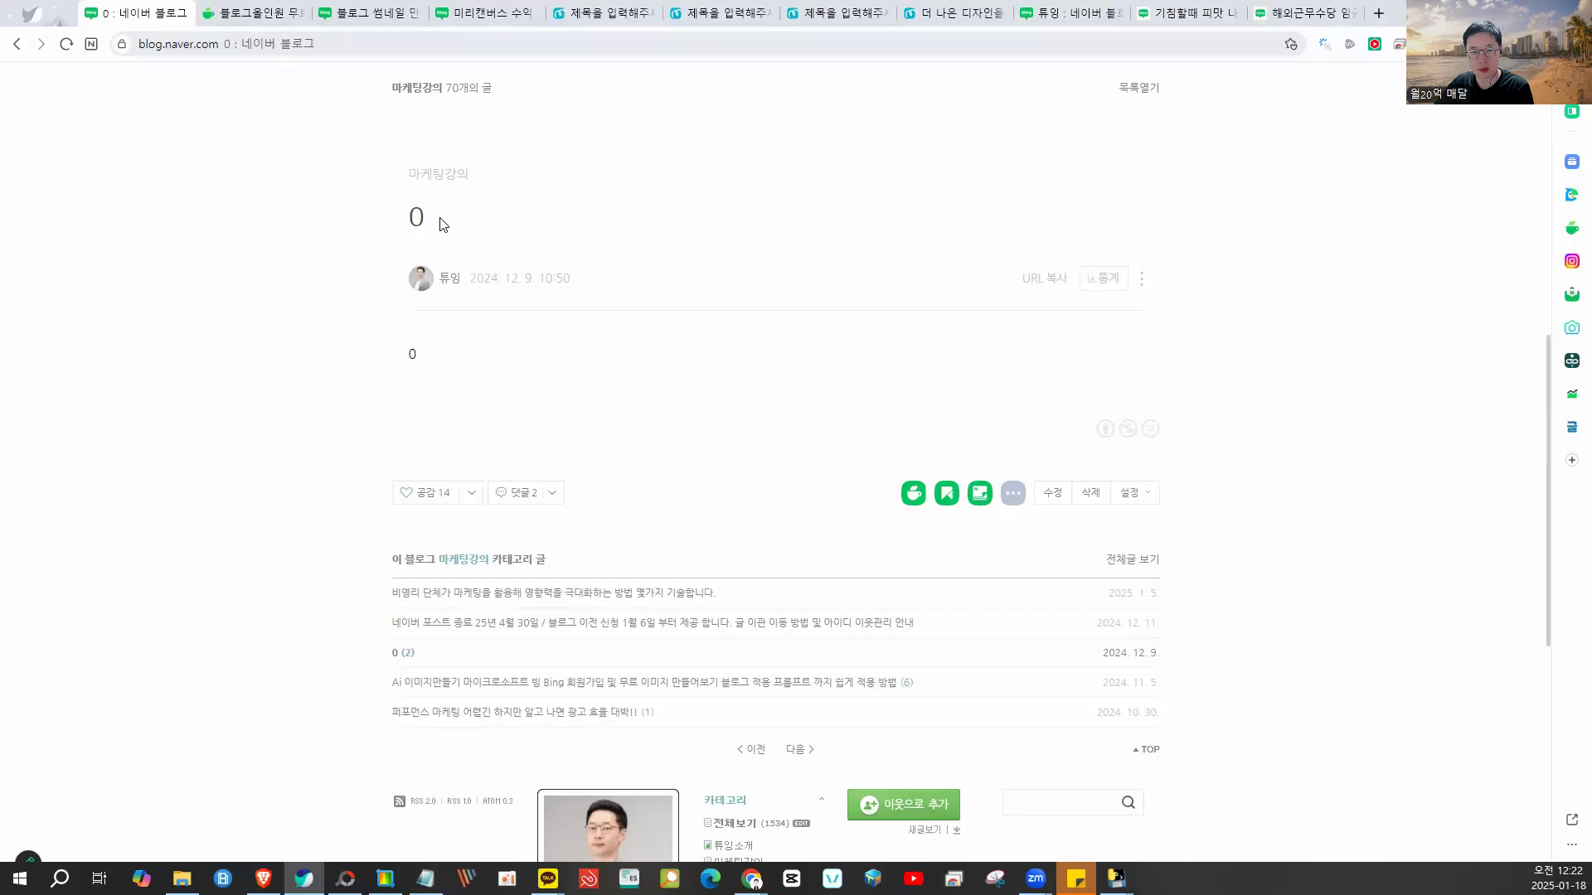
mouse_move(626, 259)
mouse_down()
mouse_move(486, 275)
mouse_move(671, 306)
mouse_move(497, 262)
mouse_move(628, 261)
mouse_move(492, 262)
mouse_up()
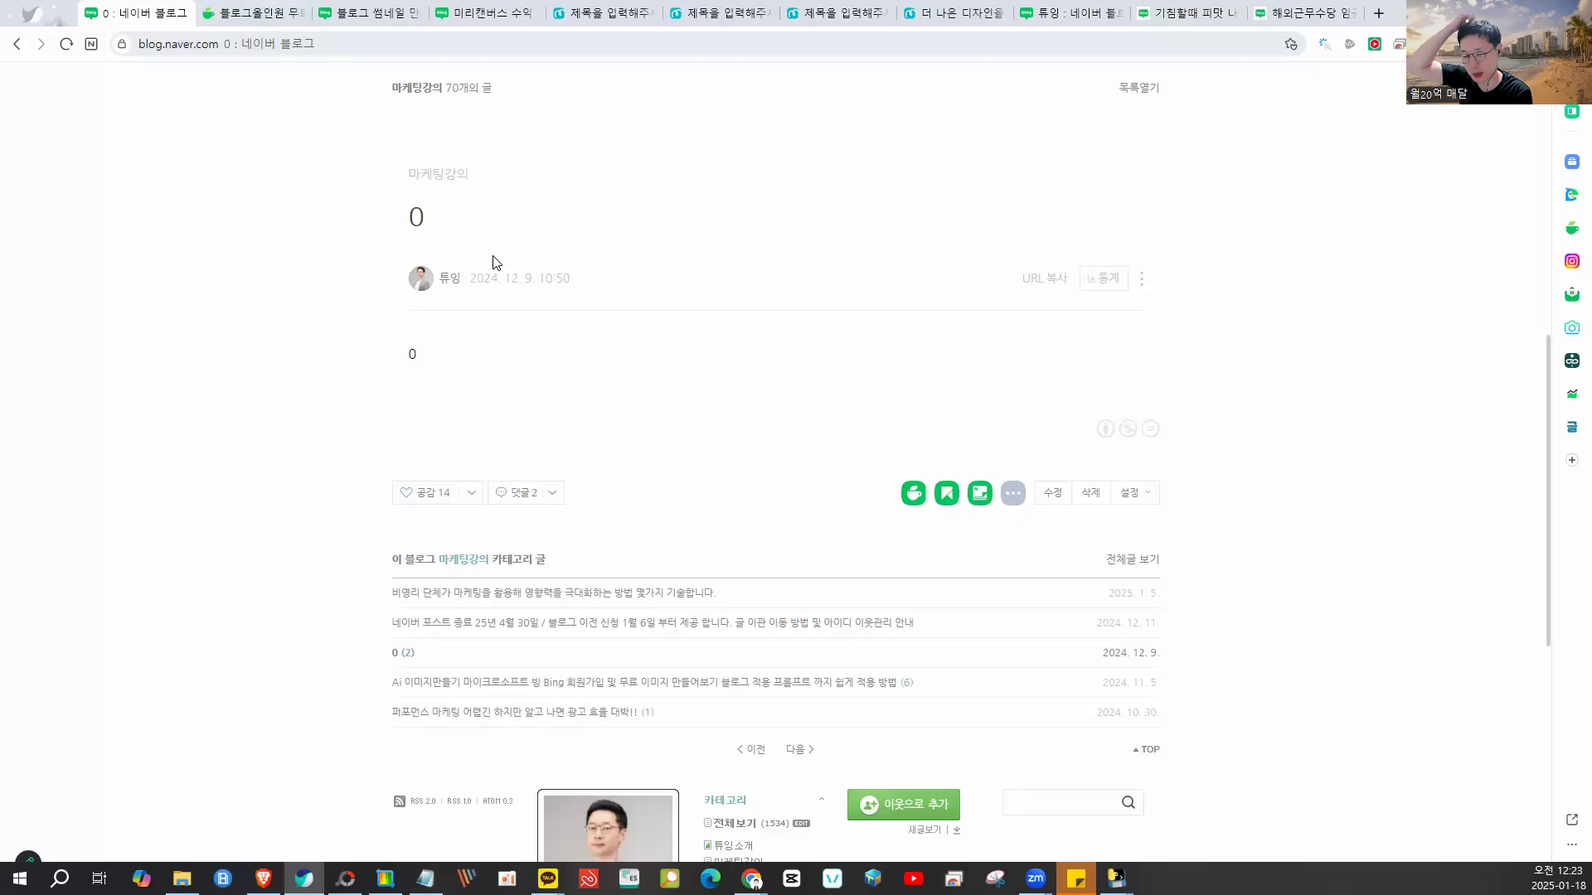
mouse_move(530, 180)
mouse_down()
mouse_move(320, 174)
mouse_move(252, 452)
mouse_move(512, 376)
mouse_move(485, 152)
mouse_up()
mouse_move(329, 155)
mouse_down()
mouse_move(520, 224)
mouse_move(292, 214)
mouse_move(490, 366)
mouse_move(376, 159)
mouse_move(379, 448)
mouse_move(564, 309)
mouse_move(620, 299)
mouse_move(862, 166)
mouse_move(985, 218)
mouse_move(1164, 187)
mouse_move(1227, 210)
mouse_move(1400, 104)
mouse_move(1362, 556)
mouse_move(1327, 542)
mouse_move(1293, 680)
mouse_move(1339, 582)
mouse_move(946, 374)
mouse_move(727, 284)
mouse_move(682, 392)
mouse_move(747, 303)
mouse_move(821, 388)
mouse_move(854, 326)
mouse_move(777, 344)
mouse_move(927, 427)
mouse_move(825, 305)
mouse_move(624, 343)
mouse_move(816, 390)
mouse_move(953, 307)
mouse_move(817, 372)
mouse_move(902, 444)
mouse_move(1311, 267)
mouse_up()
mouse_move(628, 572)
mouse_down()
mouse_move(688, 684)
mouse_move(668, 700)
mouse_move(975, 660)
mouse_move(1023, 637)
mouse_move(1208, 644)
mouse_up()
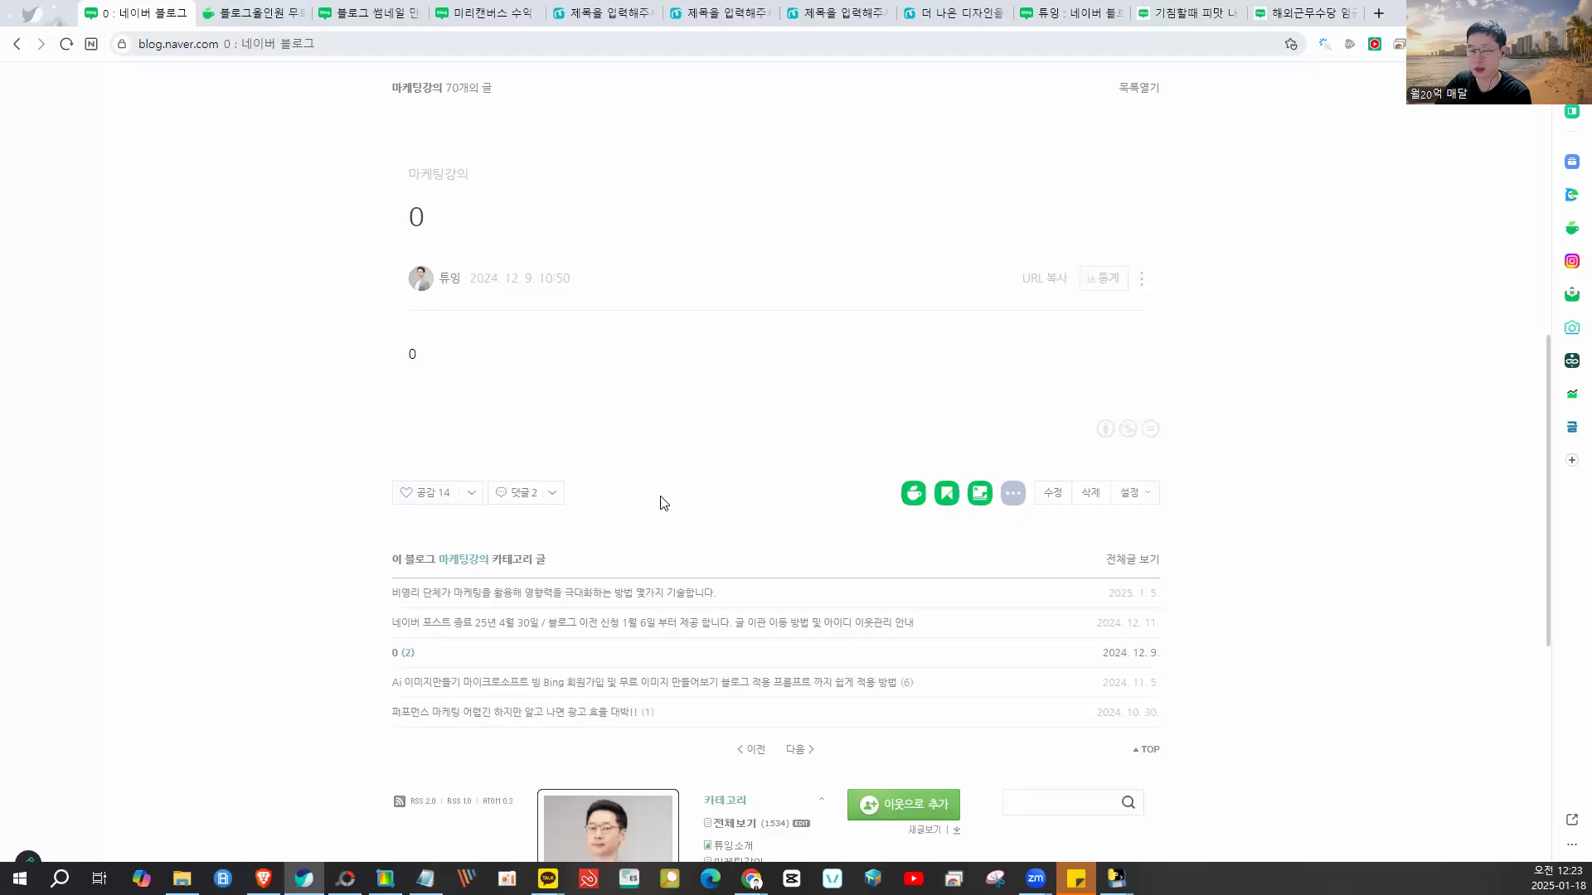
scroll(701, 434, up, 8)
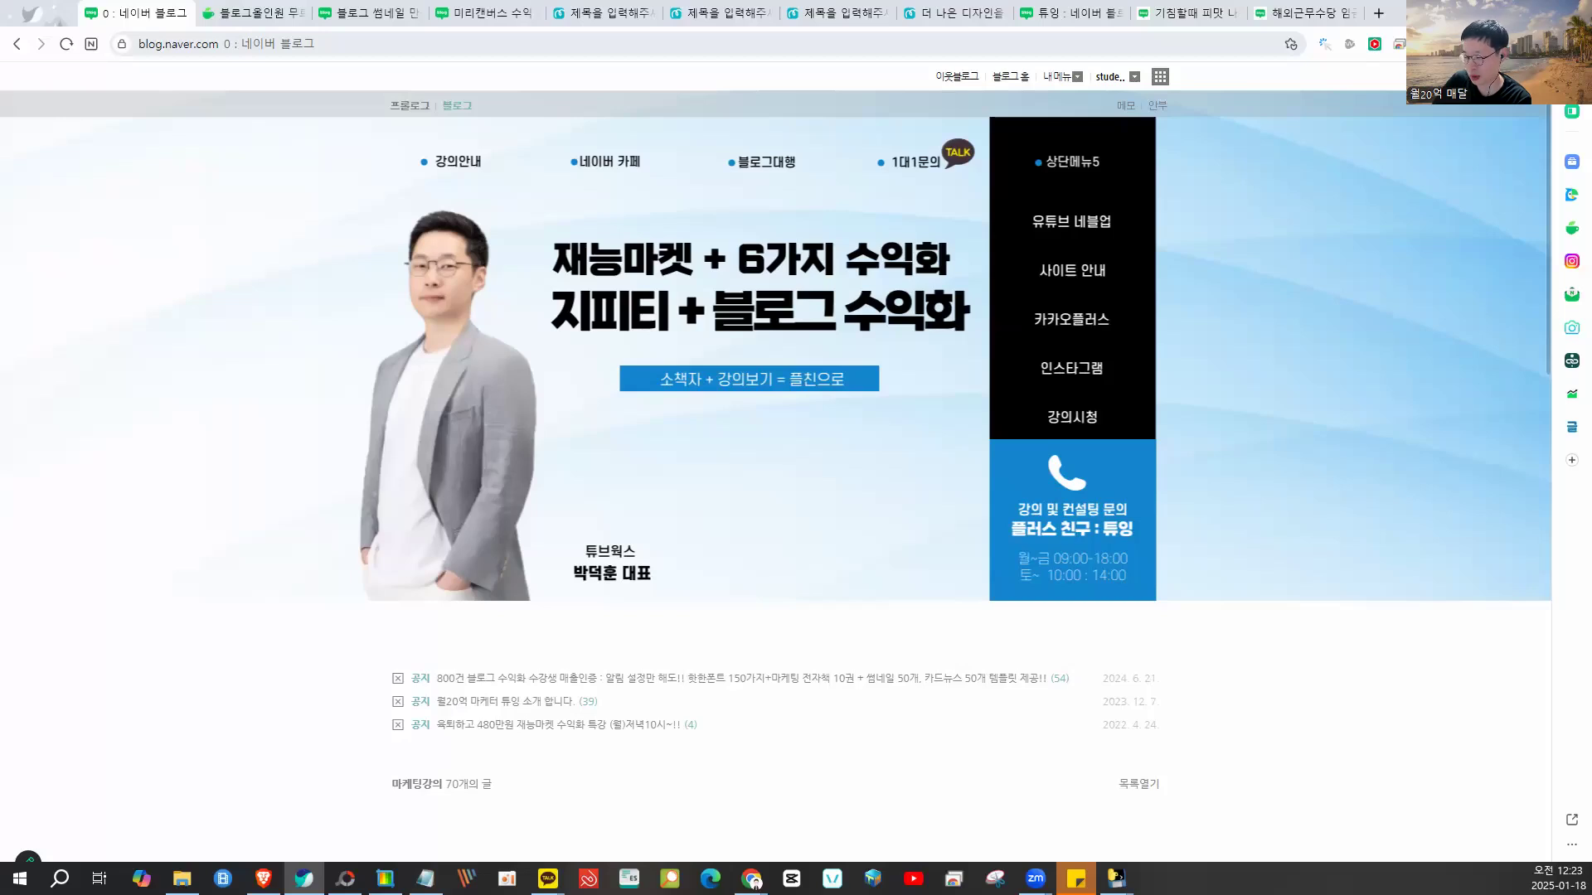
click(752, 881)
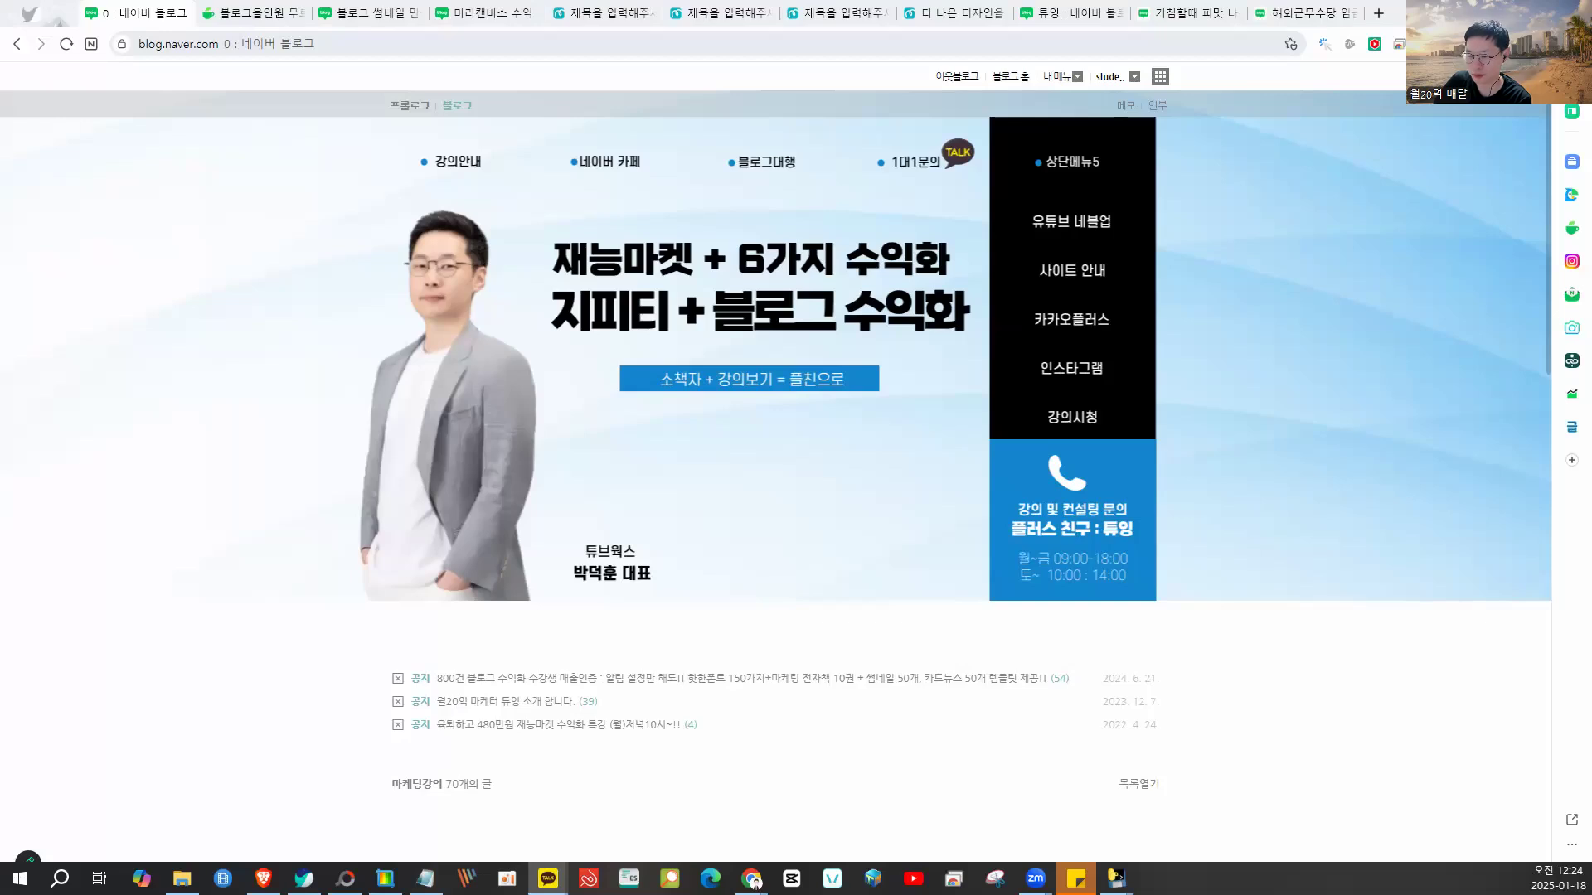
click(548, 879)
drag(1078, 117, 1591, 110)
scroll(1235, 456, down, 12)
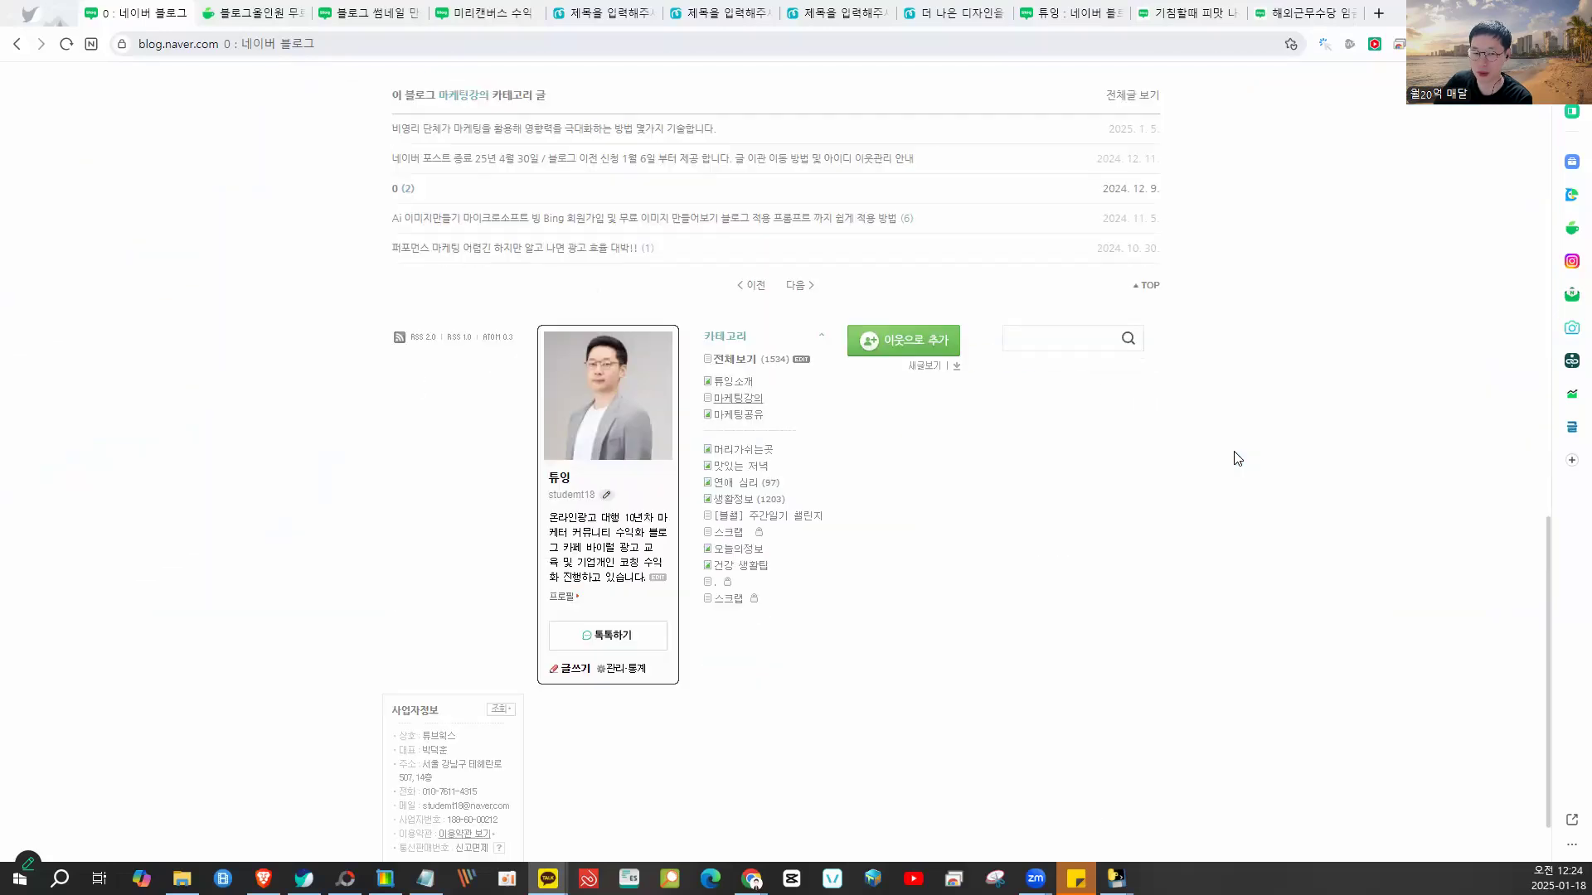
scroll(1237, 459, up, 15)
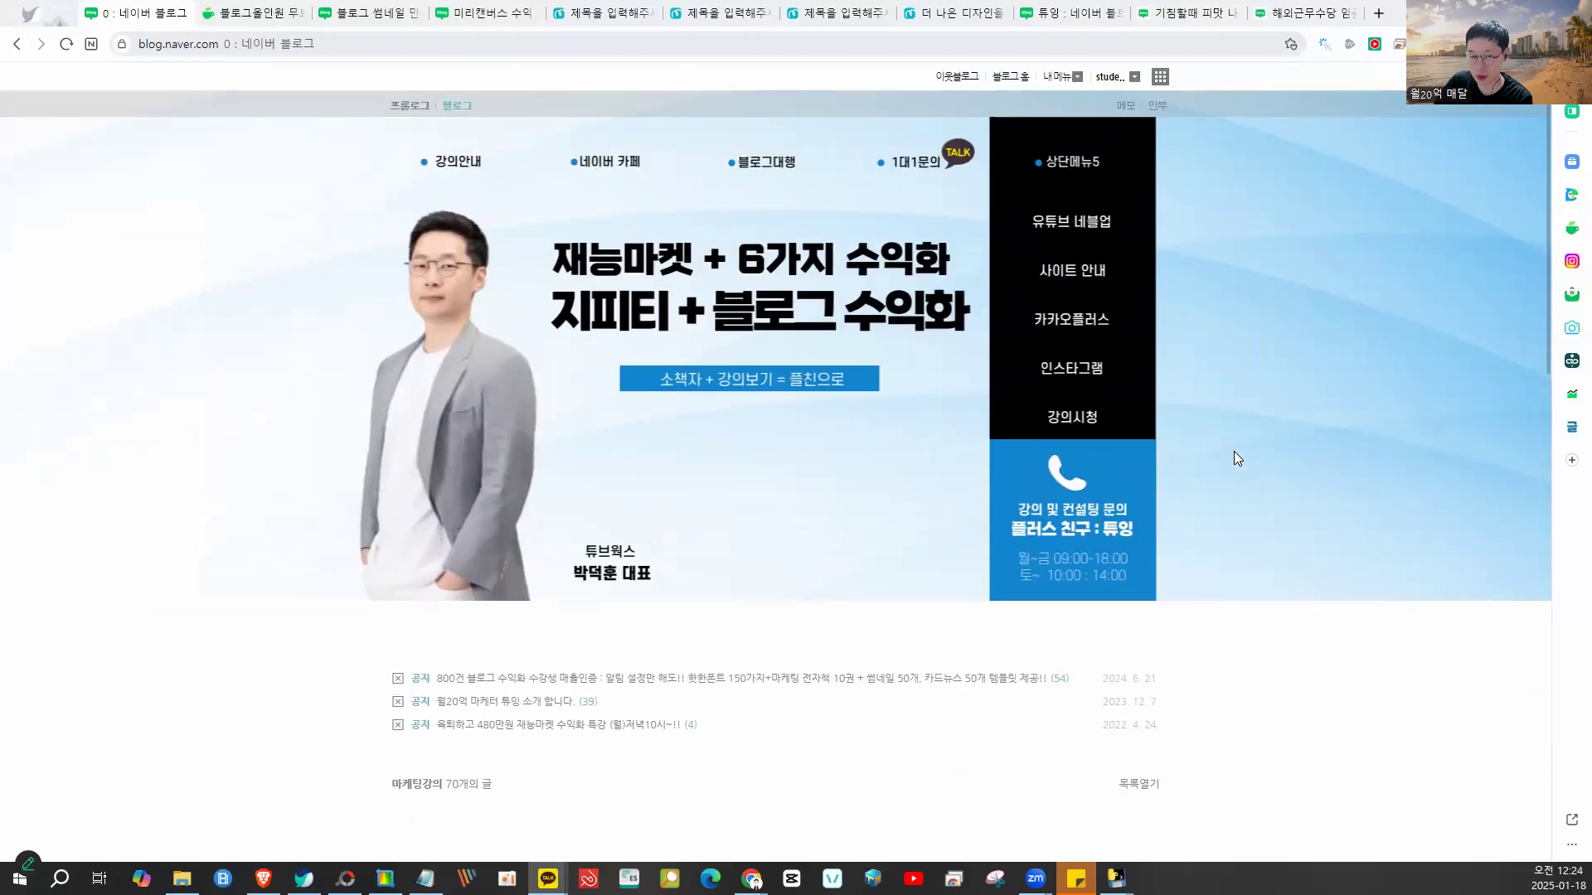
- Close the unsaved blog post editor without saving
click(1059, 8)
click(1193, 12)
click(1117, 13)
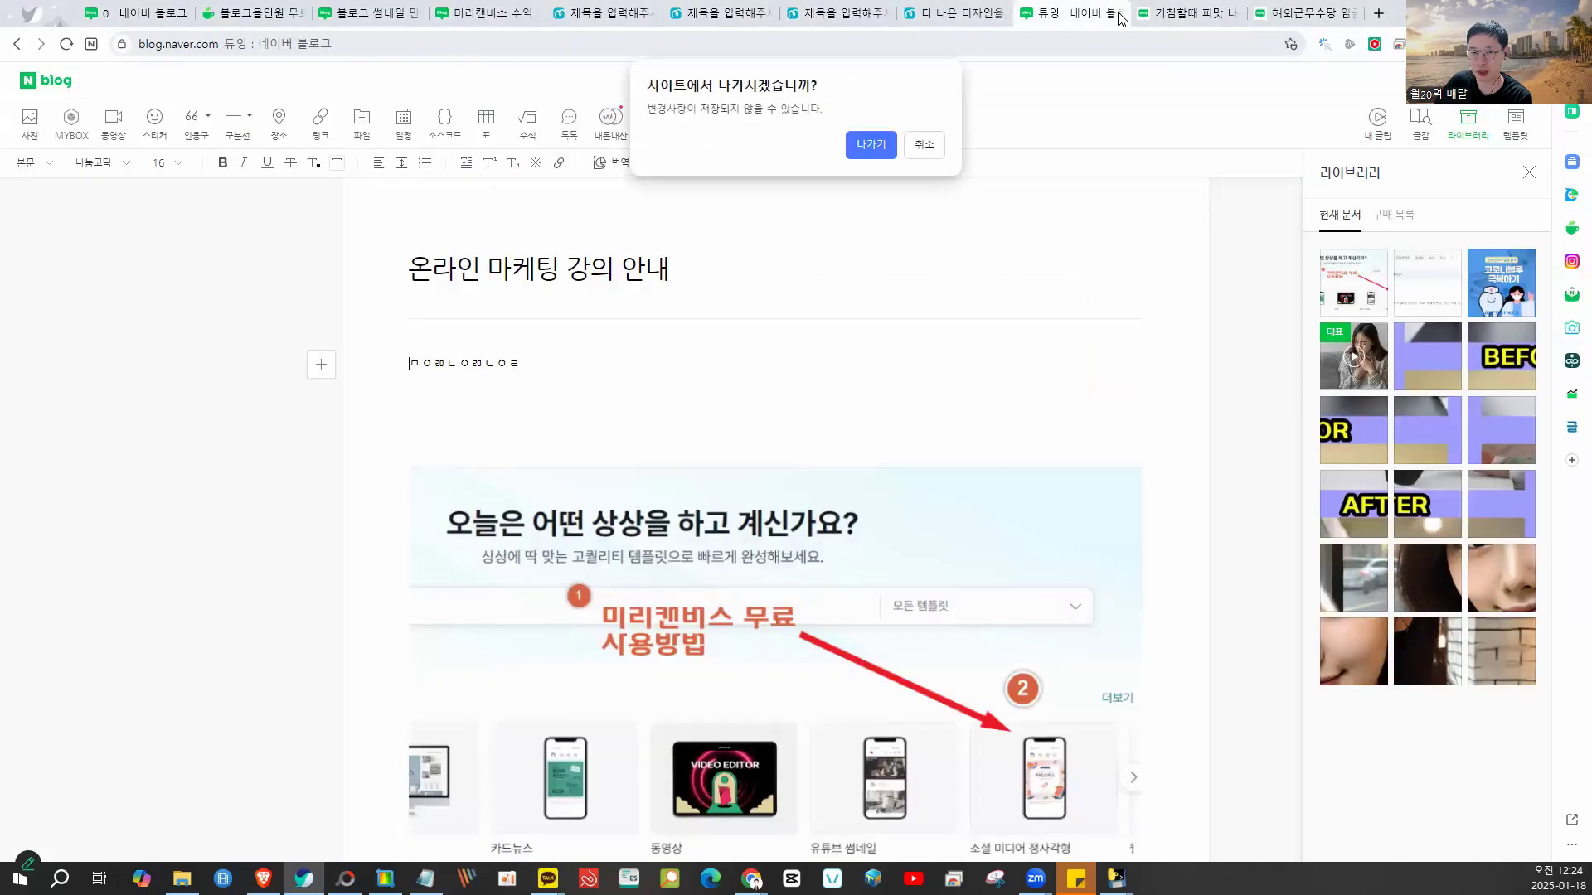
click(864, 148)
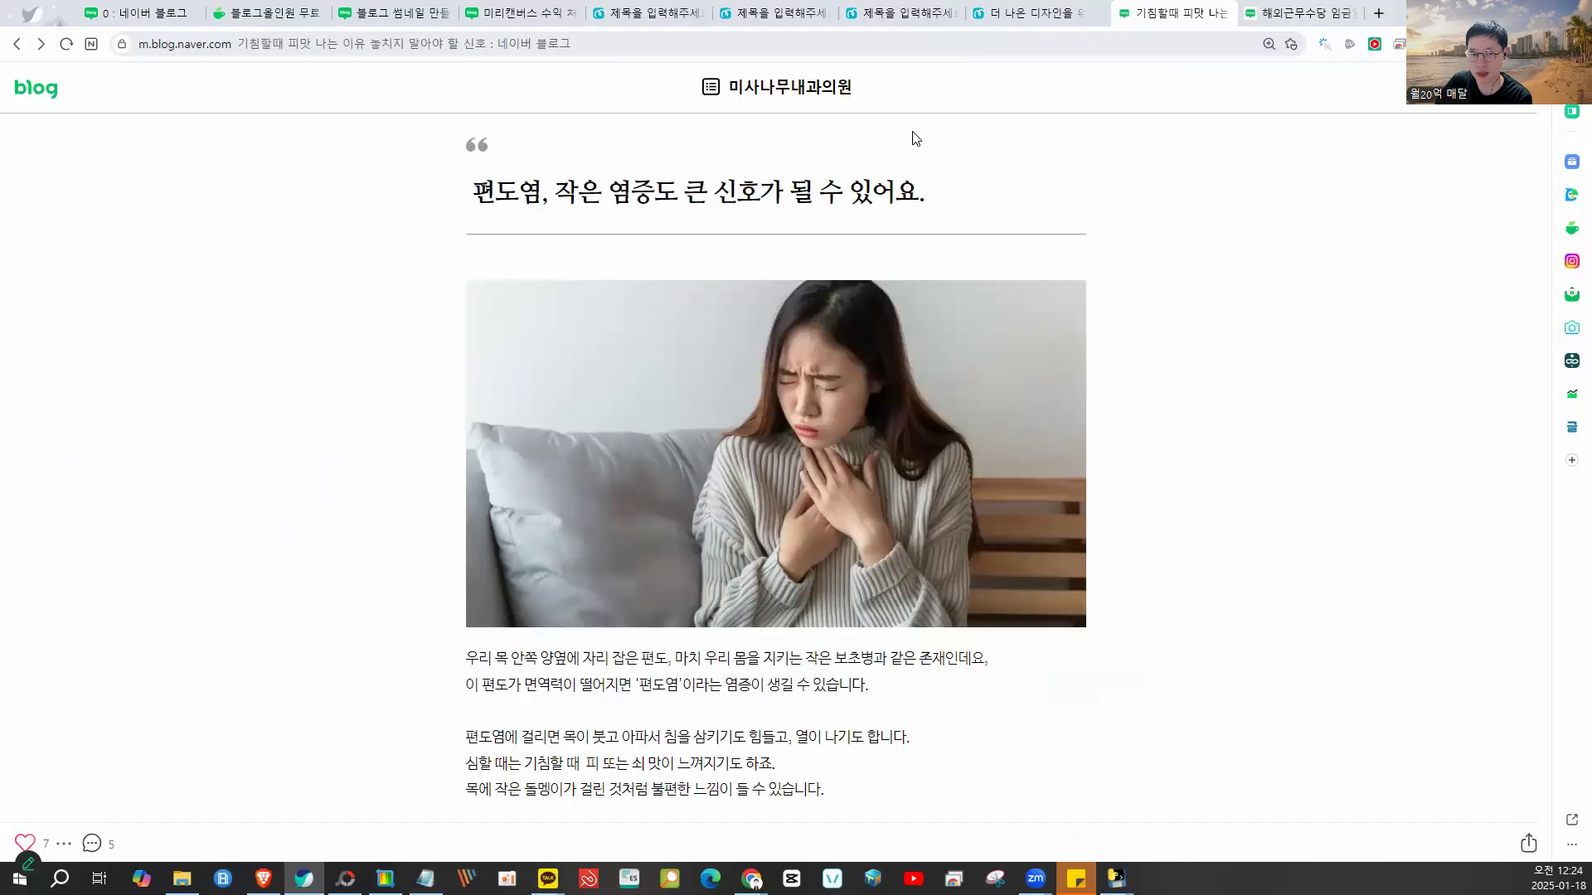
- Bring up the blank Miricanvas design, close File Explorer, and rearrange the browser and Notepad windows
click(1286, 12)
click(1177, 12)
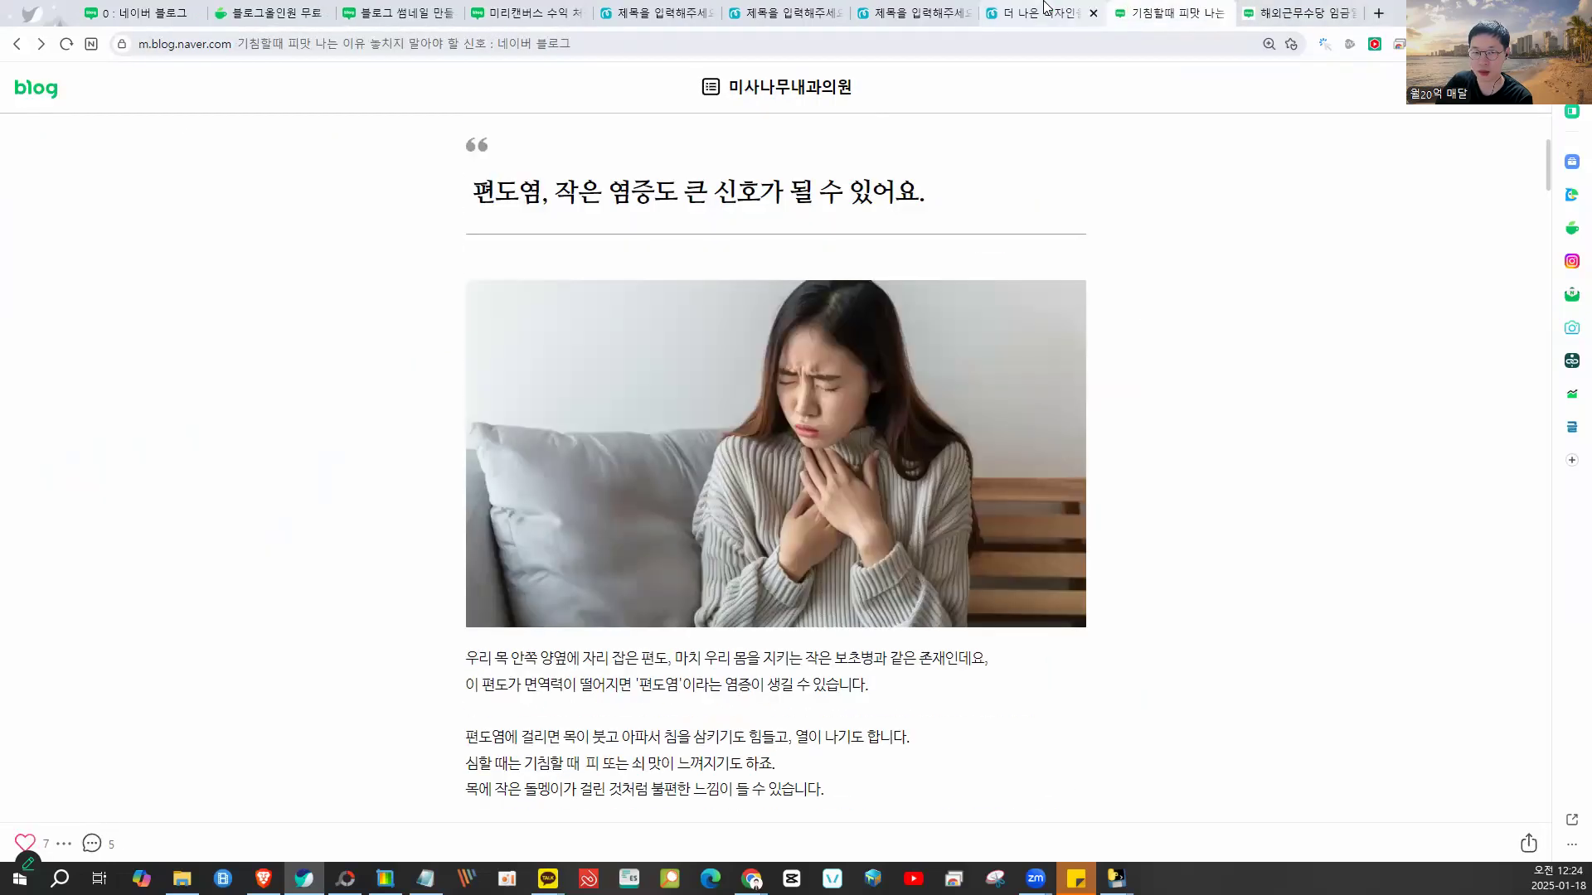
click(1046, 12)
click(916, 12)
click(788, 11)
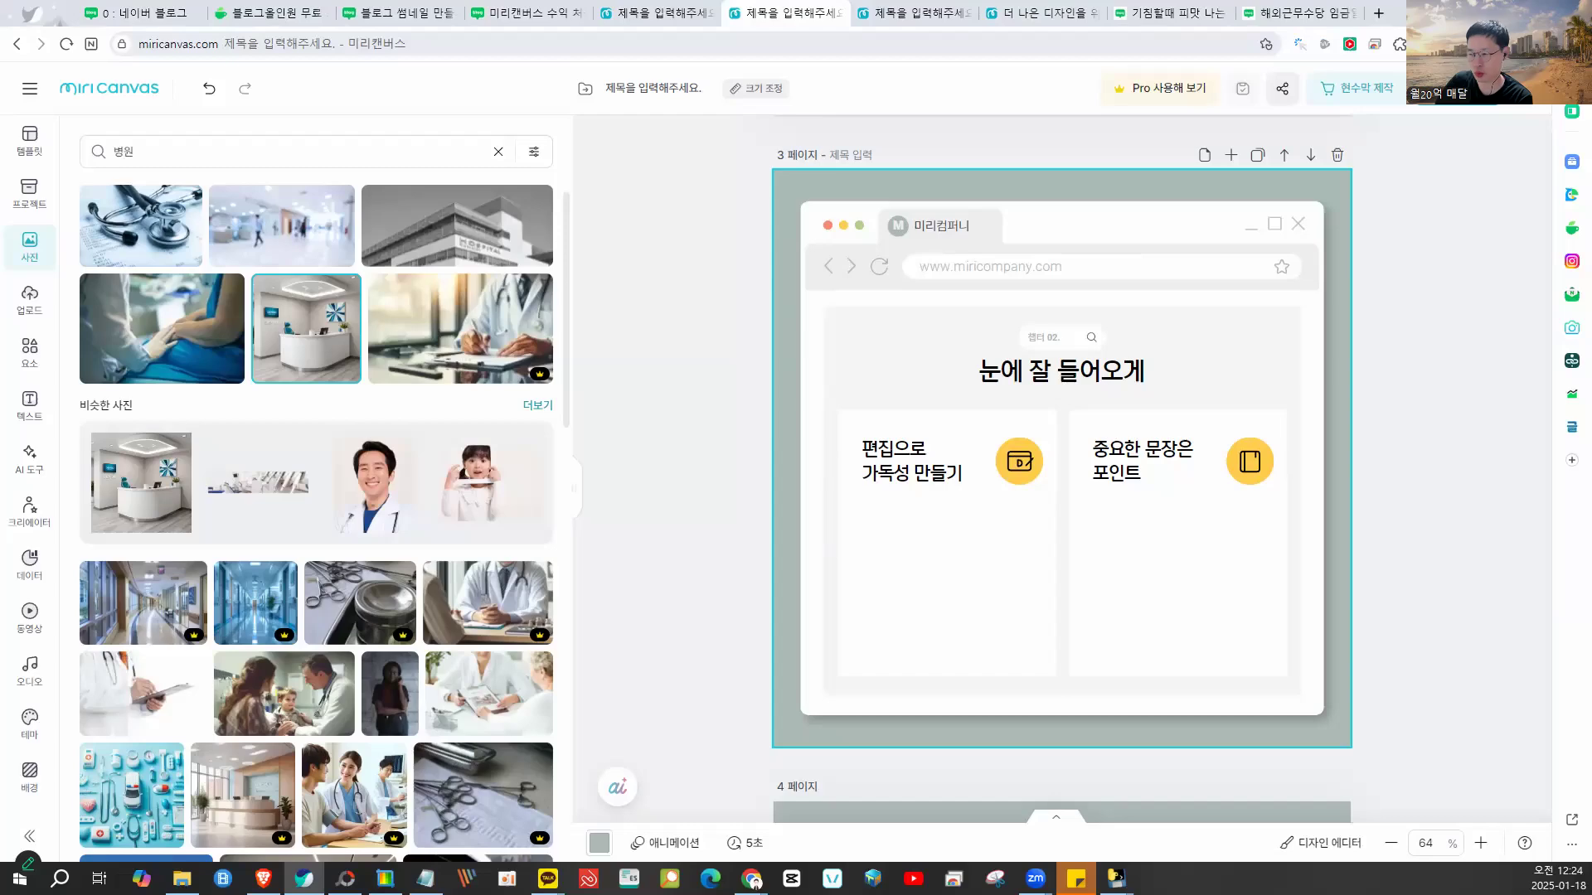
drag(1410, 13, 970, 17)
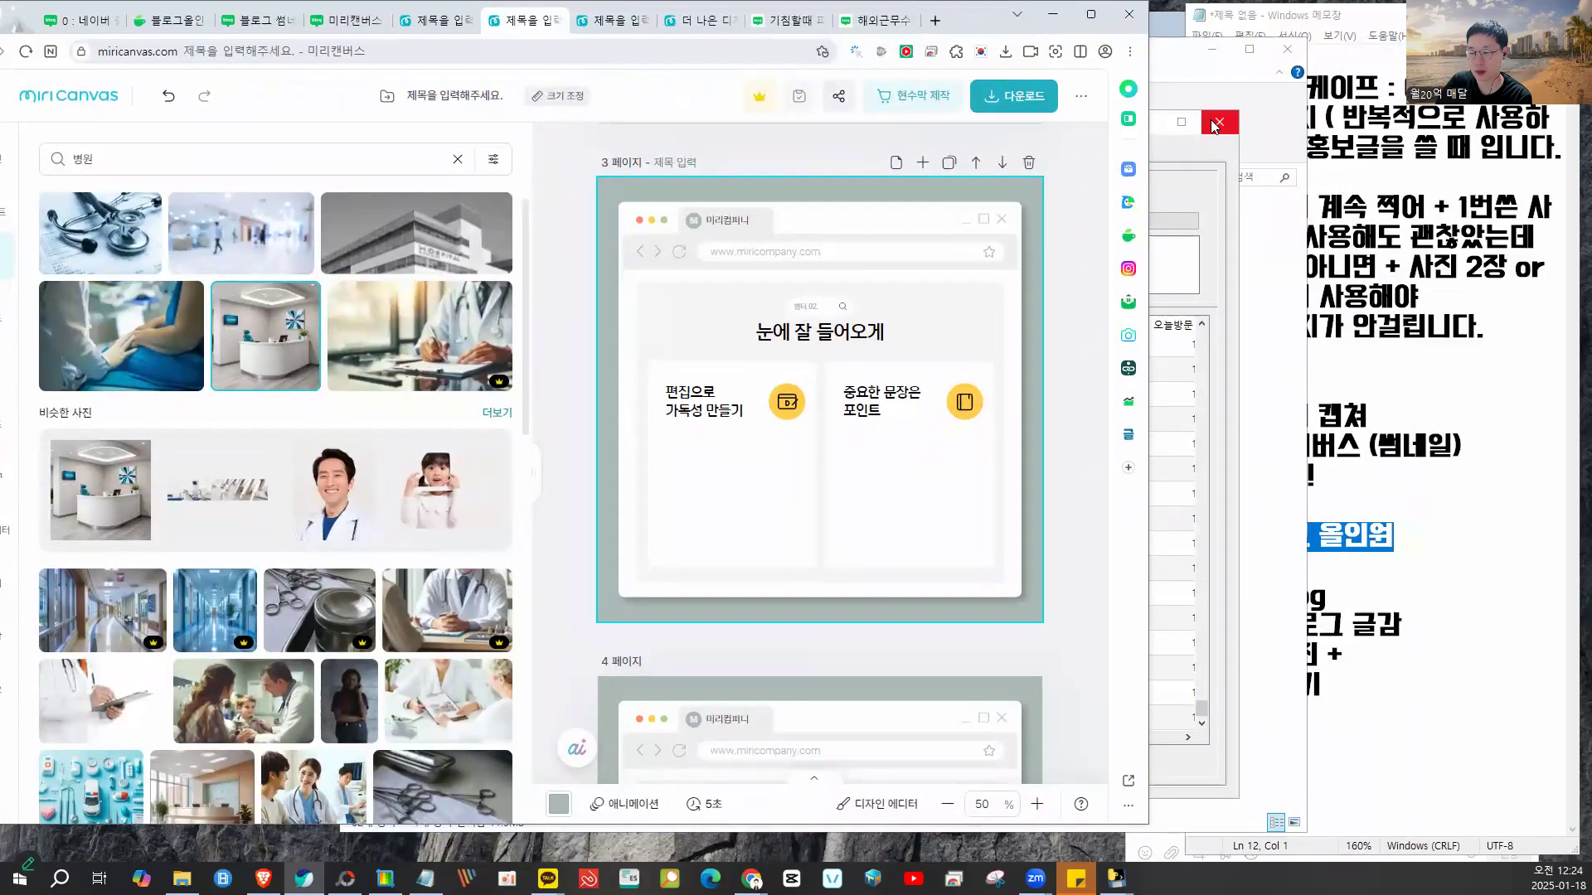
drag(1166, 55, 1004, 48)
click(1125, 41)
drag(1331, 30, 1300, 36)
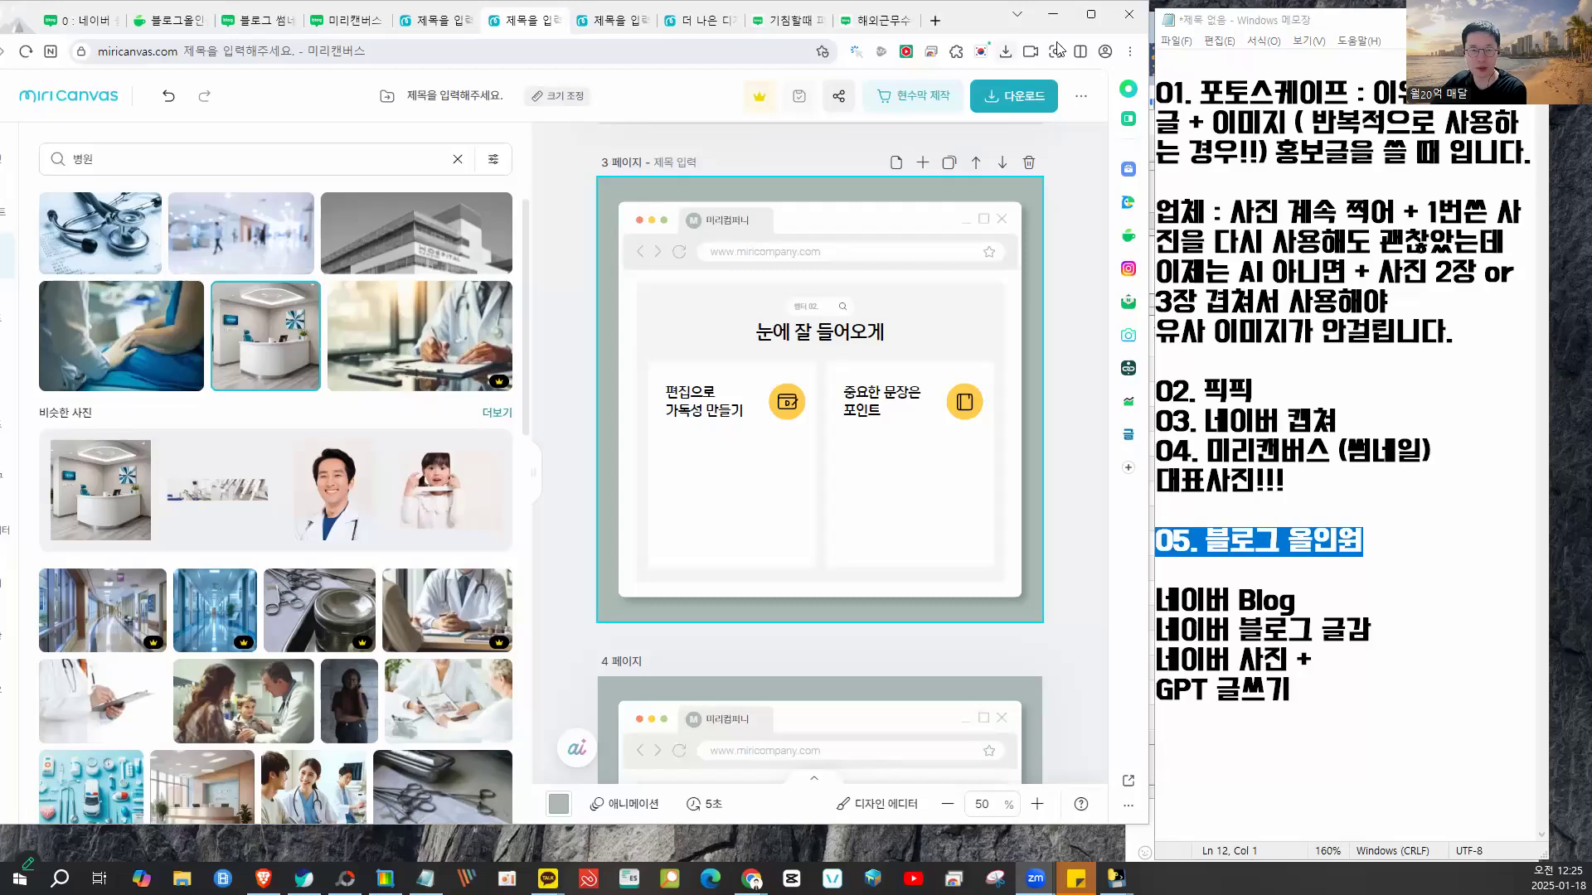
- Maximize Blog Allinone and browse its search ranking, visitor count, settings, diagnosis and keyword analyzer pages
click(1061, 16)
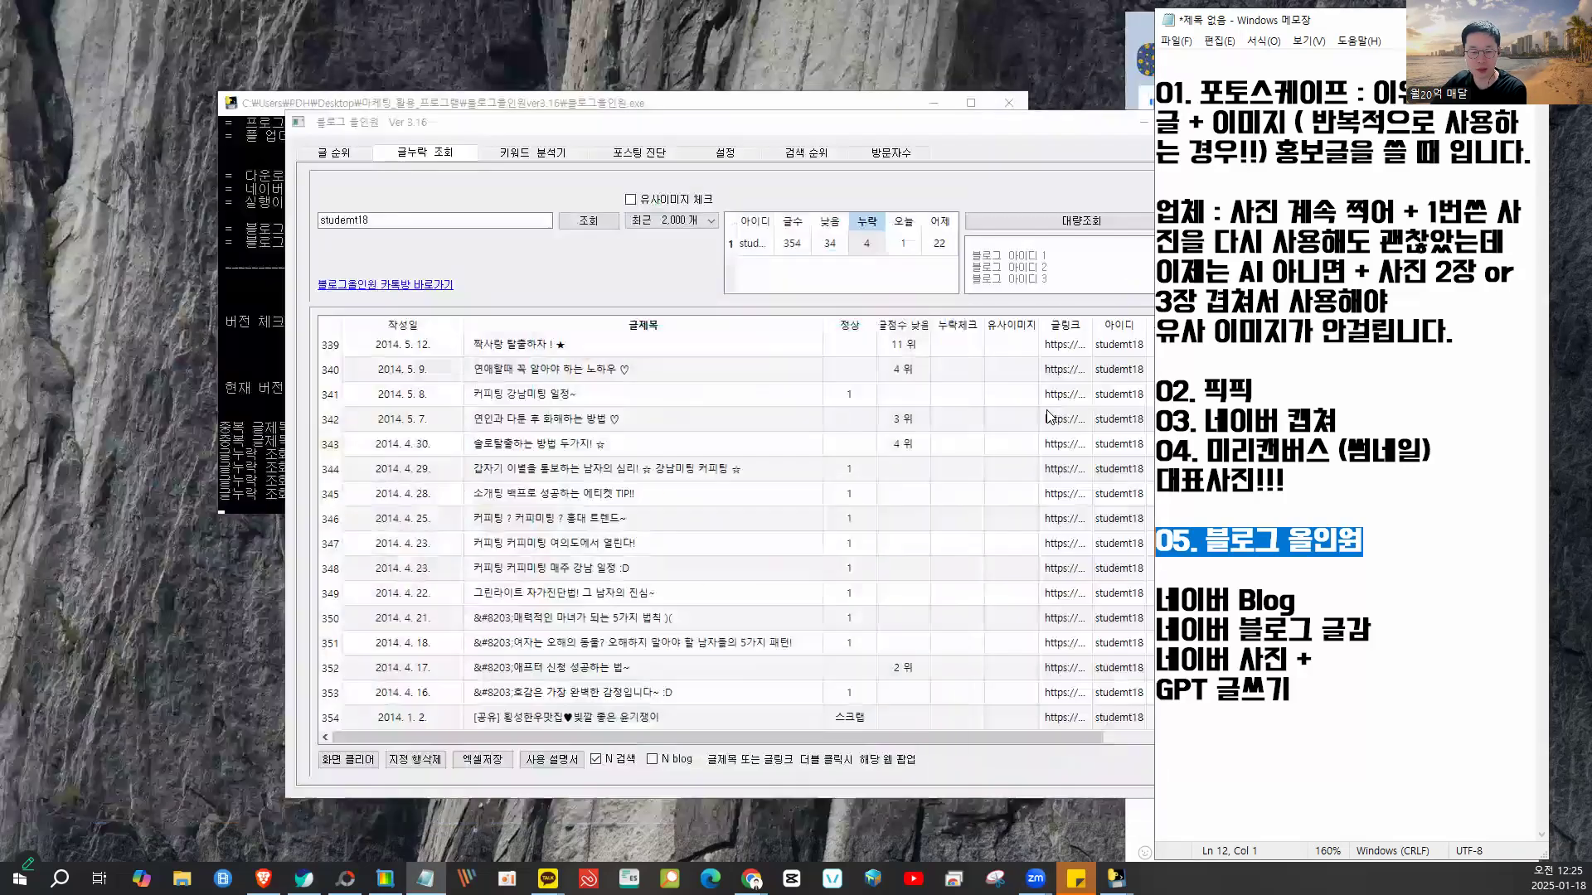
double_click(916, 133)
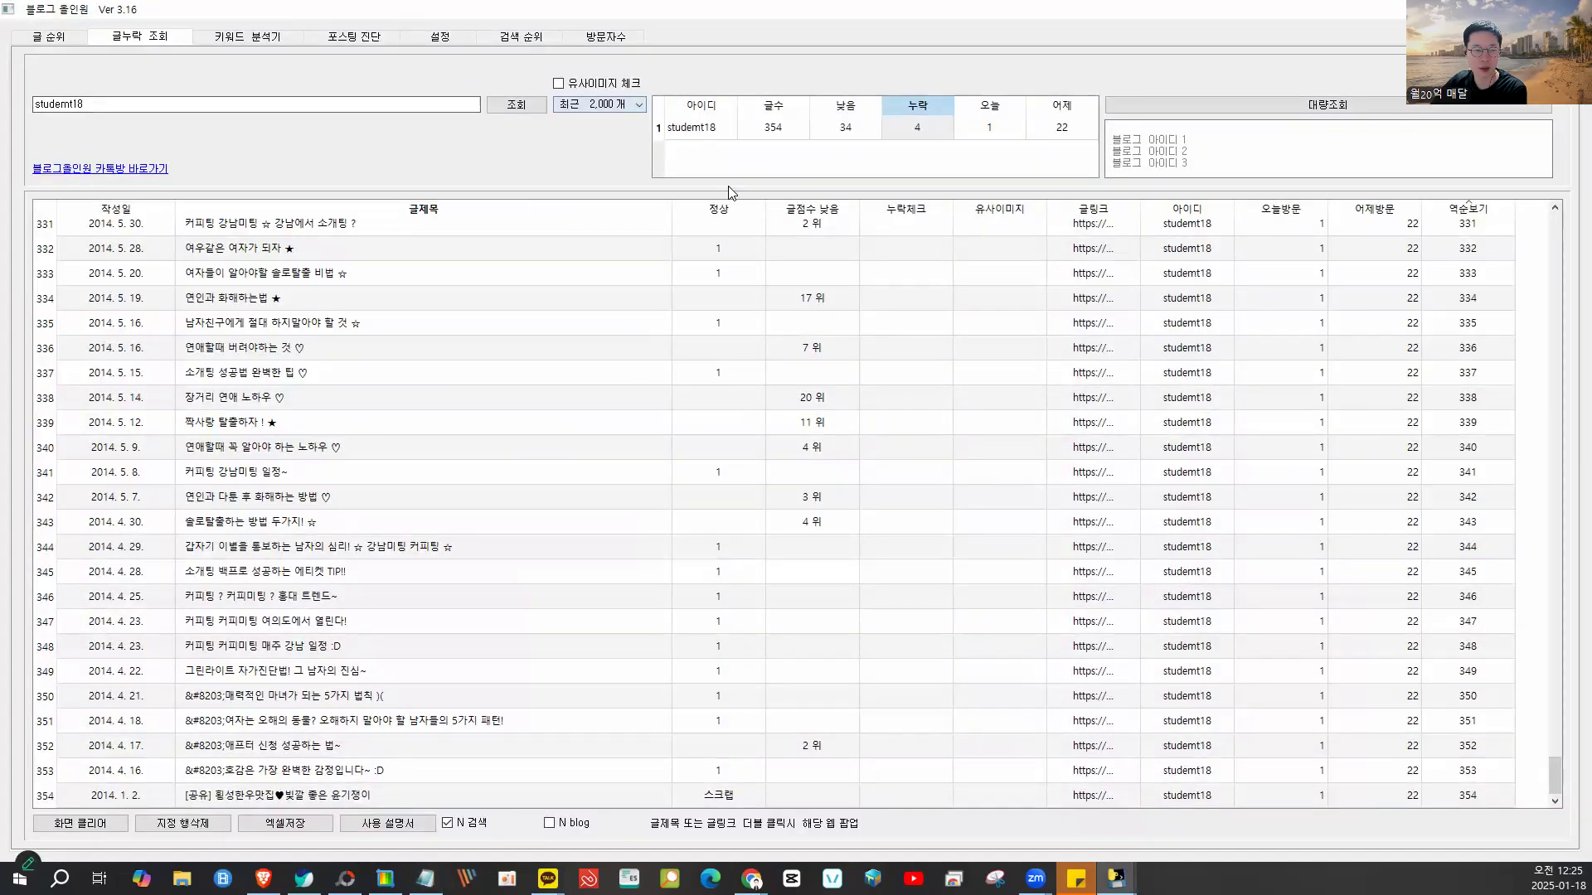
click(547, 42)
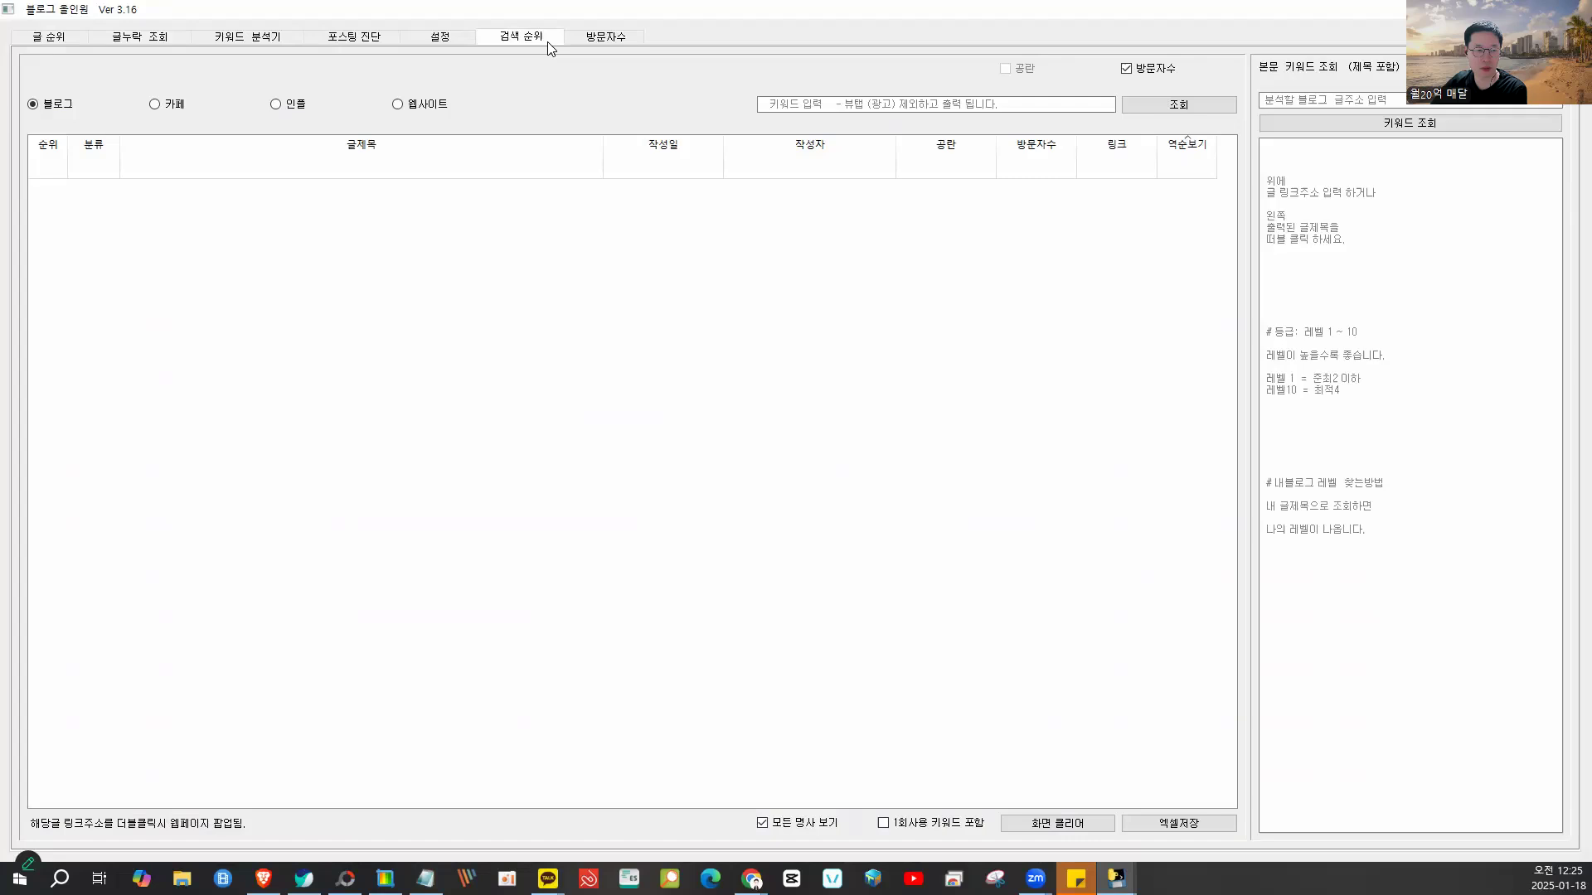
click(608, 40)
click(458, 40)
click(349, 42)
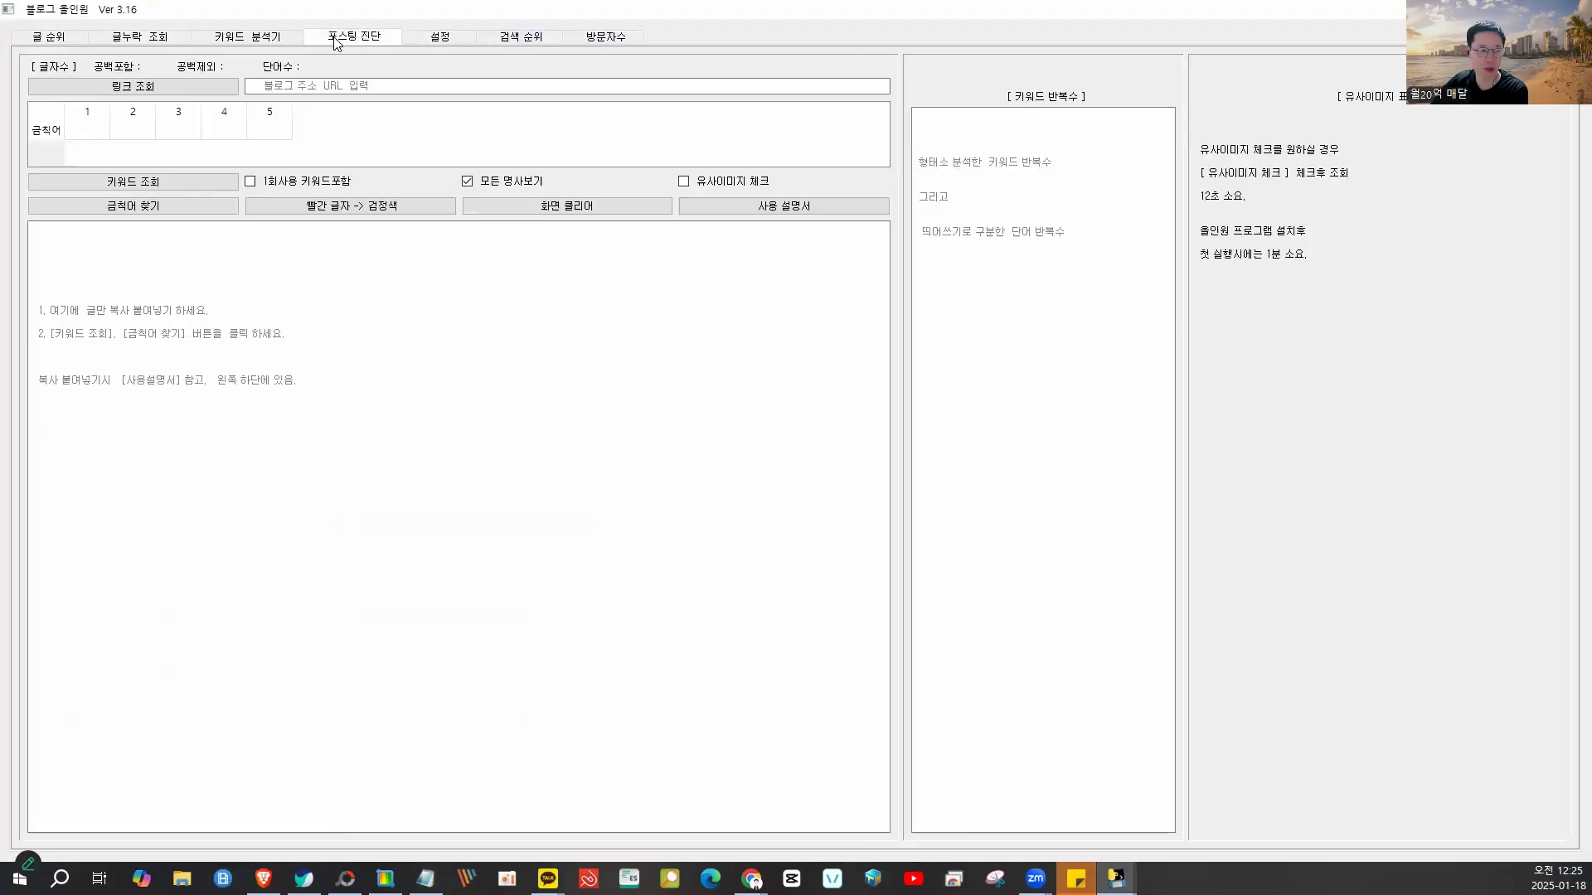
click(243, 42)
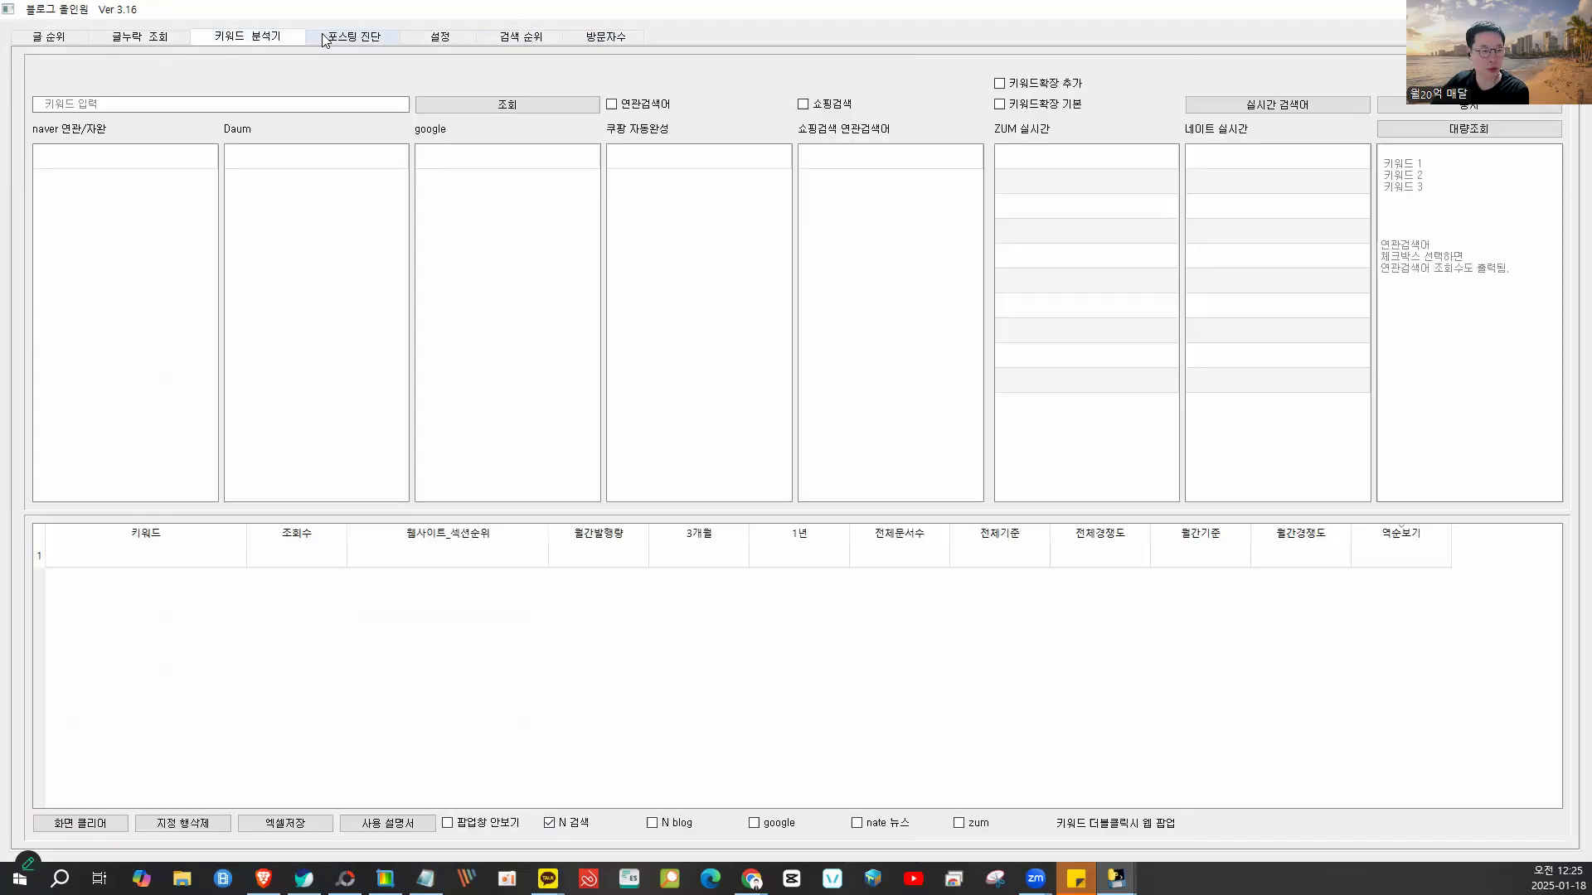
click(421, 40)
click(532, 38)
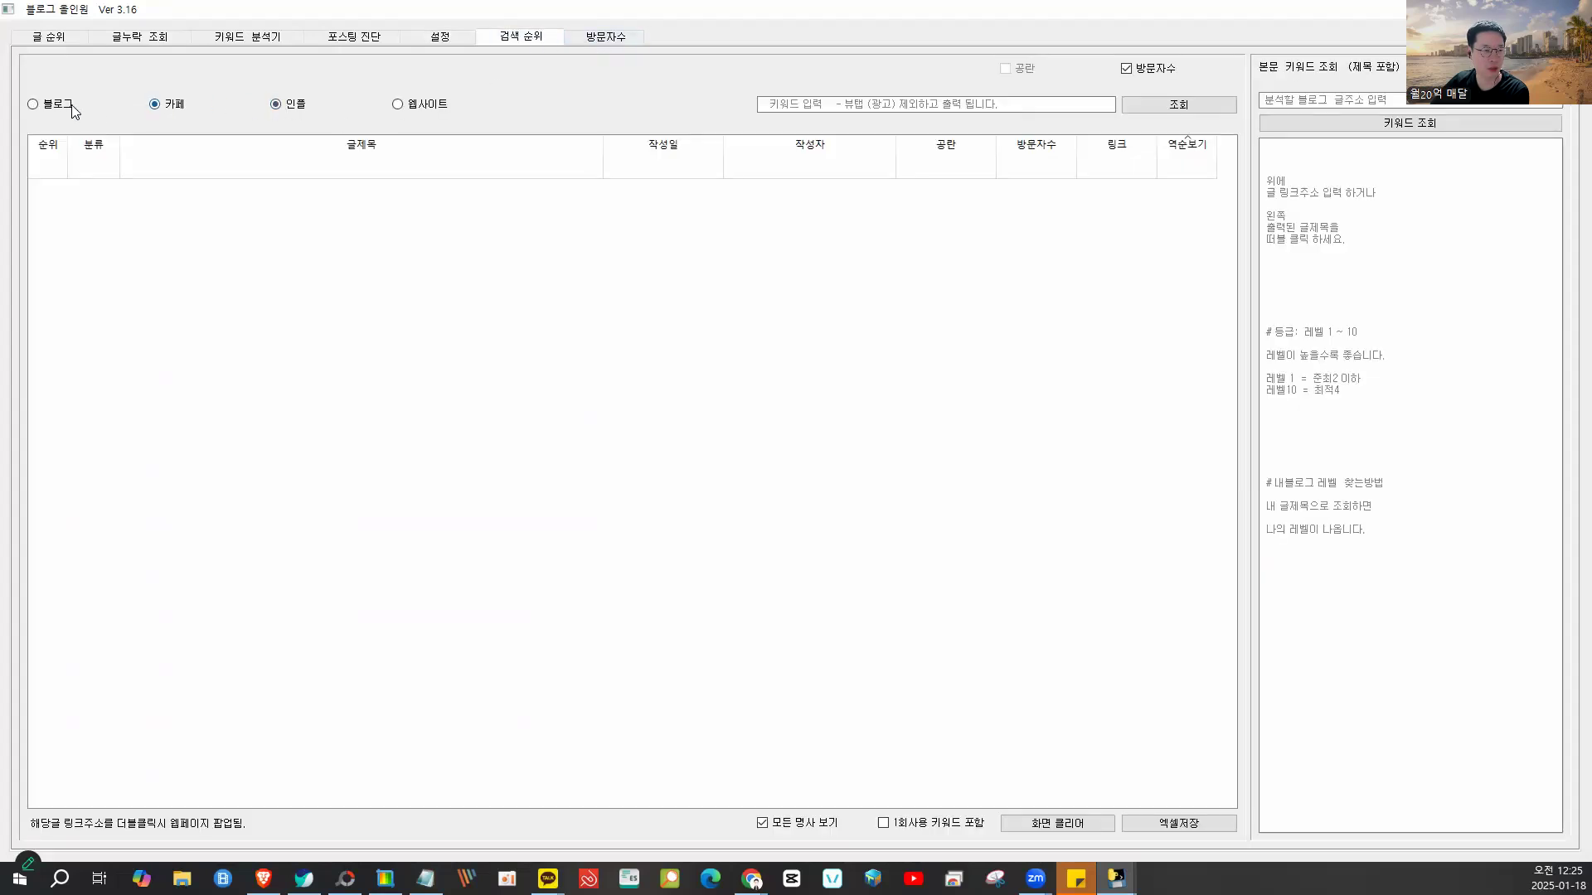
- Check the keyword search field, then revisit settings, diagnosis, analyzer, missing-post results and post ranking
click(936, 110)
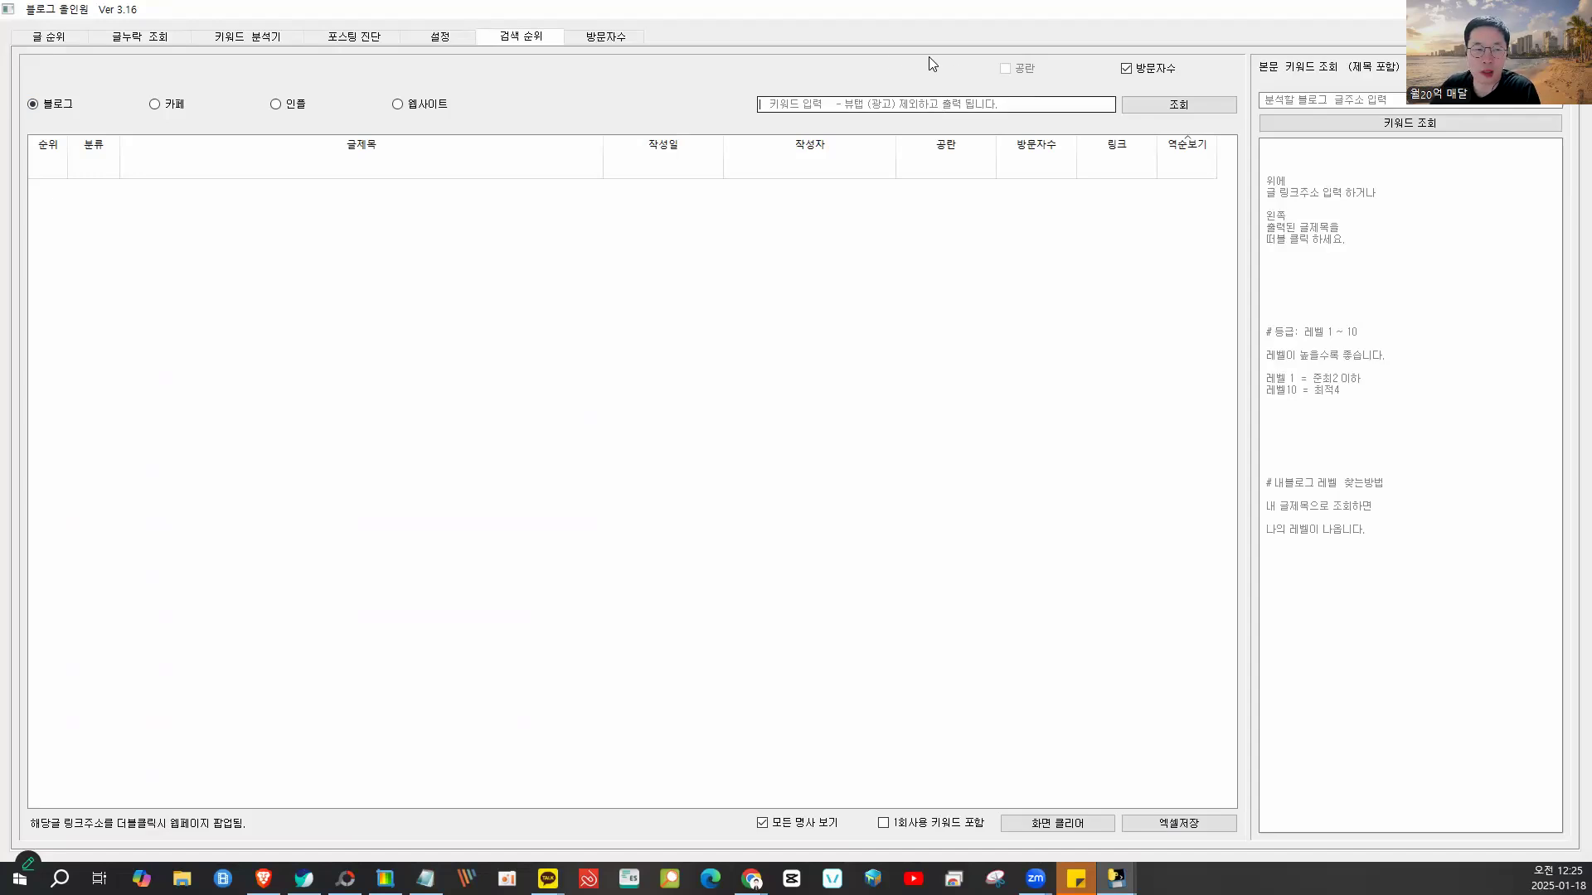
click(418, 39)
click(348, 38)
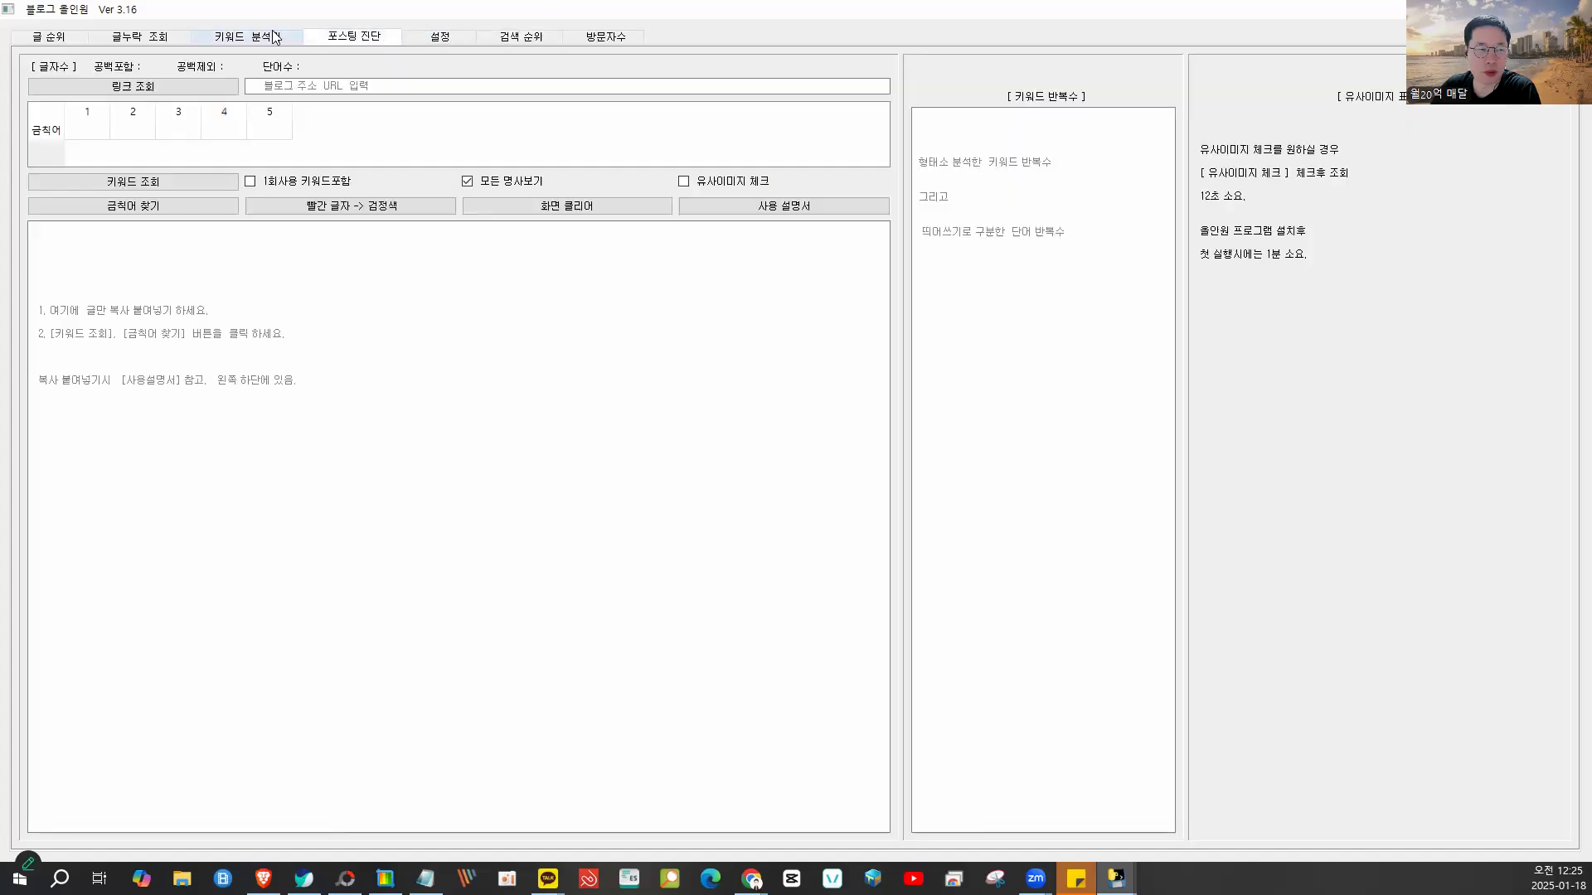
click(276, 37)
click(180, 40)
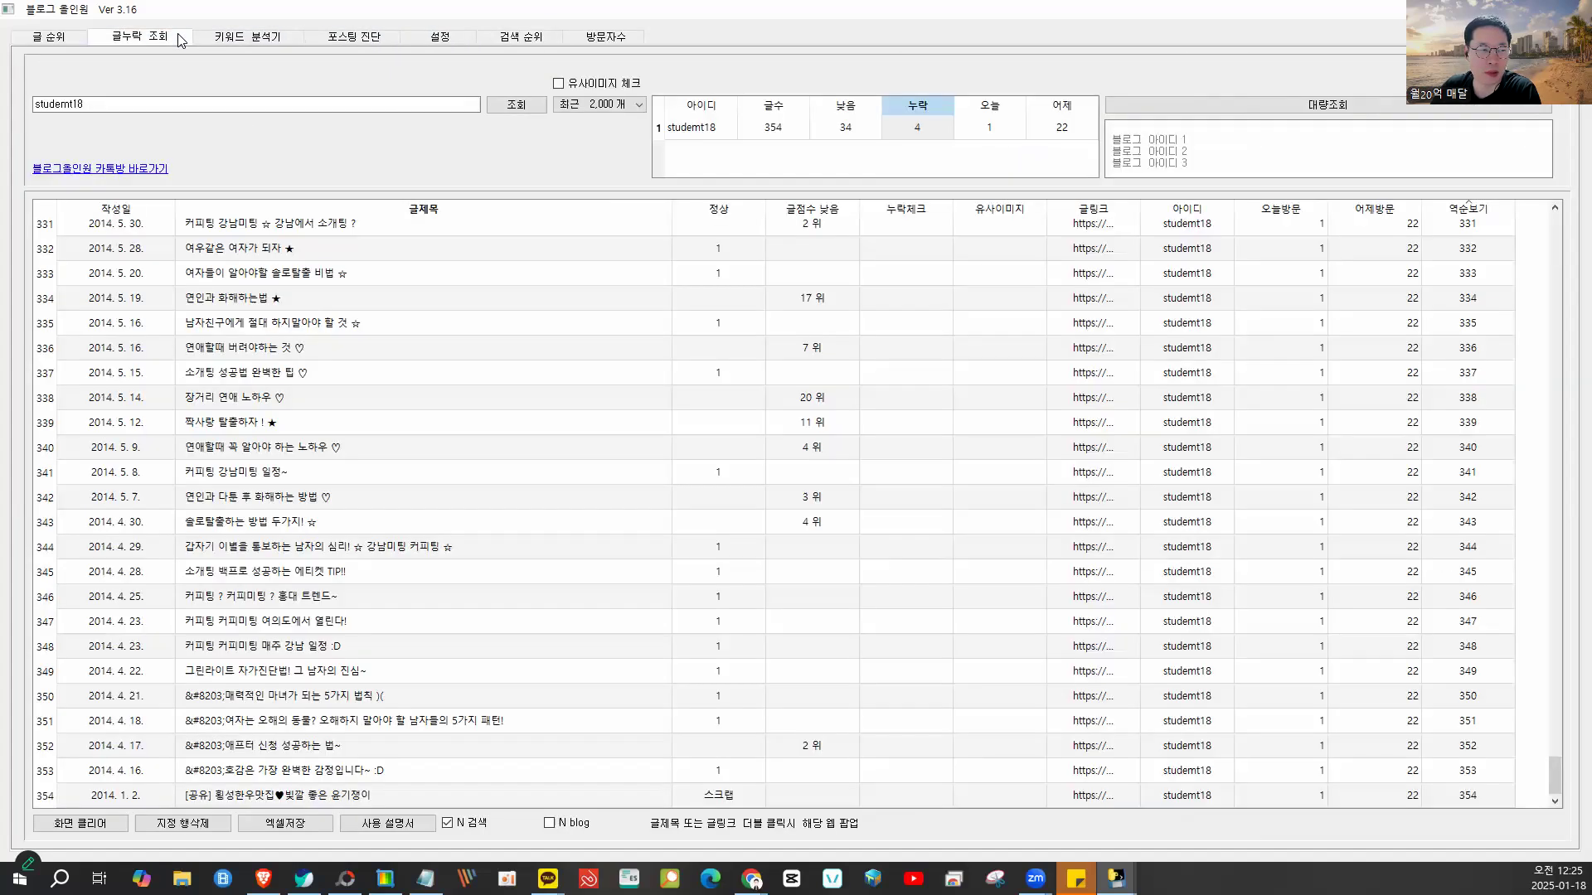
click(49, 37)
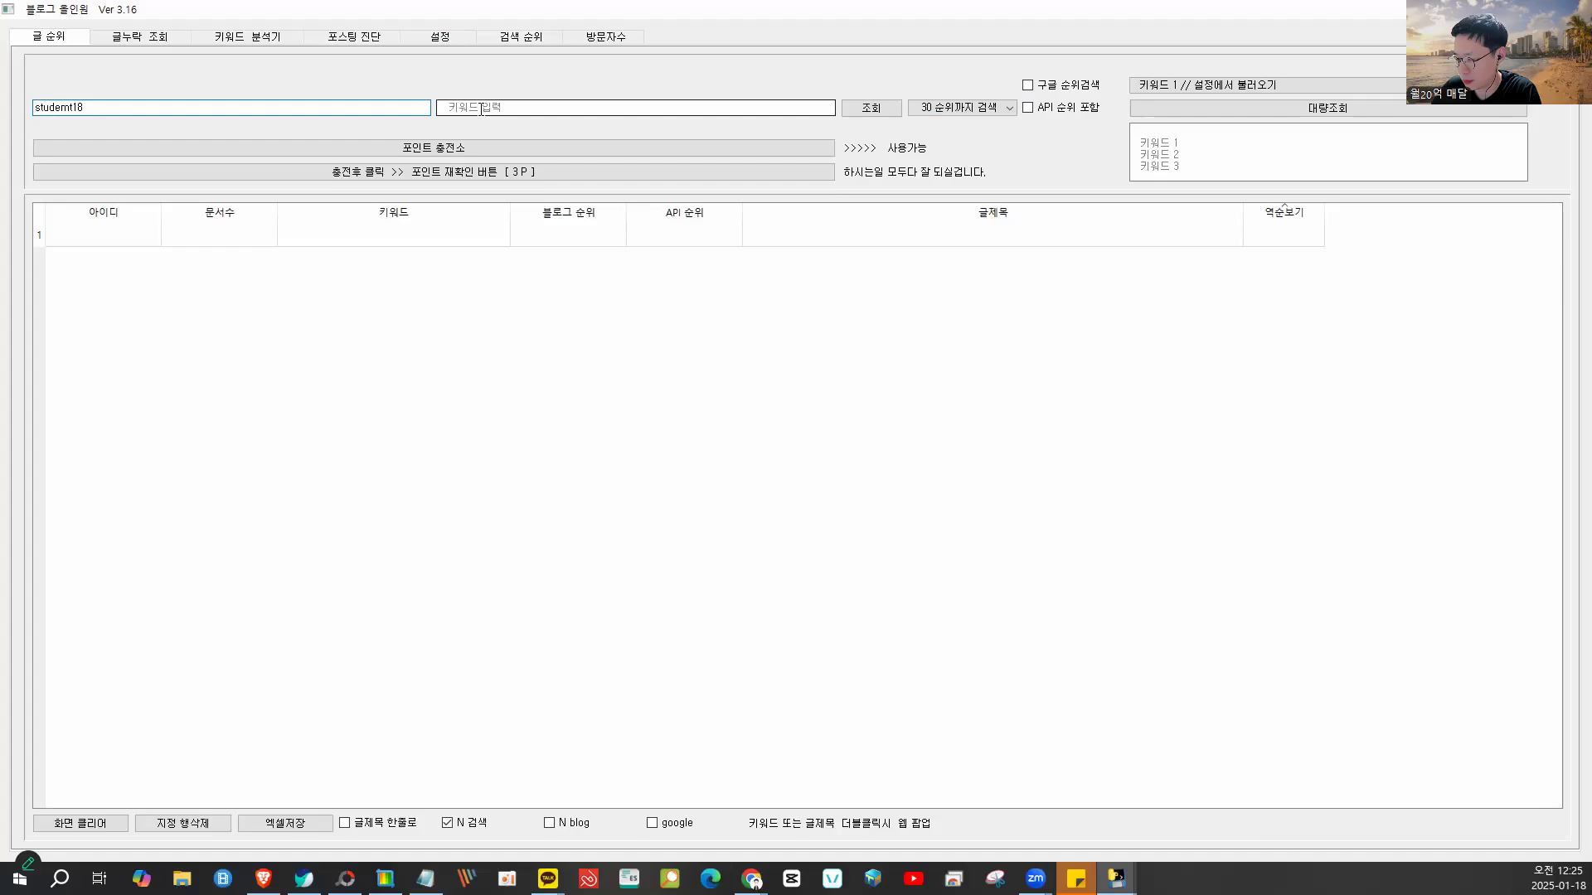
- Restore the Blog Allinone window and open the 포인트 충전소 recommended-links page in the browser
drag(698, 9, 719, 65)
click(399, 99)
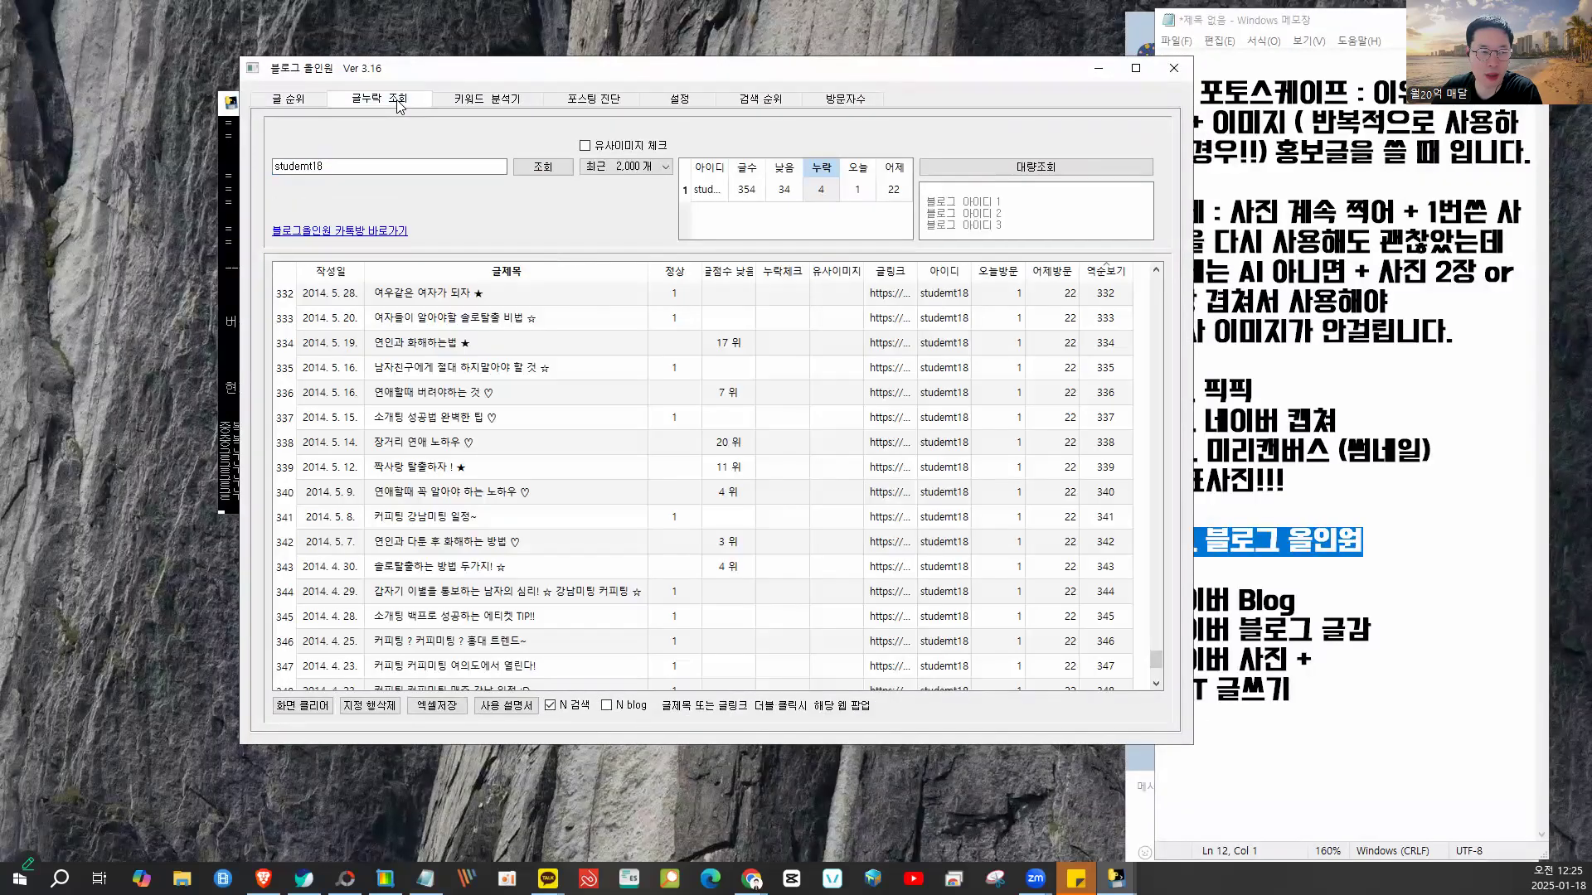
click(289, 98)
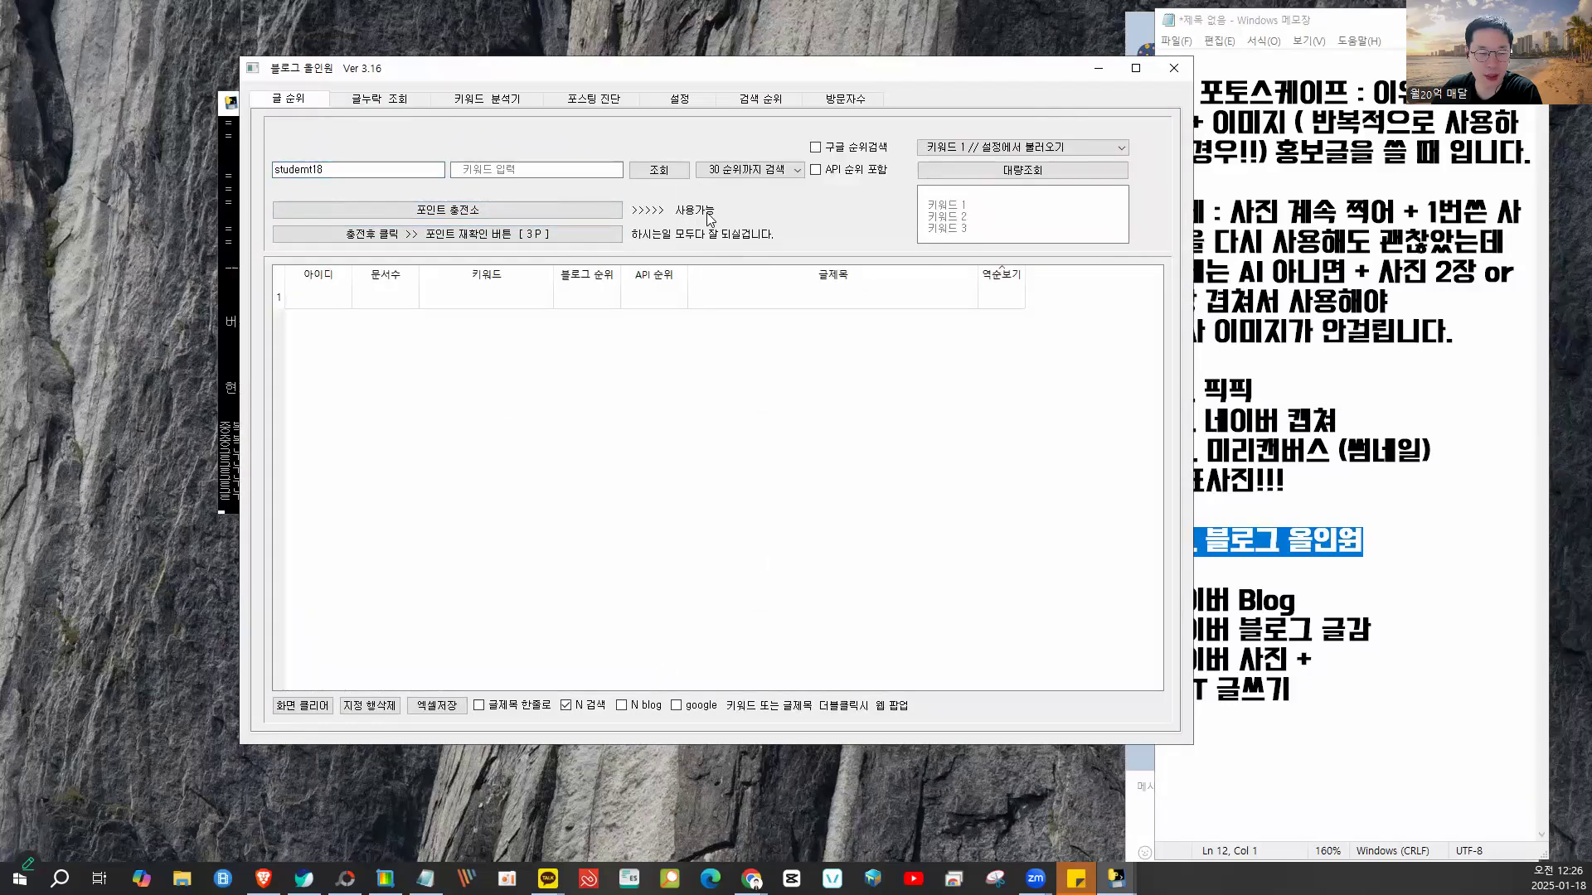
click(474, 212)
drag(697, 102, 915, 57)
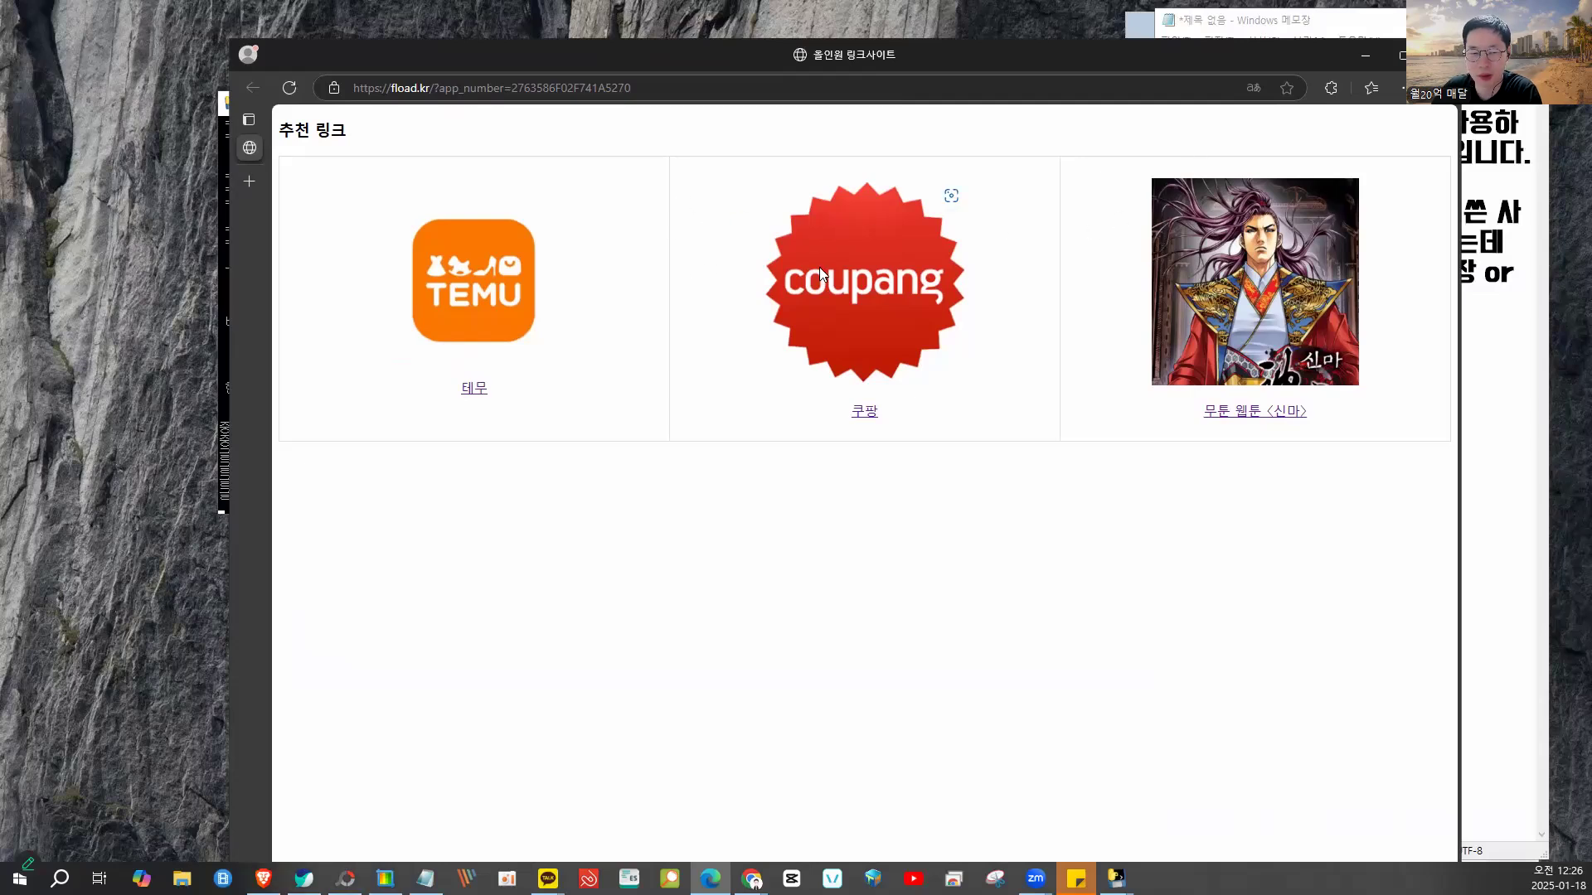
- Visit the Coupang and TEMU recommended links, returning to the links page after each
click(948, 195)
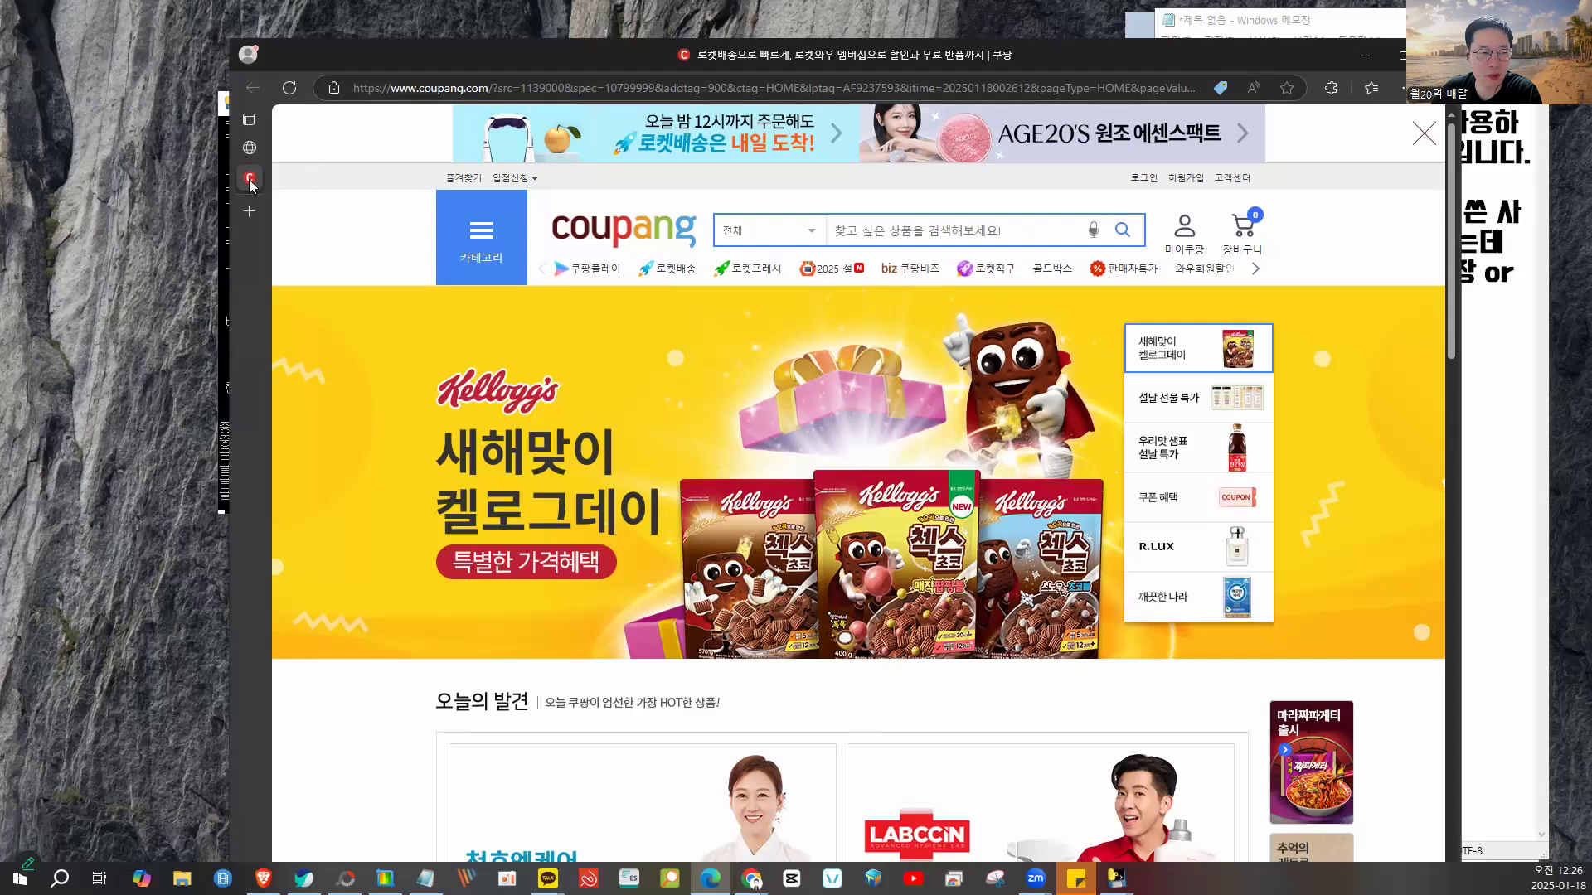
mouse_move(248, 182)
click(243, 150)
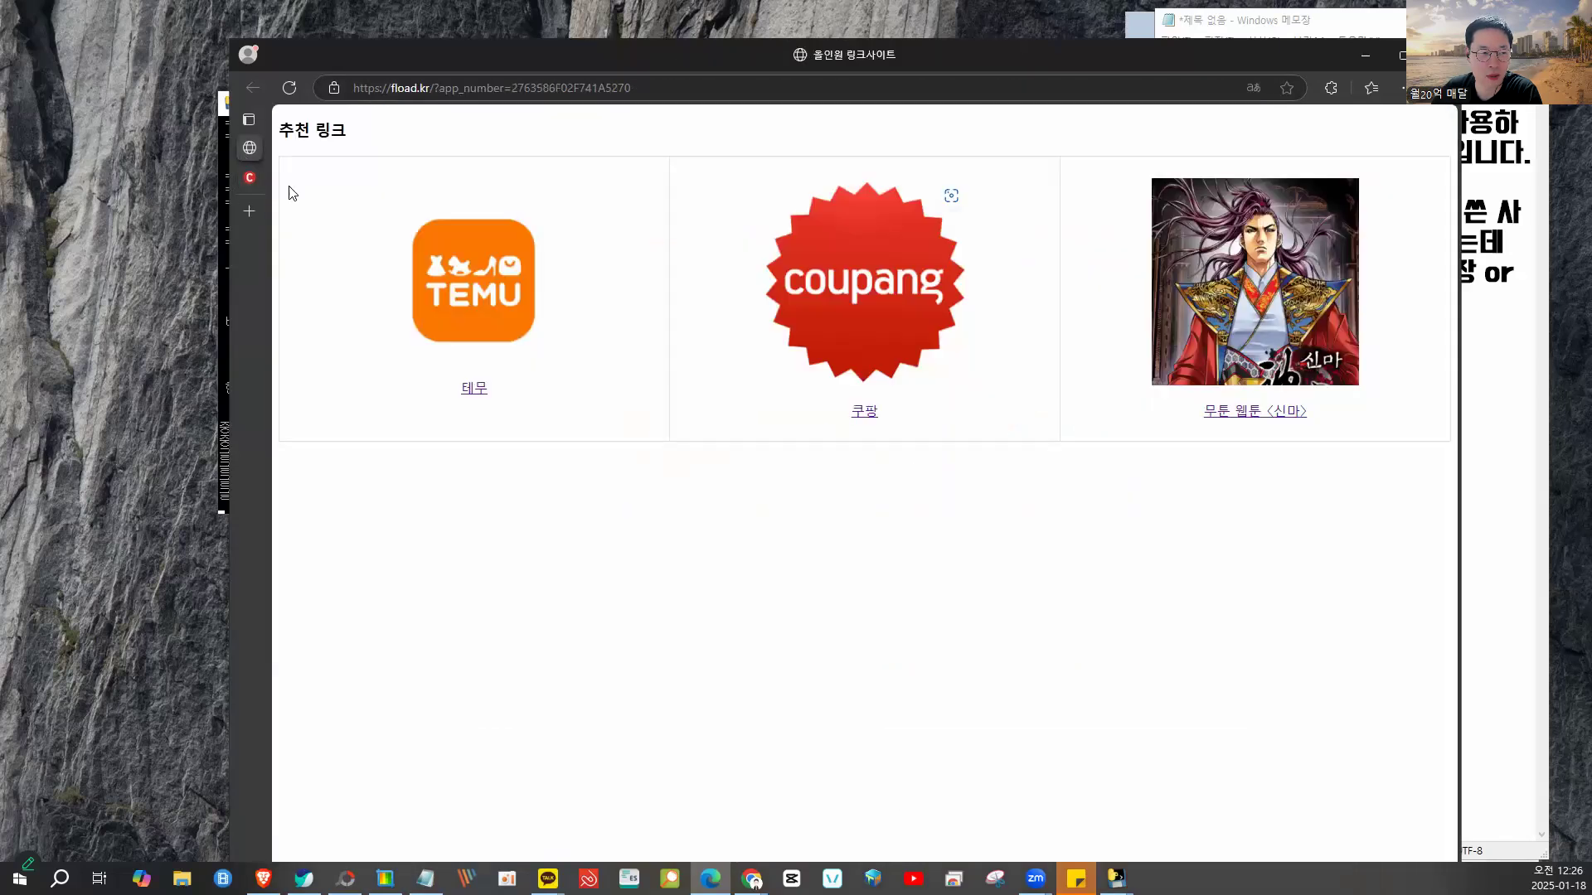
click(462, 286)
click(249, 147)
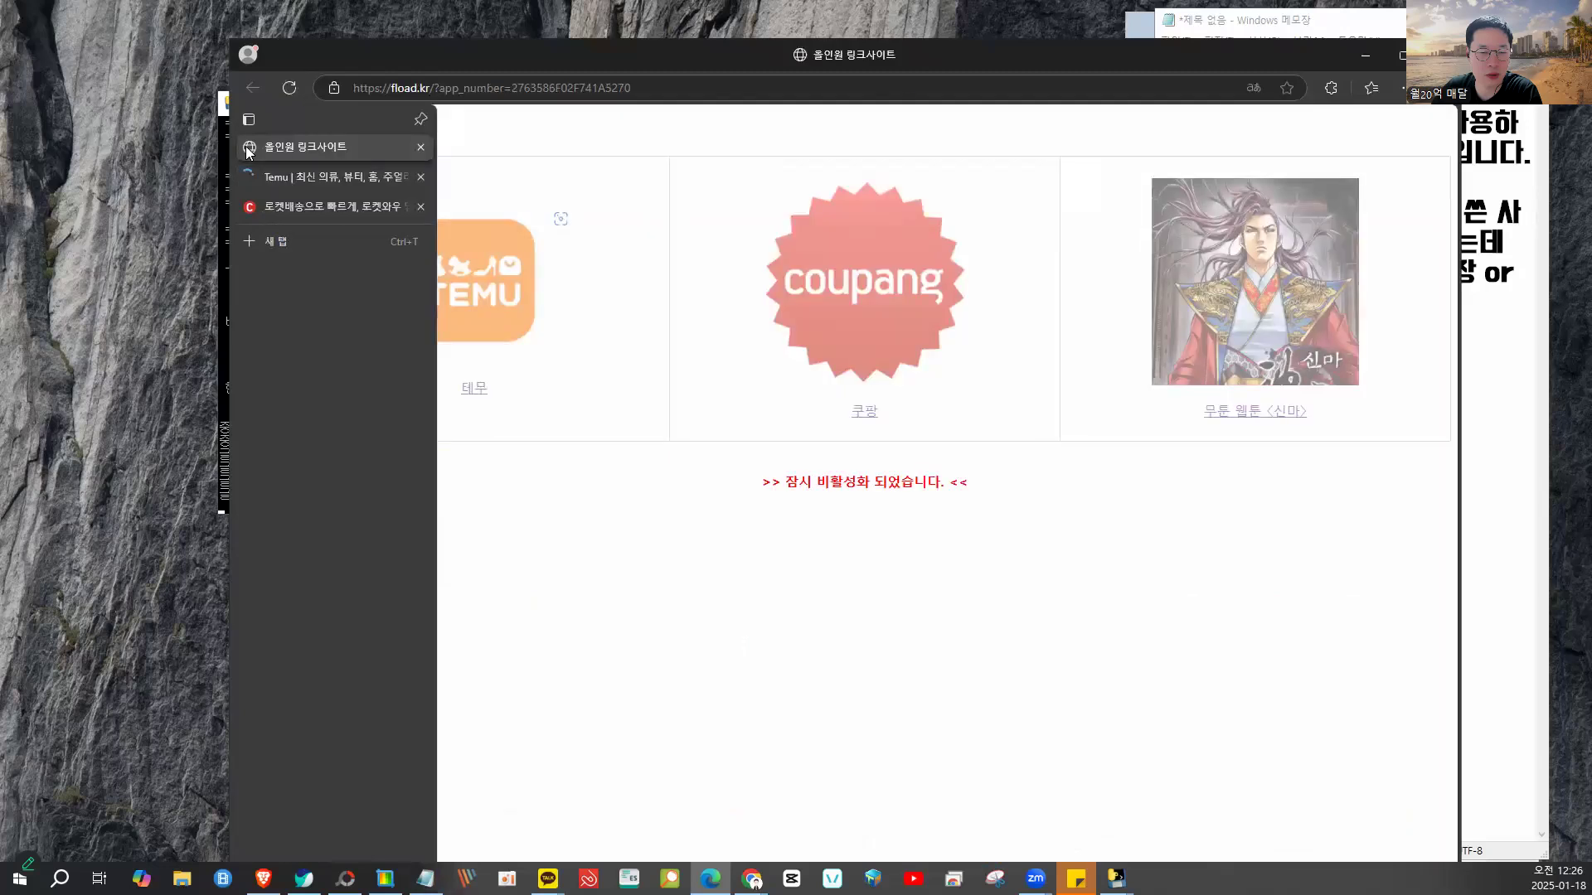
- Open the 신마 webtoon link, scroll through the comic, then close Edge to return to Blog Allinone
mouse_move(250, 162)
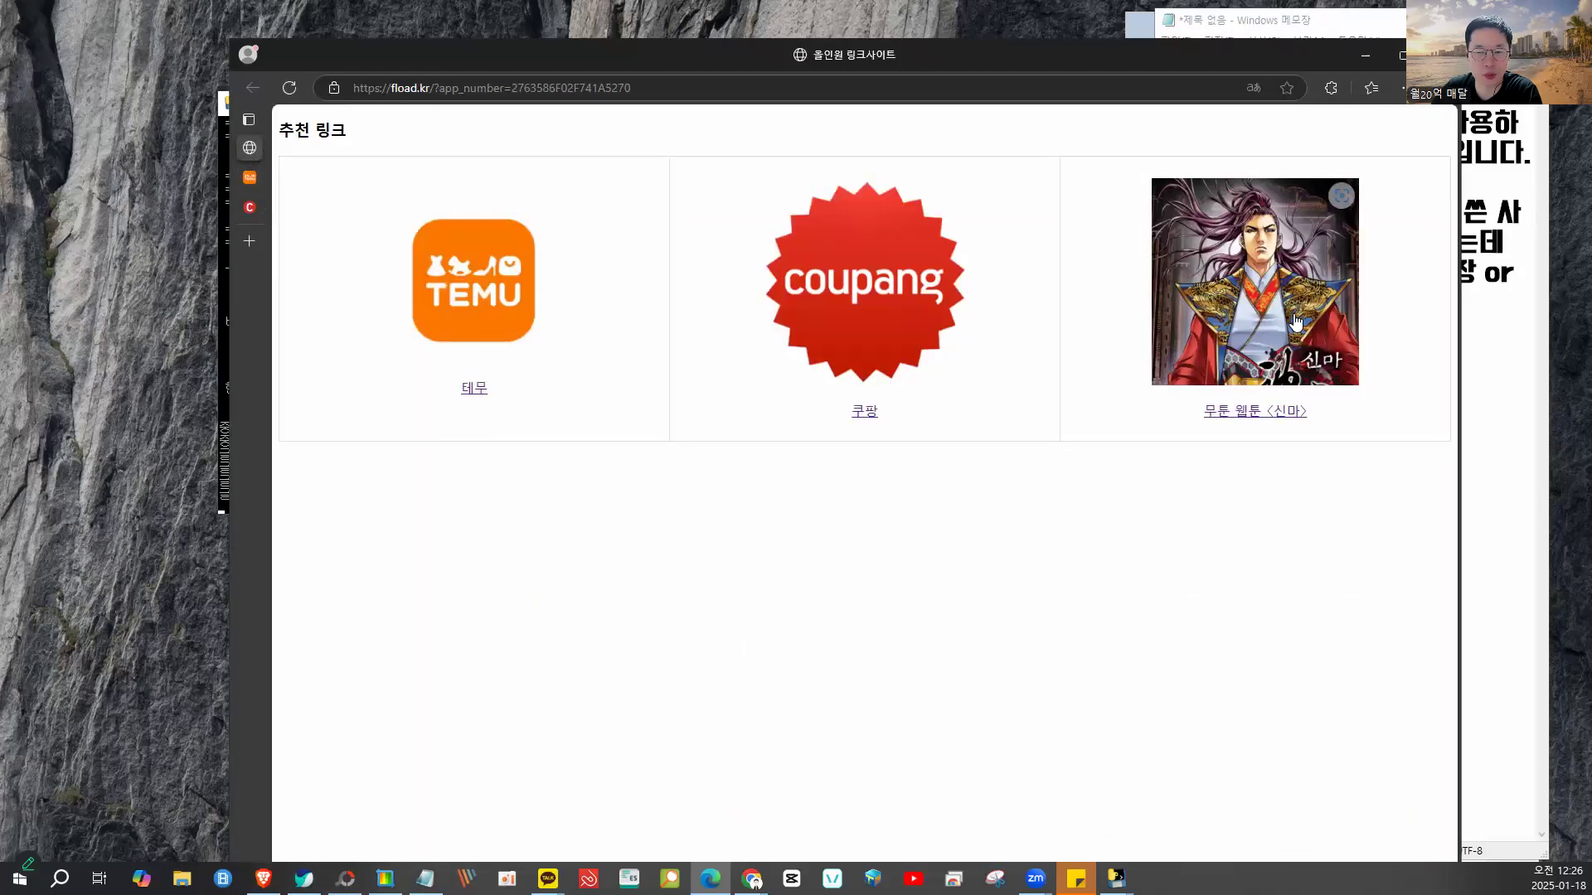
click(1297, 321)
scroll(1149, 438, down, 10)
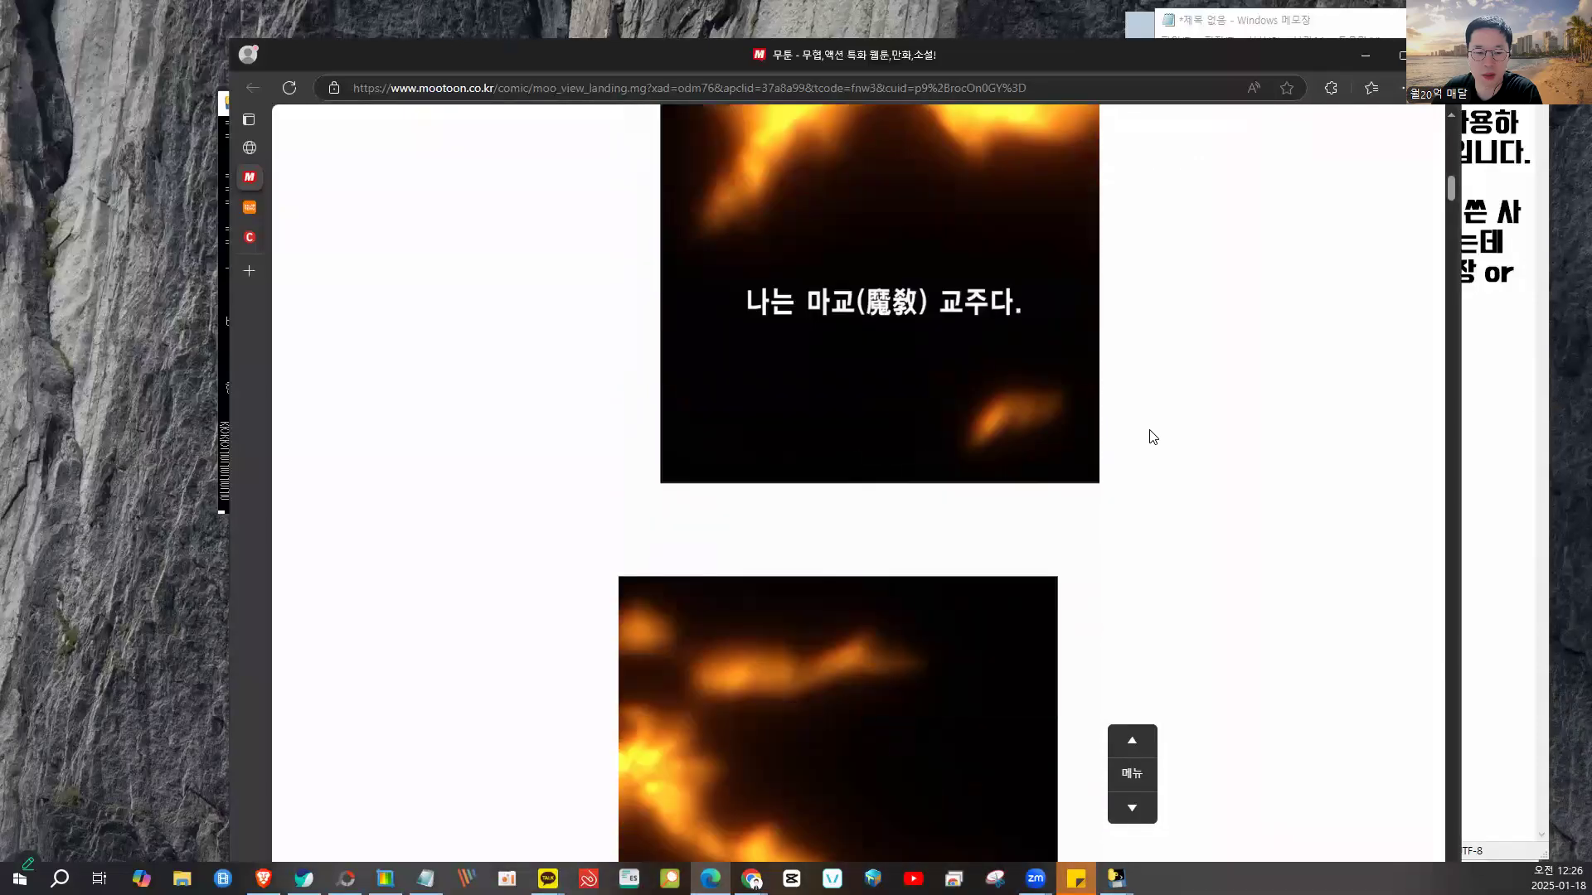
scroll(1149, 437, up, 10)
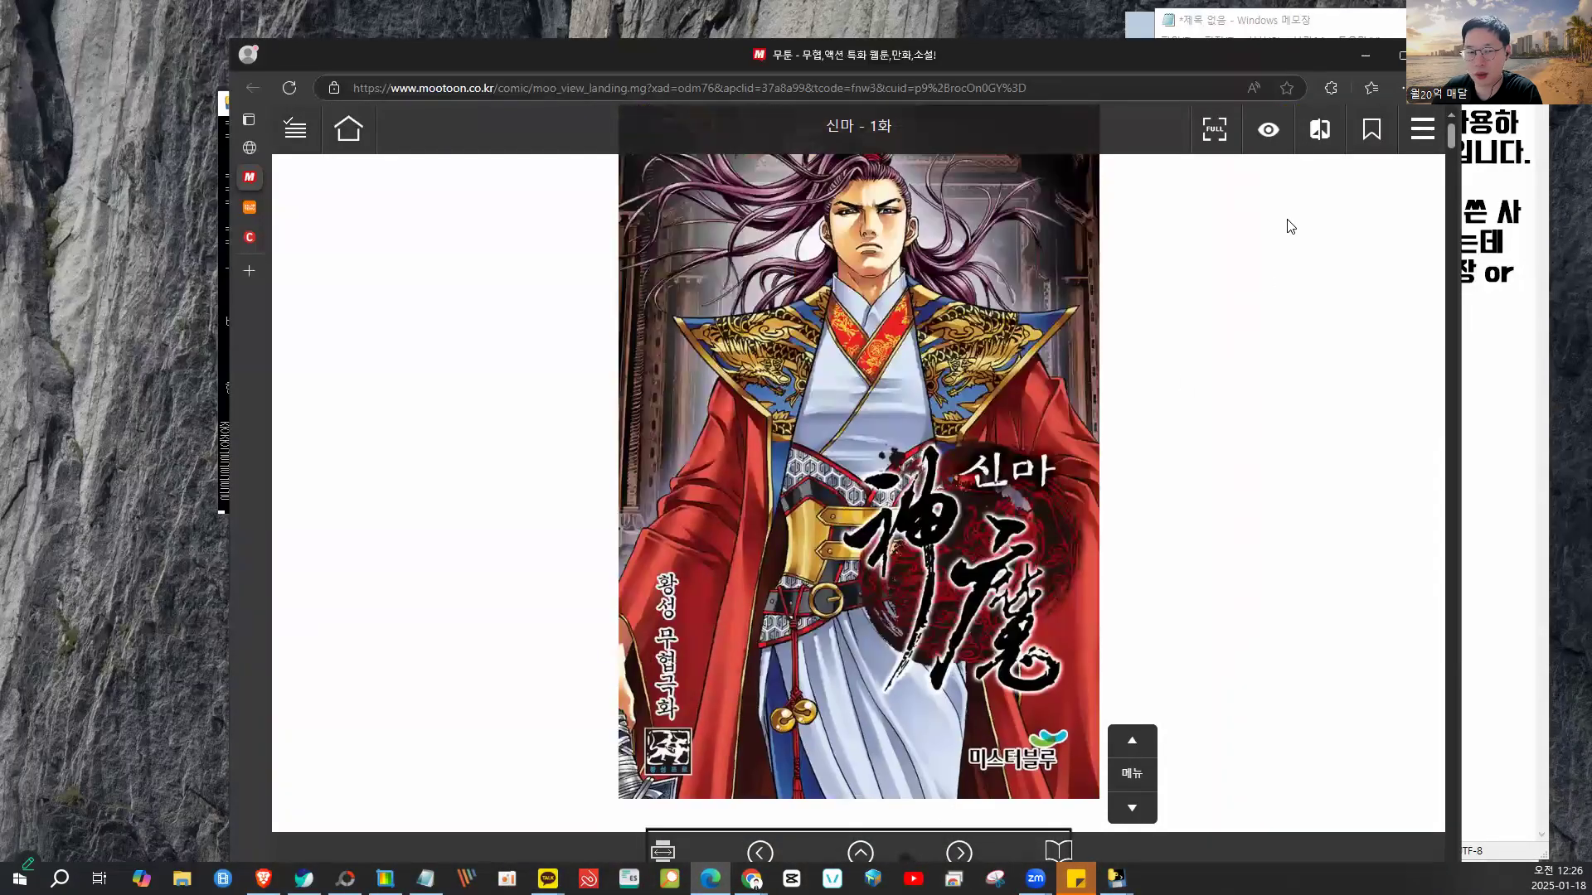
click(1441, 56)
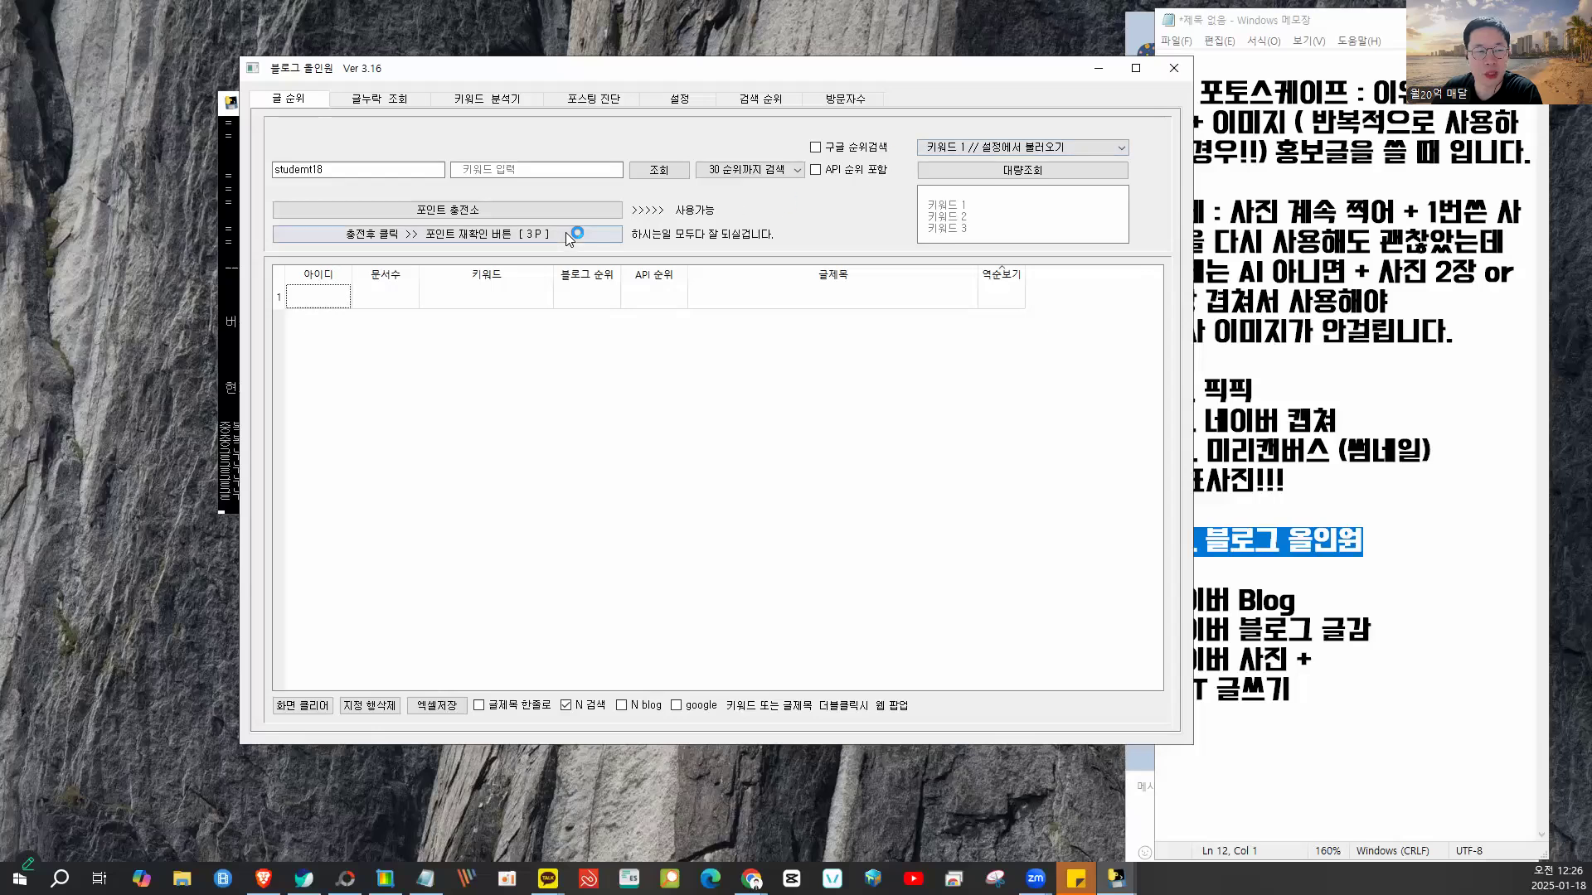
click(390, 99)
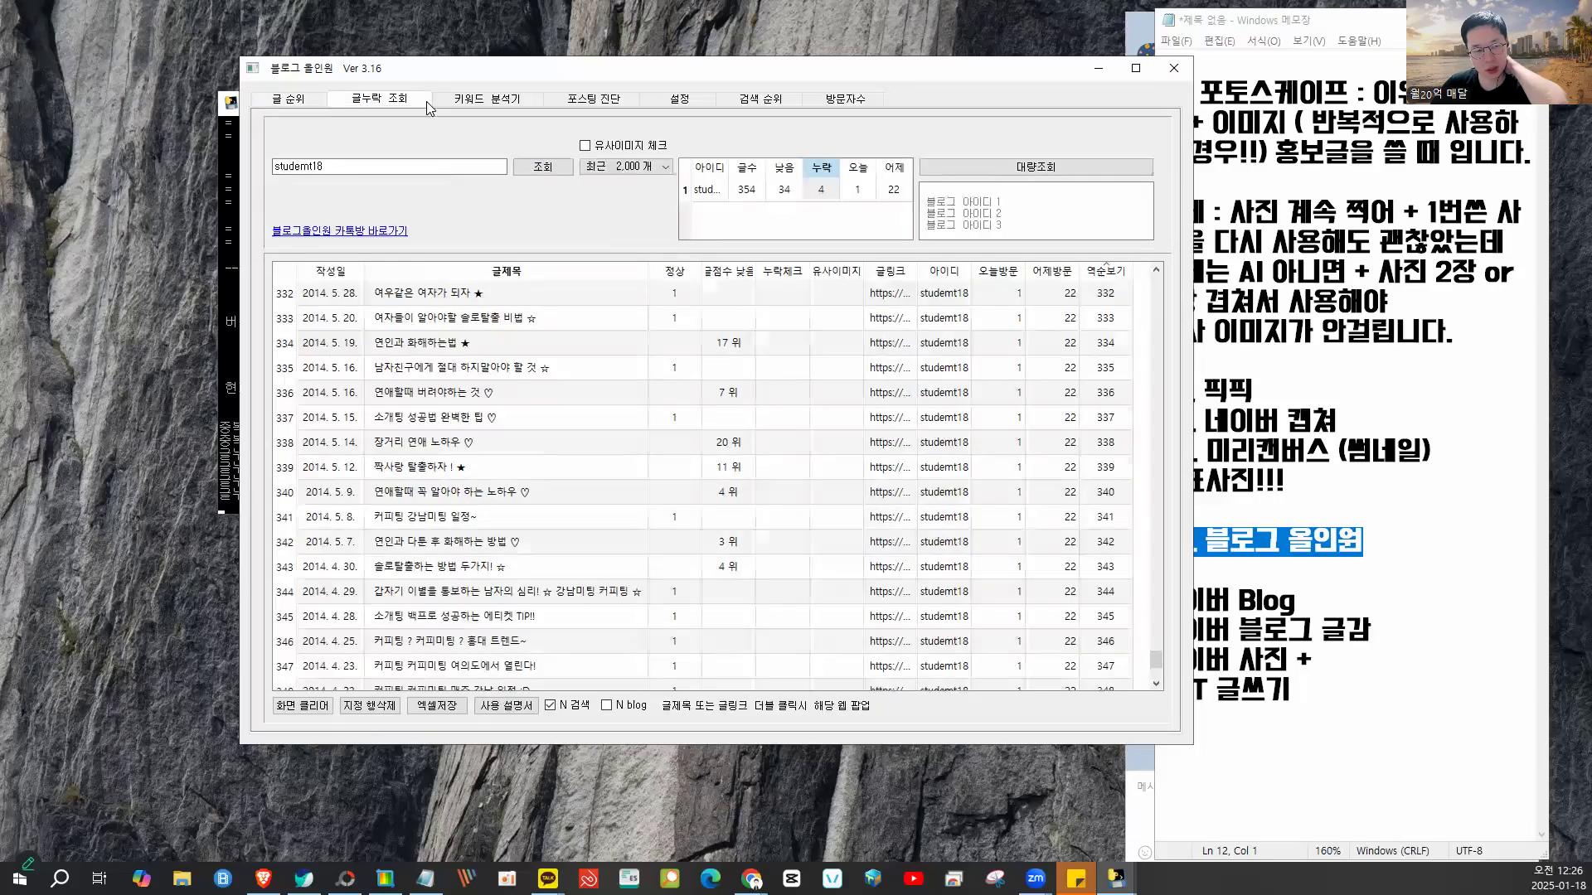
click(482, 101)
click(571, 103)
click(745, 99)
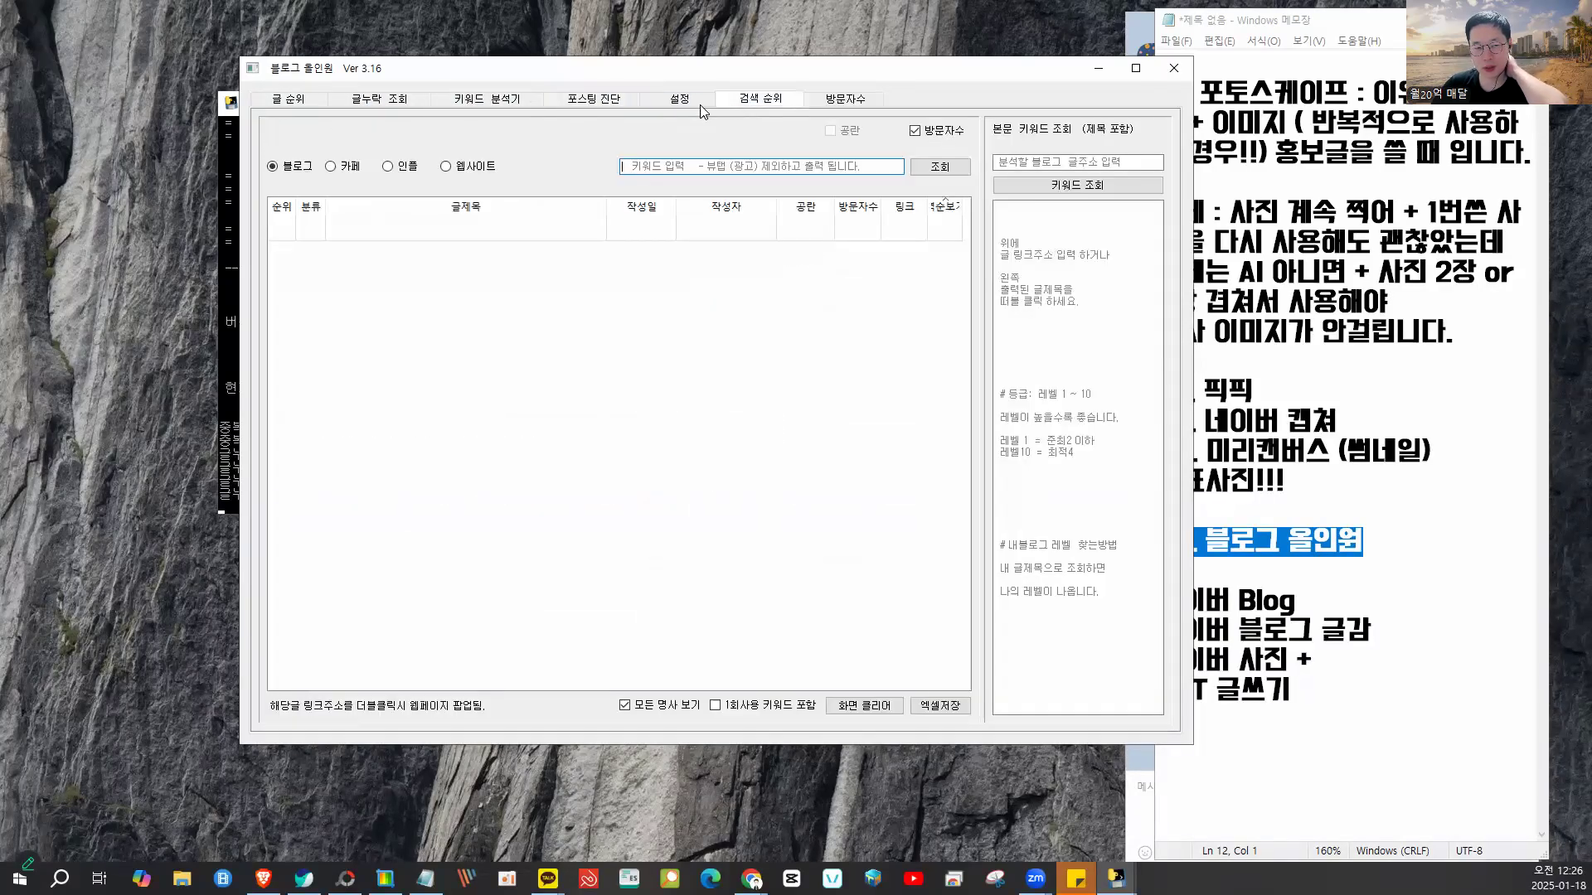
click(871, 101)
click(745, 101)
click(680, 100)
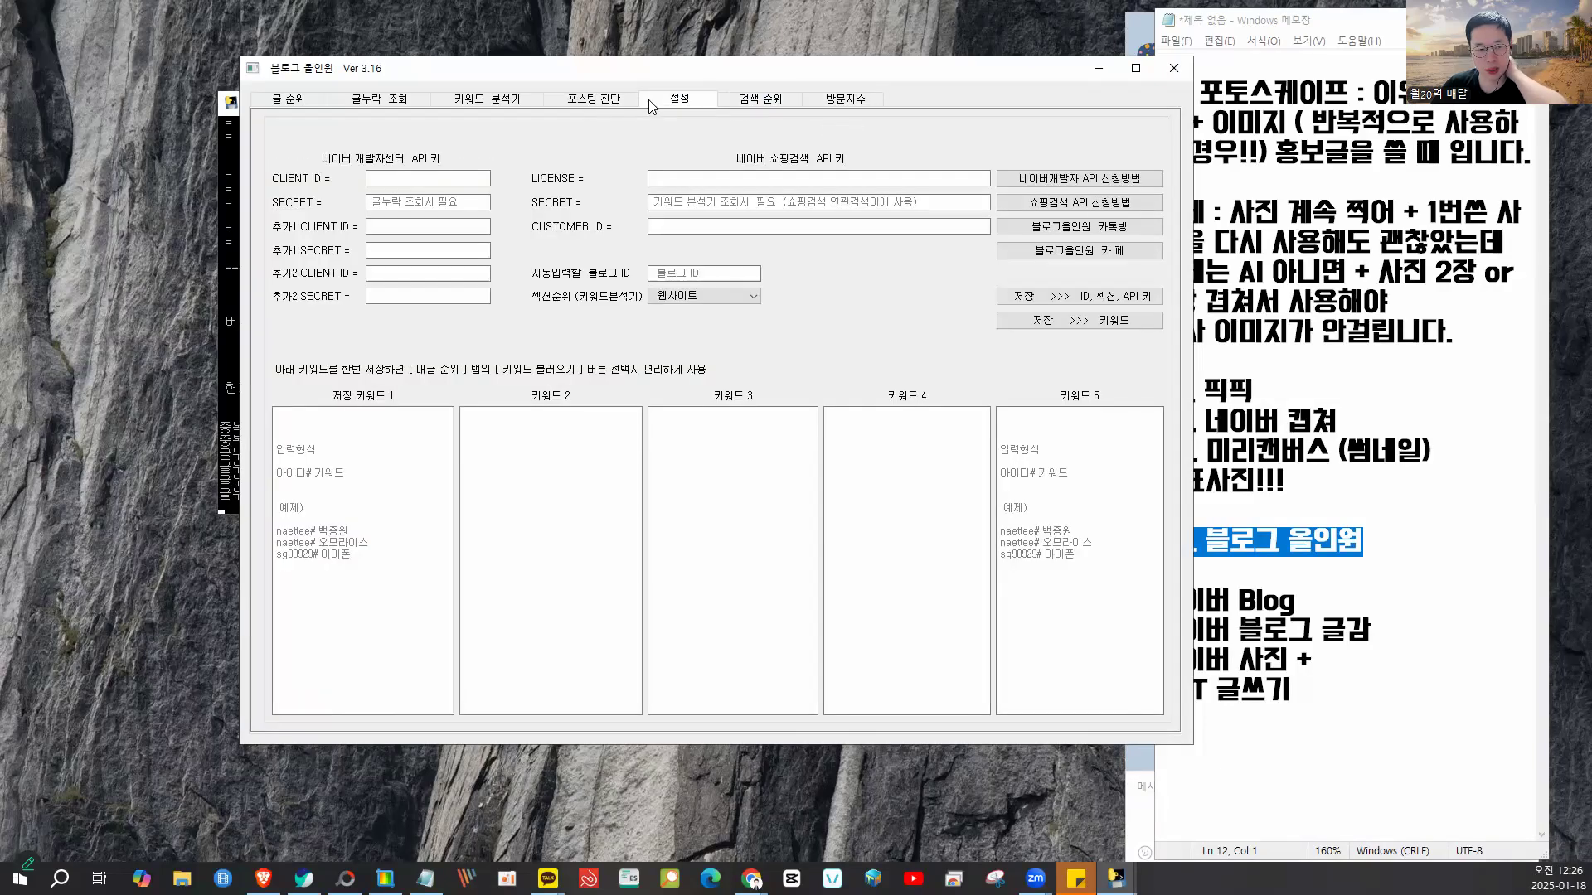
click(594, 99)
click(487, 100)
click(390, 101)
click(301, 105)
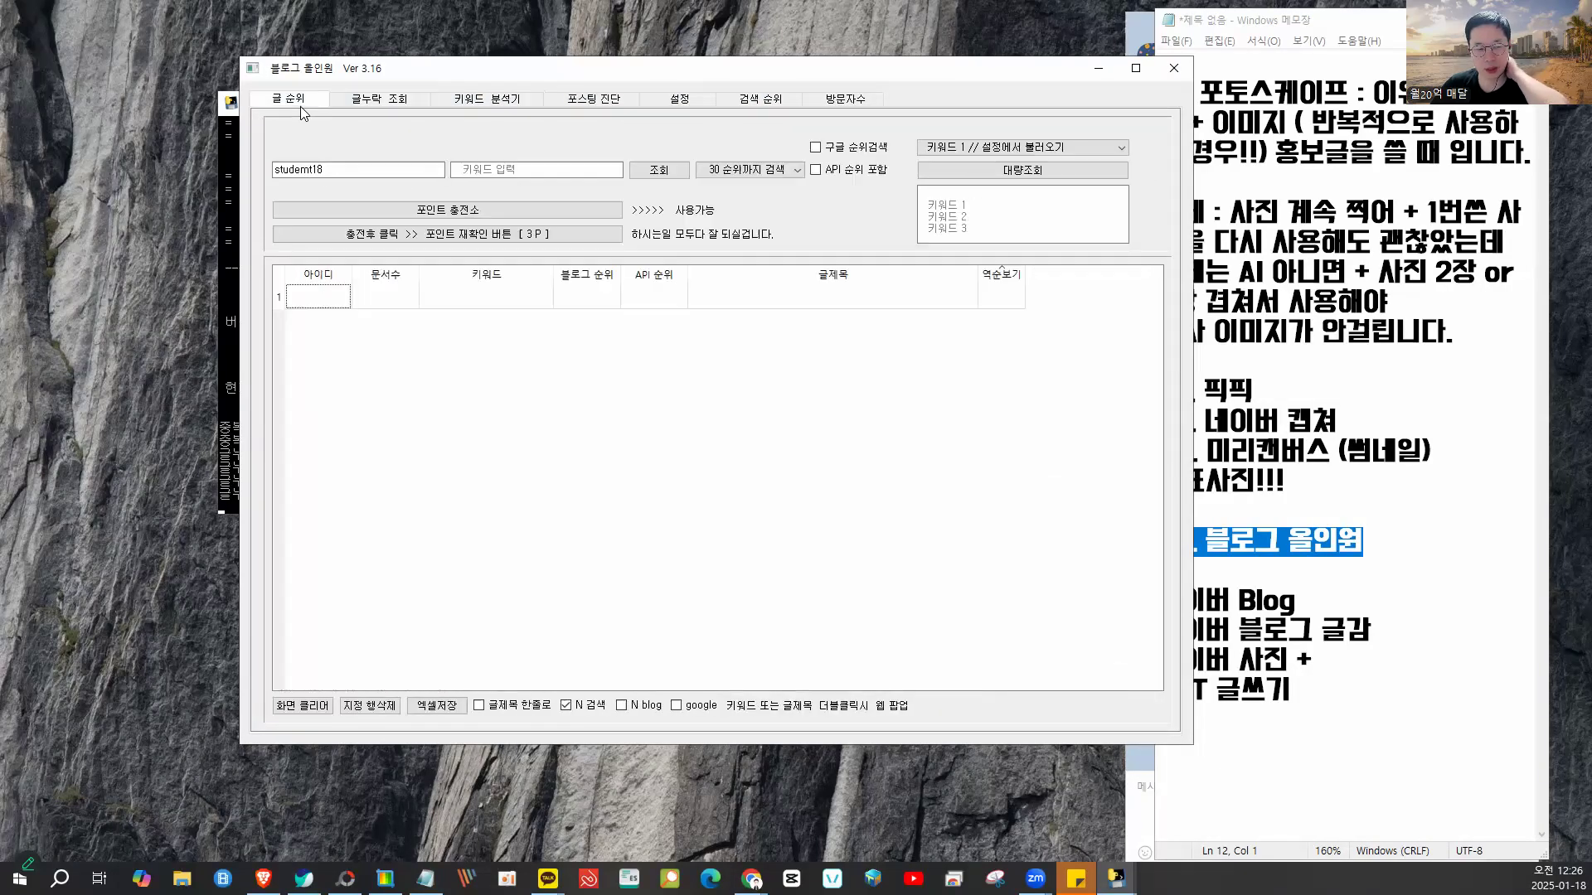